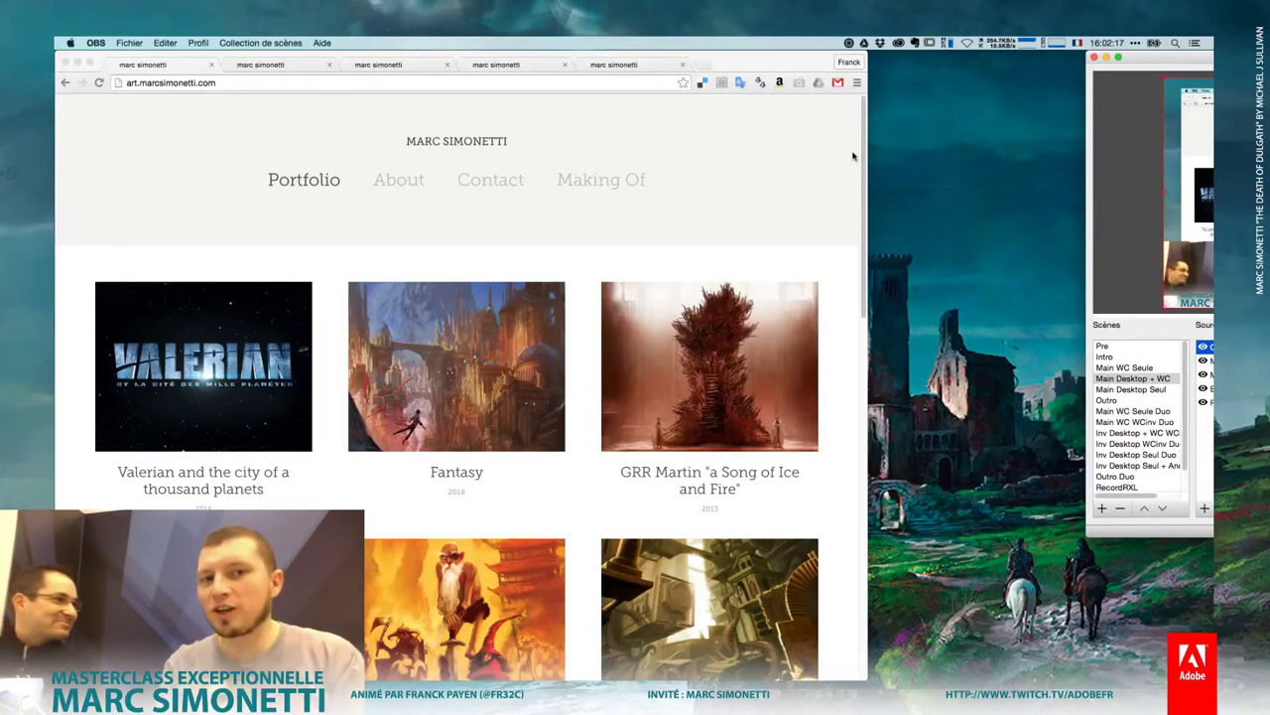
# Step: Look over the artist's About page, then return to the portfolio page
pyautogui.click(404, 188)
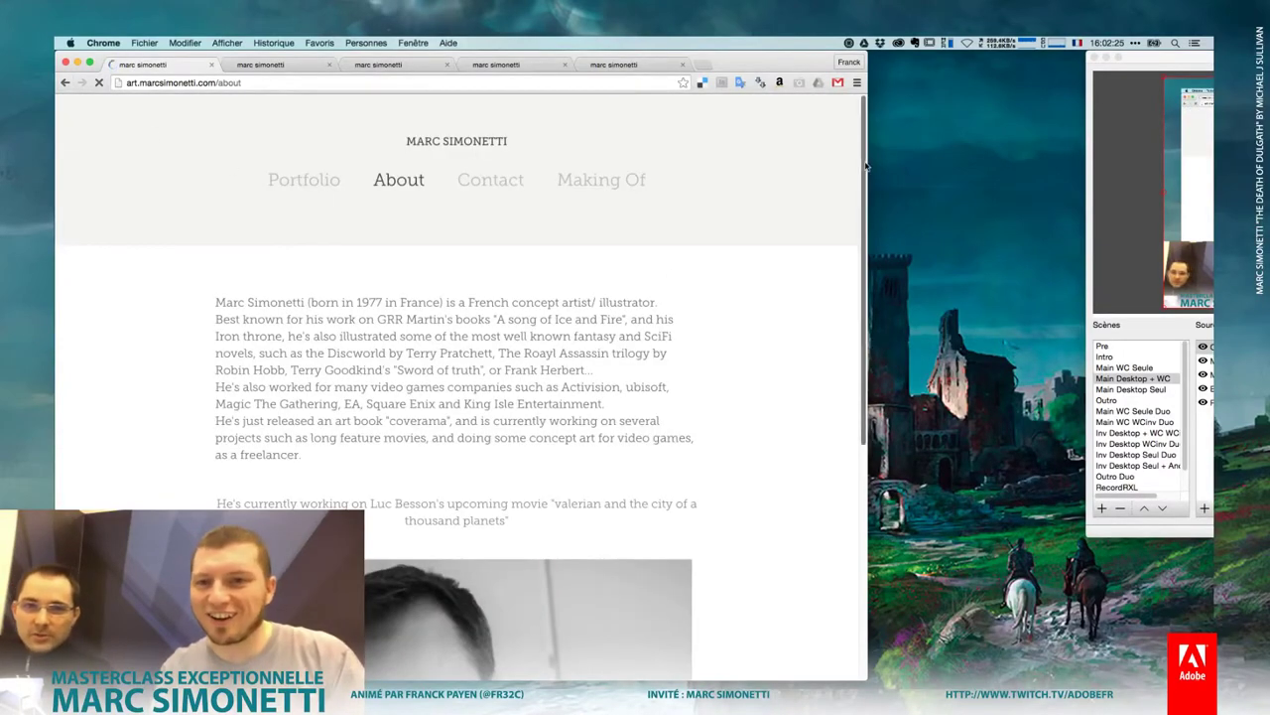
pyautogui.moveTo(865, 166); pyautogui.dragTo(858, 305)
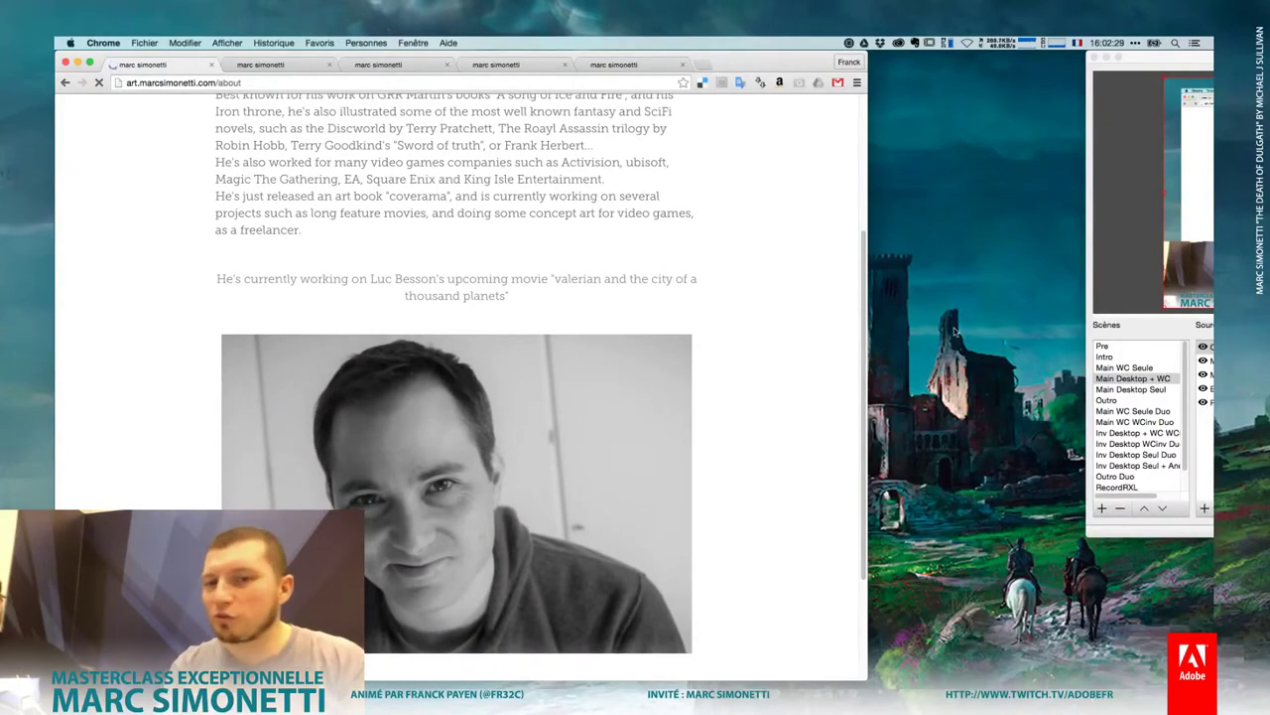
pyautogui.moveTo(867, 326)
pyautogui.mouseDown()
pyautogui.moveTo(862, 293)
pyautogui.moveTo(862, 318)
pyautogui.mouseUp()
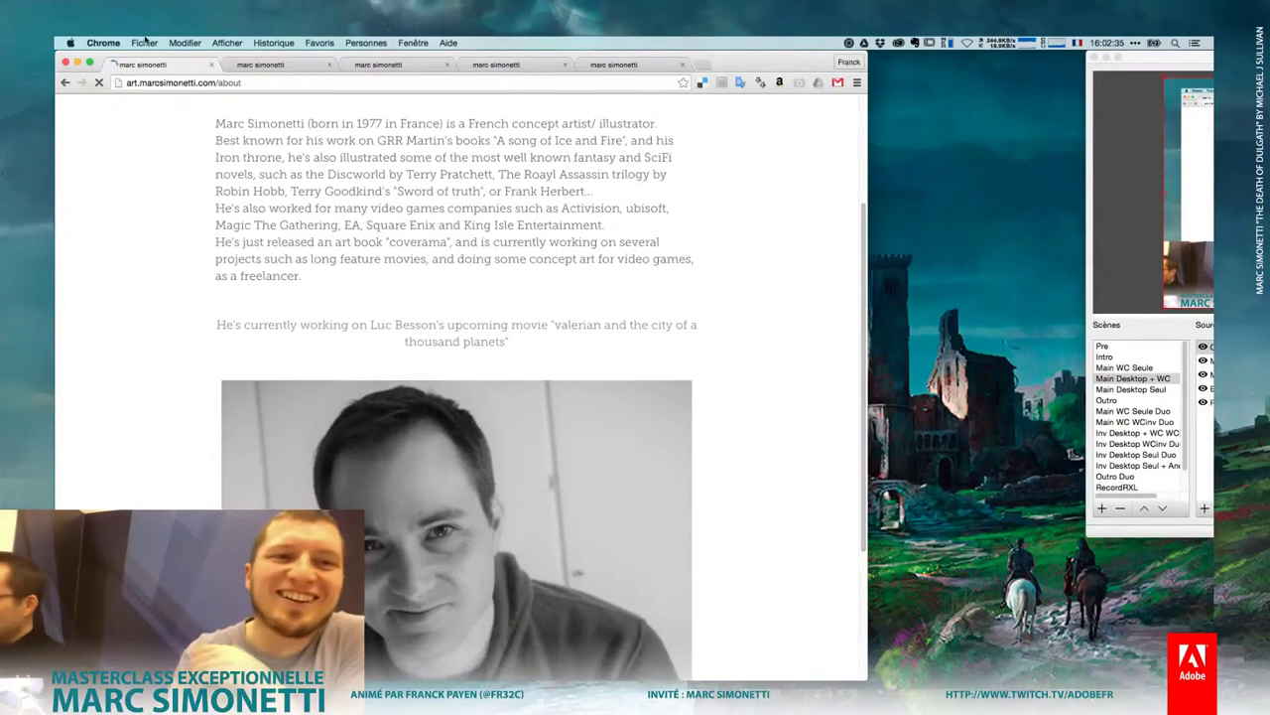
pyautogui.click(65, 82)
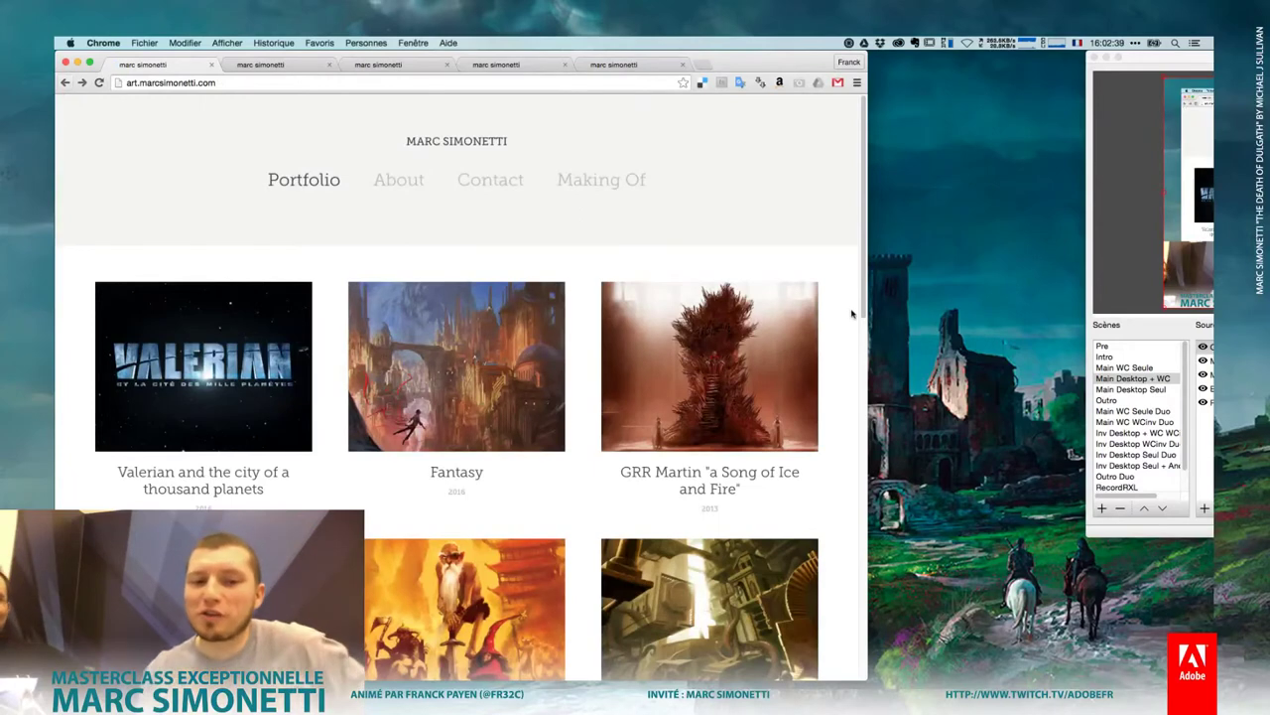
pyautogui.moveTo(864, 266); pyautogui.dragTo(866, 327)
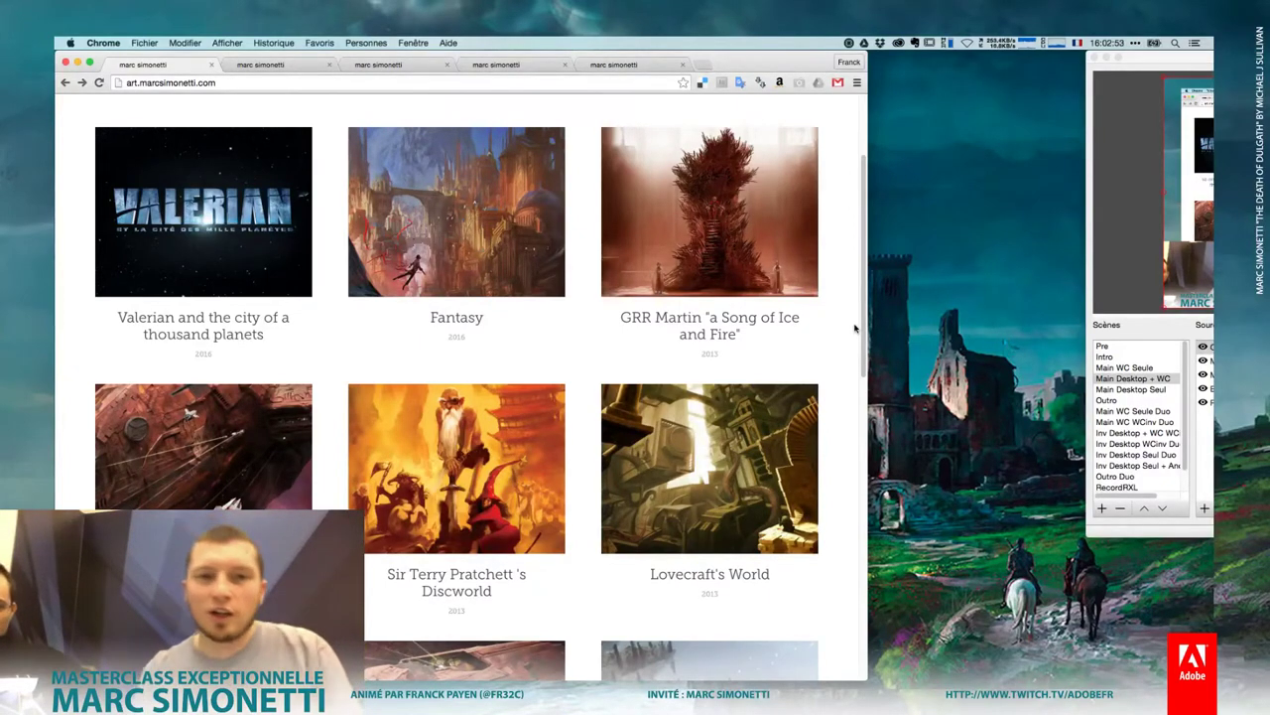
# Step: Scroll through the Song of Ice and Fire artwork gallery
pyautogui.click(269, 62)
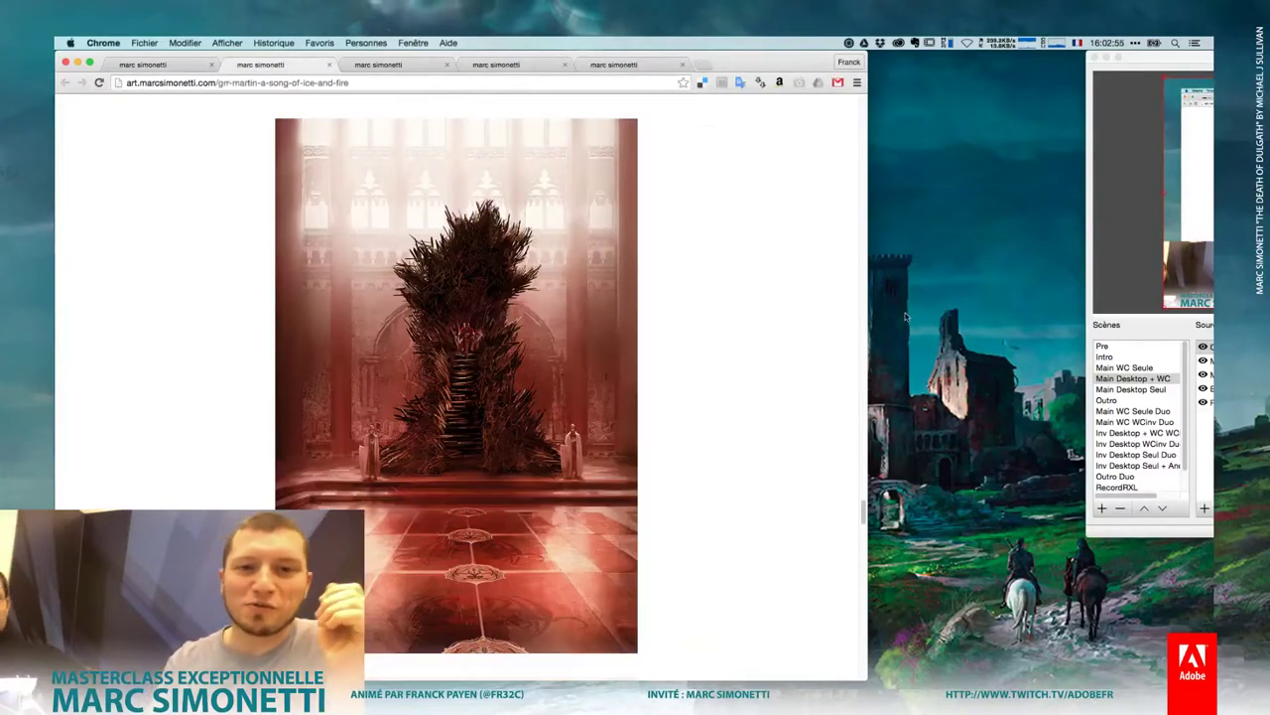
pyautogui.scroll(-2, 724, 473)
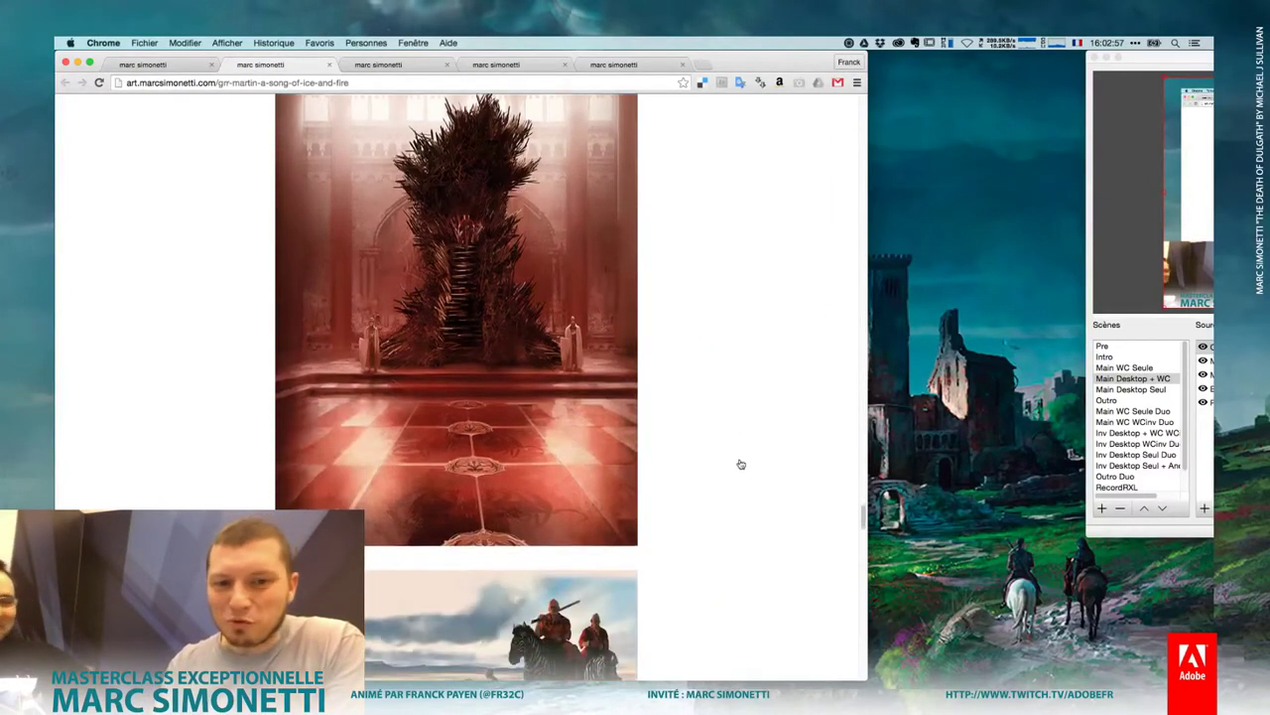
pyautogui.scroll(-4, 749, 475)
pyautogui.scroll(-5, 759, 487)
pyautogui.scroll(-2, 760, 487)
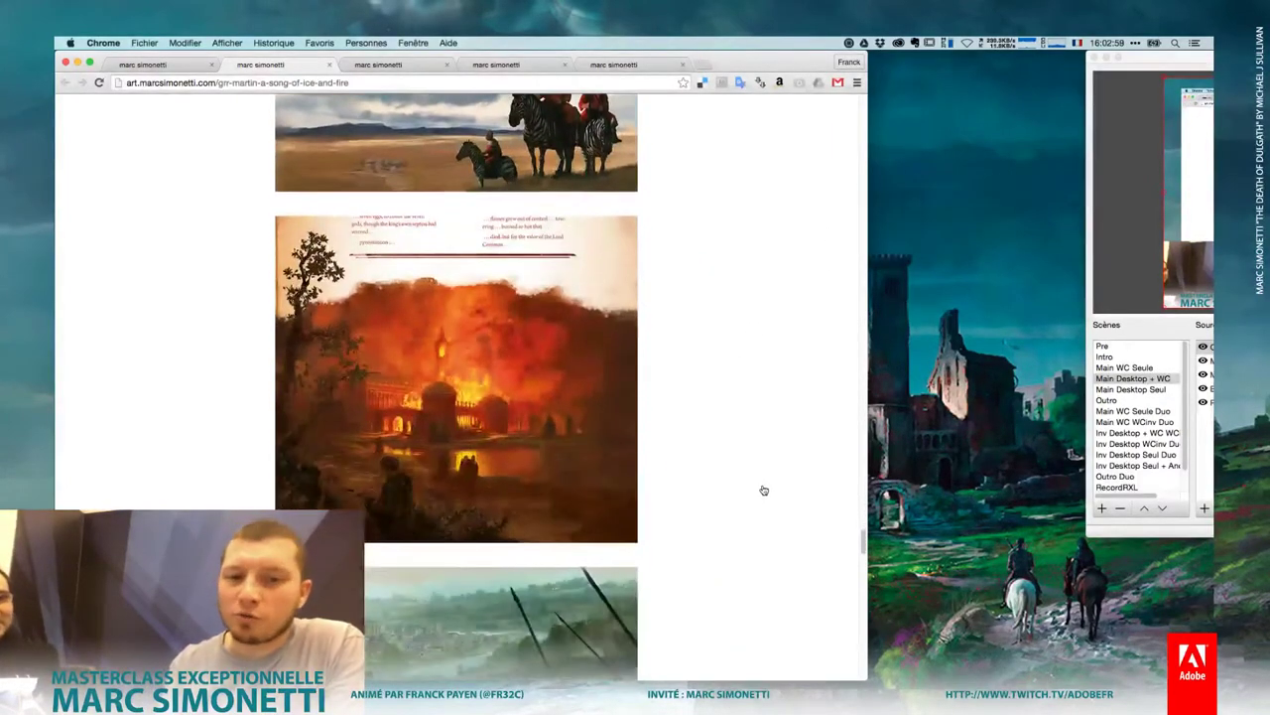
pyautogui.scroll(-4, 763, 489)
pyautogui.scroll(-1, 763, 490)
pyautogui.scroll(-2, 763, 489)
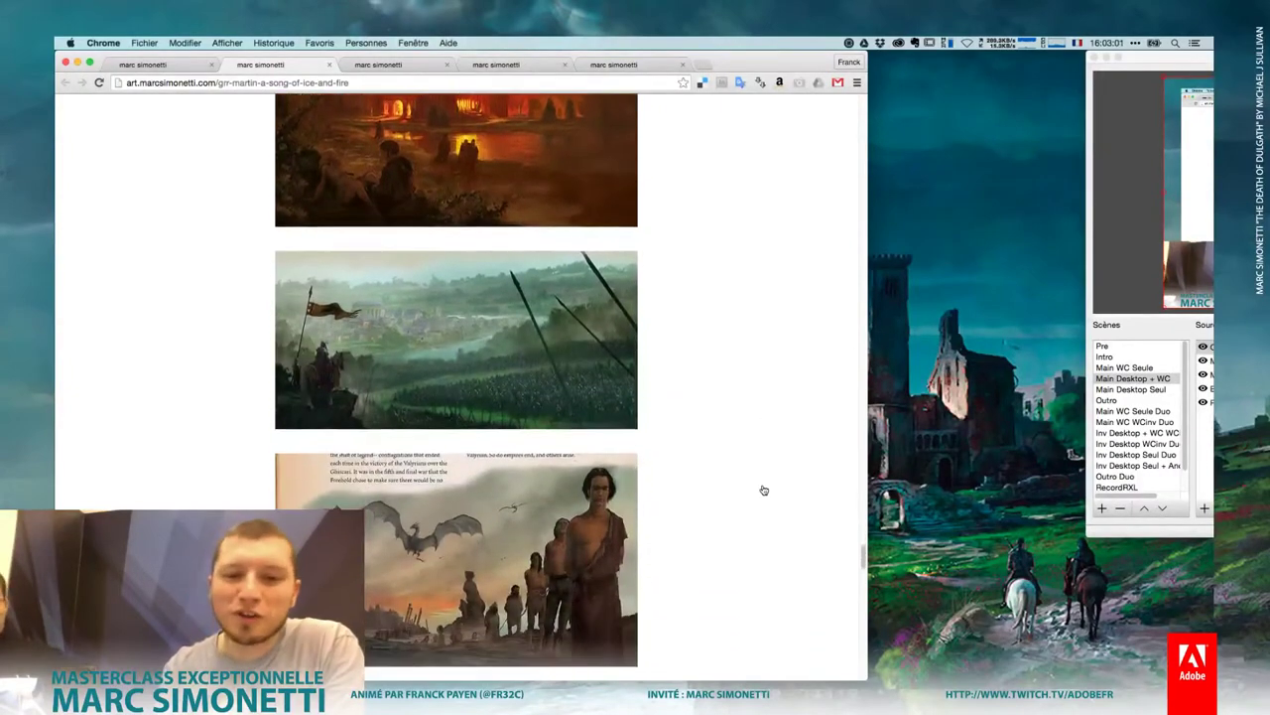
pyautogui.scroll(-3, 763, 490)
pyautogui.scroll(-1, 763, 490)
pyautogui.scroll(-4, 763, 489)
pyautogui.scroll(-1, 763, 489)
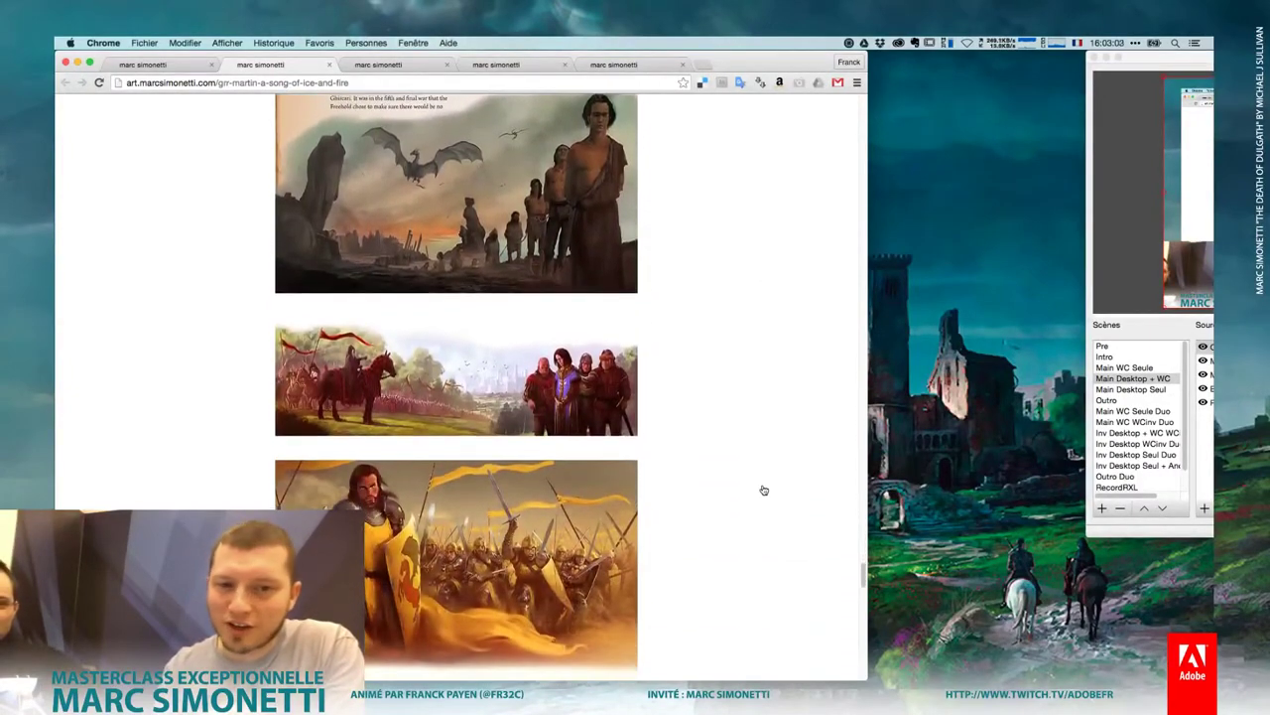
pyautogui.scroll(-6, 763, 490)
pyautogui.scroll(-3, 763, 489)
pyautogui.scroll(-8, 763, 489)
pyautogui.scroll(-2, 763, 489)
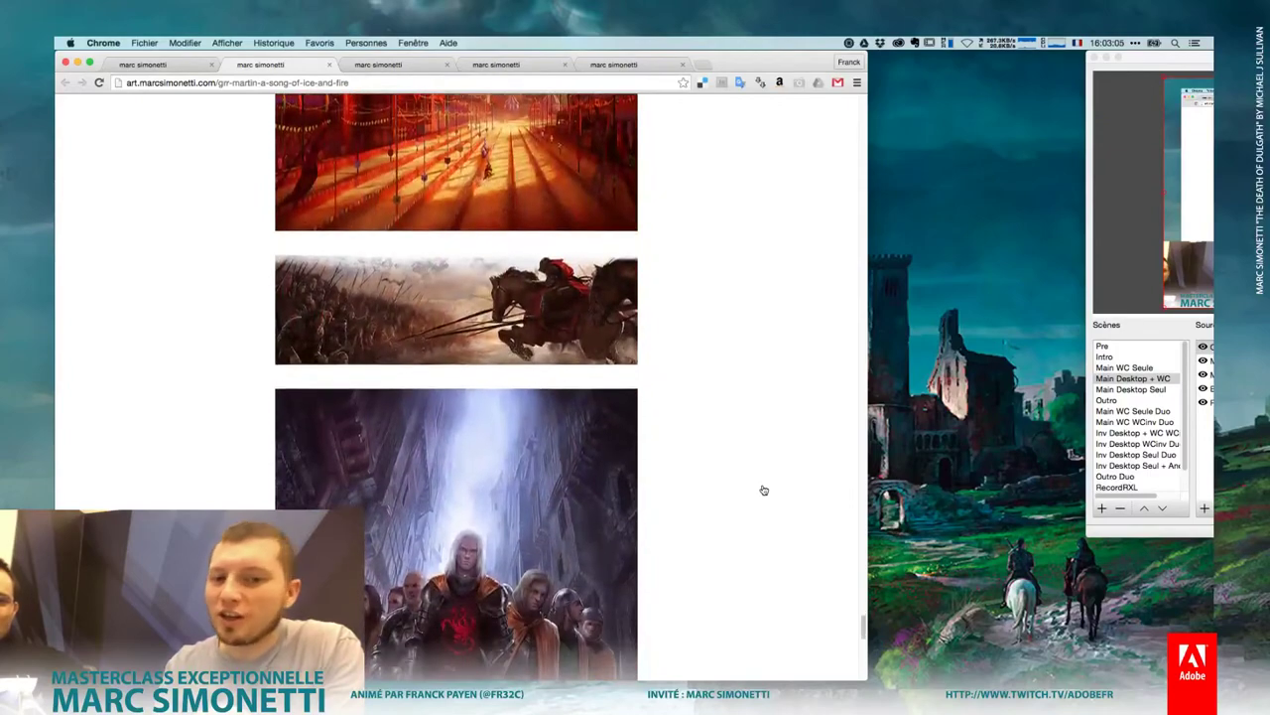
pyautogui.scroll(-6, 763, 489)
pyautogui.scroll(-3, 763, 489)
pyautogui.scroll(-3, 763, 489)
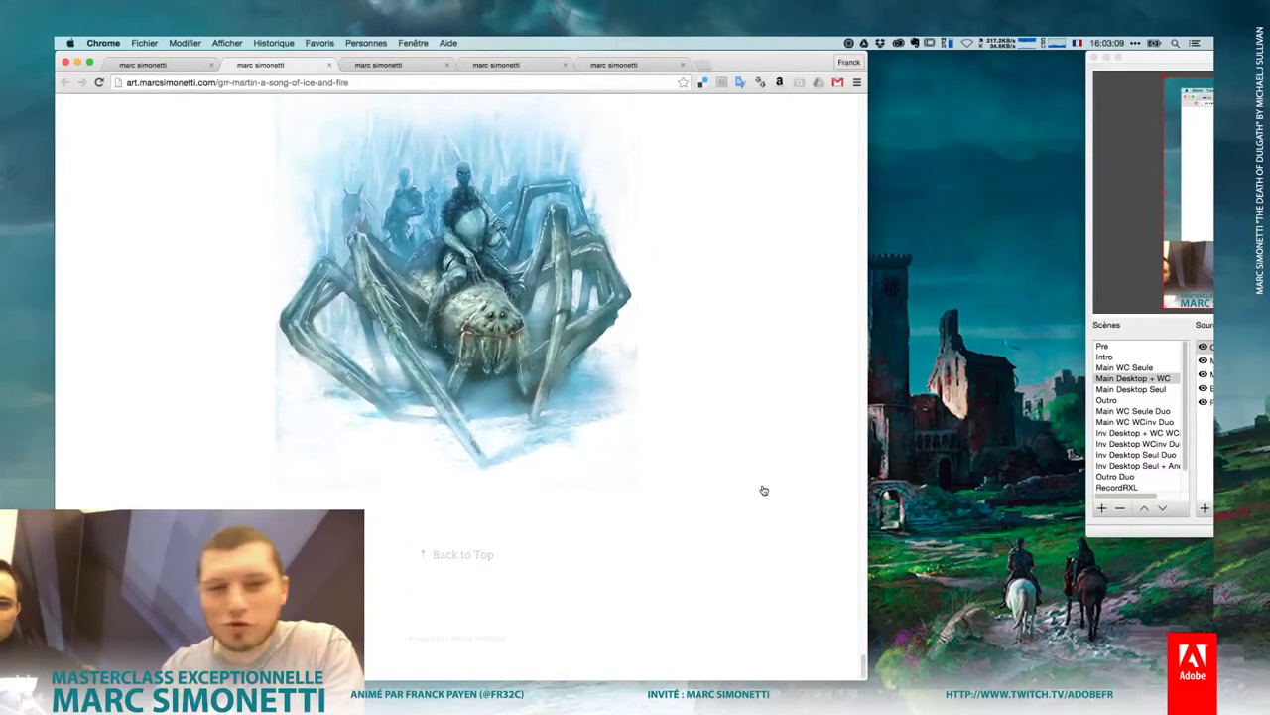
pyautogui.scroll(15, 763, 490)
pyautogui.scroll(-5, 763, 489)
pyautogui.scroll(-5, 763, 489)
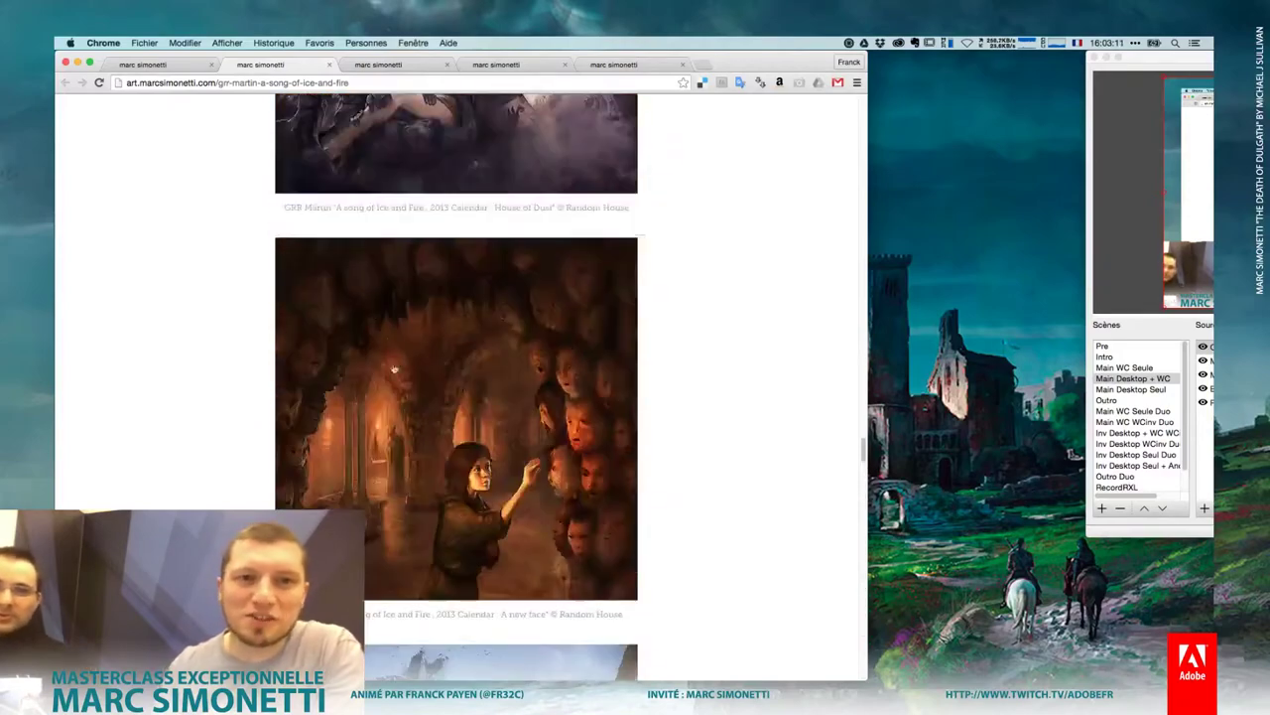
# Step: Scroll through the Discworld artwork gallery
pyautogui.click(384, 65)
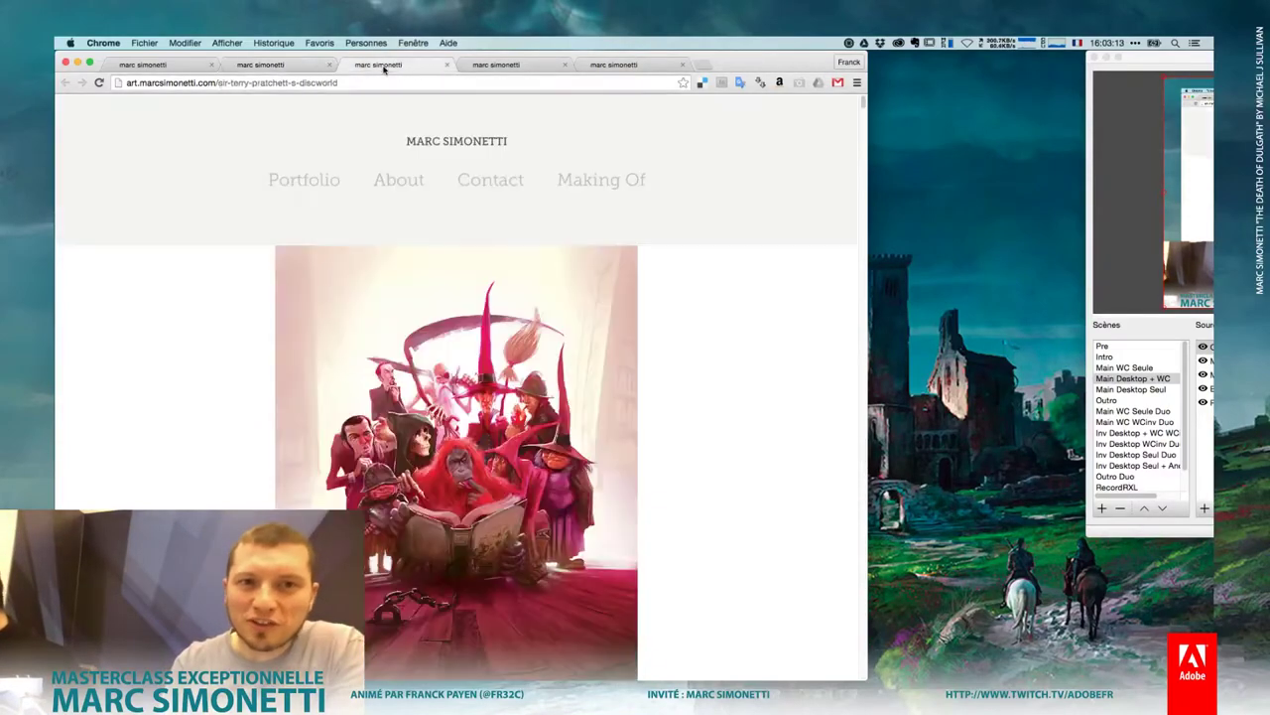
pyautogui.scroll(-4, 672, 326)
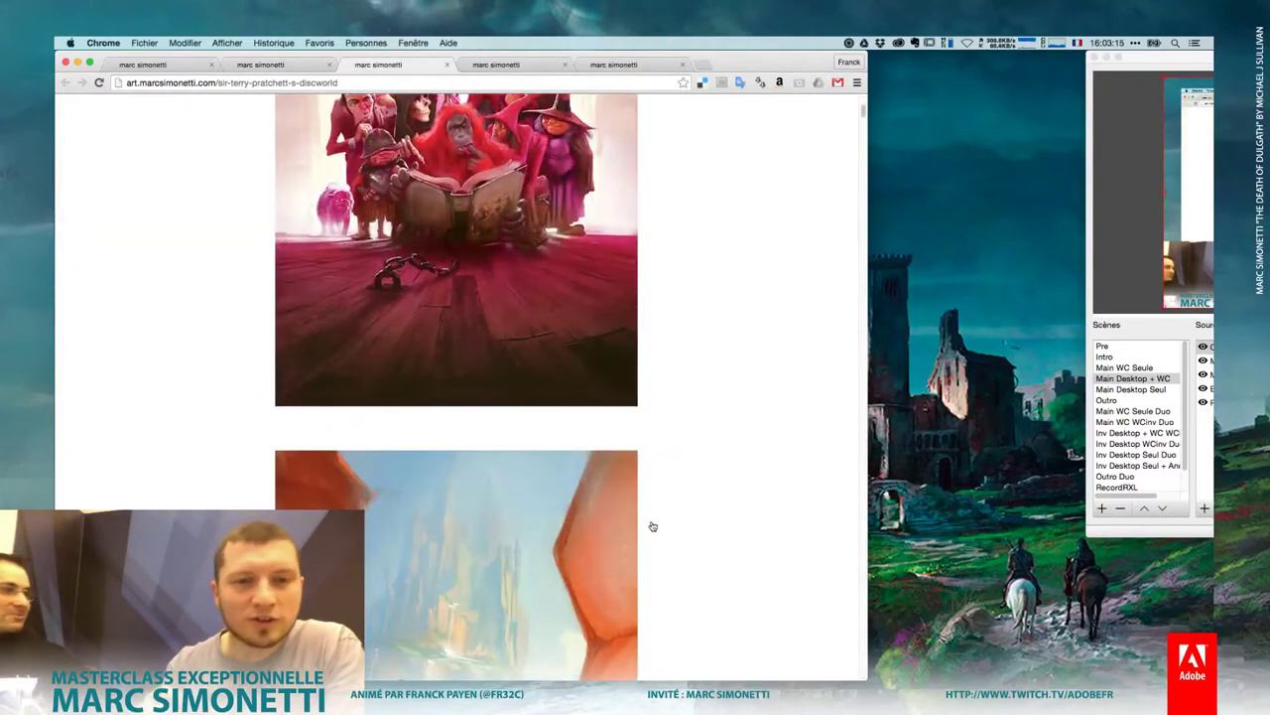
pyautogui.scroll(1, 652, 526)
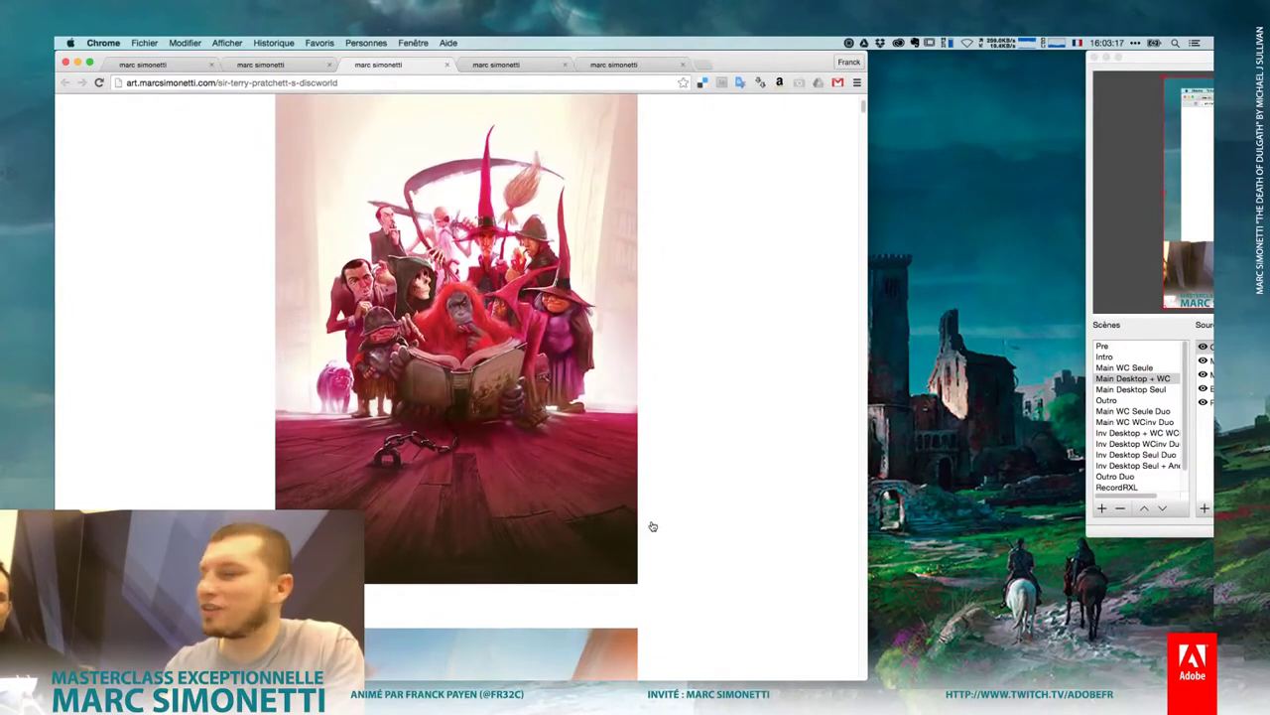
pyautogui.scroll(1, 652, 526)
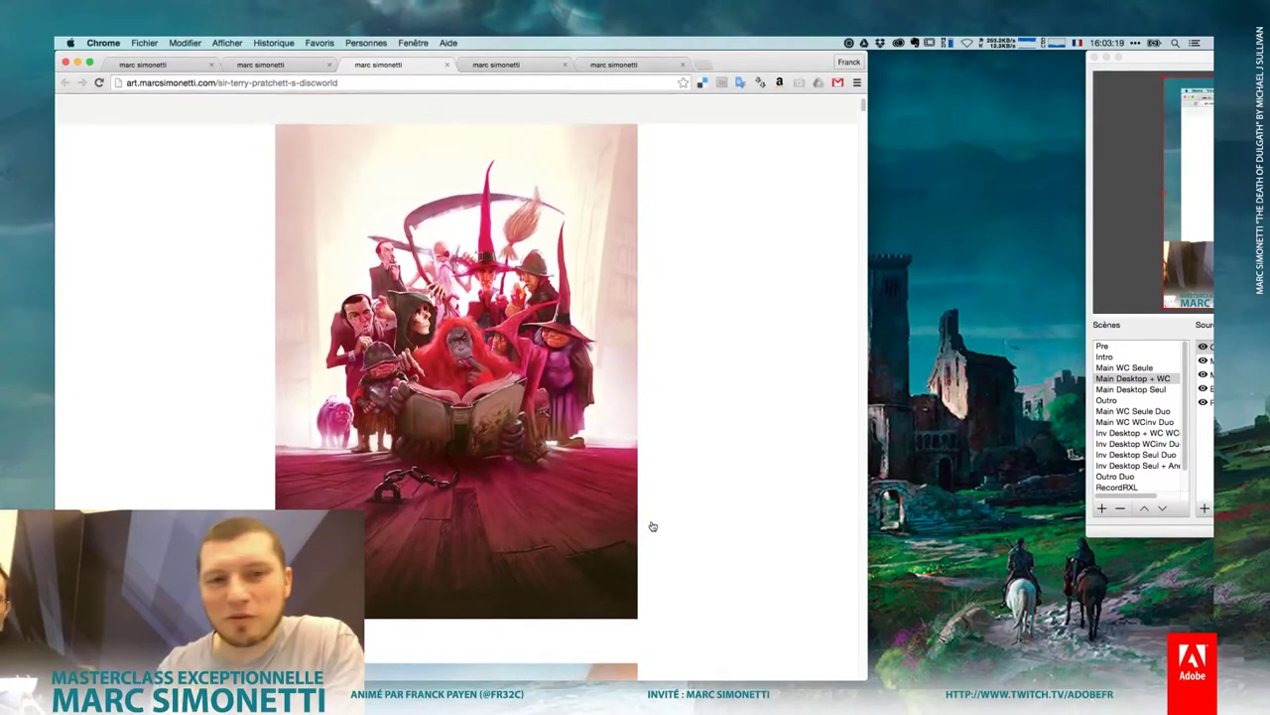
pyautogui.scroll(-4, 653, 526)
pyautogui.scroll(-4, 652, 526)
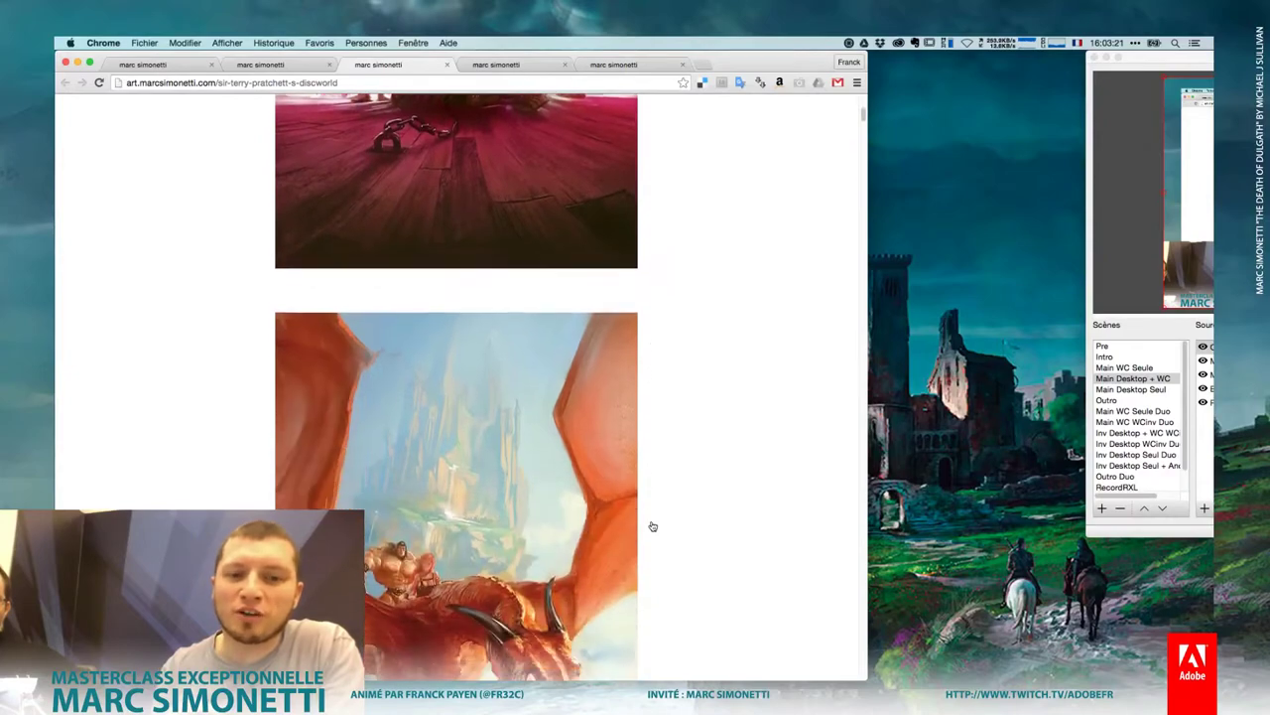
pyautogui.scroll(-8, 652, 526)
pyautogui.scroll(-3, 652, 526)
pyautogui.scroll(-5, 652, 526)
pyautogui.scroll(-5, 652, 526)
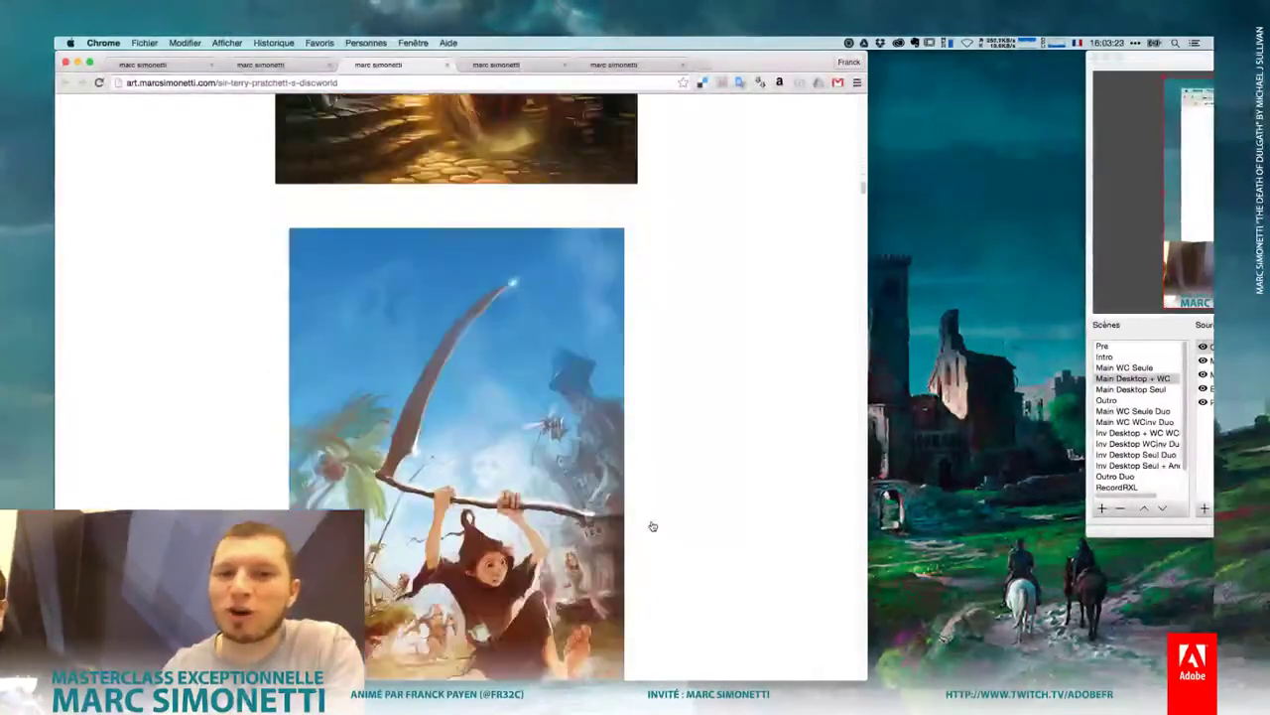
pyautogui.scroll(-5, 652, 526)
pyautogui.scroll(-6, 652, 526)
pyautogui.scroll(-1, 649, 524)
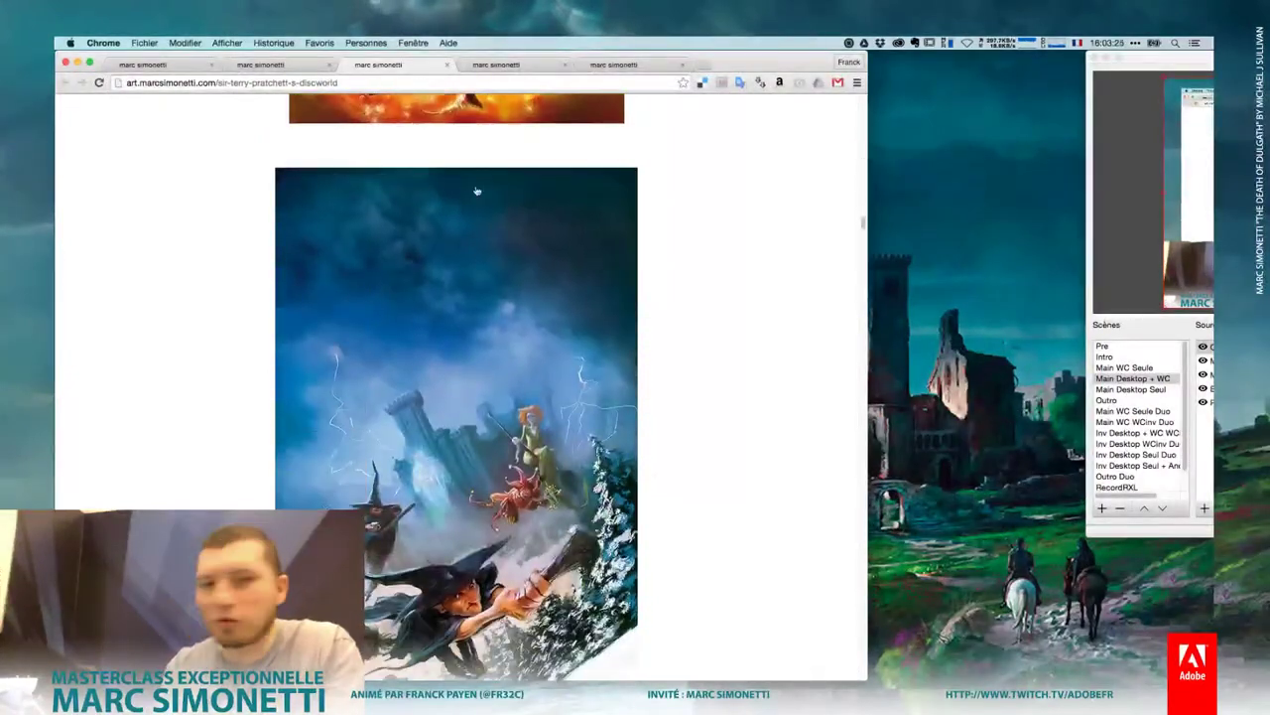
# Step: Scroll down through the Lovecraft's World artwork gallery
pyautogui.click(506, 65)
pyautogui.scroll(-2, 699, 360)
pyautogui.scroll(-2, 711, 372)
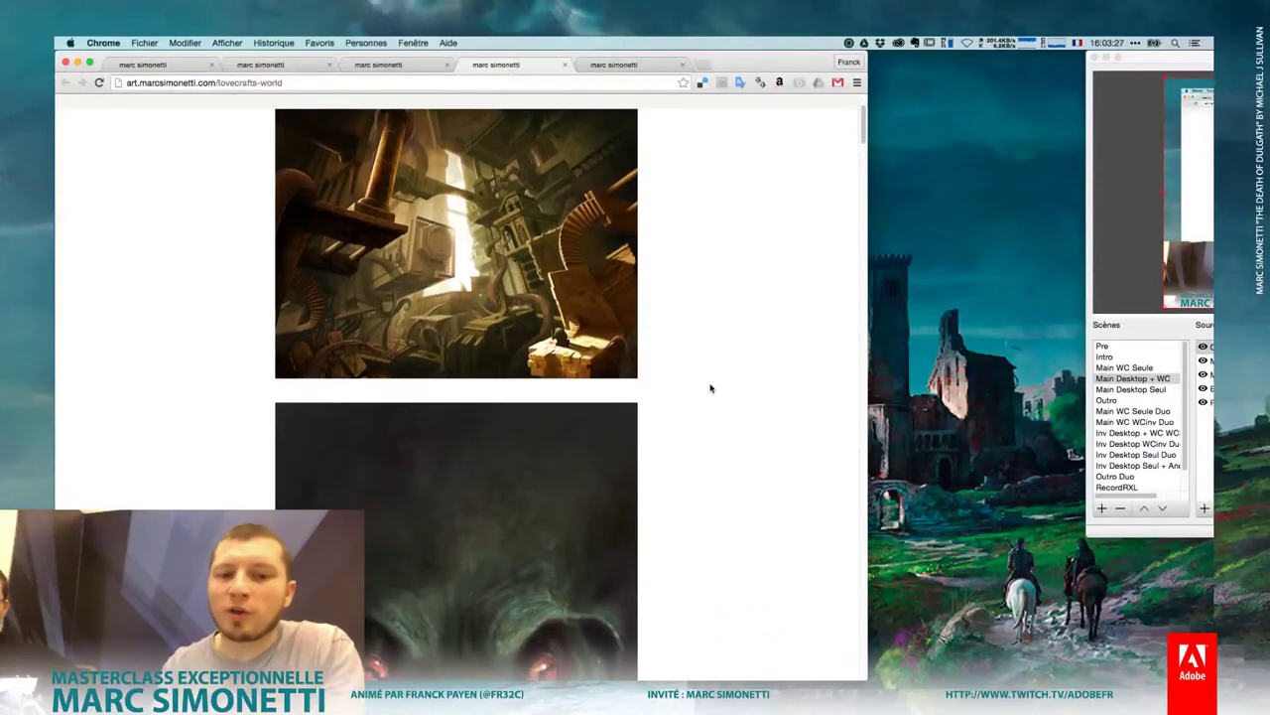
pyautogui.scroll(-2, 711, 388)
pyautogui.scroll(-3, 715, 410)
pyautogui.scroll(-1, 703, 397)
pyautogui.scroll(-5, 718, 417)
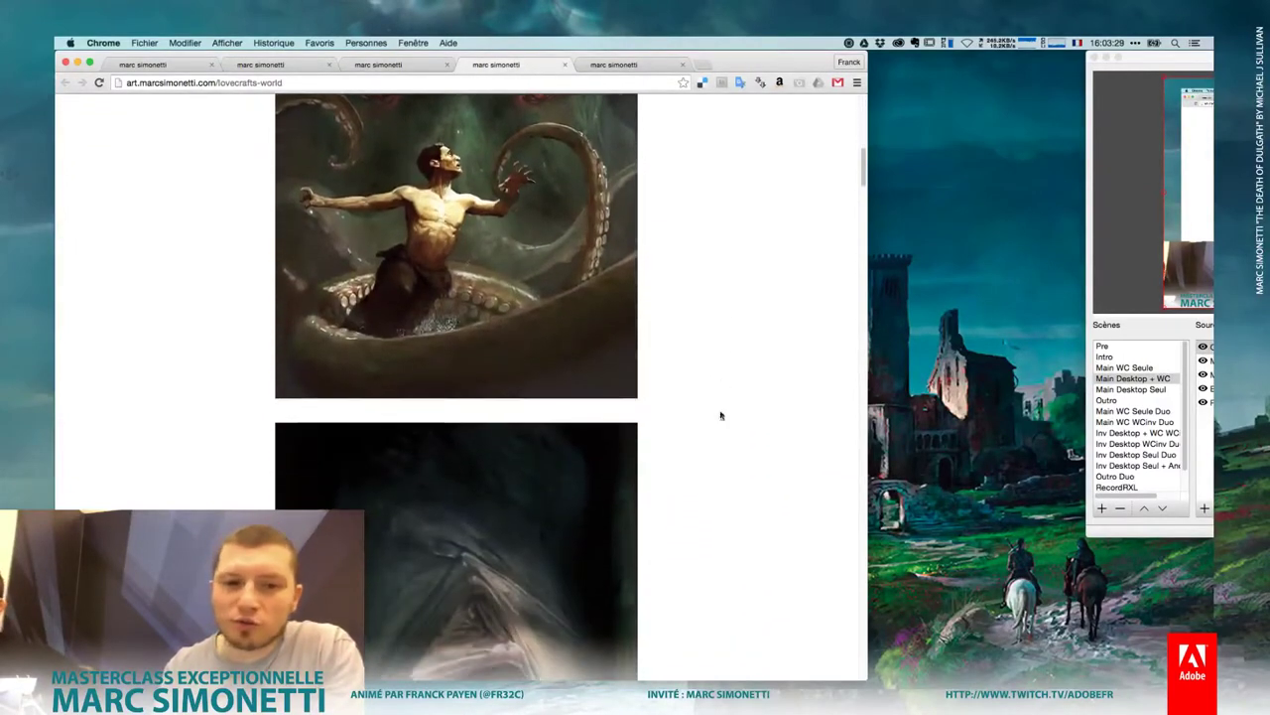
pyautogui.scroll(-3, 719, 425)
pyautogui.scroll(-4, 719, 427)
# Step: Fit the whole white canvas in view and set the brush to 10 px
pyautogui.click(144, 65)
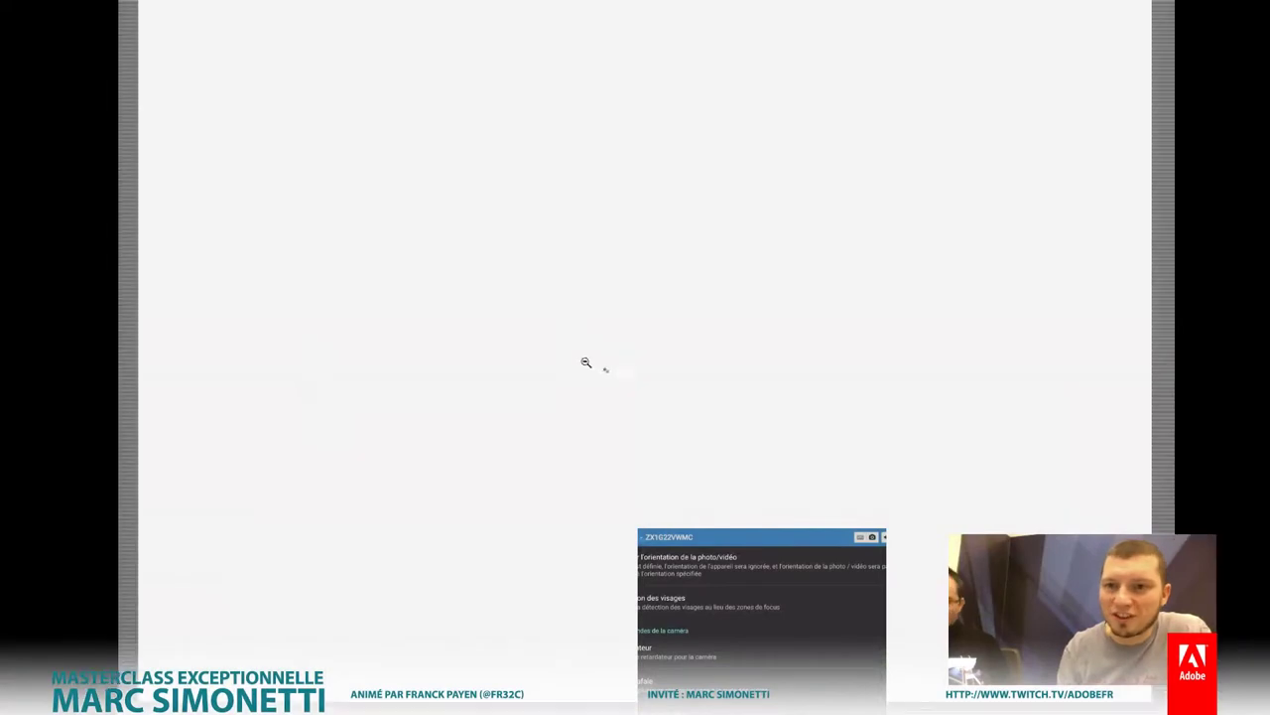
pyautogui.moveTo(684, 324); pyautogui.dragTo(703, 312)
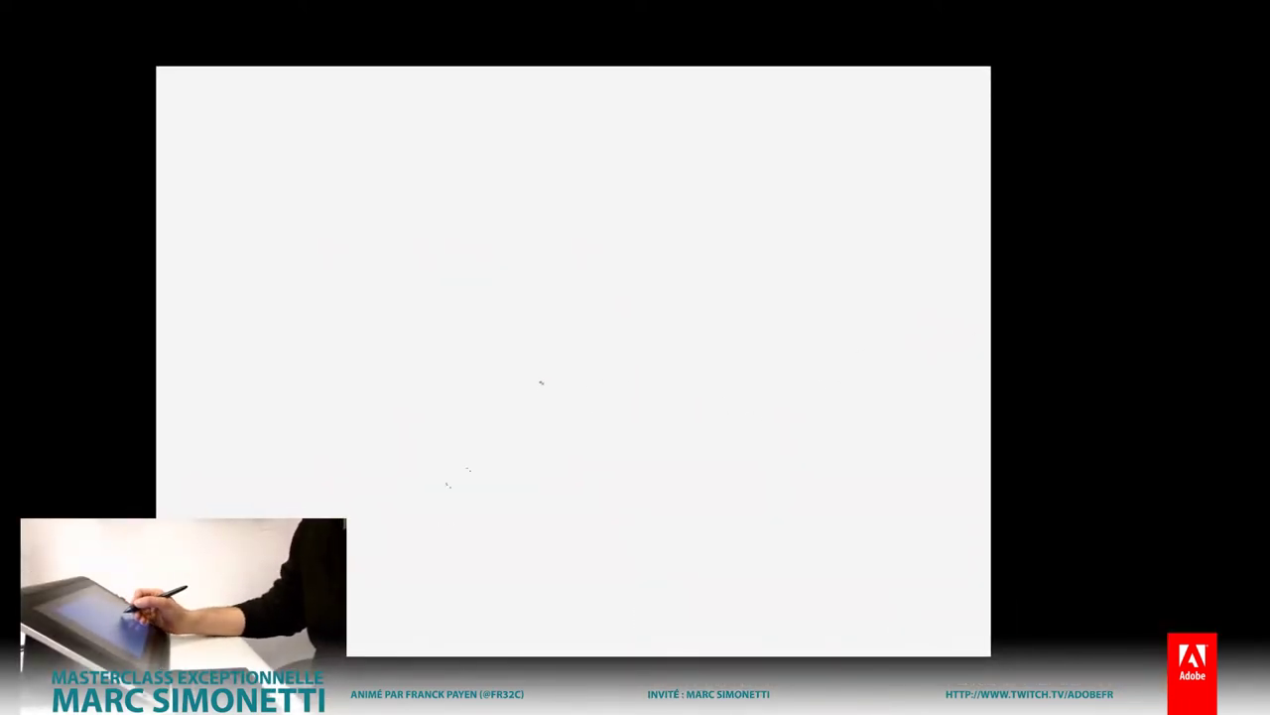
pyautogui.keyDown('alt'); pyautogui.rightClick(795, 424); pyautogui.keyUp('alt')
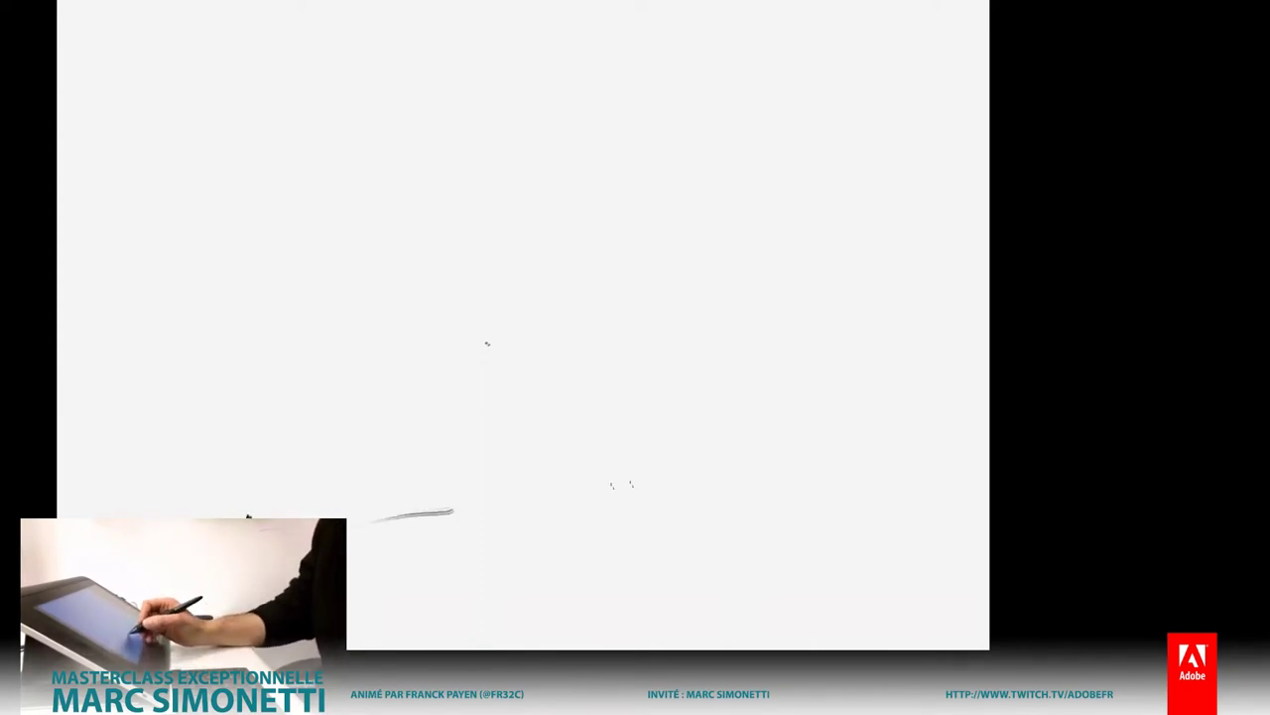
# Step: Sketch the first ground line and the lake banks sweeping toward the bottom
pyautogui.moveTo(621, 484); pyautogui.dragTo(783, 448)
pyautogui.moveTo(588, 433); pyautogui.dragTo(763, 450)
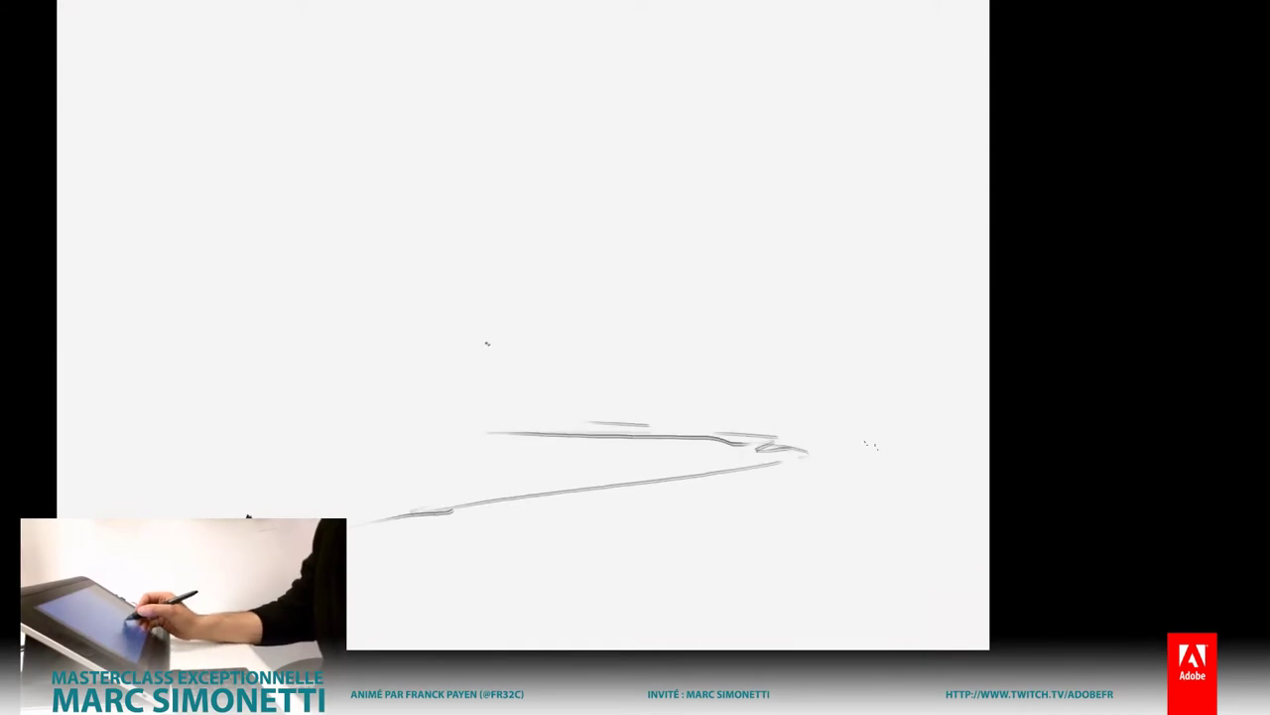
pyautogui.moveTo(650, 424); pyautogui.dragTo(809, 434)
pyautogui.moveTo(832, 435)
pyautogui.mouseDown()
pyautogui.moveTo(785, 506)
pyautogui.moveTo(607, 593)
pyautogui.moveTo(452, 647)
pyautogui.mouseUp()
pyautogui.moveTo(617, 500); pyautogui.dragTo(349, 536)
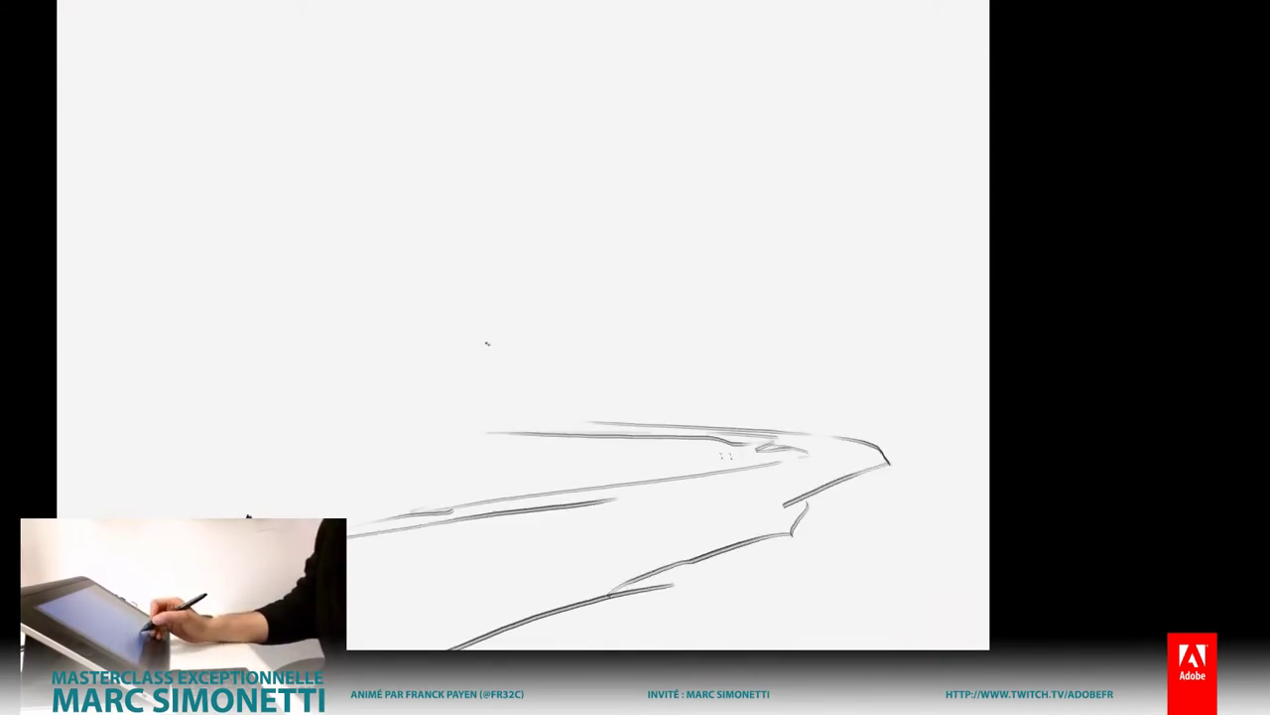
# Step: Add curved far-shore strokes and shoreline lines, with a curl where the banks meet
pyautogui.moveTo(659, 441); pyautogui.dragTo(707, 437)
pyautogui.moveTo(734, 453); pyautogui.dragTo(759, 456)
pyautogui.moveTo(655, 442); pyautogui.dragTo(442, 382)
pyautogui.moveTo(507, 412); pyautogui.dragTo(372, 383)
pyautogui.moveTo(574, 444); pyautogui.dragTo(355, 402)
pyautogui.moveTo(484, 411); pyautogui.dragTo(397, 385)
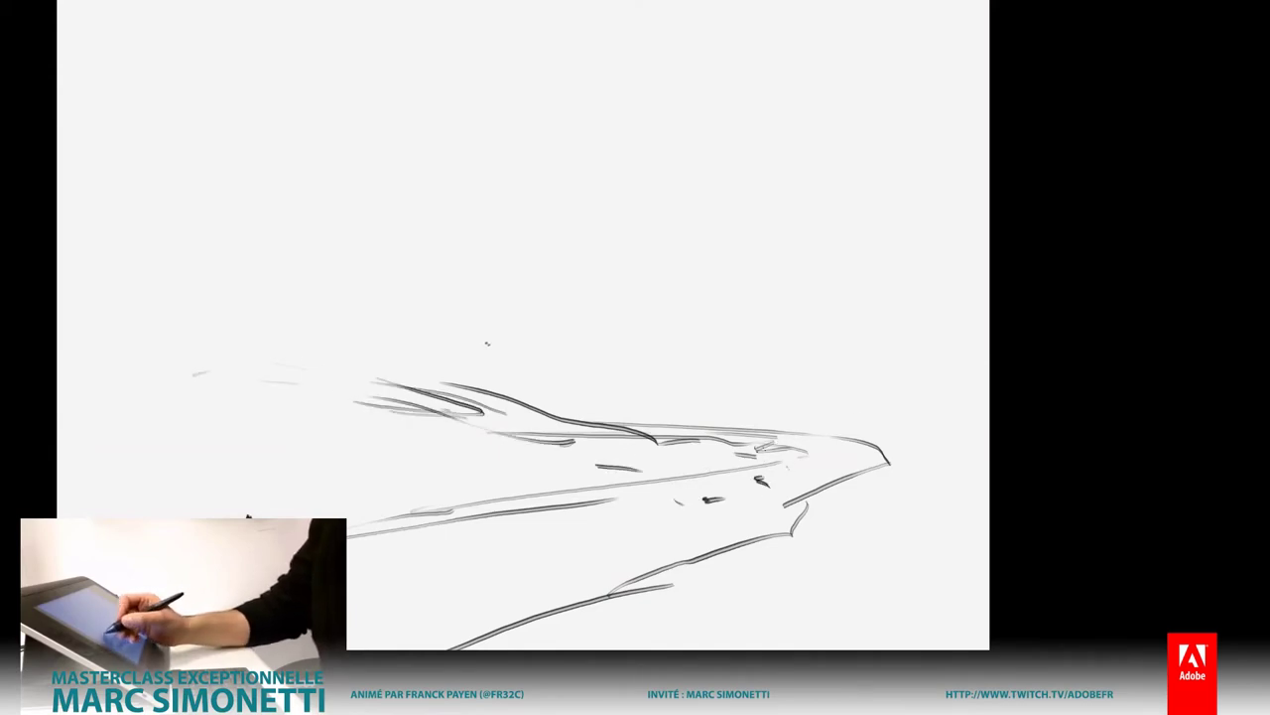
pyautogui.moveTo(829, 427); pyautogui.dragTo(784, 469)
# Step: Sketch the tall tree trunk and its canopy on the right
pyautogui.moveTo(713, 412); pyautogui.dragTo(955, 364)
pyautogui.moveTo(814, 397); pyautogui.dragTo(789, 415)
pyautogui.moveTo(868, 238); pyautogui.dragTo(851, 353)
pyautogui.moveTo(871, 145); pyautogui.dragTo(872, 381)
pyautogui.moveTo(840, 44)
pyautogui.mouseDown()
pyautogui.moveTo(893, 45)
pyautogui.moveTo(766, 149)
pyautogui.mouseUp()
pyautogui.moveTo(812, 171); pyautogui.dragTo(779, 189)
pyautogui.moveTo(760, 213); pyautogui.dragTo(848, 288)
# Step: Add short horizon strokes and sketch the hillside on the left
pyautogui.moveTo(716, 371); pyautogui.dragTo(655, 389)
pyautogui.moveTo(294, 362); pyautogui.dragTo(246, 359)
pyautogui.moveTo(149, 342)
pyautogui.mouseDown()
pyautogui.moveTo(73, 361)
pyautogui.moveTo(407, 401)
pyautogui.mouseUp()
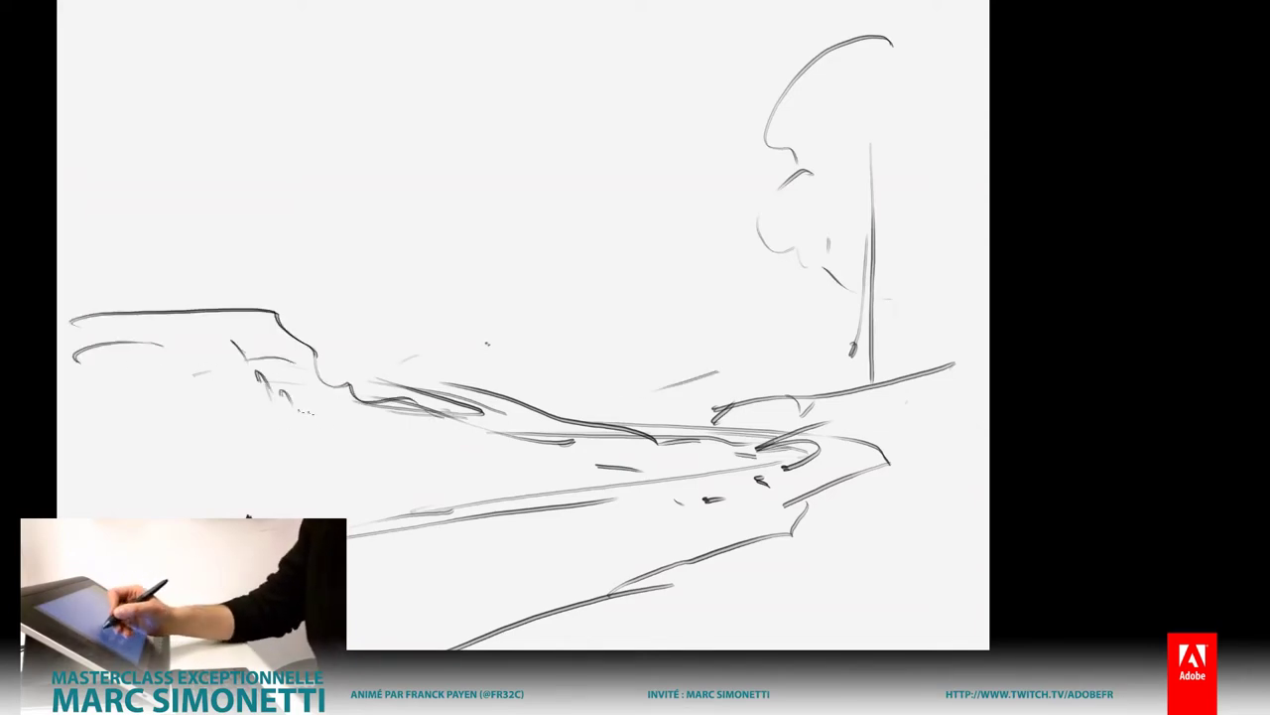
pyautogui.moveTo(337, 428); pyautogui.dragTo(256, 454)
pyautogui.moveTo(226, 352); pyautogui.dragTo(71, 467)
pyautogui.moveTo(149, 353); pyautogui.dragTo(298, 330)
pyautogui.moveTo(243, 311)
pyautogui.mouseDown()
pyautogui.moveTo(427, 407)
pyautogui.moveTo(526, 395)
pyautogui.mouseUp()
# Step: Draw finer, long horizon lines across the middle of the canvas
pyautogui.moveTo(349, 354); pyautogui.dragTo(475, 344)
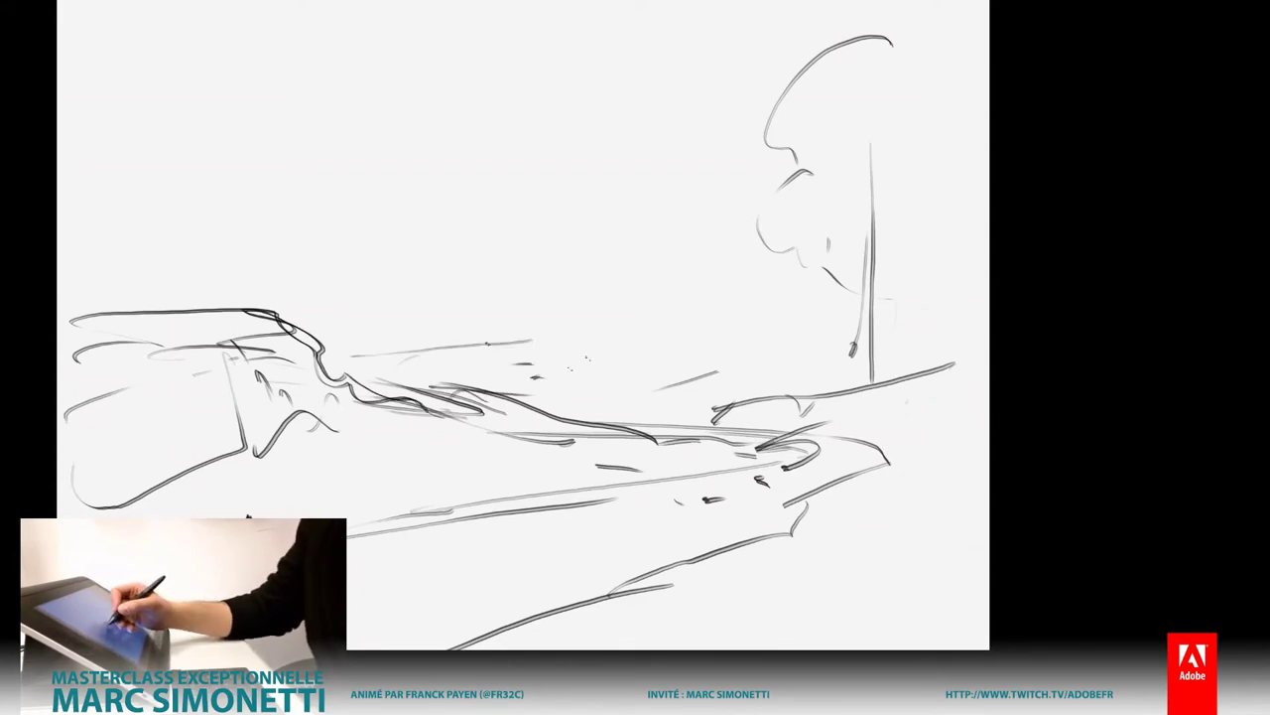
pyautogui.moveTo(433, 384); pyautogui.dragTo(483, 391)
pyautogui.moveTo(486, 344); pyautogui.dragTo(528, 340)
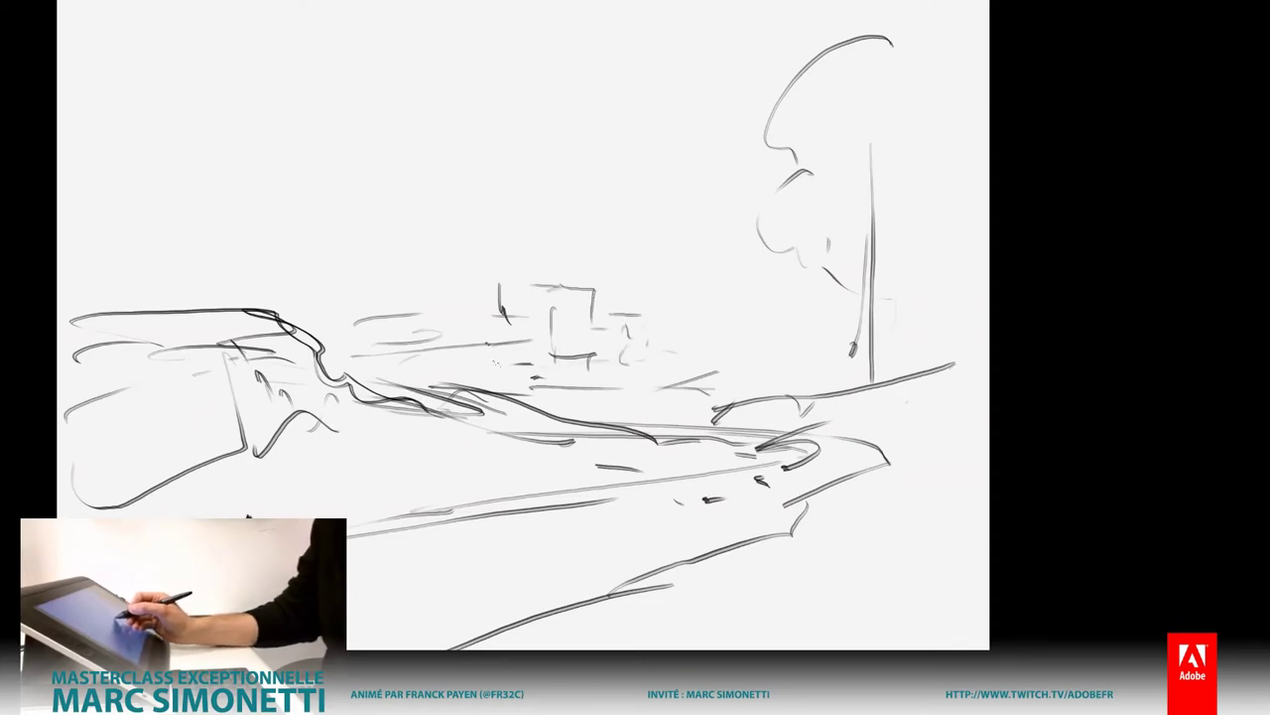
pyautogui.moveTo(459, 354)
pyautogui.mouseDown()
pyautogui.moveTo(853, 353)
pyautogui.moveTo(620, 353)
pyautogui.mouseUp()
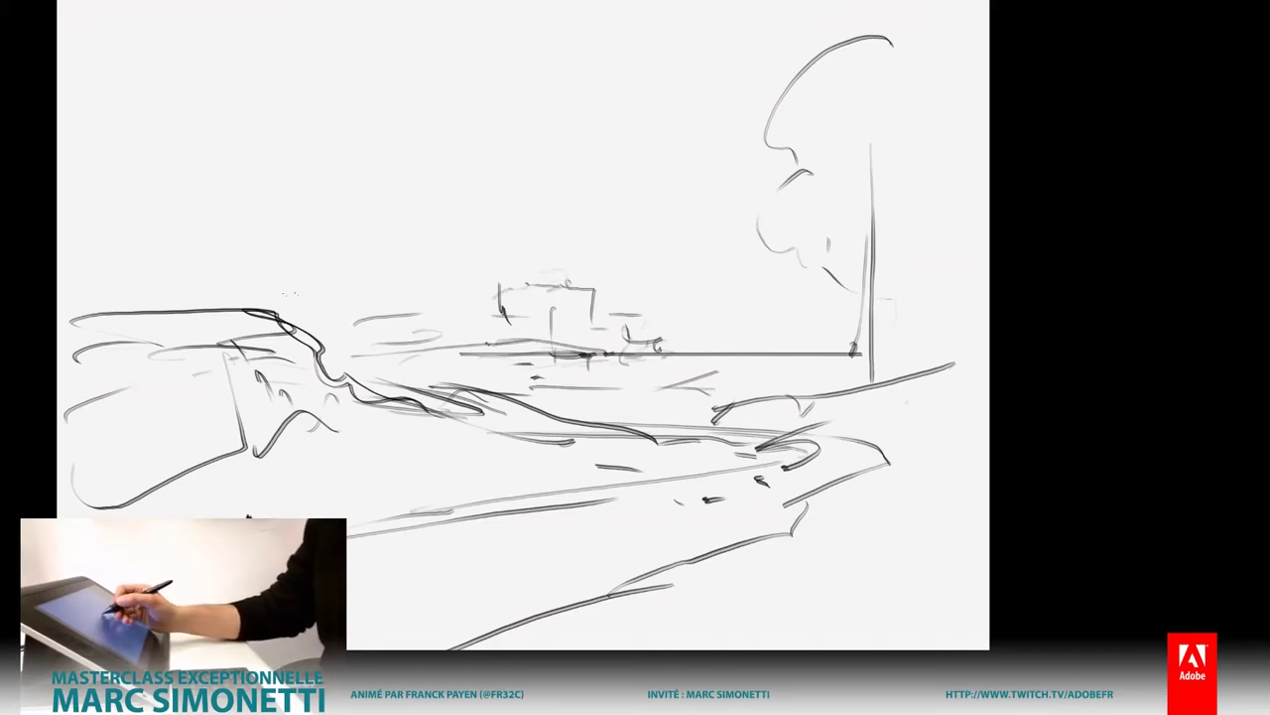
pyautogui.moveTo(298, 279); pyautogui.dragTo(403, 263)
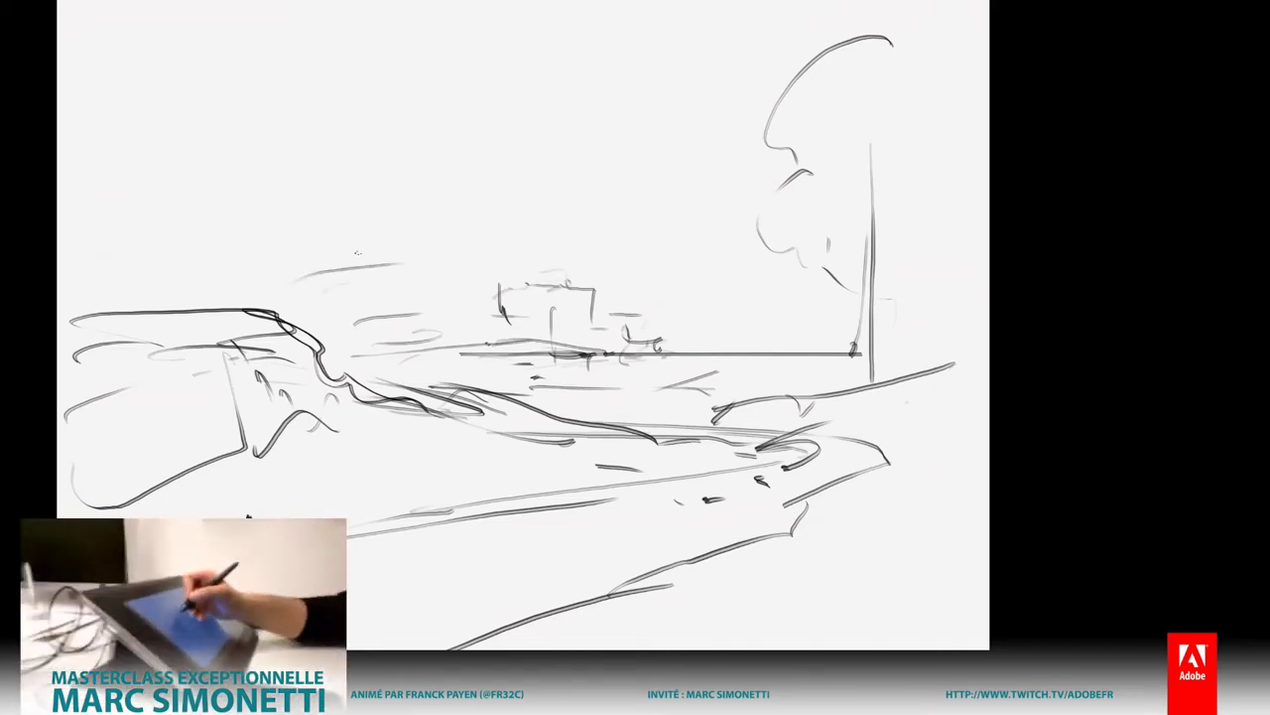
pyautogui.moveTo(353, 266); pyautogui.dragTo(369, 264)
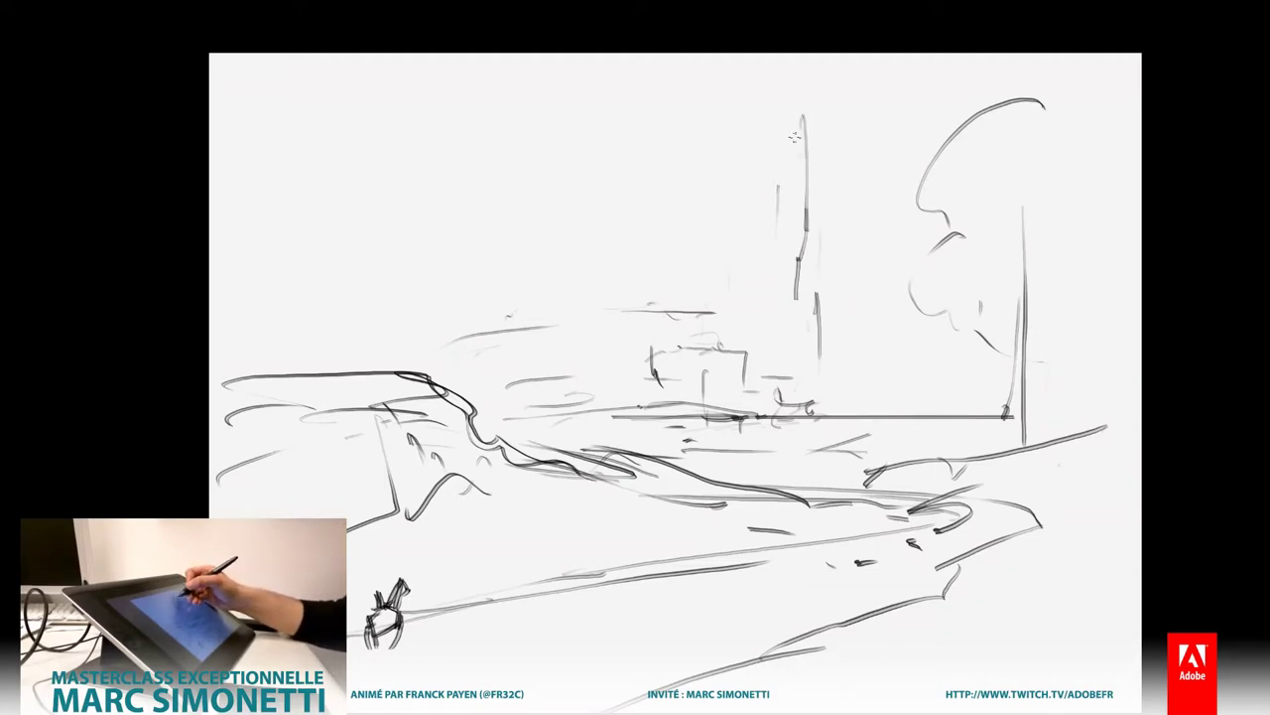
# Step: Draw the castle tower lines, darken the horizon beneath, and sketch the right horizon
pyautogui.moveTo(799, 157); pyautogui.dragTo(800, 90)
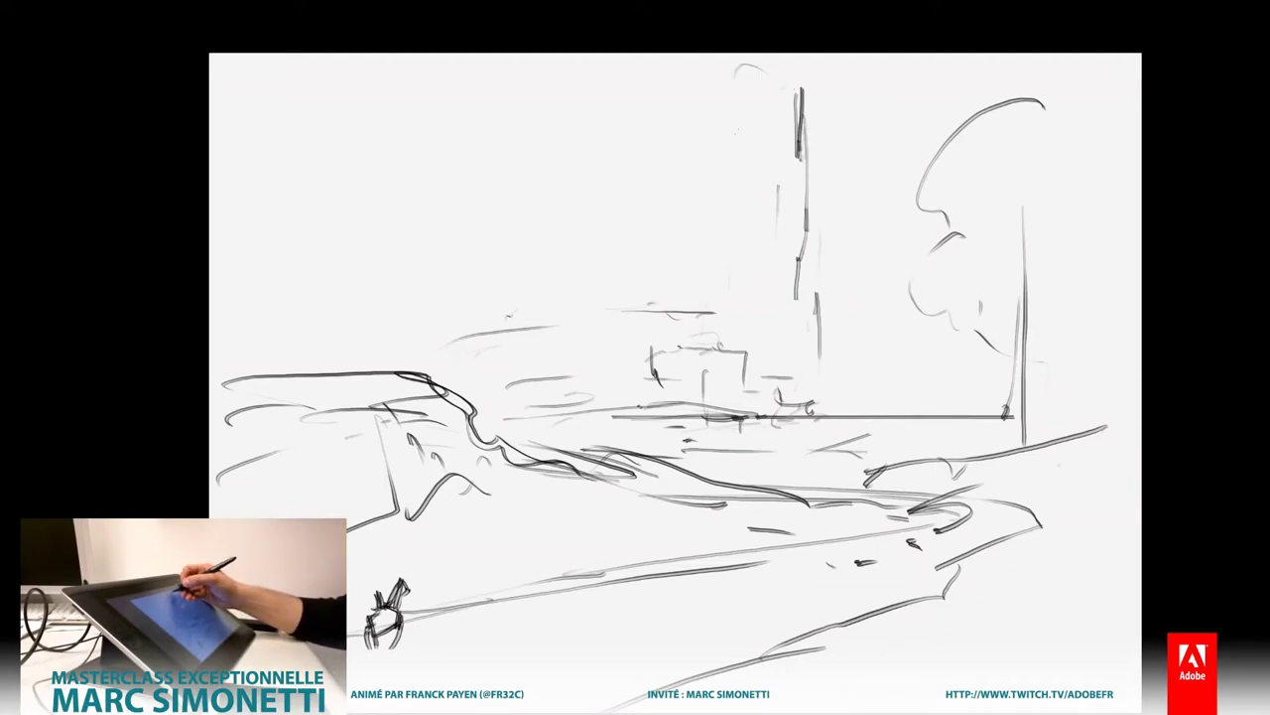
pyautogui.moveTo(739, 189)
pyautogui.mouseDown()
pyautogui.moveTo(735, 98)
pyautogui.moveTo(723, 210)
pyautogui.moveTo(681, 264)
pyautogui.mouseUp()
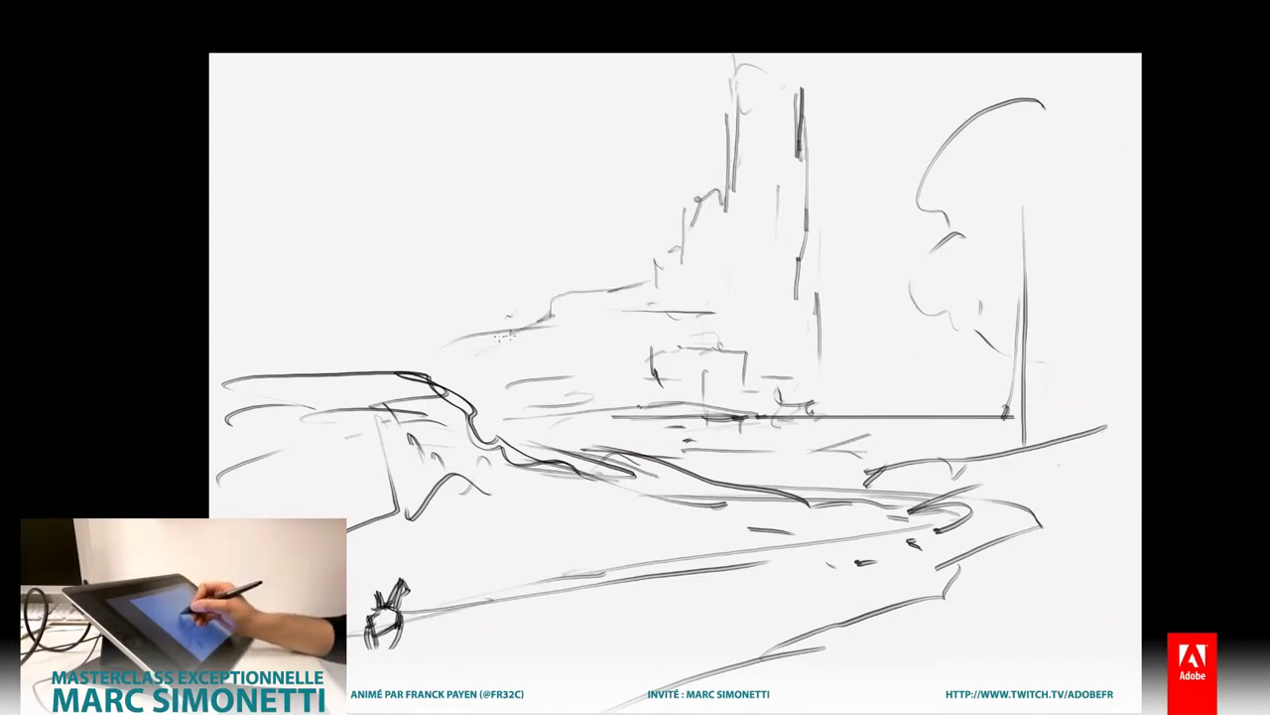
pyautogui.moveTo(504, 336); pyautogui.dragTo(675, 286)
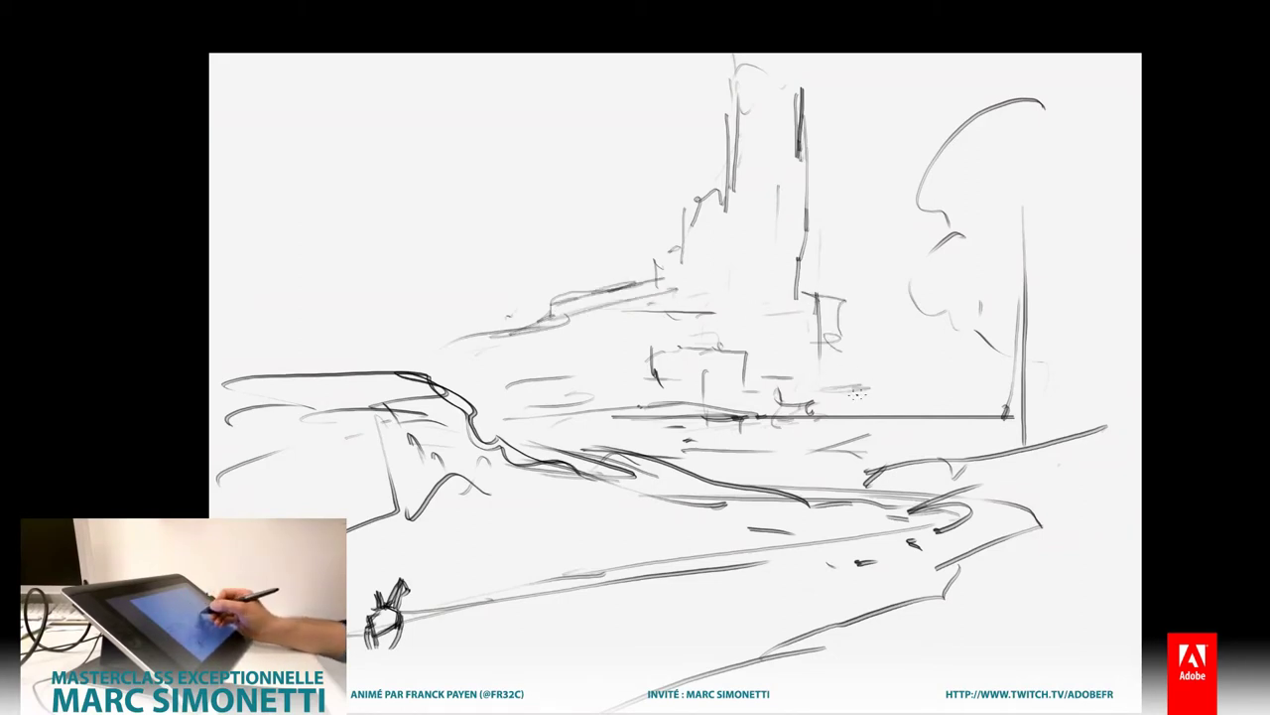
pyautogui.moveTo(860, 407); pyautogui.dragTo(1142, 370)
pyautogui.moveTo(1013, 391); pyautogui.dragTo(792, 425)
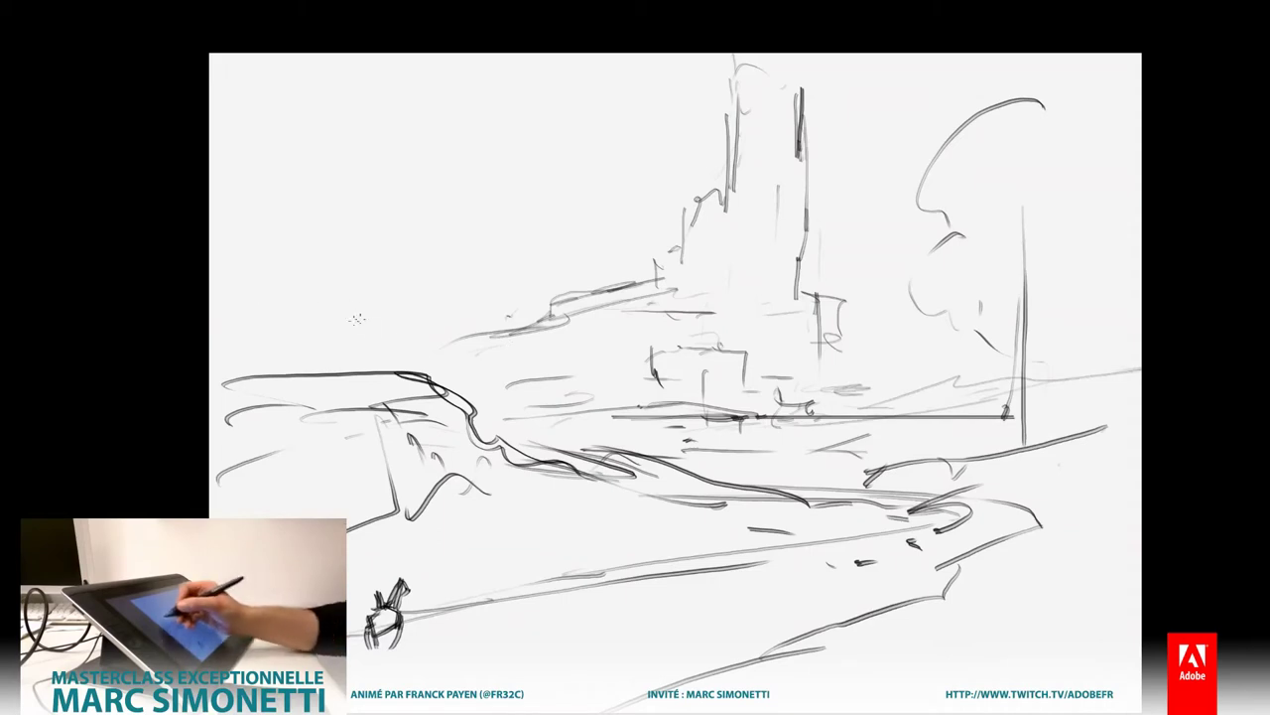
# Step: Sketch distant hills with small detail strokes on the upper left
pyautogui.moveTo(318, 300); pyautogui.dragTo(383, 326)
pyautogui.moveTo(218, 270)
pyautogui.mouseDown()
pyautogui.moveTo(412, 298)
pyautogui.moveTo(484, 359)
pyautogui.mouseUp()
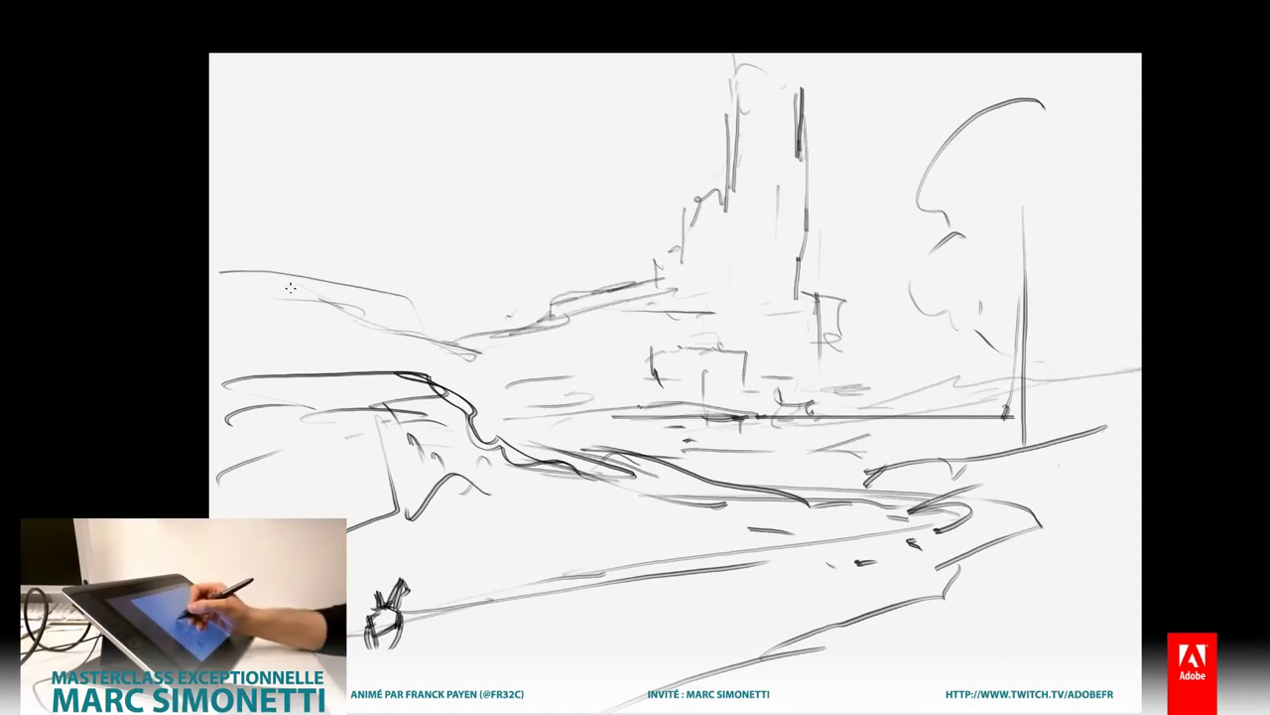
pyautogui.moveTo(290, 288); pyautogui.dragTo(466, 355)
pyautogui.moveTo(542, 408); pyautogui.dragTo(577, 395)
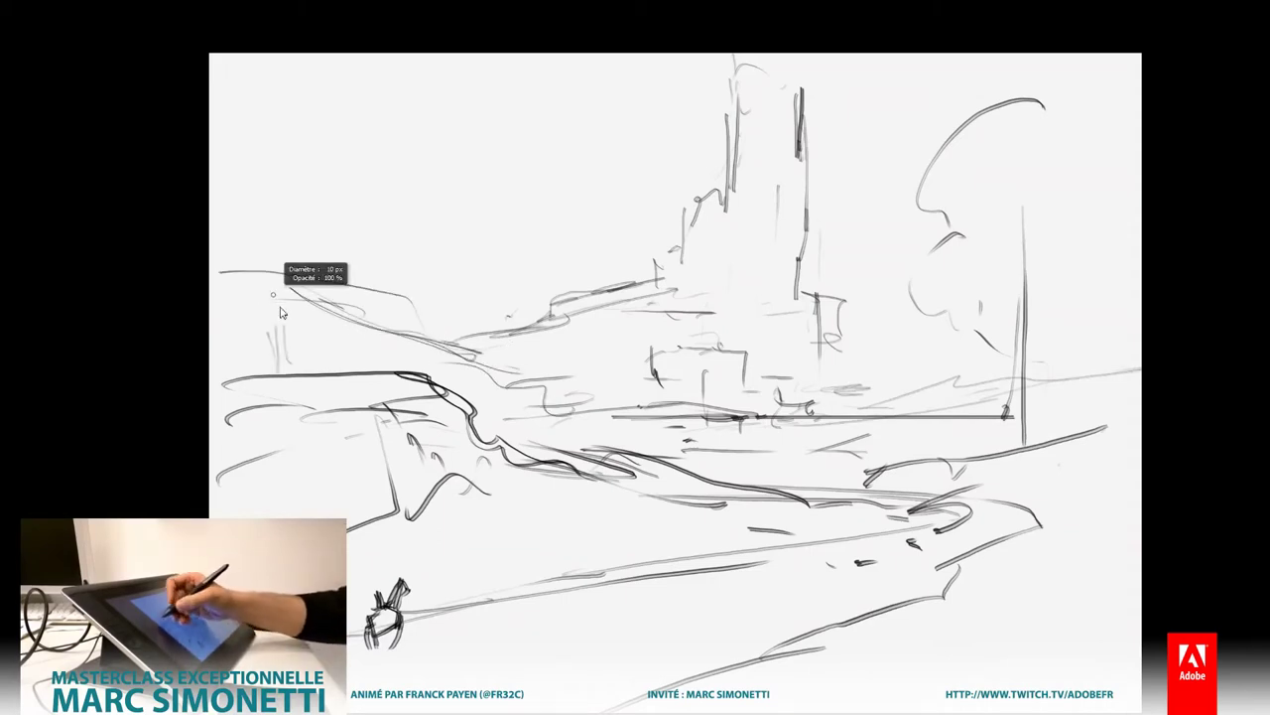
pyautogui.moveTo(274, 325); pyautogui.dragTo(274, 361)
pyautogui.moveTo(286, 321)
pyautogui.mouseDown()
pyautogui.moveTo(286, 361)
pyautogui.moveTo(276, 78)
pyautogui.mouseUp()
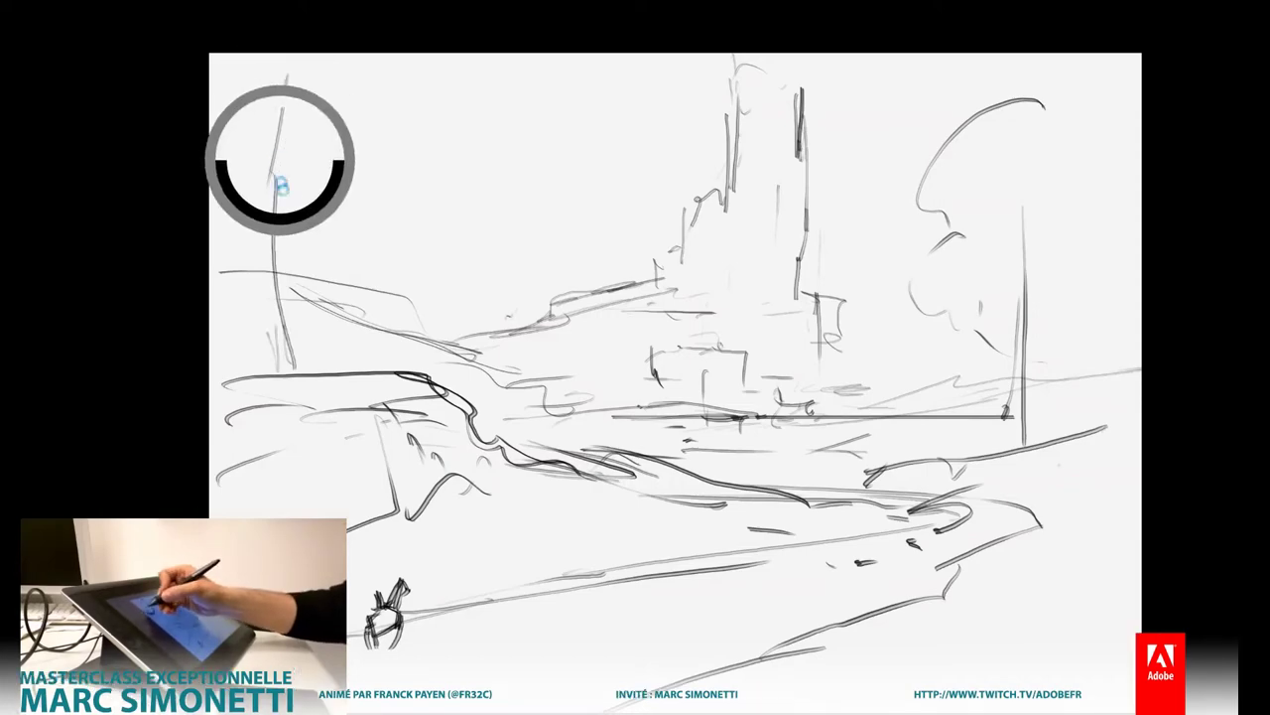
# Step: Check the brush settings and draw a tall, dark tree trunk on the left
pyautogui.rightClick(281, 156)
pyautogui.click(299, 366)
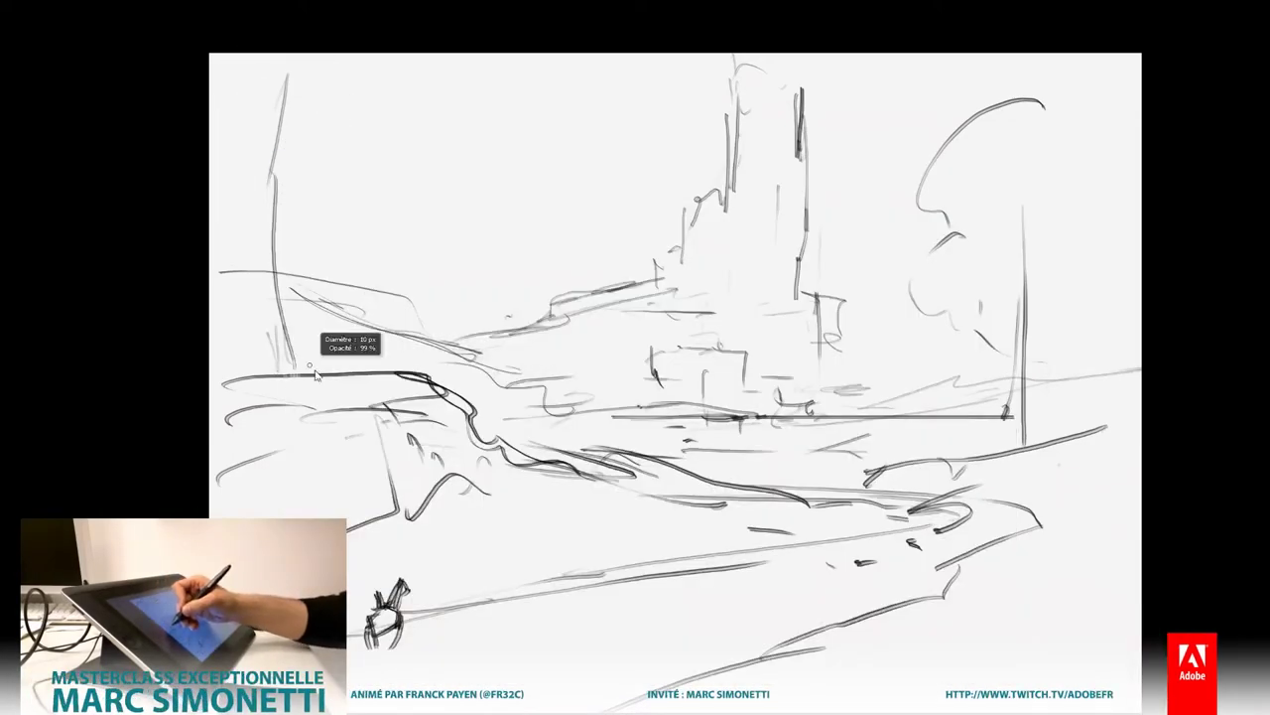
pyautogui.keyDown('alt'); pyautogui.keyDown('shift'); pyautogui.rightClick(472, 580); pyautogui.keyUp('shift'); pyautogui.keyUp('alt')
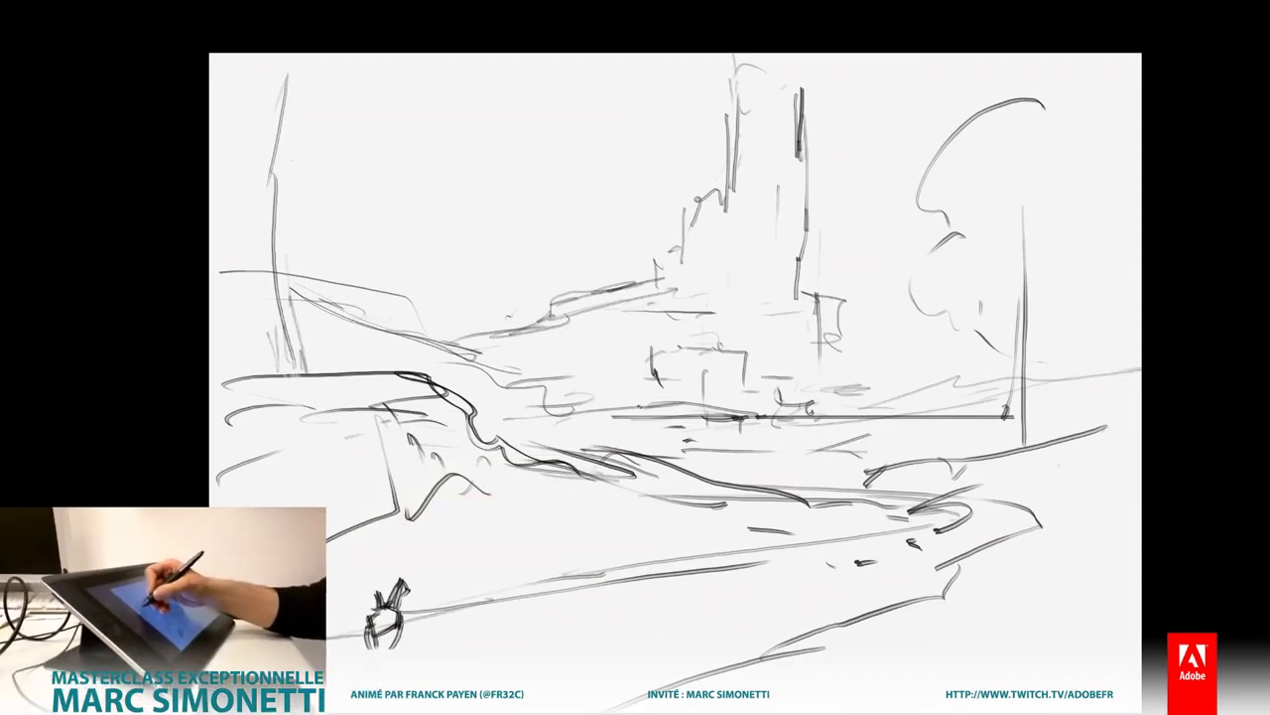
pyautogui.moveTo(304, 369)
pyautogui.mouseDown()
pyautogui.moveTo(308, 64)
pyautogui.moveTo(293, 337)
pyautogui.moveTo(317, 405)
pyautogui.mouseUp()
pyautogui.moveTo(281, 53); pyautogui.dragTo(270, 314)
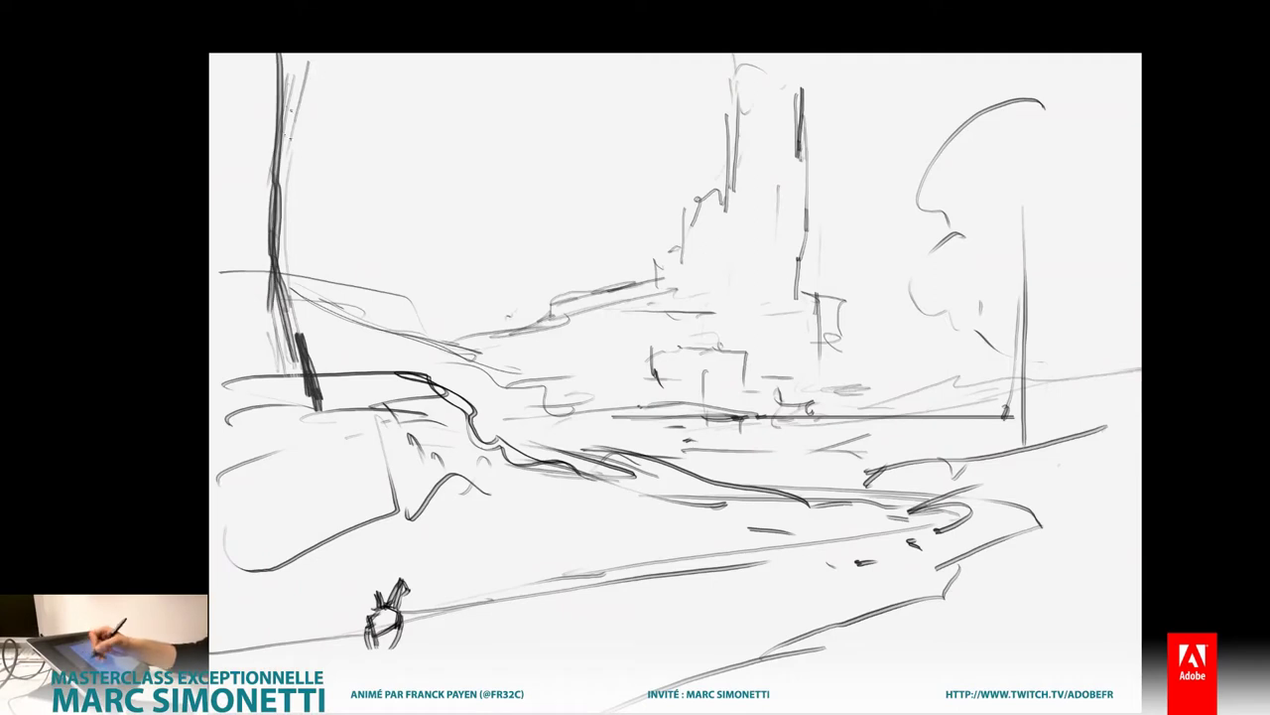
pyautogui.moveTo(287, 83); pyautogui.dragTo(294, 328)
pyautogui.moveTo(266, 196)
pyautogui.mouseDown()
pyautogui.moveTo(296, 411)
pyautogui.moveTo(415, 425)
pyautogui.mouseUp()
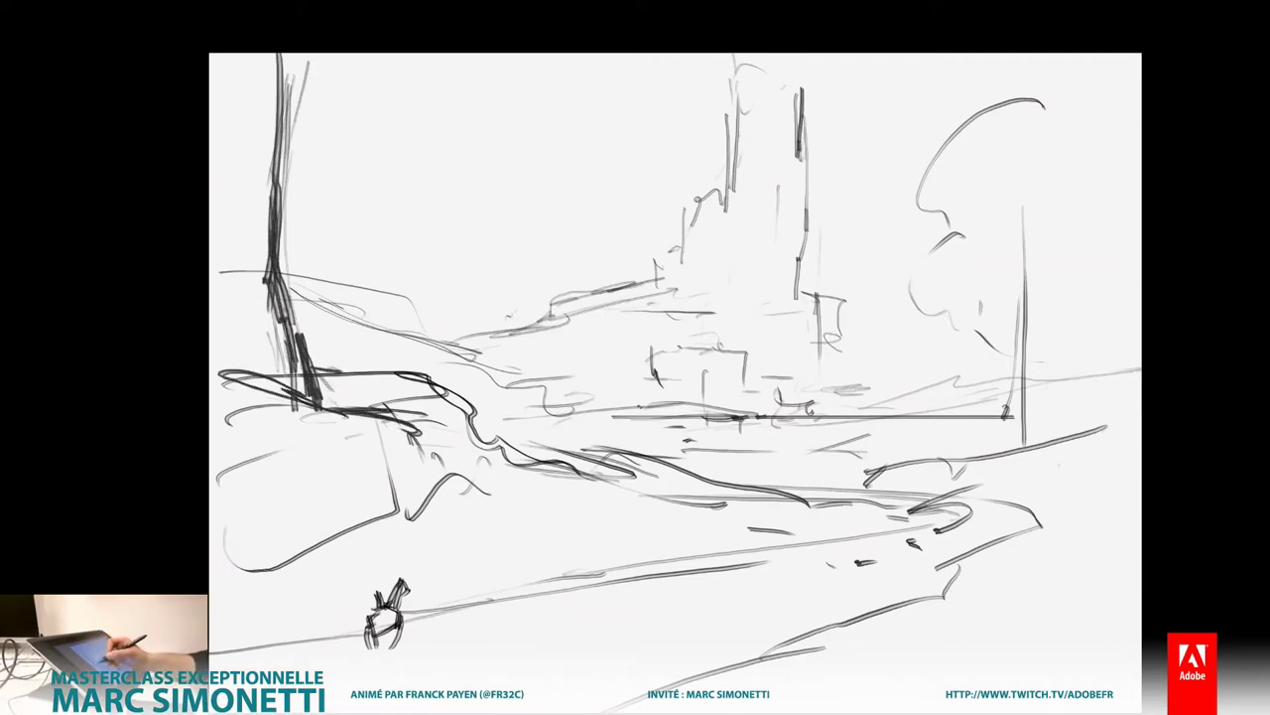
# Step: Add more tall tree trunks, including a slanted one, toward the centre
pyautogui.moveTo(357, 64); pyautogui.dragTo(351, 369)
pyautogui.moveTo(370, 184); pyautogui.dragTo(362, 349)
pyautogui.moveTo(381, 187); pyautogui.dragTo(373, 352)
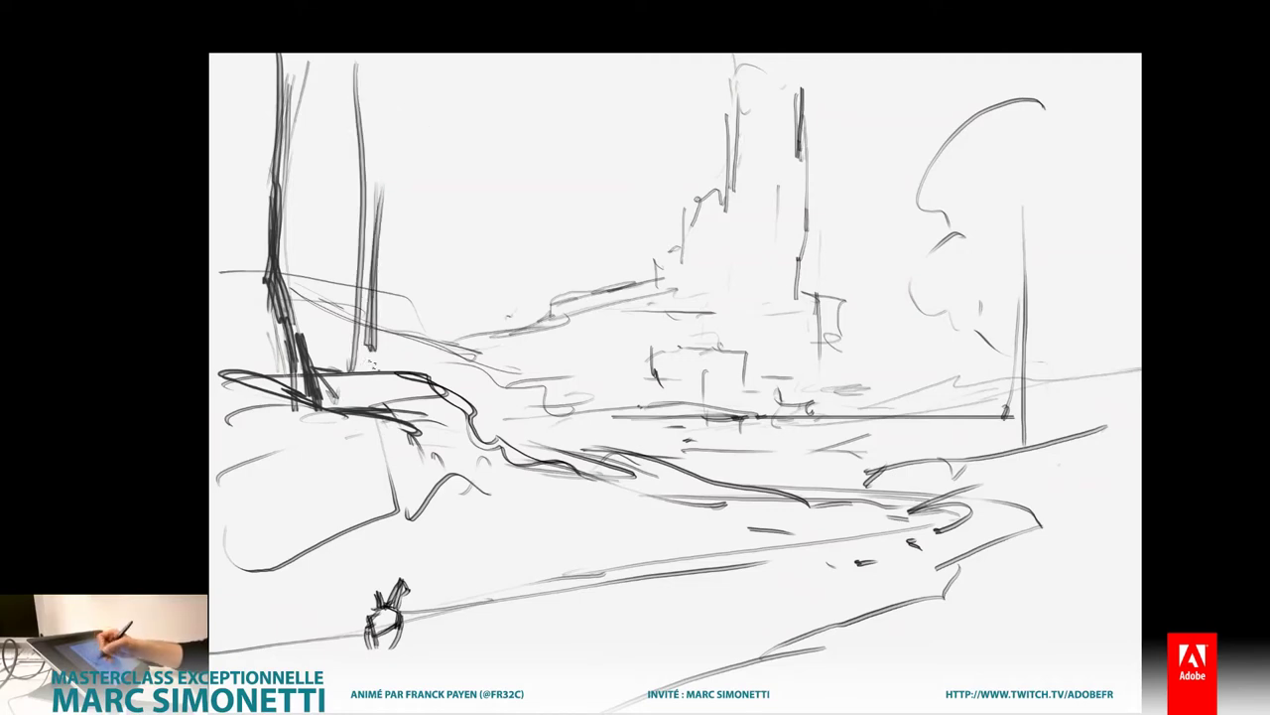
pyautogui.moveTo(383, 141); pyautogui.dragTo(375, 368)
pyautogui.moveTo(434, 95); pyautogui.dragTo(429, 397)
pyautogui.moveTo(439, 197); pyautogui.dragTo(413, 361)
pyautogui.moveTo(484, 215); pyautogui.dragTo(433, 385)
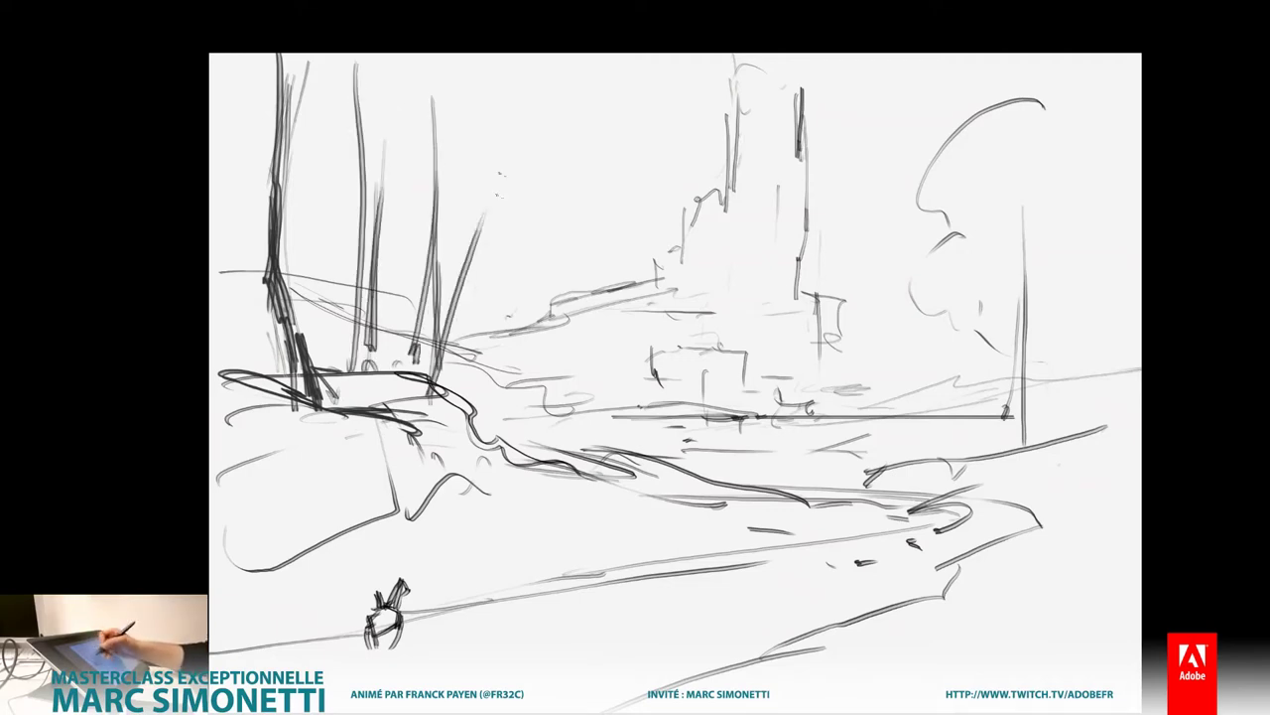
pyautogui.moveTo(503, 155); pyautogui.dragTo(459, 347)
# Step: Sketch a curly bush beside the trunks and strokes along the left edge
pyautogui.moveTo(518, 222)
pyautogui.mouseDown()
pyautogui.moveTo(552, 328)
pyautogui.moveTo(524, 399)
pyautogui.moveTo(497, 58)
pyautogui.mouseUp()
pyautogui.moveTo(278, 253); pyautogui.dragTo(224, 611)
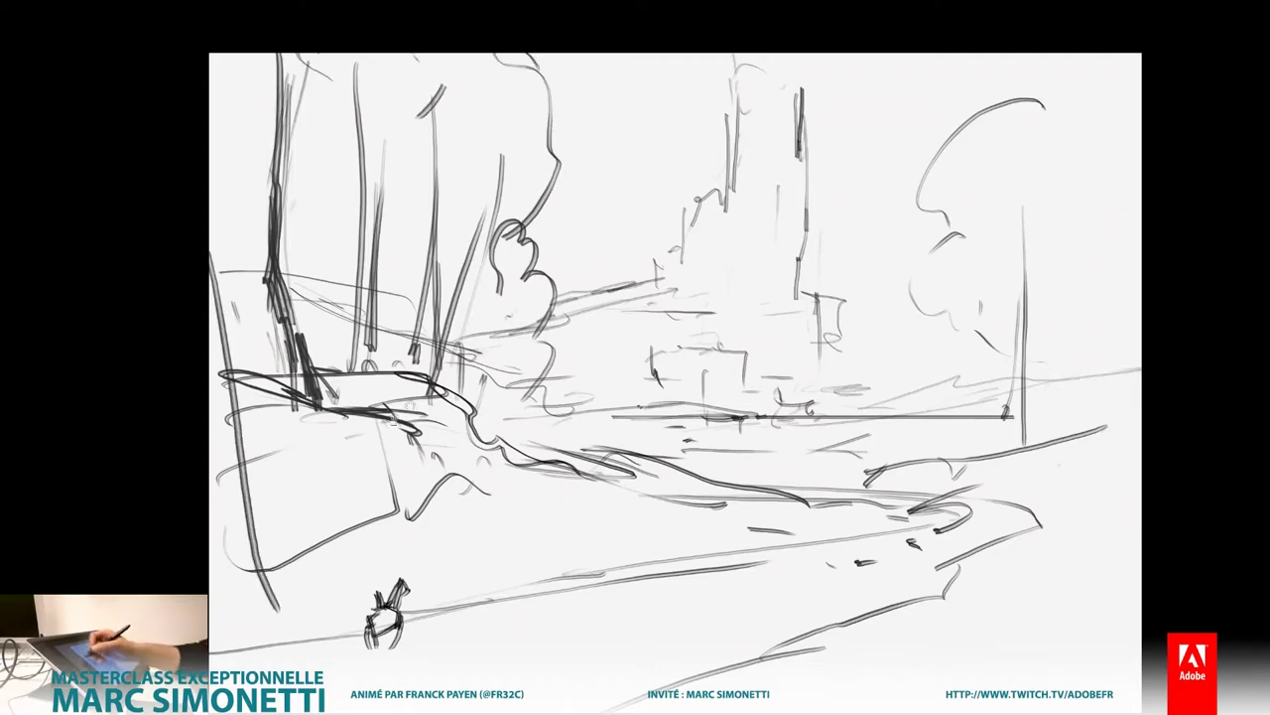
pyautogui.scroll(-3, 675, 377)
pyautogui.moveTo(286, 327); pyautogui.dragTo(329, 522)
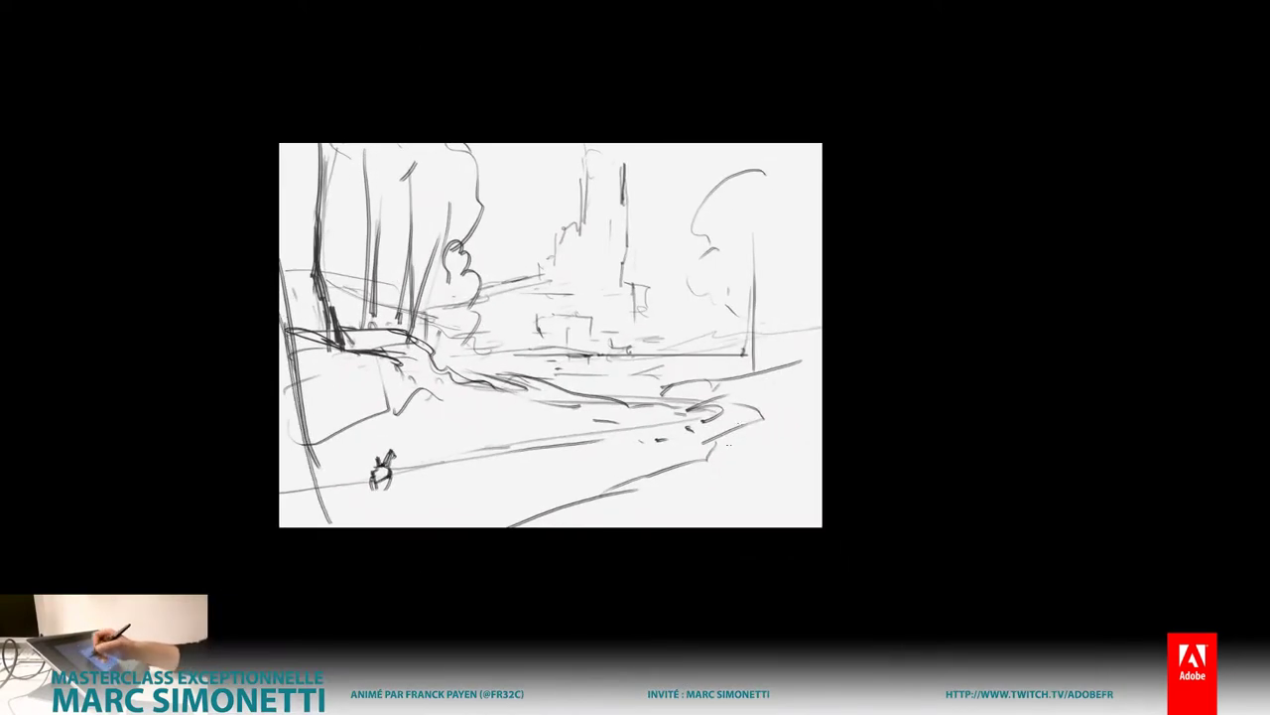
# Step: Draw diagonal lines along the right edge, then flip the canvas horizontally
pyautogui.moveTo(820, 342); pyautogui.dragTo(765, 526)
pyautogui.moveTo(816, 248); pyautogui.dragTo(760, 466)
pyautogui.press('h')
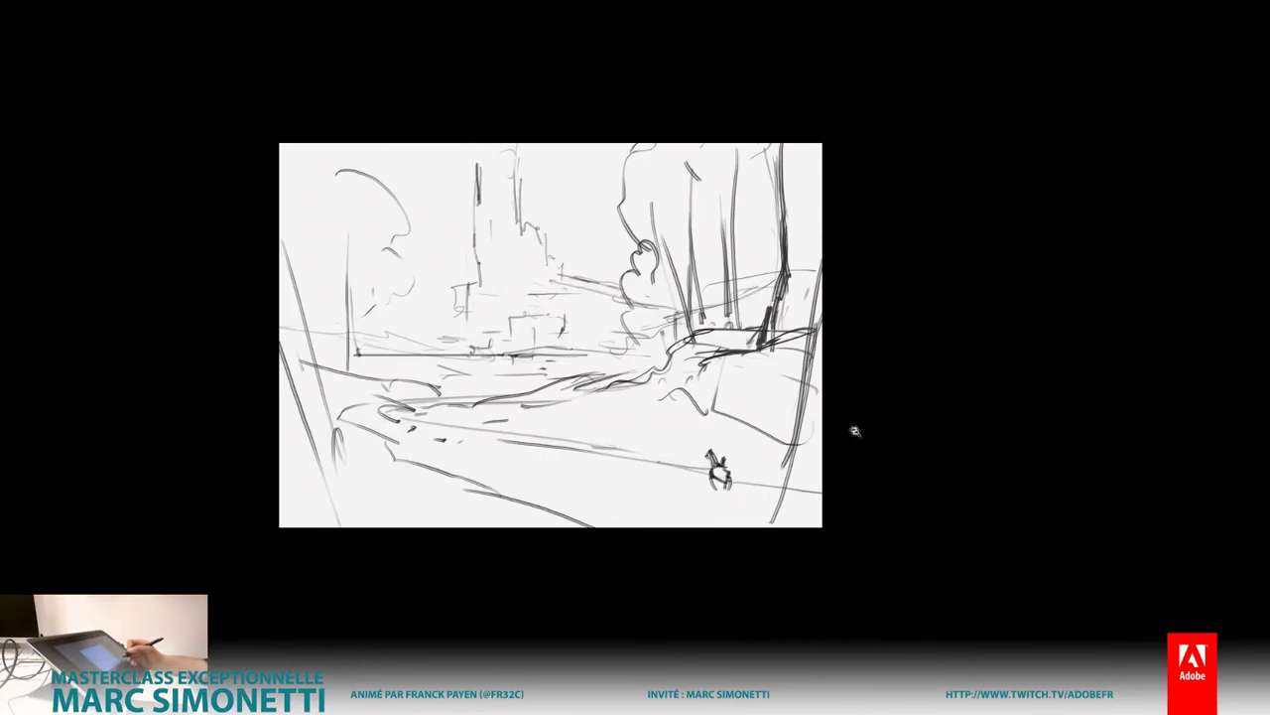
pyautogui.hotkey('ctrl', '+')
# Step: Sketch bush arches and trunk lines on the new left side, plus small marks
pyautogui.moveTo(268, 286)
pyautogui.mouseDown()
pyautogui.moveTo(323, 296)
pyautogui.moveTo(365, 347)
pyautogui.mouseUp()
pyautogui.moveTo(317, 189); pyautogui.dragTo(369, 223)
pyautogui.moveTo(265, 95); pyautogui.dragTo(242, 256)
pyautogui.moveTo(461, 171); pyautogui.dragTo(425, 220)
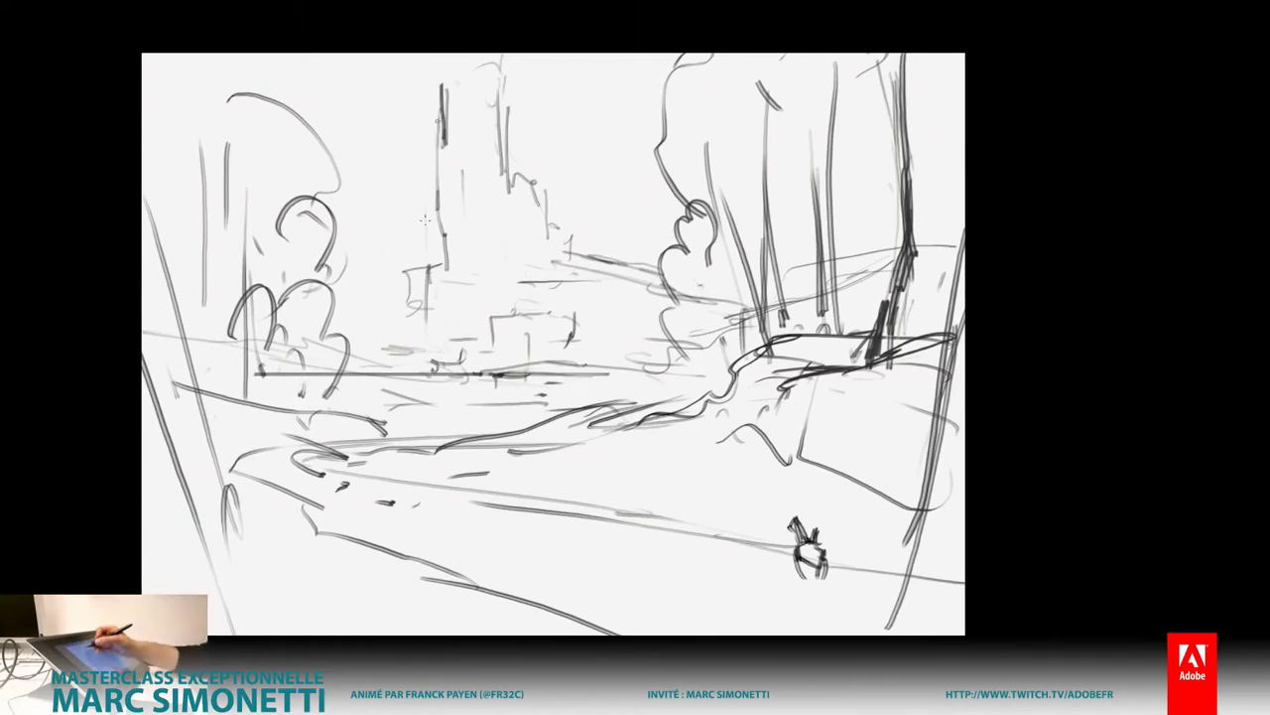
pyautogui.moveTo(417, 251); pyautogui.dragTo(415, 311)
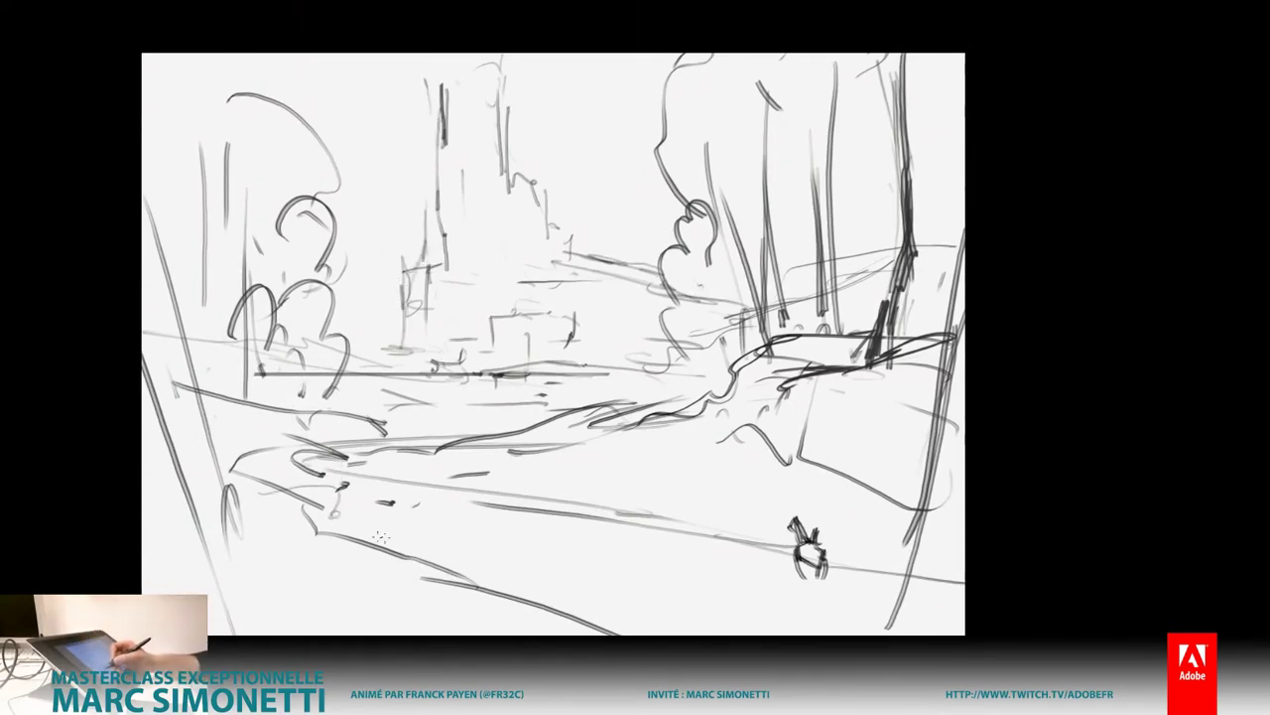
pyautogui.moveTo(347, 516); pyautogui.dragTo(362, 533)
pyautogui.moveTo(297, 489)
pyautogui.mouseDown()
pyautogui.moveTo(324, 496)
pyautogui.moveTo(303, 488)
pyautogui.moveTo(516, 437)
pyautogui.moveTo(766, 415)
pyautogui.mouseUp()
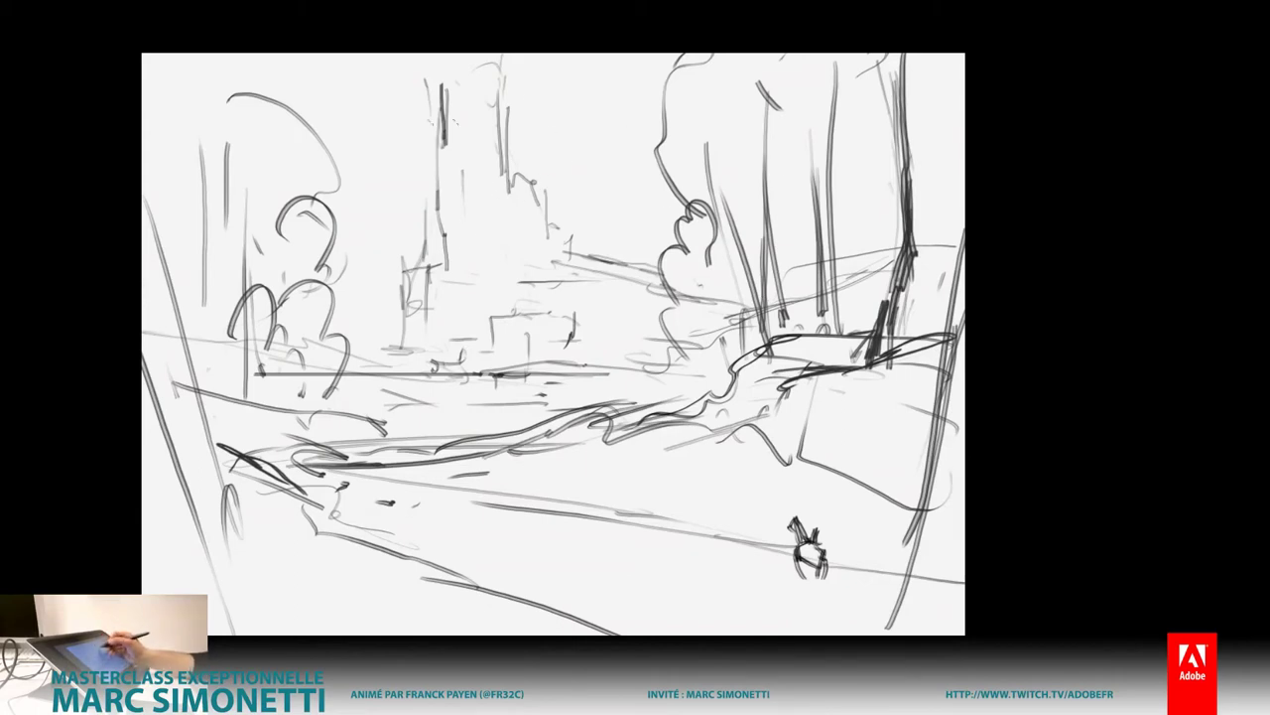
# Step: Exit full screen and set Calque 1's blend mode to Produit
pyautogui.press('f')
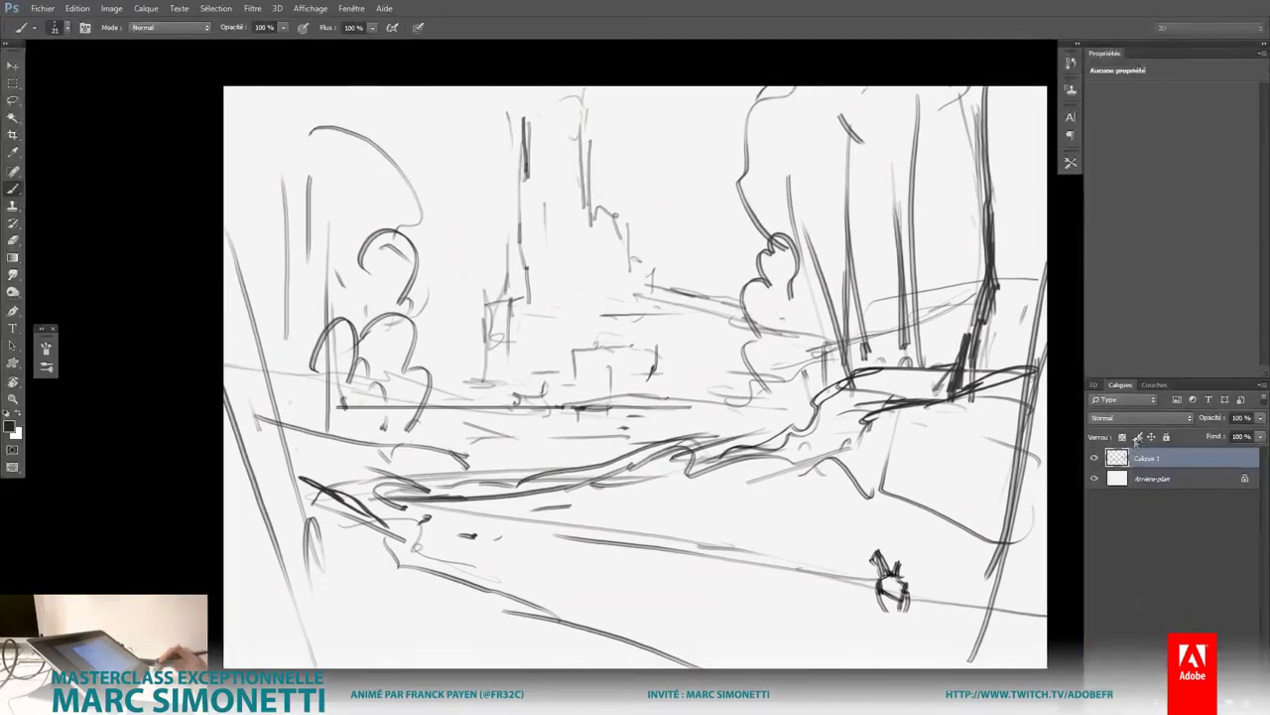
pyautogui.click(1133, 417)
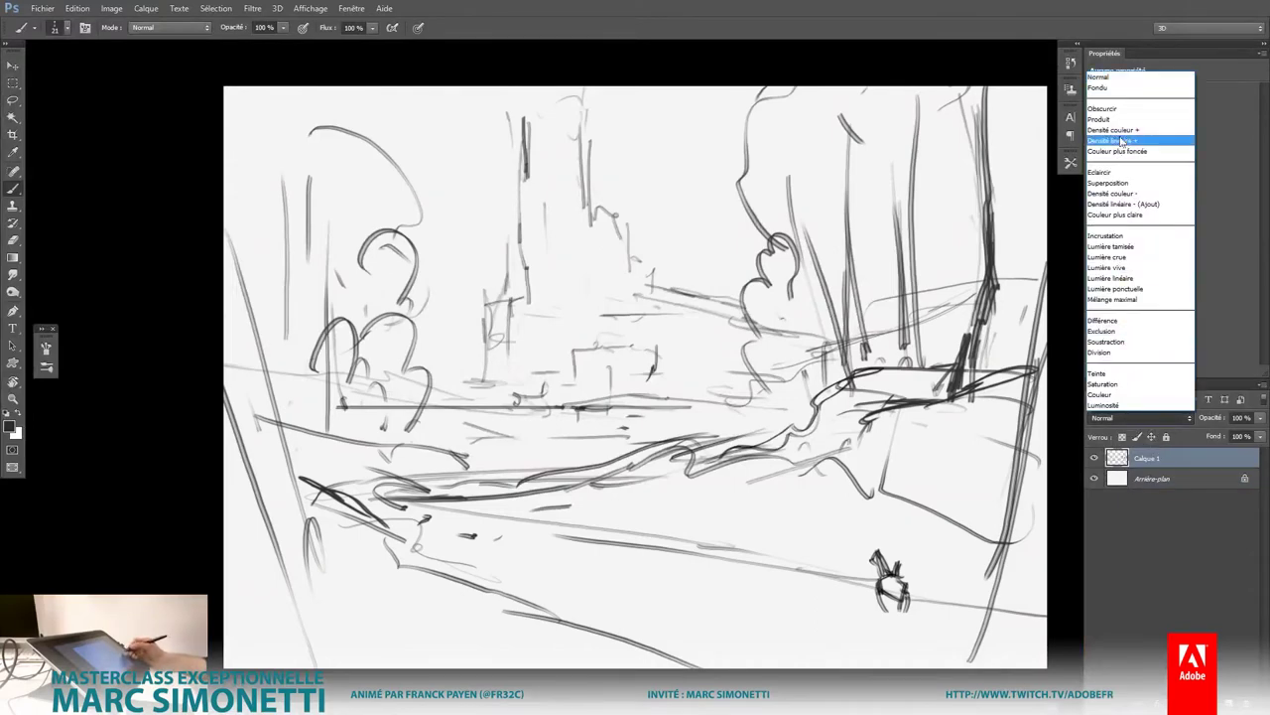
pyautogui.click(1121, 120)
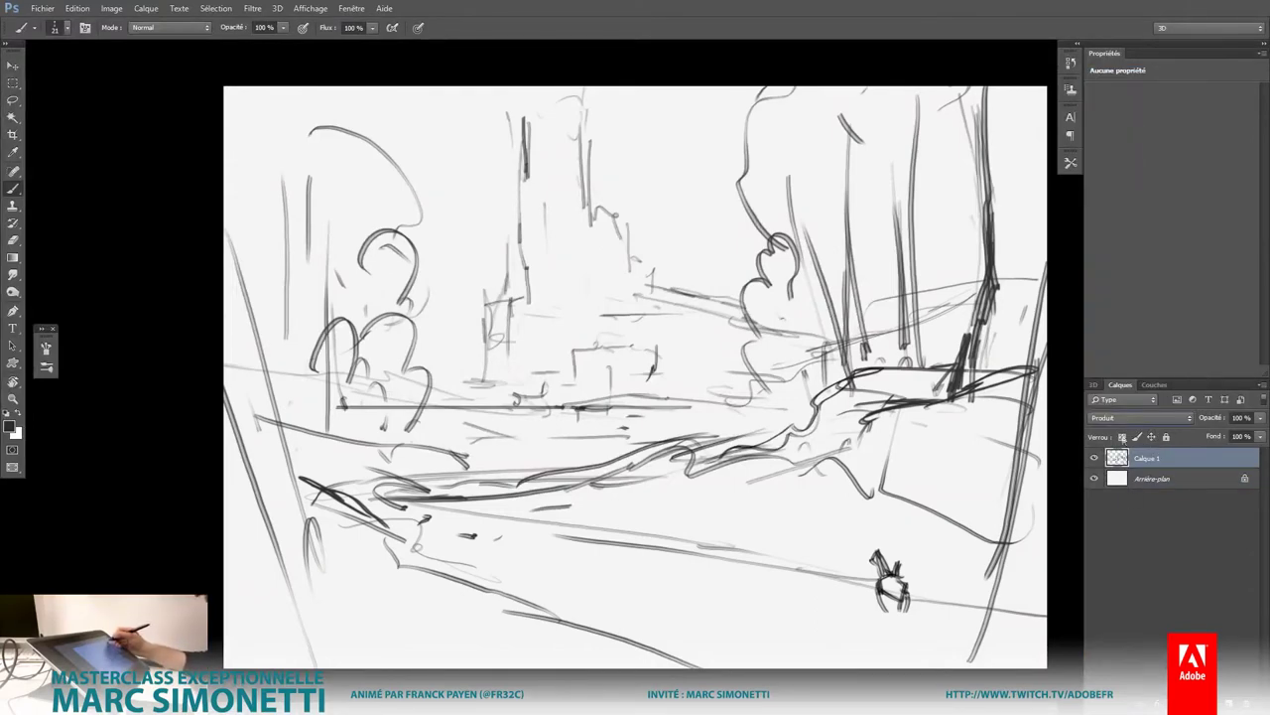
# Step: Select Arrière-plan and add a new empty layer, Calque 2, above it
pyautogui.click(1141, 481)
pyautogui.hotkey('ctrl', 'shift', 'alt', 'n')
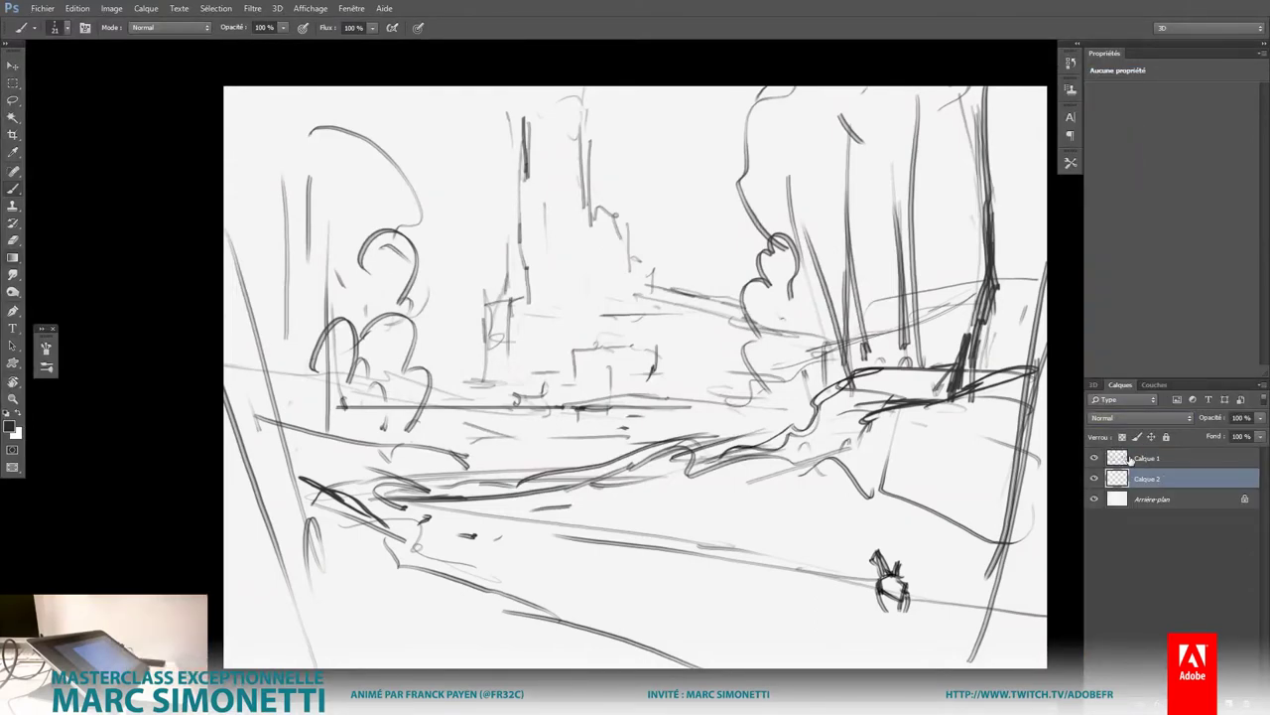
pyautogui.press('g')
pyautogui.moveTo(689, 337); pyautogui.dragTo(585, 371)
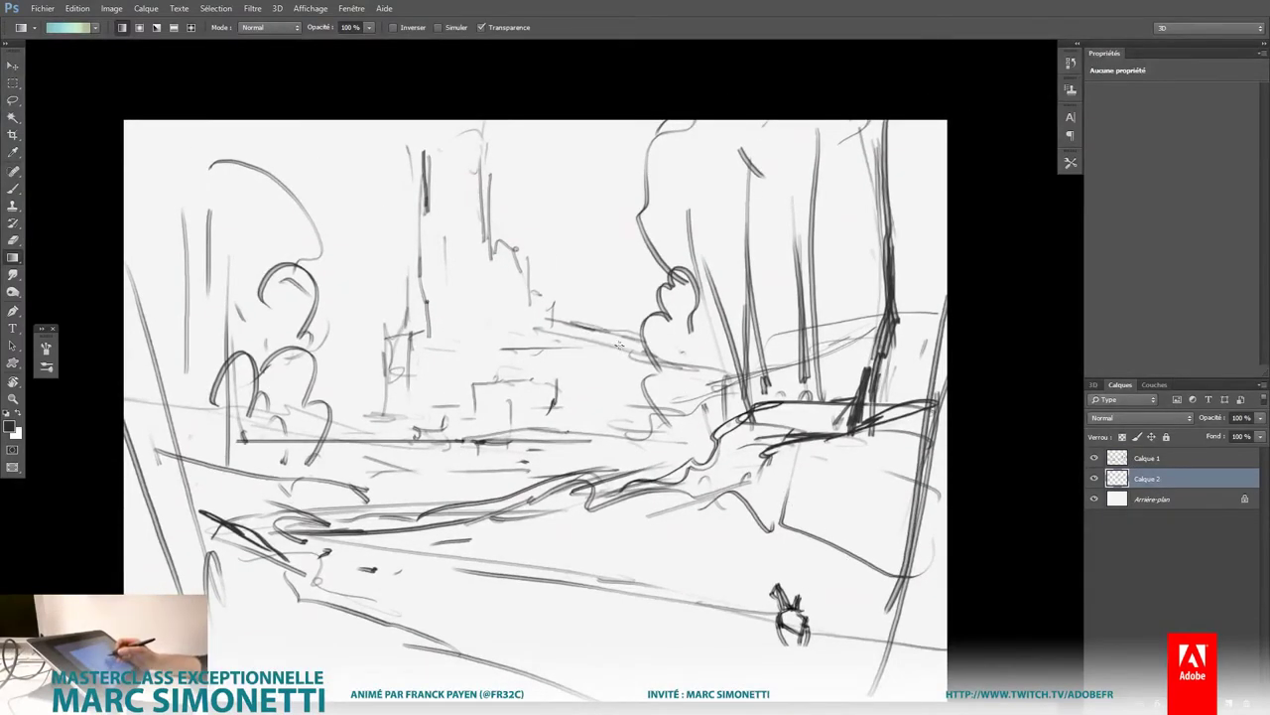
# Step: Drag a pinkish-red preset gradient vertically across the canvas
pyautogui.click(95, 27)
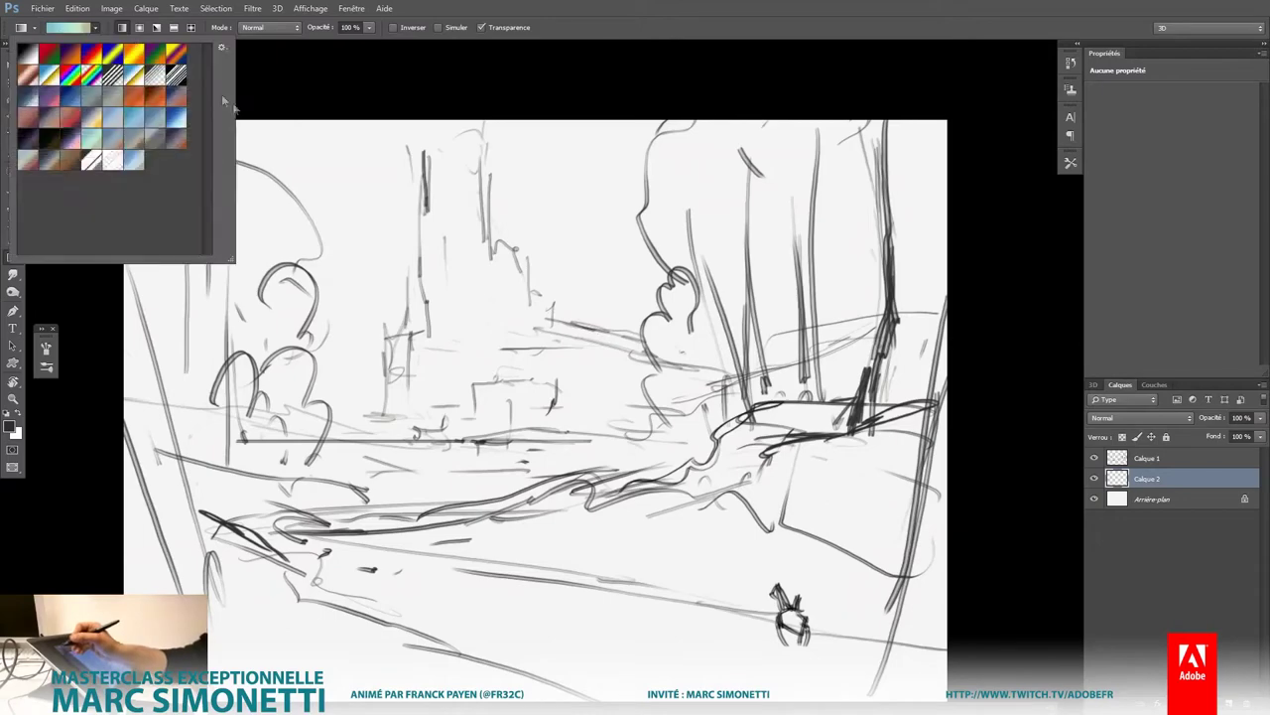
pyautogui.click(44, 123)
pyautogui.click(544, 217)
pyautogui.moveTo(526, 104); pyautogui.dragTo(563, 519)
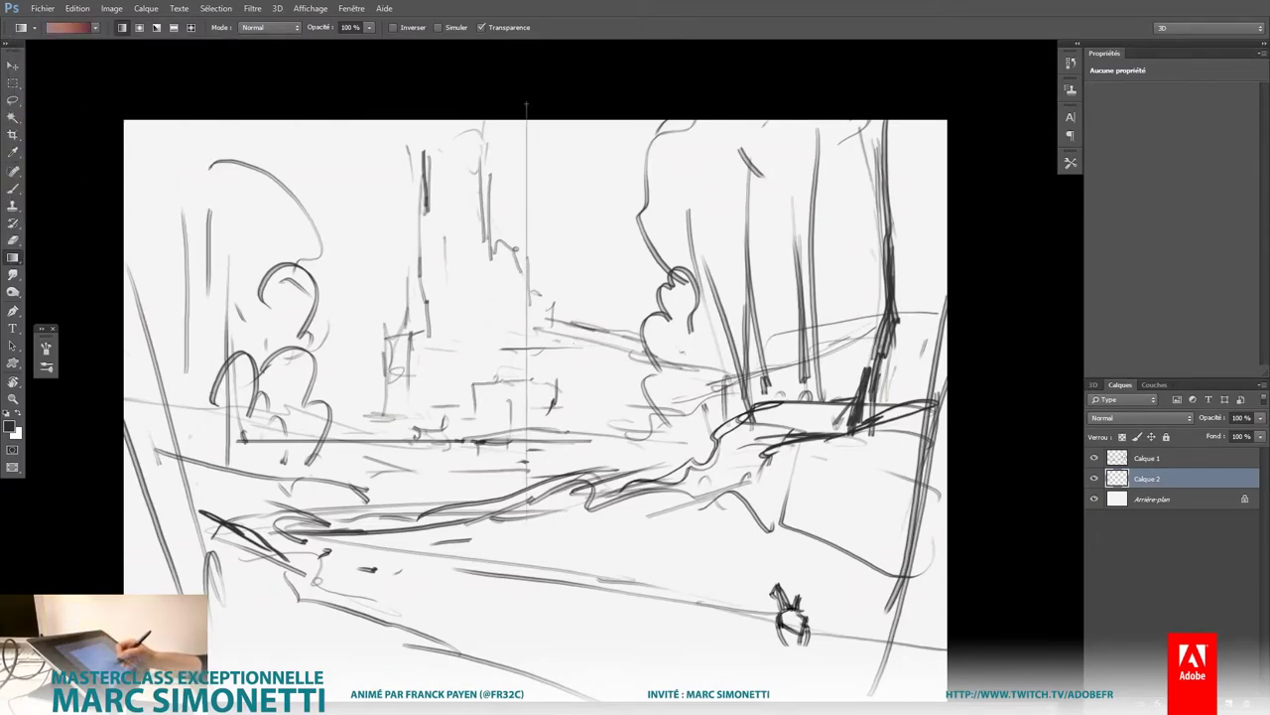
pyautogui.moveTo(527, 464); pyautogui.dragTo(568, 104)
# Step: Replace it with a teal-to-beige preset gradient dragged down the canvas
pyautogui.click(69, 26)
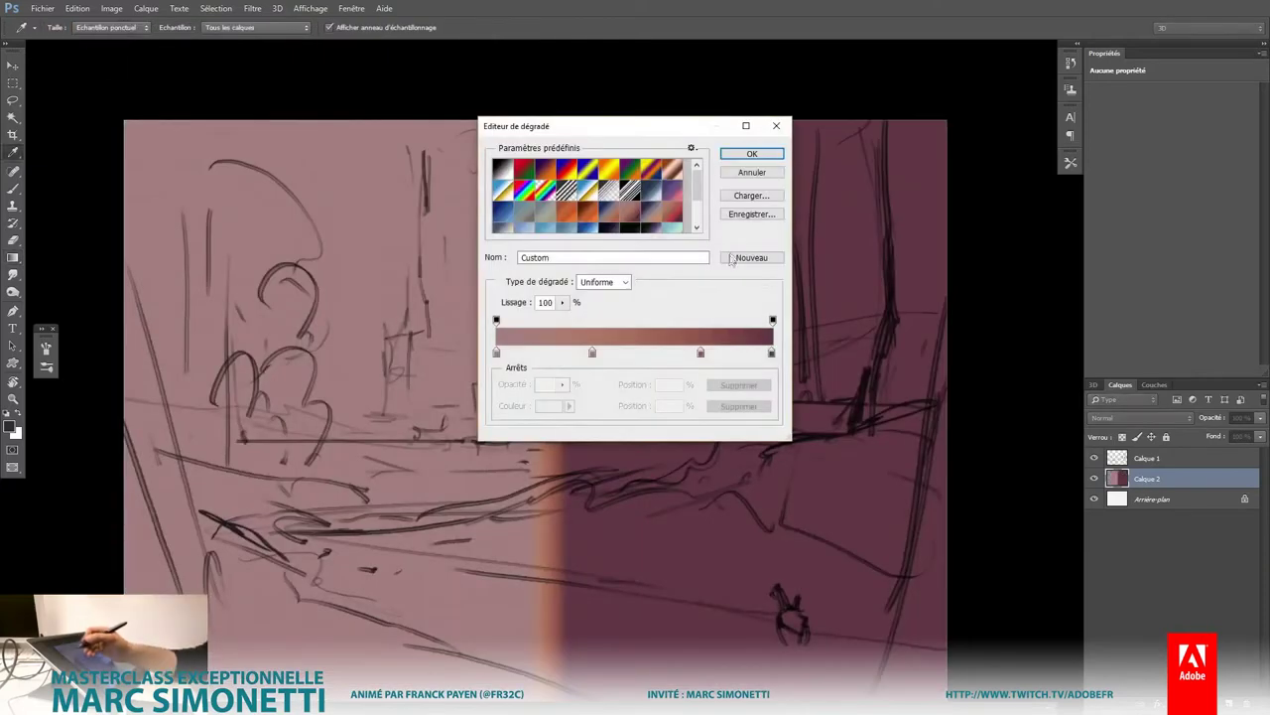
pyautogui.scroll(-2, 700, 214)
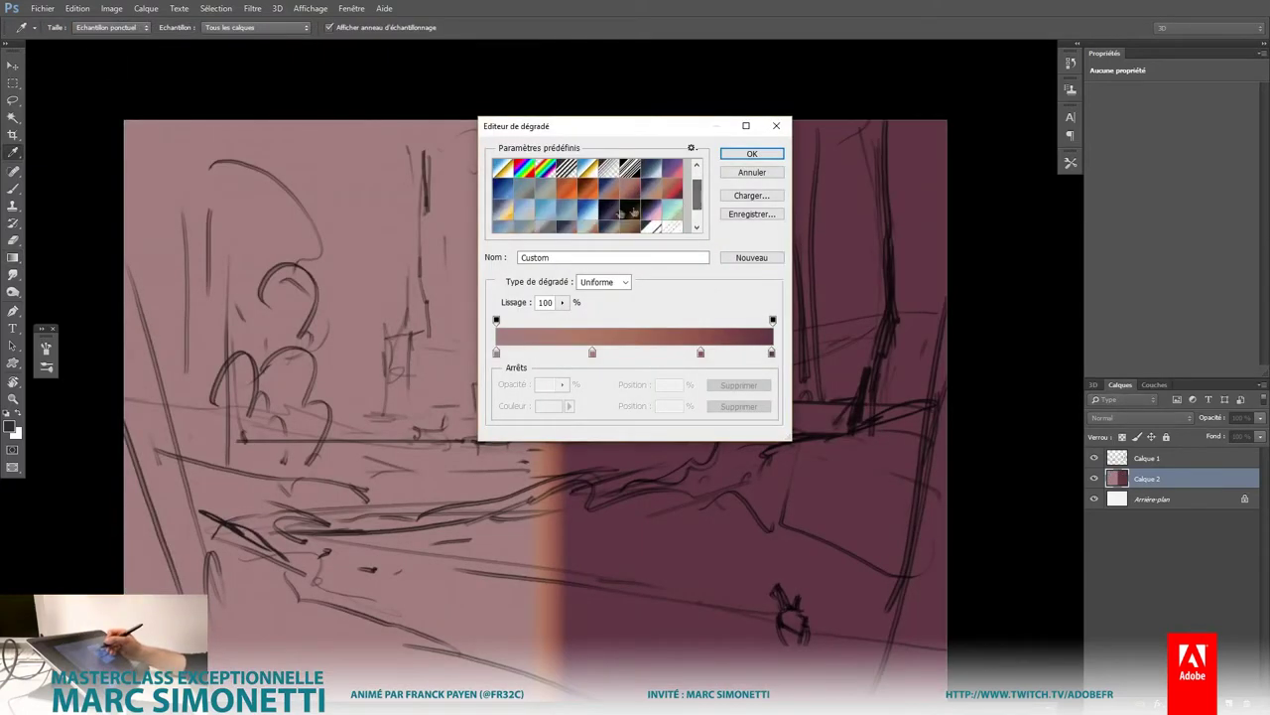
pyautogui.click(683, 212)
pyautogui.click(751, 154)
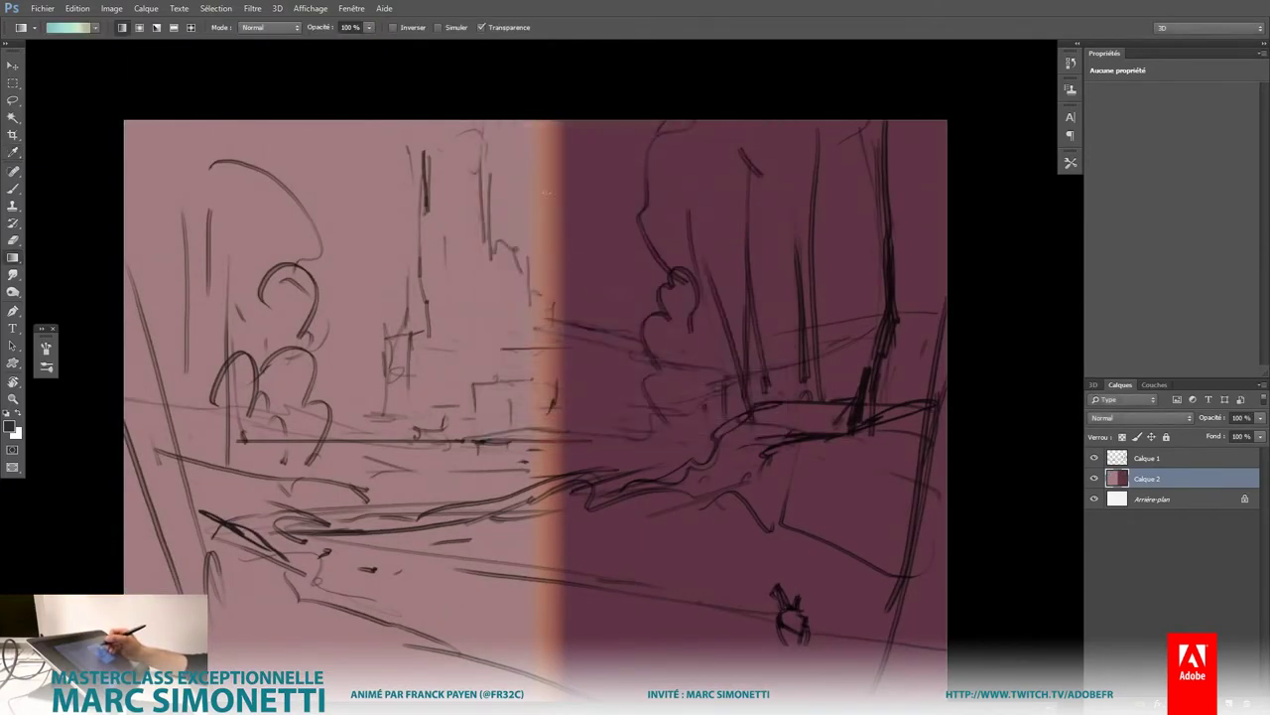
pyautogui.moveTo(503, 107); pyautogui.dragTo(615, 531)
# Step: Deepen the gradient with Hue/Saturation: saturation +39 and lower lightness
pyautogui.scroll(-2, 615, 531)
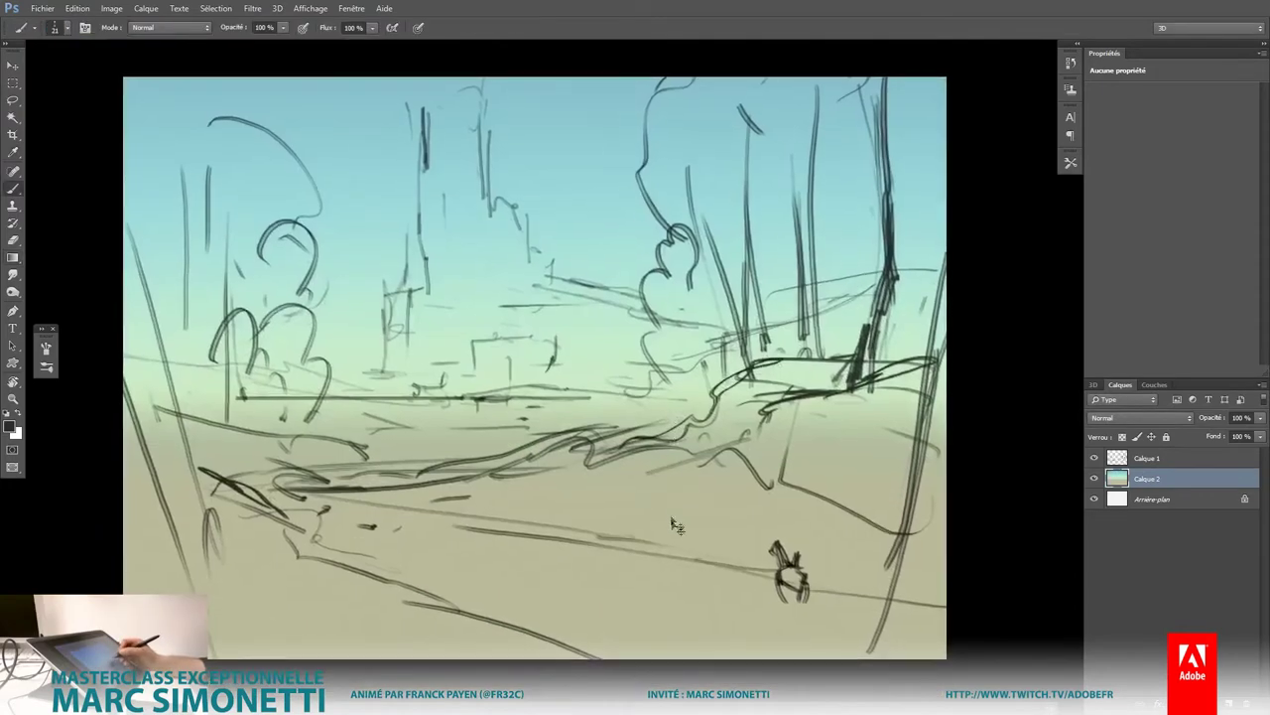
pyautogui.hotkey('ctrl', 'u')
pyautogui.moveTo(619, 260)
pyautogui.mouseDown()
pyautogui.moveTo(606, 265)
pyautogui.moveTo(655, 231)
pyautogui.moveTo(598, 265)
pyautogui.mouseUp()
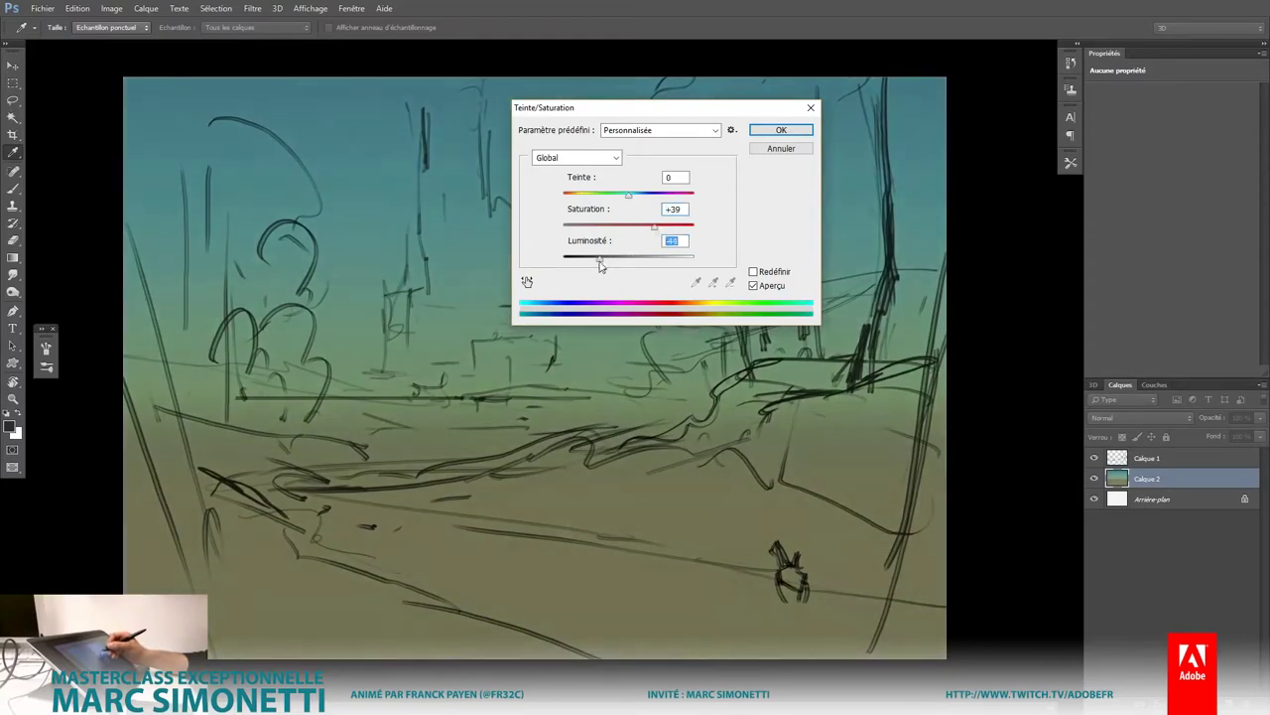
pyautogui.click(779, 131)
# Step: Add a new empty layer and lasso-select the lower ground area
pyautogui.press('b')
pyautogui.hotkey('ctrl', 'shift', 'alt', 'n')
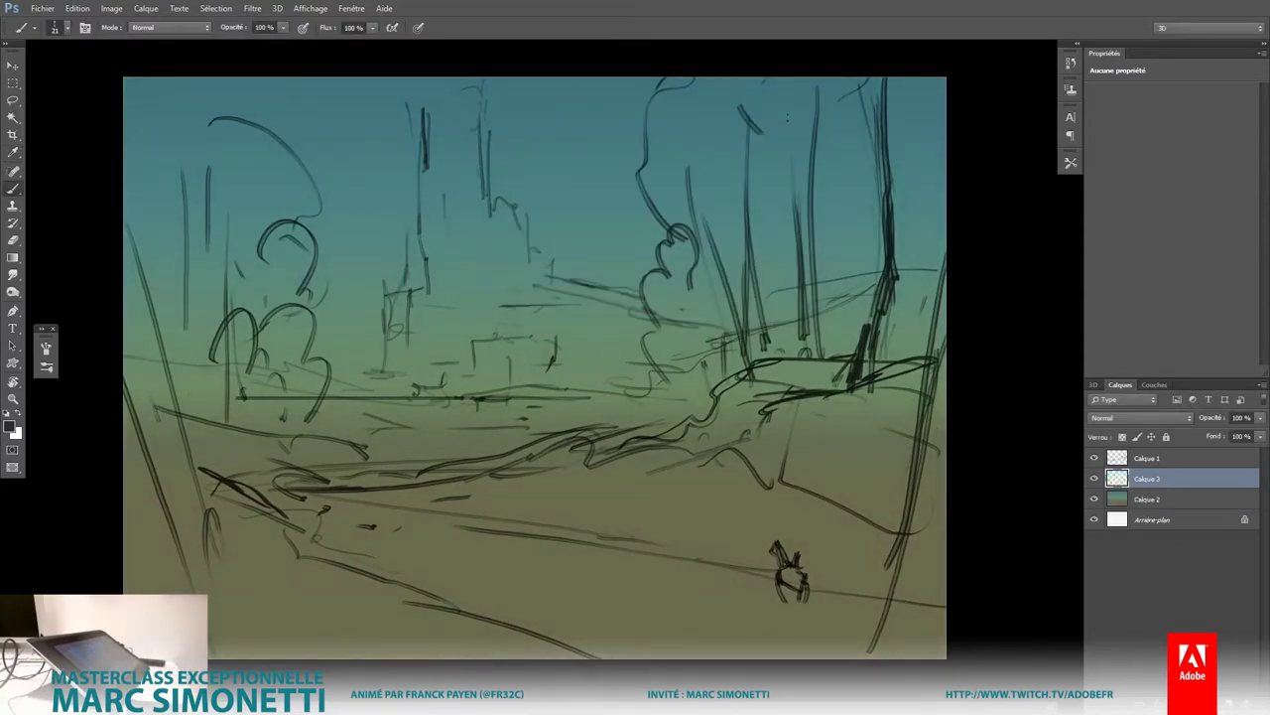
pyautogui.press('m')
pyautogui.press('l')
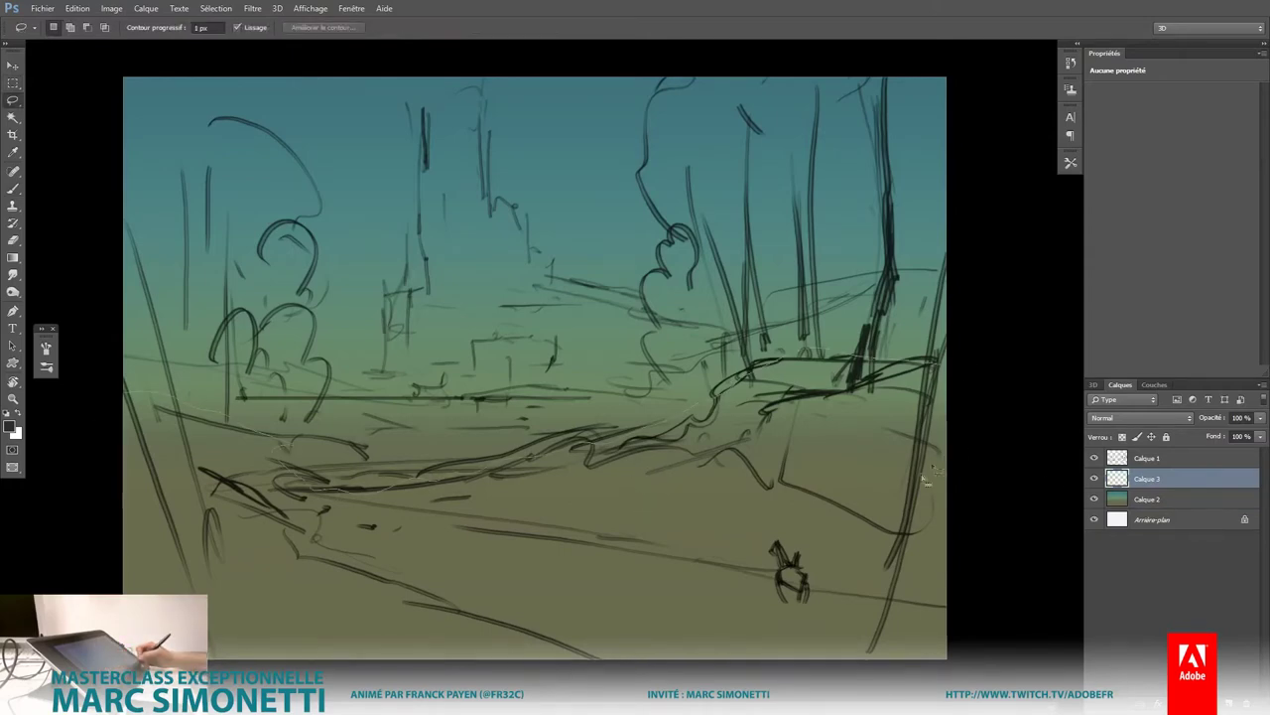
pyautogui.moveTo(114, 655); pyautogui.dragTo(953, 665)
# Step: Fill the ground selection with flat dark olive using the Paint Bucket, then deselect
pyautogui.press('g')
pyautogui.keyDown('alt'); pyautogui.keyDown('shift'); pyautogui.rightClick(667, 507); pyautogui.keyUp('shift'); pyautogui.keyUp('alt')
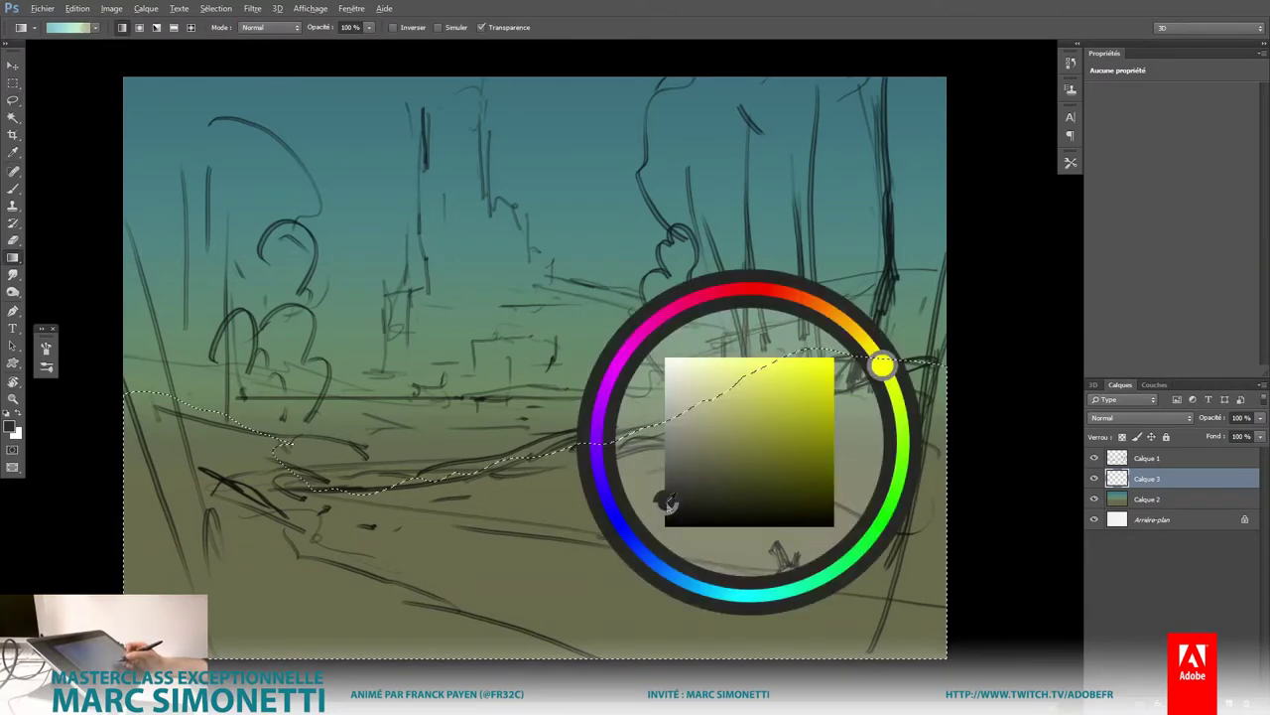
pyautogui.hotkey('shift', 'g')
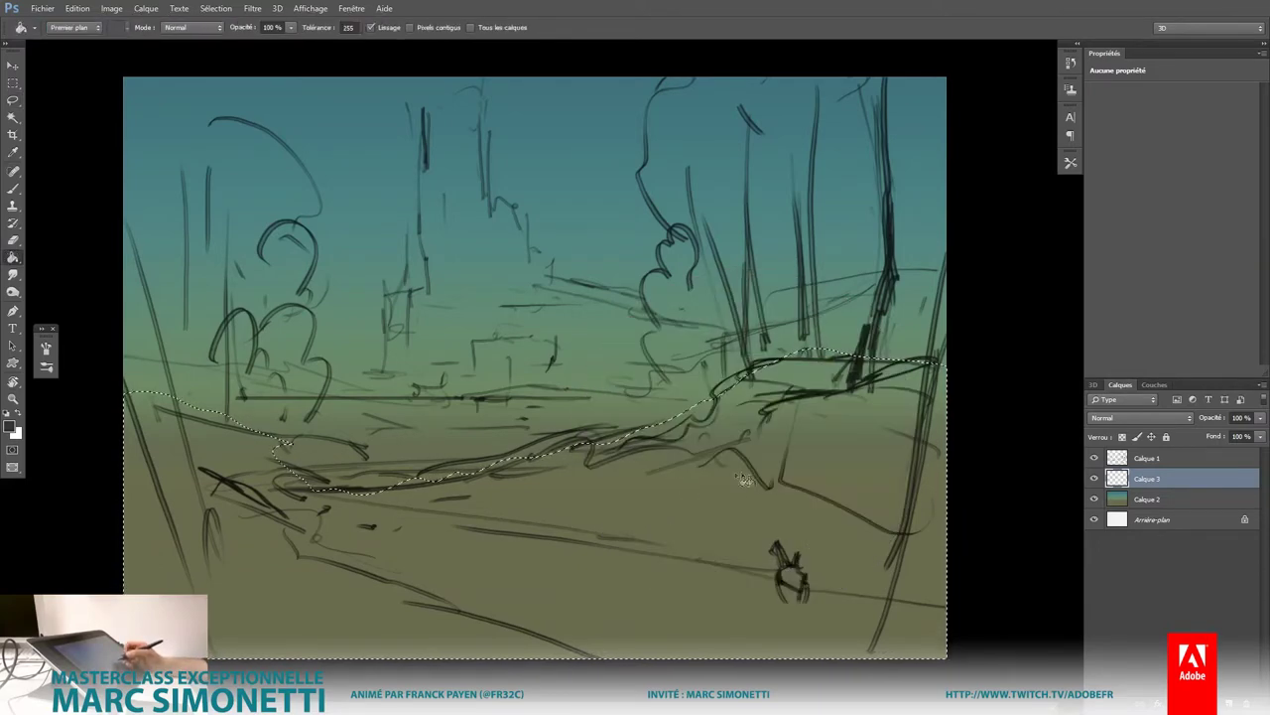
pyautogui.click(764, 510)
pyautogui.hotkey('ctrl', 'd')
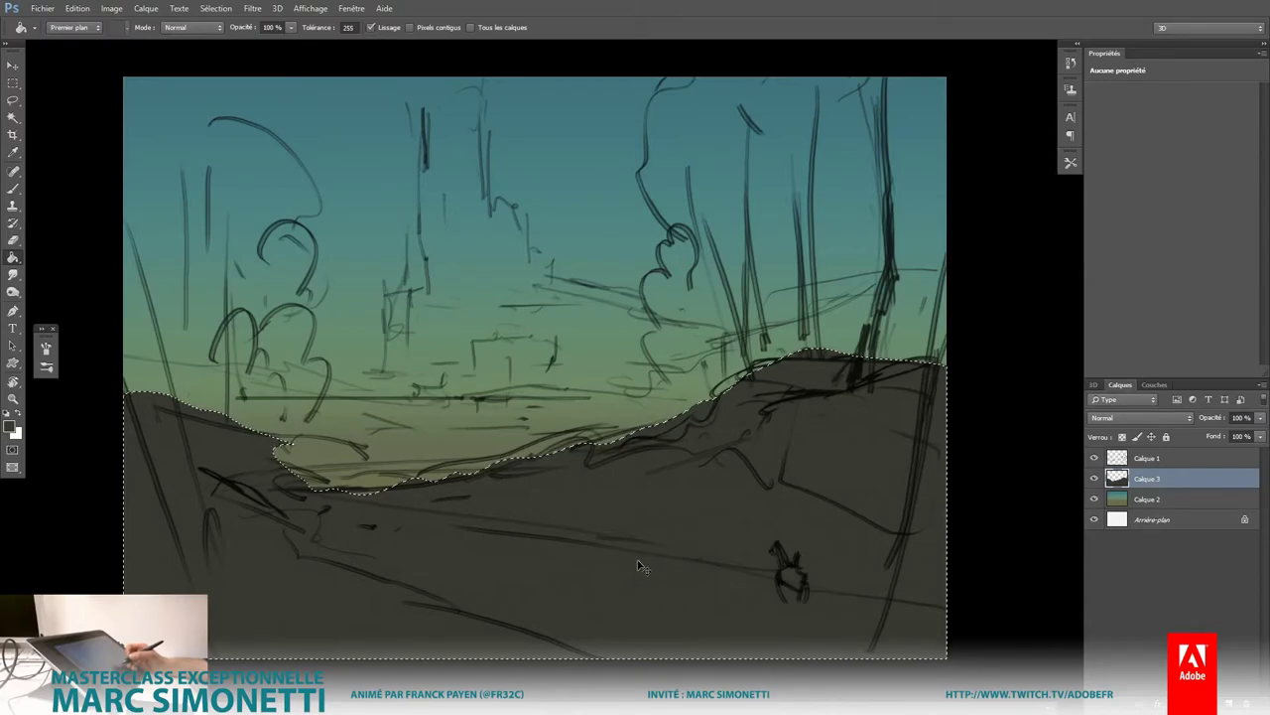
# Step: With a chosen brush preset, paint a wide dark trunk and band on the left
pyautogui.press('b')
pyautogui.rightClick(749, 407)
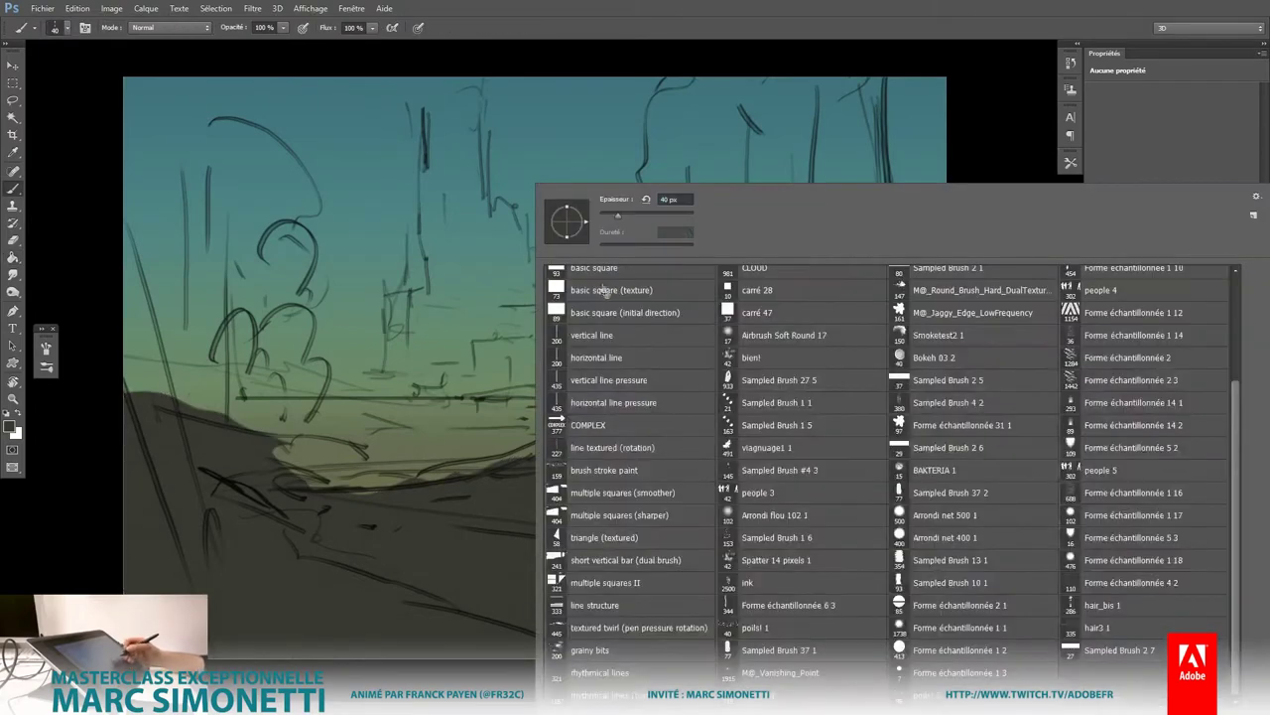
pyautogui.click(600, 272)
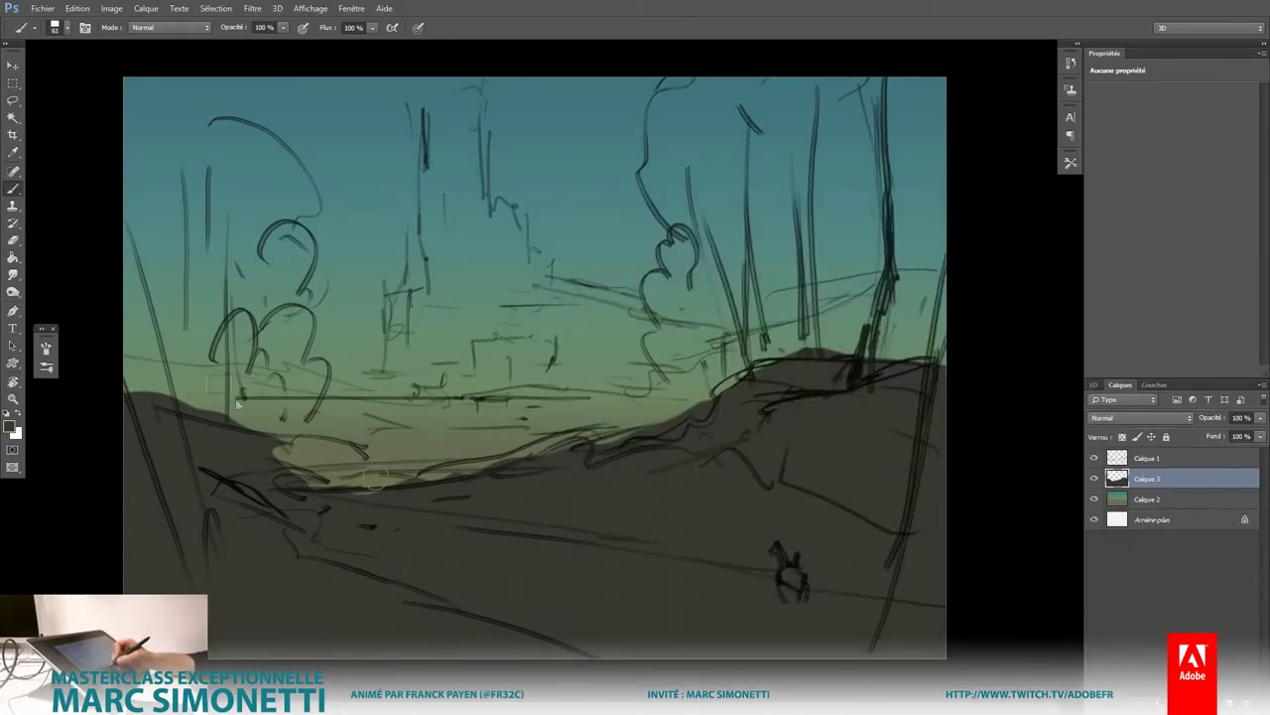
pyautogui.moveTo(134, 233); pyautogui.dragTo(179, 397)
pyautogui.moveTo(149, 327); pyautogui.dragTo(183, 402)
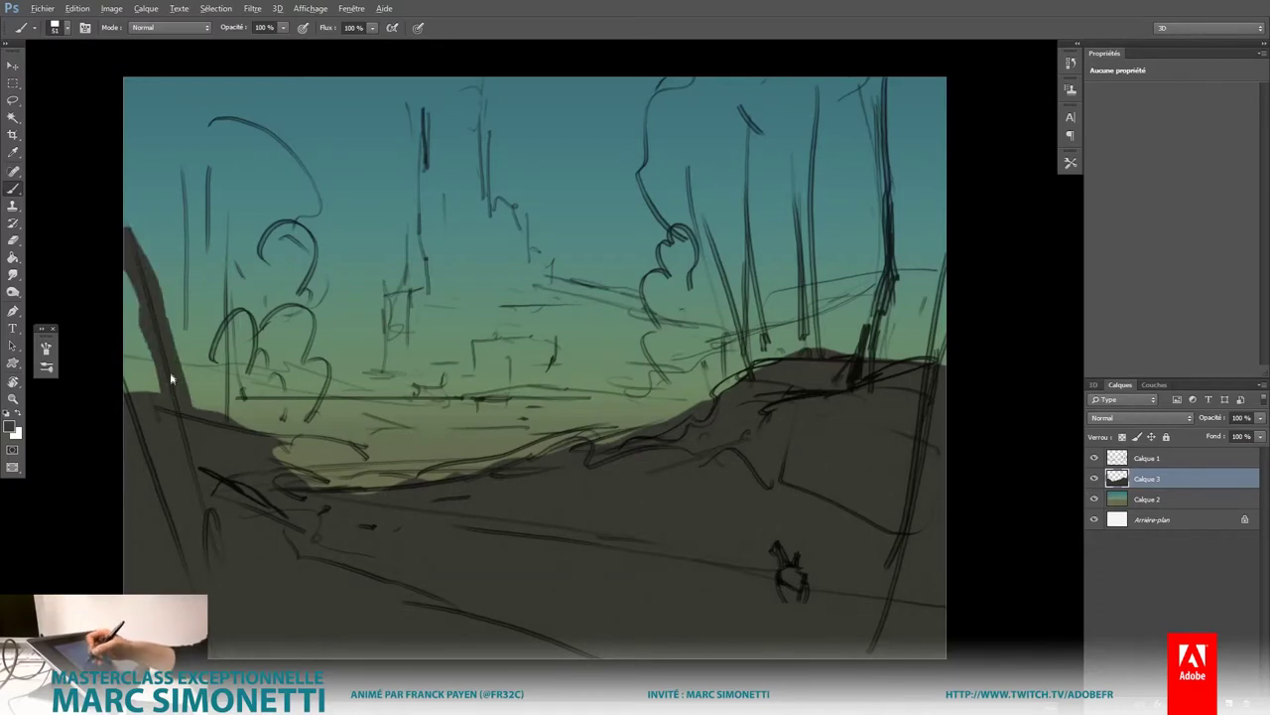
pyautogui.moveTo(204, 81); pyautogui.dragTo(189, 402)
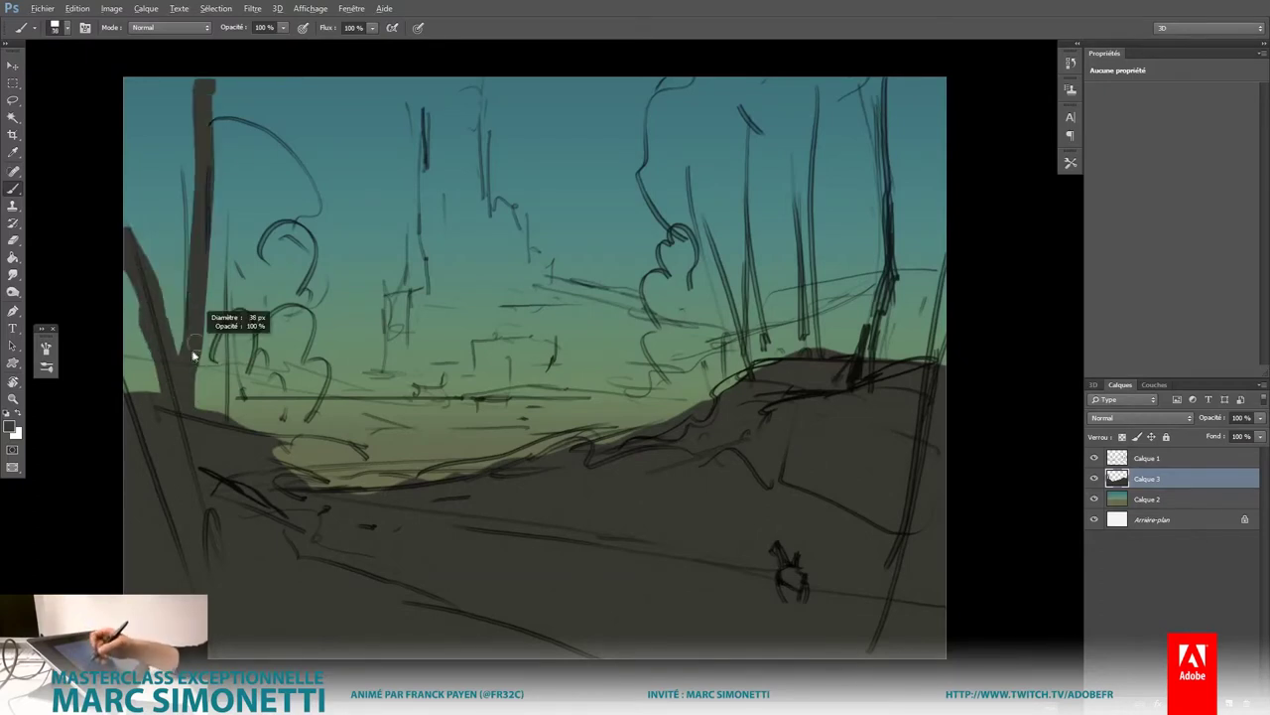
pyautogui.moveTo(199, 119); pyautogui.dragTo(199, 283)
pyautogui.moveTo(229, 174); pyautogui.dragTo(228, 367)
pyautogui.moveTo(218, 149); pyautogui.dragTo(238, 421)
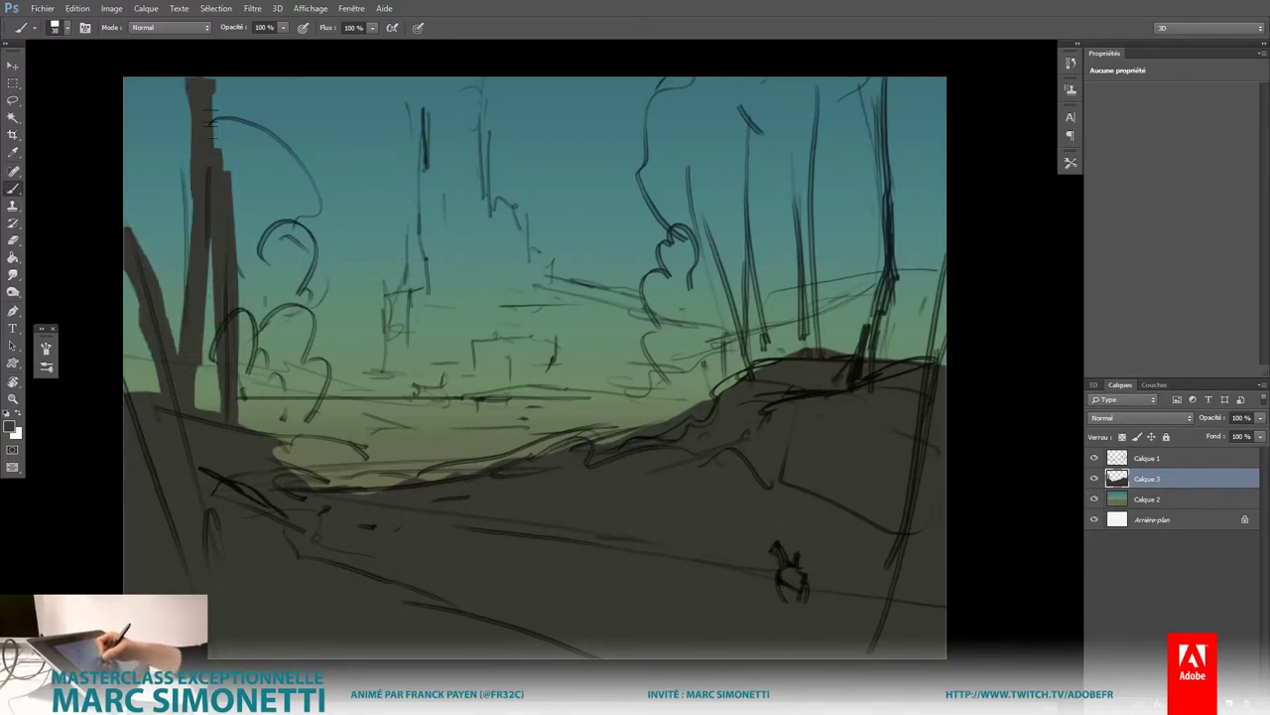
pyautogui.moveTo(210, 92); pyautogui.dragTo(223, 170)
# Step: Paint several dark tree trunks among the right-hand trees
pyautogui.moveTo(816, 85); pyautogui.dragTo(802, 352)
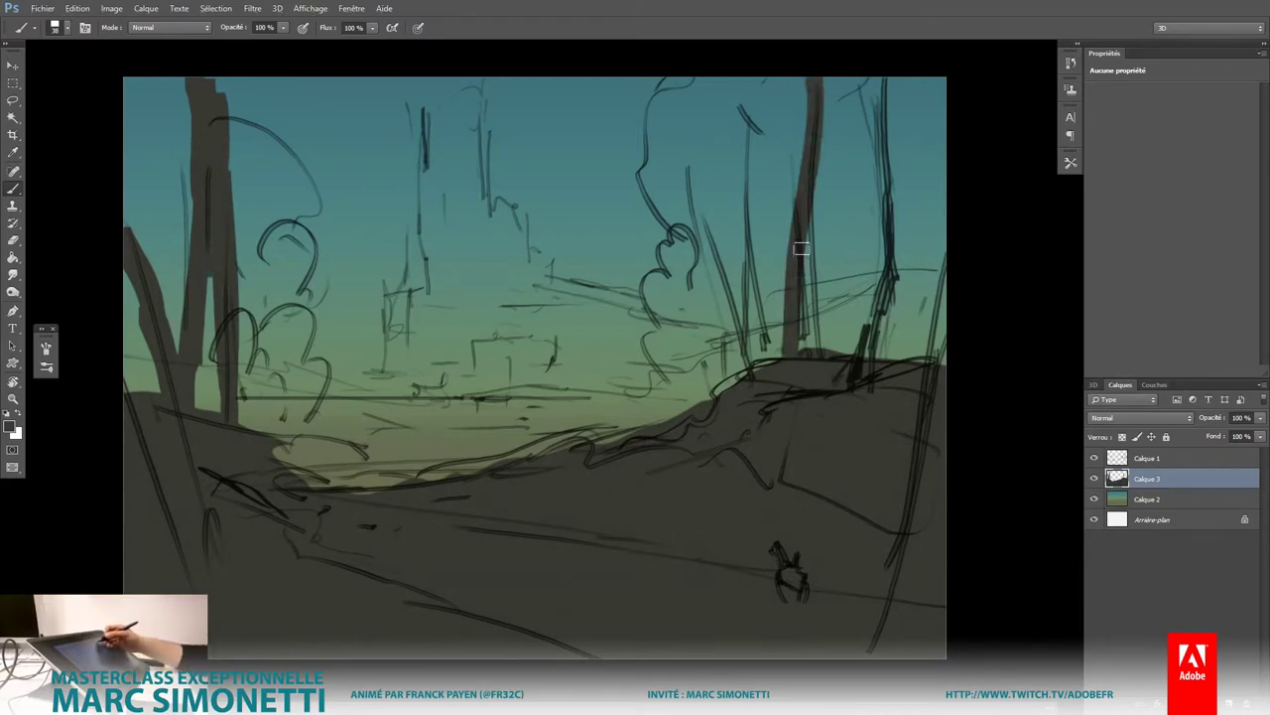
pyautogui.moveTo(806, 243); pyautogui.dragTo(809, 347)
pyautogui.moveTo(824, 105); pyautogui.dragTo(819, 238)
pyautogui.moveTo(832, 77); pyautogui.dragTo(824, 246)
pyautogui.moveTo(878, 65); pyautogui.dragTo(866, 357)
pyautogui.moveTo(888, 184); pyautogui.dragTo(885, 357)
pyautogui.moveTo(756, 80)
pyautogui.mouseDown()
pyautogui.moveTo(742, 287)
pyautogui.moveTo(752, 372)
pyautogui.mouseUp()
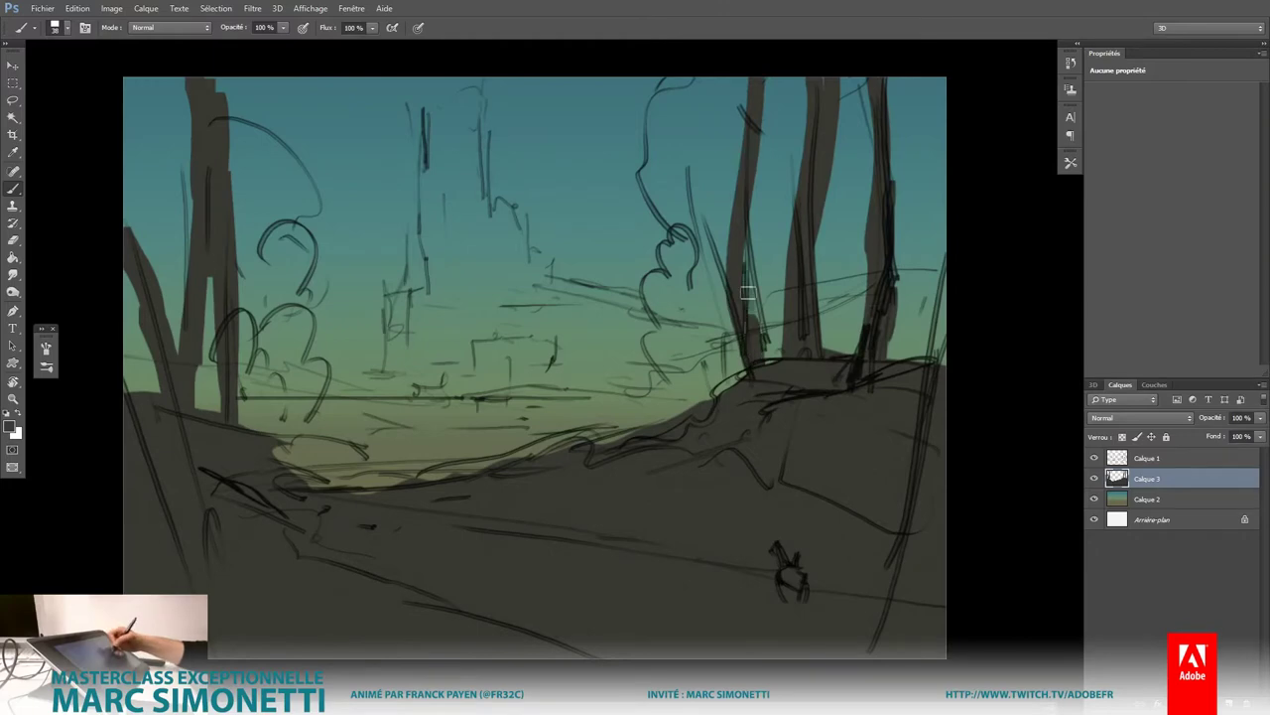
pyautogui.moveTo(750, 139); pyautogui.dragTo(744, 333)
pyautogui.moveTo(707, 80); pyautogui.dragTo(719, 263)
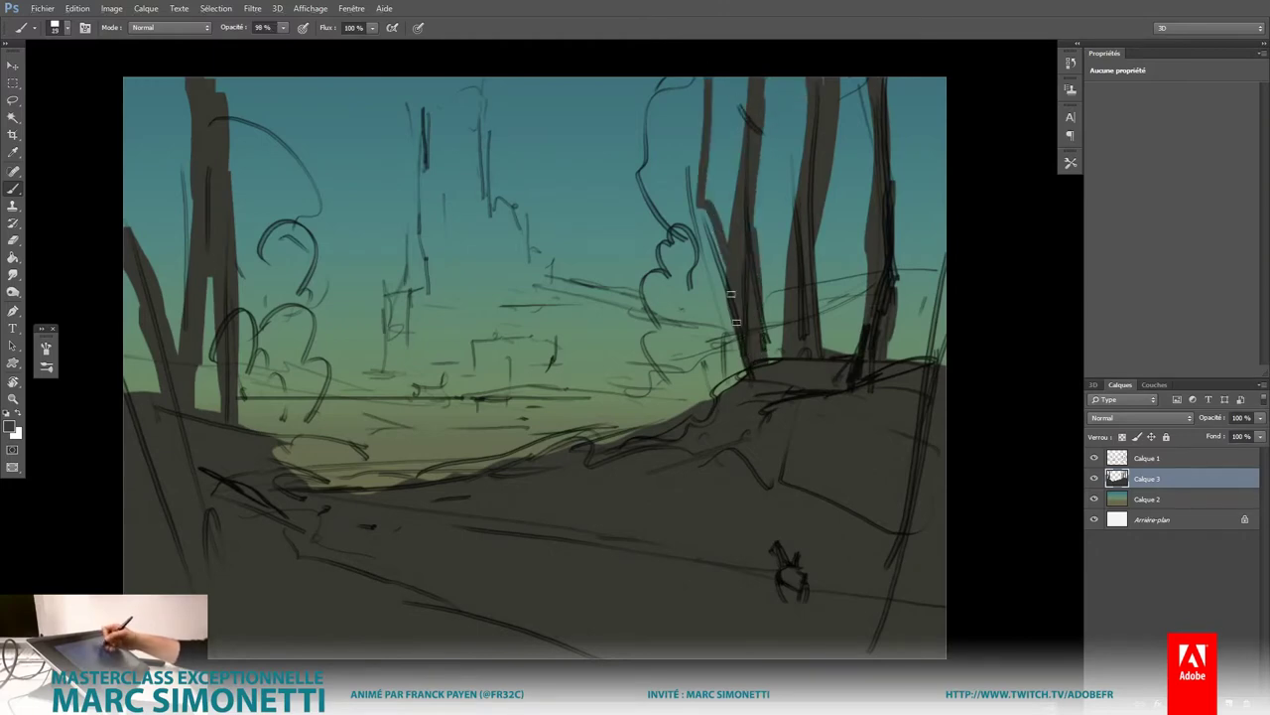
pyautogui.moveTo(706, 213); pyautogui.dragTo(729, 283)
# Step: Add two more dark trunk strokes near the right edge
pyautogui.scroll(-3, 686, 499)
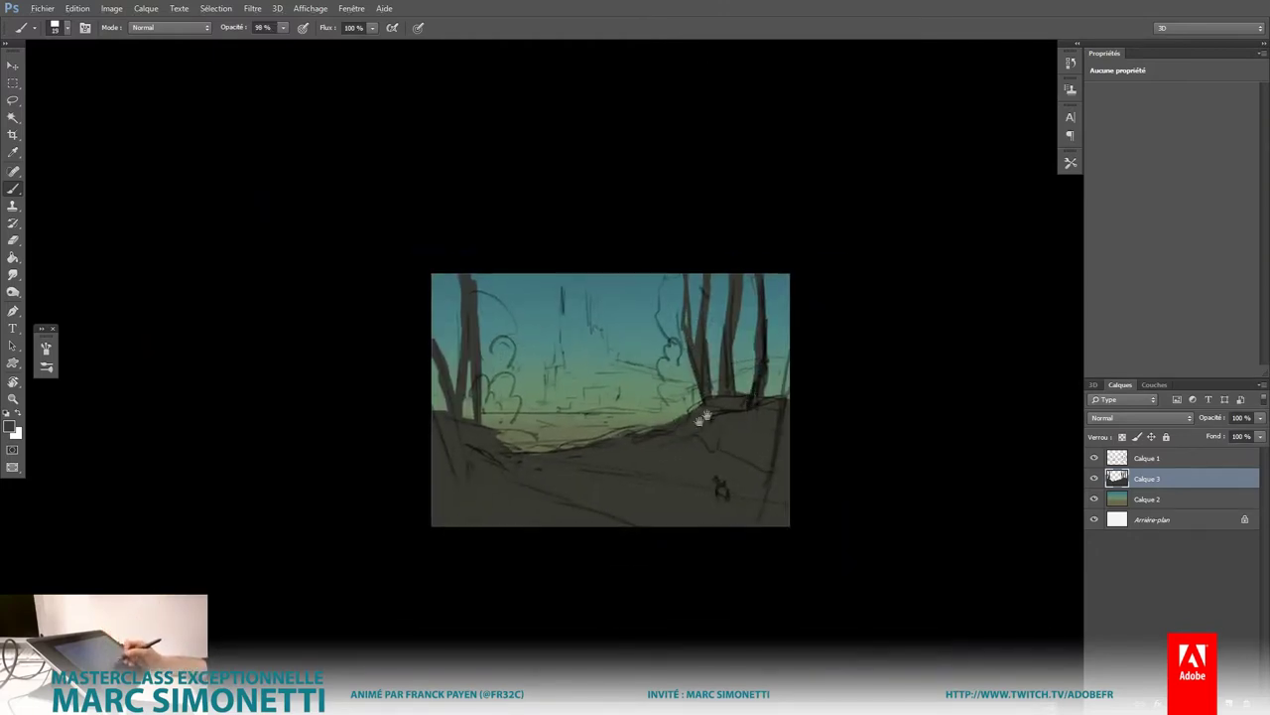
pyautogui.scroll(2, 775, 427)
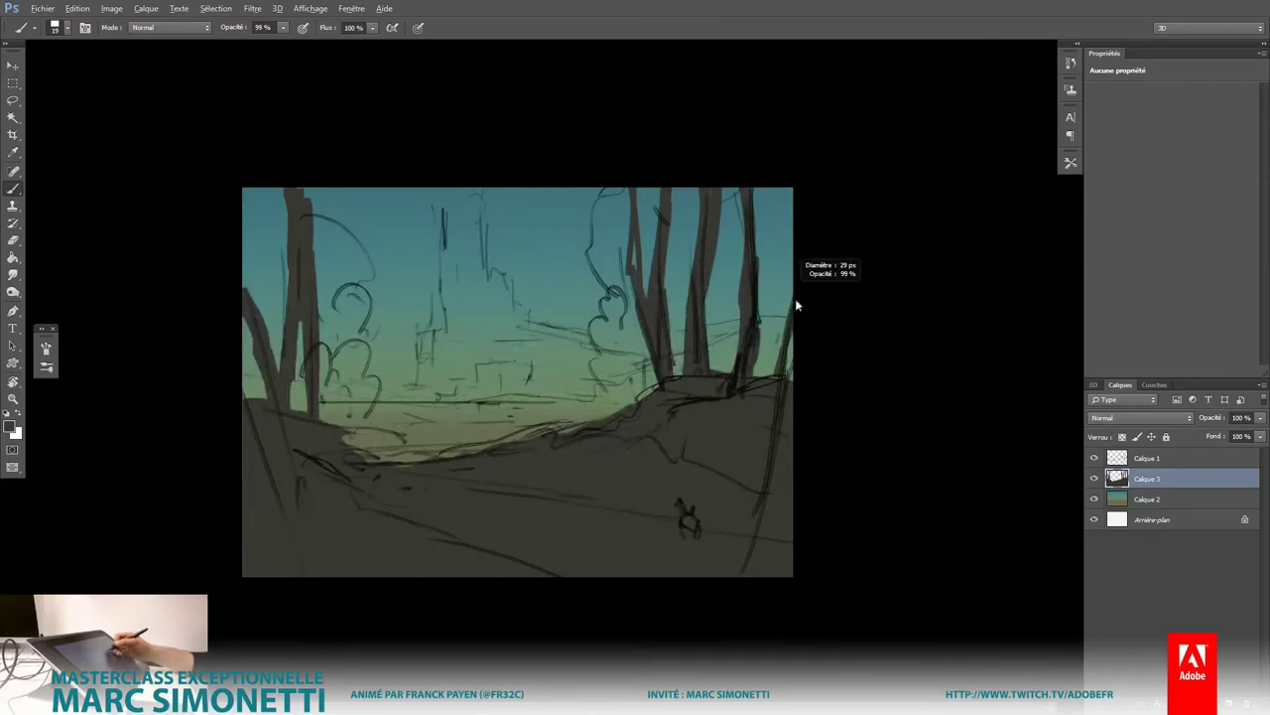
pyautogui.moveTo(795, 297); pyautogui.dragTo(771, 375)
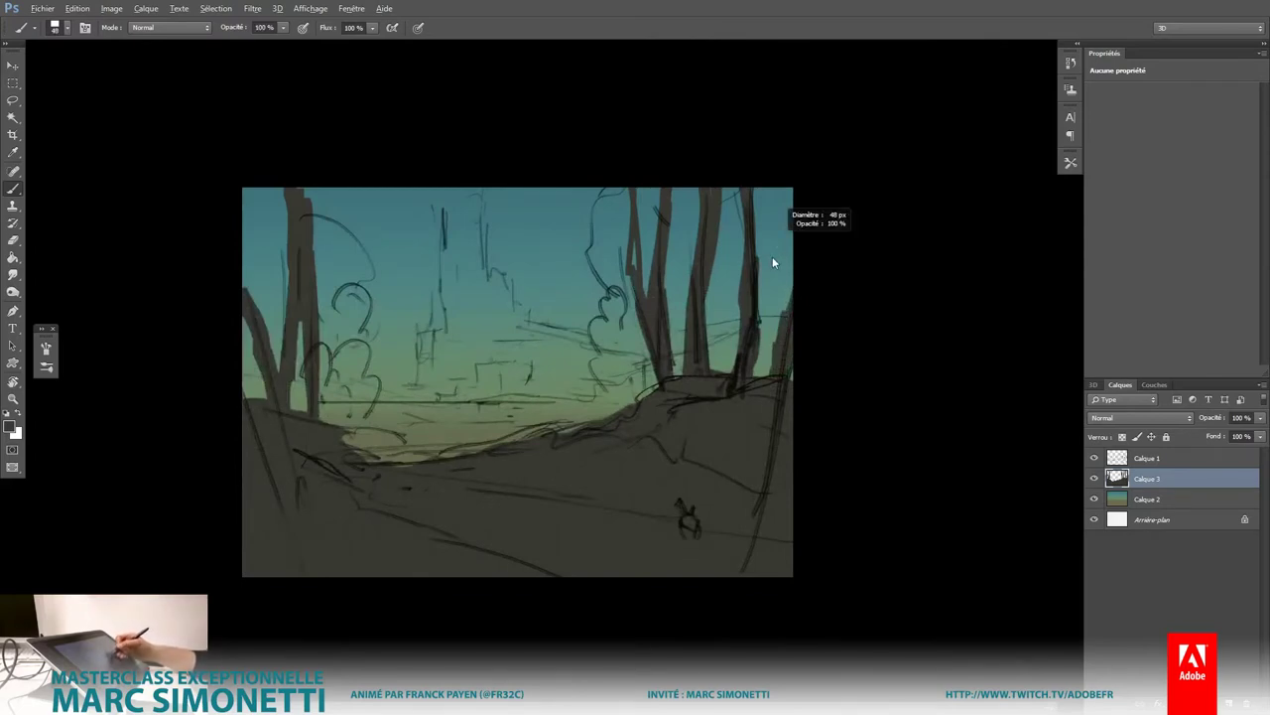
pyautogui.moveTo(780, 188); pyautogui.dragTo(778, 373)
pyautogui.moveTo(714, 236)
pyautogui.mouseDown()
pyautogui.moveTo(734, 351)
pyautogui.moveTo(731, 258)
pyautogui.mouseUp()
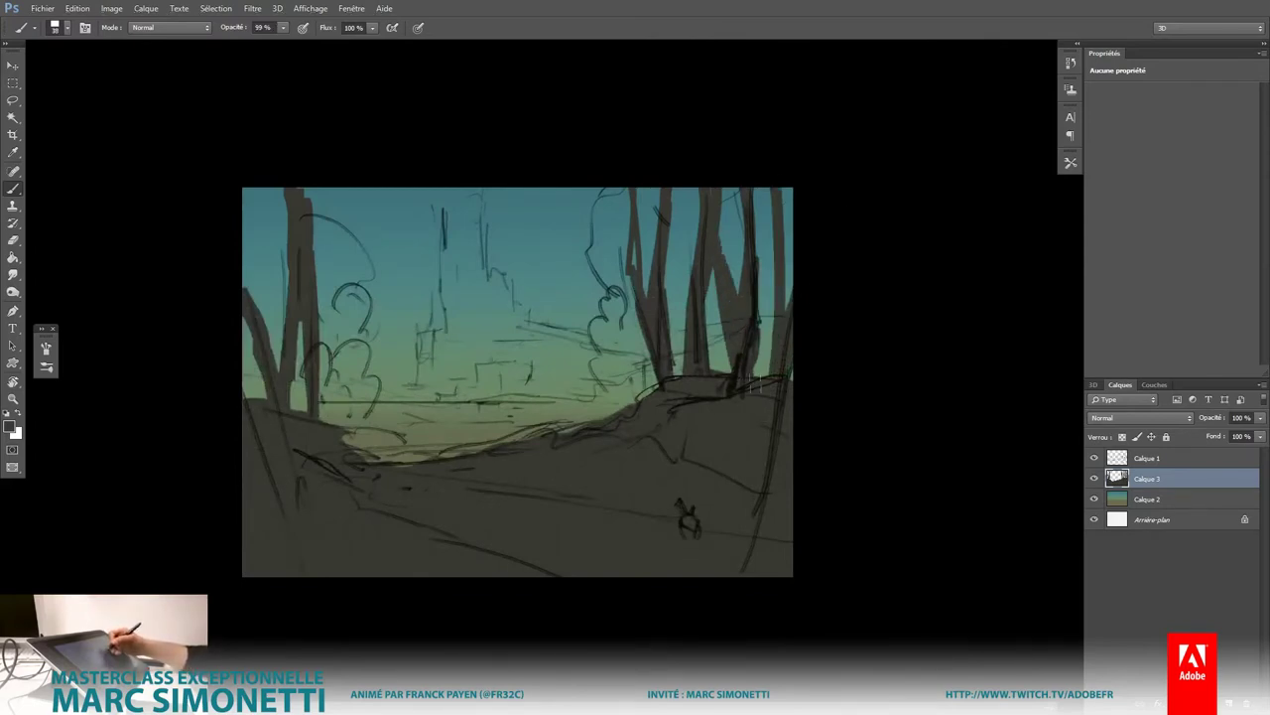
# Step: With a smaller brush, paint thinner dark strokes on the left tree trunk
pyautogui.rightClick(685, 248)
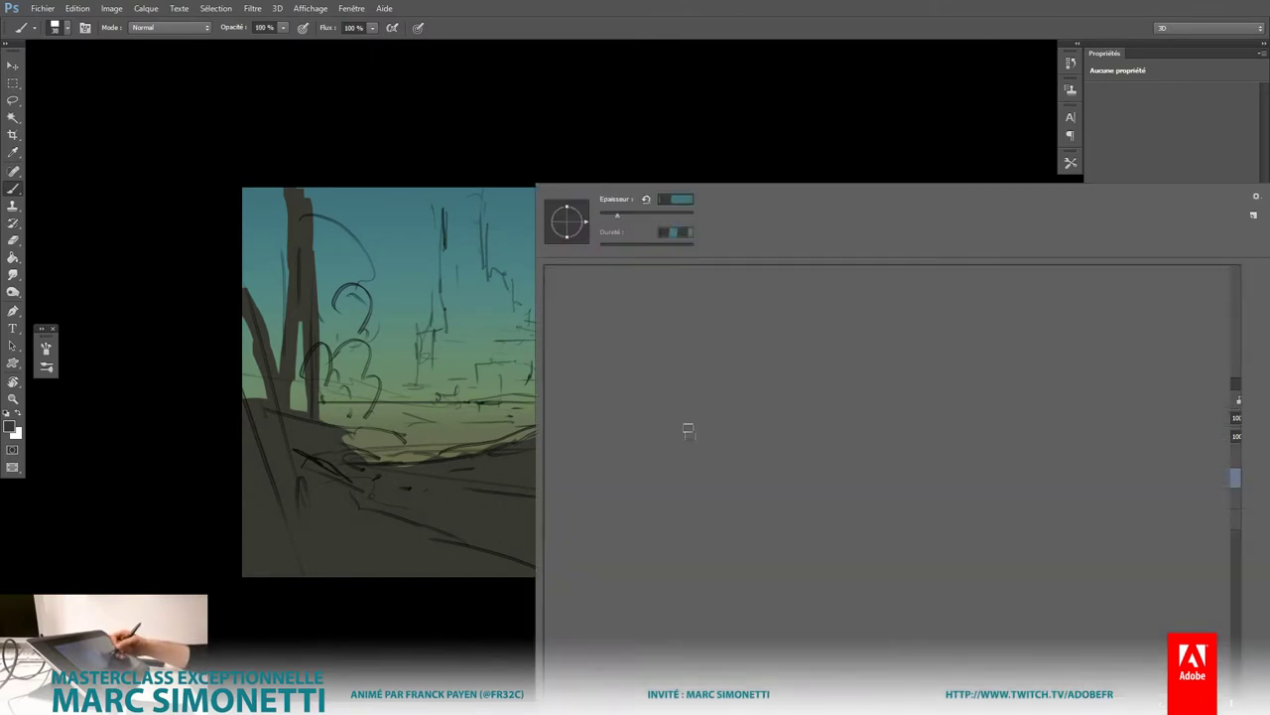
pyautogui.press('Escape')
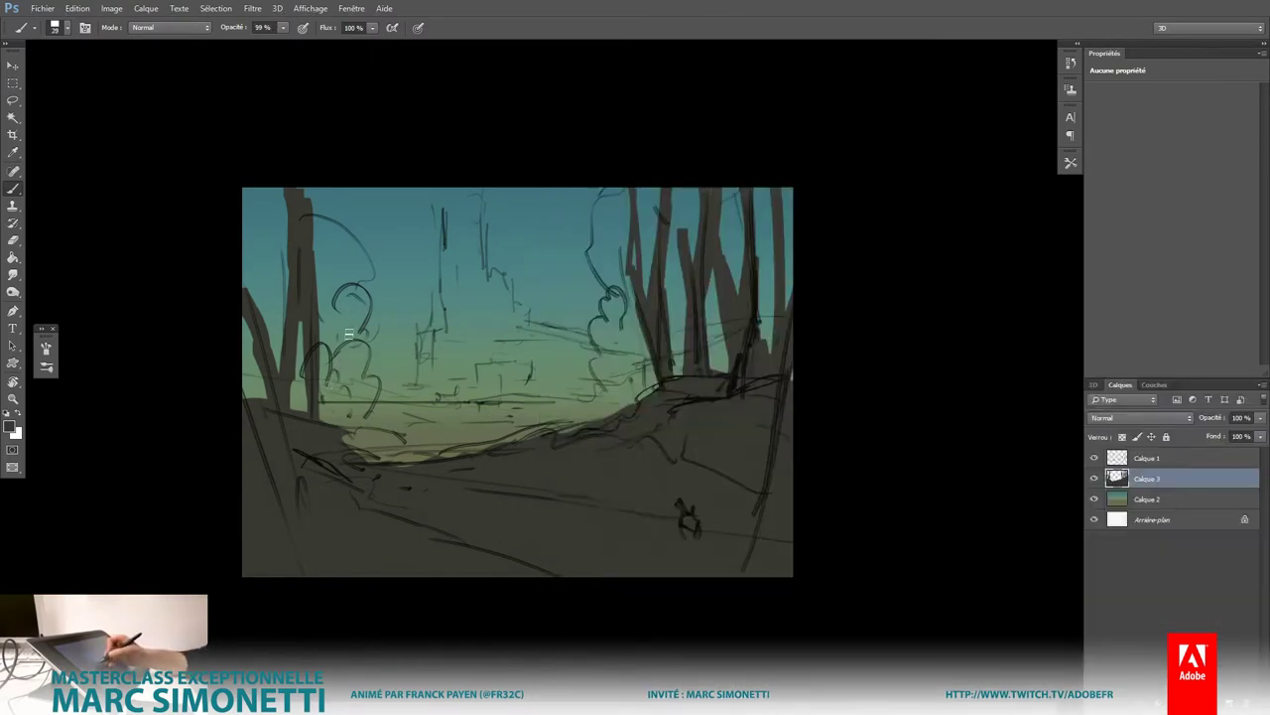
pyautogui.moveTo(343, 427); pyautogui.dragTo(357, 297)
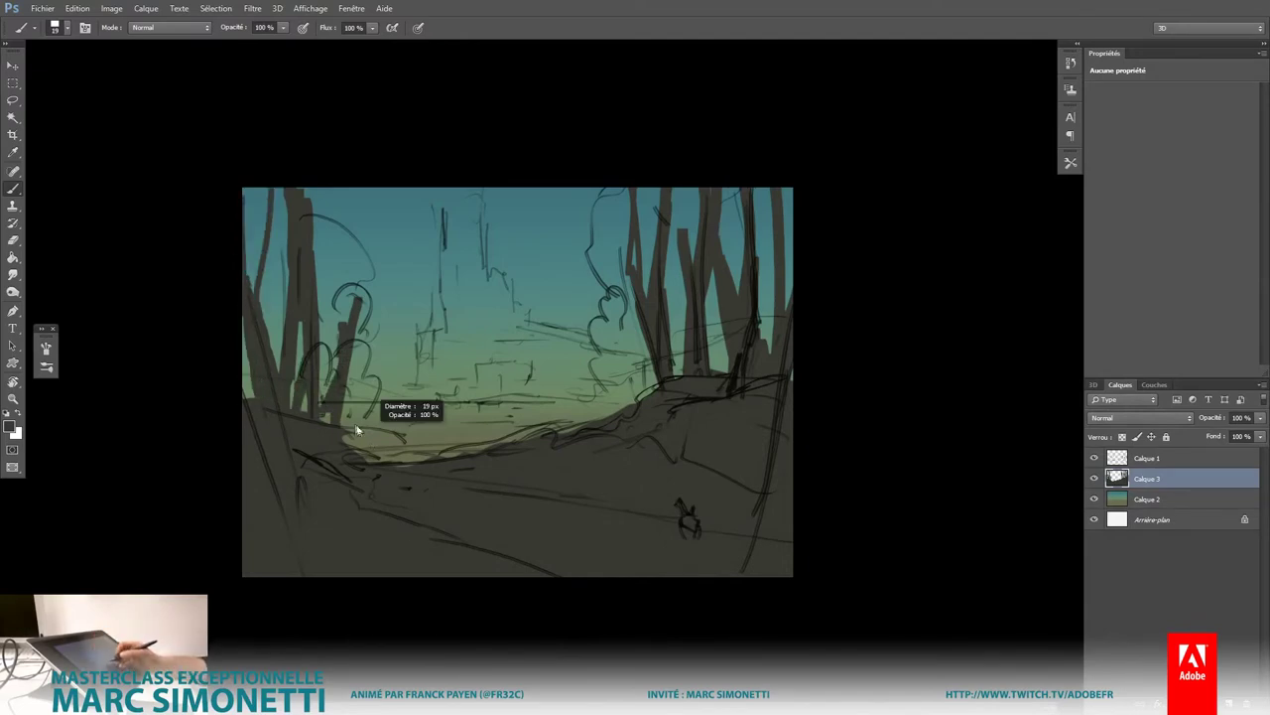
pyautogui.moveTo(363, 437); pyautogui.dragTo(347, 342)
pyautogui.moveTo(348, 298); pyautogui.dragTo(341, 249)
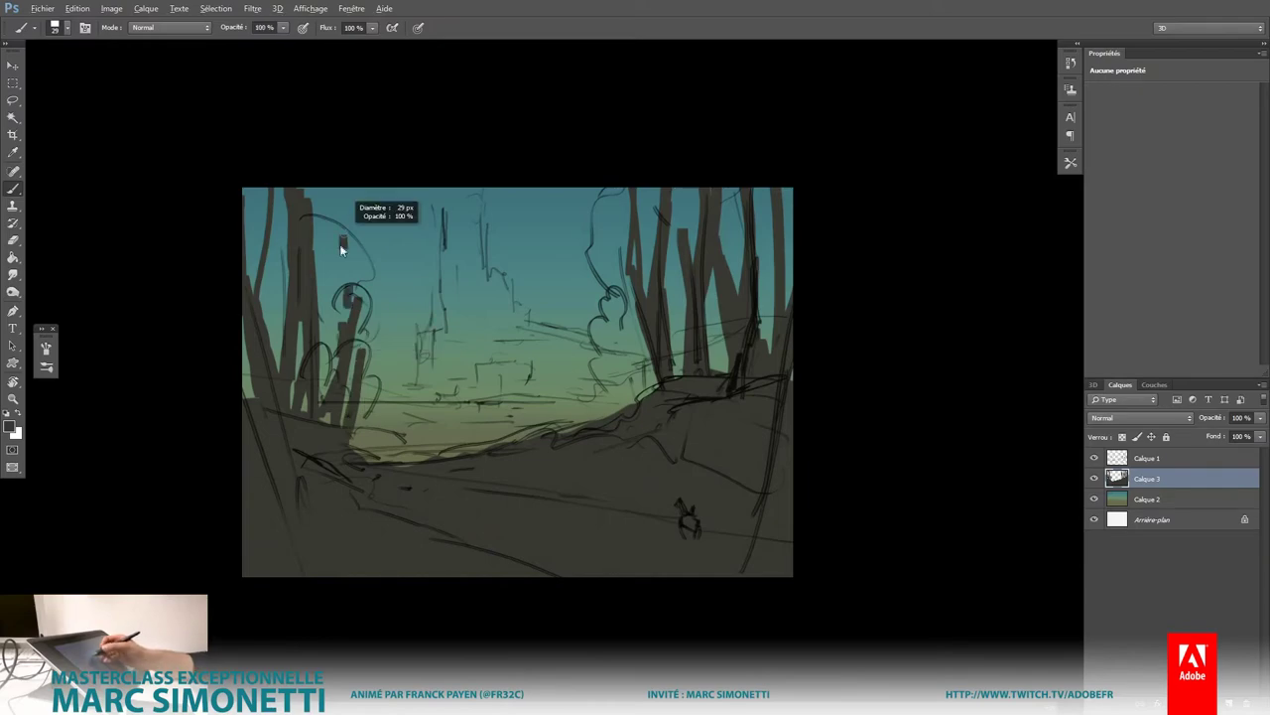
pyautogui.scroll(3, 689, 440)
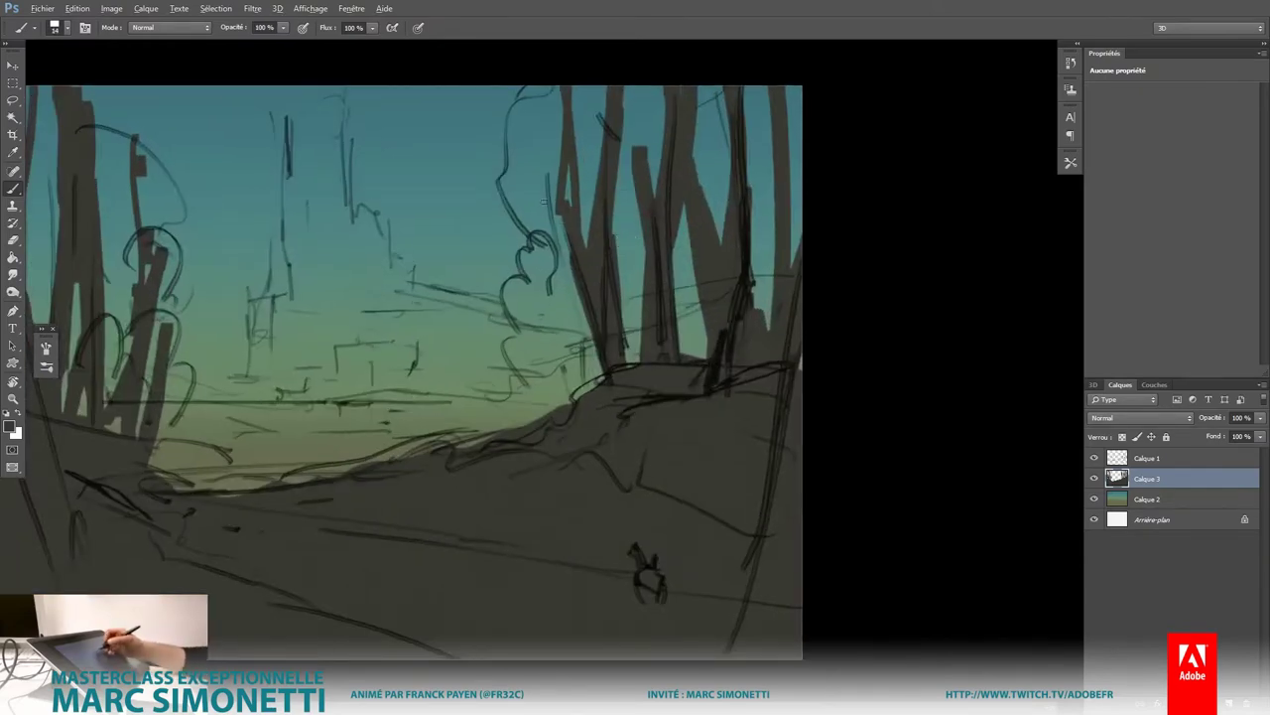
# Step: Paint and darken another trunk among the central-right trees
pyautogui.moveTo(543, 201); pyautogui.dragTo(569, 399)
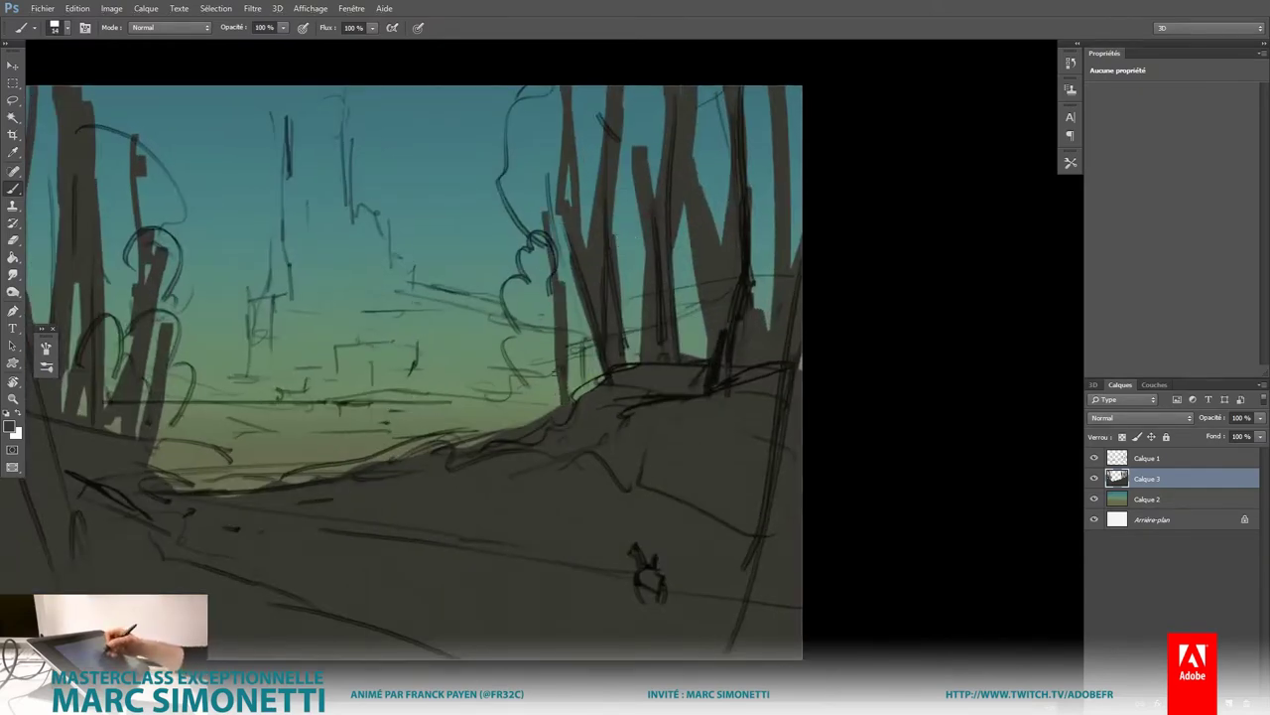
pyautogui.moveTo(547, 179); pyautogui.dragTo(550, 232)
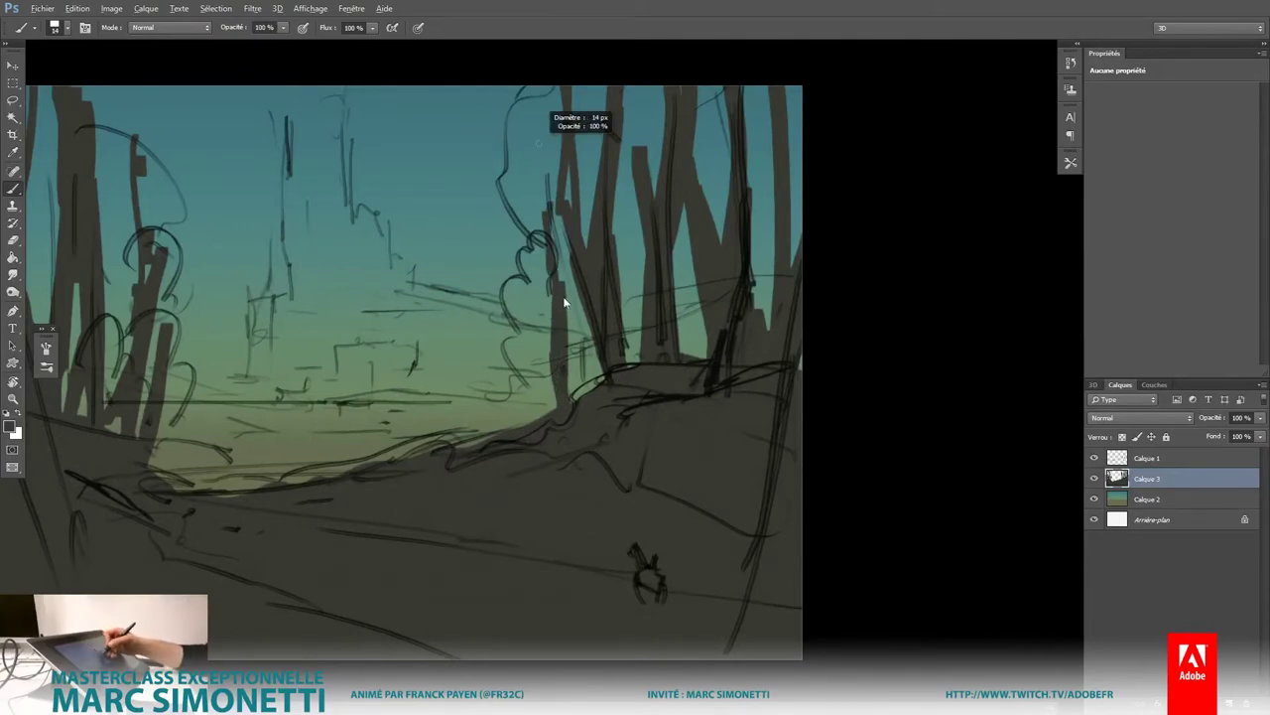
pyautogui.moveTo(558, 250); pyautogui.dragTo(548, 405)
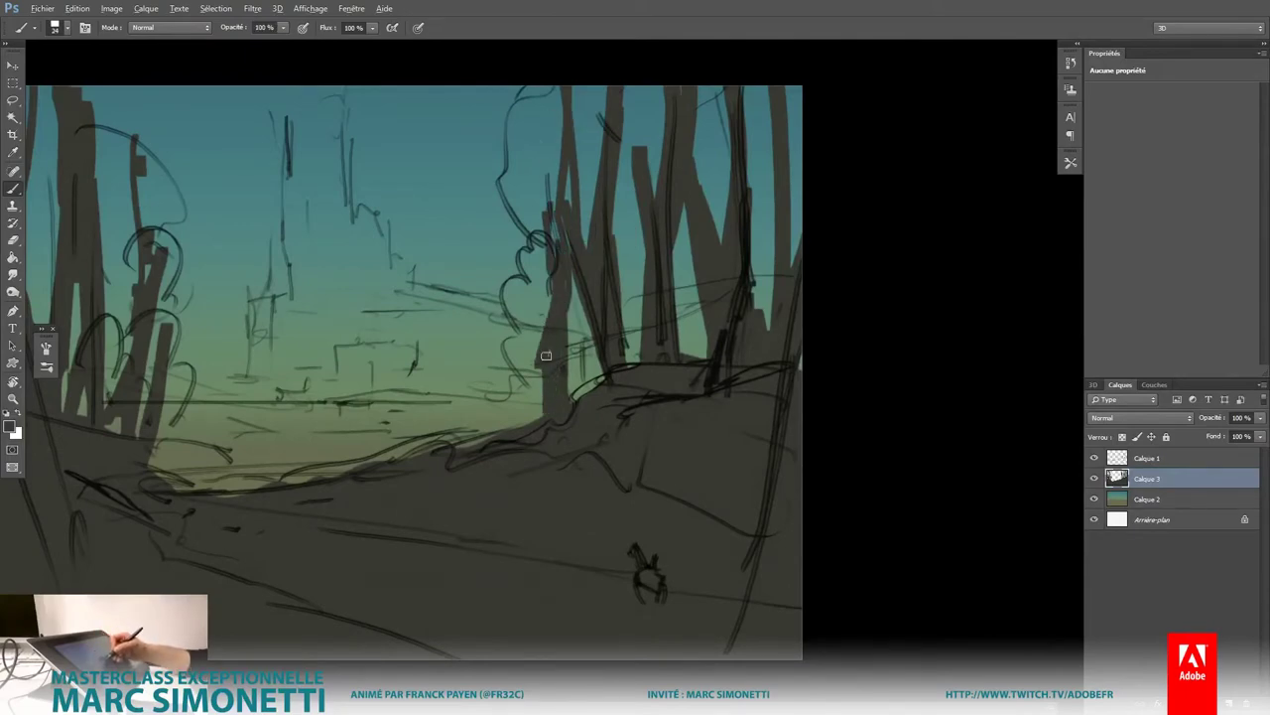
pyautogui.hotkey('ctrl', '-')
# Step: Choose the multiple-squares brush, shift the colour toward green, and dab paint mid-scene
pyautogui.hotkey('ctrl', '+')
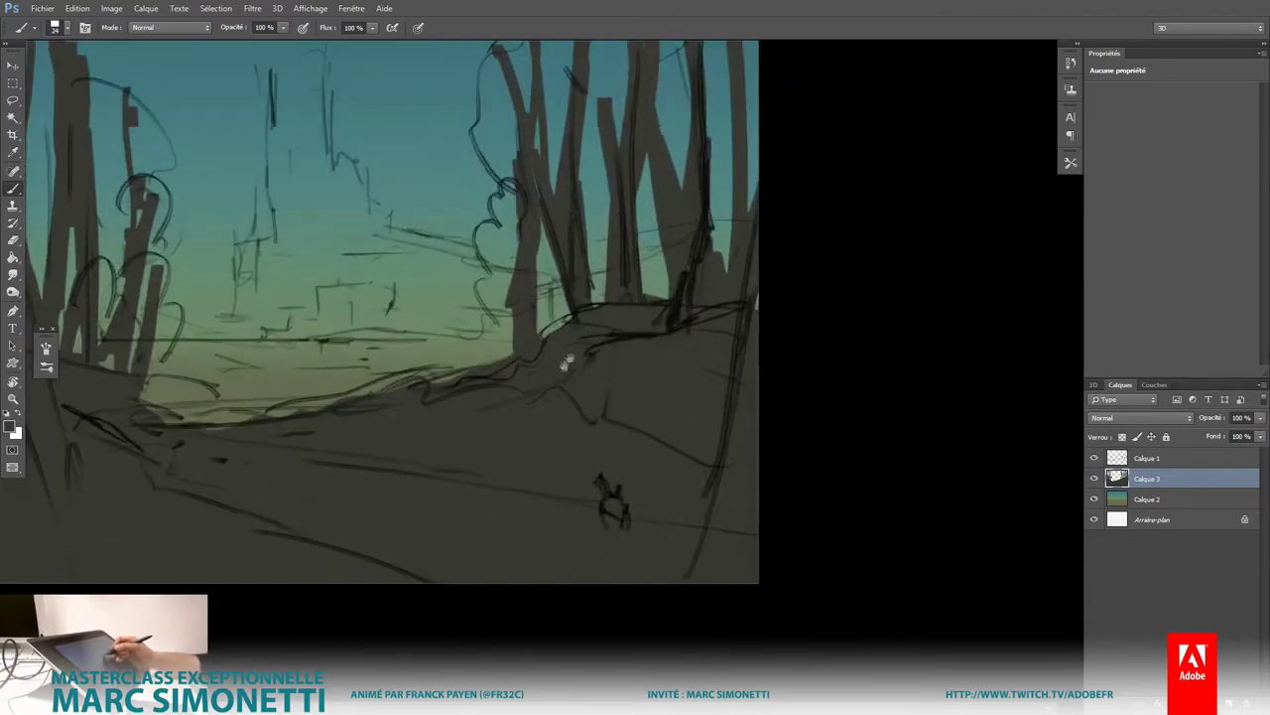
pyautogui.rightClick(566, 364)
pyautogui.click(605, 501)
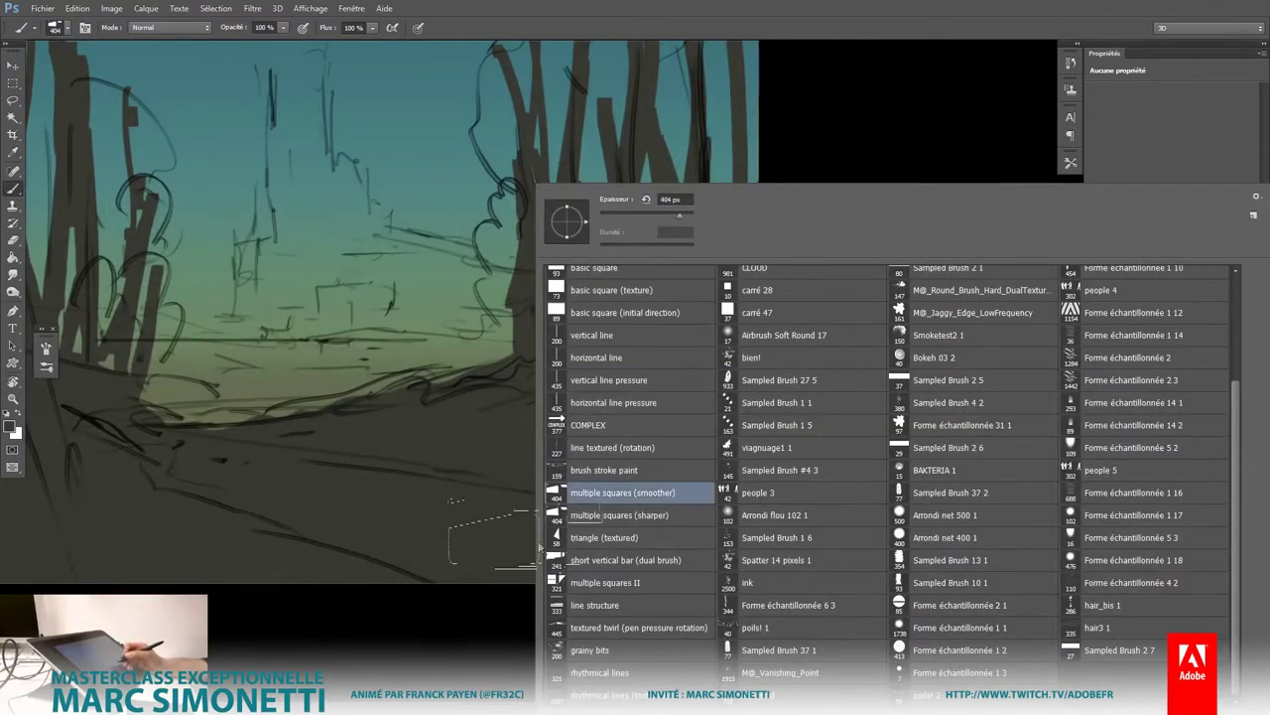
pyautogui.press('Return')
pyautogui.keyDown('alt'); pyautogui.keyDown('shift'); pyautogui.rightClick(501, 392); pyautogui.keyUp('shift'); pyautogui.keyUp('alt')
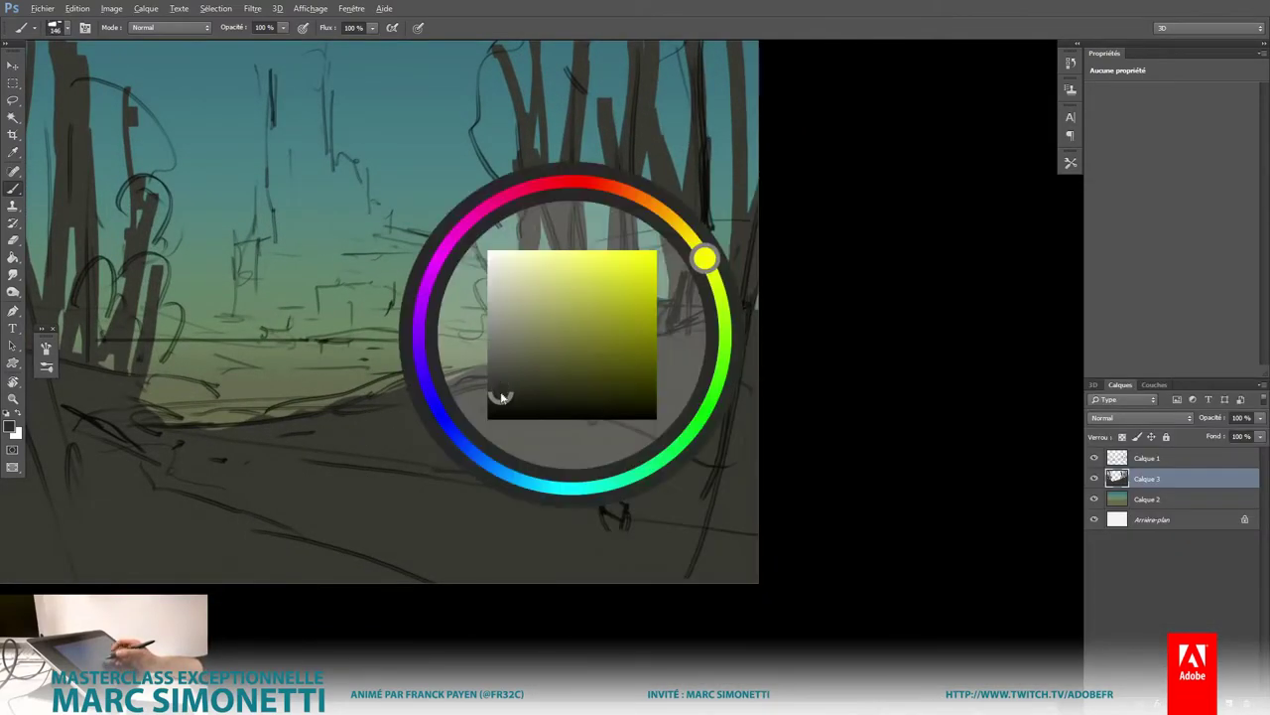
pyautogui.moveTo(702, 395); pyautogui.dragTo(522, 383)
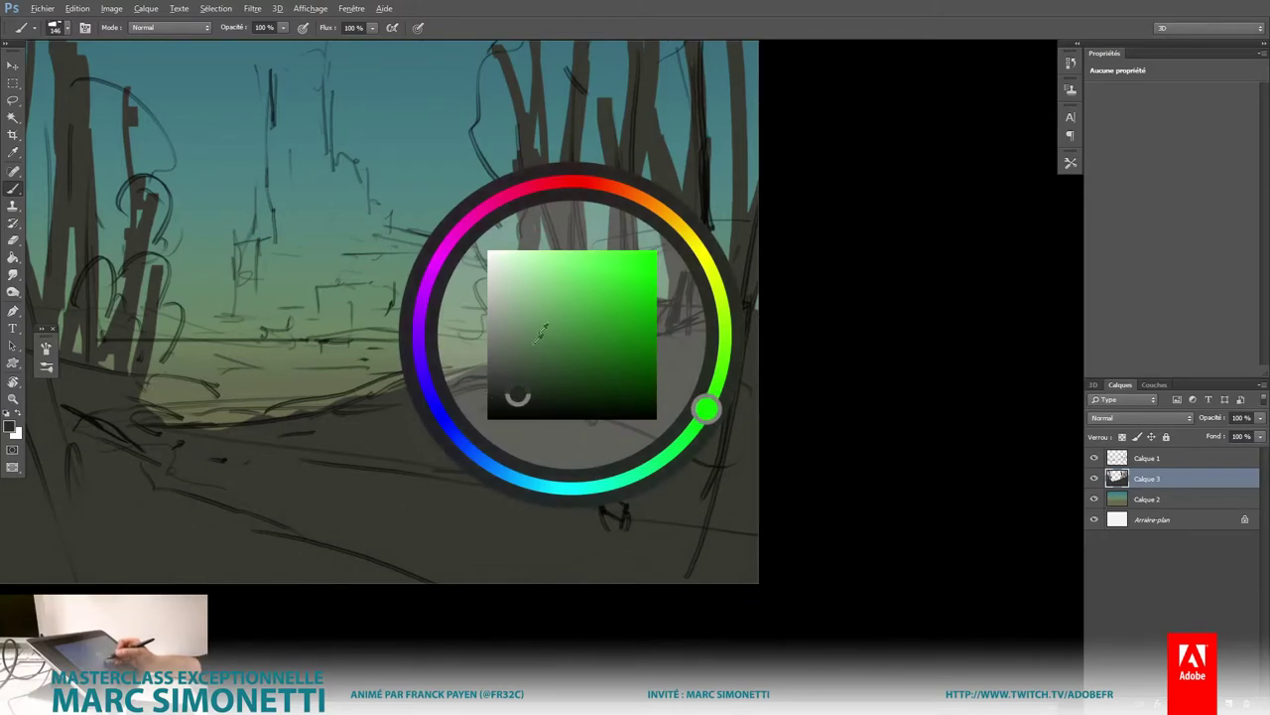
pyautogui.scroll(2, 542, 331)
pyautogui.moveTo(496, 357); pyautogui.dragTo(541, 342)
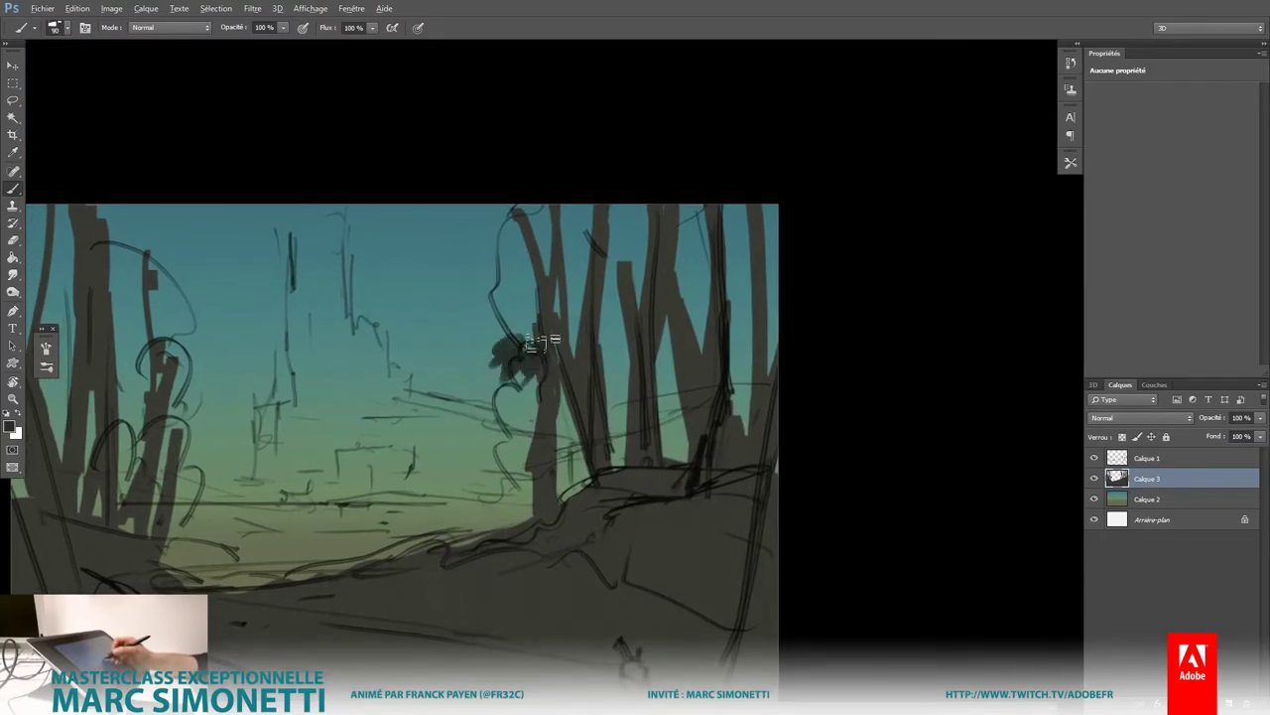
# Step: Pick a dark green and paint foliage around the right-hand trees
pyautogui.keyDown('alt'); pyautogui.keyDown('shift'); pyautogui.rightClick(522, 347); pyautogui.keyUp('shift'); pyautogui.keyUp('alt')
pyautogui.click(492, 333)
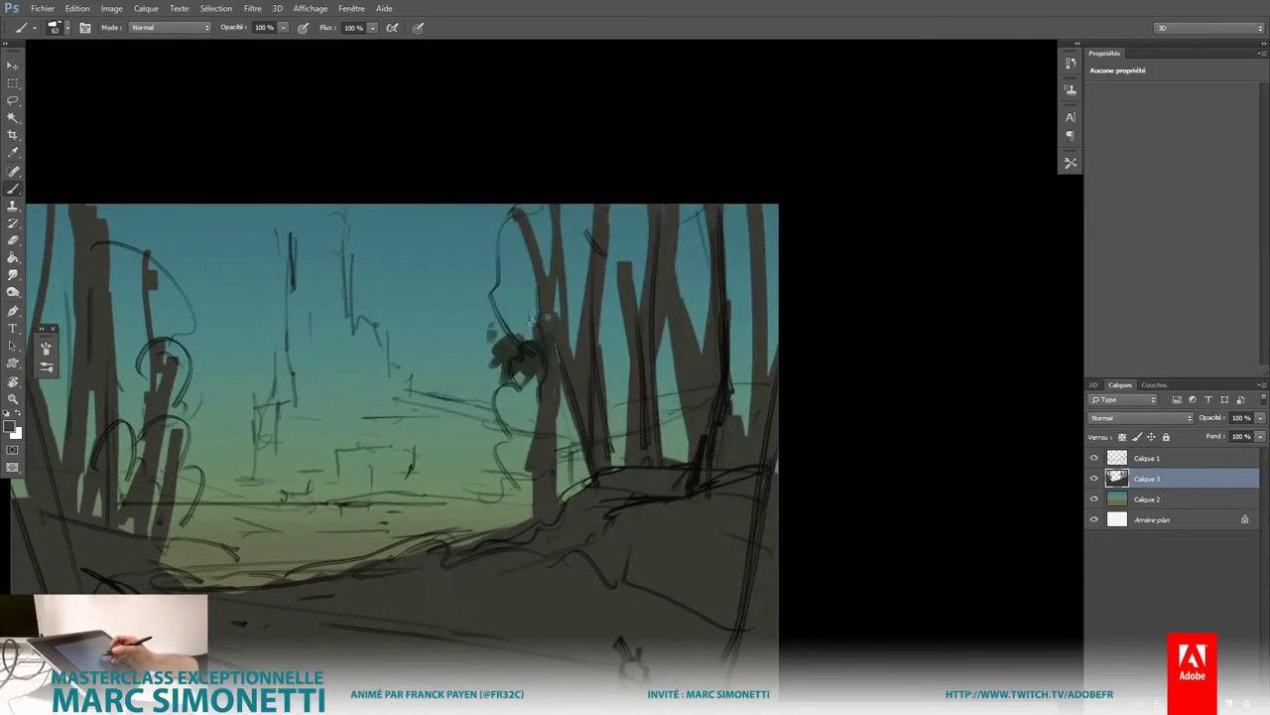
pyautogui.moveTo(516, 328)
pyautogui.mouseDown()
pyautogui.moveTo(501, 372)
pyautogui.moveTo(473, 336)
pyautogui.mouseUp()
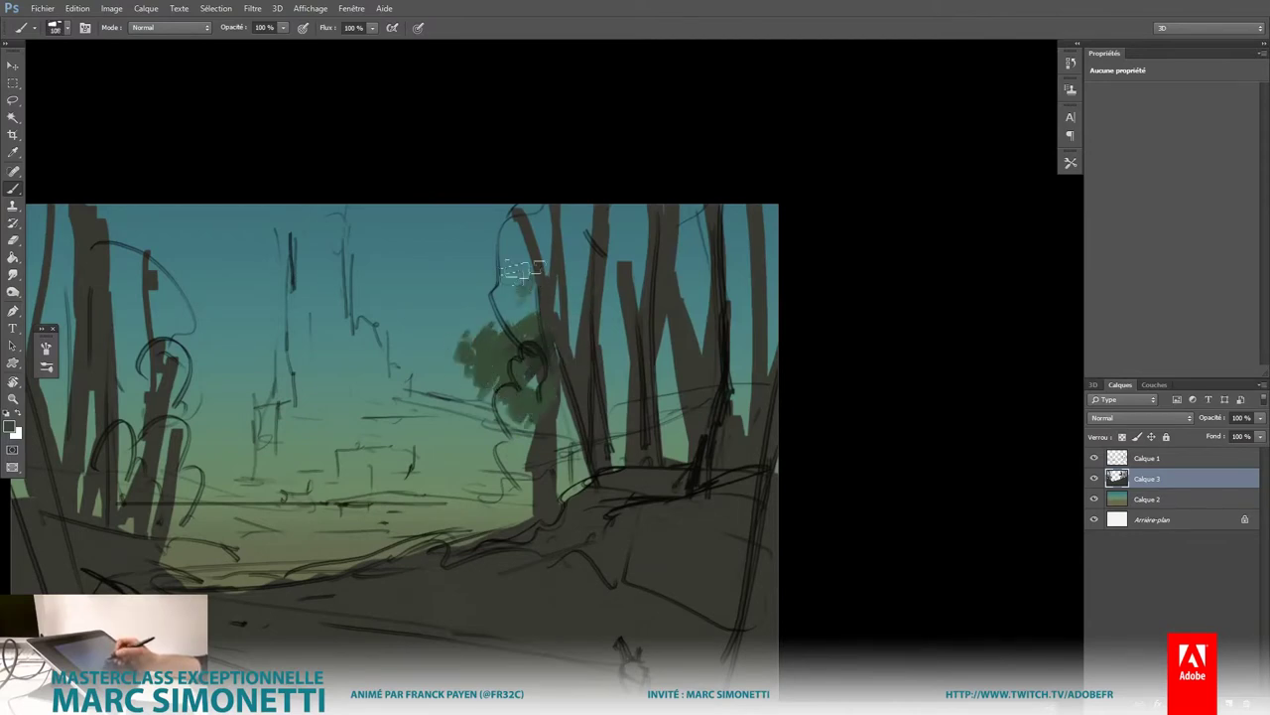
pyautogui.moveTo(482, 226); pyautogui.dragTo(493, 249)
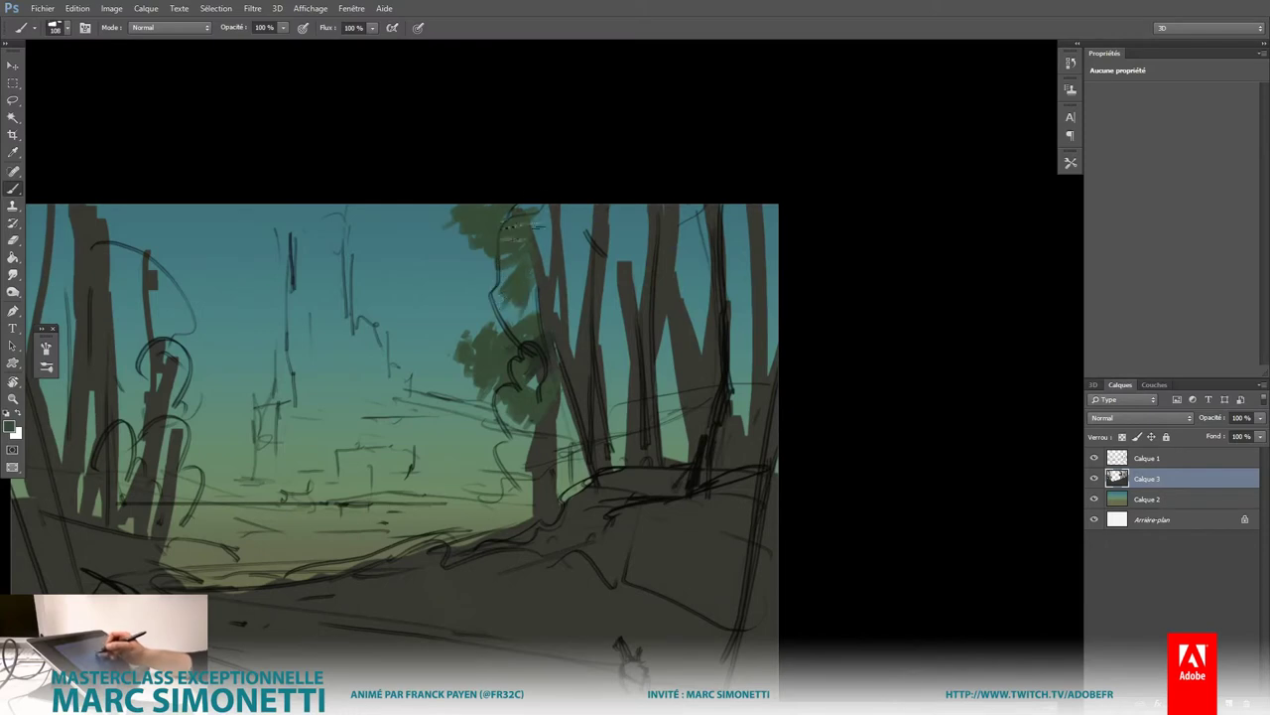
pyautogui.moveTo(607, 271); pyautogui.dragTo(595, 281)
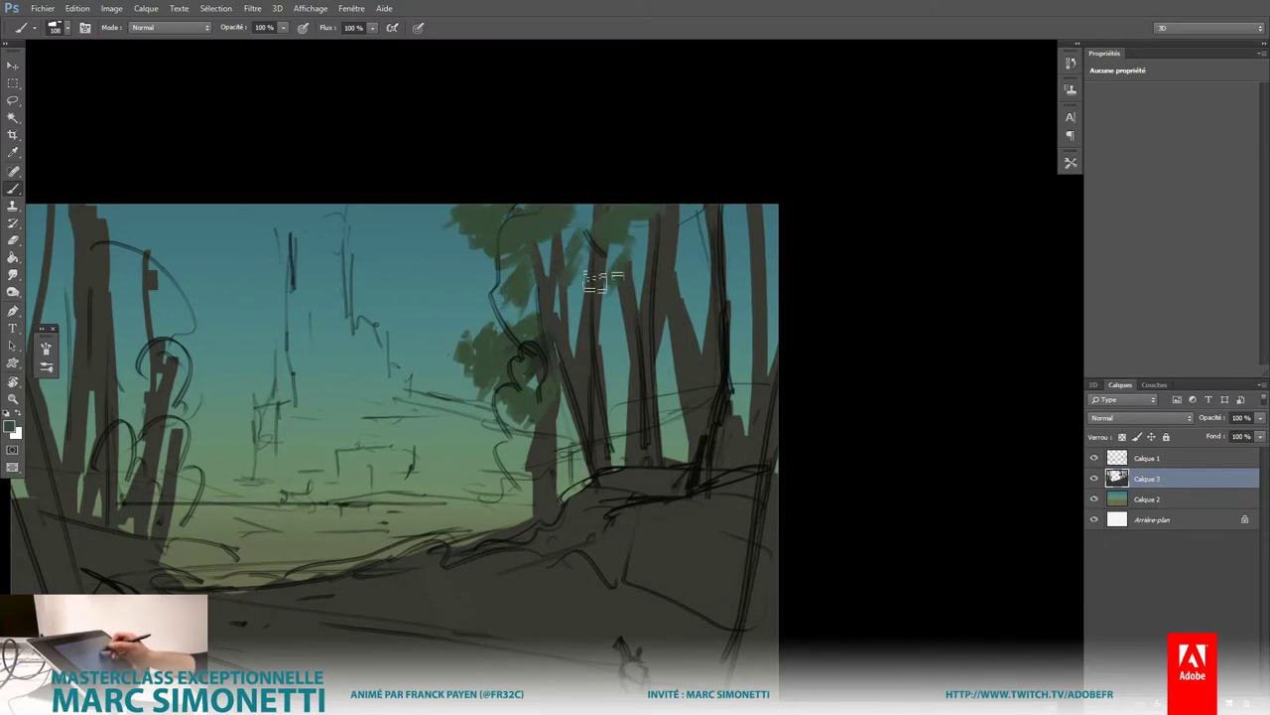
pyautogui.moveTo(651, 335)
pyautogui.mouseDown()
pyautogui.moveTo(687, 230)
pyautogui.moveTo(723, 224)
pyautogui.mouseUp()
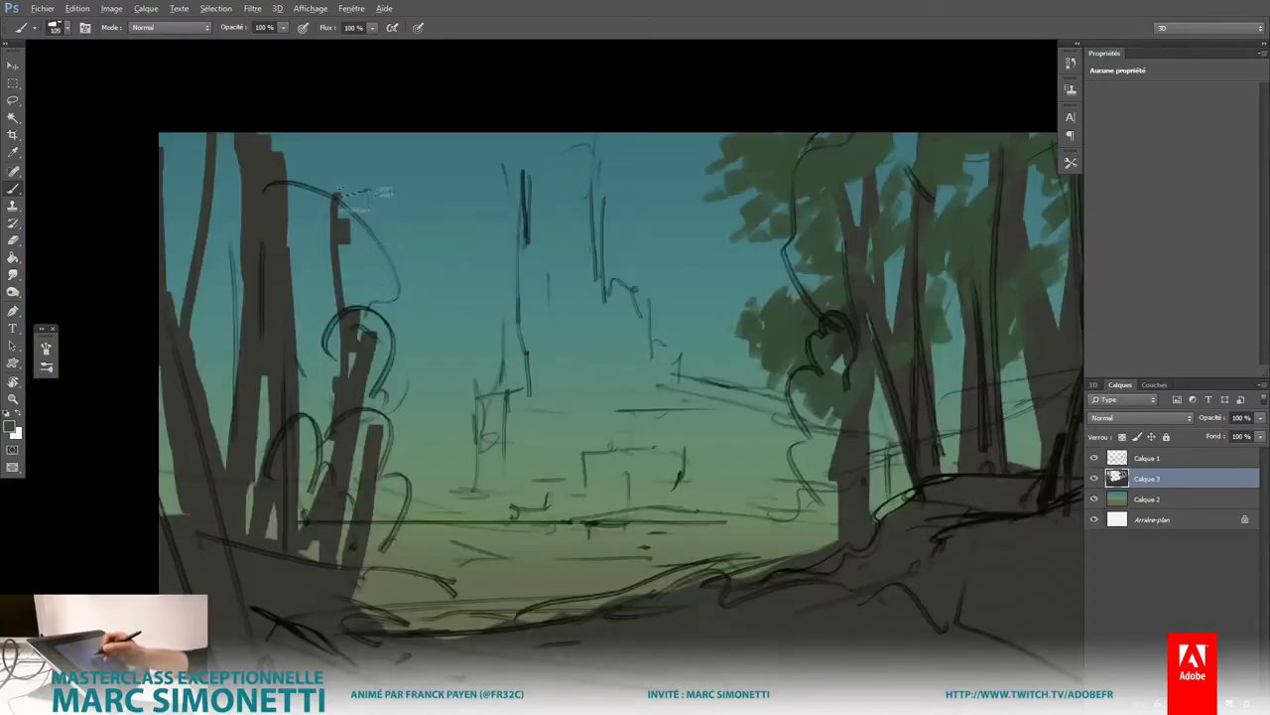
# Step: Paint foliage around the left tree and its curly branch
pyautogui.moveTo(383, 184)
pyautogui.mouseDown()
pyautogui.moveTo(397, 175)
pyautogui.moveTo(348, 204)
pyautogui.moveTo(382, 254)
pyautogui.moveTo(369, 268)
pyautogui.moveTo(297, 179)
pyautogui.moveTo(382, 211)
pyautogui.mouseUp()
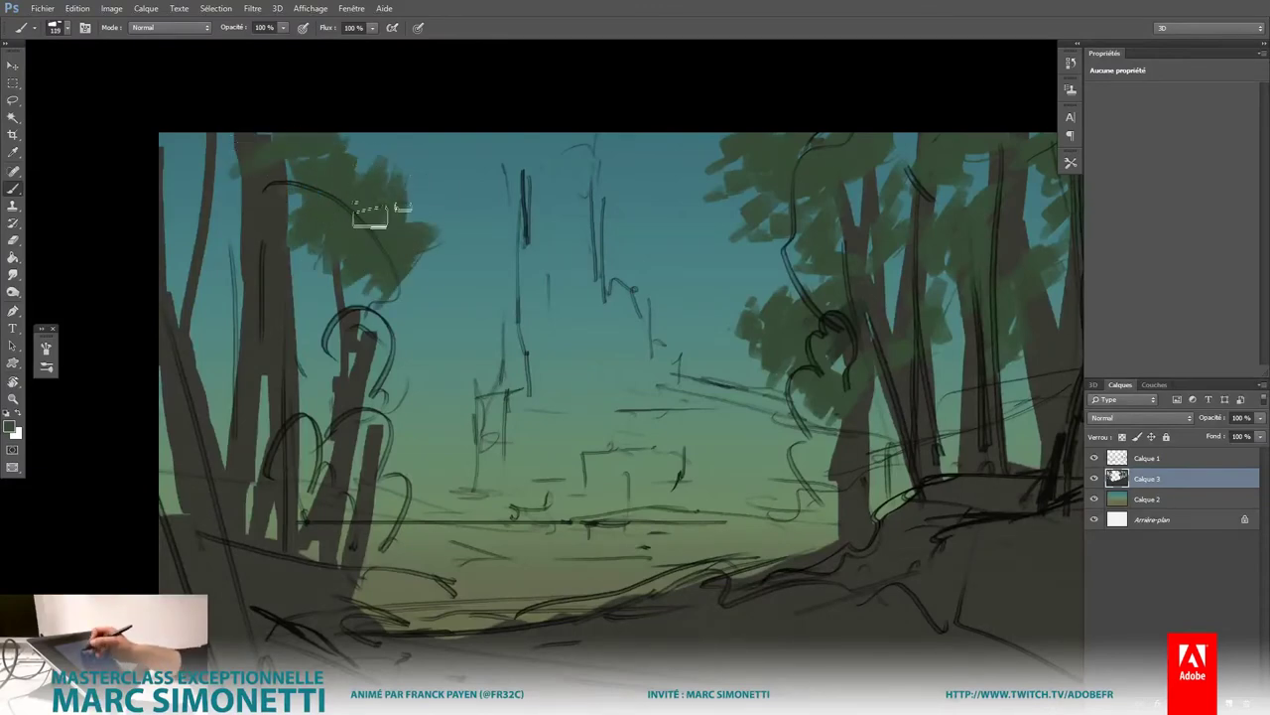
pyautogui.moveTo(355, 276)
pyautogui.mouseDown()
pyautogui.moveTo(328, 315)
pyautogui.moveTo(403, 309)
pyautogui.moveTo(417, 179)
pyautogui.moveTo(298, 298)
pyautogui.mouseUp()
pyautogui.moveTo(387, 229)
pyautogui.mouseDown()
pyautogui.moveTo(298, 258)
pyautogui.moveTo(327, 318)
pyautogui.mouseUp()
pyautogui.moveTo(427, 308); pyautogui.dragTo(451, 377)
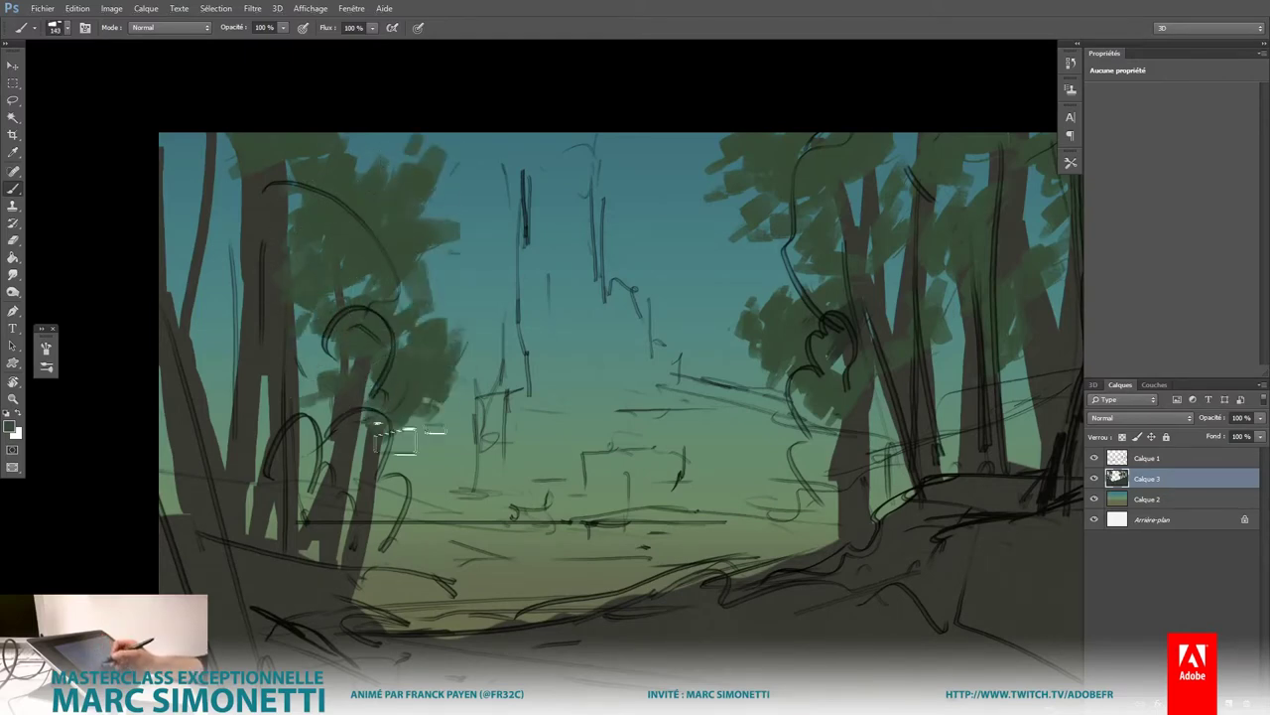
pyautogui.moveTo(417, 427); pyautogui.dragTo(437, 466)
pyautogui.moveTo(239, 213); pyautogui.dragTo(198, 169)
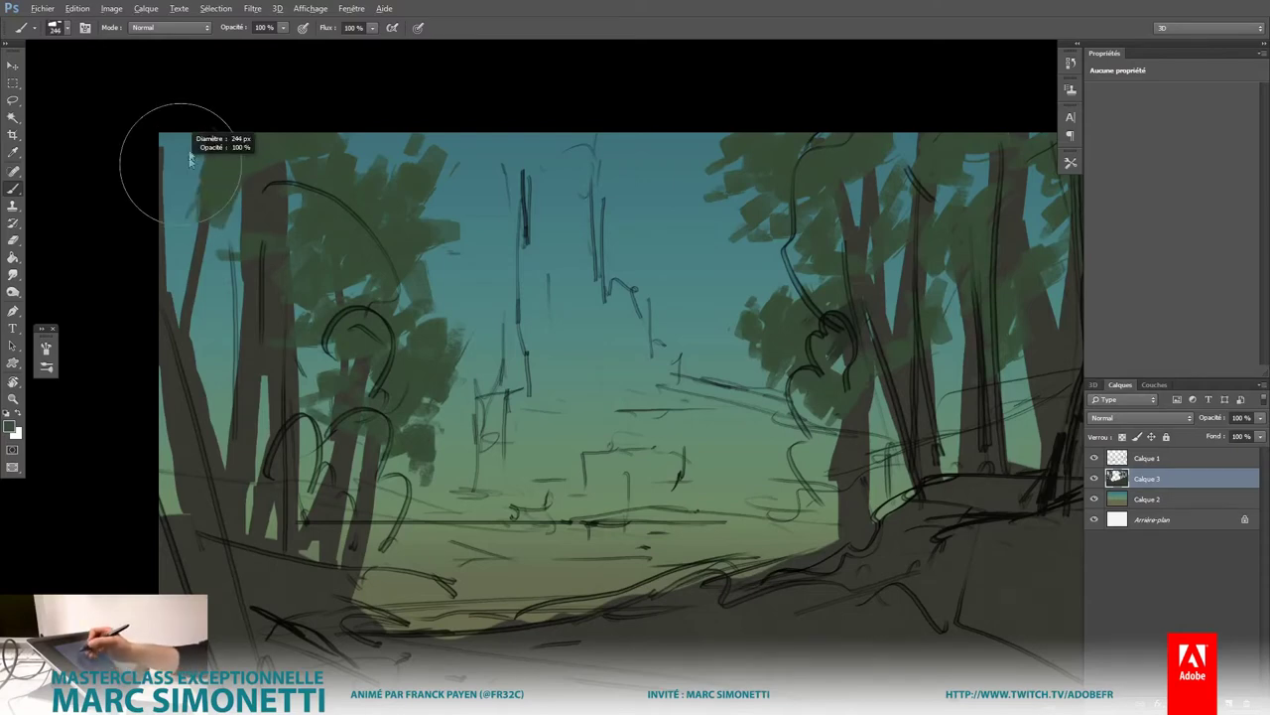
# Step: With a darker green and smaller brush, deepen the upper-left foliage and trunks
pyautogui.keyDown('alt'); pyautogui.keyDown('shift'); pyautogui.rightClick(307, 165); pyautogui.keyUp('shift'); pyautogui.keyUp('alt')
pyautogui.moveTo(328, 184); pyautogui.dragTo(333, 229)
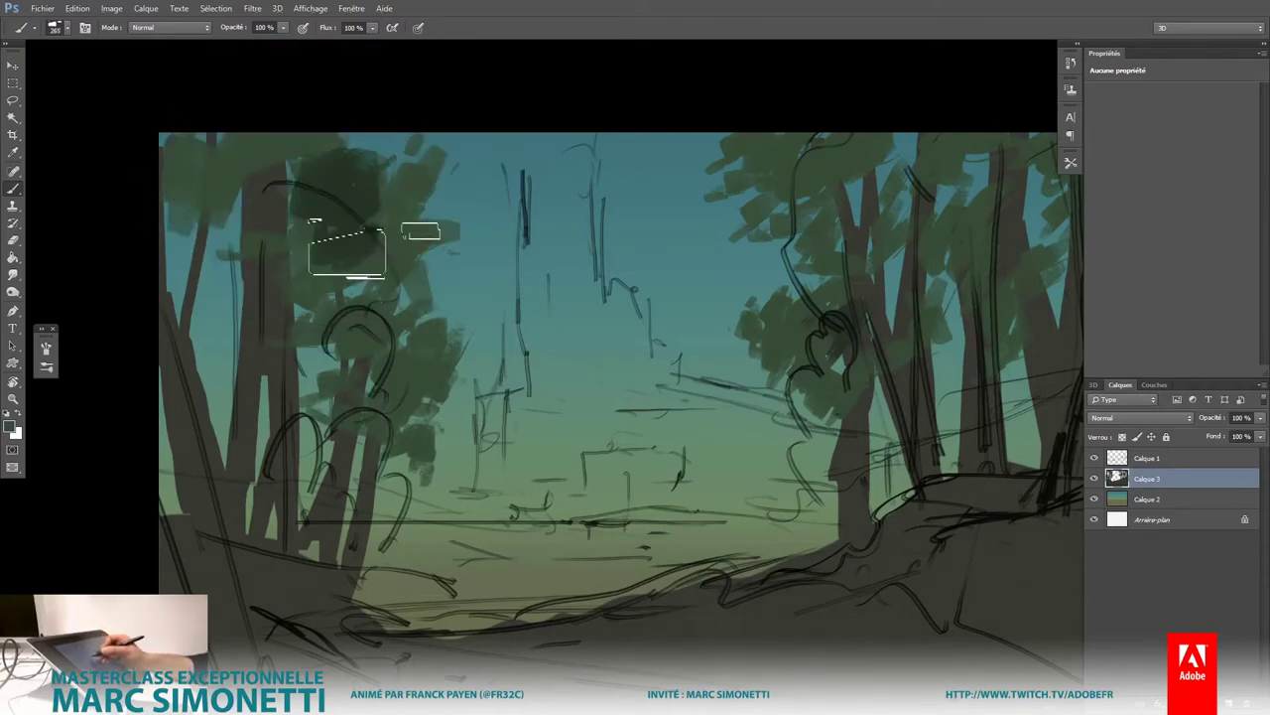
pyautogui.rightClick(353, 189)
pyautogui.click(281, 234)
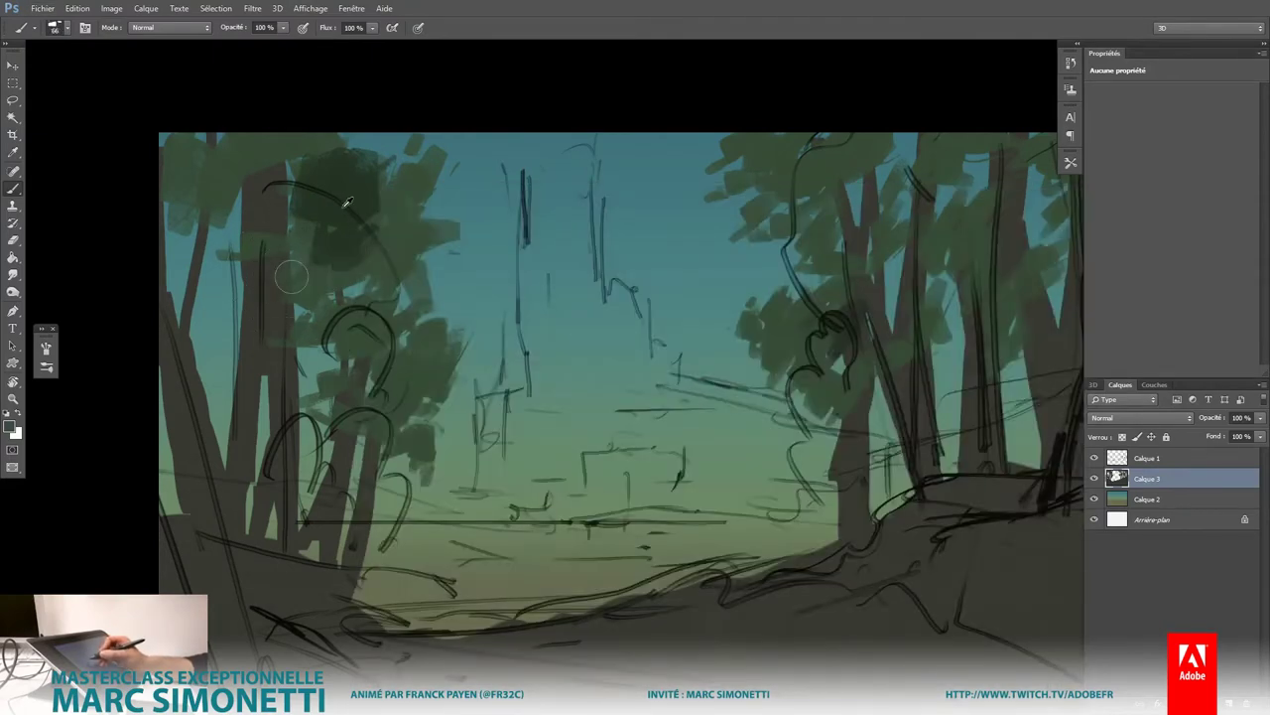
pyautogui.moveTo(360, 252); pyautogui.dragTo(380, 260)
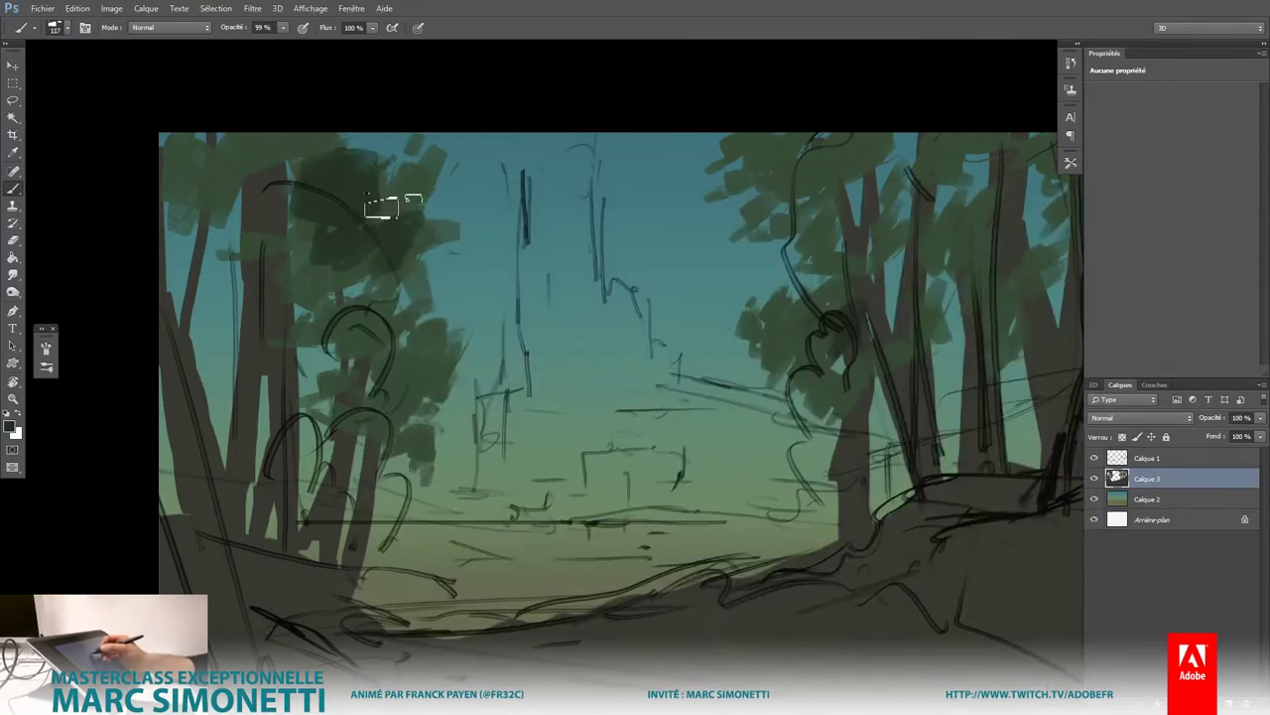
pyautogui.moveTo(424, 186); pyautogui.dragTo(367, 149)
pyautogui.moveTo(352, 273)
pyautogui.mouseDown()
pyautogui.moveTo(340, 288)
pyautogui.moveTo(416, 342)
pyautogui.moveTo(377, 377)
pyautogui.moveTo(454, 227)
pyautogui.moveTo(440, 297)
pyautogui.mouseUp()
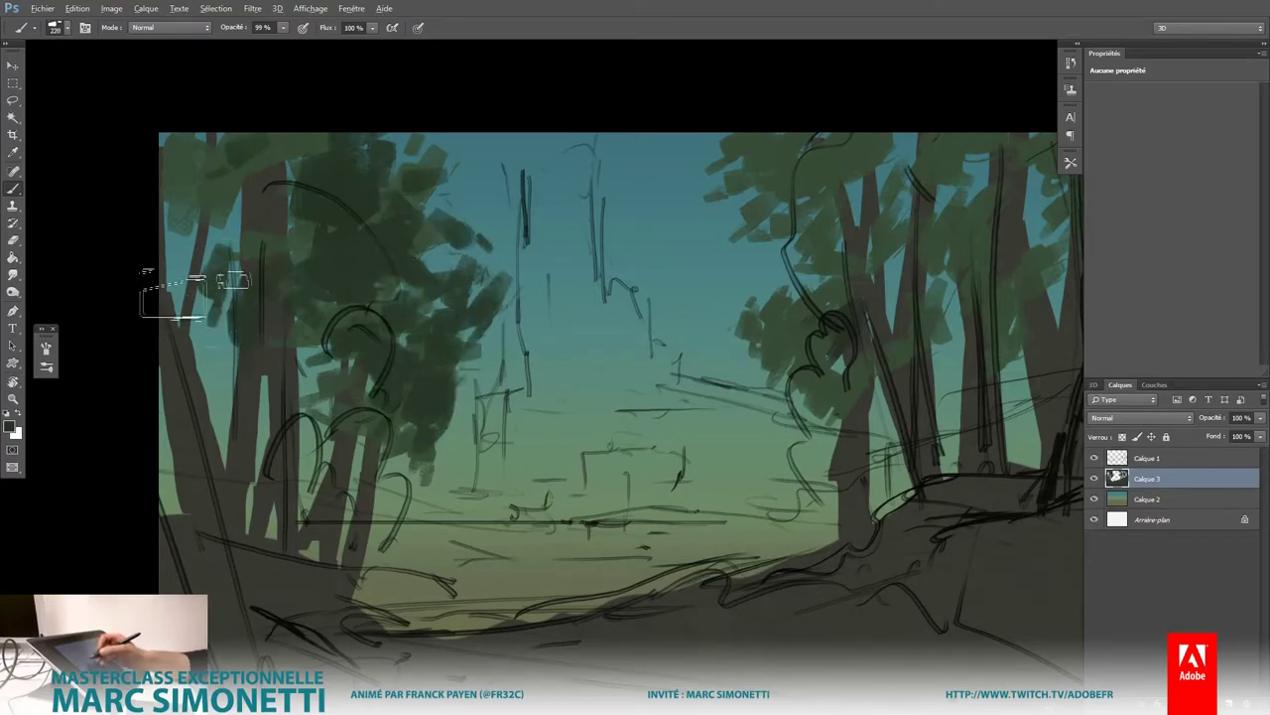
pyautogui.moveTo(178, 298)
pyautogui.mouseDown()
pyautogui.moveTo(199, 169)
pyautogui.moveTo(221, 387)
pyautogui.mouseUp()
# Step: Paint broad green bands across the ground and lower-left foreground
pyautogui.hotkey('ctrl', '-')
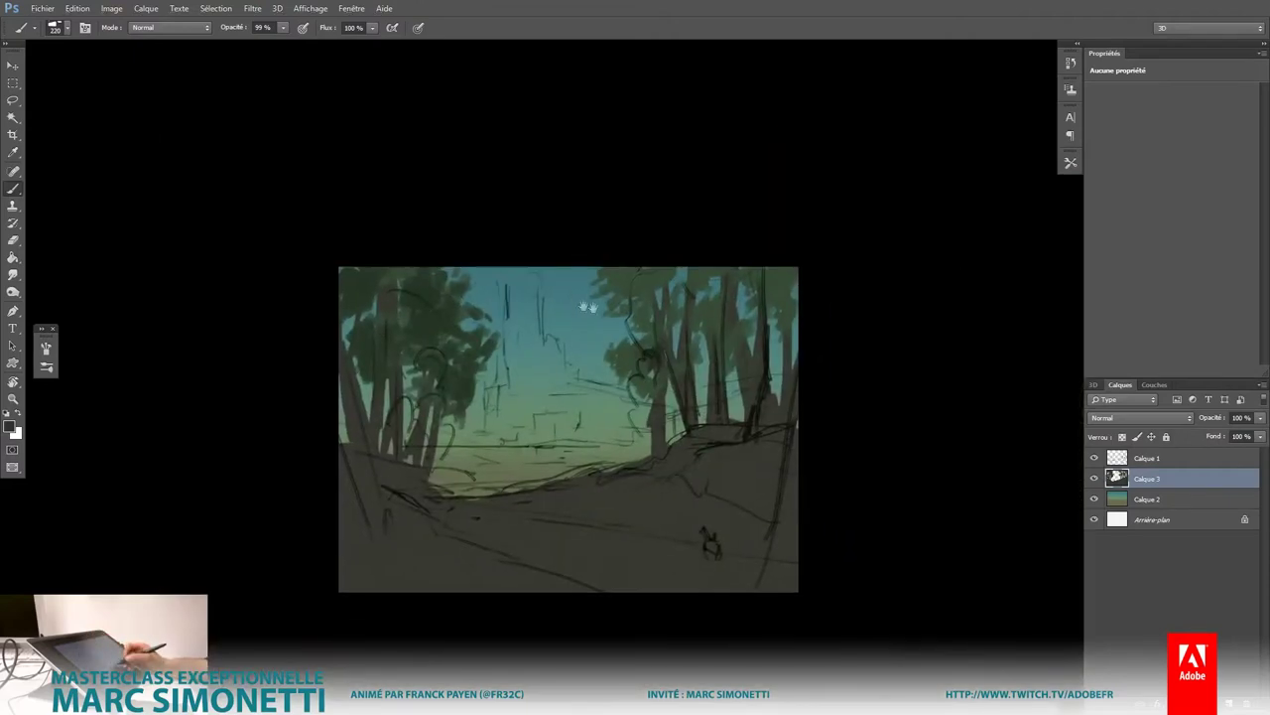
pyautogui.hotkey('ctrl', '+')
pyautogui.moveTo(667, 435)
pyautogui.mouseDown()
pyautogui.moveTo(728, 397)
pyautogui.moveTo(836, 369)
pyautogui.moveTo(816, 421)
pyautogui.mouseUp()
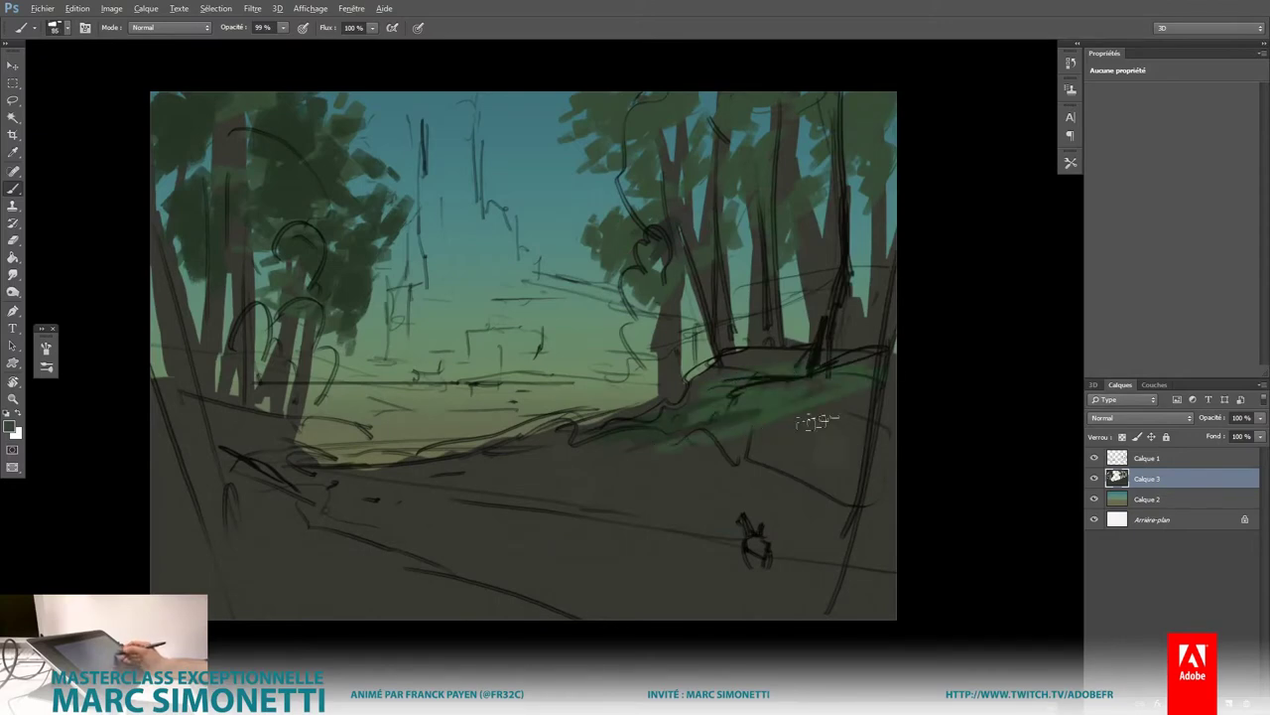
pyautogui.moveTo(511, 473); pyautogui.dragTo(853, 445)
pyautogui.moveTo(751, 486)
pyautogui.mouseDown()
pyautogui.moveTo(244, 412)
pyautogui.moveTo(198, 422)
pyautogui.moveTo(307, 479)
pyautogui.mouseUp()
pyautogui.moveTo(153, 454)
pyautogui.mouseDown()
pyautogui.moveTo(430, 586)
pyautogui.moveTo(542, 571)
pyautogui.mouseUp()
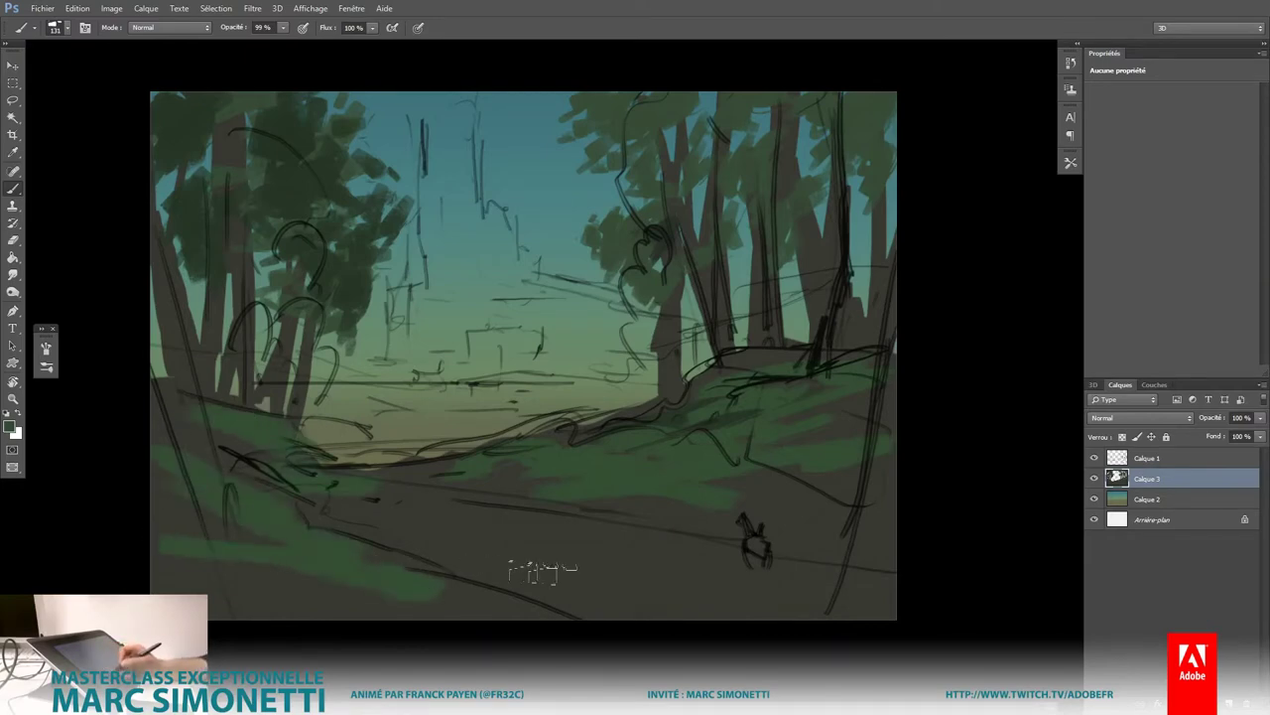
# Step: Pick a bluish colour and paint it over the right and lower-left hillsides
pyautogui.keyDown('alt'); pyautogui.keyDown('shift'); pyautogui.rightClick(568, 203); pyautogui.keyUp('shift'); pyautogui.keyUp('alt')
pyautogui.moveTo(491, 511); pyautogui.dragTo(555, 516)
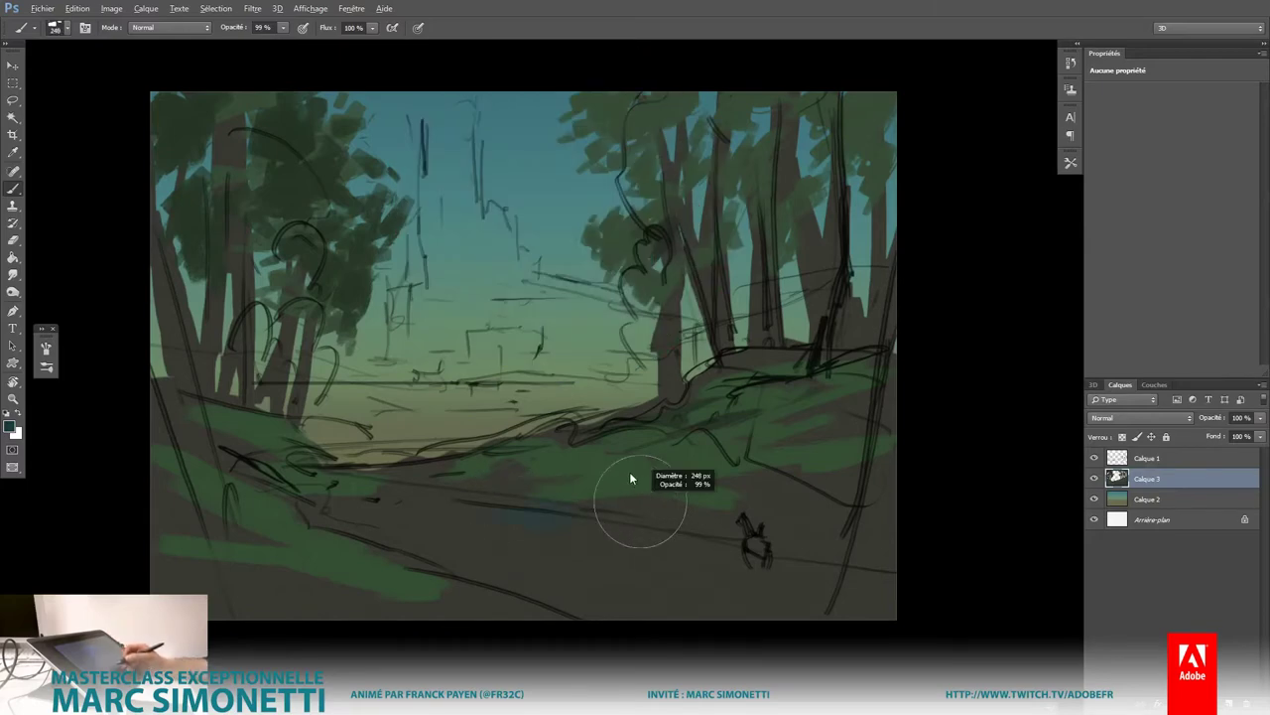
pyautogui.moveTo(630, 478)
pyautogui.mouseDown()
pyautogui.moveTo(784, 456)
pyautogui.moveTo(834, 417)
pyautogui.moveTo(714, 407)
pyautogui.moveTo(809, 491)
pyautogui.moveTo(666, 510)
pyautogui.mouseUp()
pyautogui.moveTo(288, 407)
pyautogui.mouseDown()
pyautogui.moveTo(212, 431)
pyautogui.moveTo(255, 525)
pyautogui.moveTo(347, 586)
pyautogui.moveTo(510, 504)
pyautogui.mouseUp()
# Step: Add bluish custom shapes in the foreground, then pick the mountain shape
pyautogui.press('u')
pyautogui.moveTo(585, 526); pyautogui.dragTo(655, 566)
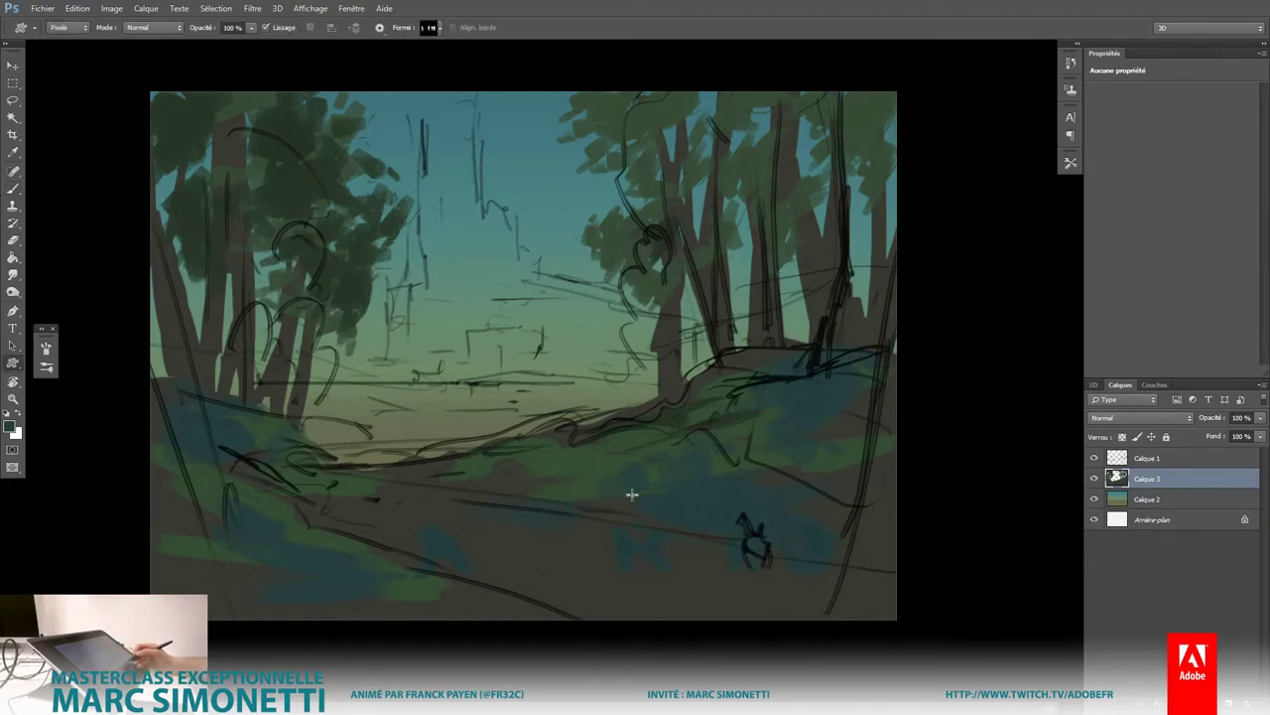
pyautogui.rightClick(877, 324)
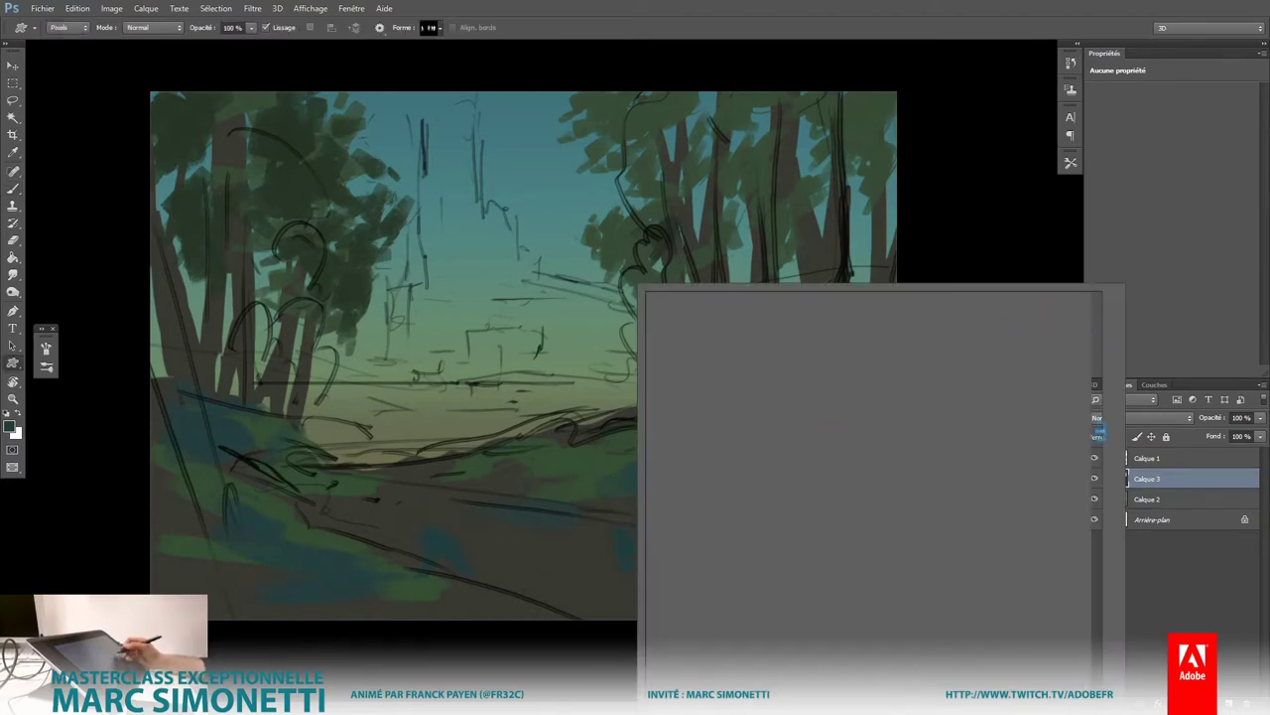
pyautogui.moveTo(1099, 451); pyautogui.dragTo(1098, 343)
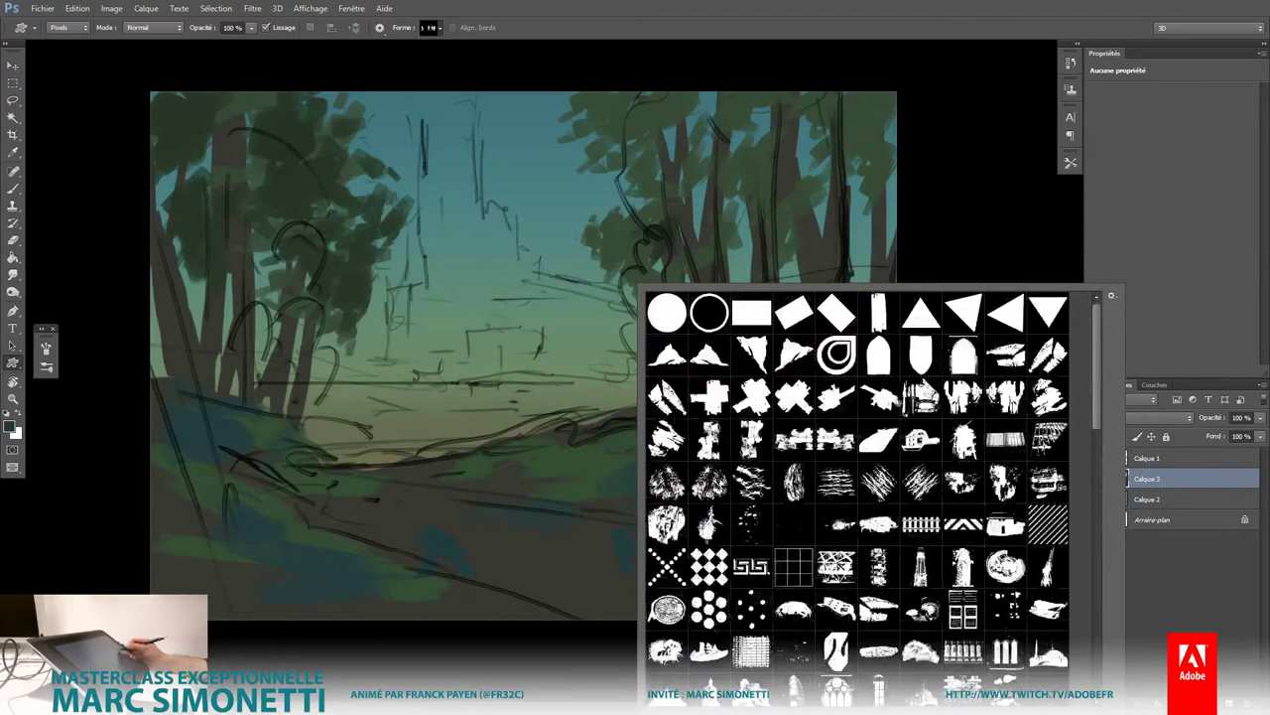
pyautogui.doubleClick(709, 354)
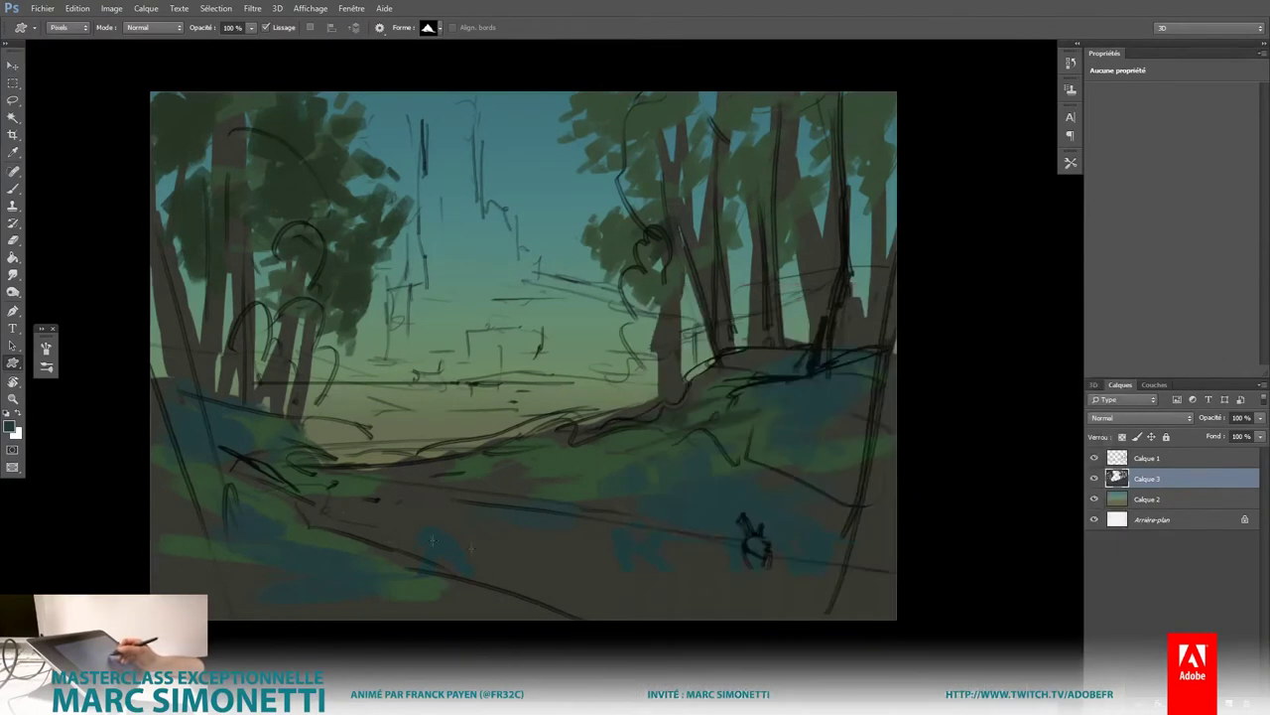
# Step: Lay a sandy tan path across the lower foreground with the mountain shape
pyautogui.keyDown('alt'); pyautogui.keyDown('shift'); pyautogui.rightClick(563, 528); pyautogui.keyUp('shift'); pyautogui.keyUp('alt')
pyautogui.moveTo(609, 632); pyautogui.dragTo(663, 364)
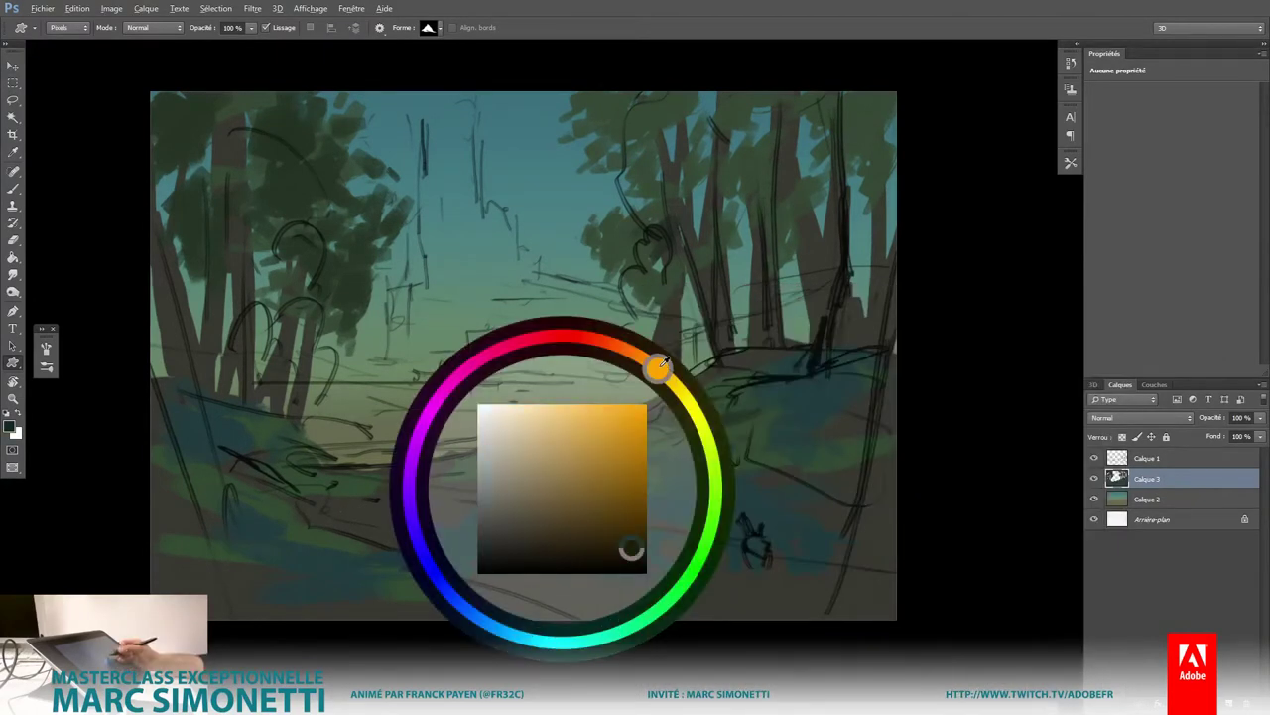
pyautogui.click(534, 508)
pyautogui.moveTo(650, 583)
pyautogui.mouseDown()
pyautogui.moveTo(544, 513)
pyautogui.moveTo(581, 547)
pyautogui.mouseUp()
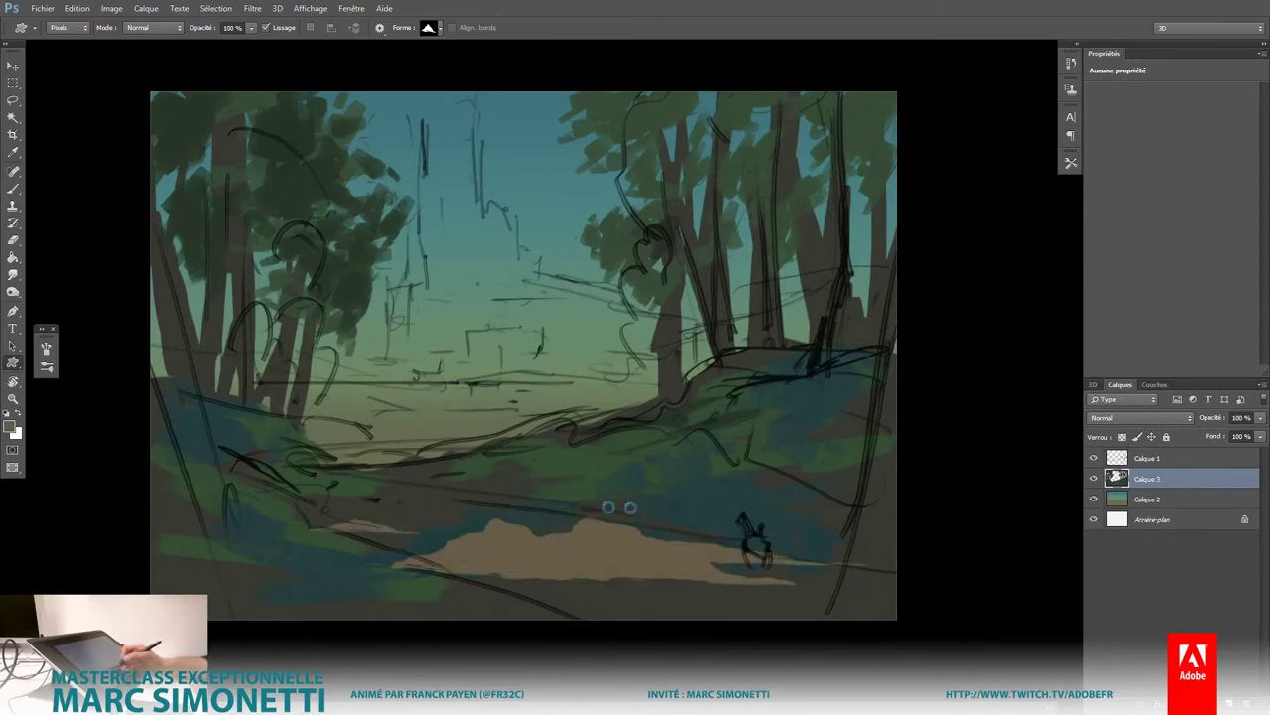
pyautogui.rightClick(774, 391)
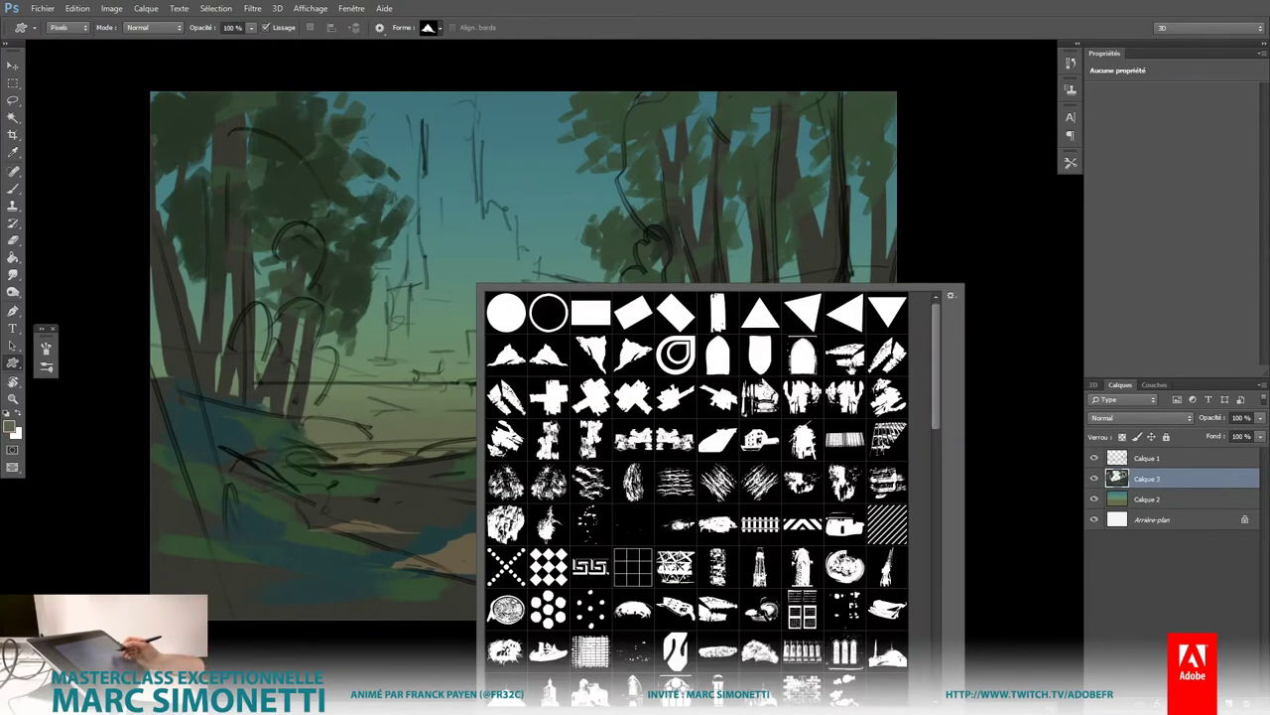
pyautogui.press('Escape')
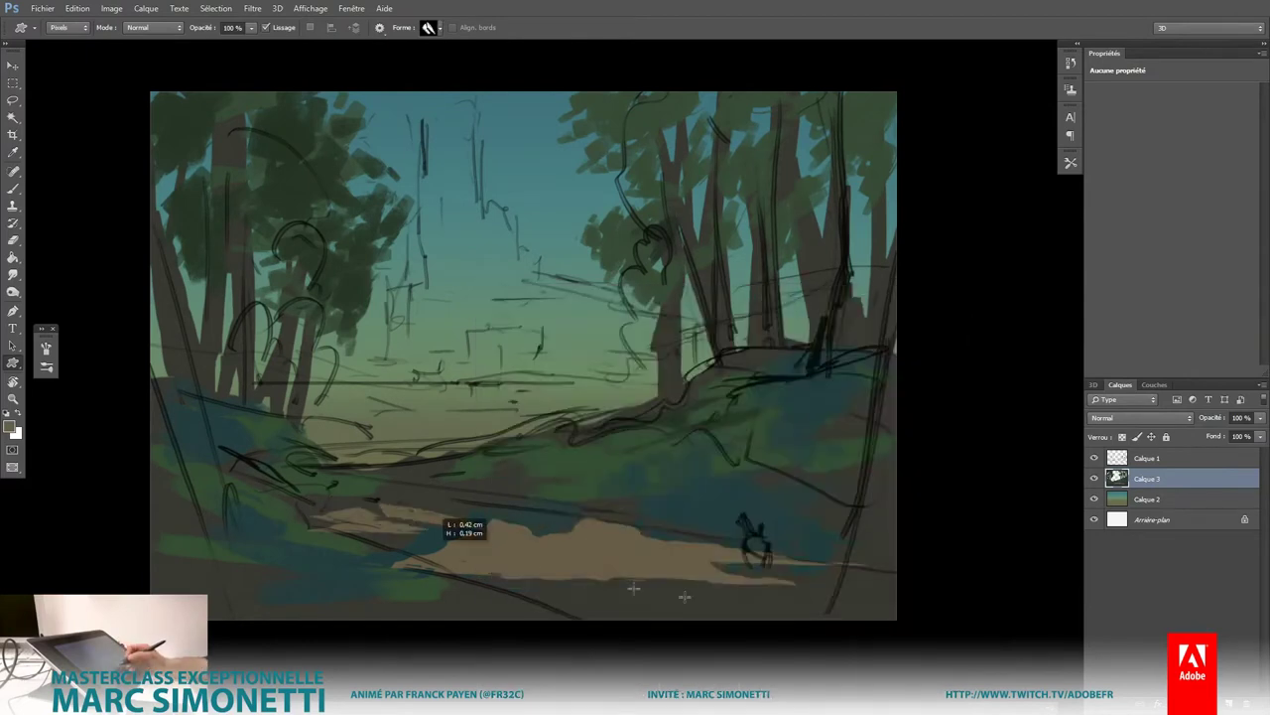
pyautogui.moveTo(526, 511); pyautogui.dragTo(606, 537)
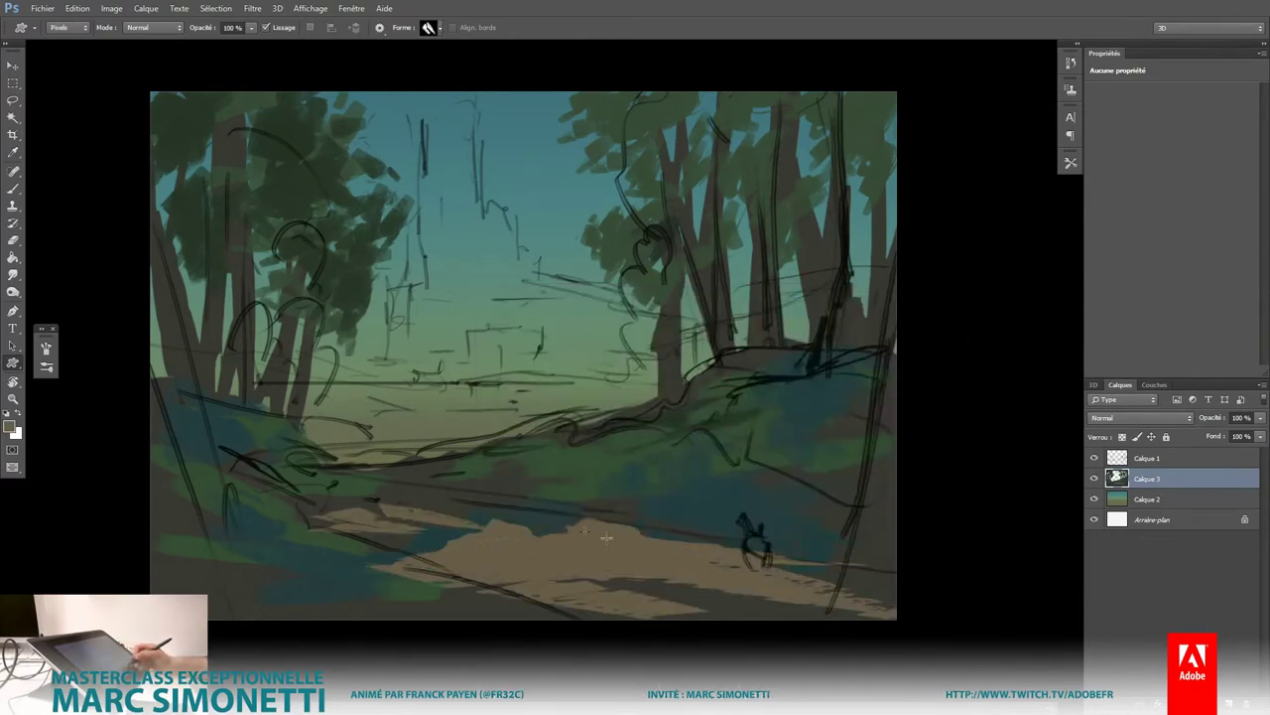
# Step: Switch back to the Brush with the carré 47 preset
pyautogui.middleClick(591, 426)
pyautogui.click(594, 377)
pyautogui.rightClick(593, 377)
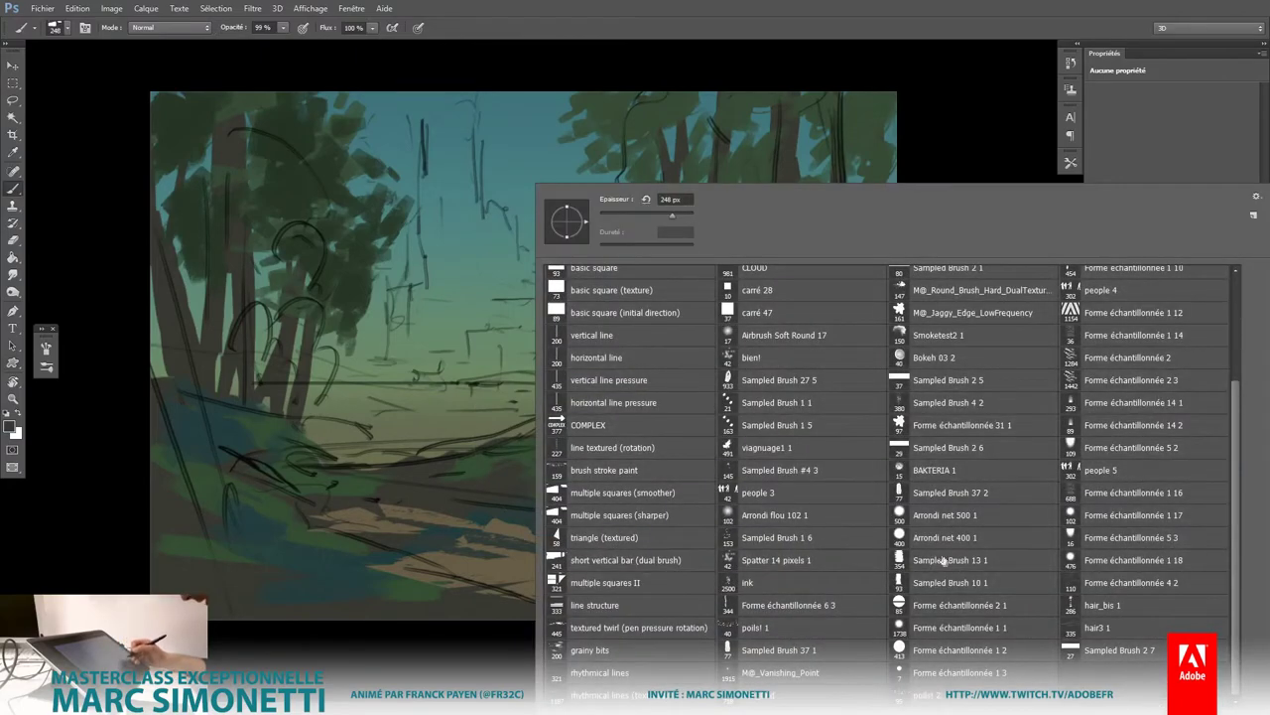
pyautogui.scroll(5, 1244, 541)
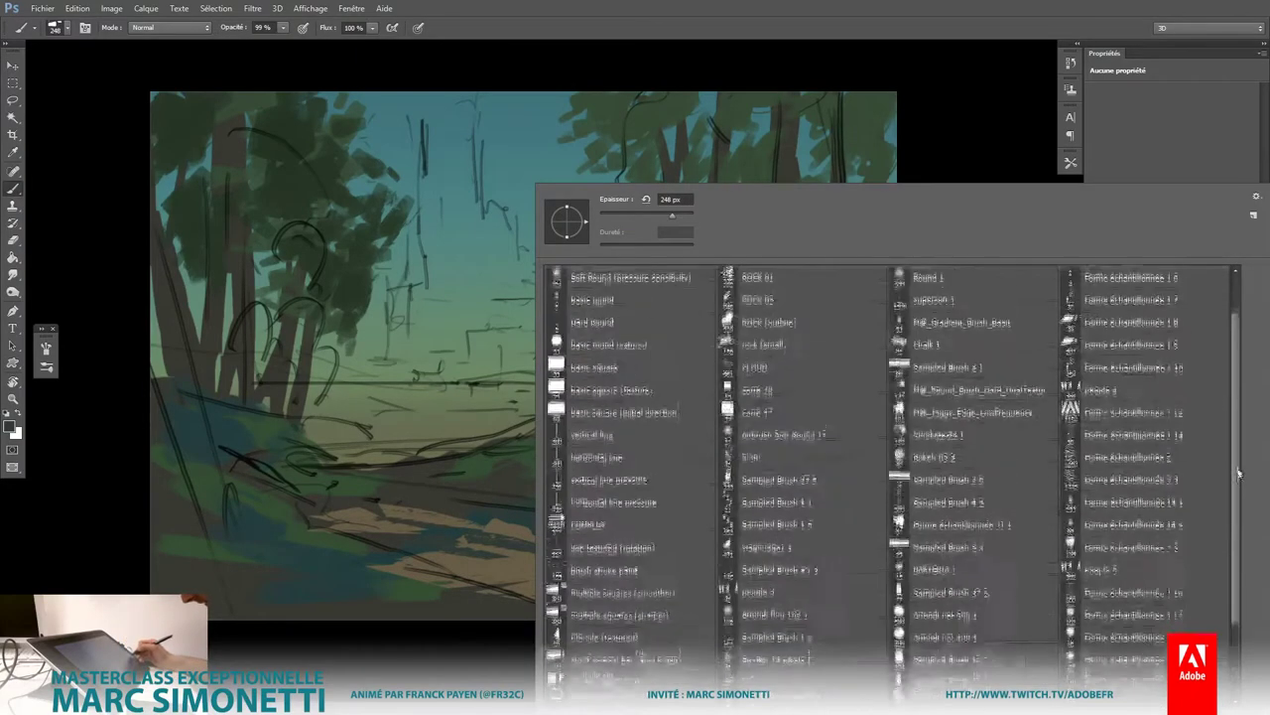
pyautogui.click(769, 435)
pyautogui.click(459, 521)
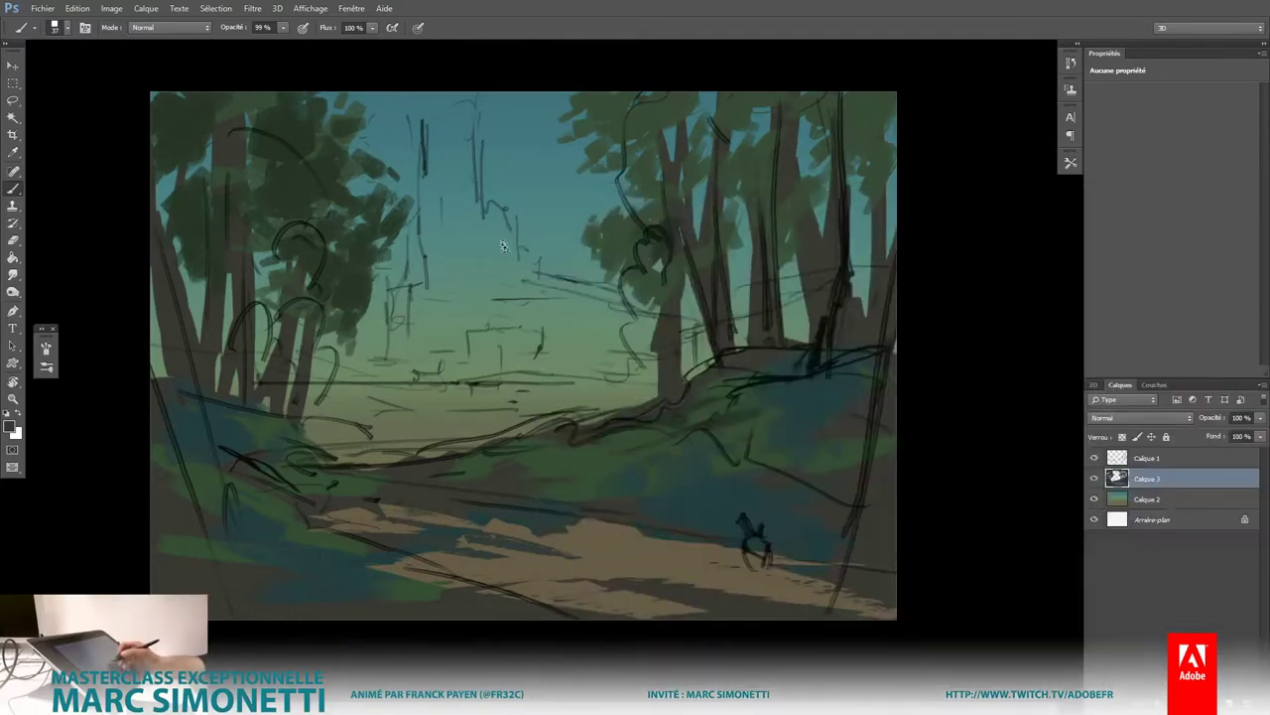
# Step: Create the empty layer Calque 4 beneath Calque 3
pyautogui.scroll(2, 504, 245)
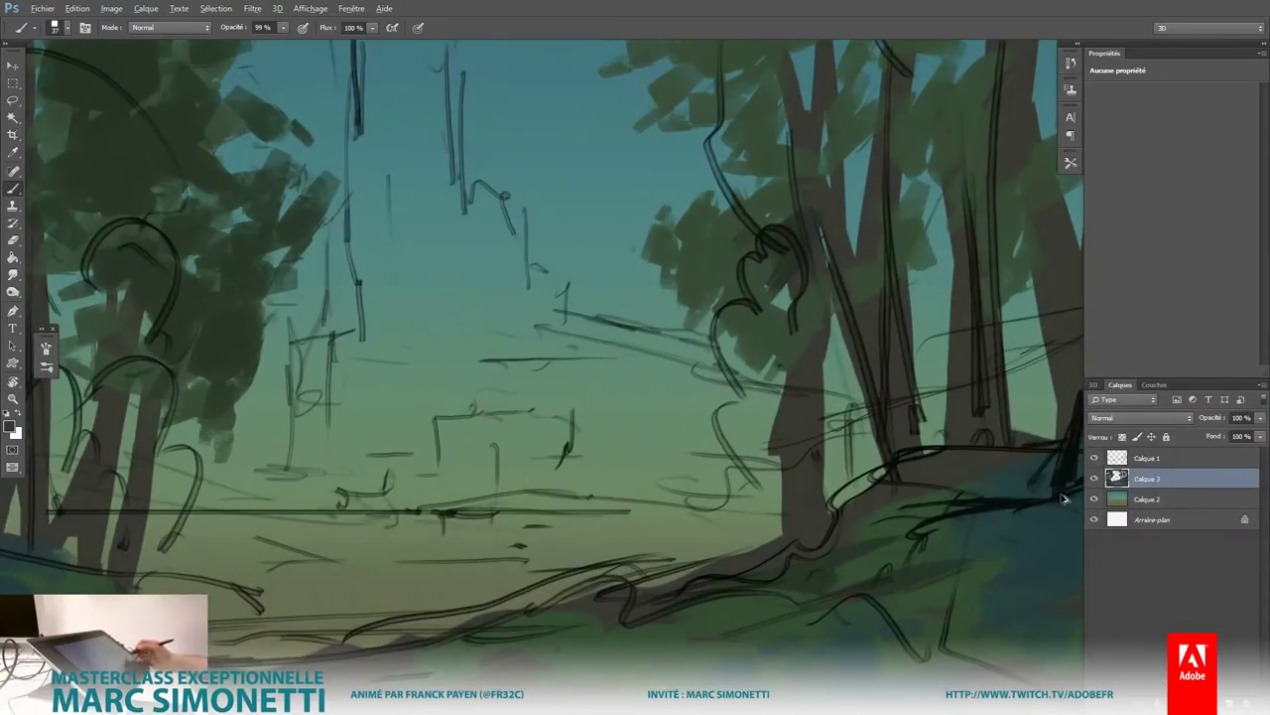
pyautogui.hotkey('ctrl', 'shift', 'alt', 'n')
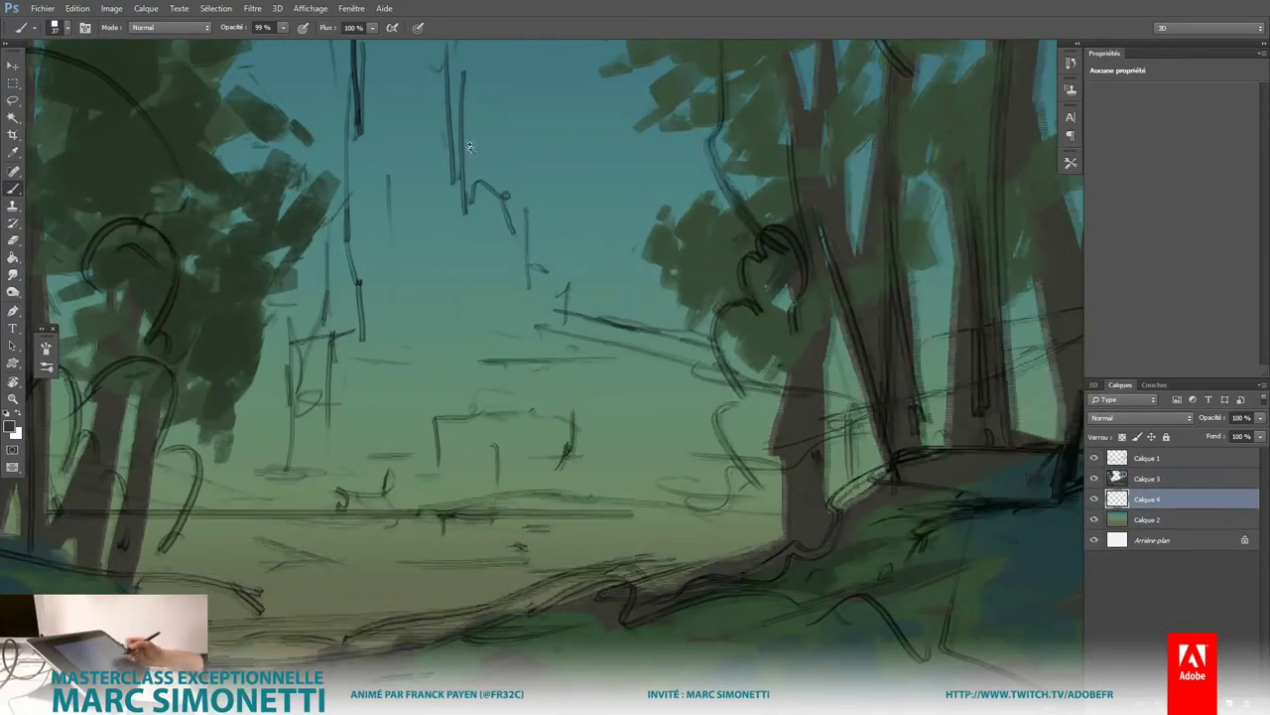
pyautogui.scroll(3, 471, 146)
pyautogui.scroll(1, 502, 341)
pyautogui.scroll(2, 547, 287)
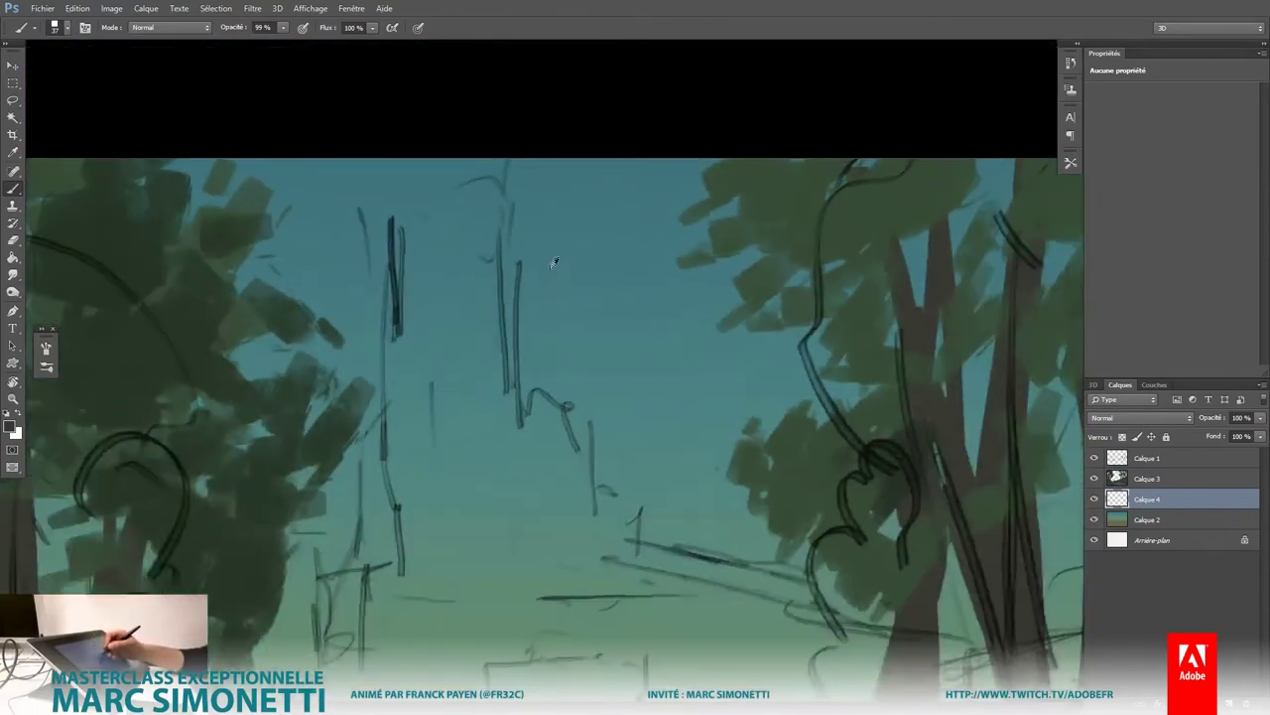
# Step: Paint dark vertical tower strokes up through the sky at the canvas centre
pyautogui.keyDown('alt'); pyautogui.keyDown('shift'); pyautogui.rightClick(478, 299); pyautogui.keyUp('shift'); pyautogui.keyUp('alt')
pyautogui.moveTo(466, 217); pyautogui.dragTo(466, 397)
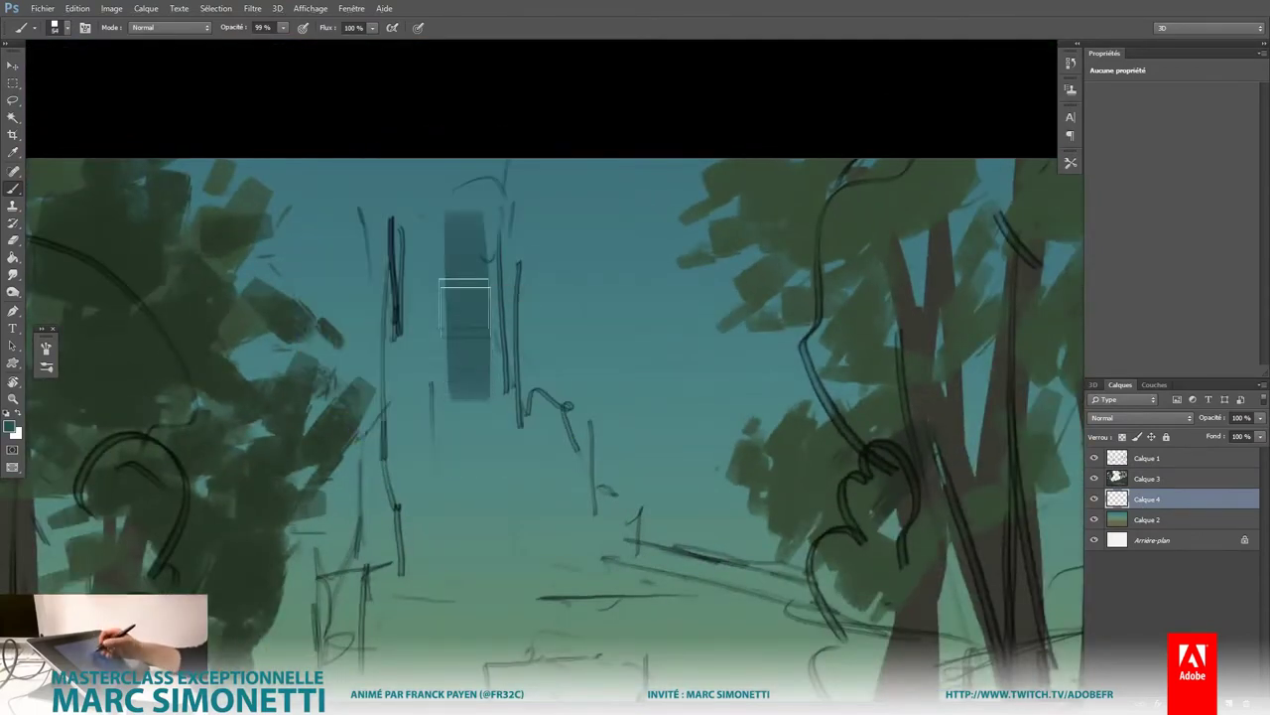
pyautogui.moveTo(465, 307)
pyautogui.mouseDown()
pyautogui.moveTo(440, 213)
pyautogui.moveTo(411, 165)
pyautogui.moveTo(463, 368)
pyautogui.mouseUp()
# Step: Adjust the brush's Shape Dynamics, Transfer and Texture settings in the Brush panel
pyautogui.press('F5')
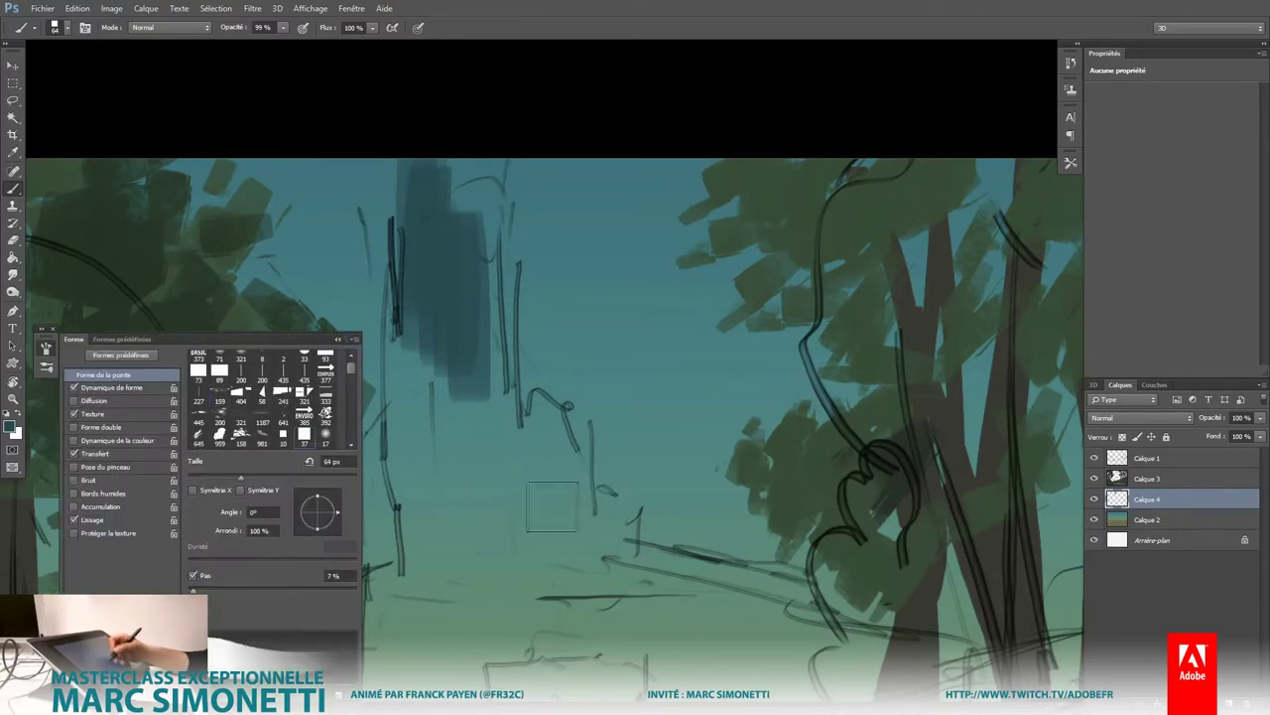
pyautogui.moveTo(241, 331); pyautogui.dragTo(241, 237)
pyautogui.click(120, 296)
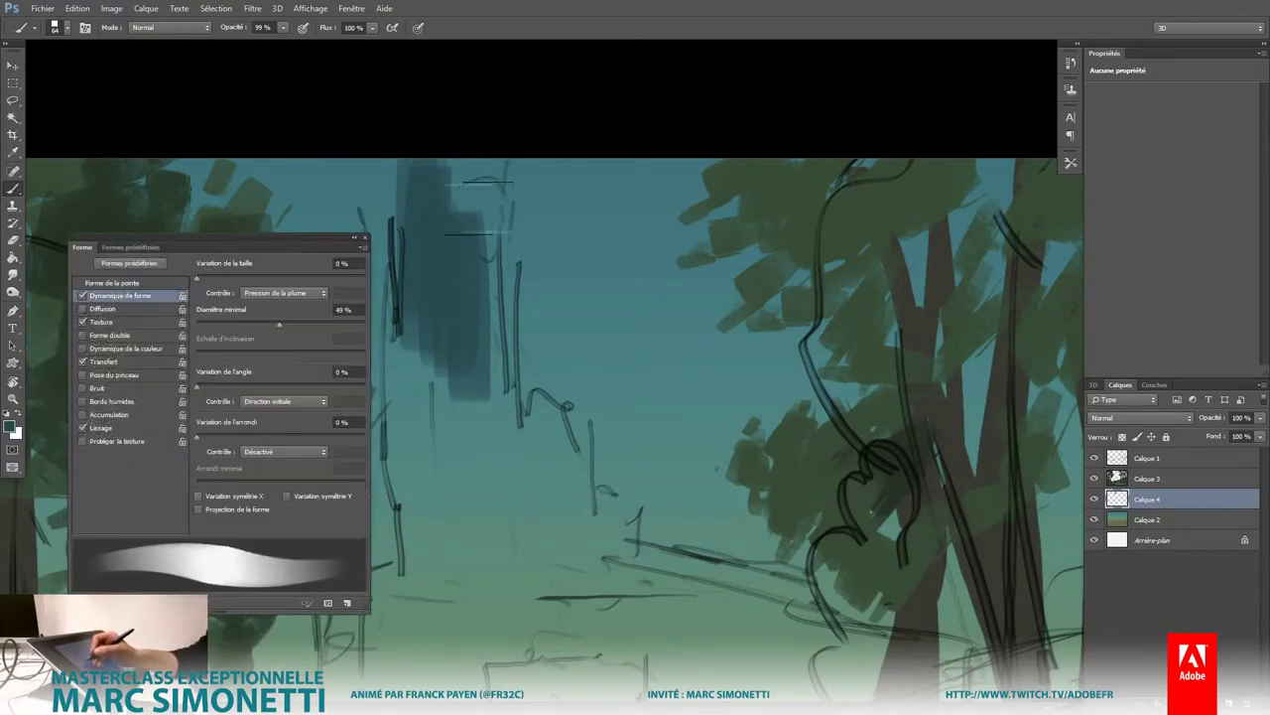
pyautogui.moveTo(477, 321)
pyautogui.mouseDown()
pyautogui.moveTo(473, 164)
pyautogui.moveTo(488, 457)
pyautogui.moveTo(476, 457)
pyautogui.mouseUp()
pyautogui.click(105, 361)
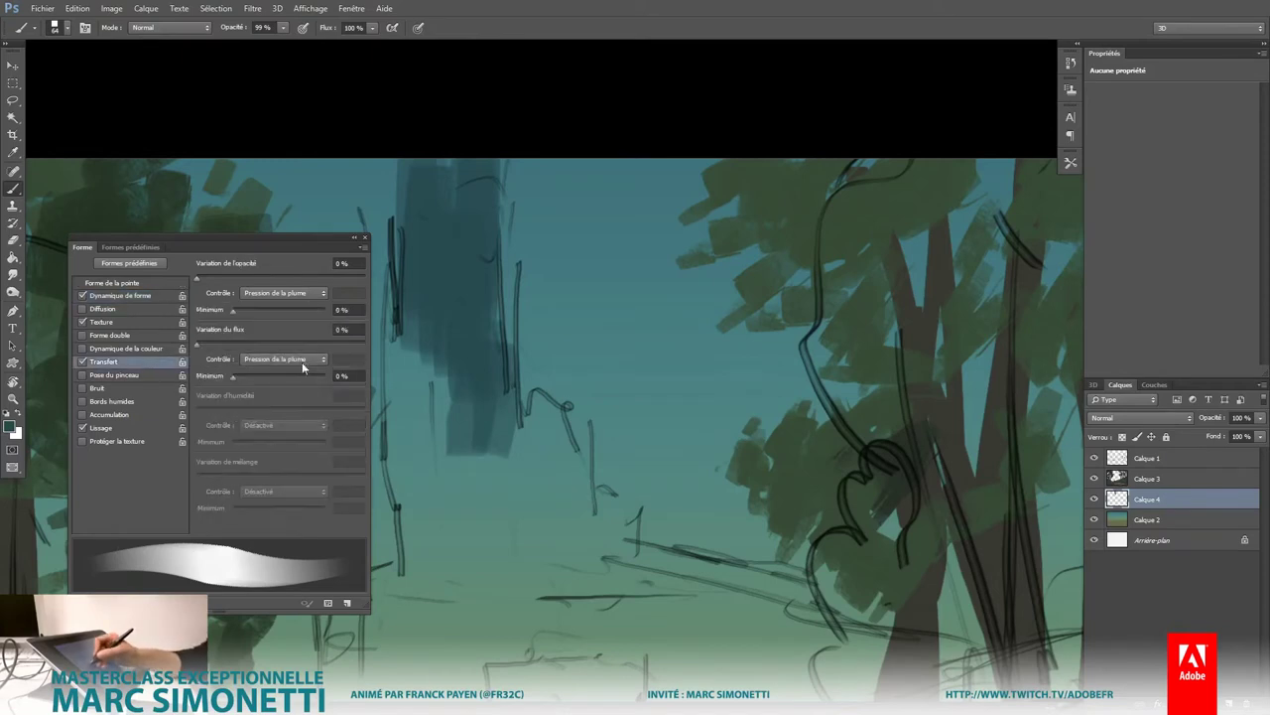
pyautogui.click(142, 325)
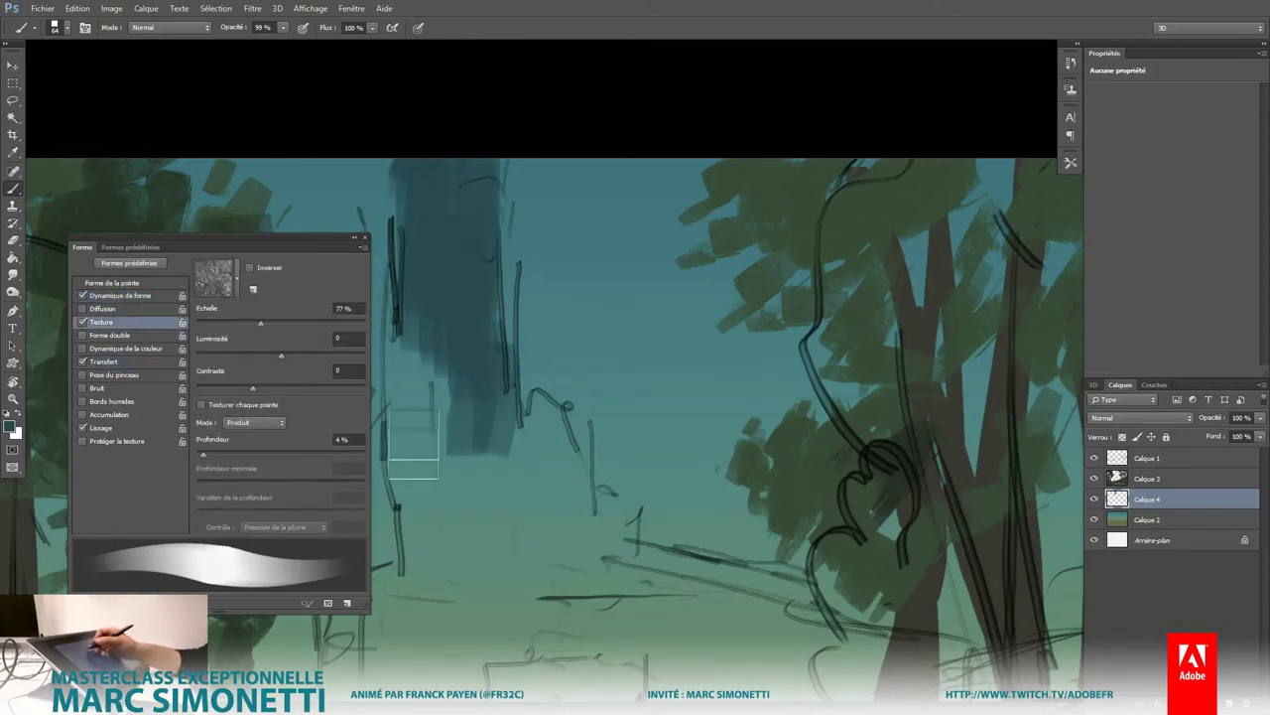
# Step: Extend dark strokes down the blue column toward the ground
pyautogui.moveTo(436, 184); pyautogui.dragTo(437, 477)
pyautogui.moveTo(447, 358); pyautogui.dragTo(446, 492)
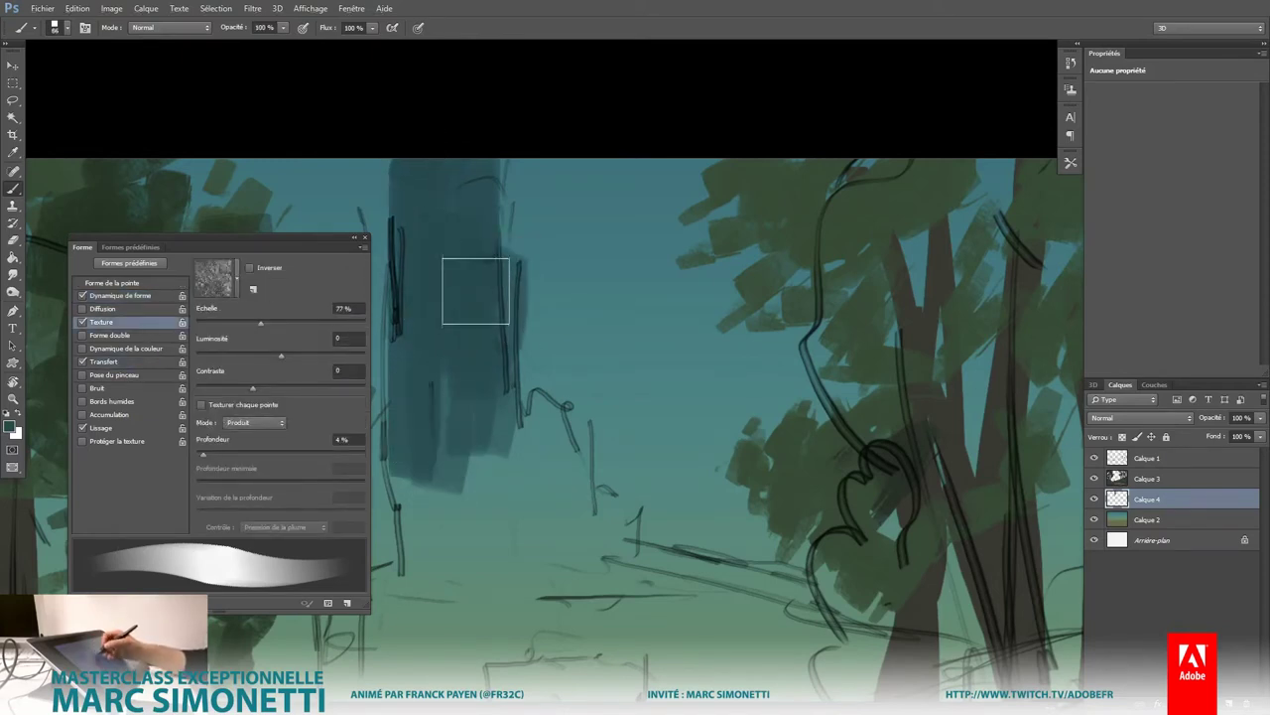
pyautogui.moveTo(475, 291); pyautogui.dragTo(467, 566)
pyautogui.moveTo(427, 377); pyautogui.dragTo(437, 595)
pyautogui.moveTo(457, 486); pyautogui.dragTo(462, 599)
pyautogui.click(355, 238)
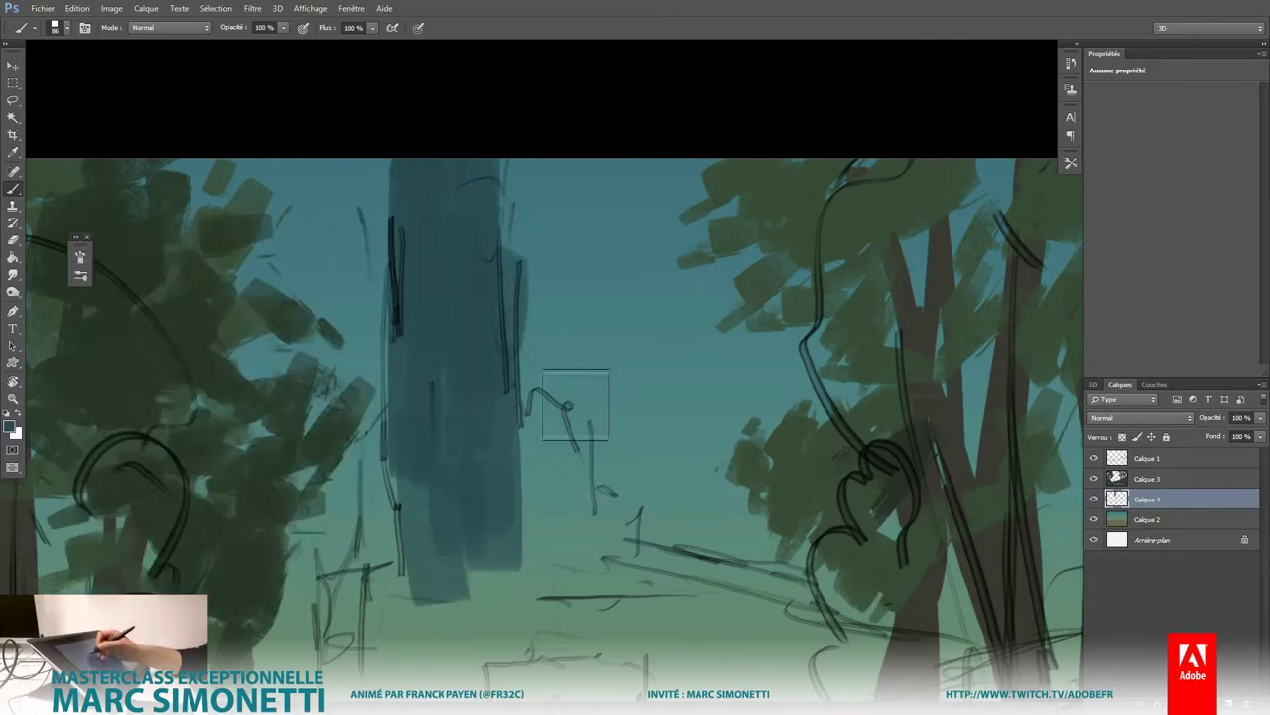
# Step: Switch to a different brush preset and enlarge it to 105 px
pyautogui.rightClick(576, 404)
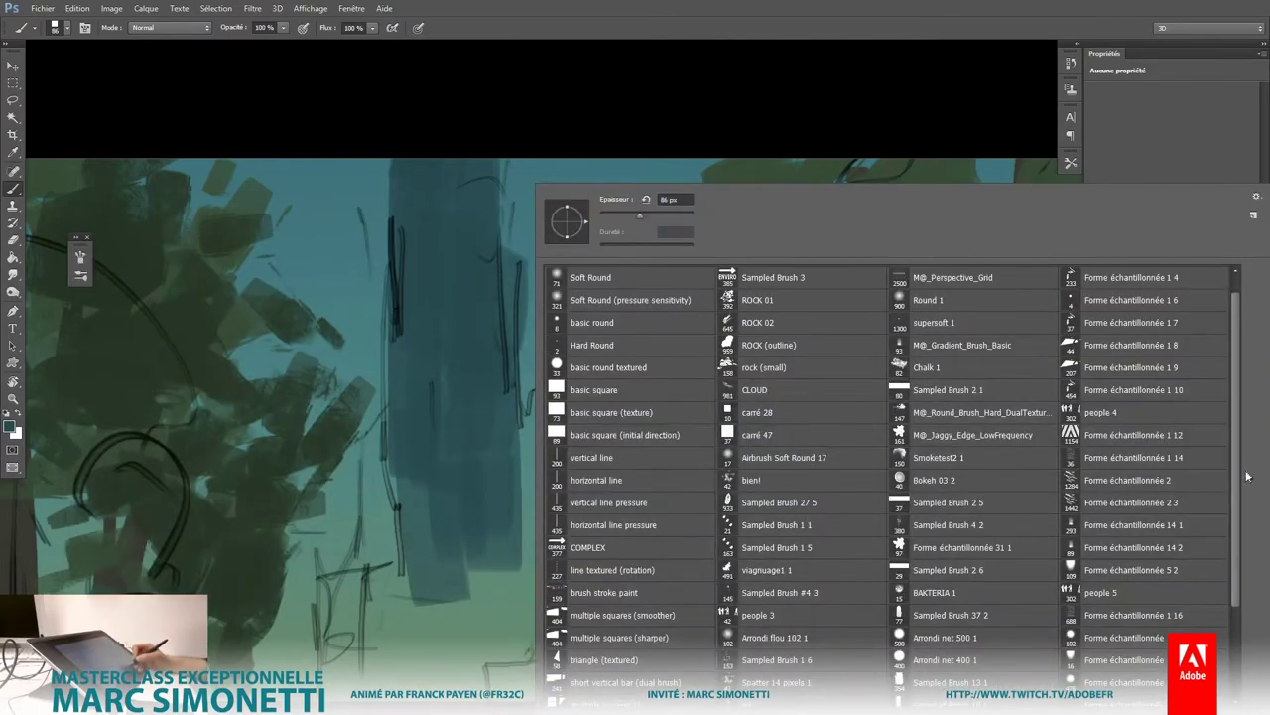
pyautogui.scroll(-2, 1247, 476)
pyautogui.scroll(-2, 1247, 477)
pyautogui.click(794, 669)
pyautogui.click(428, 453)
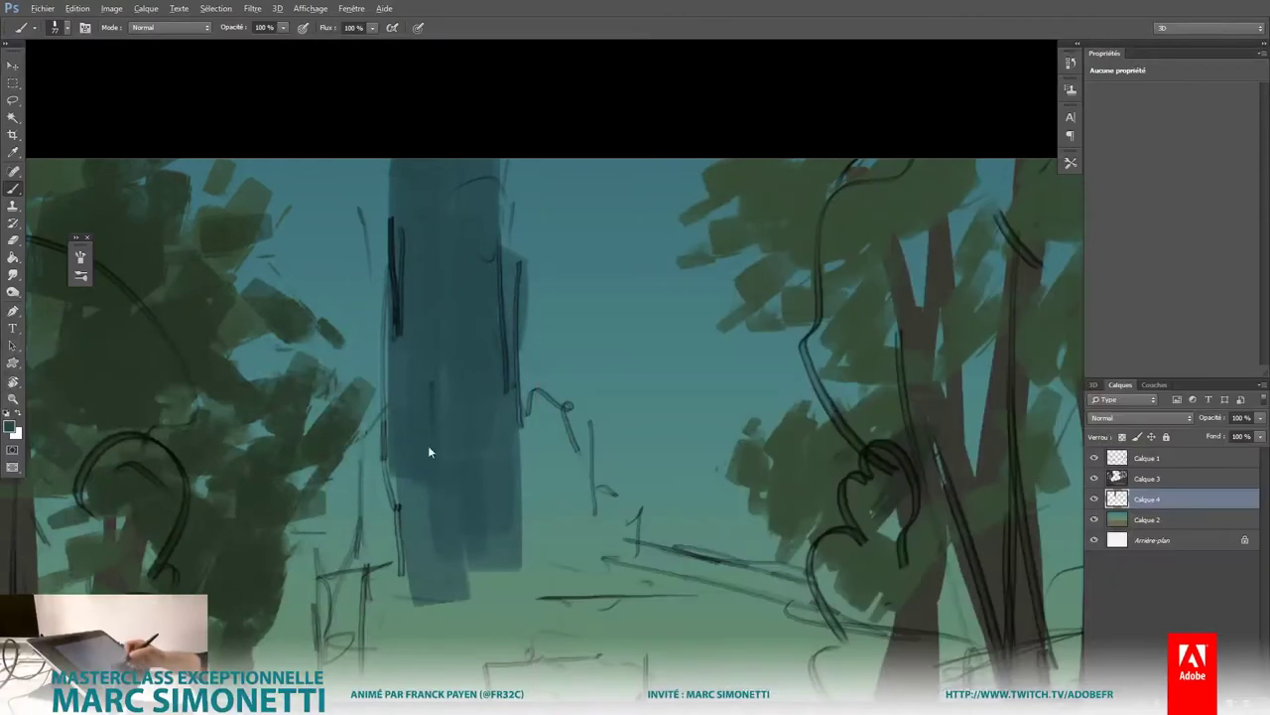
pyautogui.moveTo(429, 452); pyautogui.dragTo(361, 437)
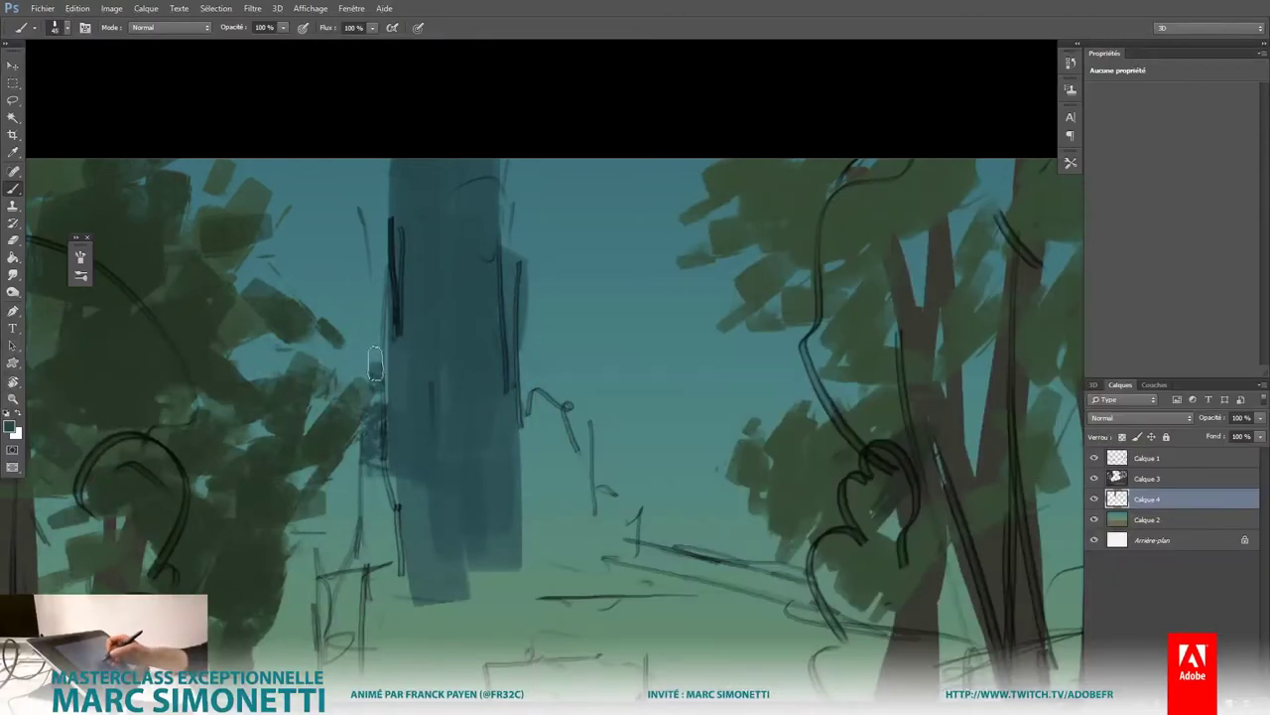
# Step: Pick yellow and paint a tall, wide yellow-tan stroke down the column
pyautogui.keyDown('alt'); pyautogui.keyDown('shift'); pyautogui.rightClick(513, 481); pyautogui.keyUp('shift'); pyautogui.keyUp('alt')
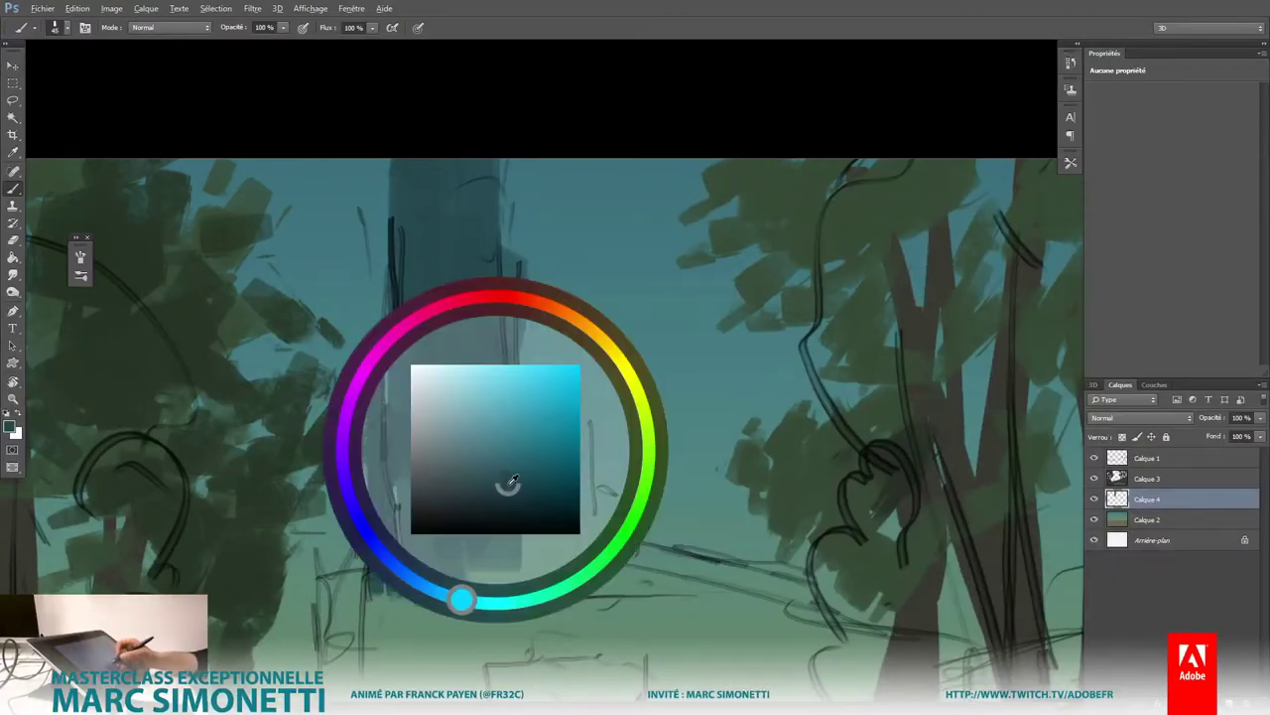
pyautogui.moveTo(607, 355); pyautogui.dragTo(608, 345)
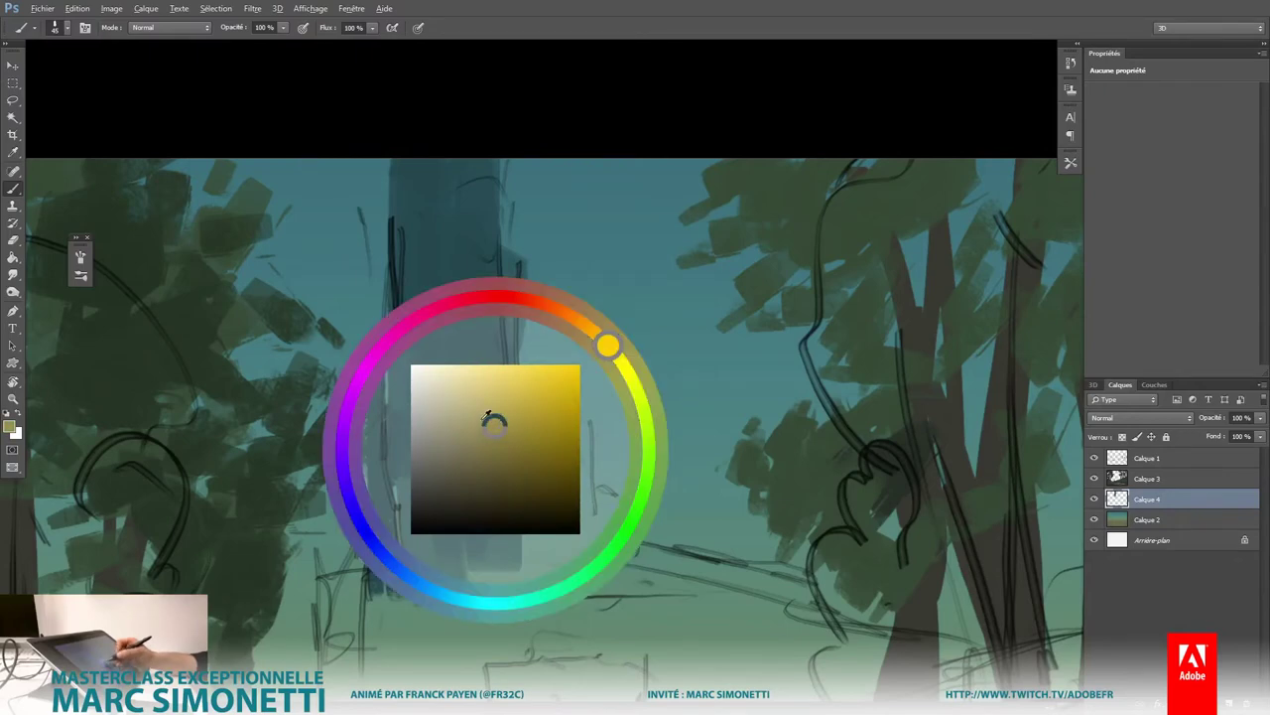
pyautogui.moveTo(452, 342)
pyautogui.mouseDown()
pyautogui.moveTo(469, 590)
pyautogui.moveTo(455, 622)
pyautogui.mouseUp()
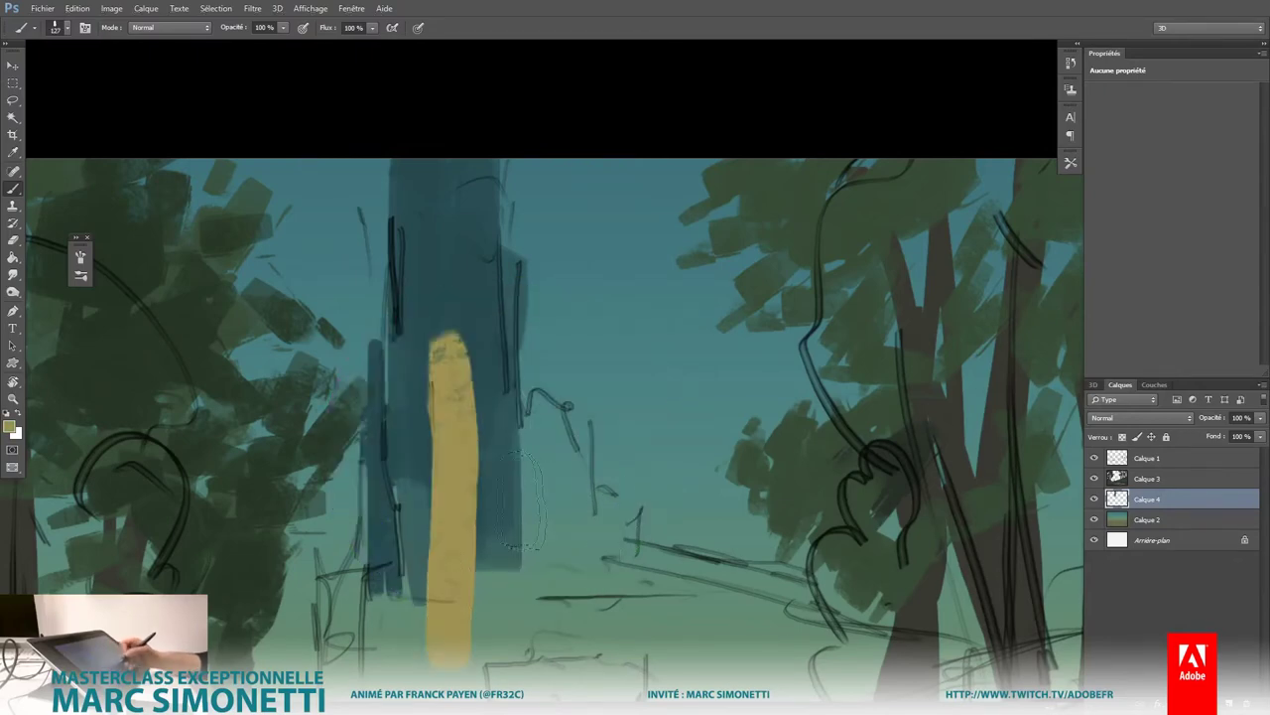
pyautogui.moveTo(491, 427)
pyautogui.mouseDown()
pyautogui.moveTo(469, 301)
pyautogui.moveTo(487, 249)
pyautogui.mouseUp()
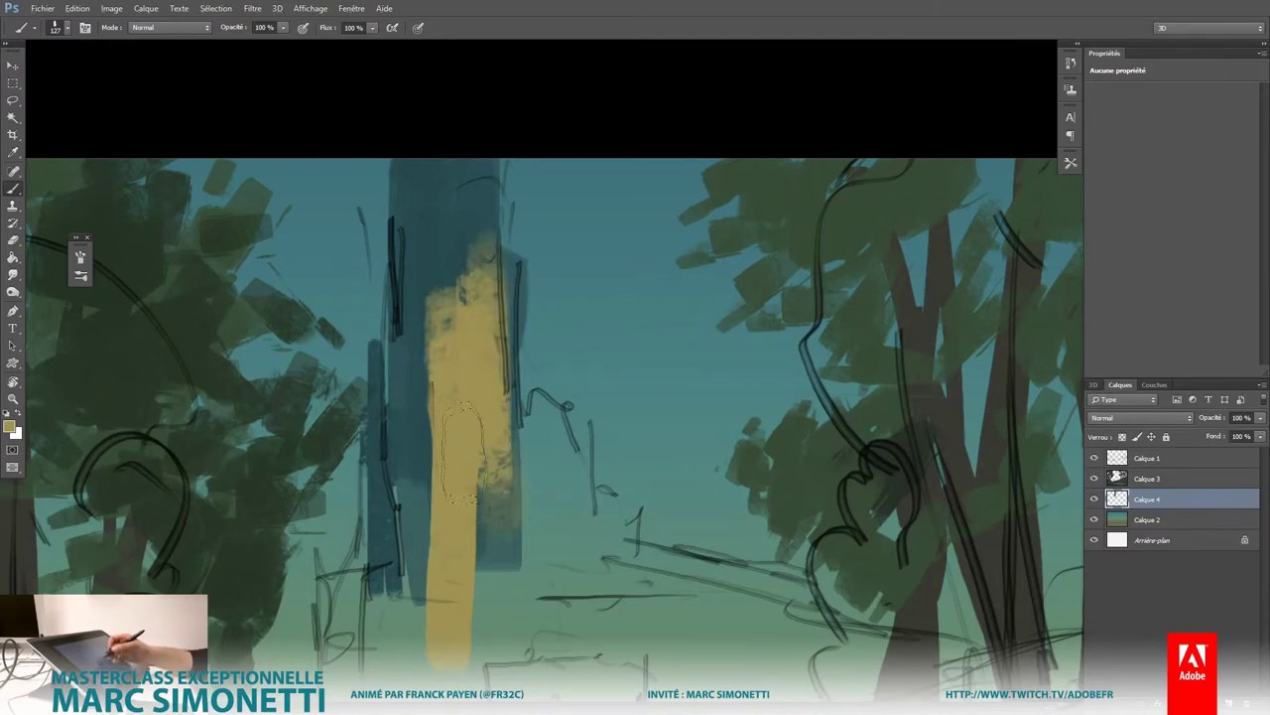
pyautogui.hotkey('ctrl', '-')
pyautogui.hotkey('ctrl', '-')
pyautogui.hotkey('ctrl', '-')
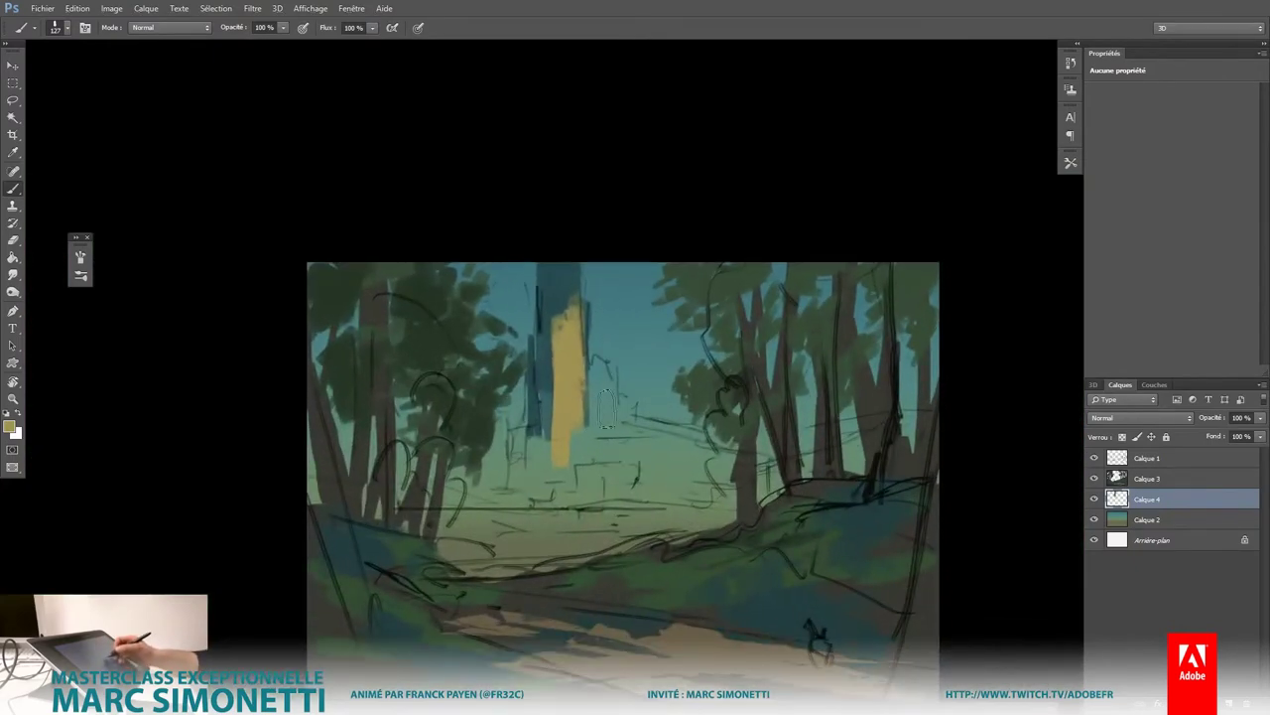
# Step: Shift the colour toward orange and select the M@_Gradient_Brush_Basic brush
pyautogui.keyDown('alt'); pyautogui.keyDown('shift'); pyautogui.rightClick(588, 416); pyautogui.keyUp('shift'); pyautogui.keyUp('alt')
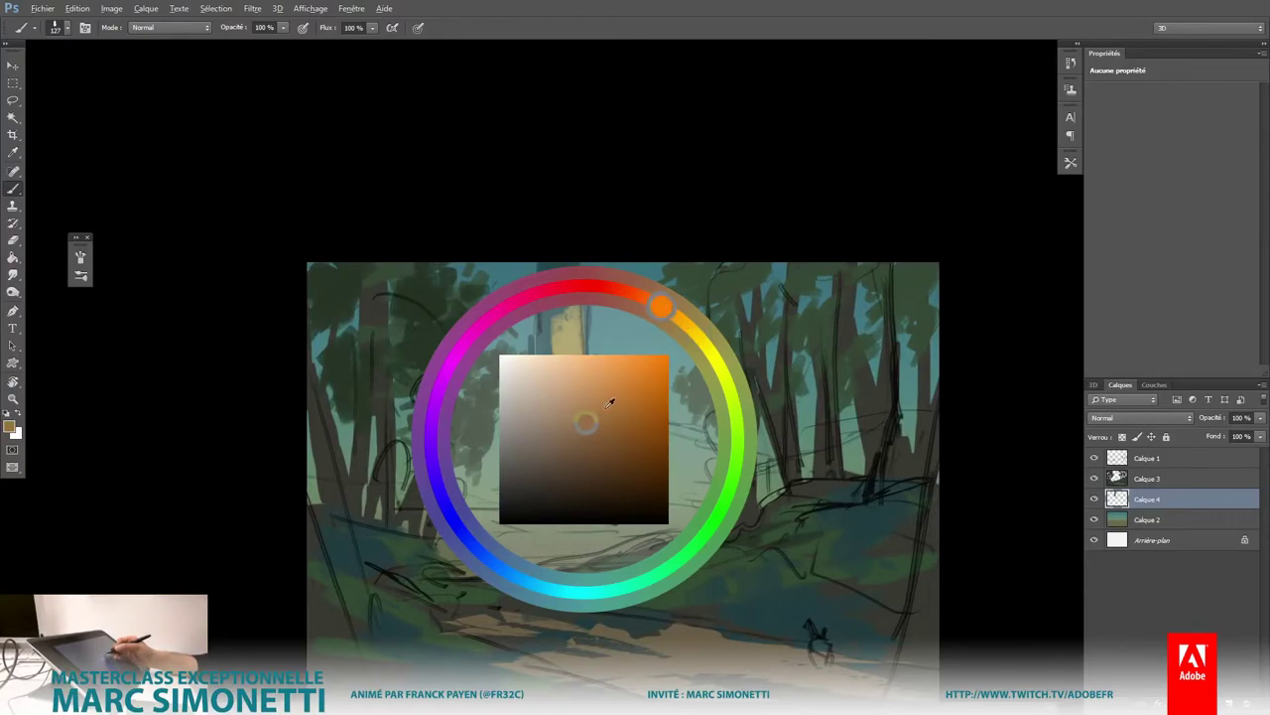
pyautogui.hotkey('ctrl', '+')
pyautogui.rightClick(610, 402)
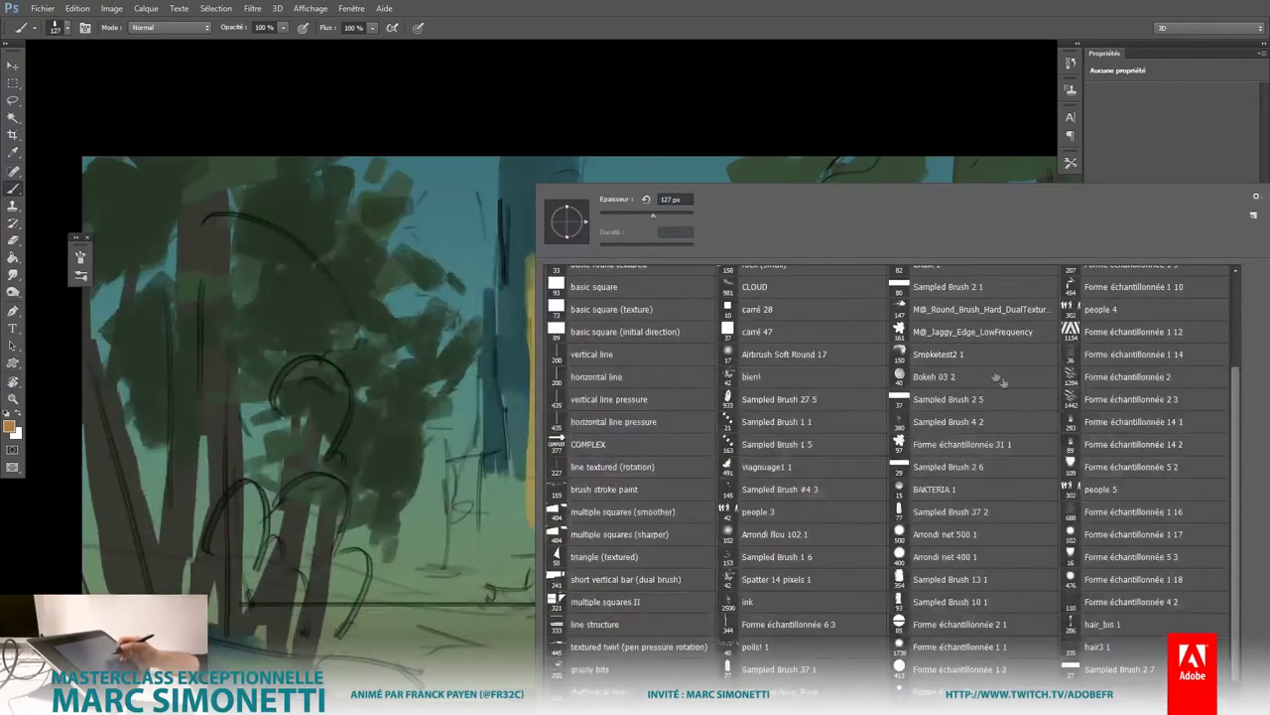
pyautogui.scroll(3, 1221, 409)
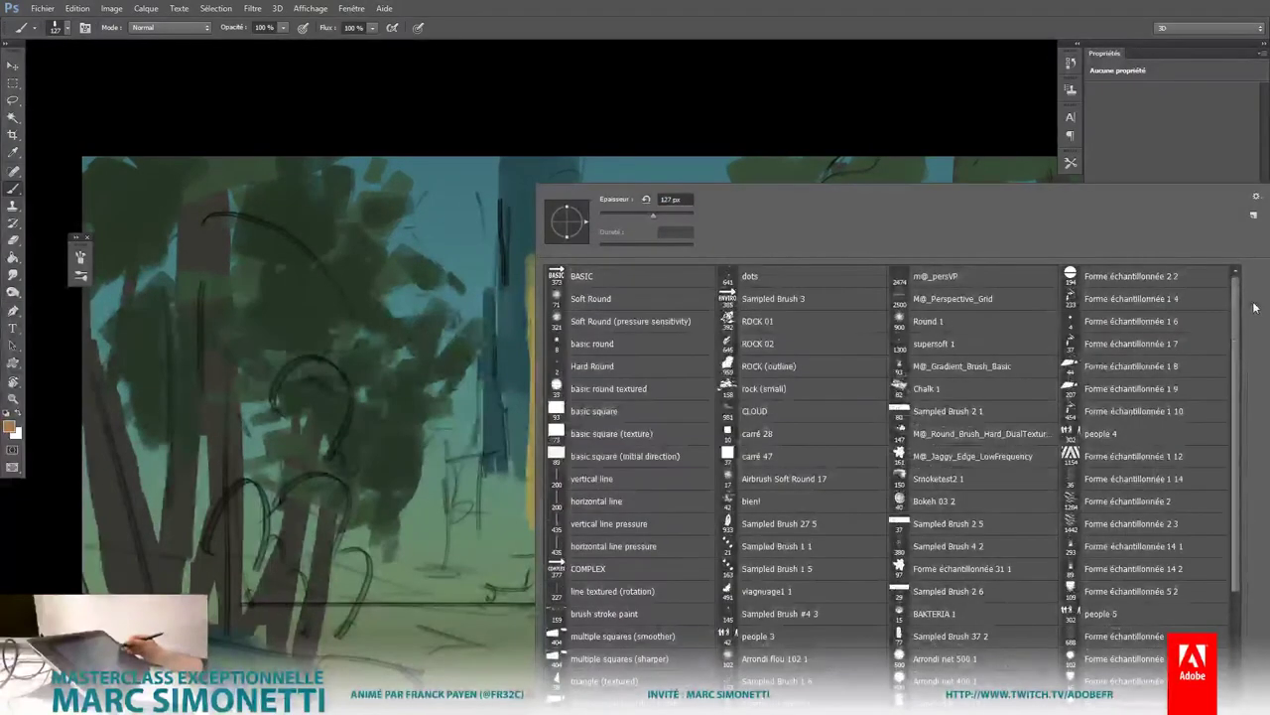
pyautogui.scroll(-1, 1251, 323)
pyautogui.click(938, 351)
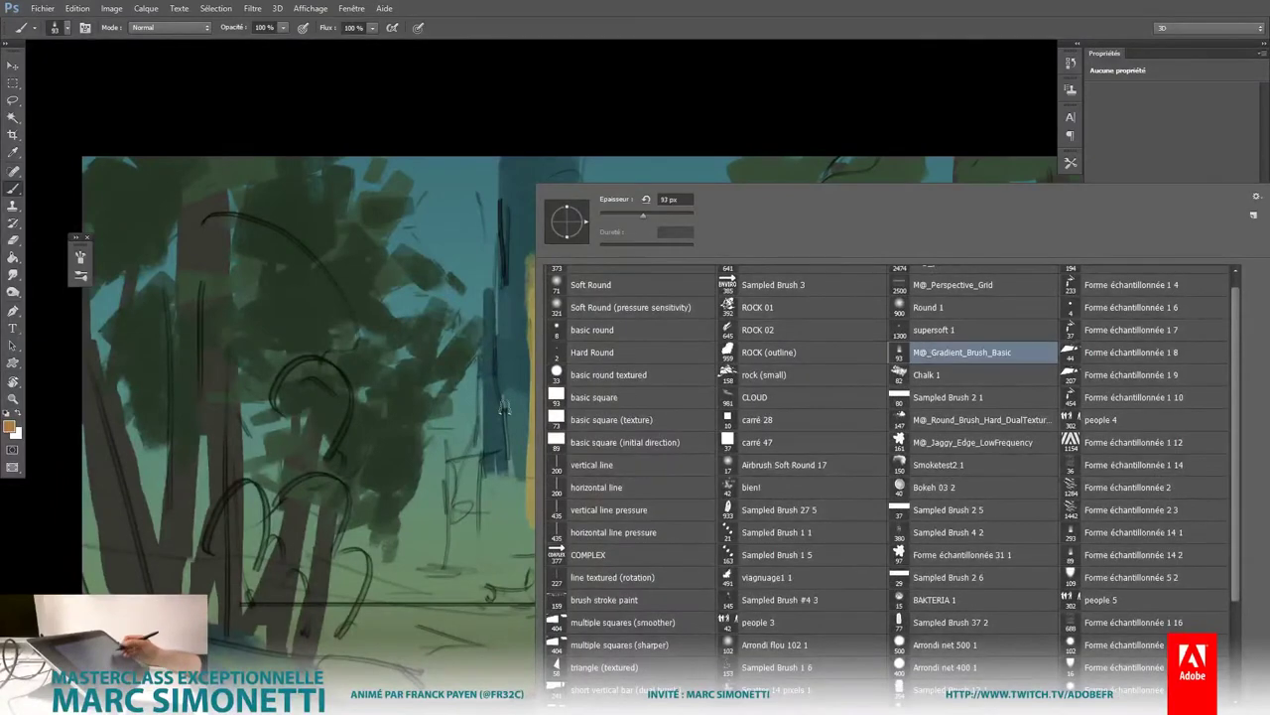
pyautogui.press('Escape')
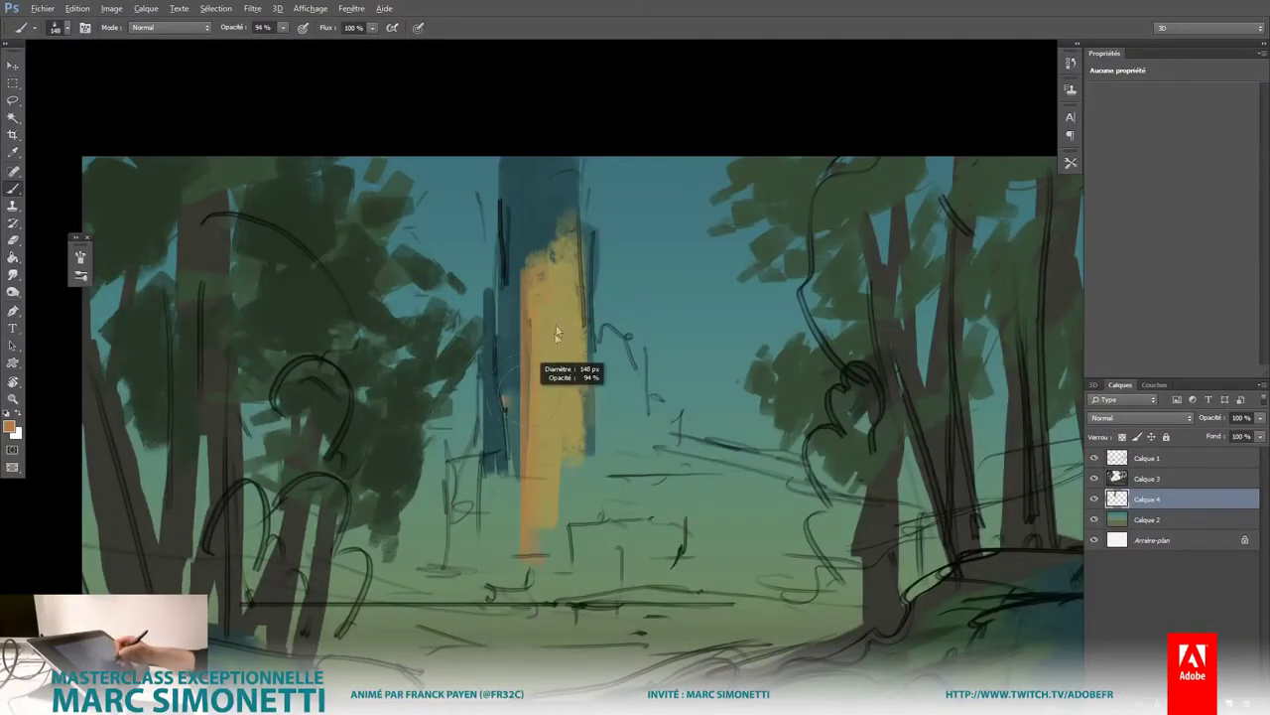
# Step: Paint orange at the column's lower right, top and left edge, plus dark tone down it
pyautogui.click(592, 483)
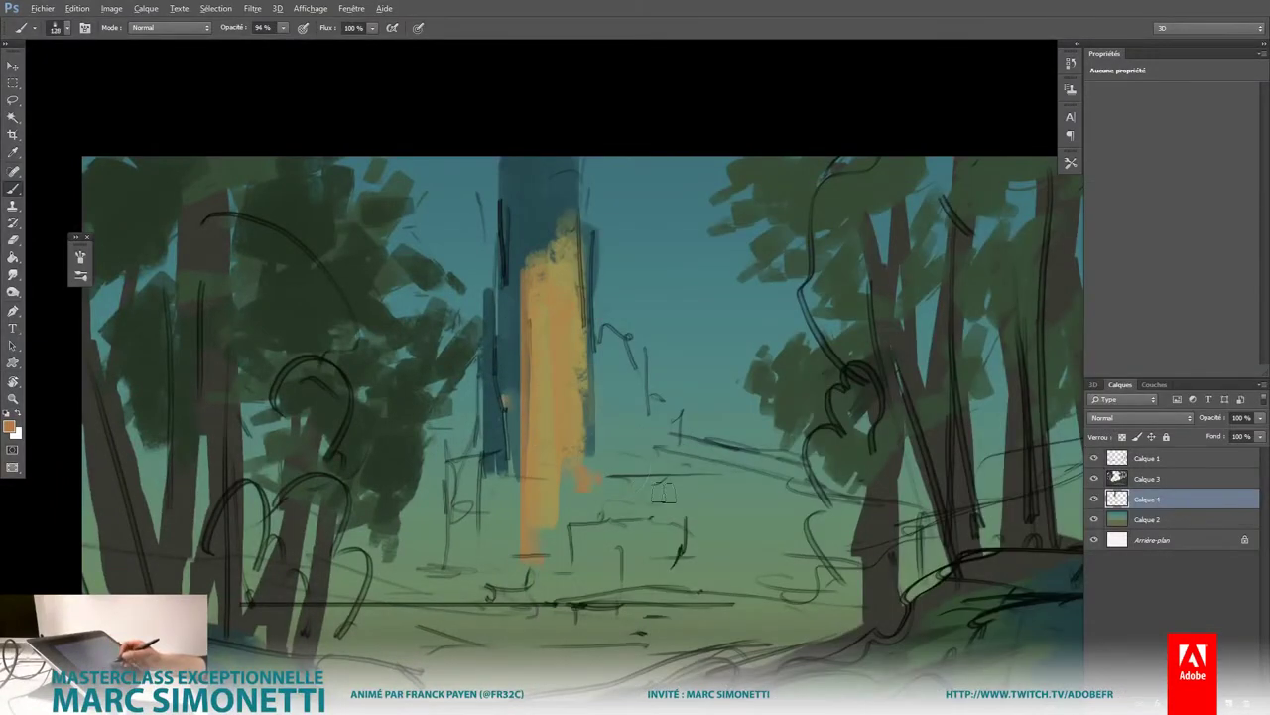
pyautogui.scroll(3, 616, 436)
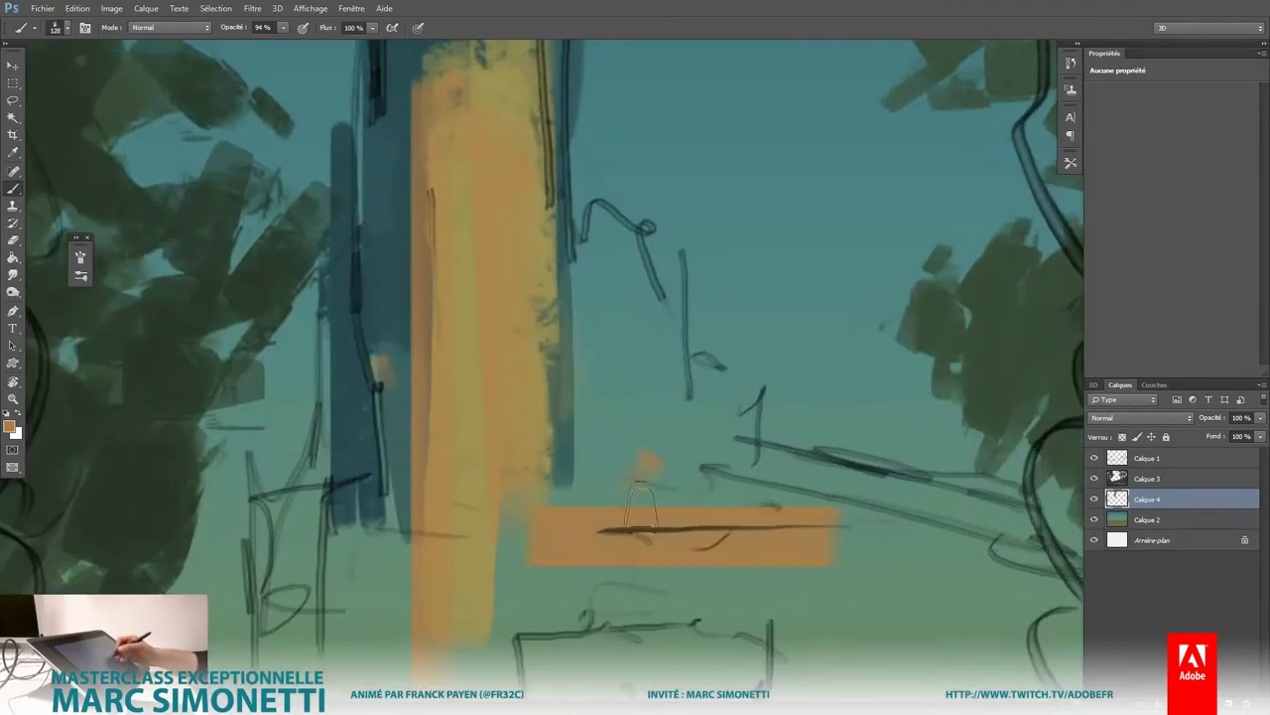
pyautogui.moveTo(645, 481)
pyautogui.mouseDown()
pyautogui.moveTo(630, 290)
pyautogui.moveTo(573, 357)
pyautogui.moveTo(571, 492)
pyautogui.mouseUp()
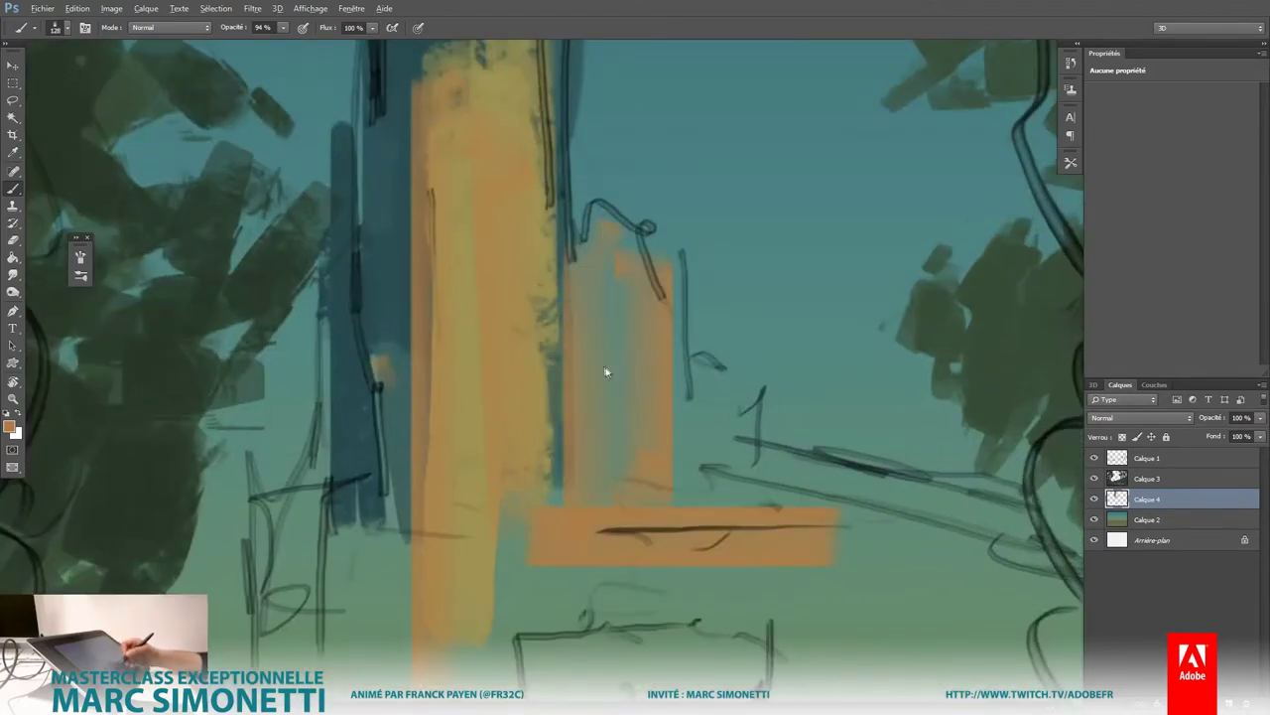
pyautogui.moveTo(616, 248); pyautogui.dragTo(574, 303)
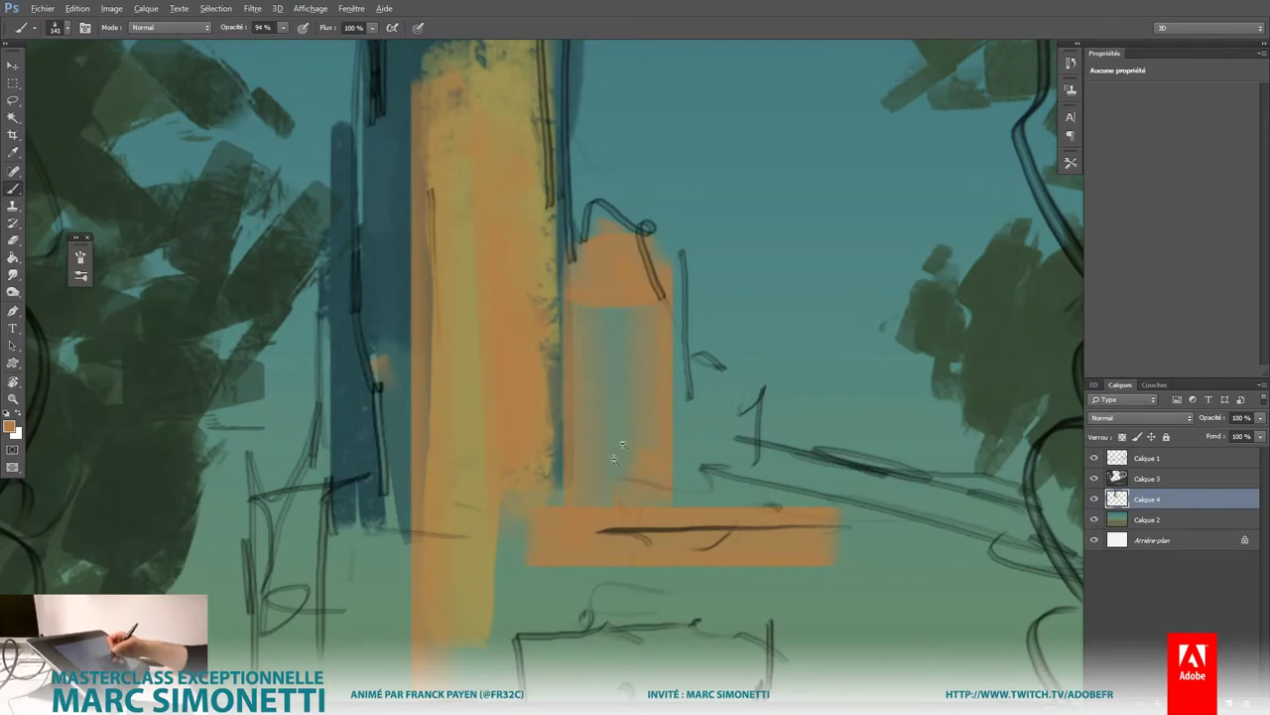
pyautogui.scroll(-3, 616, 451)
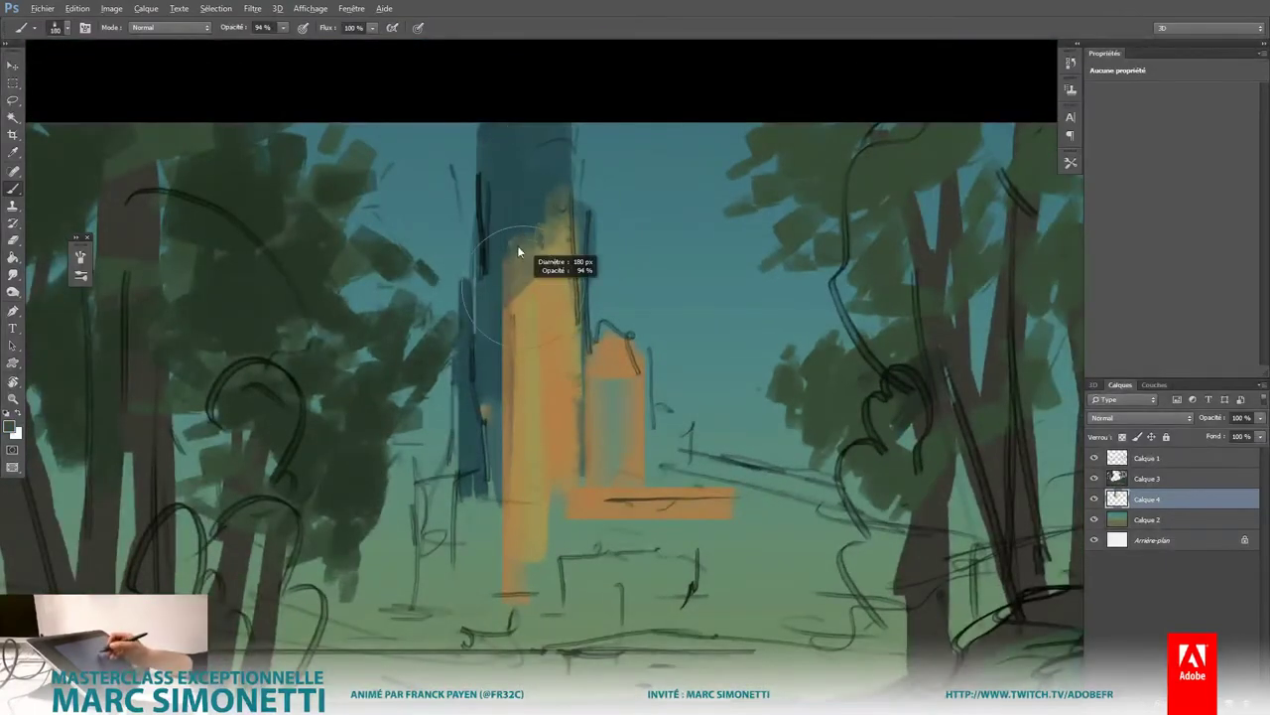
pyautogui.moveTo(521, 260); pyautogui.dragTo(524, 650)
pyautogui.keyDown('alt'); pyautogui.click(554, 433); pyautogui.keyUp('alt')
# Step: Paint orange square blocks at the column's left with the basic square brush
pyautogui.rightClick(665, 397)
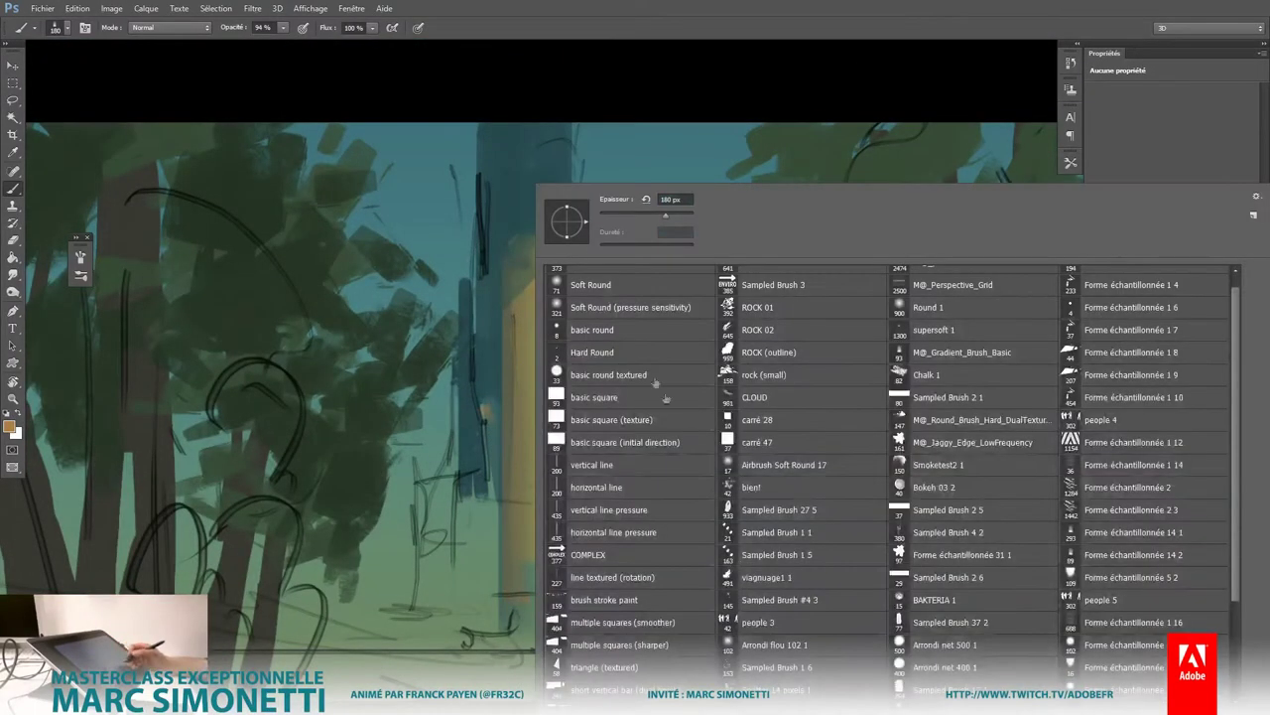
pyautogui.click(598, 397)
pyautogui.moveTo(488, 581); pyautogui.dragTo(531, 357)
pyautogui.keyDown('alt'); pyautogui.click(479, 434); pyautogui.keyUp('alt')
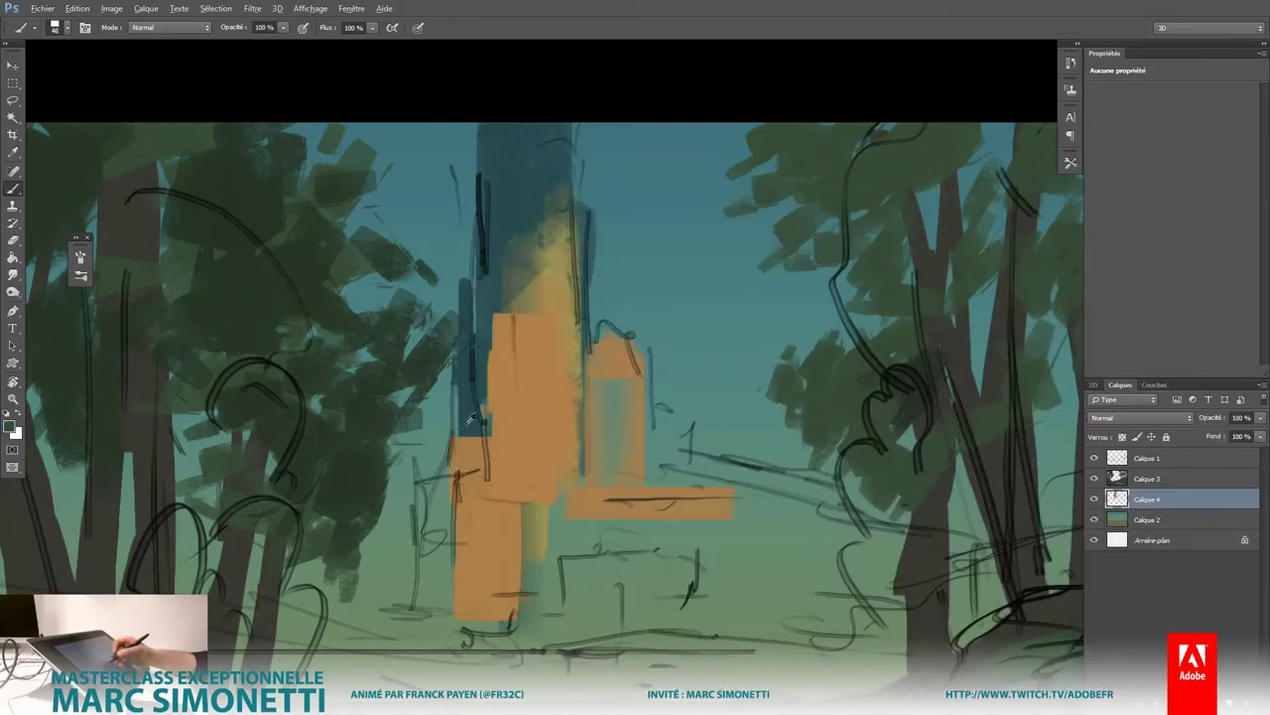
# Step: Paint dark teal strips along the column's left edge and through the orange block
pyautogui.press('9')
pyautogui.press('8')
pyautogui.moveTo(469, 392); pyautogui.dragTo(468, 574)
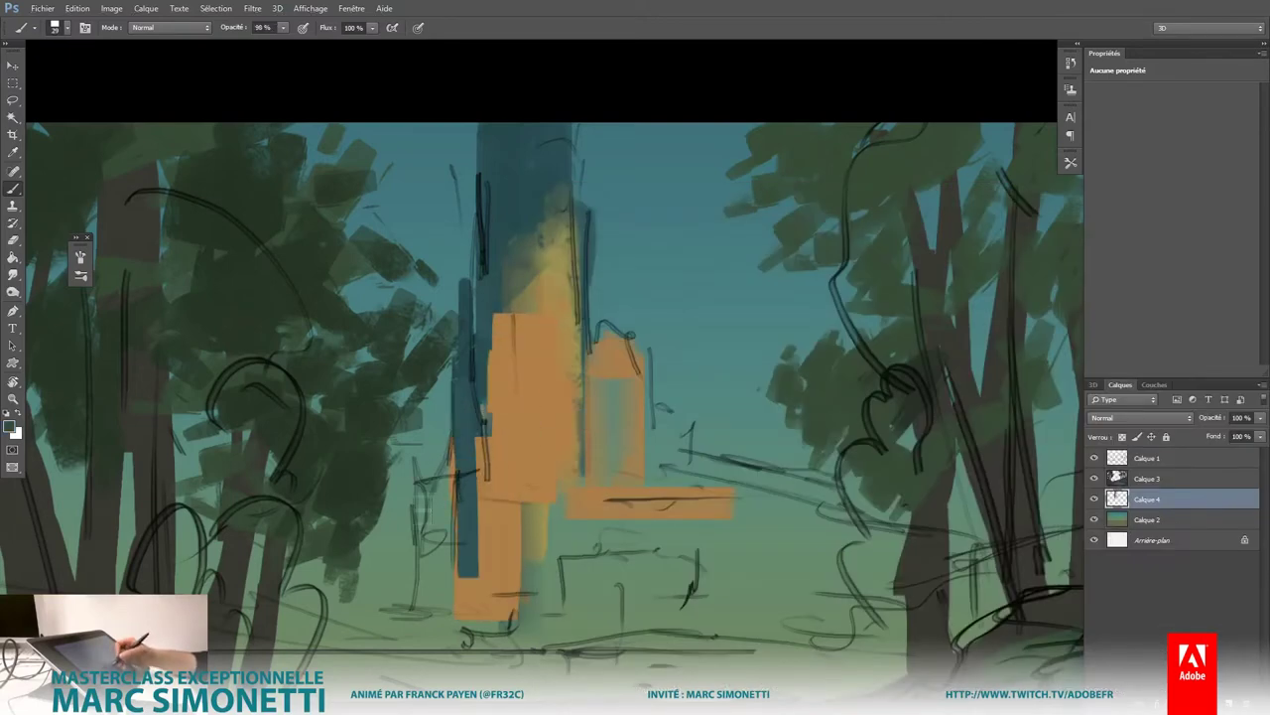
pyautogui.moveTo(427, 477); pyautogui.dragTo(428, 608)
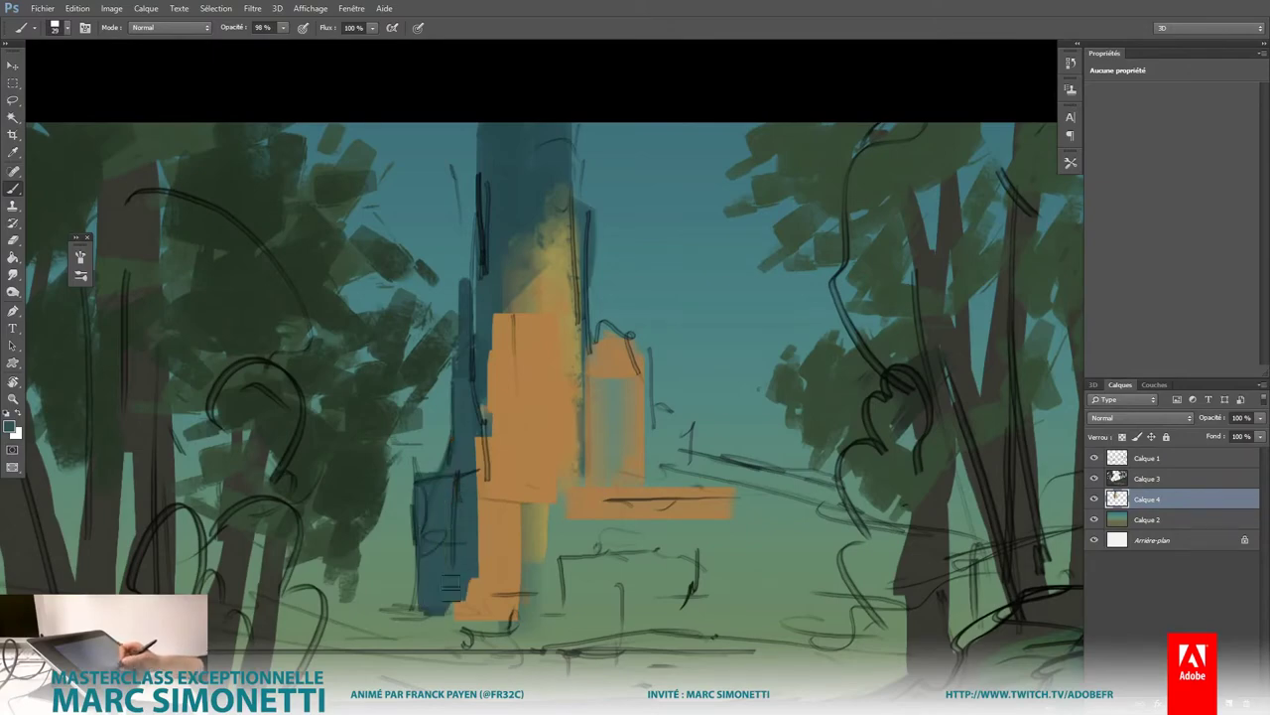
pyautogui.press('0')
pyautogui.moveTo(513, 284); pyautogui.dragTo(513, 546)
pyautogui.scroll(-2, 617, 395)
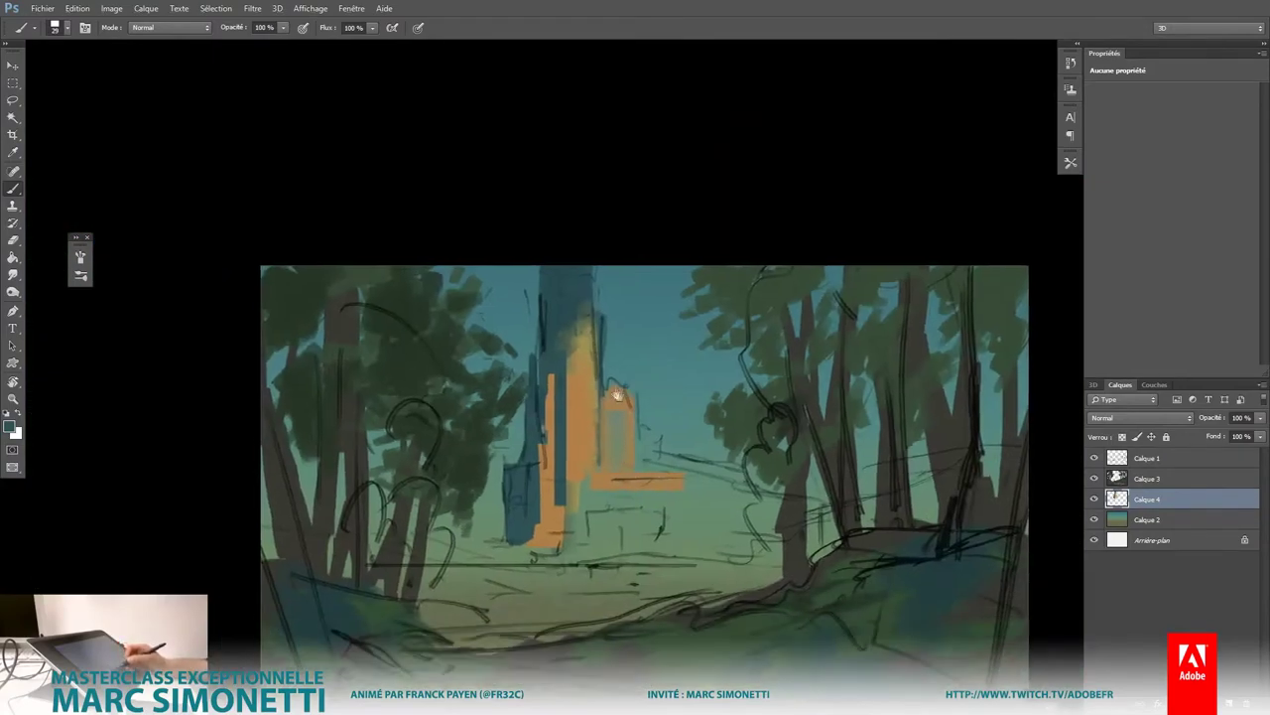
pyautogui.scroll(2, 618, 395)
# Step: Paint bright orange strokes down the tower from its top
pyautogui.keyDown('alt'); pyautogui.keyDown('shift'); pyautogui.rightClick(541, 315); pyautogui.keyUp('shift'); pyautogui.keyUp('alt')
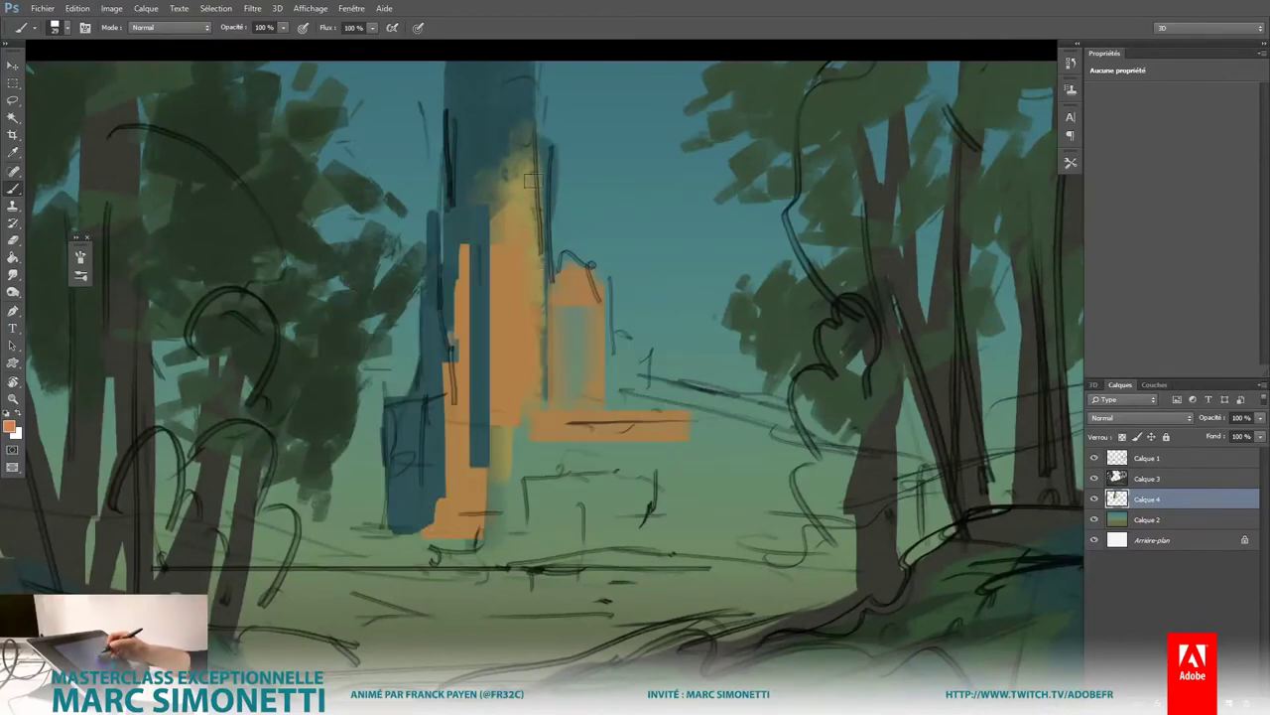
pyautogui.moveTo(536, 179); pyautogui.dragTo(493, 247)
pyautogui.moveTo(524, 198); pyautogui.dragTo(524, 422)
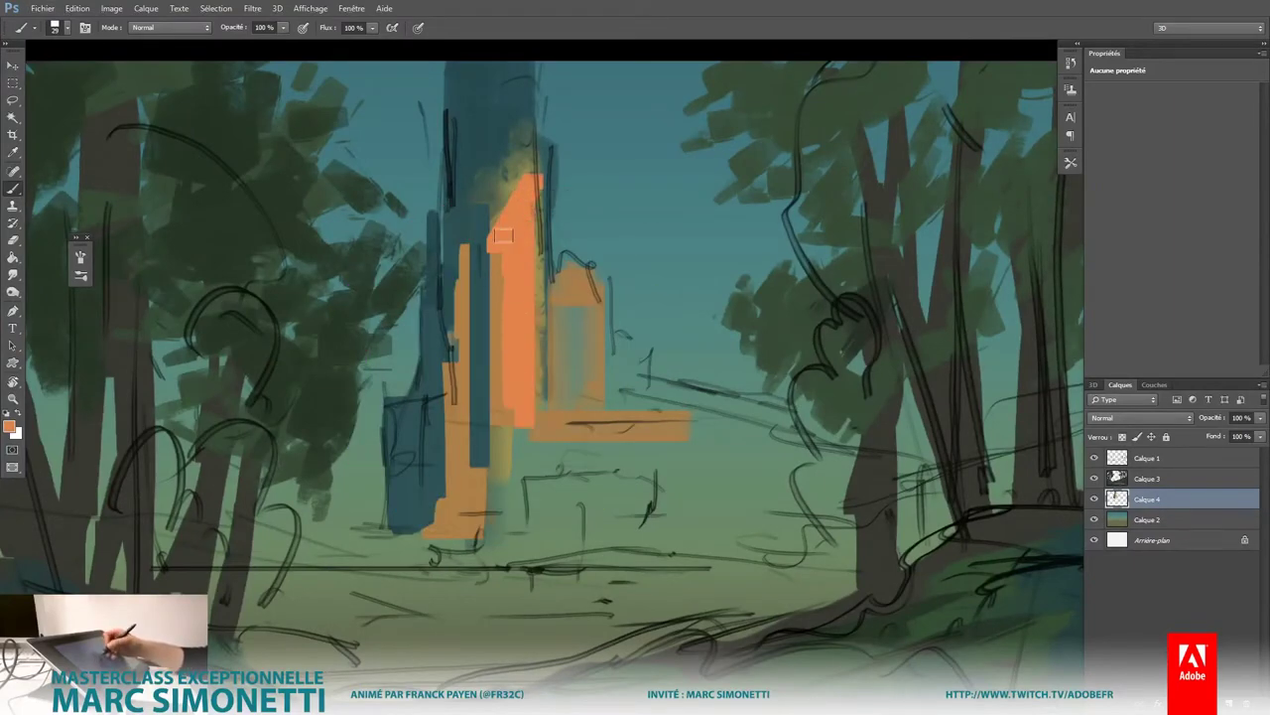
pyautogui.moveTo(503, 235); pyautogui.dragTo(501, 479)
pyautogui.moveTo(466, 276); pyautogui.dragTo(449, 342)
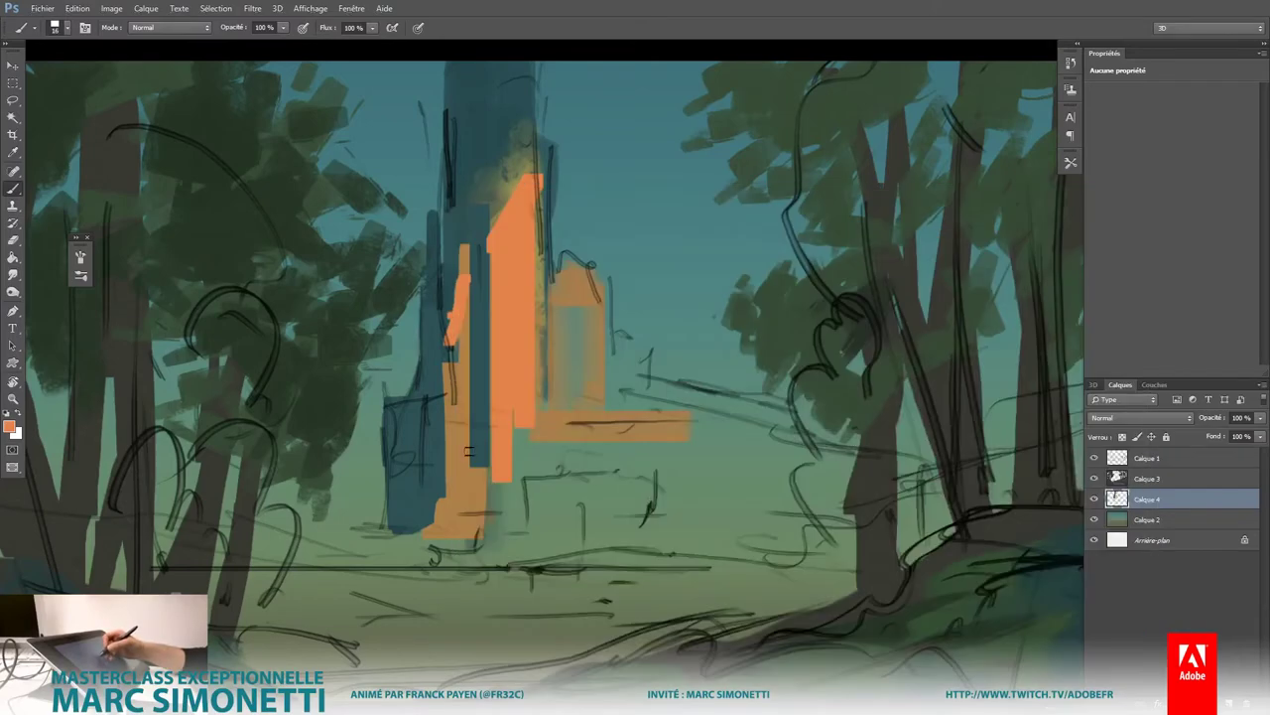
# Step: Zoom out to view the whole painting, then zoom back in on the castle
pyautogui.keyDown('alt'); pyautogui.keyDown('shift'); pyautogui.rightClick(520, 334); pyautogui.keyUp('shift'); pyautogui.keyUp('alt')
pyautogui.hotkey('ctrl', '-')
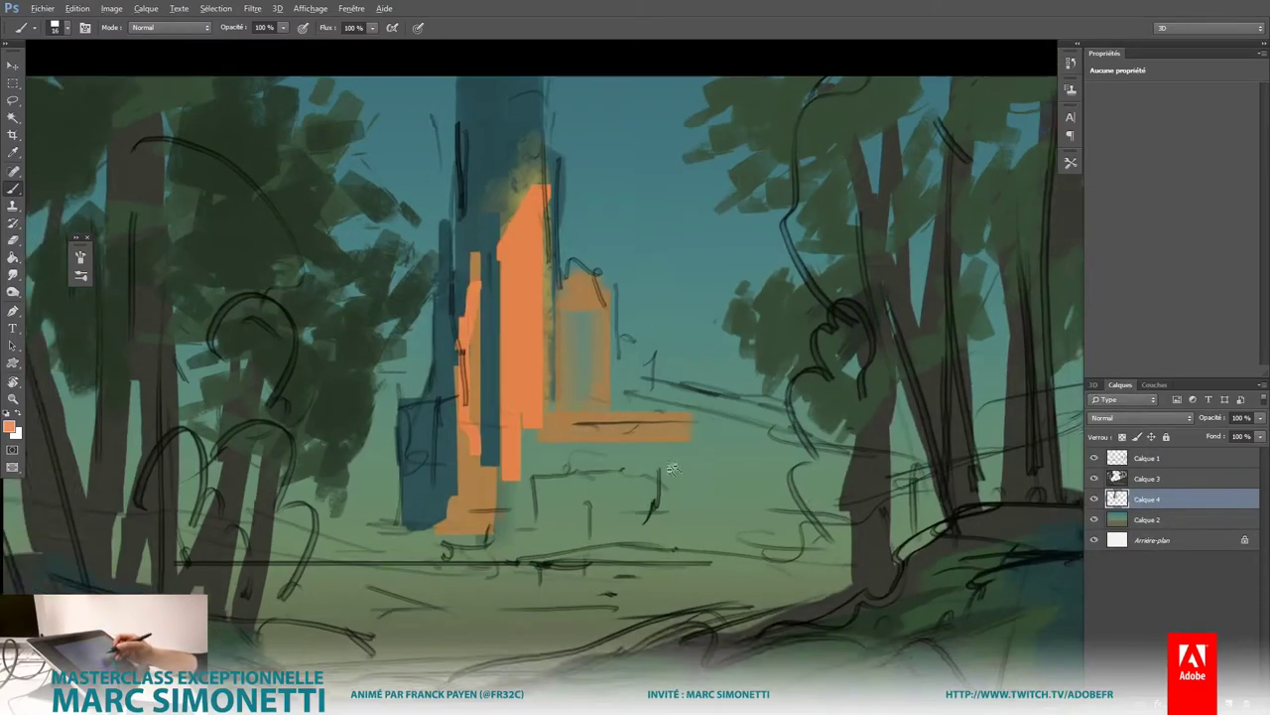
pyautogui.hotkey('ctrl', '-')
pyautogui.hotkey('ctrl', '-')
pyautogui.hotkey('ctrl', '+')
pyautogui.hotkey('ctrl', '+')
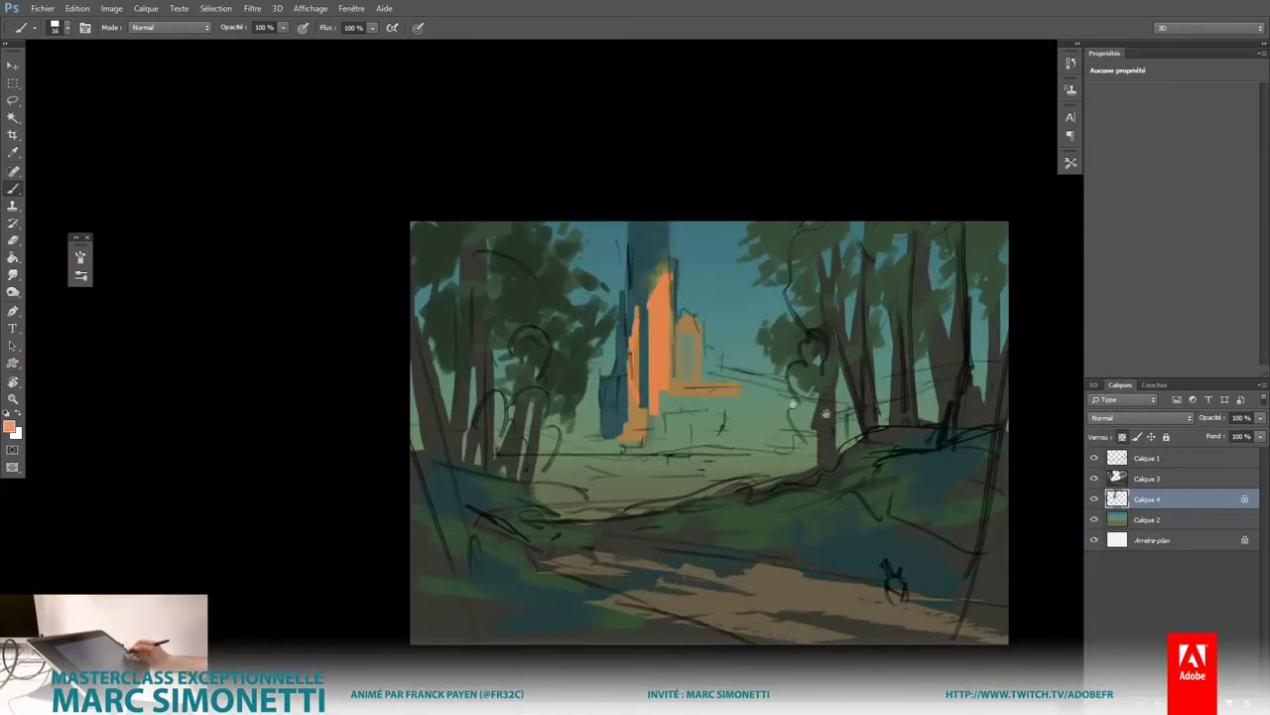
pyautogui.hotkey('ctrl', '+')
pyautogui.hotkey('ctrl', '+')
# Step: Paint light peach strokes over the castle
pyautogui.keyDown('alt'); pyautogui.keyDown('shift'); pyautogui.rightClick(645, 315); pyautogui.keyUp('shift'); pyautogui.keyUp('alt')
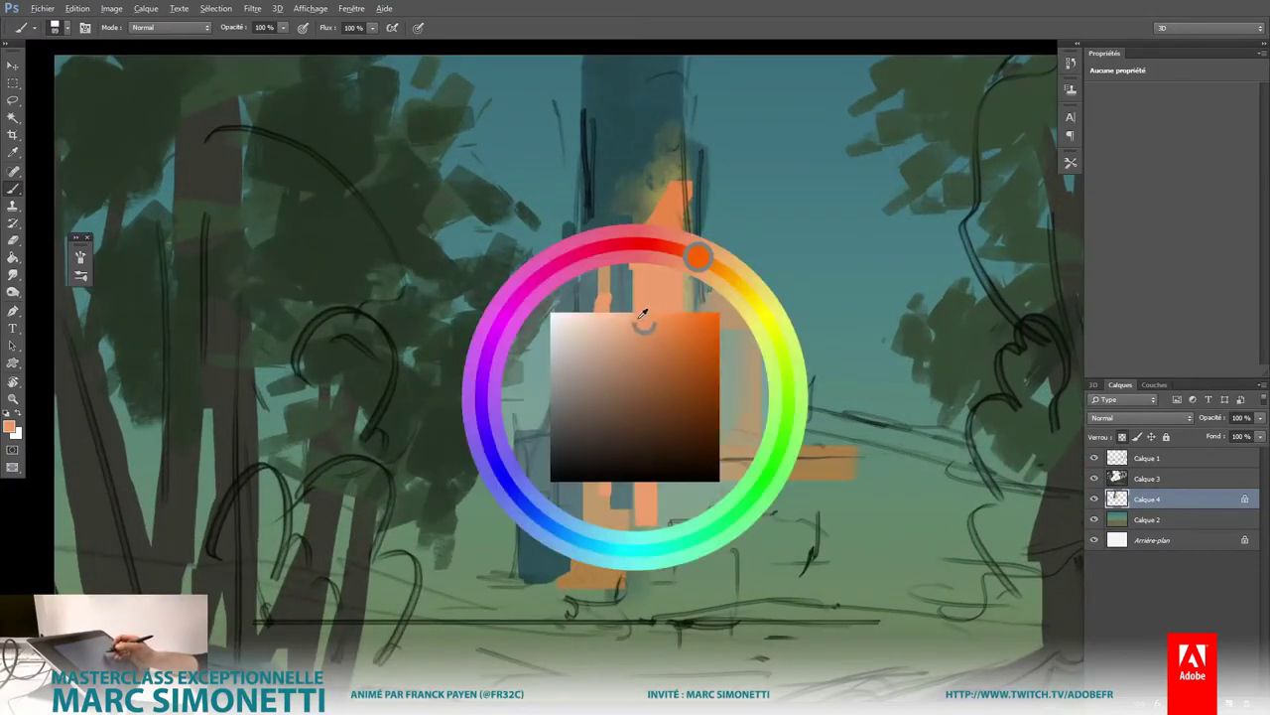
pyautogui.moveTo(695, 229); pyautogui.dragTo(695, 467)
pyautogui.moveTo(655, 238)
pyautogui.mouseDown()
pyautogui.moveTo(613, 387)
pyautogui.moveTo(606, 555)
pyautogui.mouseUp()
# Step: Paint orange over the peach castle, extending it across the right side
pyautogui.keyDown('alt'); pyautogui.keyDown('shift'); pyautogui.rightClick(680, 412); pyautogui.keyUp('shift'); pyautogui.keyUp('alt')
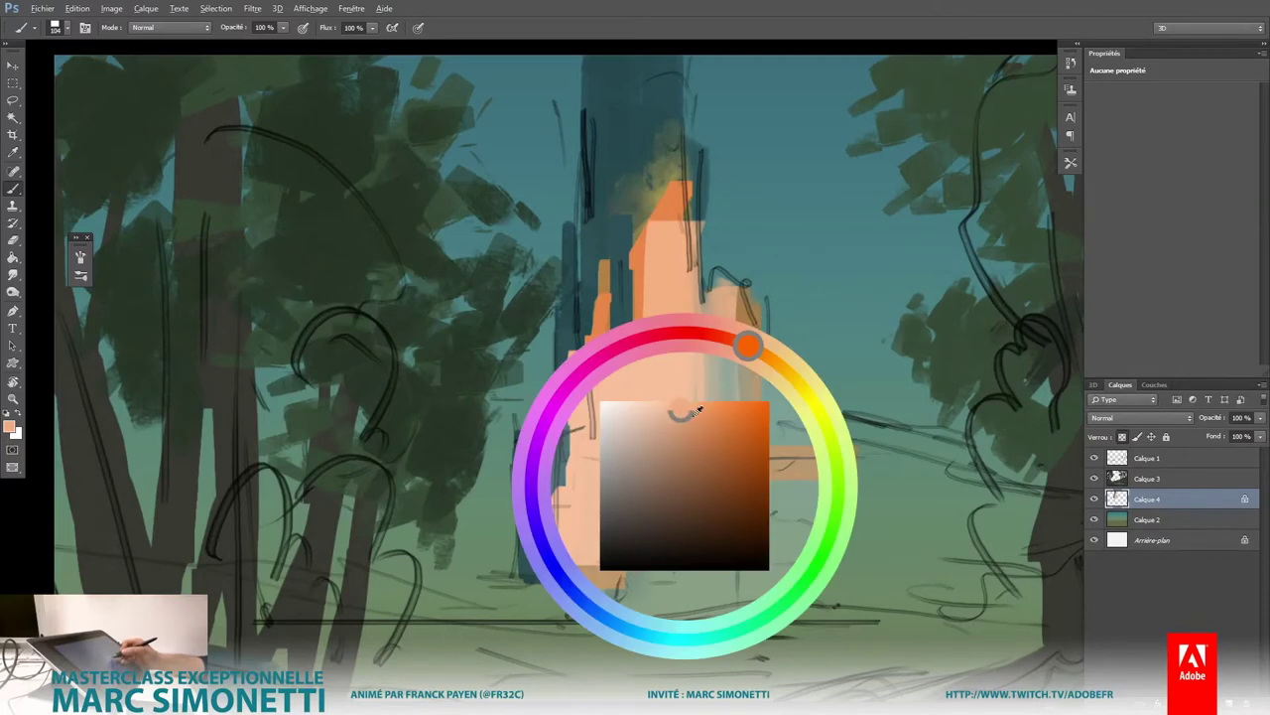
pyautogui.moveTo(699, 410); pyautogui.dragTo(734, 422)
pyautogui.moveTo(685, 248)
pyautogui.mouseDown()
pyautogui.moveTo(685, 308)
pyautogui.moveTo(625, 496)
pyautogui.mouseUp()
pyautogui.moveTo(625, 397); pyautogui.dragTo(724, 499)
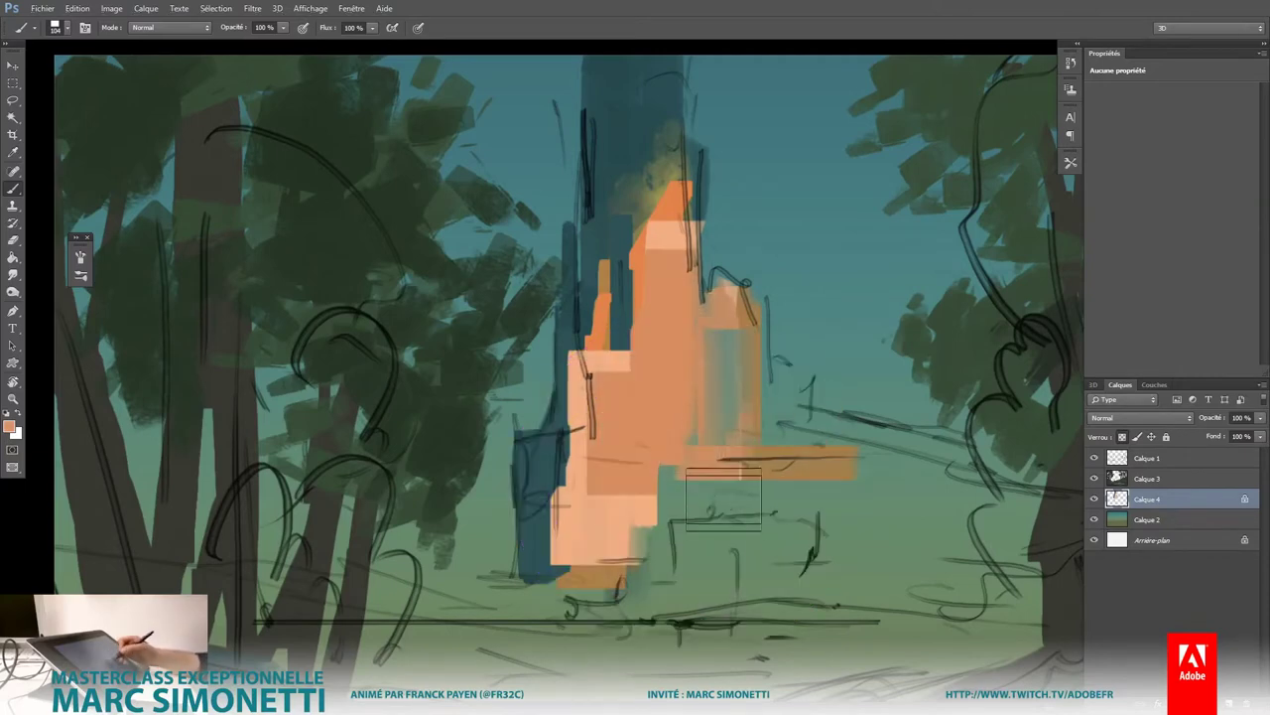
pyautogui.moveTo(751, 412); pyautogui.dragTo(751, 397)
pyautogui.moveTo(774, 318)
pyautogui.mouseDown()
pyautogui.moveTo(736, 460)
pyautogui.moveTo(871, 427)
pyautogui.mouseUp()
# Step: Resize the brush to 53 px and fill the area below the castle with orange
pyautogui.keyDown('alt'); pyautogui.rightClick(736, 460); pyautogui.keyUp('alt')
pyautogui.keyDown('alt'); pyautogui.rightClick(668, 483); pyautogui.keyUp('alt')
pyautogui.moveTo(668, 483)
pyautogui.mouseDown()
pyautogui.moveTo(759, 501)
pyautogui.moveTo(849, 486)
pyautogui.mouseUp()
pyautogui.moveTo(600, 486); pyautogui.dragTo(625, 531)
pyautogui.keyDown('alt'); pyautogui.rightClick(608, 350); pyautogui.keyUp('alt')
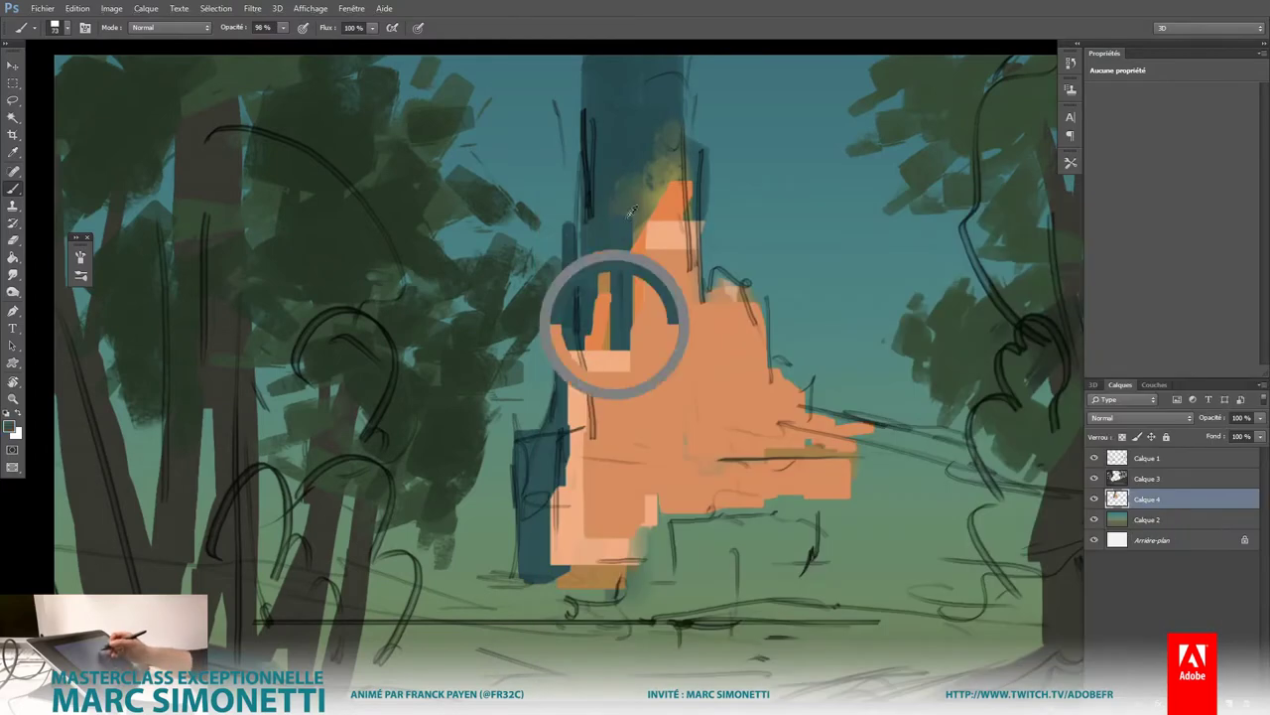
# Step: Cover the yellow glow and upper-left in dark teal, then repaint the left edge orange
pyautogui.keyDown('alt'); pyautogui.click(611, 270); pyautogui.keyUp('alt')
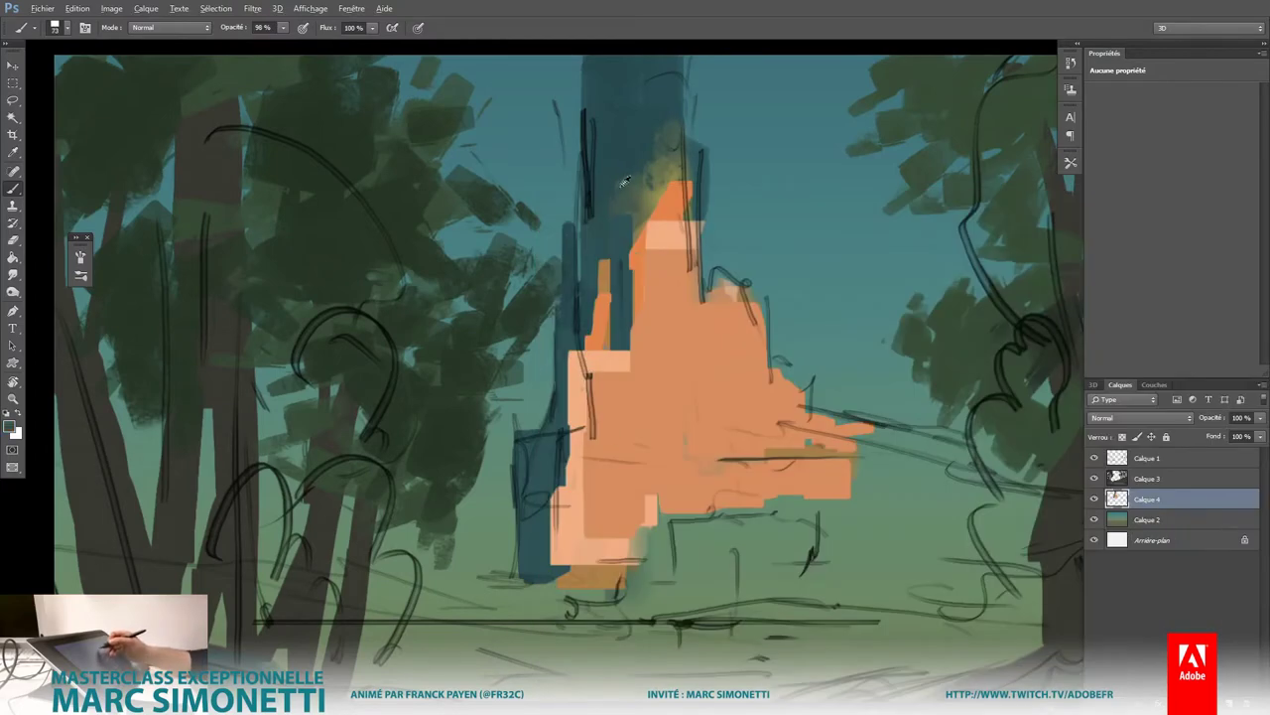
pyautogui.keyDown('alt'); pyautogui.rightClick(611, 270); pyautogui.keyUp('alt')
pyautogui.moveTo(601, 303)
pyautogui.mouseDown()
pyautogui.moveTo(635, 223)
pyautogui.moveTo(684, 164)
pyautogui.mouseUp()
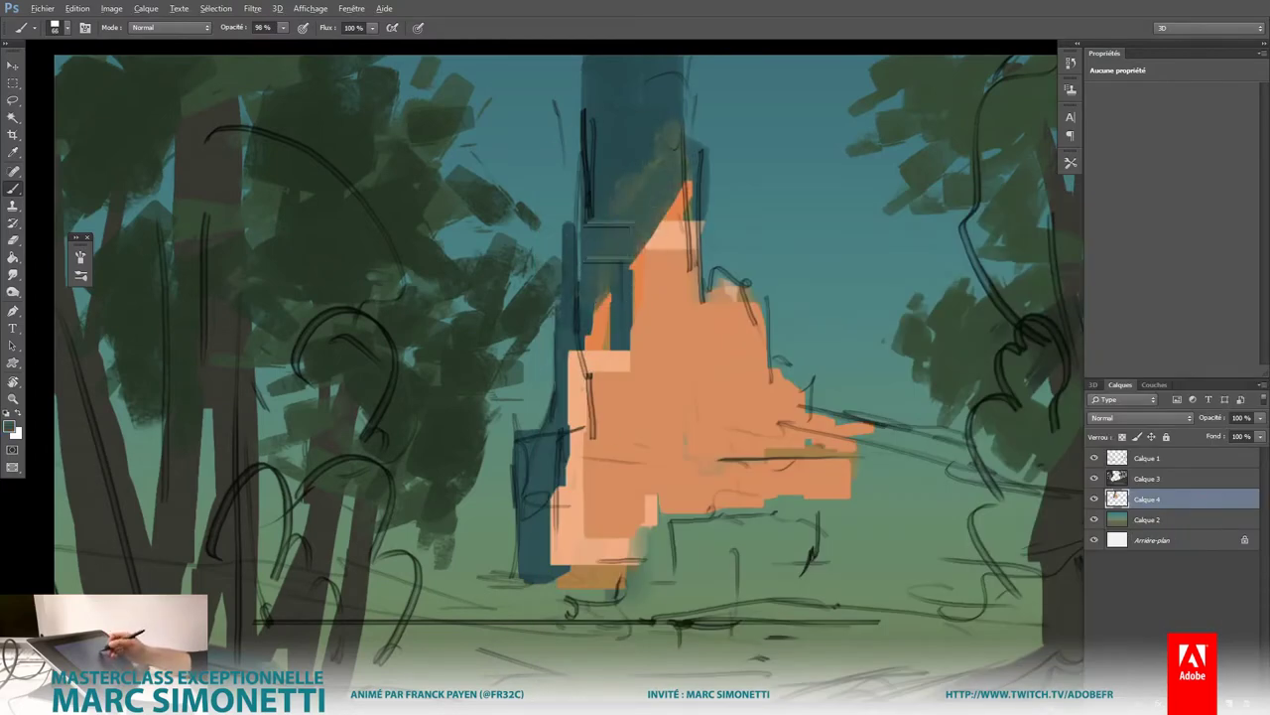
pyautogui.keyDown('alt'); pyautogui.click(669, 273); pyautogui.keyUp('alt')
pyautogui.keyDown('alt'); pyautogui.rightClick(678, 248); pyautogui.keyUp('alt')
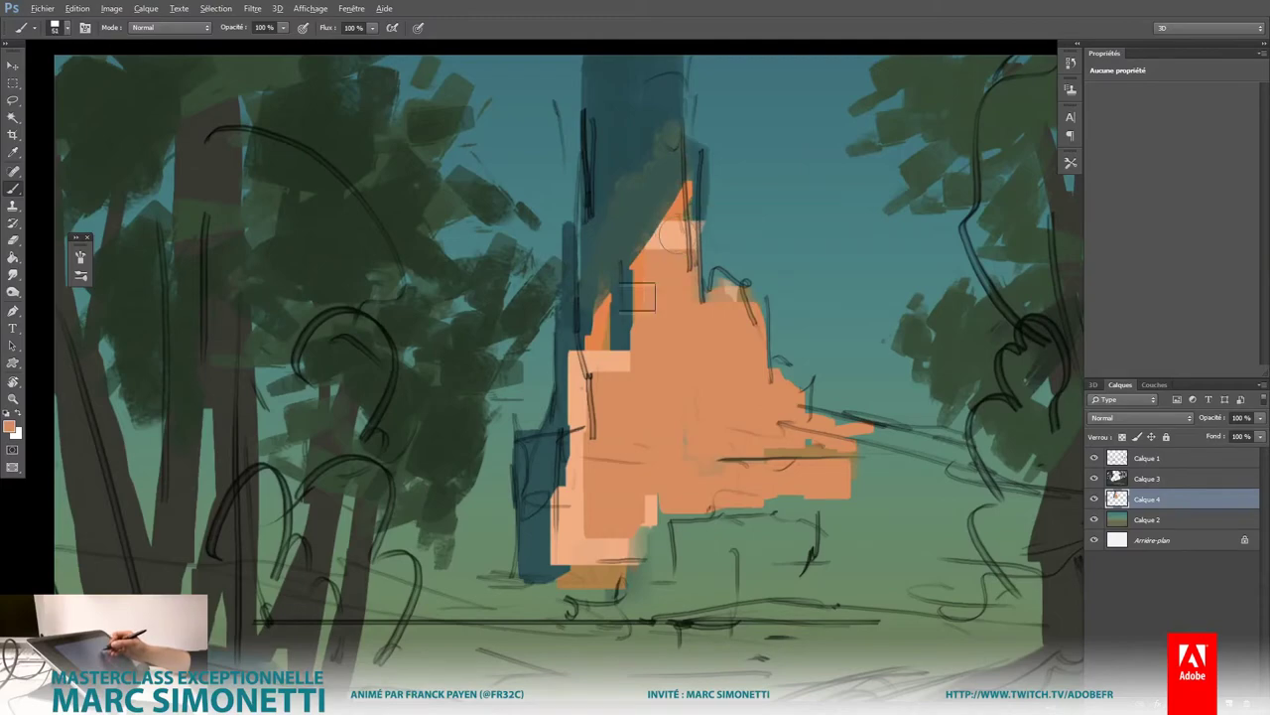
pyautogui.moveTo(640, 288)
pyautogui.mouseDown()
pyautogui.moveTo(595, 348)
pyautogui.moveTo(595, 387)
pyautogui.moveTo(526, 467)
pyautogui.moveTo(536, 570)
pyautogui.mouseUp()
# Step: Add orange blocks at the castle's lower right with a 51 px brush
pyautogui.hotkey('ctrl', '-')
pyautogui.scroll(2, 765, 342)
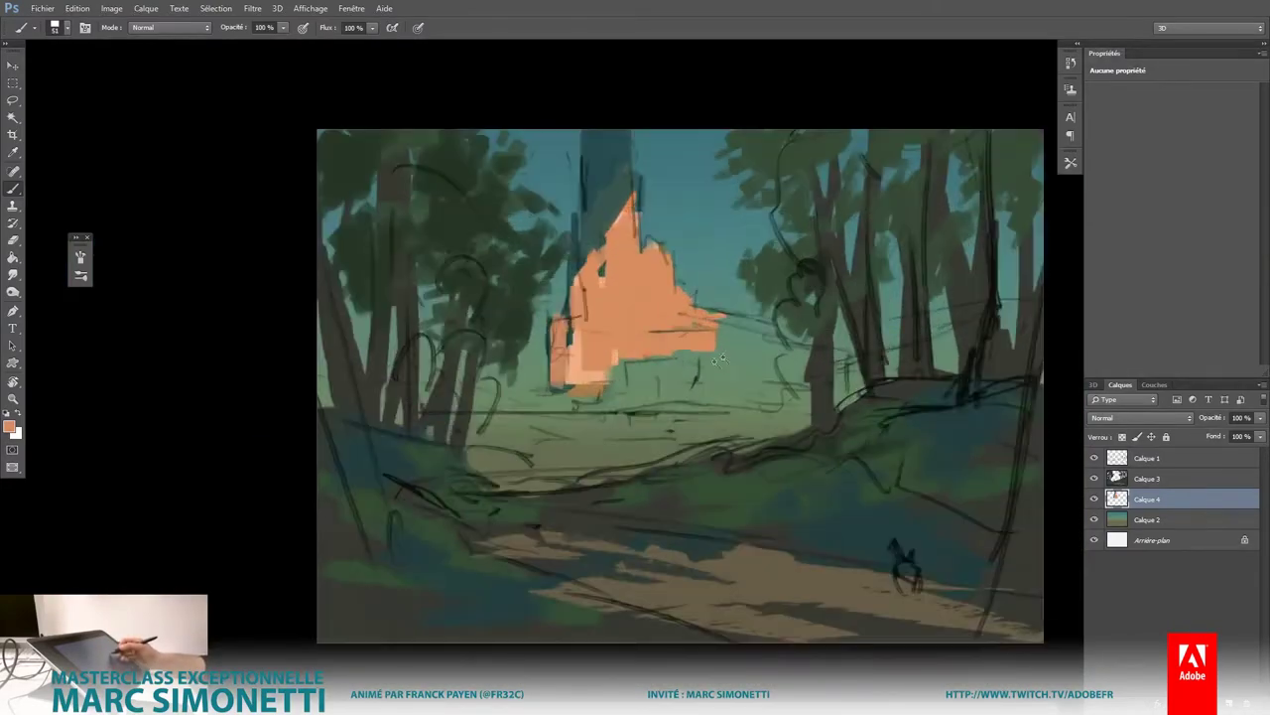
pyautogui.keyDown('alt'); pyautogui.rightClick(652, 376); pyautogui.keyUp('alt')
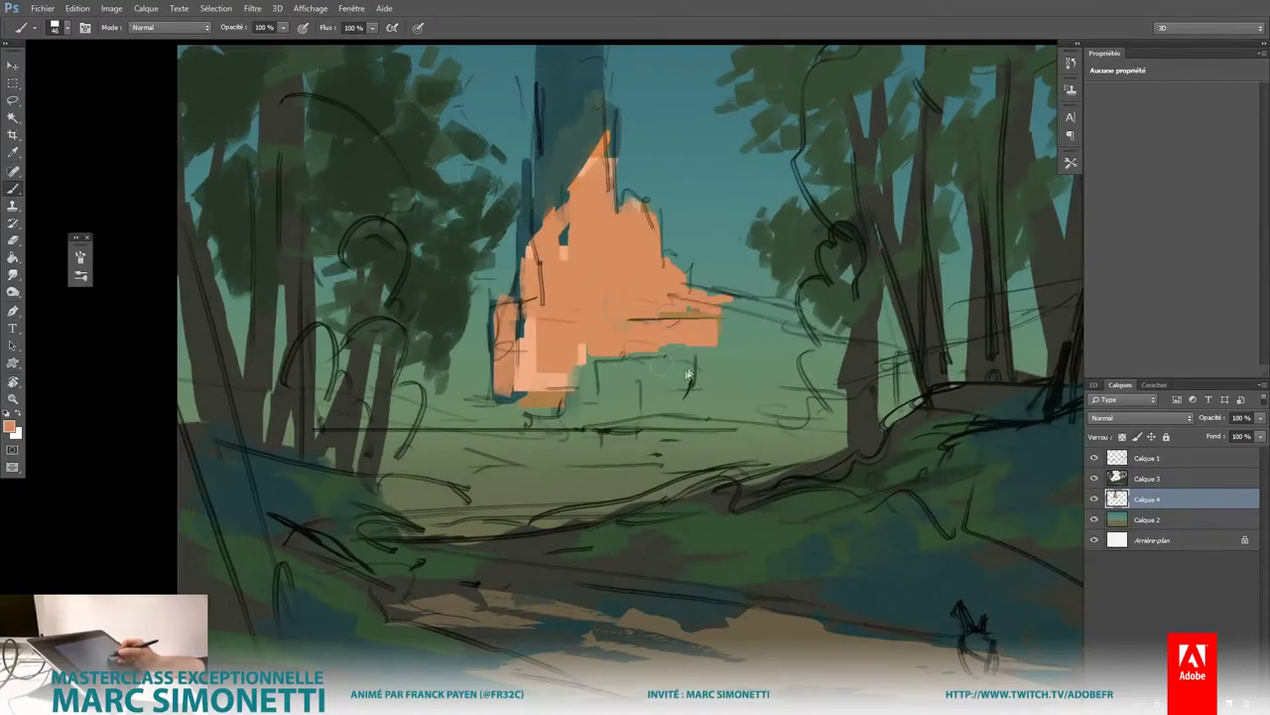
pyautogui.moveTo(645, 374); pyautogui.dragTo(690, 371)
pyautogui.moveTo(635, 315); pyautogui.dragTo(717, 358)
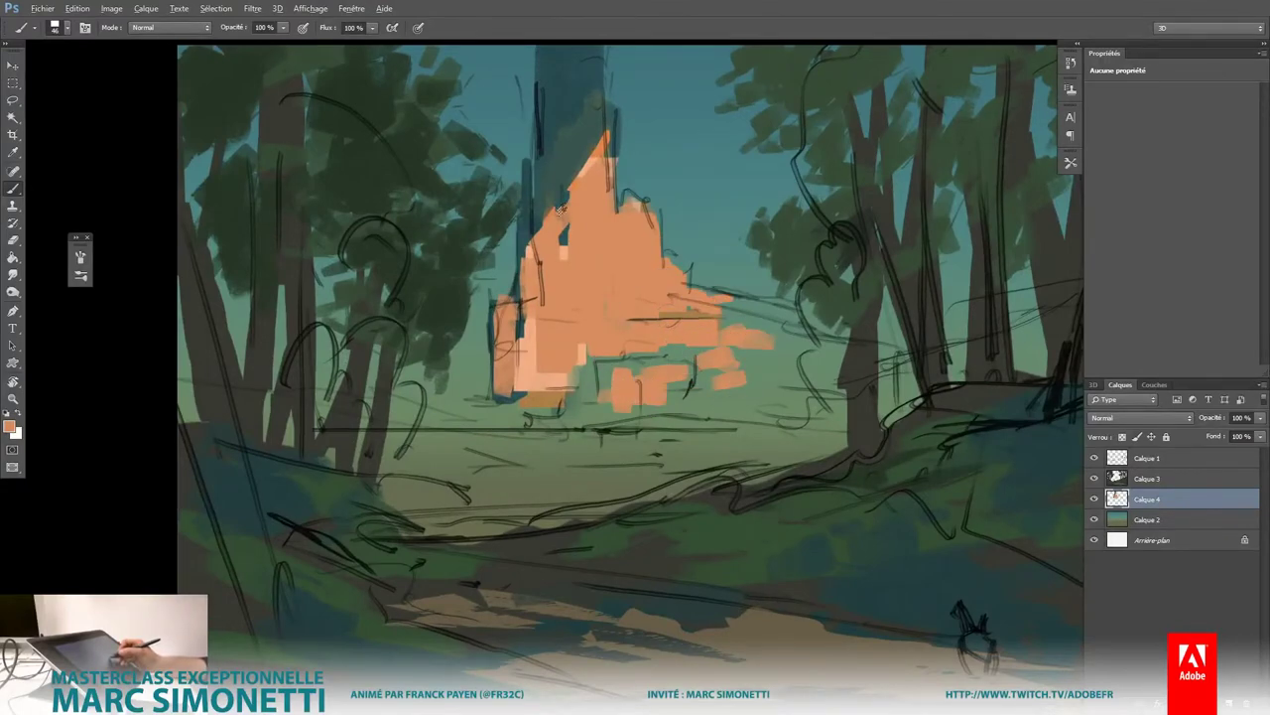
pyautogui.keyDown('alt'); pyautogui.rightClick(616, 394); pyautogui.keyUp('alt')
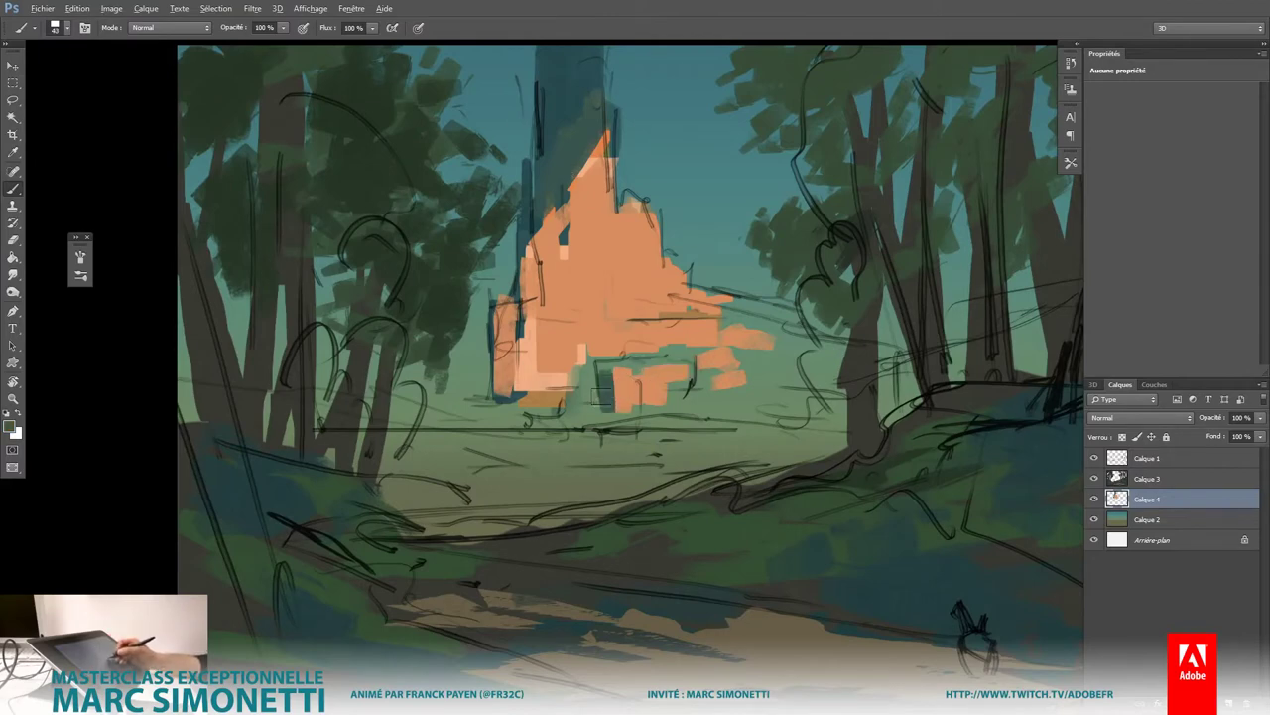
# Step: Shrink the brush to 22 px and paint dark teal over the castle's left edge
pyautogui.keyDown('alt'); pyautogui.rightClick(593, 401); pyautogui.keyUp('alt')
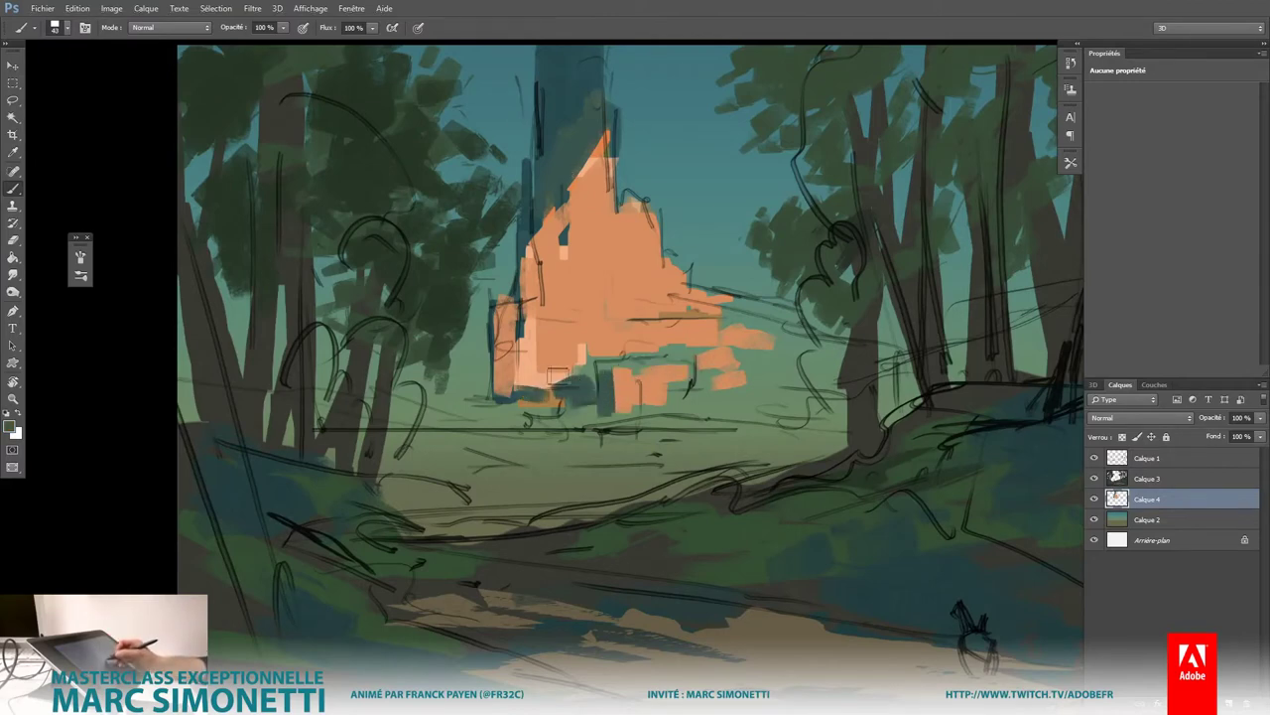
pyautogui.keyDown('alt'); pyautogui.rightClick(557, 375); pyautogui.keyUp('alt')
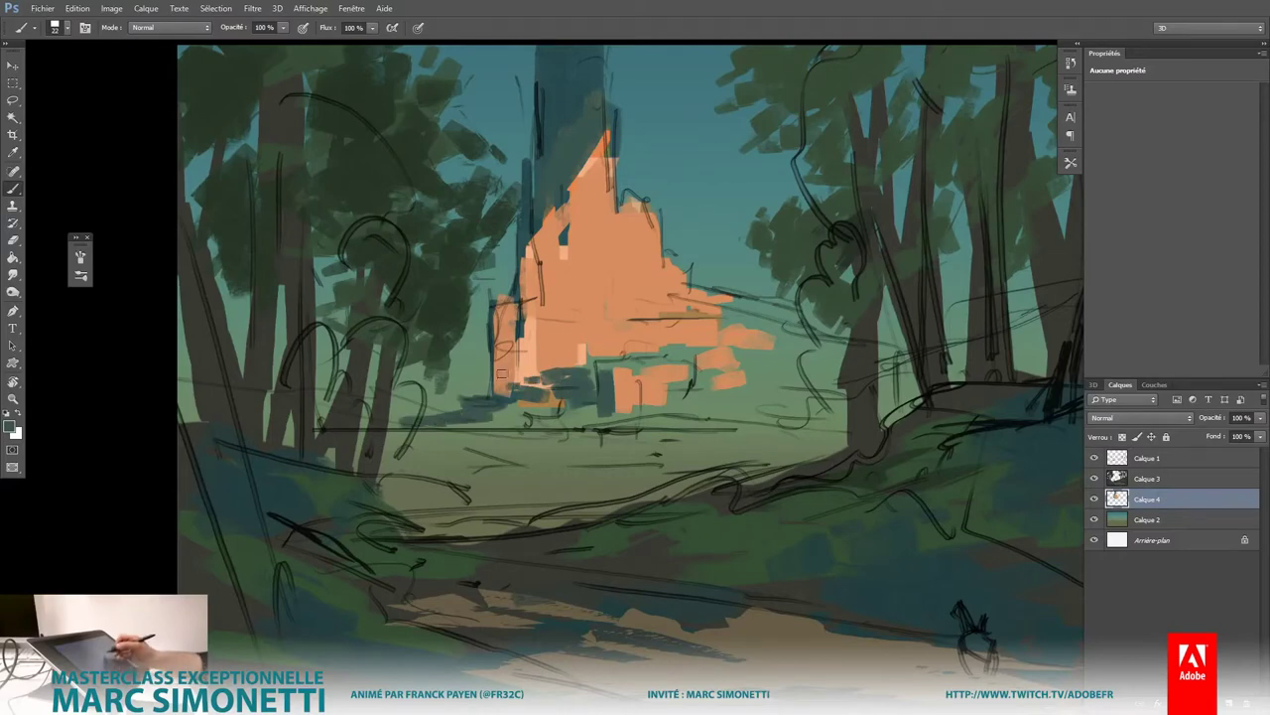
pyautogui.keyDown('alt'); pyautogui.rightClick(529, 331); pyautogui.keyUp('alt')
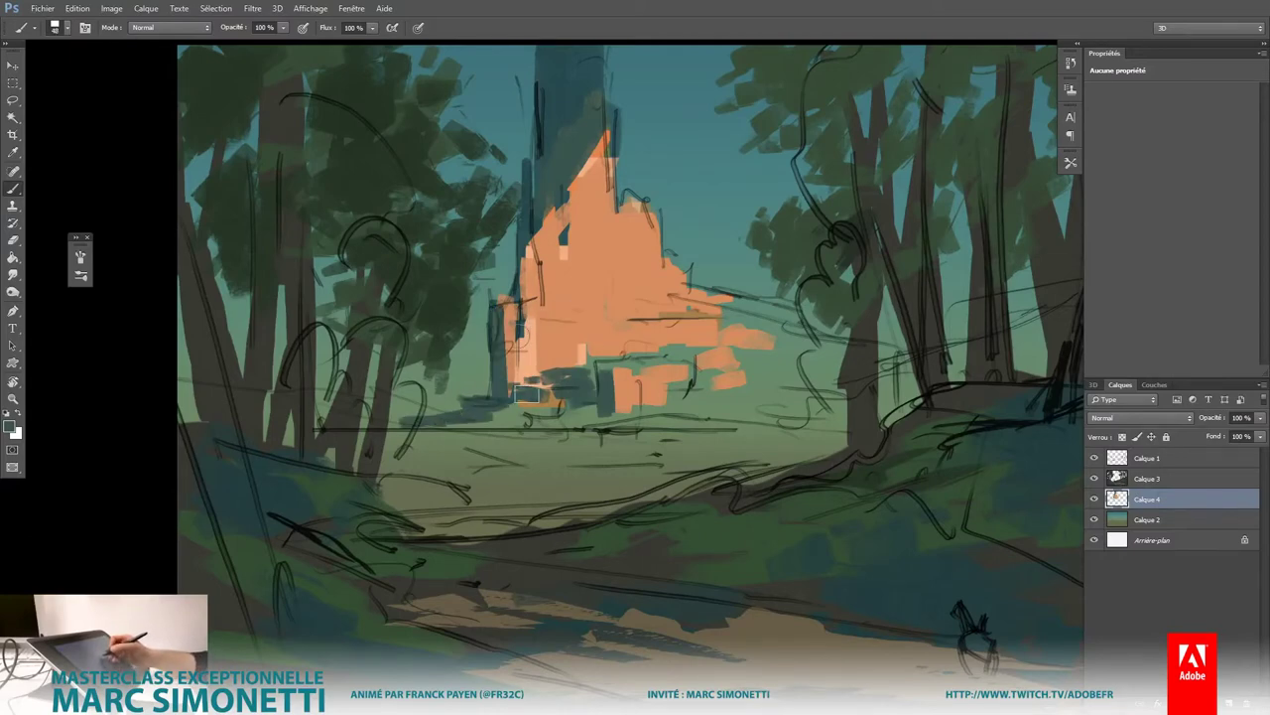
pyautogui.moveTo(516, 308)
pyautogui.mouseDown()
pyautogui.moveTo(523, 347)
pyautogui.moveTo(685, 352)
pyautogui.mouseUp()
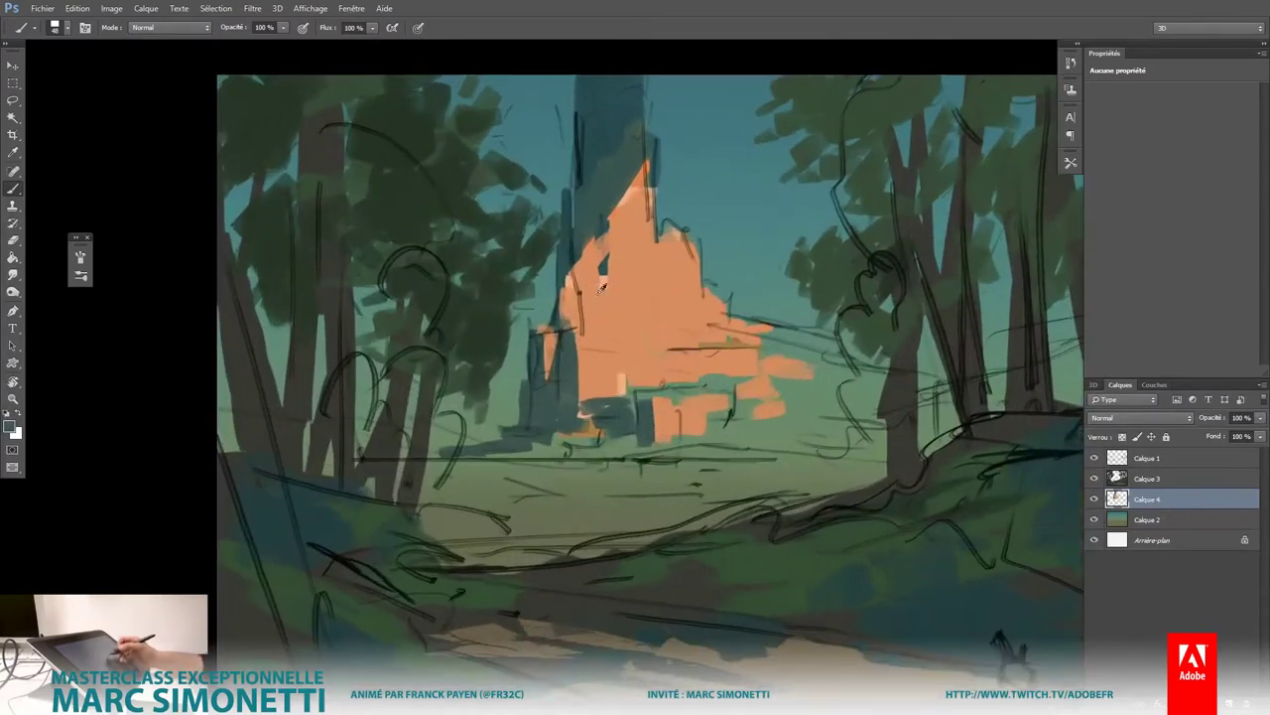
pyautogui.keyDown('alt'); pyautogui.rightClick(626, 331); pyautogui.keyUp('alt')
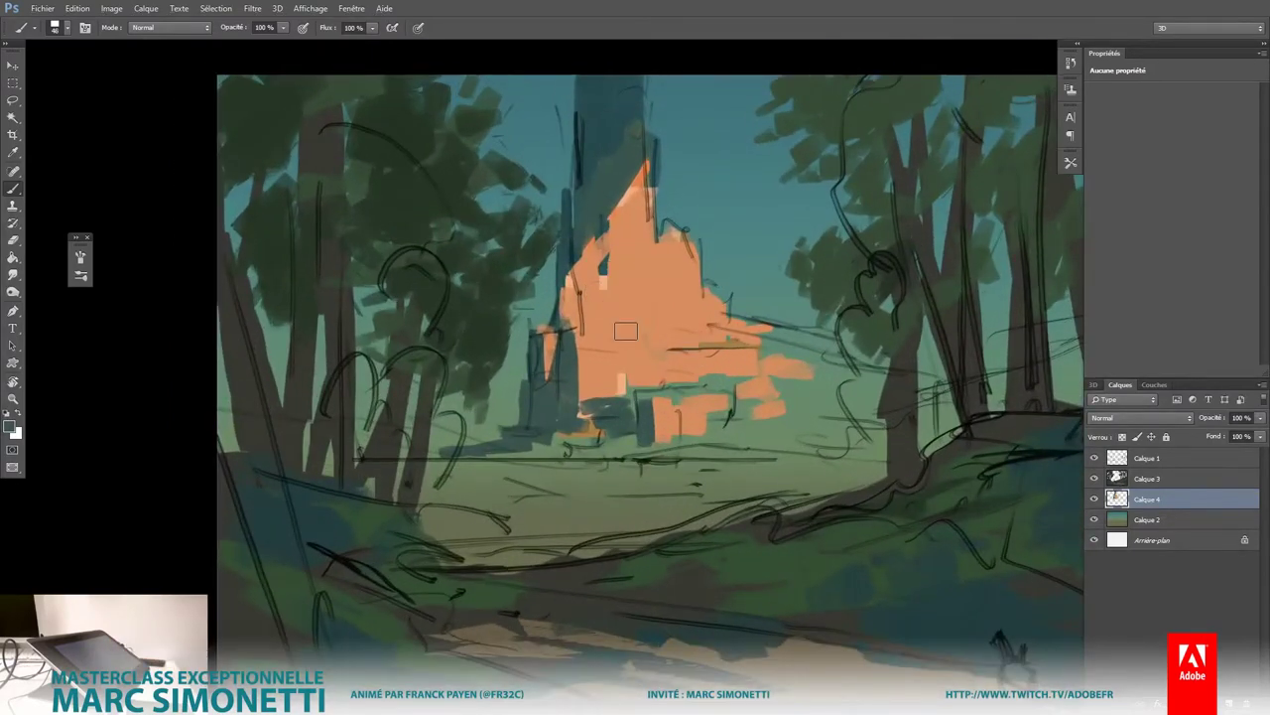
pyautogui.moveTo(625, 331); pyautogui.dragTo(572, 325)
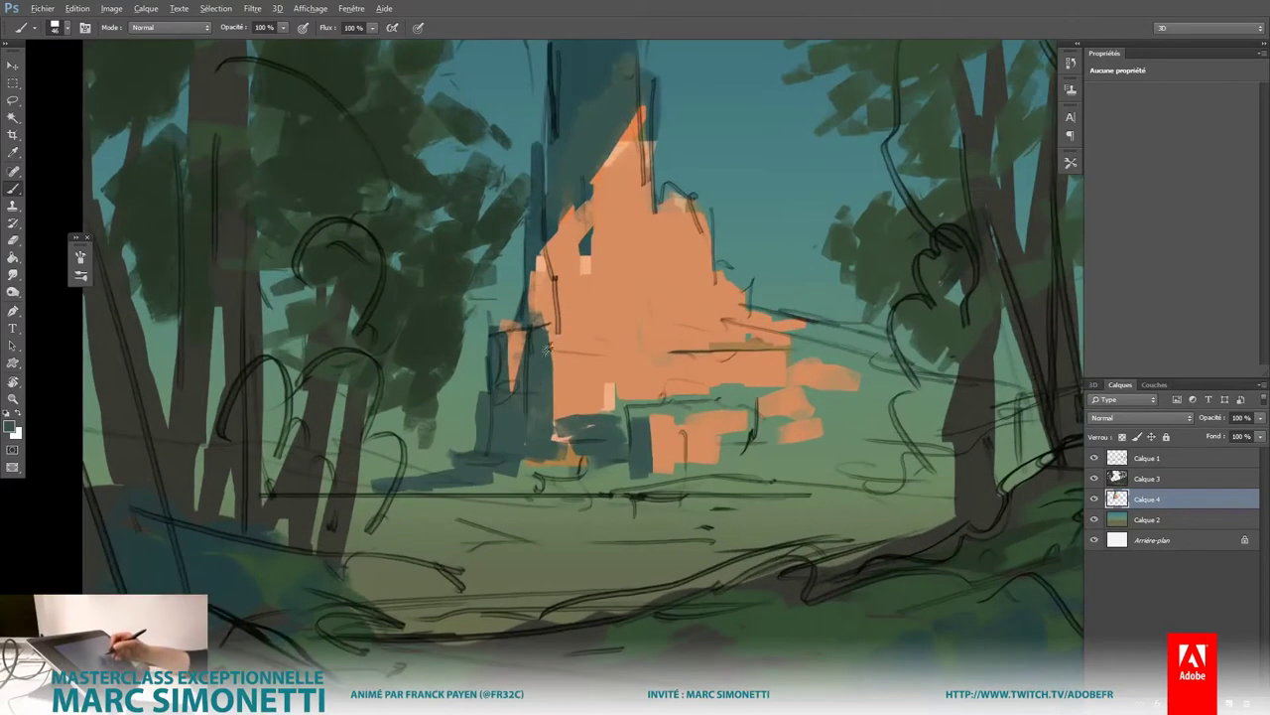
# Step: Paint dark blue shadows along the castle's left edge with a 38 px brush
pyautogui.keyDown('alt'); pyautogui.rightClick(551, 308); pyautogui.keyUp('alt')
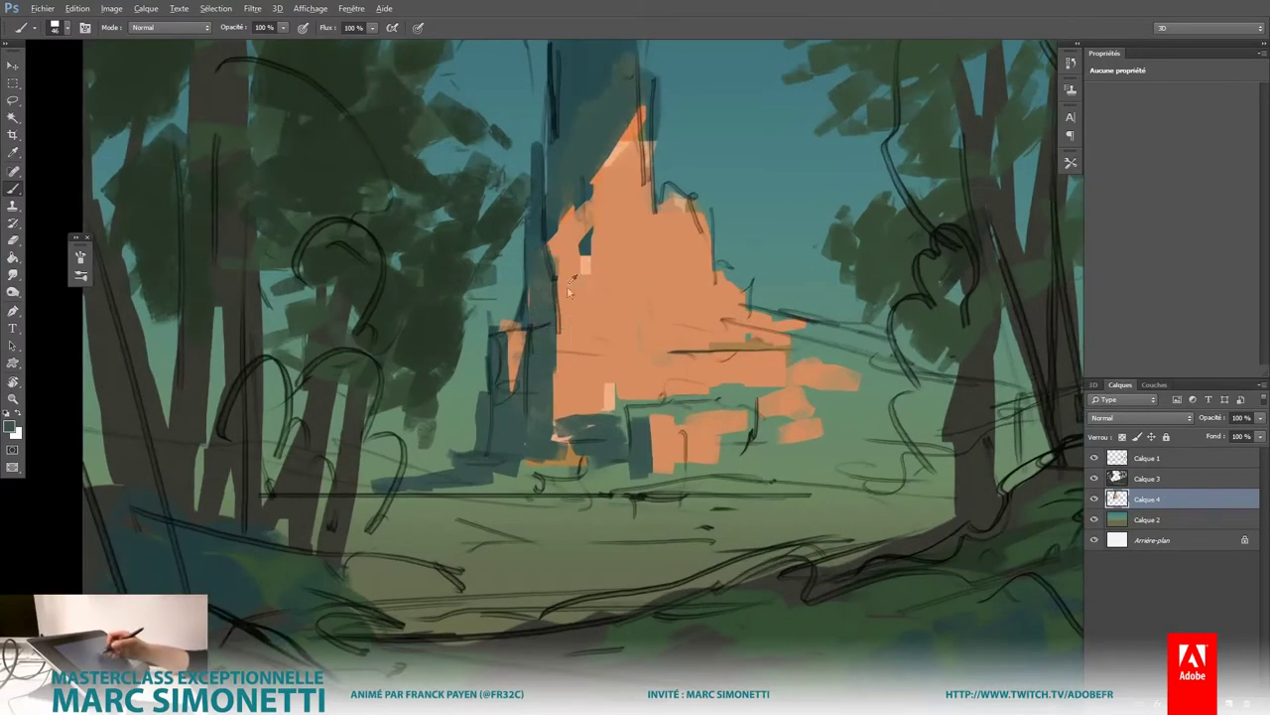
pyautogui.keyDown('alt'); pyautogui.rightClick(569, 291); pyautogui.keyUp('alt')
pyautogui.moveTo(580, 230); pyautogui.dragTo(564, 327)
pyautogui.moveTo(575, 253); pyautogui.dragTo(562, 338)
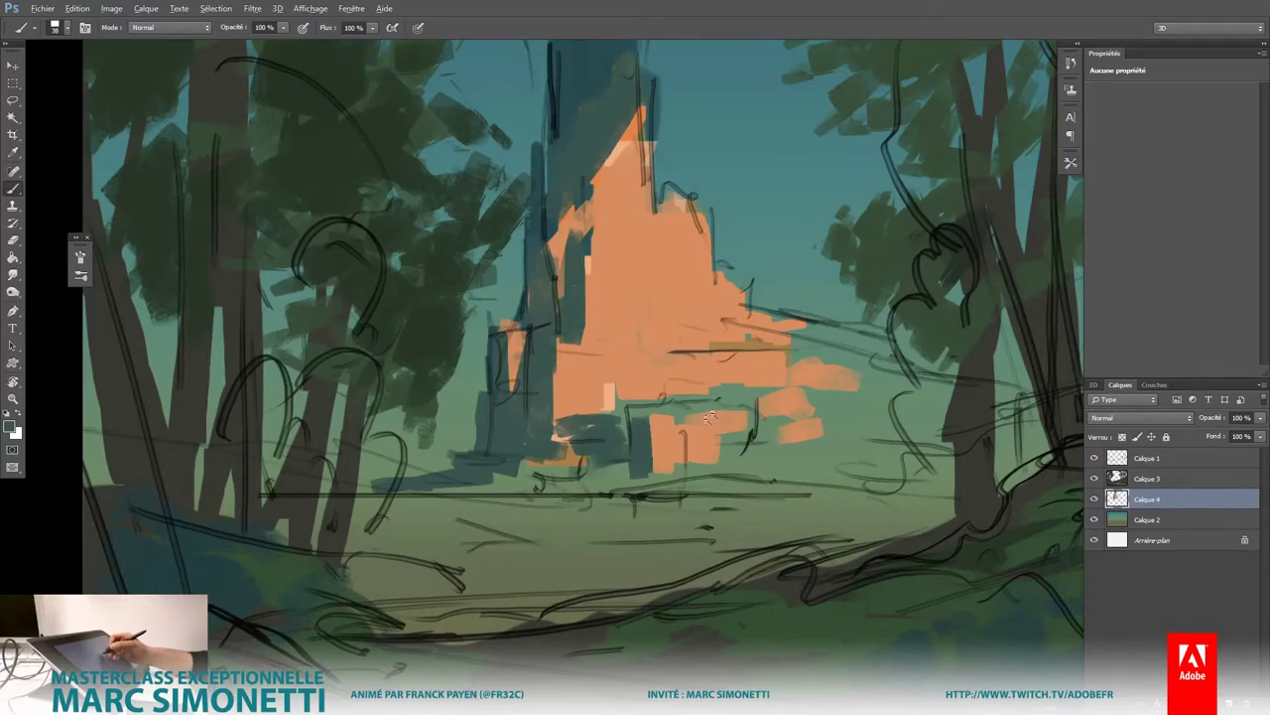
pyautogui.moveTo(711, 417); pyautogui.dragTo(581, 240)
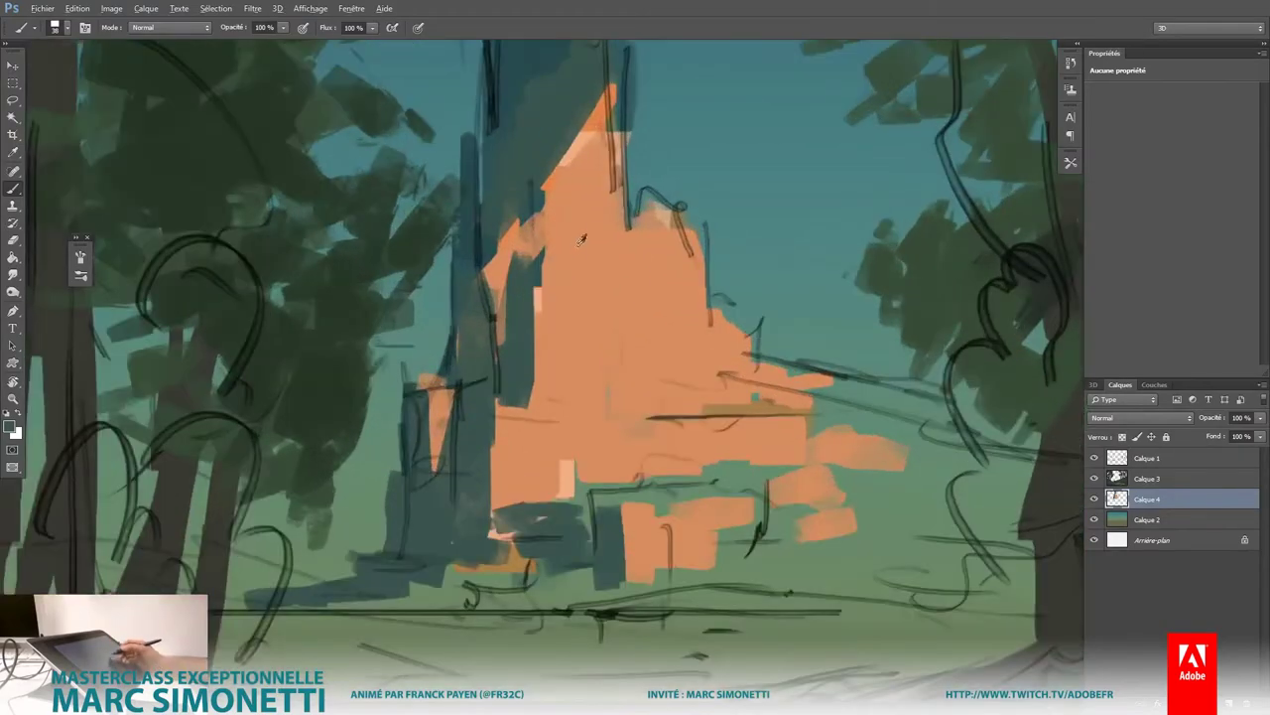
# Step: Sample orange, then dark green, resizing the brush between 12 and 35 px near the castle's lower left
pyautogui.keyDown('alt'); pyautogui.rightClick(581, 240); pyautogui.keyUp('alt')
pyautogui.keyDown('alt'); pyautogui.click(531, 258); pyautogui.keyUp('alt')
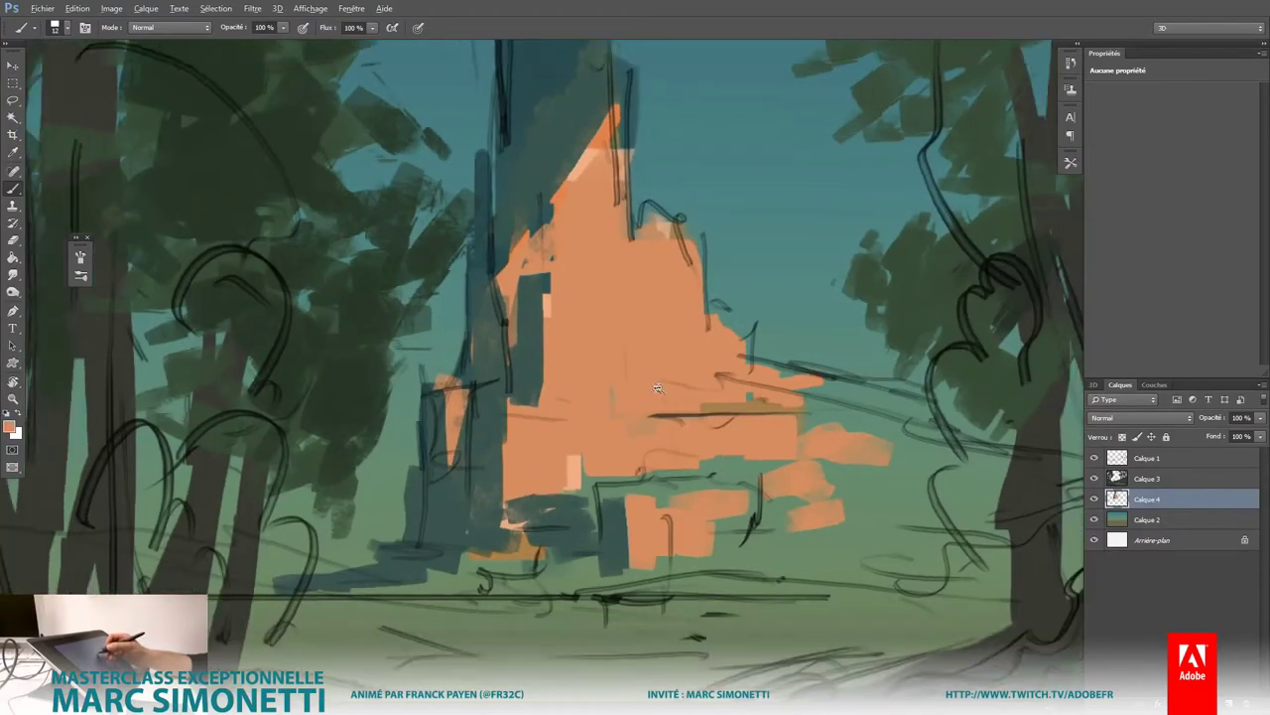
pyautogui.scroll(-3, 657, 387)
pyautogui.moveTo(657, 387); pyautogui.dragTo(704, 373)
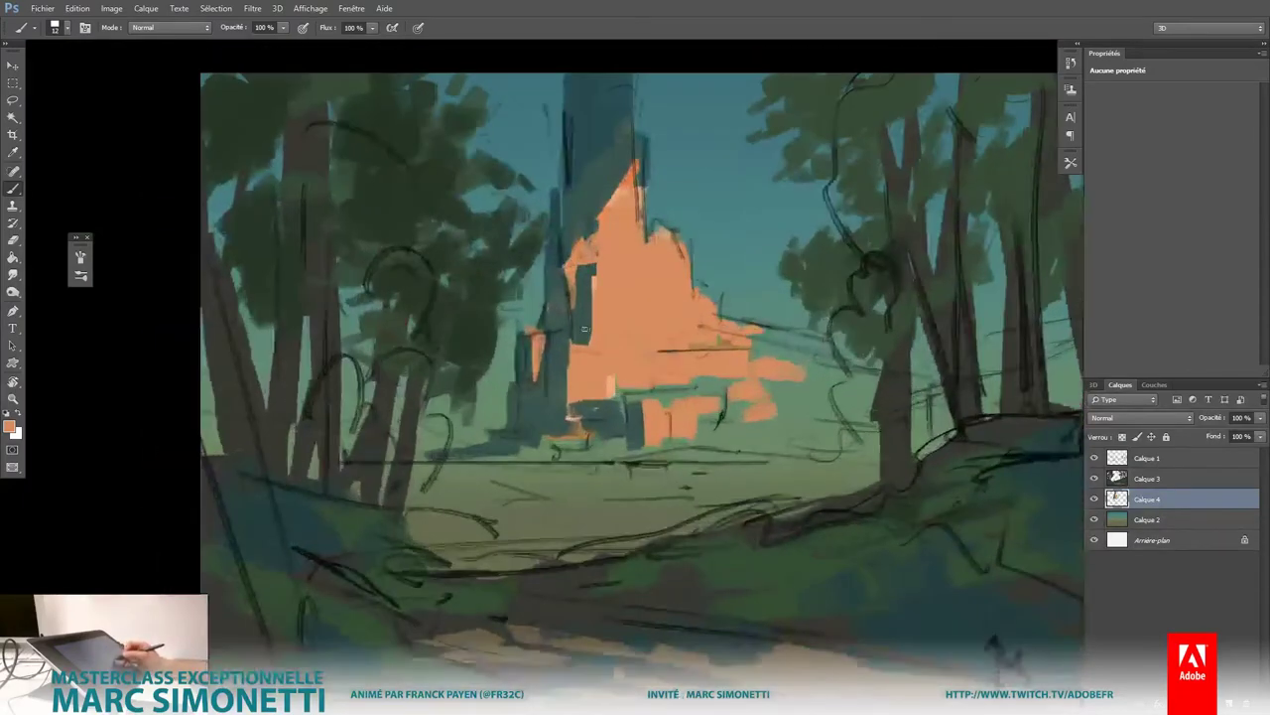
pyautogui.keyDown('alt'); pyautogui.rightClick(596, 248); pyautogui.keyUp('alt')
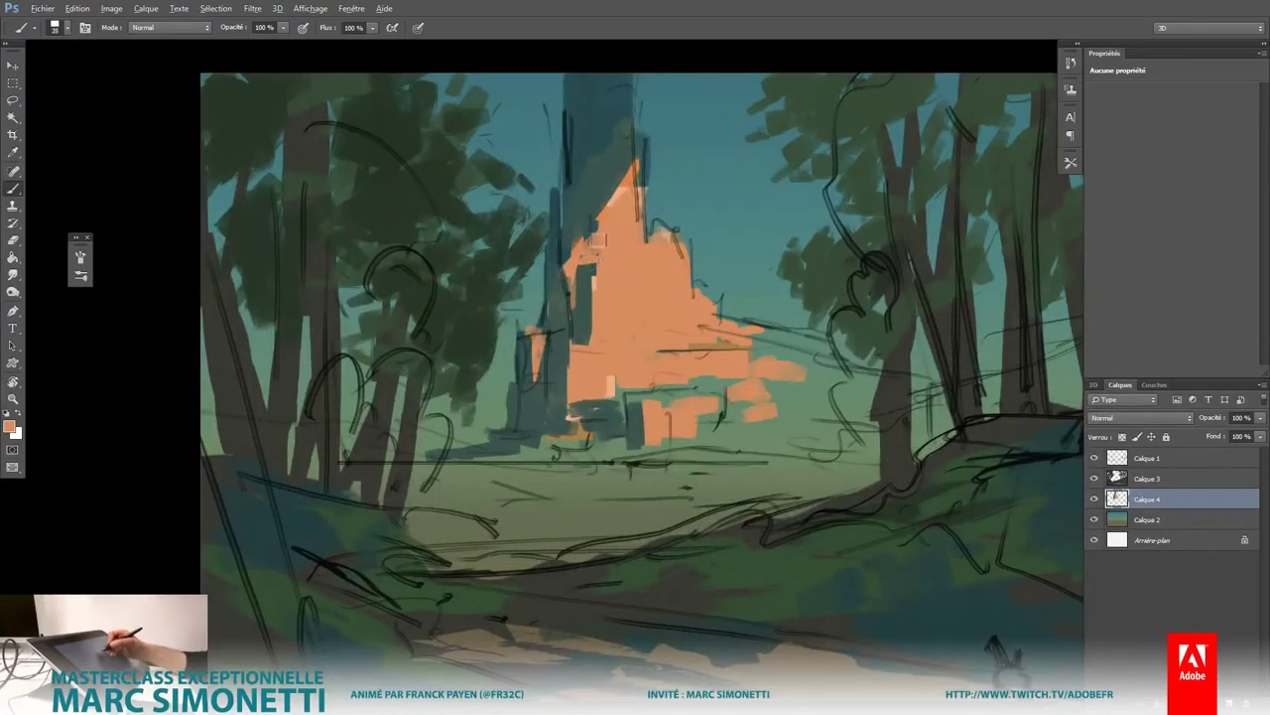
pyautogui.keyDown('alt'); pyautogui.rightClick(565, 281); pyautogui.keyUp('alt')
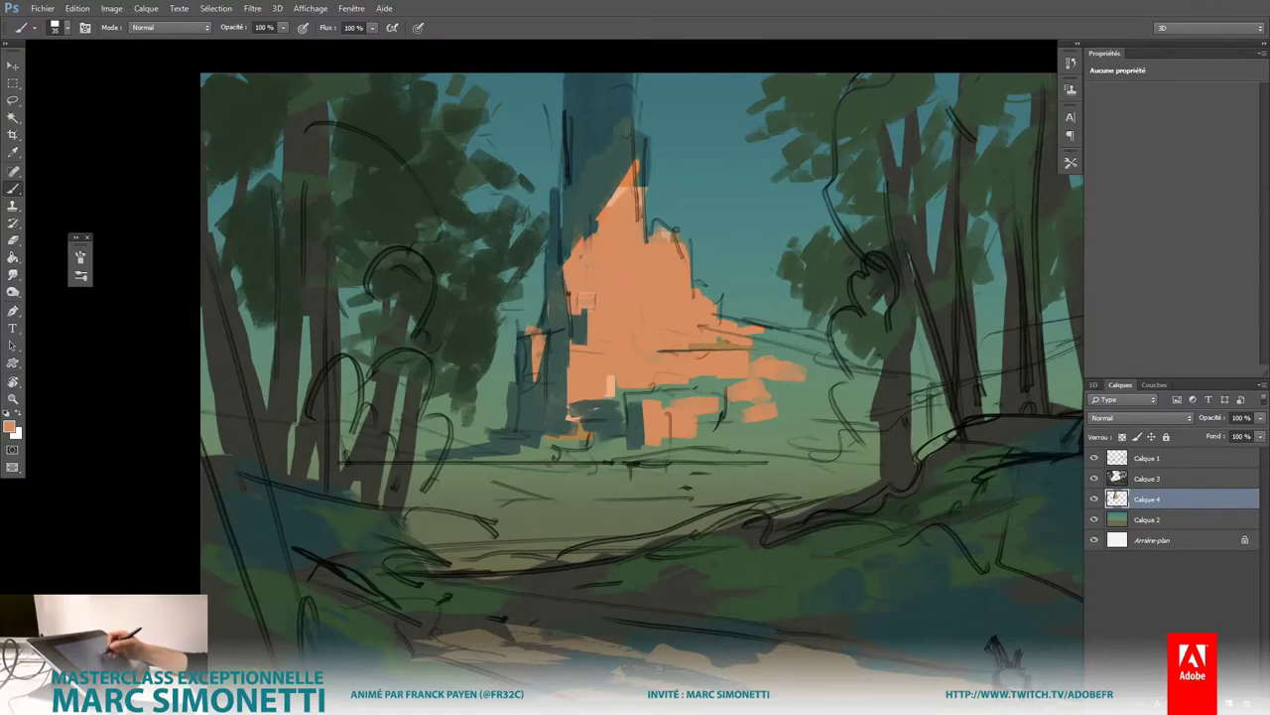
pyautogui.moveTo(588, 301); pyautogui.dragTo(726, 419)
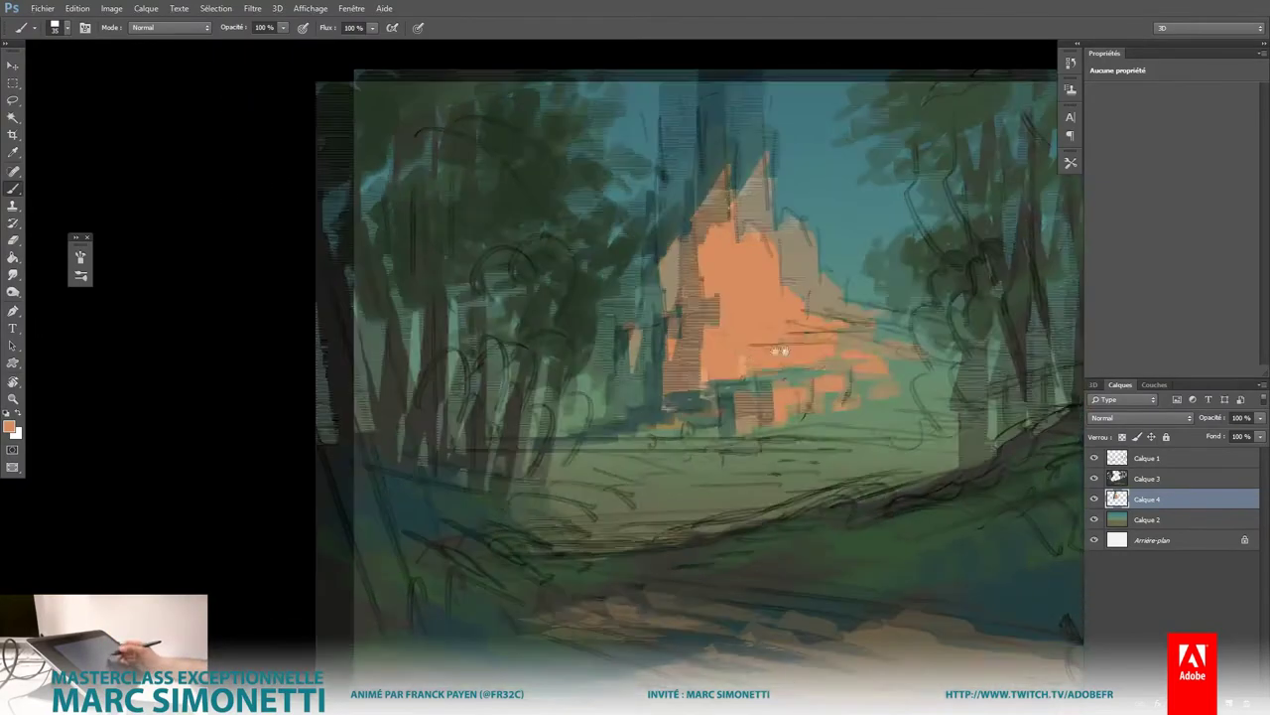
pyautogui.keyDown('alt'); pyautogui.click(689, 386); pyautogui.keyUp('alt')
pyautogui.keyDown('alt'); pyautogui.rightClick(644, 397); pyautogui.keyUp('alt')
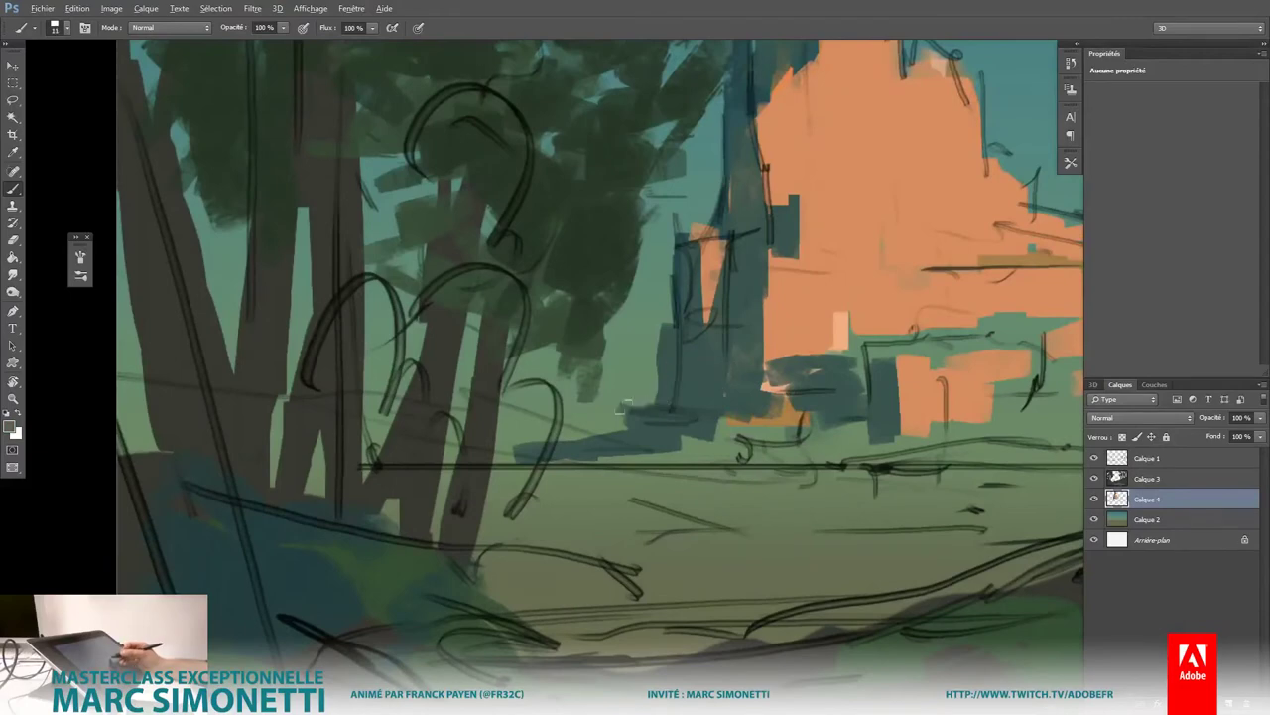
# Step: Paint dark blue-grey shadow strokes along the ground, enlarging the brush to 29 px
pyautogui.moveTo(628, 405)
pyautogui.mouseDown()
pyautogui.moveTo(551, 449)
pyautogui.moveTo(739, 424)
pyautogui.moveTo(707, 447)
pyautogui.moveTo(810, 449)
pyautogui.mouseUp()
pyautogui.keyDown('alt'); pyautogui.rightClick(512, 452); pyautogui.keyUp('alt')
pyautogui.keyDown('alt'); pyautogui.rightClick(723, 437); pyautogui.keyUp('alt')
pyautogui.keyDown('alt'); pyautogui.rightClick(714, 441); pyautogui.keyUp('alt')
pyautogui.moveTo(908, 412); pyautogui.dragTo(777, 433)
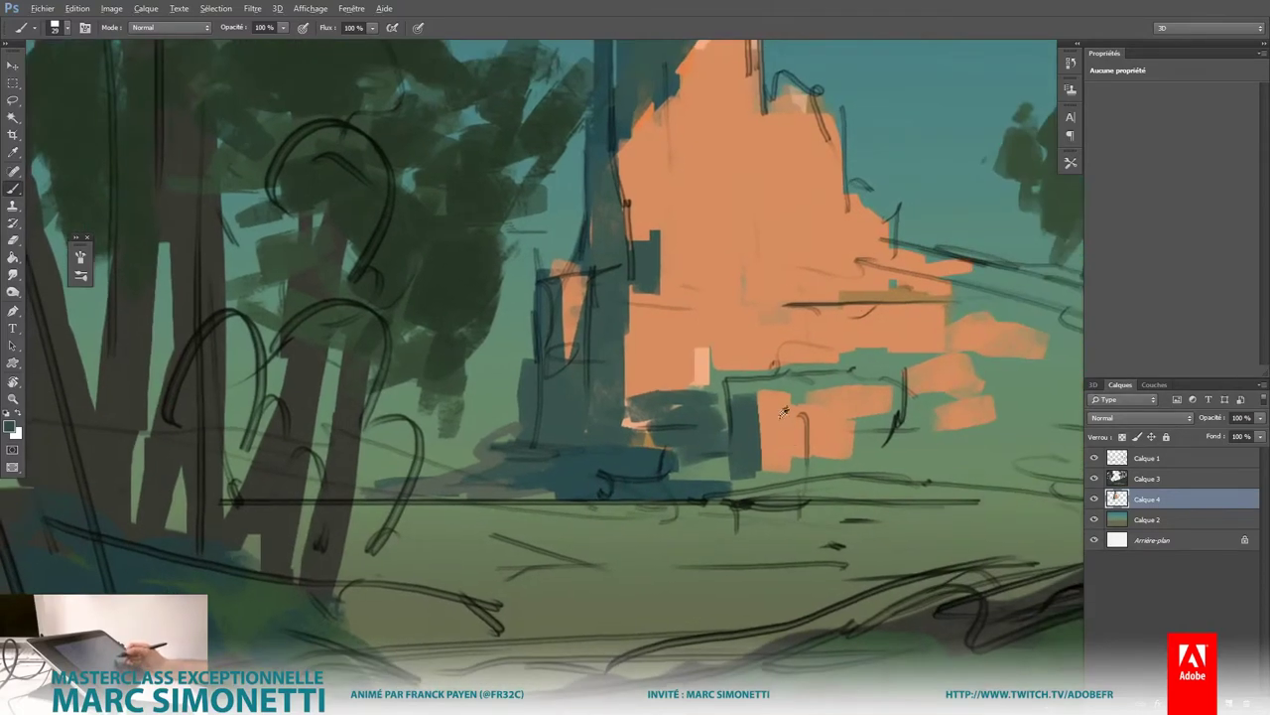
# Step: Sample the castle's orange and paint short orange strokes along the ground below it
pyautogui.keyDown('alt'); pyautogui.click(784, 412); pyautogui.keyUp('alt')
pyautogui.keyDown('alt'); pyautogui.rightClick(663, 435); pyautogui.keyUp('alt')
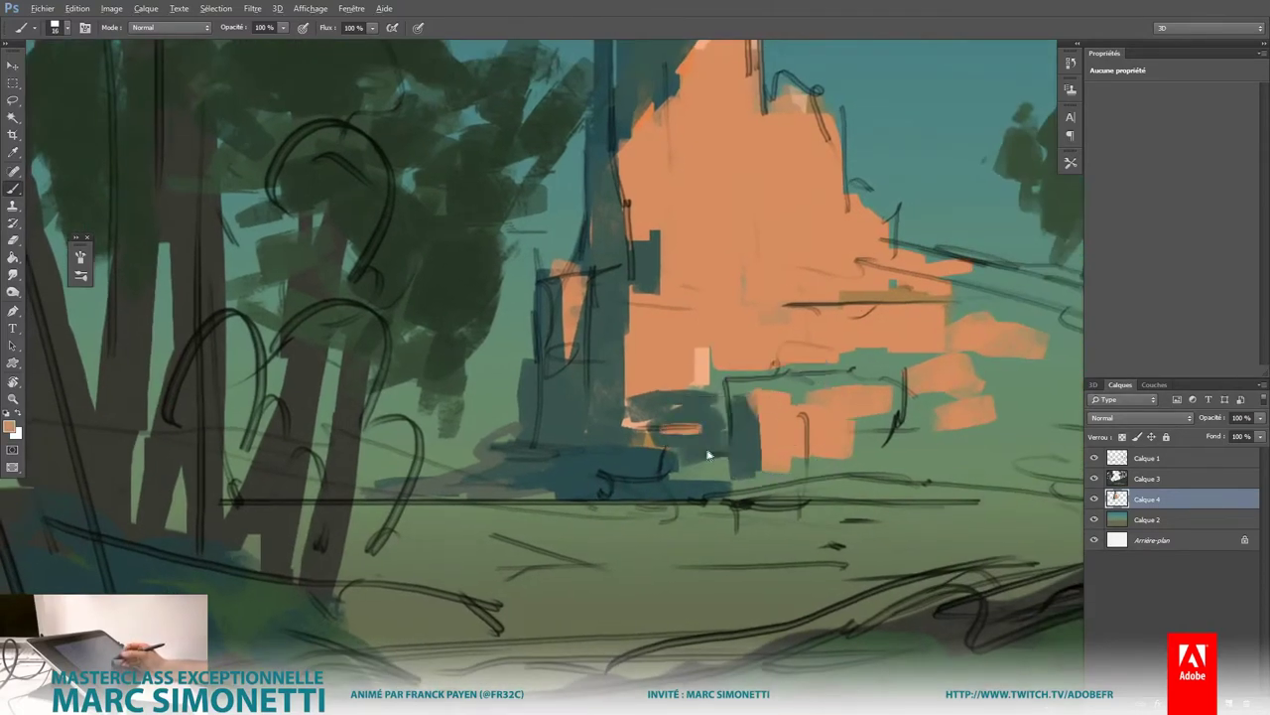
pyautogui.keyDown('alt'); pyautogui.rightClick(709, 454); pyautogui.keyUp('alt')
pyautogui.moveTo(740, 467); pyautogui.dragTo(707, 462)
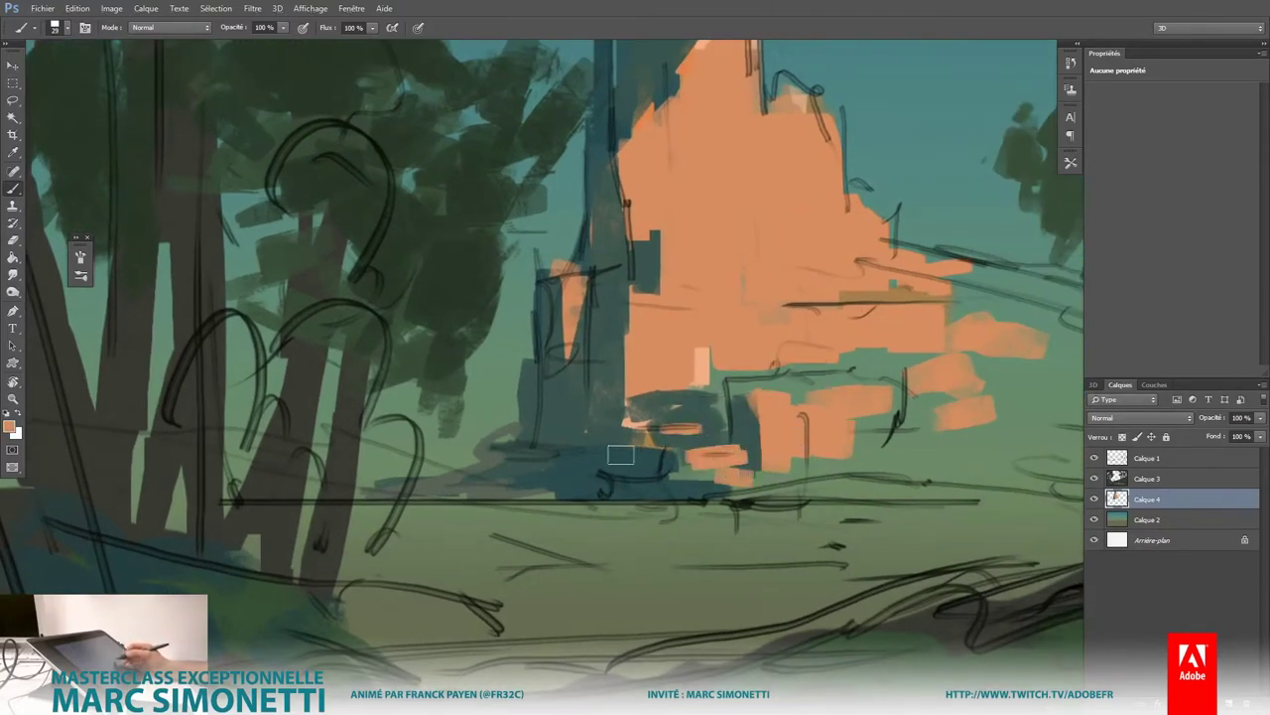
pyautogui.moveTo(620, 454); pyautogui.dragTo(660, 469)
pyautogui.moveTo(531, 463)
pyautogui.mouseDown()
pyautogui.moveTo(595, 461)
pyautogui.moveTo(580, 488)
pyautogui.mouseUp()
pyautogui.moveTo(573, 439)
pyautogui.mouseDown()
pyautogui.moveTo(794, 474)
pyautogui.moveTo(814, 467)
pyautogui.mouseUp()
pyautogui.moveTo(734, 481); pyautogui.dragTo(884, 486)
# Step: Enlarge the brush to 44 px and paint an olive-brown stroke over the castle's right side
pyautogui.keyDown('alt'); pyautogui.rightClick(844, 437); pyautogui.keyUp('alt')
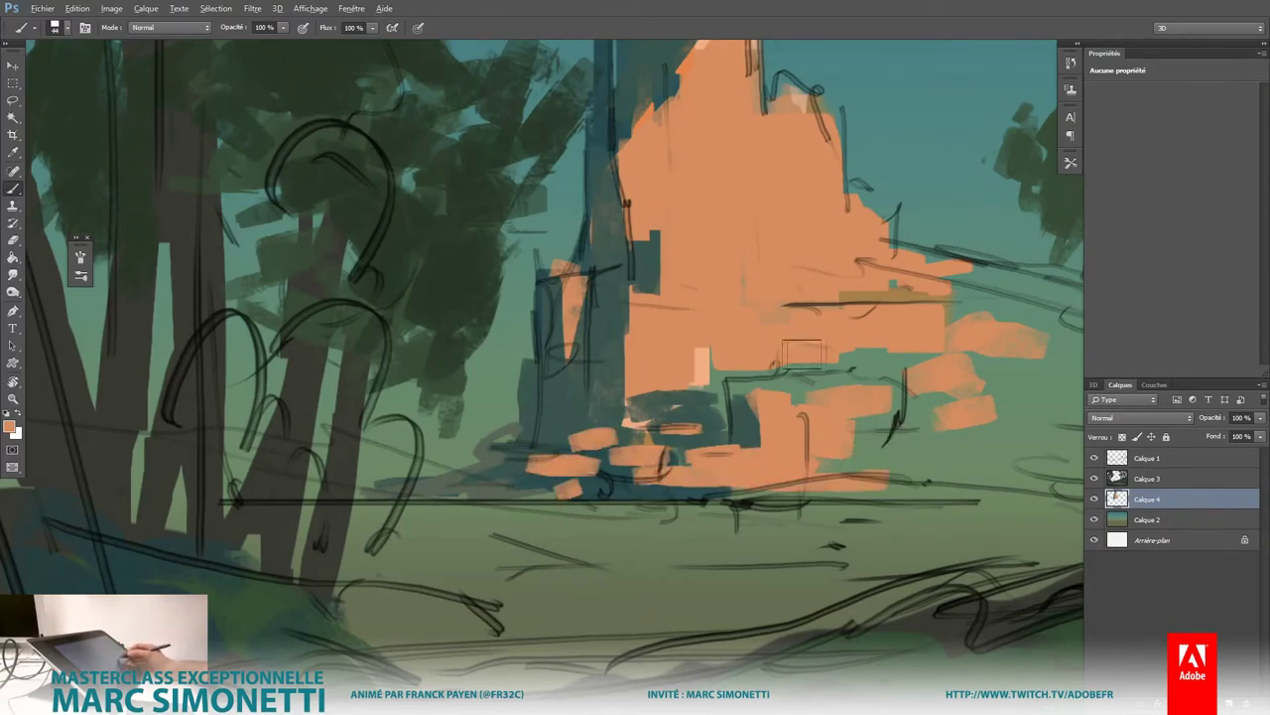
pyautogui.moveTo(782, 340); pyautogui.dragTo(531, 358)
pyautogui.keyDown('alt'); pyautogui.rightClick(691, 344); pyautogui.keyUp('alt')
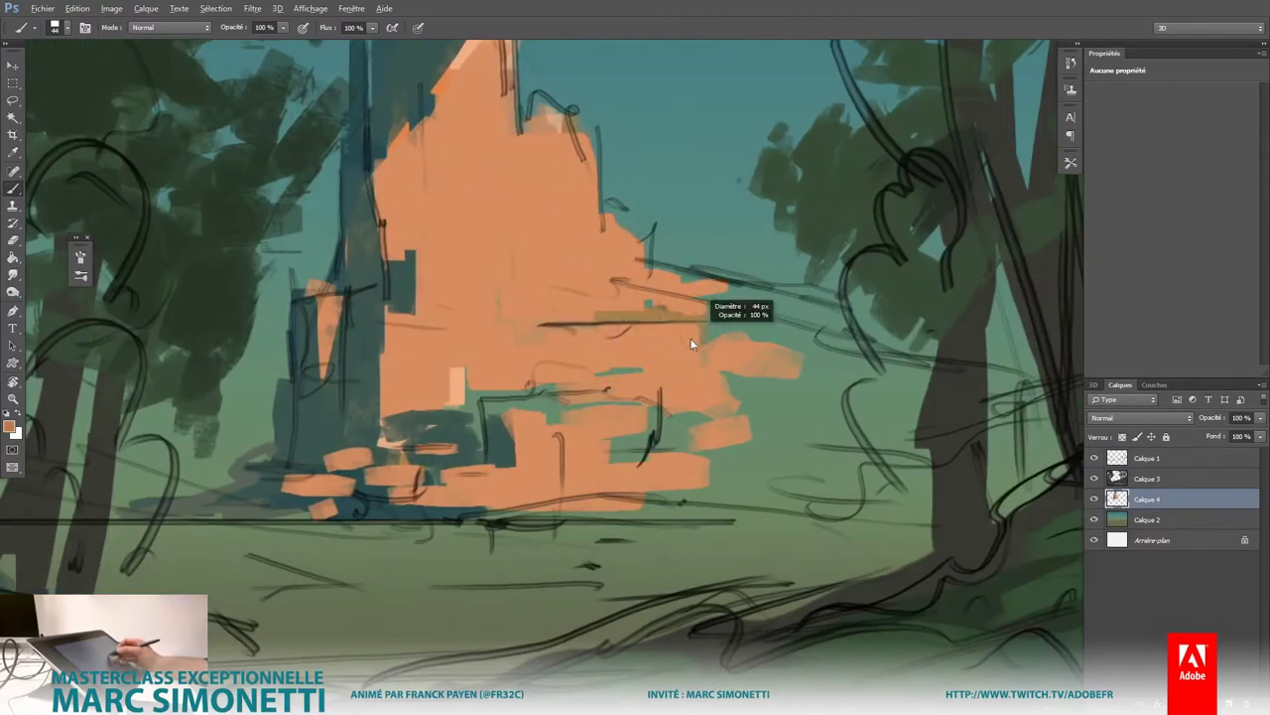
pyautogui.moveTo(635, 333); pyautogui.dragTo(824, 315)
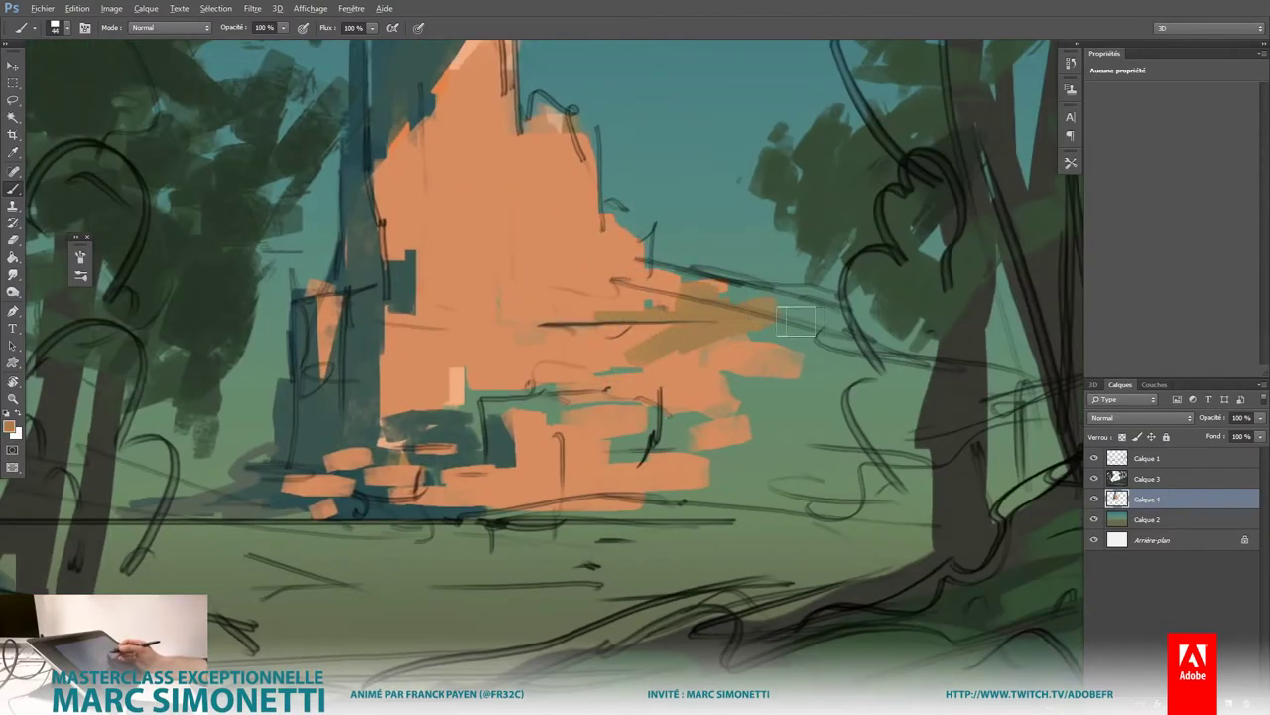
# Step: Paint large olive and orange-brown strokes across the right background, using a colour sampled from the painting
pyautogui.keyDown('alt'); pyautogui.rightClick(643, 341); pyautogui.keyUp('alt')
pyautogui.moveTo(643, 340)
pyautogui.mouseDown()
pyautogui.moveTo(873, 357)
pyautogui.moveTo(864, 446)
pyautogui.mouseUp()
pyautogui.keyDown('alt'); pyautogui.rightClick(789, 344); pyautogui.keyUp('alt')
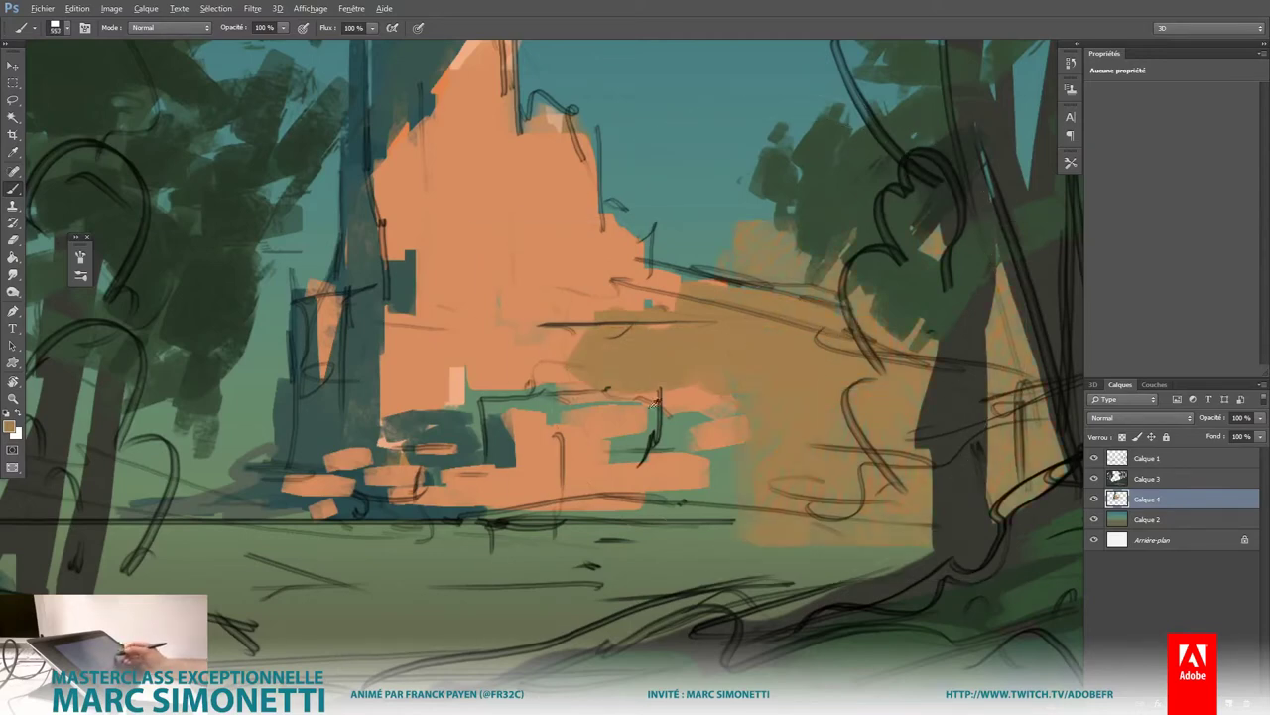
pyautogui.keyDown('alt'); pyautogui.click(608, 399); pyautogui.keyUp('alt')
pyautogui.moveTo(598, 413); pyautogui.dragTo(794, 397)
pyautogui.keyDown('alt'); pyautogui.rightClick(789, 392); pyautogui.keyUp('alt')
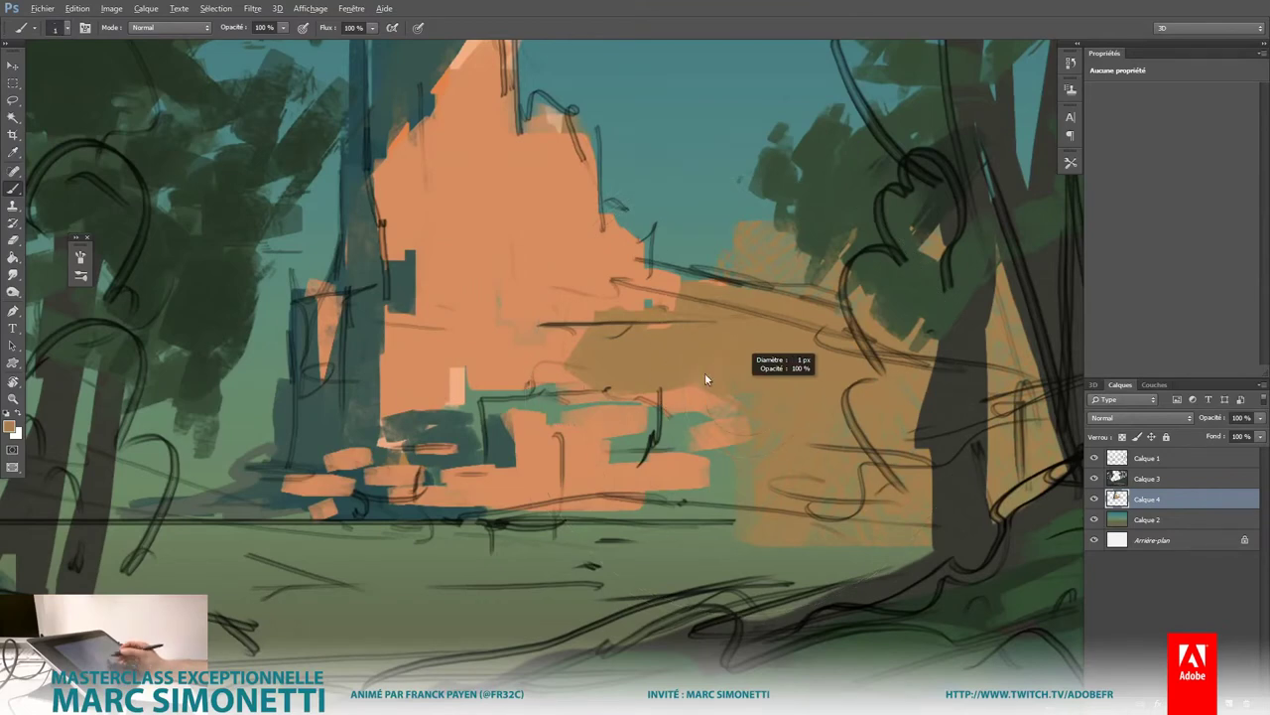
pyautogui.moveTo(705, 372); pyautogui.dragTo(694, 376)
# Step: Tidy the castle mass edges with a small eraser, then return to a fine brush
pyautogui.press('e')
pyautogui.keyDown('alt'); pyautogui.rightClick(732, 231); pyautogui.keyUp('alt')
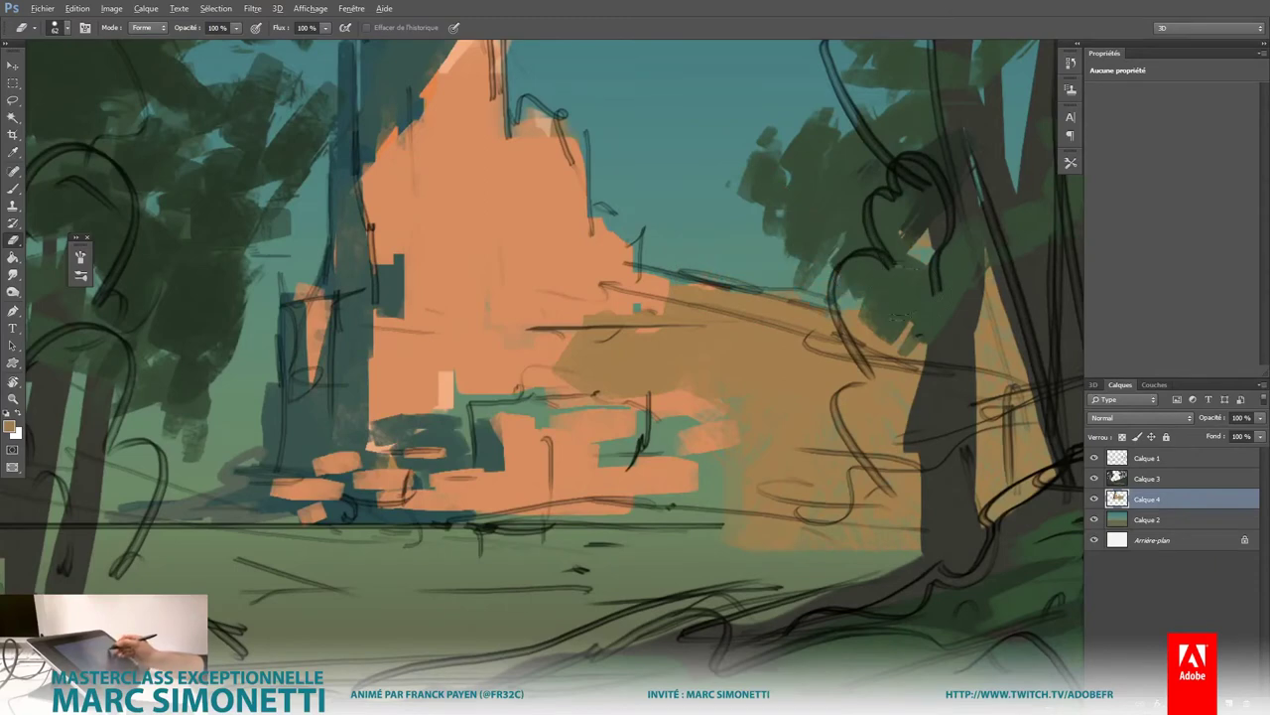
pyautogui.press('b')
pyautogui.keyDown('alt'); pyautogui.rightClick(695, 378); pyautogui.keyUp('alt')
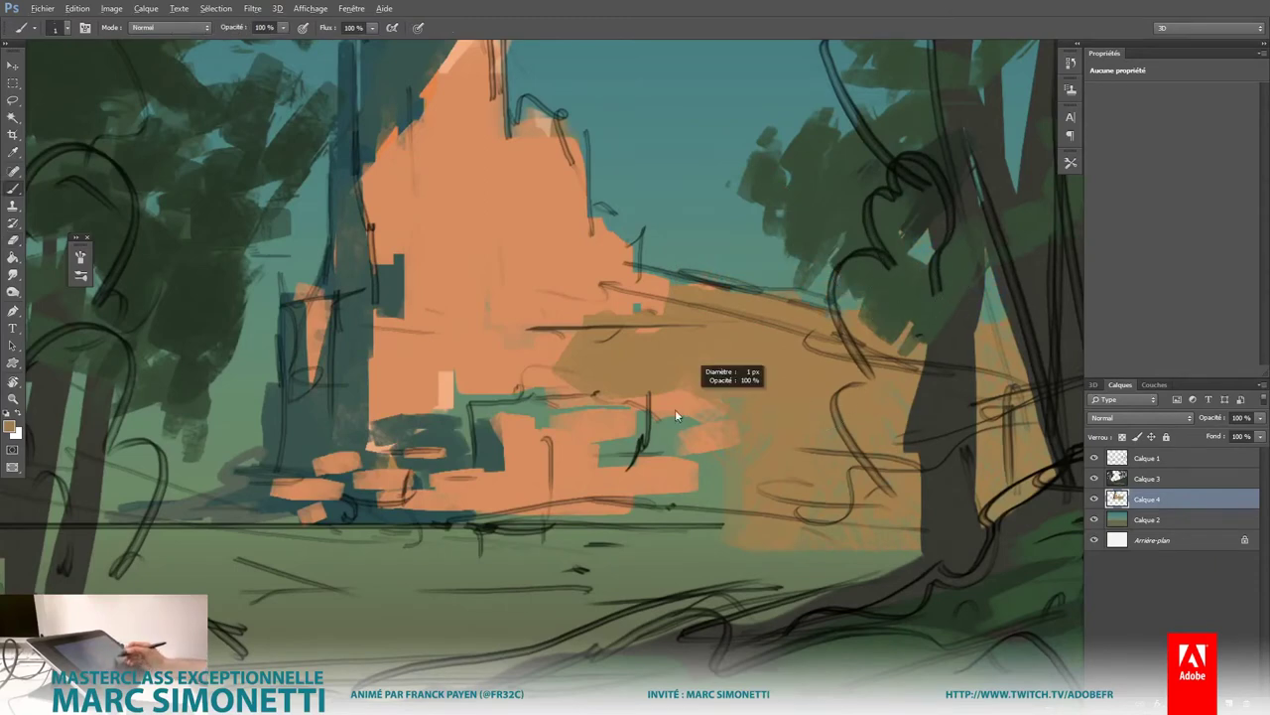
pyautogui.keyDown('alt'); pyautogui.rightClick(696, 415); pyautogui.keyUp('alt')
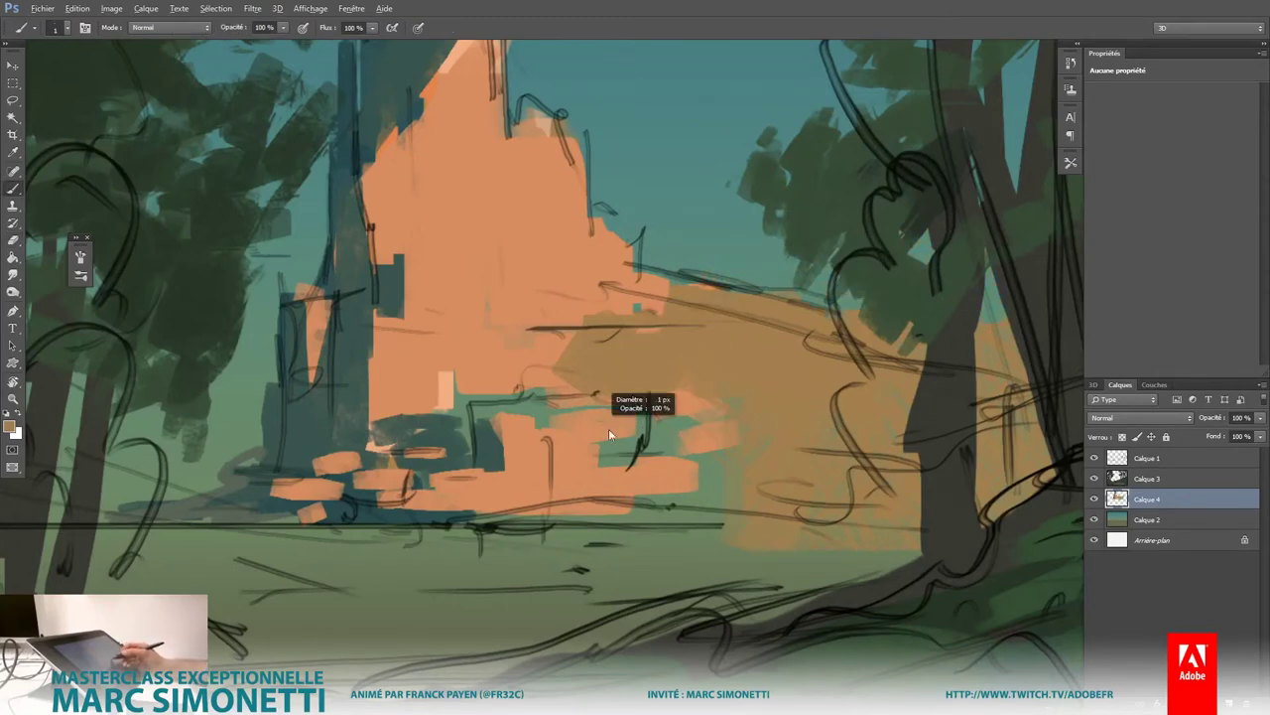
# Step: Add thin light orange strokes on the right, enlarge the brush to about 94 px, and zoom out
pyautogui.moveTo(730, 434); pyautogui.dragTo(636, 405)
pyautogui.keyDown('alt'); pyautogui.rightClick(646, 413); pyautogui.keyUp('alt')
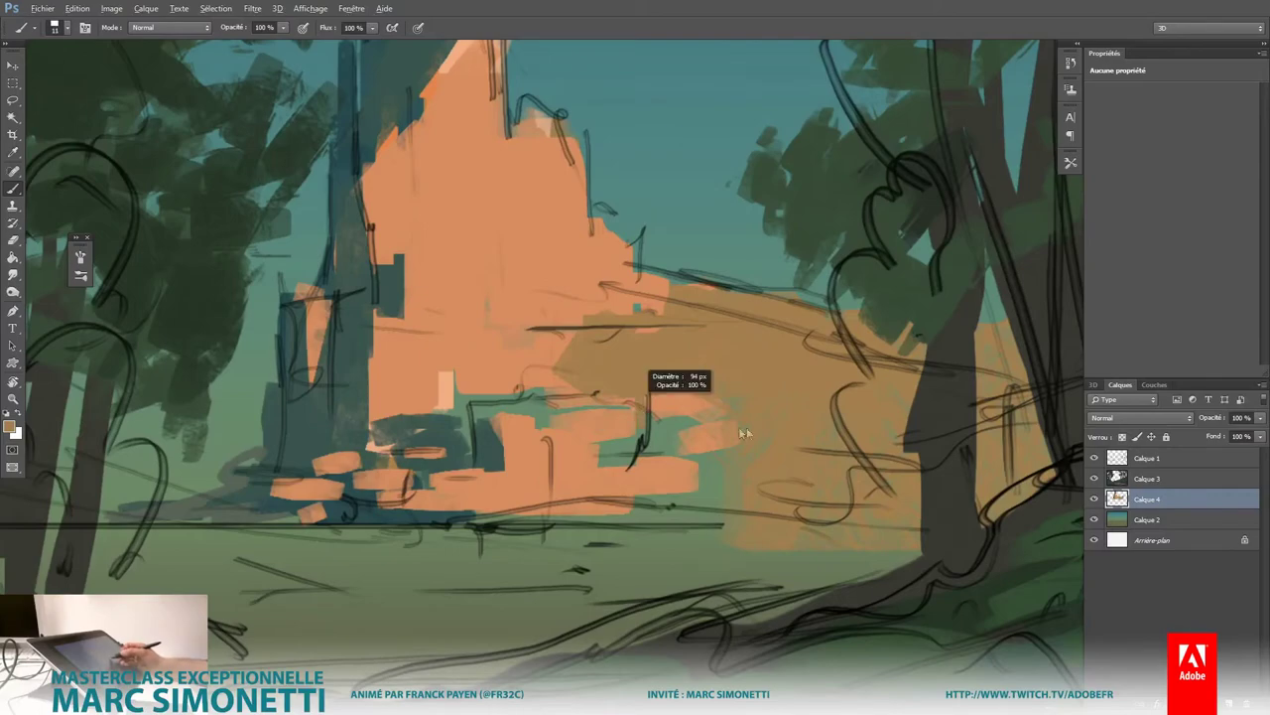
pyautogui.moveTo(765, 452); pyautogui.dragTo(816, 454)
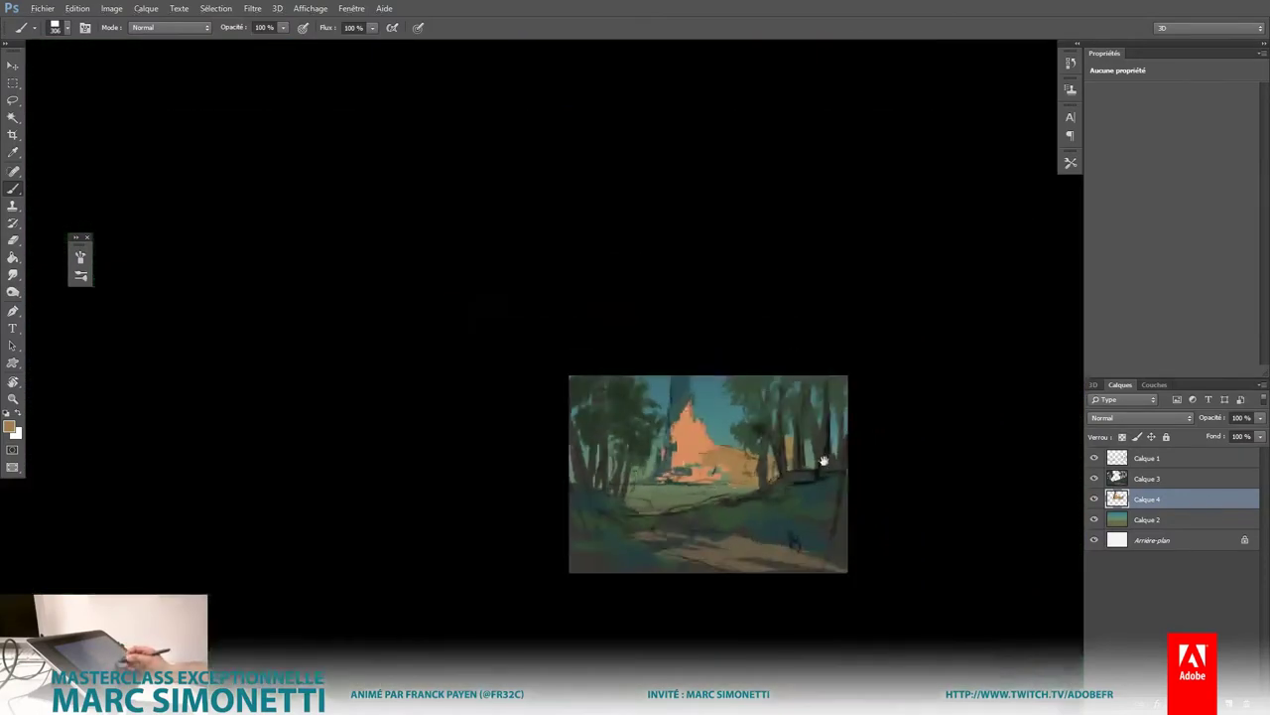
pyautogui.keyDown('alt'); pyautogui.keyDown('shift'); pyautogui.rightClick(663, 445); pyautogui.keyUp('shift'); pyautogui.keyUp('alt')
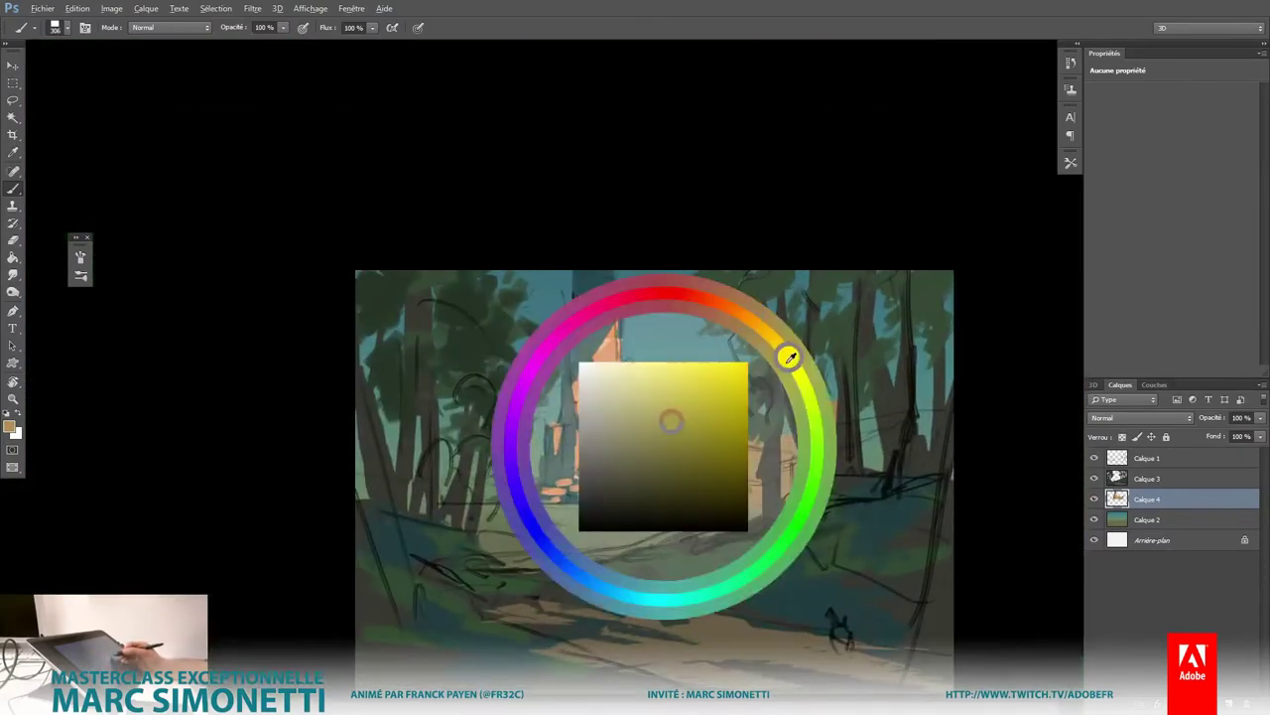
# Step: Pick a dark yellow-green olive from the colour wheel and paint strokes along the castle's base
pyautogui.keyDown('alt'); pyautogui.rightClick(729, 463); pyautogui.keyUp('alt')
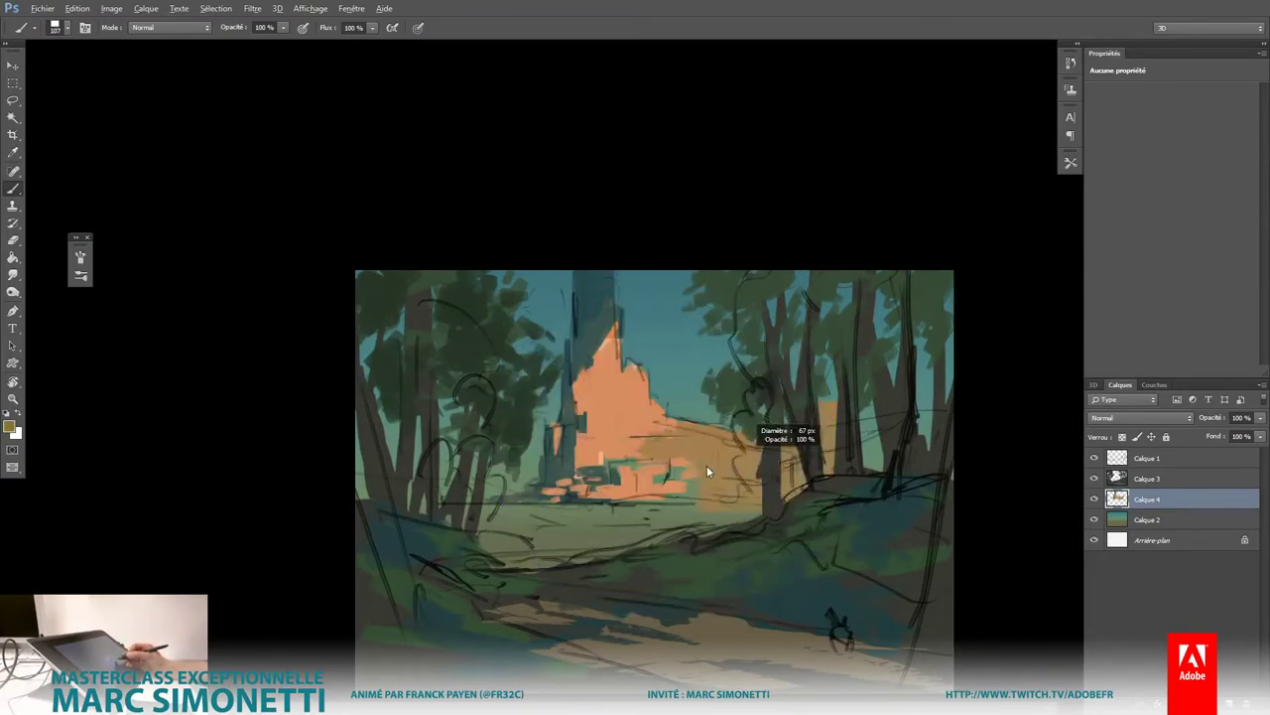
pyautogui.moveTo(730, 465); pyautogui.dragTo(789, 466)
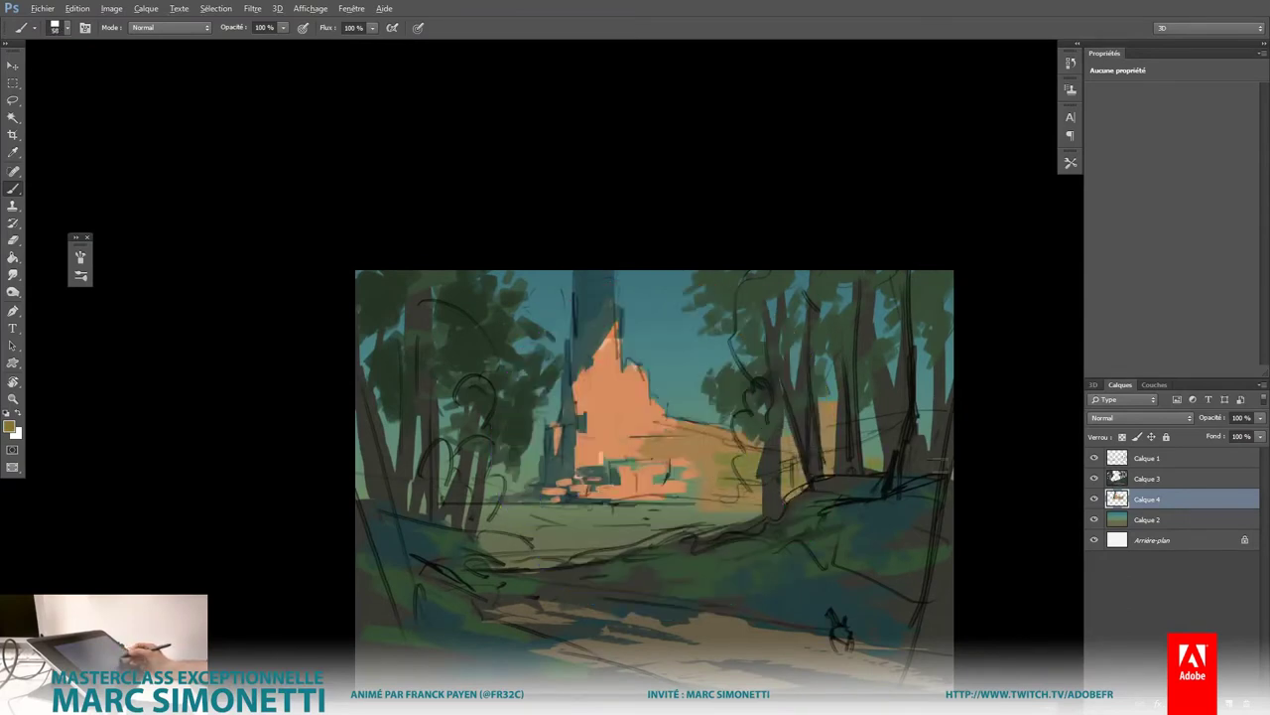
pyautogui.keyDown('alt'); pyautogui.rightClick(705, 484); pyautogui.keyUp('alt')
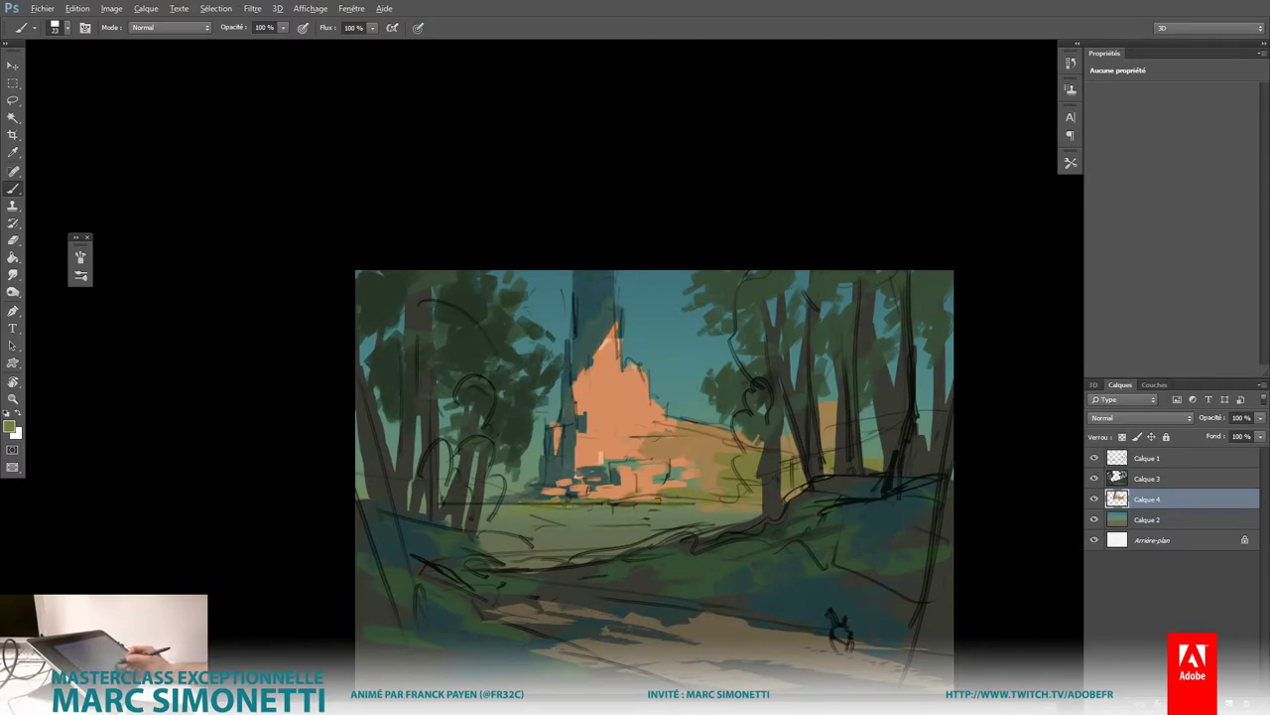
pyautogui.scroll(3, 696, 528)
pyautogui.keyDown('alt'); pyautogui.keyDown('shift'); pyautogui.rightClick(607, 474); pyautogui.keyUp('shift'); pyautogui.keyUp('alt')
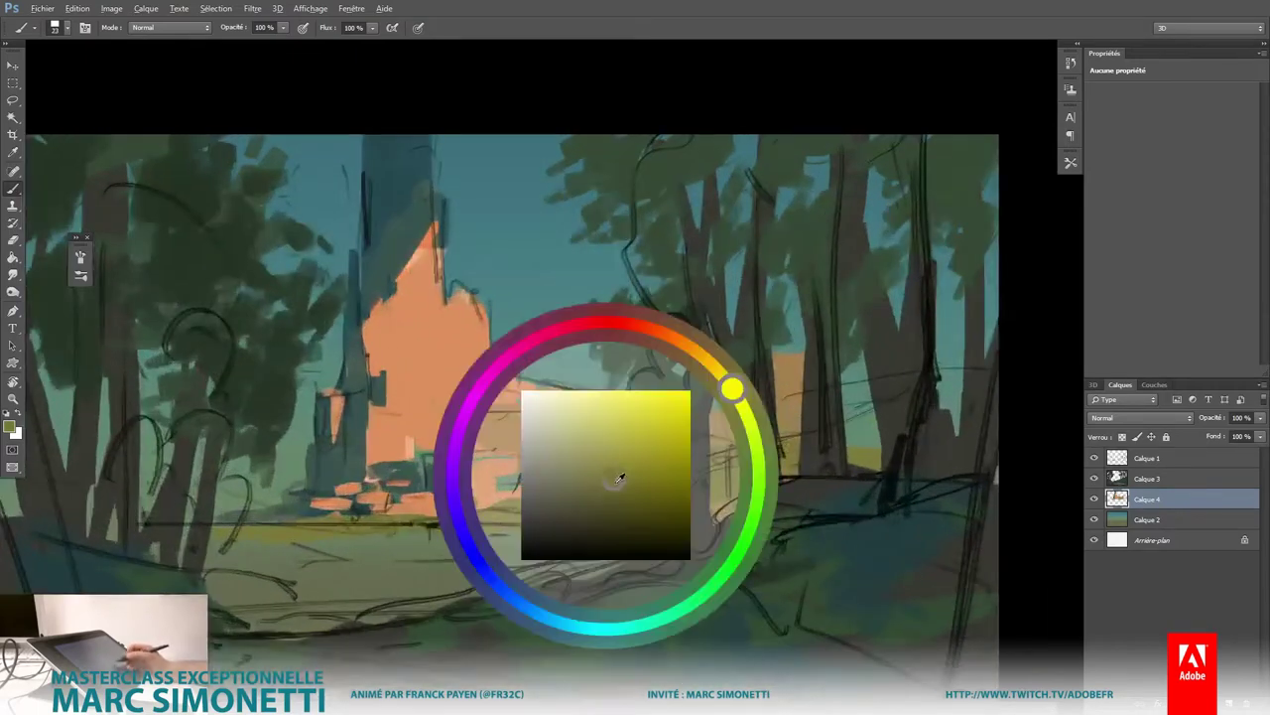
pyautogui.moveTo(744, 431); pyautogui.dragTo(627, 503)
pyautogui.press('[')
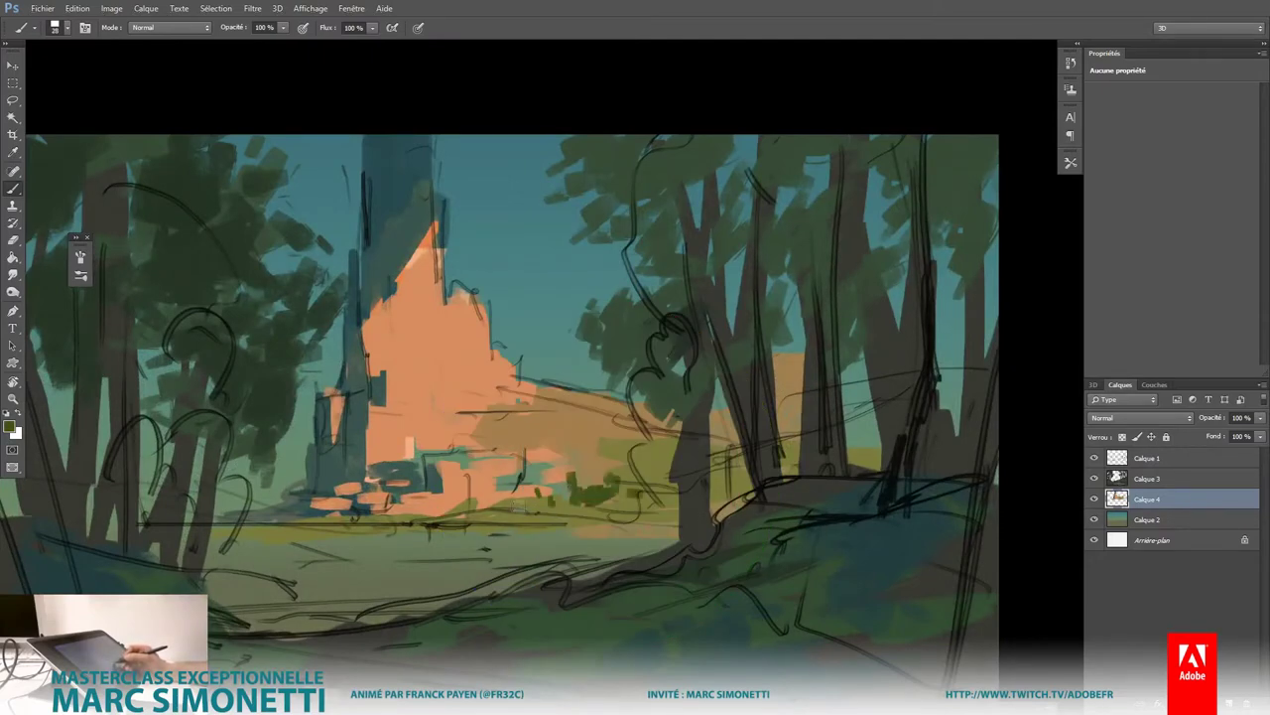
pyautogui.moveTo(502, 496); pyautogui.dragTo(398, 526)
pyautogui.moveTo(566, 471); pyautogui.dragTo(537, 460)
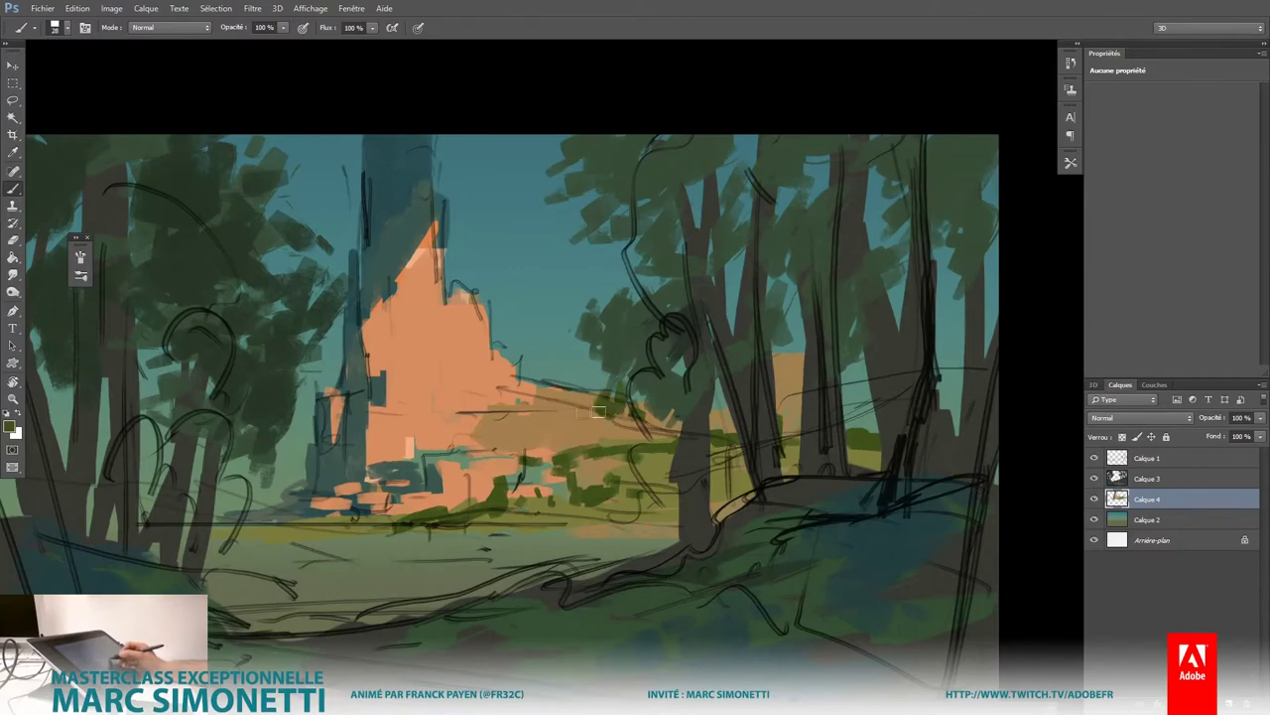
# Step: Paint dark green strokes along the horizon line, then hide tree layer Calque 3
pyautogui.scroll(-5, 757, 440)
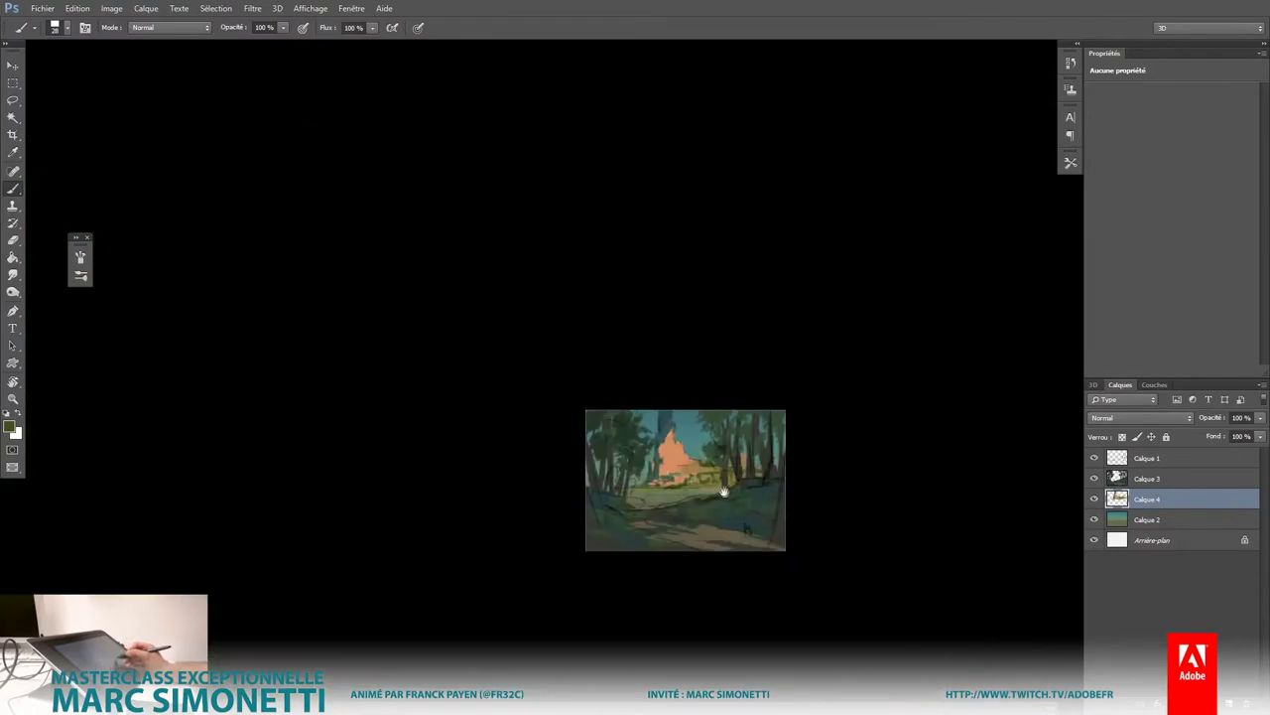
pyautogui.scroll(3, 774, 457)
pyautogui.scroll(3, 781, 463)
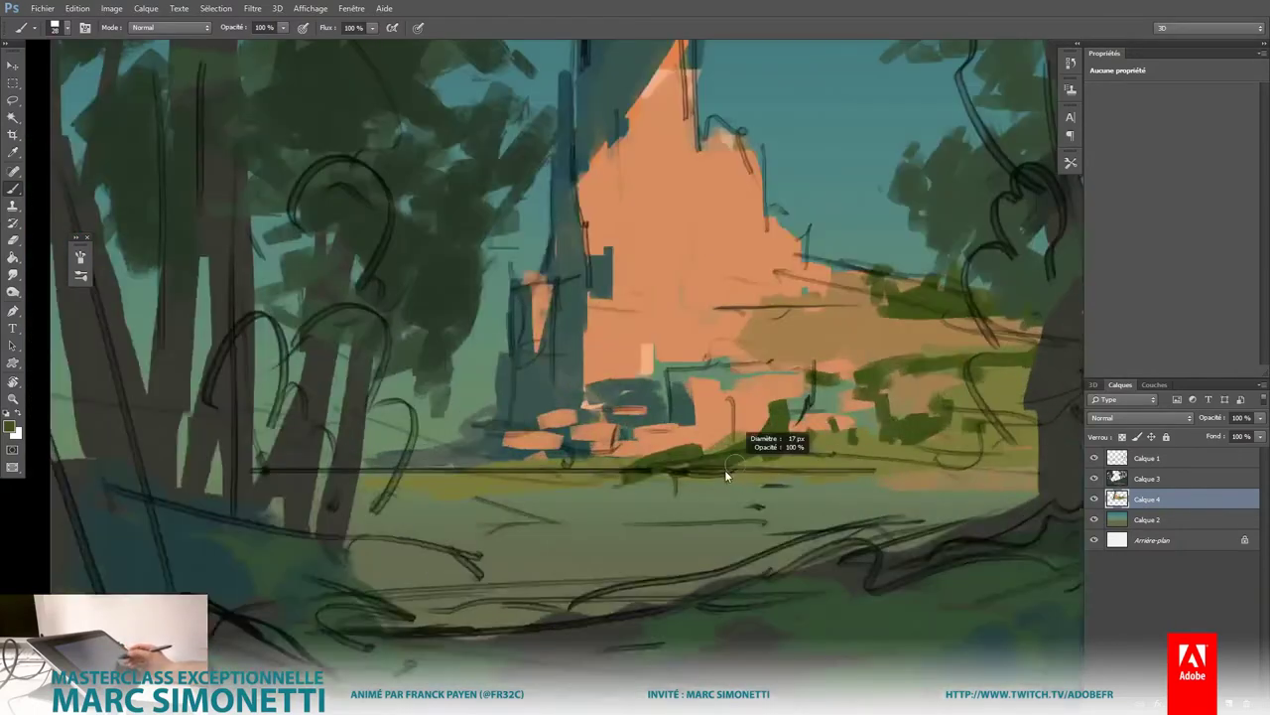
pyautogui.moveTo(474, 484); pyautogui.dragTo(501, 481)
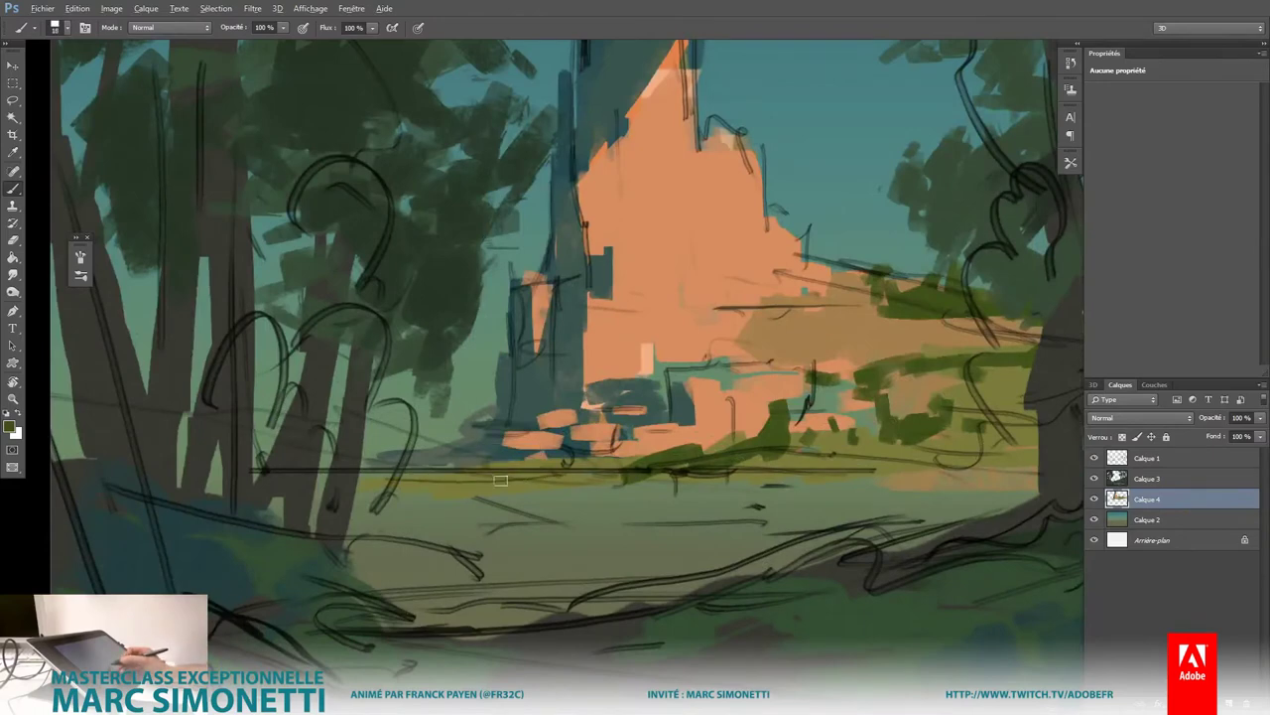
pyautogui.moveTo(584, 473); pyautogui.dragTo(1028, 461)
pyautogui.moveTo(864, 454)
pyautogui.mouseDown()
pyautogui.moveTo(982, 478)
pyautogui.moveTo(774, 474)
pyautogui.mouseUp()
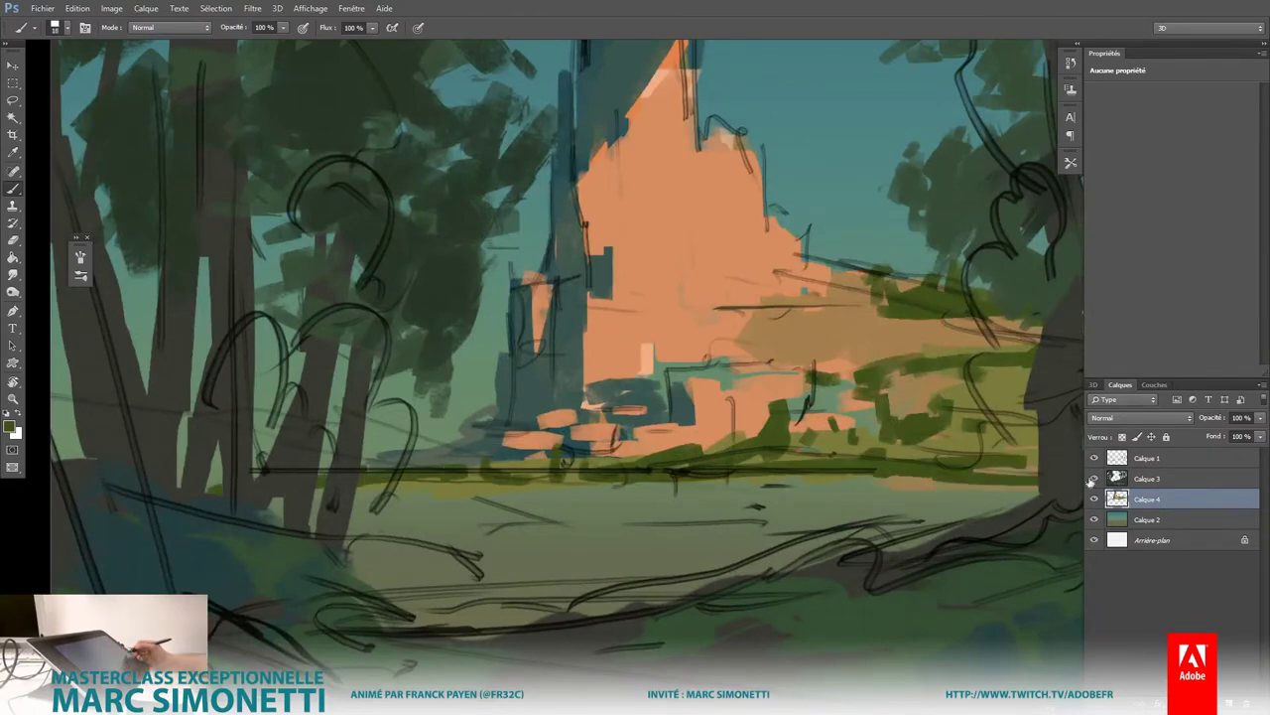
pyautogui.click(1094, 479)
# Step: Add small dark green foliage strokes to the right of the castle
pyautogui.scroll(-5, 802, 506)
pyautogui.scroll(1, 802, 506)
pyautogui.scroll(1, 785, 508)
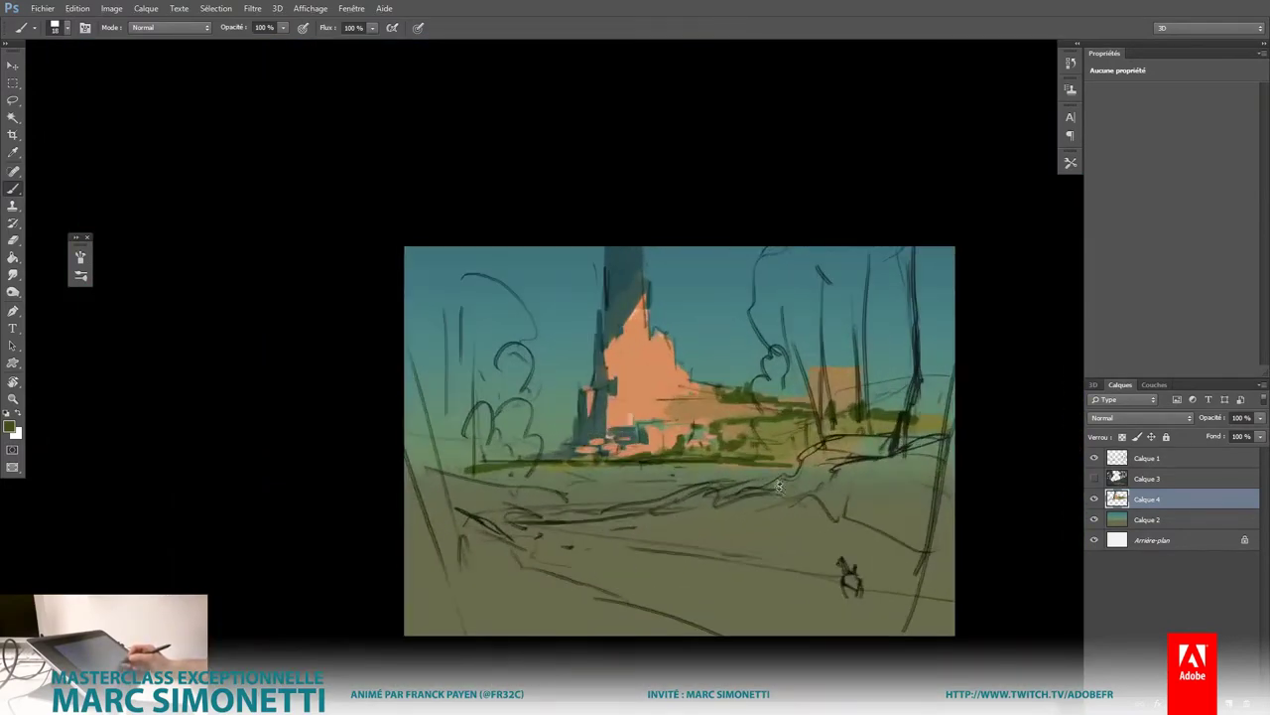
pyautogui.scroll(1, 754, 510)
pyautogui.scroll(1, 764, 501)
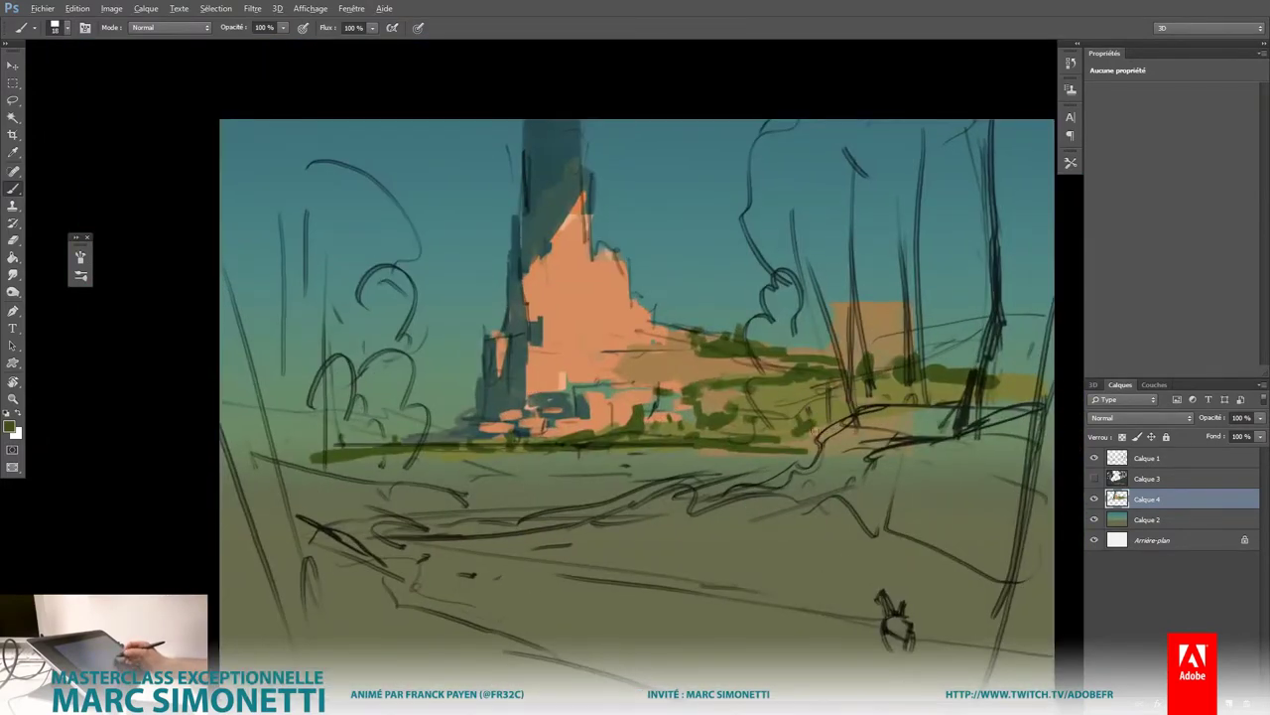
pyautogui.moveTo(814, 425); pyautogui.dragTo(810, 437)
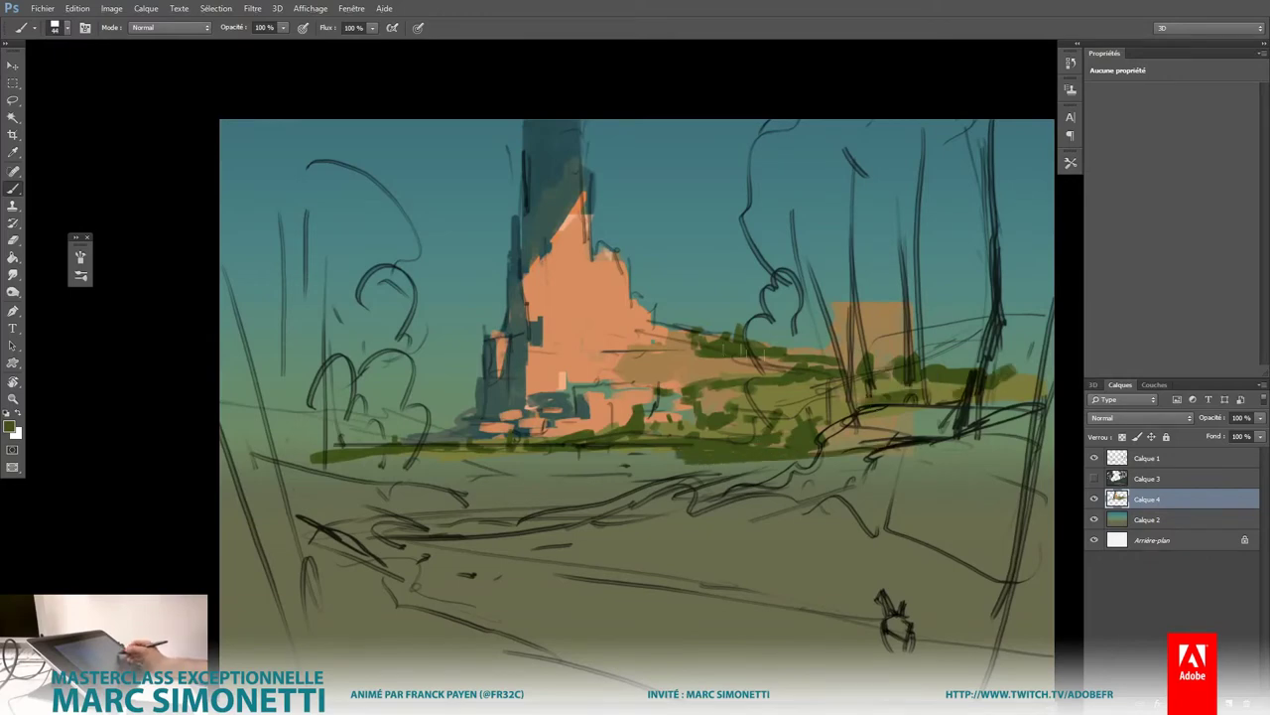
pyautogui.keyDown('alt'); pyautogui.rightClick(685, 336); pyautogui.keyUp('alt')
pyautogui.moveTo(683, 322); pyautogui.dragTo(627, 362)
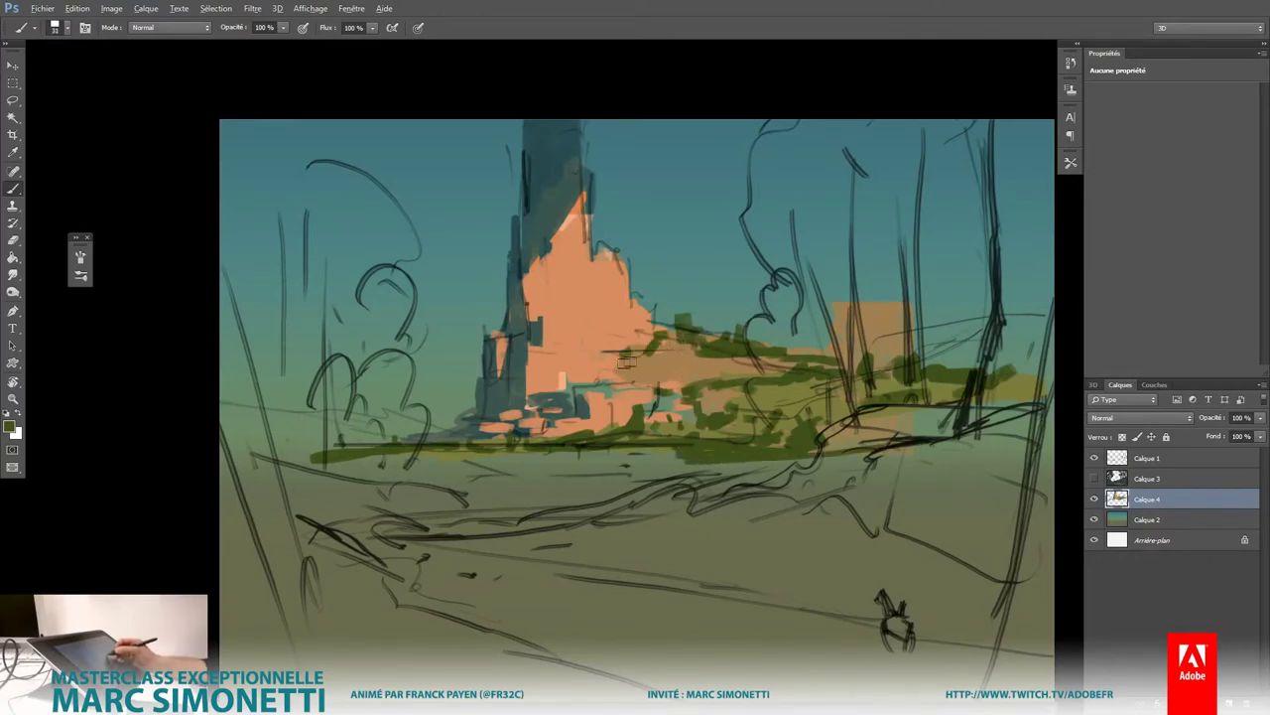
pyautogui.scroll(-3, 687, 382)
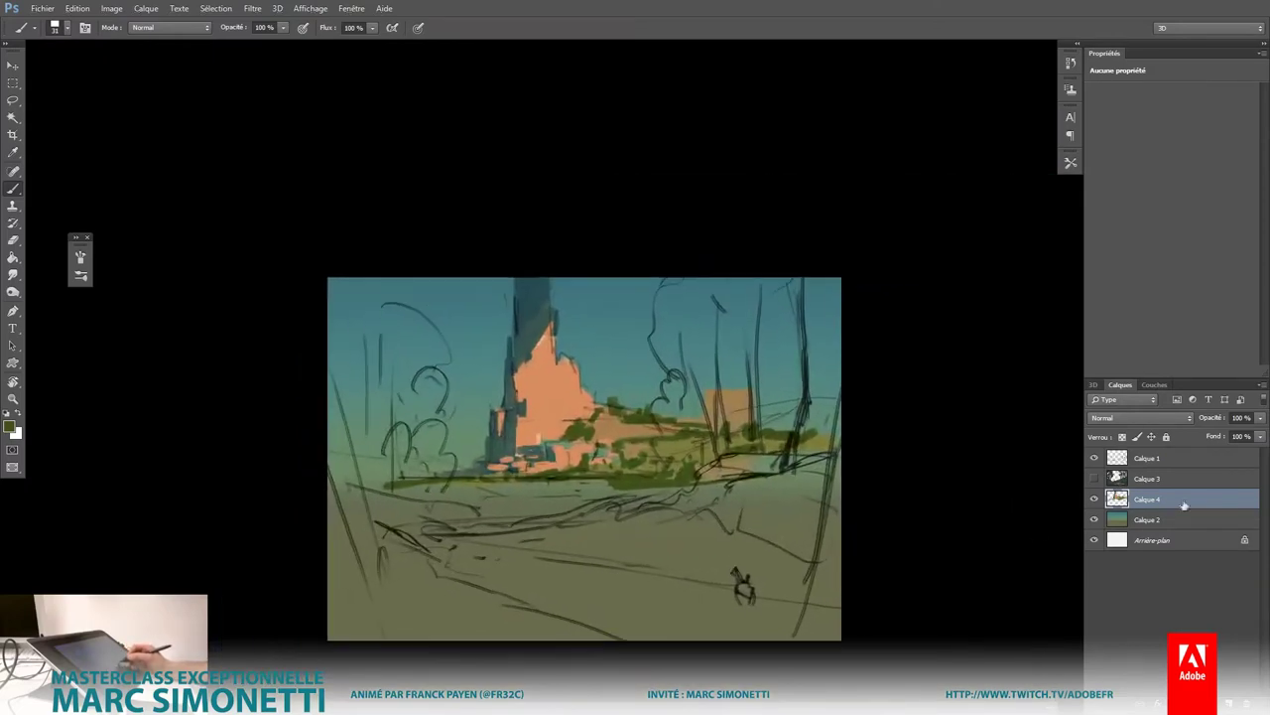
# Step: Add a new empty layer above Calque 4 and hide sketch layer Calque 1
pyautogui.click(1148, 519)
pyautogui.click(1174, 500)
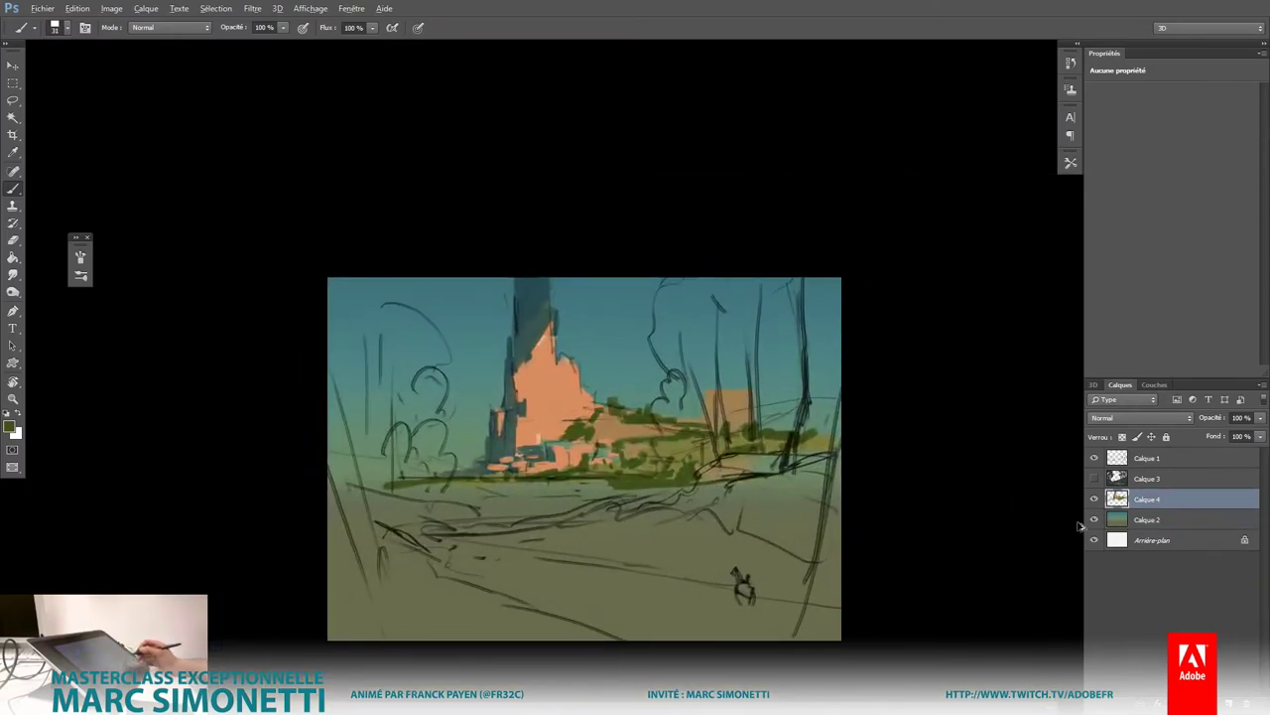
pyautogui.hotkey('ctrl', 'shift', 'alt', 'n')
pyautogui.click(1094, 459)
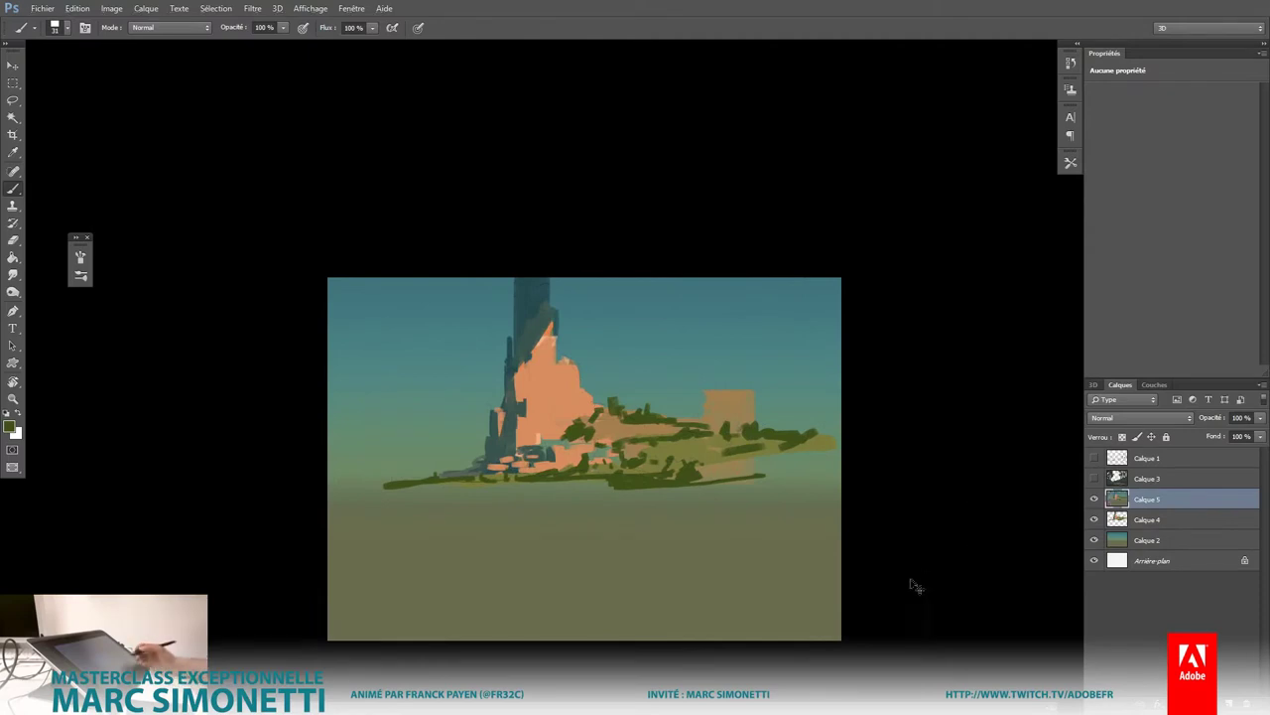
# Step: Copy the painting from top to horizon and flip it downward as a lake reflection
pyautogui.press('m')
pyautogui.moveTo(316, 270); pyautogui.dragTo(872, 486)
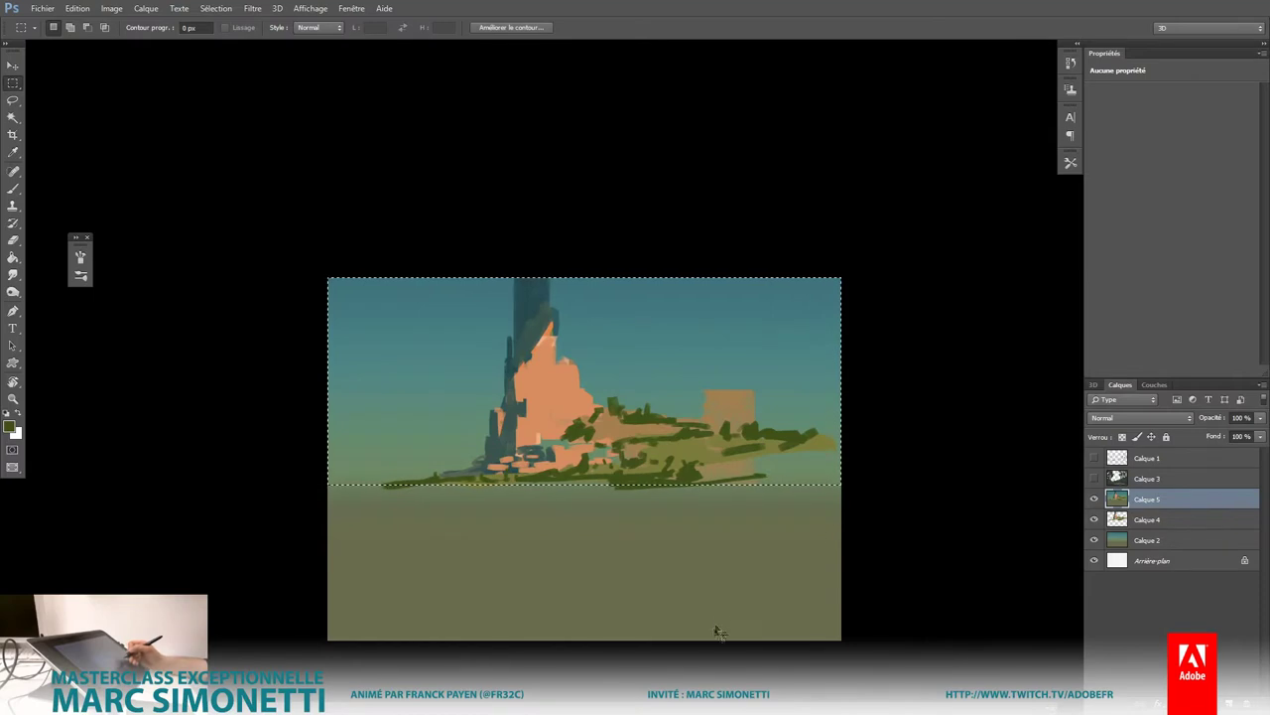
pyautogui.hotkey('ctrl', 'alt', 't')
pyautogui.moveTo(585, 279); pyautogui.dragTo(611, 667)
pyautogui.press('Return')
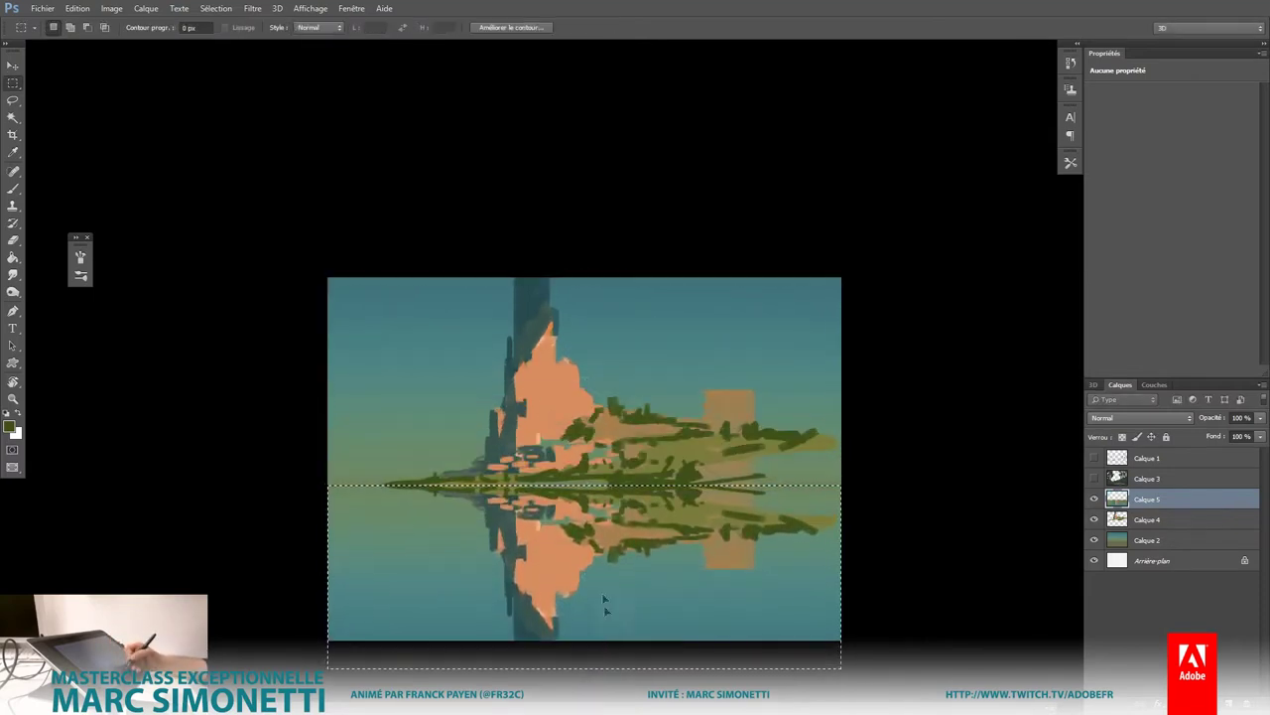
# Step: Darken the reflection to -21 lightness with Hue/Saturation
pyautogui.hotkey('ctrl', 'u')
pyautogui.moveTo(628, 257); pyautogui.dragTo(615, 262)
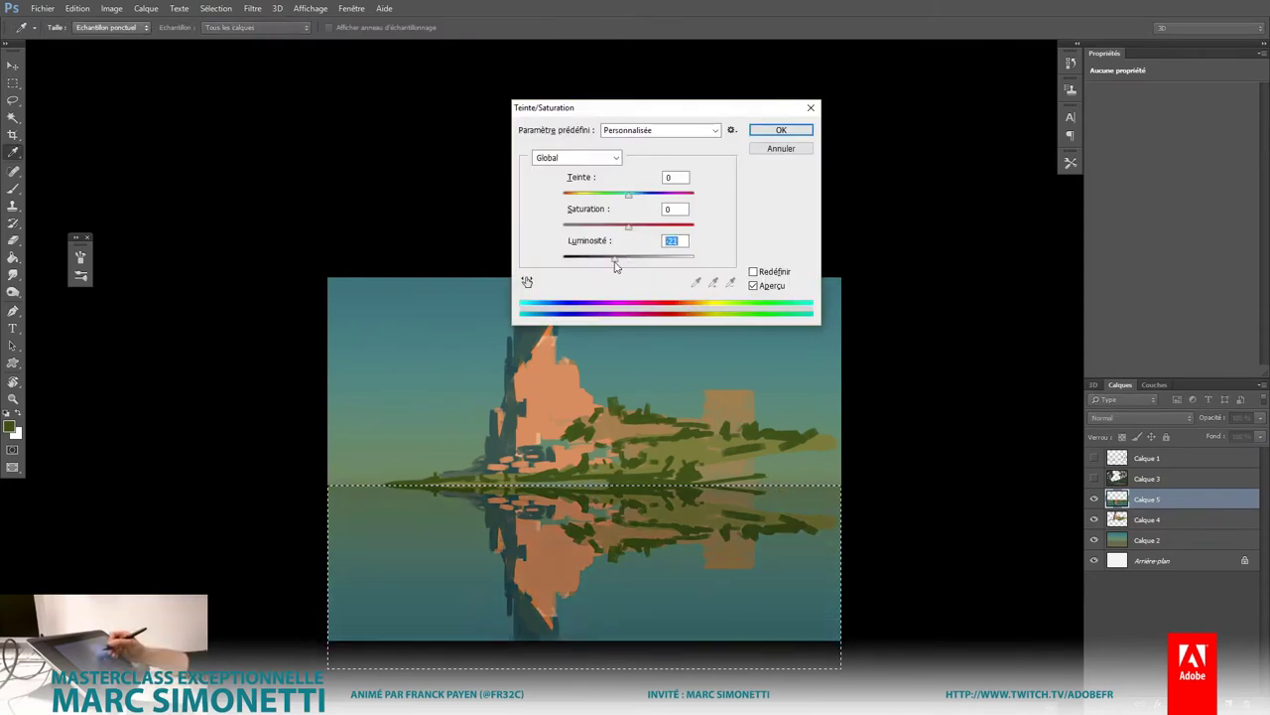
pyautogui.click(624, 233)
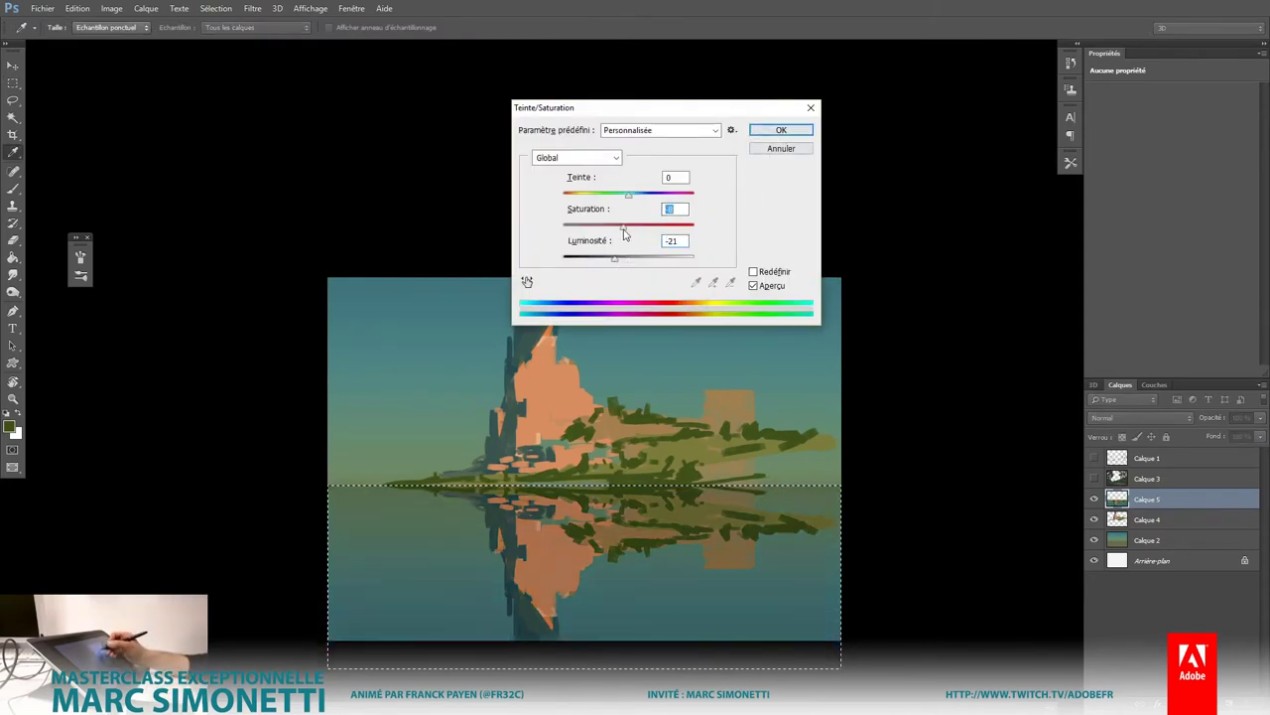
pyautogui.click(781, 130)
pyautogui.press('m')
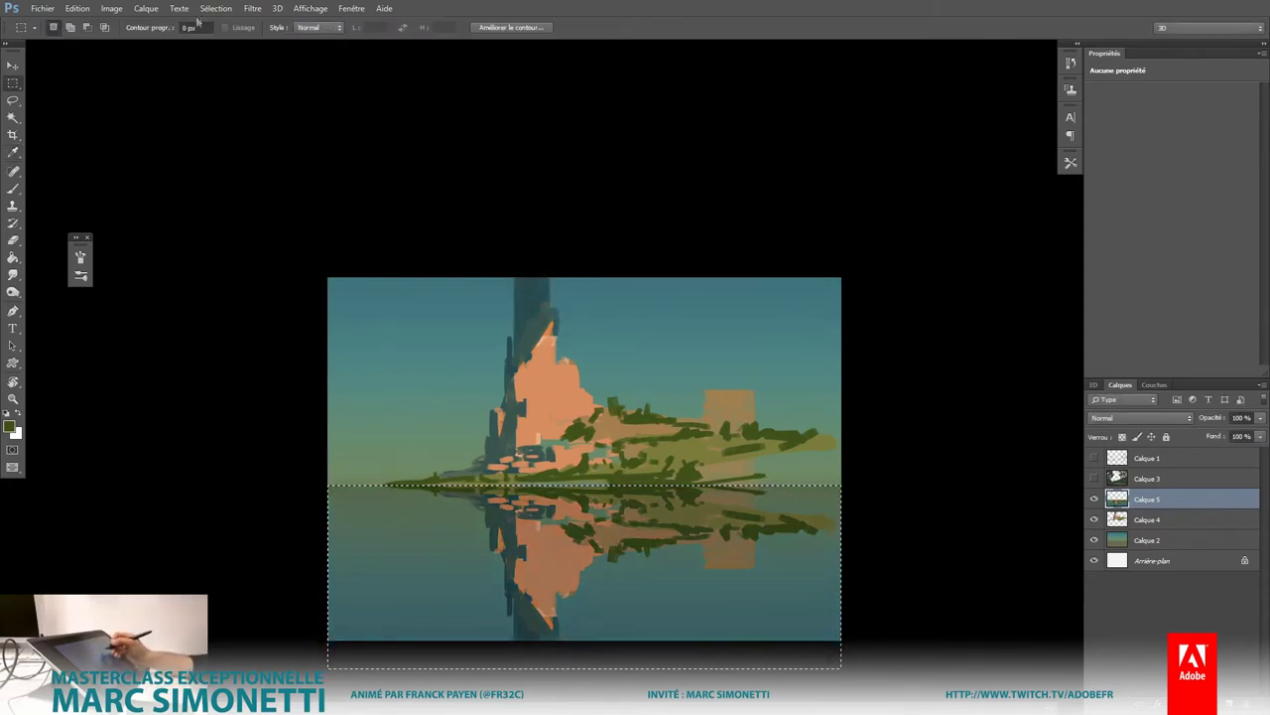
# Step: Apply a 158-pixel Flou directionnel to the reflection, show Calque 3, and deselect
pyautogui.click(253, 8)
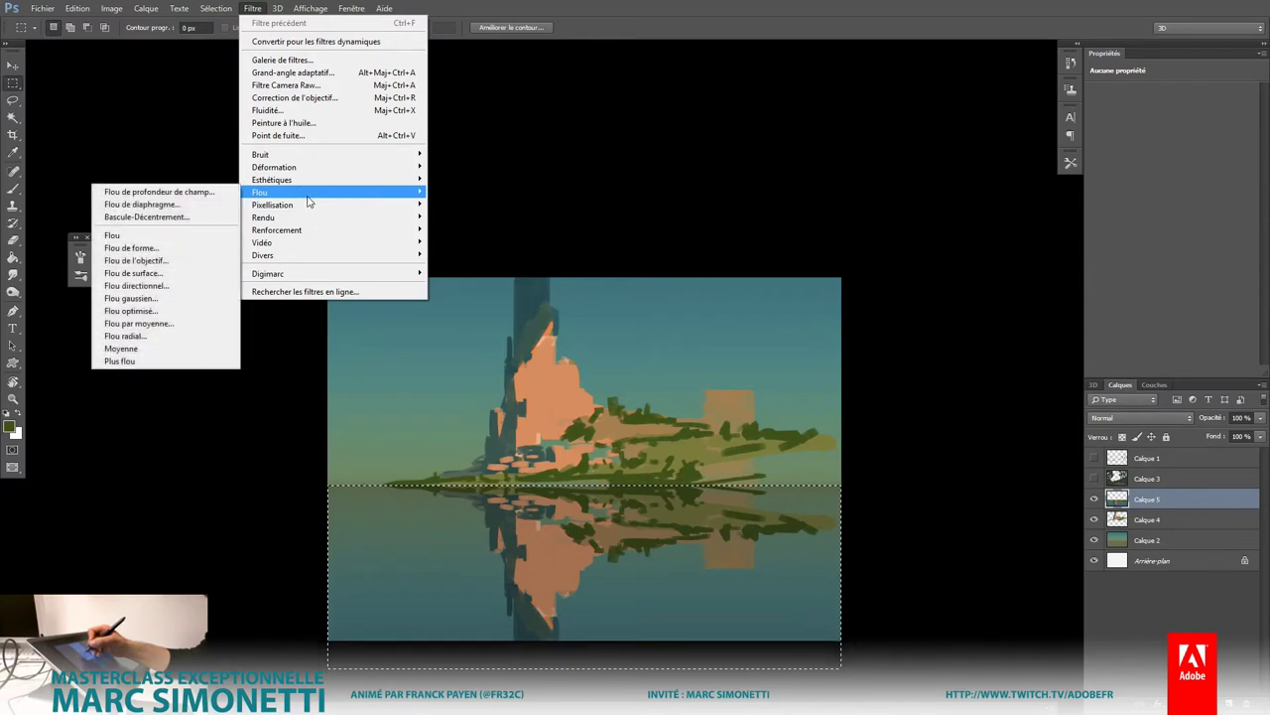
pyautogui.moveTo(261, 192)
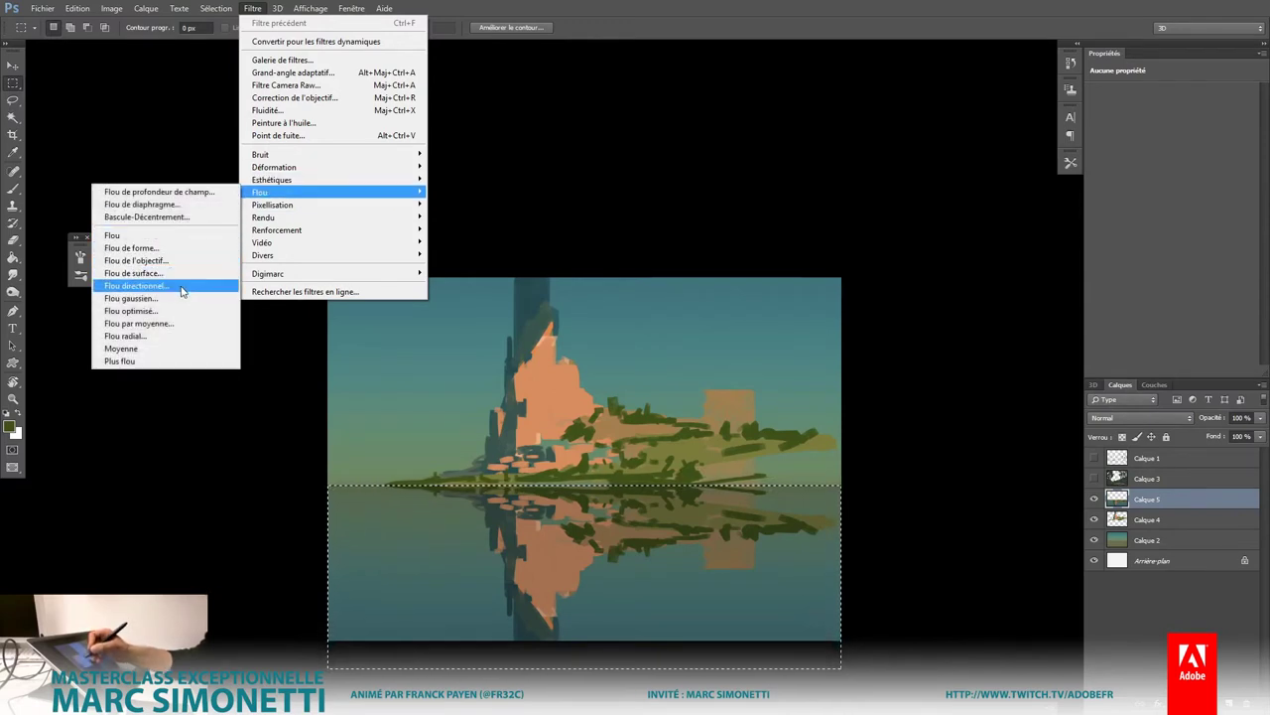
pyautogui.click(180, 286)
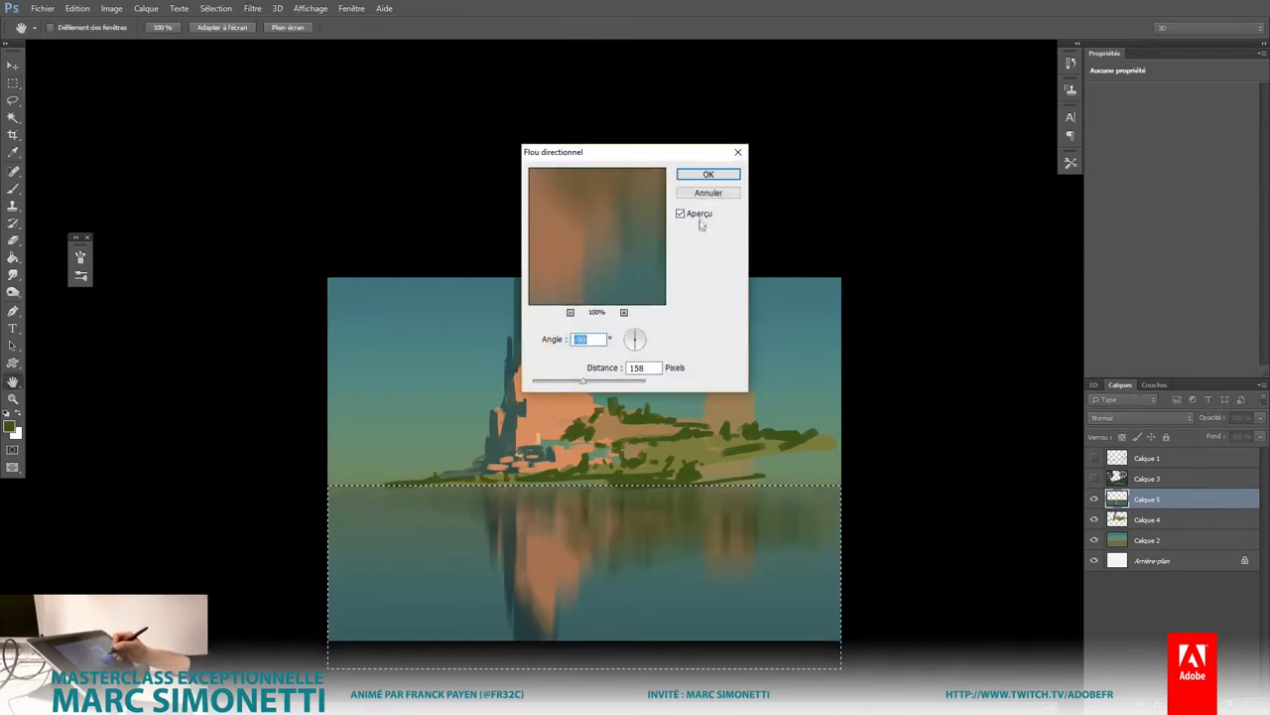
pyautogui.click(709, 174)
pyautogui.click(1095, 479)
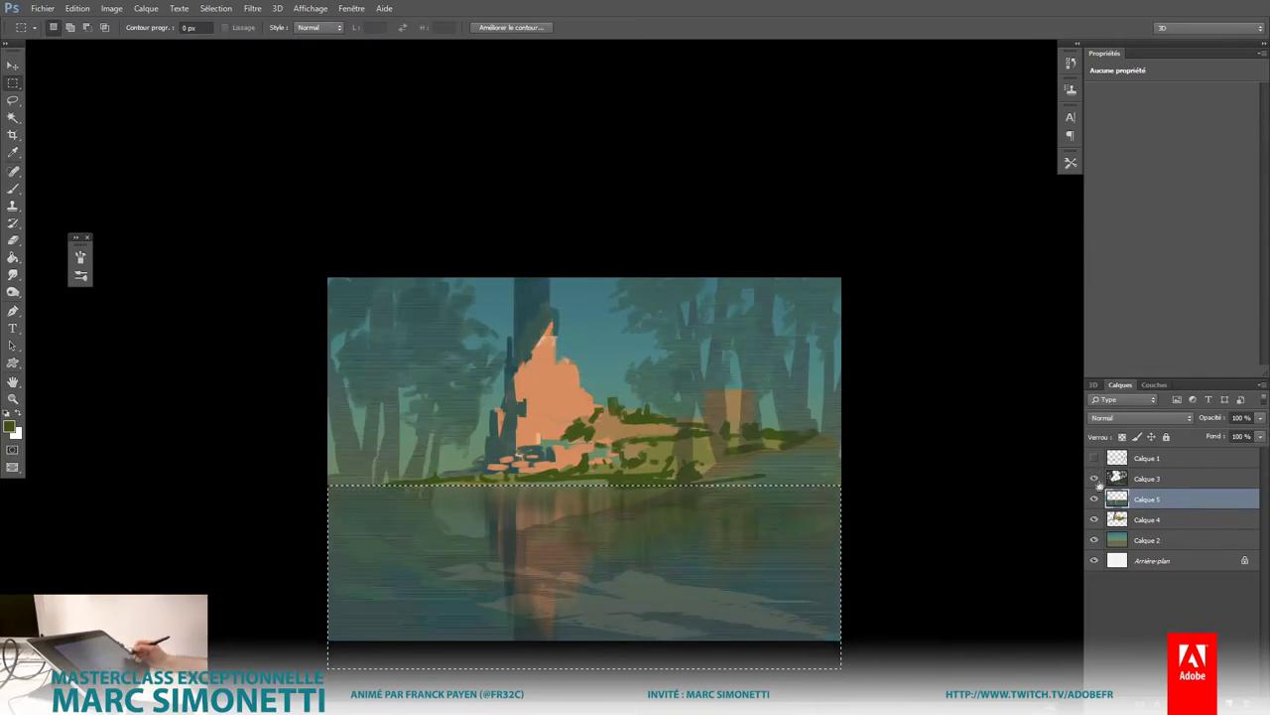
pyautogui.hotkey('ctrl', 'd')
# Step: Zoom in on the castle and smear dark streaks down the tower's edge on Calque 4
pyautogui.scroll(-3, 764, 526)
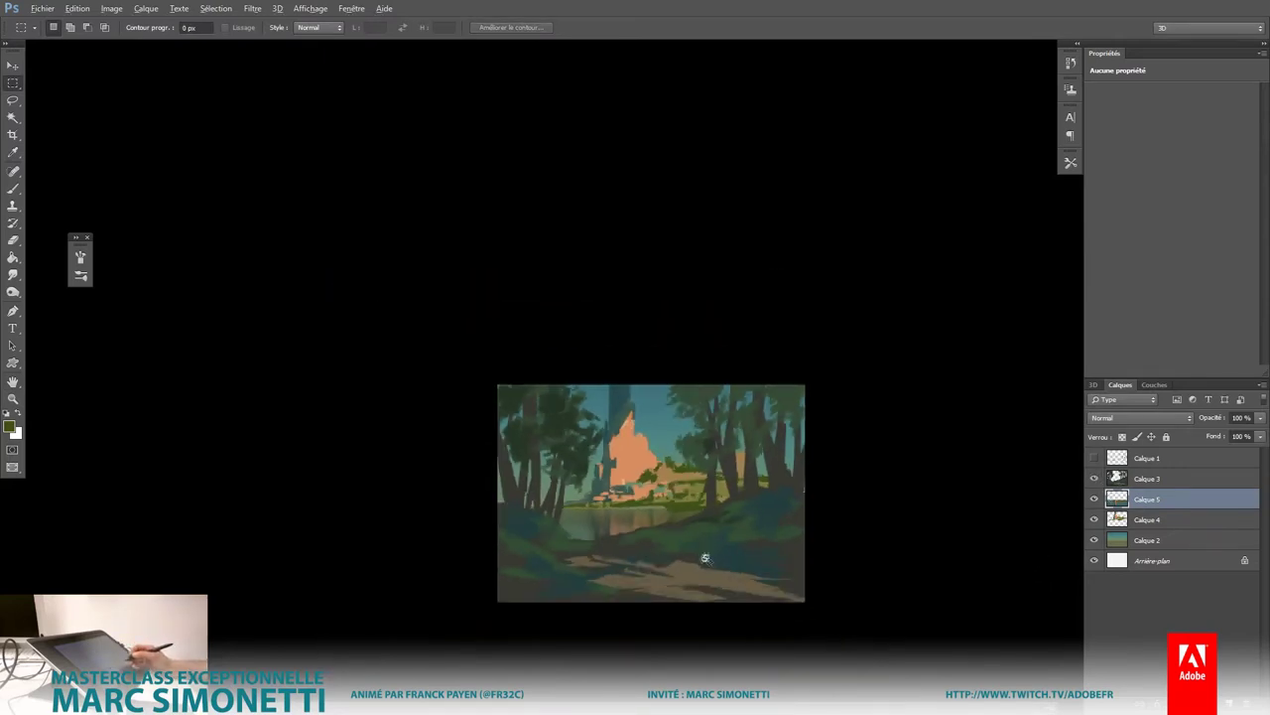
pyautogui.scroll(-1, 764, 516)
pyautogui.scroll(2, 764, 484)
pyautogui.scroll(1, 764, 483)
pyautogui.scroll(1, 715, 487)
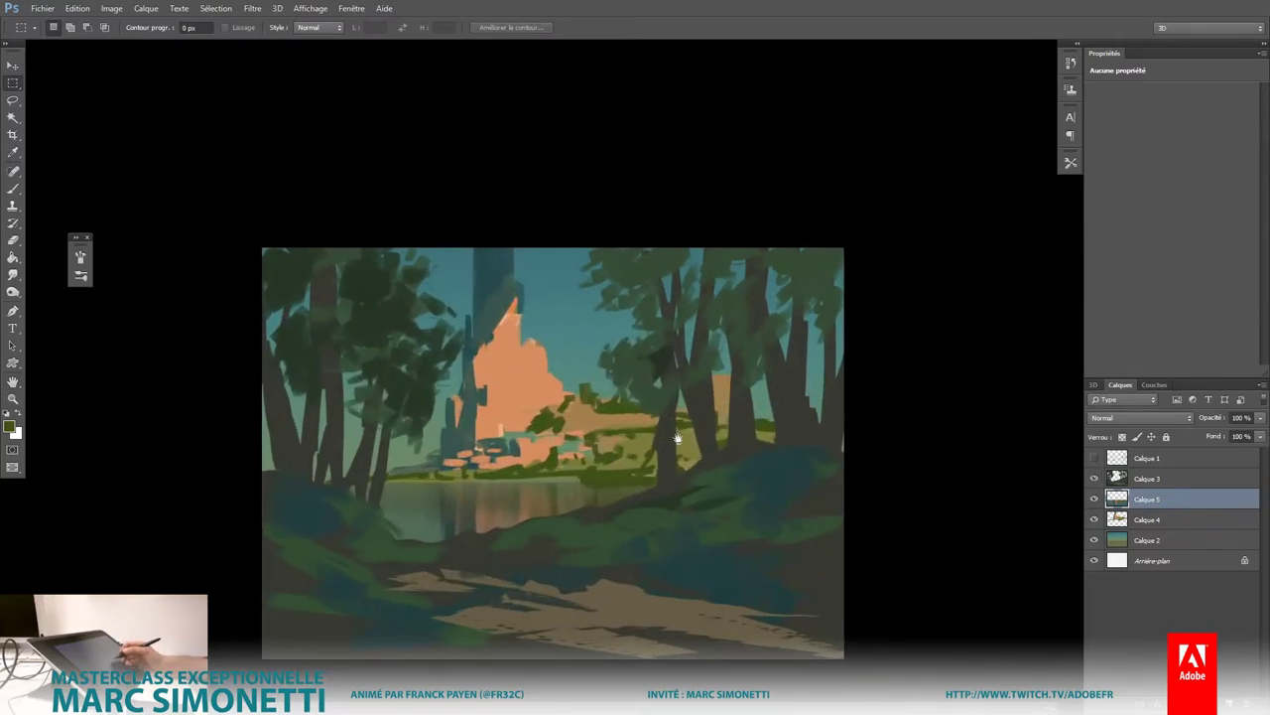
pyautogui.press('u')
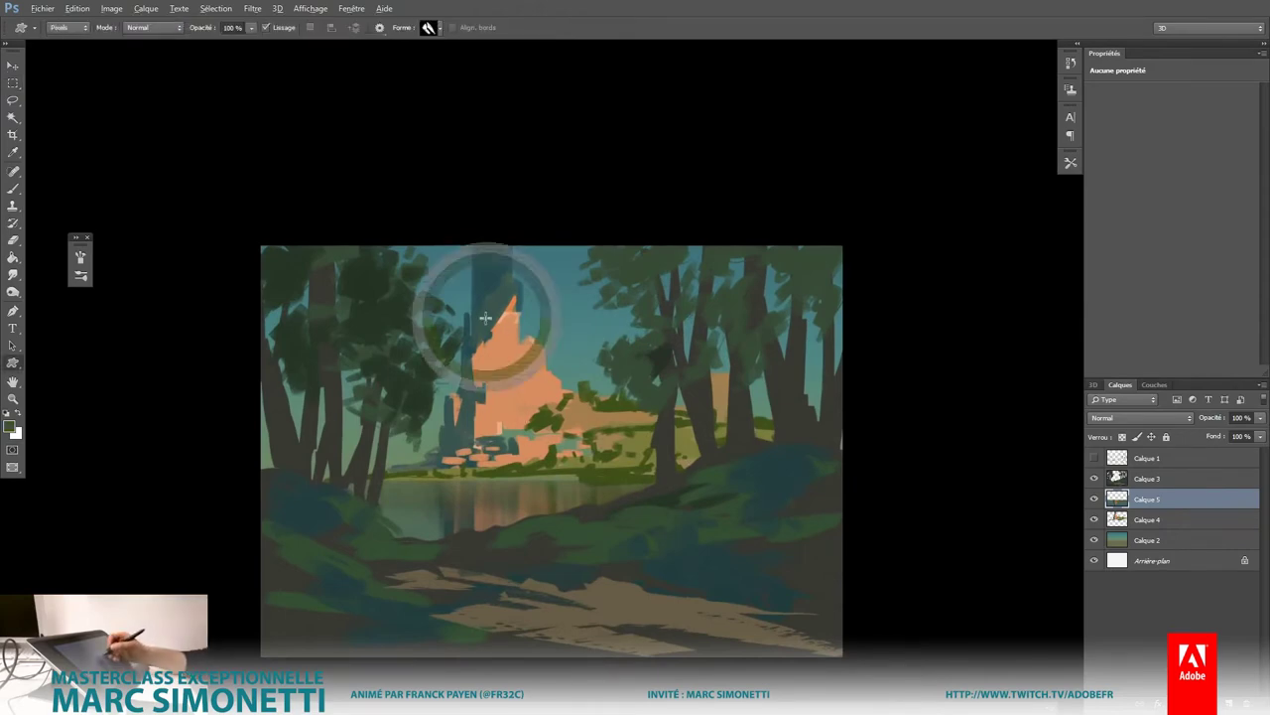
pyautogui.moveTo(484, 392); pyautogui.dragTo(486, 397)
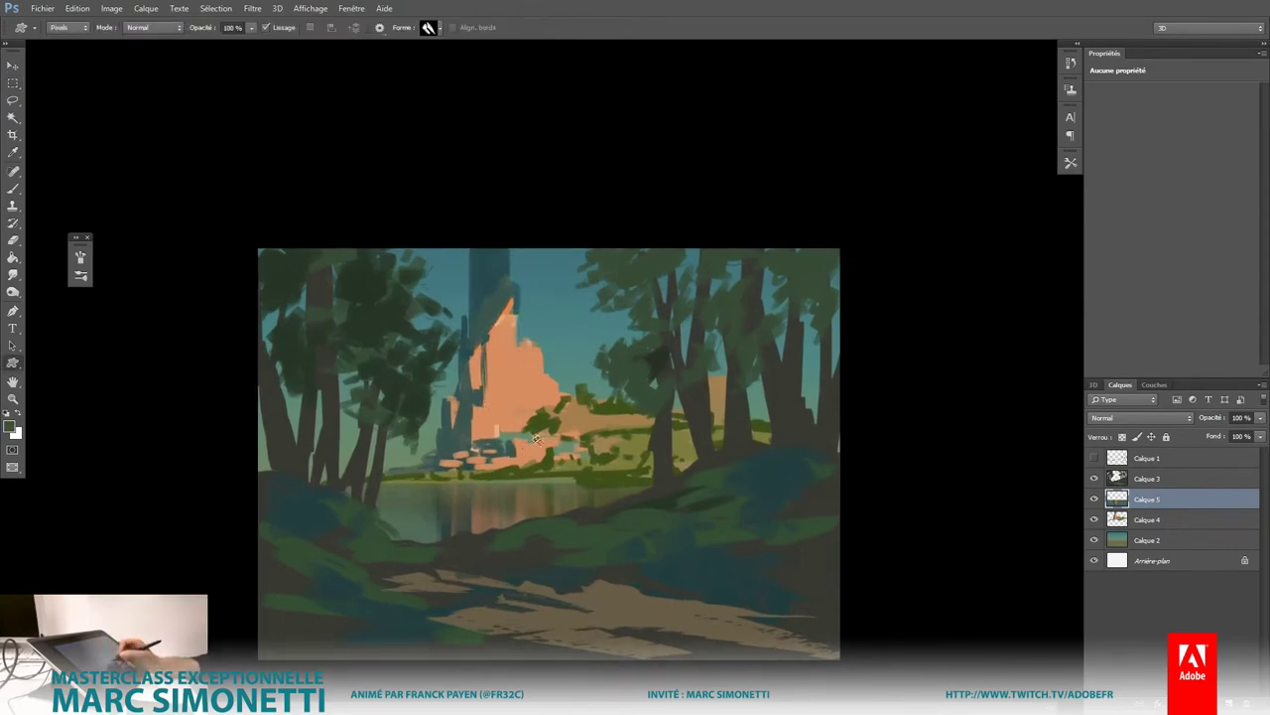
pyautogui.scroll(1, 565, 427)
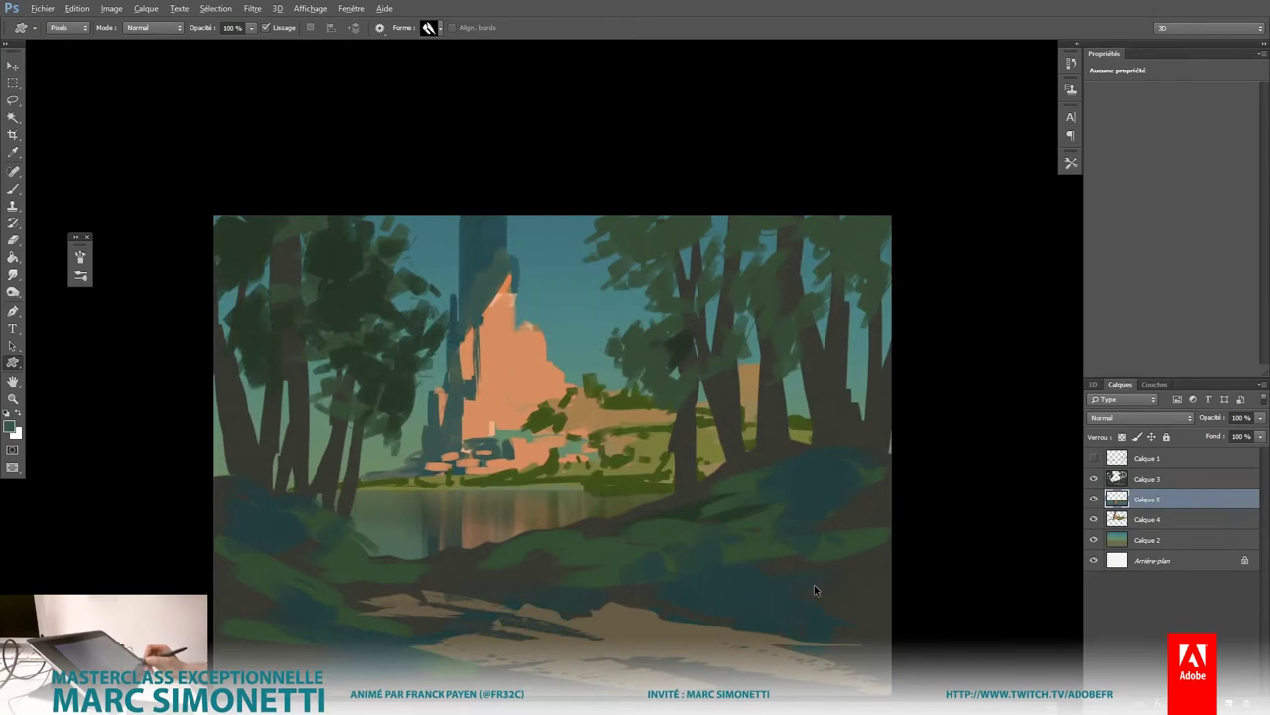
pyautogui.press('h')
pyautogui.scroll(3, 835, 329)
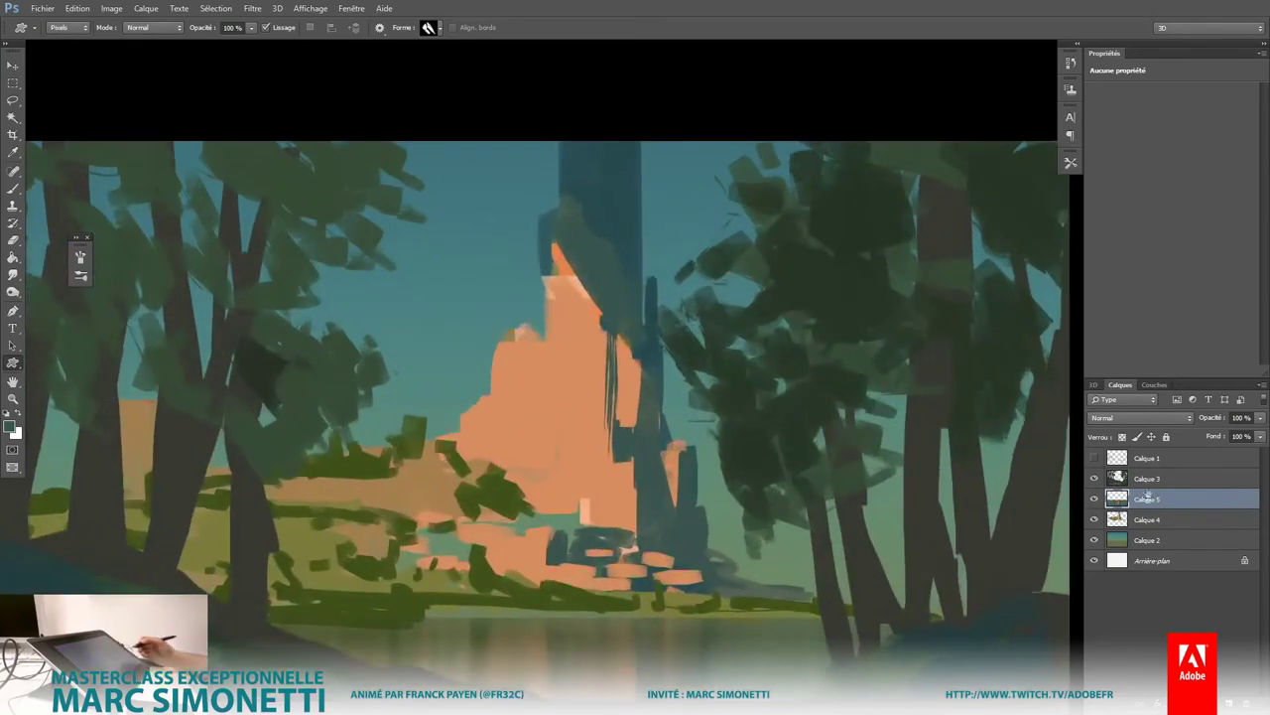
pyautogui.hotkey('alt', '[')
pyautogui.moveTo(627, 271); pyautogui.dragTo(596, 328)
pyautogui.moveTo(628, 210); pyautogui.dragTo(628, 254)
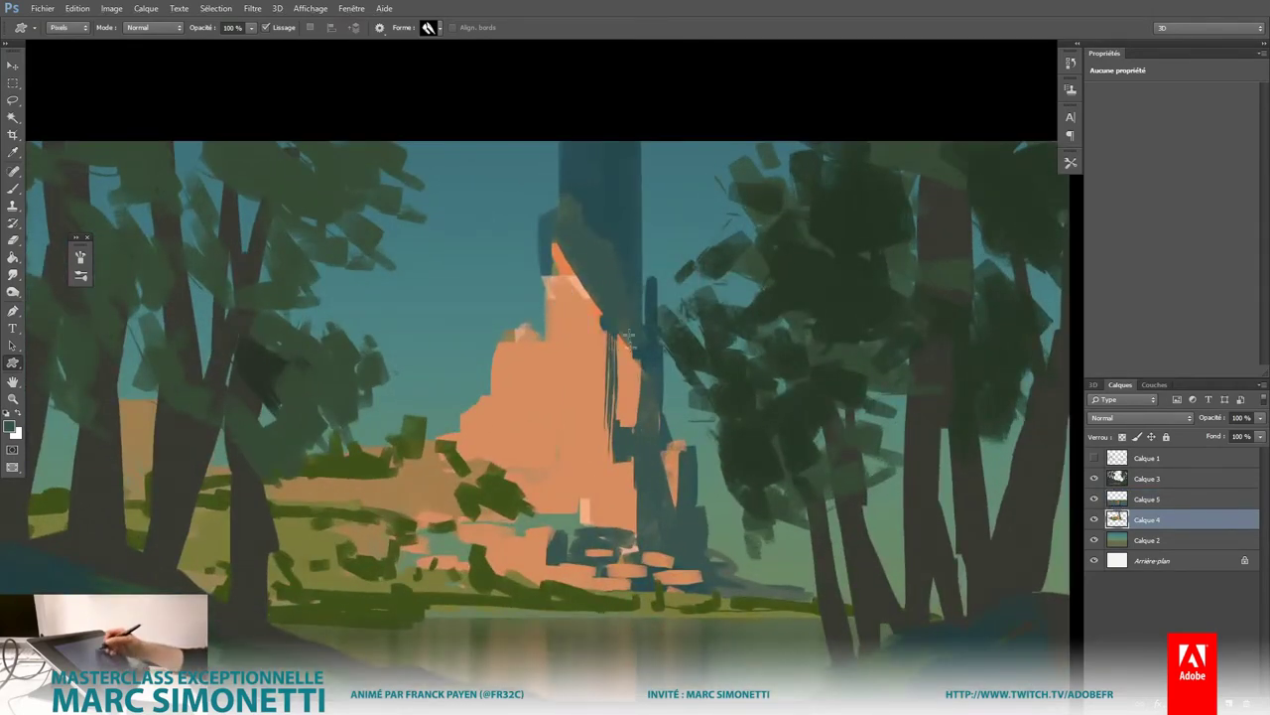
pyautogui.moveTo(632, 318); pyautogui.dragTo(631, 427)
pyautogui.moveTo(629, 294); pyautogui.dragTo(629, 455)
# Step: With a new brush tip and sampled dark teal, paint vertical towers along the castle's left side
pyautogui.rightClick(707, 399)
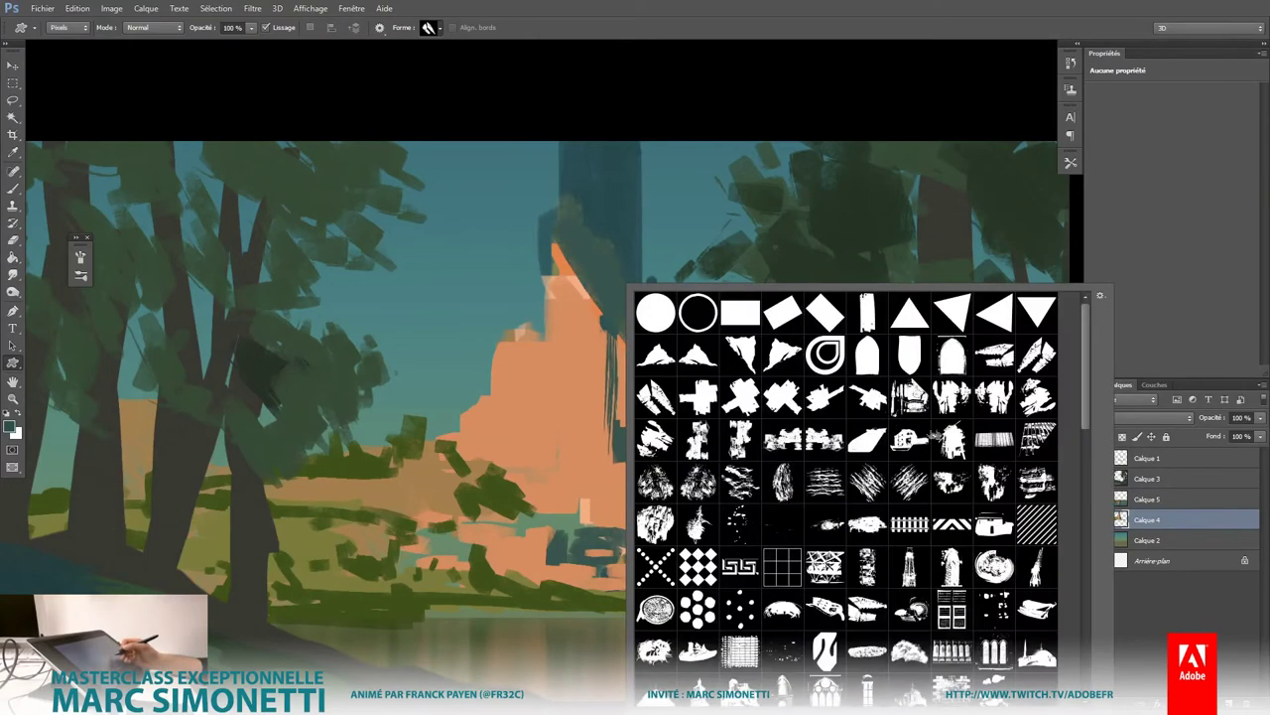
pyautogui.keyDown('alt'); pyautogui.click(571, 291); pyautogui.keyUp('alt')
pyautogui.moveTo(556, 333); pyautogui.dragTo(533, 337)
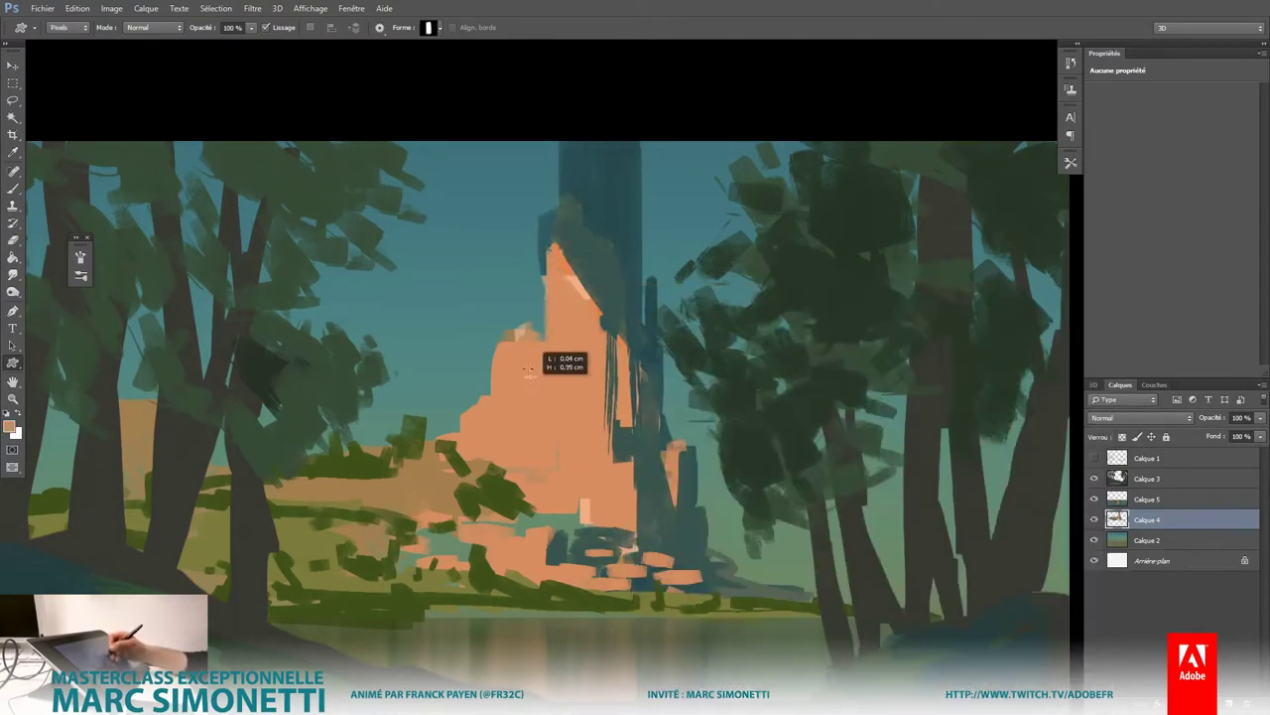
pyautogui.keyDown('alt'); pyautogui.click(627, 417); pyautogui.keyUp('alt')
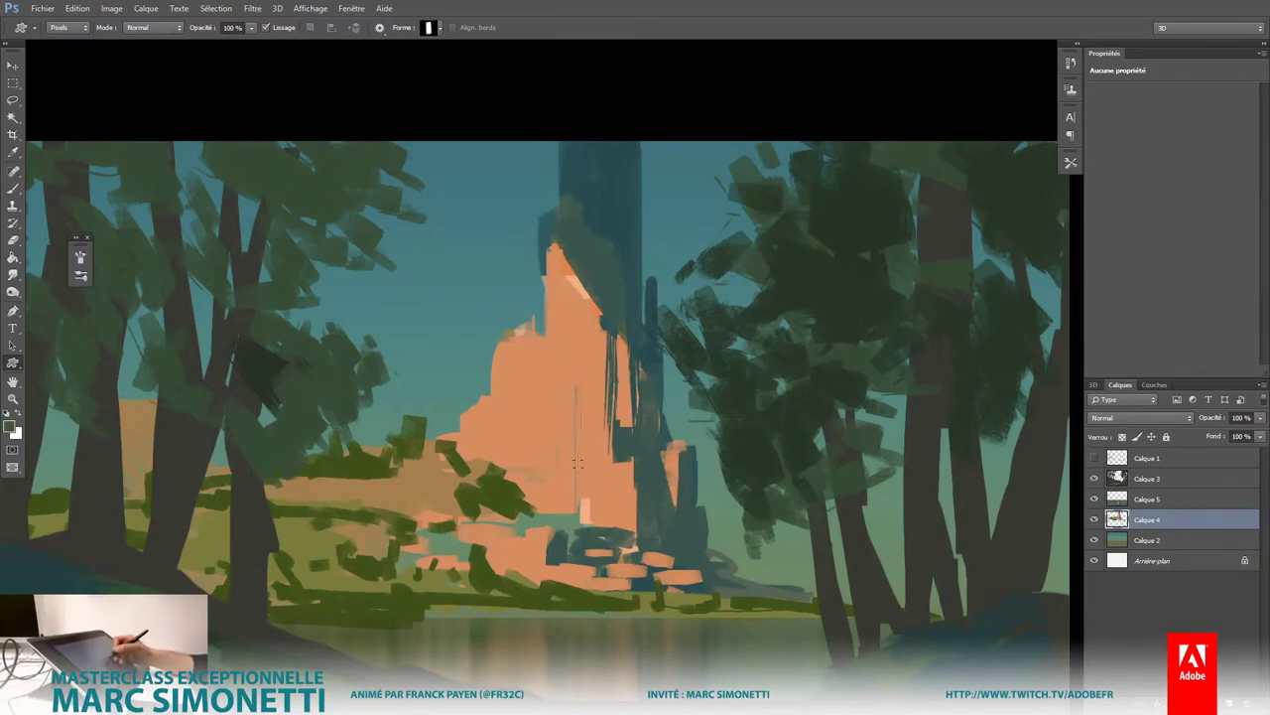
pyautogui.moveTo(573, 385); pyautogui.dragTo(588, 512)
pyautogui.moveTo(599, 407); pyautogui.dragTo(615, 539)
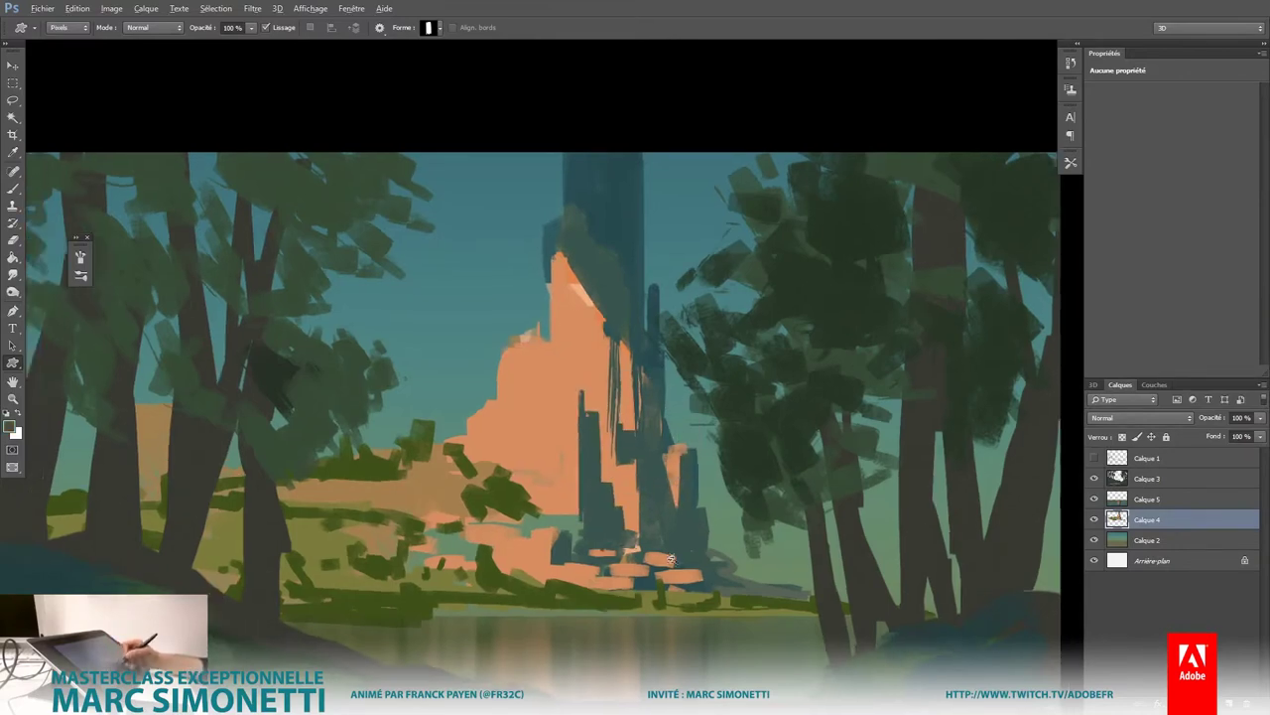
# Step: Paint lighter blue buildings beside the city and between the right trees
pyautogui.scroll(-3, 655, 506)
pyautogui.scroll(1, 692, 482)
pyautogui.scroll(2, 685, 484)
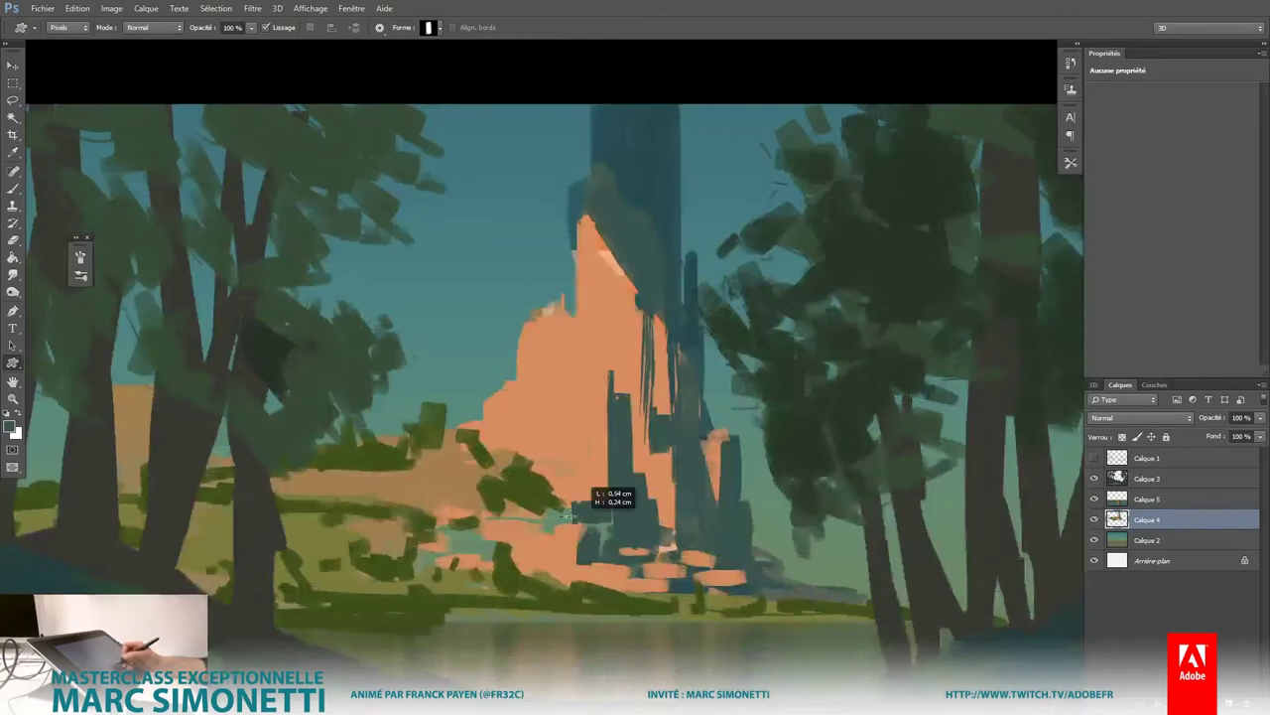
pyautogui.scroll(-3, 593, 523)
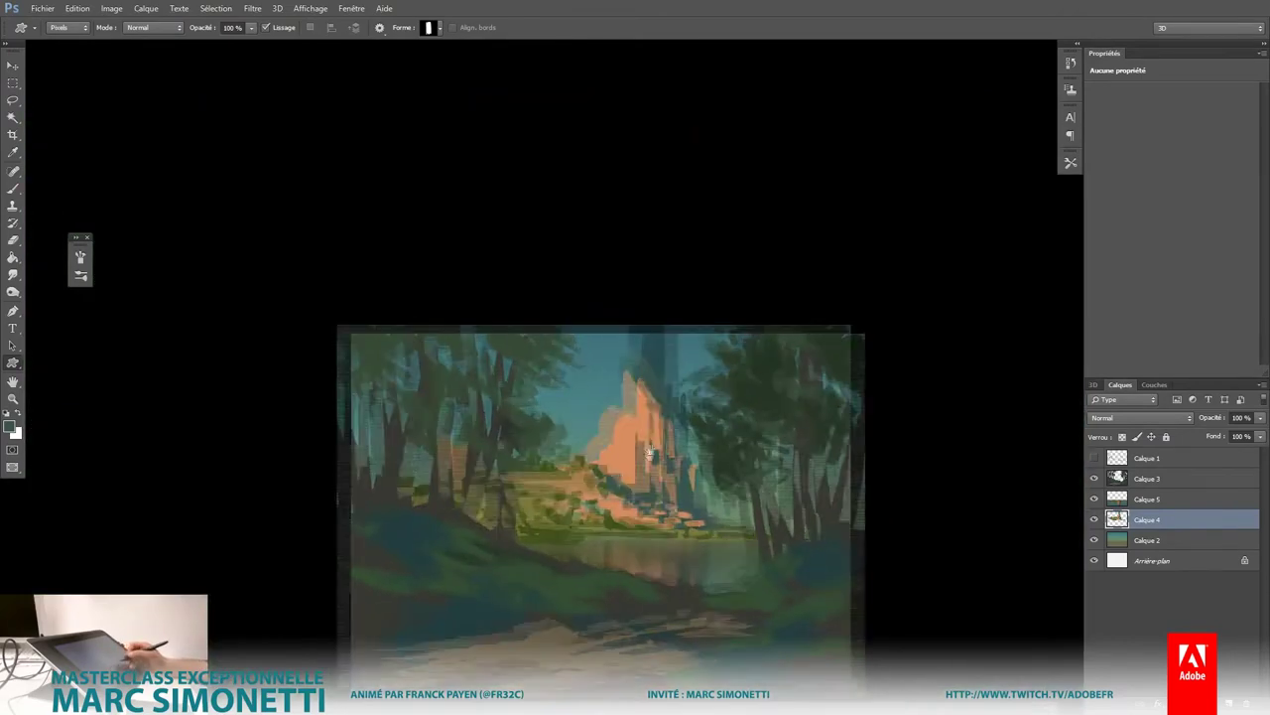
pyautogui.scroll(2, 592, 506)
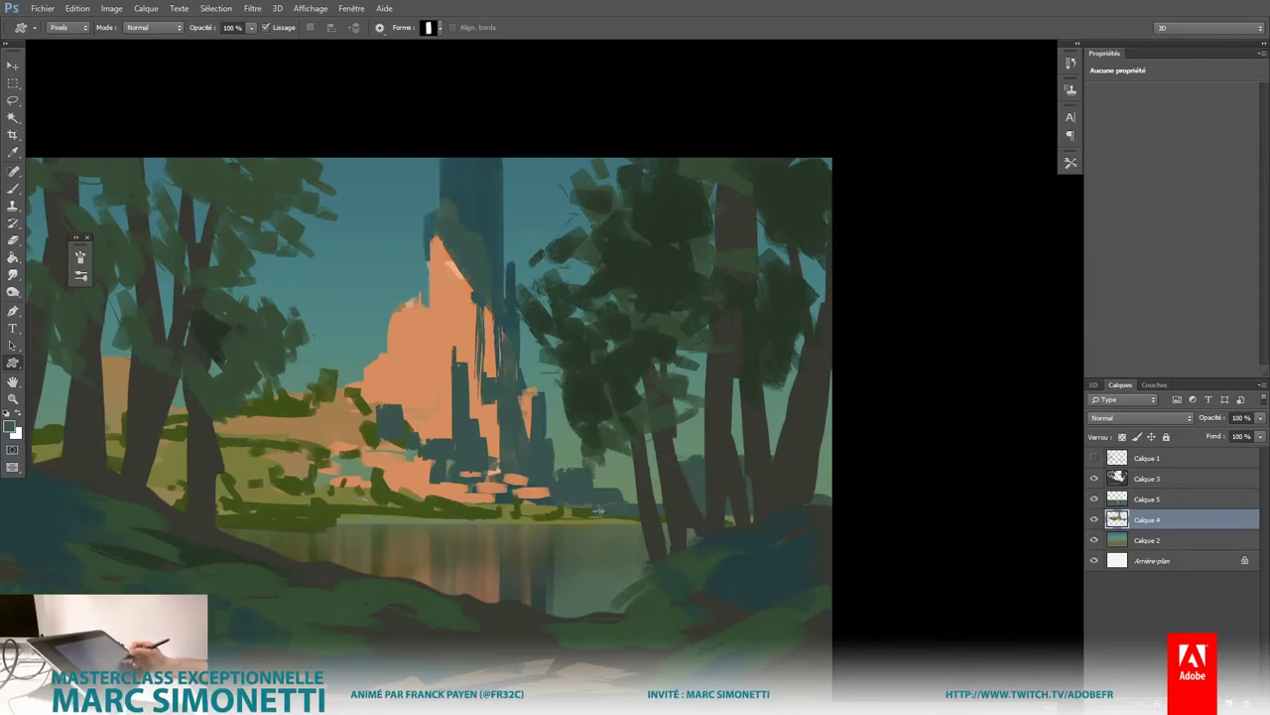
pyautogui.scroll(-3, 683, 480)
pyautogui.scroll(3, 683, 479)
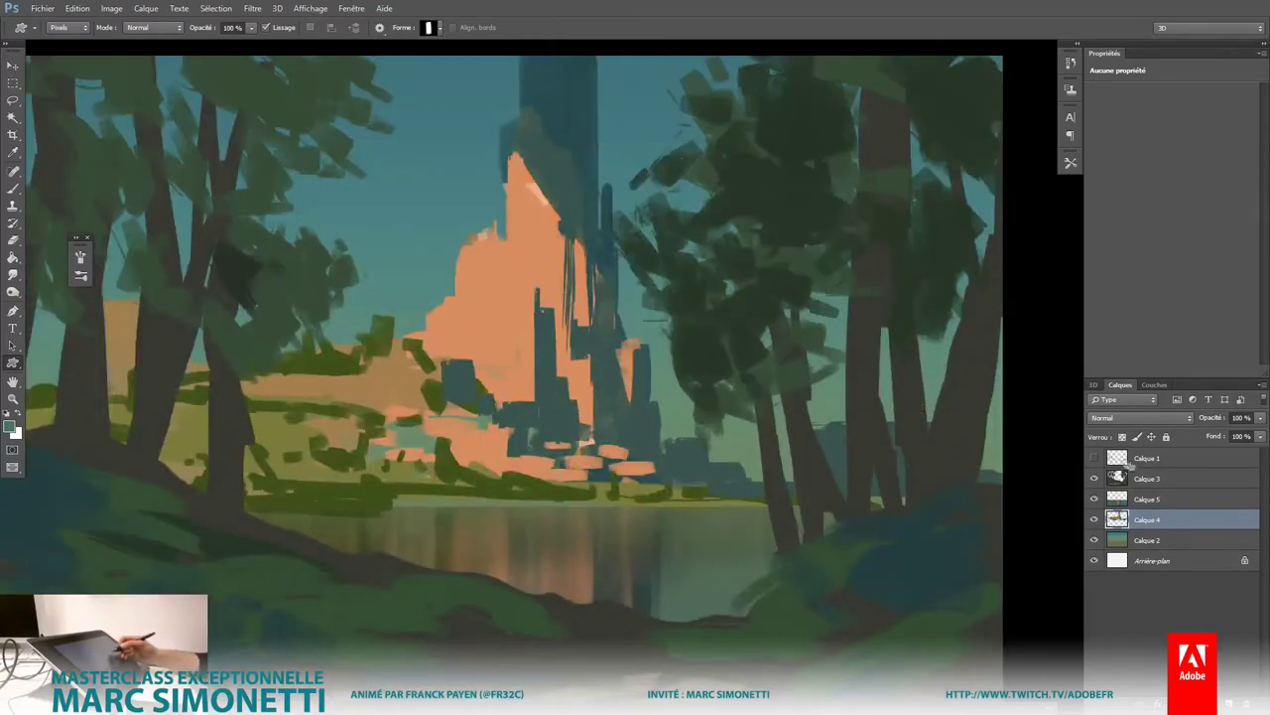
pyautogui.moveTo(683, 443); pyautogui.dragTo(740, 480)
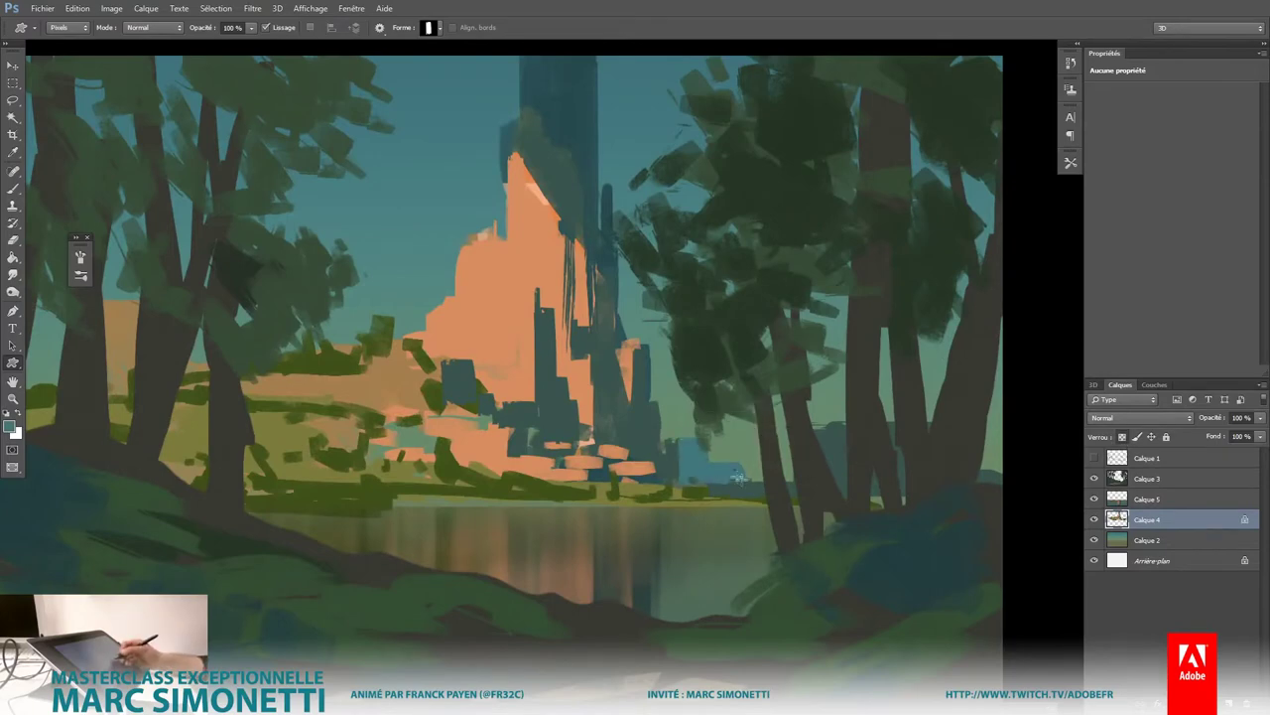
pyautogui.moveTo(930, 501); pyautogui.dragTo(893, 437)
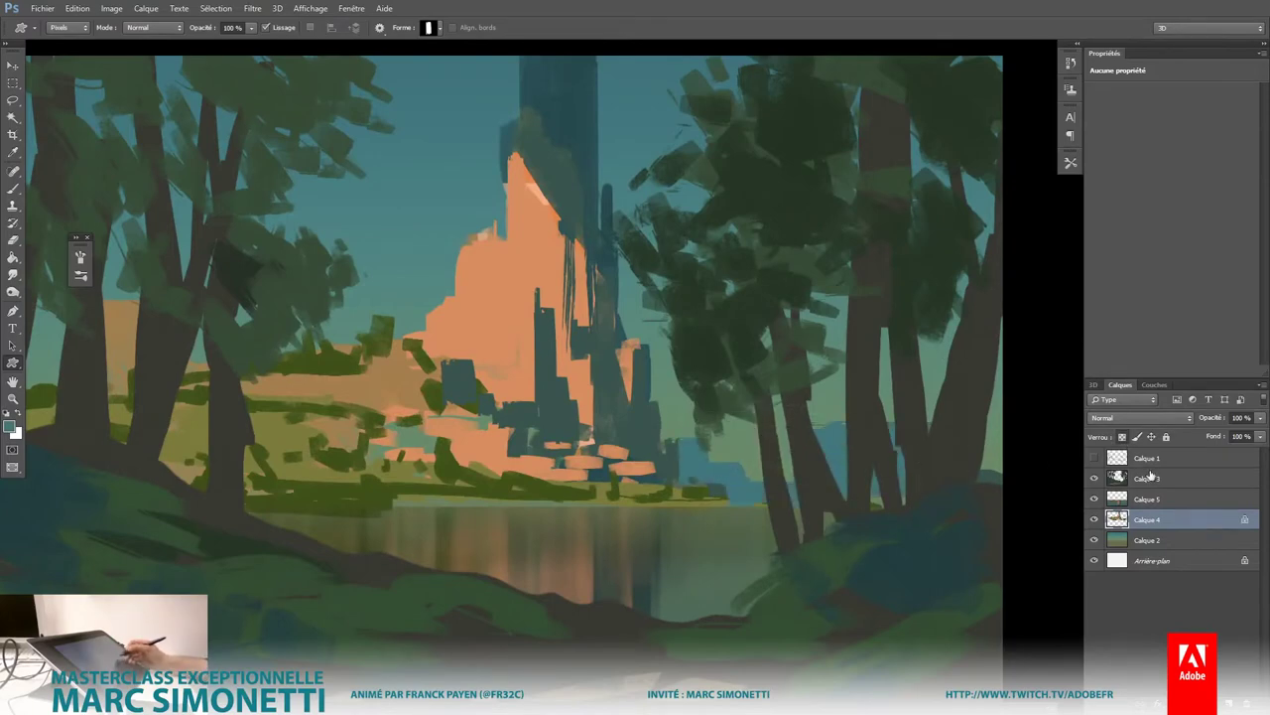
# Step: Paint a small orange building by the skyline and a light blue patch between trunks
pyautogui.keyDown('alt'); pyautogui.click(541, 362); pyautogui.keyUp('alt')
pyautogui.moveTo(687, 438)
pyautogui.mouseDown()
pyautogui.moveTo(692, 462)
pyautogui.moveTo(744, 478)
pyautogui.mouseUp()
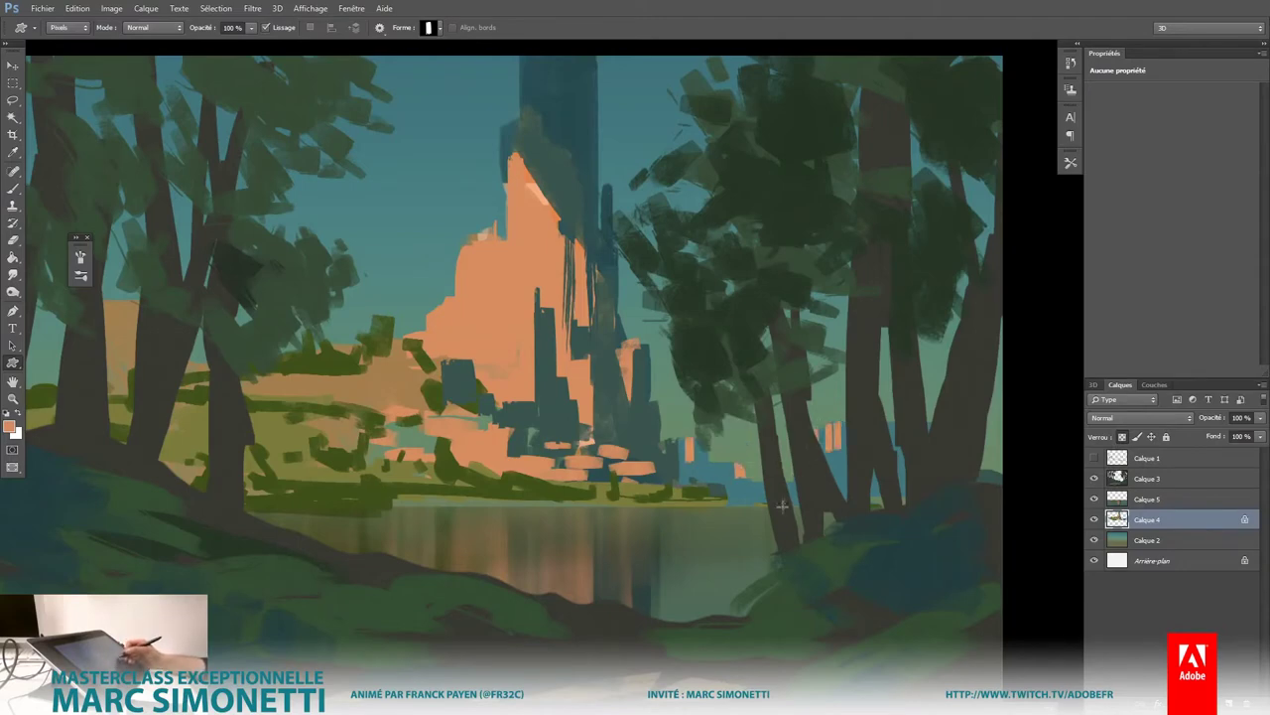
pyautogui.moveTo(842, 429); pyautogui.dragTo(865, 425)
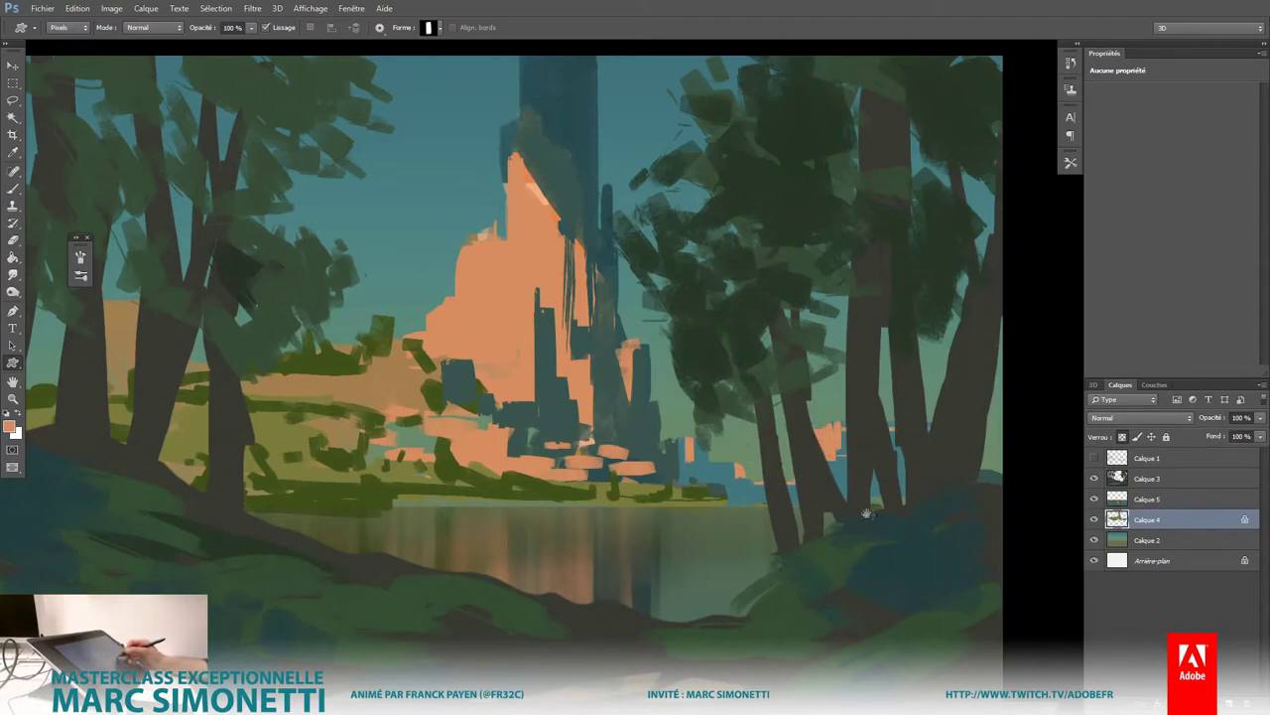
pyautogui.moveTo(866, 513); pyautogui.dragTo(797, 608)
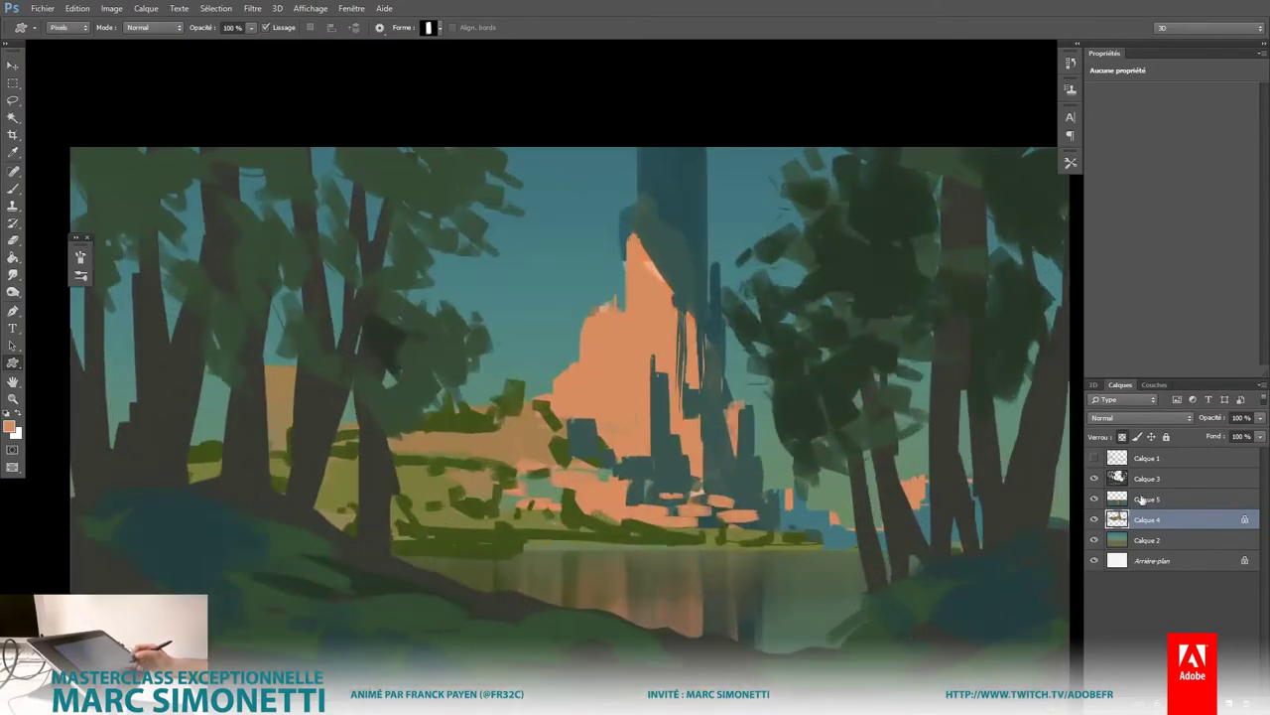
pyautogui.rightClick(831, 374)
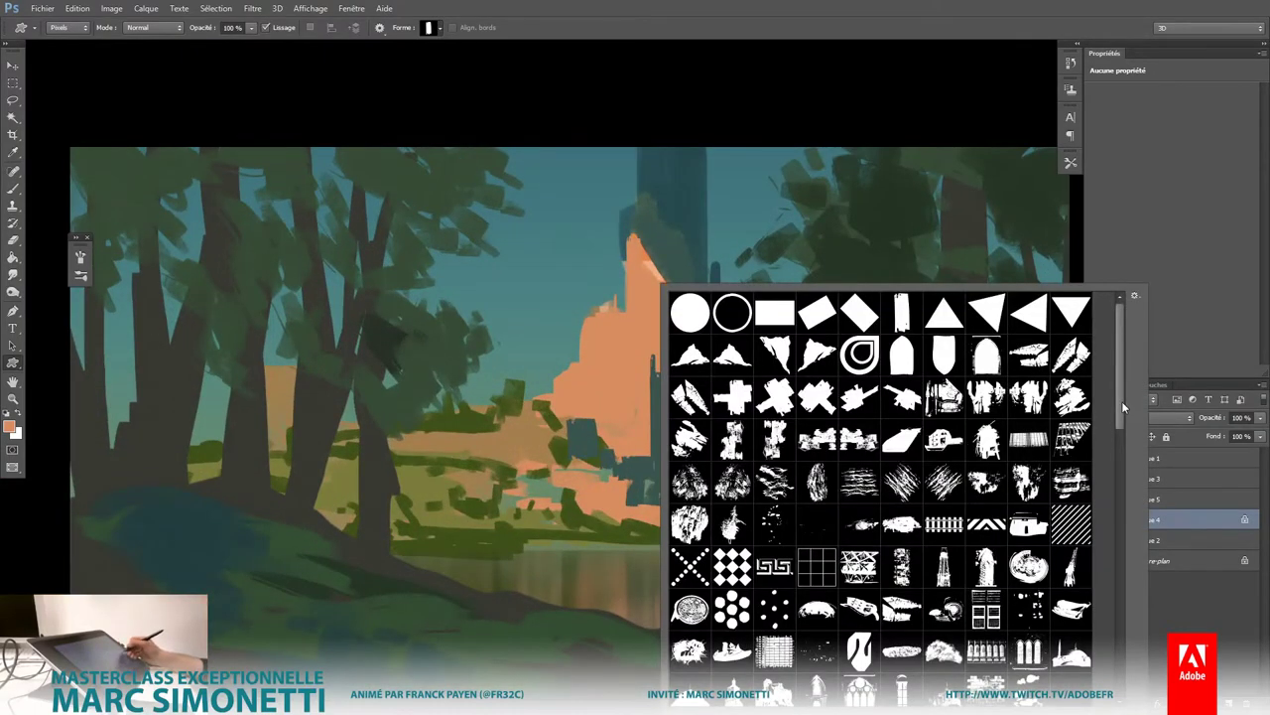
pyautogui.moveTo(1121, 380)
pyautogui.mouseDown()
pyautogui.moveTo(1114, 523)
pyautogui.moveTo(1110, 354)
pyautogui.mouseUp()
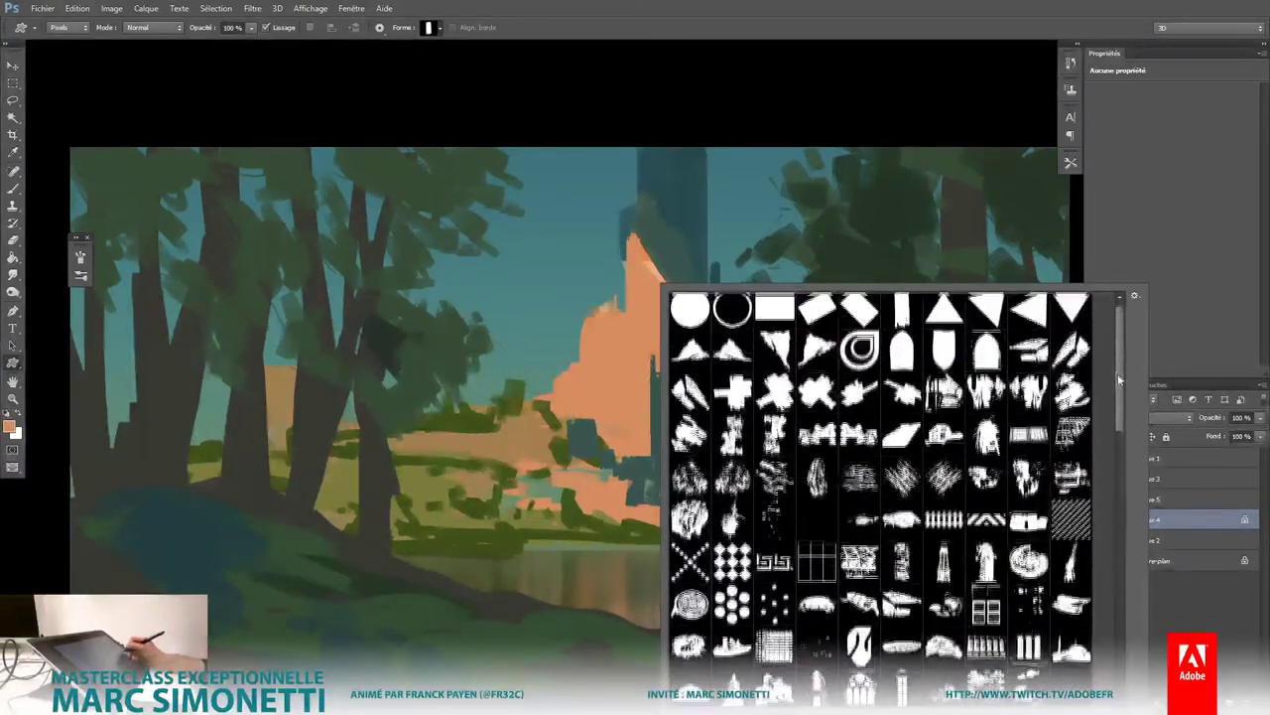
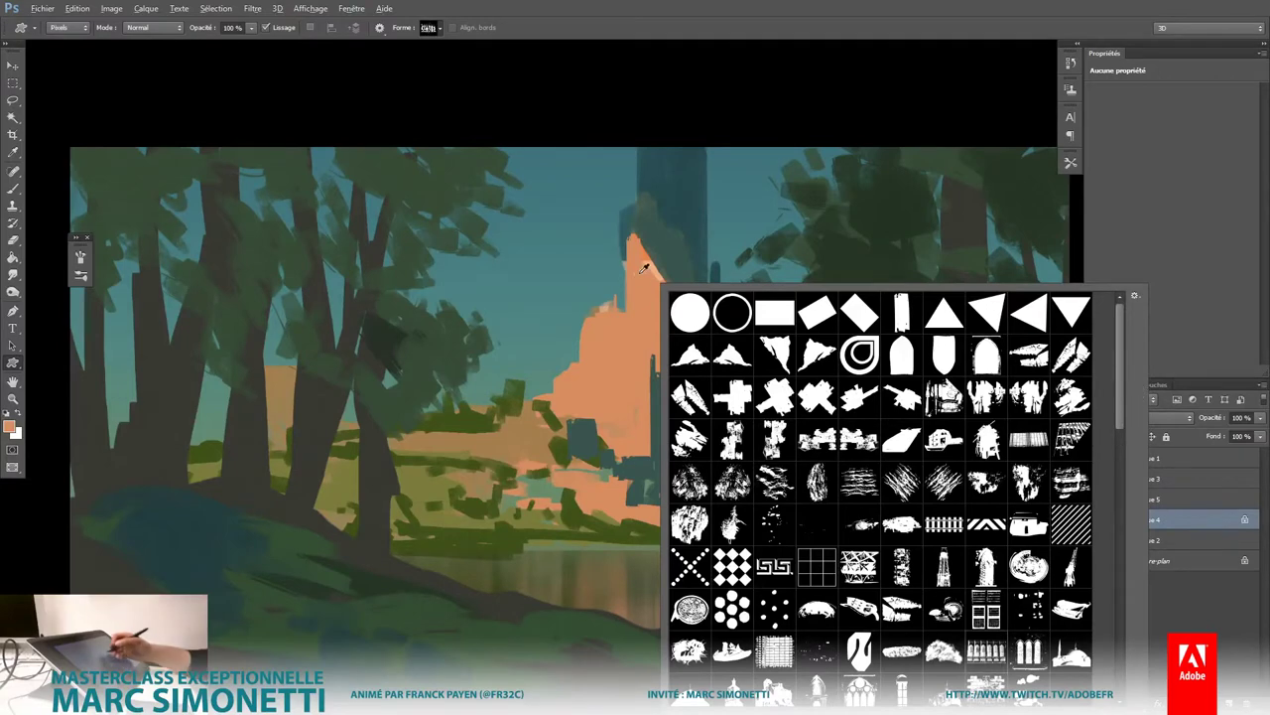
# Step: Stamp a cathedral facade custom shape onto the central orange tower
pyautogui.click(646, 268)
pyautogui.click(607, 386)
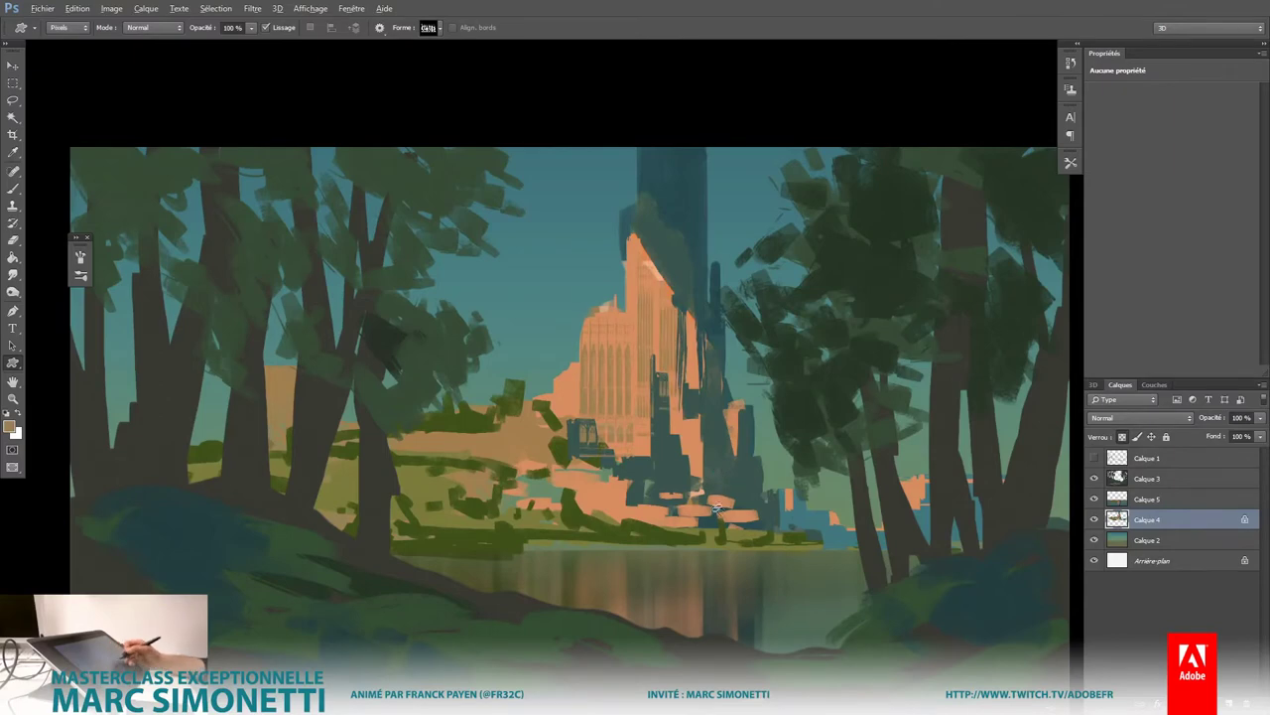
pyautogui.moveTo(719, 473); pyautogui.dragTo(667, 476)
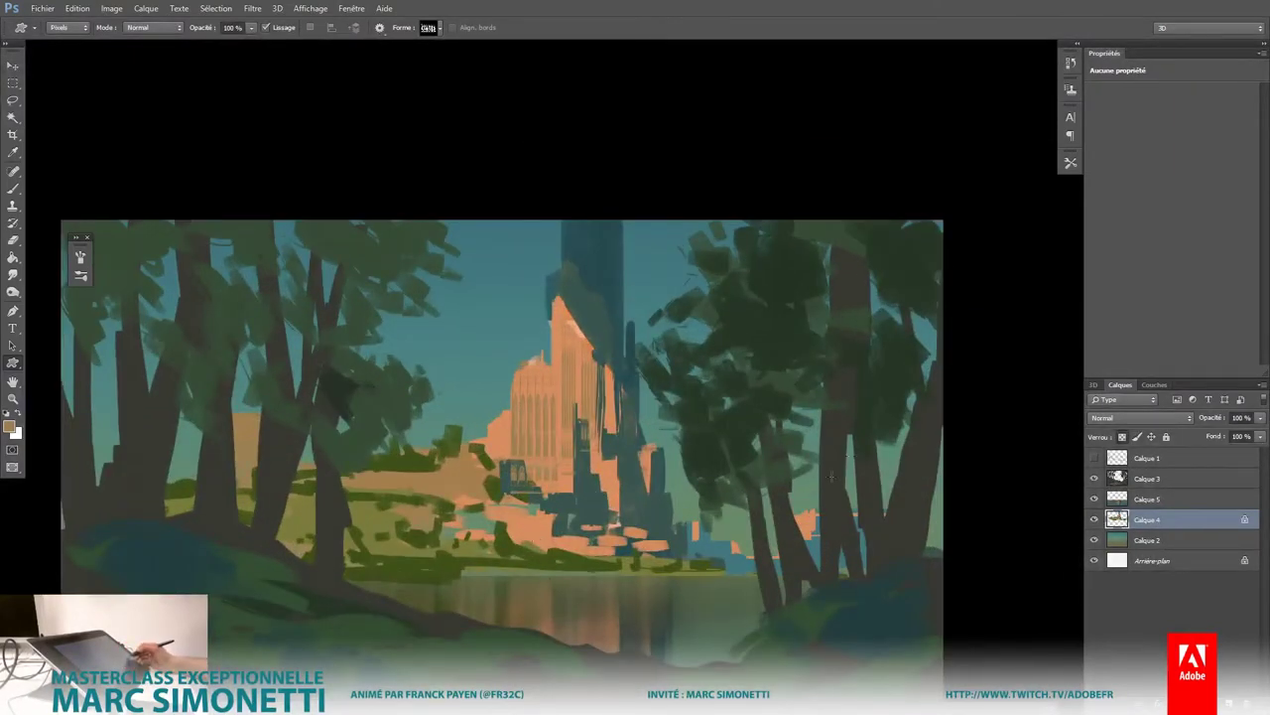
# Step: Paint small green dabs on the middle ground, sampling a lighter olive green
pyautogui.press('b')
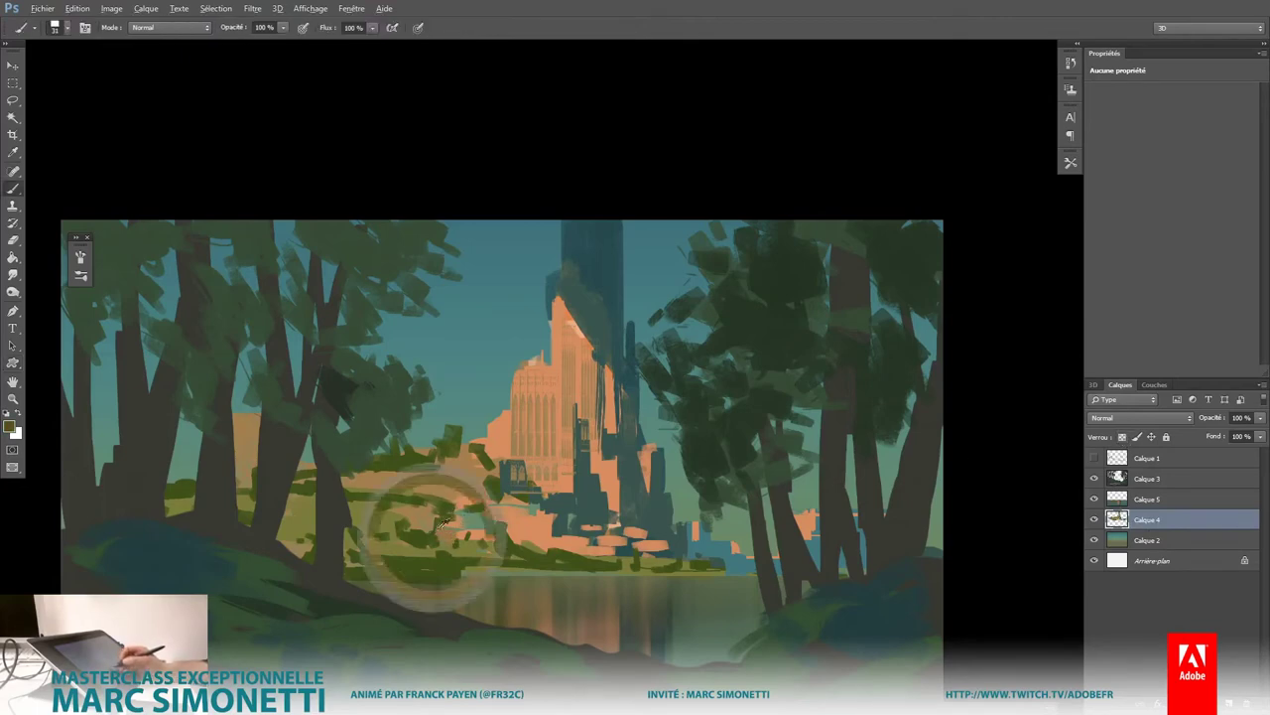
pyautogui.moveTo(456, 534)
pyautogui.mouseDown()
pyautogui.moveTo(481, 536)
pyautogui.moveTo(454, 492)
pyautogui.mouseUp()
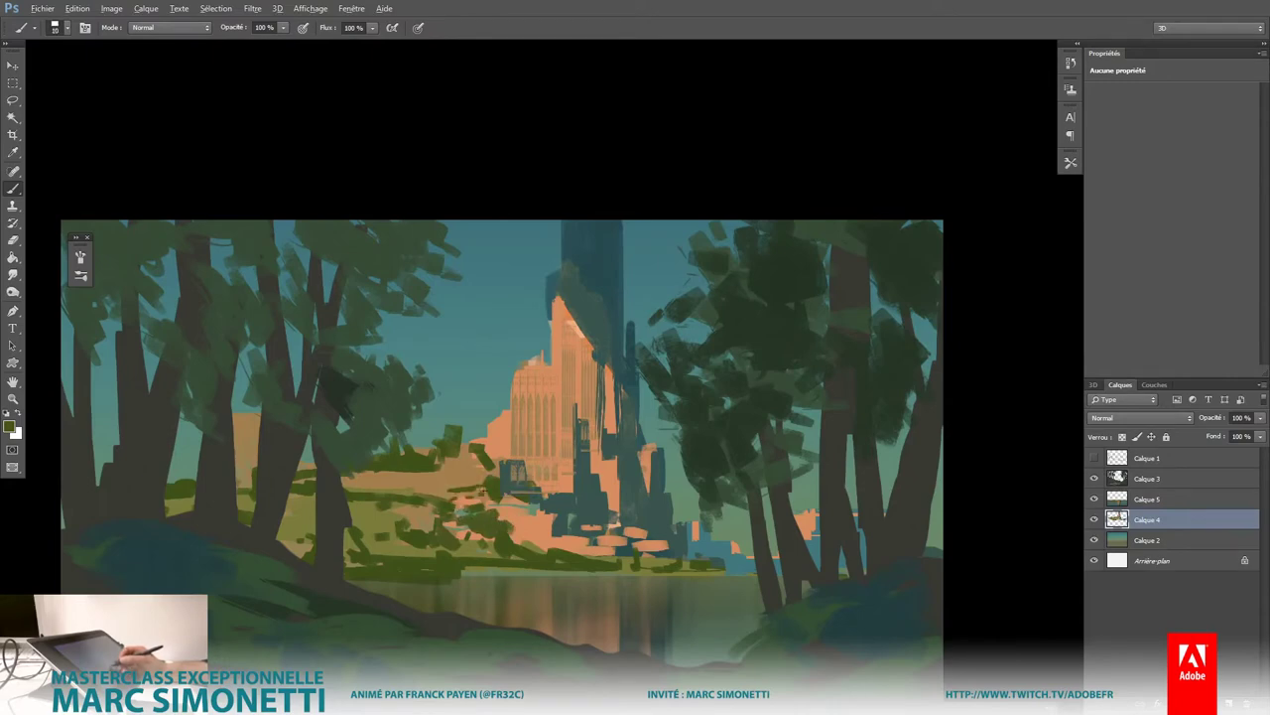
pyautogui.keyDown('alt'); pyautogui.click(370, 514); pyautogui.keyUp('alt')
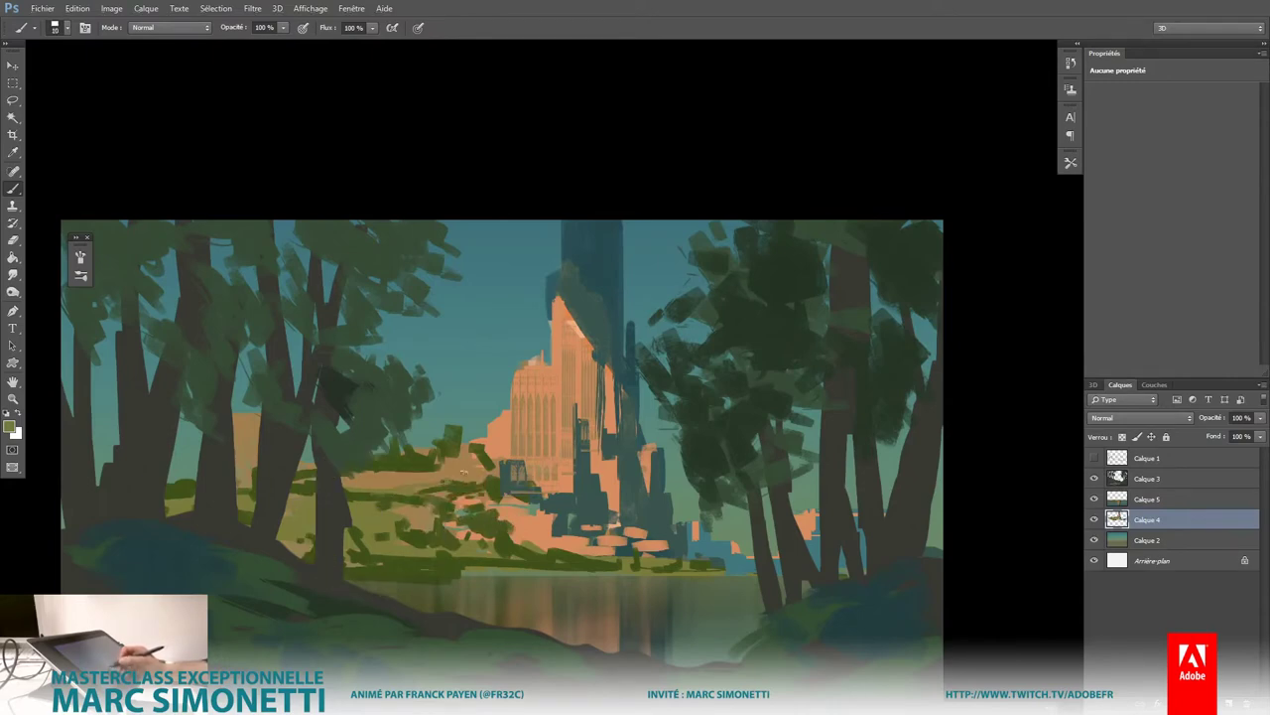
pyautogui.moveTo(627, 487); pyautogui.dragTo(738, 589)
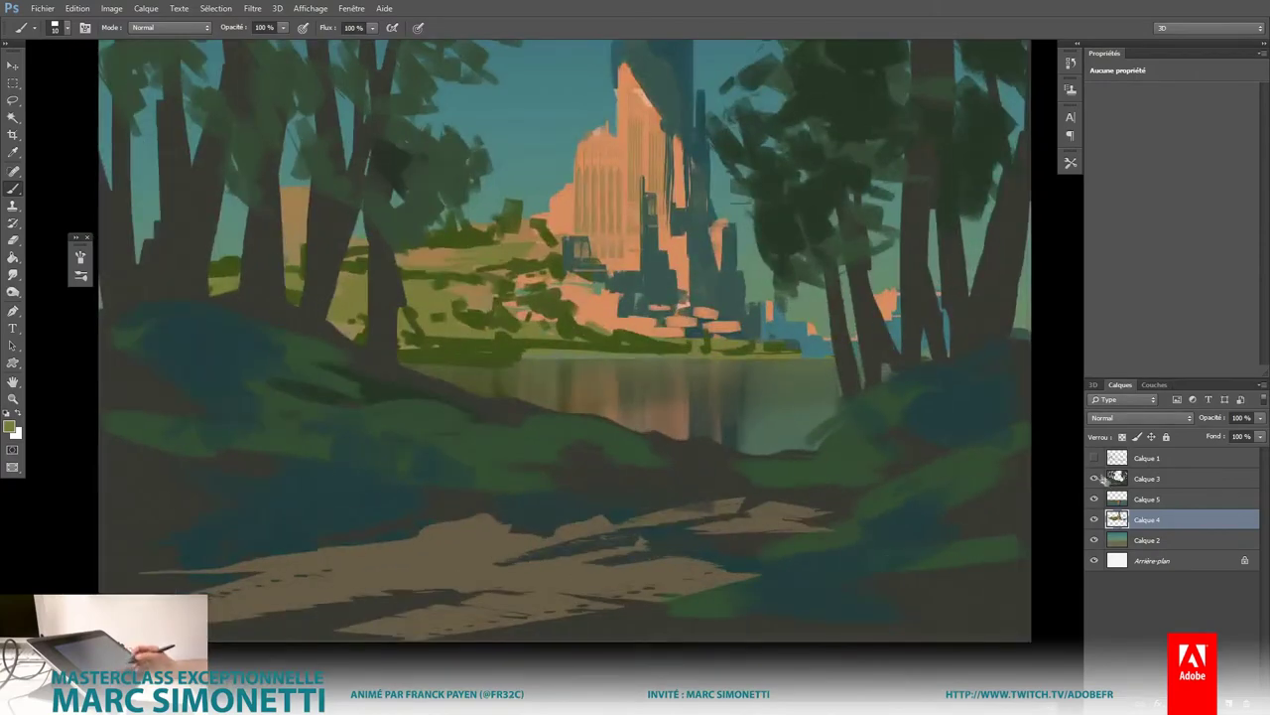
# Step: Show the sketch lines and, on Calque 3, lighten the lower-left ground with a shadow
pyautogui.click(1094, 458)
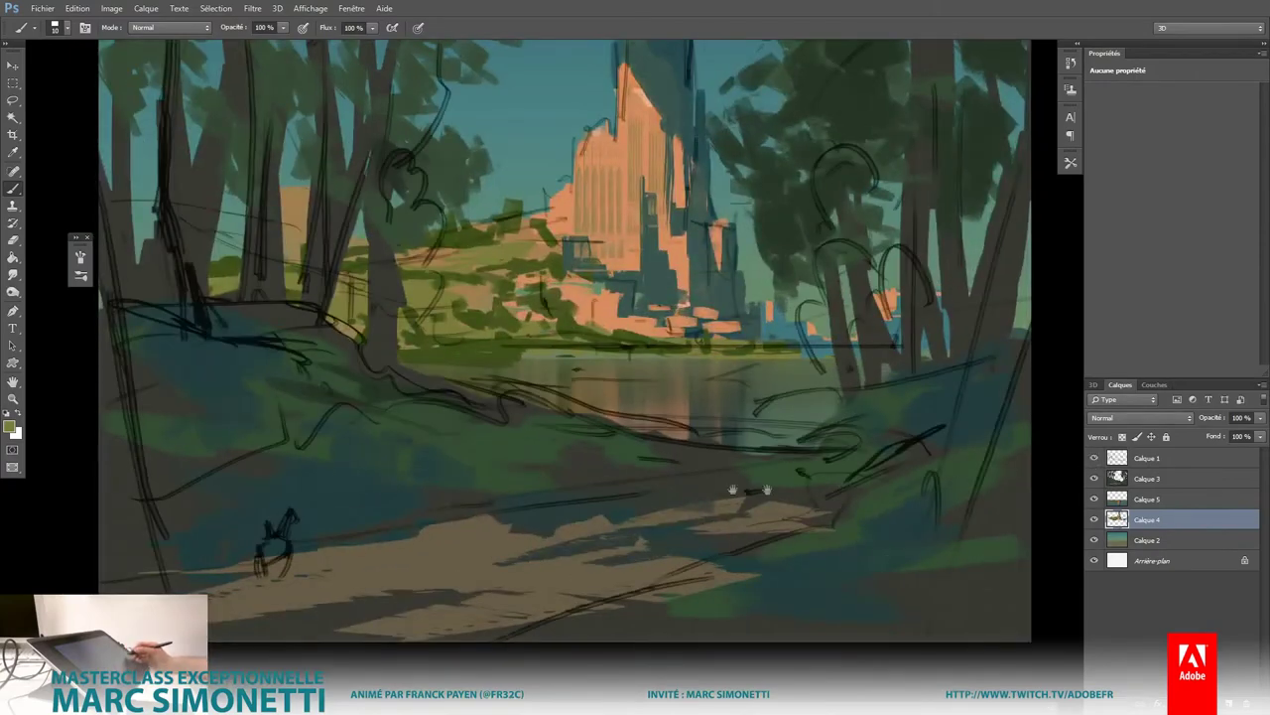
pyautogui.moveTo(547, 485)
pyautogui.mouseDown()
pyautogui.moveTo(601, 447)
pyautogui.moveTo(475, 510)
pyautogui.mouseUp()
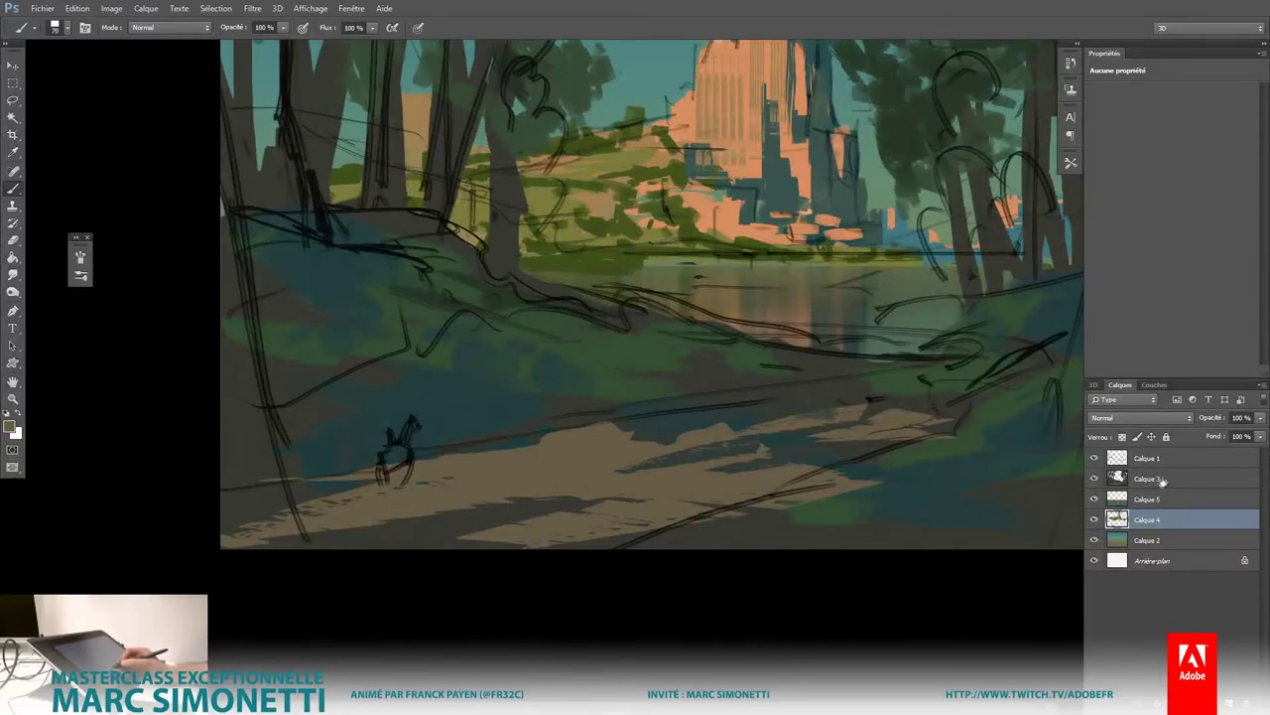
pyautogui.keyDown('ctrl'); pyautogui.click(479, 497); pyautogui.keyUp('ctrl')
pyautogui.moveTo(479, 497); pyautogui.dragTo(298, 536)
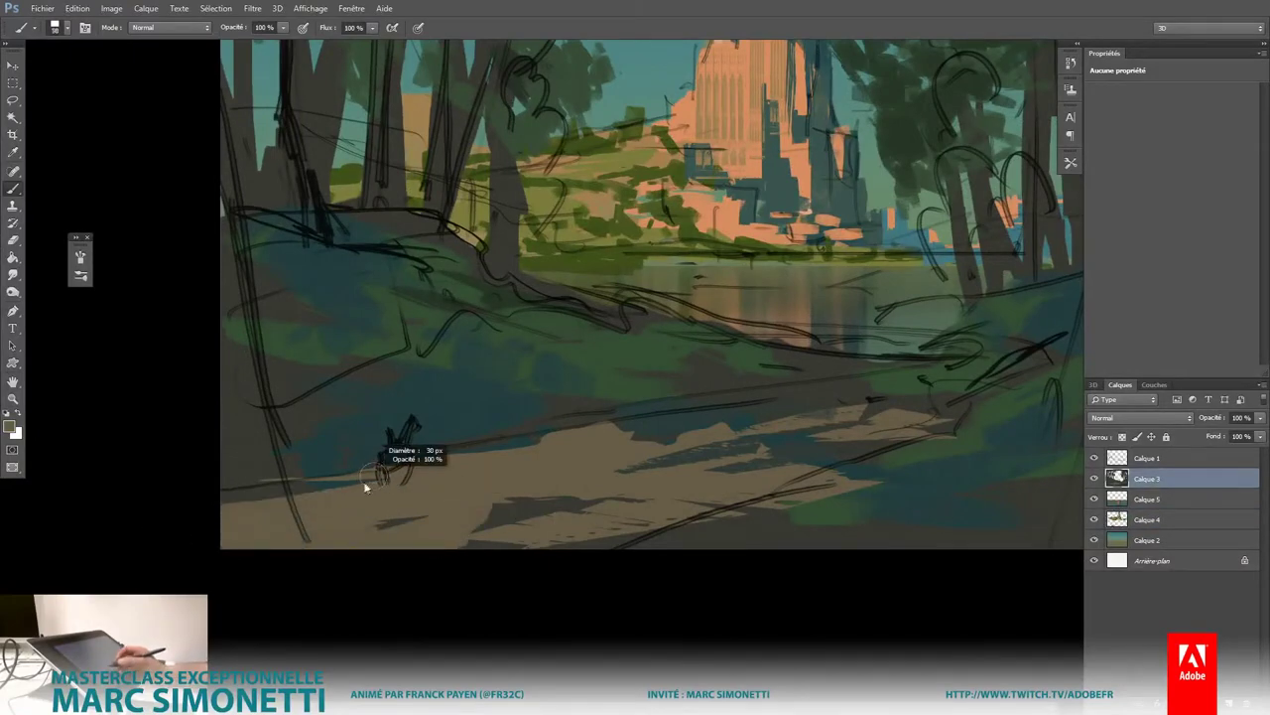
# Step: With the brush reduced to 13, paint light and dark strokes along the riverbank
pyautogui.moveTo(882, 420); pyautogui.dragTo(863, 420)
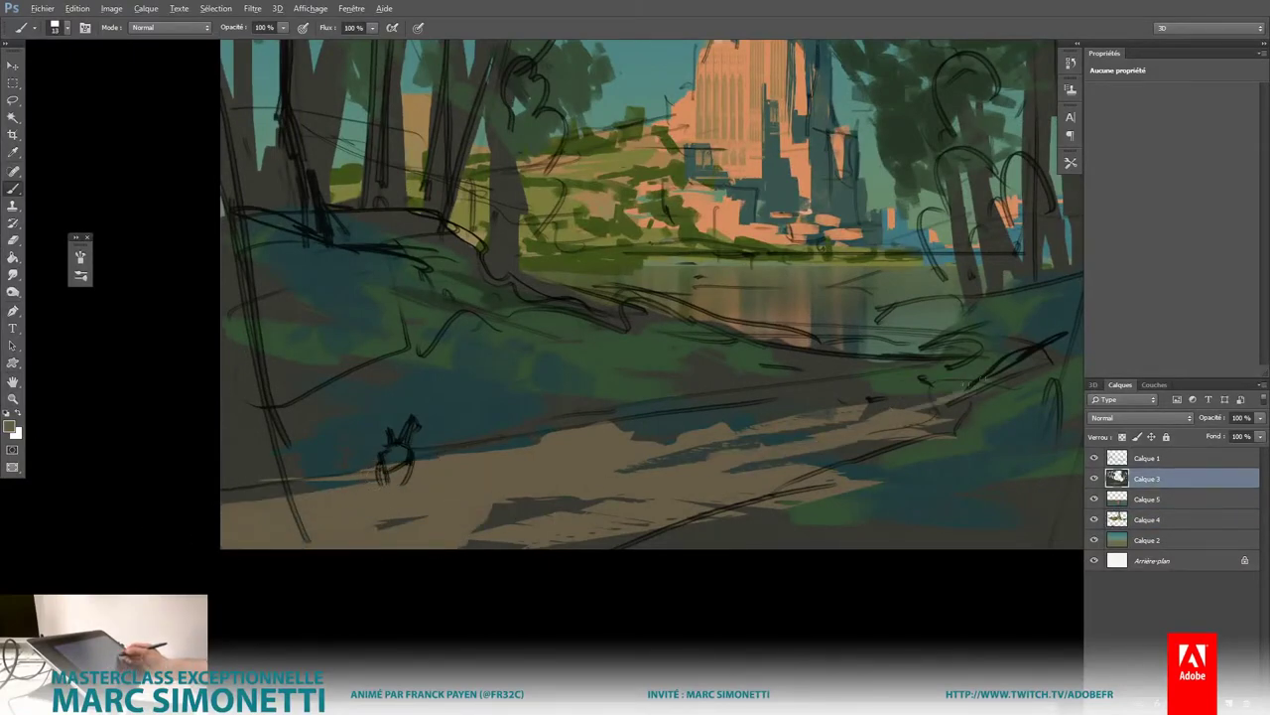
pyautogui.moveTo(918, 363)
pyautogui.mouseDown()
pyautogui.moveTo(985, 374)
pyautogui.moveTo(784, 372)
pyautogui.mouseUp()
pyautogui.moveTo(870, 359); pyautogui.dragTo(814, 367)
pyautogui.scroll(-3, 877, 462)
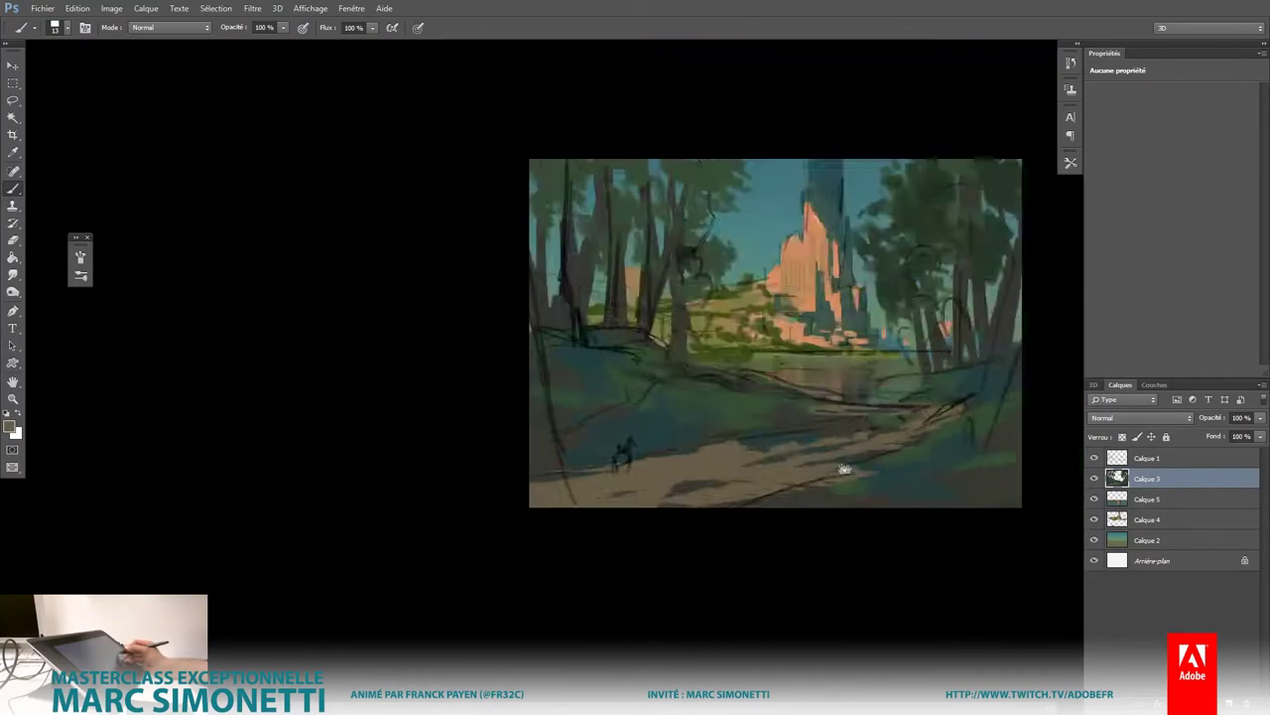
pyautogui.scroll(5, 952, 456)
# Step: Hide the Calque 1 sketch lines layer again
pyautogui.click(1095, 457)
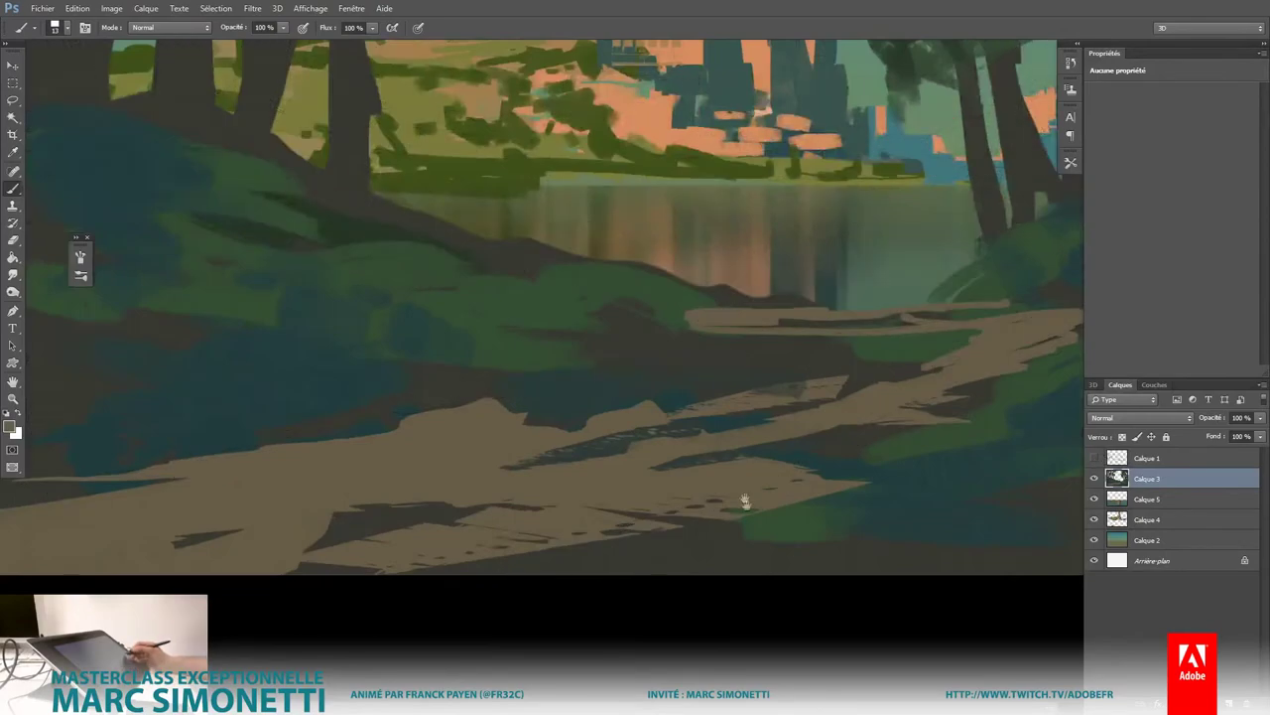
pyautogui.scroll(-2, 744, 501)
pyautogui.scroll(-2, 747, 506)
pyautogui.scroll(-3, 747, 496)
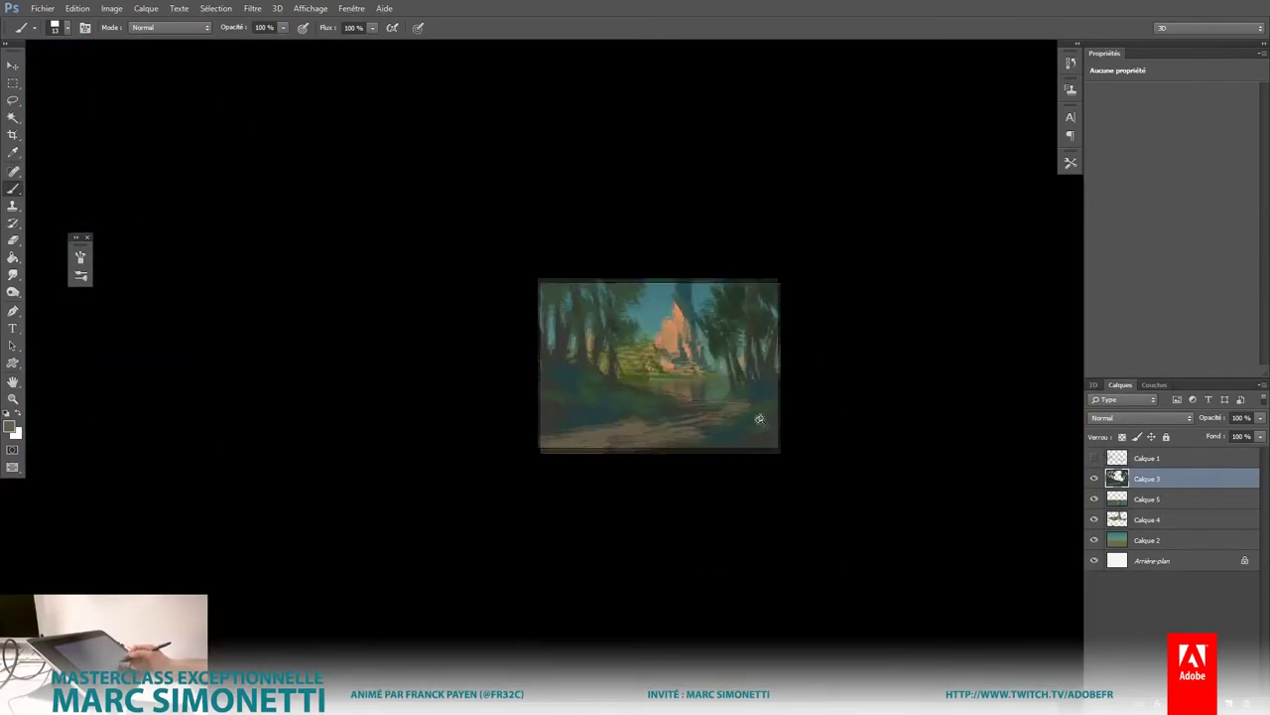
pyautogui.scroll(3, 728, 435)
pyautogui.scroll(2, 655, 208)
# Step: Paint dark shadow strokes across the sandy path
pyautogui.scroll(1, 687, 238)
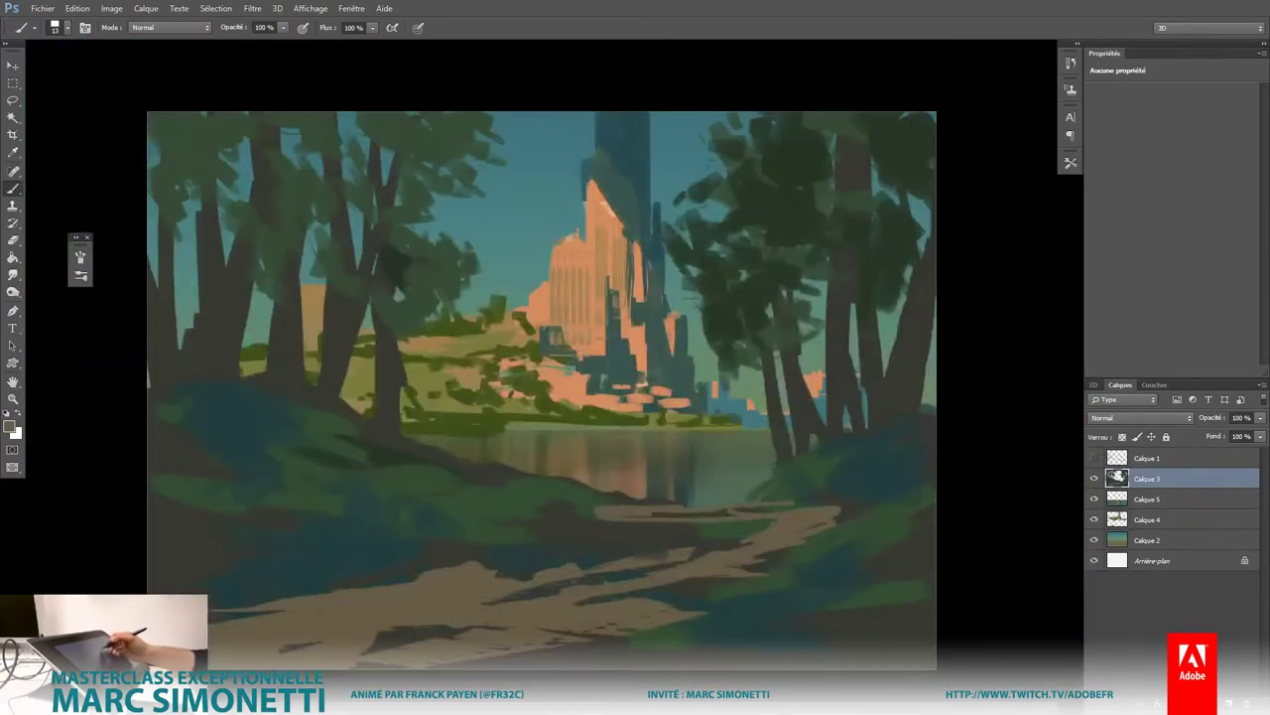
pyautogui.scroll(-1, 615, 446)
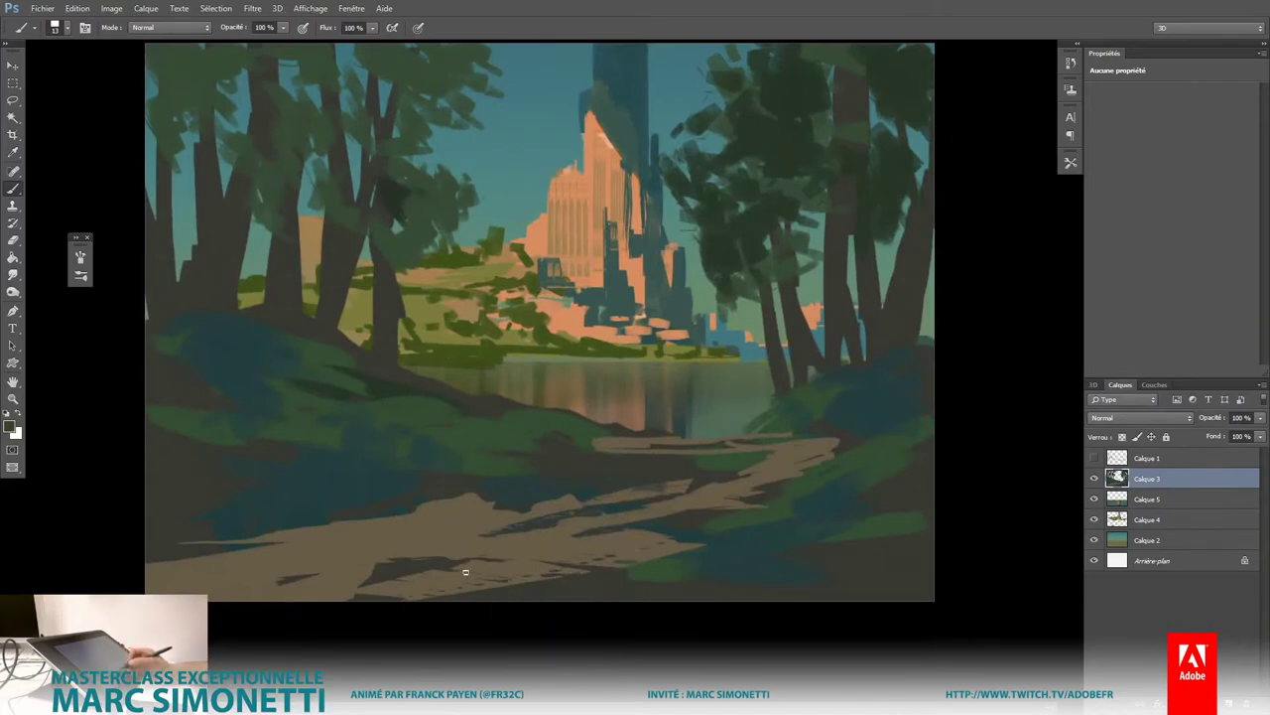
pyautogui.moveTo(476, 555); pyautogui.dragTo(616, 556)
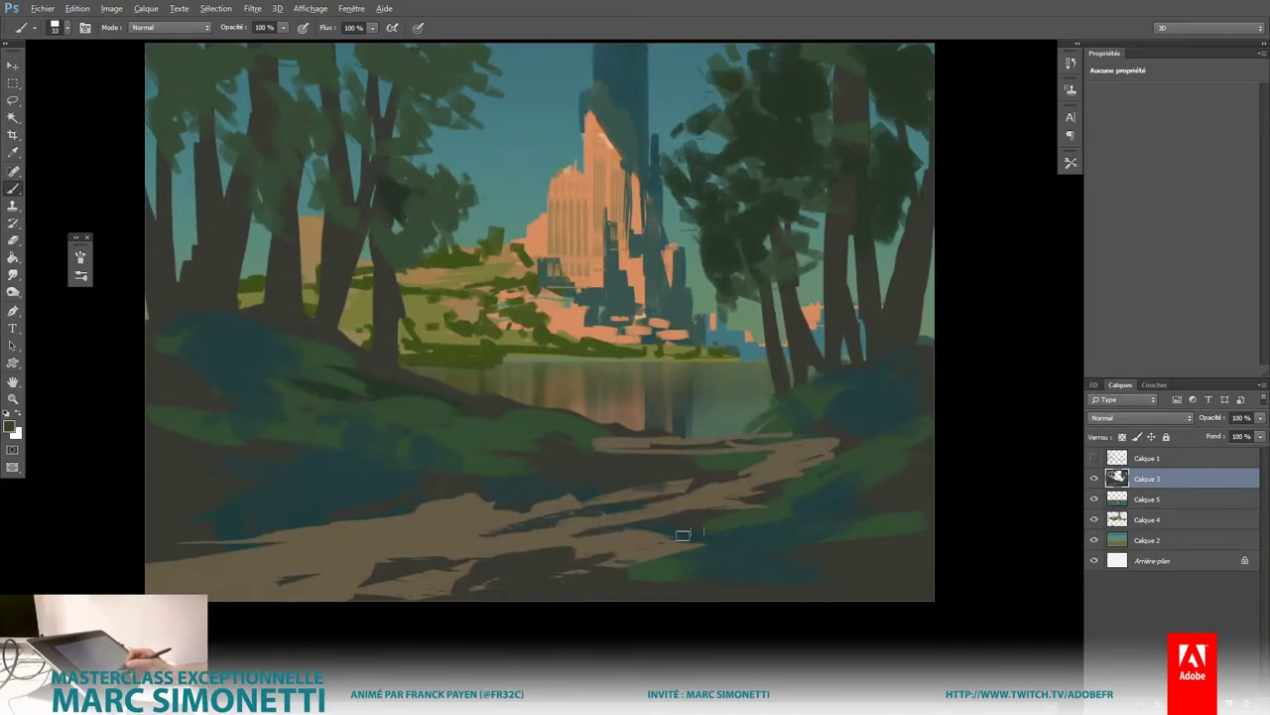
pyautogui.moveTo(682, 535); pyautogui.dragTo(580, 556)
# Step: Resize the brush and pick a brighter green from the HUD colour picker
pyautogui.keyDown('alt'); pyautogui.rightClick(739, 491); pyautogui.keyUp('alt')
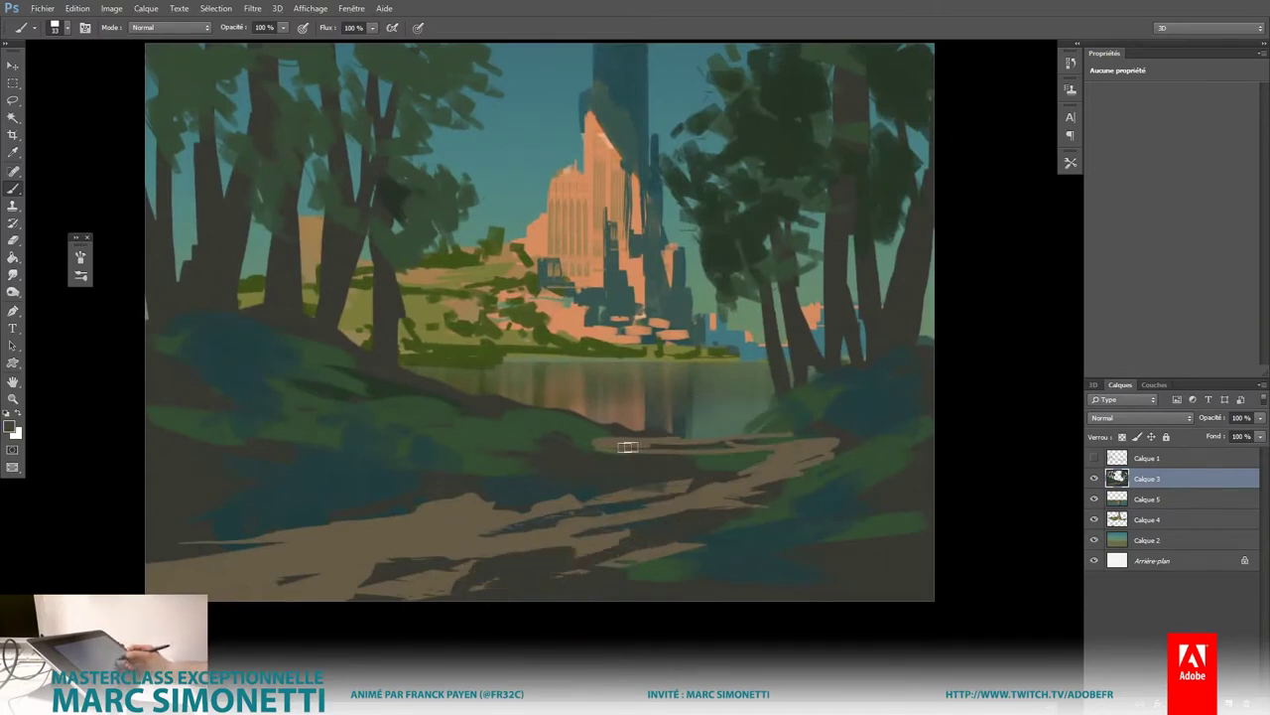
pyautogui.moveTo(738, 465); pyautogui.dragTo(691, 435)
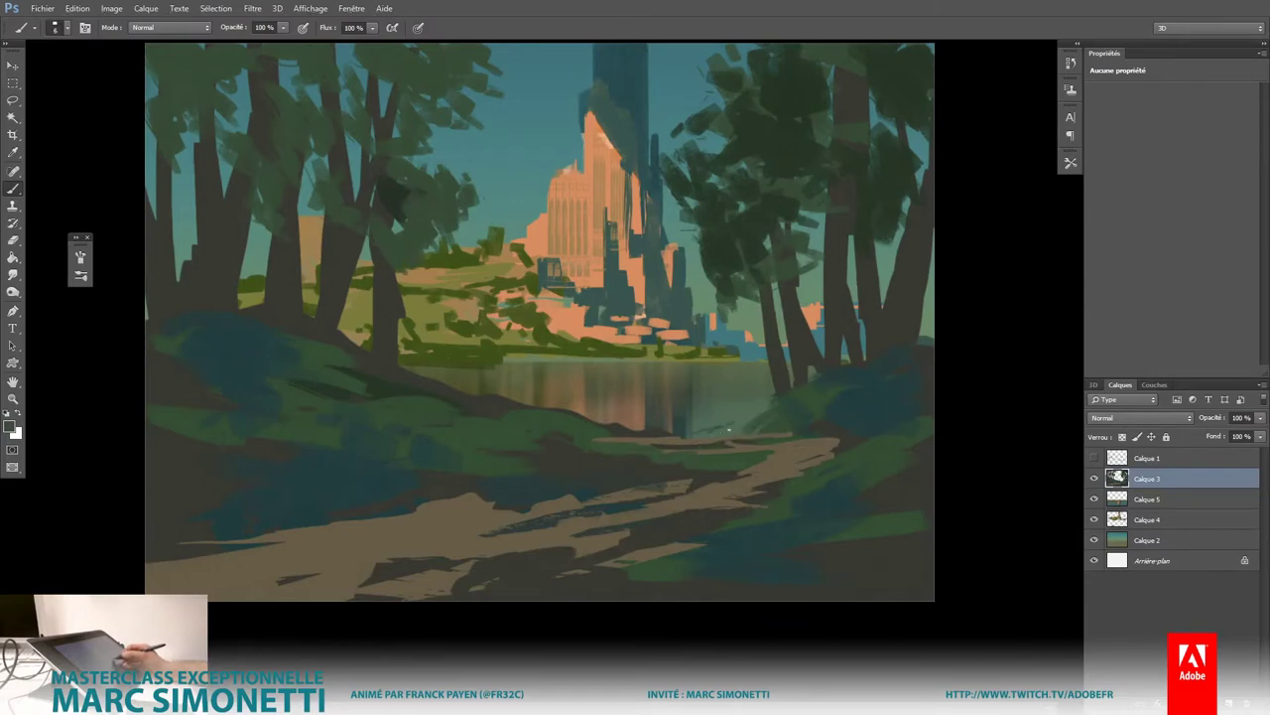
pyautogui.keyDown('alt'); pyautogui.rightClick(729, 429); pyautogui.keyUp('alt')
pyautogui.keyDown('alt'); pyautogui.keyDown('shift'); pyautogui.rightClick(700, 369); pyautogui.keyUp('shift'); pyautogui.keyUp('alt')
pyautogui.moveTo(724, 330); pyautogui.dragTo(725, 331)
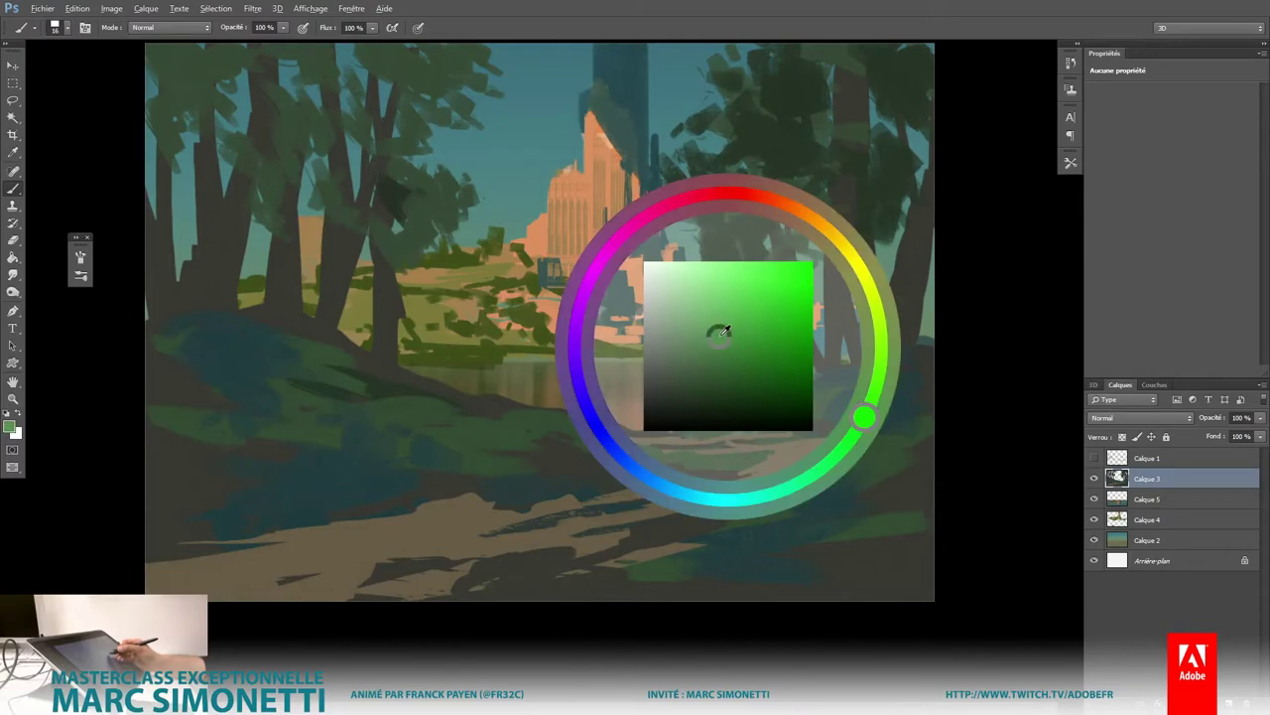
pyautogui.keyDown('alt'); pyautogui.rightClick(683, 446); pyautogui.keyUp('alt')
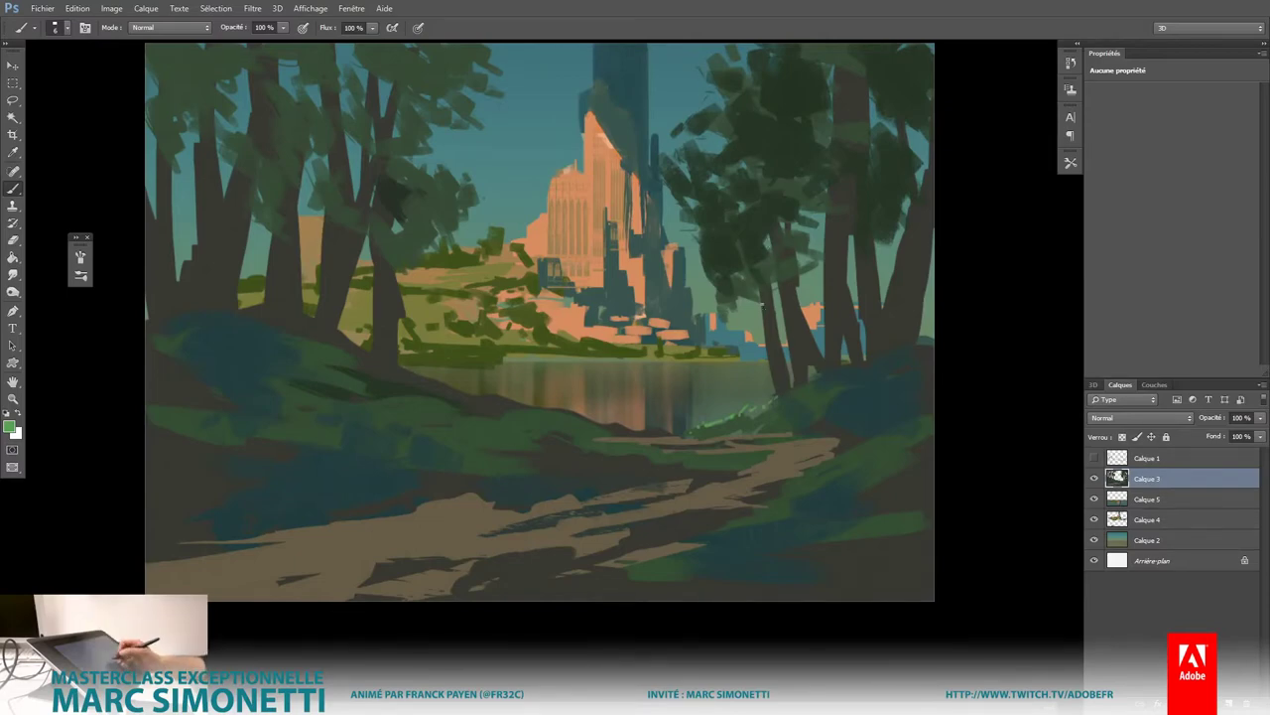
# Step: Choose a yellow-green highlight colour with the HUD picker for the shore and path edge
pyautogui.keyDown('alt'); pyautogui.keyDown('shift'); pyautogui.rightClick(796, 391); pyautogui.keyUp('shift'); pyautogui.keyUp('alt')
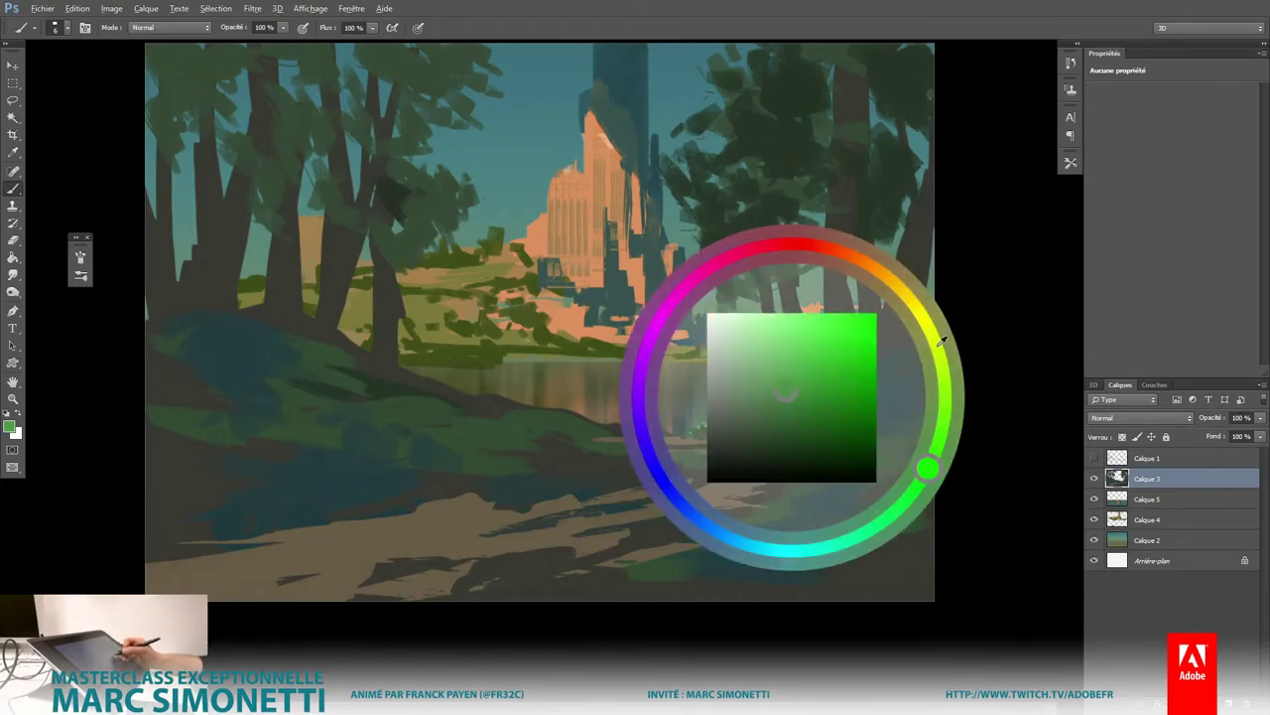
pyautogui.moveTo(941, 342); pyautogui.dragTo(816, 345)
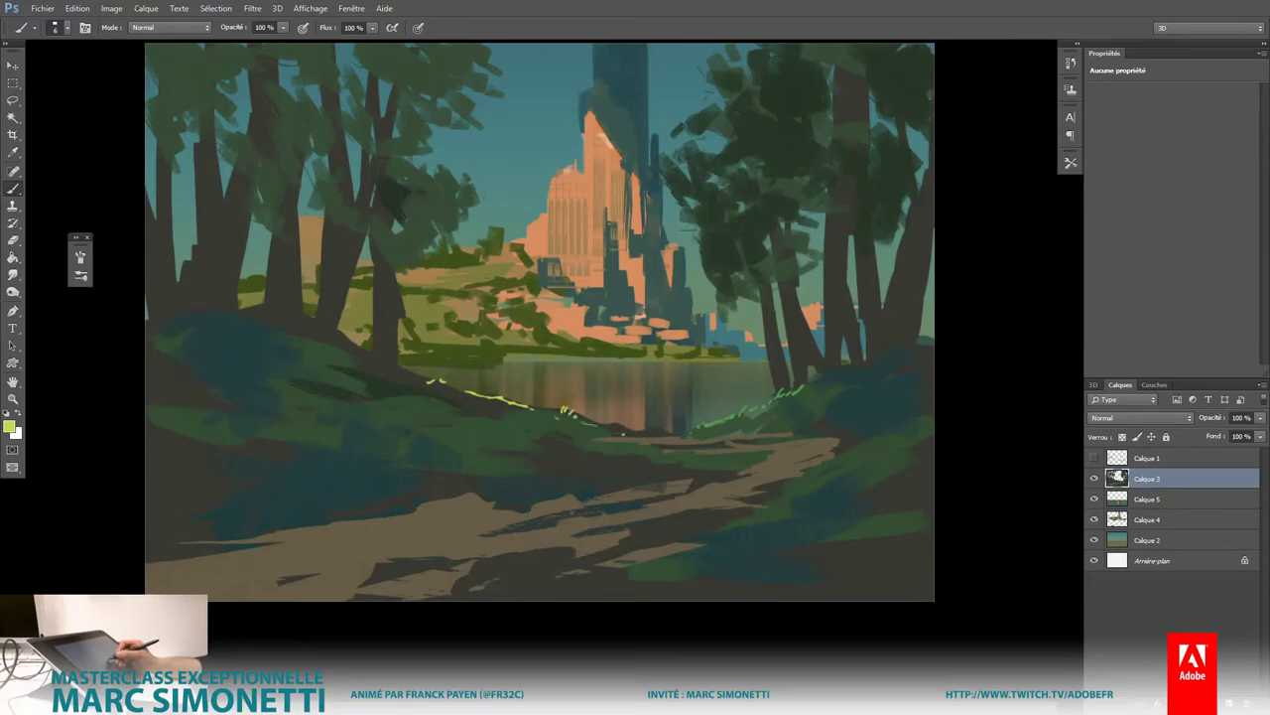
pyautogui.scroll(-5, 729, 473)
pyautogui.scroll(5, 730, 473)
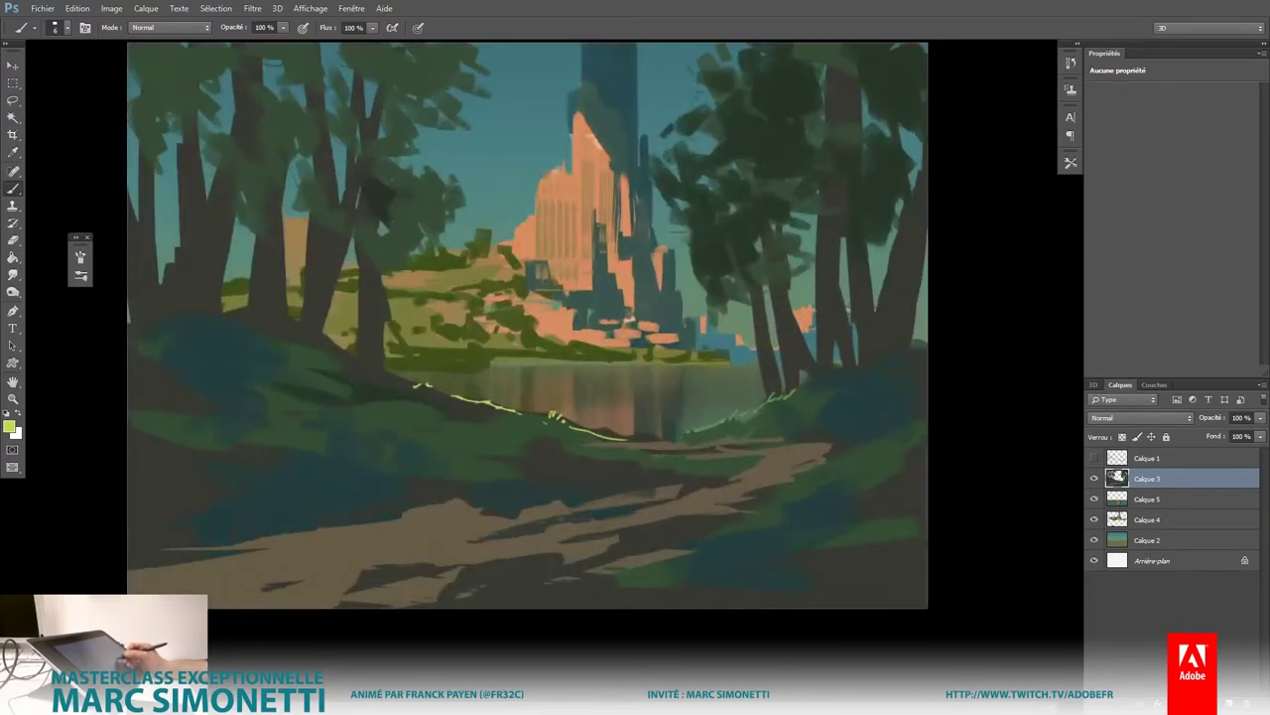
pyautogui.keyDown('alt'); pyautogui.keyDown('shift'); pyautogui.rightClick(674, 440); pyautogui.keyUp('shift'); pyautogui.keyUp('alt')
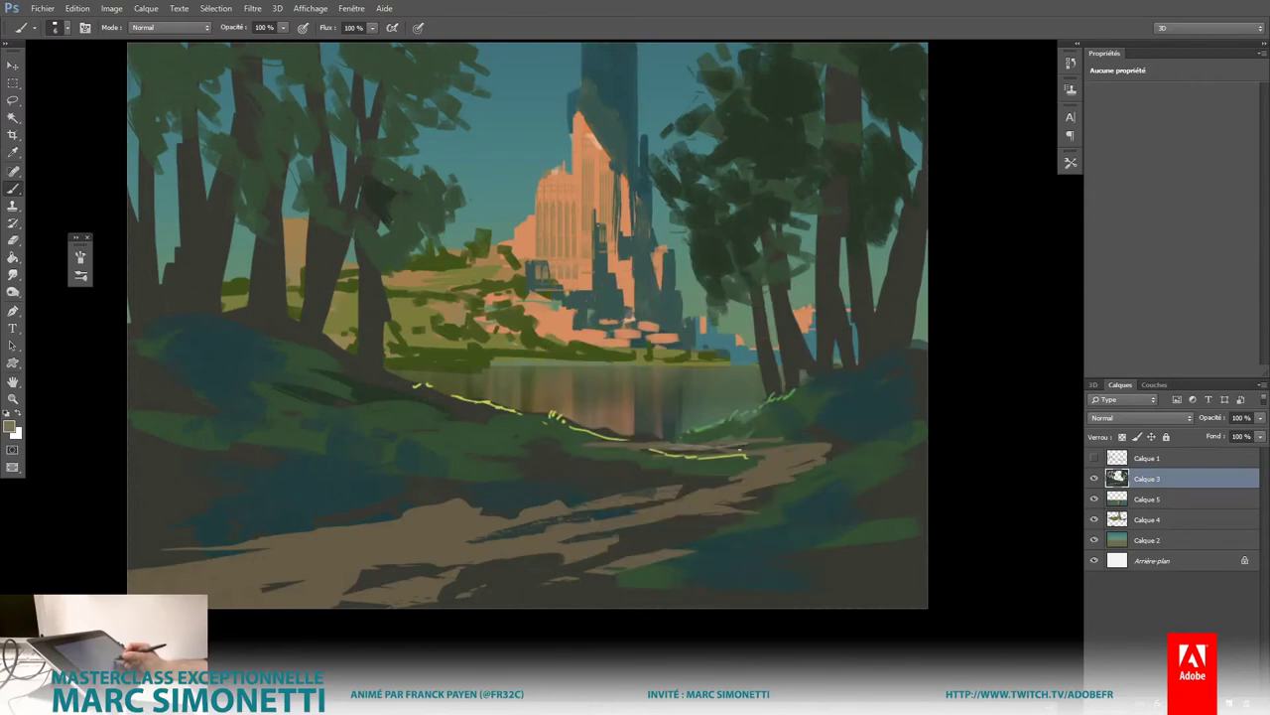
pyautogui.rightClick(686, 443)
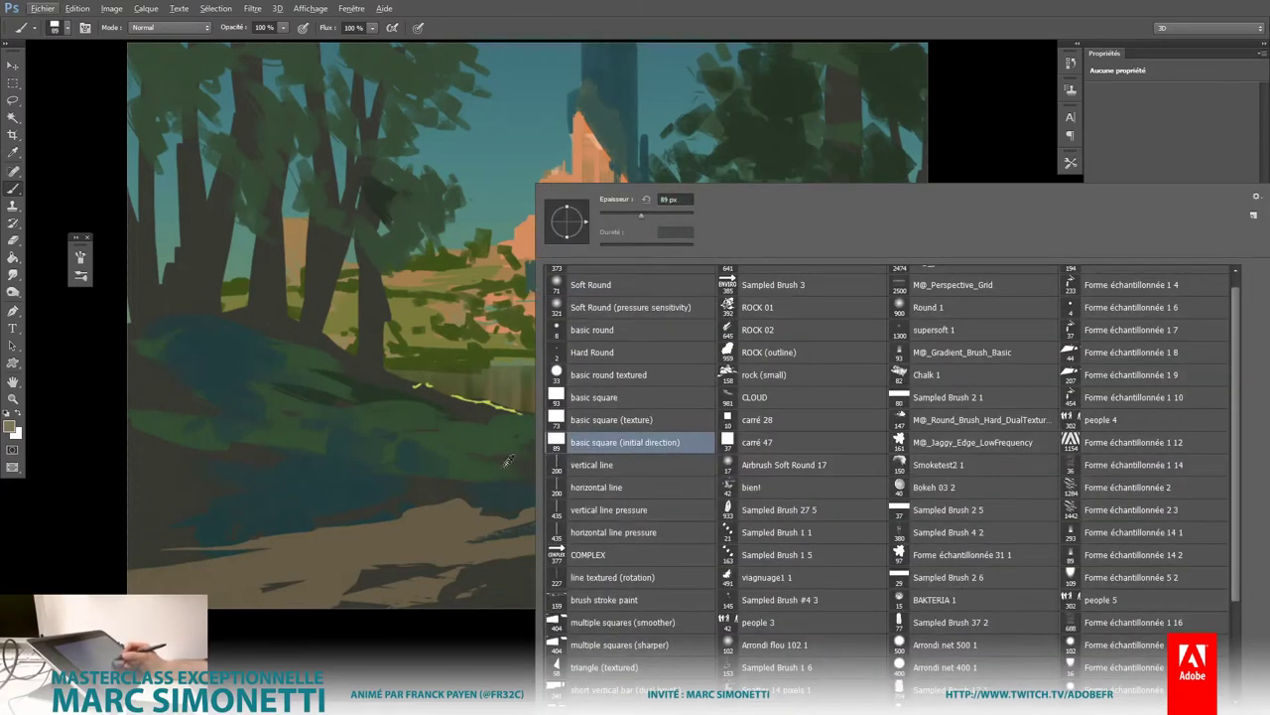
# Step: With a 36 px brush, paint lighter highlights on the right tree trunks
pyautogui.moveTo(509, 460)
pyautogui.mouseDown()
pyautogui.moveTo(638, 452)
pyautogui.moveTo(794, 397)
pyautogui.mouseUp()
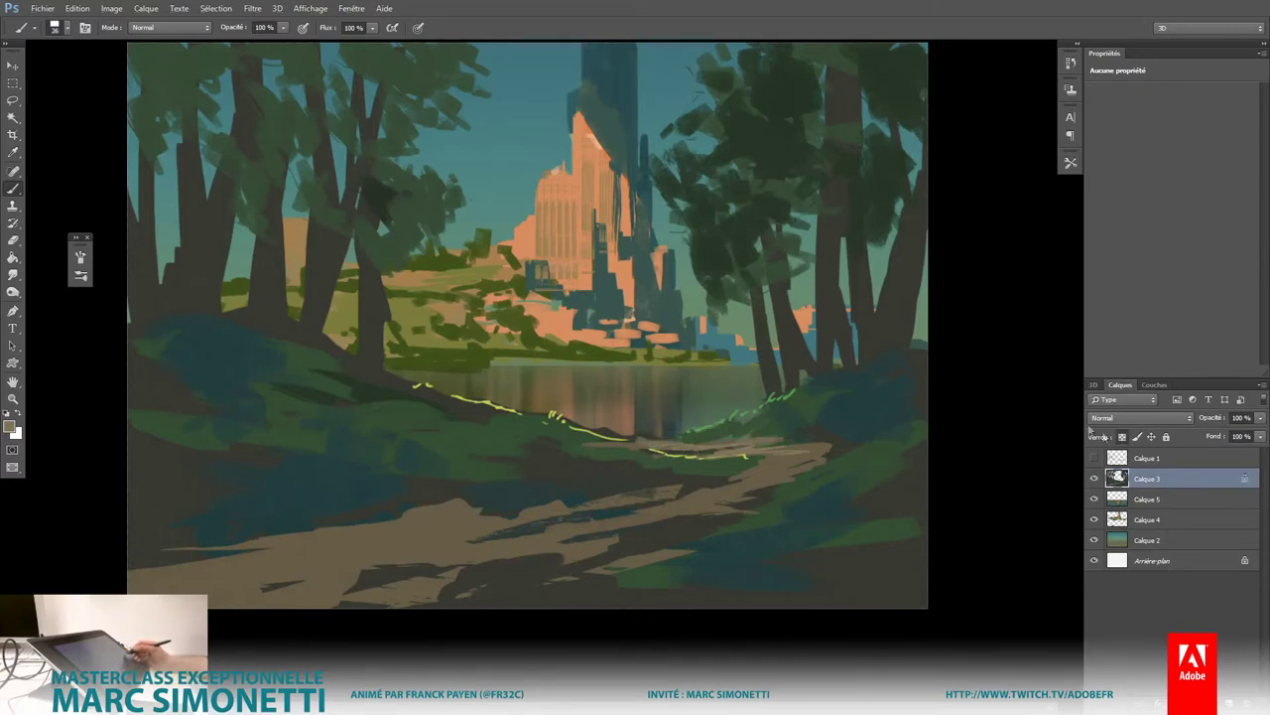
pyautogui.keyDown('alt'); pyautogui.keyDown('shift'); pyautogui.rightClick(777, 304); pyautogui.keyUp('shift'); pyautogui.keyUp('alt')
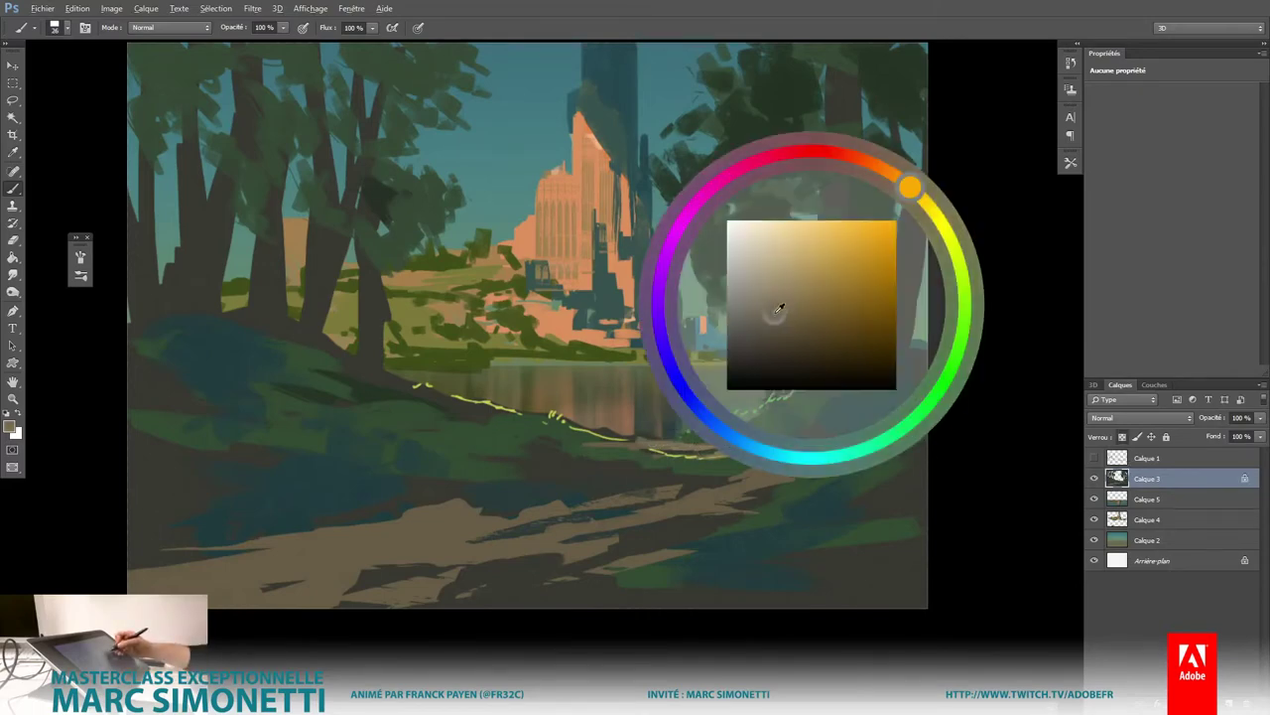
pyautogui.moveTo(787, 310); pyautogui.dragTo(800, 356)
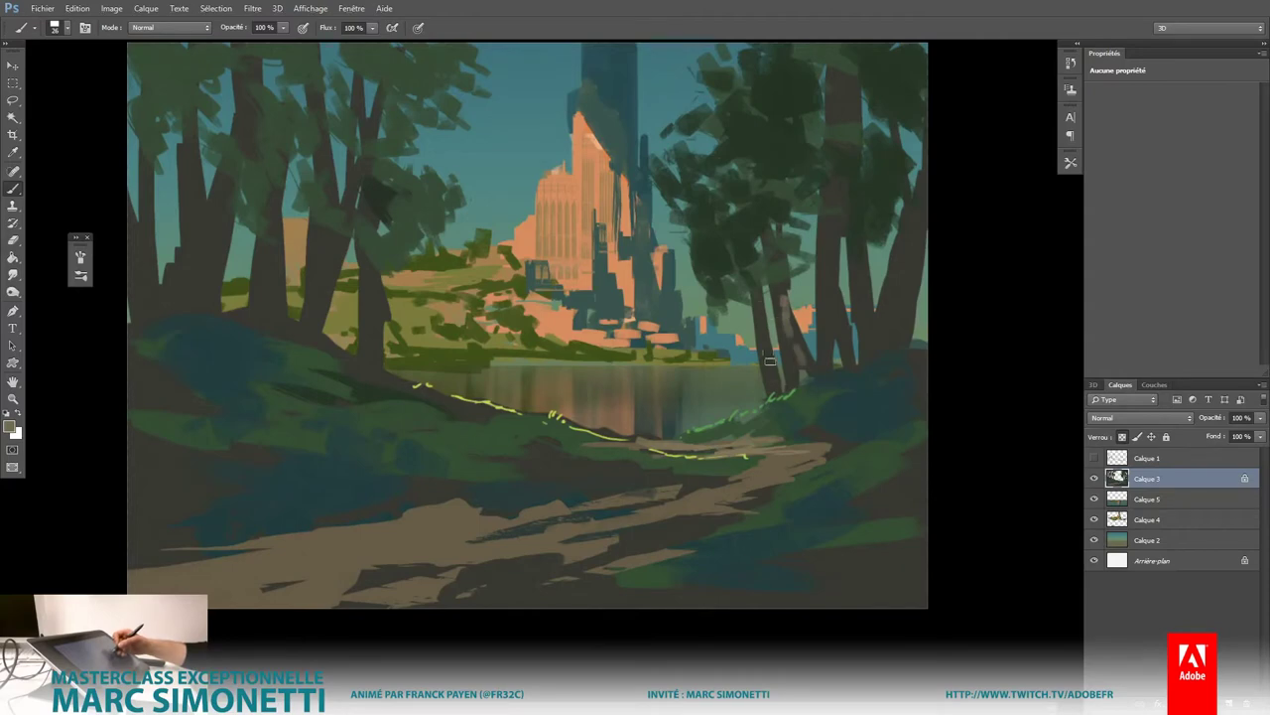
pyautogui.moveTo(825, 220); pyautogui.dragTo(822, 303)
pyautogui.moveTo(830, 246)
pyautogui.mouseDown()
pyautogui.moveTo(852, 393)
pyautogui.moveTo(800, 401)
pyautogui.moveTo(846, 375)
pyautogui.mouseUp()
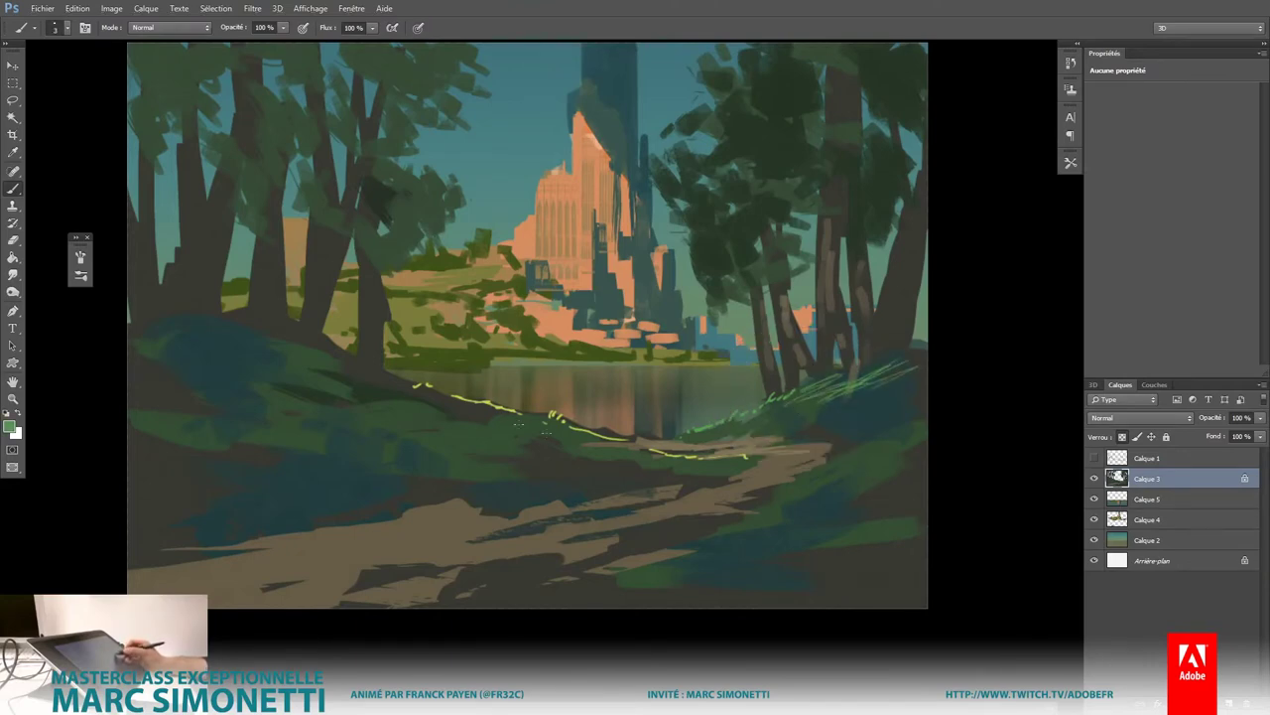
# Step: Paint lighter yellow-green strokes on the left trunks, then undo the last stroke
pyautogui.moveTo(310, 315)
pyautogui.mouseDown()
pyautogui.moveTo(348, 335)
pyautogui.moveTo(305, 325)
pyautogui.mouseUp()
pyautogui.keyDown('alt'); pyautogui.keyDown('shift'); pyautogui.rightClick(336, 314); pyautogui.keyUp('shift'); pyautogui.keyUp('alt')
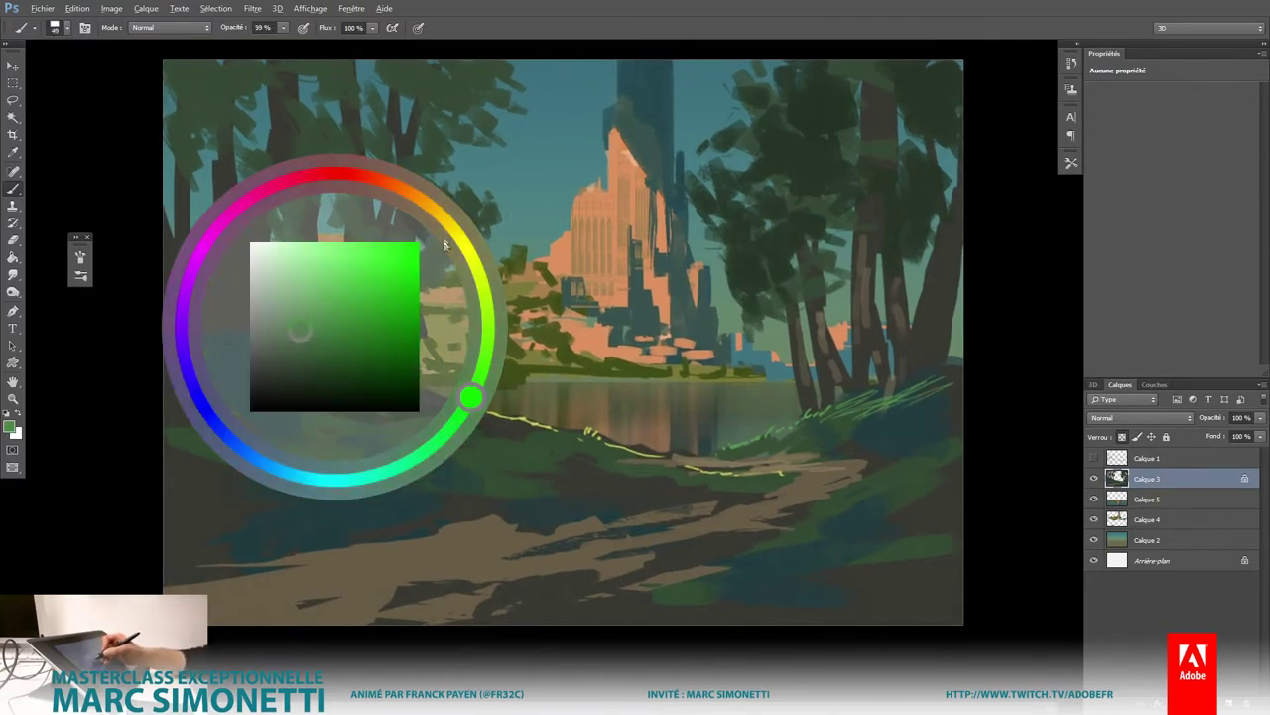
pyautogui.moveTo(444, 243); pyautogui.dragTo(303, 347)
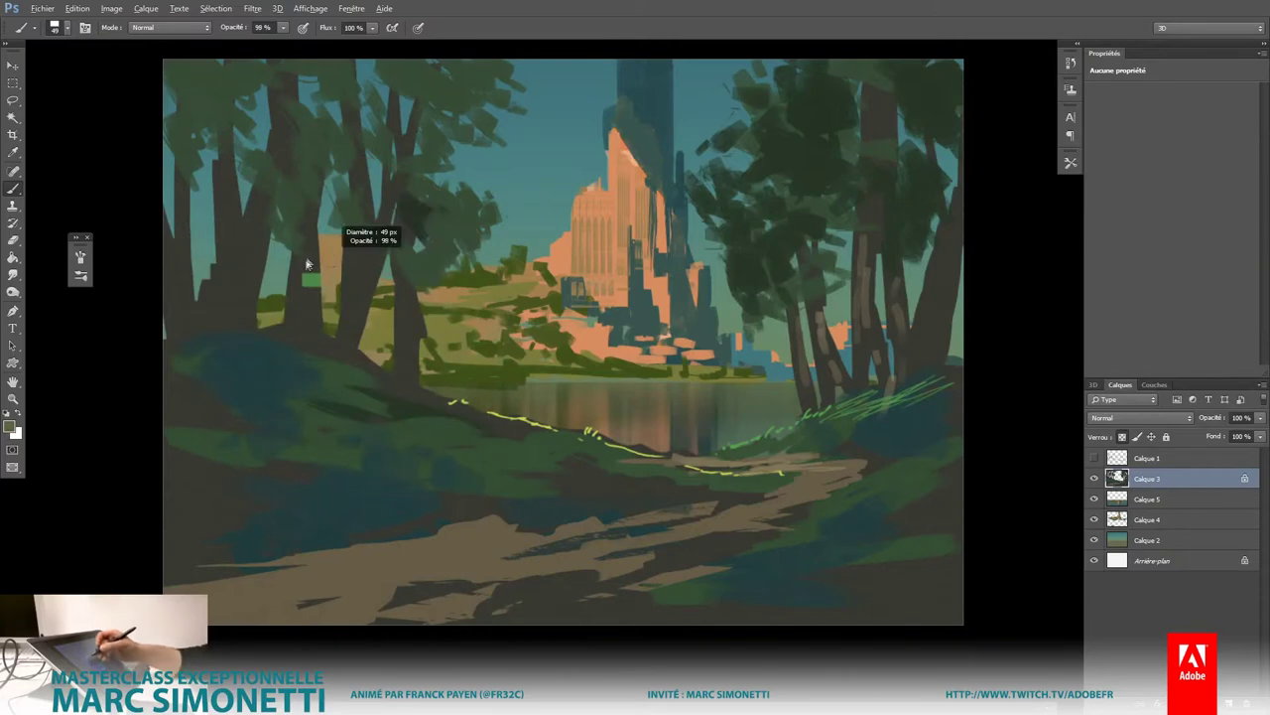
pyautogui.moveTo(309, 251)
pyautogui.mouseDown()
pyautogui.moveTo(306, 316)
pyautogui.moveTo(308, 280)
pyautogui.mouseUp()
pyautogui.moveTo(266, 200)
pyautogui.mouseDown()
pyautogui.moveTo(231, 293)
pyautogui.moveTo(227, 389)
pyautogui.mouseUp()
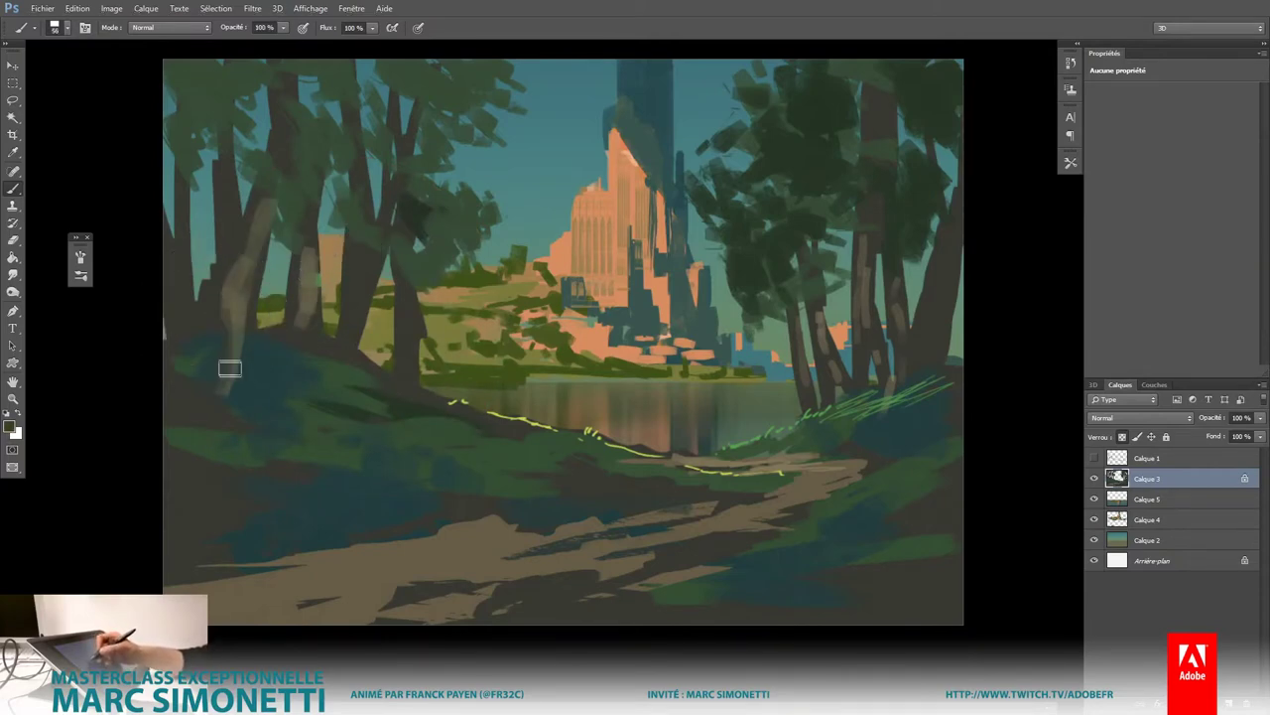
pyautogui.hotkey('ctrl', 'z')
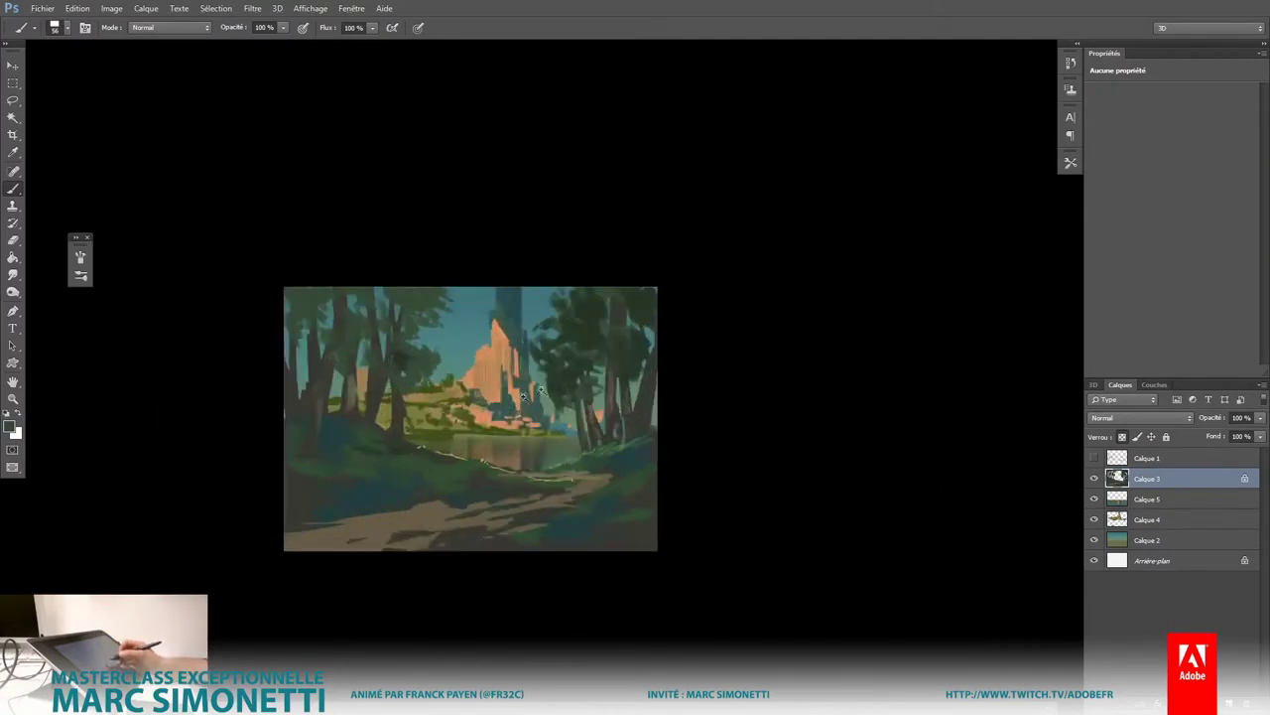
# Step: Paint bright yellow-green sunlit highlights along the left grassy slope
pyautogui.moveTo(424, 386); pyautogui.dragTo(414, 477)
pyautogui.keyDown('alt'); pyautogui.click(416, 496); pyautogui.keyUp('alt')
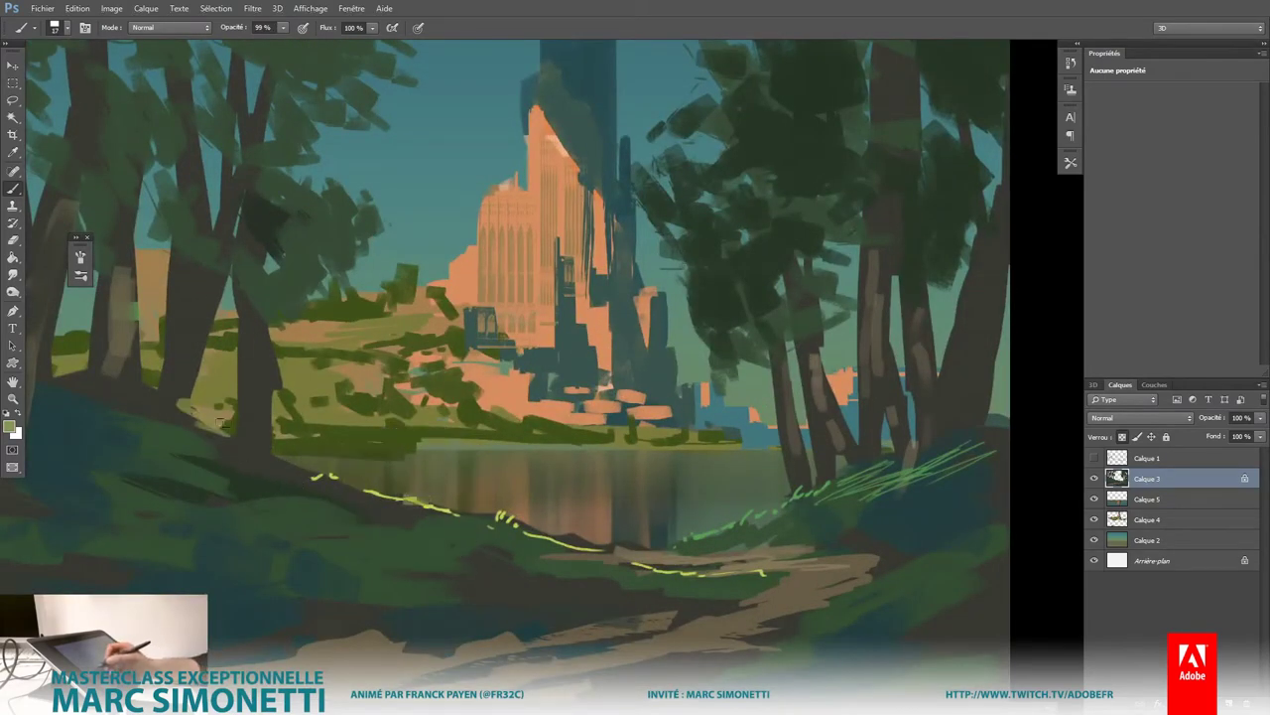
pyautogui.keyDown('alt'); pyautogui.keyDown('shift'); pyautogui.rightClick(272, 432); pyautogui.keyUp('shift'); pyautogui.keyUp('alt')
pyautogui.moveTo(312, 377); pyautogui.dragTo(313, 377)
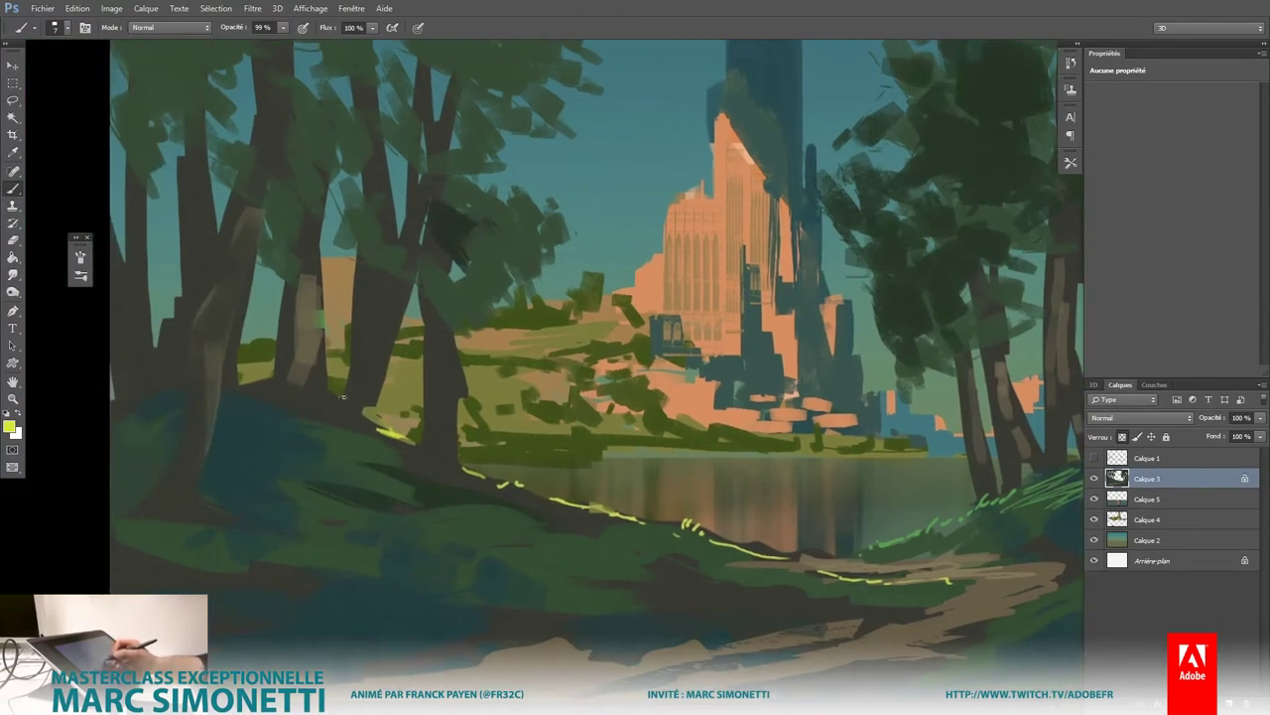
pyautogui.moveTo(253, 378); pyautogui.dragTo(283, 385)
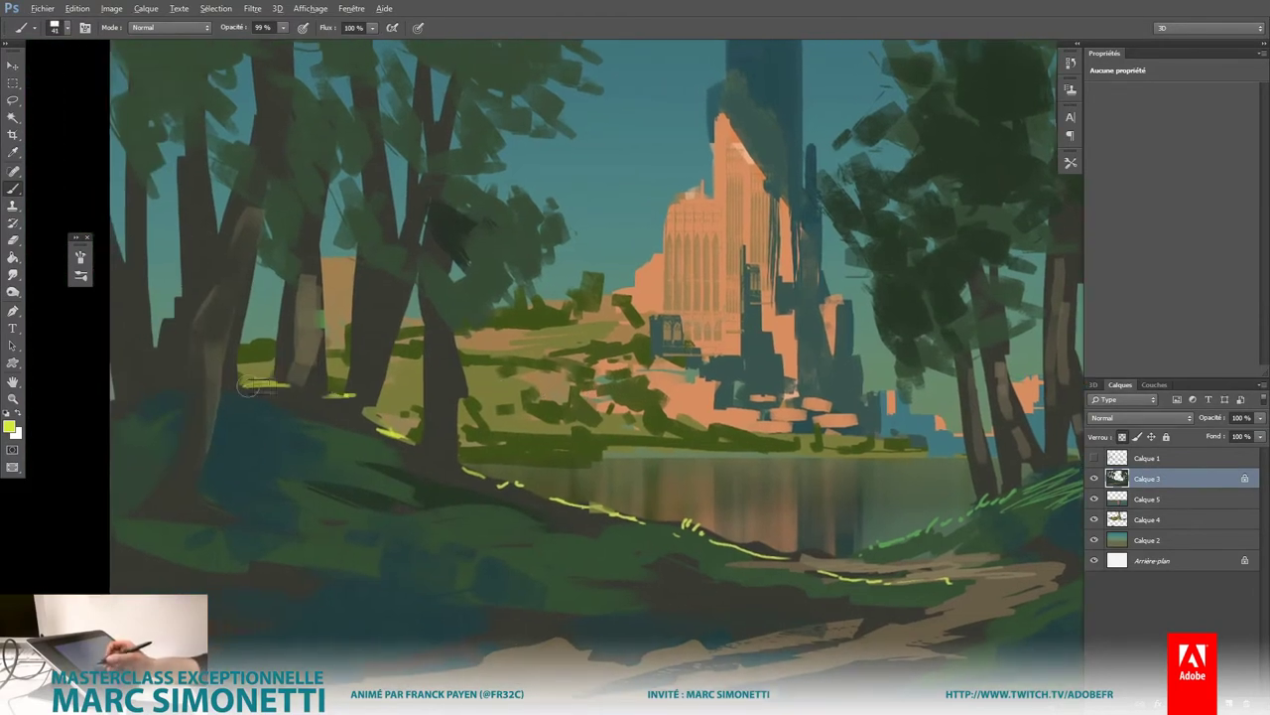
pyautogui.moveTo(147, 399); pyautogui.dragTo(167, 393)
# Step: Sample dark olive and switch to the Forme échantillonnée 2 textured brush at 46 px
pyautogui.keyDown('alt'); pyautogui.click(154, 397); pyautogui.keyUp('alt')
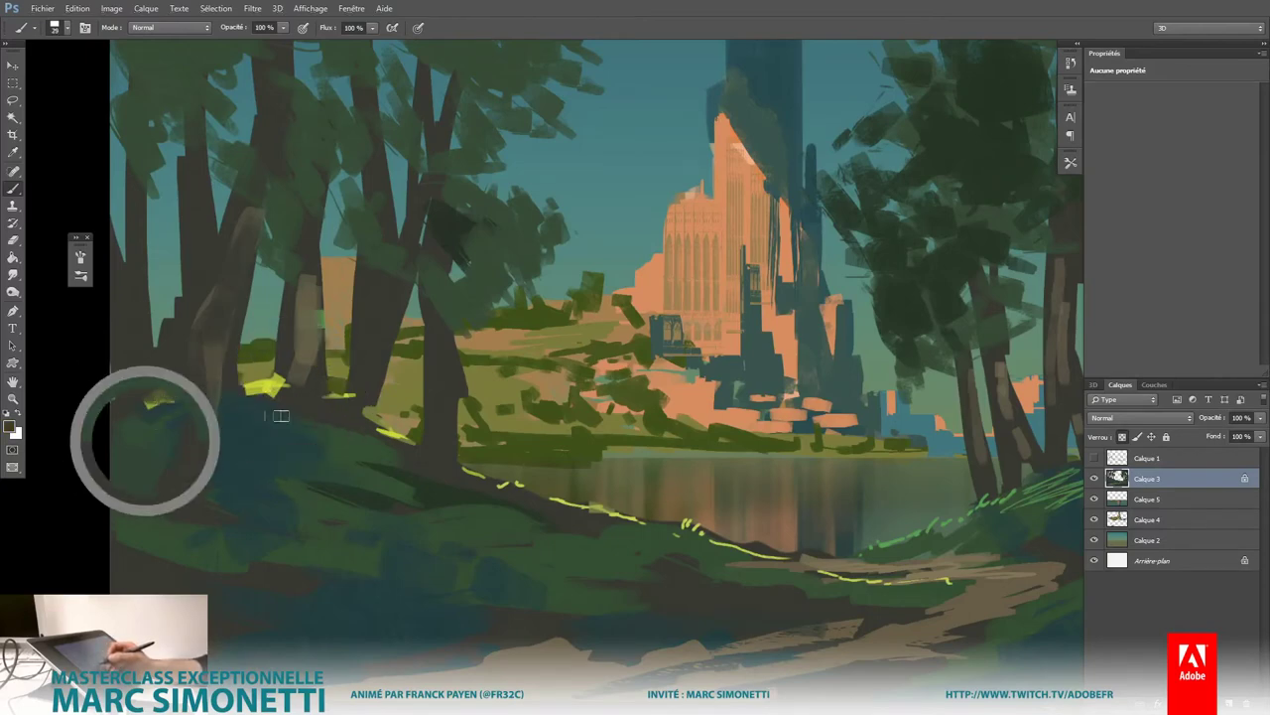
pyautogui.rightClick(639, 414)
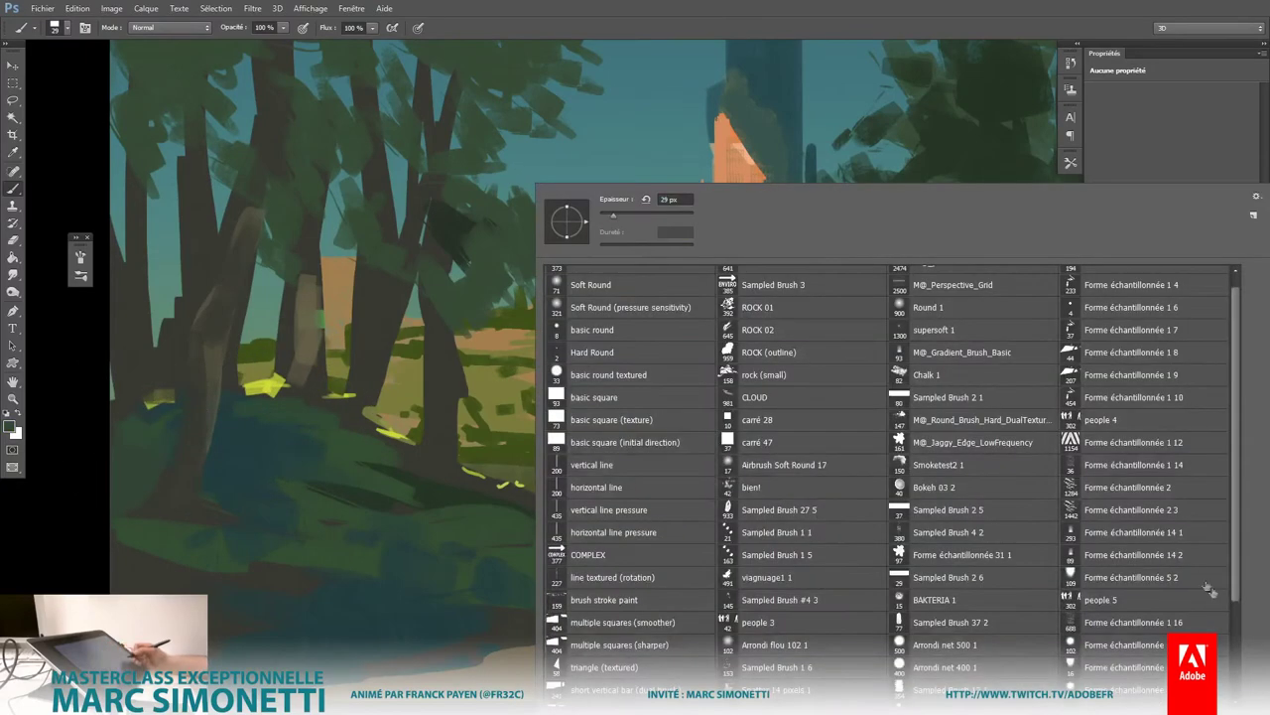
pyautogui.click(1128, 486)
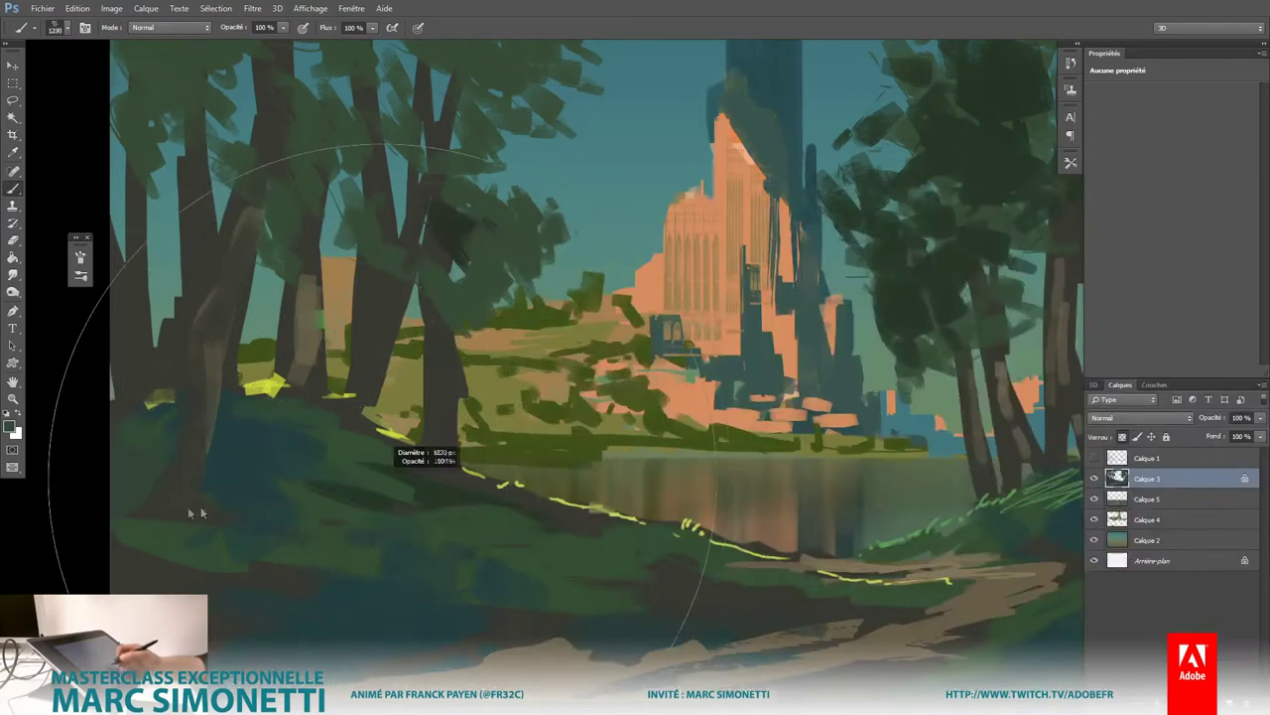
pyautogui.moveTo(299, 459); pyautogui.dragTo(208, 465)
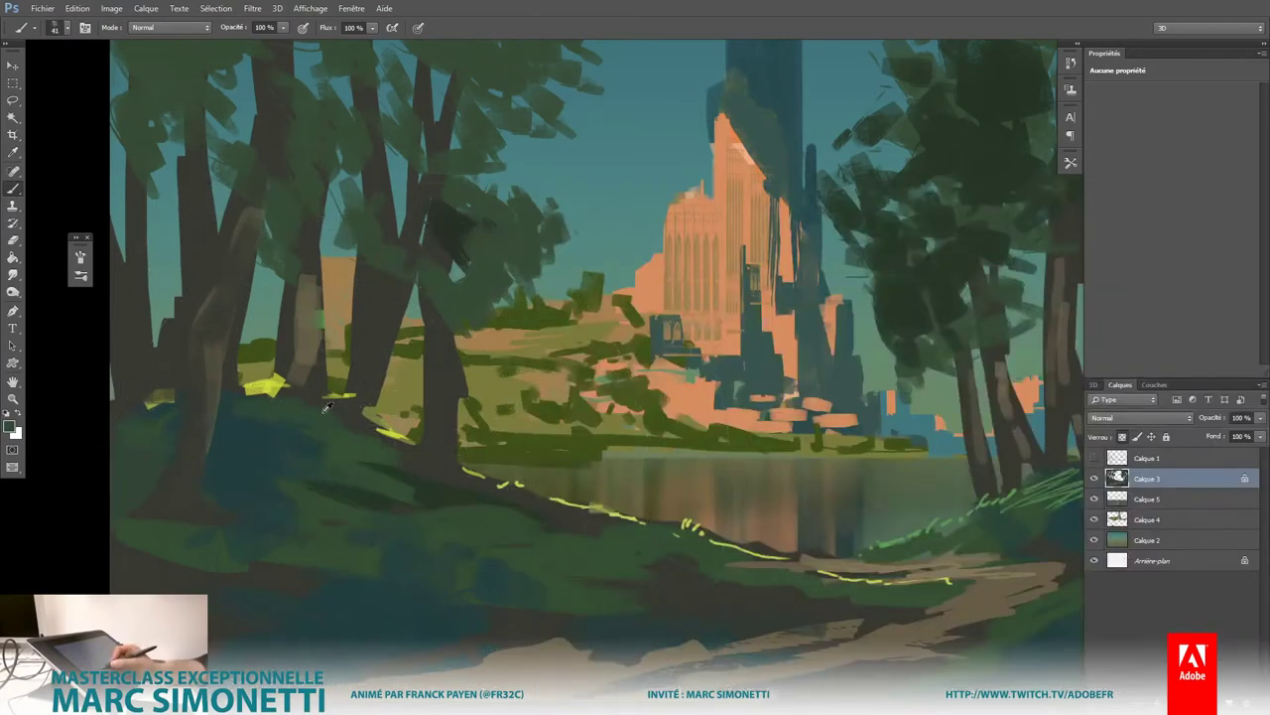
pyautogui.moveTo(268, 395)
pyautogui.mouseDown()
pyautogui.moveTo(298, 393)
pyautogui.moveTo(338, 429)
pyautogui.mouseUp()
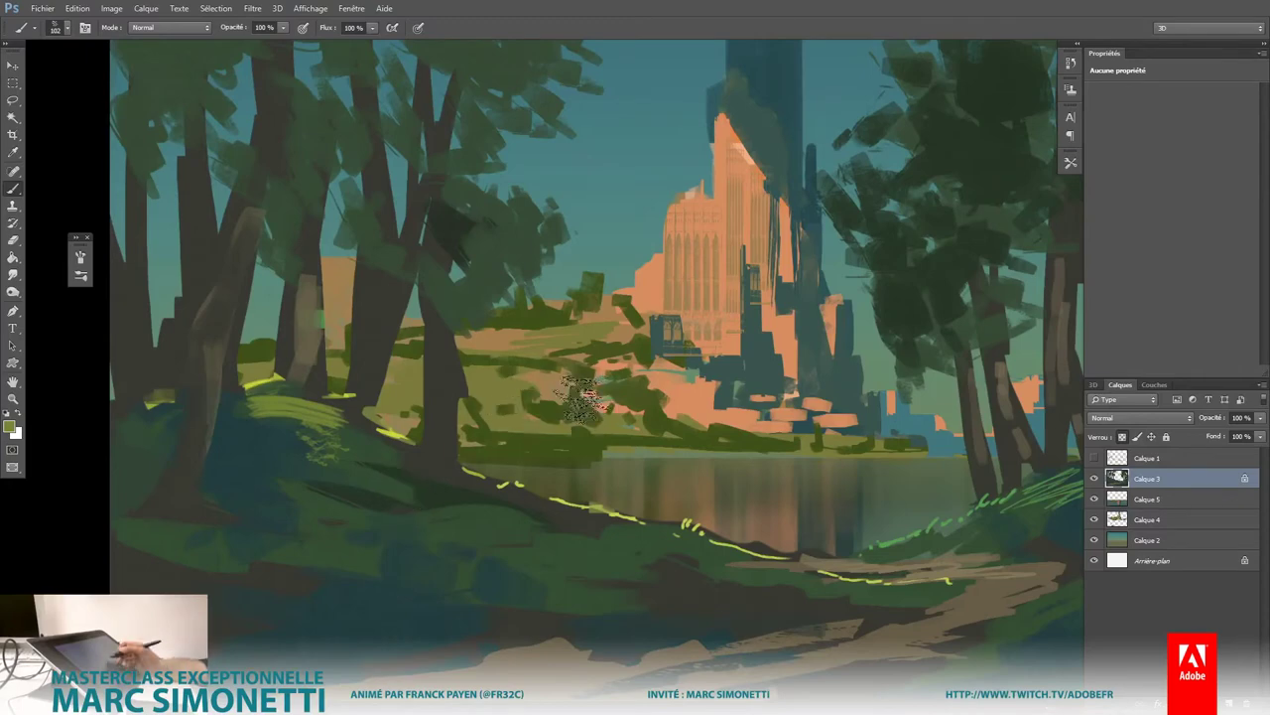
# Step: Pick a dark orange on the colour wheel and paint speckled texture into the left grass
pyautogui.keyDown('alt'); pyautogui.keyDown('shift'); pyautogui.rightClick(586, 397); pyautogui.keyUp('shift'); pyautogui.keyUp('alt')
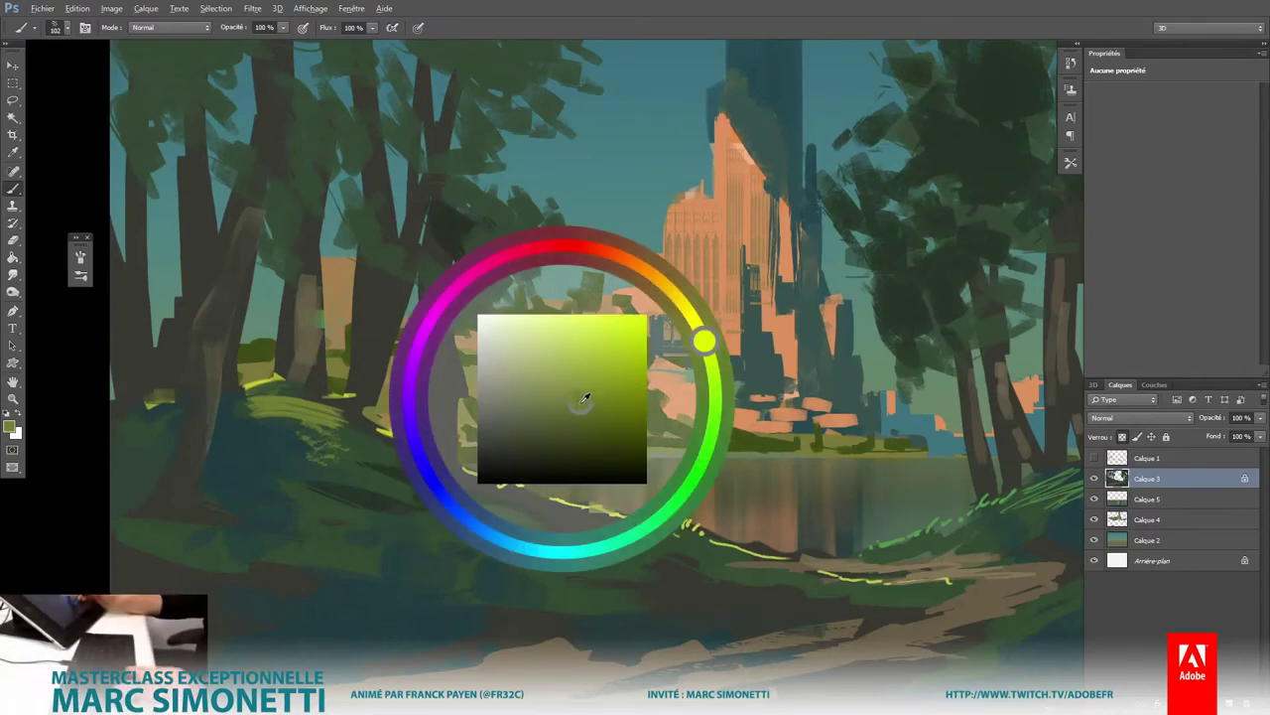
pyautogui.moveTo(585, 397); pyautogui.dragTo(590, 404)
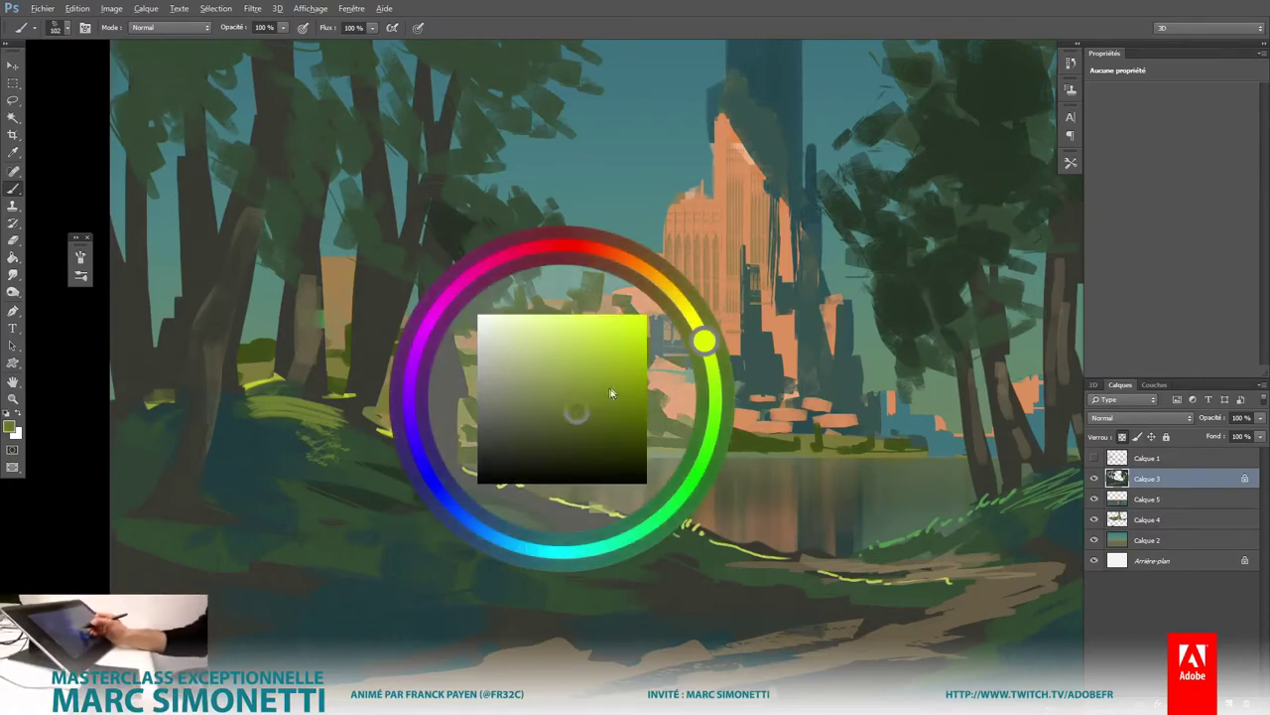
pyautogui.moveTo(726, 412); pyautogui.dragTo(710, 430)
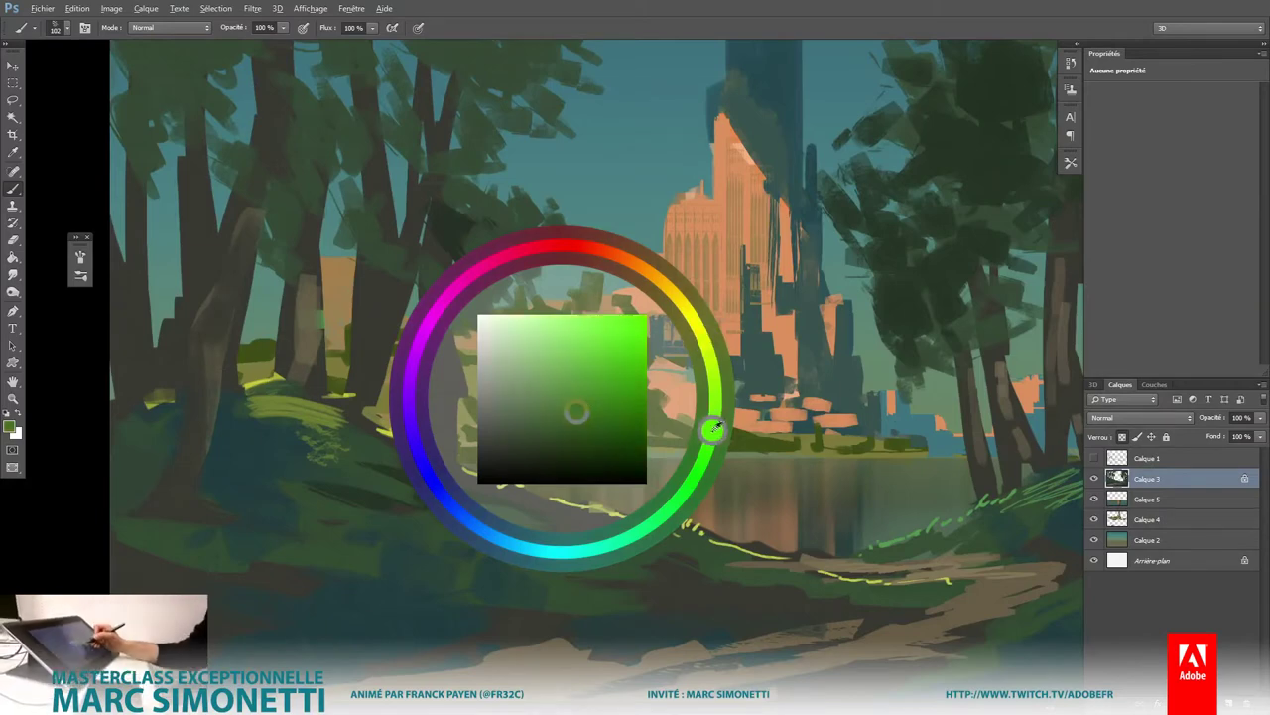
pyautogui.moveTo(628, 405); pyautogui.dragTo(583, 340)
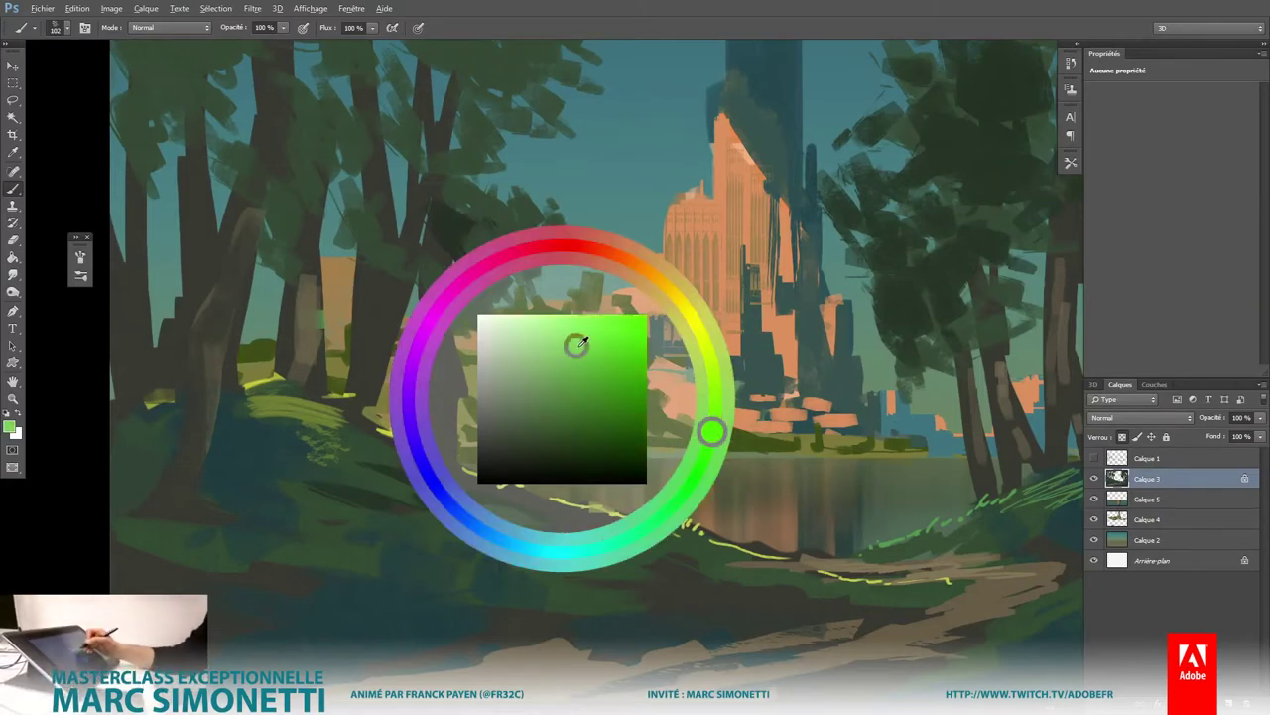
pyautogui.click(642, 265)
pyautogui.click(583, 380)
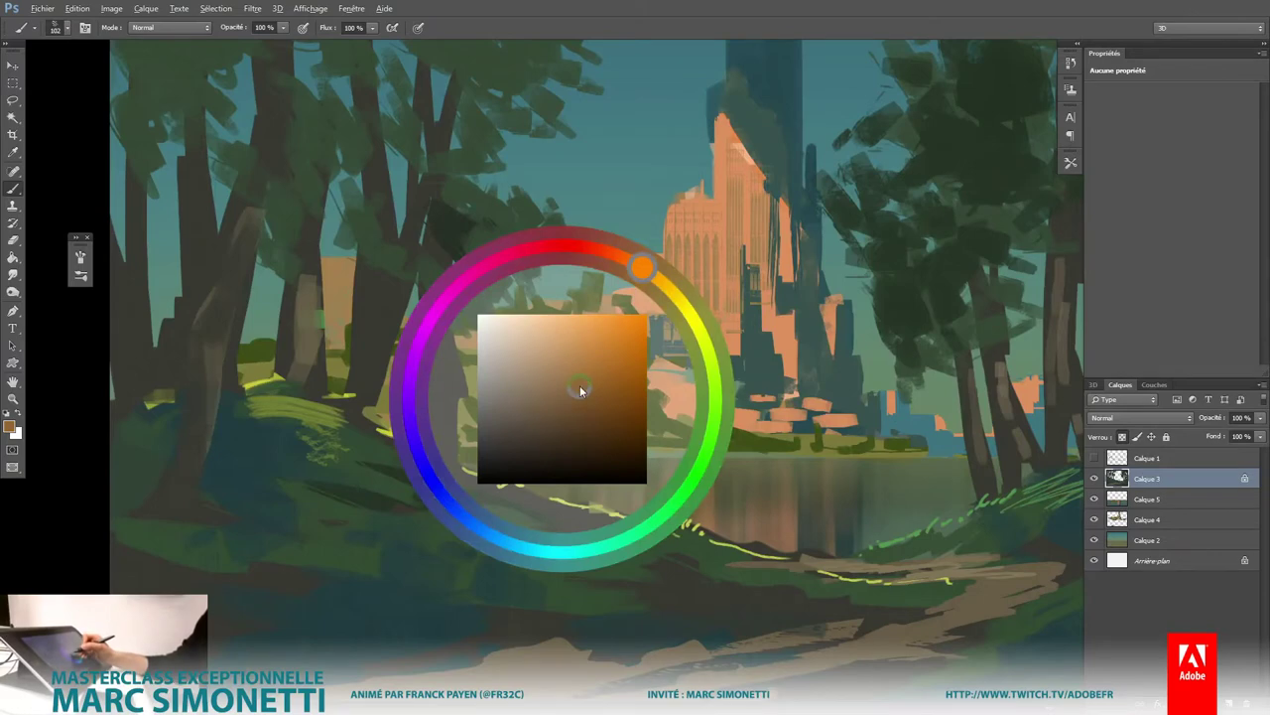
pyautogui.moveTo(554, 396); pyautogui.dragTo(556, 394)
pyautogui.moveTo(694, 315); pyautogui.dragTo(699, 308)
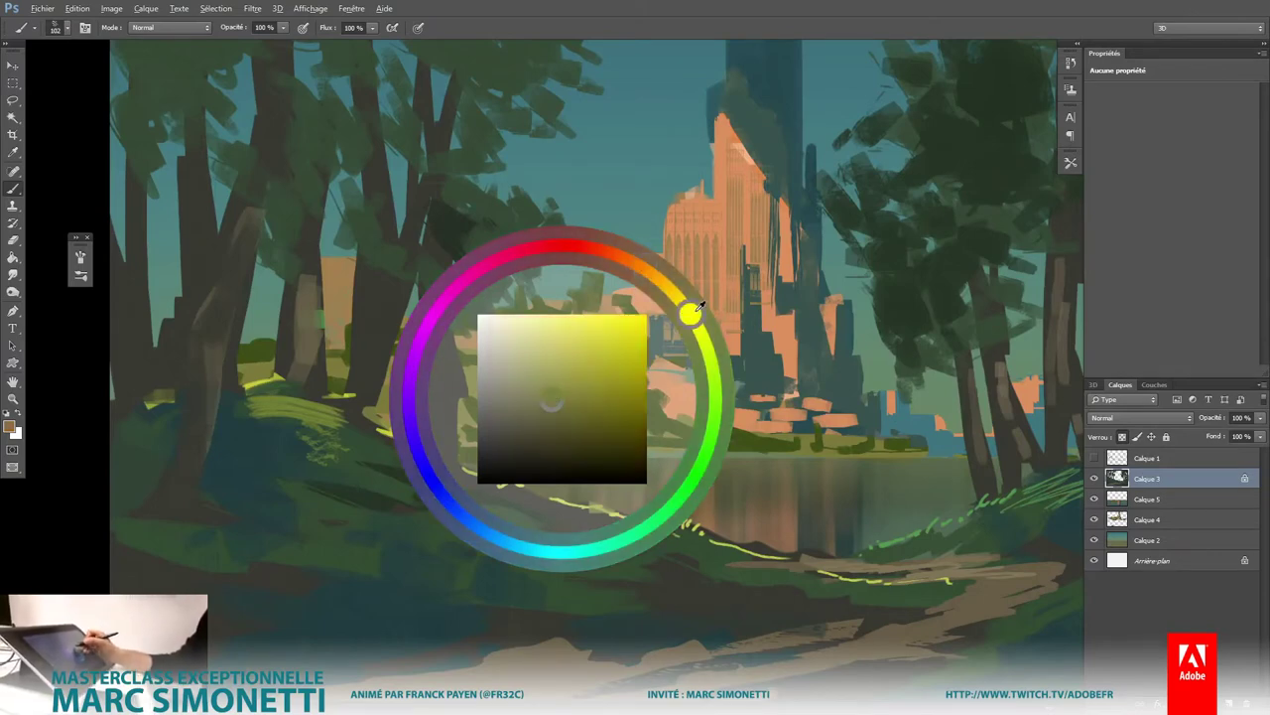
pyautogui.click(630, 261)
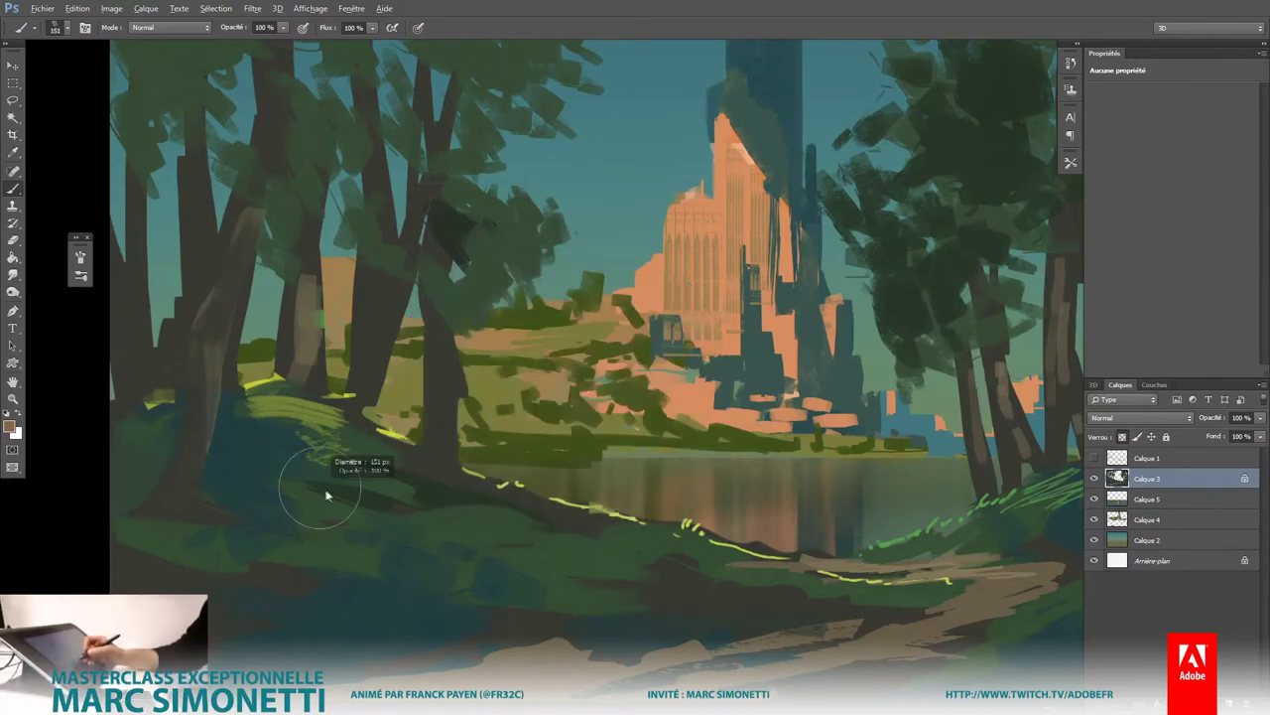
pyautogui.moveTo(321, 487)
pyautogui.mouseDown()
pyautogui.moveTo(253, 498)
pyautogui.moveTo(223, 477)
pyautogui.mouseUp()
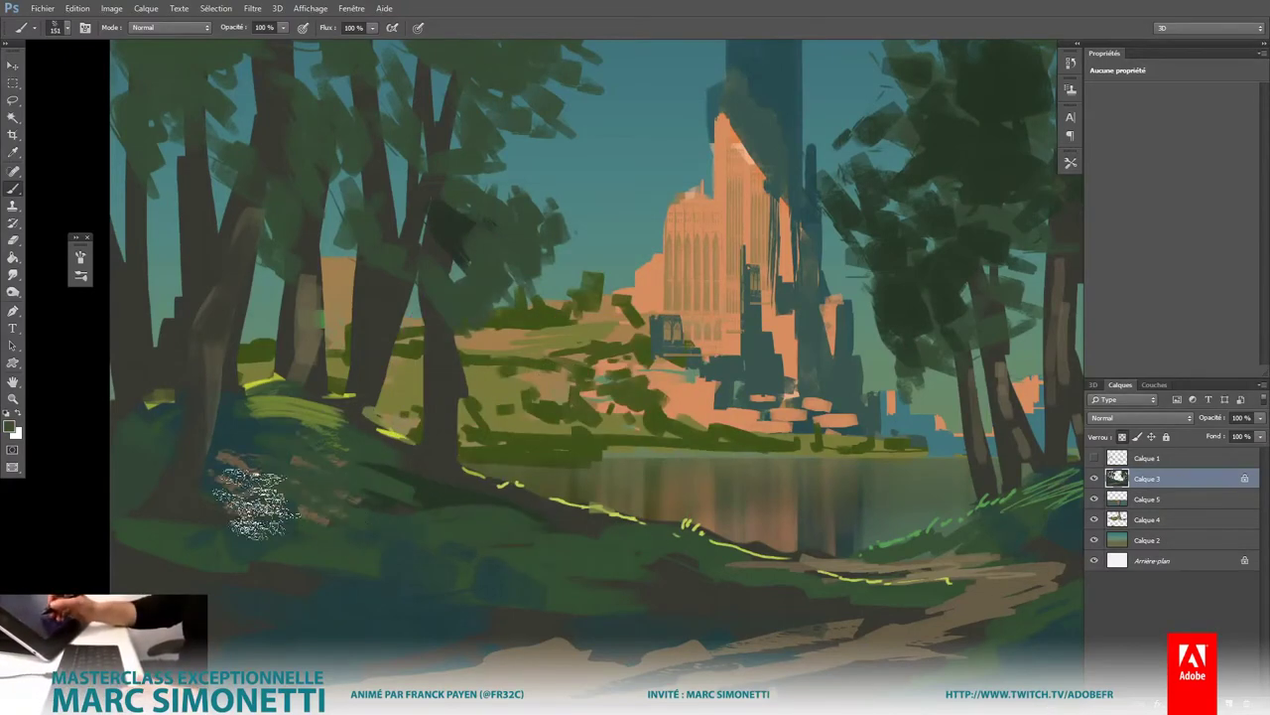
# Step: Paint dark green, then brighter green strokes over the left grass with a brush-stroke preset
pyautogui.keyDown('alt'); pyautogui.click(407, 496); pyautogui.keyUp('alt')
pyautogui.rightClick(407, 497)
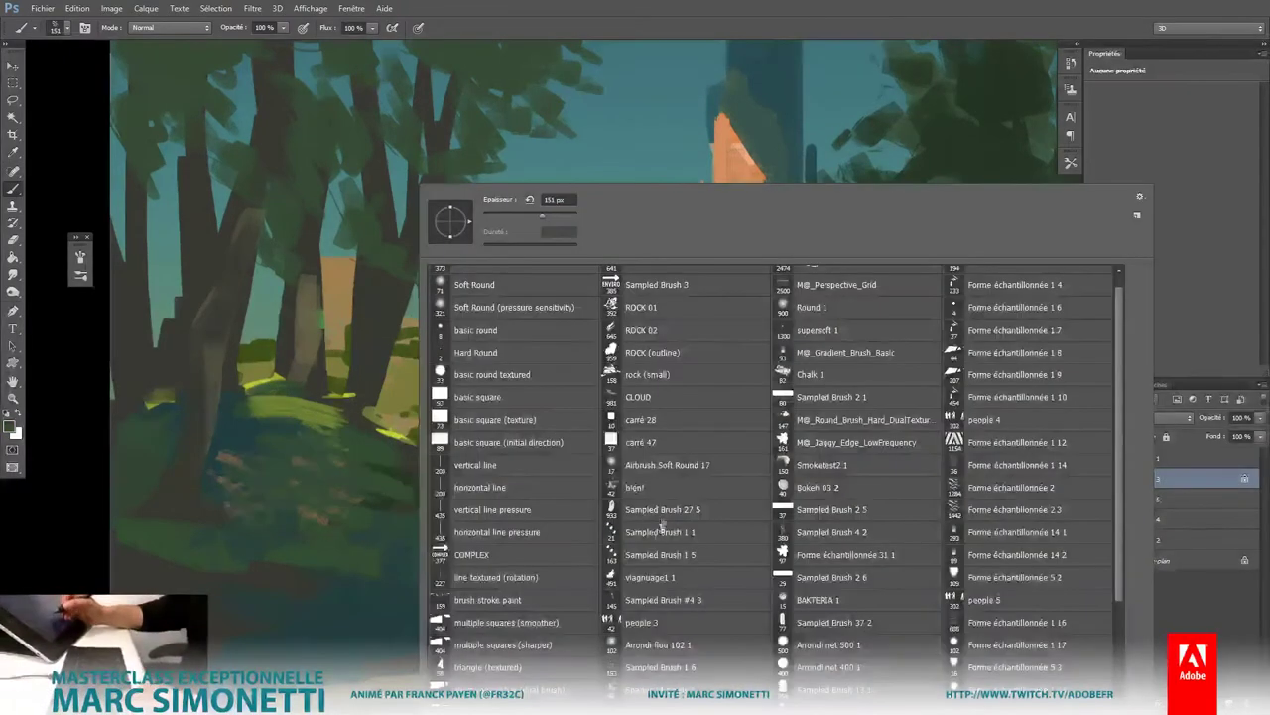
pyautogui.click(516, 532)
pyautogui.click(486, 600)
pyautogui.press('Return')
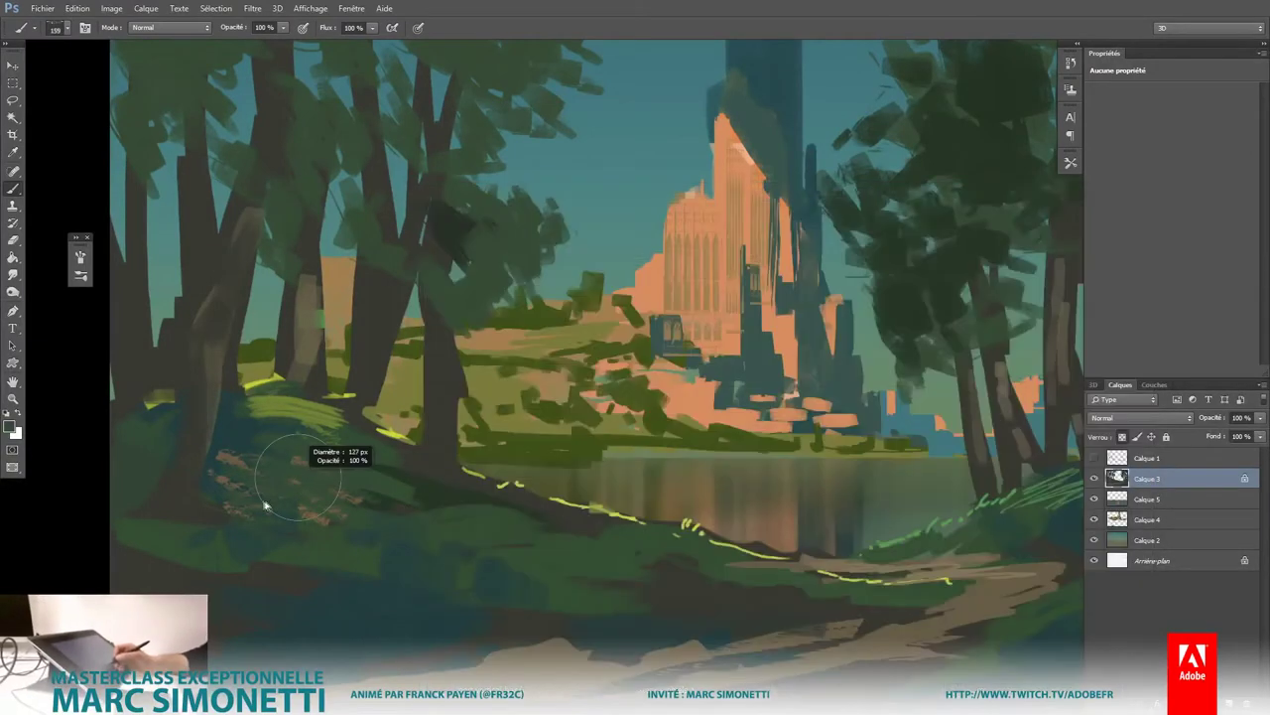
pyautogui.moveTo(238, 467)
pyautogui.mouseDown()
pyautogui.moveTo(347, 442)
pyautogui.moveTo(331, 415)
pyautogui.moveTo(283, 407)
pyautogui.moveTo(245, 420)
pyautogui.mouseUp()
pyautogui.keyDown('alt'); pyautogui.click(269, 402); pyautogui.keyUp('alt')
pyautogui.press('0')
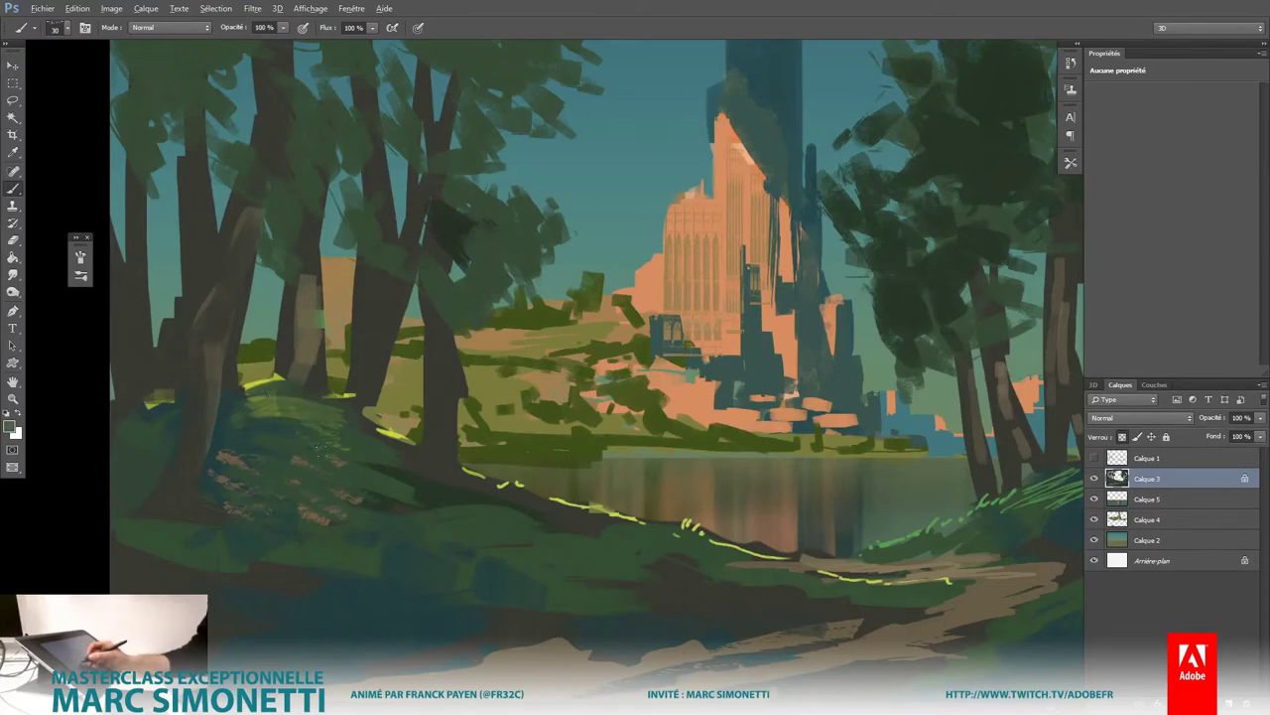
pyautogui.moveTo(386, 449); pyautogui.dragTo(342, 436)
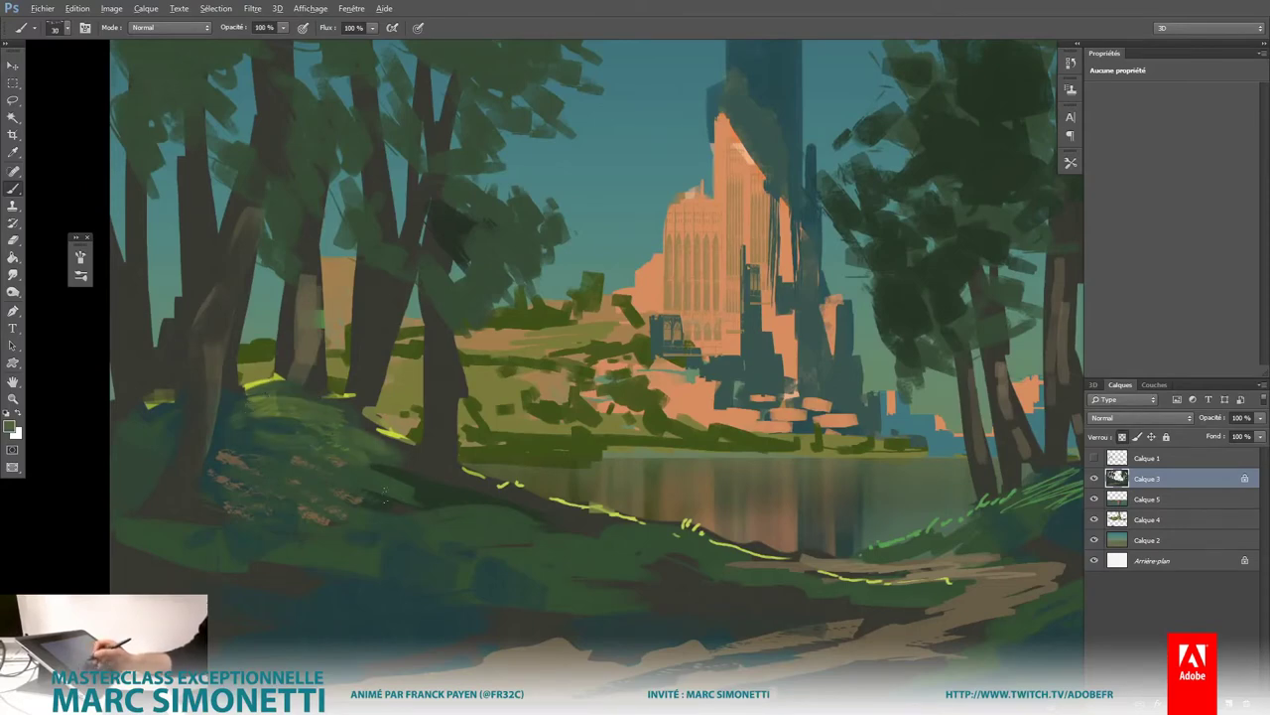
# Step: Set the General preferences HUD Color Picker to Hue Wheel (Medium) and confirm with OK
pyautogui.click(77, 8)
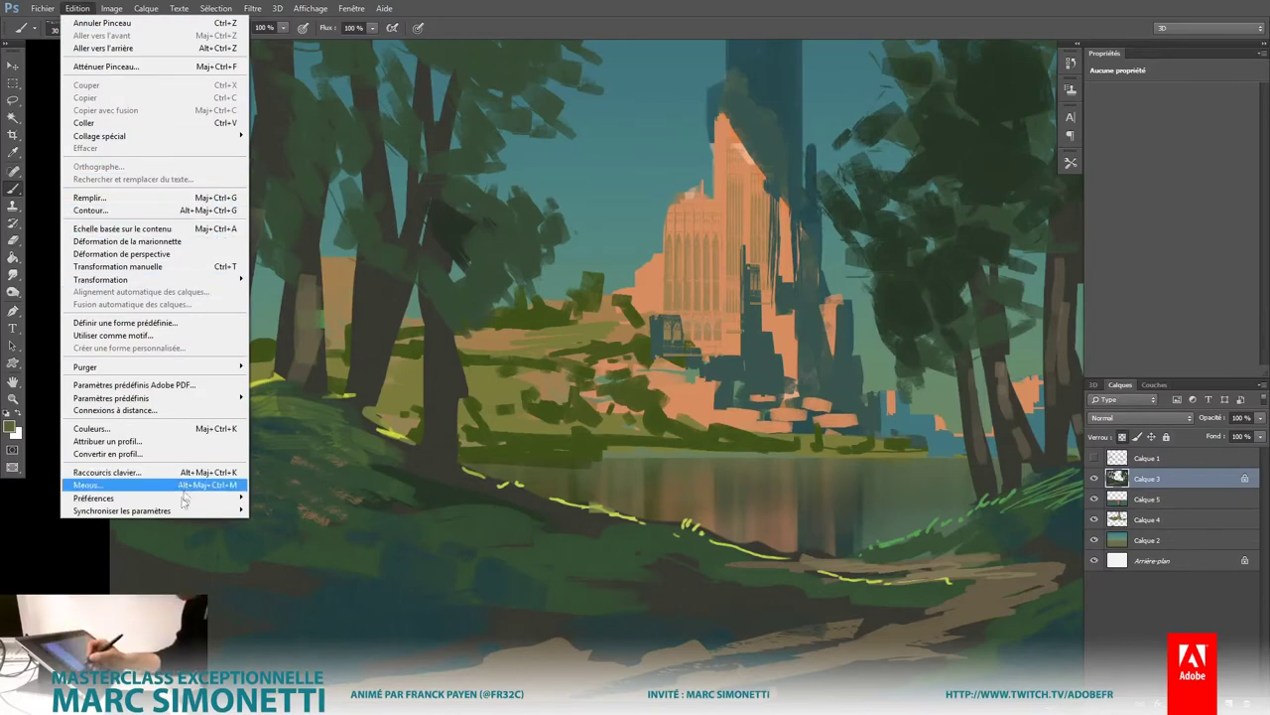
pyautogui.moveTo(94, 498)
pyautogui.click(287, 496)
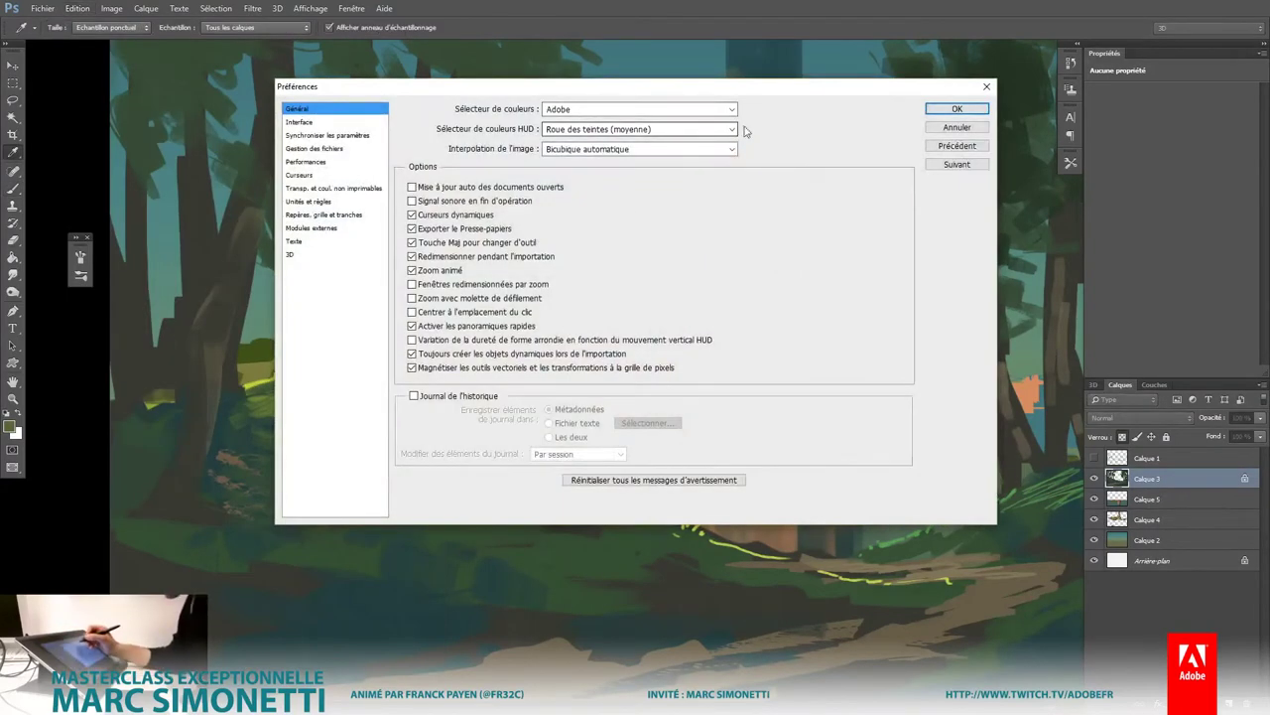
pyautogui.click(695, 130)
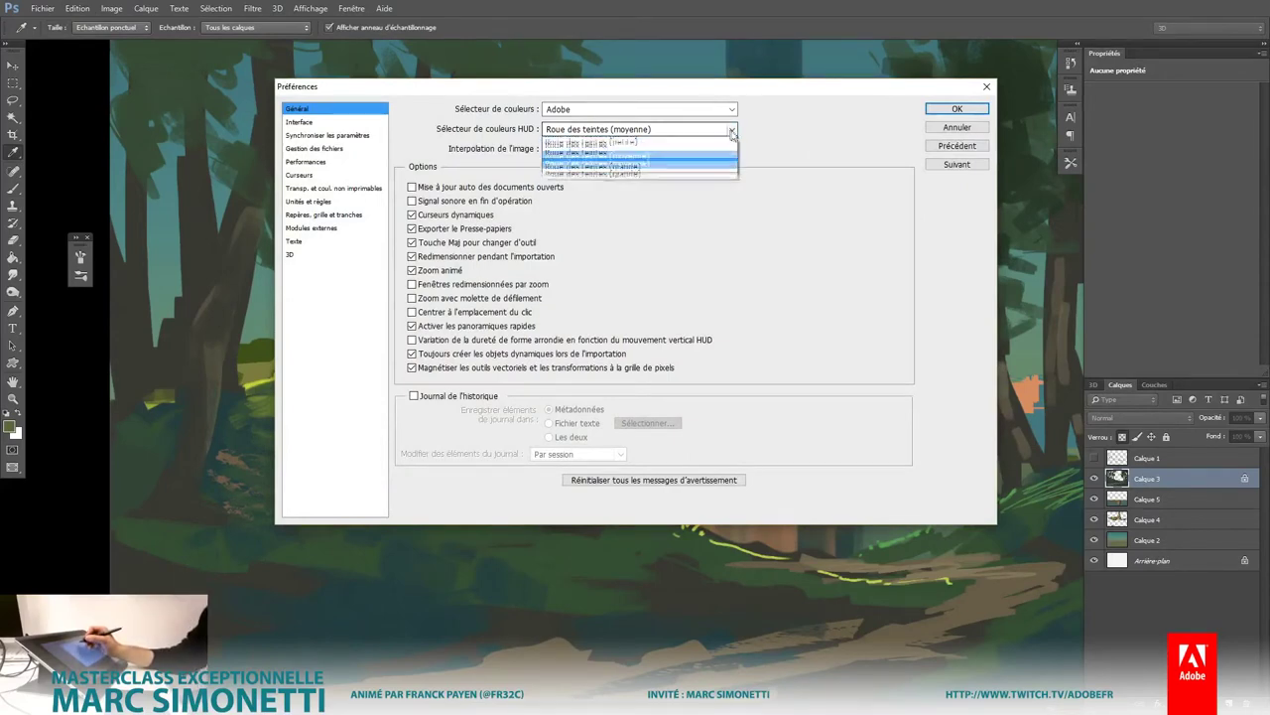
pyautogui.click(665, 198)
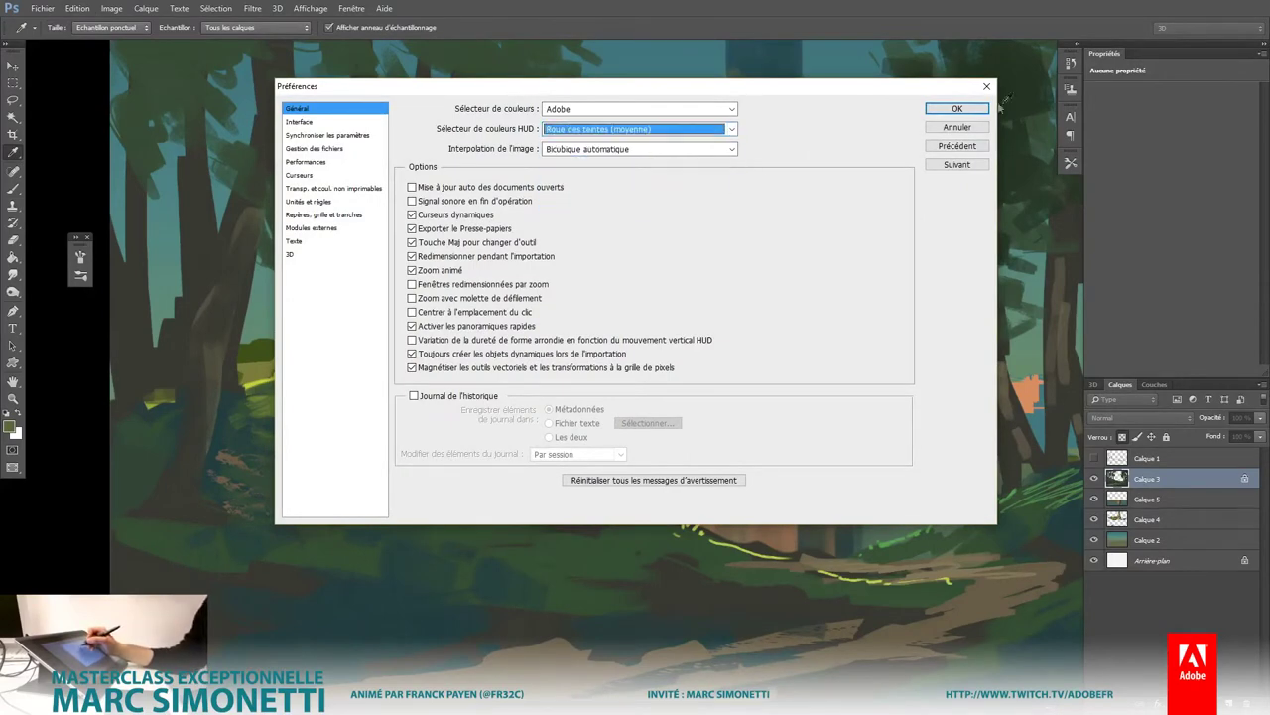
pyautogui.click(958, 127)
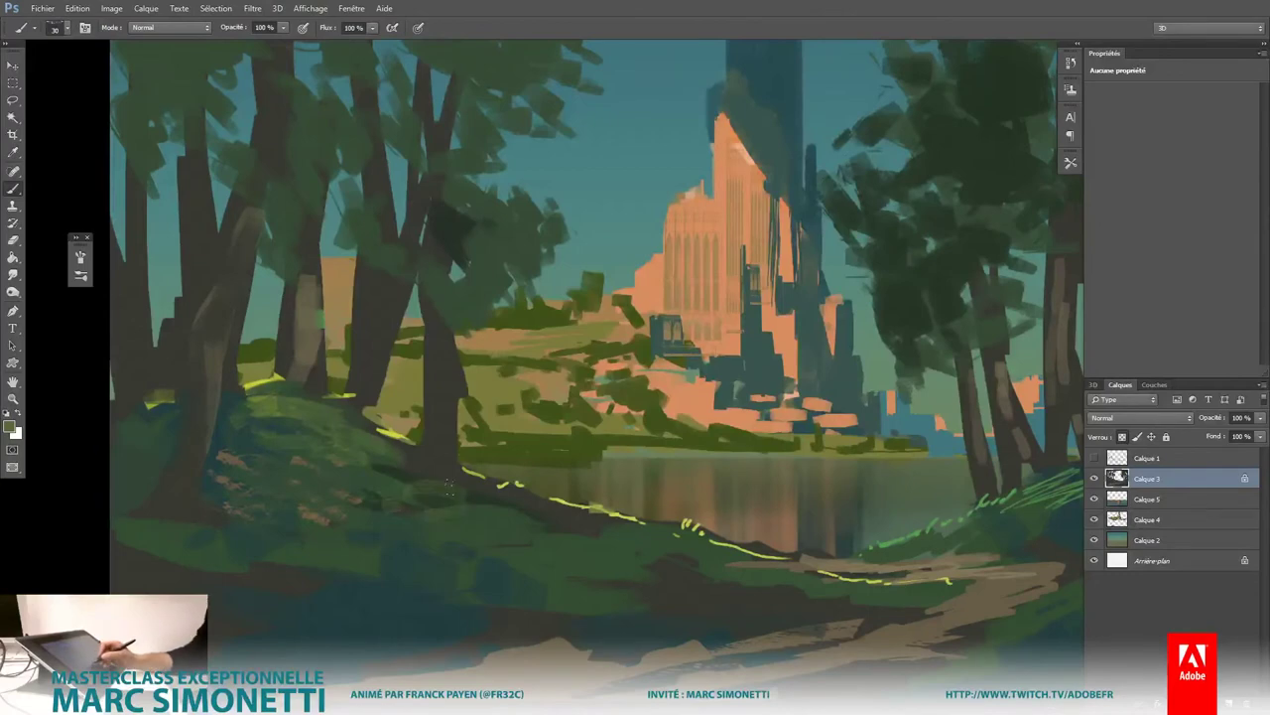
# Step: Pick a dark tone and paint upward strokes on the right and middle tree trunks
pyautogui.keyDown('alt'); pyautogui.click(310, 329); pyautogui.keyUp('alt')
pyautogui.keyDown('alt'); pyautogui.keyDown('shift'); pyautogui.rightClick(327, 297); pyautogui.keyUp('shift'); pyautogui.keyUp('alt')
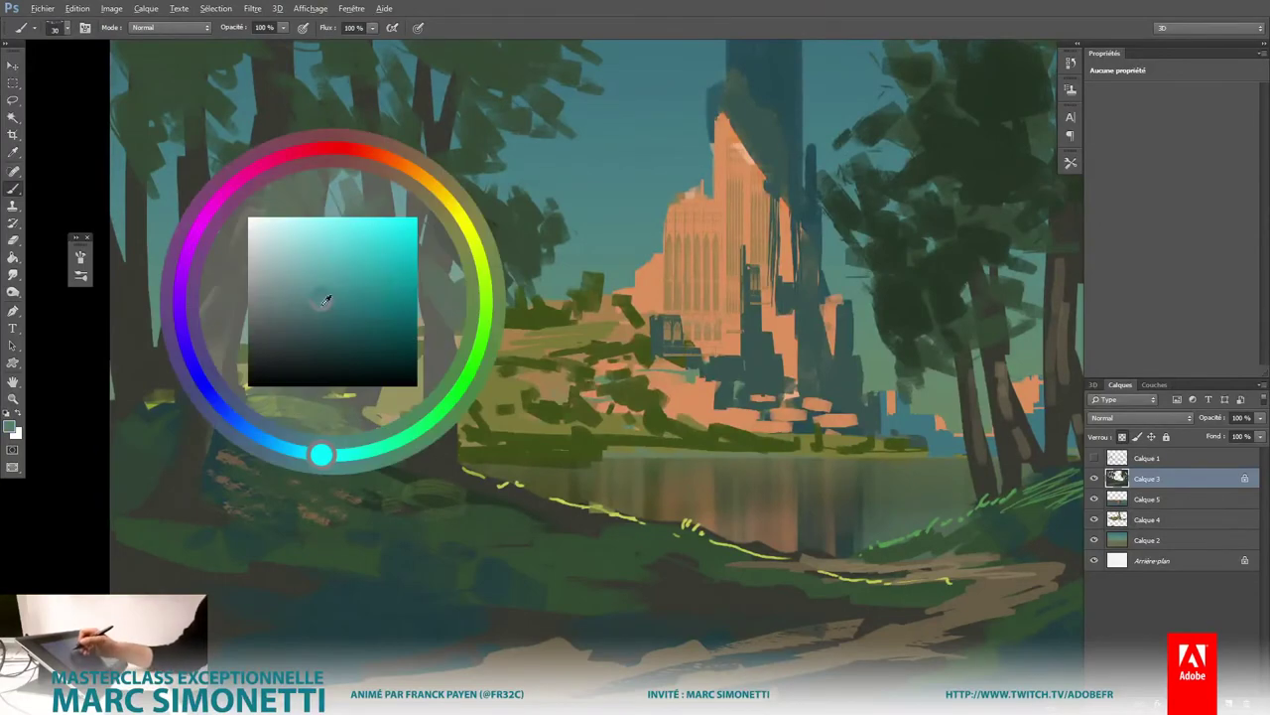
pyautogui.keyDown('alt'); pyautogui.rightClick(307, 331); pyautogui.keyUp('alt')
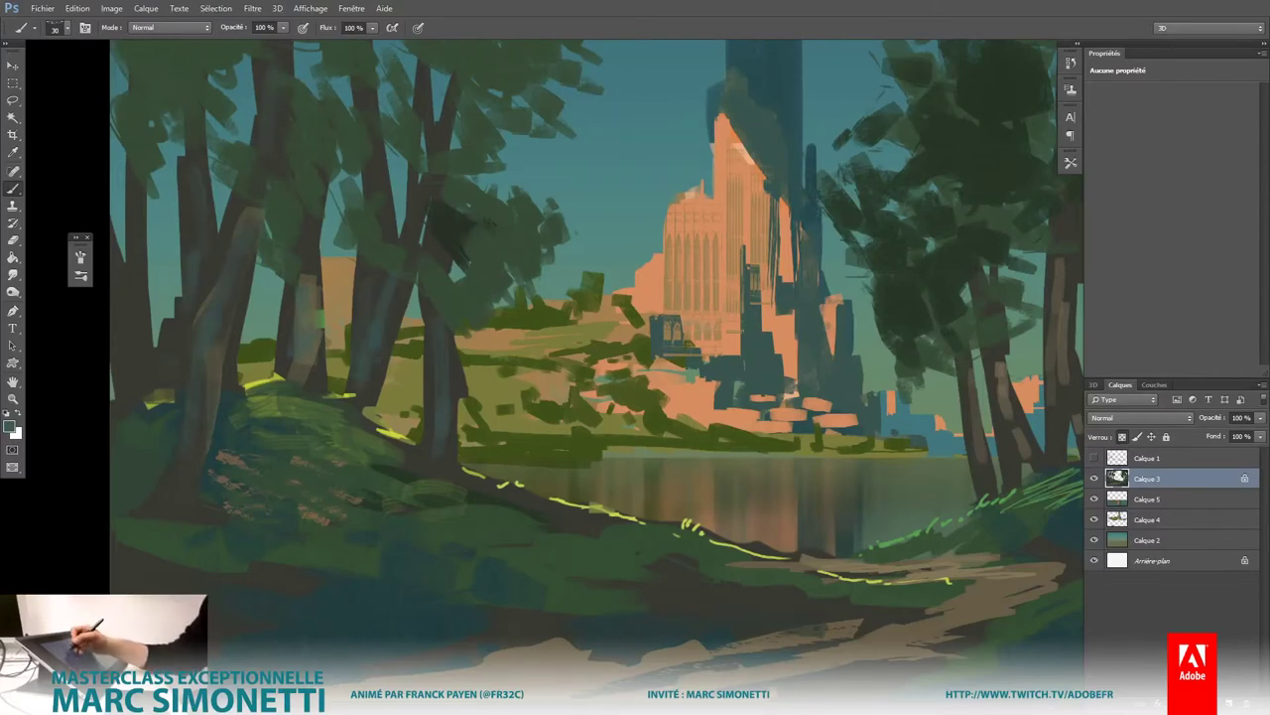
pyautogui.moveTo(600, 484)
pyautogui.mouseDown()
pyautogui.moveTo(735, 264)
pyautogui.moveTo(716, 303)
pyautogui.mouseUp()
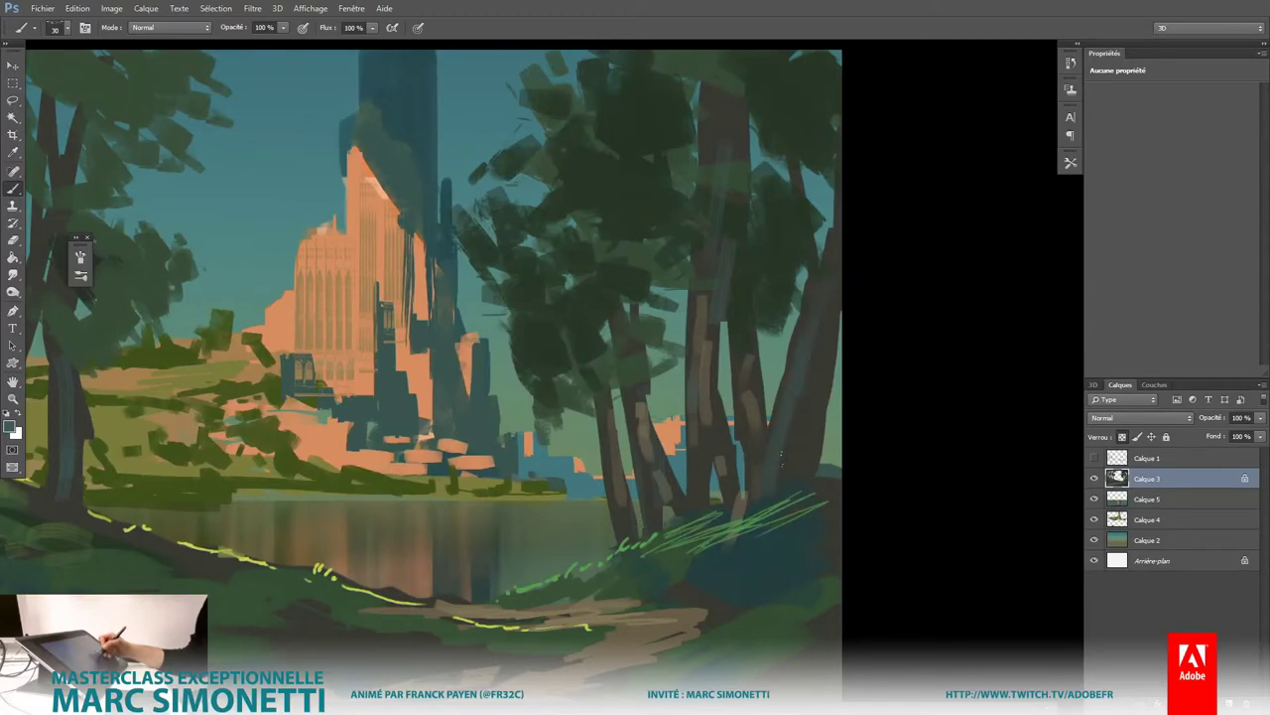
pyautogui.keyDown('alt'); pyautogui.click(814, 443); pyautogui.keyUp('alt')
pyautogui.keyDown('alt'); pyautogui.keyDown('shift'); pyautogui.rightClick(814, 443); pyautogui.keyUp('shift'); pyautogui.keyUp('alt')
pyautogui.moveTo(779, 531); pyautogui.dragTo(812, 454)
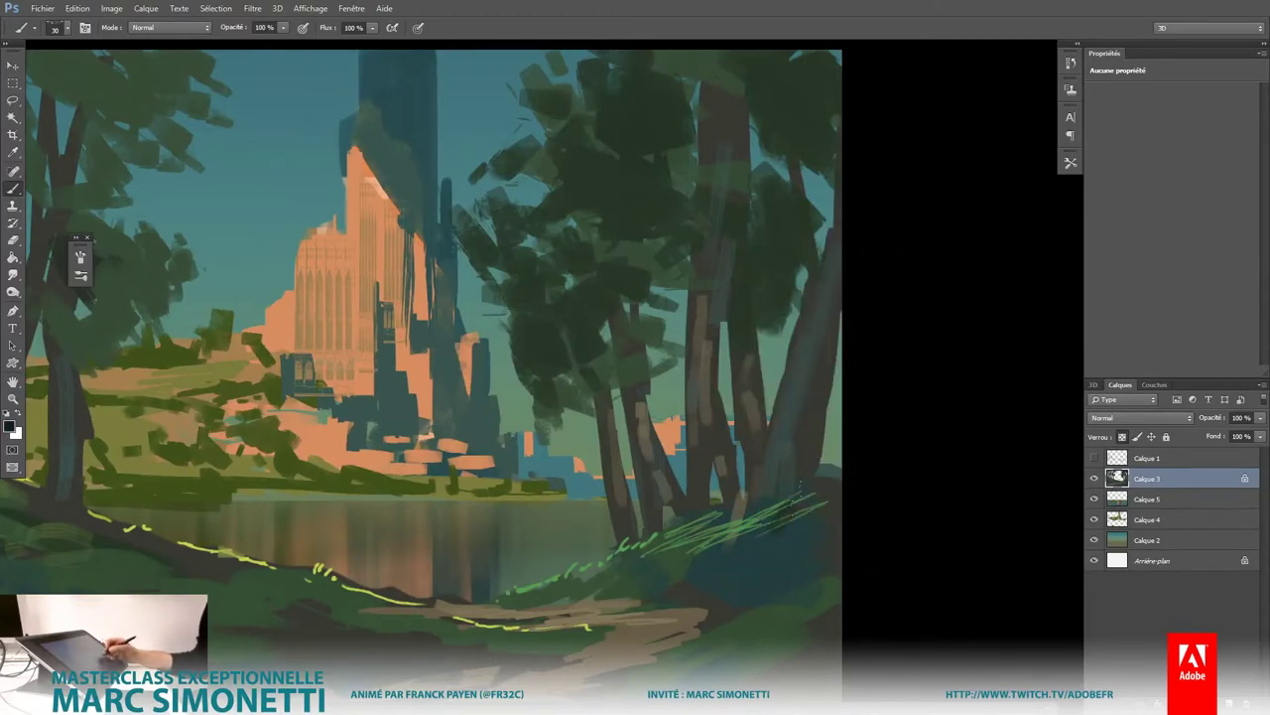
pyautogui.moveTo(756, 536)
pyautogui.mouseDown()
pyautogui.moveTo(794, 453)
pyautogui.moveTo(818, 323)
pyautogui.mouseUp()
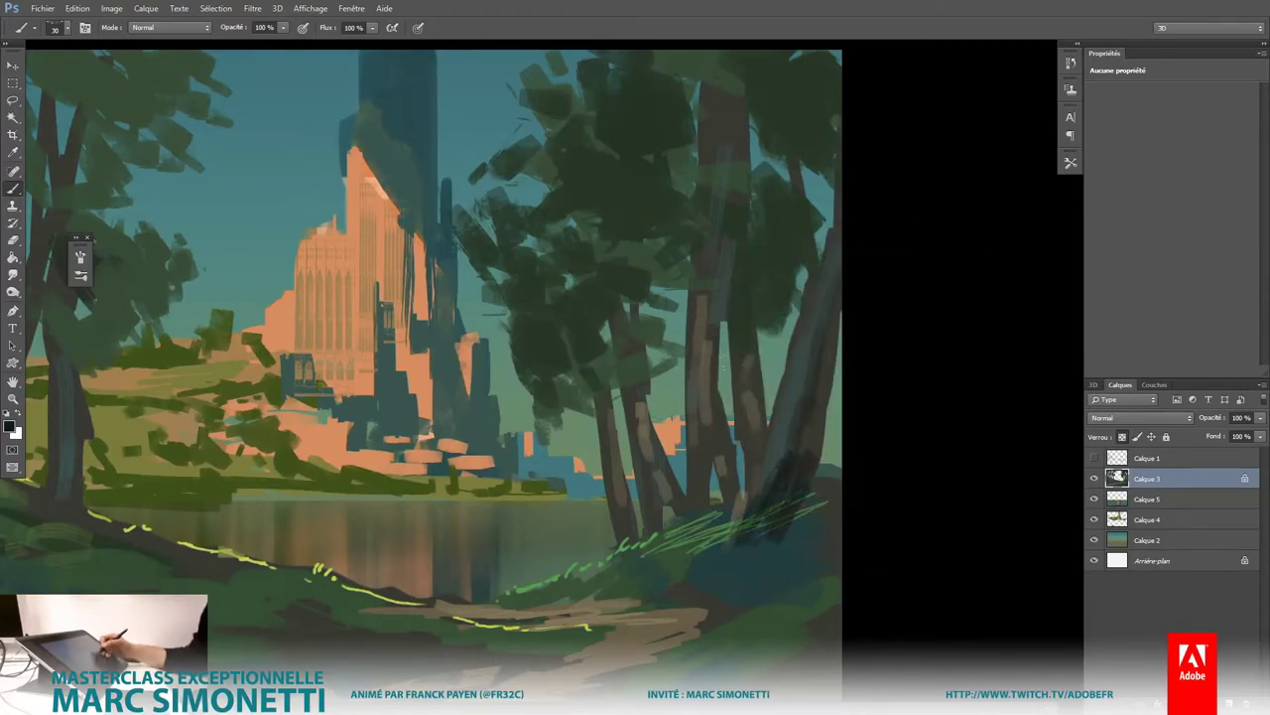
pyautogui.moveTo(723, 528); pyautogui.dragTo(695, 282)
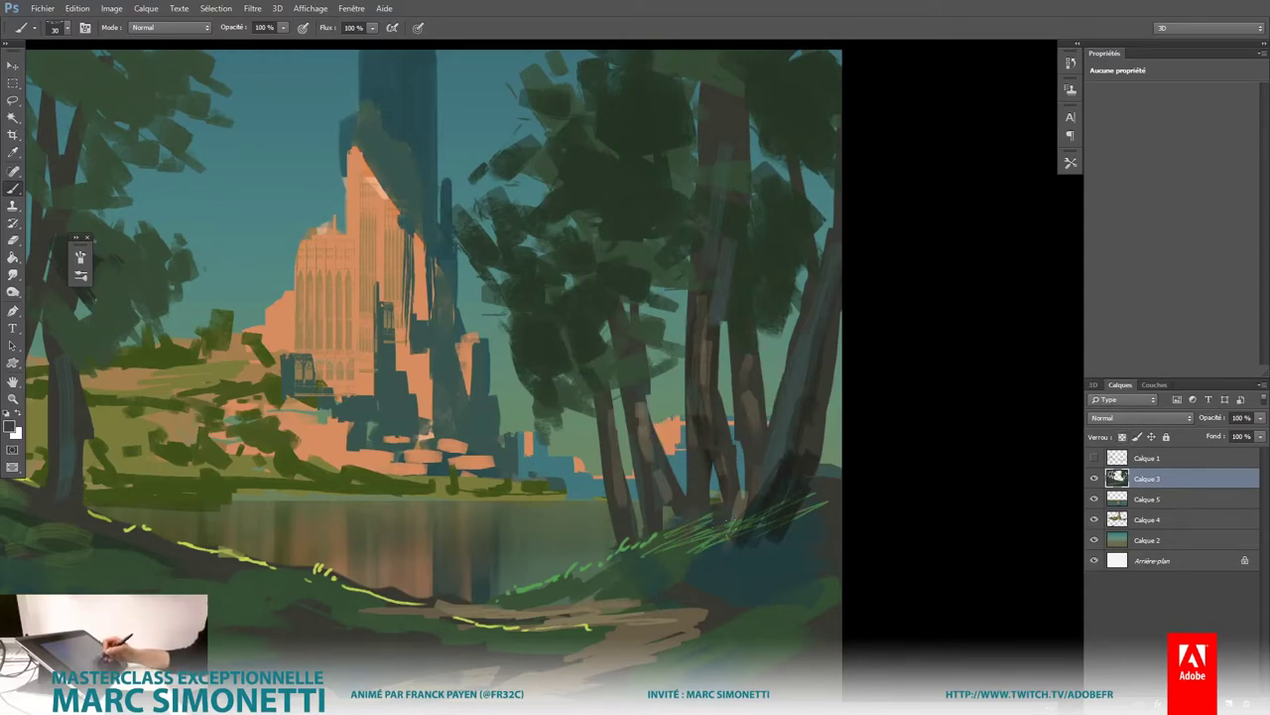
# Step: Switch to a 4 px Hard Round brush for fine lines on the left trees
pyautogui.press('alt')
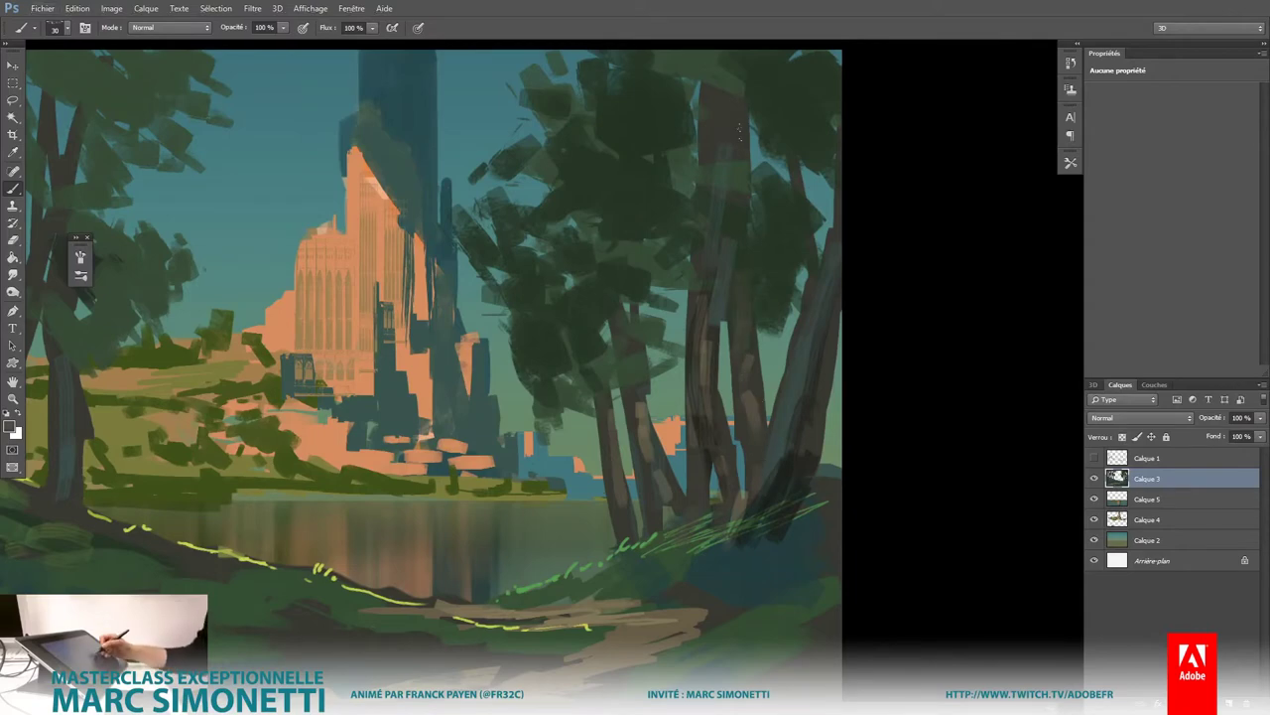
pyautogui.rightClick(749, 316)
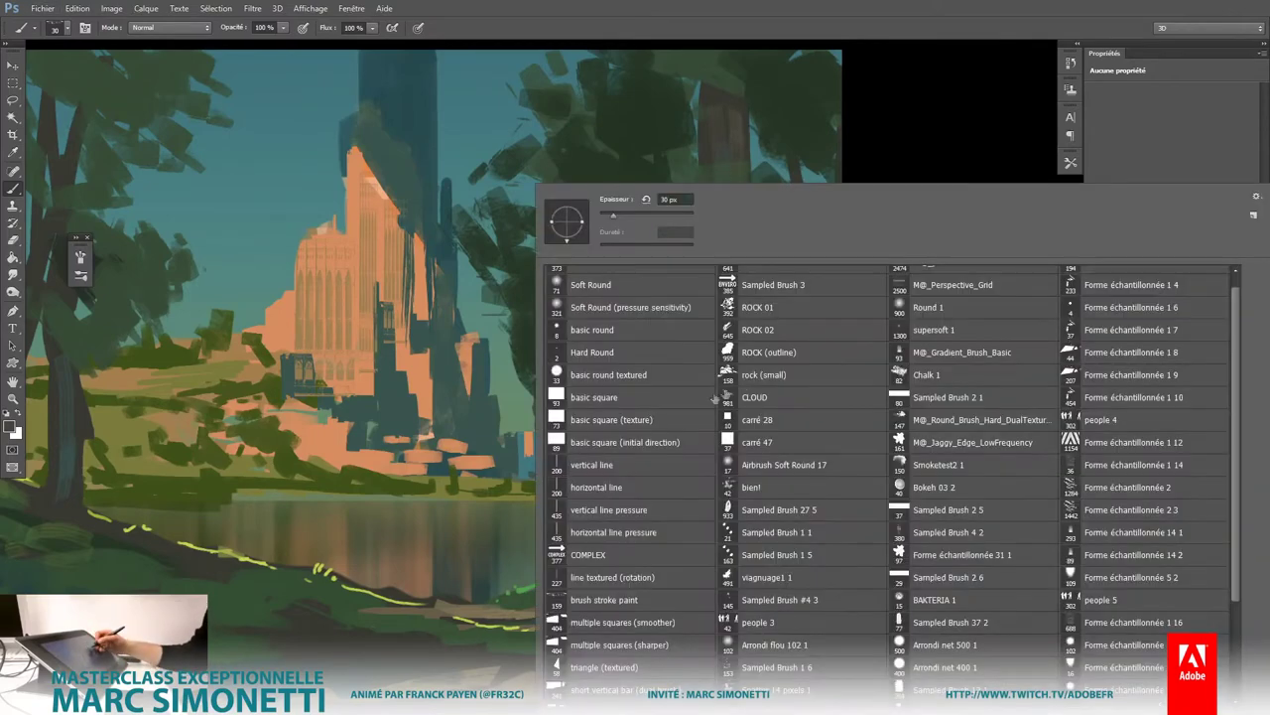
pyautogui.click(635, 352)
pyautogui.press('Return')
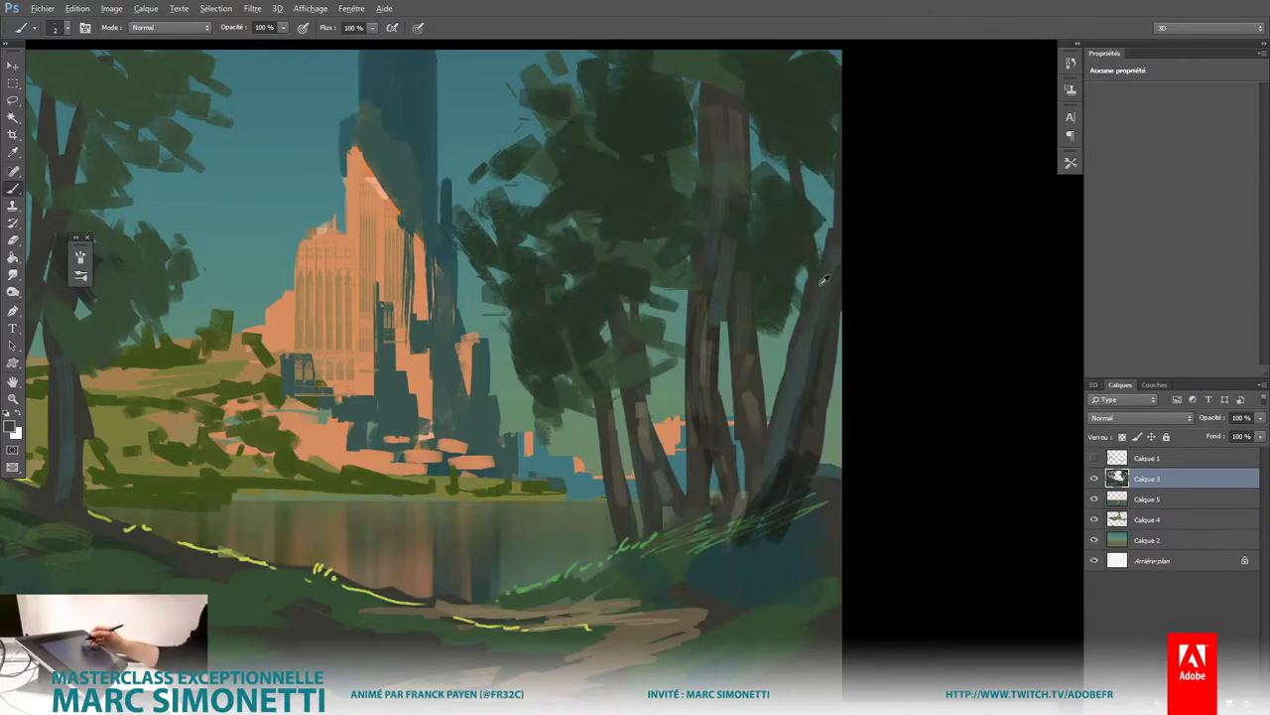
pyautogui.moveTo(808, 171); pyautogui.dragTo(806, 171)
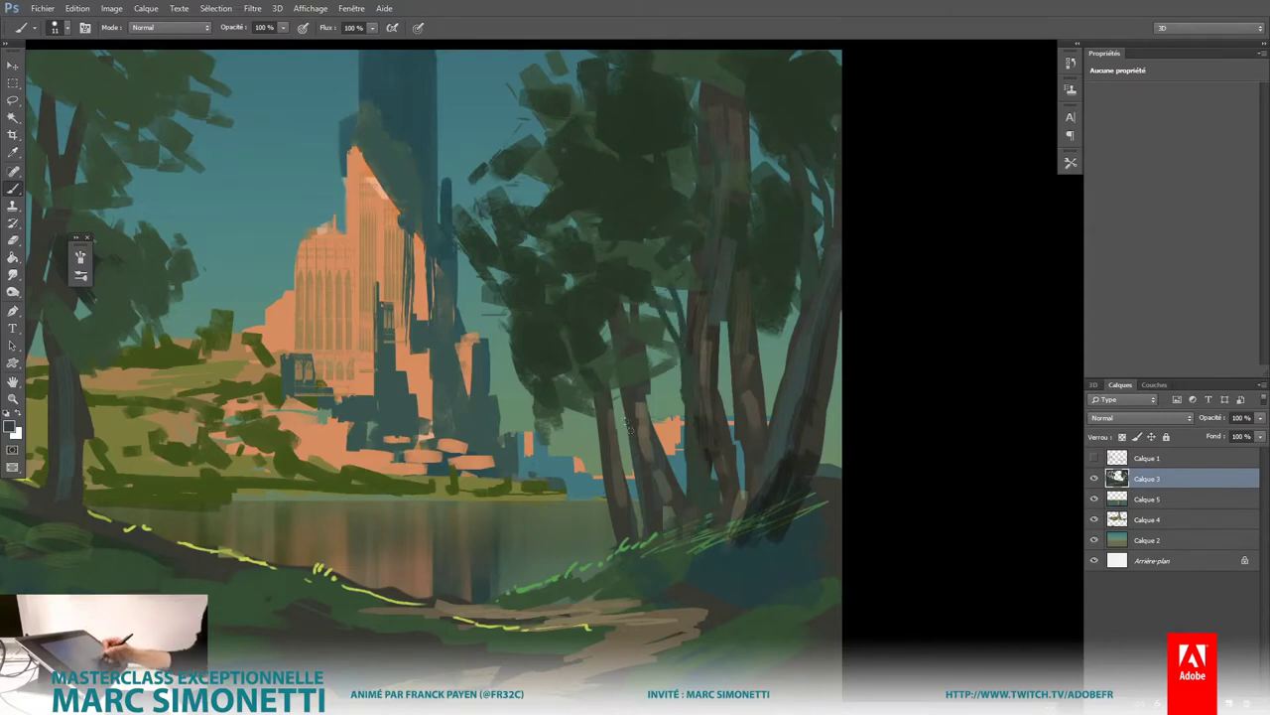
pyautogui.moveTo(613, 391); pyautogui.dragTo(615, 390)
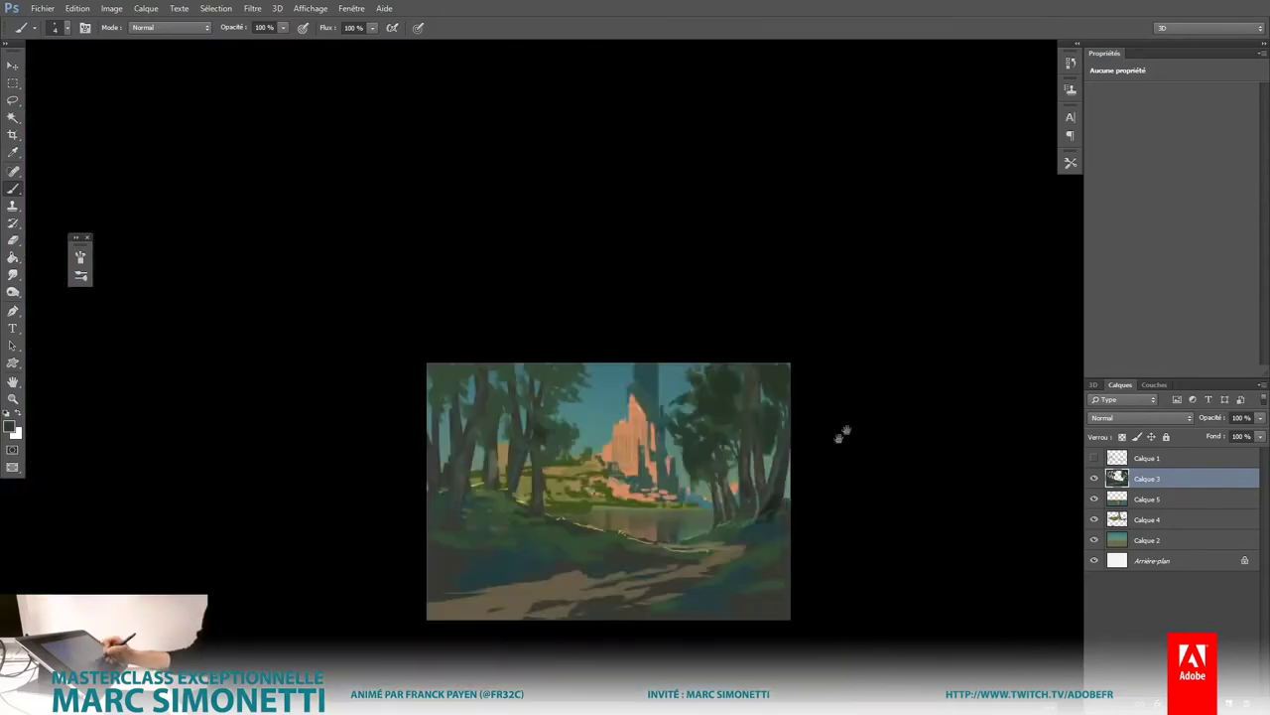
pyautogui.moveTo(840, 431); pyautogui.dragTo(840, 430)
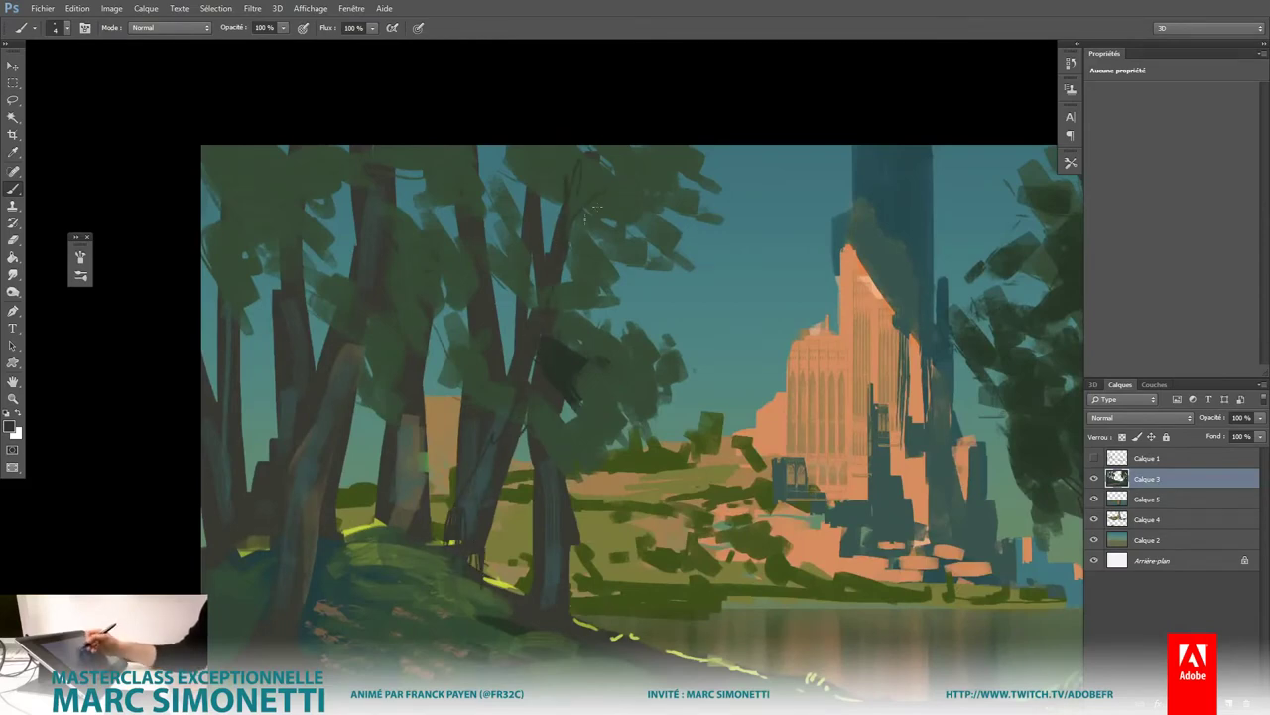
# Step: Paint thin dark branches into the left tree crowns
pyautogui.moveTo(580, 208); pyautogui.dragTo(568, 233)
pyautogui.moveTo(546, 191); pyautogui.dragTo(534, 207)
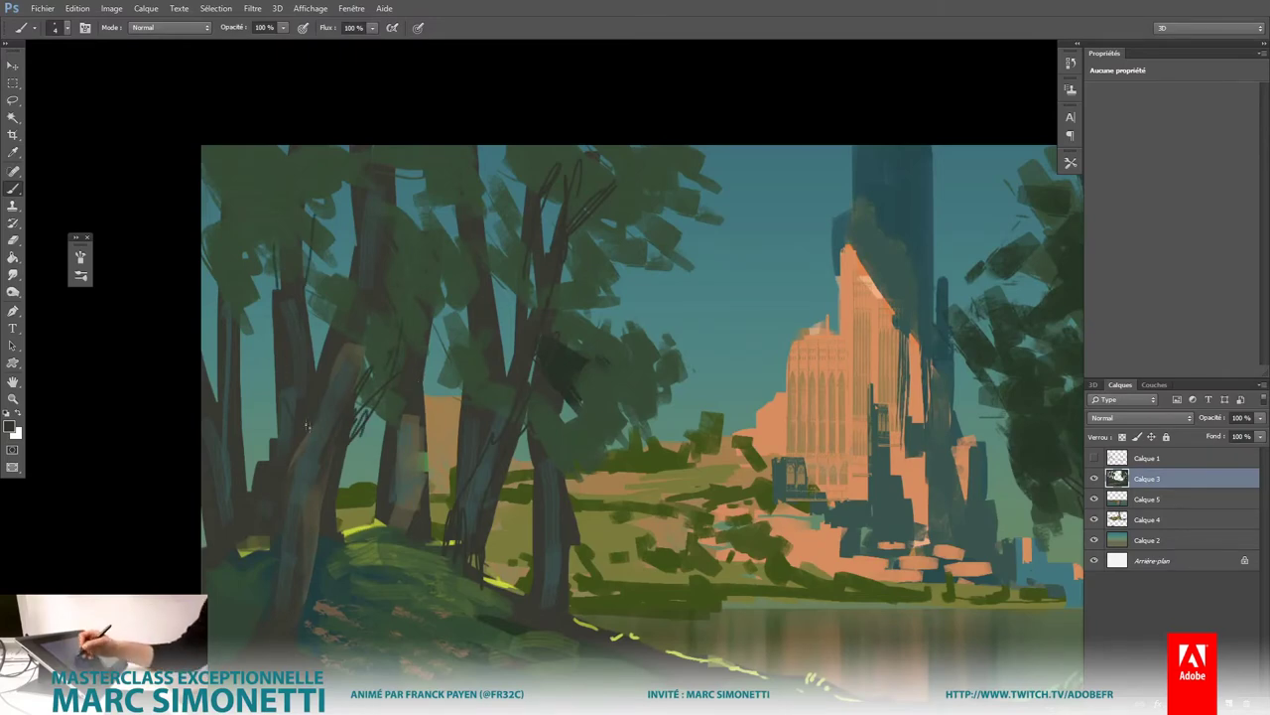
pyautogui.scroll(-3, 644, 458)
pyautogui.scroll(4, 651, 339)
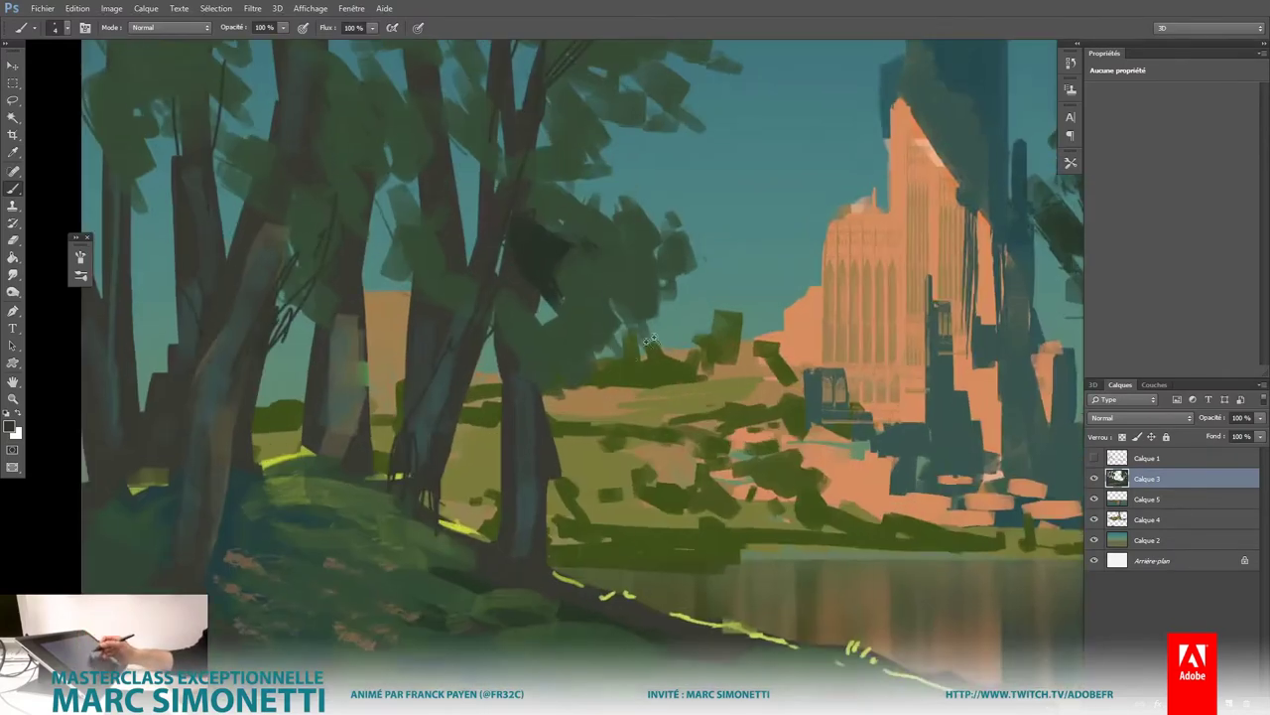
# Step: Pick a light reddish orange and add thin rim-light strokes along the left tree trunks
pyautogui.keyDown('alt'); pyautogui.keyDown('shift'); pyautogui.rightClick(527, 397); pyautogui.keyUp('shift'); pyautogui.keyUp('alt')
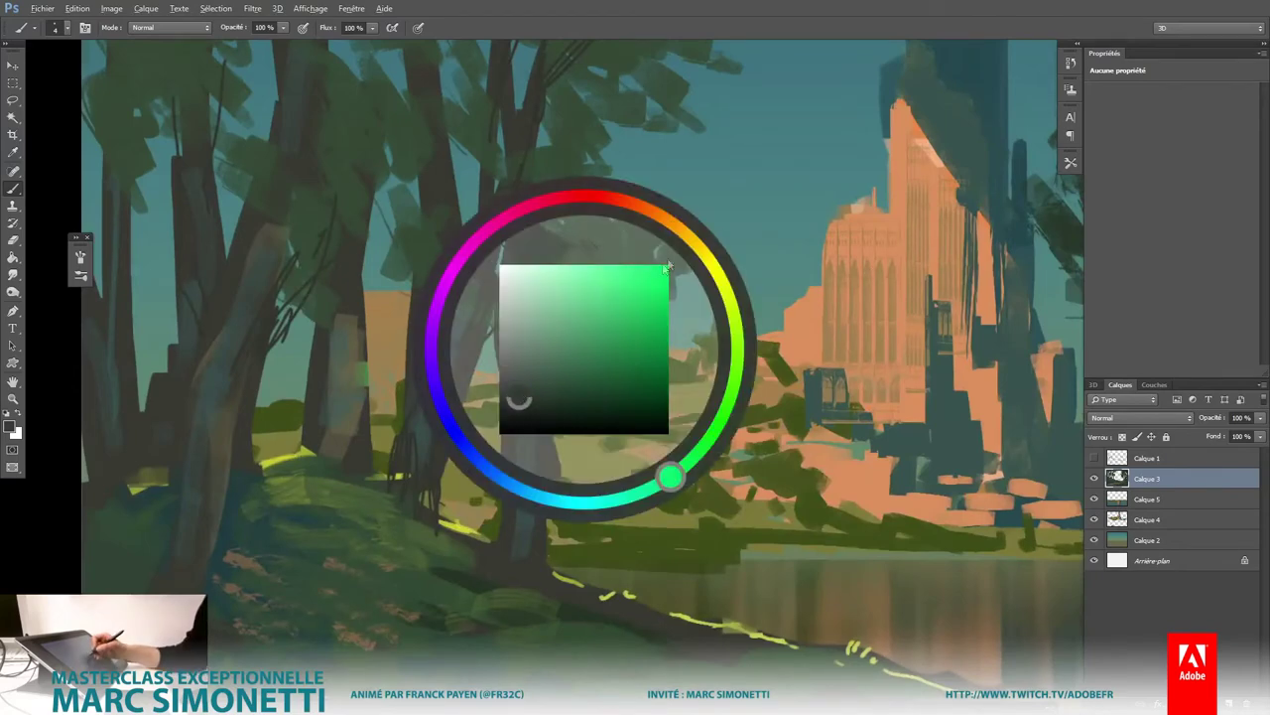
pyautogui.moveTo(592, 280); pyautogui.dragTo(612, 264)
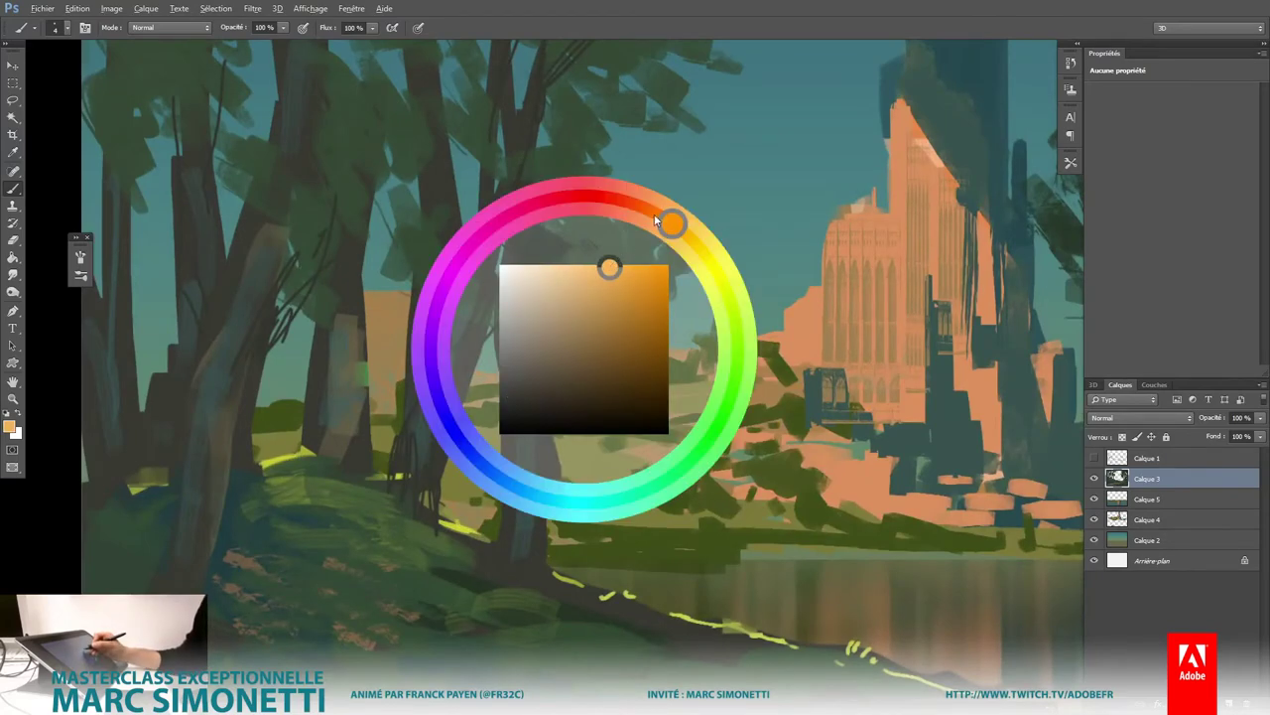
pyautogui.moveTo(655, 220); pyautogui.dragTo(651, 208)
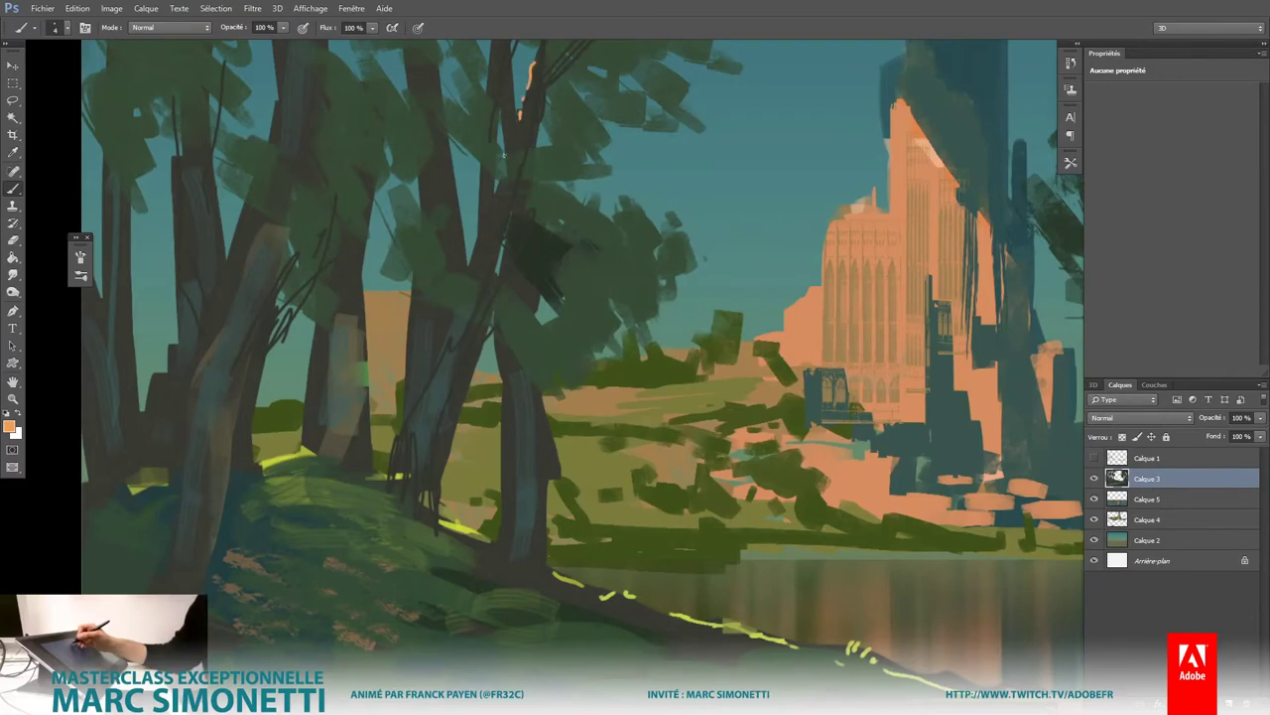
pyautogui.keyDown('alt'); pyautogui.rightClick(409, 186); pyautogui.keyUp('alt')
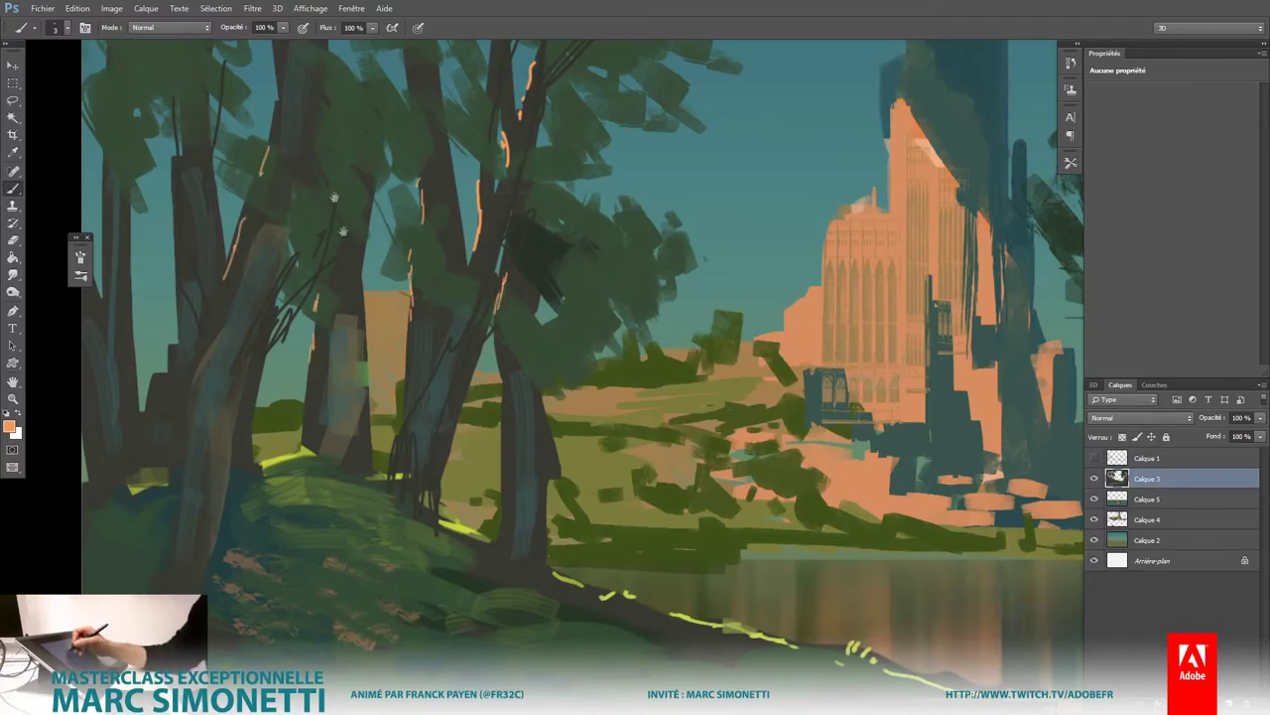
pyautogui.moveTo(343, 231); pyautogui.dragTo(402, 402)
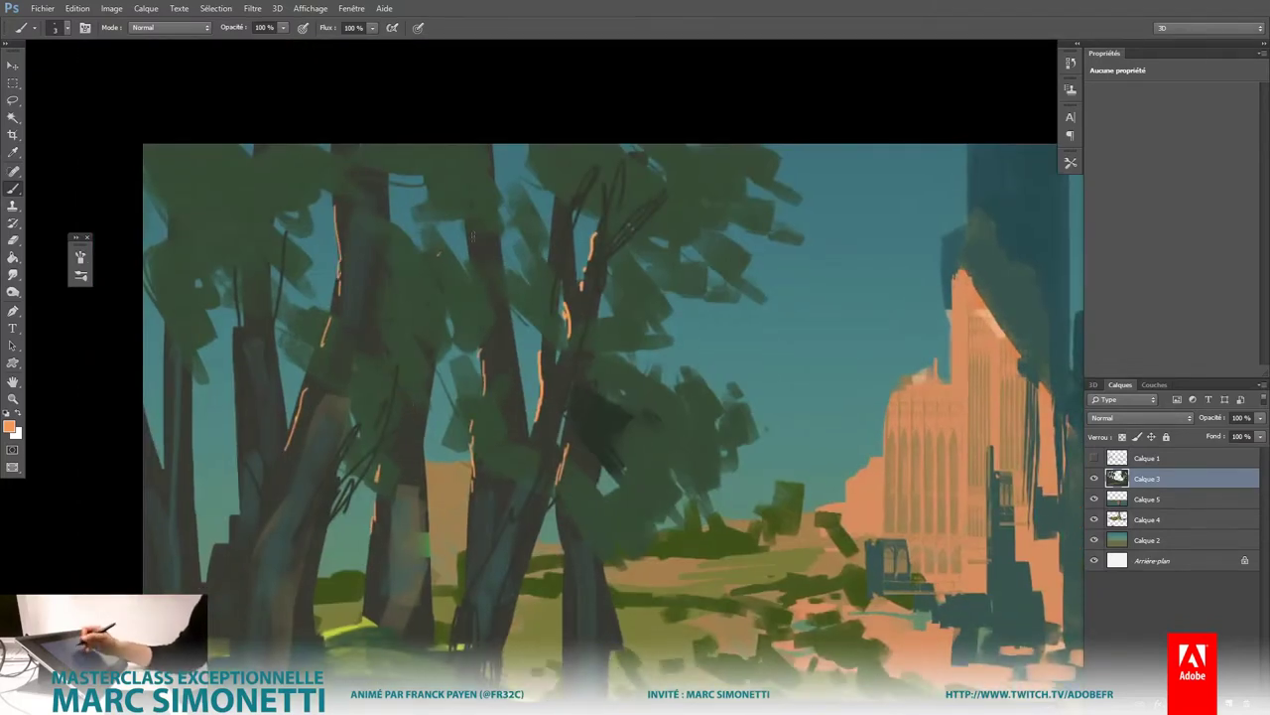
pyautogui.scroll(-5, 715, 442)
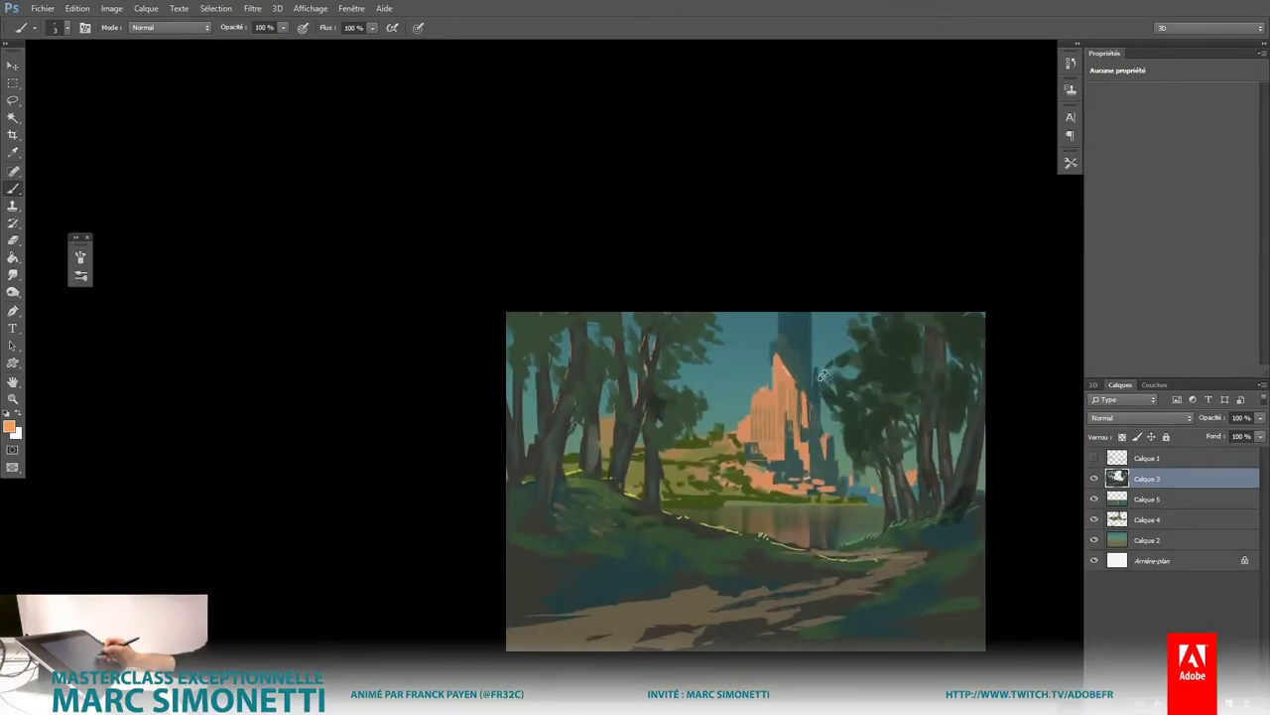
# Step: Paint bright green left foliage with the M@_Jaggy_Edge_LowFrequency brush at 98% opacity
pyautogui.scroll(3, 827, 374)
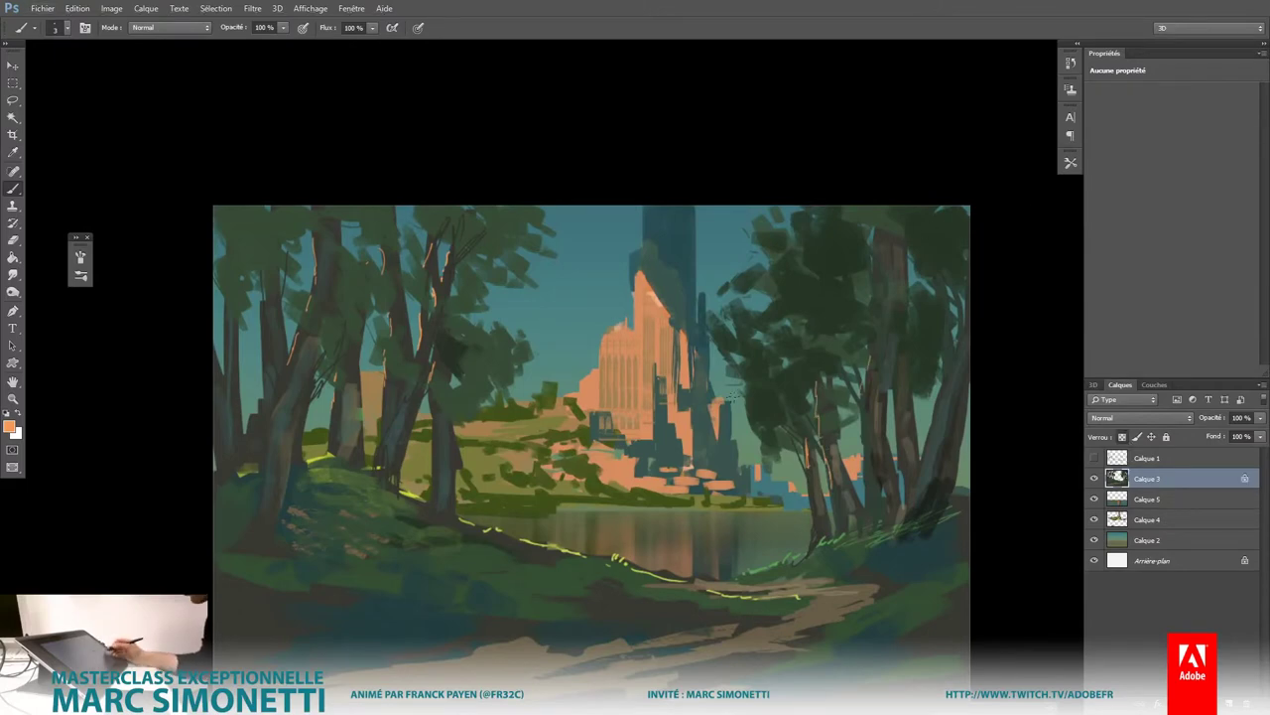
pyautogui.rightClick(1008, 464)
pyautogui.click(977, 442)
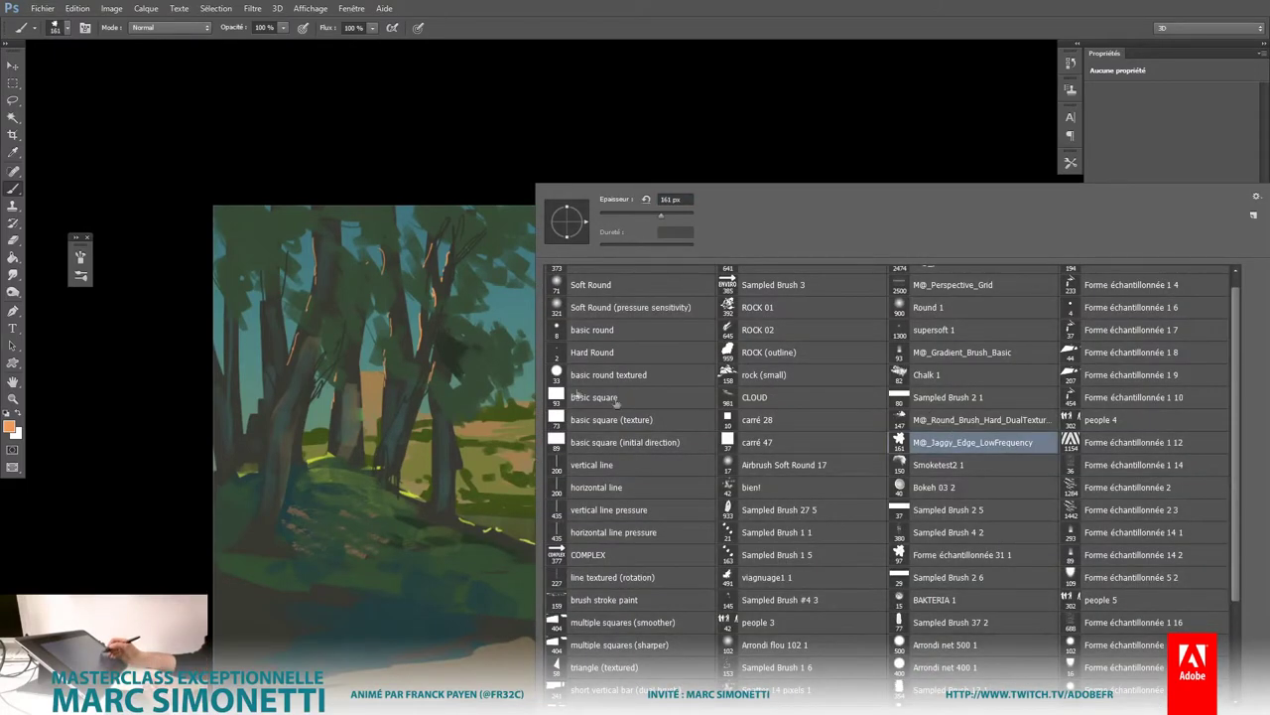
pyautogui.keyDown('alt'); pyautogui.keyDown('shift'); pyautogui.rightClick(450, 222); pyautogui.keyUp('shift'); pyautogui.keyUp('alt')
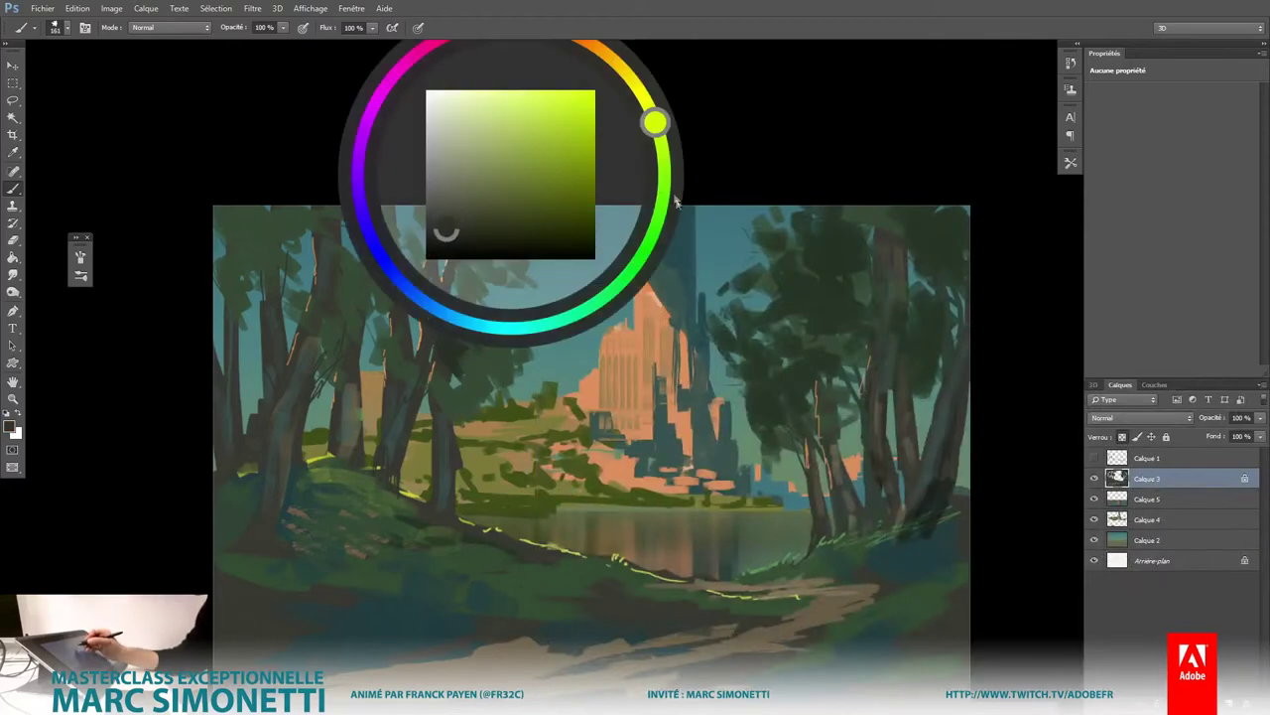
pyautogui.moveTo(675, 203); pyautogui.dragTo(667, 171)
pyautogui.click(549, 92)
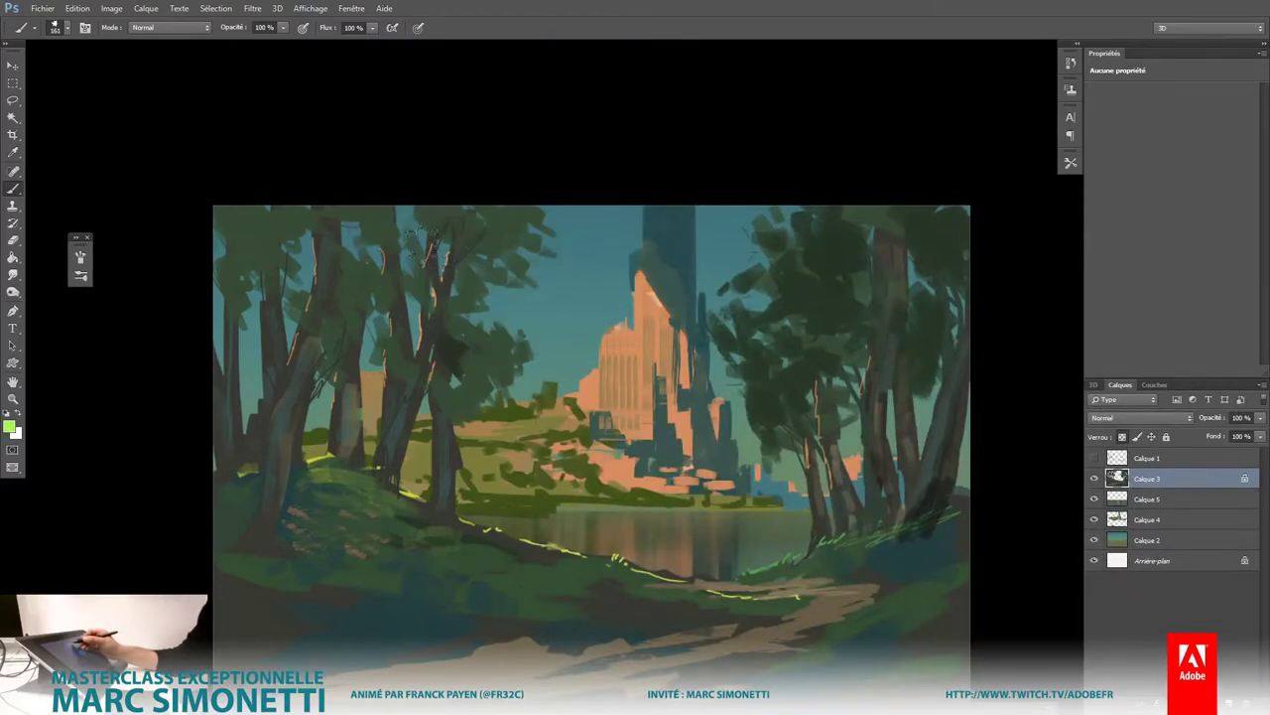
pyautogui.press('9')
pyautogui.press('8')
pyautogui.moveTo(397, 223)
pyautogui.mouseDown()
pyautogui.moveTo(419, 206)
pyautogui.moveTo(425, 250)
pyautogui.moveTo(487, 264)
pyautogui.moveTo(466, 270)
pyautogui.mouseUp()
pyautogui.press('0')
# Step: Sample a foliage green and add highlights to the top-left, top-right and right canopy
pyautogui.keyDown('alt'); pyautogui.click(504, 236); pyautogui.keyUp('alt')
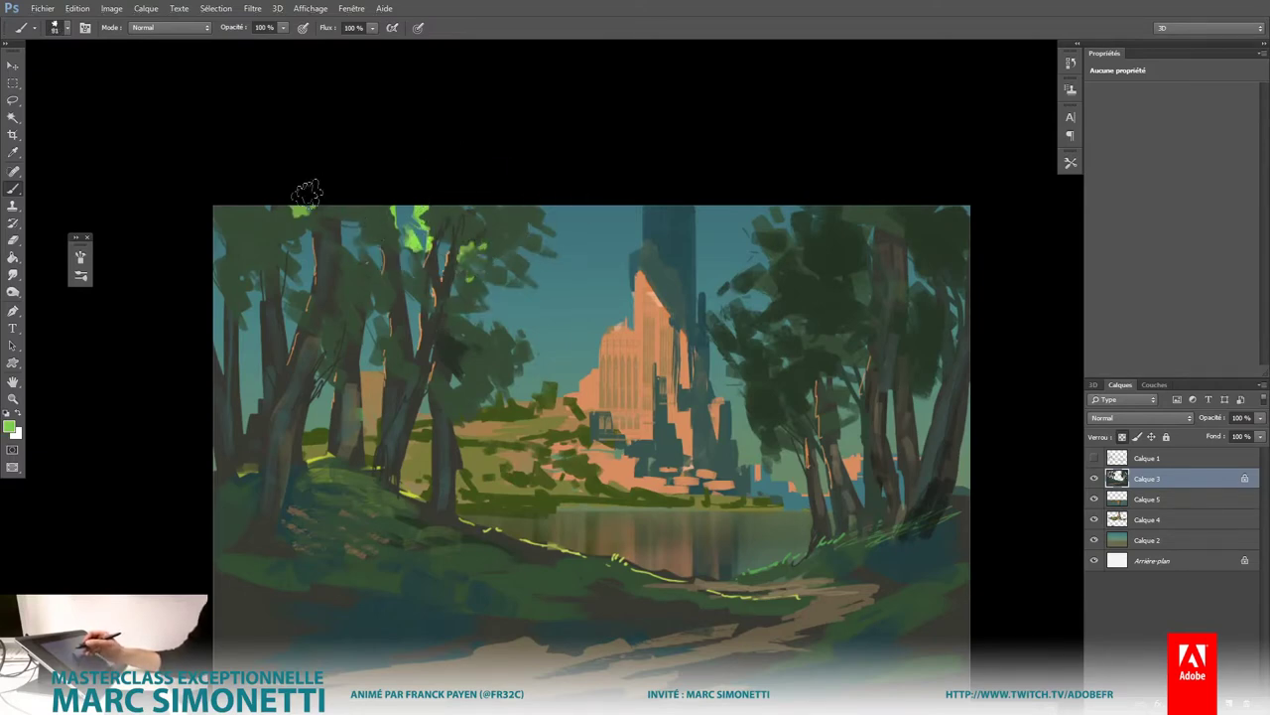
pyautogui.moveTo(288, 210); pyautogui.dragTo(220, 233)
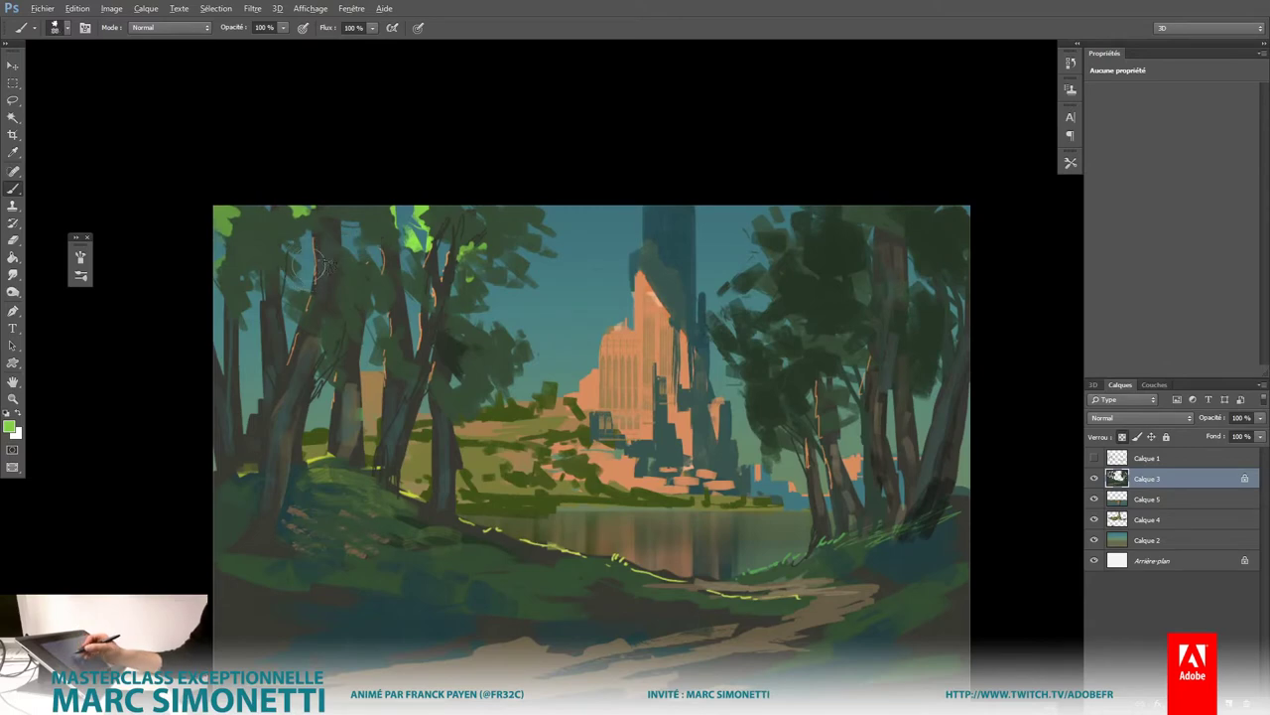
pyautogui.moveTo(756, 243); pyautogui.dragTo(775, 210)
pyautogui.moveTo(742, 287)
pyautogui.mouseDown()
pyautogui.moveTo(734, 297)
pyautogui.moveTo(779, 318)
pyautogui.moveTo(809, 301)
pyautogui.mouseUp()
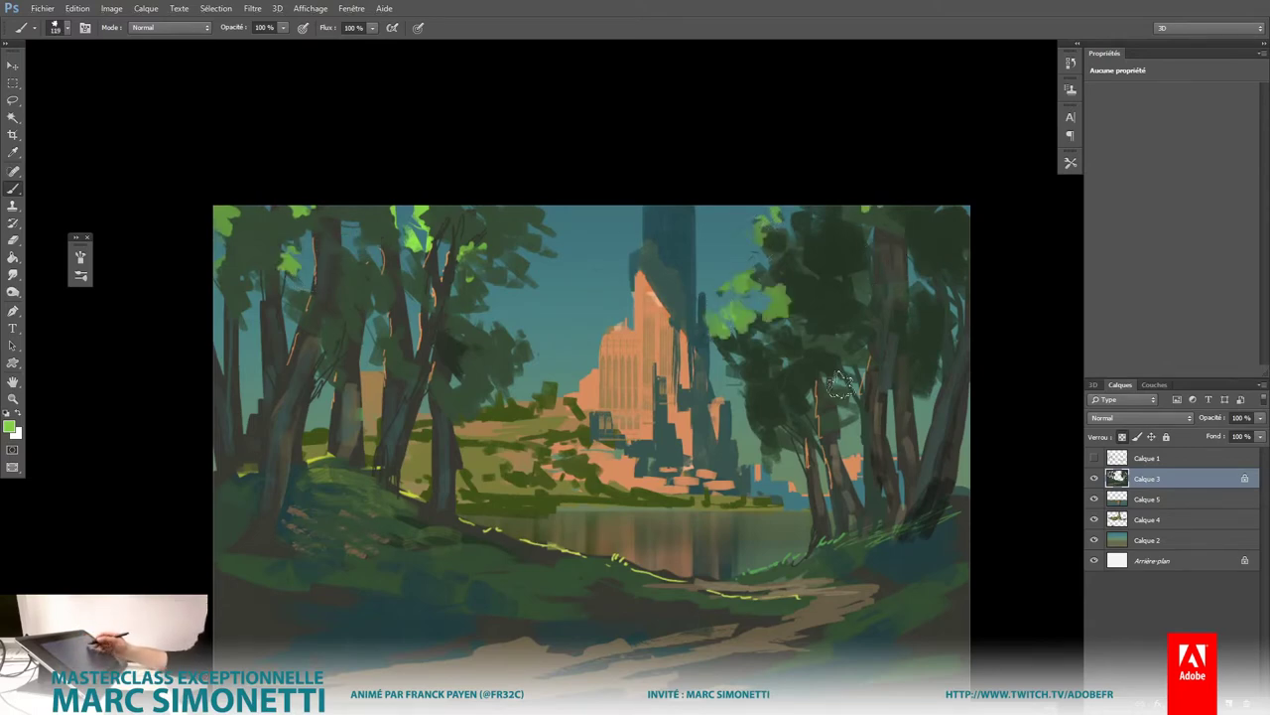
# Step: Scatter textured green leaves over the left and right tree crowns with a textured brush
pyautogui.rightClick(842, 384)
pyautogui.click(1112, 420)
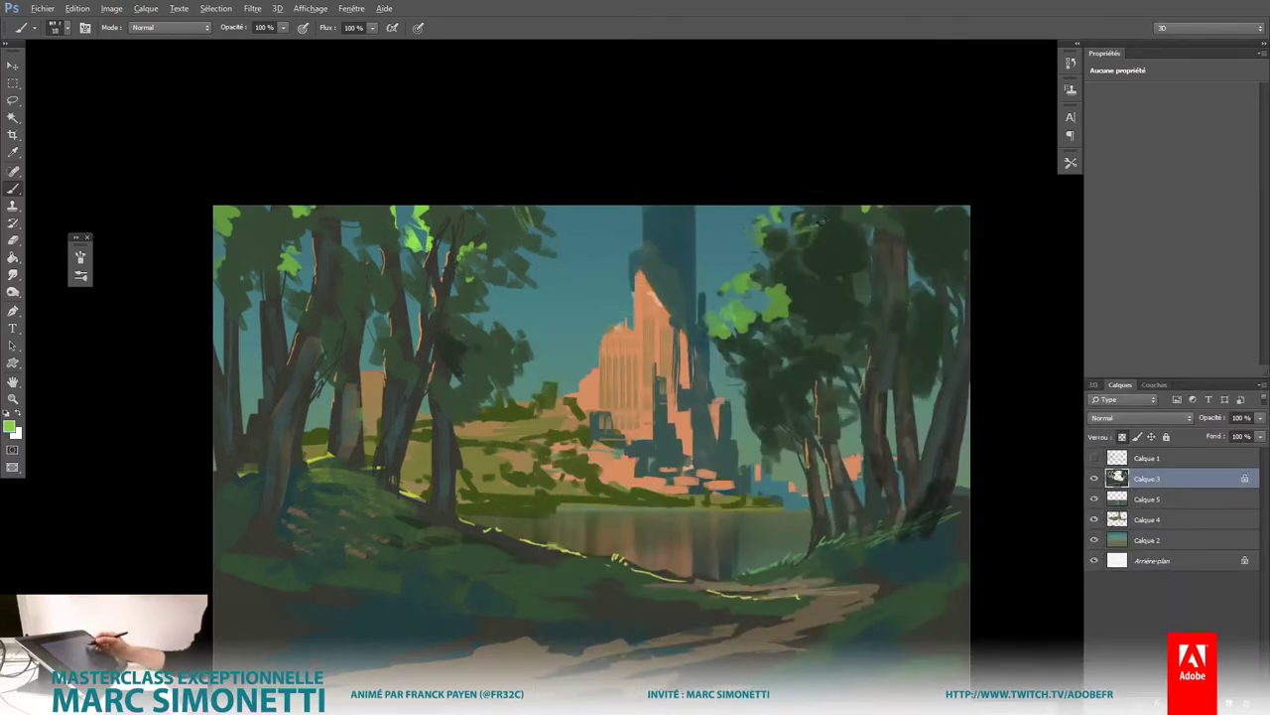
pyautogui.moveTo(784, 230)
pyautogui.mouseDown()
pyautogui.moveTo(754, 297)
pyautogui.moveTo(754, 367)
pyautogui.mouseUp()
pyautogui.moveTo(839, 236); pyautogui.dragTo(903, 263)
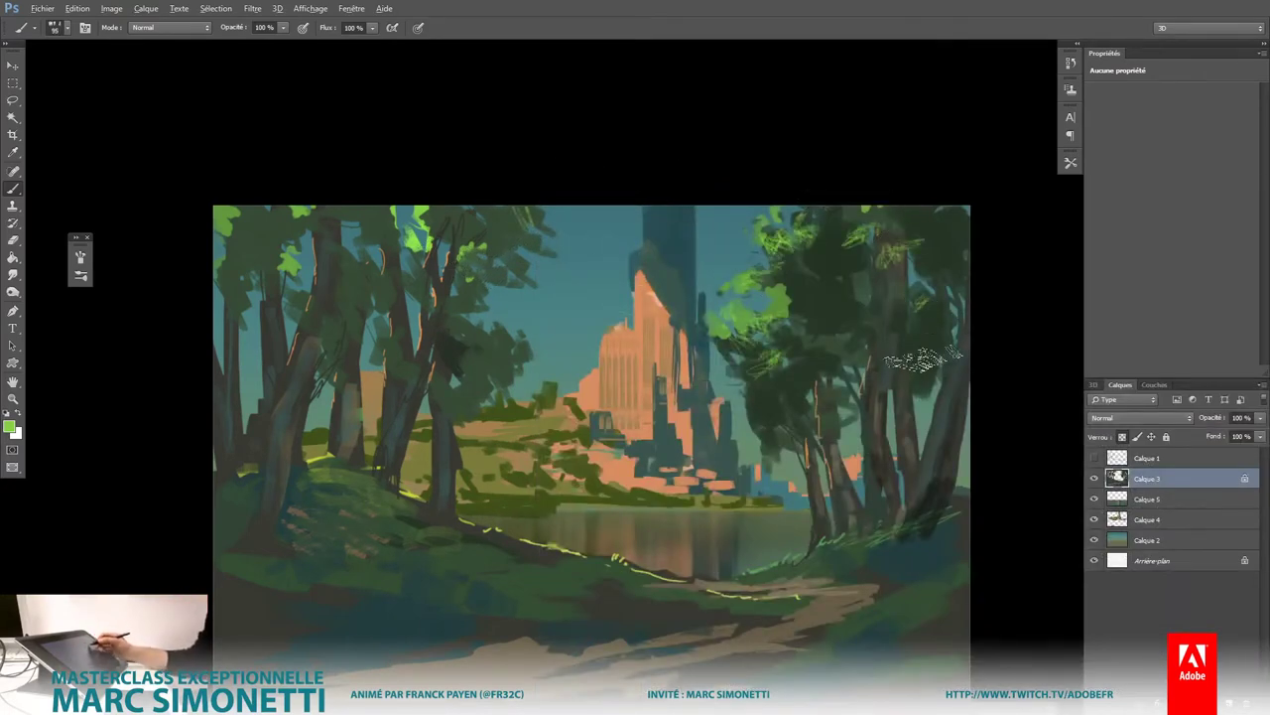
pyautogui.moveTo(893, 342); pyautogui.dragTo(933, 372)
pyautogui.moveTo(437, 263)
pyautogui.mouseDown()
pyautogui.moveTo(397, 298)
pyautogui.moveTo(332, 298)
pyautogui.mouseUp()
# Step: Flip the canvas horizontally to check the composition
pyautogui.scroll(-3, 695, 494)
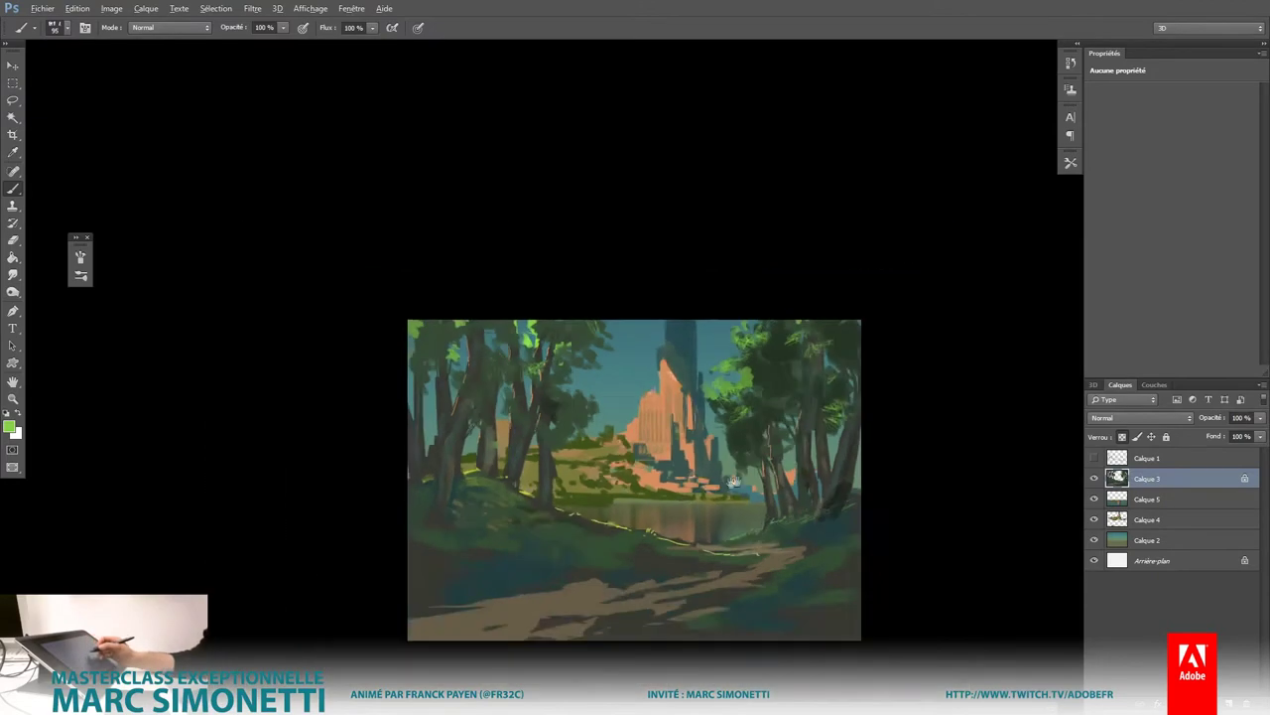
pyautogui.scroll(2, 753, 452)
pyautogui.hotkey('ctrl', 'shift', 'h')
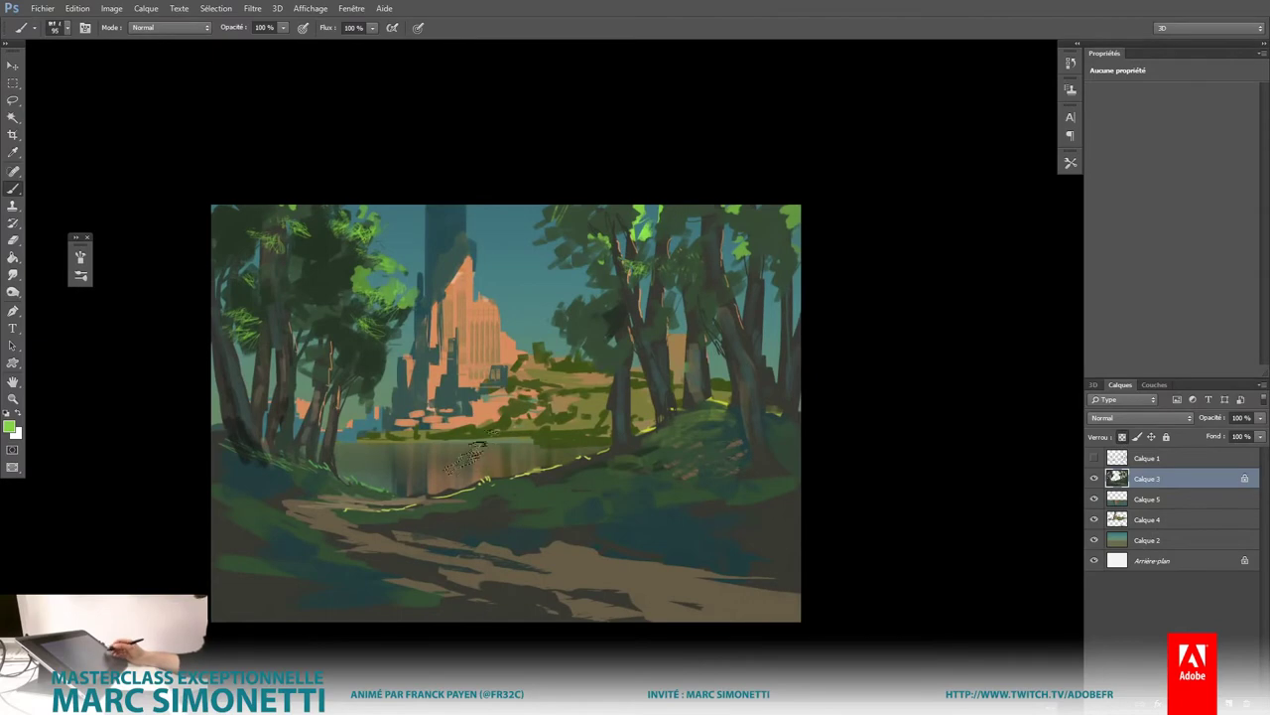
# Step: Set a black Soft Round (pressure sensitivity) brush at about 873 px
pyautogui.rightClick(486, 457)
pyautogui.click(587, 308)
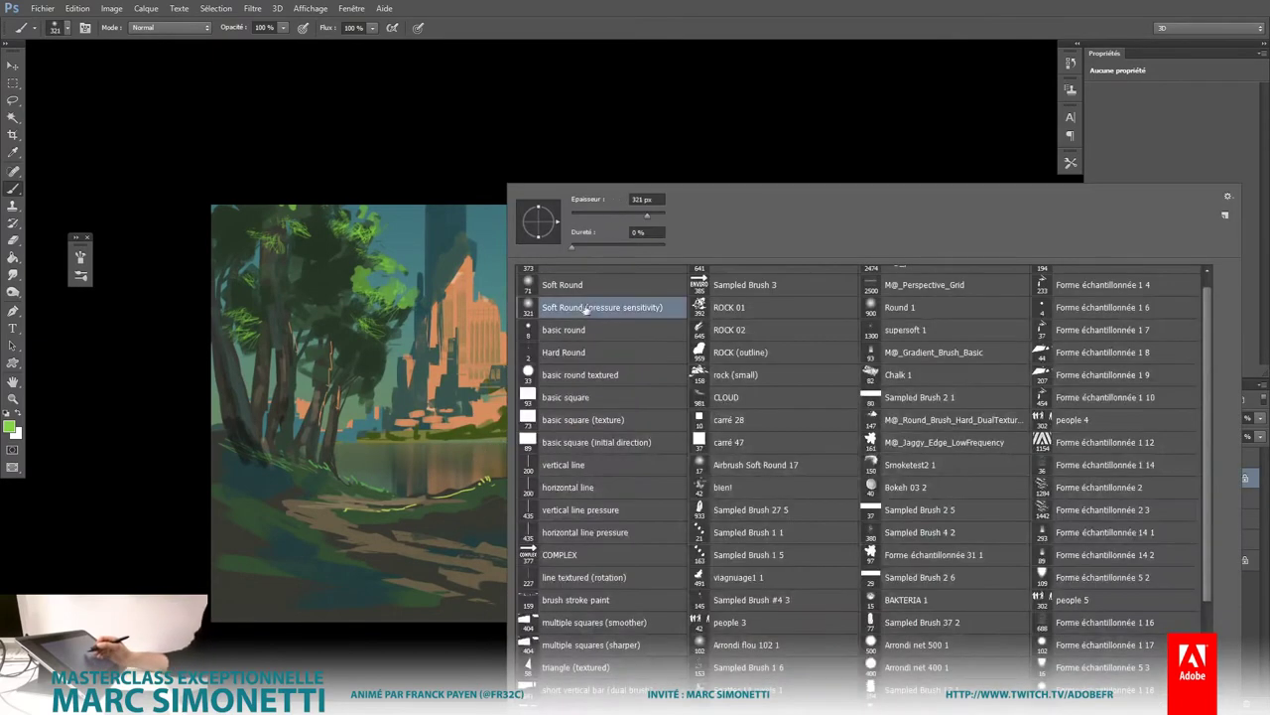
pyautogui.press('Escape')
pyautogui.press('d')
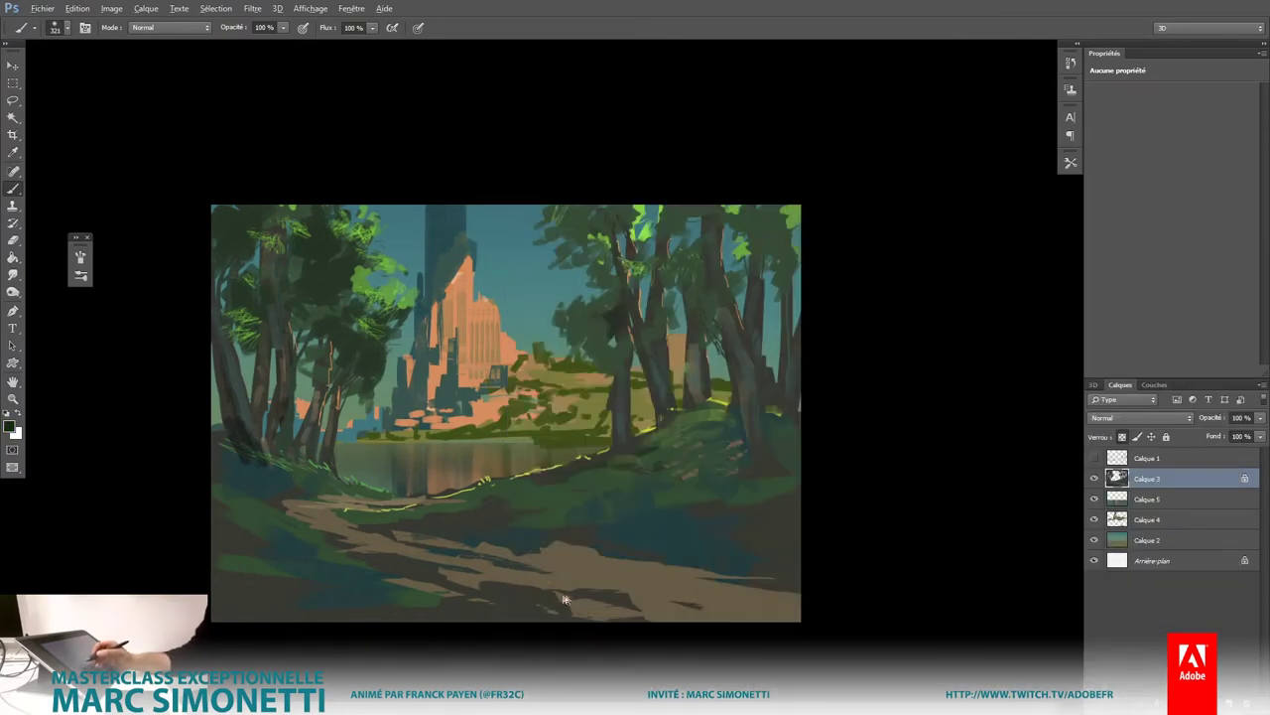
pyautogui.moveTo(553, 588); pyautogui.dragTo(635, 592)
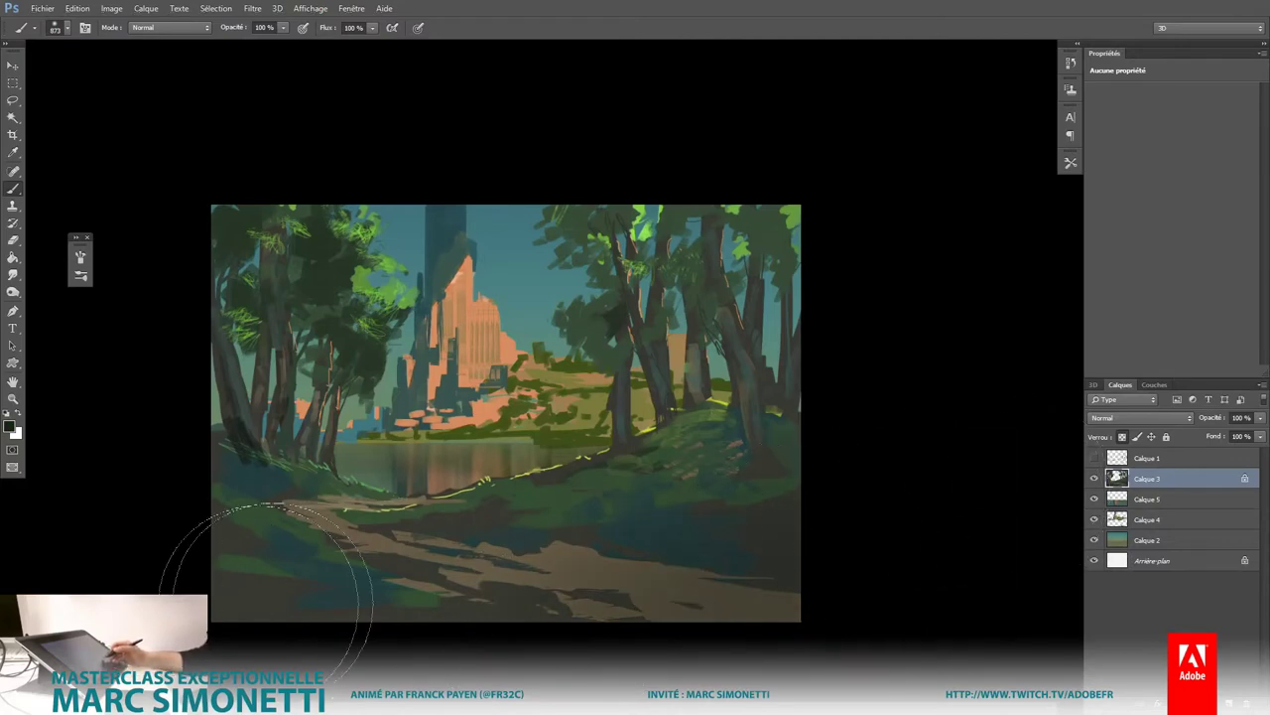
pyautogui.scroll(-3, 699, 510)
pyautogui.scroll(-2, 730, 476)
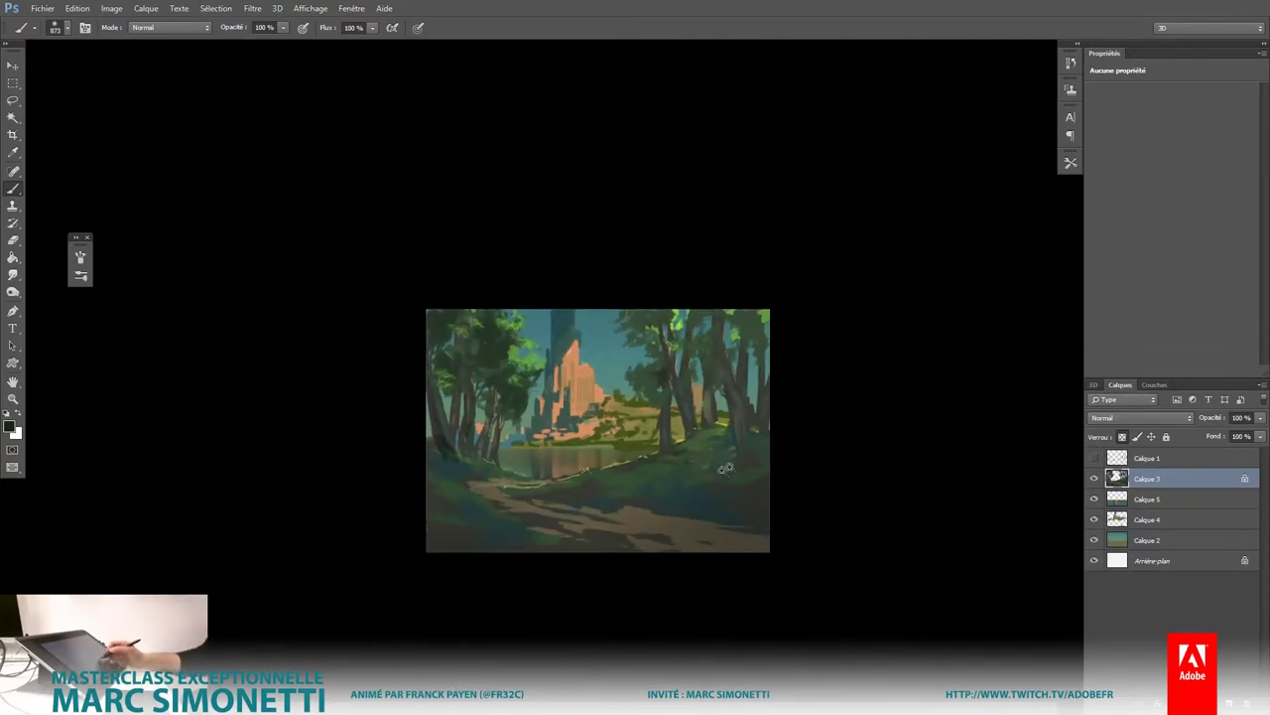
pyautogui.scroll(2, 753, 452)
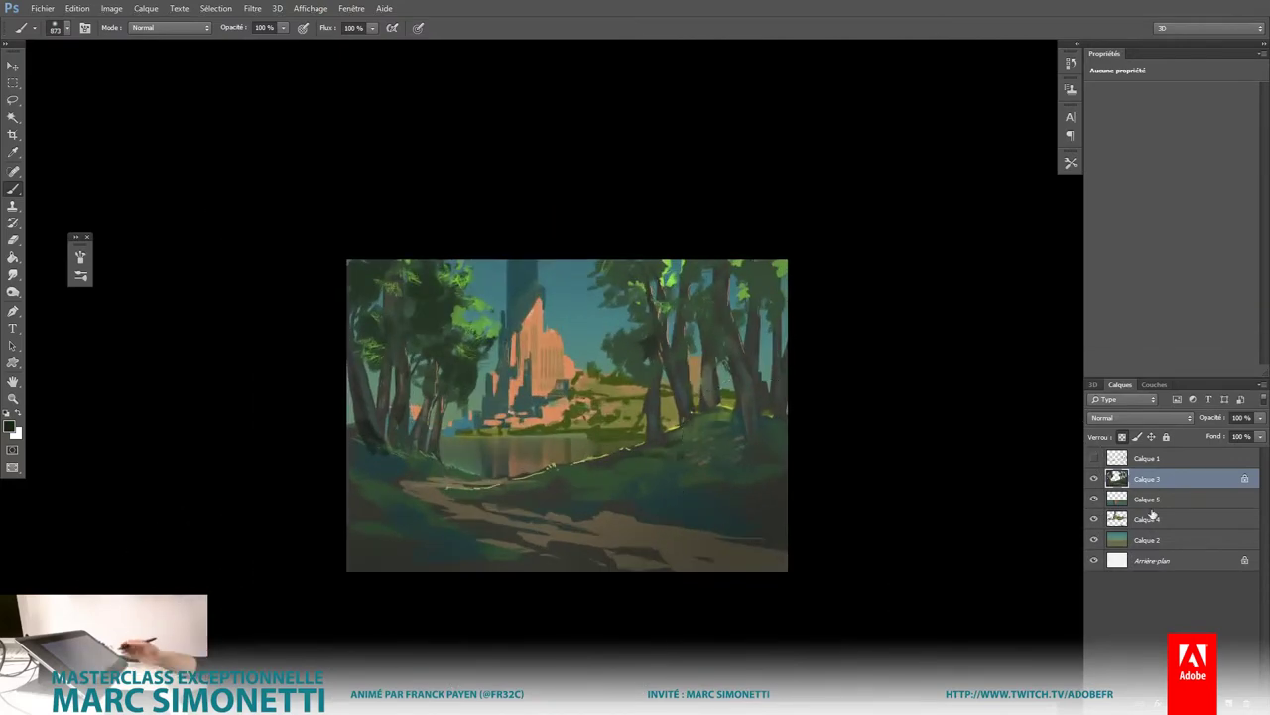
# Step: Add a new layer, Calque 6, above Calque 4 and clip it to Calque 4
pyautogui.click(1104, 518)
pyautogui.click(1095, 518)
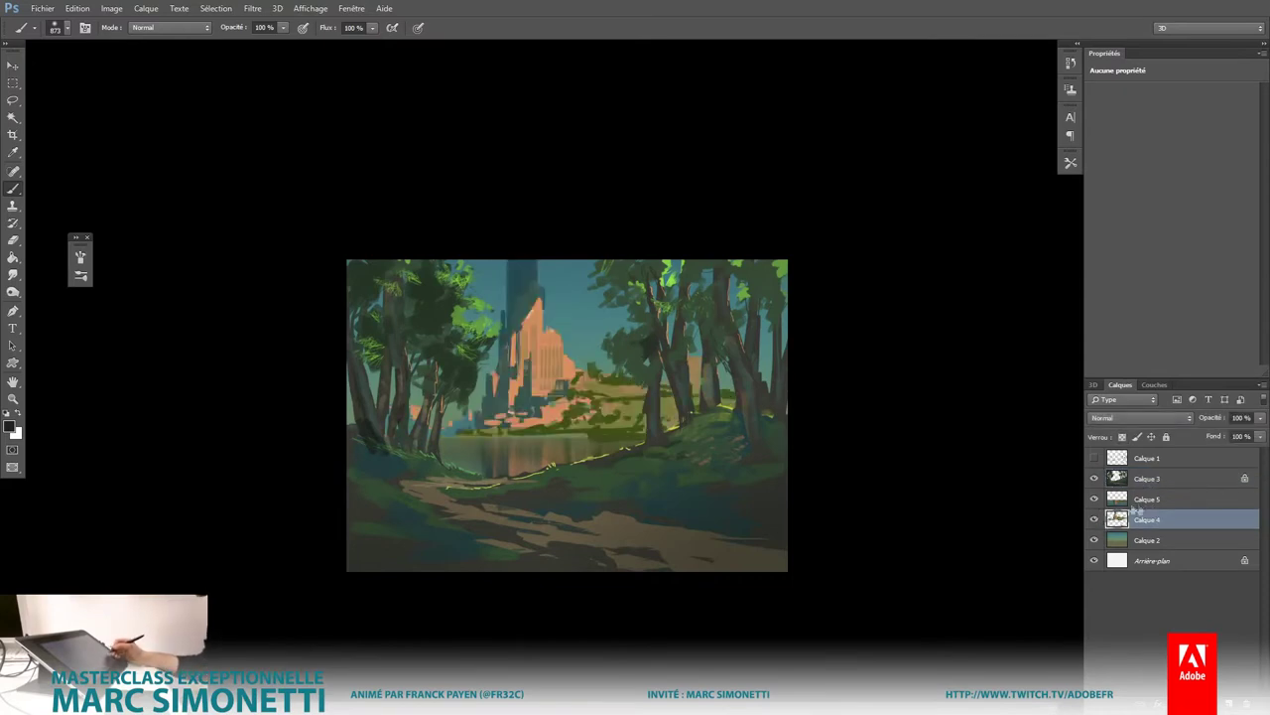
pyautogui.click(1230, 702)
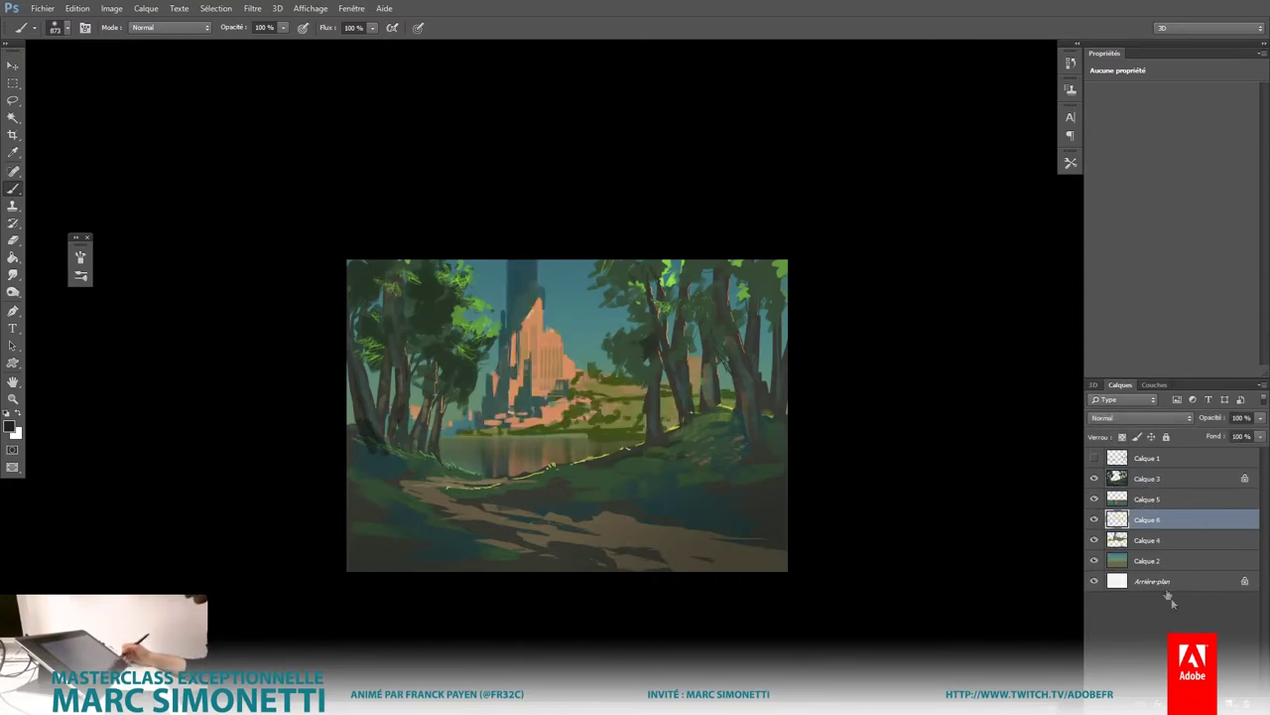
pyautogui.keyDown('alt'); pyautogui.click(1149, 526); pyautogui.keyUp('alt')
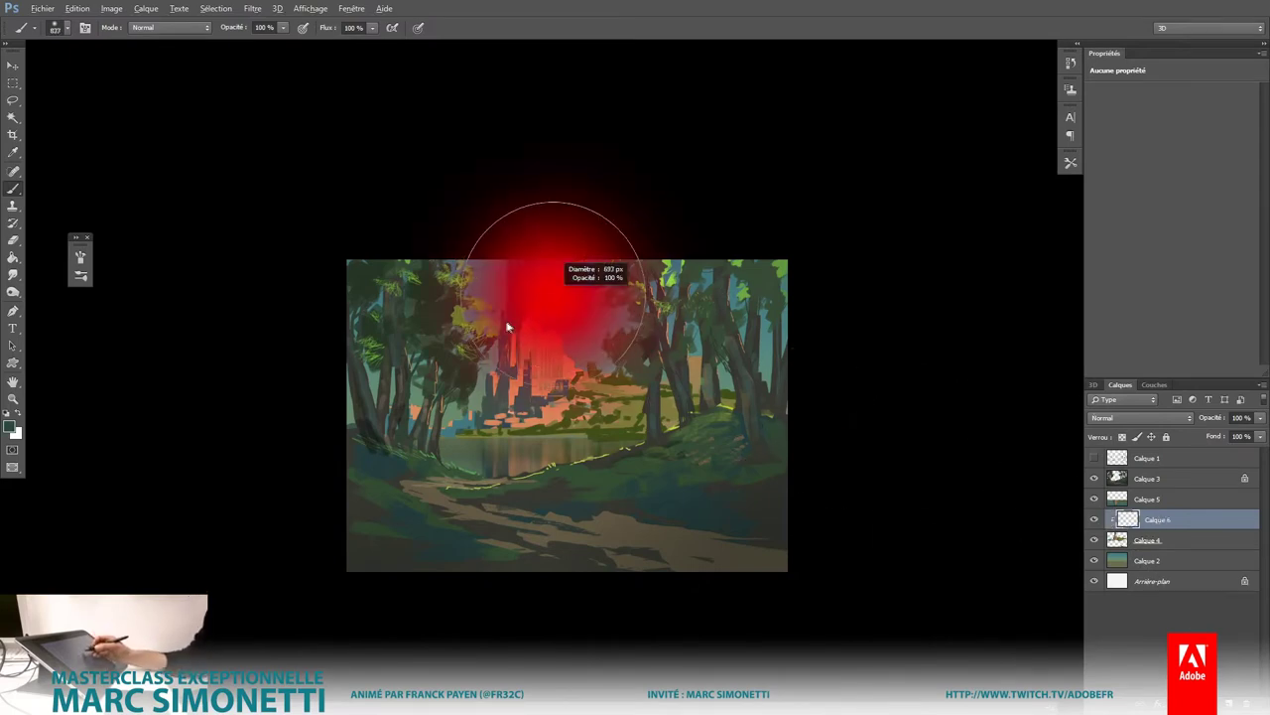
# Step: Shrink the brush to about 465 px and add another empty layer, Calque 7
pyautogui.moveTo(561, 289); pyautogui.dragTo(485, 315)
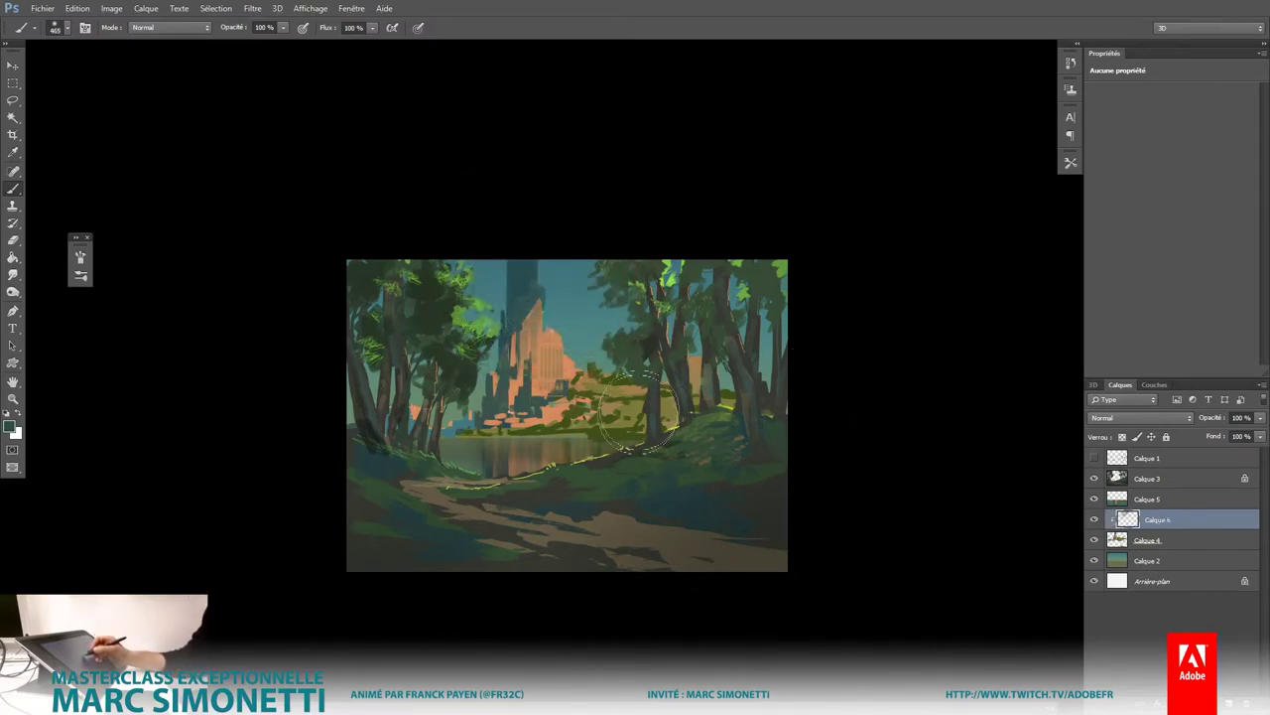
pyautogui.scroll(-1, 699, 533)
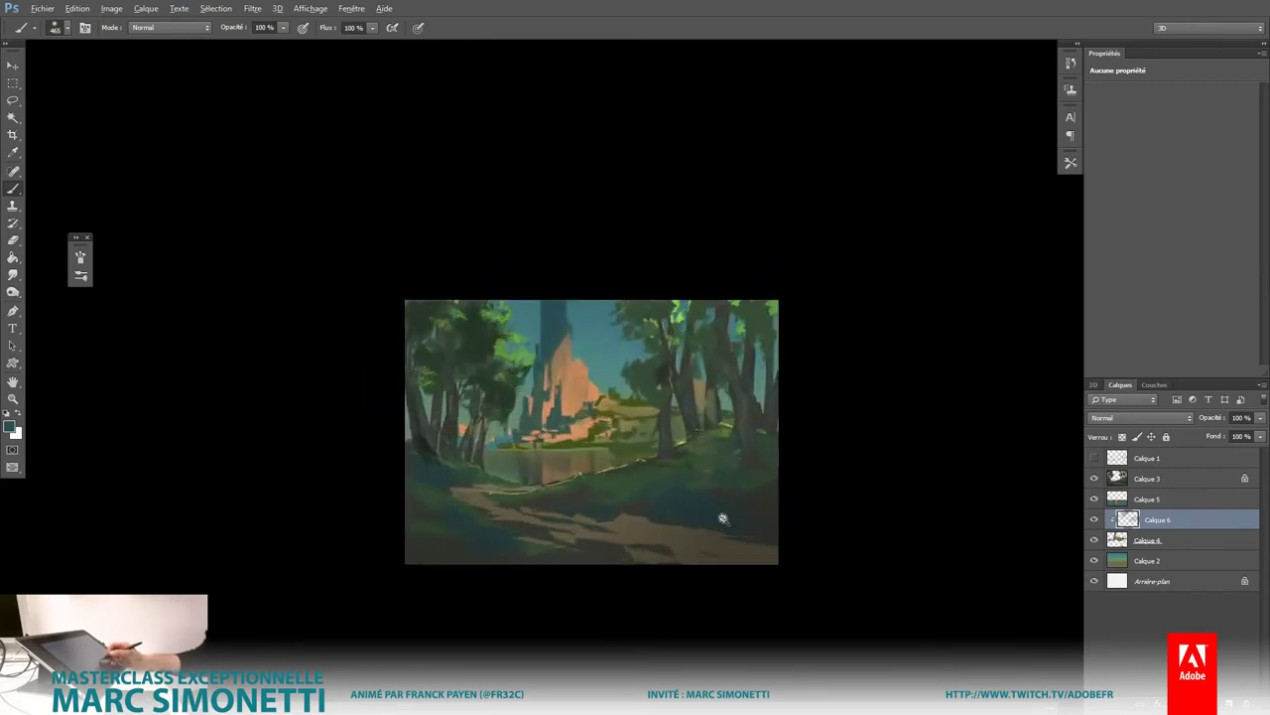
pyautogui.scroll(2, 714, 512)
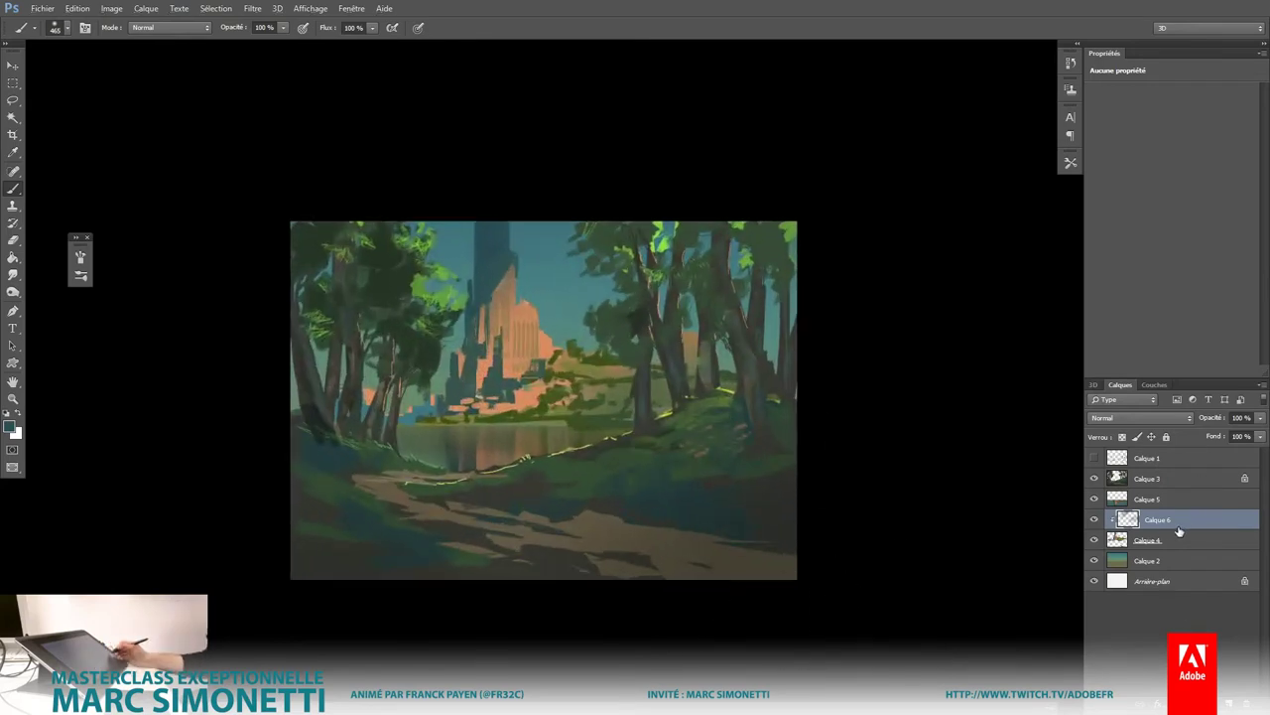
pyautogui.click(1228, 700)
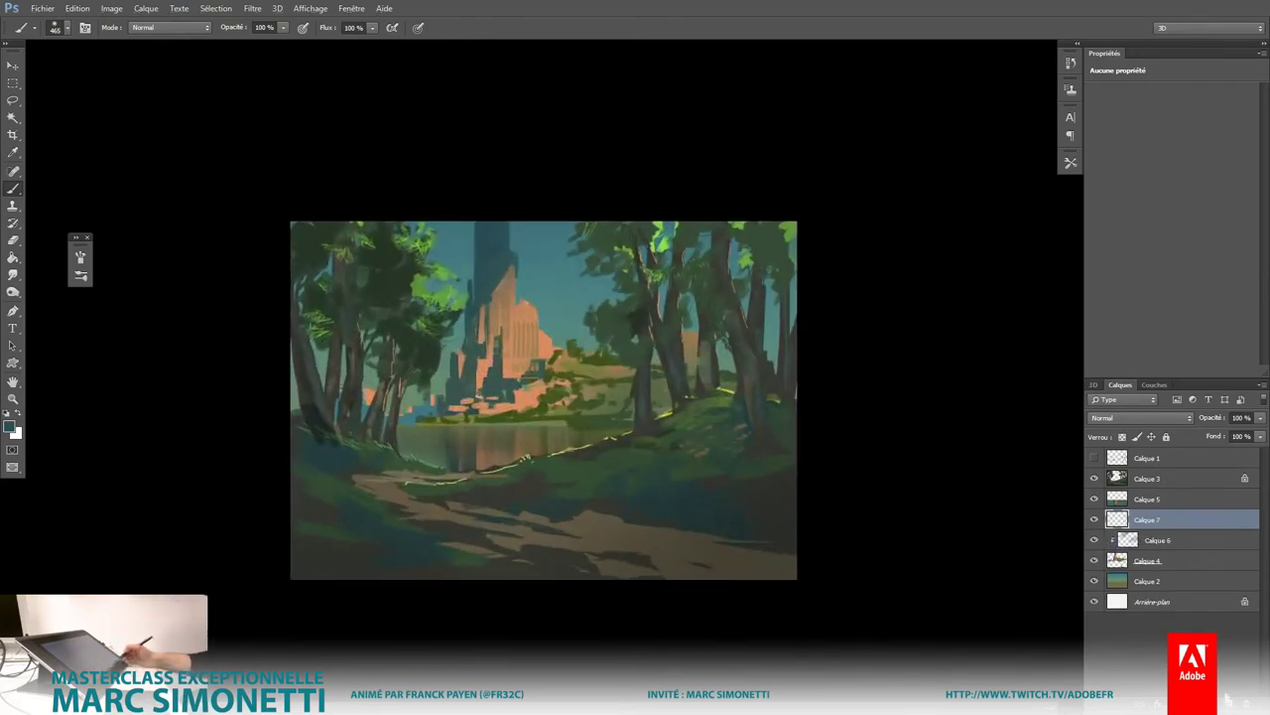
# Step: Clip Calque 7 and paint castle-orange haze along the lake horizon with a 176–251 px brush
pyautogui.keyDown('alt'); pyautogui.click(1170, 529); pyautogui.keyUp('alt')
pyautogui.scroll(2, 477, 417)
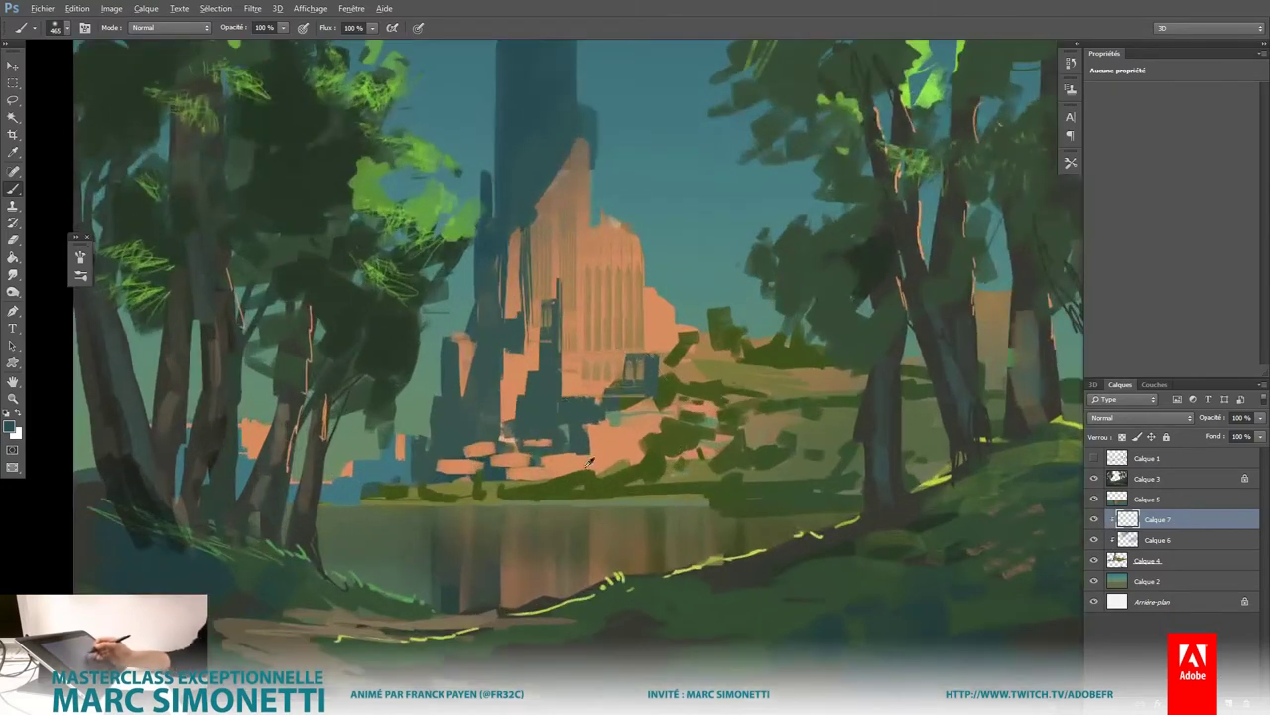
pyautogui.keyDown('alt'); pyautogui.click(655, 453); pyautogui.keyUp('alt')
pyautogui.keyDown('alt'); pyautogui.keyDown('shift'); pyautogui.rightClick(655, 454); pyautogui.keyUp('shift'); pyautogui.keyUp('alt')
pyautogui.keyDown('alt'); pyautogui.rightClick(372, 486); pyautogui.keyUp('alt')
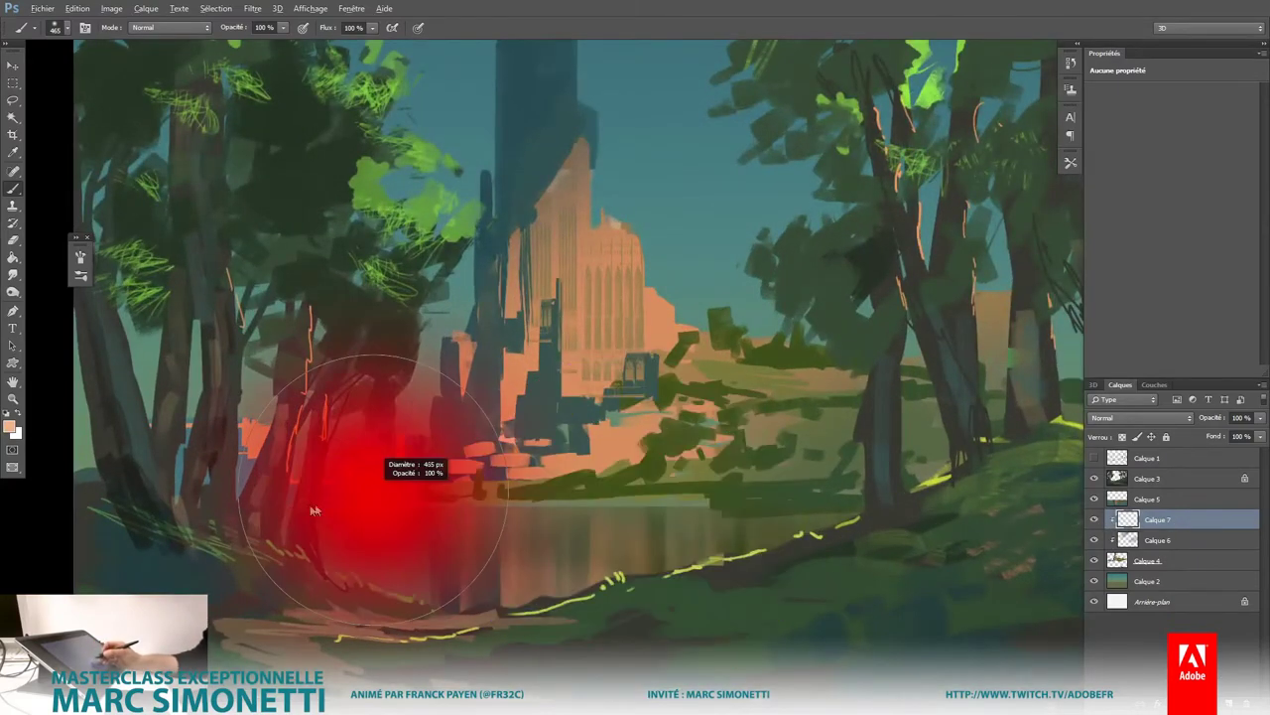
pyautogui.moveTo(328, 484); pyautogui.dragTo(844, 476)
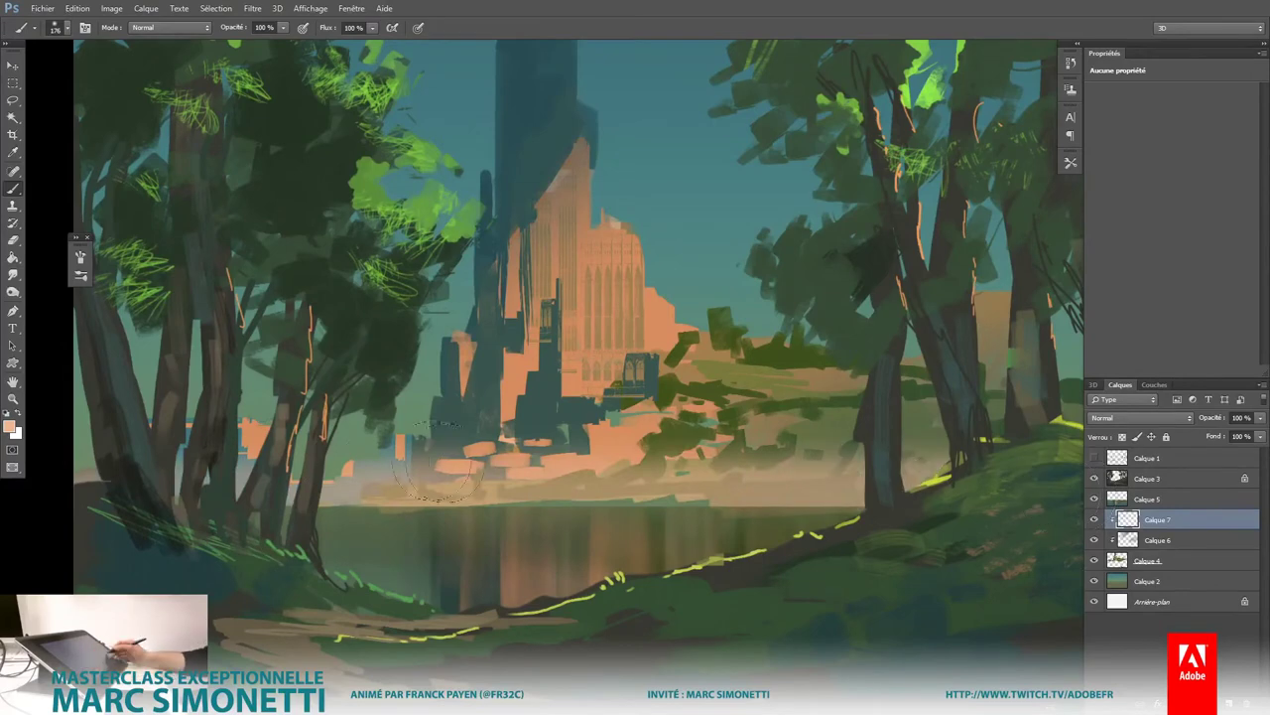
pyautogui.keyDown('alt'); pyautogui.rightClick(402, 460); pyautogui.keyUp('alt')
pyautogui.moveTo(338, 477); pyautogui.dragTo(854, 467)
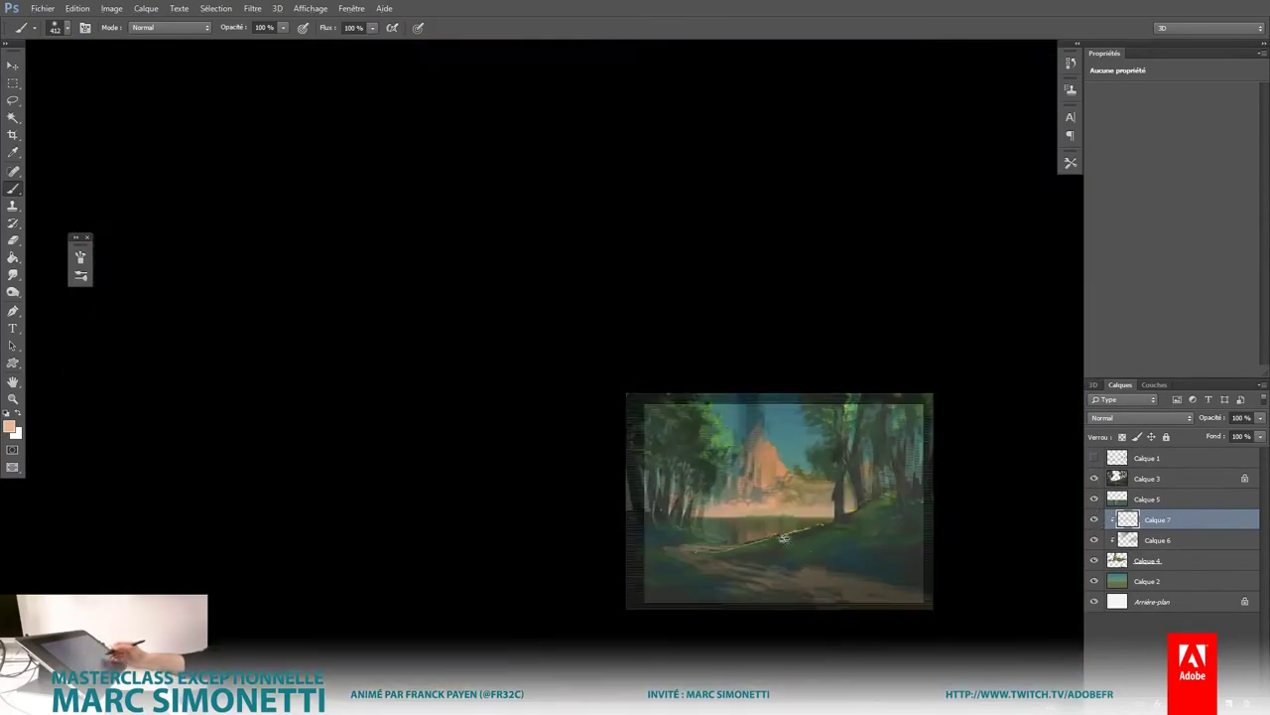
# Step: Zoom out and set the haze layer's opacity to 53%
pyautogui.click(830, 549)
pyautogui.moveTo(830, 549); pyautogui.dragTo(830, 549)
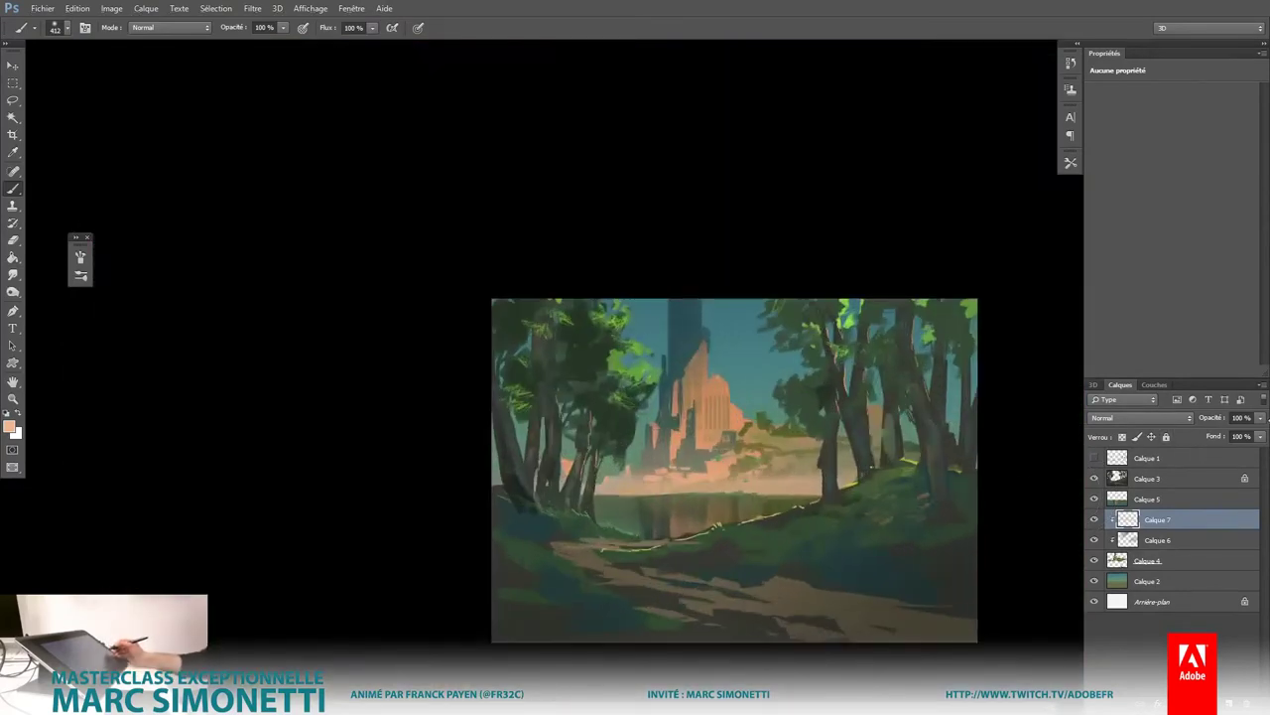
pyautogui.click(1260, 418)
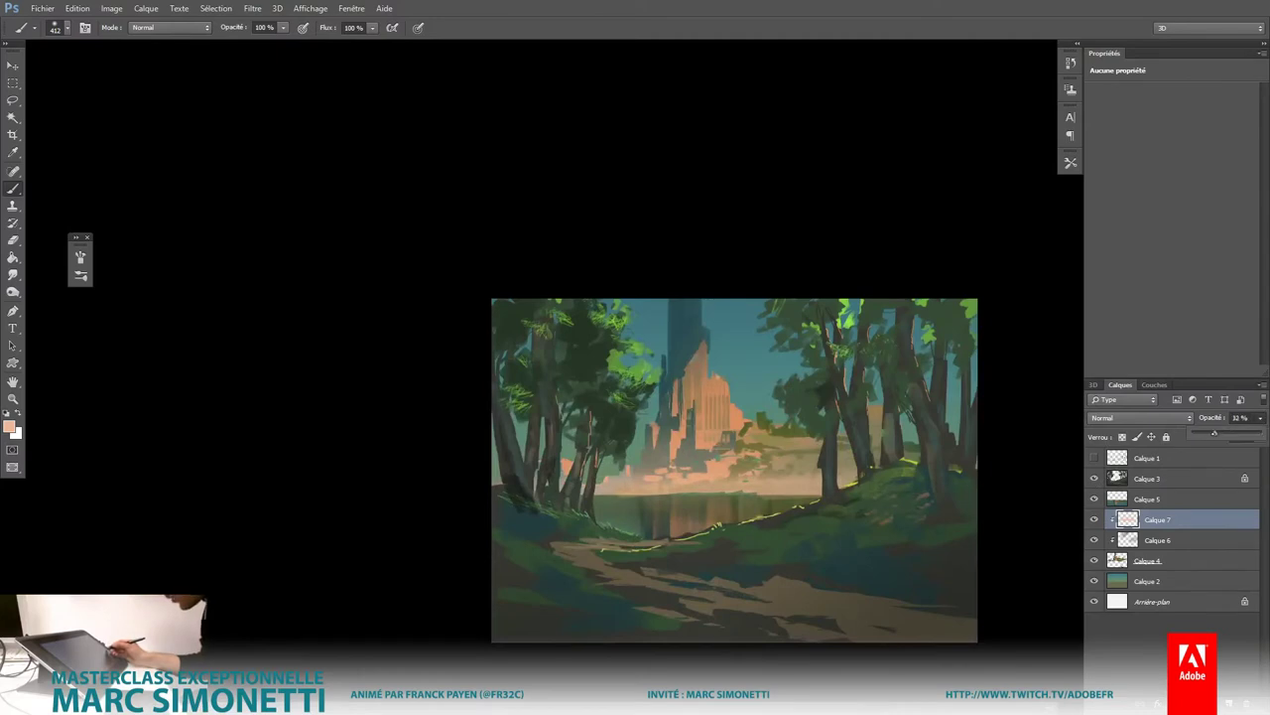
pyautogui.moveTo(1213, 433)
pyautogui.mouseDown()
pyautogui.moveTo(1203, 433)
pyautogui.moveTo(1229, 433)
pyautogui.mouseUp()
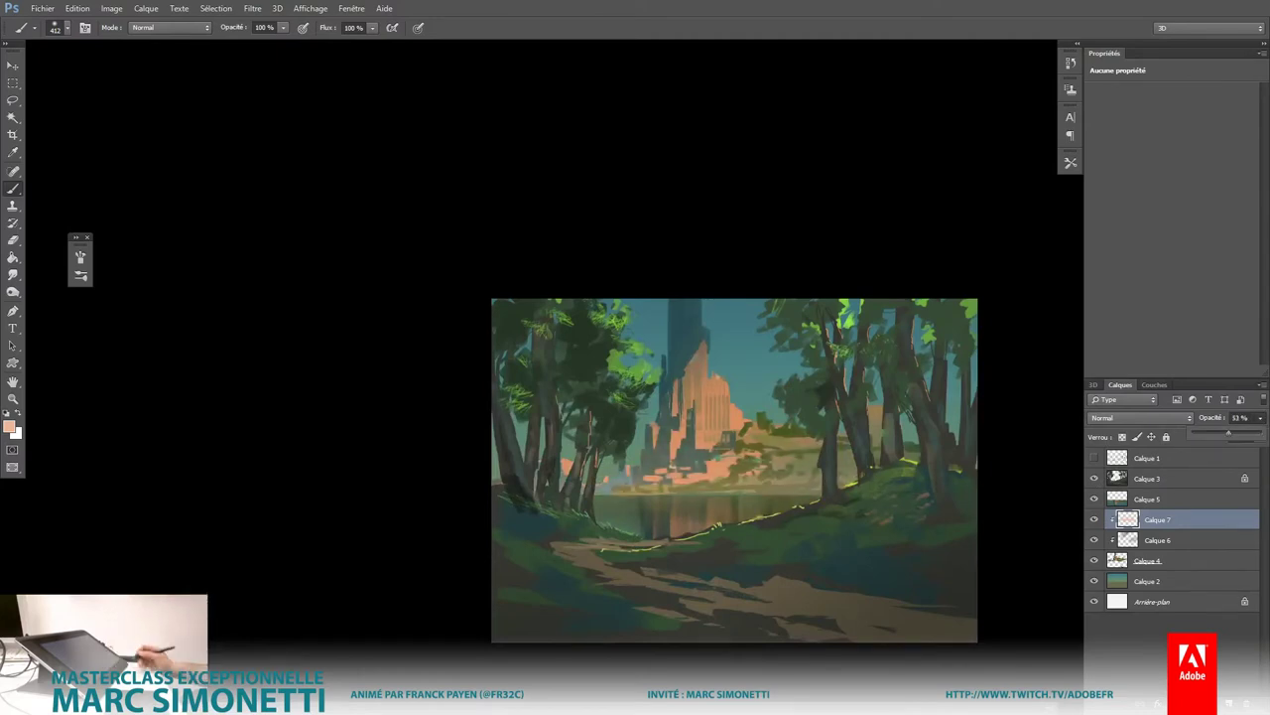
pyautogui.moveTo(734, 467); pyautogui.dragTo(655, 441)
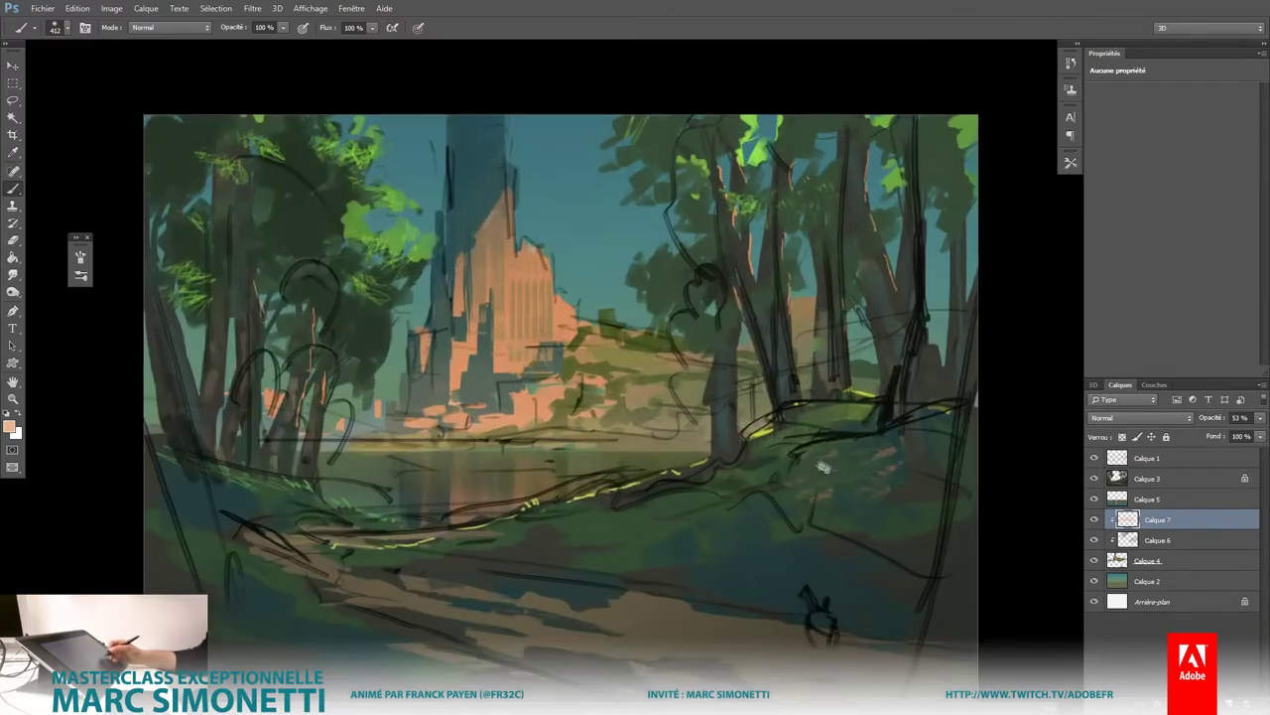
# Step: Zoom in on the path, pick the basic square brush, and add new layer Calque 9
pyautogui.scroll(2, 766, 455)
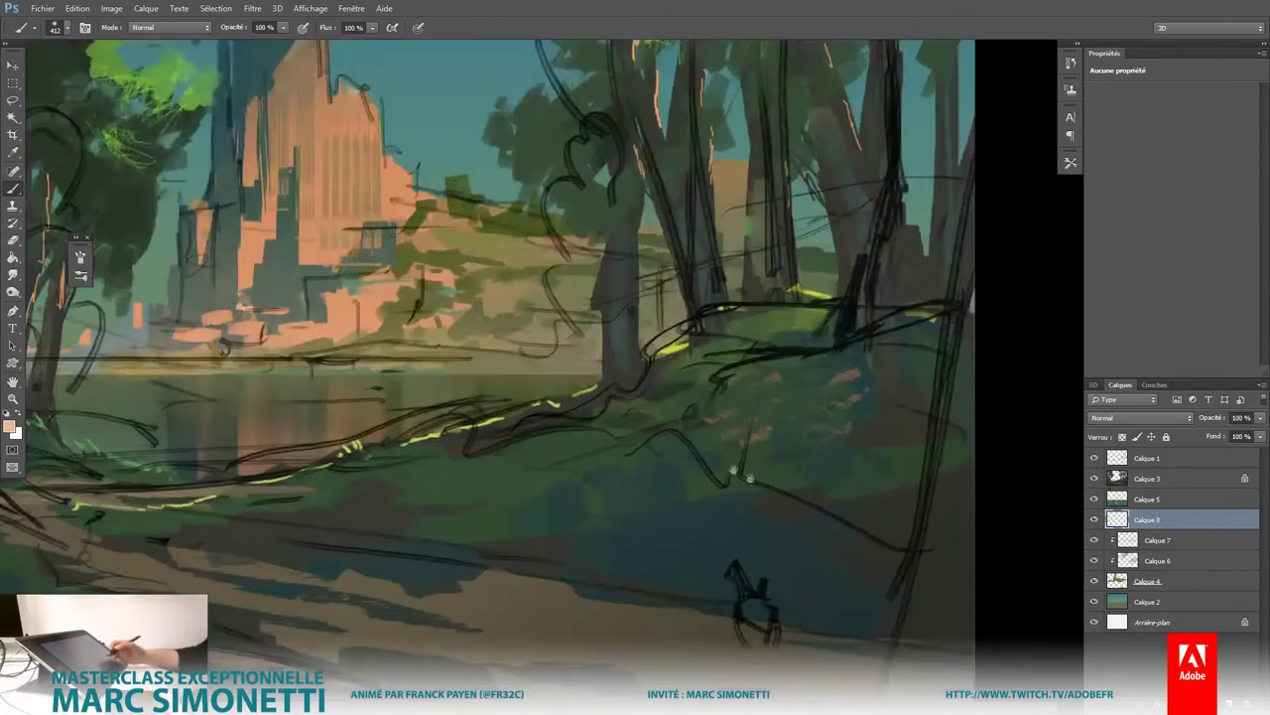
pyautogui.moveTo(769, 437); pyautogui.dragTo(655, 411)
pyautogui.rightClick(655, 411)
pyautogui.click(594, 397)
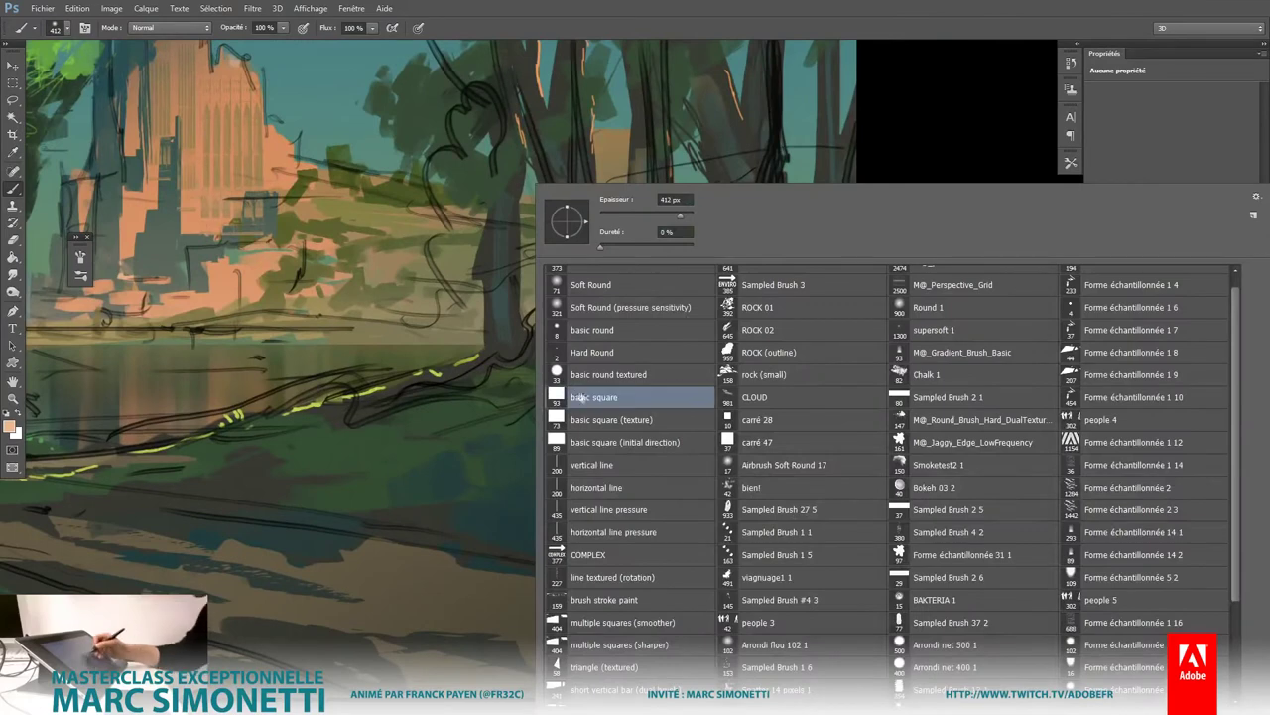
pyautogui.press('Return')
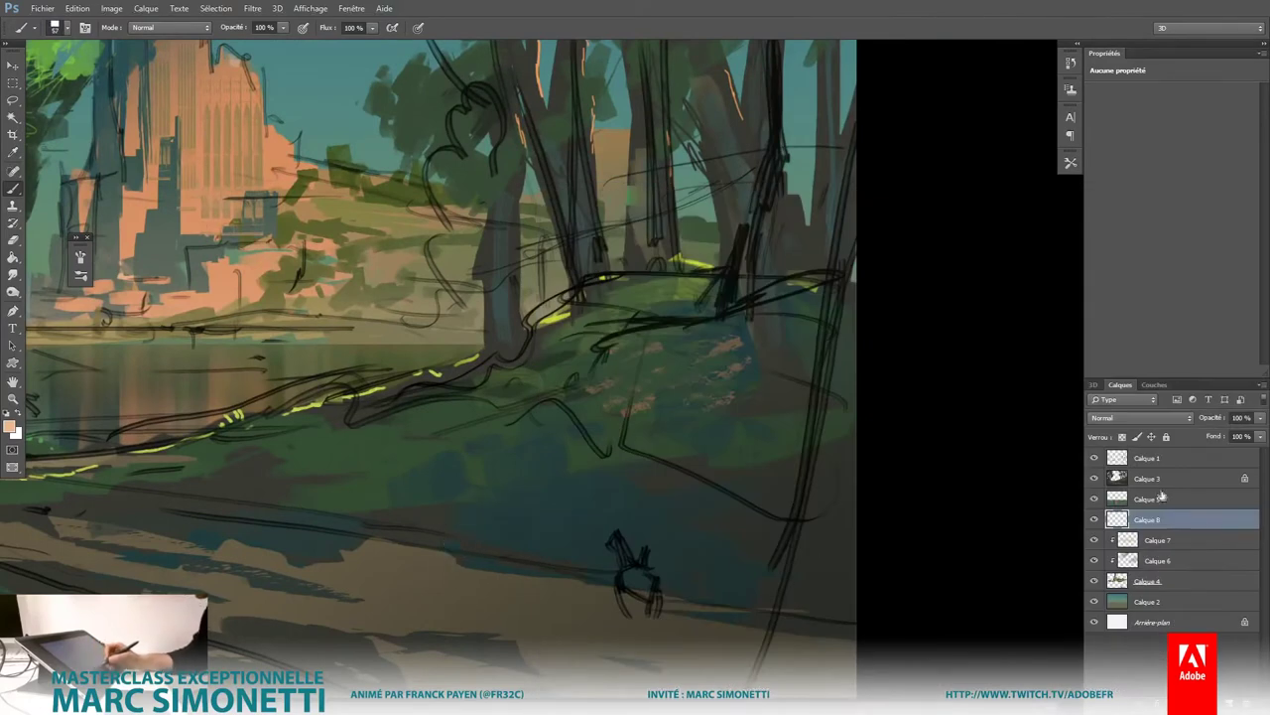
pyautogui.click(1156, 481)
pyautogui.hotkey('ctrl', 'shift', 'alt', 'n')
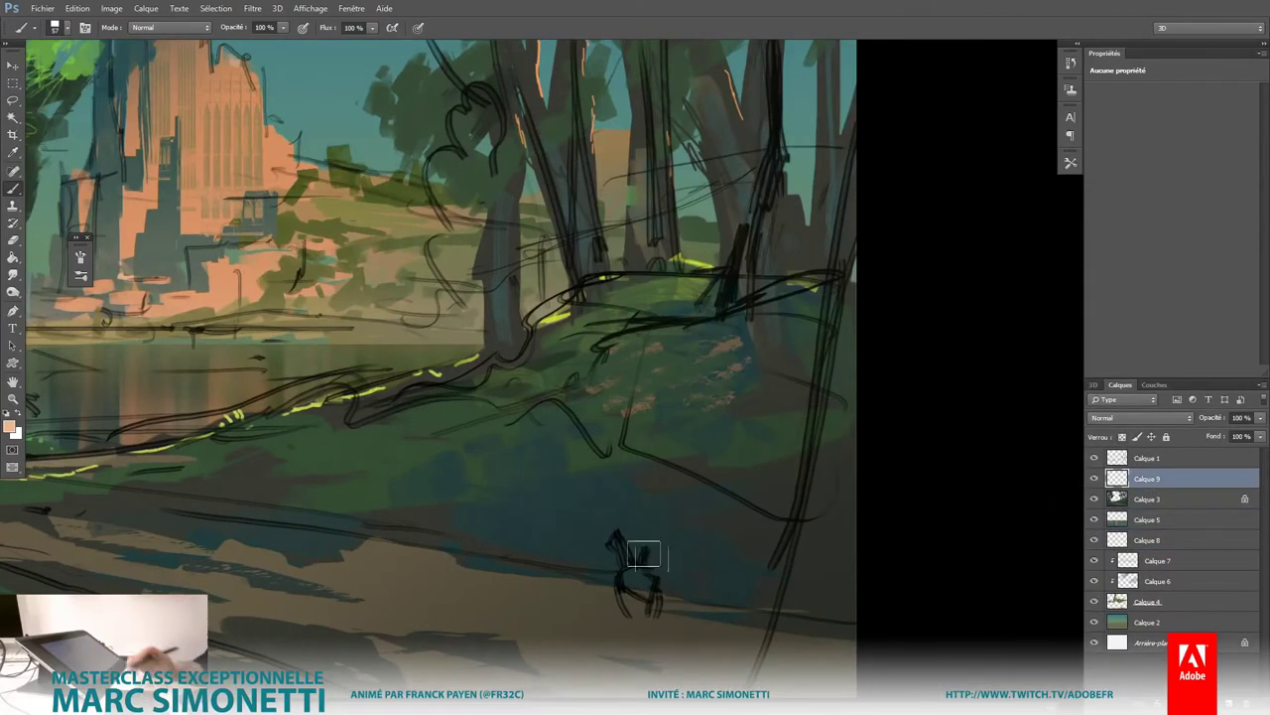
# Step: Paint a dark brown blob on the path and hide the Calque 1 sketch lines
pyautogui.keyDown('alt'); pyautogui.keyDown('shift'); pyautogui.rightClick(634, 549); pyautogui.keyUp('shift'); pyautogui.keyUp('alt')
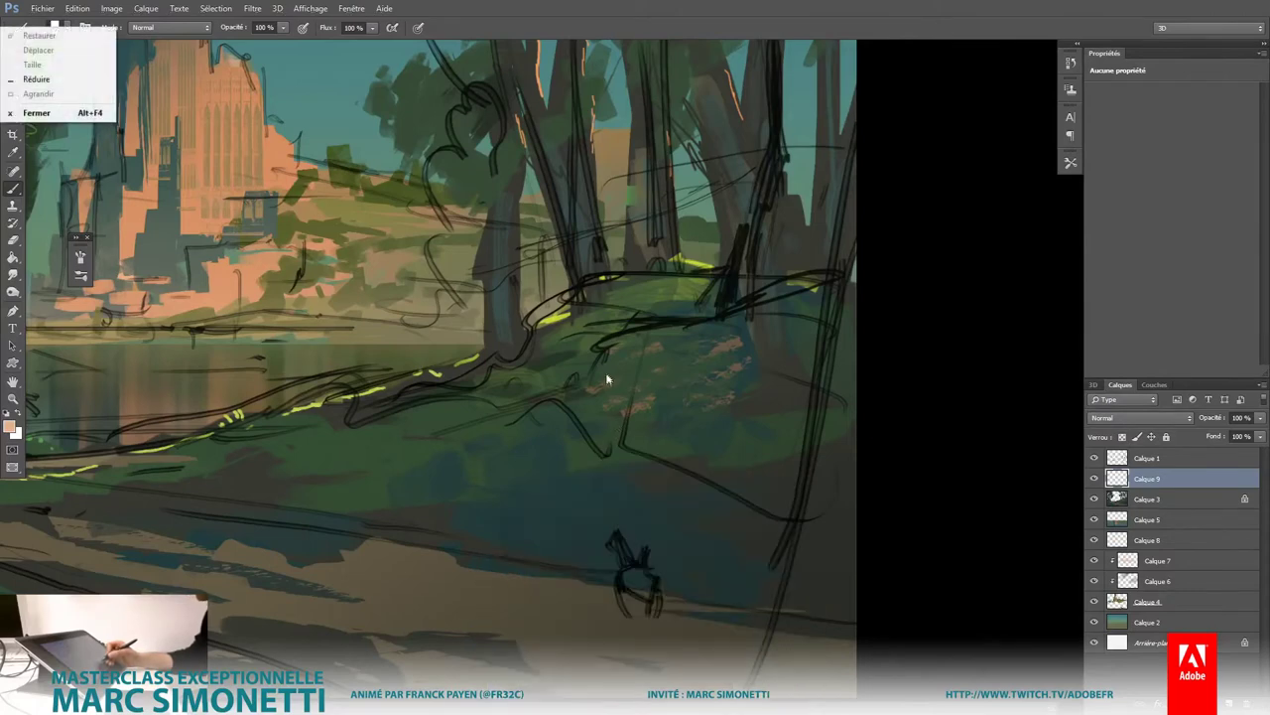
pyautogui.keyDown('alt'); pyautogui.keyDown('shift'); pyautogui.rightClick(607, 371); pyautogui.keyUp('shift'); pyautogui.keyUp('alt')
pyautogui.moveTo(606, 371); pyautogui.dragTo(654, 445)
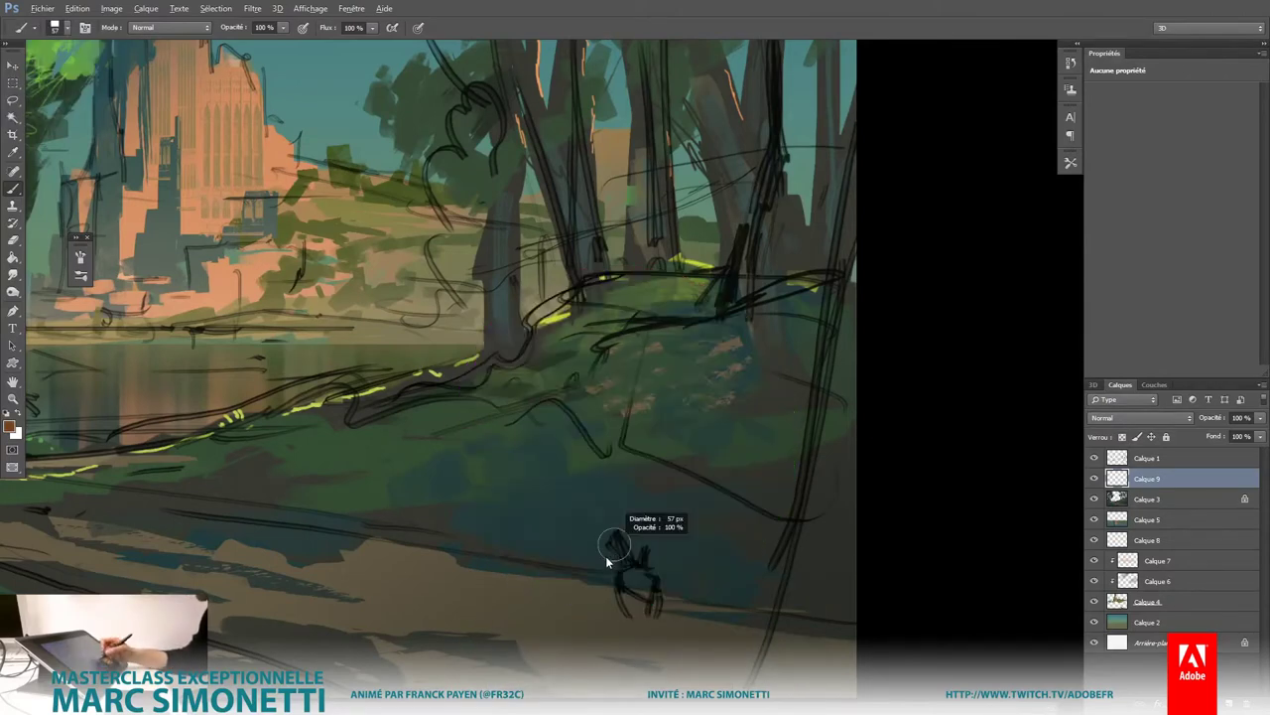
pyautogui.moveTo(594, 543); pyautogui.dragTo(631, 550)
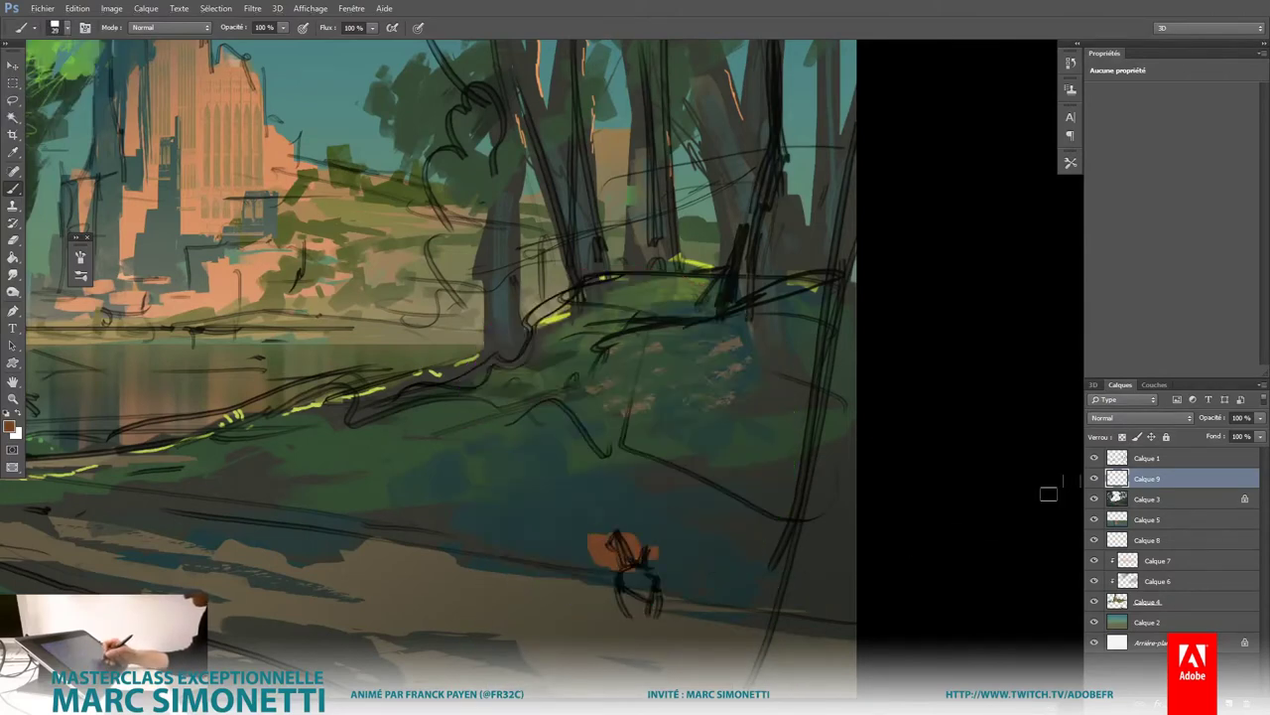
pyautogui.click(1095, 457)
# Step: With a 5 px brush in darker brown, add a vertical stroke on the figure
pyautogui.keyDown('alt'); pyautogui.rightClick(632, 544); pyautogui.keyUp('alt')
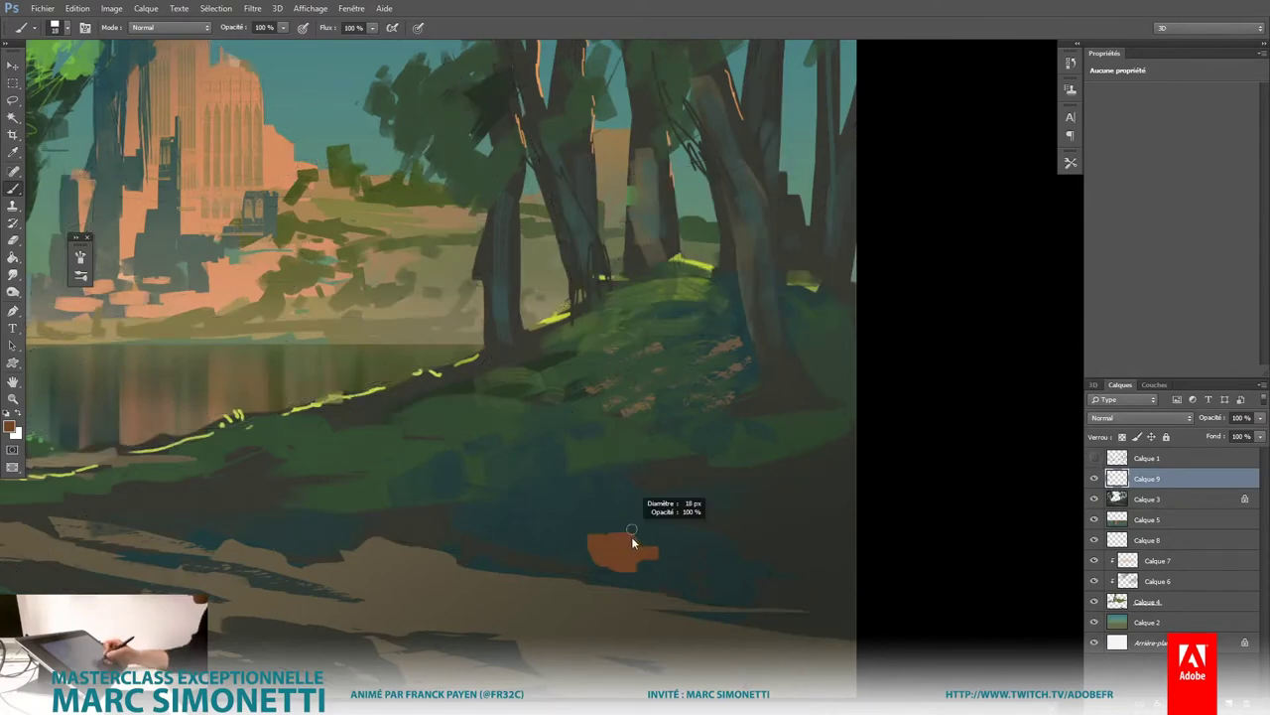
pyautogui.keyDown('alt'); pyautogui.rightClick(632, 548); pyautogui.keyUp('alt')
pyautogui.moveTo(627, 566); pyautogui.dragTo(621, 575)
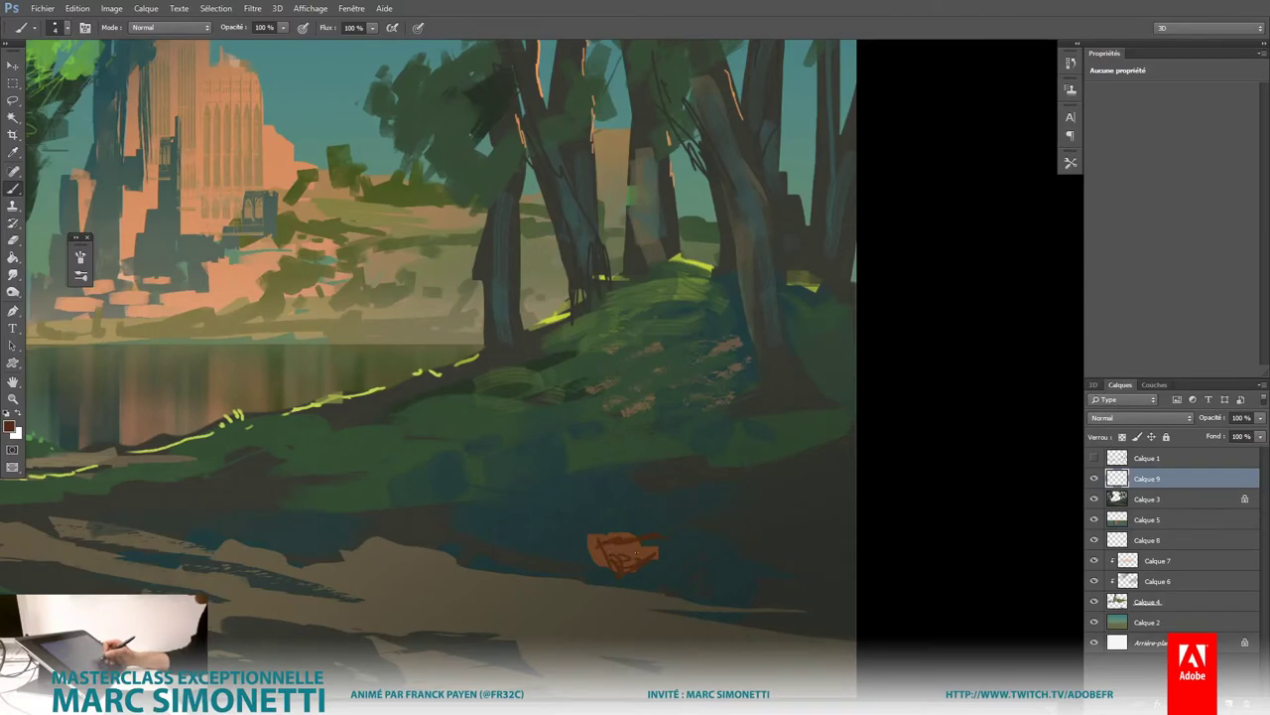
pyautogui.keyDown('alt'); pyautogui.rightClick(637, 557); pyautogui.keyUp('alt')
pyautogui.keyDown('alt'); pyautogui.keyDown('shift'); pyautogui.rightClick(629, 541); pyautogui.keyUp('shift'); pyautogui.keyUp('alt')
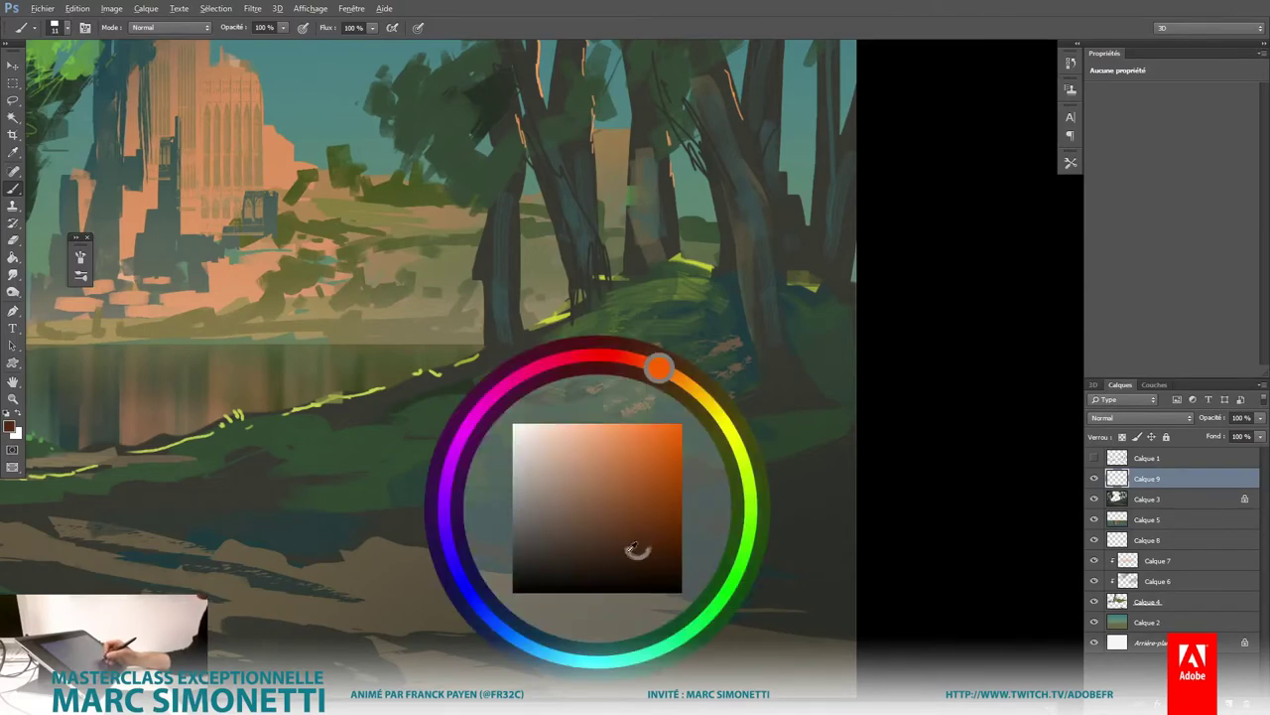
pyautogui.moveTo(604, 560)
pyautogui.mouseDown()
pyautogui.moveTo(598, 536)
pyautogui.moveTo(643, 546)
pyautogui.mouseUp()
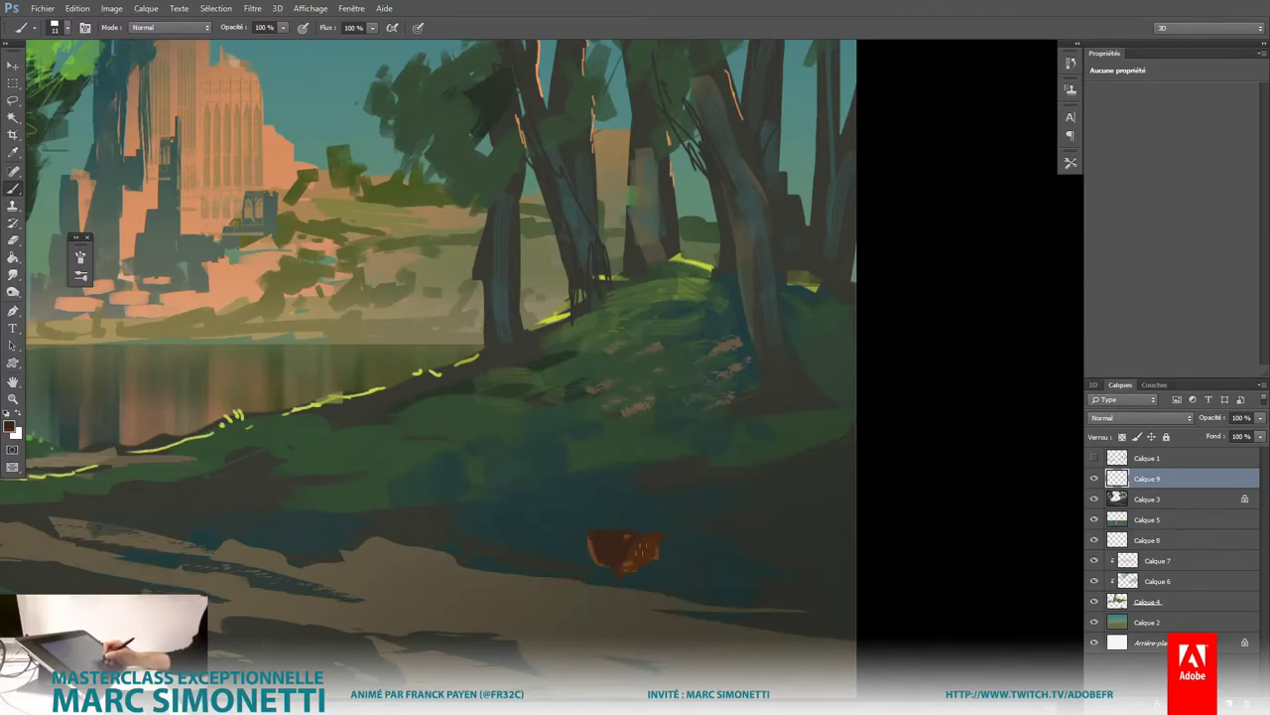
# Step: With an 11 px brush, extend the horse's leg and paint its neck and head
pyautogui.rightClick(600, 577)
pyautogui.press('Escape')
pyautogui.keyDown('alt'); pyautogui.rightClick(501, 584); pyautogui.keyUp('alt')
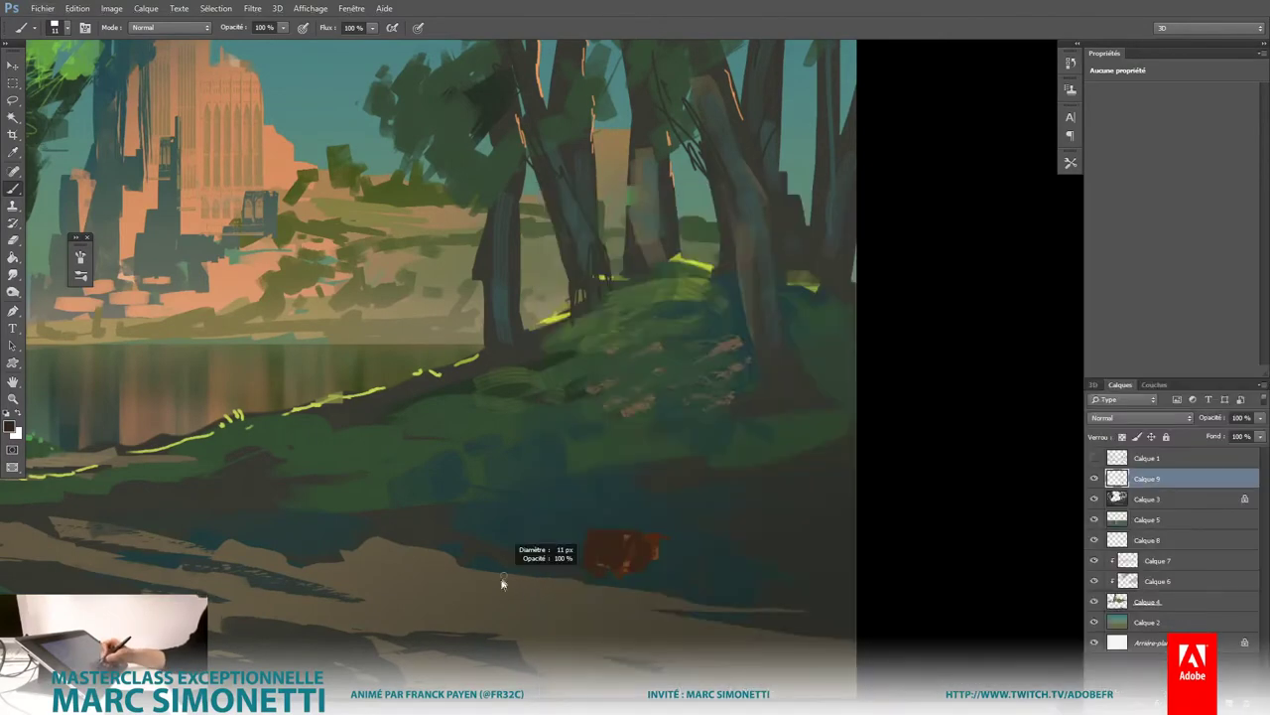
pyautogui.moveTo(600, 575); pyautogui.dragTo(609, 613)
pyautogui.keyDown('alt'); pyautogui.rightClick(623, 565); pyautogui.keyUp('alt')
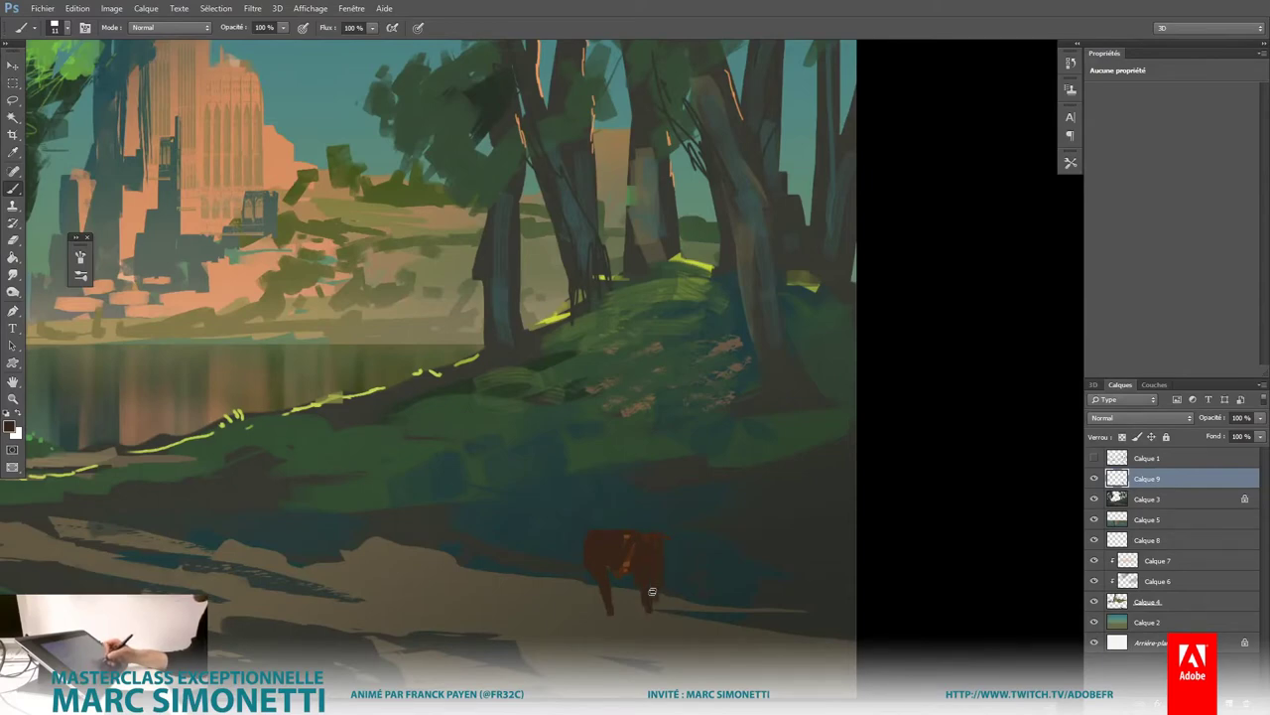
pyautogui.moveTo(585, 496); pyautogui.dragTo(590, 523)
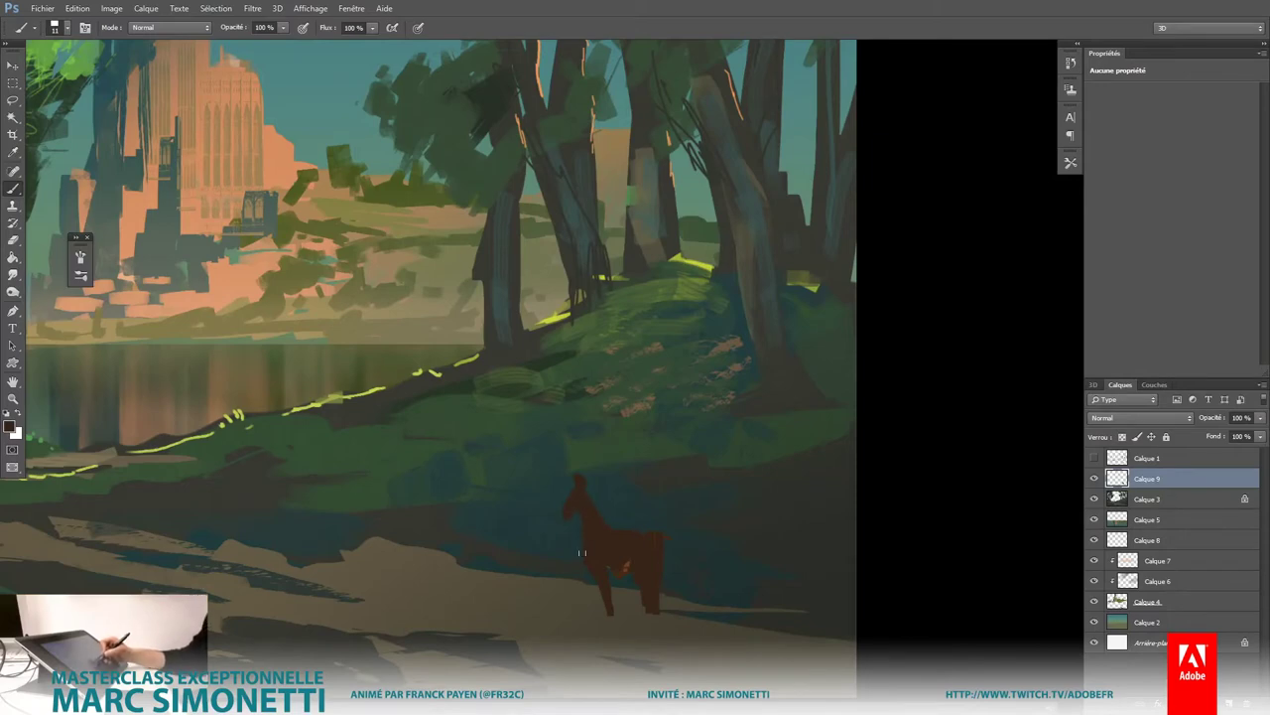
# Step: Paint a thin leg under the horse and trim its head with the Eraser
pyautogui.moveTo(602, 580); pyautogui.dragTo(608, 624)
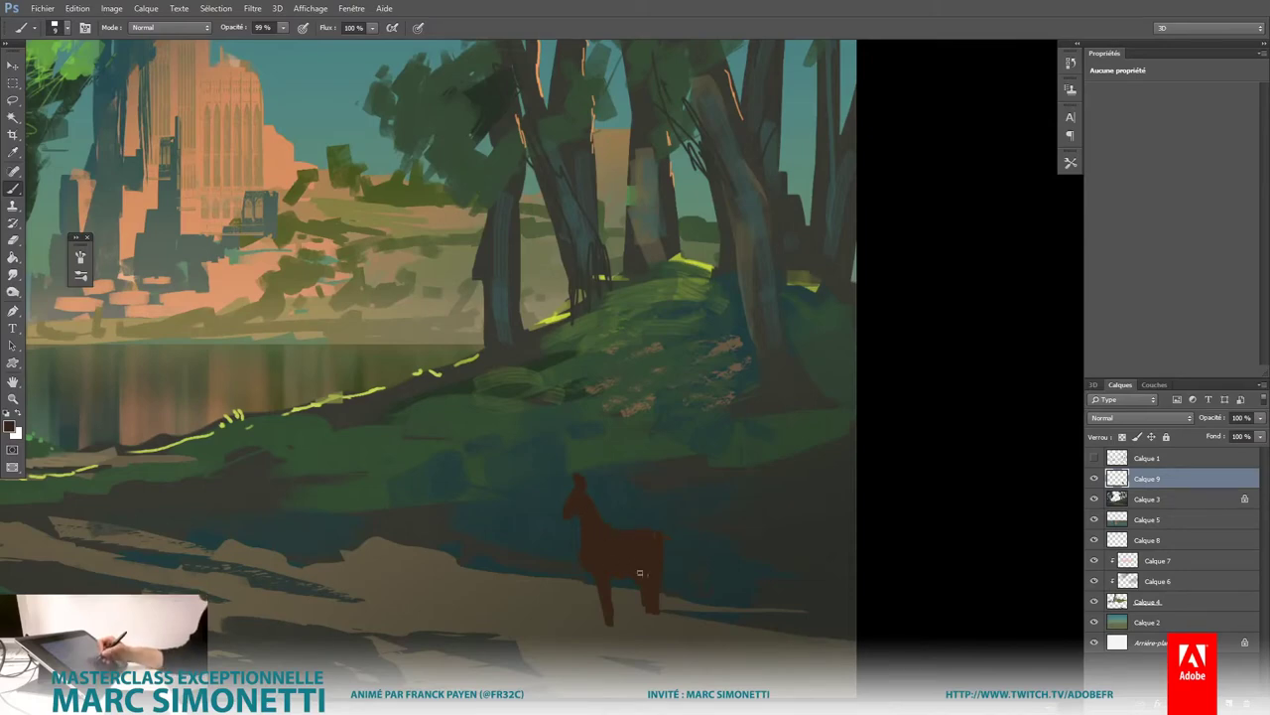
pyautogui.press('e')
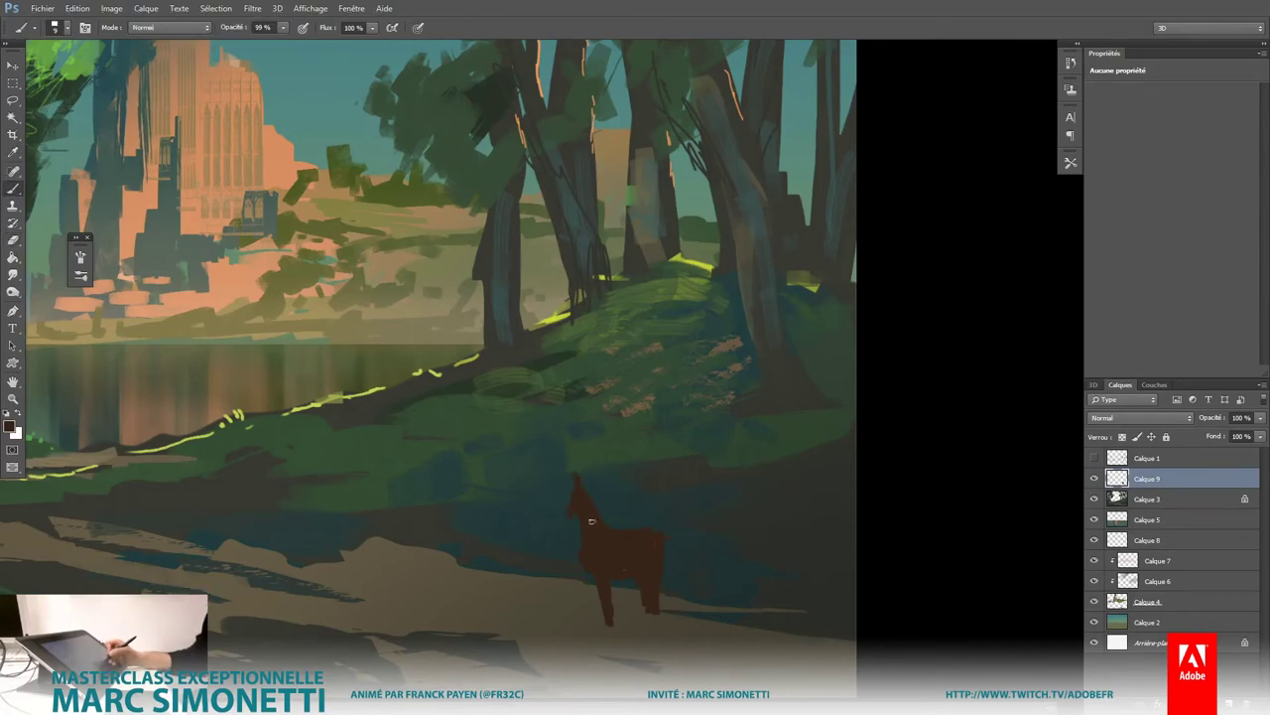
pyautogui.press('b')
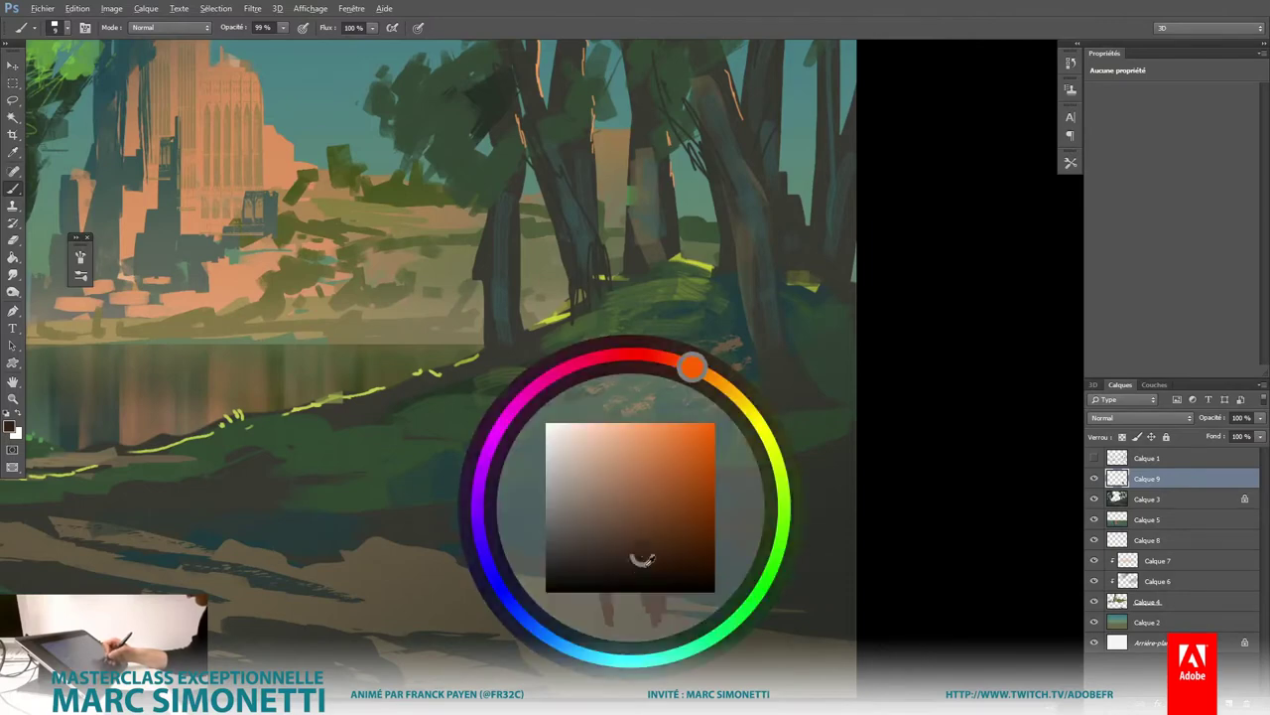
# Step: Pick a darker brown and paint the rider seated on the horse's back
pyautogui.keyDown('alt'); pyautogui.rightClick(616, 545); pyautogui.keyUp('alt')
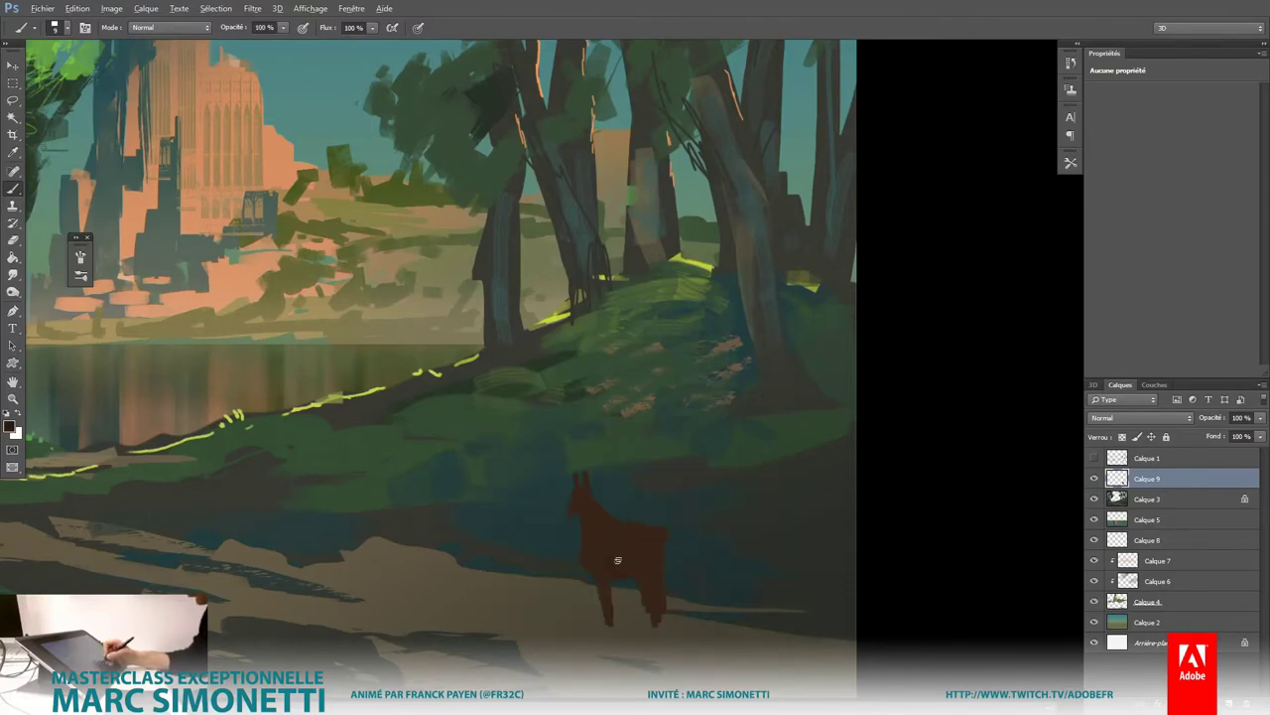
pyautogui.keyDown('alt'); pyautogui.keyDown('shift'); pyautogui.rightClick(623, 527); pyautogui.keyUp('shift'); pyautogui.keyUp('alt')
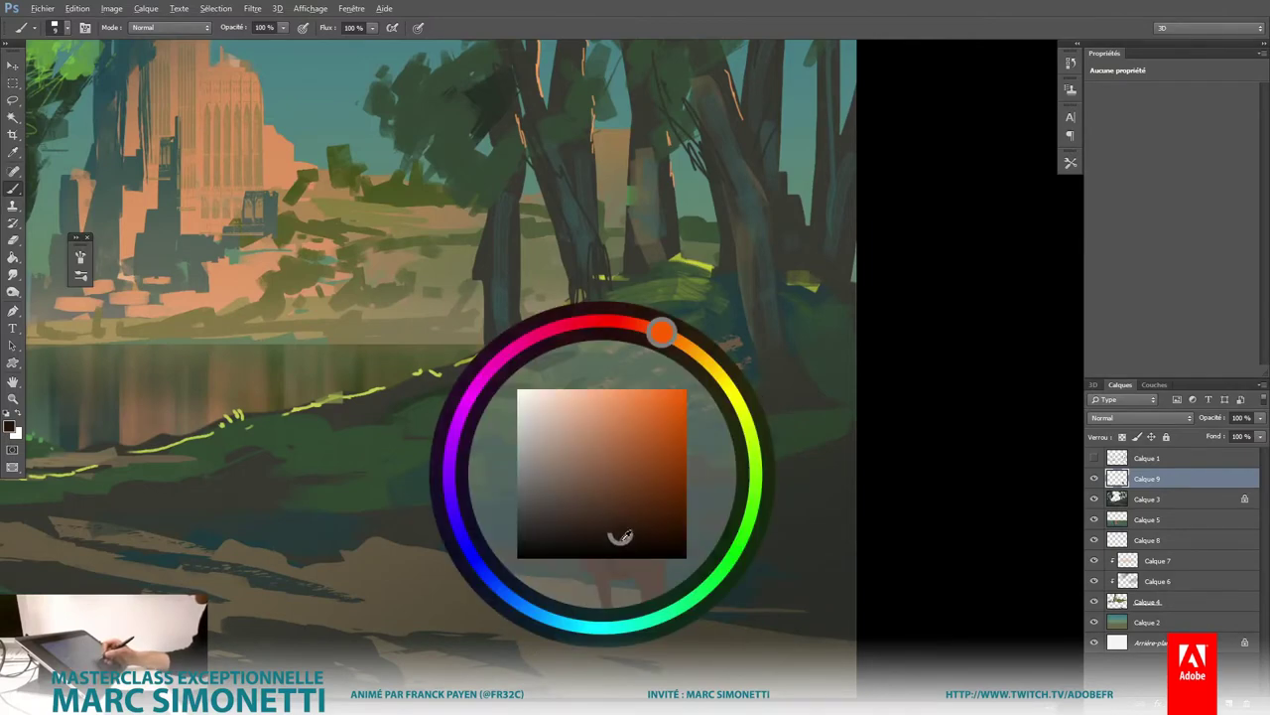
pyautogui.moveTo(609, 529)
pyautogui.mouseDown()
pyautogui.moveTo(632, 543)
pyautogui.moveTo(630, 496)
pyautogui.mouseUp()
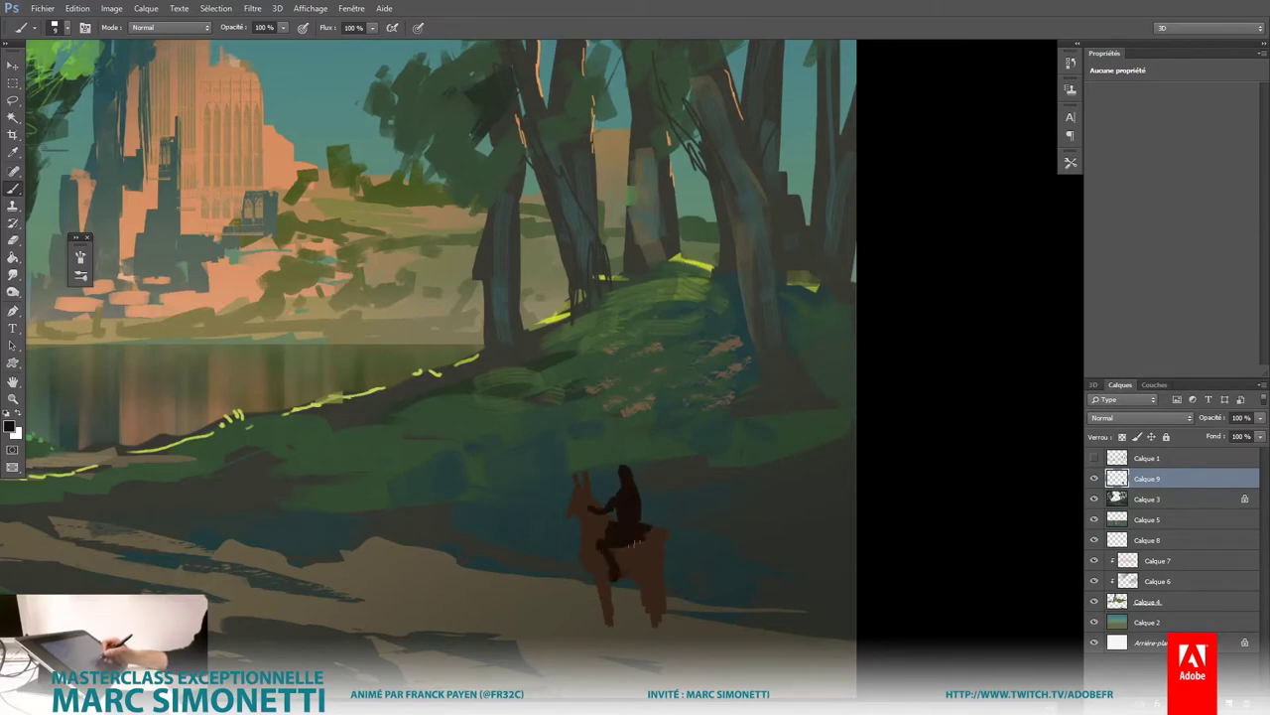
# Step: Switch to the Soft Round (pressure sensitivity) brush at about 37 px
pyautogui.scroll(-5, 675, 556)
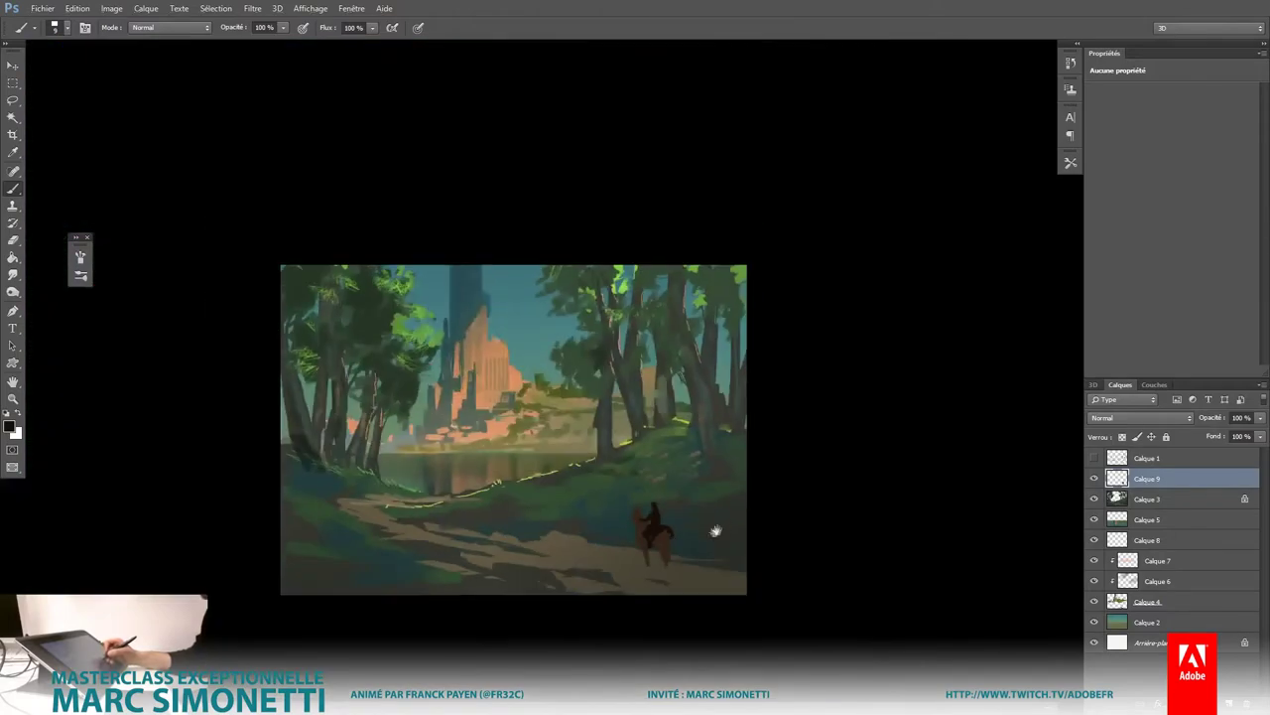
pyautogui.scroll(-2, 712, 526)
pyautogui.scroll(2, 695, 521)
pyautogui.scroll(2, 701, 511)
pyautogui.scroll(2, 701, 511)
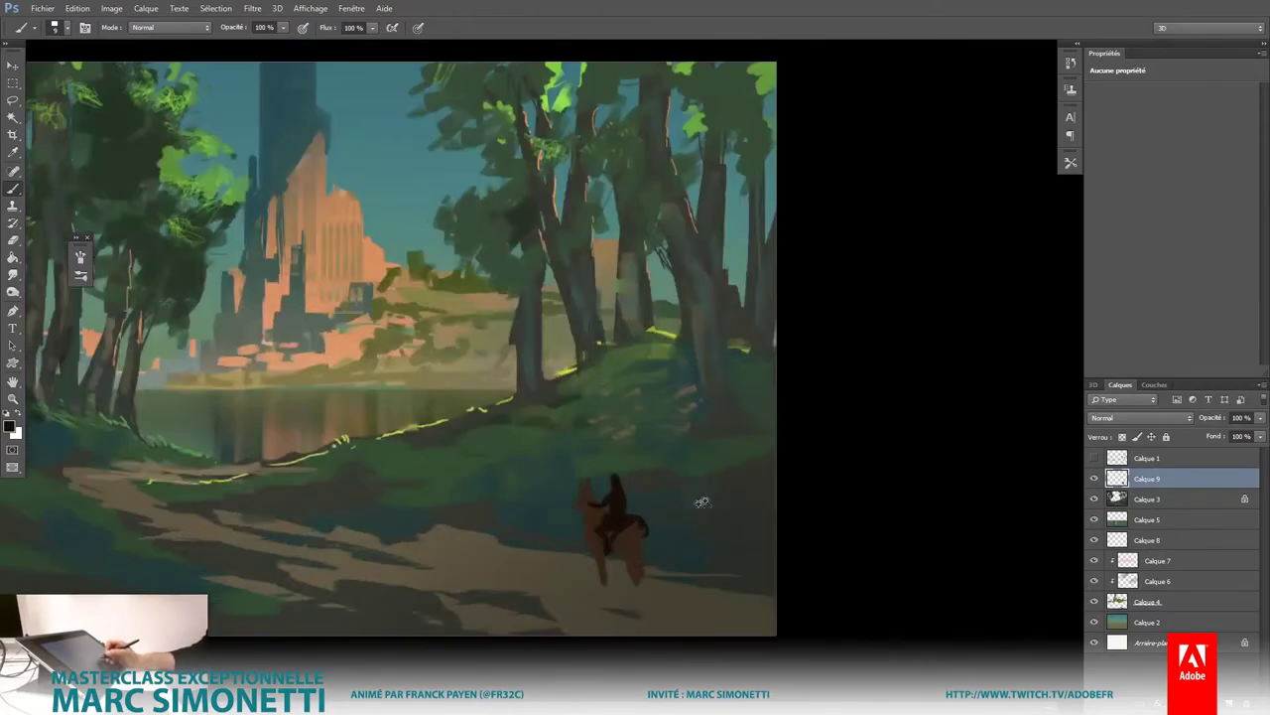
pyautogui.rightClick(701, 506)
pyautogui.doubleClick(630, 306)
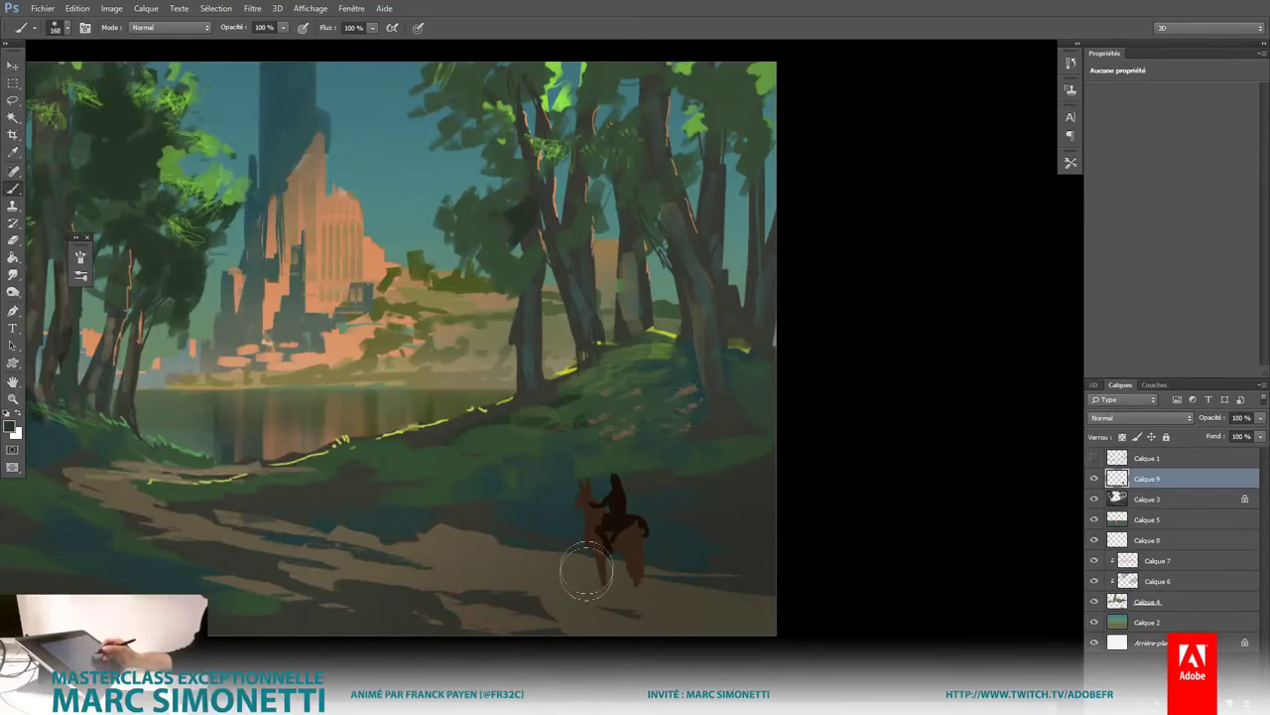
pyautogui.moveTo(586, 574)
pyautogui.mouseDown()
pyautogui.moveTo(629, 581)
pyautogui.moveTo(580, 584)
pyautogui.mouseUp()
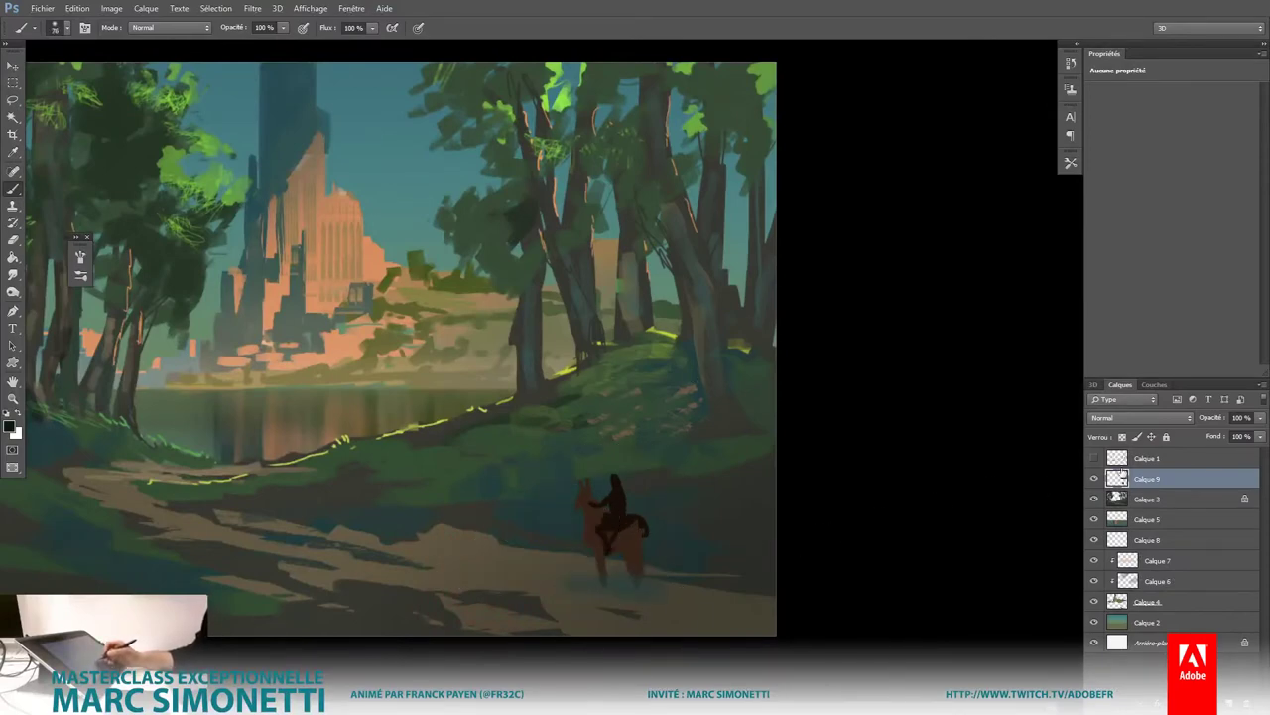
# Step: Paint a red-pink saddle cloth over the horse's chest and sides with the basic round textured brush
pyautogui.scroll(3, 607, 514)
pyautogui.rightClick(599, 509)
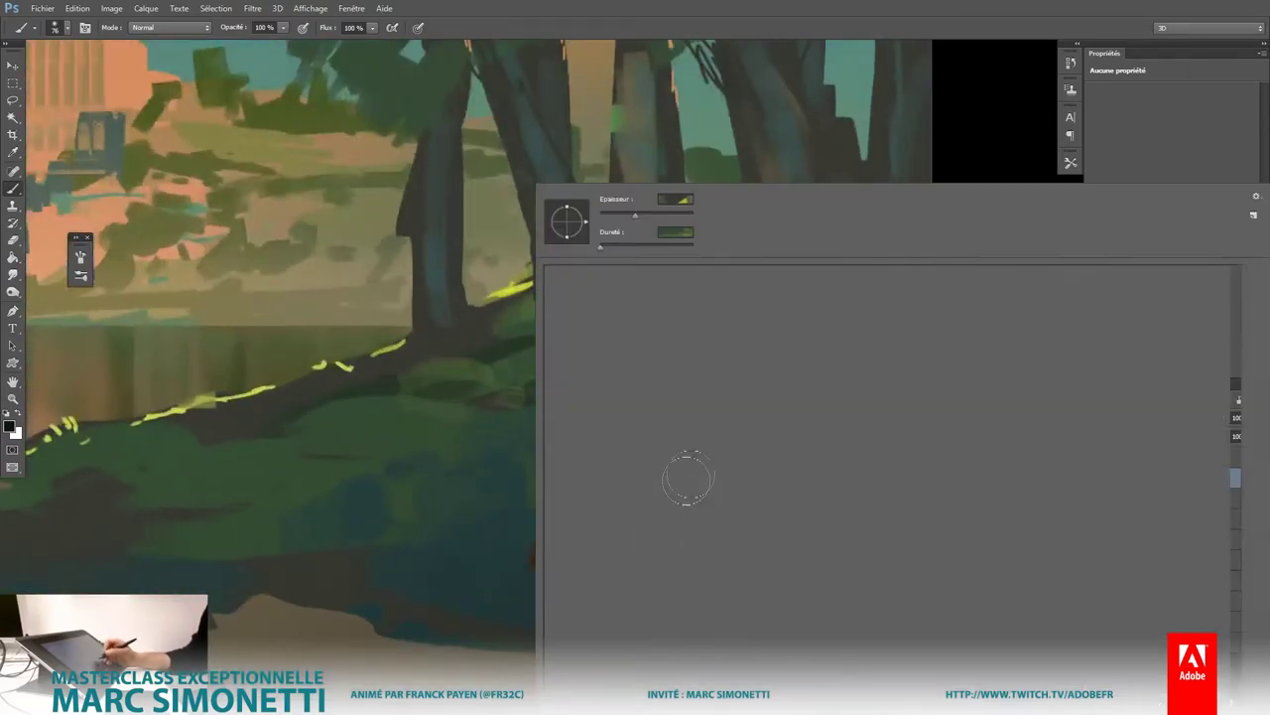
pyautogui.click(598, 374)
pyautogui.click(495, 537)
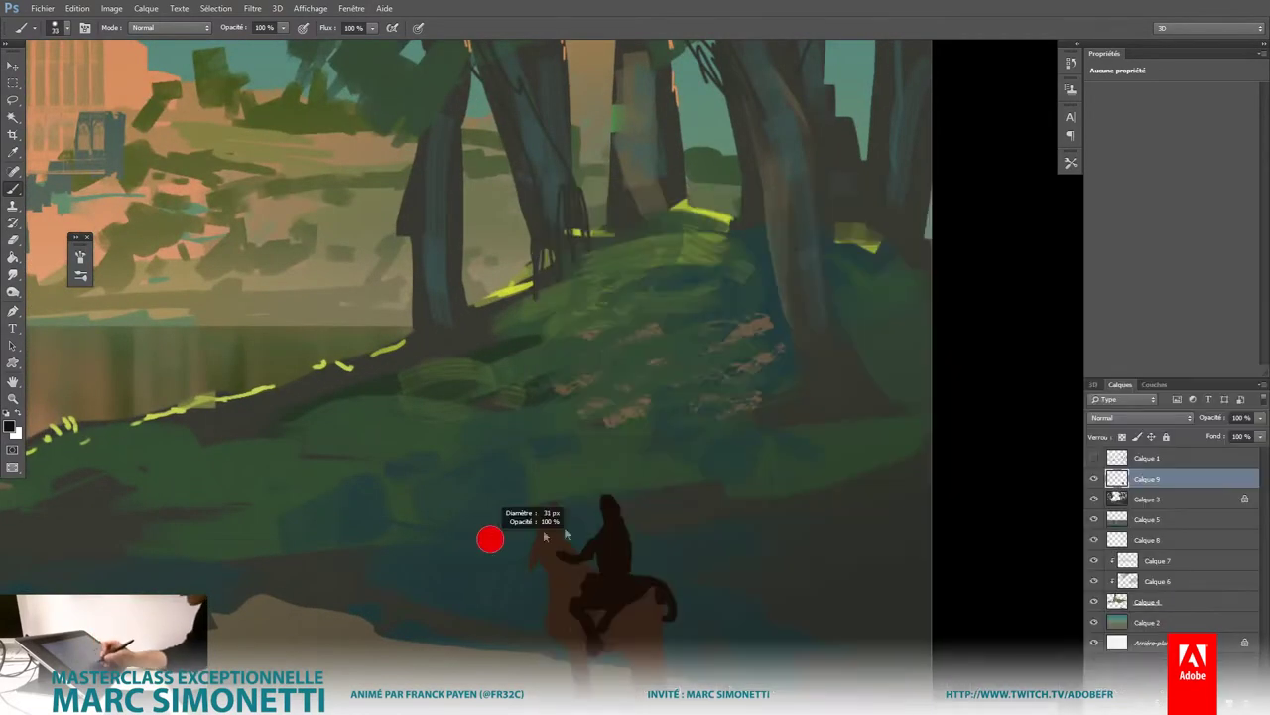
pyautogui.scroll(2, 645, 447)
pyautogui.scroll(2, 652, 432)
pyautogui.moveTo(652, 431)
pyautogui.mouseDown()
pyautogui.moveTo(681, 415)
pyautogui.moveTo(671, 420)
pyautogui.mouseUp()
pyautogui.moveTo(635, 459)
pyautogui.mouseDown()
pyautogui.moveTo(602, 496)
pyautogui.moveTo(544, 478)
pyautogui.moveTo(530, 454)
pyautogui.moveTo(531, 566)
pyautogui.mouseUp()
pyautogui.moveTo(536, 516); pyautogui.dragTo(534, 561)
pyautogui.moveTo(604, 519); pyautogui.dragTo(596, 556)
pyautogui.moveTo(640, 486); pyautogui.dragTo(650, 556)
# Step: With a 3 px blue brush, add a checkered blue pattern to the saddle cloth
pyautogui.moveTo(548, 409); pyautogui.dragTo(536, 409)
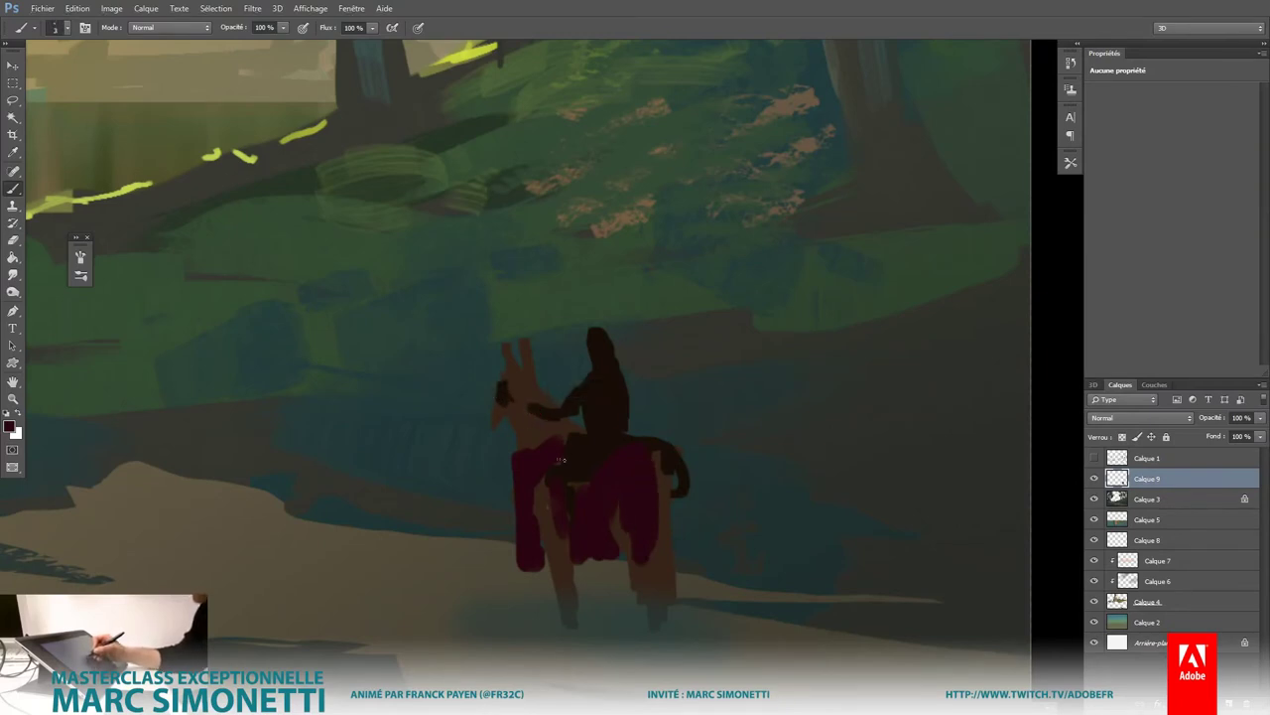
pyautogui.keyDown('alt'); pyautogui.keyDown('shift'); pyautogui.rightClick(610, 474); pyautogui.keyUp('shift'); pyautogui.keyUp('alt')
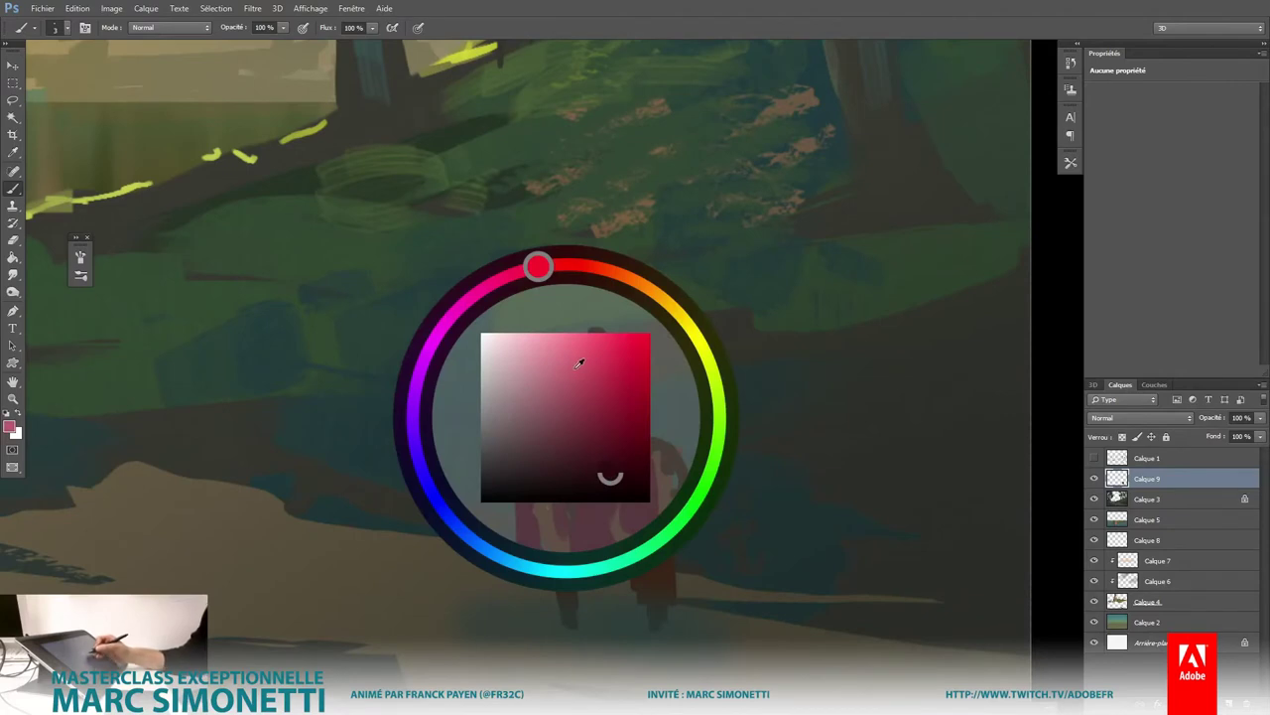
pyautogui.moveTo(582, 361); pyautogui.dragTo(517, 549)
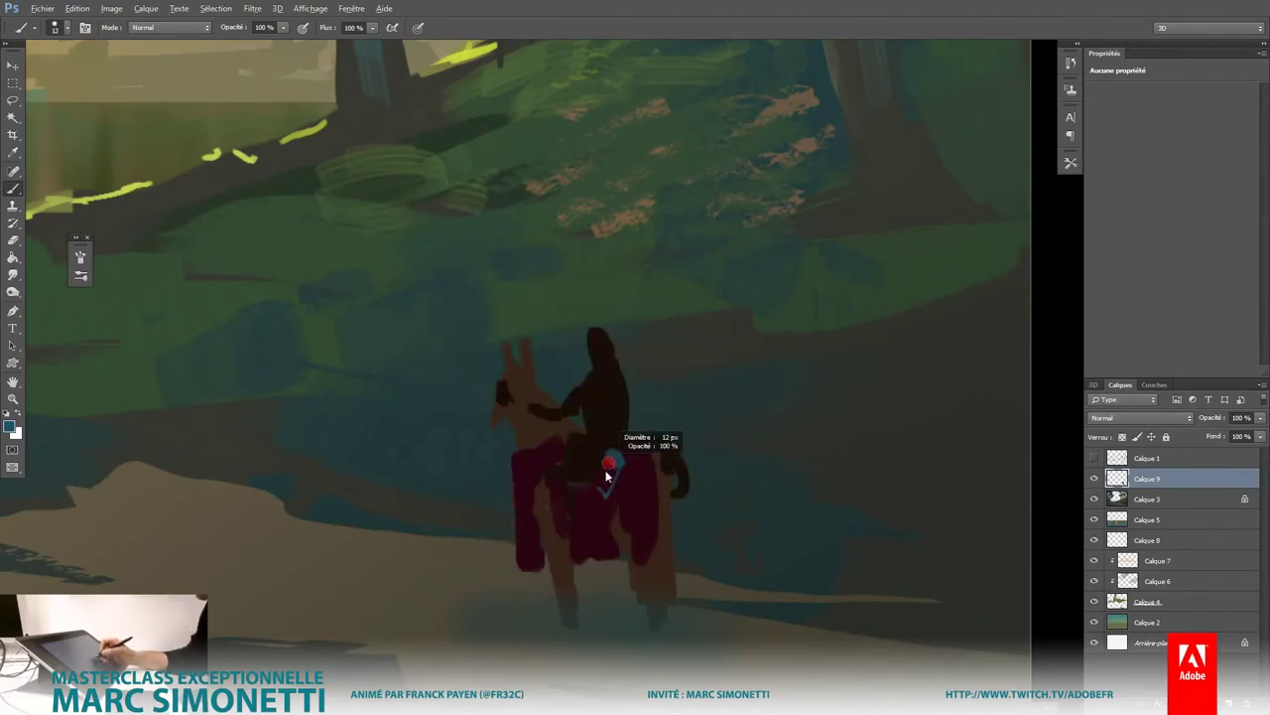
pyautogui.moveTo(609, 459)
pyautogui.mouseDown()
pyautogui.moveTo(603, 554)
pyautogui.moveTo(629, 469)
pyautogui.moveTo(610, 507)
pyautogui.mouseUp()
pyautogui.keyDown('alt'); pyautogui.click(624, 518); pyautogui.keyUp('alt')
pyautogui.keyDown('alt'); pyautogui.click(616, 486); pyautogui.keyUp('alt')
pyautogui.moveTo(628, 458)
pyautogui.mouseDown()
pyautogui.moveTo(562, 510)
pyautogui.moveTo(543, 455)
pyautogui.moveTo(526, 546)
pyautogui.mouseUp()
# Step: Sample dark teal and paint shoulder and arm highlights on the rider with the textured square brush
pyautogui.scroll(-5, 628, 548)
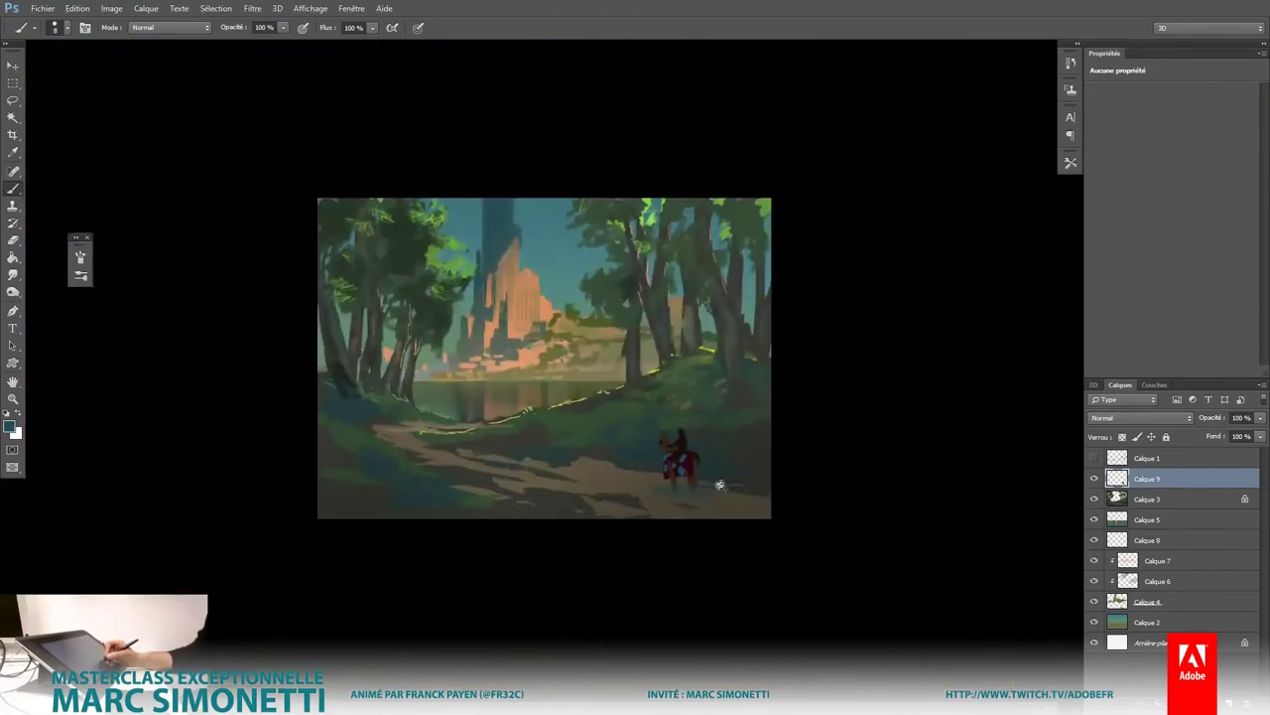
pyautogui.scroll(-1, 722, 488)
pyautogui.scroll(2, 752, 453)
pyautogui.scroll(2, 686, 481)
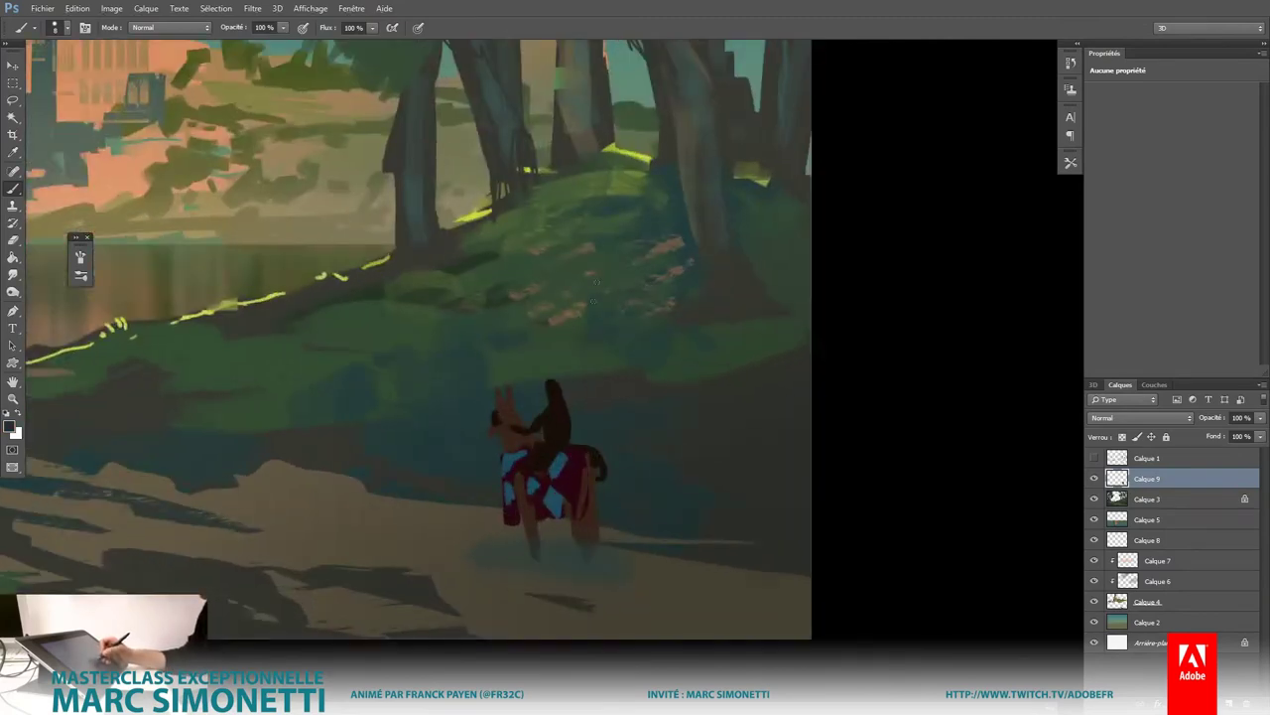
pyautogui.keyDown('alt'); pyautogui.click(554, 411); pyautogui.keyUp('alt')
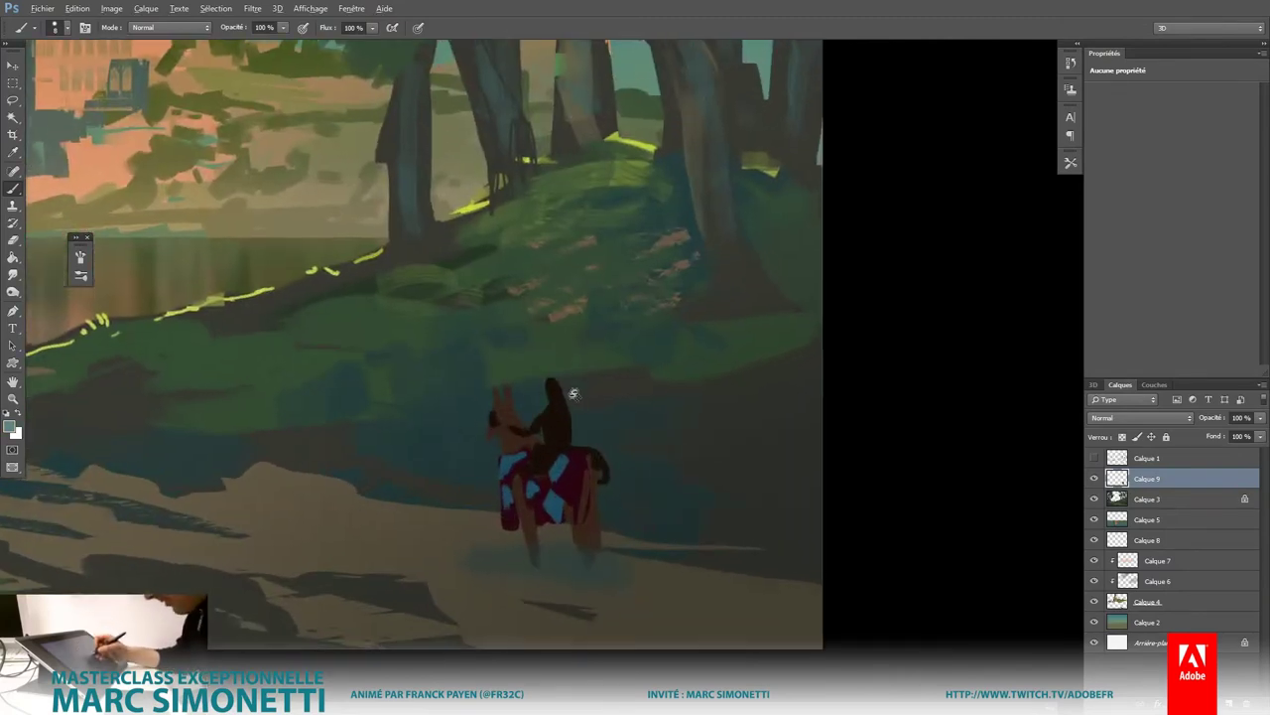
pyautogui.scroll(1, 573, 393)
pyautogui.rightClick(559, 414)
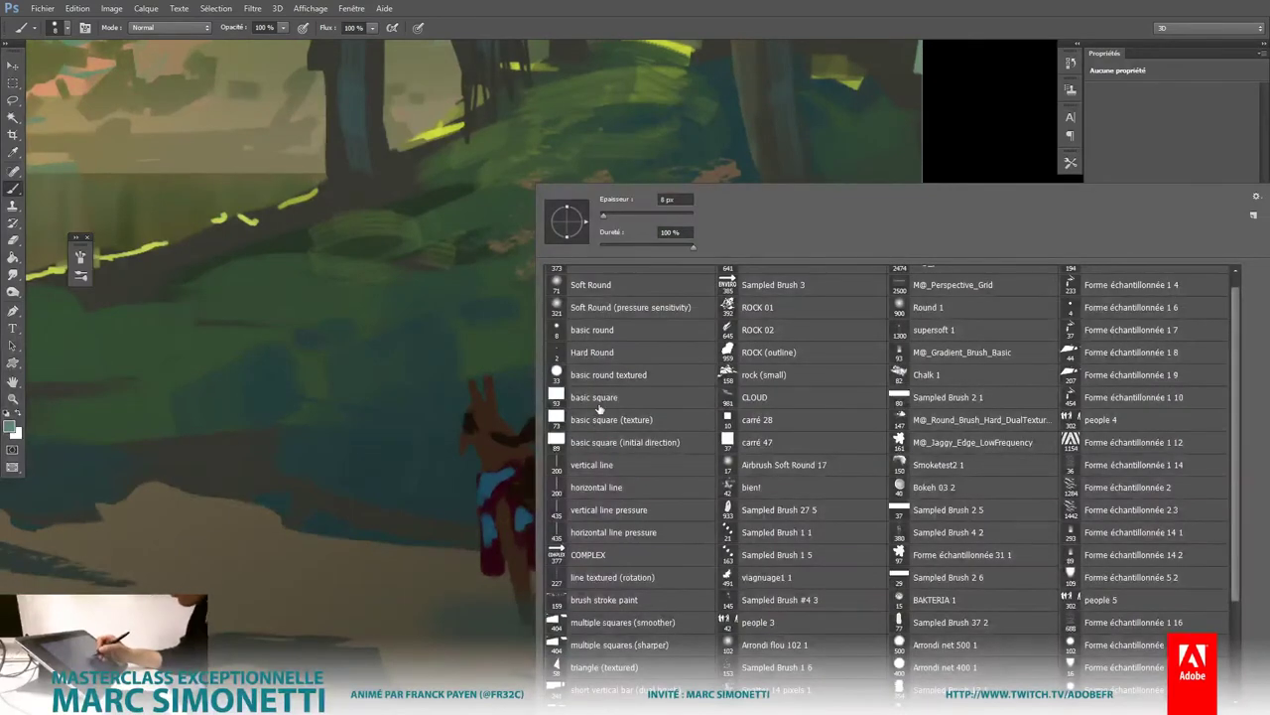
pyautogui.click(601, 419)
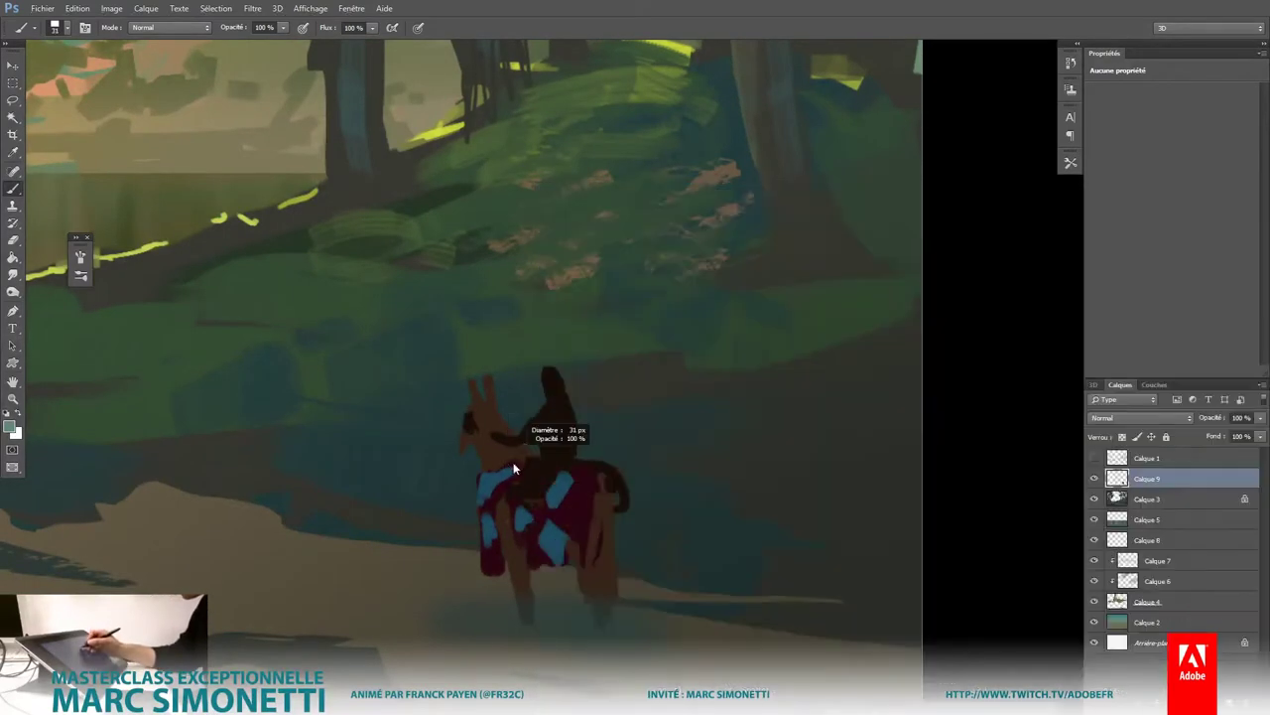
pyautogui.click(513, 461)
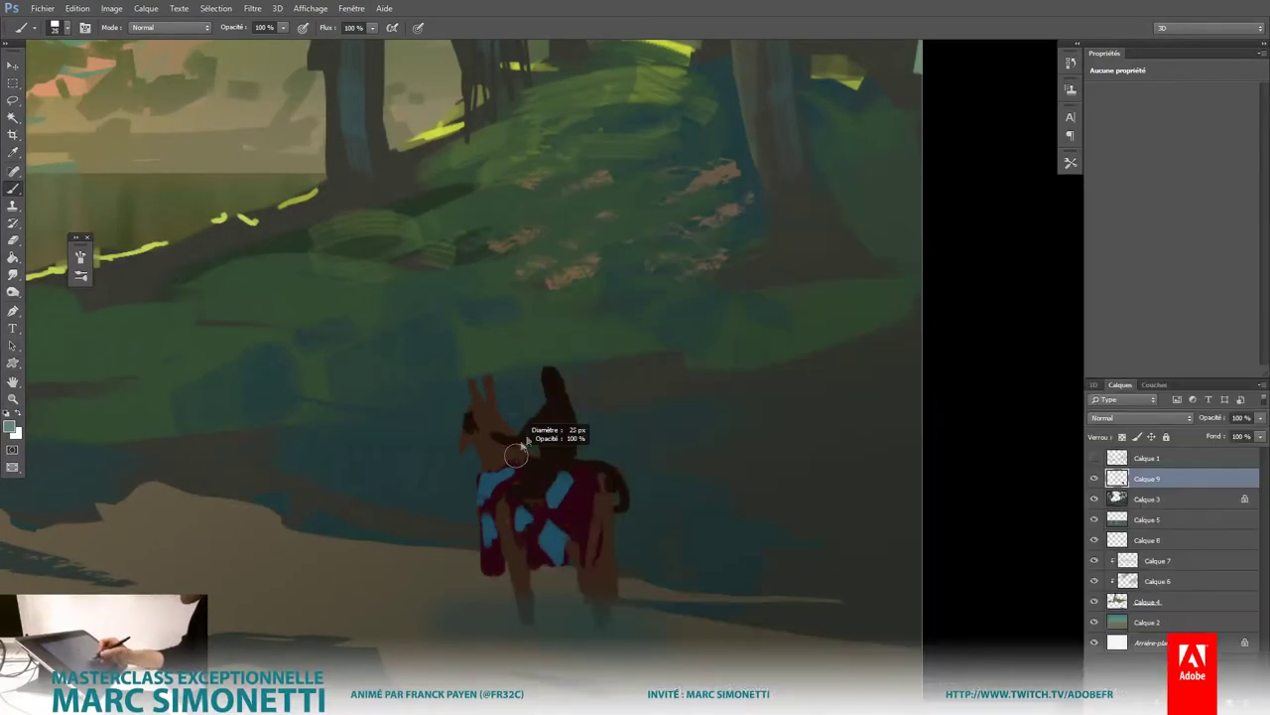
pyautogui.moveTo(542, 415)
pyautogui.mouseDown()
pyautogui.moveTo(560, 427)
pyautogui.moveTo(557, 410)
pyautogui.mouseUp()
pyautogui.keyDown('alt'); pyautogui.click(560, 427); pyautogui.keyUp('alt')
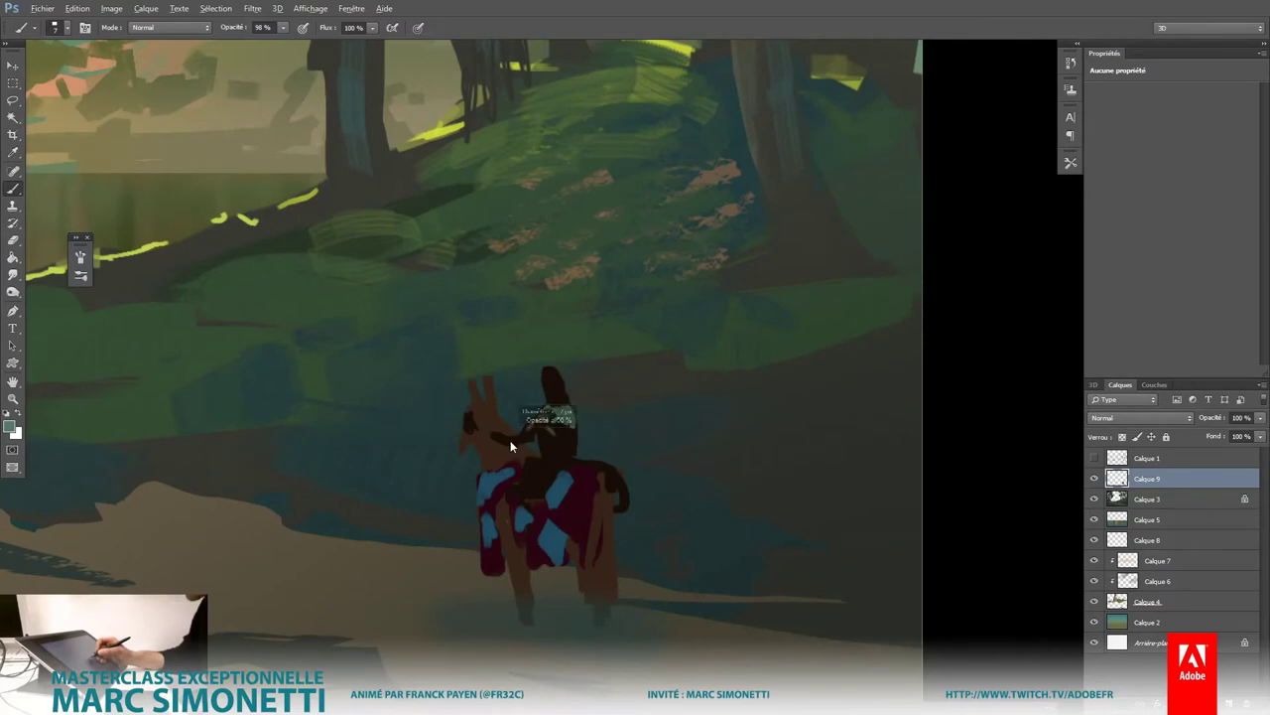
pyautogui.moveTo(501, 440); pyautogui.dragTo(526, 433)
# Step: Pick a new colour and paint thin dark details on the blanket and leg
pyautogui.click(111, 8)
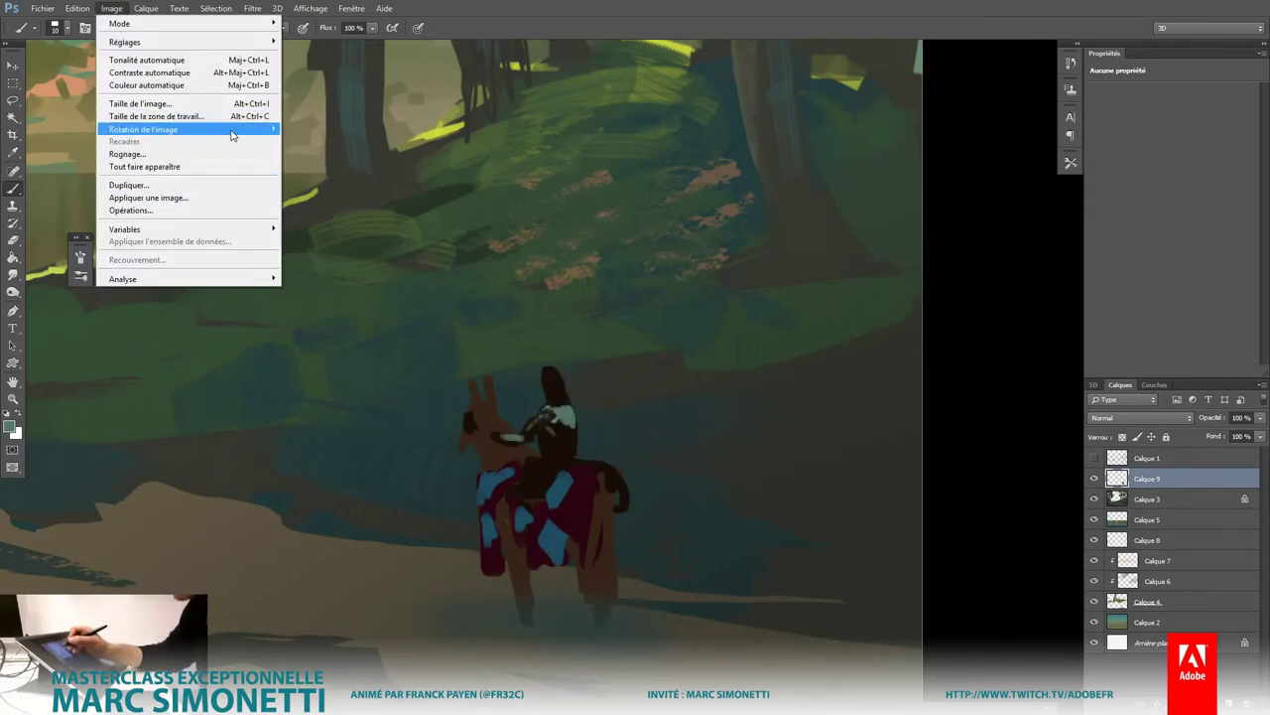
pyautogui.moveTo(144, 129)
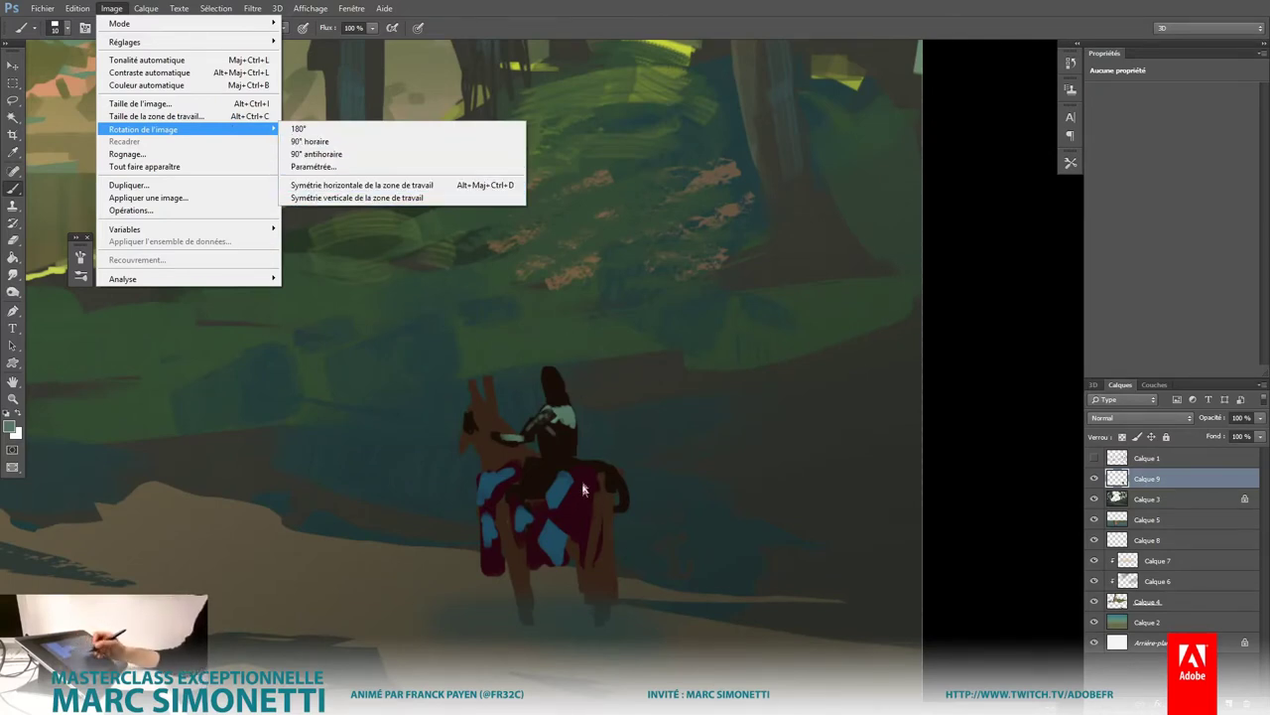
pyautogui.click(573, 373)
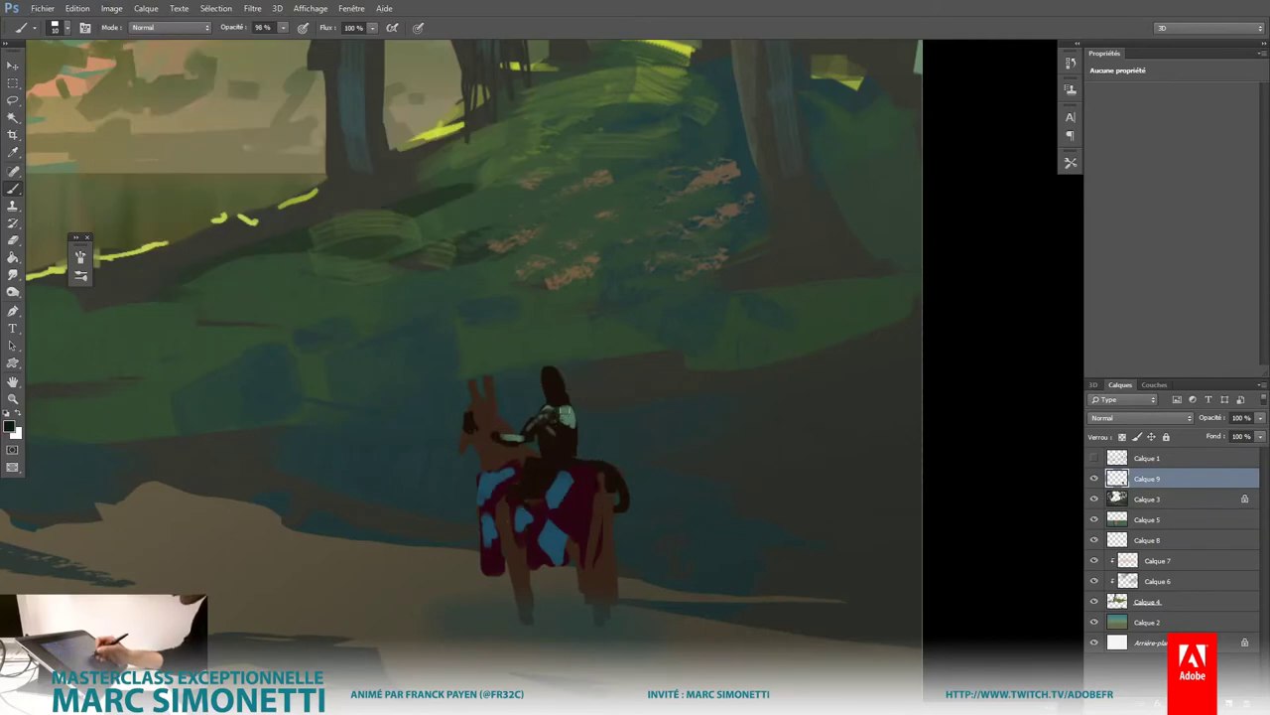
pyautogui.moveTo(568, 397); pyautogui.dragTo(567, 379)
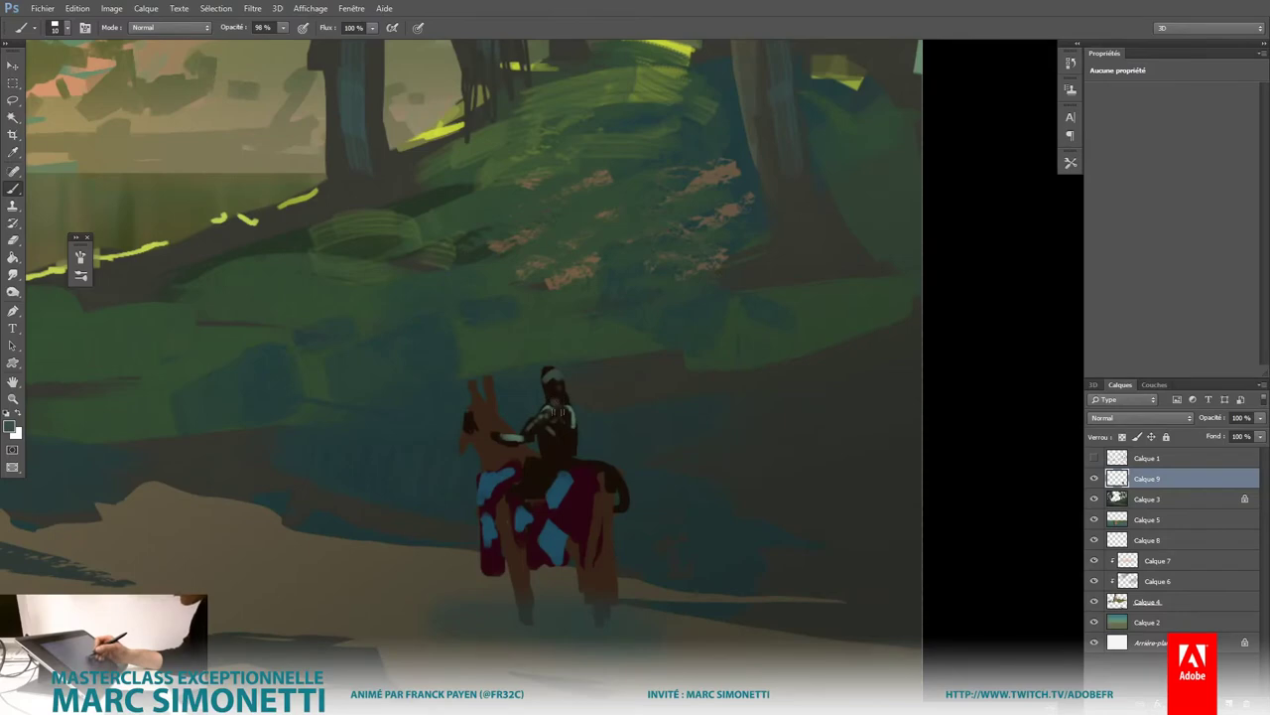
pyautogui.scroll(-2, 575, 451)
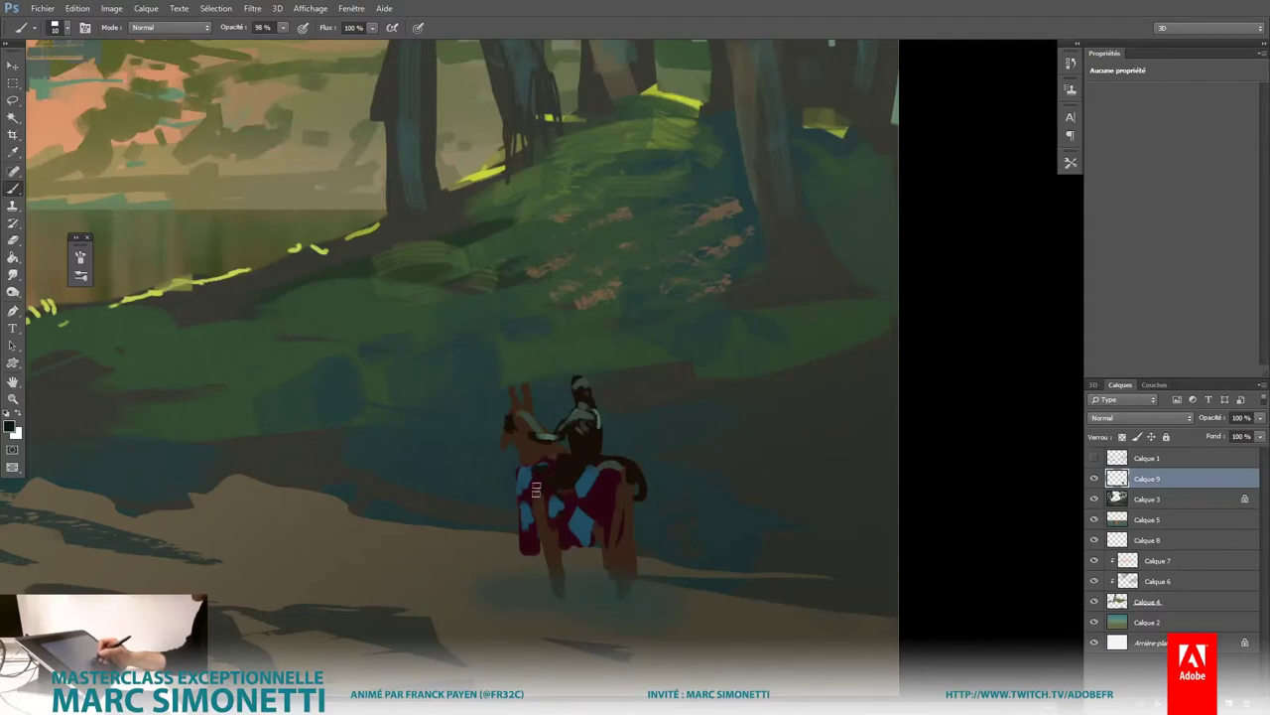
pyautogui.moveTo(602, 522)
pyautogui.mouseDown()
pyautogui.moveTo(552, 536)
pyautogui.moveTo(544, 591)
pyautogui.mouseUp()
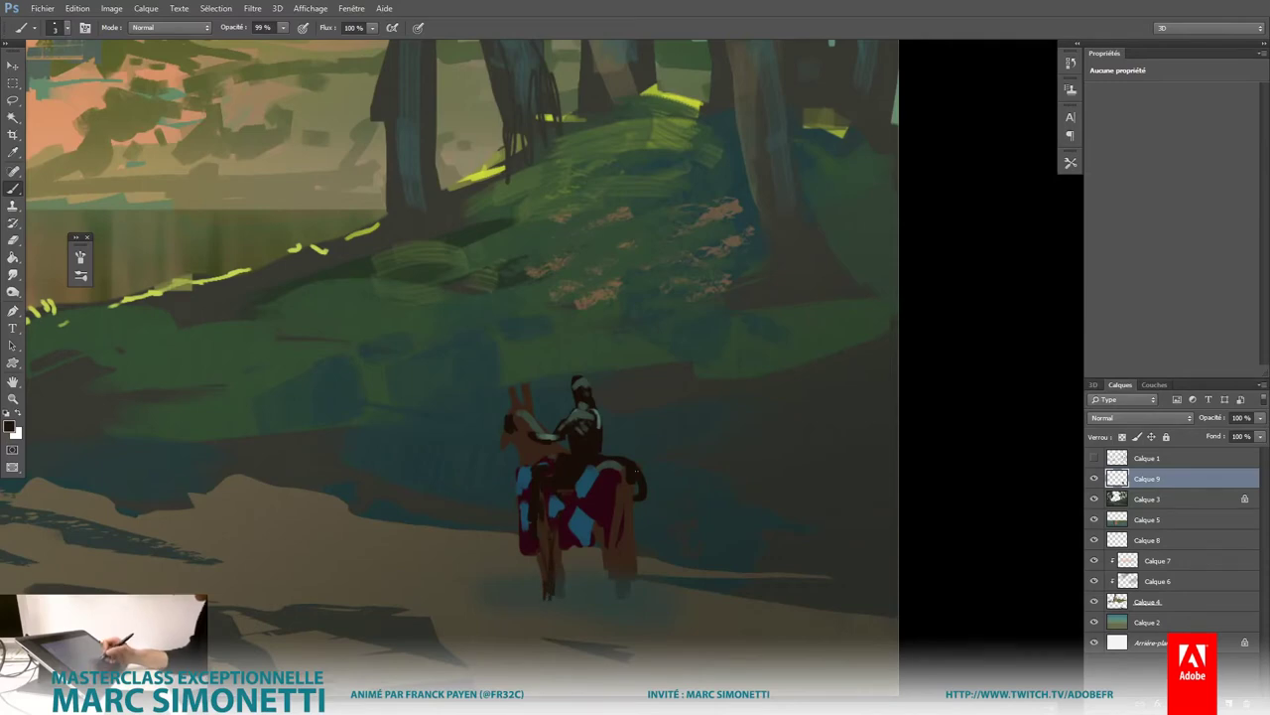
# Step: Dismiss the radial shortcut wheel and zoom out to view the whole painting
pyautogui.rightClick(645, 407)
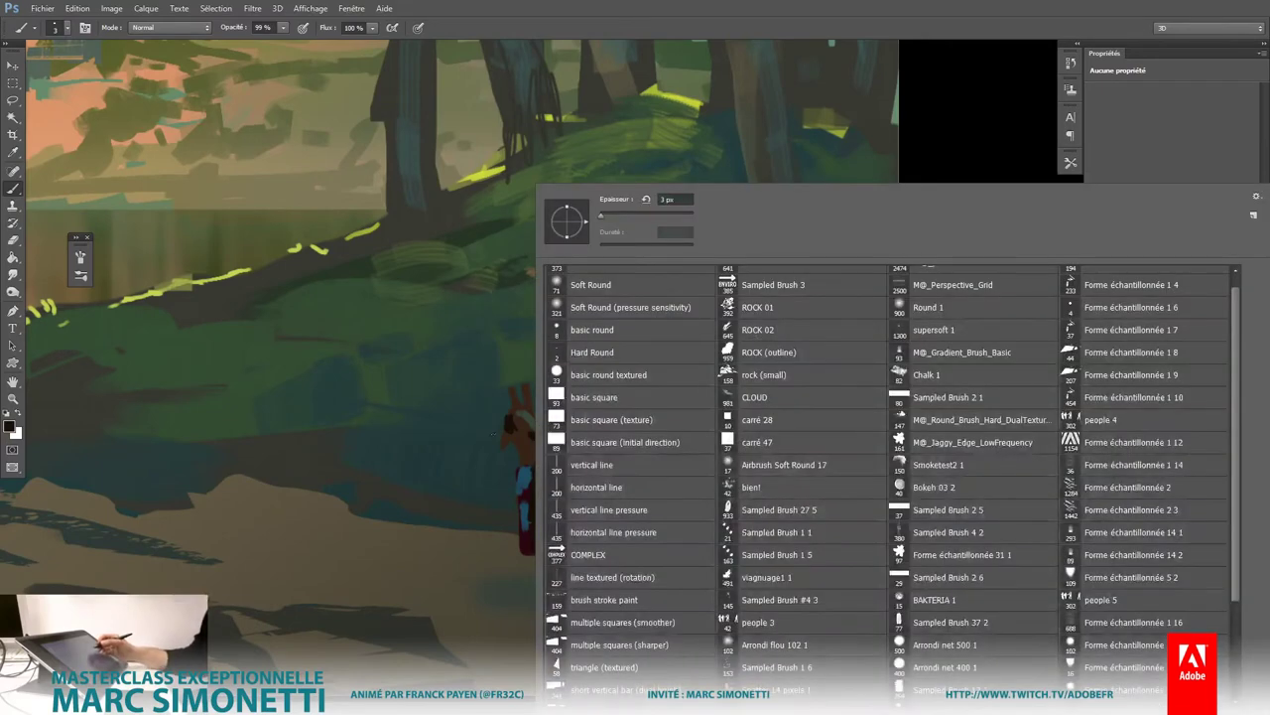
pyautogui.middleClick(529, 400)
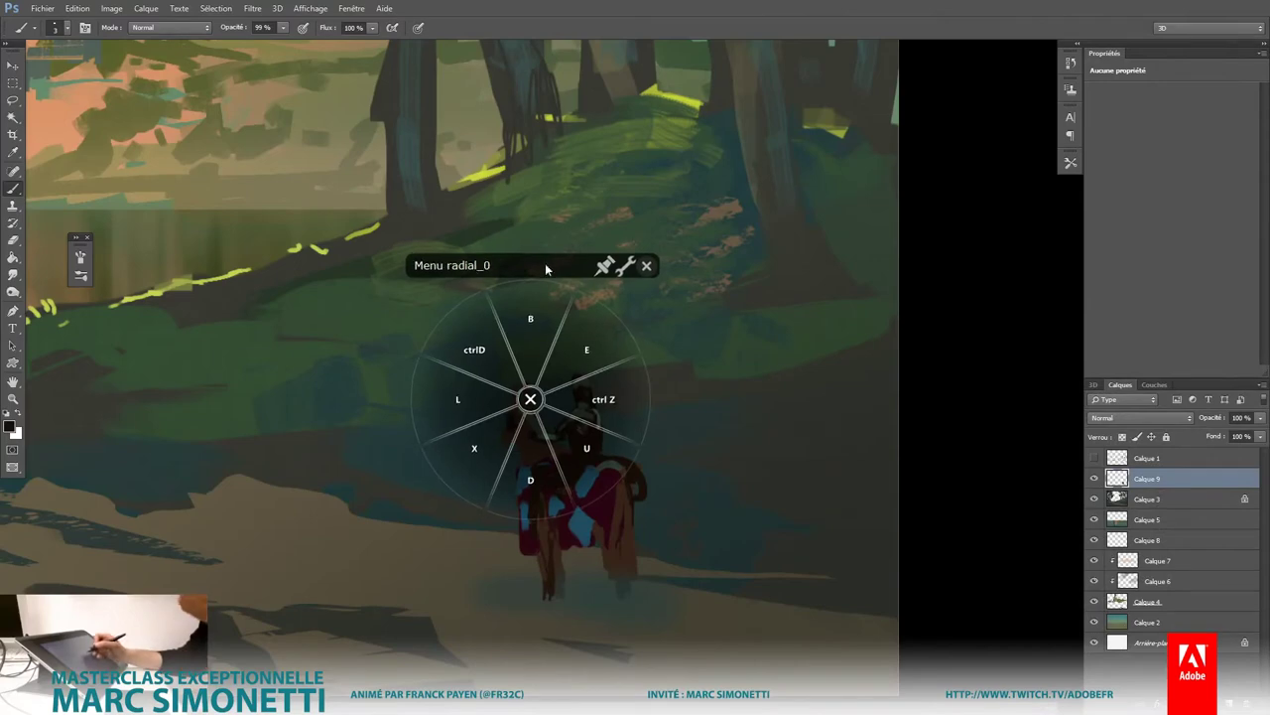
pyautogui.moveTo(545, 263); pyautogui.dragTo(624, 209)
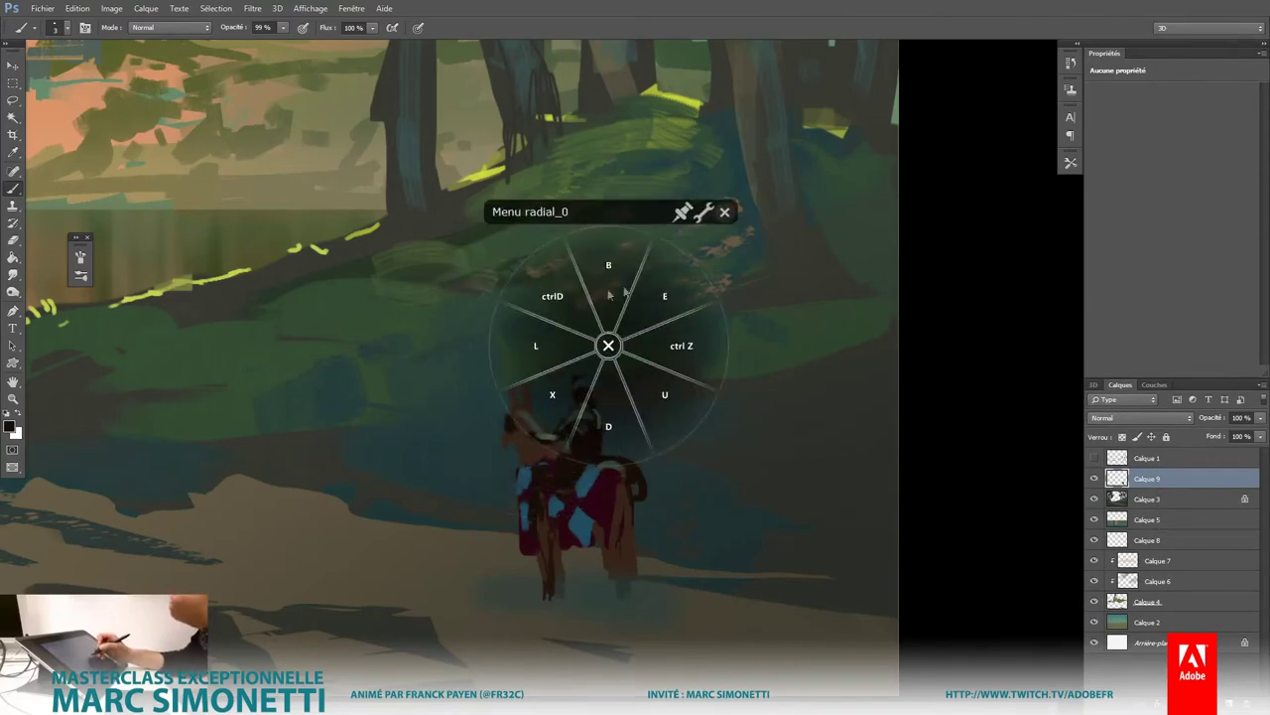
pyautogui.click(608, 346)
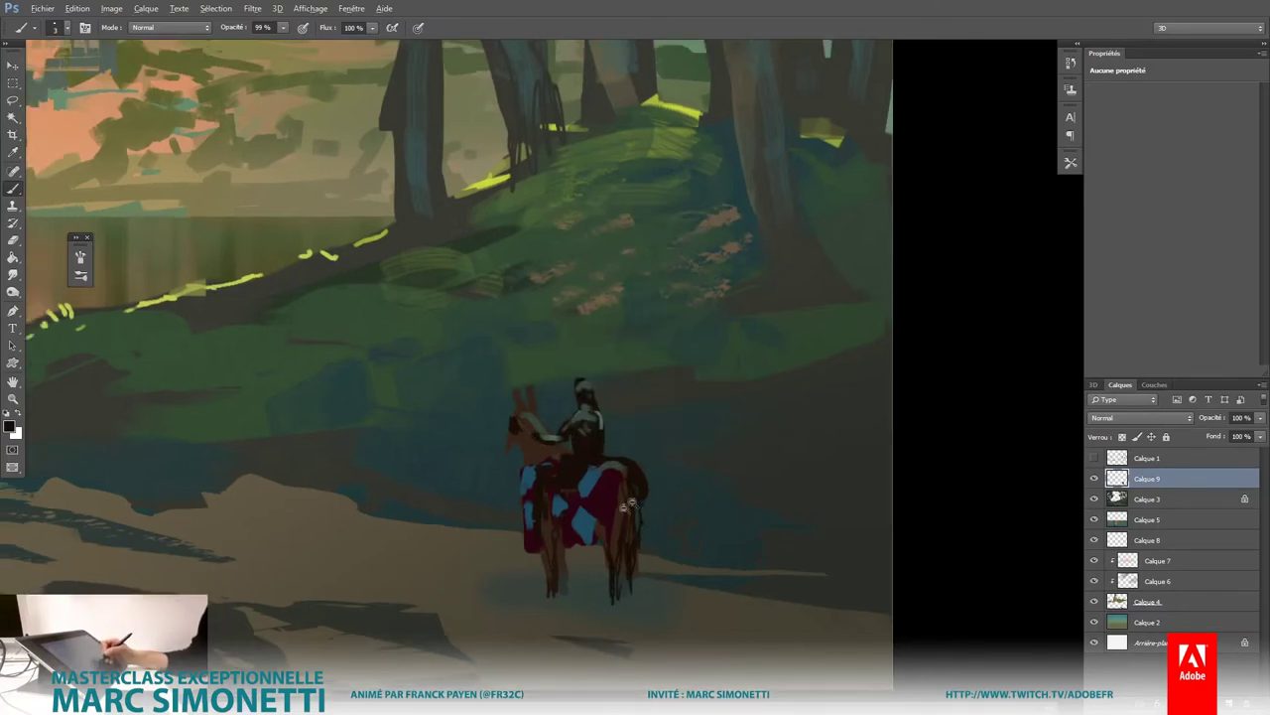
pyautogui.moveTo(629, 504); pyautogui.dragTo(735, 486)
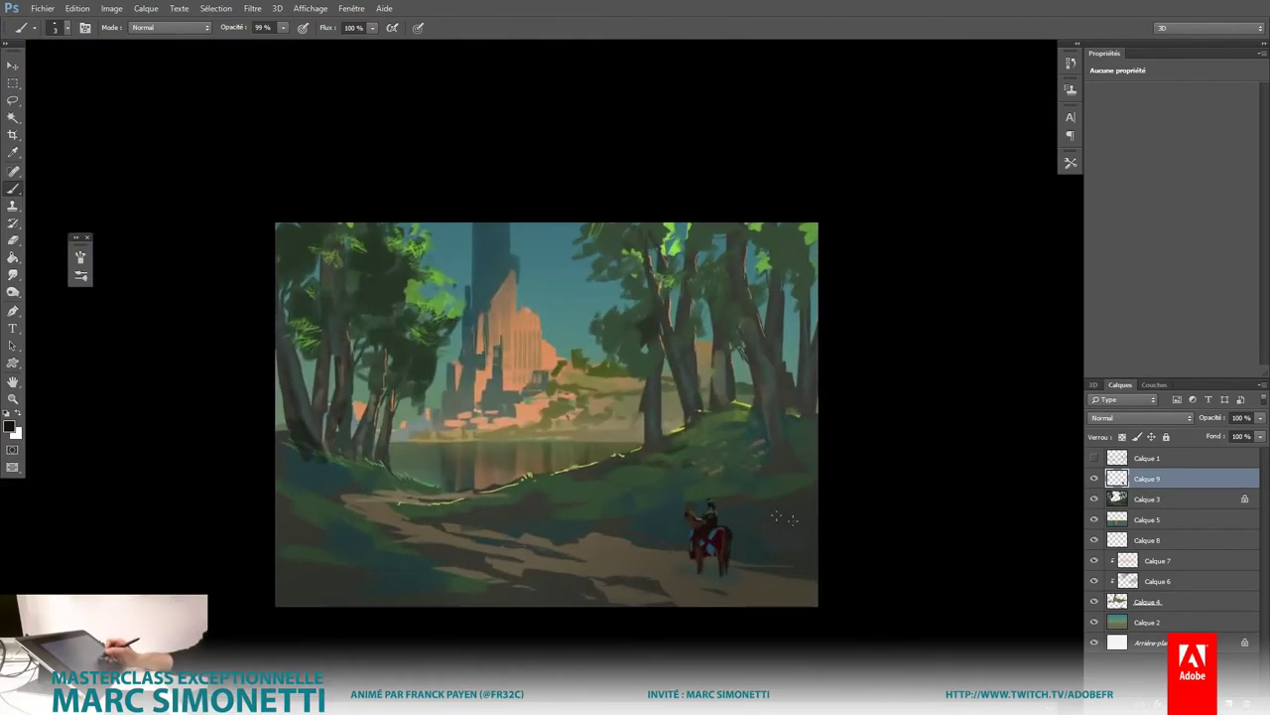
# Step: Add a new layer and fill it with dark brown, then a lighter brown
pyautogui.hotkey('ctrl', 'shift', 'alt', 'n')
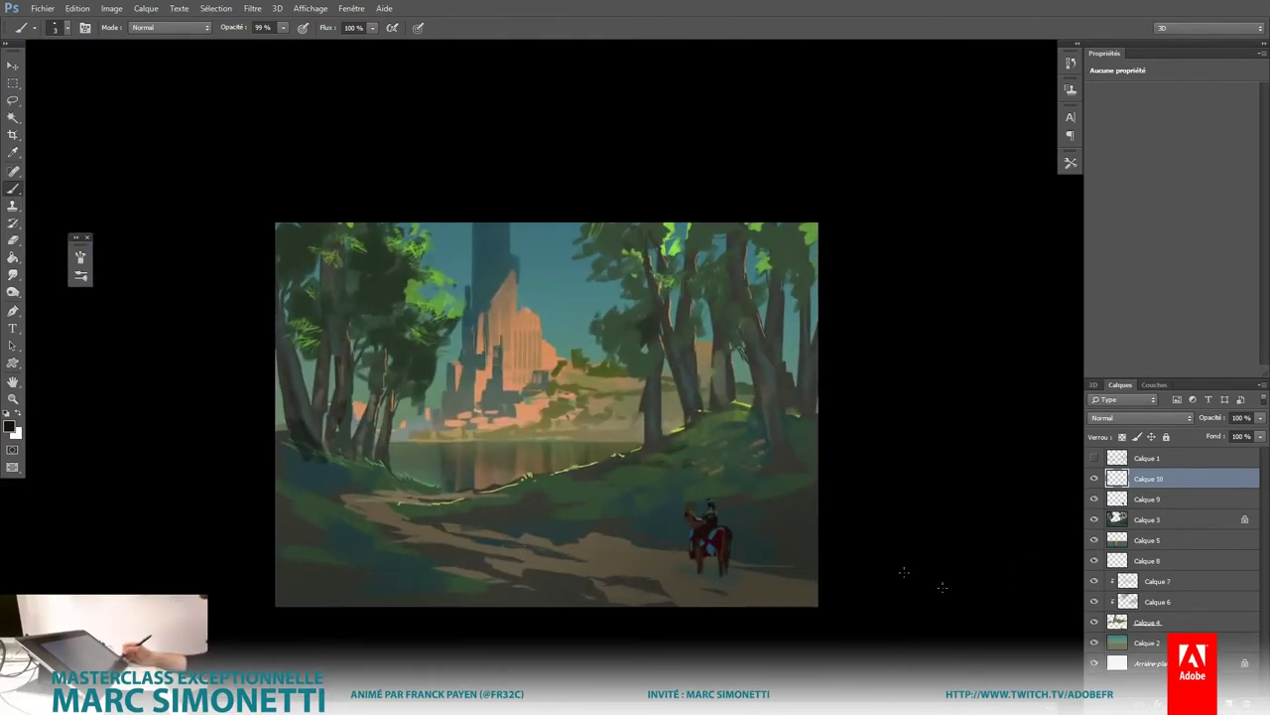
pyautogui.press('g')
pyautogui.moveTo(602, 389); pyautogui.dragTo(647, 367)
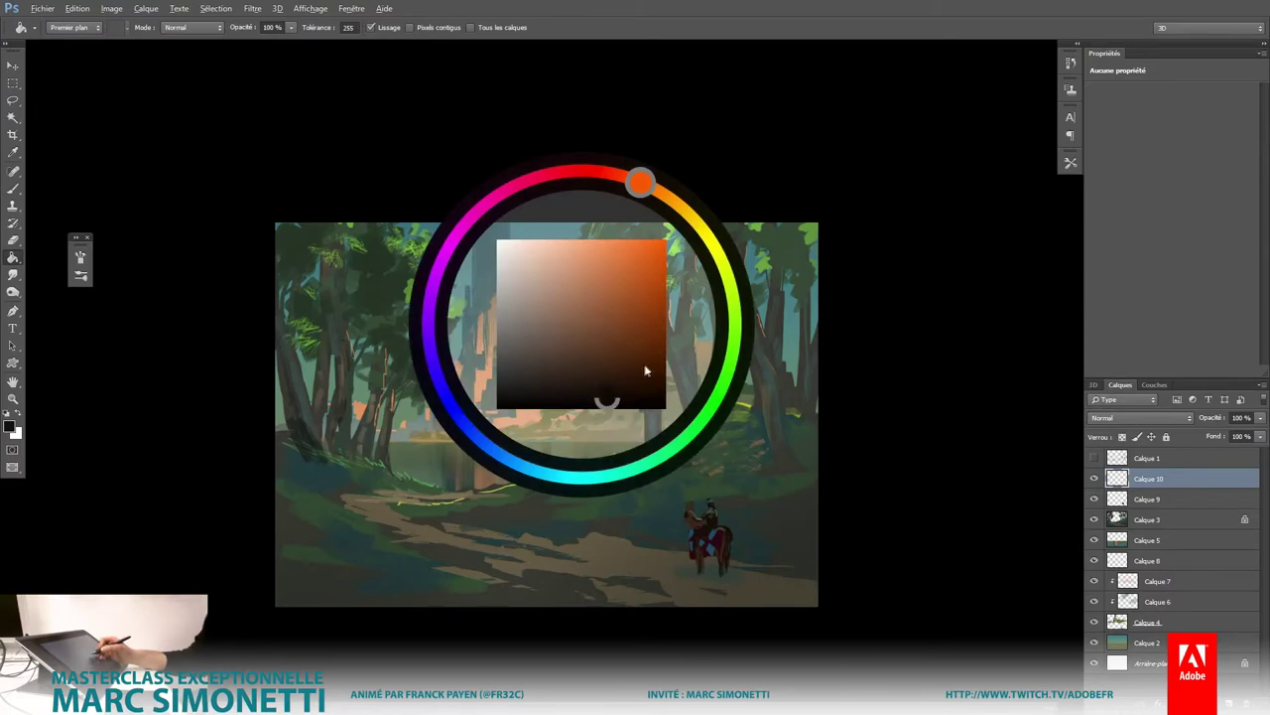
pyautogui.click(669, 366)
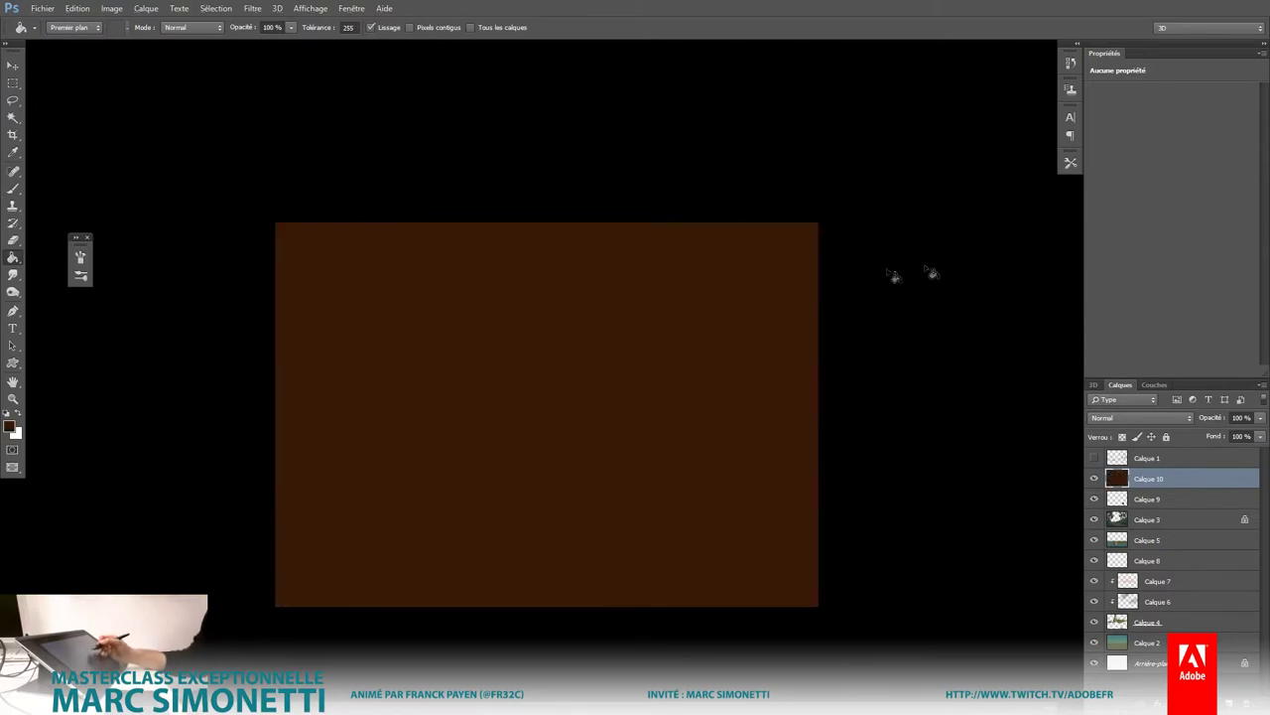
pyautogui.moveTo(573, 410); pyautogui.dragTo(465, 354)
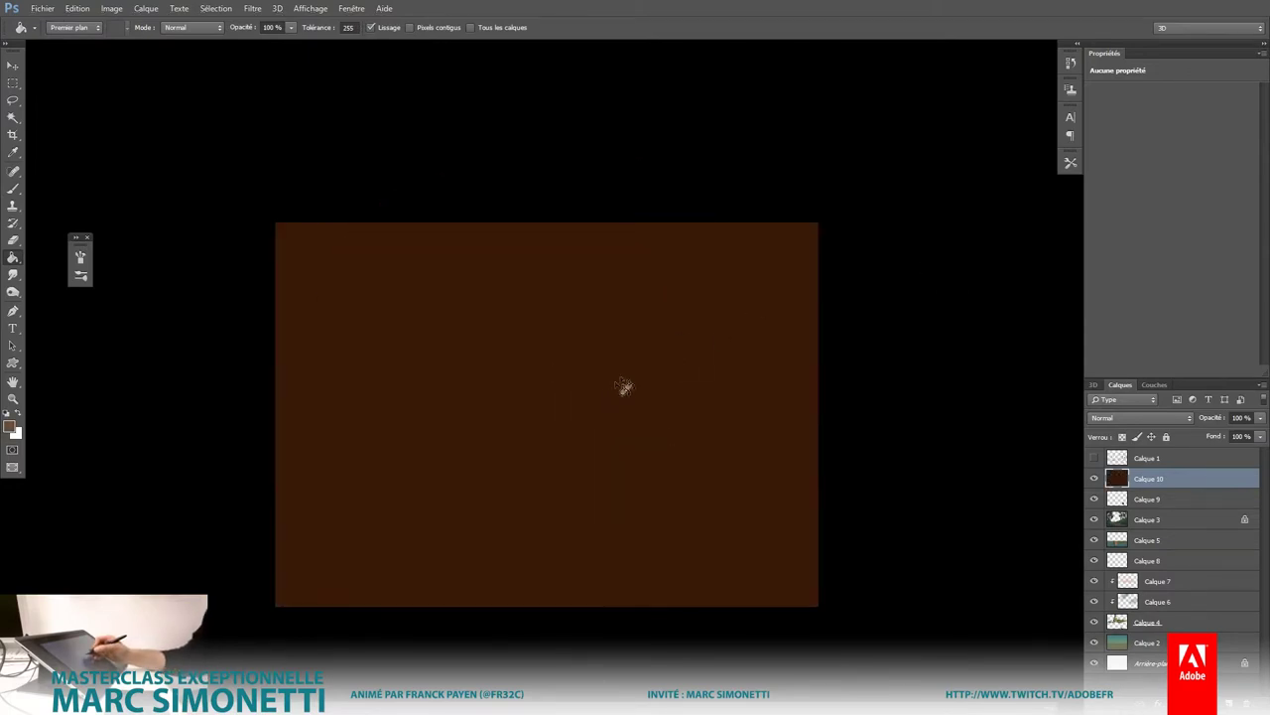
pyautogui.click(694, 457)
# Step: Paint loose yellow-green strokes across the canvas with the rock (small) brush
pyautogui.press('b')
pyautogui.rightClick(566, 425)
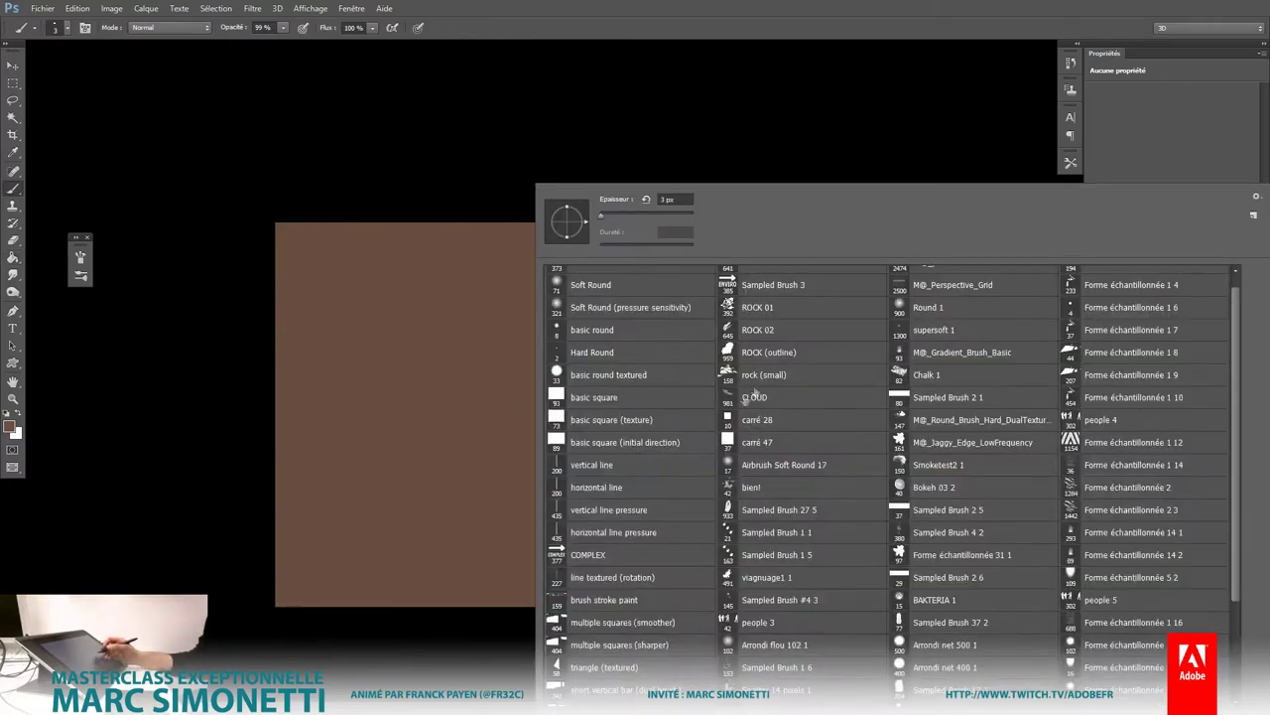
pyautogui.click(772, 377)
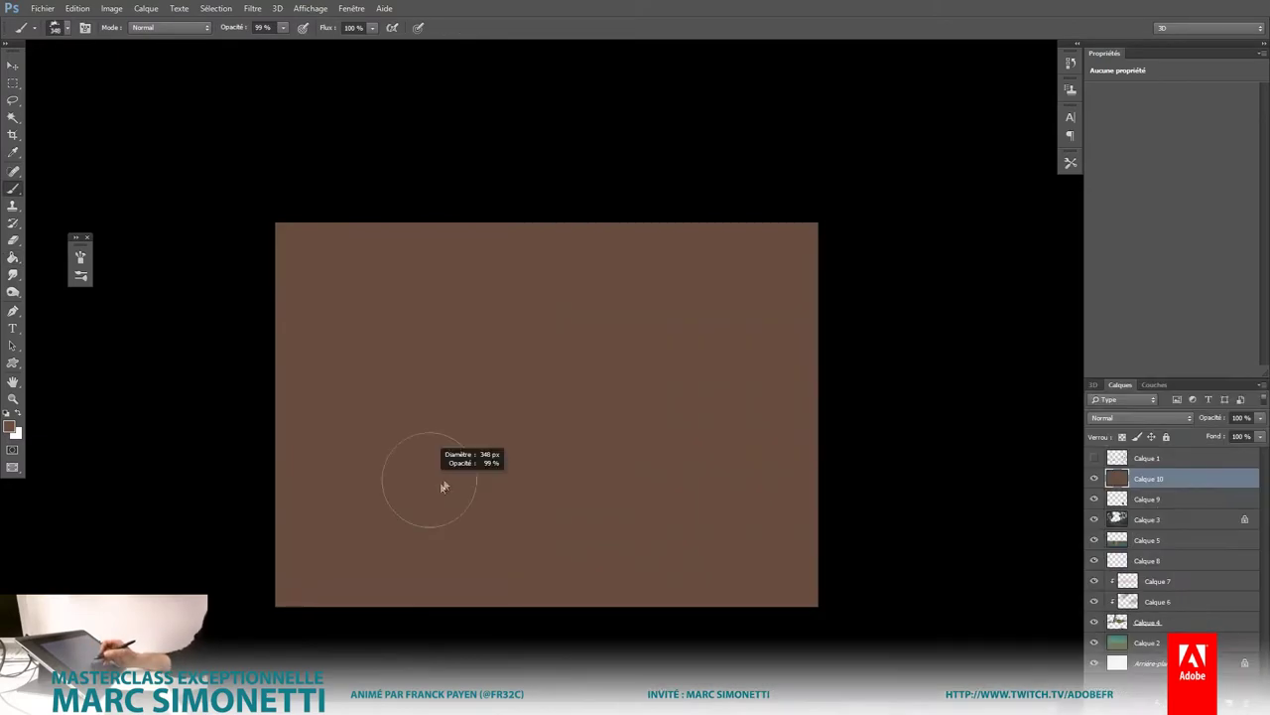
pyautogui.keyDown('alt'); pyautogui.rightClick(441, 476); pyautogui.keyUp('alt')
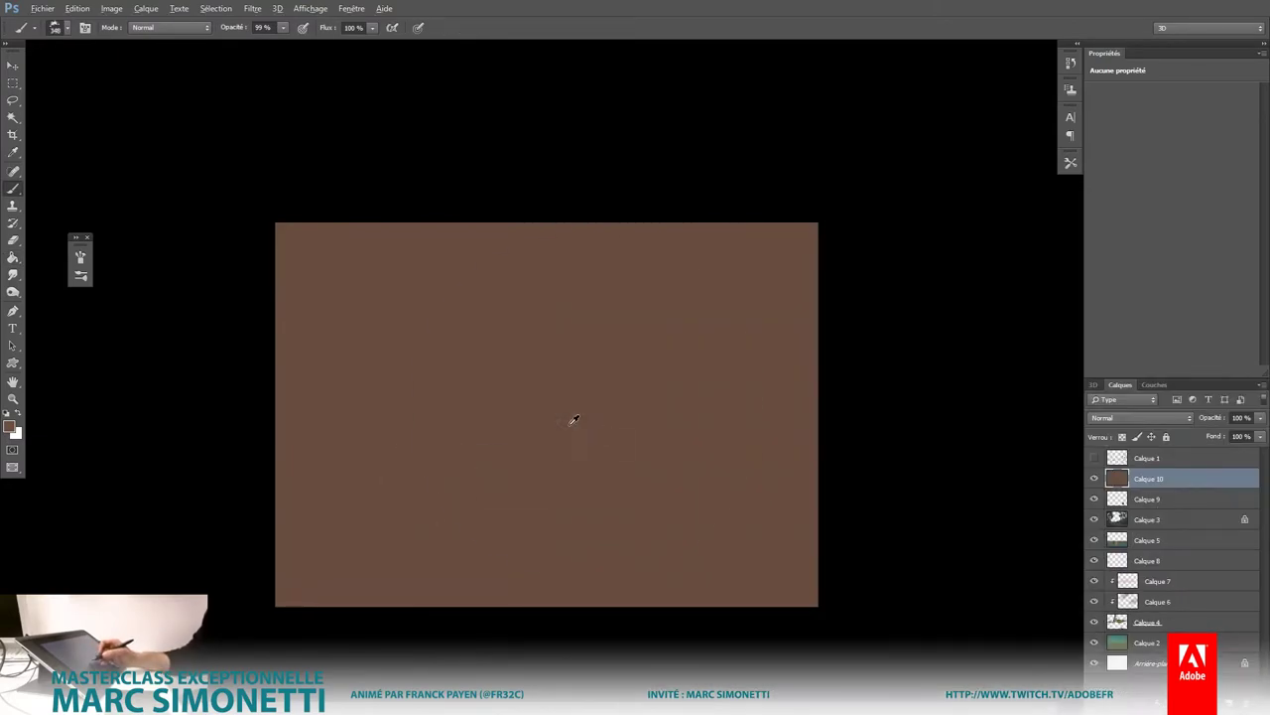
pyautogui.keyDown('alt'); pyautogui.keyDown('shift'); pyautogui.rightClick(600, 385); pyautogui.keyUp('shift'); pyautogui.keyUp('alt')
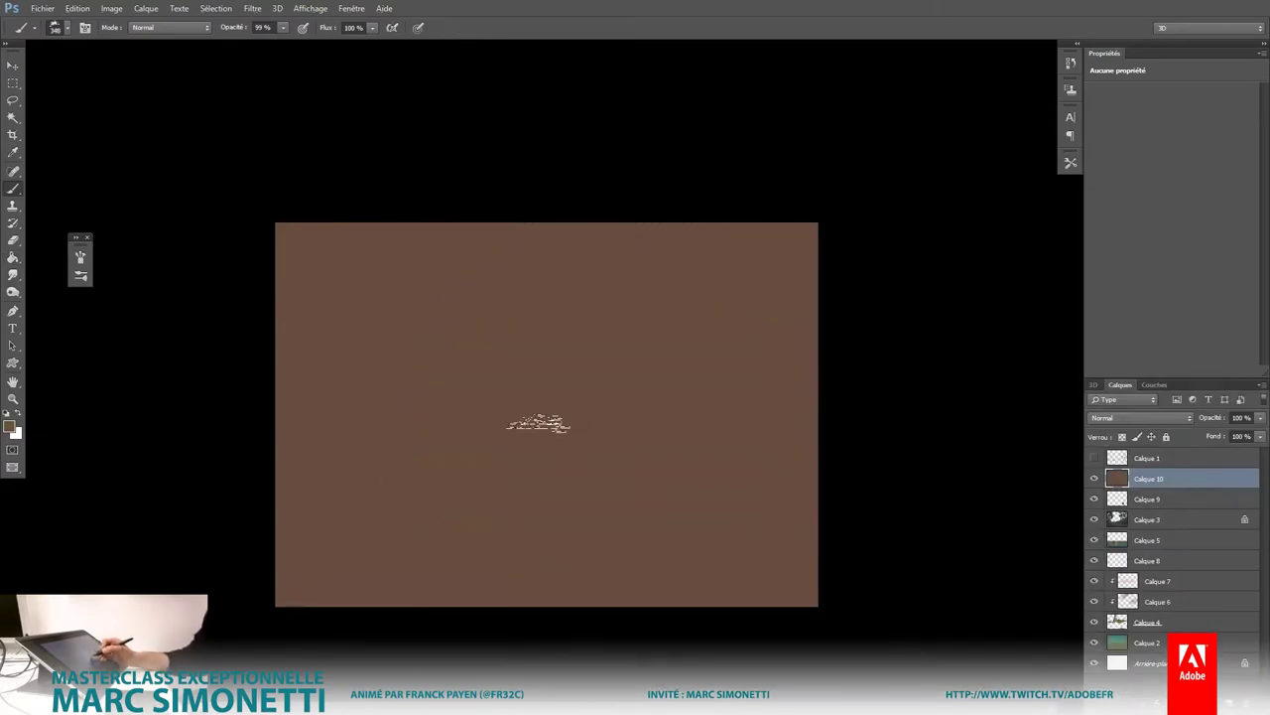
pyautogui.moveTo(546, 442); pyautogui.dragTo(672, 385)
pyautogui.moveTo(596, 317); pyautogui.dragTo(794, 298)
pyautogui.moveTo(556, 436); pyautogui.dragTo(794, 377)
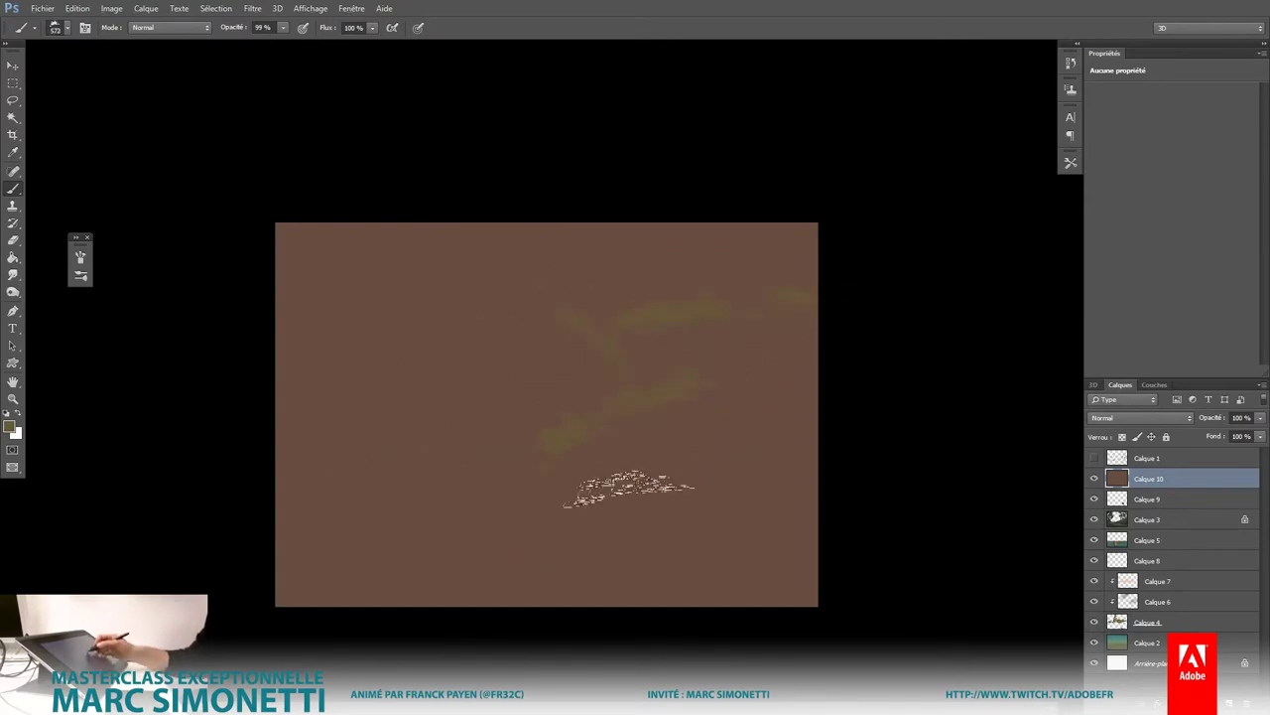
pyautogui.moveTo(595, 467); pyautogui.dragTo(685, 506)
pyautogui.moveTo(486, 402)
pyautogui.mouseDown()
pyautogui.moveTo(241, 505)
pyautogui.moveTo(454, 467)
pyautogui.moveTo(665, 521)
pyautogui.moveTo(655, 236)
pyautogui.moveTo(343, 496)
pyautogui.moveTo(709, 512)
pyautogui.moveTo(536, 367)
pyautogui.moveTo(505, 303)
pyautogui.moveTo(482, 383)
pyautogui.moveTo(440, 411)
pyautogui.moveTo(385, 320)
pyautogui.moveTo(411, 448)
pyautogui.mouseUp()
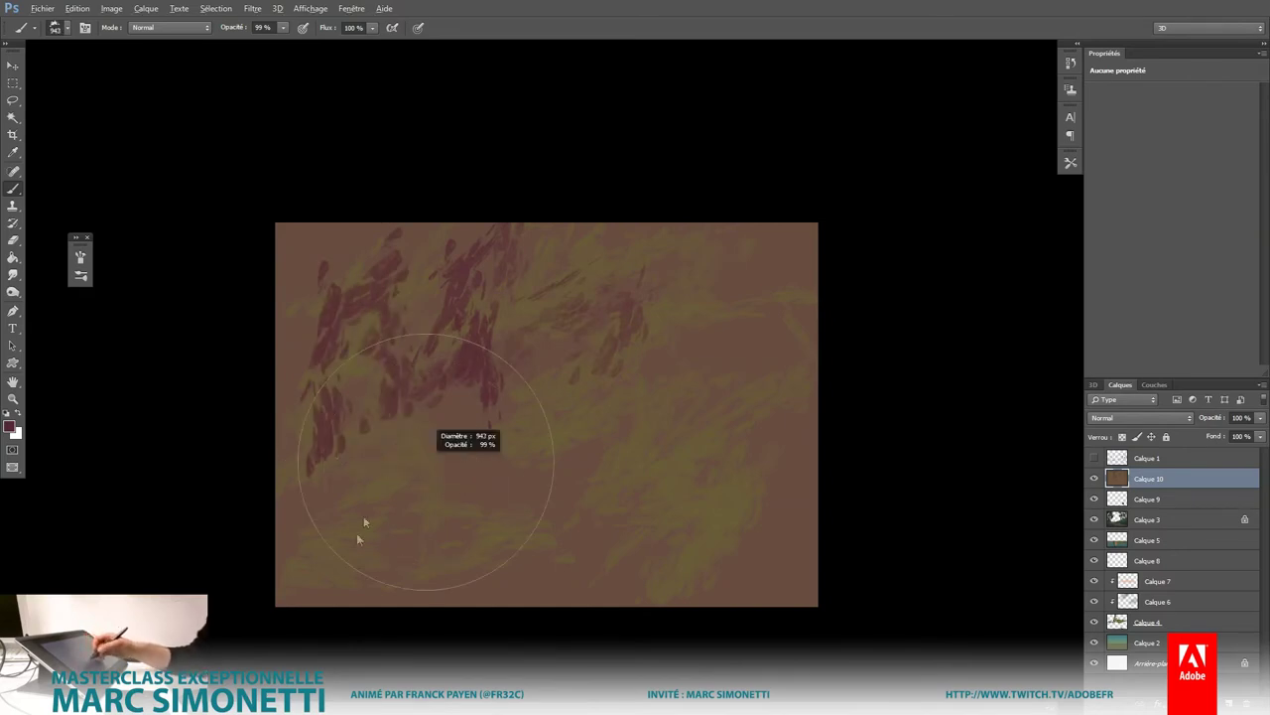
# Step: Add dark red strokes over the canvas, then soft blue strokes along the bottom
pyautogui.moveTo(363, 524); pyautogui.dragTo(596, 543)
pyautogui.moveTo(735, 390); pyautogui.dragTo(698, 476)
pyautogui.moveTo(417, 459)
pyautogui.mouseDown()
pyautogui.moveTo(766, 269)
pyautogui.moveTo(524, 426)
pyautogui.moveTo(417, 329)
pyautogui.mouseUp()
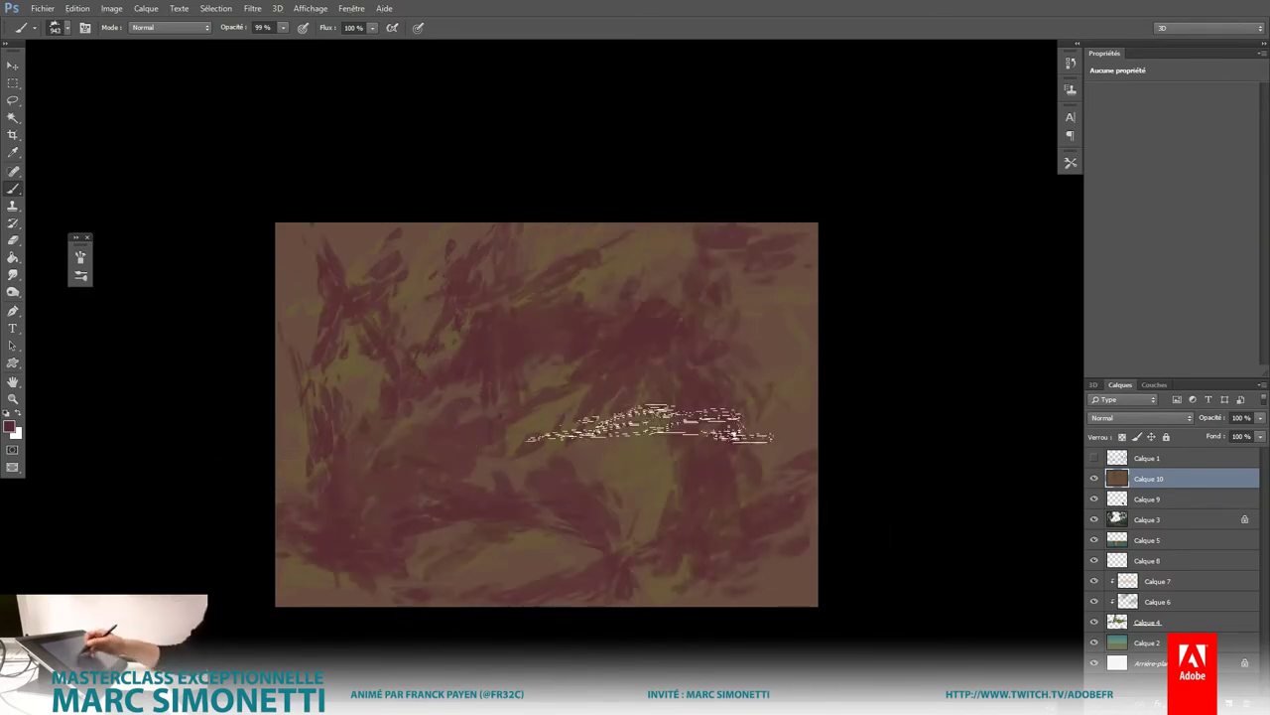
pyautogui.keyDown('alt'); pyautogui.keyDown('shift'); pyautogui.rightClick(663, 443); pyautogui.keyUp('shift'); pyautogui.keyUp('alt')
pyautogui.moveTo(730, 269); pyautogui.dragTo(587, 539)
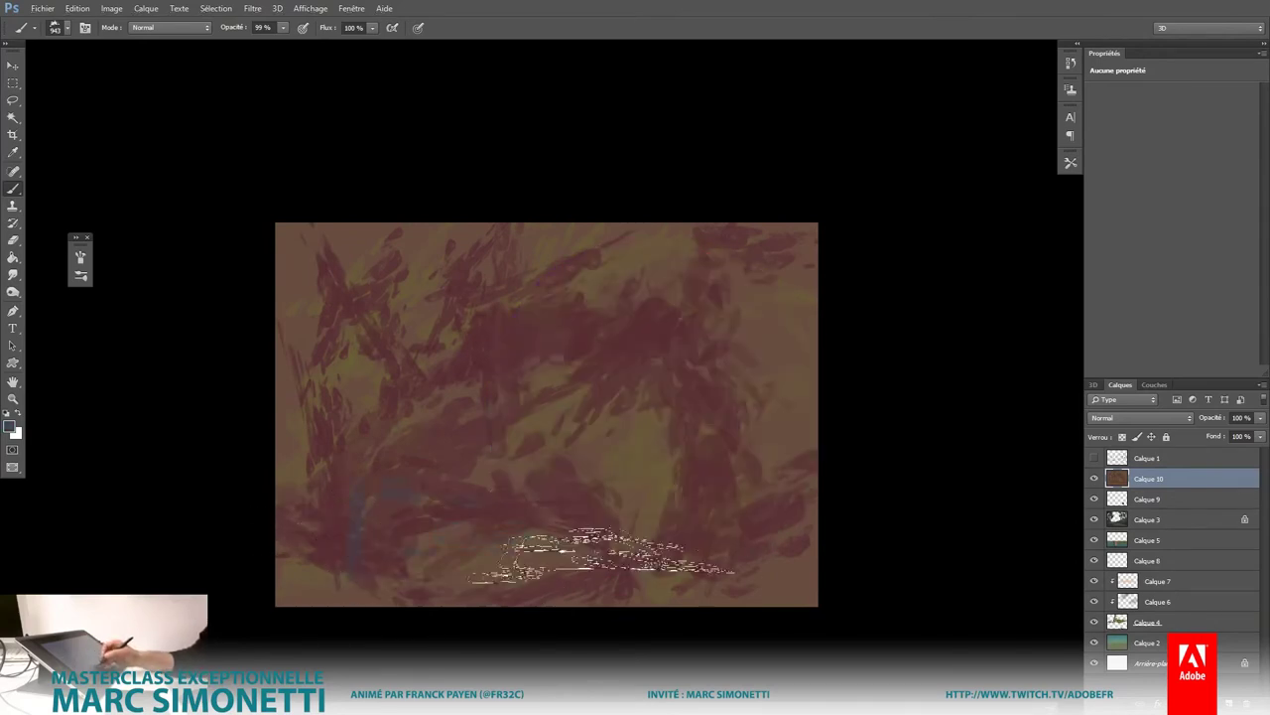
pyautogui.moveTo(377, 516); pyautogui.dragTo(616, 526)
pyautogui.moveTo(707, 506)
pyautogui.mouseDown()
pyautogui.moveTo(387, 566)
pyautogui.moveTo(625, 456)
pyautogui.moveTo(576, 565)
pyautogui.moveTo(556, 519)
pyautogui.moveTo(298, 516)
pyautogui.moveTo(784, 383)
pyautogui.moveTo(337, 600)
pyautogui.mouseUp()
# Step: Set Calque 10 to Lumière tamisée blend mode at 23% opacity
pyautogui.click(1141, 417)
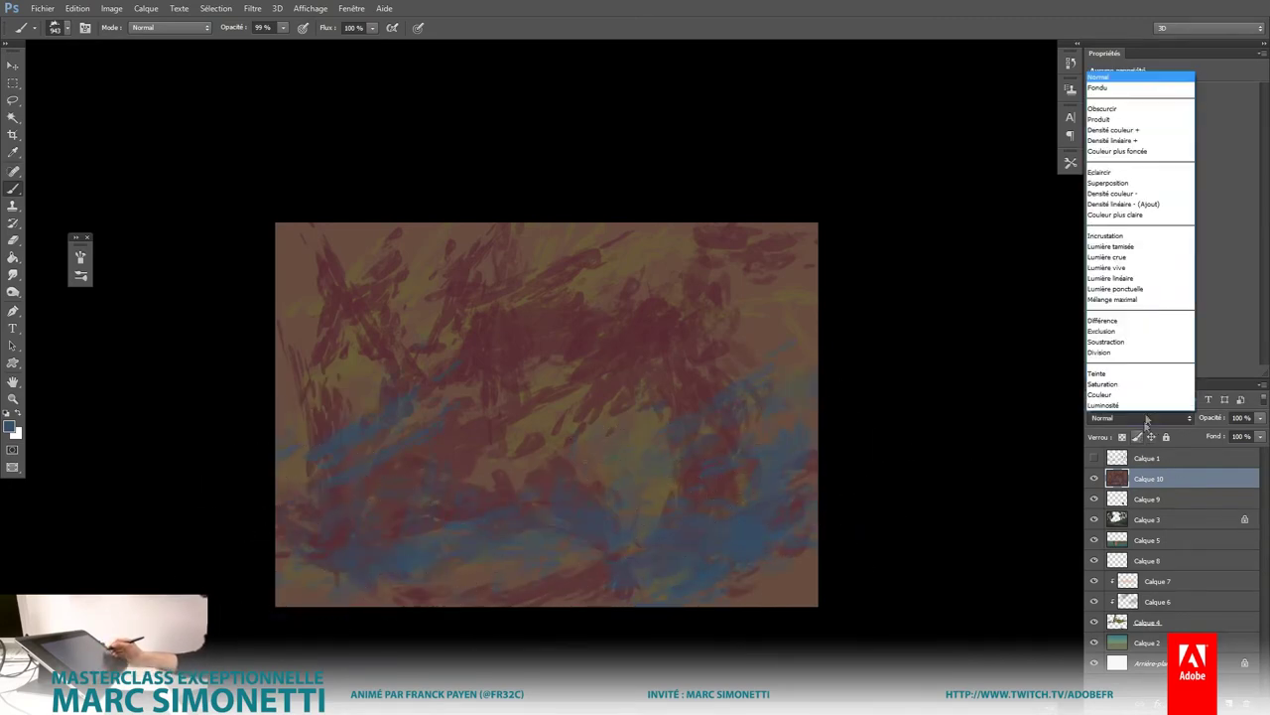
pyautogui.click(1111, 246)
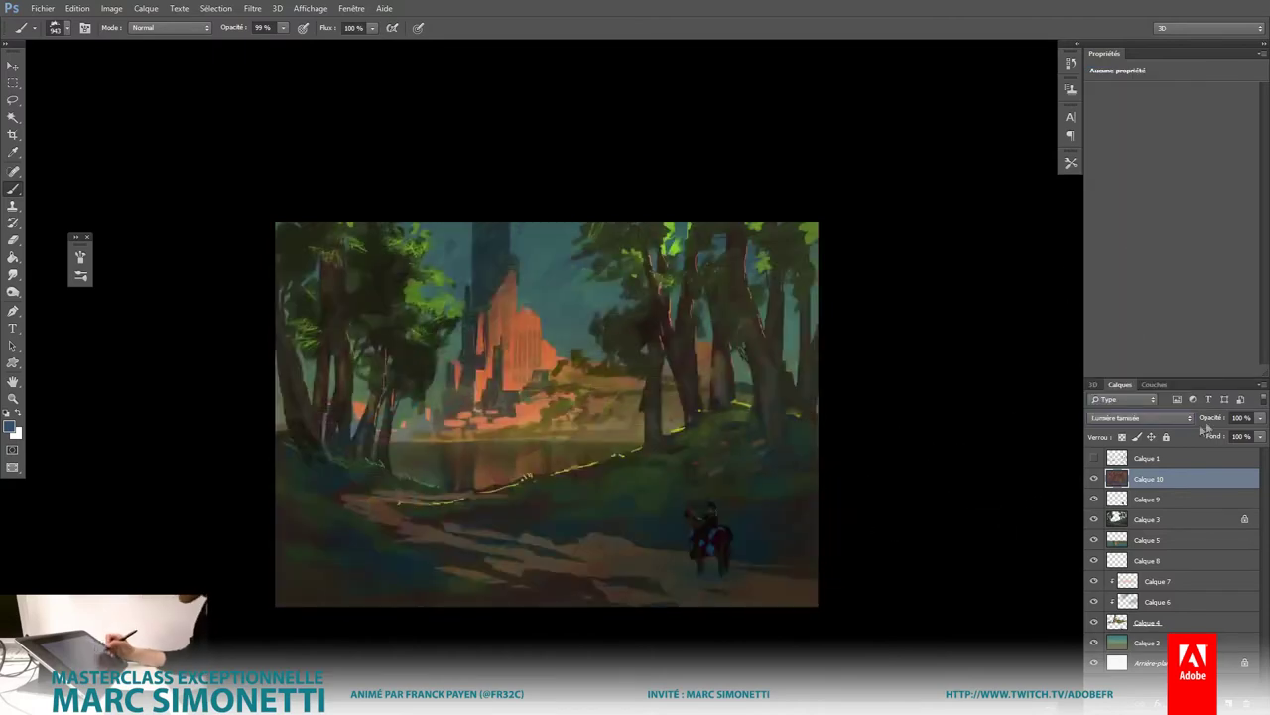
pyautogui.click(1260, 421)
pyautogui.moveTo(1203, 432); pyautogui.dragTo(1201, 433)
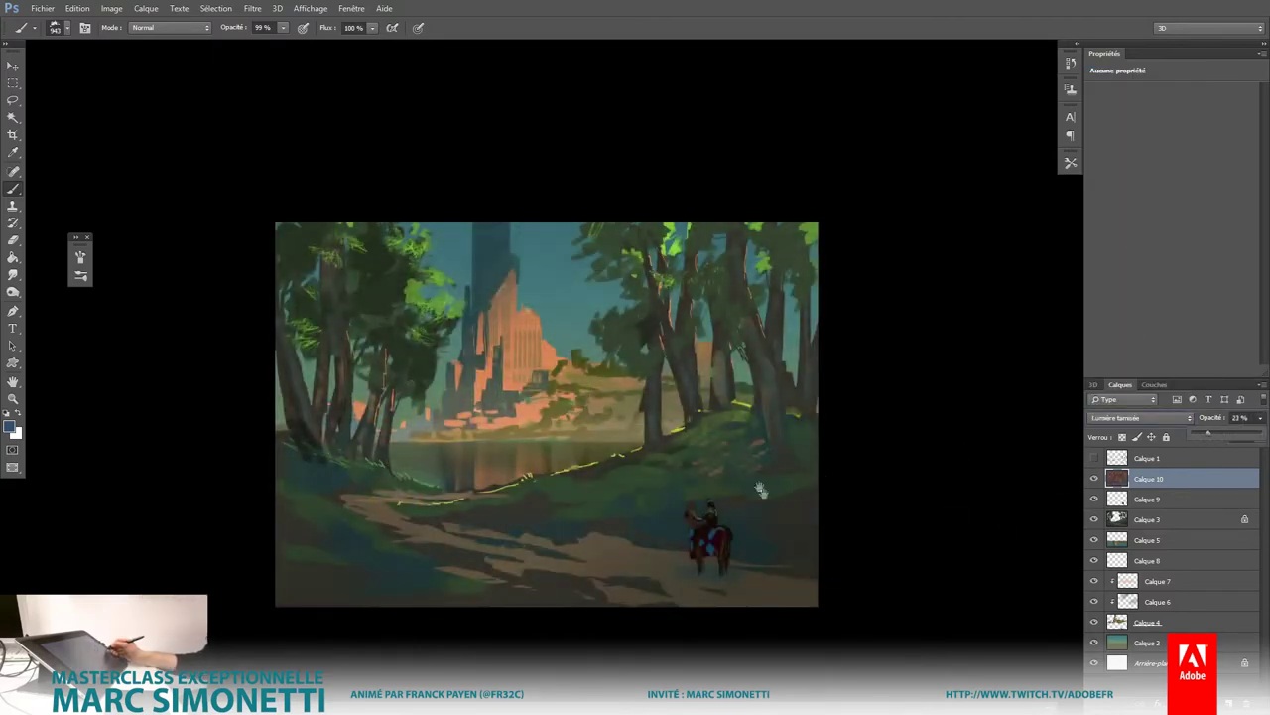
pyautogui.hotkey('ctrl', '-')
pyautogui.hotkey('ctrl', '+')
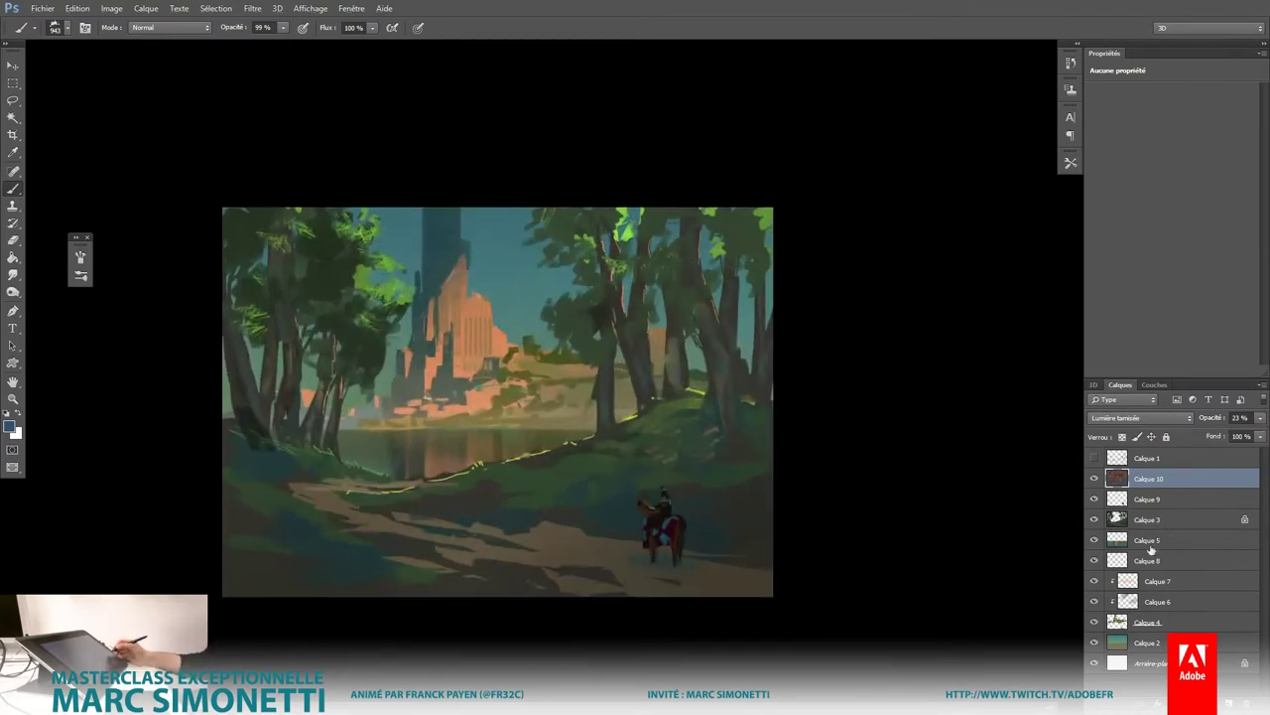
# Step: Add an Exposition adjustment layer above Calque 5 with exposure +1.62
pyautogui.click(1150, 544)
pyautogui.click(1158, 699)
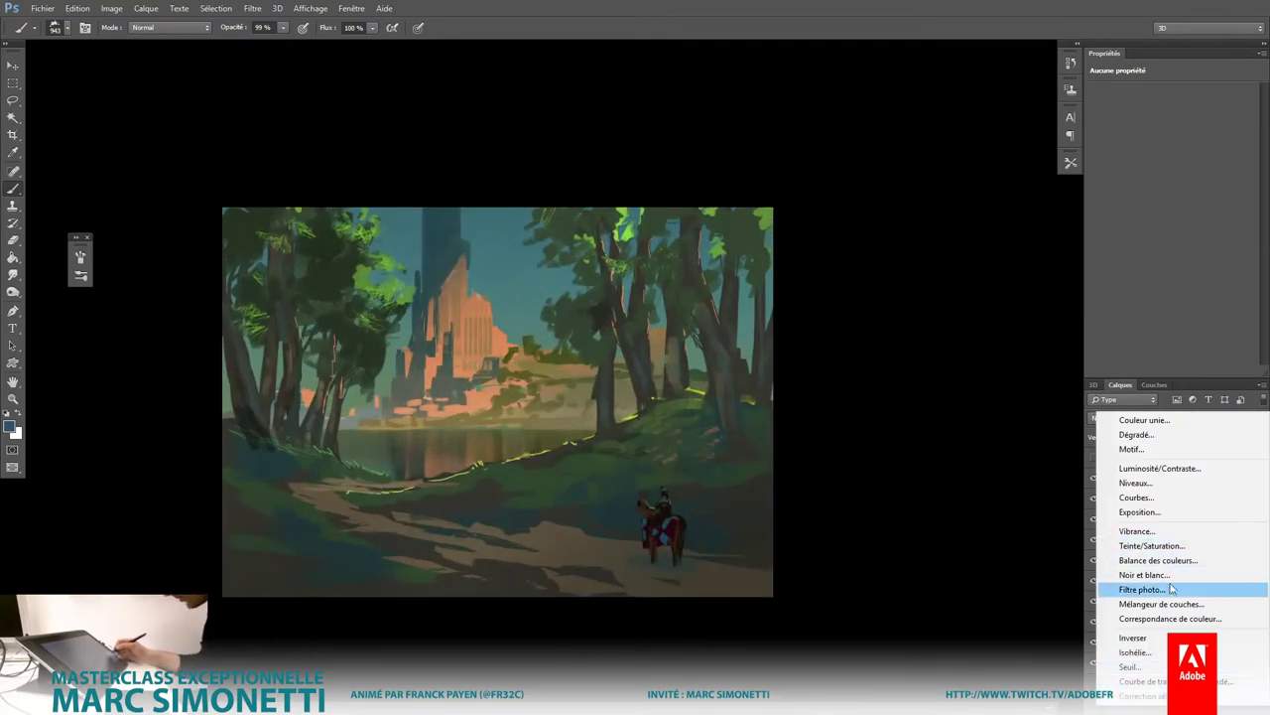
pyautogui.click(1151, 511)
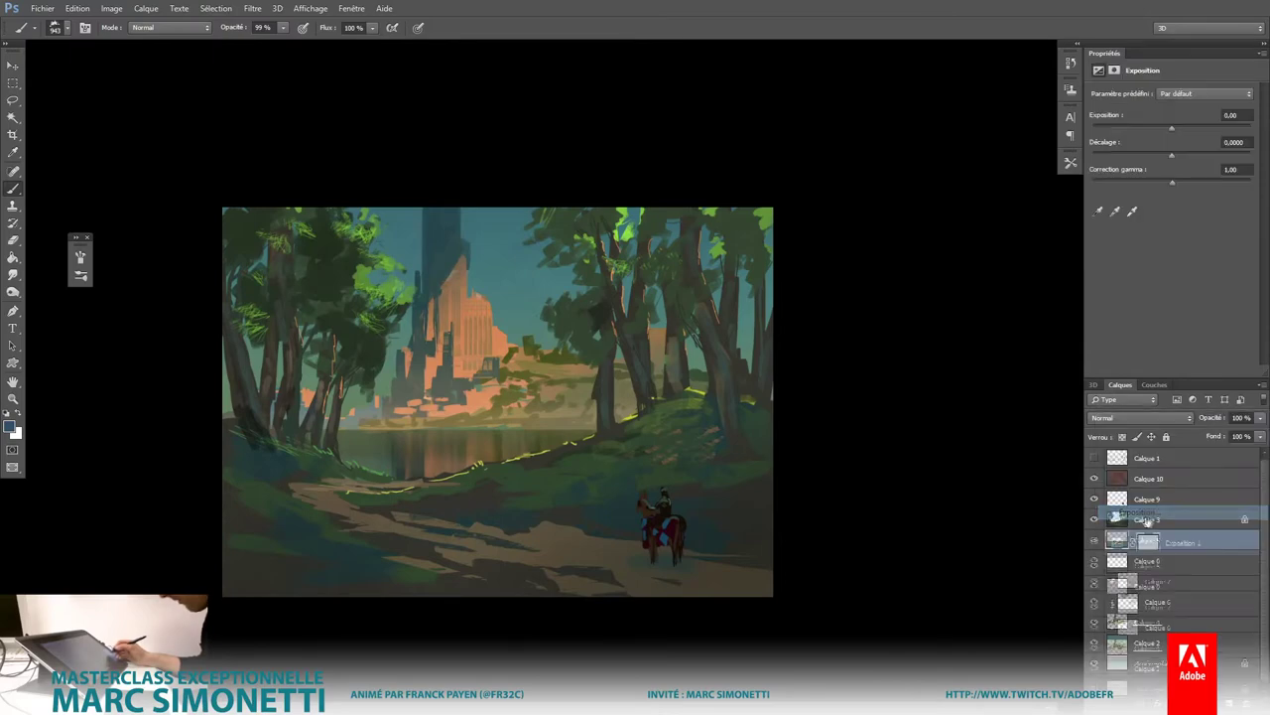
pyautogui.moveTo(1176, 125); pyautogui.dragTo(1194, 125)
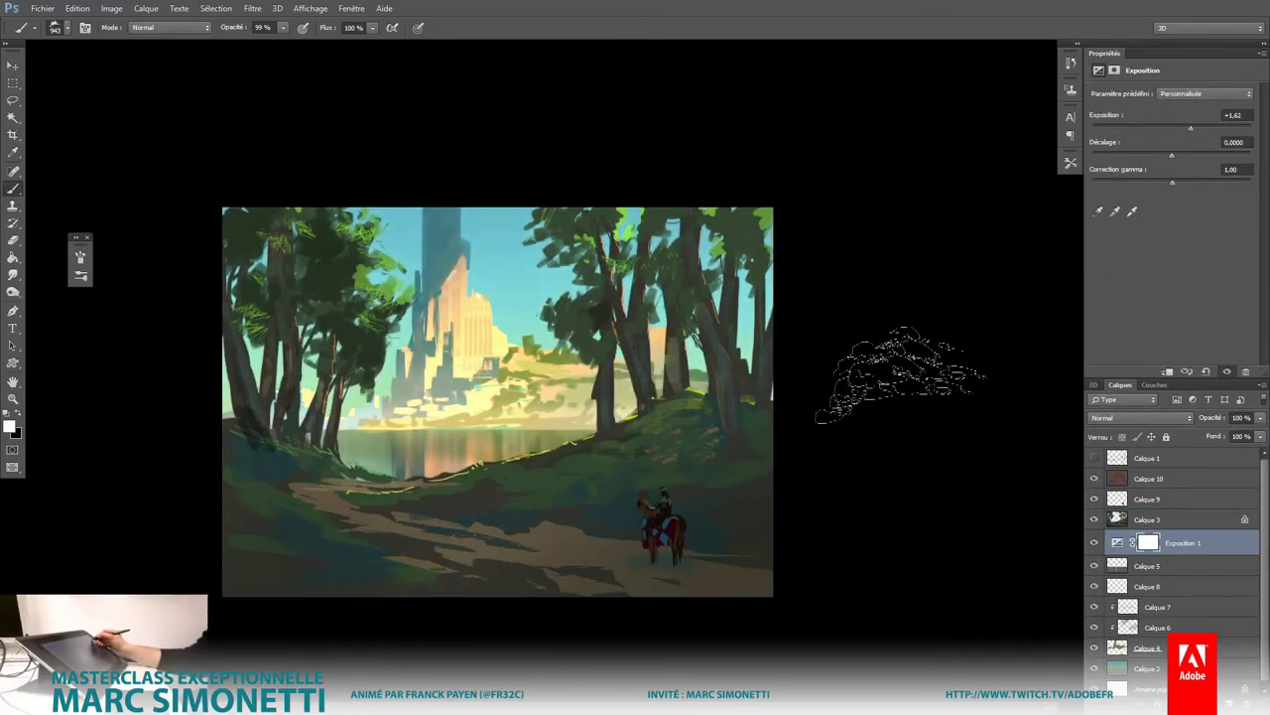
pyautogui.keyDown('ctrl'); pyautogui.keyDown('alt'); pyautogui.click(849, 453); pyautogui.keyUp('alt'); pyautogui.keyUp('ctrl')
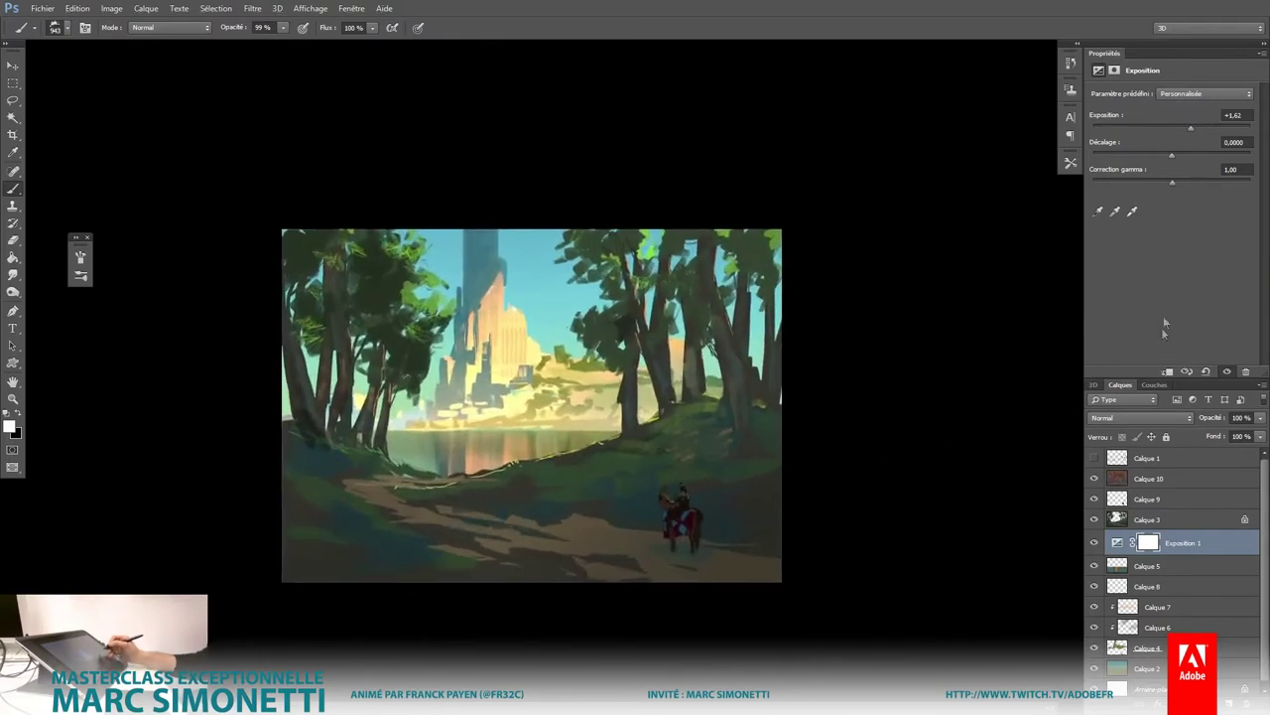
# Step: Lower the Exposition layer's opacity to 57% and reselect Calque 10
pyautogui.click(1261, 417)
pyautogui.click(1214, 435)
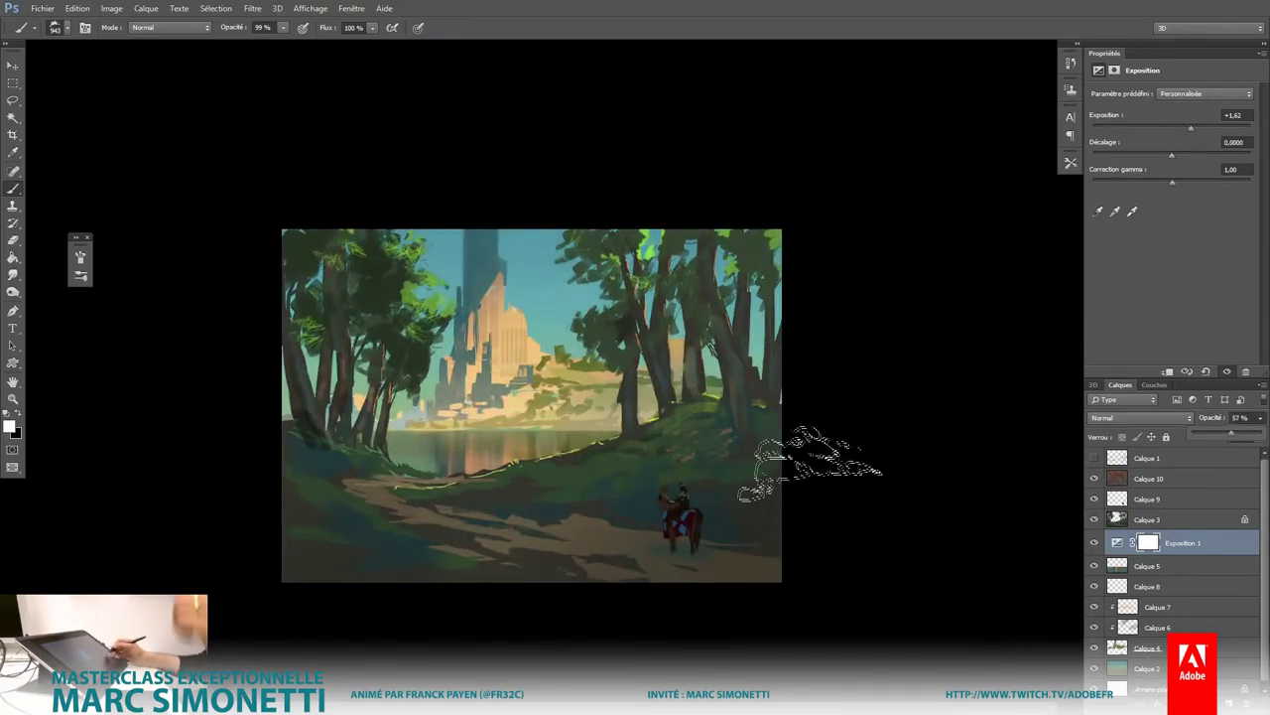
pyautogui.moveTo(824, 501); pyautogui.dragTo(769, 512)
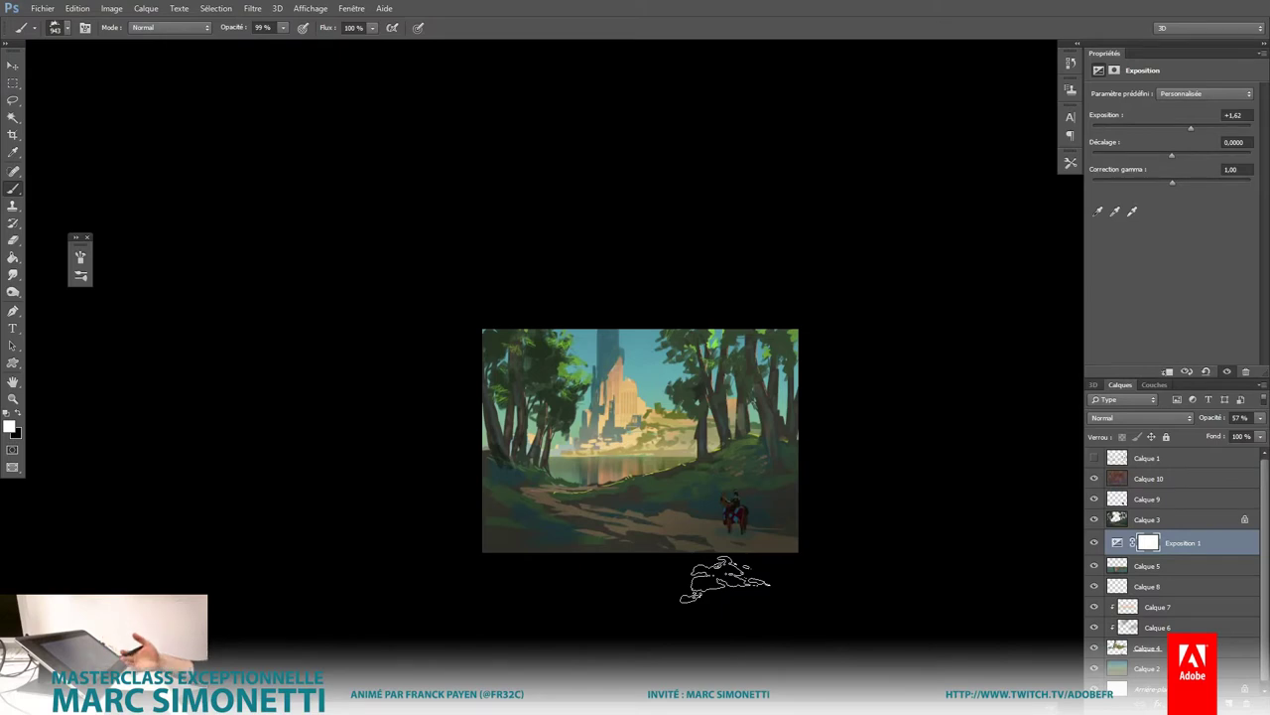
pyautogui.click(1167, 477)
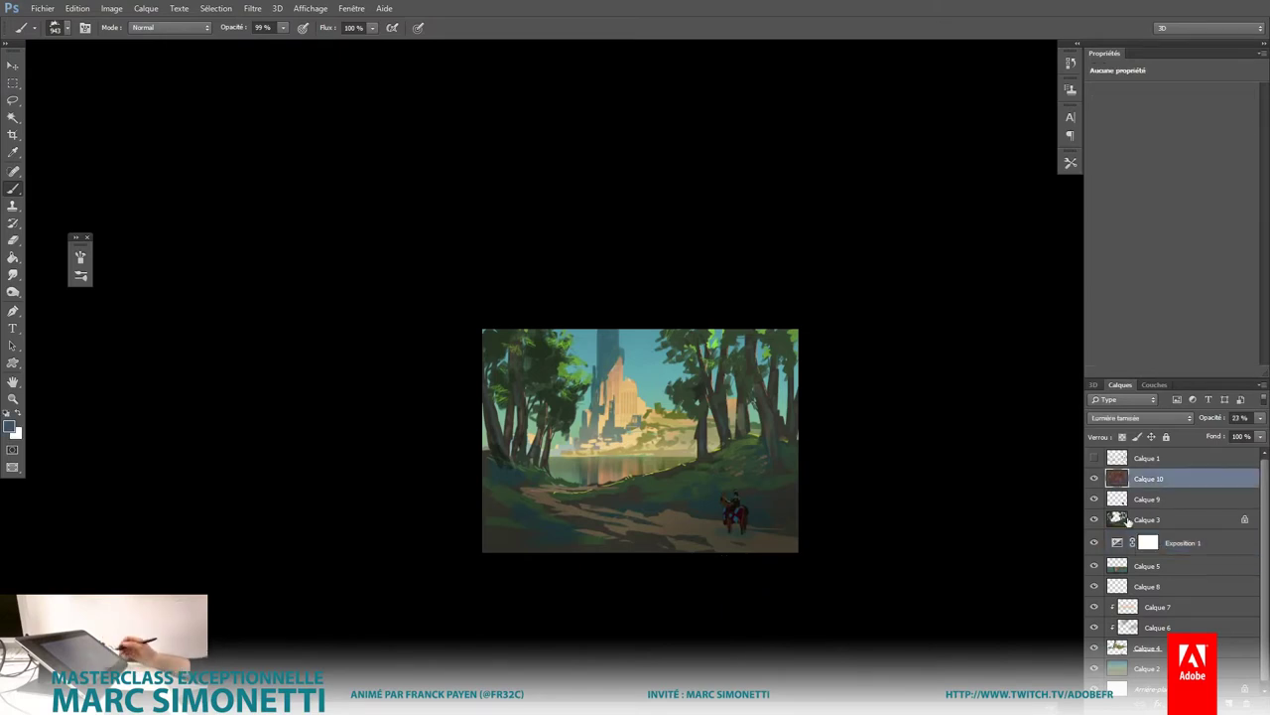
pyautogui.click(1194, 399)
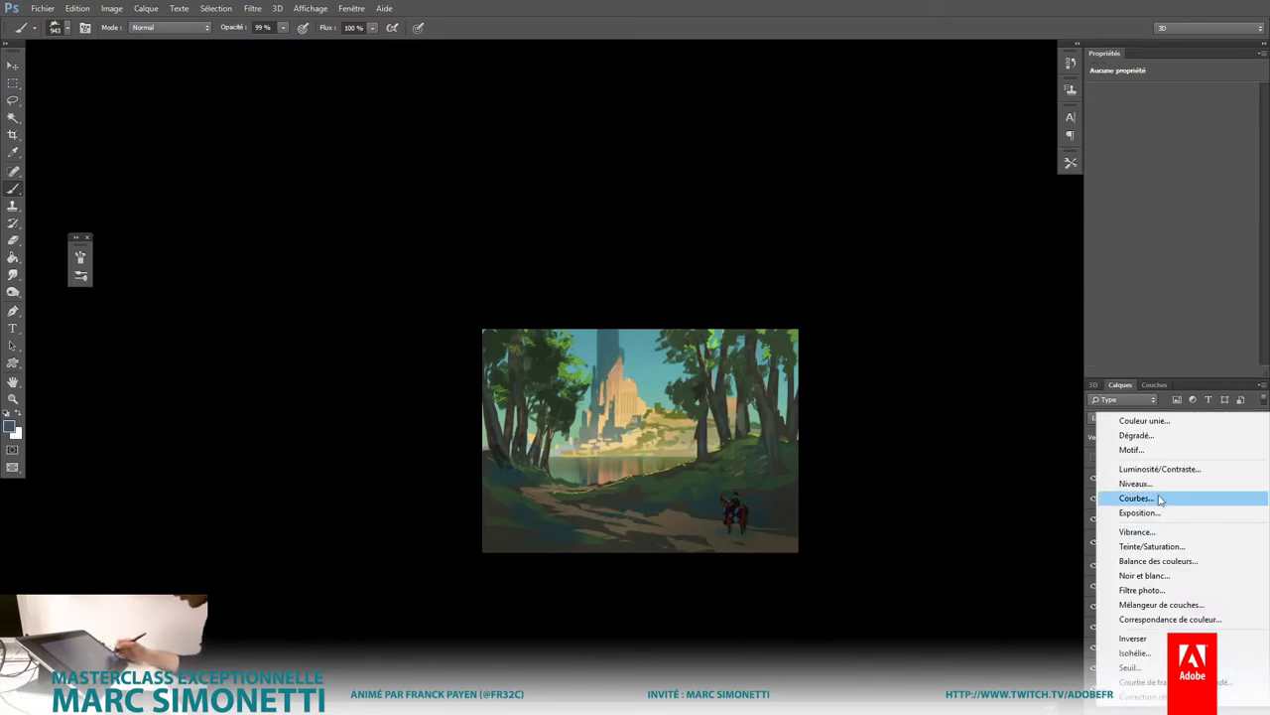
# Step: Add a second Exposition at +2.24, invert its mask, and paint it onto the lower-left ground
pyautogui.click(1122, 509)
pyautogui.moveTo(1172, 129); pyautogui.dragTo(1199, 129)
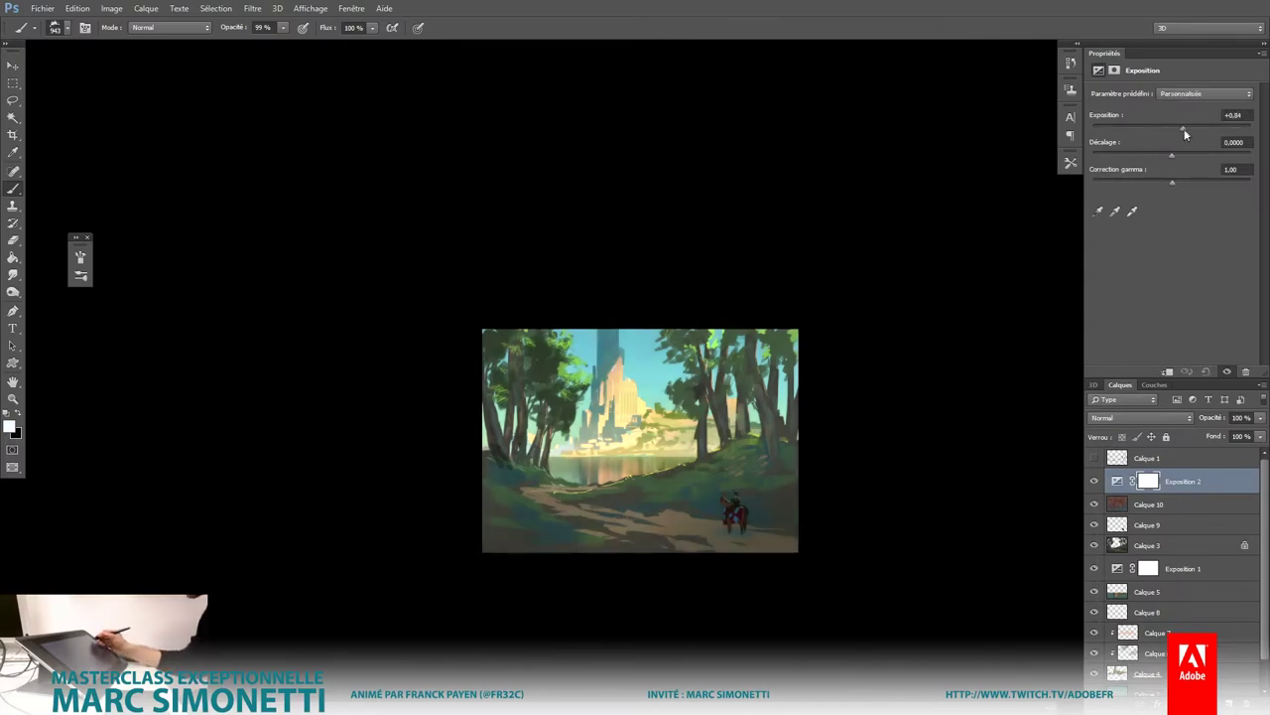
pyautogui.hotkey('ctrl', 'i')
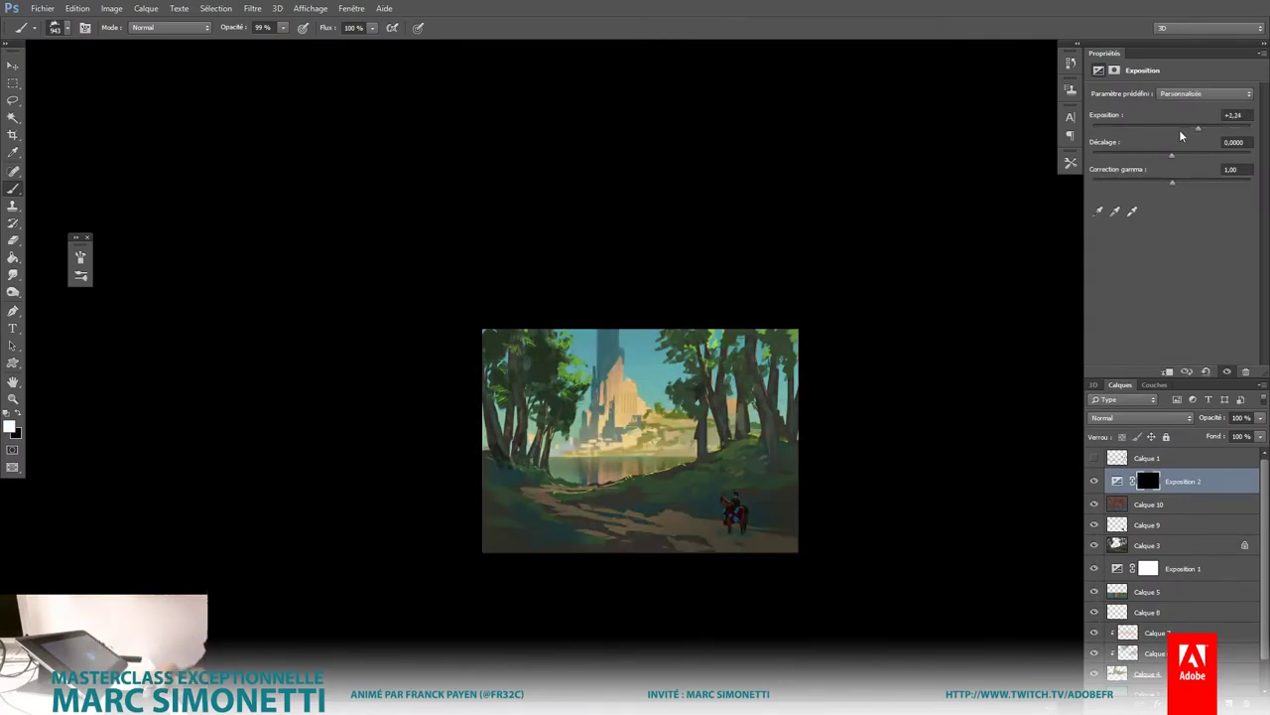
pyautogui.hotkey('ctrl', '+')
pyautogui.hotkey('ctrl', '+')
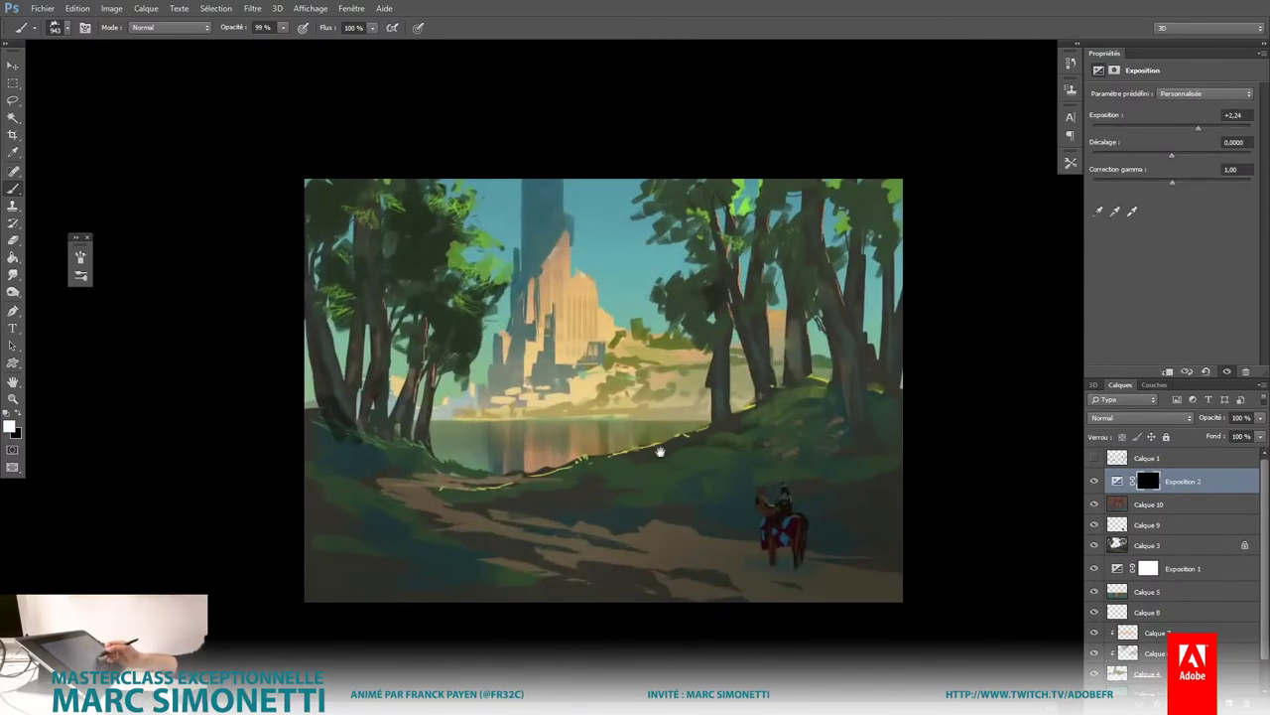
pyautogui.rightClick(658, 446)
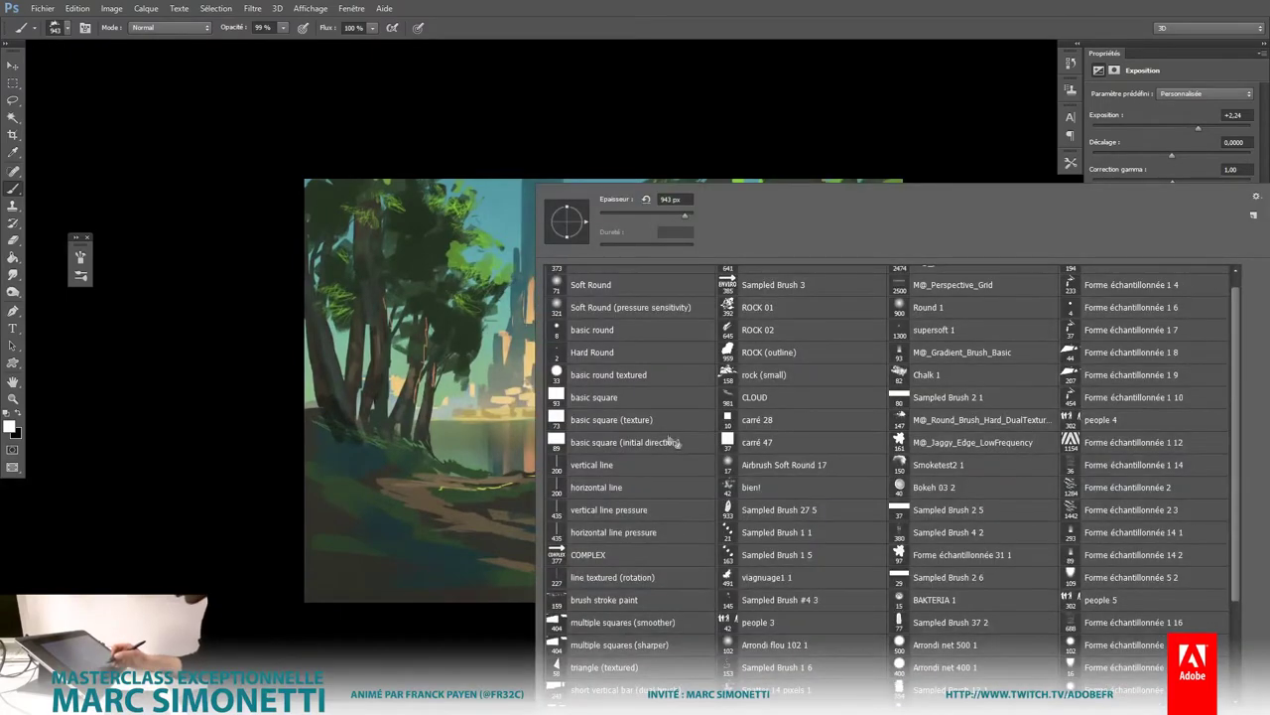
pyautogui.scroll(2, 1237, 474)
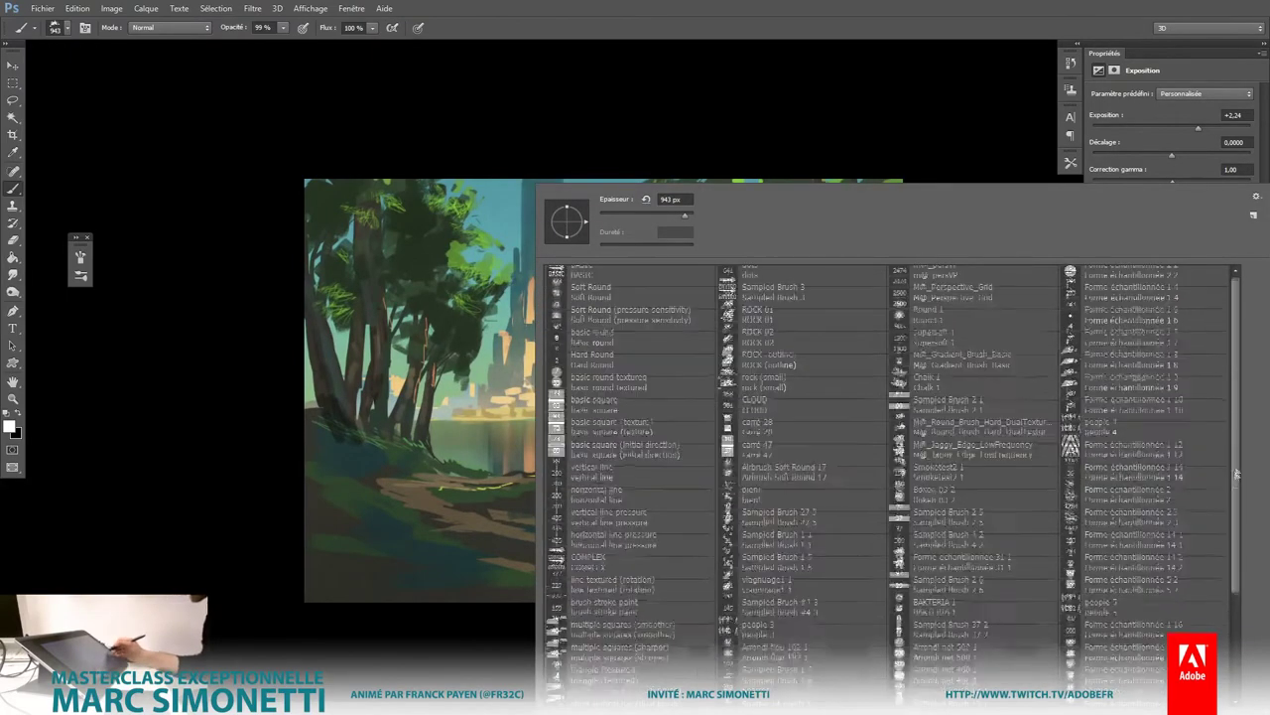
pyautogui.doubleClick(635, 651)
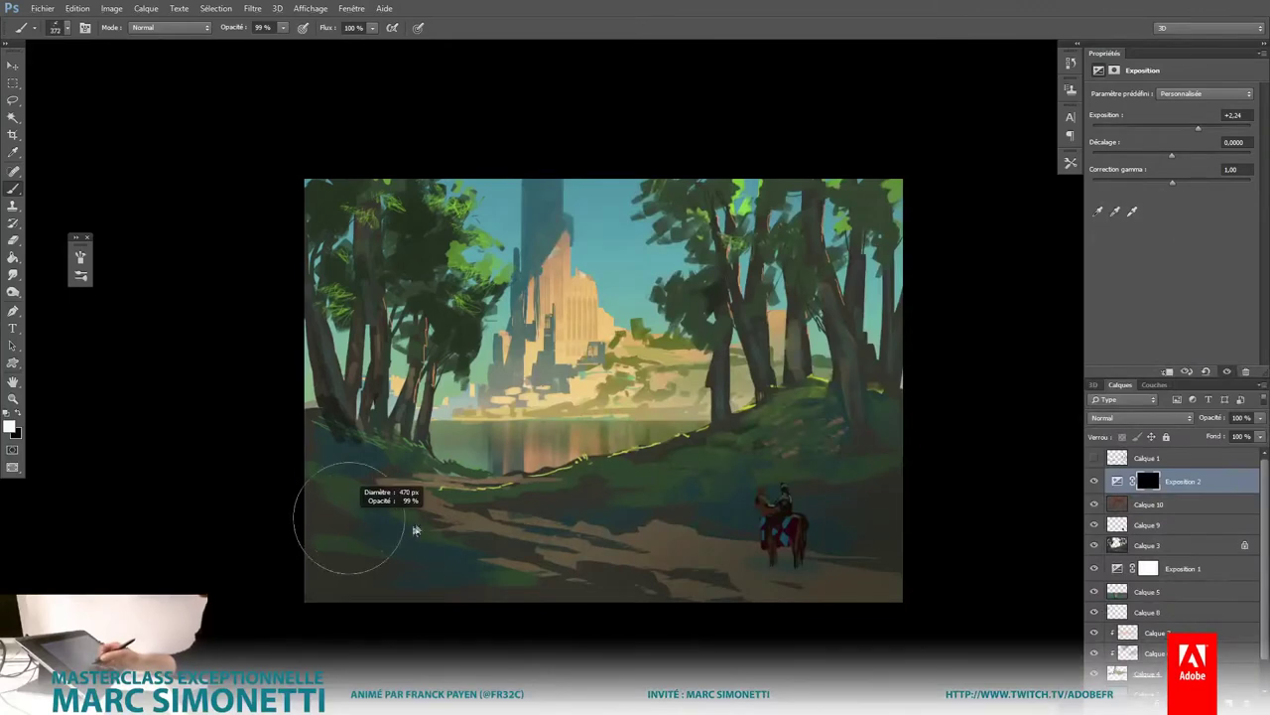
pyautogui.moveTo(350, 518); pyautogui.dragTo(650, 546)
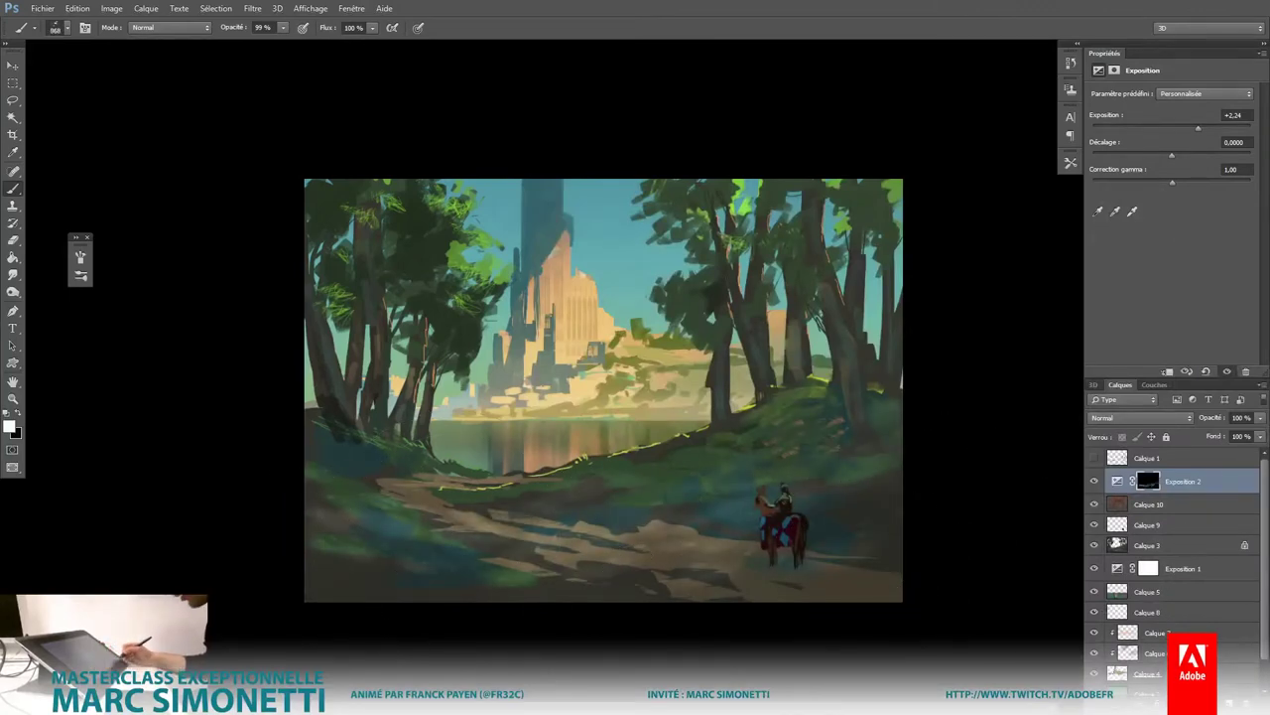
# Step: Add a Color Balance layer masked to the lit areas, with Cyan–Red midtones at +87
pyautogui.click(1206, 705)
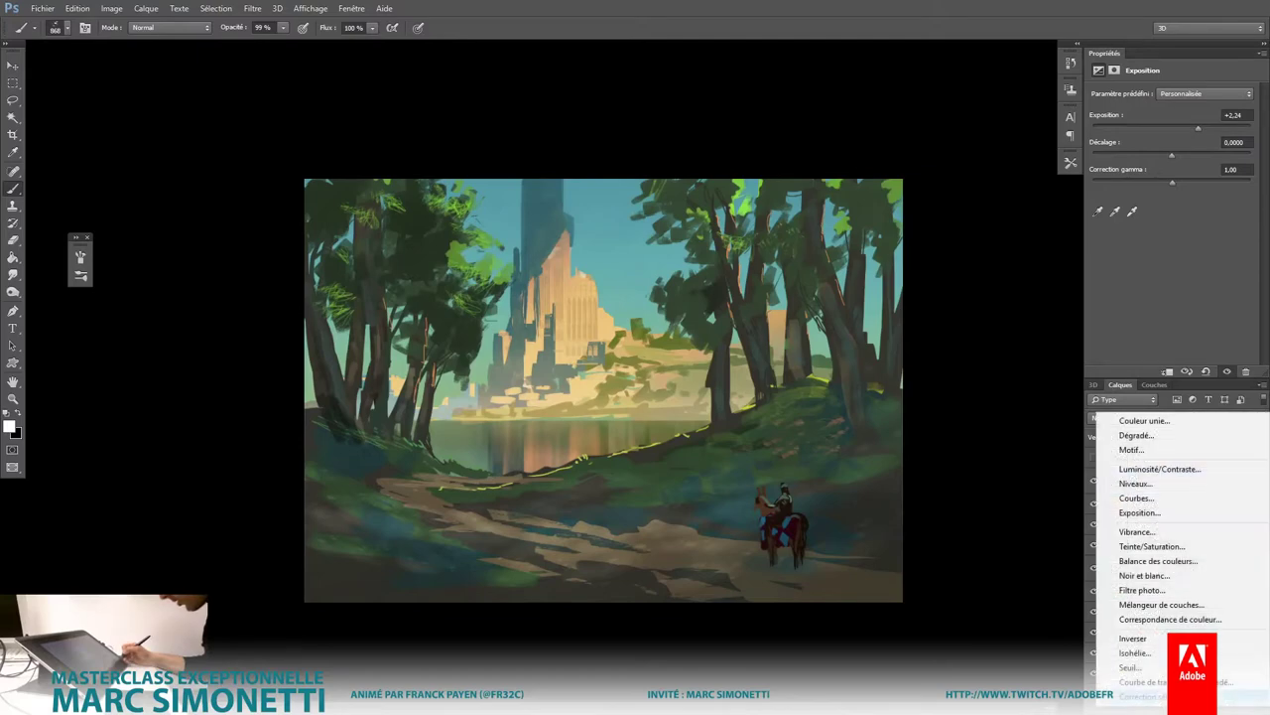
pyautogui.click(1160, 561)
pyautogui.keyDown('ctrl'); pyautogui.click(1149, 506); pyautogui.keyUp('ctrl')
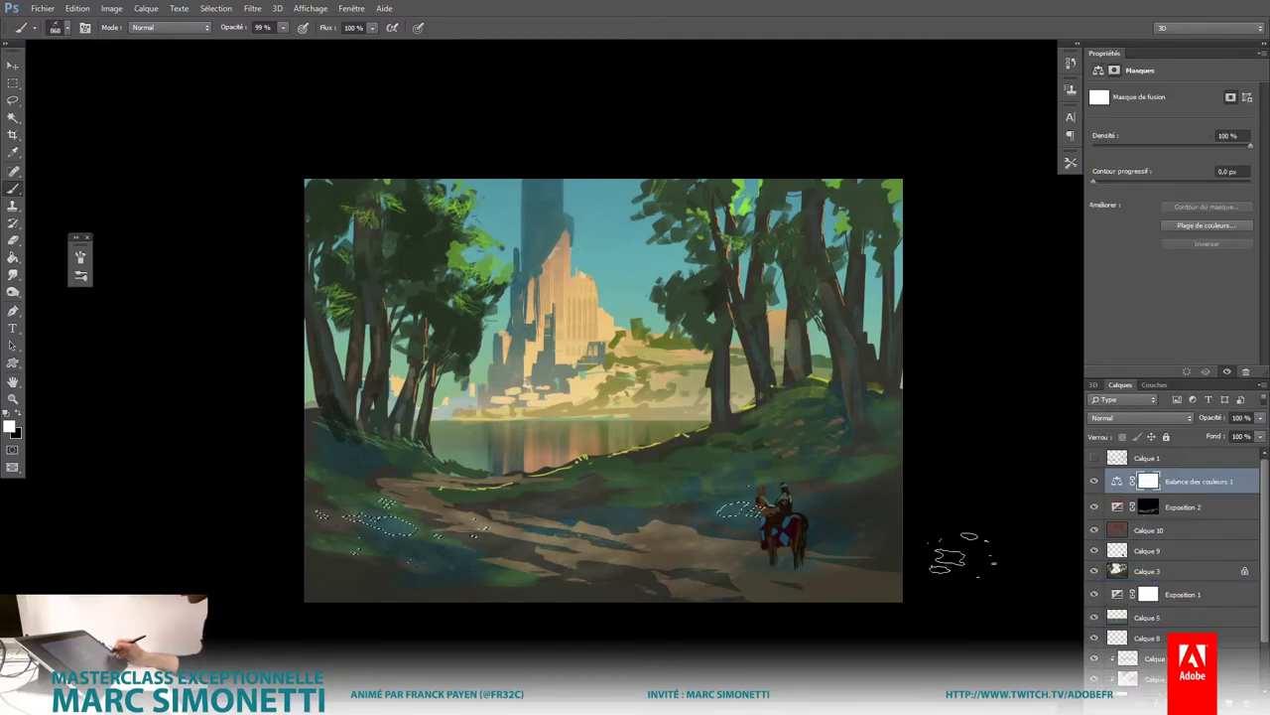
pyautogui.hotkey('ctrl', 'd')
pyautogui.hotkey('ctrl', 'i')
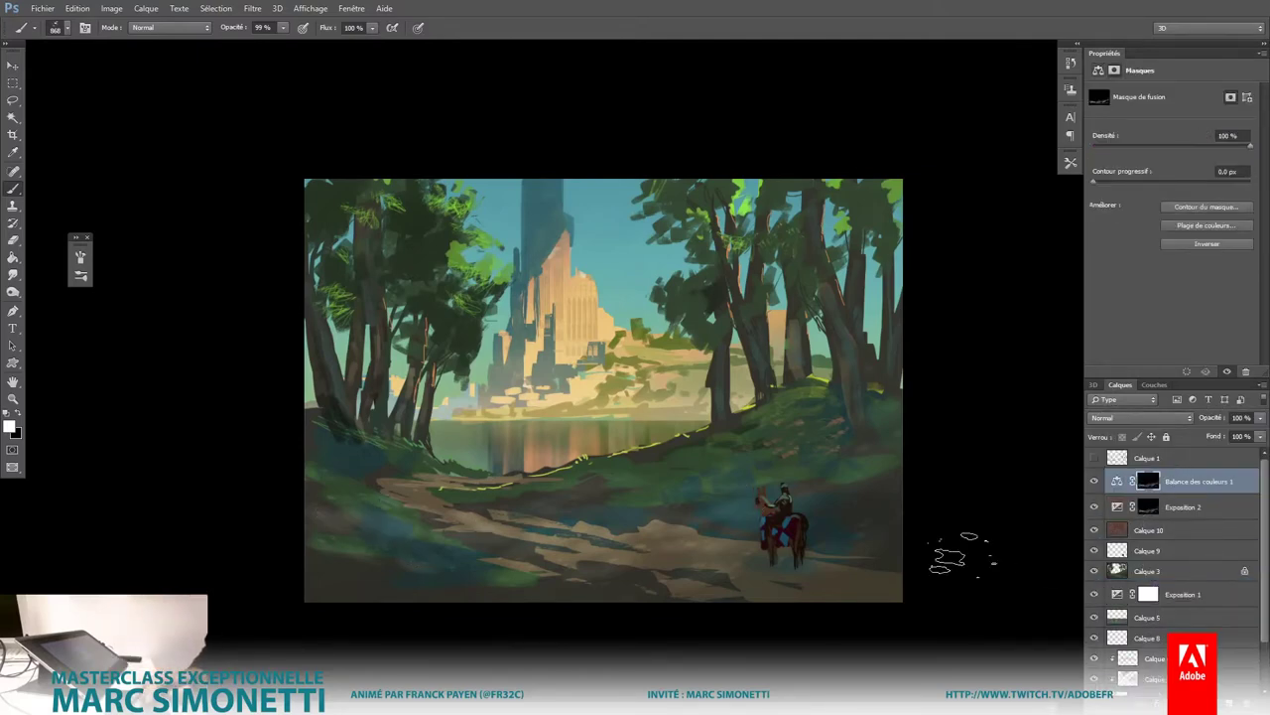
pyautogui.click(1118, 480)
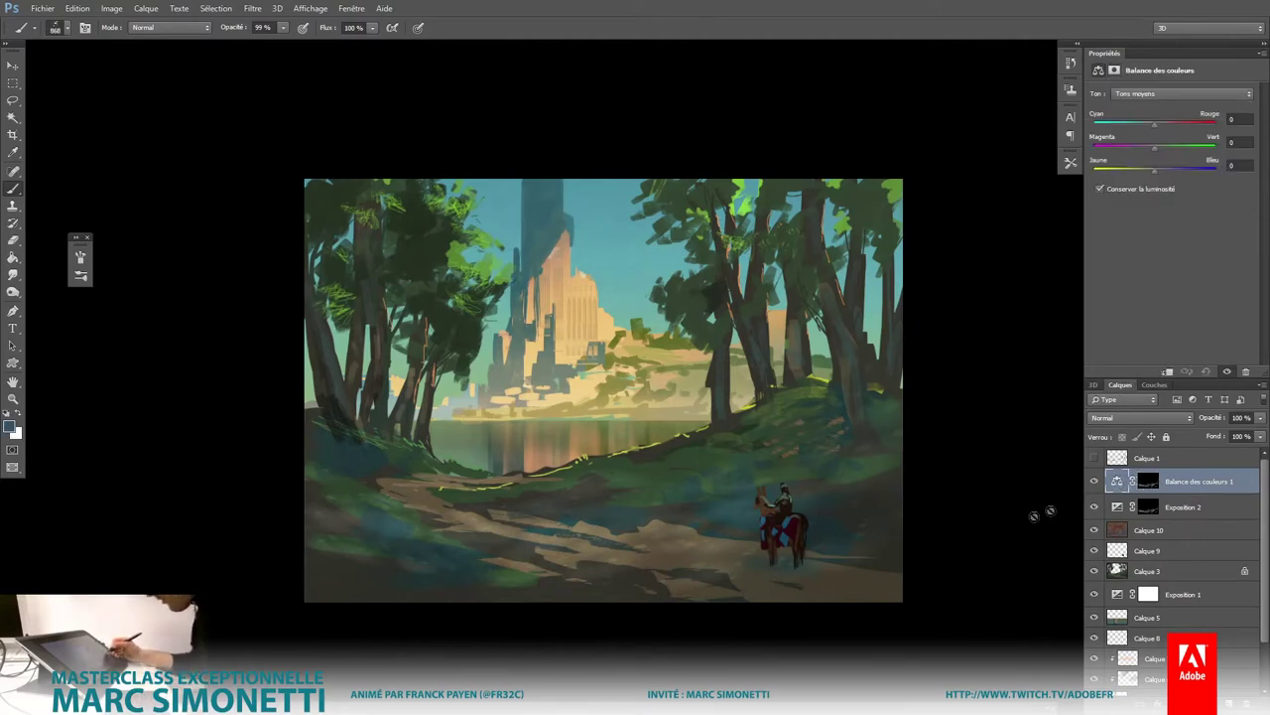
pyautogui.moveTo(1153, 122); pyautogui.dragTo(1211, 127)
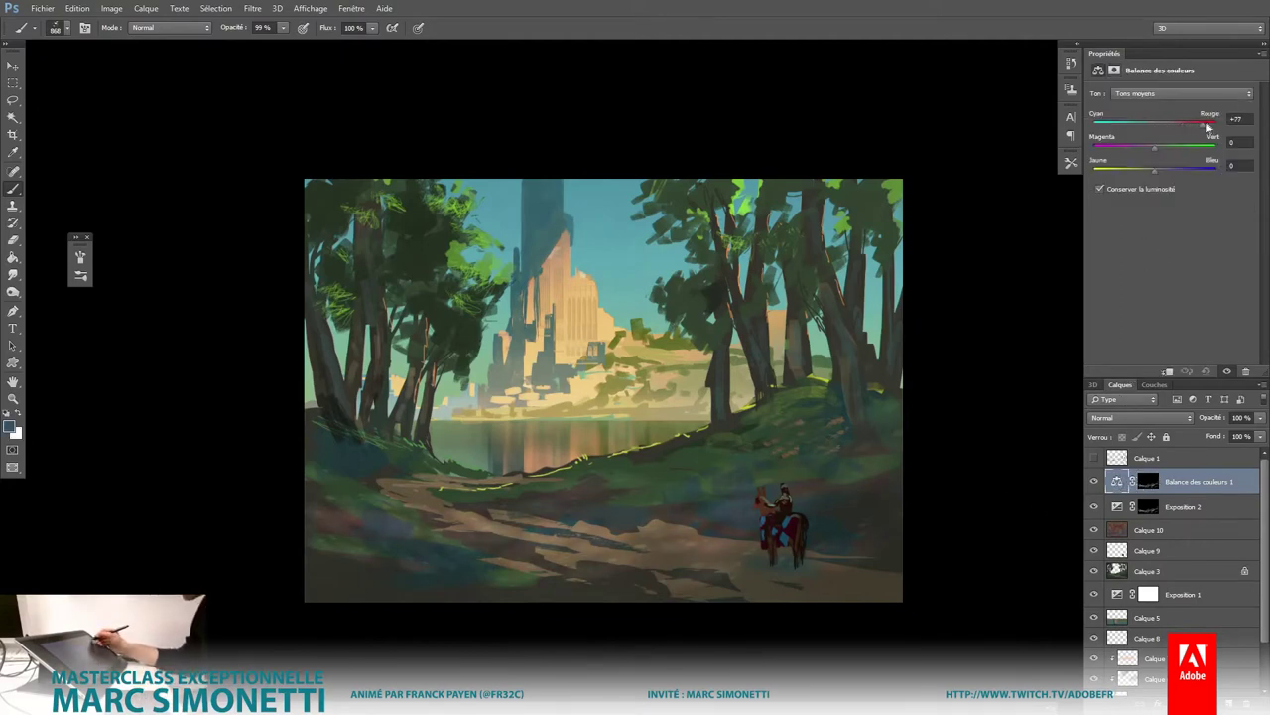
# Step: Reframe the view and toggle the colour balance off and on to compare
pyautogui.keyDown('alt'); pyautogui.click(907, 548); pyautogui.keyUp('alt')
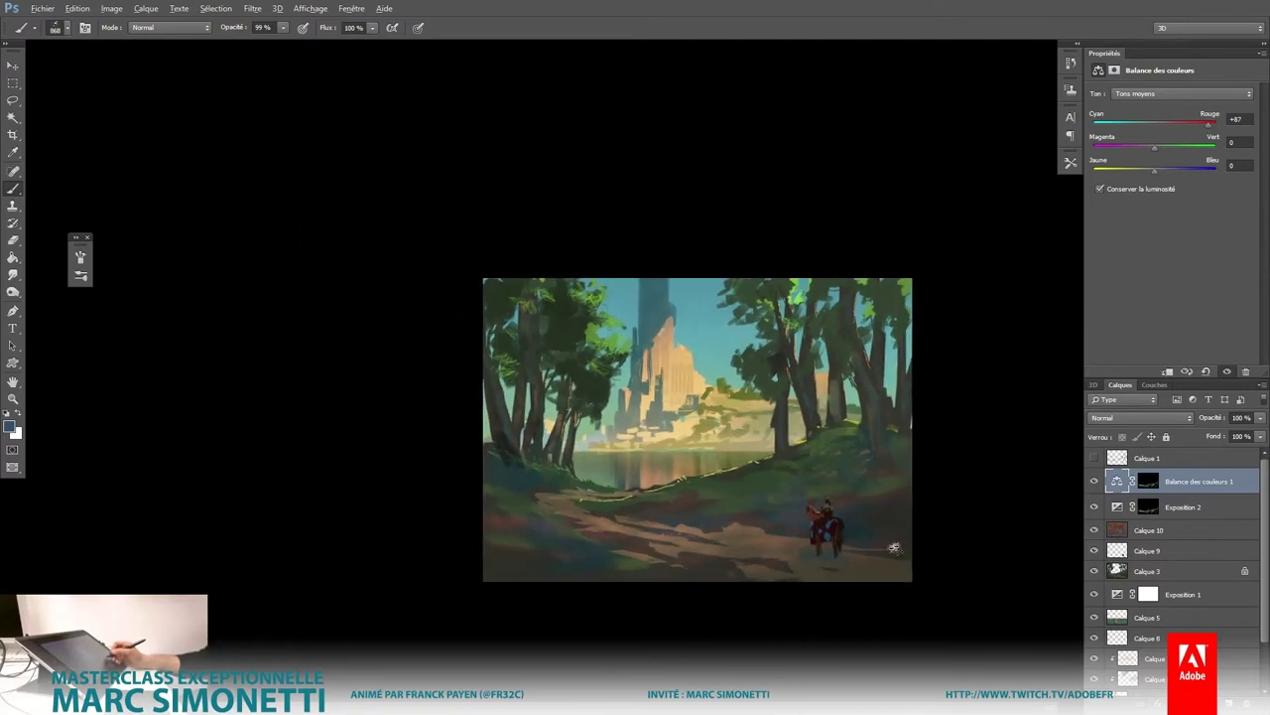
pyautogui.moveTo(906, 548); pyautogui.dragTo(827, 547)
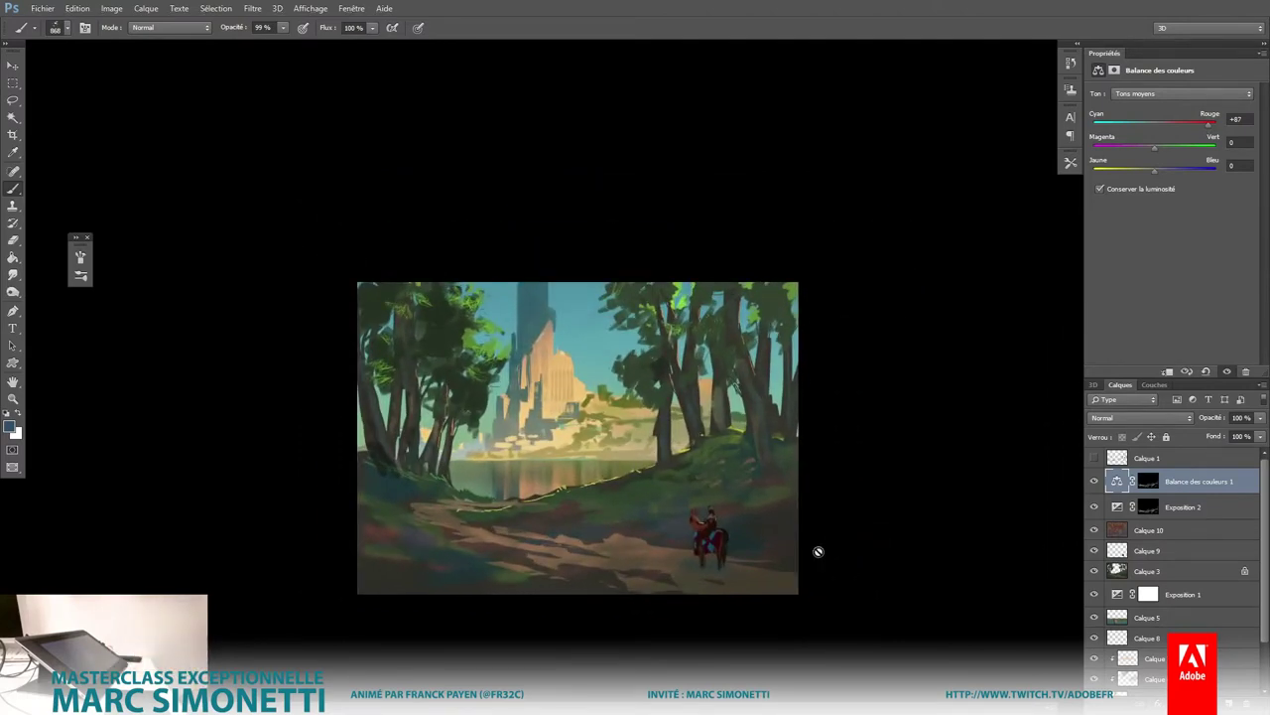
pyautogui.click(1094, 483)
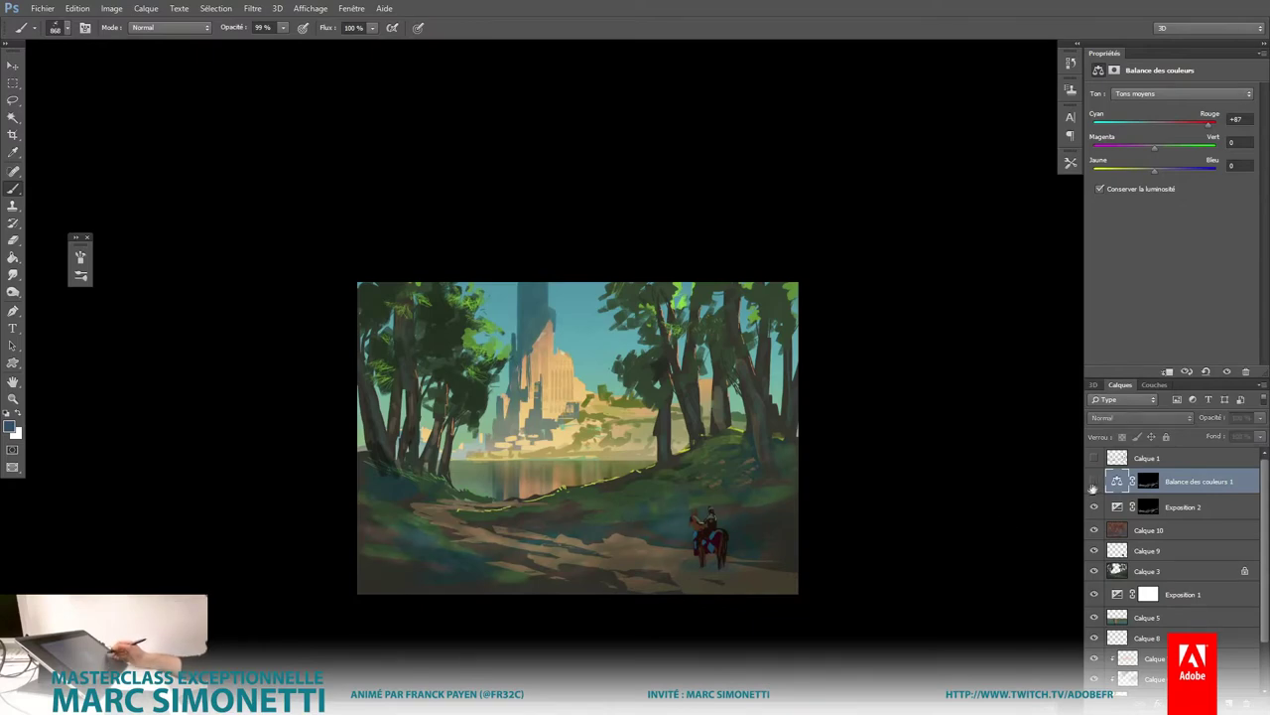
pyautogui.click(1094, 482)
pyautogui.keyDown('alt'); pyautogui.click(943, 547); pyautogui.keyUp('alt')
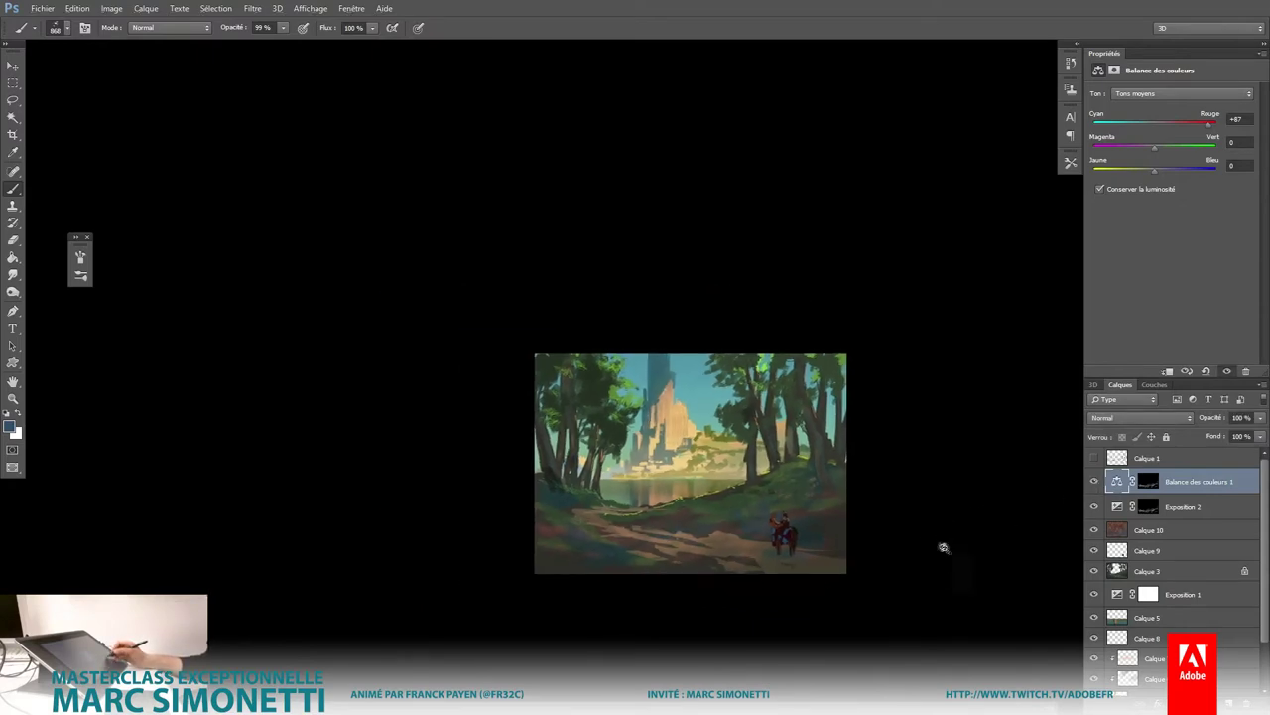
pyautogui.click(943, 547)
# Step: On a new layer, paint two dark blue trunks at left with the basic square (texture) brush
pyautogui.hotkey('ctrl', 'shift', 'alt', 'n')
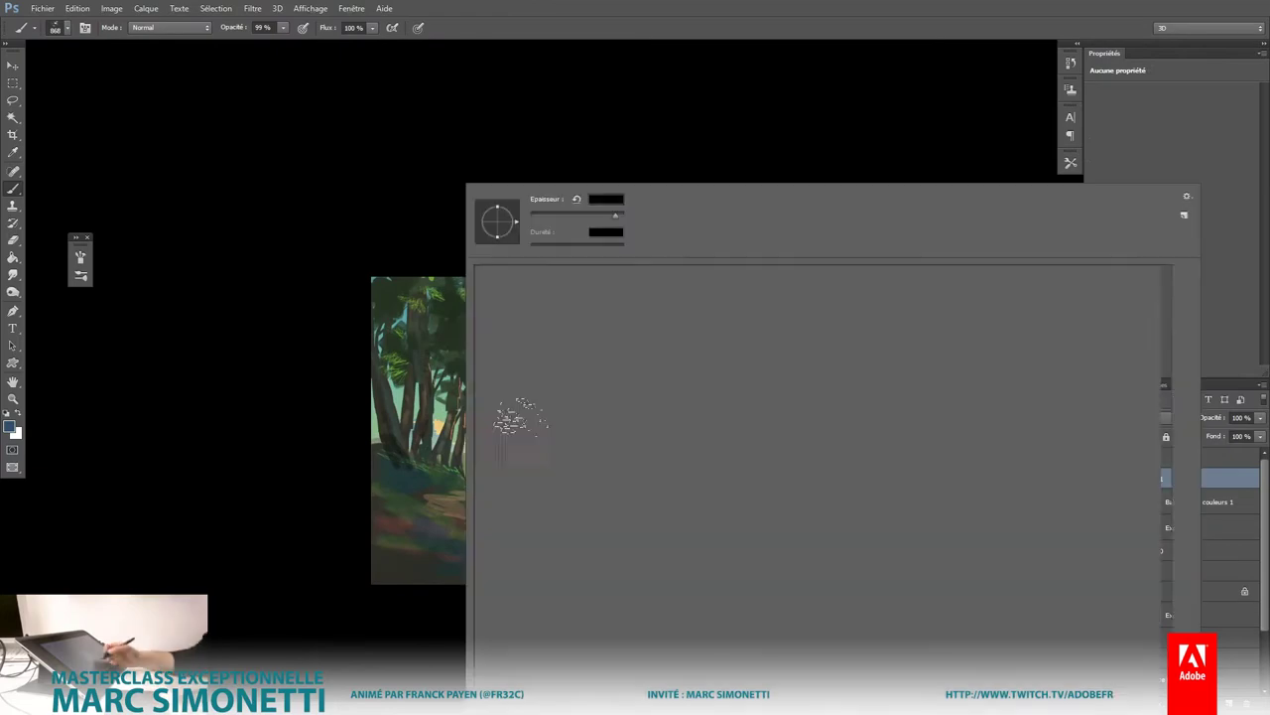
pyautogui.rightClick(501, 417)
pyautogui.click(561, 291)
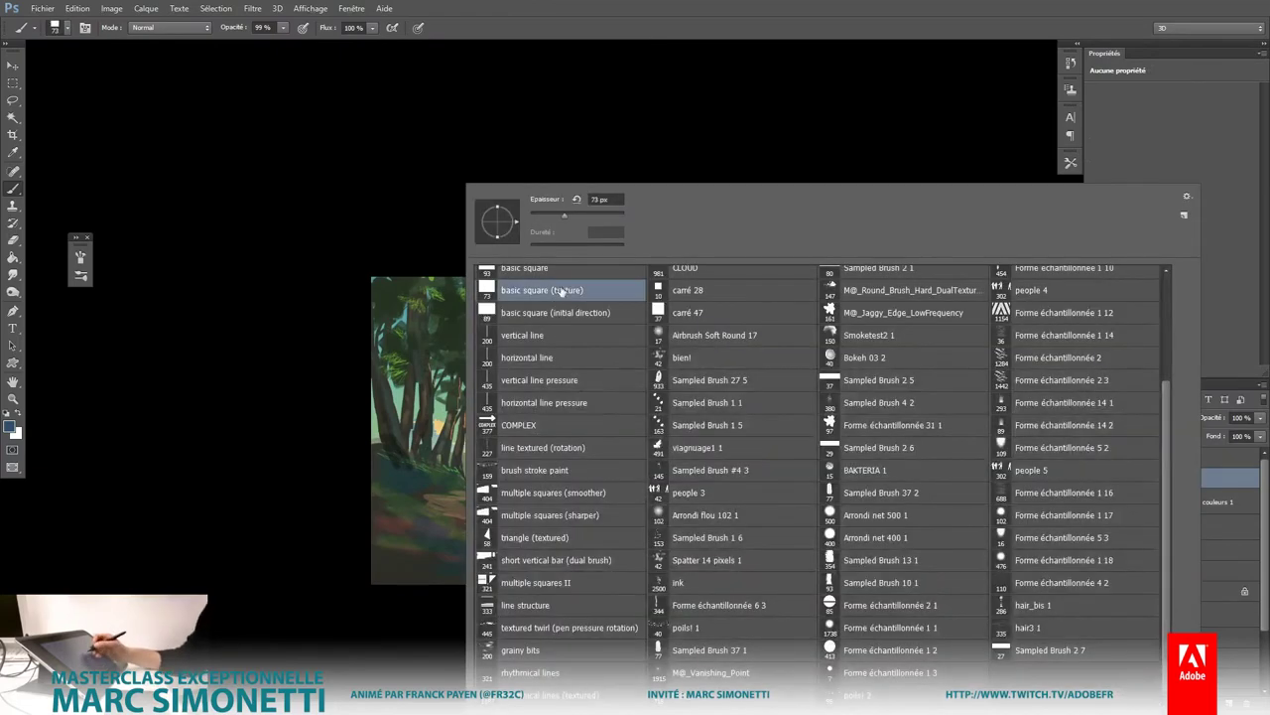
pyautogui.keyDown('alt'); pyautogui.keyDown('shift'); pyautogui.rightClick(389, 440); pyautogui.keyUp('shift'); pyautogui.keyUp('alt')
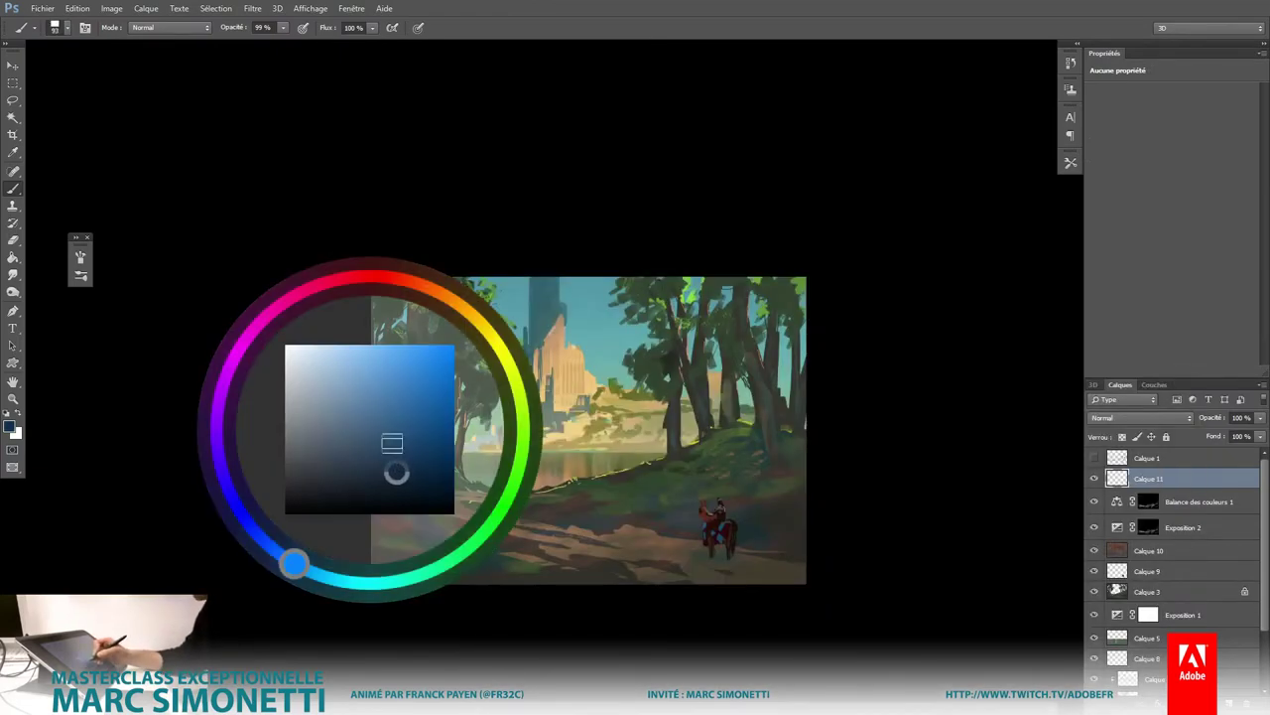
pyautogui.keyDown('alt'); pyautogui.rightClick(391, 411); pyautogui.keyUp('alt')
pyautogui.moveTo(422, 580); pyautogui.dragTo(385, 449)
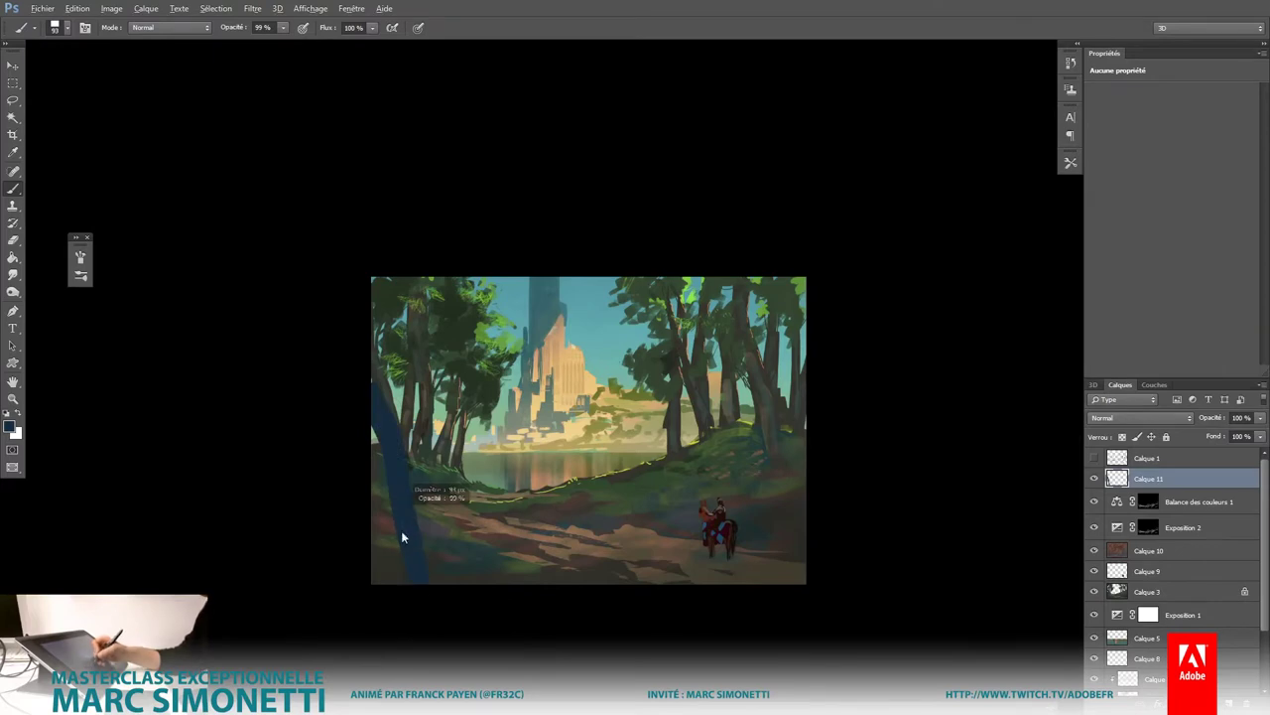
pyautogui.keyDown('alt'); pyautogui.rightClick(412, 424); pyautogui.keyUp('alt')
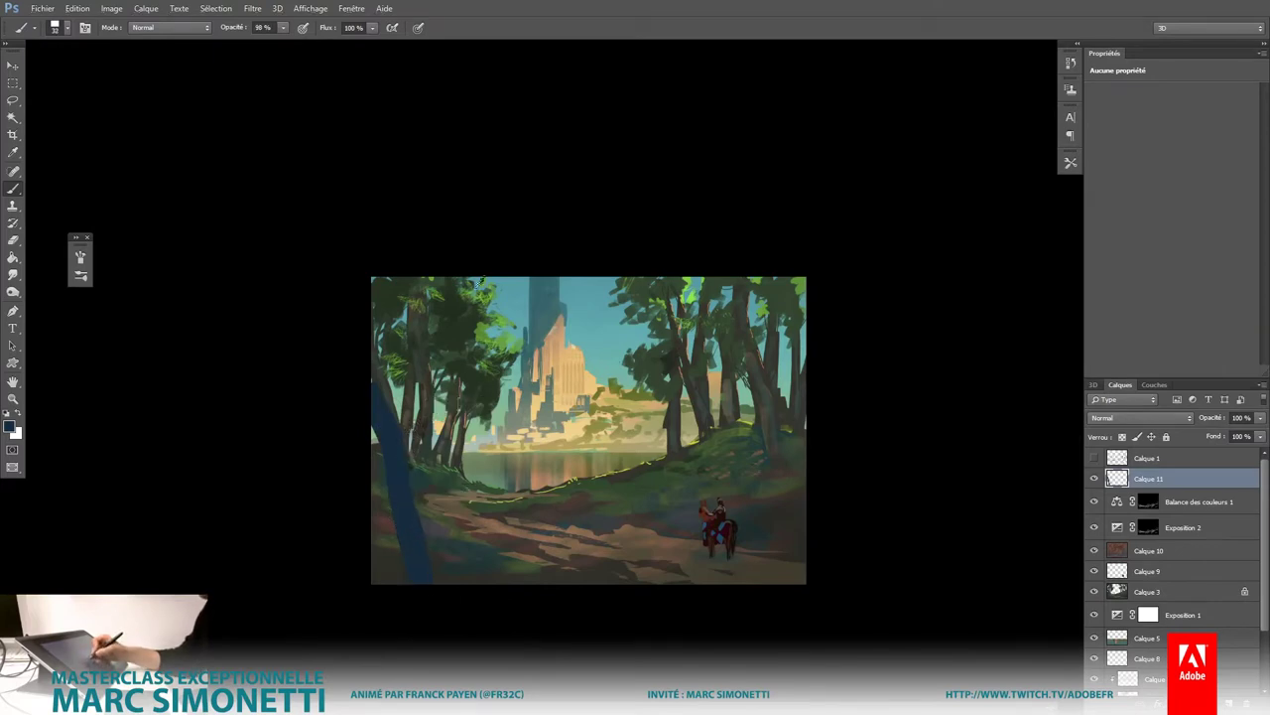
pyautogui.keyDown('alt'); pyautogui.rightClick(467, 298); pyautogui.keyUp('alt')
pyautogui.moveTo(417, 477); pyautogui.dragTo(466, 282)
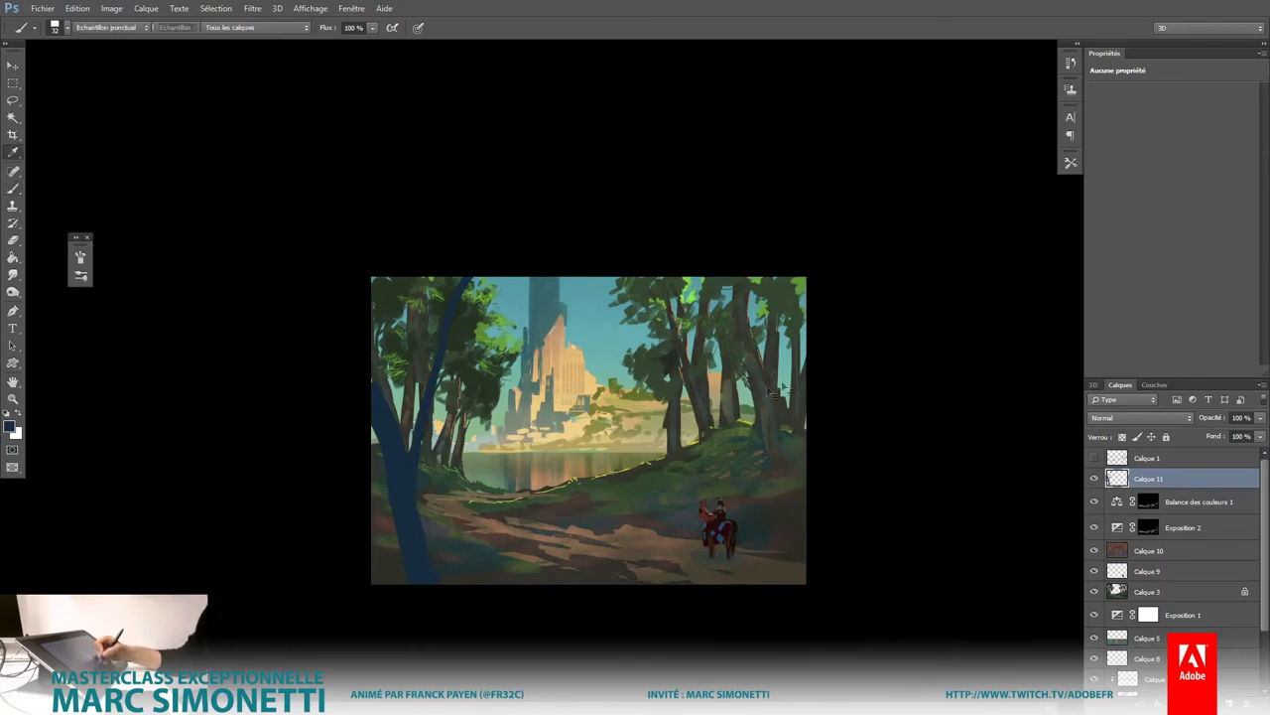
# Step: Darken the trunks with Hue/Saturation Lightness -34
pyautogui.hotkey('ctrl', 'u')
pyautogui.moveTo(628, 258)
pyautogui.mouseDown()
pyautogui.moveTo(524, 261)
pyautogui.moveTo(605, 264)
pyautogui.mouseUp()
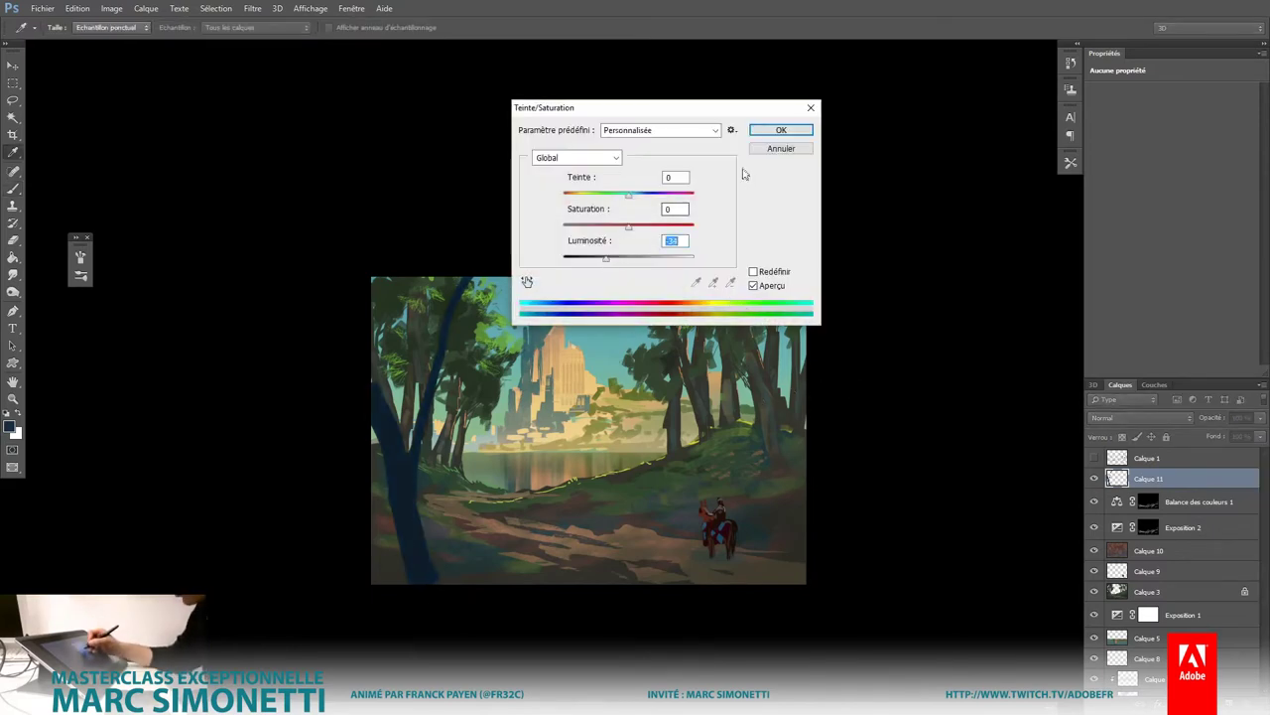
pyautogui.click(781, 130)
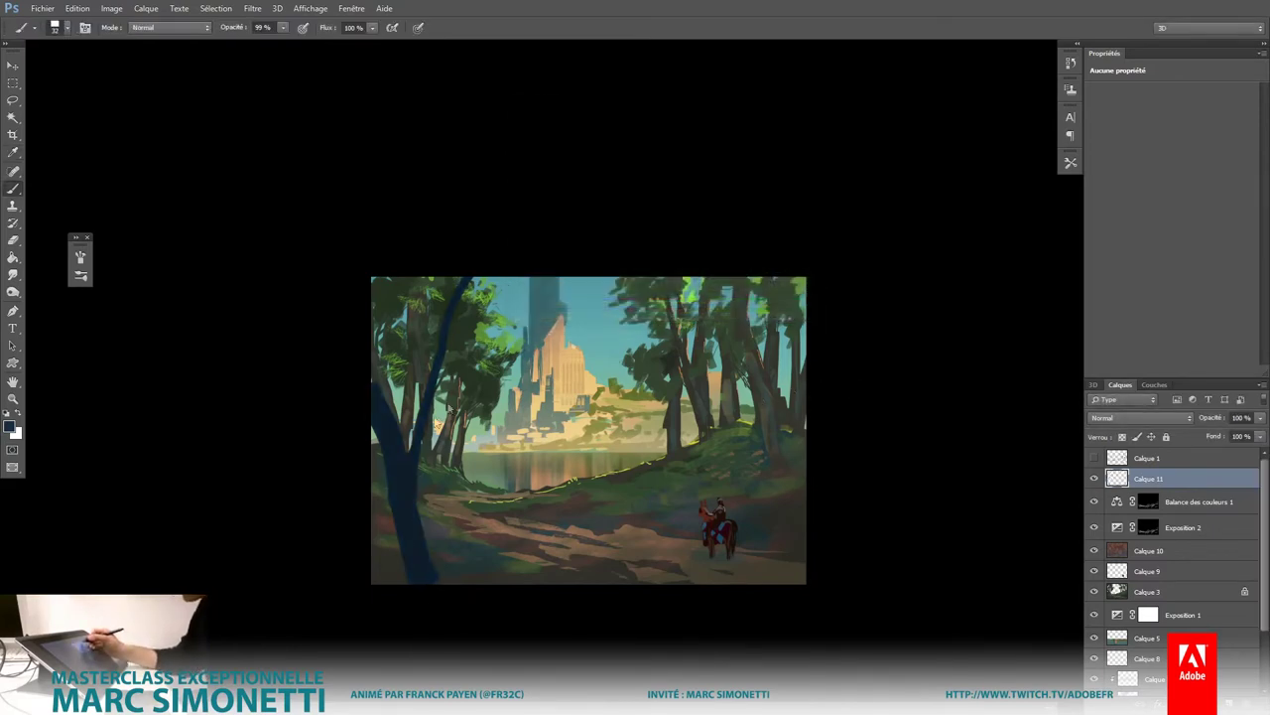
# Step: Paint thin dark branches across the top-right trees to the painting's edge
pyautogui.keyDown('alt'); pyautogui.rightClick(413, 446); pyautogui.keyUp('alt')
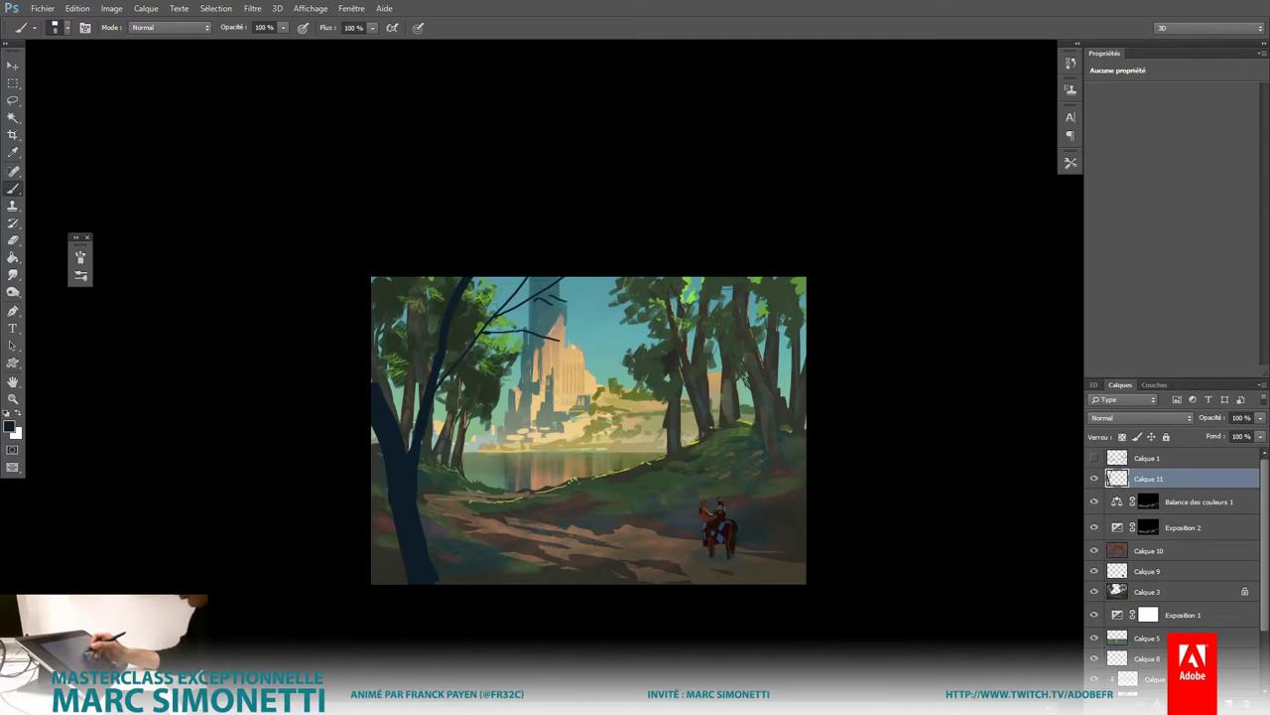
pyautogui.moveTo(742, 278); pyautogui.dragTo(787, 348)
pyautogui.keyDown('alt'); pyautogui.keyDown('shift'); pyautogui.rightClick(719, 296); pyautogui.keyUp('shift'); pyautogui.keyUp('alt')
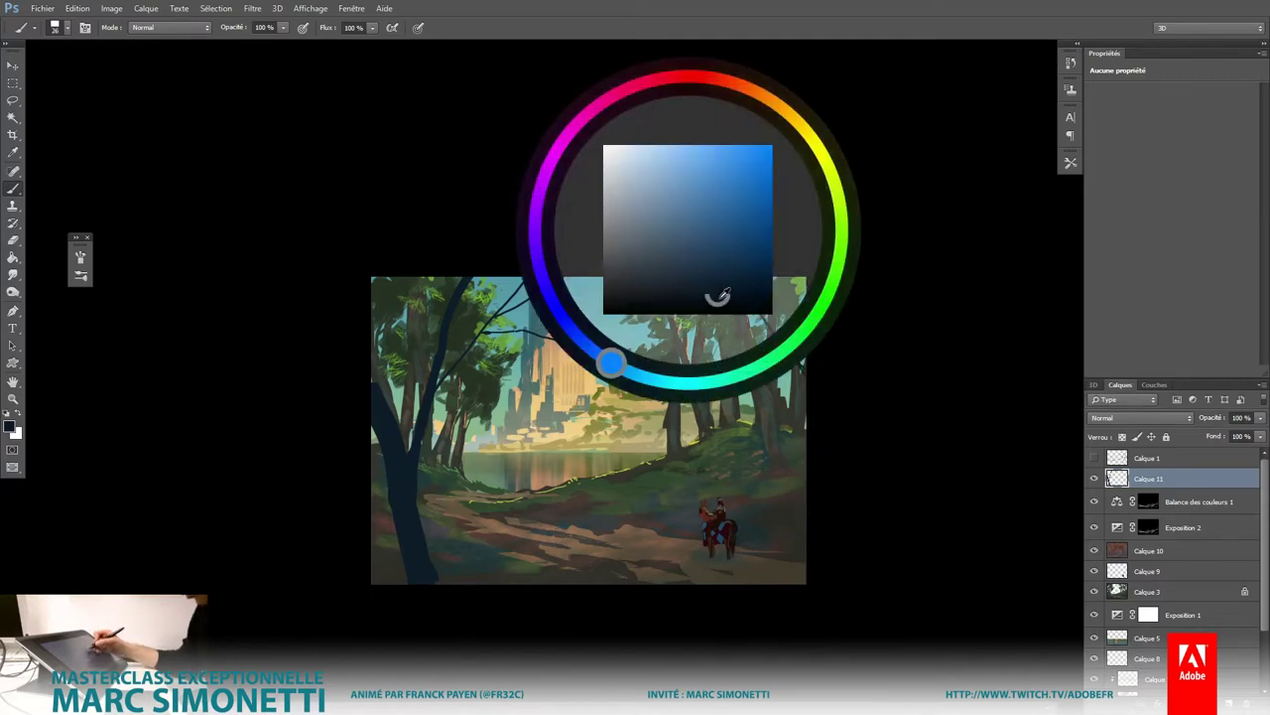
pyautogui.moveTo(685, 277); pyautogui.dragTo(812, 369)
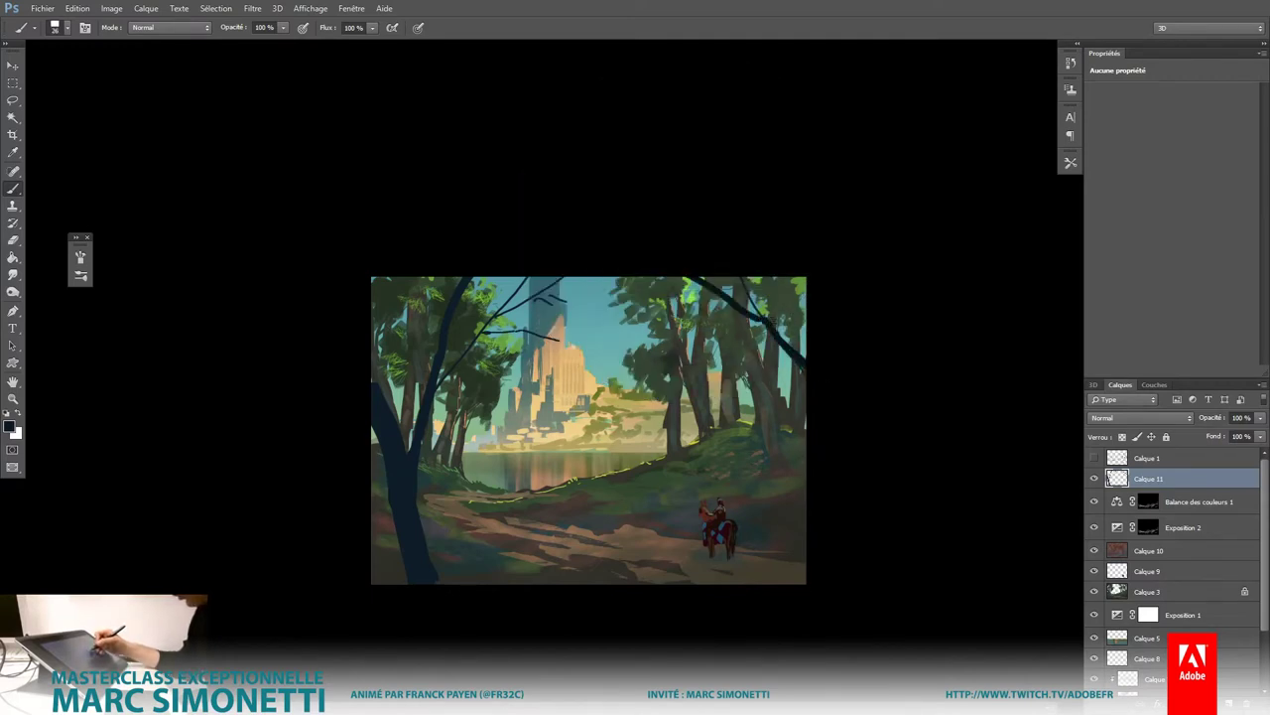
pyautogui.keyDown('alt'); pyautogui.rightClick(675, 316); pyautogui.keyUp('alt')
pyautogui.moveTo(632, 322); pyautogui.dragTo(700, 295)
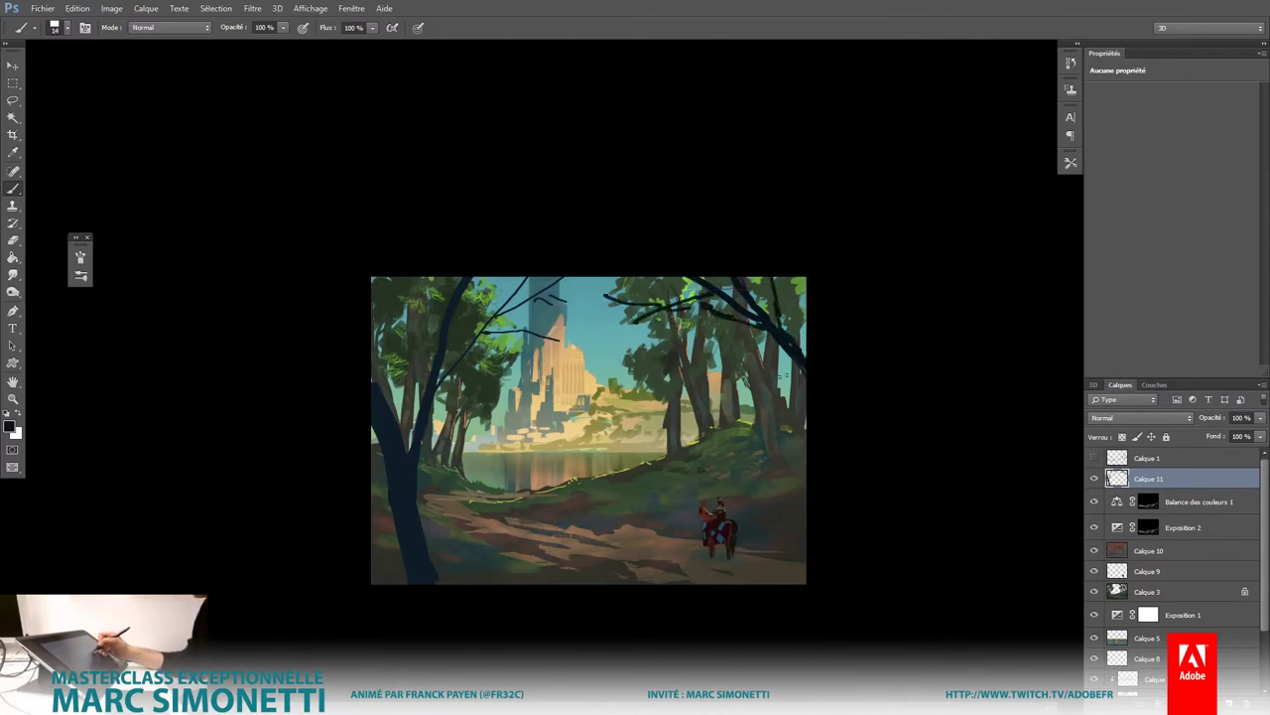
pyautogui.moveTo(735, 334); pyautogui.dragTo(812, 421)
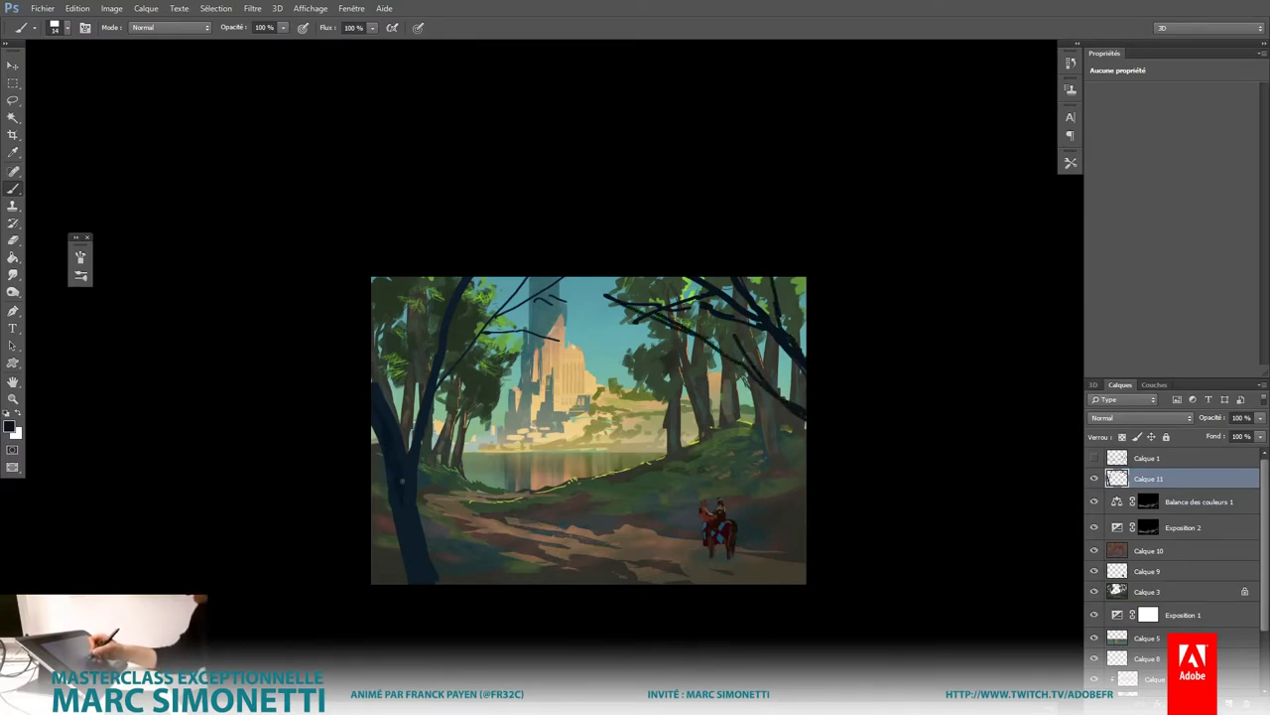
pyautogui.keyDown('alt'); pyautogui.keyDown('shift'); pyautogui.rightClick(436, 419); pyautogui.keyUp('shift'); pyautogui.keyUp('alt')
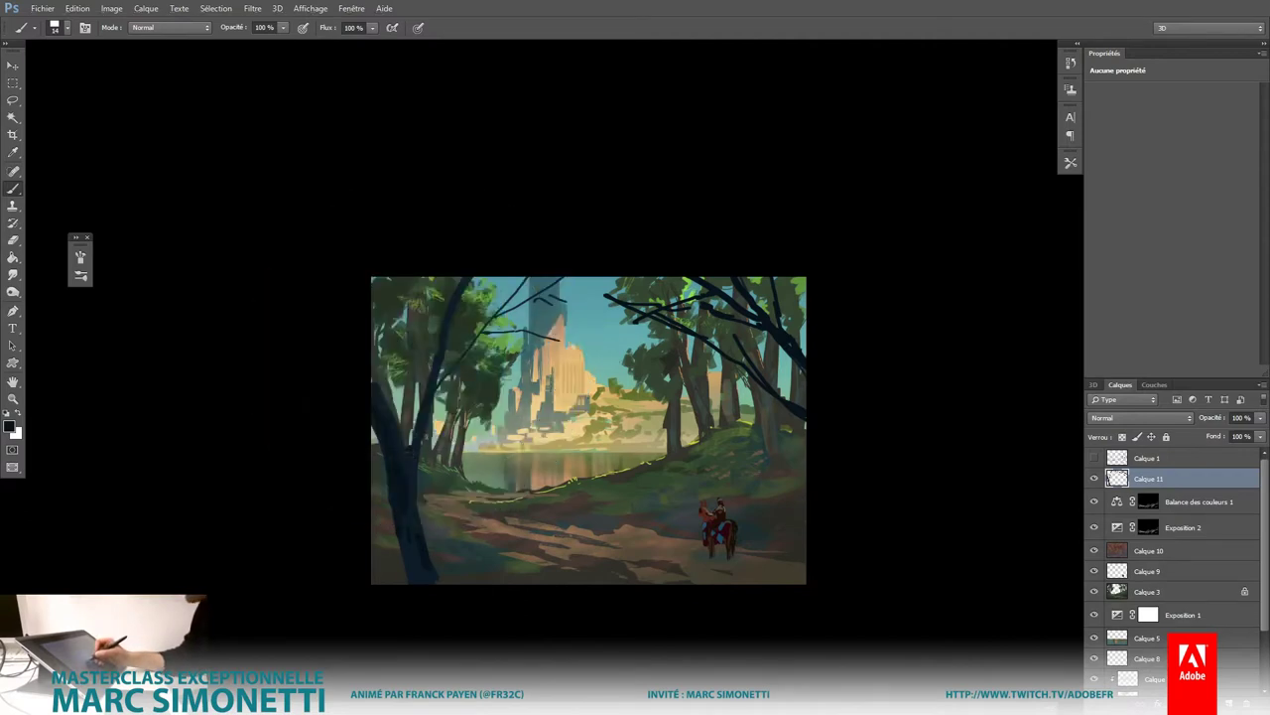
pyautogui.keyDown('alt'); pyautogui.keyDown('shift'); pyautogui.rightClick(424, 443); pyautogui.keyUp('shift'); pyautogui.keyUp('alt')
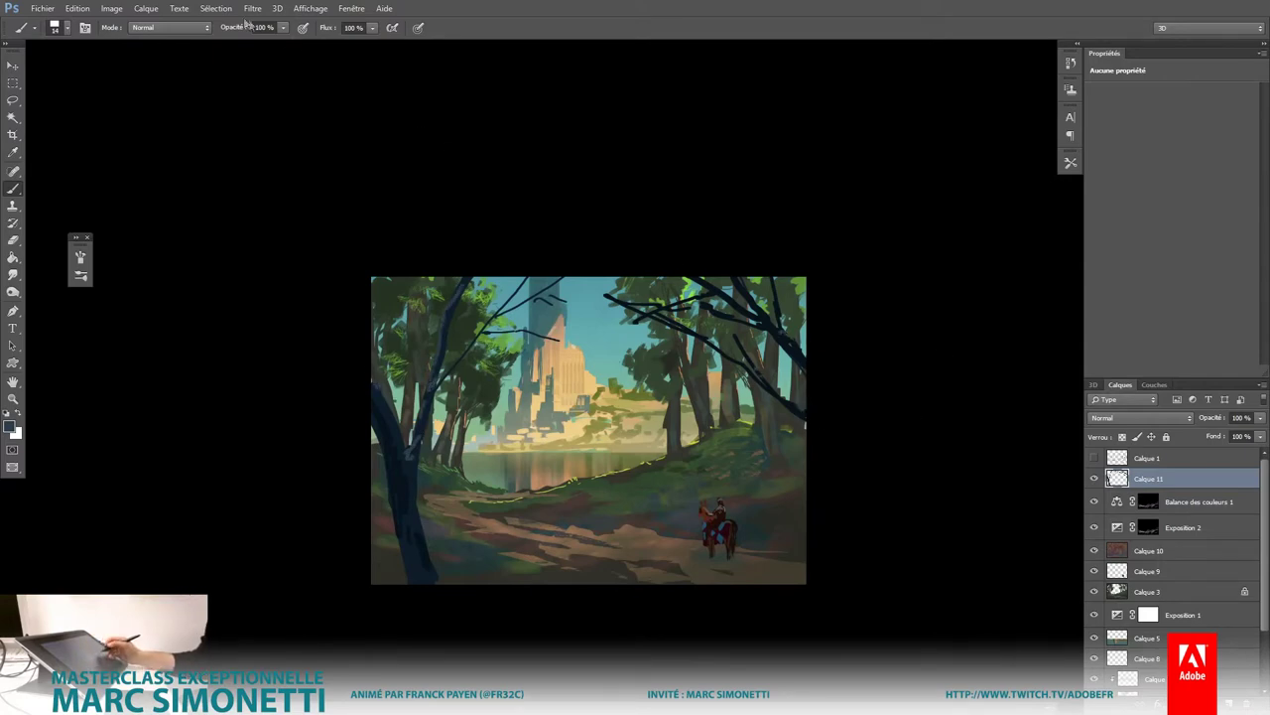
# Step: Apply a slight Gaussian blur to the foreground branch layer
pyautogui.click(252, 9)
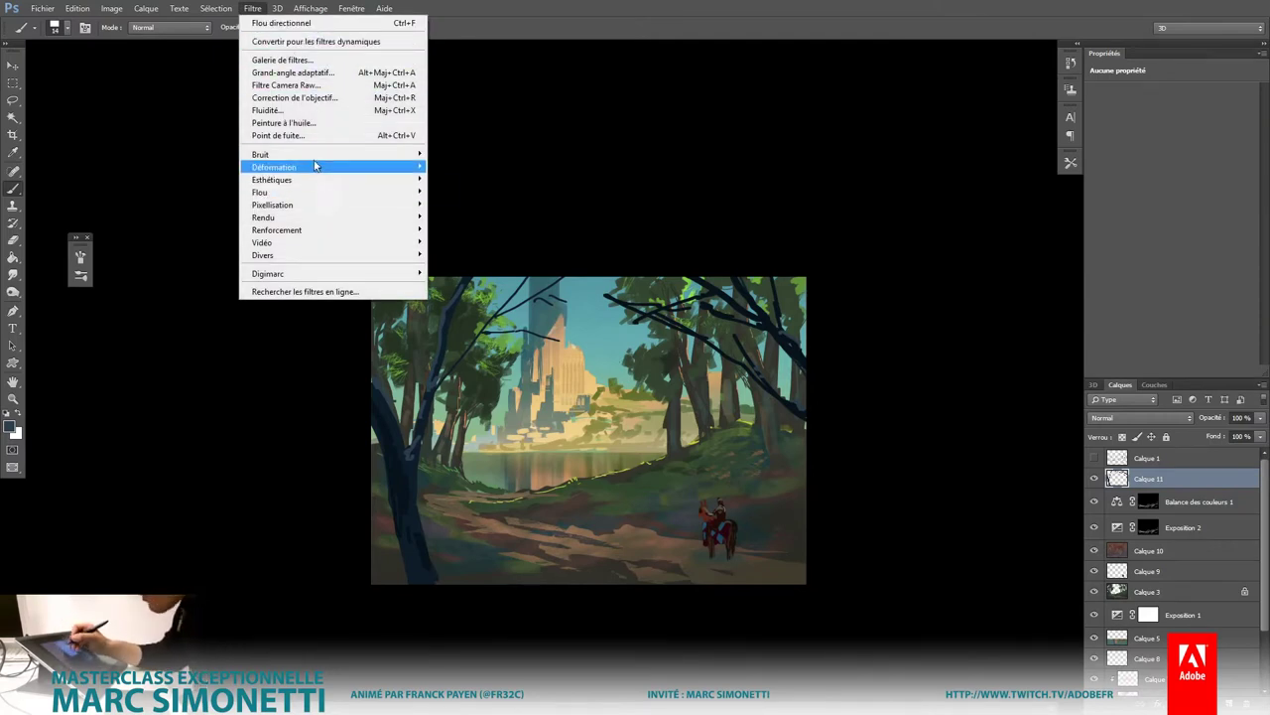
pyautogui.moveTo(297, 192)
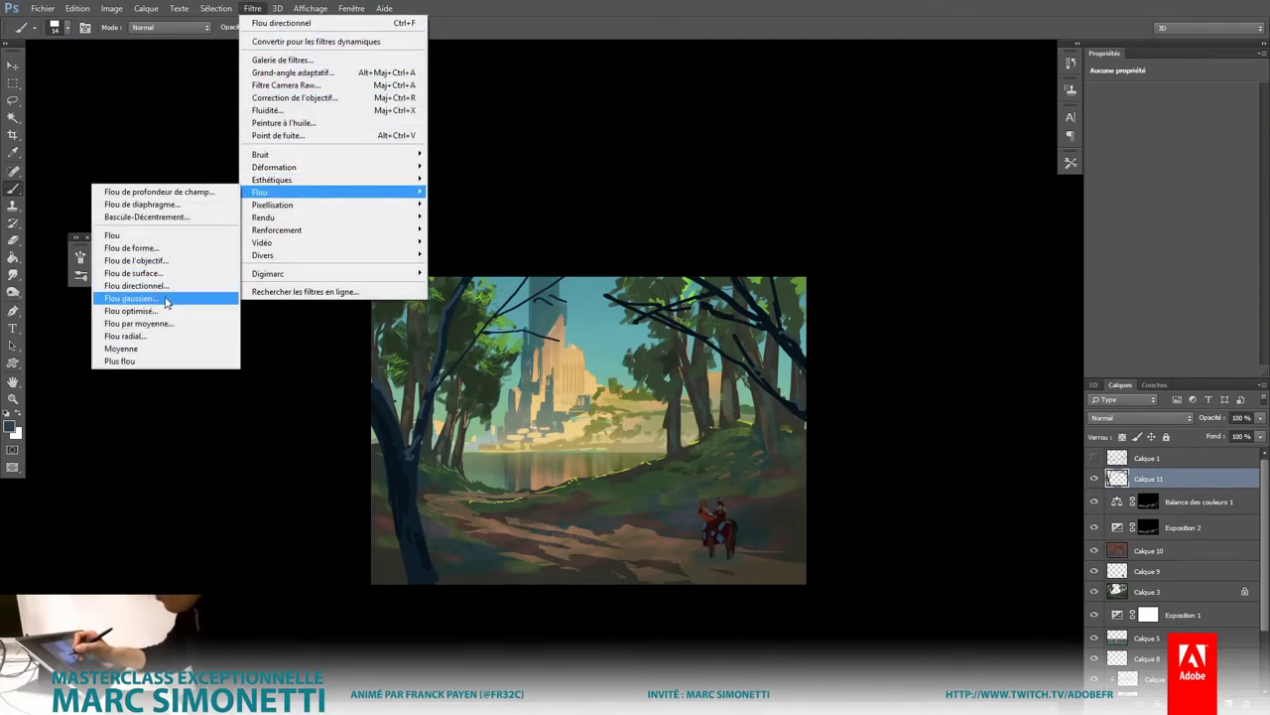
pyautogui.click(165, 301)
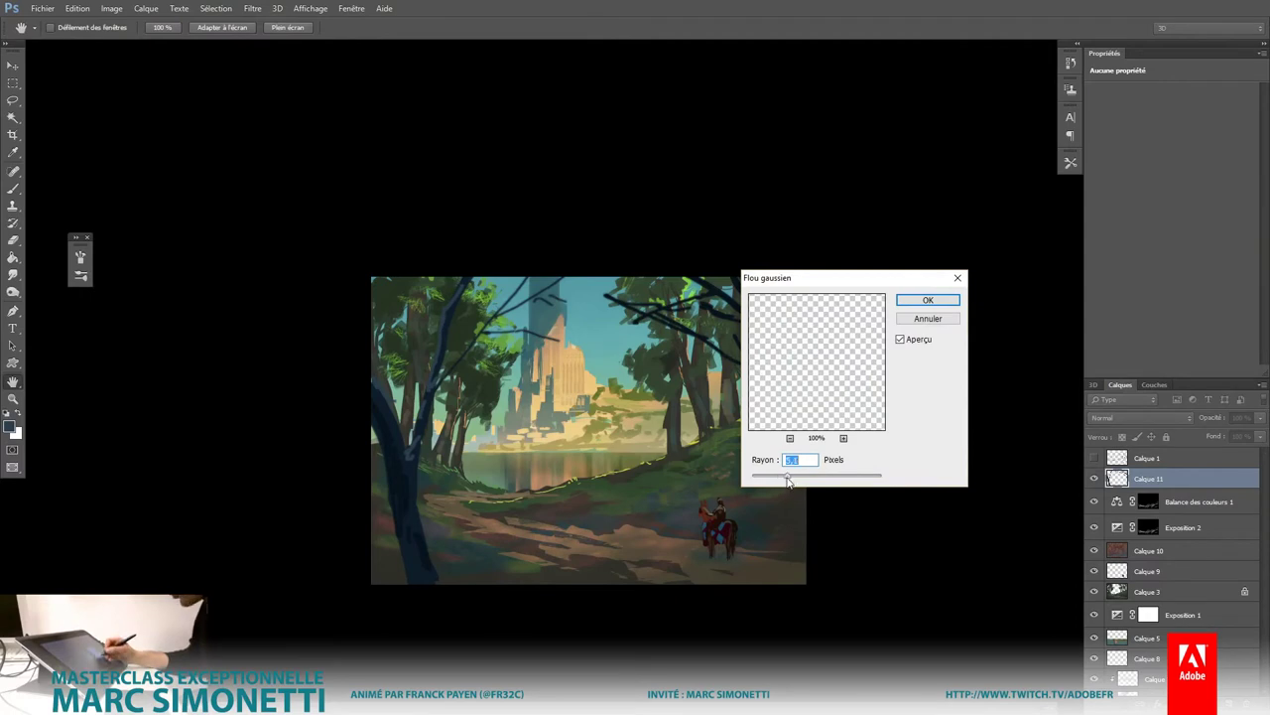
pyautogui.moveTo(795, 481); pyautogui.dragTo(800, 483)
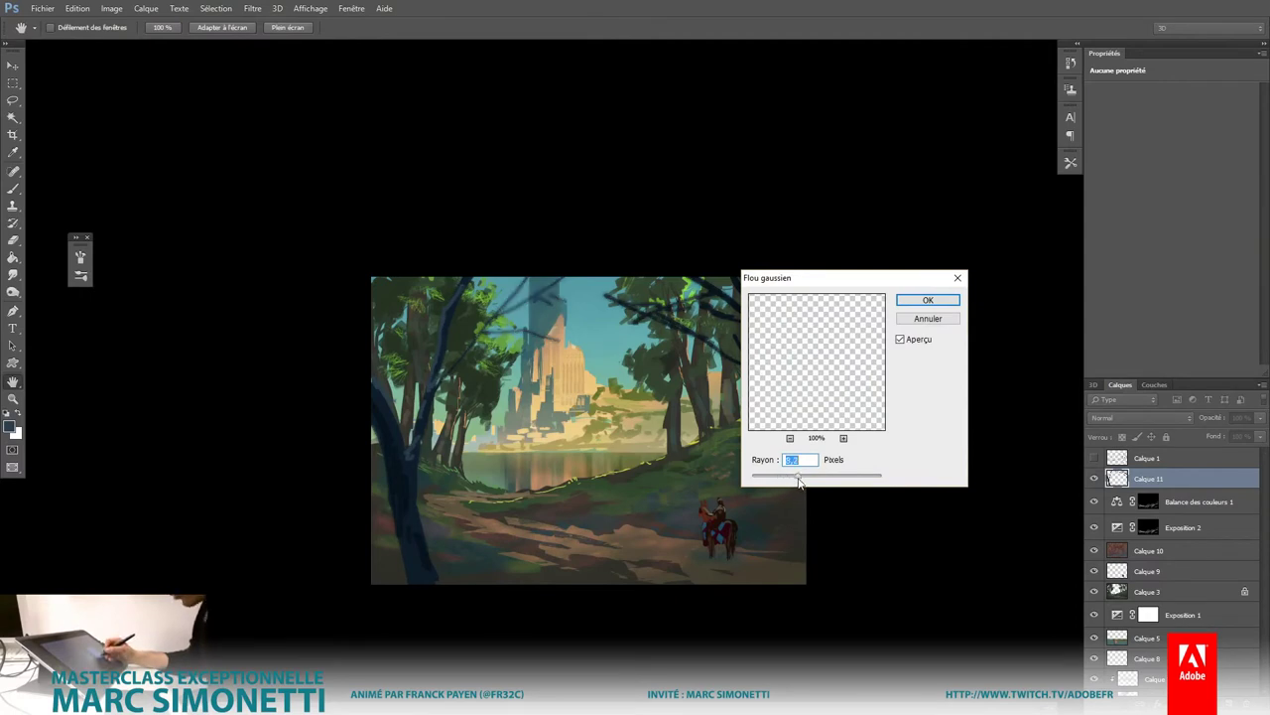
pyautogui.click(928, 300)
# Step: Set the layer's Hue/Saturation Lightness to about -33
pyautogui.hotkey('ctrl', 'u')
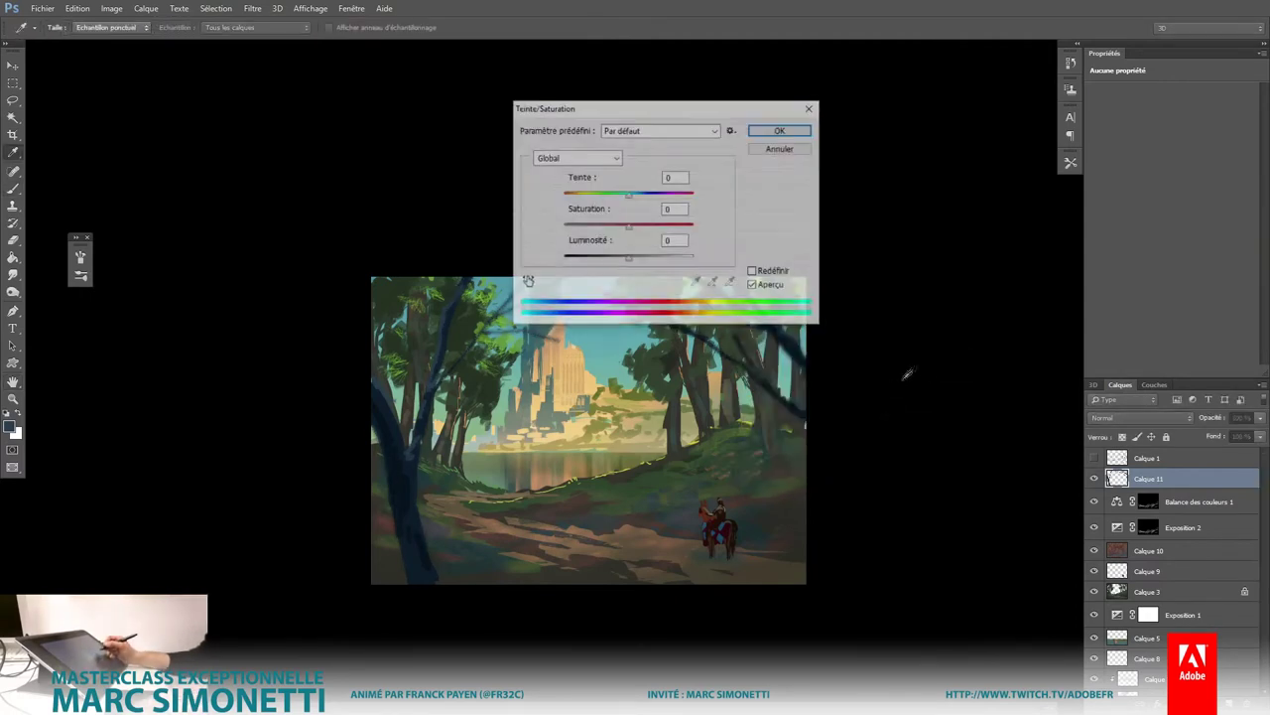
pyautogui.click(605, 257)
pyautogui.moveTo(611, 262); pyautogui.dragTo(615, 264)
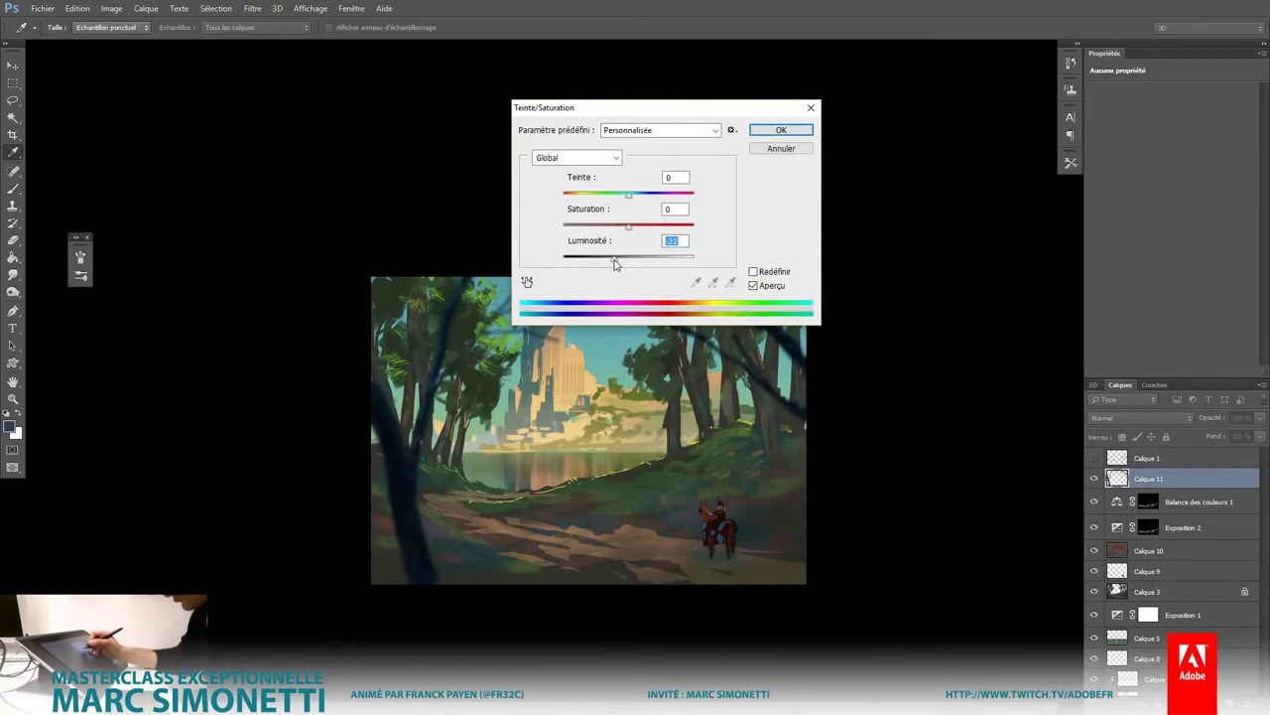
pyautogui.click(781, 130)
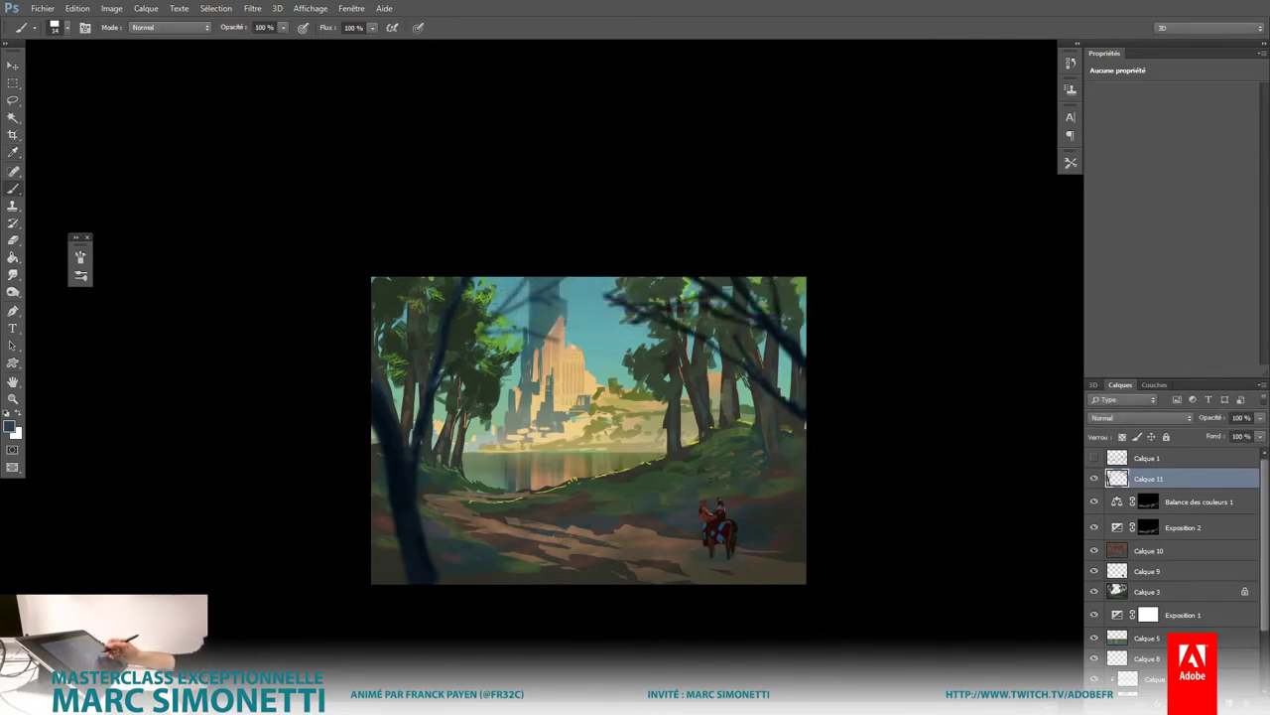
# Step: With the Soft Round brush, paint dark strokes down the left tree trunk
pyautogui.scroll(3, 408, 512)
pyautogui.moveTo(474, 439); pyautogui.dragTo(497, 411)
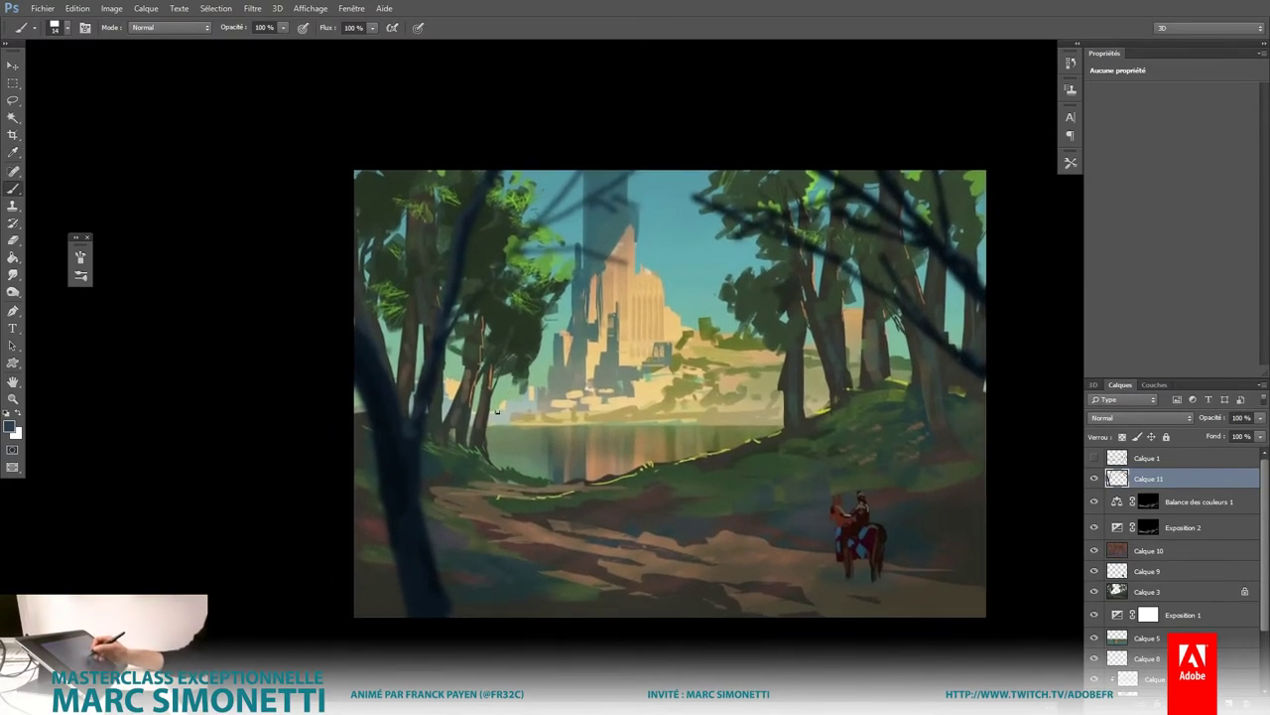
pyautogui.rightClick(374, 380)
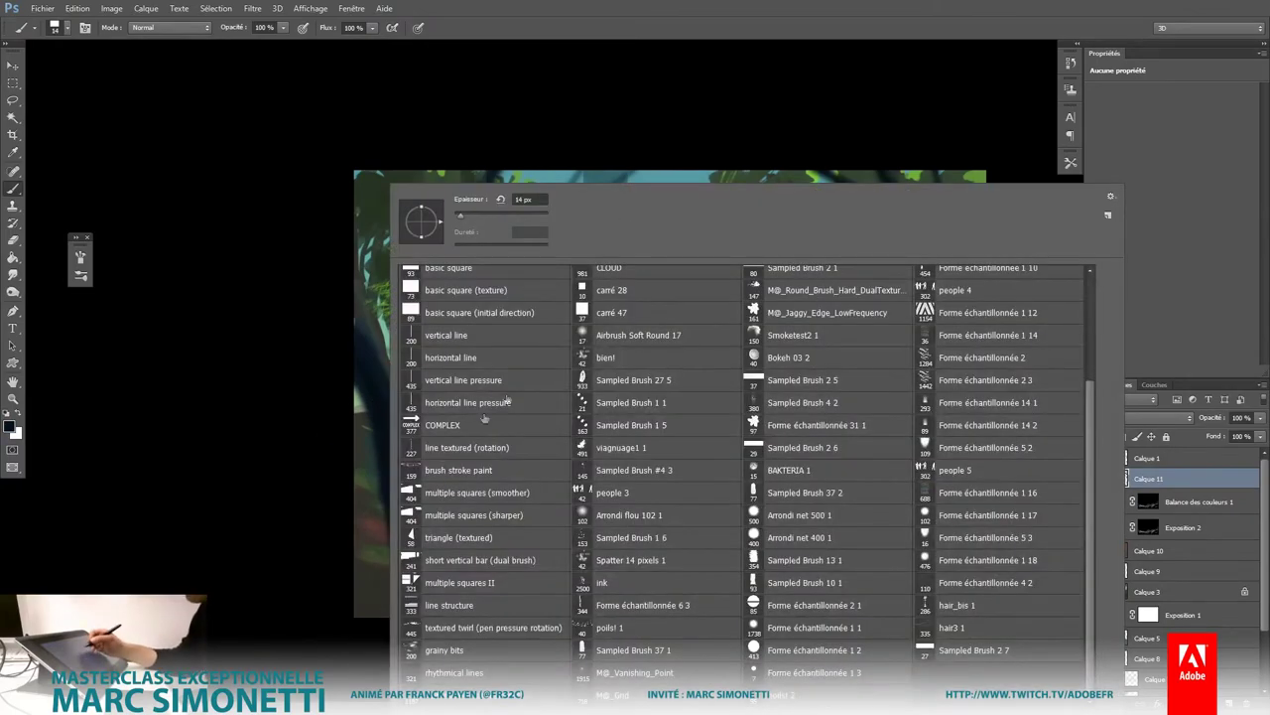
pyautogui.scroll(3, 1089, 405)
pyautogui.click(447, 298)
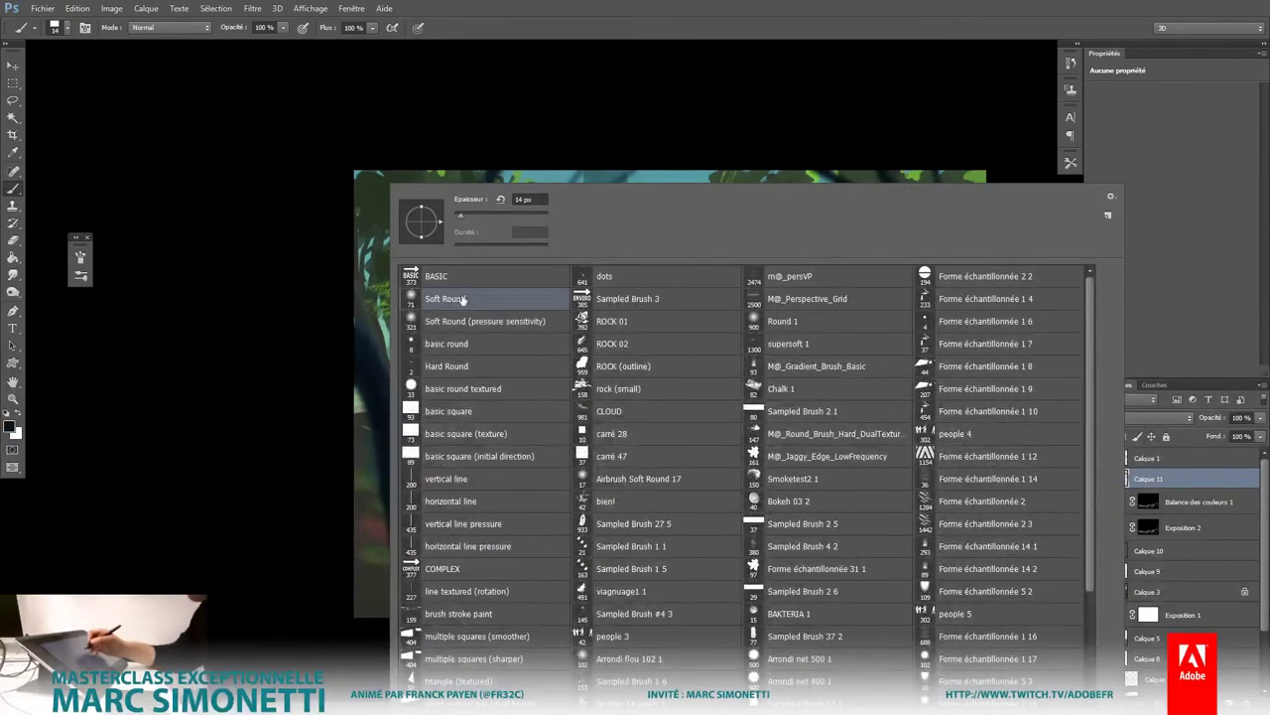
pyautogui.click(370, 365)
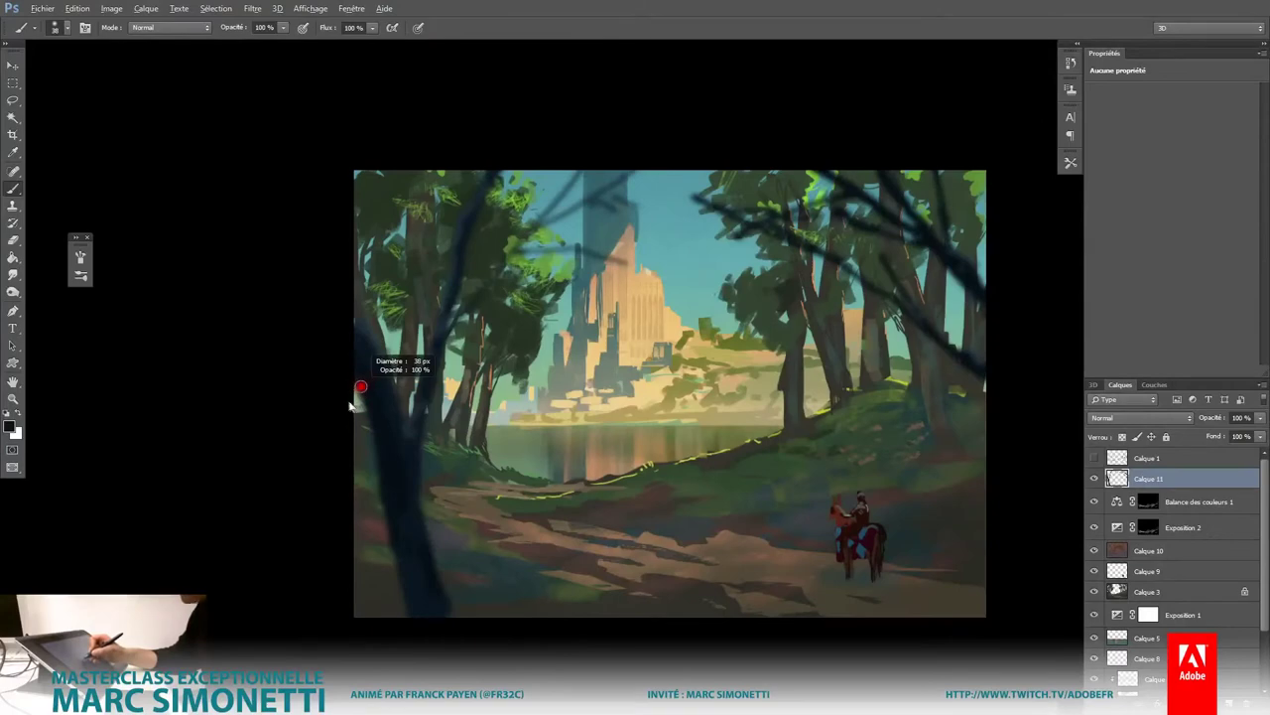
pyautogui.moveTo(357, 425); pyautogui.dragTo(375, 472)
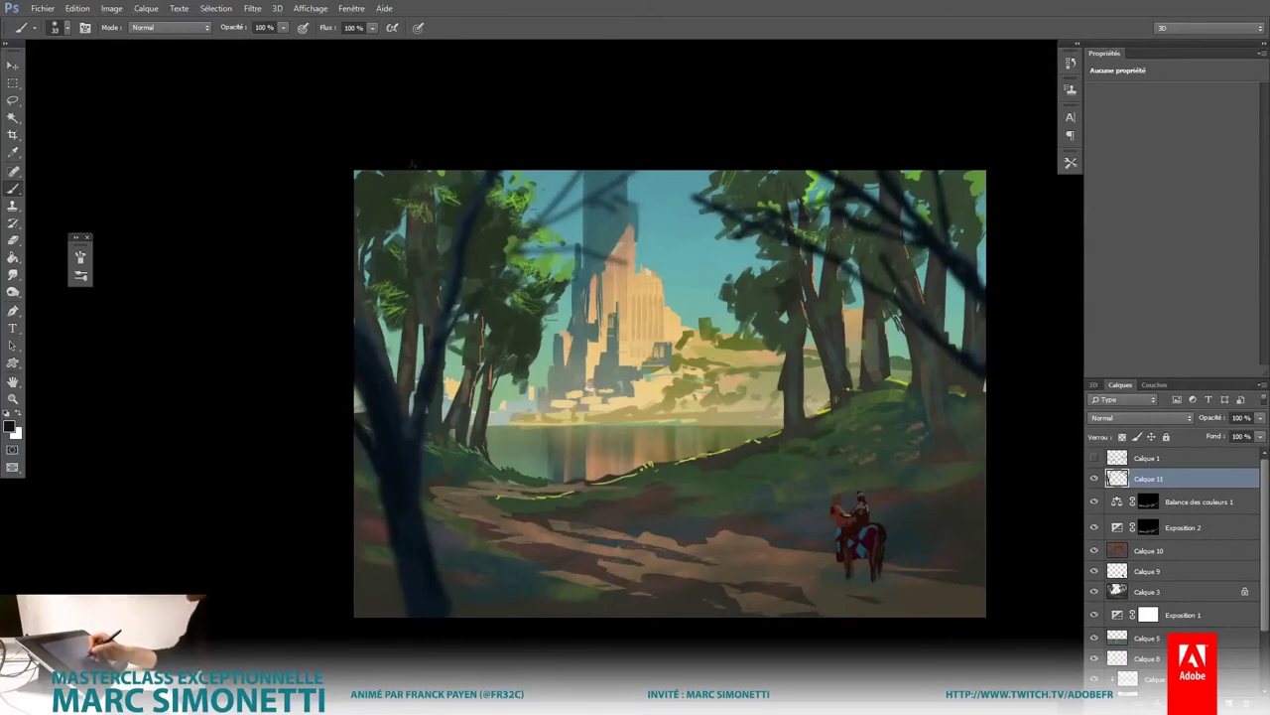
pyautogui.moveTo(412, 165); pyautogui.dragTo(387, 389)
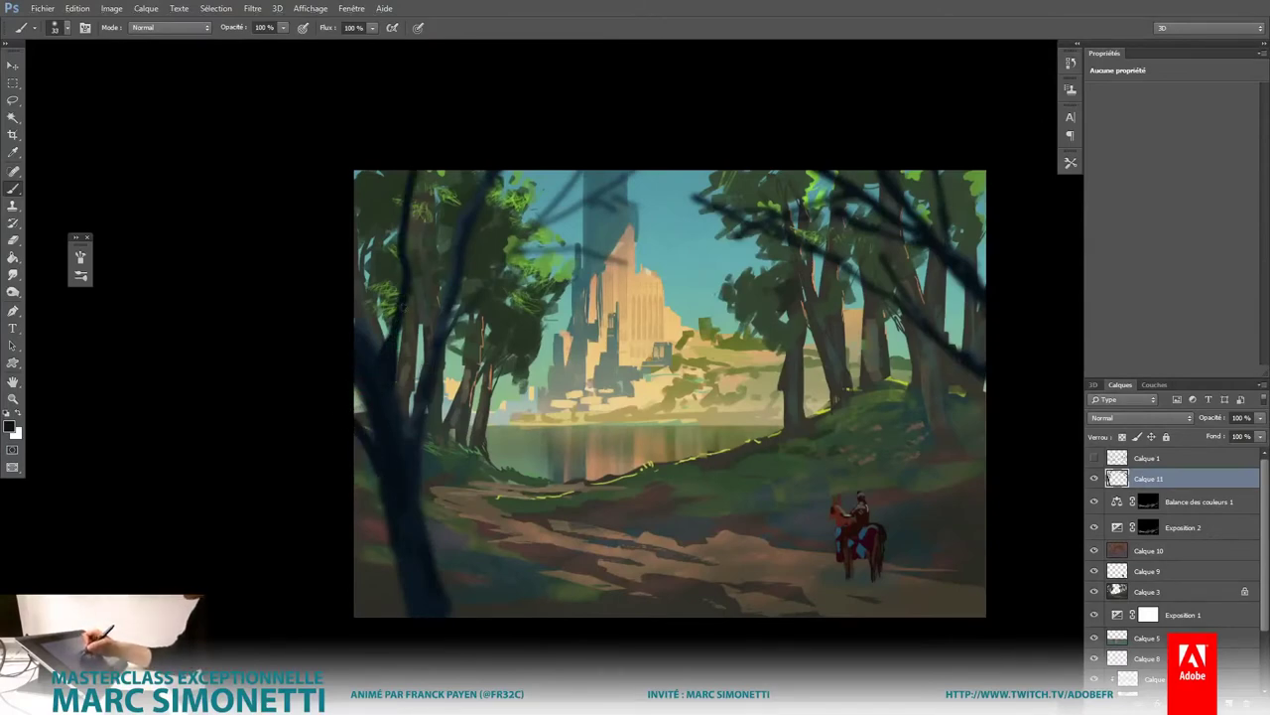
# Step: Paint dark upper-left branches and a left-edge diagonal stroke, then select Balance des couleurs 1
pyautogui.keyDown('alt'); pyautogui.rightClick(414, 221); pyautogui.keyUp('alt')
pyautogui.moveTo(408, 238); pyautogui.dragTo(475, 173)
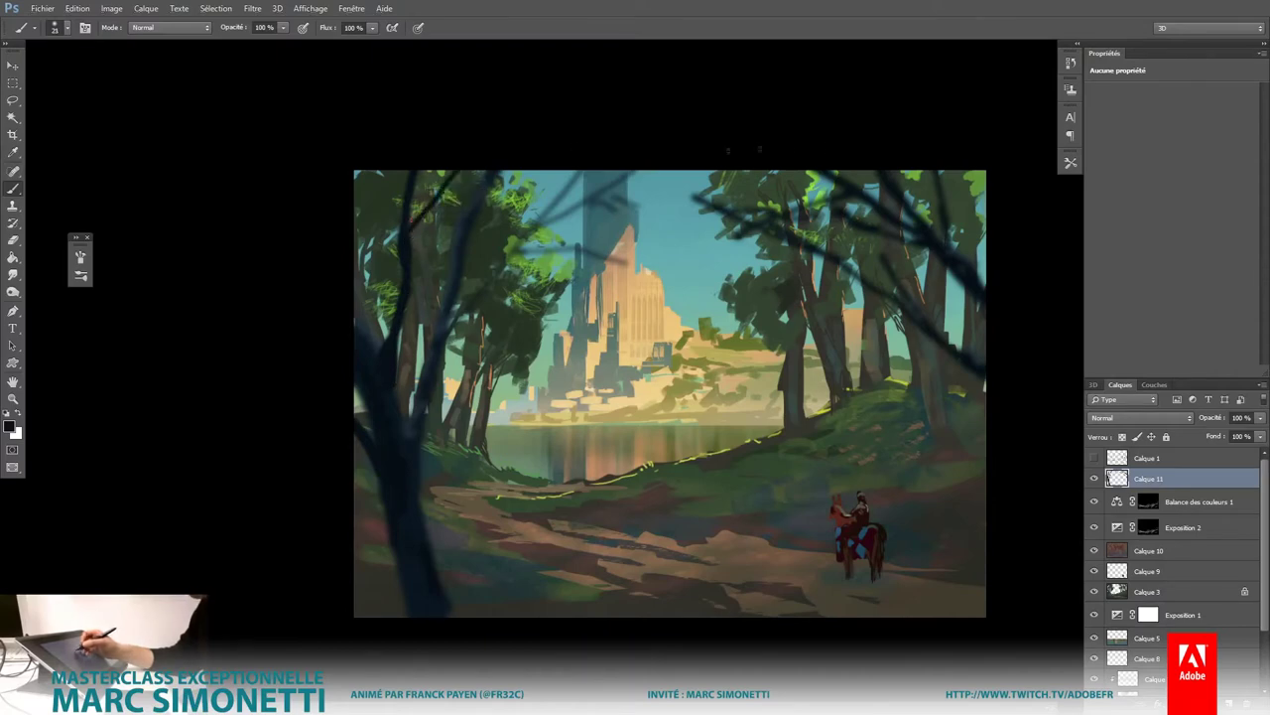
pyautogui.moveTo(355, 497); pyautogui.dragTo(389, 542)
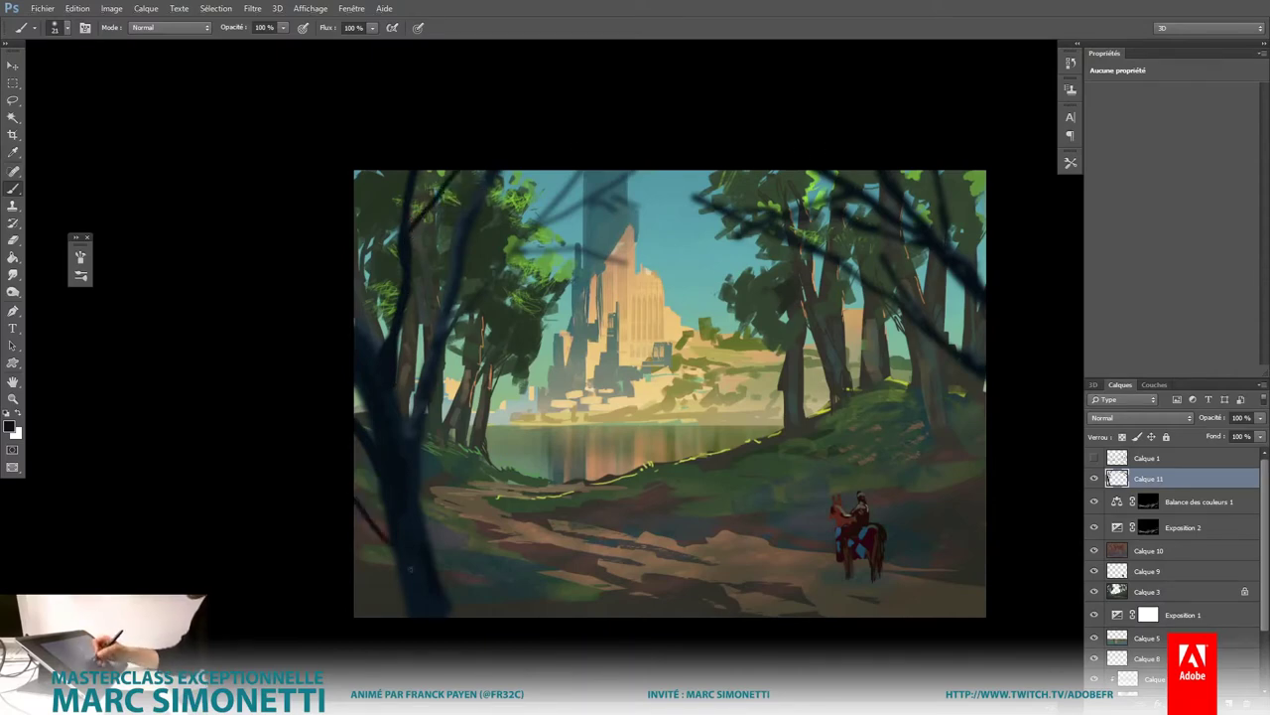
pyautogui.keyDown('alt'); pyautogui.rightClick(411, 596); pyautogui.keyUp('alt')
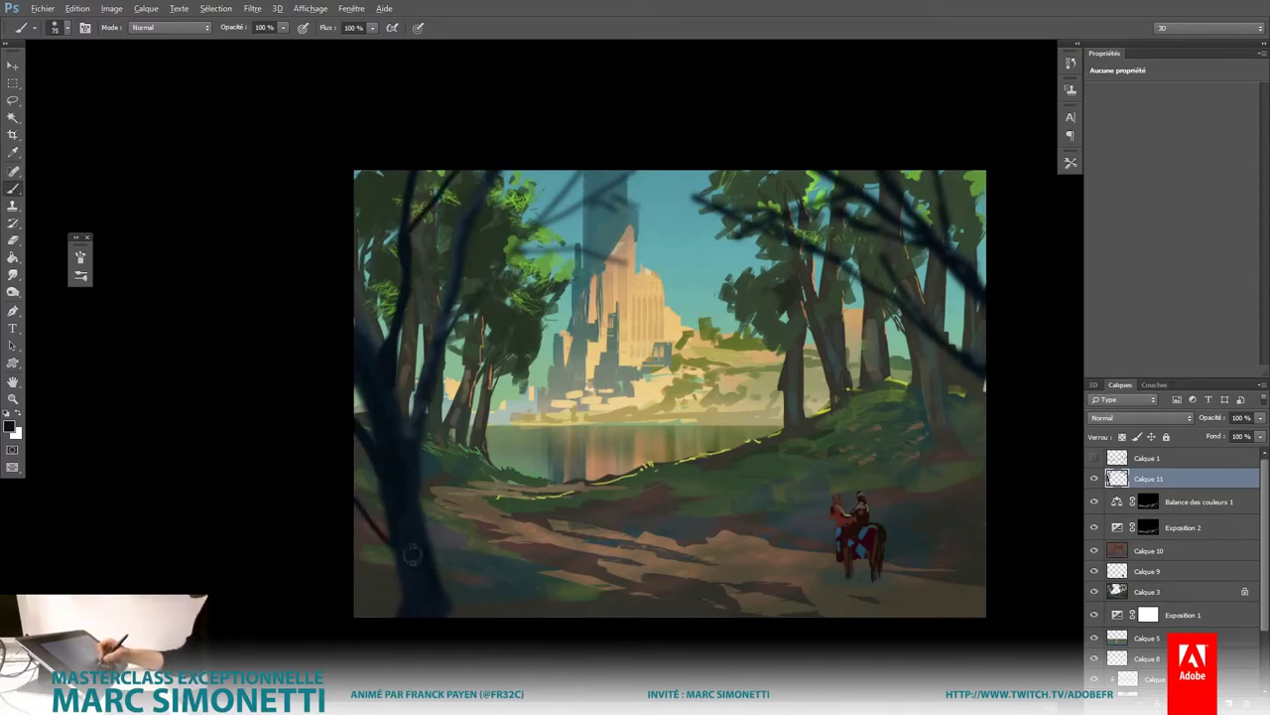
pyautogui.keyDown('alt'); pyautogui.rightClick(411, 553); pyautogui.keyUp('alt')
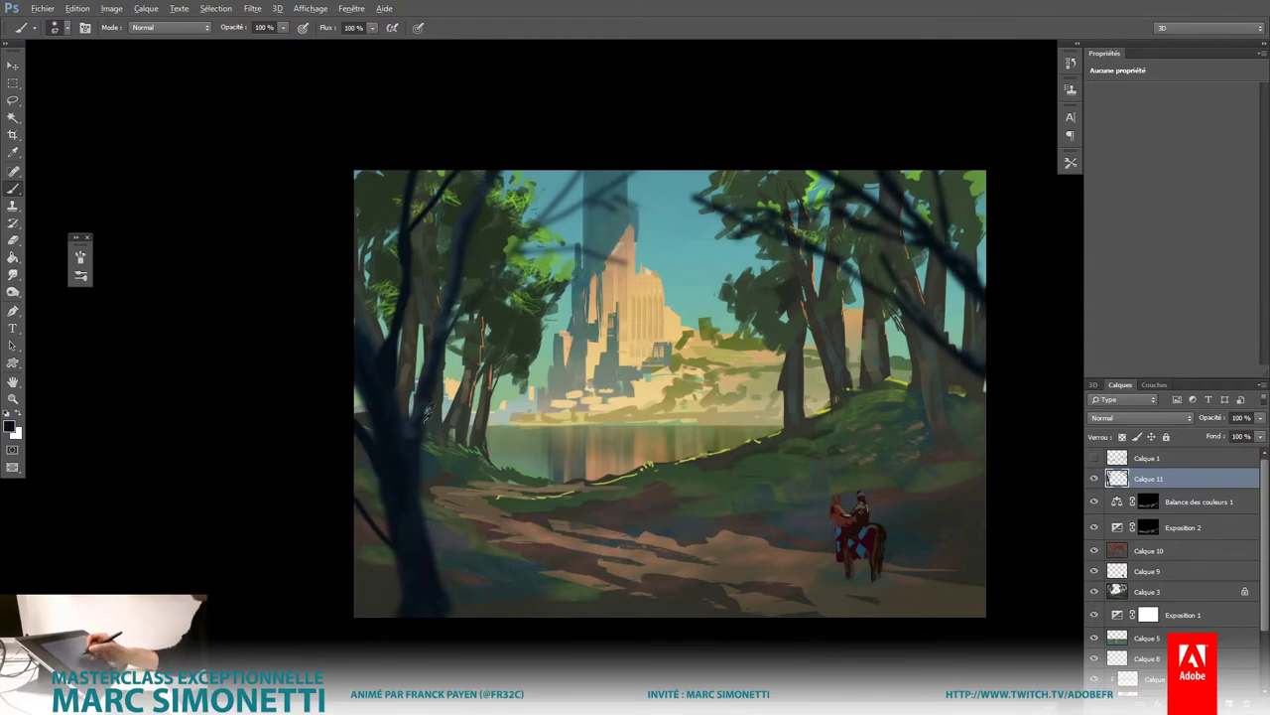
pyautogui.keyDown('alt'); pyautogui.rightClick(397, 411); pyautogui.keyUp('alt')
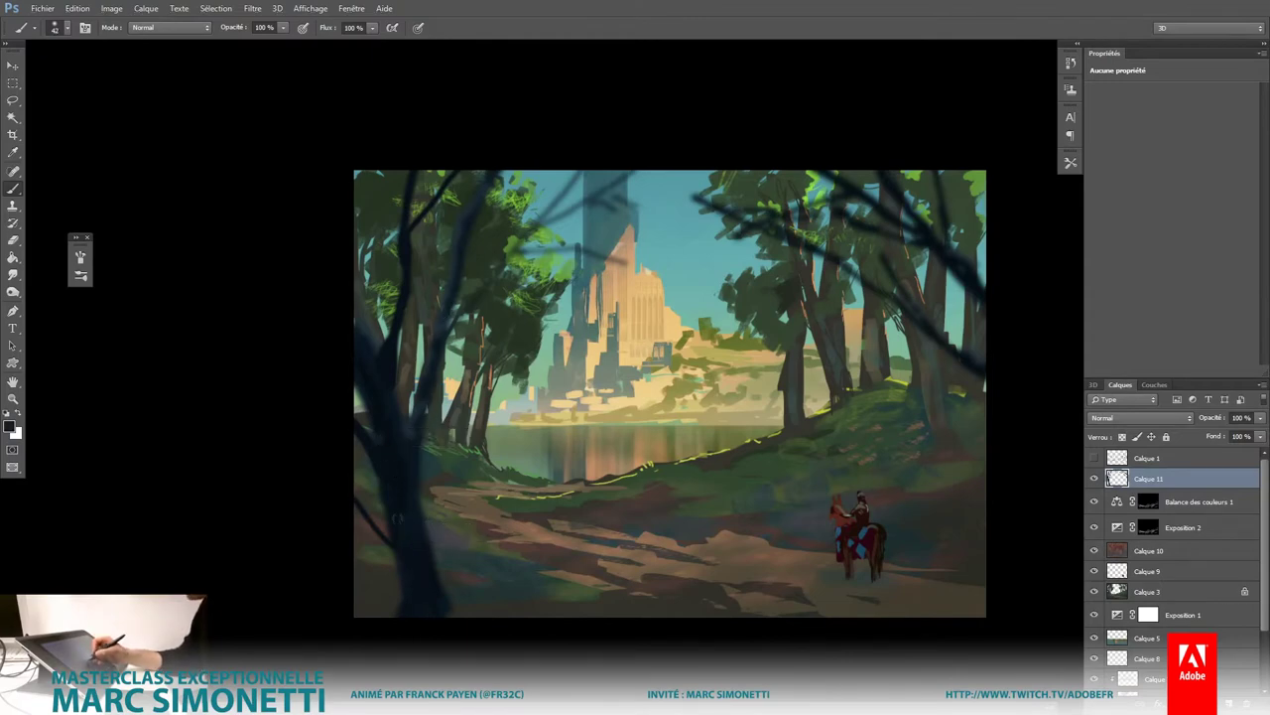
pyautogui.scroll(-3, 751, 486)
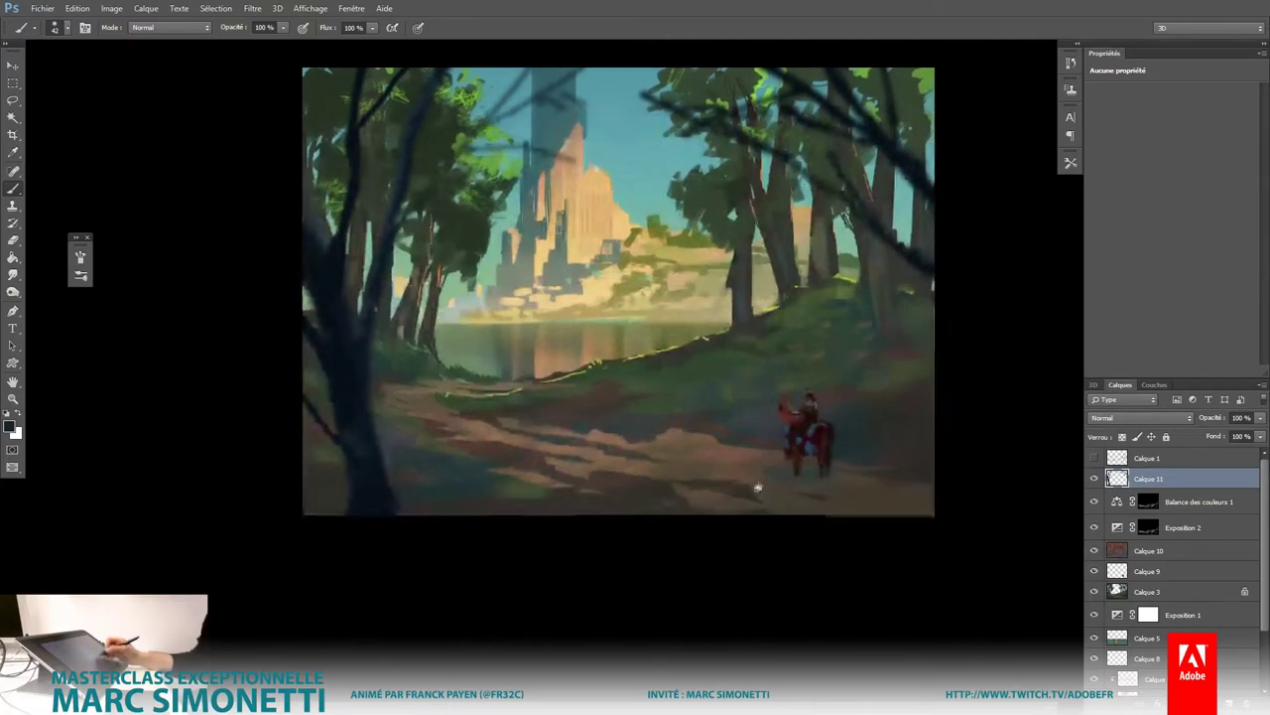
pyautogui.scroll(2, 752, 486)
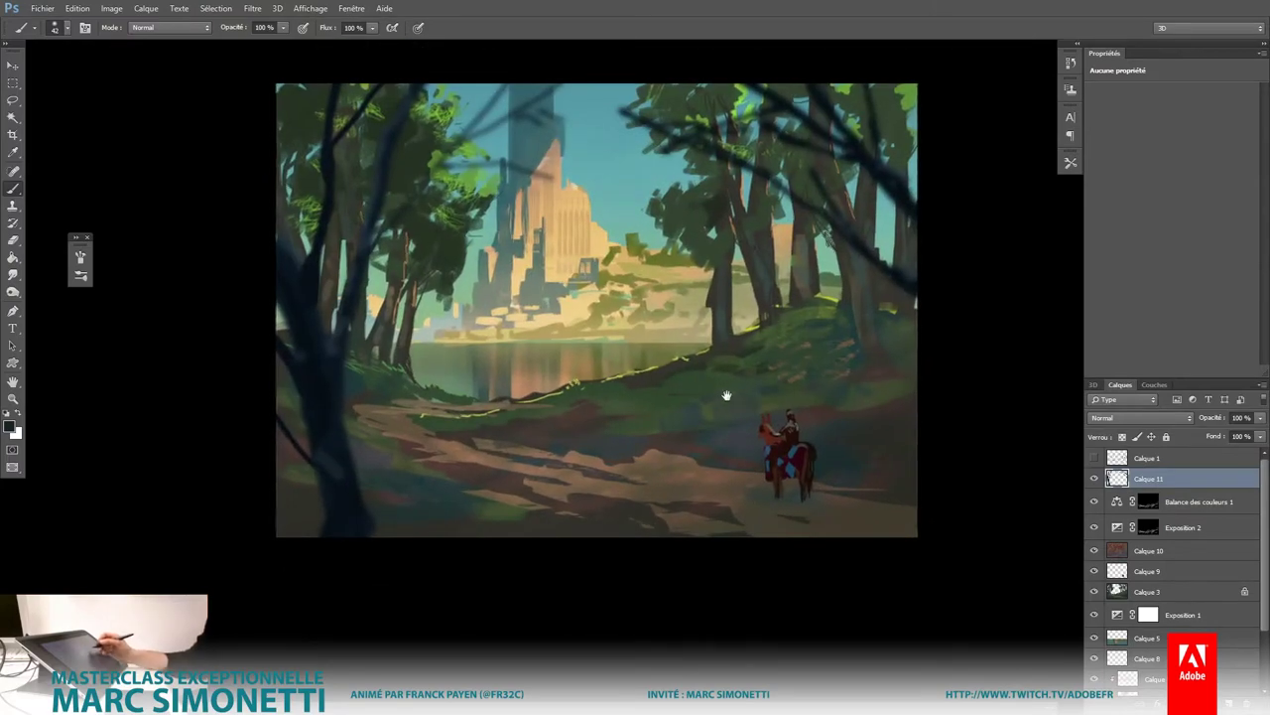
pyautogui.moveTo(690, 490); pyautogui.dragTo(682, 494)
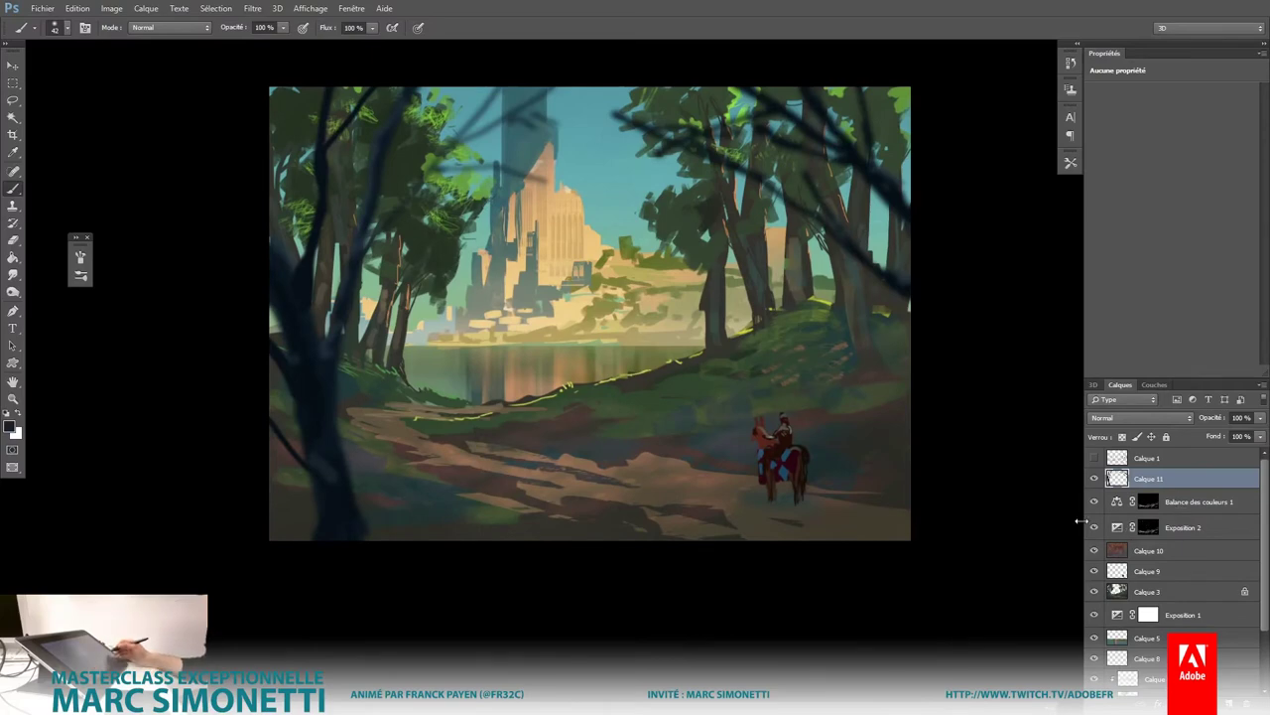
pyautogui.click(1151, 501)
# Step: Add a new empty layer and choose a ragged splatter-like shape for the Custom Shape tool
pyautogui.hotkey('ctrl', 'shift', 'alt', 'n')
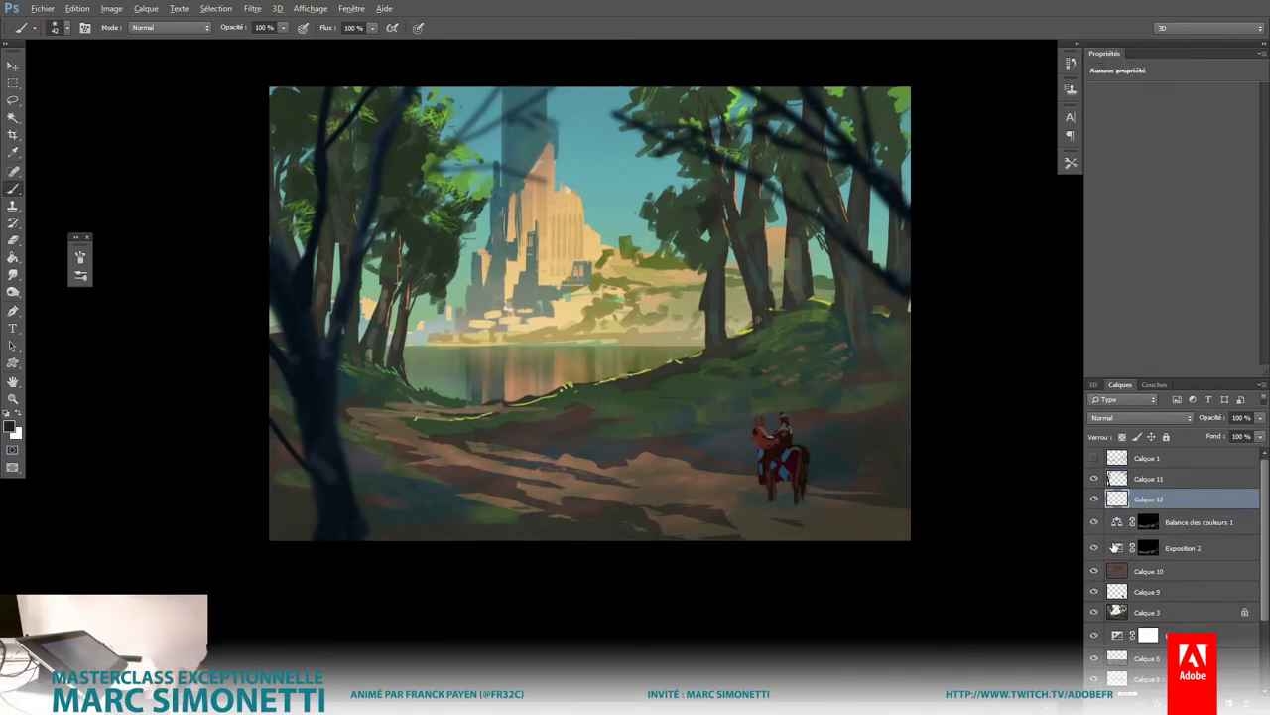
pyautogui.scroll(1, 704, 426)
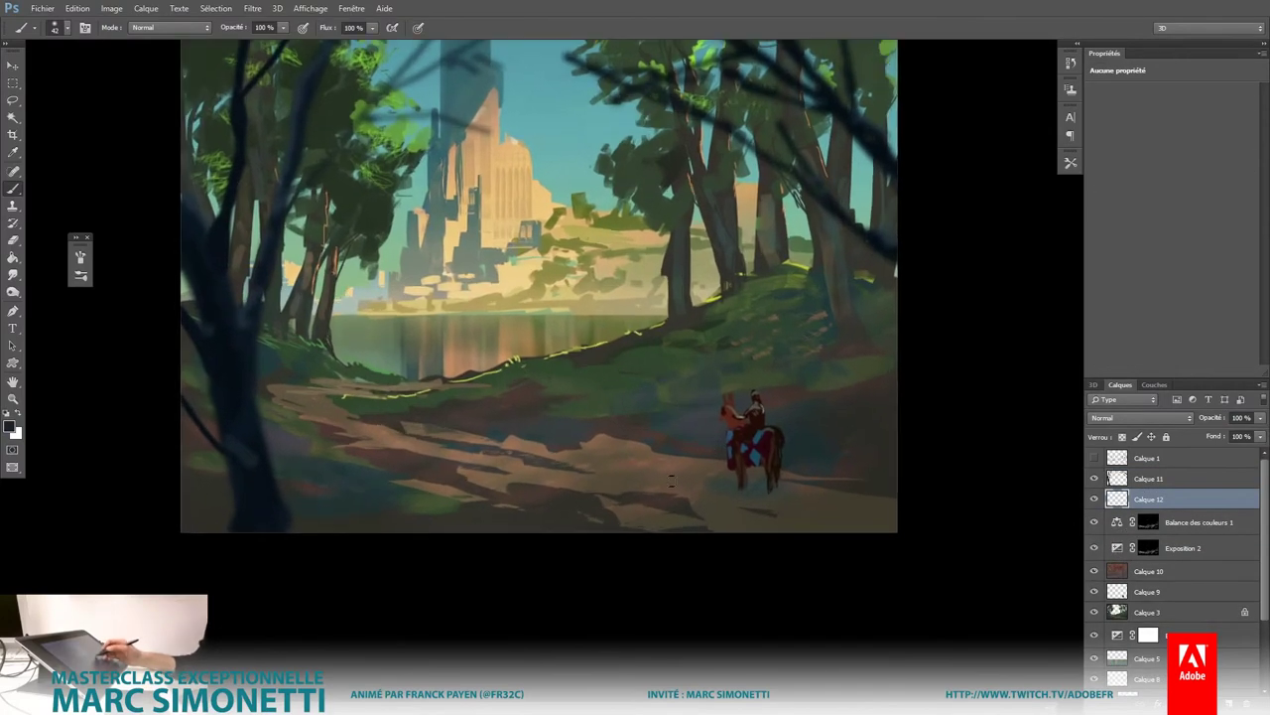
pyautogui.press('u')
pyautogui.rightClick(638, 468)
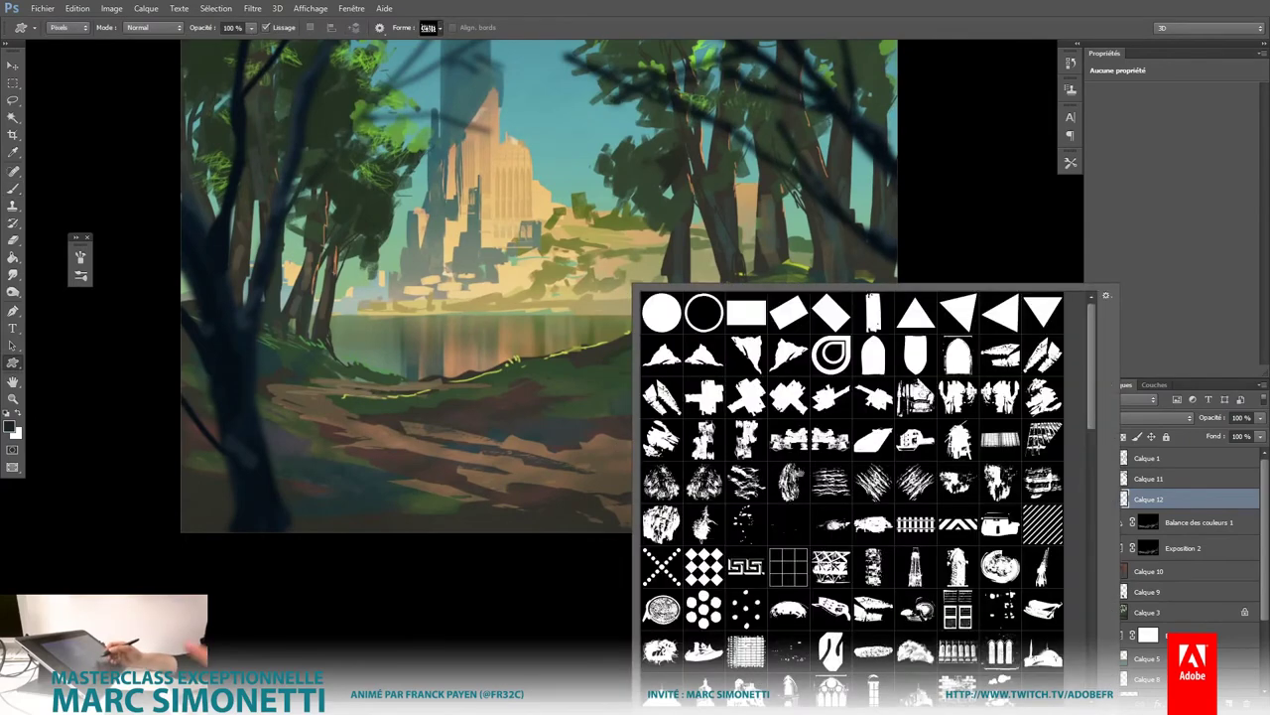
pyautogui.scroll(-1, 1090, 419)
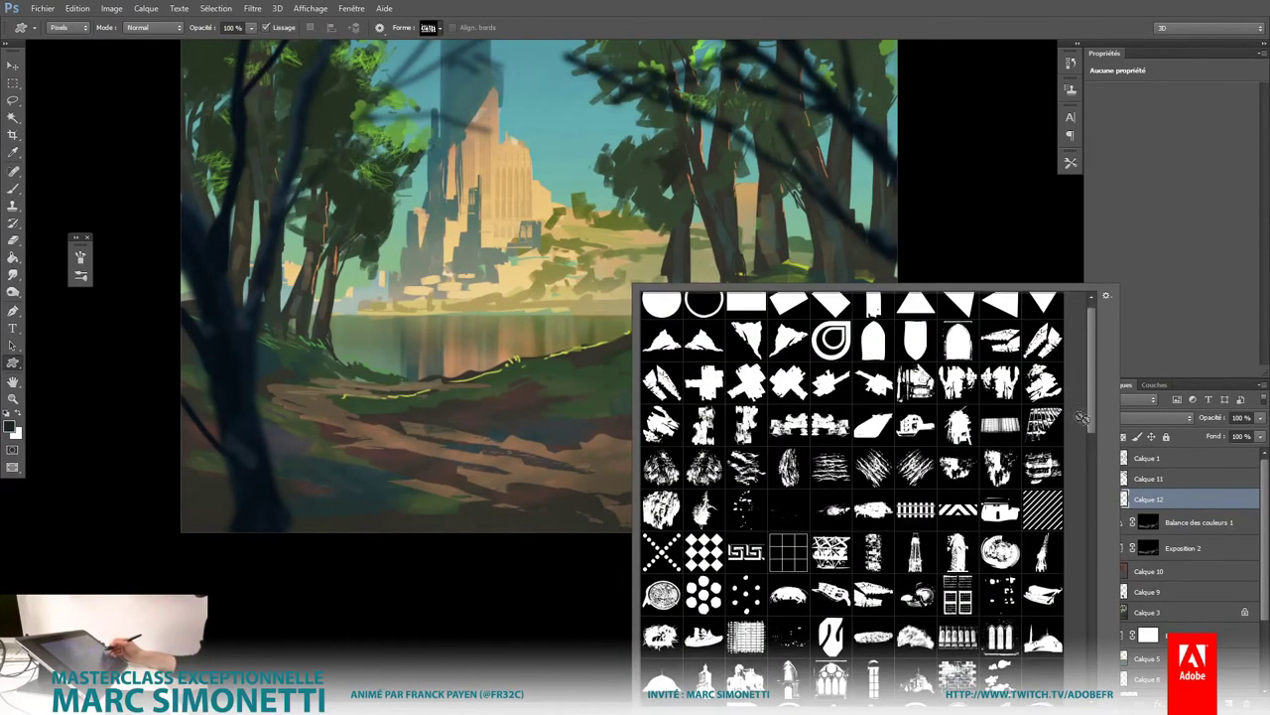
pyautogui.click(915, 467)
pyautogui.click(430, 440)
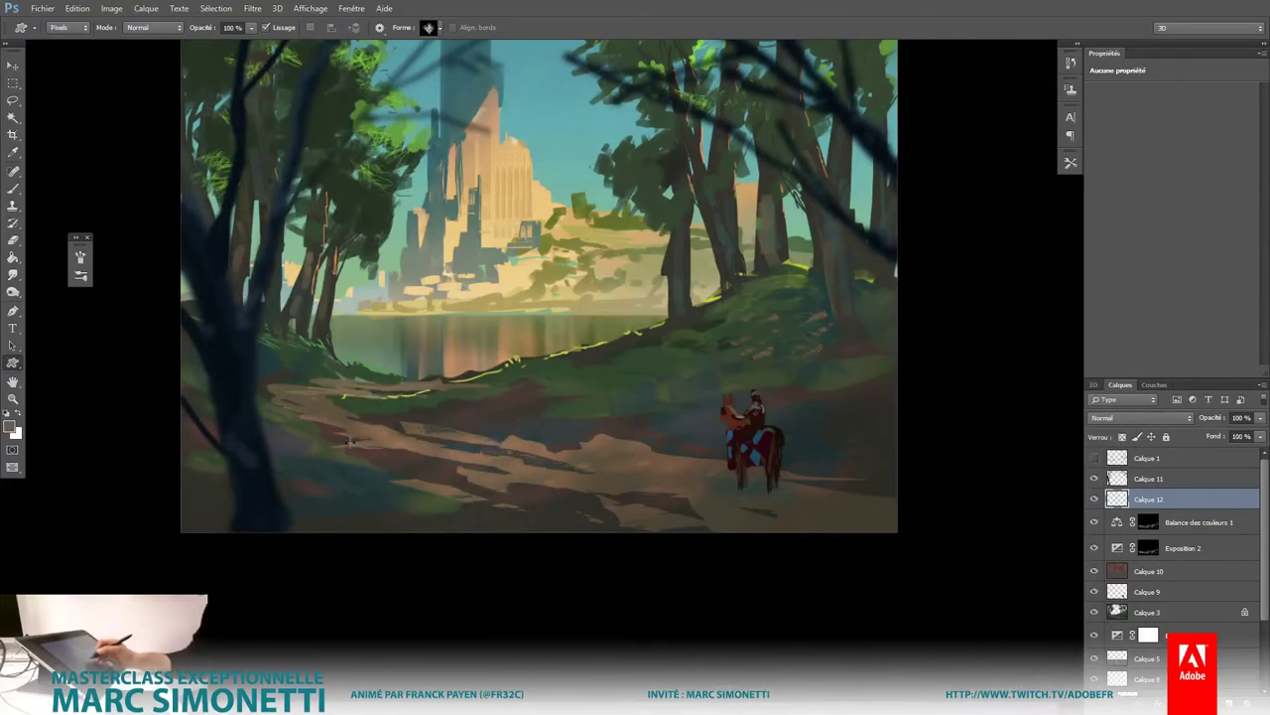
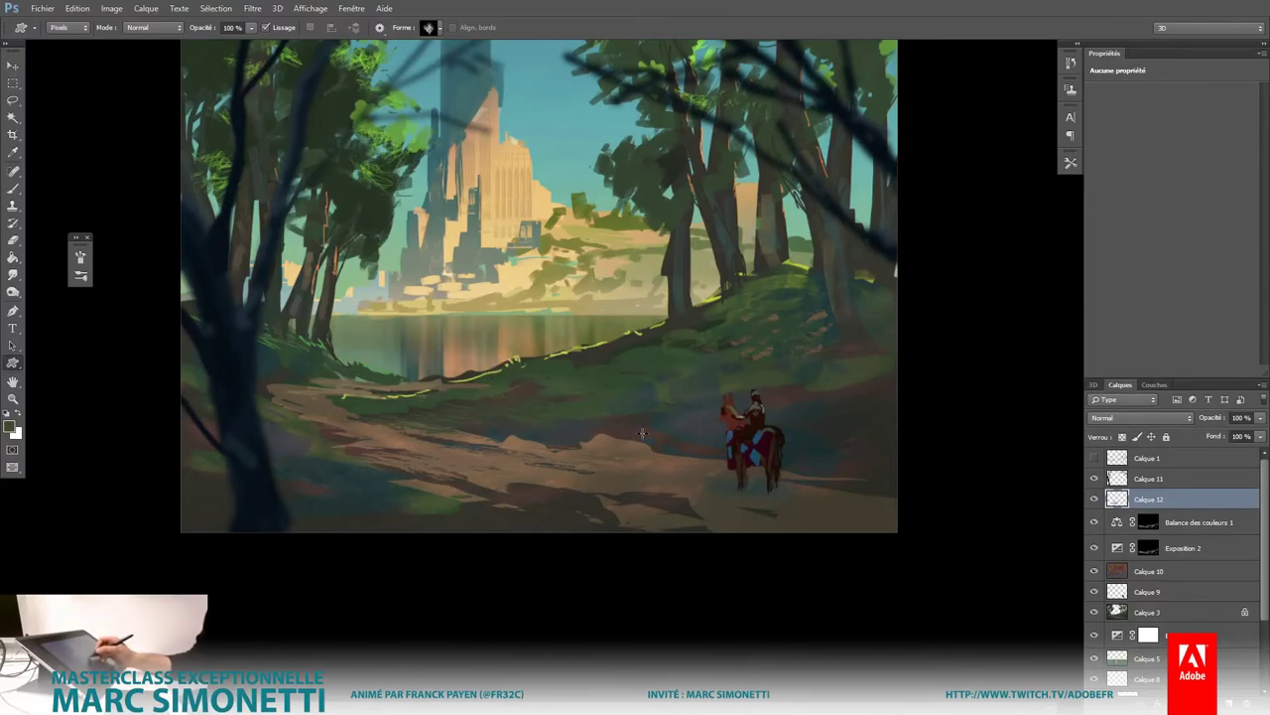
# Step: Pick a custom shape and stamp a small pale mark on the ground near the rider
pyautogui.rightClick(857, 378)
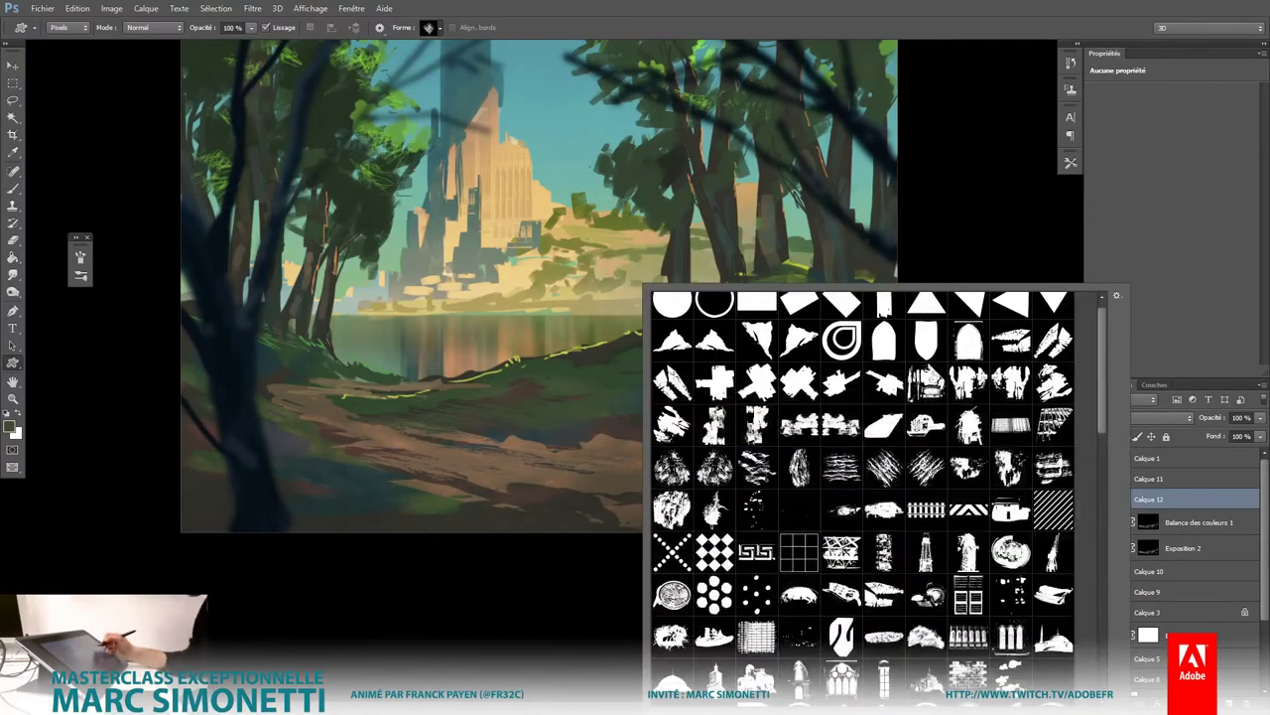
pyautogui.scroll(1, 1106, 405)
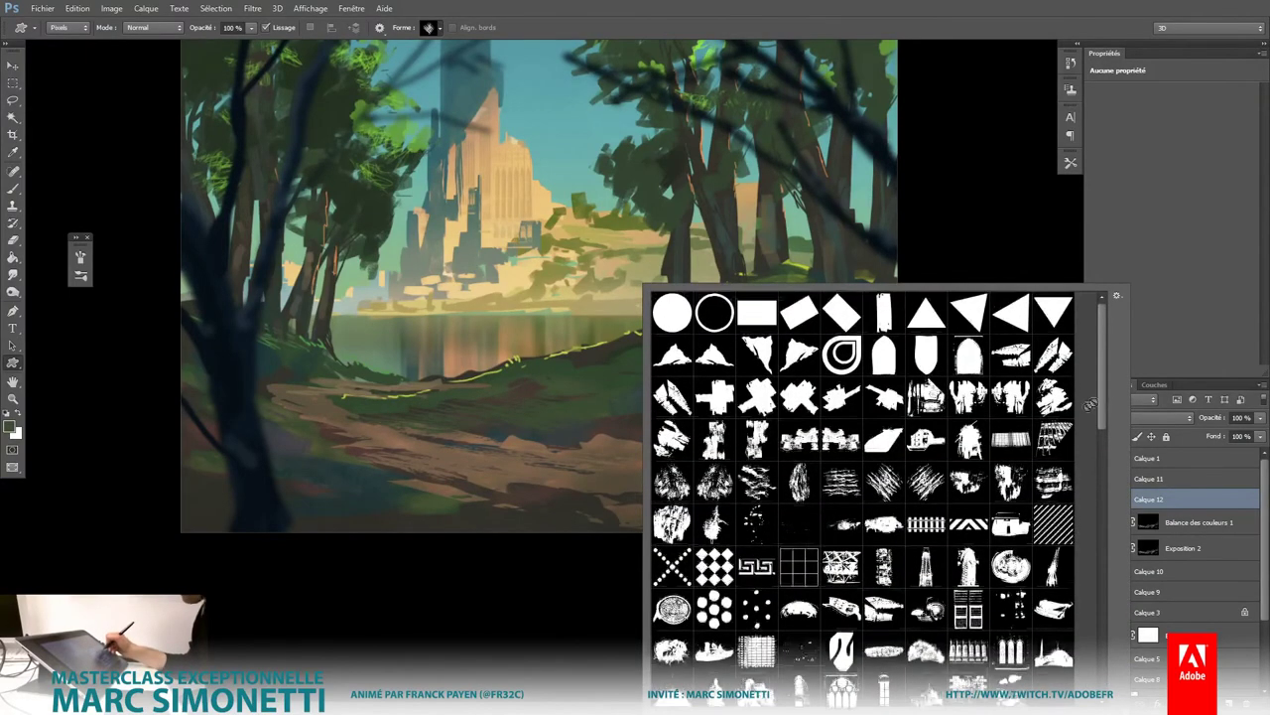
pyautogui.press('Escape')
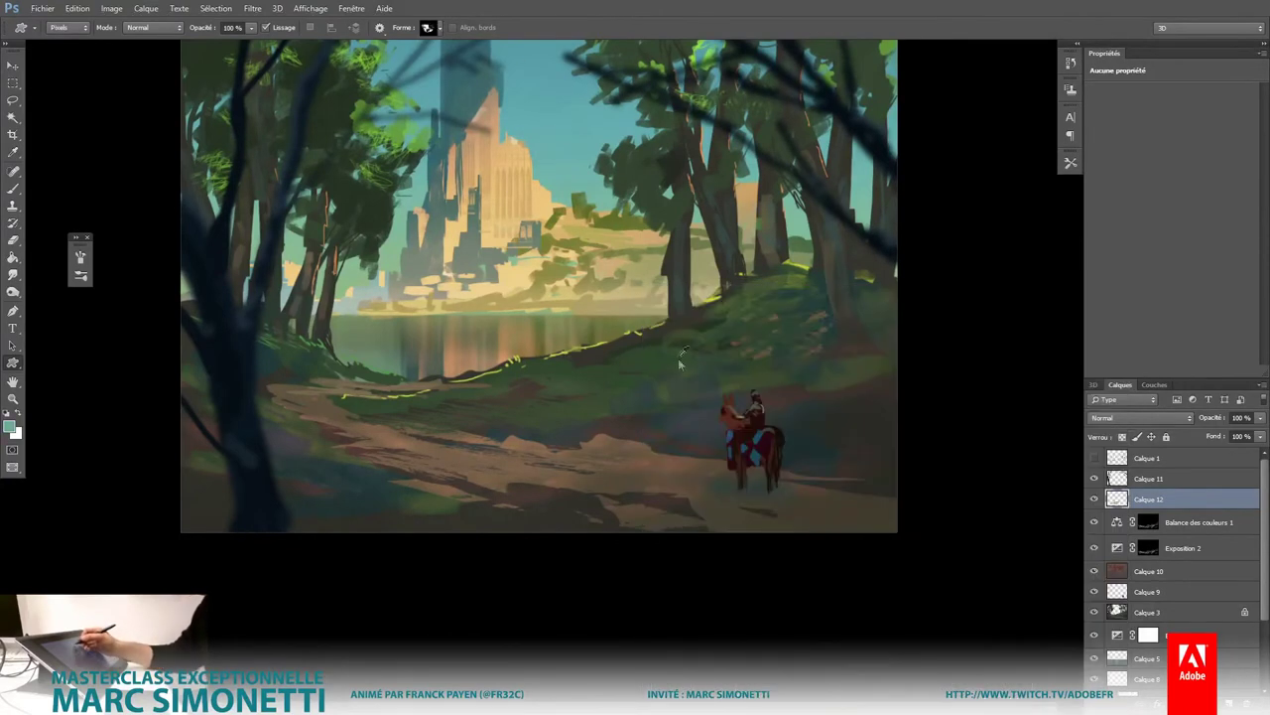
pyautogui.keyDown('alt'); pyautogui.keyDown('shift'); pyautogui.rightClick(661, 378); pyautogui.keyUp('shift'); pyautogui.keyUp('alt')
pyautogui.moveTo(616, 367); pyautogui.dragTo(675, 385)
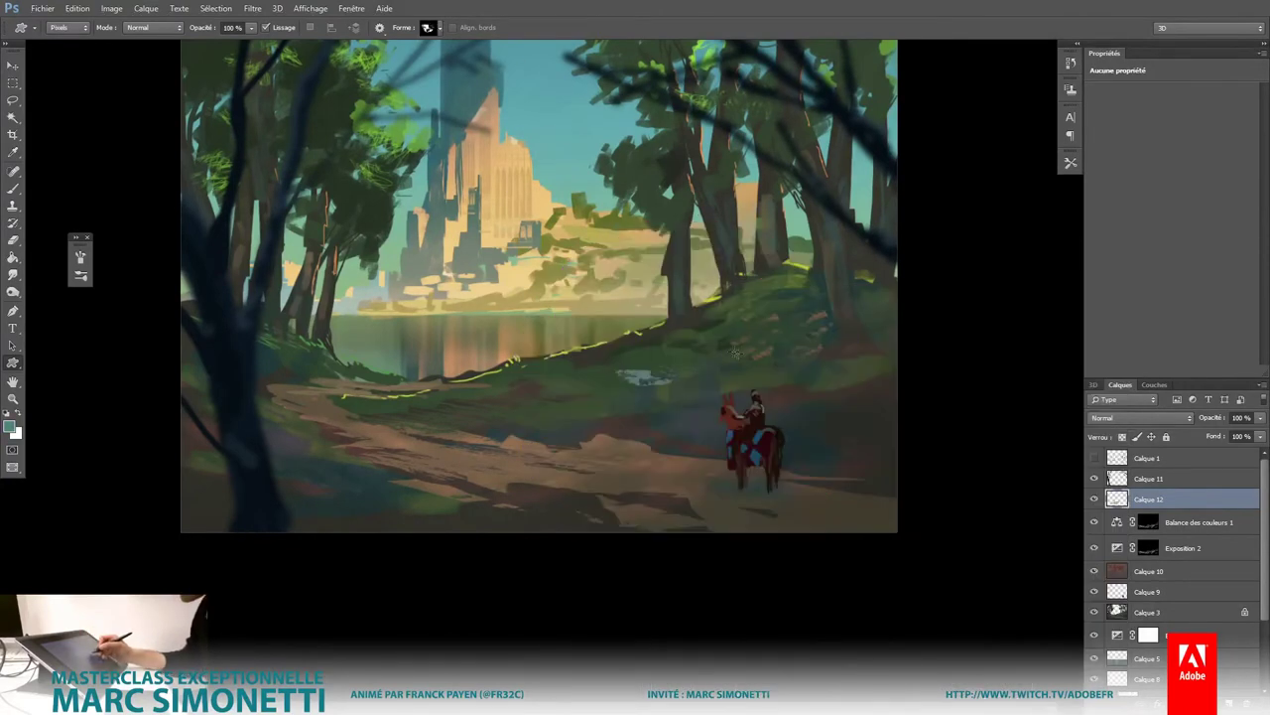
# Step: Lasso a scribbled area to the right of the rider
pyautogui.keyDown('alt'); pyautogui.keyDown('shift'); pyautogui.rightClick(778, 329); pyautogui.keyUp('shift'); pyautogui.keyUp('alt')
pyautogui.rightClick(673, 368)
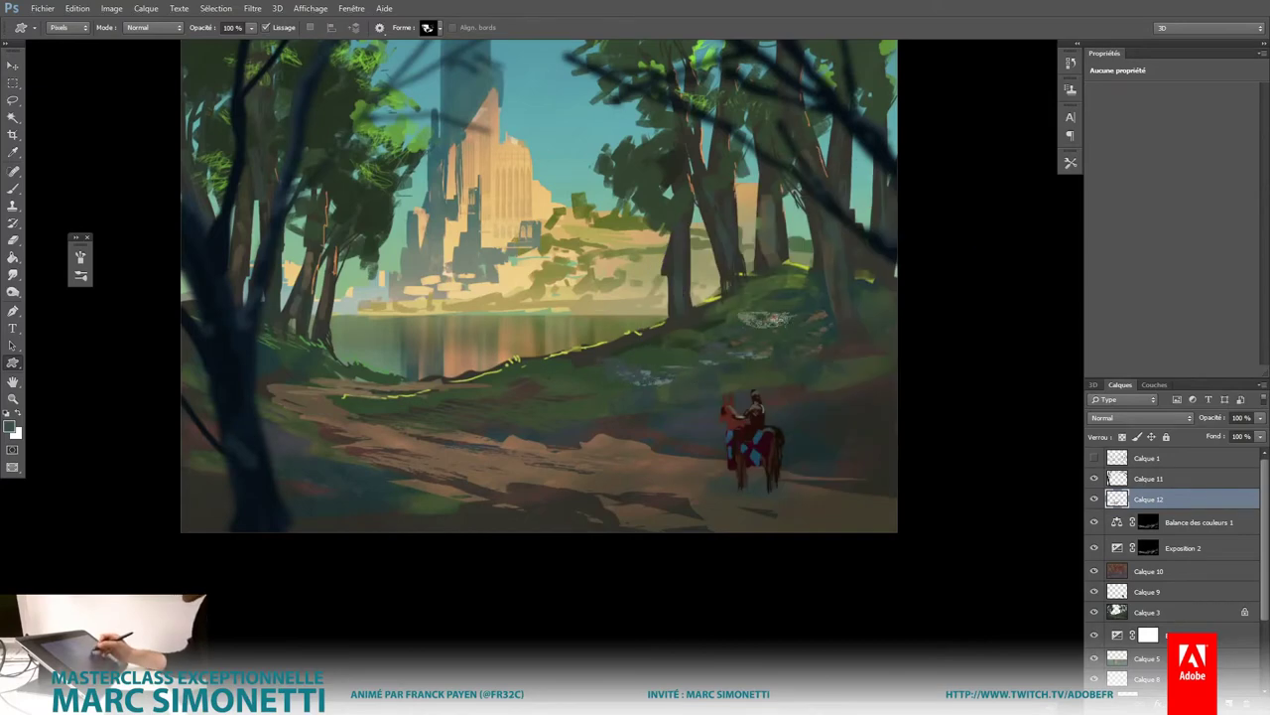
pyautogui.moveTo(814, 367); pyautogui.dragTo(920, 413)
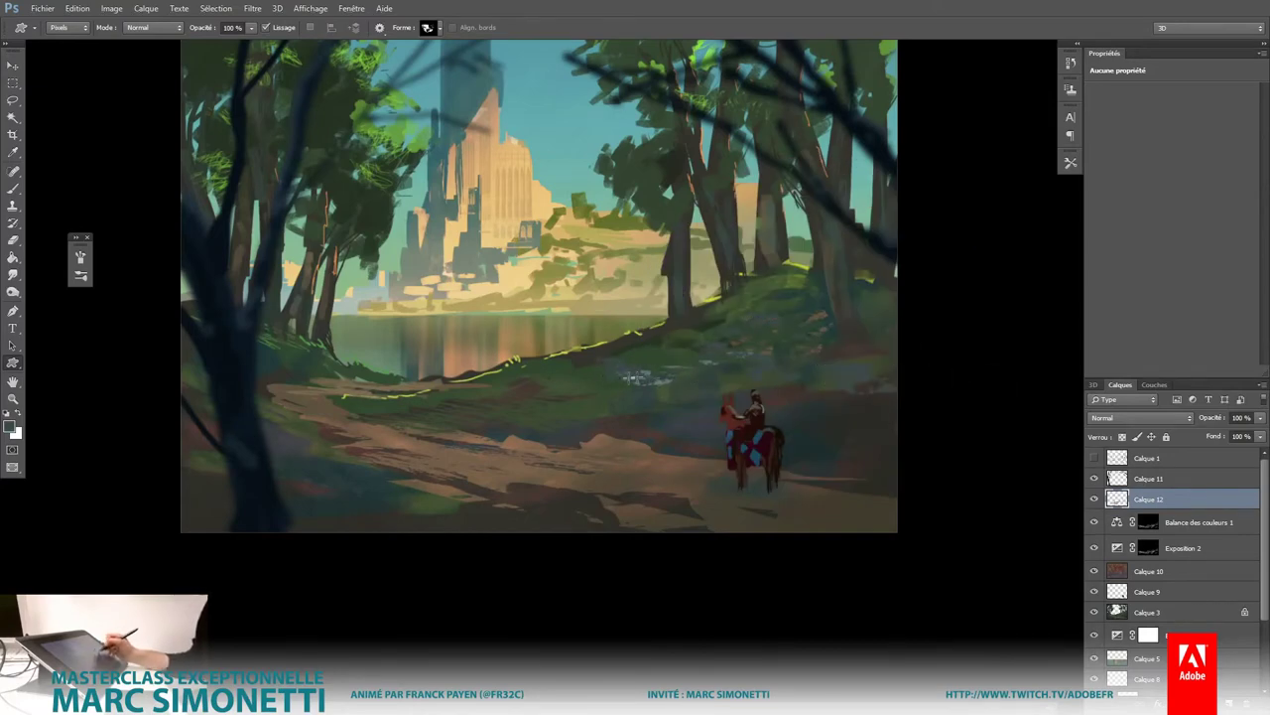
pyautogui.scroll(-2, 704, 470)
# Step: Darken the tall central tree trunk with the basic square brush
pyautogui.scroll(-1, 705, 470)
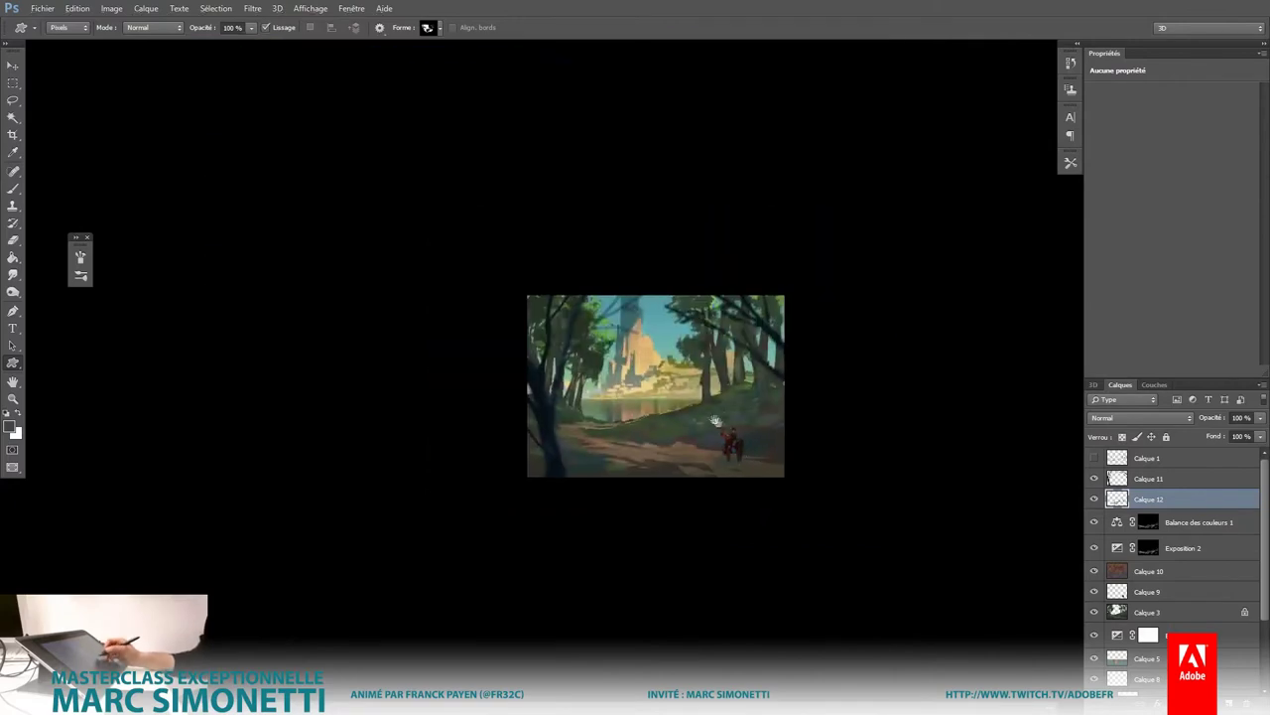
pyautogui.scroll(1, 645, 461)
pyautogui.scroll(3, 596, 454)
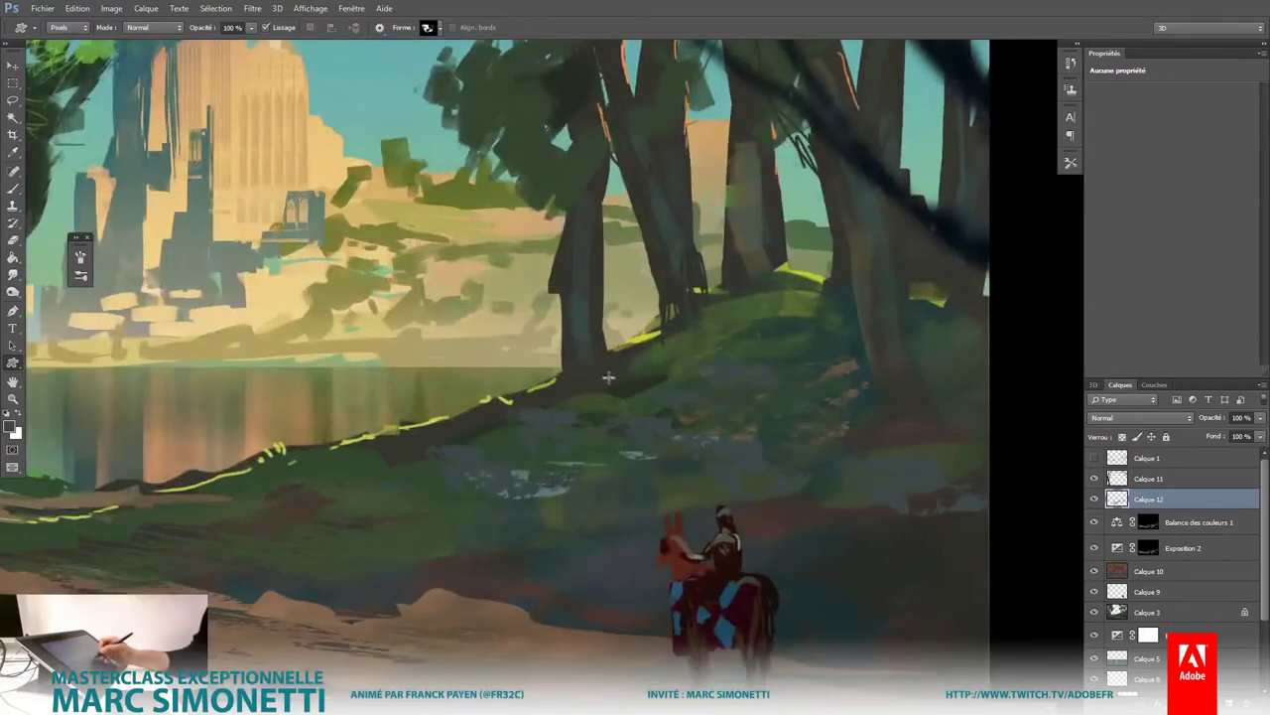
pyautogui.press('b')
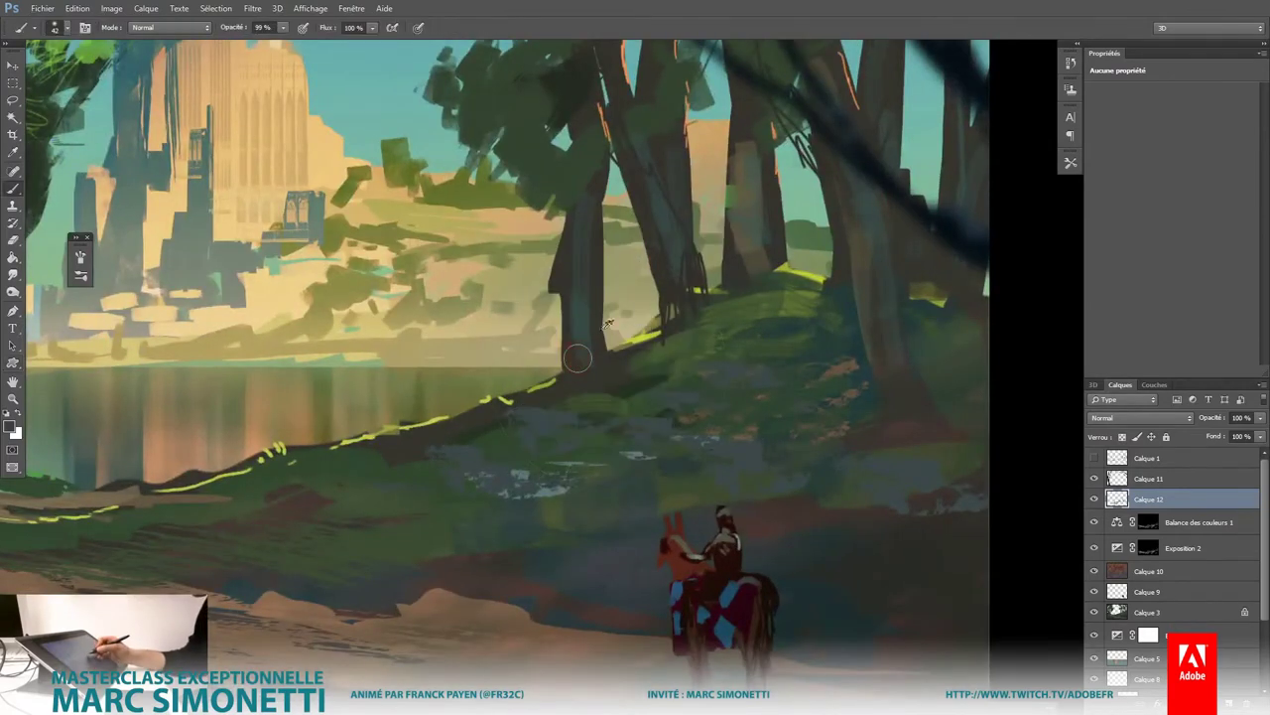
pyautogui.rightClick(576, 357)
pyautogui.click(601, 422)
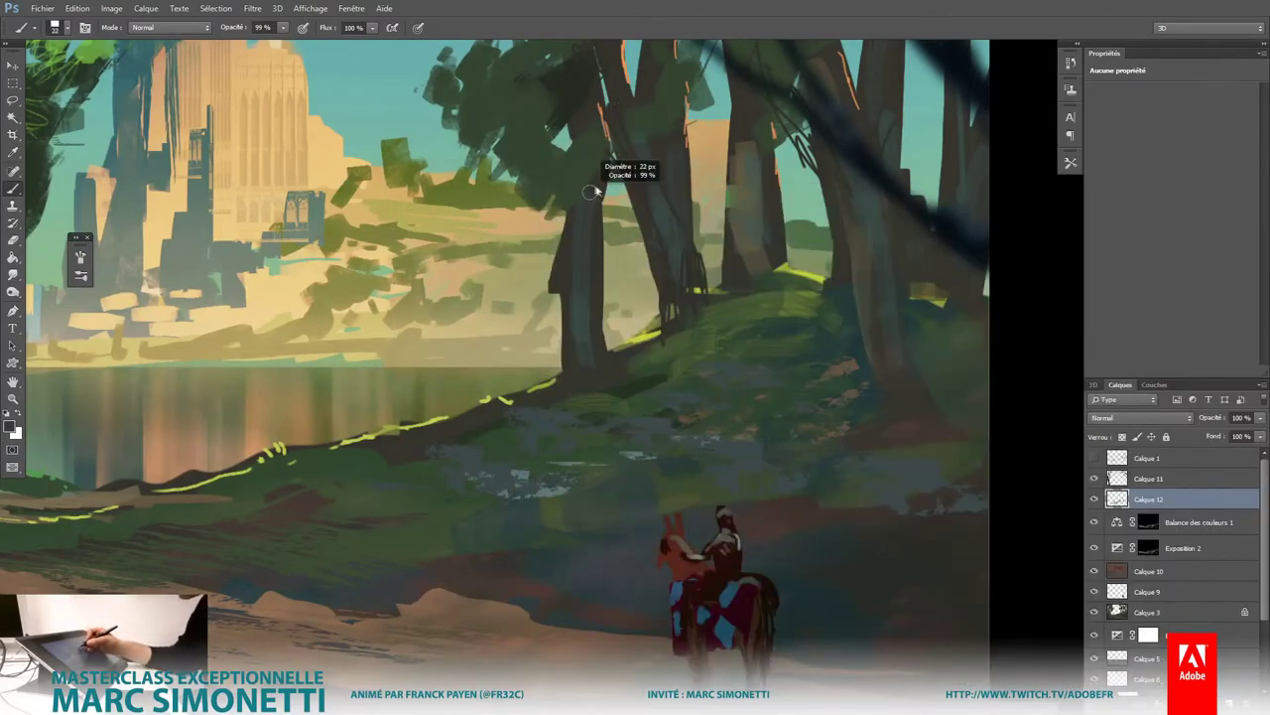
pyautogui.moveTo(584, 204)
pyautogui.mouseDown()
pyautogui.moveTo(573, 261)
pyautogui.moveTo(601, 357)
pyautogui.moveTo(537, 386)
pyautogui.moveTo(562, 371)
pyautogui.mouseUp()
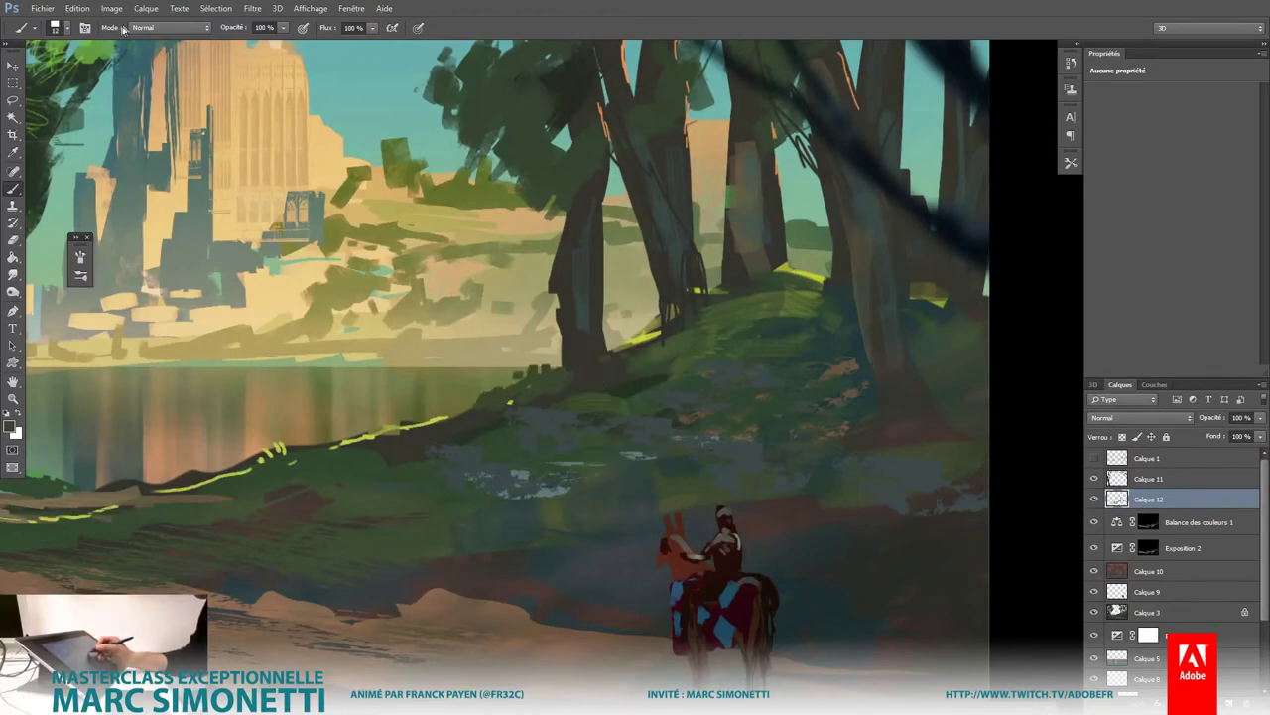
# Step: Browse the Edit and Image menus without applying anything, then set the brush to 12 px
pyautogui.click(77, 8)
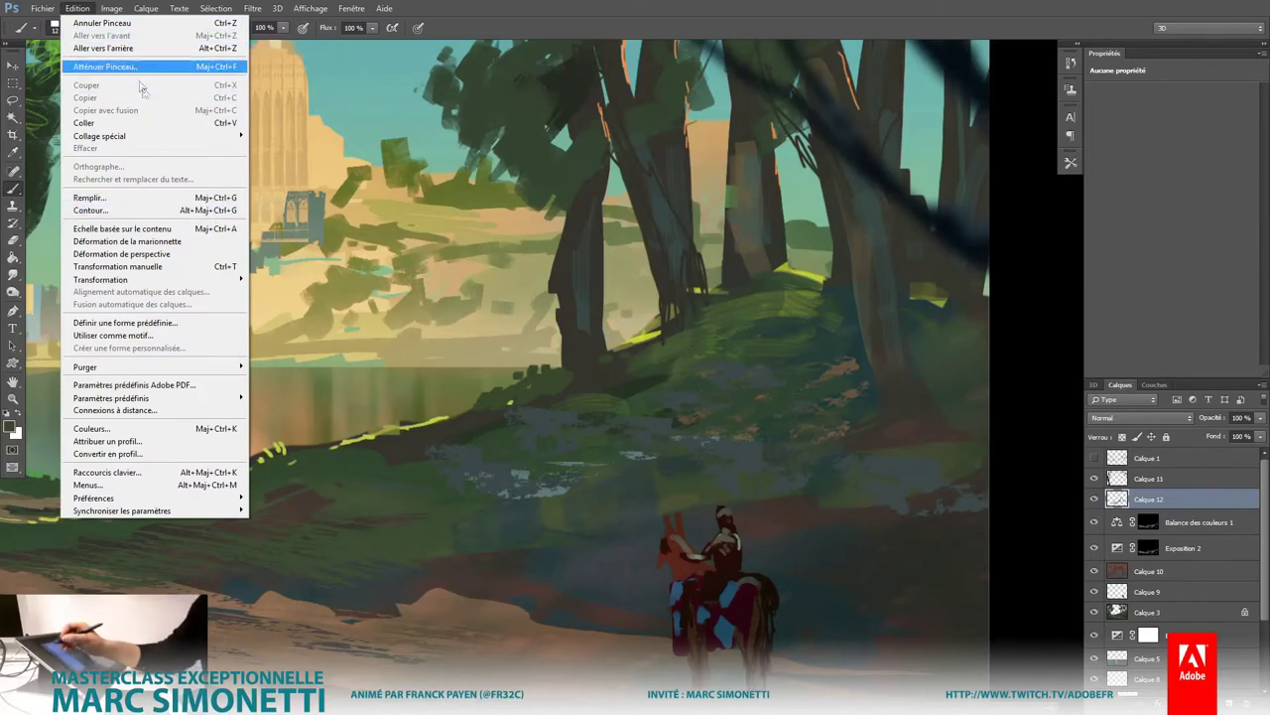
pyautogui.click(111, 7)
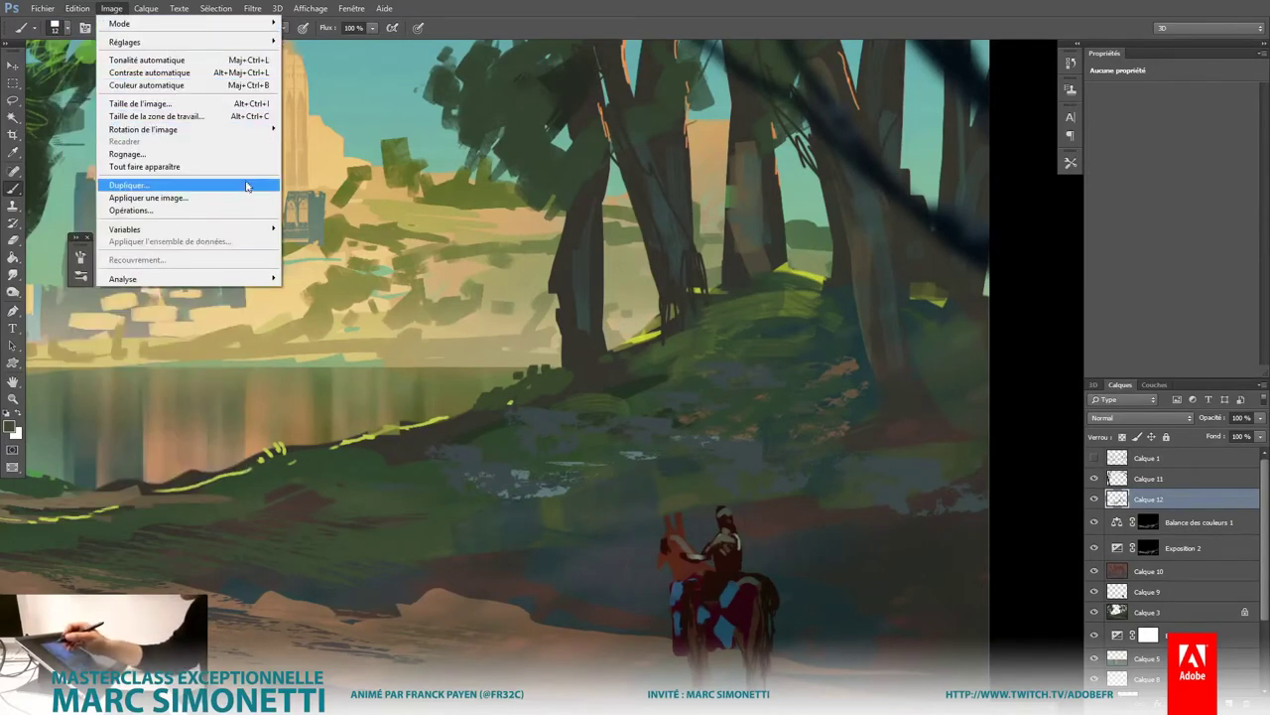
pyautogui.moveTo(144, 129)
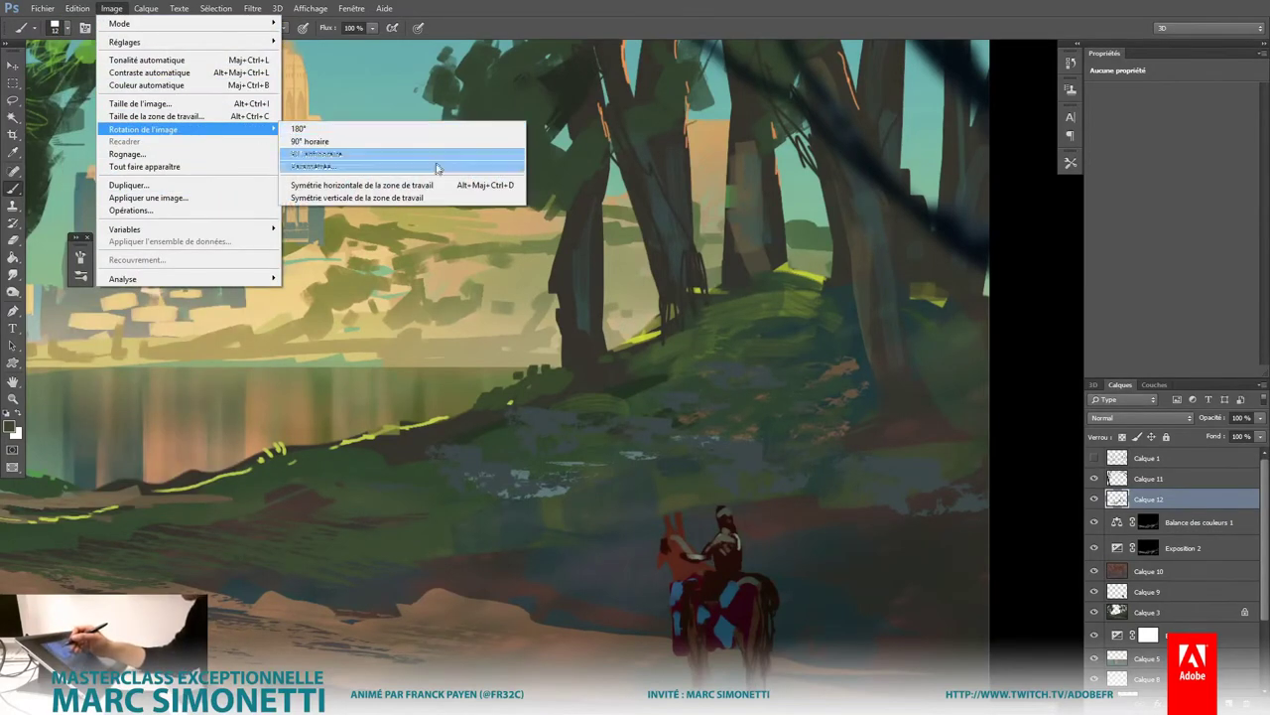
pyautogui.click(721, 343)
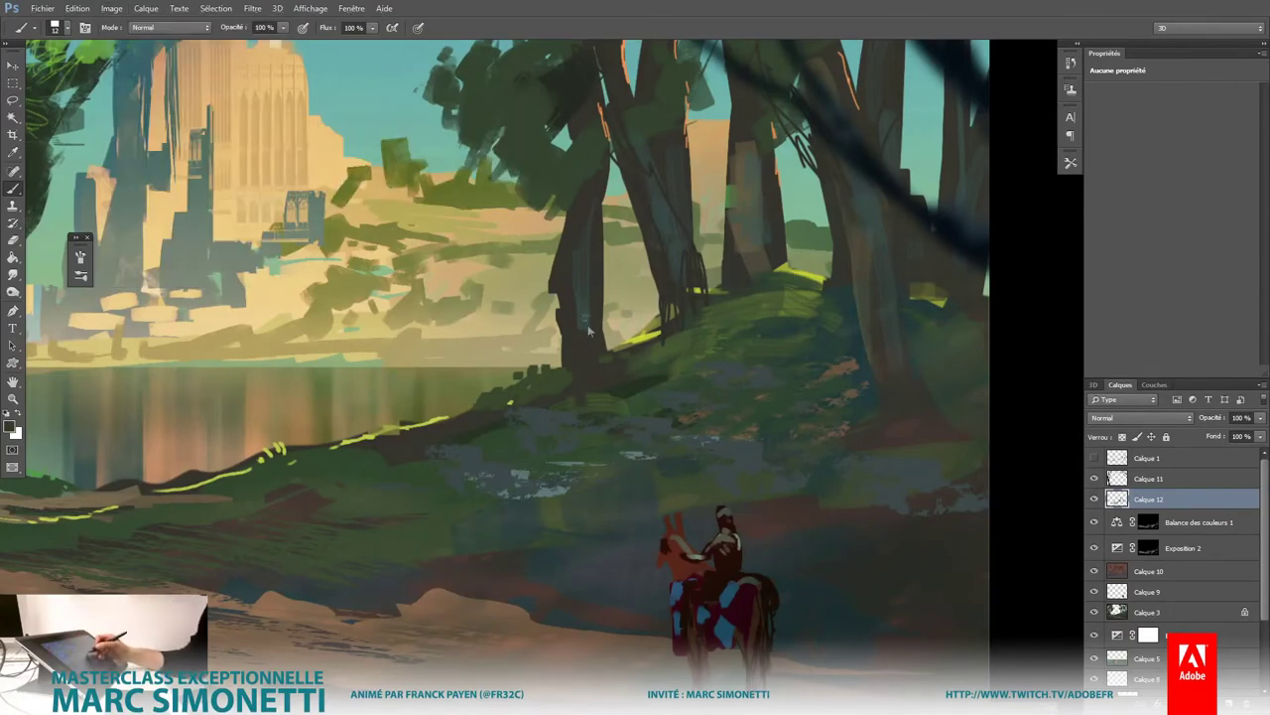
pyautogui.moveTo(589, 341); pyautogui.dragTo(592, 362)
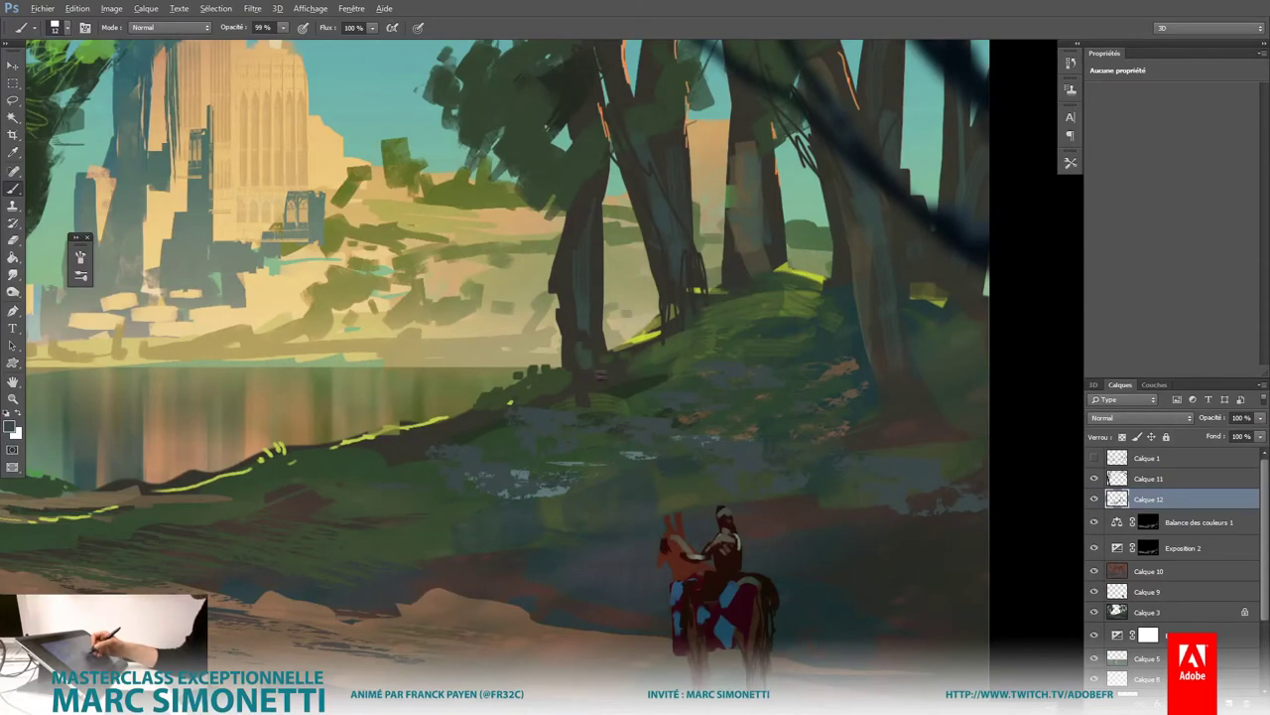
# Step: Switch to the Soft Round pressure-sensitivity brush and pick a dark green colour
pyautogui.scroll(-3, 799, 387)
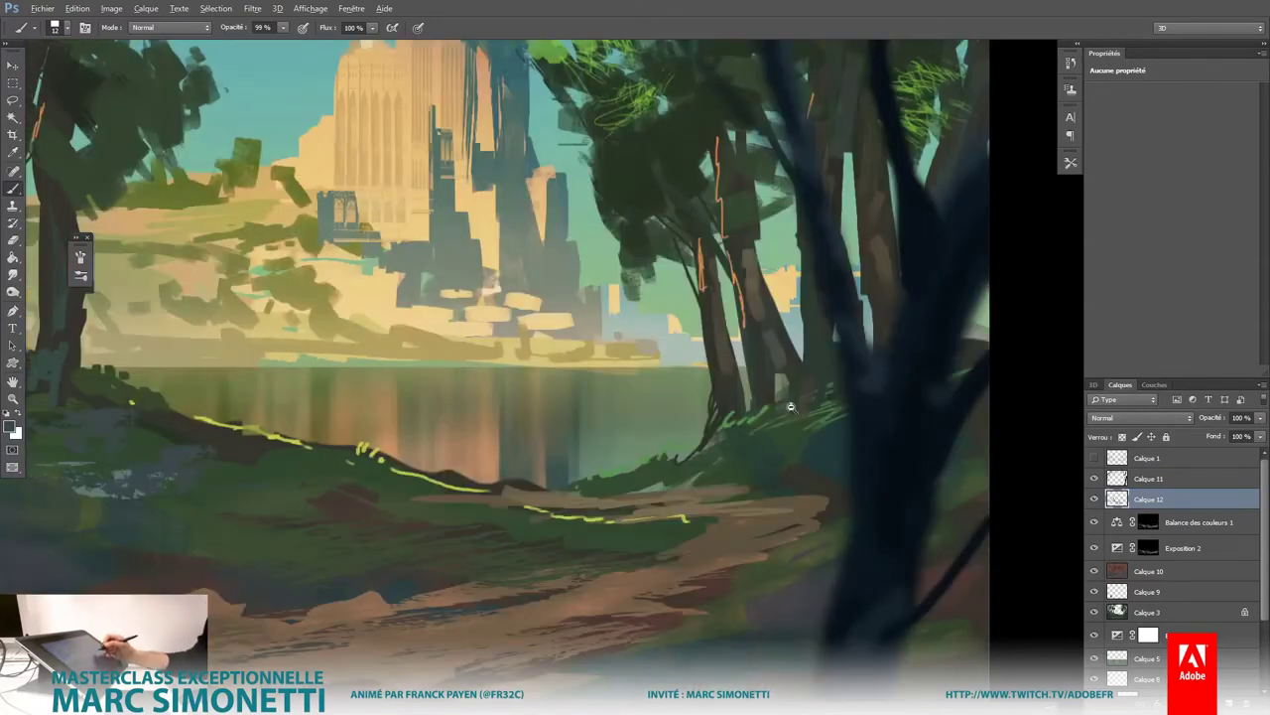
pyautogui.scroll(-3, 799, 387)
pyautogui.scroll(-3, 808, 397)
pyautogui.scroll(2, 734, 422)
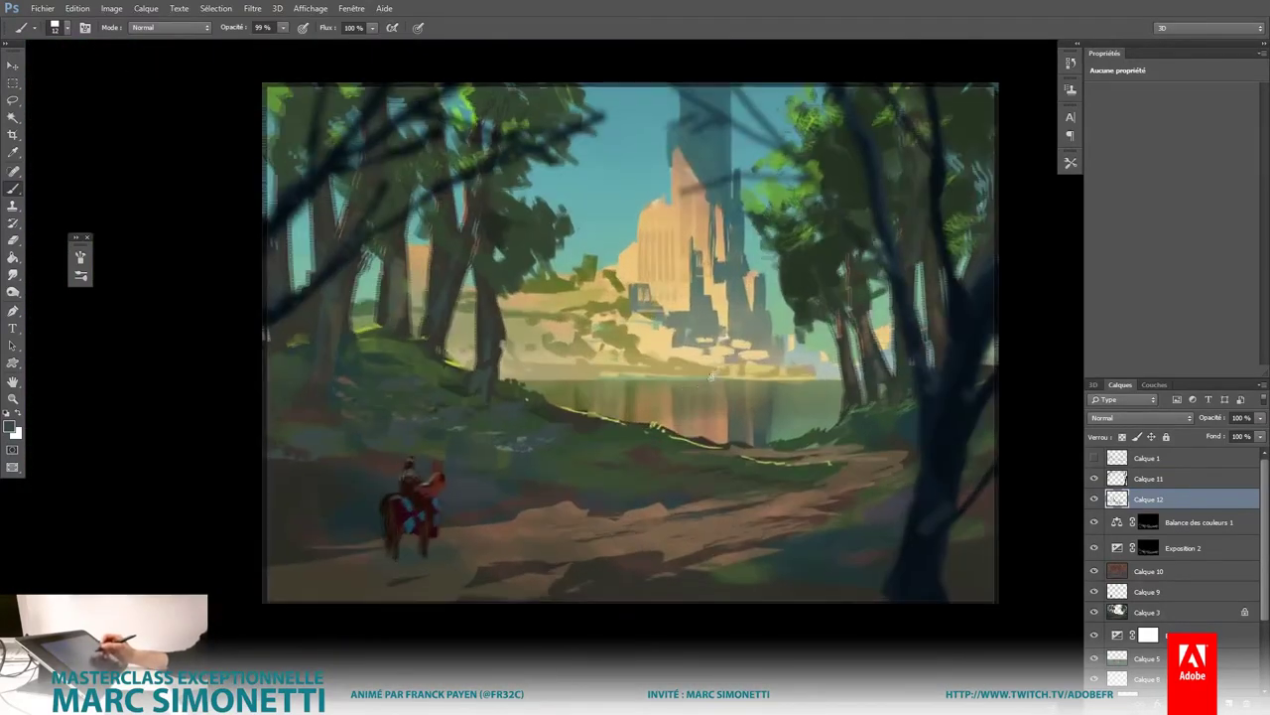
pyautogui.scroll(2, 616, 457)
pyautogui.scroll(1, 536, 492)
pyautogui.scroll(2, 513, 499)
pyautogui.rightClick(558, 475)
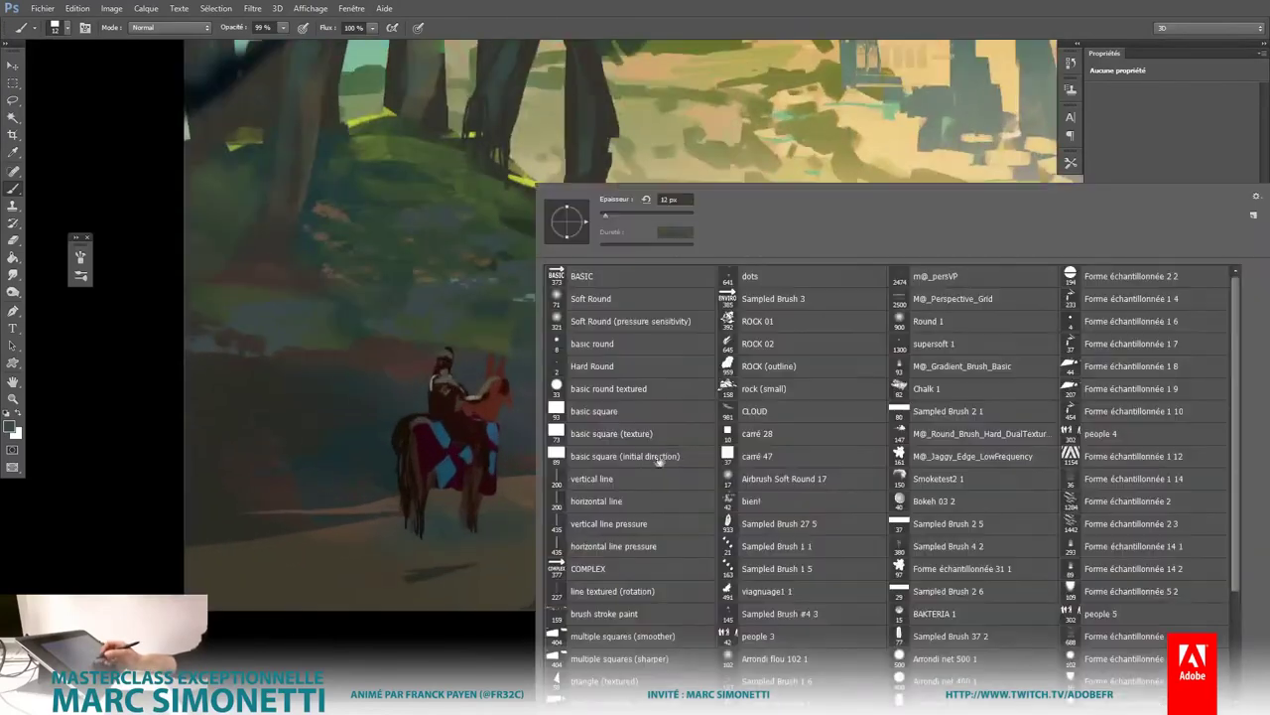
pyautogui.click(601, 321)
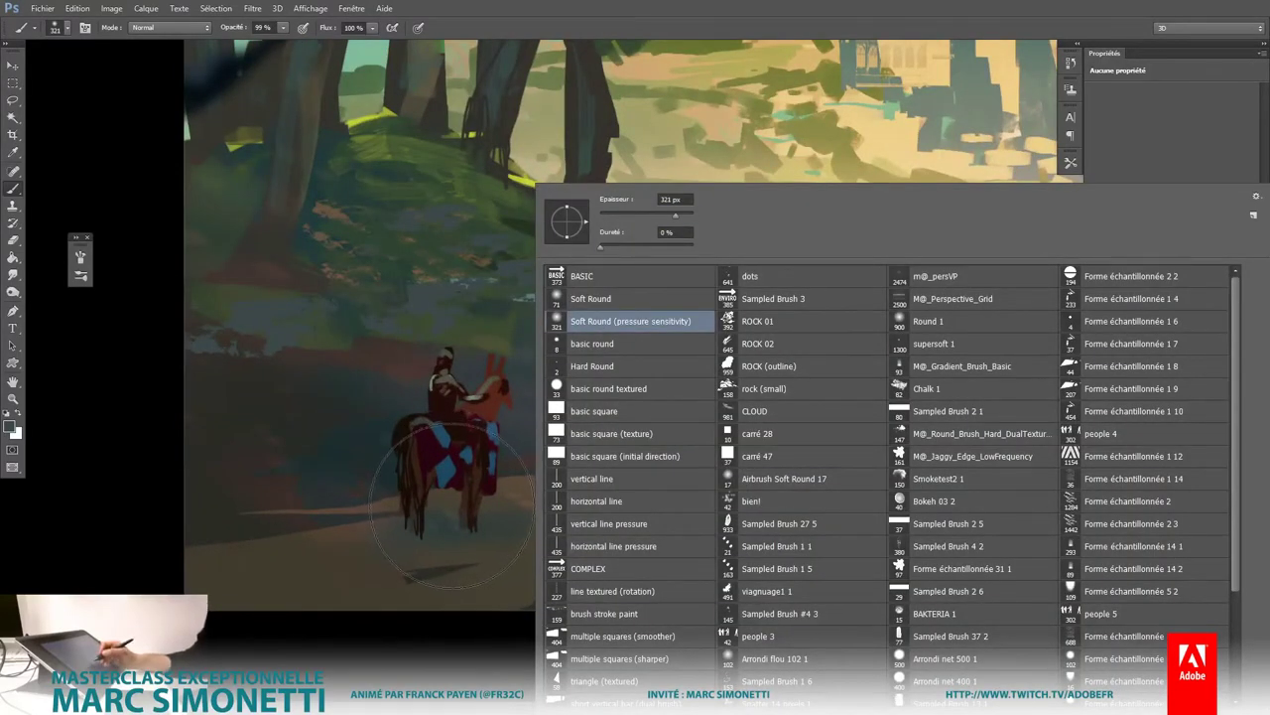
pyautogui.keyDown('alt'); pyautogui.keyDown('shift'); pyautogui.rightClick(435, 496); pyautogui.keyUp('shift'); pyautogui.keyUp('alt')
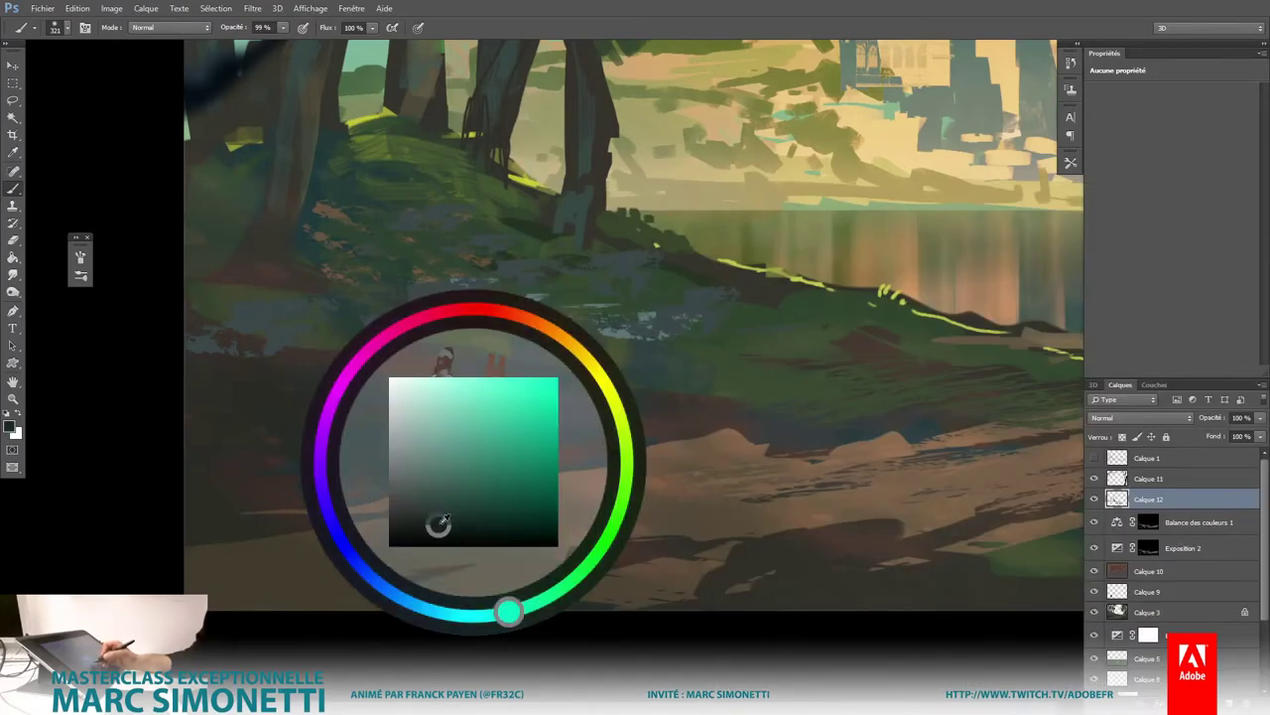
pyautogui.moveTo(450, 543)
pyautogui.mouseDown()
pyautogui.moveTo(370, 559)
pyautogui.moveTo(387, 551)
pyautogui.mouseUp()
# Step: Paint green speckles left of the rider with a 119 px dots brush, then zoom out
pyautogui.rightClick(611, 472)
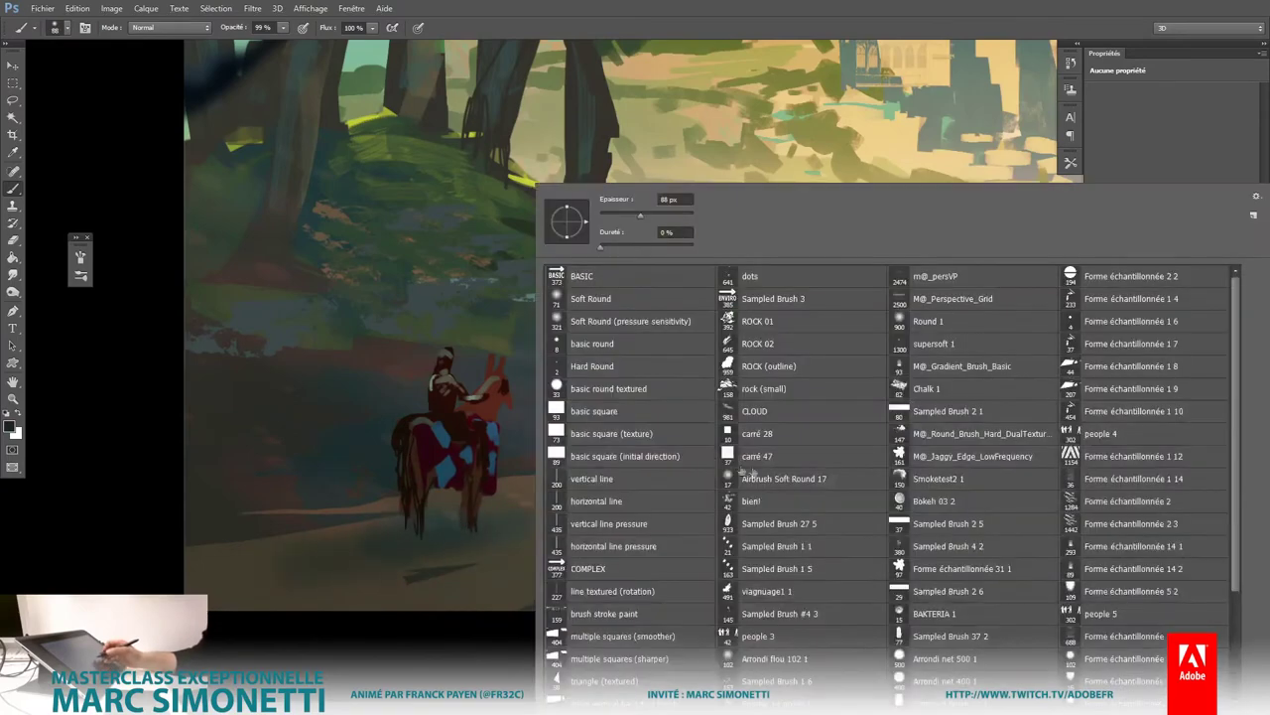
pyautogui.doubleClick(750, 276)
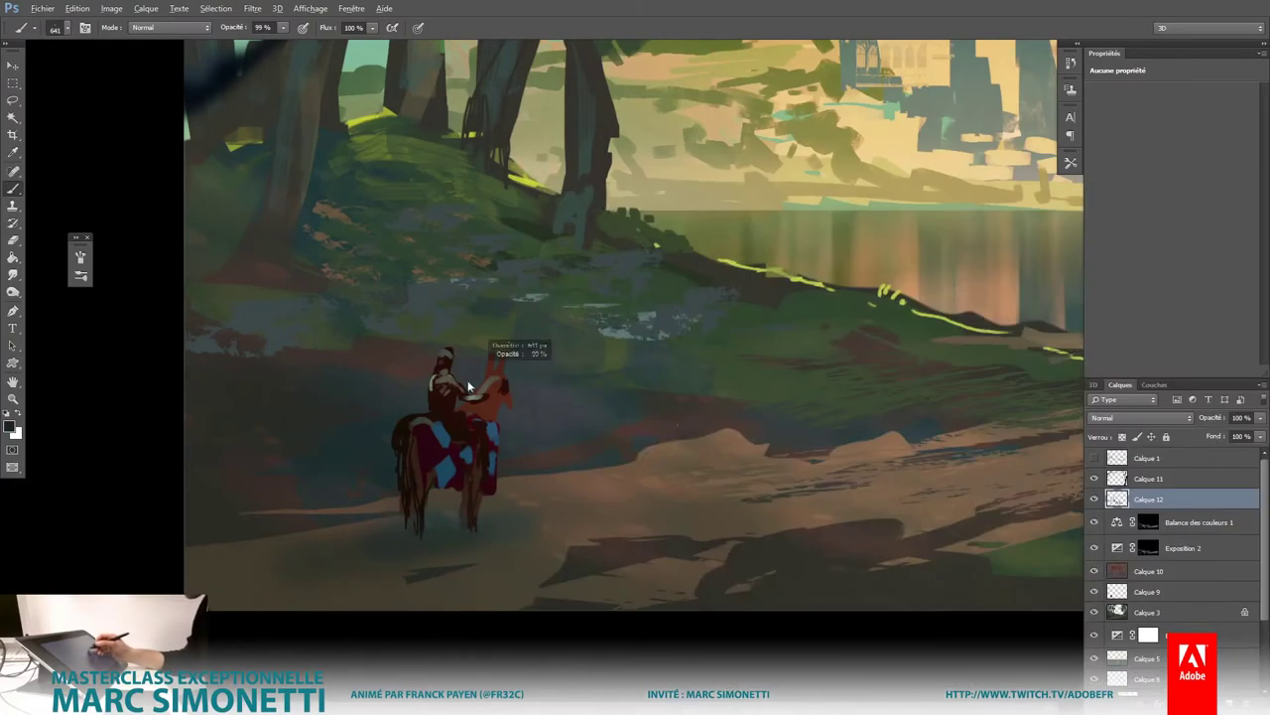
pyautogui.moveTo(477, 370)
pyautogui.mouseDown()
pyautogui.moveTo(386, 390)
pyautogui.moveTo(453, 368)
pyautogui.mouseUp()
pyautogui.moveTo(602, 380); pyautogui.dragTo(573, 388)
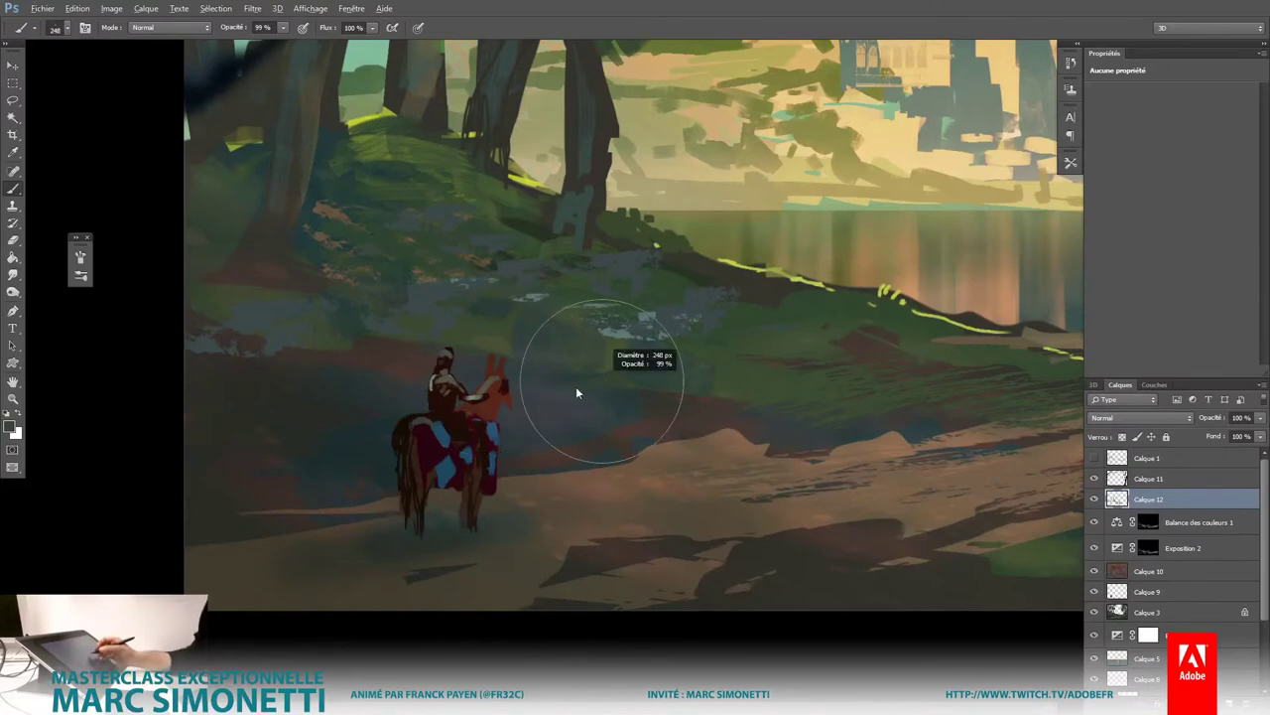
pyautogui.click(688, 390)
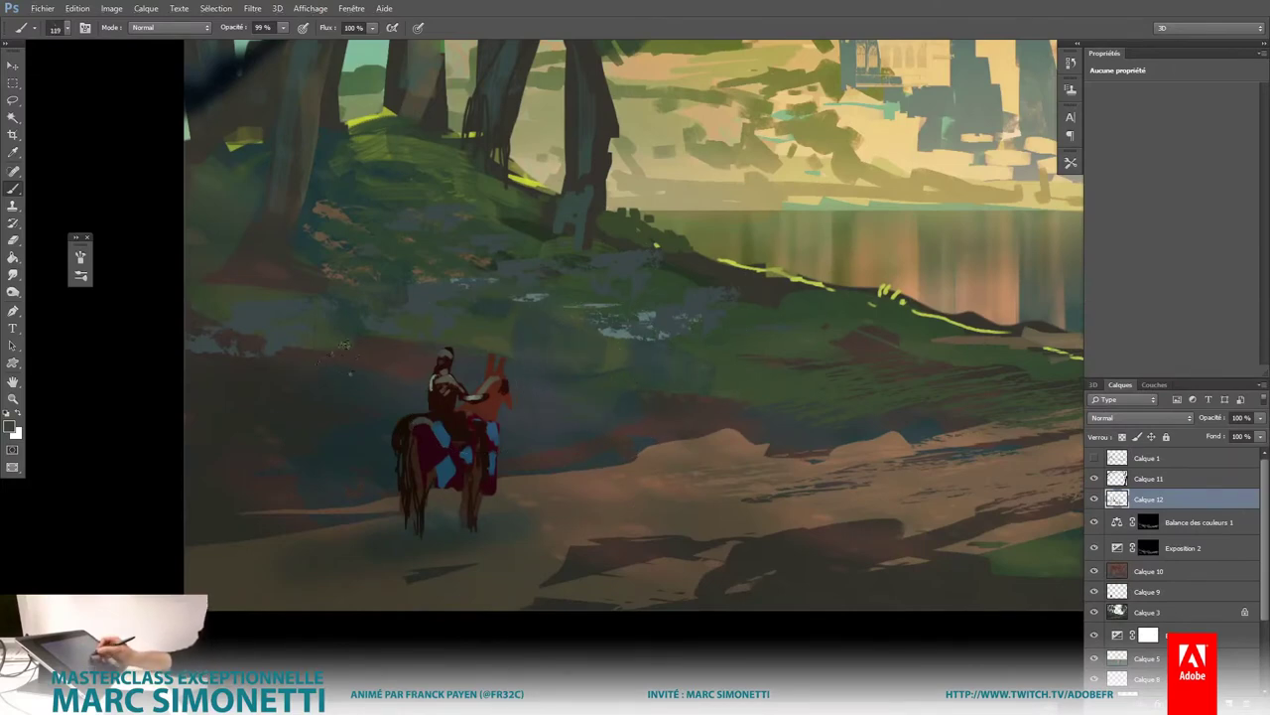
pyautogui.moveTo(344, 345)
pyautogui.mouseDown()
pyautogui.moveTo(277, 401)
pyautogui.moveTo(346, 423)
pyautogui.moveTo(328, 390)
pyautogui.mouseUp()
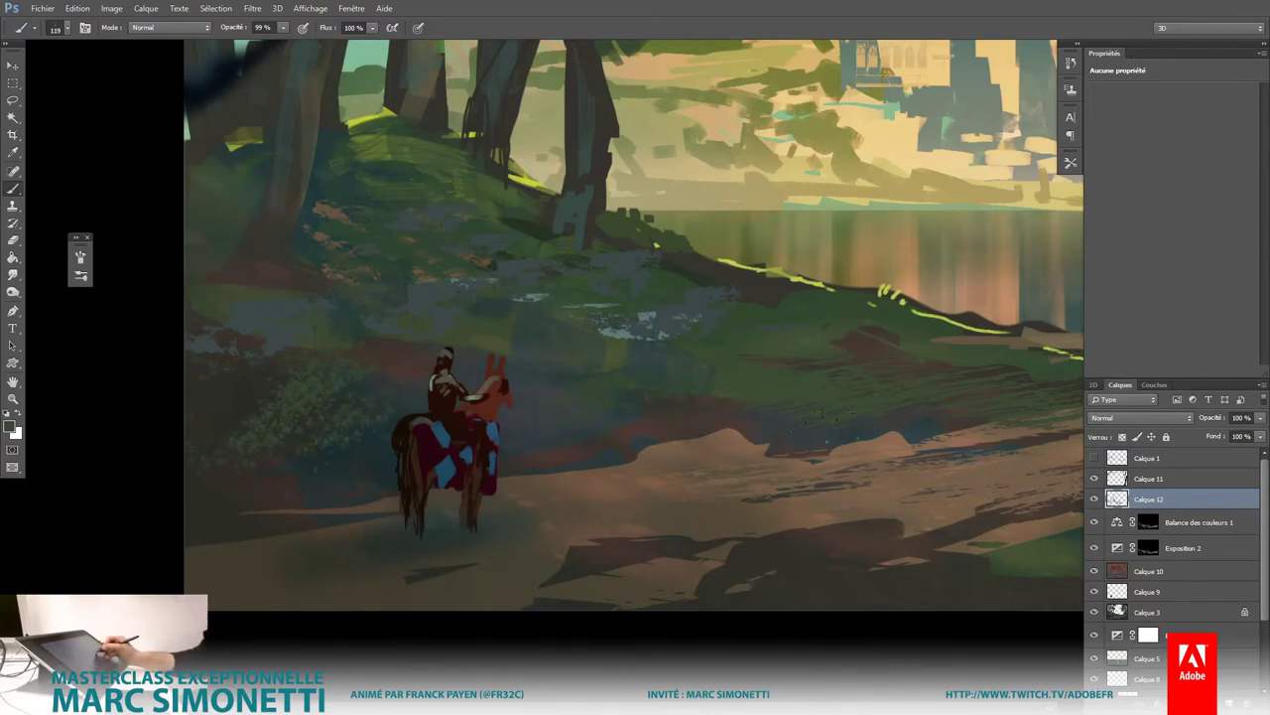
pyautogui.hotkey('ctrl', '-')
pyautogui.hotkey('ctrl', '-')
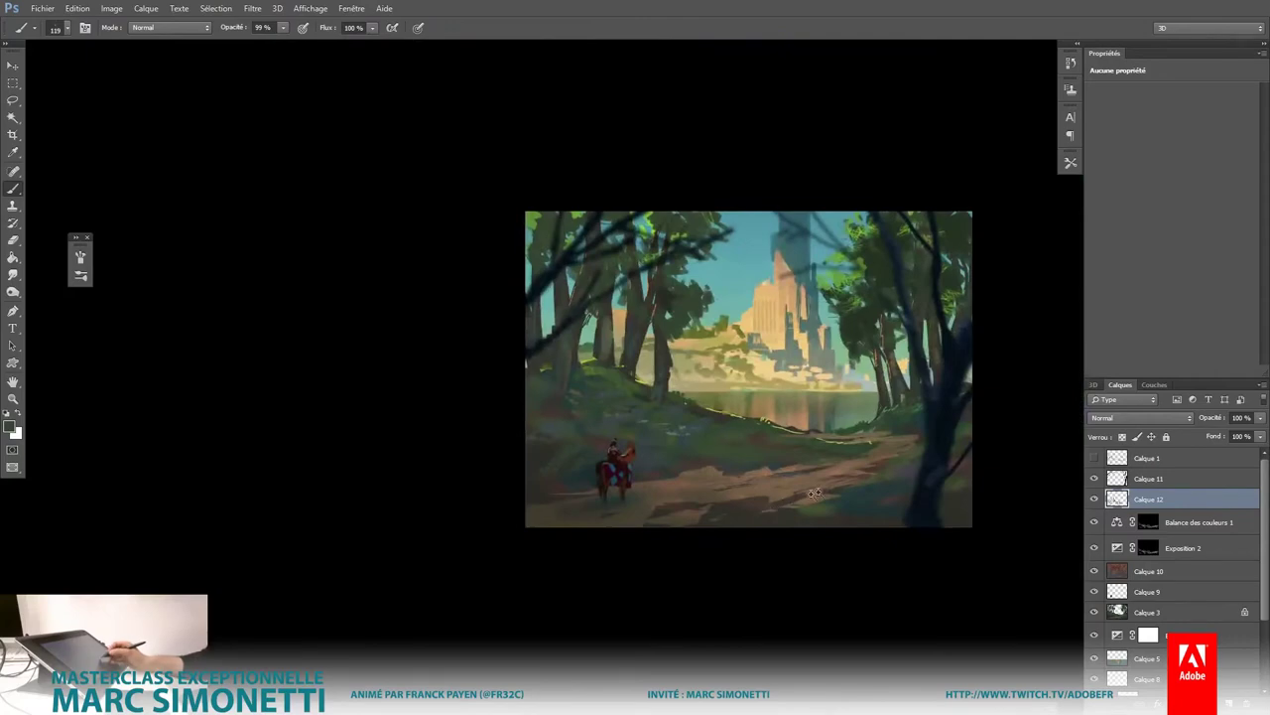
# Step: Choose the brush stroke paint preset and size it to 22 px at full opacity
pyautogui.scroll(3, 814, 494)
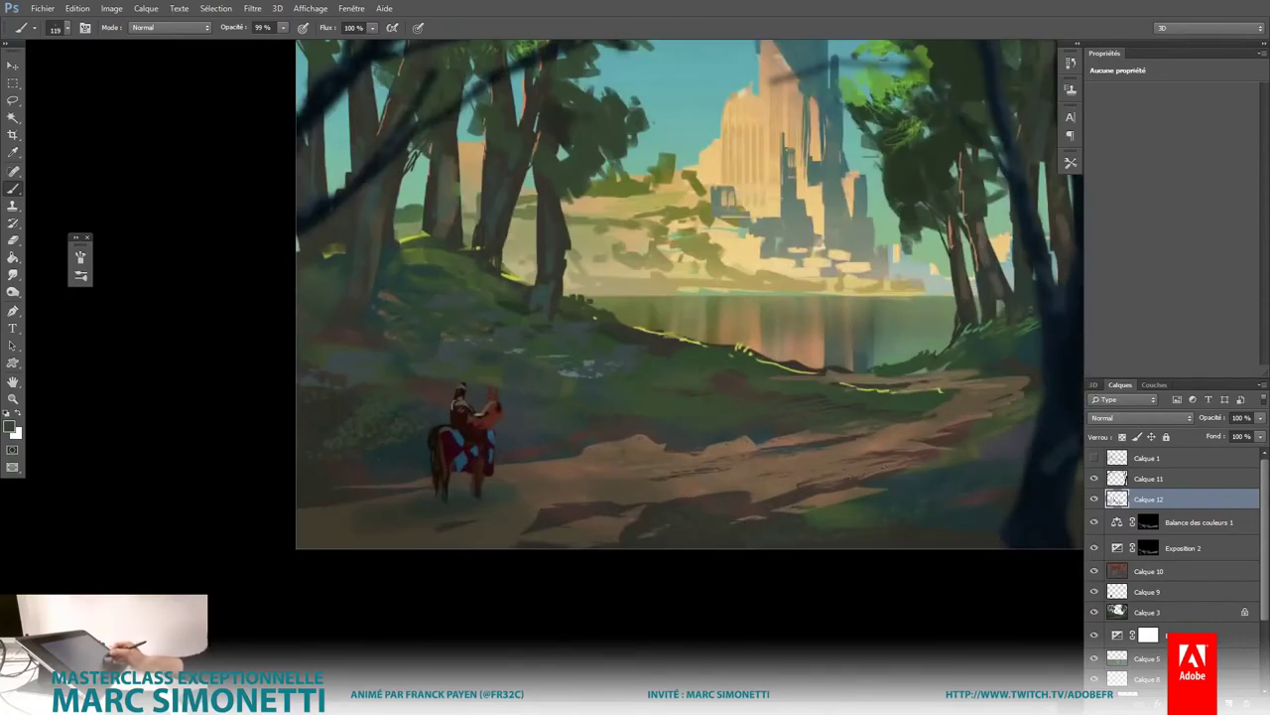
pyautogui.rightClick(536, 183)
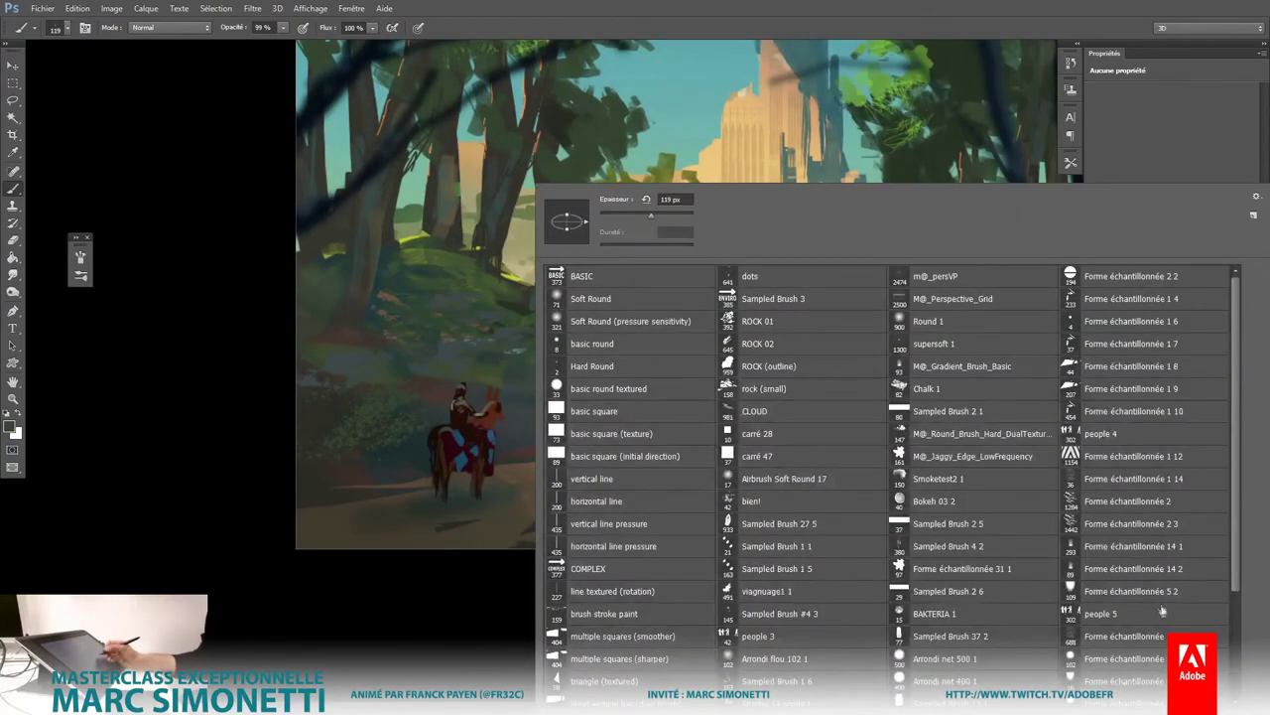
pyautogui.click(607, 614)
pyautogui.keyDown('alt'); pyautogui.rightClick(376, 483); pyautogui.keyUp('alt')
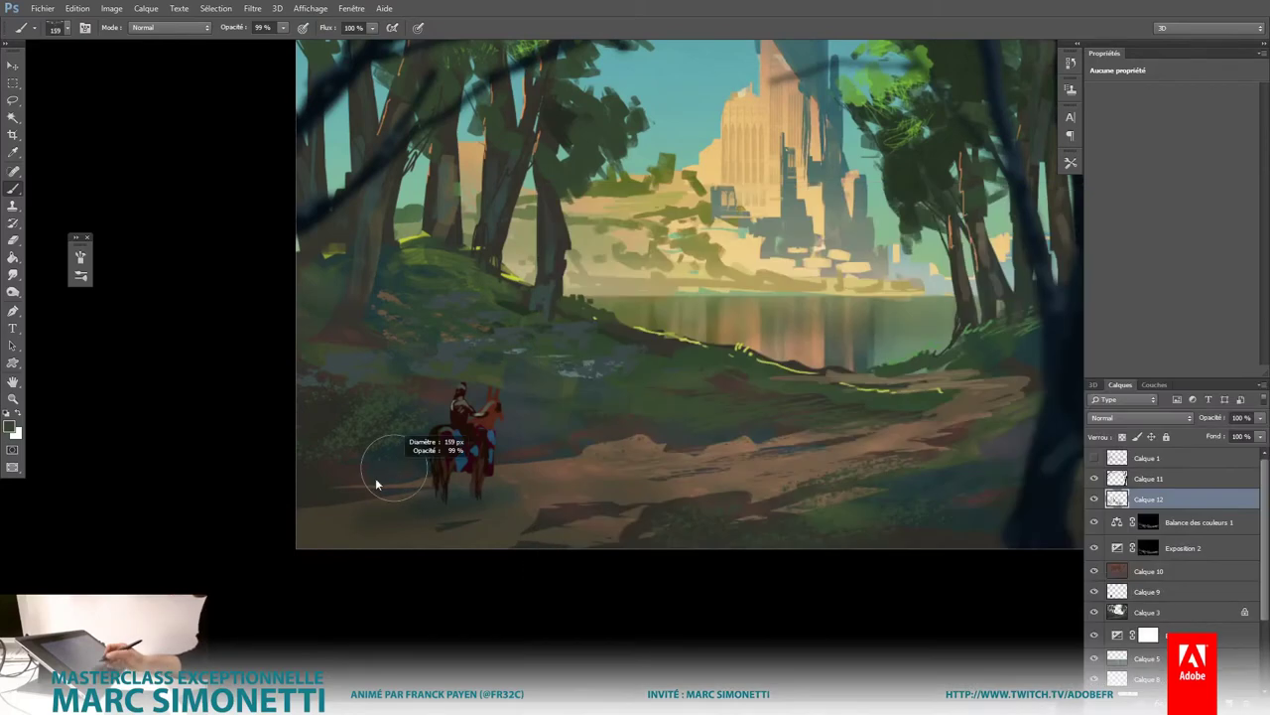
pyautogui.keyDown('alt'); pyautogui.rightClick(525, 523); pyautogui.keyUp('alt')
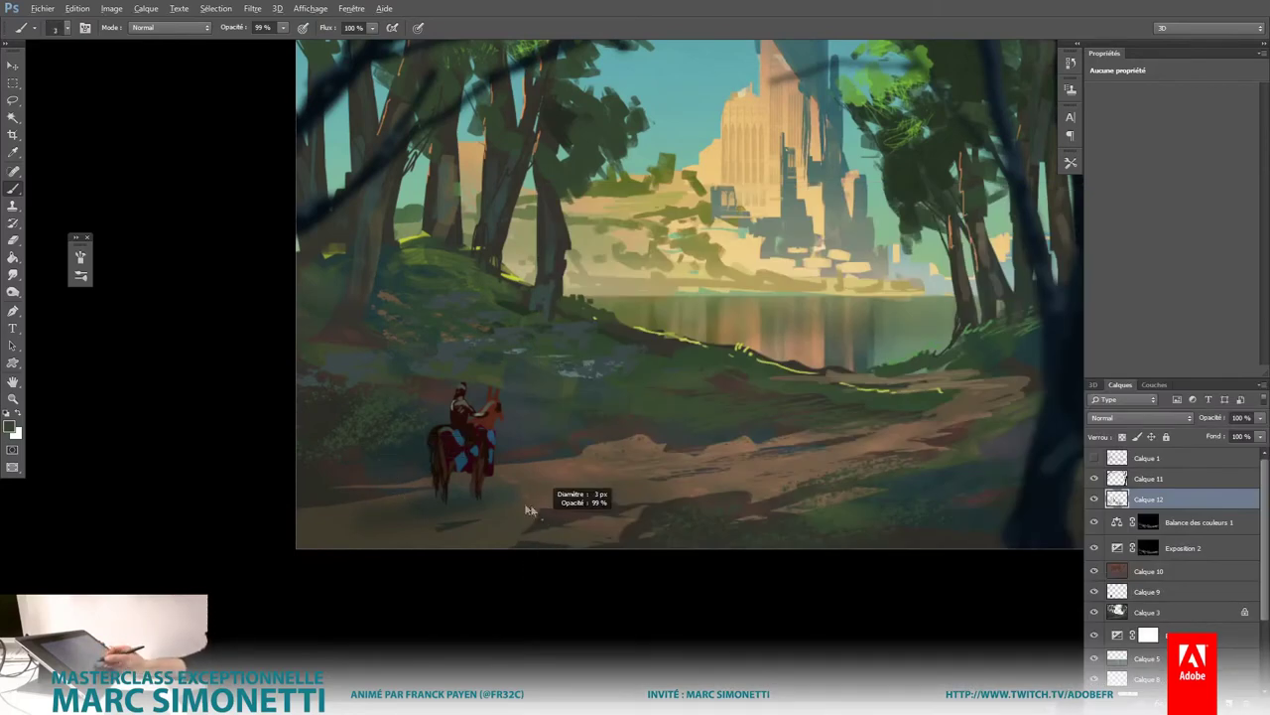
pyautogui.keyDown('alt'); pyautogui.rightClick(591, 498); pyautogui.keyUp('alt')
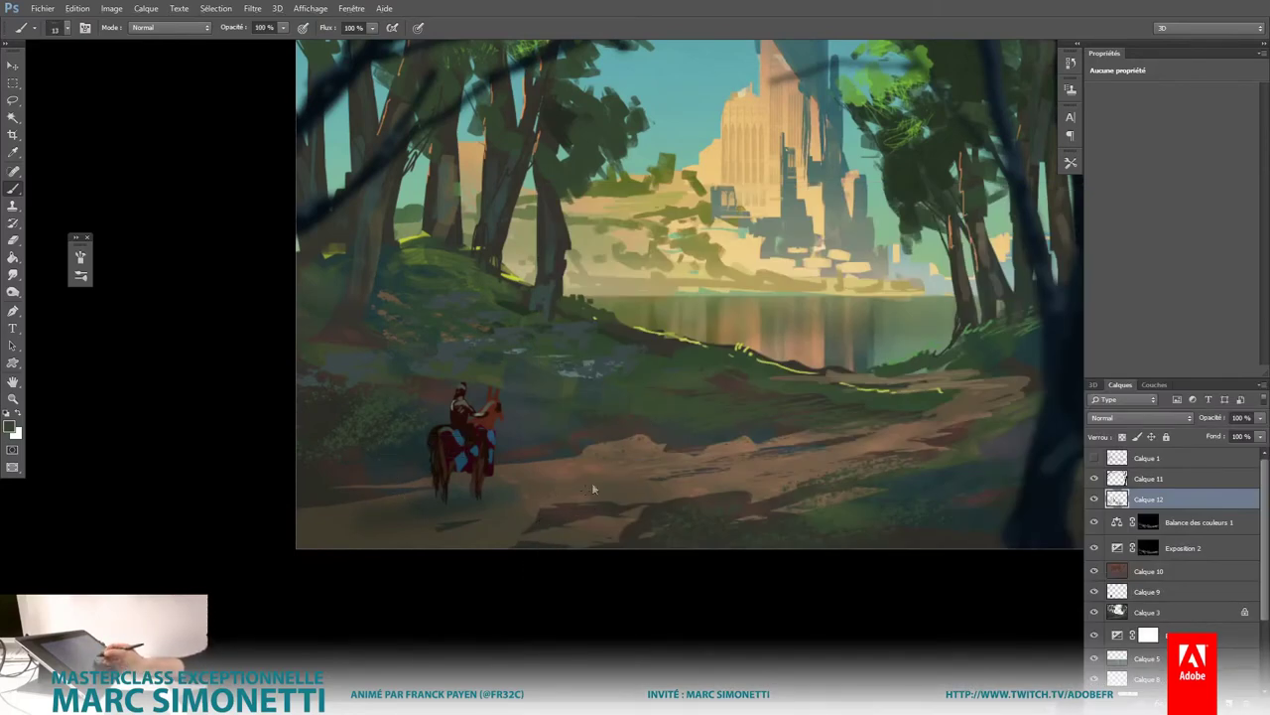
pyautogui.keyDown('alt'); pyautogui.rightClick(581, 499); pyautogui.keyUp('alt')
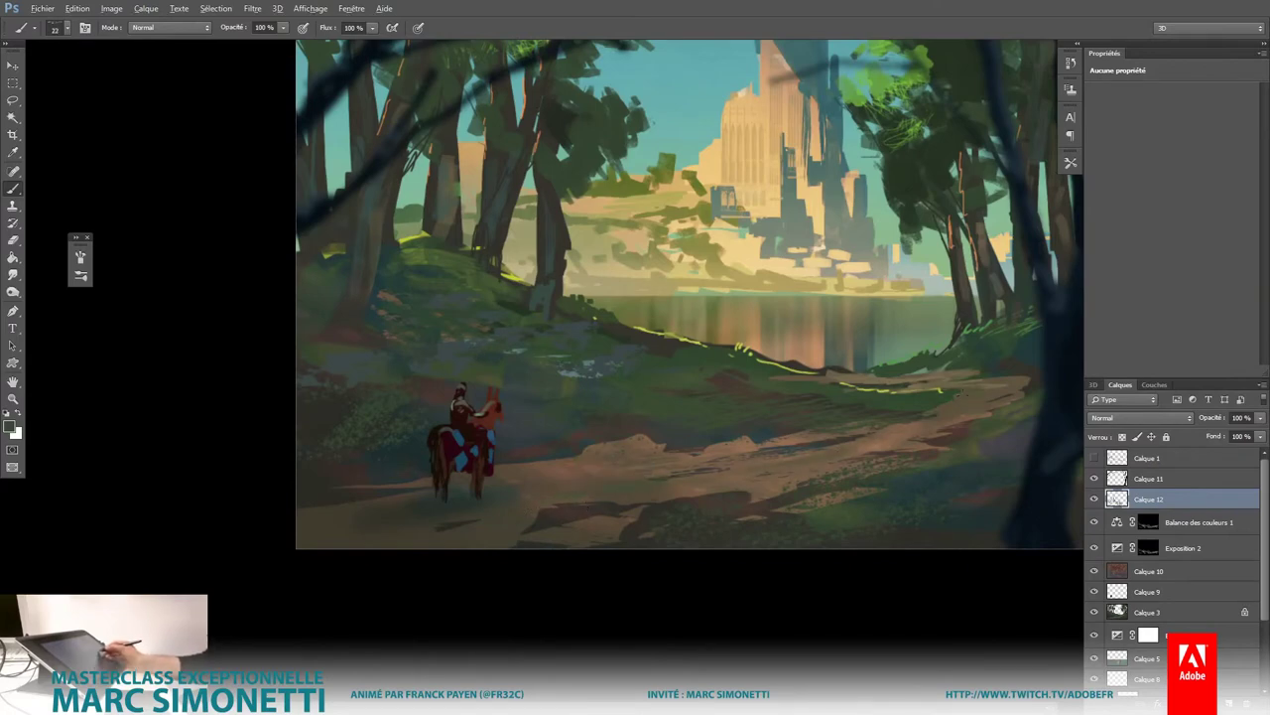
# Step: Resize the brush to just under 33 px and sample the olive-tan colour of the hills
pyautogui.keyDown('alt'); pyautogui.rightClick(852, 380); pyautogui.keyUp('alt')
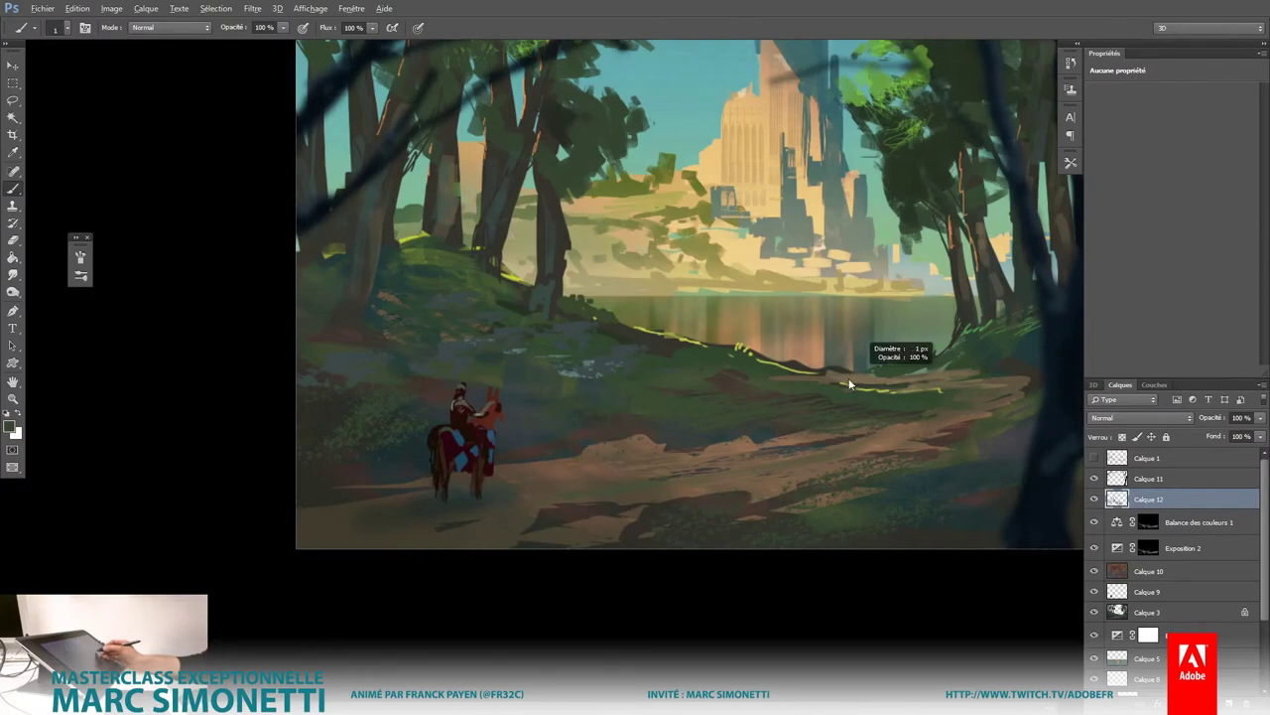
pyautogui.keyDown('alt'); pyautogui.rightClick(886, 346); pyautogui.keyUp('alt')
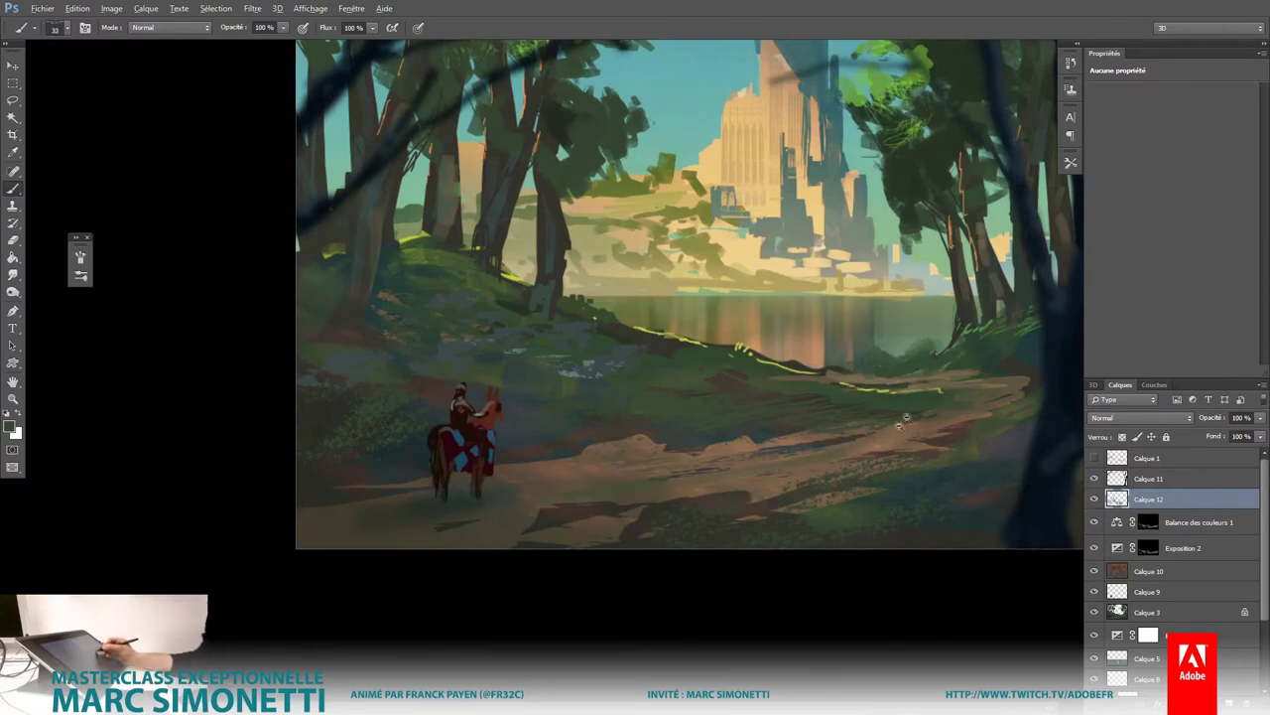
pyautogui.scroll(-5, 905, 419)
pyautogui.scroll(3, 843, 460)
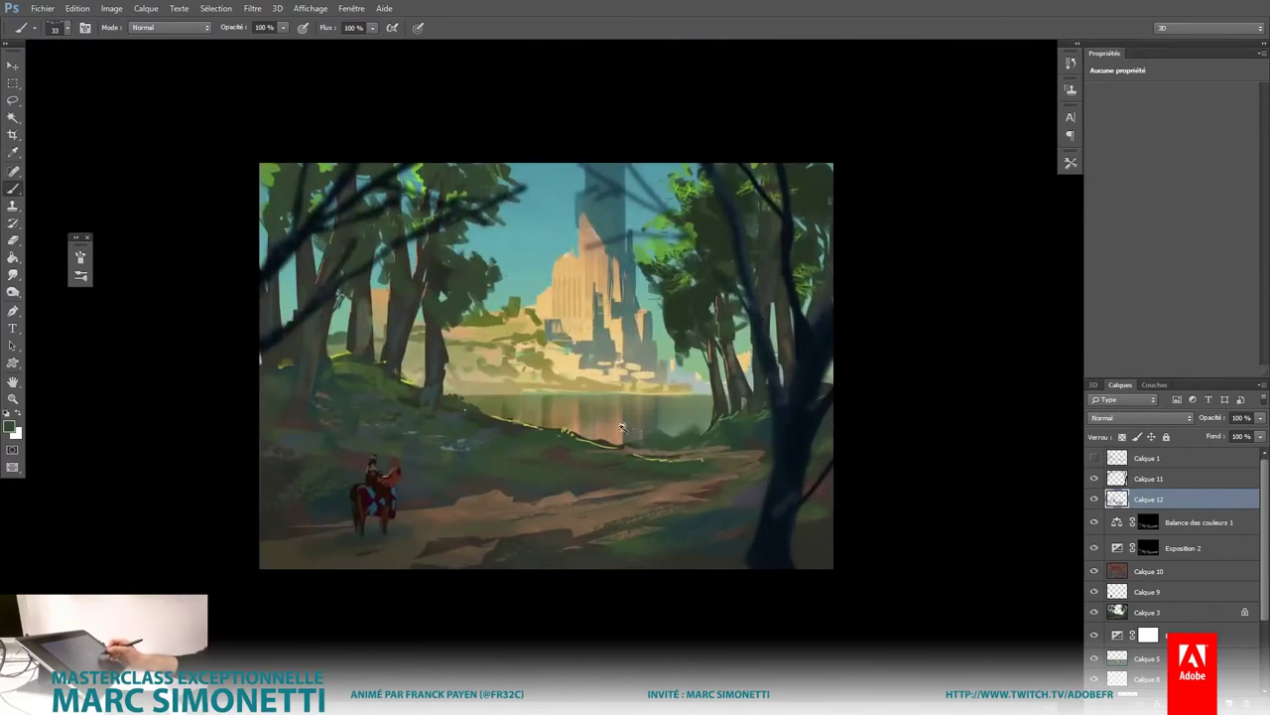
pyautogui.scroll(3, 620, 427)
pyautogui.keyDown('alt'); pyautogui.rightClick(655, 417); pyautogui.keyUp('alt')
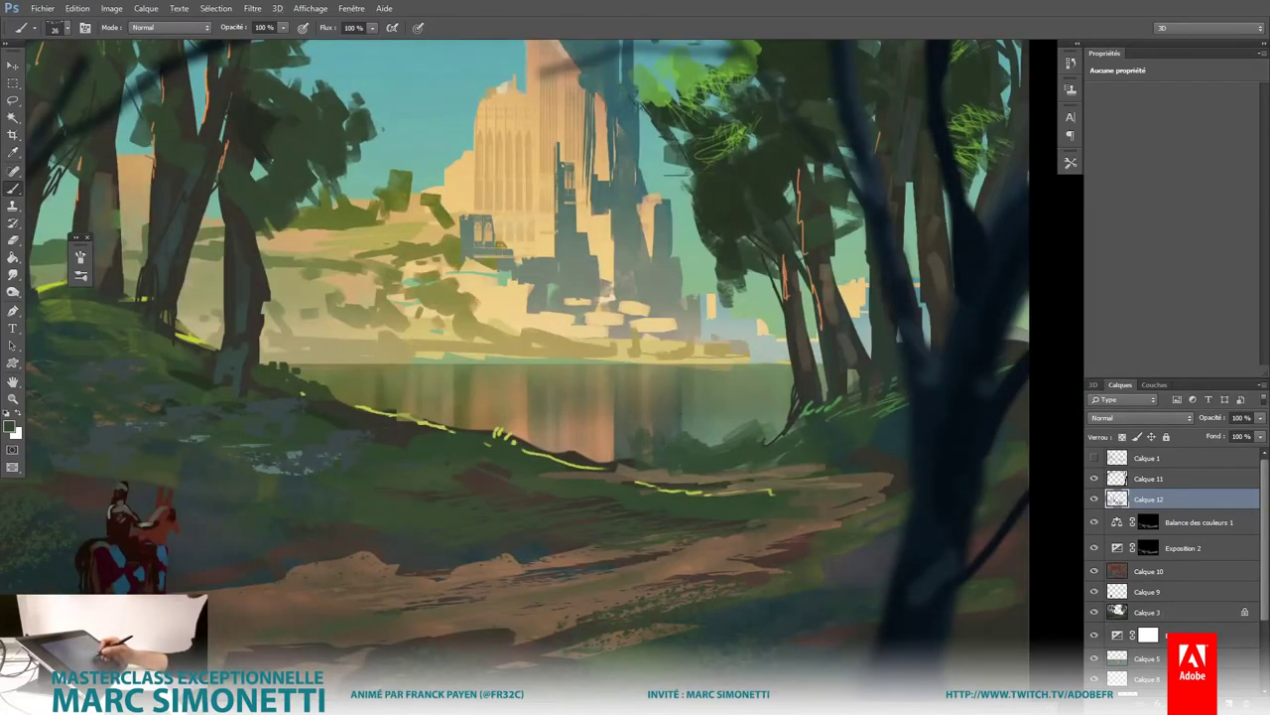
pyautogui.keyDown('alt'); pyautogui.click(435, 291); pyautogui.keyUp('alt')
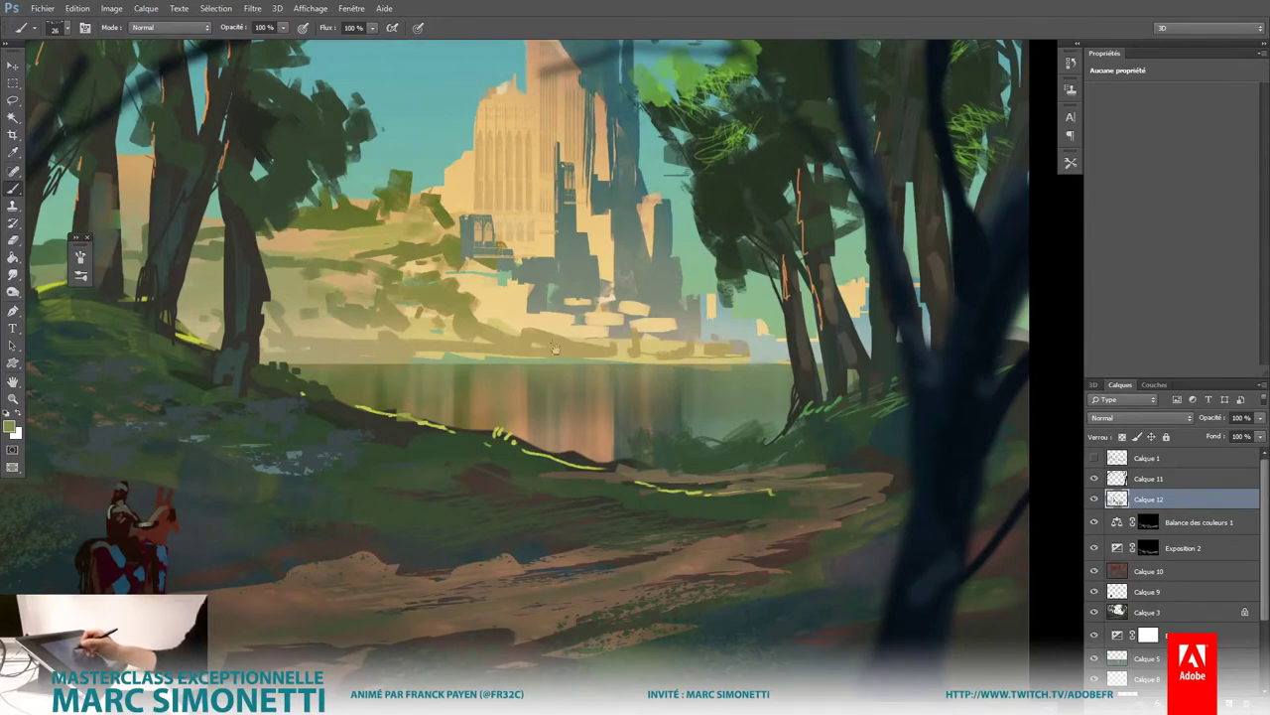
# Step: Paint dark and greyish strokes into the base of the castle city
pyautogui.scroll(-3, 622, 445)
pyautogui.scroll(3, 616, 368)
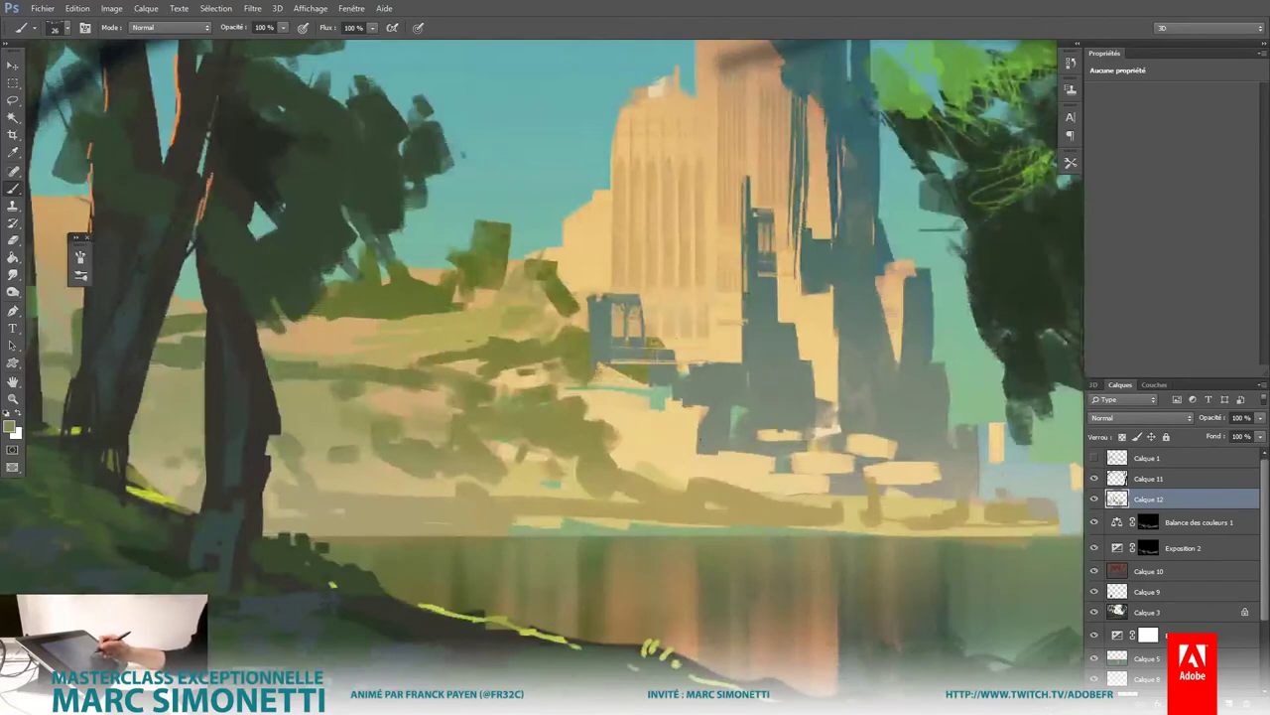
pyautogui.moveTo(700, 415)
pyautogui.mouseDown()
pyautogui.moveTo(703, 487)
pyautogui.moveTo(713, 475)
pyautogui.mouseUp()
pyautogui.moveTo(614, 415)
pyautogui.mouseDown()
pyautogui.moveTo(627, 467)
pyautogui.moveTo(754, 487)
pyautogui.mouseUp()
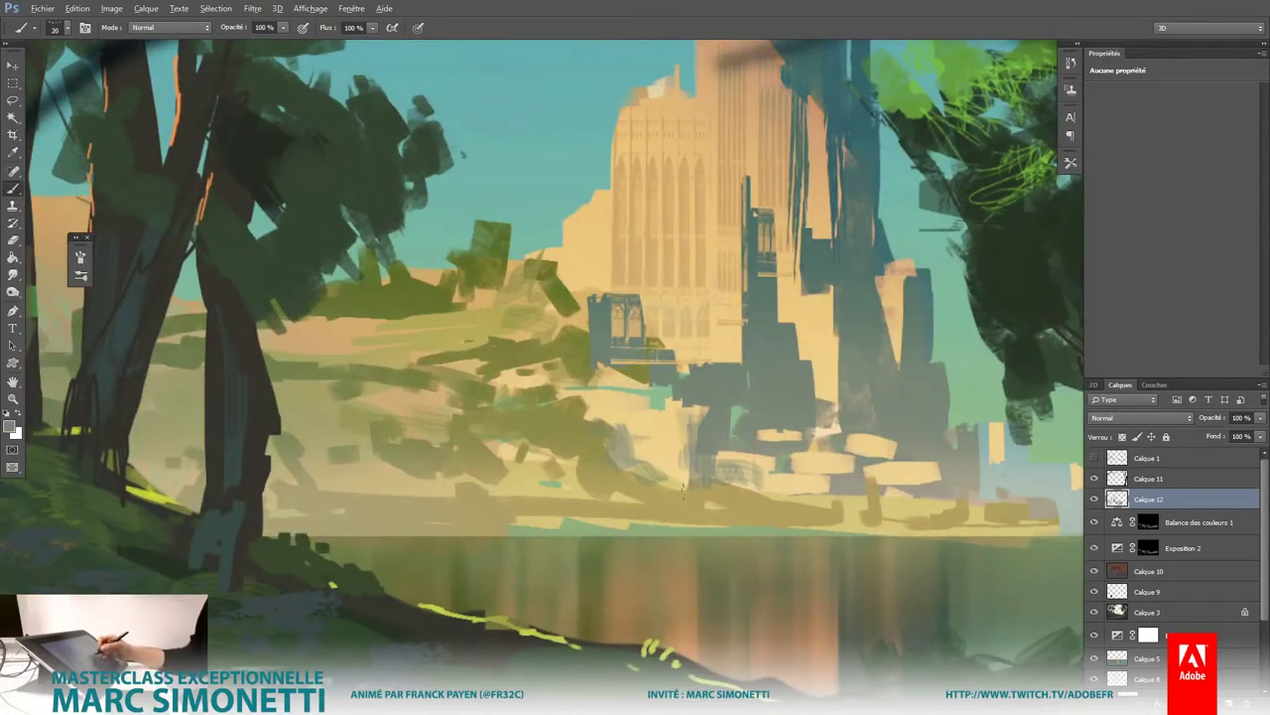
pyautogui.moveTo(694, 407); pyautogui.dragTo(697, 466)
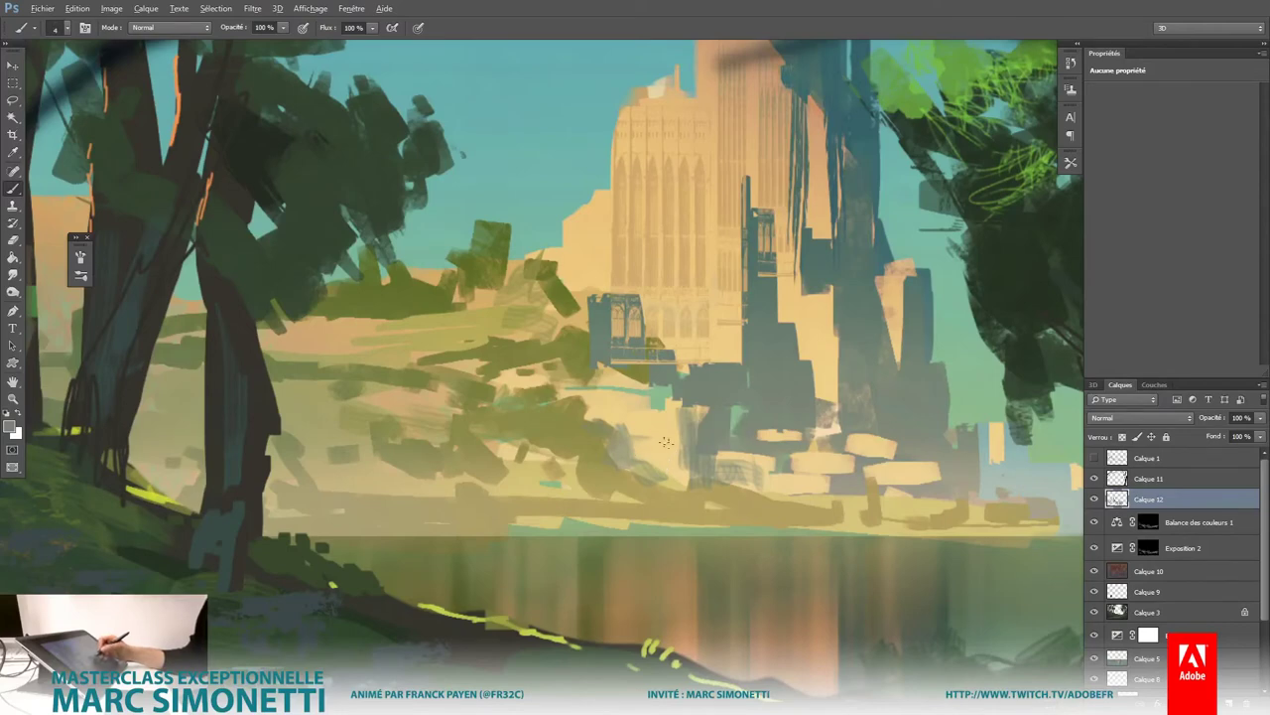
# Step: Lighten the dark block beneath the castle with tan strokes from a 27 px brush
pyautogui.keyDown('alt'); pyautogui.click(666, 443); pyautogui.keyUp('alt')
pyautogui.moveTo(618, 387)
pyautogui.mouseDown()
pyautogui.moveTo(694, 392)
pyautogui.moveTo(784, 347)
pyautogui.mouseUp()
pyautogui.moveTo(700, 353); pyautogui.dragTo(766, 397)
pyautogui.moveTo(770, 350); pyautogui.dragTo(842, 398)
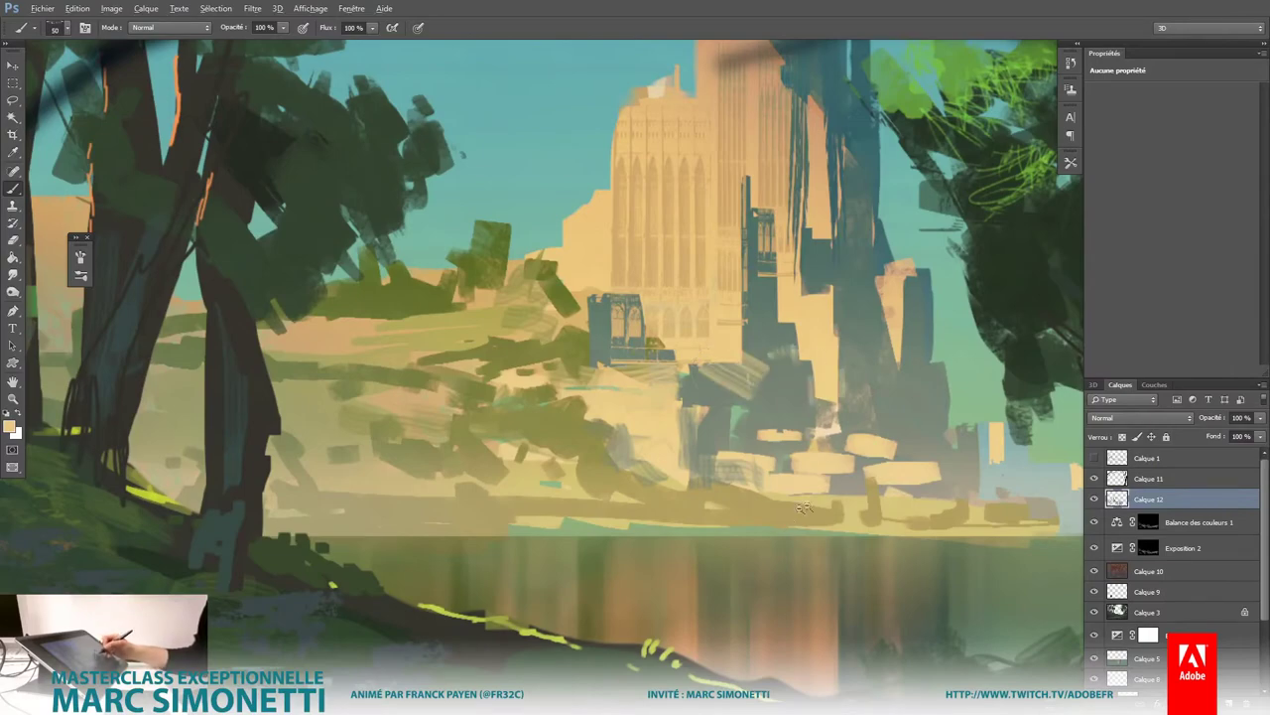
pyautogui.scroll(-5, 754, 466)
pyautogui.scroll(3, 755, 466)
# Step: Switch to the basic square brush at about 16 px
pyautogui.keyDown('alt'); pyautogui.keyDown('shift'); pyautogui.rightClick(760, 457); pyautogui.keyUp('shift'); pyautogui.keyUp('alt')
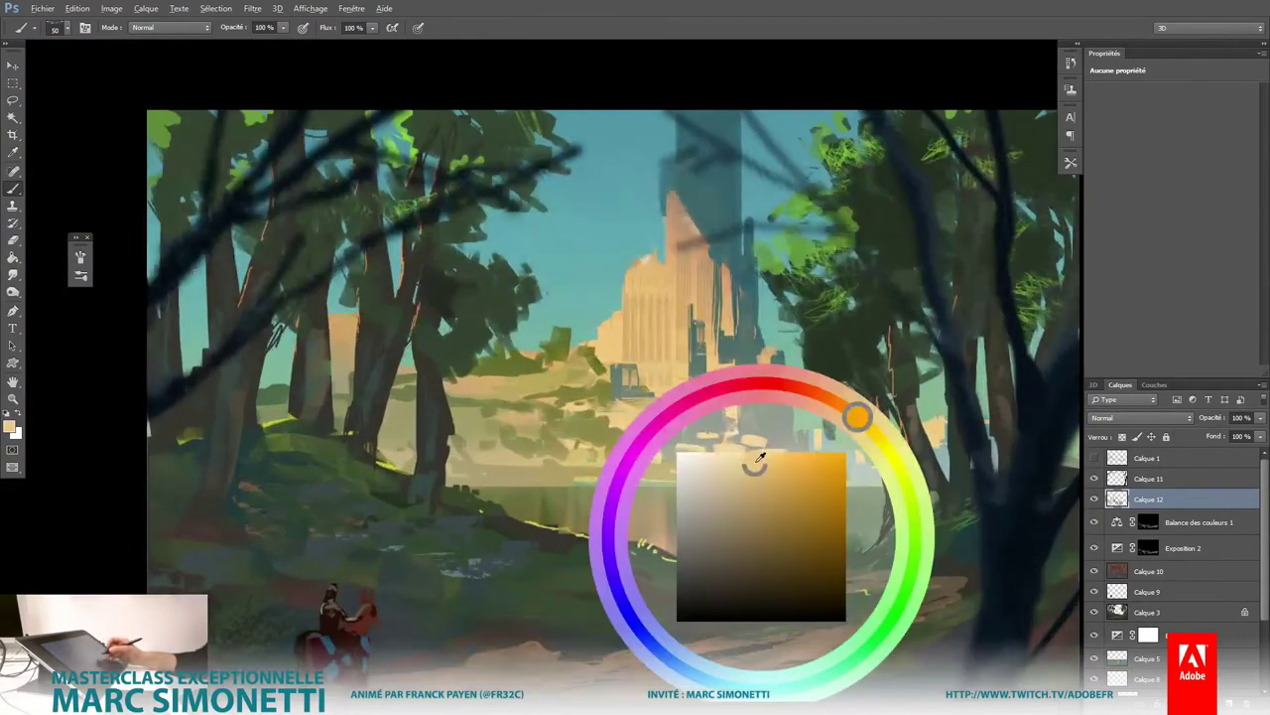
pyautogui.moveTo(760, 456); pyautogui.dragTo(727, 461)
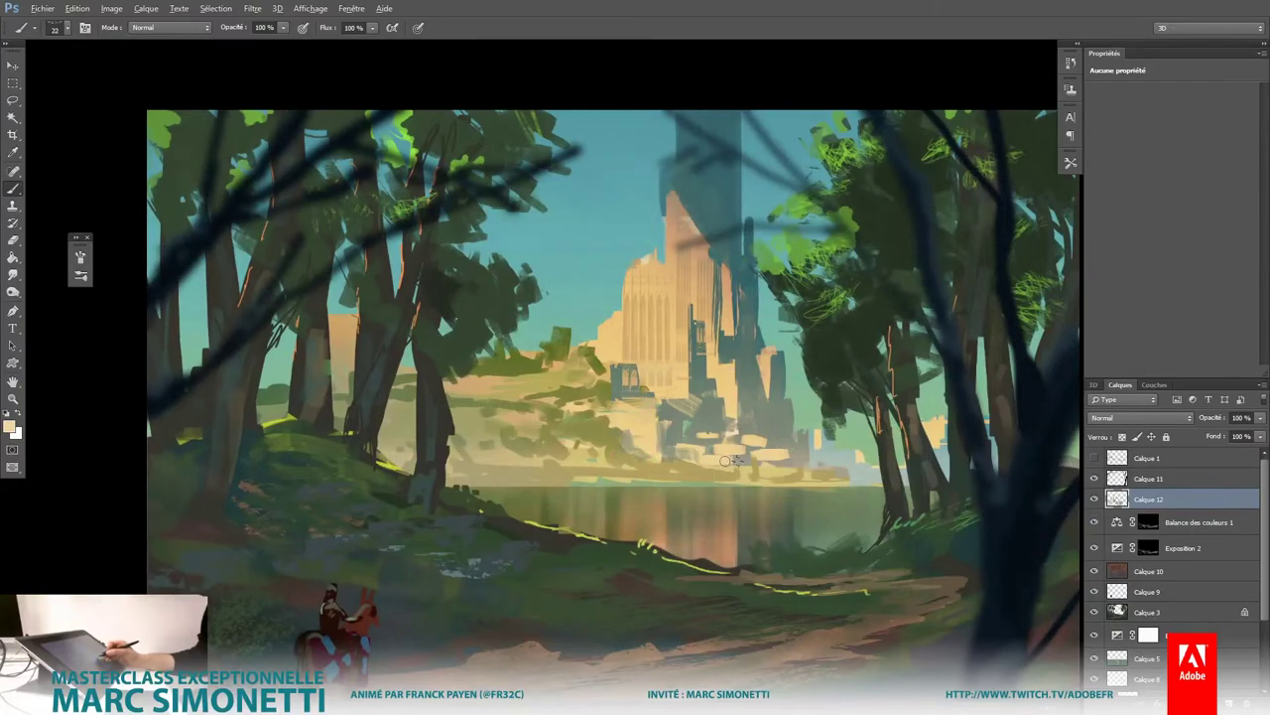
pyautogui.rightClick(727, 461)
pyautogui.click(593, 410)
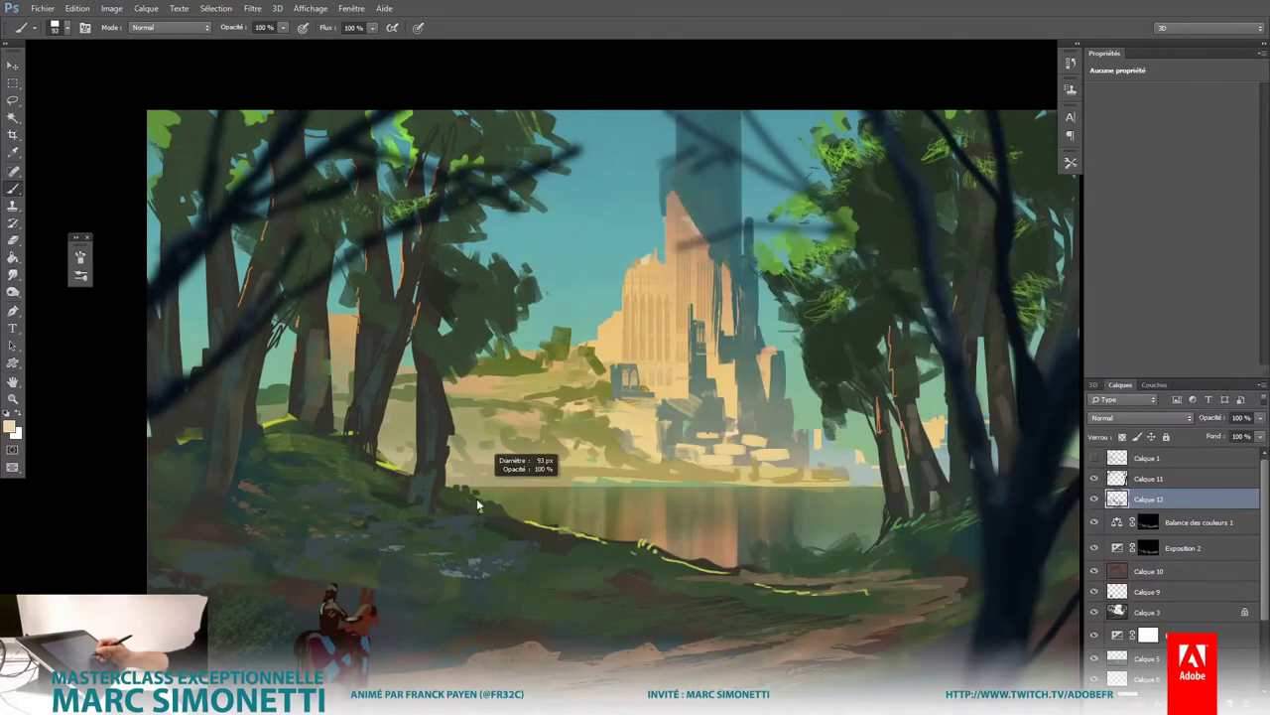
pyautogui.click(477, 486)
pyautogui.moveTo(460, 505); pyautogui.dragTo(699, 477)
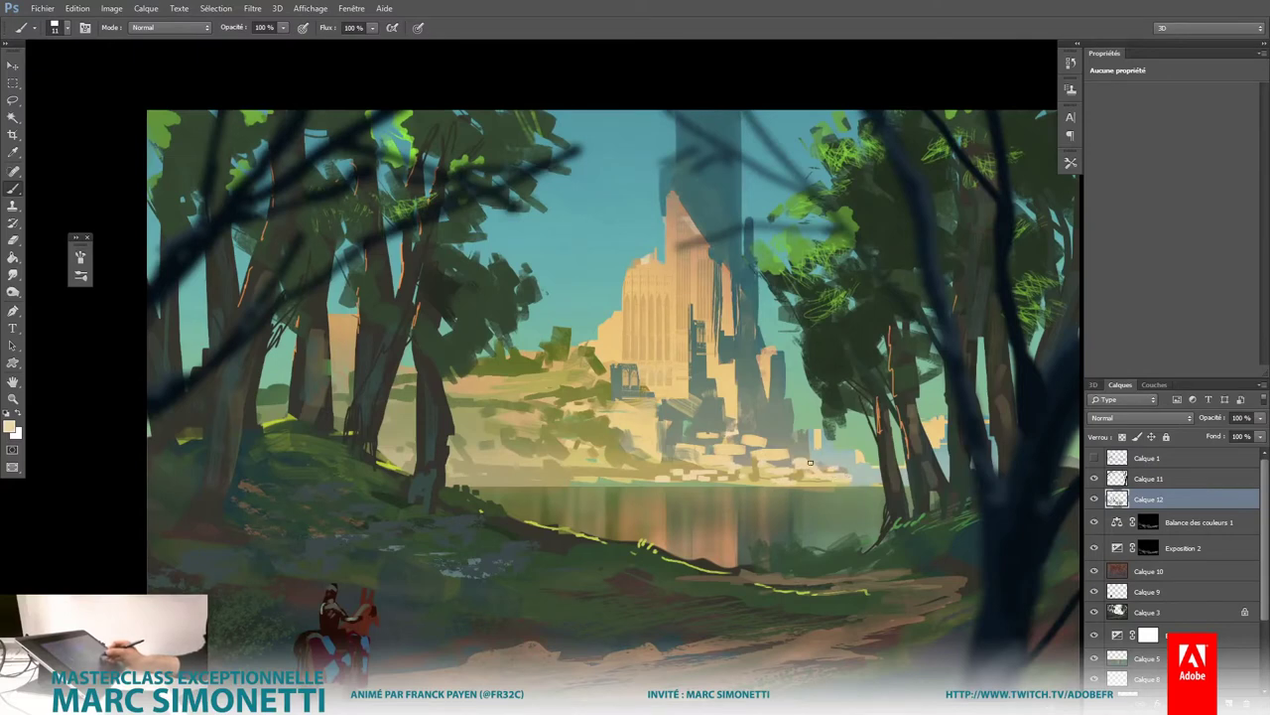
# Step: Sample a darker beige and dab yellow-green highlights onto the grassy bank
pyautogui.keyDown('alt'); pyautogui.click(807, 447); pyautogui.keyUp('alt')
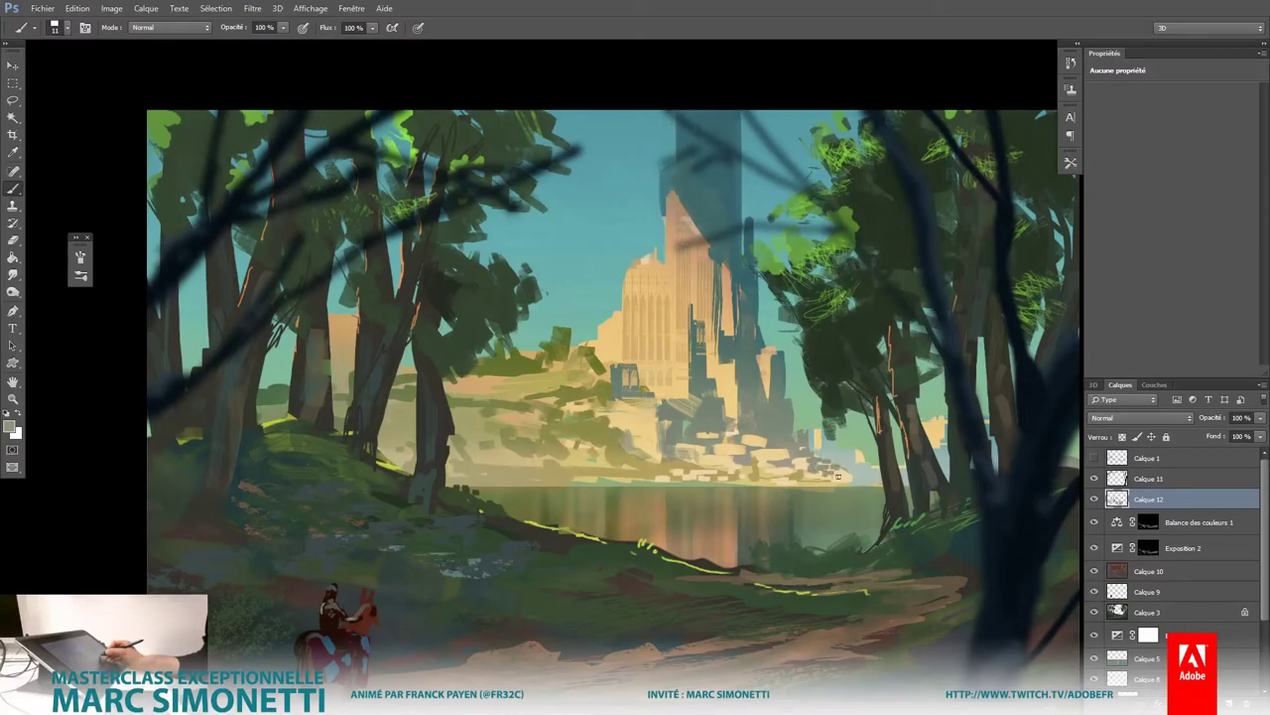
pyautogui.scroll(-2, 796, 494)
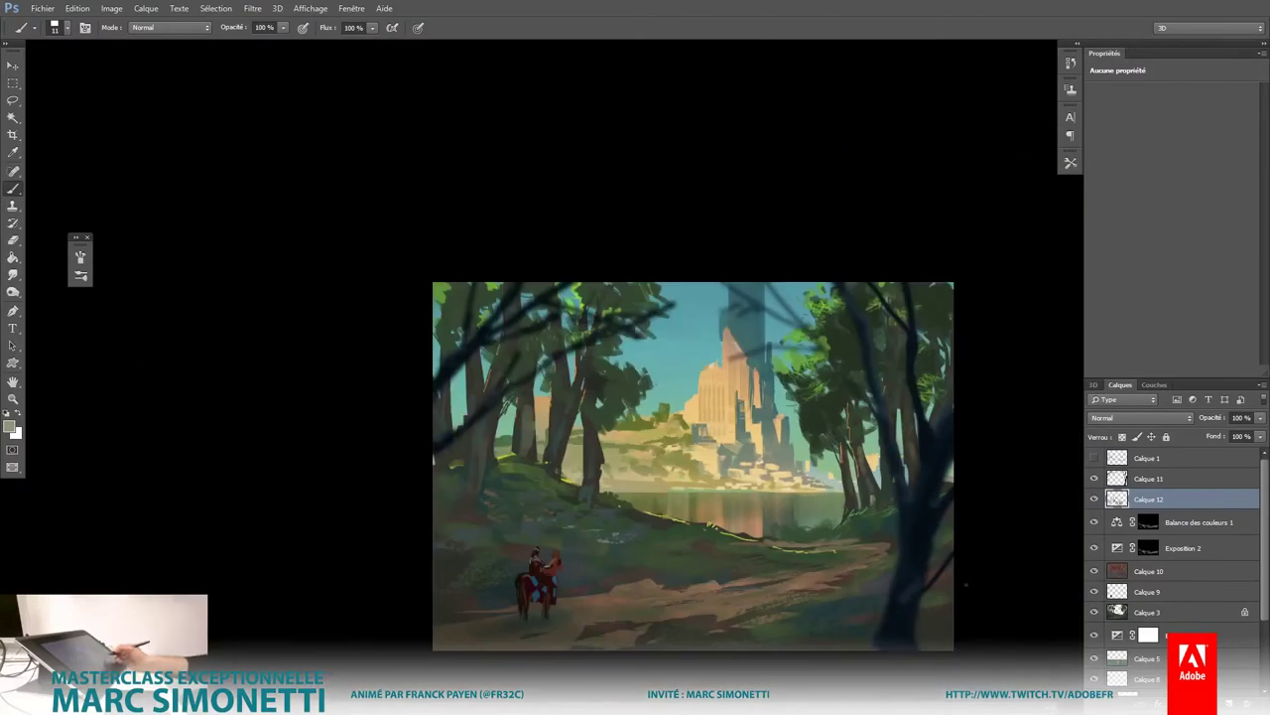
pyautogui.scroll(2, 752, 476)
pyautogui.scroll(1, 752, 476)
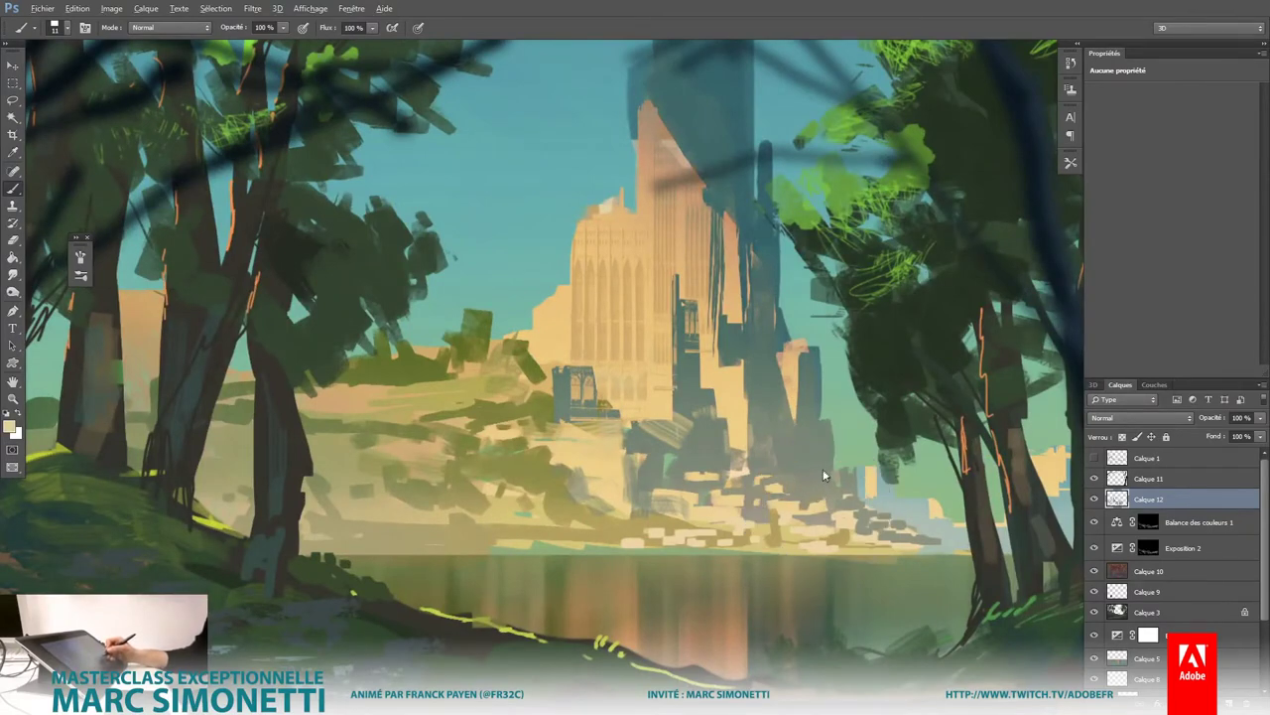
pyautogui.scroll(-5, 753, 607)
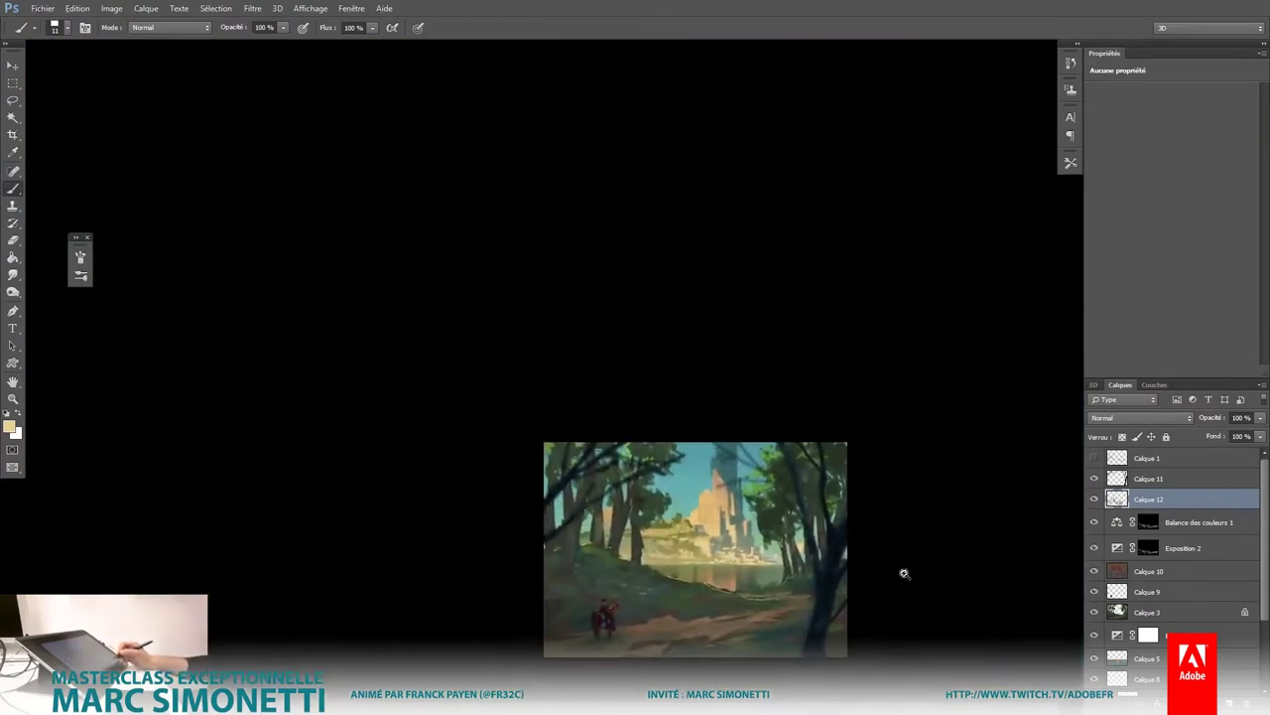
pyautogui.scroll(1, 896, 553)
pyautogui.scroll(3, 457, 607)
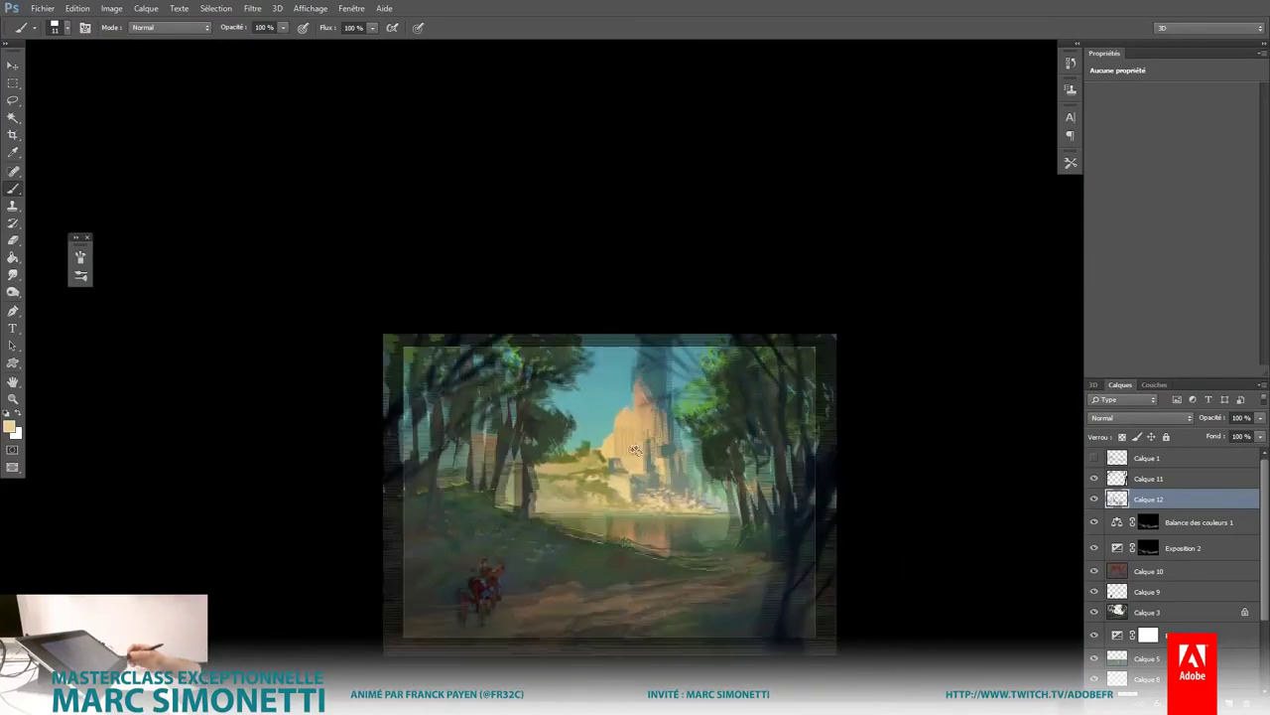
pyautogui.scroll(1, 509, 390)
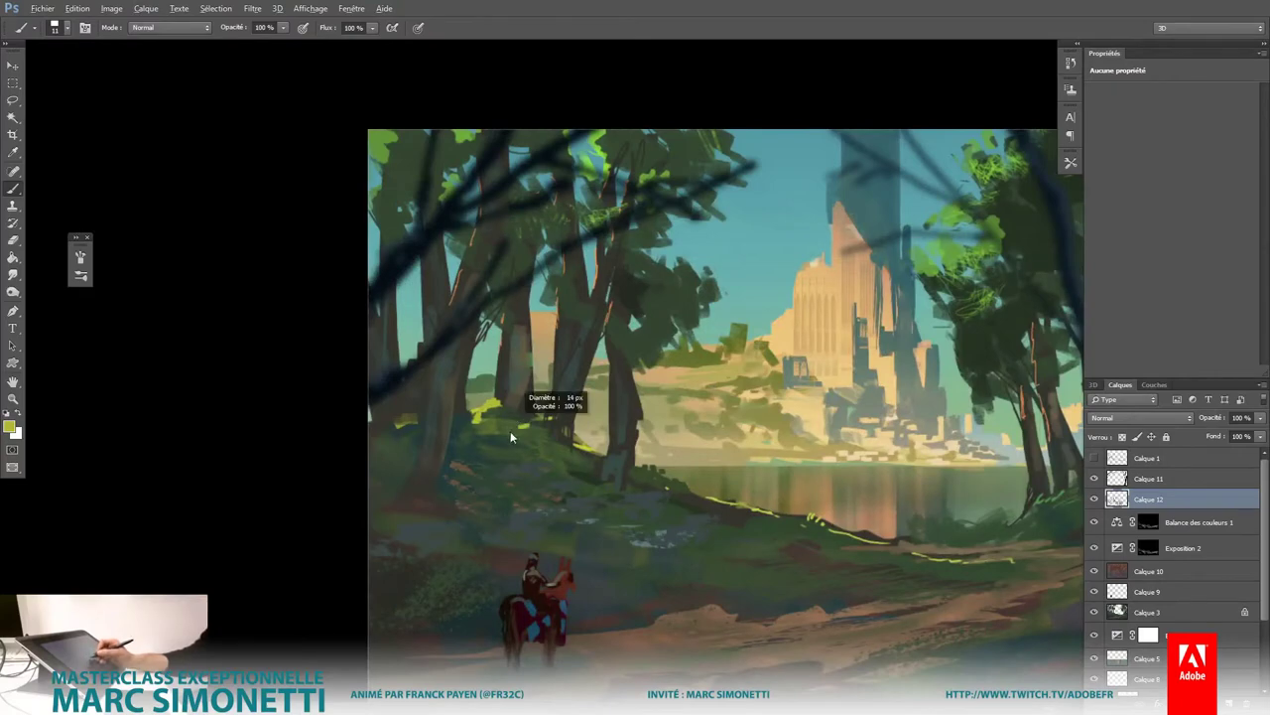
pyautogui.moveTo(510, 427); pyautogui.dragTo(527, 423)
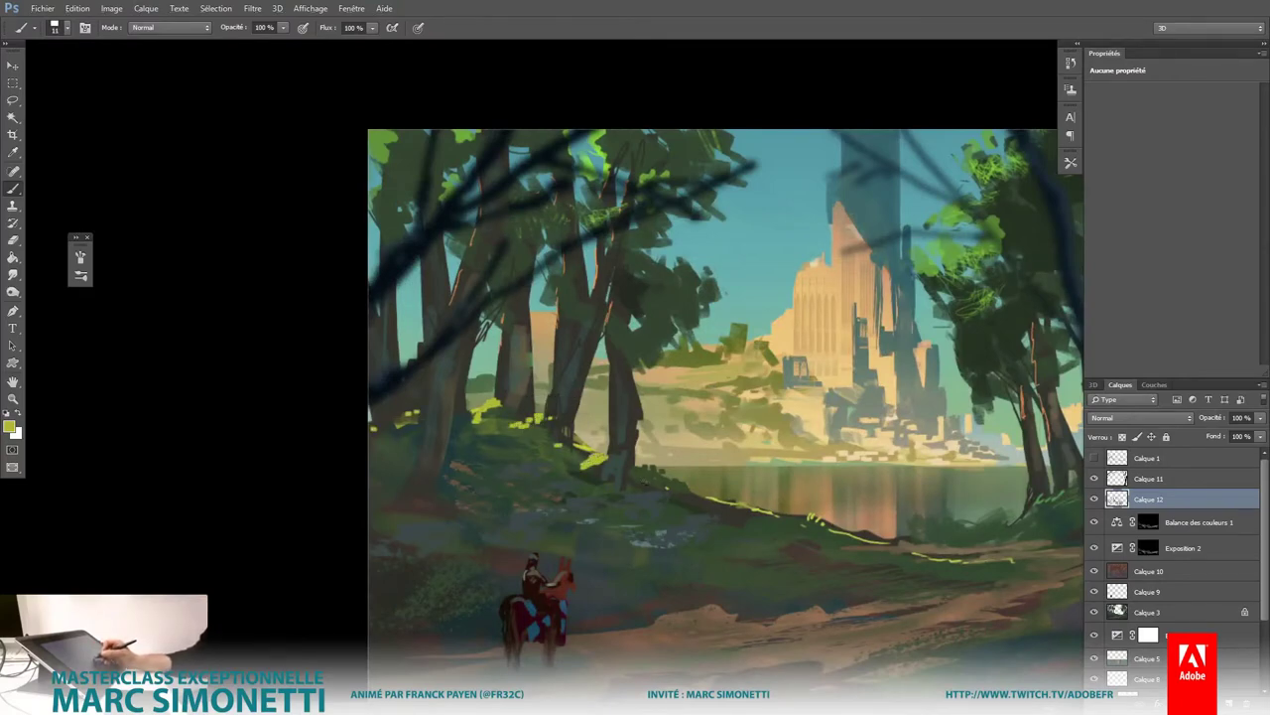
# Step: Change the brush preset and paint a bright green stroke on the lakeside grass
pyautogui.rightClick(692, 483)
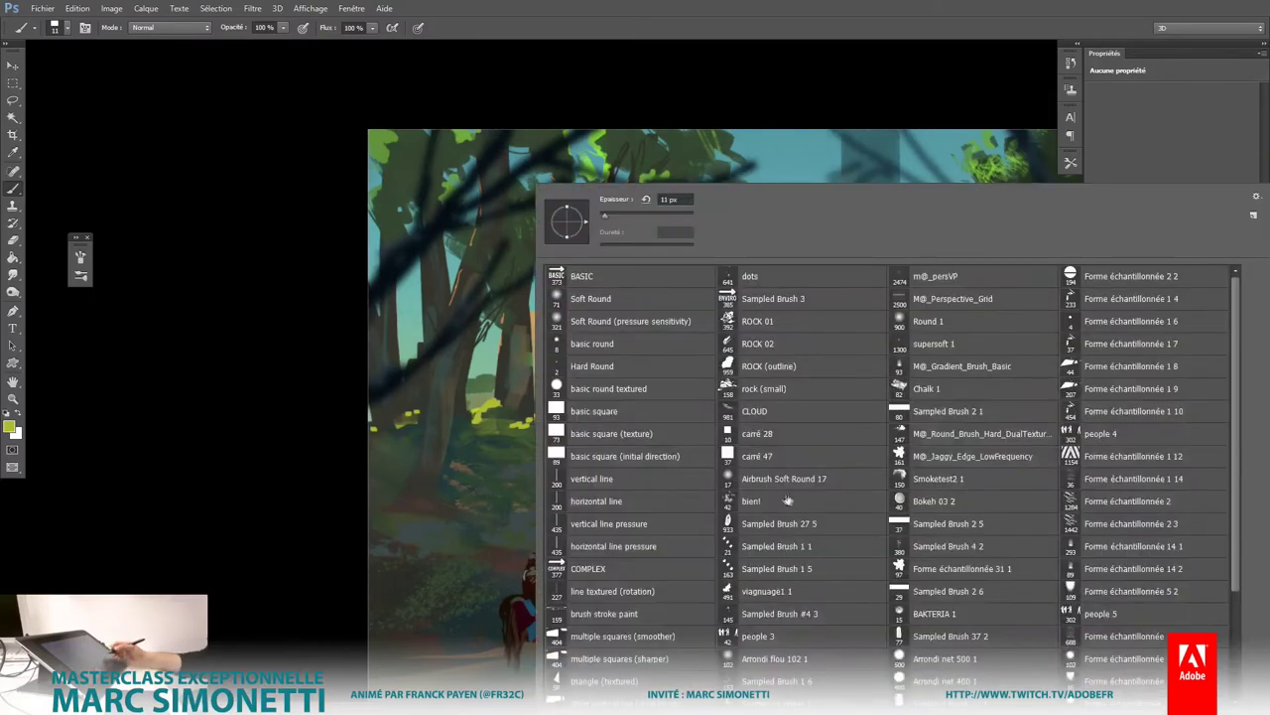
pyautogui.click(805, 501)
pyautogui.press('Return')
pyautogui.rightClick(494, 430)
pyautogui.press('Return')
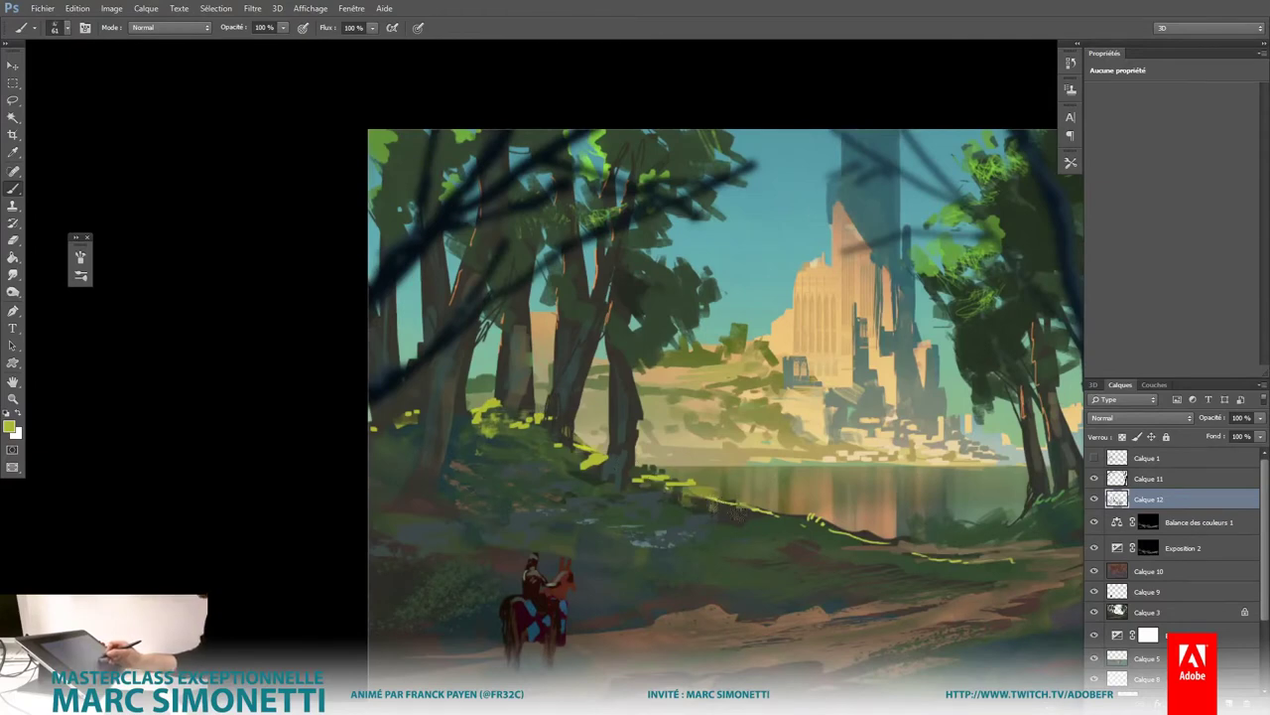
pyautogui.moveTo(859, 568); pyautogui.dragTo(757, 459)
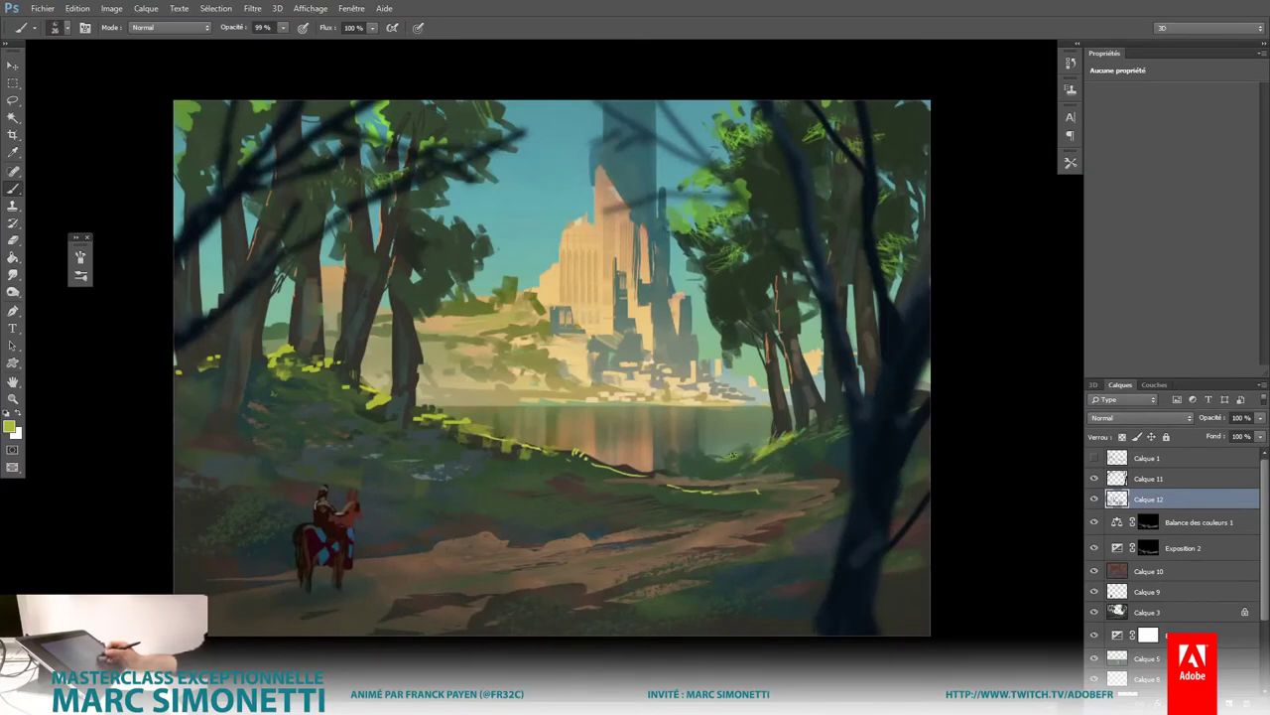
pyautogui.moveTo(703, 466); pyautogui.dragTo(786, 455)
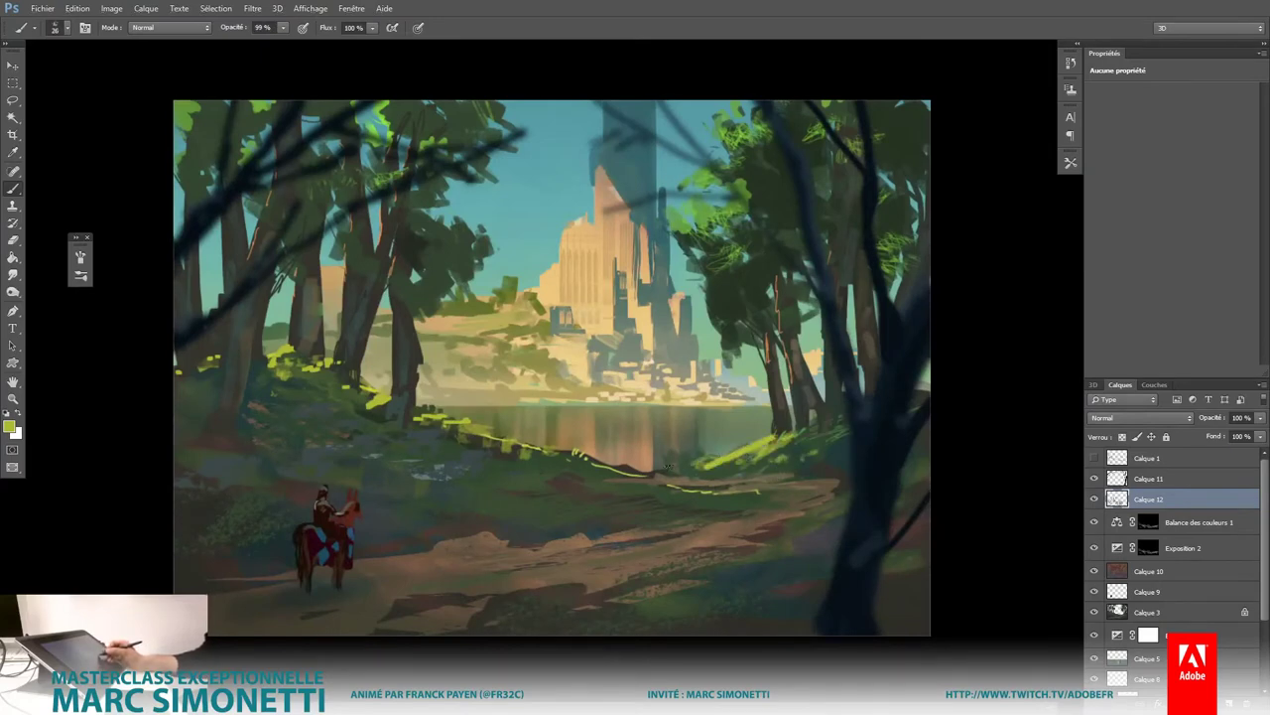
pyautogui.moveTo(755, 536); pyautogui.dragTo(992, 480)
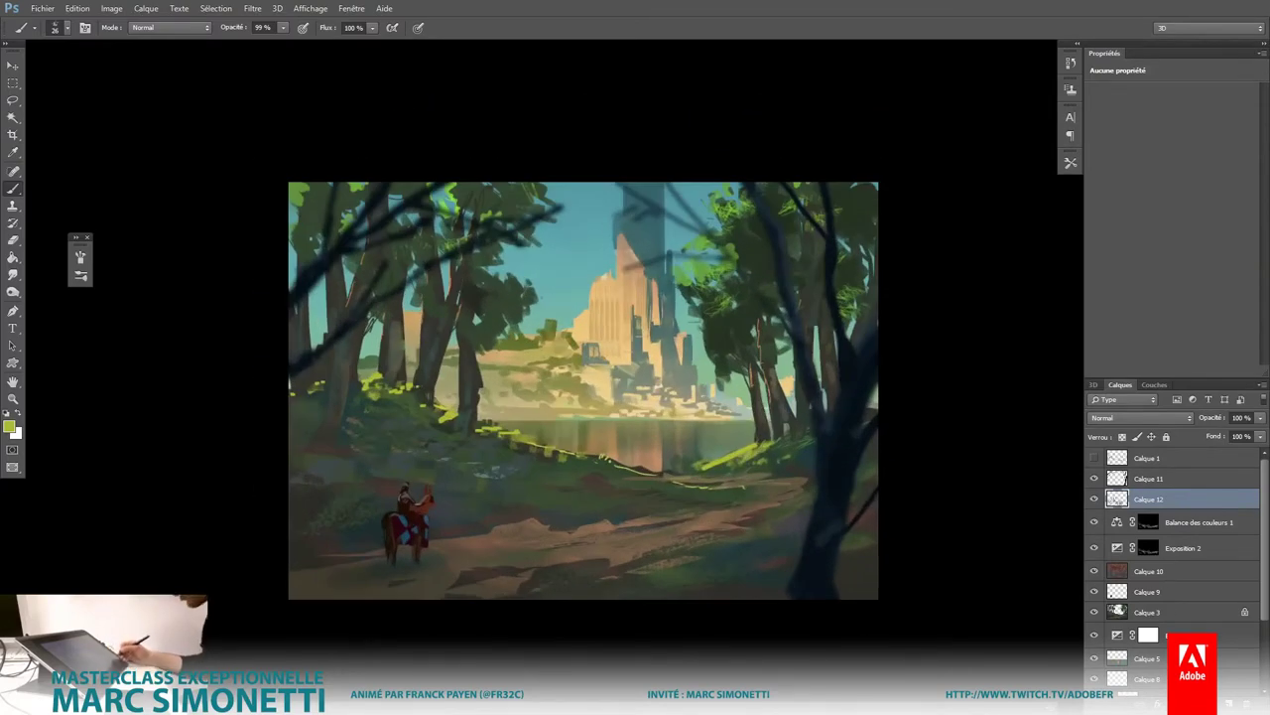
# Step: Add a Color Balance adjustment layer with midtones at +35 red and -6 magenta
pyautogui.click(1187, 702)
pyautogui.click(1181, 566)
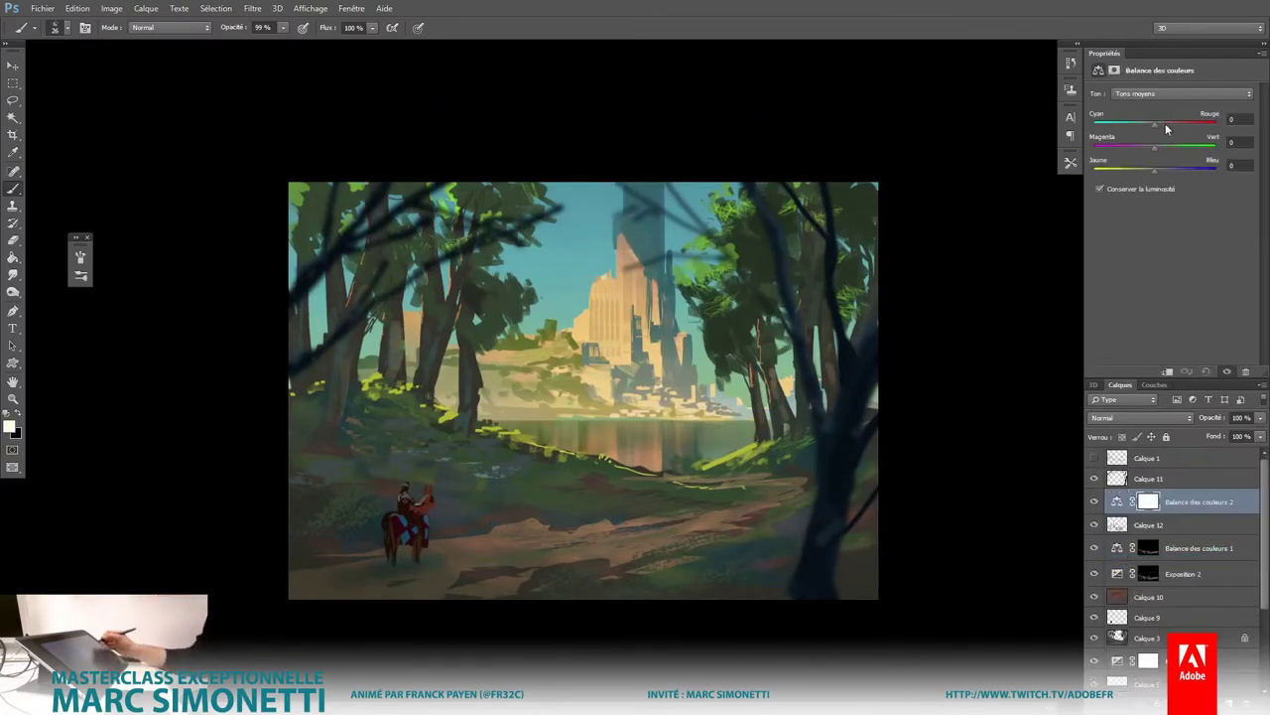
pyautogui.moveTo(1167, 129); pyautogui.dragTo(1172, 129)
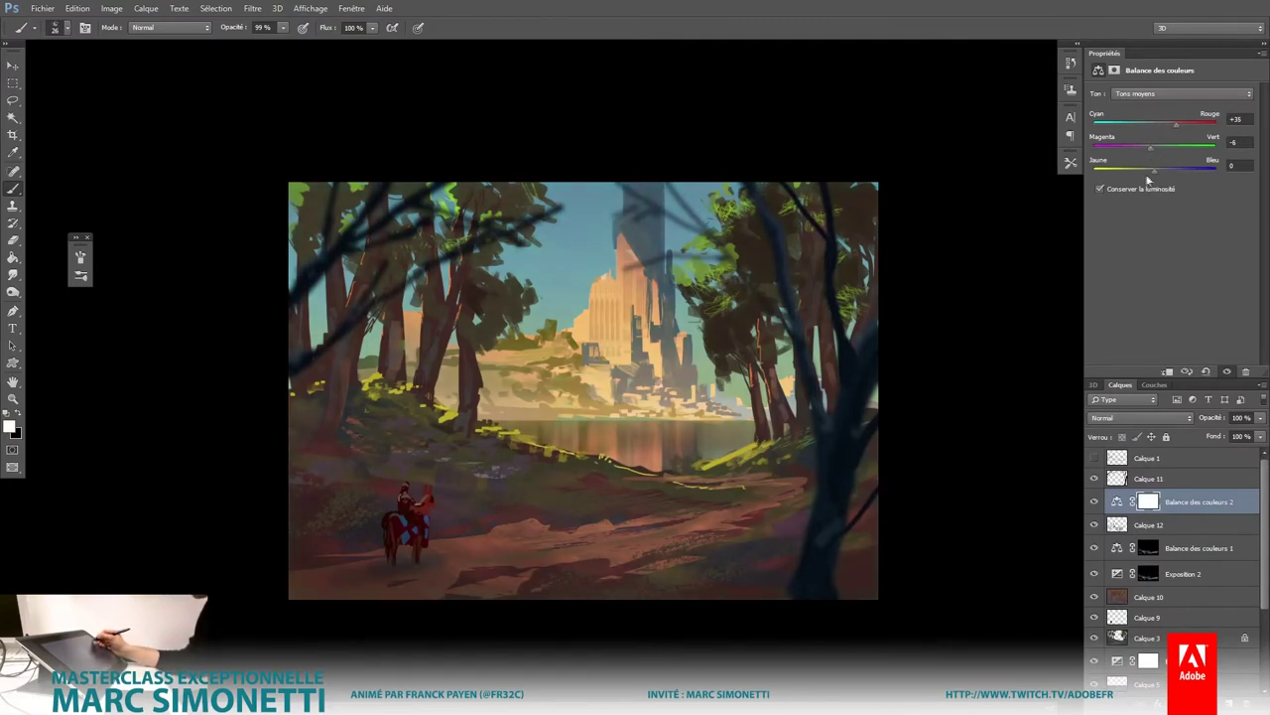
pyautogui.scroll(-2, 845, 511)
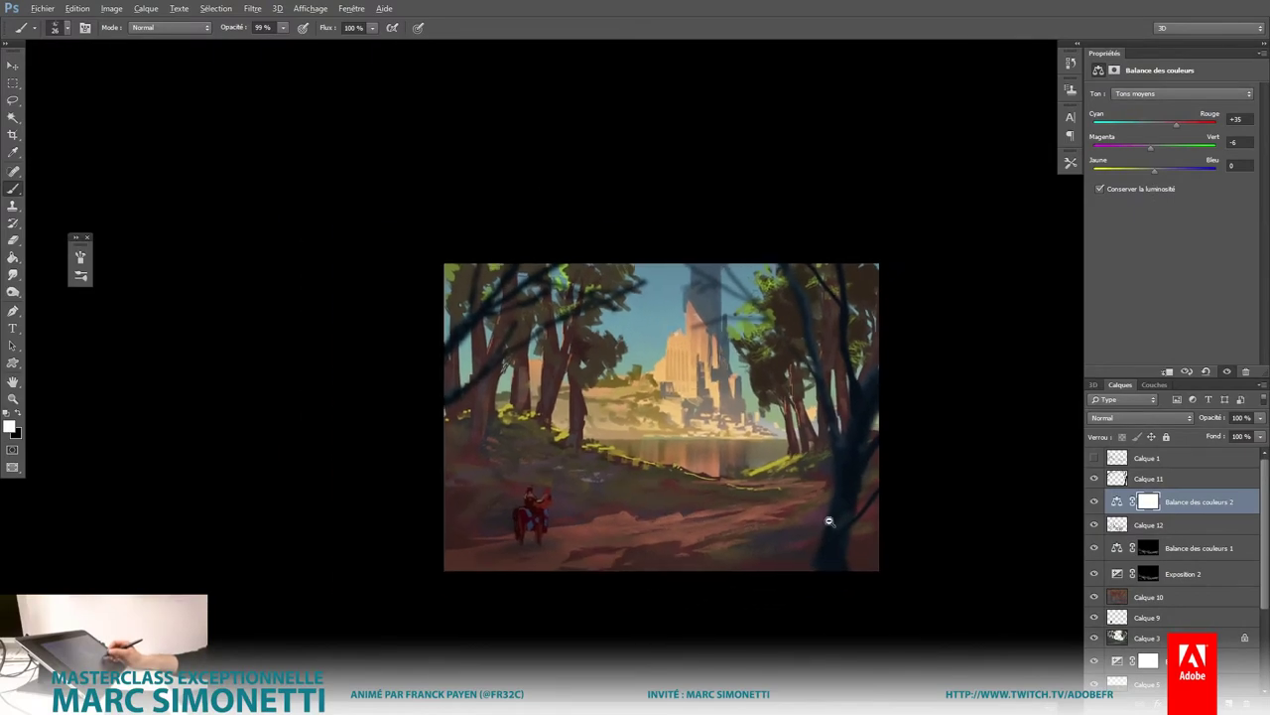
pyautogui.scroll(2, 845, 511)
pyautogui.scroll(1, 845, 511)
# Step: Add a new empty layer above Calque 11 and dab light green foliage on the right tree
pyautogui.click(1171, 480)
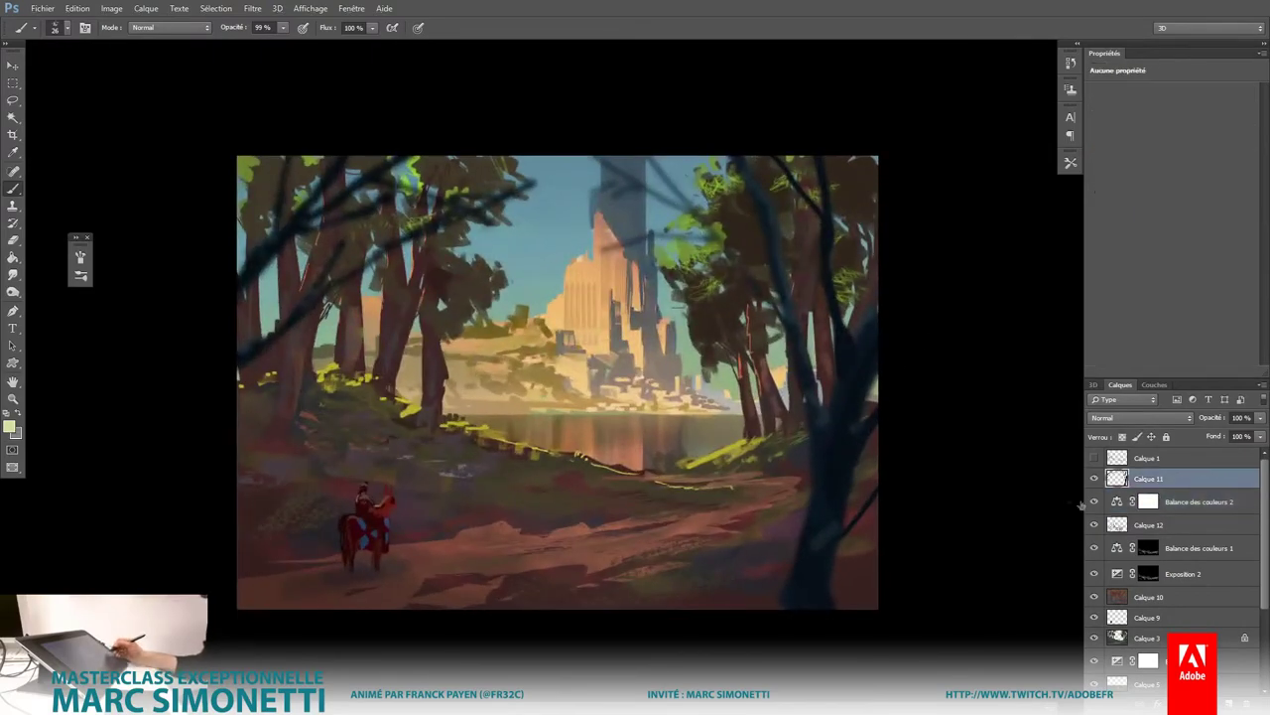
pyautogui.hotkey('ctrl', 'shift', 'alt', 'n')
pyautogui.scroll(1, 724, 231)
pyautogui.scroll(3, 724, 231)
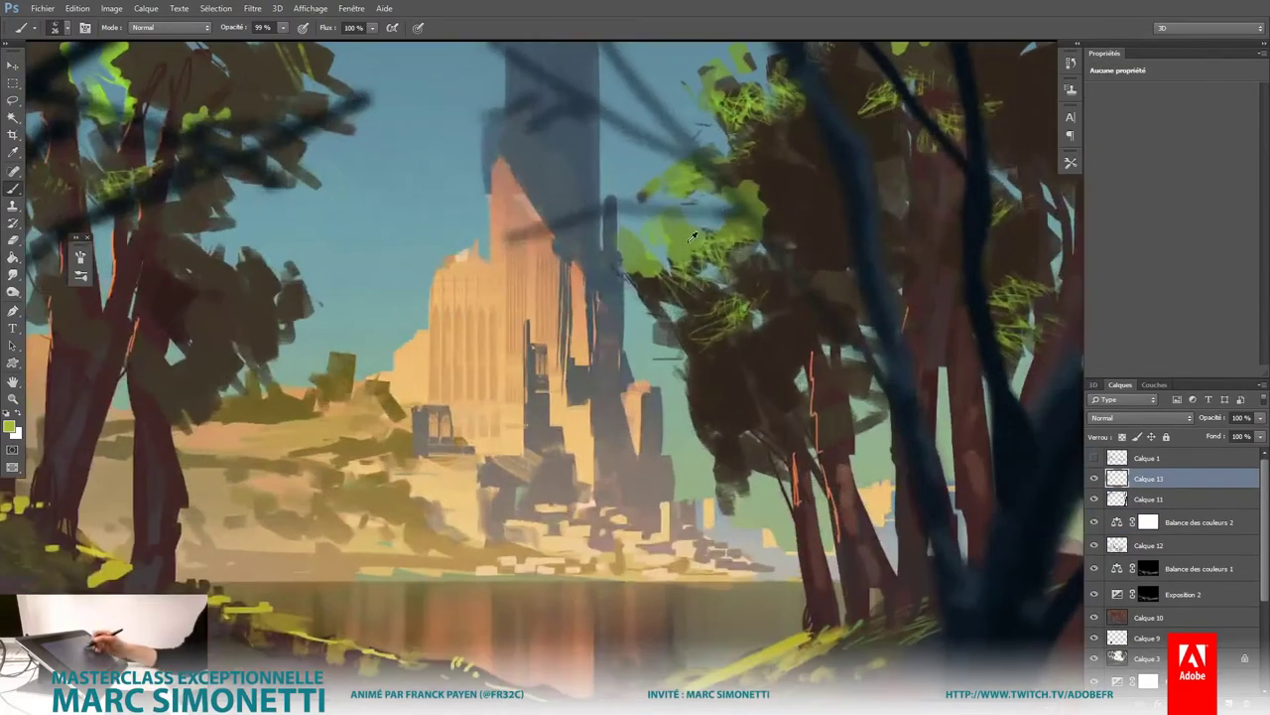
pyautogui.moveTo(655, 319)
pyautogui.mouseDown()
pyautogui.moveTo(695, 347)
pyautogui.moveTo(707, 407)
pyautogui.mouseUp()
pyautogui.moveTo(665, 369)
pyautogui.mouseDown()
pyautogui.moveTo(711, 417)
pyautogui.moveTo(734, 417)
pyautogui.mouseUp()
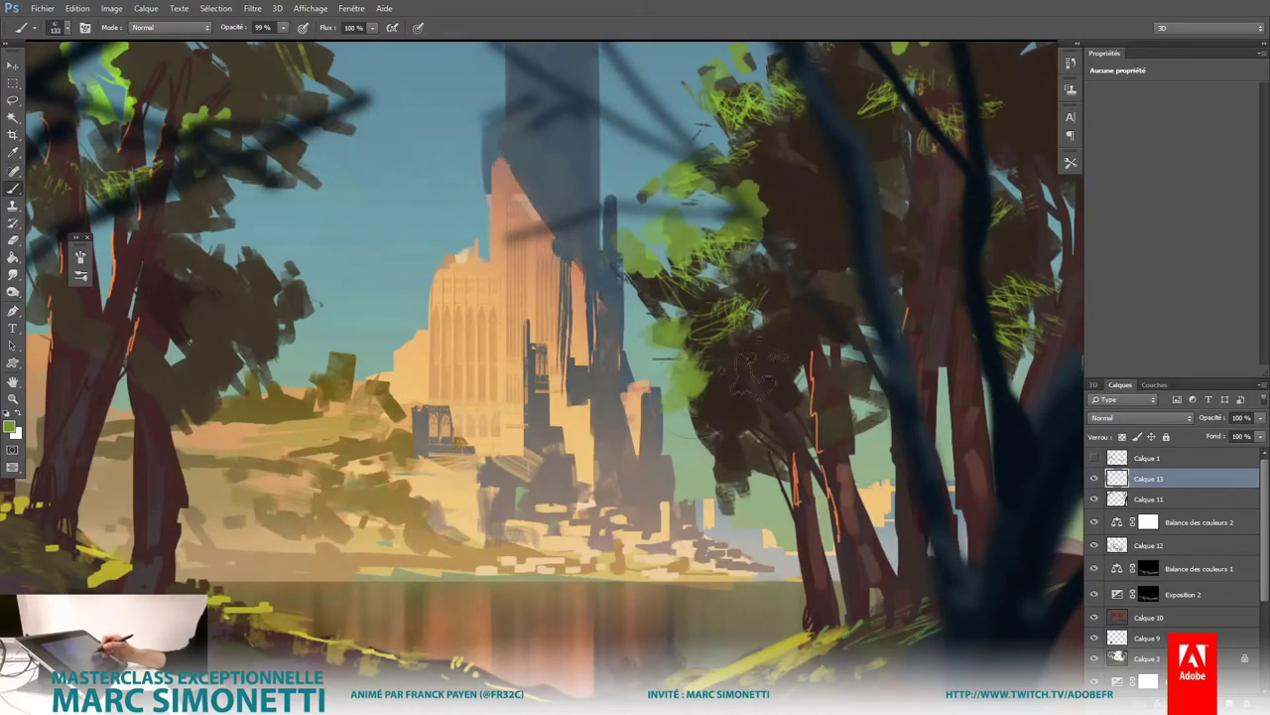
pyautogui.moveTo(730, 367)
pyautogui.mouseDown()
pyautogui.moveTo(700, 477)
pyautogui.moveTo(723, 428)
pyautogui.moveTo(687, 472)
pyautogui.moveTo(687, 430)
pyautogui.moveTo(695, 441)
pyautogui.moveTo(680, 456)
pyautogui.mouseUp()
# Step: Shift the paint toward pure green and add brighter foliage dabs on the right tree
pyautogui.keyDown('alt'); pyautogui.click(744, 427); pyautogui.keyUp('alt')
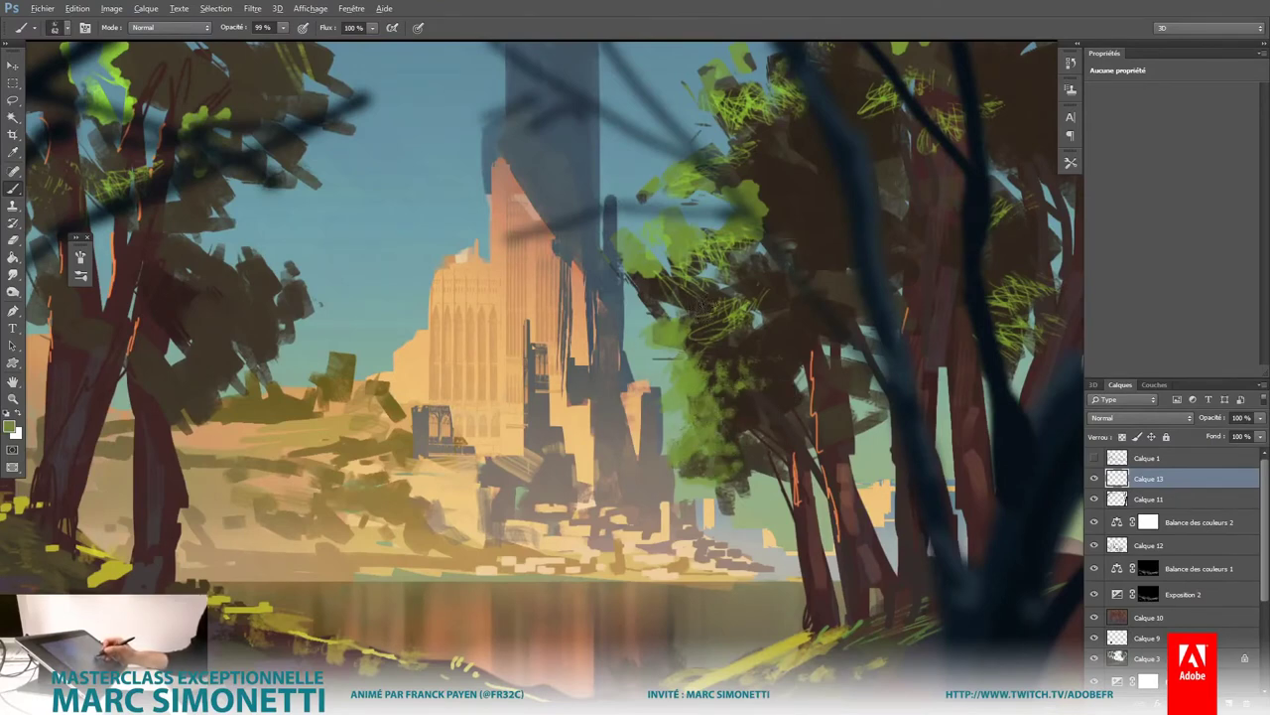
pyautogui.moveTo(707, 298); pyautogui.dragTo(700, 322)
pyautogui.moveTo(650, 282); pyautogui.dragTo(645, 322)
pyautogui.keyDown('alt'); pyautogui.keyDown('shift'); pyautogui.rightClick(687, 267); pyautogui.keyUp('shift'); pyautogui.keyUp('alt')
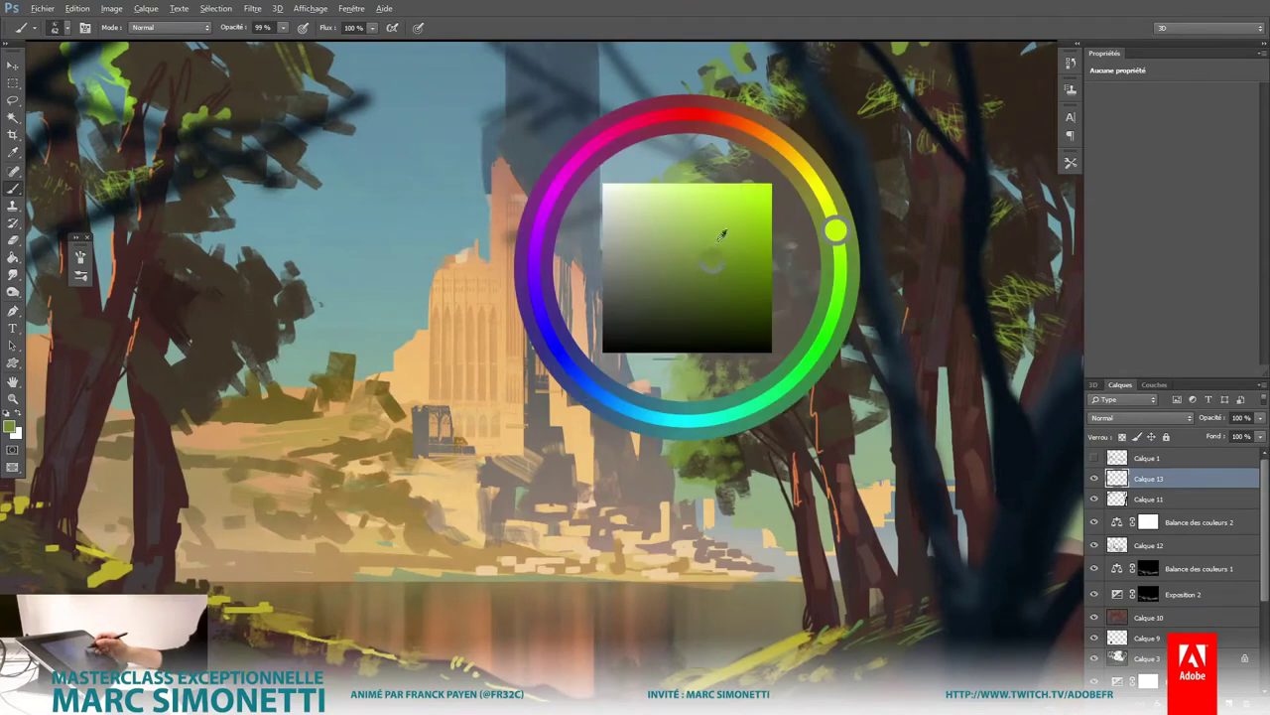
pyautogui.moveTo(846, 268); pyautogui.dragTo(837, 276)
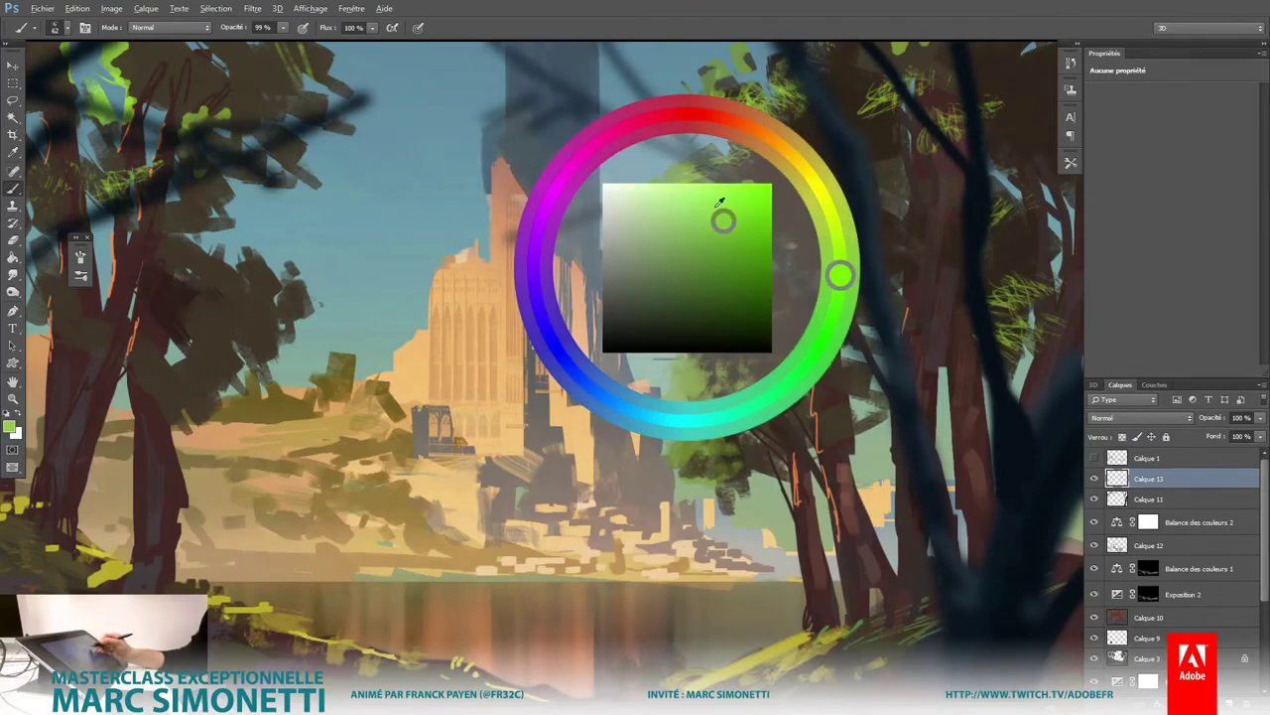
pyautogui.moveTo(710, 268); pyautogui.dragTo(680, 308)
pyautogui.moveTo(707, 238); pyautogui.dragTo(699, 278)
pyautogui.moveTo(655, 337)
pyautogui.mouseDown()
pyautogui.moveTo(709, 380)
pyautogui.moveTo(603, 425)
pyautogui.mouseUp()
# Step: Paint green strokes and dabs on the left tree foliage
pyautogui.press('h')
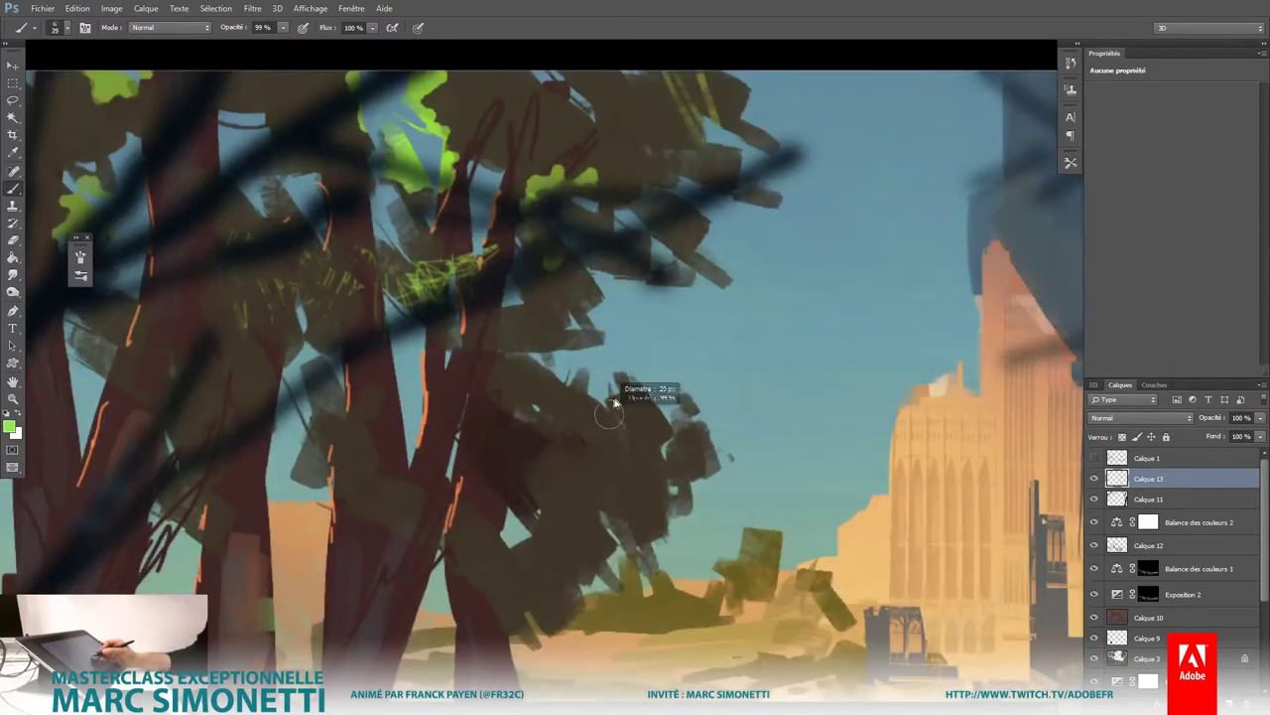
pyautogui.moveTo(605, 402); pyautogui.dragTo(631, 379)
pyautogui.click(654, 411)
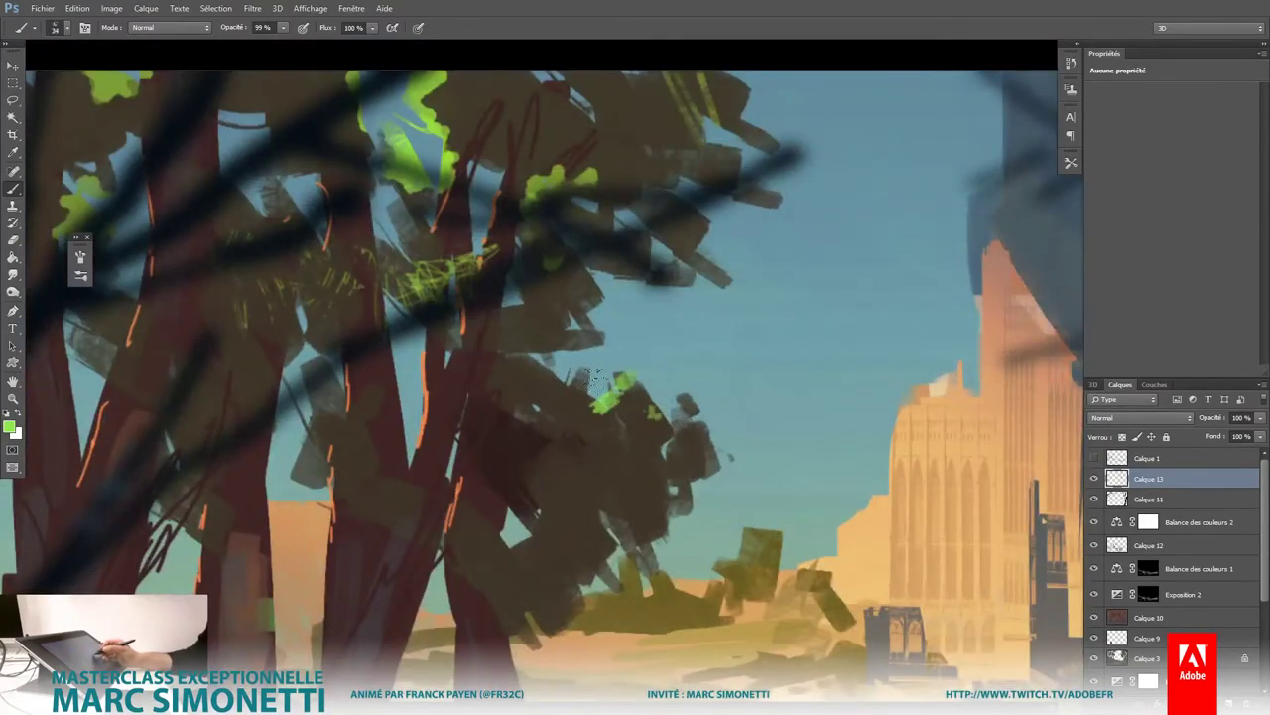
pyautogui.scroll(-5, 524, 535)
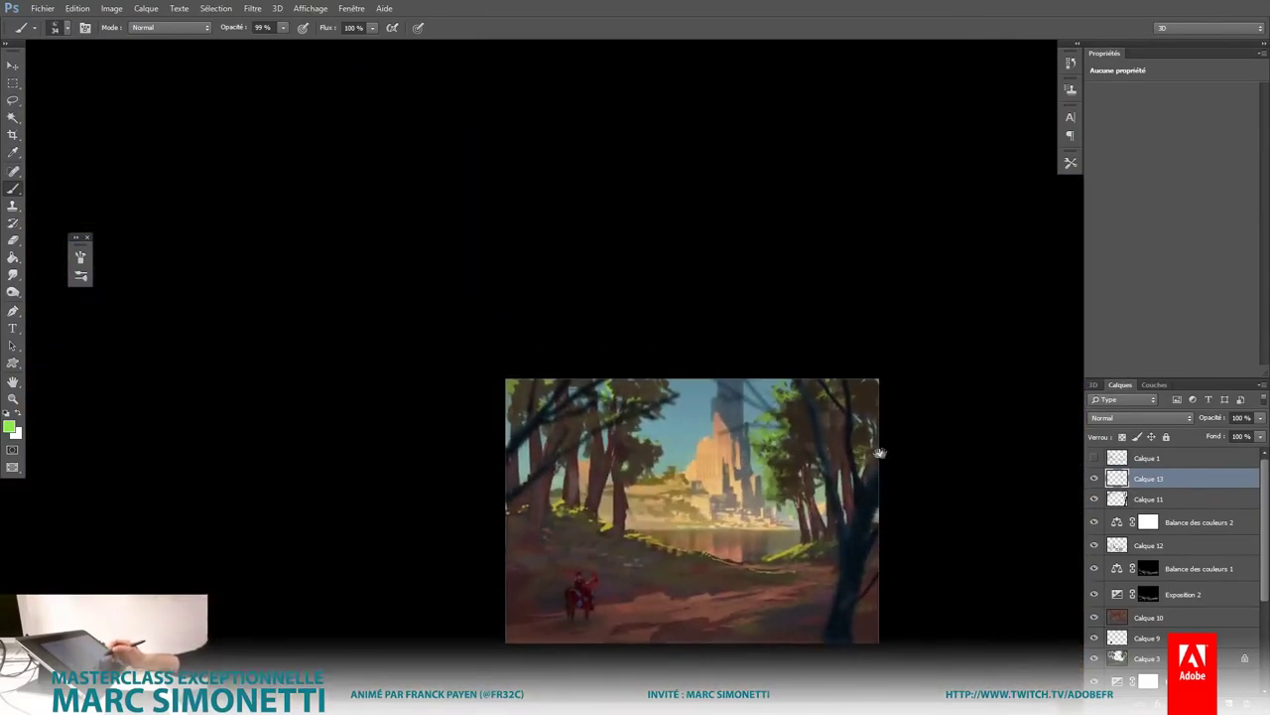
pyautogui.scroll(2, 903, 448)
pyautogui.scroll(2, 831, 457)
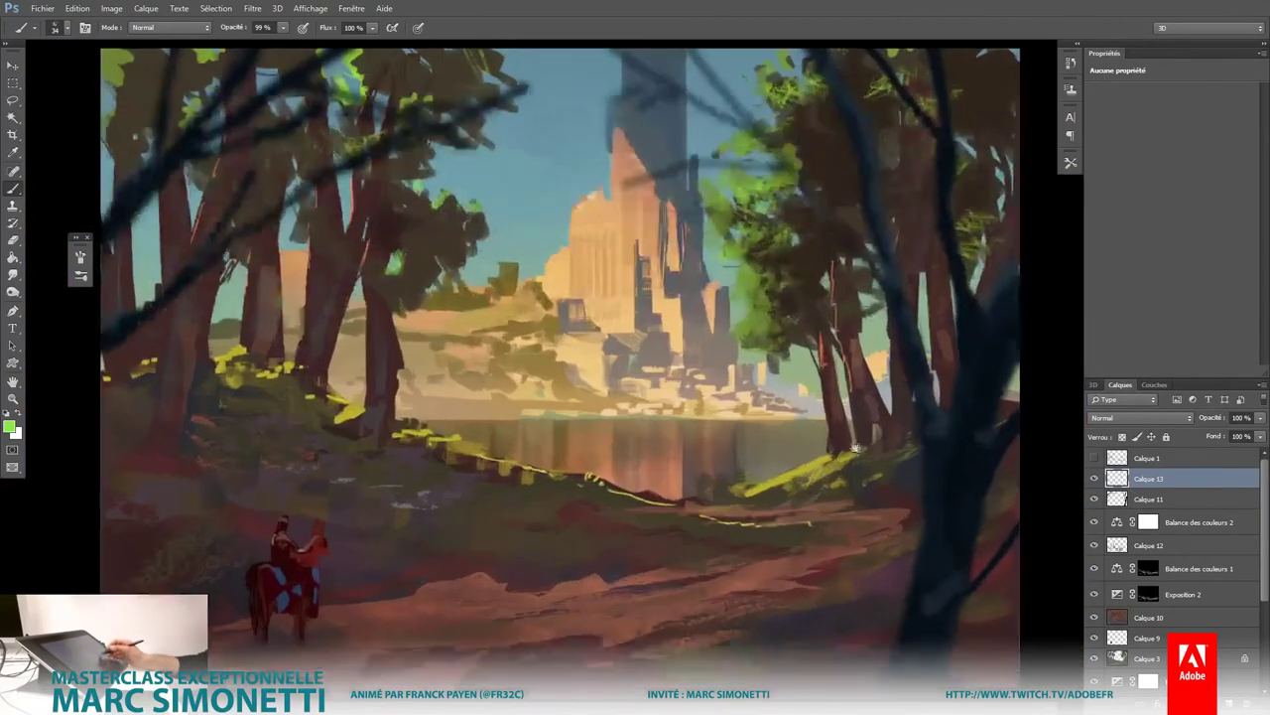
pyautogui.scroll(2, 794, 377)
pyautogui.scroll(-3, 737, 444)
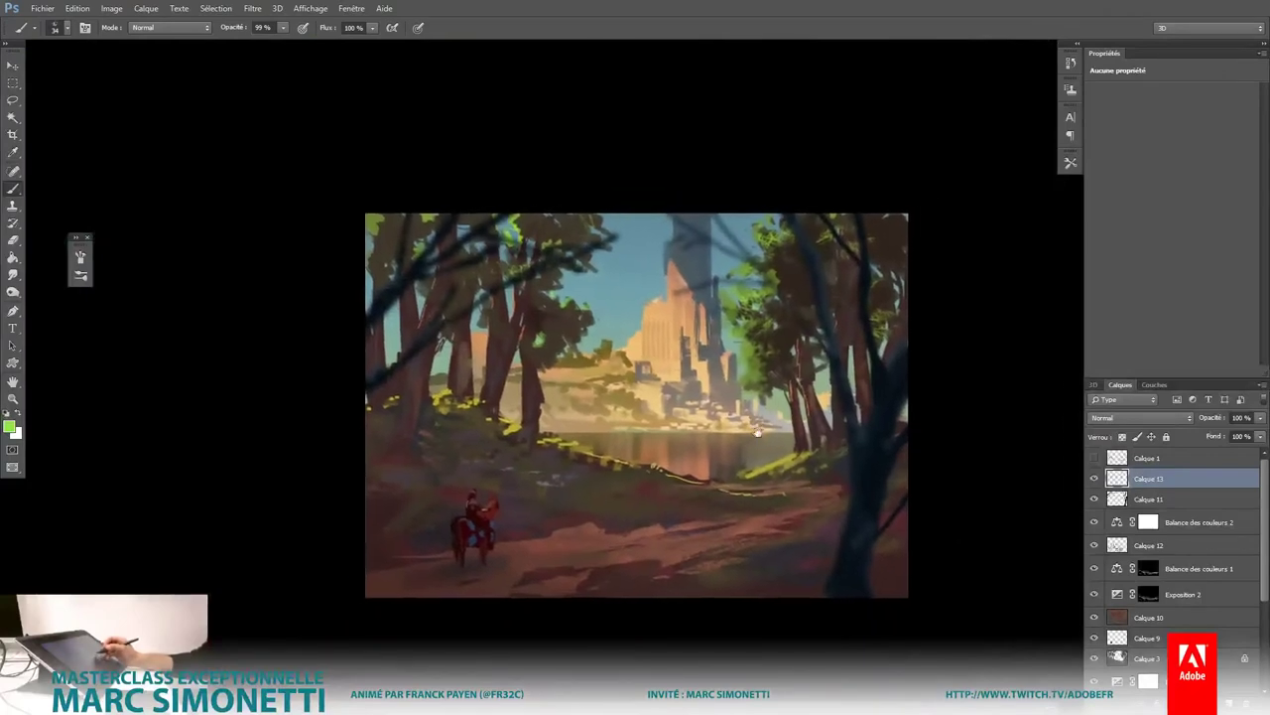
pyautogui.scroll(-1, 738, 444)
pyautogui.scroll(3, 755, 434)
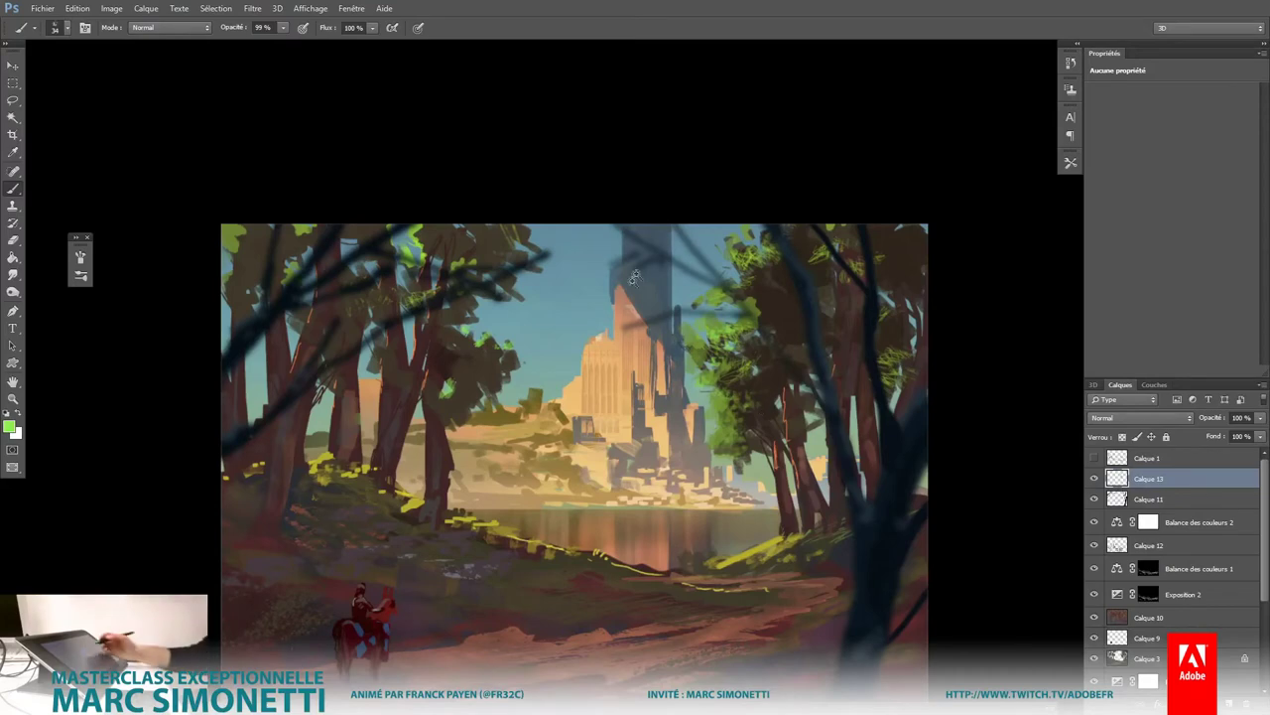
pyautogui.scroll(3, 635, 278)
# Step: Sample the tan colour from the tower and adjust the brush size
pyautogui.keyDown('alt'); pyautogui.click(602, 272); pyautogui.keyUp('alt')
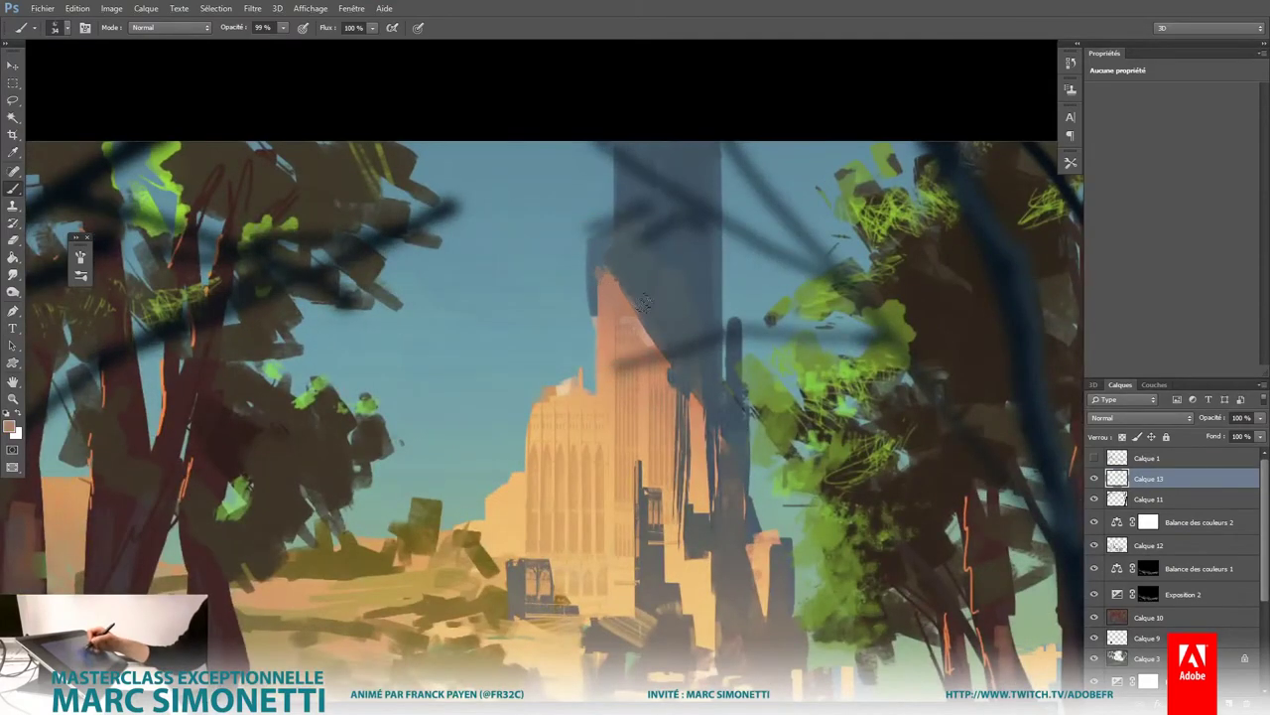
pyautogui.moveTo(643, 300); pyautogui.dragTo(614, 256)
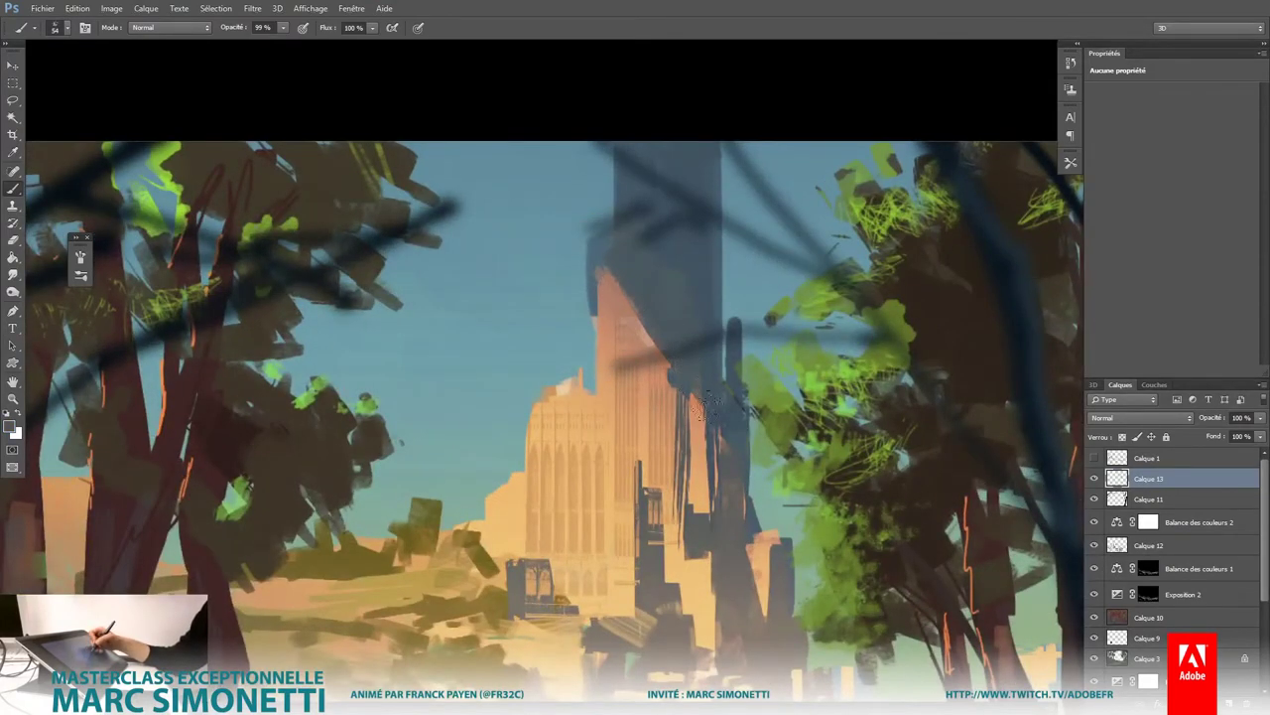
pyautogui.scroll(-5, 707, 316)
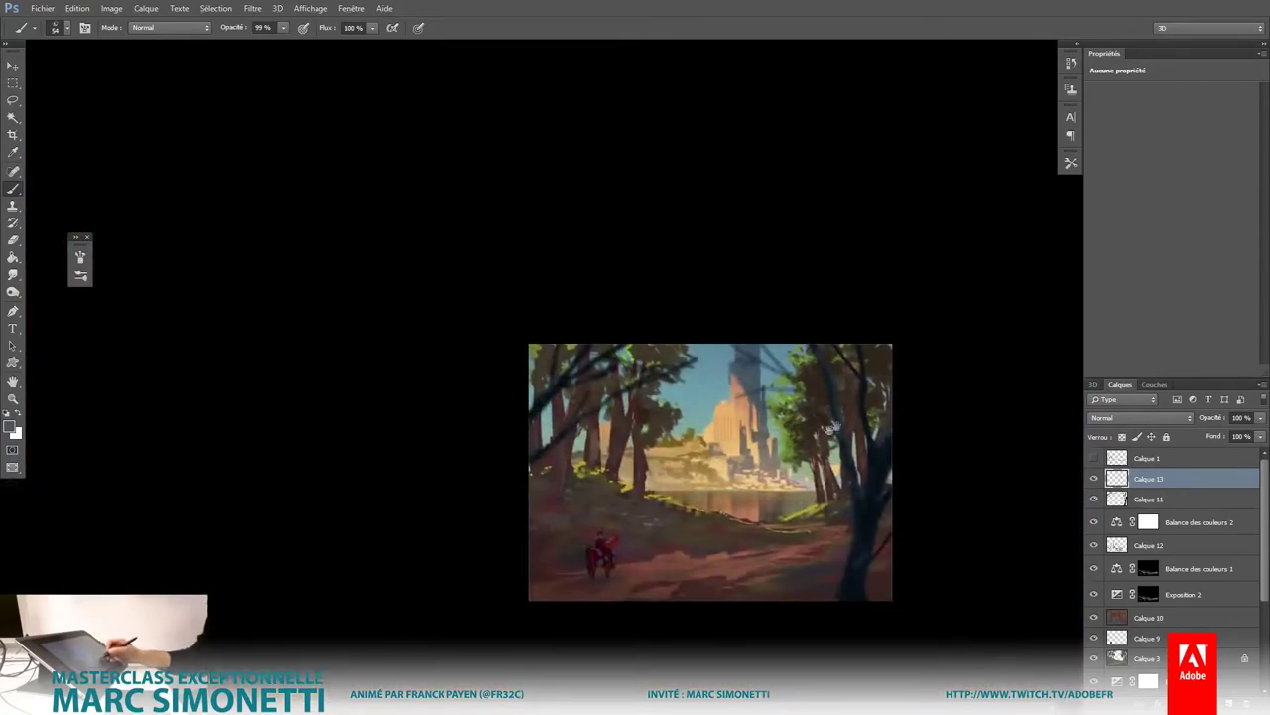
pyautogui.scroll(5, 839, 371)
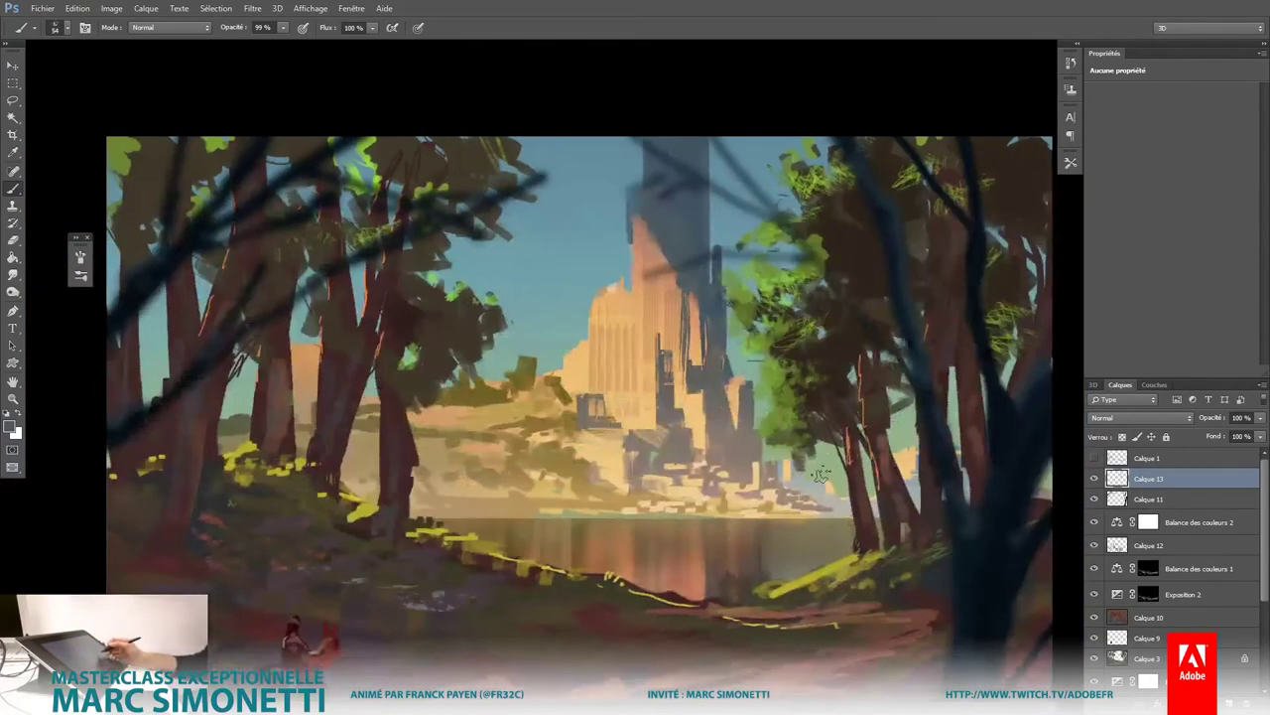
# Step: Hide and re-show the Calque 13 strokes to compare, then recentre the painting
pyautogui.click(1094, 478)
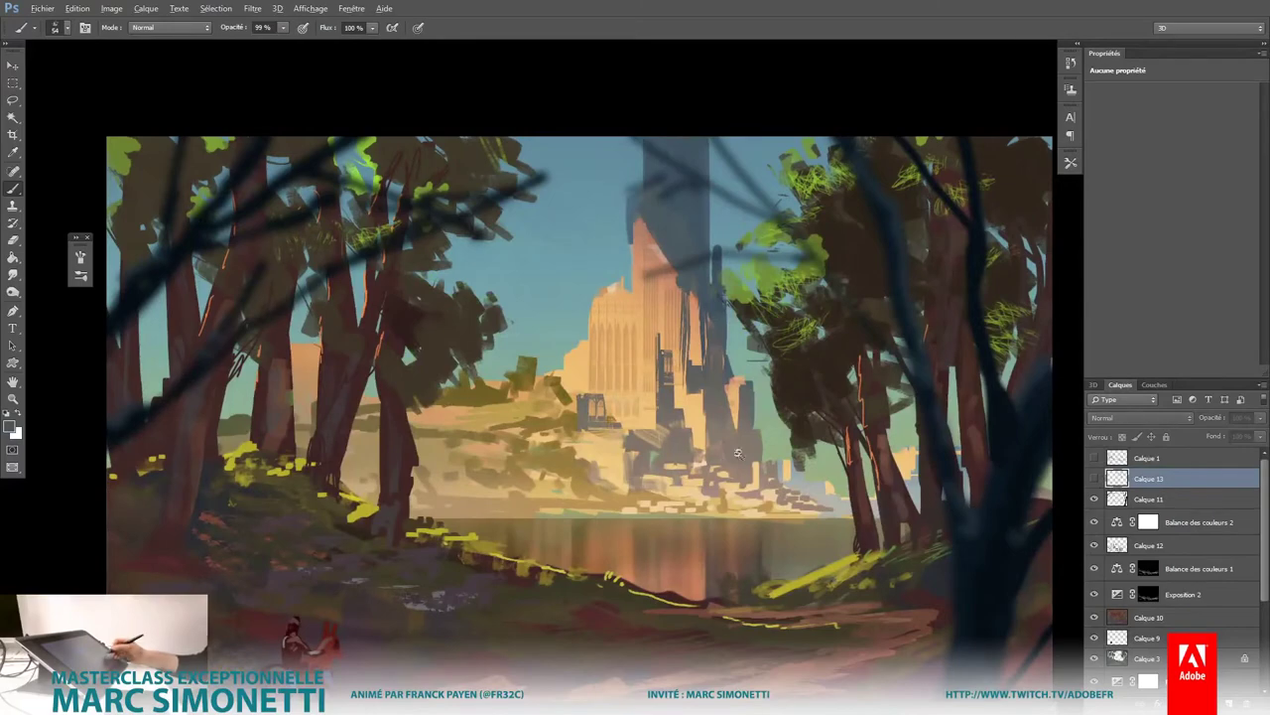
pyautogui.scroll(-3, 738, 454)
pyautogui.click(1094, 478)
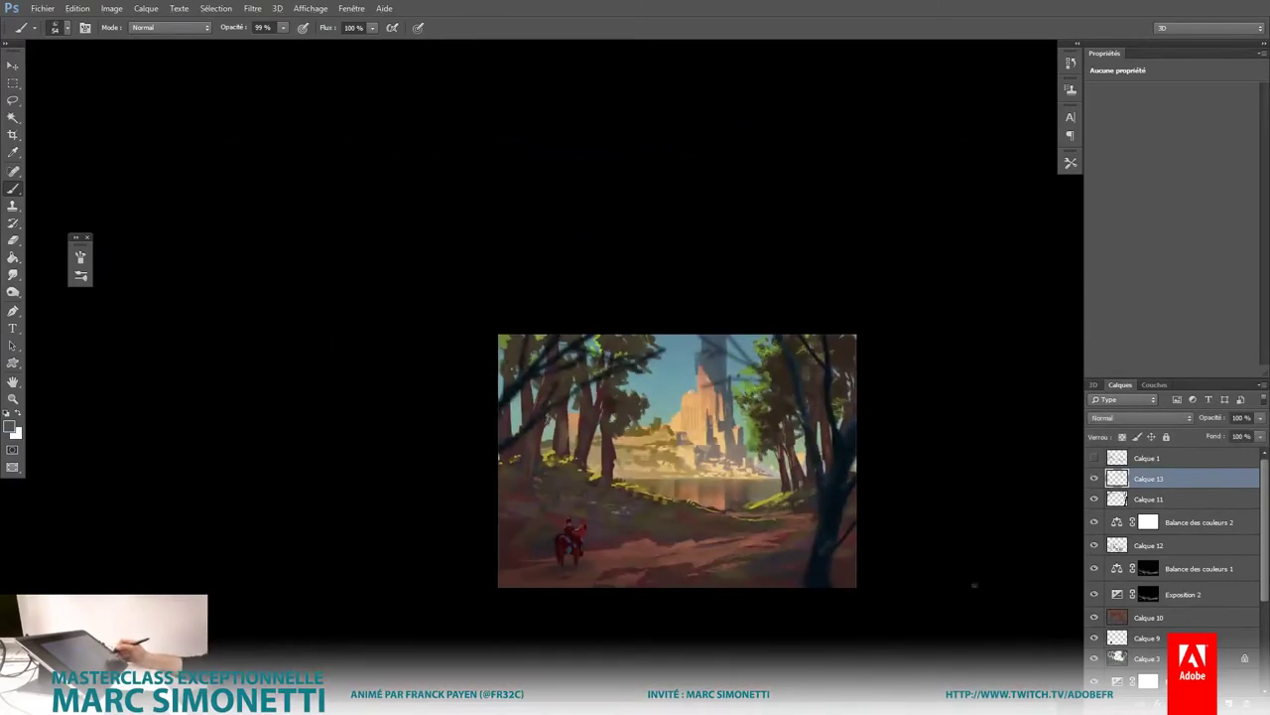
pyautogui.scroll(2, 625, 506)
pyautogui.scroll(1, 626, 506)
pyautogui.scroll(-1, 779, 476)
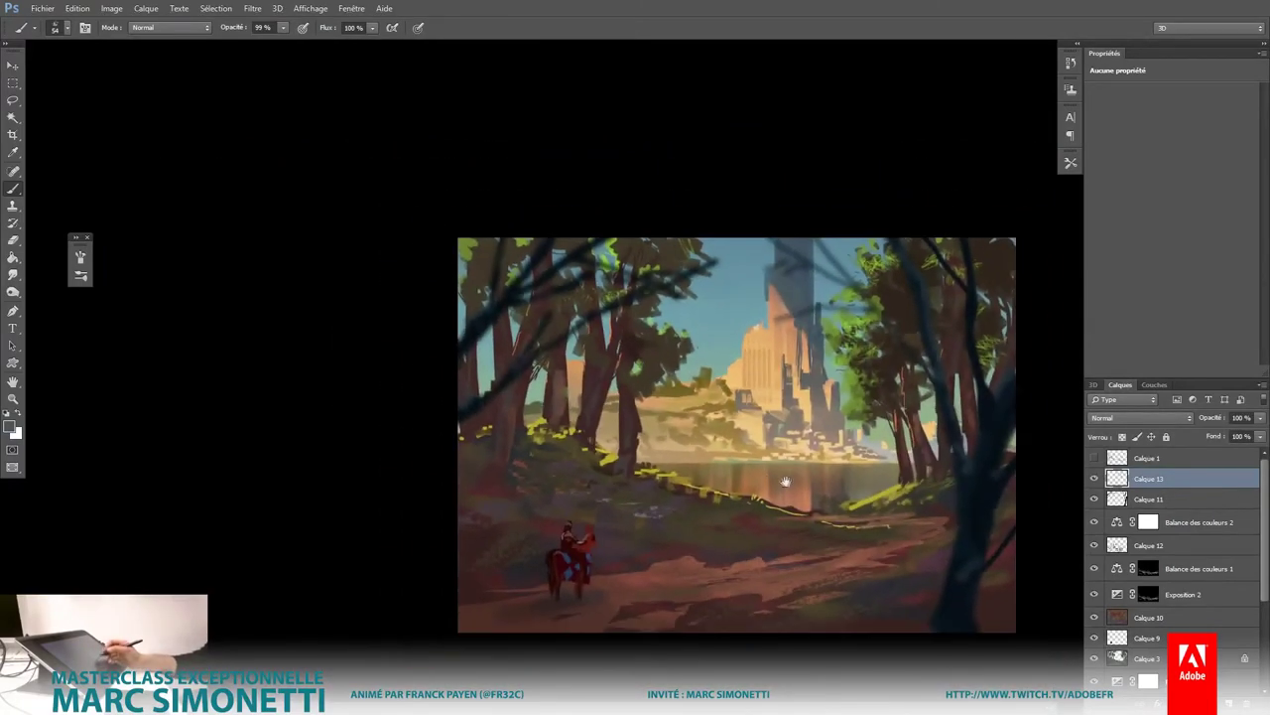
pyautogui.moveTo(834, 481); pyautogui.dragTo(762, 479)
pyautogui.scroll(1, 762, 479)
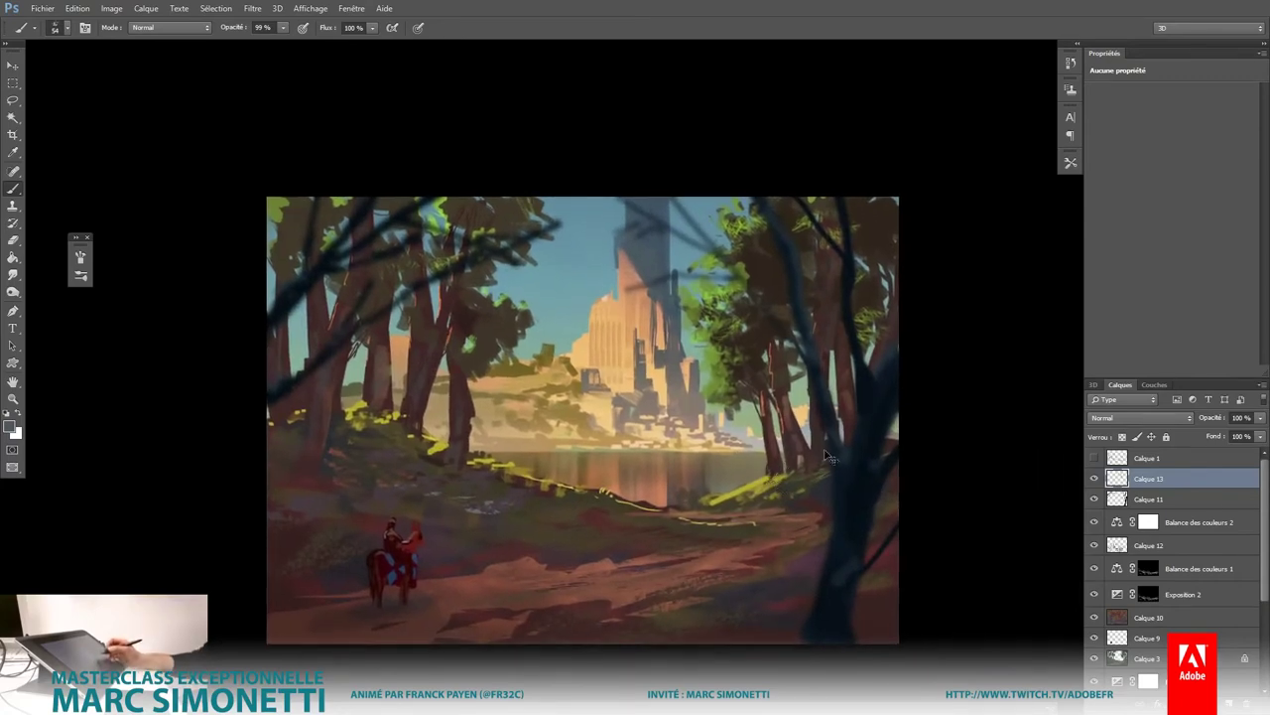
# Step: Save the painting in Photoshop PSD format, accepting the compatibility options
pyautogui.hotkey('ctrl', 'shift', 's')
pyautogui.write('image0')
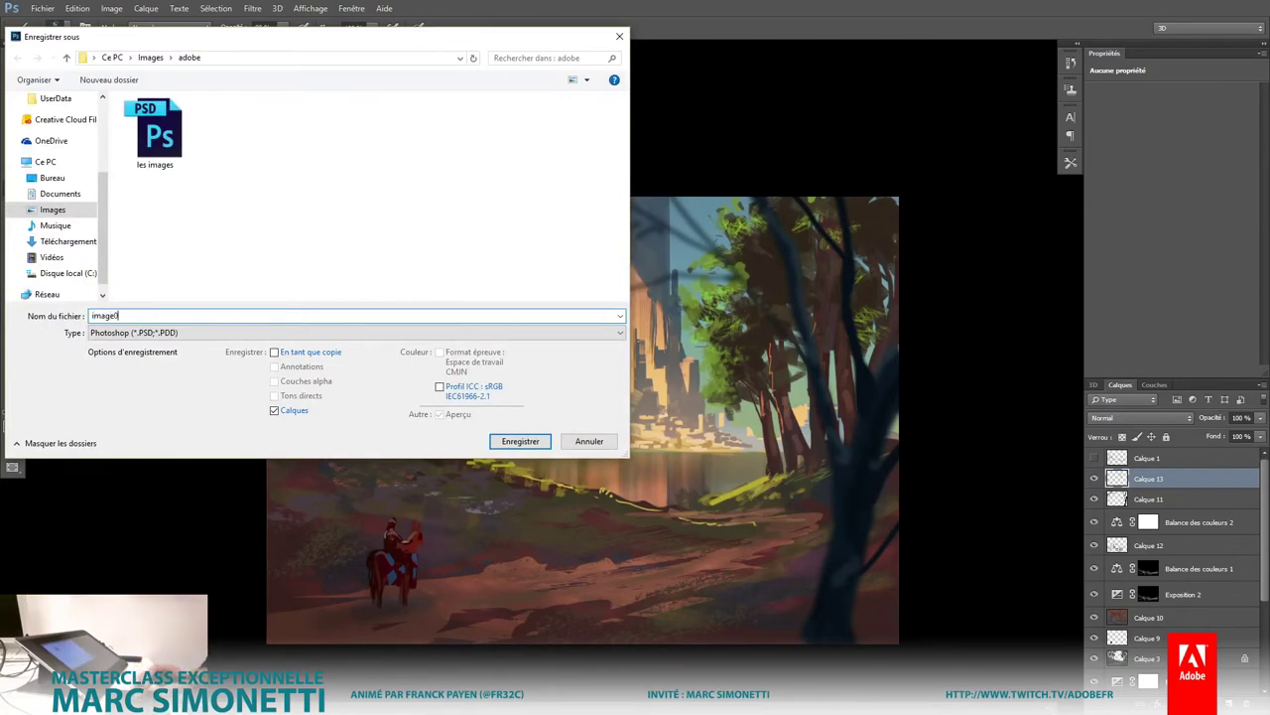
pyautogui.press('Return')
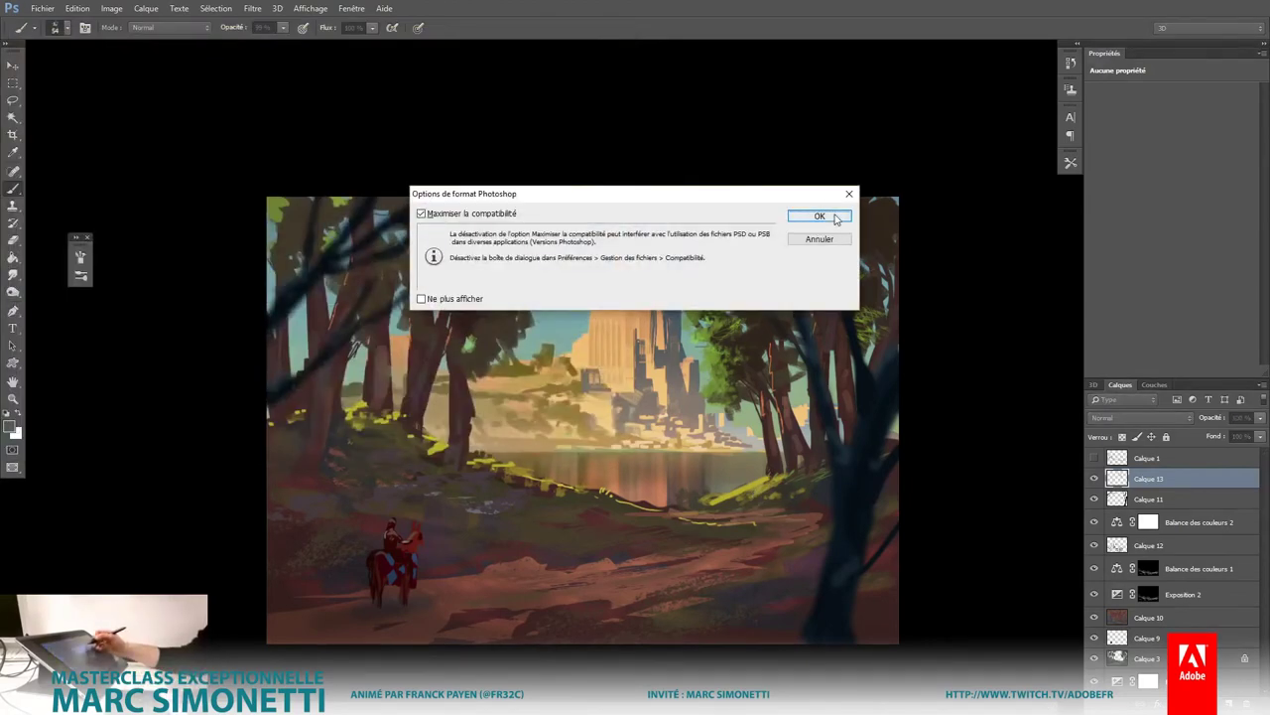
pyautogui.click(819, 216)
# Step: Flatten the image and save it as image01
pyautogui.hotkey('ctrl', 'shift', 'e')
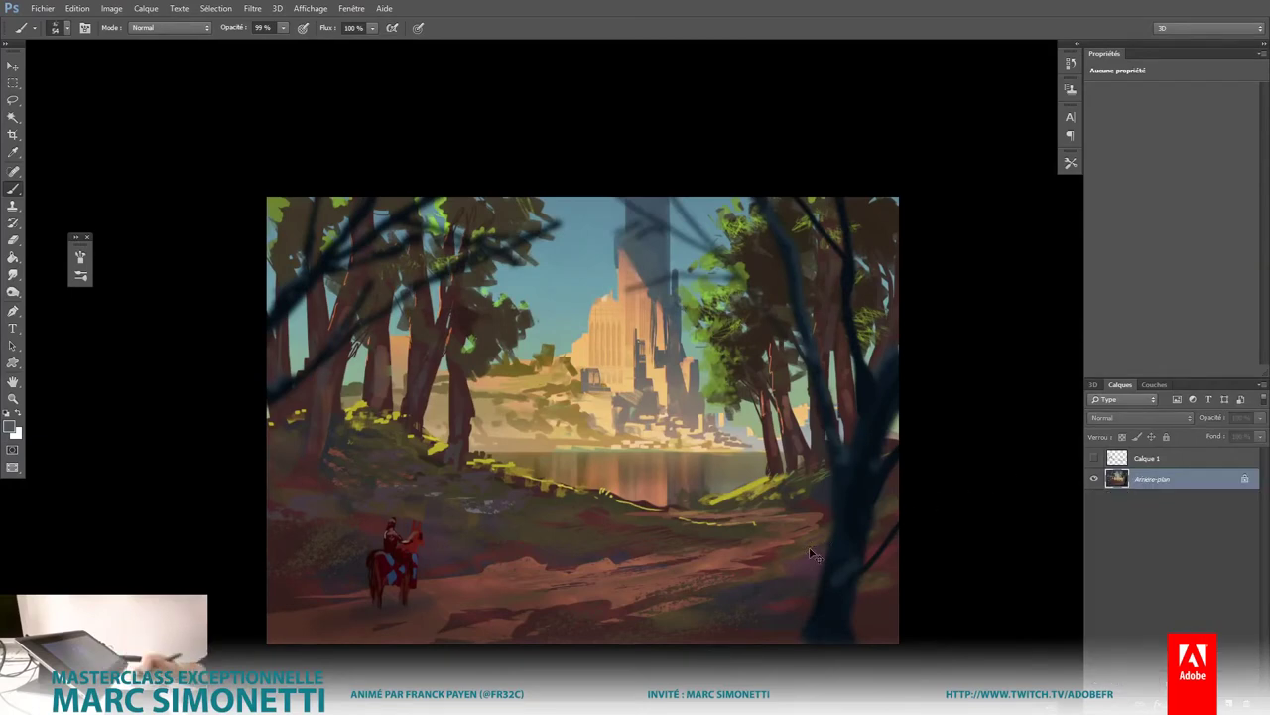
pyautogui.hotkey('ctrl', 'shift', 's')
pyautogui.write('image0')
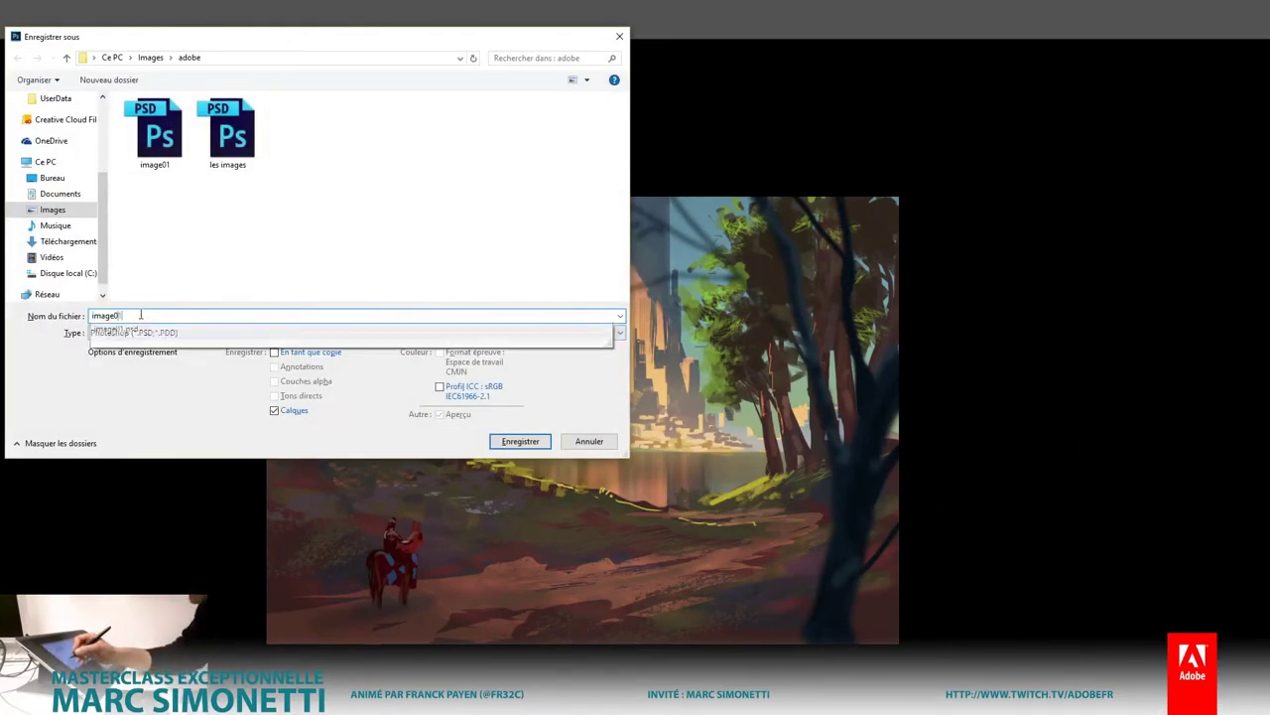
pyautogui.write('1')
pyautogui.press('Return')
pyautogui.press('Return')
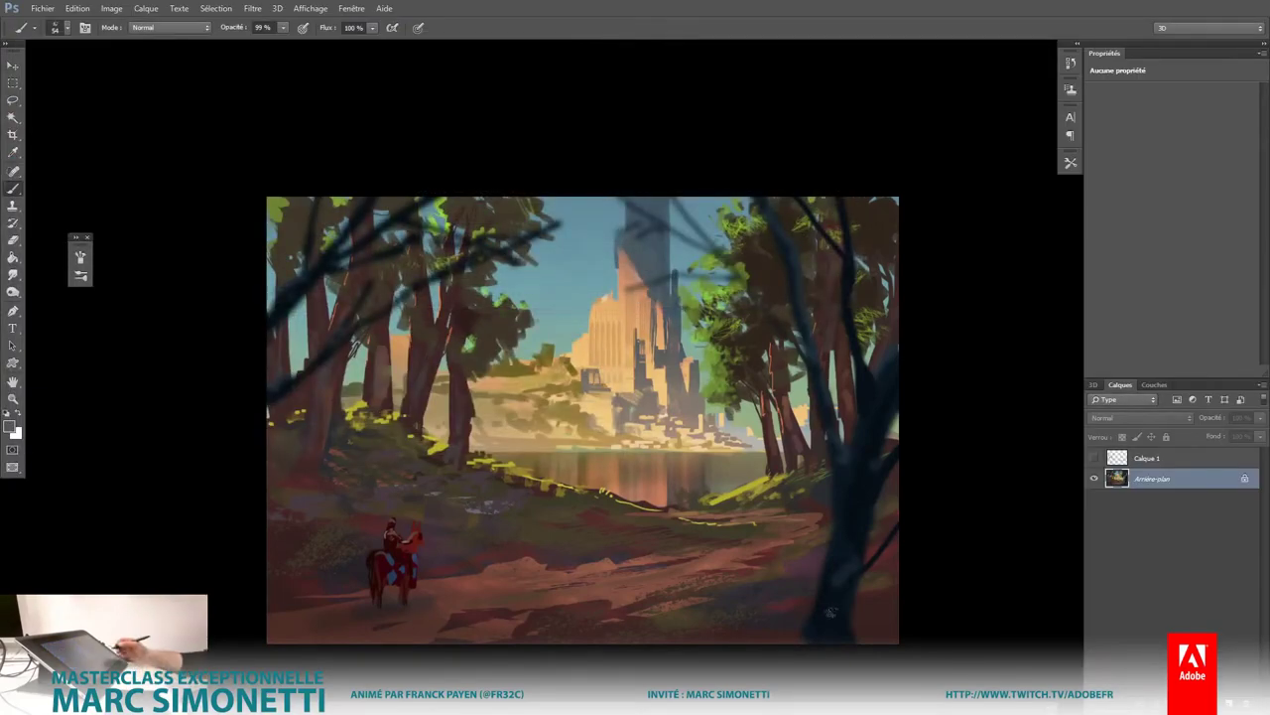
# Step: Fill the canvas with a pale near-white colour and delete the old Calque 1 sketch layer
pyautogui.press('g')
pyautogui.keyDown('alt'); pyautogui.keyDown('shift'); pyautogui.rightClick(665, 323); pyautogui.keyUp('shift'); pyautogui.keyUp('alt')
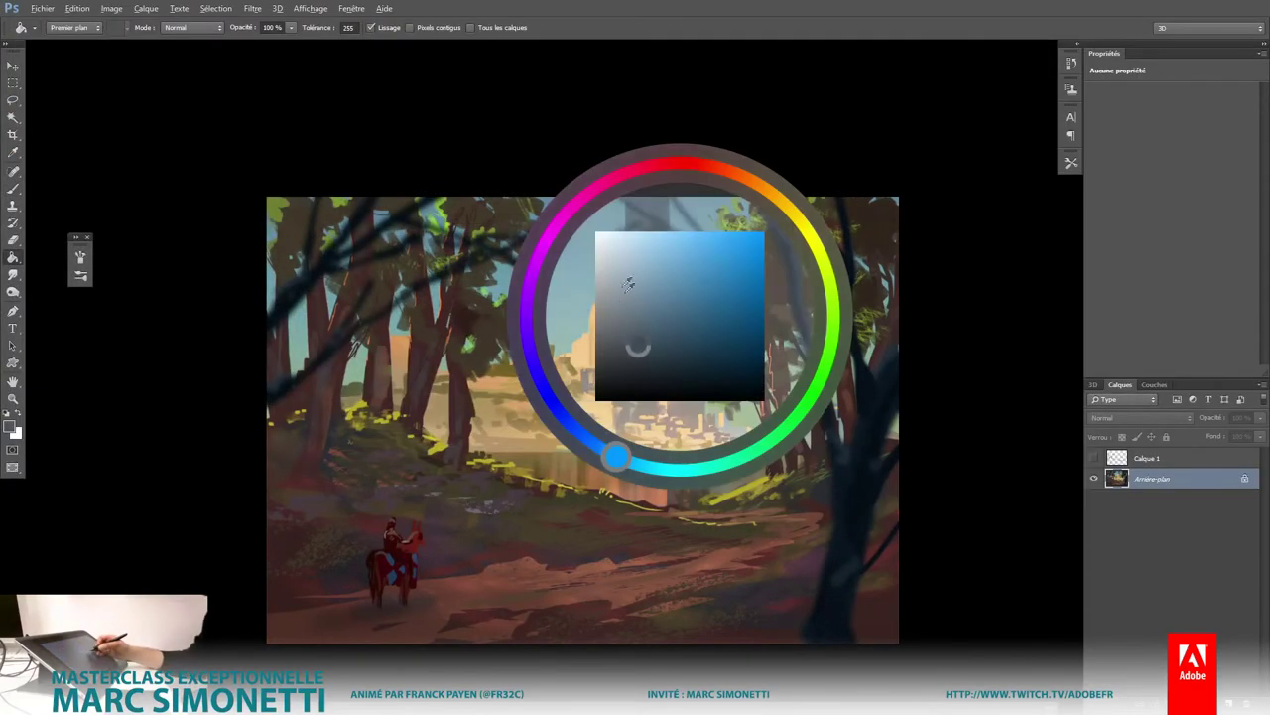
pyautogui.click(640, 354)
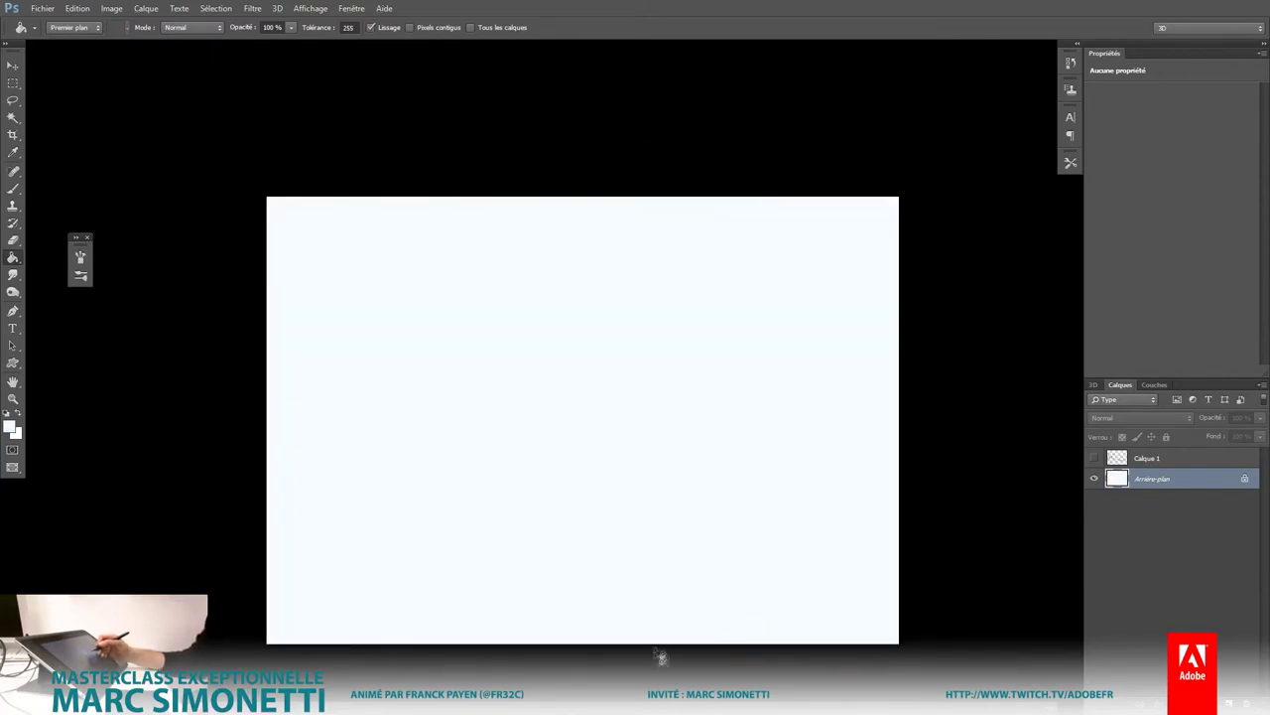
pyautogui.click(1142, 459)
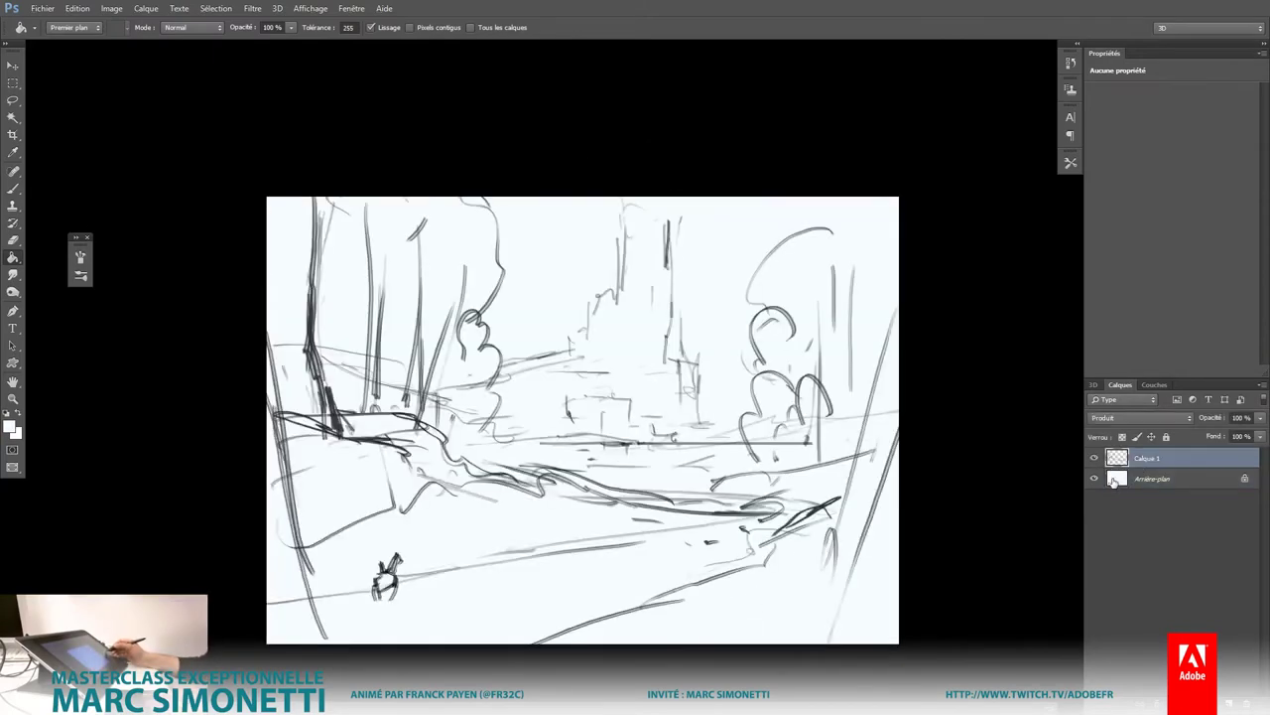
pyautogui.press('Delete')
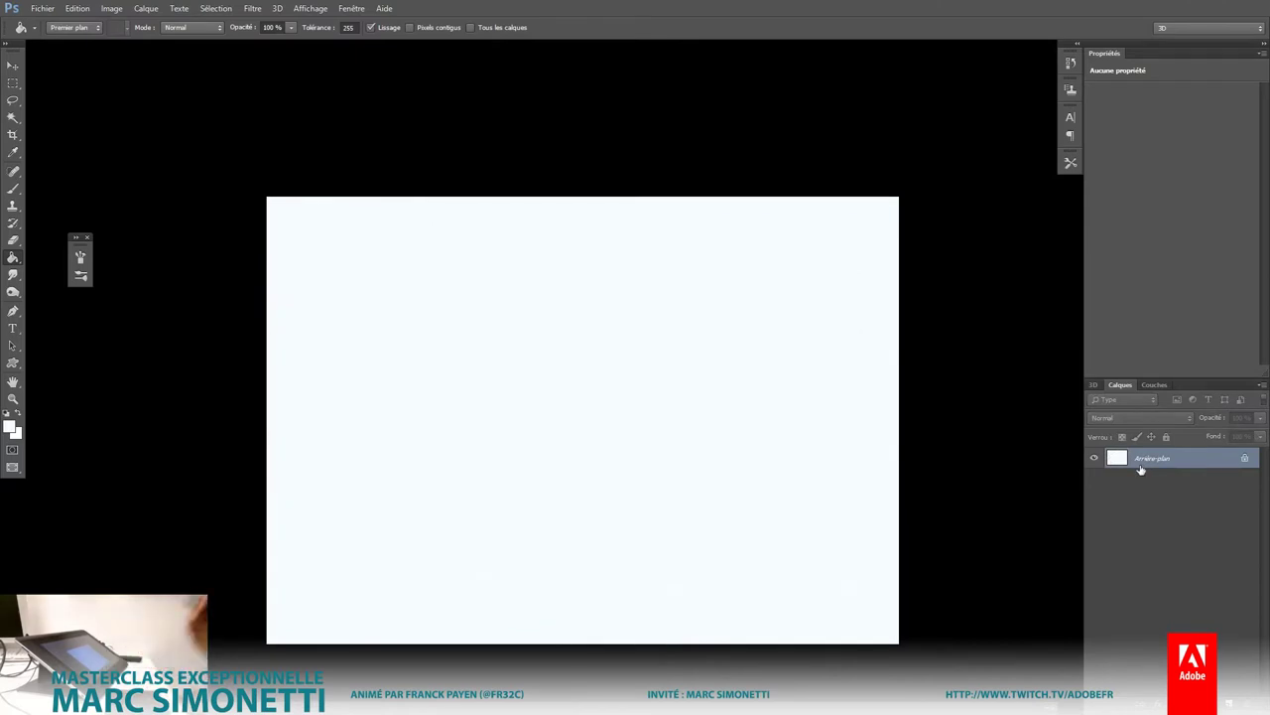
# Step: Add a fresh empty layer above the background and switch to the Brush
pyautogui.hotkey('ctrl', 'shift', 'alt', 'n')
pyautogui.press('b')
pyautogui.moveTo(627, 379); pyautogui.dragTo(621, 443)
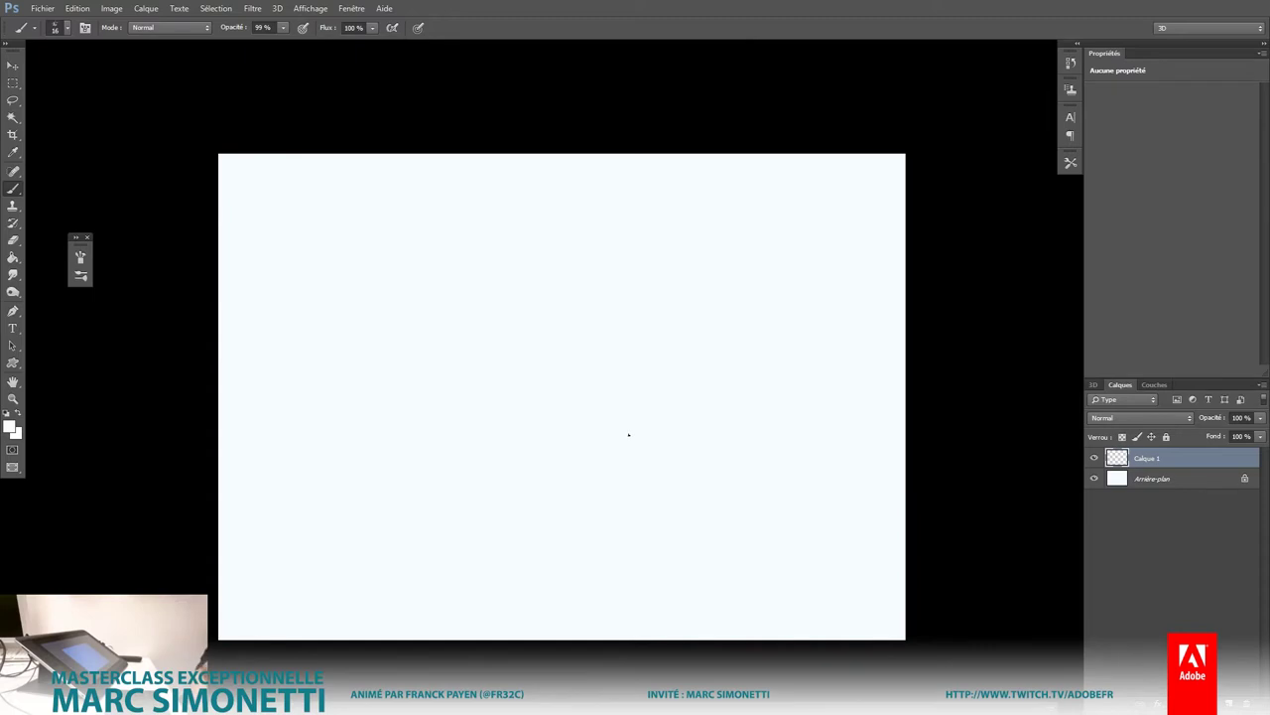
# Step: Open the Point de fuite filter and draw a trapezoid floor plane
pyautogui.click(253, 8)
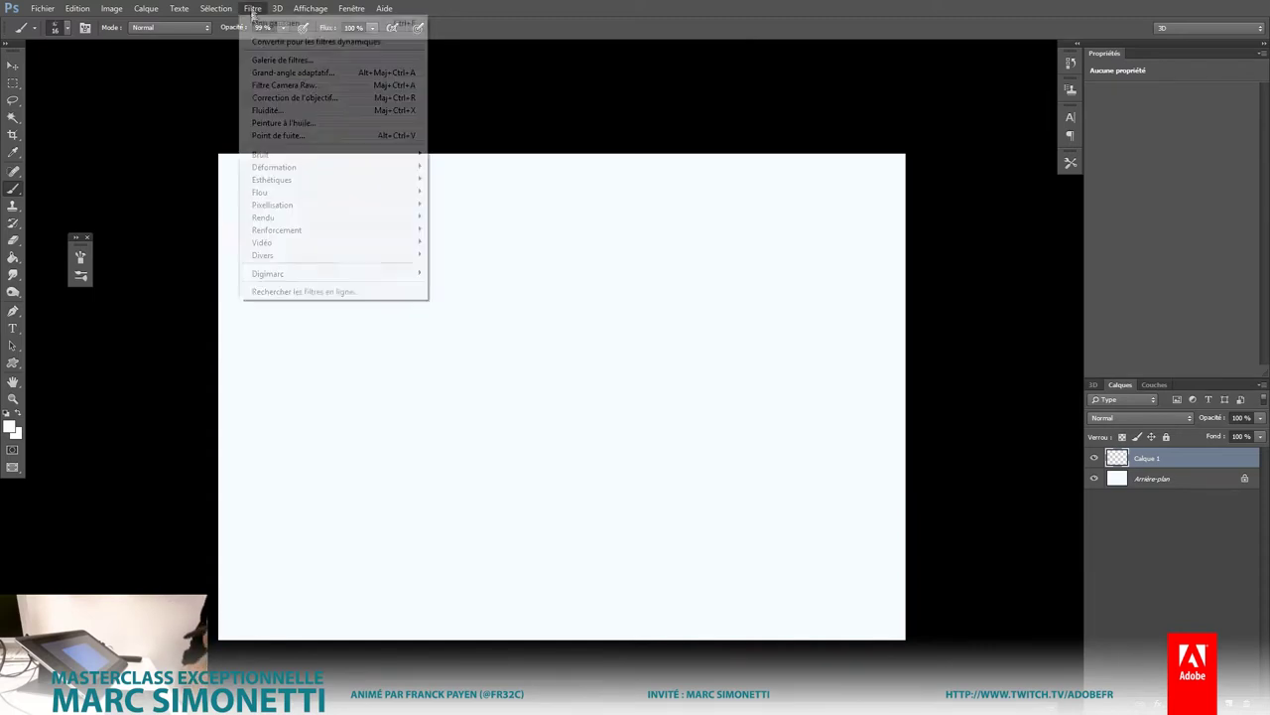
pyautogui.click(339, 137)
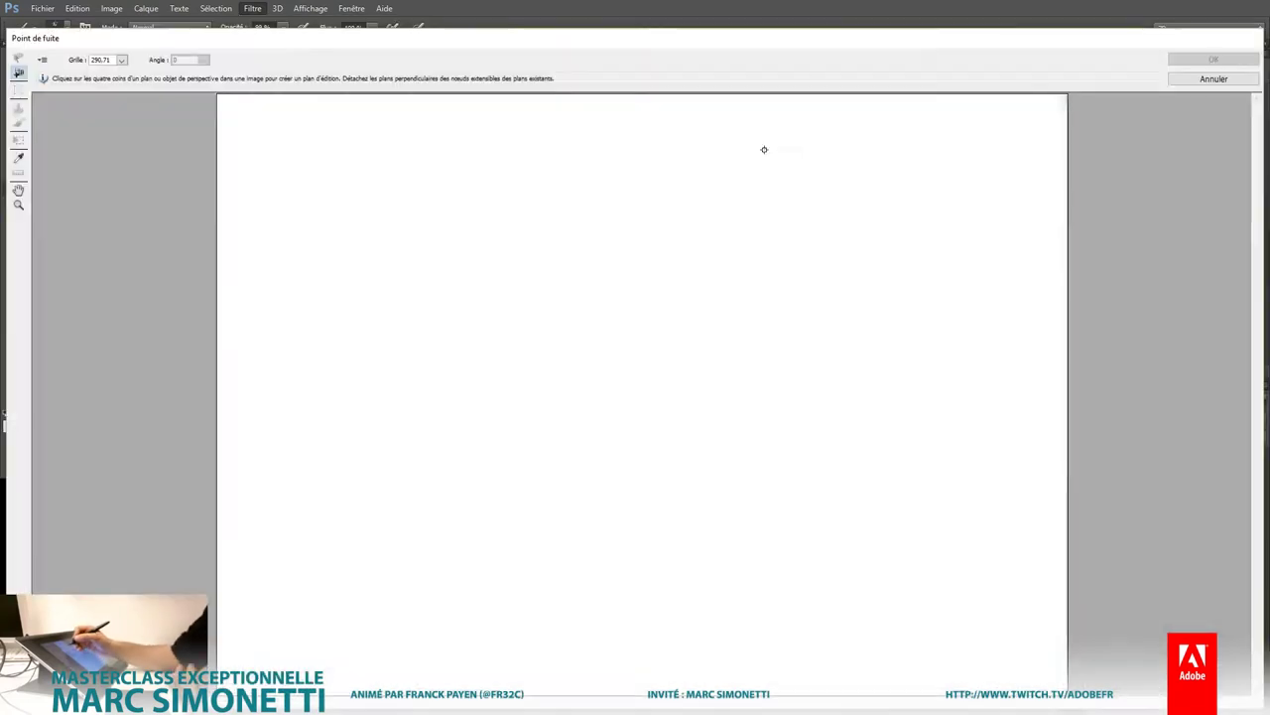
pyautogui.click(539, 489)
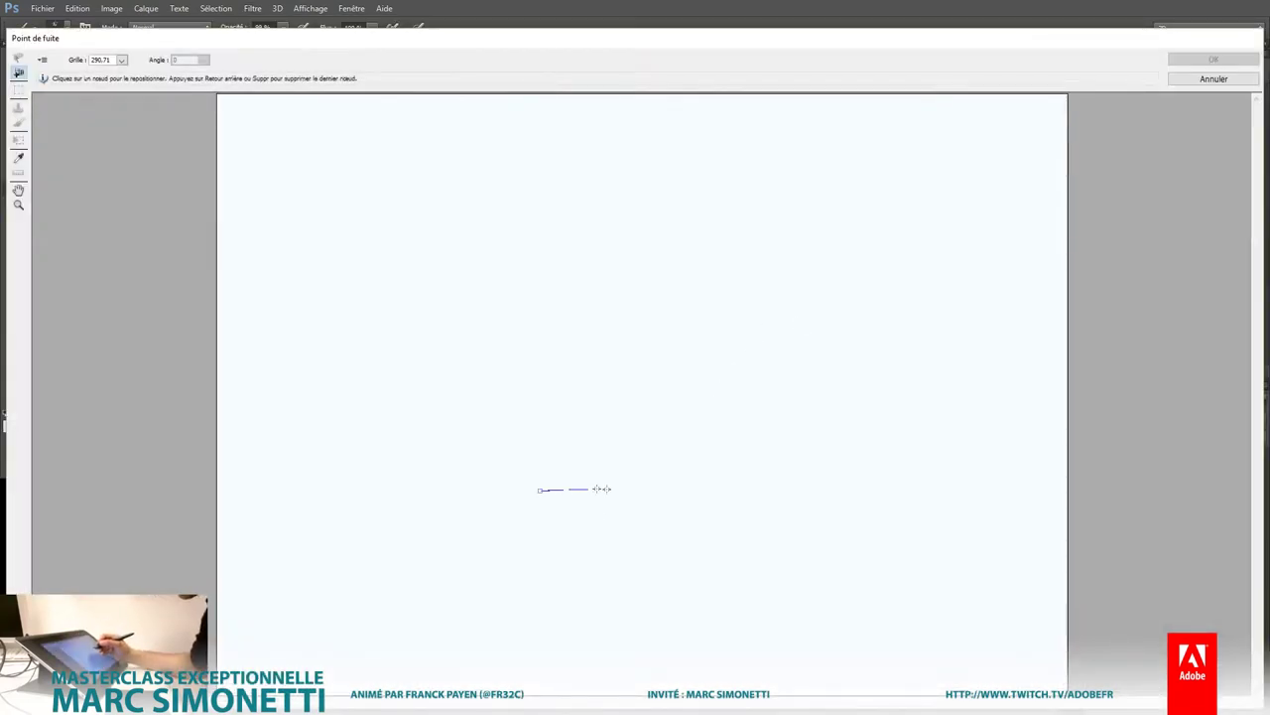
pyautogui.click(775, 490)
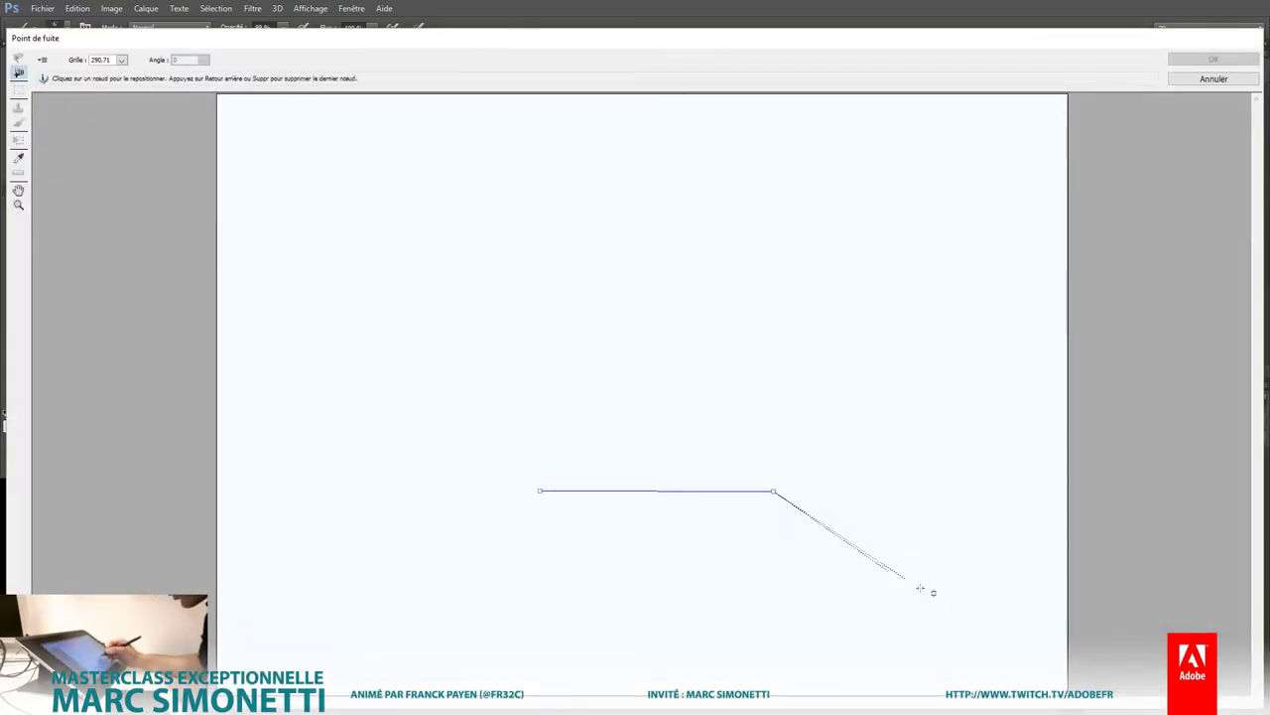
pyautogui.click(286, 628)
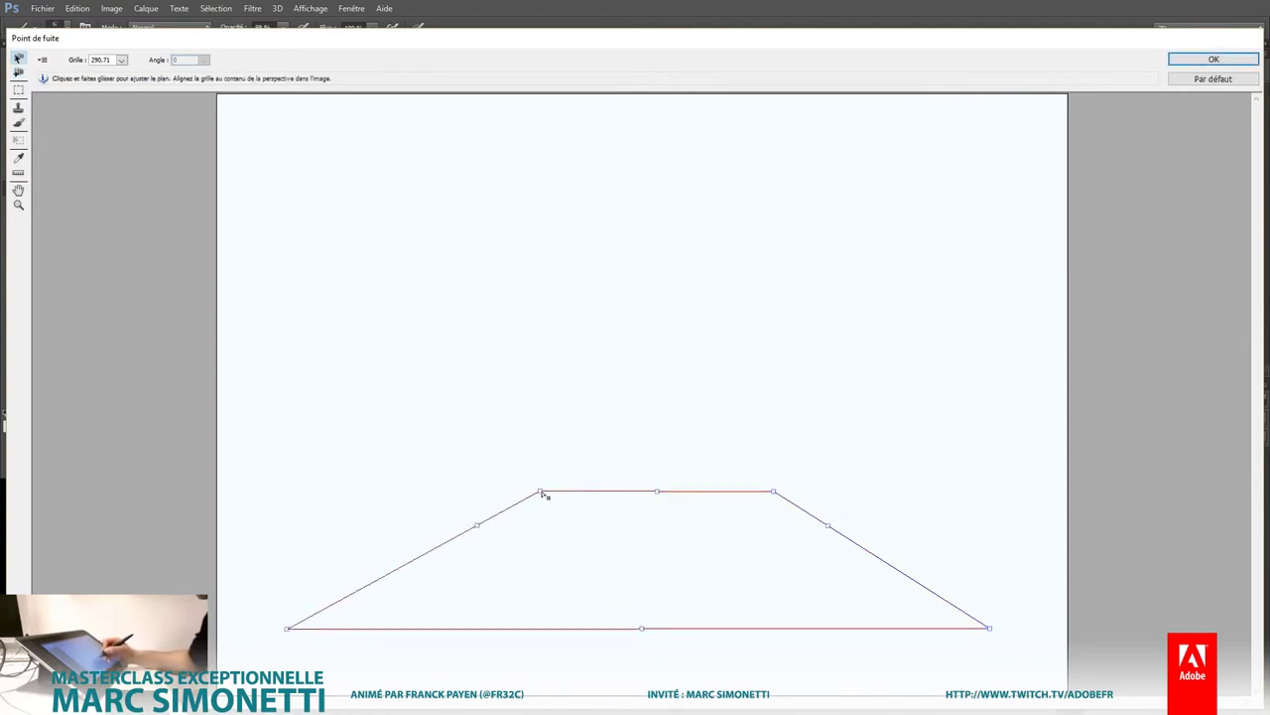
pyautogui.moveTo(541, 490); pyautogui.dragTo(543, 494)
# Step: Pull up back, left and right wall planes from the floor's edges
pyautogui.moveTo(659, 493); pyautogui.dragTo(685, 248)
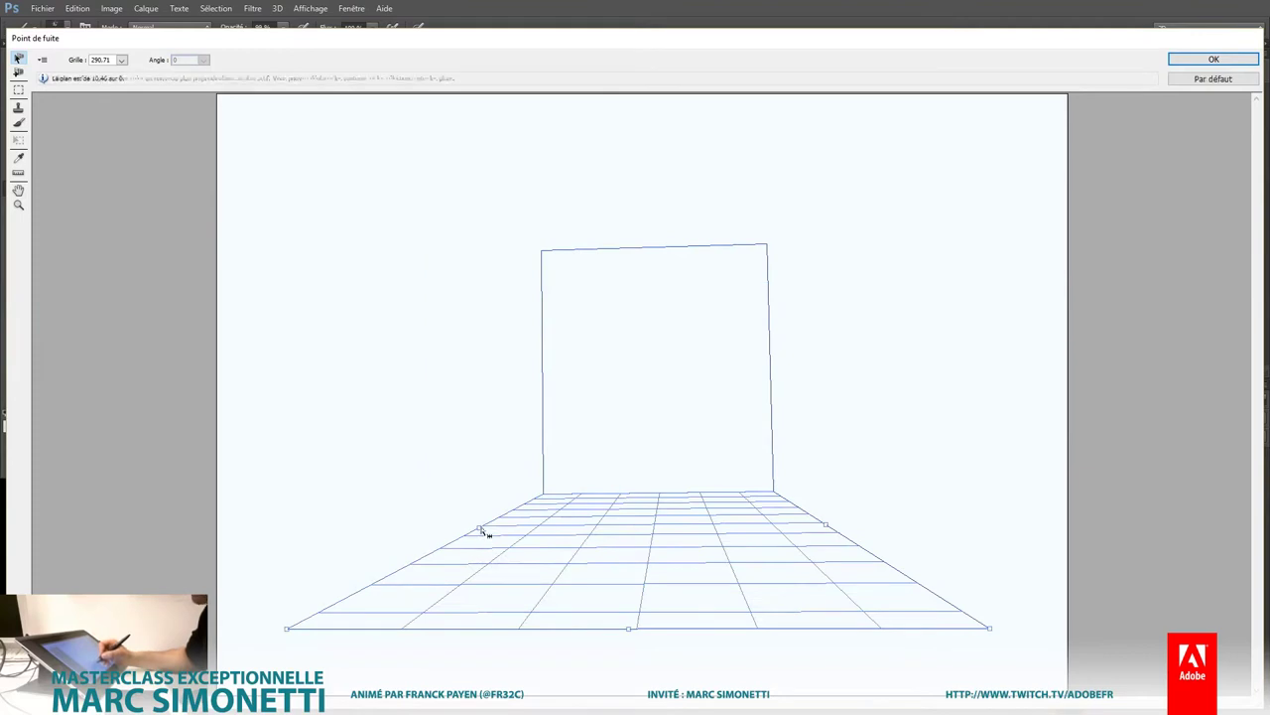
pyautogui.moveTo(482, 527)
pyautogui.mouseDown()
pyautogui.moveTo(363, 411)
pyautogui.moveTo(378, 408)
pyautogui.moveTo(227, 388)
pyautogui.mouseUp()
pyautogui.moveTo(357, 443); pyautogui.dragTo(357, 199)
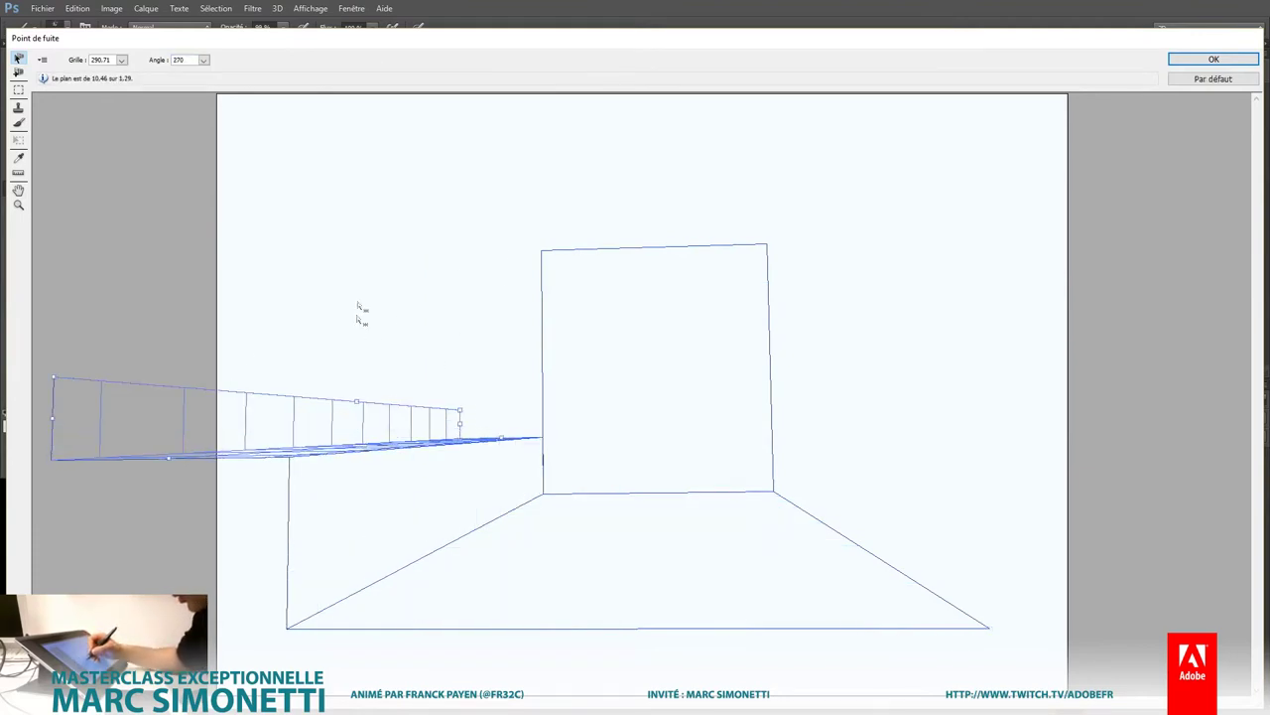
pyautogui.click(865, 548)
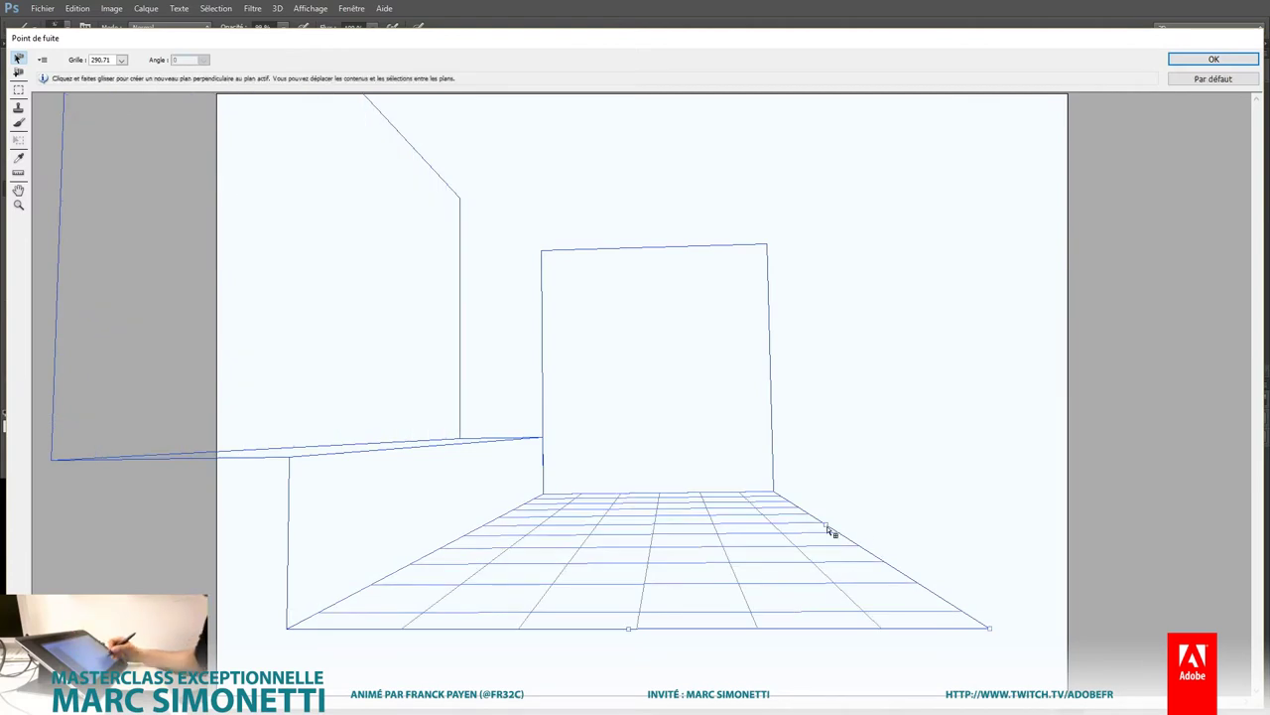
pyautogui.moveTo(828, 528)
pyautogui.mouseDown()
pyautogui.moveTo(843, 427)
pyautogui.moveTo(953, 425)
pyautogui.moveTo(970, 149)
pyautogui.mouseUp()
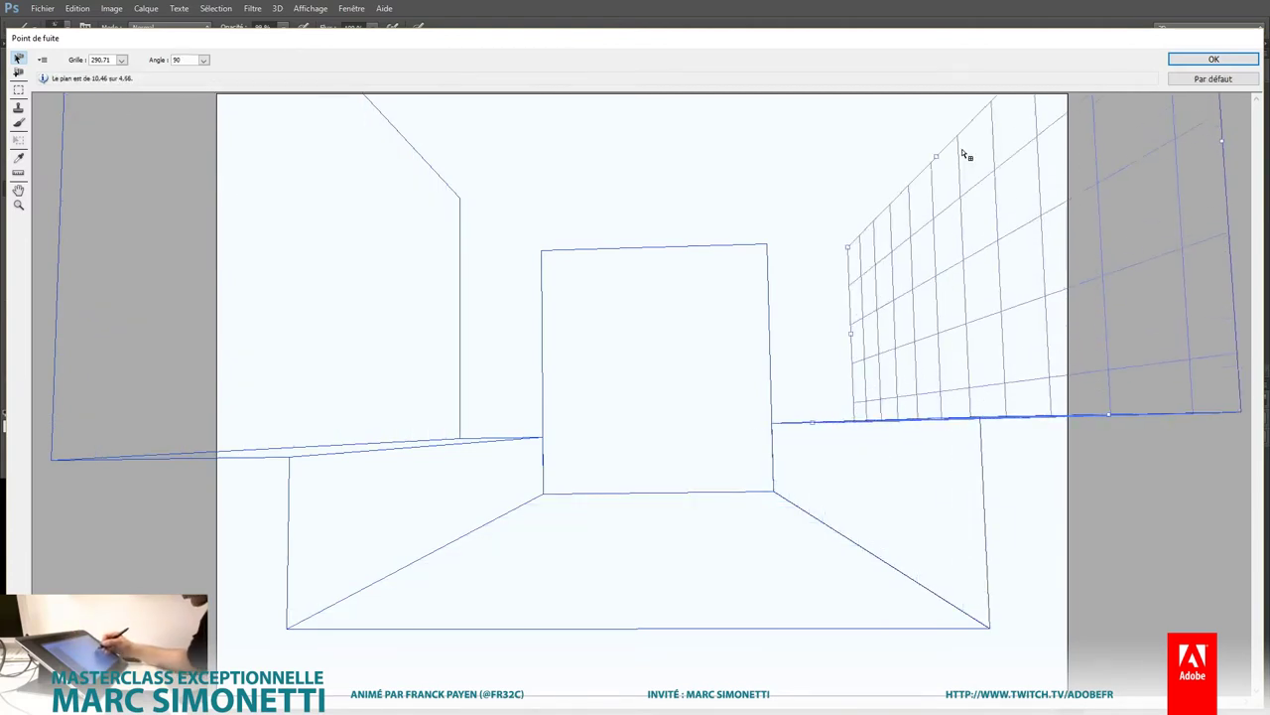
# Step: Widen the back wall, add a ceiling, extend the floor, and choose Render Grids to Photoshop
pyautogui.click(764, 364)
pyautogui.moveTo(764, 364); pyautogui.dragTo(824, 365)
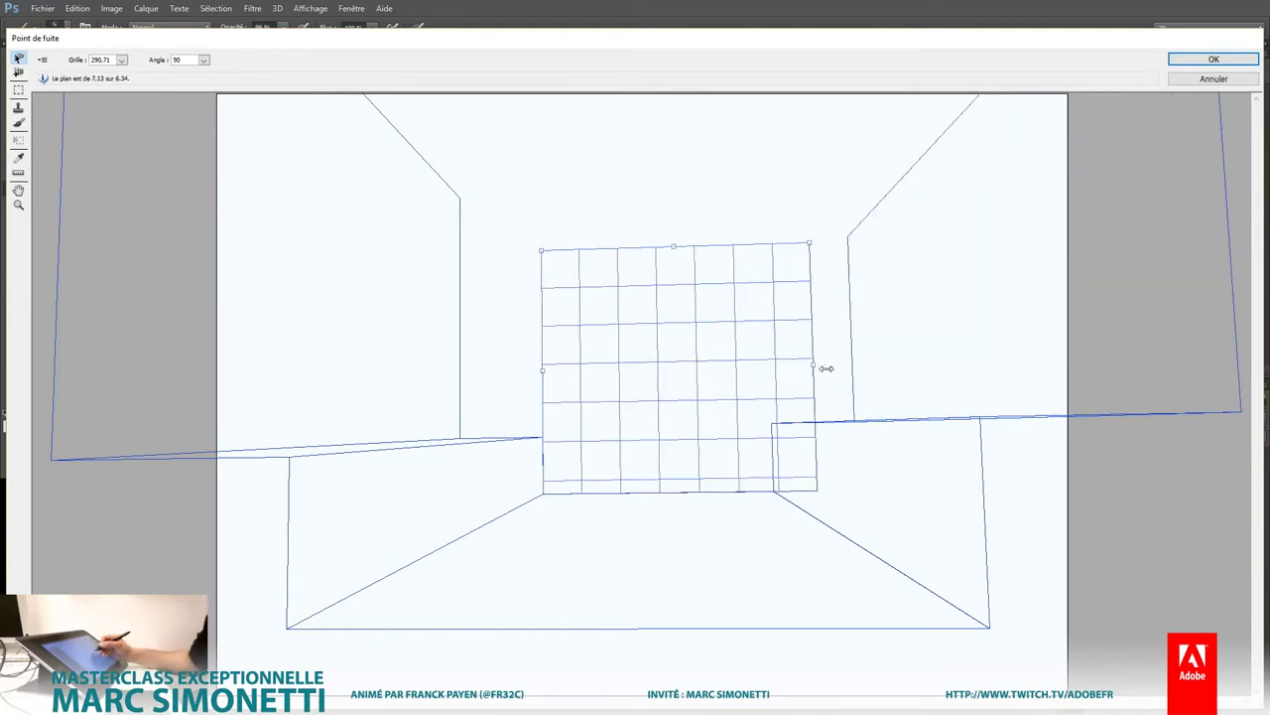
pyautogui.moveTo(542, 371); pyautogui.dragTo(512, 370)
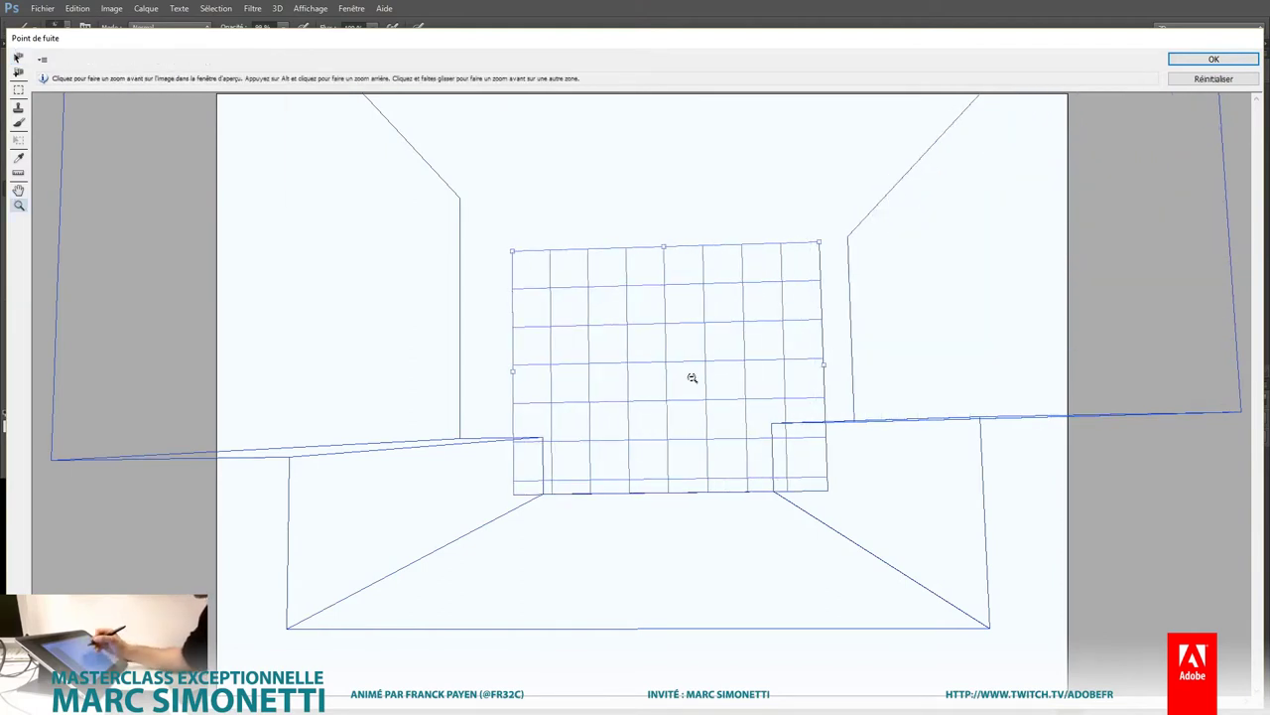
pyautogui.scroll(-1, 695, 377)
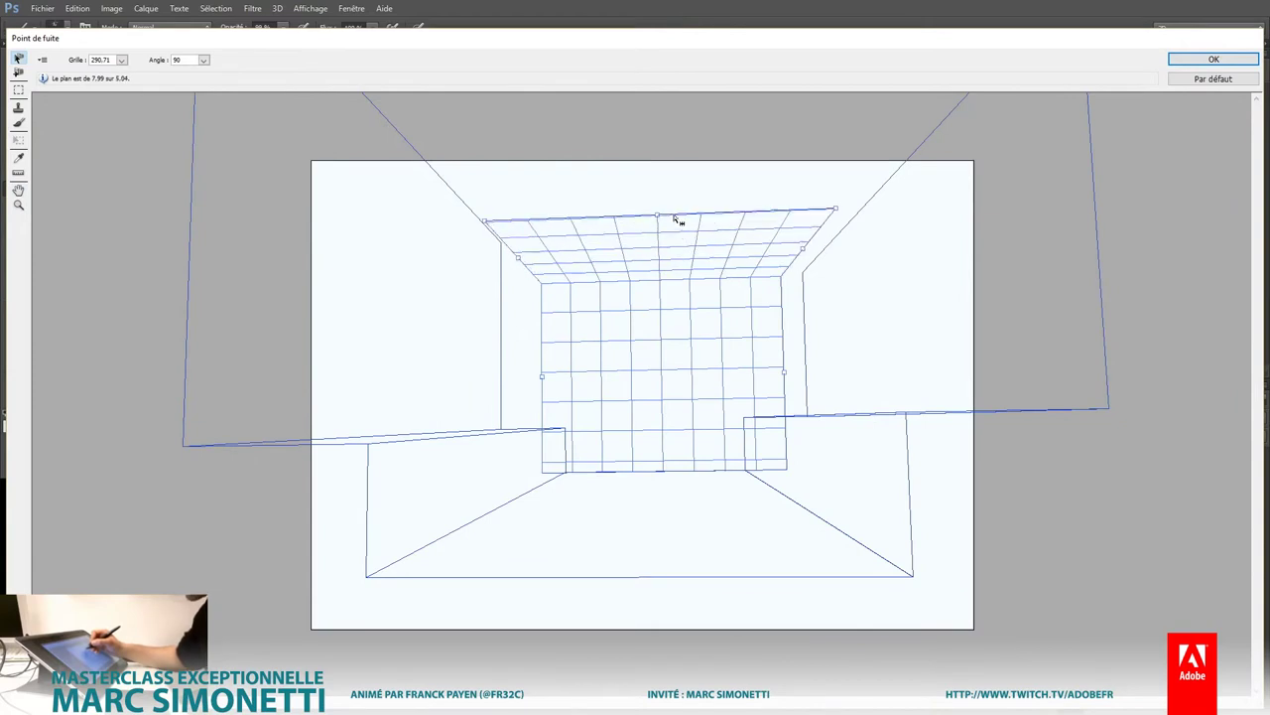
pyautogui.moveTo(660, 279); pyautogui.dragTo(665, 116)
pyautogui.click(660, 571)
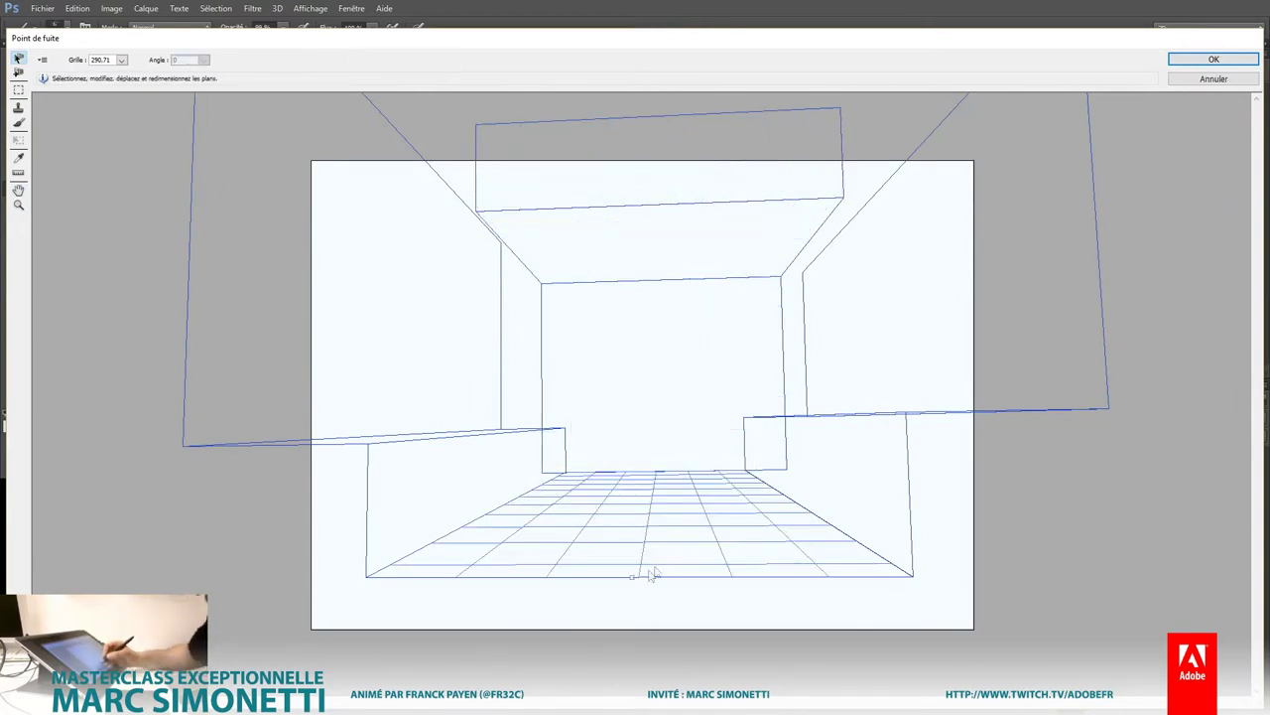
pyautogui.moveTo(633, 577); pyautogui.dragTo(624, 616)
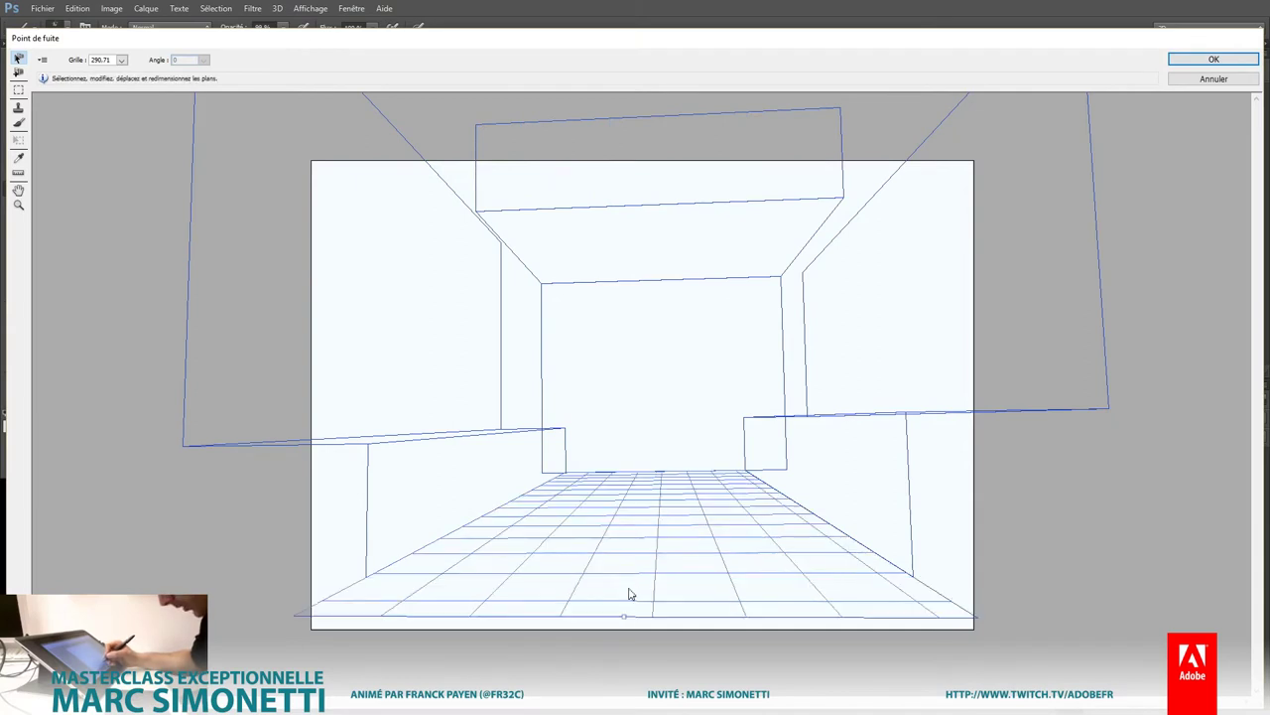
pyautogui.click(963, 430)
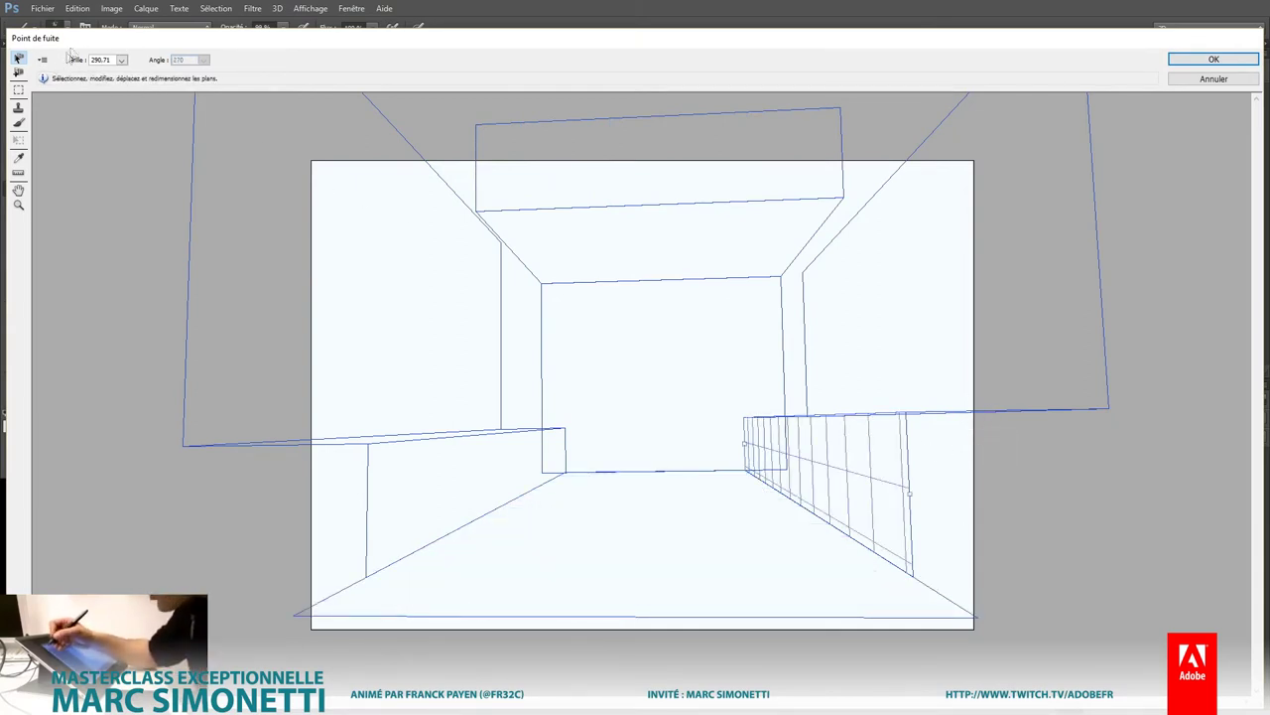
pyautogui.click(42, 60)
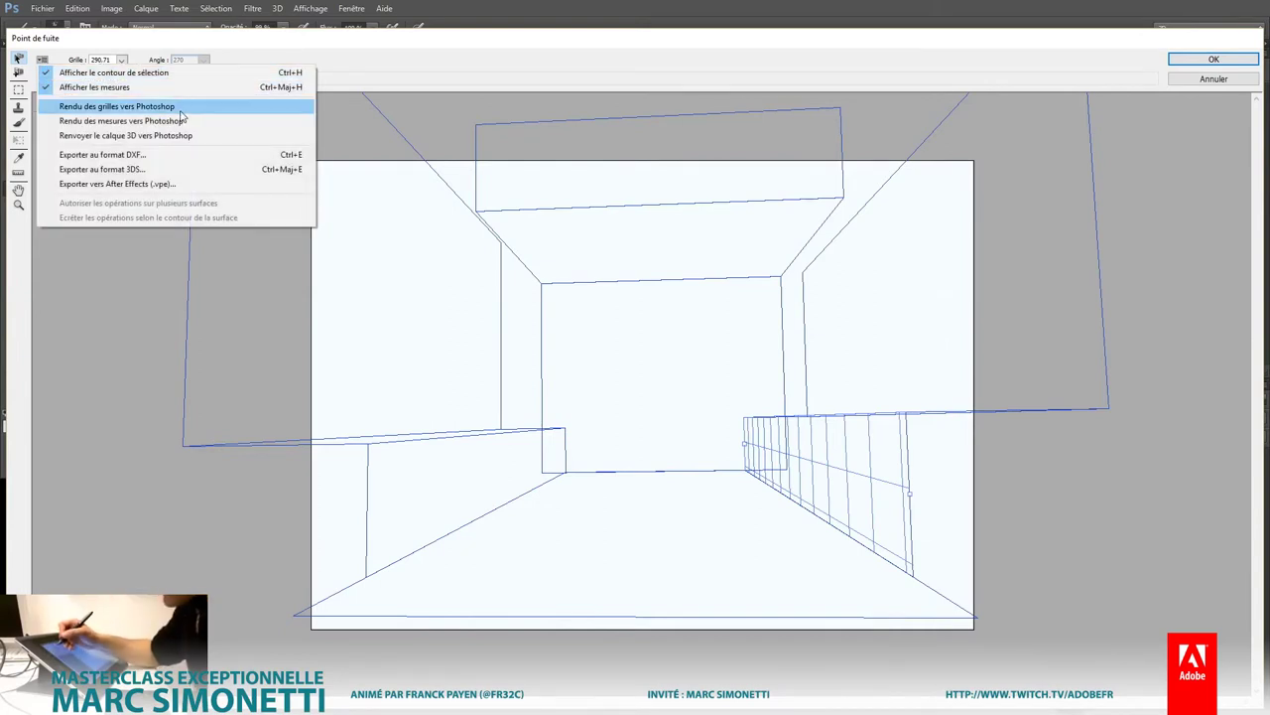
pyautogui.click(171, 109)
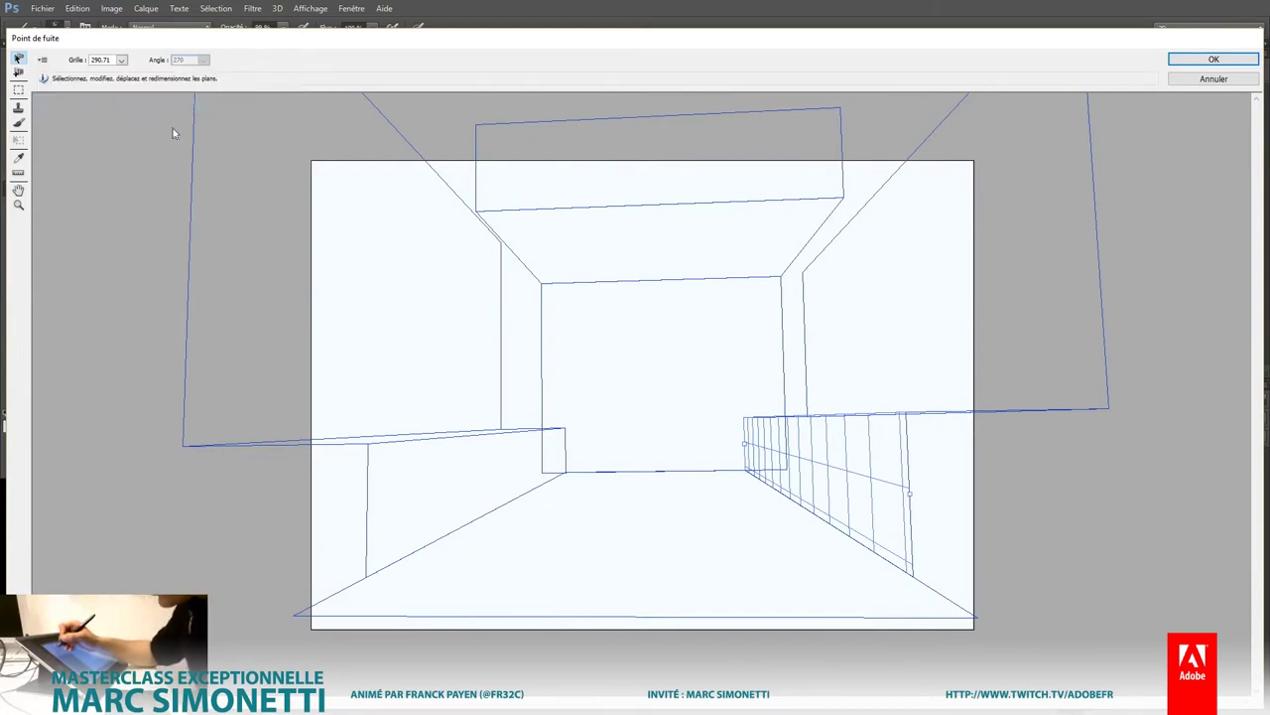
# Step: Render the grid, rename its layer PERS, set Produit blending and lower opacity
pyautogui.press('Return')
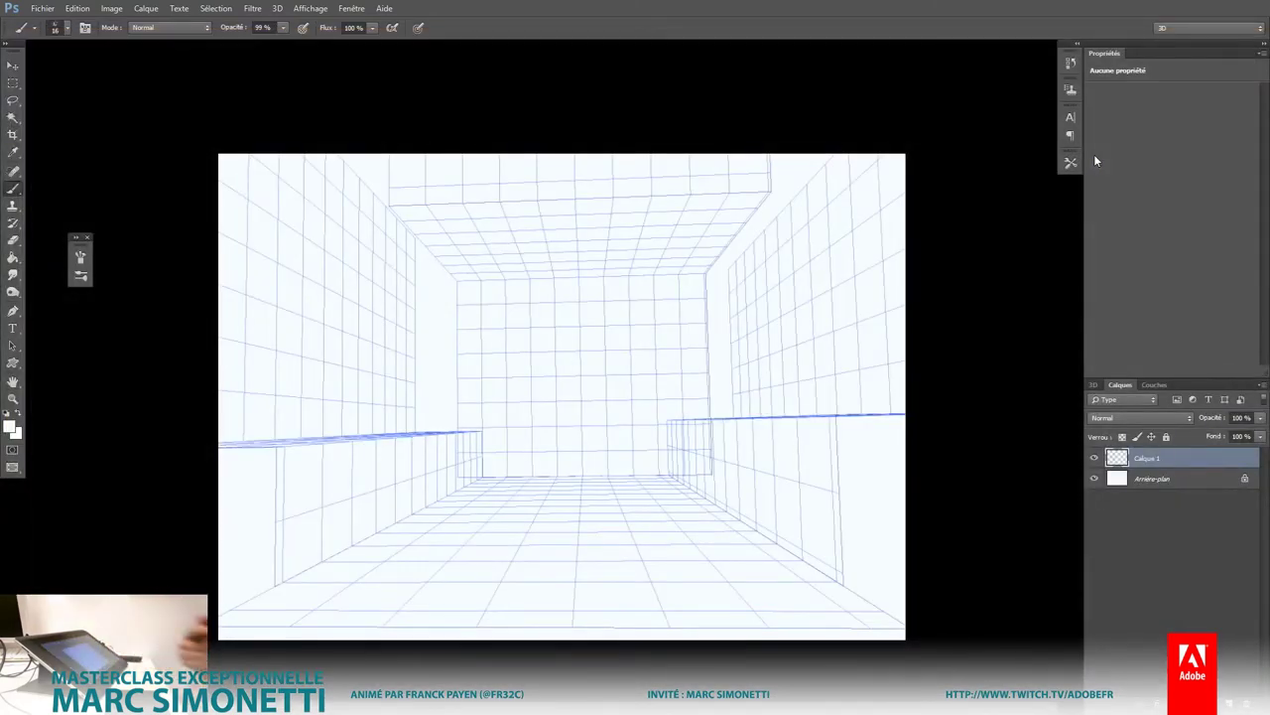
pyautogui.click(1094, 459)
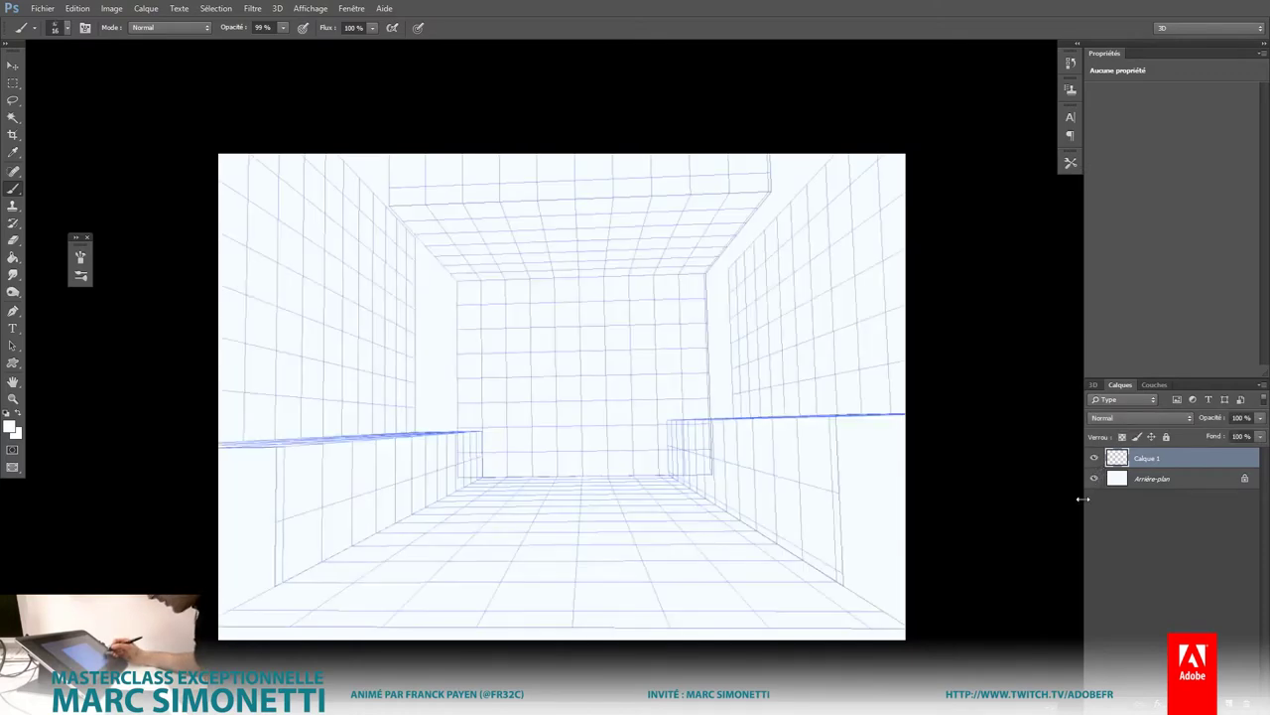
pyautogui.doubleClick(1148, 459)
pyautogui.write('PERS')
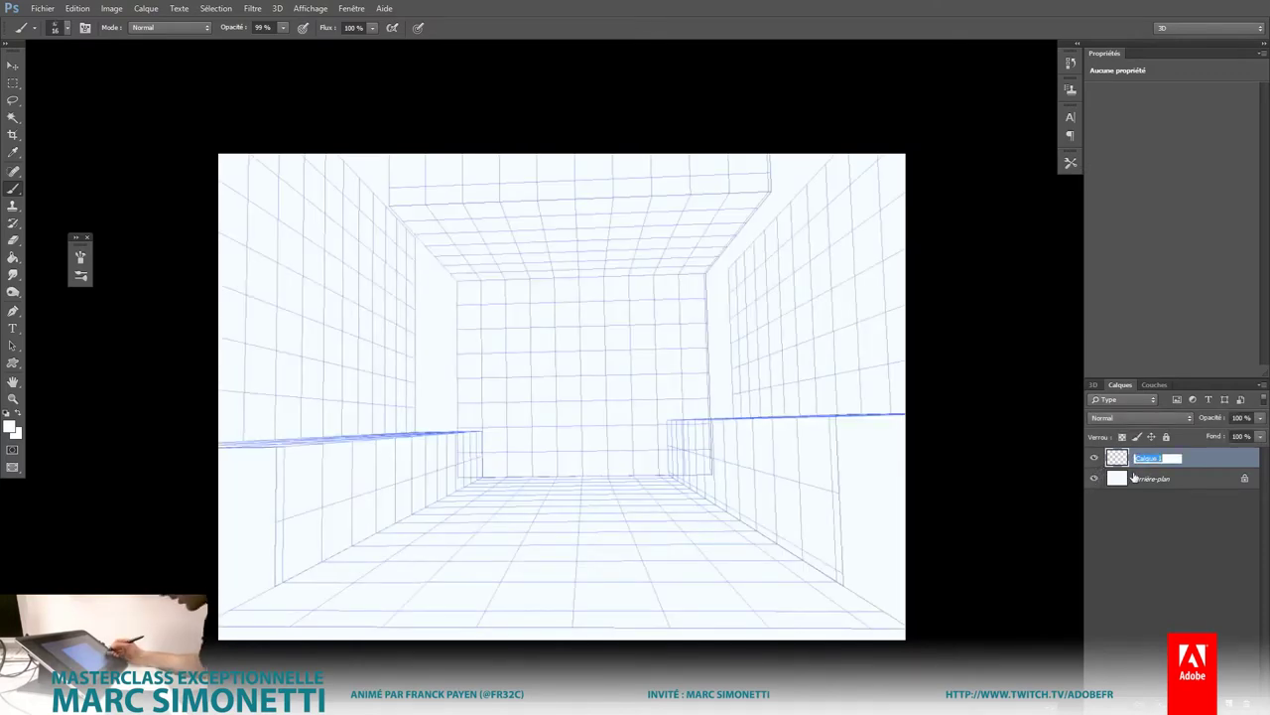
pyautogui.click(1127, 420)
pyautogui.click(1104, 115)
pyautogui.click(1263, 420)
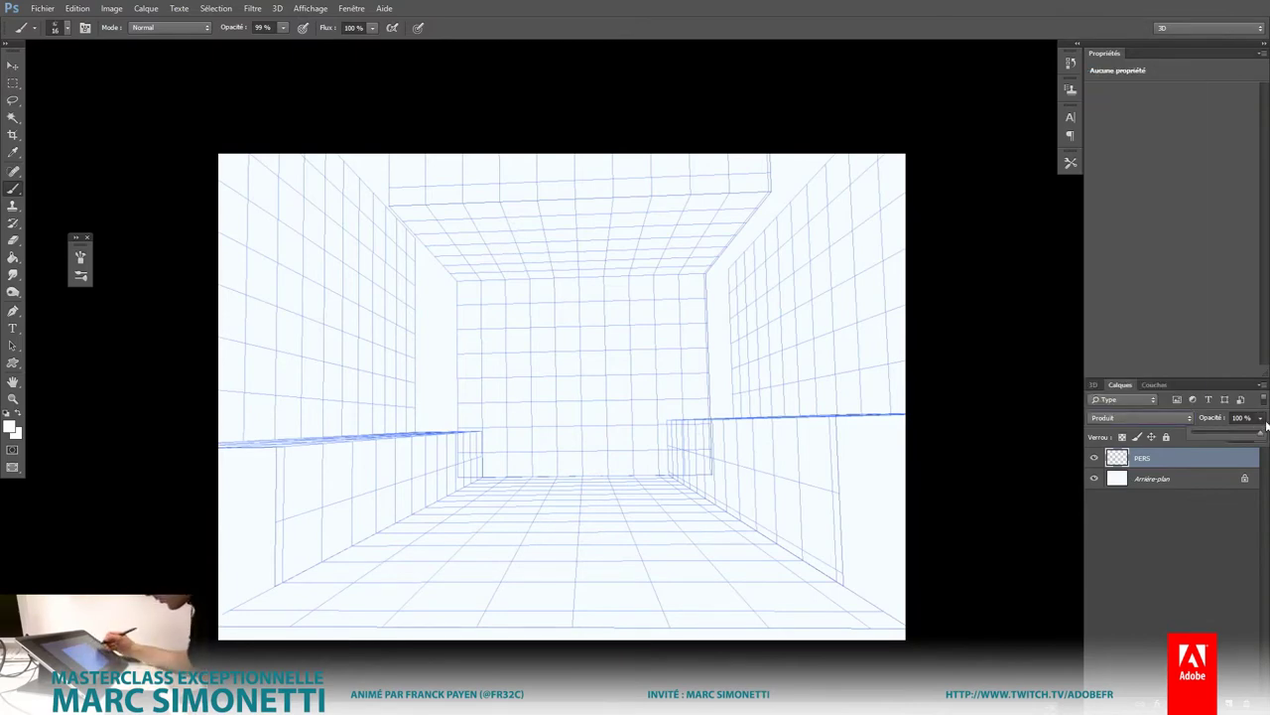
pyautogui.moveTo(1220, 437); pyautogui.dragTo(1205, 436)
# Step: Fill the Arrière-plan layer with mid grey using the Paint Bucket
pyautogui.click(1153, 479)
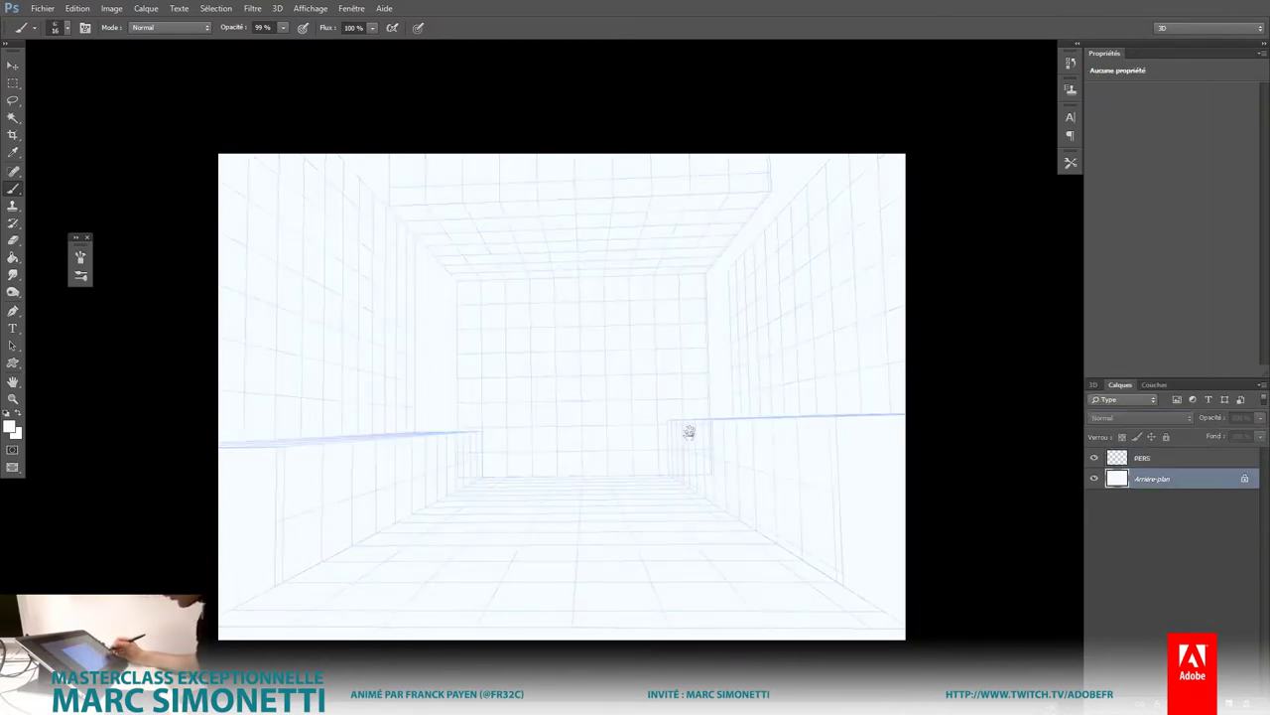
pyautogui.press('g')
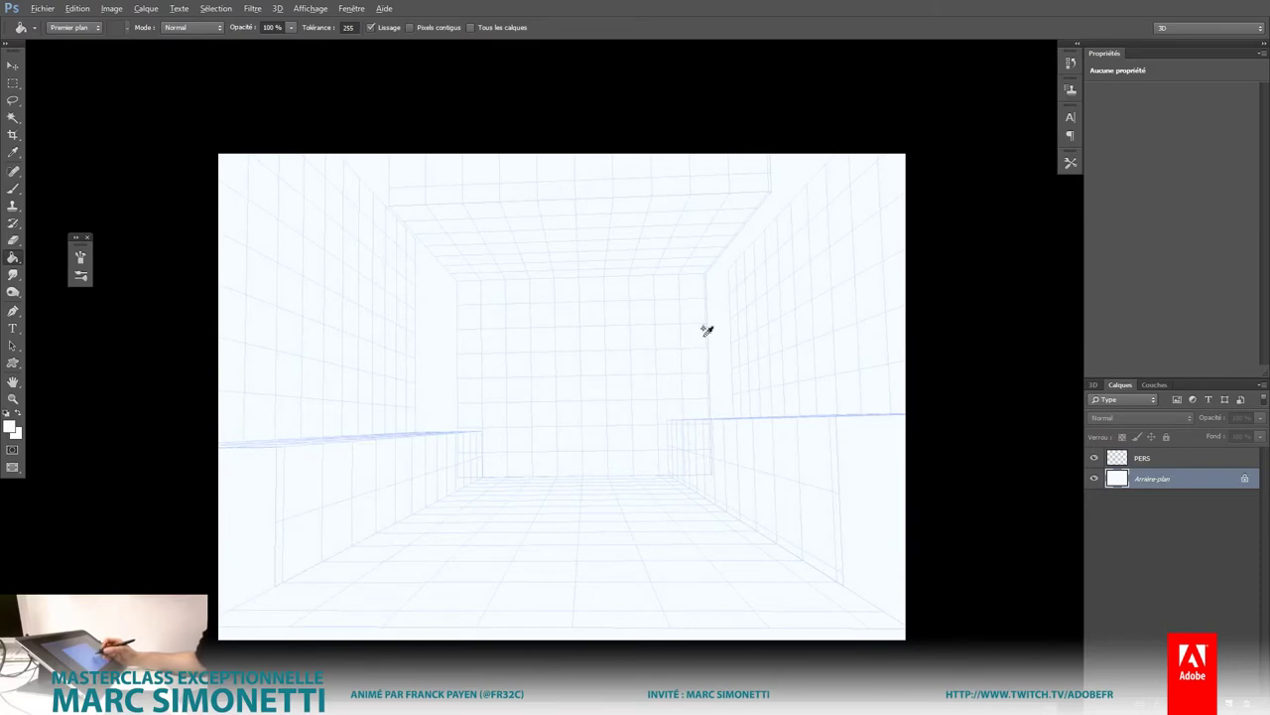
pyautogui.moveTo(706, 330); pyautogui.dragTo(698, 433)
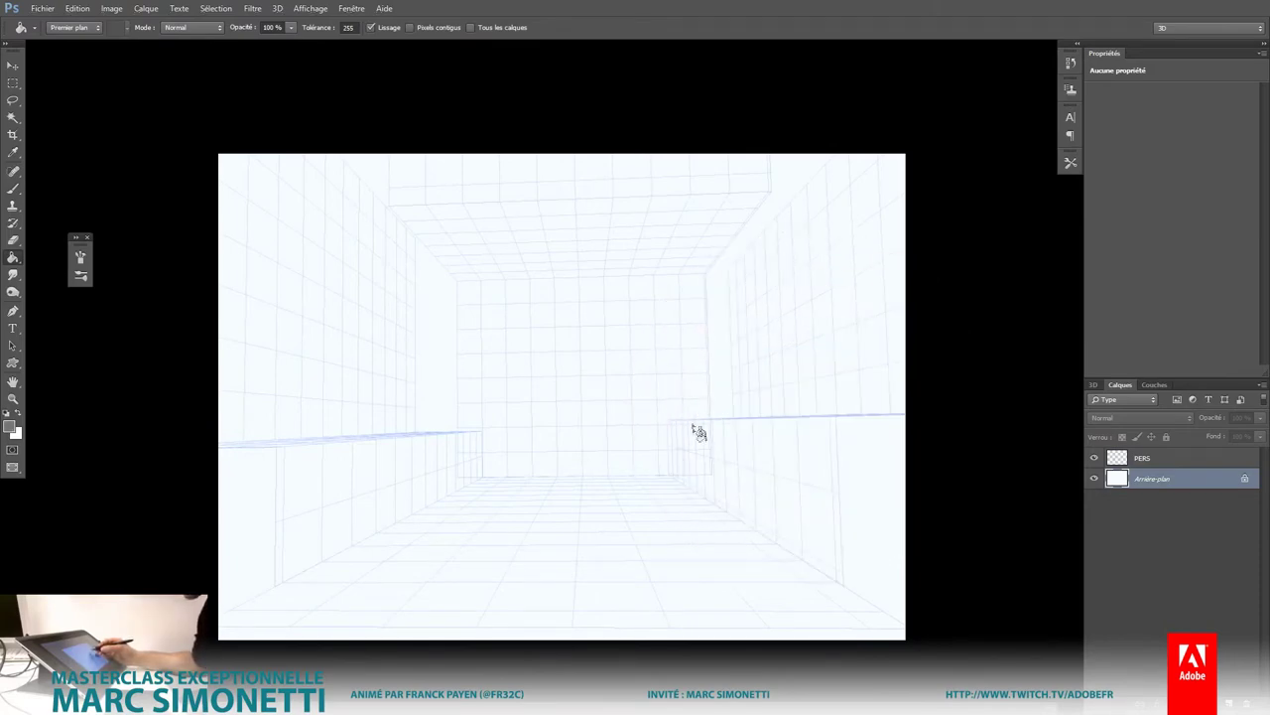
pyautogui.click(699, 434)
pyautogui.press('b')
pyautogui.press('u')
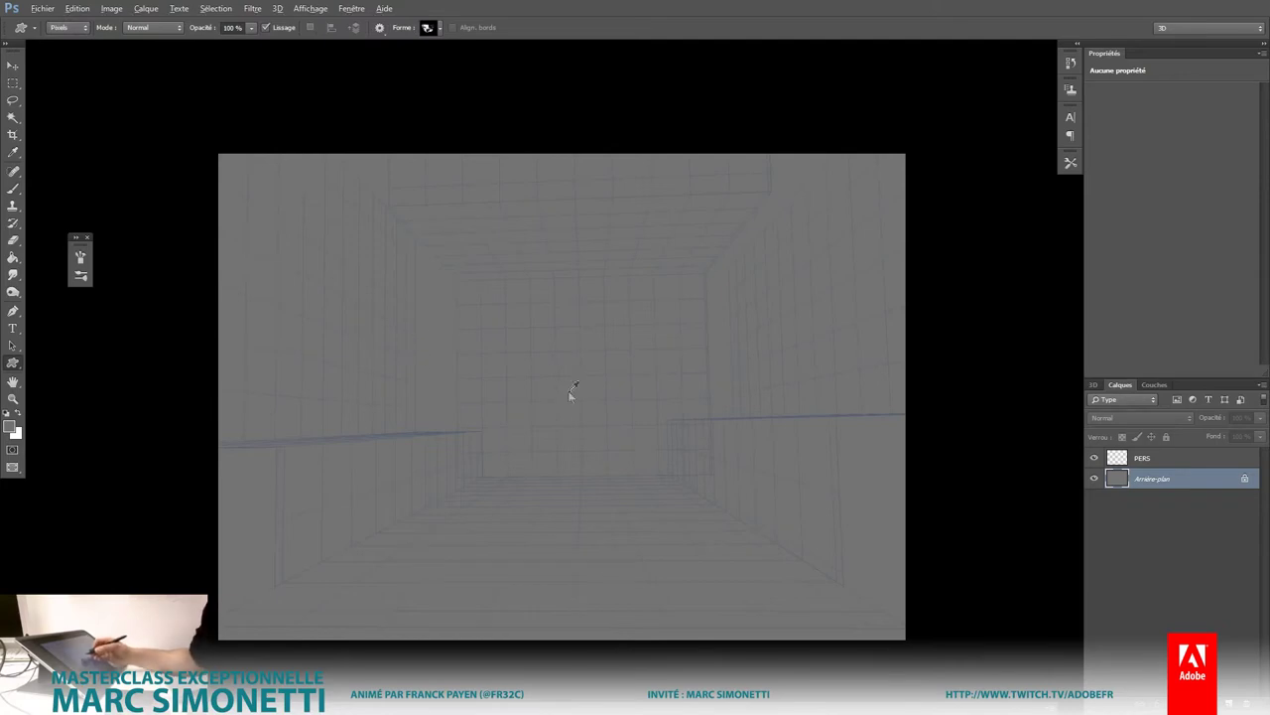
# Step: Stamp stretched dark grey cross shapes across the lower canvas and left side
pyautogui.moveTo(571, 392); pyautogui.dragTo(576, 416)
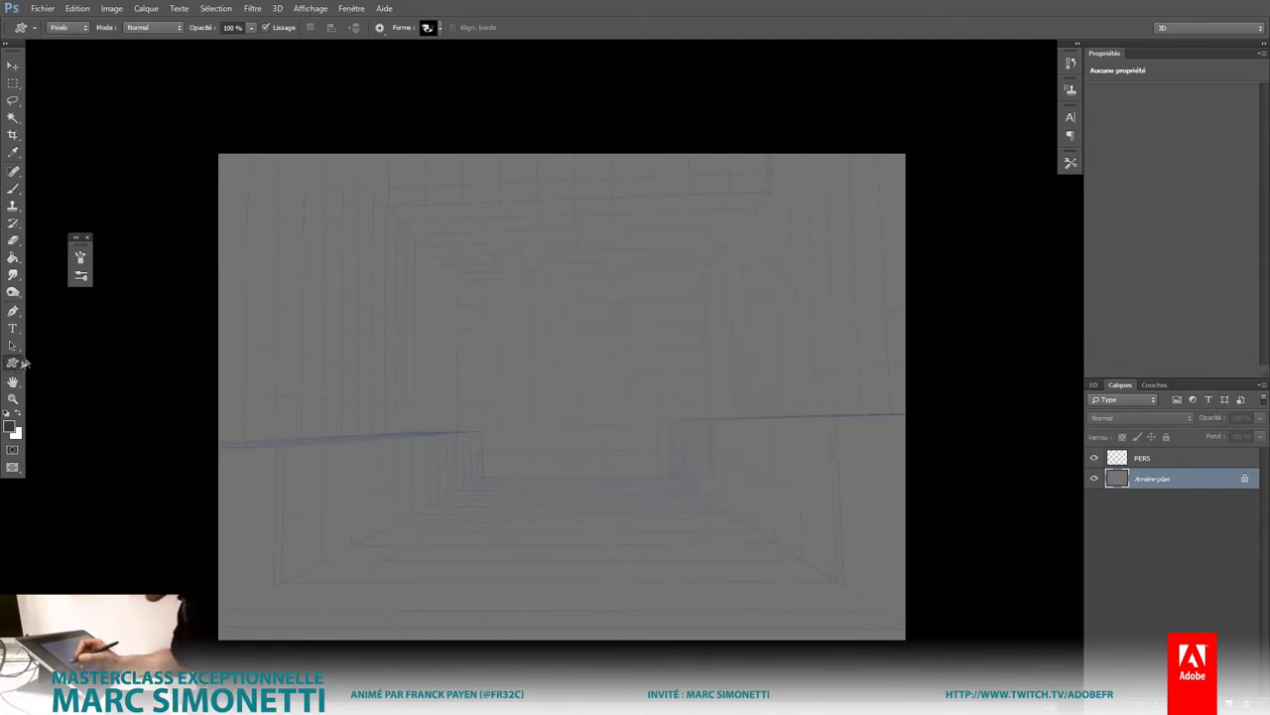
pyautogui.rightClick(734, 343)
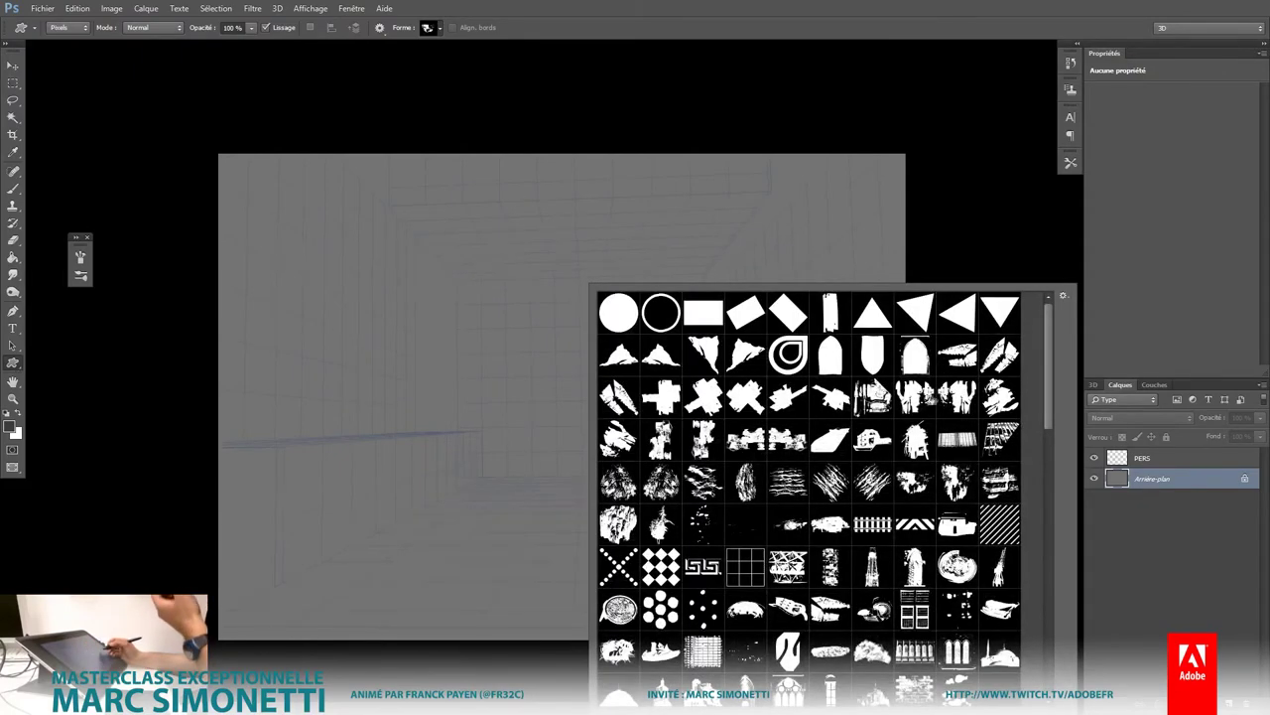
pyautogui.click(661, 396)
pyautogui.moveTo(715, 520); pyautogui.dragTo(736, 524)
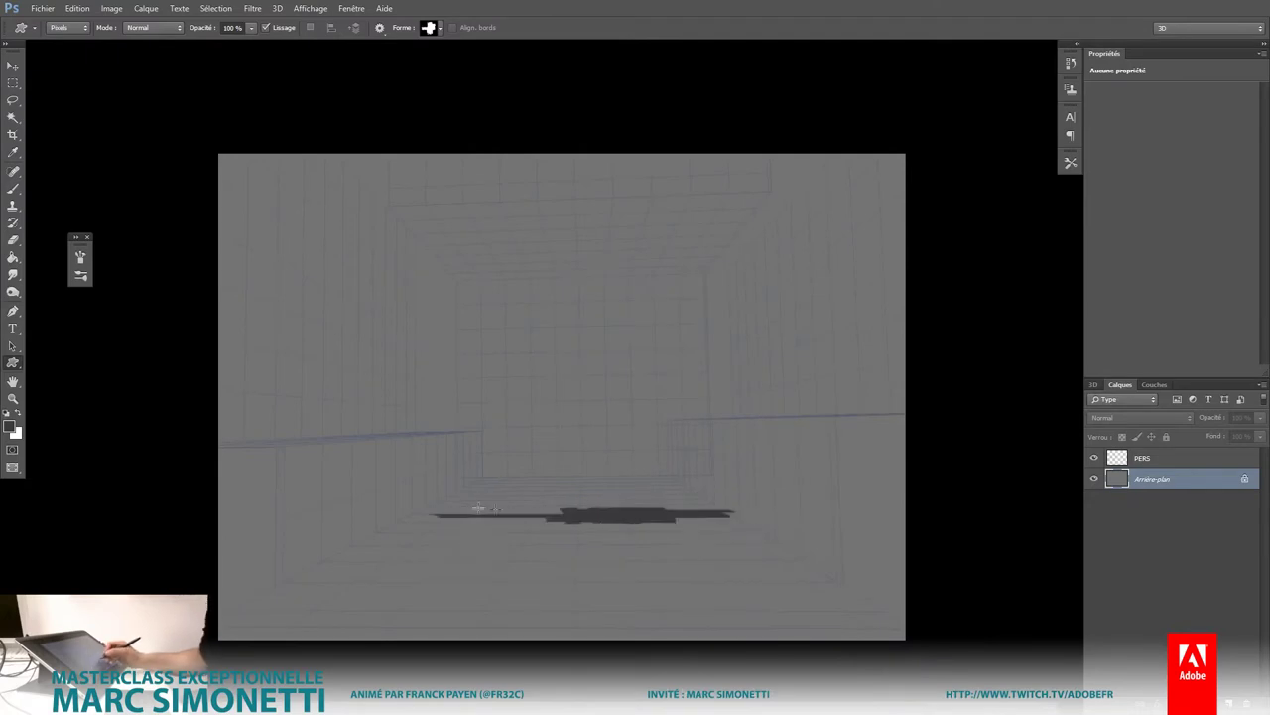
pyautogui.moveTo(616, 540); pyautogui.dragTo(764, 501)
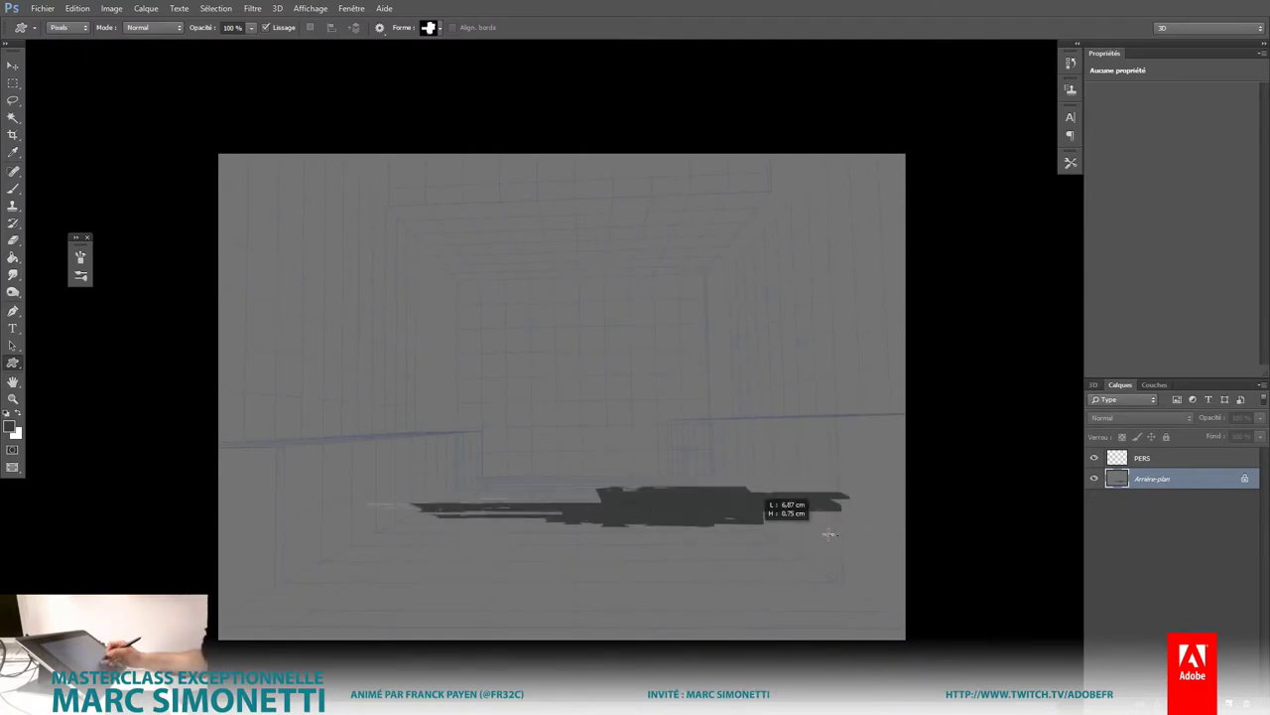
pyautogui.moveTo(346, 510)
pyautogui.mouseDown()
pyautogui.moveTo(909, 524)
pyautogui.moveTo(313, 620)
pyautogui.moveTo(462, 640)
pyautogui.mouseUp()
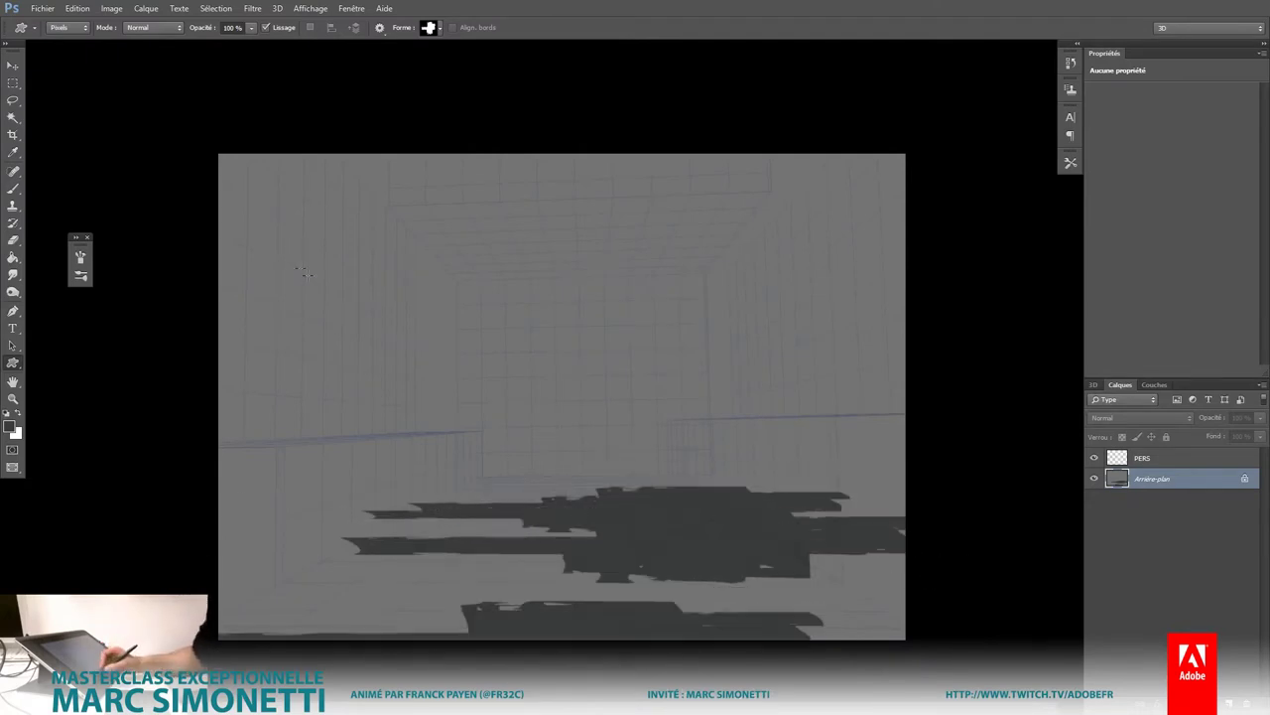
pyautogui.moveTo(410, 534)
pyautogui.mouseDown()
pyautogui.moveTo(280, 222)
pyautogui.moveTo(214, 516)
pyautogui.mouseUp()
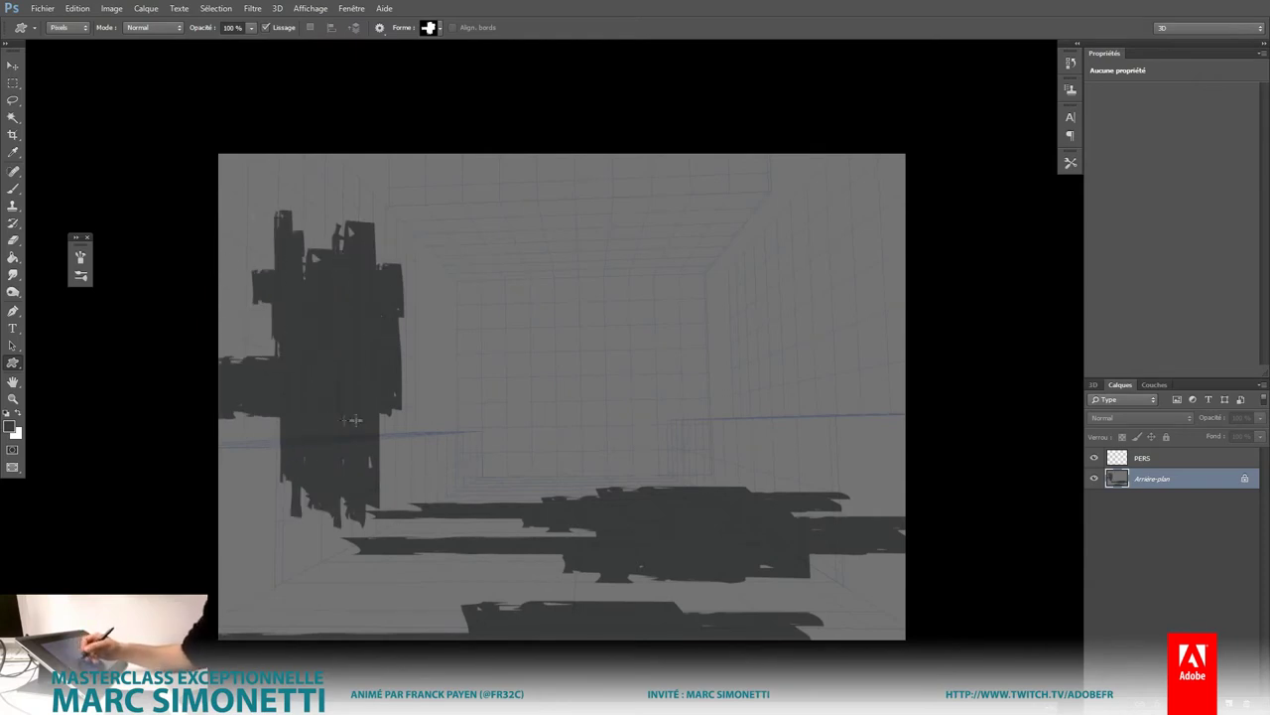
pyautogui.moveTo(337, 427)
pyautogui.mouseDown()
pyautogui.moveTo(509, 494)
pyautogui.moveTo(381, 471)
pyautogui.moveTo(502, 507)
pyautogui.mouseUp()
pyautogui.moveTo(465, 343)
pyautogui.mouseDown()
pyautogui.moveTo(379, 512)
pyautogui.moveTo(401, 414)
pyautogui.mouseUp()
# Step: Stamp a wide dark shape along the top and large dark shapes on the right
pyautogui.moveTo(716, 241); pyautogui.dragTo(963, 233)
pyautogui.moveTo(798, 235); pyautogui.dragTo(851, 298)
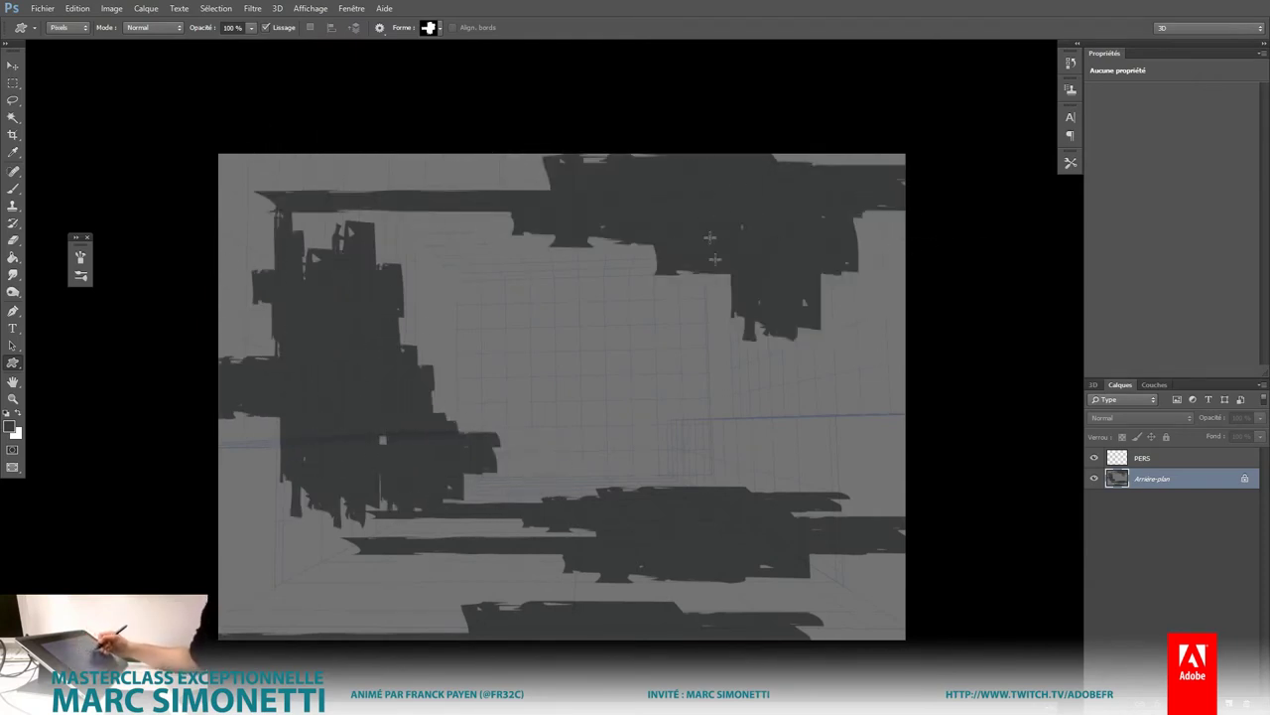
pyautogui.moveTo(806, 415); pyautogui.dragTo(695, 496)
pyautogui.moveTo(905, 214); pyautogui.dragTo(806, 416)
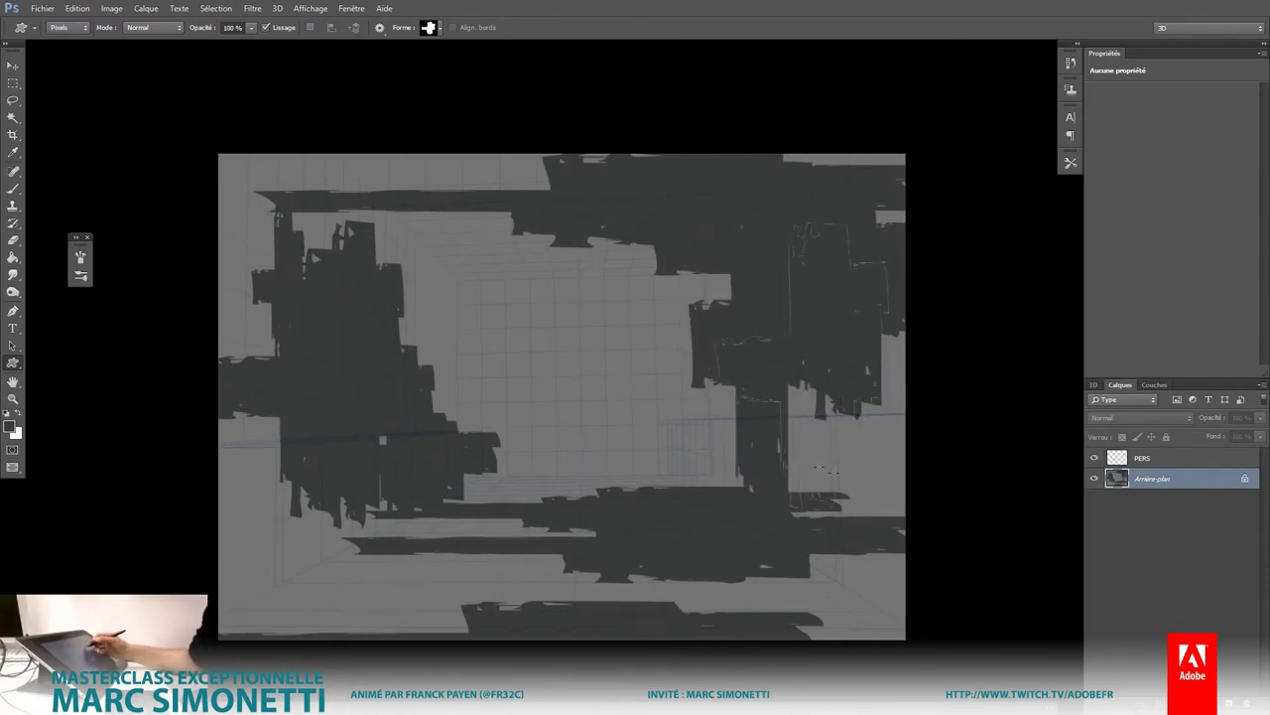
pyautogui.moveTo(853, 507); pyautogui.dragTo(784, 382)
pyautogui.moveTo(694, 392); pyautogui.dragTo(824, 471)
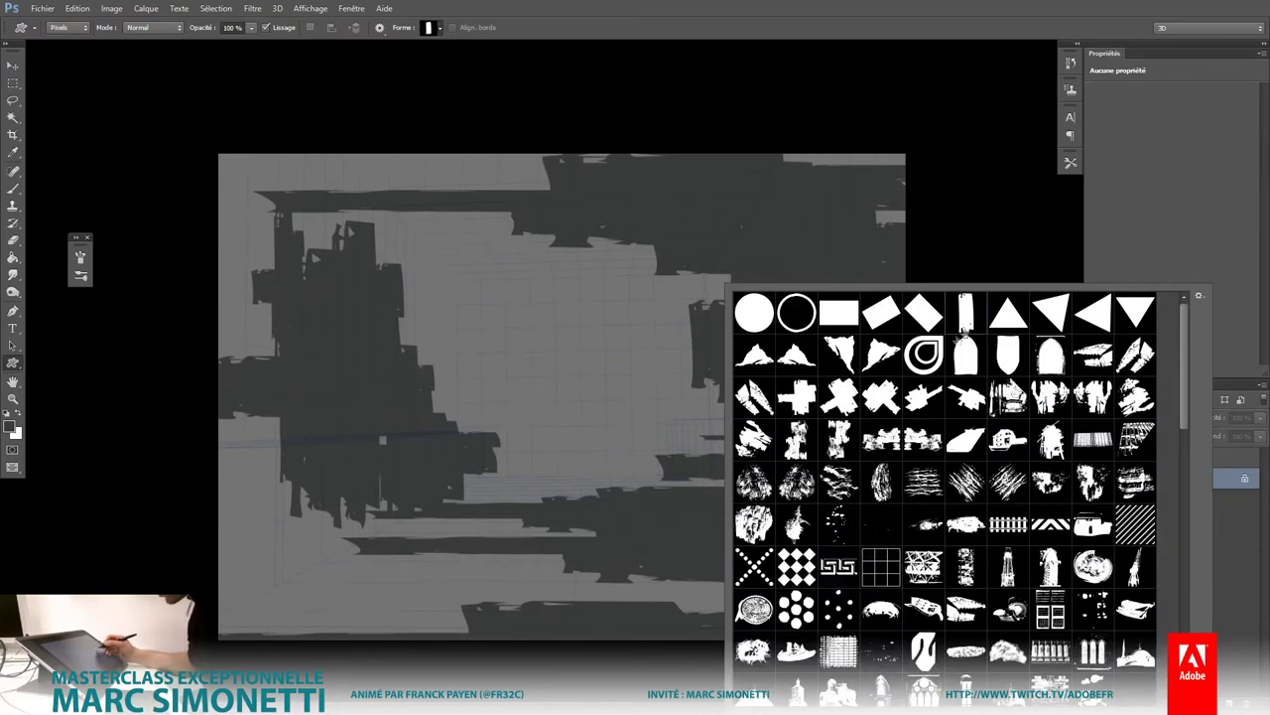
# Step: Stamp narrow dark rectangles at the right edge and lower middle, then add a new layer
pyautogui.doubleClick(961, 335)
pyautogui.moveTo(711, 341); pyautogui.dragTo(879, 424)
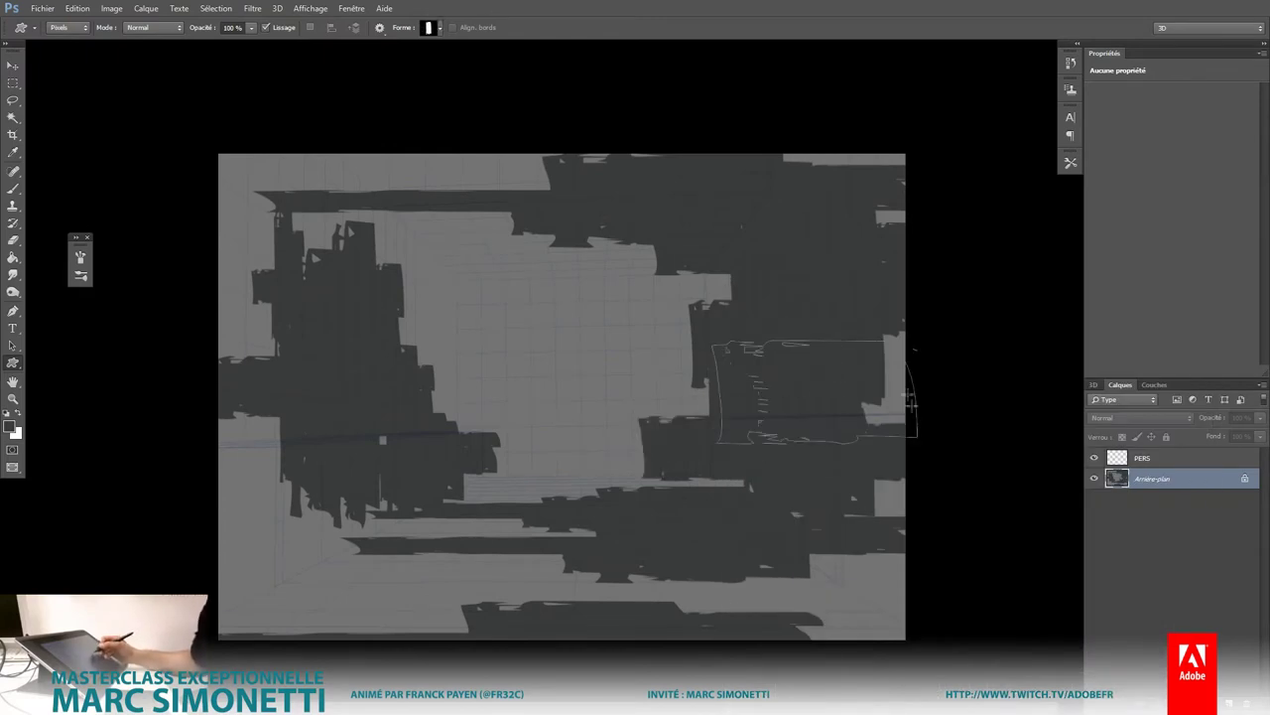
pyautogui.moveTo(646, 452); pyautogui.dragTo(747, 517)
pyautogui.moveTo(634, 468); pyautogui.dragTo(426, 536)
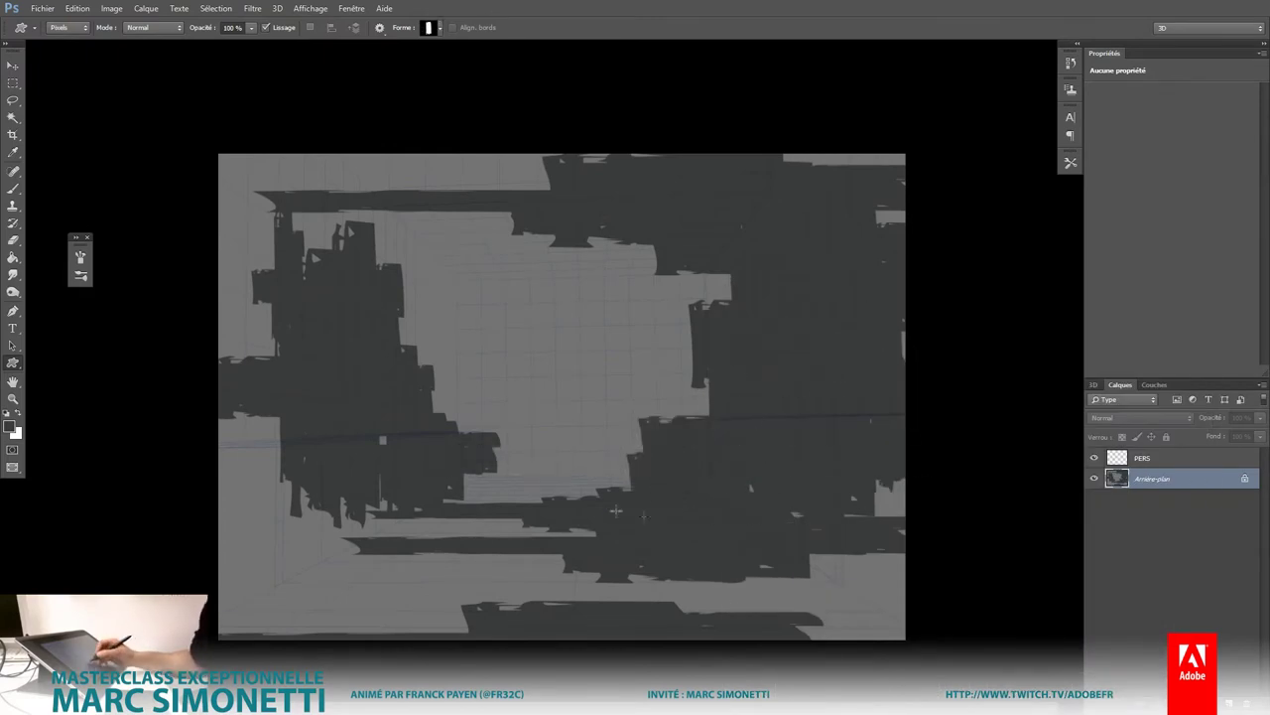
pyautogui.moveTo(504, 478)
pyautogui.mouseDown()
pyautogui.moveTo(437, 402)
pyautogui.moveTo(496, 431)
pyautogui.moveTo(509, 479)
pyautogui.mouseUp()
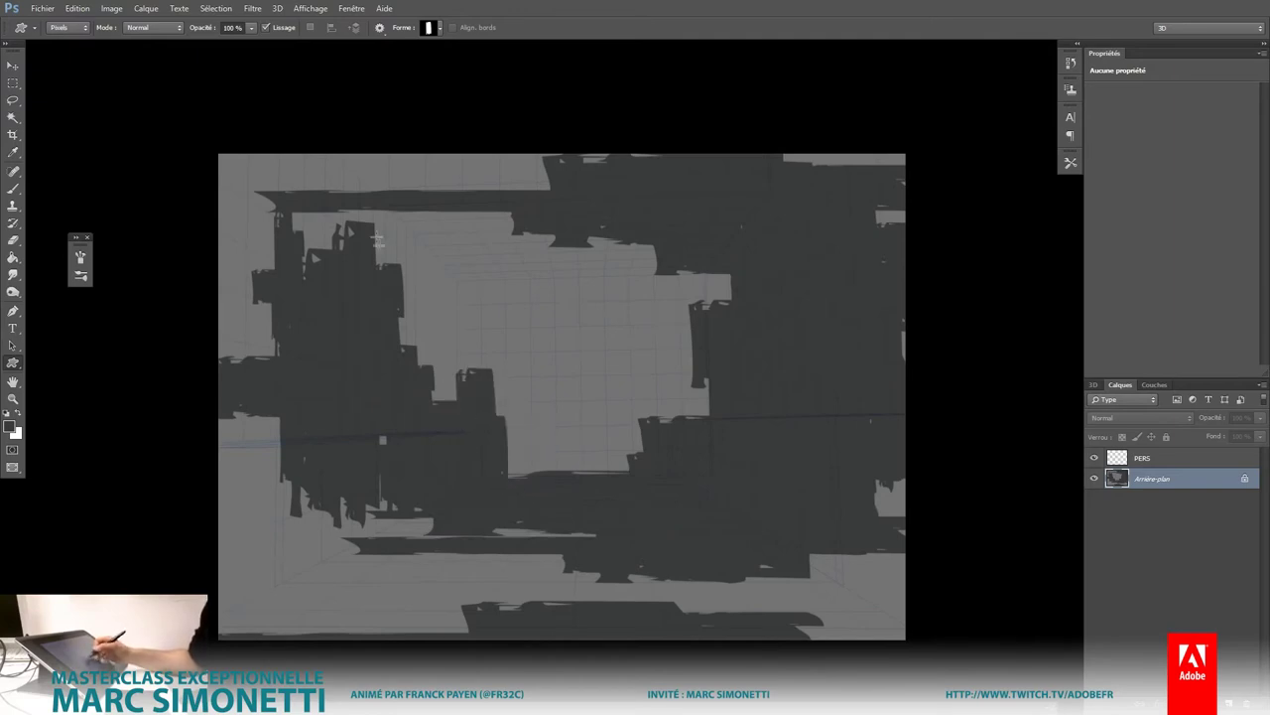
pyautogui.moveTo(423, 205)
pyautogui.mouseDown()
pyautogui.moveTo(369, 248)
pyautogui.moveTo(307, 248)
pyautogui.mouseUp()
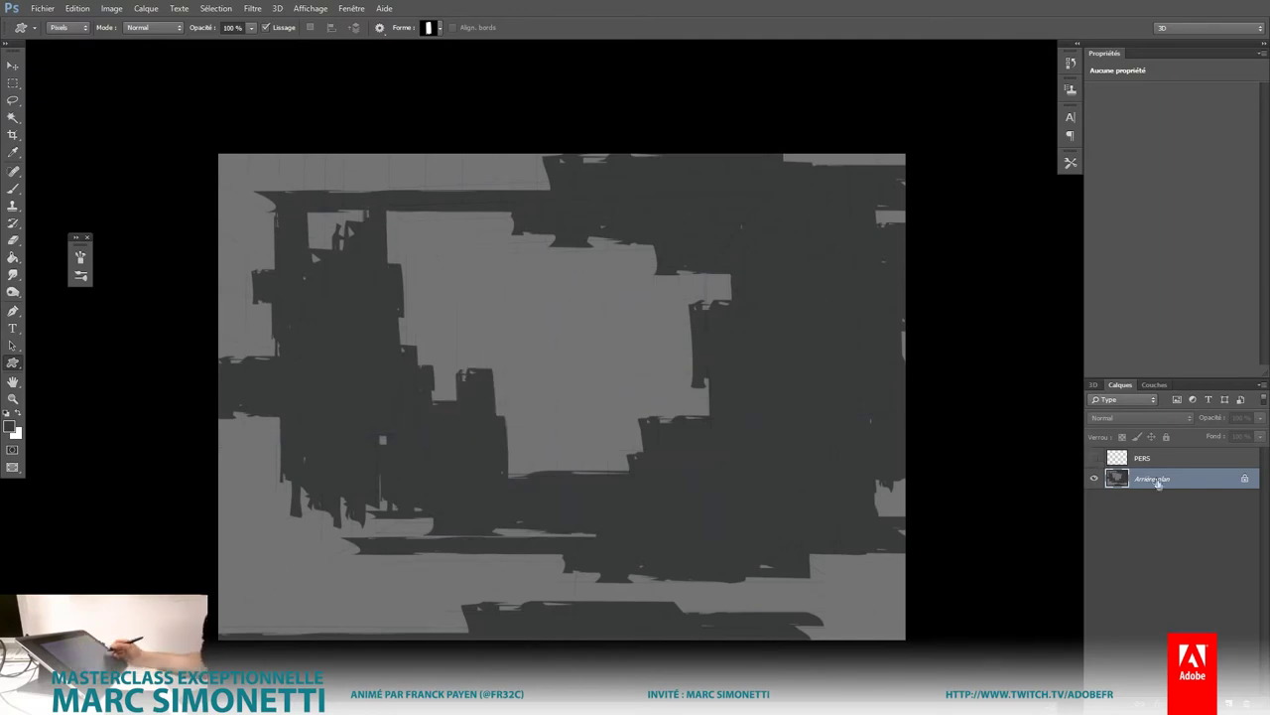
pyautogui.hotkey('ctrl', 'shift', 'alt', 'n')
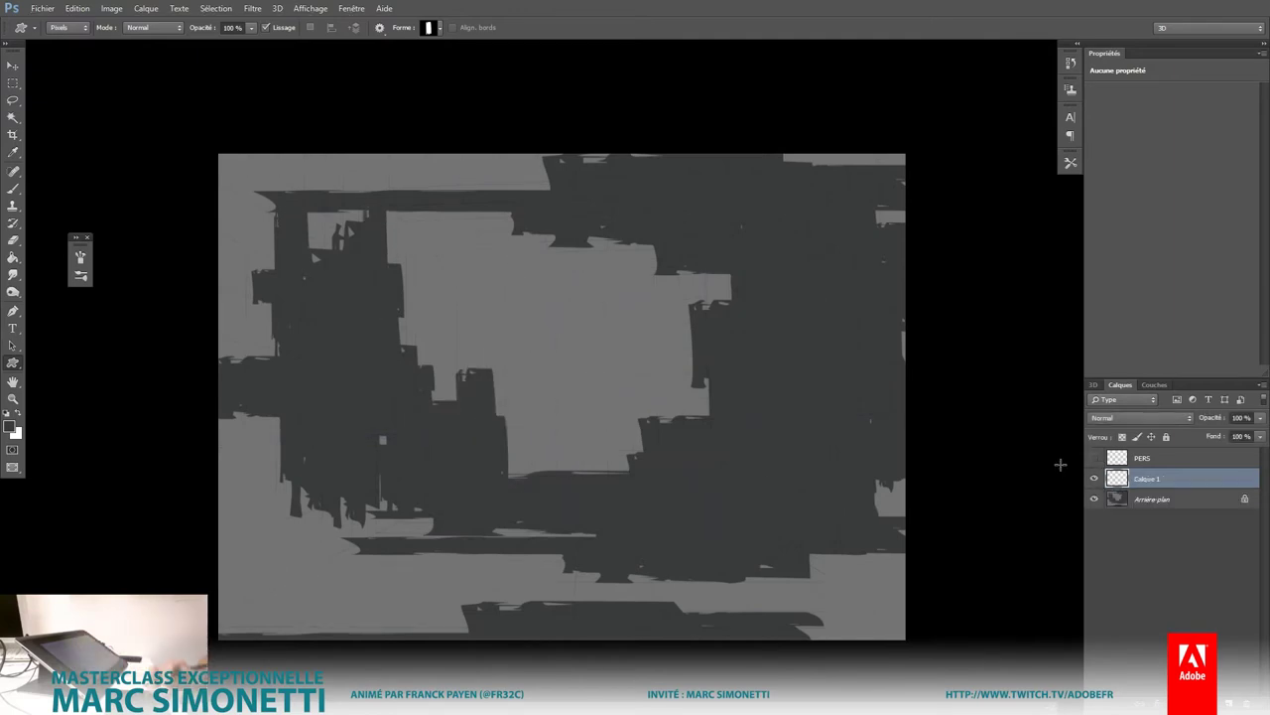
pyautogui.click(252, 8)
pyautogui.click(395, 135)
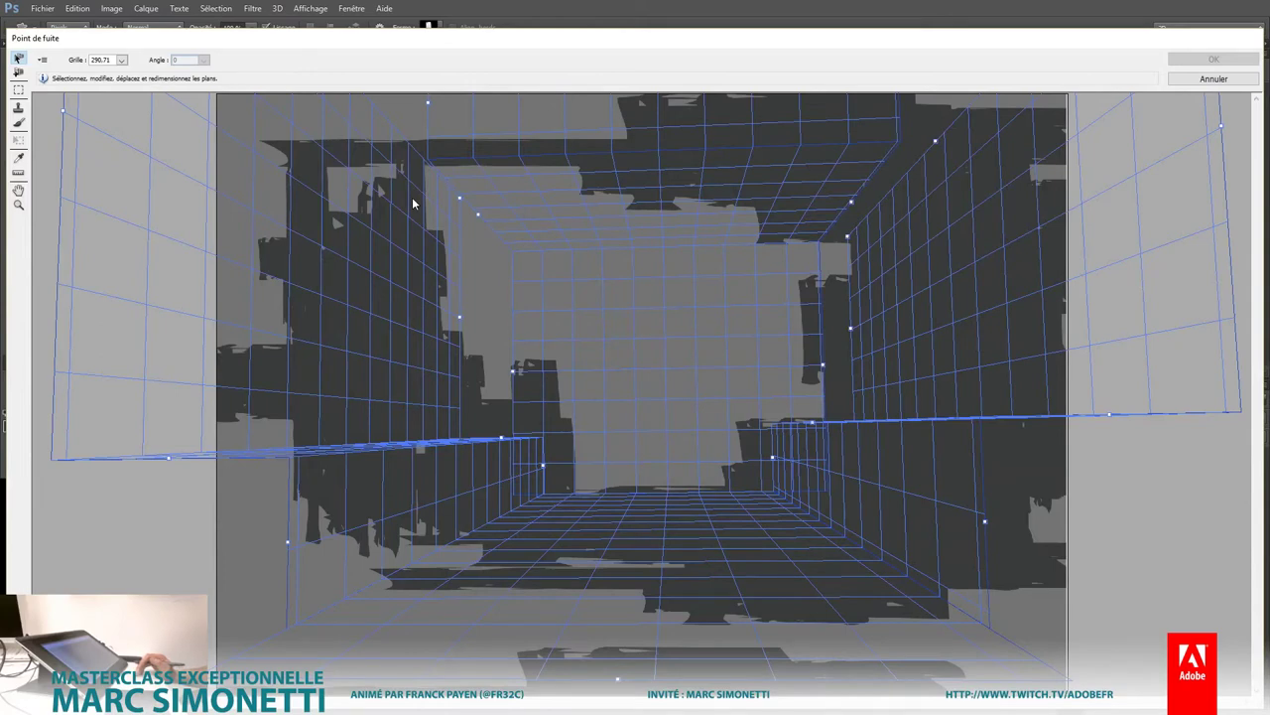
pyautogui.click(44, 61)
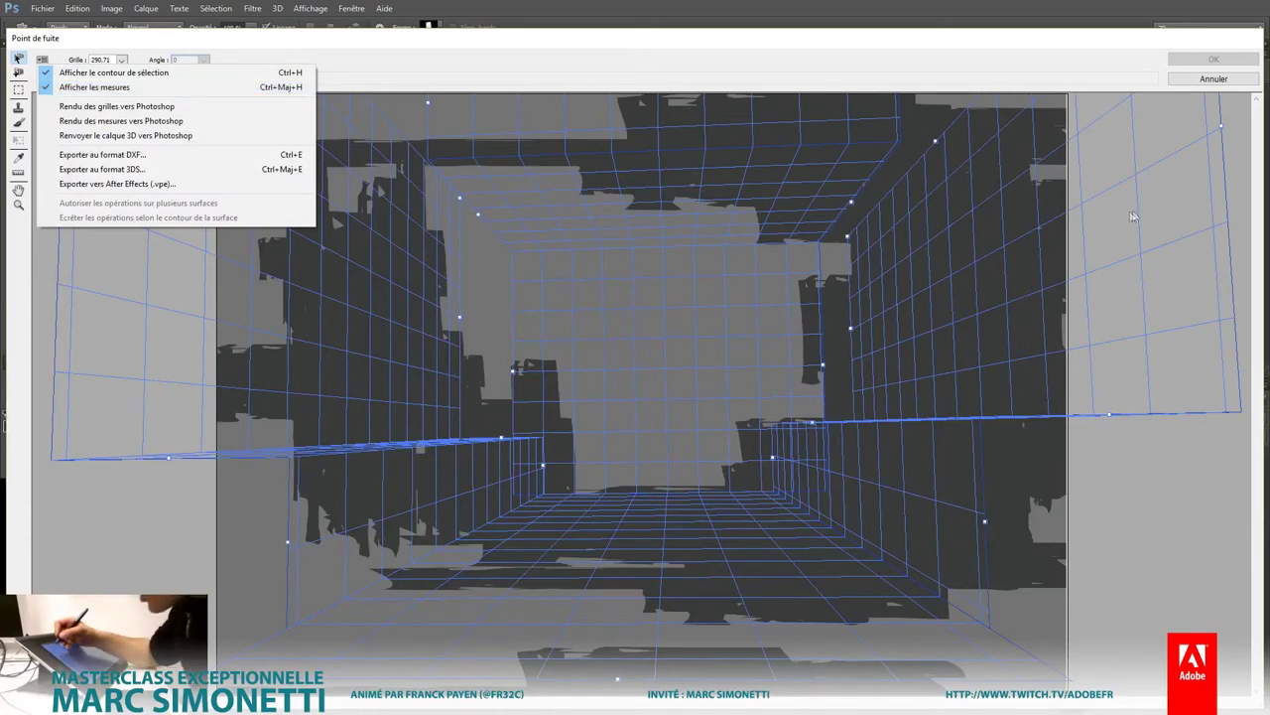
pyautogui.click(1212, 86)
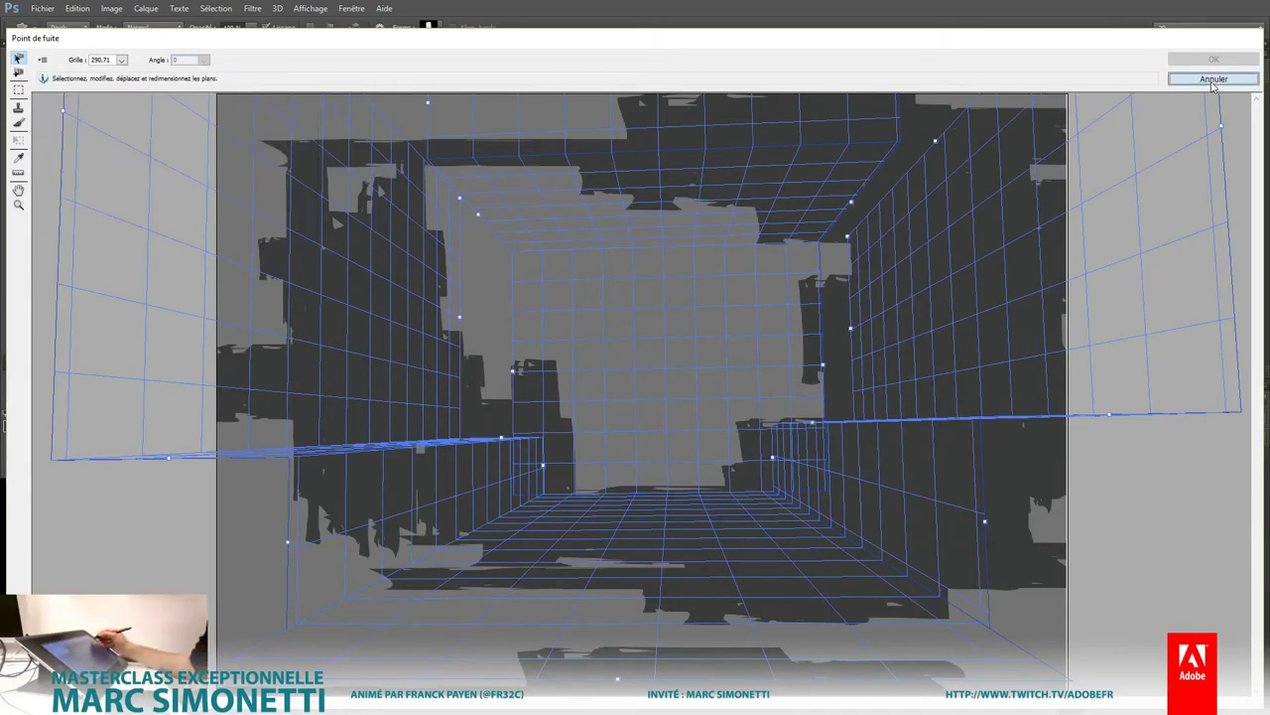
pyautogui.click(43, 59)
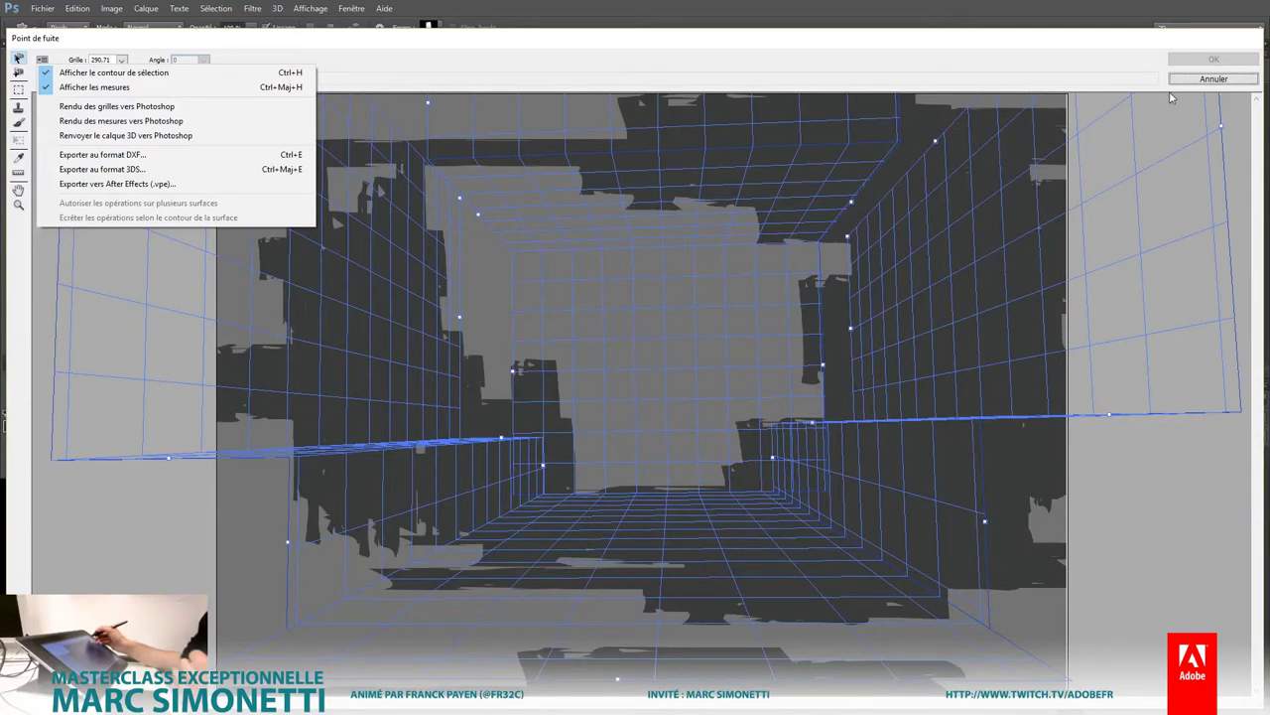
pyautogui.click(1209, 85)
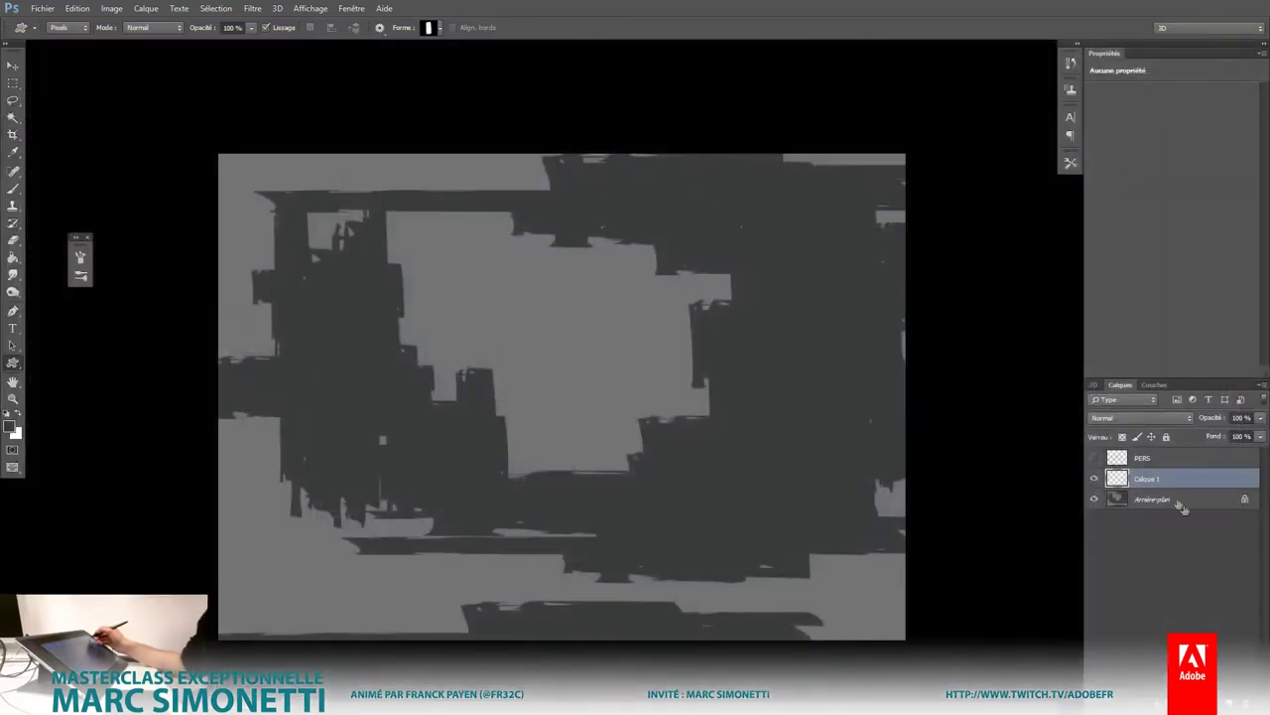
# Step: Lasso-fill dark tone over the light patches on the floor, left and right walls
pyautogui.moveTo(794, 553); pyautogui.dragTo(427, 620)
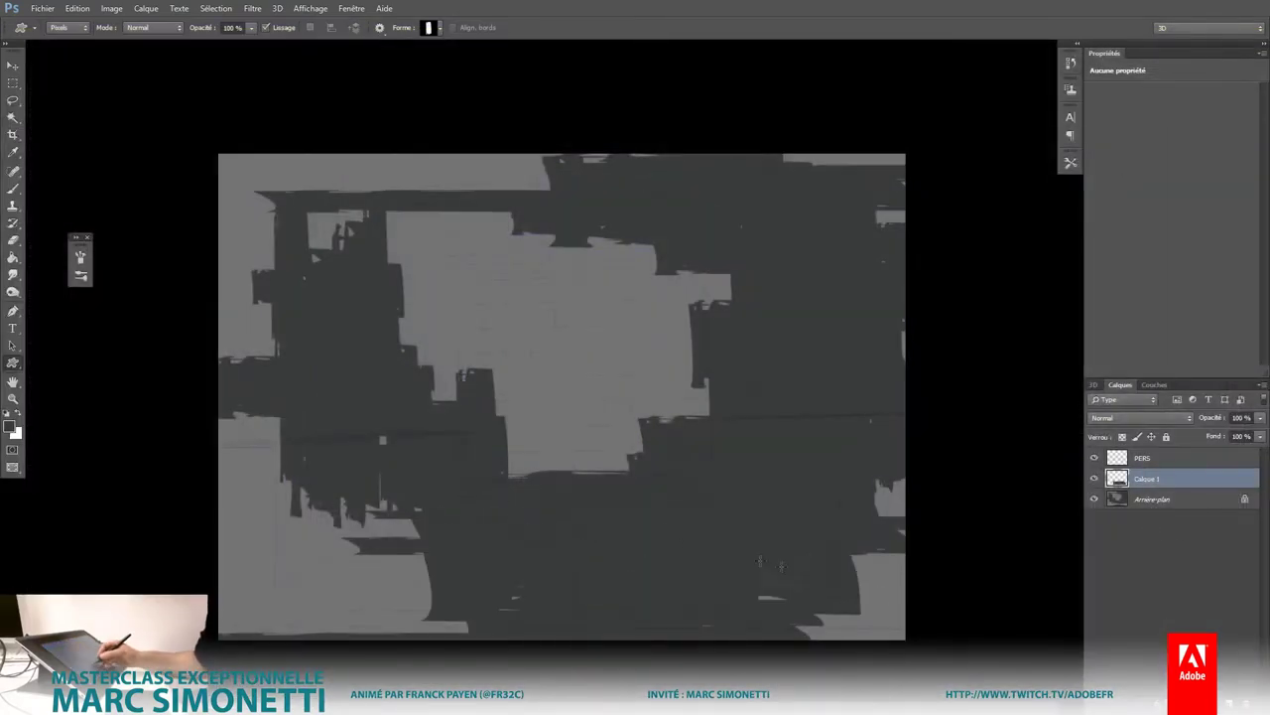
pyautogui.moveTo(799, 554); pyautogui.dragTo(928, 612)
pyautogui.moveTo(852, 405); pyautogui.dragTo(923, 553)
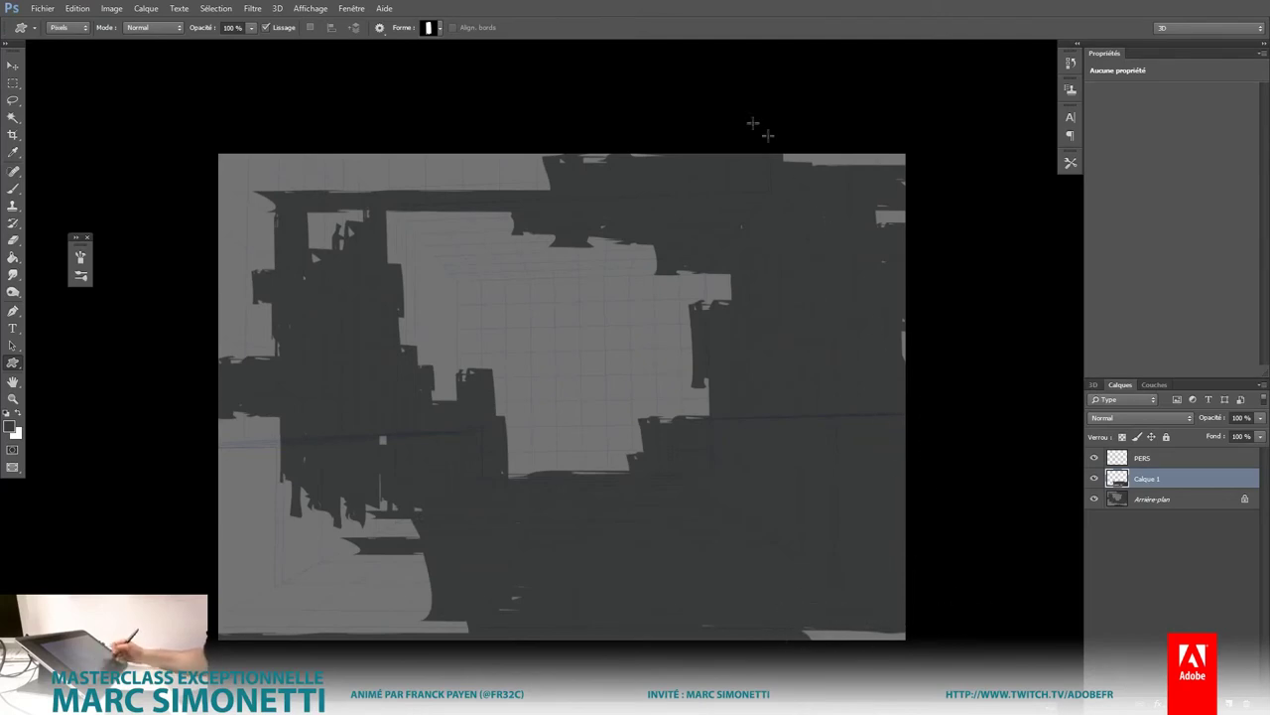
pyautogui.moveTo(759, 127); pyautogui.dragTo(907, 166)
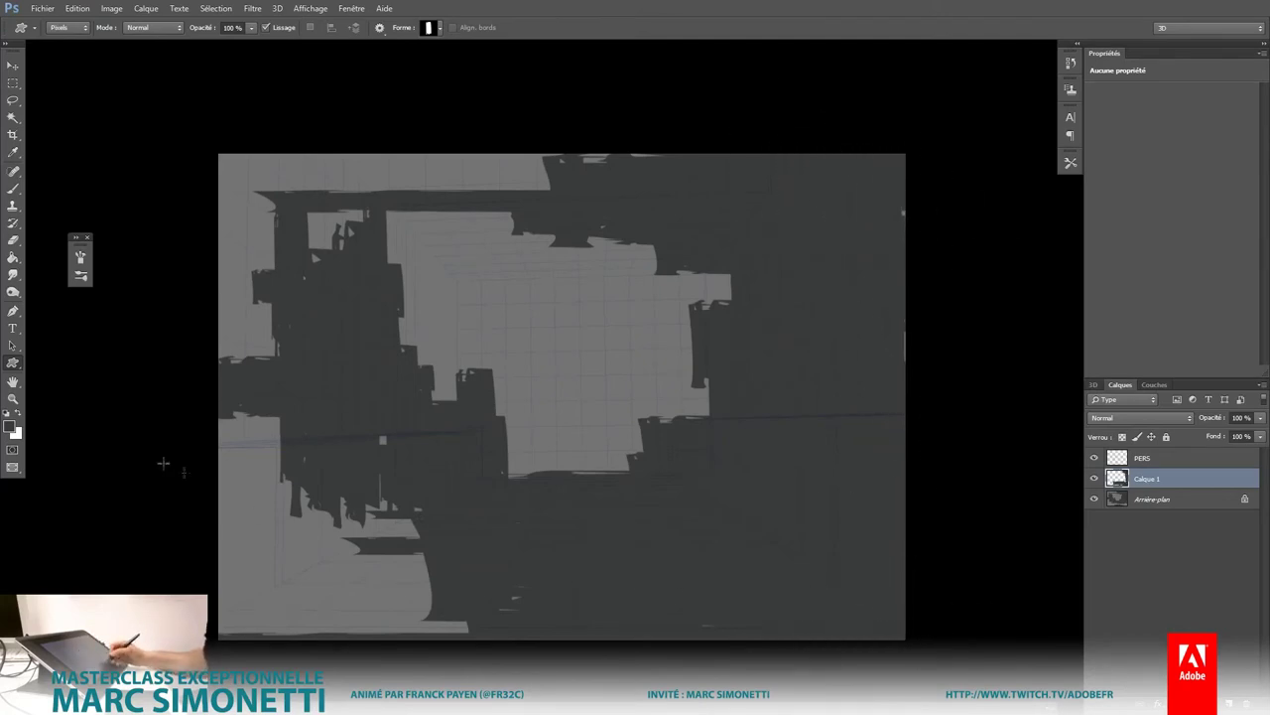
pyautogui.moveTo(208, 441); pyautogui.dragTo(454, 655)
pyautogui.moveTo(578, 660); pyautogui.dragTo(288, 437)
pyautogui.moveTo(219, 407); pyautogui.dragTo(337, 442)
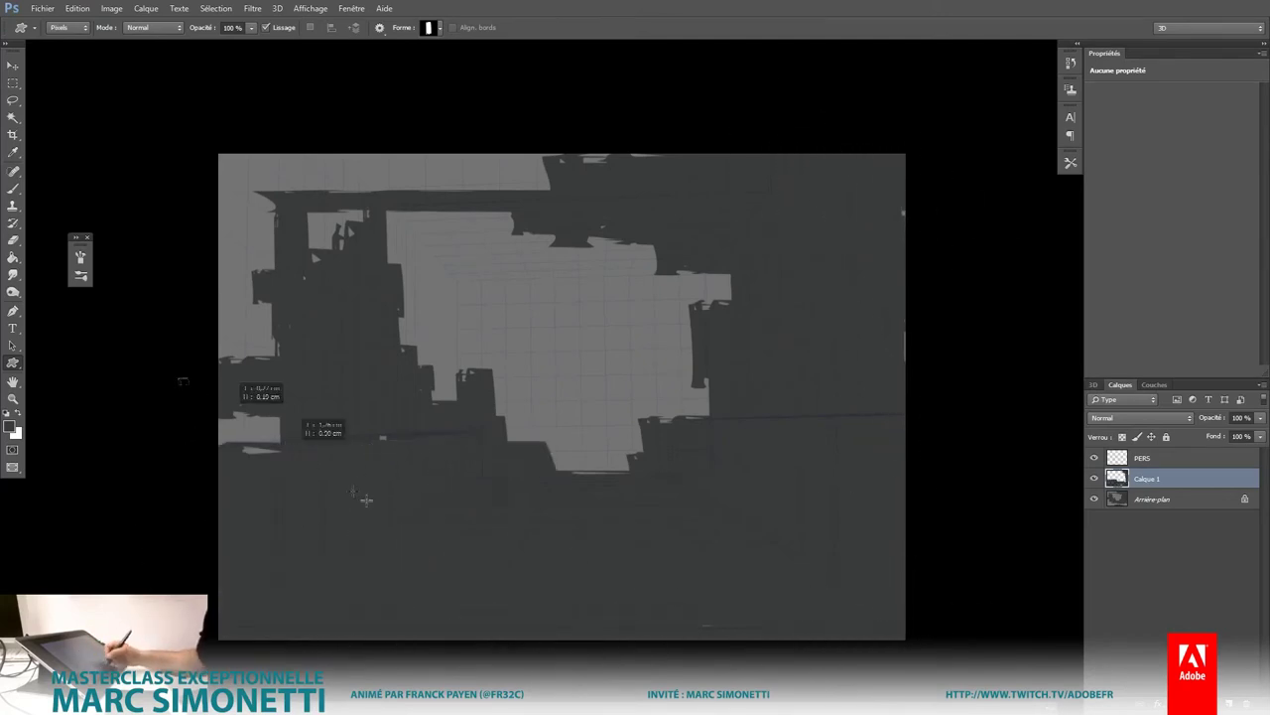
pyautogui.moveTo(266, 159)
pyautogui.mouseDown()
pyautogui.moveTo(338, 372)
pyautogui.moveTo(287, 154)
pyautogui.mouseUp()
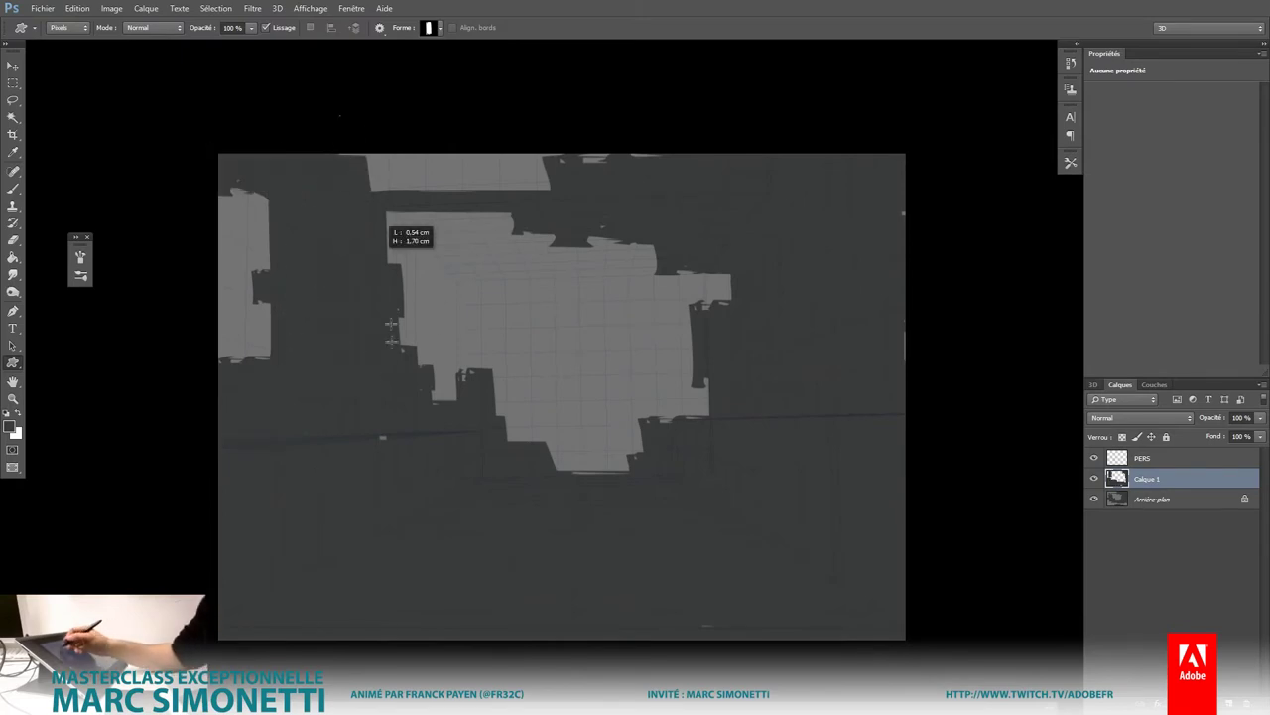
pyautogui.moveTo(392, 192)
pyautogui.mouseDown()
pyautogui.moveTo(208, 150)
pyautogui.moveTo(254, 364)
pyautogui.mouseUp()
pyautogui.moveTo(288, 270); pyautogui.dragTo(248, 371)
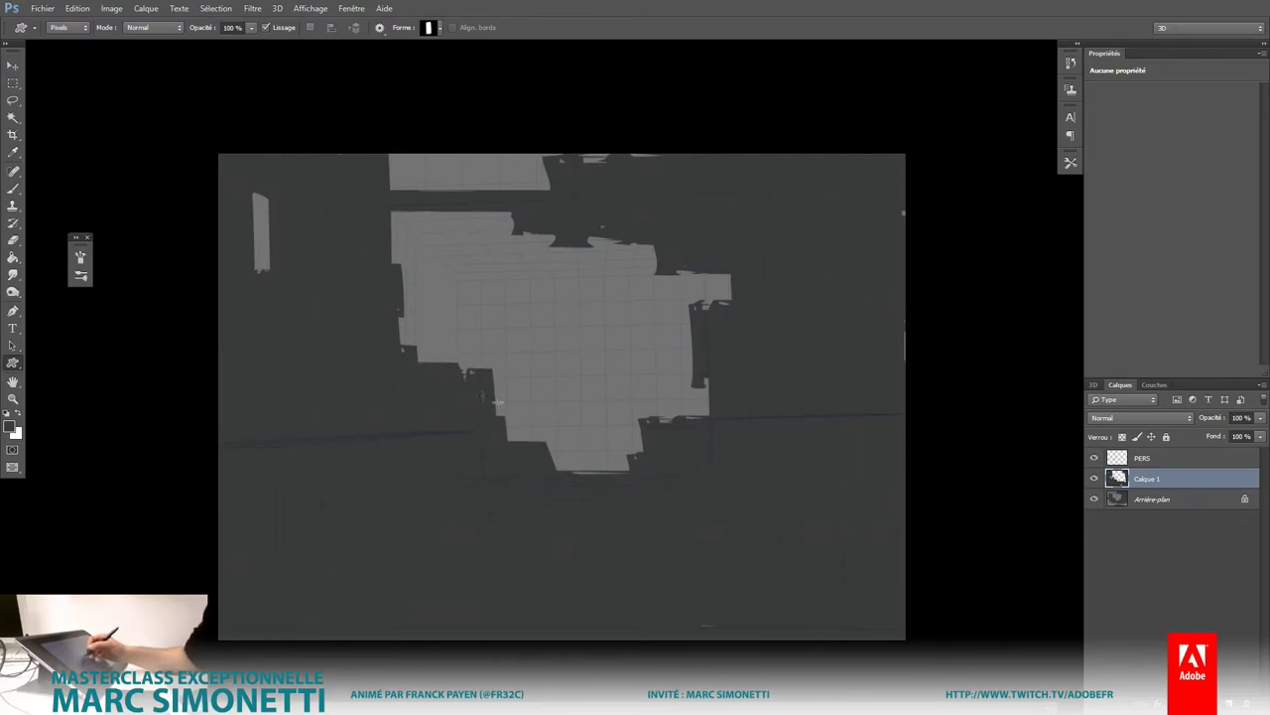
pyautogui.moveTo(457, 373)
pyautogui.mouseDown()
pyautogui.moveTo(456, 487)
pyautogui.moveTo(503, 429)
pyautogui.mouseUp()
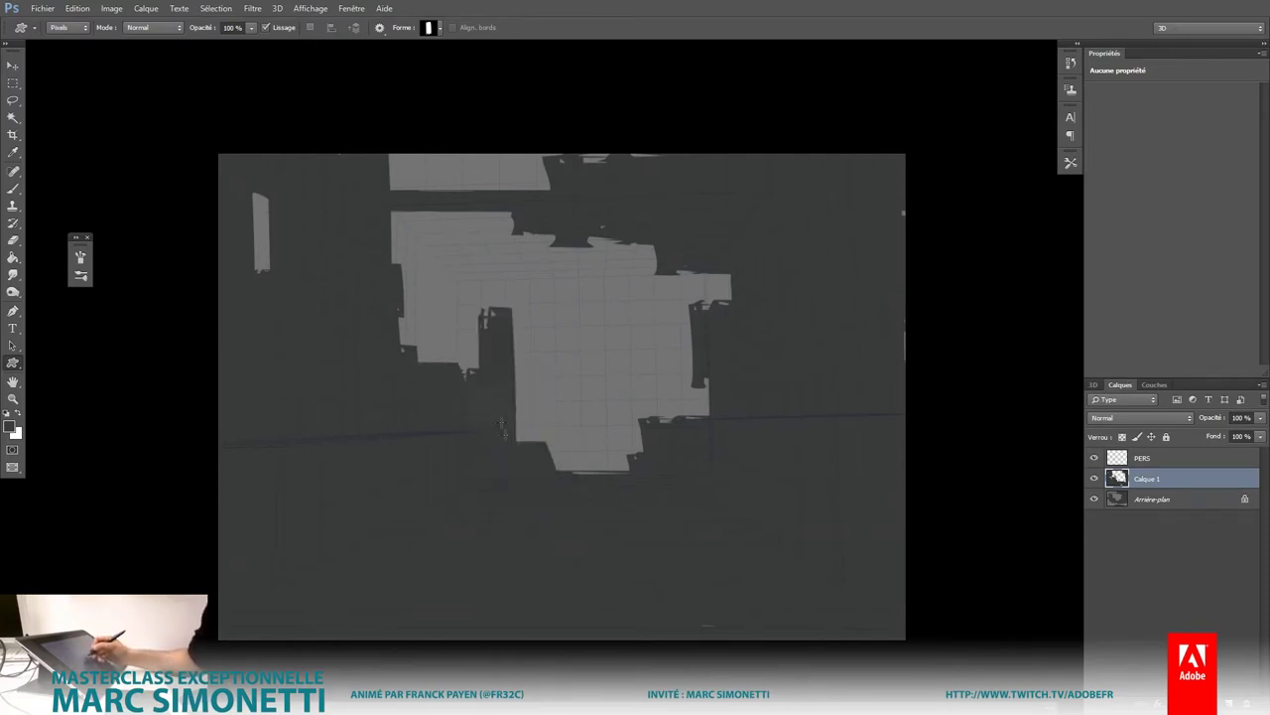
pyautogui.moveTo(589, 503); pyautogui.dragTo(746, 417)
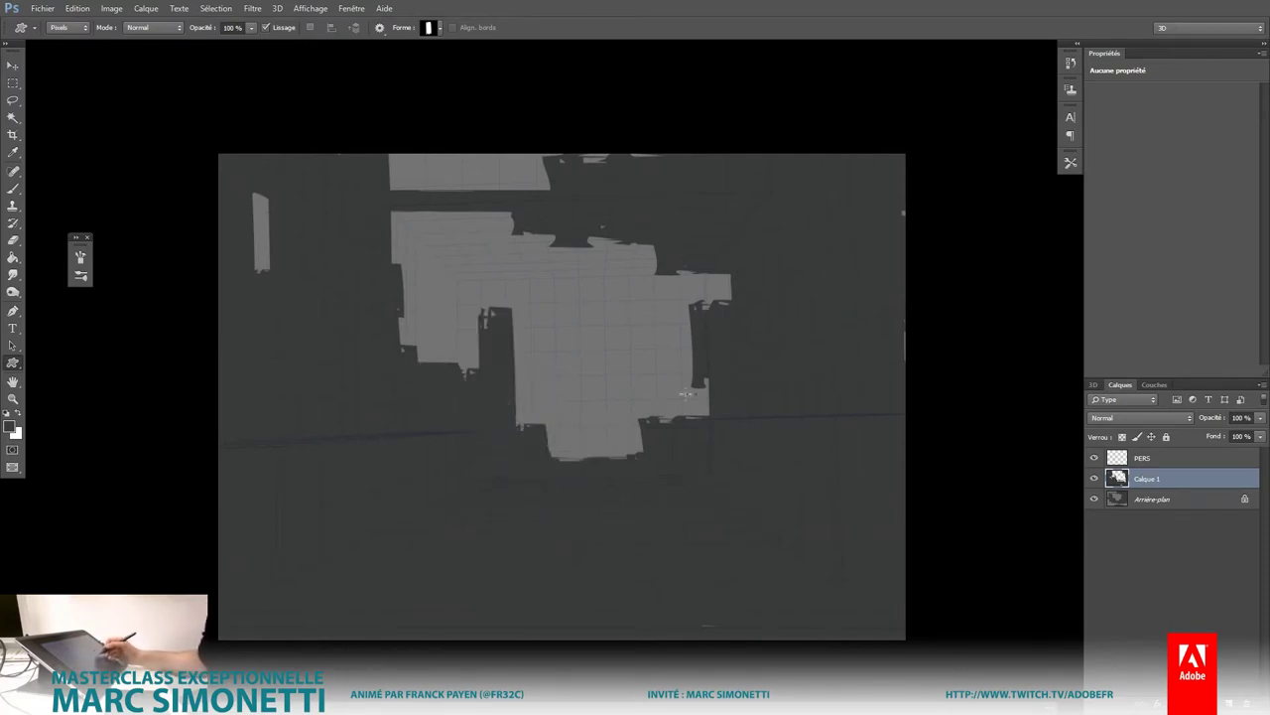
# Step: Lasso-fill a light grey then near-white opening in the centre and enlarge it
pyautogui.moveTo(648, 374); pyautogui.dragTo(659, 269)
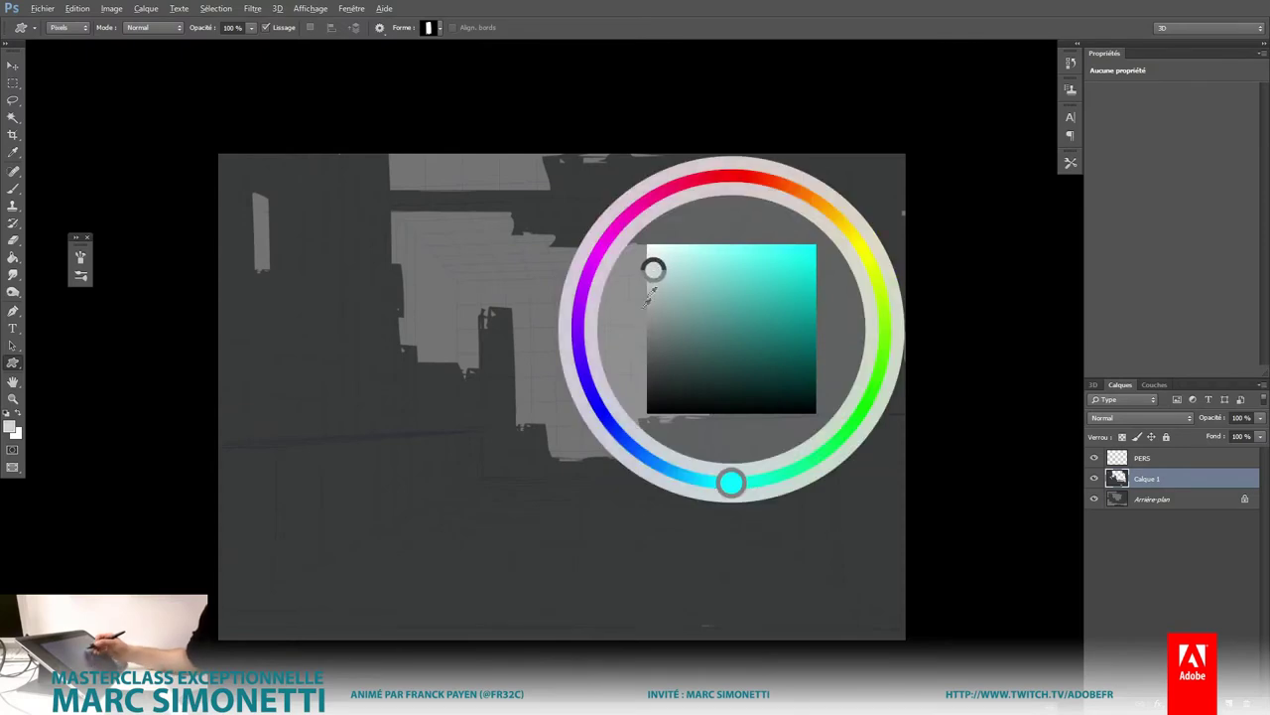
pyautogui.moveTo(563, 288); pyautogui.dragTo(691, 474)
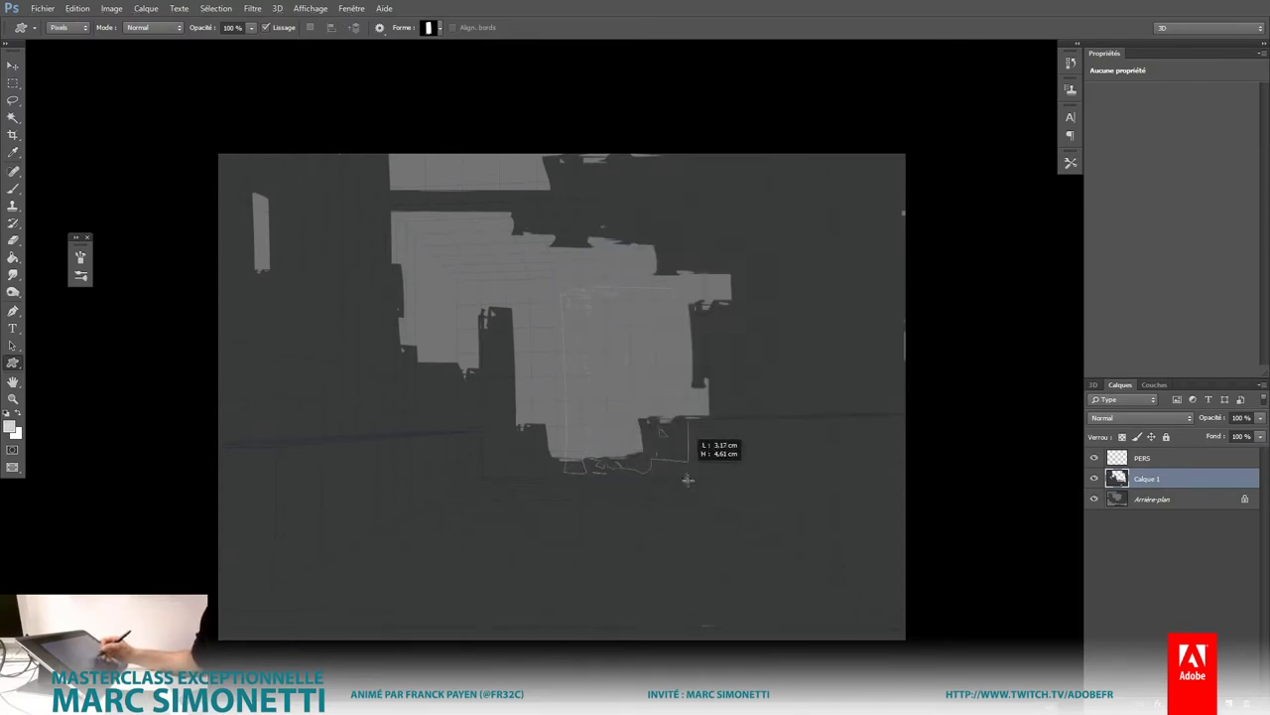
pyautogui.keyDown('alt'); pyautogui.keyDown('shift'); pyautogui.rightClick(645, 391); pyautogui.keyUp('shift'); pyautogui.keyUp('alt')
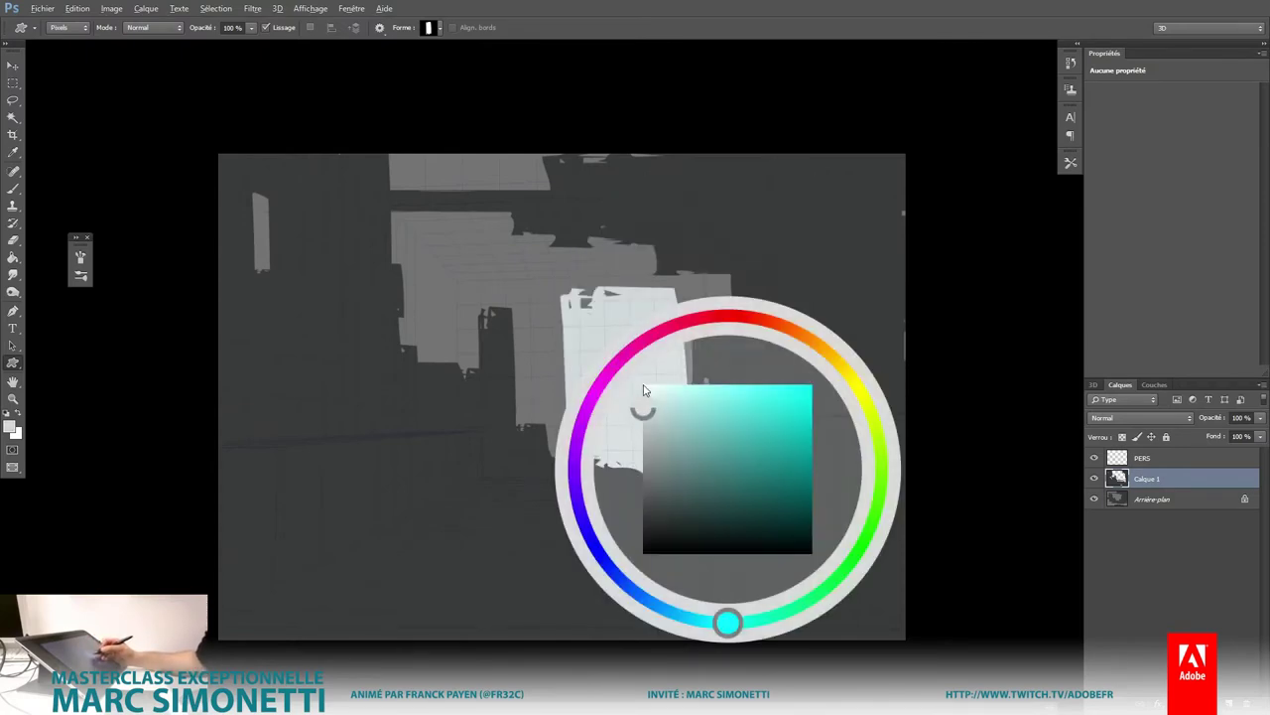
pyautogui.moveTo(694, 431); pyautogui.dragTo(658, 422)
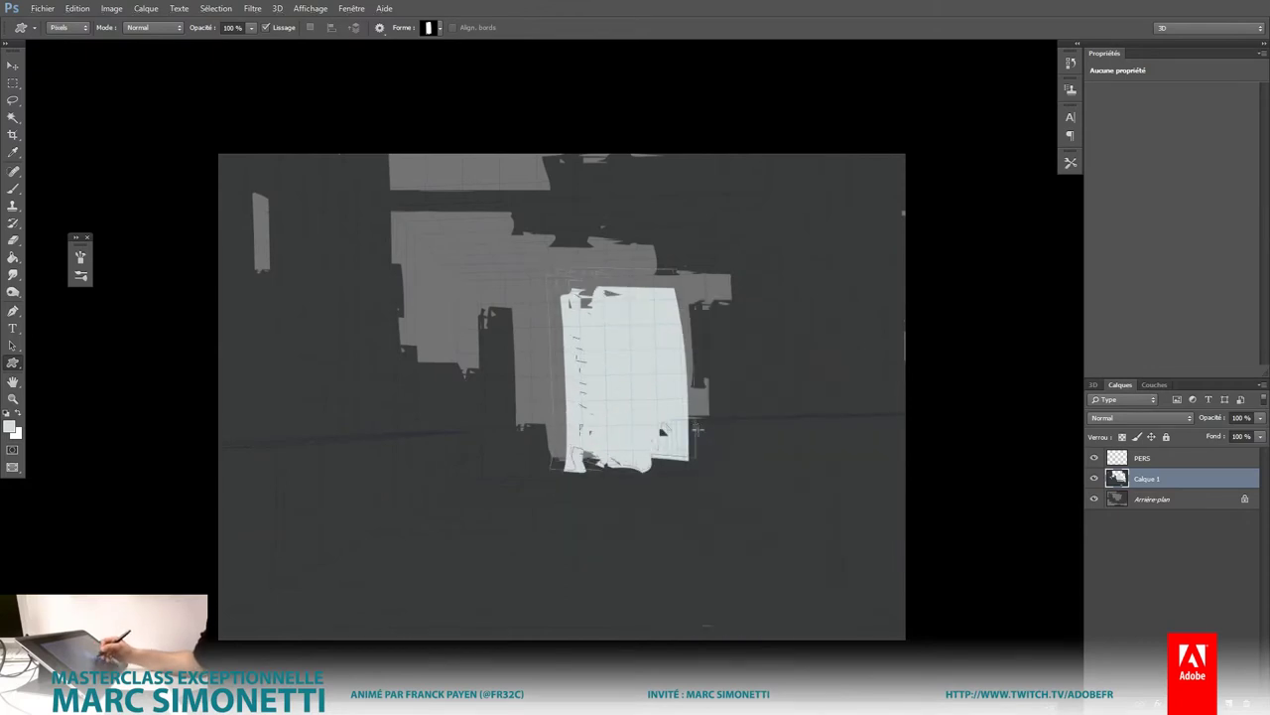
pyautogui.moveTo(631, 378); pyautogui.dragTo(734, 417)
pyautogui.moveTo(552, 399); pyautogui.dragTo(528, 417)
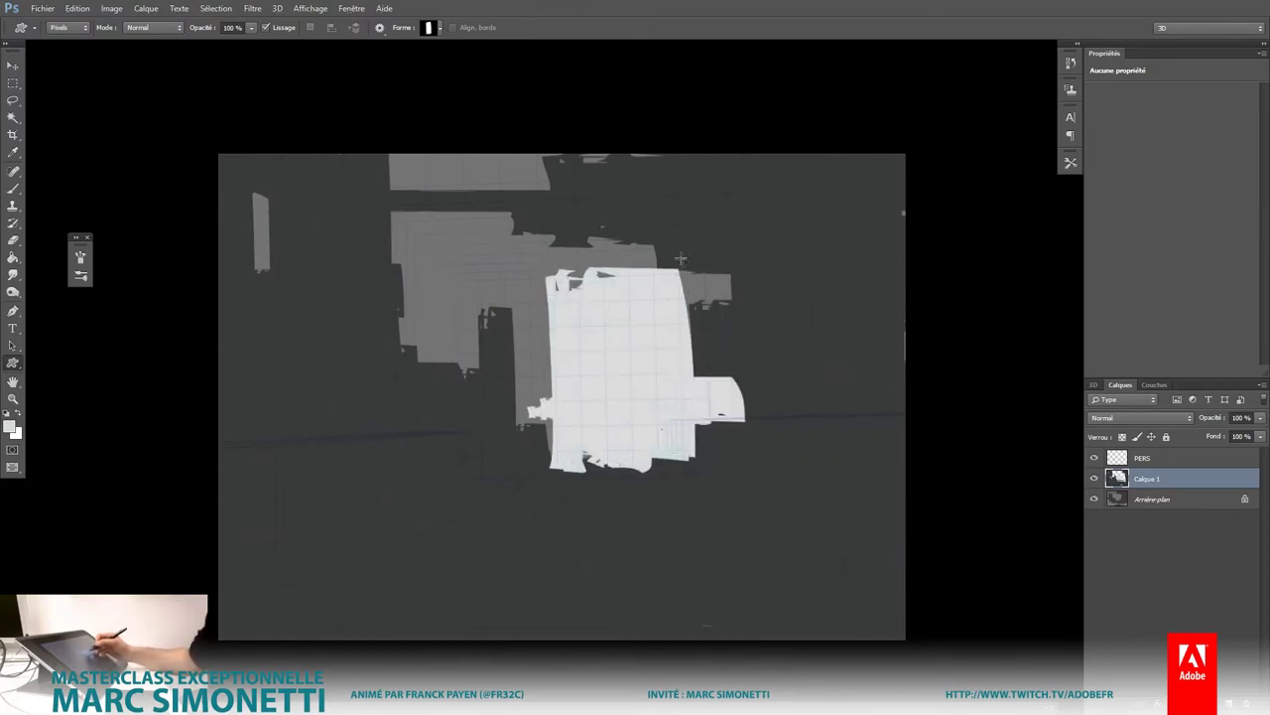
pyautogui.moveTo(683, 243)
pyautogui.mouseDown()
pyautogui.moveTo(705, 398)
pyautogui.moveTo(718, 342)
pyautogui.mouseUp()
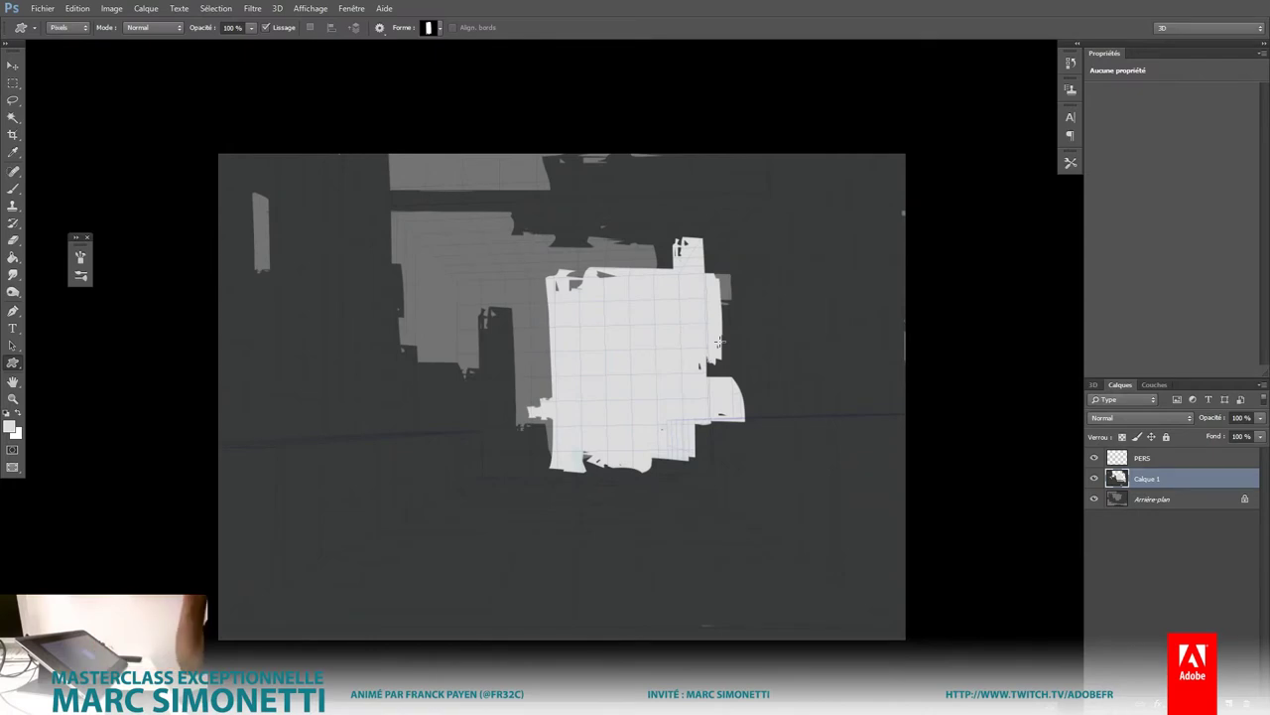
# Step: Set up a small square black brush at full opacity for painting the figure
pyautogui.press('b')
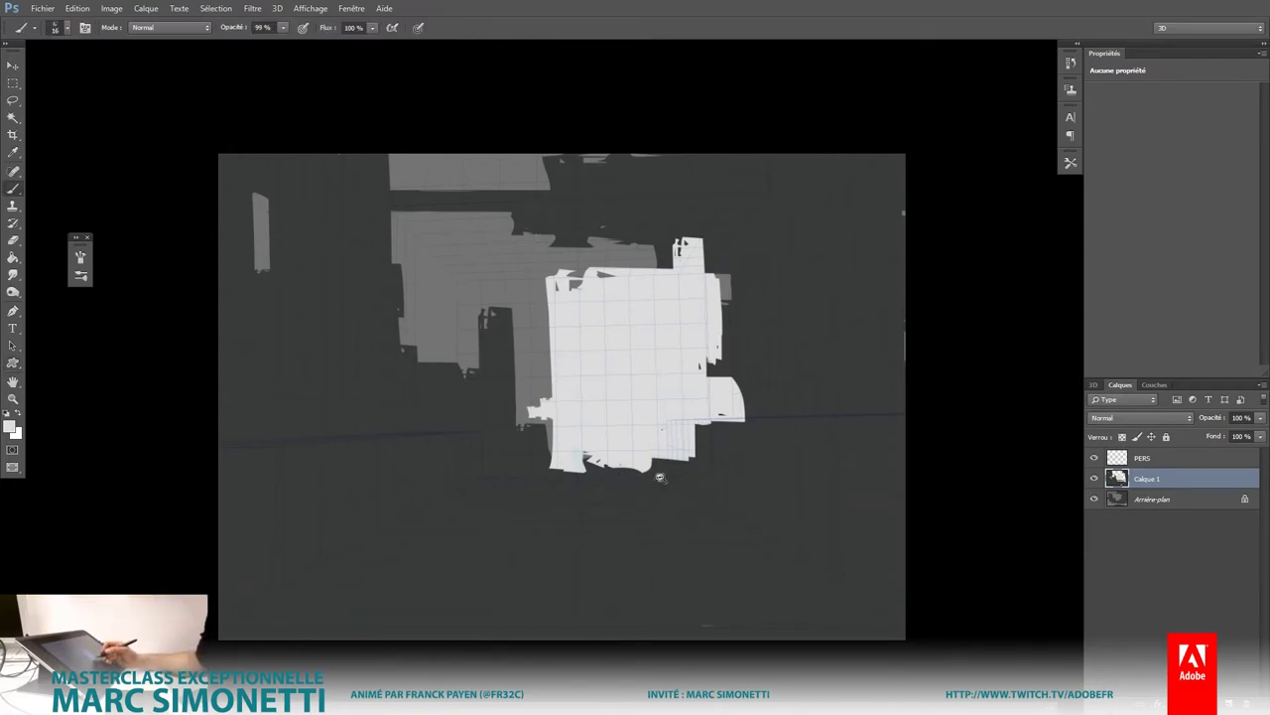
pyautogui.scroll(2, 671, 465)
pyautogui.rightClick(688, 445)
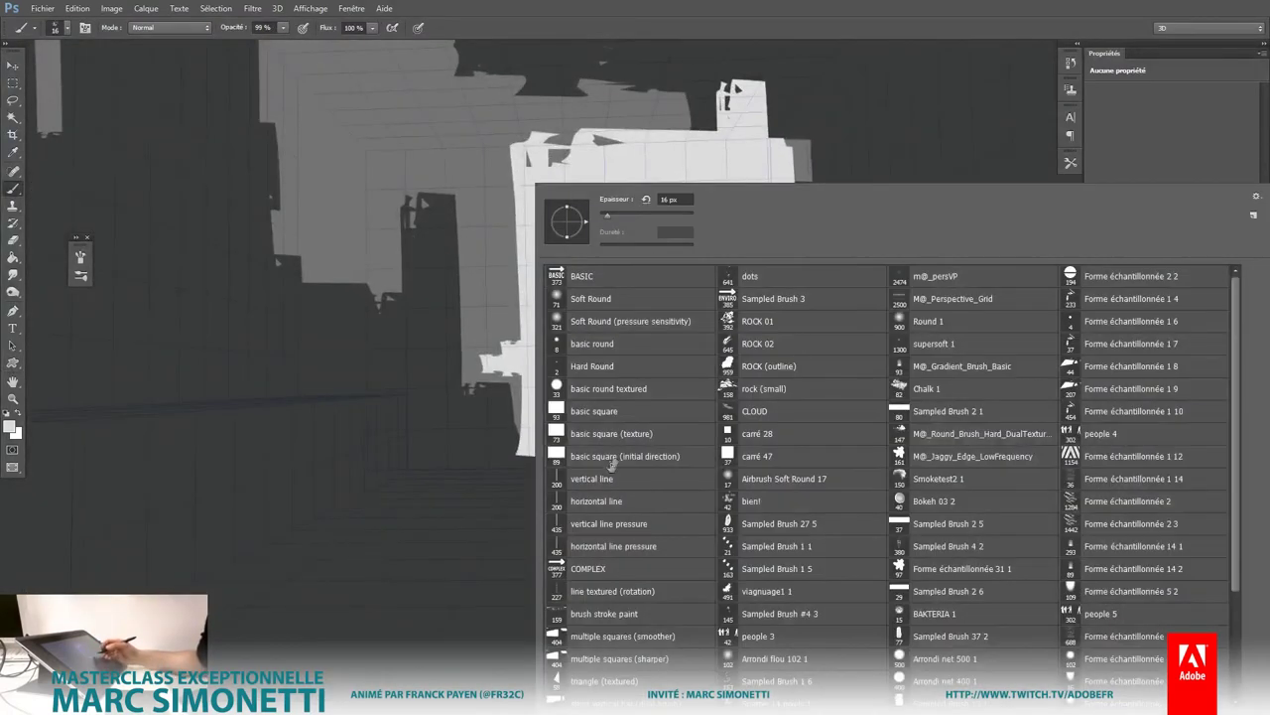
pyautogui.click(599, 390)
pyautogui.click(599, 412)
pyautogui.click(481, 430)
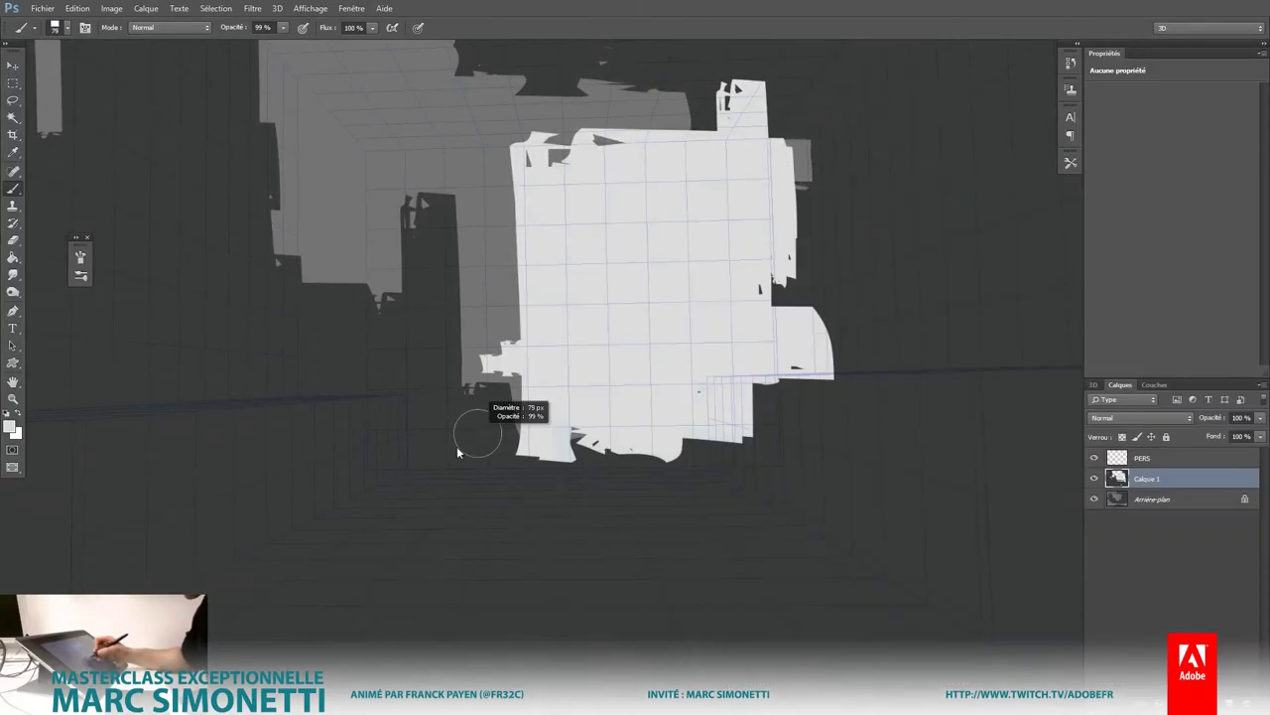
pyautogui.scroll(2, 669, 248)
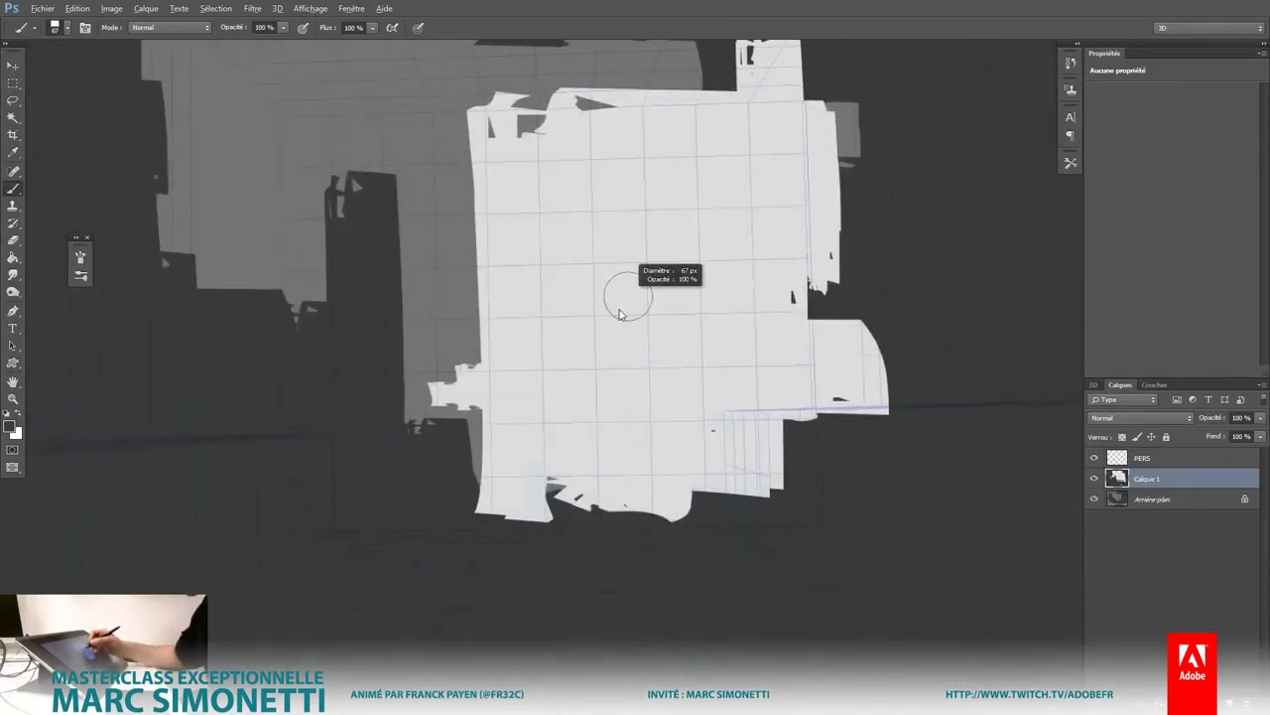
pyautogui.moveTo(627, 295); pyautogui.dragTo(592, 342)
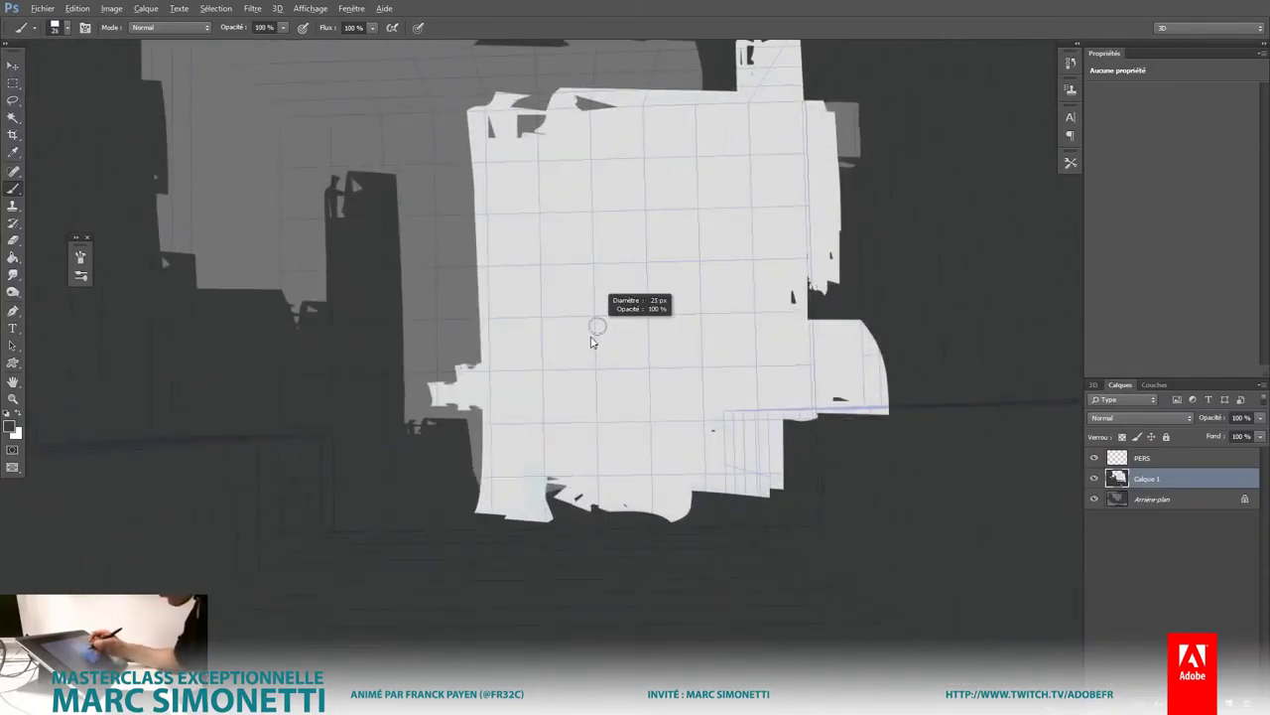
pyautogui.rightClick(604, 284)
pyautogui.click(526, 336)
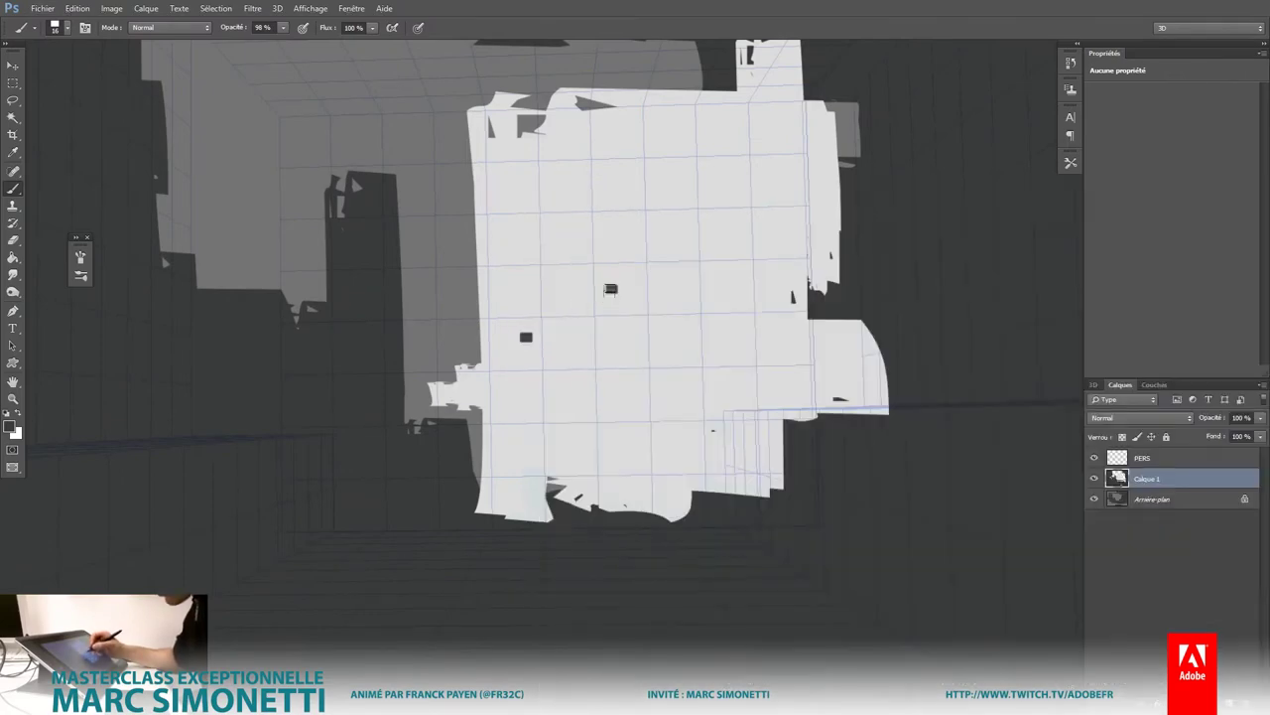
pyautogui.moveTo(610, 289); pyautogui.dragTo(617, 295)
pyautogui.keyDown('alt'); pyautogui.keyDown('shift'); pyautogui.rightClick(621, 300); pyautogui.keyUp('shift'); pyautogui.keyUp('alt')
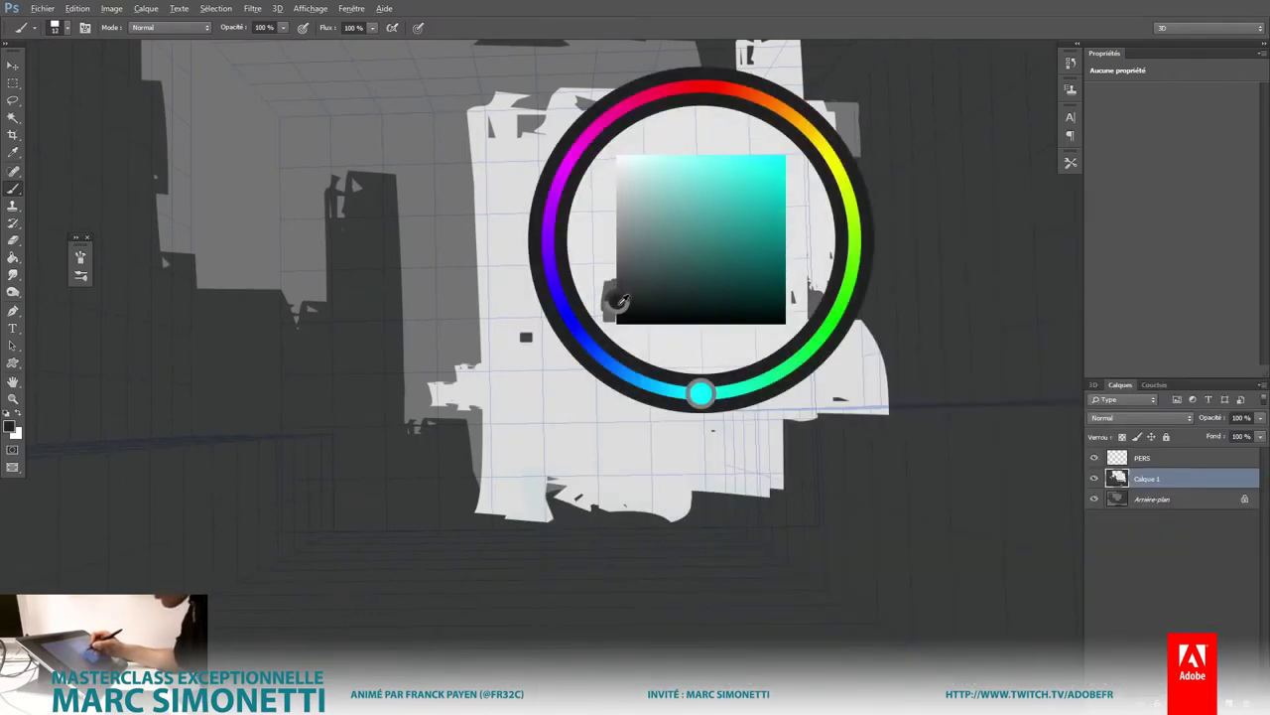
# Step: Paint the swordsman's head, body and arm with a thin sword at 7–9 px
pyautogui.moveTo(608, 299); pyautogui.dragTo(635, 268)
pyautogui.keyDown('alt'); pyautogui.rightClick(649, 285); pyautogui.keyUp('alt')
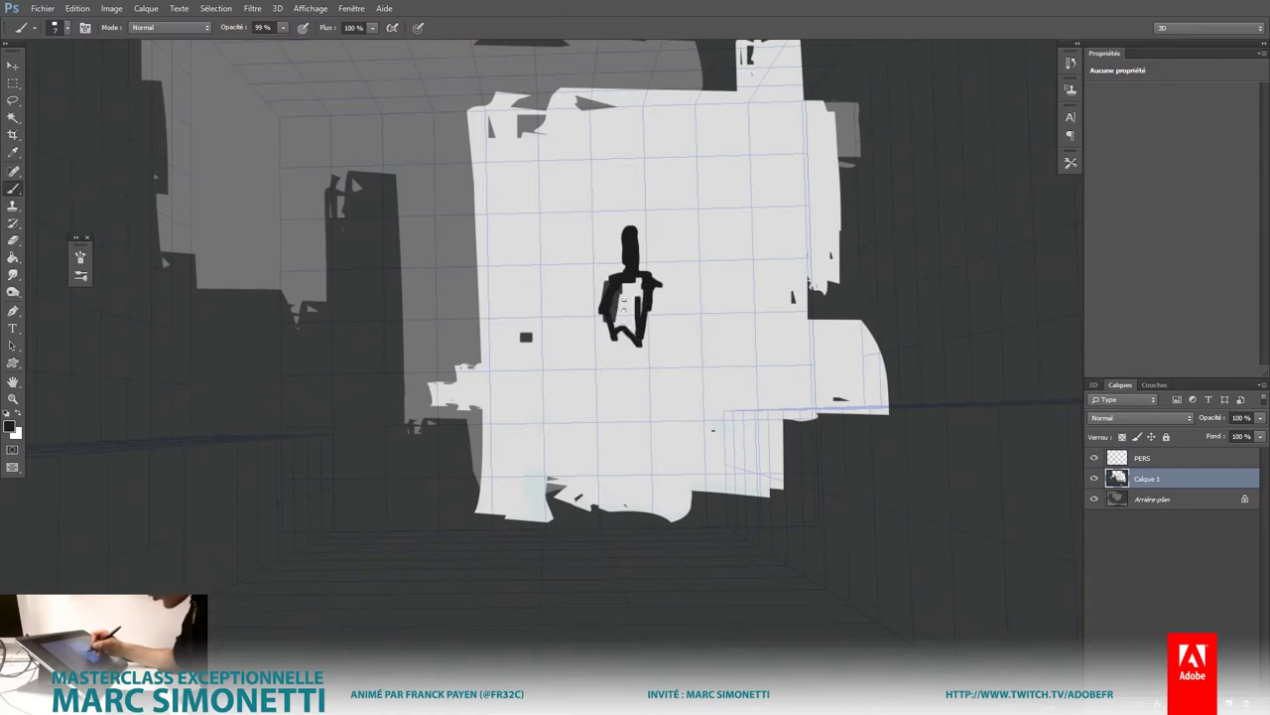
pyautogui.moveTo(623, 306); pyautogui.dragTo(624, 286)
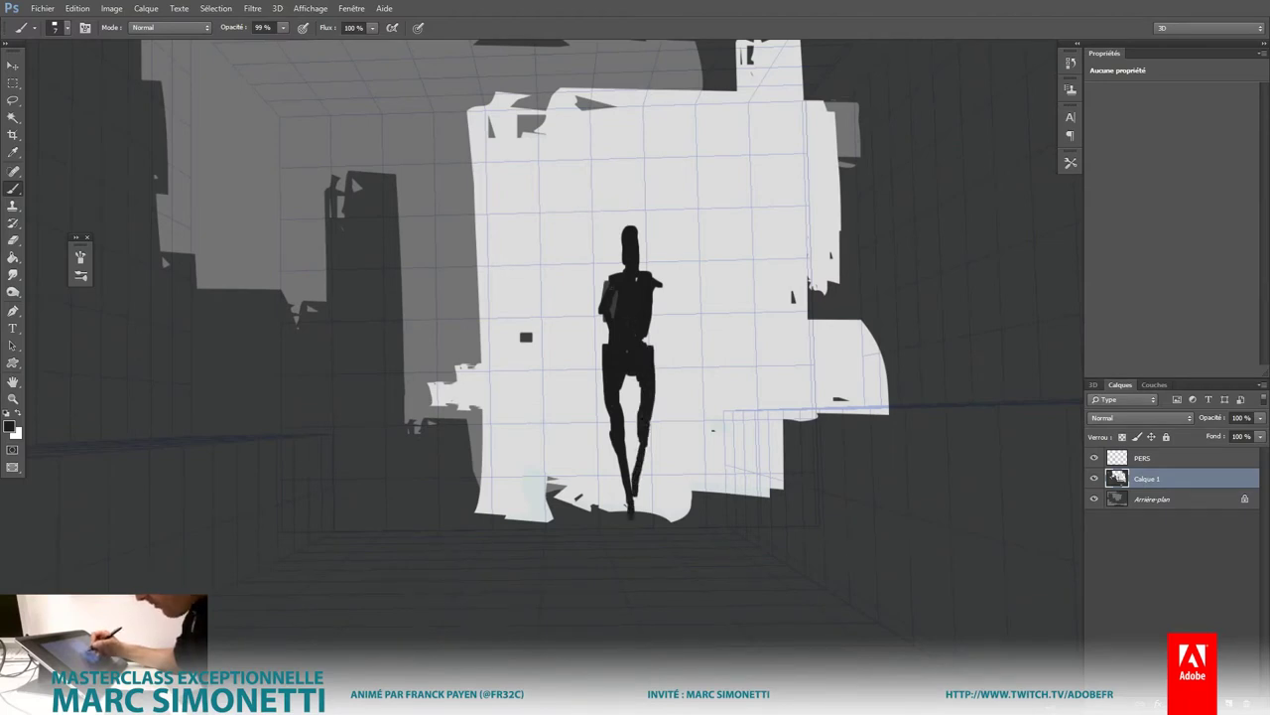
pyautogui.keyDown('alt'); pyautogui.rightClick(601, 304); pyautogui.keyUp('alt')
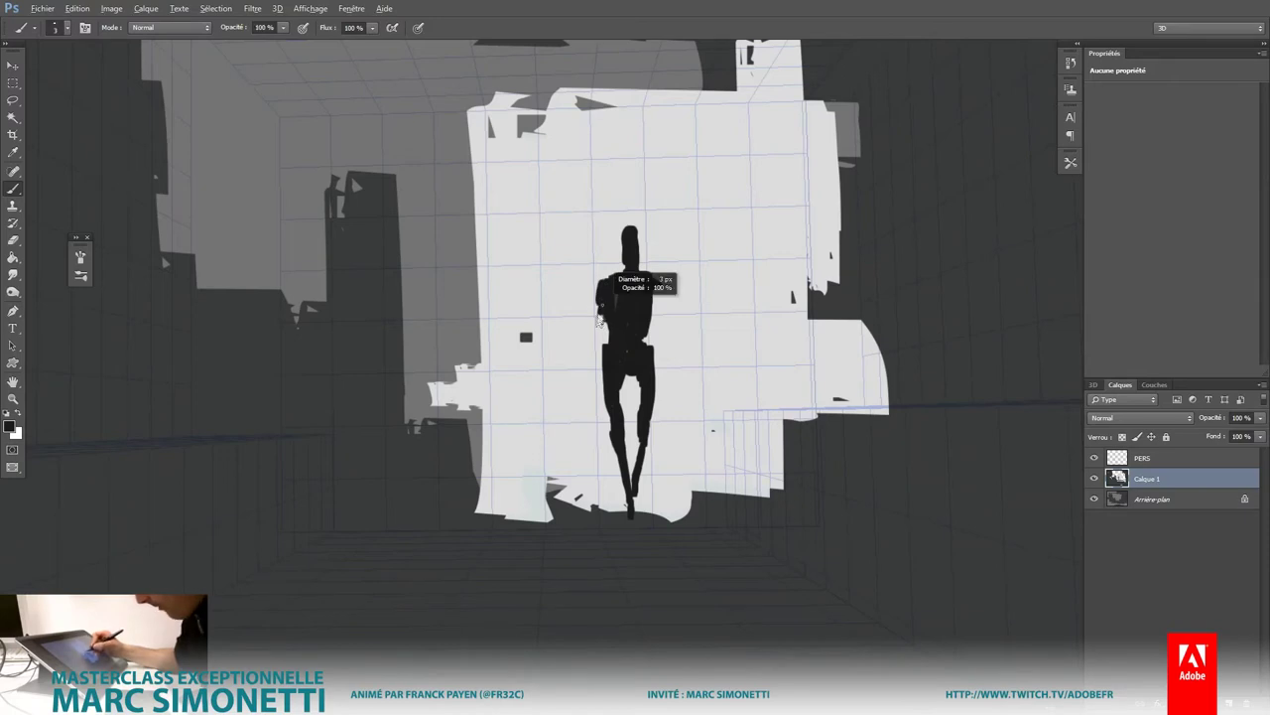
pyautogui.moveTo(599, 307); pyautogui.dragTo(587, 334)
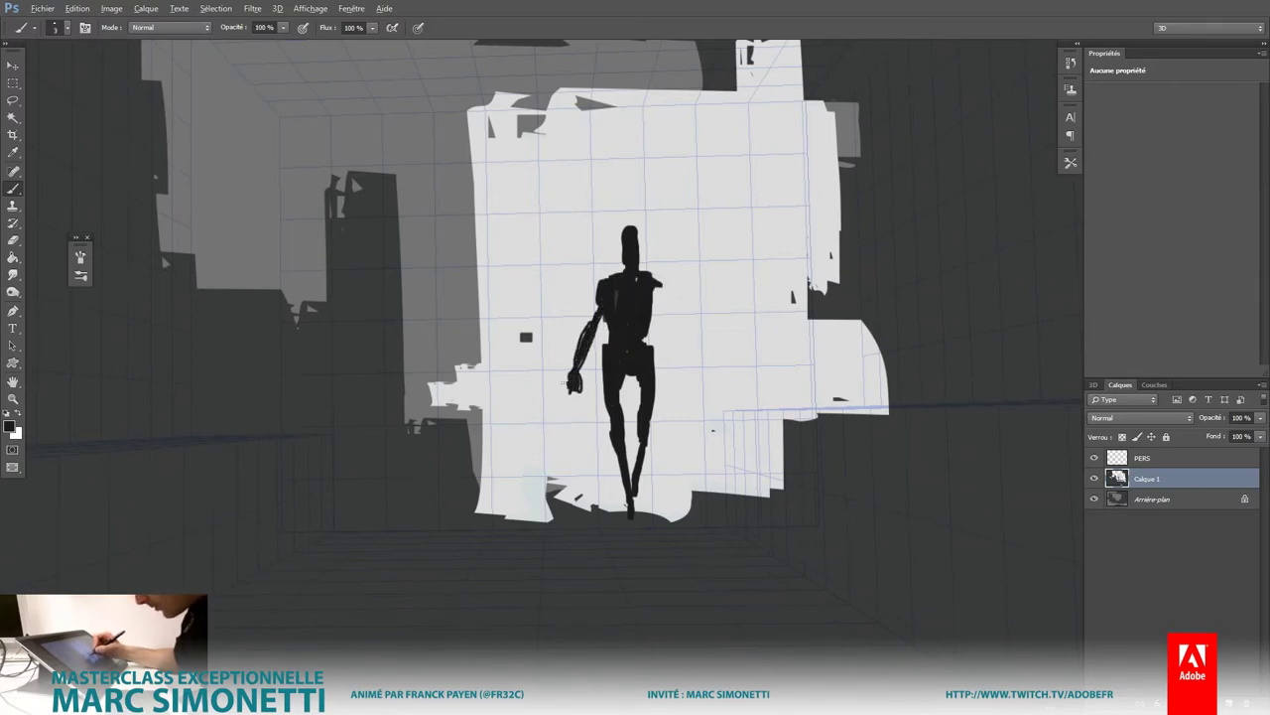
pyautogui.moveTo(576, 383); pyautogui.dragTo(507, 497)
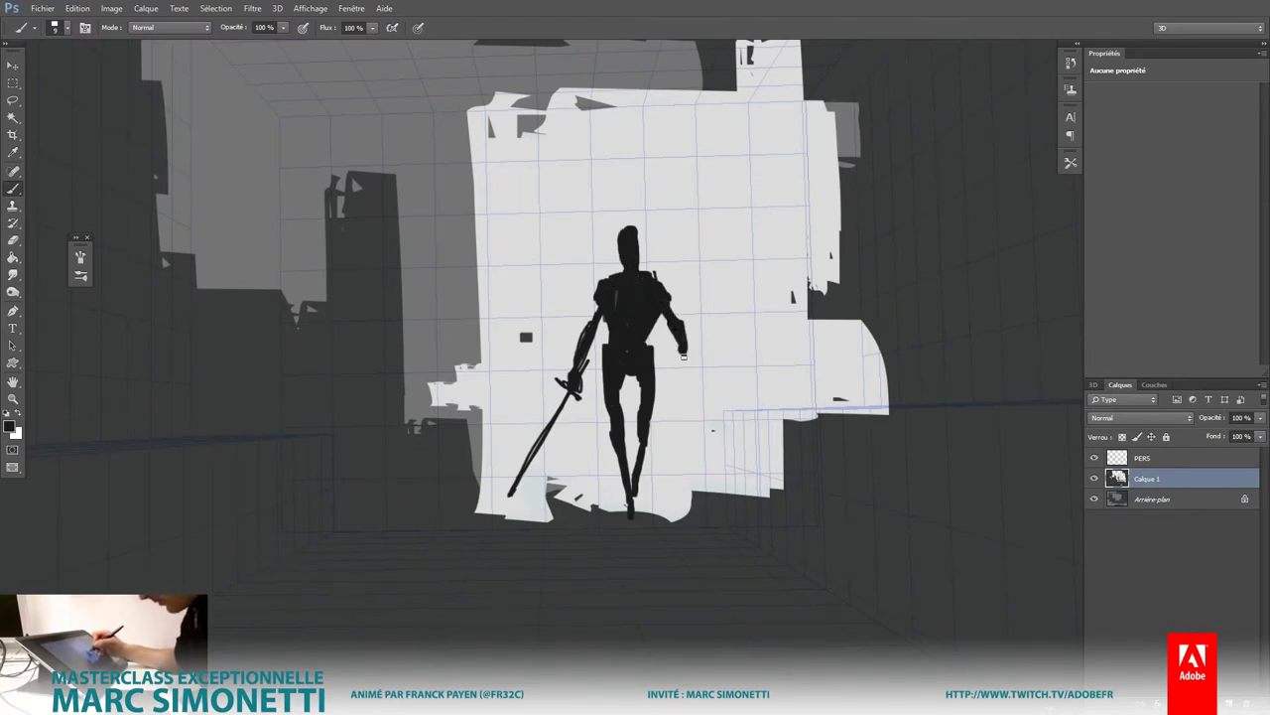
pyautogui.moveTo(657, 306); pyautogui.dragTo(659, 346)
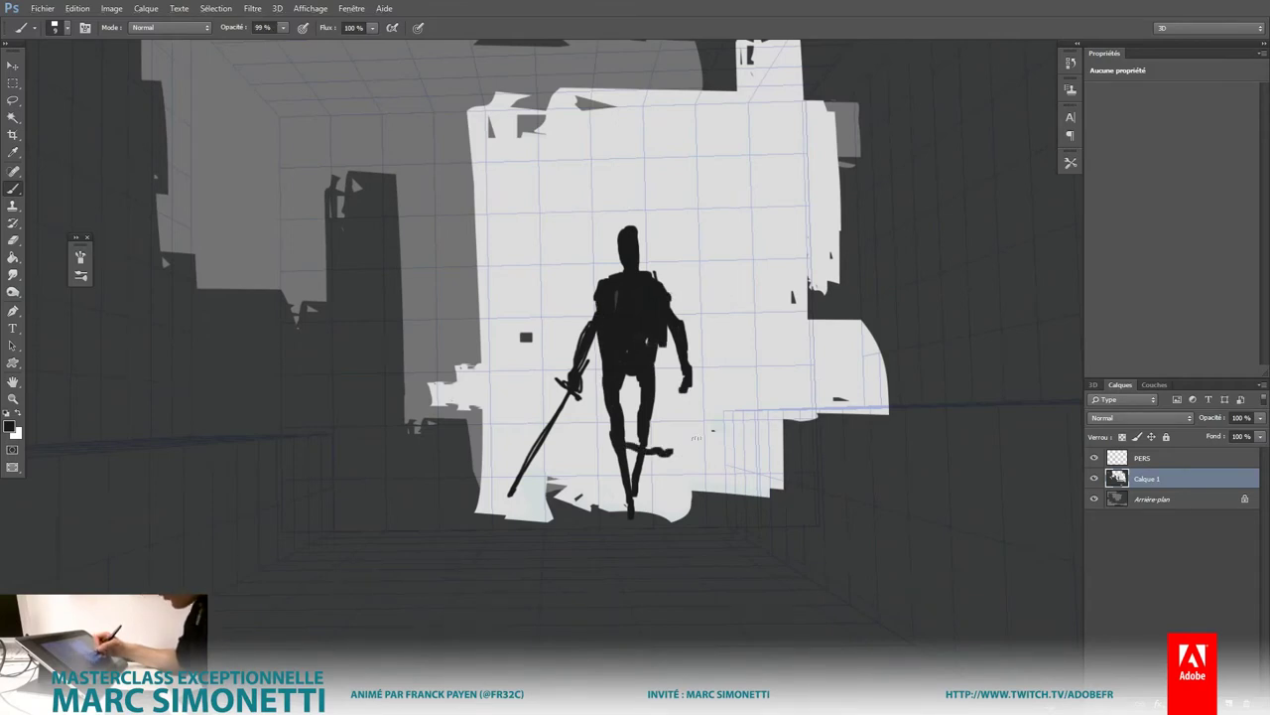
# Step: Sweep a solid dark cape from the shoulder, correcting a stray stroke with the eraser and undo
pyautogui.moveTo(655, 287); pyautogui.dragTo(685, 437)
pyautogui.press(']')
pyautogui.press(']')
pyautogui.press(']')
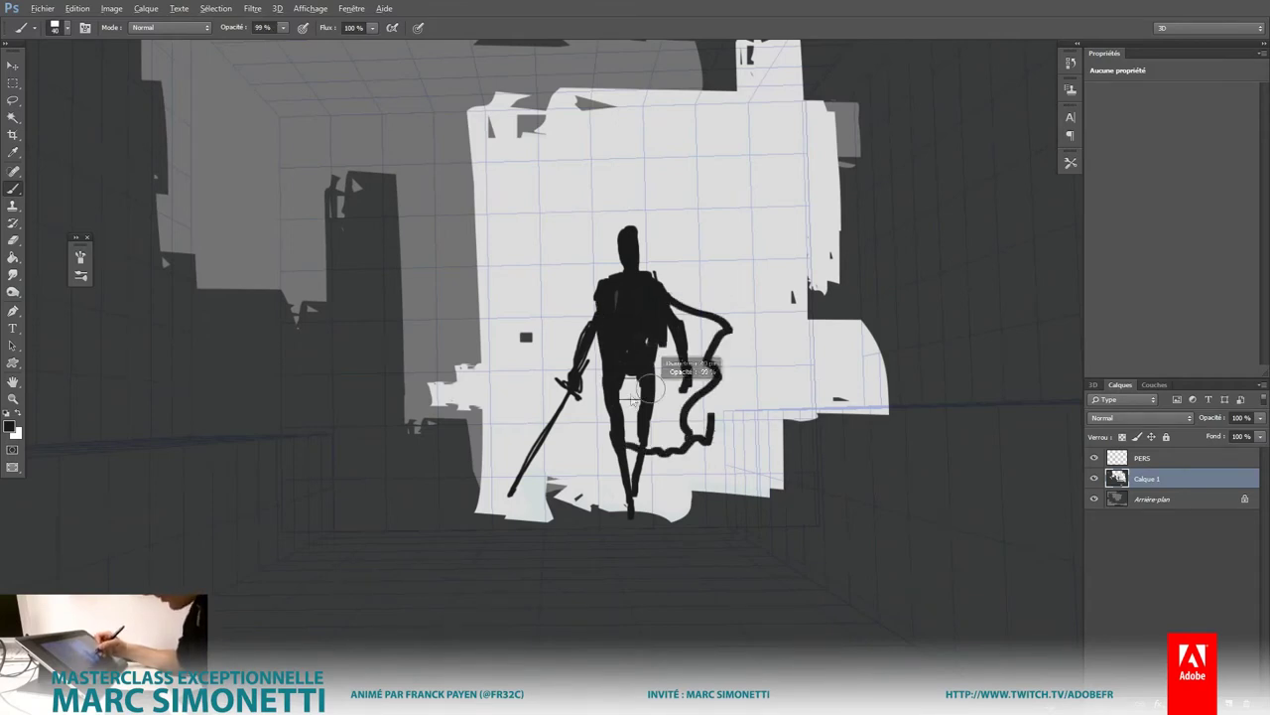
pyautogui.moveTo(635, 392)
pyautogui.mouseDown()
pyautogui.moveTo(690, 447)
pyautogui.moveTo(725, 392)
pyautogui.moveTo(657, 342)
pyautogui.moveTo(730, 333)
pyautogui.moveTo(733, 387)
pyautogui.mouseUp()
pyautogui.press('e')
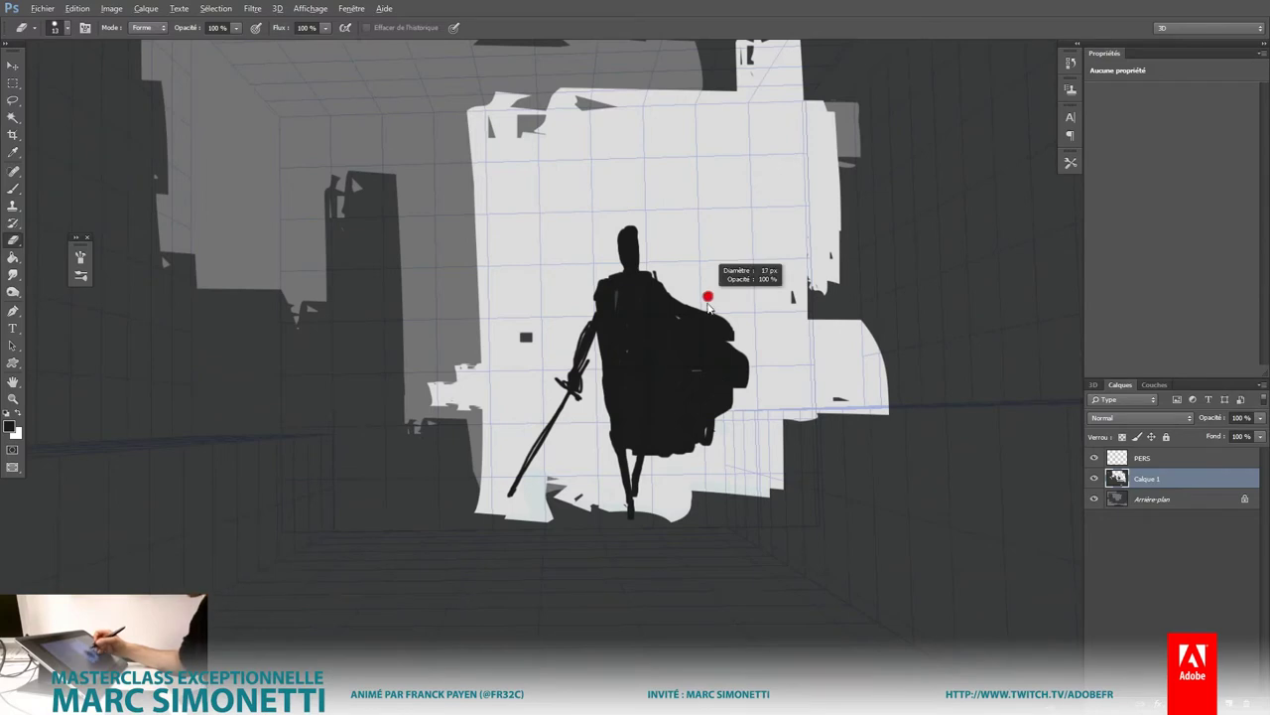
pyautogui.moveTo(683, 290); pyautogui.dragTo(712, 303)
pyautogui.press(']')
pyautogui.press(']')
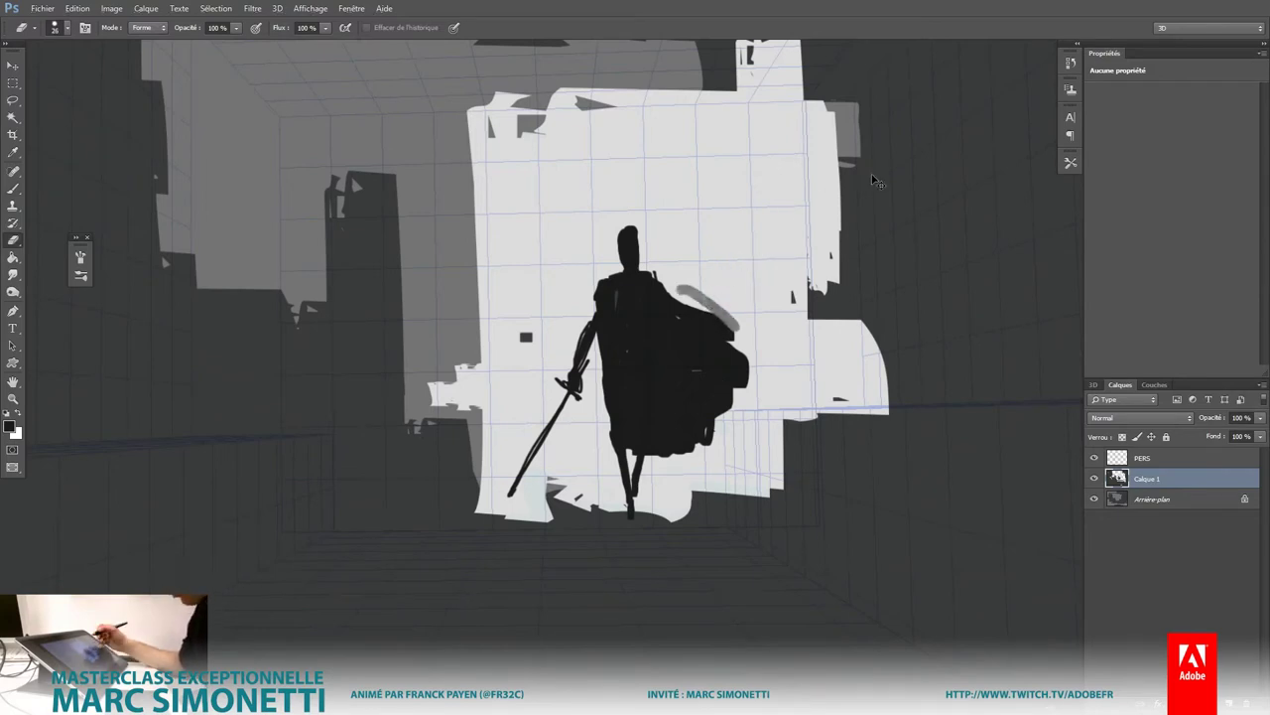
pyautogui.hotkey('ctrl', 'z')
# Step: Add a white light accent on the cape's shoulder, then return to black
pyautogui.press('b')
pyautogui.press('x')
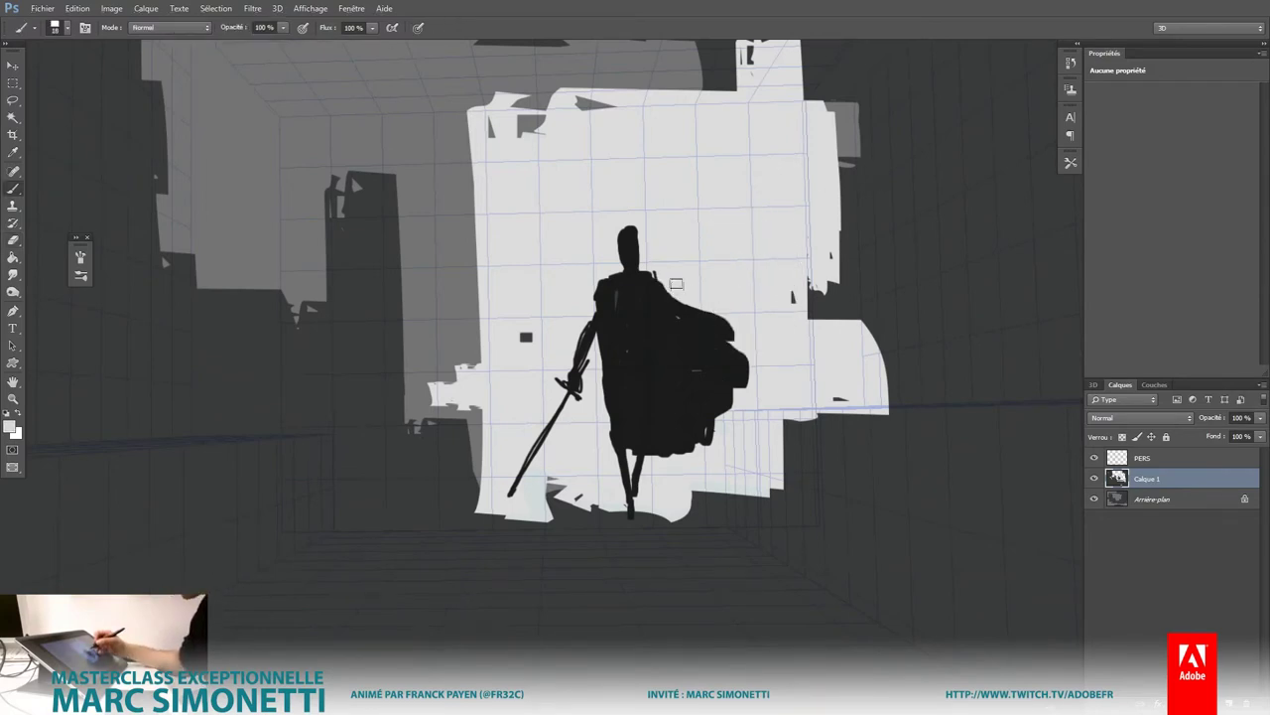
pyautogui.moveTo(713, 316)
pyautogui.mouseDown()
pyautogui.moveTo(728, 316)
pyautogui.moveTo(736, 395)
pyautogui.moveTo(678, 454)
pyautogui.moveTo(650, 442)
pyautogui.mouseUp()
pyautogui.press('x')
pyautogui.keyDown('alt'); pyautogui.rightClick(647, 444); pyautogui.keyUp('alt')
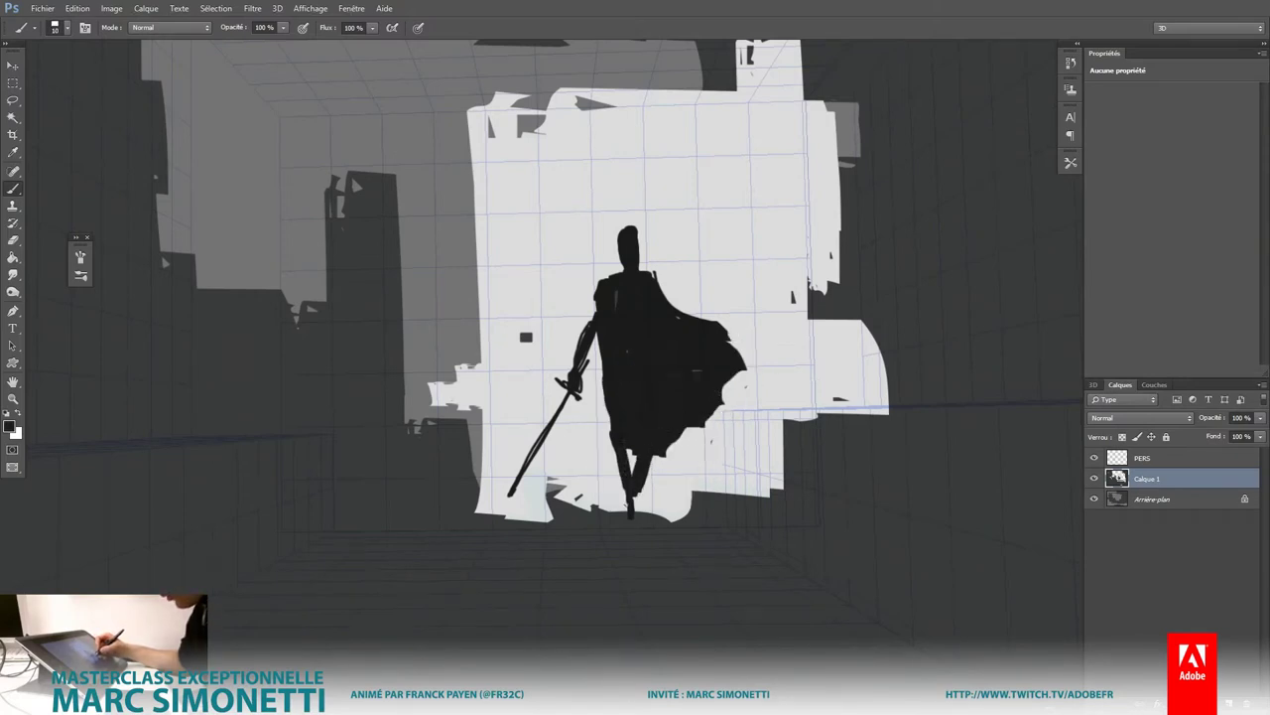
# Step: Copy the swordsman to a new layer and scale the copy to about 54%
pyautogui.hotkey('ctrl', '-')
pyautogui.hotkey('ctrl', '-')
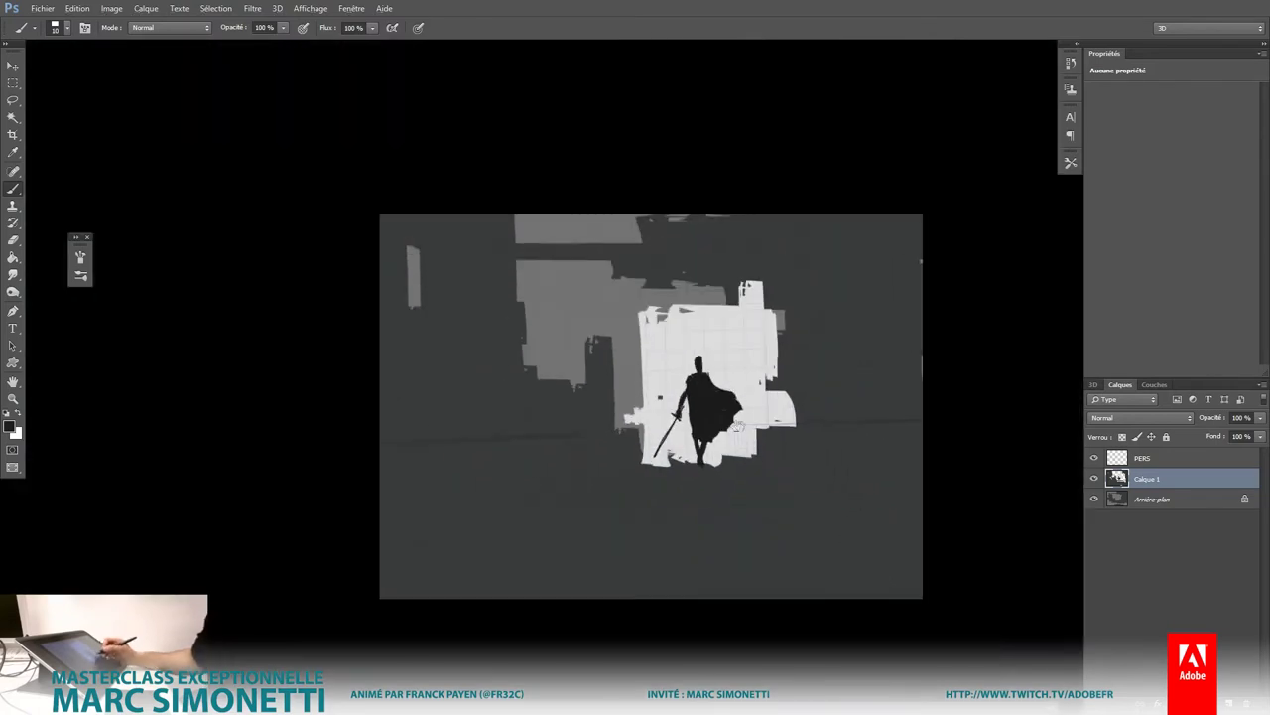
pyautogui.press('m')
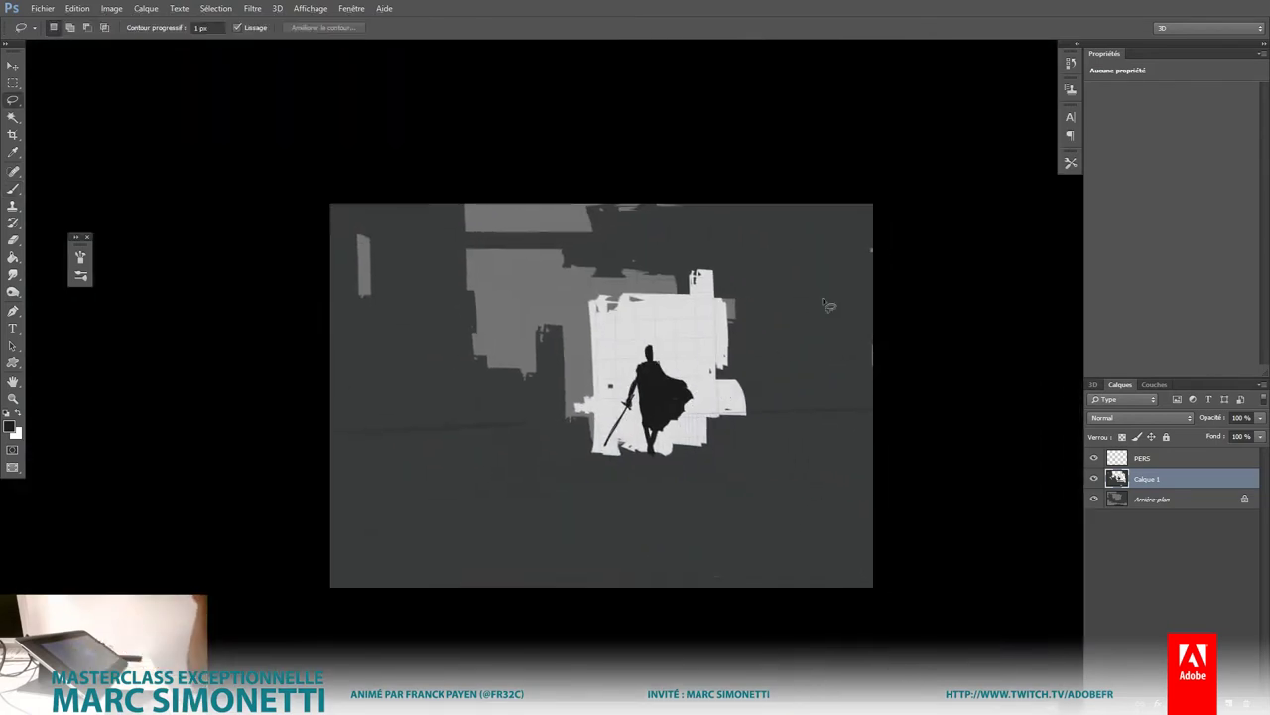
pyautogui.moveTo(603, 338)
pyautogui.mouseDown()
pyautogui.moveTo(664, 436)
pyautogui.moveTo(700, 454)
pyautogui.mouseUp()
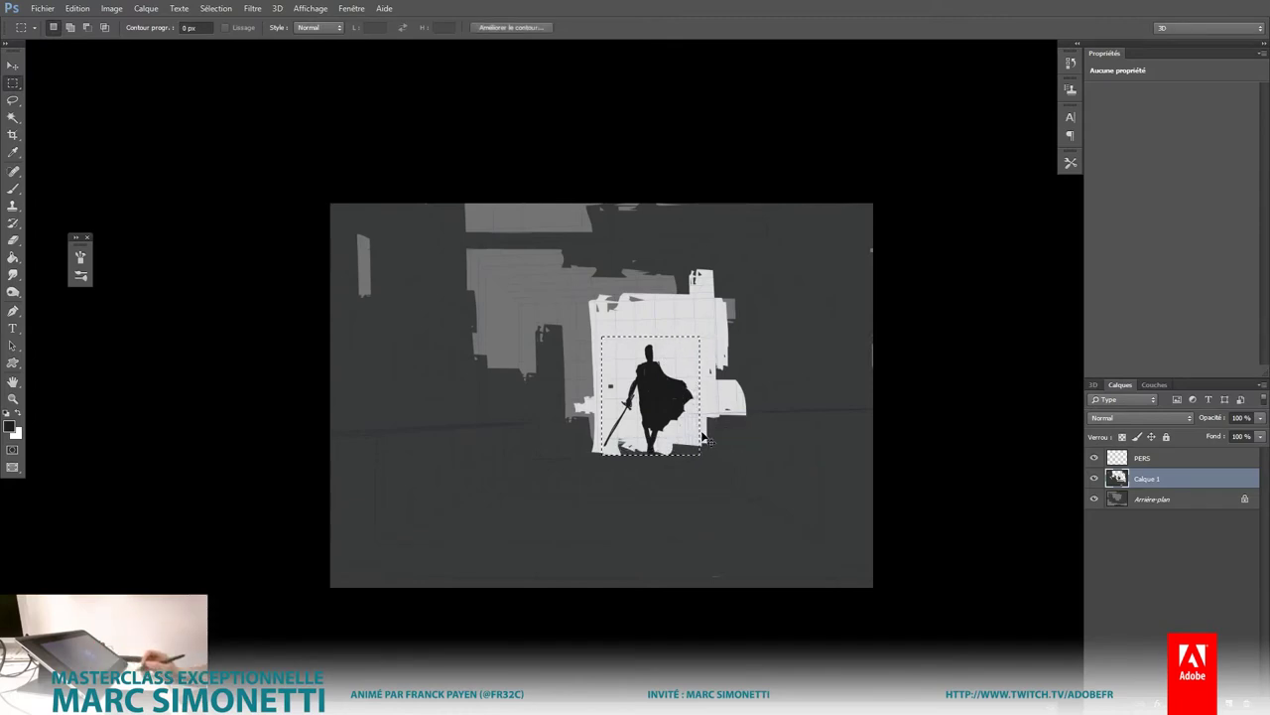
pyautogui.hotkey('ctrl', 'j')
pyautogui.hotkey('ctrl', 't')
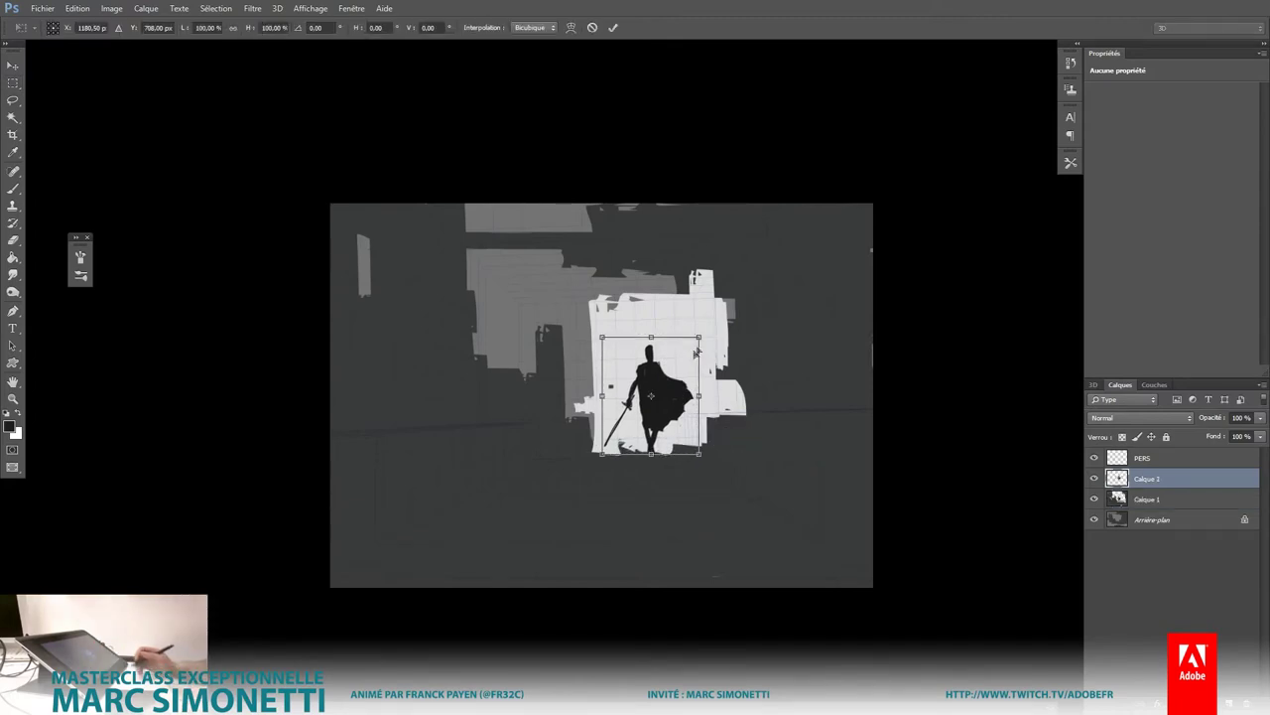
pyautogui.moveTo(717, 333); pyautogui.dragTo(651, 422)
pyautogui.press('Return')
# Step: Make Calque 1 the active layer and return to the Brush
pyautogui.click(1144, 501)
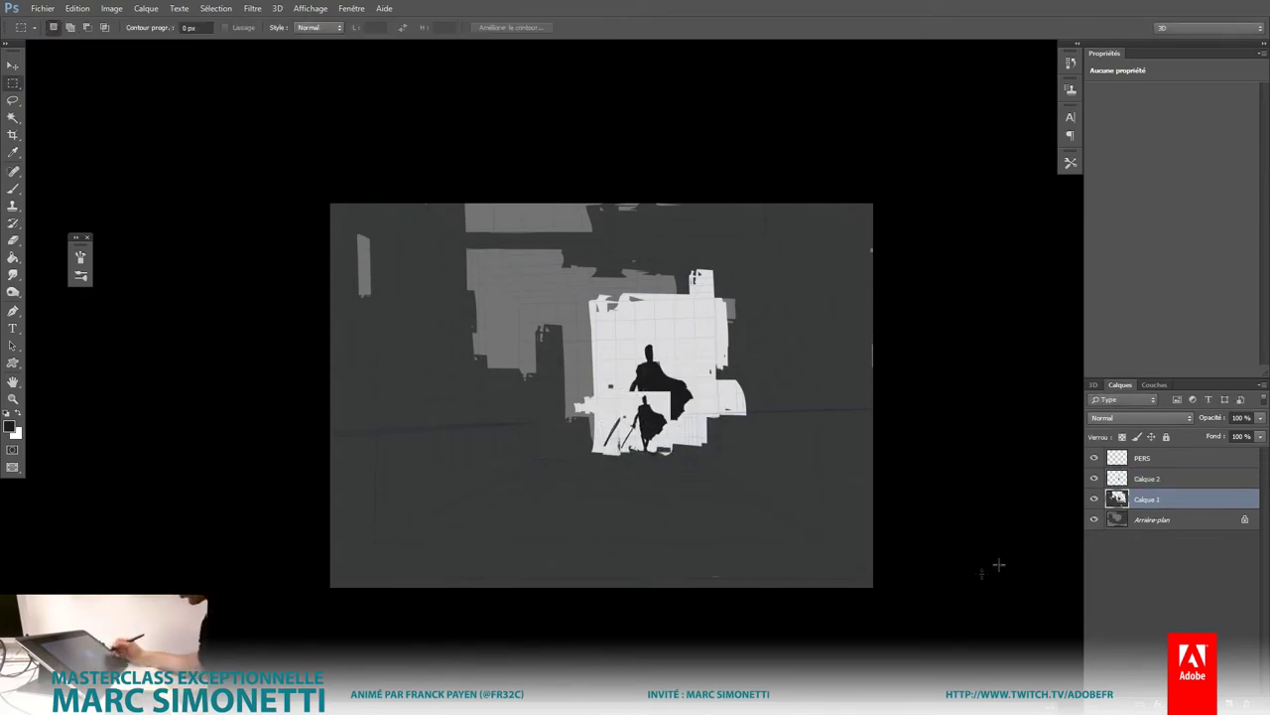
pyautogui.press('b')
pyautogui.scroll(2, 673, 338)
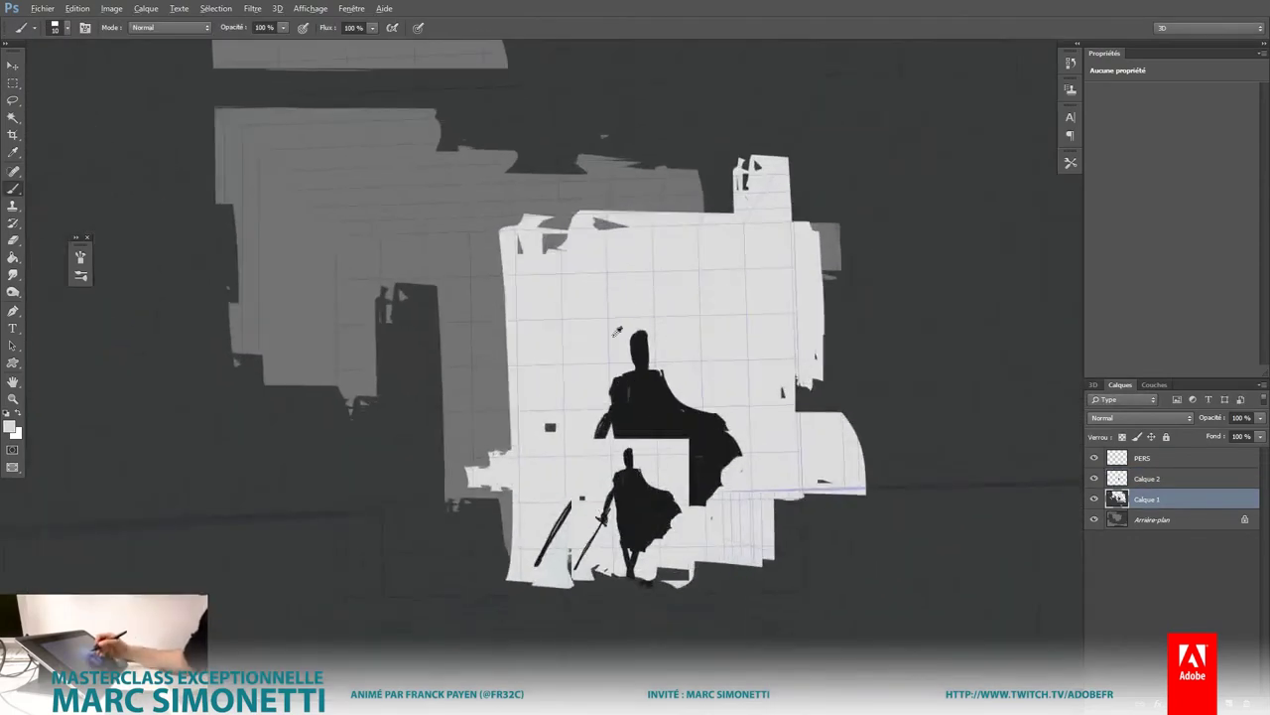
# Step: With a larger white brush, paint out the big swordsman and his sword, pushing the opening's left edge outward
pyautogui.press(']')
pyautogui.press(']')
pyautogui.press(']')
pyautogui.moveTo(635, 337)
pyautogui.mouseDown()
pyautogui.moveTo(665, 427)
pyautogui.moveTo(734, 476)
pyautogui.mouseUp()
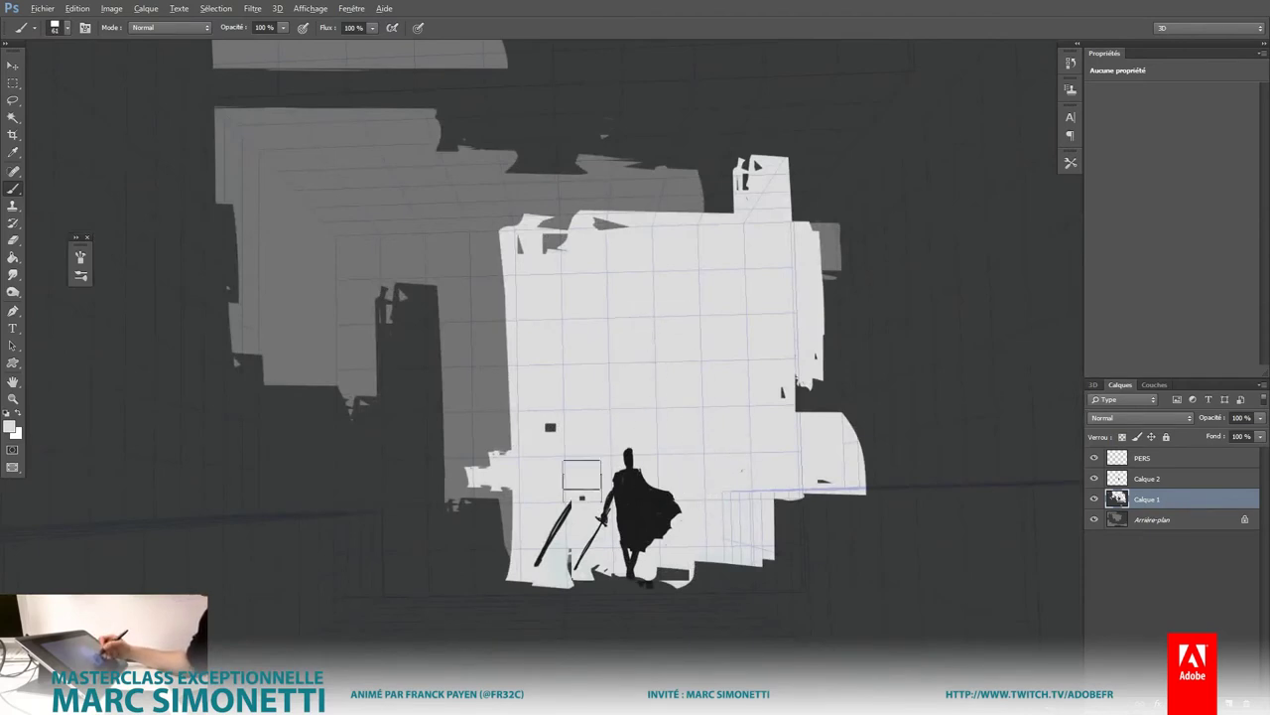
pyautogui.moveTo(582, 474)
pyautogui.mouseDown()
pyautogui.moveTo(551, 536)
pyautogui.moveTo(551, 417)
pyautogui.moveTo(467, 477)
pyautogui.moveTo(496, 441)
pyautogui.moveTo(506, 526)
pyautogui.moveTo(501, 407)
pyautogui.mouseUp()
pyautogui.press('[')
pyautogui.moveTo(494, 350)
pyautogui.mouseDown()
pyautogui.moveTo(453, 364)
pyautogui.moveTo(514, 263)
pyautogui.moveTo(487, 233)
pyautogui.mouseUp()
# Step: Widen the bright opening near its top and fill out its upper edge in white
pyautogui.press(']')
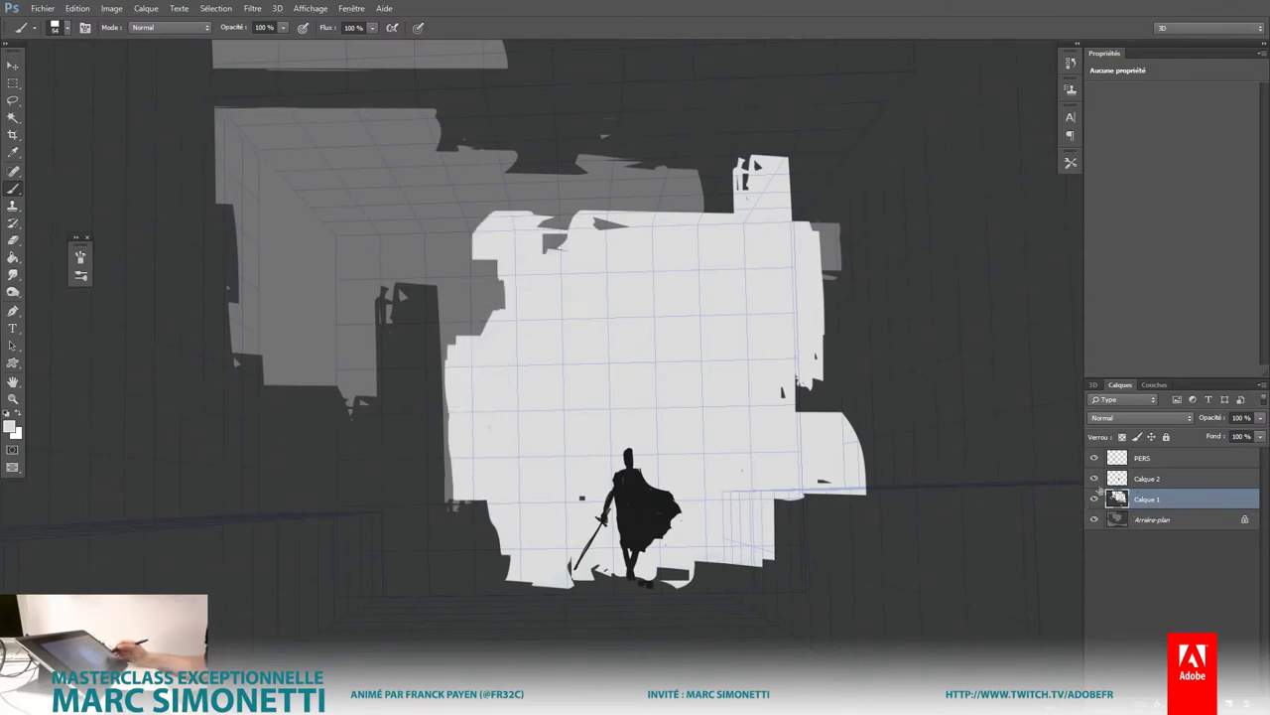
pyautogui.press(']')
pyautogui.press(']')
pyautogui.moveTo(555, 313)
pyautogui.mouseDown()
pyautogui.moveTo(367, 230)
pyautogui.moveTo(516, 230)
pyautogui.moveTo(367, 238)
pyautogui.moveTo(636, 181)
pyautogui.moveTo(709, 184)
pyautogui.mouseUp()
pyautogui.moveTo(536, 258); pyautogui.dragTo(486, 297)
pyautogui.moveTo(585, 318); pyautogui.dragTo(558, 321)
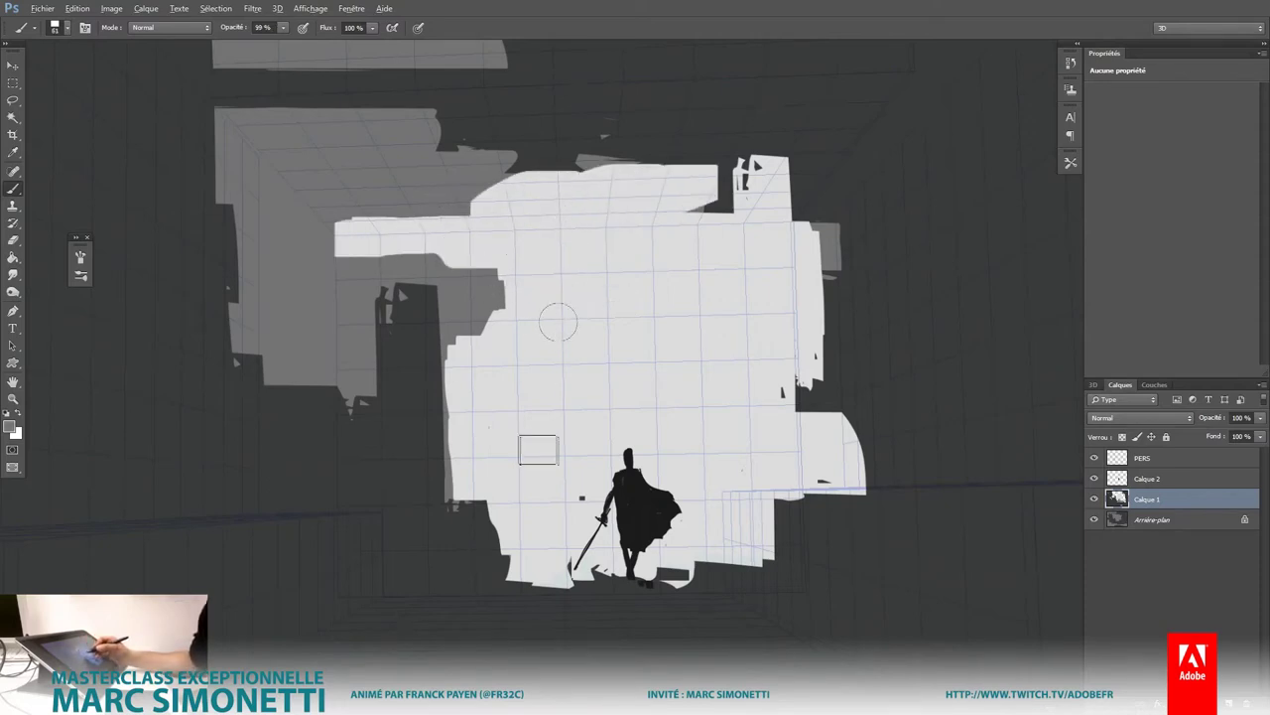
# Step: Paint a grey wall block left of the swordsman and a darker grey wall along the opening's right side
pyautogui.moveTo(458, 417)
pyautogui.mouseDown()
pyautogui.moveTo(469, 501)
pyautogui.moveTo(501, 511)
pyautogui.moveTo(541, 585)
pyautogui.moveTo(560, 591)
pyautogui.mouseUp()
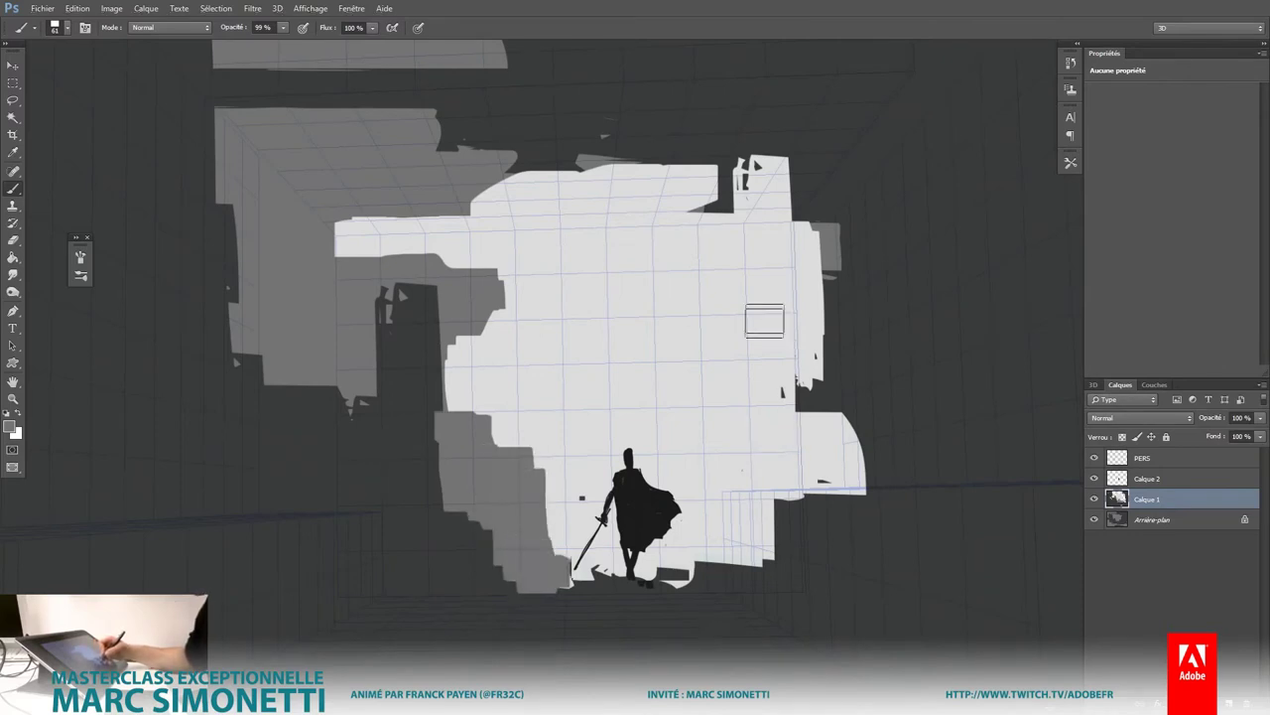
pyautogui.moveTo(765, 320)
pyautogui.mouseDown()
pyautogui.moveTo(799, 298)
pyautogui.moveTo(804, 348)
pyautogui.moveTo(744, 452)
pyautogui.moveTo(741, 541)
pyautogui.moveTo(775, 427)
pyautogui.moveTo(824, 416)
pyautogui.moveTo(854, 466)
pyautogui.moveTo(764, 533)
pyautogui.mouseUp()
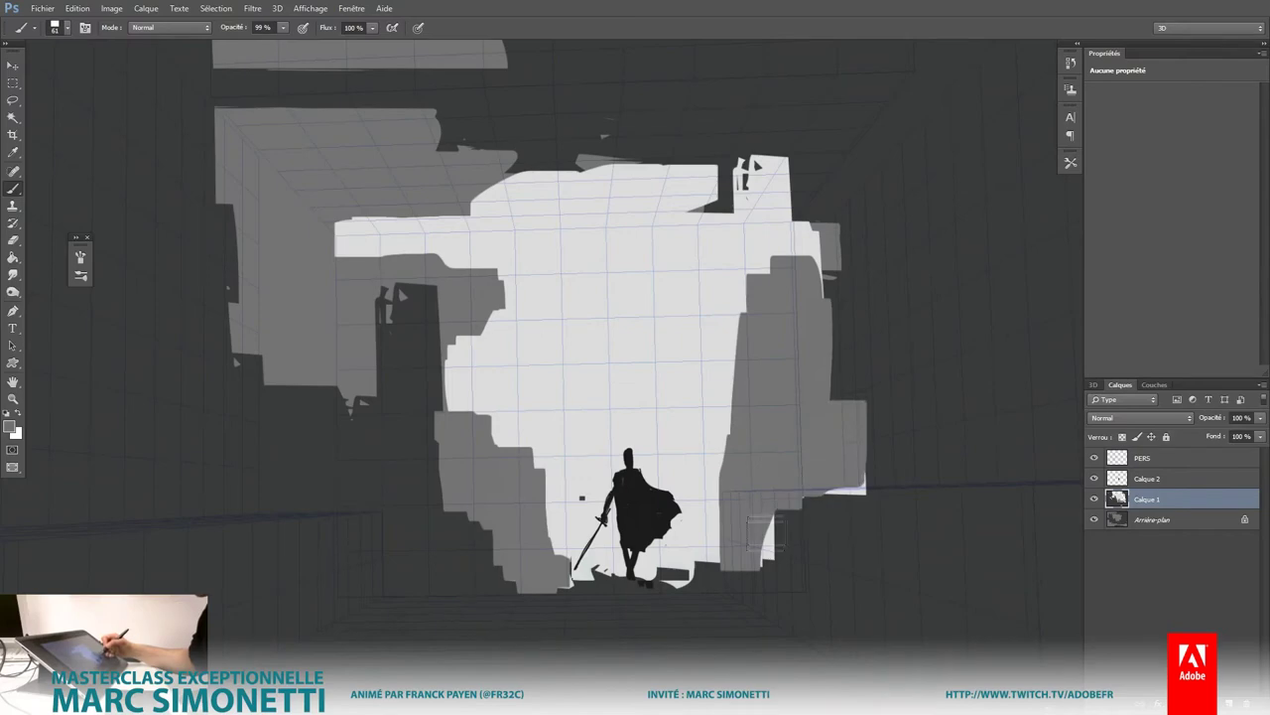
pyautogui.moveTo(740, 422); pyautogui.dragTo(695, 566)
pyautogui.scroll(-5, 711, 537)
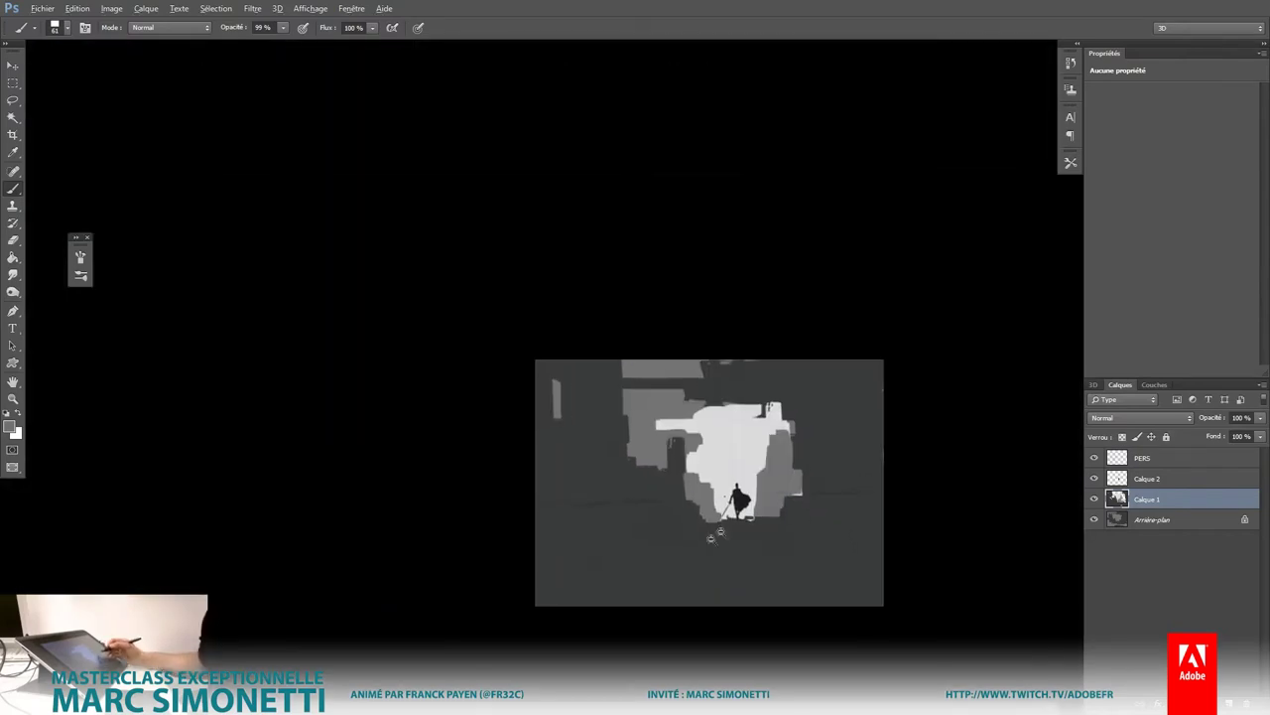
pyautogui.scroll(5, 824, 460)
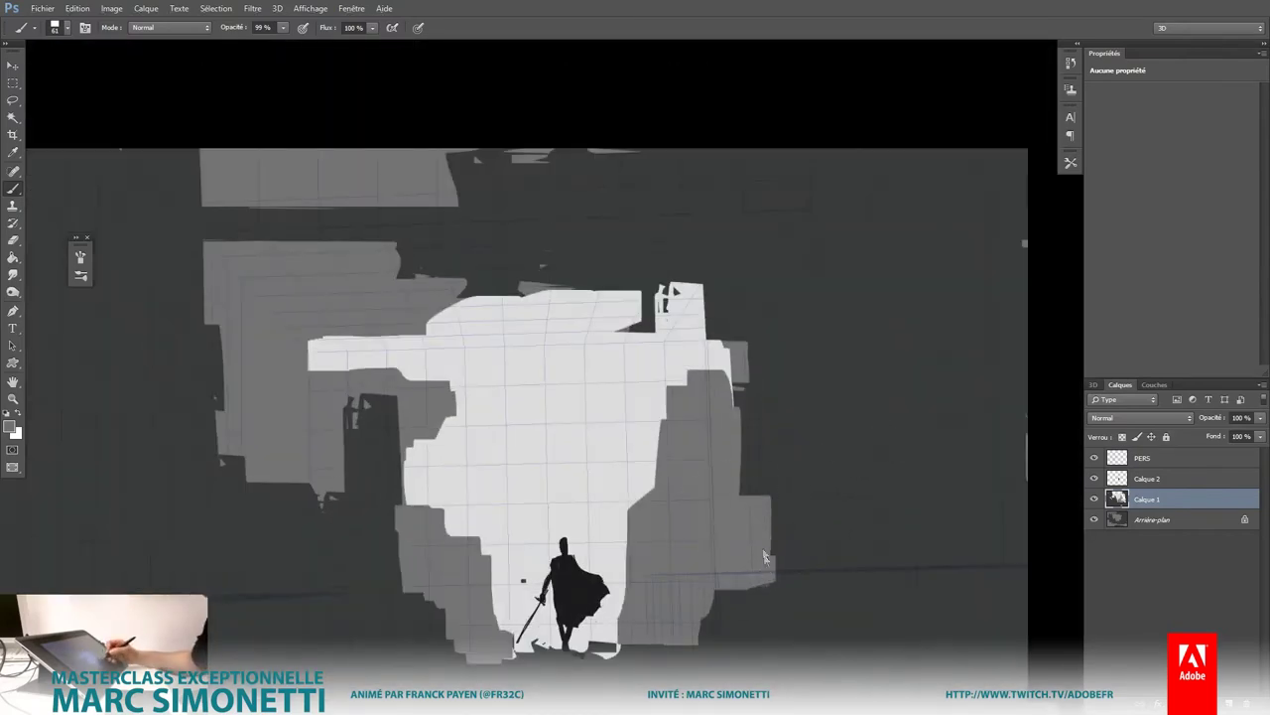
pyautogui.moveTo(764, 557); pyautogui.dragTo(774, 457)
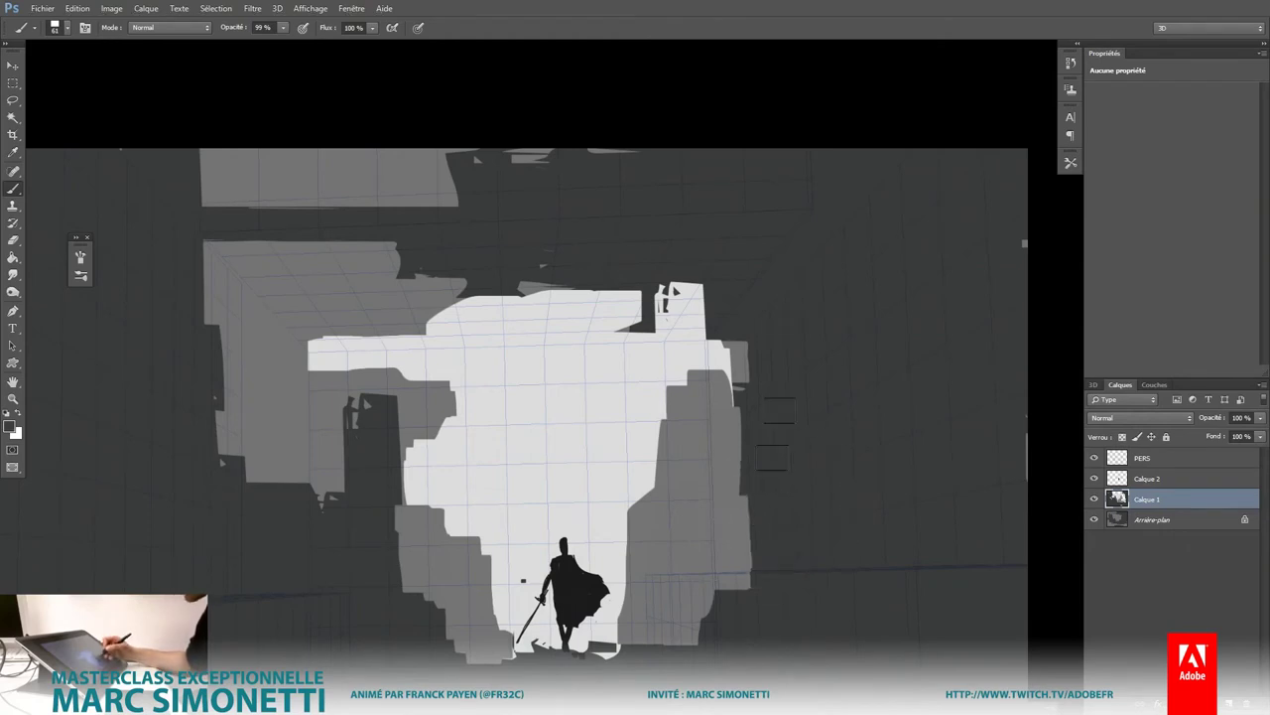
pyautogui.scroll(-5, 784, 383)
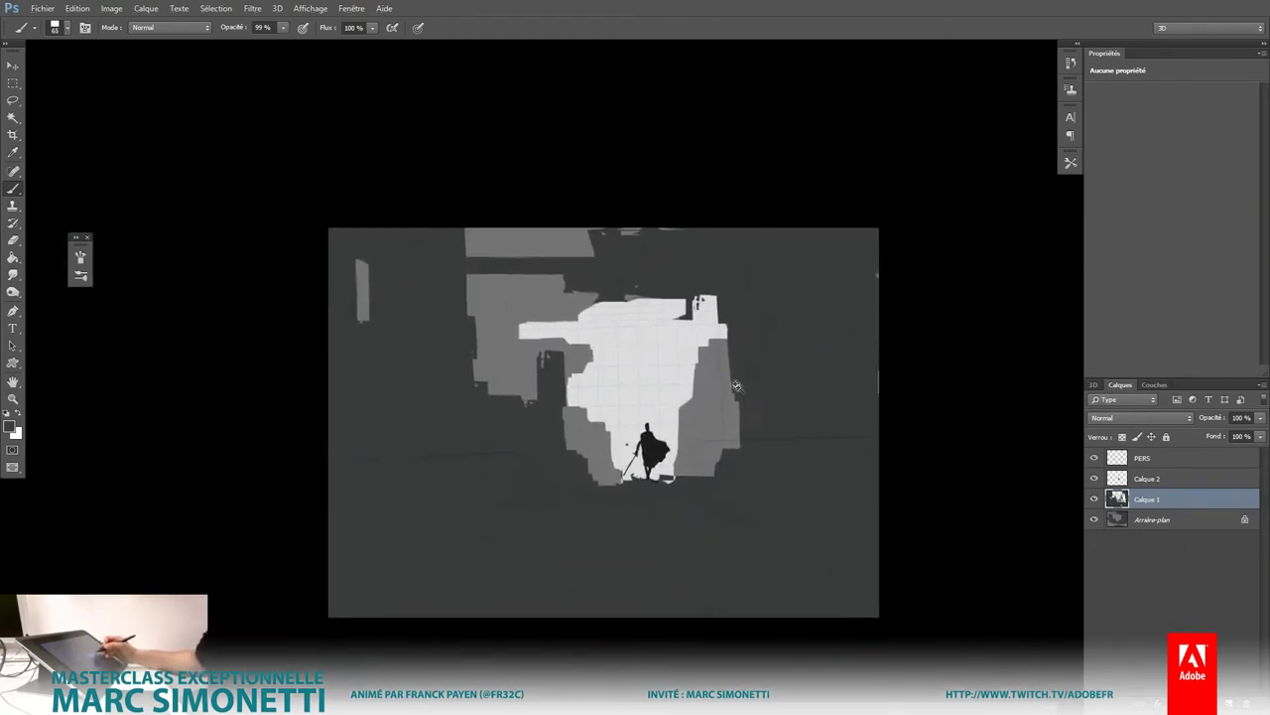
pyautogui.scroll(2, 755, 416)
pyautogui.scroll(2, 750, 427)
pyautogui.scroll(3, 743, 437)
pyautogui.scroll(-2, 743, 437)
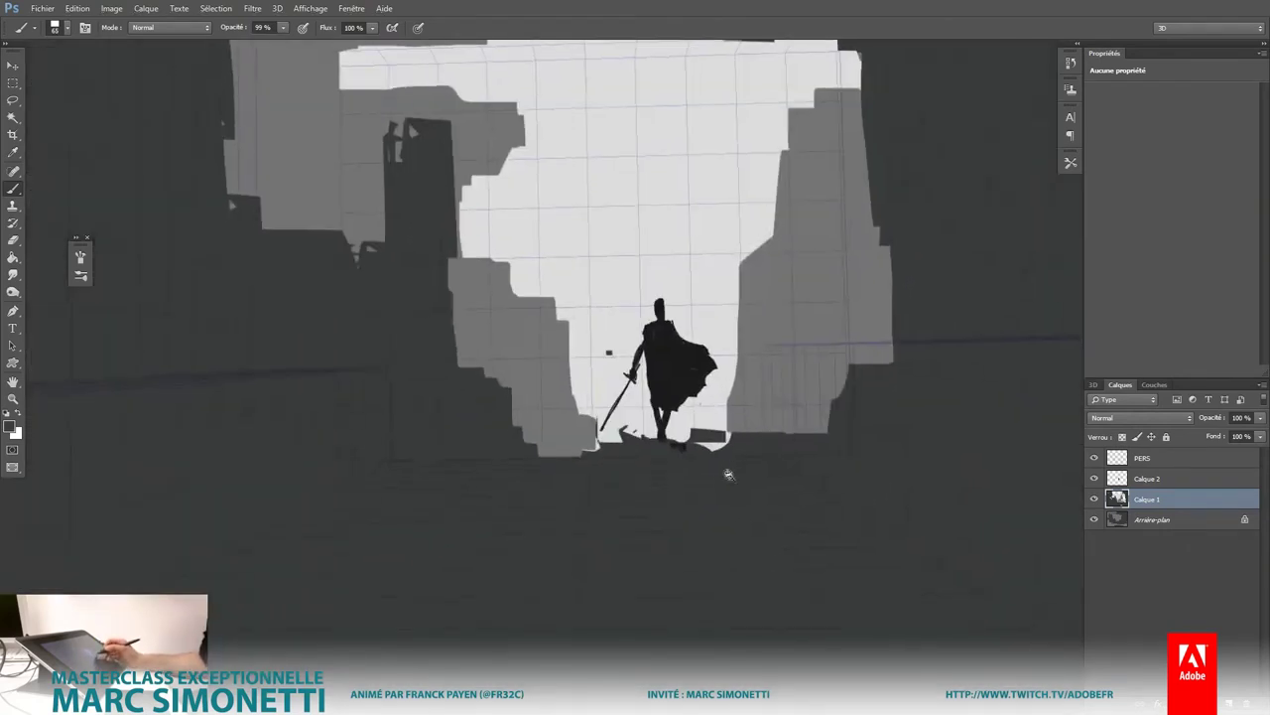
pyautogui.scroll(-3, 784, 496)
pyautogui.rightClick(527, 310)
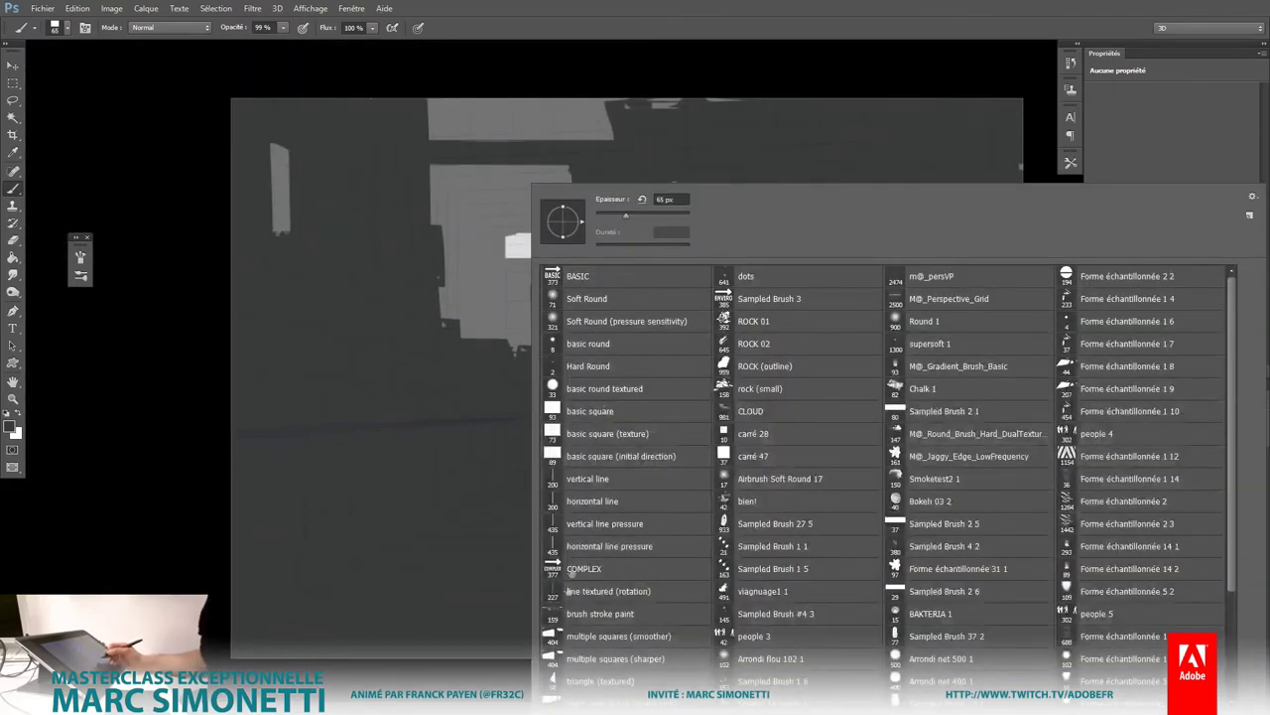
# Step: Add a new layer above Calque 2 and extend the dark hook stroke with a 10 px brush
pyautogui.press('Escape')
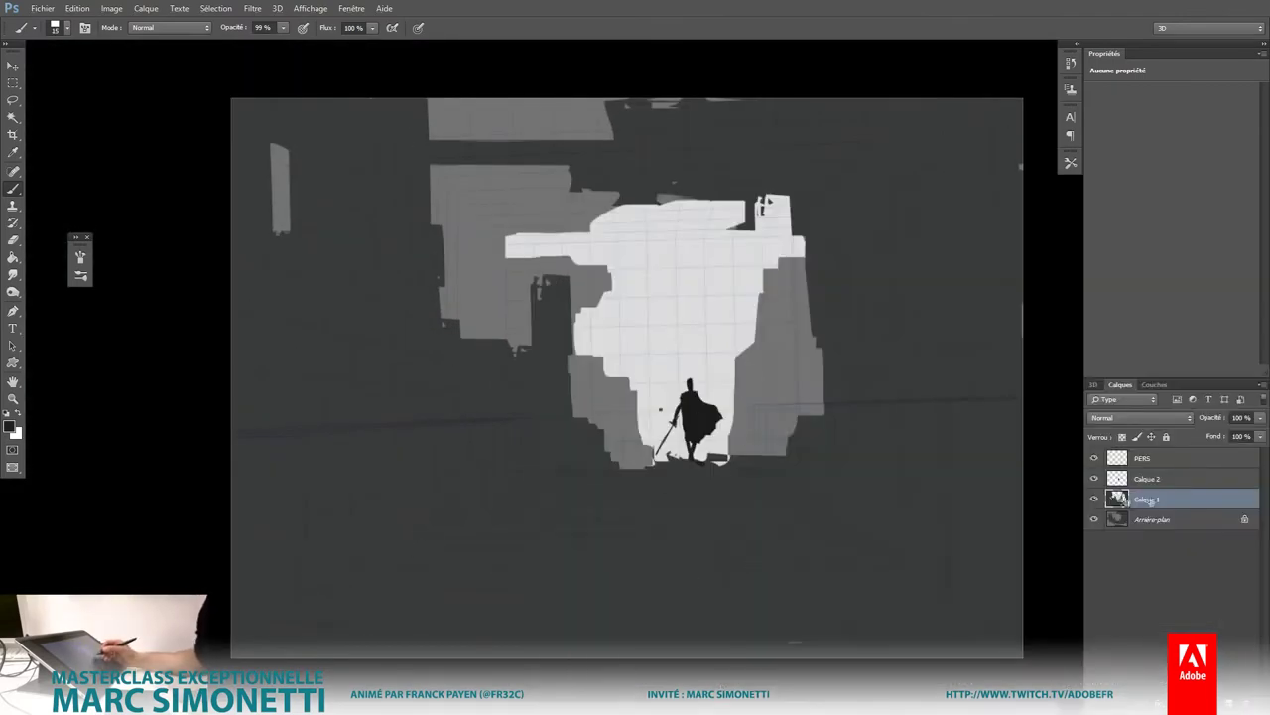
pyautogui.click(1161, 480)
pyautogui.hotkey('ctrl', 'shift', 'alt', 'n')
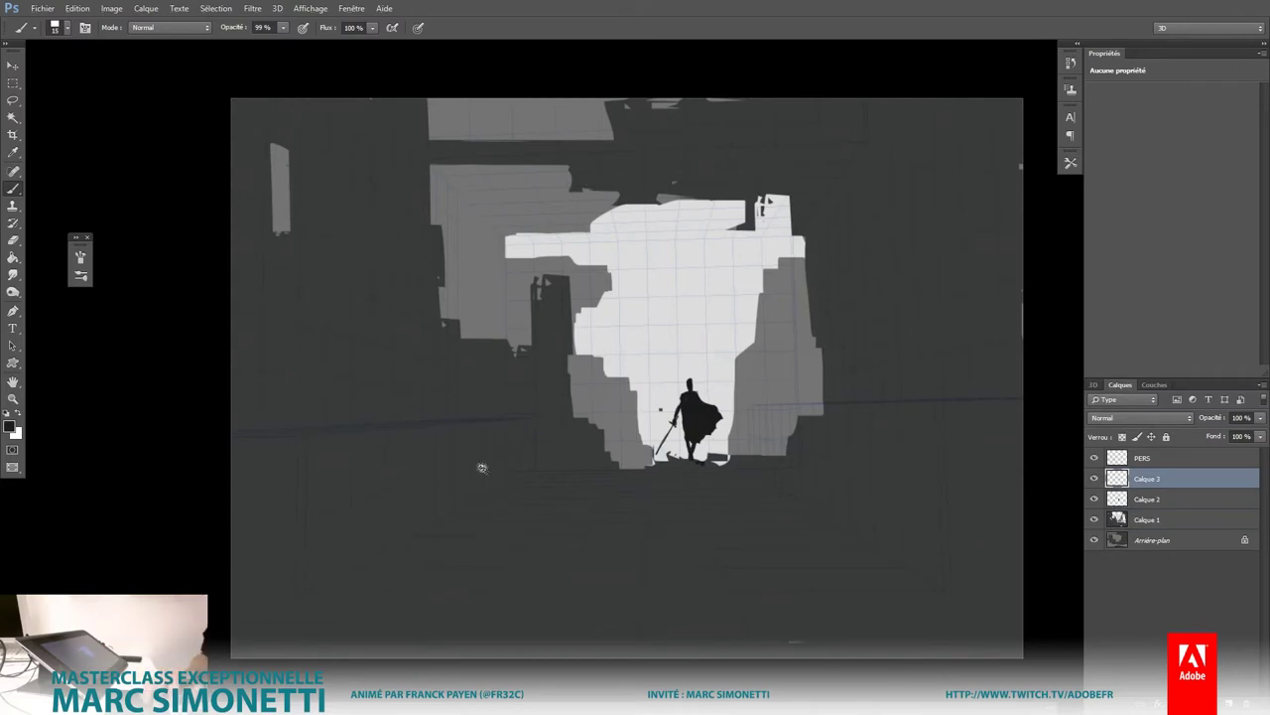
pyautogui.scroll(2, 472, 477)
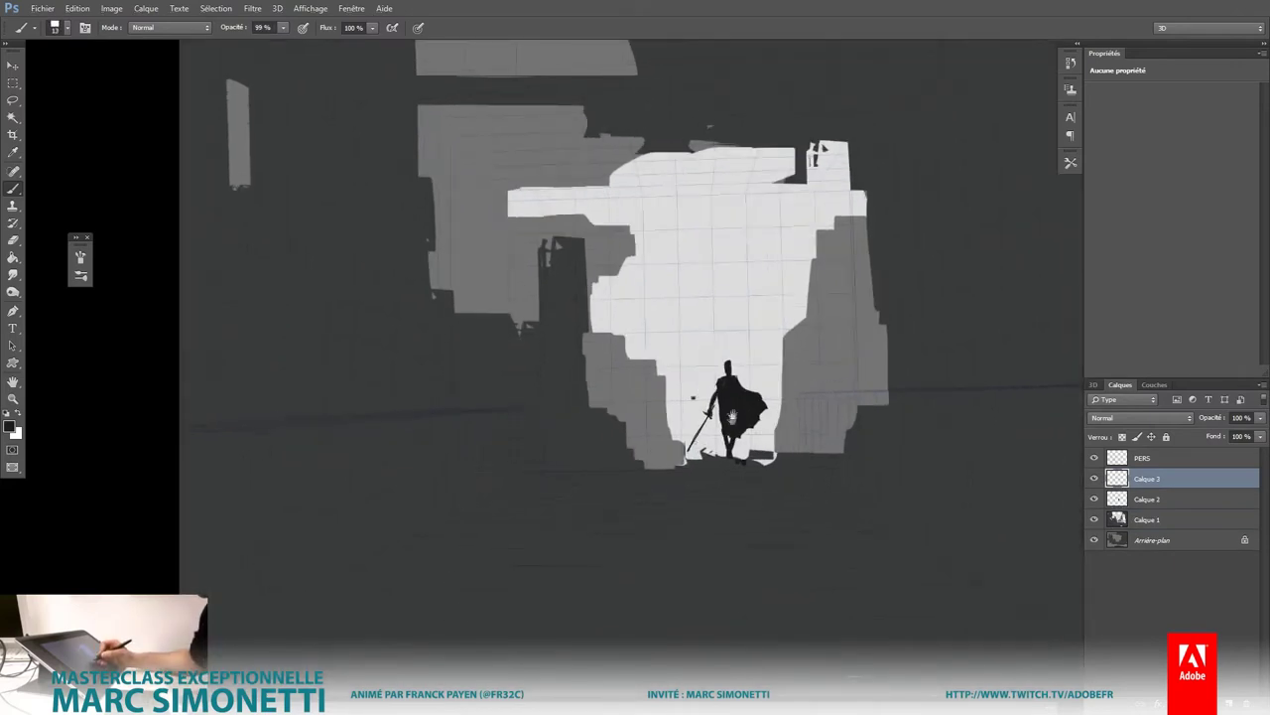
pyautogui.moveTo(471, 488); pyautogui.dragTo(454, 443)
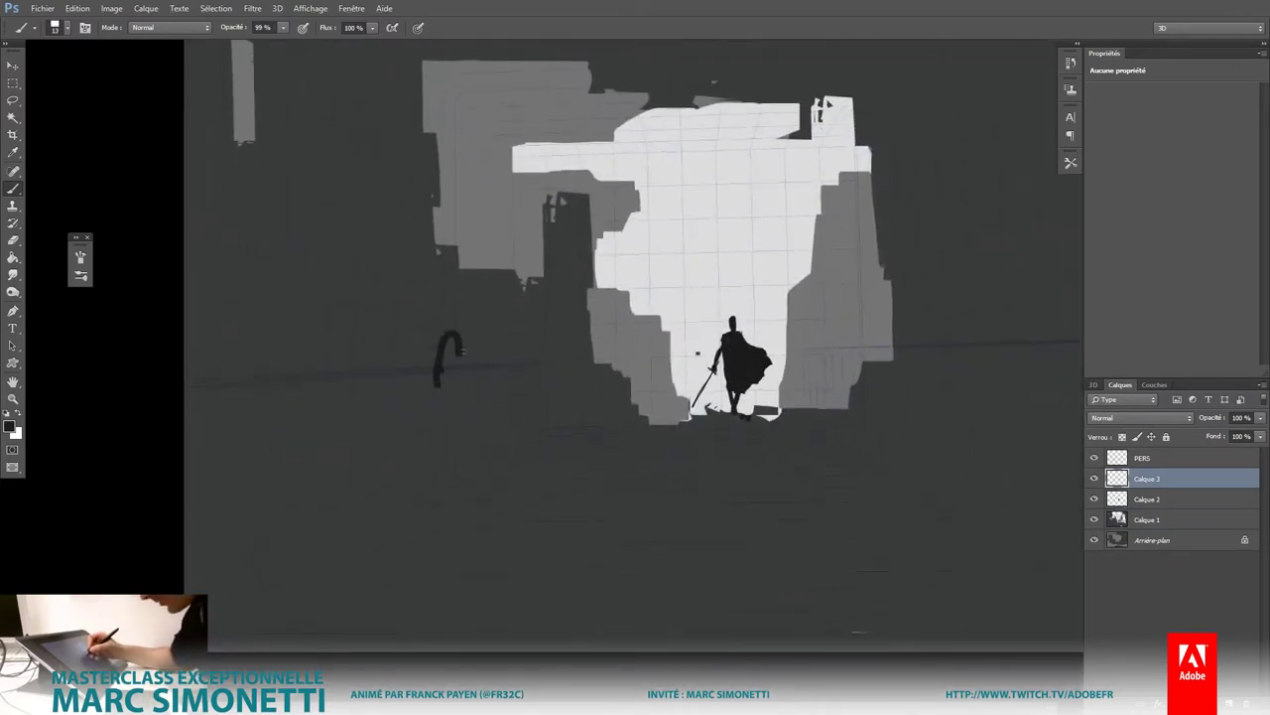
pyautogui.keyDown('alt'); pyautogui.rightClick(455, 380); pyautogui.keyUp('alt')
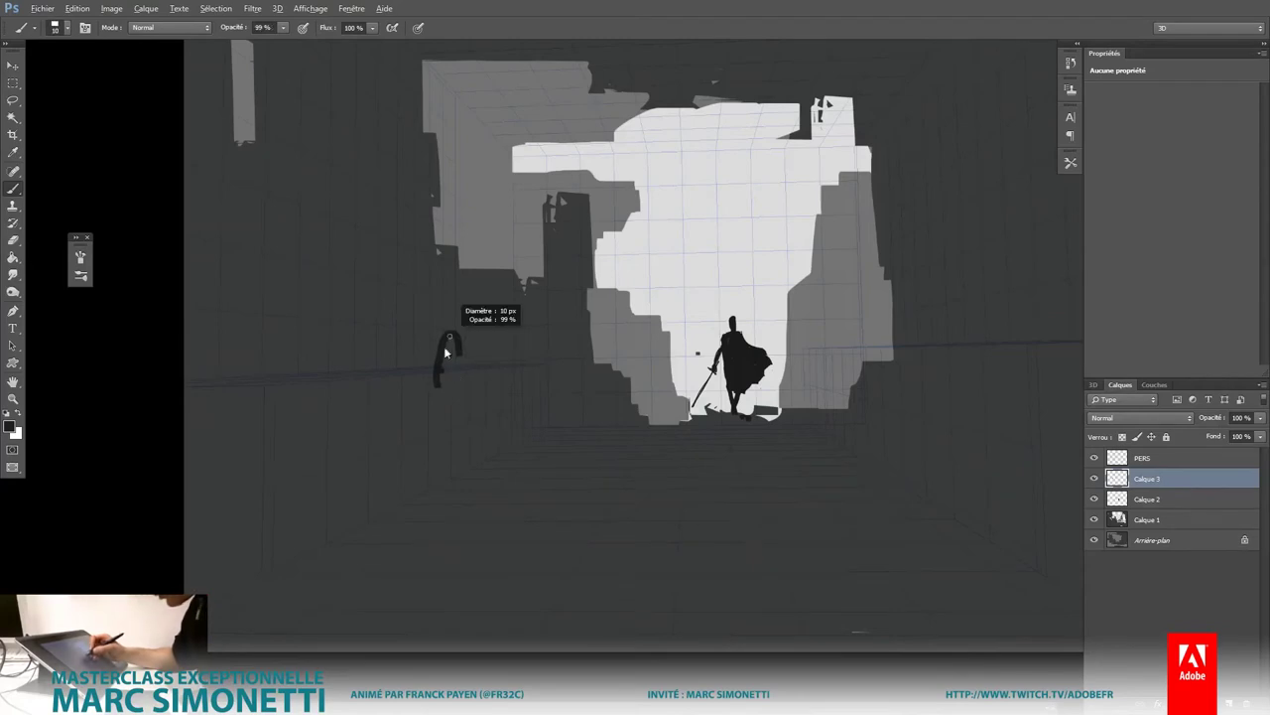
pyautogui.moveTo(447, 337); pyautogui.dragTo(459, 355)
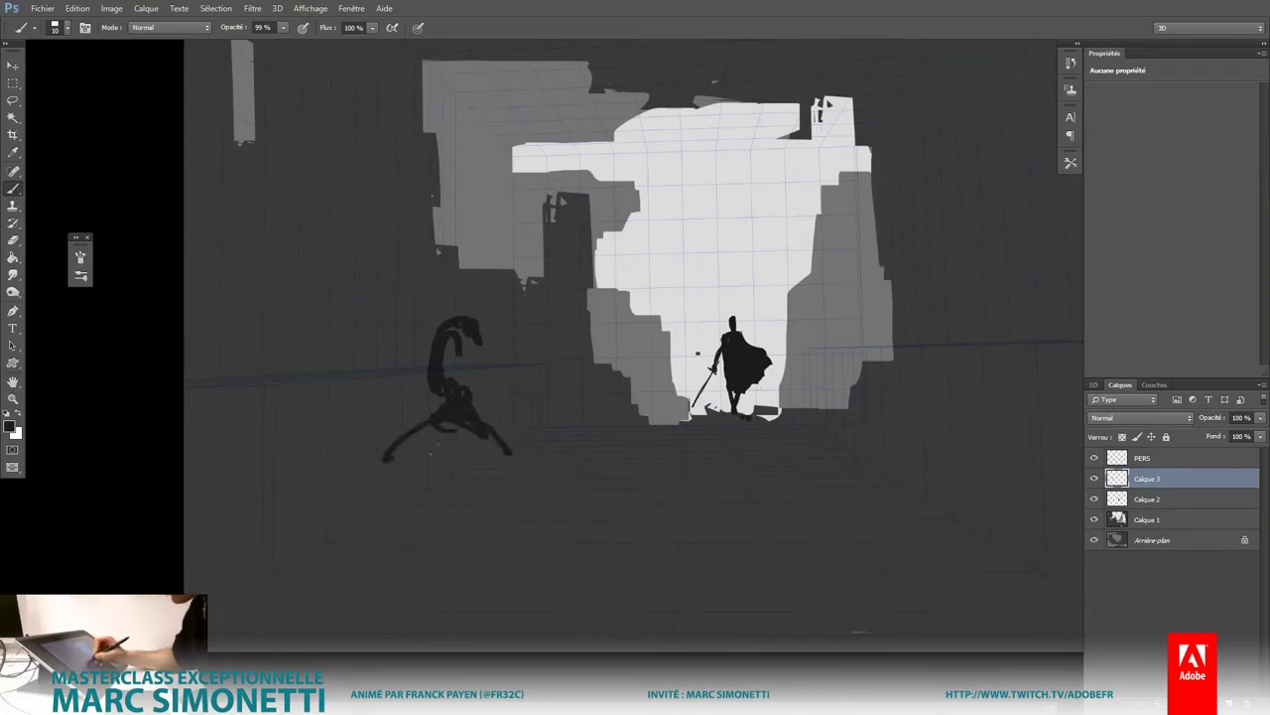
# Step: Block in the dark foreground figure's body and solid rounded head, widening it leftward
pyautogui.moveTo(493, 469)
pyautogui.mouseDown()
pyautogui.moveTo(466, 427)
pyautogui.moveTo(412, 501)
pyautogui.moveTo(468, 505)
pyautogui.moveTo(427, 506)
pyautogui.moveTo(397, 566)
pyautogui.moveTo(414, 585)
pyautogui.moveTo(451, 568)
pyautogui.mouseUp()
pyautogui.keyDown('alt'); pyautogui.rightClick(426, 442); pyautogui.keyUp('alt')
pyautogui.moveTo(497, 521); pyautogui.dragTo(494, 422)
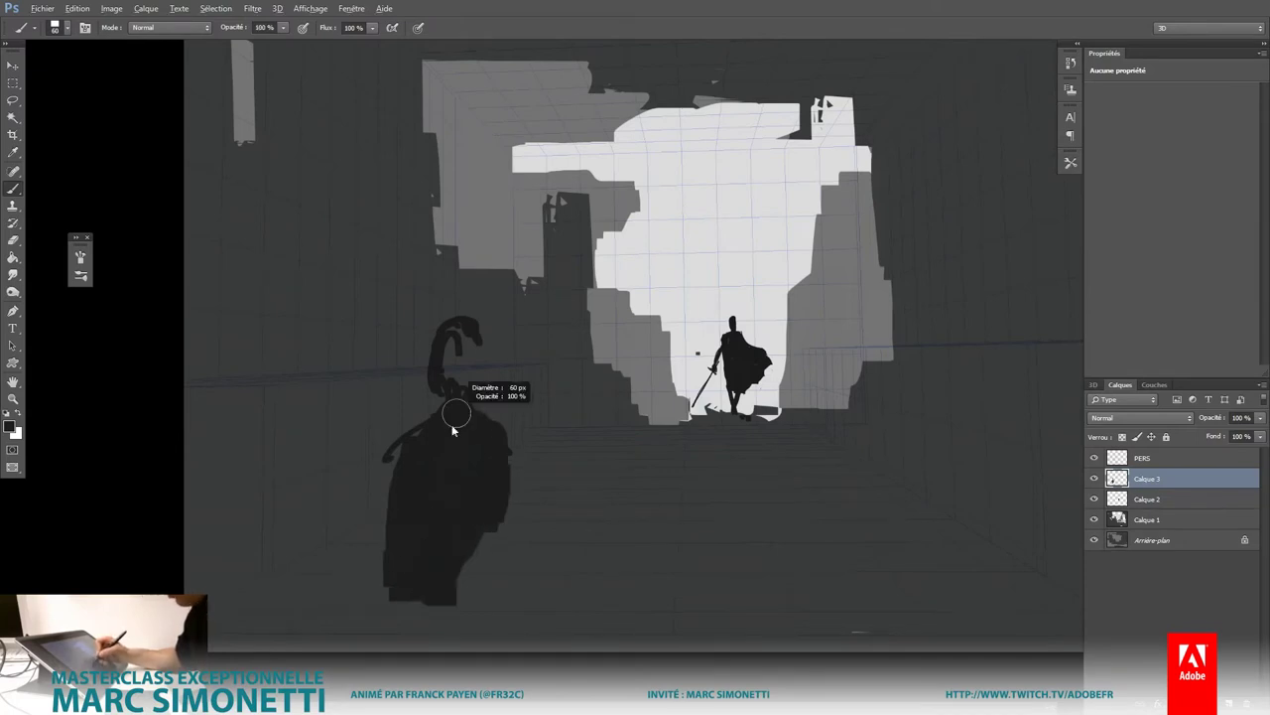
pyautogui.keyDown('alt'); pyautogui.rightClick(466, 392); pyautogui.keyUp('alt')
pyautogui.moveTo(475, 356)
pyautogui.mouseDown()
pyautogui.moveTo(447, 382)
pyautogui.moveTo(458, 359)
pyautogui.mouseUp()
pyautogui.keyDown('alt'); pyautogui.rightClick(454, 357); pyautogui.keyUp('alt')
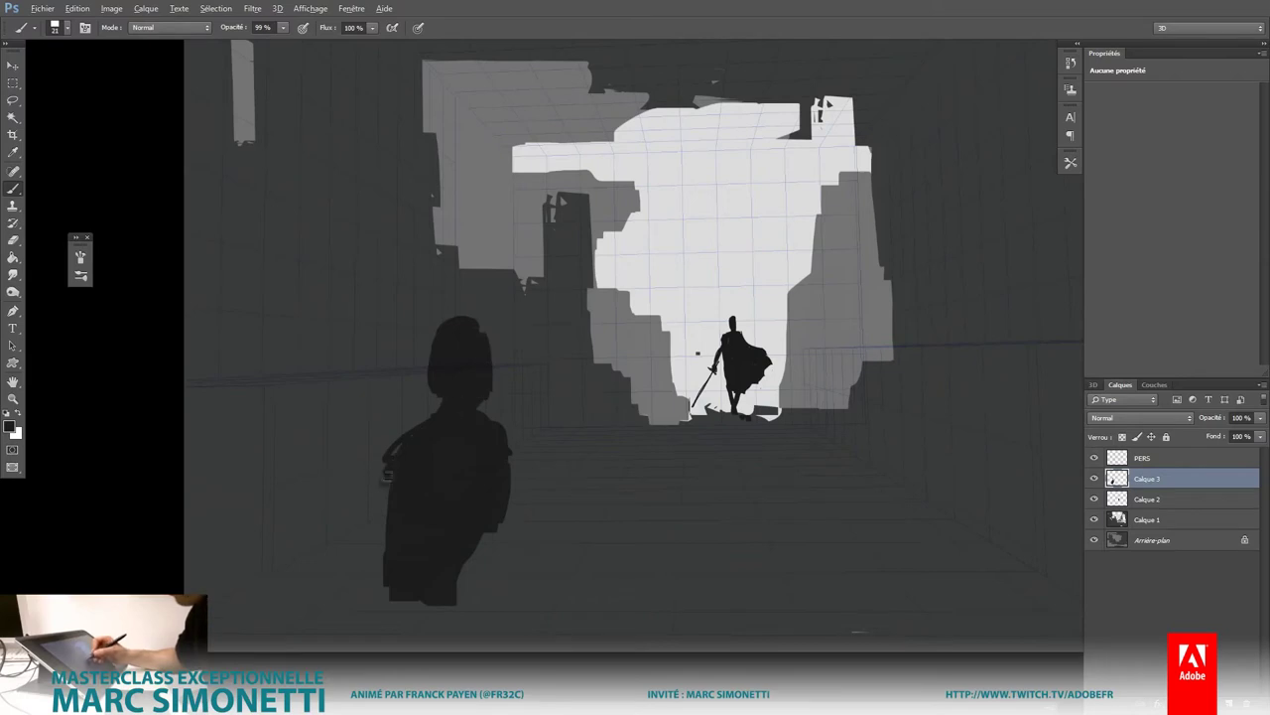
pyautogui.moveTo(425, 439)
pyautogui.mouseDown()
pyautogui.moveTo(389, 468)
pyautogui.moveTo(373, 528)
pyautogui.mouseUp()
# Step: Paint the figure's arms, hands, lower body and legs in dark tones
pyautogui.moveTo(366, 544); pyautogui.dragTo(352, 570)
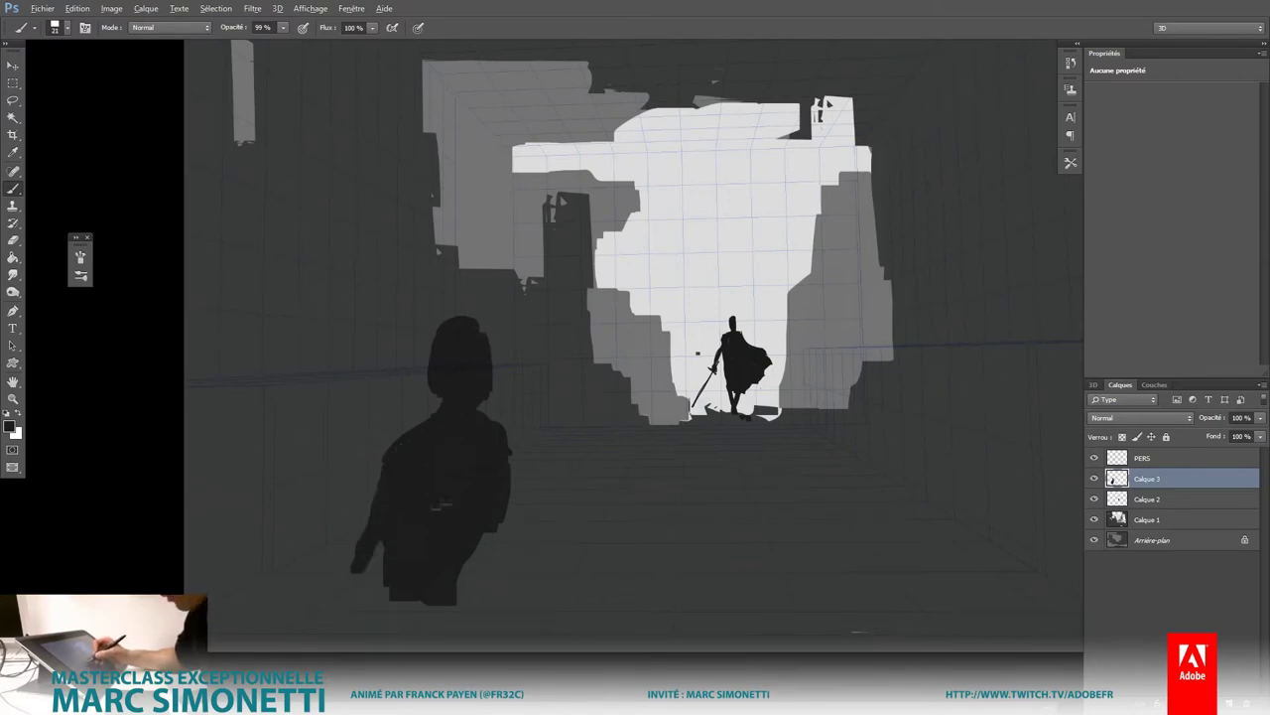
pyautogui.moveTo(502, 513)
pyautogui.mouseDown()
pyautogui.moveTo(516, 462)
pyautogui.moveTo(536, 550)
pyautogui.moveTo(508, 566)
pyautogui.moveTo(472, 556)
pyautogui.mouseUp()
pyautogui.moveTo(377, 634)
pyautogui.mouseDown()
pyautogui.moveTo(444, 640)
pyautogui.moveTo(471, 573)
pyautogui.mouseUp()
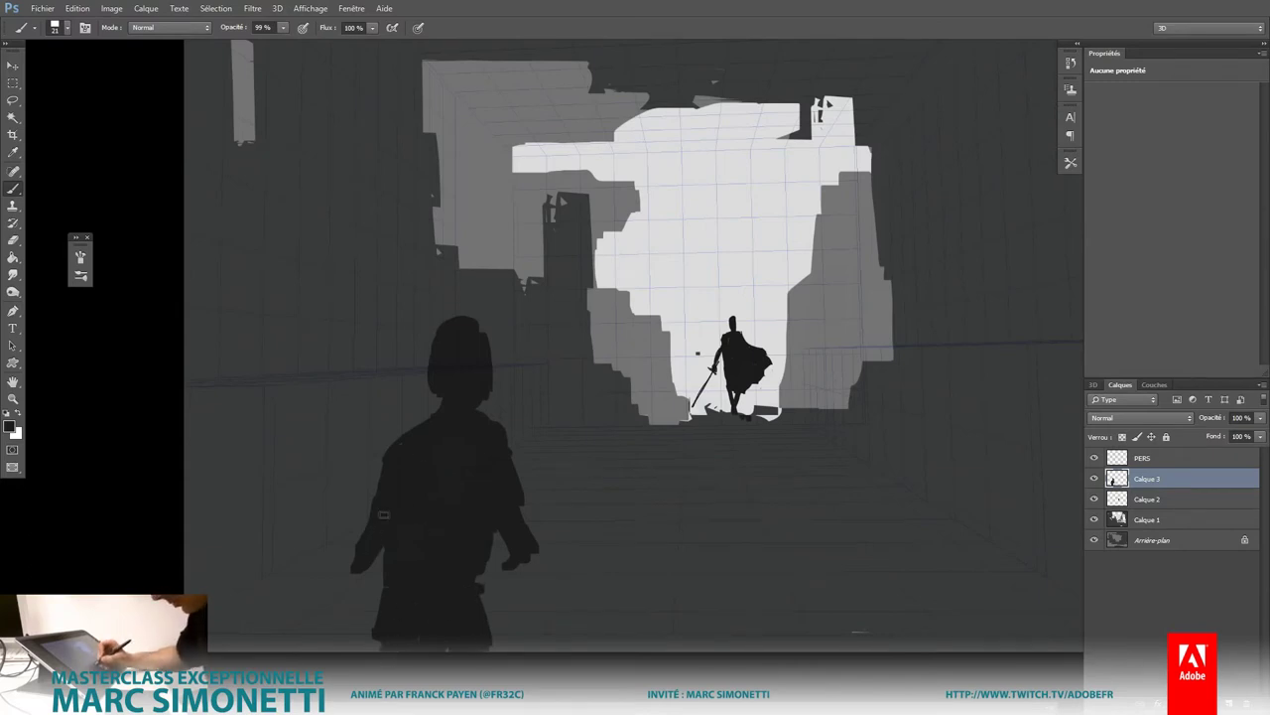
pyautogui.moveTo(363, 556); pyautogui.dragTo(354, 596)
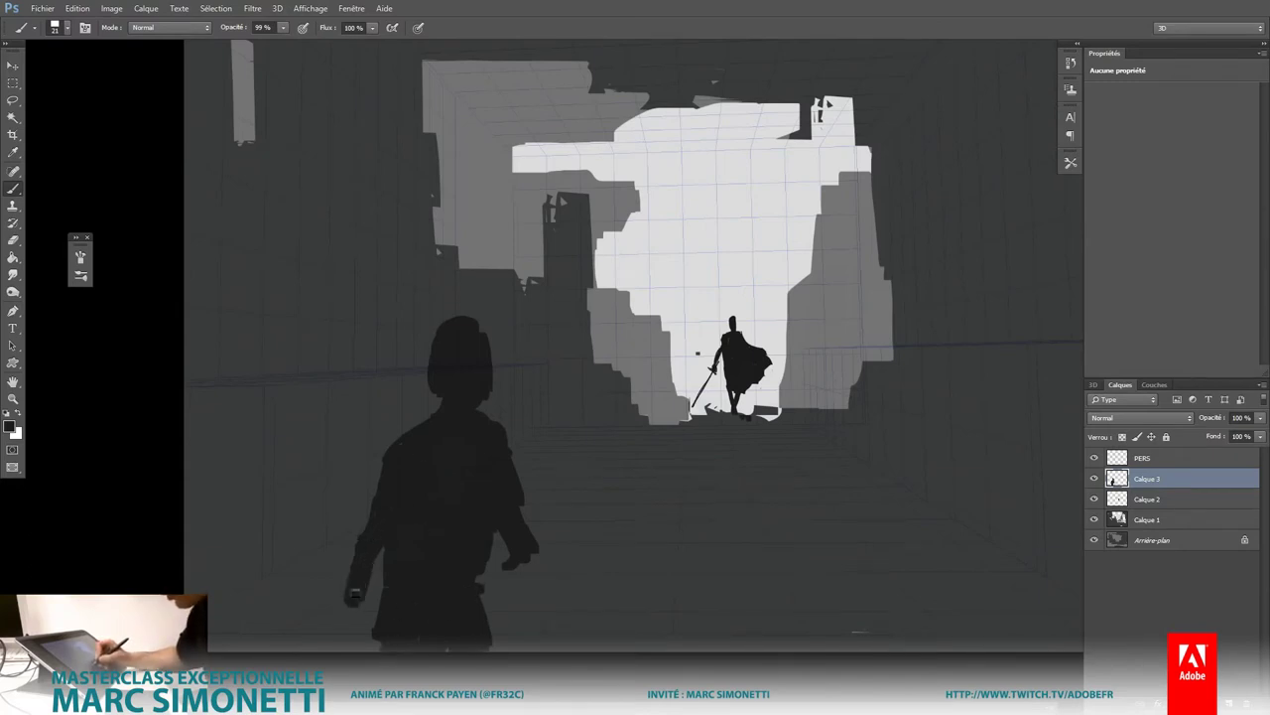
pyautogui.moveTo(525, 552); pyautogui.dragTo(553, 596)
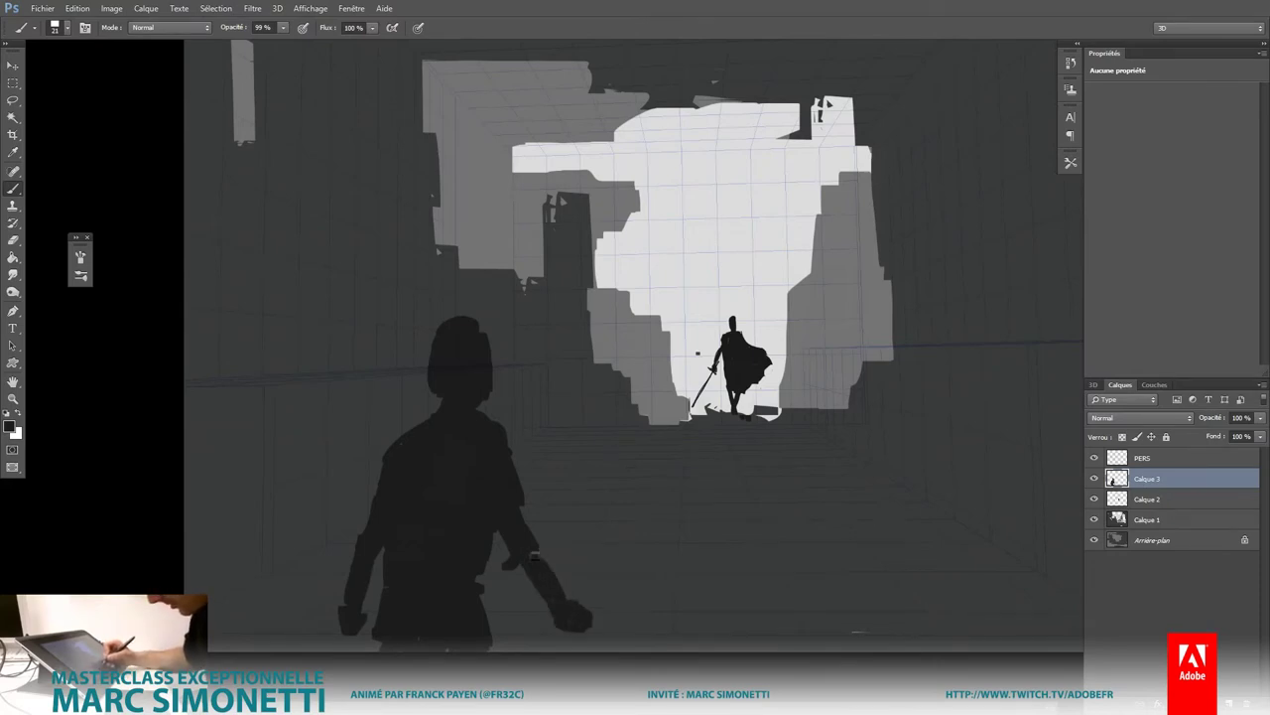
pyautogui.moveTo(582, 613)
pyautogui.mouseDown()
pyautogui.moveTo(595, 626)
pyautogui.moveTo(591, 607)
pyautogui.mouseUp()
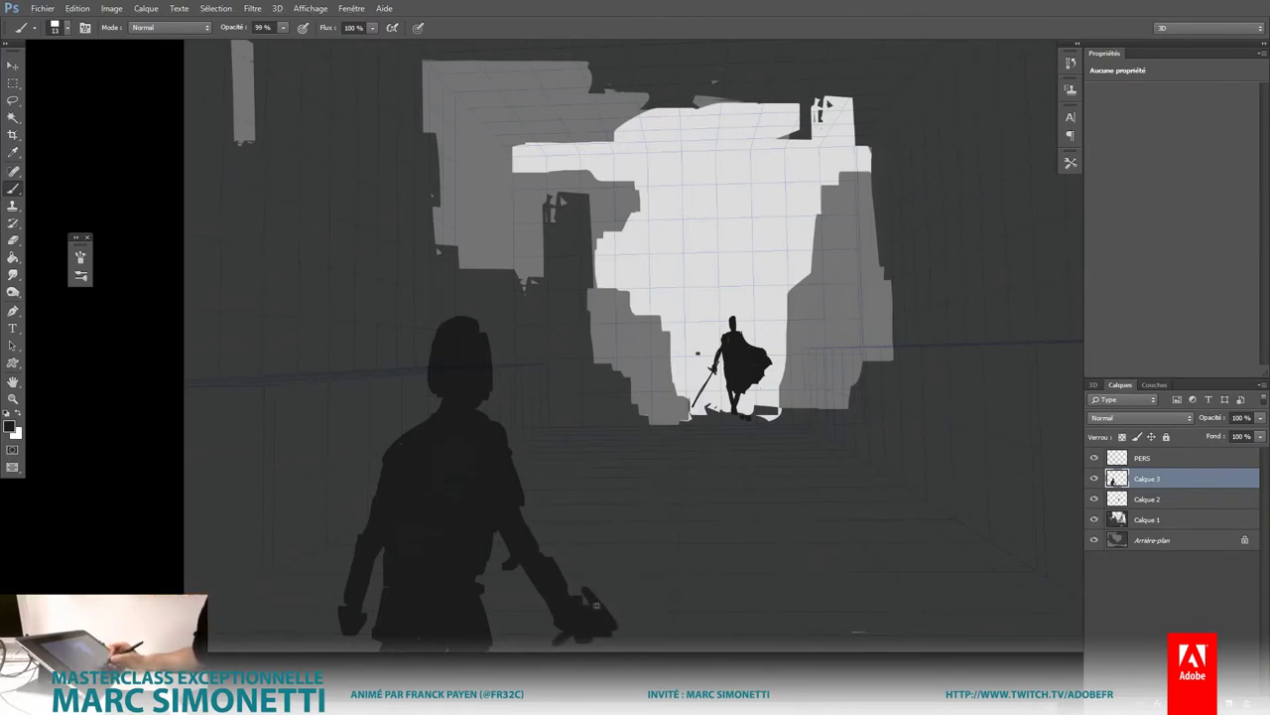
# Step: Paint a long, thick dark sword blade reaching from the figure's hand toward the opening
pyautogui.moveTo(595, 605); pyautogui.dragTo(792, 472)
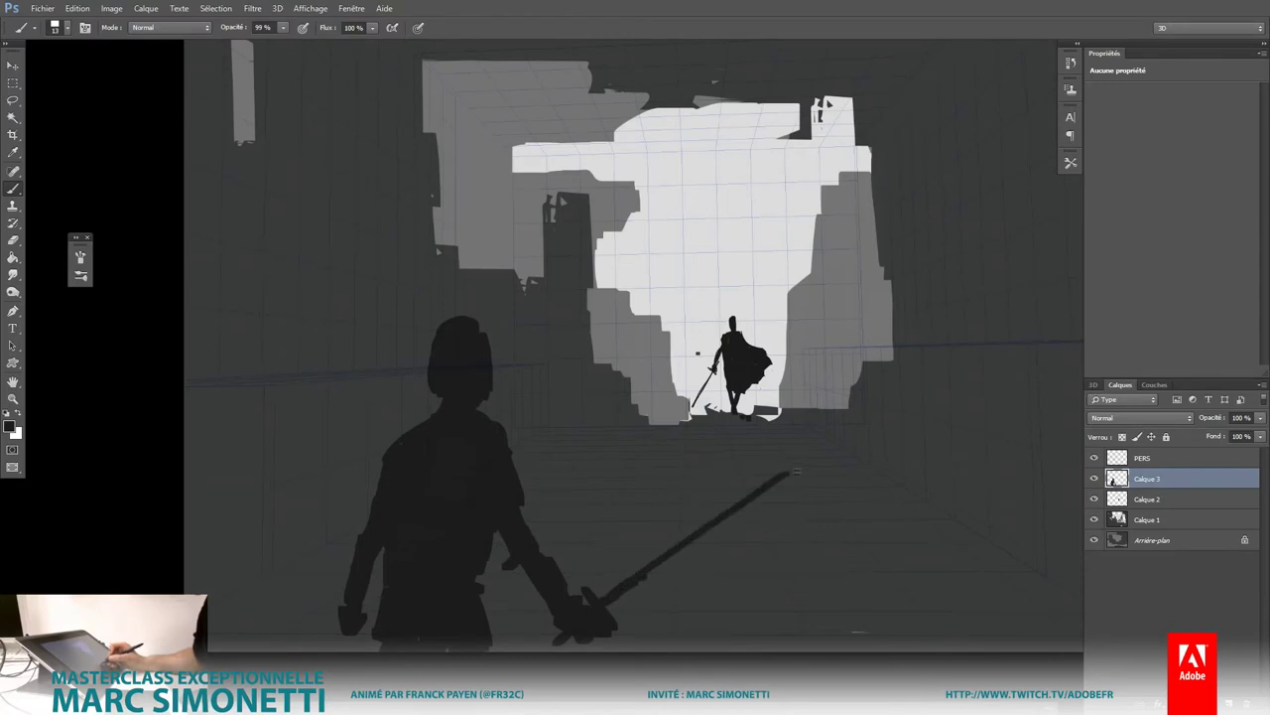
pyautogui.moveTo(697, 546); pyautogui.dragTo(804, 470)
pyautogui.moveTo(586, 621); pyautogui.dragTo(772, 488)
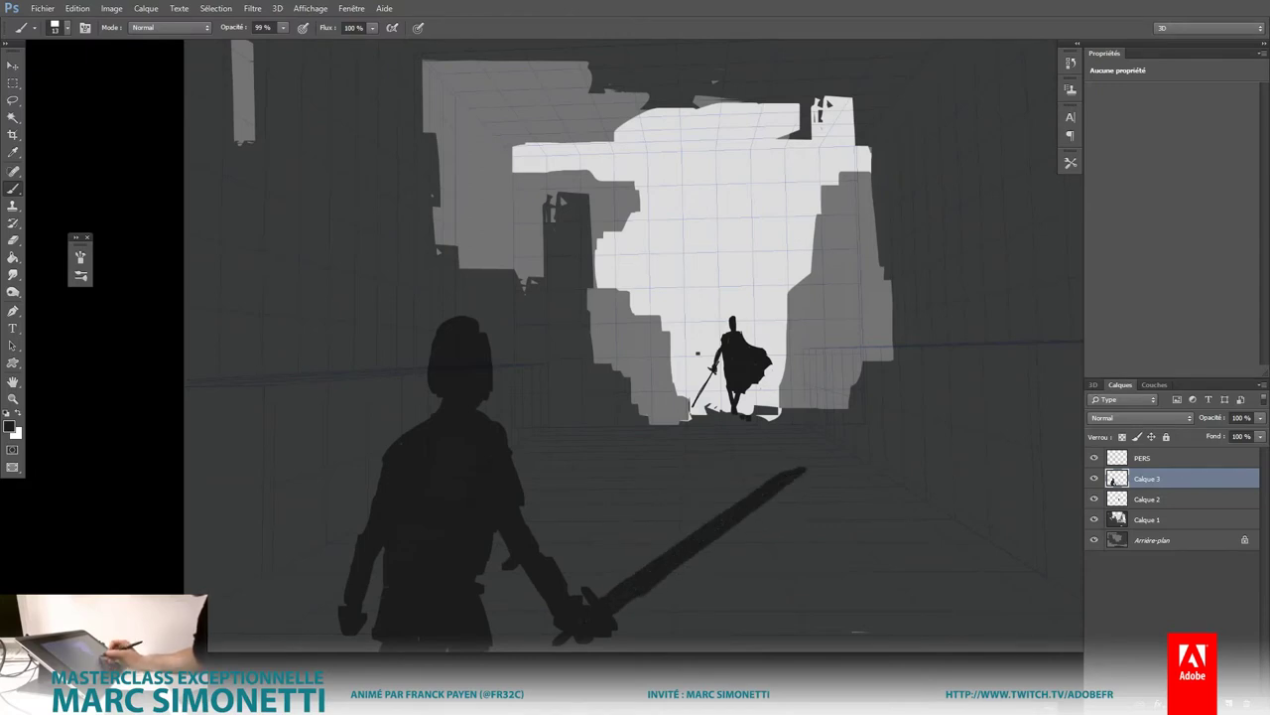
pyautogui.scroll(-5, 492, 520)
pyautogui.scroll(5, 493, 520)
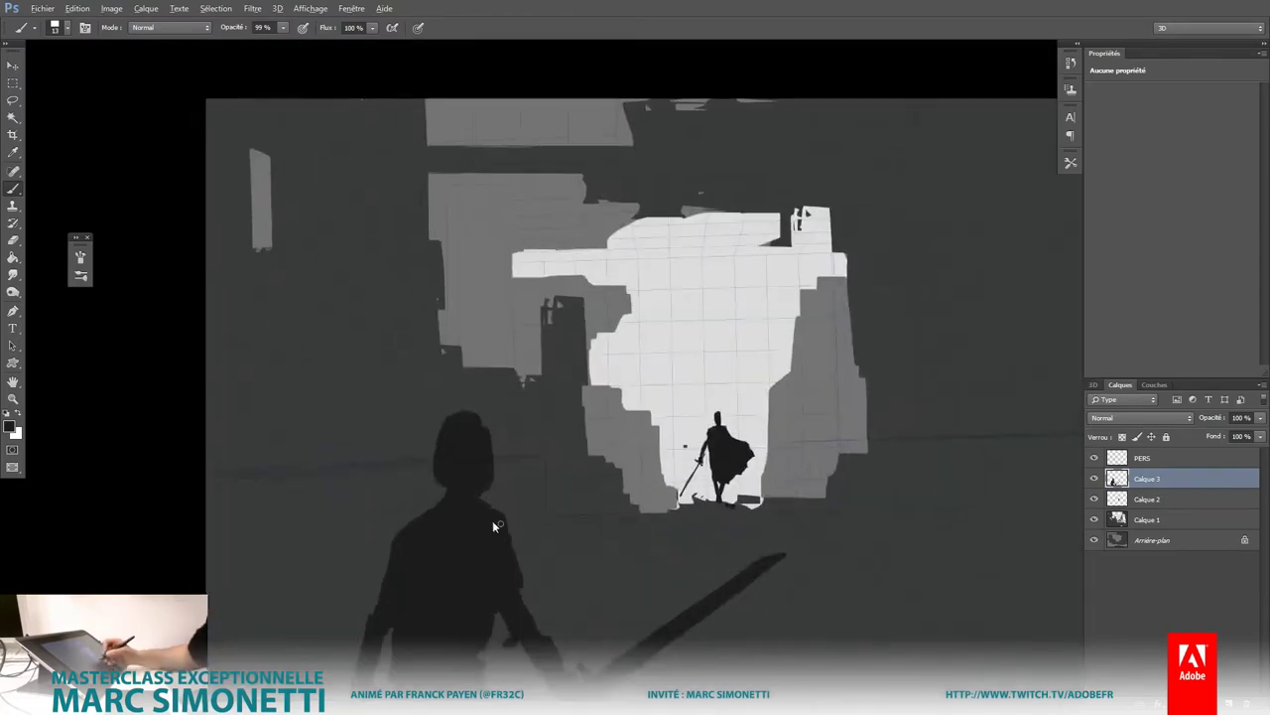
# Step: Erase the figure's edges slightly and fine-tune the brush size
pyautogui.moveTo(493, 523)
pyautogui.mouseDown()
pyautogui.moveTo(512, 590)
pyautogui.moveTo(496, 591)
pyautogui.mouseUp()
pyautogui.press('e')
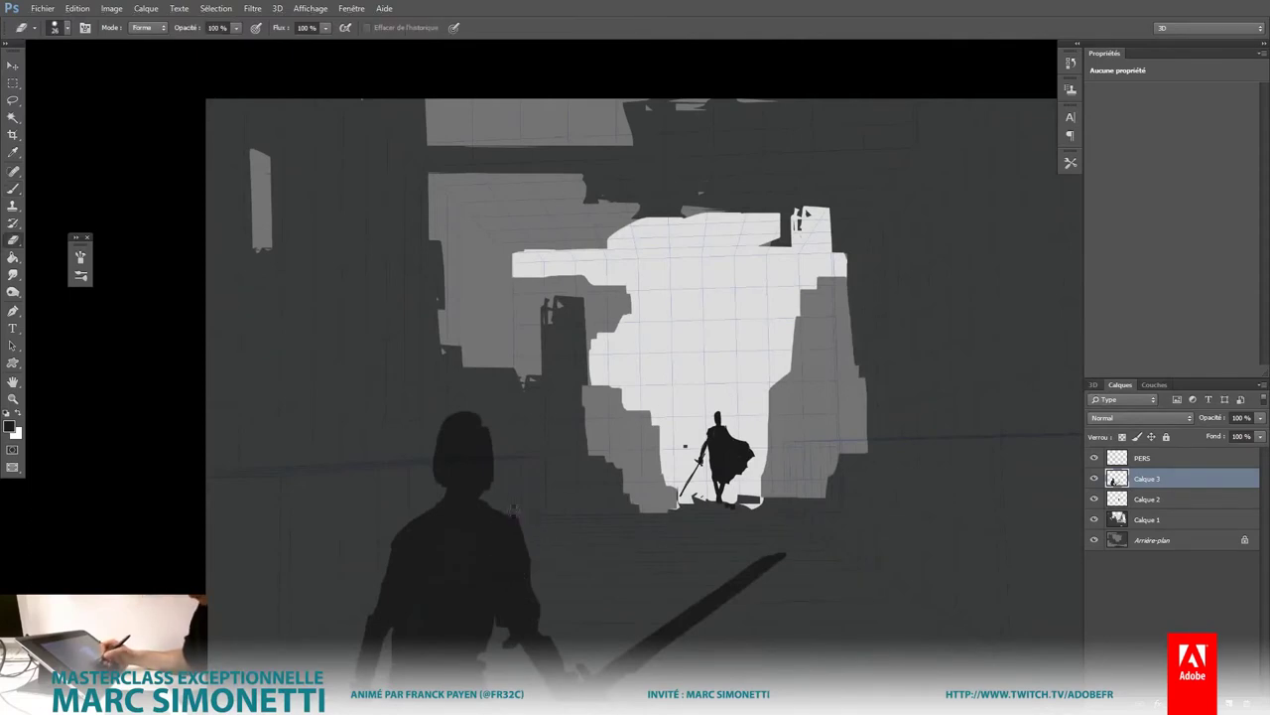
pyautogui.moveTo(510, 508); pyautogui.dragTo(517, 516)
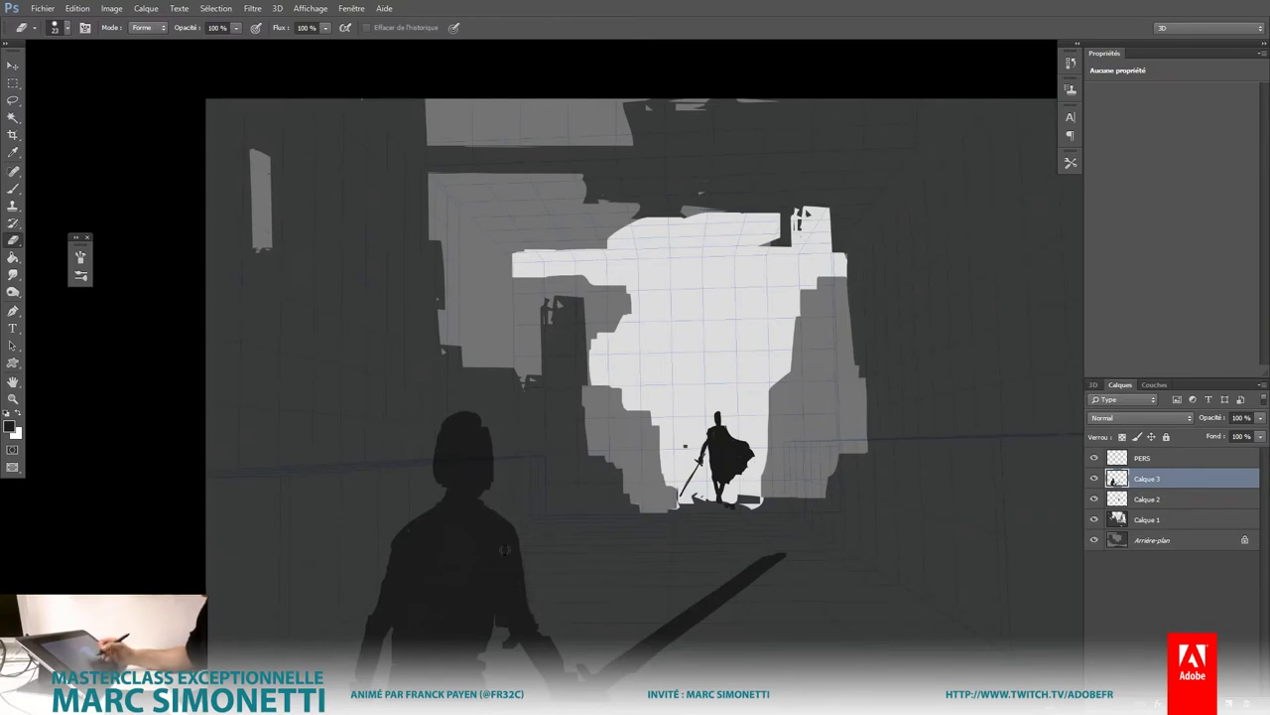
pyautogui.press('b')
pyautogui.scroll(3, 497, 440)
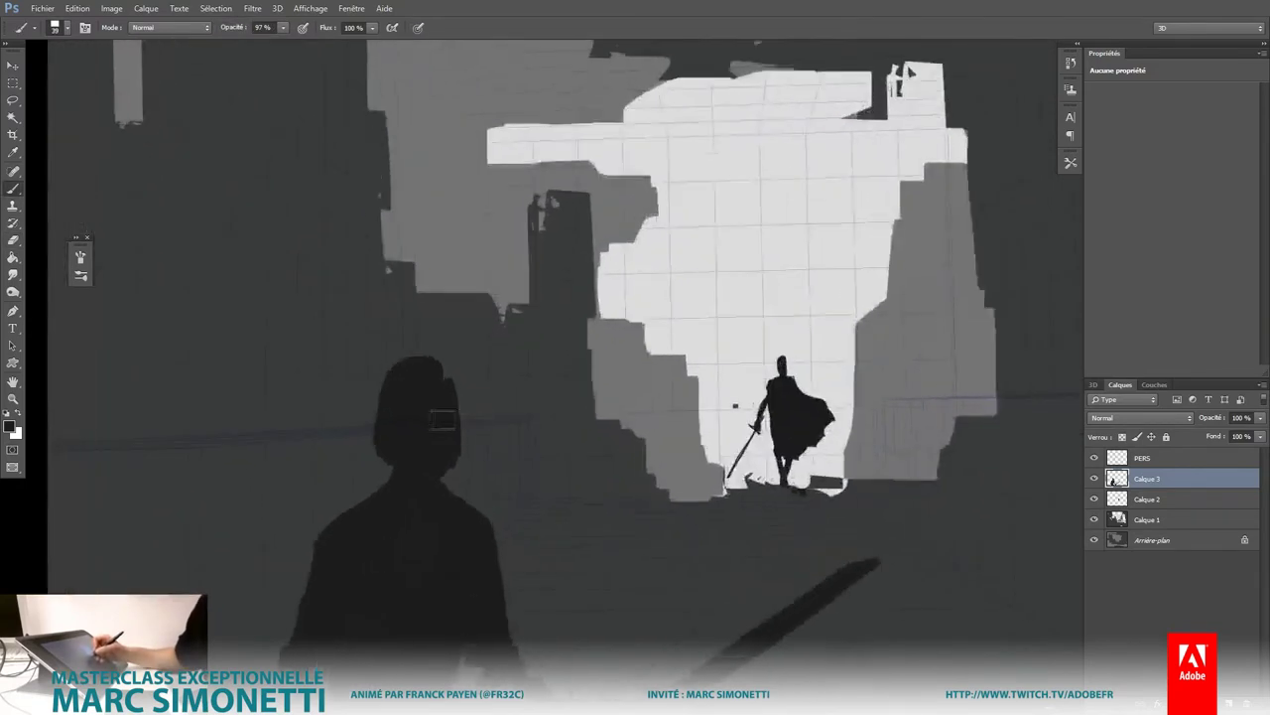
pyautogui.moveTo(443, 418); pyautogui.dragTo(449, 418)
pyautogui.moveTo(448, 461); pyautogui.dragTo(441, 462)
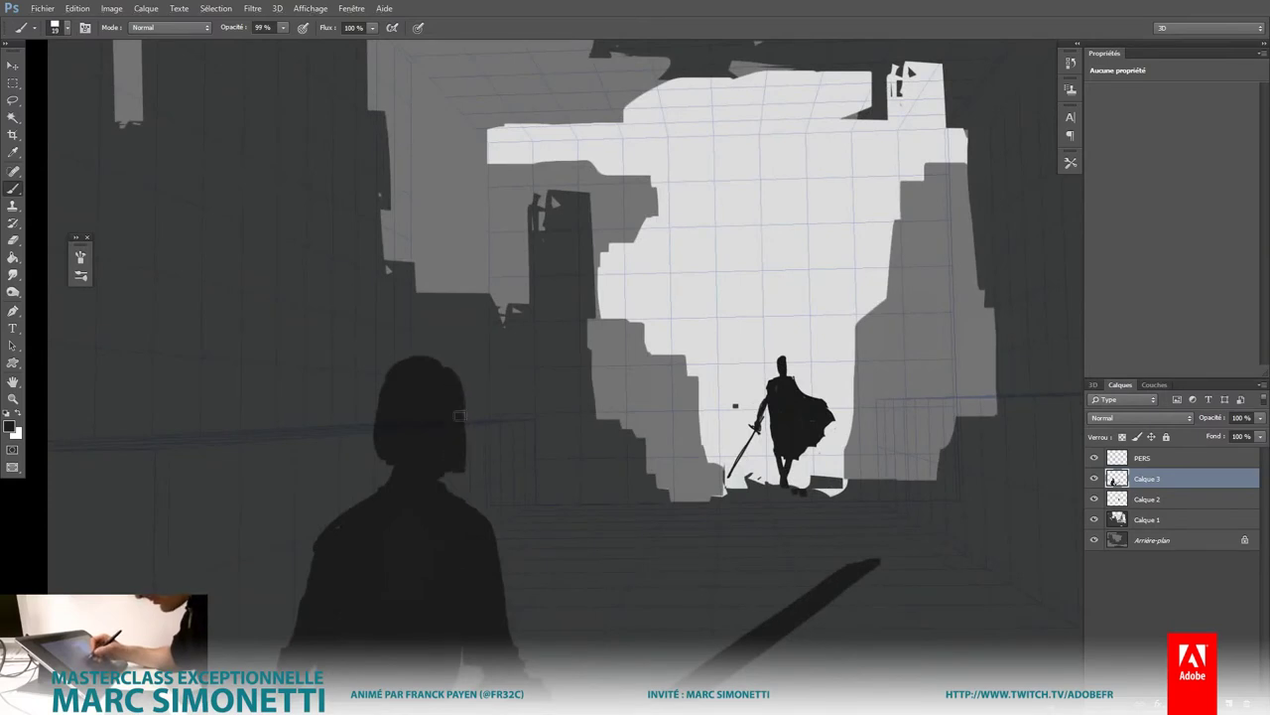
pyautogui.scroll(-3, 592, 509)
# Step: Scale the Calque 3 swordsman to 81%, shift it slightly left, and select Calque 1
pyautogui.scroll(1, 592, 510)
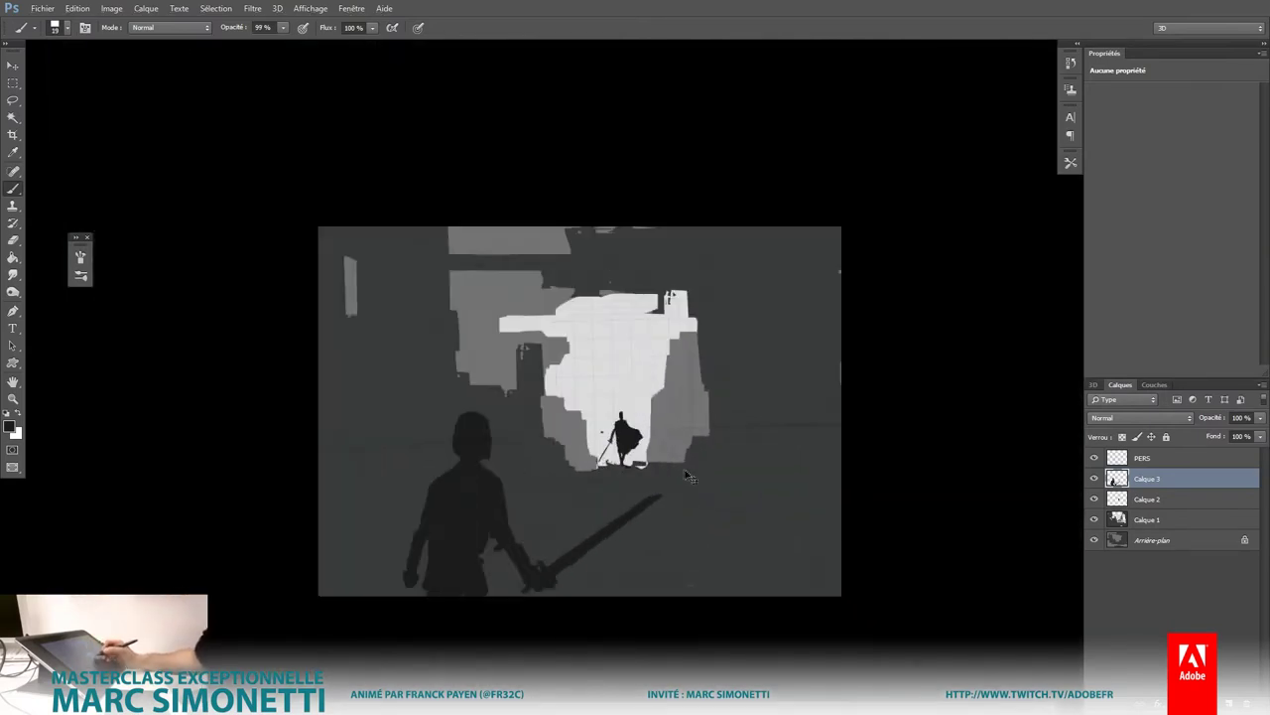
pyautogui.hotkey('ctrl', 't')
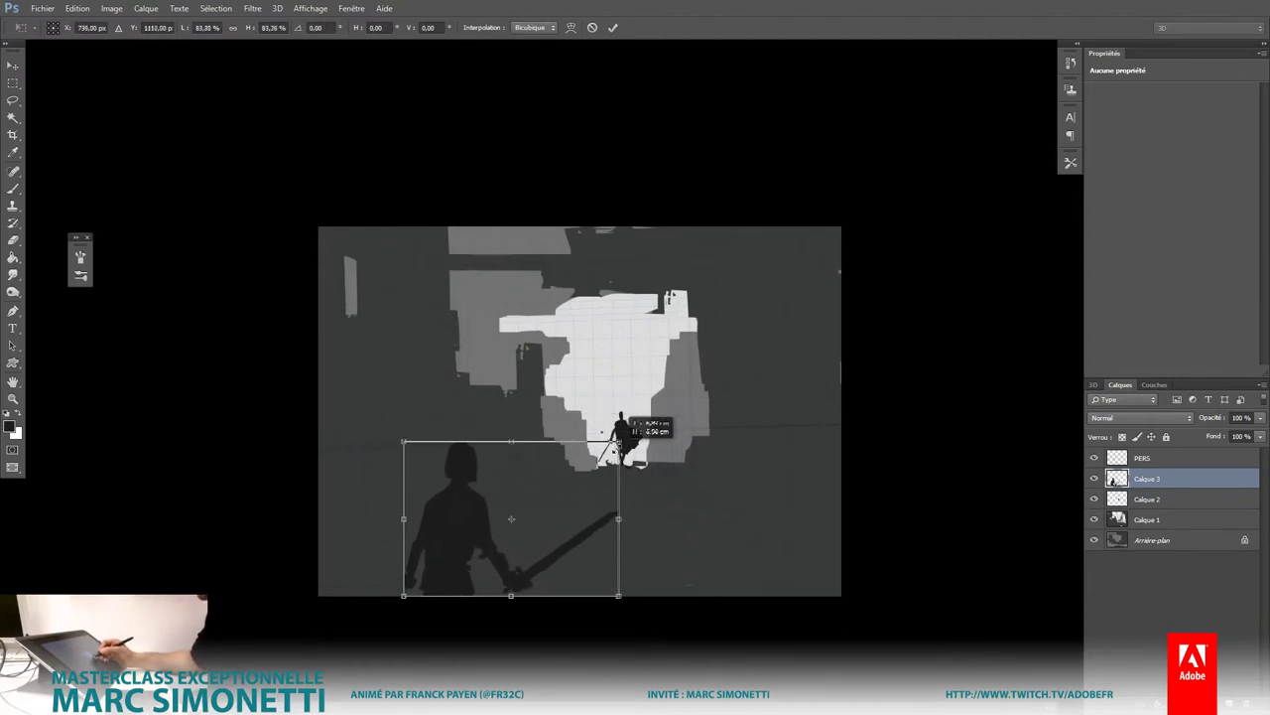
pyautogui.moveTo(653, 410); pyautogui.dragTo(607, 439)
pyautogui.moveTo(582, 520); pyautogui.dragTo(564, 514)
pyautogui.press('Return')
pyautogui.press('b')
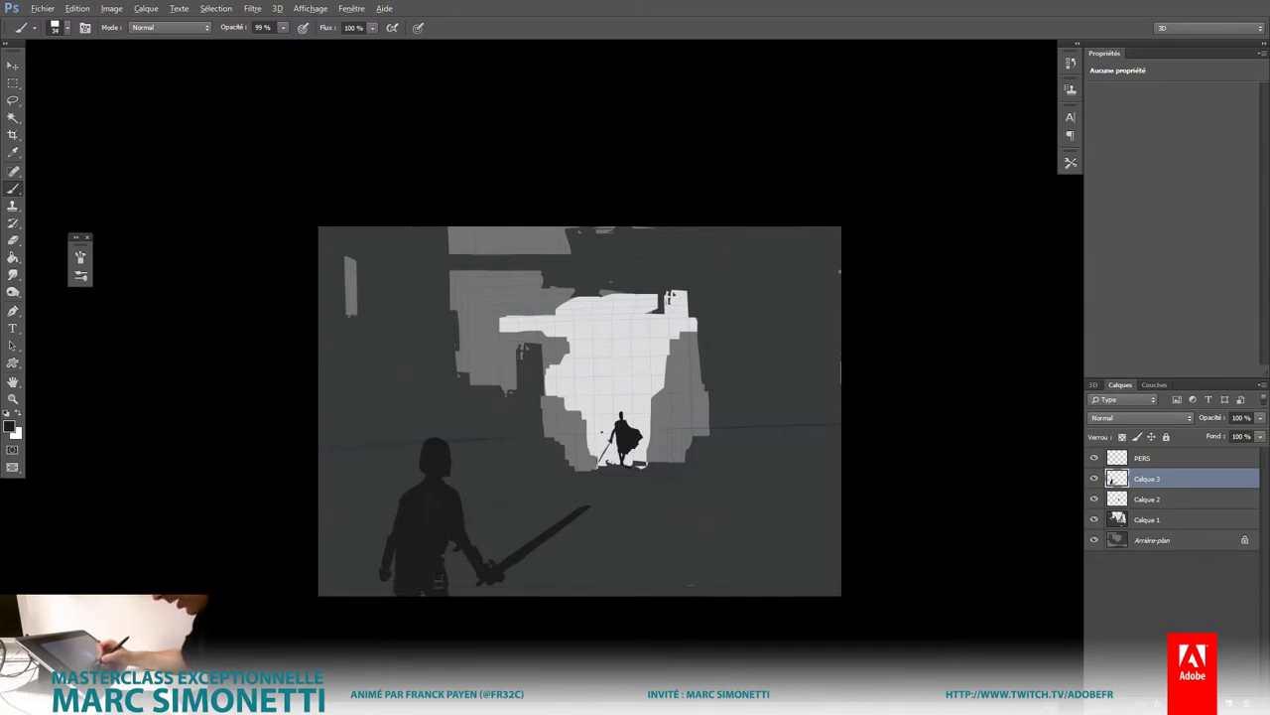
pyautogui.click(1156, 520)
# Step: Add a new layer, then on Calque 1 extend the white opening leftward near the top at 100% opacity
pyautogui.hotkey('ctrl', 'shift', 'alt', 'n')
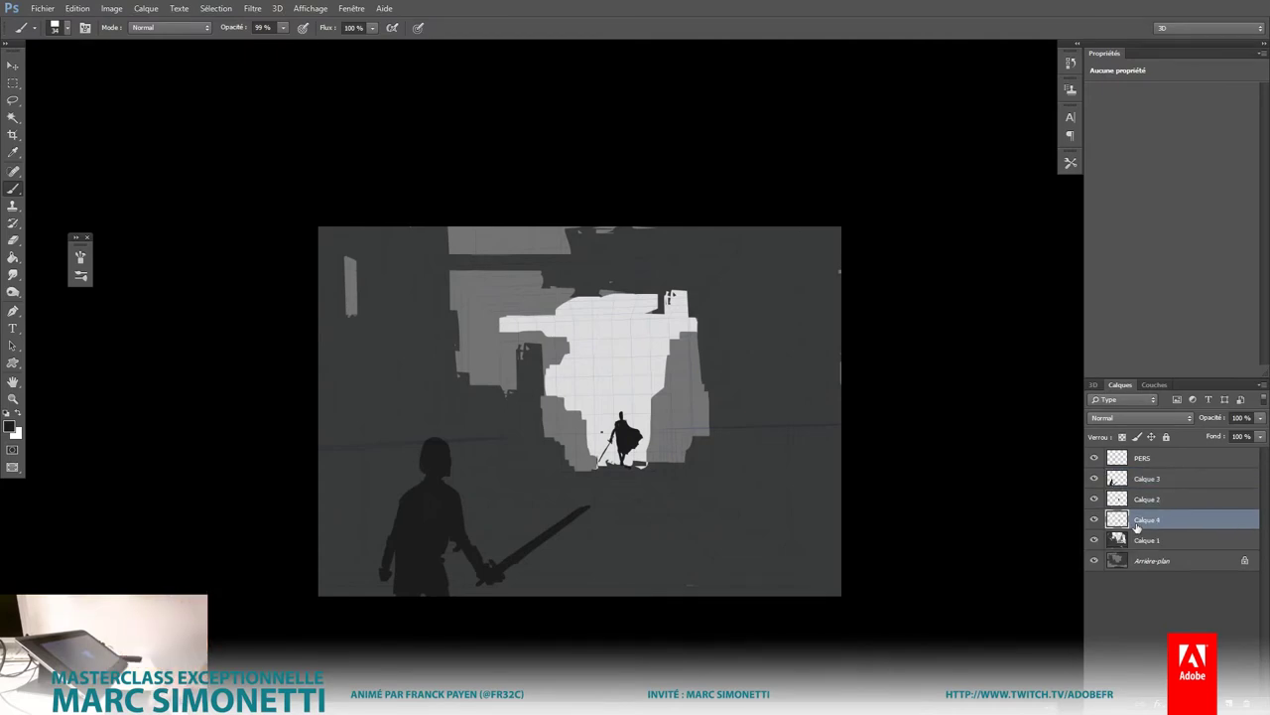
pyautogui.hotkey('ctrl', '+')
pyautogui.moveTo(710, 429); pyautogui.dragTo(696, 425)
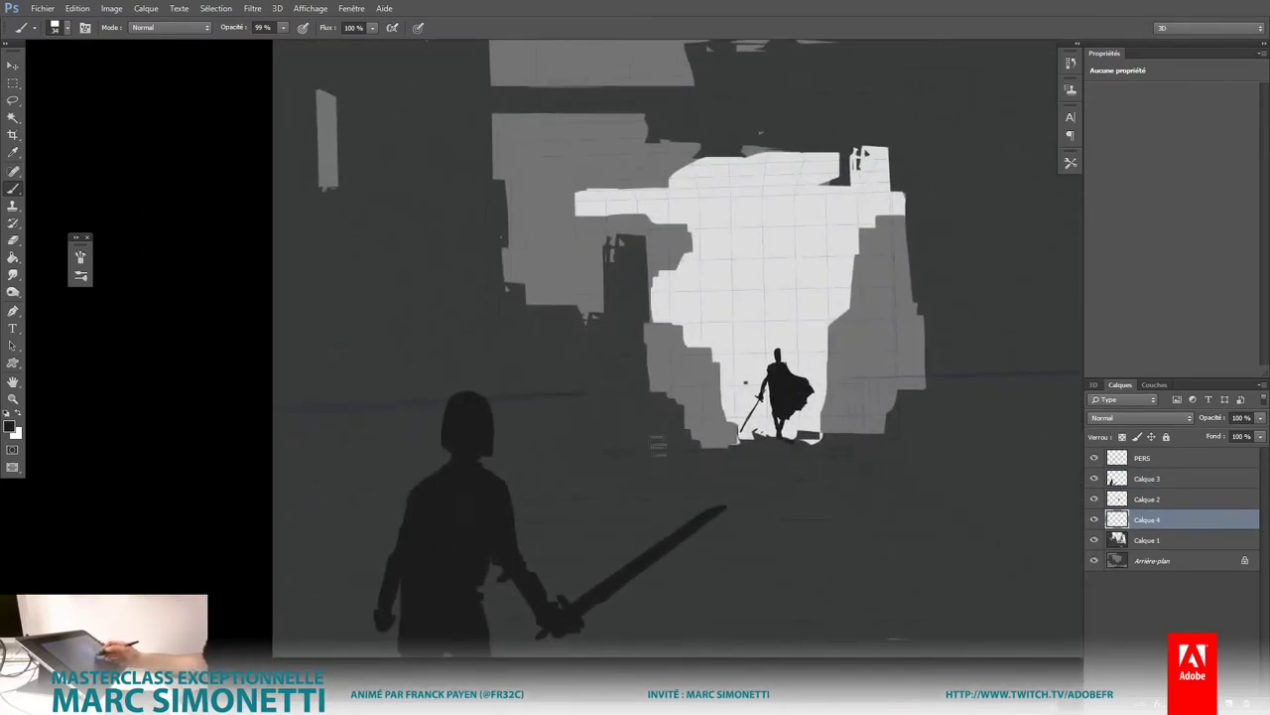
pyautogui.keyDown('alt'); pyautogui.click(590, 194); pyautogui.keyUp('alt')
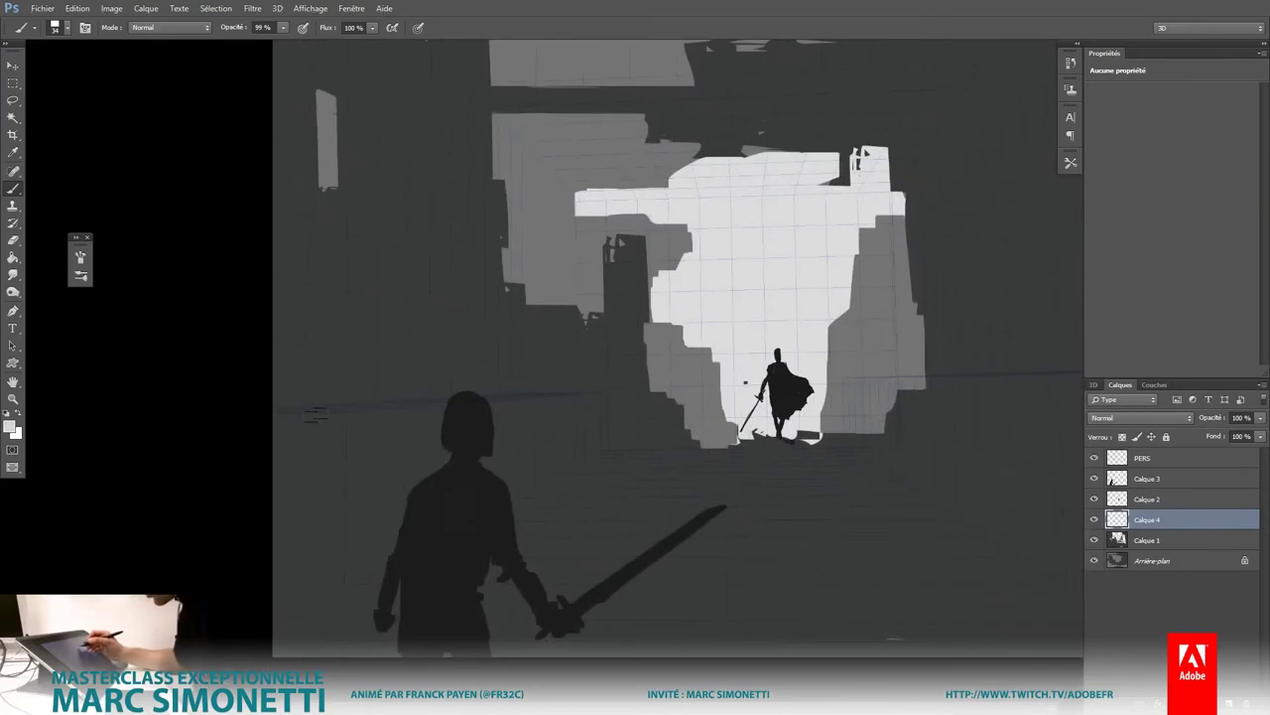
pyautogui.click(1147, 538)
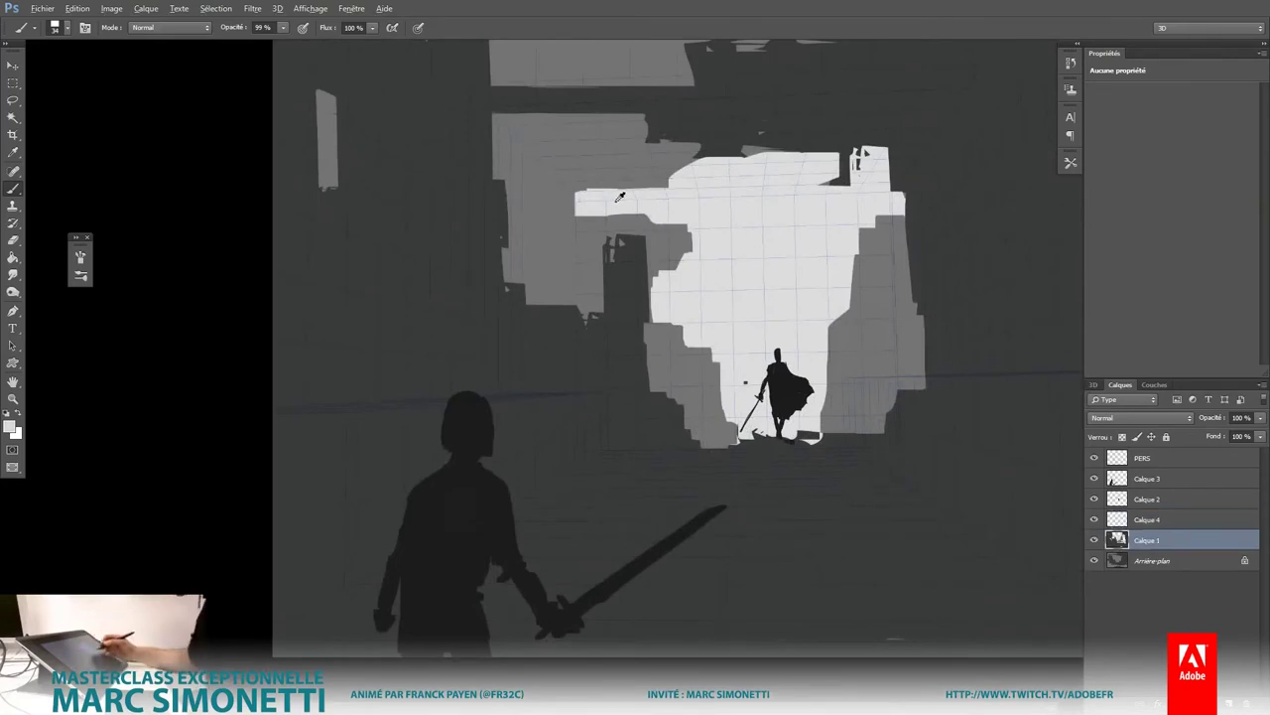
pyautogui.press('0')
pyautogui.moveTo(585, 158)
pyautogui.mouseDown()
pyautogui.moveTo(511, 167)
pyautogui.moveTo(506, 199)
pyautogui.moveTo(544, 215)
pyautogui.moveTo(606, 214)
pyautogui.mouseUp()
pyautogui.moveTo(526, 238)
pyautogui.mouseDown()
pyautogui.moveTo(626, 222)
pyautogui.moveTo(685, 228)
pyautogui.moveTo(692, 244)
pyautogui.moveTo(610, 243)
pyautogui.moveTo(548, 179)
pyautogui.moveTo(505, 162)
pyautogui.moveTo(512, 255)
pyautogui.mouseUp()
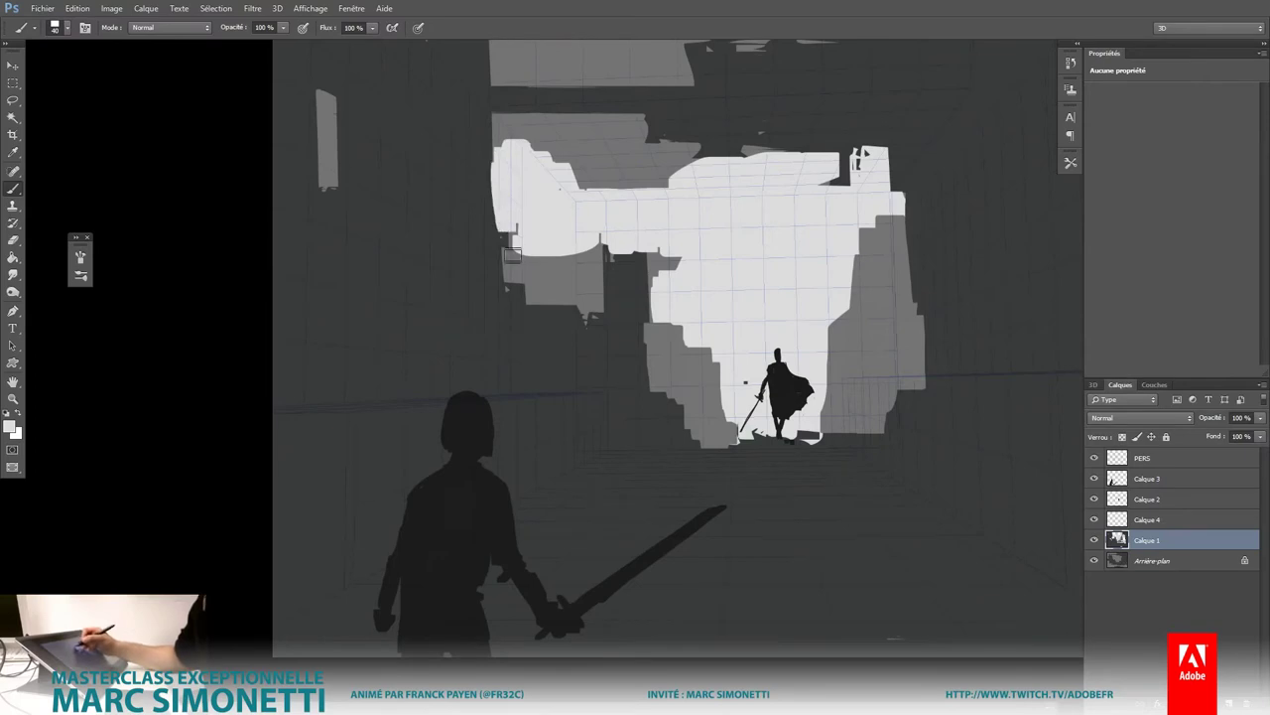
# Step: Reshape the white area's upper-left edge with a 58 px brush, merge Calque 1 down, and paint a dark left edge
pyautogui.hotkey('ctrl', '-')
pyautogui.keyDown('alt'); pyautogui.rightClick(590, 329); pyautogui.keyUp('alt')
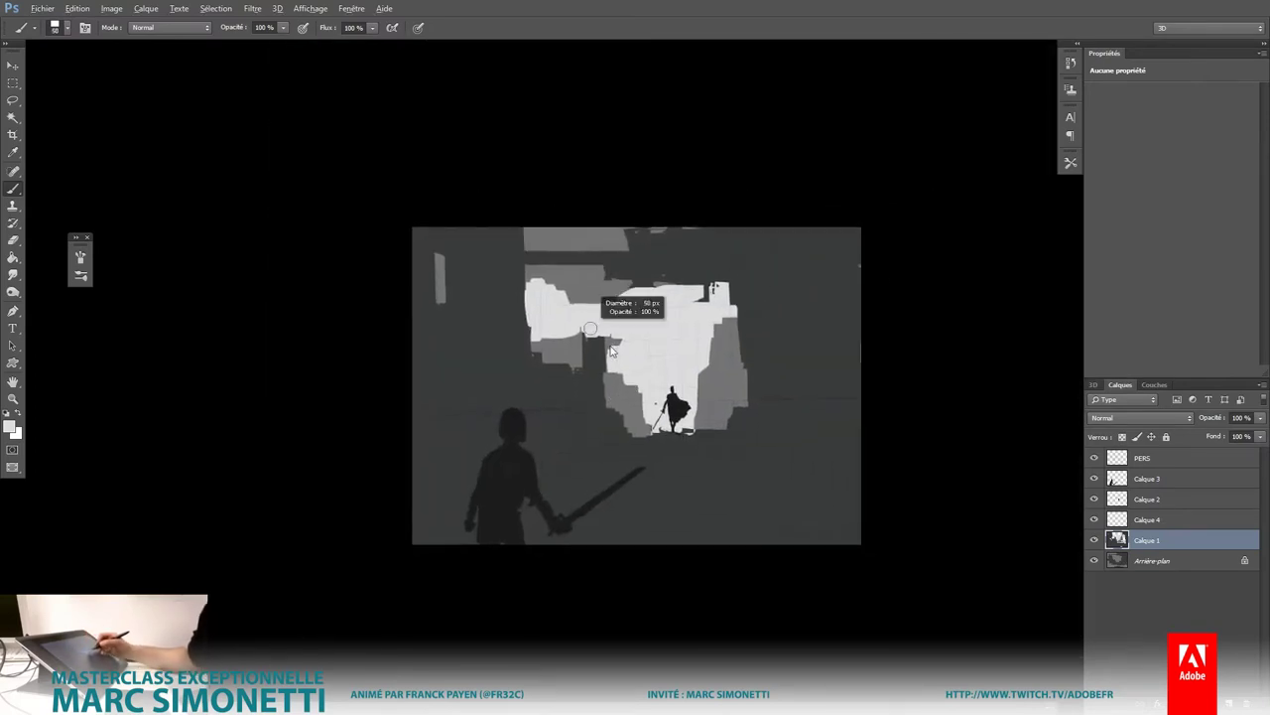
pyautogui.moveTo(544, 280); pyautogui.dragTo(561, 316)
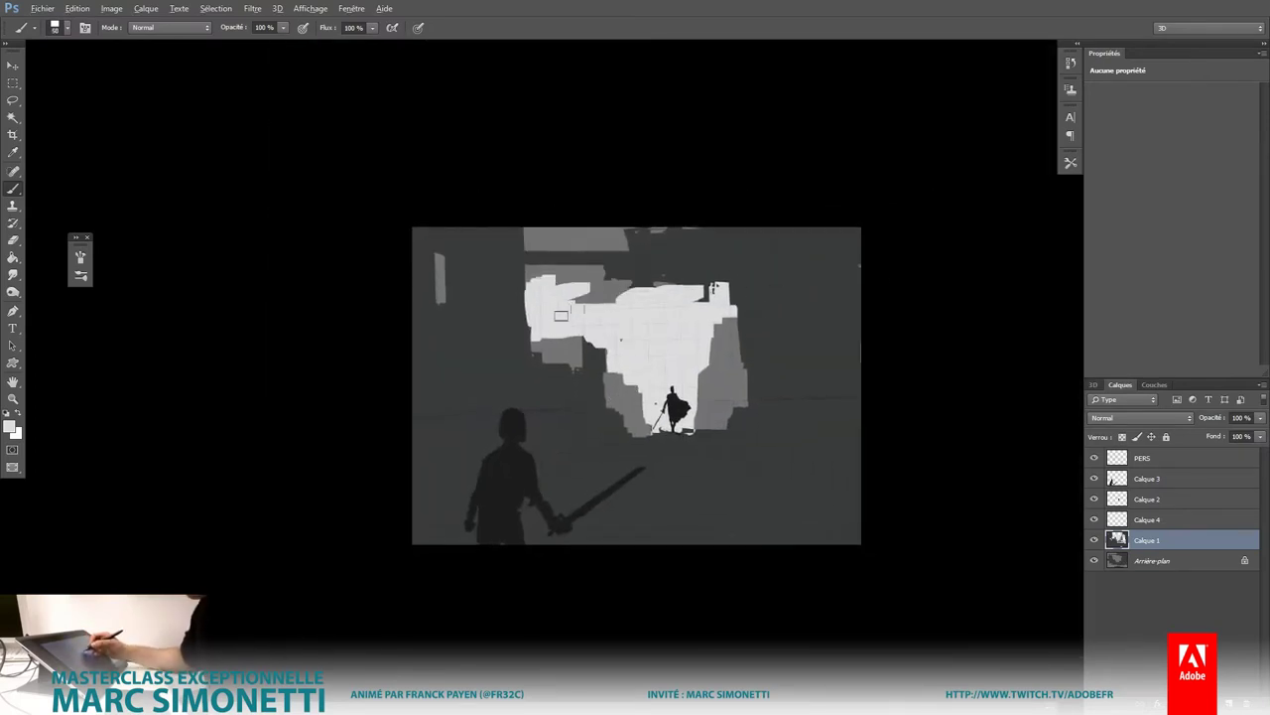
pyautogui.hotkey('ctrl', 'e')
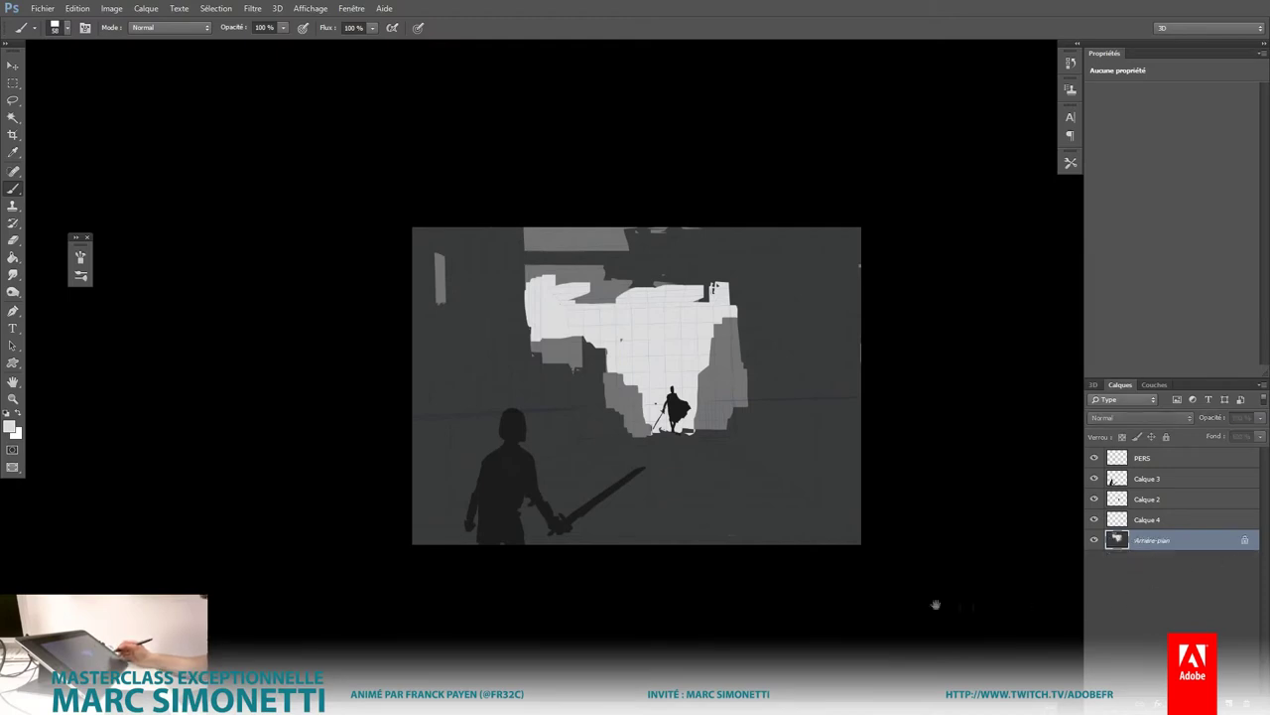
pyautogui.moveTo(589, 486); pyautogui.dragTo(736, 309)
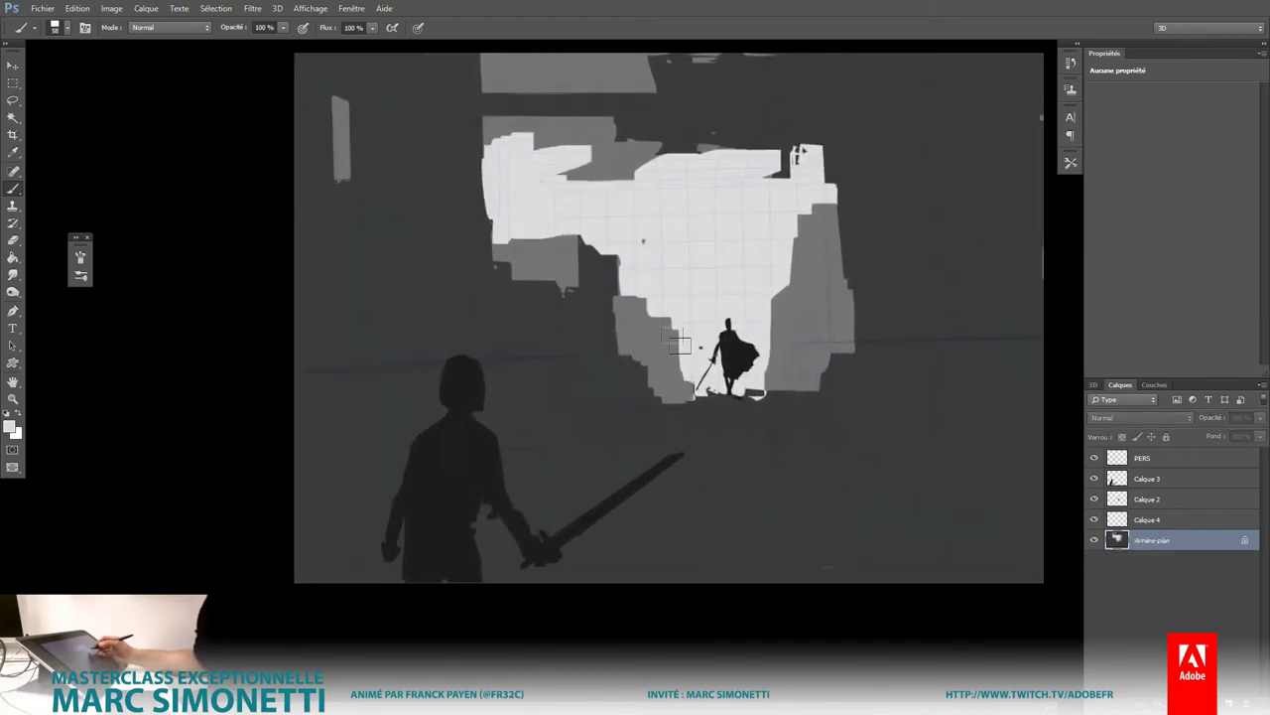
pyautogui.keyDown('alt'); pyautogui.click(600, 260); pyautogui.keyUp('alt')
pyautogui.moveTo(594, 204); pyautogui.dragTo(609, 355)
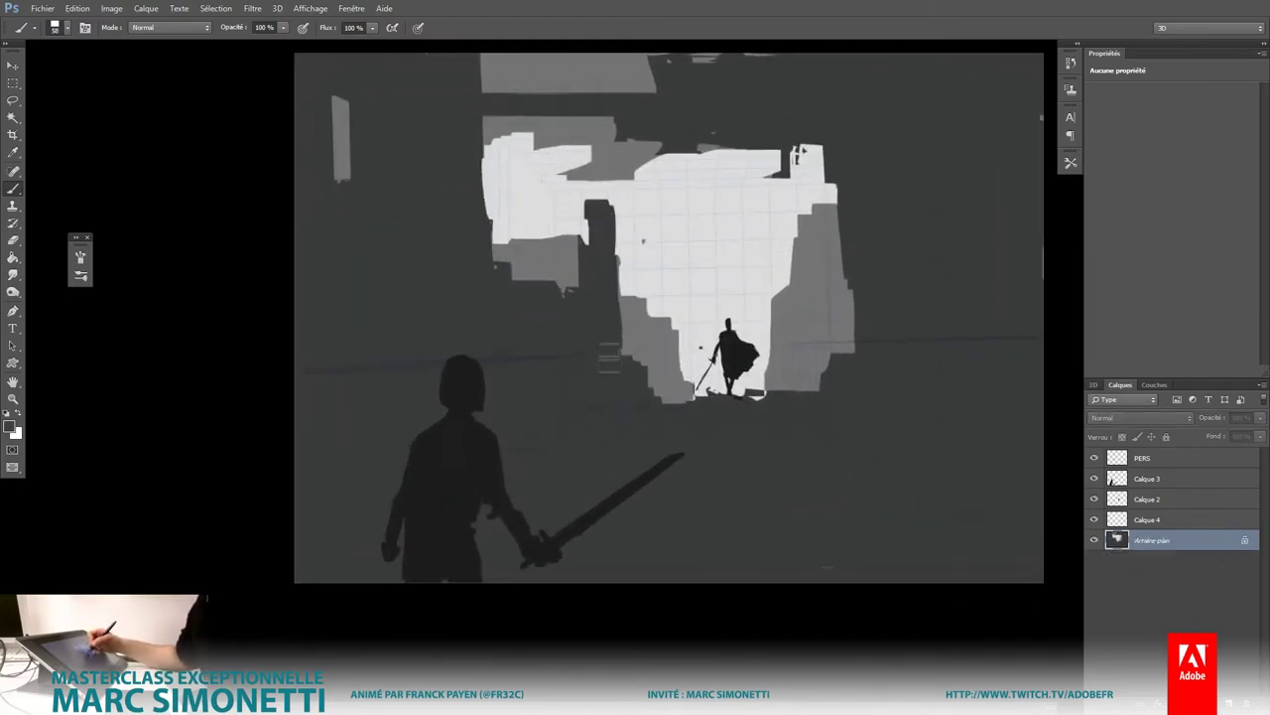
# Step: Paint soft grey haze across the upper area with a 194 px Soft Round brush
pyautogui.rightClick(536, 183)
pyautogui.click(596, 306)
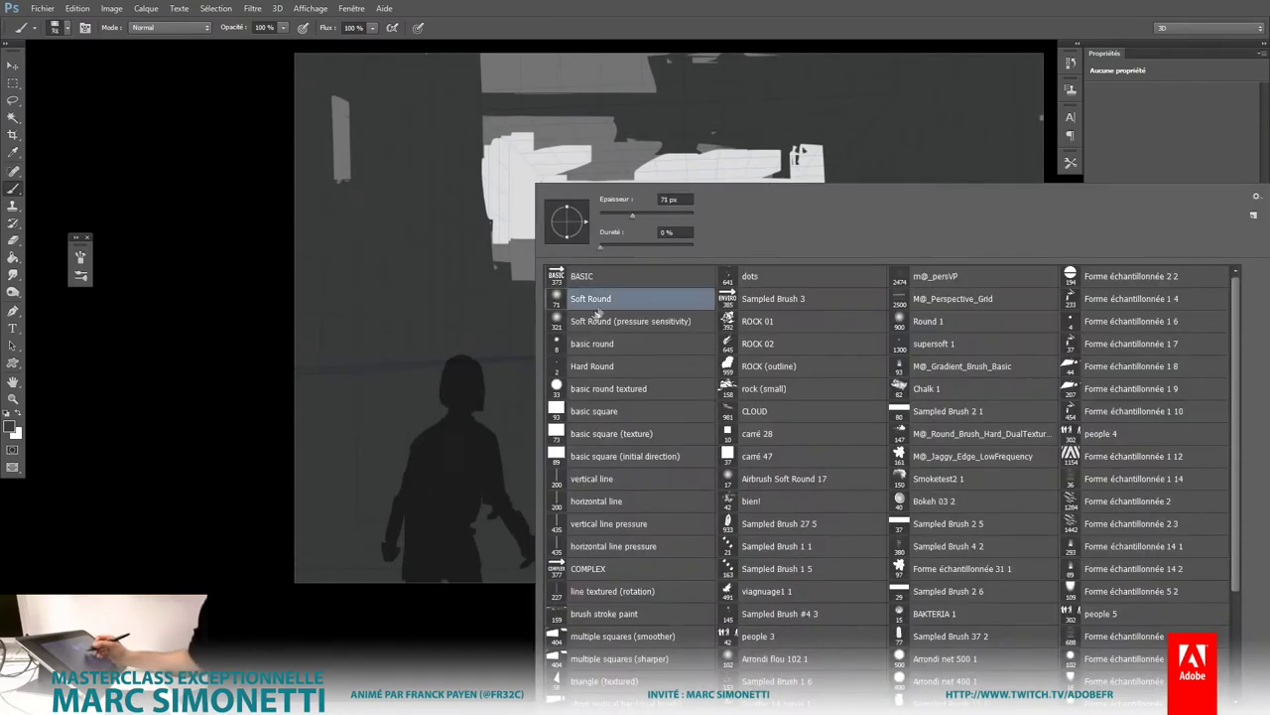
pyautogui.click(234, 373)
pyautogui.scroll(-3, 799, 356)
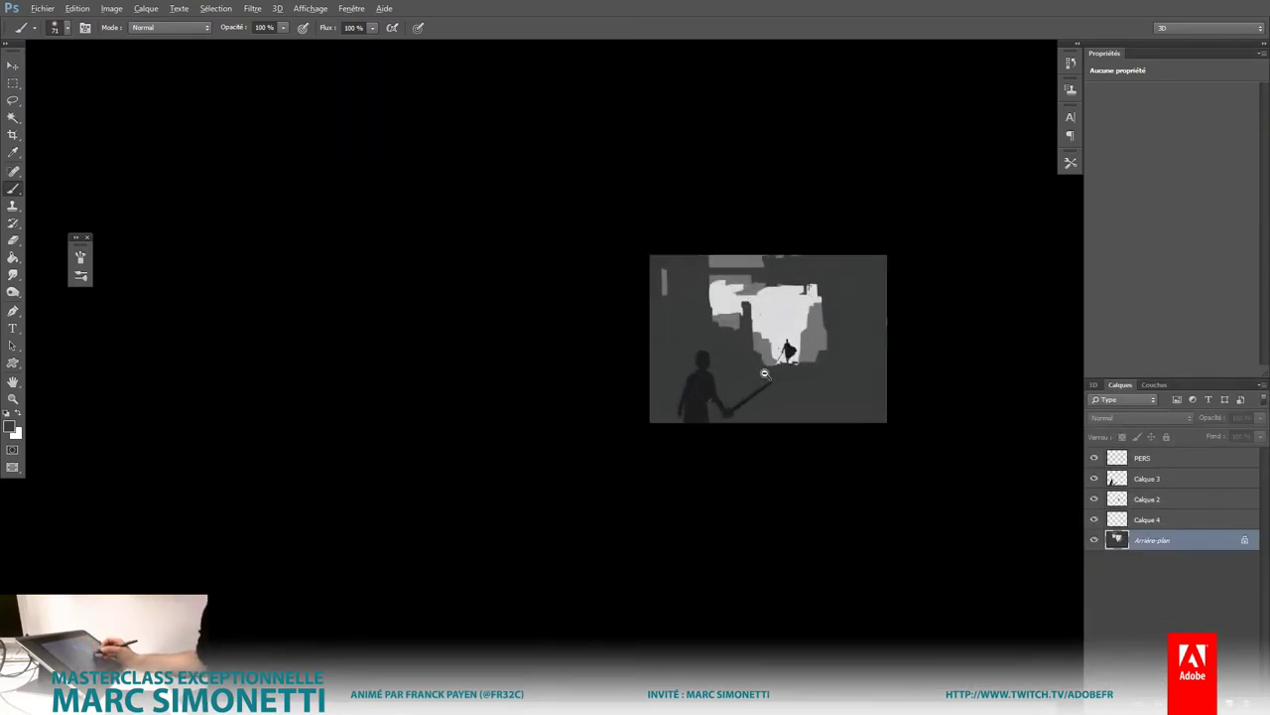
pyautogui.scroll(2, 784, 297)
pyautogui.scroll(2, 771, 297)
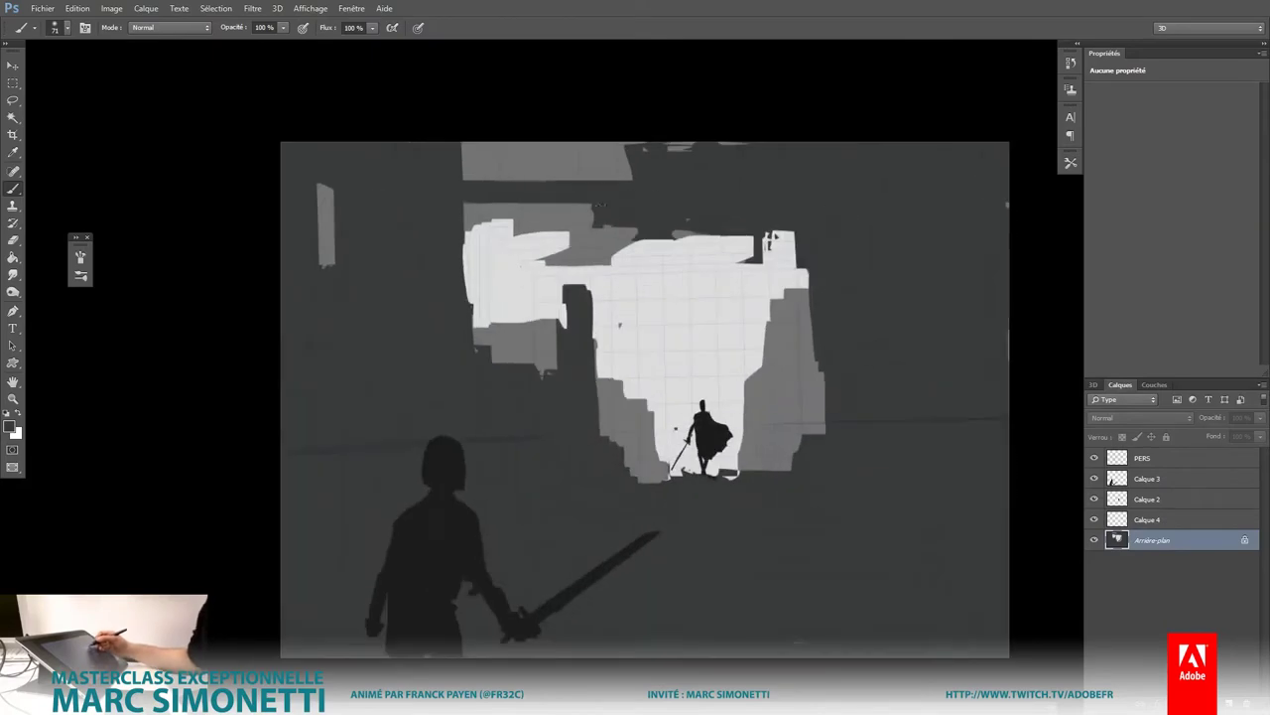
pyautogui.moveTo(575, 204)
pyautogui.mouseDown()
pyautogui.moveTo(610, 181)
pyautogui.moveTo(476, 189)
pyautogui.mouseUp()
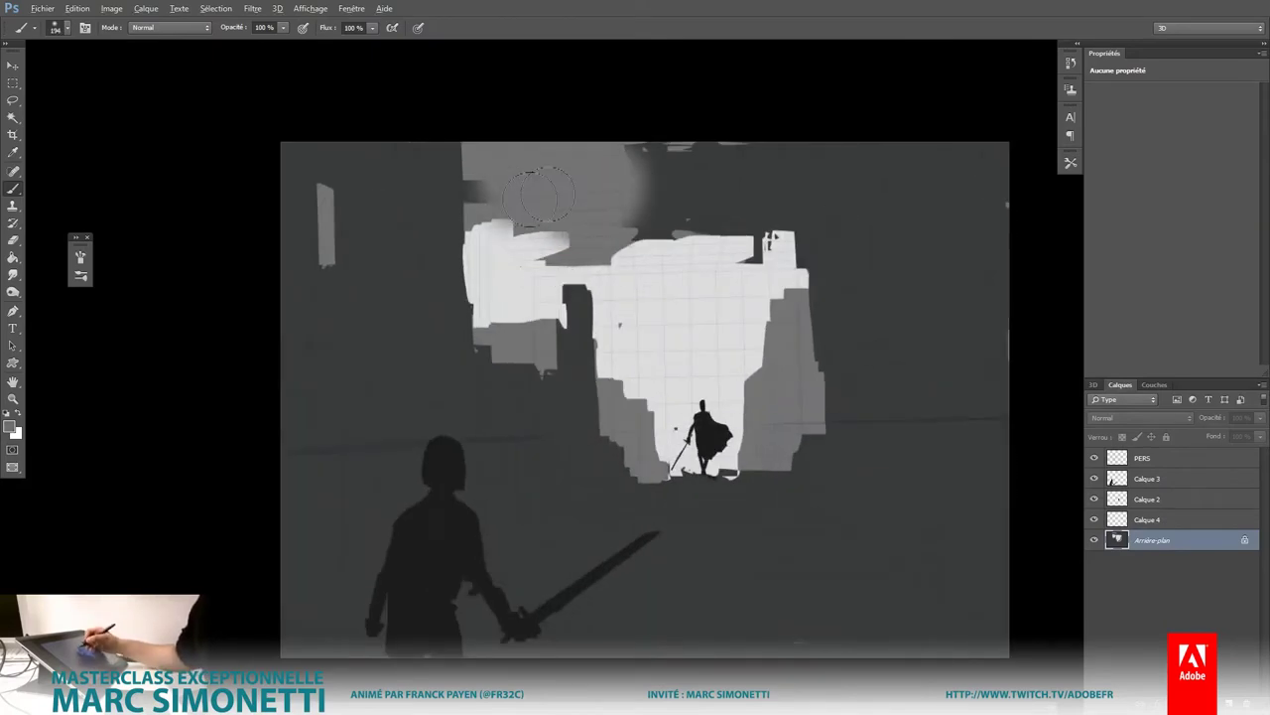
pyautogui.moveTo(645, 179); pyautogui.dragTo(704, 198)
# Step: Paint a bright angular slab across the top using the basic square brush
pyautogui.rightClick(743, 373)
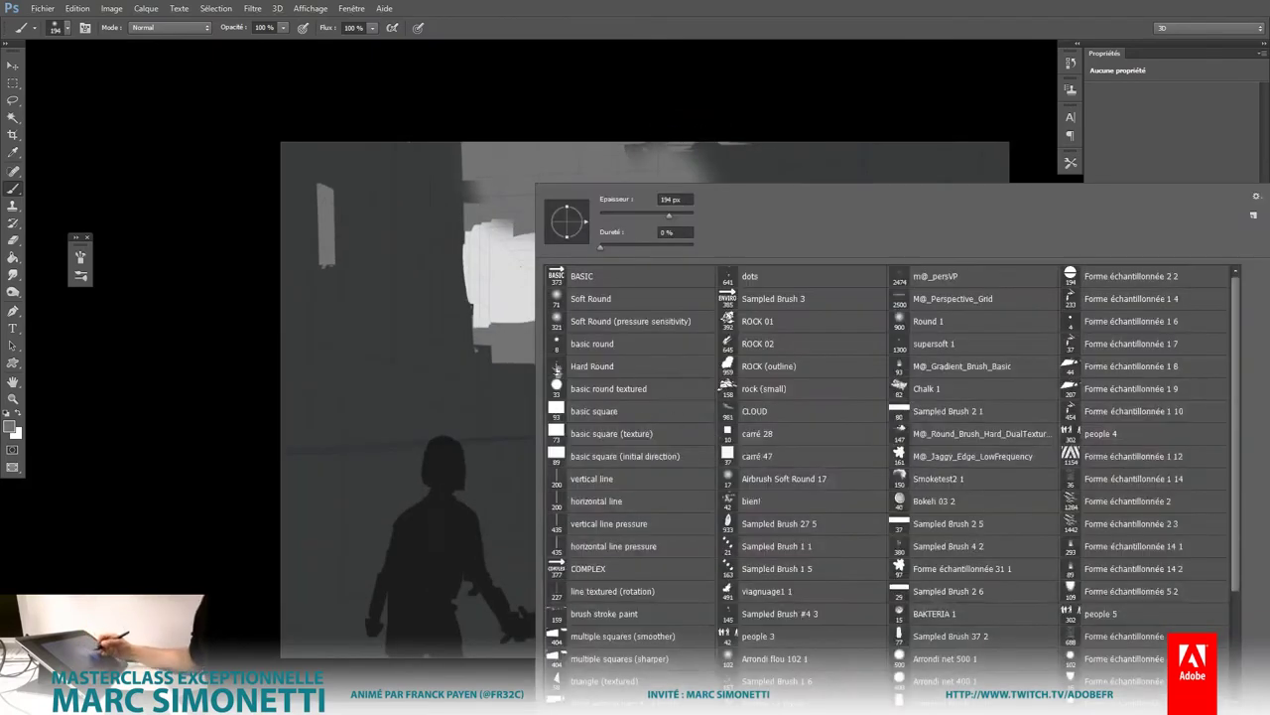
pyautogui.click(615, 411)
pyautogui.press('Return')
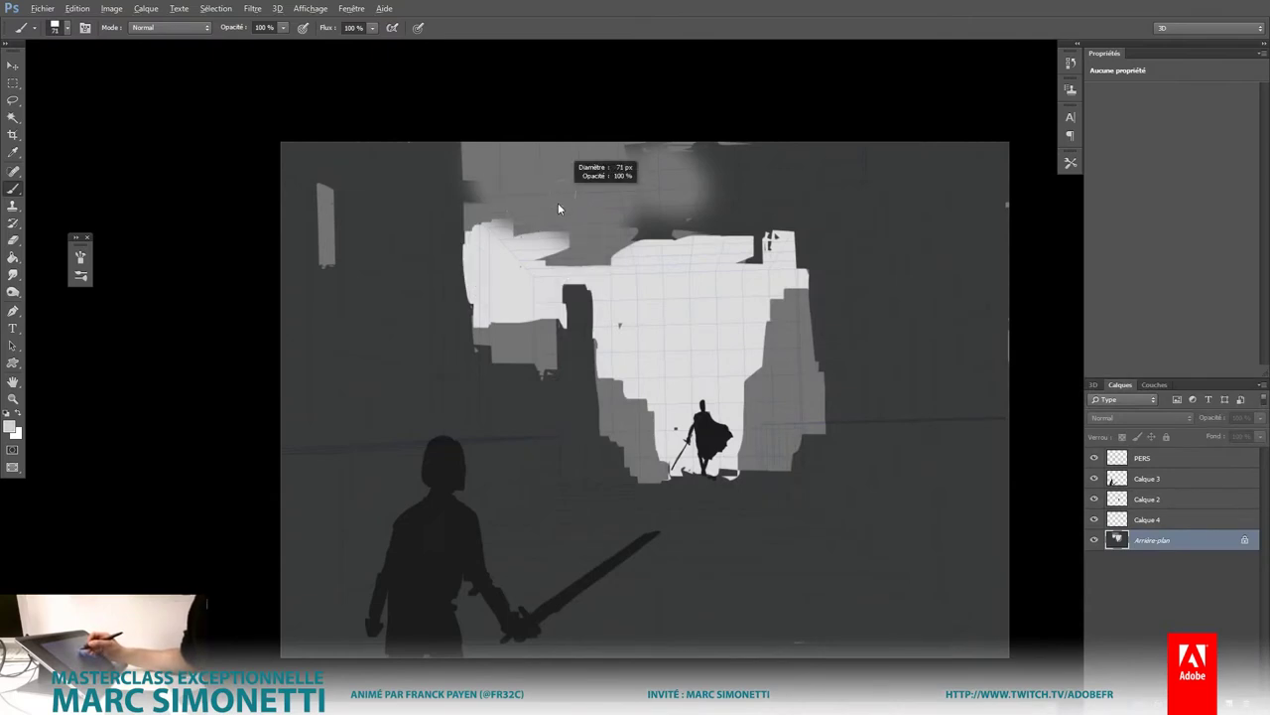
pyautogui.moveTo(536, 194); pyautogui.dragTo(774, 149)
pyautogui.moveTo(596, 174); pyautogui.dragTo(744, 159)
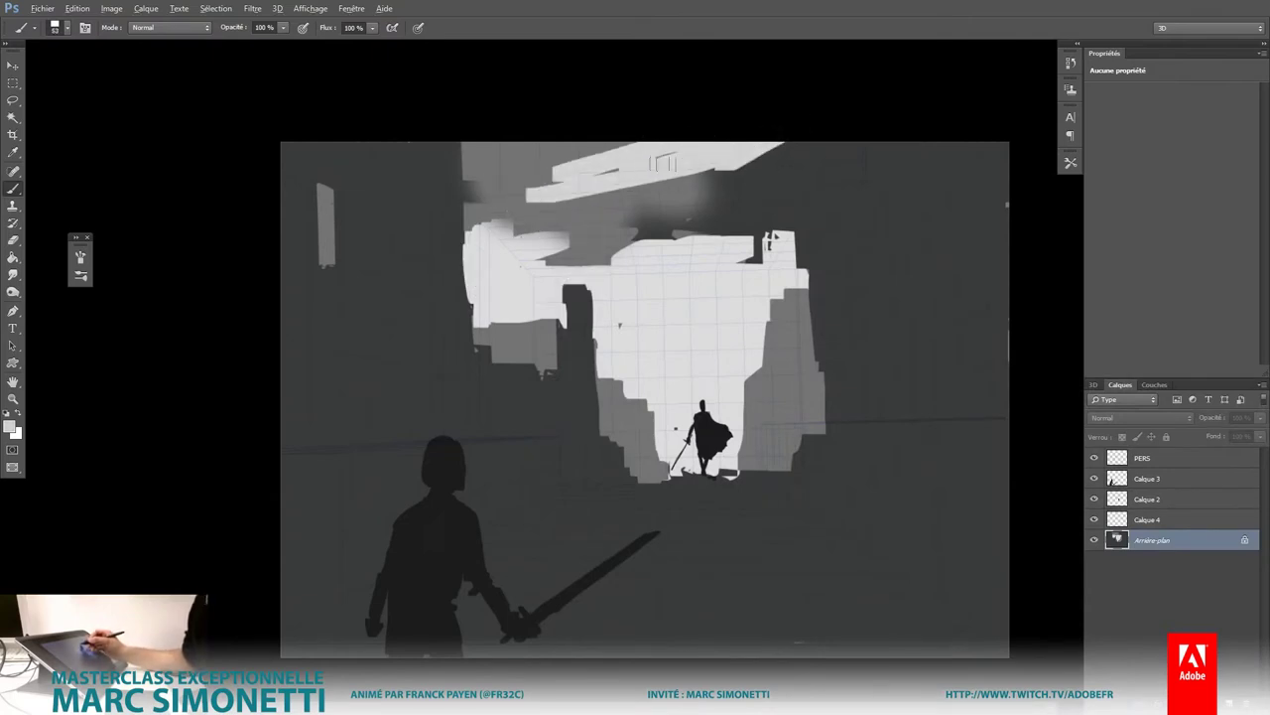
# Step: Cover the upper-right white area with dark grey and add a light-grey vertical stroke on the right
pyautogui.keyDown('alt'); pyautogui.click(612, 216); pyautogui.keyUp('alt')
pyautogui.moveTo(684, 193); pyautogui.dragTo(739, 178)
pyautogui.moveTo(635, 223); pyautogui.dragTo(804, 157)
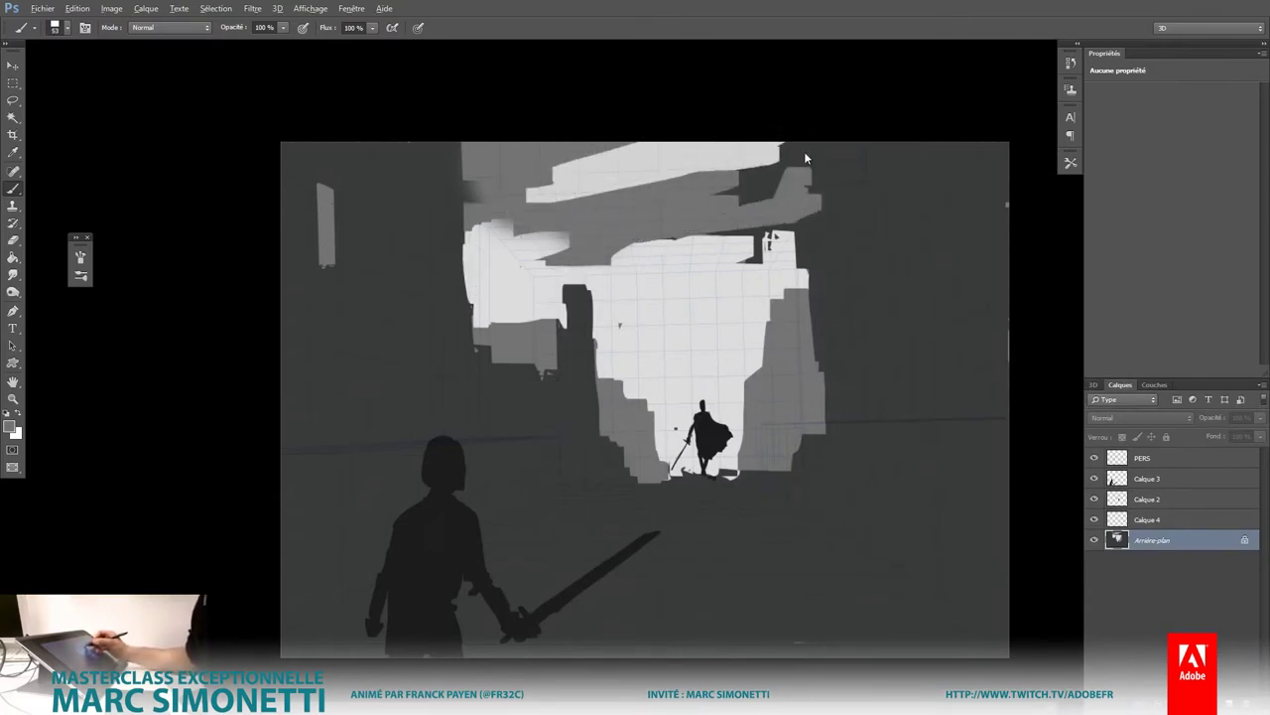
pyautogui.moveTo(719, 243); pyautogui.dragTo(804, 227)
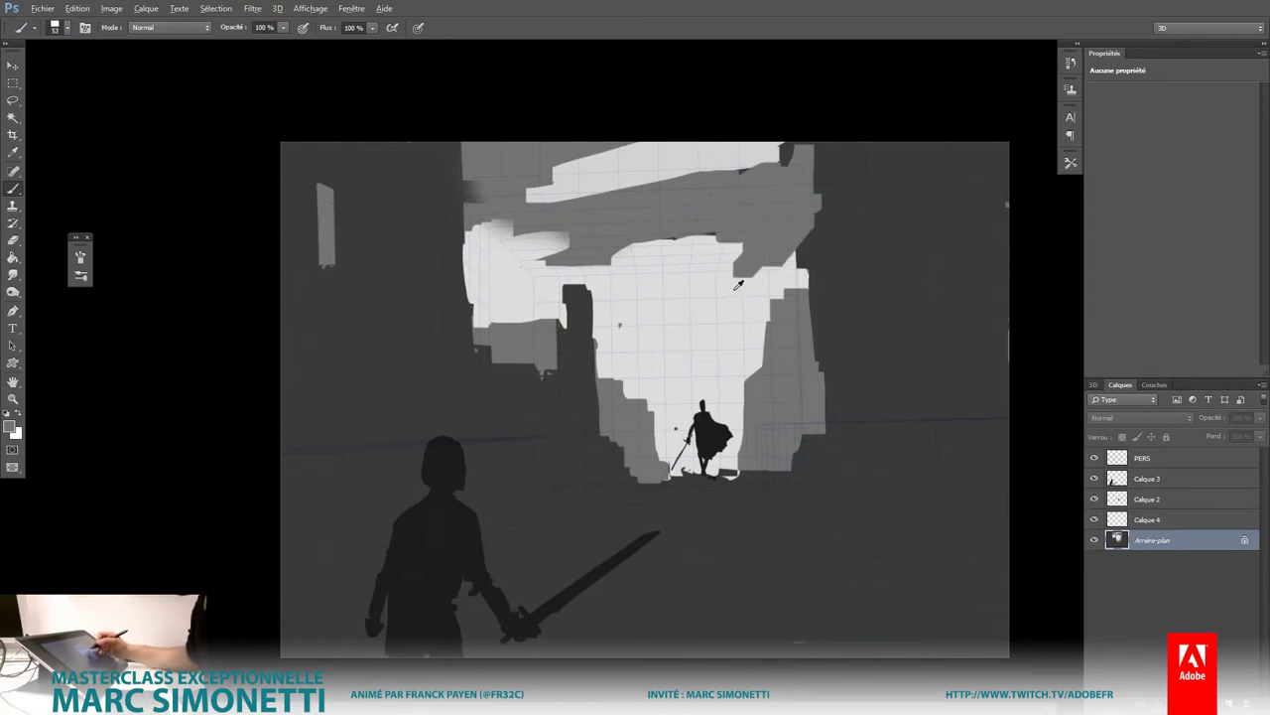
pyautogui.keyDown('alt'); pyautogui.keyDown('shift'); pyautogui.rightClick(709, 295); pyautogui.keyUp('shift'); pyautogui.keyUp('alt')
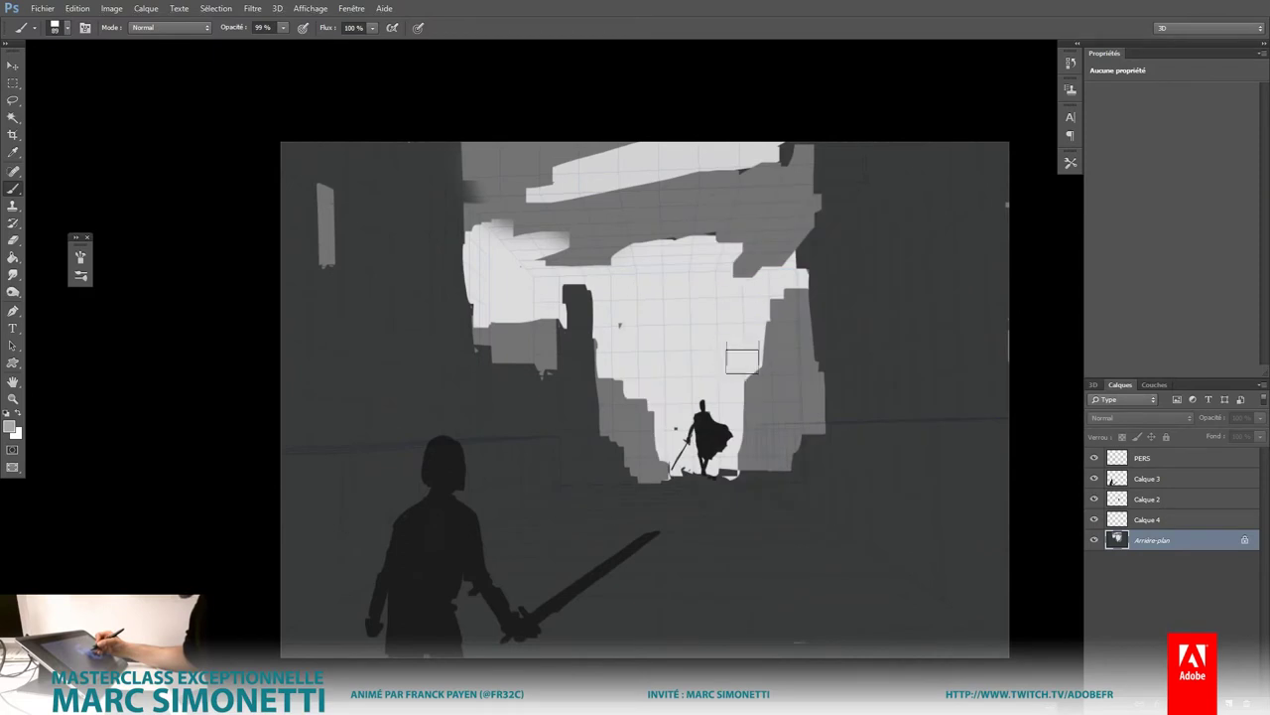
pyautogui.moveTo(730, 362)
pyautogui.mouseDown()
pyautogui.moveTo(781, 232)
pyautogui.moveTo(701, 227)
pyautogui.moveTo(616, 198)
pyautogui.moveTo(480, 266)
pyautogui.moveTo(635, 352)
pyautogui.moveTo(718, 332)
pyautogui.moveTo(785, 272)
pyautogui.moveTo(800, 368)
pyautogui.moveTo(773, 270)
pyautogui.mouseUp()
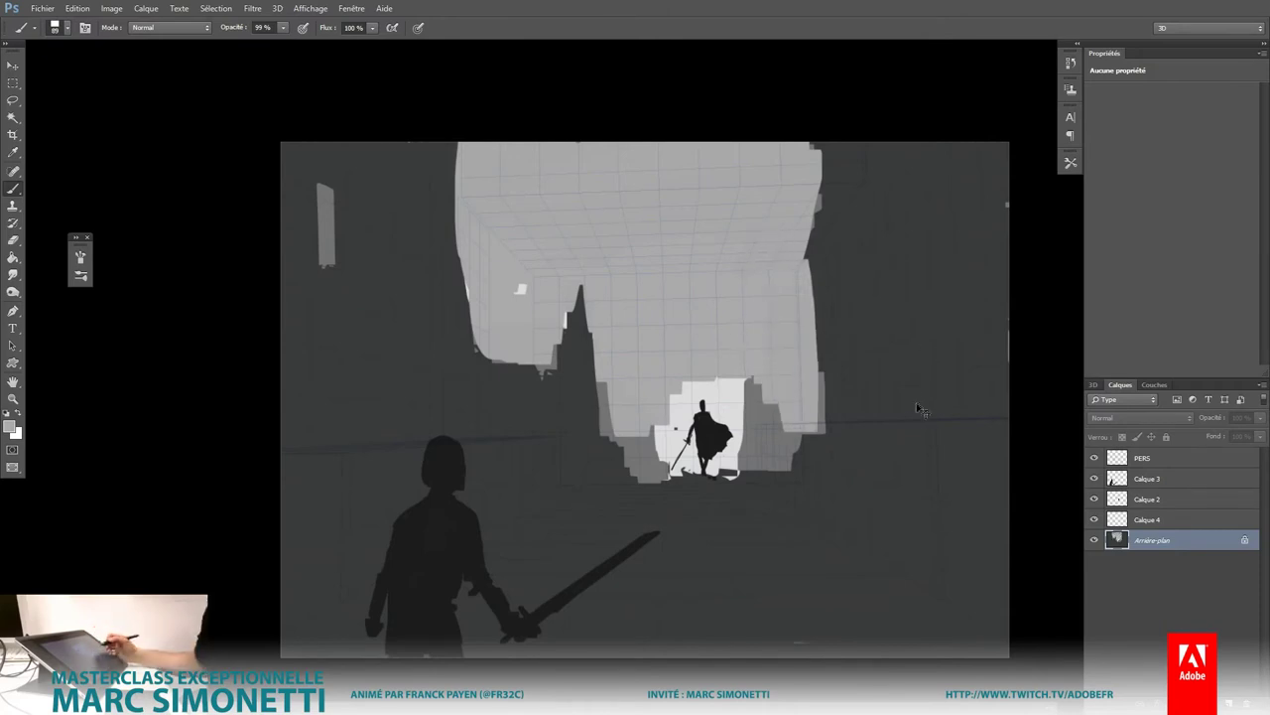
# Step: Fade the latest brush strokes to partial opacity with Edit > Fade
pyautogui.hotkey('ctrl', 'shift', 'f')
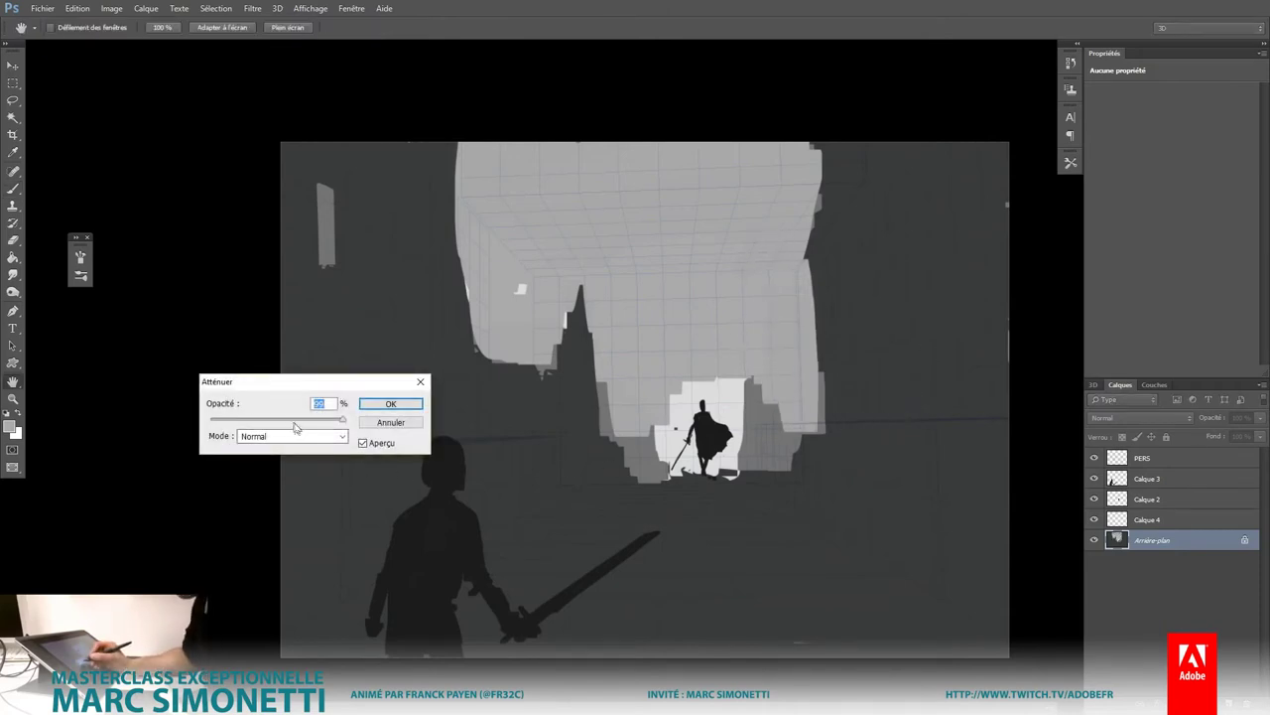
pyautogui.moveTo(294, 427)
pyautogui.mouseDown()
pyautogui.moveTo(309, 426)
pyautogui.moveTo(286, 428)
pyautogui.mouseUp()
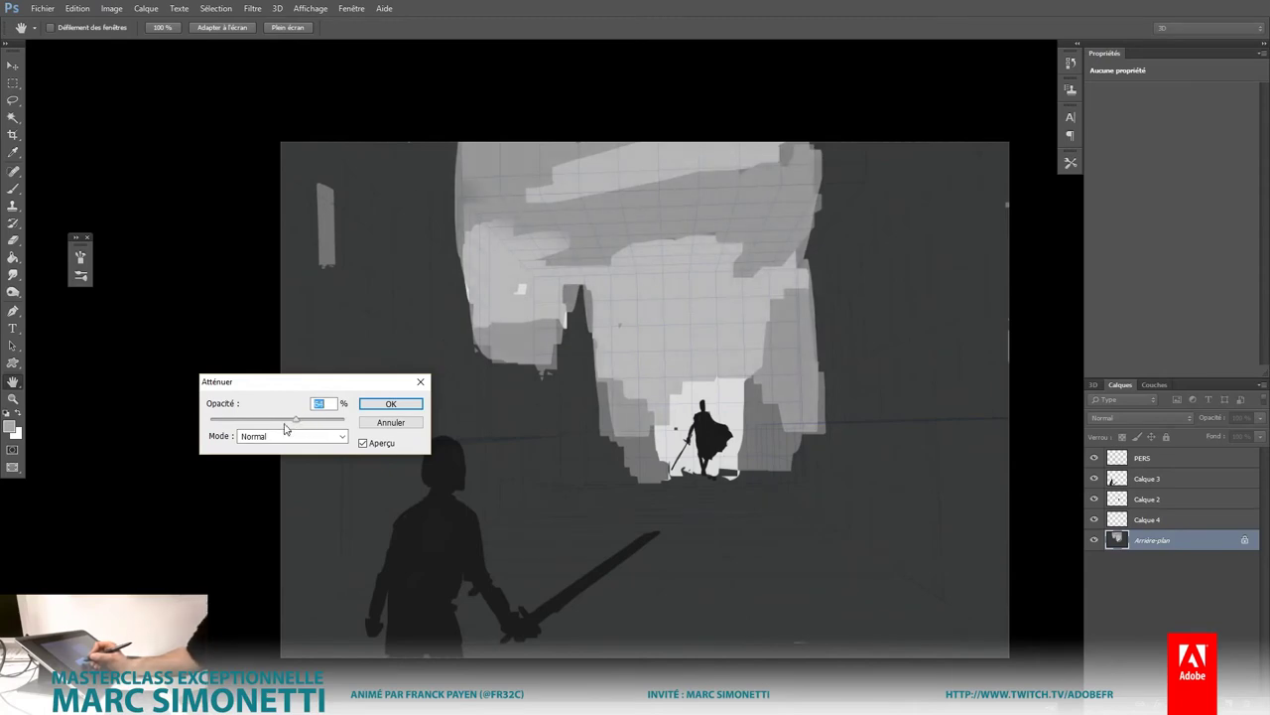
pyautogui.click(391, 404)
pyautogui.scroll(-5, 751, 446)
# Step: Paint a soft white glow around the distant swordsman with the soft round brush
pyautogui.scroll(2, 784, 445)
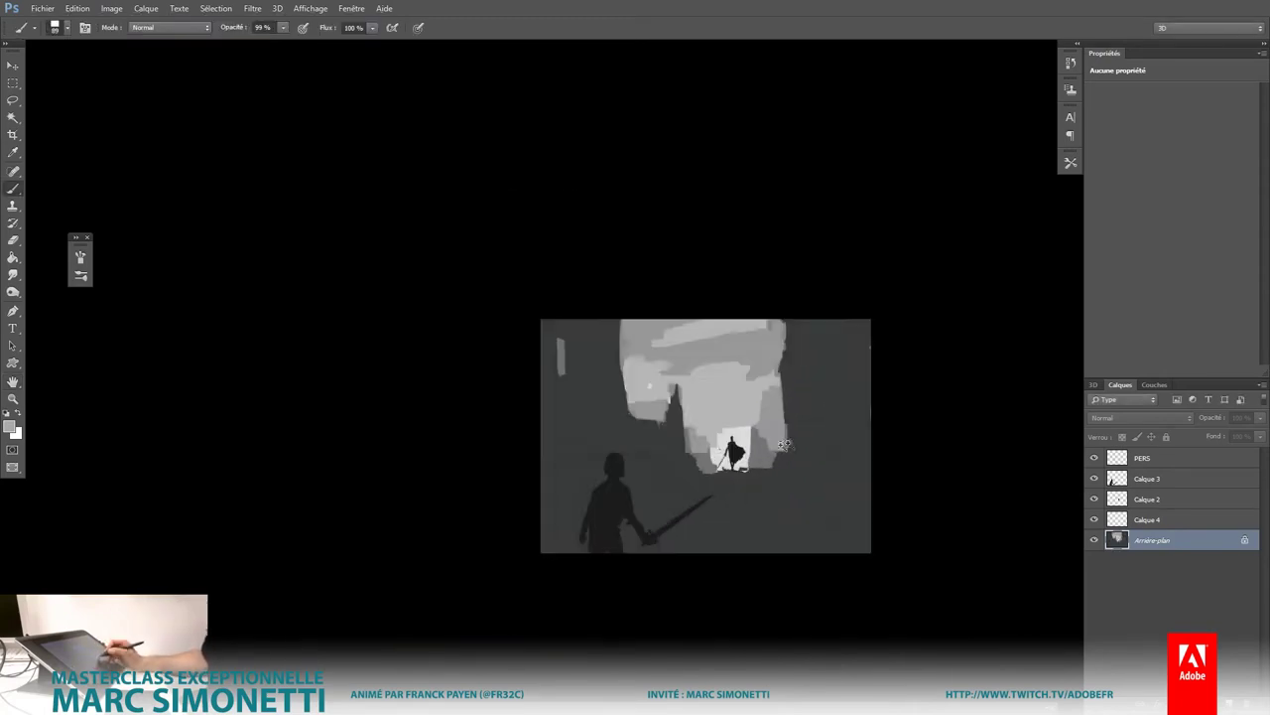
pyautogui.scroll(1, 784, 444)
pyautogui.rightClick(604, 377)
pyautogui.click(605, 341)
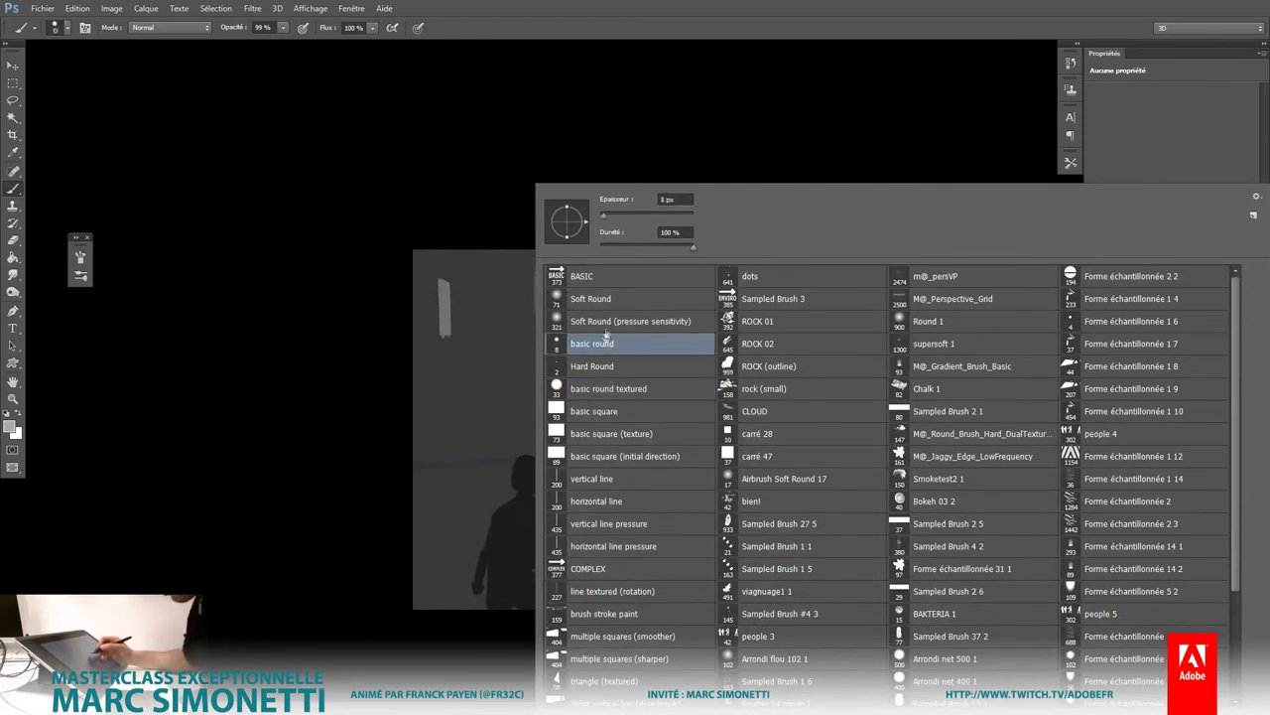
pyautogui.click(615, 320)
pyautogui.click(377, 413)
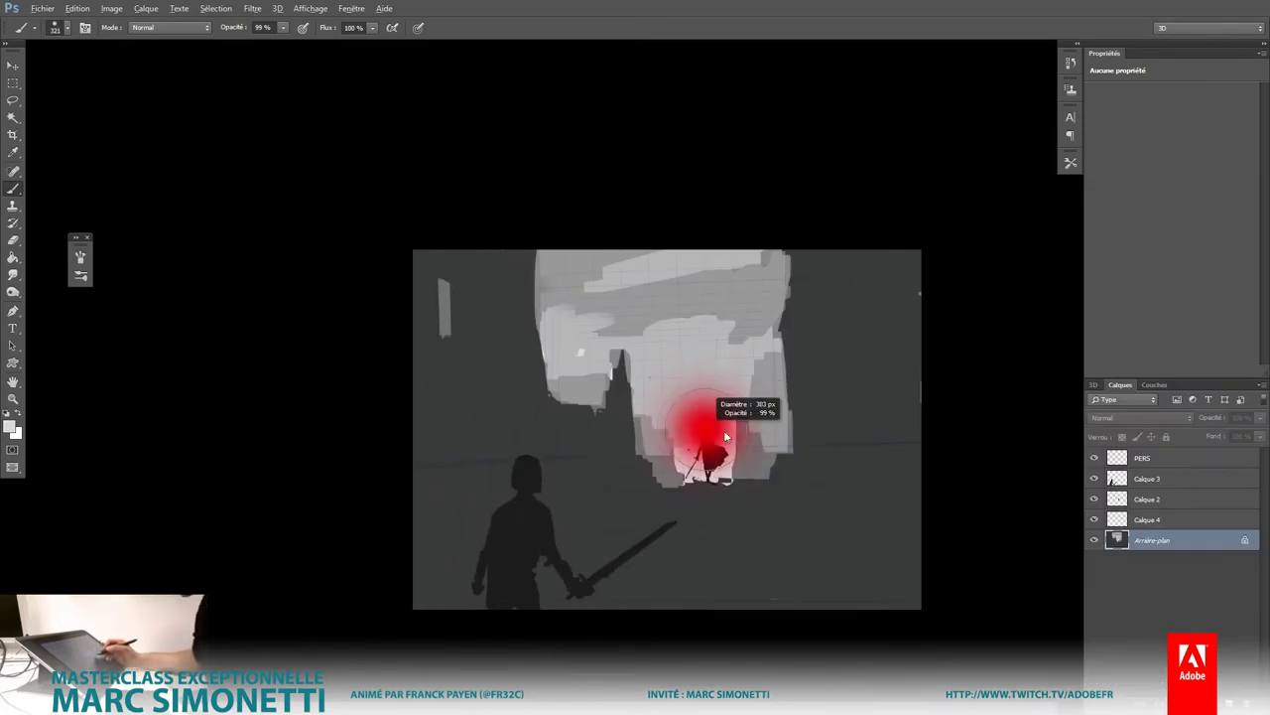
pyautogui.moveTo(733, 429)
pyautogui.mouseDown()
pyautogui.moveTo(709, 457)
pyautogui.moveTo(744, 397)
pyautogui.mouseUp()
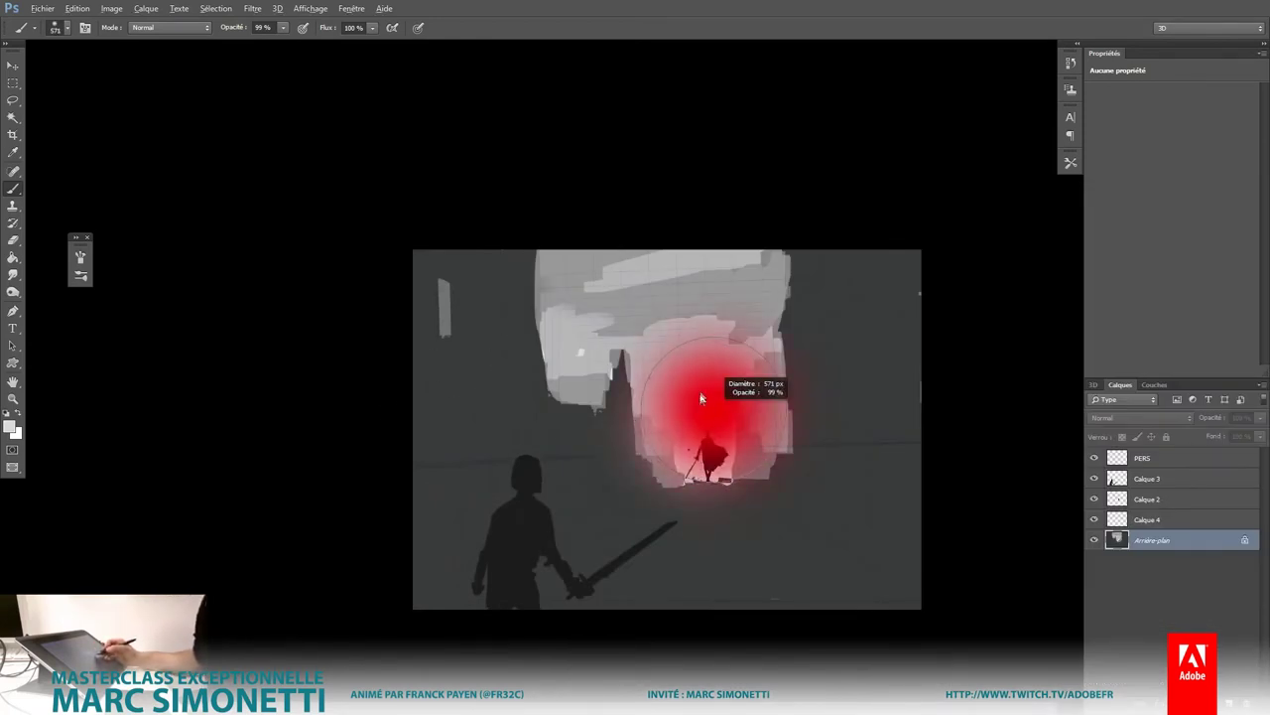
pyautogui.scroll(-2, 761, 496)
pyautogui.scroll(1, 787, 480)
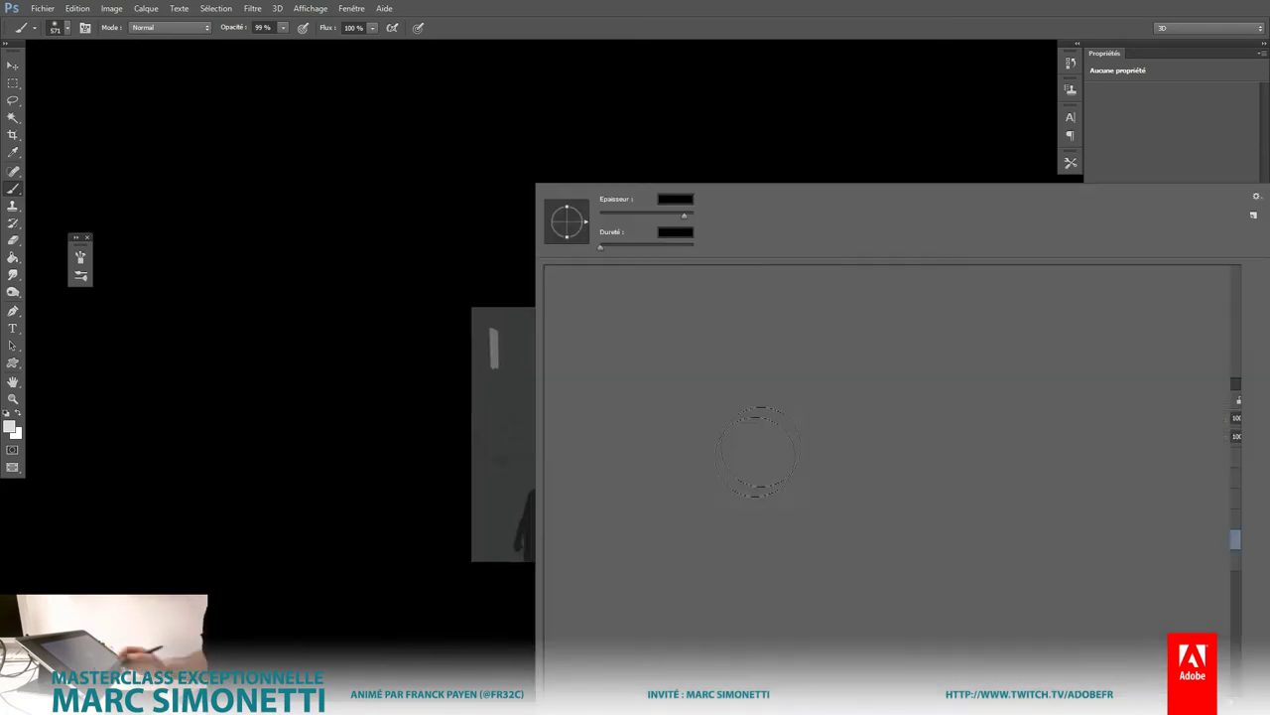
# Step: Switch to the textured square brush at 27 px with a dark painting colour
pyautogui.rightClick(919, 587)
pyautogui.click(615, 411)
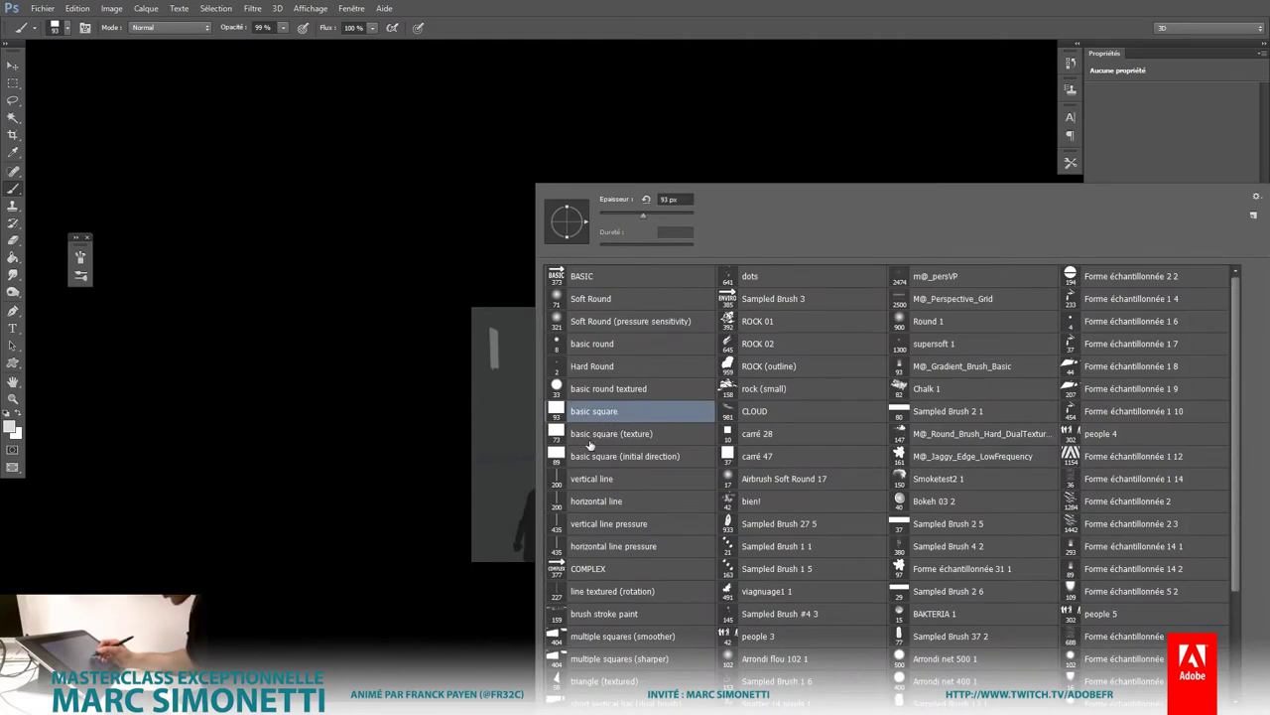
pyautogui.doubleClick(587, 441)
pyautogui.scroll(2, 601, 446)
pyautogui.scroll(2, 622, 385)
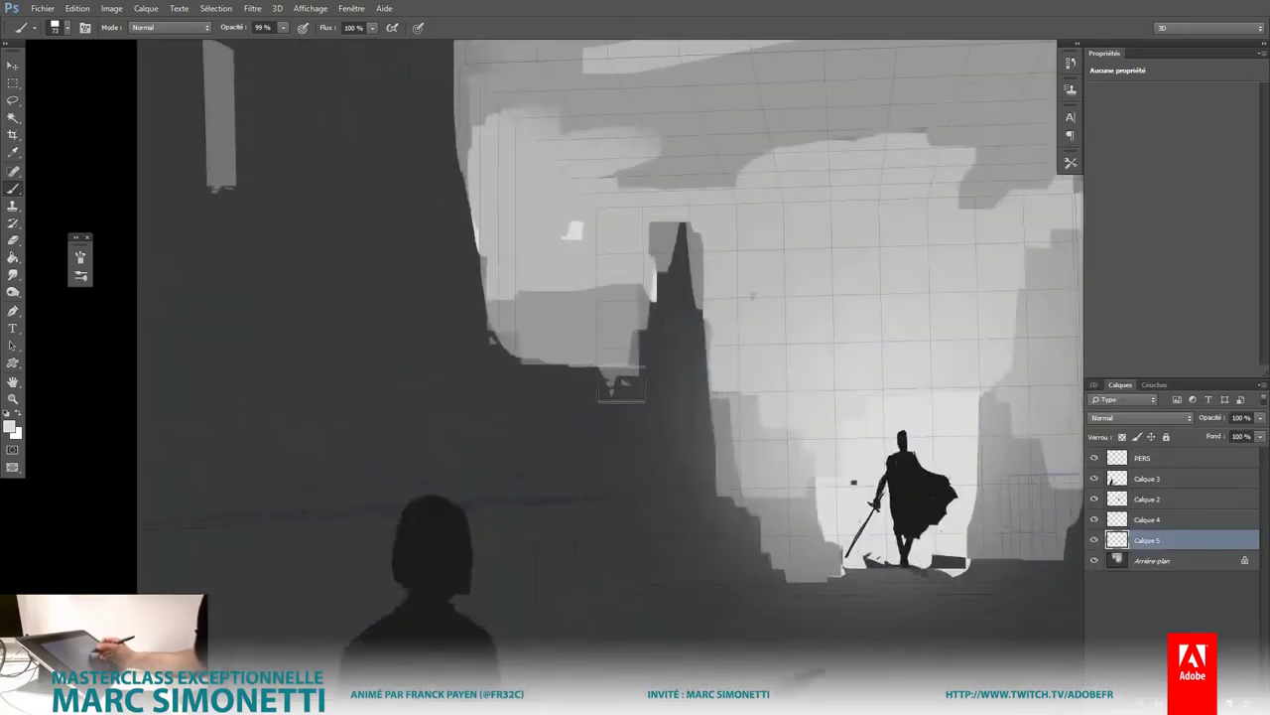
pyautogui.keyDown('alt'); pyautogui.keyDown('shift'); pyautogui.rightClick(625, 376); pyautogui.keyUp('shift'); pyautogui.keyUp('alt')
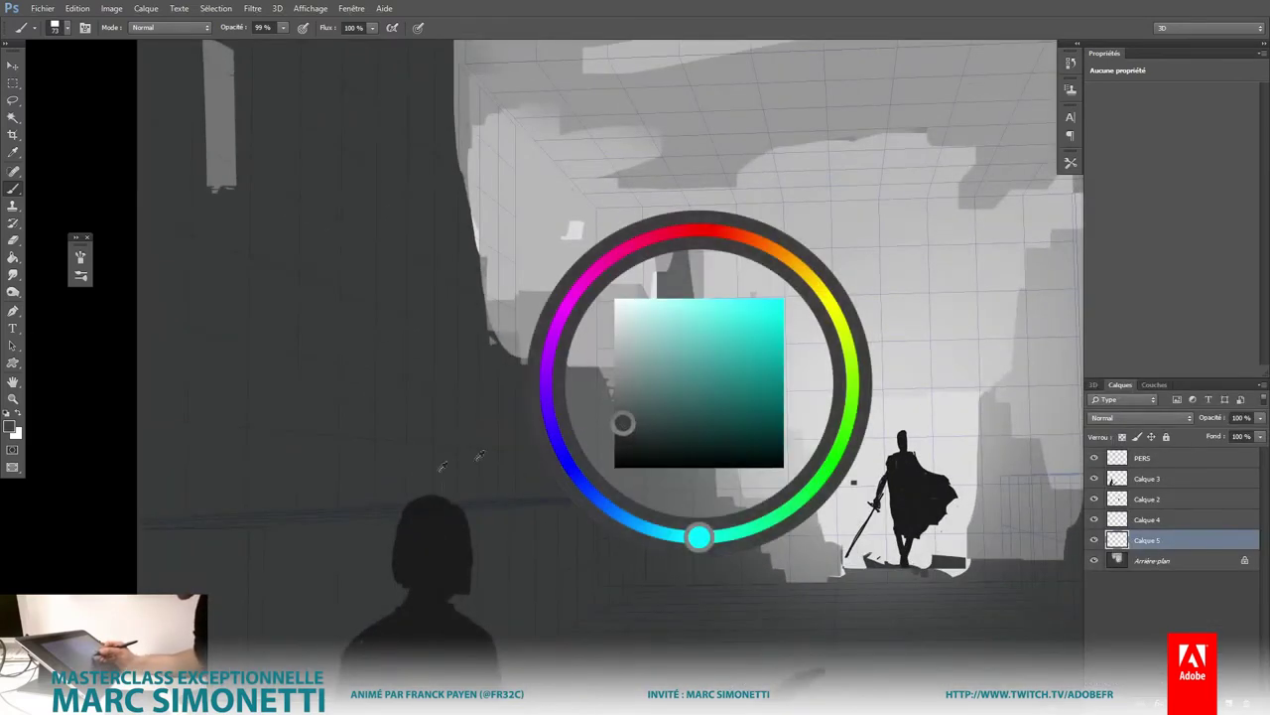
pyautogui.keyDown('alt'); pyautogui.rightClick(179, 549); pyautogui.keyUp('alt')
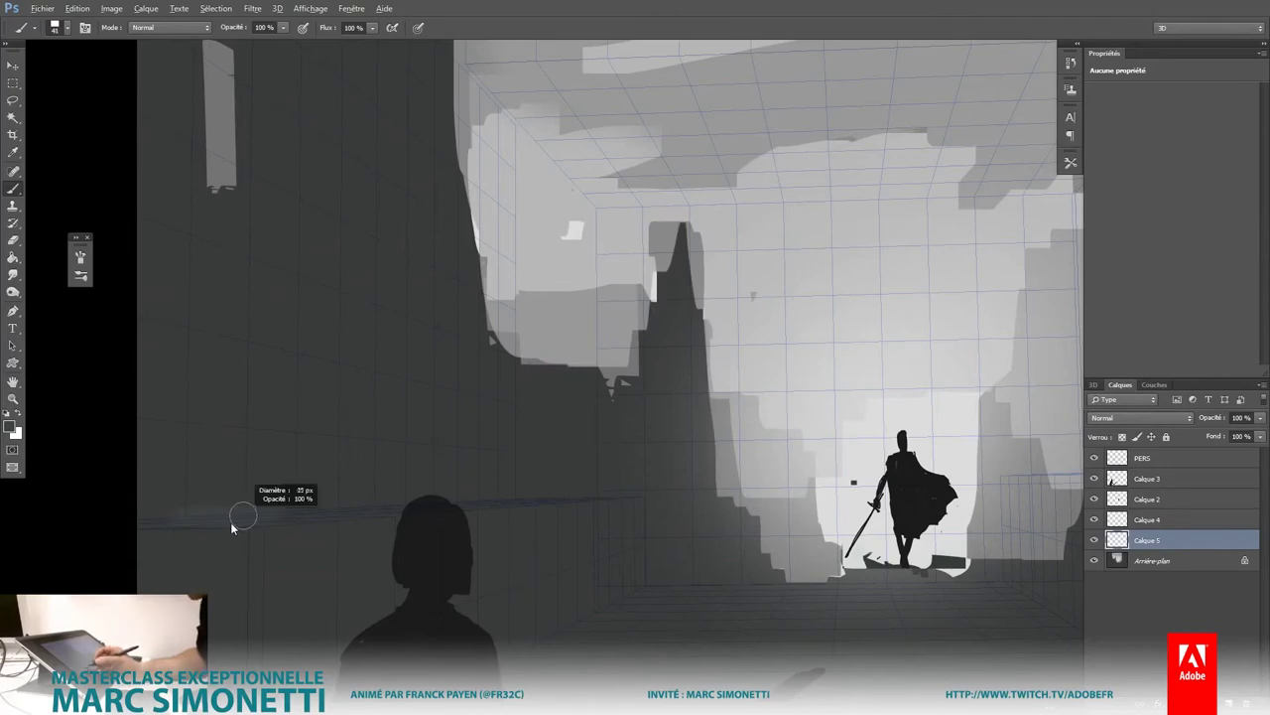
pyautogui.moveTo(179, 549)
pyautogui.mouseDown()
pyautogui.moveTo(375, 508)
pyautogui.moveTo(341, 521)
pyautogui.mouseUp()
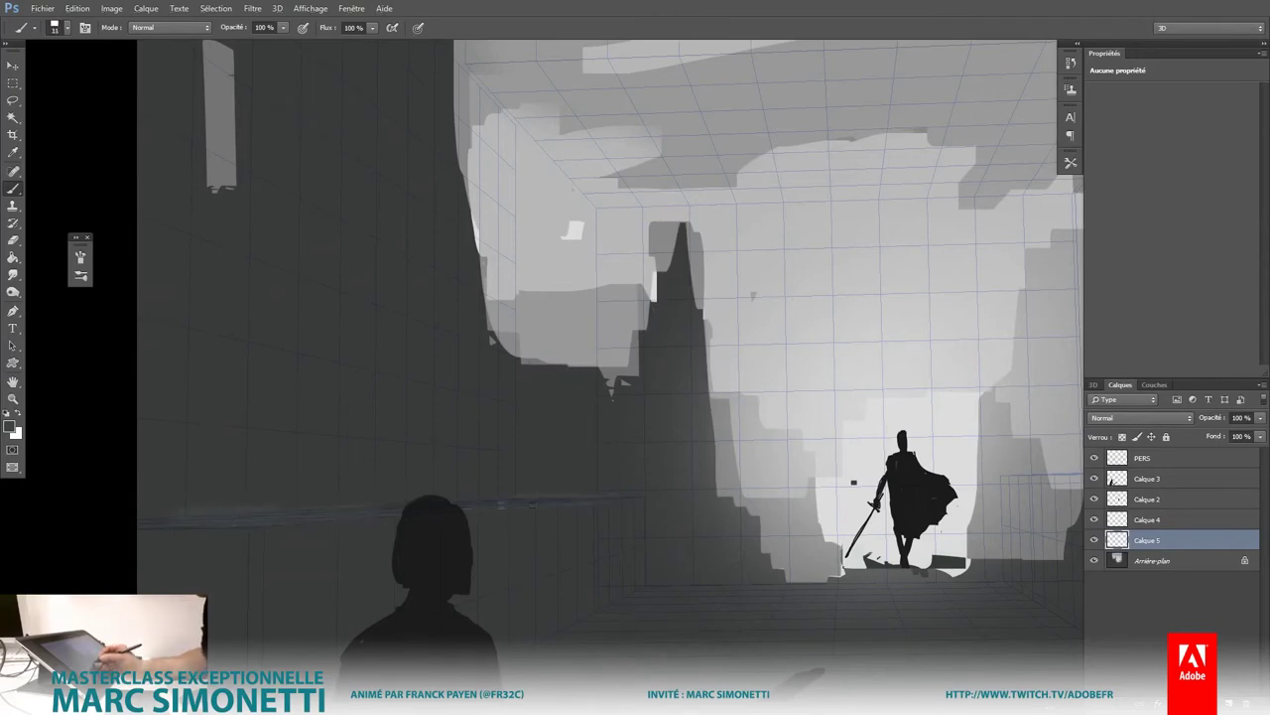
pyautogui.moveTo(647, 511); pyautogui.dragTo(621, 437)
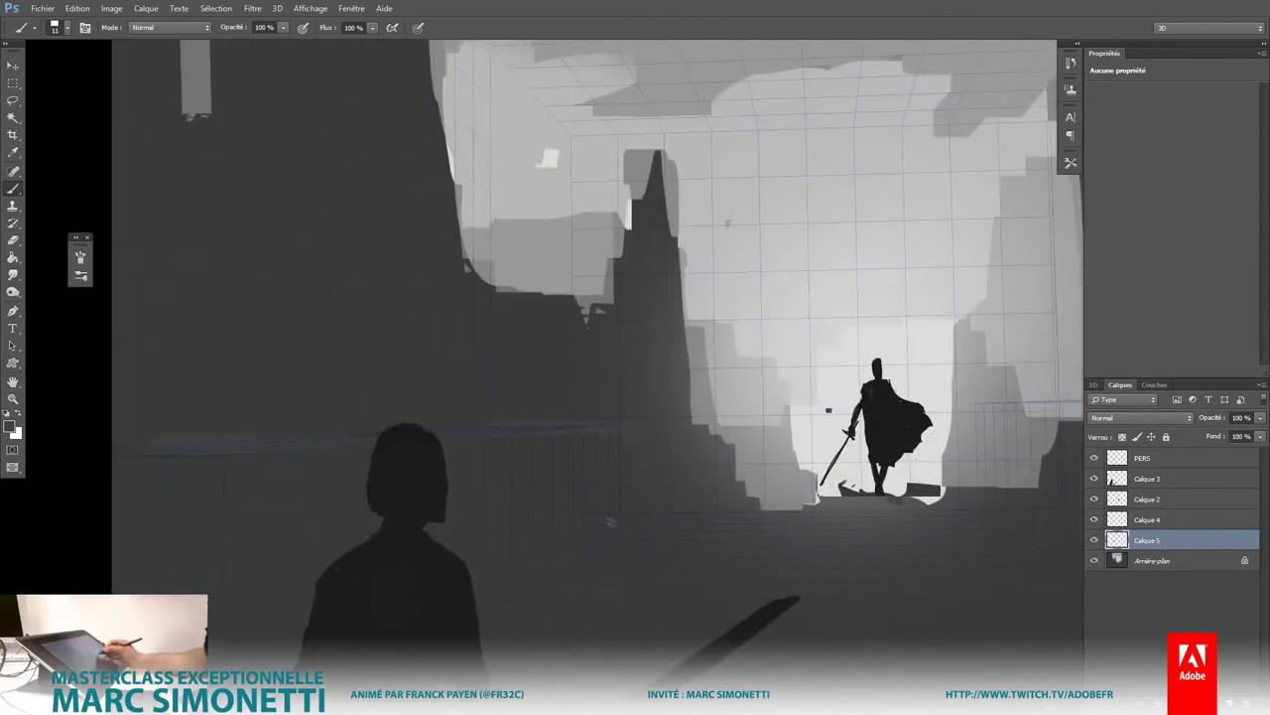
pyautogui.moveTo(699, 521)
pyautogui.mouseDown()
pyautogui.moveTo(762, 552)
pyautogui.moveTo(866, 561)
pyautogui.mouseUp()
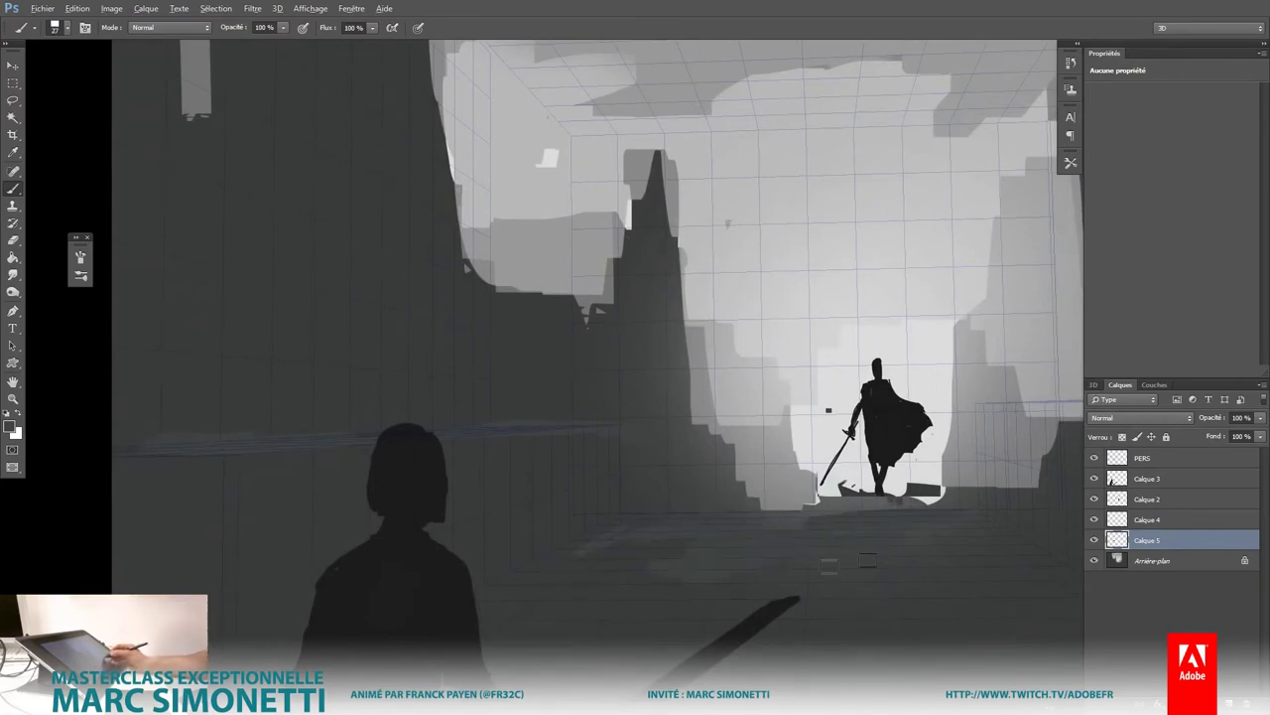
# Step: Paint several light-grey diagonal streaks on the dark upper-right wall
pyautogui.hotkey('ctrl', '-')
pyautogui.moveTo(842, 412); pyautogui.dragTo(816, 423)
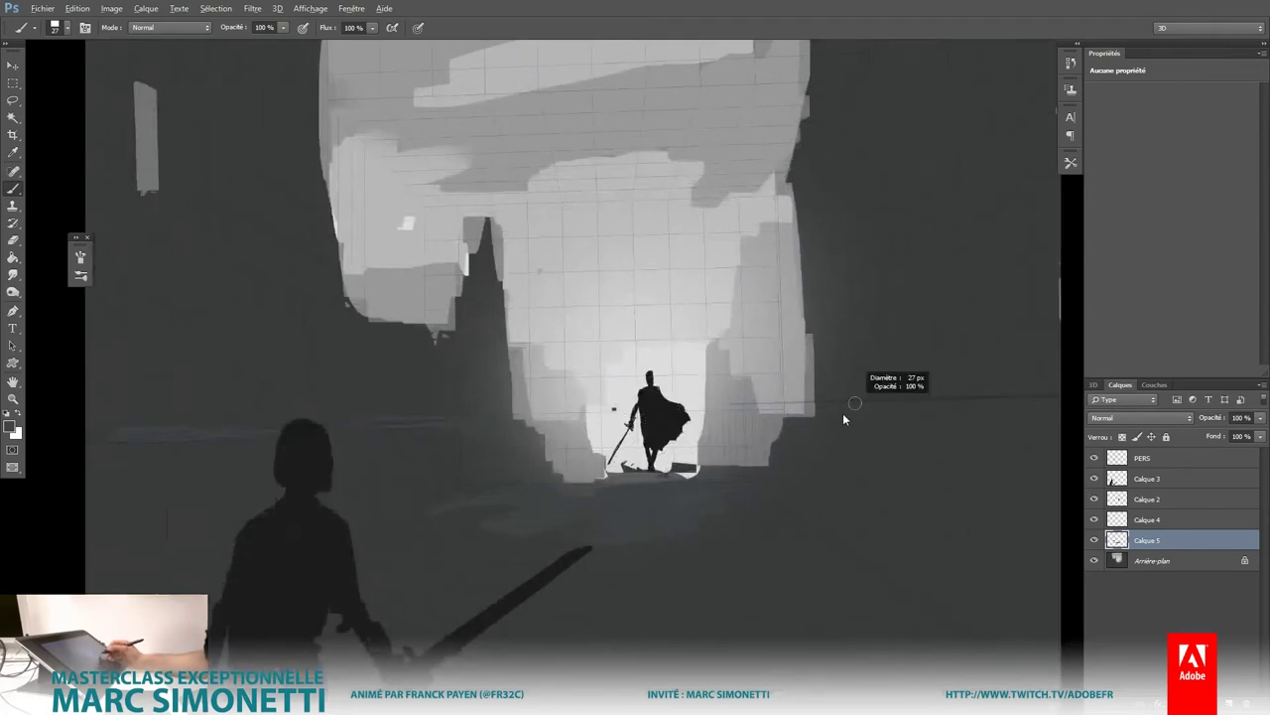
pyautogui.keyDown('alt'); pyautogui.keyDown('shift'); pyautogui.rightClick(889, 401); pyautogui.keyUp('shift'); pyautogui.keyUp('alt')
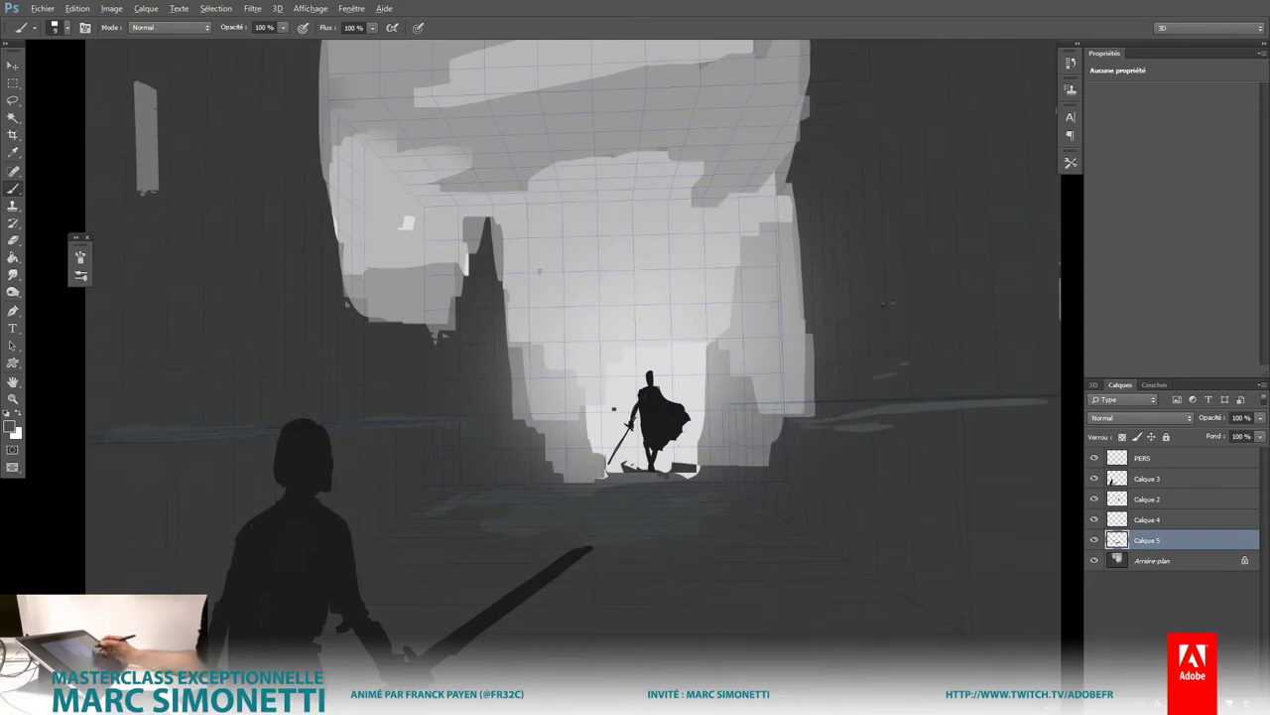
pyautogui.moveTo(948, 181); pyautogui.dragTo(889, 228)
pyautogui.moveTo(954, 117); pyautogui.dragTo(856, 194)
pyautogui.moveTo(861, 226); pyautogui.dragTo(837, 243)
pyautogui.moveTo(864, 144); pyautogui.dragTo(846, 157)
pyautogui.moveTo(858, 98); pyautogui.dragTo(838, 124)
pyautogui.rightClick(868, 266)
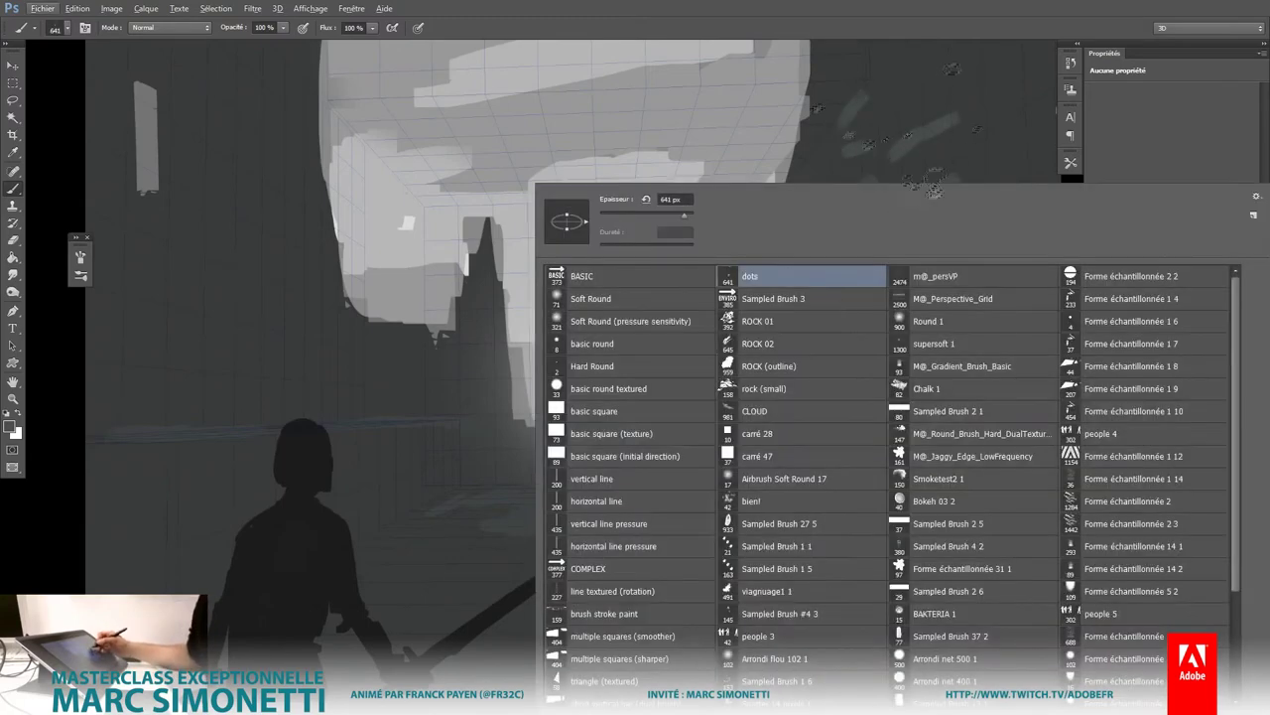
# Step: Speckle the right wall and floor with light texture using the large scatter dots brush
pyautogui.doubleClick(923, 352)
pyautogui.moveTo(908, 372); pyautogui.dragTo(968, 288)
pyautogui.moveTo(884, 526)
pyautogui.mouseDown()
pyautogui.moveTo(804, 501)
pyautogui.moveTo(928, 585)
pyautogui.moveTo(839, 596)
pyautogui.mouseUp()
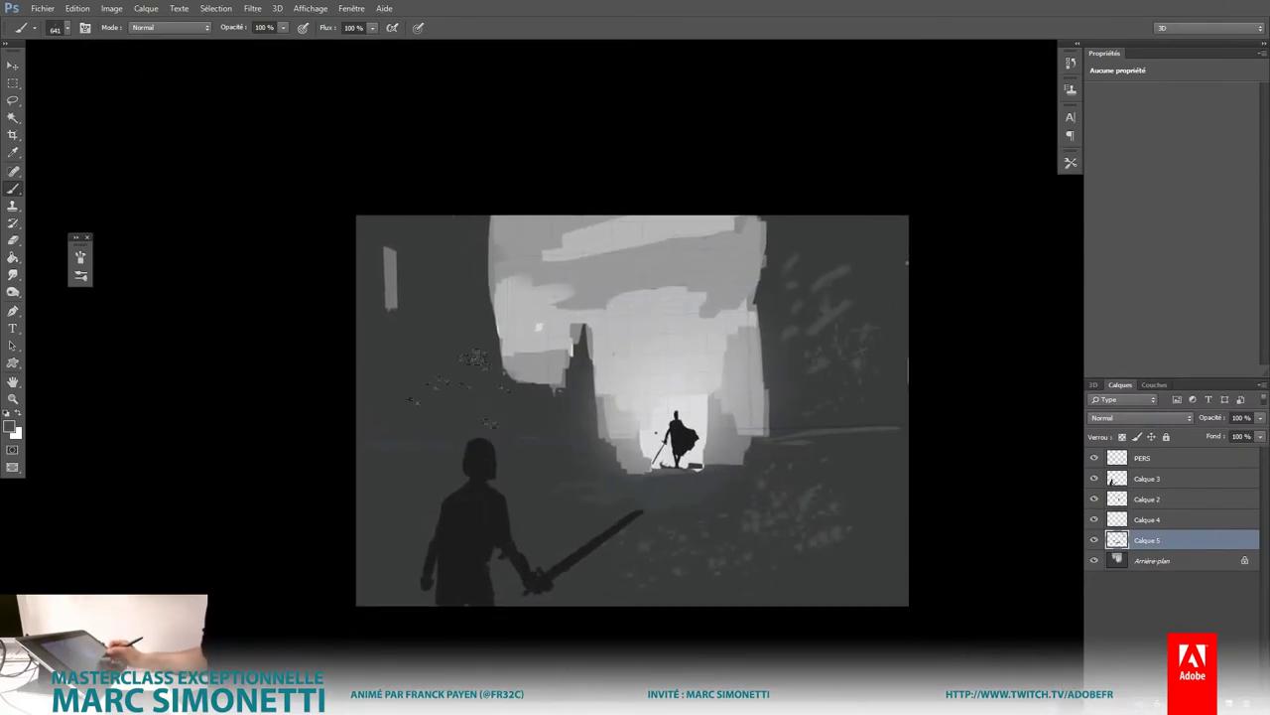
# Step: Switch to a dark basic square brush and paint vertical blocks on the left wall
pyautogui.rightClick(534, 318)
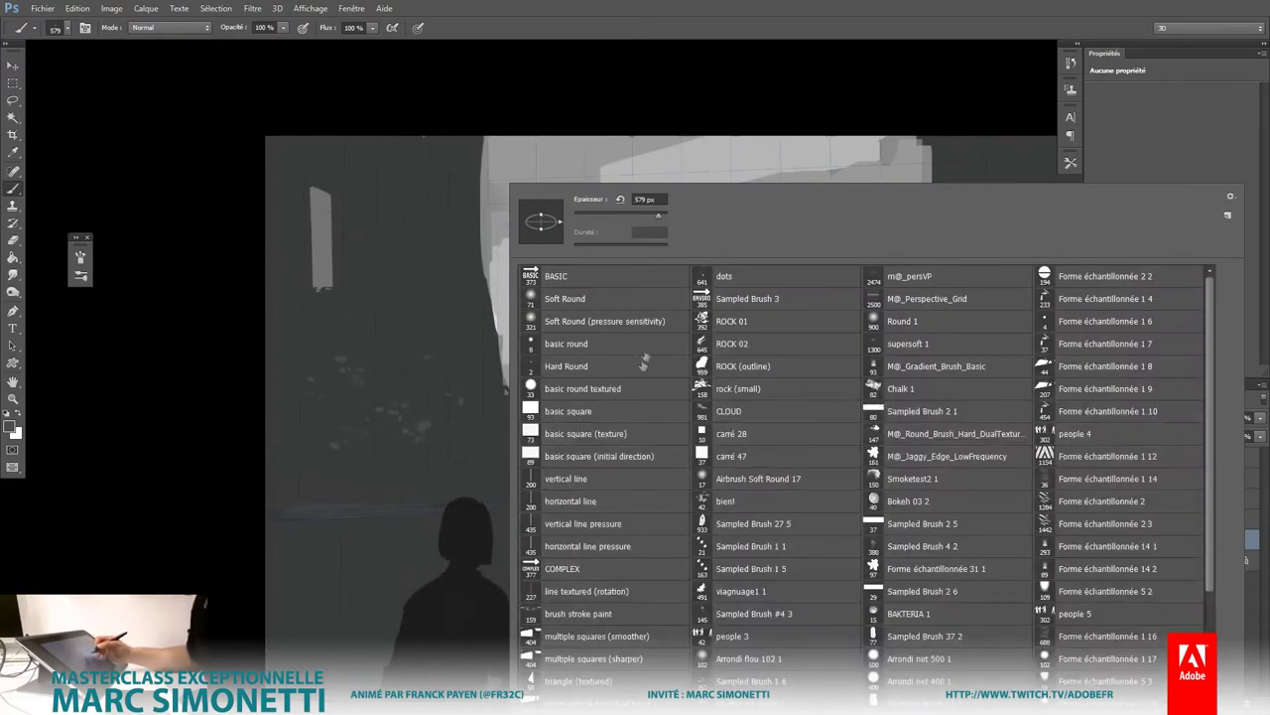
pyautogui.click(605, 388)
pyautogui.click(566, 413)
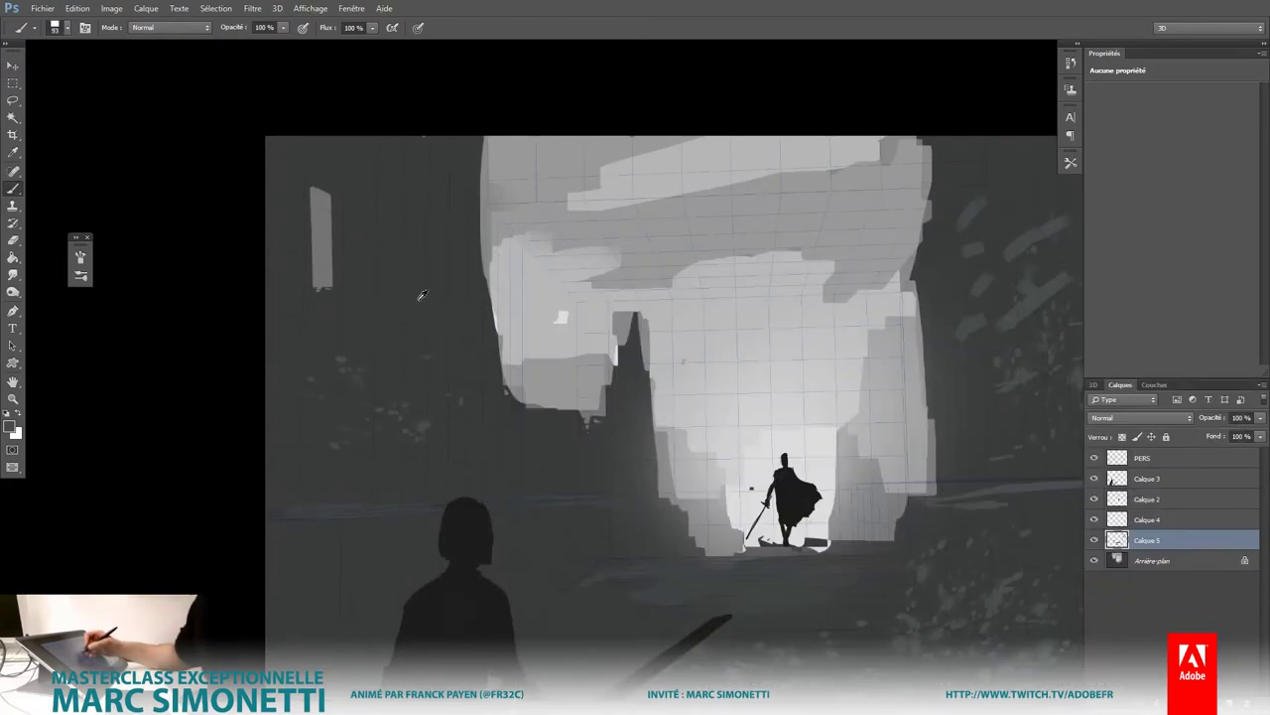
pyautogui.press('Return')
pyautogui.keyDown('alt'); pyautogui.keyDown('shift'); pyautogui.rightClick(423, 298); pyautogui.keyUp('shift'); pyautogui.keyUp('alt')
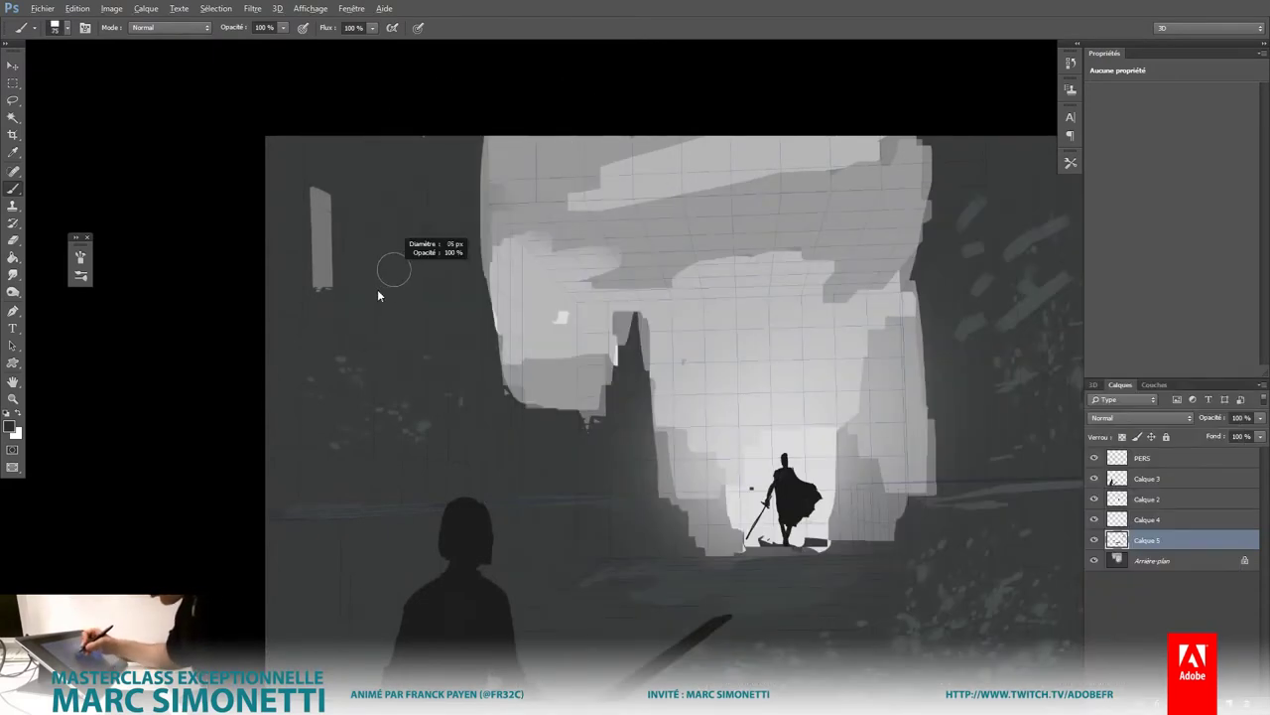
pyautogui.moveTo(405, 188); pyautogui.dragTo(400, 356)
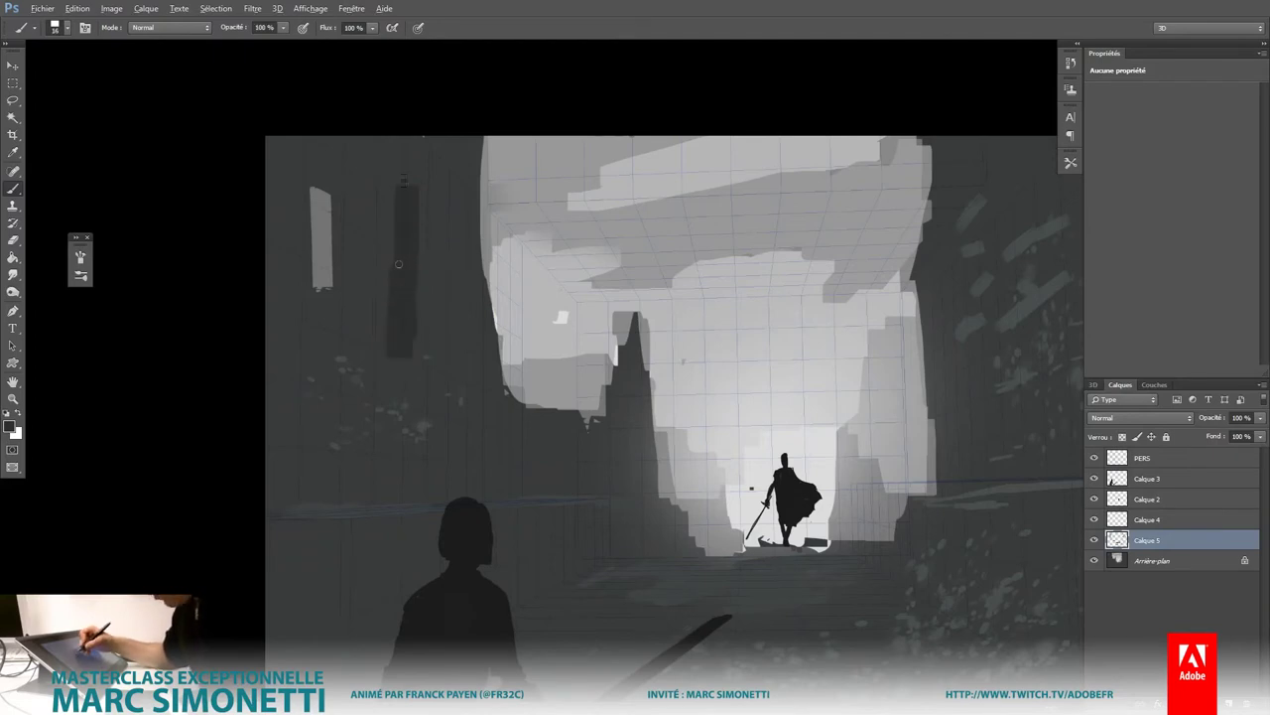
pyautogui.moveTo(378, 152); pyautogui.dragTo(370, 343)
# Step: At slightly lower opacity, add more tall dark vertical pillars across the upper left wall
pyautogui.press('9')
pyautogui.press('8')
pyautogui.moveTo(361, 169); pyautogui.dragTo(364, 332)
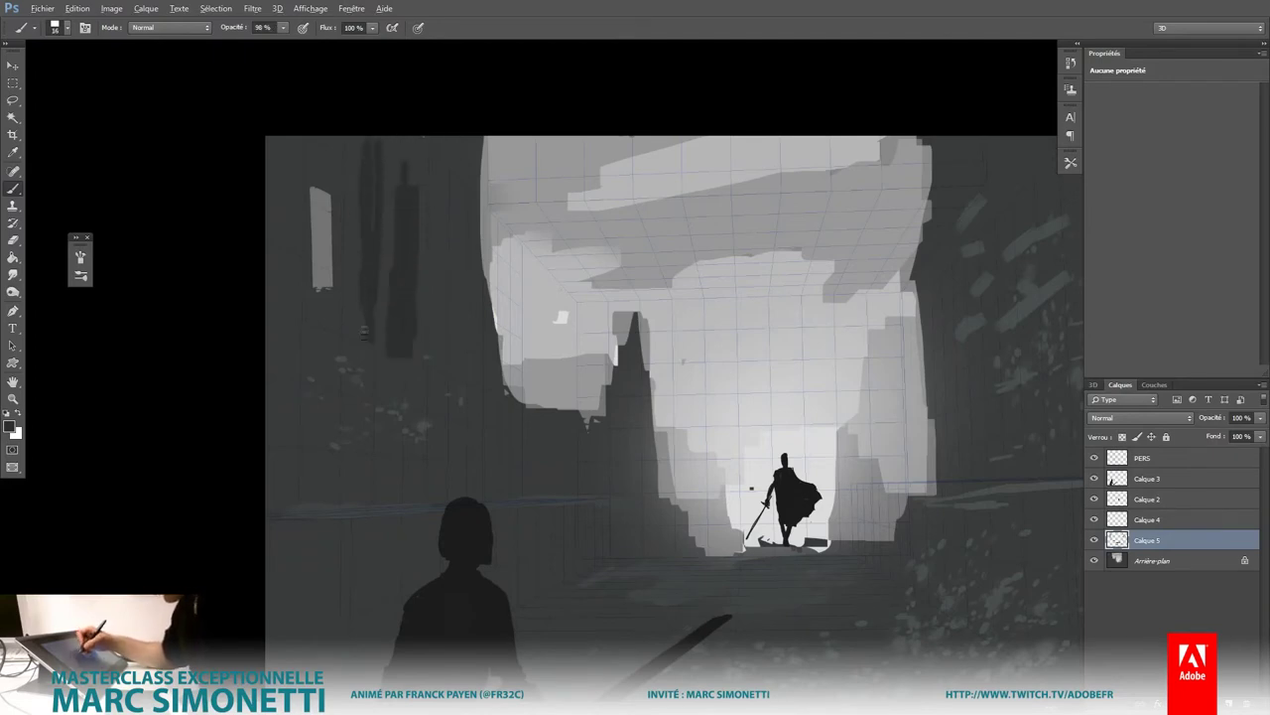
pyautogui.moveTo(350, 140); pyautogui.dragTo(345, 324)
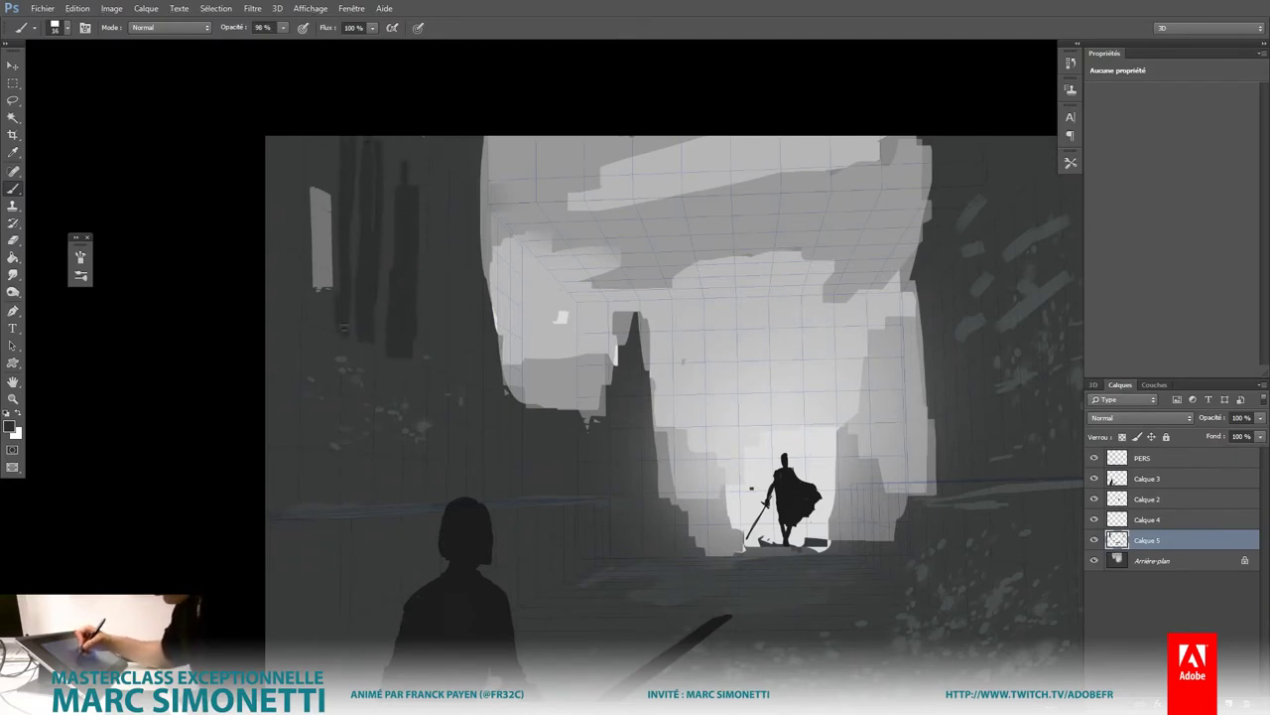
pyautogui.moveTo(449, 224); pyautogui.dragTo(446, 349)
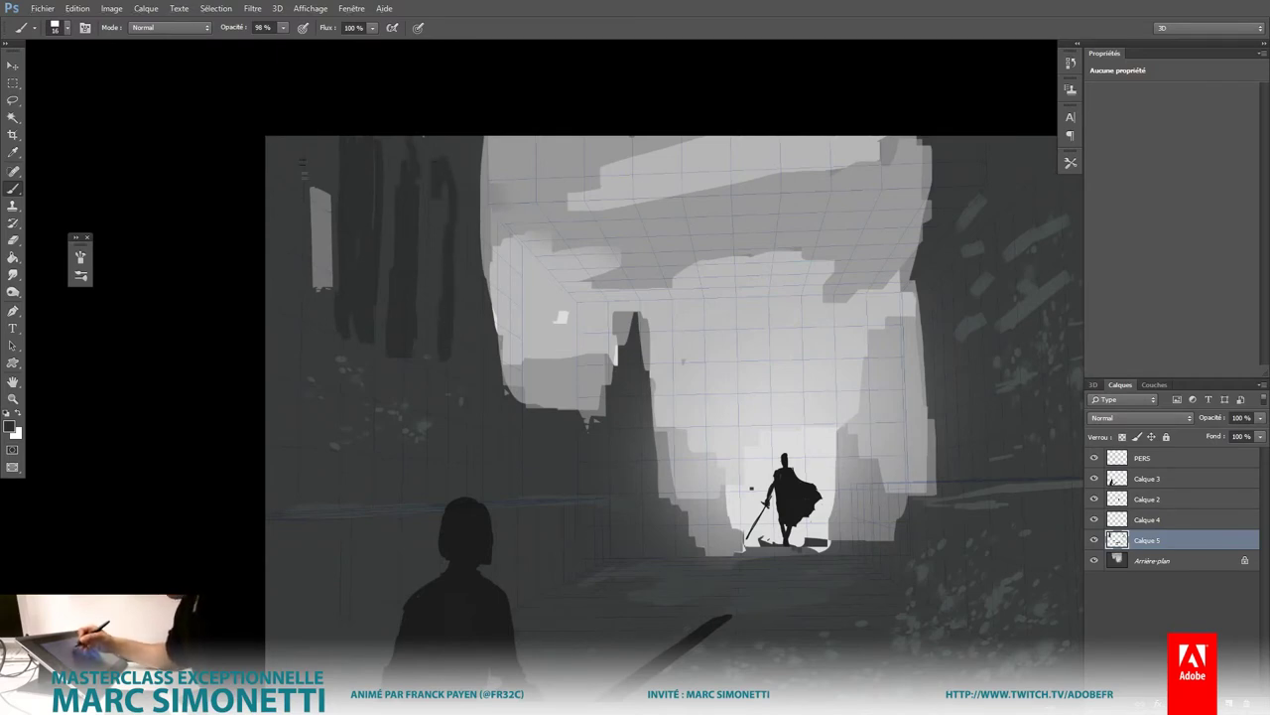
pyautogui.moveTo(309, 139); pyautogui.dragTo(307, 206)
# Step: Extend the left pillar down and paint dark diagonal beams across the left wall
pyautogui.moveTo(288, 290)
pyautogui.mouseDown()
pyautogui.moveTo(289, 340)
pyautogui.moveTo(387, 357)
pyautogui.mouseUp()
pyautogui.moveTo(288, 342); pyautogui.dragTo(459, 389)
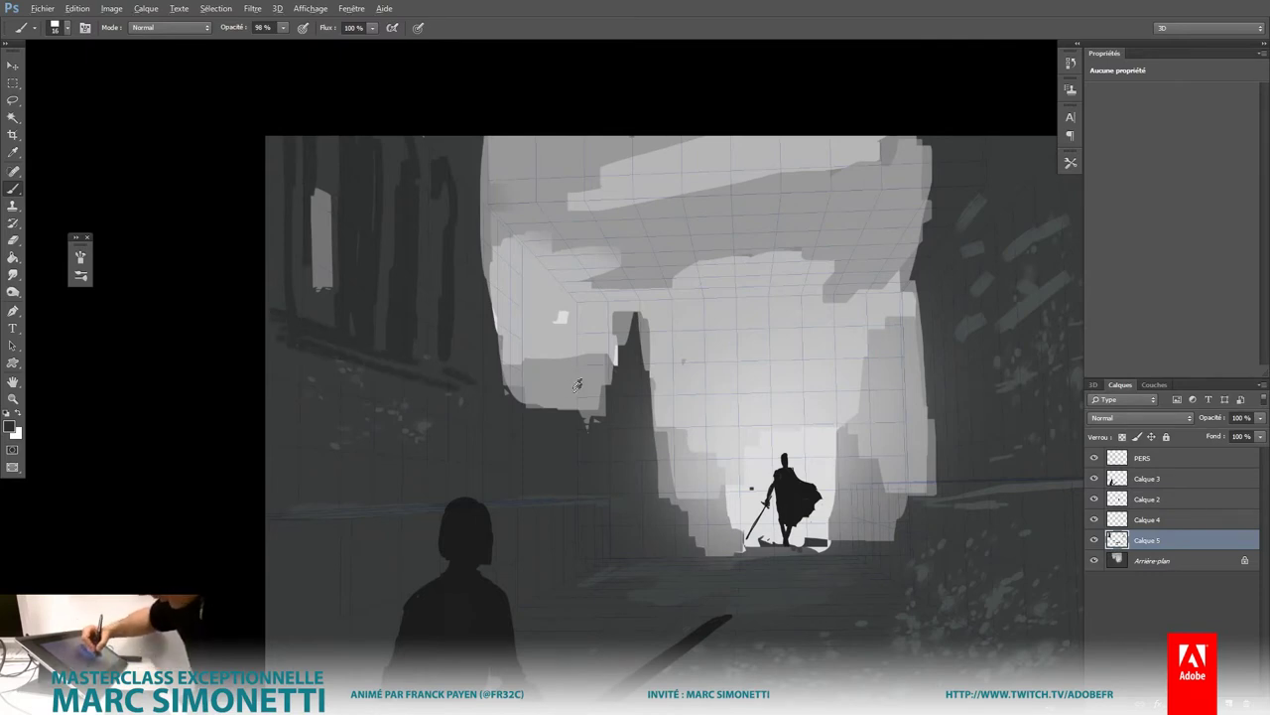
pyautogui.keyDown('alt'); pyautogui.keyDown('shift'); pyautogui.rightClick(496, 444); pyautogui.keyUp('shift'); pyautogui.keyUp('alt')
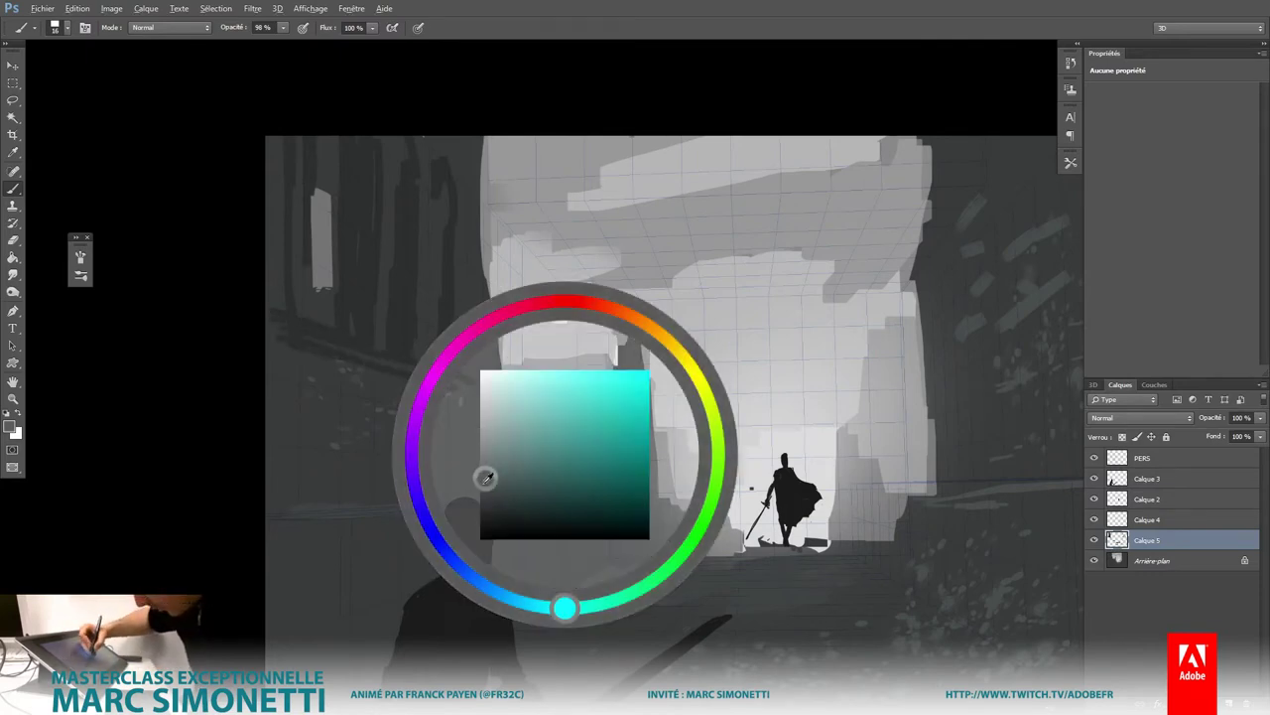
# Step: Rework the diagonal ledge with light and dark grey strokes and darken the bright arch's left edge
pyautogui.moveTo(286, 320); pyautogui.dragTo(477, 386)
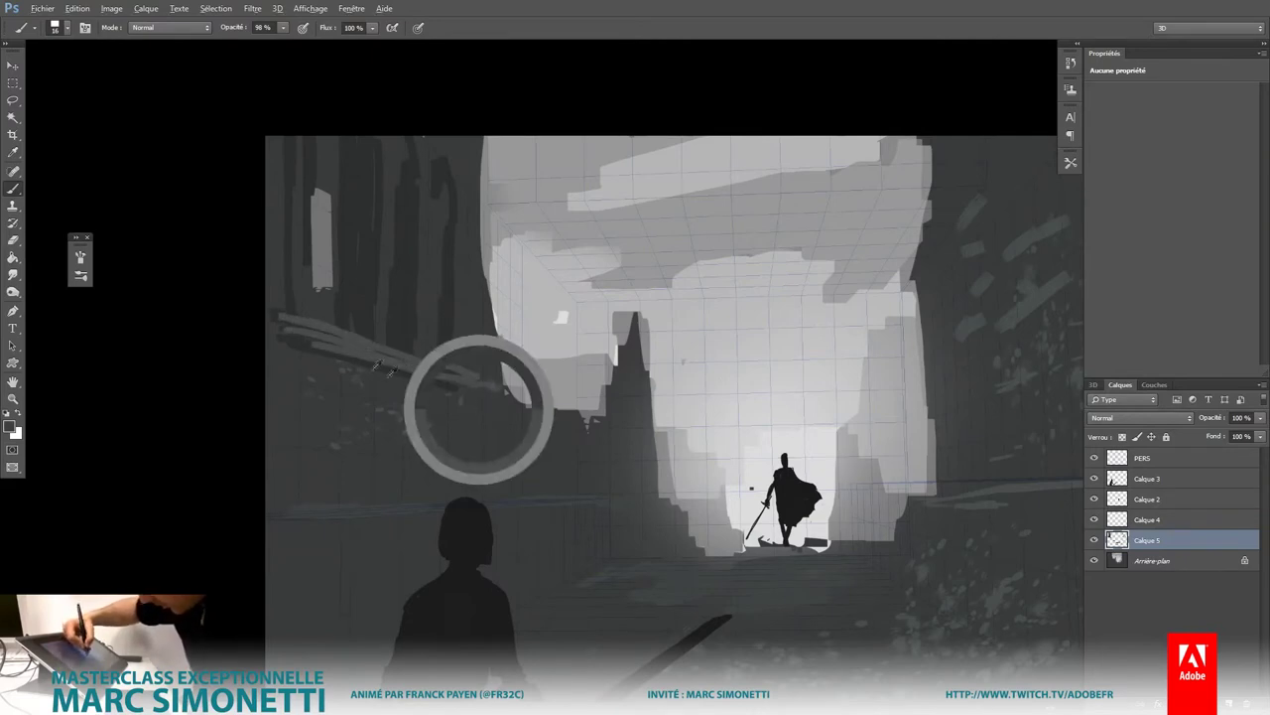
pyautogui.moveTo(303, 338); pyautogui.dragTo(389, 367)
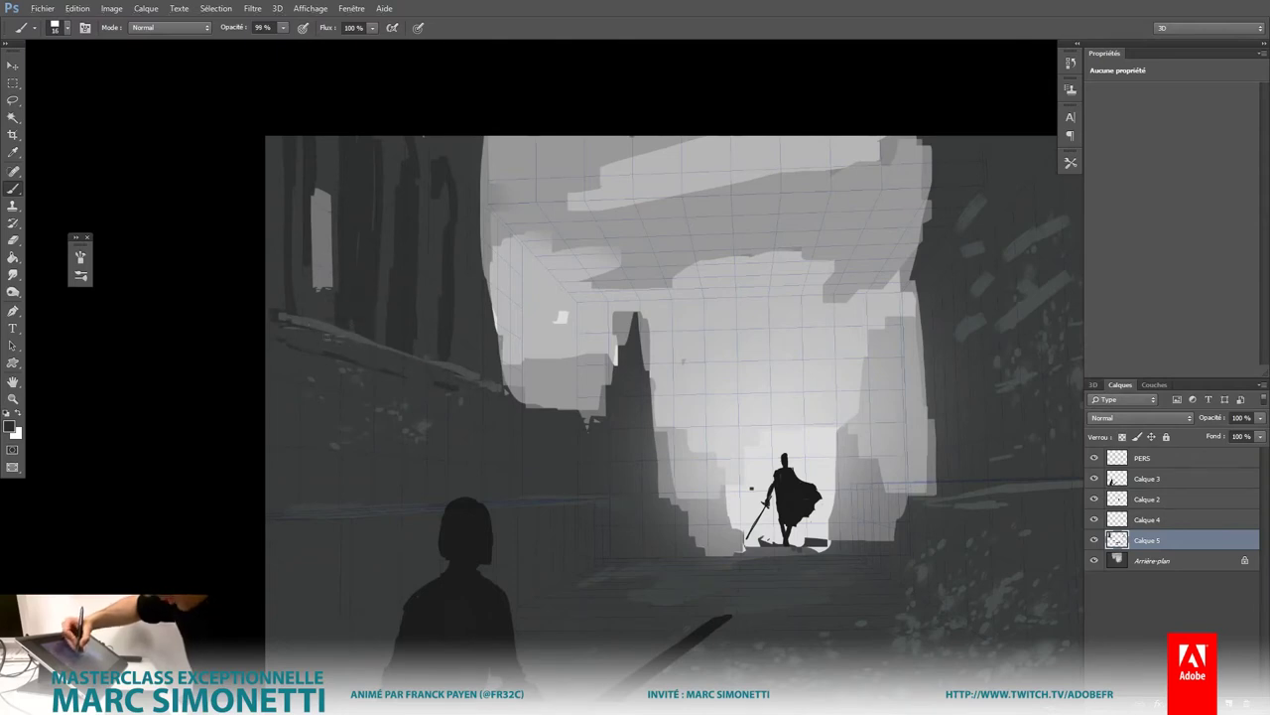
pyautogui.moveTo(296, 324); pyautogui.dragTo(442, 378)
pyautogui.moveTo(305, 339); pyautogui.dragTo(440, 378)
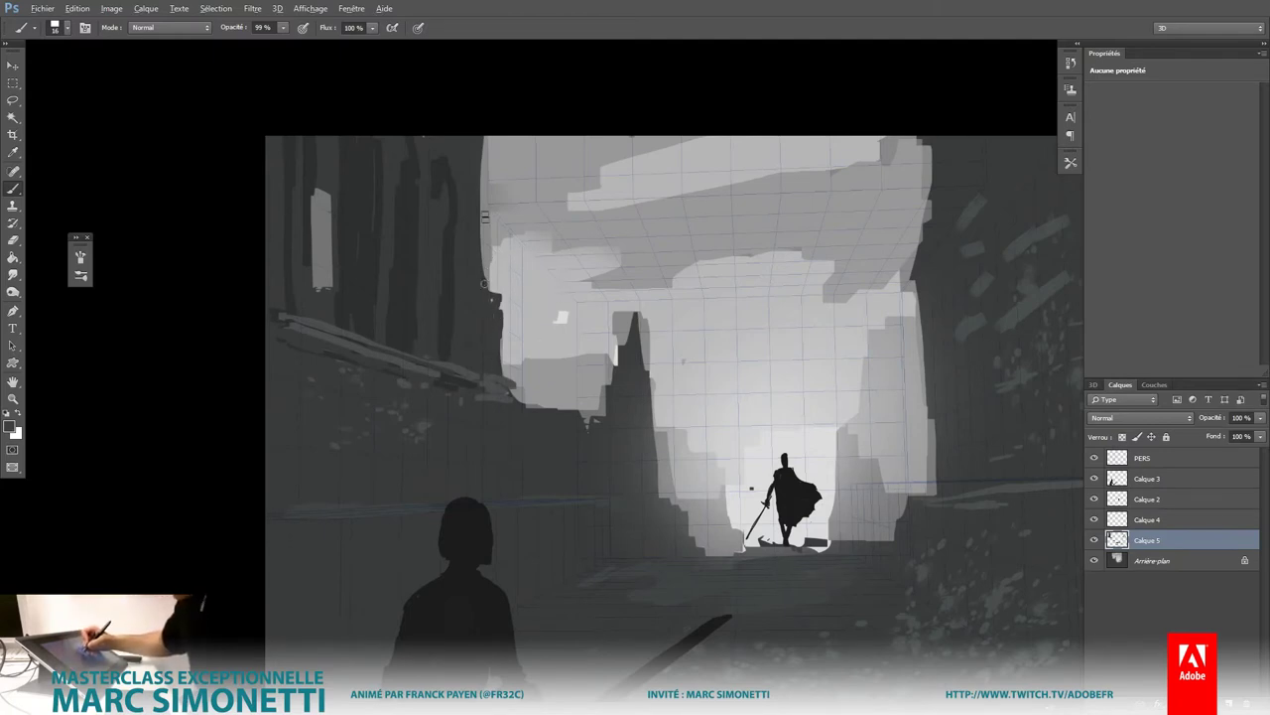
pyautogui.moveTo(488, 298); pyautogui.dragTo(484, 147)
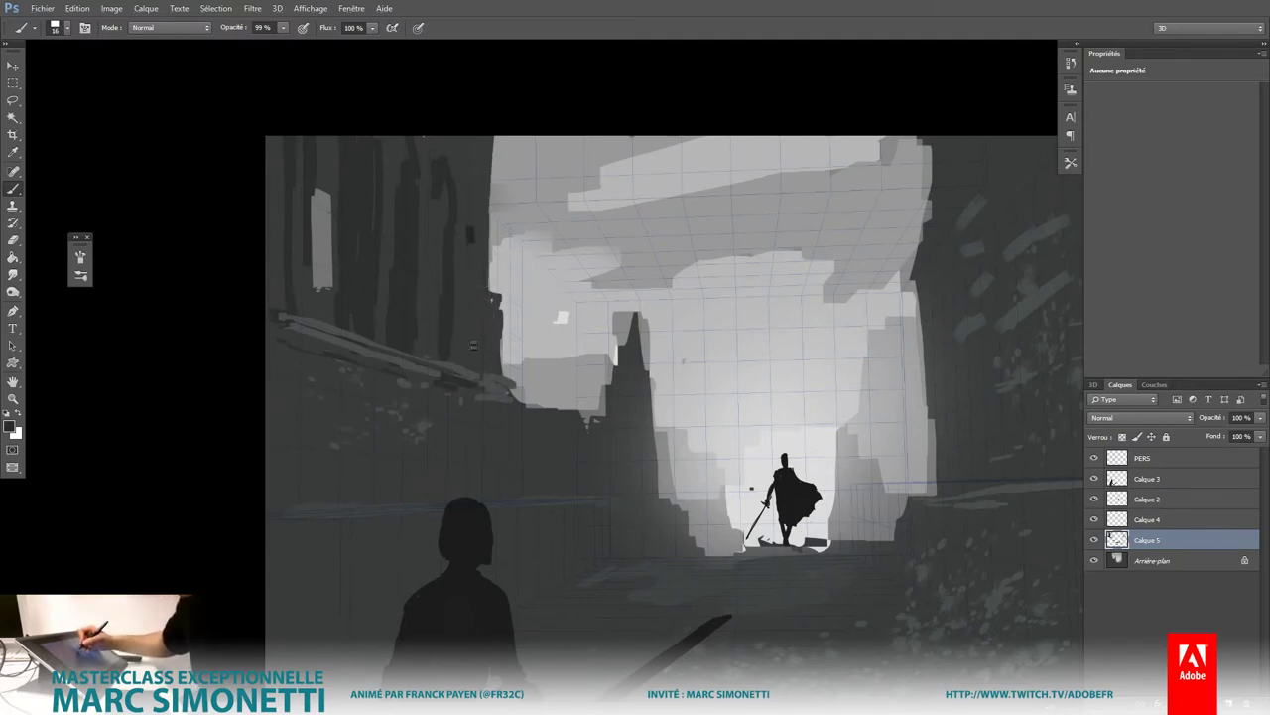
pyautogui.moveTo(473, 345); pyautogui.dragTo(467, 236)
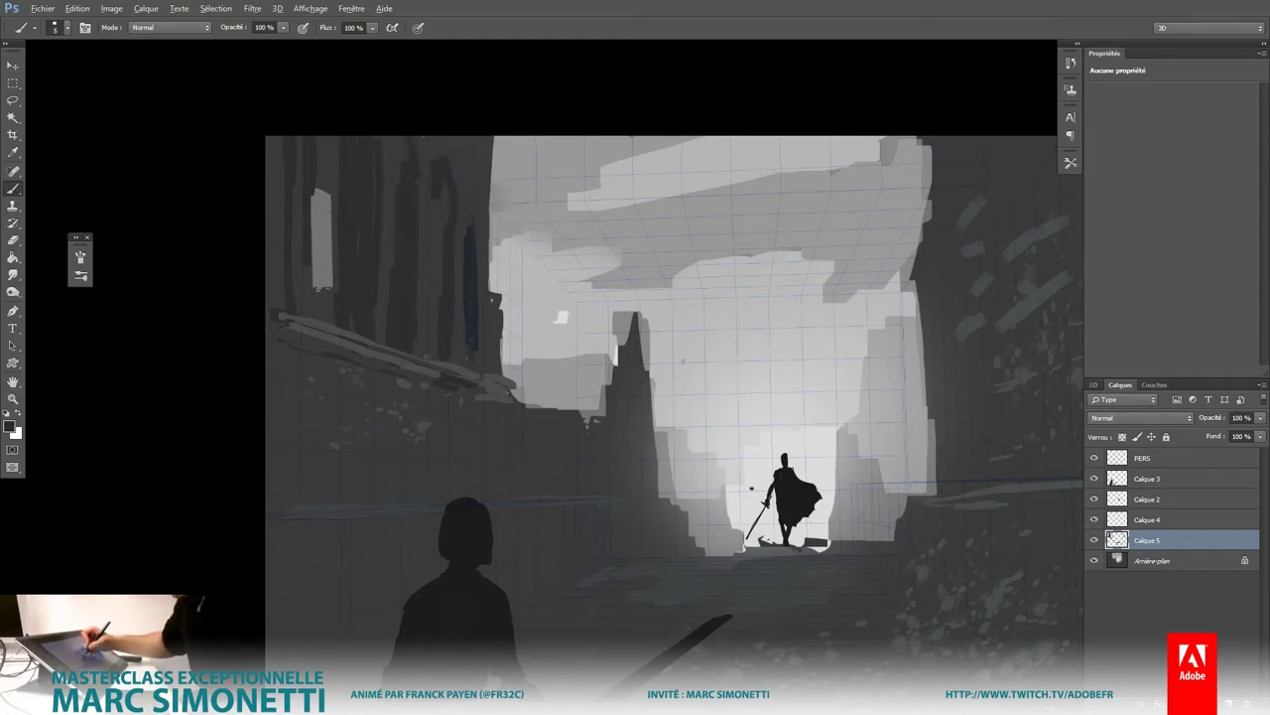
# Step: With a 31 px brush at full opacity, reshape the tall left window in dark and light greys
pyautogui.moveTo(475, 210)
pyautogui.mouseDown()
pyautogui.moveTo(439, 179)
pyautogui.moveTo(414, 191)
pyautogui.mouseUp()
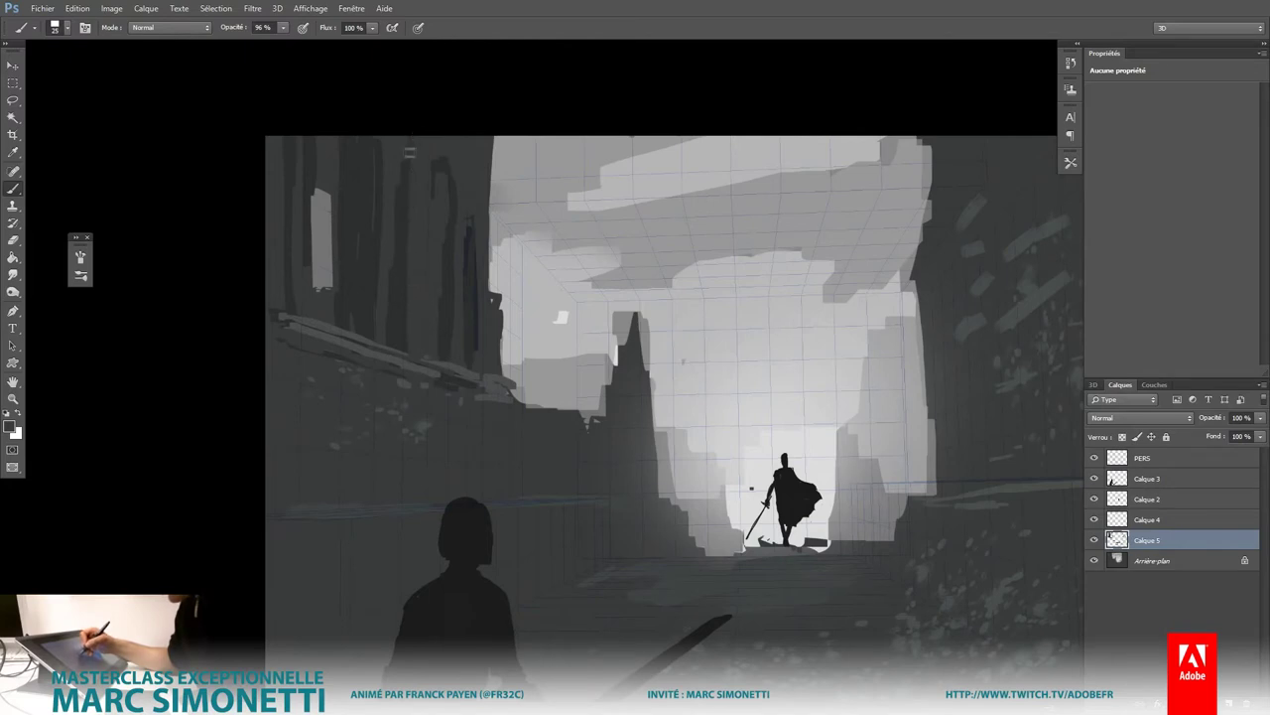
pyautogui.moveTo(407, 195)
pyautogui.mouseDown()
pyautogui.moveTo(404, 158)
pyautogui.moveTo(448, 180)
pyautogui.mouseUp()
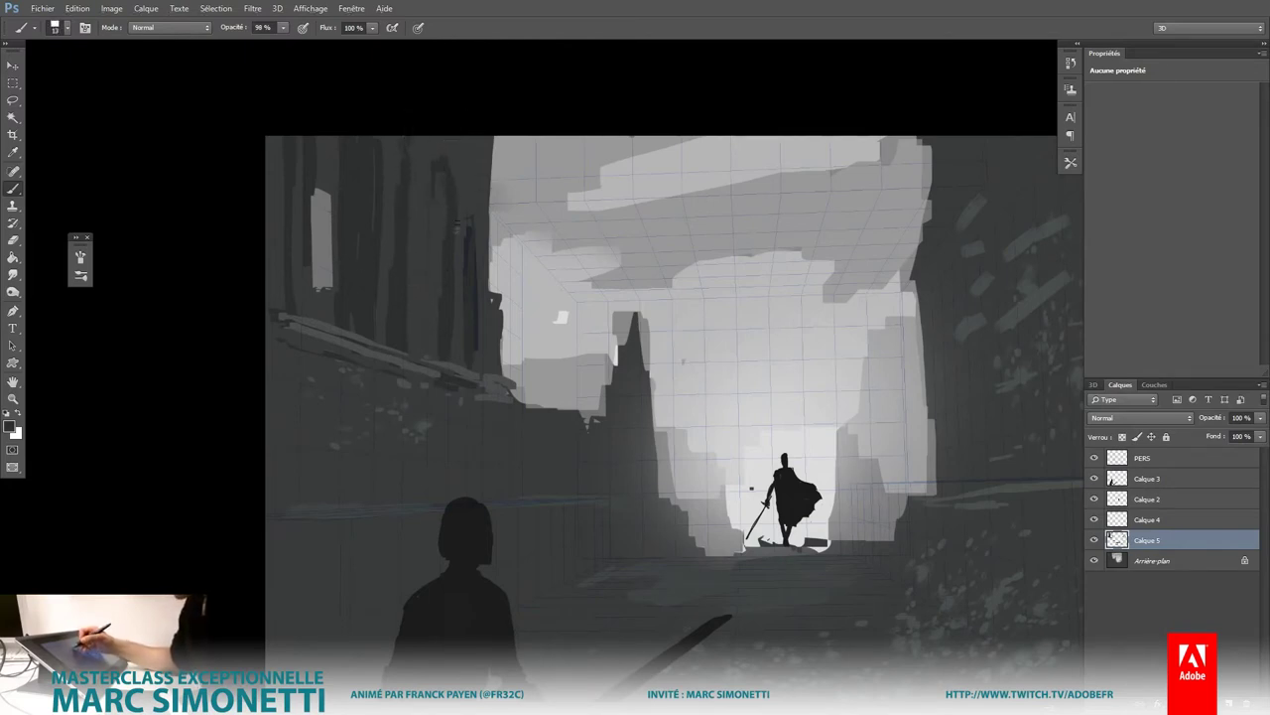
pyautogui.moveTo(457, 222); pyautogui.dragTo(460, 208)
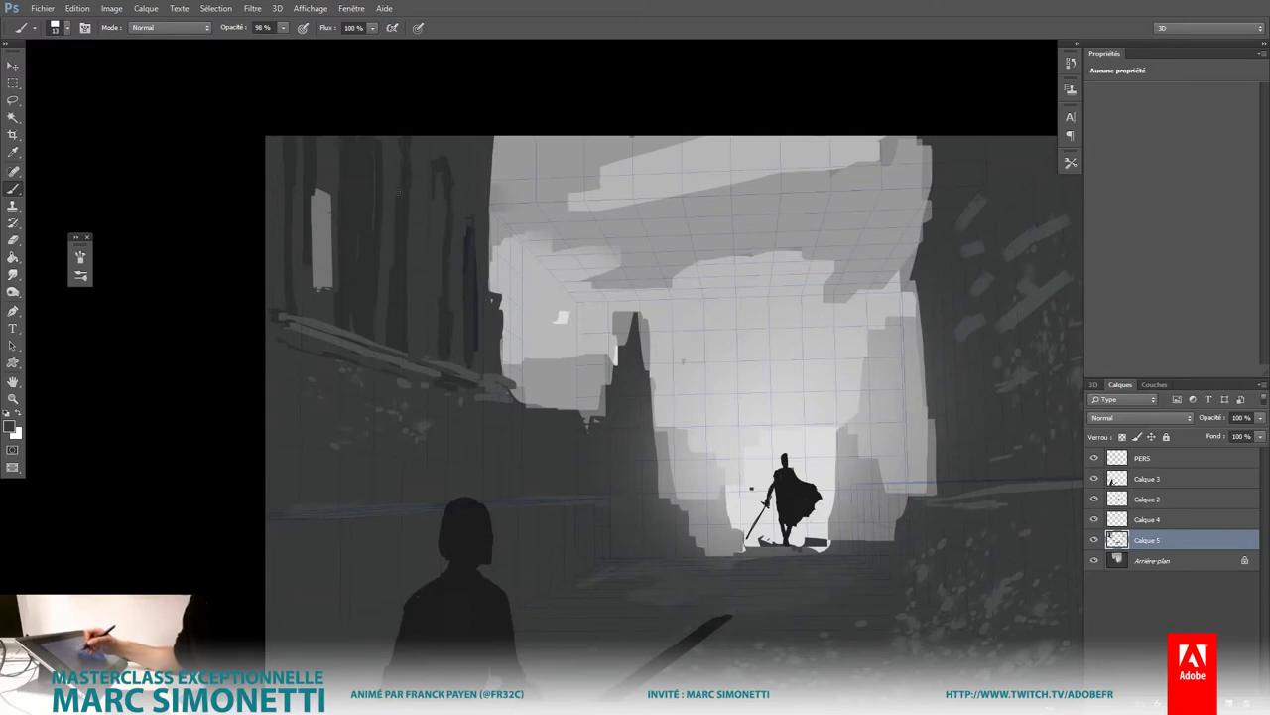
pyautogui.moveTo(392, 177); pyautogui.dragTo(386, 157)
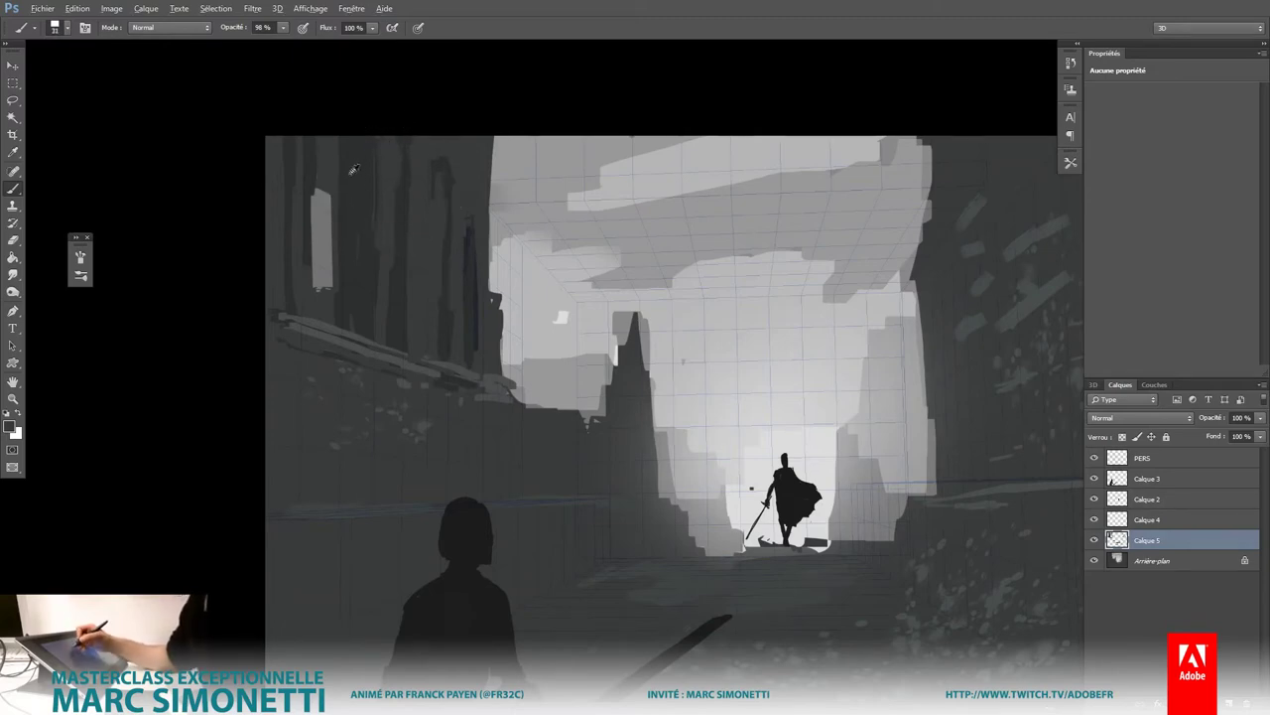
pyautogui.press('0')
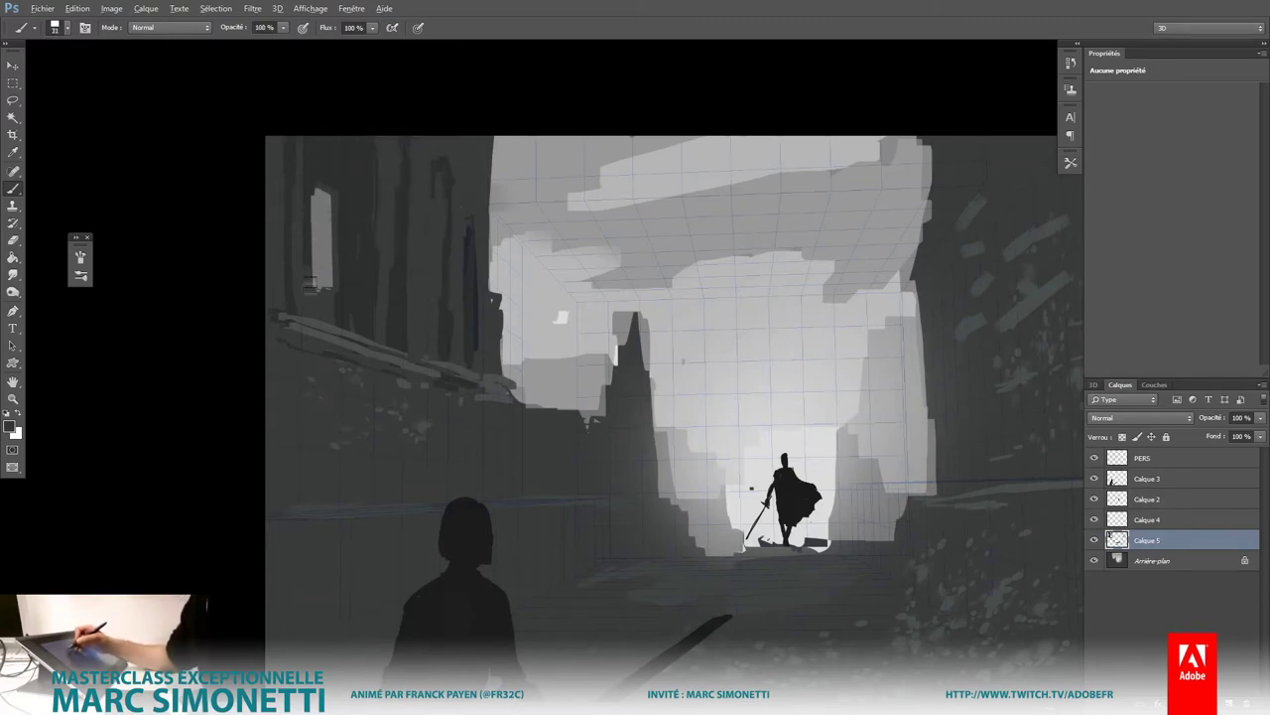
pyautogui.moveTo(312, 188); pyautogui.dragTo(312, 302)
pyautogui.keyDown('alt'); pyautogui.click(334, 251); pyautogui.keyUp('alt')
pyautogui.moveTo(324, 243); pyautogui.dragTo(317, 243)
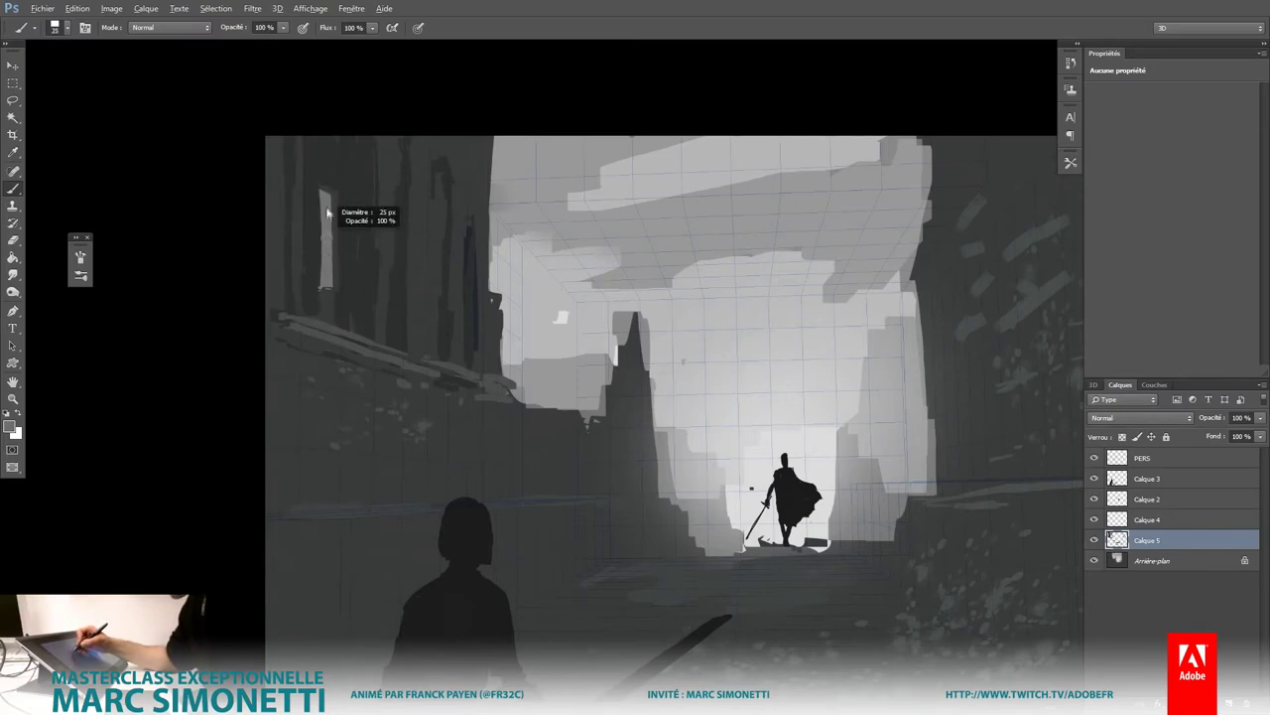
pyautogui.moveTo(324, 188); pyautogui.dragTo(324, 228)
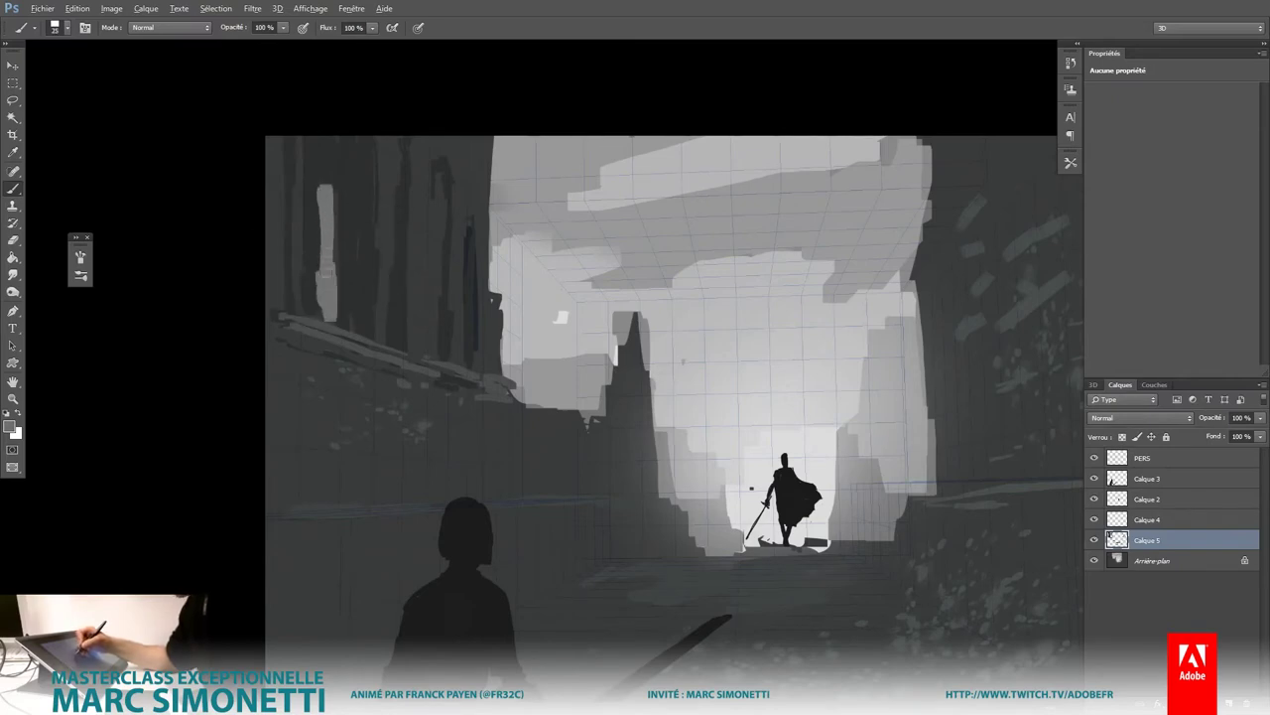
pyautogui.scroll(-2, 729, 328)
pyautogui.moveTo(976, 418); pyautogui.dragTo(863, 404)
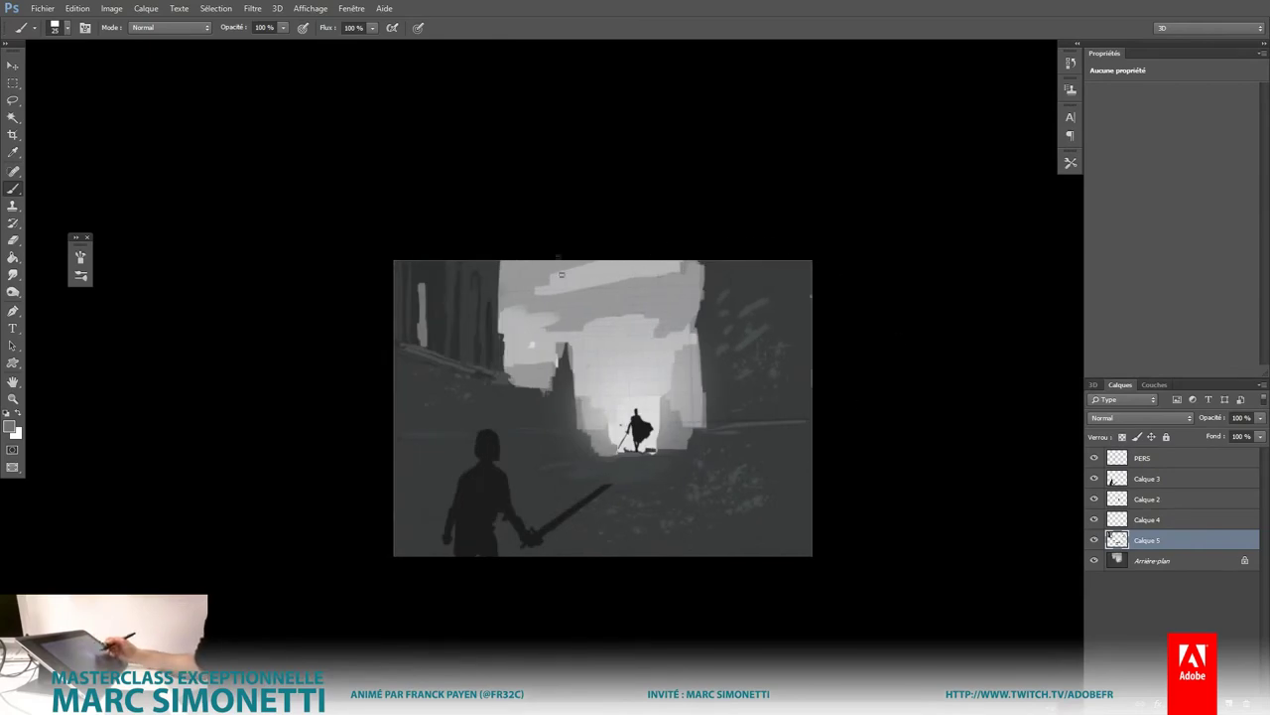
pyautogui.scroll(2, 429, 278)
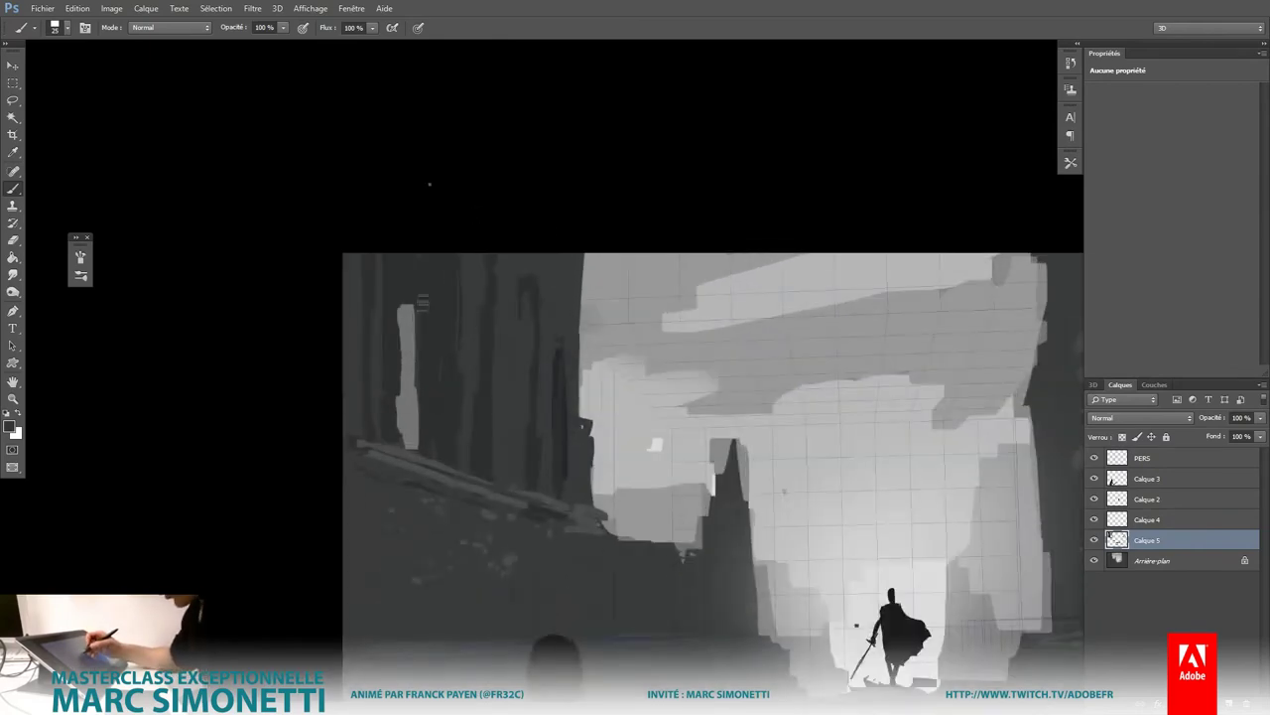
# Step: Paint a soft pale glow in the tall left opening with the Soft Round brush
pyautogui.rightClick(430, 183)
pyautogui.click(518, 311)
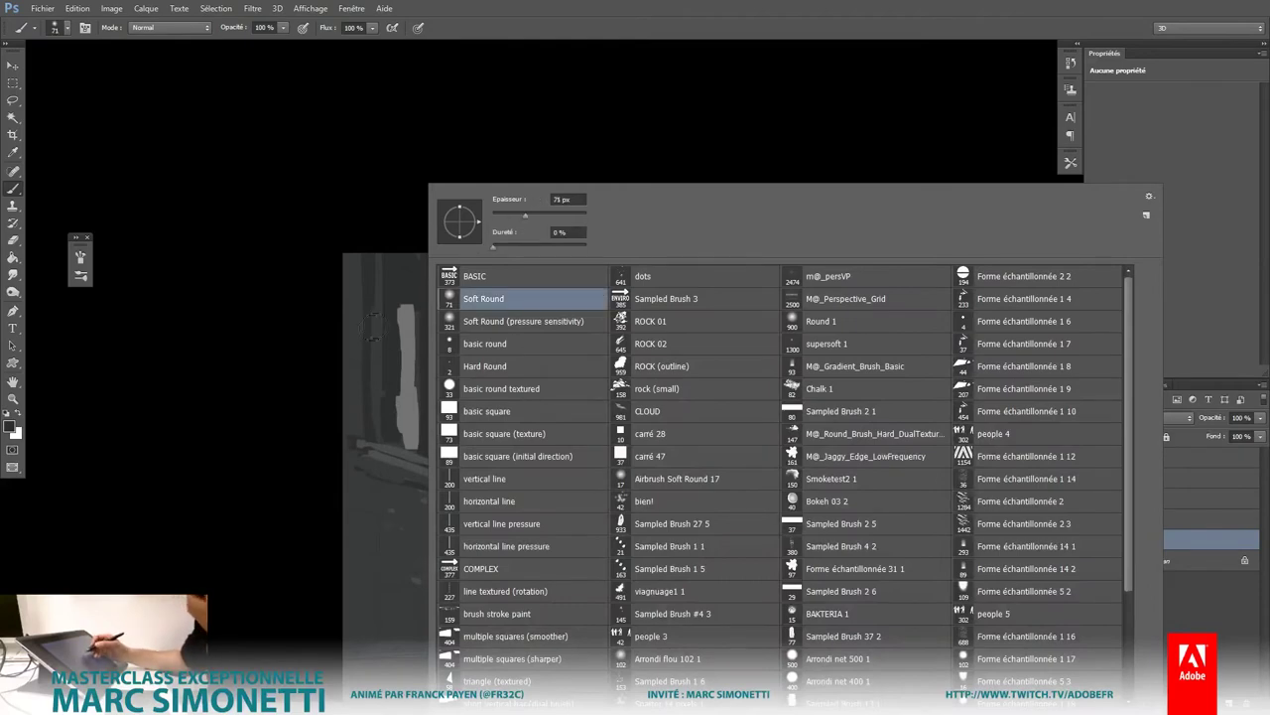
pyautogui.click(408, 333)
pyautogui.moveTo(408, 334); pyautogui.dragTo(422, 435)
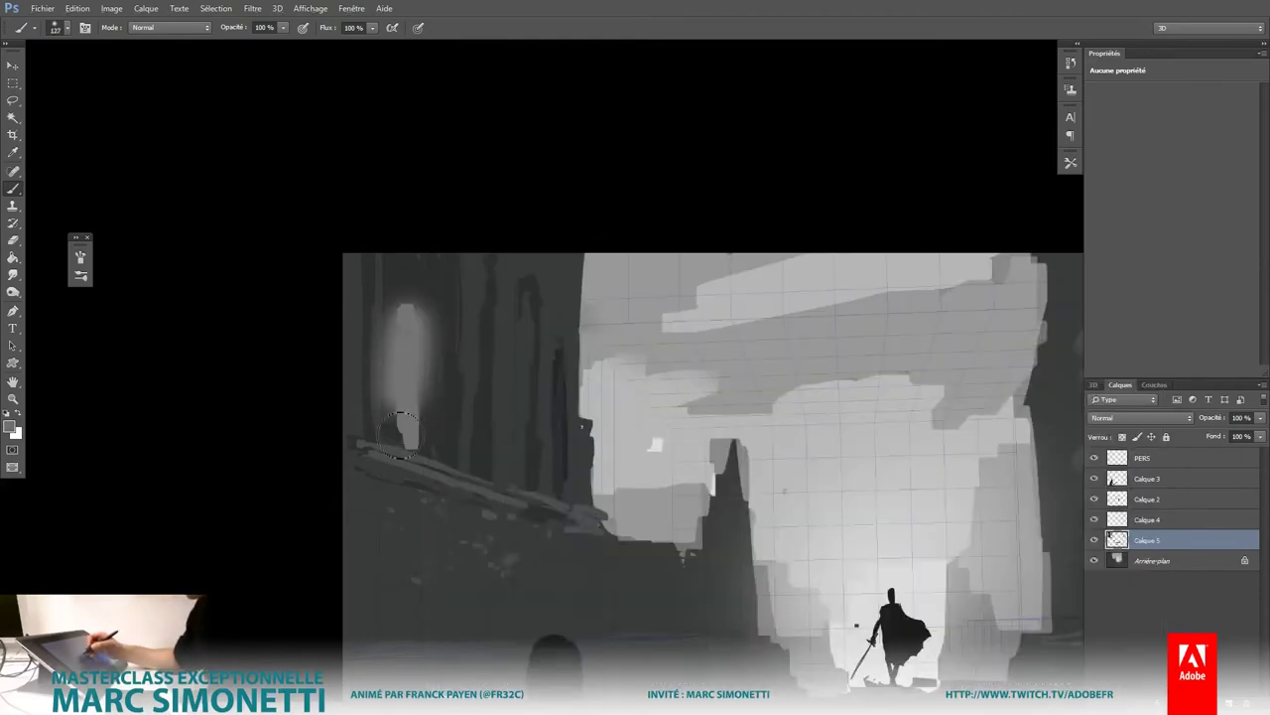
# Step: Break up the glowing opening with darker hard-edged strokes from the basic square brush
pyautogui.rightClick(435, 284)
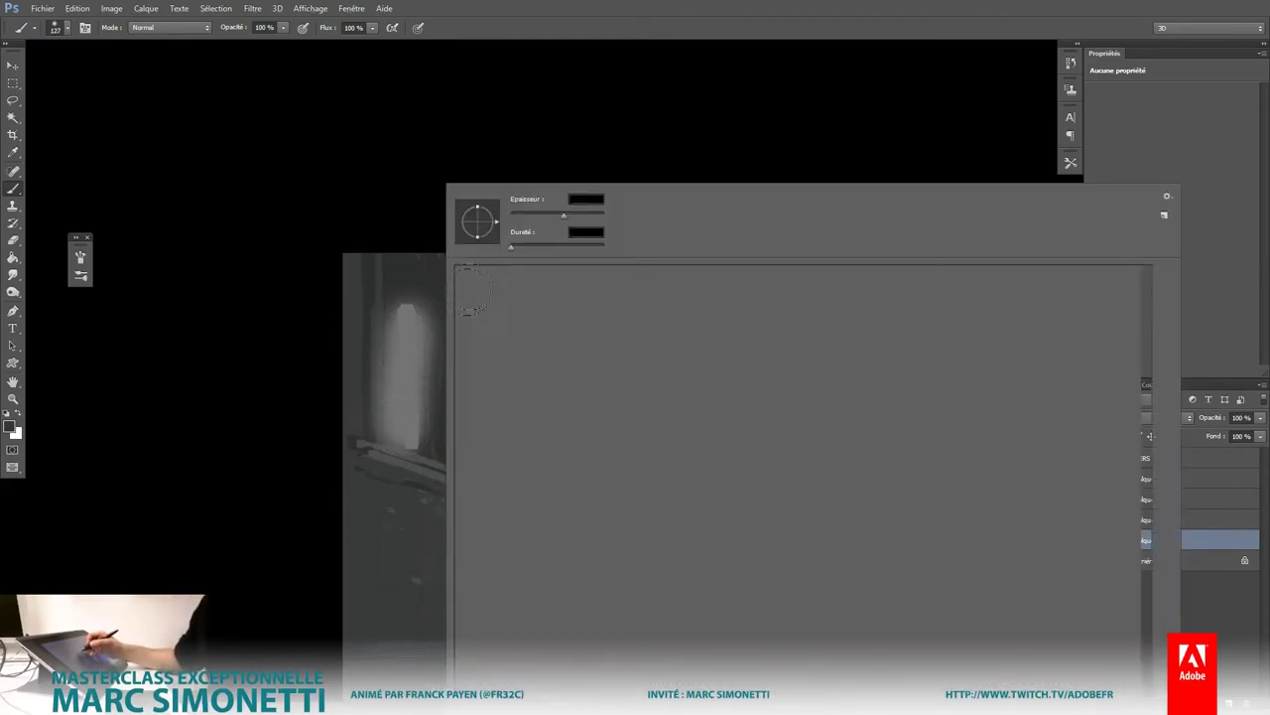
pyautogui.click(511, 405)
pyautogui.click(436, 283)
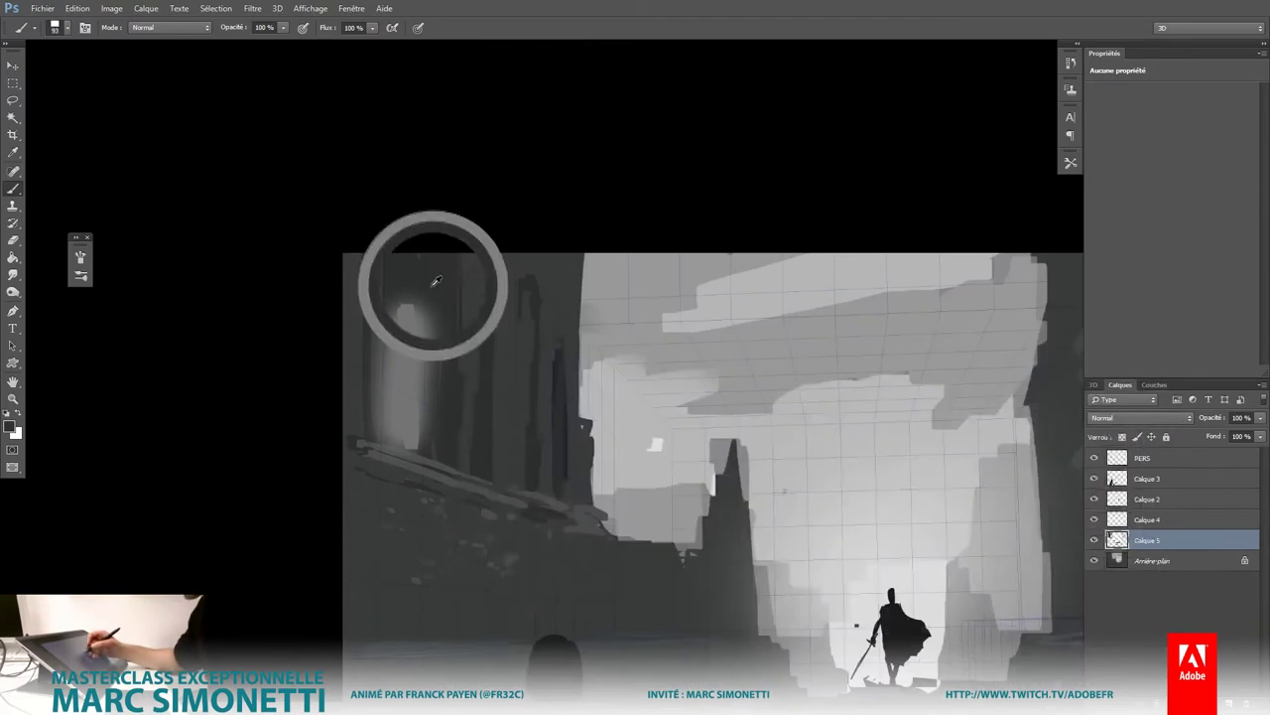
pyautogui.moveTo(426, 318)
pyautogui.mouseDown()
pyautogui.moveTo(419, 442)
pyautogui.moveTo(379, 330)
pyautogui.mouseUp()
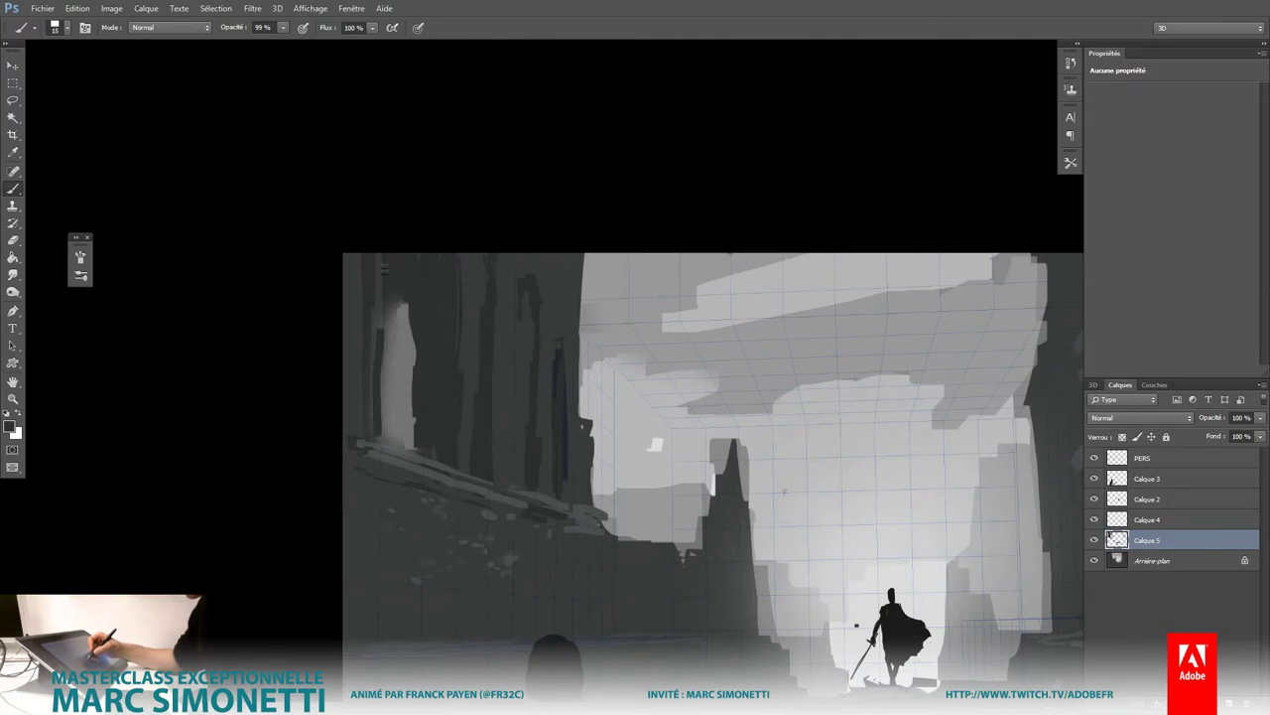
pyautogui.moveTo(692, 364); pyautogui.dragTo(818, 286)
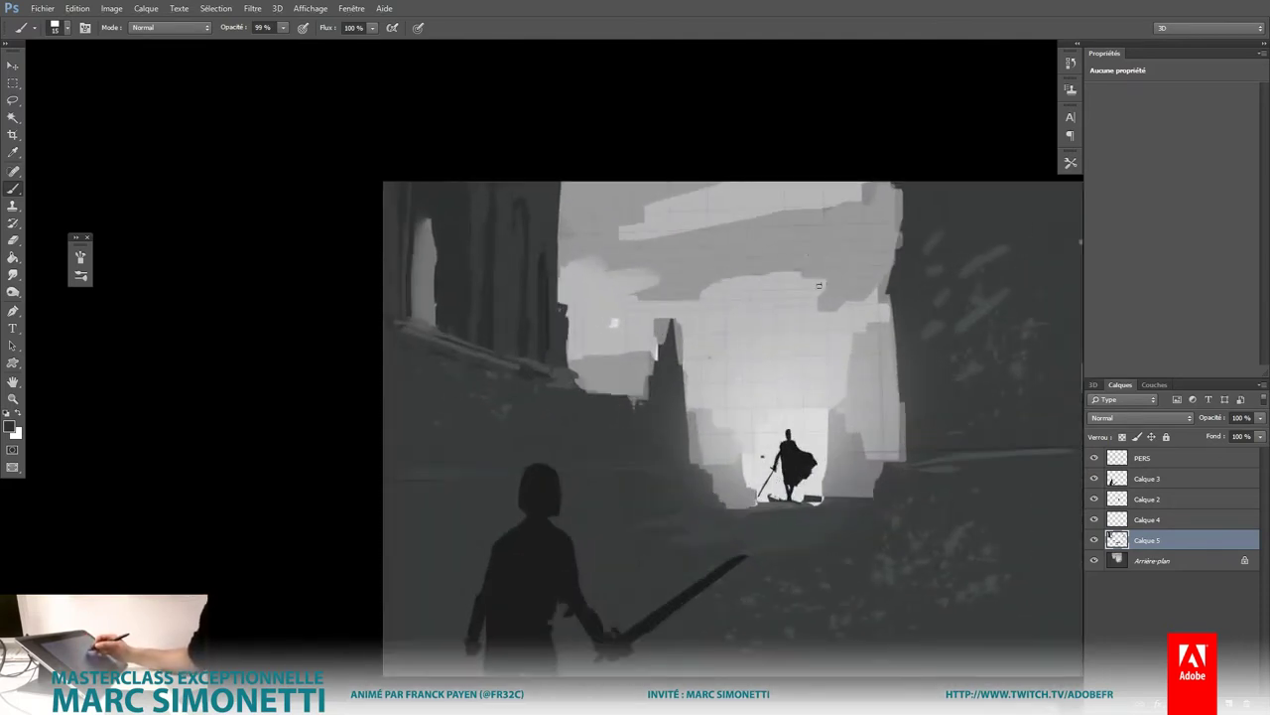
pyautogui.moveTo(683, 299); pyautogui.dragTo(714, 299)
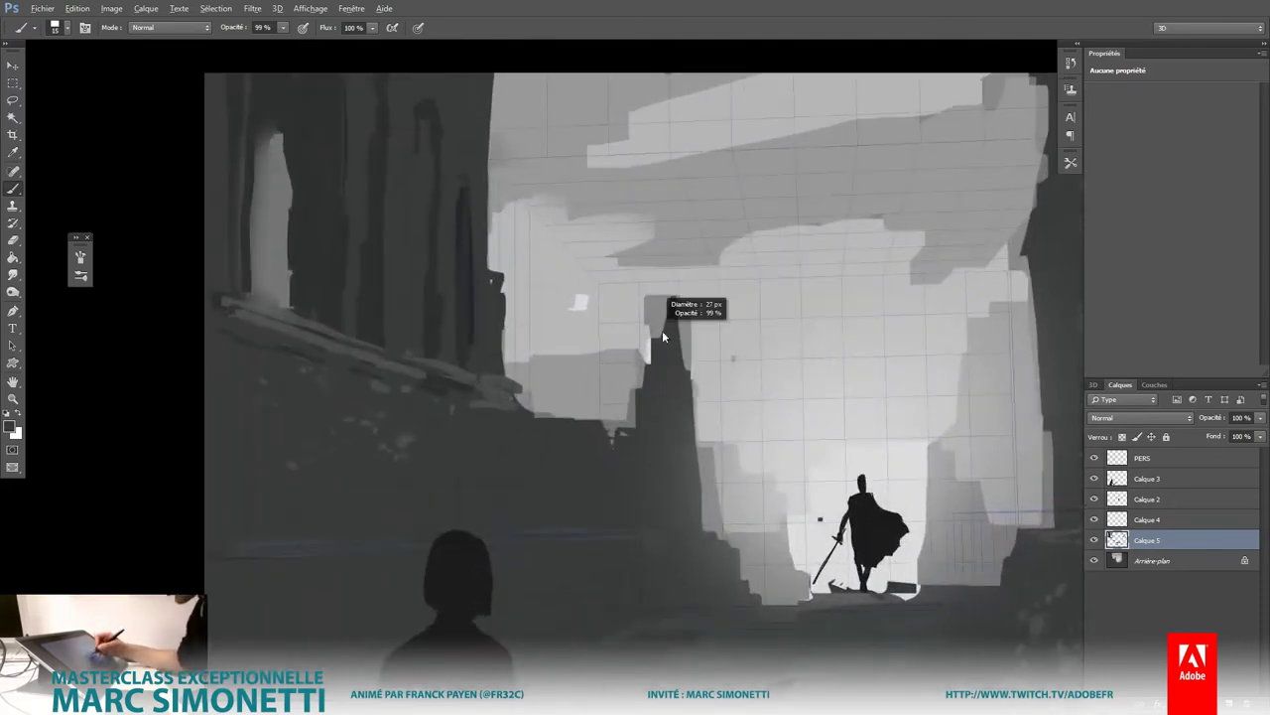
# Step: Paint the dark central rock upward into a thin spire at 100% opacity, sampling light and dark greys
pyautogui.moveTo(652, 374)
pyautogui.mouseDown()
pyautogui.moveTo(650, 255)
pyautogui.moveTo(672, 256)
pyautogui.moveTo(660, 293)
pyautogui.moveTo(681, 341)
pyautogui.mouseUp()
pyautogui.press('0')
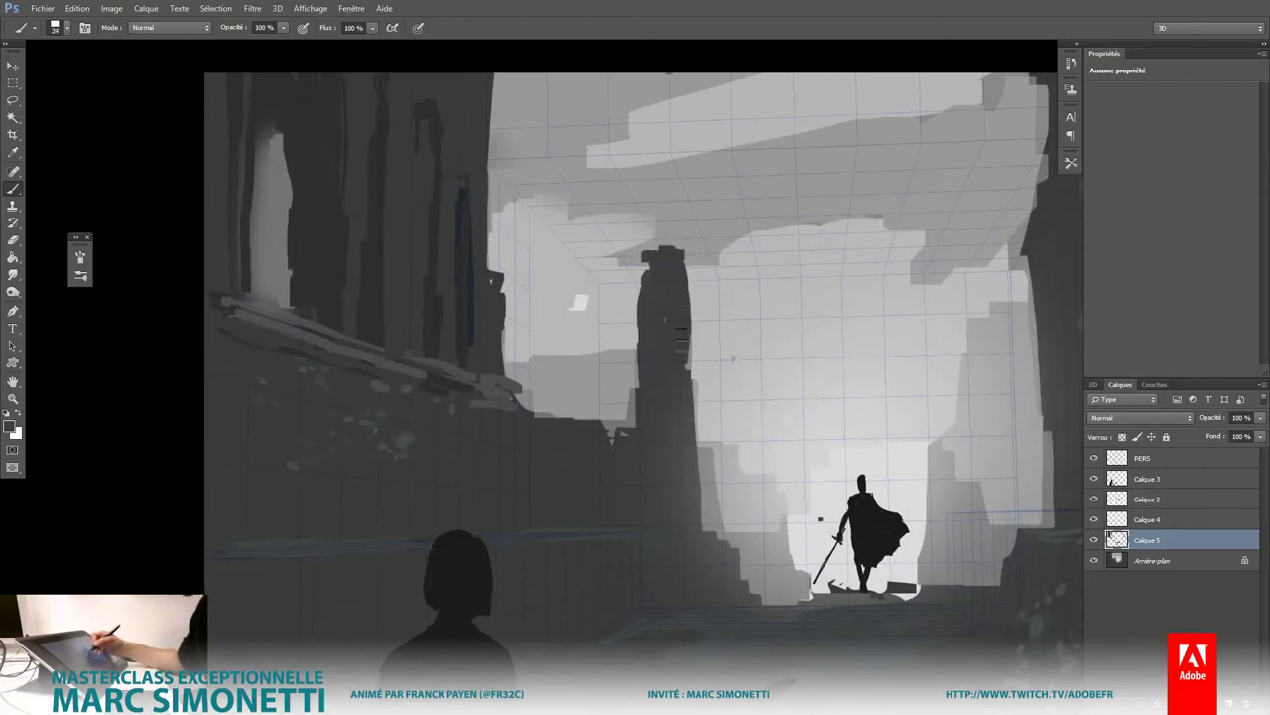
pyautogui.moveTo(660, 220); pyautogui.dragTo(660, 244)
pyautogui.moveTo(661, 298); pyautogui.dragTo(630, 363)
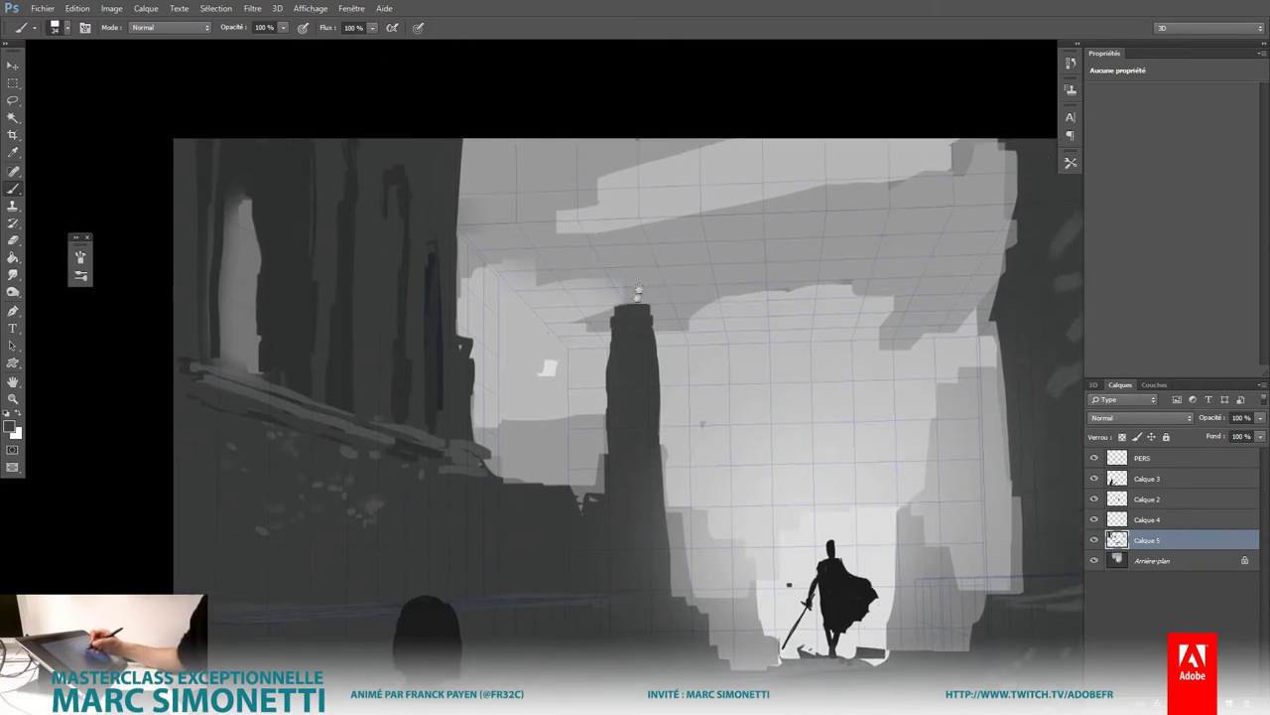
pyautogui.moveTo(628, 282); pyautogui.dragTo(628, 221)
pyautogui.moveTo(627, 220); pyautogui.dragTo(619, 230)
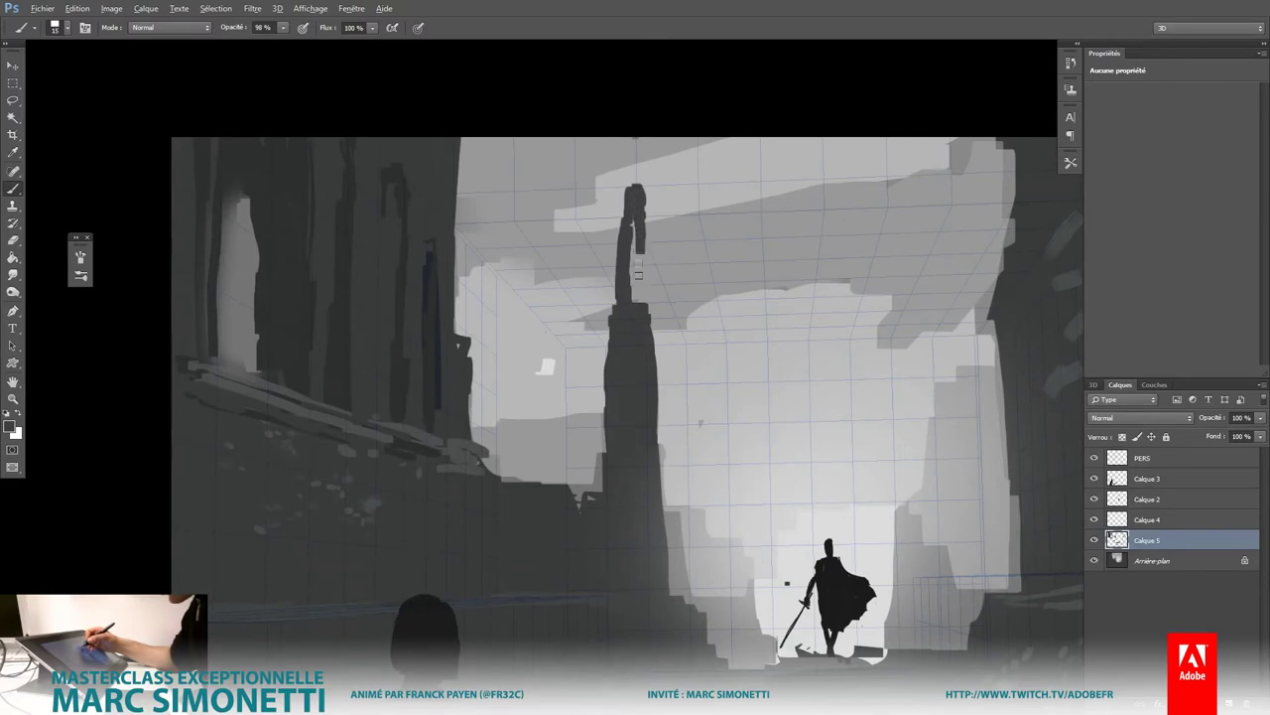
pyautogui.moveTo(639, 273); pyautogui.dragTo(637, 290)
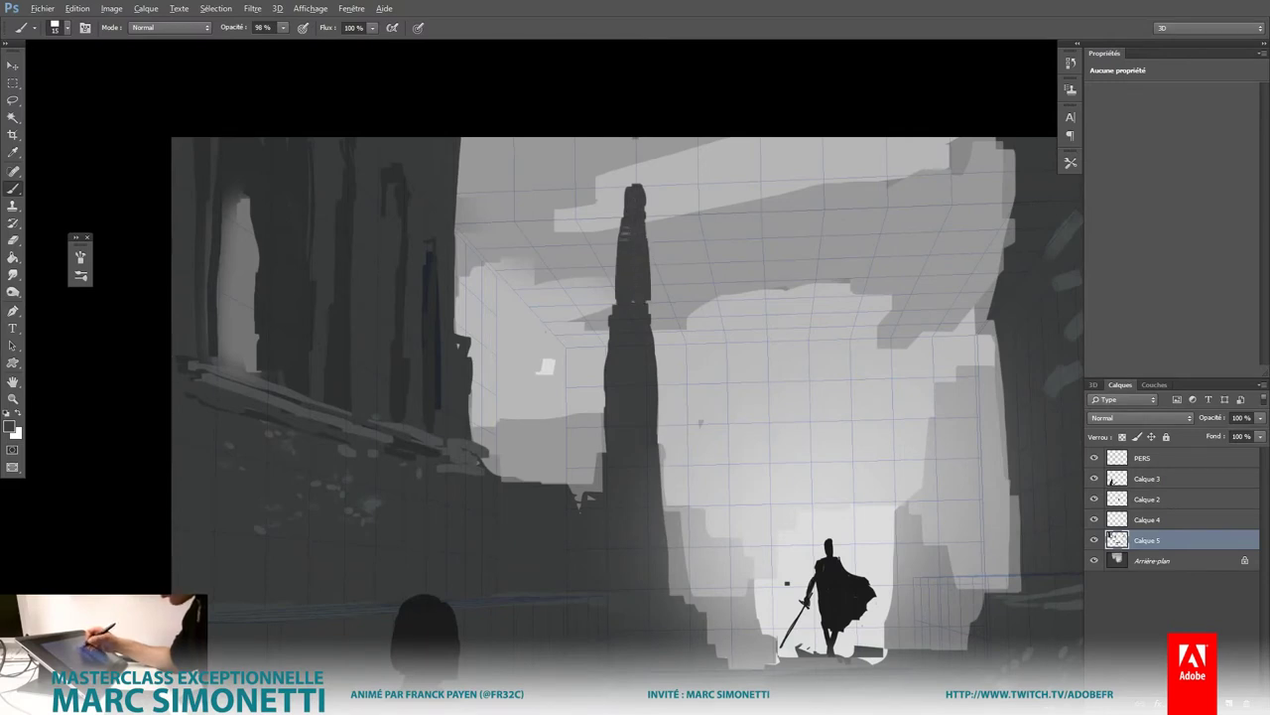
pyautogui.press('0')
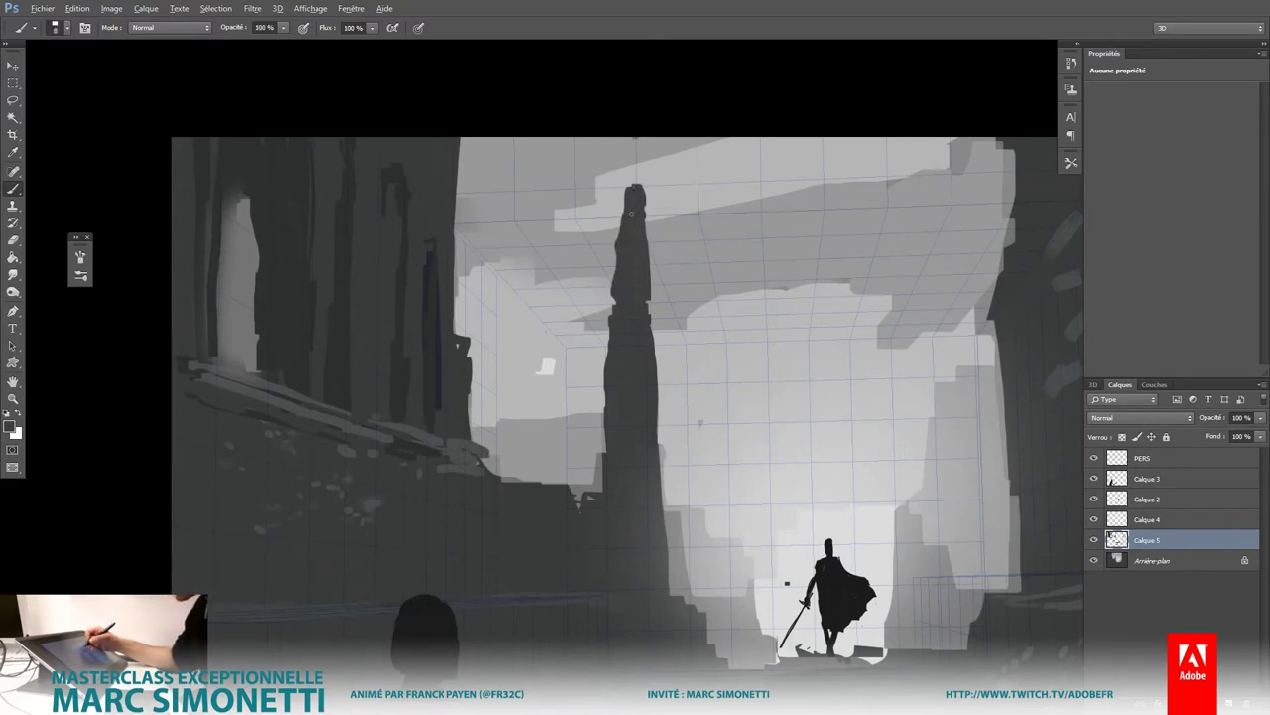
pyautogui.moveTo(635, 211); pyautogui.dragTo(645, 204)
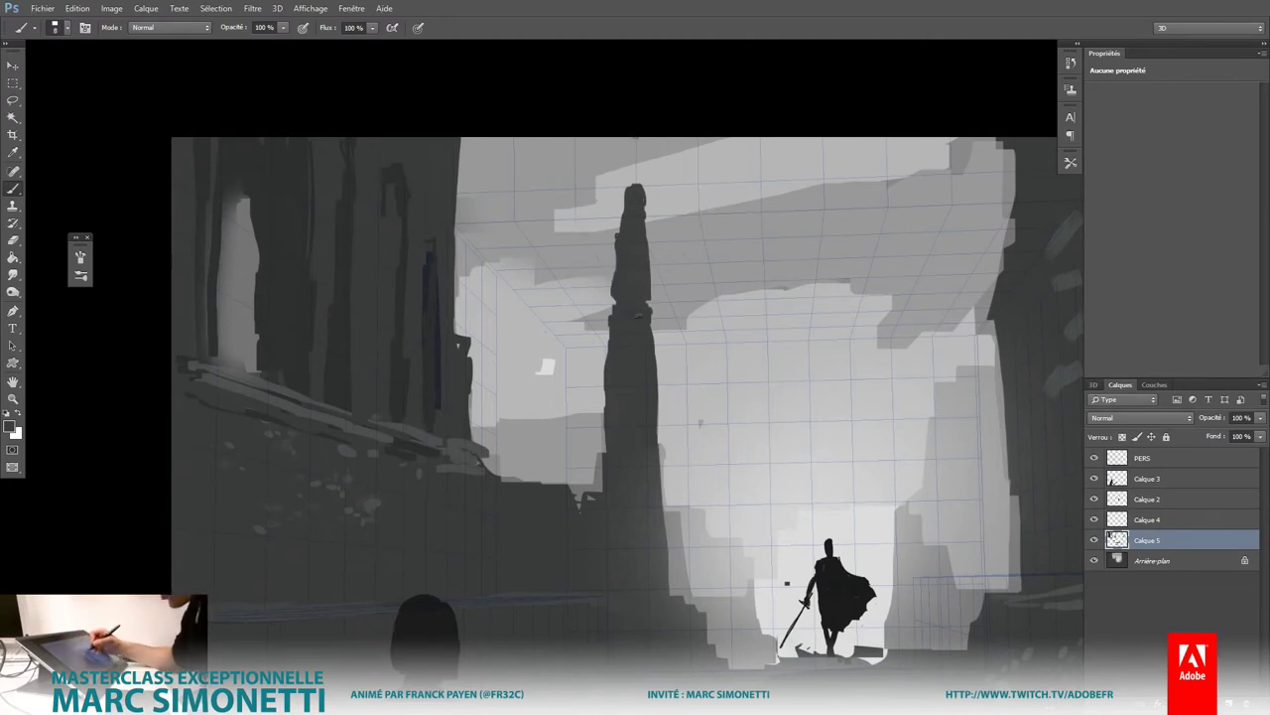
pyautogui.keyDown('alt'); pyautogui.click(647, 187); pyautogui.keyUp('alt')
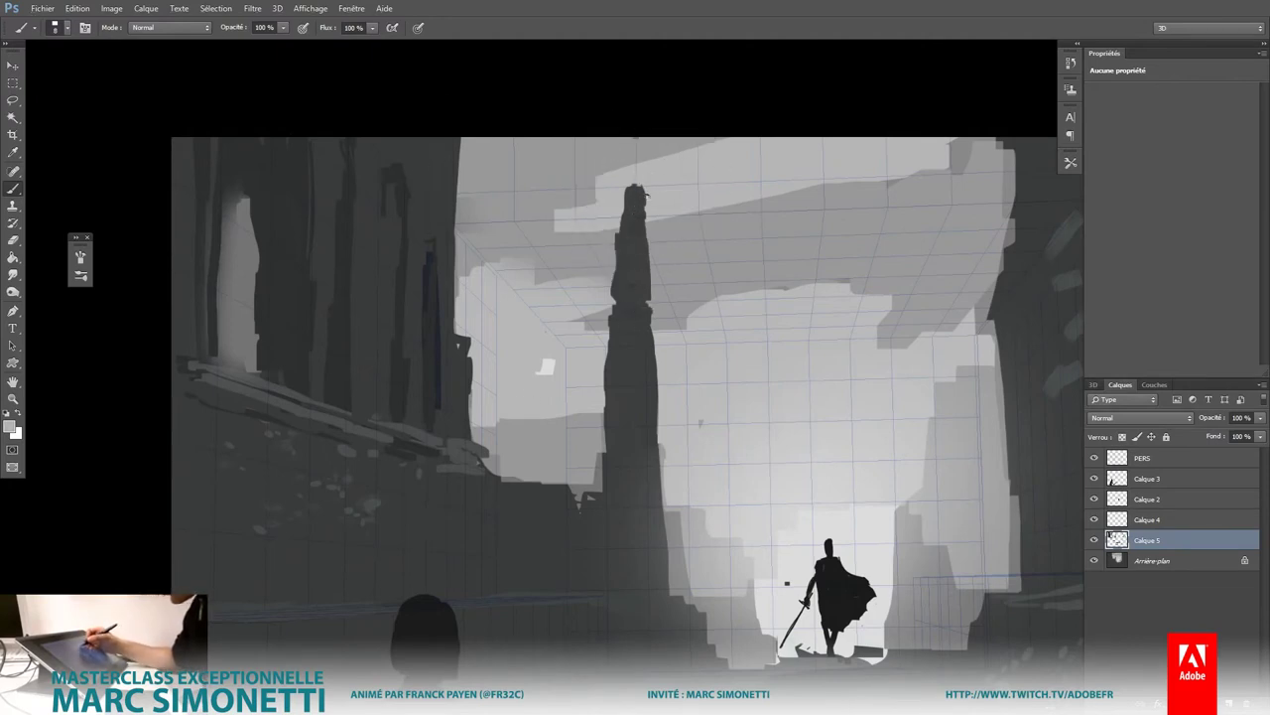
pyautogui.keyDown('alt'); pyautogui.click(420, 170); pyautogui.keyUp('alt')
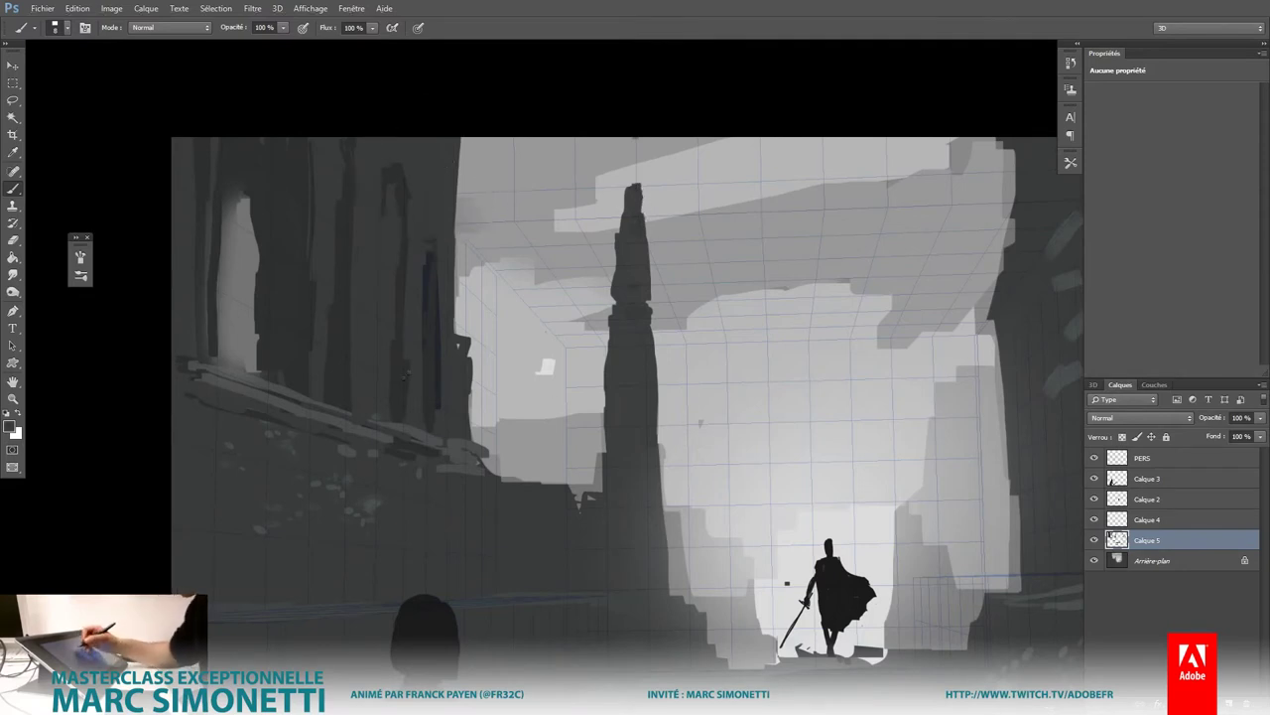
pyautogui.keyDown('alt'); pyautogui.click(397, 367); pyautogui.keyUp('alt')
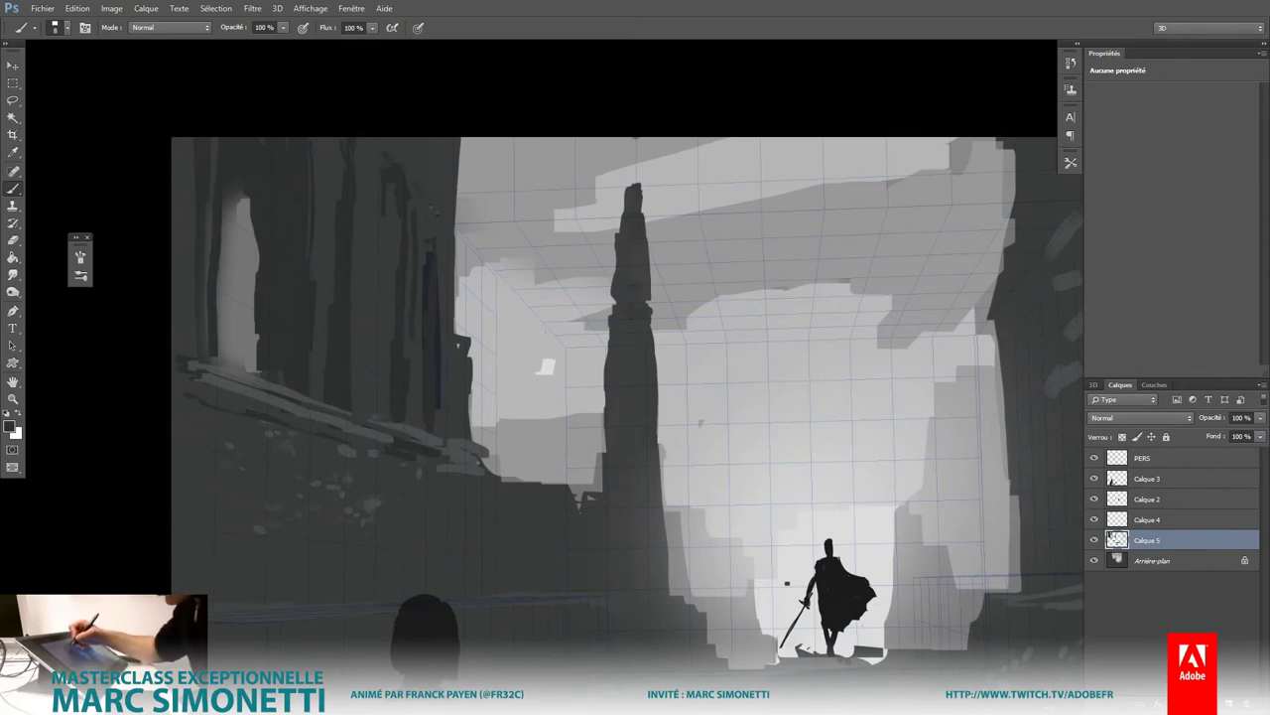
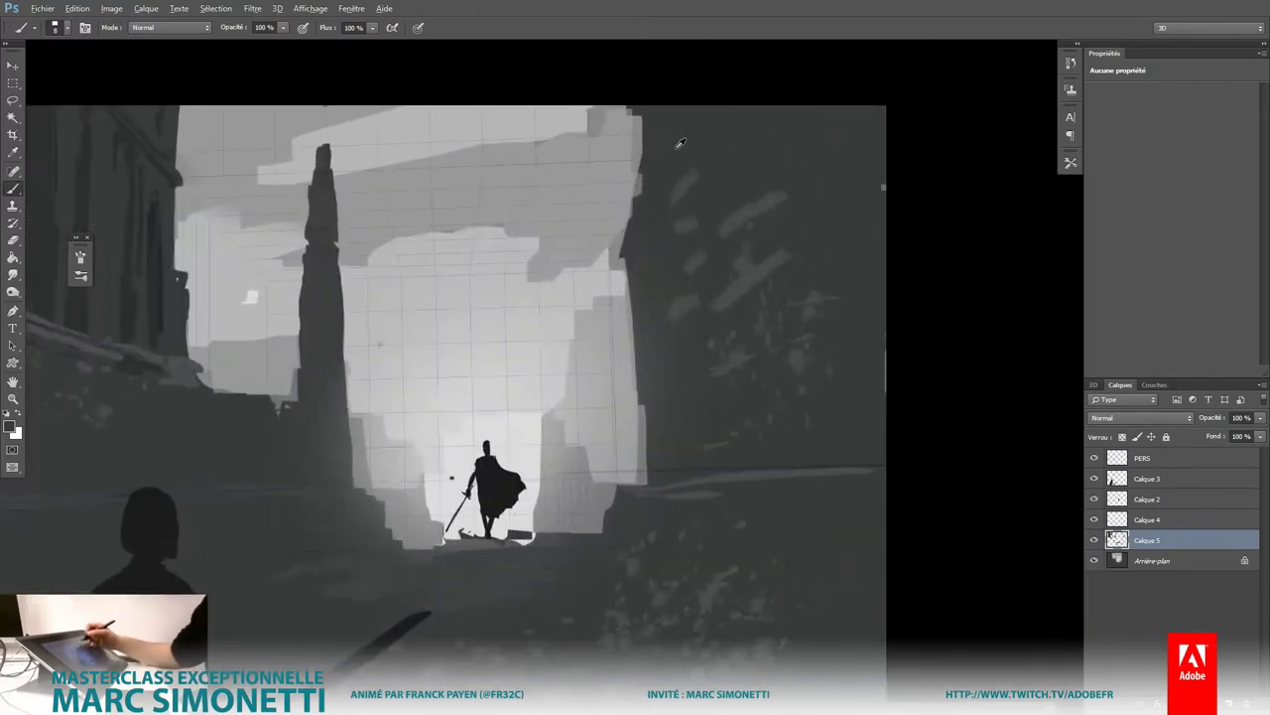
# Step: Extend the dark wall edge into the sky, then pick a brush preset enlarged to 64 px
pyautogui.moveTo(633, 109)
pyautogui.mouseDown()
pyautogui.moveTo(630, 250)
pyautogui.moveTo(685, 165)
pyautogui.mouseUp()
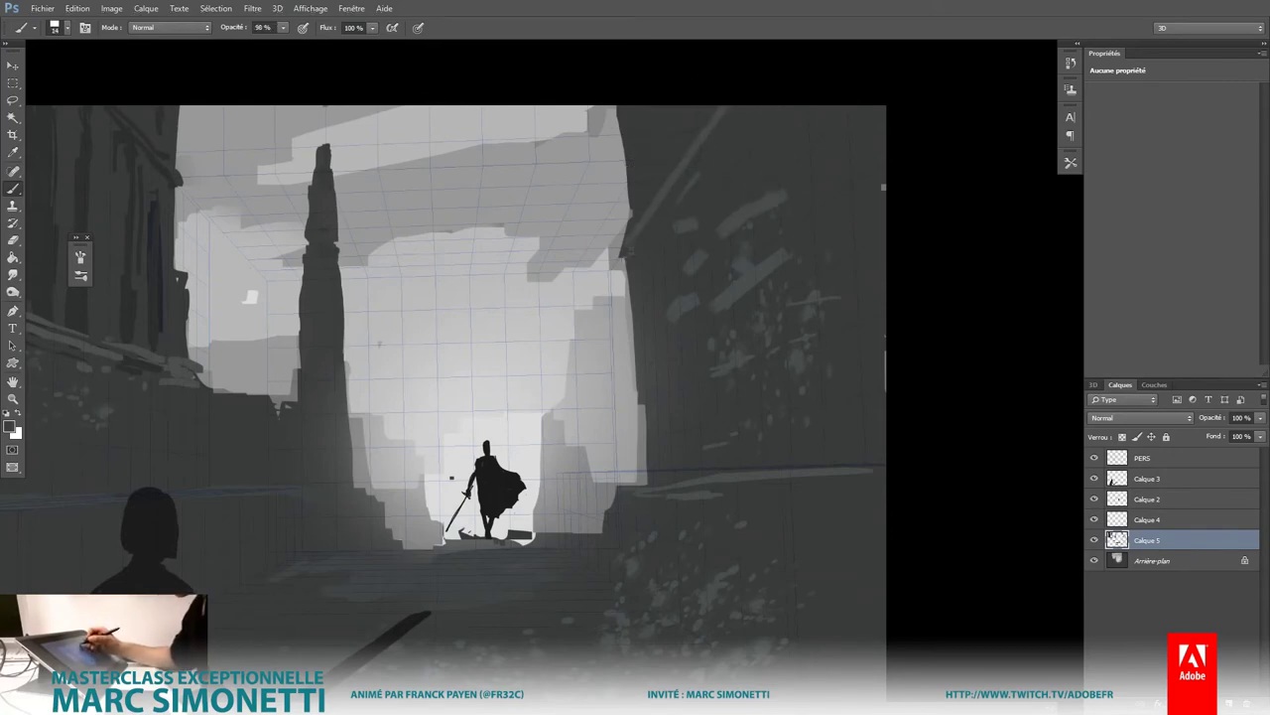
pyautogui.rightClick(654, 239)
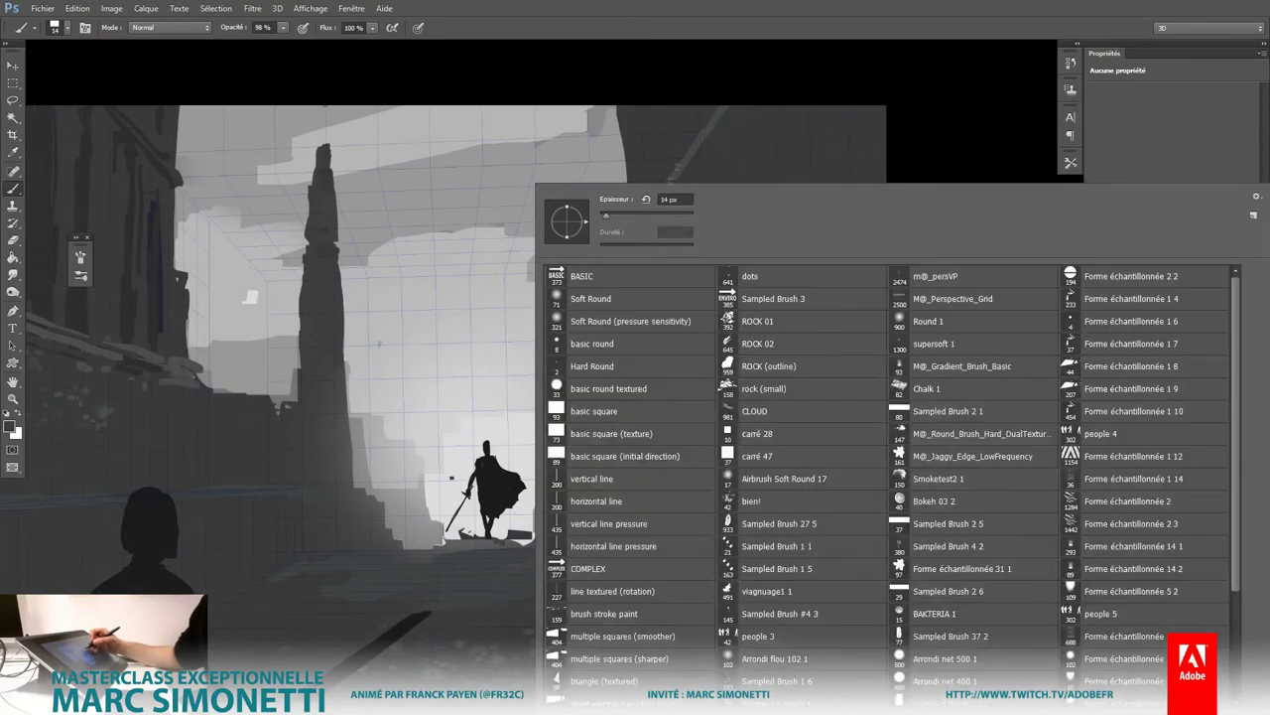
pyautogui.click(692, 167)
pyautogui.moveTo(628, 274); pyautogui.dragTo(636, 271)
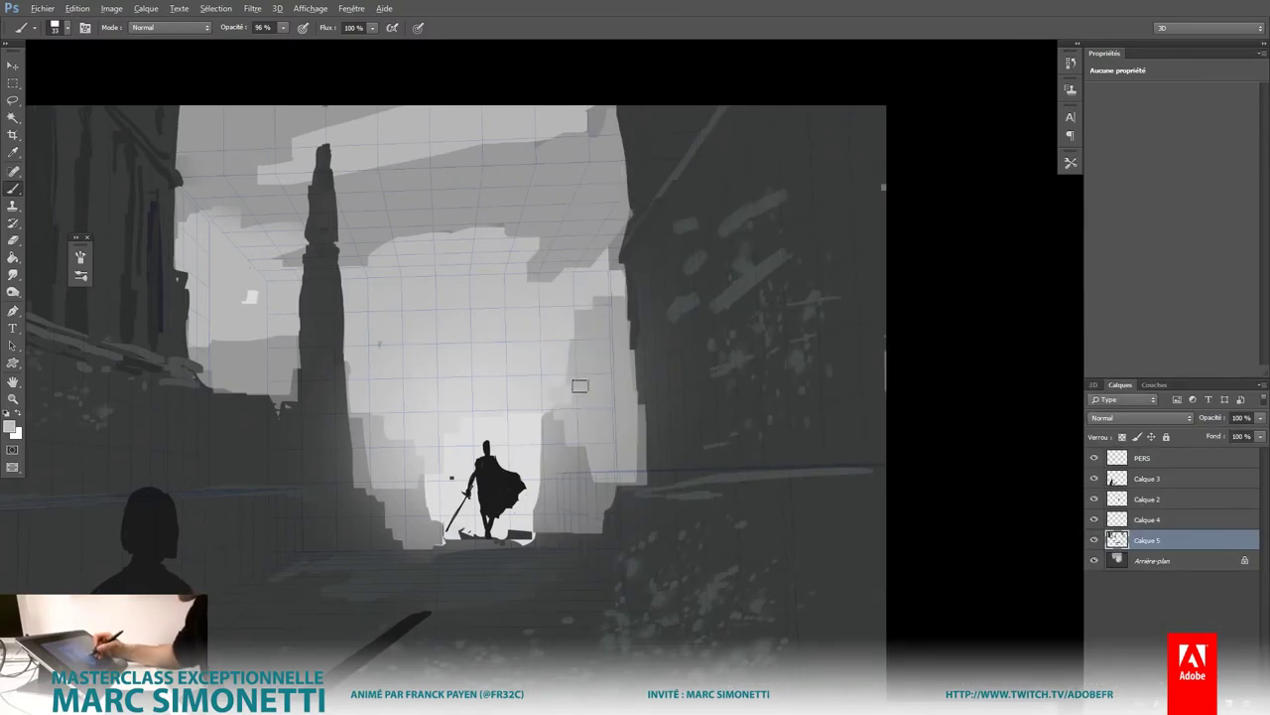
pyautogui.moveTo(579, 383)
pyautogui.mouseDown()
pyautogui.moveTo(601, 386)
pyautogui.moveTo(629, 434)
pyautogui.mouseUp()
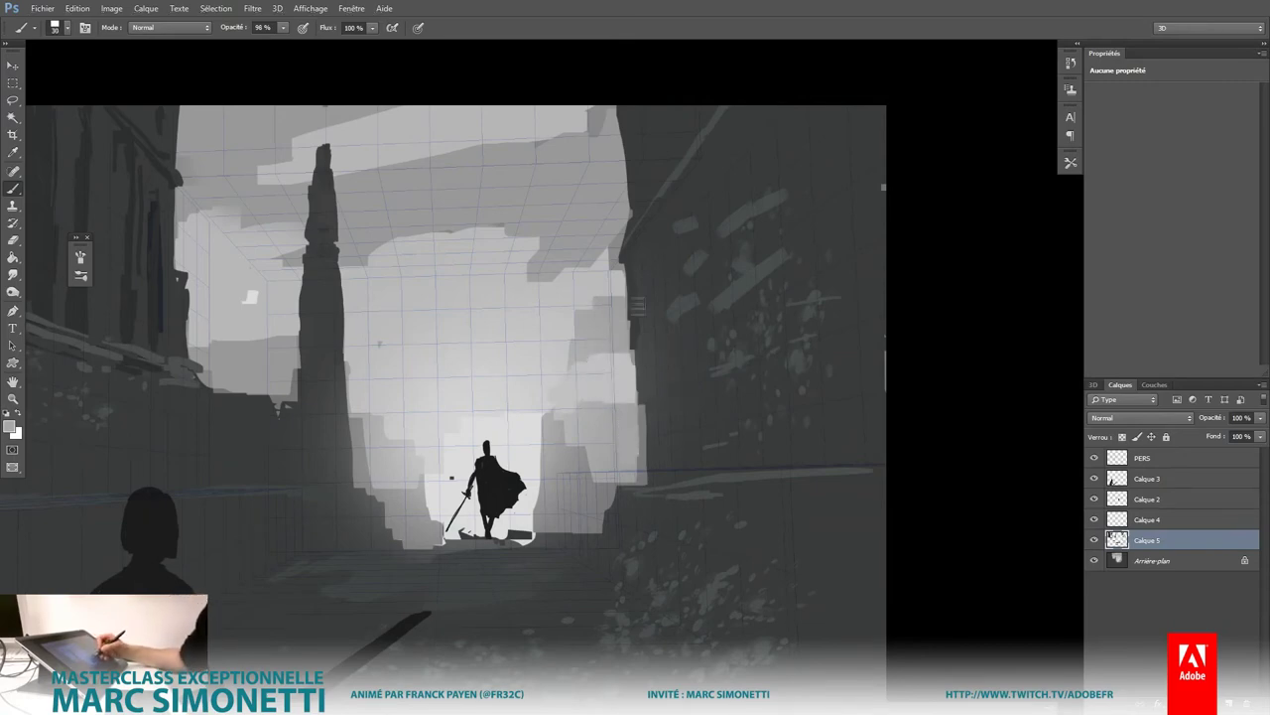
# Step: Paint light grey strokes down the right wall and a dark arch edge at full opacity
pyautogui.keyDown('alt'); pyautogui.click(654, 278); pyautogui.keyUp('alt')
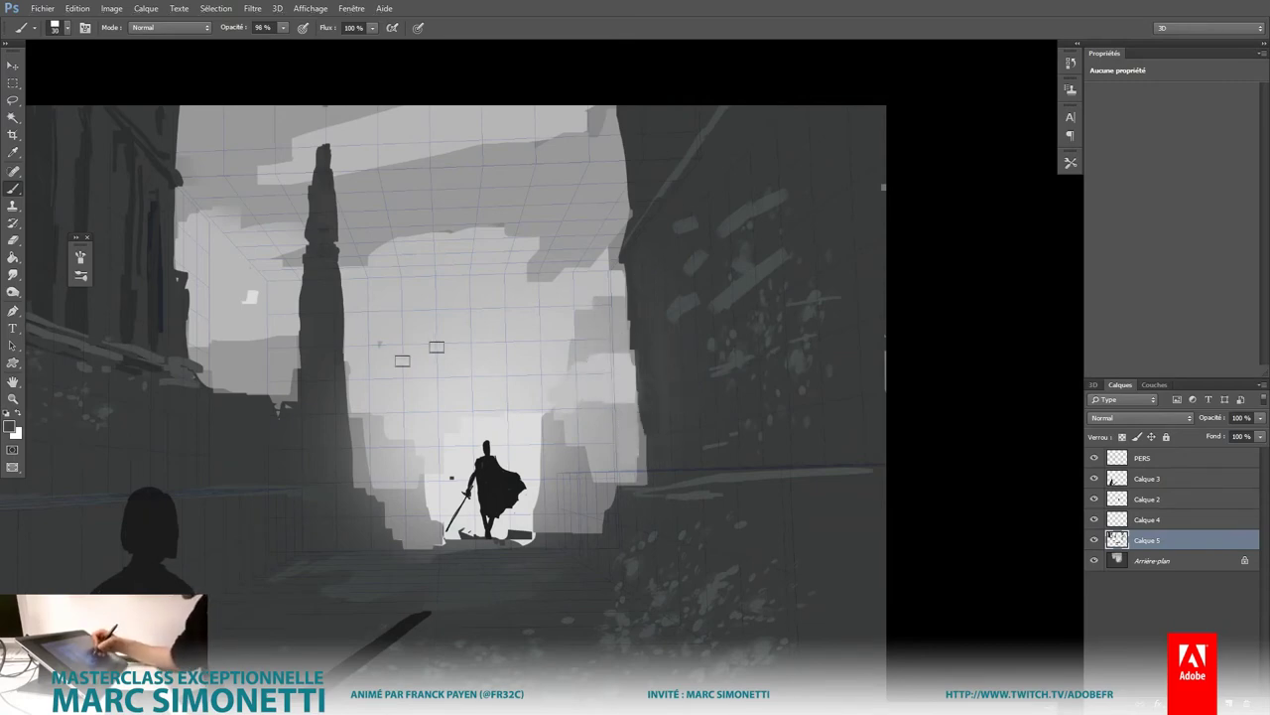
pyautogui.keyDown('alt'); pyautogui.click(241, 368); pyautogui.keyUp('alt')
pyautogui.moveTo(687, 288); pyautogui.dragTo(696, 365)
pyautogui.moveTo(705, 292)
pyautogui.mouseDown()
pyautogui.moveTo(702, 304)
pyautogui.moveTo(687, 288)
pyautogui.moveTo(679, 300)
pyautogui.mouseUp()
pyautogui.keyDown('alt'); pyautogui.click(167, 303); pyautogui.keyUp('alt')
pyautogui.moveTo(691, 256)
pyautogui.mouseDown()
pyautogui.moveTo(682, 375)
pyautogui.moveTo(724, 413)
pyautogui.moveTo(683, 258)
pyautogui.moveTo(695, 236)
pyautogui.moveTo(726, 230)
pyautogui.moveTo(735, 258)
pyautogui.mouseUp()
pyautogui.press('0')
# Step: With a 100 px brush, fill and narrow the dark arches and paint a base band beneath
pyautogui.moveTo(785, 214)
pyautogui.mouseDown()
pyautogui.moveTo(735, 238)
pyautogui.moveTo(799, 203)
pyautogui.moveTo(830, 363)
pyautogui.mouseUp()
pyautogui.moveTo(809, 194); pyautogui.dragTo(826, 412)
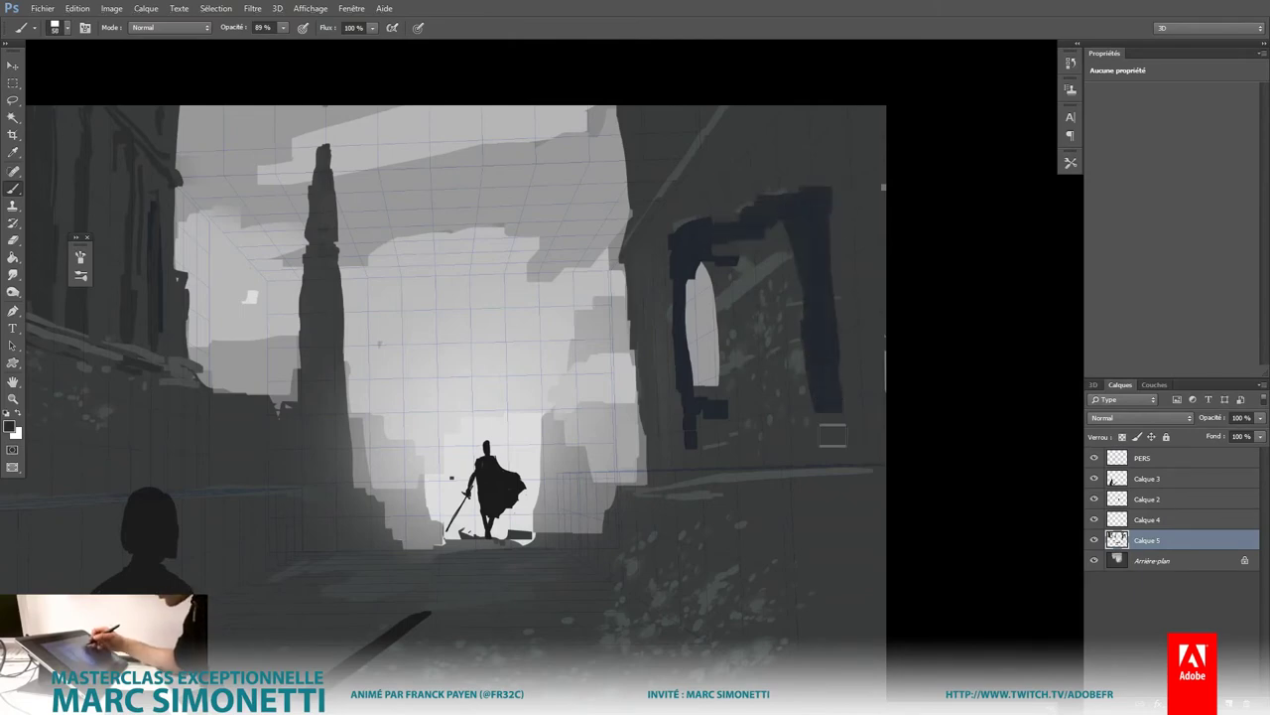
pyautogui.moveTo(790, 226); pyautogui.dragTo(784, 369)
pyautogui.moveTo(759, 243)
pyautogui.mouseDown()
pyautogui.moveTo(744, 365)
pyautogui.moveTo(728, 315)
pyautogui.moveTo(739, 427)
pyautogui.moveTo(736, 285)
pyautogui.moveTo(744, 385)
pyautogui.moveTo(757, 318)
pyautogui.moveTo(749, 265)
pyautogui.moveTo(799, 377)
pyautogui.moveTo(789, 260)
pyautogui.moveTo(806, 350)
pyautogui.mouseUp()
pyautogui.moveTo(786, 290); pyautogui.dragTo(790, 407)
pyautogui.moveTo(786, 402); pyautogui.dragTo(773, 356)
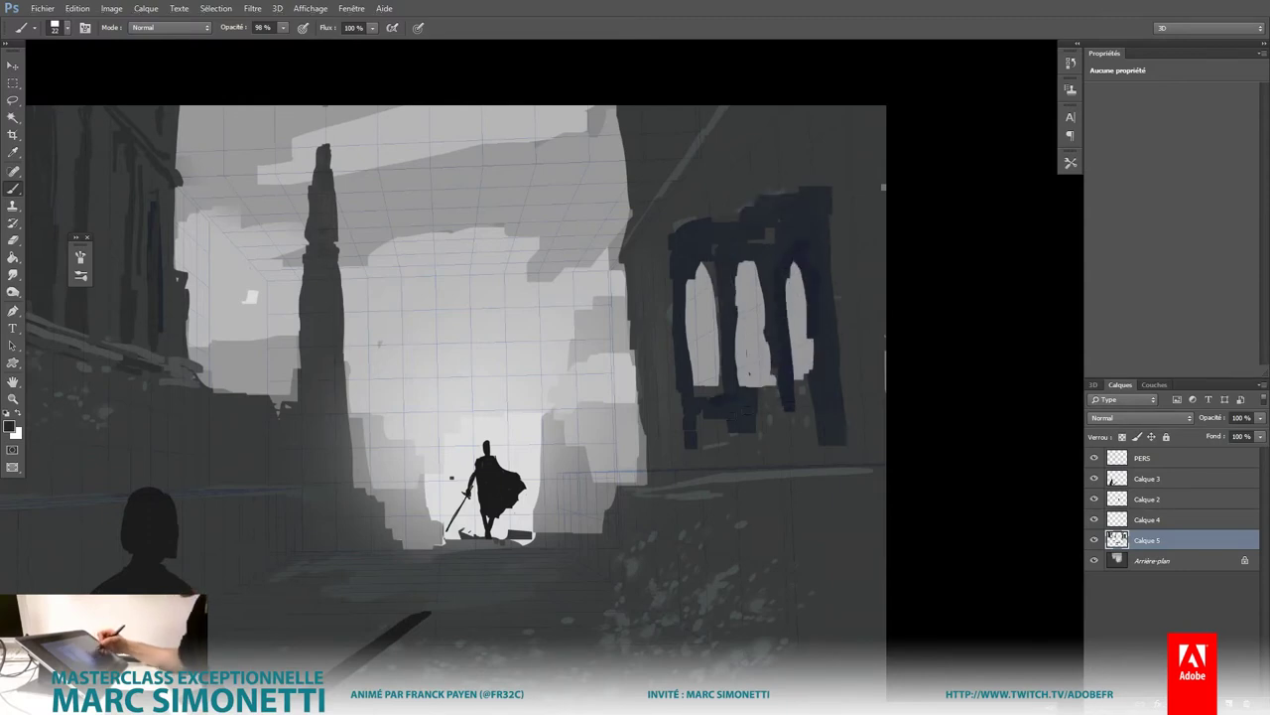
pyautogui.moveTo(694, 435)
pyautogui.mouseDown()
pyautogui.moveTo(779, 399)
pyautogui.moveTo(832, 401)
pyautogui.moveTo(830, 456)
pyautogui.moveTo(765, 437)
pyautogui.moveTo(699, 446)
pyautogui.moveTo(763, 429)
pyautogui.moveTo(739, 437)
pyautogui.mouseUp()
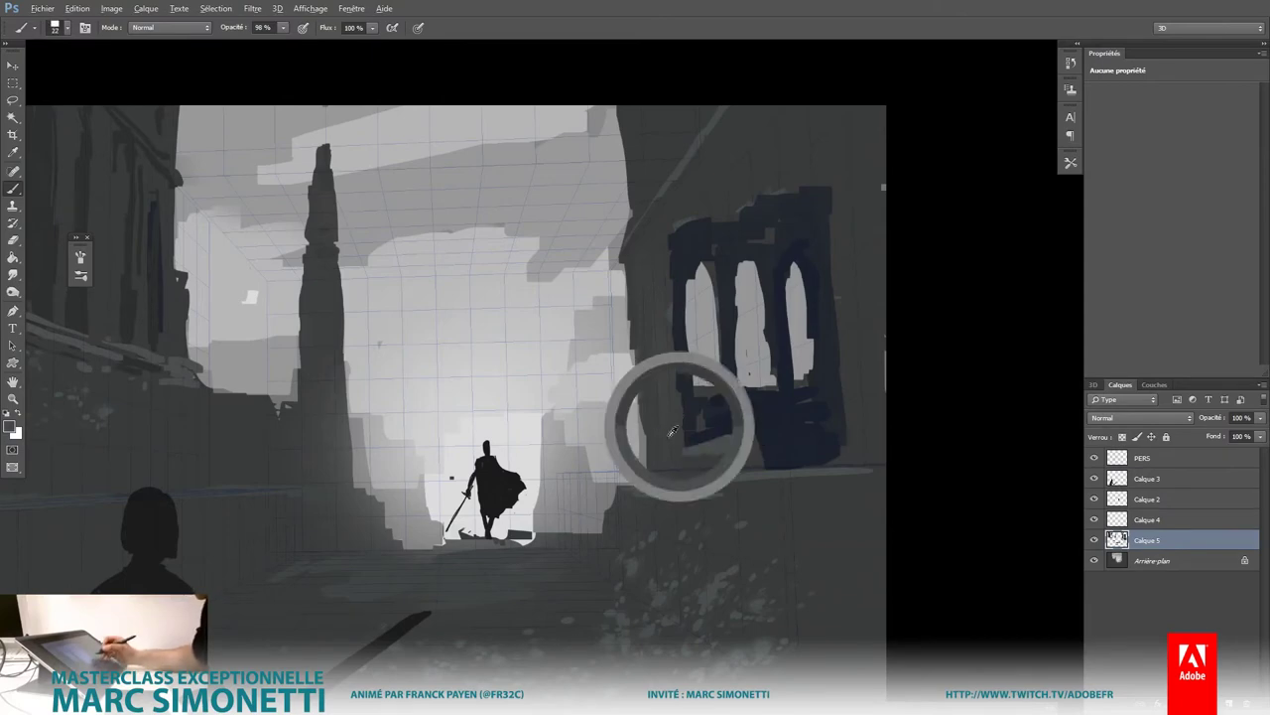
# Step: Lower the brush opacity and size, zoom out, and paint dark horizontal rubble strokes on the ground
pyautogui.moveTo(646, 463); pyautogui.dragTo(639, 490)
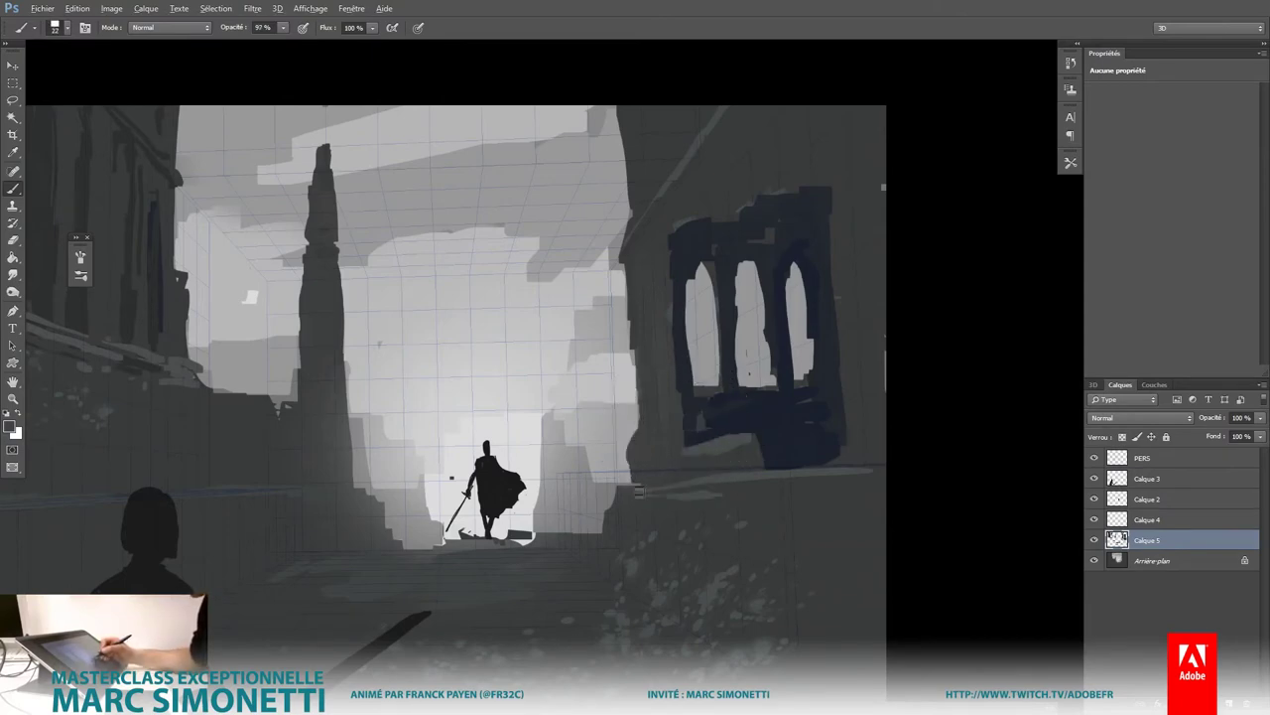
pyautogui.moveTo(638, 433); pyautogui.dragTo(631, 434)
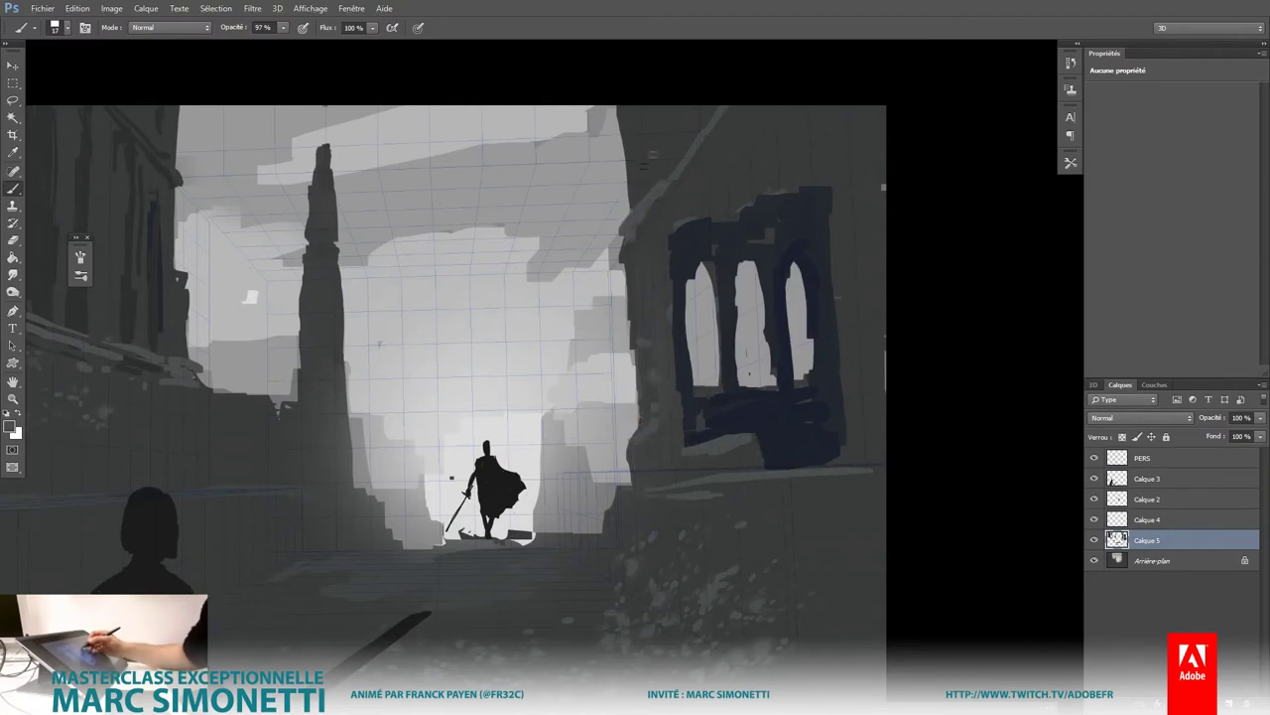
pyautogui.hotkey('ctrl', '-')
pyautogui.hotkey('ctrl', '-')
pyautogui.scroll(2, 742, 340)
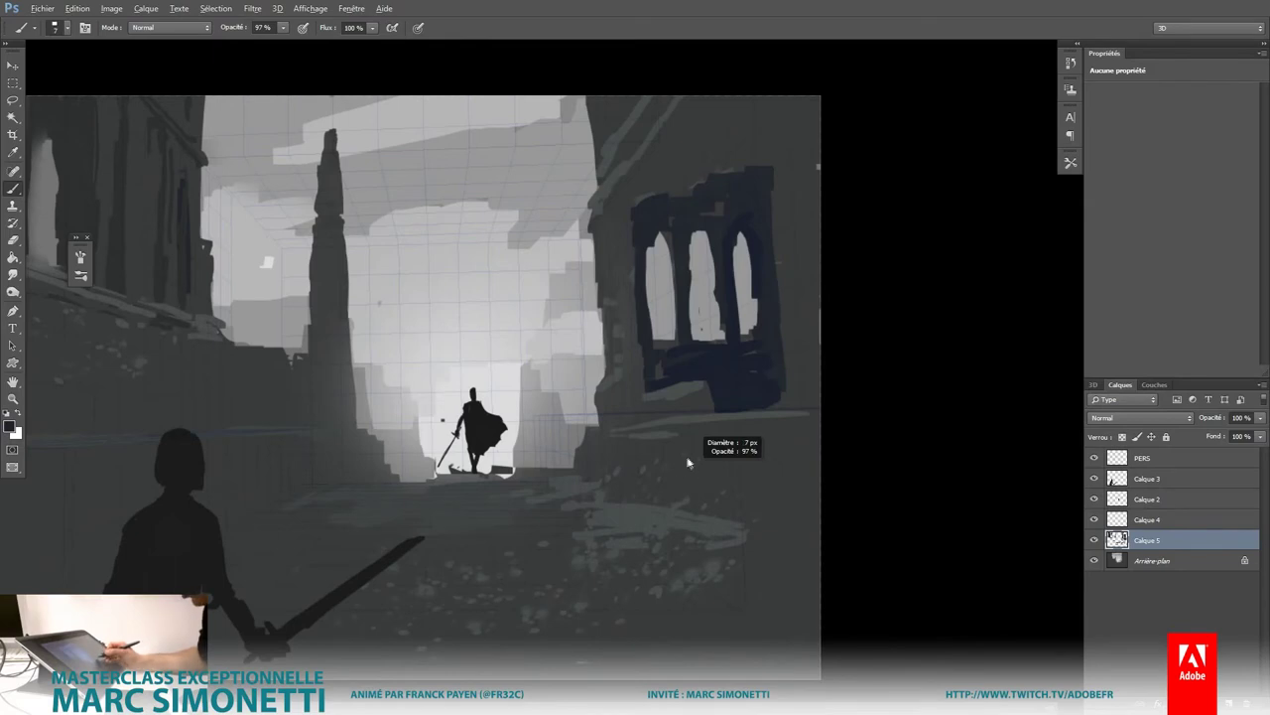
pyautogui.moveTo(685, 456)
pyautogui.mouseDown()
pyautogui.moveTo(708, 449)
pyautogui.moveTo(610, 501)
pyautogui.mouseUp()
pyautogui.press(']')
pyautogui.moveTo(692, 496)
pyautogui.mouseDown()
pyautogui.moveTo(556, 526)
pyautogui.moveTo(674, 453)
pyautogui.mouseUp()
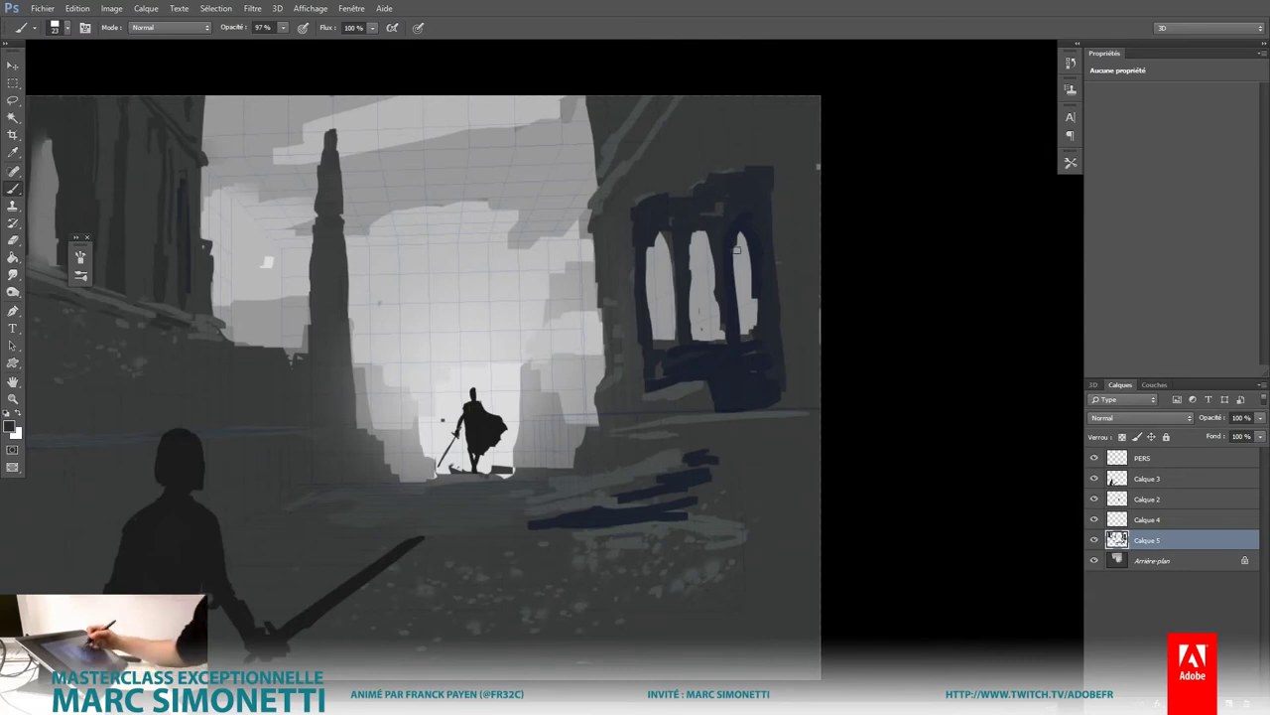
# Step: Darken the right arch and extend the ruin's top edges with darker and lighter strokes
pyautogui.moveTo(739, 238); pyautogui.dragTo(757, 325)
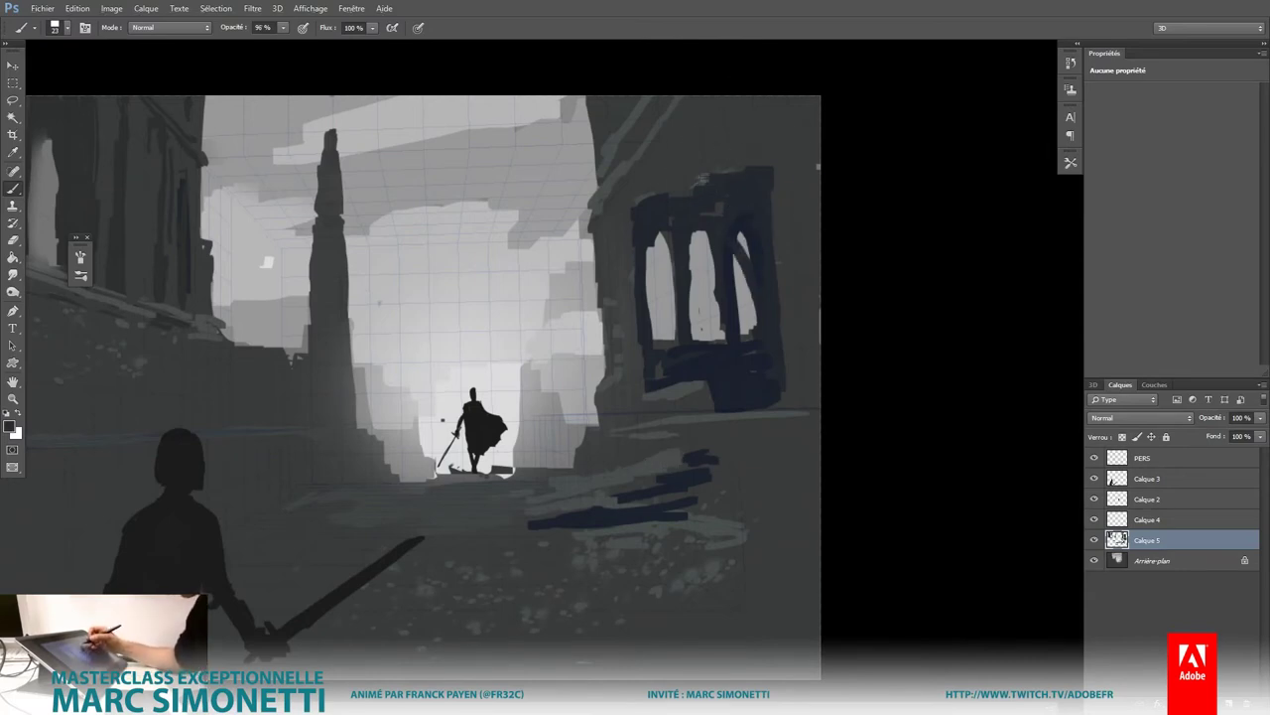
pyautogui.moveTo(709, 137)
pyautogui.mouseDown()
pyautogui.moveTo(643, 201)
pyautogui.moveTo(730, 139)
pyautogui.moveTo(770, 242)
pyautogui.moveTo(784, 397)
pyautogui.mouseUp()
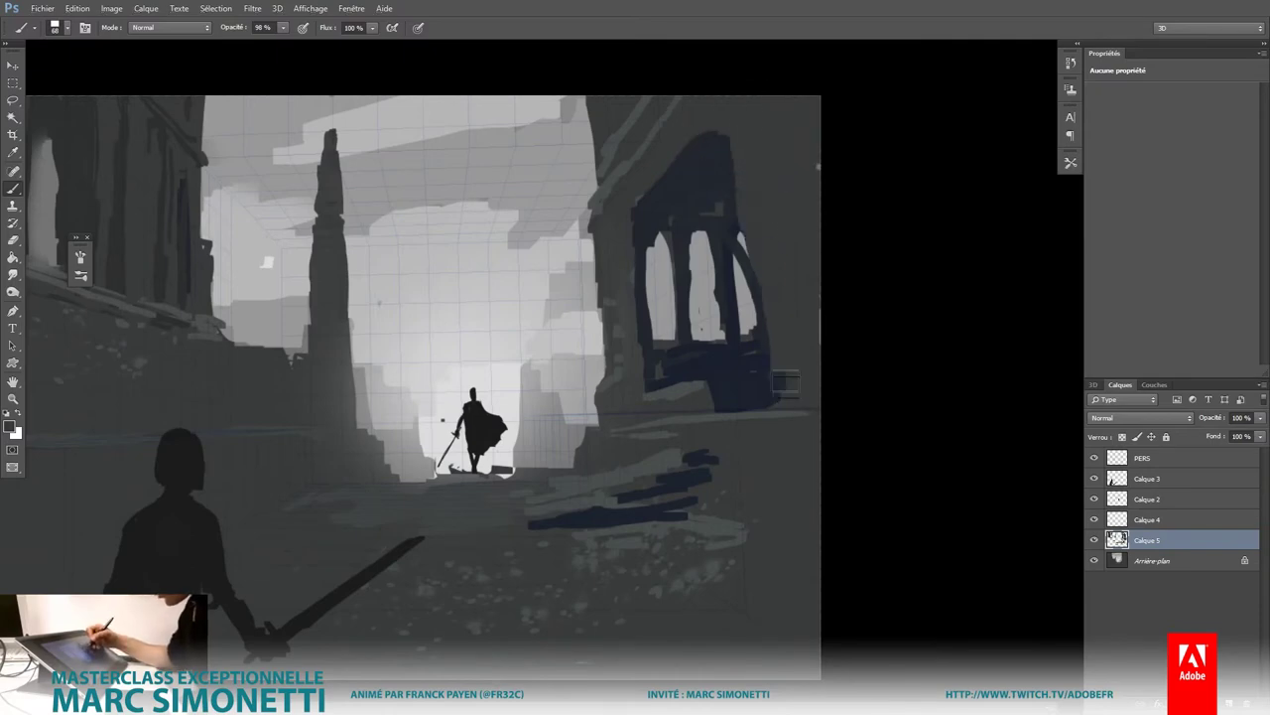
pyautogui.moveTo(799, 173); pyautogui.dragTo(734, 129)
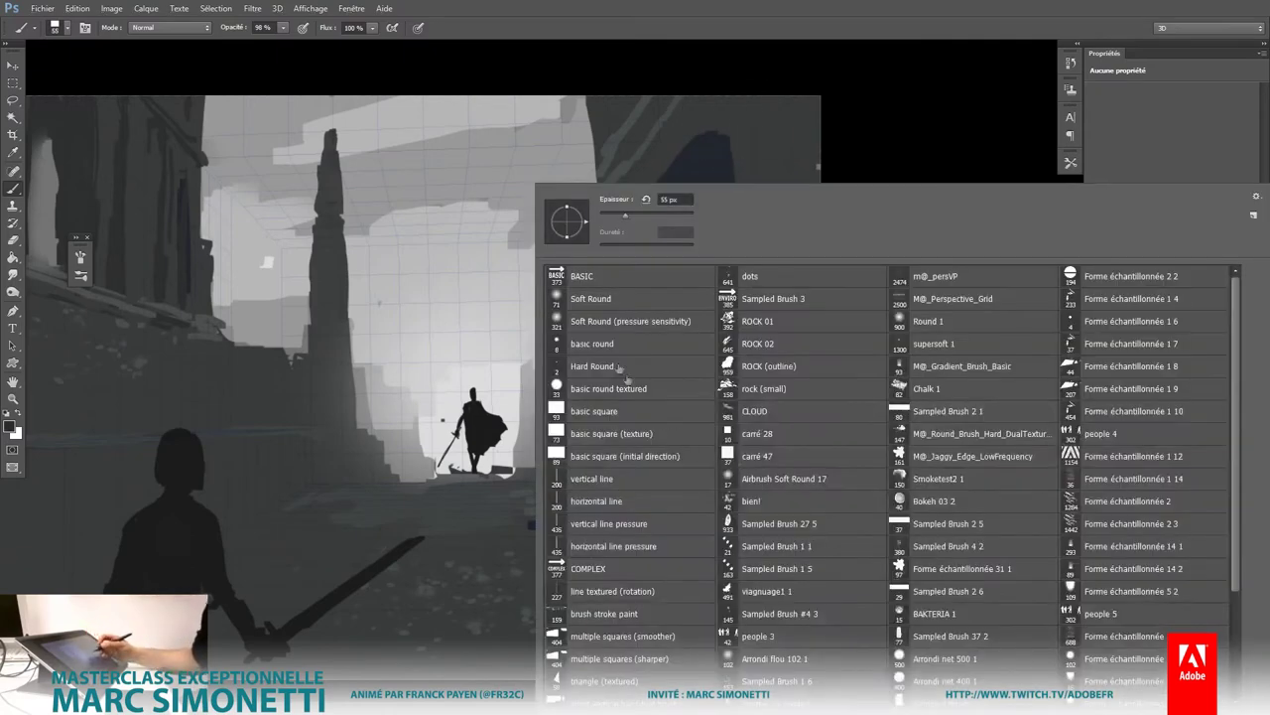
# Step: Paint a soft light haze behind the figure with a large Soft Round brush
pyautogui.click(599, 321)
pyautogui.press('Return')
pyautogui.hotkey('ctrl', '-')
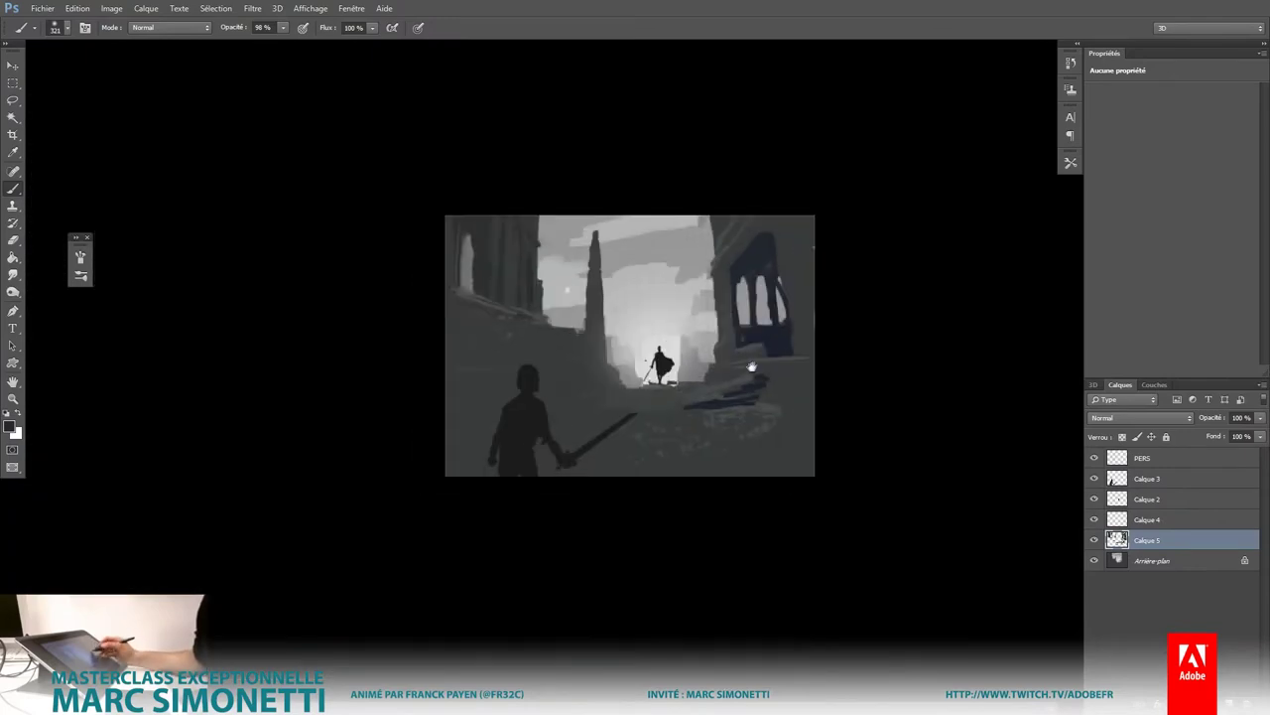
pyautogui.moveTo(645, 297); pyautogui.dragTo(685, 258)
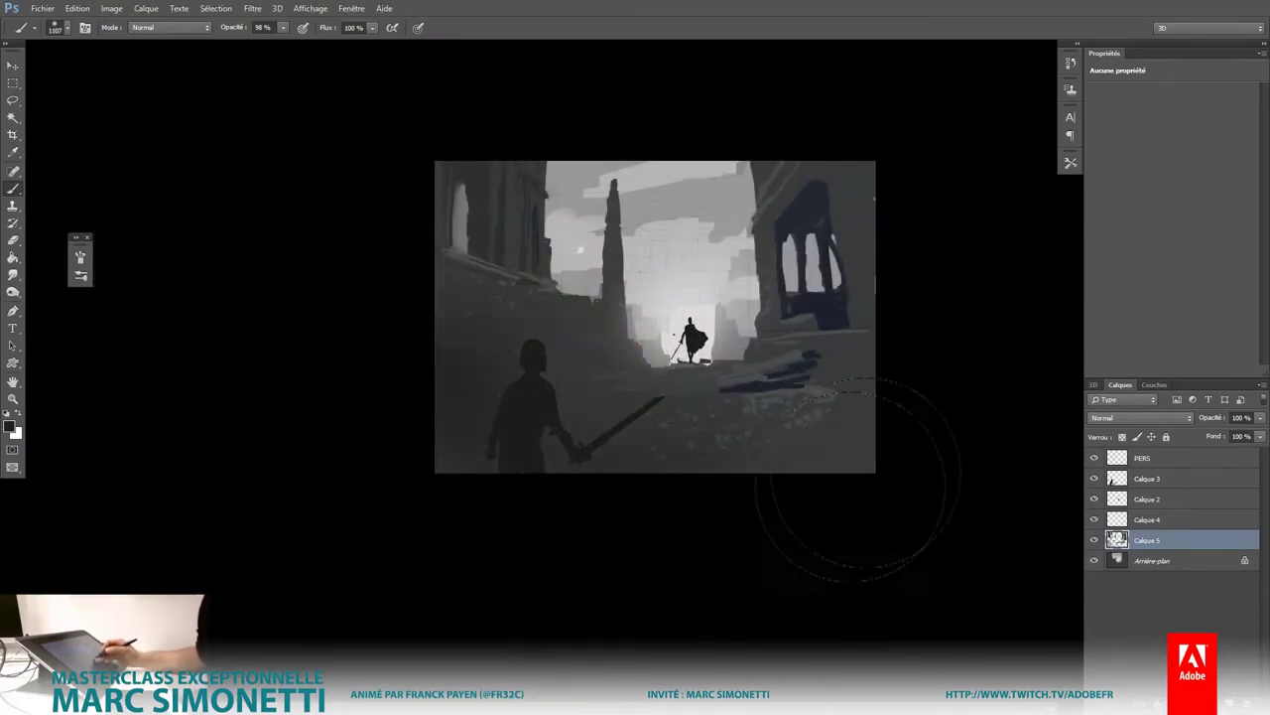
pyautogui.keyDown('alt'); pyautogui.rightClick(833, 427); pyautogui.keyUp('alt')
pyautogui.moveTo(582, 247)
pyautogui.mouseDown()
pyautogui.moveTo(700, 251)
pyautogui.moveTo(683, 501)
pyautogui.mouseUp()
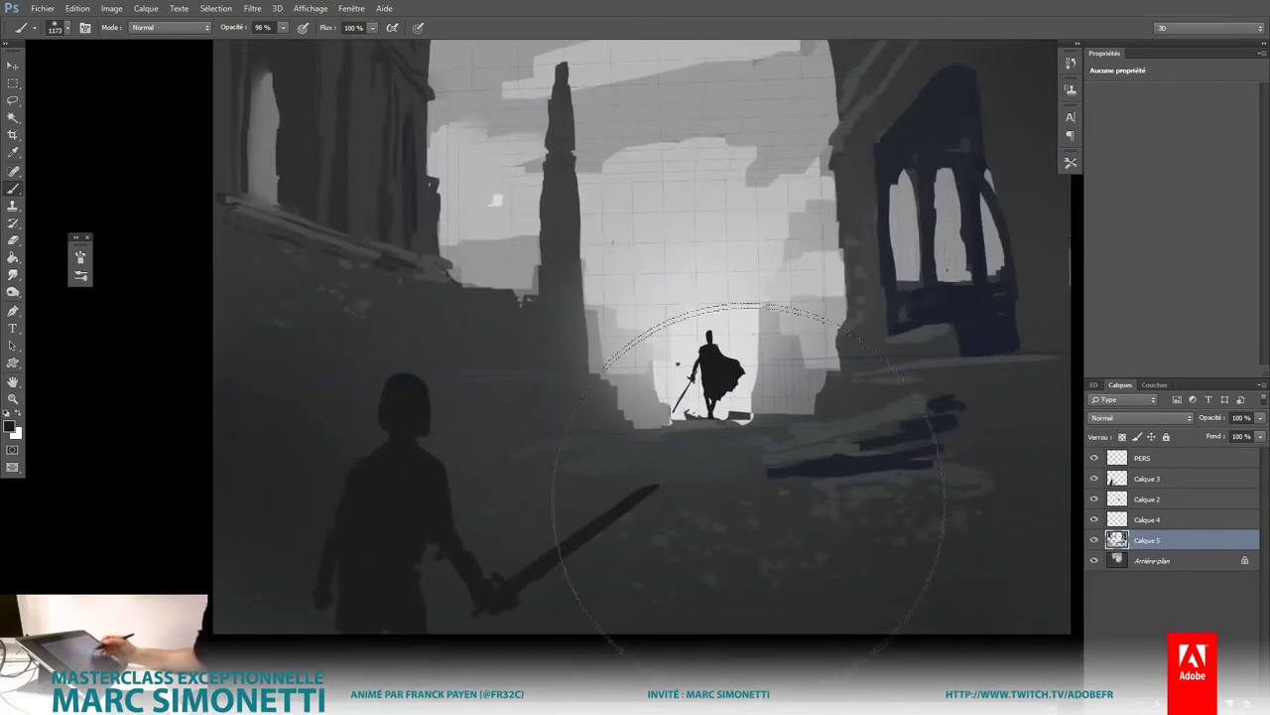
# Step: Stamp dark textured rubble custom shapes across the lower ground
pyautogui.press('u')
pyautogui.rightClick(806, 476)
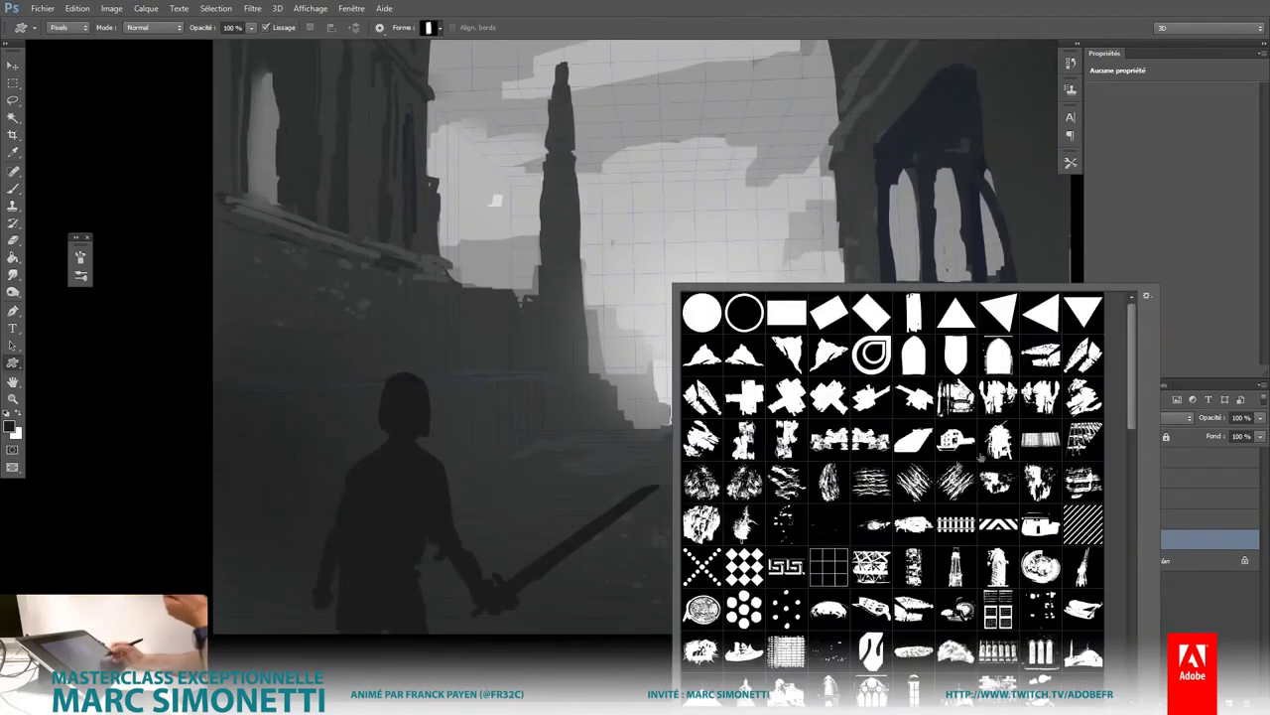
pyautogui.scroll(-5, 1133, 398)
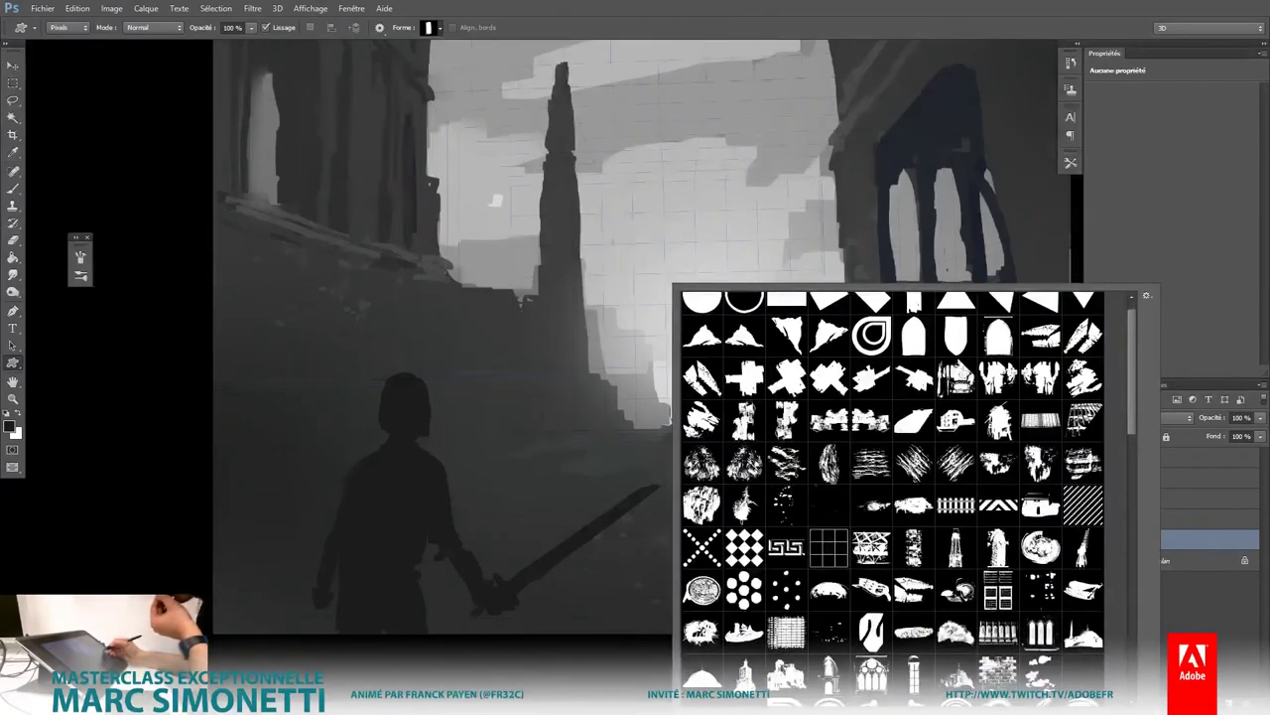
pyautogui.doubleClick(744, 467)
pyautogui.moveTo(599, 489); pyautogui.dragTo(863, 571)
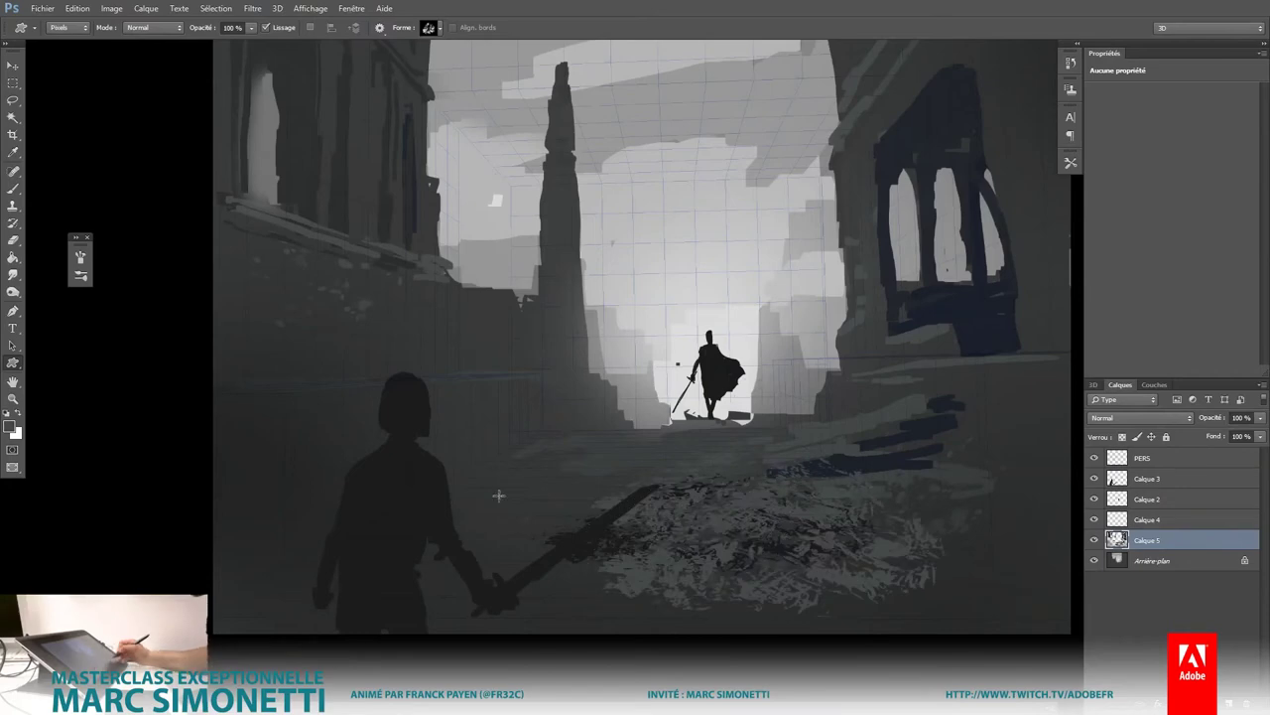
pyautogui.moveTo(698, 474); pyautogui.dragTo(978, 635)
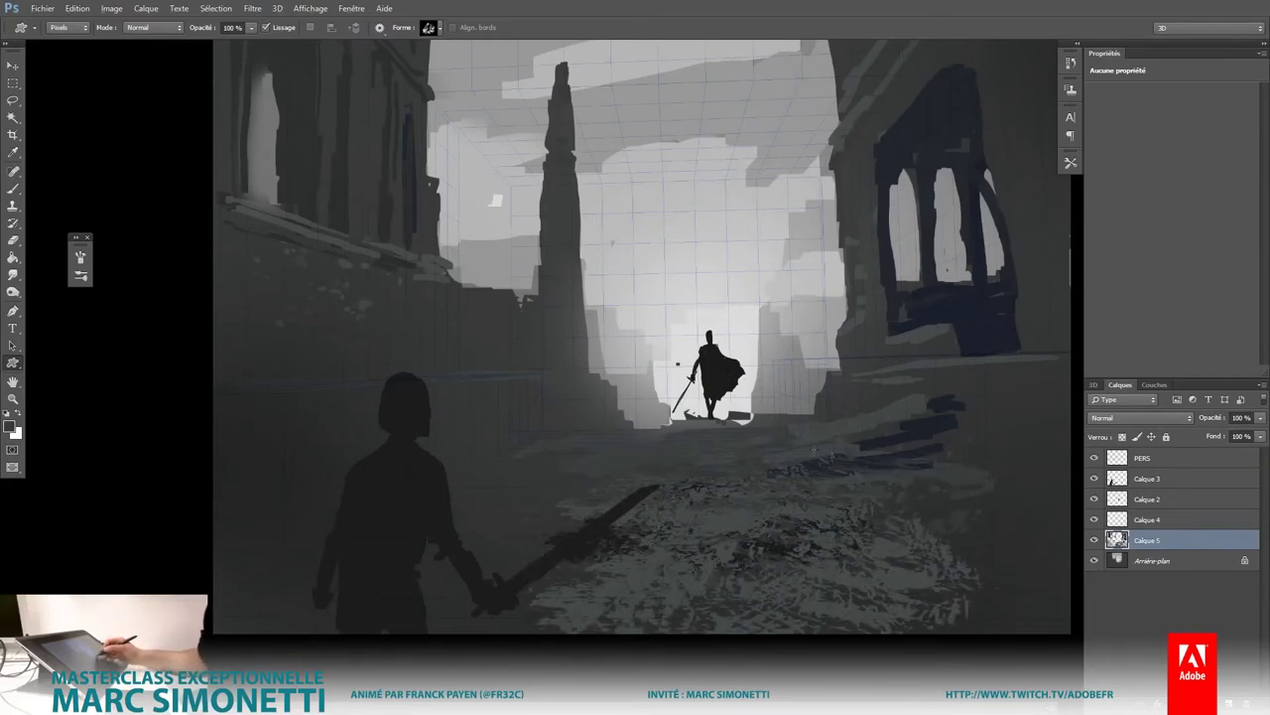
pyautogui.moveTo(958, 526); pyautogui.dragTo(905, 422)
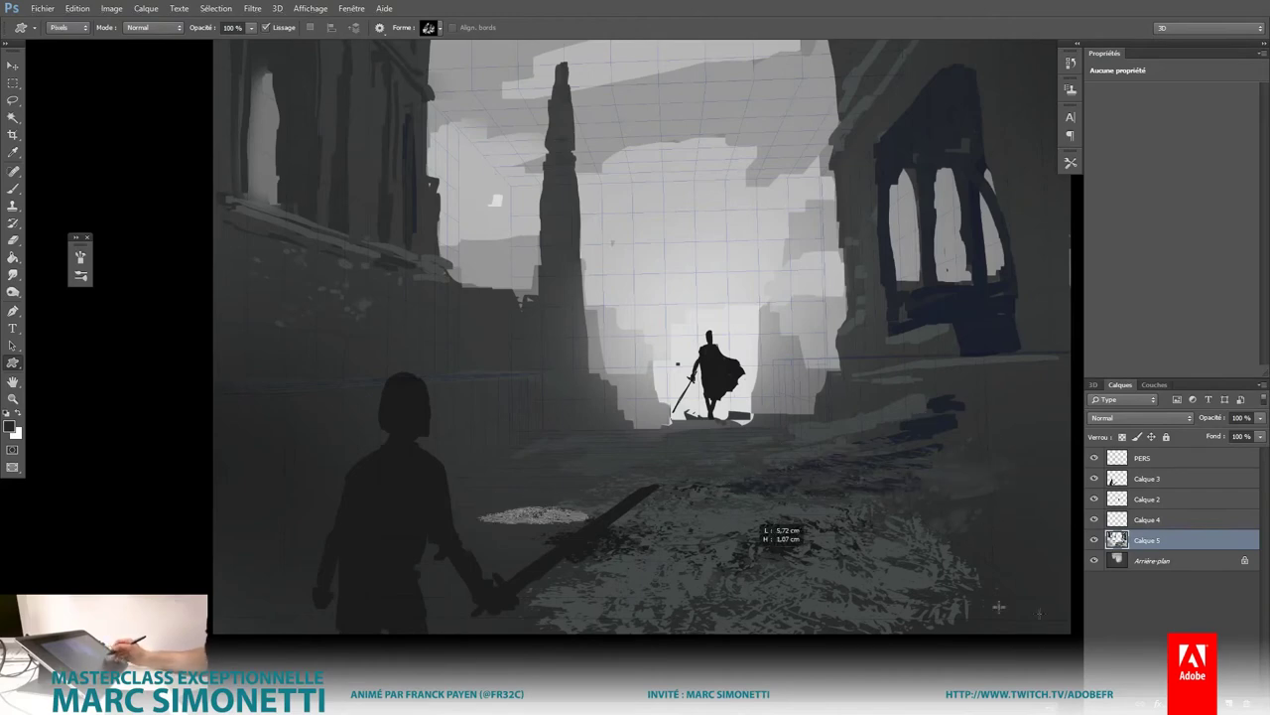
pyautogui.moveTo(754, 526); pyautogui.dragTo(866, 600)
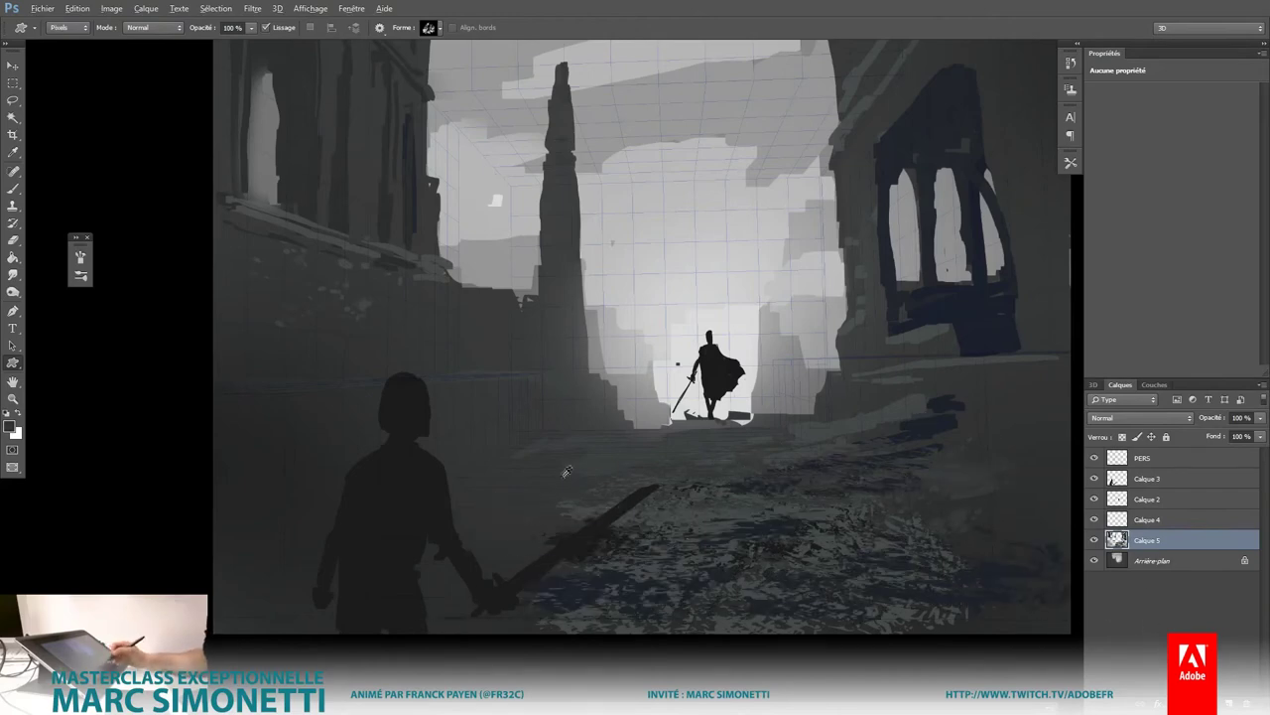
pyautogui.moveTo(695, 434); pyautogui.dragTo(862, 558)
pyautogui.scroll(-5, 863, 558)
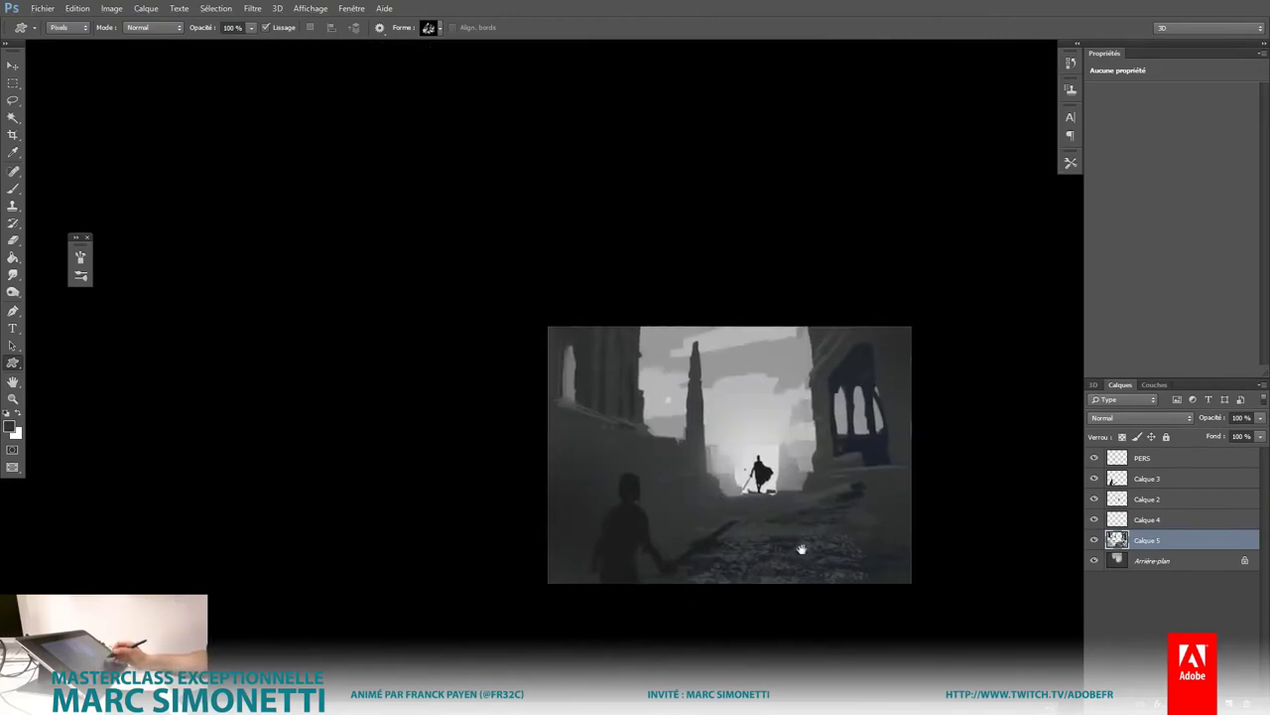
pyautogui.scroll(2, 840, 483)
pyautogui.scroll(3, 687, 463)
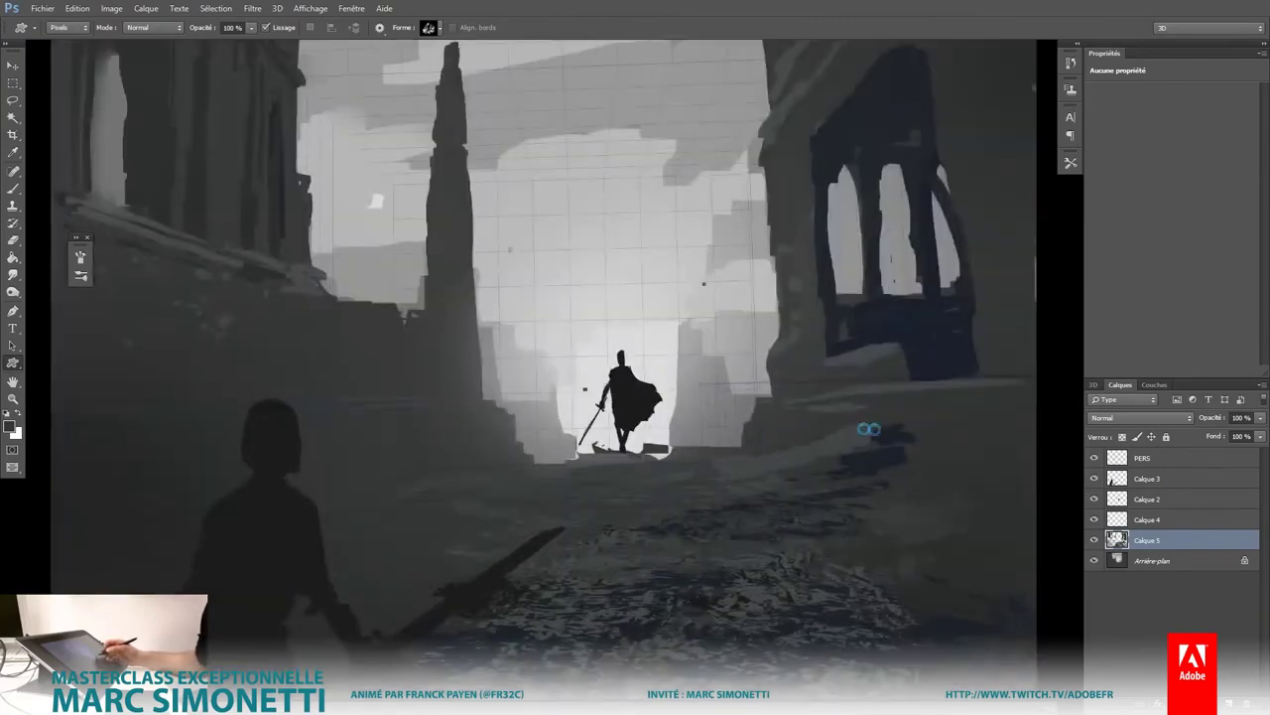
# Step: Stamp a different thin rubble shape in the right-hand shadow and reset colours to default black
pyautogui.rightClick(868, 429)
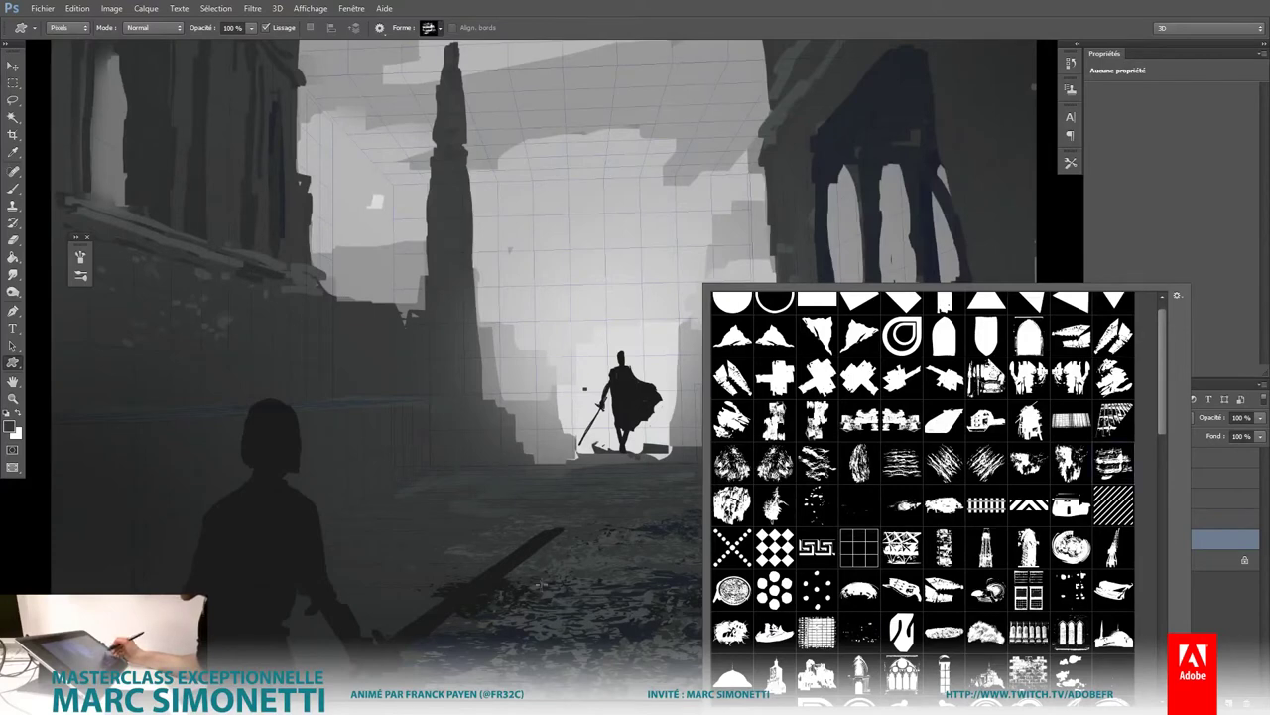
pyautogui.click(541, 585)
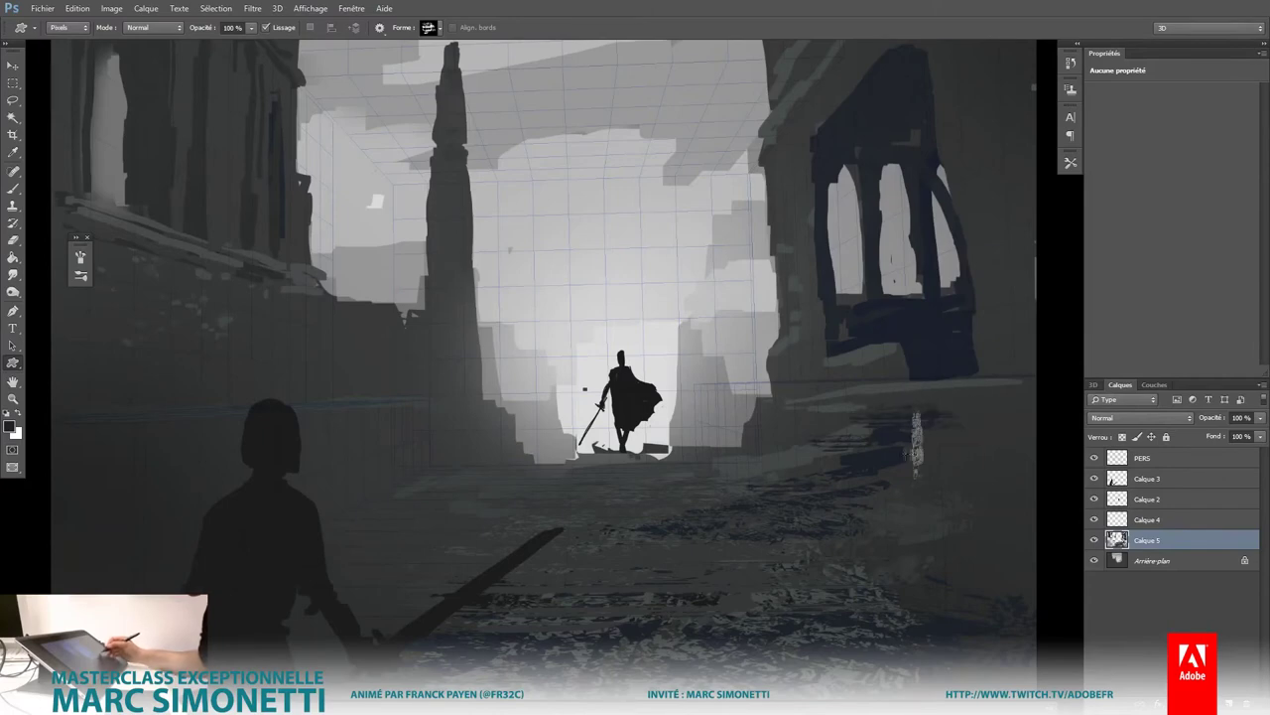
pyautogui.rightClick(915, 482)
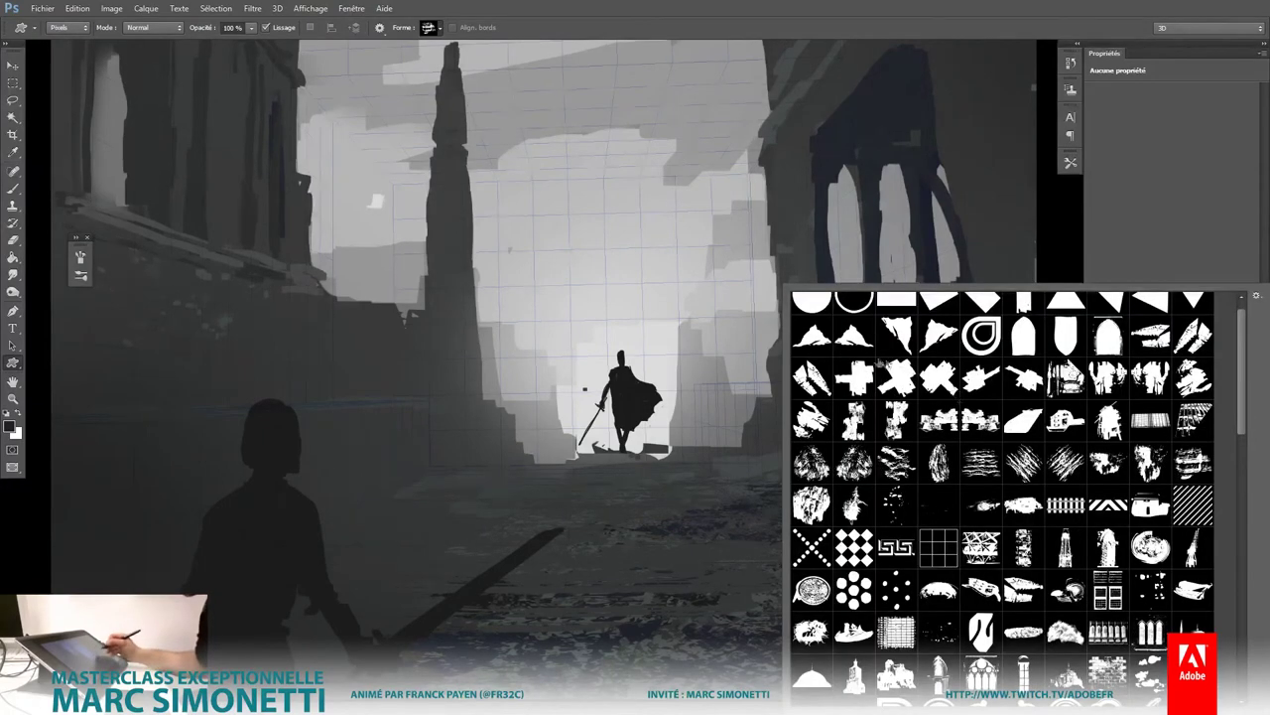
pyautogui.click(854, 378)
pyautogui.click(711, 495)
pyautogui.moveTo(843, 452); pyautogui.dragTo(878, 462)
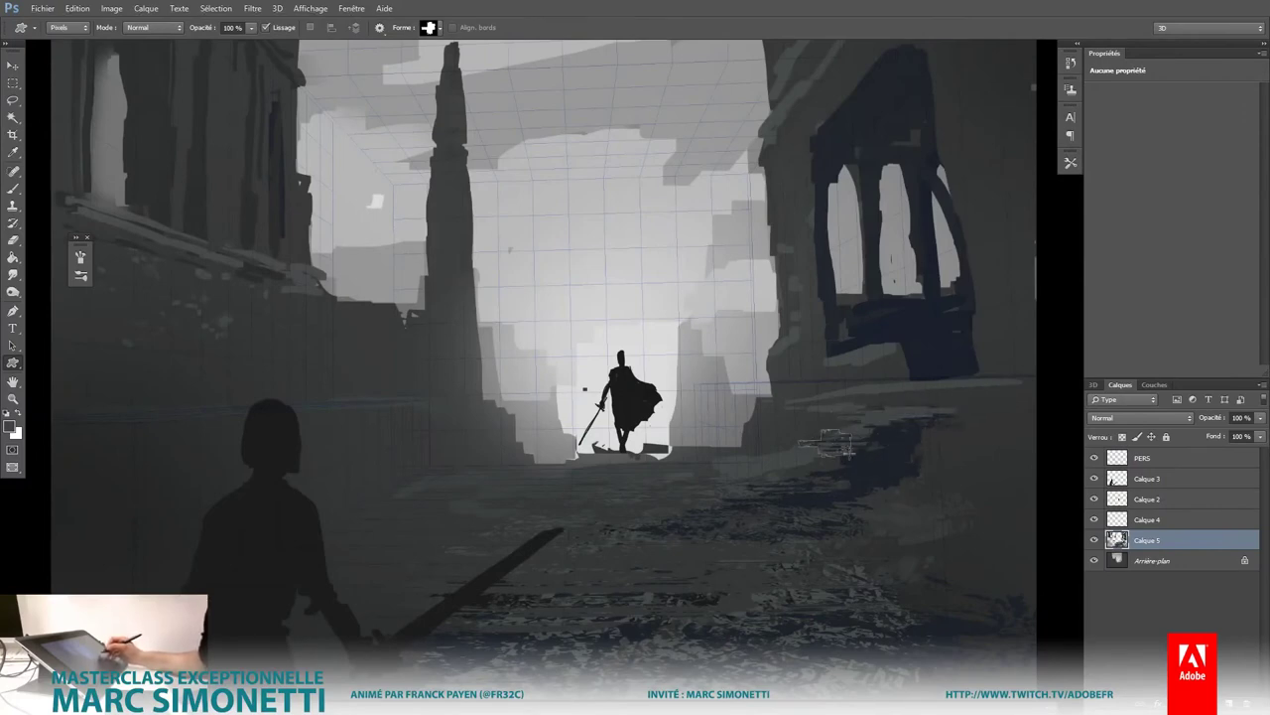
pyautogui.moveTo(663, 463)
pyautogui.mouseDown()
pyautogui.moveTo(817, 468)
pyautogui.moveTo(810, 459)
pyautogui.mouseUp()
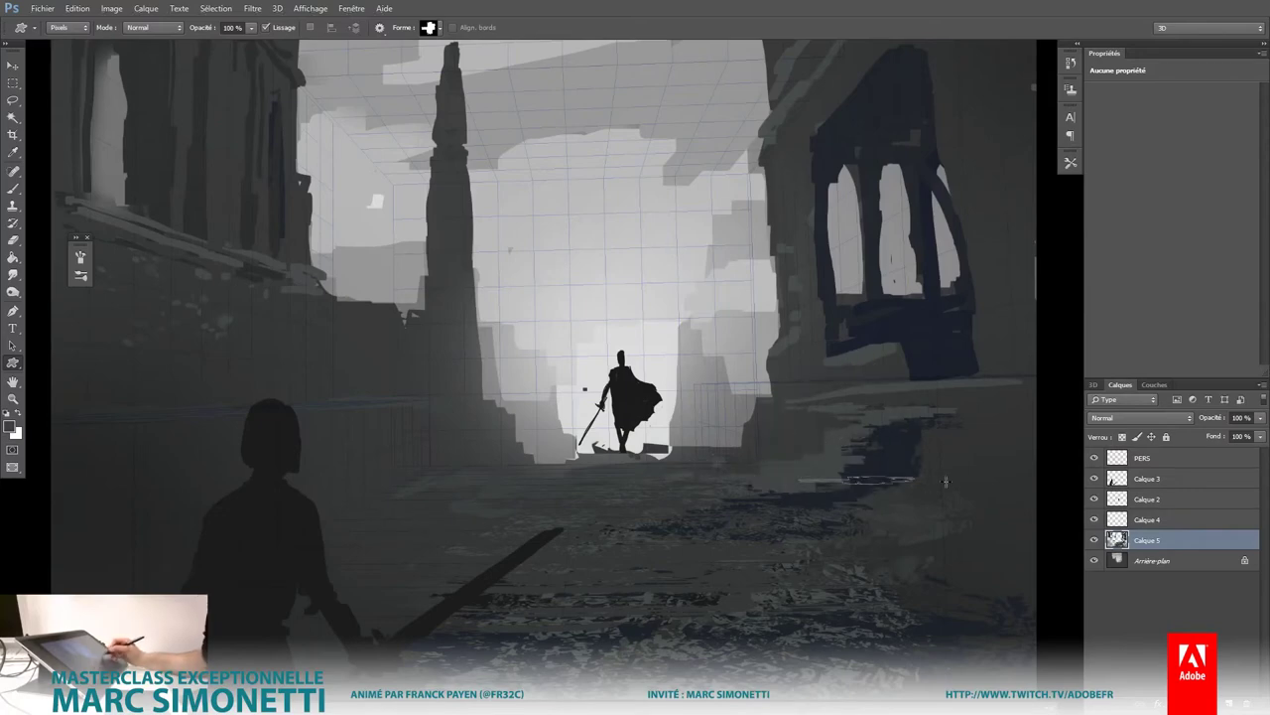
pyautogui.moveTo(946, 481); pyautogui.dragTo(905, 407)
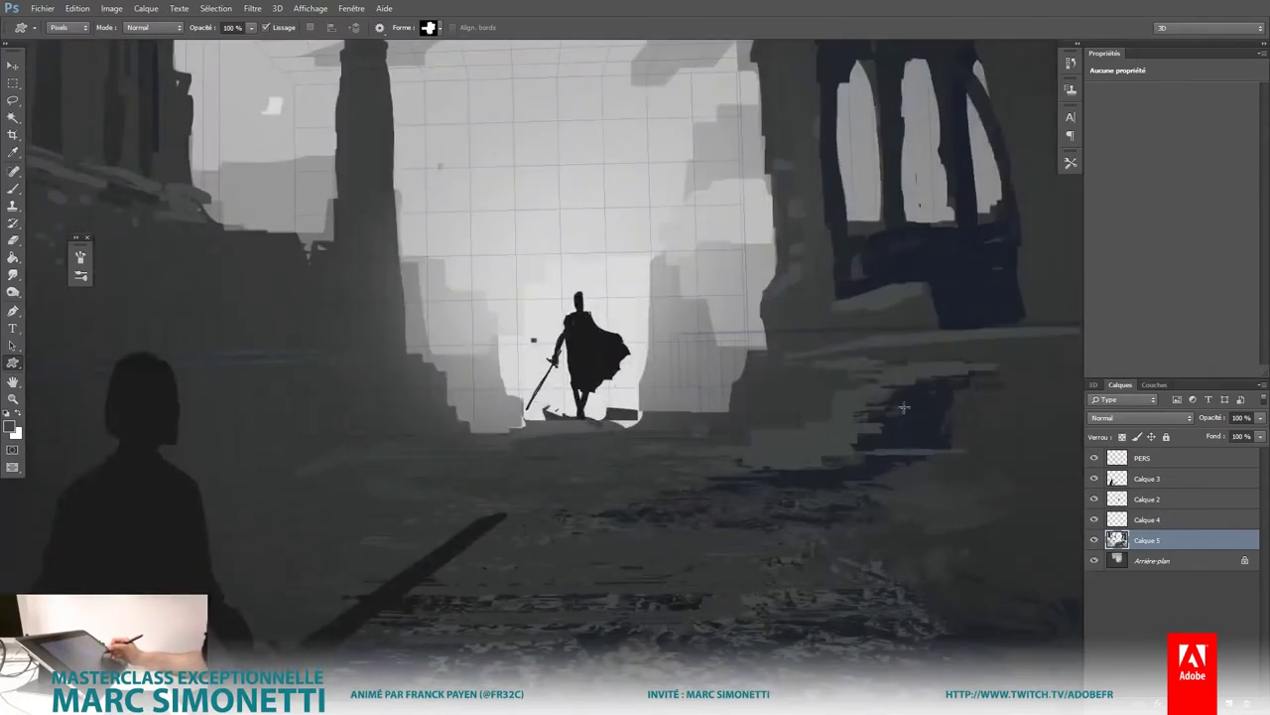
pyautogui.press('d')
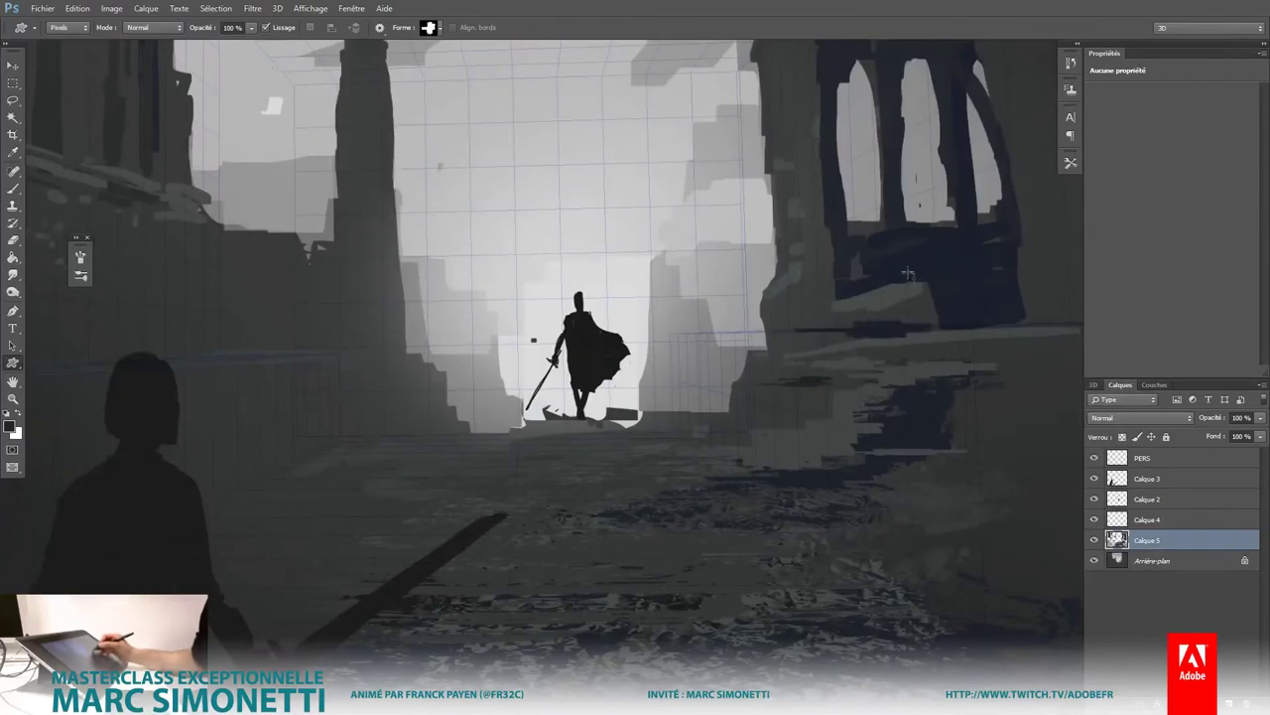
pyautogui.moveTo(960, 364); pyautogui.dragTo(936, 420)
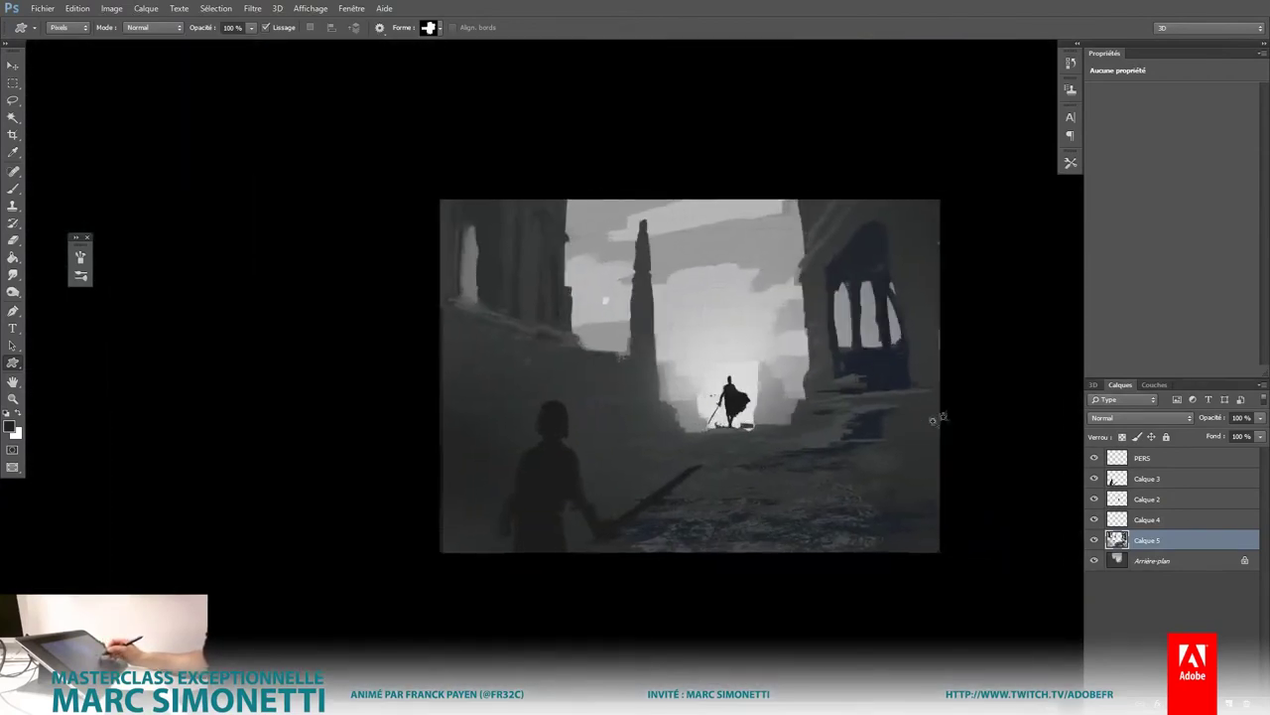
# Step: Darken the lower-right shadow of the street with the brush, then fit the painting in view
pyautogui.press('b')
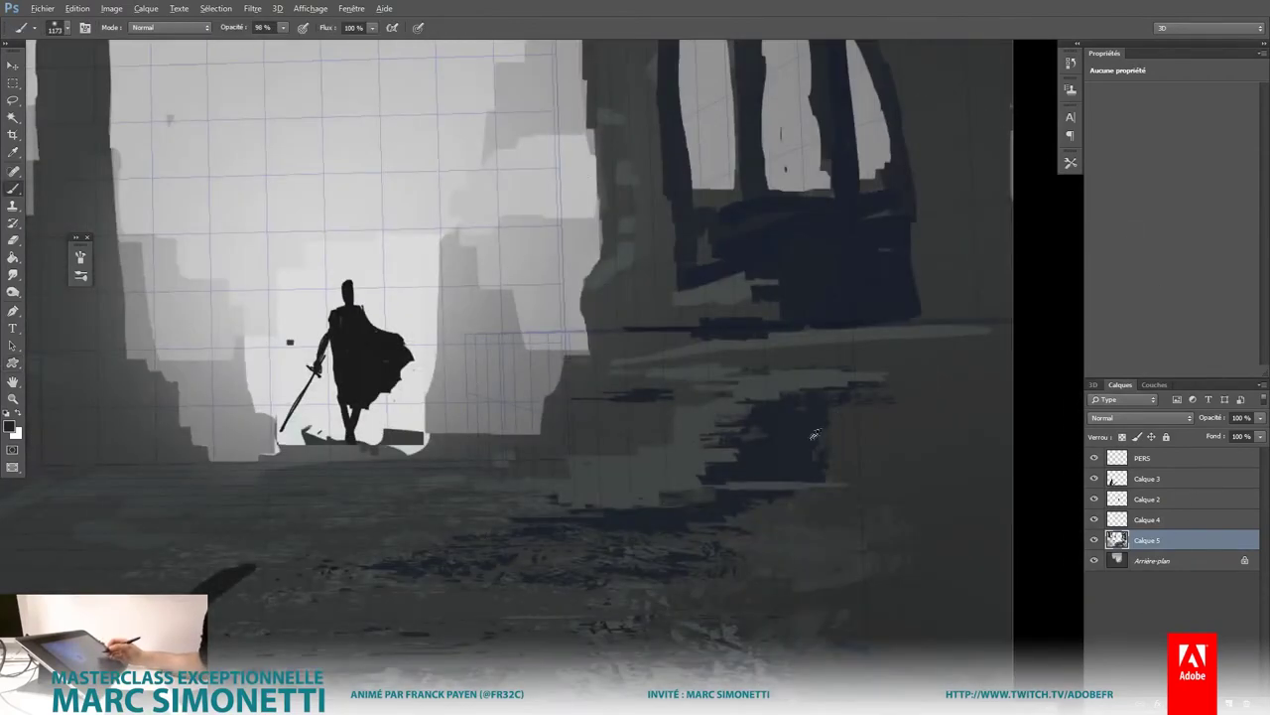
pyautogui.moveTo(812, 443)
pyautogui.mouseDown()
pyautogui.moveTo(589, 488)
pyautogui.moveTo(759, 497)
pyautogui.mouseUp()
pyautogui.moveTo(829, 392); pyautogui.dragTo(933, 486)
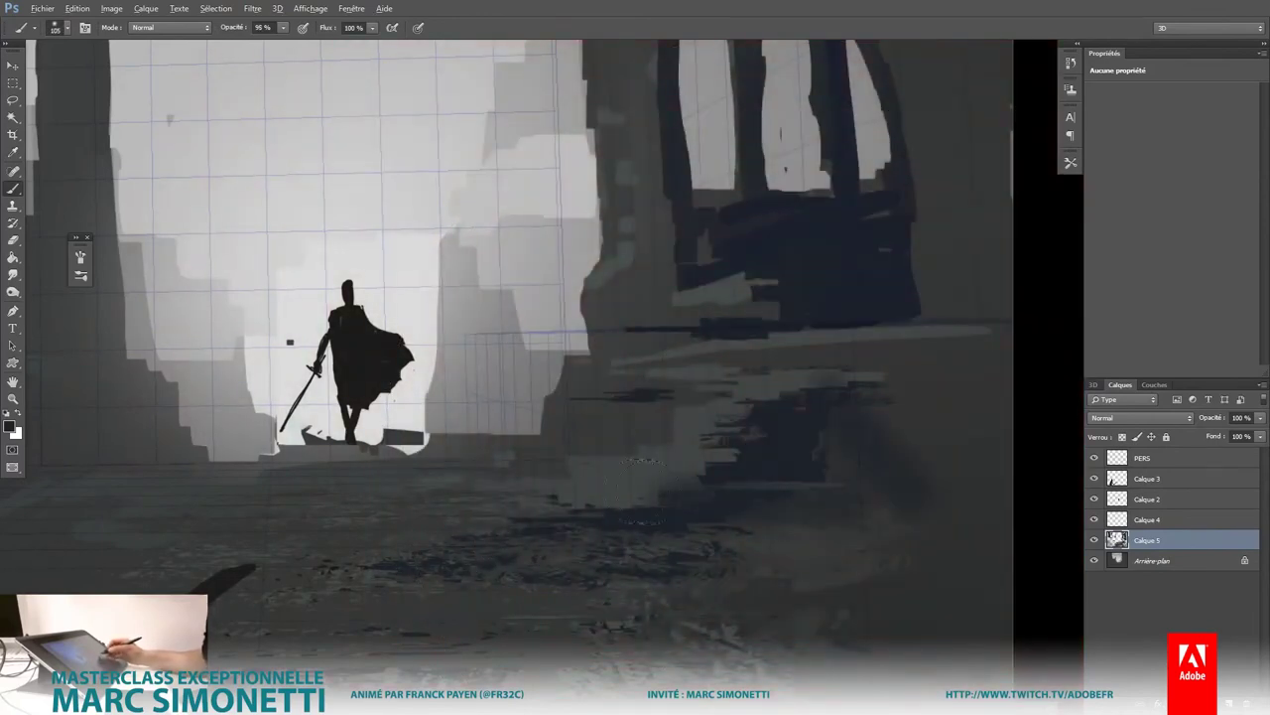
pyautogui.moveTo(604, 487); pyautogui.dragTo(635, 487)
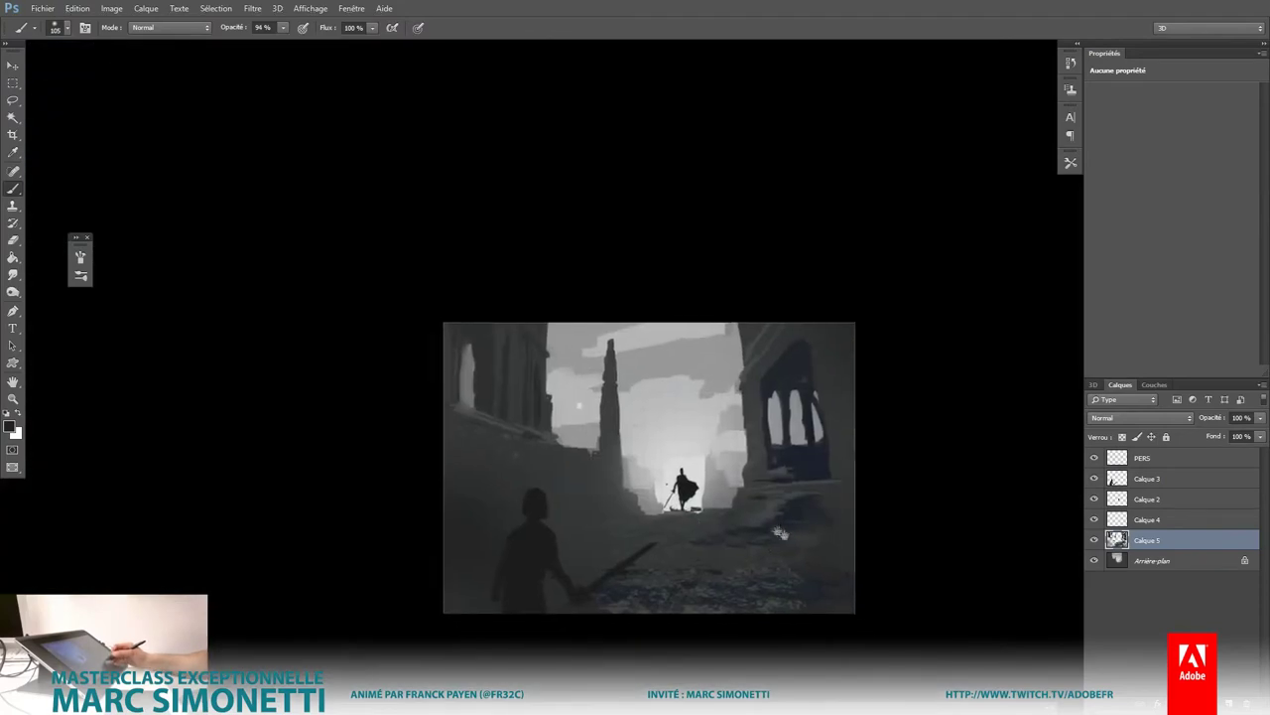
pyautogui.hotkey('ctrl', '0')
pyautogui.moveTo(576, 430); pyautogui.dragTo(620, 406)
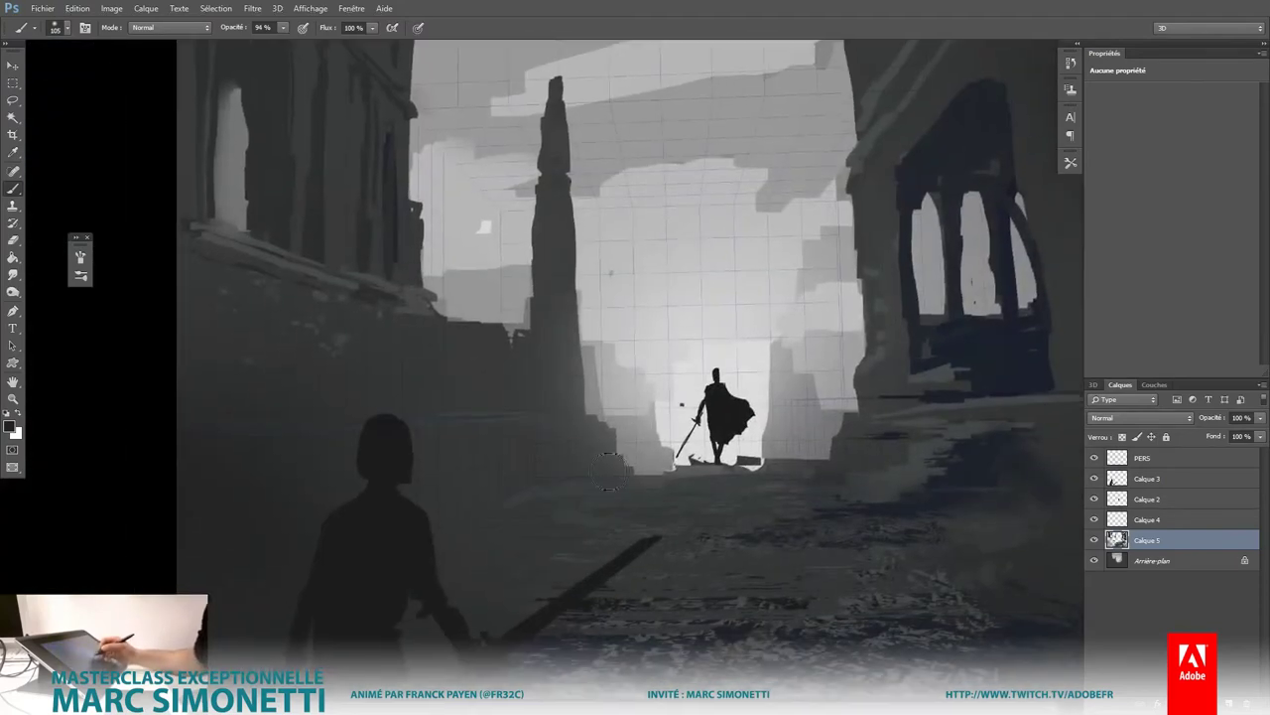
# Step: Switch to the basic square brush preset and shrink it to about 56 px
pyautogui.rightClick(610, 457)
pyautogui.click(593, 410)
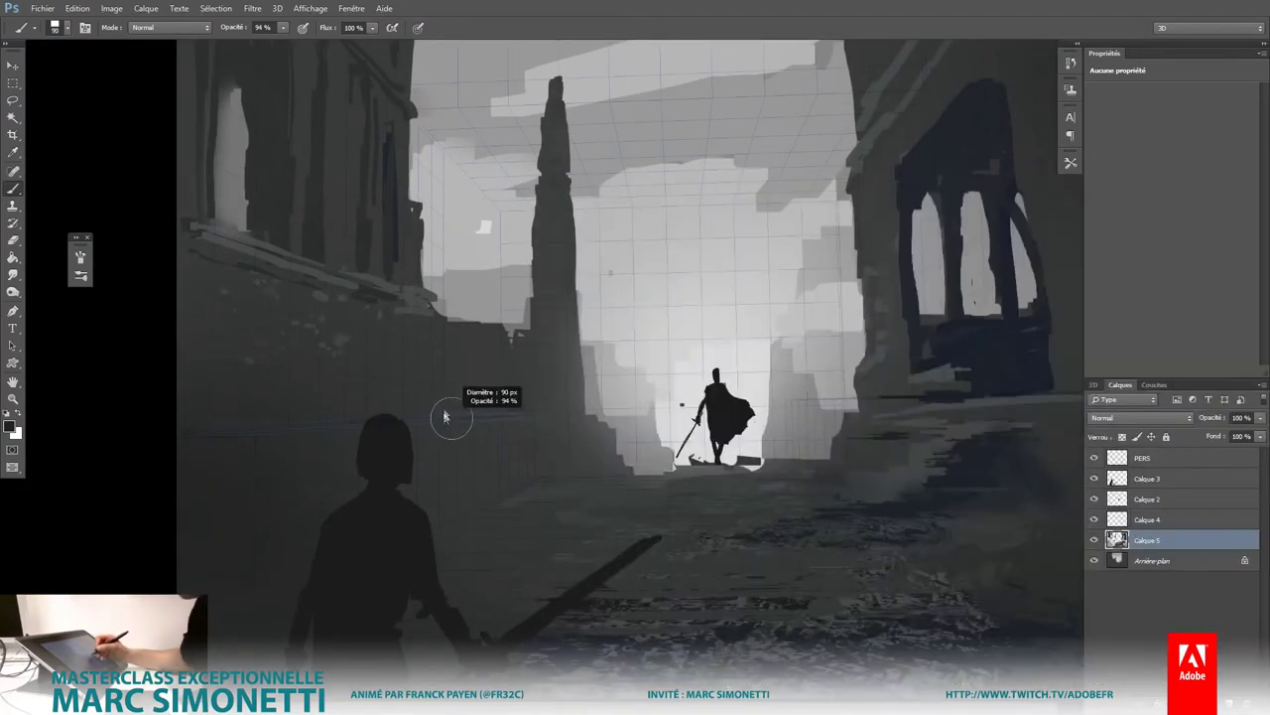
pyautogui.moveTo(440, 417); pyautogui.dragTo(475, 389)
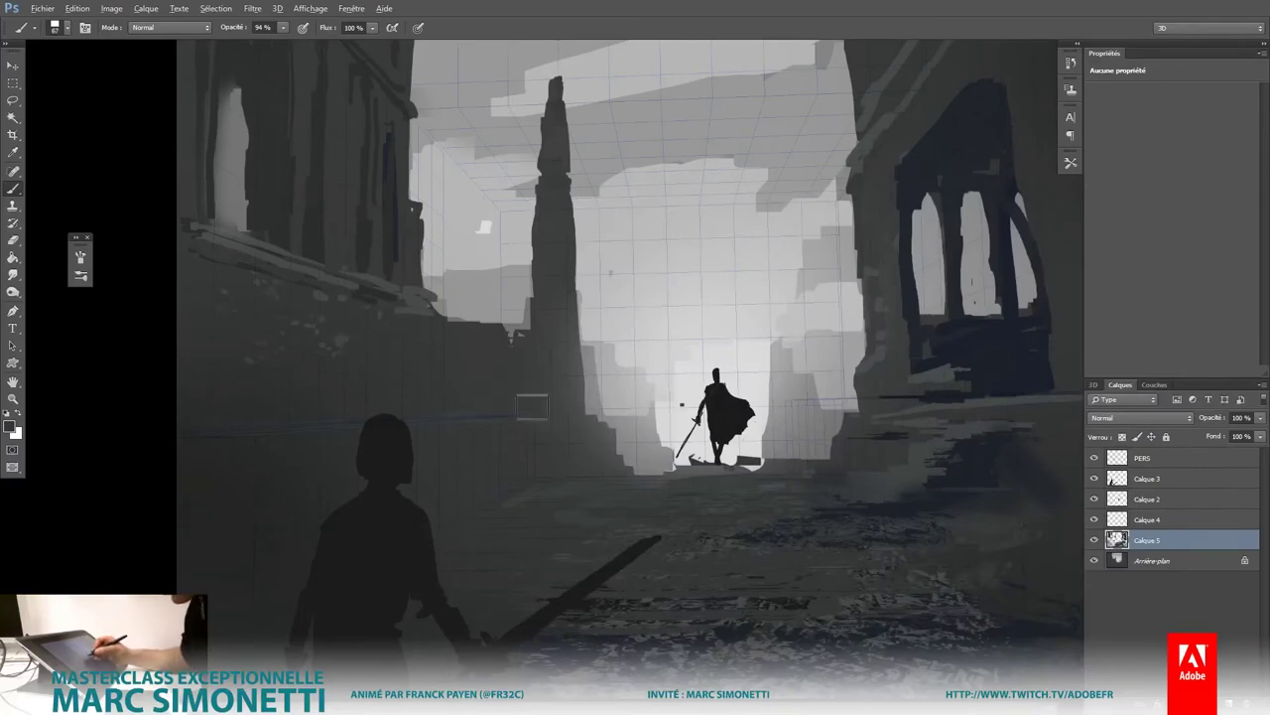
pyautogui.moveTo(472, 390)
pyautogui.mouseDown()
pyautogui.moveTo(541, 432)
pyautogui.moveTo(570, 478)
pyautogui.mouseUp()
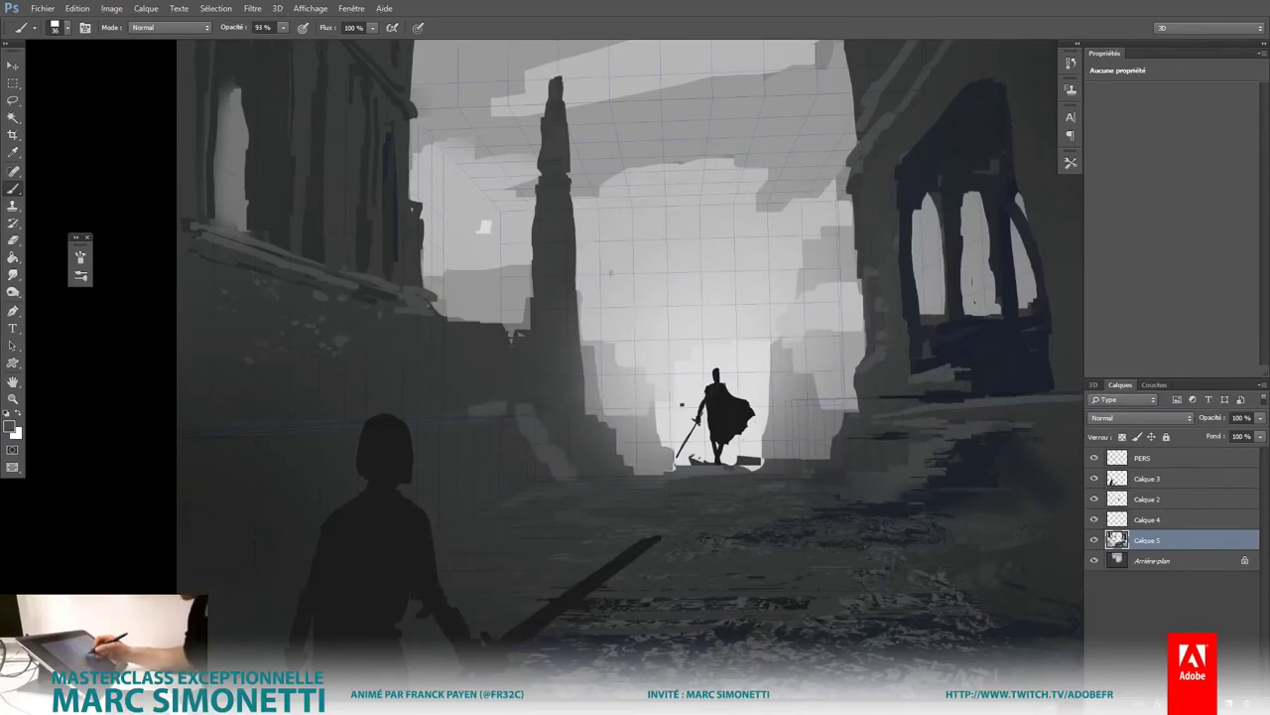
pyautogui.scroll(-2, 953, 590)
pyautogui.scroll(-2, 992, 585)
# Step: On a new layer, paint dark vines down the left building and across the left rubble
pyautogui.hotkey('ctrl', 'shift', 'alt', 'n')
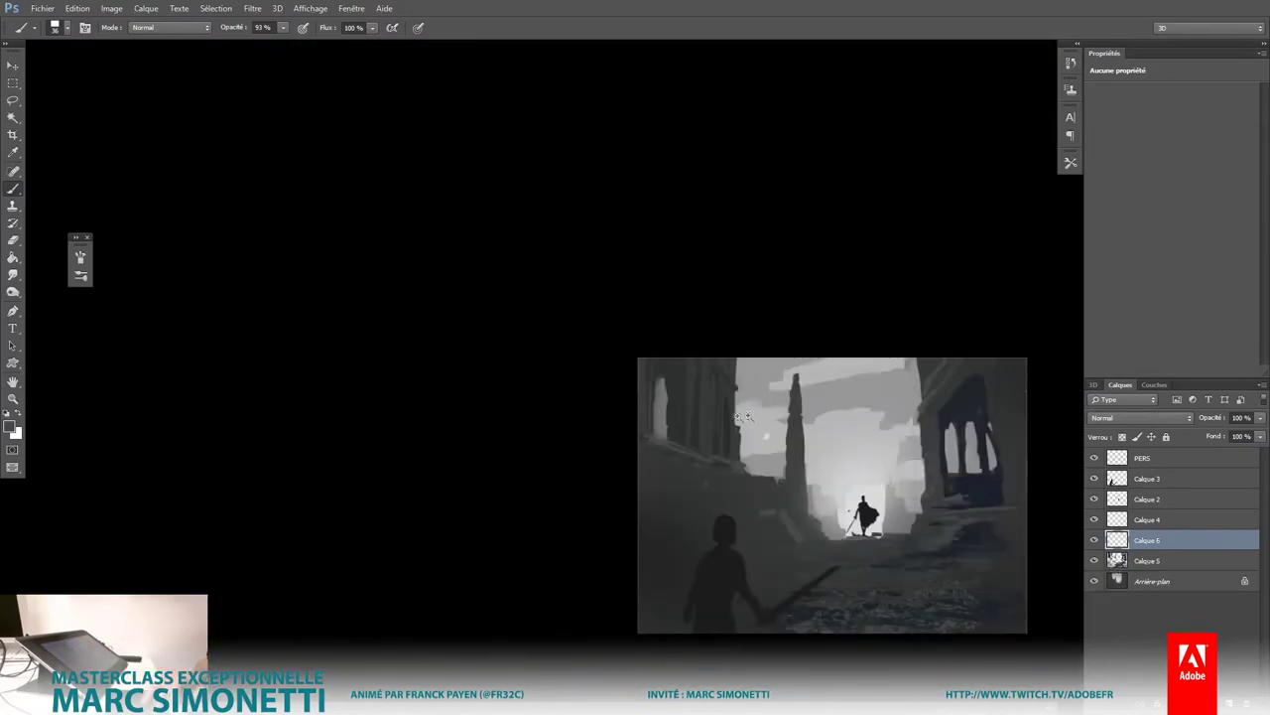
pyautogui.scroll(2, 774, 292)
pyautogui.scroll(2, 780, 294)
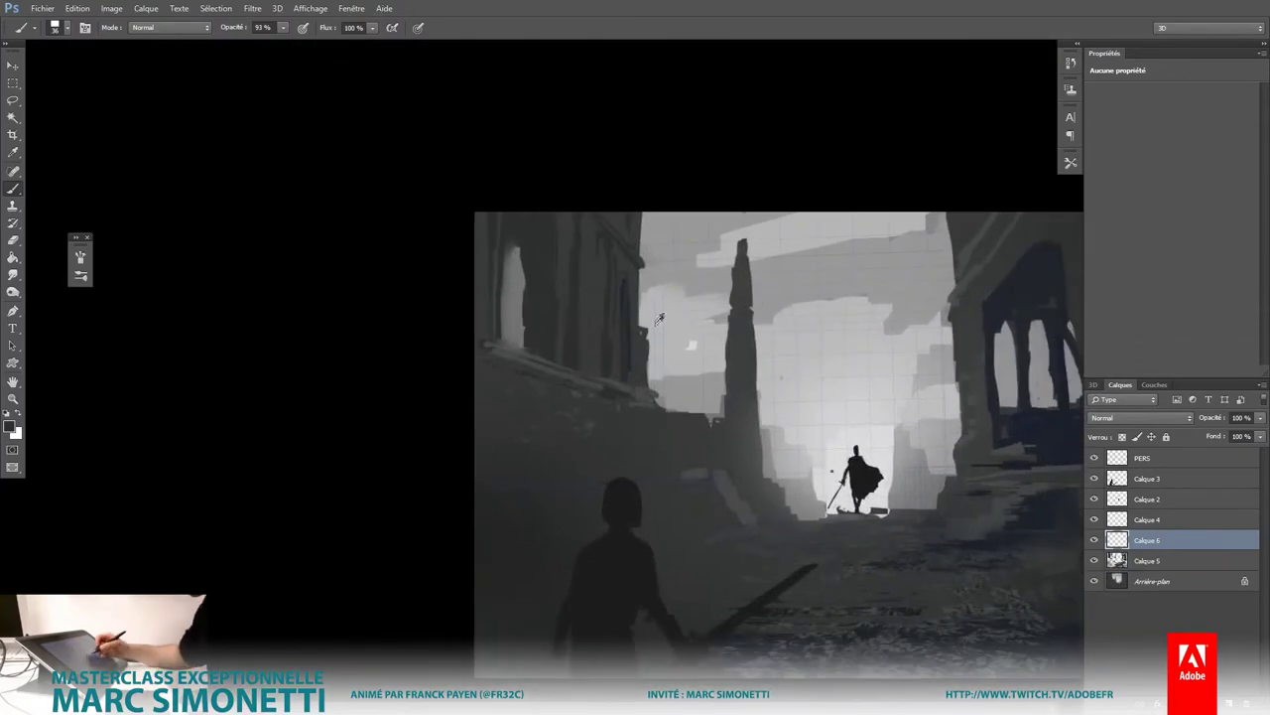
pyautogui.moveTo(651, 281)
pyautogui.mouseDown()
pyautogui.moveTo(647, 349)
pyautogui.moveTo(650, 237)
pyautogui.mouseUp()
pyautogui.press('9')
pyautogui.press('9')
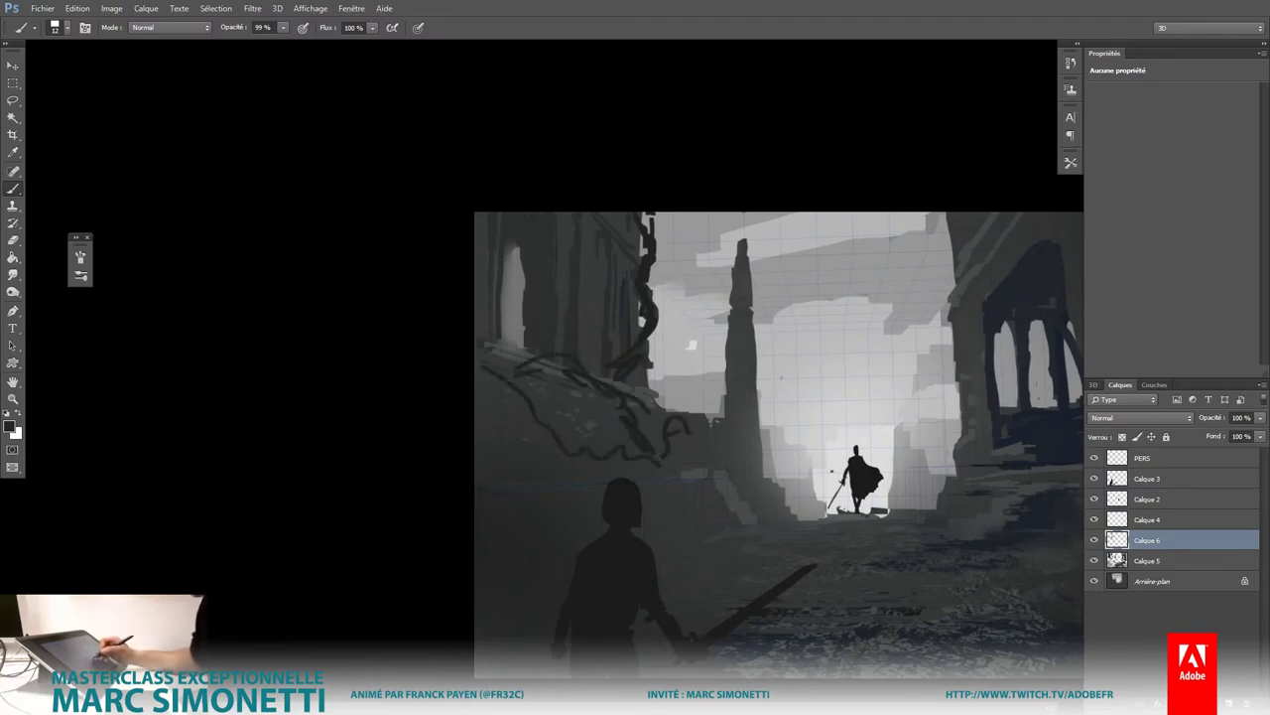
pyautogui.moveTo(483, 376); pyautogui.dragTo(536, 428)
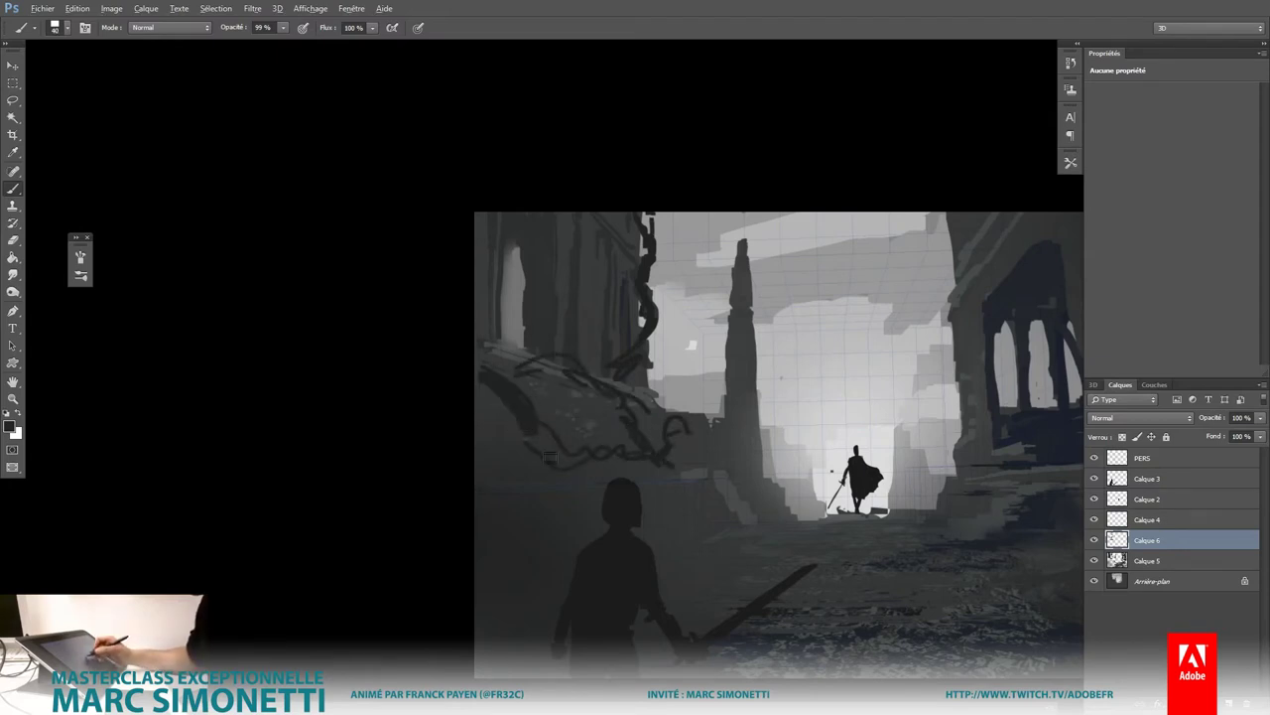
pyautogui.moveTo(560, 355); pyautogui.dragTo(526, 357)
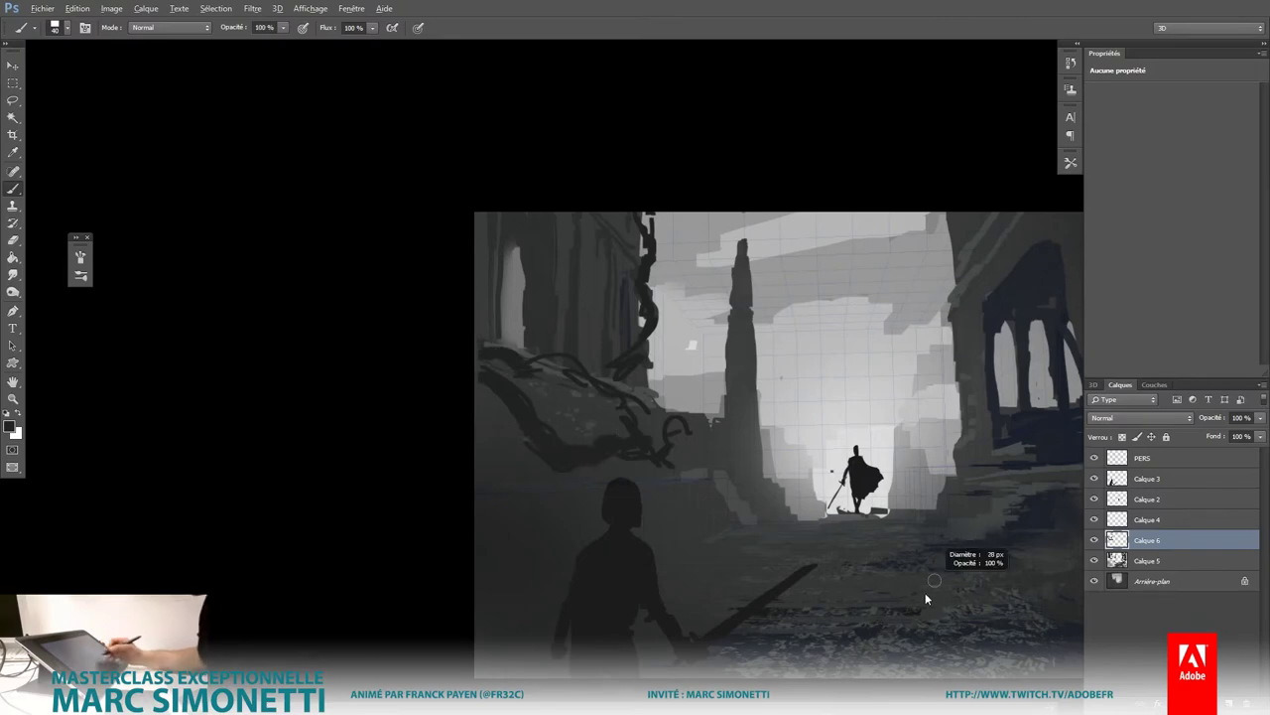
# Step: Paint finer vines up the right building to the top edge and toward the central tower
pyautogui.moveTo(938, 580); pyautogui.dragTo(800, 507)
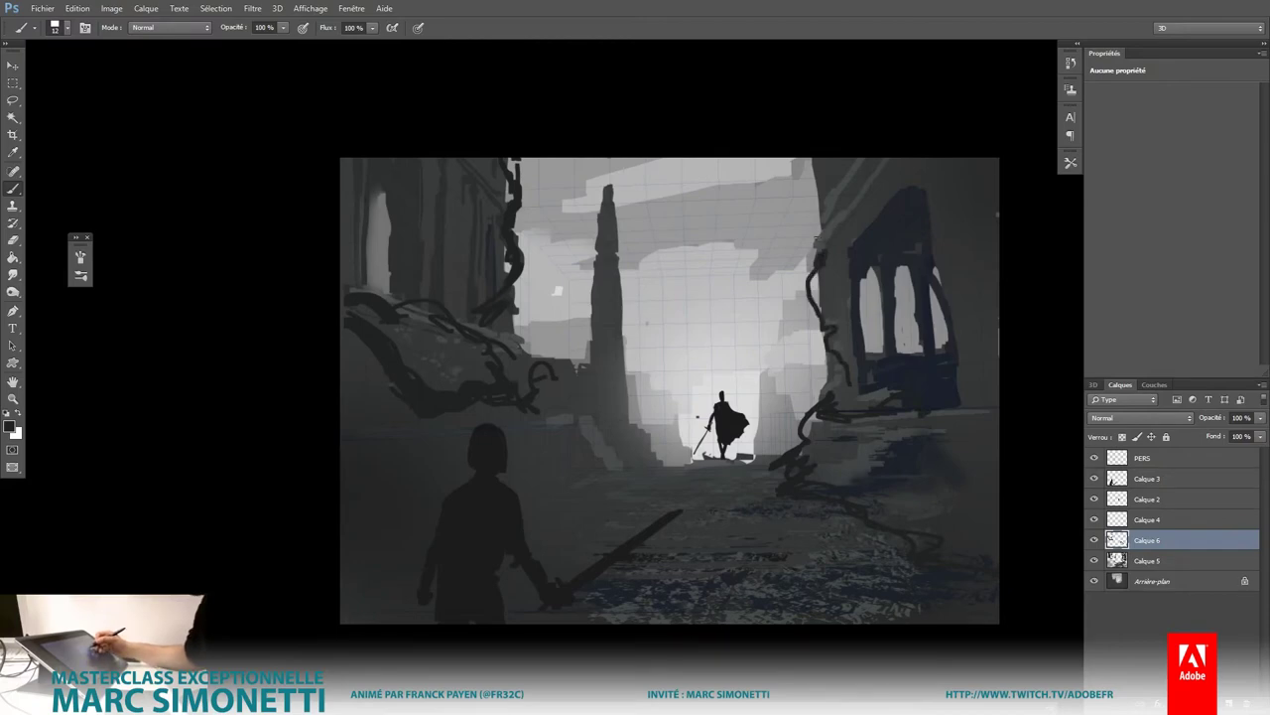
pyautogui.moveTo(813, 206); pyautogui.dragTo(802, 162)
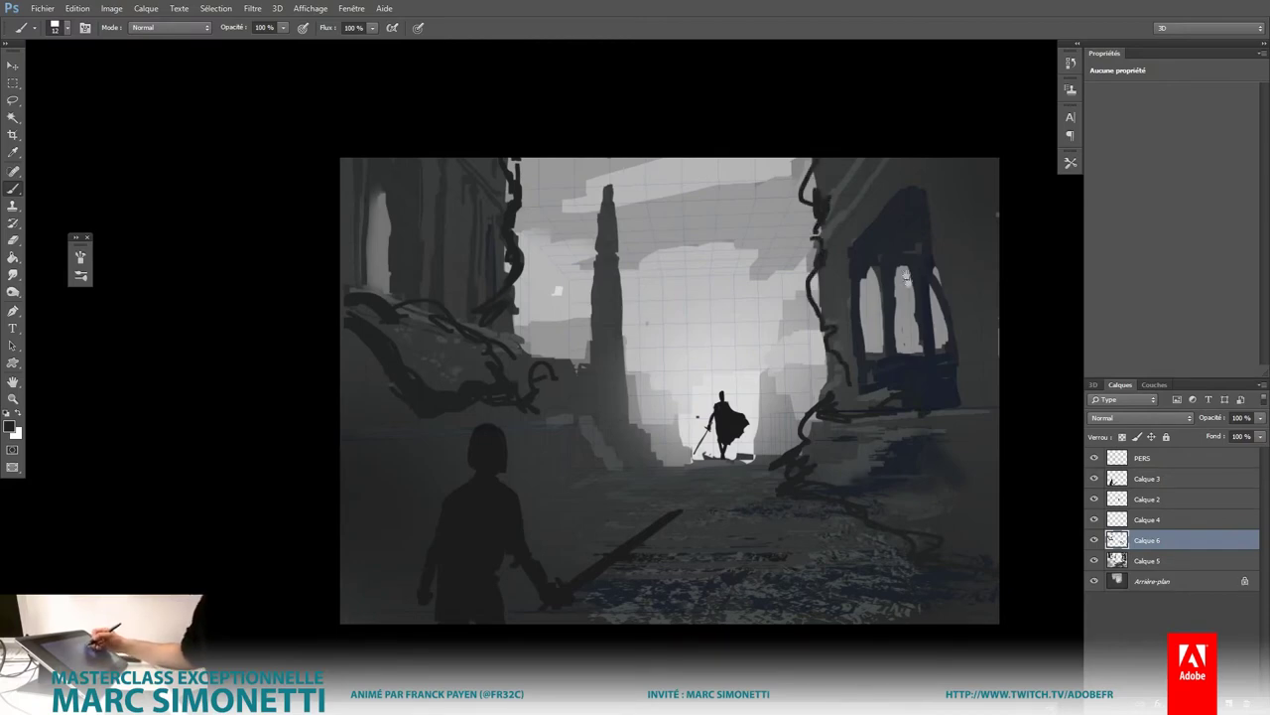
pyautogui.scroll(-5, 907, 279)
pyautogui.scroll(10, 601, 341)
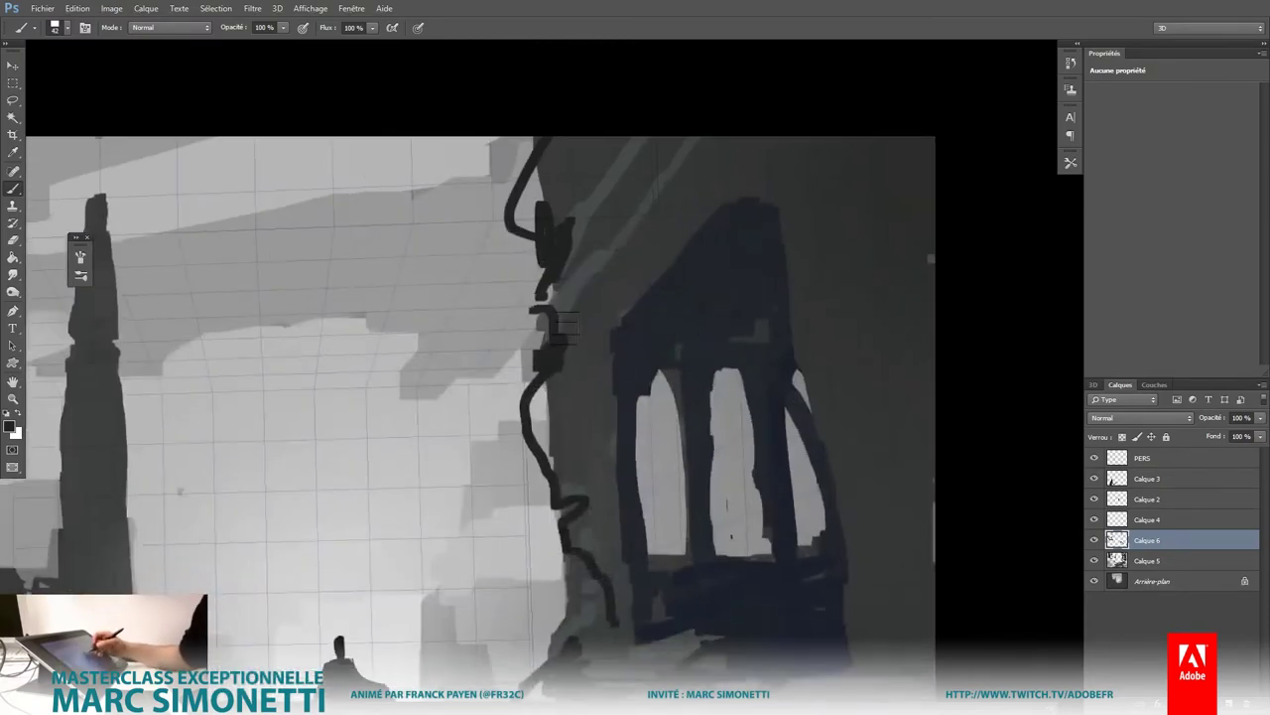
pyautogui.moveTo(548, 369); pyautogui.dragTo(548, 139)
pyautogui.scroll(-3, 696, 295)
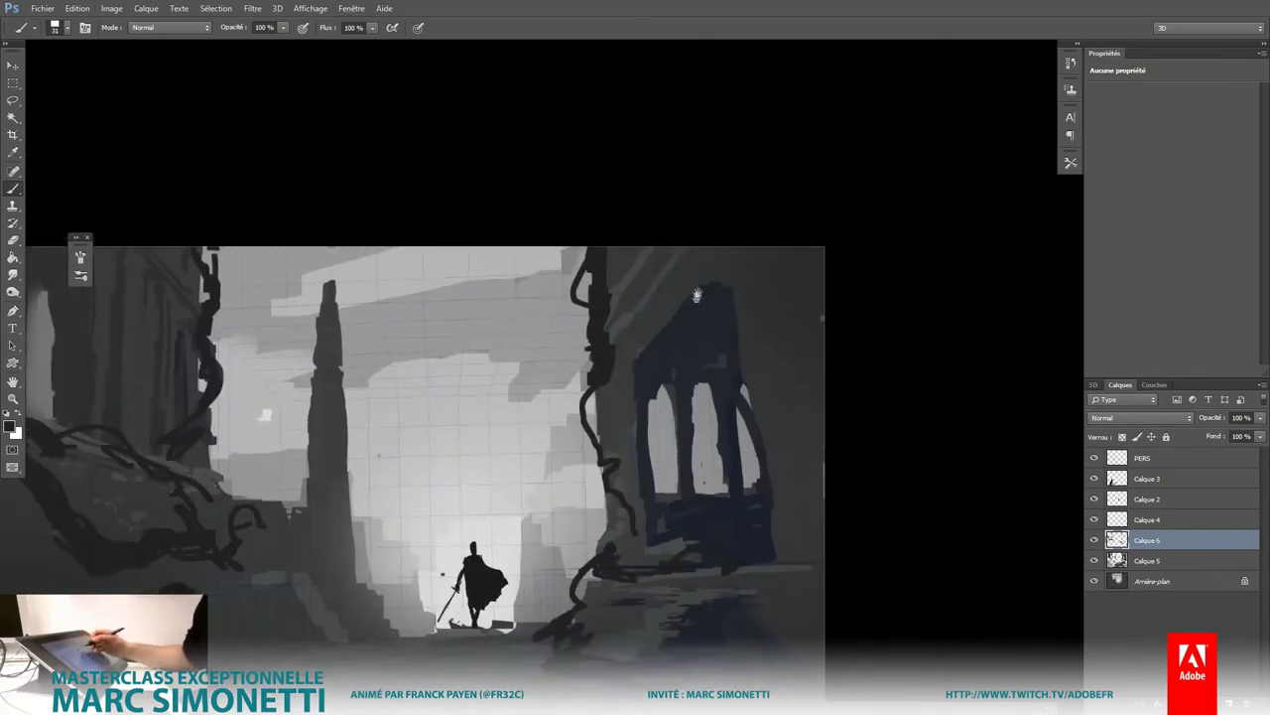
pyautogui.scroll(3, 537, 330)
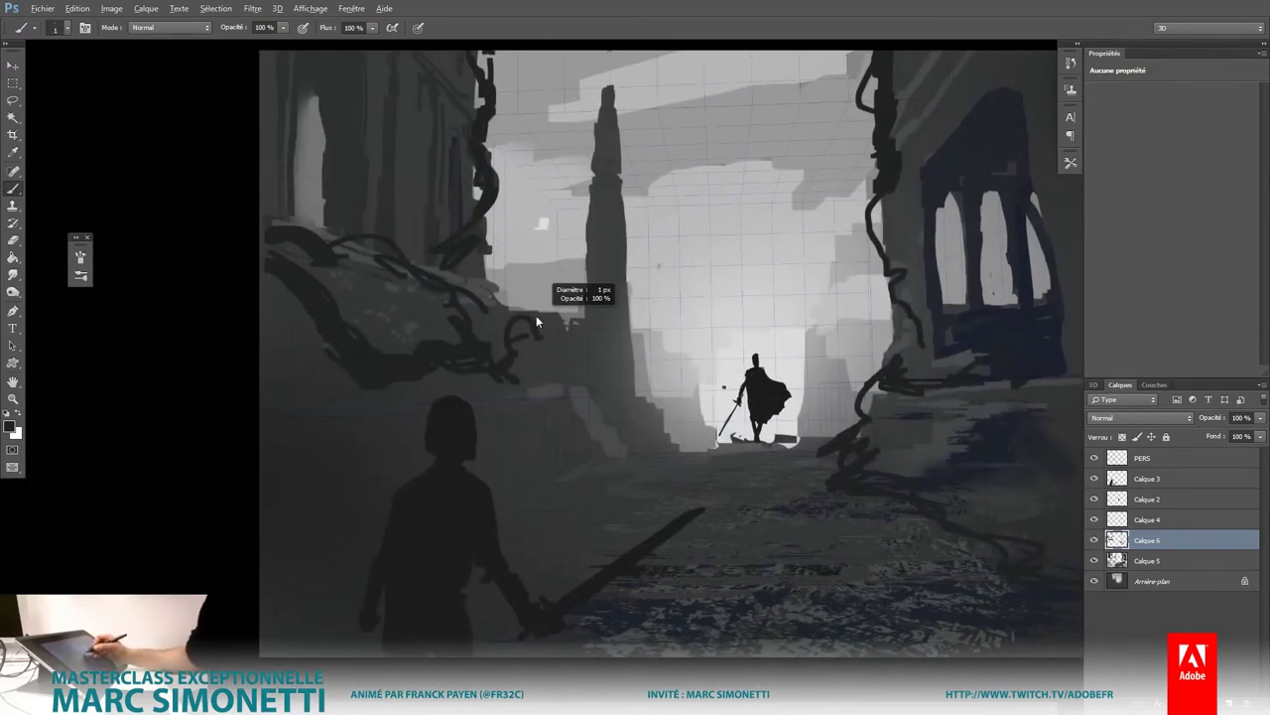
pyautogui.moveTo(518, 327); pyautogui.dragTo(573, 313)
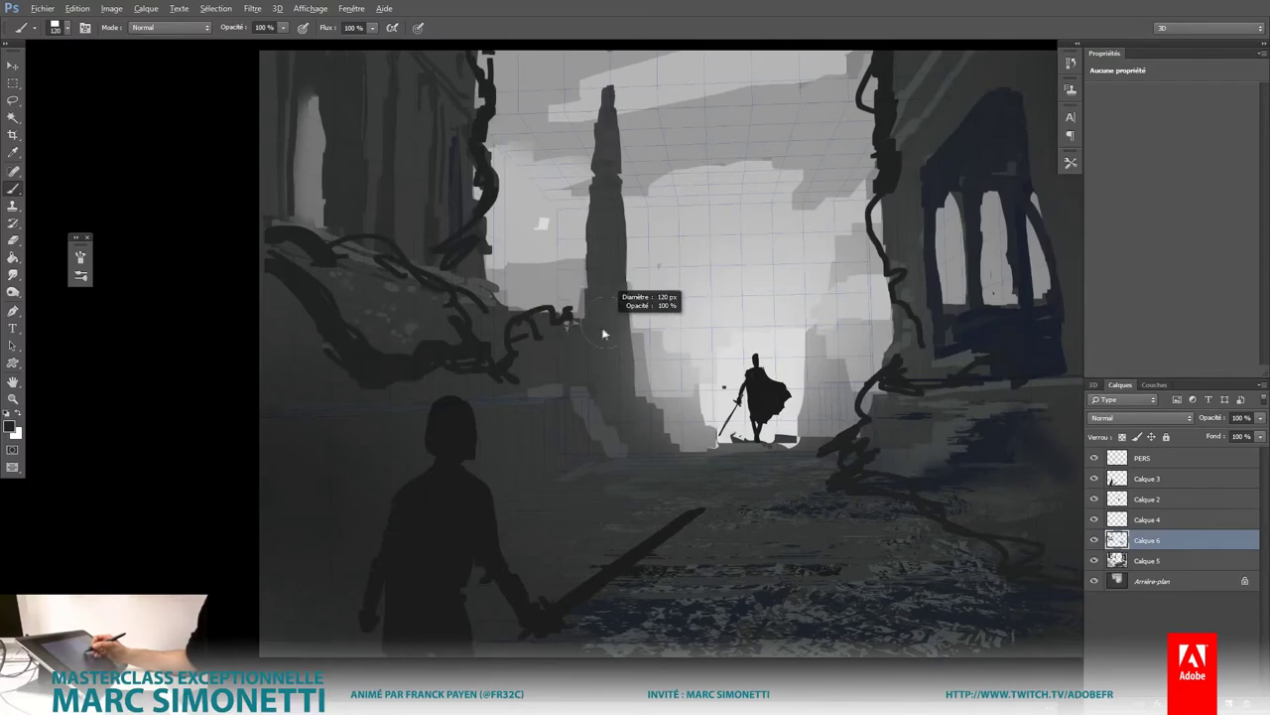
pyautogui.moveTo(561, 309)
pyautogui.mouseDown()
pyautogui.moveTo(624, 329)
pyautogui.moveTo(646, 407)
pyautogui.mouseUp()
# Step: Add another new empty layer, Calque 7
pyautogui.scroll(-3, 746, 466)
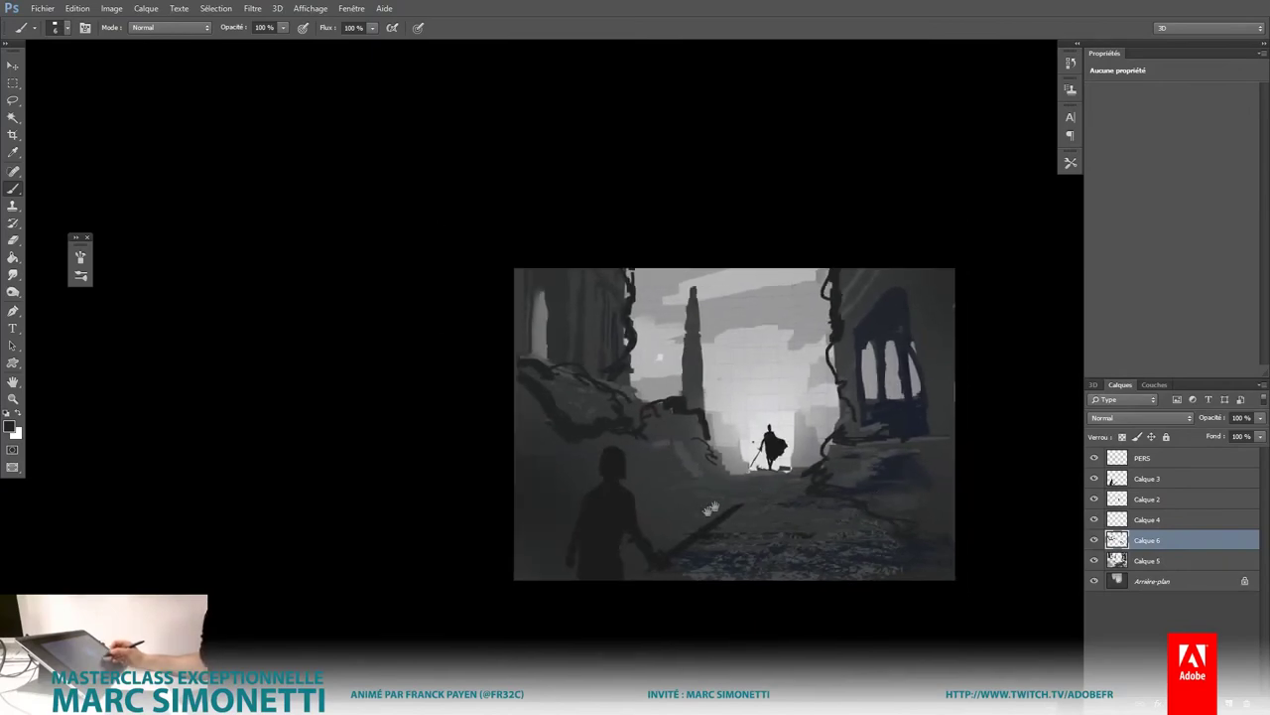
pyautogui.scroll(3, 719, 397)
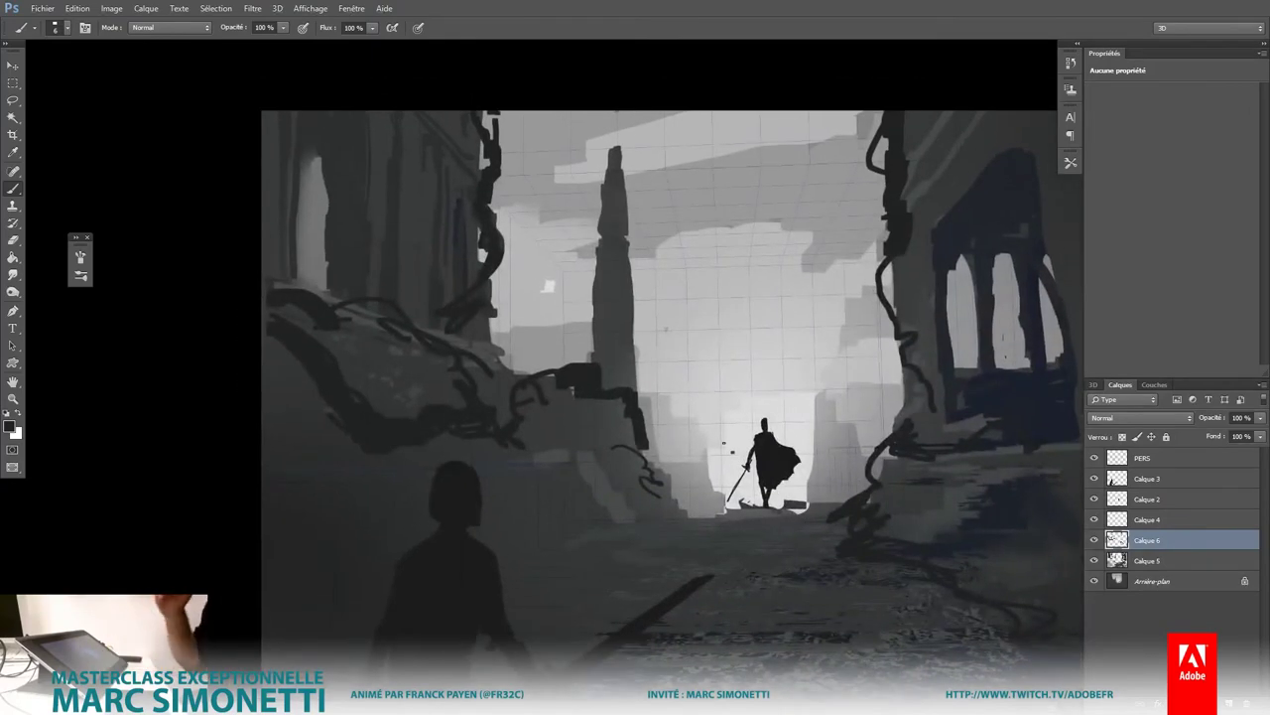
pyautogui.hotkey('ctrl', 'shift', 'alt', 'n')
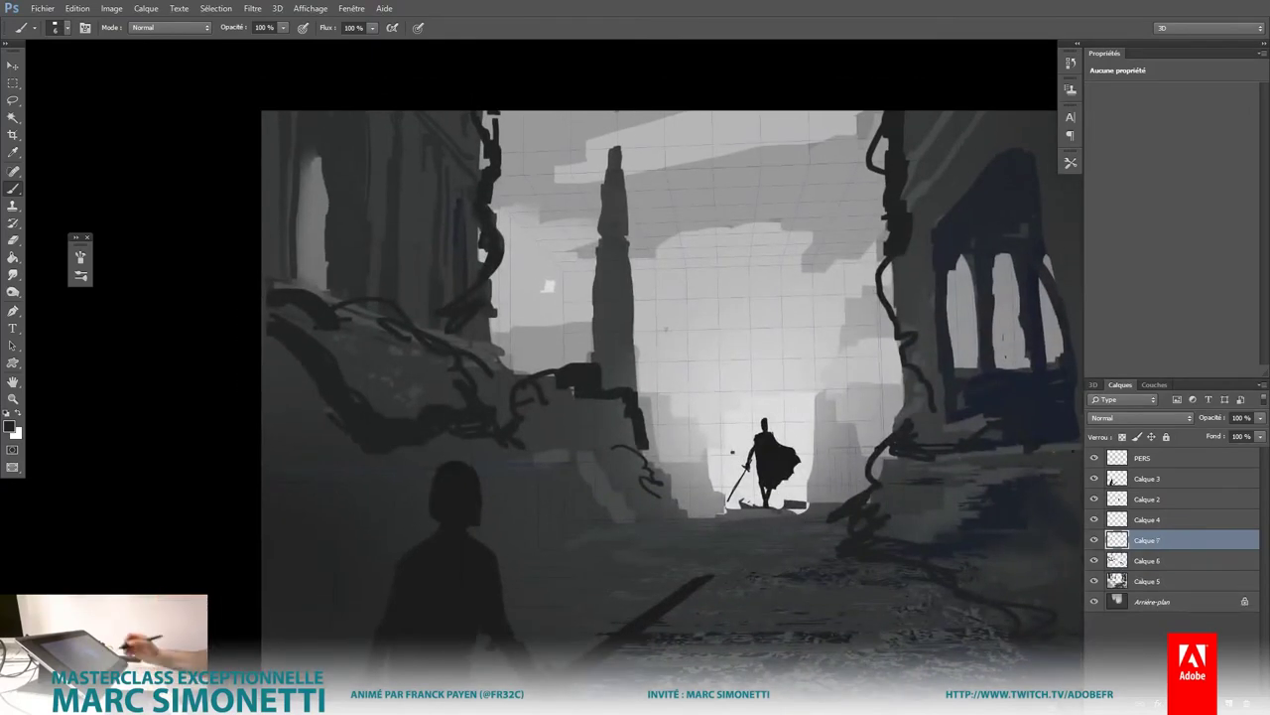
# Step: With a 15 px brush, paint a tall dark column with a curved arm forming the arch
pyautogui.moveTo(695, 318); pyautogui.dragTo(735, 288)
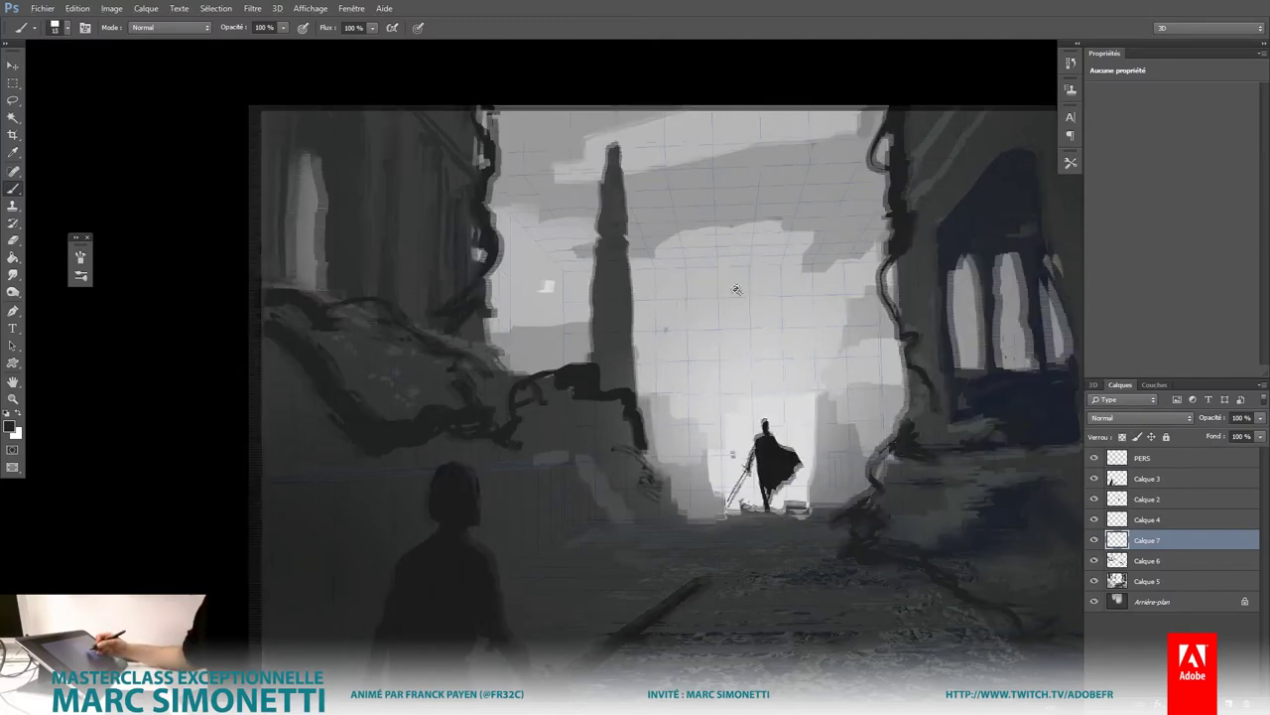
pyautogui.scroll(2, 735, 289)
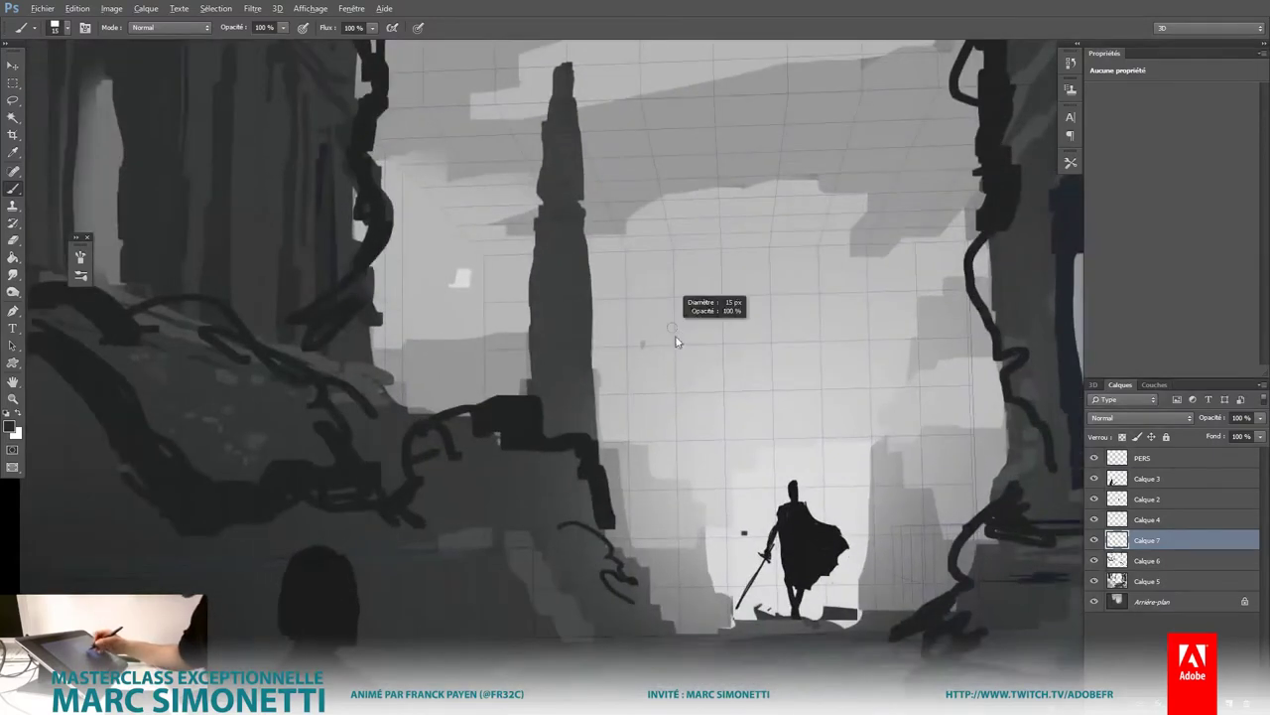
pyautogui.moveTo(675, 316)
pyautogui.mouseDown()
pyautogui.moveTo(676, 506)
pyautogui.moveTo(671, 338)
pyautogui.moveTo(685, 298)
pyautogui.mouseUp()
pyautogui.moveTo(665, 342)
pyautogui.mouseDown()
pyautogui.moveTo(679, 317)
pyautogui.moveTo(769, 406)
pyautogui.mouseUp()
pyautogui.moveTo(689, 318)
pyautogui.mouseDown()
pyautogui.moveTo(692, 276)
pyautogui.moveTo(792, 366)
pyautogui.mouseUp()
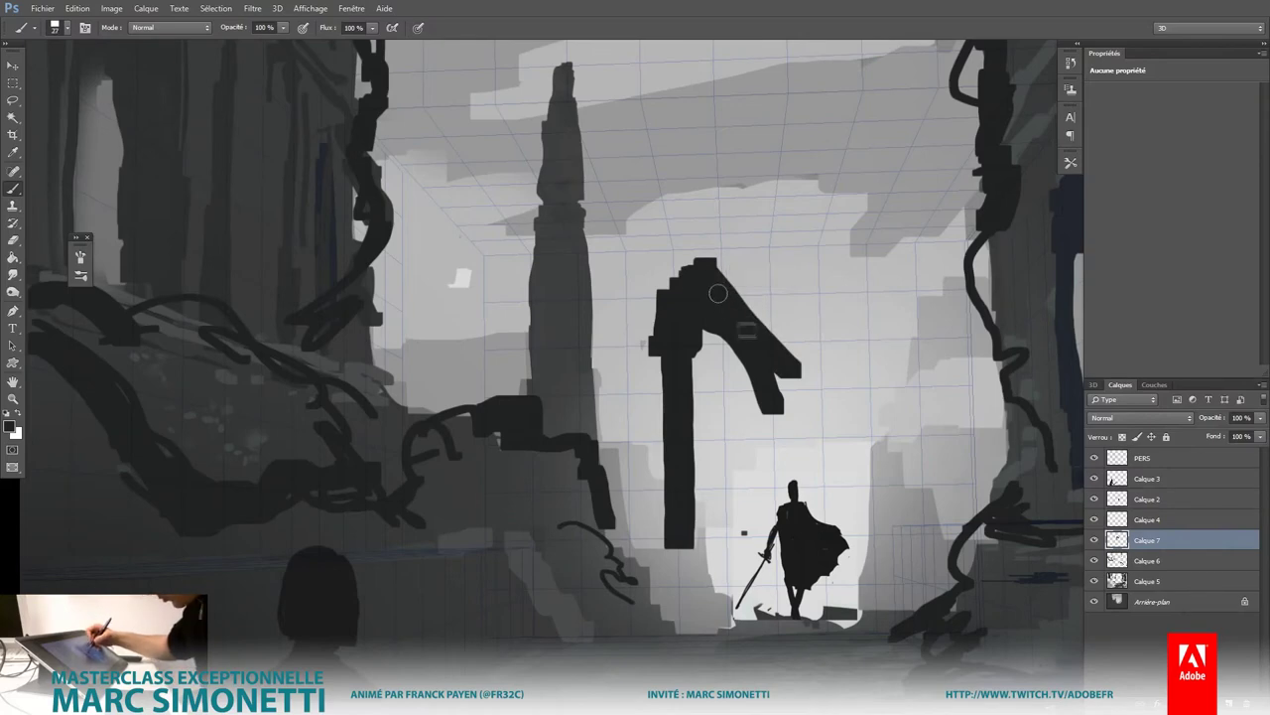
pyautogui.moveTo(667, 293)
pyautogui.mouseDown()
pyautogui.moveTo(663, 254)
pyautogui.moveTo(697, 260)
pyautogui.mouseUp()
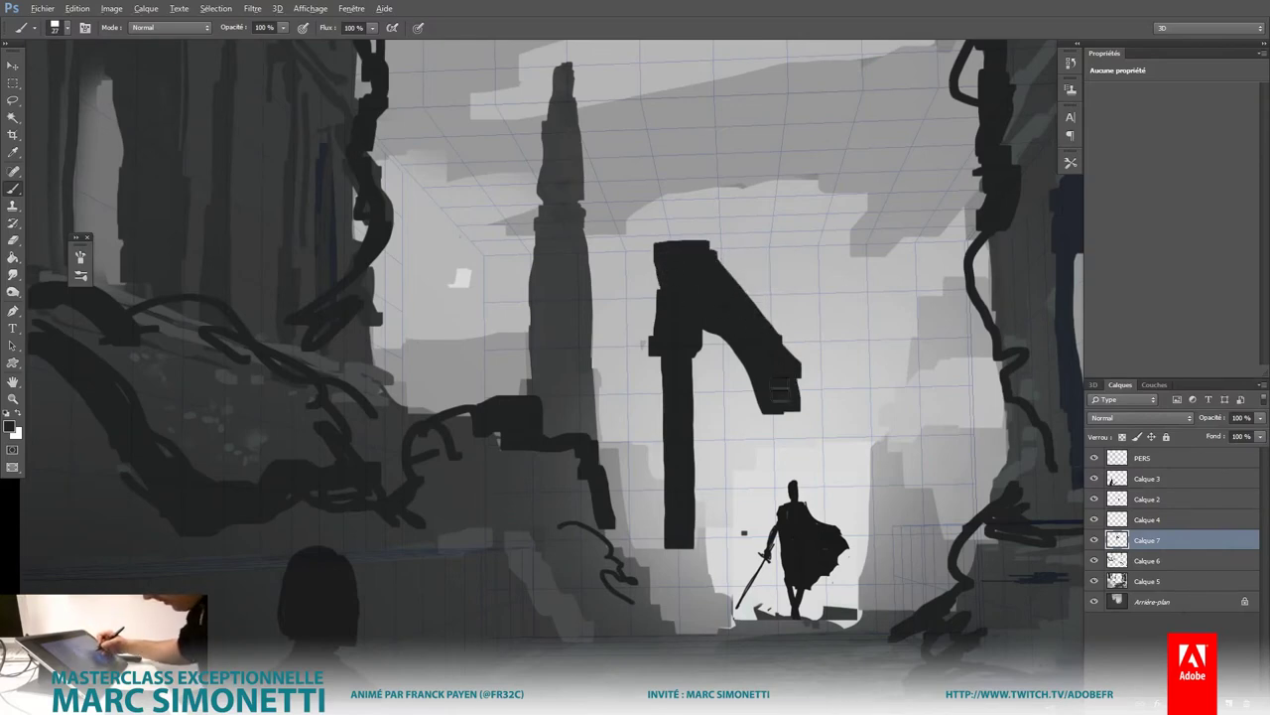
pyautogui.moveTo(782, 397)
pyautogui.mouseDown()
pyautogui.moveTo(811, 401)
pyautogui.moveTo(783, 466)
pyautogui.mouseUp()
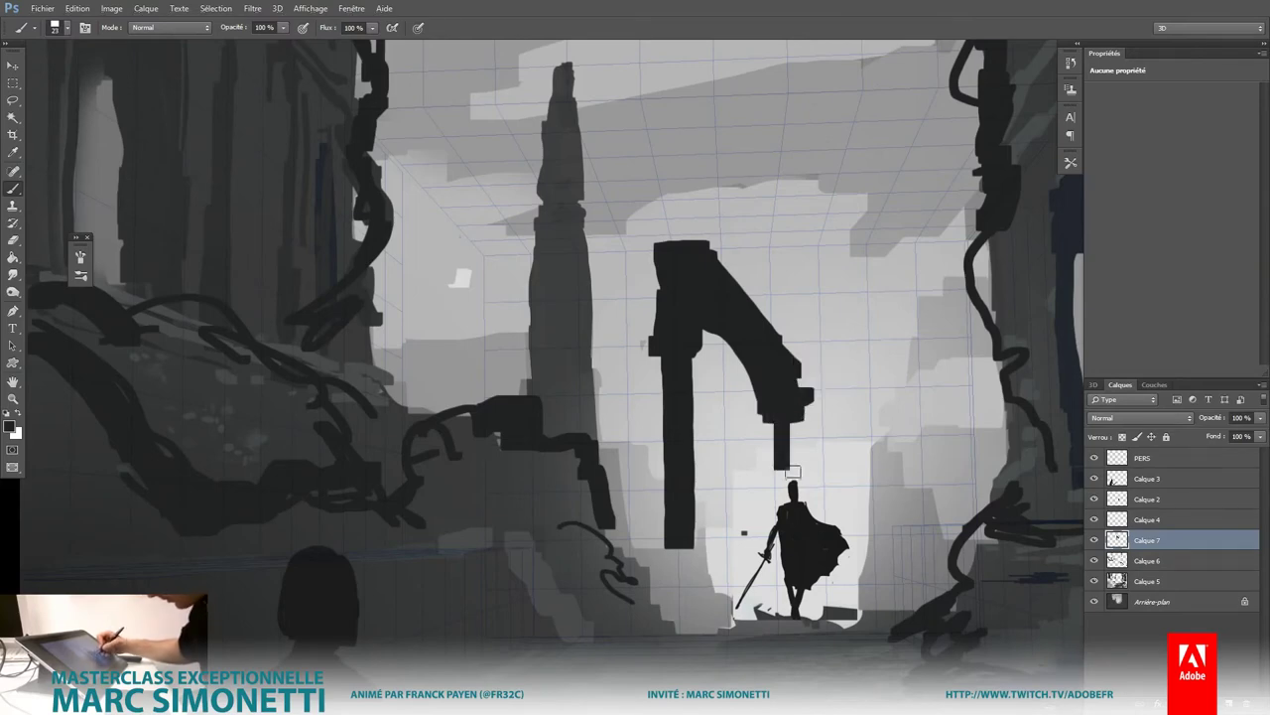
pyautogui.moveTo(784, 375)
pyautogui.mouseDown()
pyautogui.moveTo(781, 253)
pyautogui.moveTo(774, 380)
pyautogui.mouseUp()
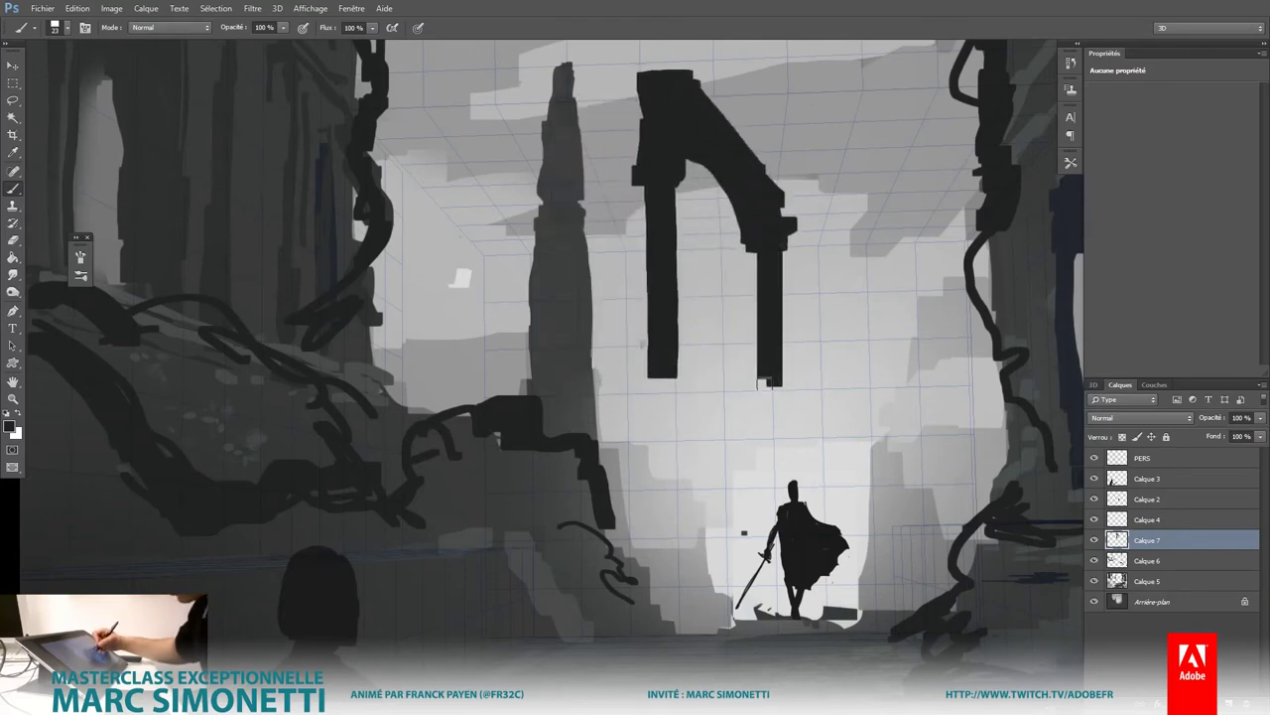
# Step: Add flared pillar bases, a thicker crossbar and a wider left edge, then load the arch selection
pyautogui.moveTo(649, 393); pyautogui.dragTo(677, 393)
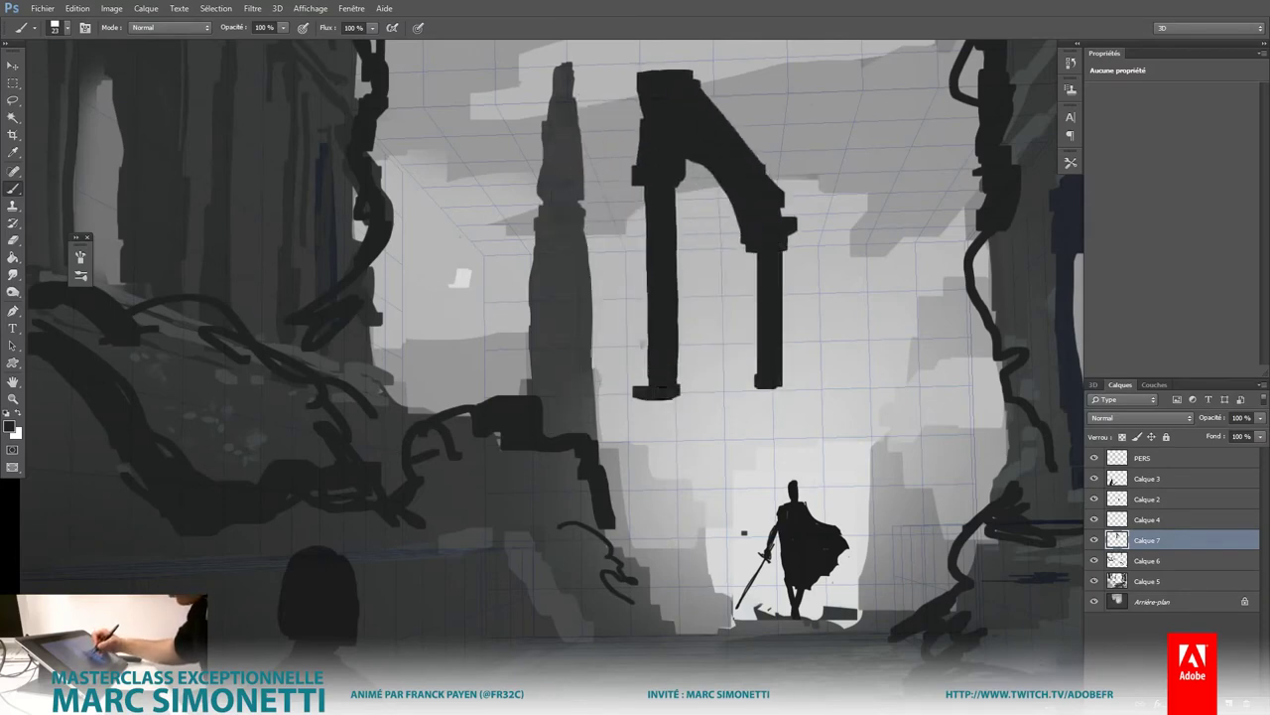
pyautogui.moveTo(755, 386)
pyautogui.mouseDown()
pyautogui.moveTo(792, 388)
pyautogui.moveTo(789, 437)
pyautogui.mouseUp()
pyautogui.moveTo(685, 399)
pyautogui.mouseDown()
pyautogui.moveTo(655, 433)
pyautogui.moveTo(786, 439)
pyautogui.mouseUp()
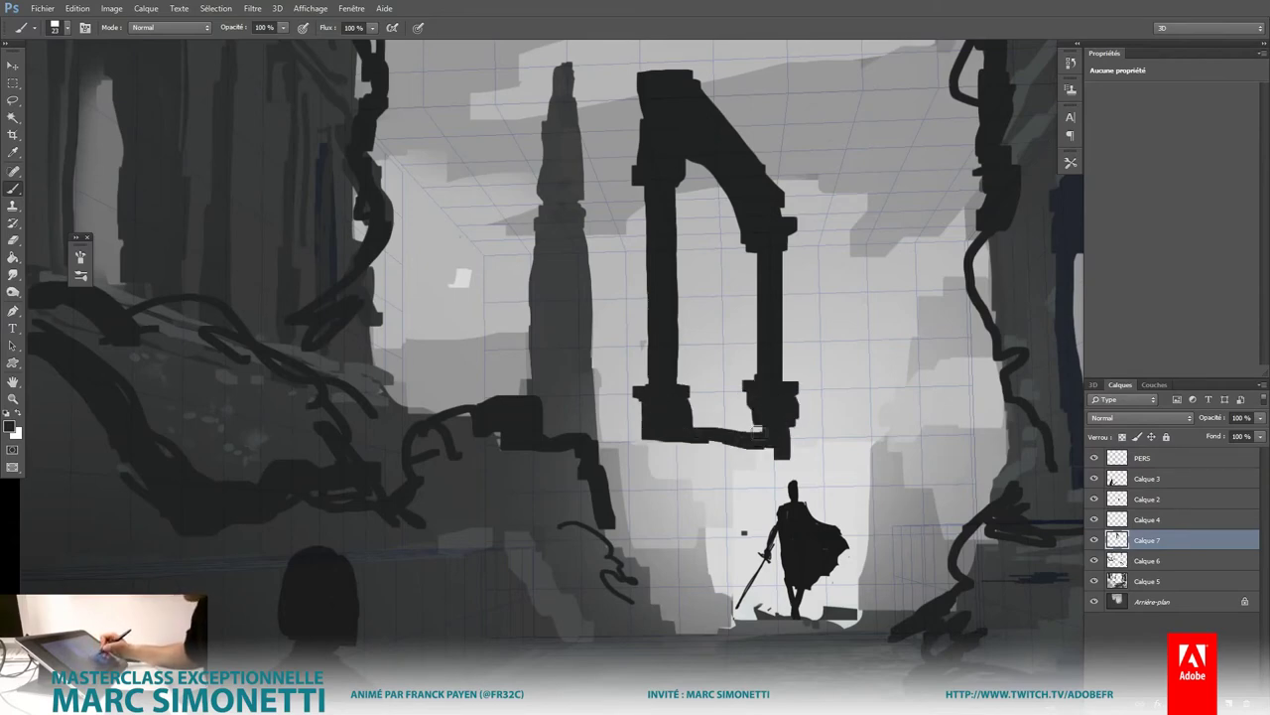
pyautogui.moveTo(647, 443); pyautogui.dragTo(772, 457)
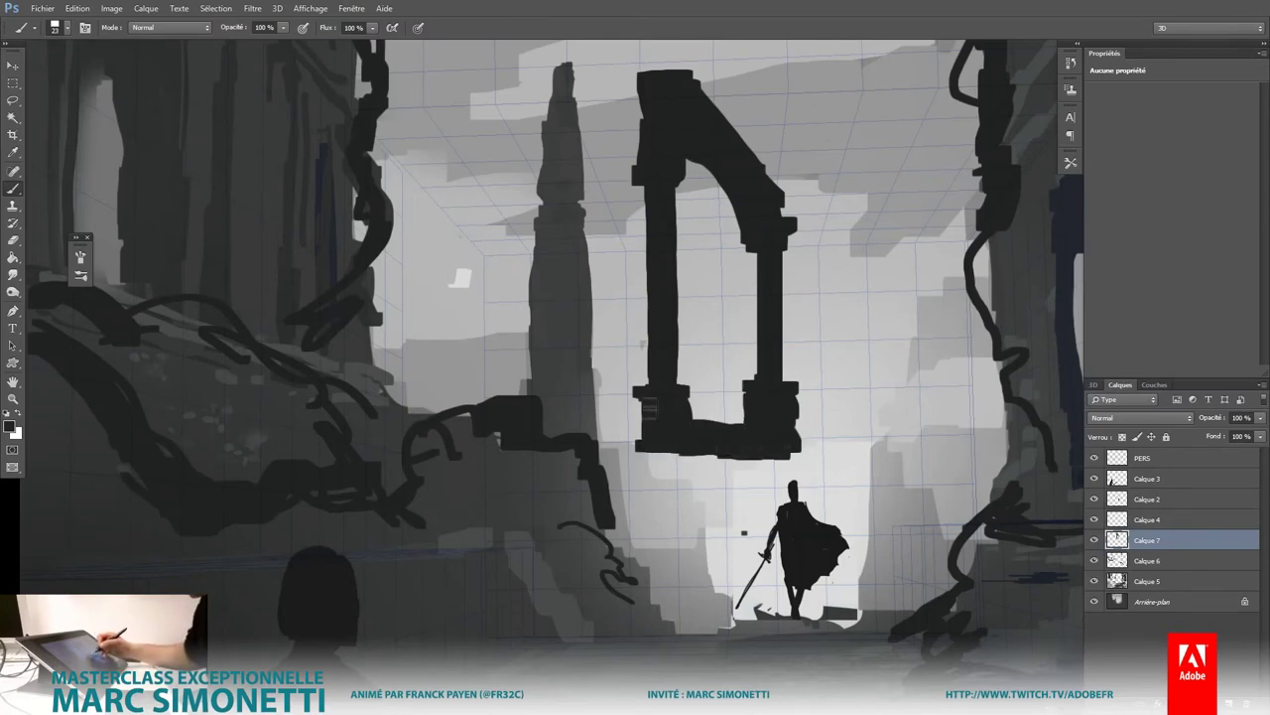
pyautogui.moveTo(639, 93); pyautogui.dragTo(636, 165)
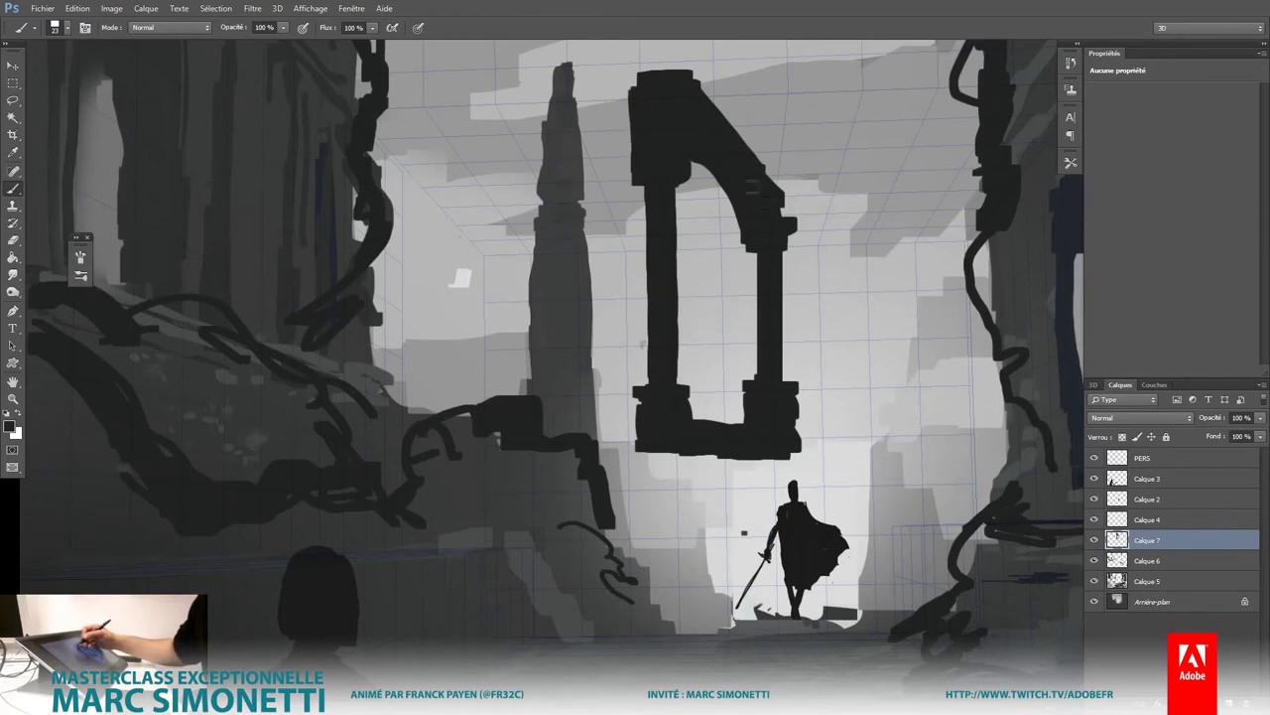
pyautogui.keyDown('ctrl'); pyautogui.click(1118, 539); pyautogui.keyUp('ctrl')
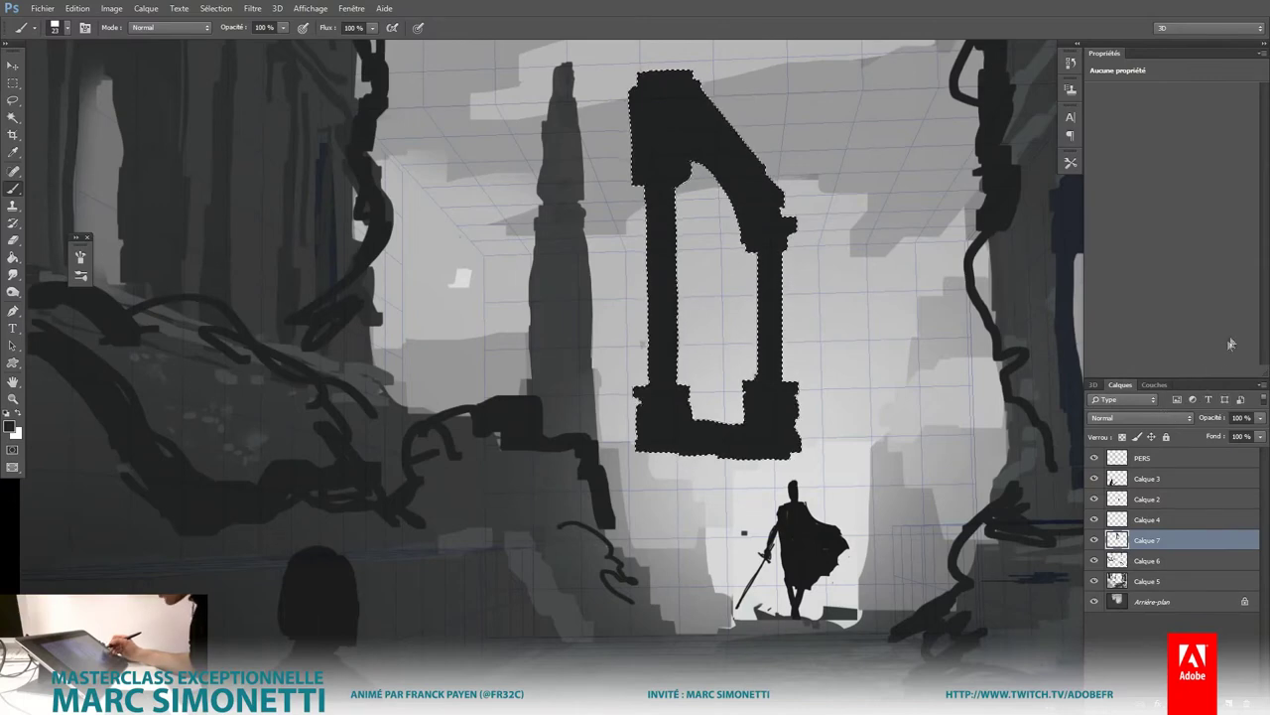
# Step: Convert the arch selection into a work path from the Paths panel
pyautogui.click(351, 8)
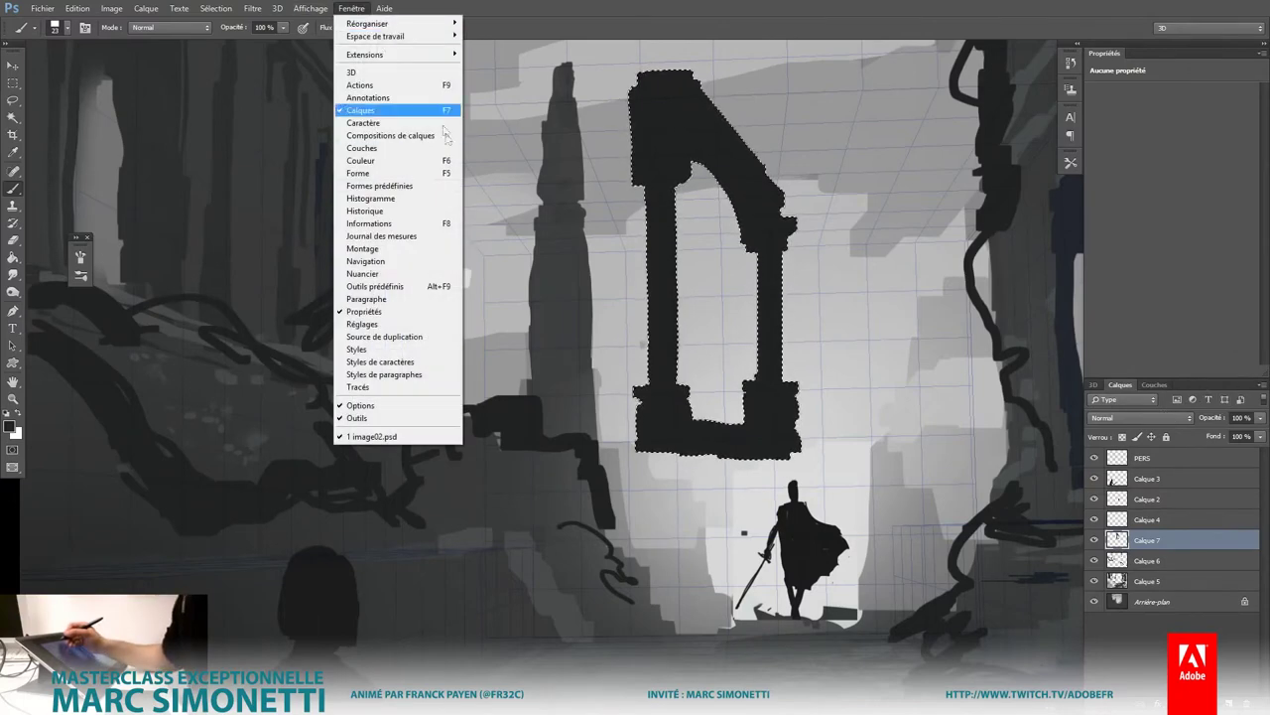
pyautogui.click(442, 387)
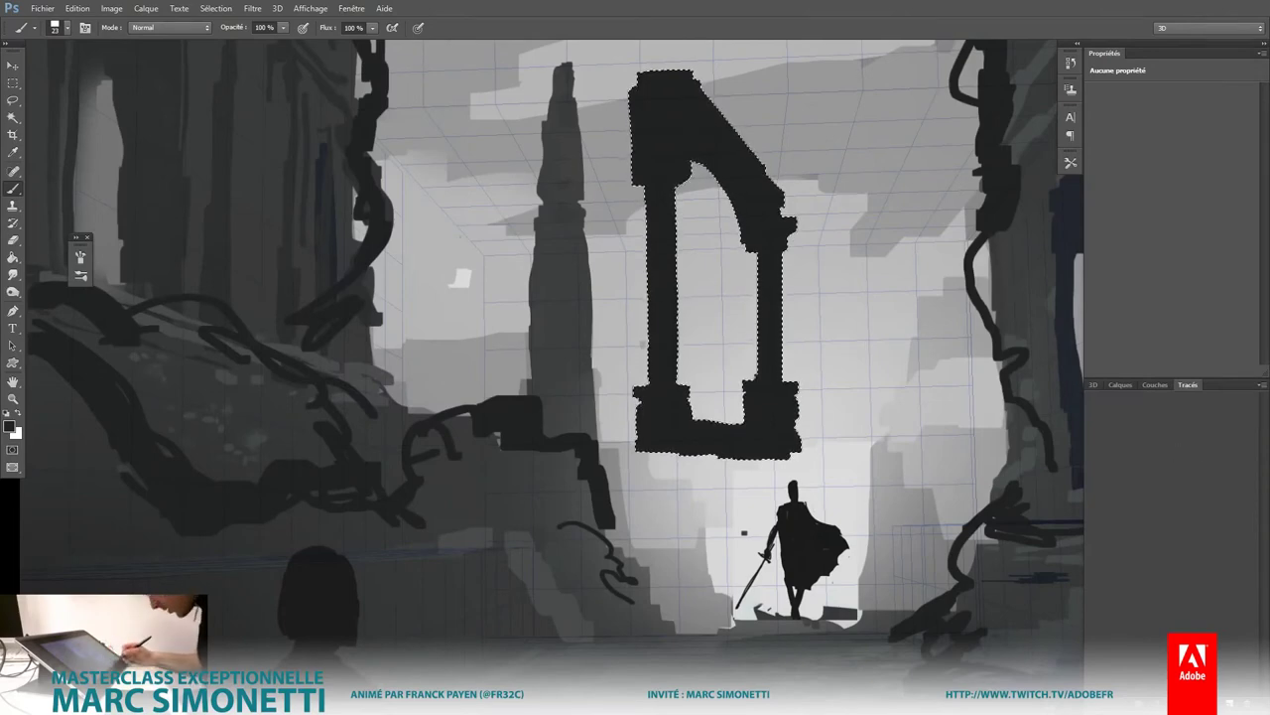
pyautogui.click(1181, 706)
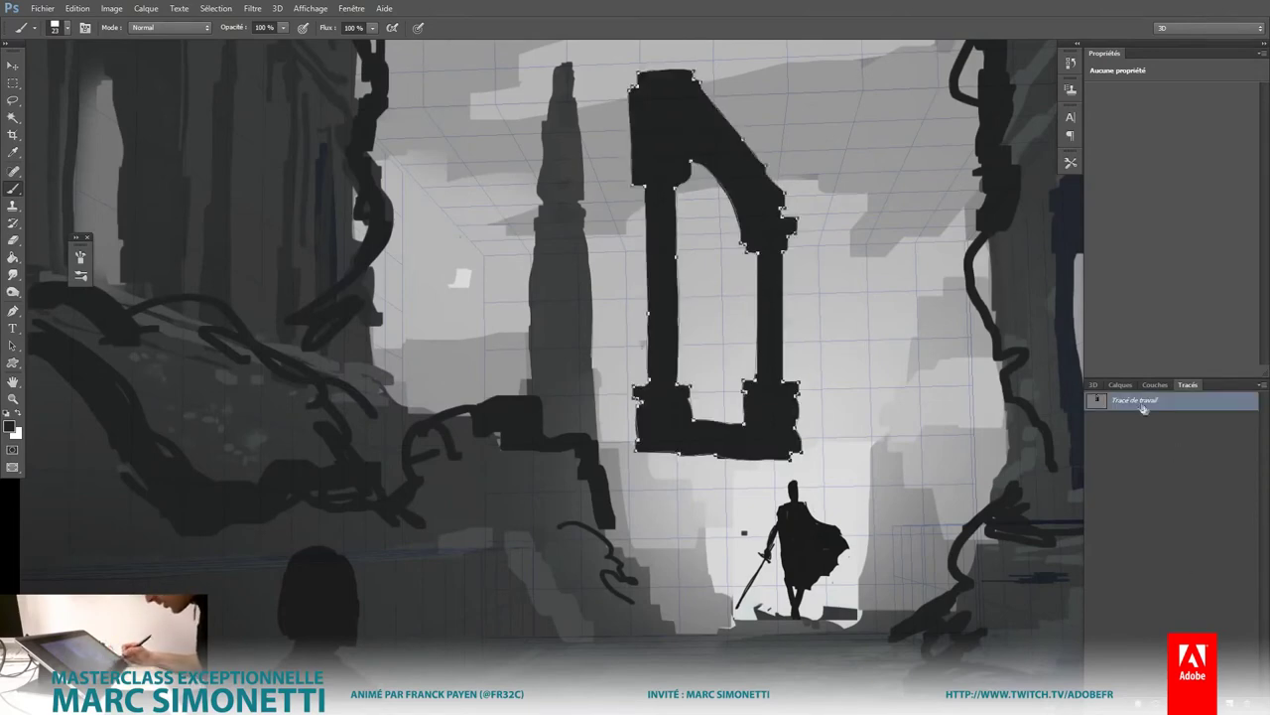
# Step: Define the arch work path as a custom shape named 'arche'
pyautogui.click(77, 8)
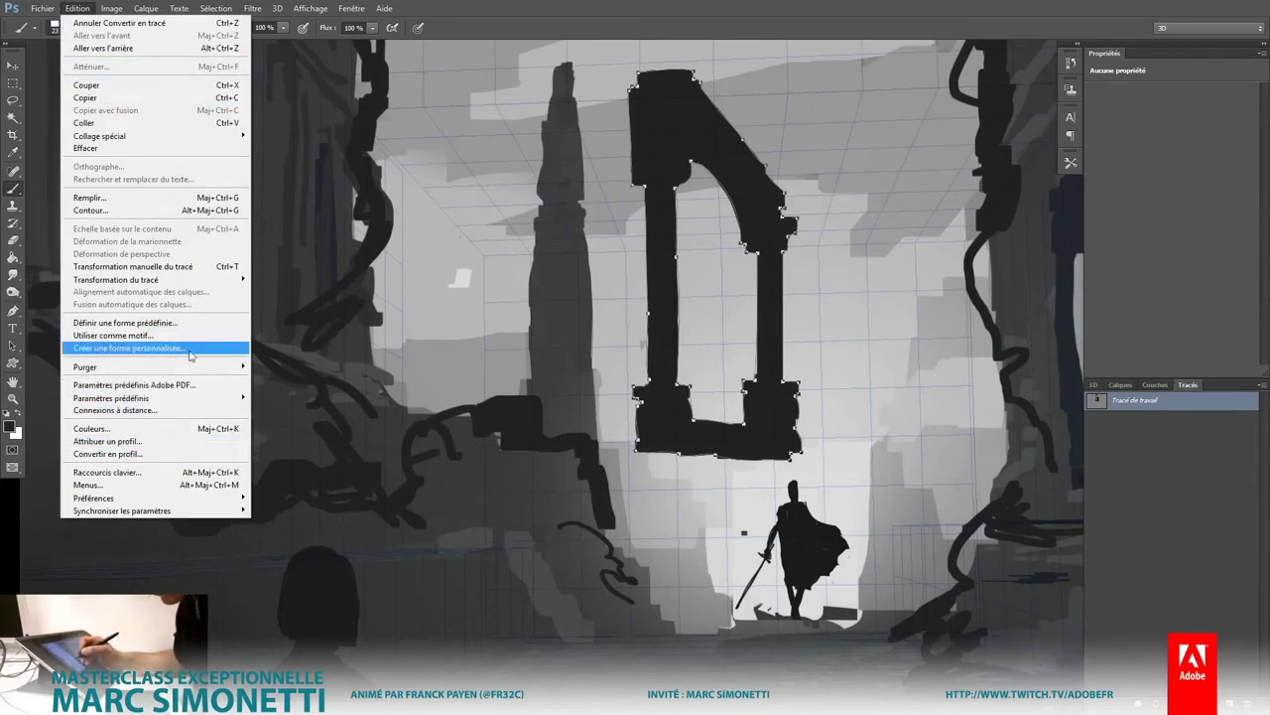
pyautogui.click(188, 348)
pyautogui.write('arche')
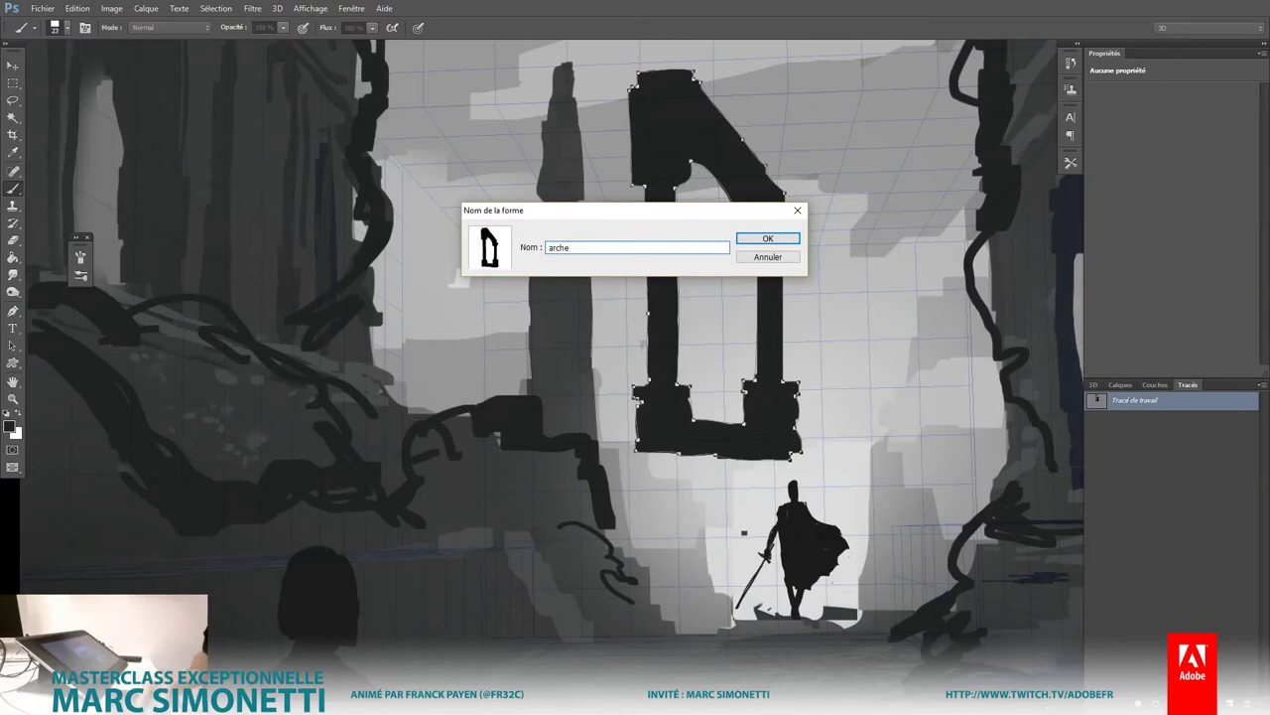
pyautogui.press('Return')
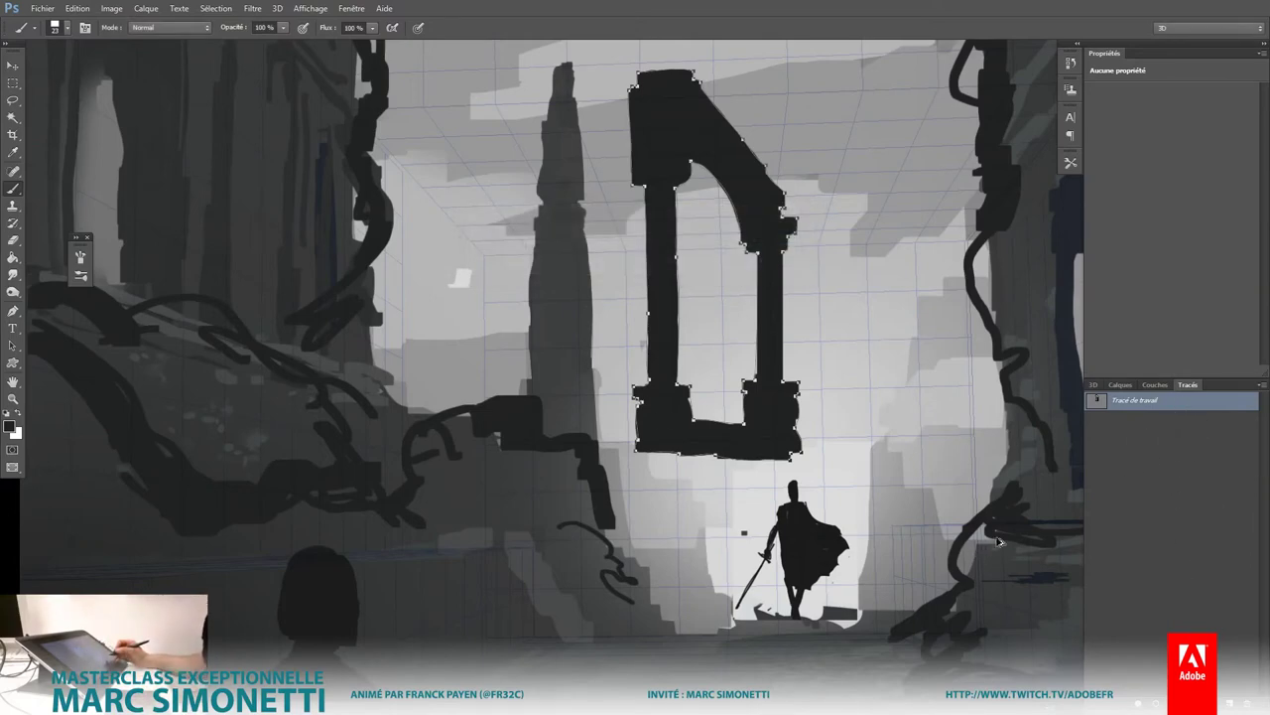
# Step: Flip the canvas horizontally and save the mirrored arch as a custom shape
pyautogui.hotkey('ctrl', 'shift', 'h')
pyautogui.click(77, 8)
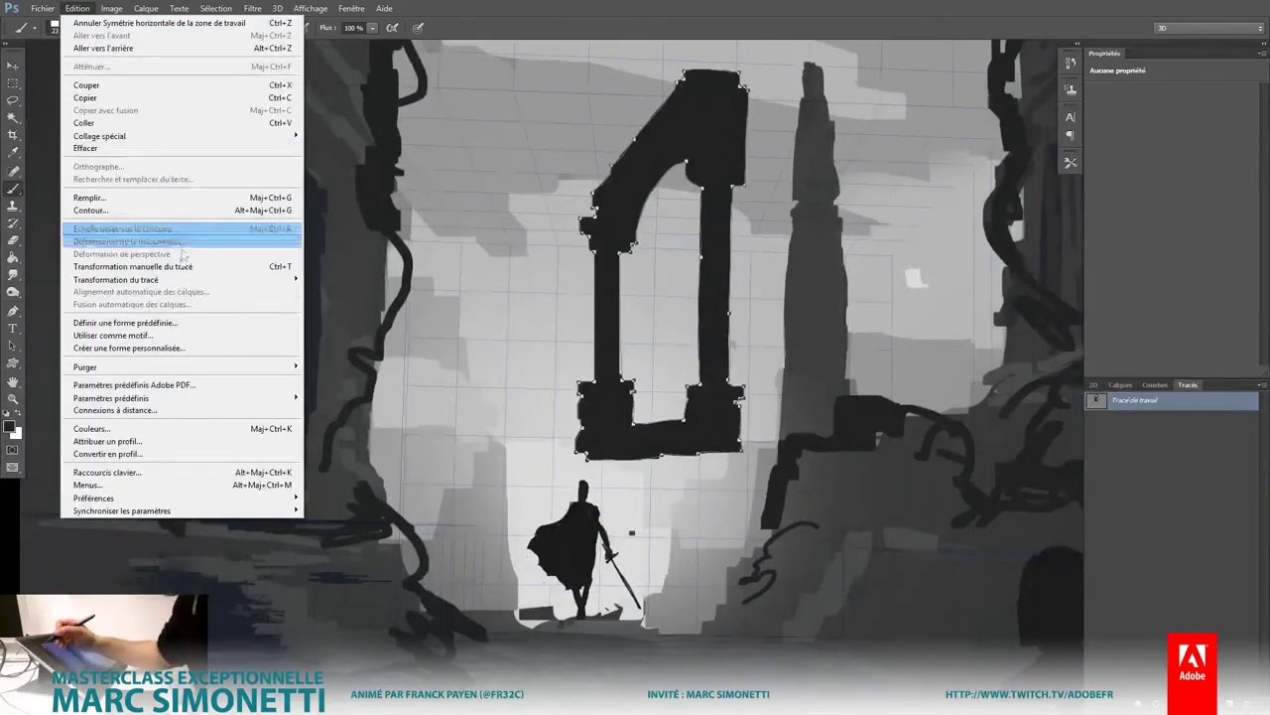
pyautogui.click(149, 349)
pyautogui.click(768, 238)
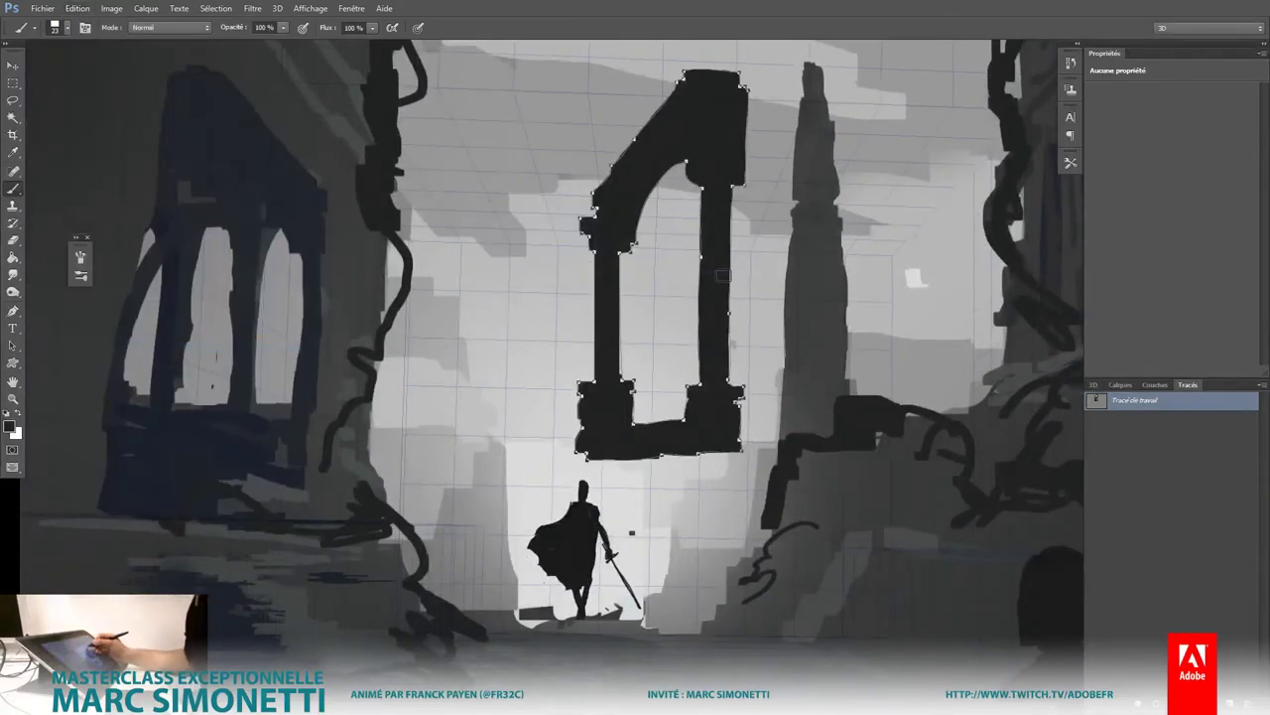
# Step: Rotate the arch path 90° and save it as another custom shape
pyautogui.hotkey('ctrl', 't')
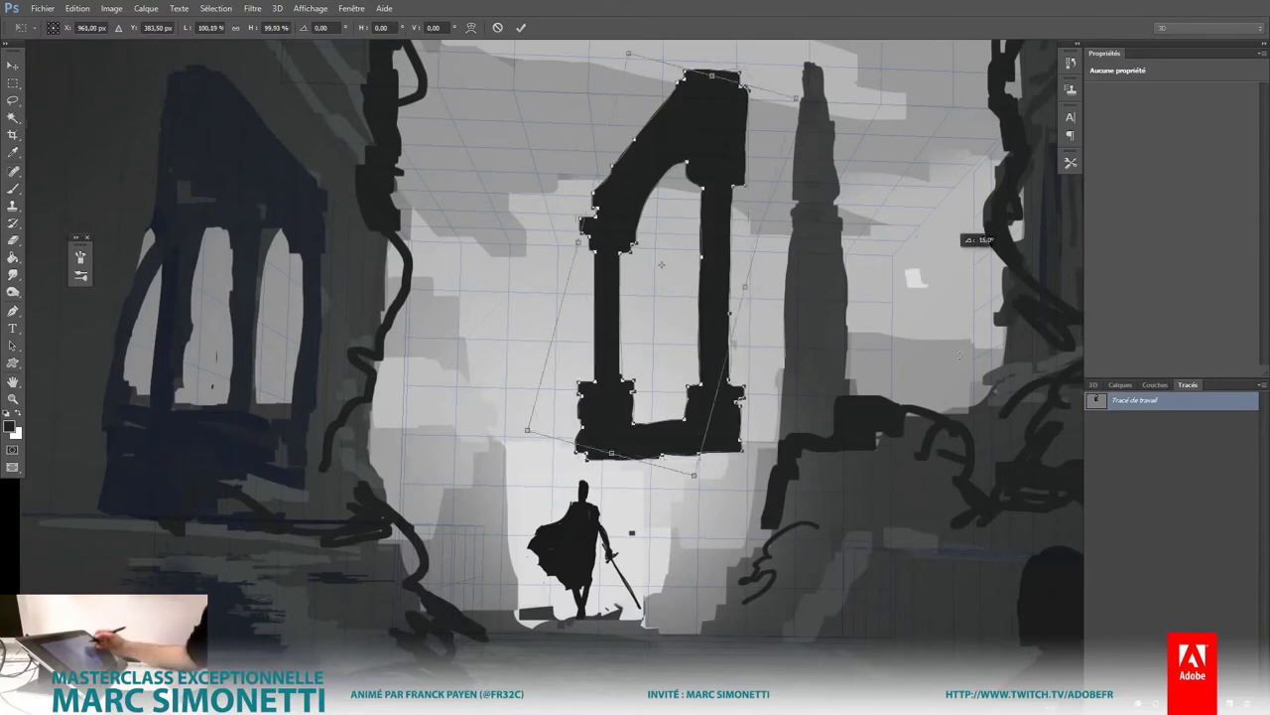
pyautogui.moveTo(770, 149)
pyautogui.mouseDown()
pyautogui.moveTo(844, 564)
pyautogui.moveTo(893, 516)
pyautogui.mouseUp()
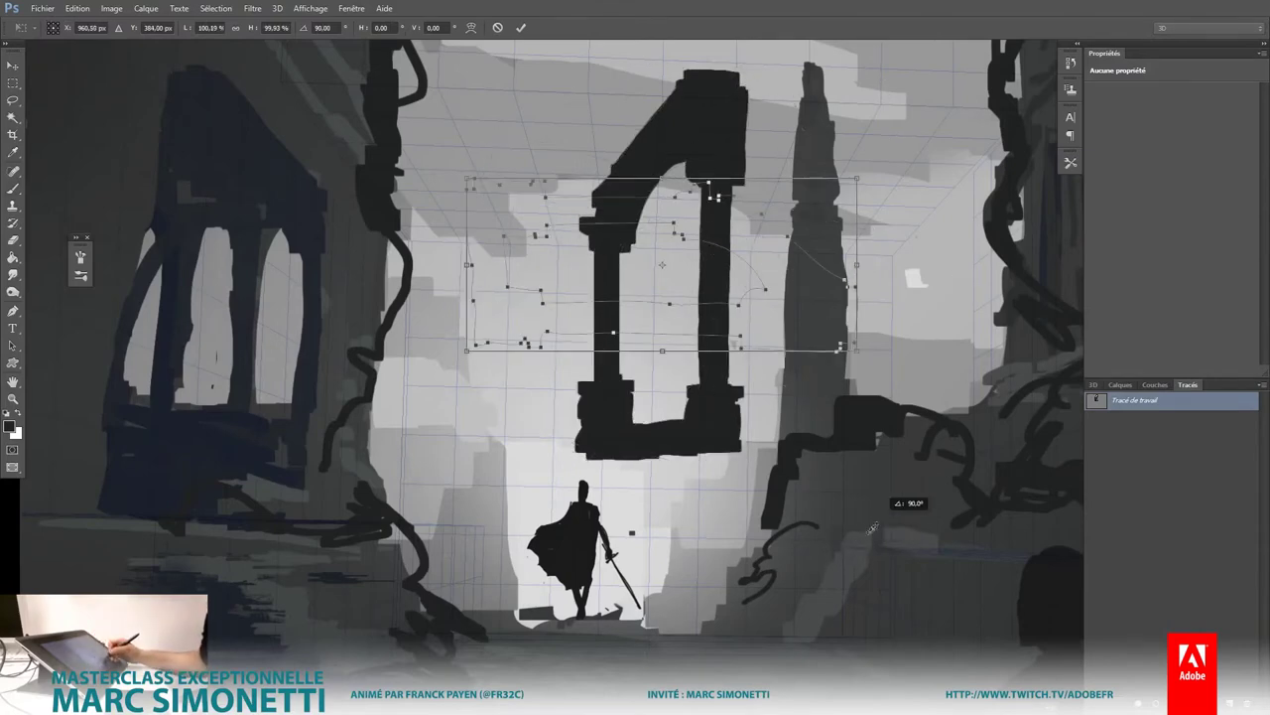
pyautogui.press('Return')
pyautogui.click(77, 8)
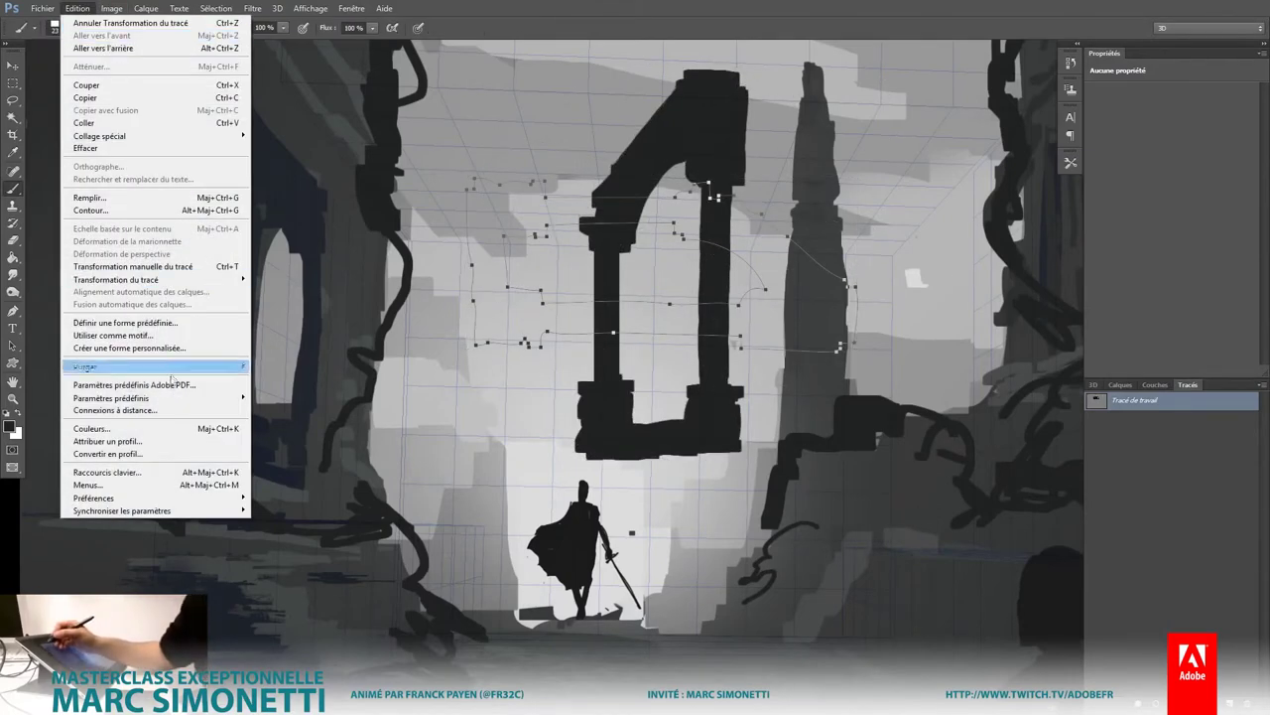
pyautogui.click(149, 347)
pyautogui.click(767, 238)
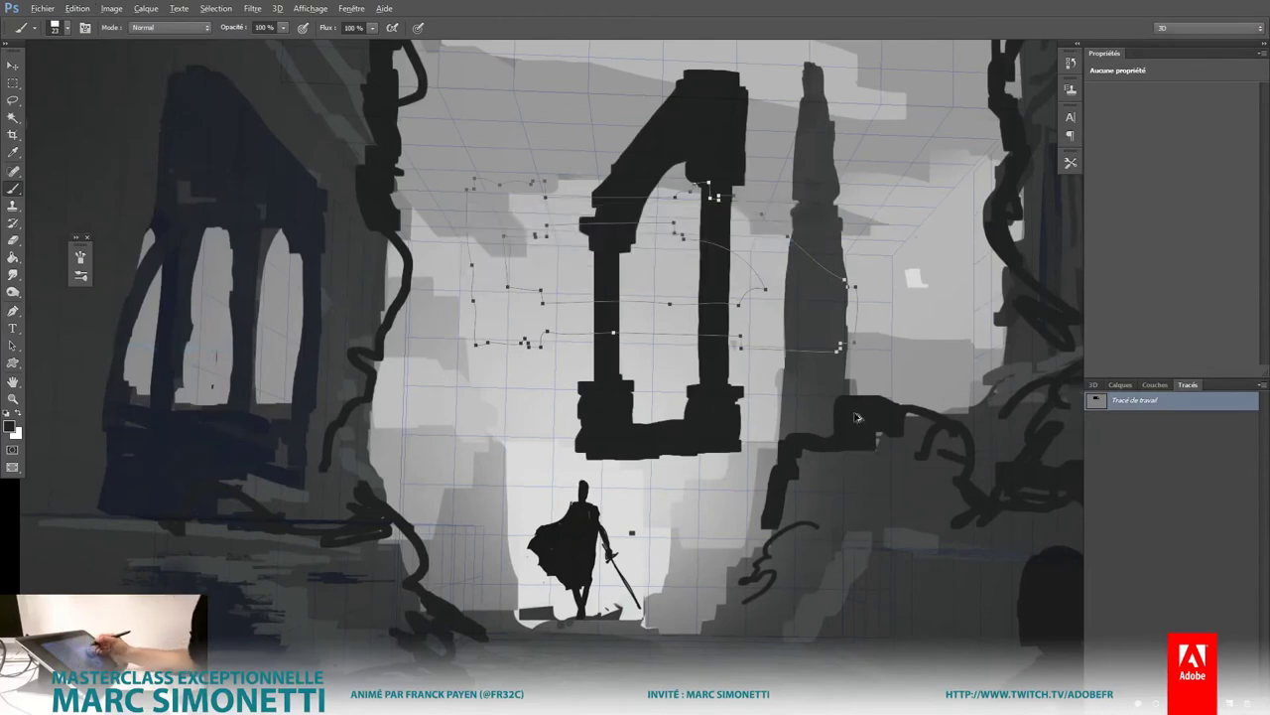
# Step: Flip the canvas back and save the arch path as custom shape Forme 149
pyautogui.press('h')
pyautogui.click(78, 8)
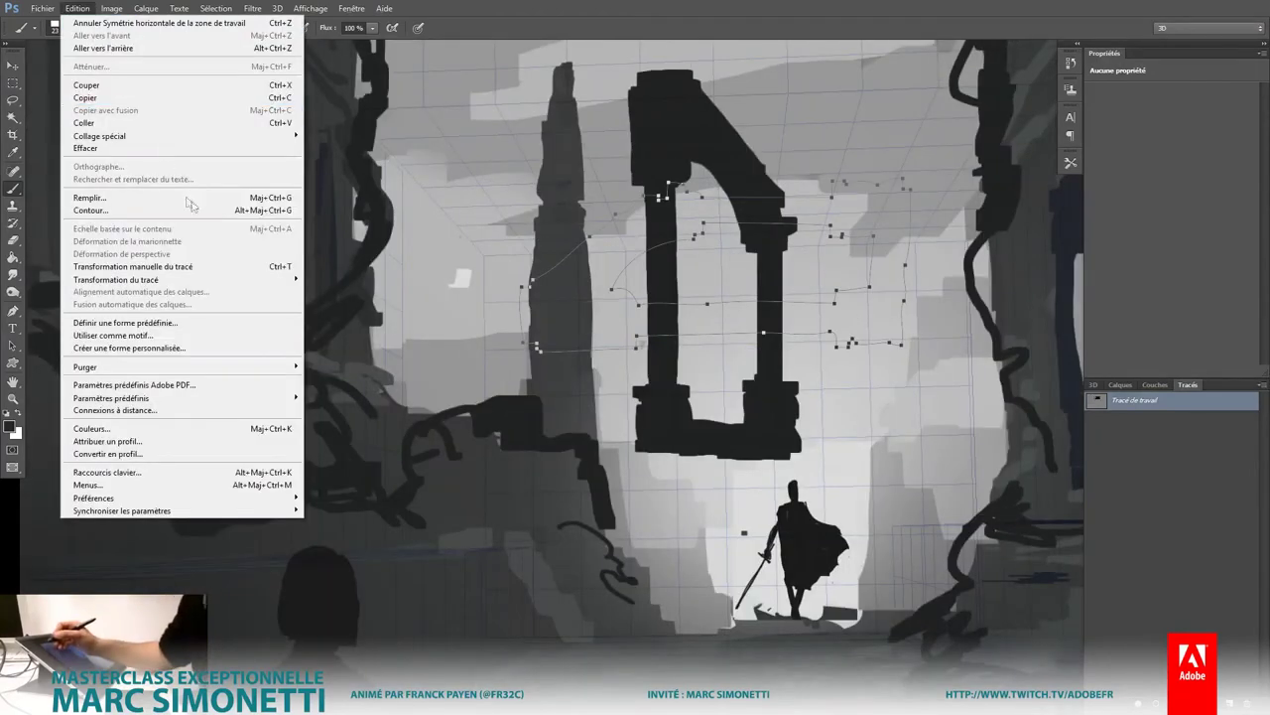
pyautogui.click(149, 323)
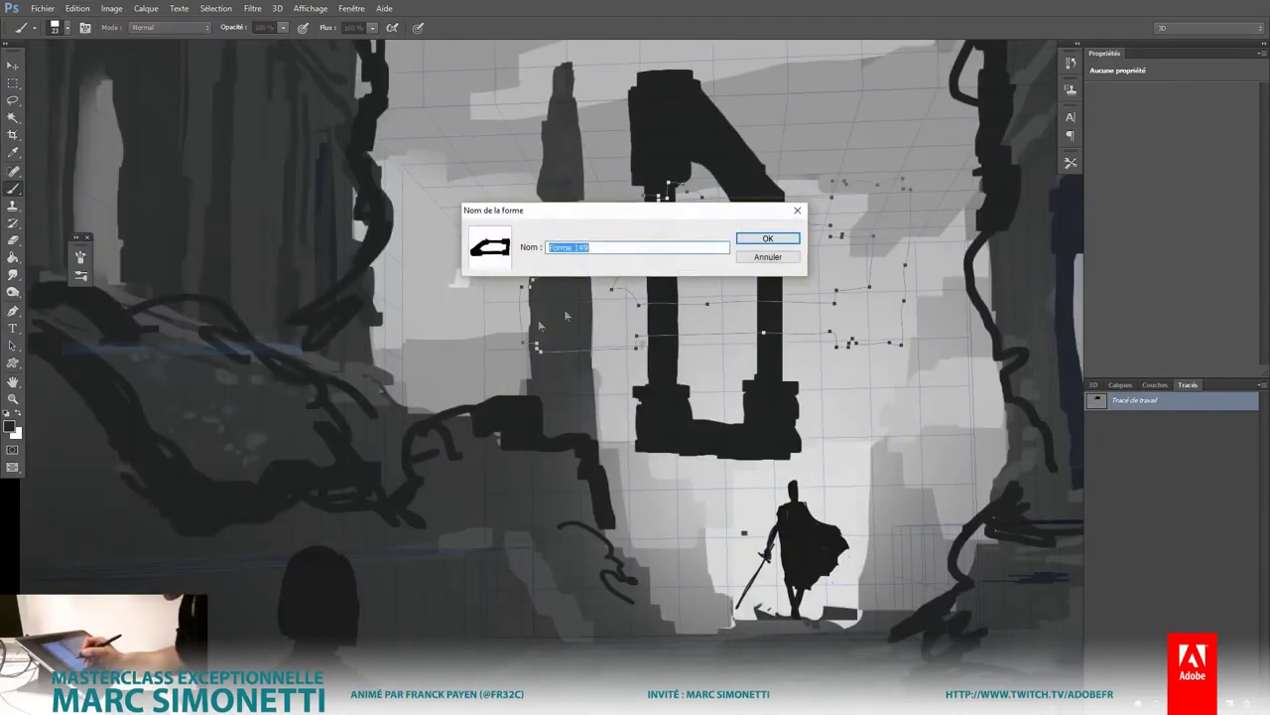
pyautogui.click(767, 239)
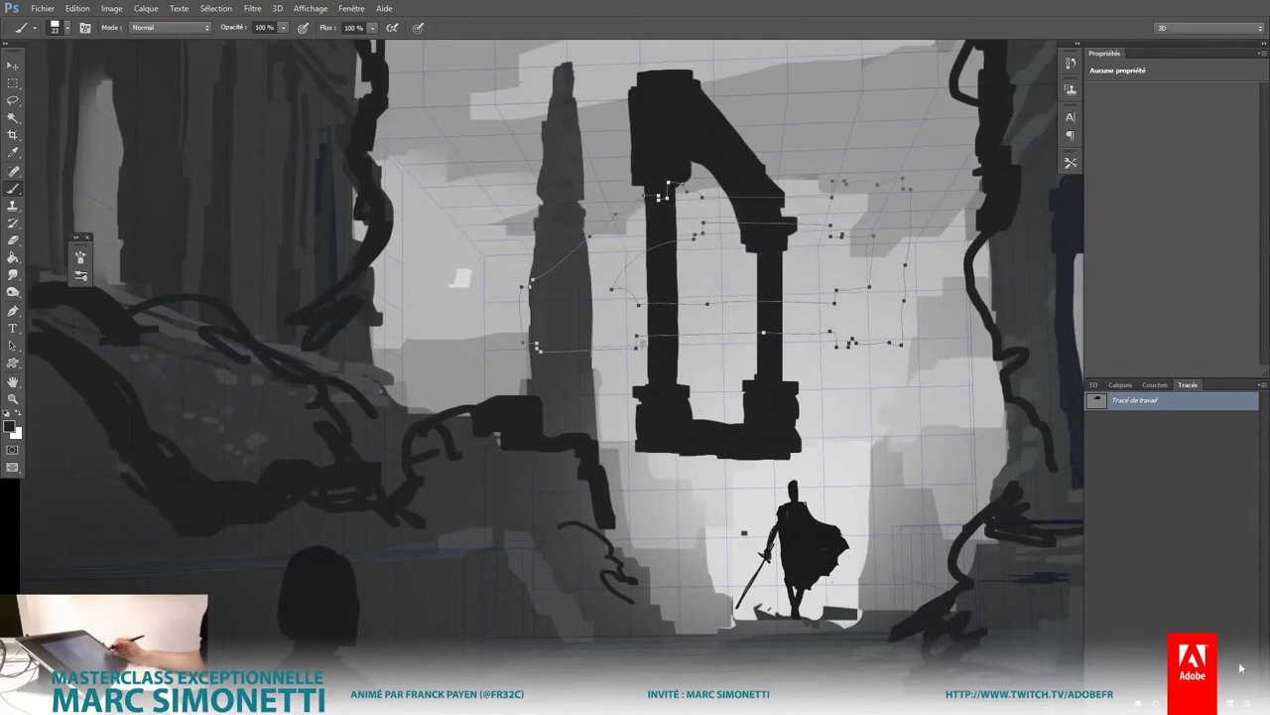
# Step: Delete the work path and return to the Layers panel
pyautogui.click(1163, 407)
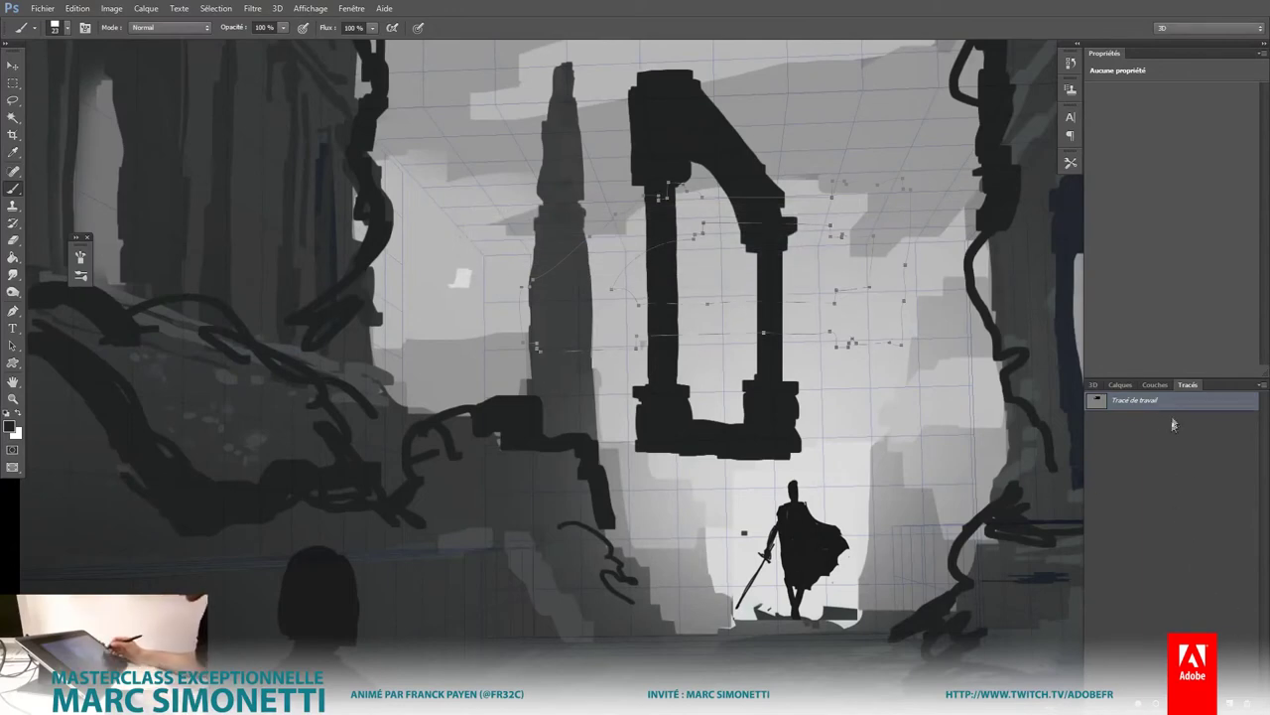
pyautogui.click(1205, 555)
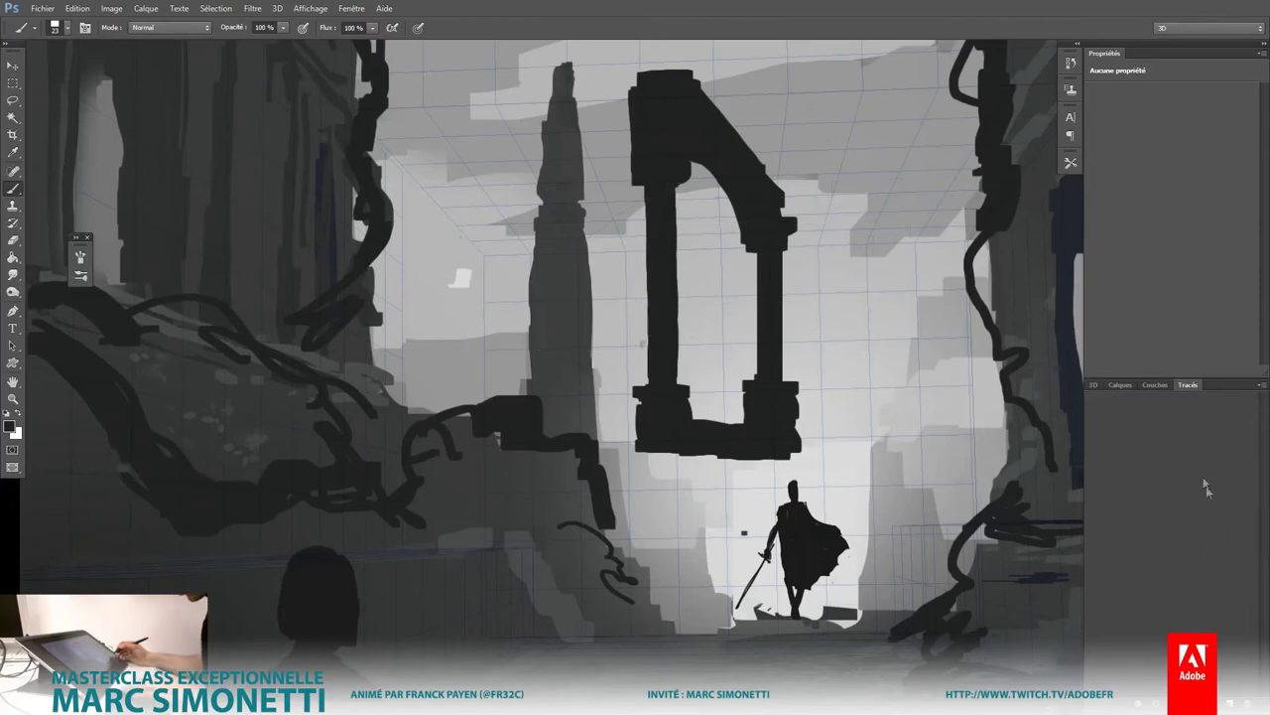
pyautogui.click(1120, 385)
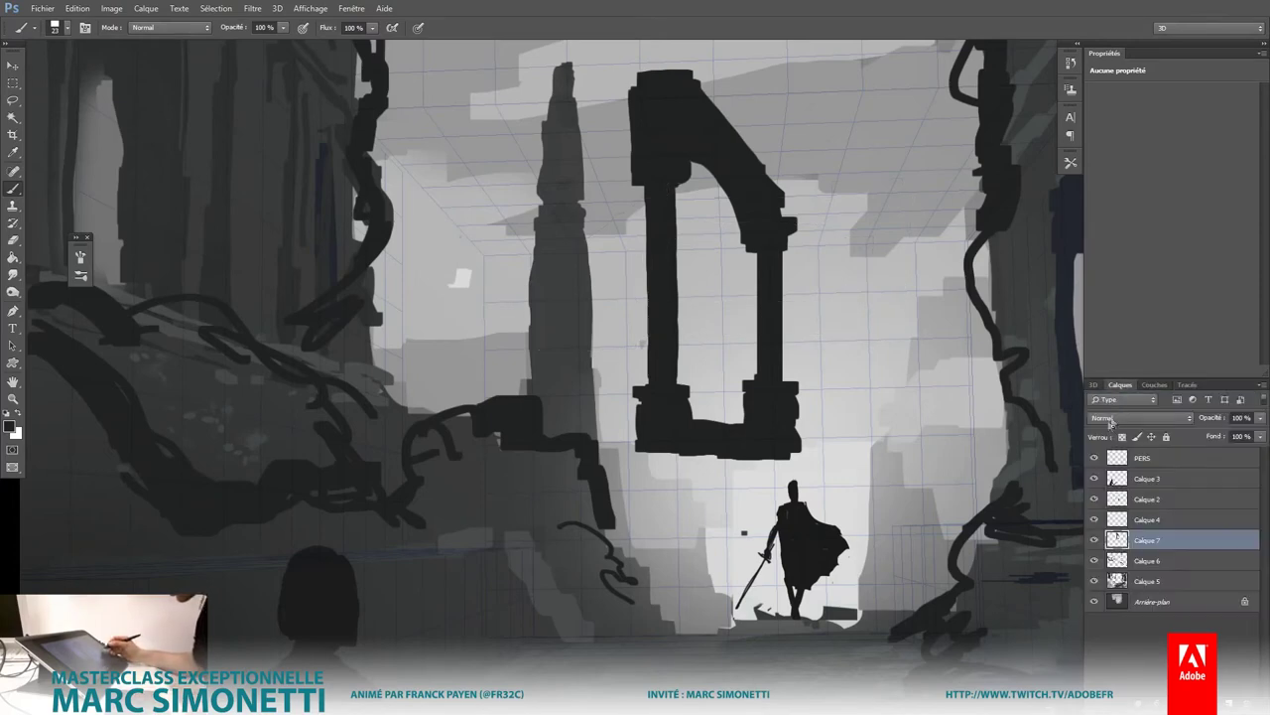
# Step: Move the arch to the left side of the street and stretch it taller and wider
pyautogui.hotkey('ctrl', '-')
pyautogui.hotkey('ctrl', '-')
pyautogui.moveTo(774, 402); pyautogui.dragTo(707, 399)
pyautogui.hotkey('ctrl', 't')
pyautogui.moveTo(725, 275); pyautogui.dragTo(740, 269)
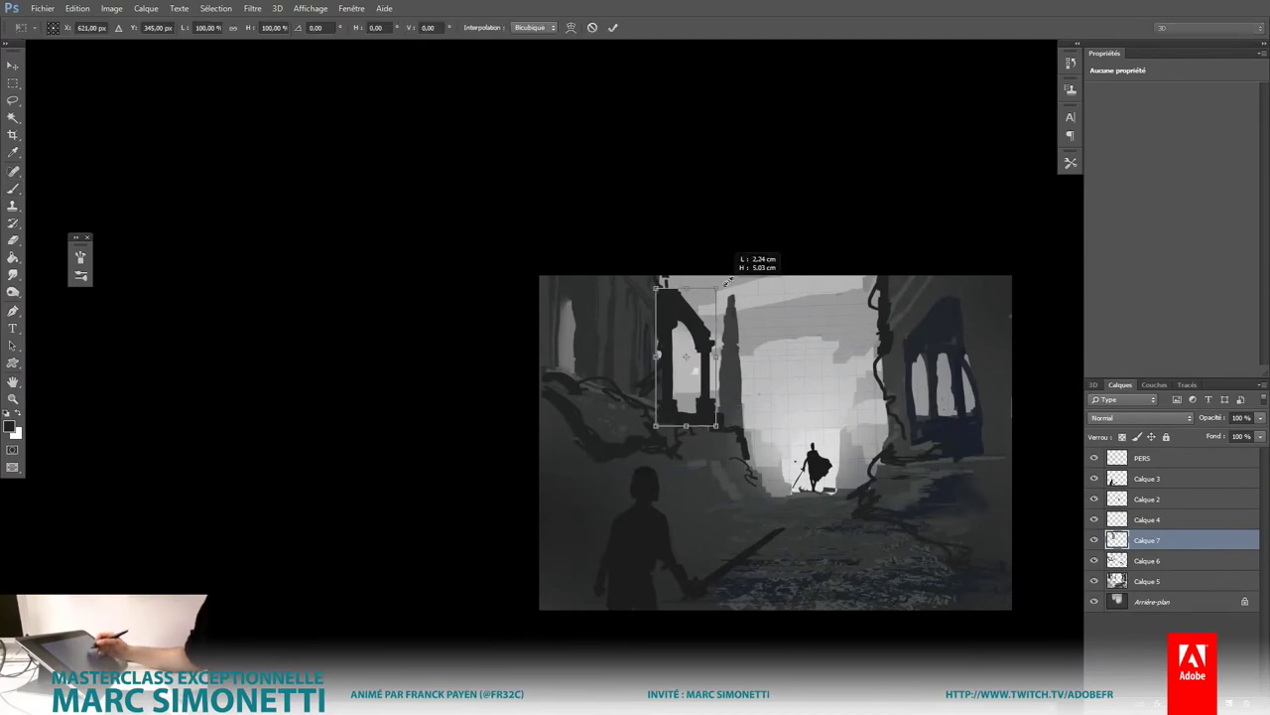
pyautogui.press('Return')
# Step: Stamp a dark arch custom shape onto the left ruined building
pyautogui.press('b')
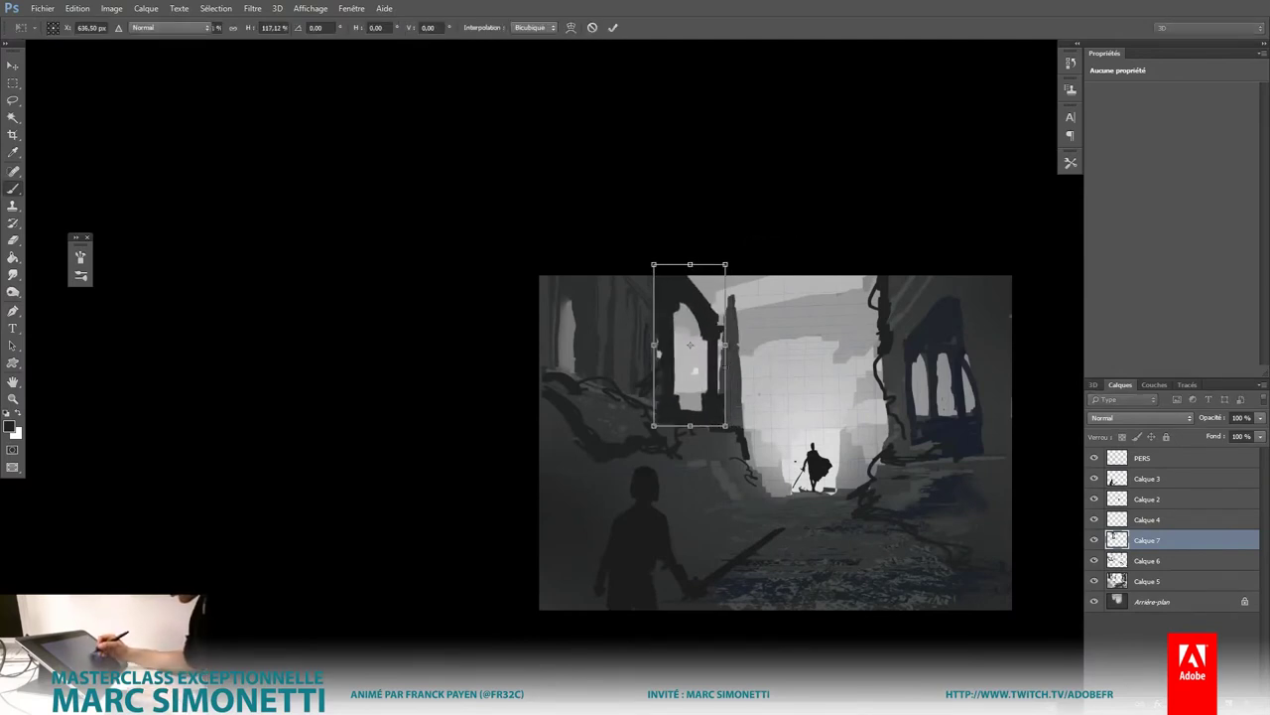
pyautogui.press('u')
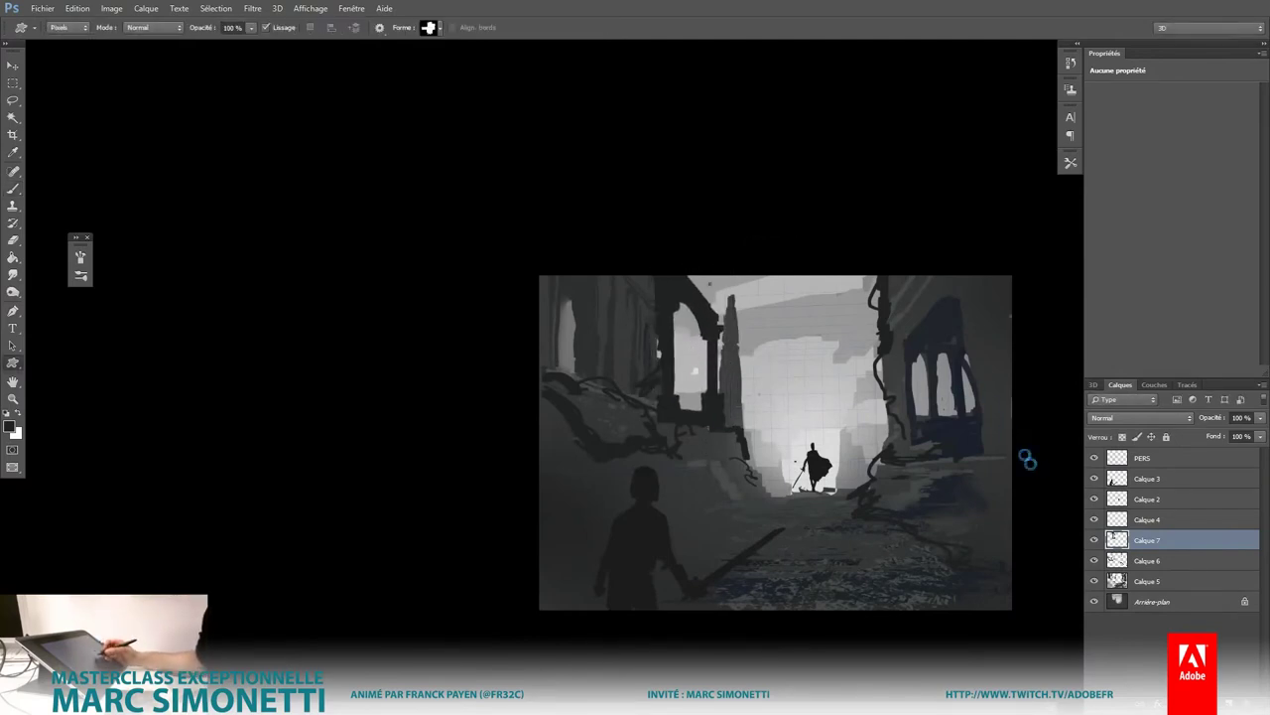
pyautogui.rightClick(1027, 459)
pyautogui.moveTo(1168, 391); pyautogui.dragTo(1168, 596)
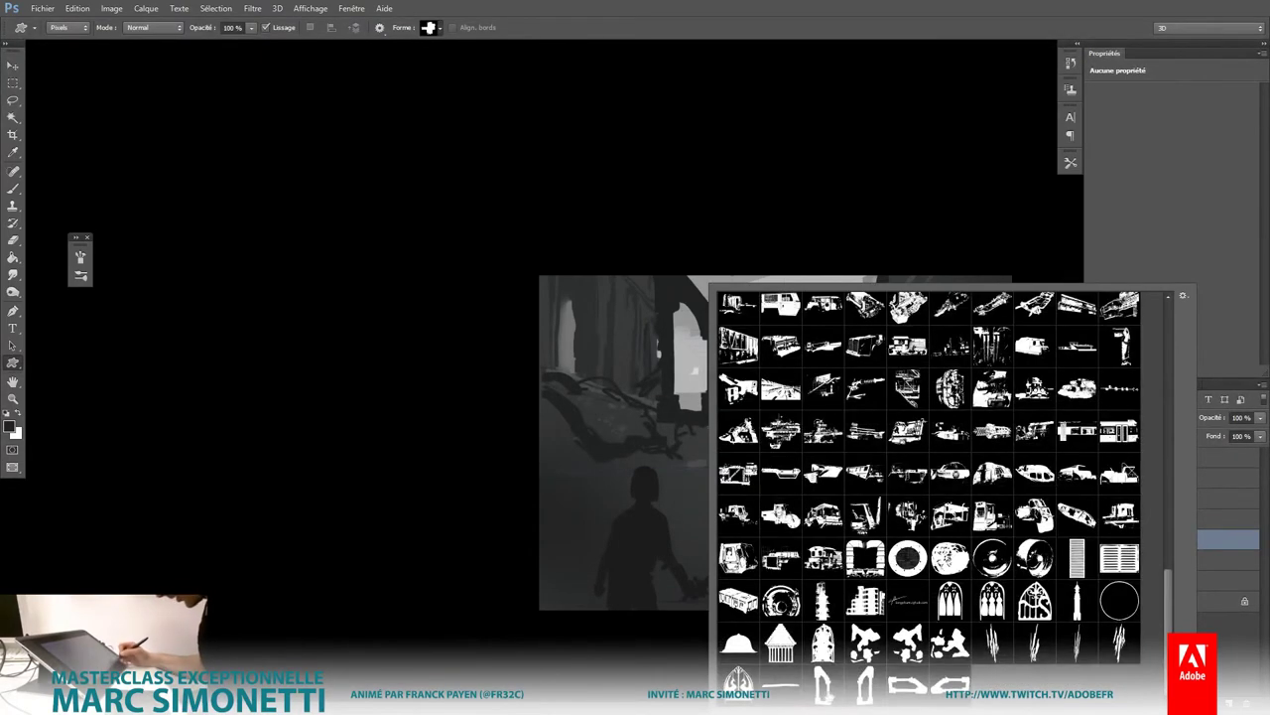
pyautogui.moveTo(644, 230); pyautogui.dragTo(721, 440)
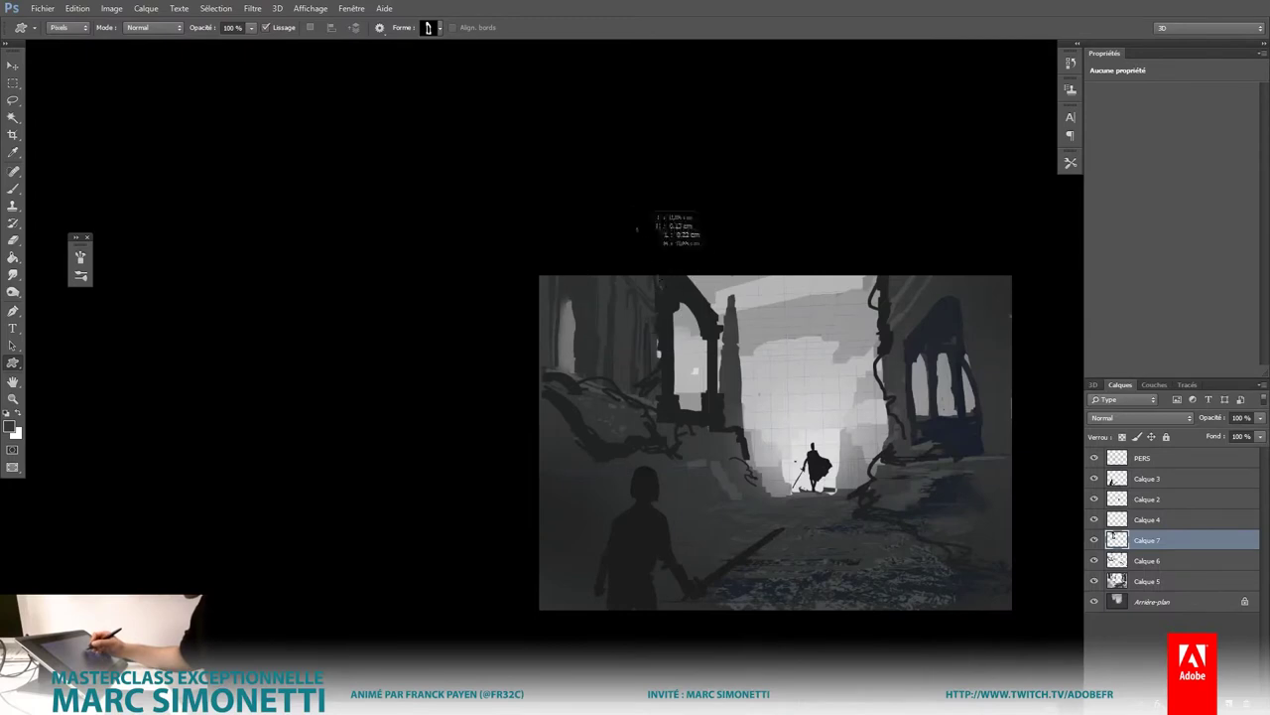
pyautogui.press('Escape')
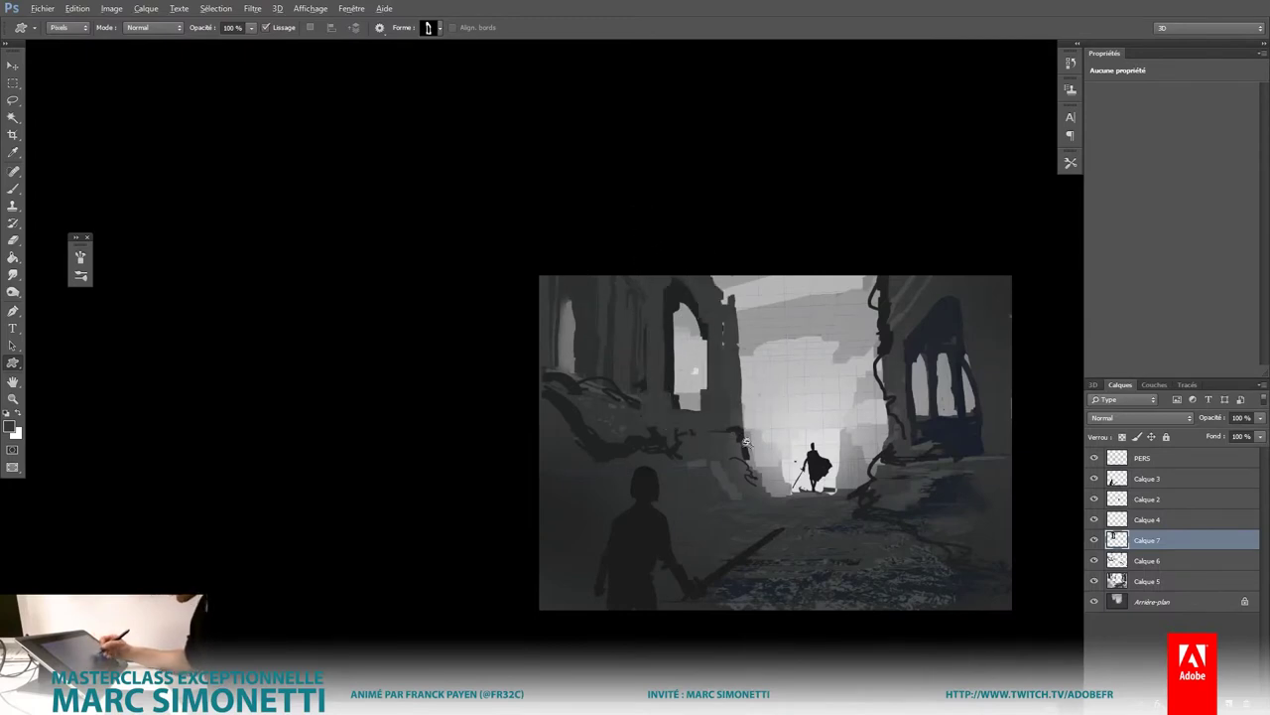
pyautogui.hotkey('ctrl', '-')
pyautogui.hotkey('ctrl', '+')
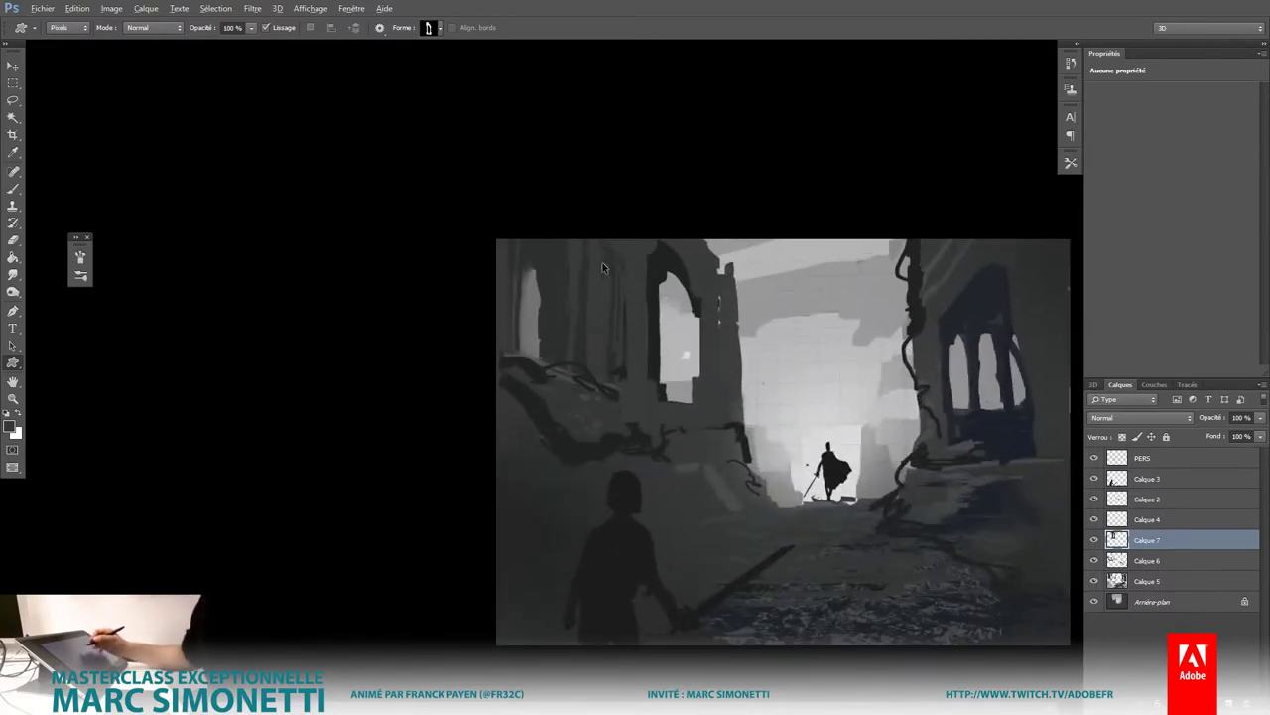
# Step: On new layer Calque 8, fill stone slabs down the left pillar and an arch on the ruin
pyautogui.hotkey('ctrl', 'shift', 'alt', 'n')
pyautogui.moveTo(544, 210); pyautogui.dragTo(654, 394)
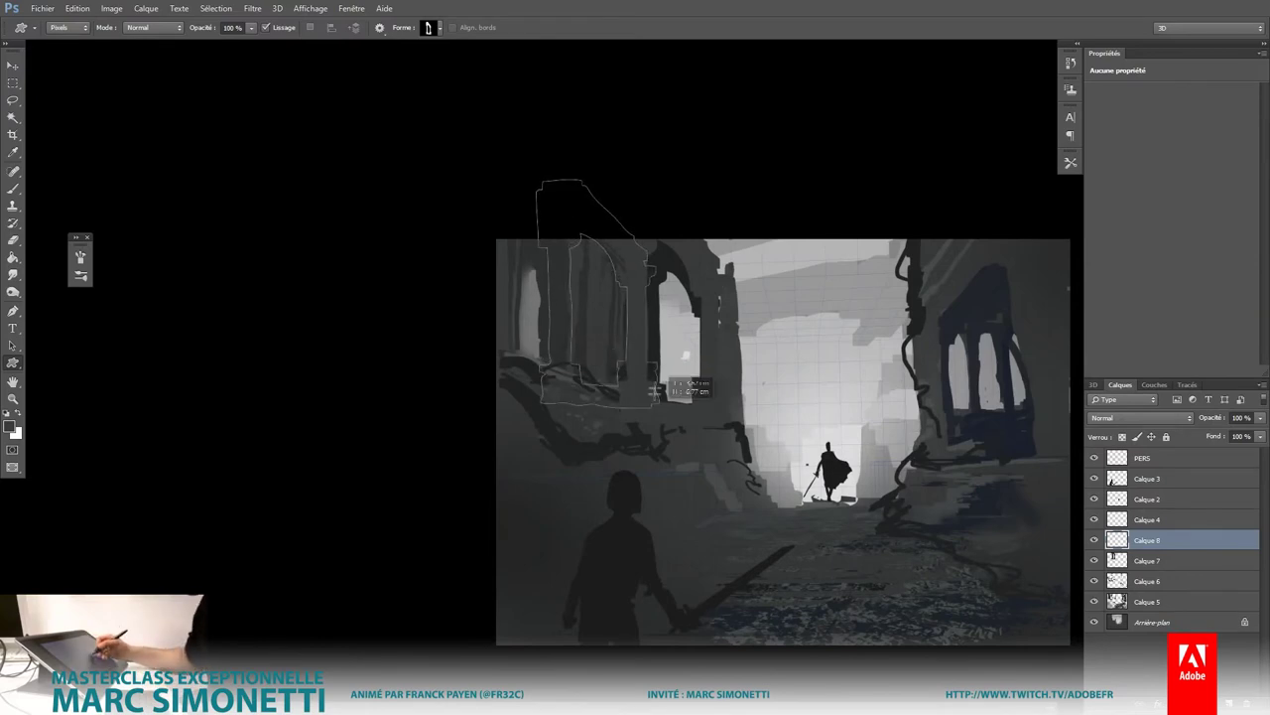
pyautogui.press('Escape')
pyautogui.moveTo(541, 176)
pyautogui.mouseDown()
pyautogui.moveTo(624, 384)
pyautogui.moveTo(645, 402)
pyautogui.mouseUp()
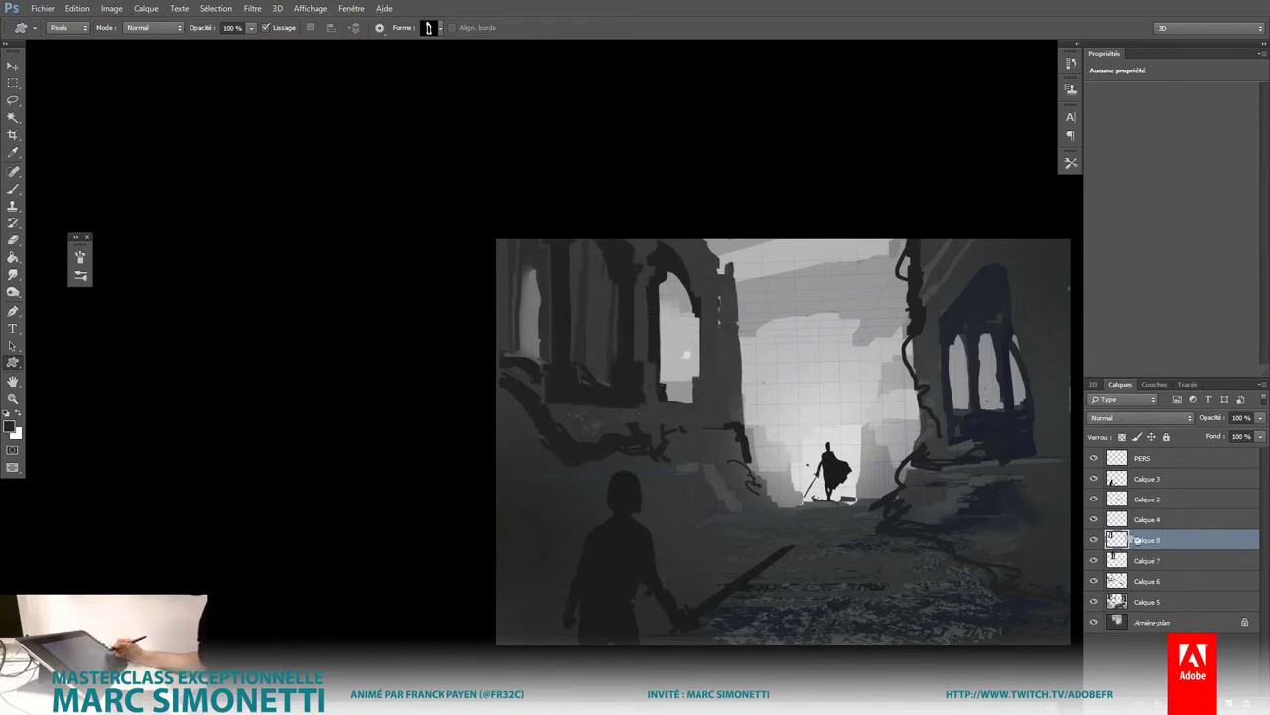
pyautogui.click(1147, 559)
pyautogui.moveTo(636, 238); pyautogui.dragTo(758, 419)
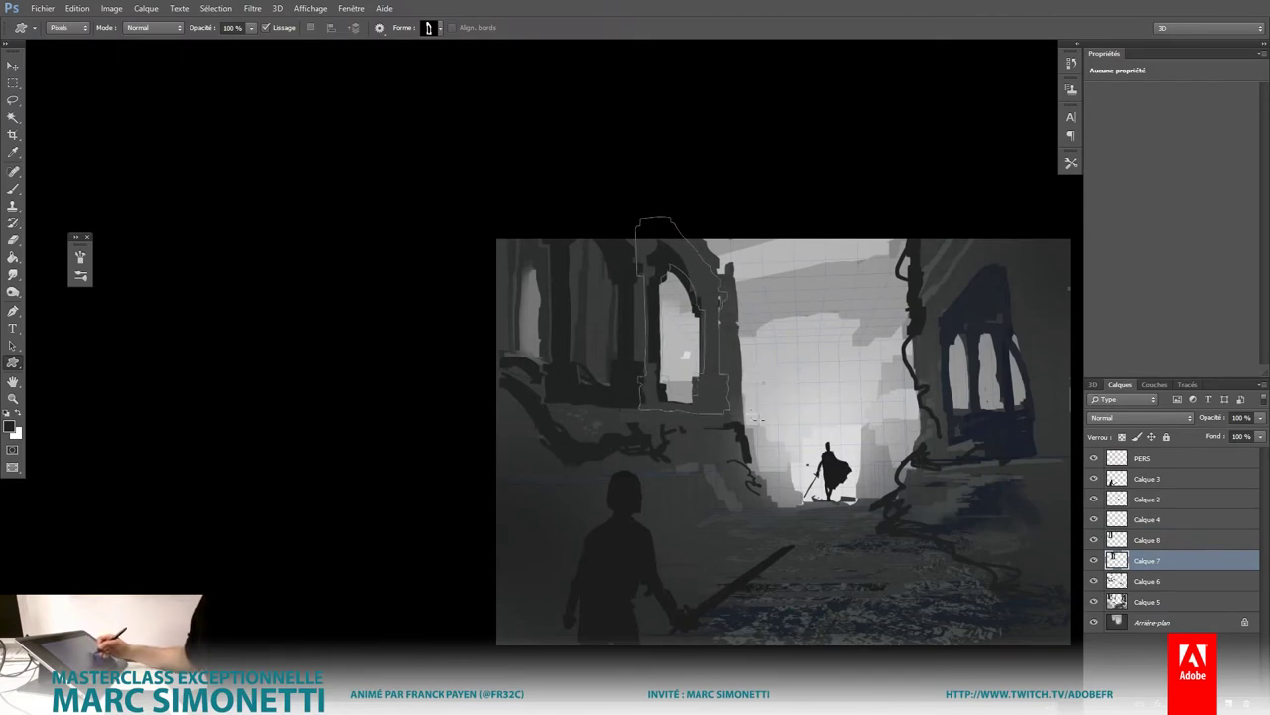
pyautogui.moveTo(752, 487)
pyautogui.mouseDown()
pyautogui.moveTo(777, 513)
pyautogui.moveTo(747, 525)
pyautogui.mouseUp()
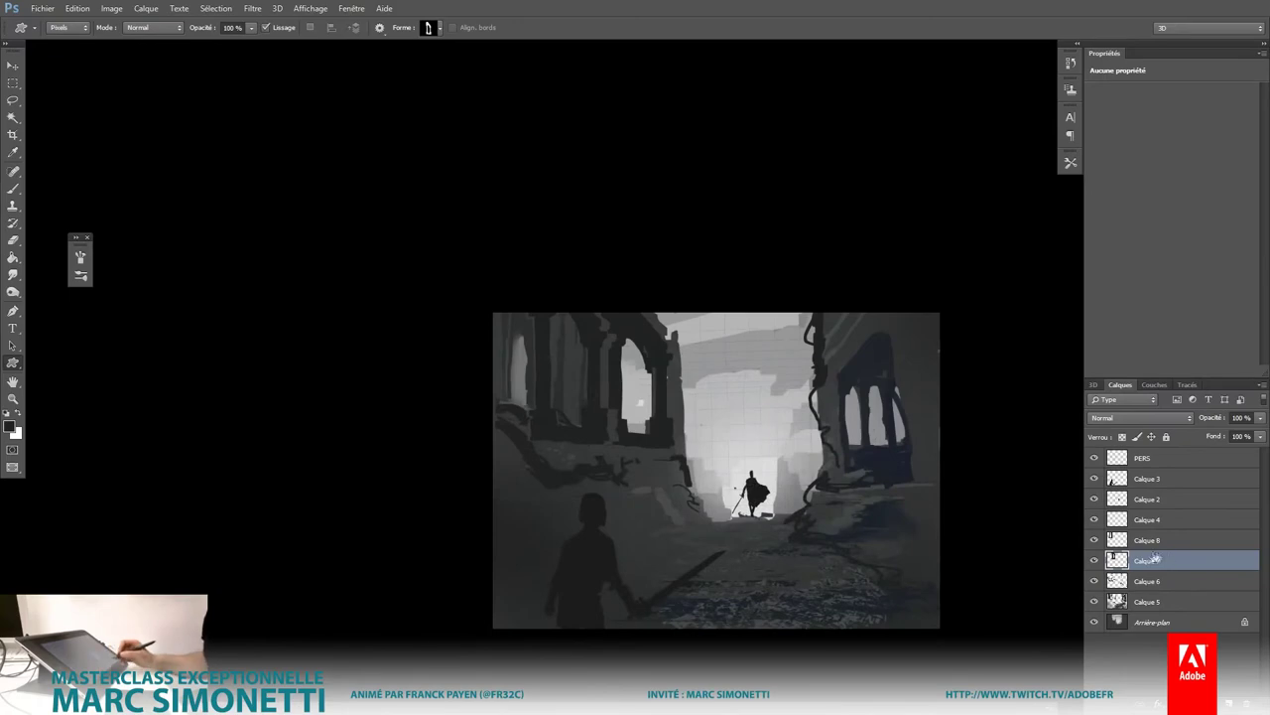
# Step: Select Calque 8 together with Calque 7, 6 and 5
pyautogui.keyDown('shift'); pyautogui.click(1154, 541); pyautogui.keyUp('shift')
pyautogui.keyDown('shift'); pyautogui.click(1163, 584); pyautogui.keyUp('shift')
pyautogui.keyDown('shift'); pyautogui.click(1163, 596); pyautogui.keyUp('shift')
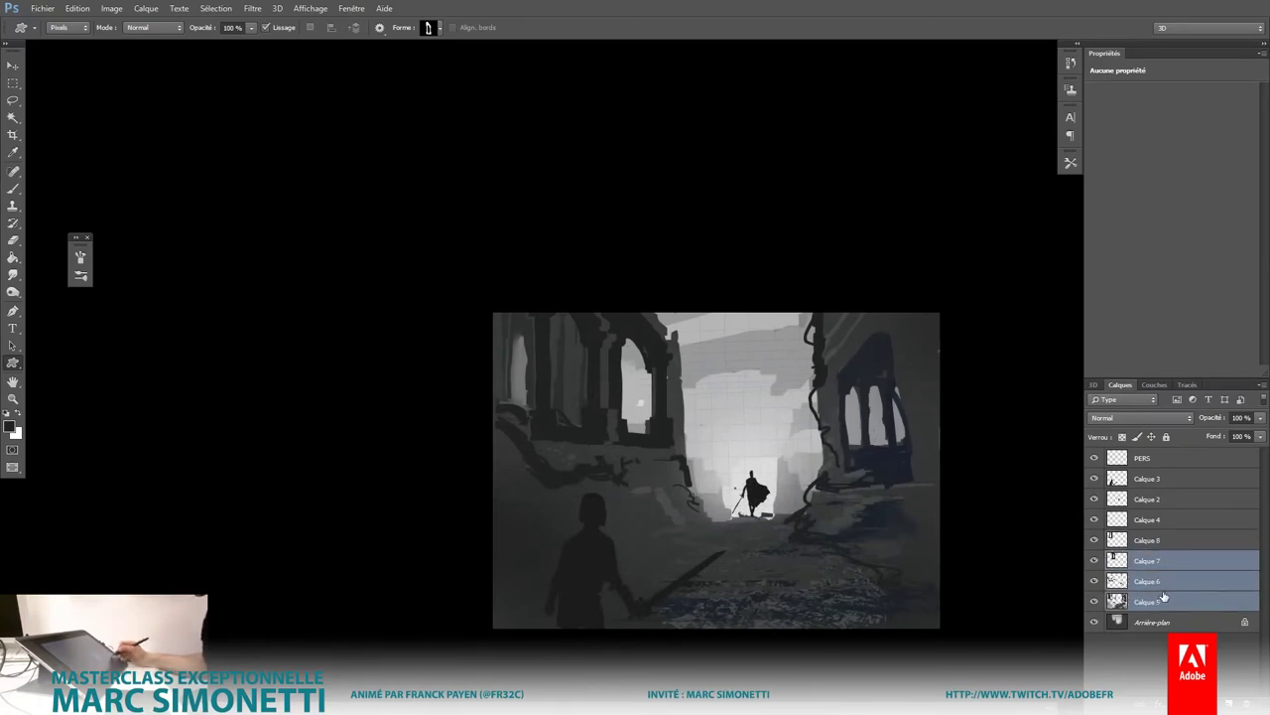
# Step: Merge Calque 7, 6 and 5 into a single layer
pyautogui.hotkey('ctrl', 'e')
pyautogui.press('b')
pyautogui.scroll(2, 595, 402)
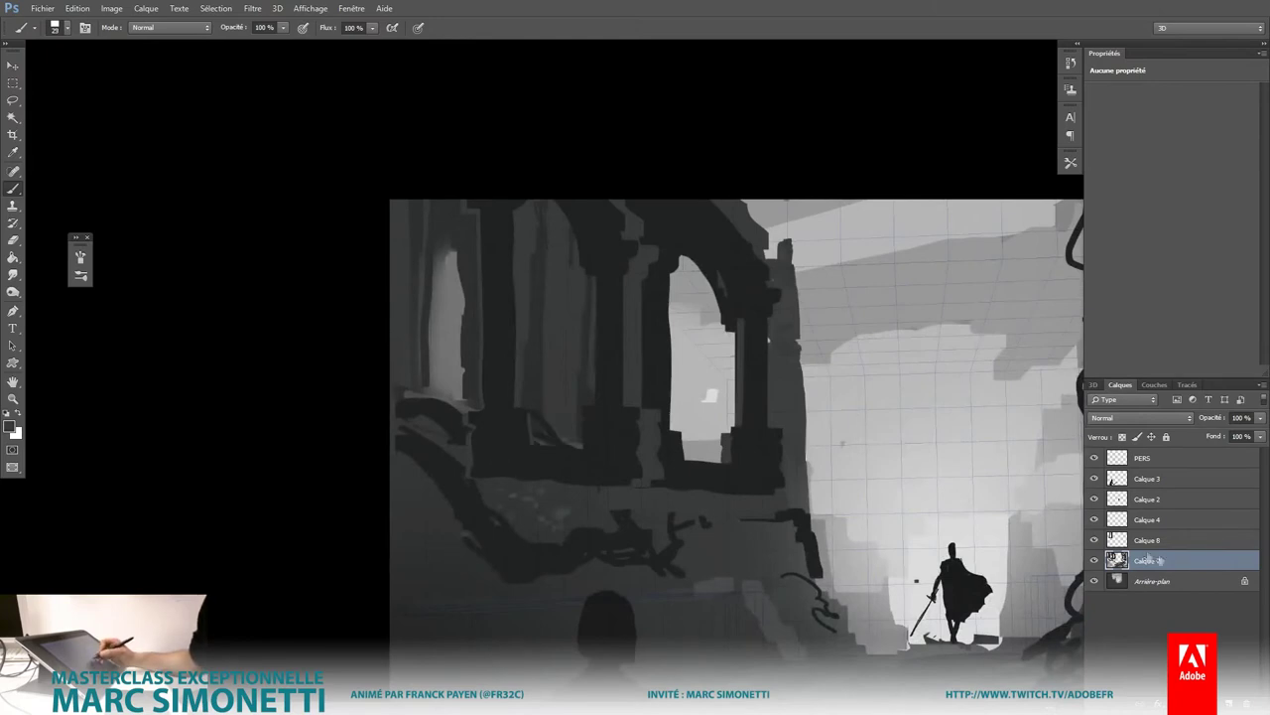
# Step: On Calque 8, paint dark strokes across the left ruin and rubble beneath the arch
pyautogui.hotkey('alt', ']')
pyautogui.moveTo(460, 447)
pyautogui.mouseDown()
pyautogui.moveTo(648, 490)
pyautogui.moveTo(613, 468)
pyautogui.mouseUp()
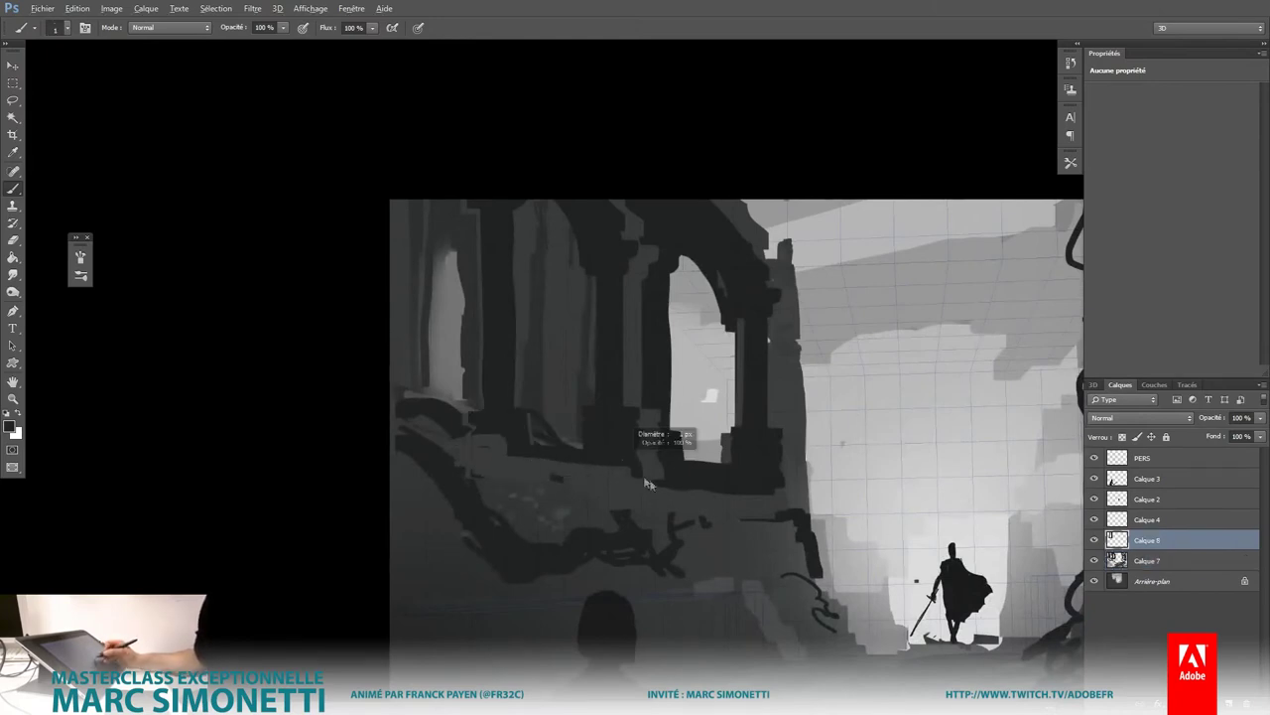
pyautogui.moveTo(681, 436); pyautogui.dragTo(740, 420)
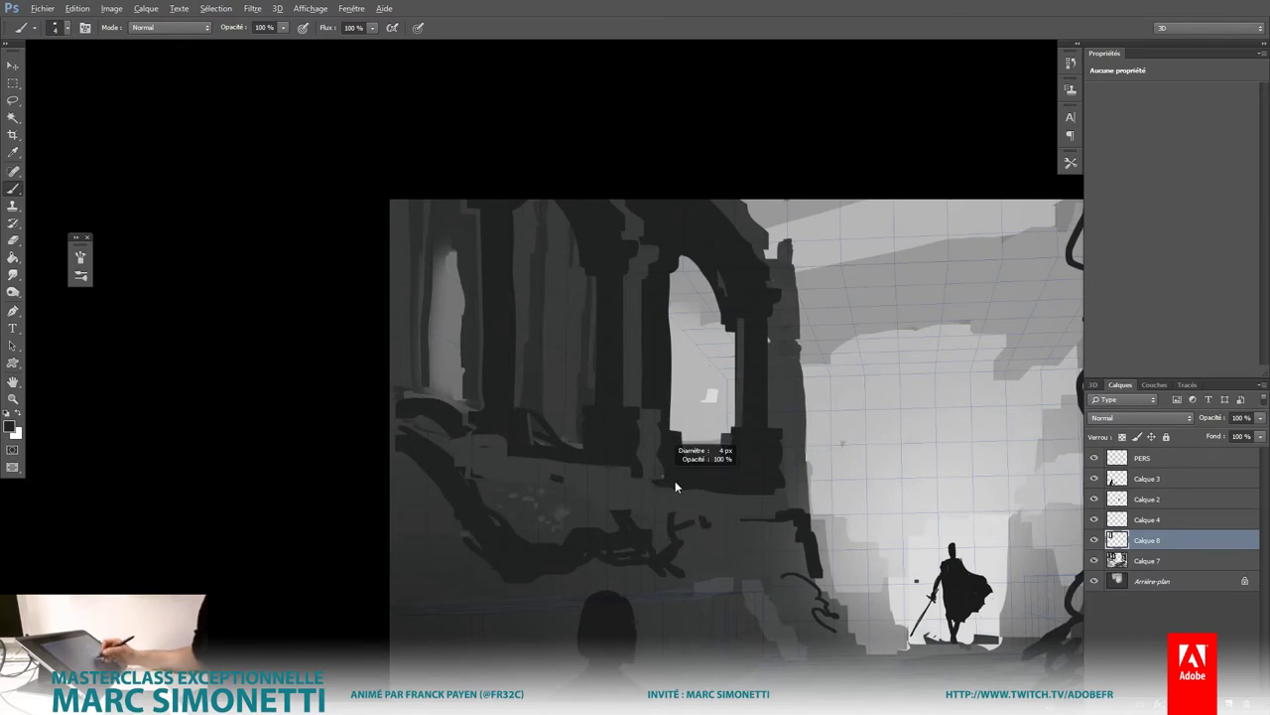
pyautogui.moveTo(605, 481); pyautogui.dragTo(658, 498)
pyautogui.moveTo(635, 466); pyautogui.dragTo(665, 480)
pyautogui.moveTo(675, 490); pyautogui.dragTo(697, 504)
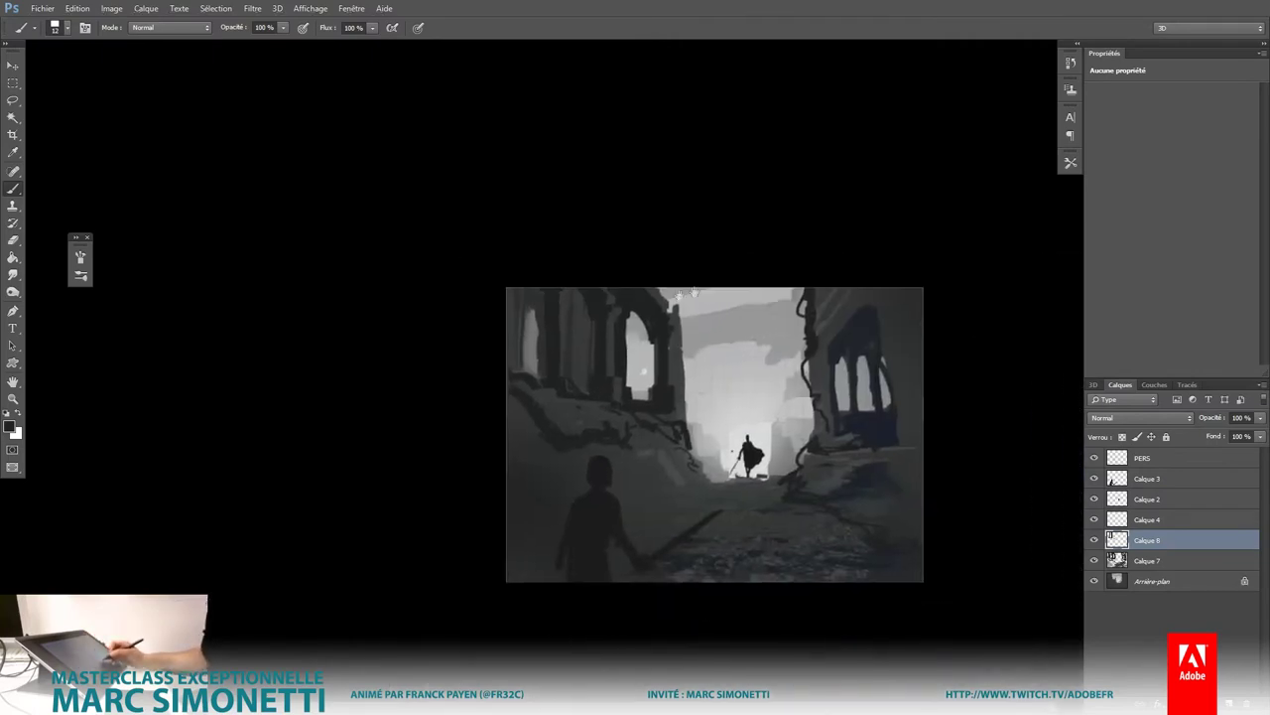
# Step: Set the brush to 15 px and paint a light grey ground stroke beside the figure's feet
pyautogui.hotkey('ctrl', '+')
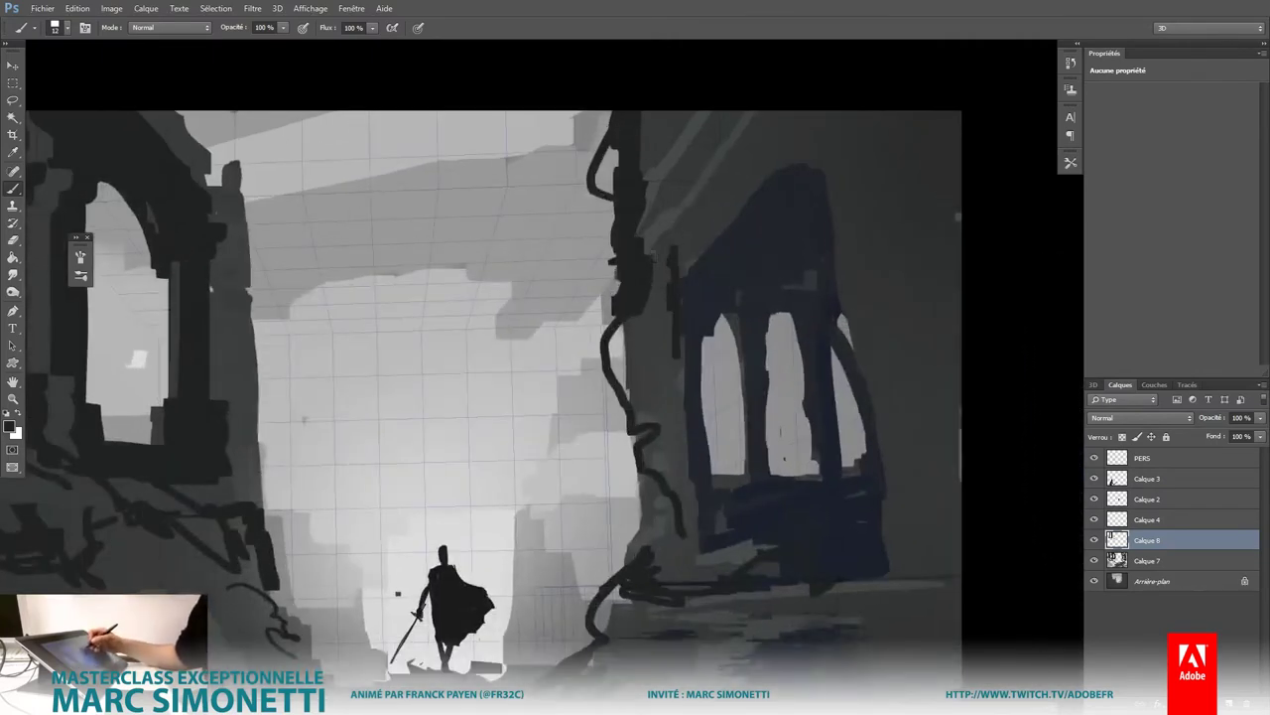
pyautogui.keyDown('alt'); pyautogui.rightClick(680, 253); pyautogui.keyUp('alt')
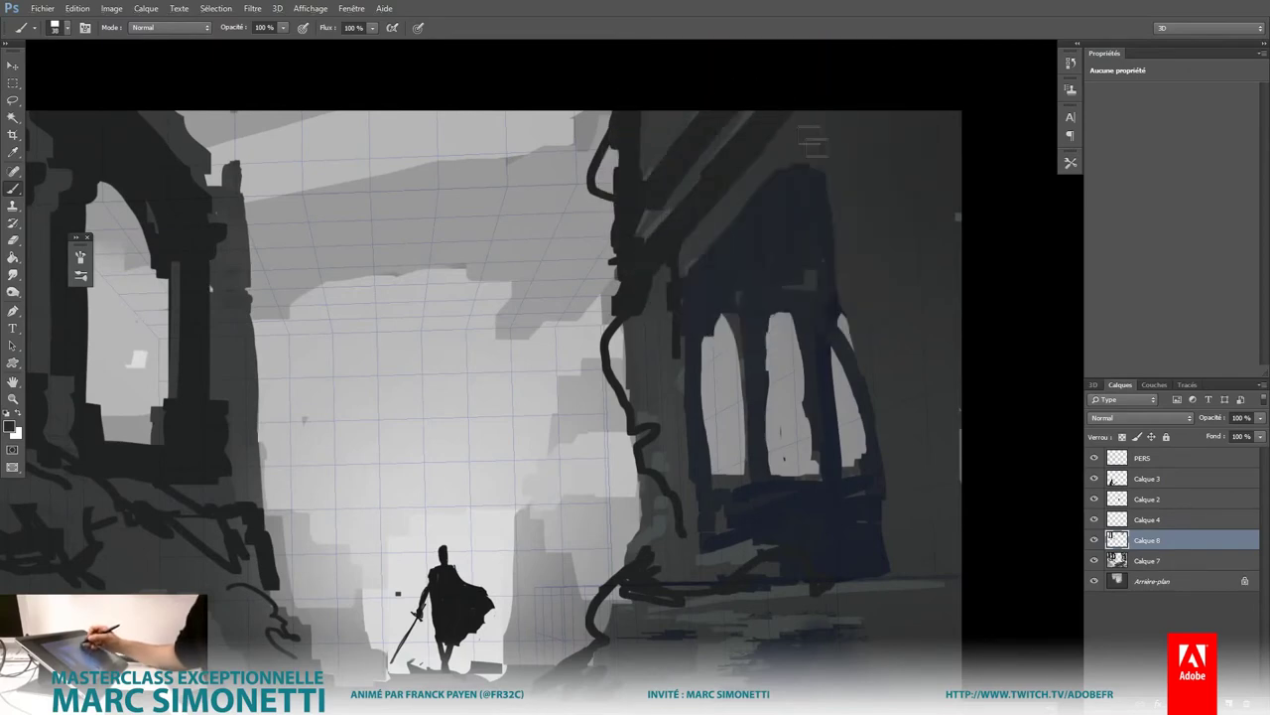
pyautogui.hotkey('ctrl', '-')
pyautogui.keyDown('alt'); pyautogui.rightClick(694, 263); pyautogui.keyUp('alt')
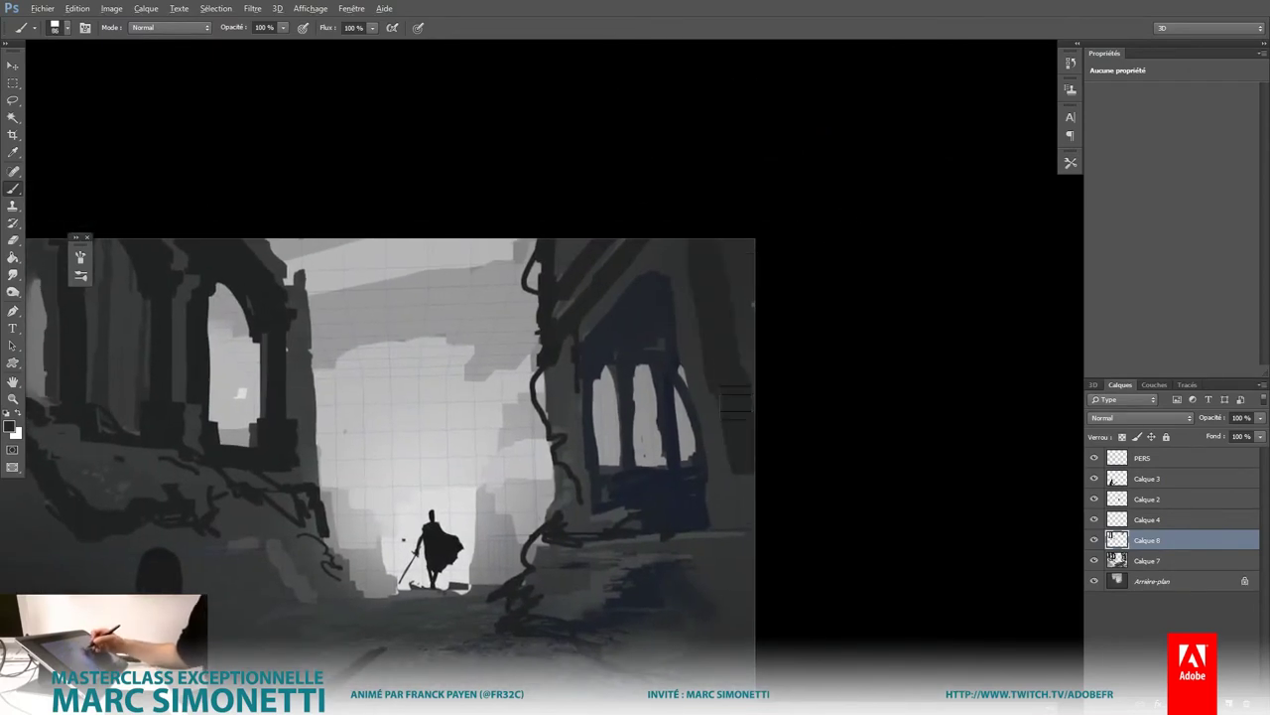
pyautogui.hotkey('ctrl', '+')
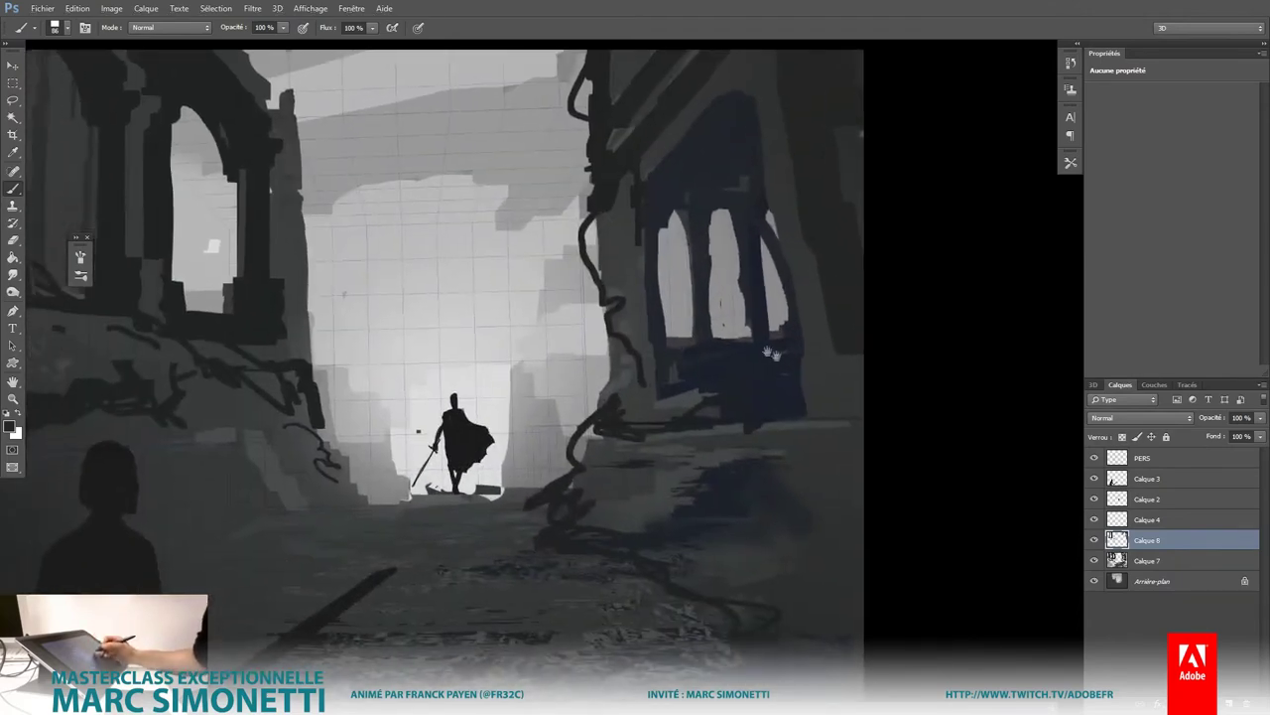
pyautogui.keyDown('alt'); pyautogui.rightClick(289, 150); pyautogui.keyUp('alt')
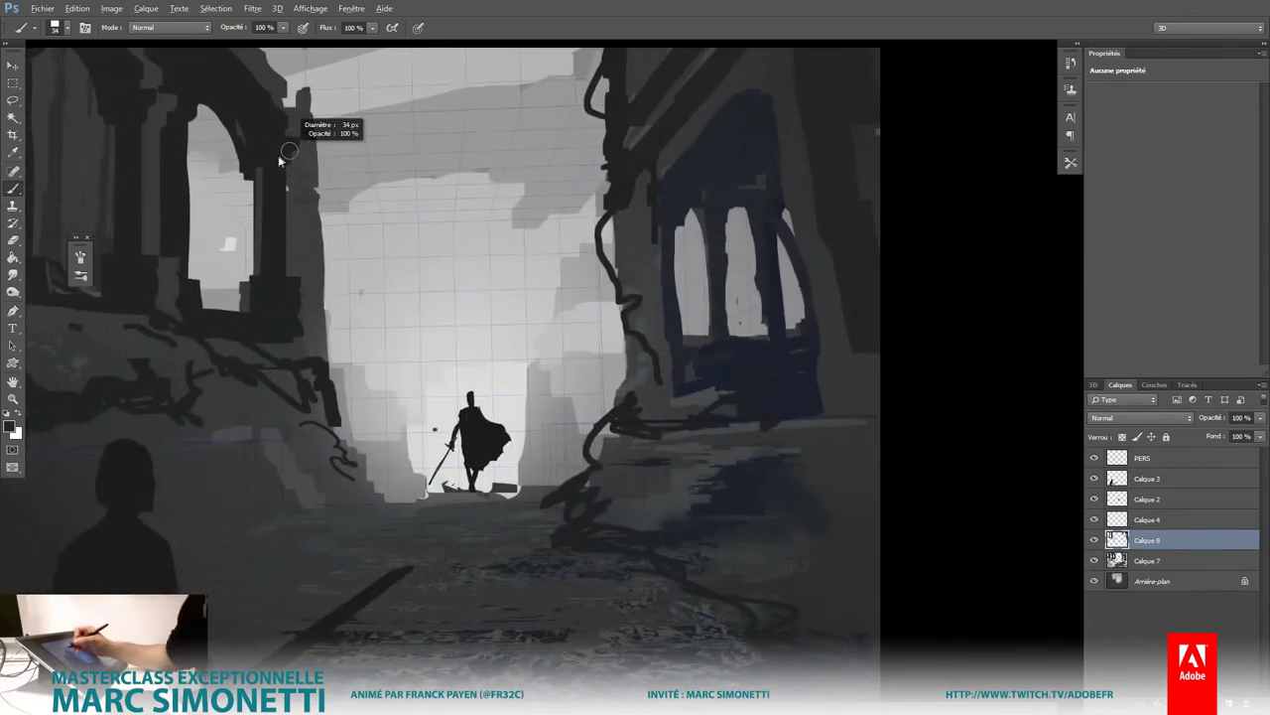
pyautogui.keyDown('alt'); pyautogui.rightClick(289, 181); pyautogui.keyUp('alt')
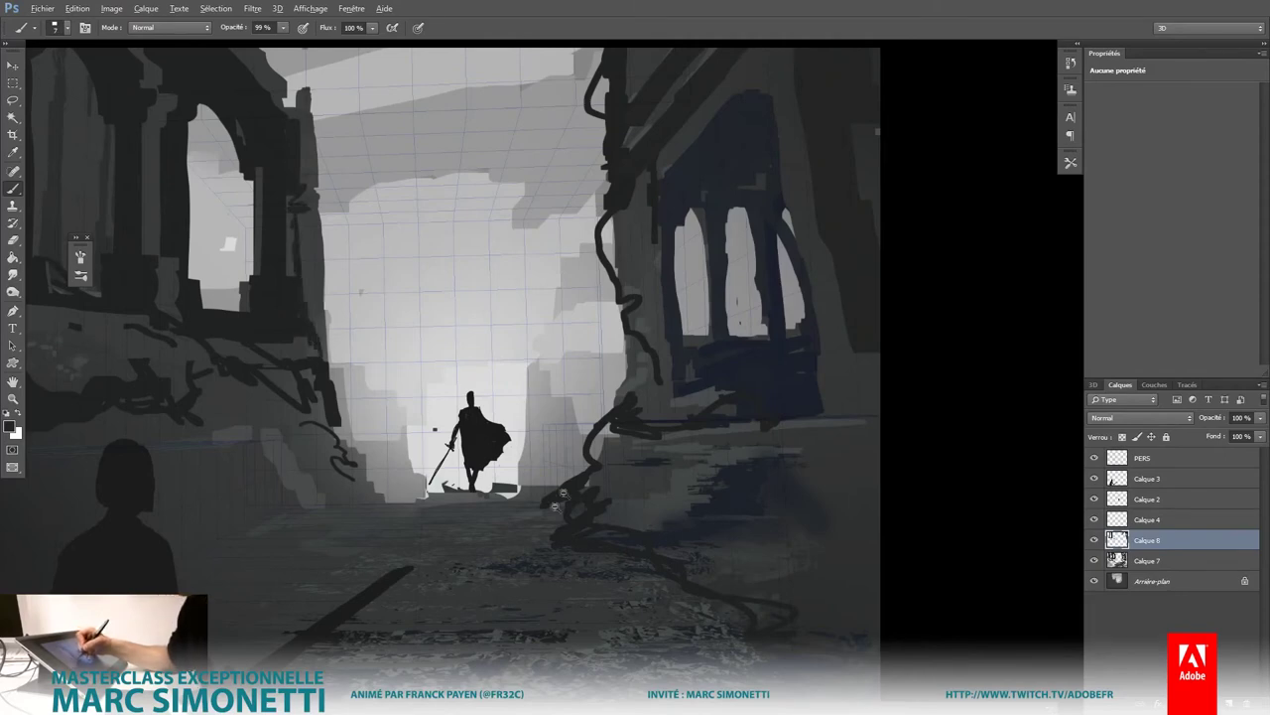
pyautogui.hotkey('ctrl', '+')
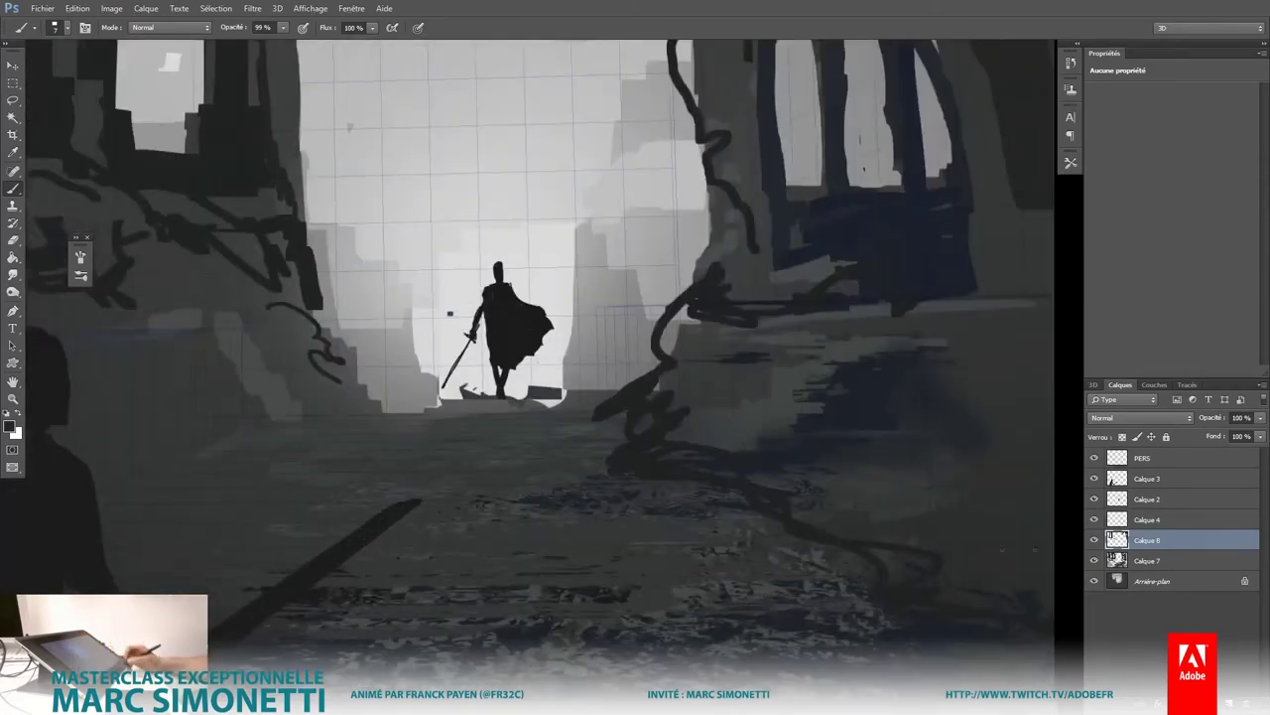
pyautogui.keyDown('alt'); pyautogui.rightClick(478, 405); pyautogui.keyUp('alt')
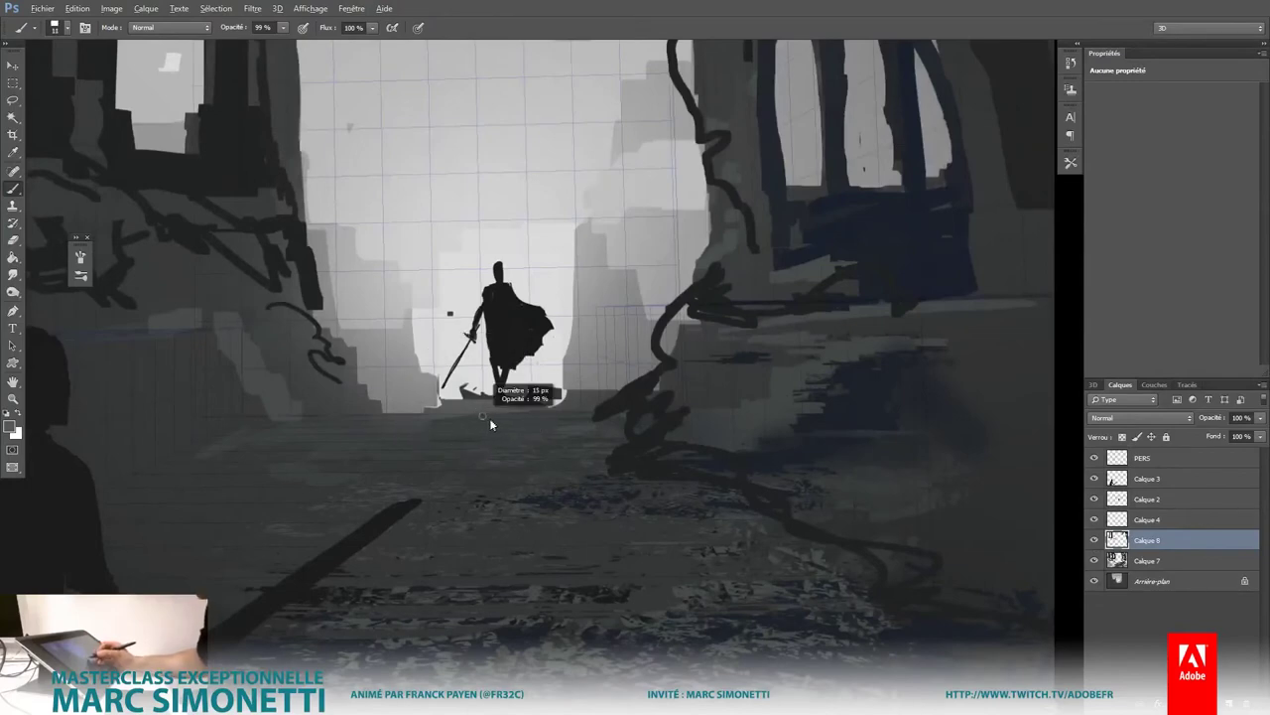
pyautogui.moveTo(489, 418)
pyautogui.mouseDown()
pyautogui.moveTo(568, 398)
pyautogui.moveTo(567, 386)
pyautogui.moveTo(371, 458)
pyautogui.mouseUp()
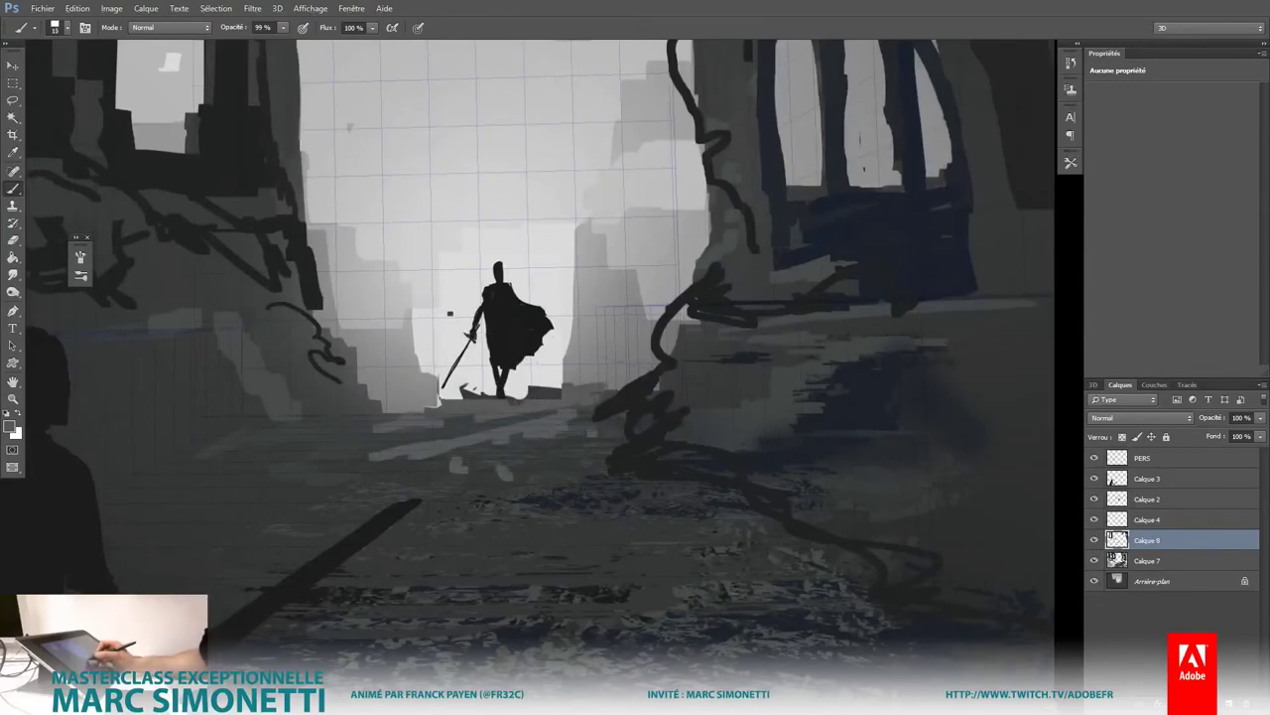
# Step: Add a new layer, Calque 9, above Calque 7
pyautogui.click(1171, 562)
pyautogui.hotkey('ctrl', 'shift', 'alt', 'n')
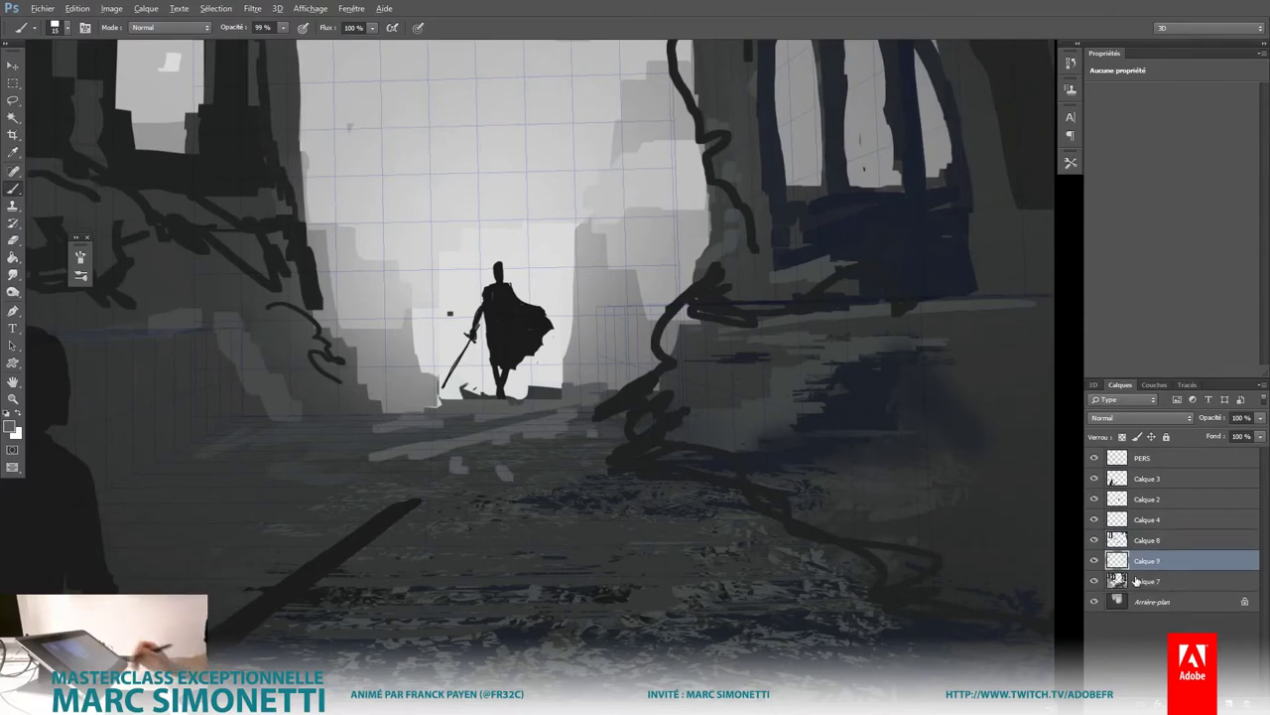
pyautogui.scroll(2, 754, 407)
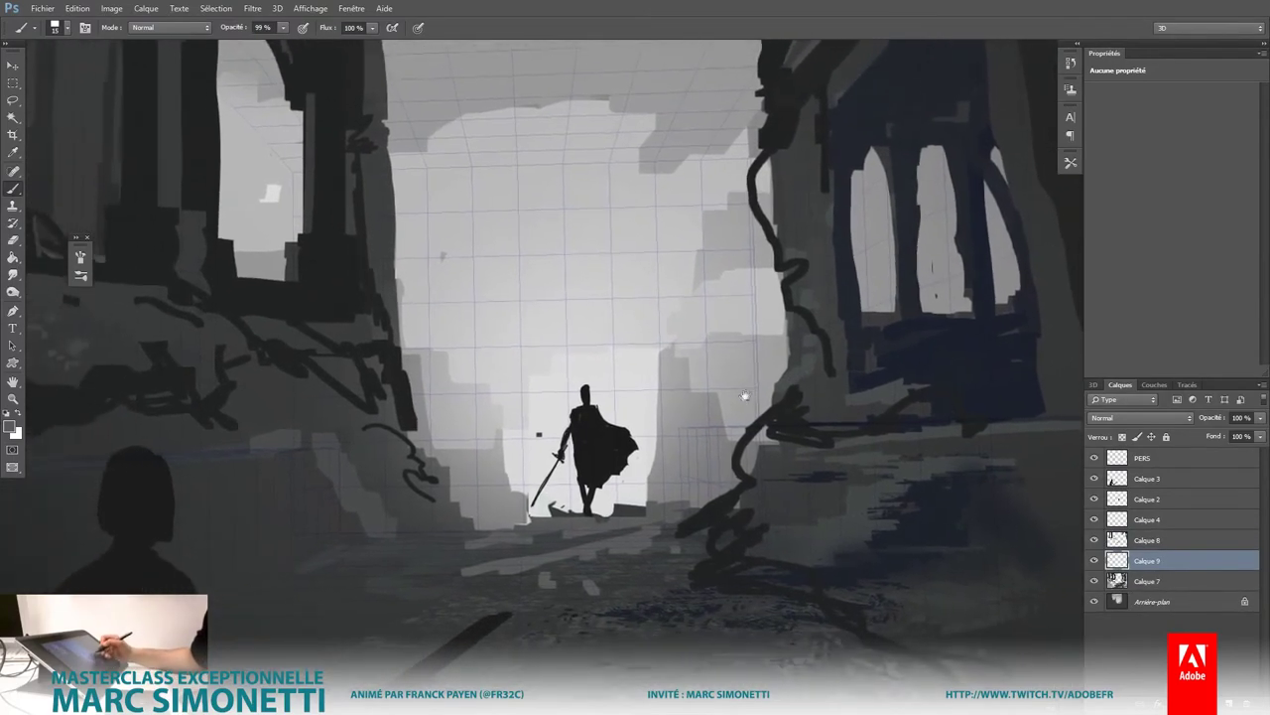
pyautogui.scroll(-4, 738, 404)
pyautogui.scroll(2, 709, 446)
pyautogui.scroll(1, 708, 445)
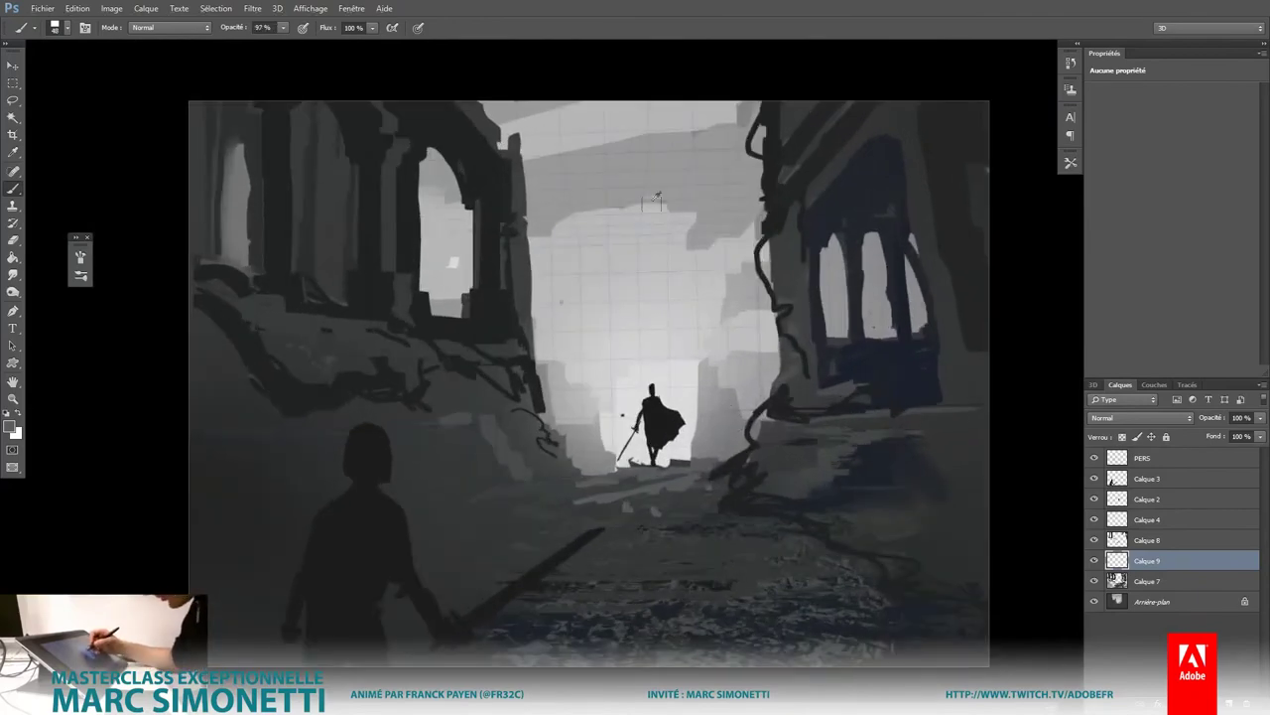
# Step: On Calque 9, paint a dark floating tower with a diagonal walkway and a band to its right
pyautogui.moveTo(650, 206); pyautogui.dragTo(650, 263)
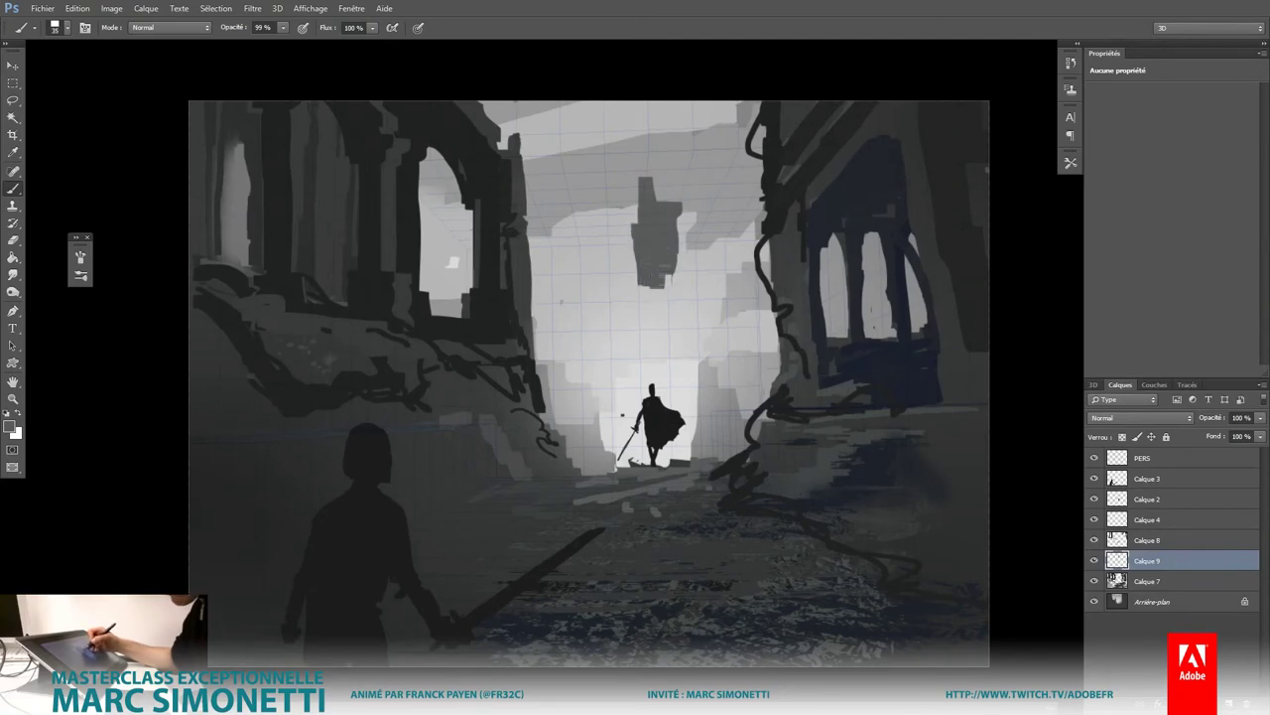
pyautogui.moveTo(678, 270); pyautogui.dragTo(681, 293)
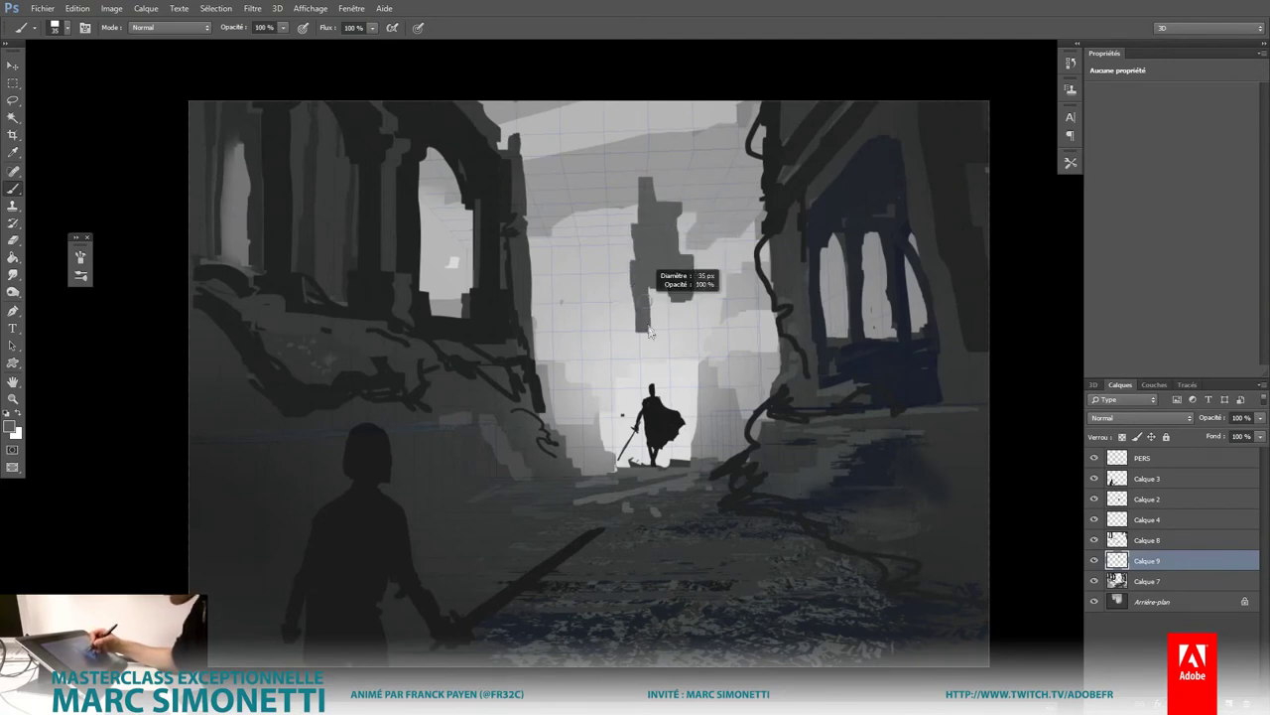
pyautogui.moveTo(656, 296)
pyautogui.mouseDown()
pyautogui.moveTo(673, 312)
pyautogui.moveTo(632, 338)
pyautogui.mouseUp()
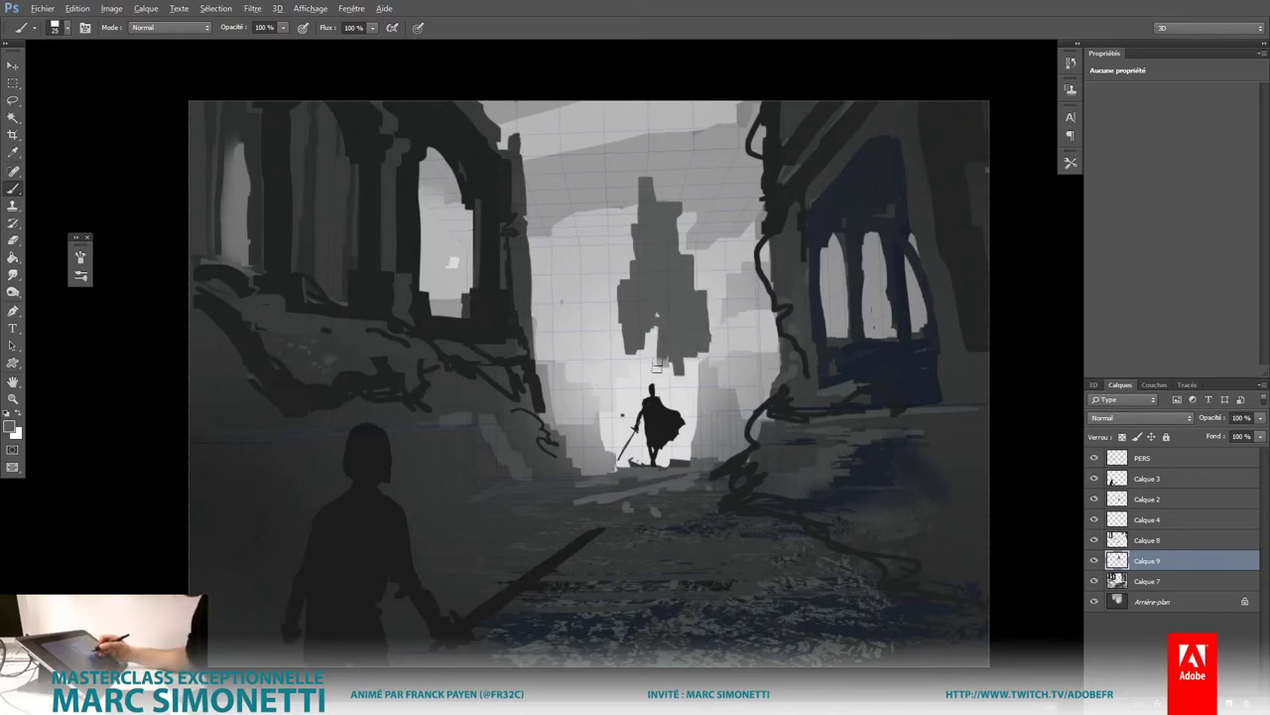
pyautogui.keyDown('alt'); pyautogui.rightClick(643, 359); pyautogui.keyUp('alt')
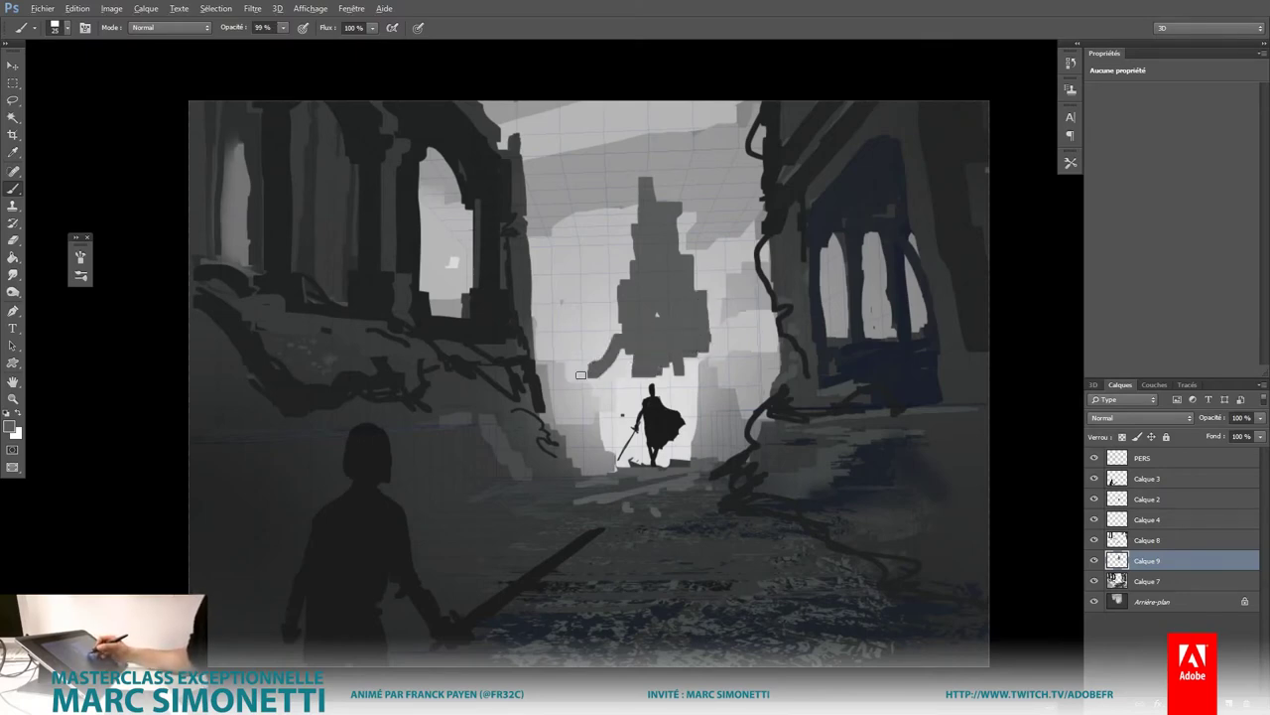
pyautogui.moveTo(615, 364)
pyautogui.mouseDown()
pyautogui.moveTo(548, 415)
pyautogui.moveTo(625, 356)
pyautogui.mouseUp()
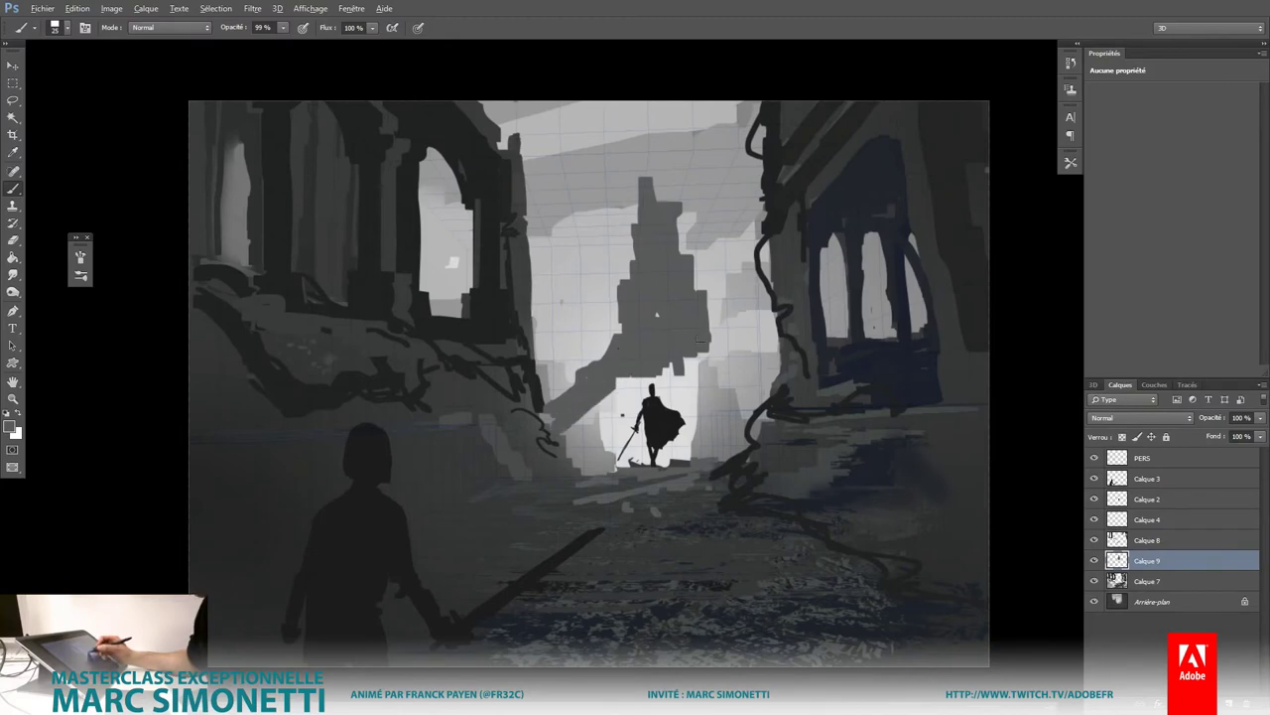
pyautogui.moveTo(701, 347); pyautogui.dragTo(786, 359)
pyautogui.keyDown('alt'); pyautogui.rightClick(703, 338); pyautogui.keyUp('alt')
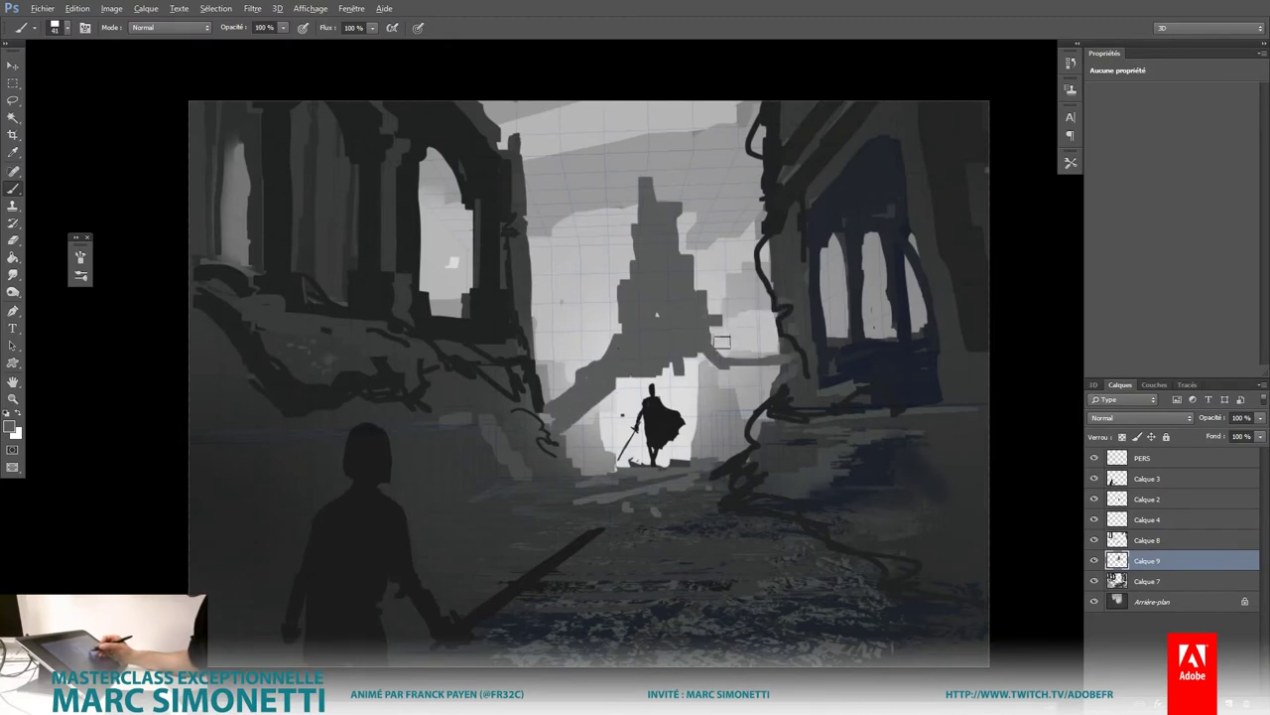
pyautogui.press('u')
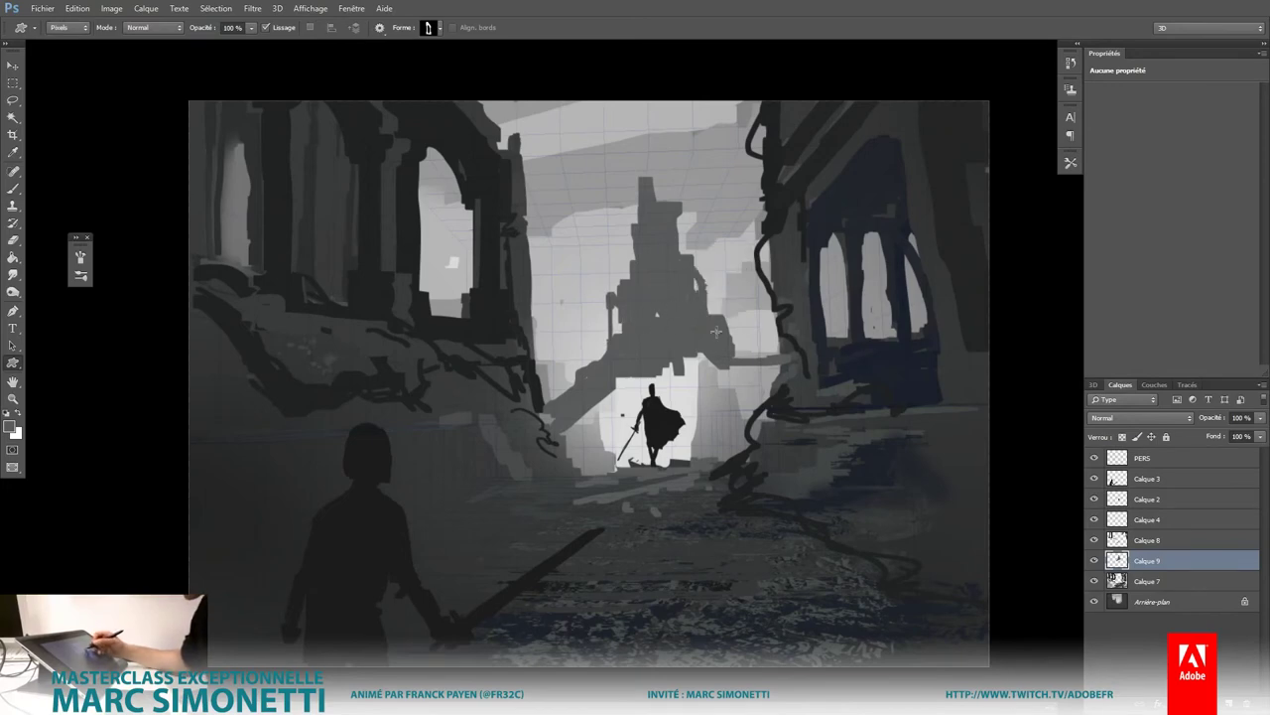
# Step: Stamp small dark detail shapes on and beside the central tower
pyautogui.moveTo(701, 307); pyautogui.dragTo(756, 358)
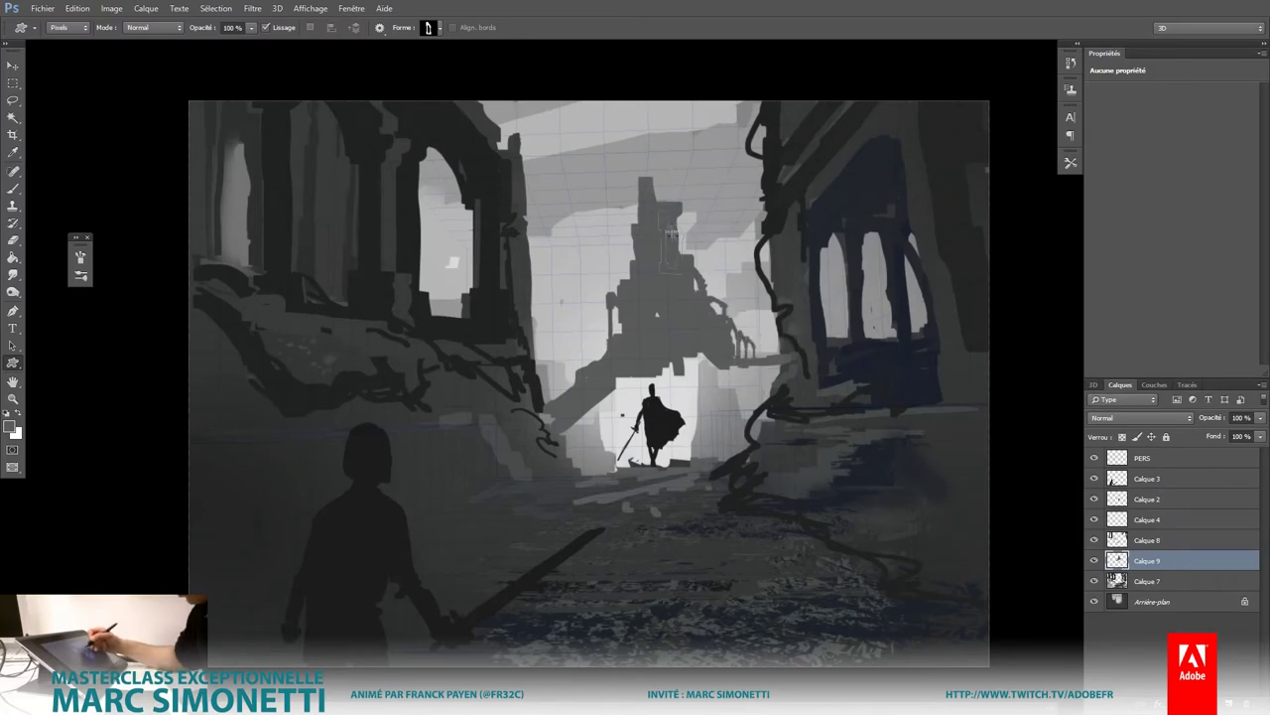
pyautogui.moveTo(672, 234); pyautogui.dragTo(699, 268)
pyautogui.moveTo(663, 209)
pyautogui.mouseDown()
pyautogui.moveTo(666, 226)
pyautogui.moveTo(679, 216)
pyautogui.mouseUp()
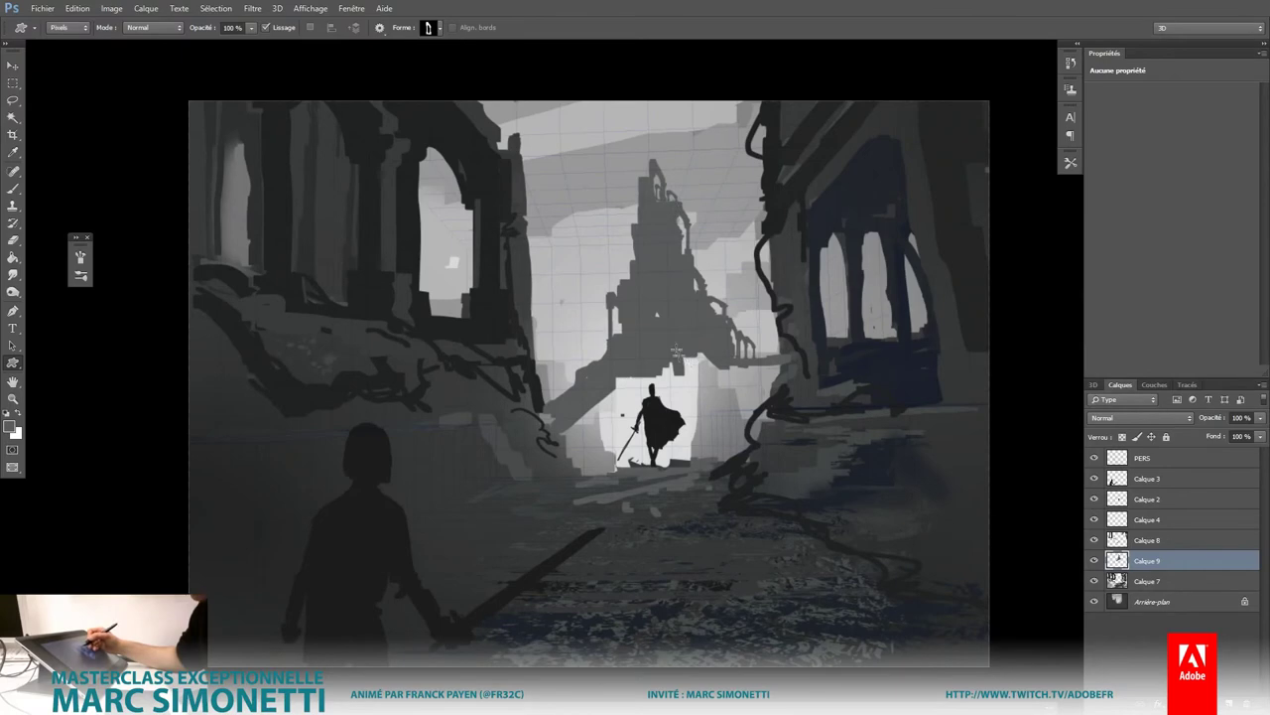
# Step: Frame the caped figure with a light rectangular doorway flanked by dark columns and arches
pyautogui.rightClick(950, 462)
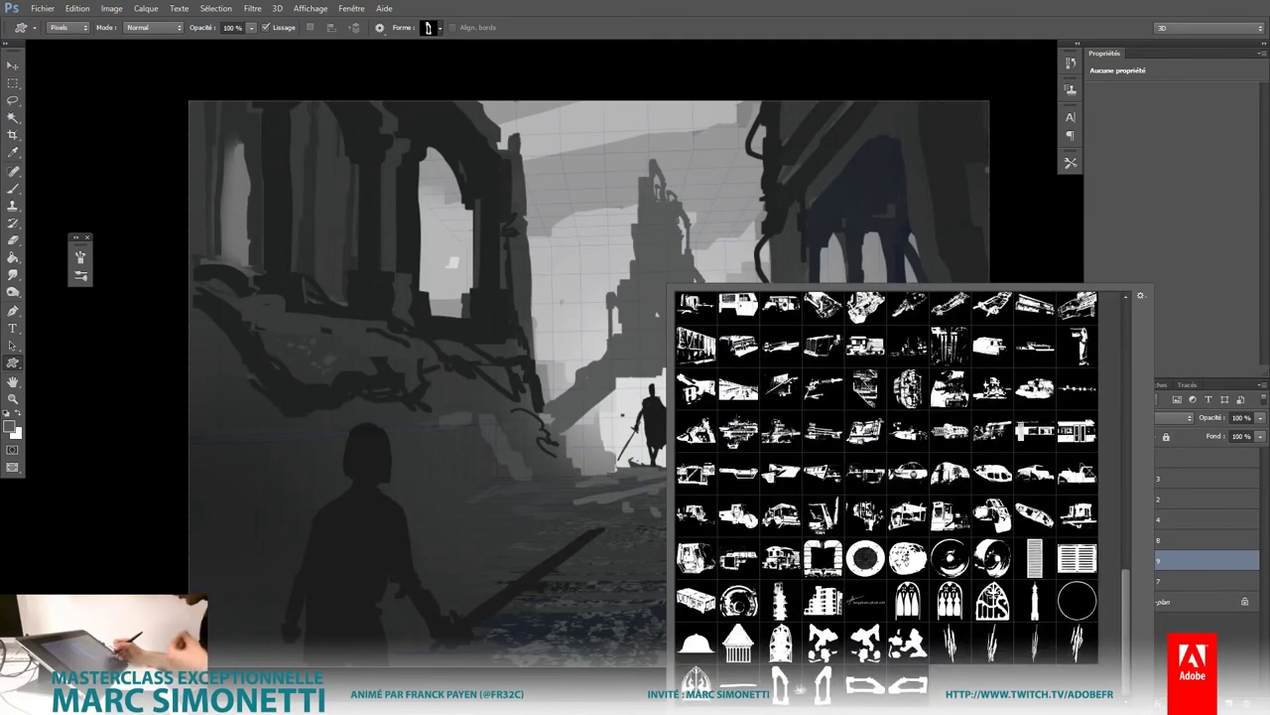
pyautogui.moveTo(635, 235)
pyautogui.mouseDown()
pyautogui.moveTo(626, 300)
pyautogui.moveTo(597, 345)
pyautogui.mouseUp()
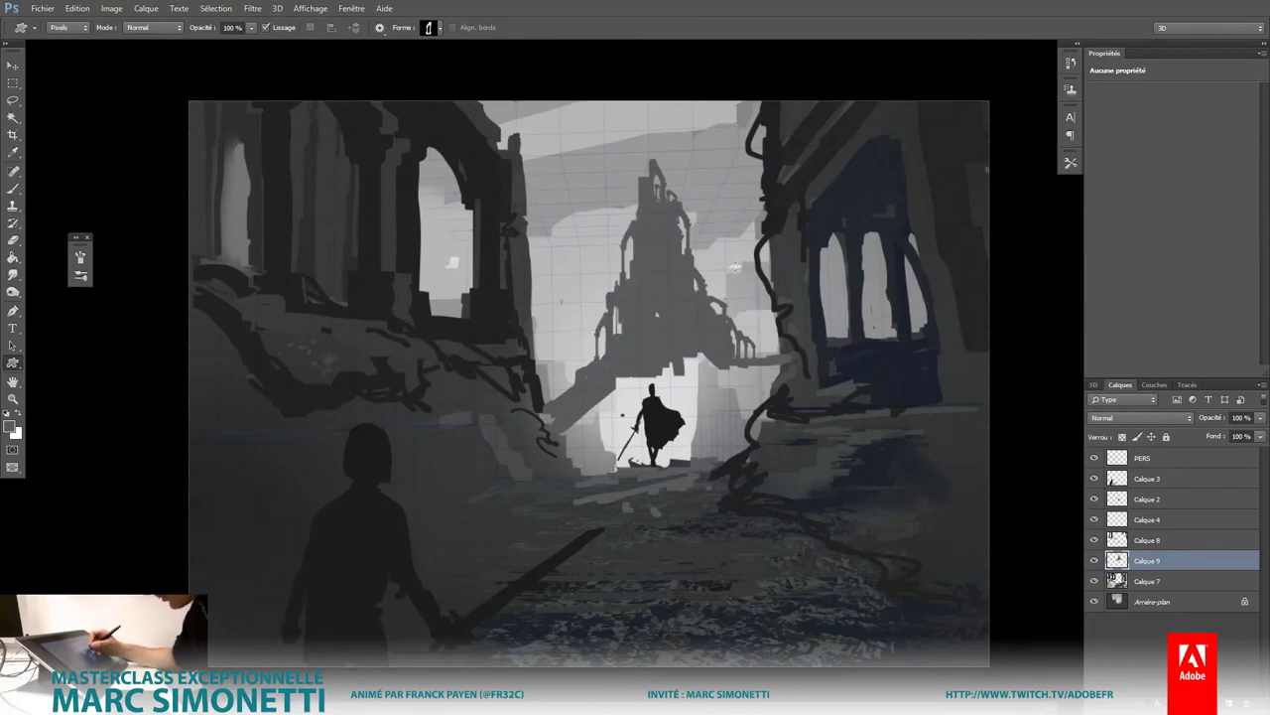
pyautogui.moveTo(692, 355); pyautogui.dragTo(710, 432)
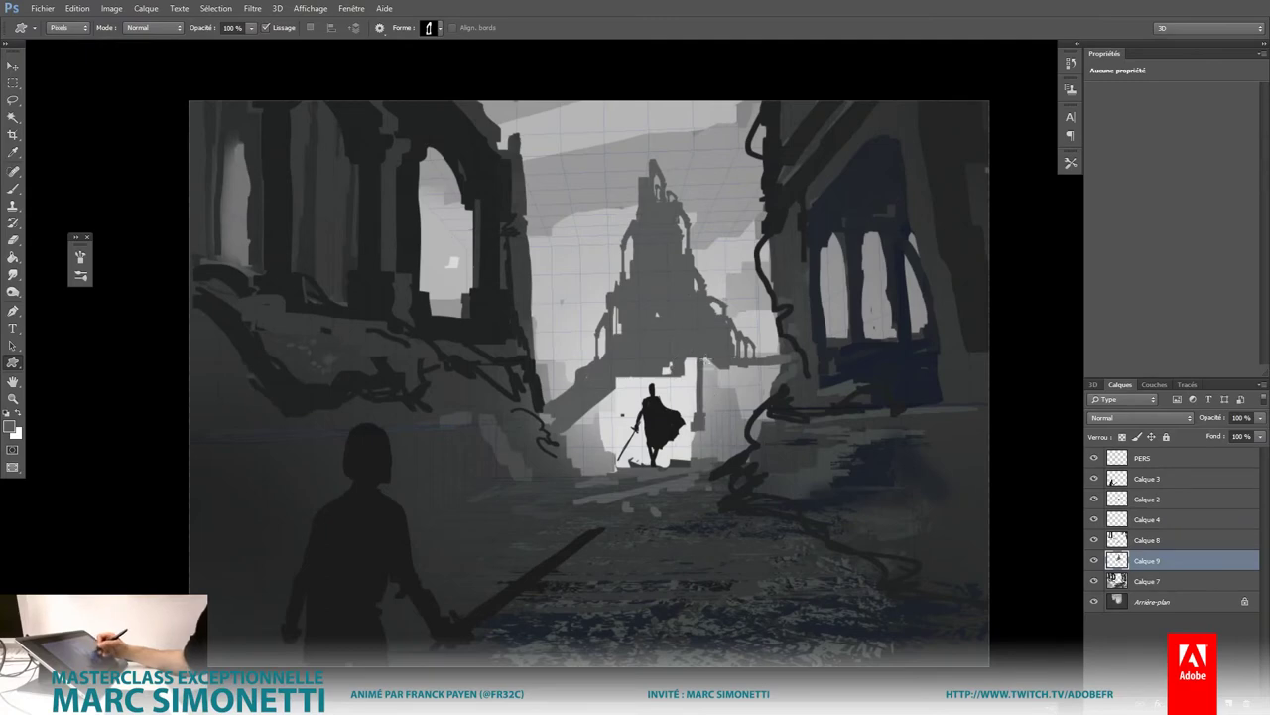
pyautogui.moveTo(712, 365); pyautogui.dragTo(734, 473)
pyautogui.moveTo(615, 377); pyautogui.dragTo(695, 467)
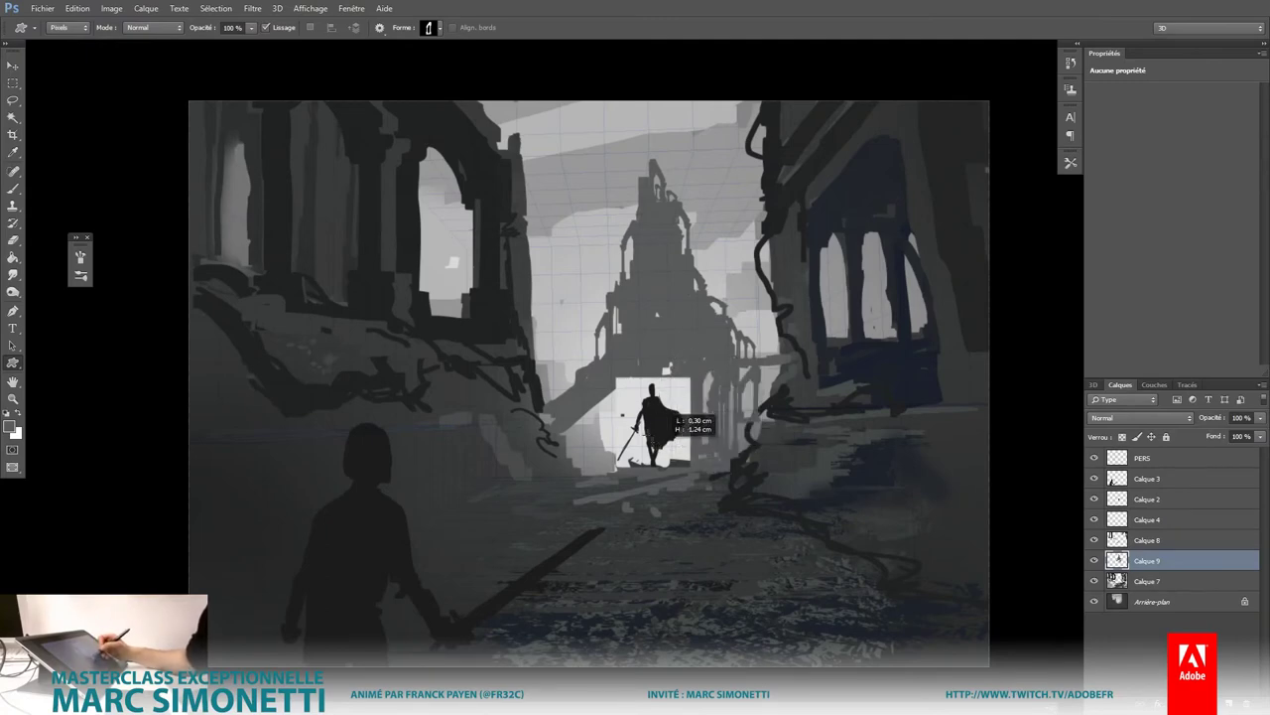
pyautogui.moveTo(573, 409); pyautogui.dragTo(615, 472)
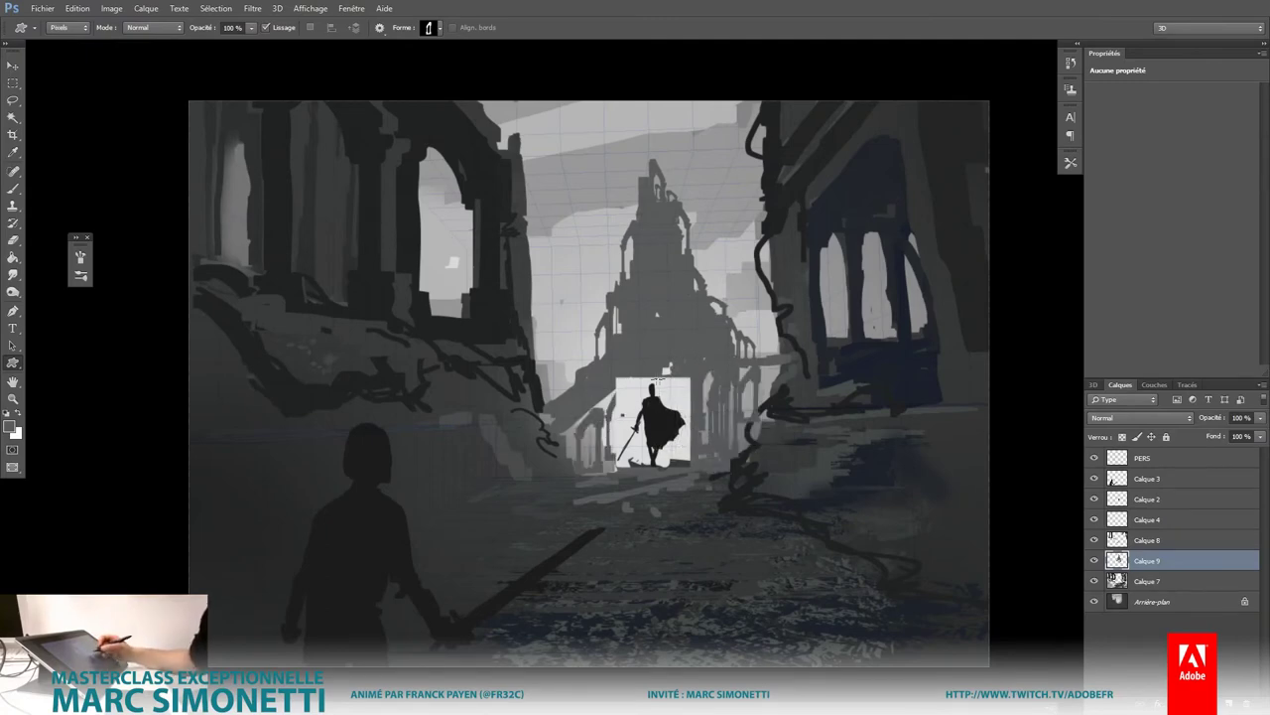
pyautogui.press('b')
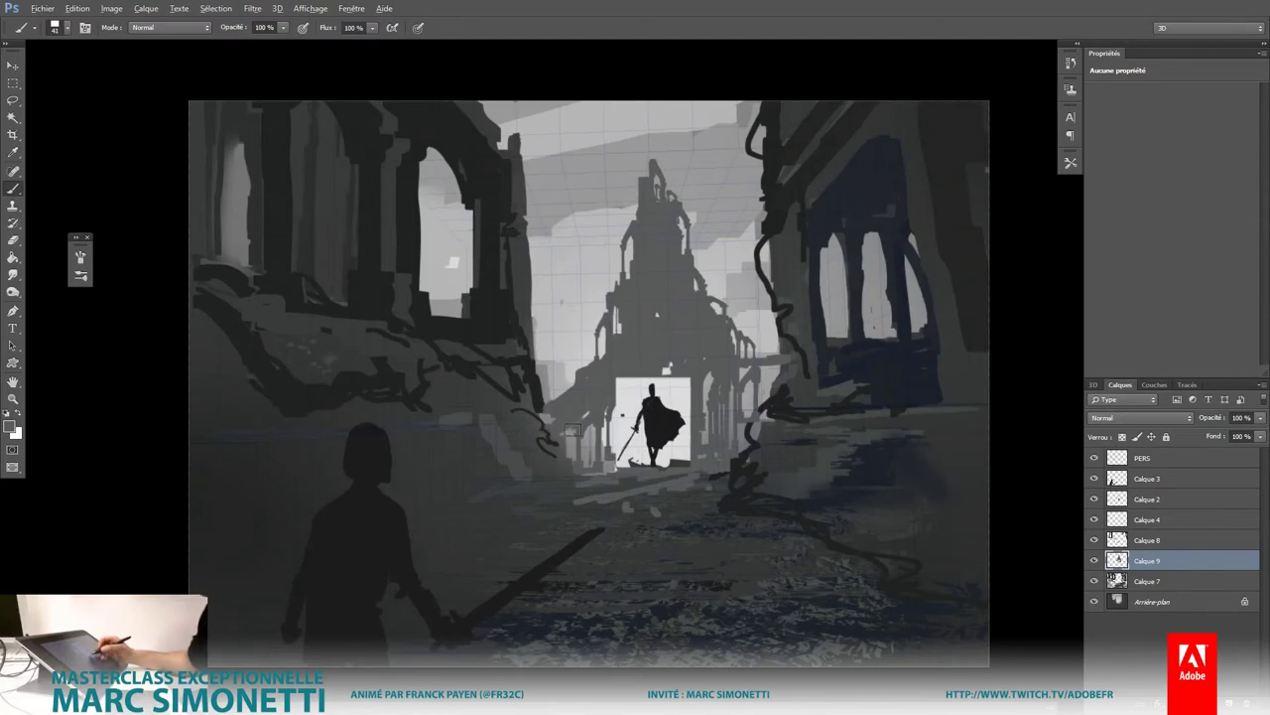
# Step: Toggle Calque 2 to compare the white doorway, then Magic Wand select it and deselect
pyautogui.scroll(-5, 662, 377)
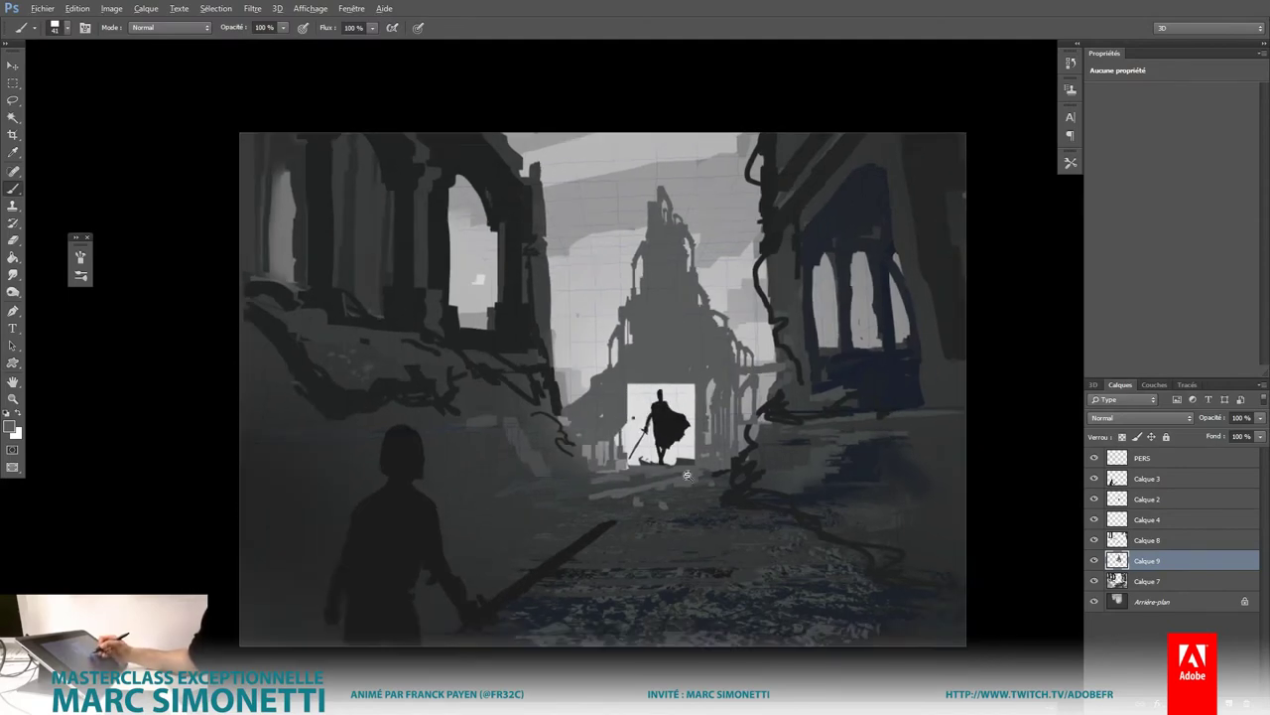
pyautogui.scroll(3, 933, 570)
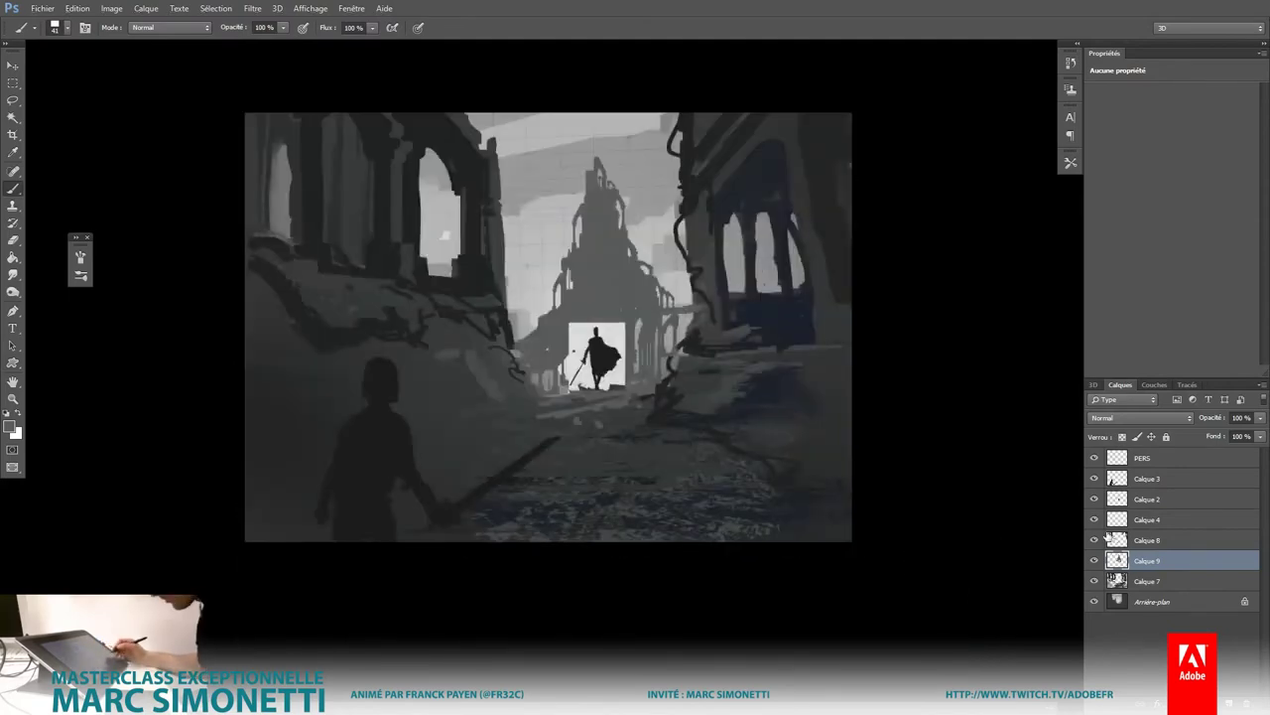
pyautogui.click(1094, 500)
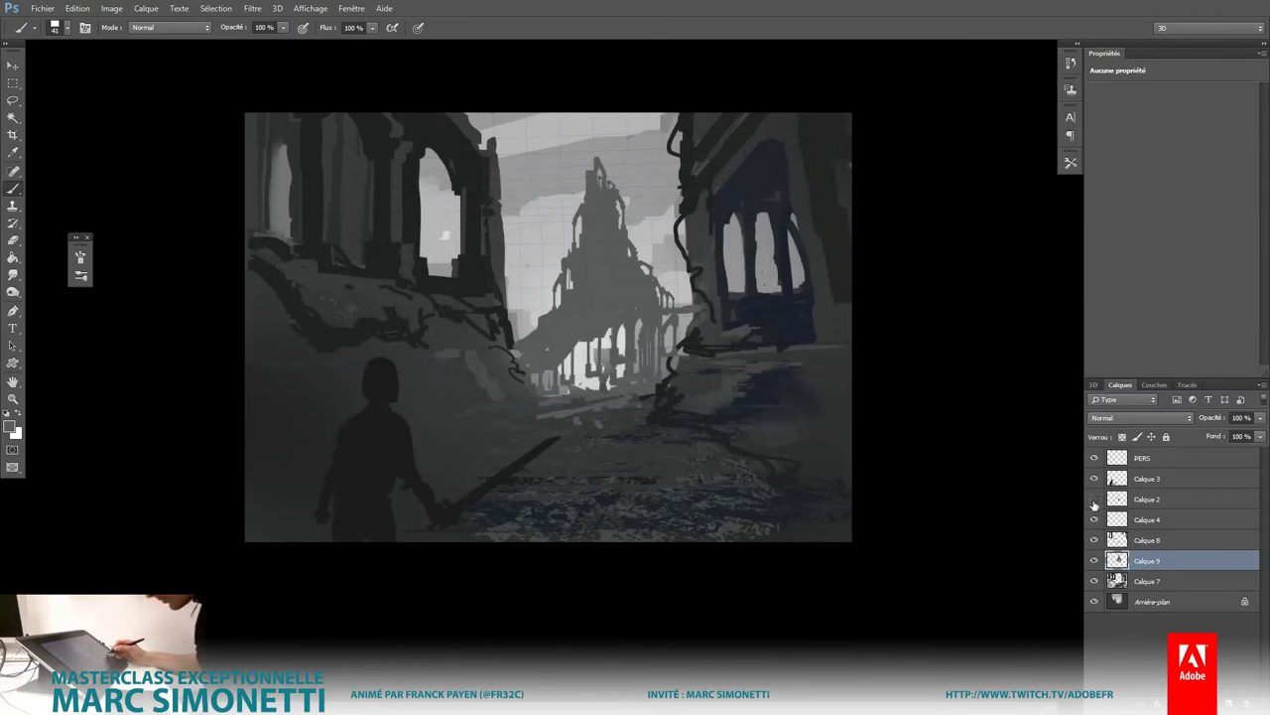
pyautogui.click(1094, 499)
pyautogui.scroll(3, 656, 308)
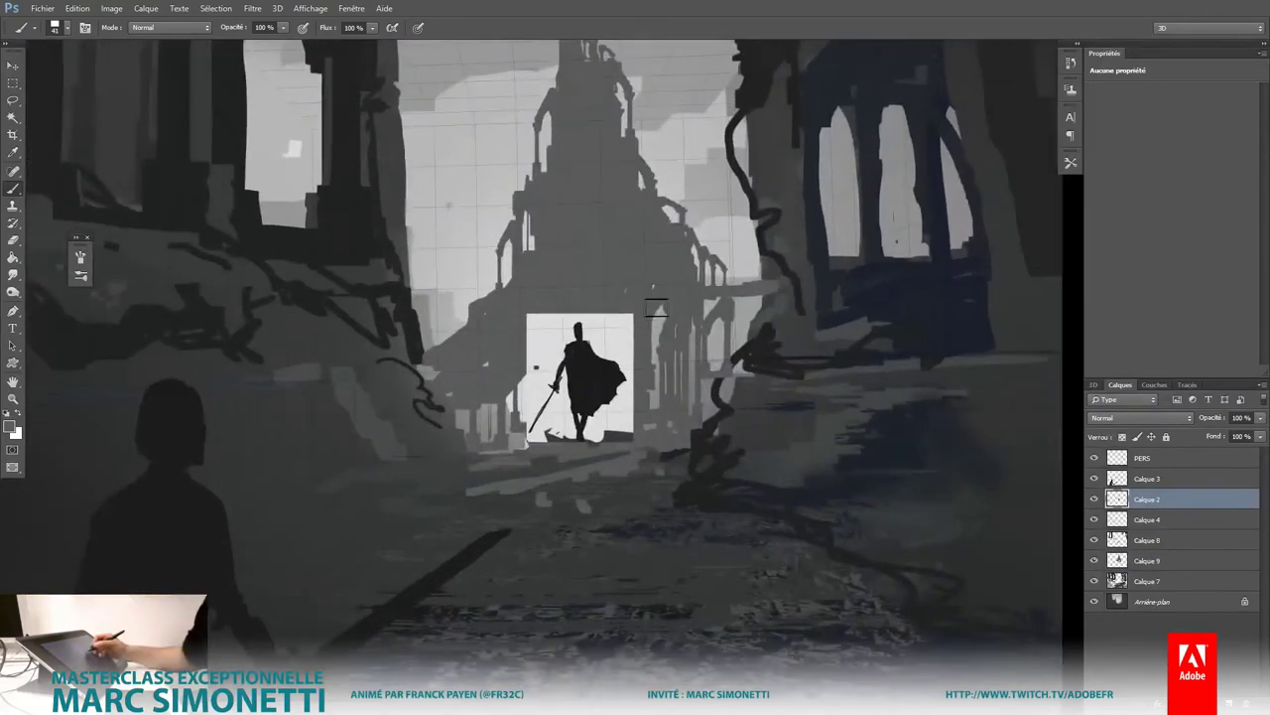
pyautogui.press('w')
pyautogui.click(626, 342)
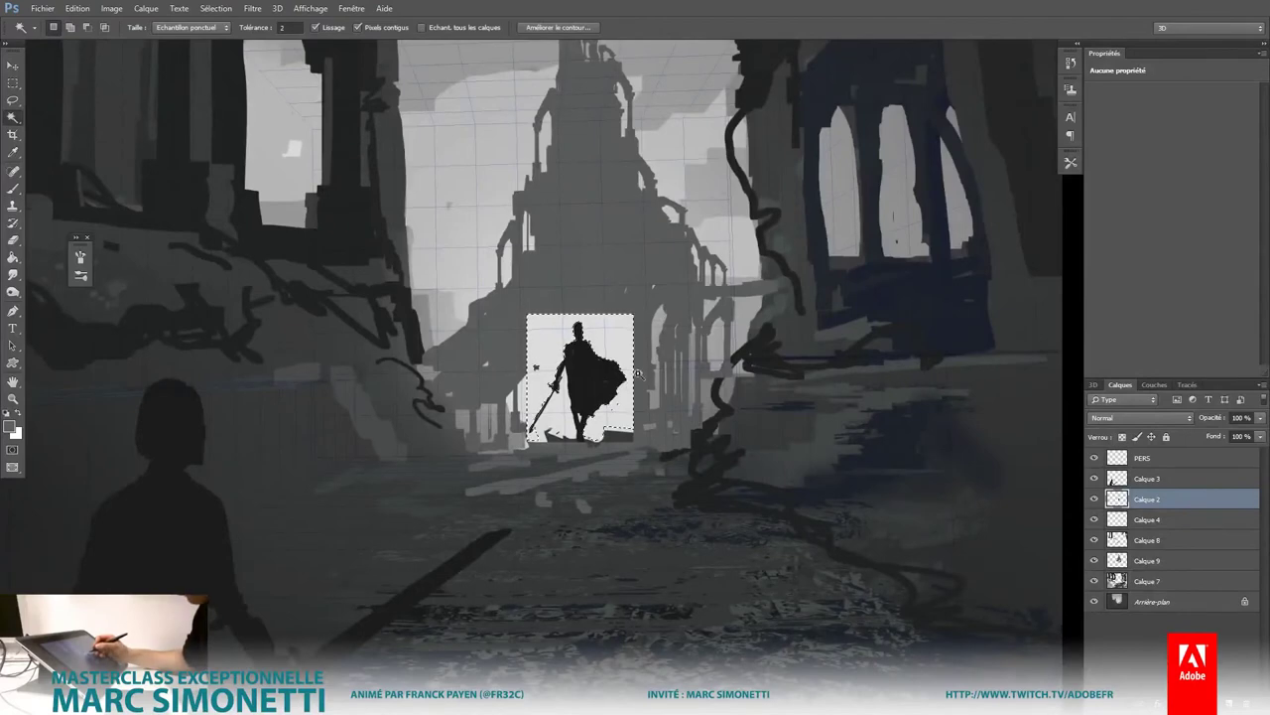
pyautogui.hotkey('ctrl', 'd')
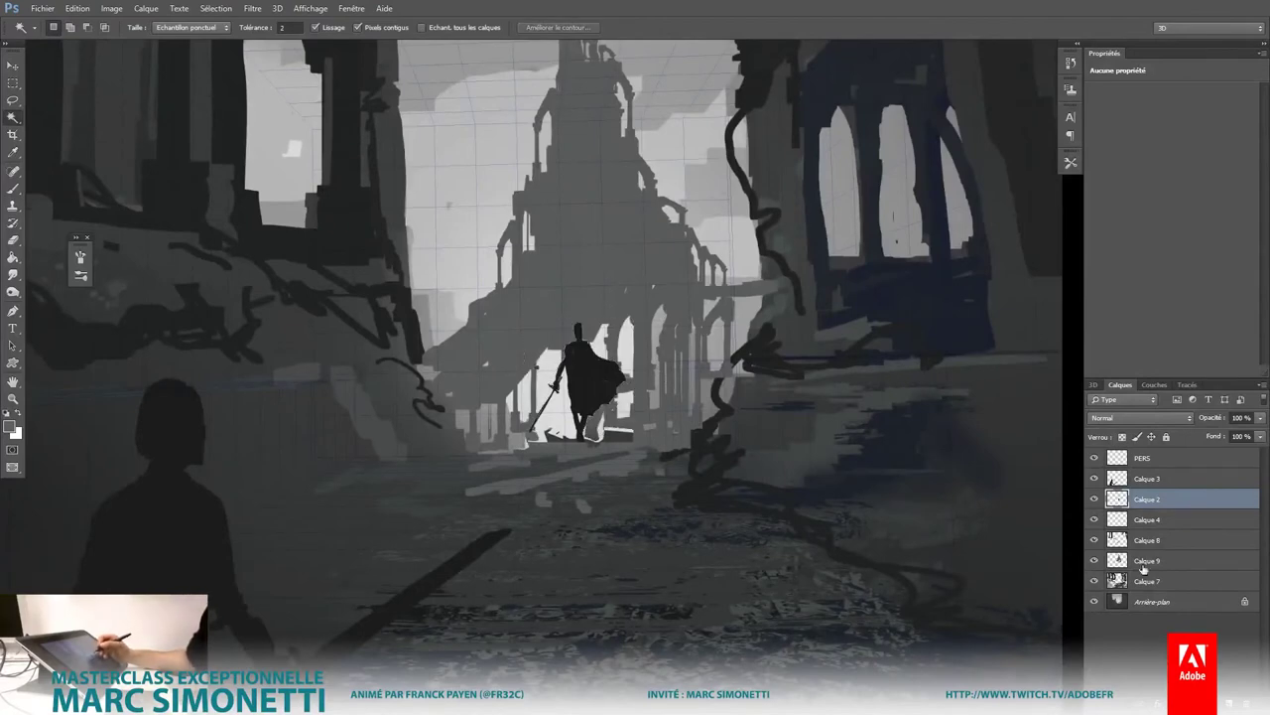
# Step: On Calque 9, paint grey over the white doorway and darken the pillars right of the figure
pyautogui.click(1146, 562)
pyautogui.press('b')
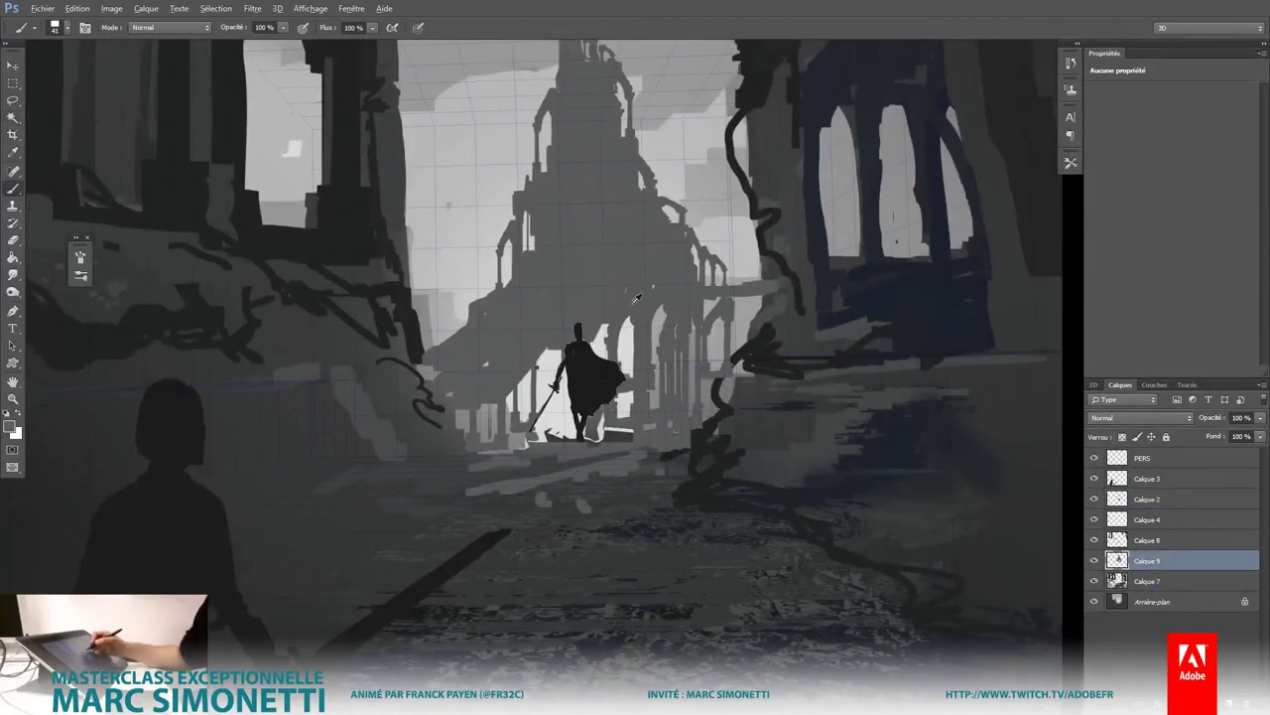
pyautogui.moveTo(625, 328)
pyautogui.mouseDown()
pyautogui.moveTo(595, 337)
pyautogui.moveTo(556, 397)
pyautogui.moveTo(471, 418)
pyautogui.moveTo(552, 397)
pyautogui.mouseUp()
pyautogui.moveTo(648, 380); pyautogui.dragTo(651, 308)
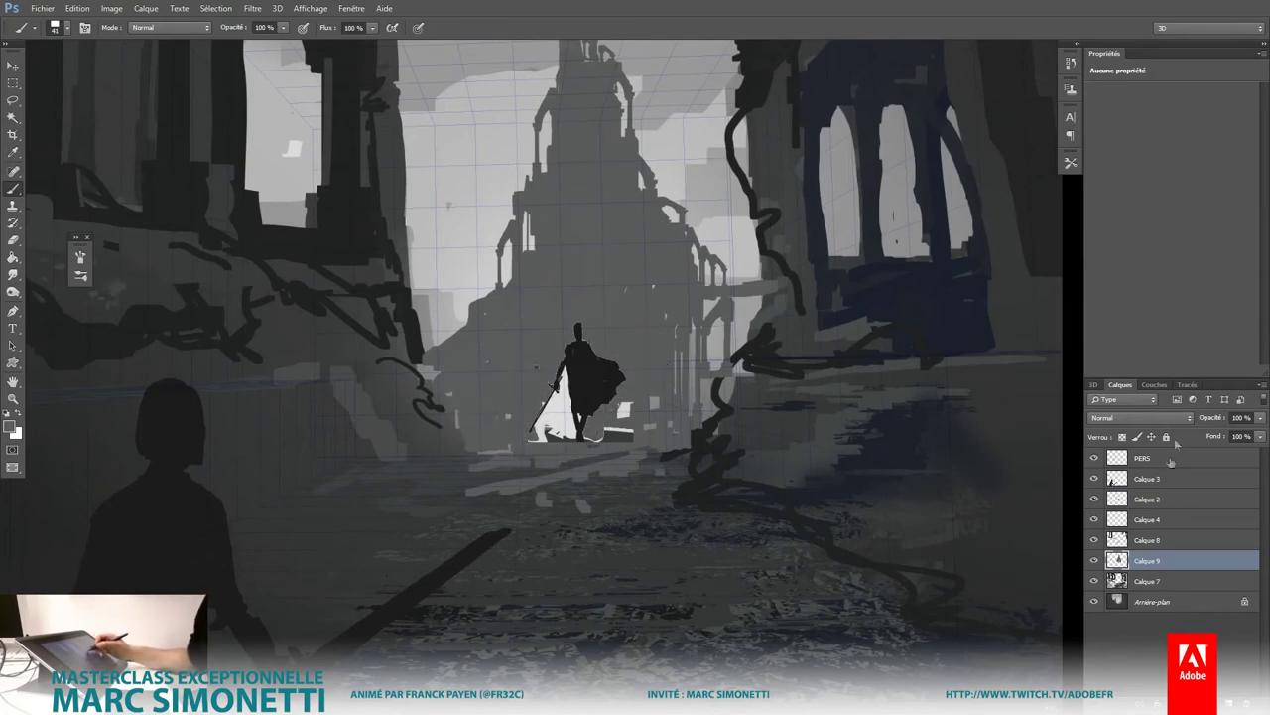
# Step: On Calque 2, select the white patch left of the figure with the Magic Wand and fill it dark
pyautogui.click(1144, 499)
pyautogui.press('e')
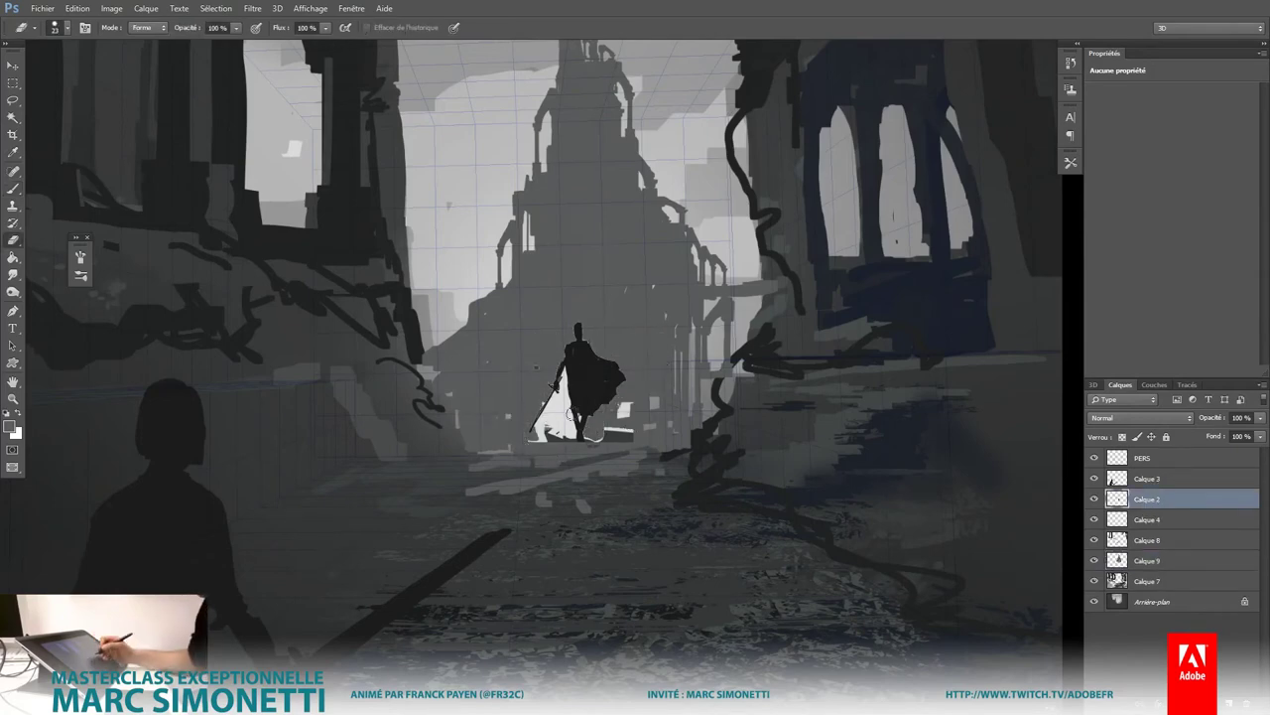
pyautogui.press('w')
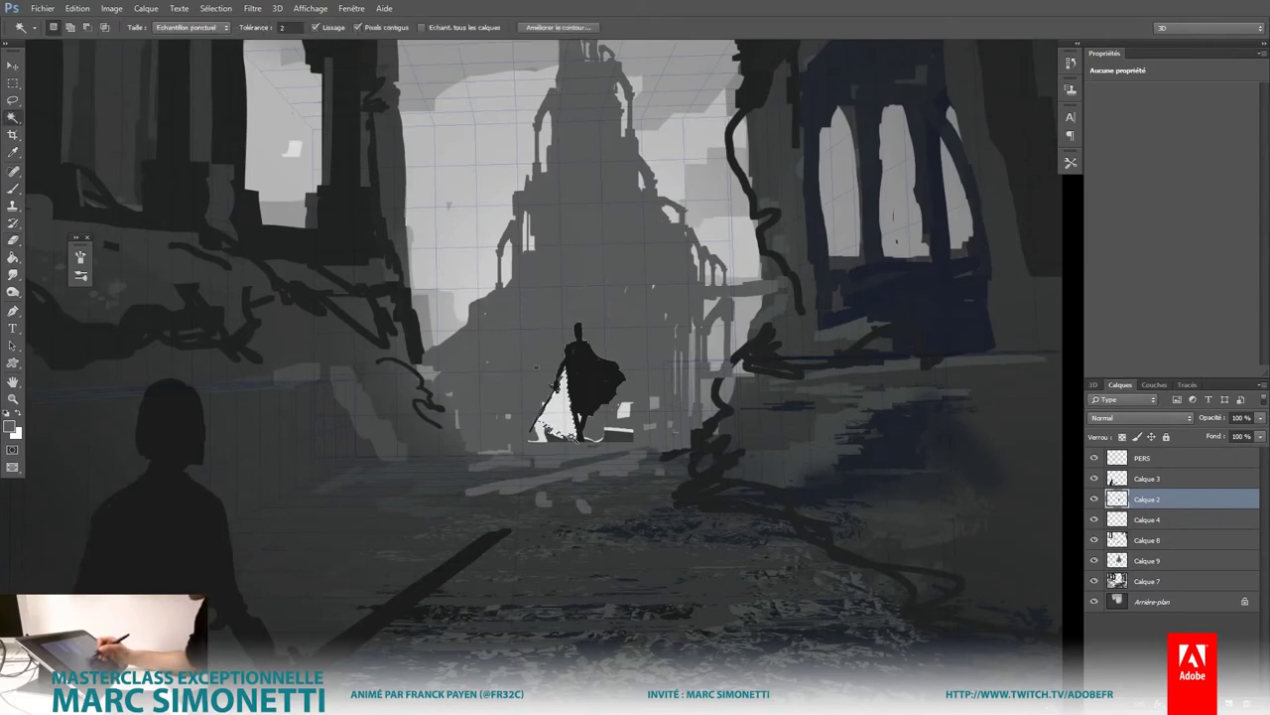
pyautogui.press('Delete')
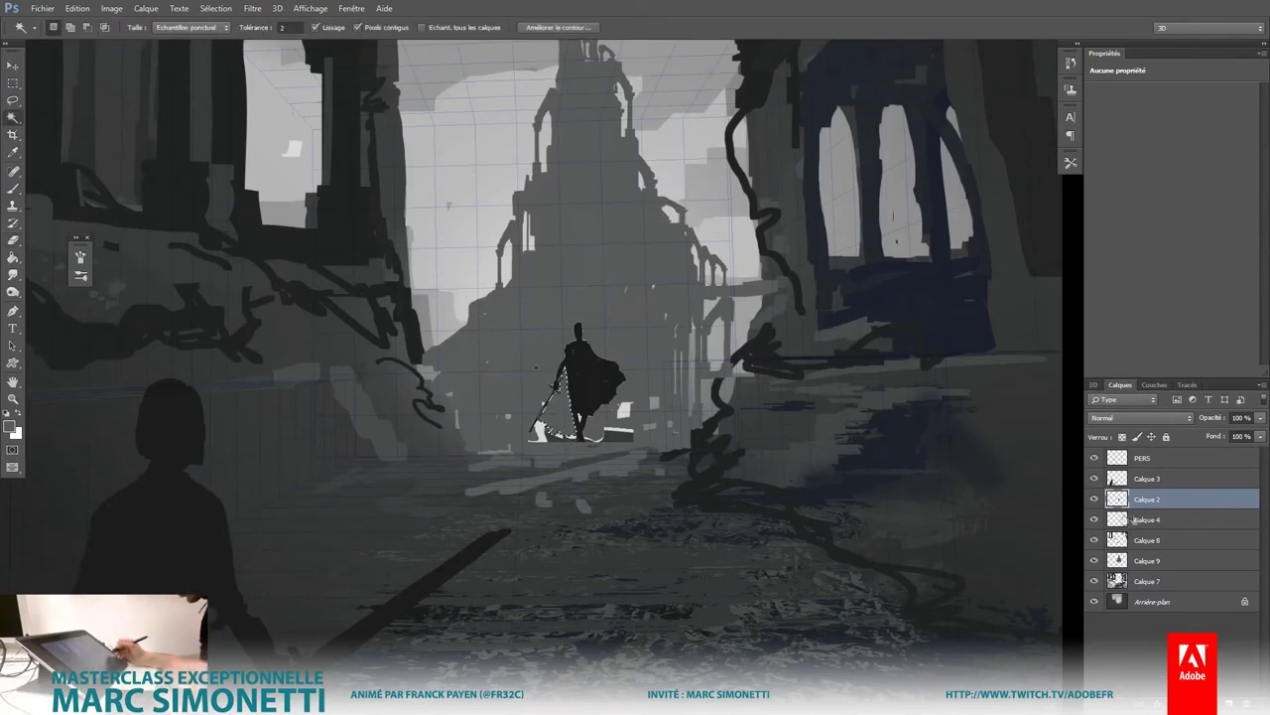
pyautogui.hotkey('ctrl', 'd')
pyautogui.hotkey('ctrl', '-')
pyautogui.hotkey('ctrl', '-')
pyautogui.hotkey('ctrl', '-')
pyautogui.hotkey('ctrl', '+')
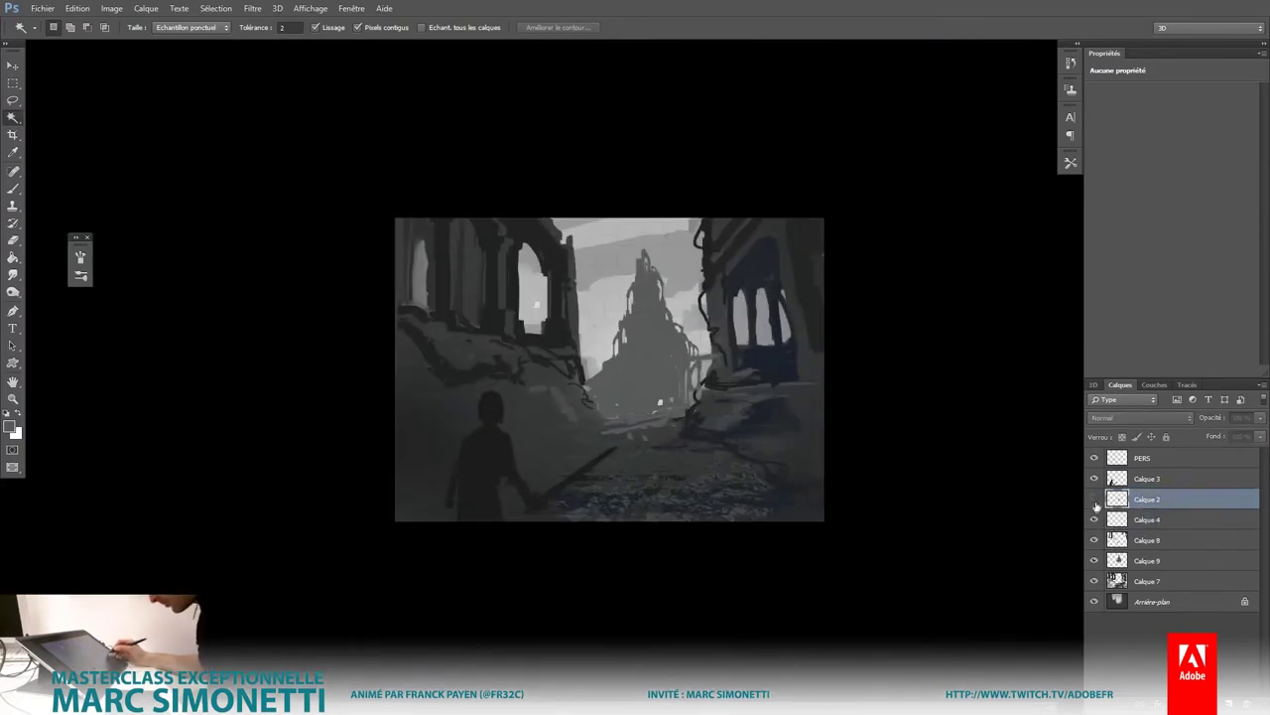
# Step: Lower Calque 9's opacity to 63%
pyautogui.click(1141, 561)
pyautogui.click(1095, 560)
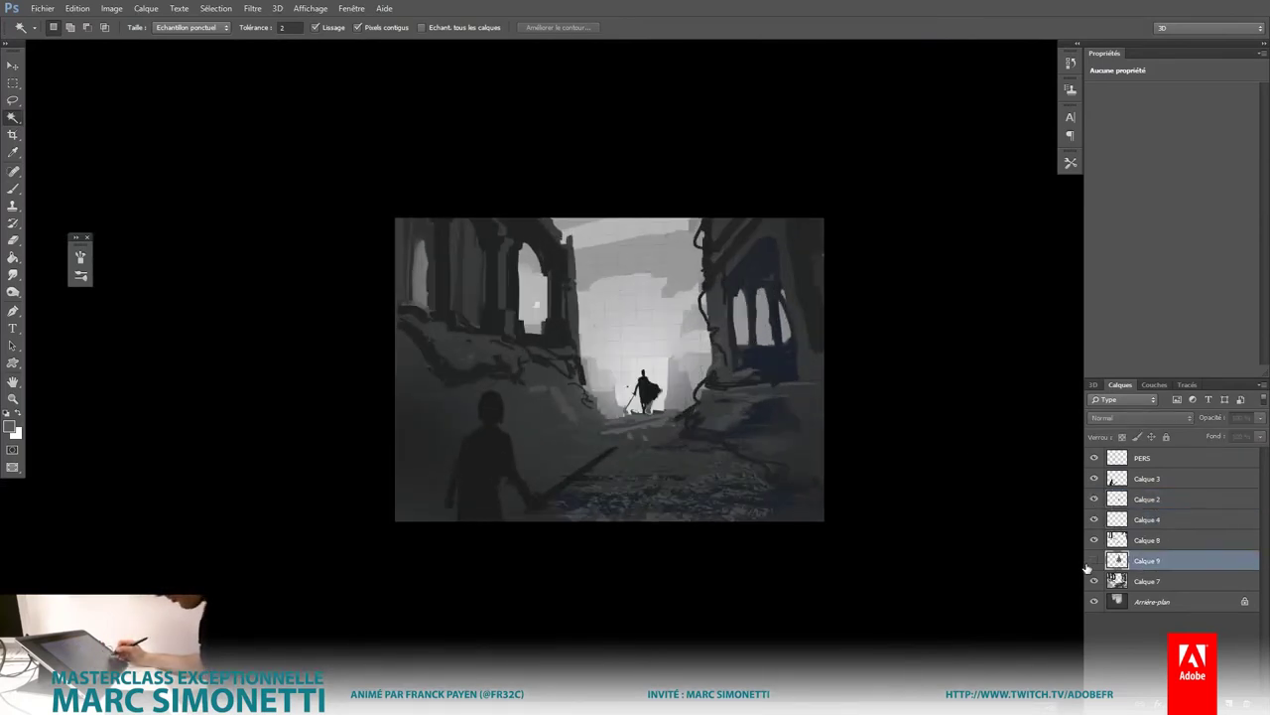
pyautogui.click(1261, 418)
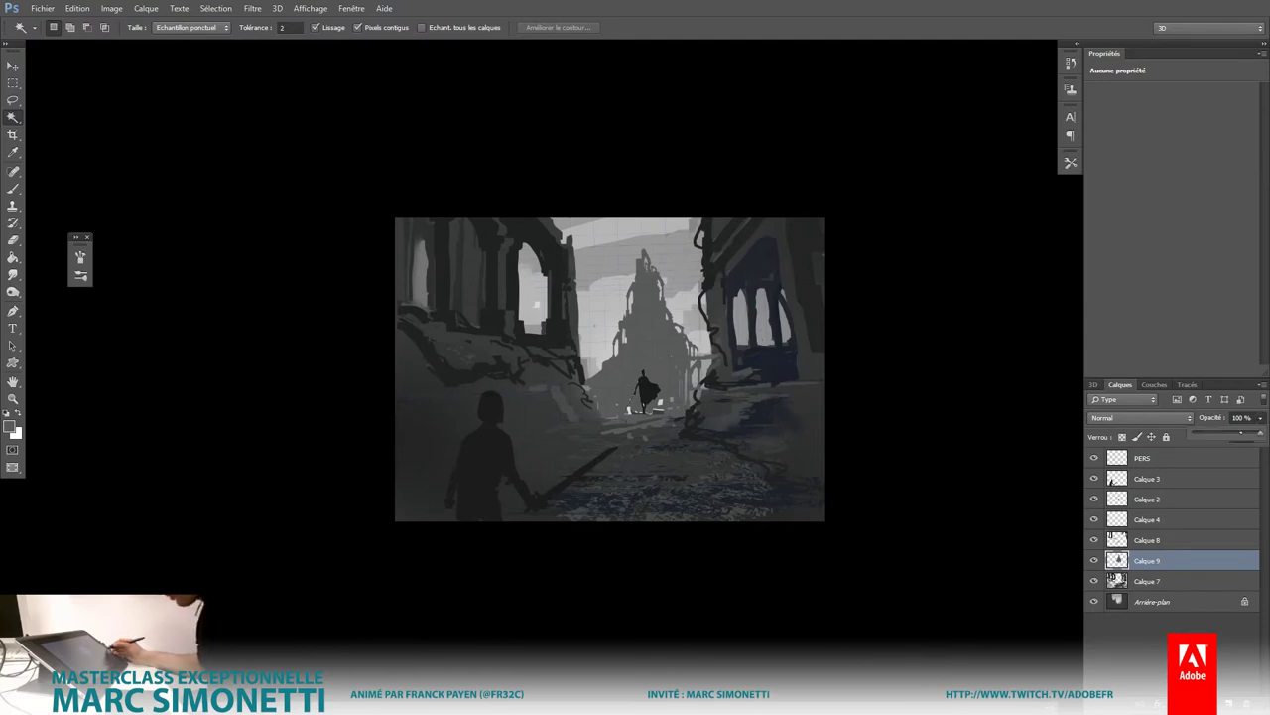
pyautogui.moveTo(1258, 434); pyautogui.dragTo(1230, 434)
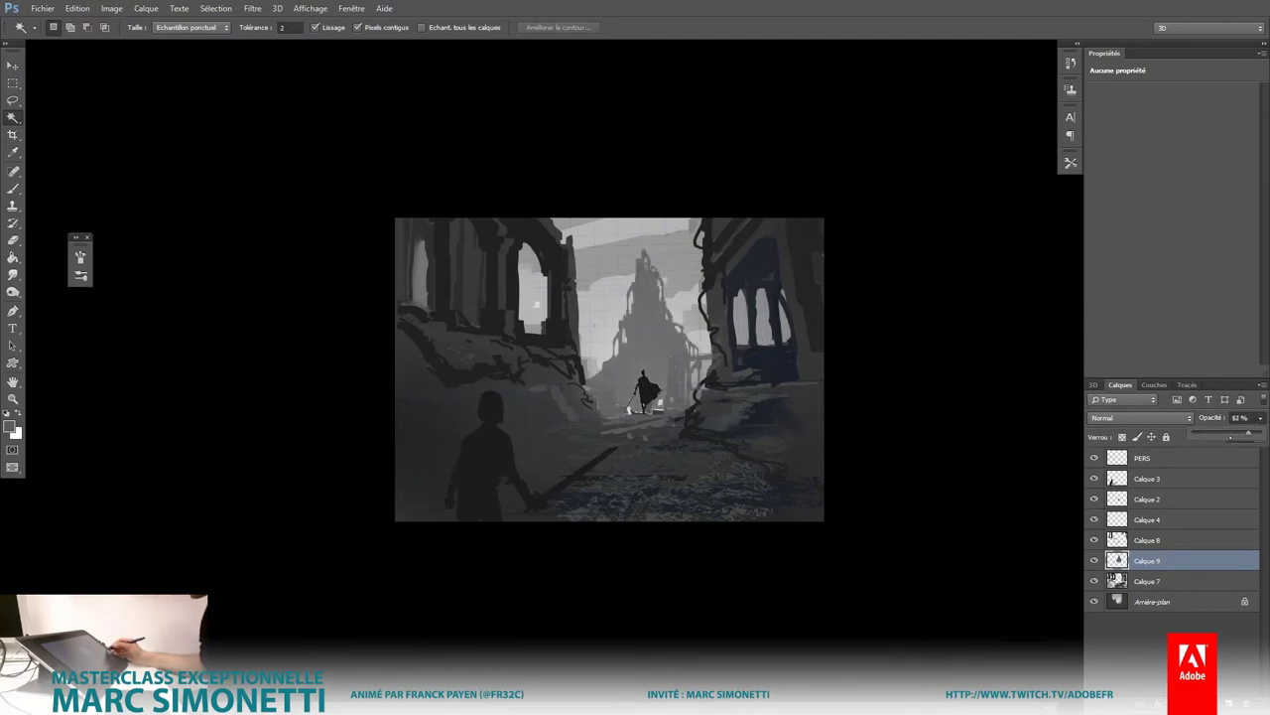
# Step: On new layer Calque 10, paint a soft white glow around the caped figure with a Soft Round brush
pyautogui.hotkey('ctrl', 'shift', 'alt', 'n')
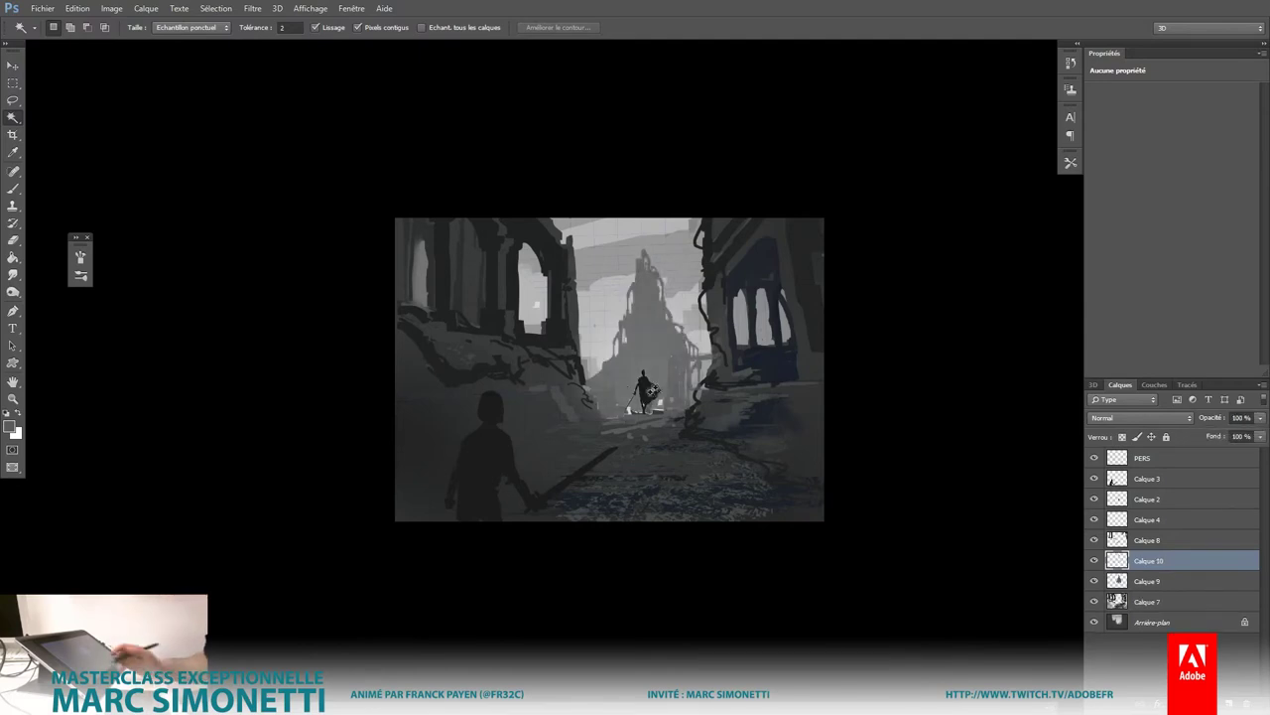
pyautogui.scroll(3, 635, 405)
pyautogui.press('b')
pyautogui.rightClick(685, 392)
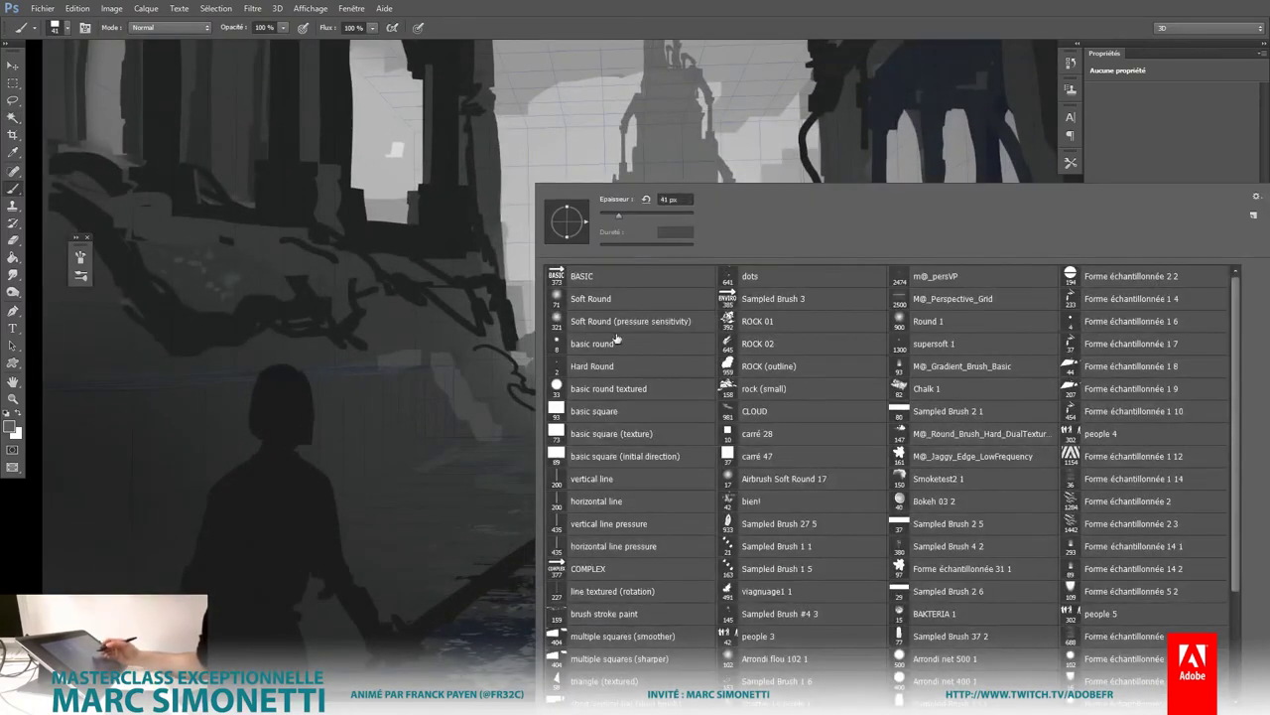
pyautogui.click(591, 298)
pyautogui.press('Return')
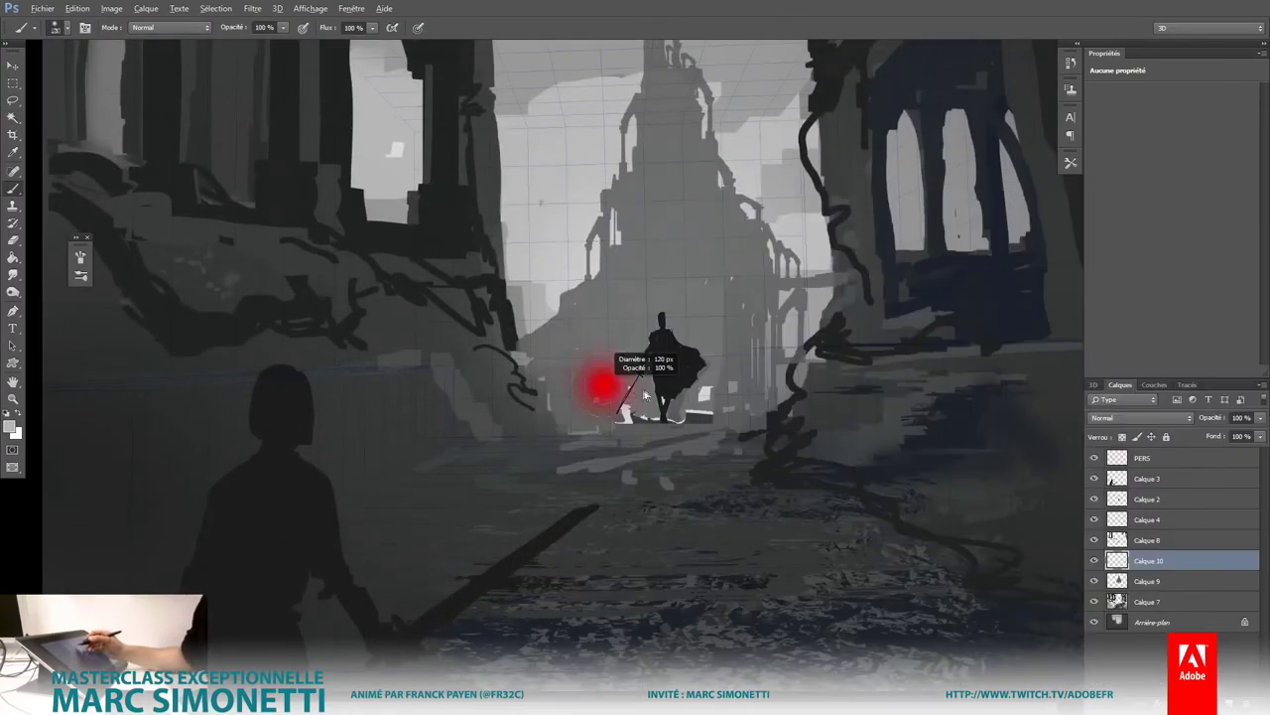
pyautogui.moveTo(593, 392); pyautogui.dragTo(693, 389)
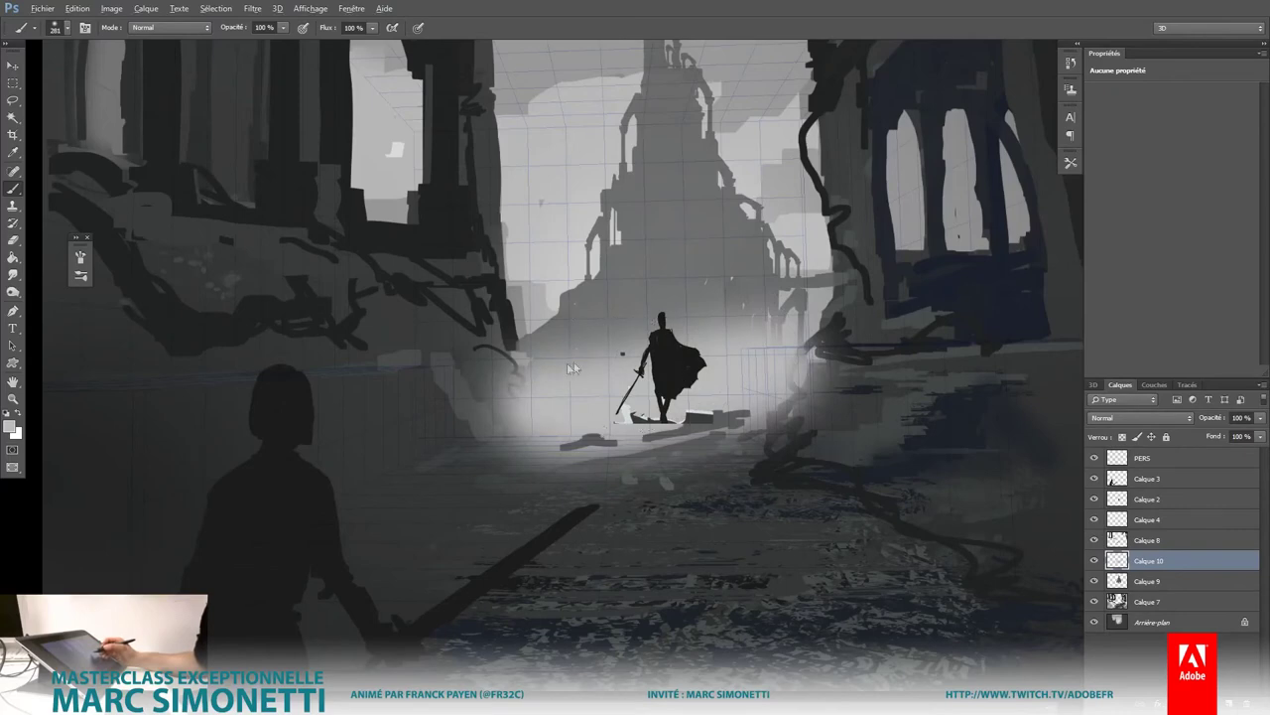
pyautogui.moveTo(768, 298); pyautogui.dragTo(539, 269)
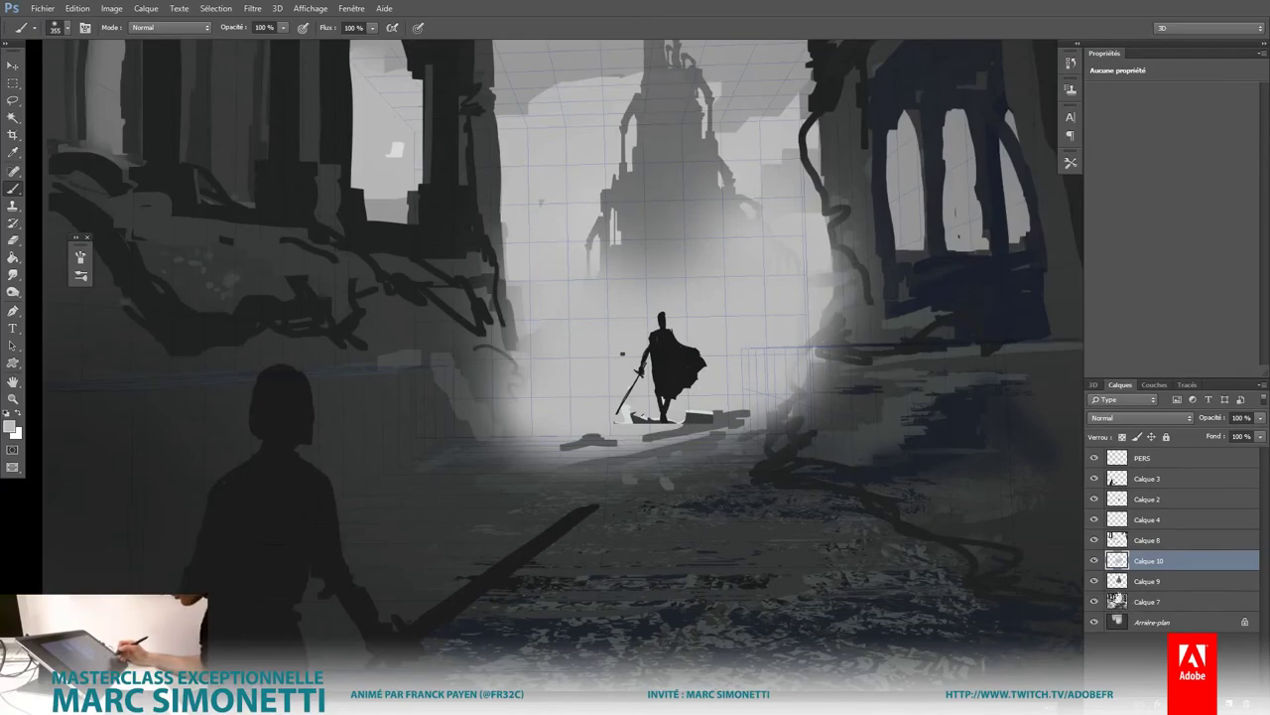
# Step: Clear the fog inside the shapes selected from another layer
pyautogui.keyDown('ctrl'); pyautogui.click(1115, 600); pyautogui.keyUp('ctrl')
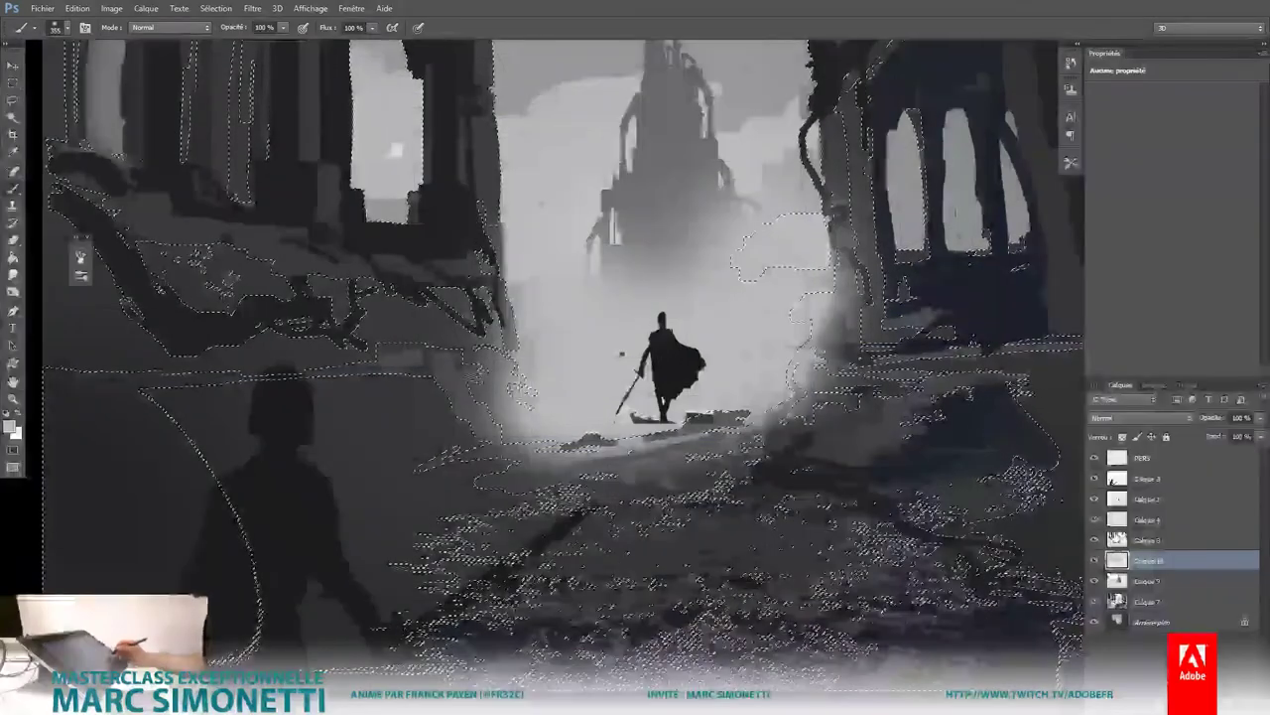
pyautogui.press('Delete')
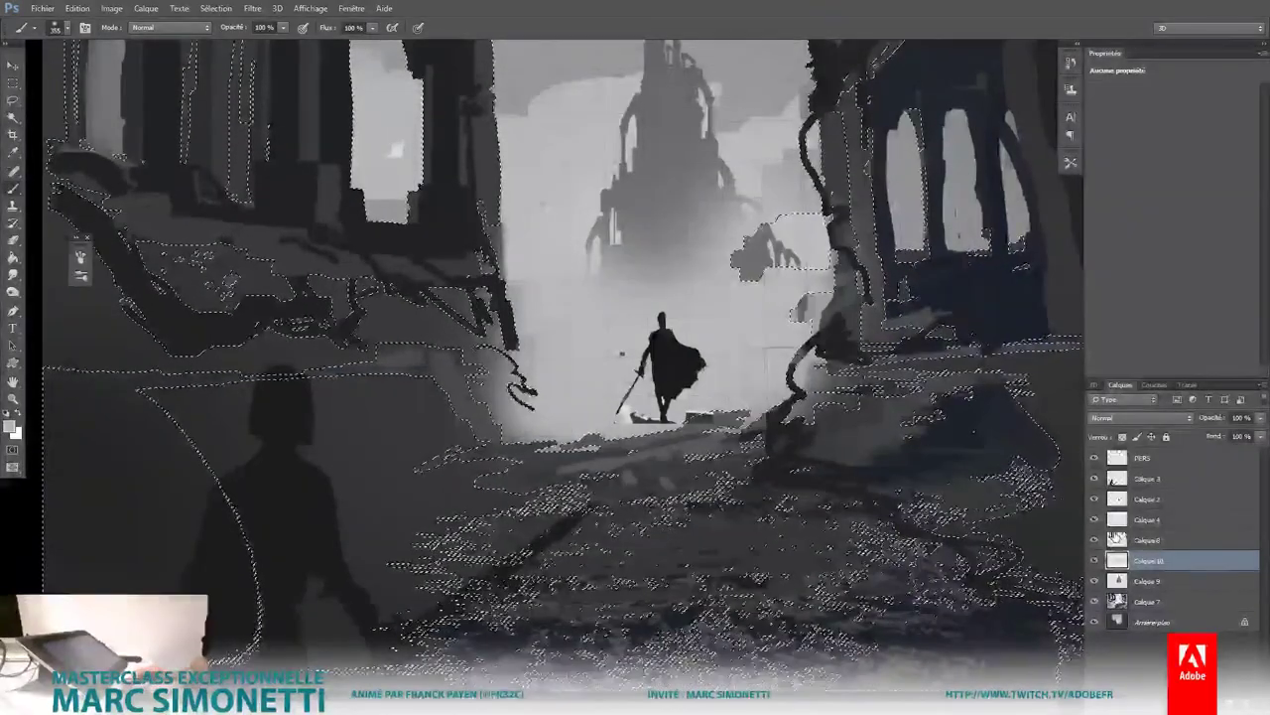
pyautogui.hotkey('ctrl', 'd')
# Step: With a 155 px eraser, erase the light fog by the left wall and the ground near the figure
pyautogui.press('e')
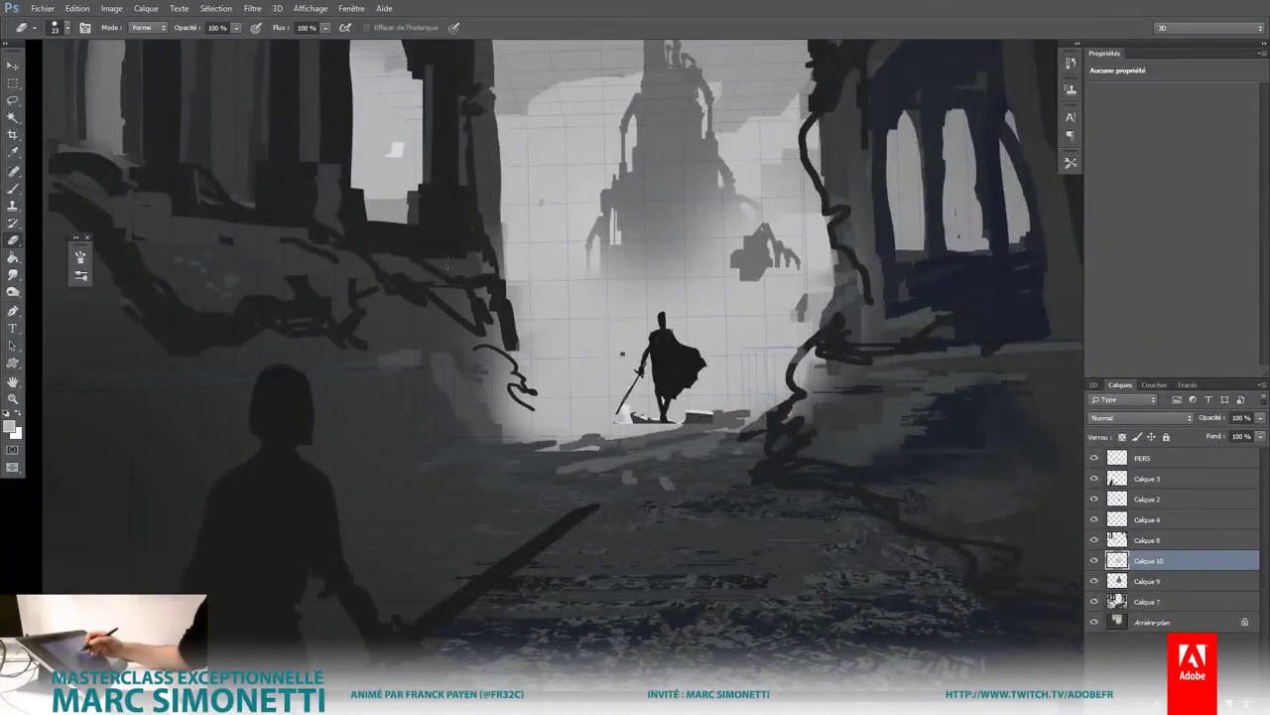
pyautogui.rightClick(452, 185)
pyautogui.click(516, 406)
pyautogui.press('Return')
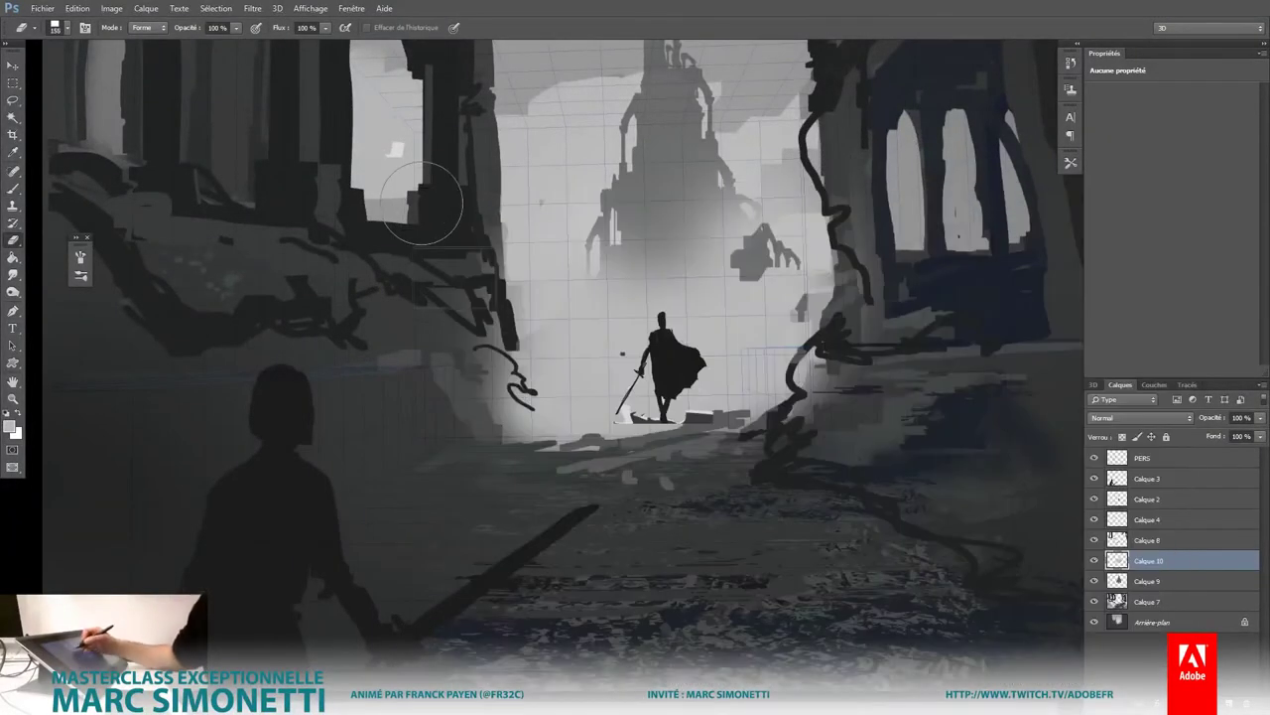
pyautogui.moveTo(422, 202)
pyautogui.mouseDown()
pyautogui.moveTo(516, 437)
pyautogui.moveTo(582, 488)
pyautogui.mouseUp()
pyautogui.moveTo(581, 437); pyautogui.dragTo(699, 457)
pyautogui.moveTo(589, 487); pyautogui.dragTo(794, 397)
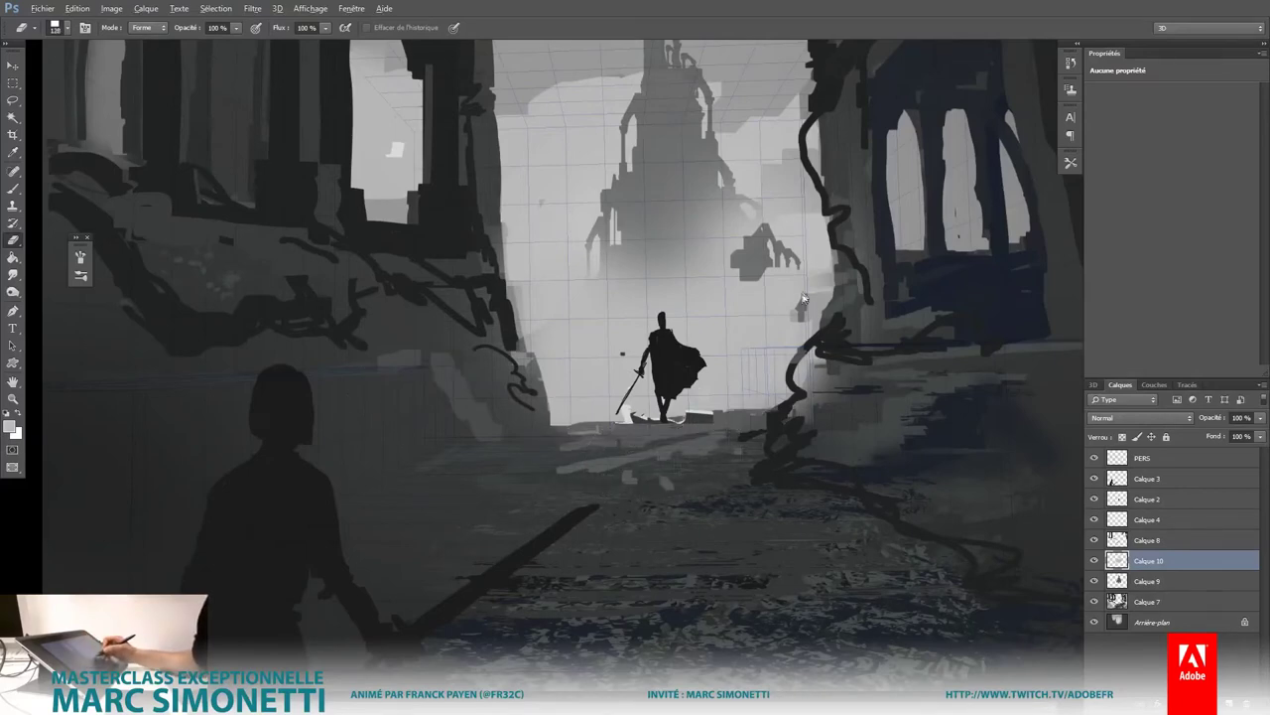
# Step: Set the brush to about 276 px and zoom out to the whole painting
pyautogui.press('b')
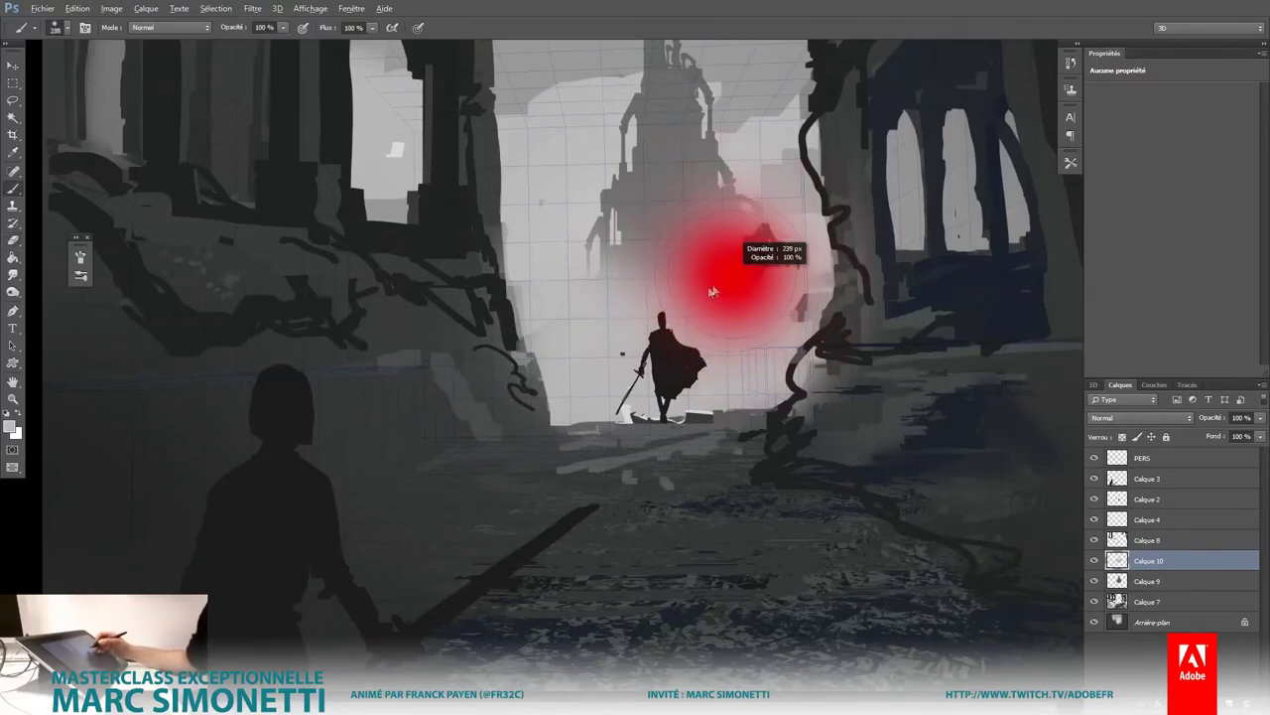
pyautogui.moveTo(691, 253); pyautogui.dragTo(720, 187)
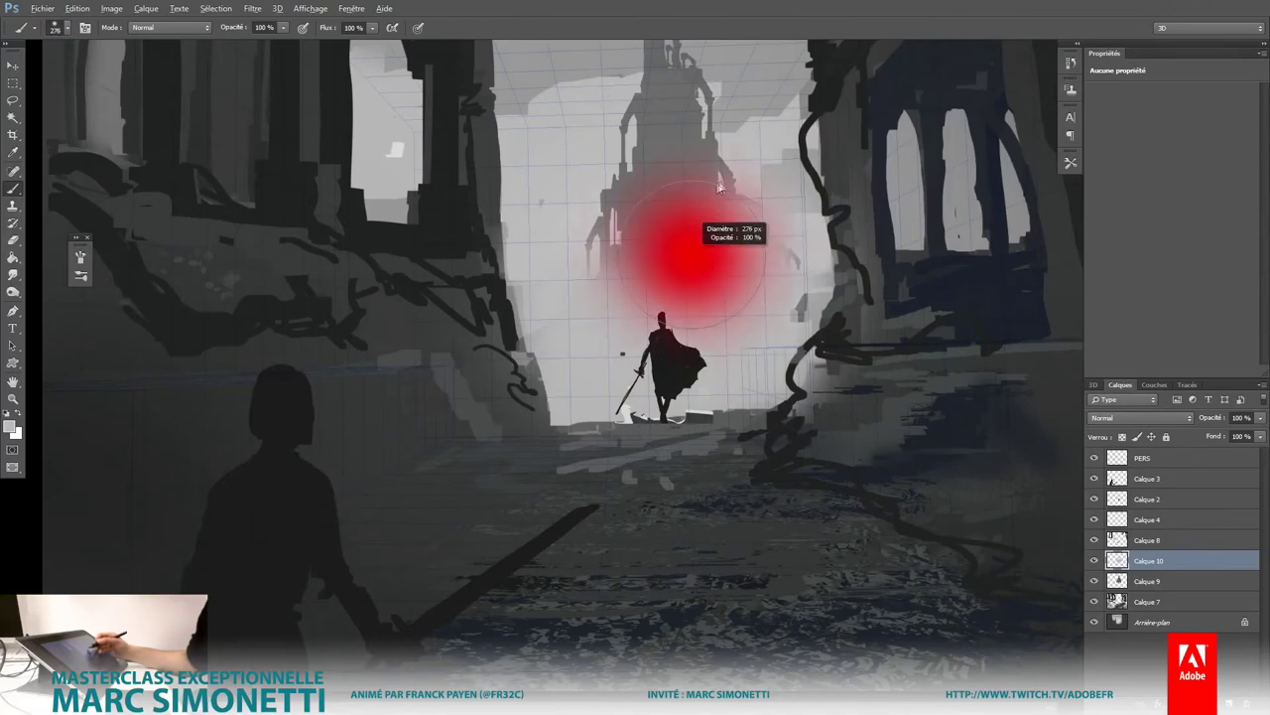
pyautogui.hotkey('ctrl', '-')
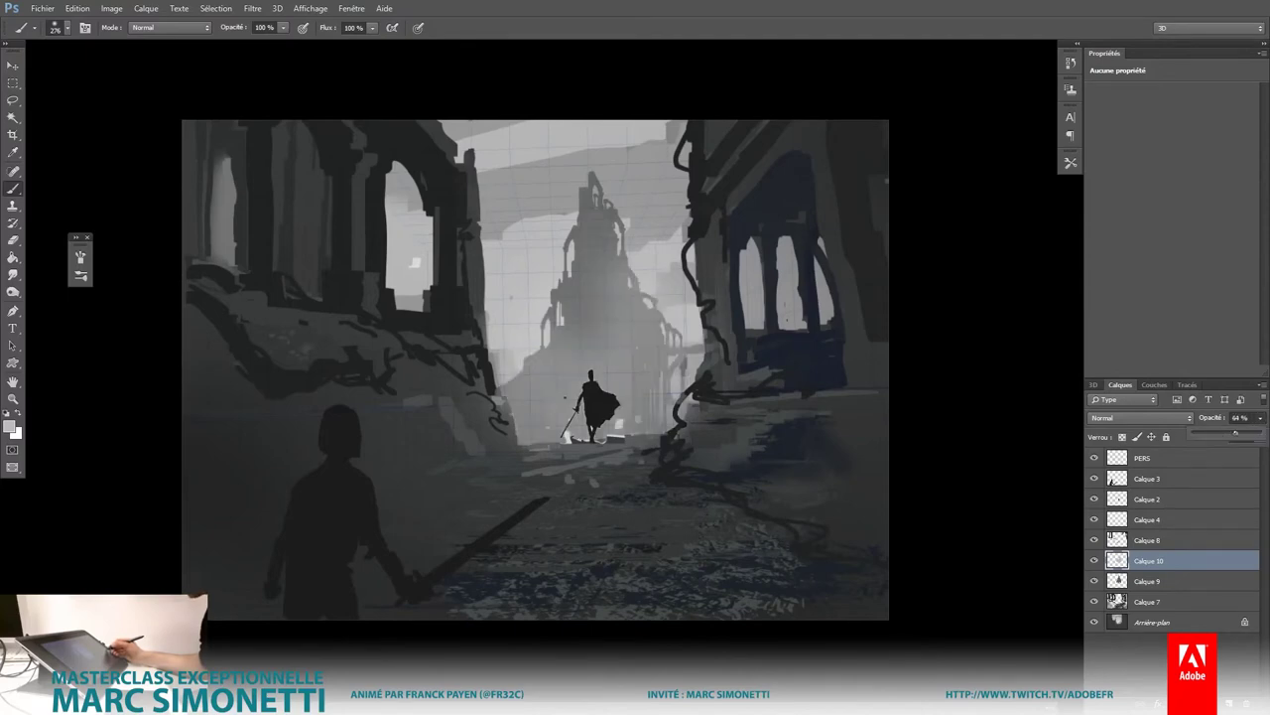
# Step: Lower Calque 10 to 64% opacity and move up through the layers to Calque 2
pyautogui.hotkey('ctrl', '-')
pyautogui.moveTo(789, 531); pyautogui.dragTo(774, 556)
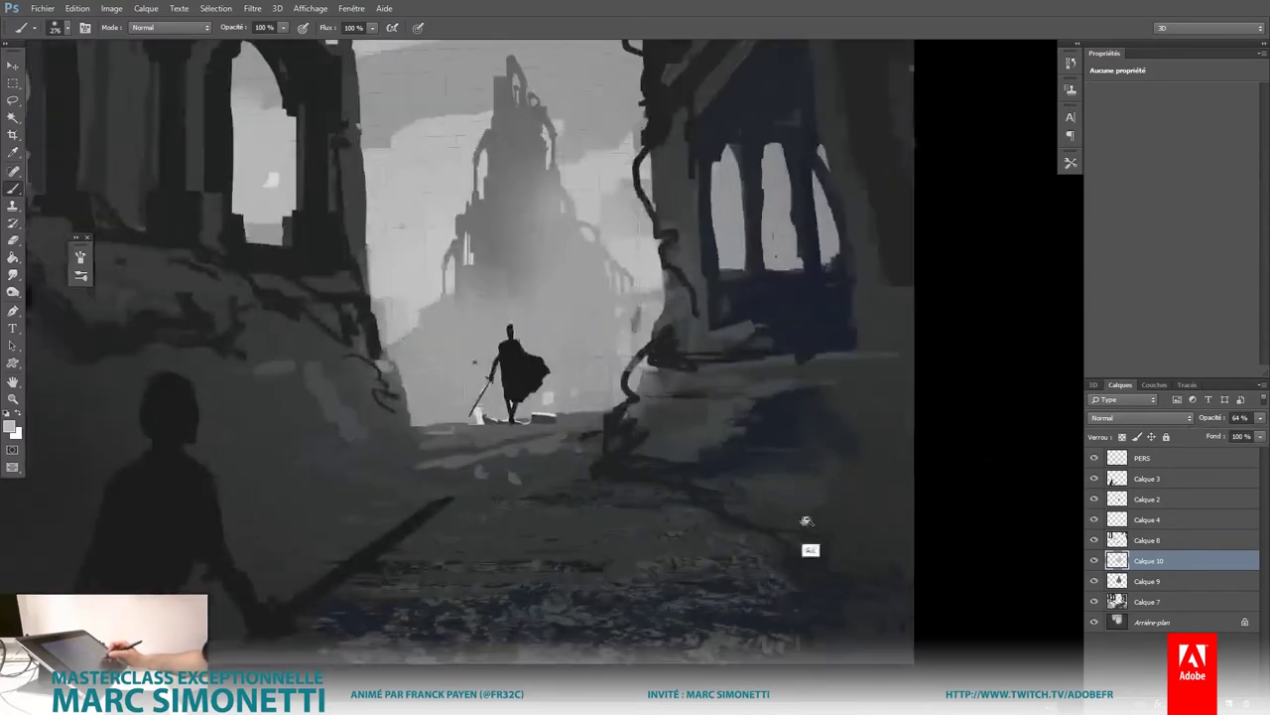
pyautogui.hotkey('alt', ']')
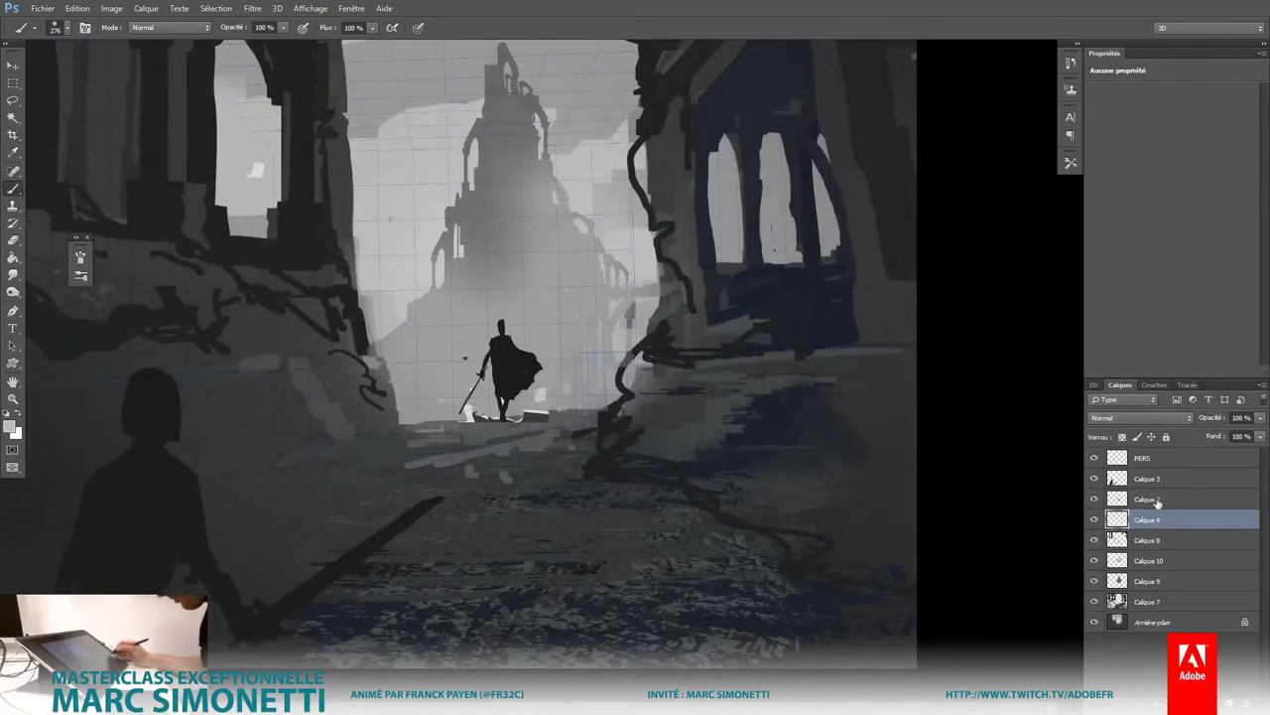
pyautogui.hotkey('alt', ']')
pyautogui.hotkey('alt', ']')
pyautogui.press('e')
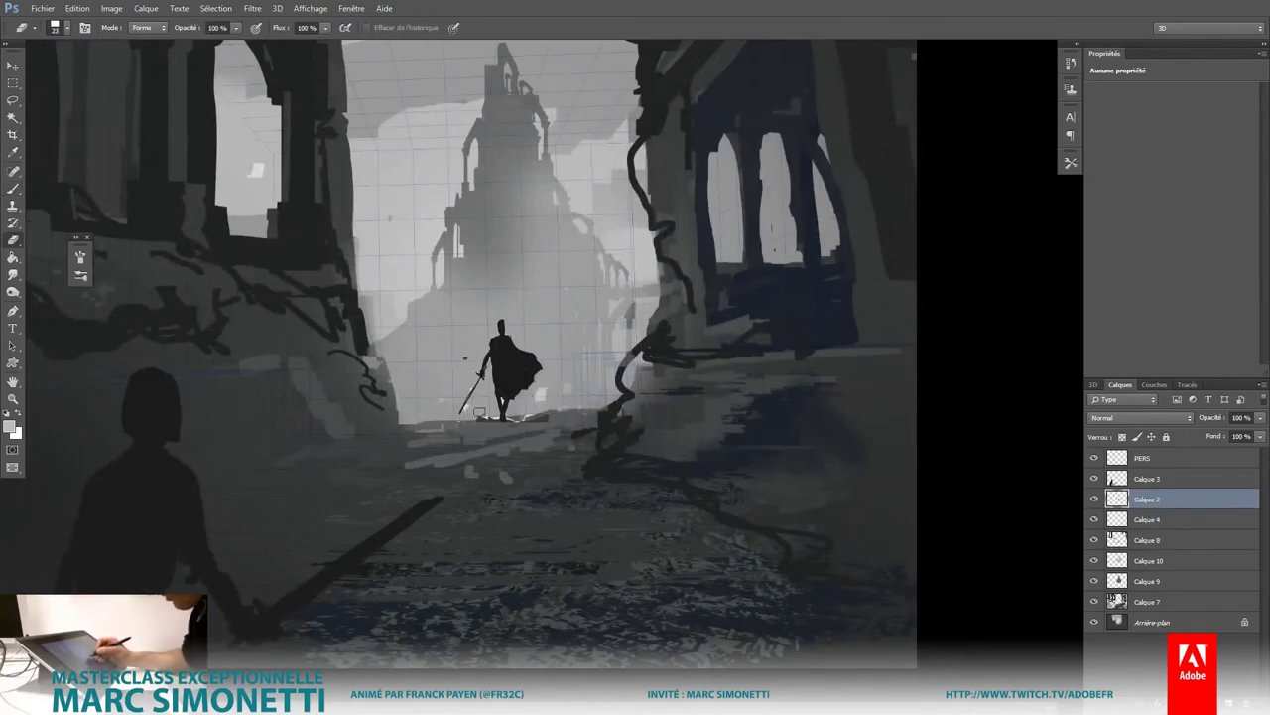
pyautogui.moveTo(671, 518); pyautogui.dragTo(661, 503)
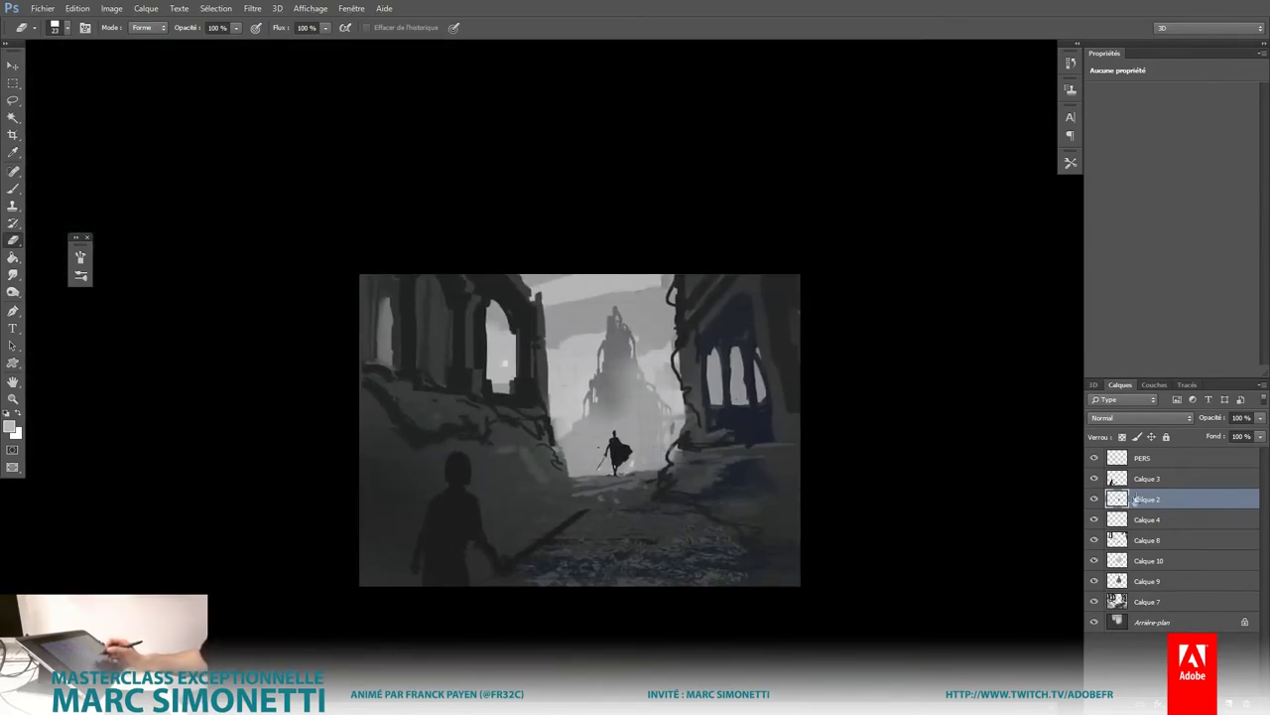
# Step: Toggle the perspective grid layer to compare, then reselect Calque 2 and bring up the adjustment layers list
pyautogui.click(1111, 481)
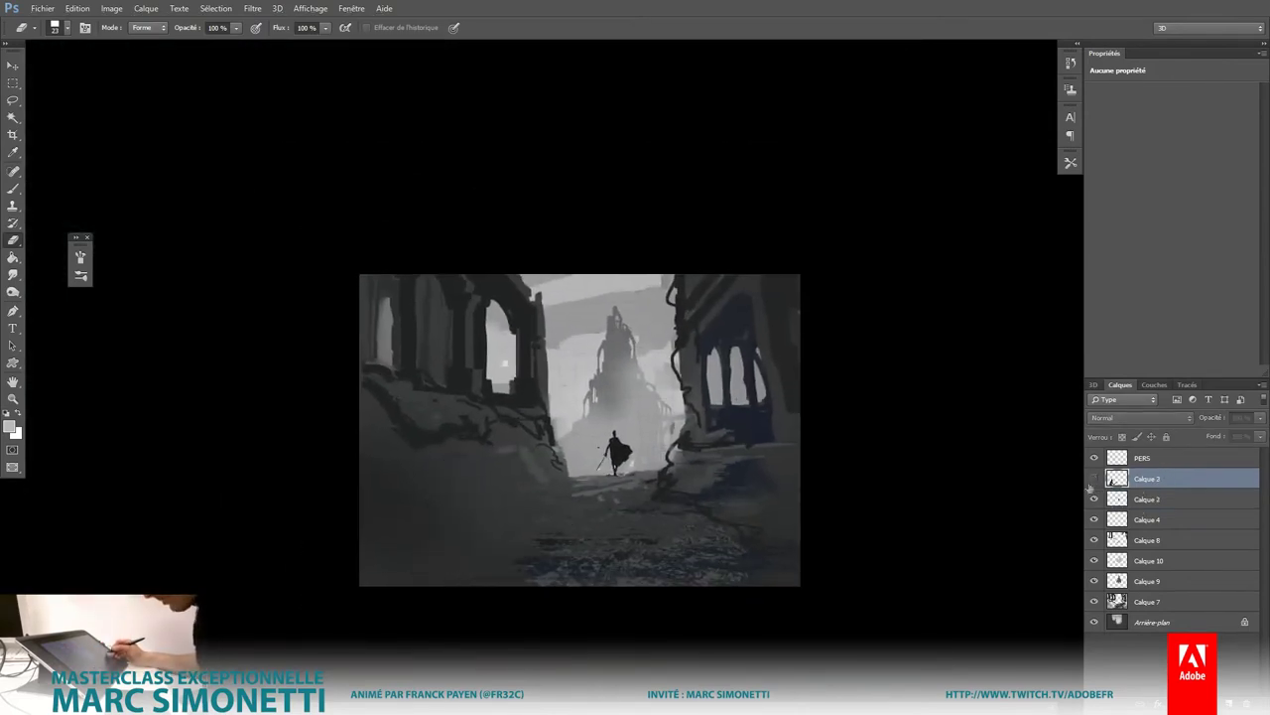
pyautogui.click(1095, 480)
pyautogui.click(1095, 480)
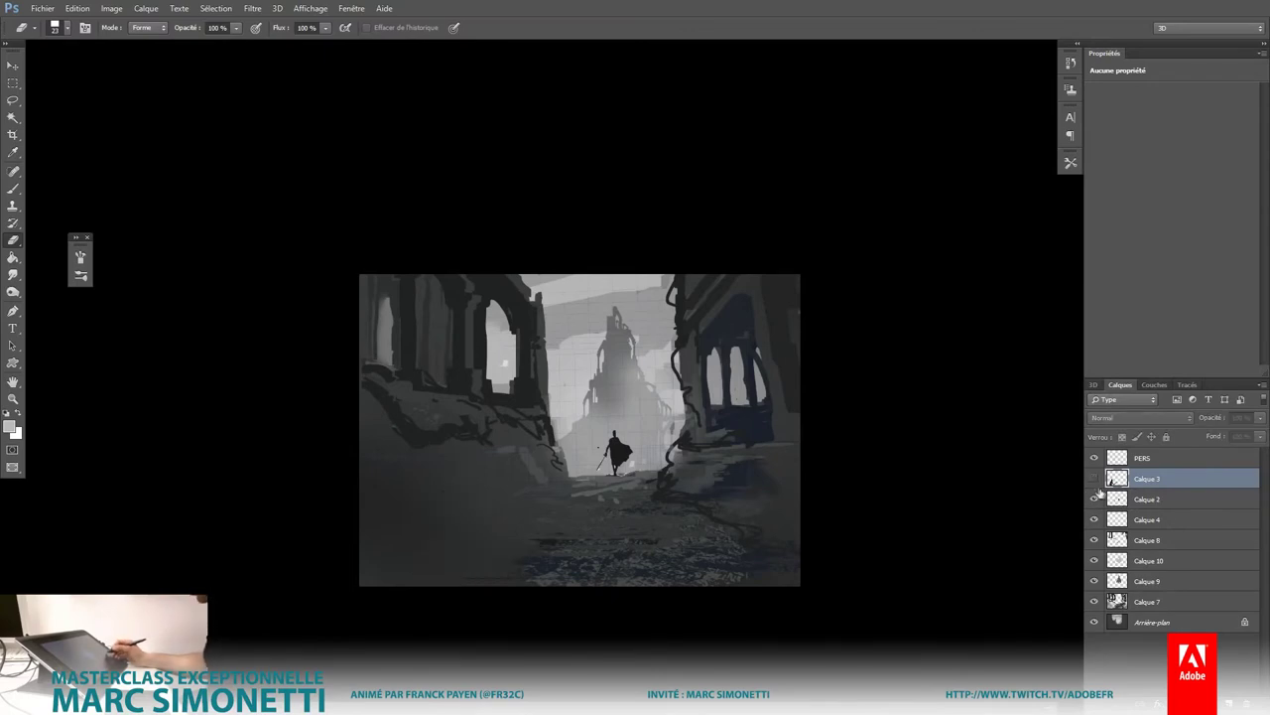
pyautogui.hotkey('alt', '[')
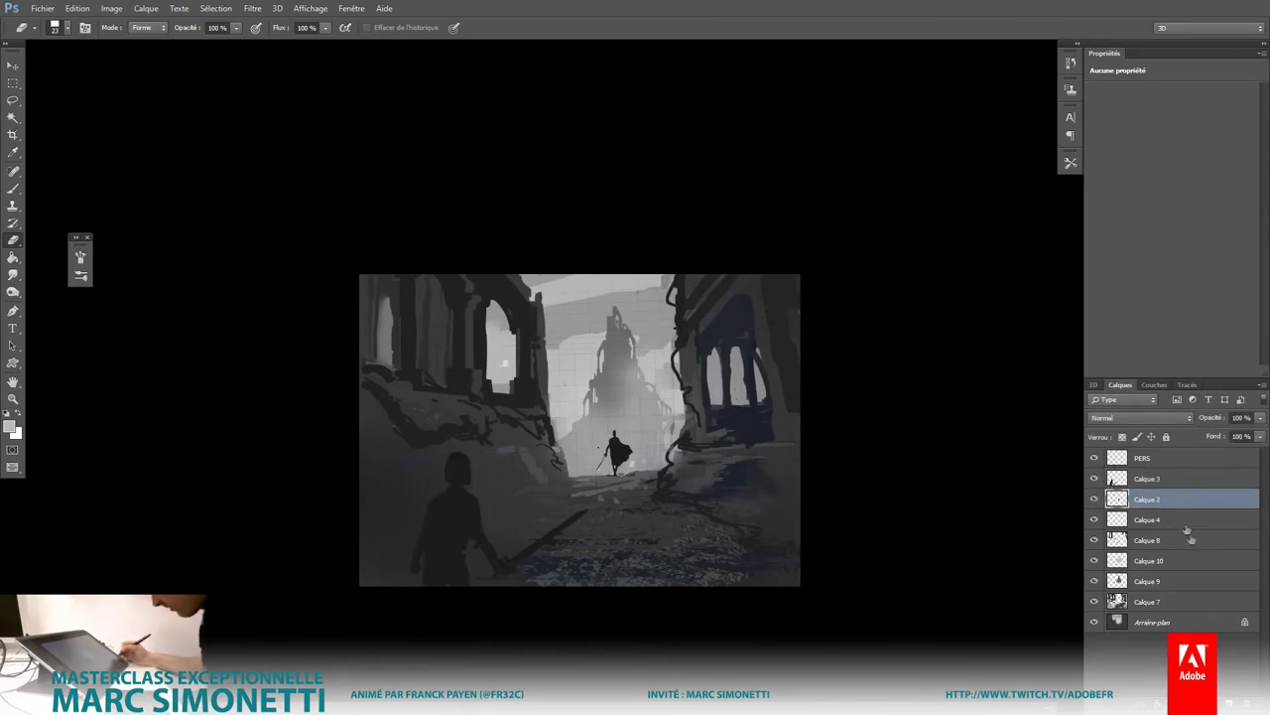
pyautogui.click(1177, 700)
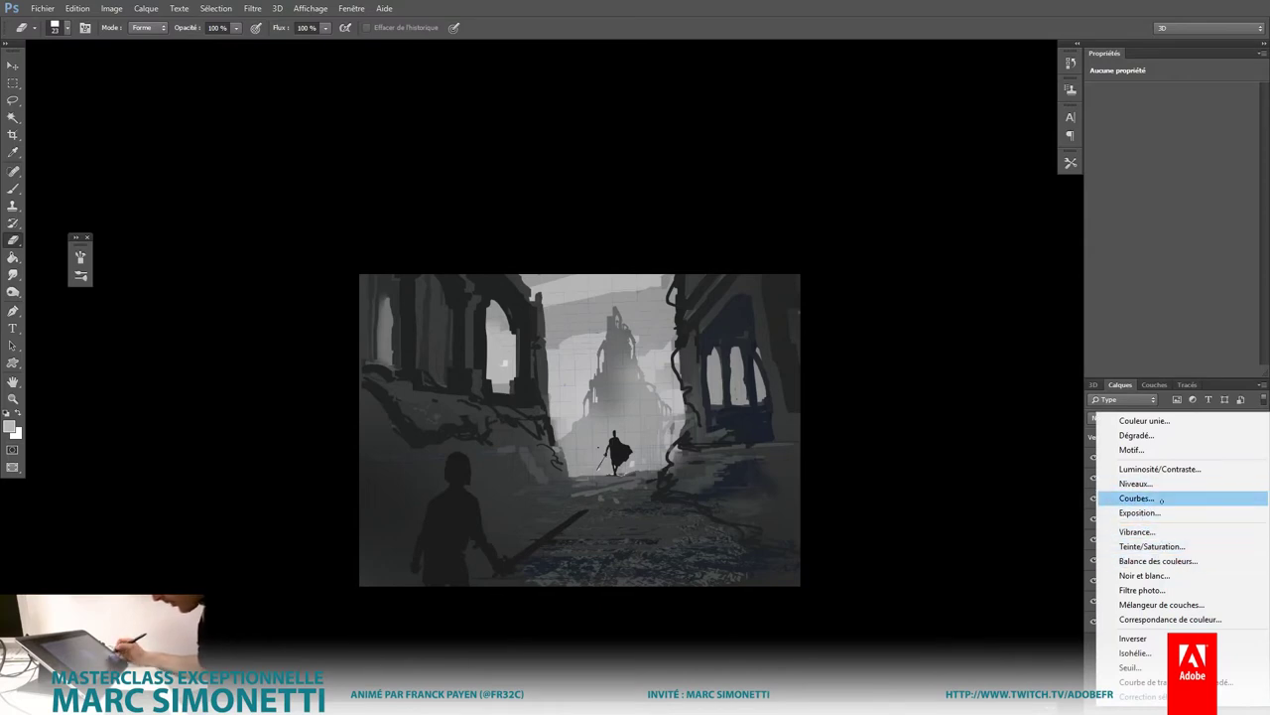
# Step: Add an Exposure adjustment with exposure +0.06 and gamma 1.37, and invert its mask
pyautogui.click(1152, 512)
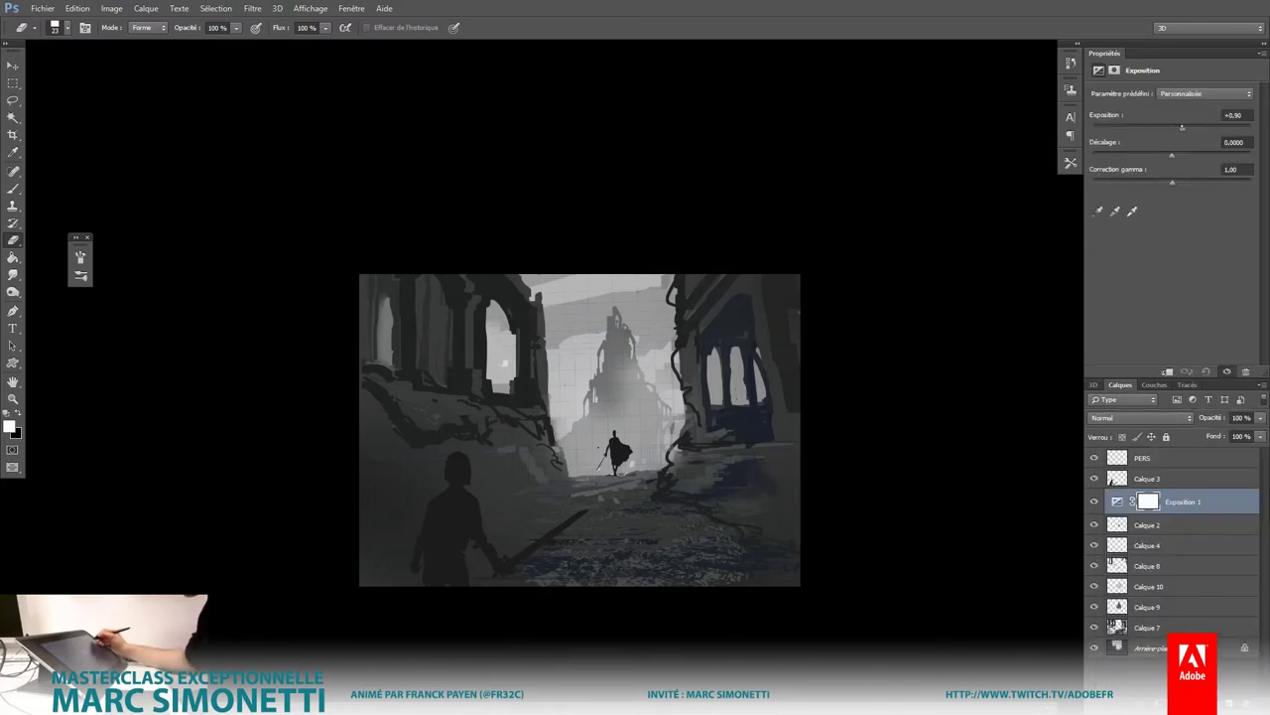
pyautogui.moveTo(1171, 128); pyautogui.dragTo(1182, 128)
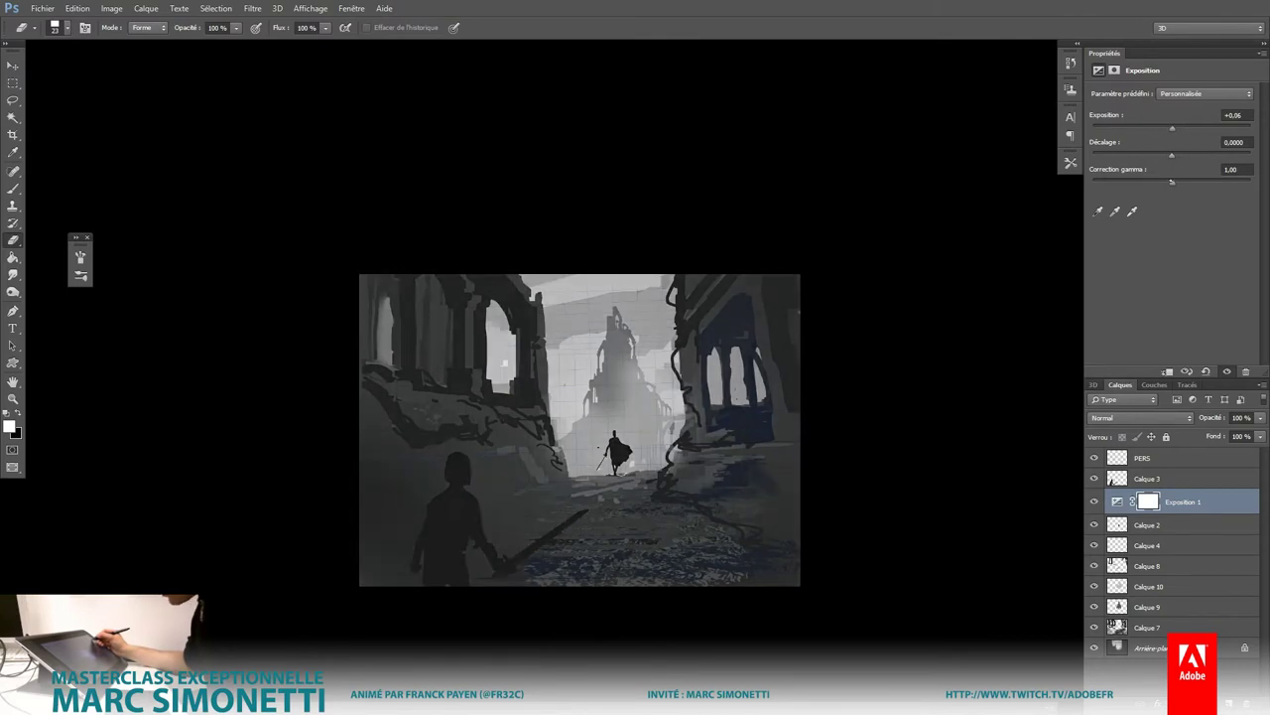
pyautogui.moveTo(1180, 182); pyautogui.dragTo(1156, 182)
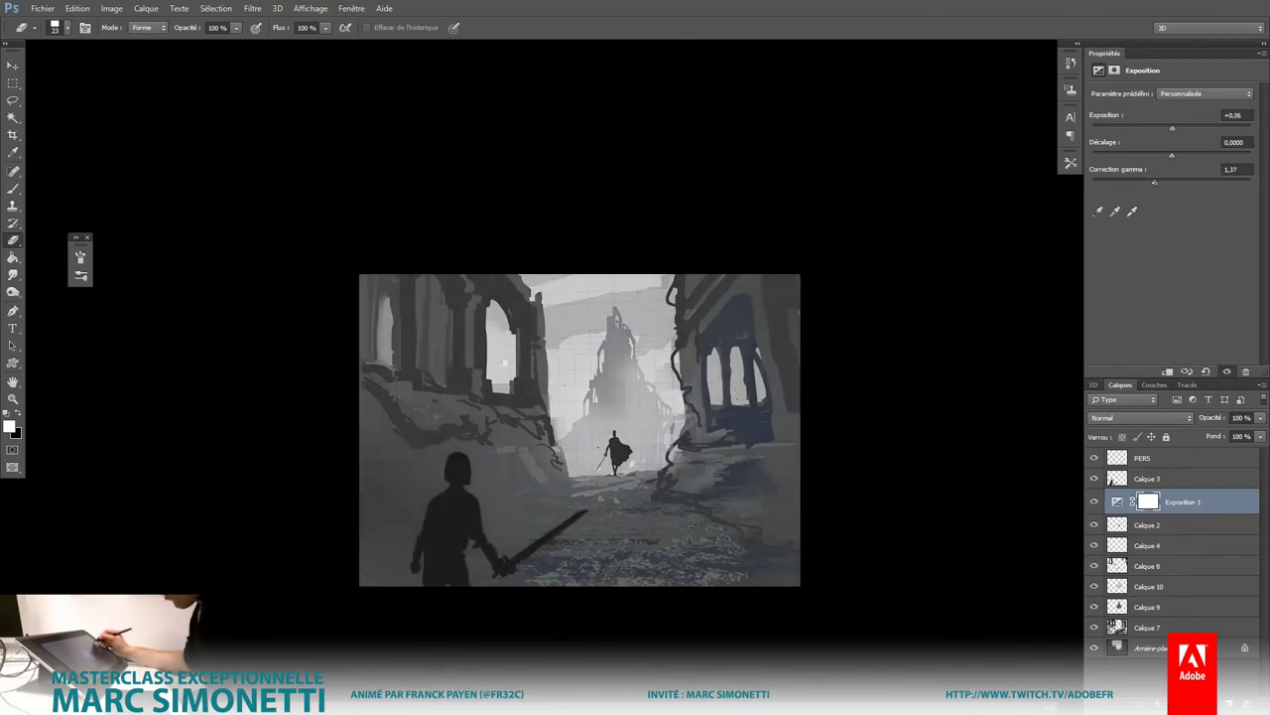
pyautogui.hotkey('ctrl', 'i')
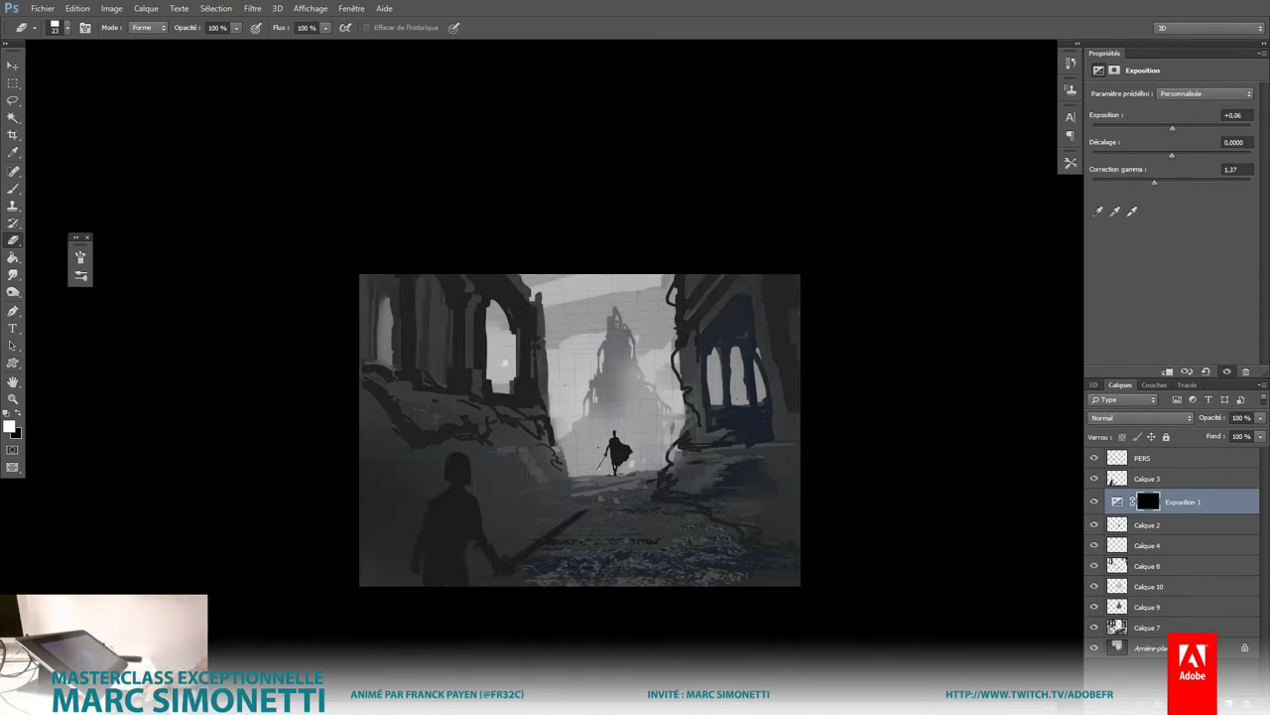
# Step: Paint the mask to reveal brightening lower left while keeping it off the foreground figure and sword
pyautogui.press('b')
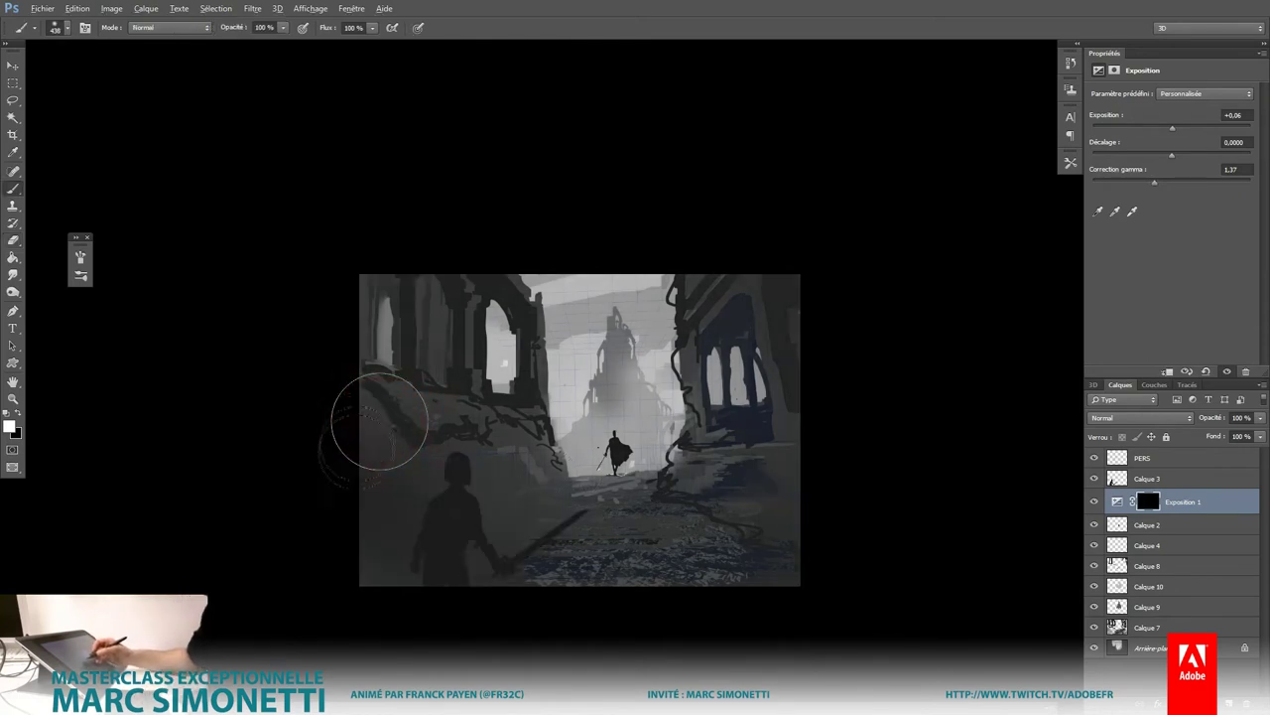
pyautogui.moveTo(383, 420); pyautogui.dragTo(427, 556)
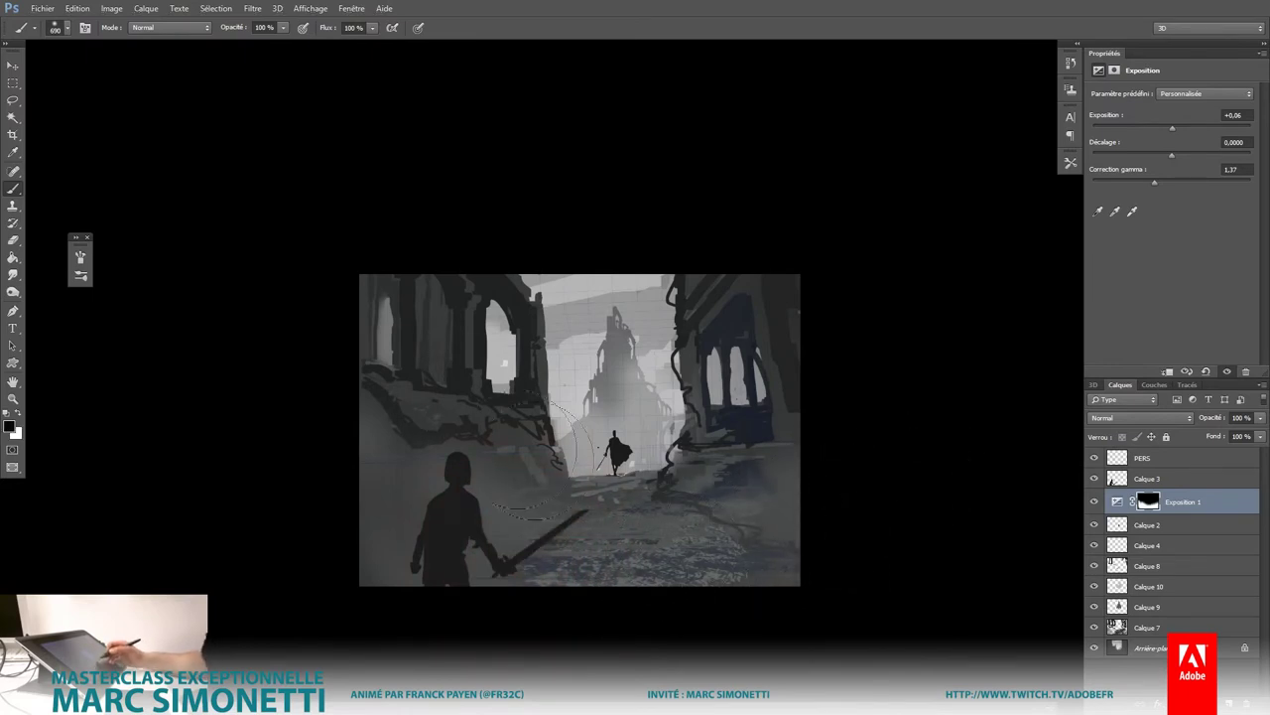
pyautogui.moveTo(604, 468); pyautogui.dragTo(479, 465)
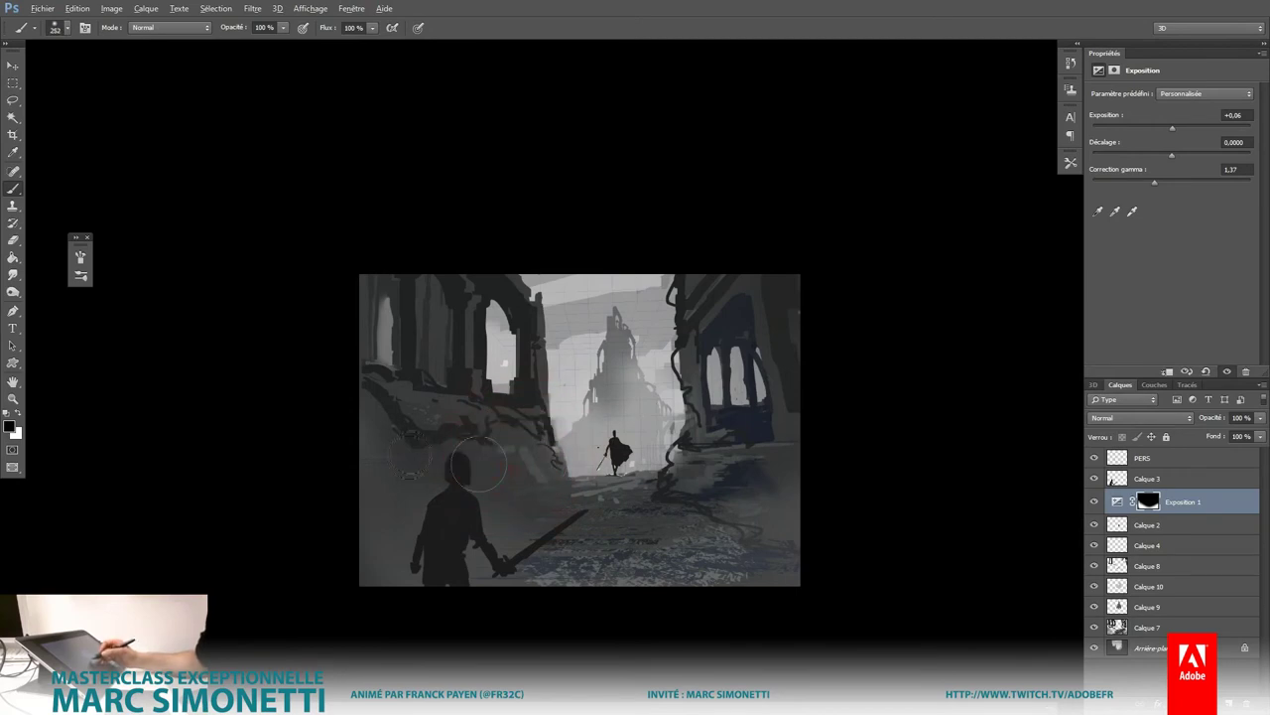
pyautogui.moveTo(657, 487); pyautogui.dragTo(645, 486)
pyautogui.moveTo(501, 534); pyautogui.dragTo(392, 491)
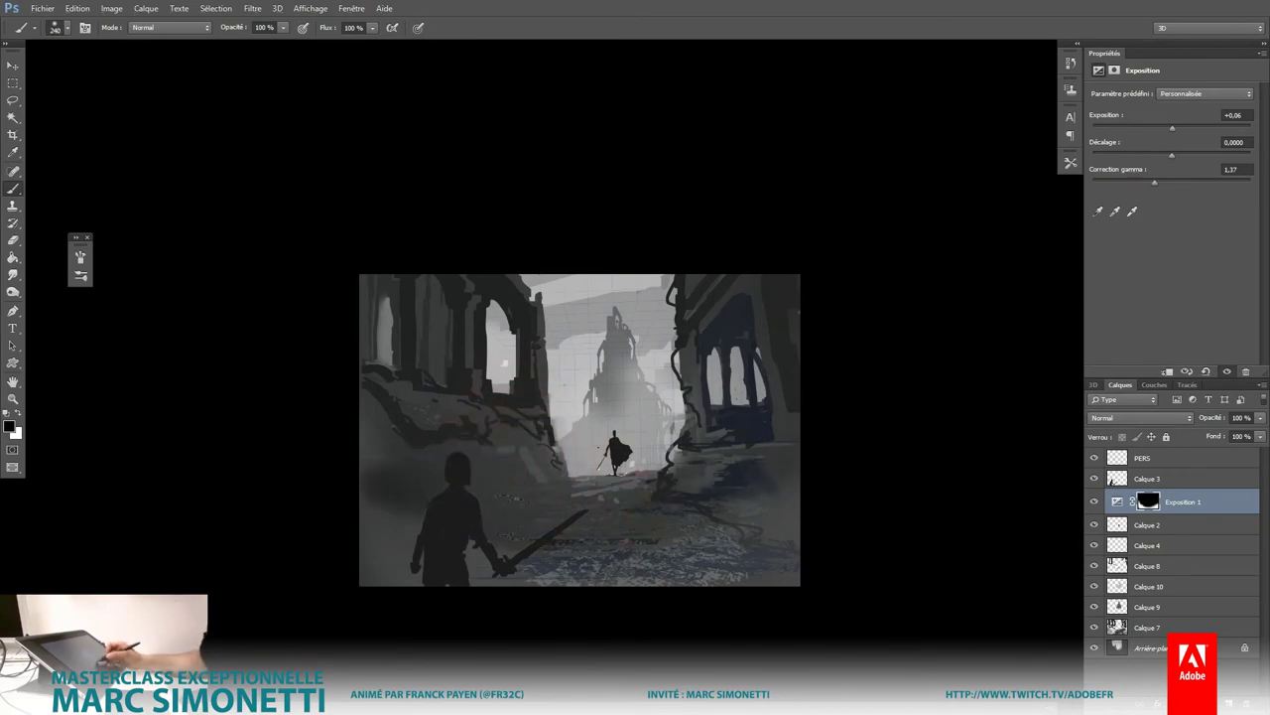
pyautogui.moveTo(760, 346); pyautogui.dragTo(765, 347)
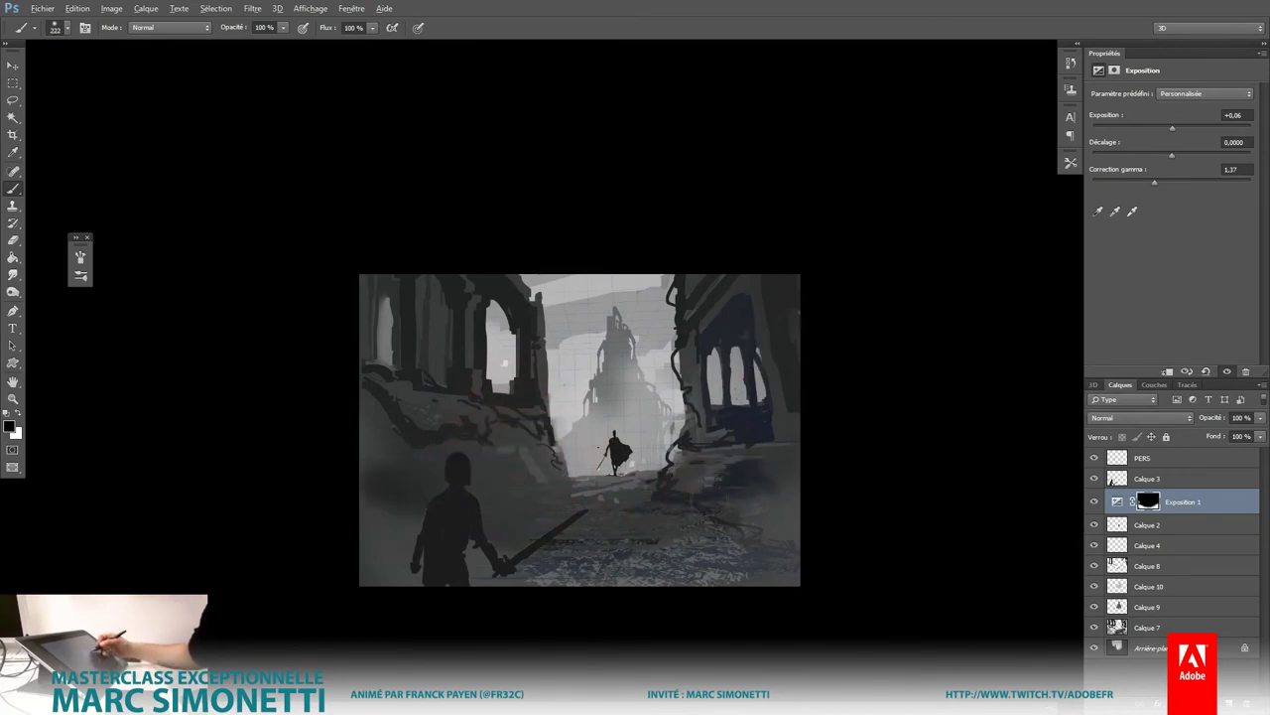
pyautogui.moveTo(646, 511); pyautogui.dragTo(608, 512)
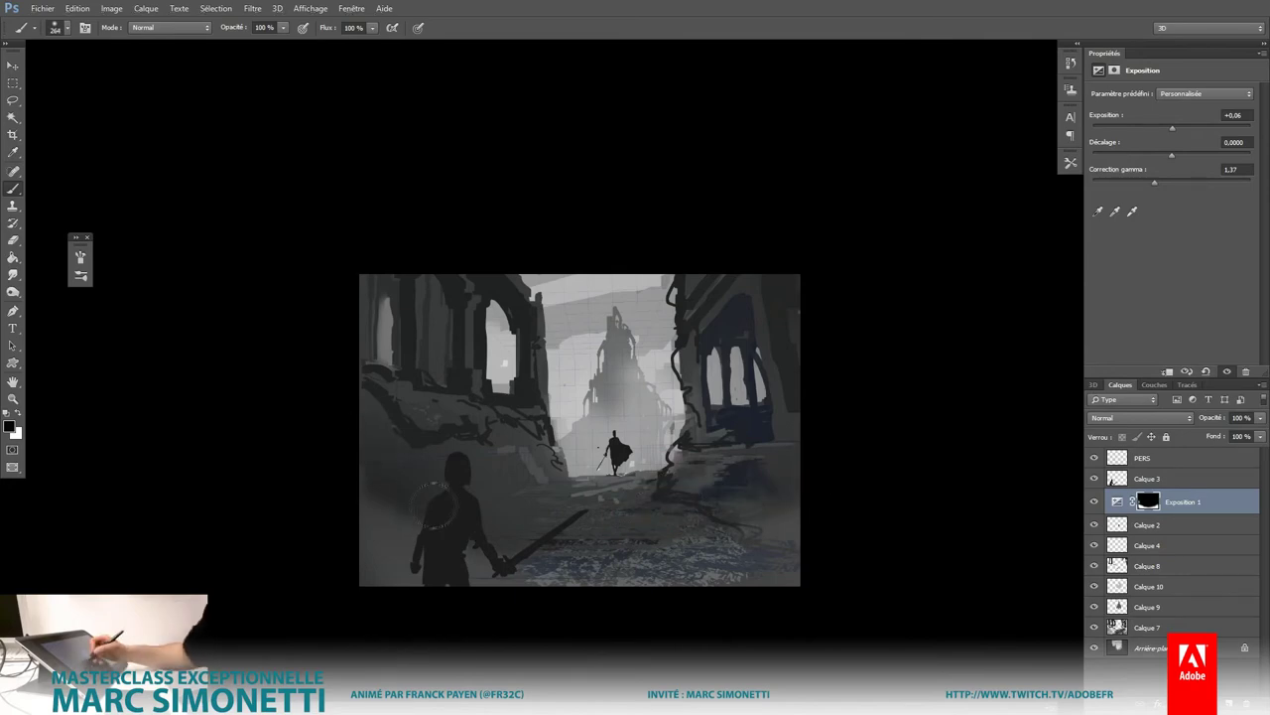
# Step: Mask out the figure's shield and belt, then lighten the haze along the right edge with a 31 px brush
pyautogui.rightClick(449, 546)
pyautogui.click(449, 550)
pyautogui.moveTo(448, 551)
pyautogui.mouseDown()
pyautogui.moveTo(463, 560)
pyautogui.moveTo(506, 536)
pyautogui.moveTo(447, 570)
pyautogui.mouseUp()
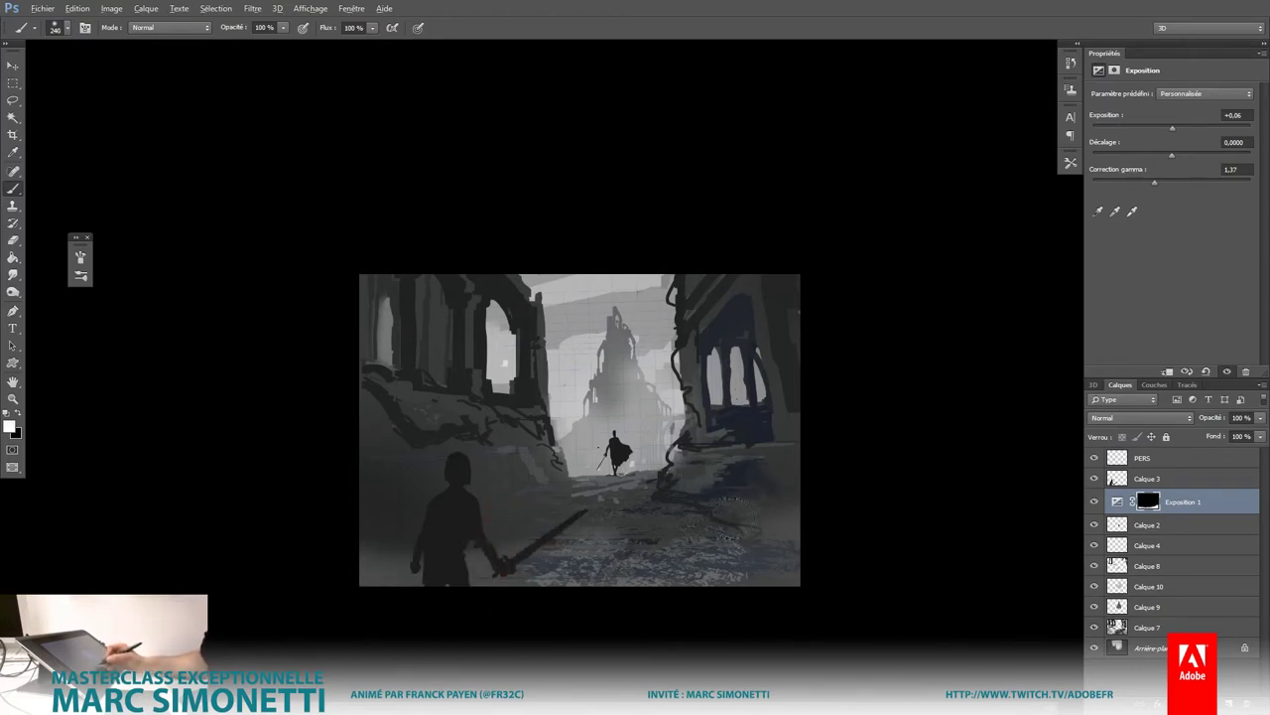
pyautogui.moveTo(715, 513); pyautogui.dragTo(702, 526)
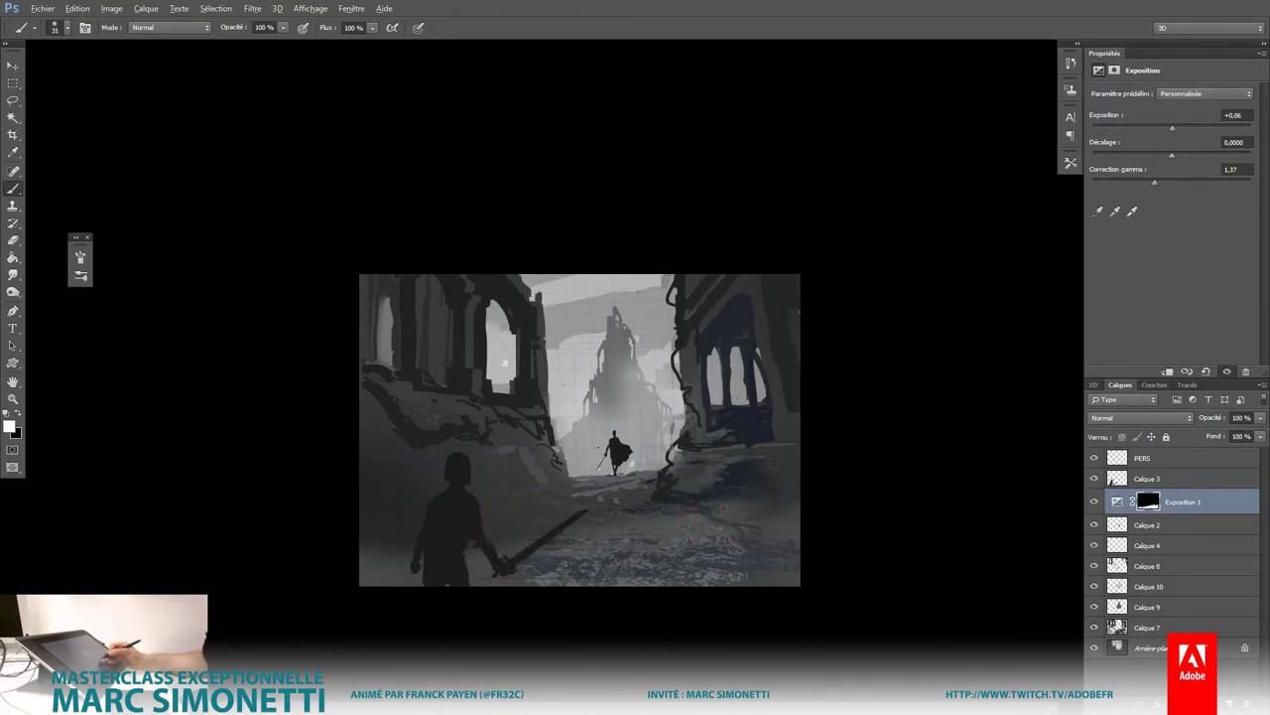
pyautogui.moveTo(706, 524)
pyautogui.mouseDown()
pyautogui.moveTo(776, 487)
pyautogui.moveTo(755, 454)
pyautogui.moveTo(789, 492)
pyautogui.mouseUp()
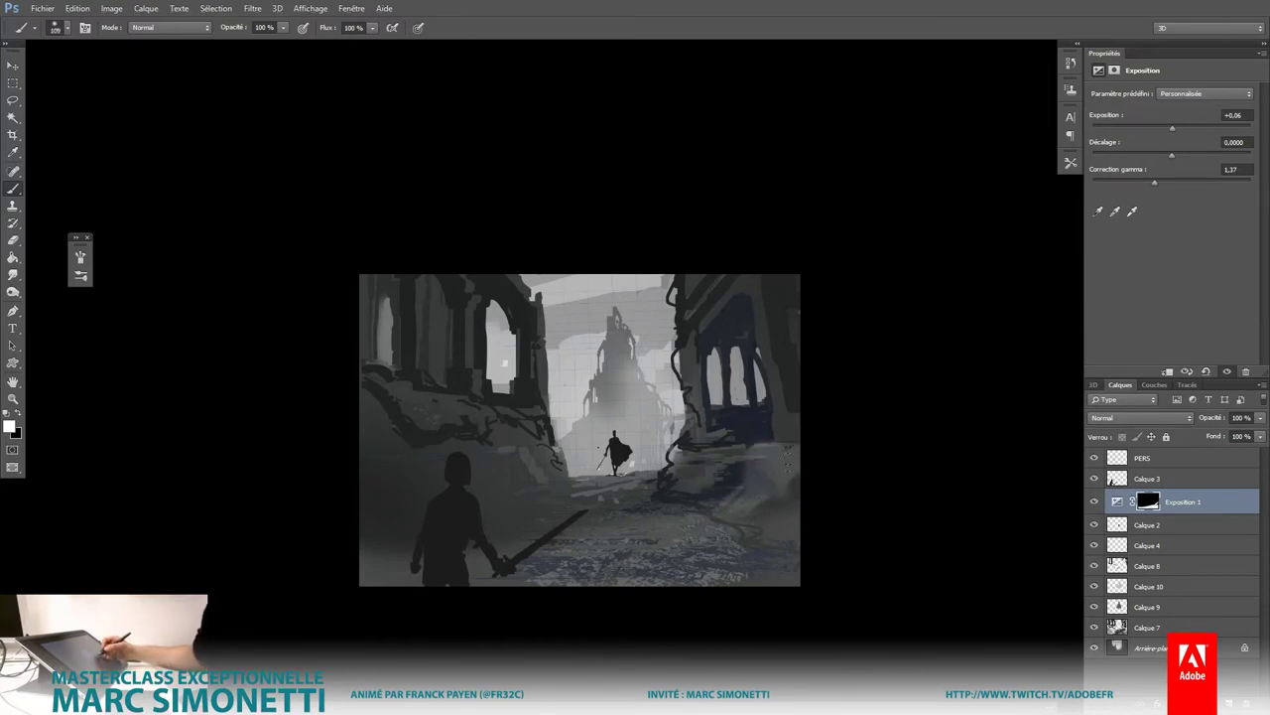
pyautogui.moveTo(786, 442)
pyautogui.mouseDown()
pyautogui.moveTo(794, 288)
pyautogui.moveTo(794, 318)
pyautogui.mouseUp()
pyautogui.moveTo(754, 506); pyautogui.dragTo(794, 486)
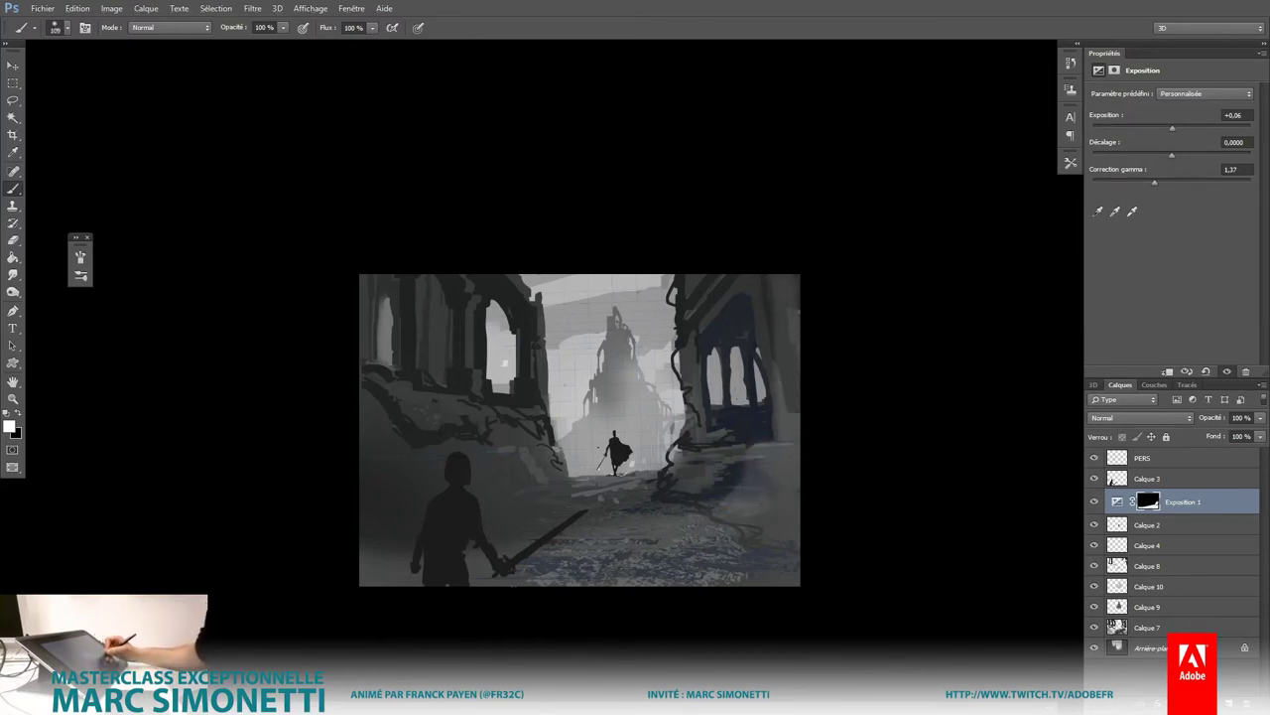
pyautogui.click(1181, 703)
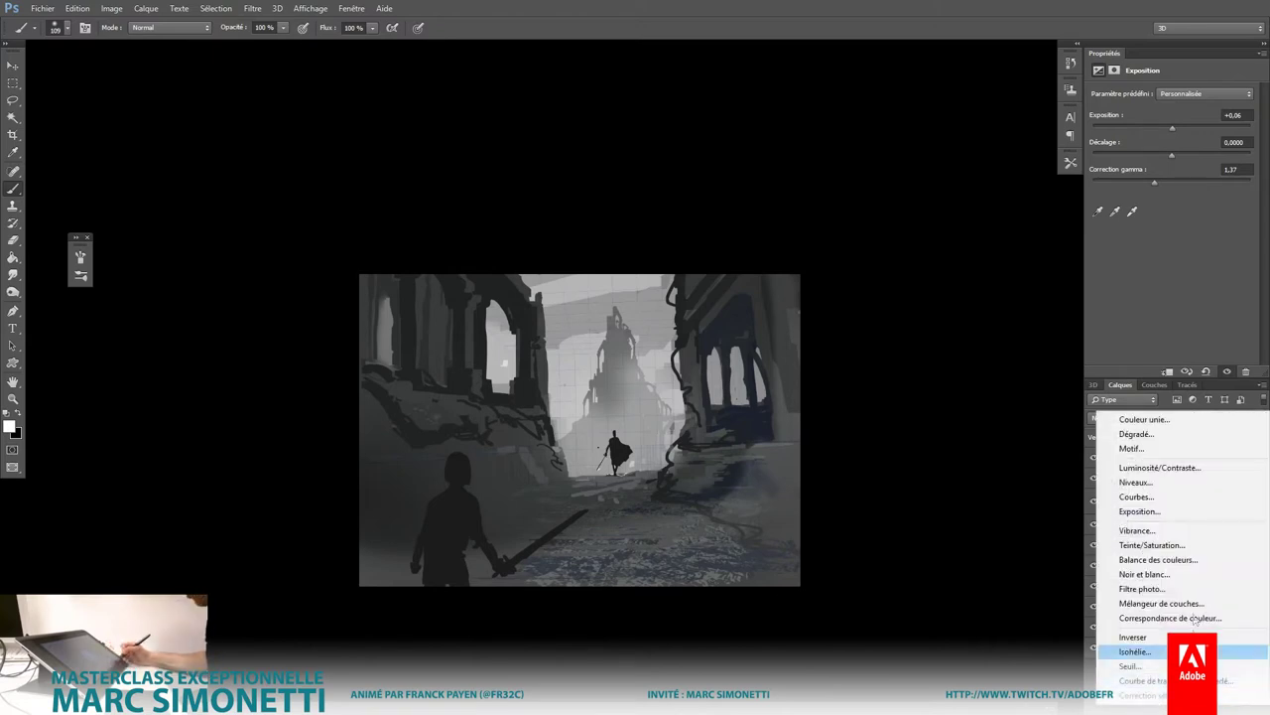
# Step: Add Exposition 2 at +0.73 exposure, invert its mask, and paint the right side back at 93%
pyautogui.click(1138, 510)
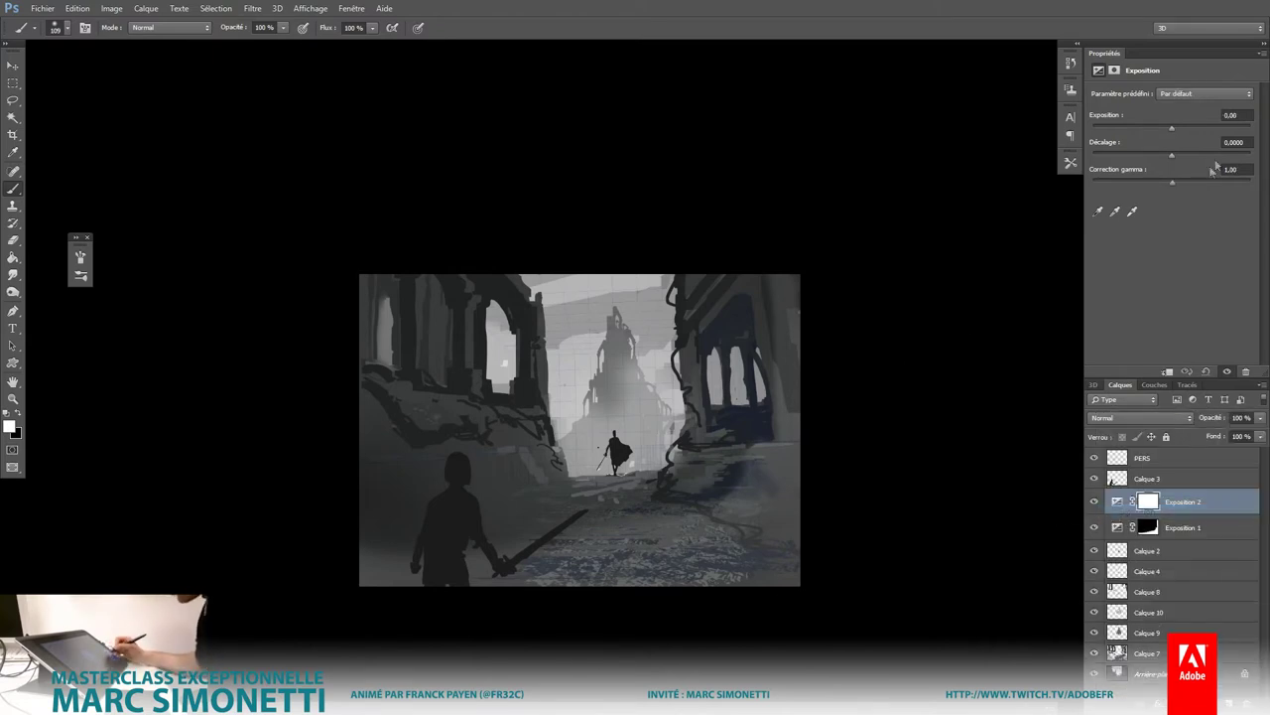
pyautogui.moveTo(1173, 128); pyautogui.dragTo(1181, 128)
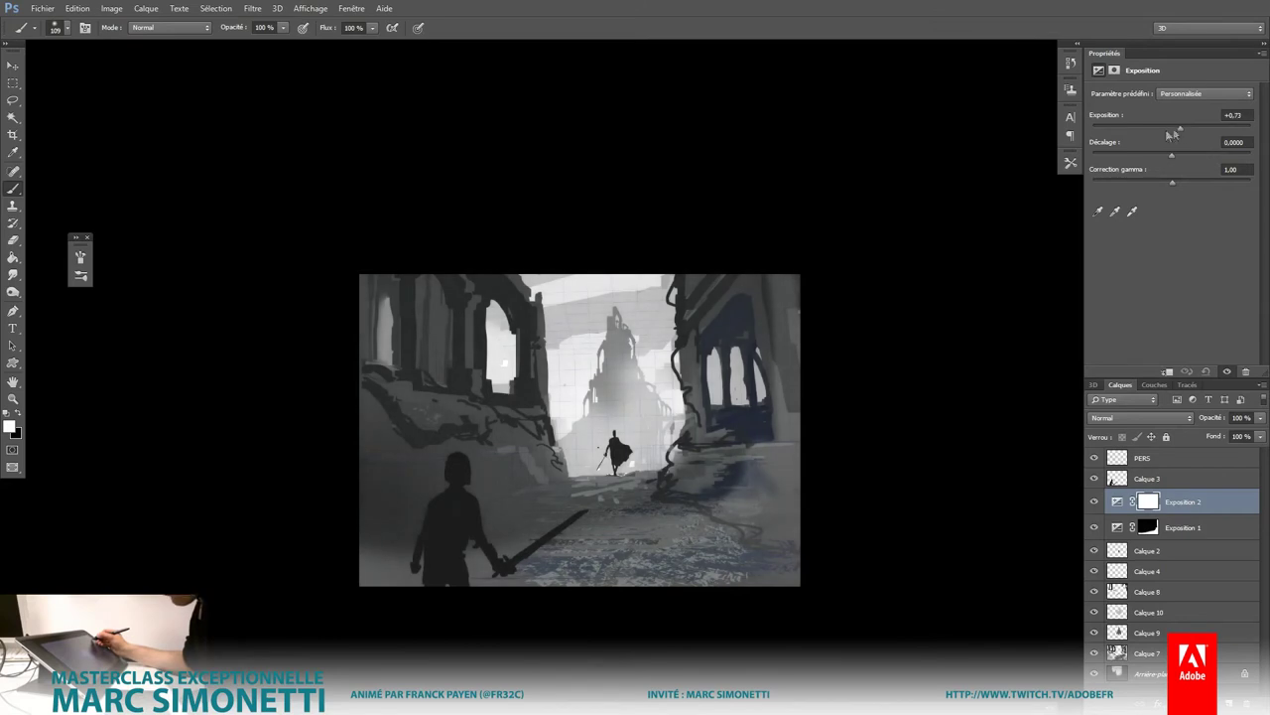
pyautogui.hotkey('ctrl', 'i')
pyautogui.press('9')
pyautogui.press('3')
pyautogui.moveTo(759, 491); pyautogui.dragTo(770, 437)
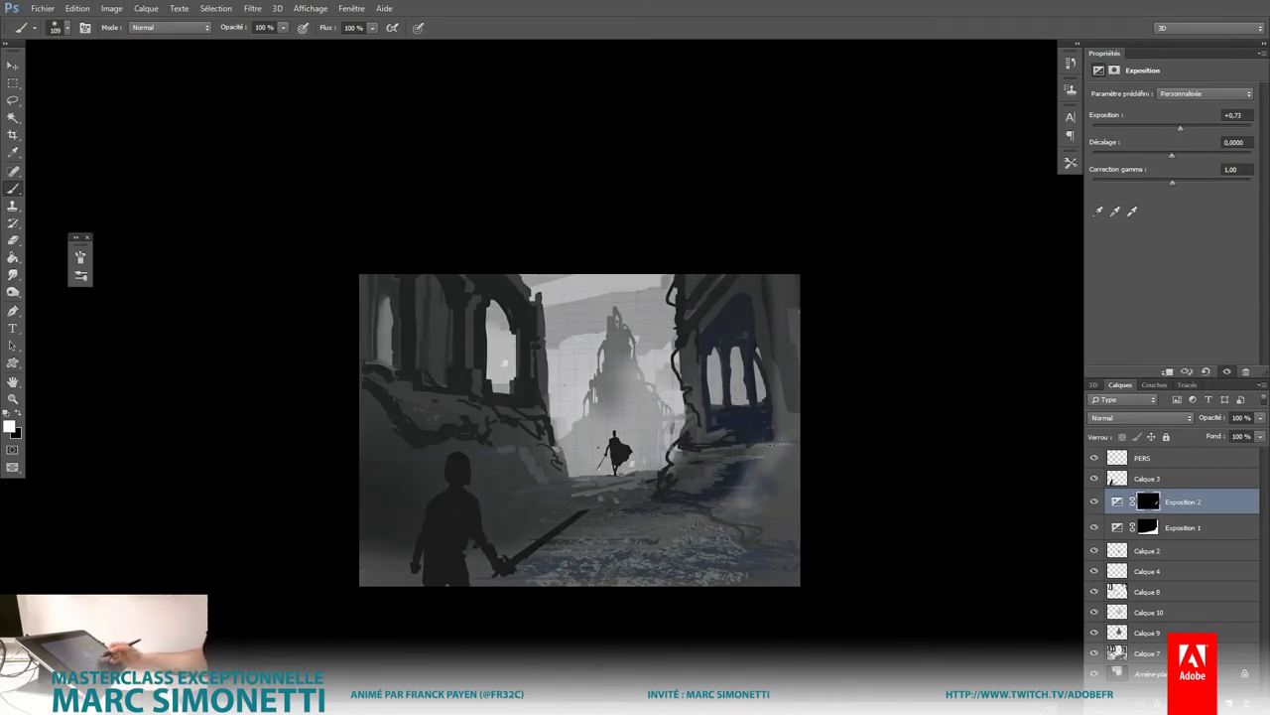
pyautogui.moveTo(784, 298)
pyautogui.mouseDown()
pyautogui.moveTo(784, 477)
pyautogui.moveTo(724, 516)
pyautogui.mouseUp()
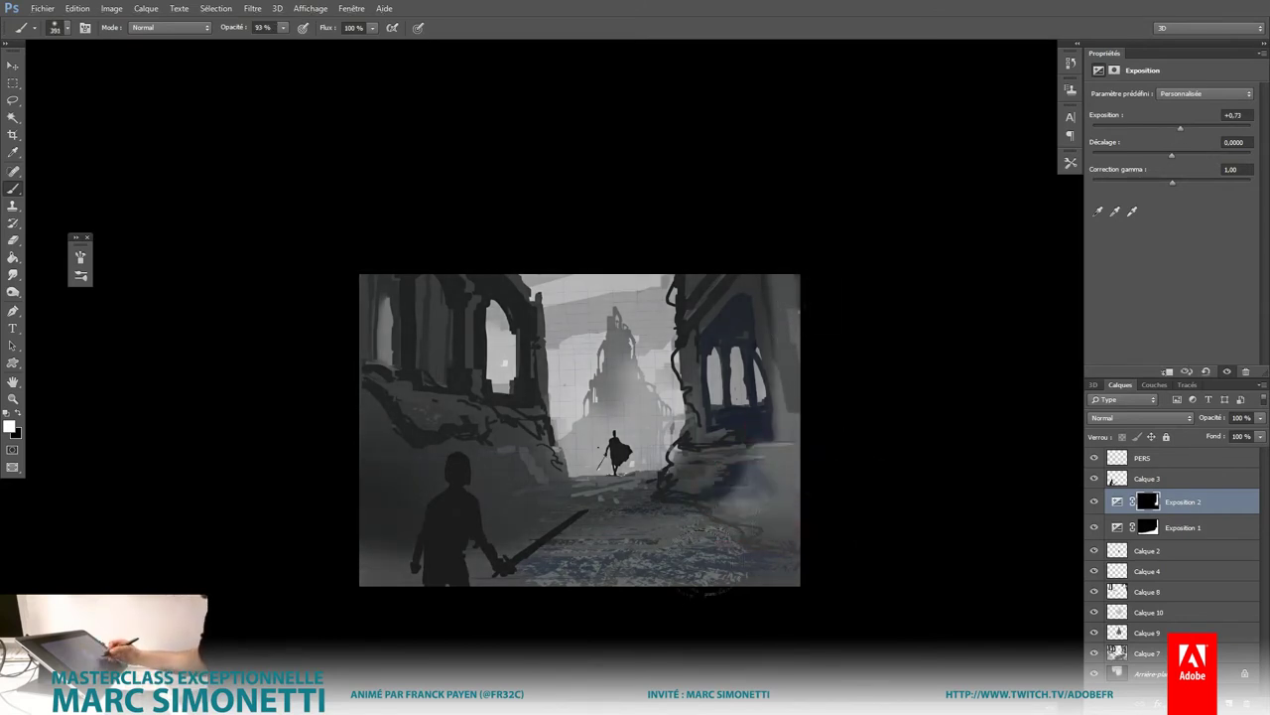
# Step: Mirror the whole painting horizontally and zoom in slightly
pyautogui.scroll(-3, 694, 564)
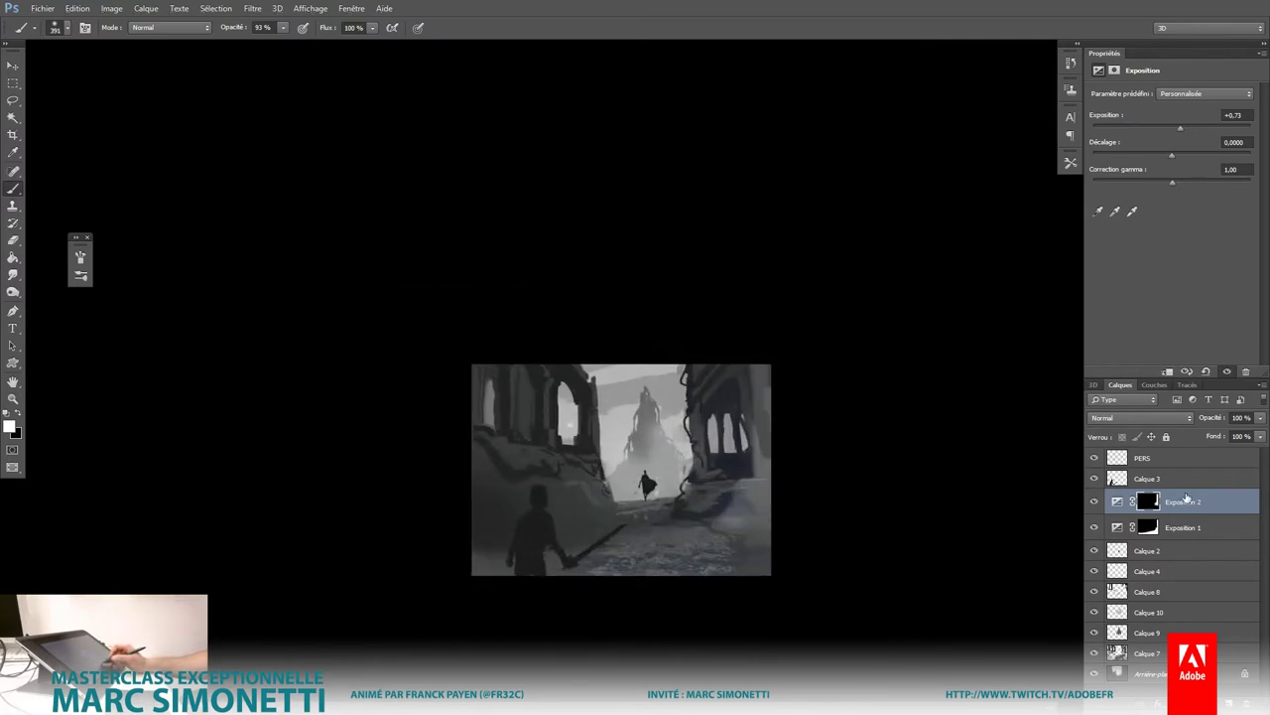
pyautogui.press('h')
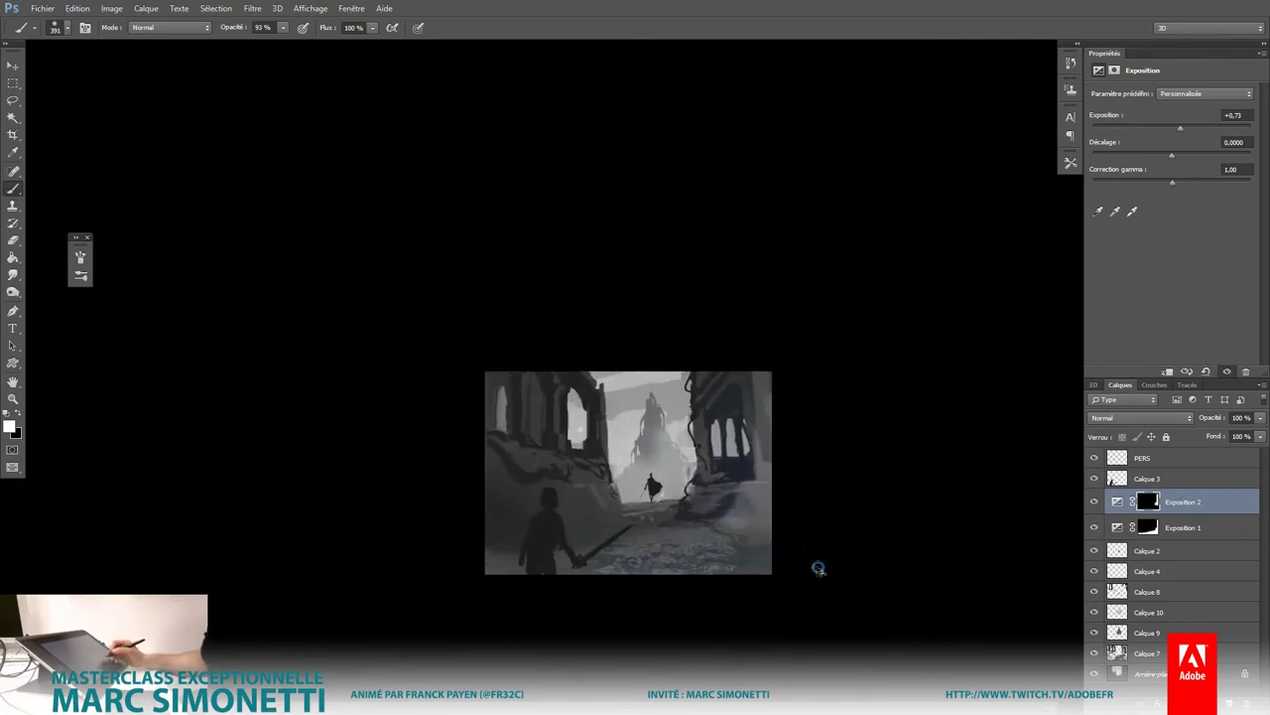
pyautogui.moveTo(828, 556)
pyautogui.mouseDown()
pyautogui.moveTo(800, 576)
pyautogui.moveTo(837, 582)
pyautogui.mouseUp()
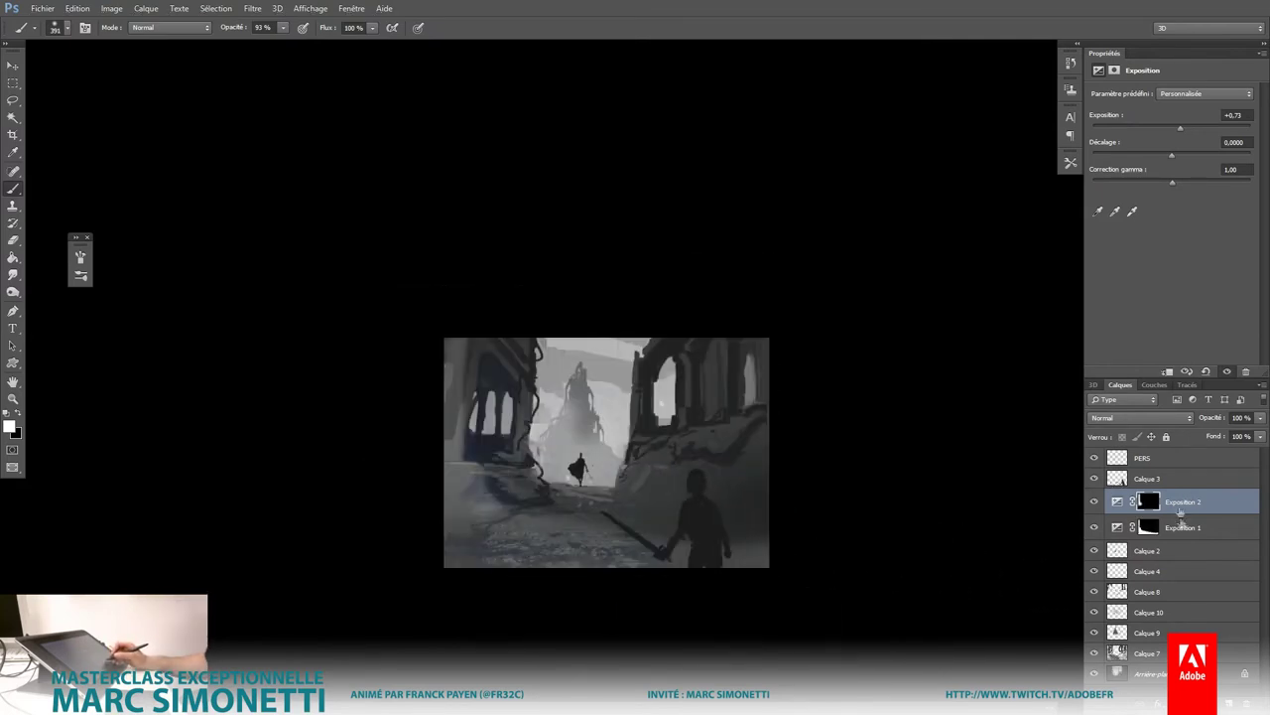
# Step: Add a Teinte/Saturation adjustment layer with saturation at -100
pyautogui.click(1181, 701)
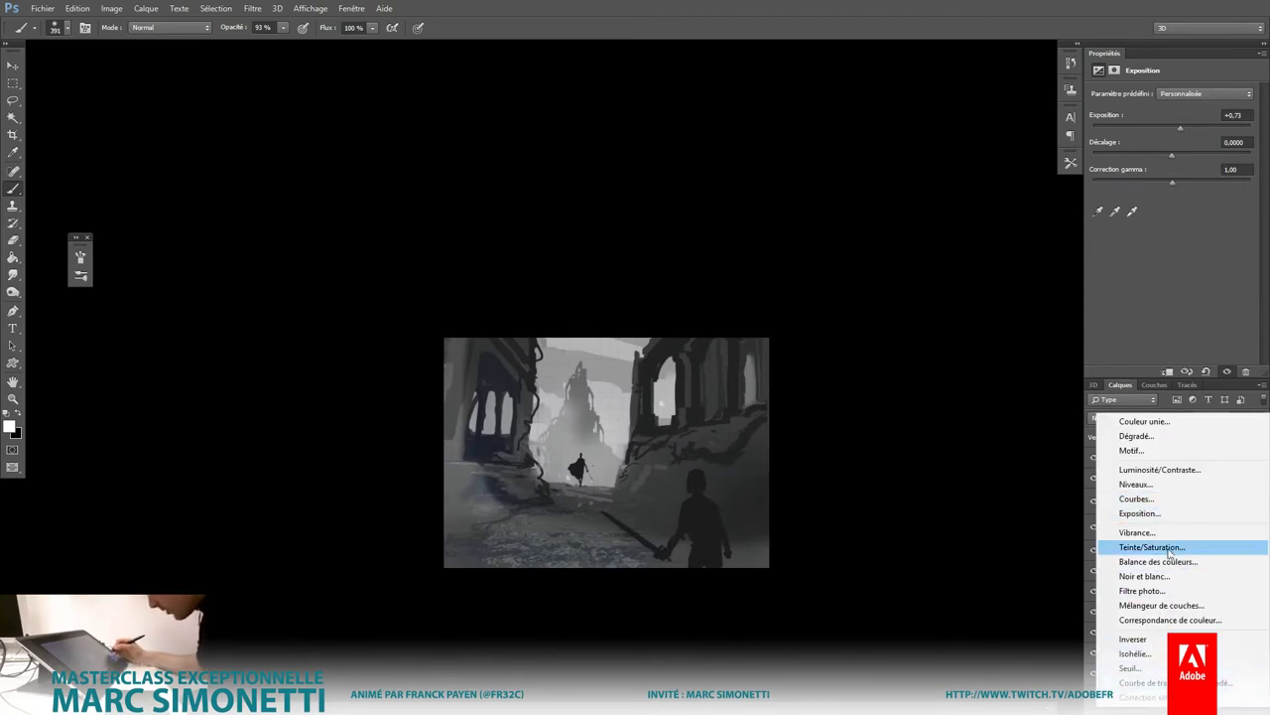
pyautogui.click(1099, 548)
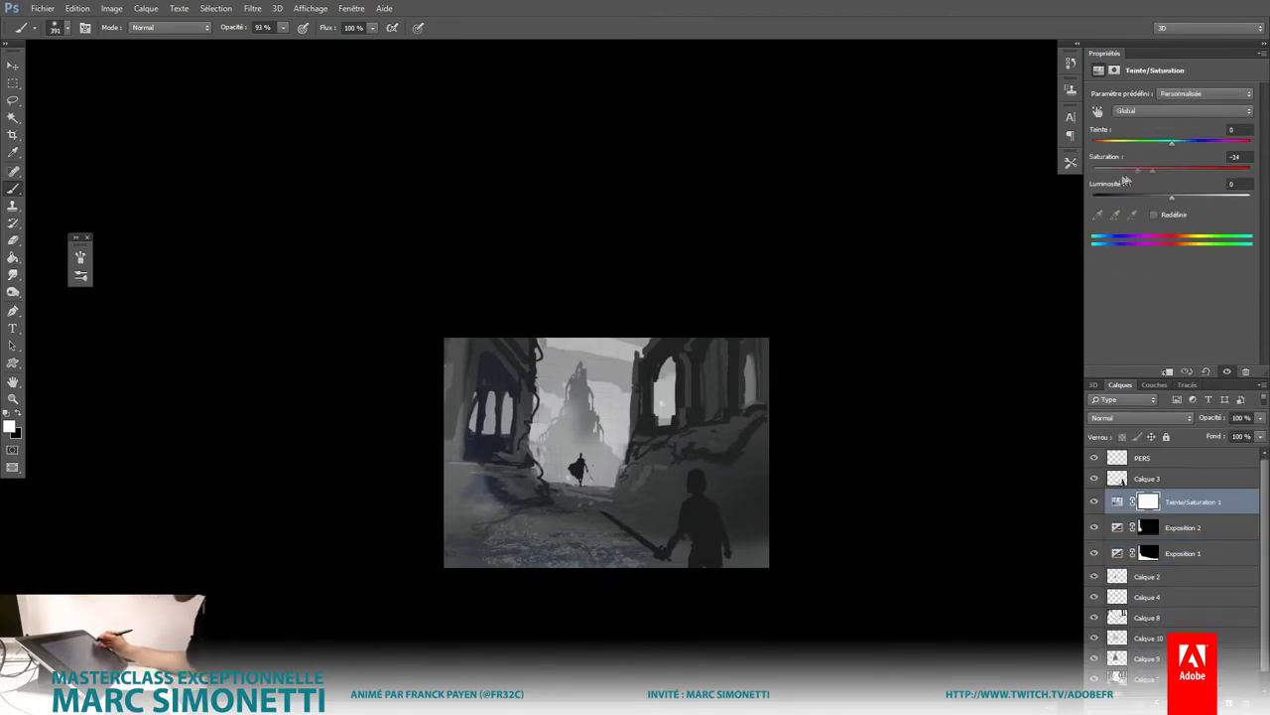
pyautogui.moveTo(1172, 170); pyautogui.dragTo(1076, 214)
pyautogui.moveTo(831, 562)
pyautogui.mouseDown()
pyautogui.moveTo(843, 556)
pyautogui.moveTo(819, 545)
pyautogui.moveTo(854, 513)
pyautogui.mouseUp()
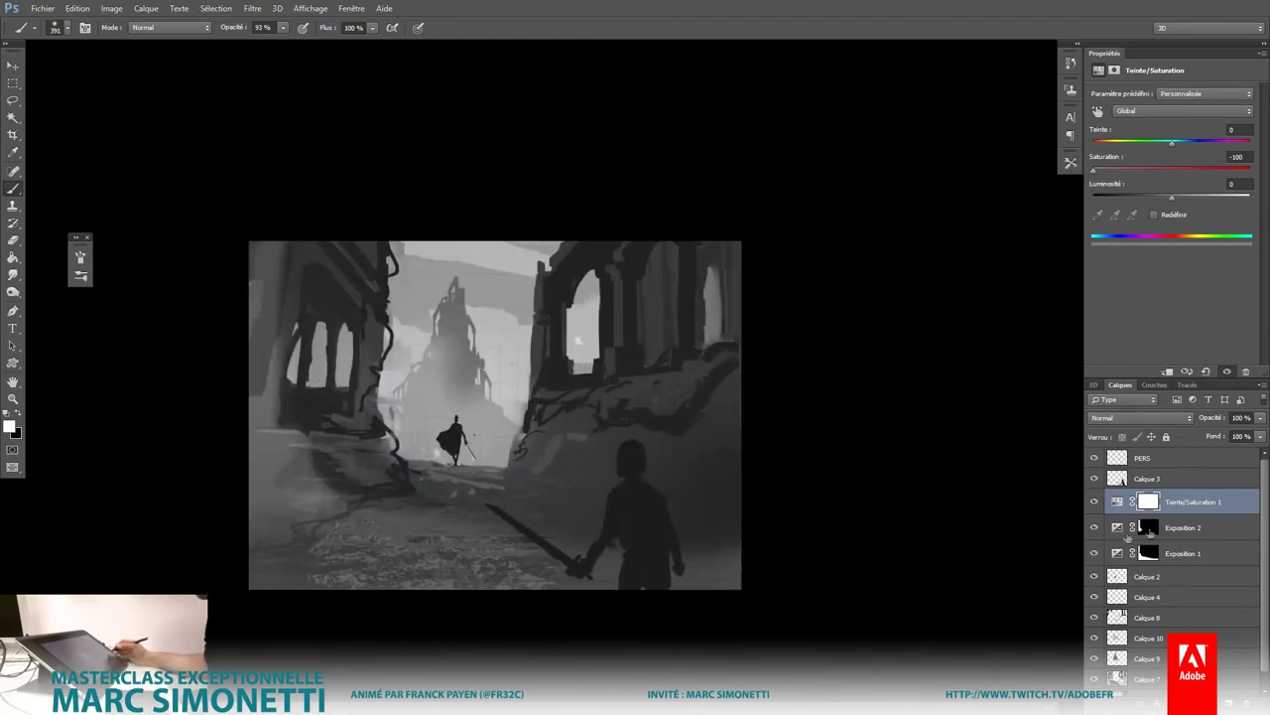
# Step: Create empty layer Calque 11 and rotate the view about 48 degrees
pyautogui.hotkey('ctrl', 'shift', 'alt', 'n')
pyautogui.press('r')
pyautogui.moveTo(675, 526)
pyautogui.mouseDown()
pyautogui.moveTo(735, 495)
pyautogui.moveTo(695, 556)
pyautogui.mouseUp()
# Step: Paint dark gradient strokes over the foreground figure with M@_Gradient_Brush_Basic
pyautogui.press('b')
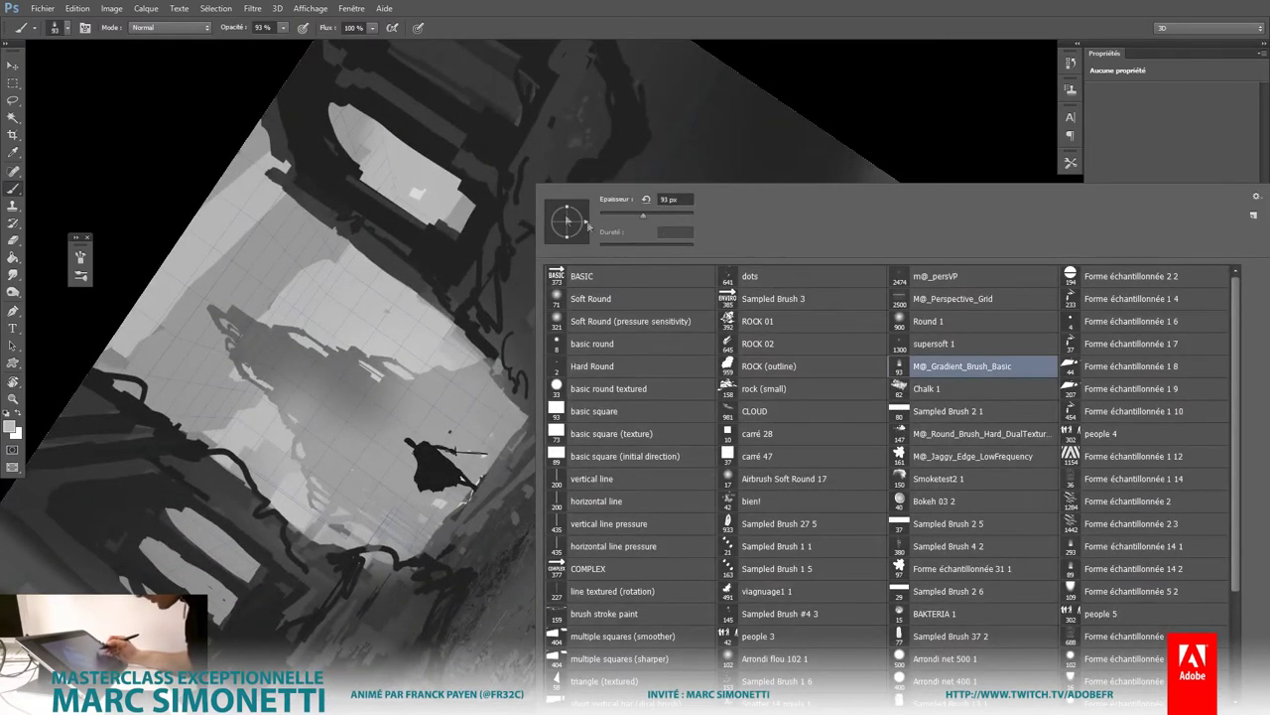
pyautogui.doubleClick(950, 367)
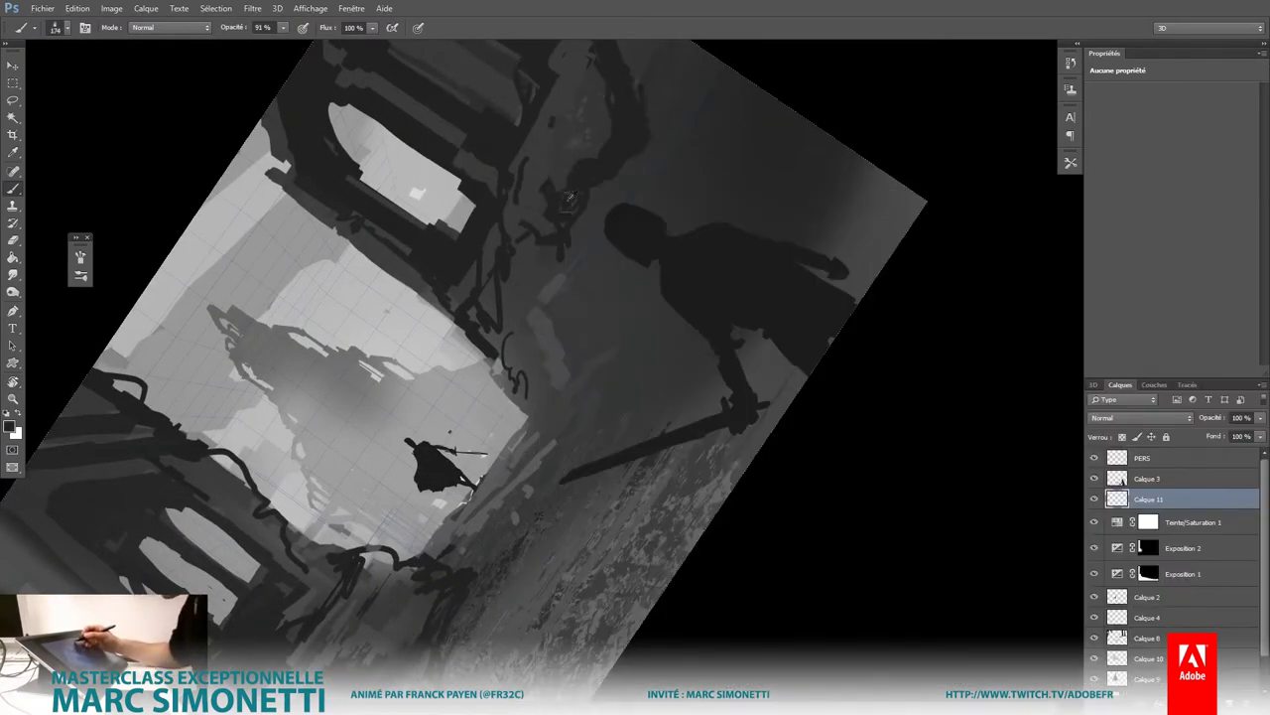
pyautogui.moveTo(595, 238); pyautogui.dragTo(523, 375)
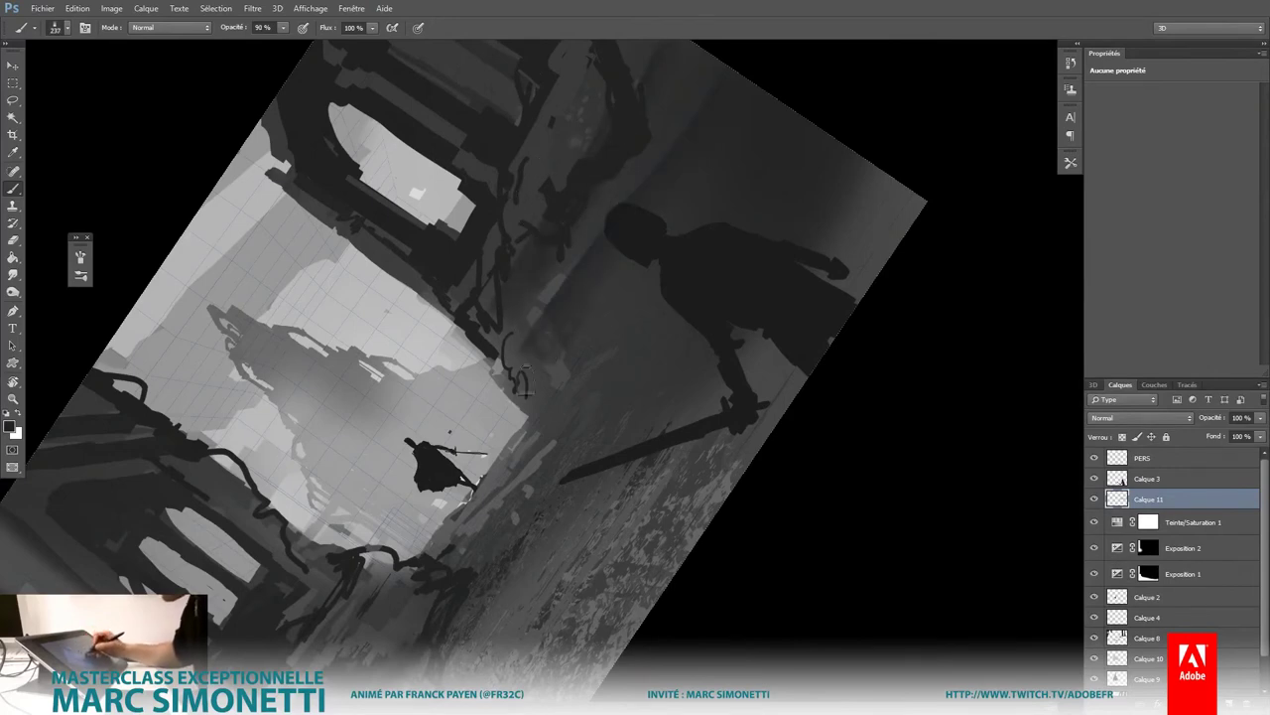
pyautogui.moveTo(684, 244); pyautogui.dragTo(667, 276)
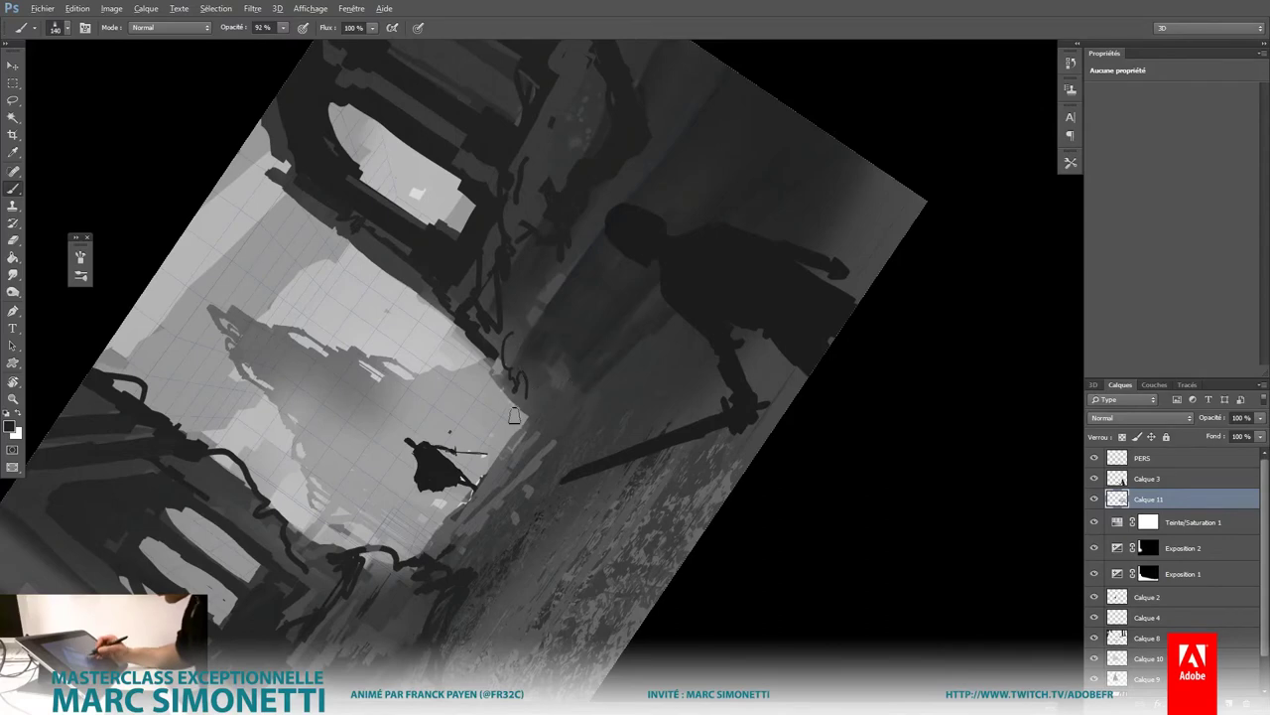
pyautogui.moveTo(518, 375)
pyautogui.mouseDown()
pyautogui.moveTo(516, 426)
pyautogui.moveTo(536, 402)
pyautogui.moveTo(526, 318)
pyautogui.moveTo(631, 164)
pyautogui.mouseUp()
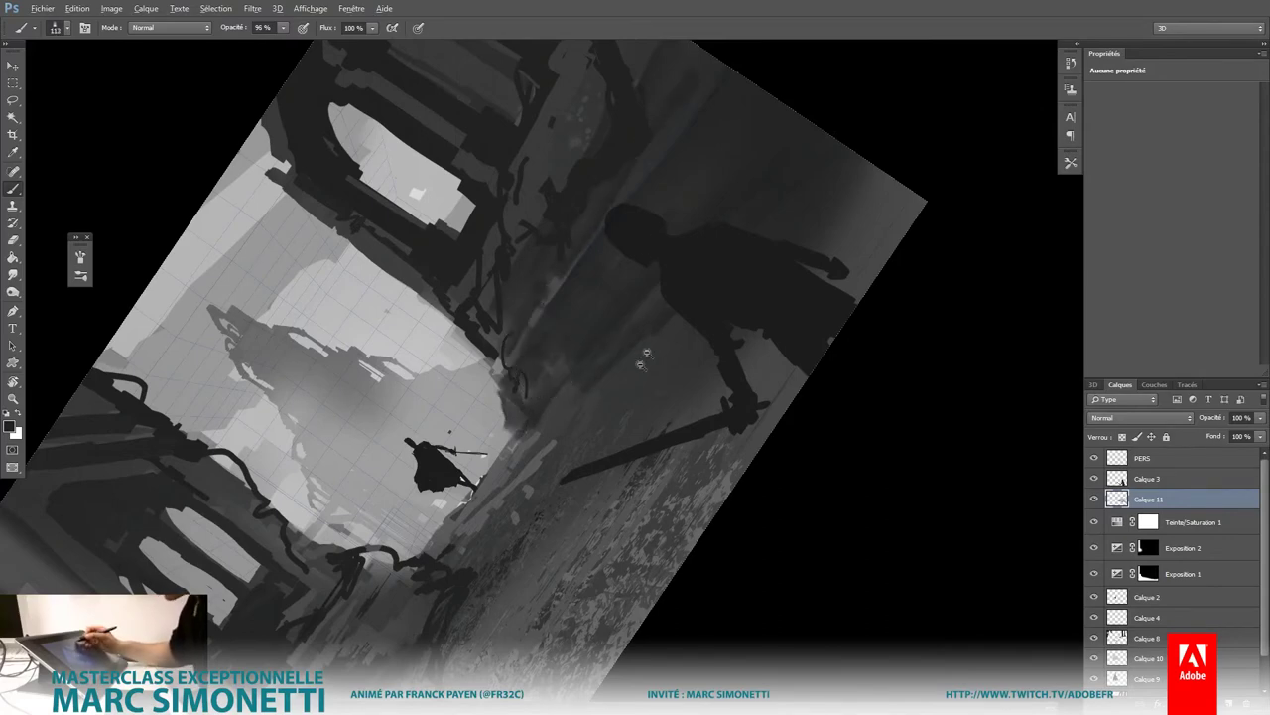
pyautogui.moveTo(640, 364)
pyautogui.mouseDown()
pyautogui.moveTo(594, 251)
pyautogui.moveTo(566, 282)
pyautogui.mouseUp()
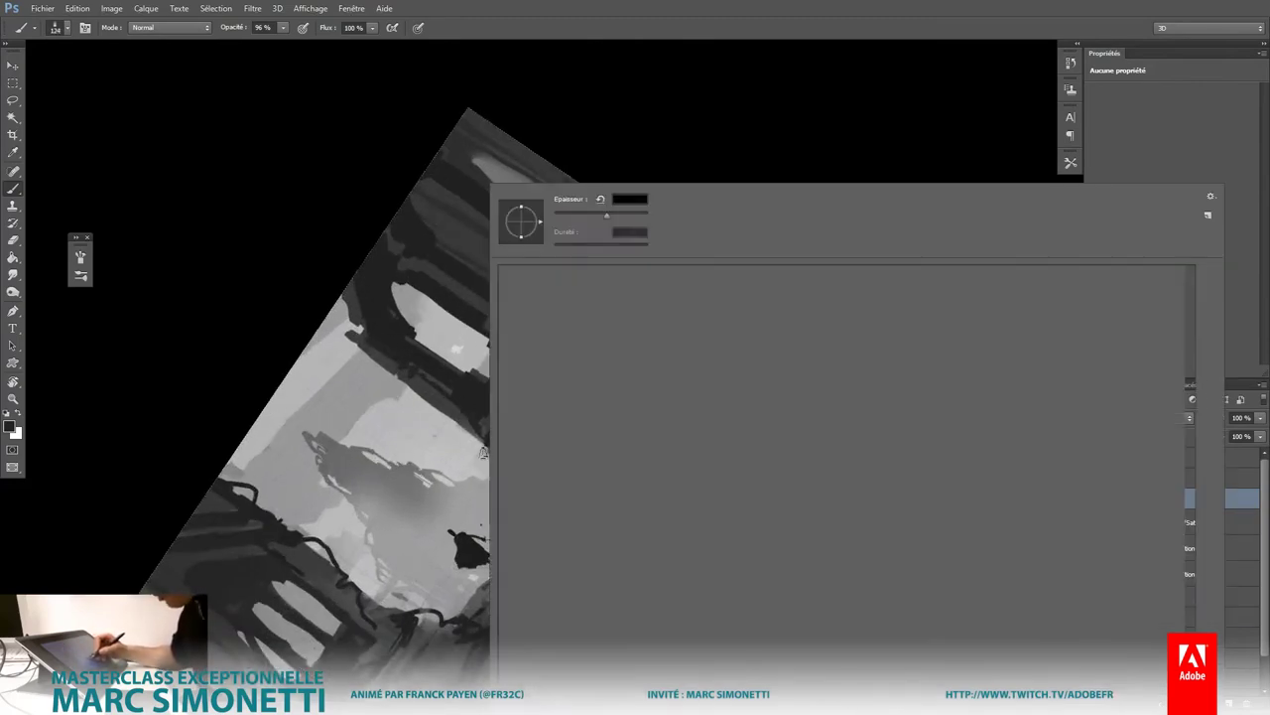
# Step: Lay textured grey strokes across the street floor, growing the brush to about 714 px
pyautogui.moveTo(426, 555); pyautogui.dragTo(494, 469)
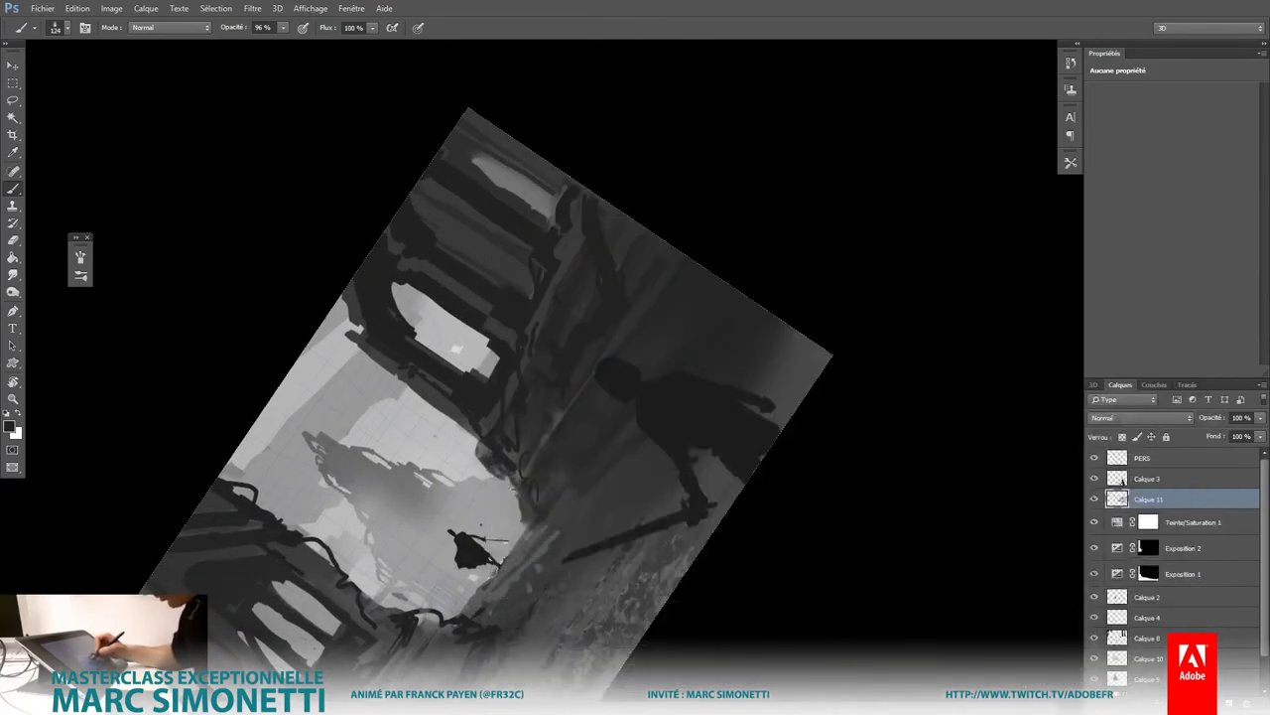
pyautogui.moveTo(347, 502); pyautogui.dragTo(339, 502)
pyautogui.moveTo(423, 707)
pyautogui.mouseDown()
pyautogui.moveTo(430, 539)
pyautogui.moveTo(406, 549)
pyautogui.mouseUp()
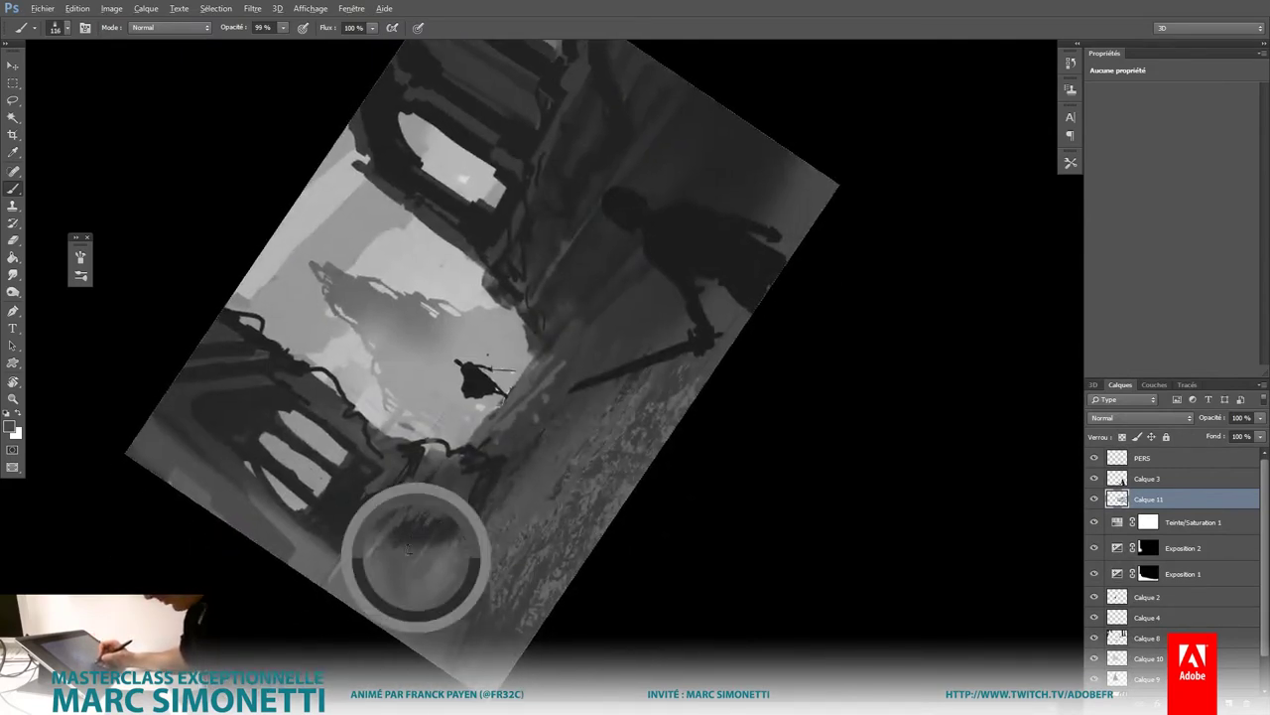
pyautogui.moveTo(440, 539); pyautogui.dragTo(432, 529)
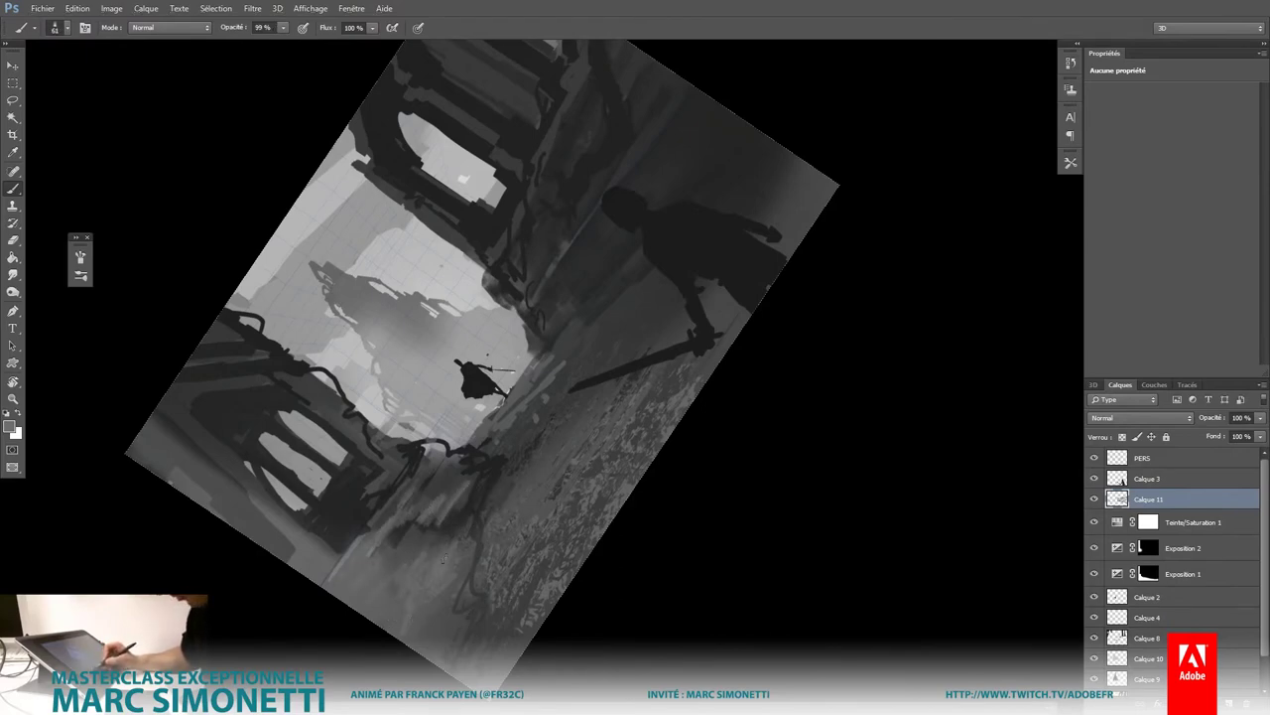
pyautogui.moveTo(509, 490)
pyautogui.mouseDown()
pyautogui.moveTo(483, 547)
pyautogui.moveTo(543, 479)
pyautogui.mouseUp()
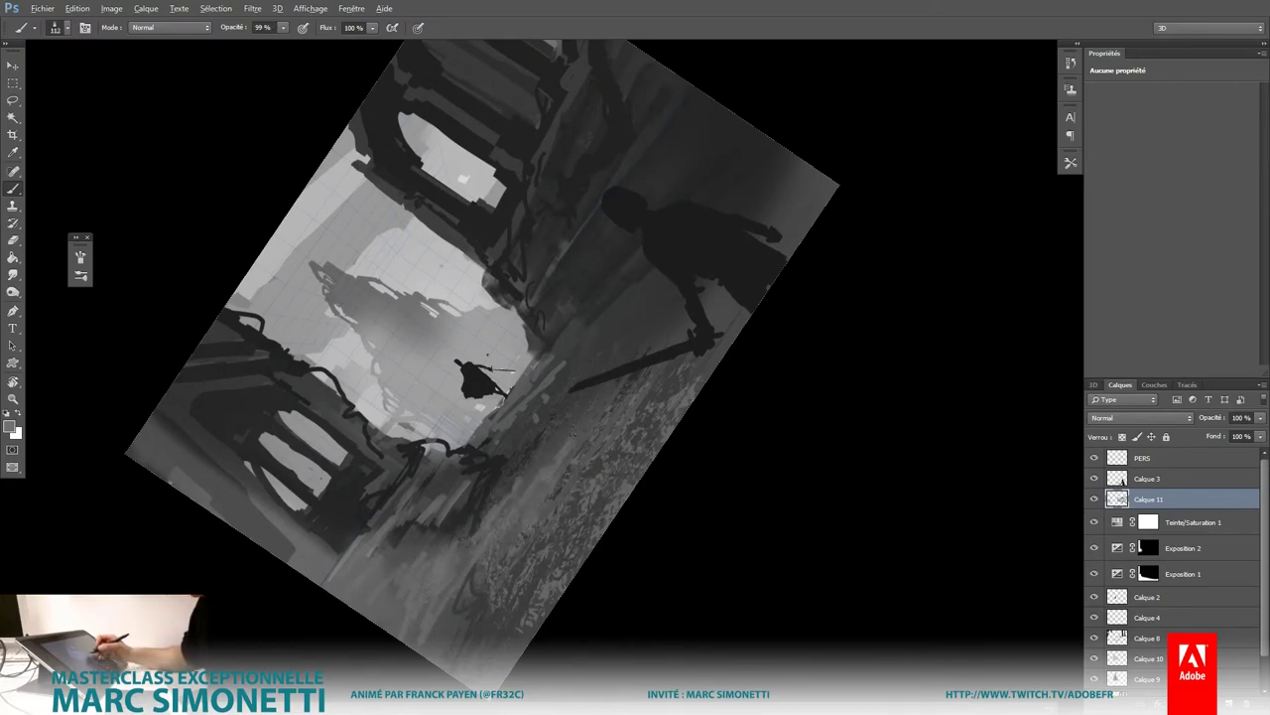
pyautogui.moveTo(594, 399); pyautogui.dragTo(607, 397)
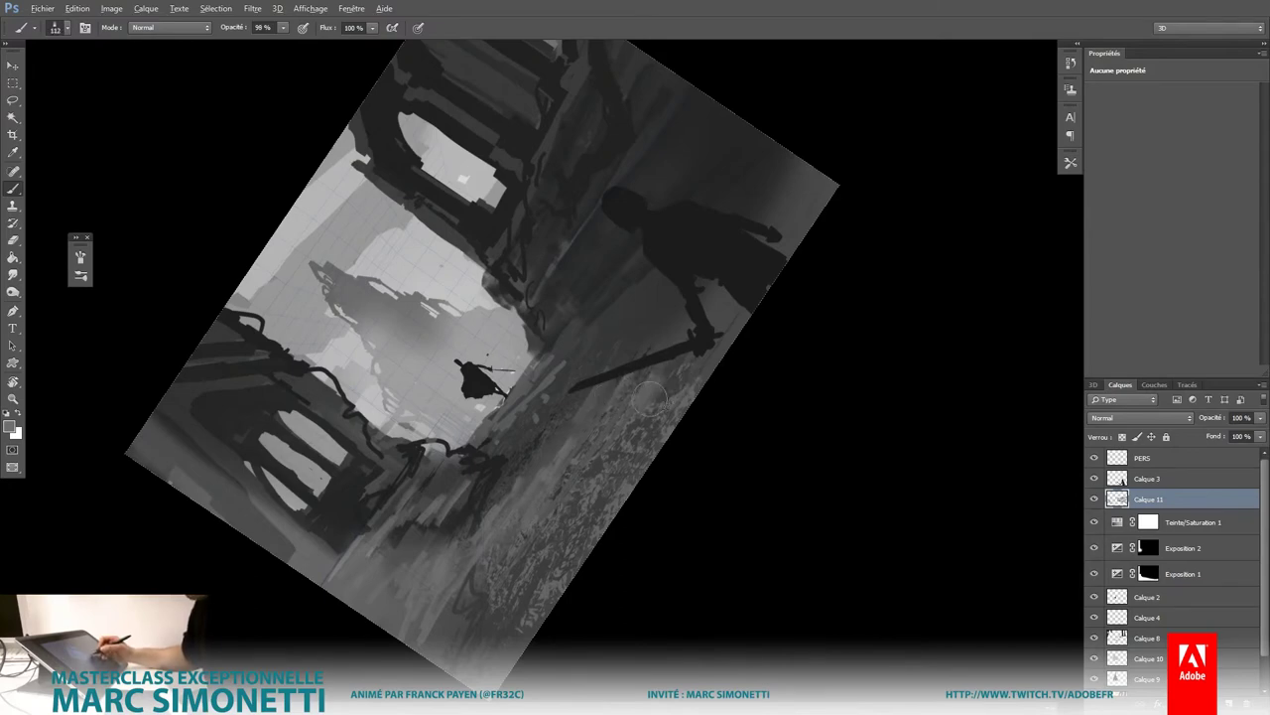
pyautogui.moveTo(484, 486); pyautogui.dragTo(446, 601)
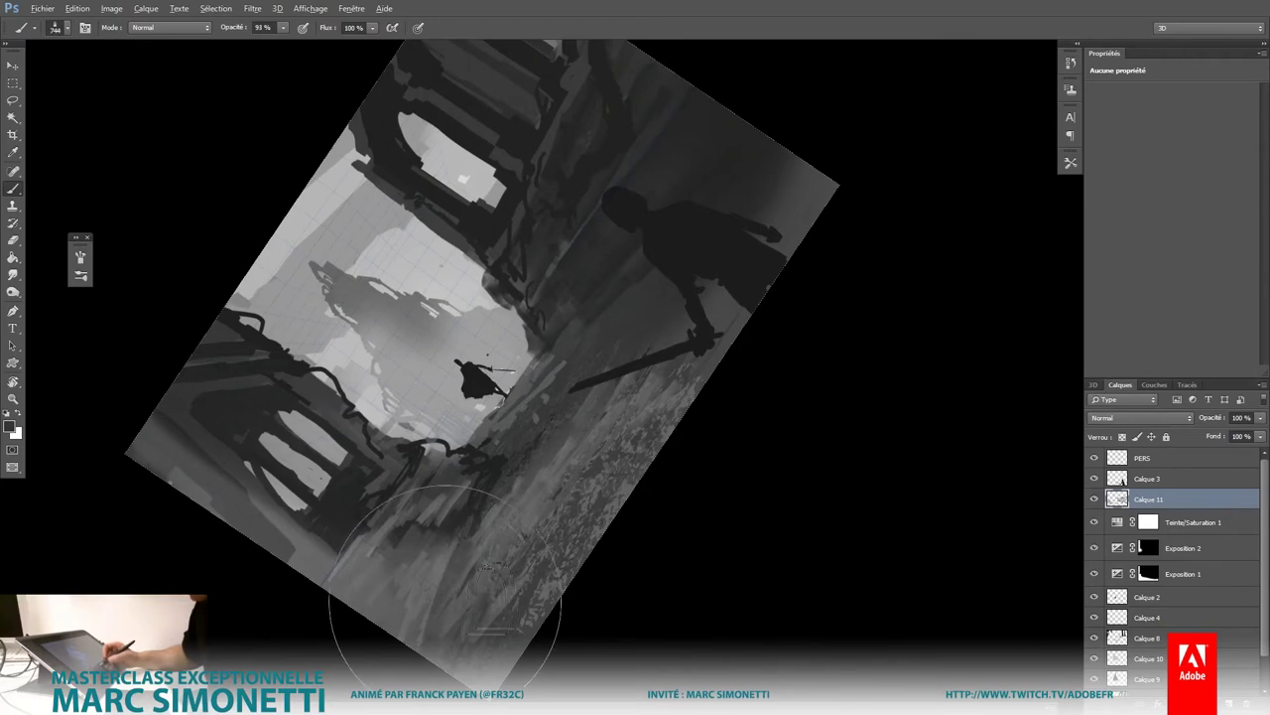
pyautogui.moveTo(459, 561)
pyautogui.mouseDown()
pyautogui.moveTo(423, 592)
pyautogui.moveTo(337, 595)
pyautogui.moveTo(392, 594)
pyautogui.mouseUp()
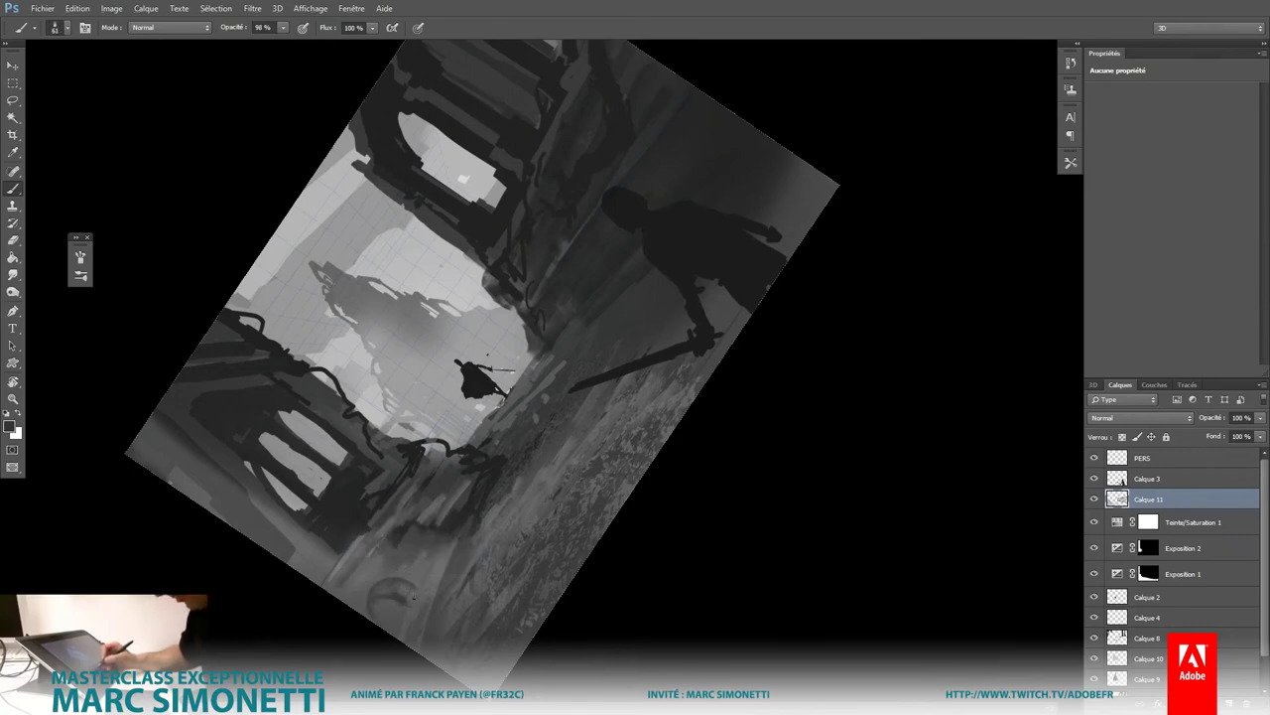
pyautogui.moveTo(451, 574); pyautogui.dragTo(419, 521)
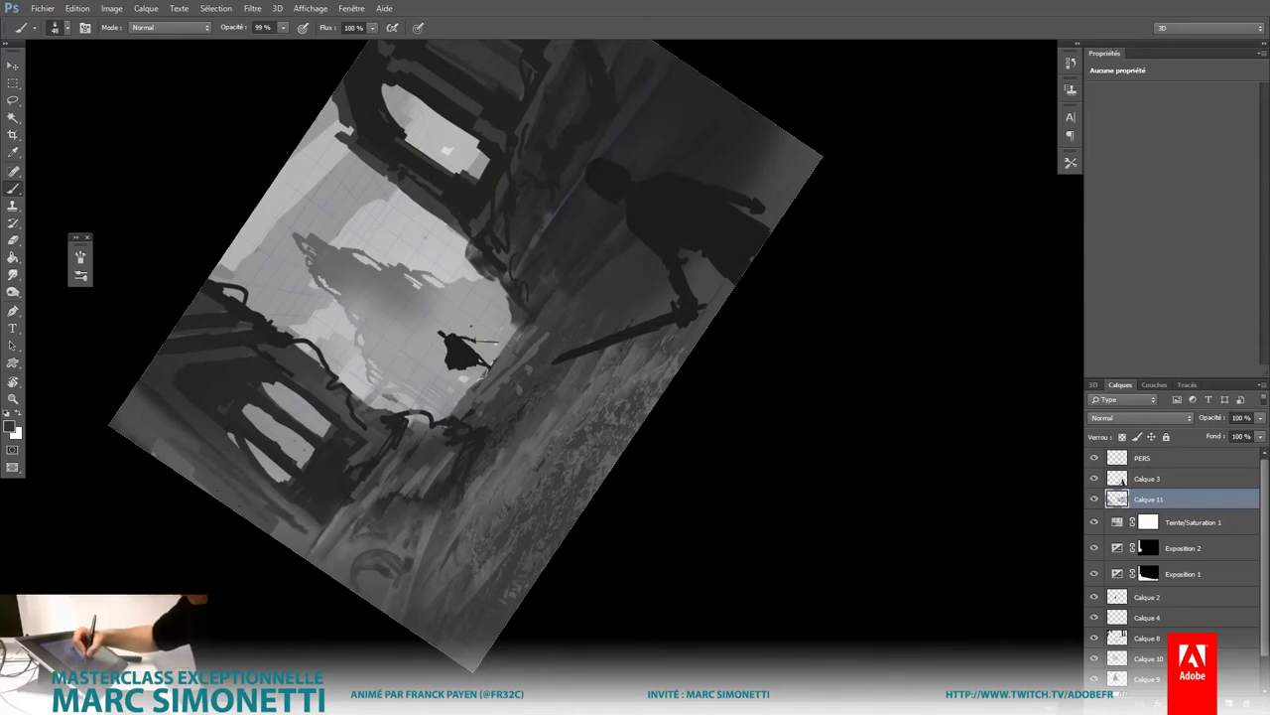
# Step: Add small dark marks near the bottom-left ruins
pyautogui.scroll(-3, 433, 481)
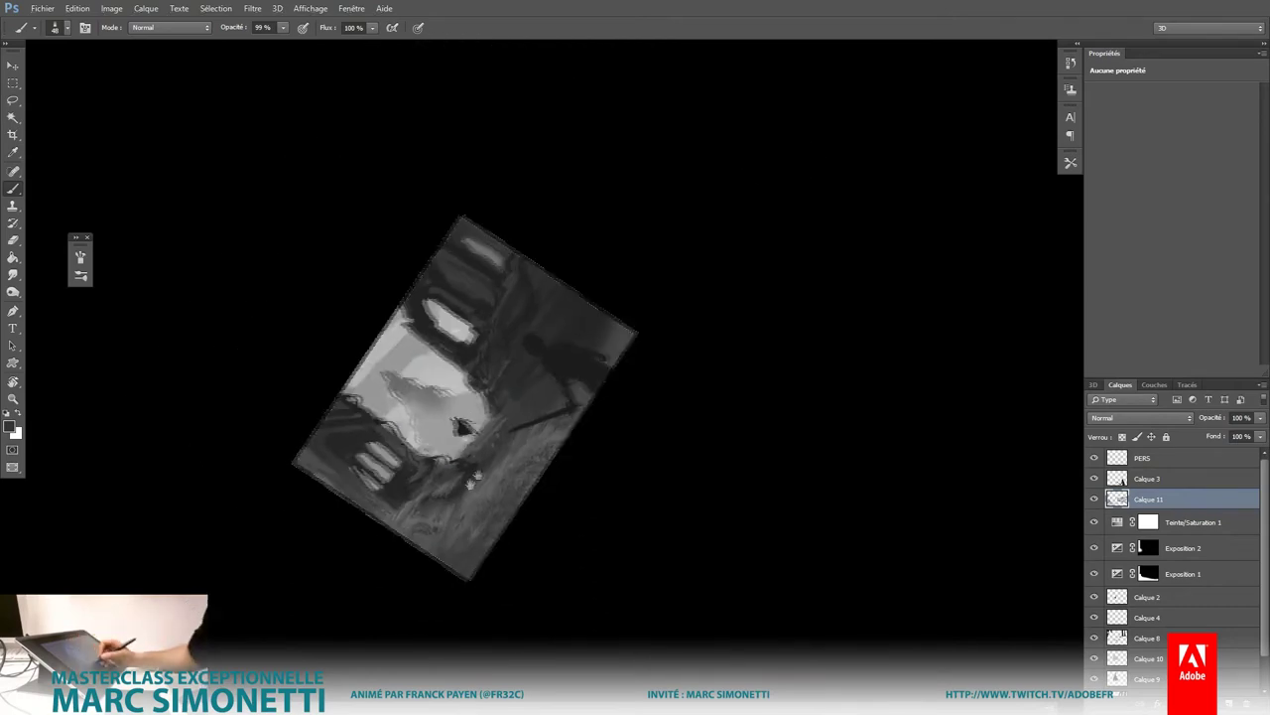
pyautogui.scroll(3, 434, 480)
pyautogui.scroll(3, 434, 481)
pyautogui.scroll(2, 434, 481)
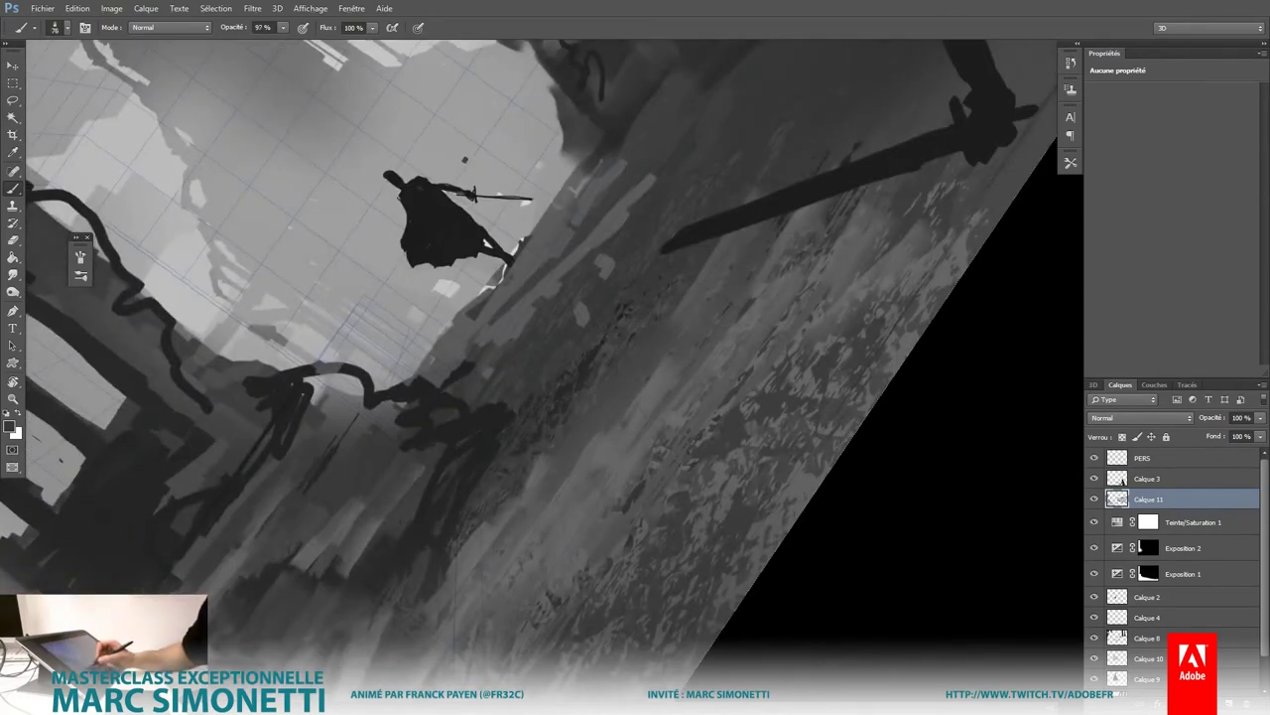
pyautogui.scroll(-3, 396, 525)
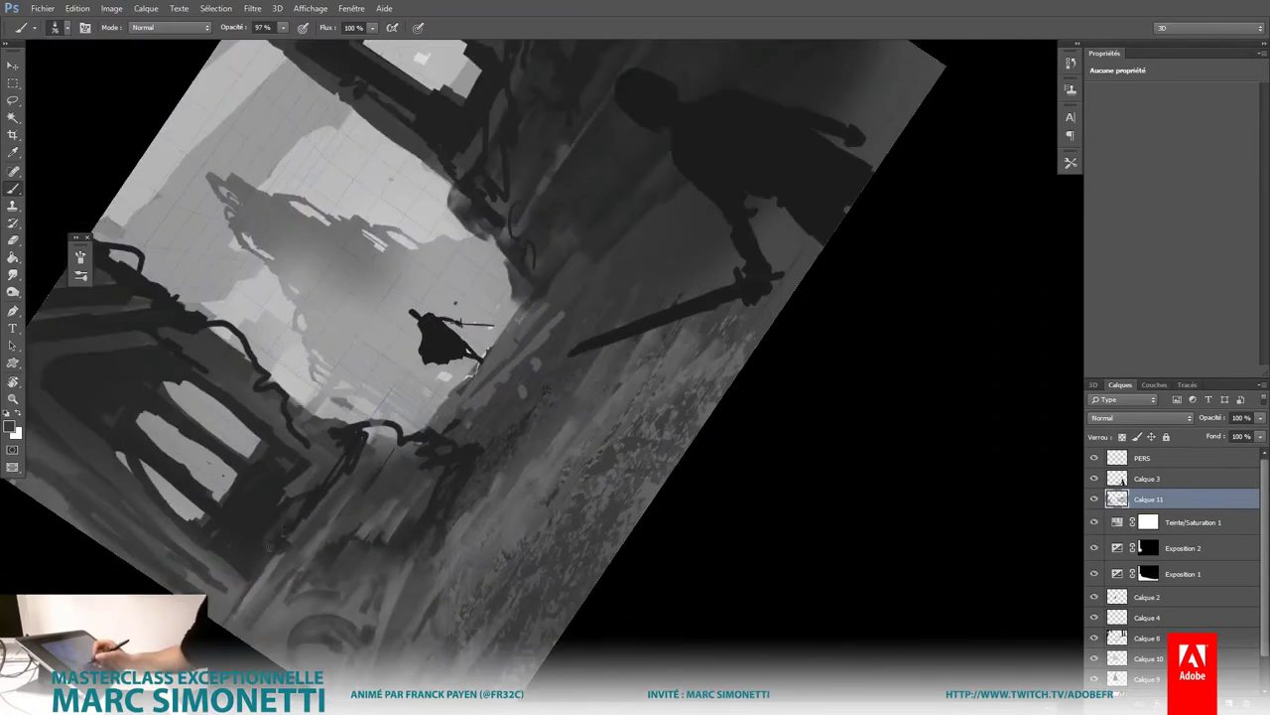
pyautogui.moveTo(287, 487); pyautogui.dragTo(275, 541)
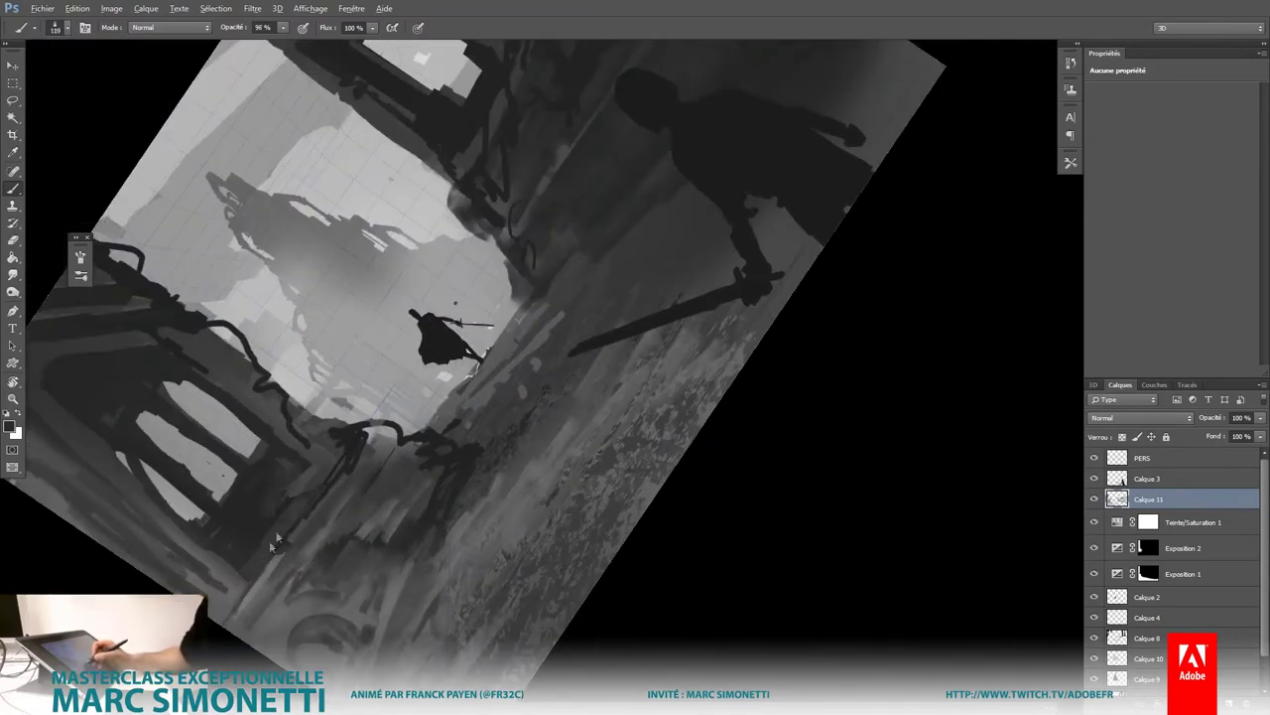
# Step: Switch to the basic round brush at 29 px
pyautogui.rightClick(159, 369)
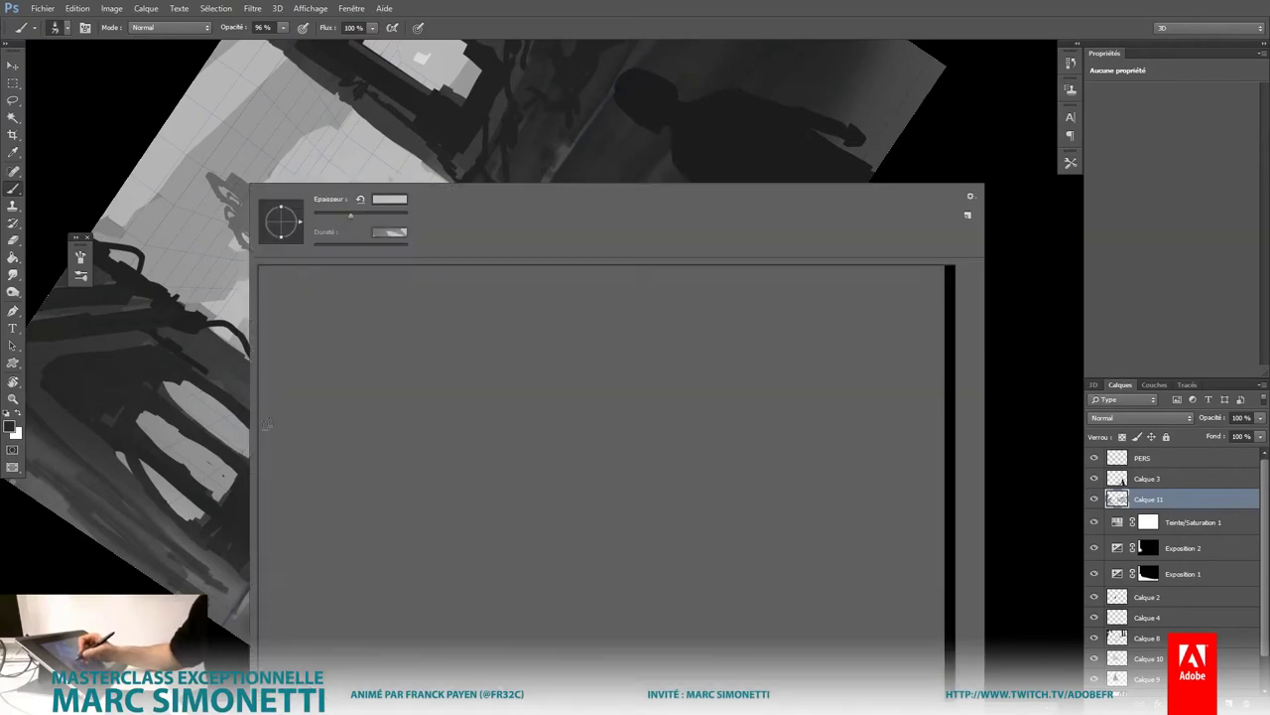
pyautogui.click(330, 355)
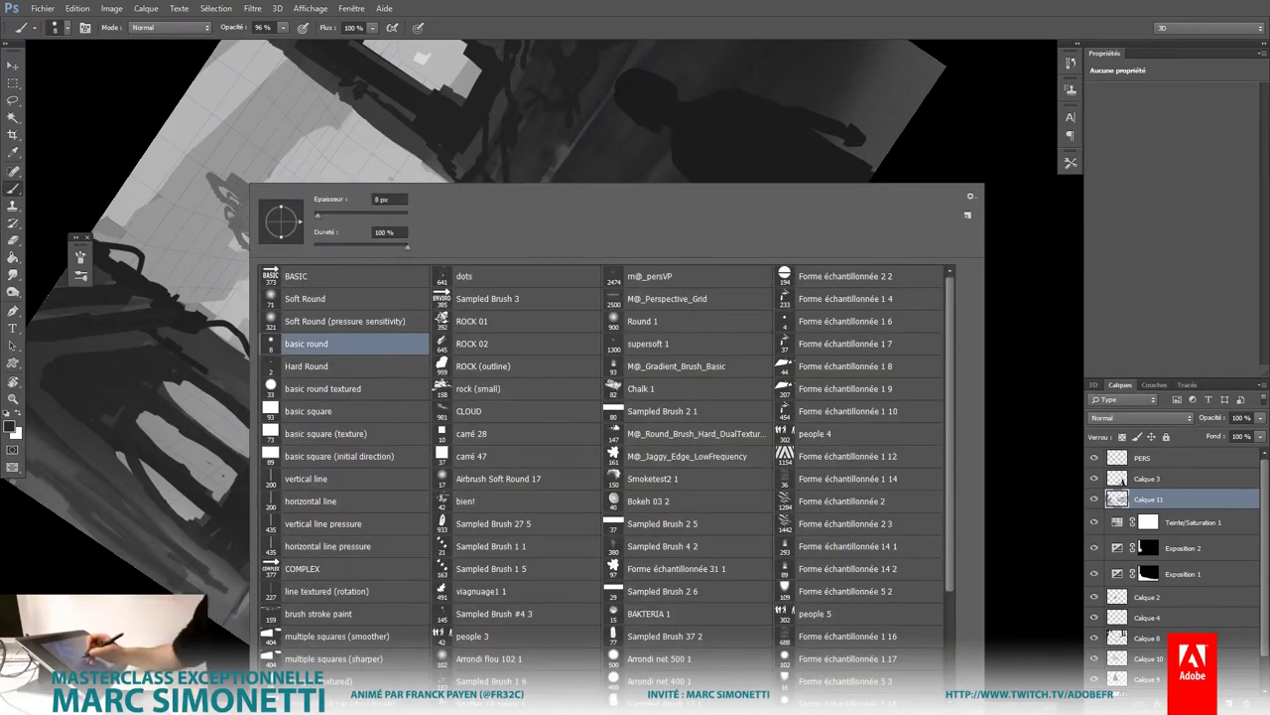
pyautogui.click(171, 402)
pyautogui.moveTo(169, 410); pyautogui.dragTo(180, 410)
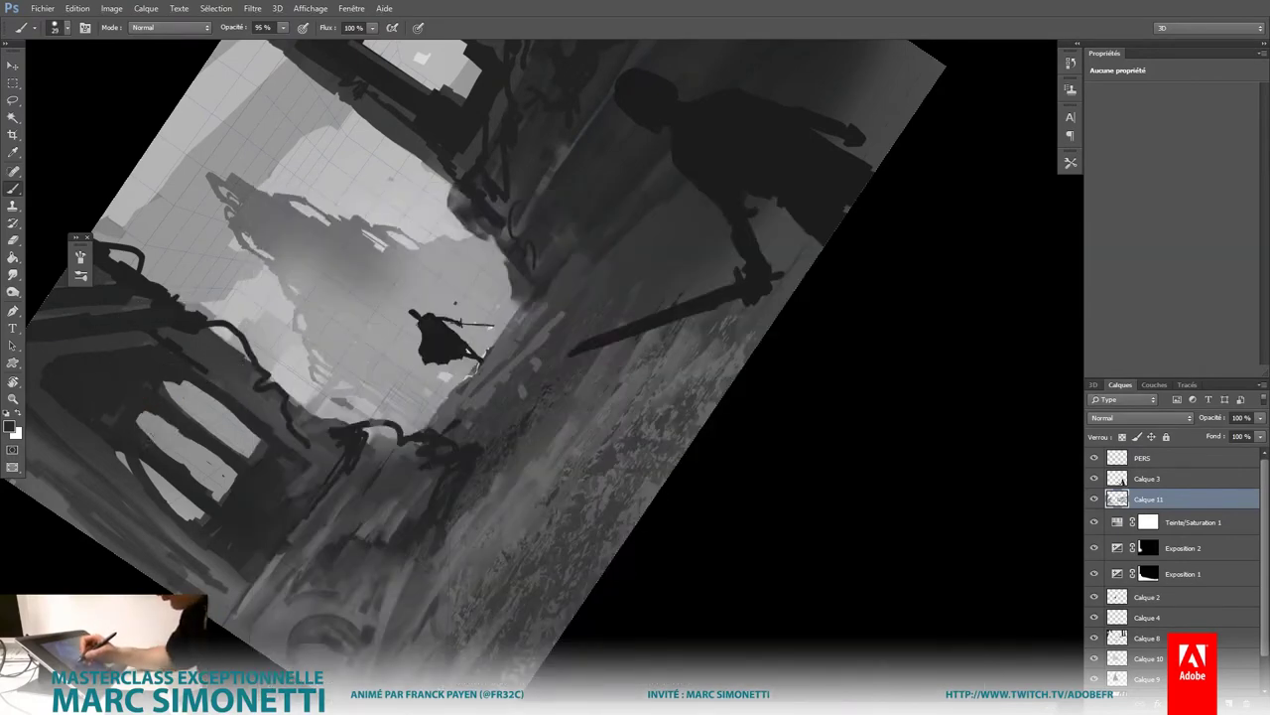
pyautogui.keyDown('alt'); pyautogui.rightClick(156, 454); pyautogui.keyUp('alt')
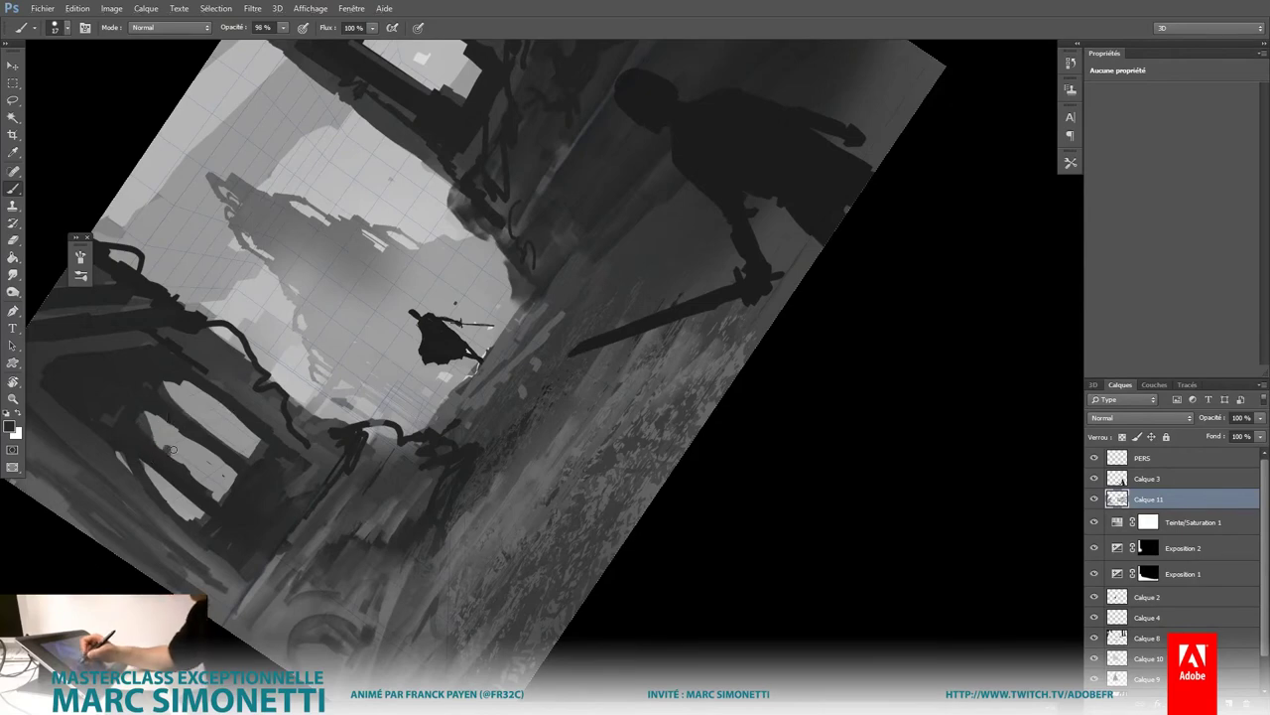
# Step: Reset the canvas rotation to upright and zoom back in on the painting
pyautogui.hotkey('ctrl', '-')
pyautogui.hotkey('ctrl', '-')
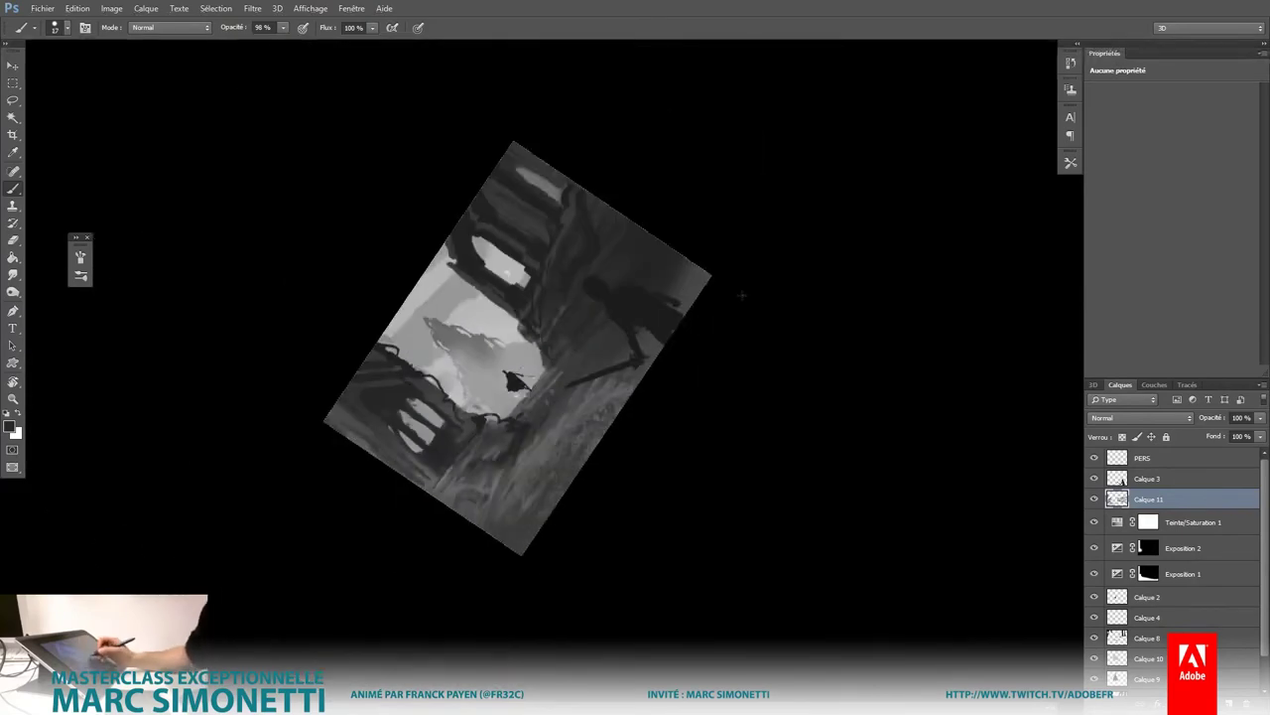
pyautogui.press('Escape')
pyautogui.hotkey('ctrl', '+')
pyautogui.hotkey('ctrl', '+')
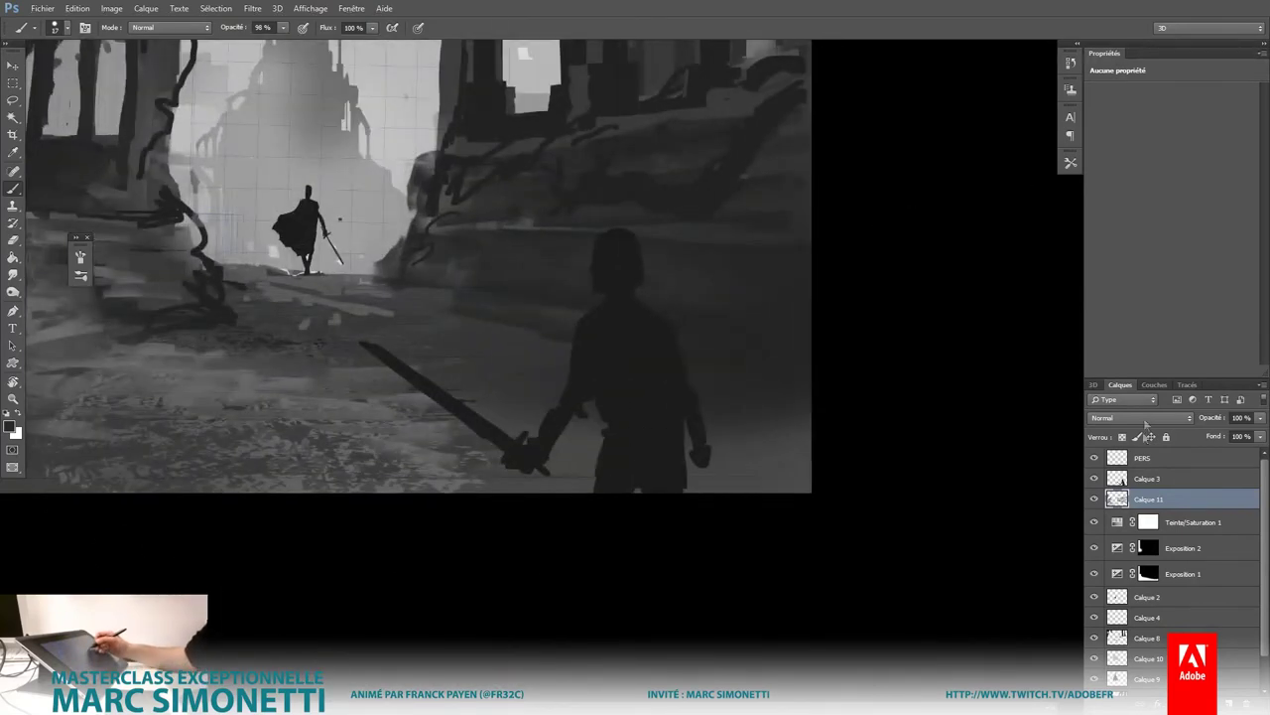
# Step: On Calque 3, paint a light patch from the swordsman's shoulder down his back
pyautogui.click(1148, 479)
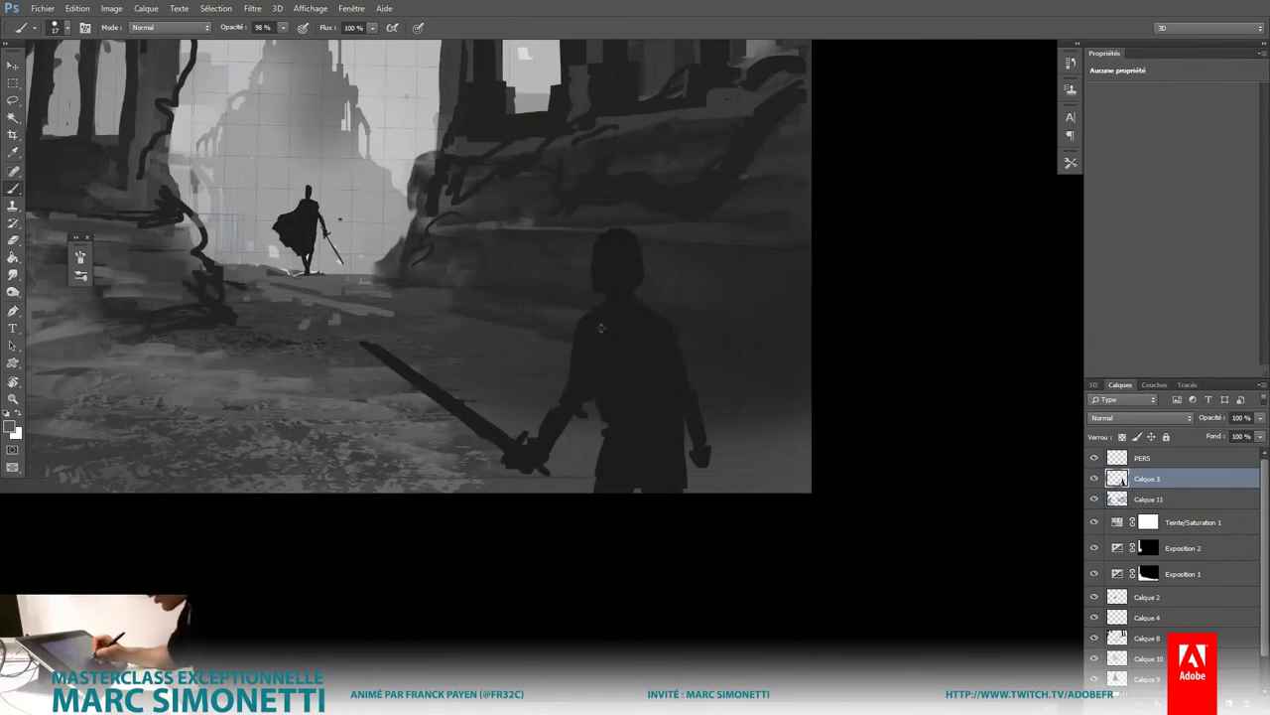
pyautogui.moveTo(595, 318)
pyautogui.mouseDown()
pyautogui.moveTo(622, 339)
pyautogui.moveTo(611, 347)
pyautogui.mouseUp()
pyautogui.press('[')
pyautogui.press('0')
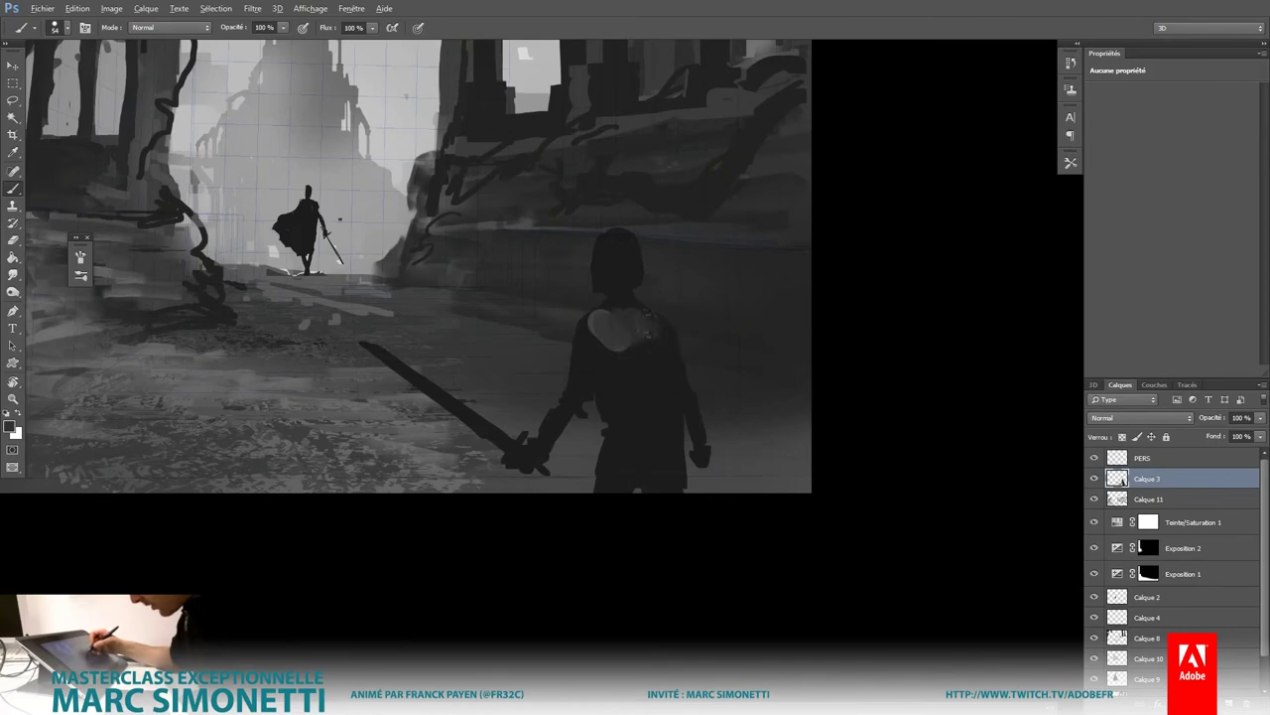
pyautogui.press('9')
pyautogui.press('9')
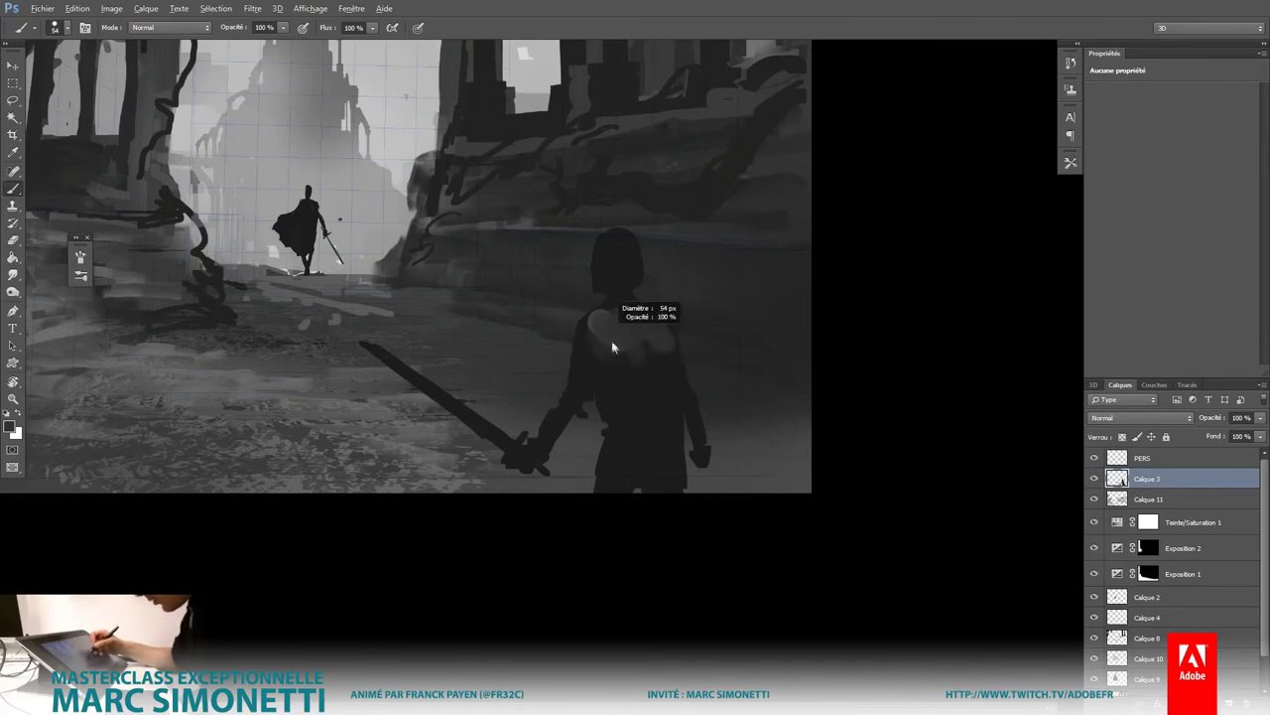
pyautogui.moveTo(603, 328); pyautogui.dragTo(624, 355)
# Step: With a finer brush, paint light collar strokes around the neck and marks on the head
pyautogui.press('0')
pyautogui.keyDown('alt'); pyautogui.rightClick(623, 290); pyautogui.keyUp('alt')
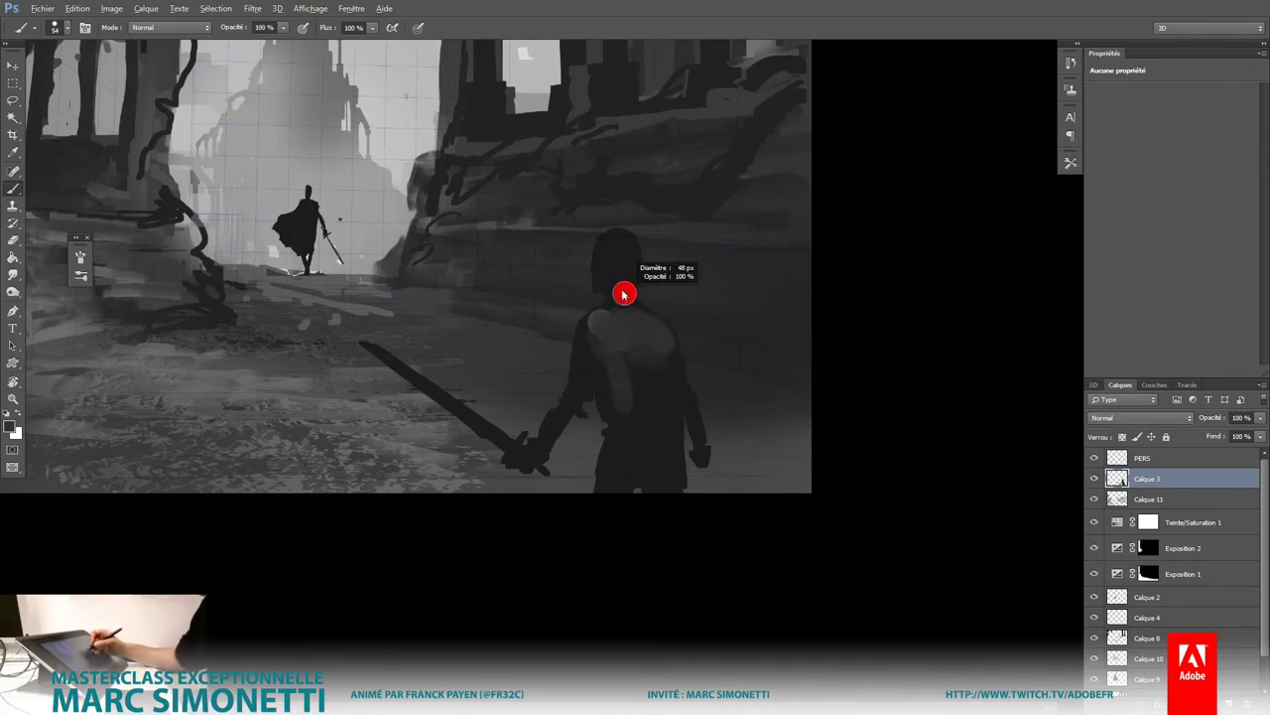
pyautogui.keyDown('alt'); pyautogui.rightClick(625, 278); pyautogui.keyUp('alt')
pyautogui.press('9')
pyautogui.press('9')
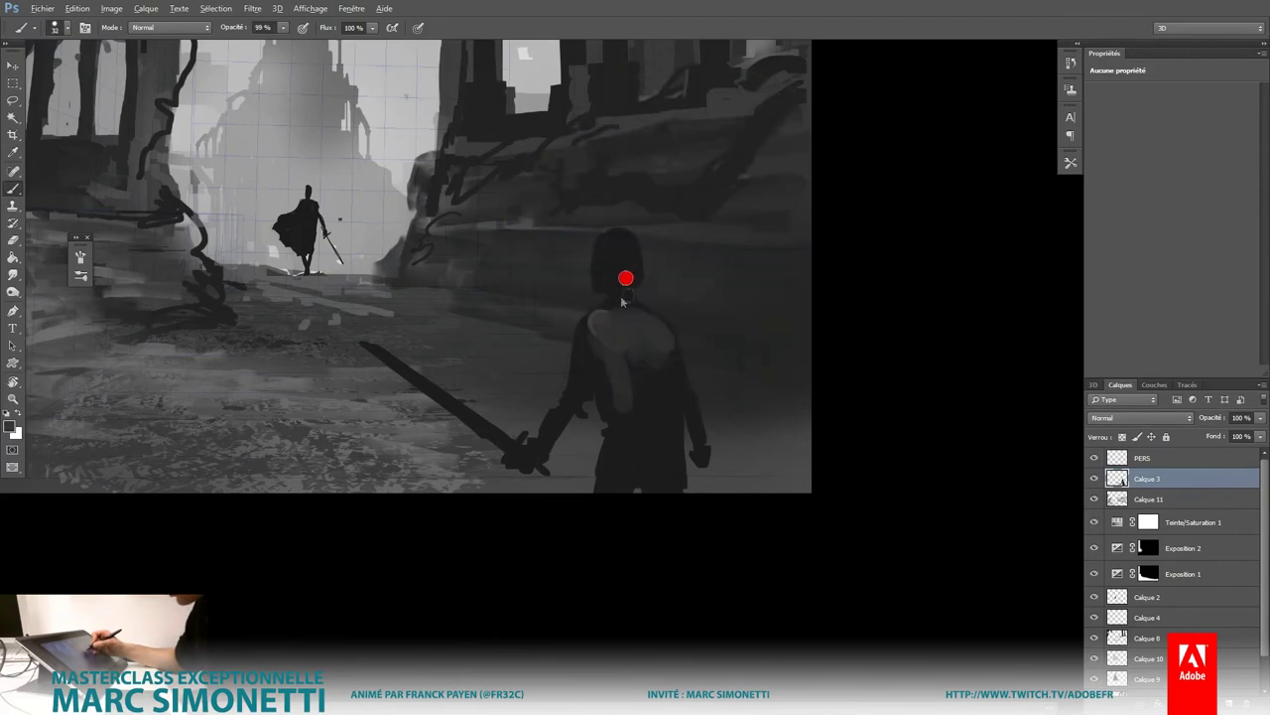
pyautogui.keyDown('alt'); pyautogui.rightClick(411, 423); pyautogui.keyUp('alt')
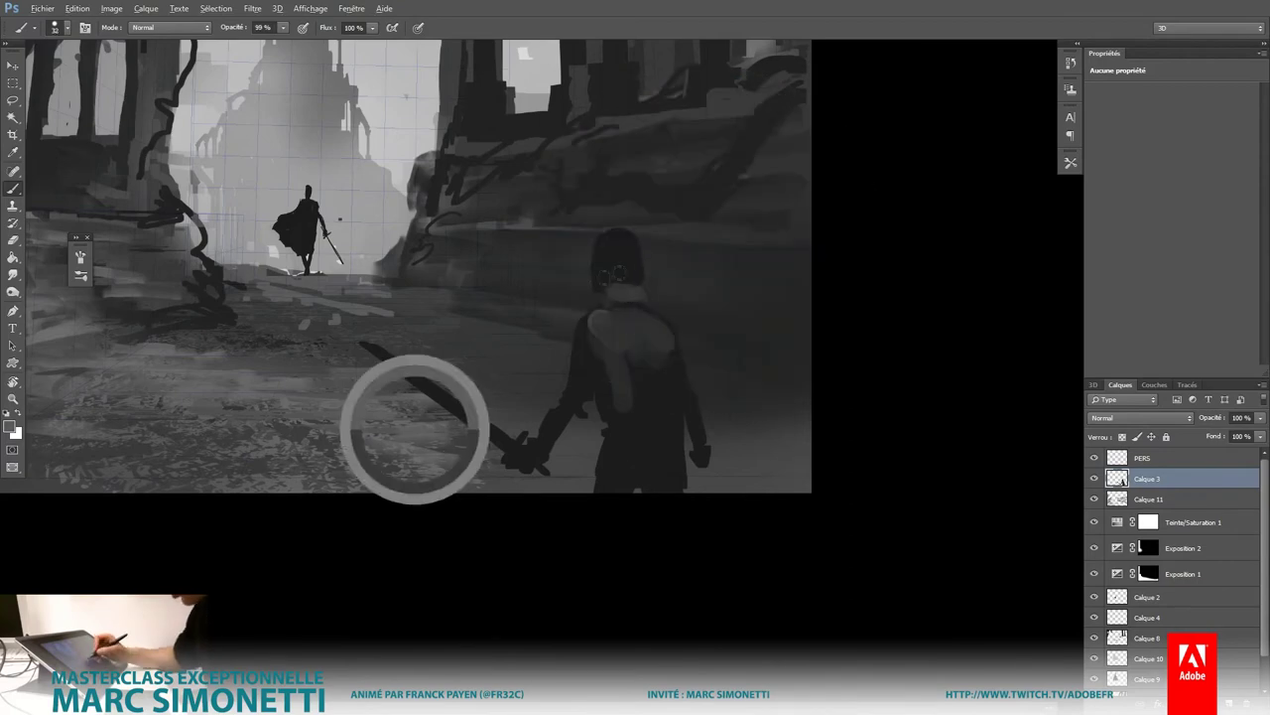
pyautogui.keyDown('alt'); pyautogui.rightClick(624, 275); pyautogui.keyUp('alt')
pyautogui.press('0')
pyautogui.moveTo(617, 295); pyautogui.dragTo(640, 286)
pyautogui.click(626, 242)
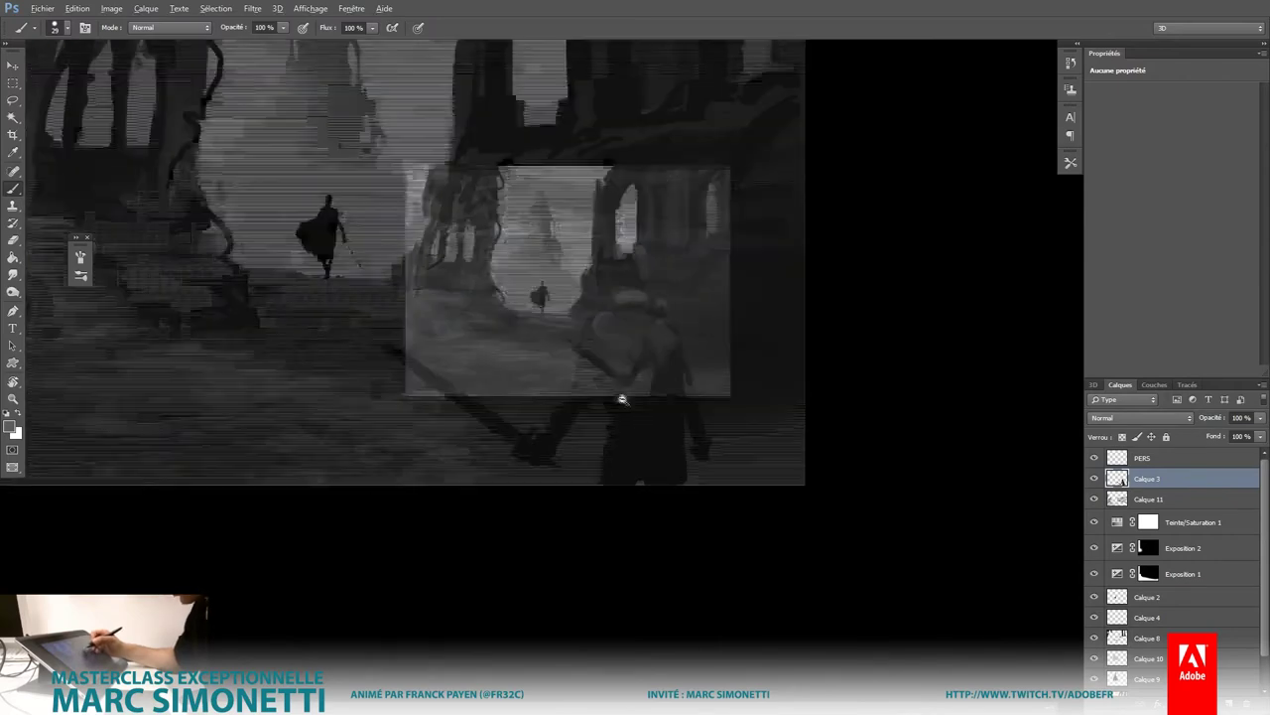
# Step: With a 25 px brush and sampled colour, brighten the left and right sides of the back
pyautogui.moveTo(681, 278); pyautogui.dragTo(670, 295)
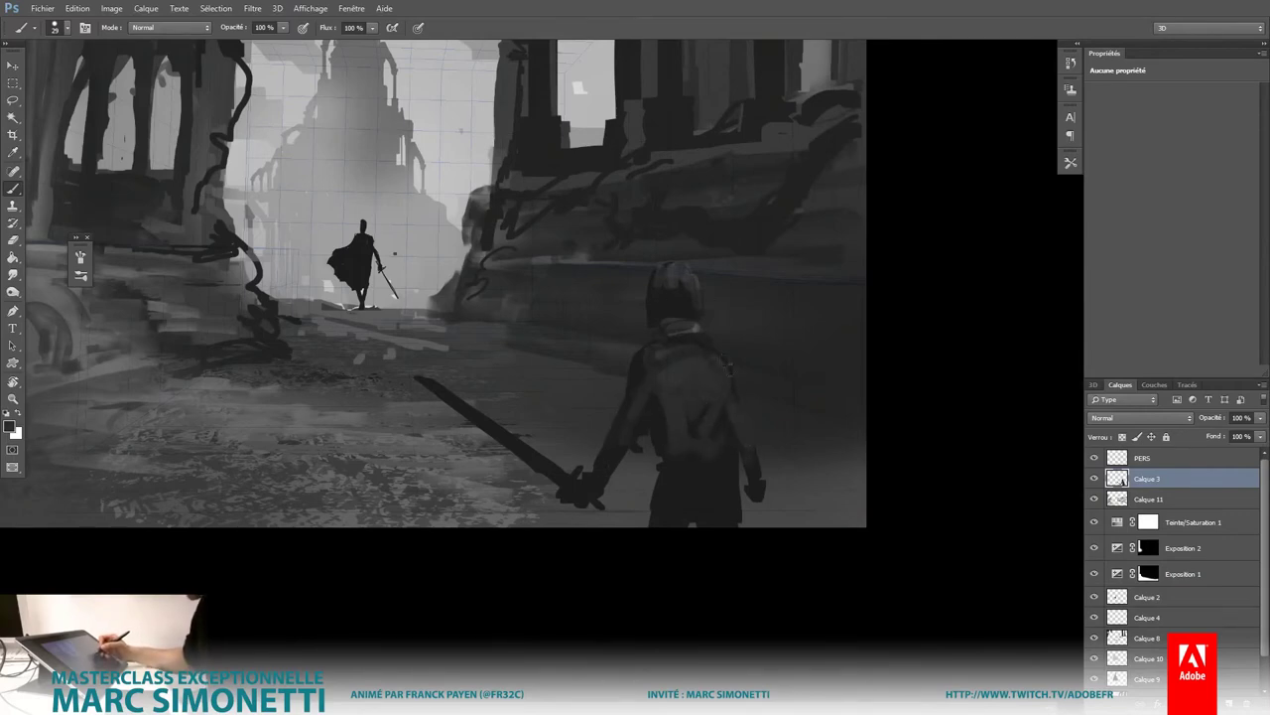
pyautogui.keyDown('alt'); pyautogui.rightClick(693, 323); pyautogui.keyUp('alt')
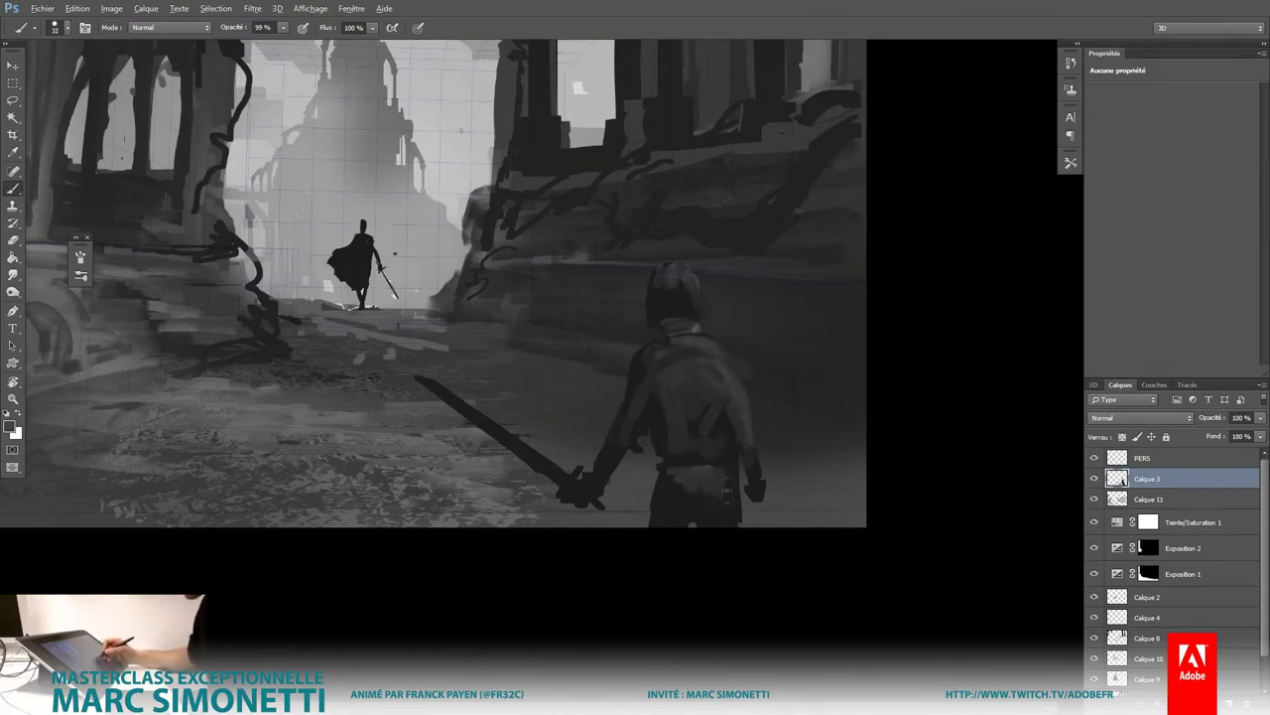
pyautogui.keyDown('alt'); pyautogui.rightClick(663, 354); pyautogui.keyUp('alt')
pyautogui.scroll(-3, 728, 389)
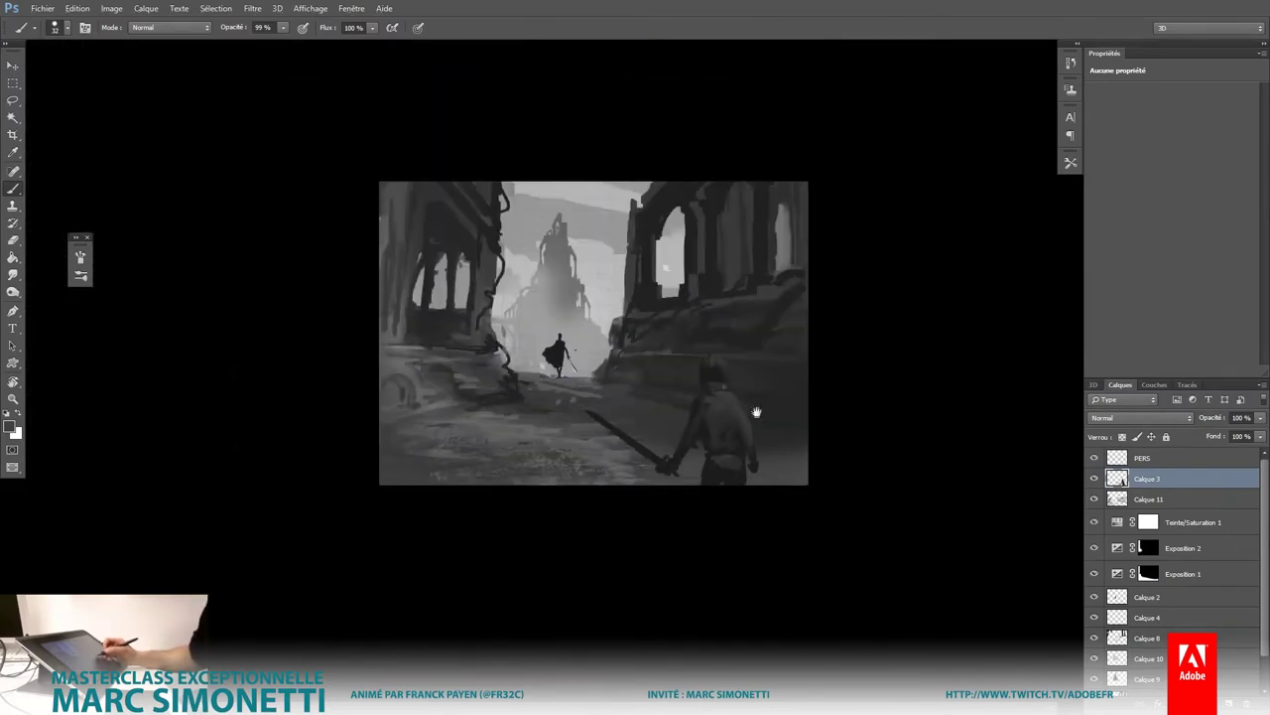
pyautogui.scroll(4, 727, 389)
pyautogui.keyDown('alt'); pyautogui.rightClick(699, 402); pyautogui.keyUp('alt')
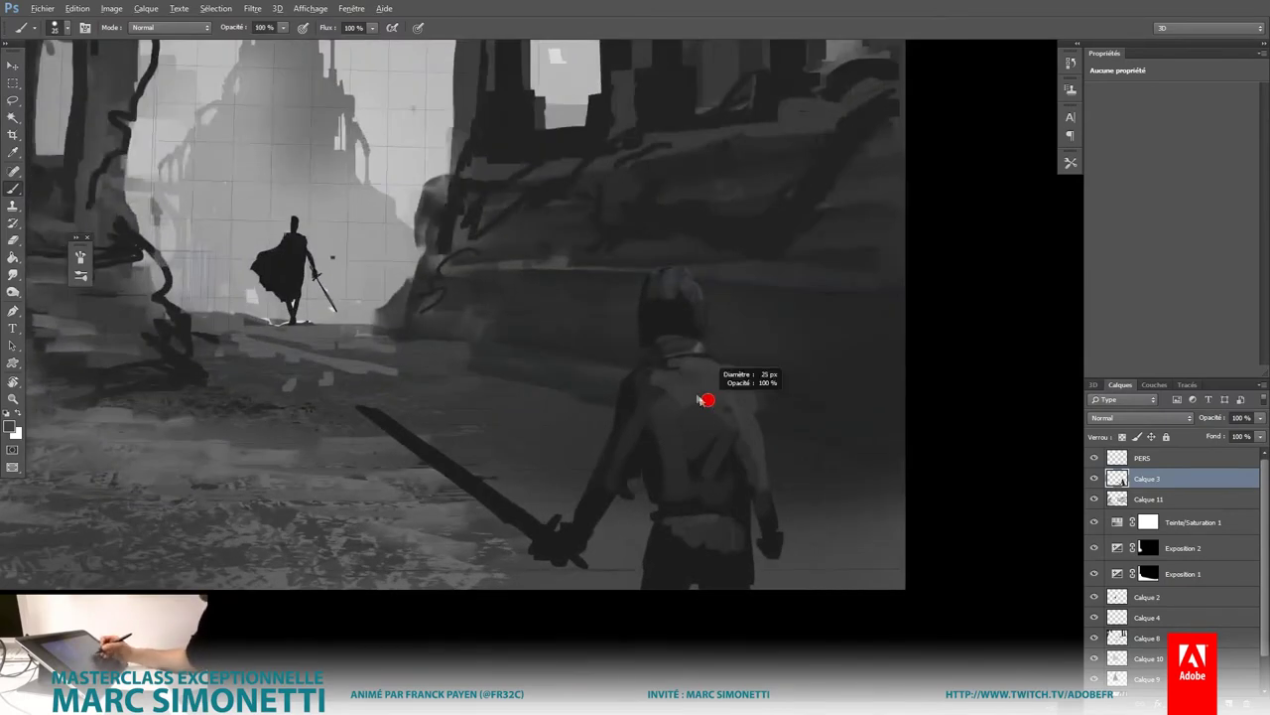
pyautogui.keyDown('alt'); pyautogui.click(743, 476); pyautogui.keyUp('alt')
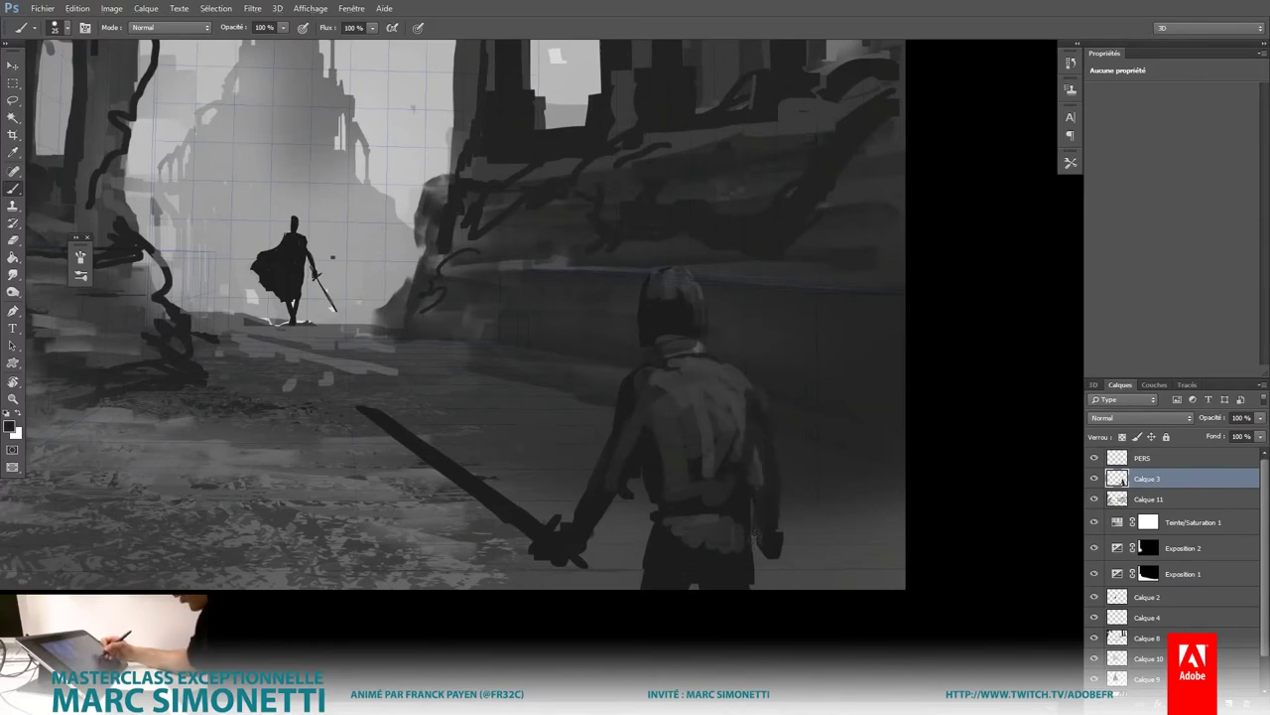
pyautogui.moveTo(763, 377); pyautogui.dragTo(766, 466)
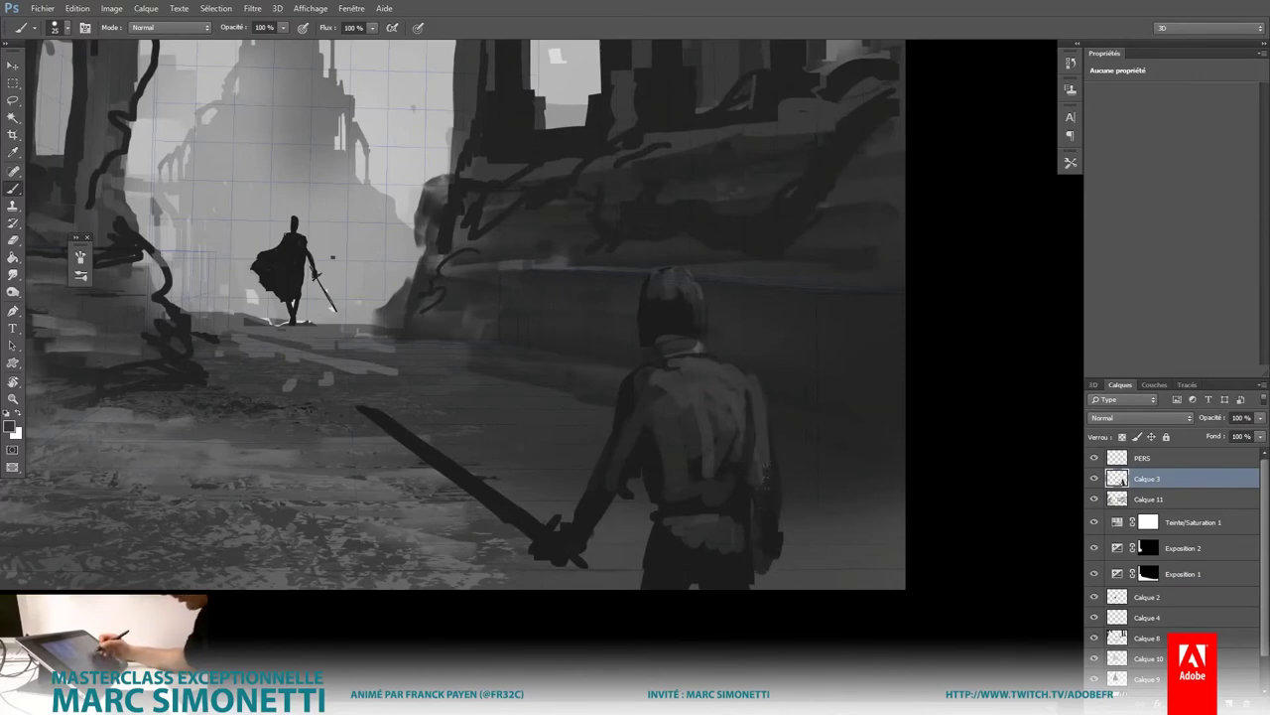
pyautogui.moveTo(640, 381); pyautogui.dragTo(626, 459)
pyautogui.moveTo(769, 438); pyautogui.dragTo(668, 452)
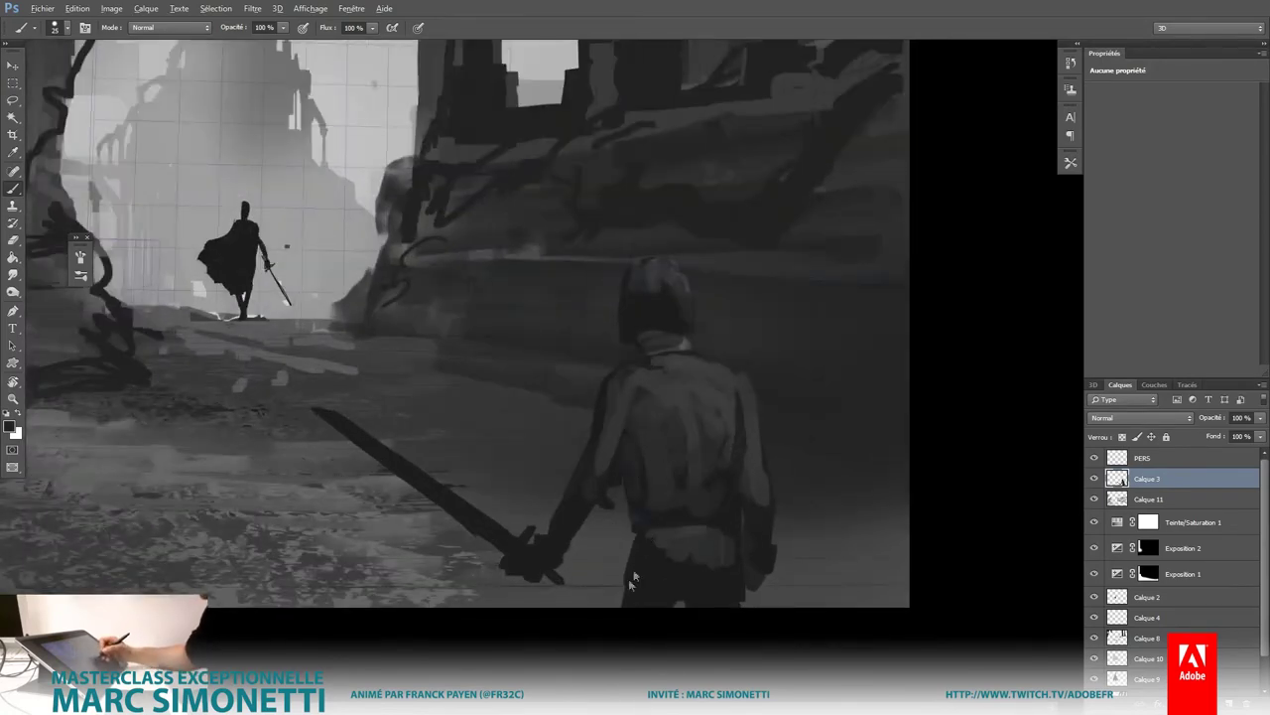
# Step: Flip the painting horizontally, hide the PERS layer, and add empty layer Calque 12
pyautogui.moveTo(724, 487); pyautogui.dragTo(798, 484)
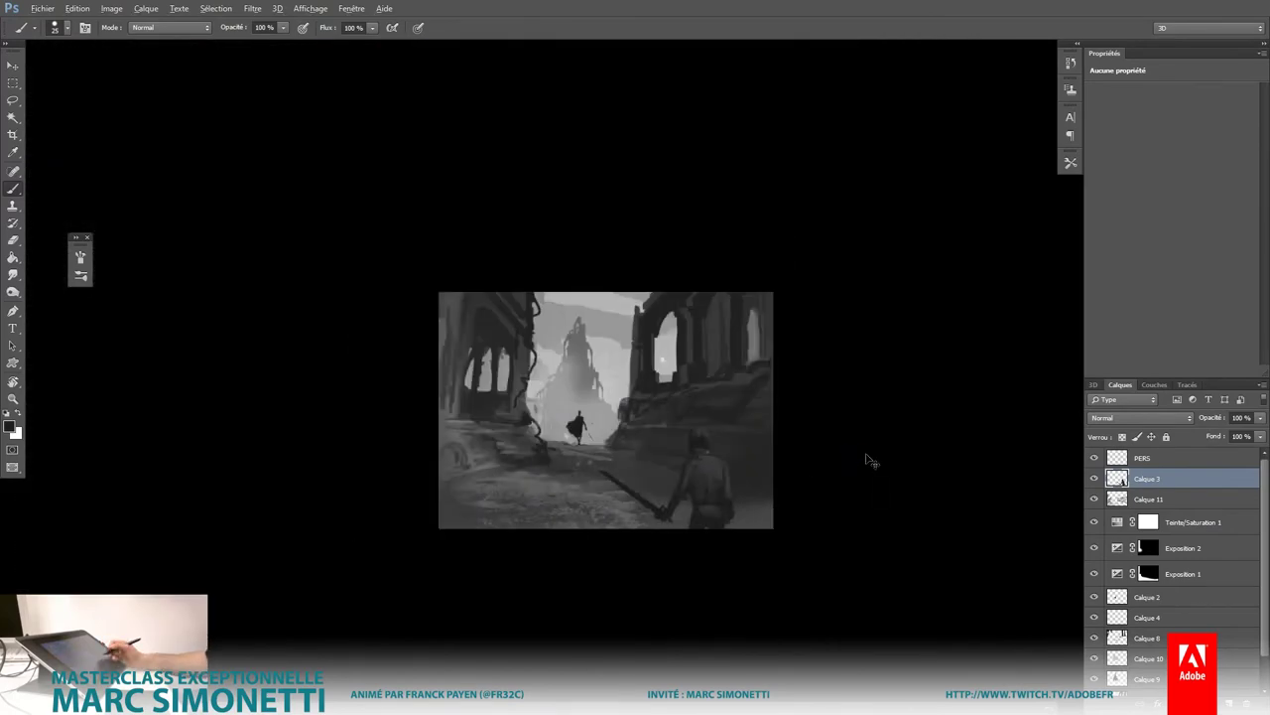
pyautogui.press('h')
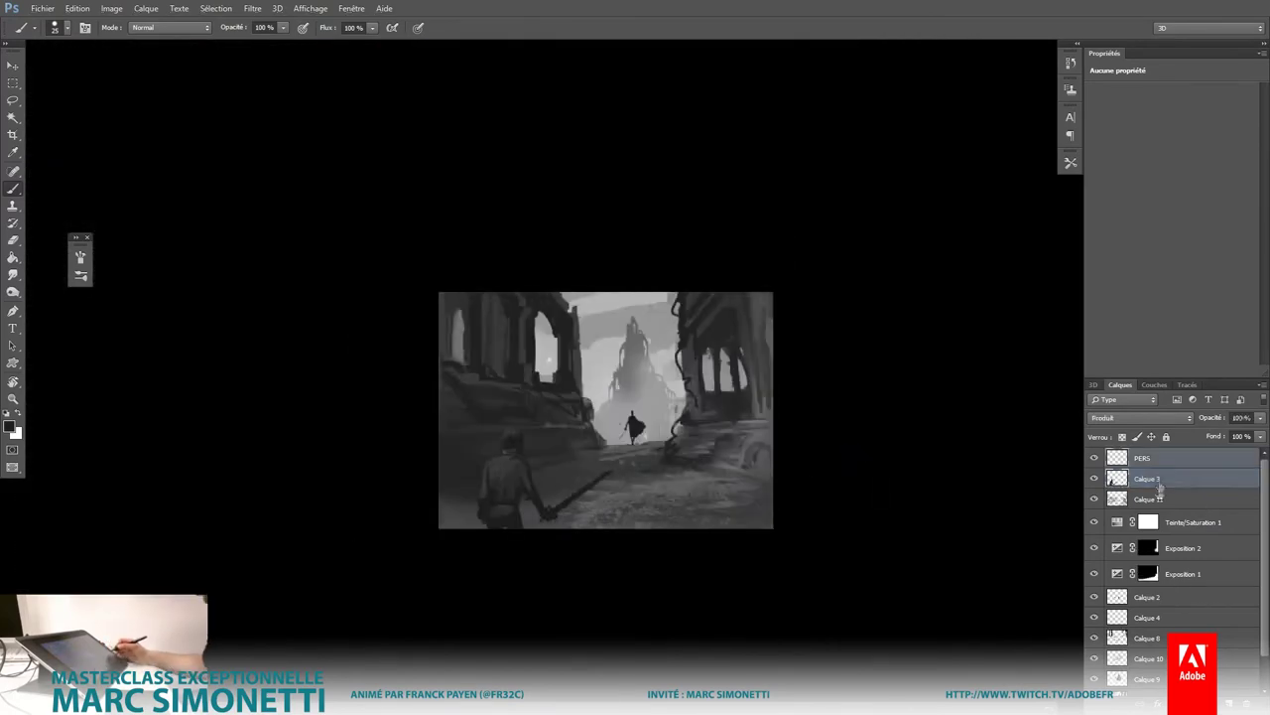
pyautogui.click(1146, 457)
pyautogui.click(1094, 458)
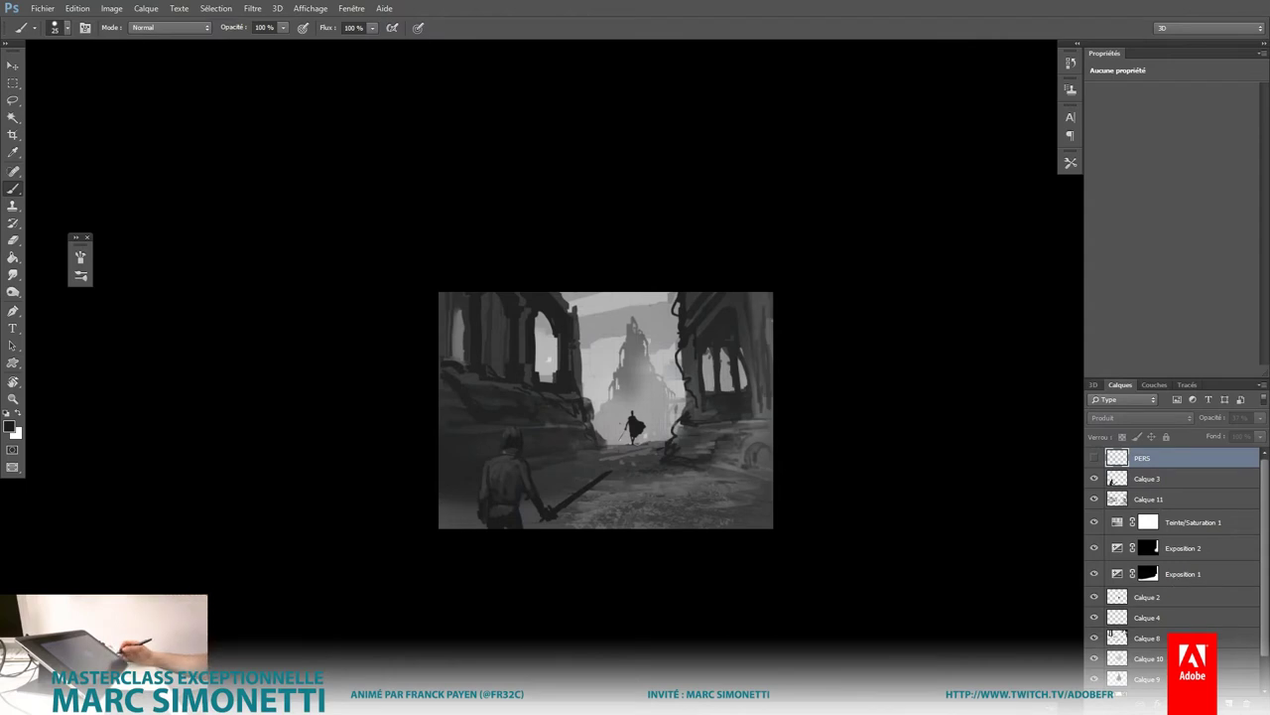
pyautogui.hotkey('ctrl', 'shift', 'alt', 'n')
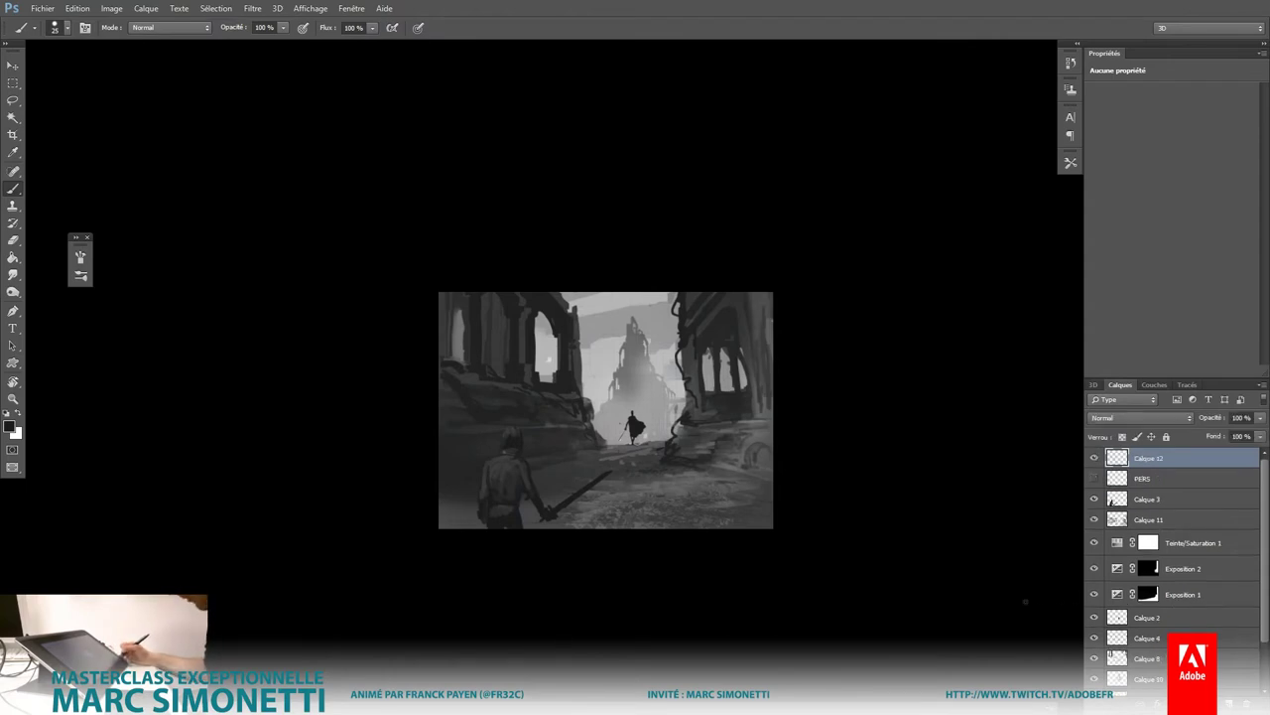
# Step: Fill the new layer with dark brown, blended as Produit at 52% opacity
pyautogui.press('g')
pyautogui.scroll(1, 650, 415)
pyautogui.keyDown('alt'); pyautogui.keyDown('shift'); pyautogui.rightClick(646, 417); pyautogui.keyUp('shift'); pyautogui.keyUp('alt')
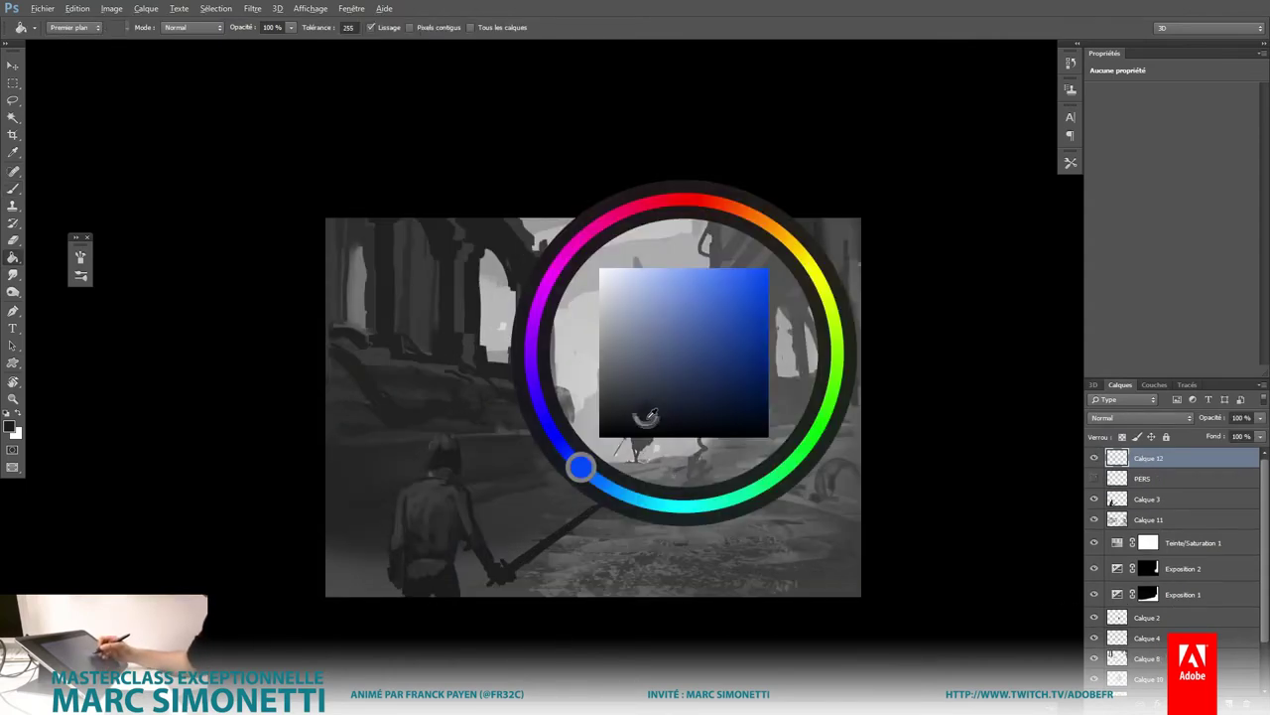
pyautogui.moveTo(739, 257); pyautogui.dragTo(759, 402)
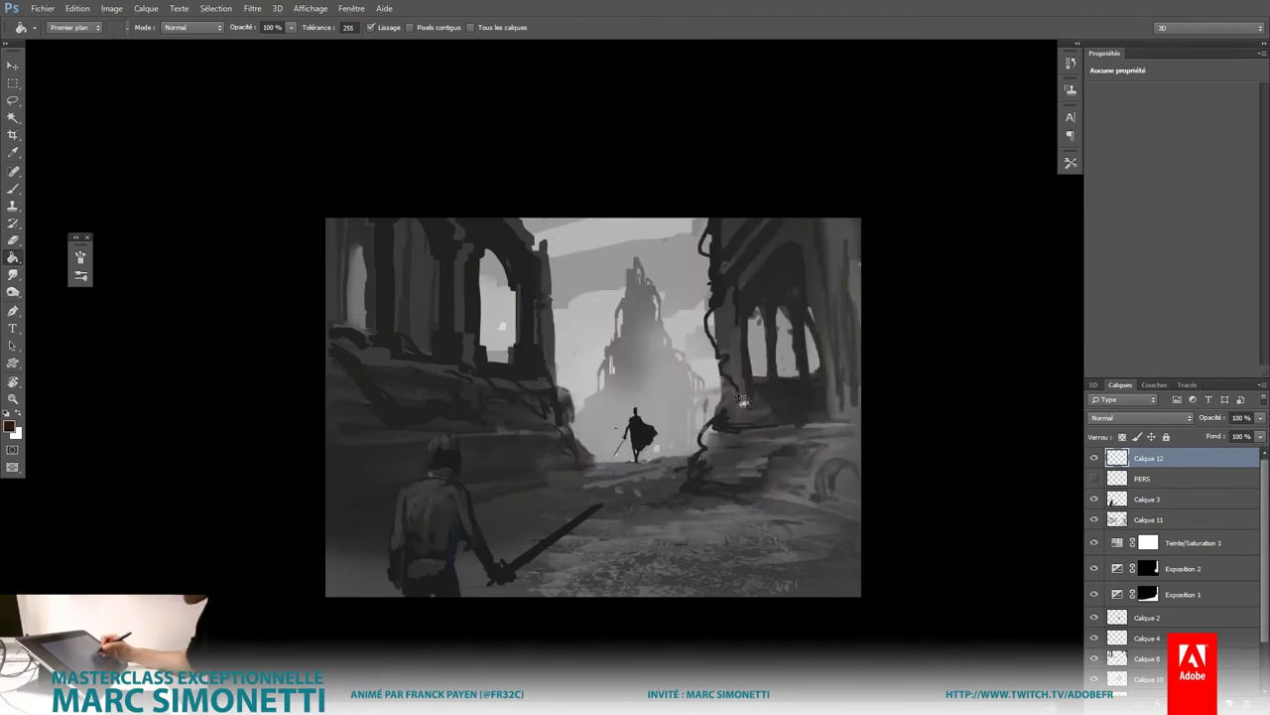
pyautogui.click(759, 402)
pyautogui.click(1151, 417)
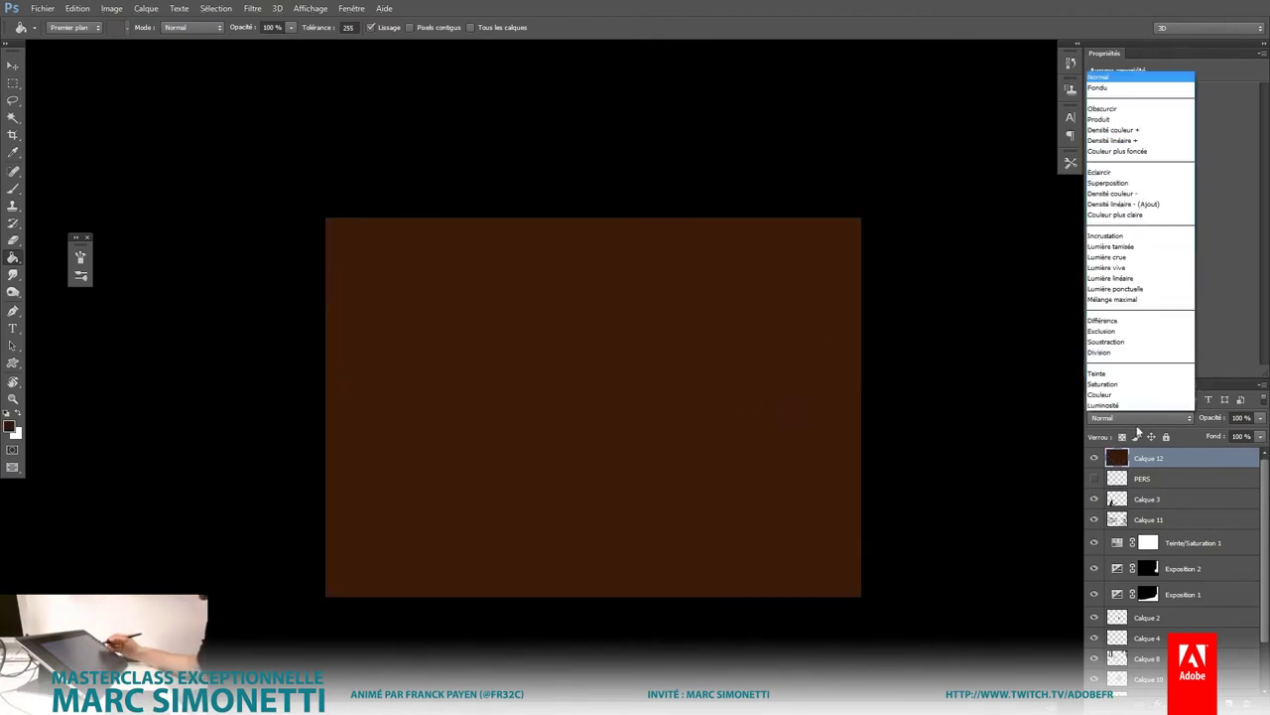
pyautogui.click(1100, 119)
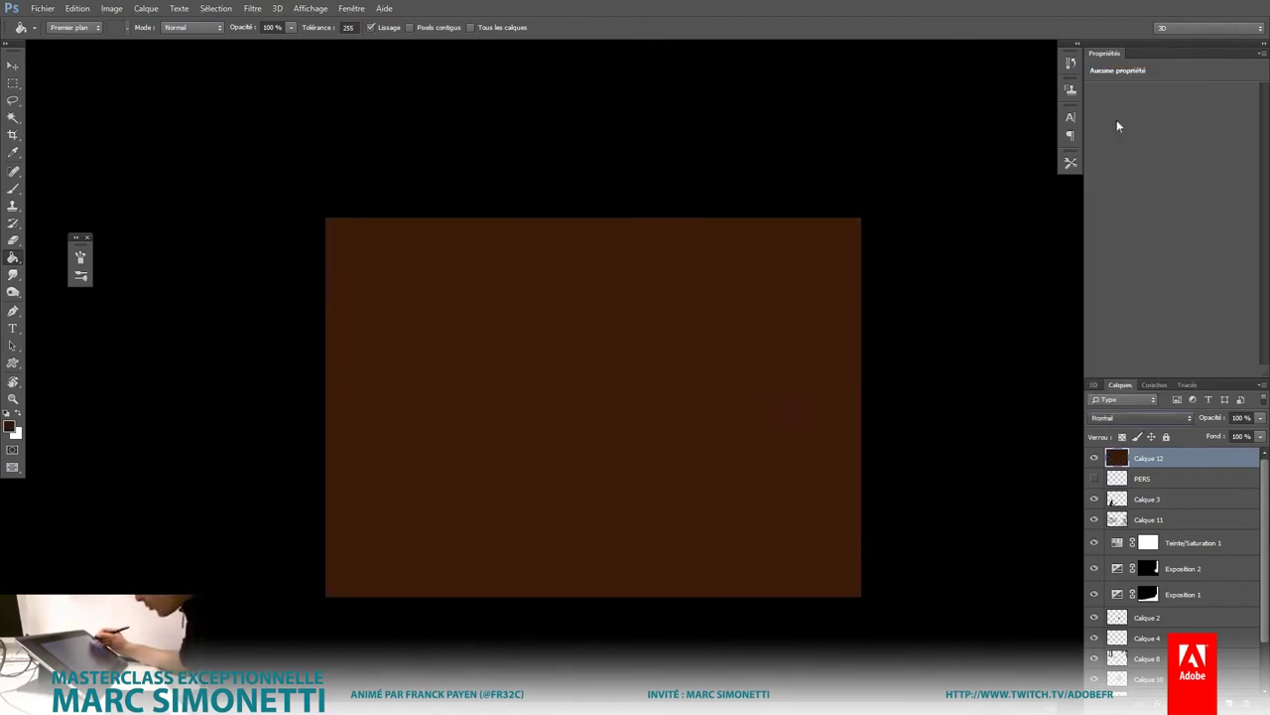
pyautogui.click(1259, 418)
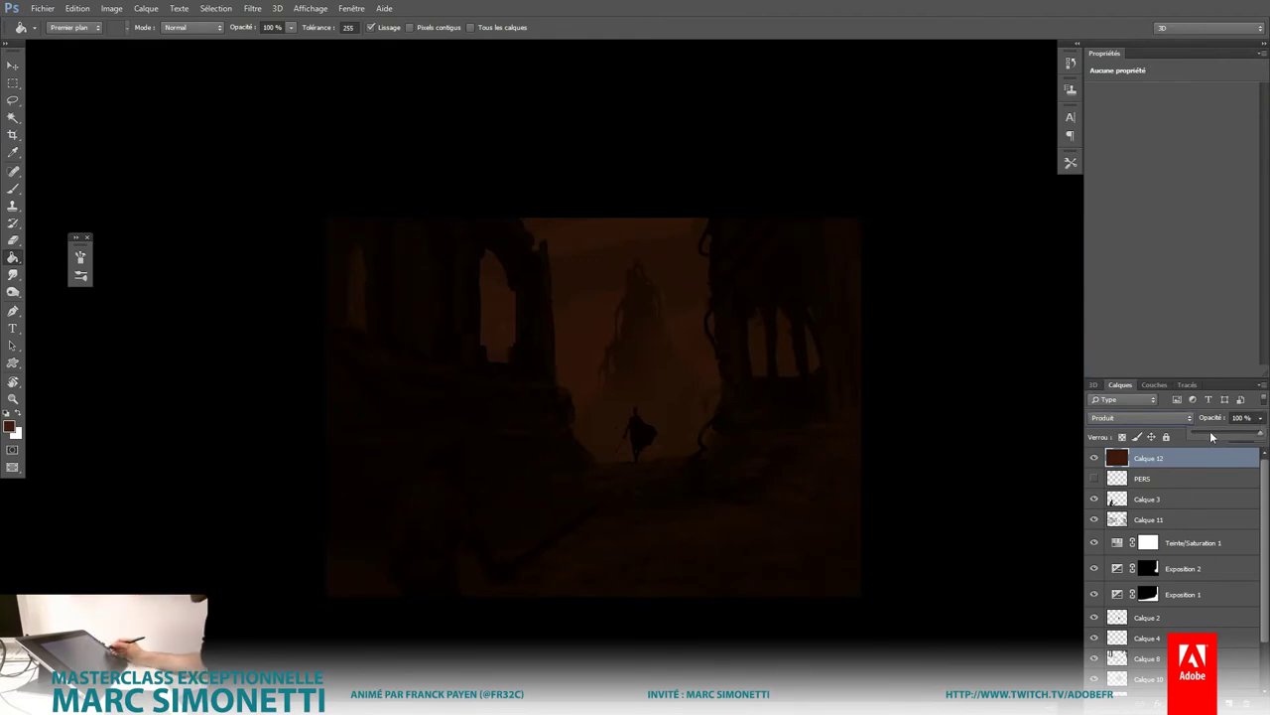
pyautogui.moveTo(1210, 433); pyautogui.dragTo(1227, 435)
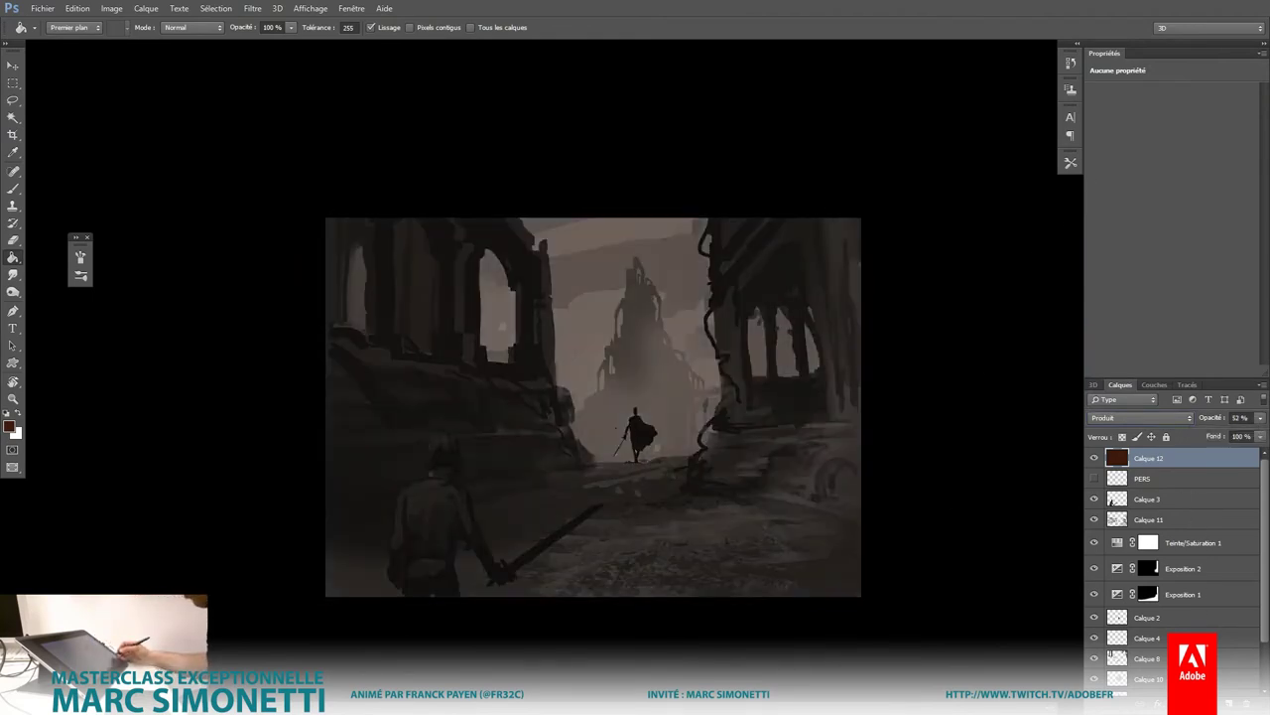
# Step: Add a Correspondance de couleur layer with RedBlueYellow DeviceLink at 63%, then new layer Calque 13
pyautogui.click(1194, 702)
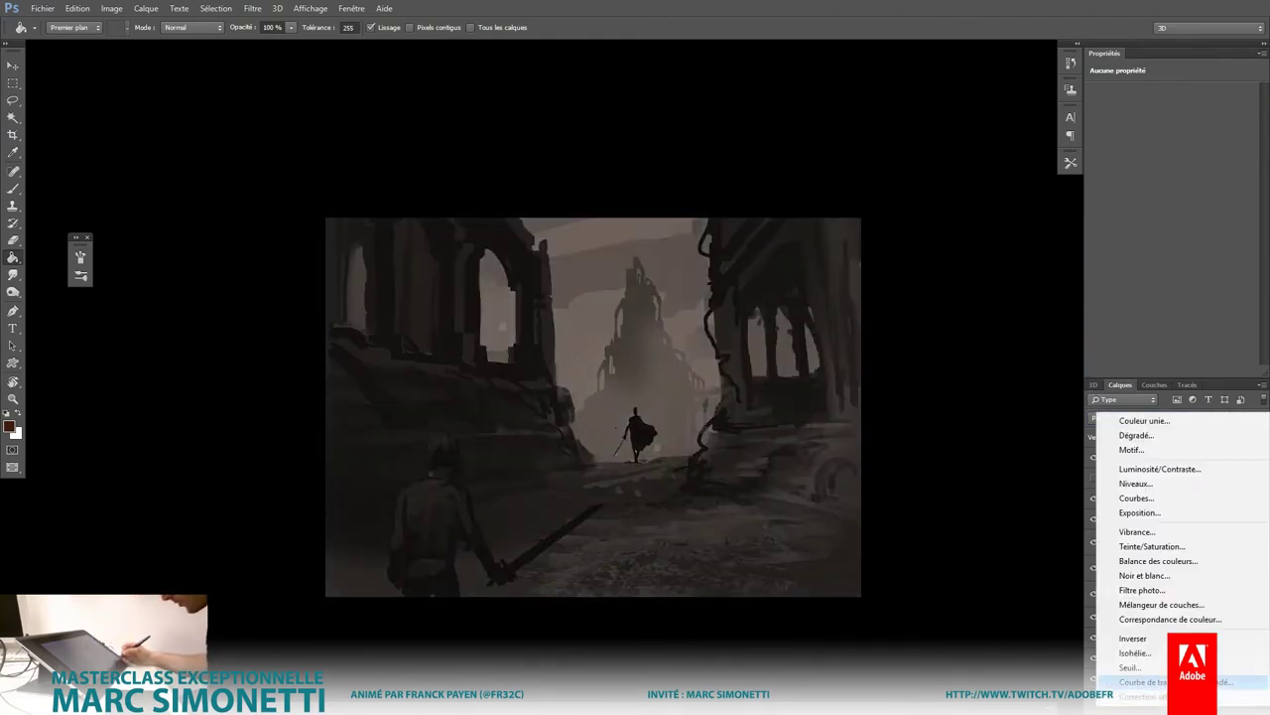
pyautogui.click(1194, 619)
pyautogui.click(1219, 93)
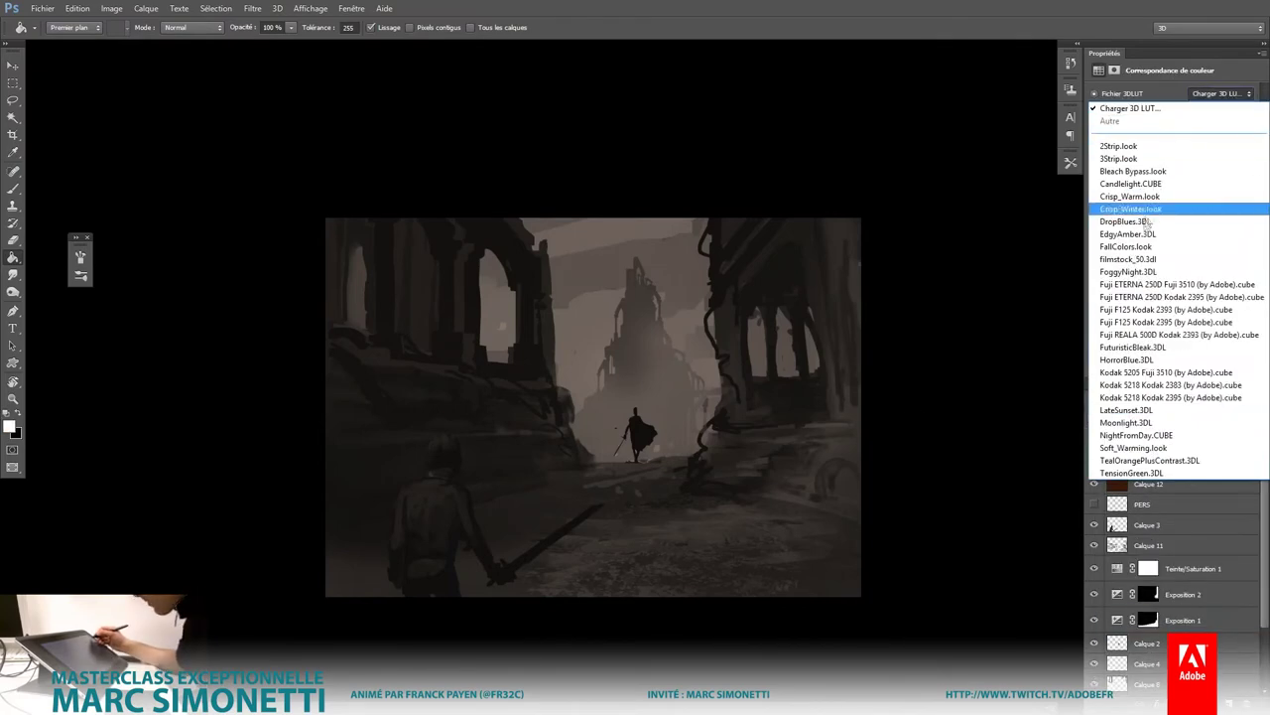
pyautogui.click(1153, 472)
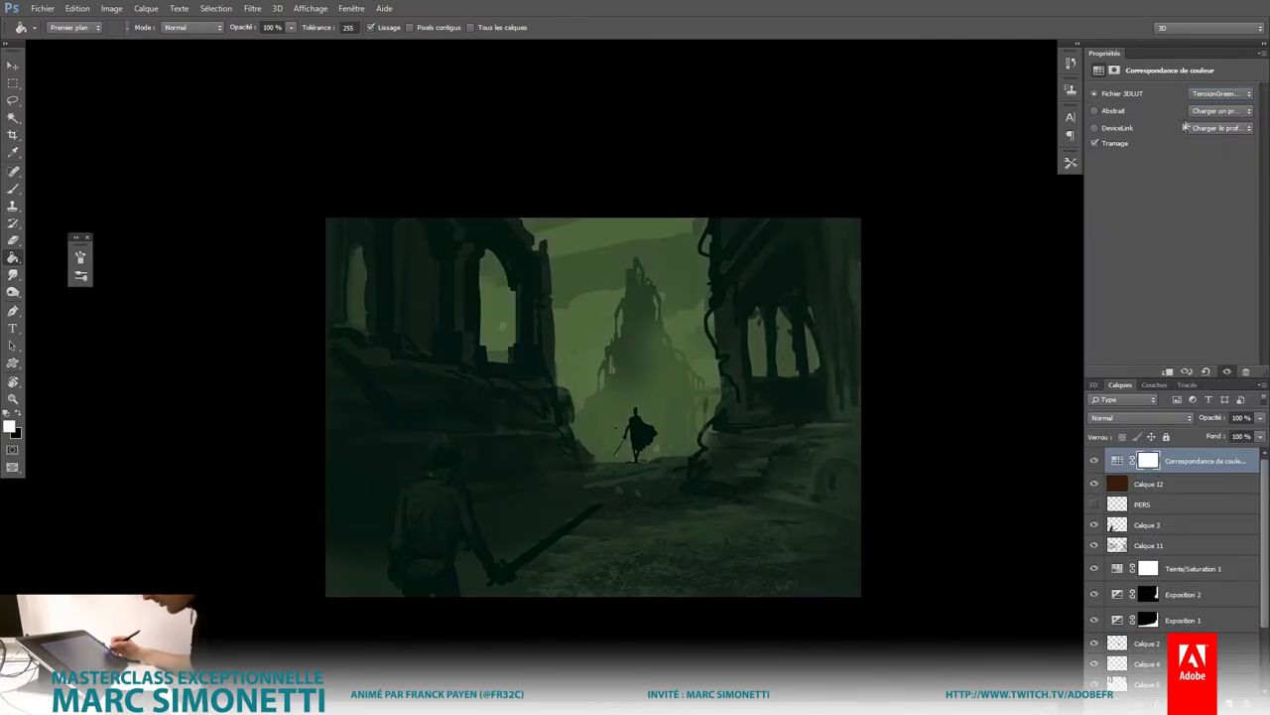
pyautogui.click(1220, 127)
pyautogui.click(1211, 231)
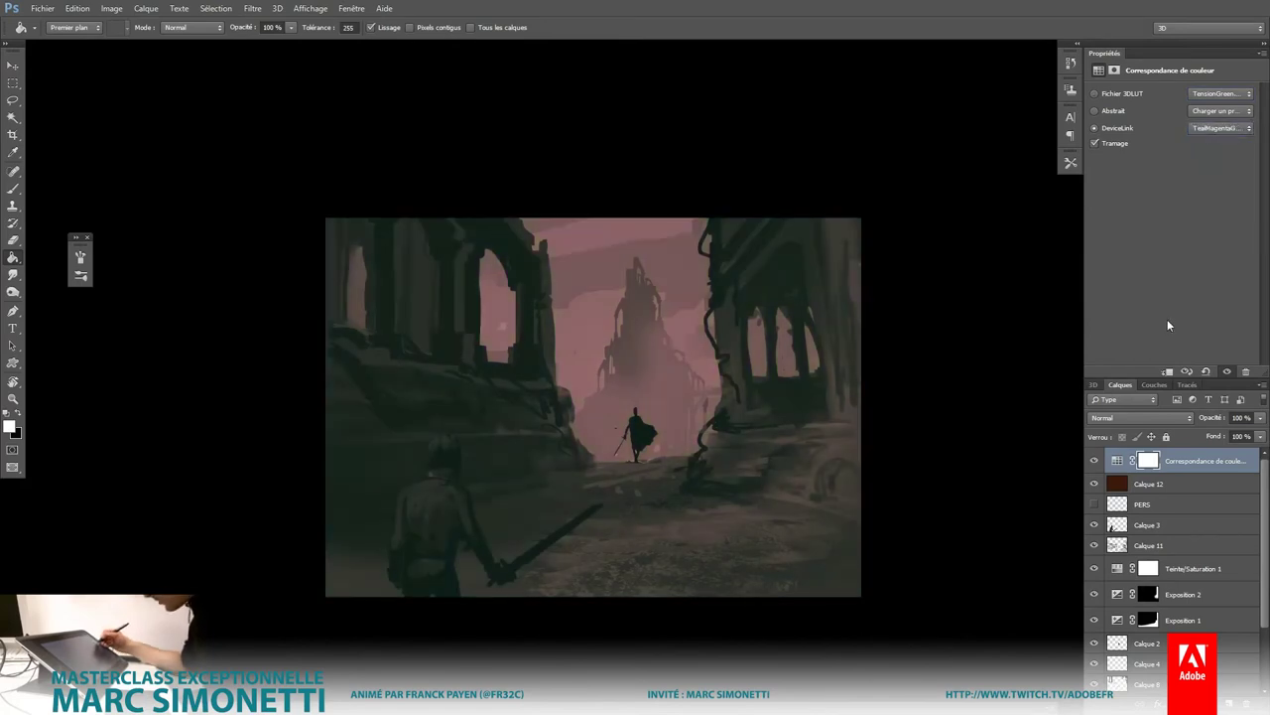
pyautogui.click(1220, 127)
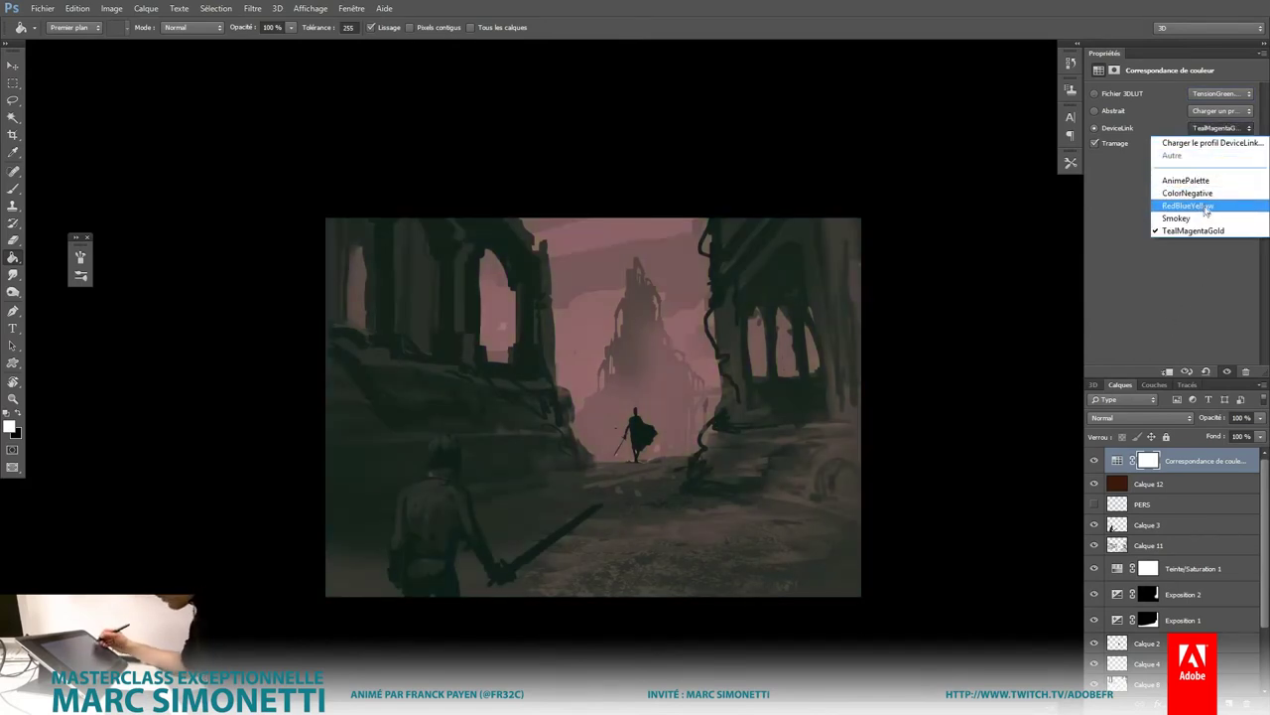
pyautogui.click(1186, 205)
pyautogui.click(1265, 420)
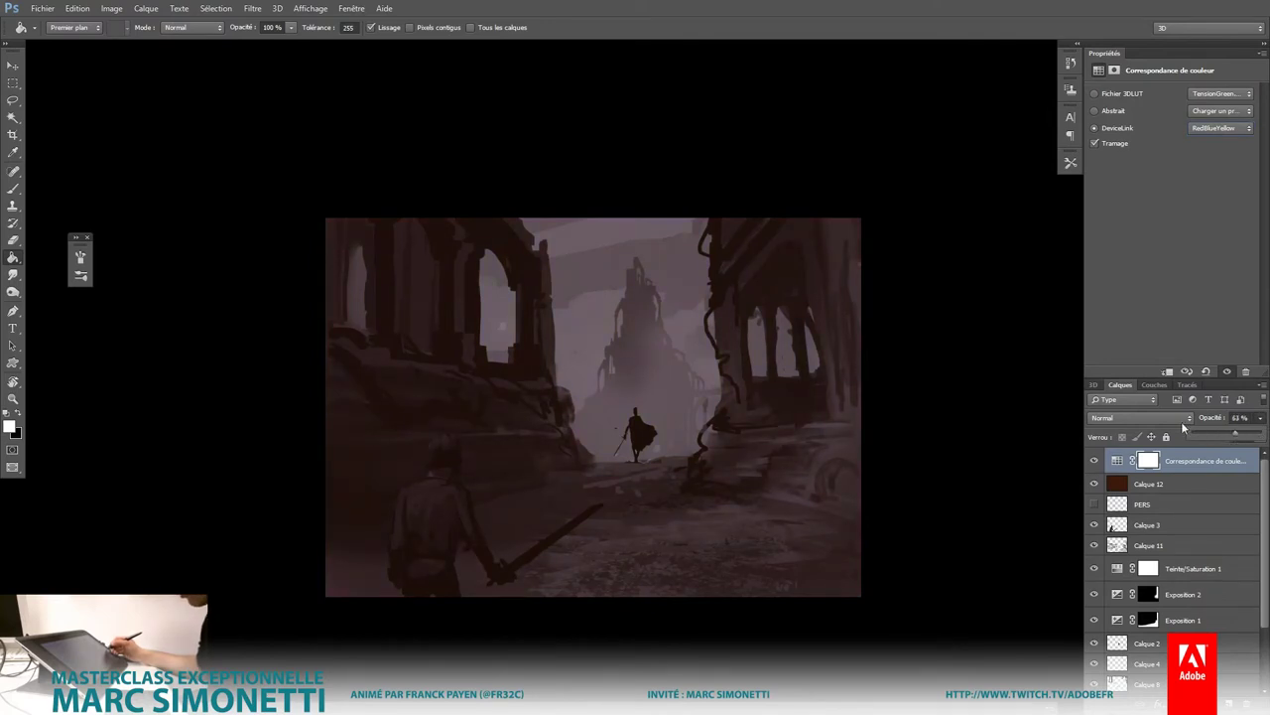
pyautogui.hotkey('ctrl', 'shift', 'alt', 'n')
# Step: Draw a top-to-bottom red-brown gradient blended as Lumière tamisée at 61% opacity
pyautogui.hotkey('shift', 'g')
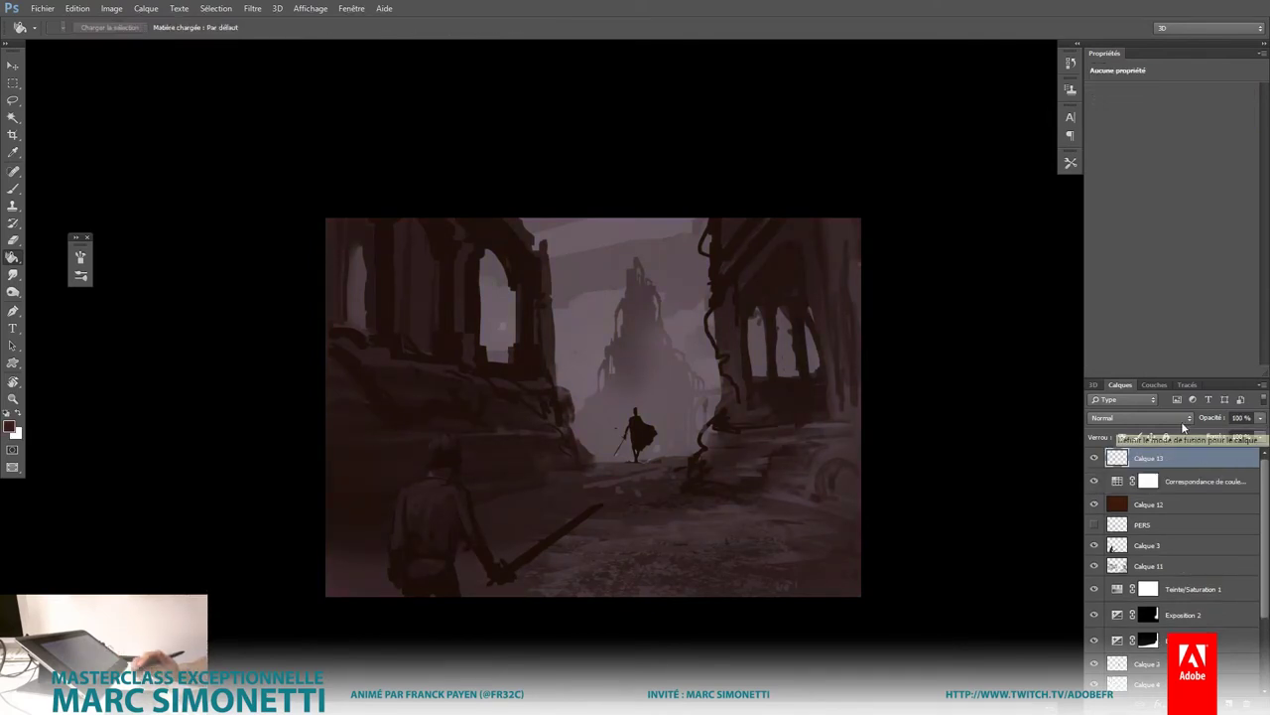
pyautogui.click(67, 26)
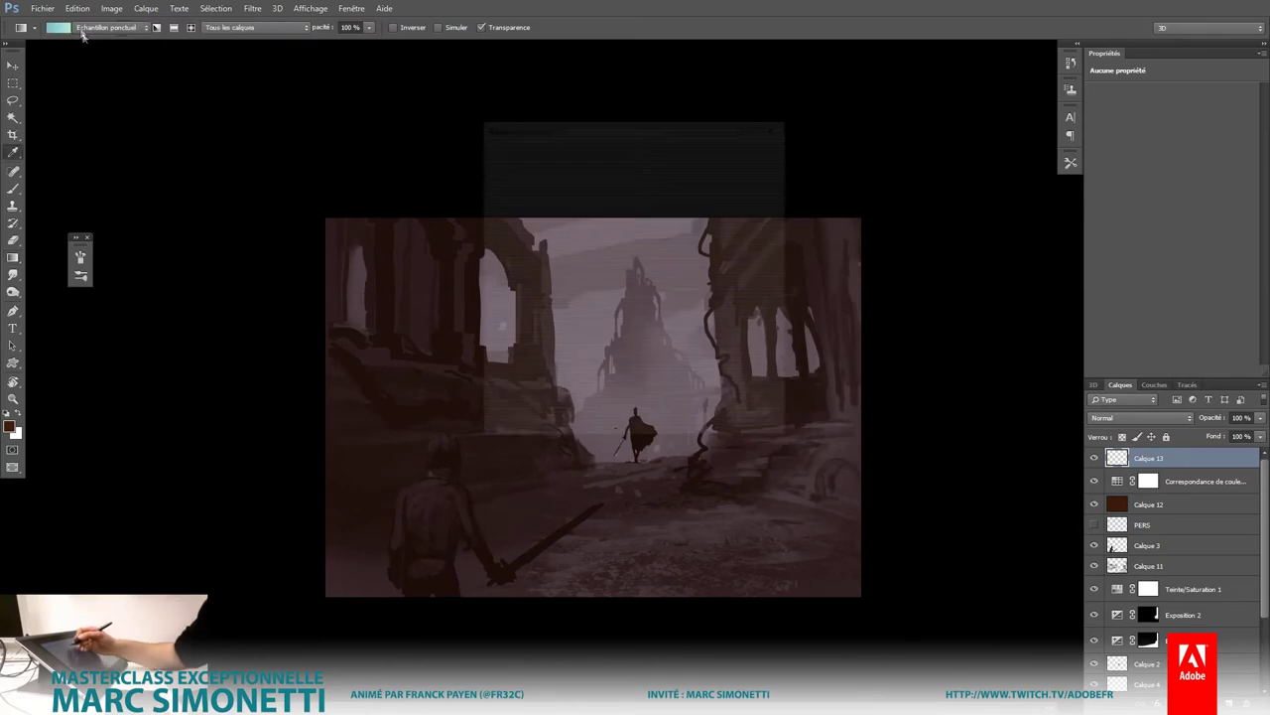
pyautogui.click(674, 220)
pyautogui.click(752, 153)
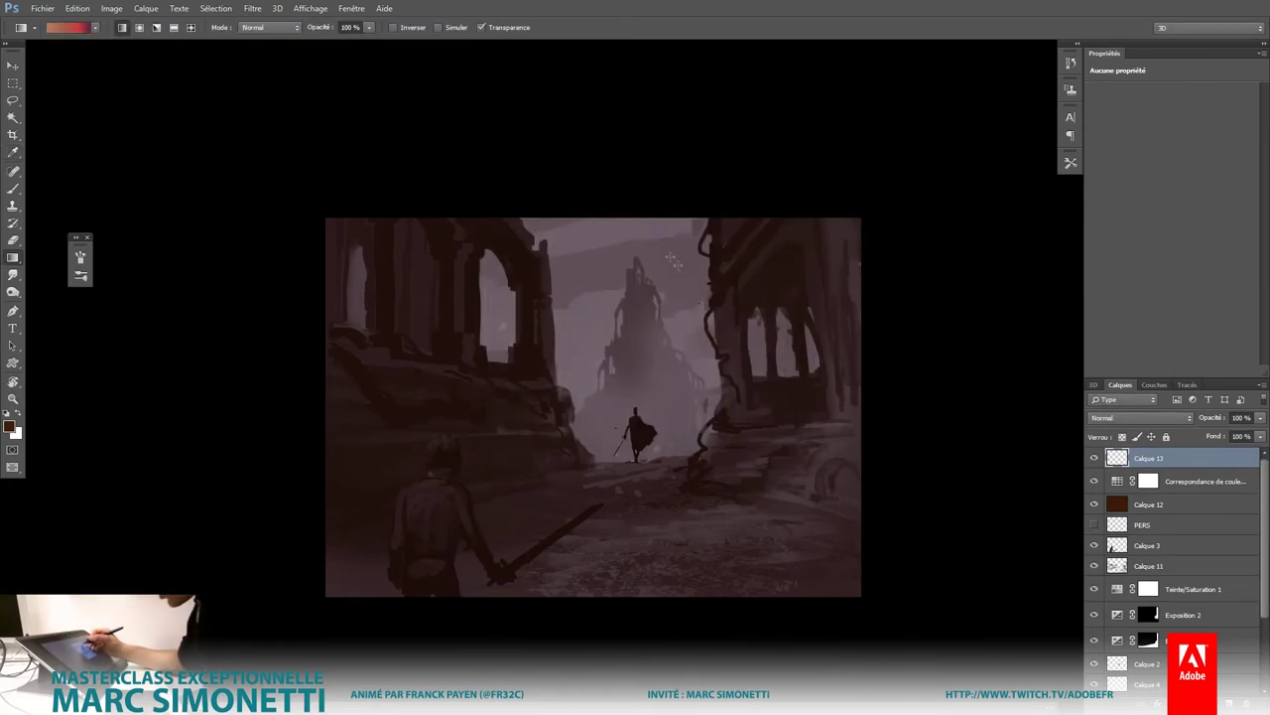
pyautogui.moveTo(635, 207); pyautogui.dragTo(659, 595)
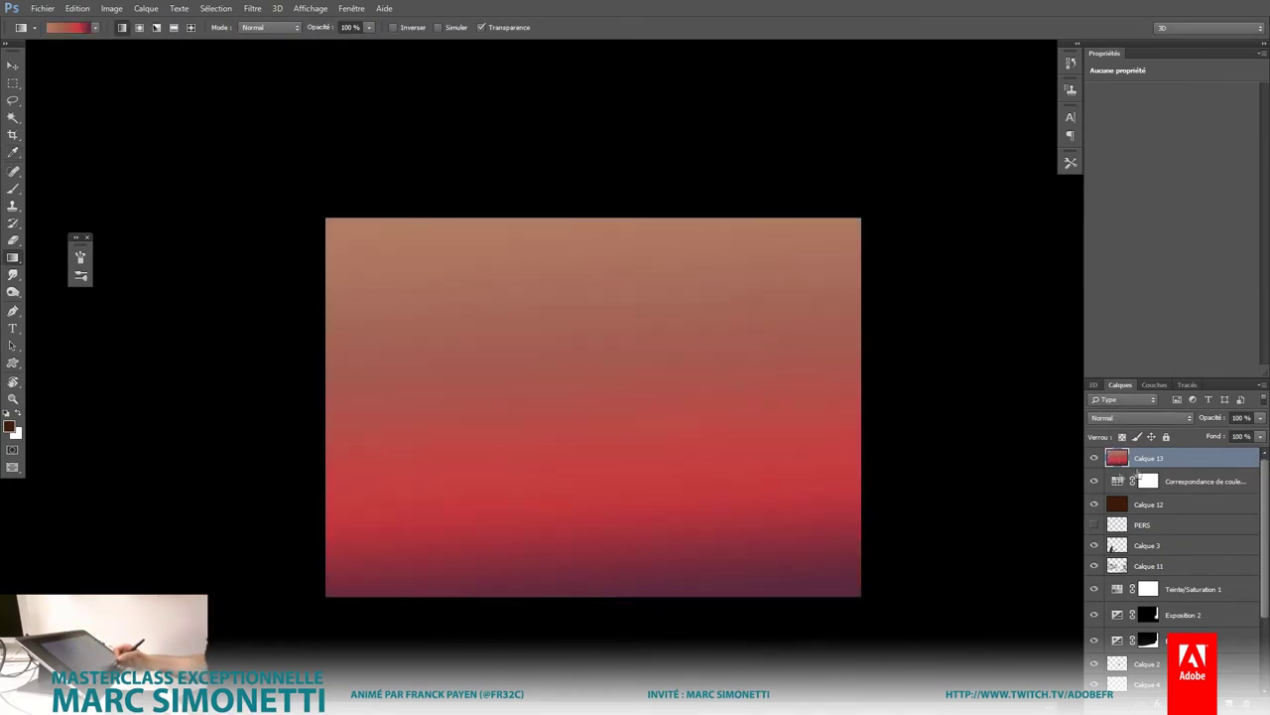
pyautogui.click(1142, 417)
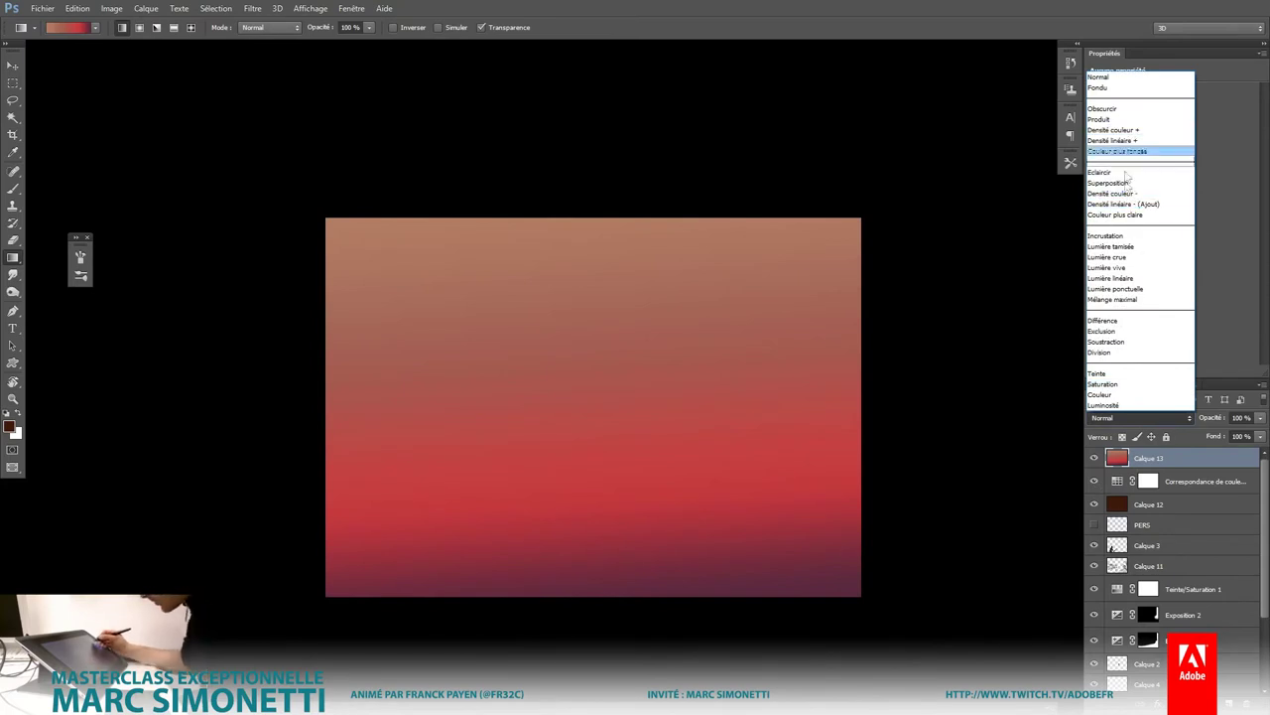
pyautogui.click(1125, 247)
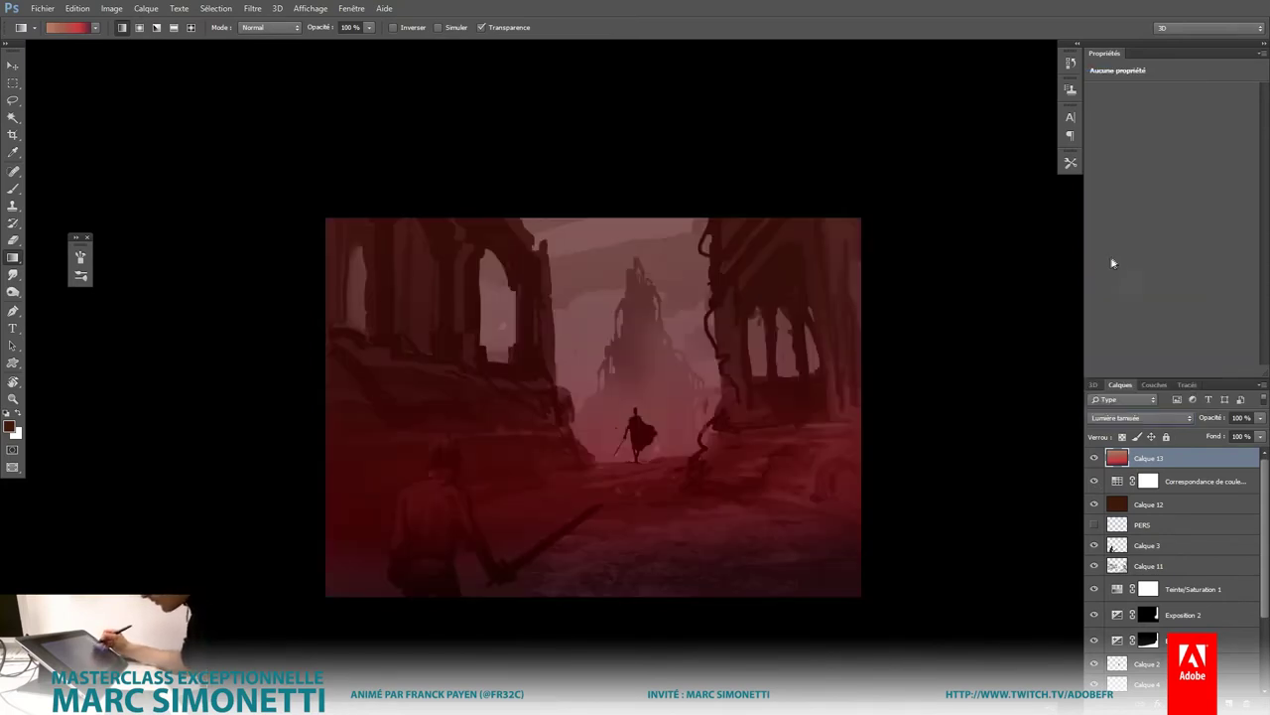
pyautogui.click(1259, 417)
pyautogui.moveTo(1246, 435); pyautogui.dragTo(1233, 434)
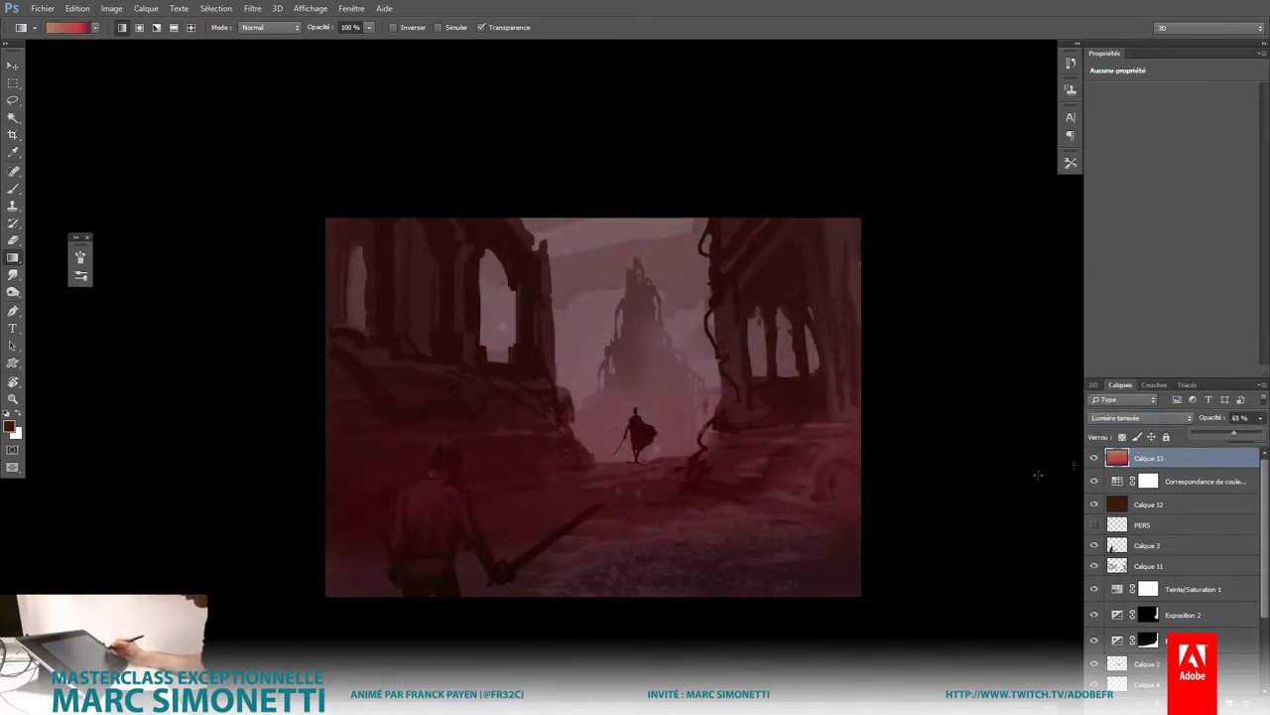
# Step: Fill the swordsman's silhouette brown on new Calque 14, blended as Incrustation, then deselect
pyautogui.moveTo(769, 565)
pyautogui.mouseDown()
pyautogui.moveTo(695, 590)
pyautogui.moveTo(802, 550)
pyautogui.moveTo(768, 585)
pyautogui.mouseUp()
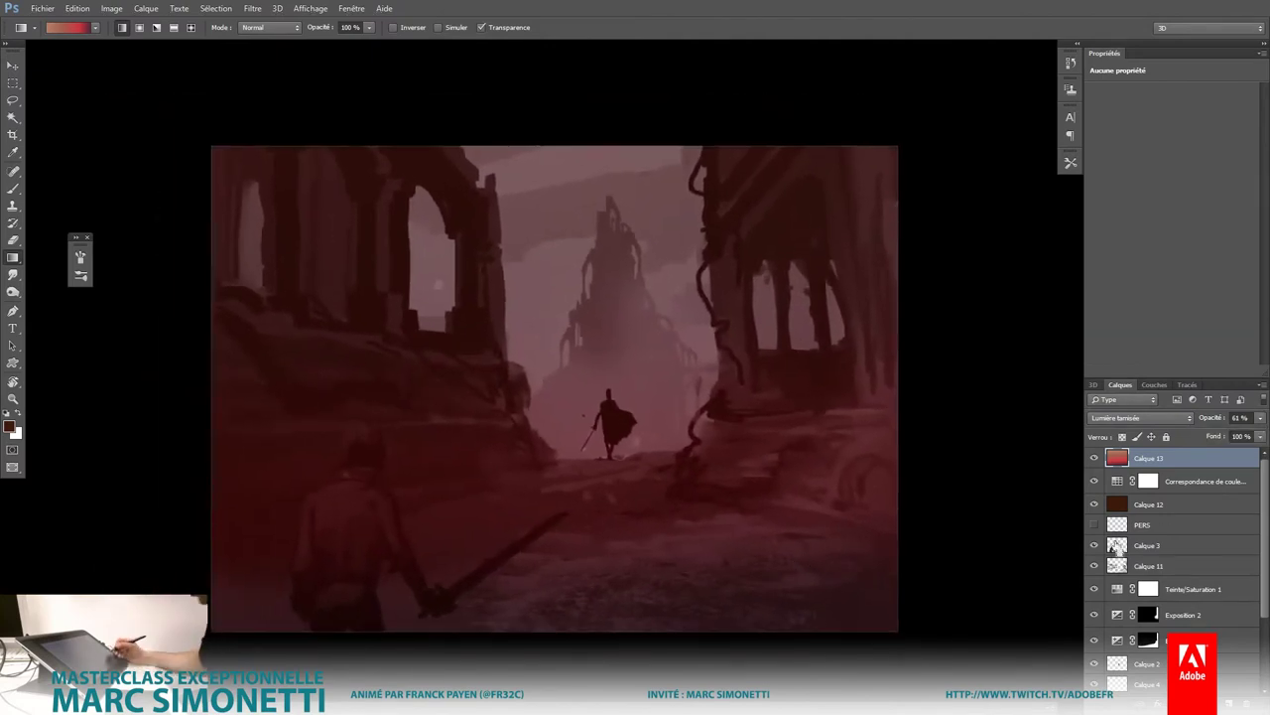
pyautogui.keyDown('ctrl'); pyautogui.click(1118, 546); pyautogui.keyUp('ctrl')
pyautogui.hotkey('ctrl', 'shift', 'alt', 'n')
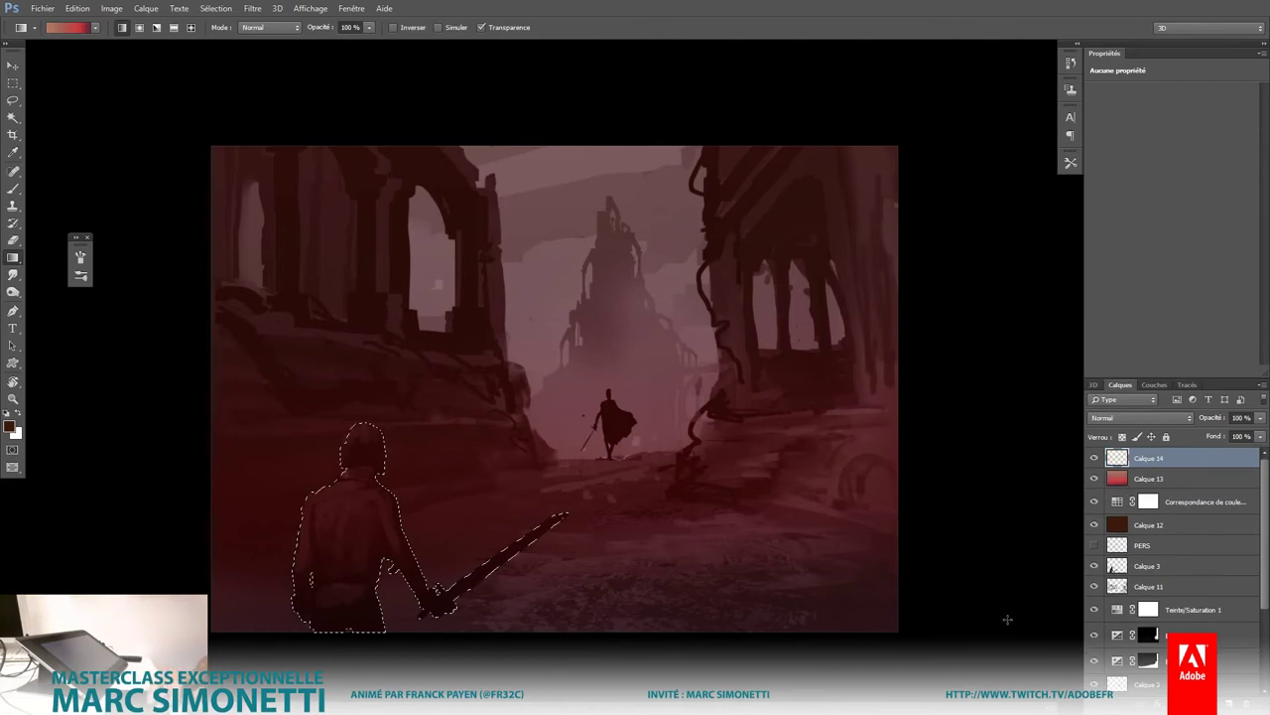
pyautogui.hotkey('shift', 'g')
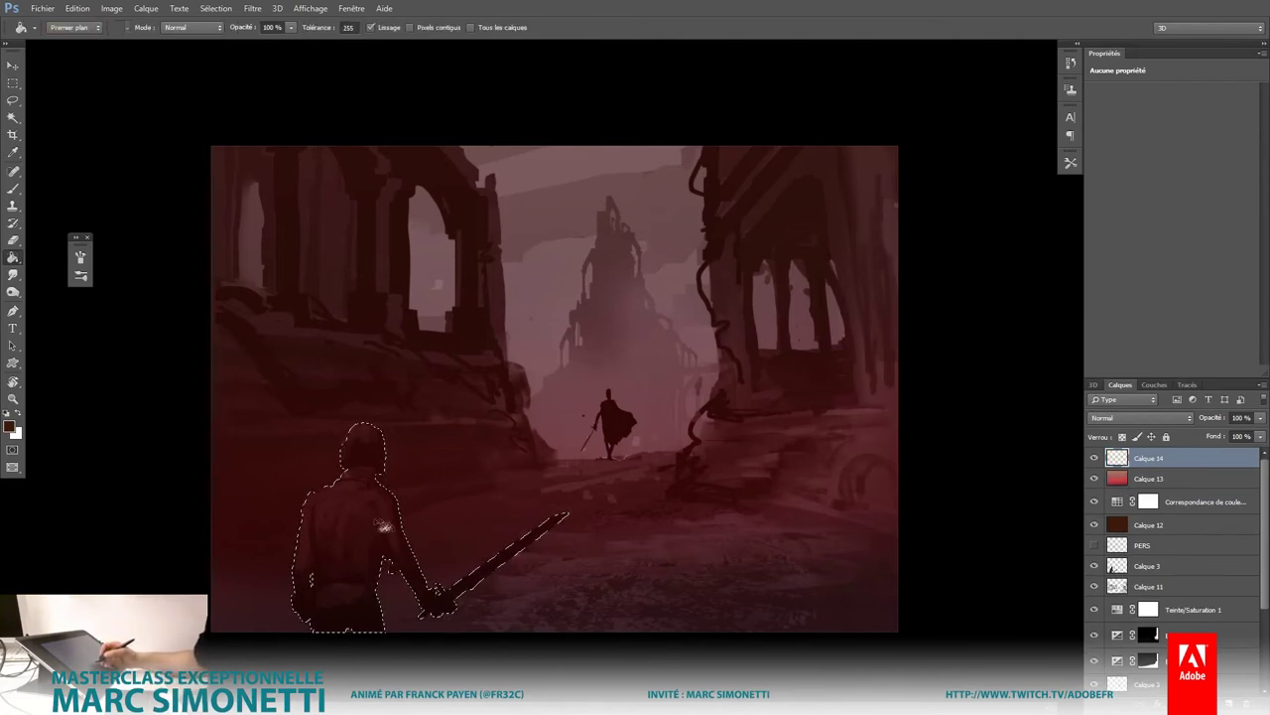
pyautogui.click(383, 526)
pyautogui.click(1144, 416)
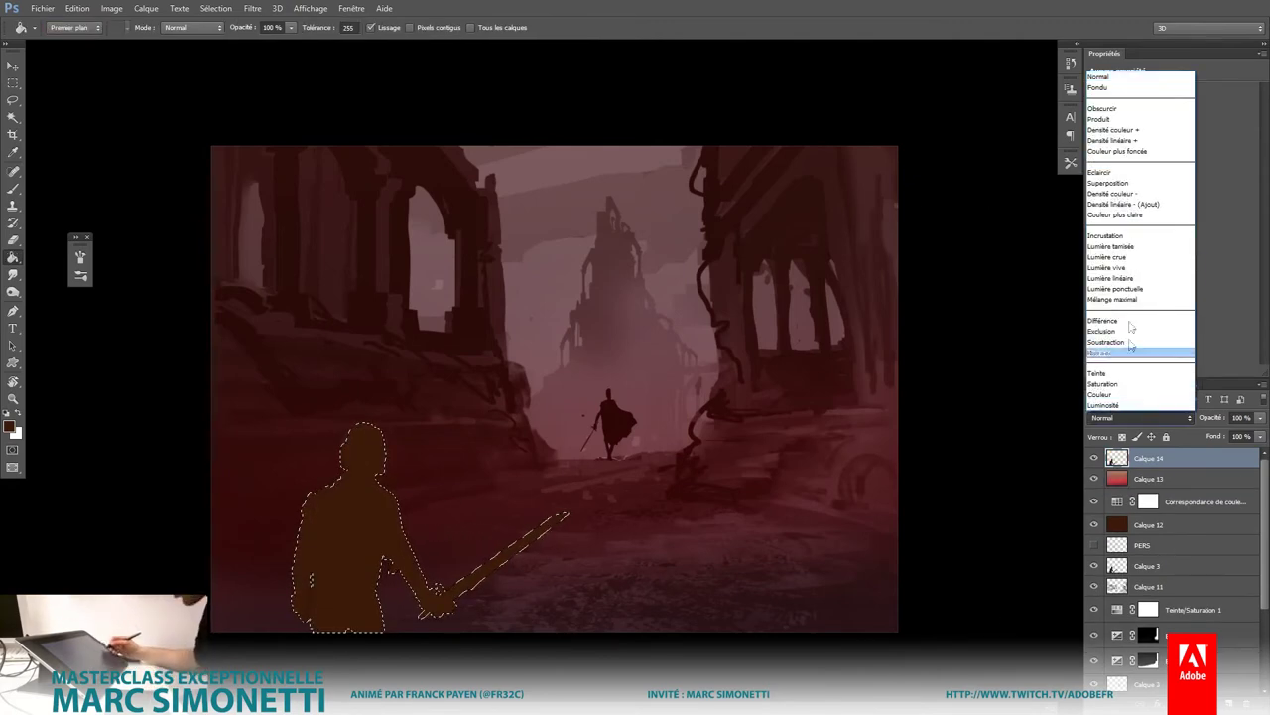
pyautogui.press('Escape')
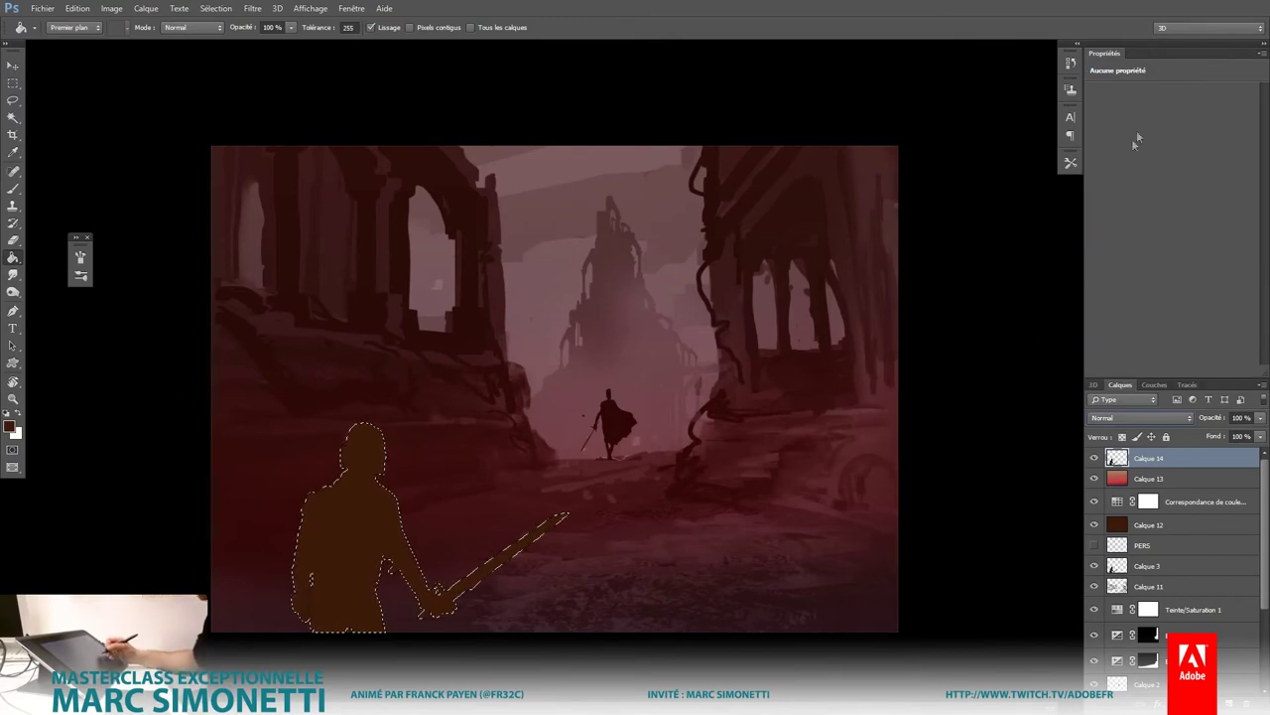
pyautogui.click(1138, 421)
pyautogui.click(1111, 236)
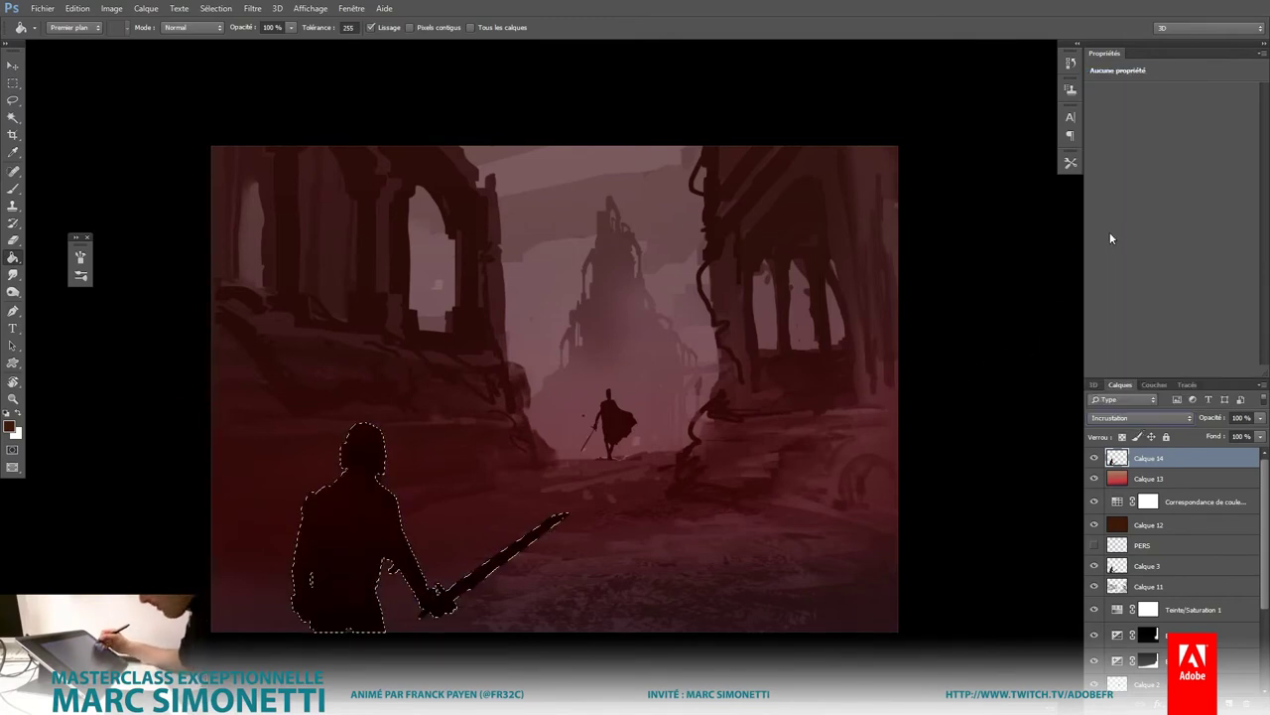
pyautogui.hotkey('ctrl', 'd')
# Step: Bring up the adjustment layer list to add a Levels layer
pyautogui.scroll(-2, 635, 586)
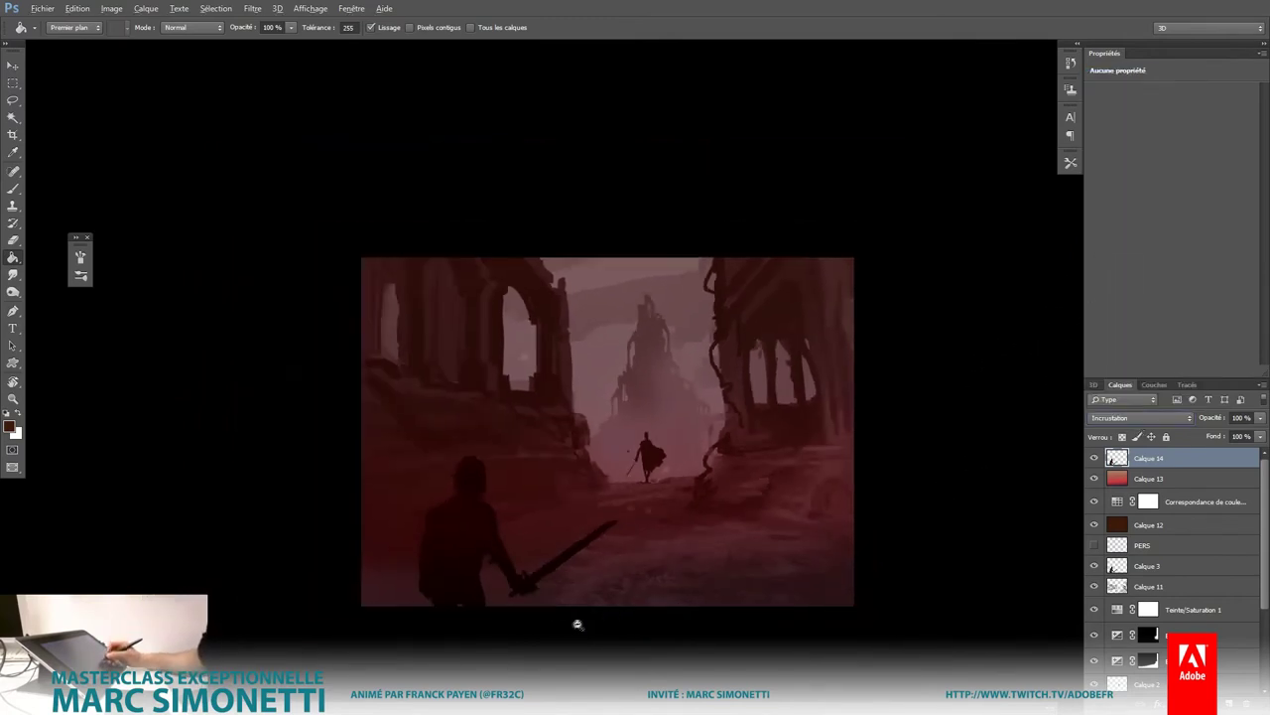
pyautogui.scroll(-2, 584, 622)
pyautogui.scroll(3, 584, 622)
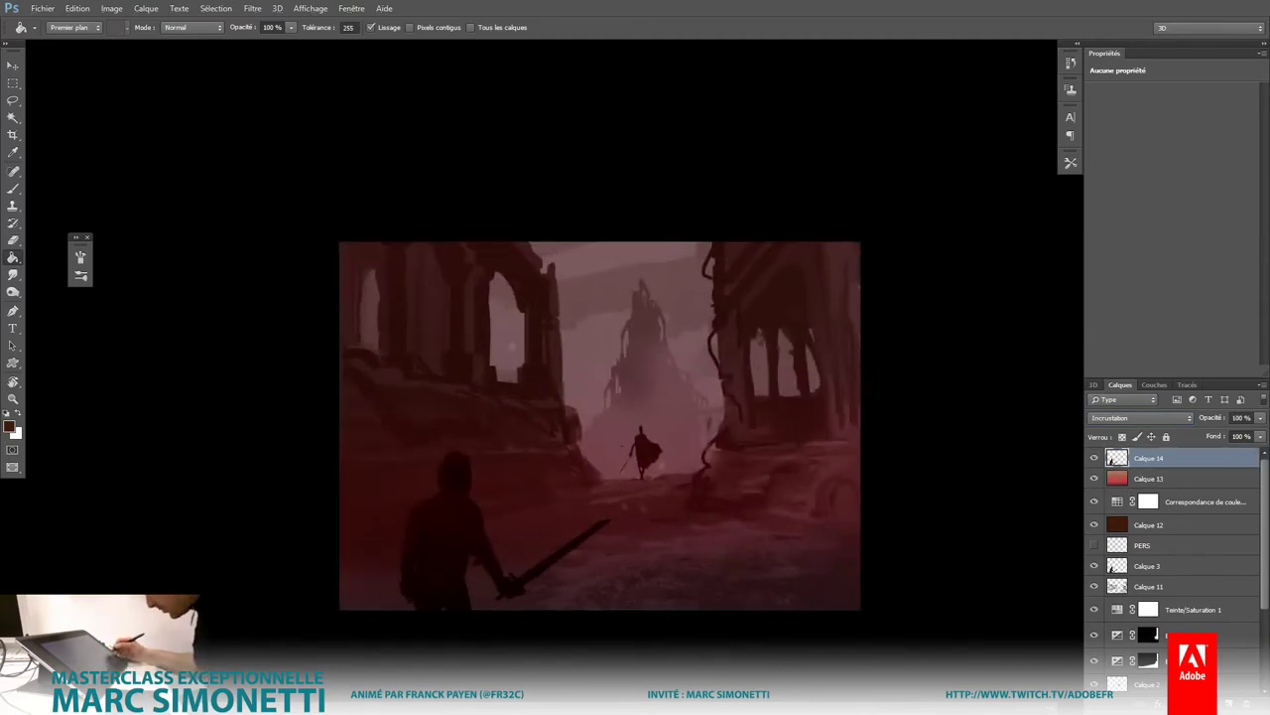
pyautogui.click(1191, 703)
# Step: Add Levels with RGB white input at 197, then lift green midtones and green white point to about 182
pyautogui.click(1158, 482)
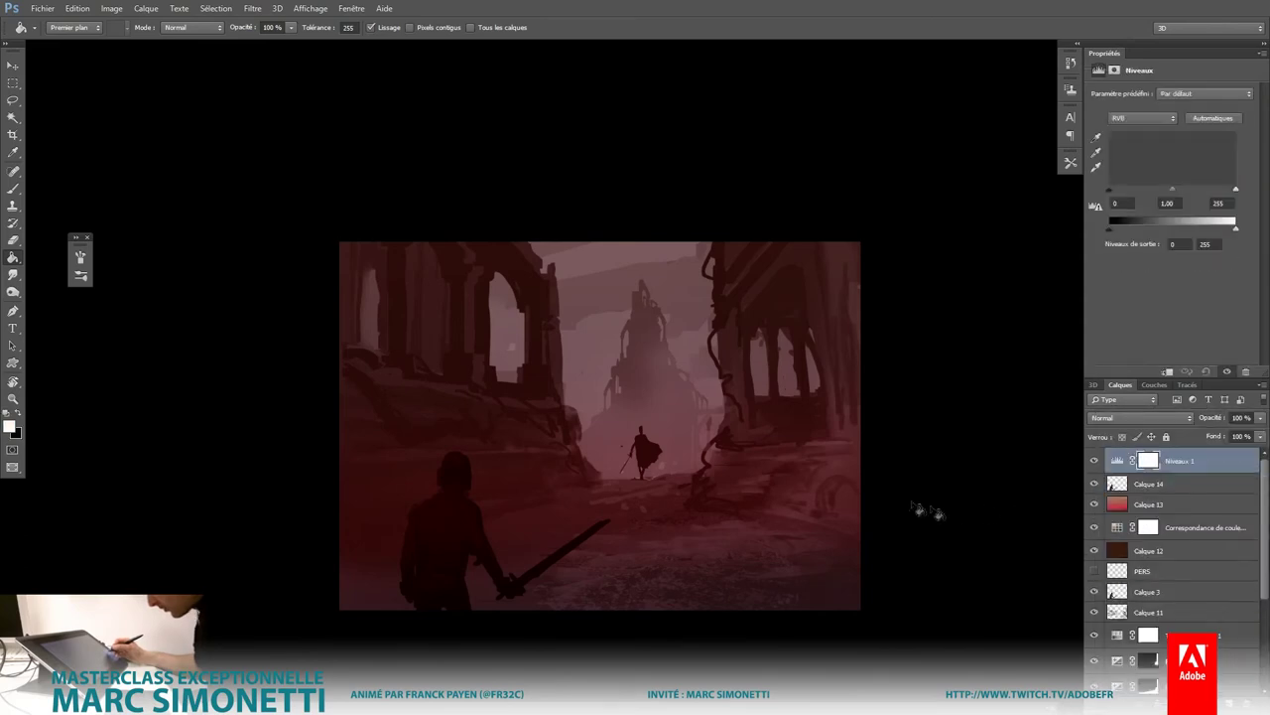
pyautogui.moveTo(1235, 189); pyautogui.dragTo(1207, 188)
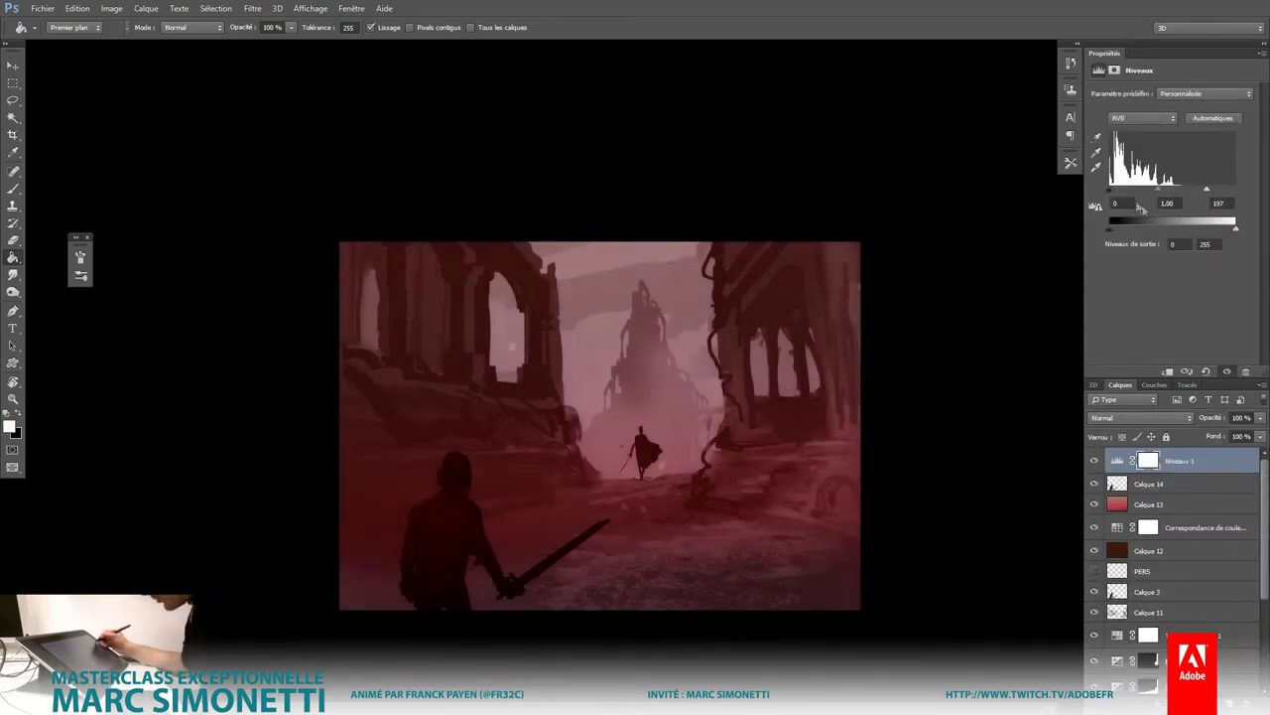
pyautogui.click(1141, 119)
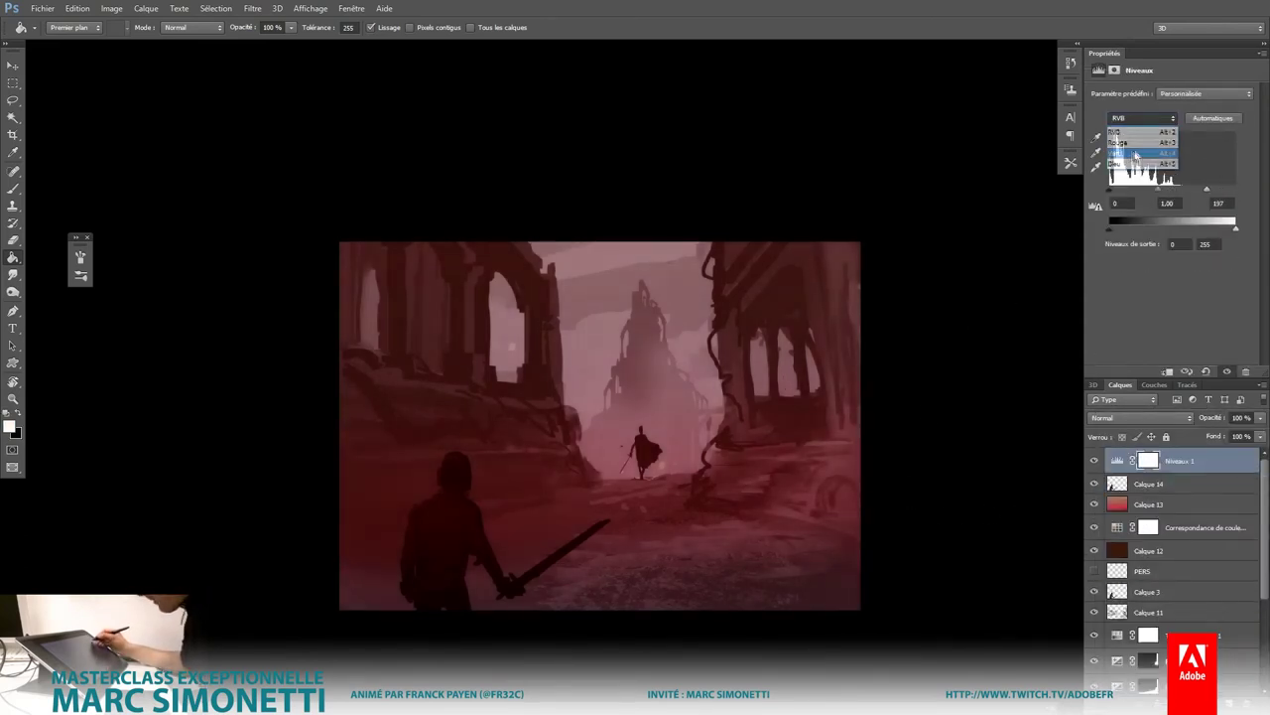
pyautogui.click(1137, 154)
pyautogui.moveTo(1172, 188); pyautogui.dragTo(1157, 190)
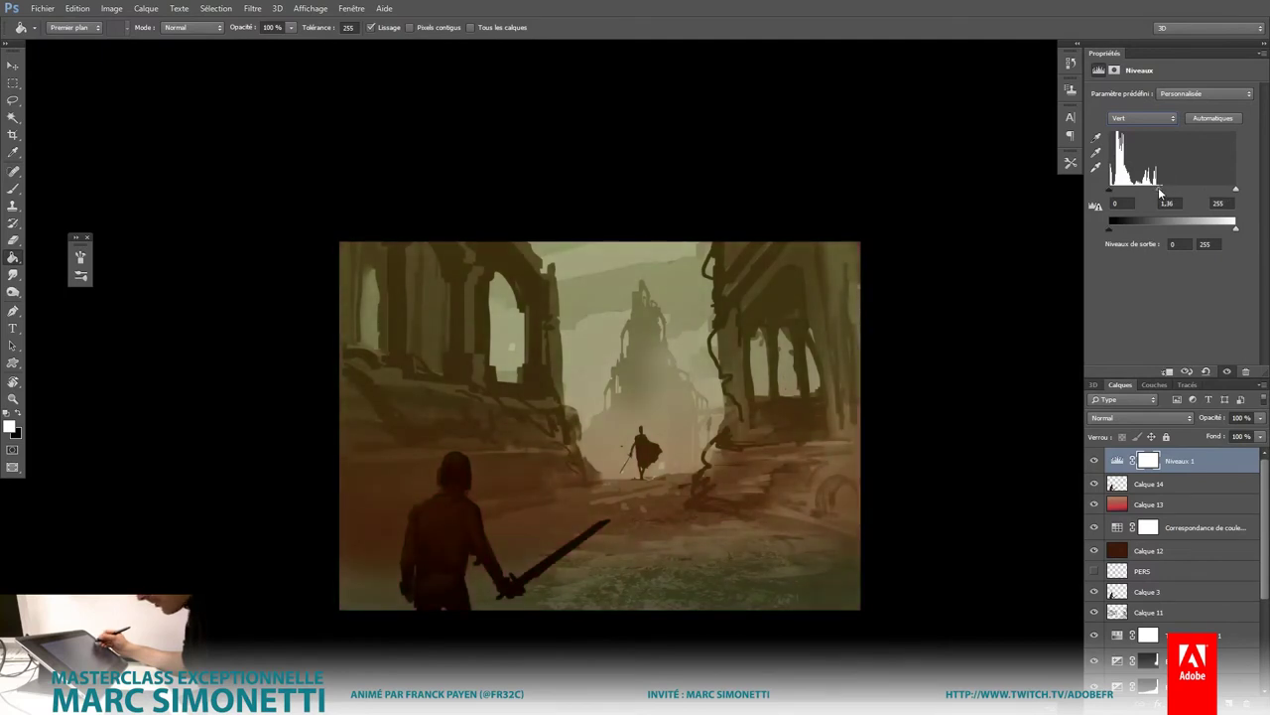
pyautogui.moveTo(1236, 188); pyautogui.dragTo(1138, 190)
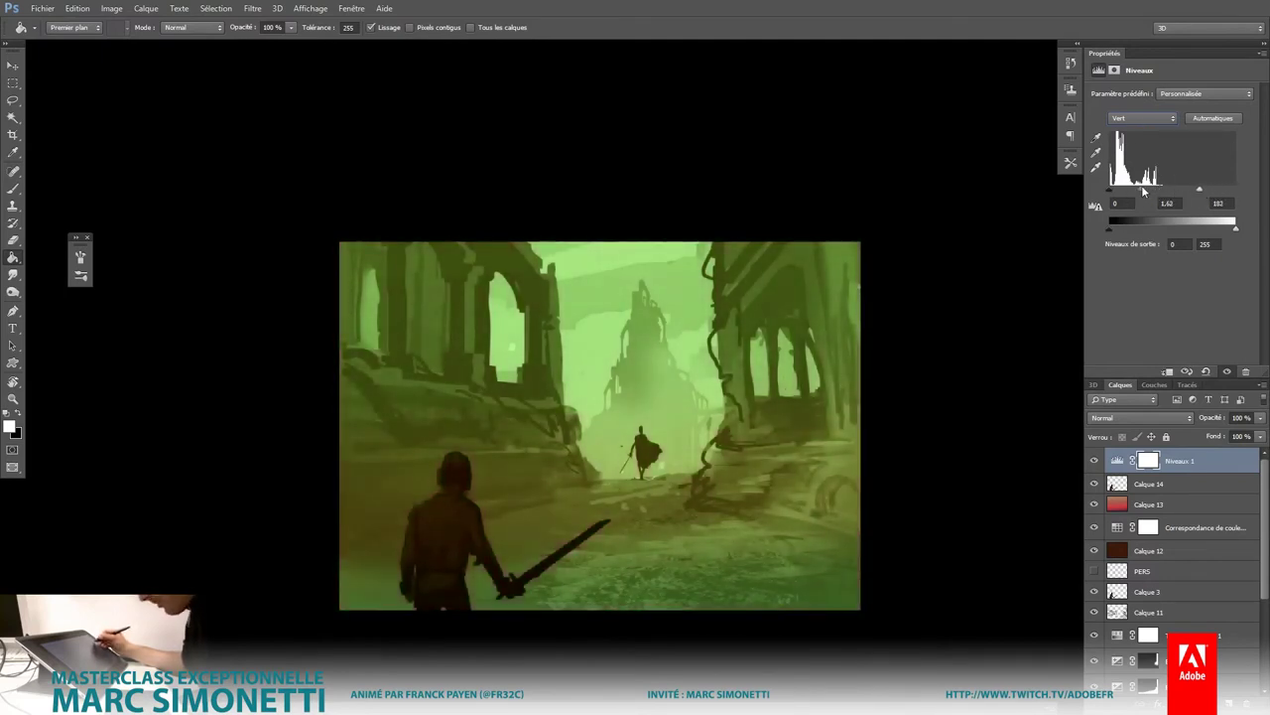
# Step: Adjust blue output black and midtones, raise red output black to 43, and invert the mask
pyautogui.click(1141, 118)
pyautogui.click(1157, 165)
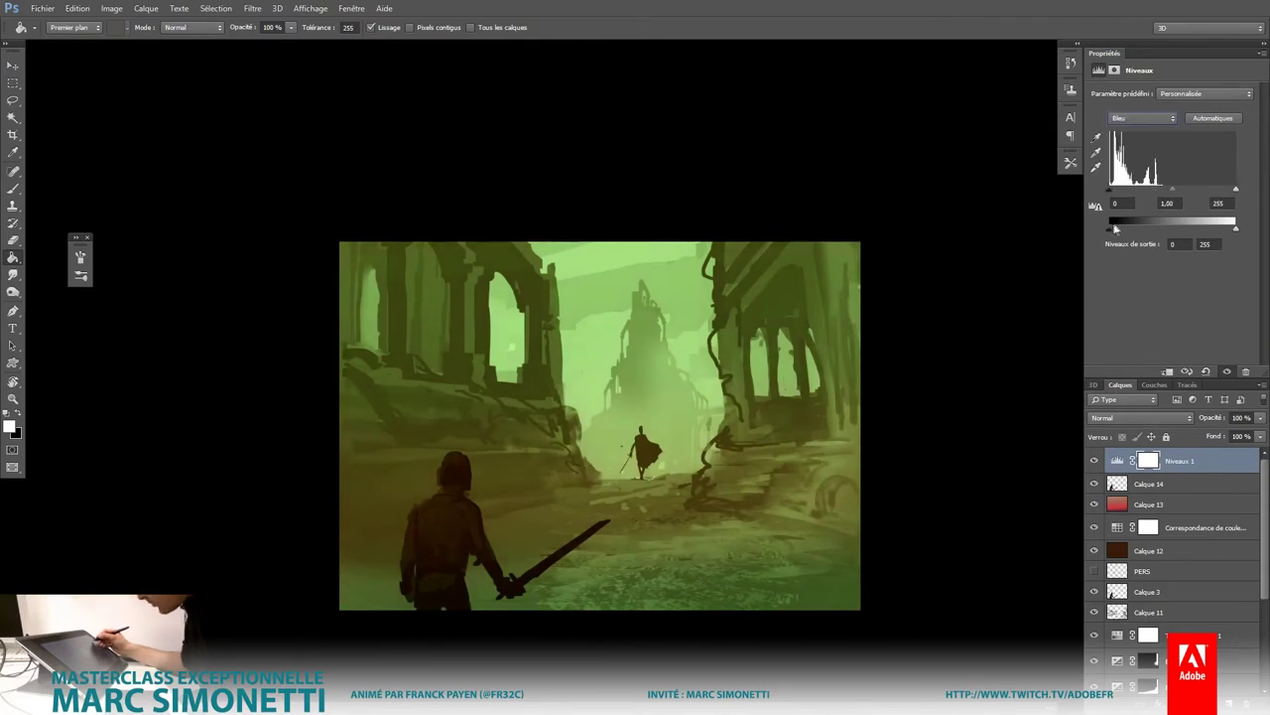
pyautogui.moveTo(1139, 225); pyautogui.dragTo(1108, 226)
pyautogui.moveTo(1168, 195); pyautogui.dragTo(1177, 188)
pyautogui.click(1141, 118)
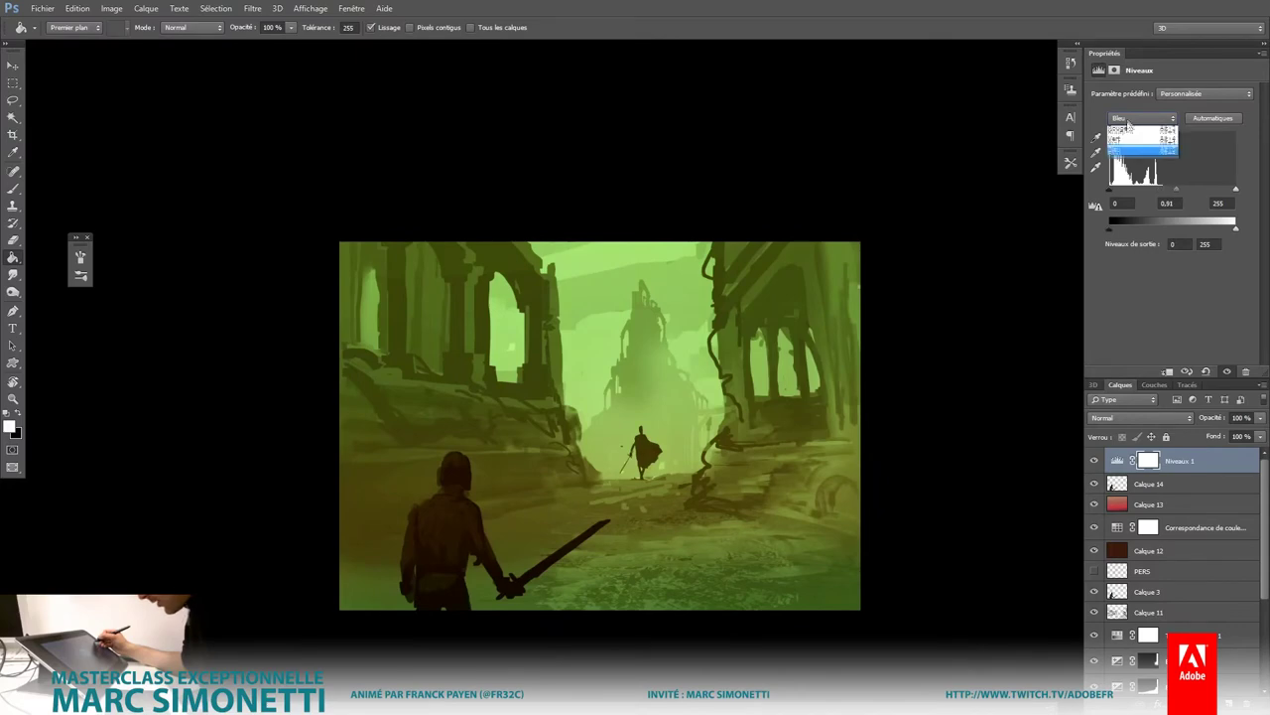
pyautogui.click(1141, 139)
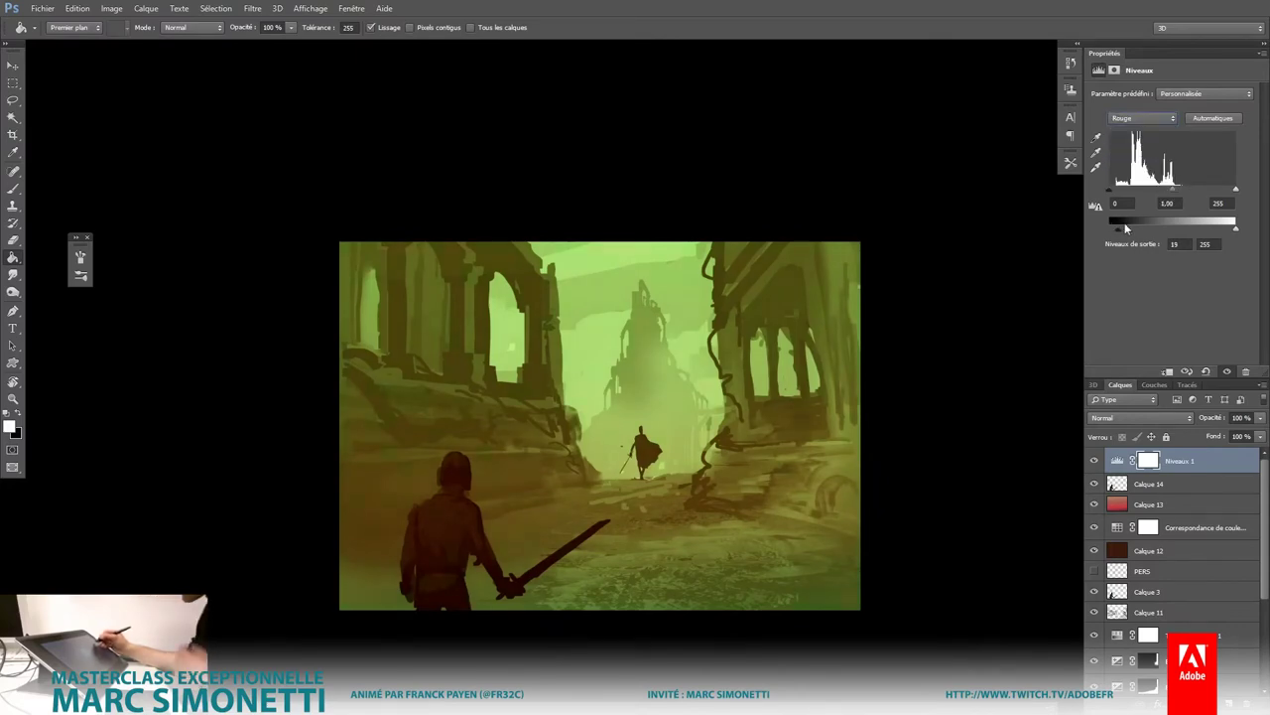
pyautogui.moveTo(1114, 229); pyautogui.dragTo(1130, 228)
pyautogui.hotkey('ctrl', 'i')
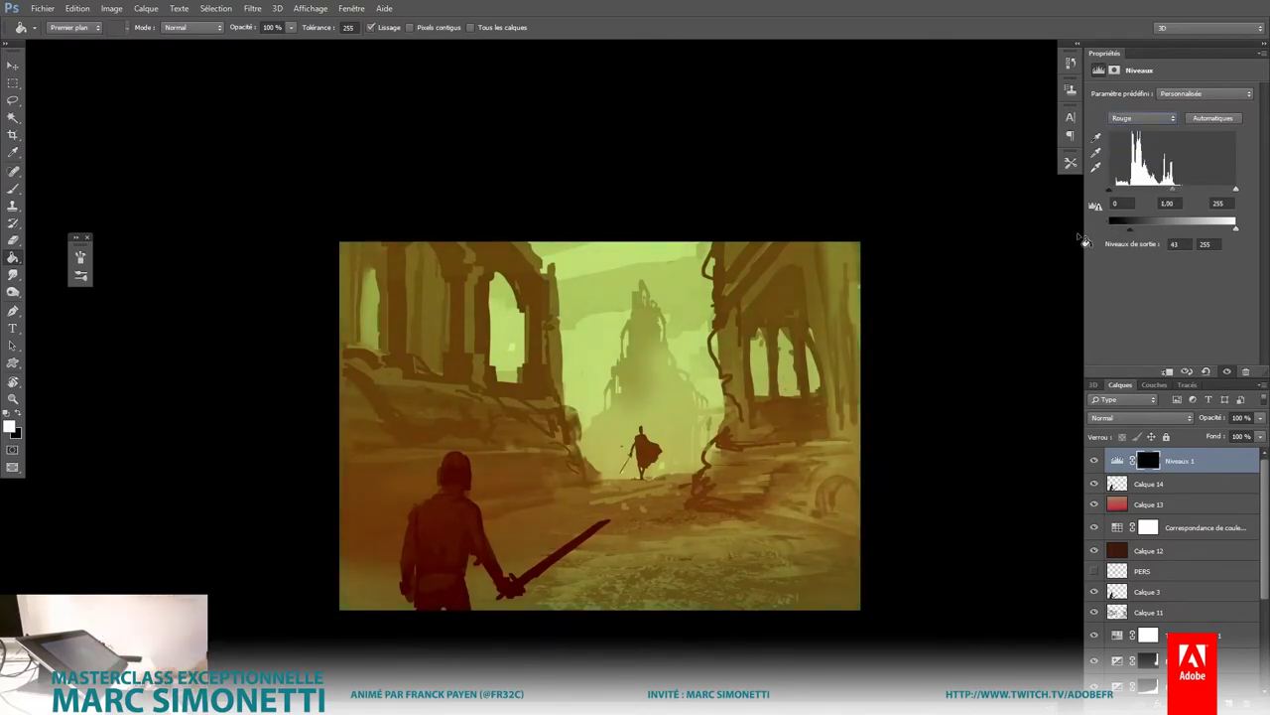
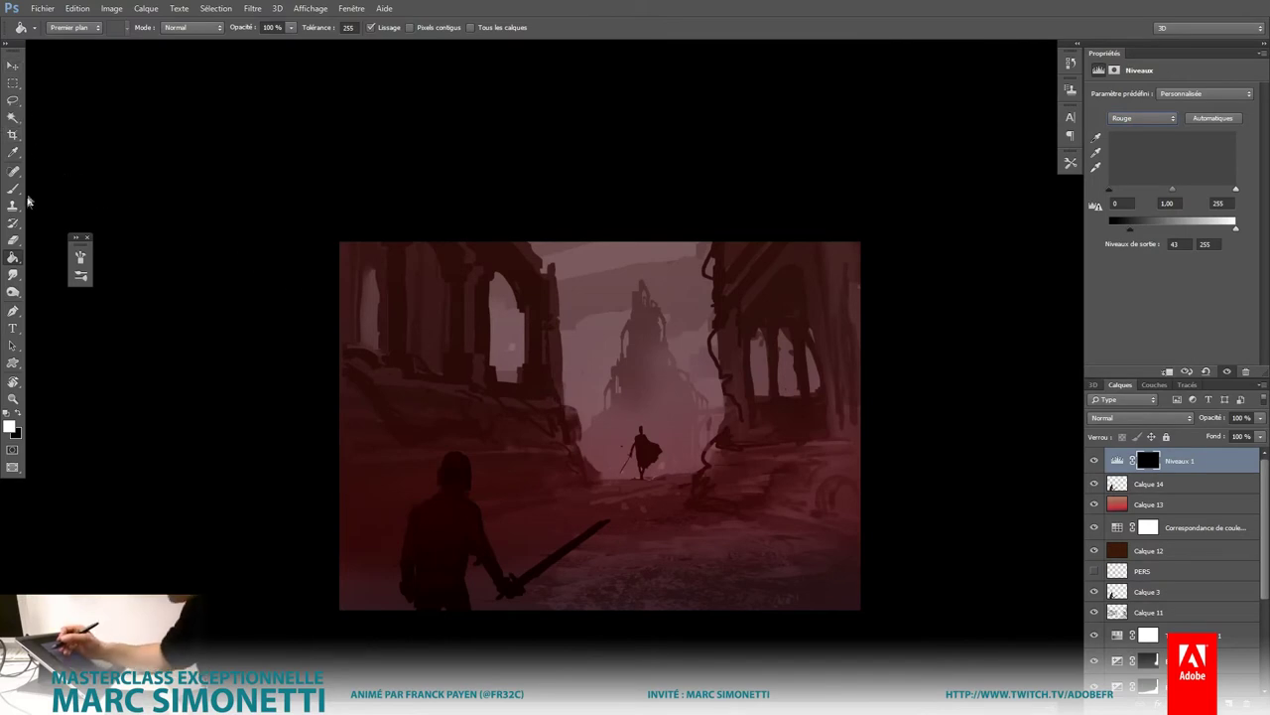
# Step: With a Soft Round brush, paint the Niveaux 1 mask glow around the caped figure, sky and arch windows
pyautogui.click(12, 188)
pyautogui.rightClick(689, 367)
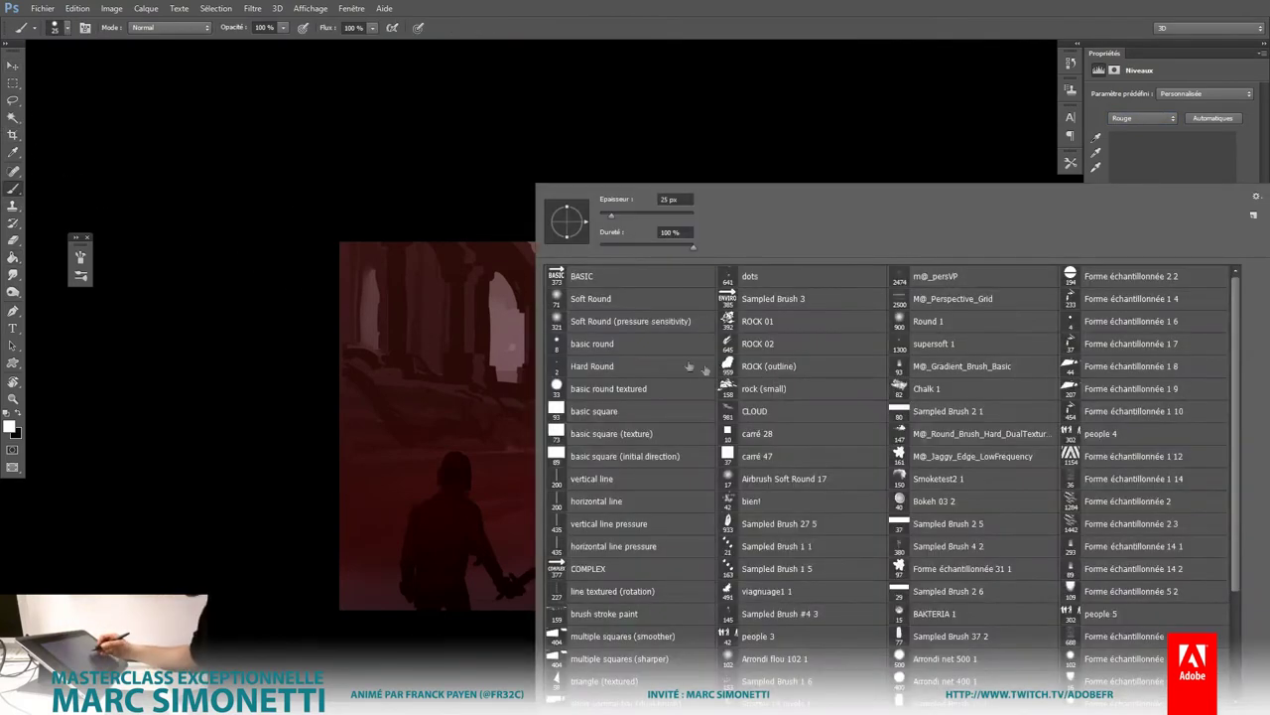
pyautogui.click(592, 297)
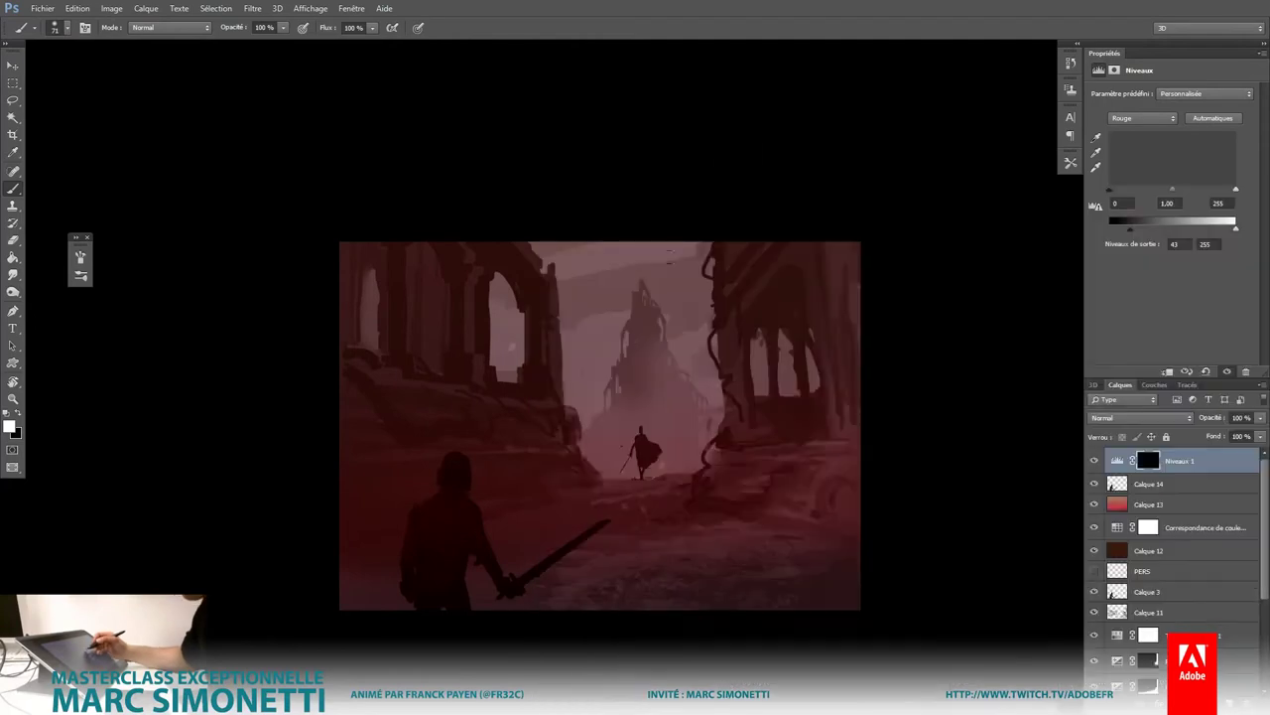
pyautogui.press('Return')
pyautogui.moveTo(689, 341)
pyautogui.mouseDown()
pyautogui.moveTo(635, 348)
pyautogui.moveTo(645, 457)
pyautogui.moveTo(665, 486)
pyautogui.mouseUp()
pyautogui.moveTo(596, 212); pyautogui.dragTo(636, 317)
pyautogui.moveTo(530, 255)
pyautogui.mouseDown()
pyautogui.moveTo(502, 302)
pyautogui.moveTo(508, 357)
pyautogui.mouseUp()
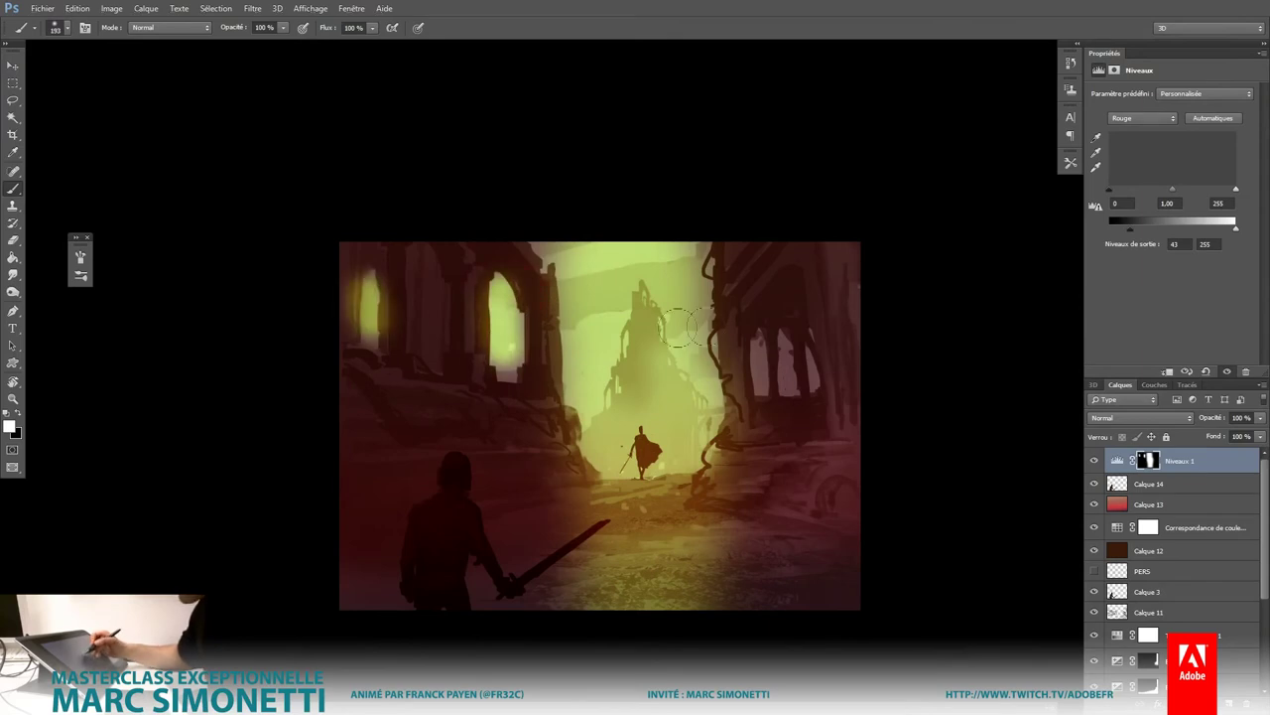
pyautogui.moveTo(367, 283); pyautogui.dragTo(369, 338)
pyautogui.moveTo(769, 342); pyautogui.dragTo(791, 428)
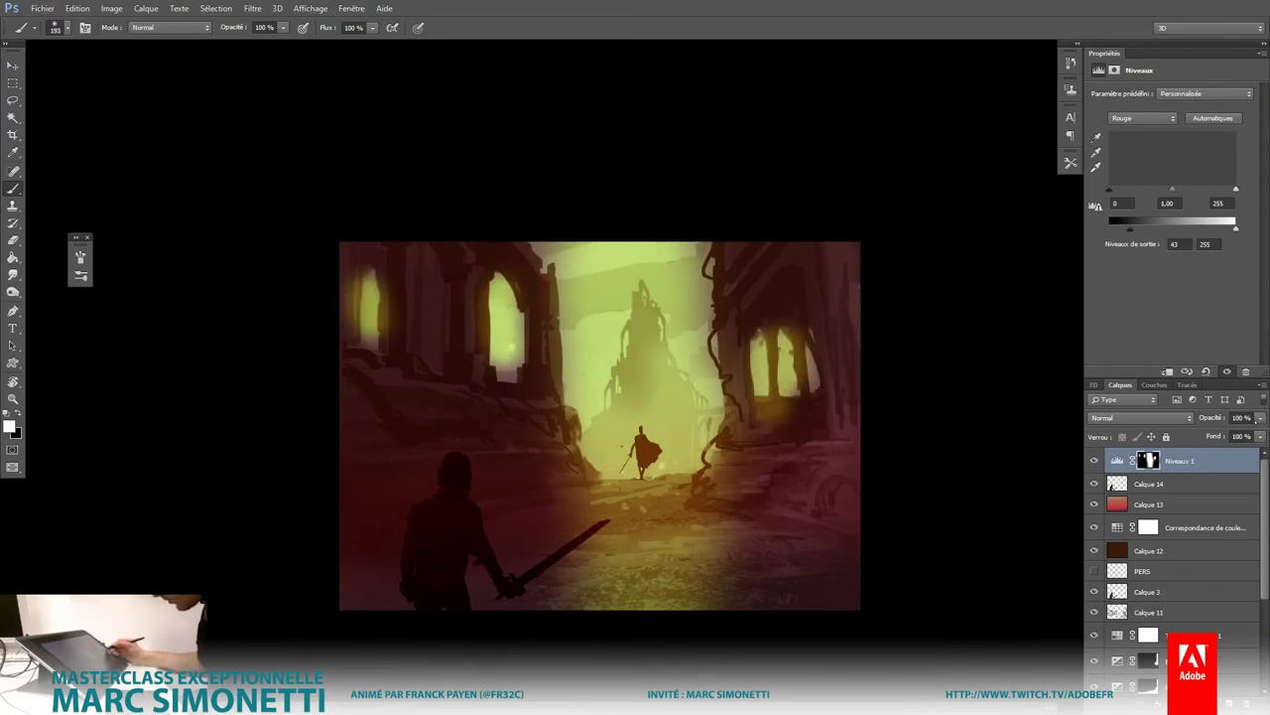
# Step: Lower Niveaux 1 to 47% opacity and paint white into its mask over the castle and centre
pyautogui.click(1259, 418)
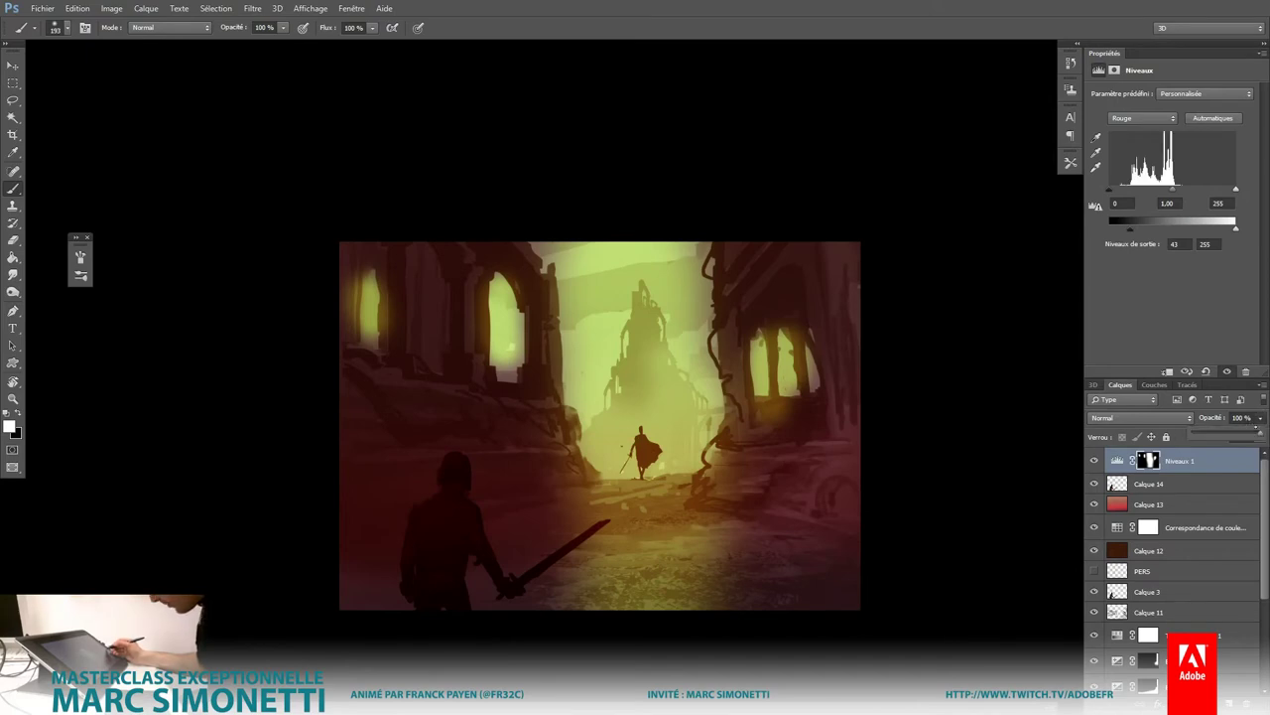
pyautogui.moveTo(1222, 434); pyautogui.dragTo(1211, 434)
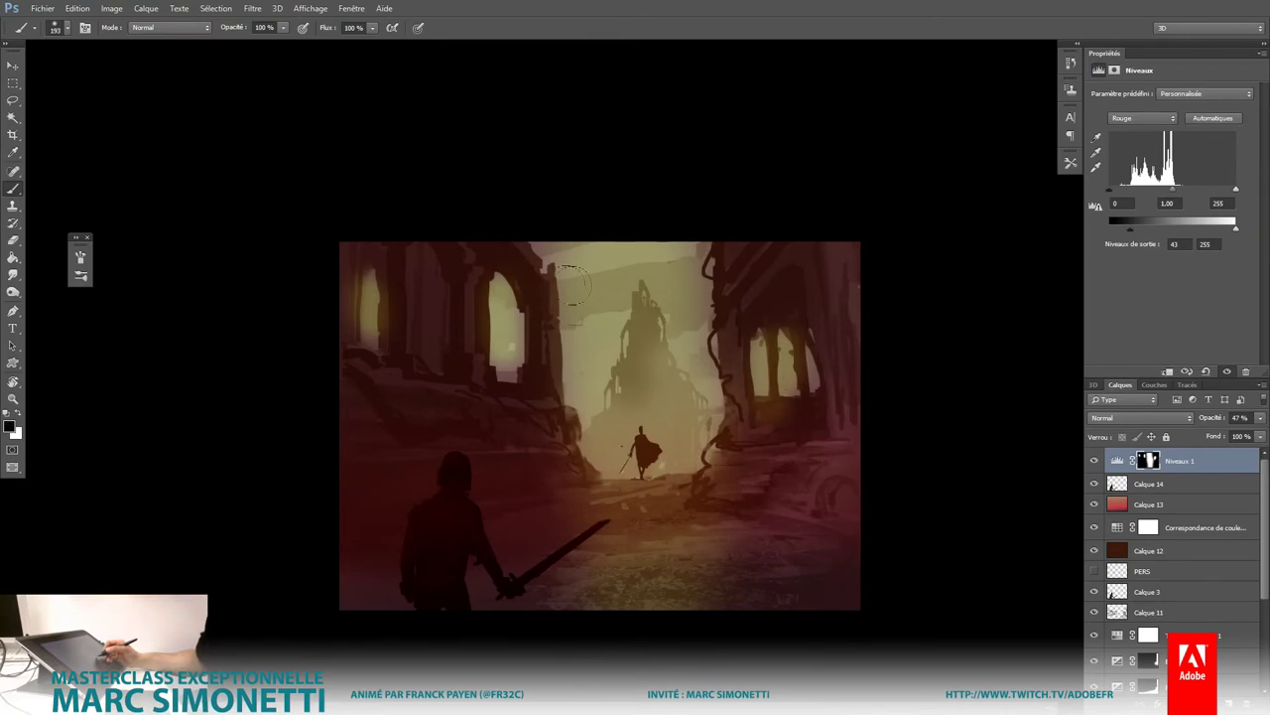
pyautogui.moveTo(595, 343); pyautogui.dragTo(645, 330)
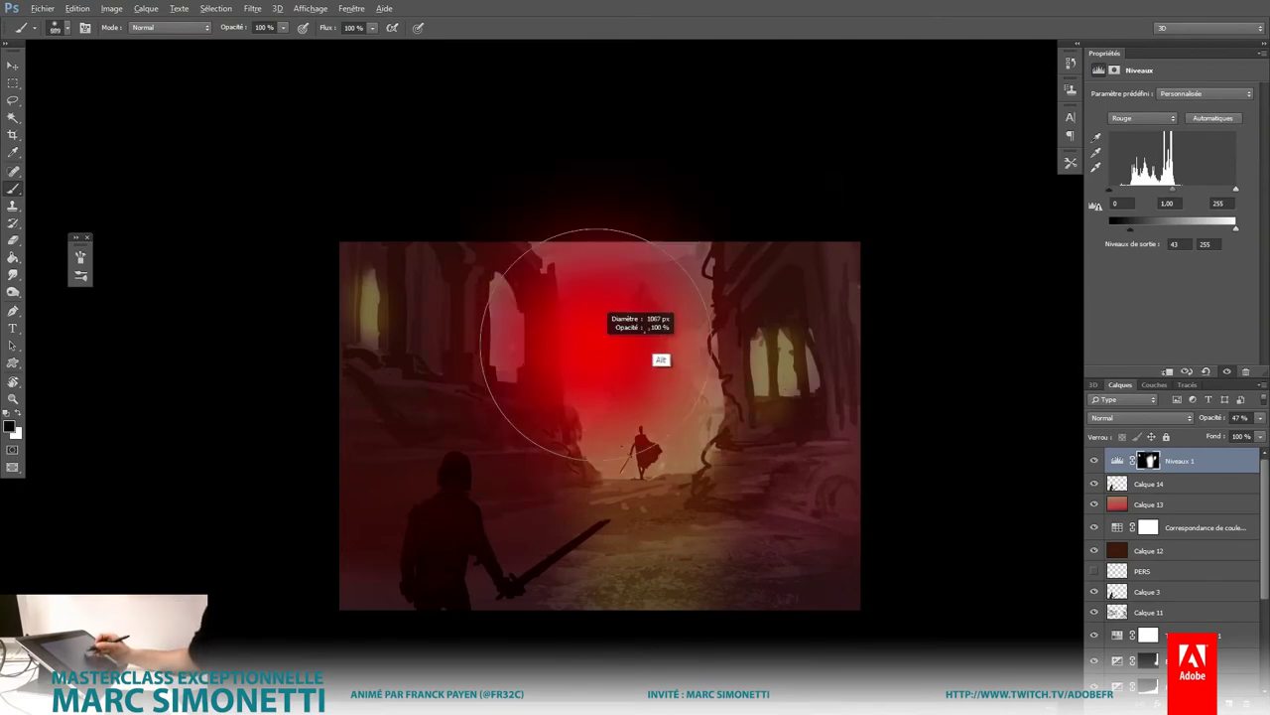
pyautogui.moveTo(794, 541)
pyautogui.mouseDown()
pyautogui.moveTo(695, 581)
pyautogui.moveTo(591, 585)
pyautogui.mouseUp()
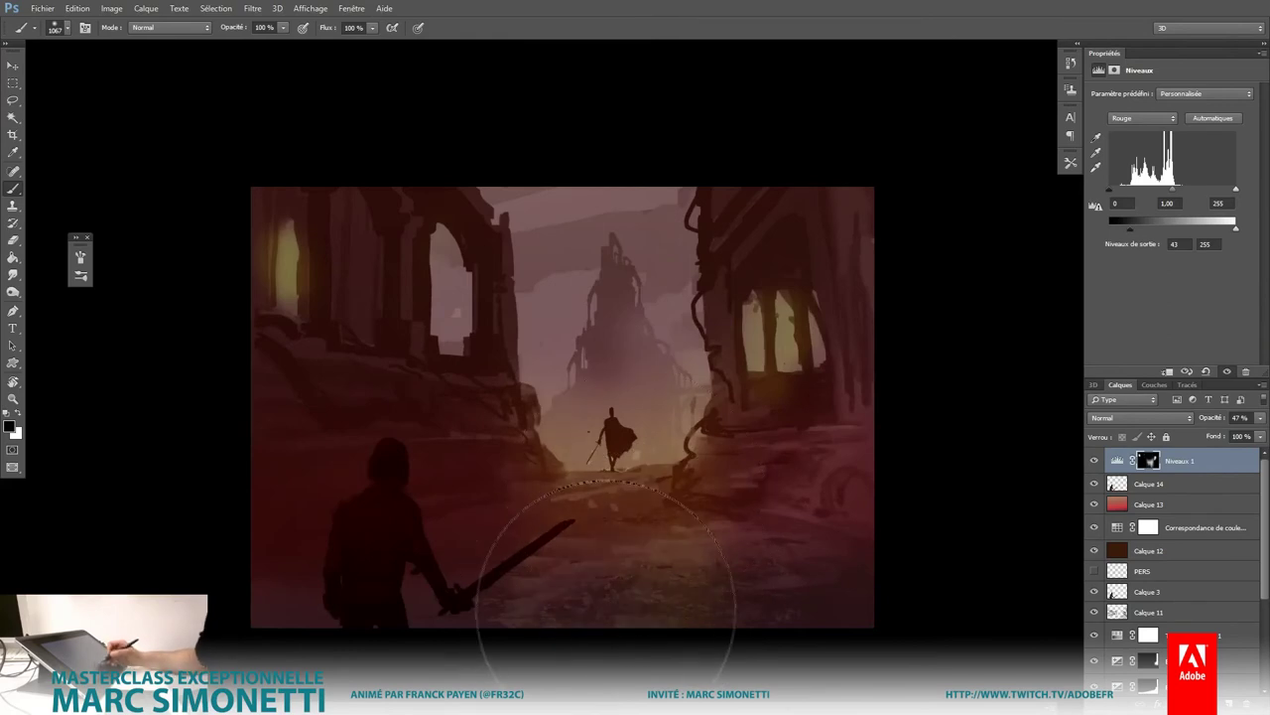
pyautogui.press('x')
pyautogui.moveTo(652, 552)
pyautogui.mouseDown()
pyautogui.moveTo(625, 387)
pyautogui.moveTo(635, 328)
pyautogui.mouseUp()
pyautogui.moveTo(734, 511); pyautogui.dragTo(630, 596)
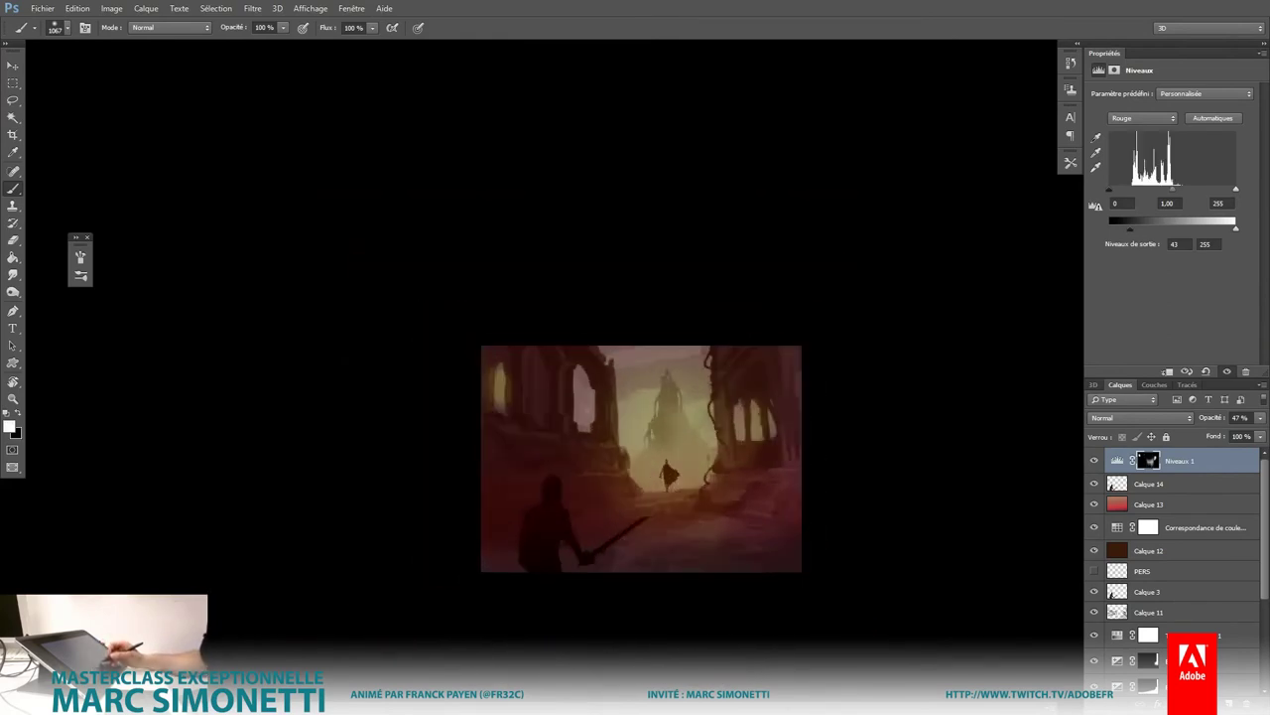
# Step: Add a new layer, Calque 15, and flip the canvas horizontally
pyautogui.hotkey('ctrl', 'shift', 'alt', 'n')
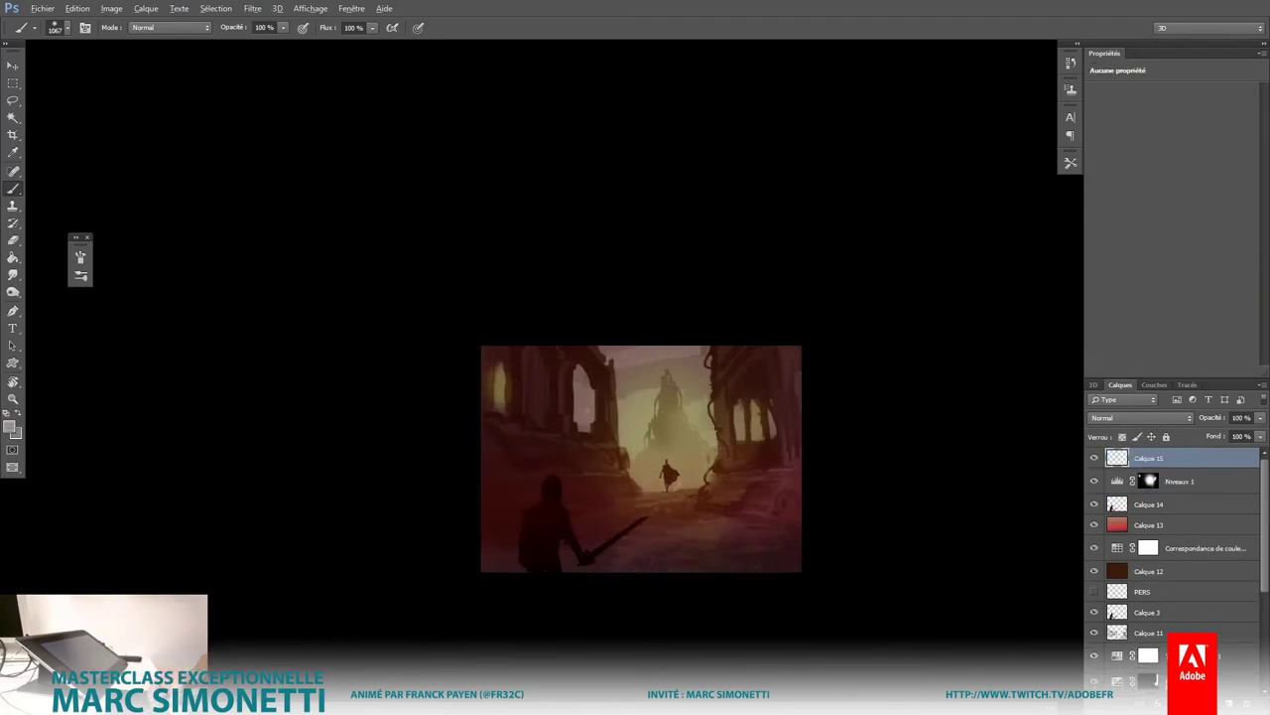
pyautogui.moveTo(751, 416); pyautogui.dragTo(1003, 568)
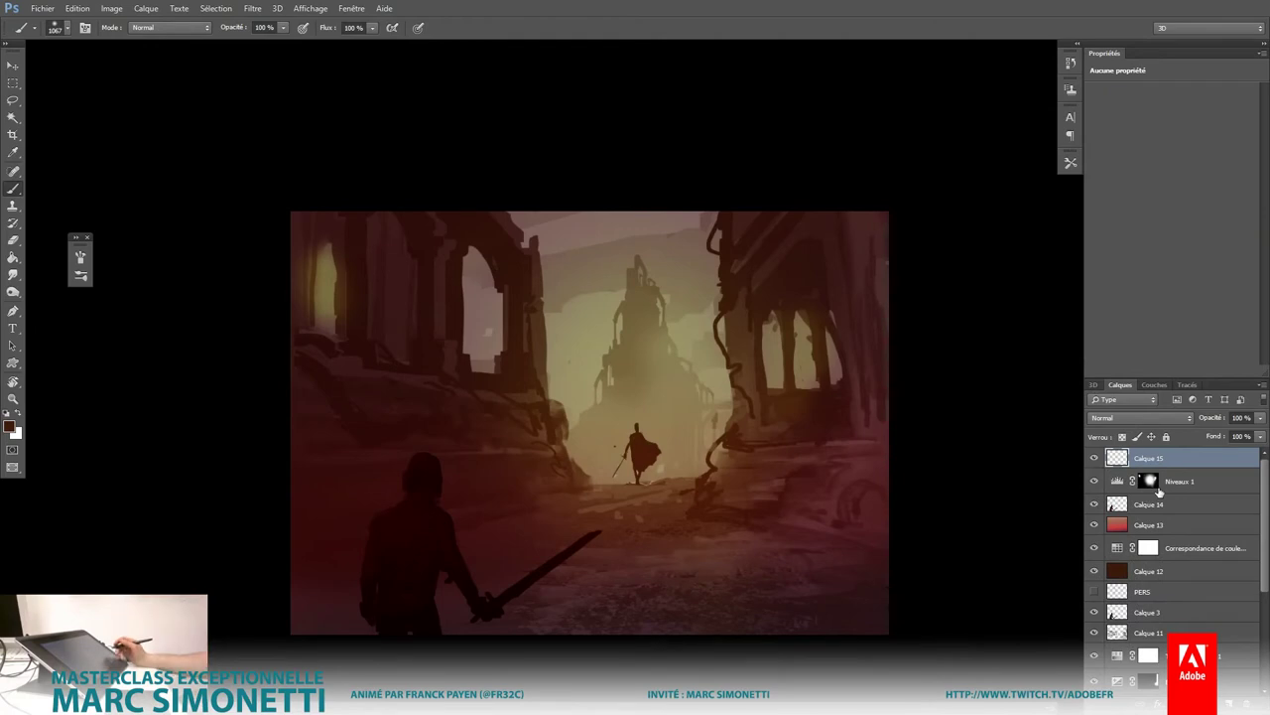
pyautogui.press('h')
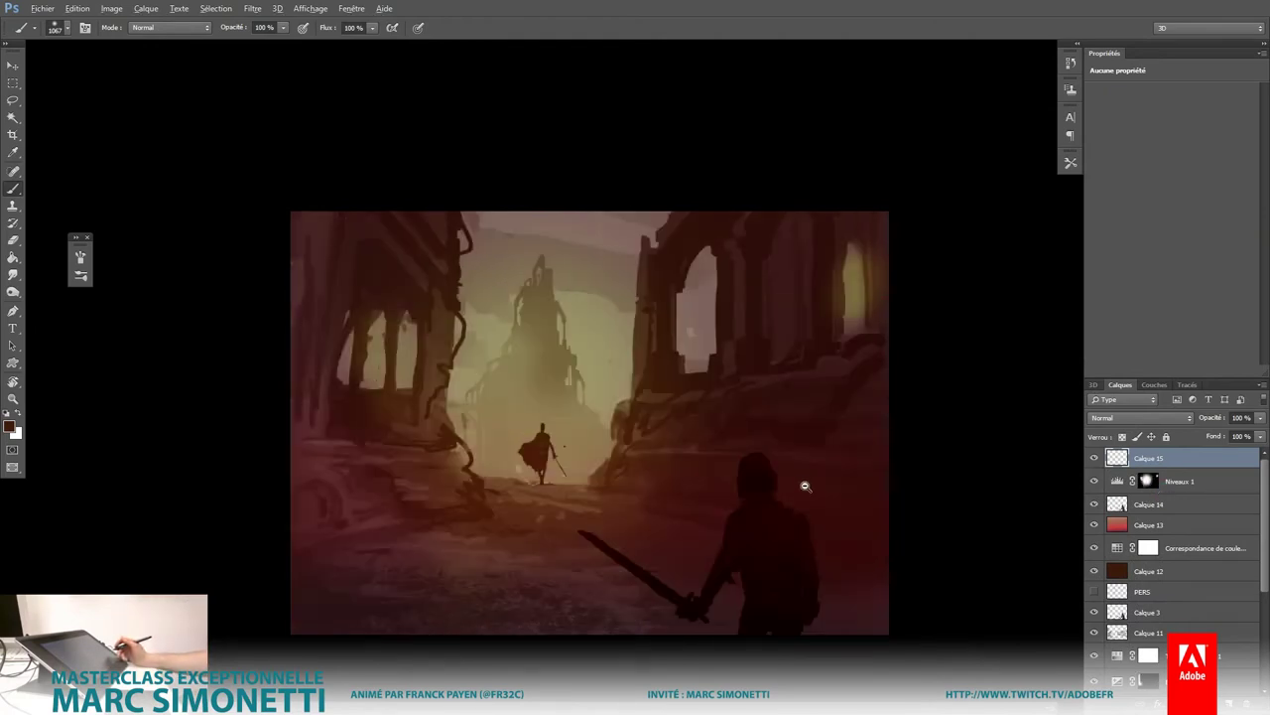
pyautogui.moveTo(805, 486); pyautogui.dragTo(744, 531)
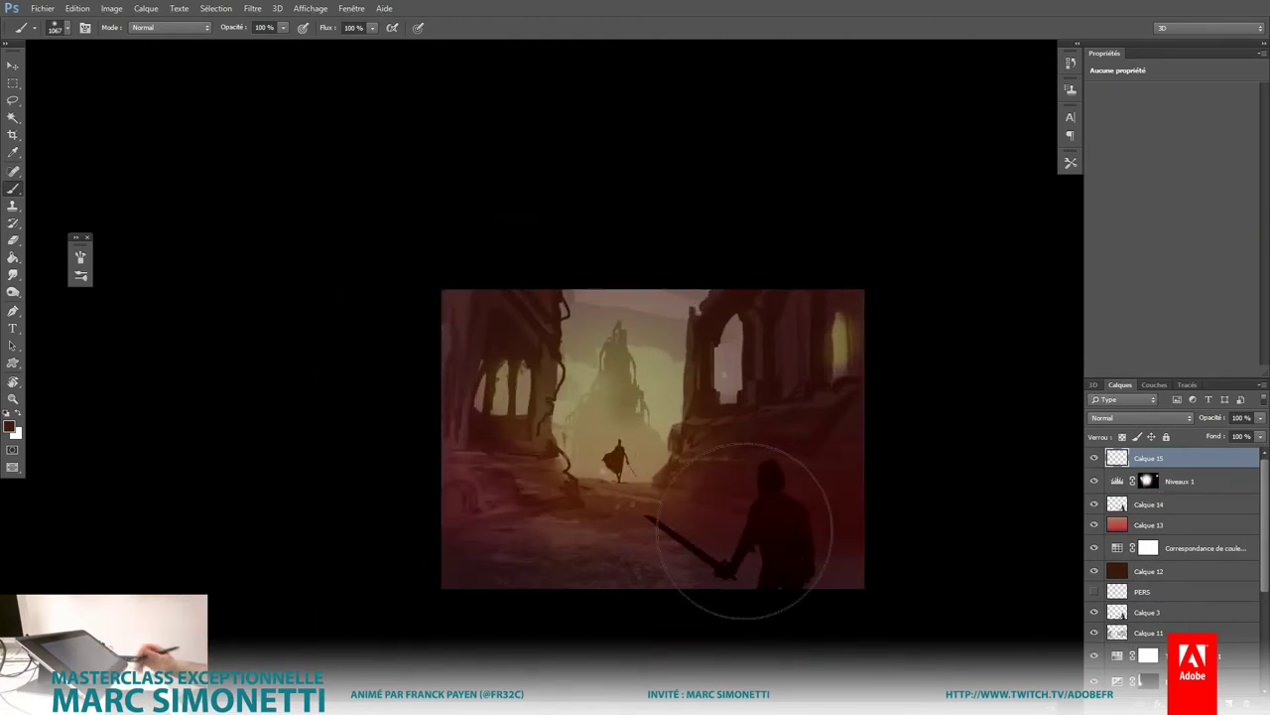
# Step: Paint dark teal across the top and bottom of the painting
pyautogui.keyDown('alt'); pyautogui.keyDown('shift'); pyautogui.rightClick(673, 402); pyautogui.keyUp('shift'); pyautogui.keyUp('alt')
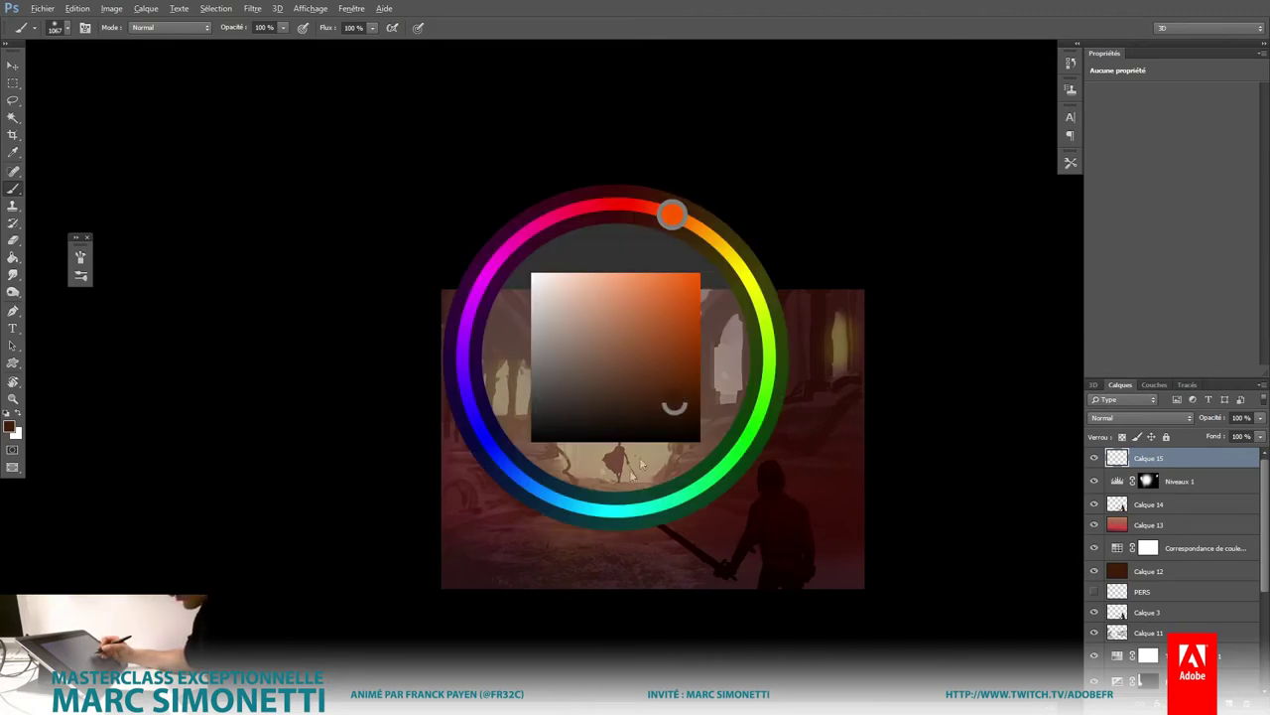
pyautogui.moveTo(641, 464); pyautogui.dragTo(592, 505)
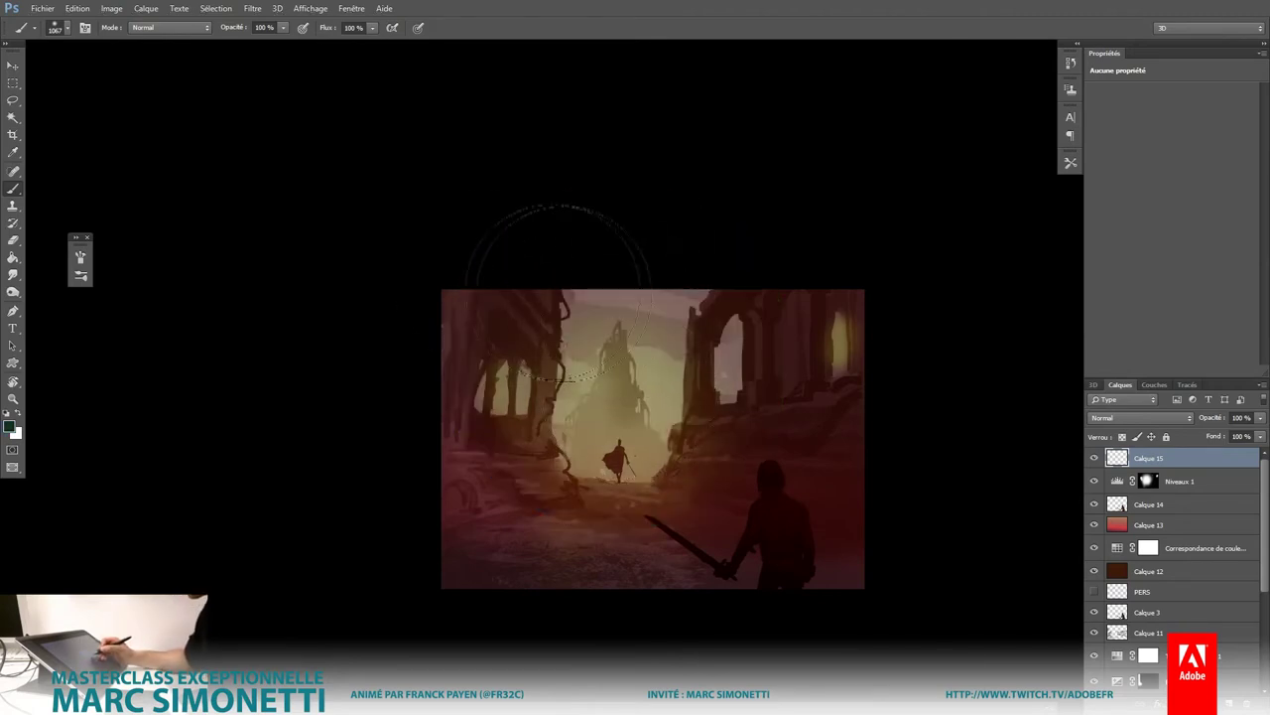
pyautogui.moveTo(456, 298); pyautogui.dragTo(853, 318)
pyautogui.moveTo(517, 555); pyautogui.dragTo(814, 556)
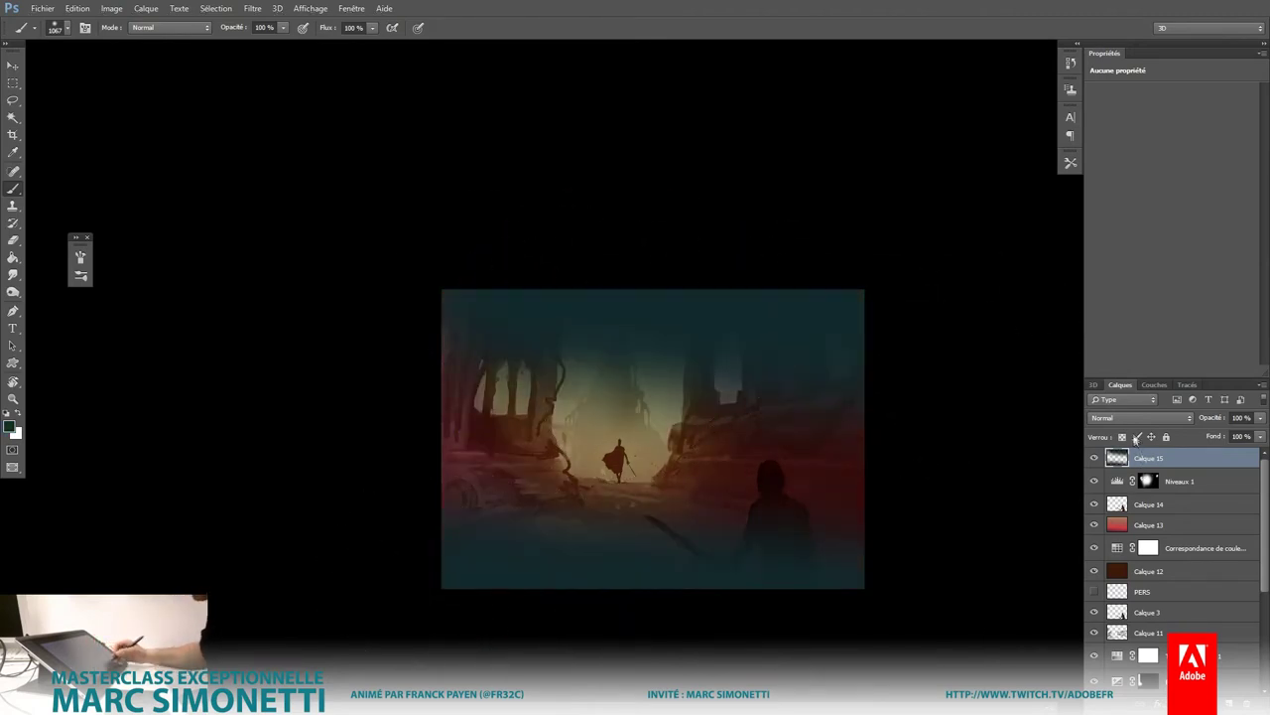
# Step: Set Calque 15 to Incrustation blending at 40% opacity
pyautogui.click(1140, 417)
pyautogui.click(1105, 236)
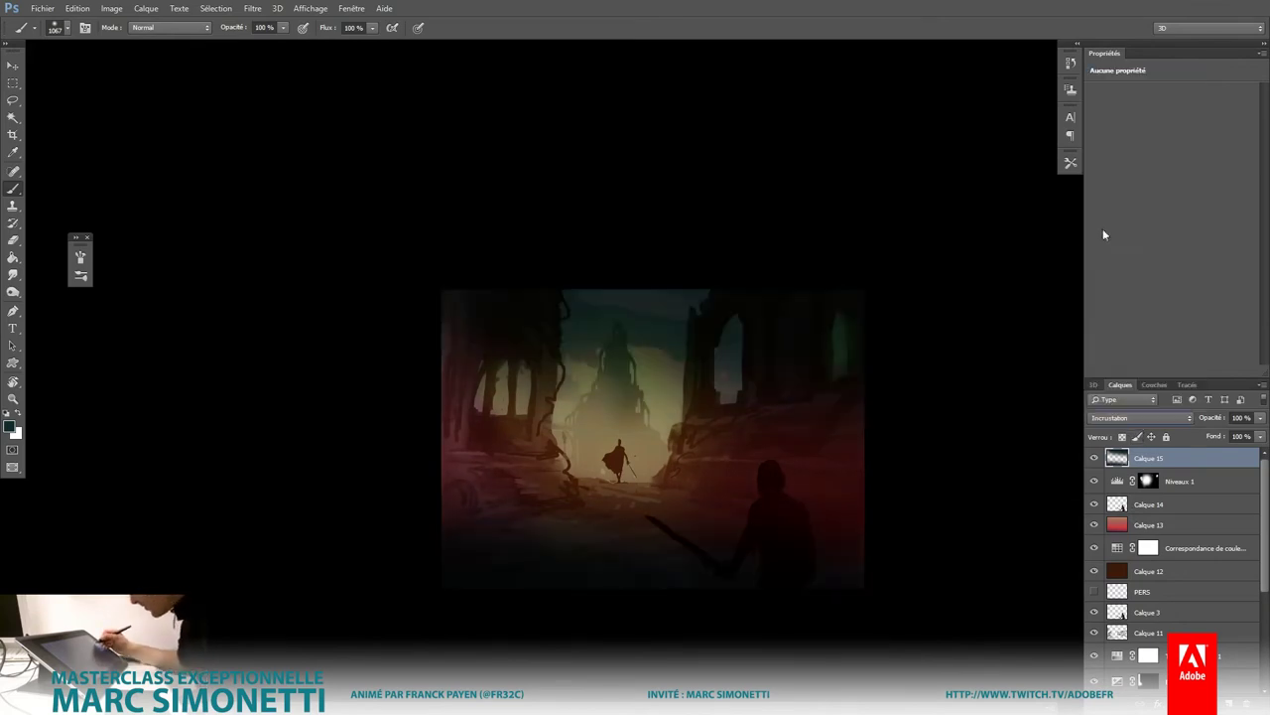
pyautogui.moveTo(1260, 418); pyautogui.dragTo(1208, 435)
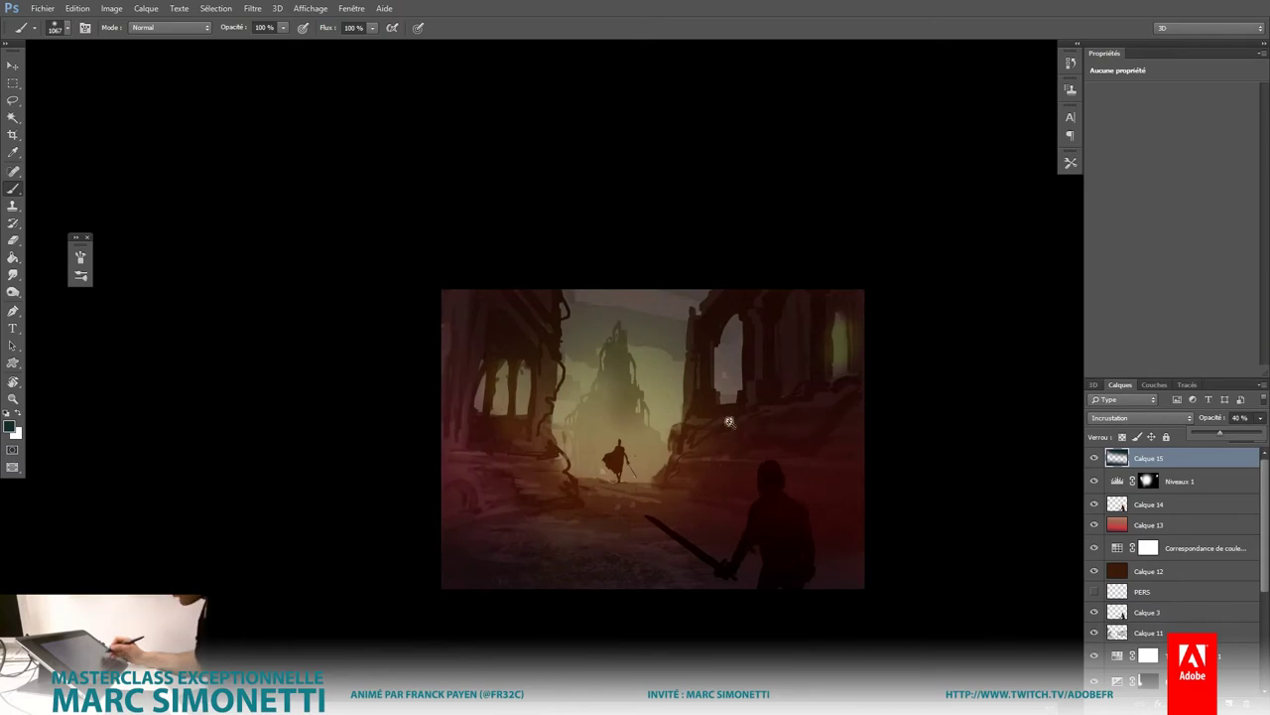
pyautogui.keyDown('alt'); pyautogui.keyDown('shift'); pyautogui.rightClick(632, 387); pyautogui.keyUp('shift'); pyautogui.keyUp('alt')
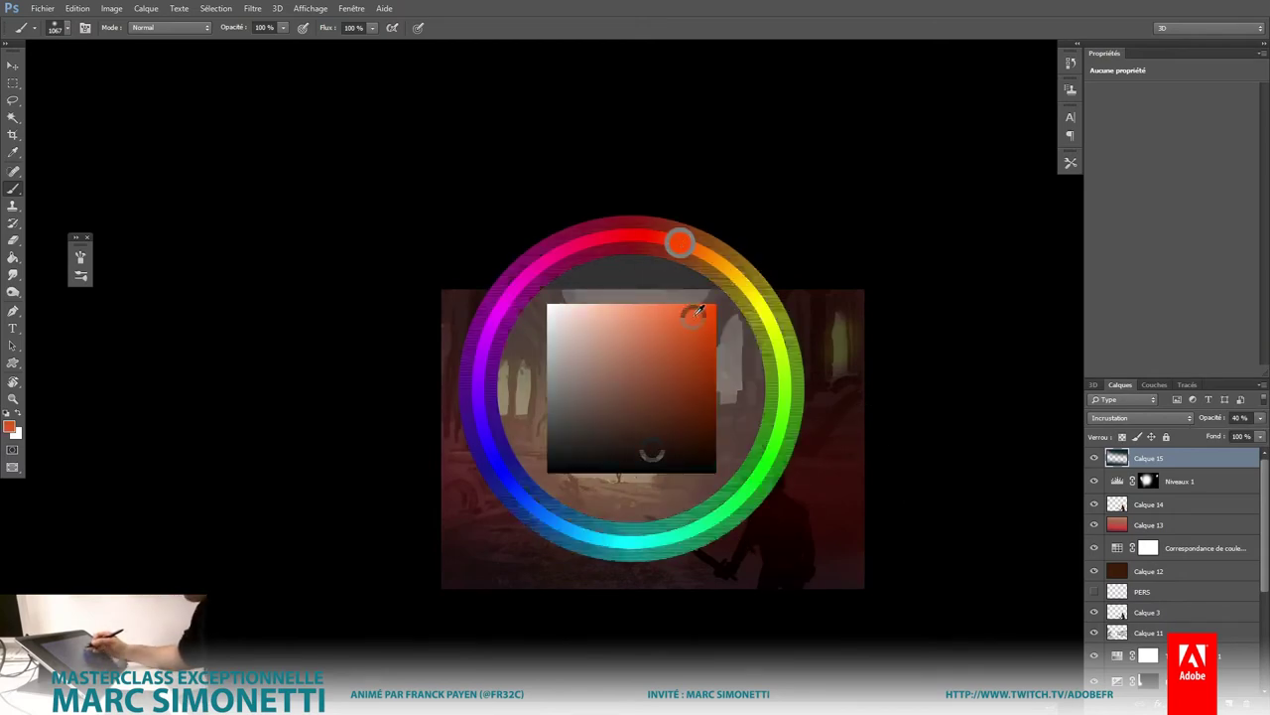
# Step: Switch to the M@_Gradient_Brush_Basic brush, resize it, and zoom in on the caped figure
pyautogui.moveTo(623, 387); pyautogui.dragTo(669, 421)
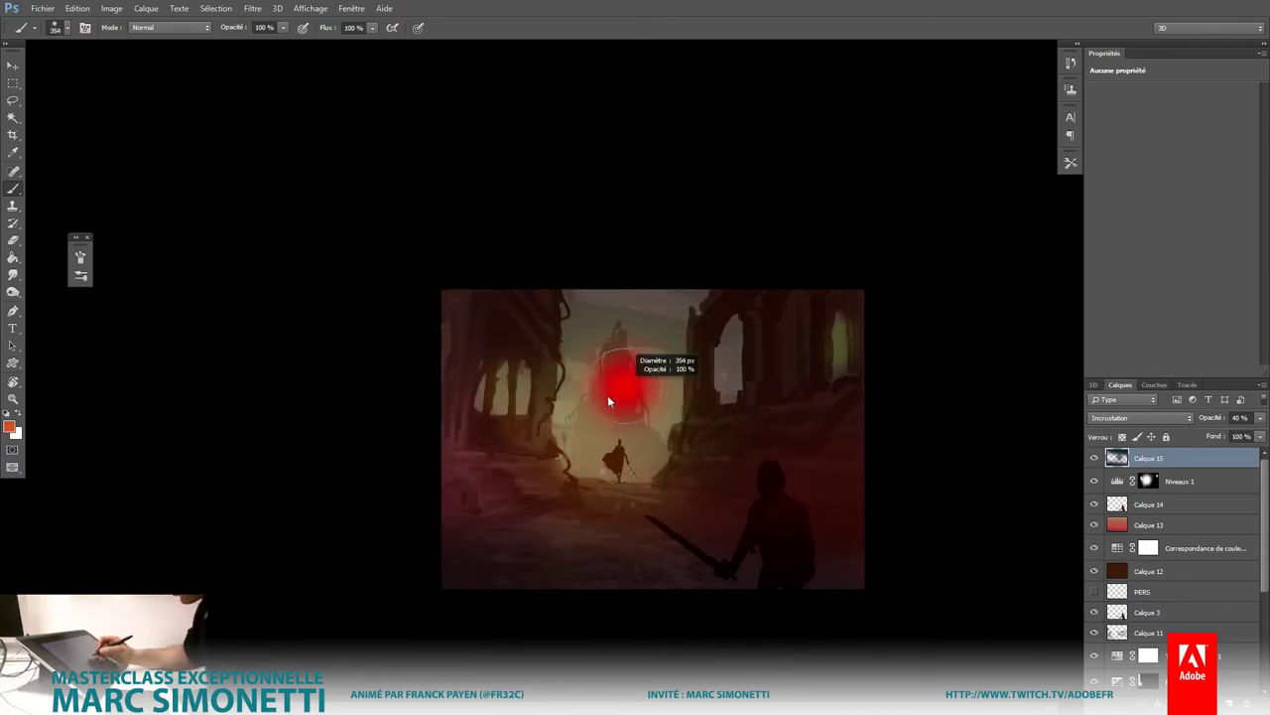
pyautogui.rightClick(670, 422)
pyautogui.click(963, 367)
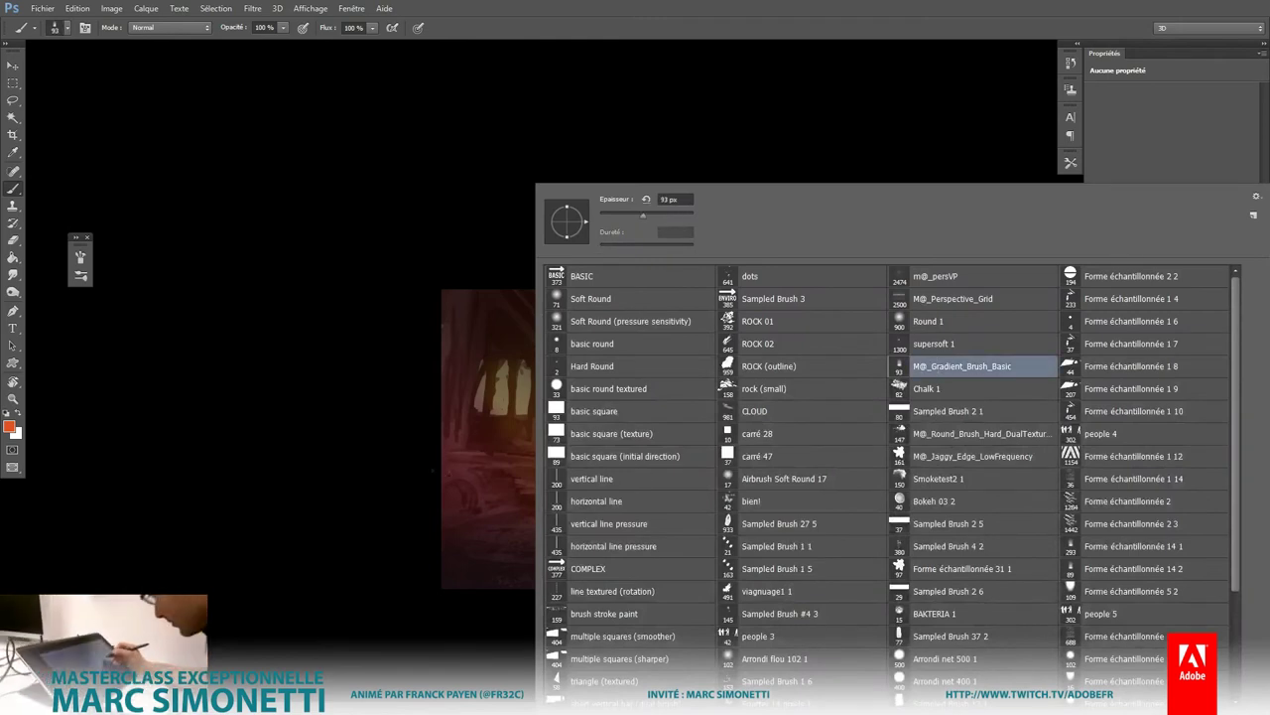
pyautogui.press('Return')
pyautogui.moveTo(596, 442); pyautogui.dragTo(620, 440)
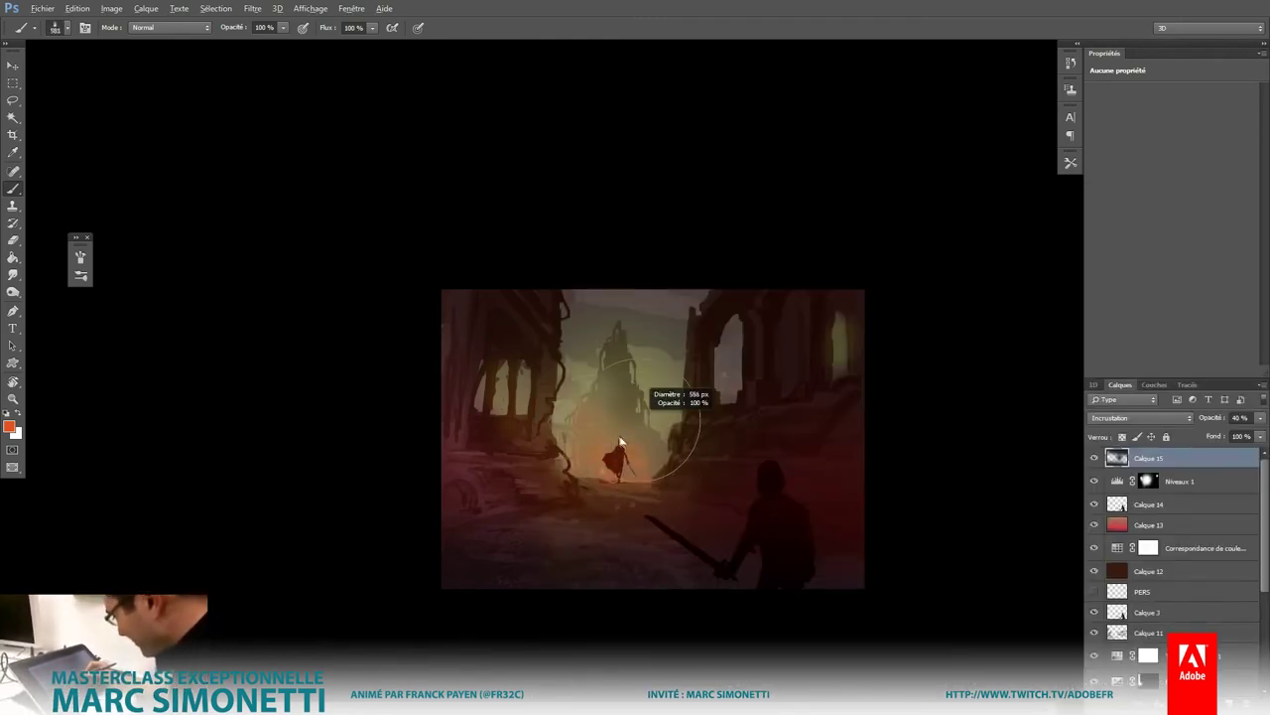
pyautogui.scroll(3, 620, 440)
pyautogui.moveTo(621, 441)
pyautogui.mouseDown()
pyautogui.moveTo(568, 532)
pyautogui.moveTo(552, 491)
pyautogui.mouseUp()
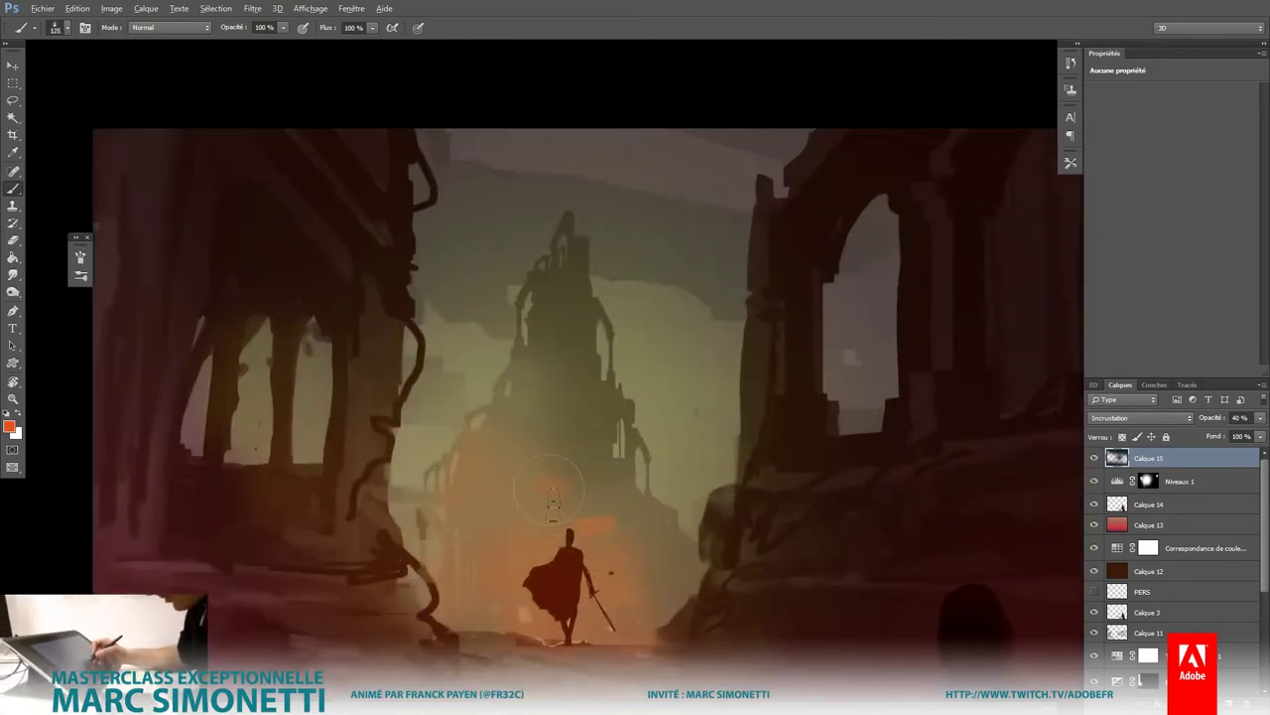
# Step: Paint warm orange light behind the caped figure, then sample a tan colour and fine-tune the brush size
pyautogui.moveTo(524, 448)
pyautogui.mouseDown()
pyautogui.moveTo(536, 409)
pyautogui.moveTo(520, 438)
pyautogui.moveTo(552, 426)
pyautogui.moveTo(496, 456)
pyautogui.moveTo(459, 536)
pyautogui.mouseUp()
pyautogui.moveTo(474, 612); pyautogui.dragTo(596, 575)
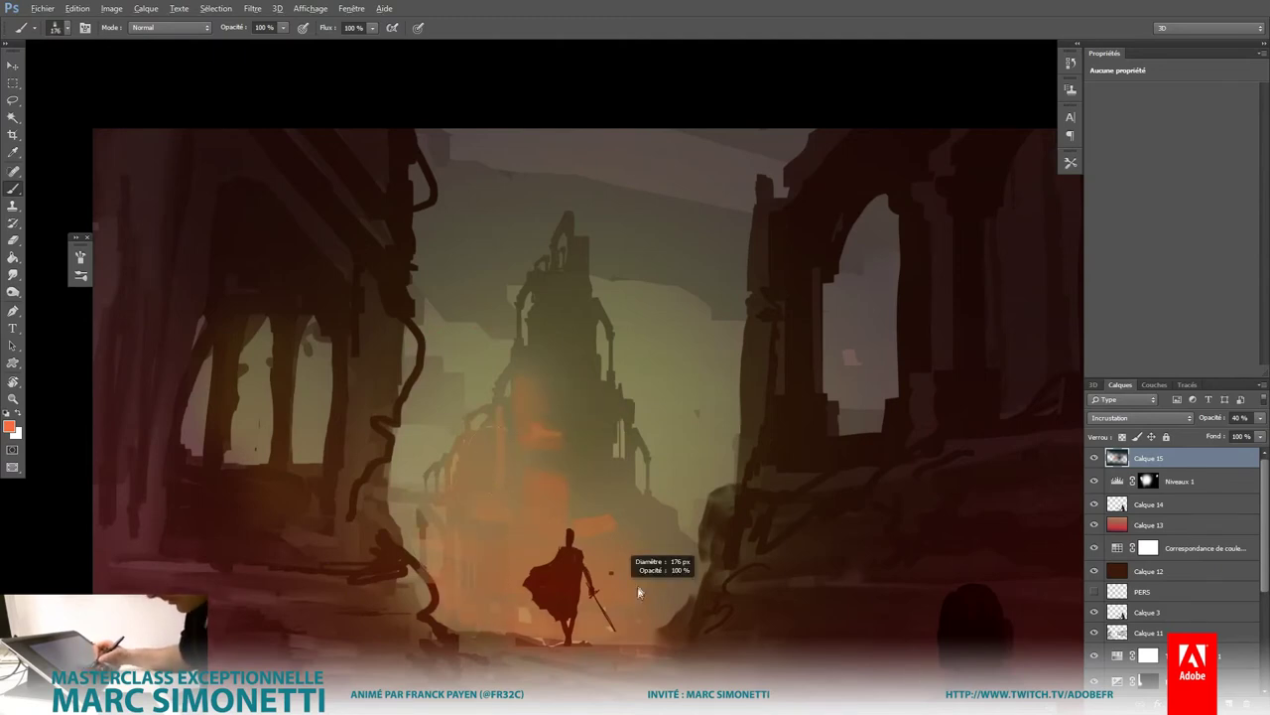
pyautogui.moveTo(615, 511); pyautogui.dragTo(554, 503)
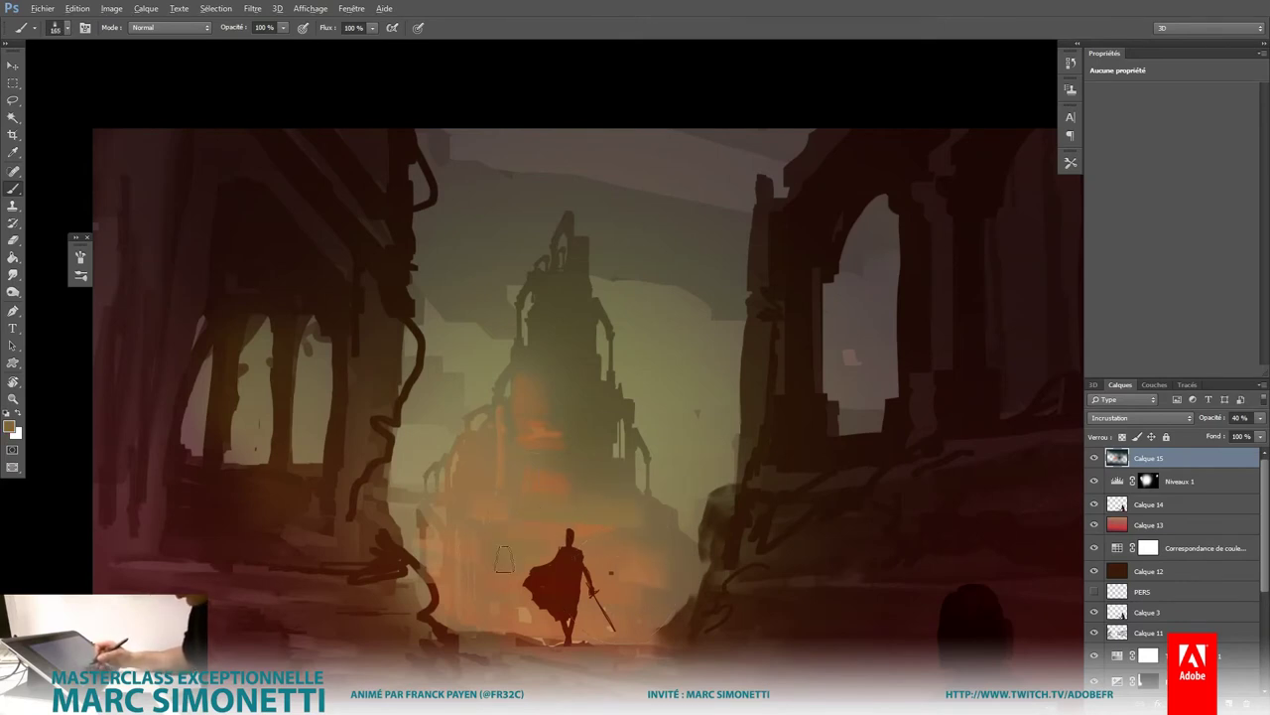
pyautogui.moveTo(598, 563); pyautogui.dragTo(632, 558)
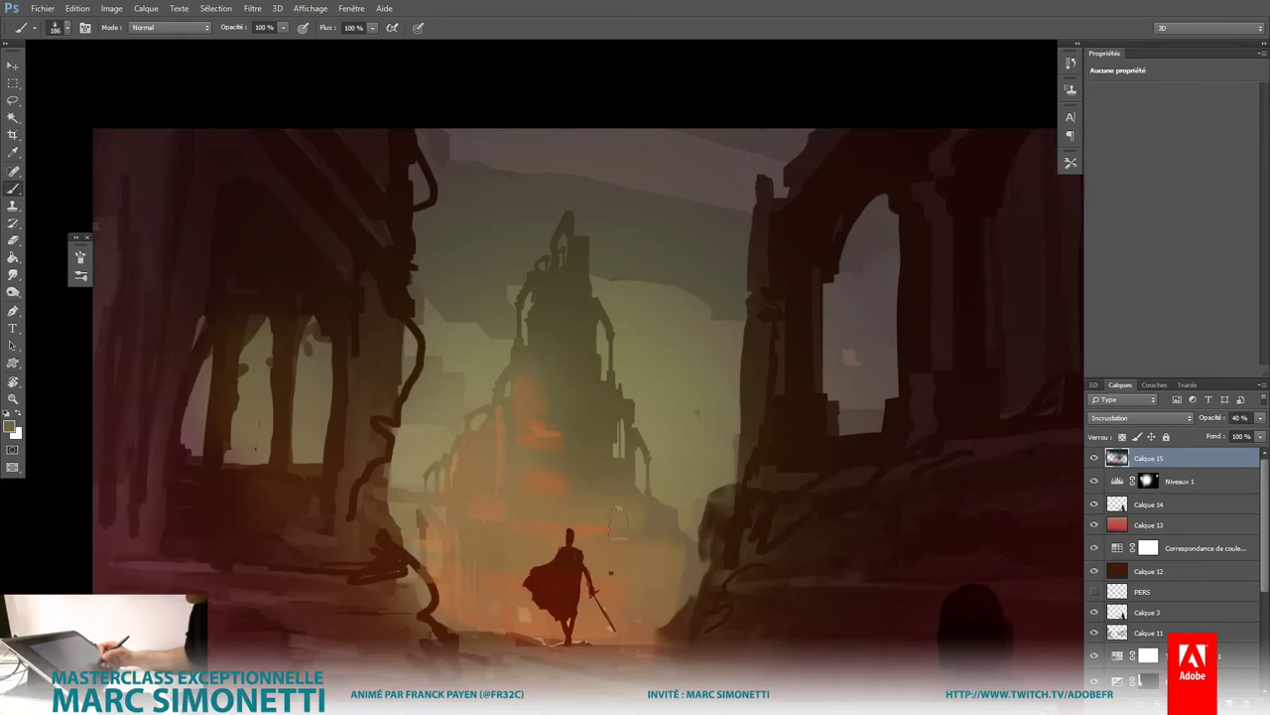
pyautogui.moveTo(596, 436); pyautogui.dragTo(573, 472)
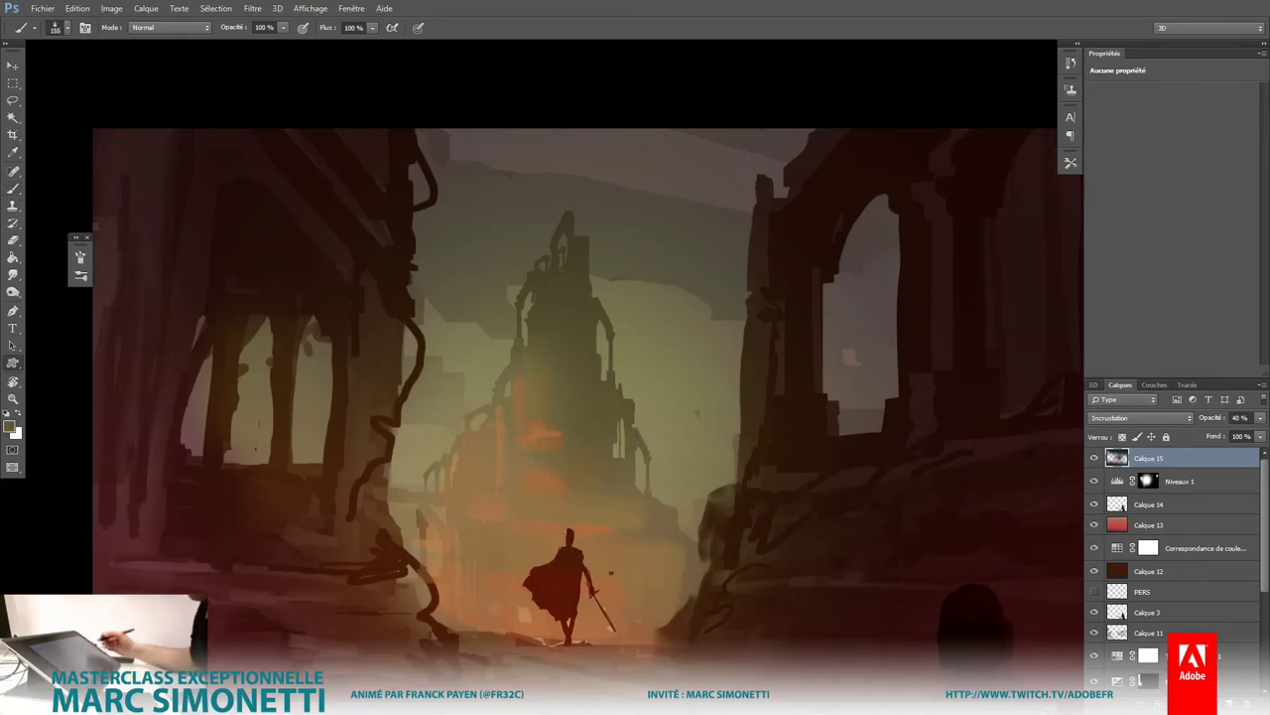
pyautogui.press('u')
pyautogui.rightClick(840, 422)
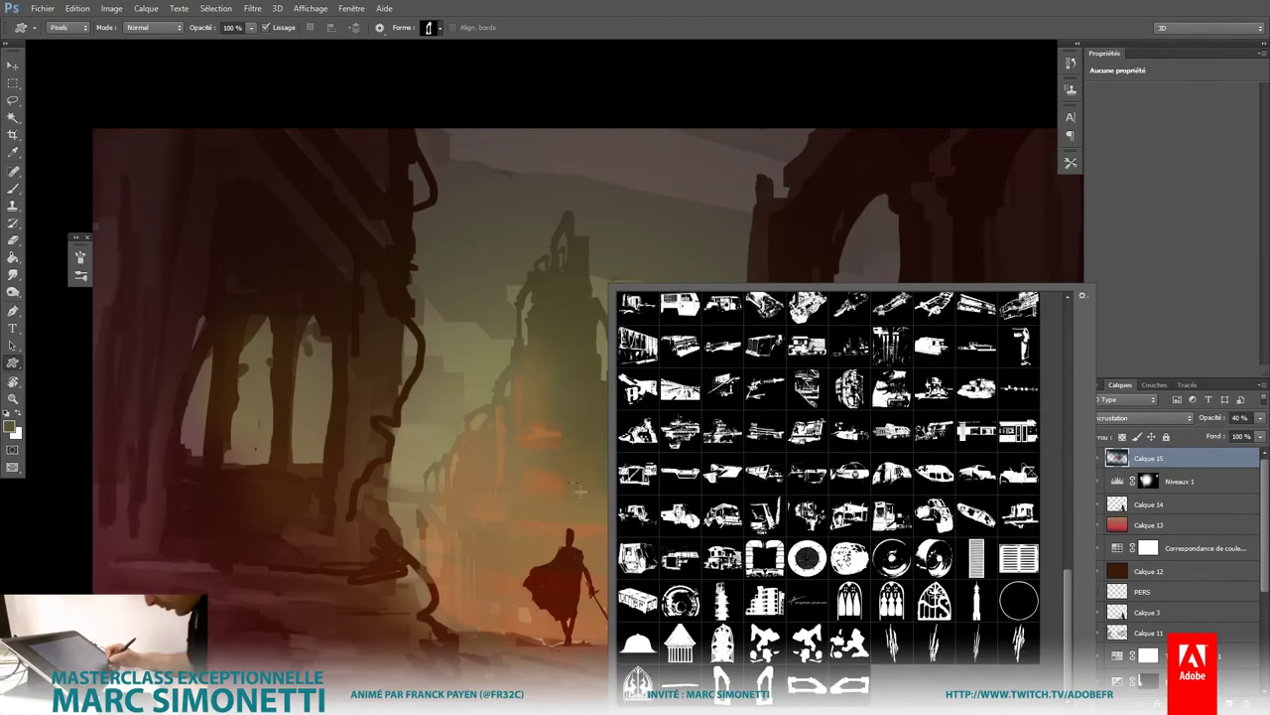
# Step: On a new layer, dab an orange light onto the distant tower
pyautogui.click(568, 292)
pyautogui.keyDown('alt'); pyautogui.keyDown('shift'); pyautogui.rightClick(572, 342); pyautogui.keyUp('shift'); pyautogui.keyUp('alt')
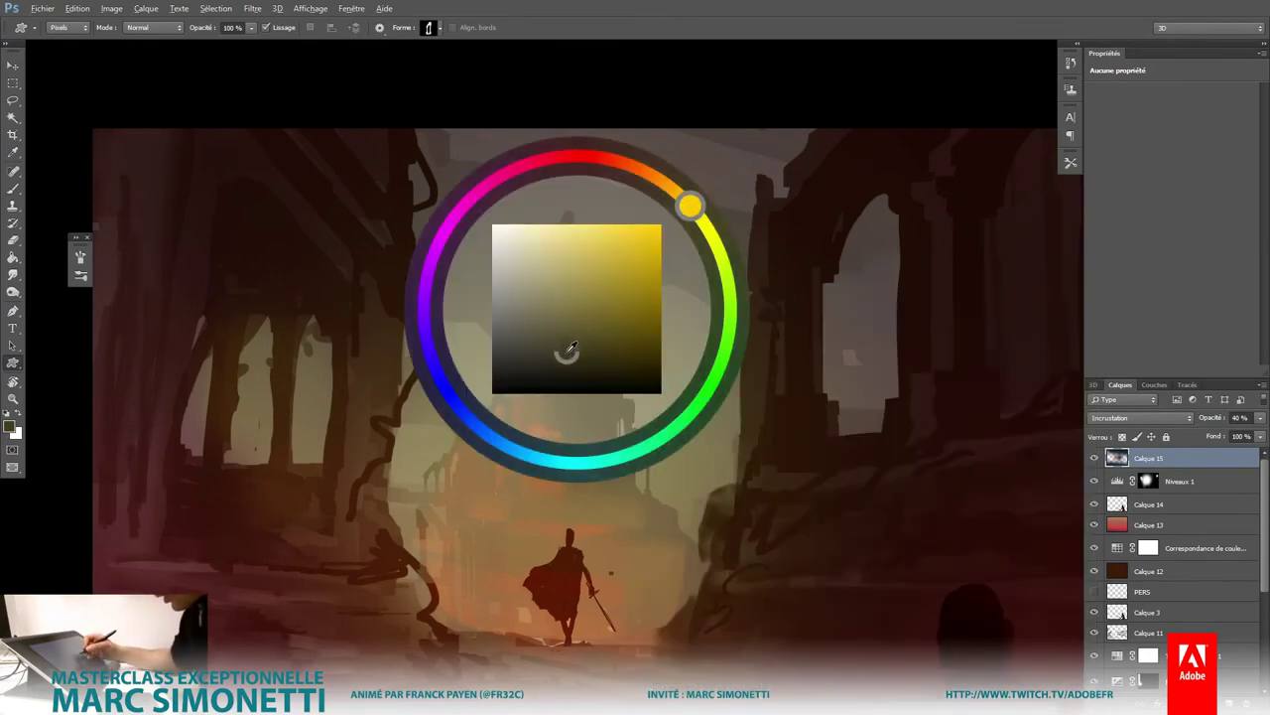
pyautogui.moveTo(636, 158); pyautogui.dragTo(626, 251)
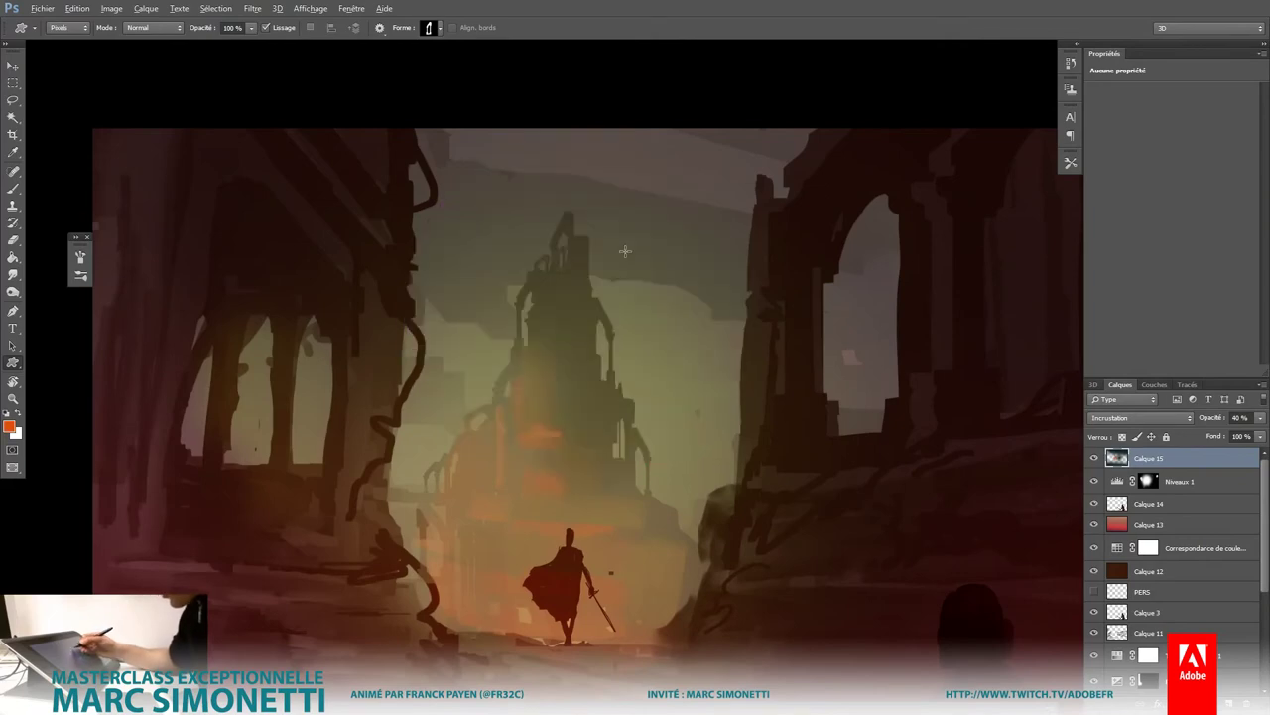
pyautogui.hotkey('ctrl', 'alt', 'shift', 'n')
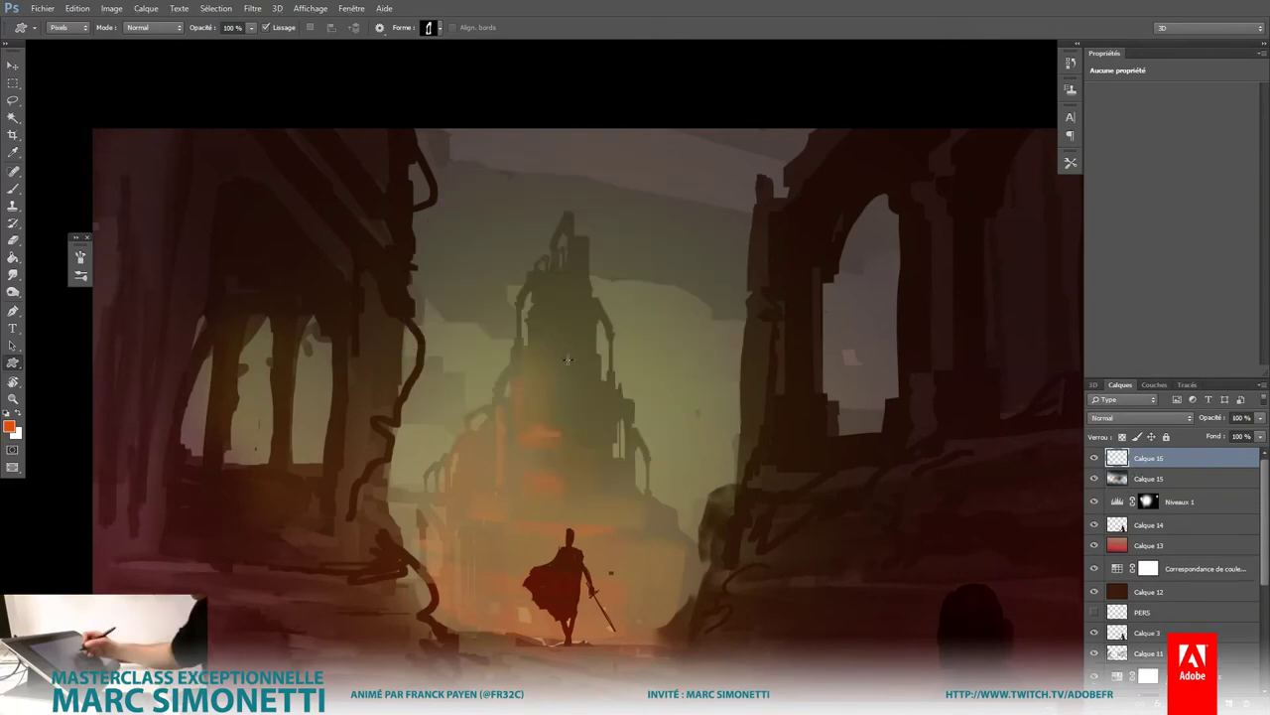
pyautogui.click(555, 364)
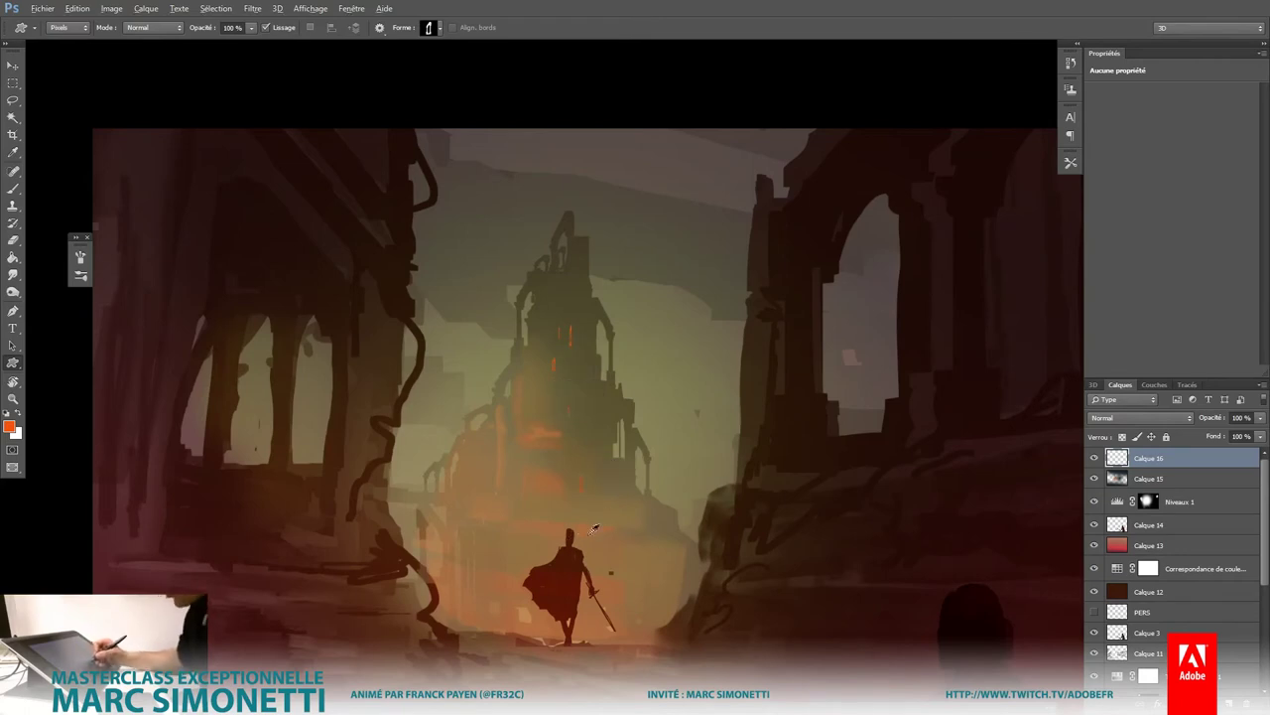
pyautogui.moveTo(562, 553); pyautogui.dragTo(584, 551)
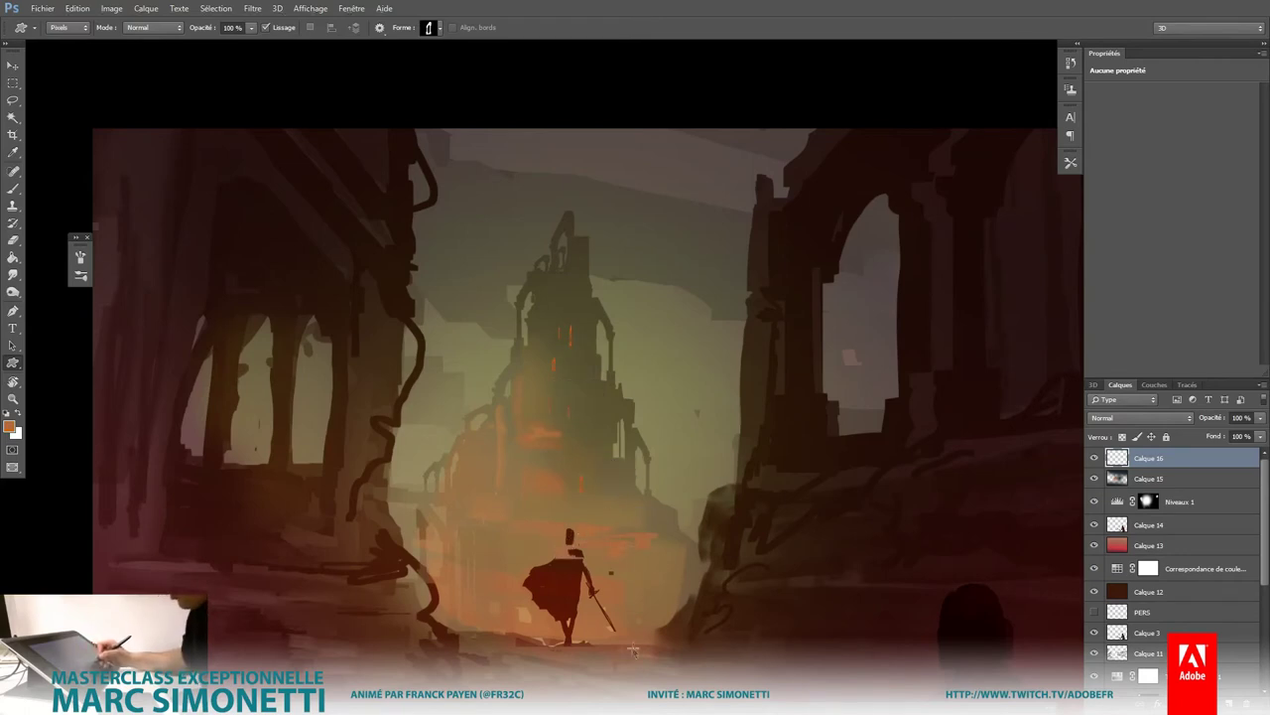
pyautogui.hotkey('ctrl', 'z')
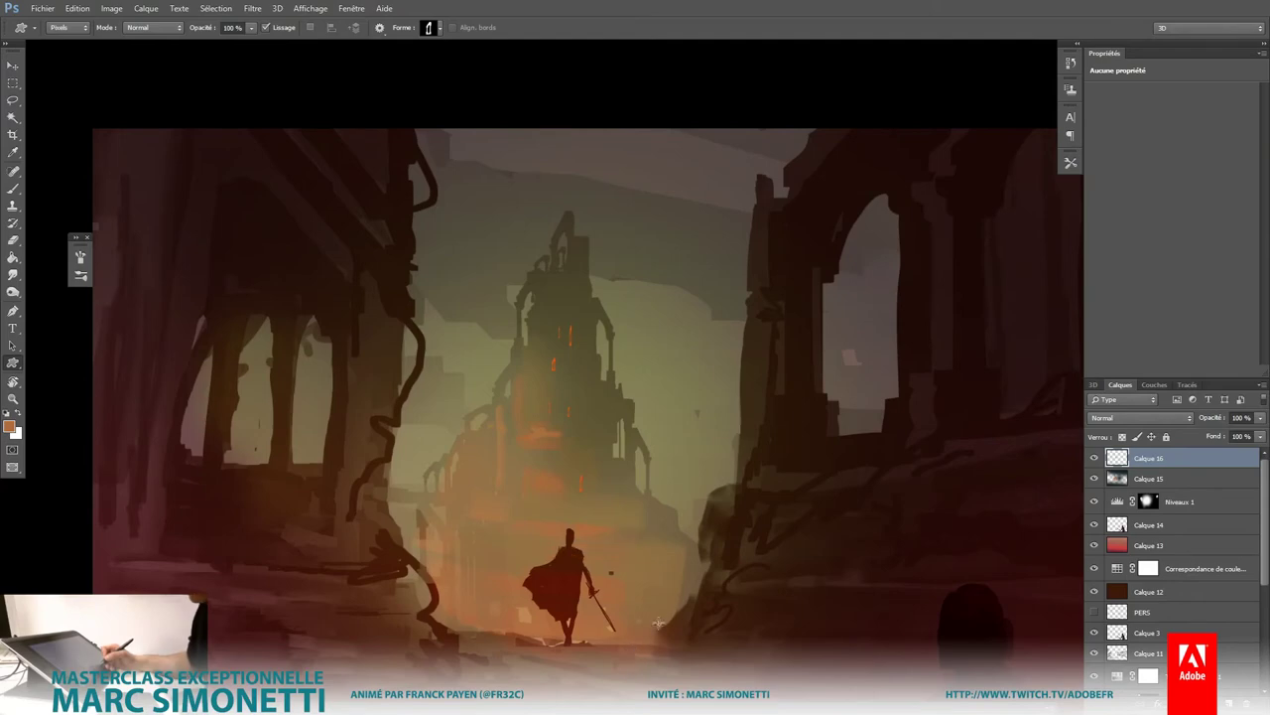
# Step: Stamp light marks onto the foreground ground
pyautogui.moveTo(760, 539); pyautogui.dragTo(743, 470)
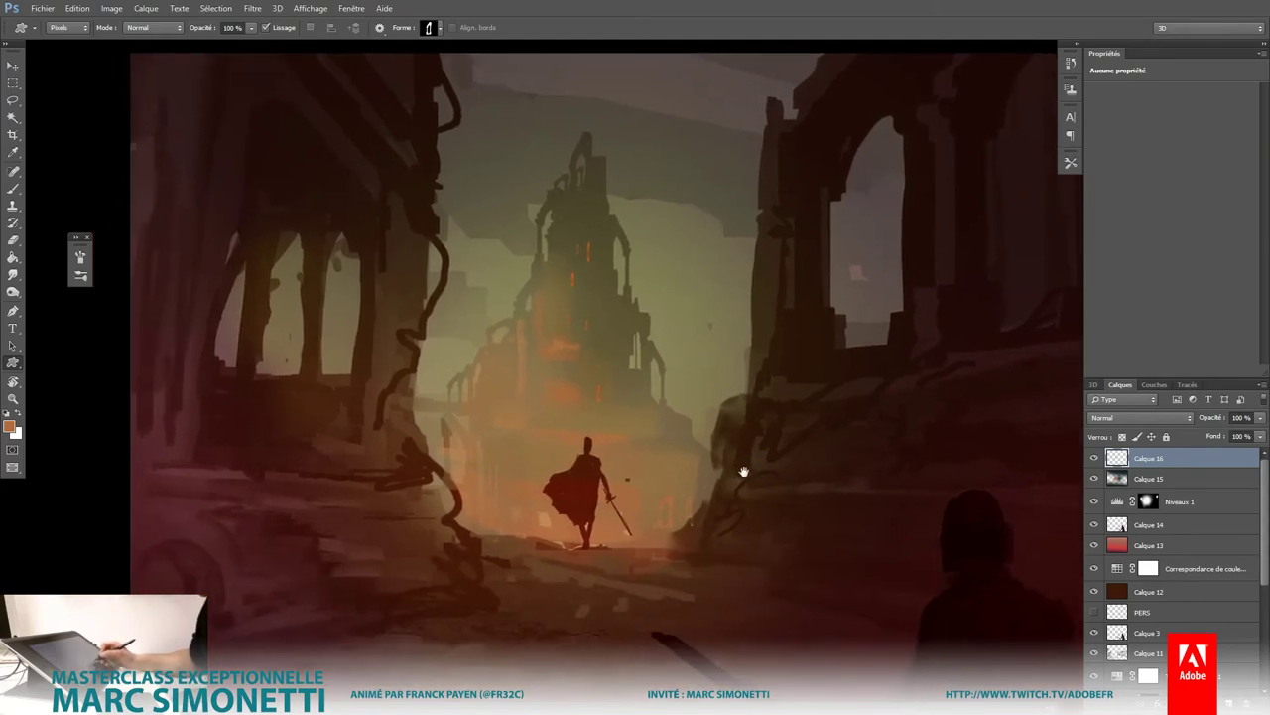
pyautogui.hotkey('ctrl', '-')
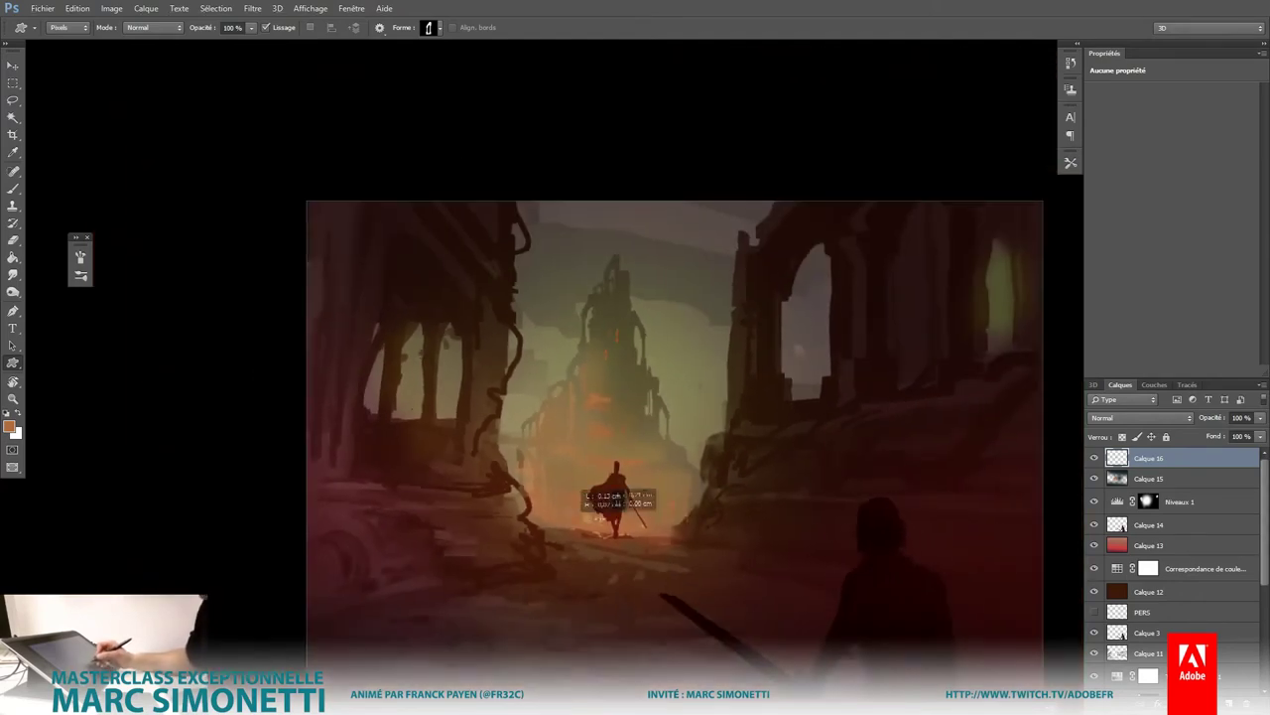
pyautogui.moveTo(597, 515); pyautogui.dragTo(583, 515)
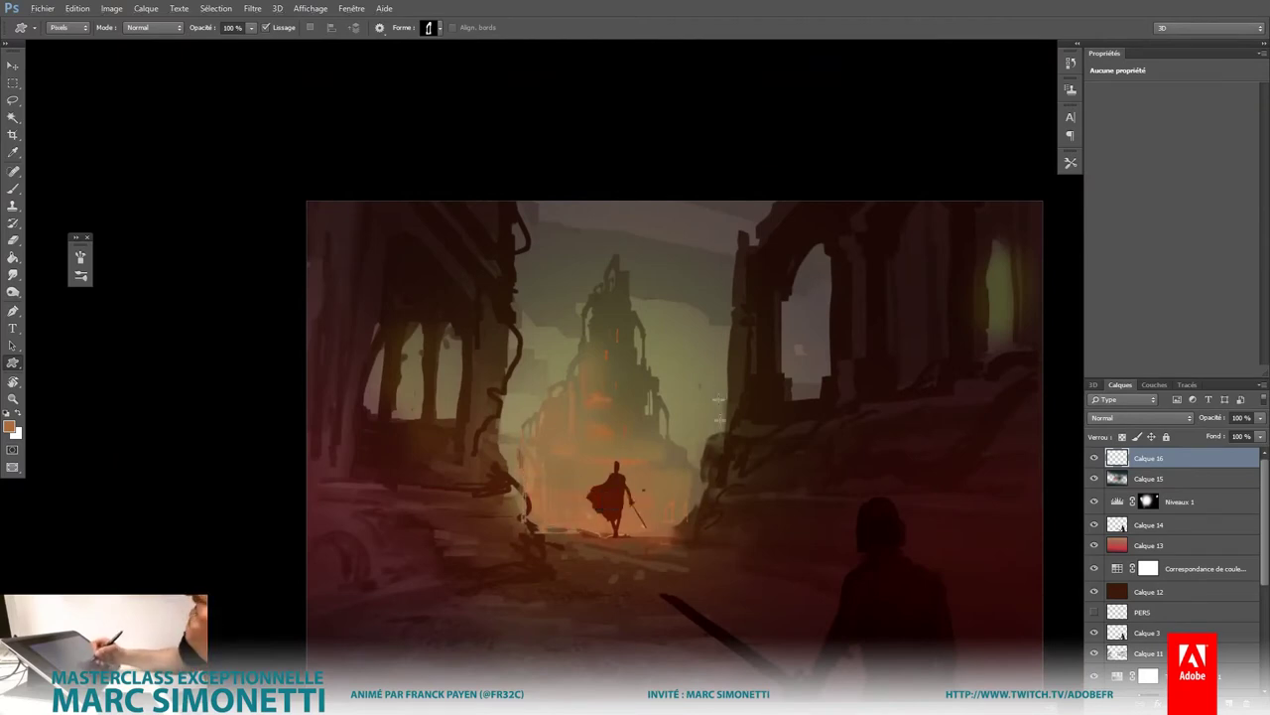
pyautogui.moveTo(596, 635); pyautogui.dragTo(606, 635)
pyautogui.scroll(3, 605, 635)
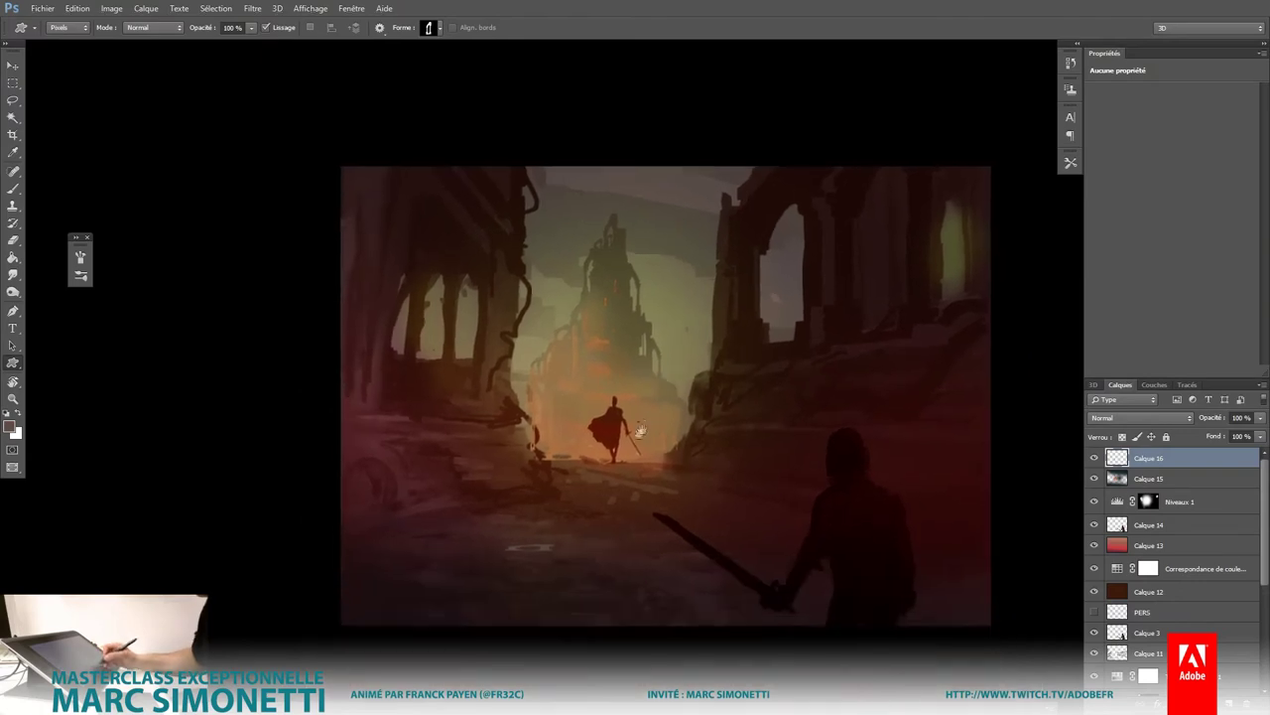
pyautogui.moveTo(520, 454)
pyautogui.mouseDown()
pyautogui.moveTo(601, 476)
pyautogui.moveTo(604, 493)
pyautogui.mouseUp()
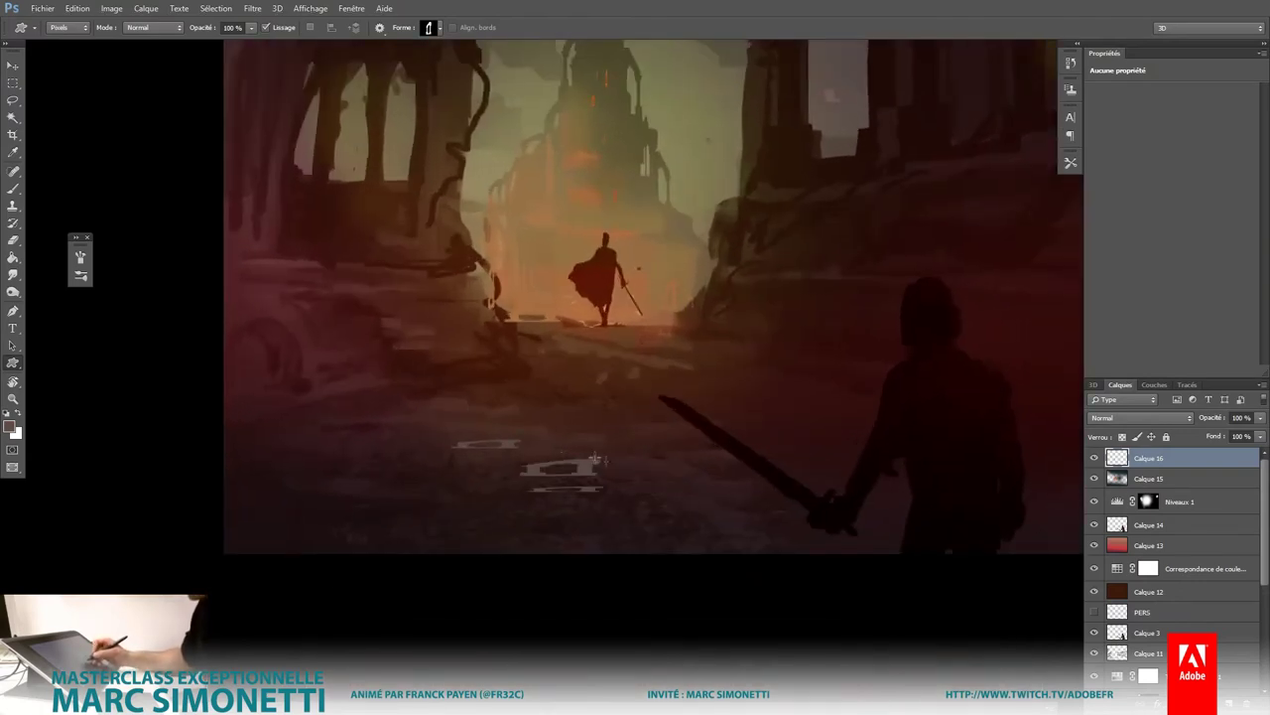
# Step: Switch to a textured brush preset sized to 84 px
pyautogui.press('b')
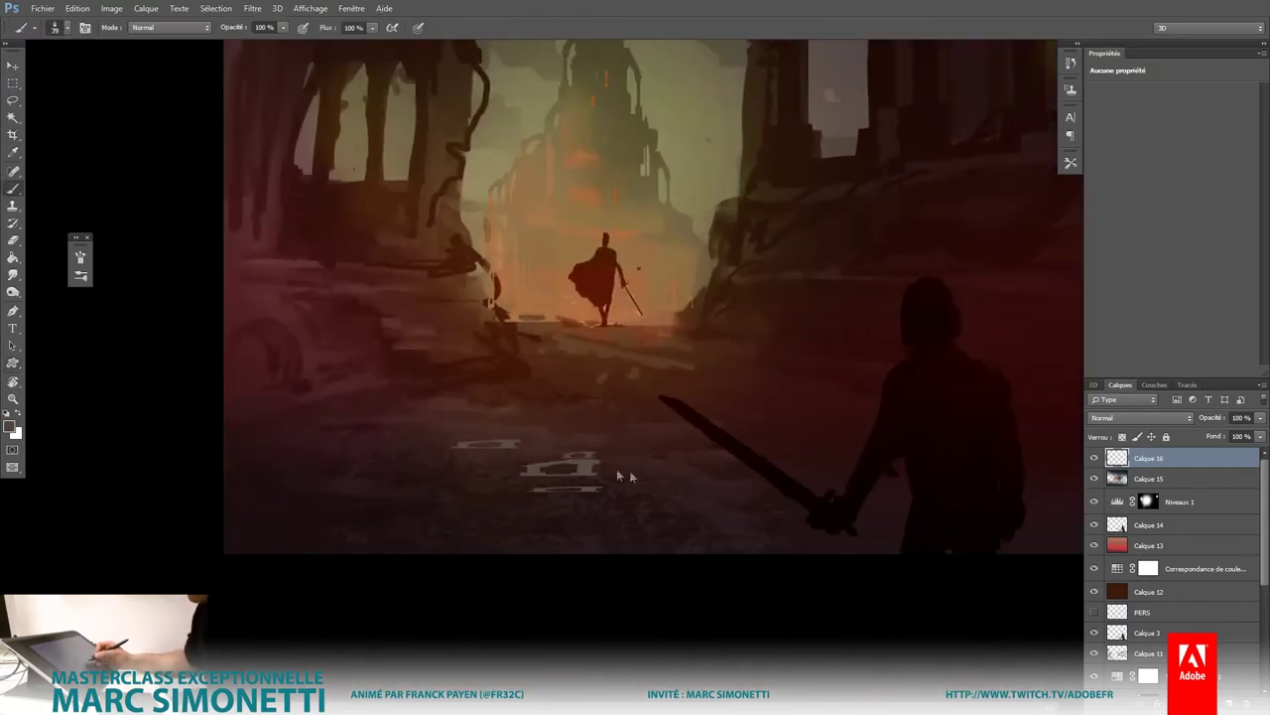
pyautogui.rightClick(535, 185)
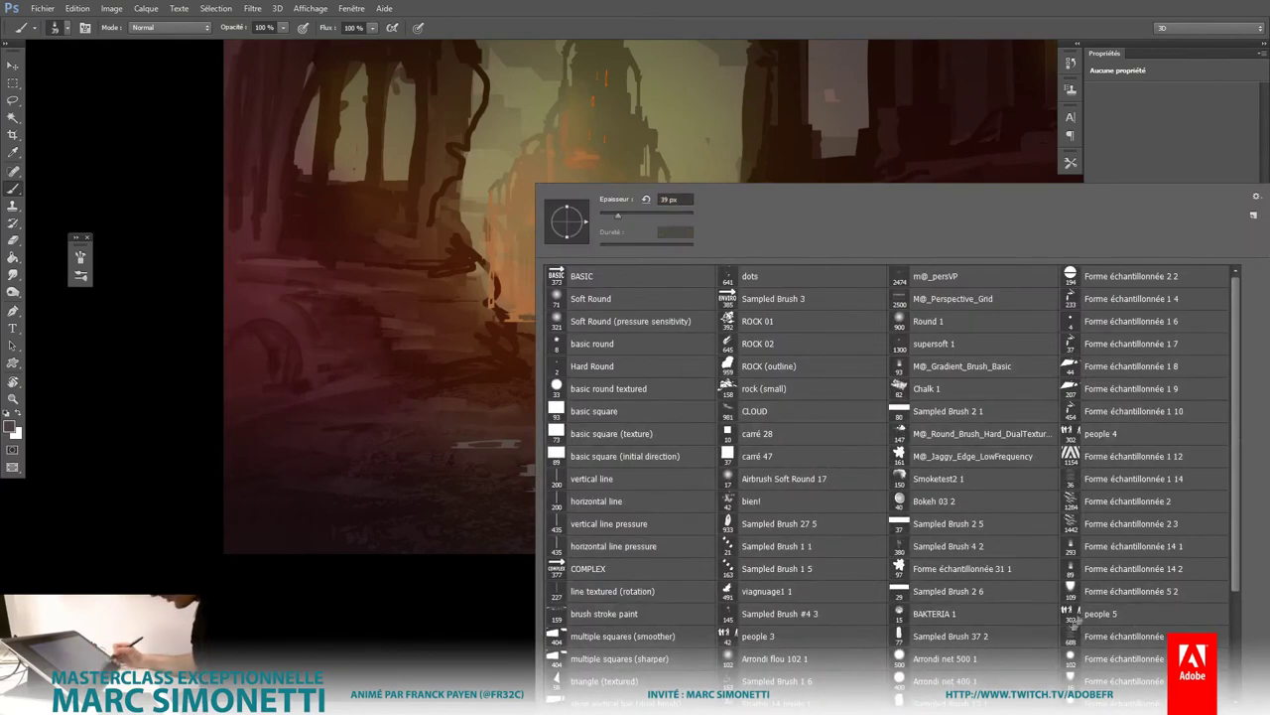
pyautogui.click(1121, 636)
pyautogui.press('Return')
pyautogui.moveTo(434, 474)
pyautogui.mouseDown()
pyautogui.moveTo(328, 499)
pyautogui.moveTo(466, 458)
pyautogui.mouseUp()
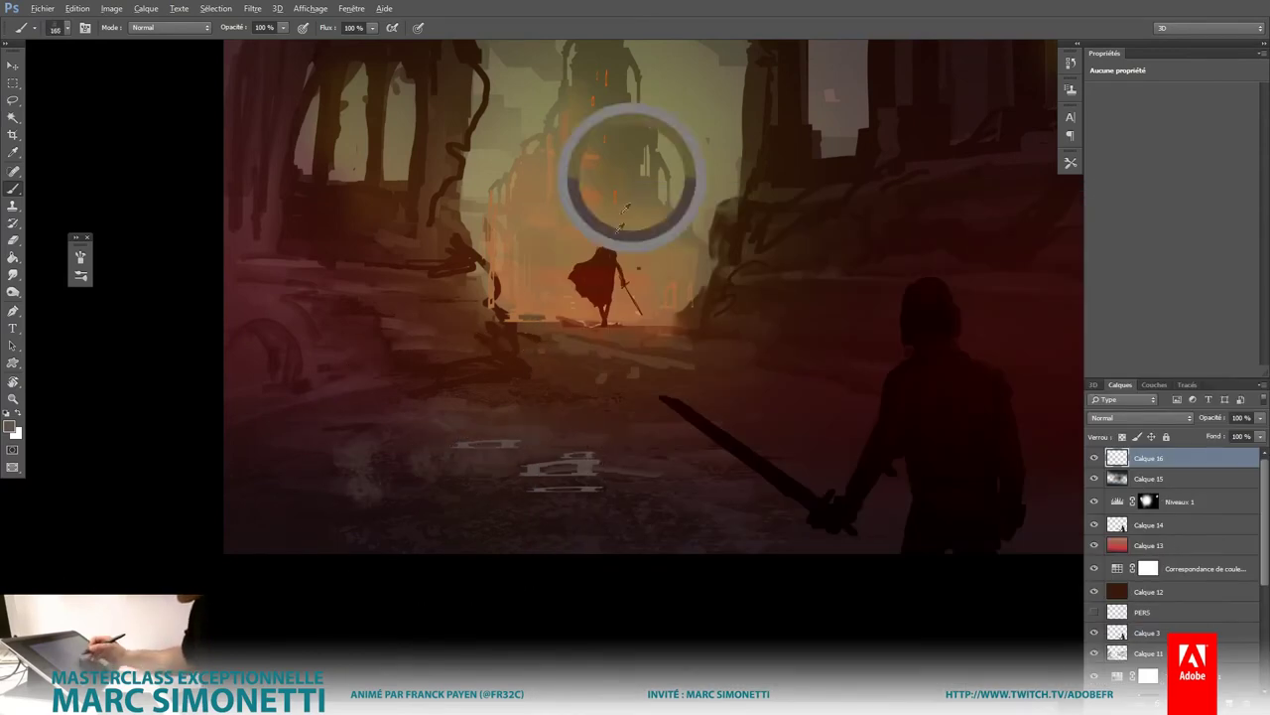
pyautogui.moveTo(596, 417); pyautogui.dragTo(578, 408)
# Step: Brush dusty texture across the ground, around the sword hand and the lower-left area
pyautogui.moveTo(752, 377); pyautogui.dragTo(571, 407)
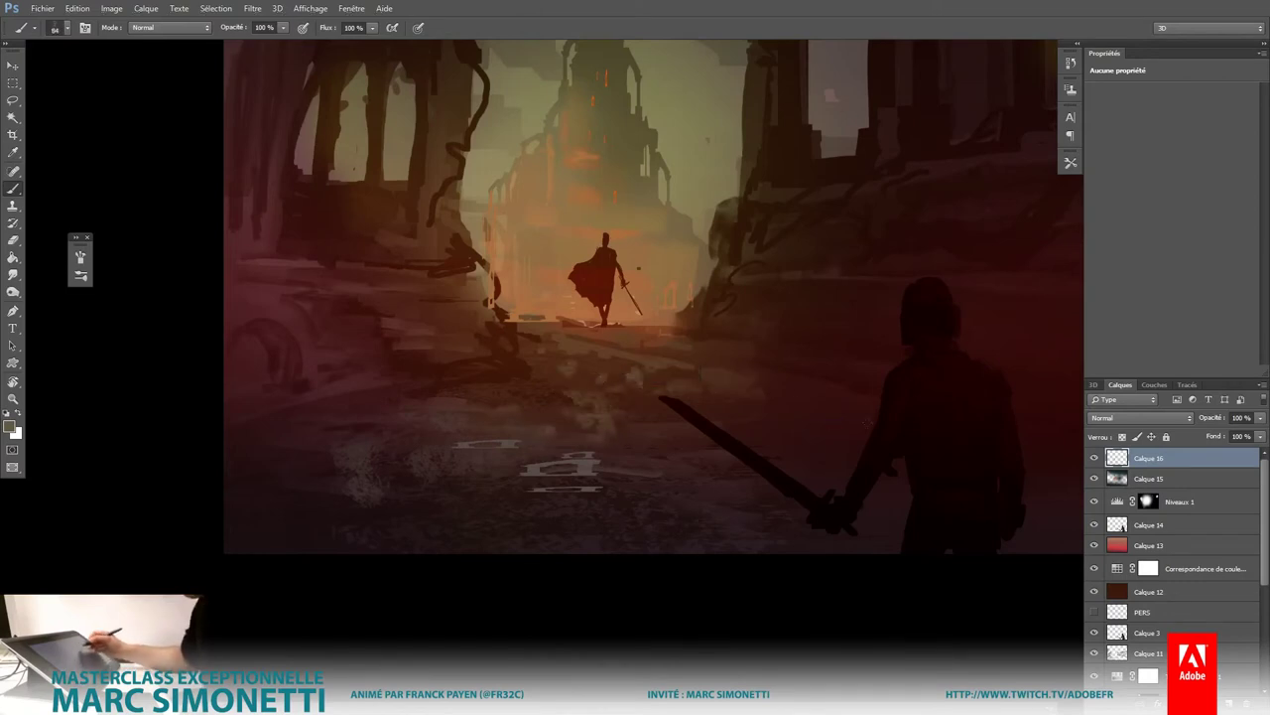
pyautogui.moveTo(812, 407)
pyautogui.mouseDown()
pyautogui.moveTo(853, 437)
pyautogui.moveTo(874, 476)
pyautogui.mouseUp()
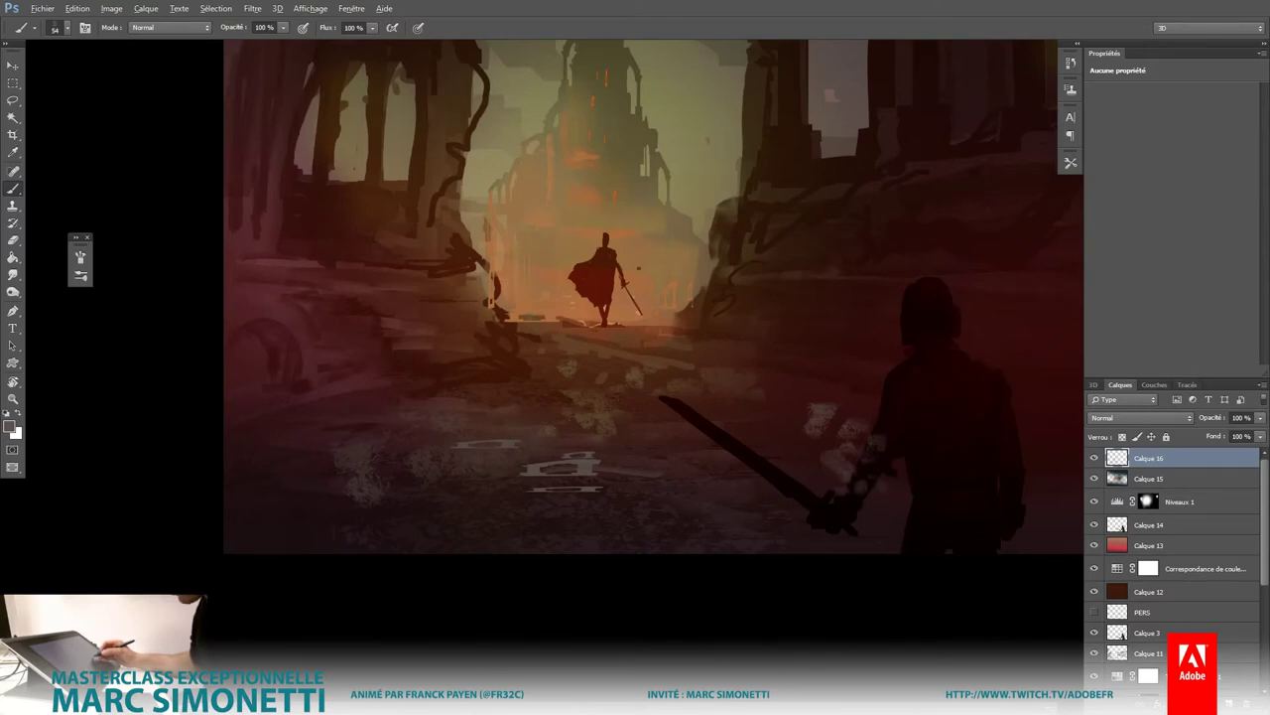
pyautogui.moveTo(809, 522); pyautogui.dragTo(893, 516)
pyautogui.moveTo(351, 465)
pyautogui.mouseDown()
pyautogui.moveTo(353, 541)
pyautogui.moveTo(326, 504)
pyautogui.mouseUp()
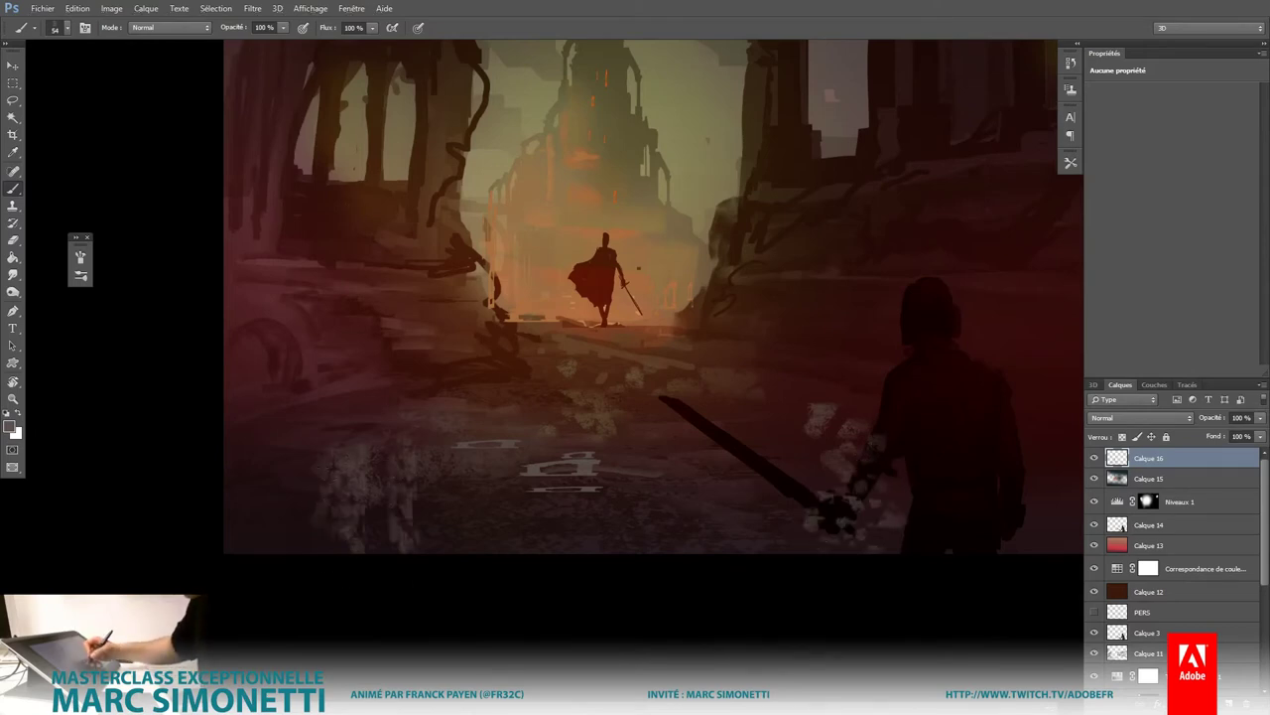
pyautogui.hotkey('ctrl', '-')
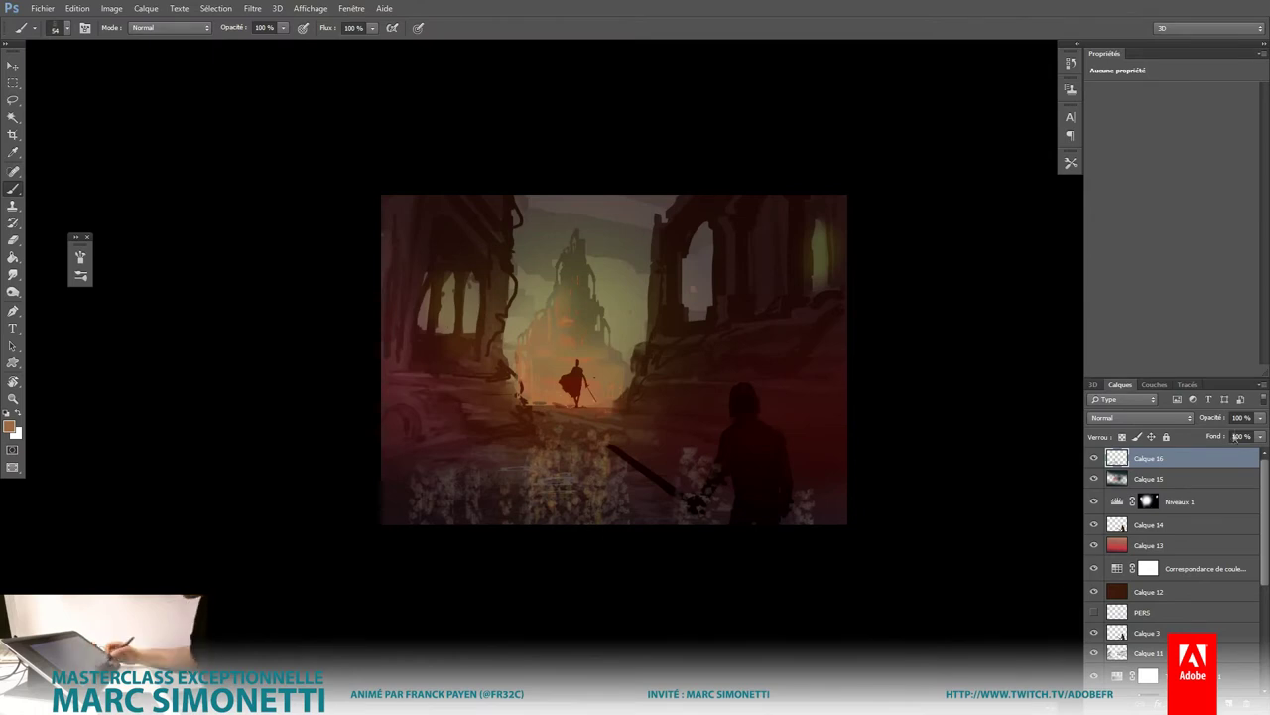
# Step: Fade the dusty texture layer Calque 16 to 44% opacity and add an empty Calque 17
pyautogui.keyDown('ctrl'); pyautogui.click(1117, 524); pyautogui.keyUp('ctrl')
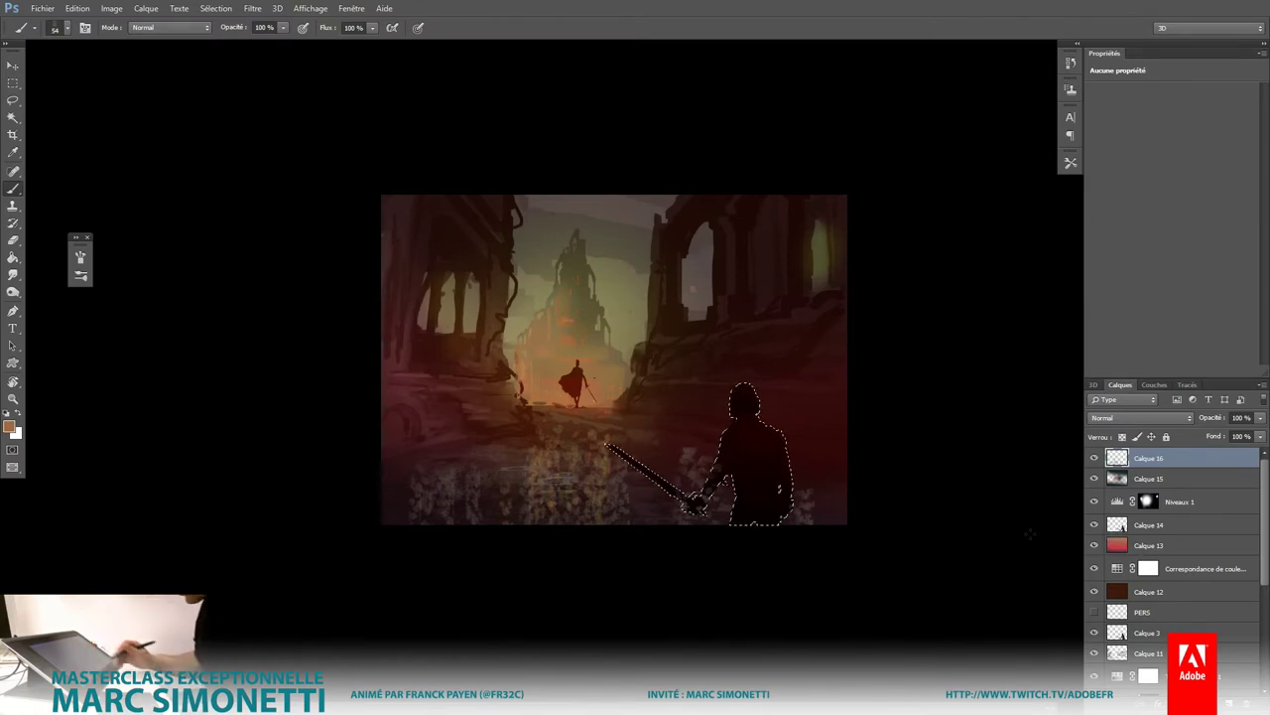
pyautogui.hotkey('ctrl', 'd')
pyautogui.click(1260, 418)
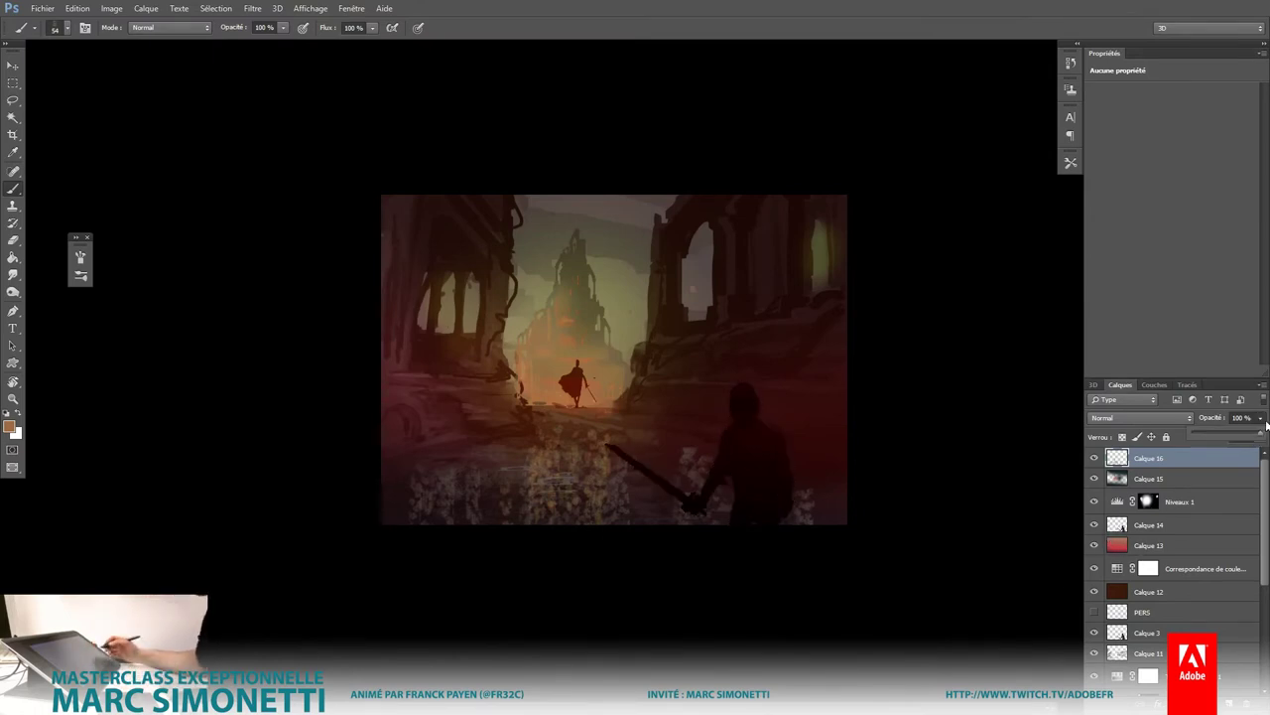
pyautogui.moveTo(1258, 433); pyautogui.dragTo(1220, 436)
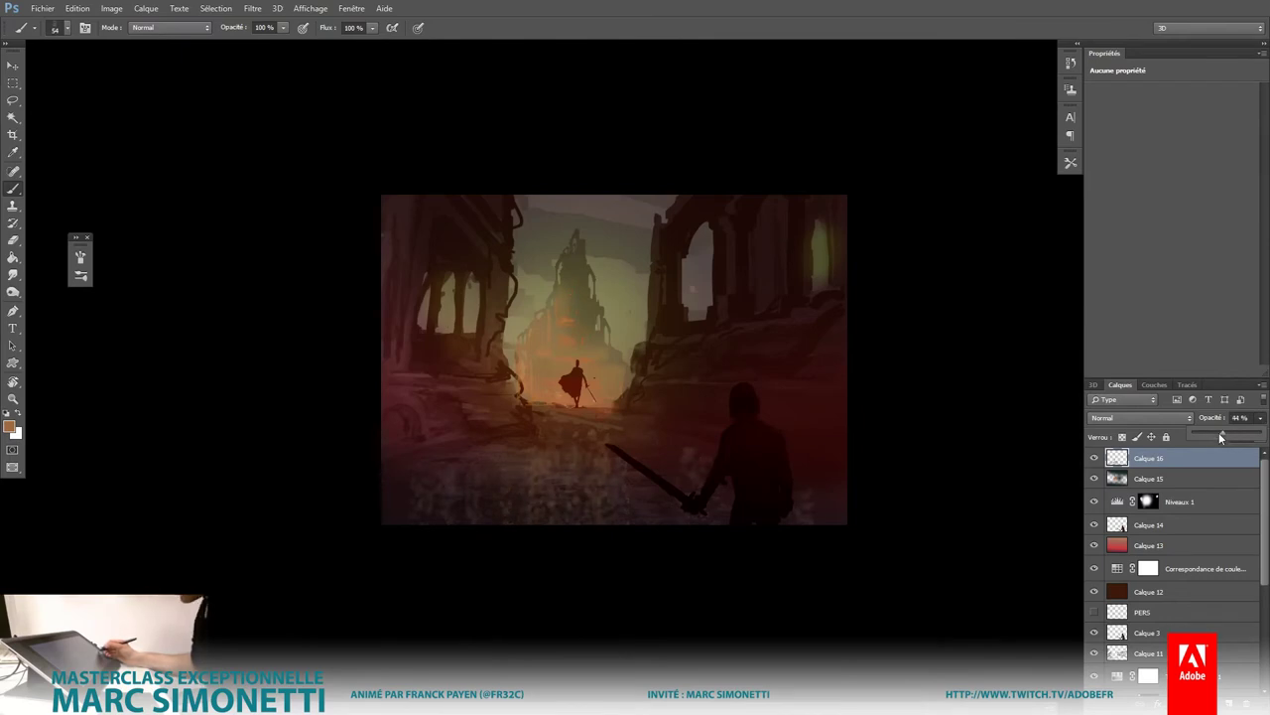
pyautogui.scroll(-2, 731, 502)
pyautogui.scroll(3, 731, 502)
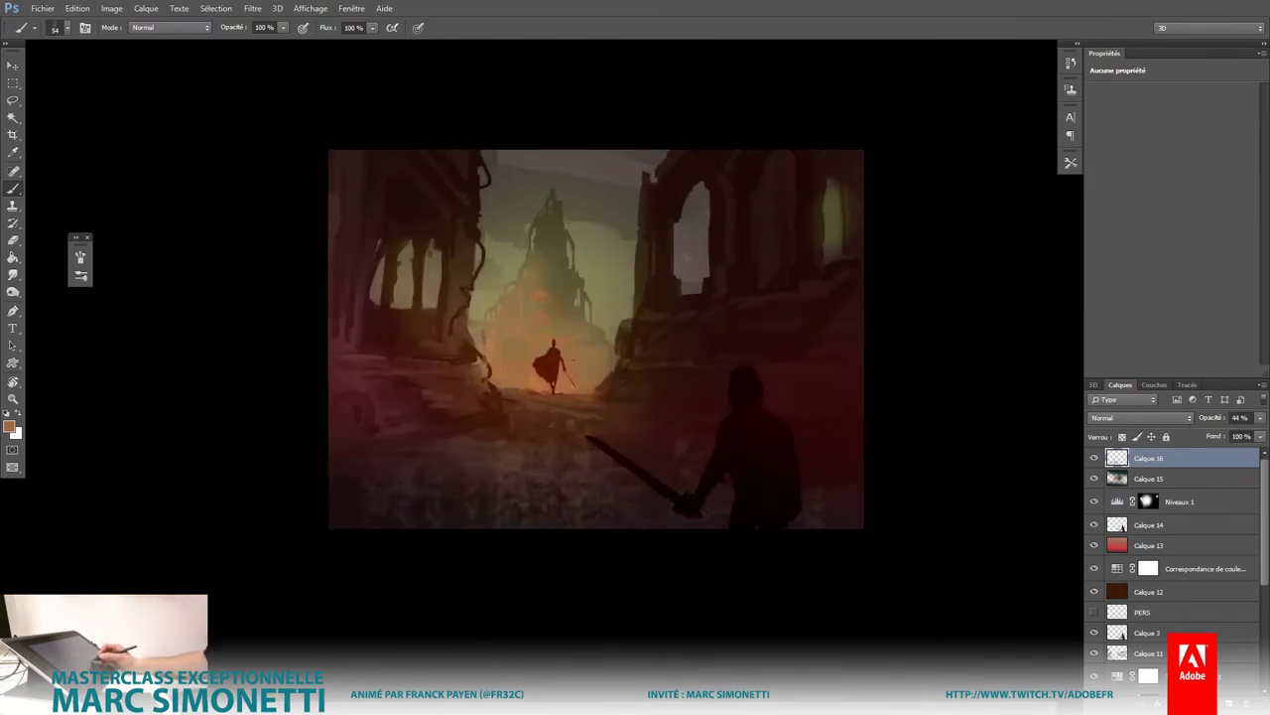
pyautogui.hotkey('ctrl', 'shift', 'alt', 'n')
pyautogui.scroll(1, 780, 311)
# Step: Pick a brush preset and orange colour, then paint the warrior's face and hair
pyautogui.scroll(2, 744, 289)
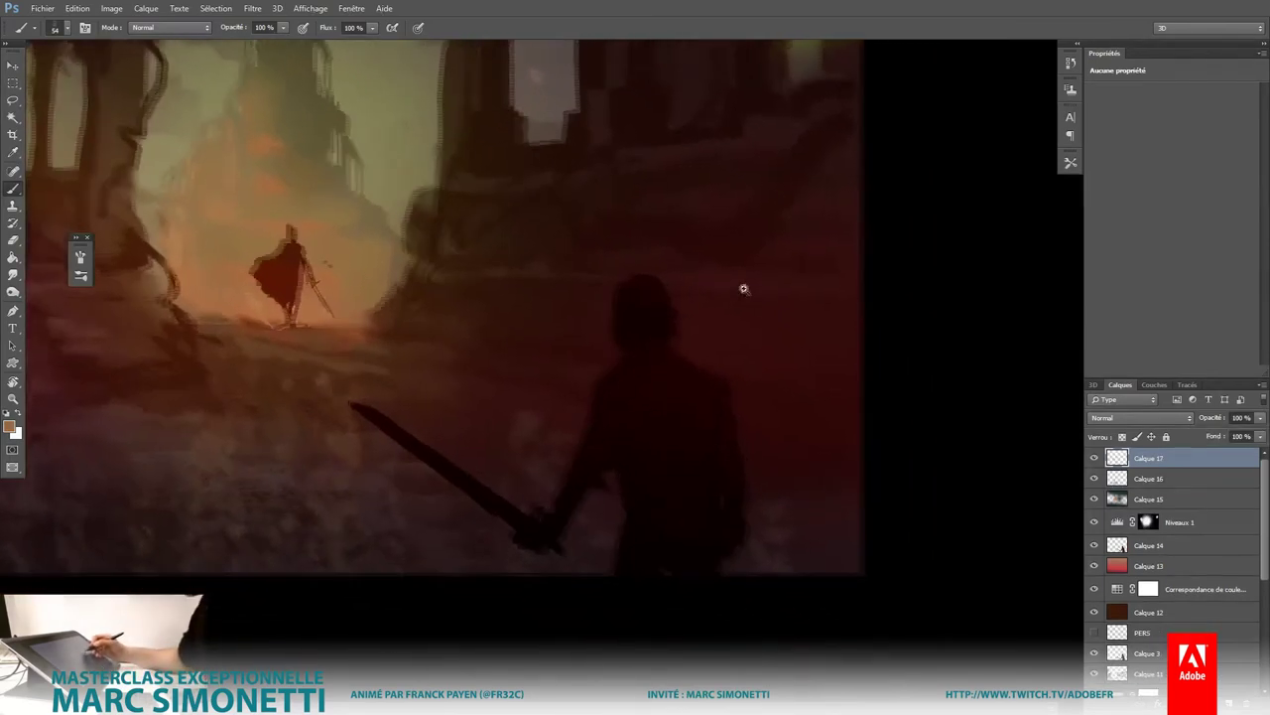
pyautogui.scroll(-1, 744, 289)
pyautogui.rightClick(672, 359)
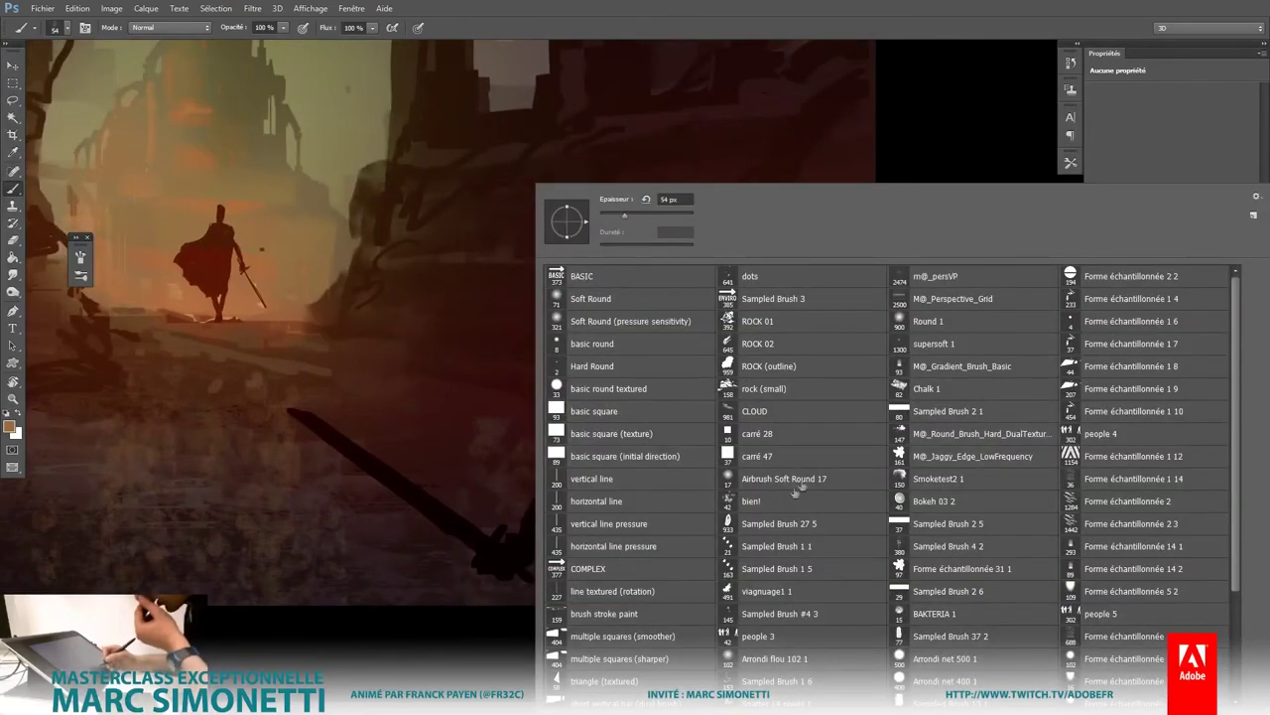
pyautogui.doubleClick(674, 300)
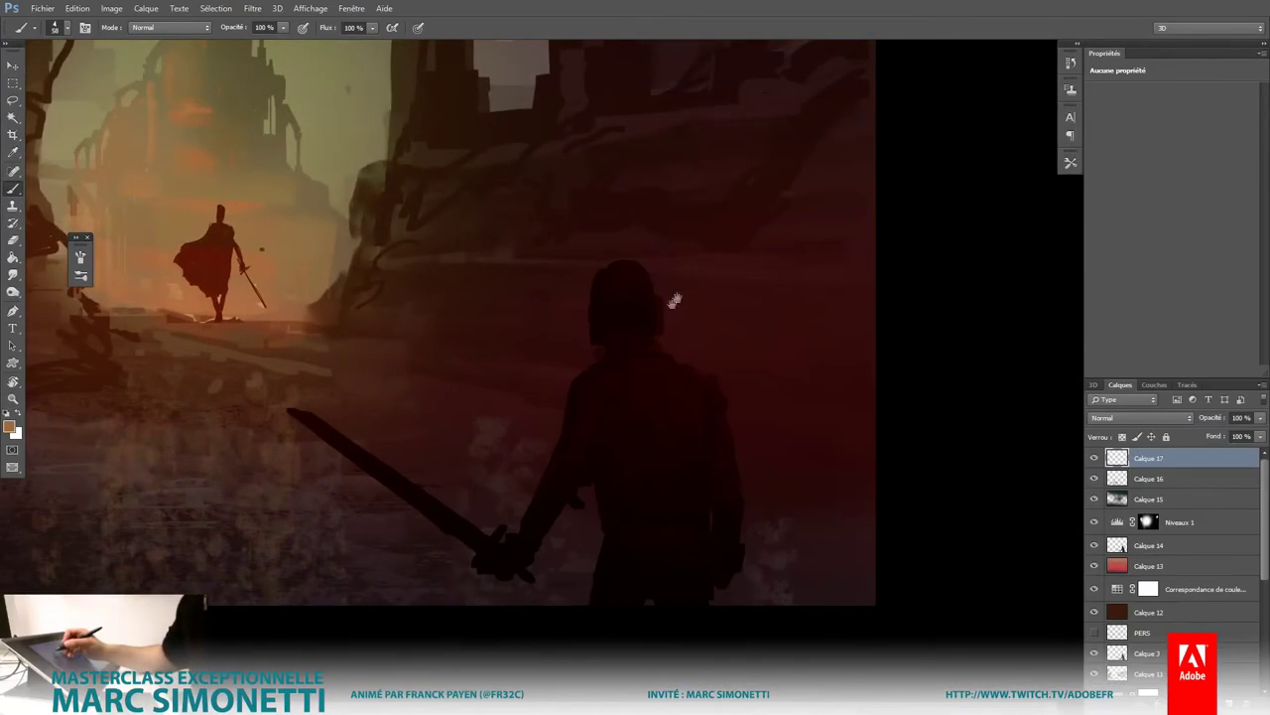
pyautogui.scroll(2, 674, 300)
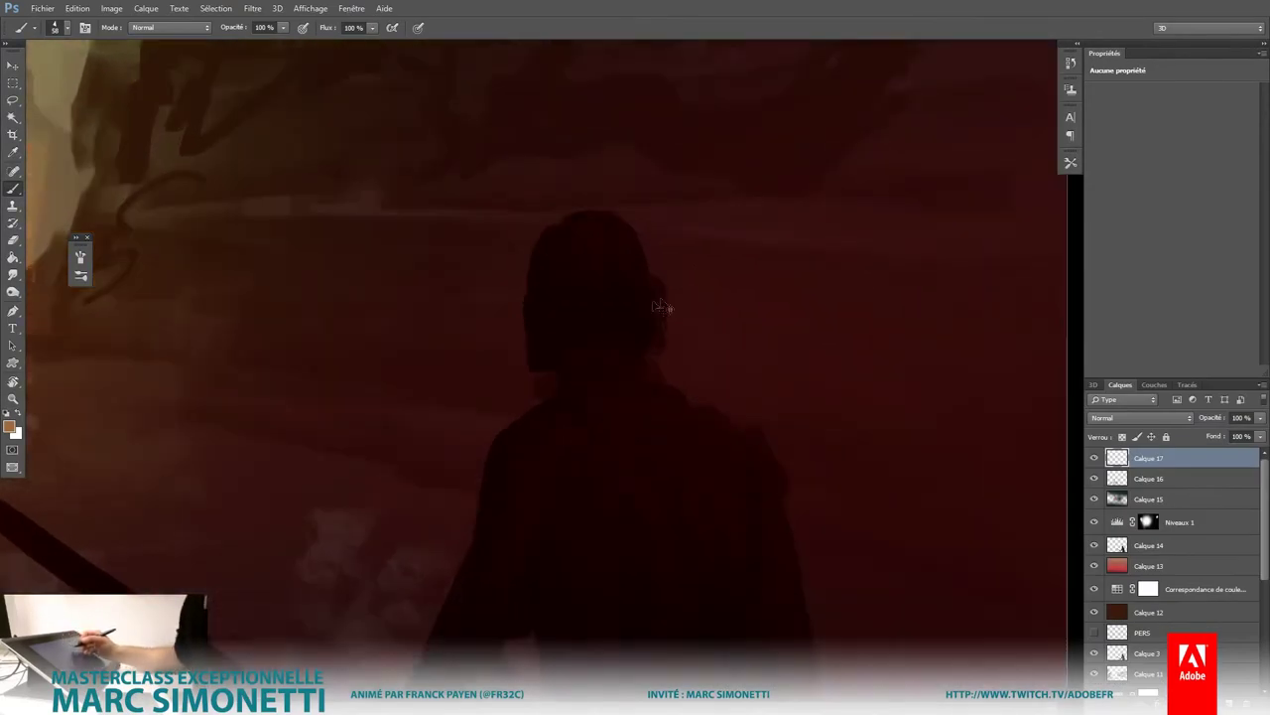
pyautogui.keyDown('alt'); pyautogui.keyDown('shift'); pyautogui.rightClick(624, 231); pyautogui.keyUp('shift'); pyautogui.keyUp('alt')
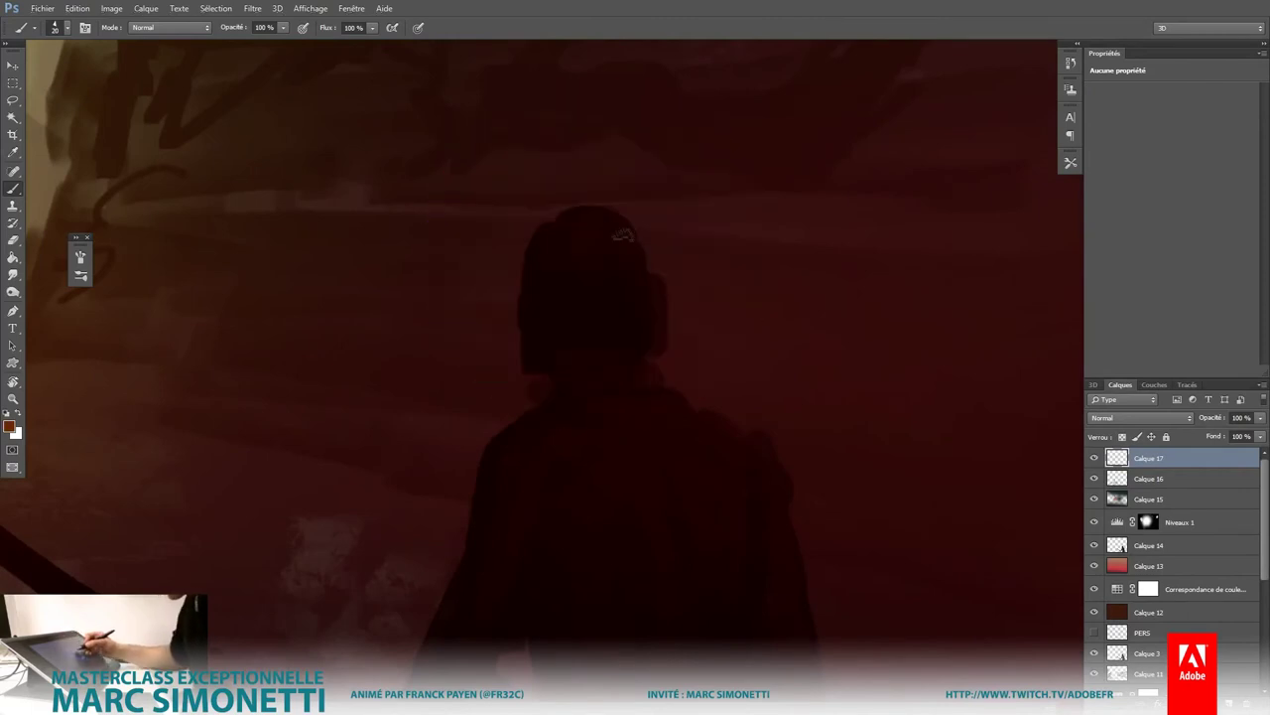
pyautogui.moveTo(636, 220)
pyautogui.mouseDown()
pyautogui.moveTo(600, 288)
pyautogui.moveTo(640, 278)
pyautogui.moveTo(607, 330)
pyautogui.moveTo(645, 316)
pyautogui.moveTo(586, 347)
pyautogui.moveTo(607, 354)
pyautogui.moveTo(655, 298)
pyautogui.mouseUp()
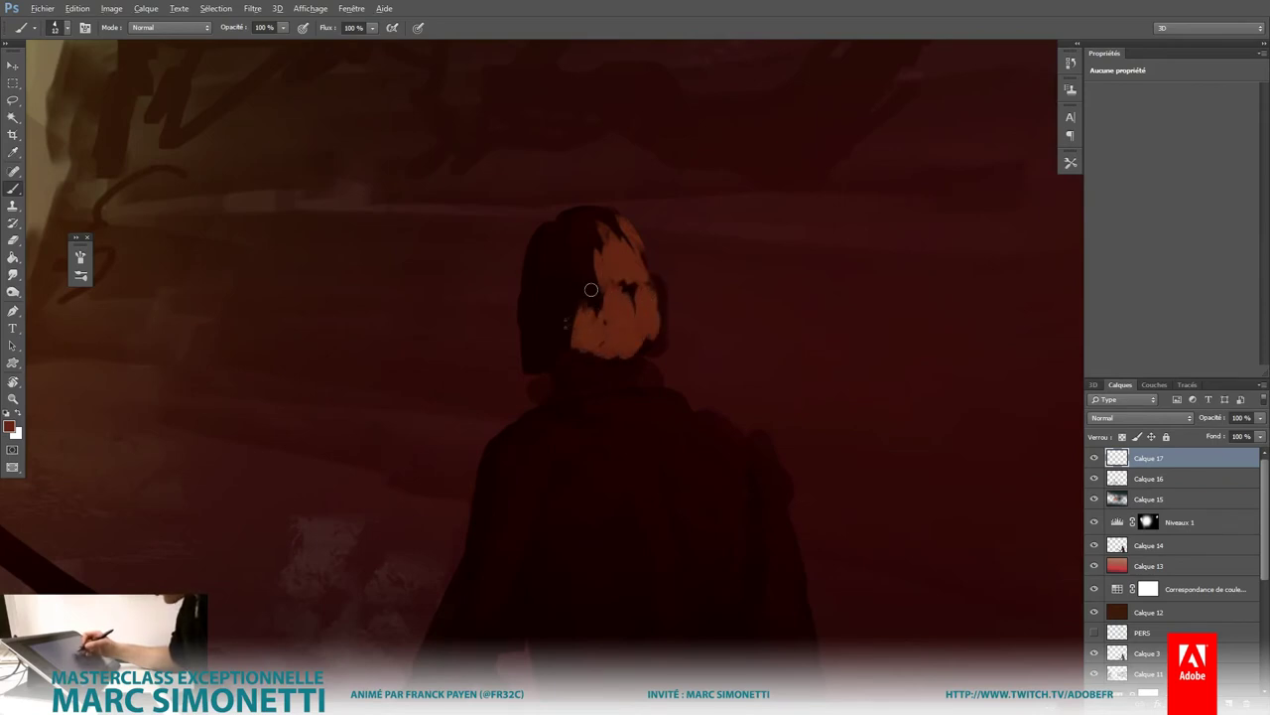
pyautogui.moveTo(576, 278); pyautogui.dragTo(567, 347)
# Step: Paint orange light across the warrior's back, lower back and left arm
pyautogui.scroll(-5, 623, 384)
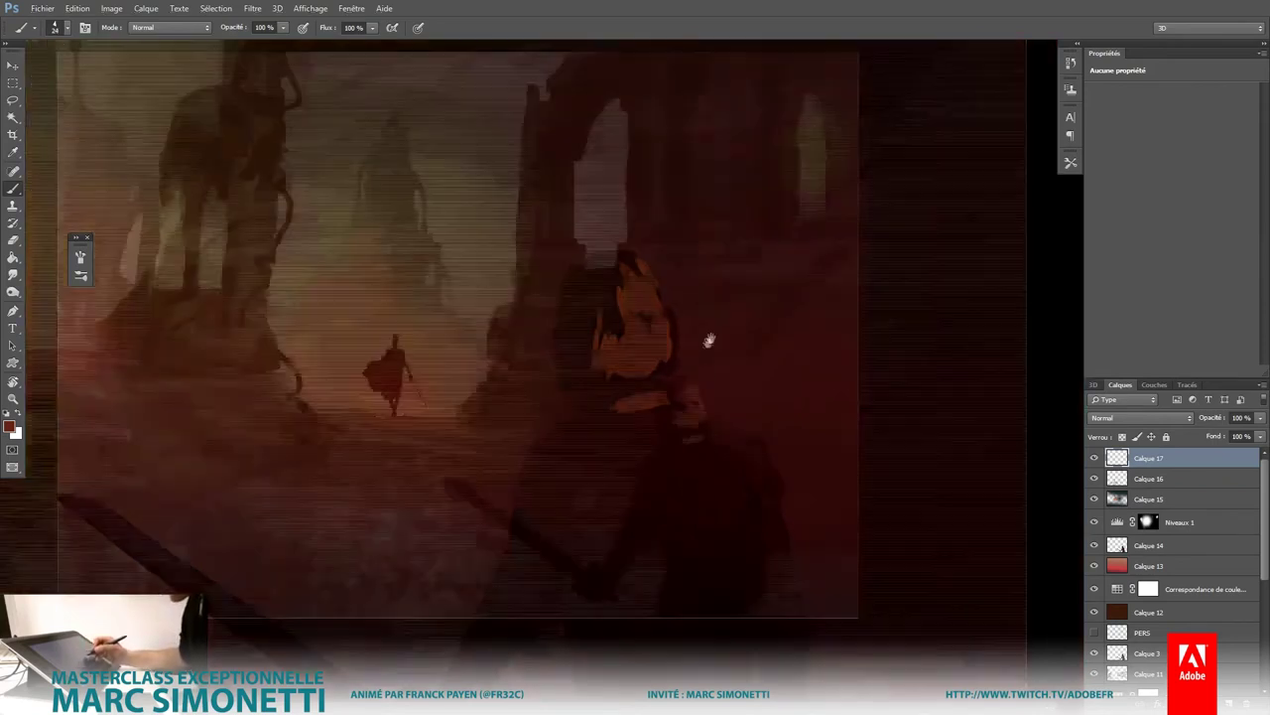
pyautogui.scroll(5, 681, 259)
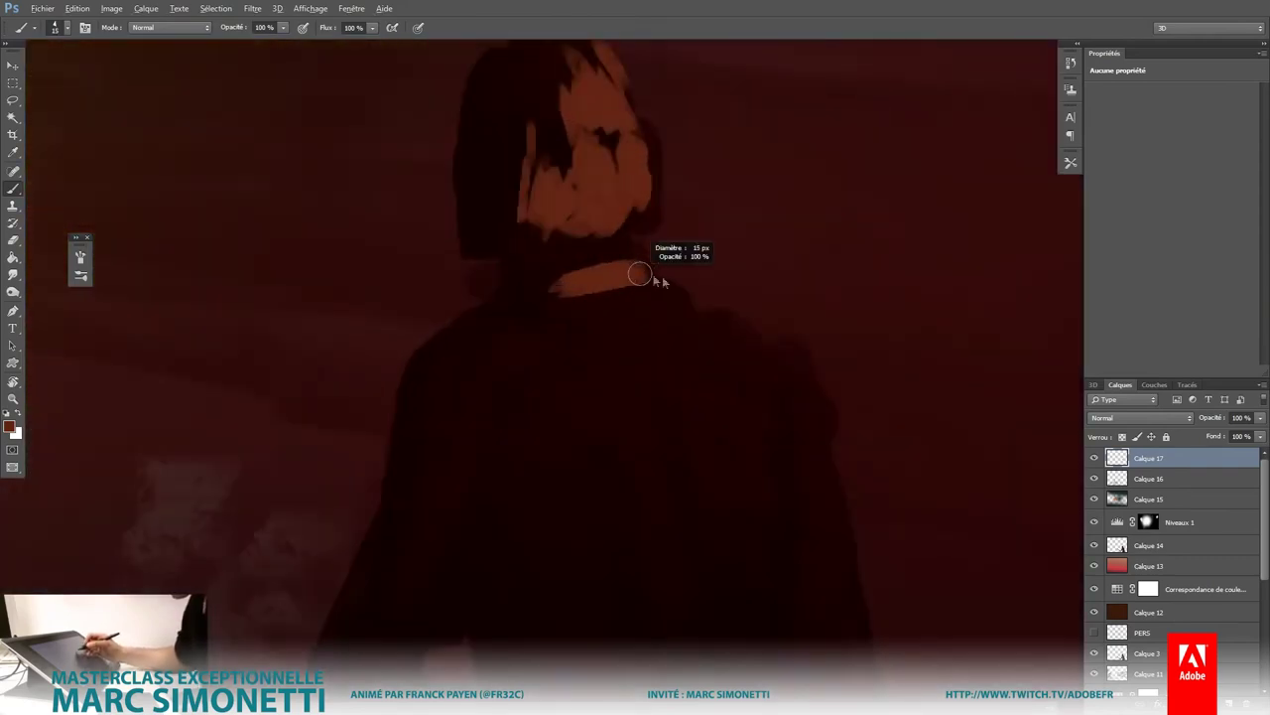
pyautogui.scroll(-5, 732, 358)
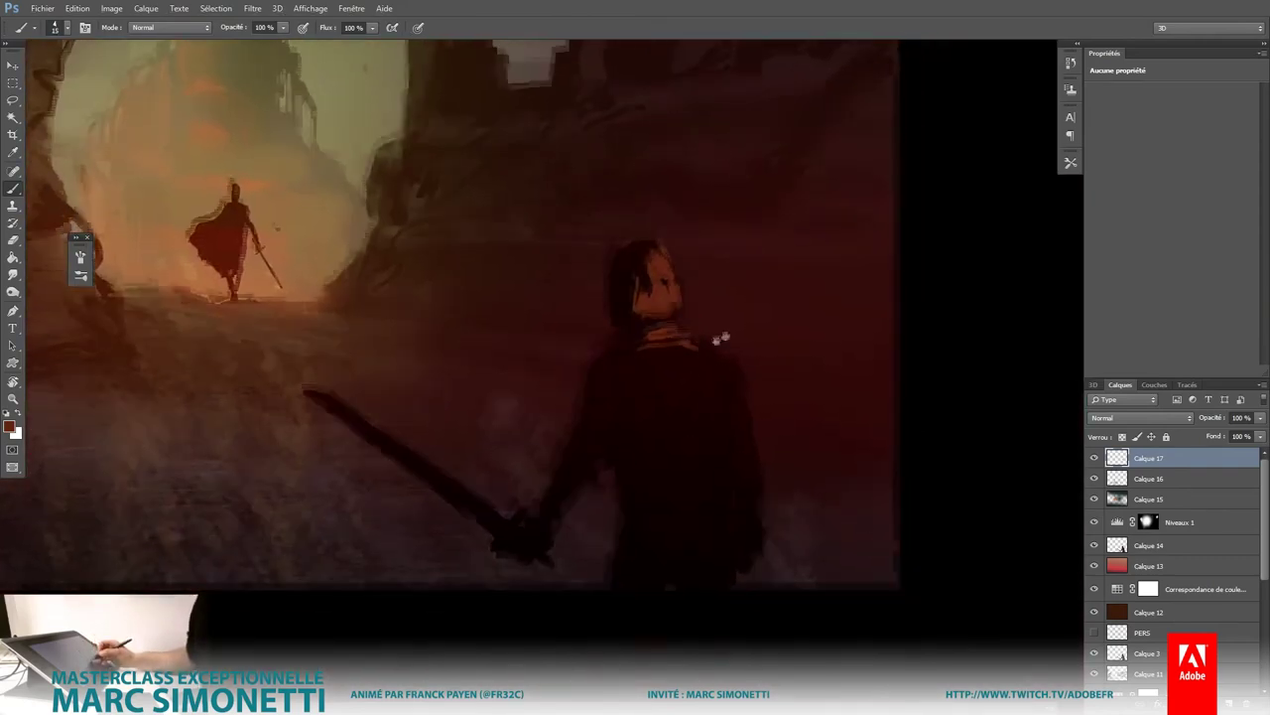
pyautogui.moveTo(692, 383)
pyautogui.mouseDown()
pyautogui.moveTo(683, 339)
pyautogui.moveTo(735, 322)
pyautogui.moveTo(655, 340)
pyautogui.moveTo(707, 432)
pyautogui.mouseUp()
pyautogui.moveTo(713, 347)
pyautogui.mouseDown()
pyautogui.moveTo(723, 456)
pyautogui.moveTo(733, 440)
pyautogui.moveTo(707, 392)
pyautogui.moveTo(660, 482)
pyautogui.moveTo(710, 462)
pyautogui.moveTo(685, 536)
pyautogui.mouseUp()
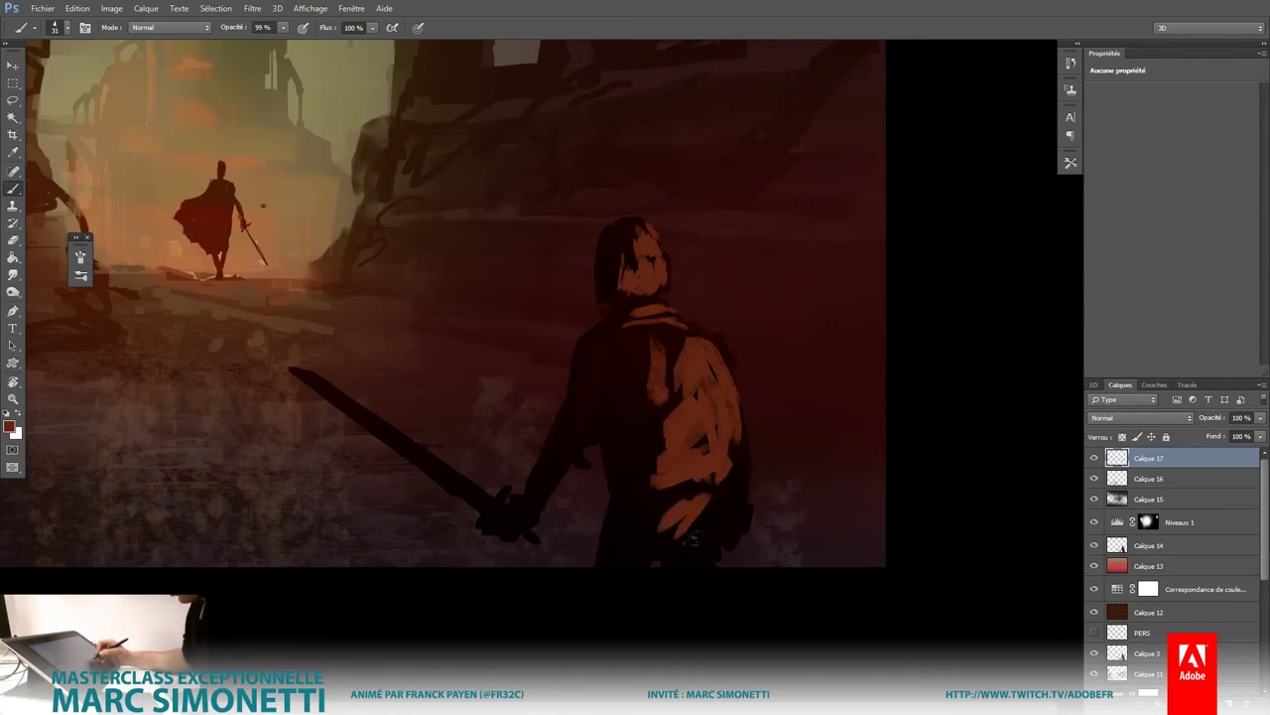
pyautogui.moveTo(740, 486); pyautogui.dragTo(707, 561)
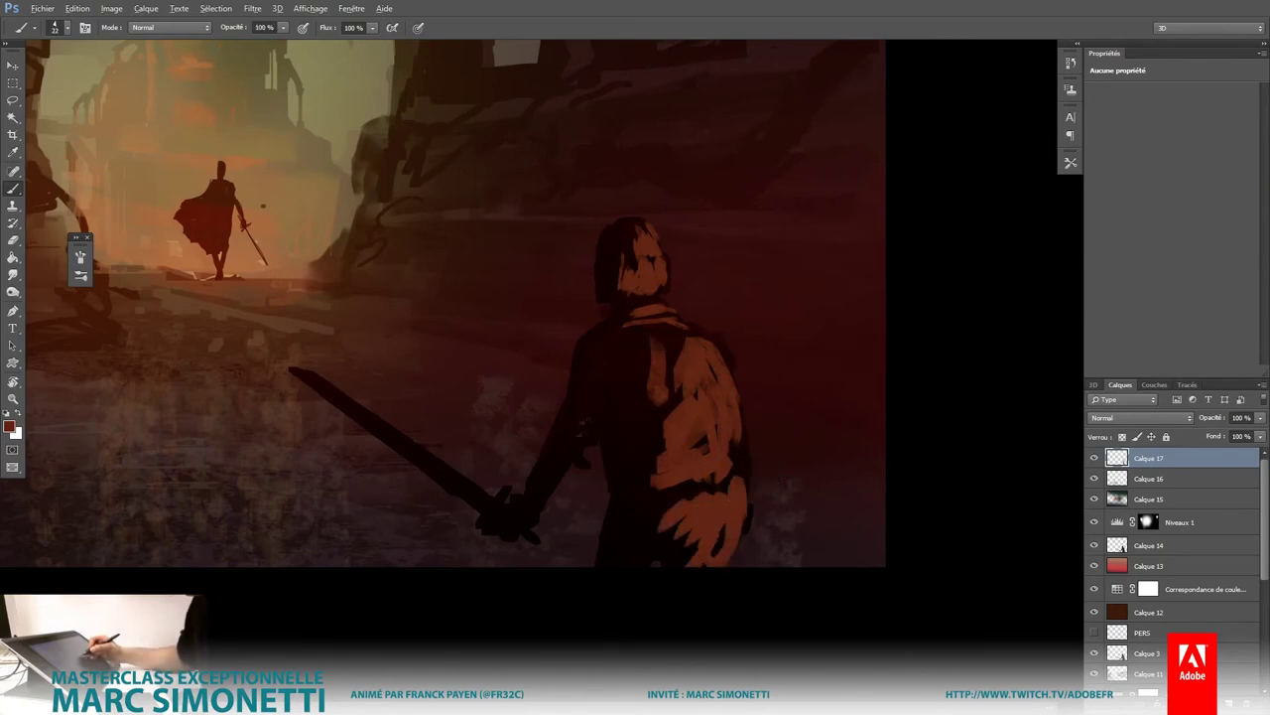
pyautogui.moveTo(602, 369); pyautogui.dragTo(578, 445)
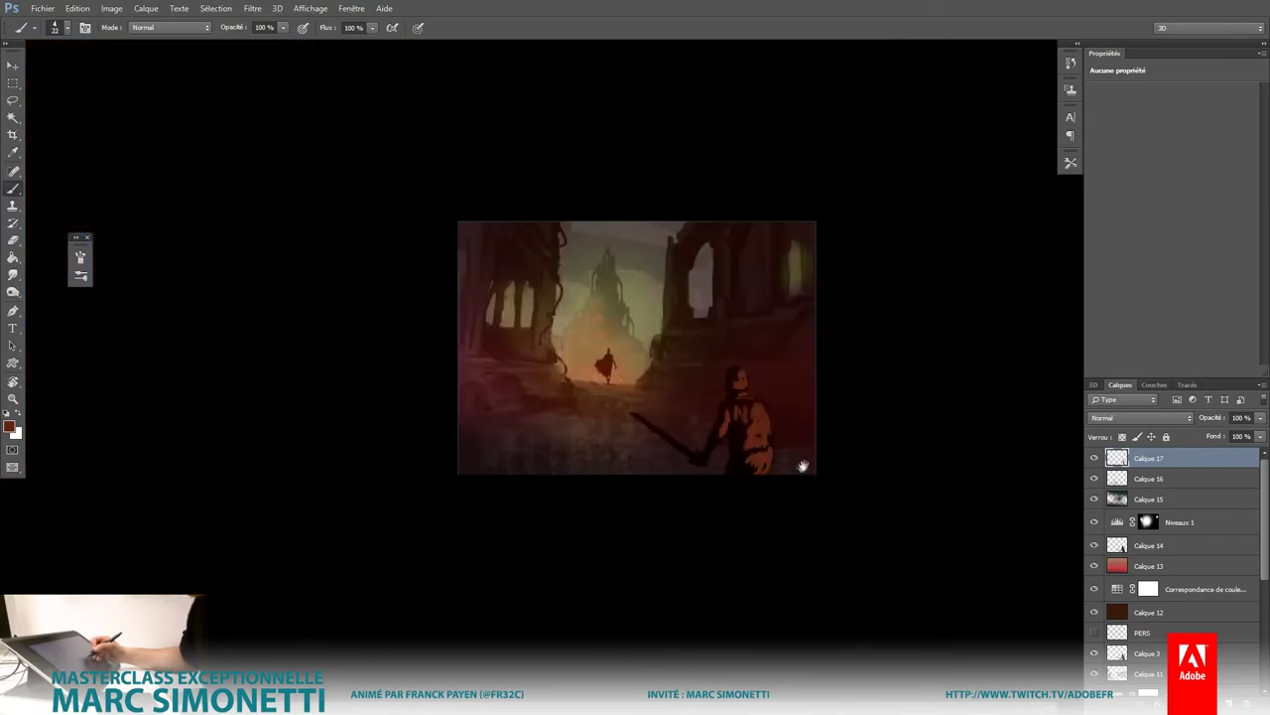
# Step: Add pale rim highlights on the warrior's neck, left shoulder and arm, head edge and back
pyautogui.press('h')
pyautogui.click(755, 462)
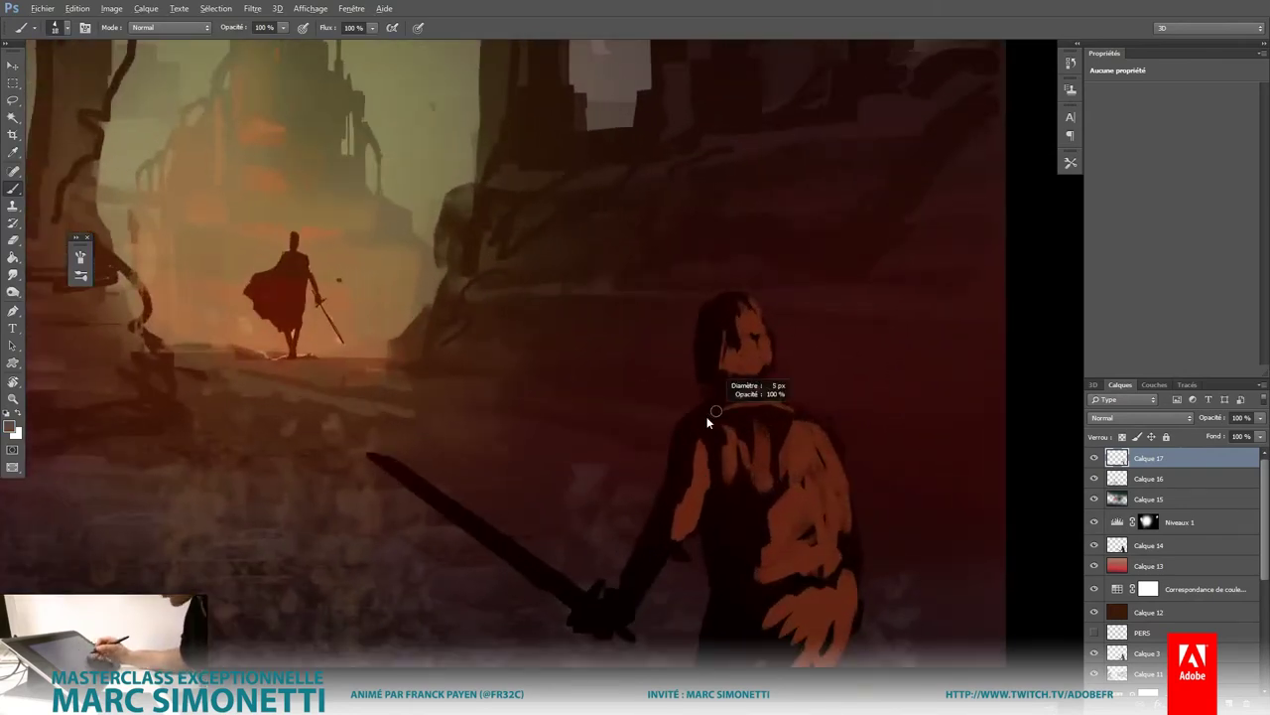
pyautogui.moveTo(710, 409); pyautogui.dragTo(703, 395)
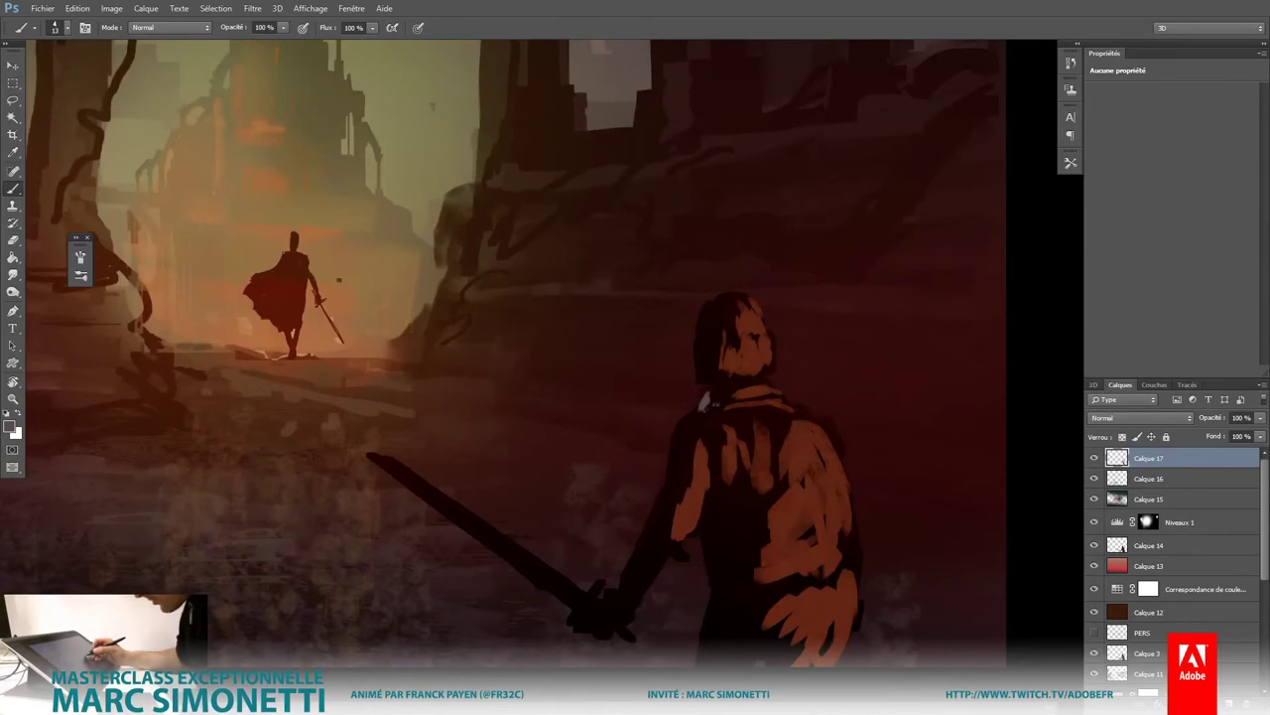
pyautogui.moveTo(679, 443)
pyautogui.mouseDown()
pyautogui.moveTo(657, 521)
pyautogui.moveTo(602, 608)
pyautogui.mouseUp()
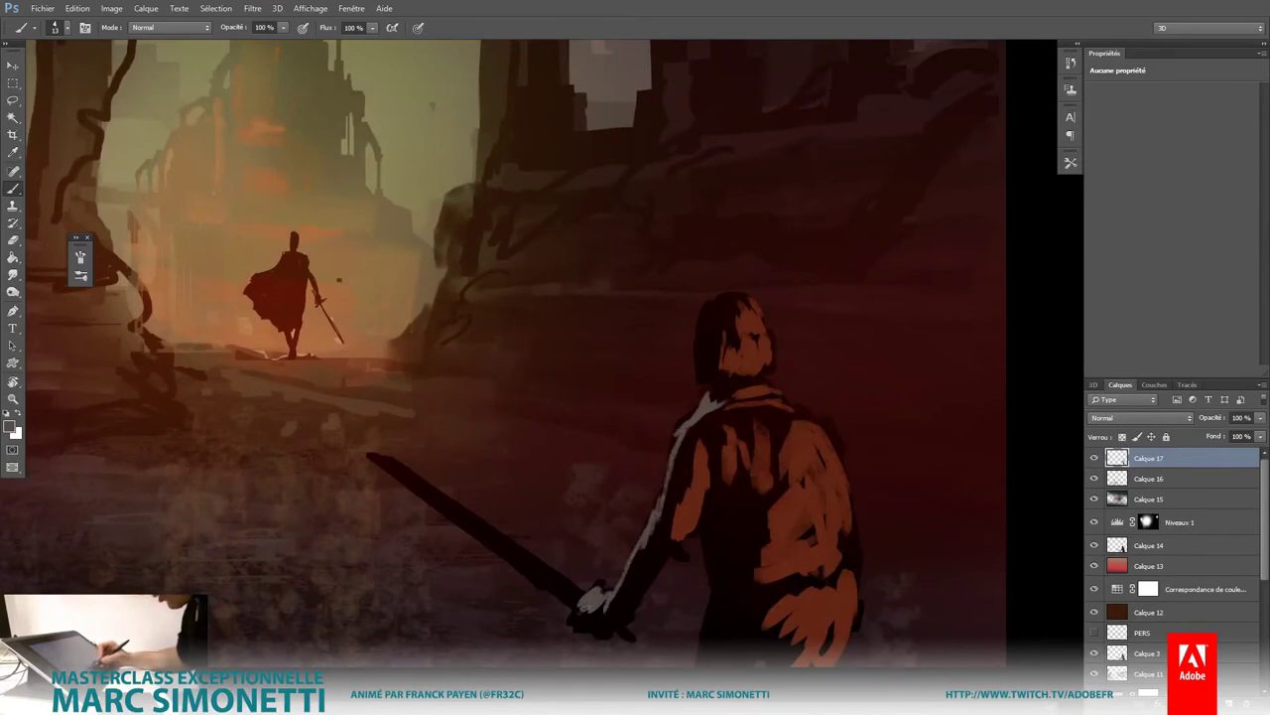
pyautogui.moveTo(717, 298); pyautogui.dragTo(685, 331)
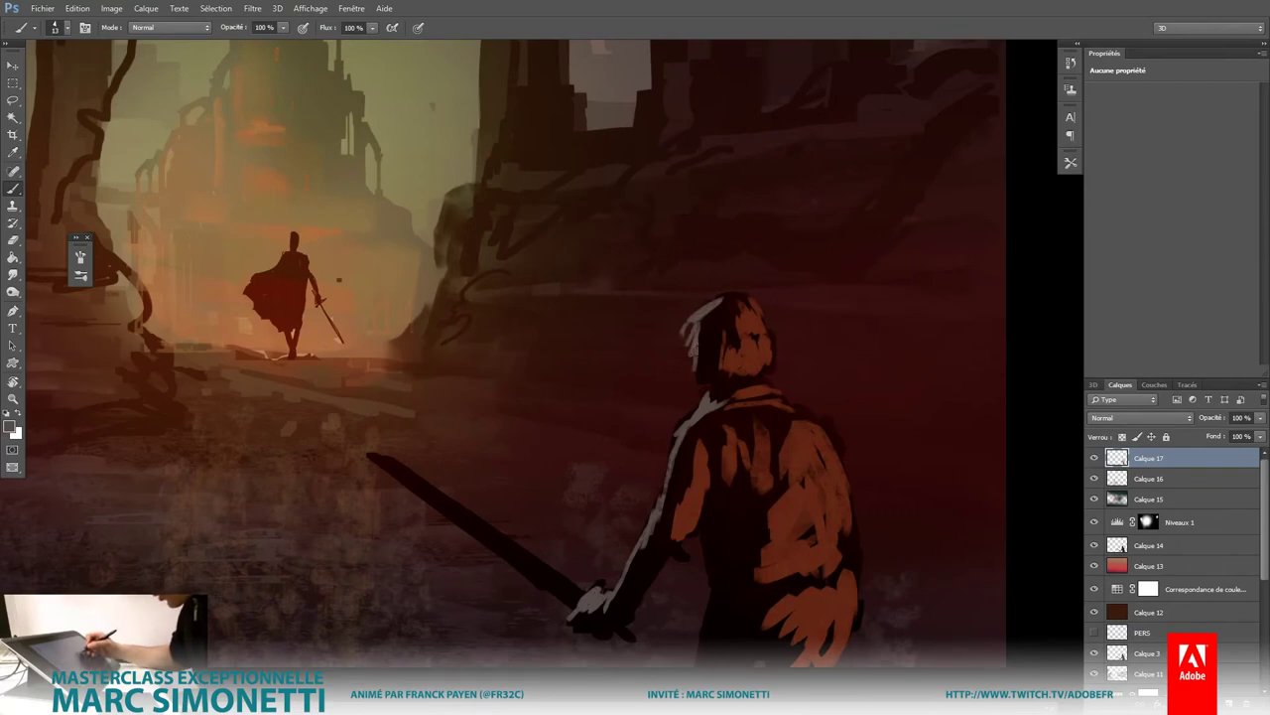
pyautogui.moveTo(714, 522); pyautogui.dragTo(707, 573)
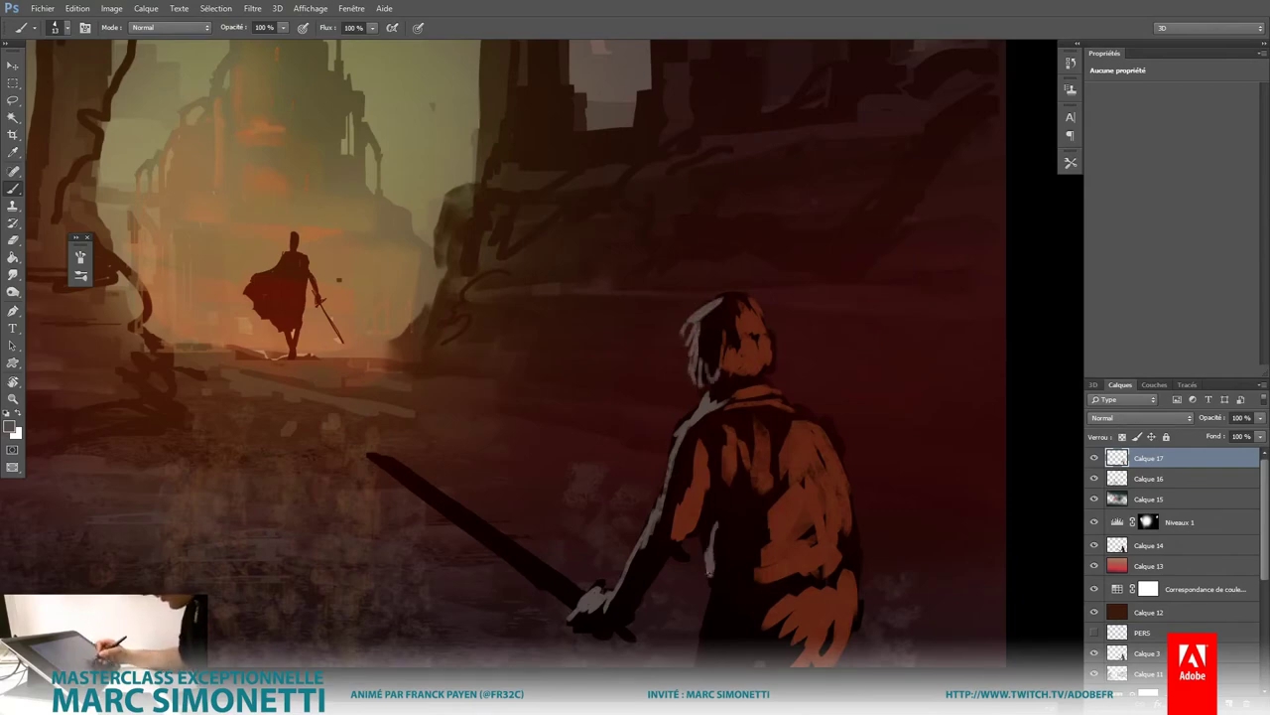
pyautogui.scroll(-5, 815, 523)
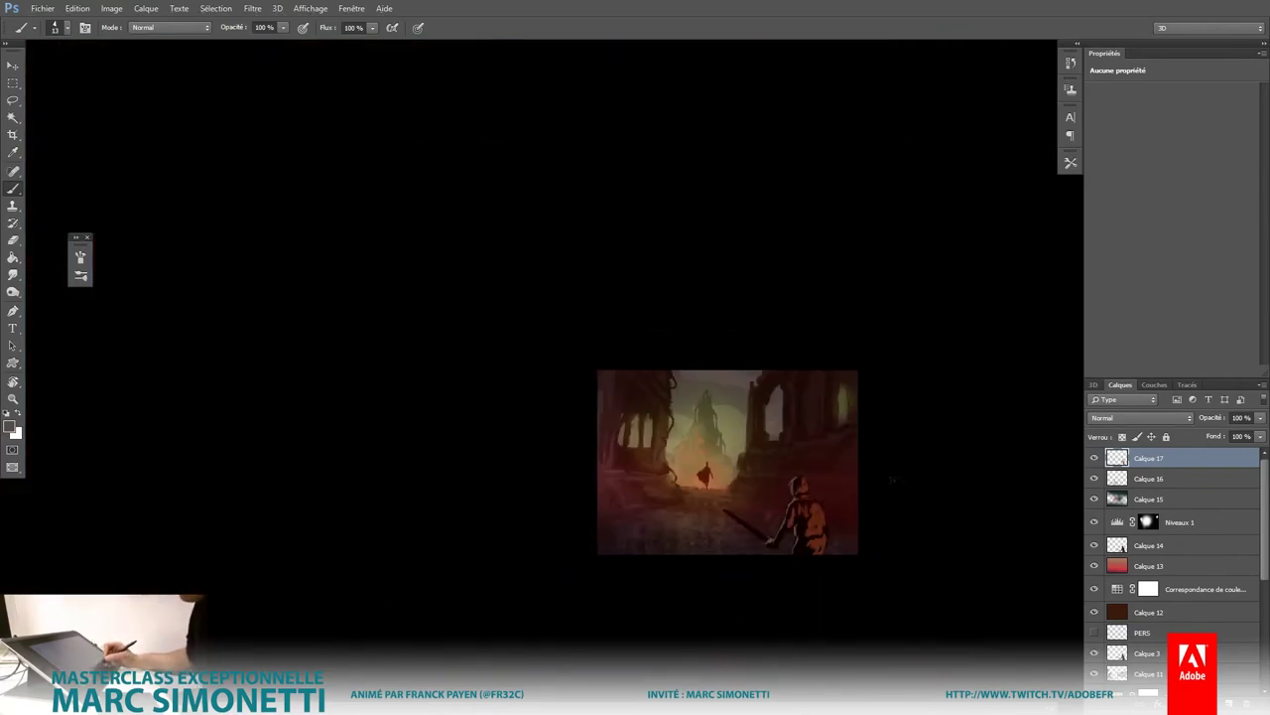
# Step: Fade Calque 17 to 53% opacity and create Calque 18 above it
pyautogui.click(1261, 417)
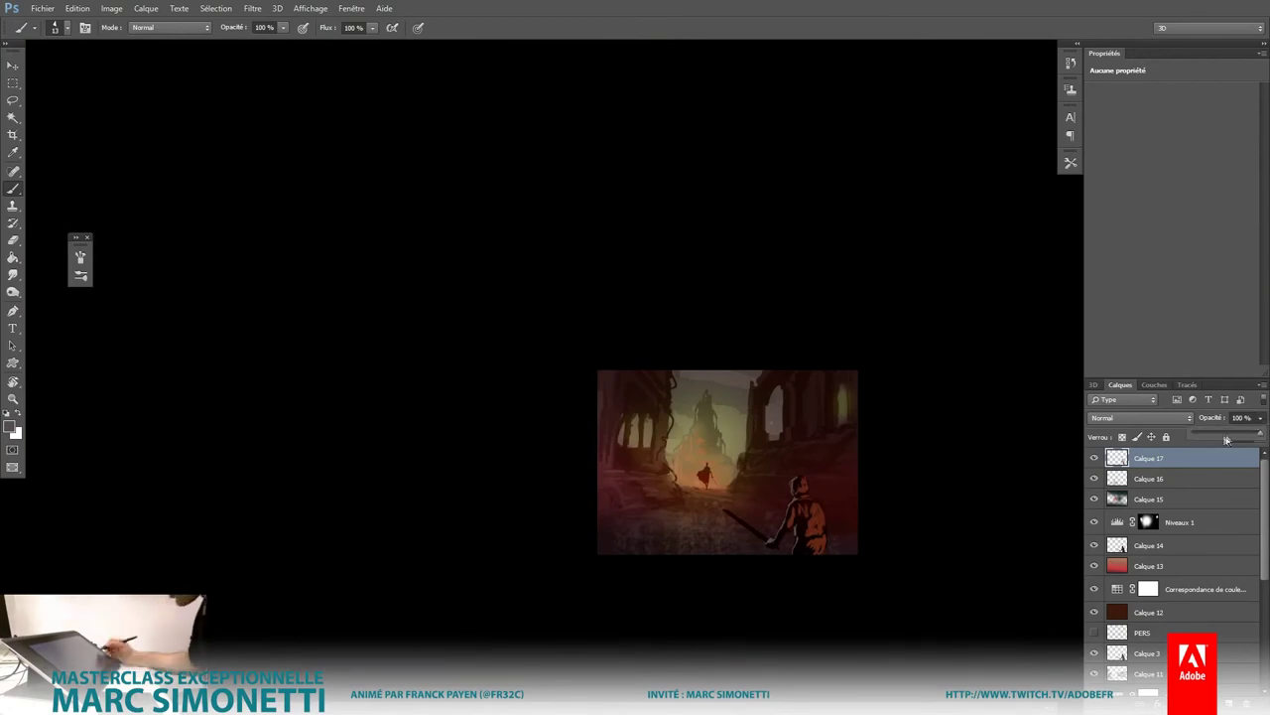
pyautogui.moveTo(1259, 437); pyautogui.dragTo(1218, 437)
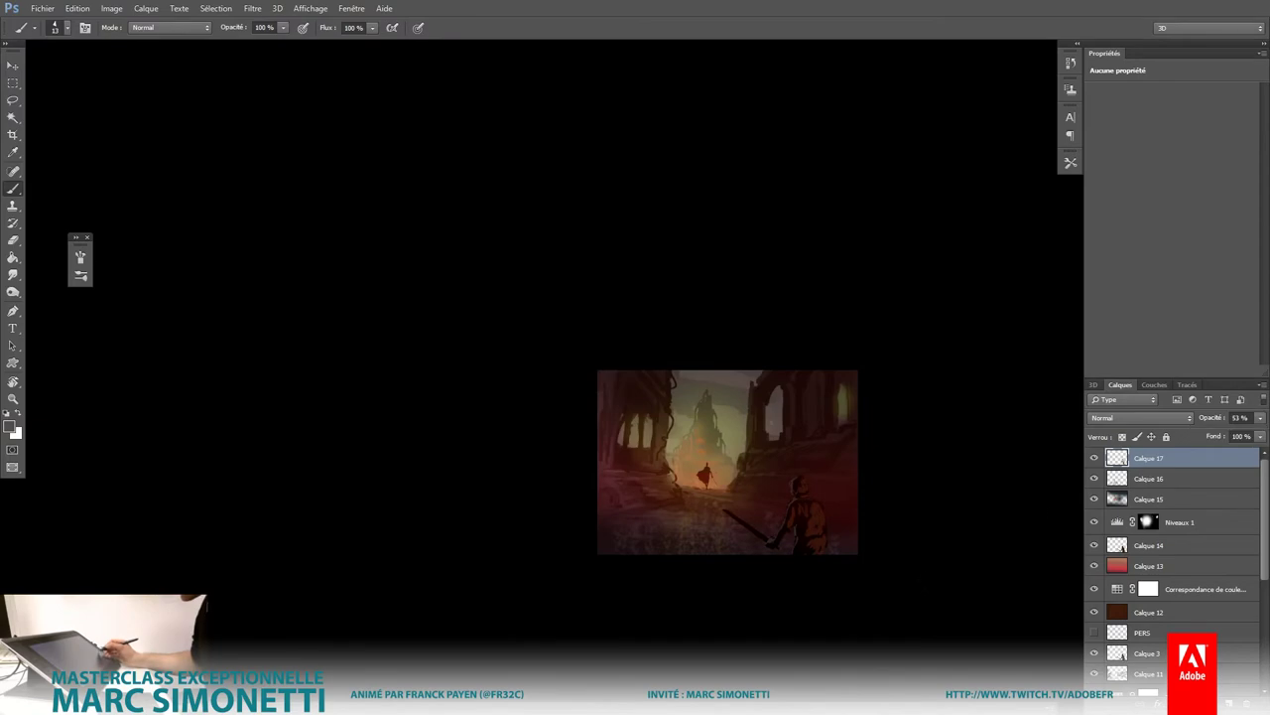
pyautogui.scroll(3, 703, 458)
pyautogui.scroll(2, 702, 458)
pyautogui.hotkey('ctrl', 'shift', 'alt', 'n')
# Step: Pick a dark green-teal and paint it down the distant figure's cape and body
pyautogui.scroll(1, 797, 468)
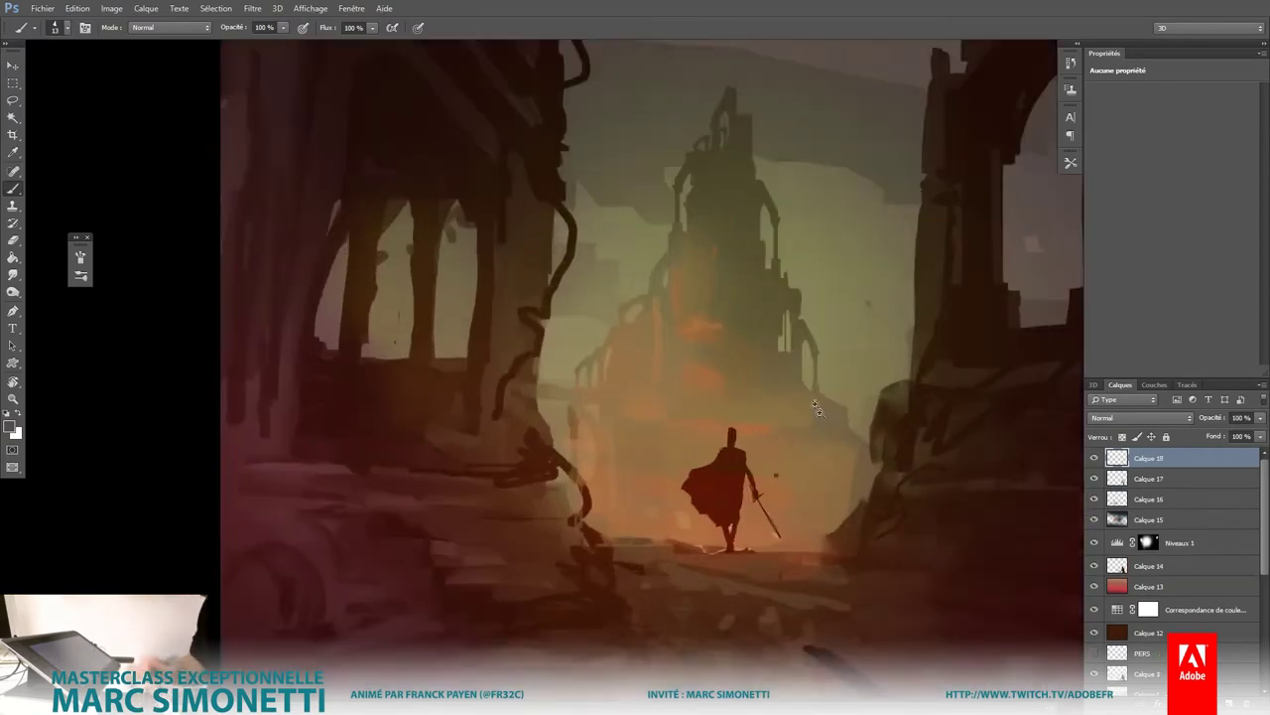
pyautogui.scroll(2, 797, 469)
pyautogui.scroll(2, 797, 468)
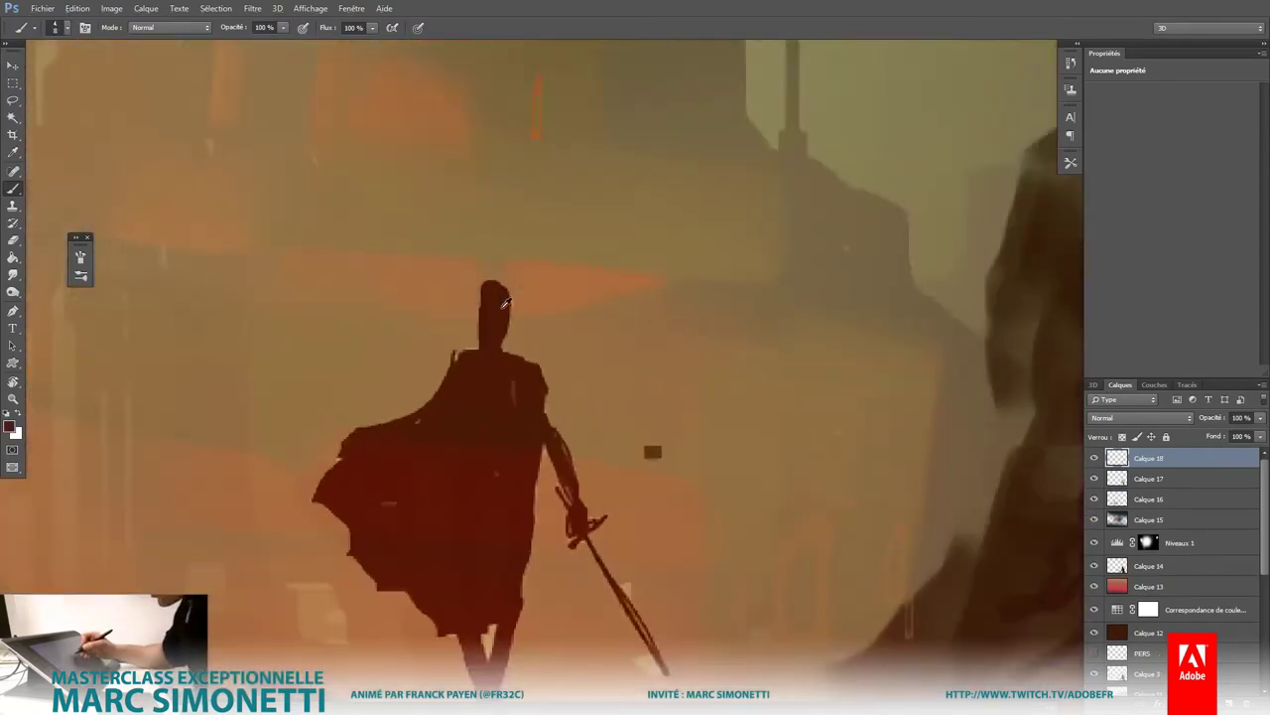
pyautogui.keyDown('alt'); pyautogui.keyDown('shift'); pyautogui.rightClick(501, 313); pyautogui.keyUp('shift'); pyautogui.keyUp('alt')
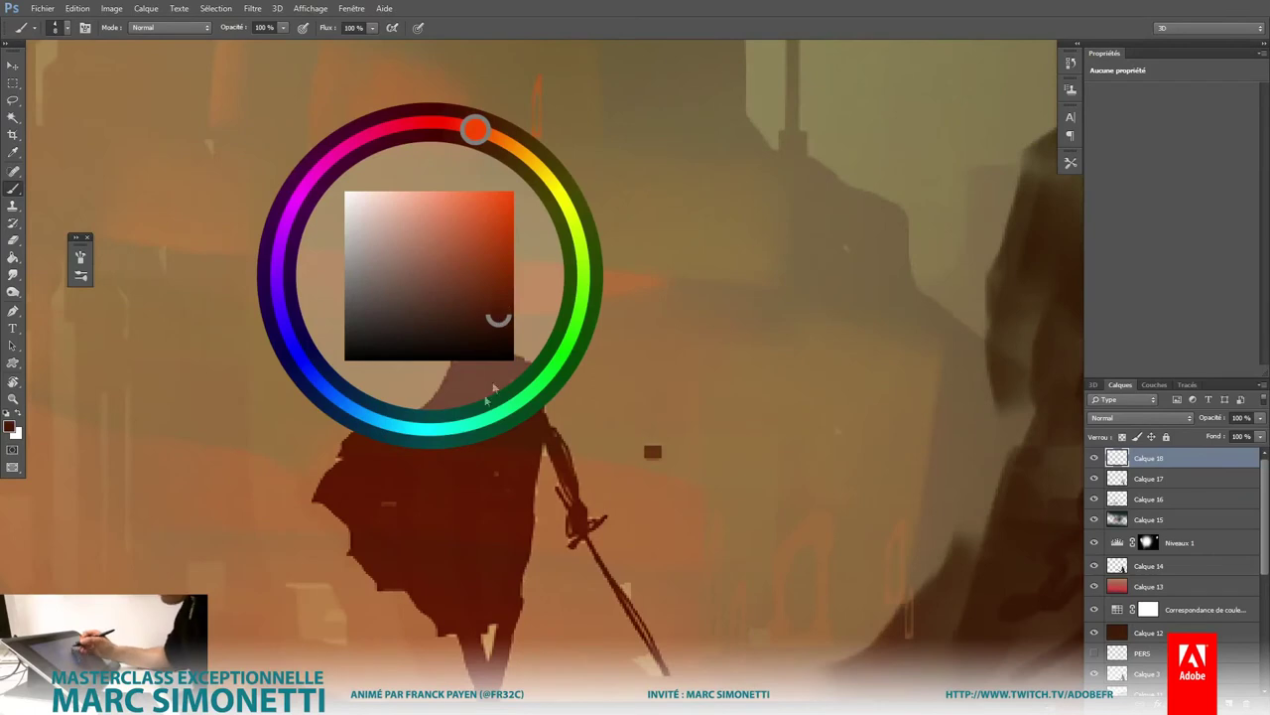
pyautogui.moveTo(487, 400)
pyautogui.mouseDown()
pyautogui.moveTo(486, 318)
pyautogui.moveTo(499, 319)
pyautogui.mouseUp()
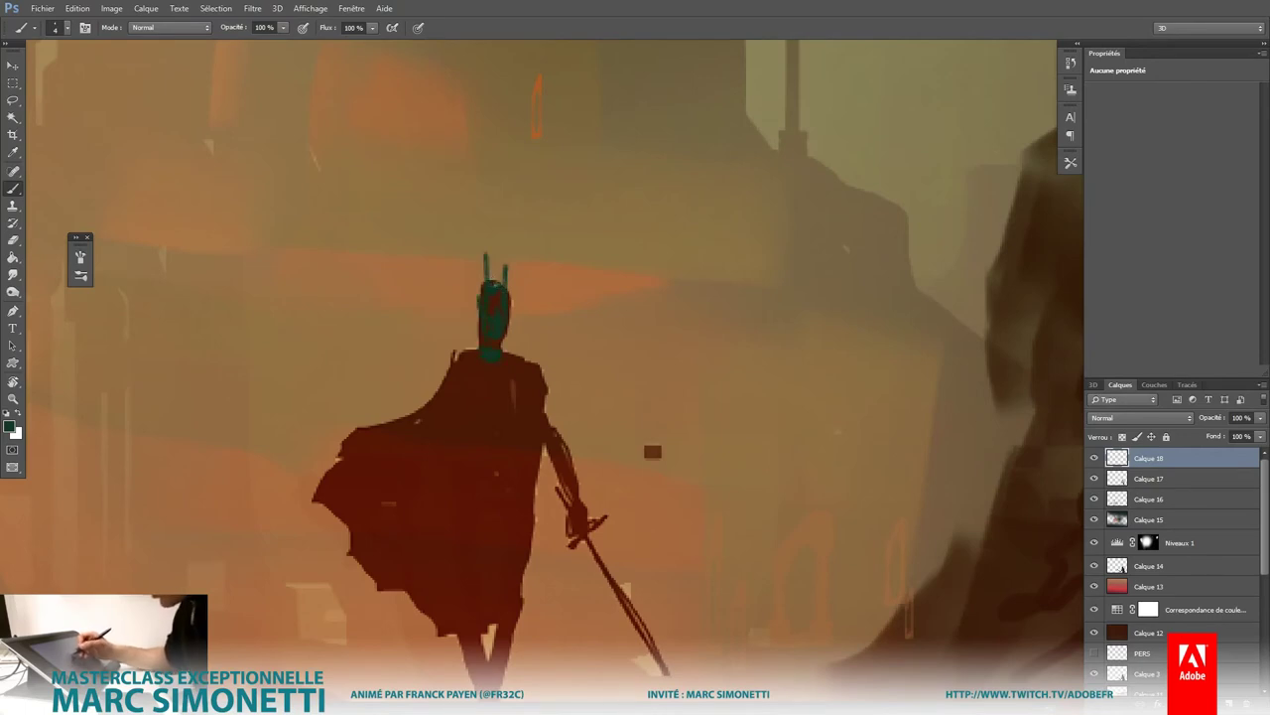
pyautogui.keyDown('alt'); pyautogui.click(484, 263); pyautogui.keyUp('alt')
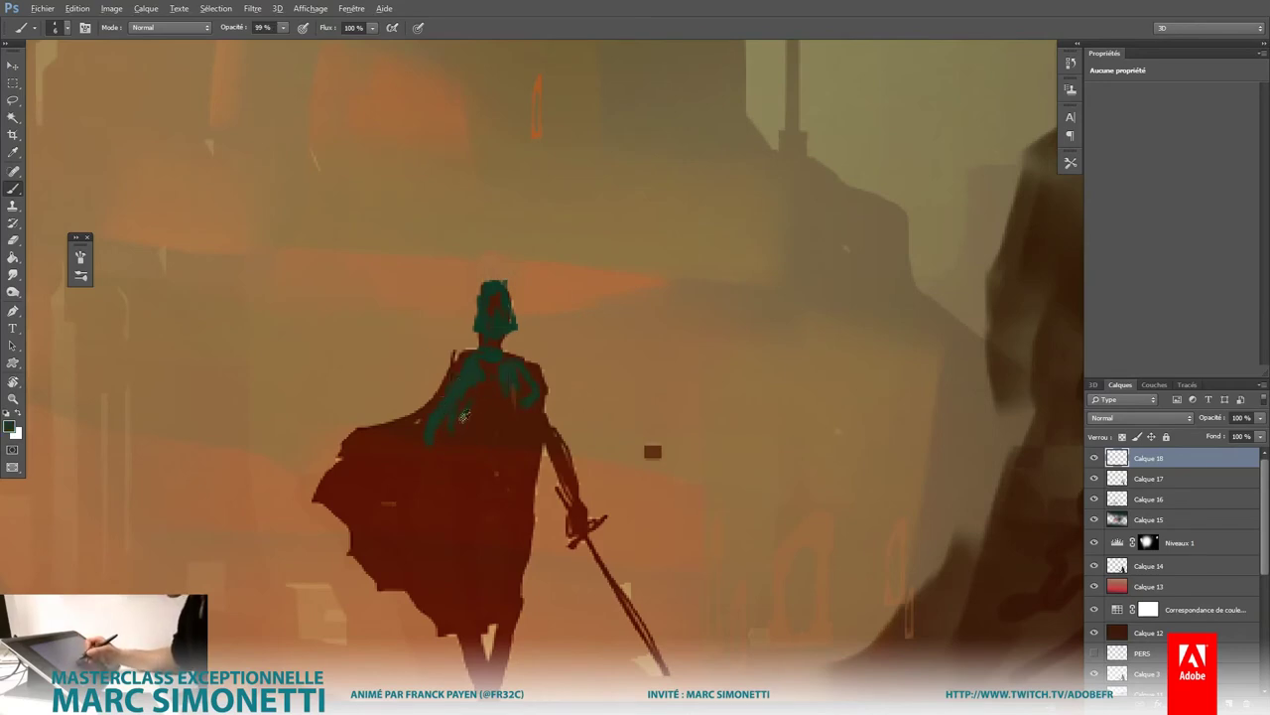
pyautogui.moveTo(451, 402); pyautogui.dragTo(433, 440)
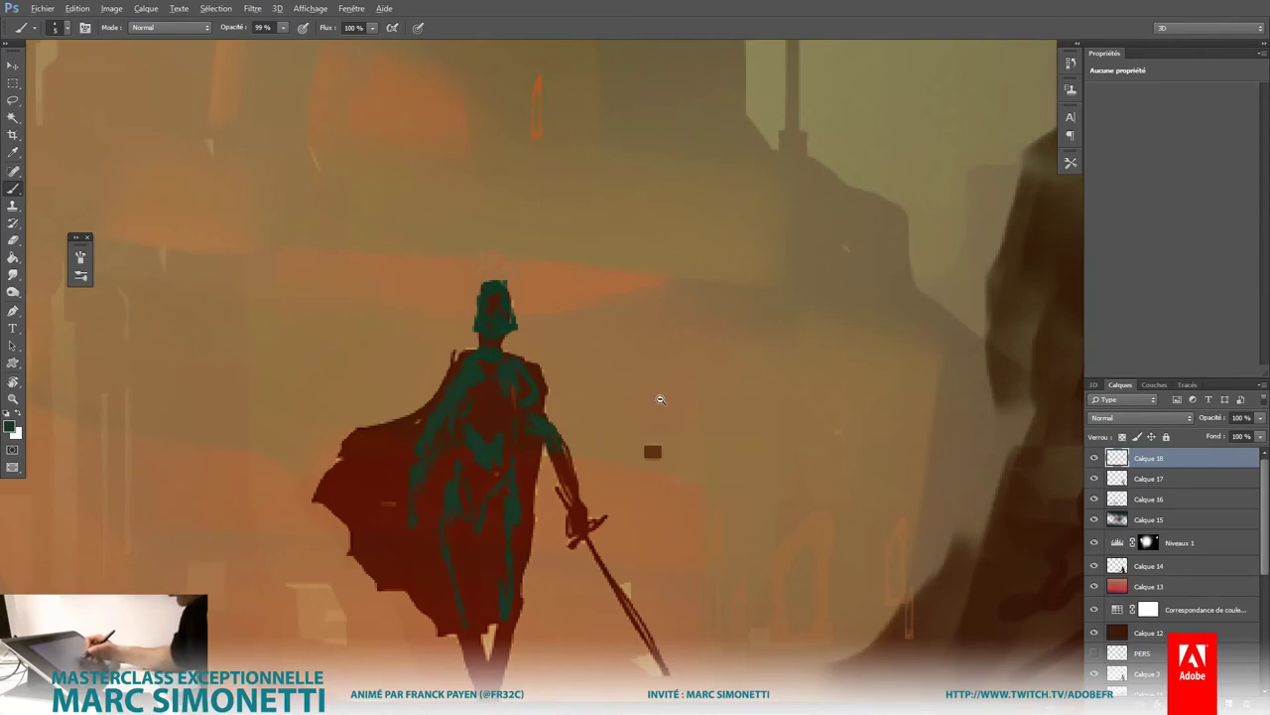
# Step: Lay a teal streak at the figure's feet, then a beige streak below them at full opacity
pyautogui.scroll(-5, 660, 399)
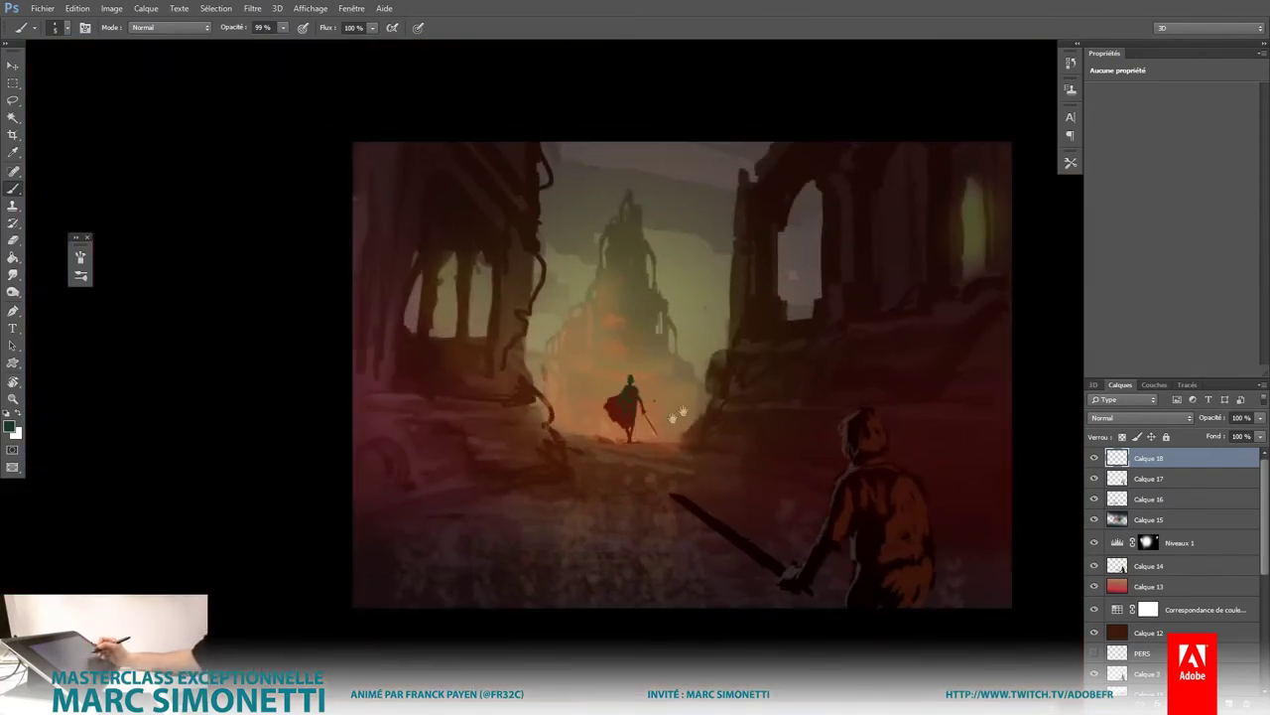
pyautogui.scroll(5, 681, 411)
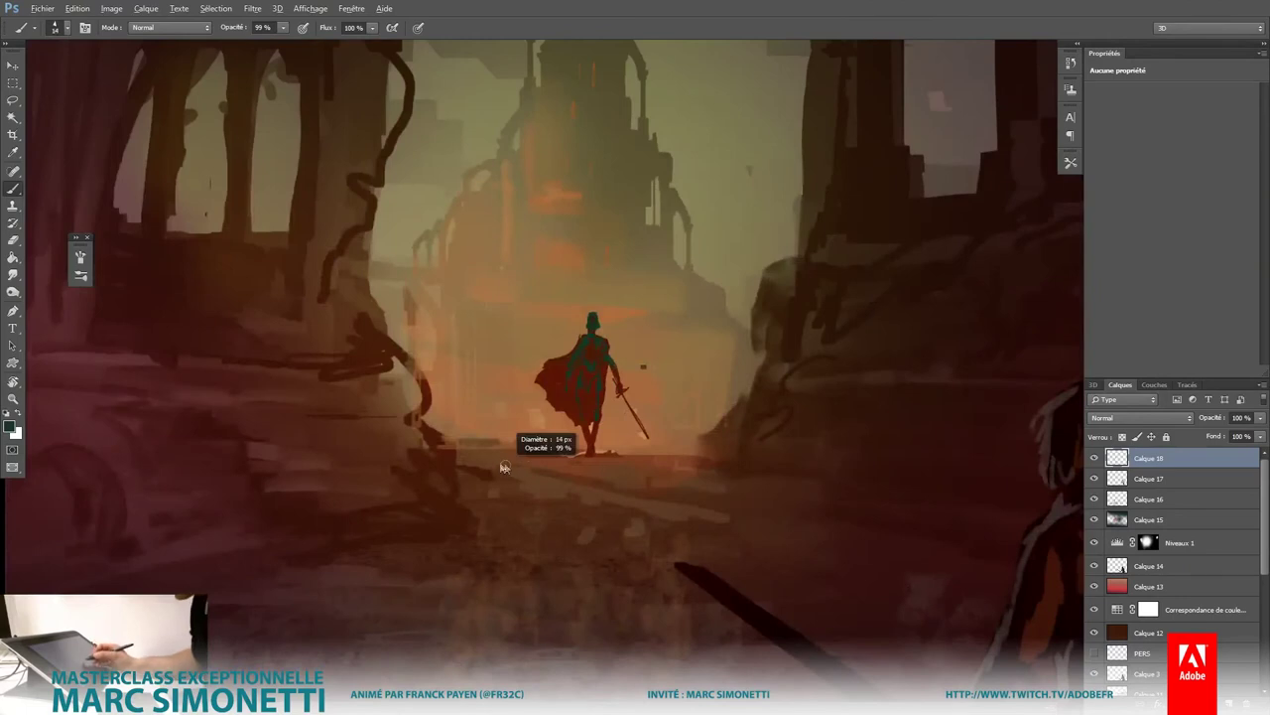
pyautogui.moveTo(498, 461); pyautogui.dragTo(563, 460)
pyautogui.moveTo(675, 467); pyautogui.dragTo(603, 466)
pyautogui.press('0')
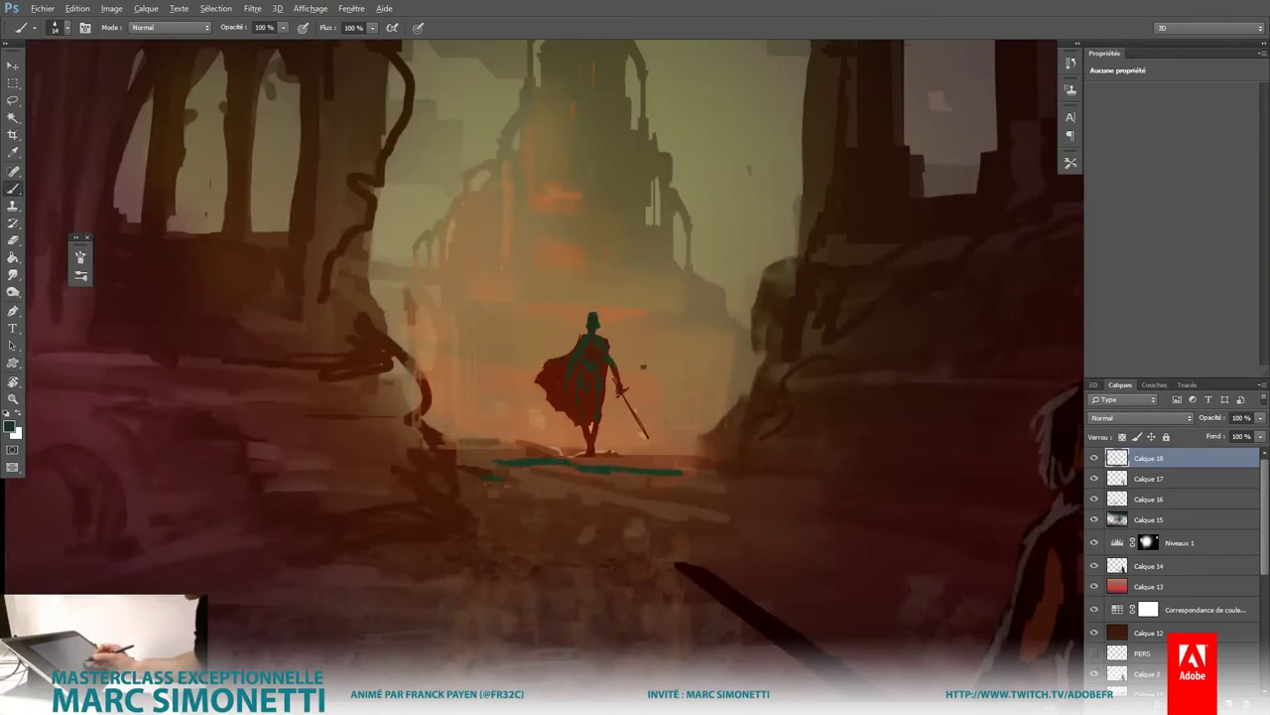
pyautogui.keyDown('alt'); pyautogui.click(722, 293); pyautogui.keyUp('alt')
pyautogui.moveTo(485, 482); pyautogui.dragTo(650, 485)
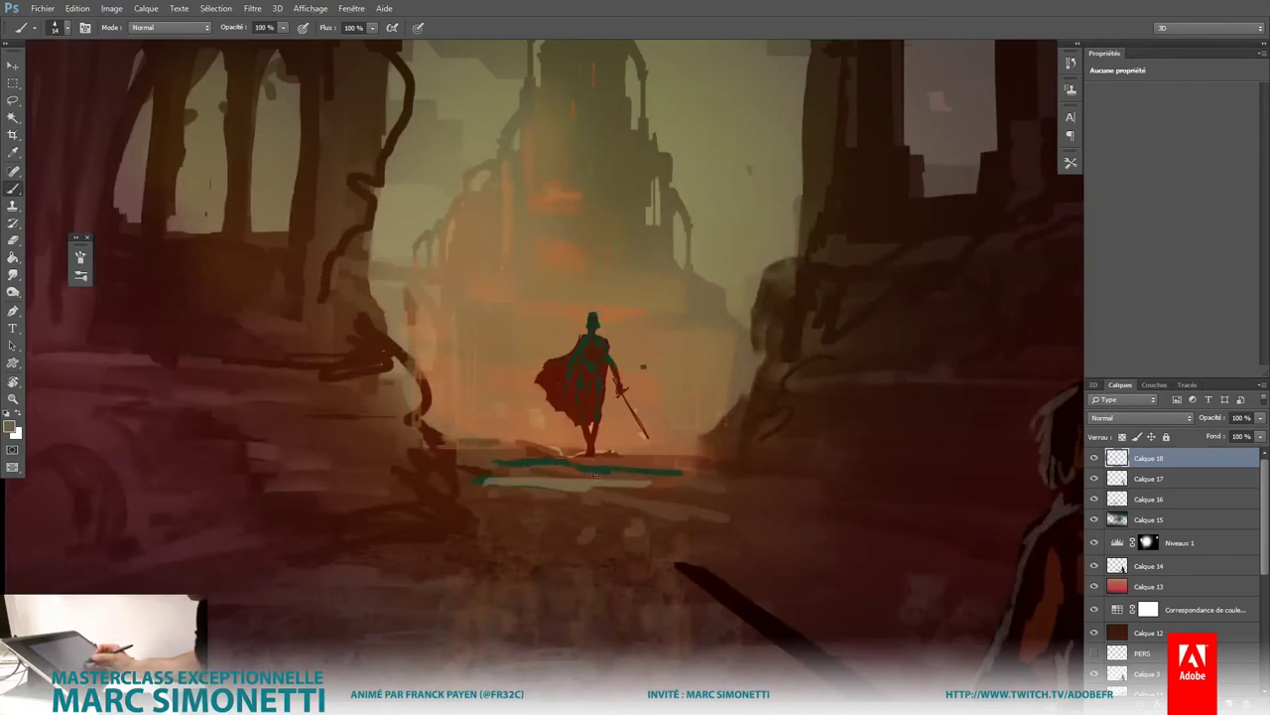
# Step: Add more teal streaks near the feet and a long one below the figure
pyautogui.keyDown('alt'); pyautogui.keyDown('shift'); pyautogui.rightClick(592, 497); pyautogui.keyUp('shift'); pyautogui.keyUp('alt')
pyautogui.moveTo(484, 480); pyautogui.dragTo(596, 486)
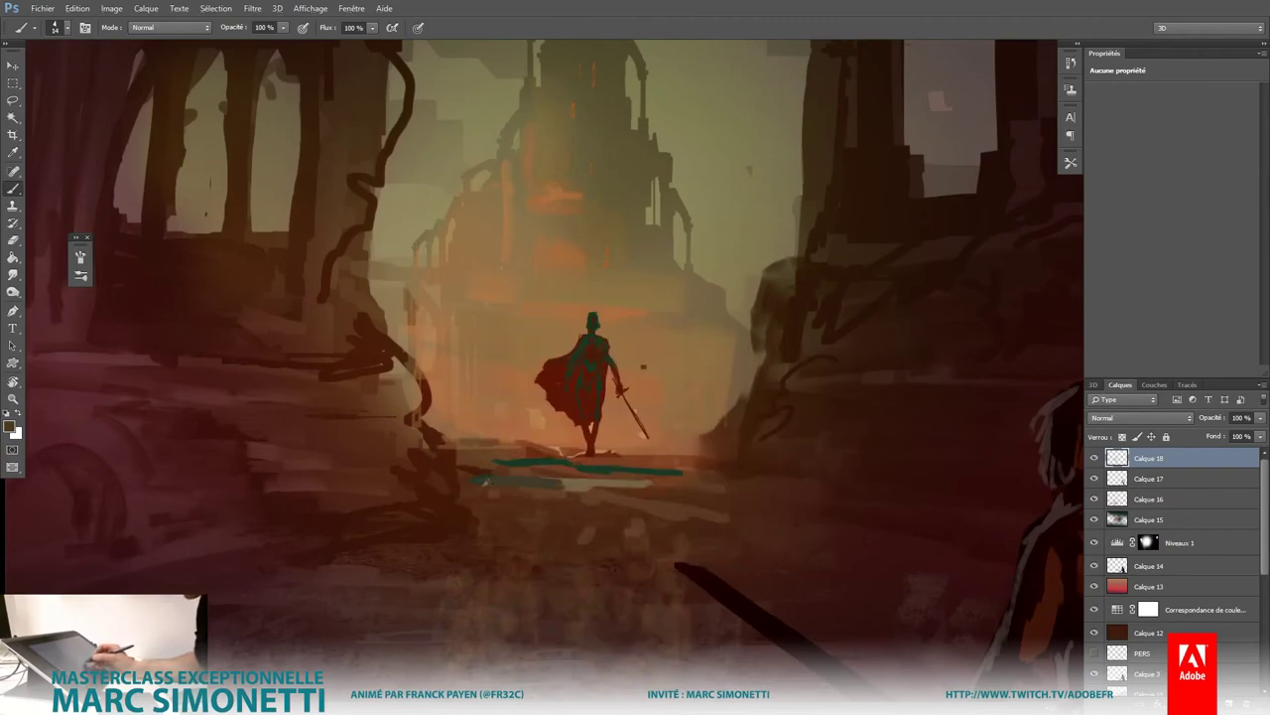
pyautogui.keyDown('alt'); pyautogui.rightClick(506, 488); pyautogui.keyUp('alt')
pyautogui.moveTo(482, 484)
pyautogui.mouseDown()
pyautogui.moveTo(710, 484)
pyautogui.moveTo(478, 464)
pyautogui.mouseUp()
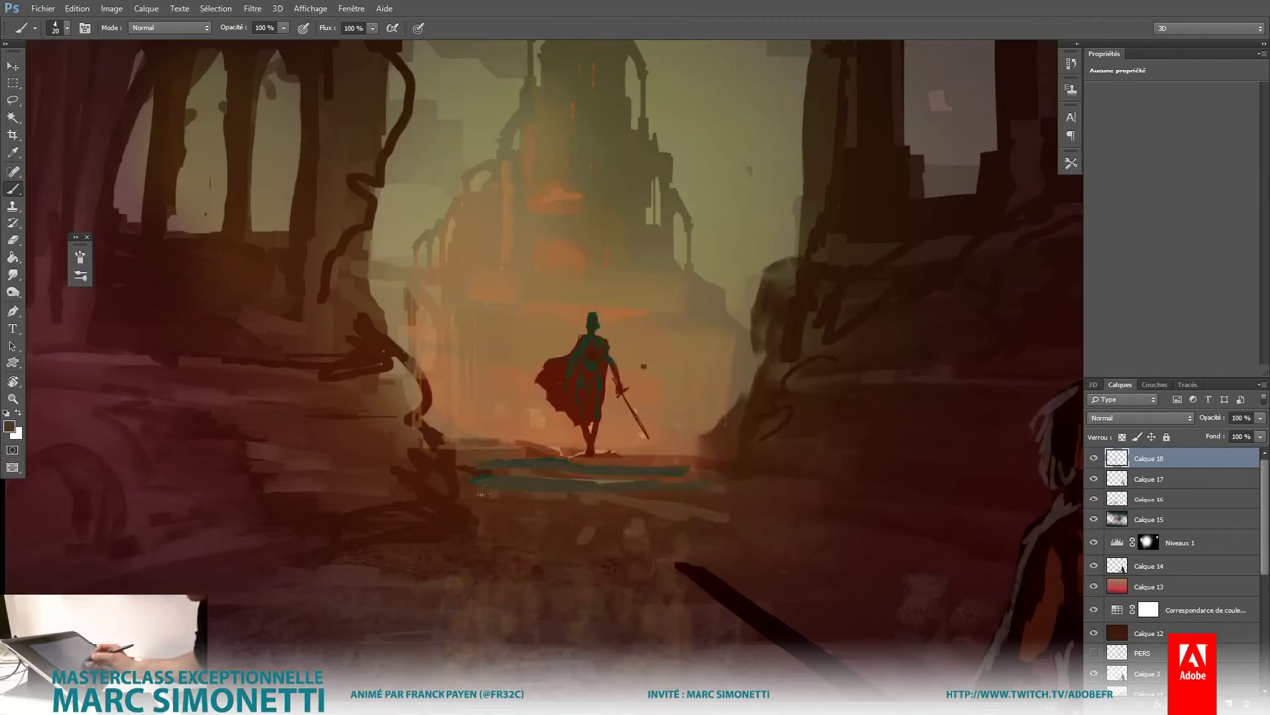
pyautogui.moveTo(471, 524); pyautogui.dragTo(816, 521)
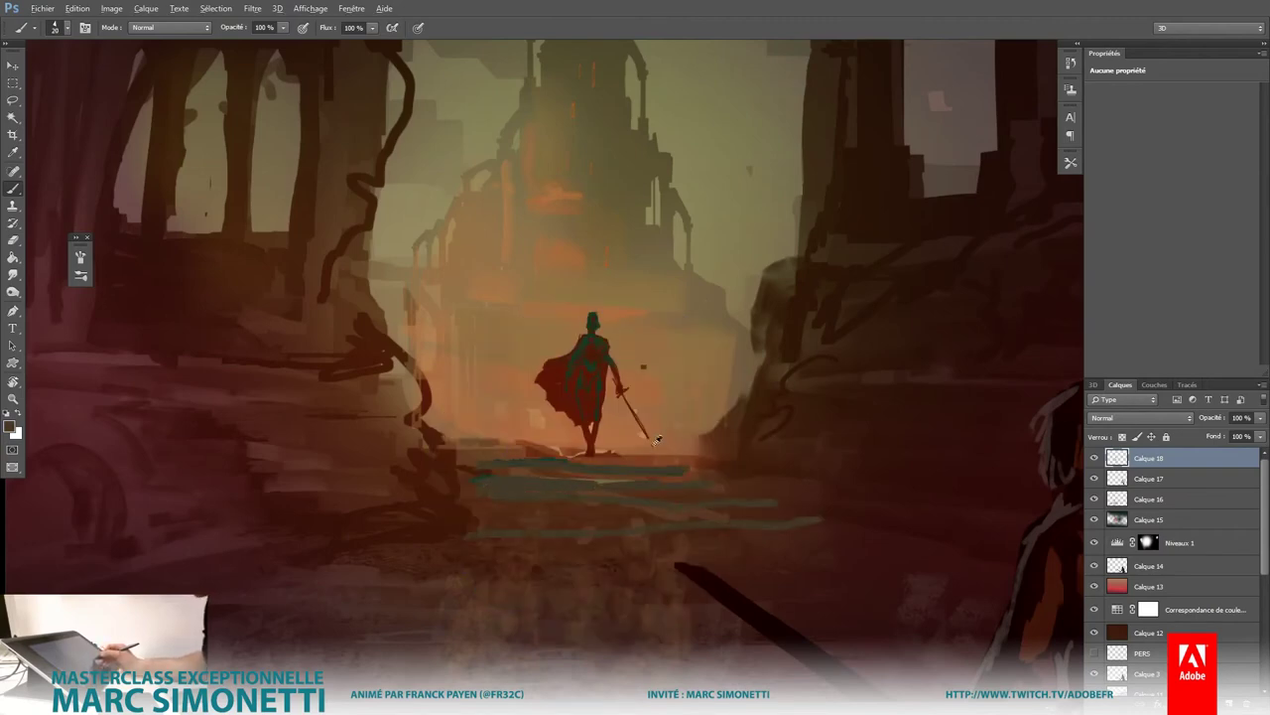
# Step: Sample orange and paint a soft glow left of the figure's feet with a 30 px brush
pyautogui.keyDown('alt'); pyautogui.click(638, 430); pyautogui.keyUp('alt')
pyautogui.keyDown('alt'); pyautogui.rightClick(633, 456); pyautogui.keyUp('alt')
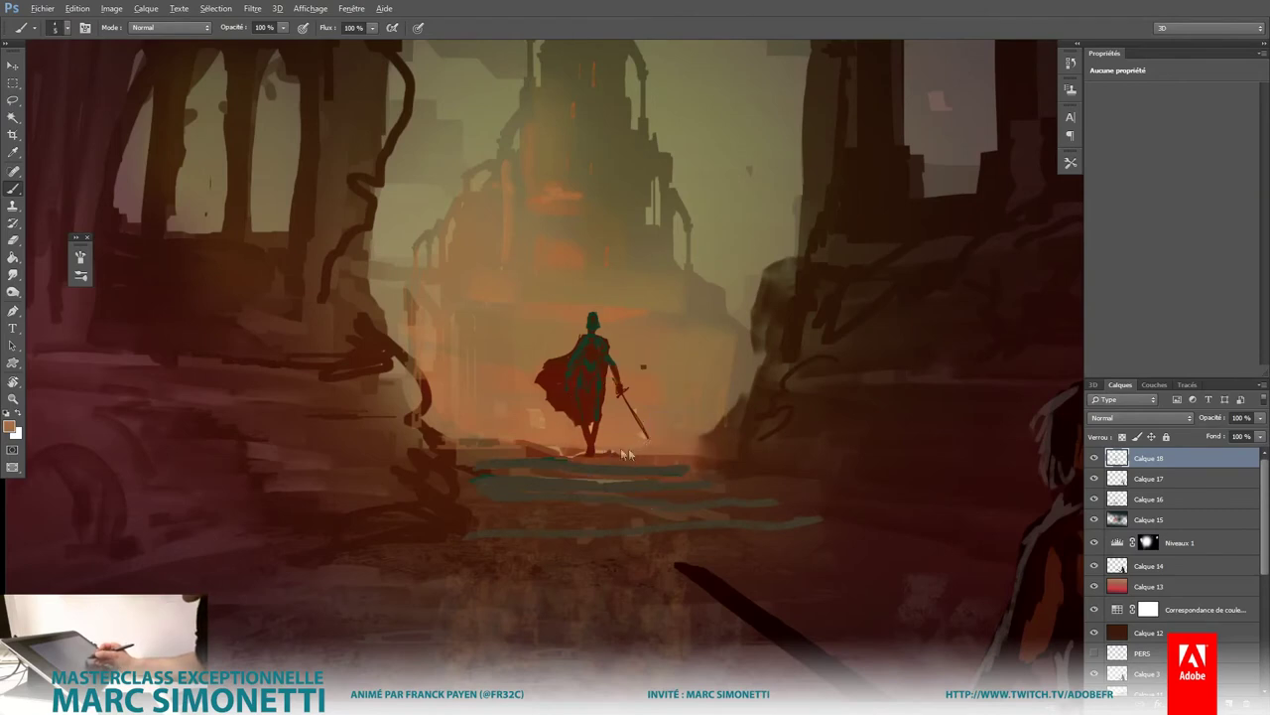
pyautogui.keyDown('alt'); pyautogui.rightClick(572, 455); pyautogui.keyUp('alt')
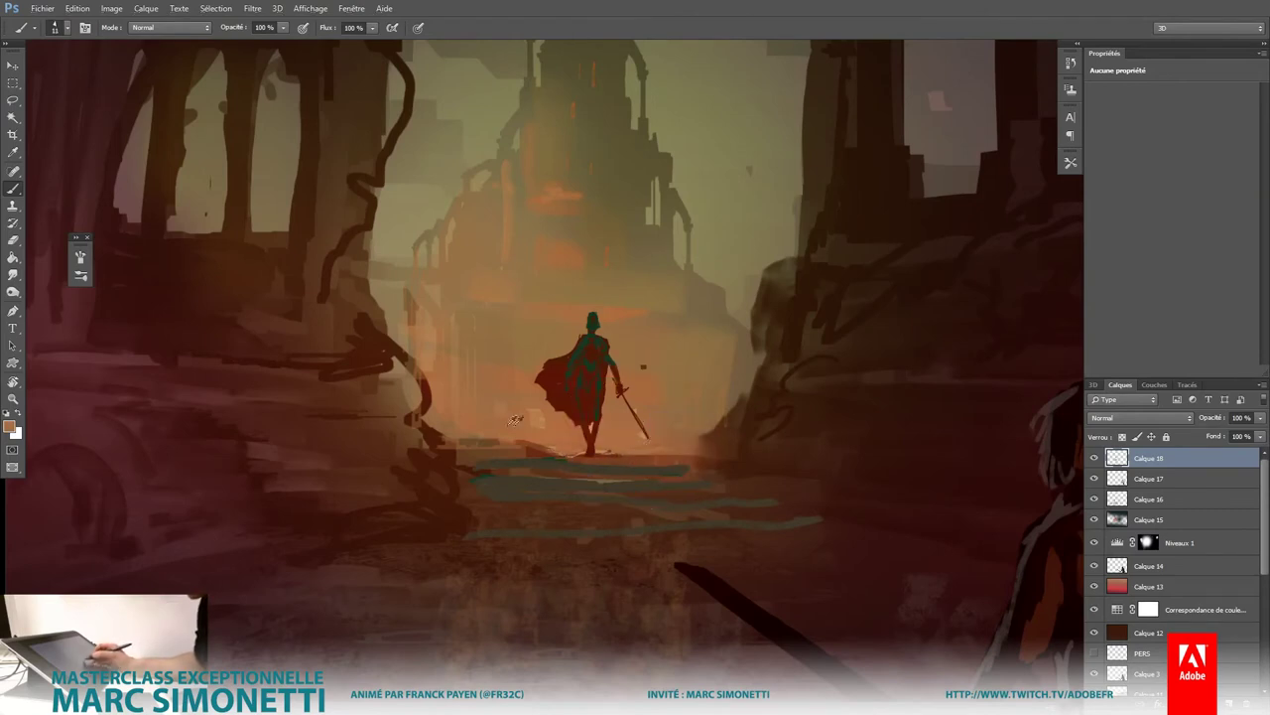
pyautogui.keyDown('alt'); pyautogui.rightClick(506, 445); pyautogui.keyUp('alt')
pyautogui.moveTo(528, 451); pyautogui.dragTo(459, 436)
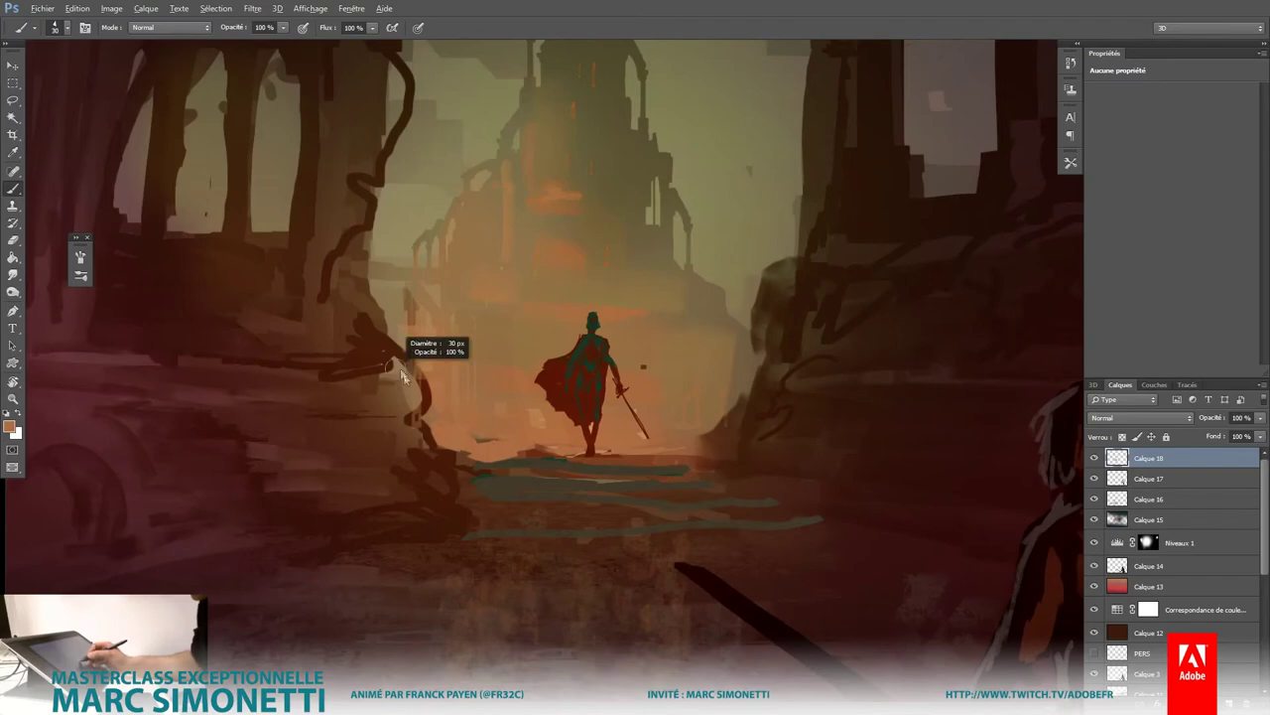
pyautogui.press('h')
pyautogui.click(635, 477)
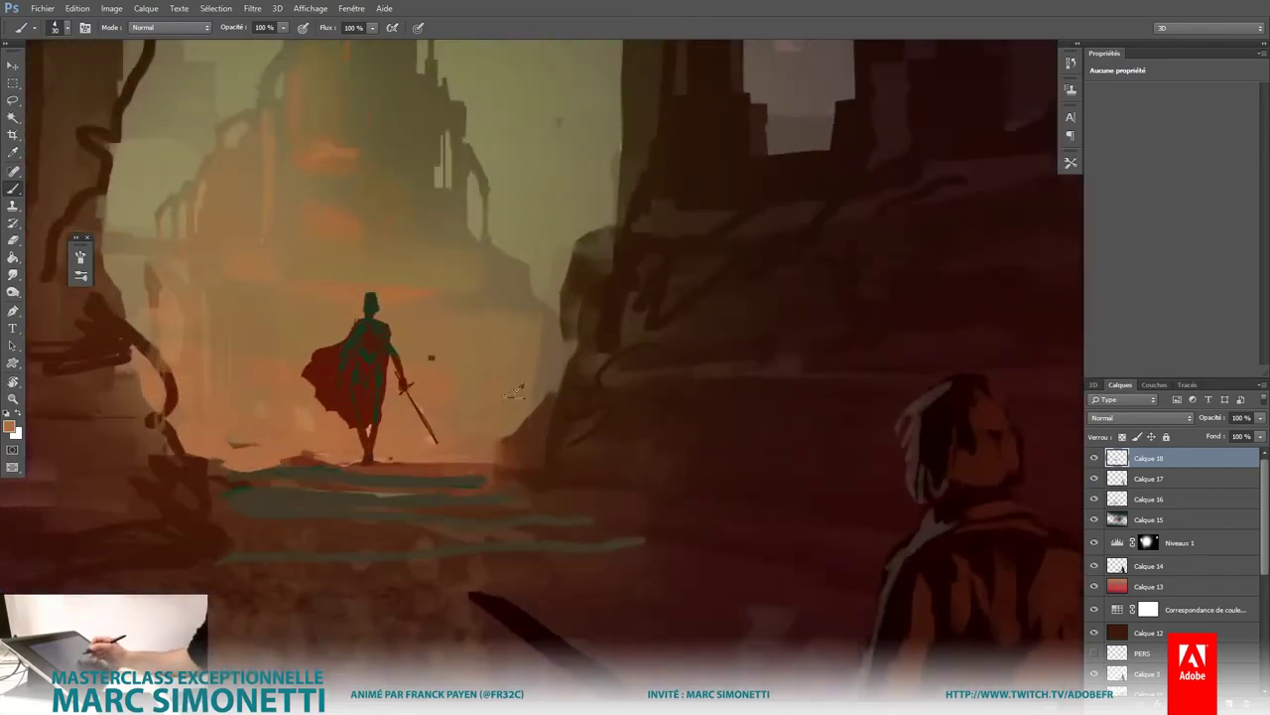
# Step: Paint a soft orange patch right of the figure with a 68 px brush
pyautogui.keyDown('alt'); pyautogui.rightClick(513, 413); pyautogui.keyUp('alt')
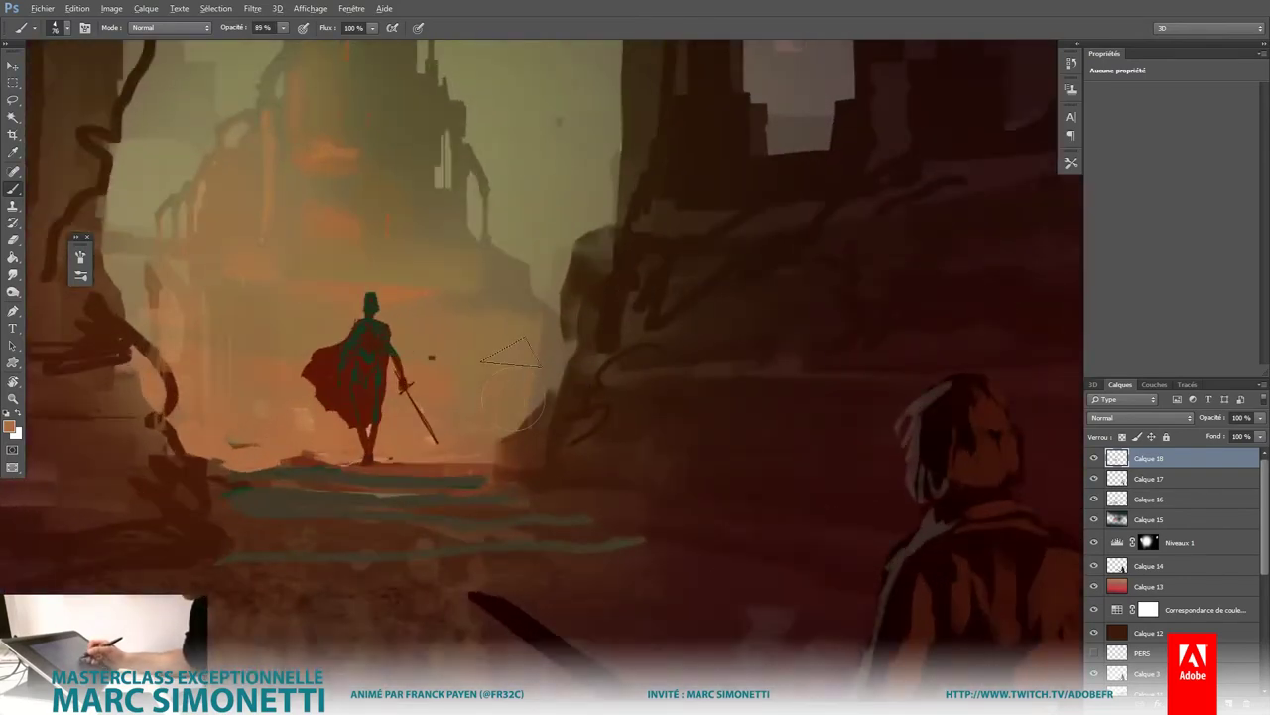
pyautogui.keyDown('alt'); pyautogui.rightClick(531, 369); pyautogui.keyUp('alt')
pyautogui.moveTo(521, 442); pyautogui.dragTo(516, 397)
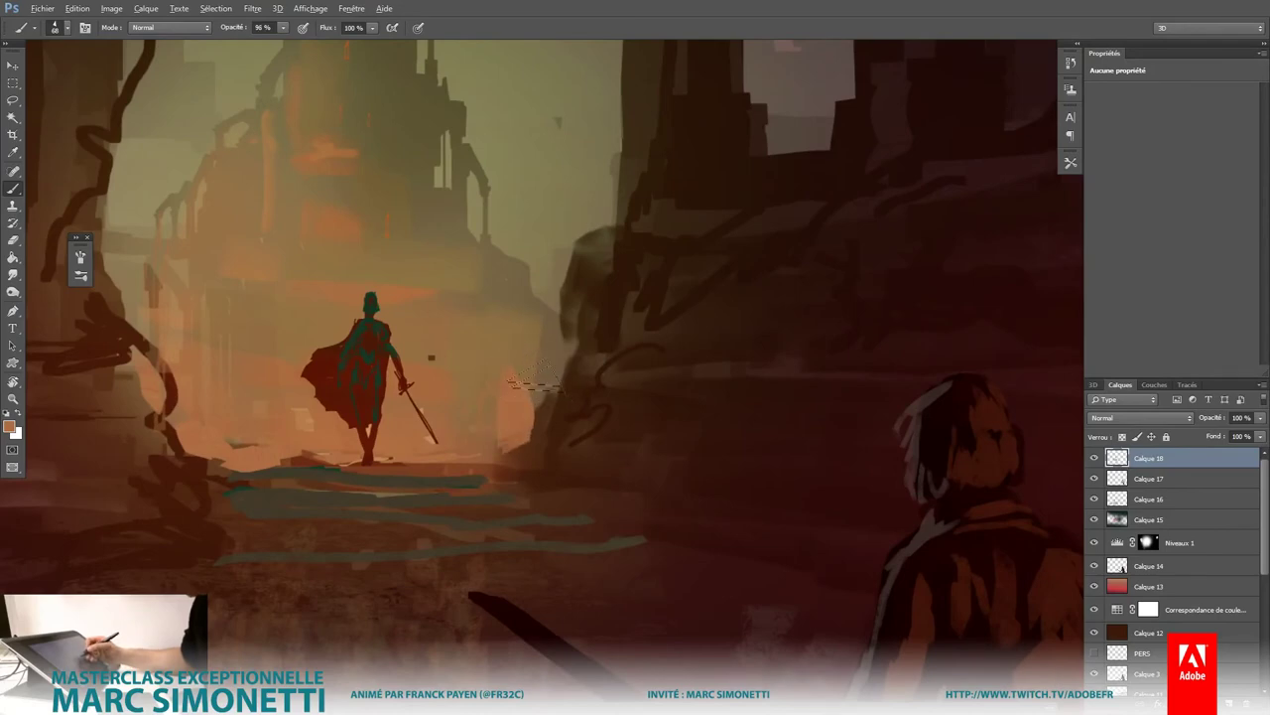
pyautogui.keyDown('alt'); pyautogui.rightClick(519, 370); pyautogui.keyUp('alt')
pyautogui.press('h')
pyautogui.click(654, 457)
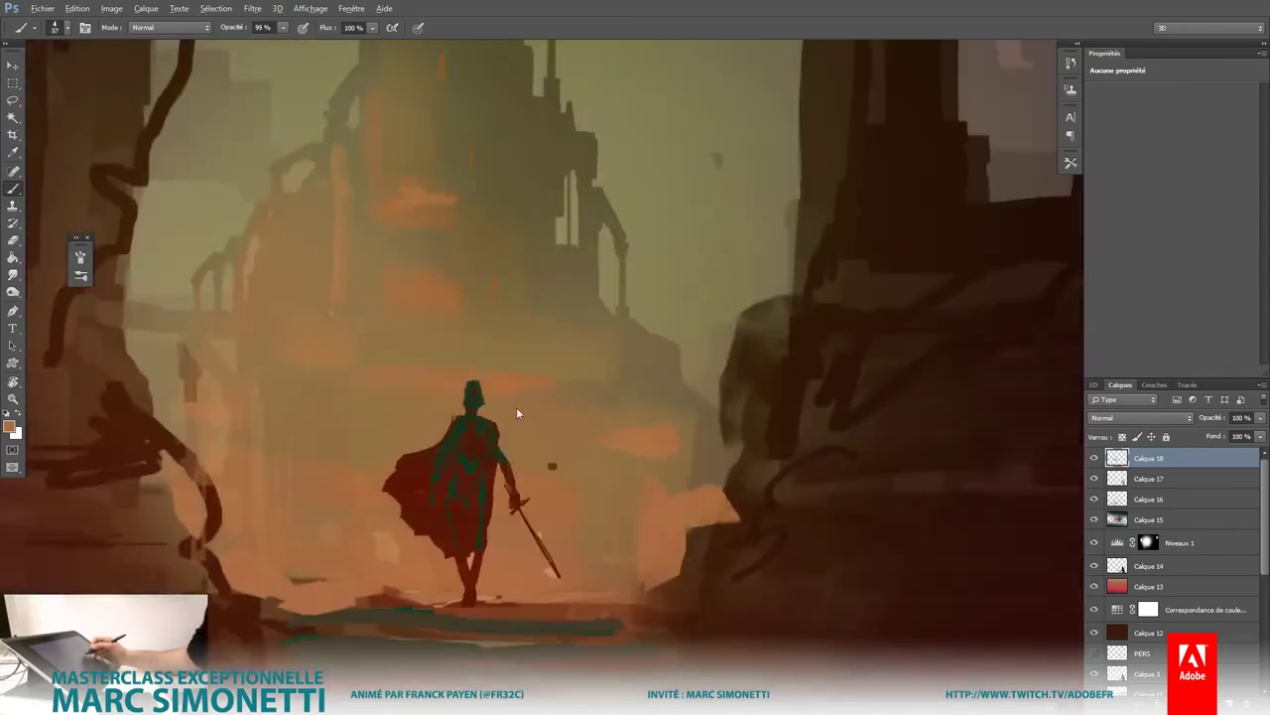
pyautogui.keyDown('alt'); pyautogui.keyDown('shift'); pyautogui.rightClick(519, 409); pyautogui.keyUp('shift'); pyautogui.keyUp('alt')
# Step: Pick a light yellow paint colour and shrink the brush to 3 px
pyautogui.moveTo(552, 381); pyautogui.dragTo(600, 323)
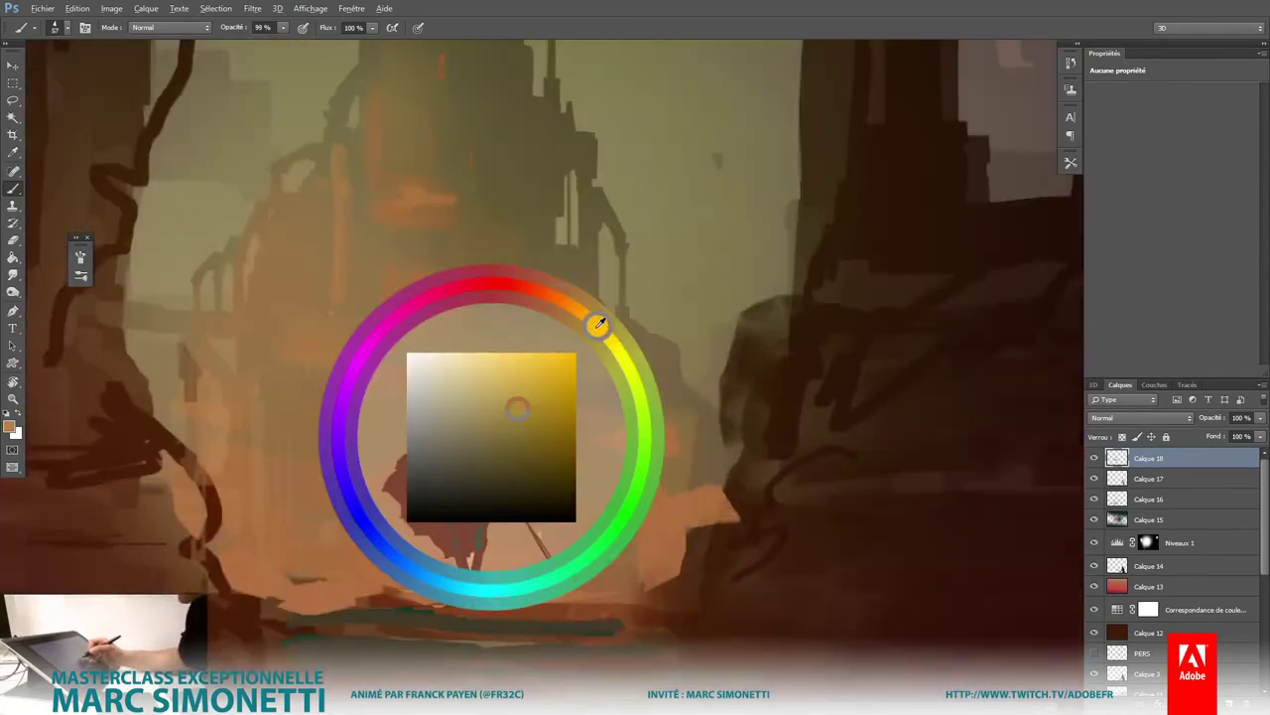
pyautogui.moveTo(516, 354); pyautogui.dragTo(510, 351)
pyautogui.press('h')
pyautogui.click(510, 511)
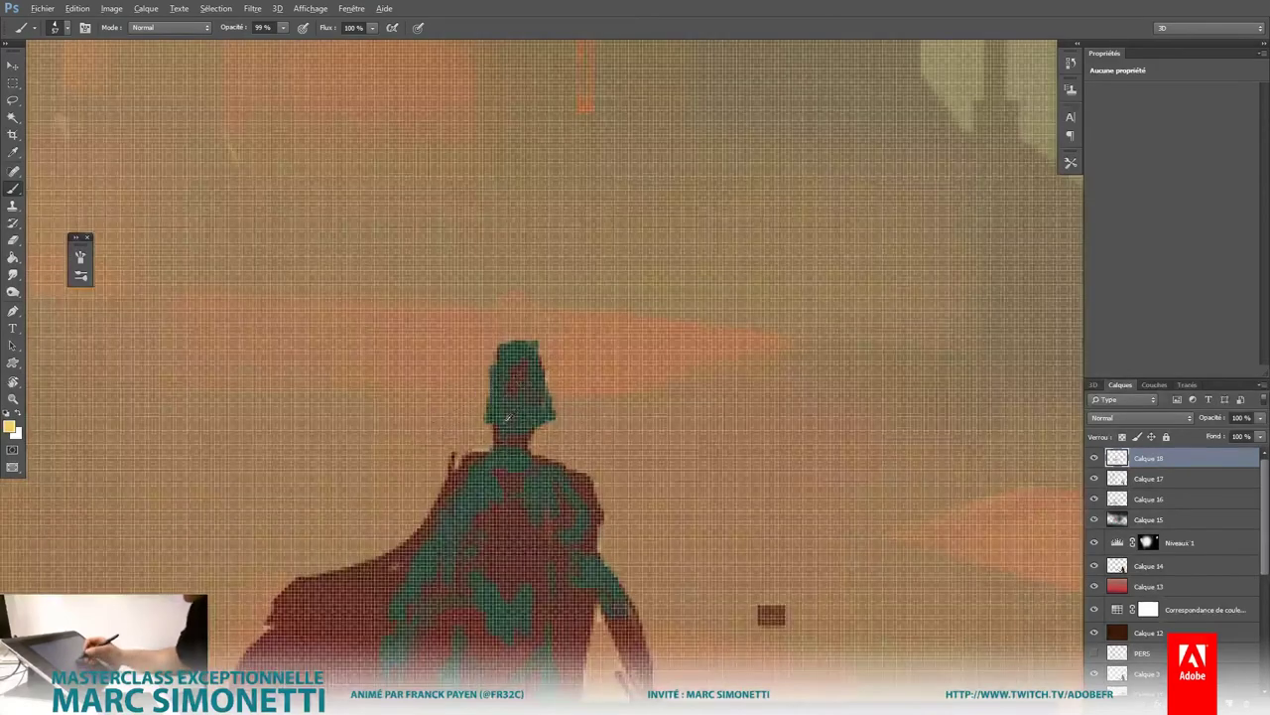
pyautogui.keyDown('alt'); pyautogui.rightClick(459, 440); pyautogui.keyUp('alt')
pyautogui.moveTo(459, 440); pyautogui.dragTo(483, 440)
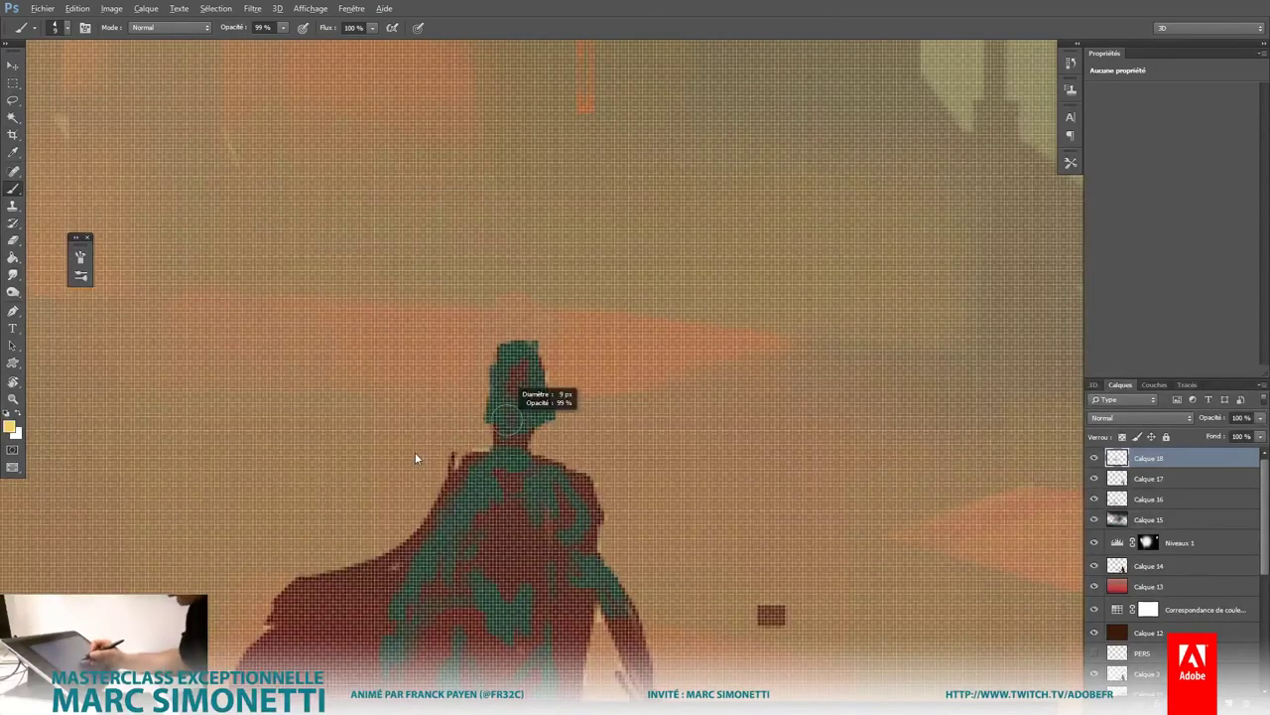
# Step: Paint light-yellow rim highlights on the knight's head, shoulder and right arm
pyautogui.click(484, 423)
pyautogui.moveTo(484, 437); pyautogui.dragTo(419, 504)
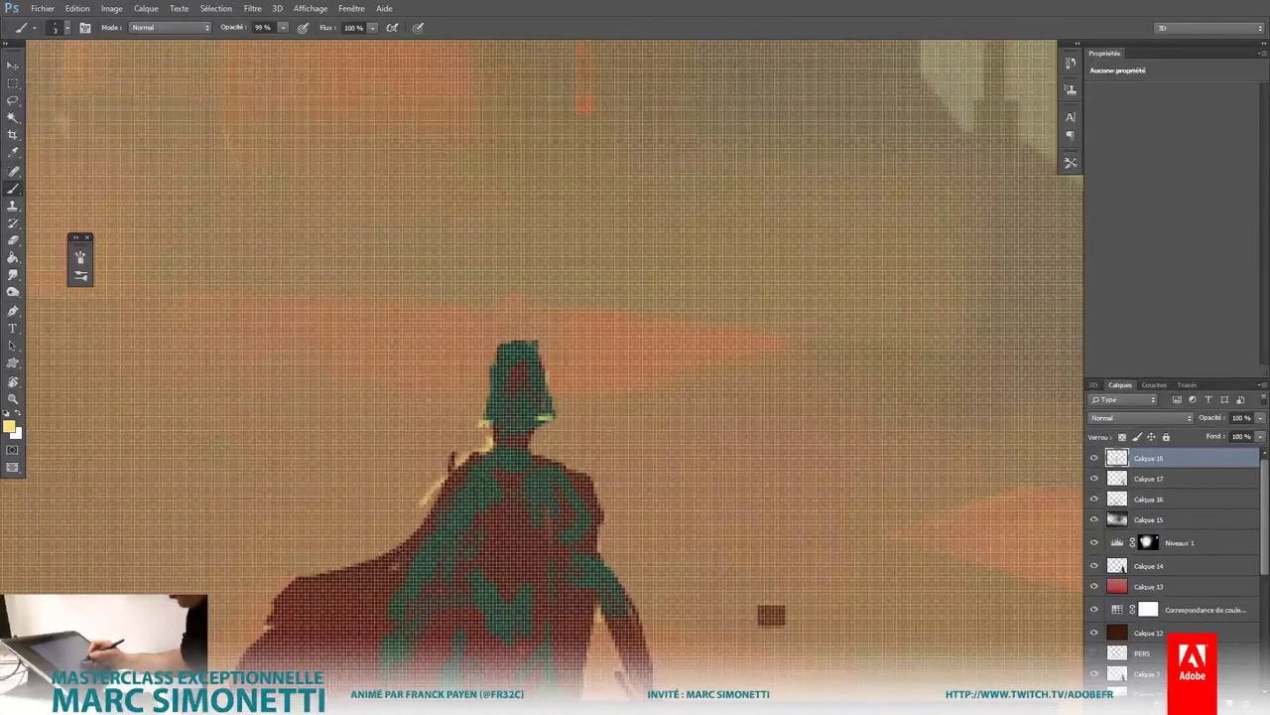
pyautogui.scroll(-5, 771, 615)
pyautogui.scroll(4, 828, 519)
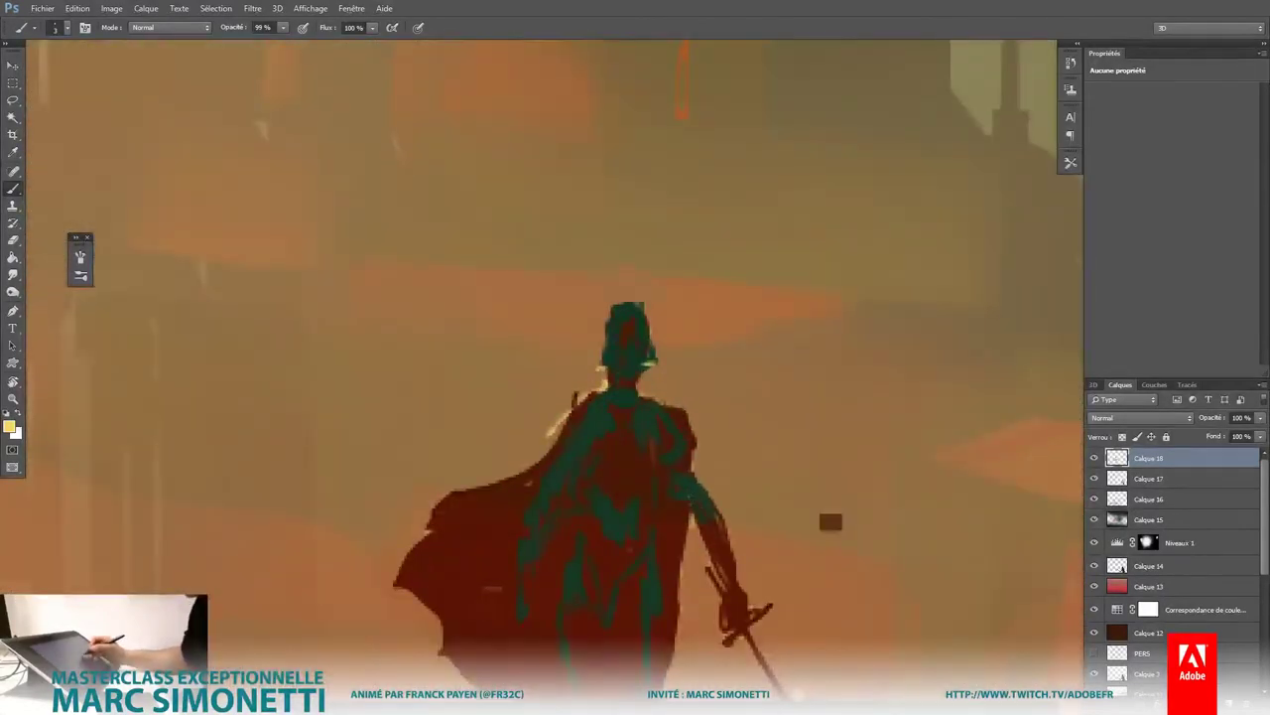
pyautogui.moveTo(694, 522); pyautogui.dragTo(710, 561)
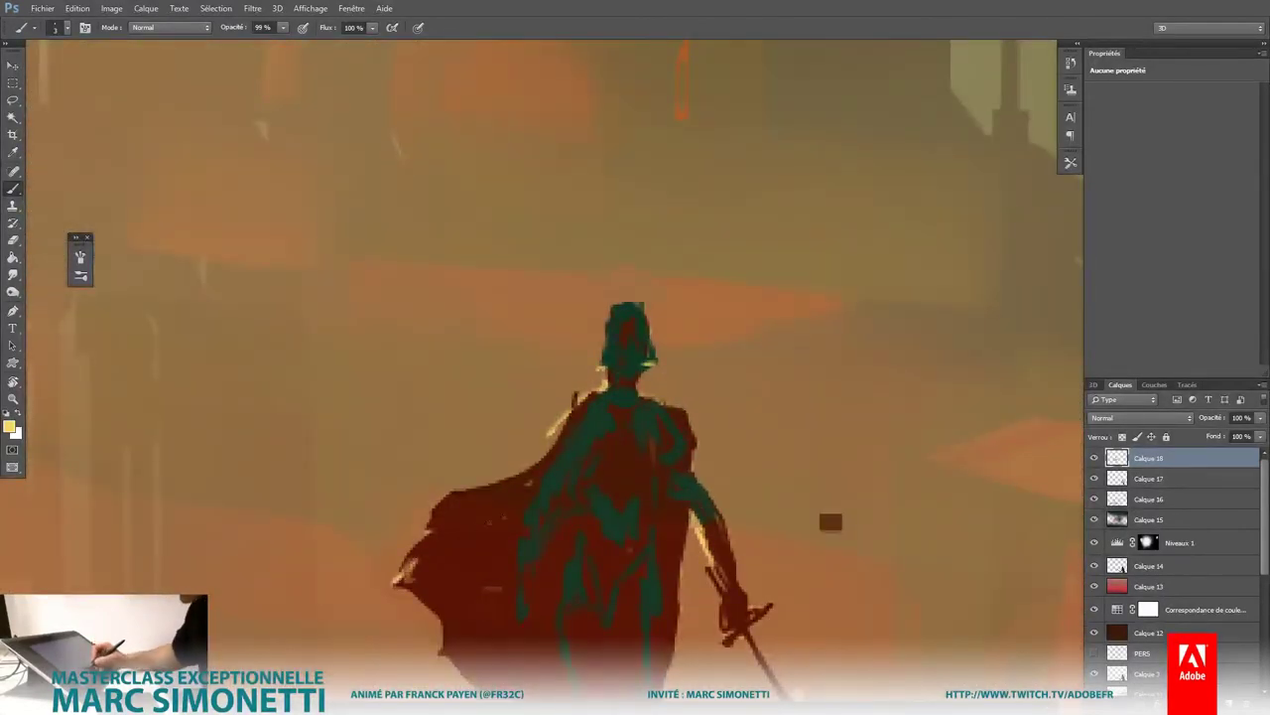
# Step: Add rim highlights along the knight's hand, sword blade and left leg
pyautogui.moveTo(828, 496); pyautogui.dragTo(811, 271)
pyautogui.moveTo(704, 385)
pyautogui.mouseDown()
pyautogui.moveTo(715, 421)
pyautogui.moveTo(745, 429)
pyautogui.moveTo(824, 567)
pyautogui.mouseUp()
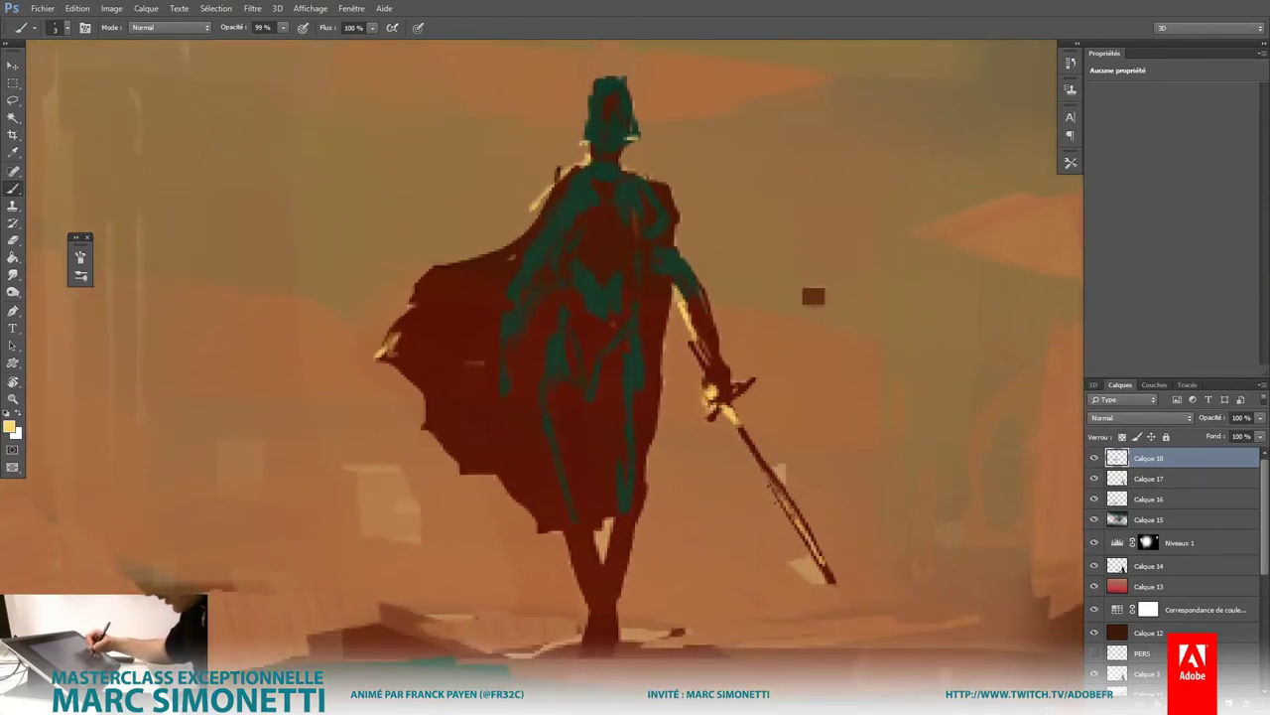
pyautogui.moveTo(733, 420); pyautogui.dragTo(824, 564)
pyautogui.moveTo(671, 314); pyautogui.dragTo(626, 607)
pyautogui.moveTo(603, 522); pyautogui.dragTo(586, 649)
pyautogui.moveTo(572, 520); pyautogui.dragTo(562, 570)
pyautogui.moveTo(554, 469); pyautogui.dragTo(570, 556)
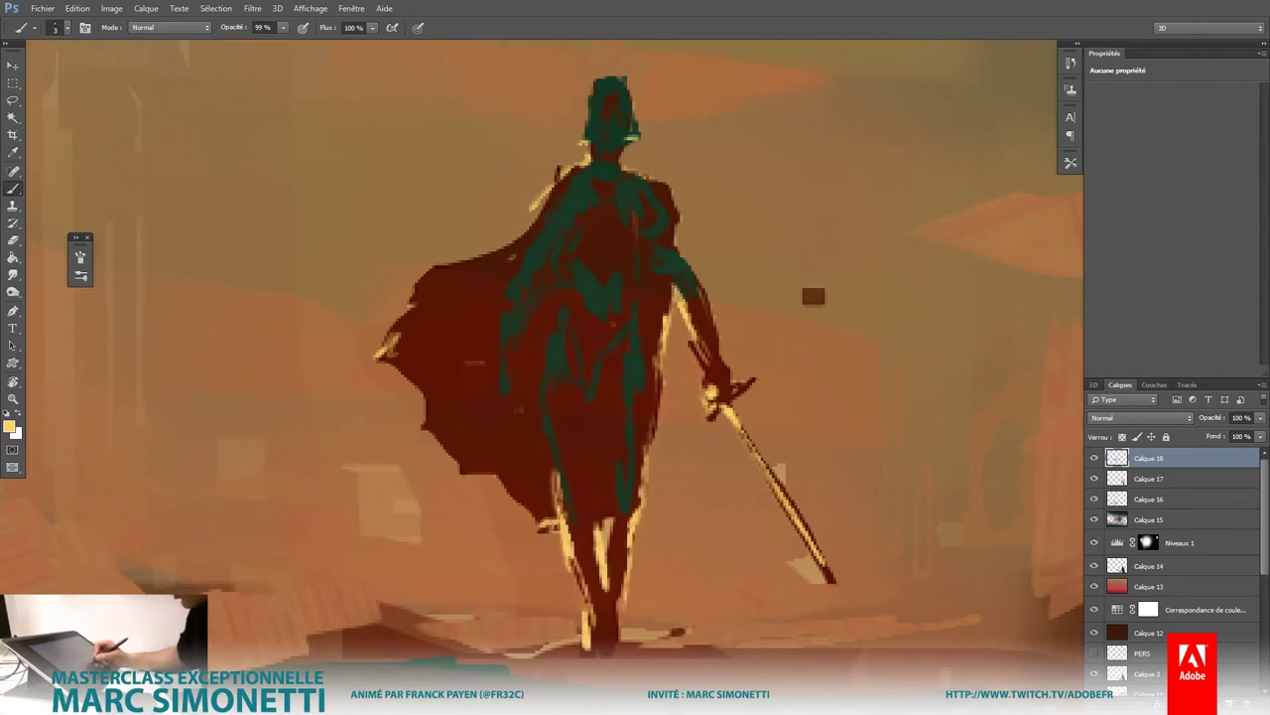
# Step: Repaint the left cloak at full opacity with light tan, dark red and orange-brown strokes
pyautogui.keyDown('alt'); pyautogui.click(523, 398); pyautogui.keyUp('alt')
pyautogui.moveTo(529, 412)
pyautogui.mouseDown()
pyautogui.moveTo(552, 425)
pyautogui.moveTo(501, 481)
pyautogui.mouseUp()
pyautogui.press('0')
pyautogui.moveTo(427, 357)
pyautogui.mouseDown()
pyautogui.moveTo(467, 389)
pyautogui.moveTo(511, 467)
pyautogui.mouseUp()
pyautogui.keyDown('alt'); pyautogui.click(447, 348); pyautogui.keyUp('alt')
pyautogui.moveTo(427, 337); pyautogui.dragTo(491, 327)
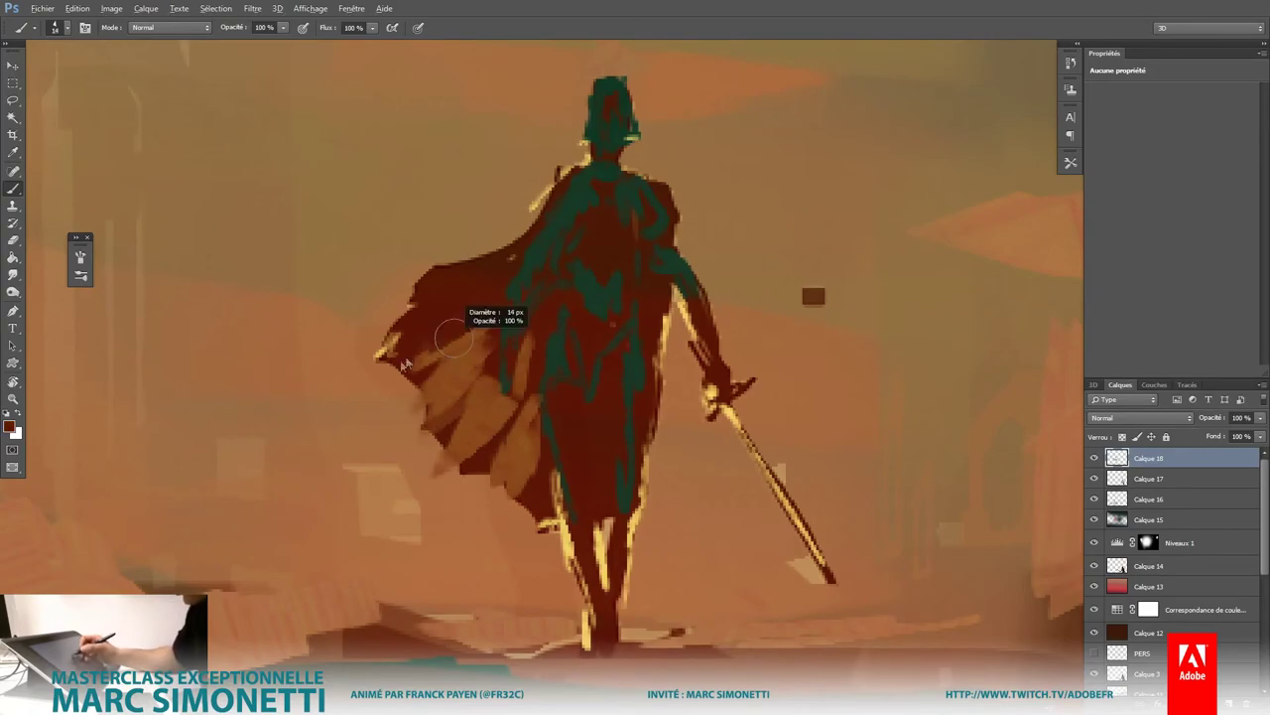
pyautogui.keyDown('alt'); pyautogui.click(456, 395); pyautogui.keyUp('alt')
pyautogui.moveTo(407, 327); pyautogui.dragTo(477, 349)
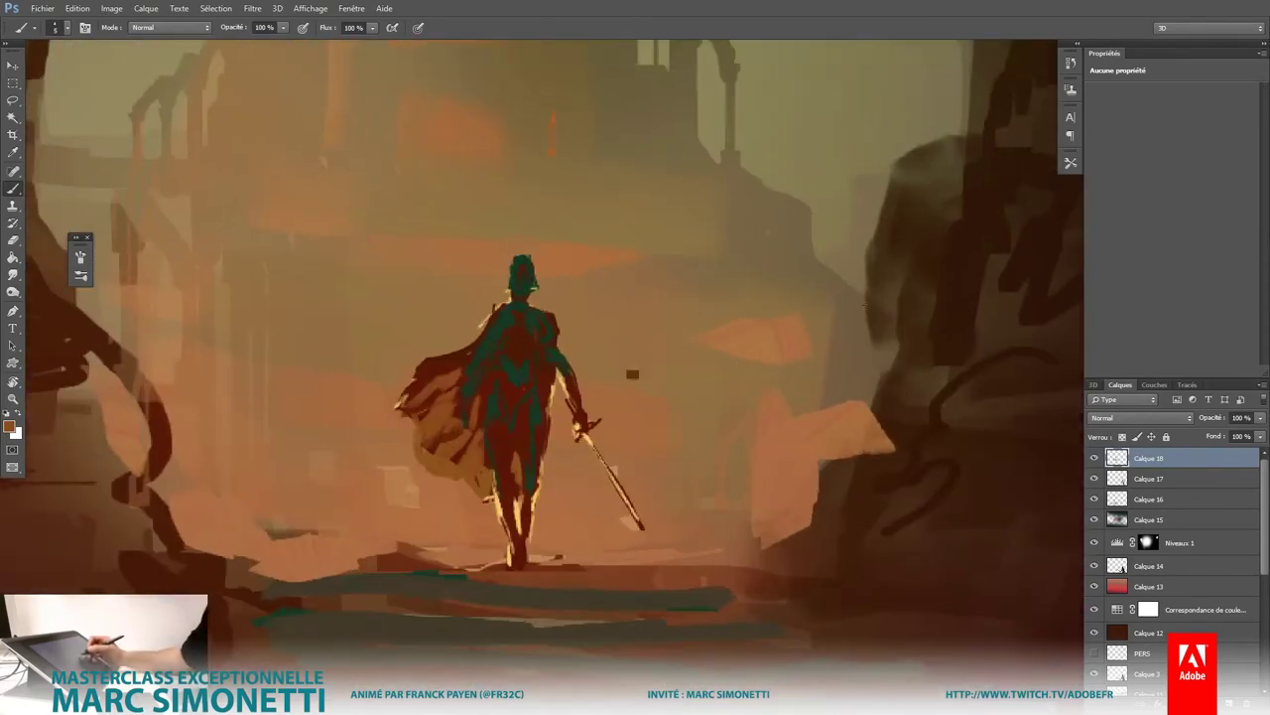
# Step: Fade Calque 18 to about 55% and brush light horizontal strokes on the left ground
pyautogui.moveTo(1256, 421); pyautogui.dragTo(1231, 437)
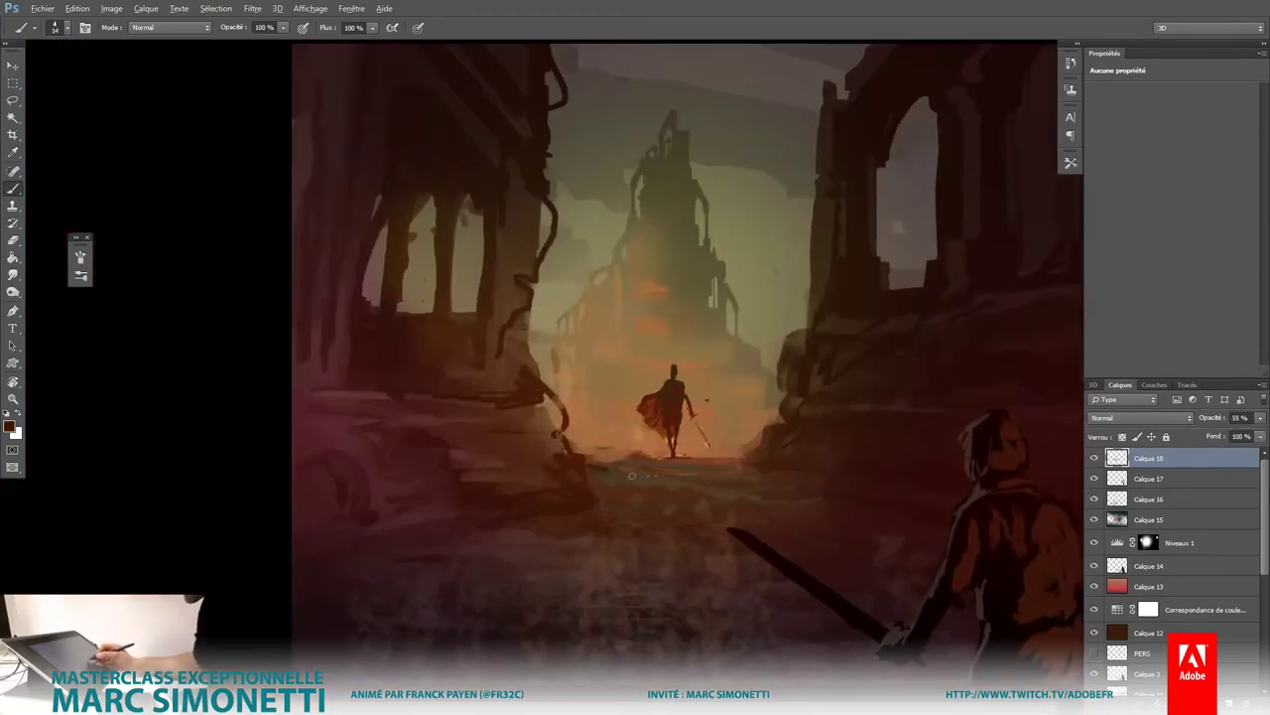
pyautogui.moveTo(636, 469)
pyautogui.mouseDown()
pyautogui.moveTo(643, 484)
pyautogui.moveTo(754, 488)
pyautogui.mouseUp()
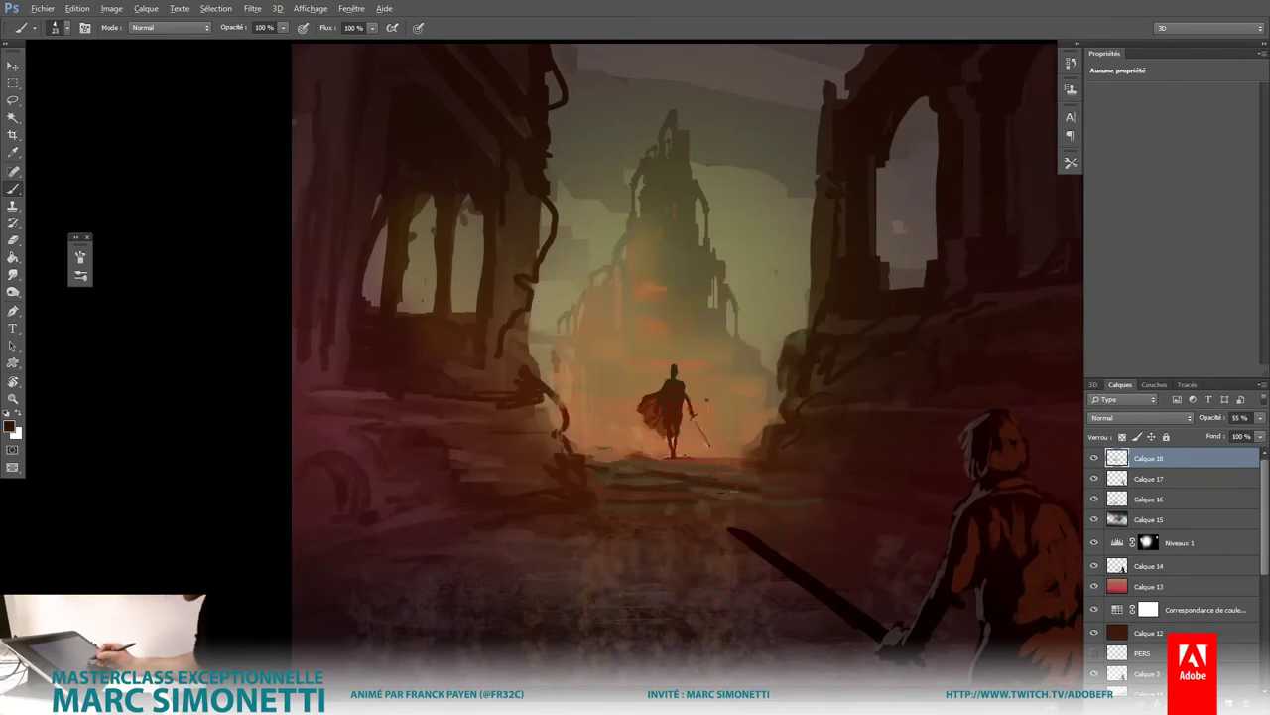
pyautogui.moveTo(419, 445)
pyautogui.mouseDown()
pyautogui.moveTo(427, 427)
pyautogui.moveTo(508, 437)
pyautogui.mouseUp()
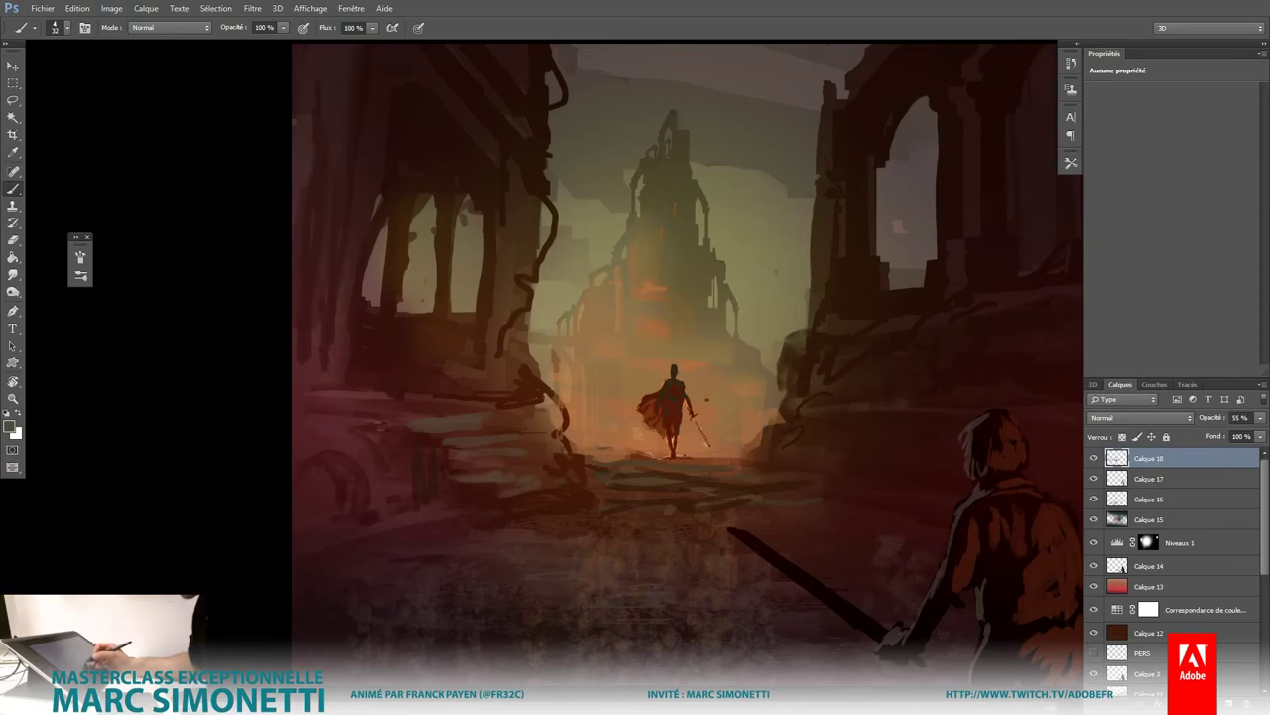
pyautogui.moveTo(320, 417); pyautogui.dragTo(490, 402)
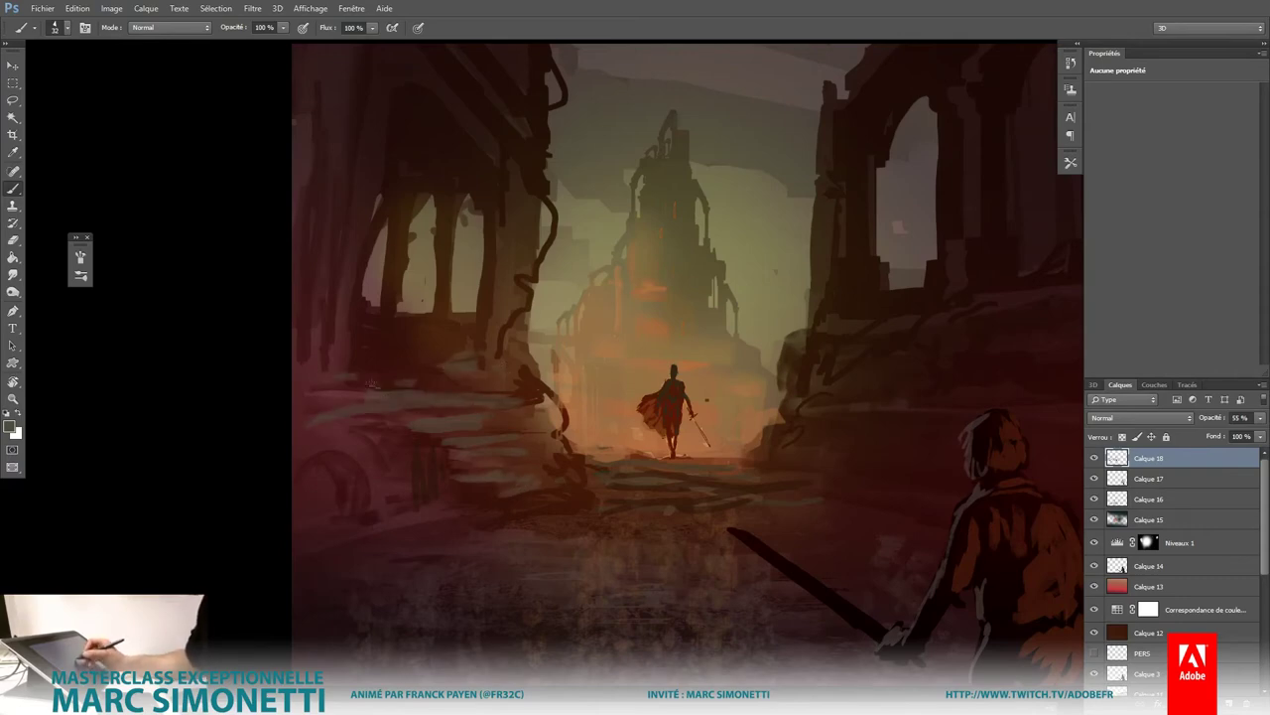
pyautogui.scroll(-5, 721, 533)
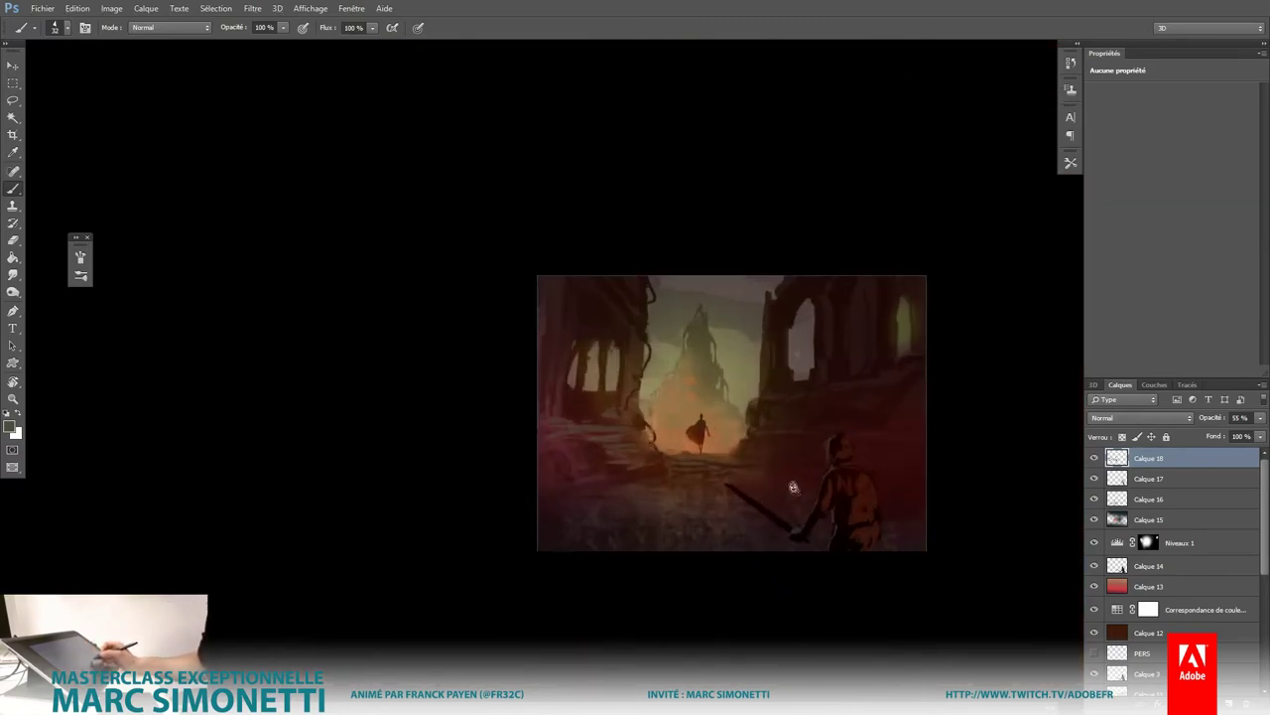
# Step: Sample the ground colour and lighten the right cliff's arch and rock ledge
pyautogui.scroll(4, 615, 447)
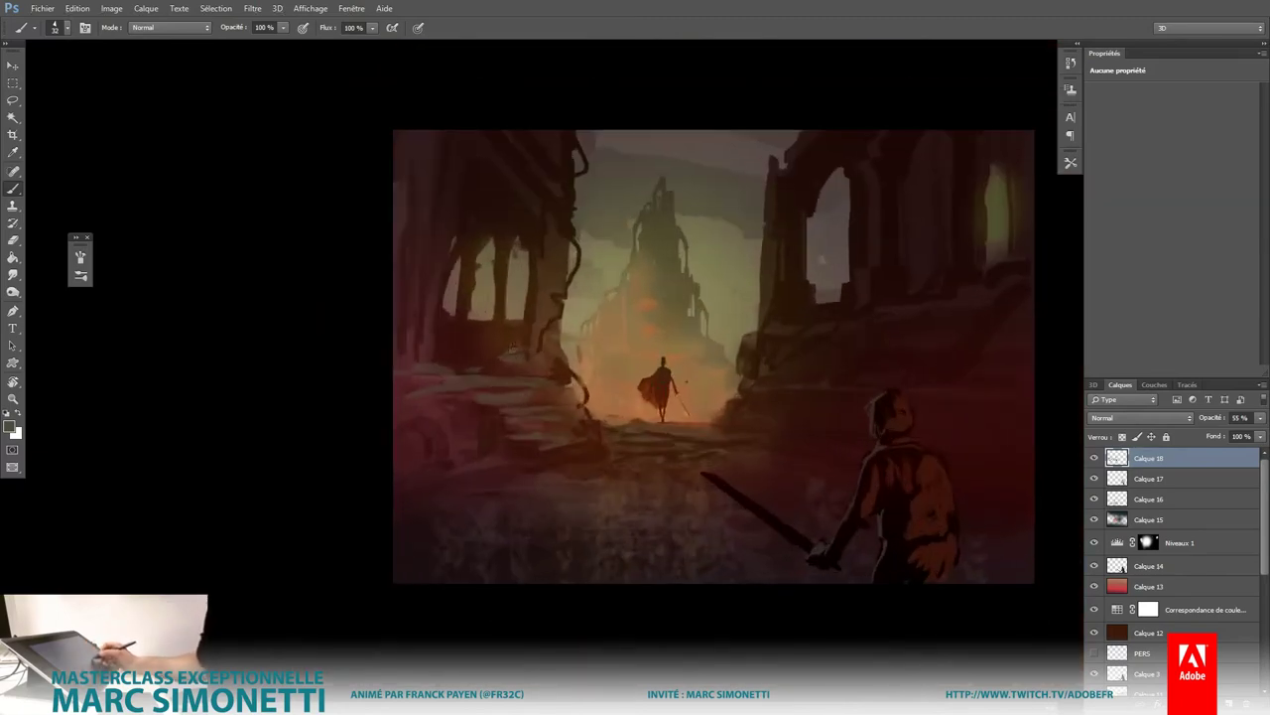
pyautogui.keyDown('alt'); pyautogui.click(501, 434); pyautogui.keyUp('alt')
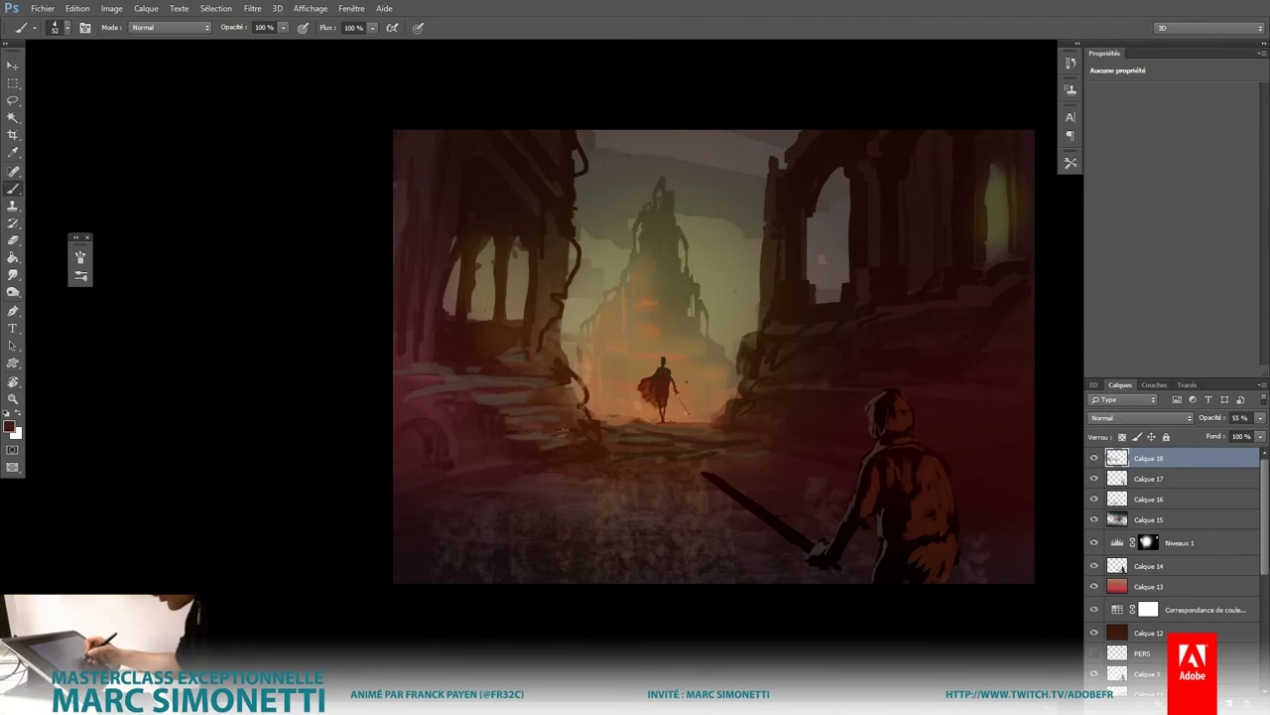
pyautogui.keyDown('alt'); pyautogui.click(483, 409); pyautogui.keyUp('alt')
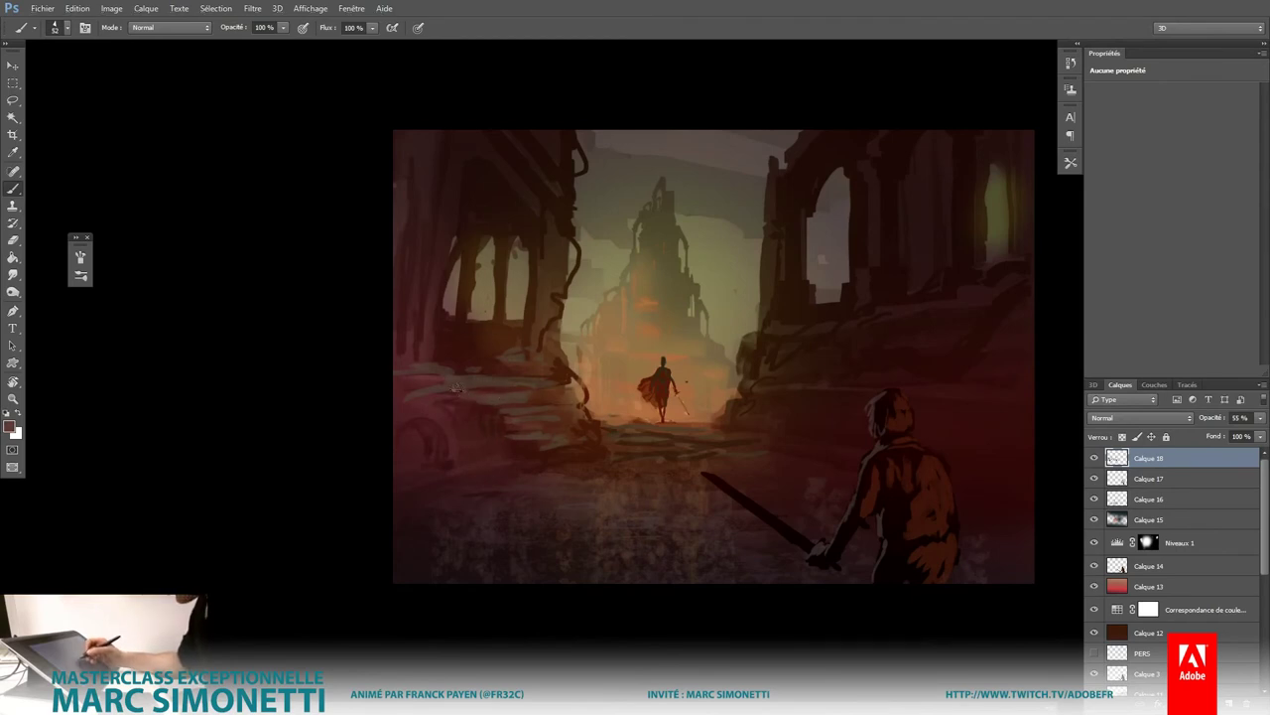
pyautogui.keyDown('alt'); pyautogui.click(484, 409); pyautogui.keyUp('alt')
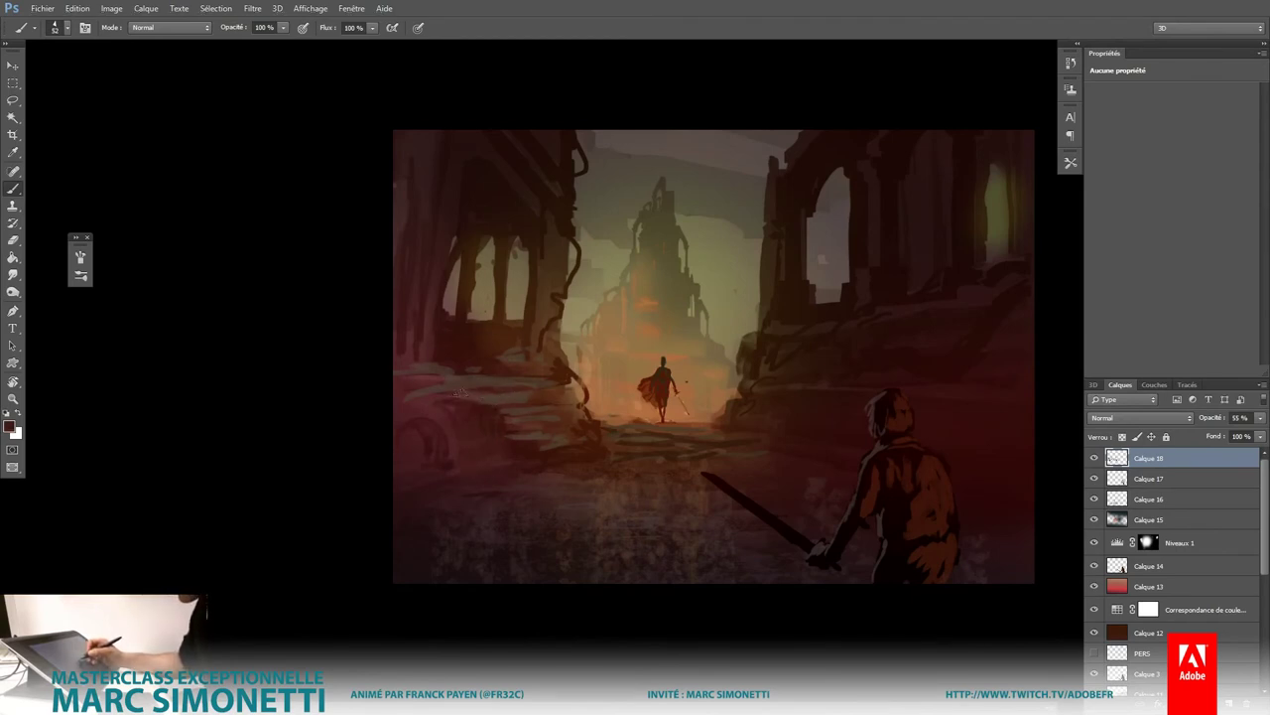
pyautogui.keyDown('alt'); pyautogui.click(561, 368); pyautogui.keyUp('alt')
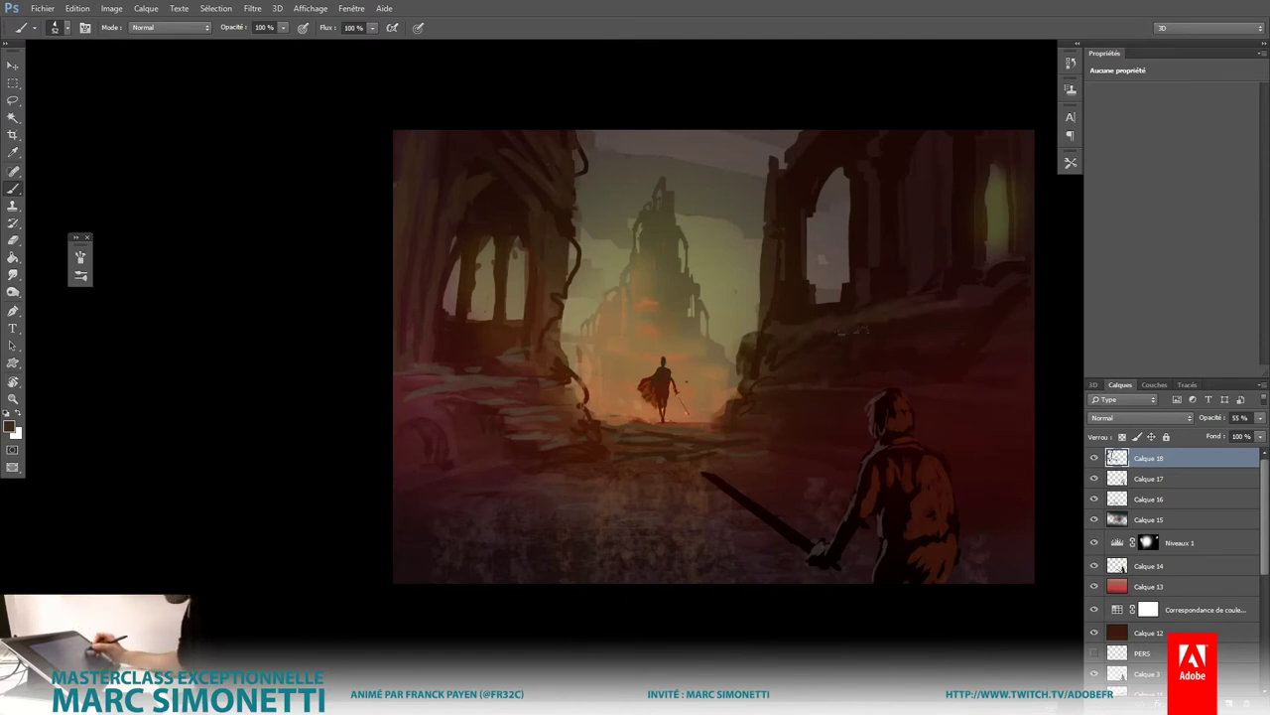
pyautogui.moveTo(839, 331)
pyautogui.mouseDown()
pyautogui.moveTo(757, 359)
pyautogui.moveTo(790, 169)
pyautogui.mouseUp()
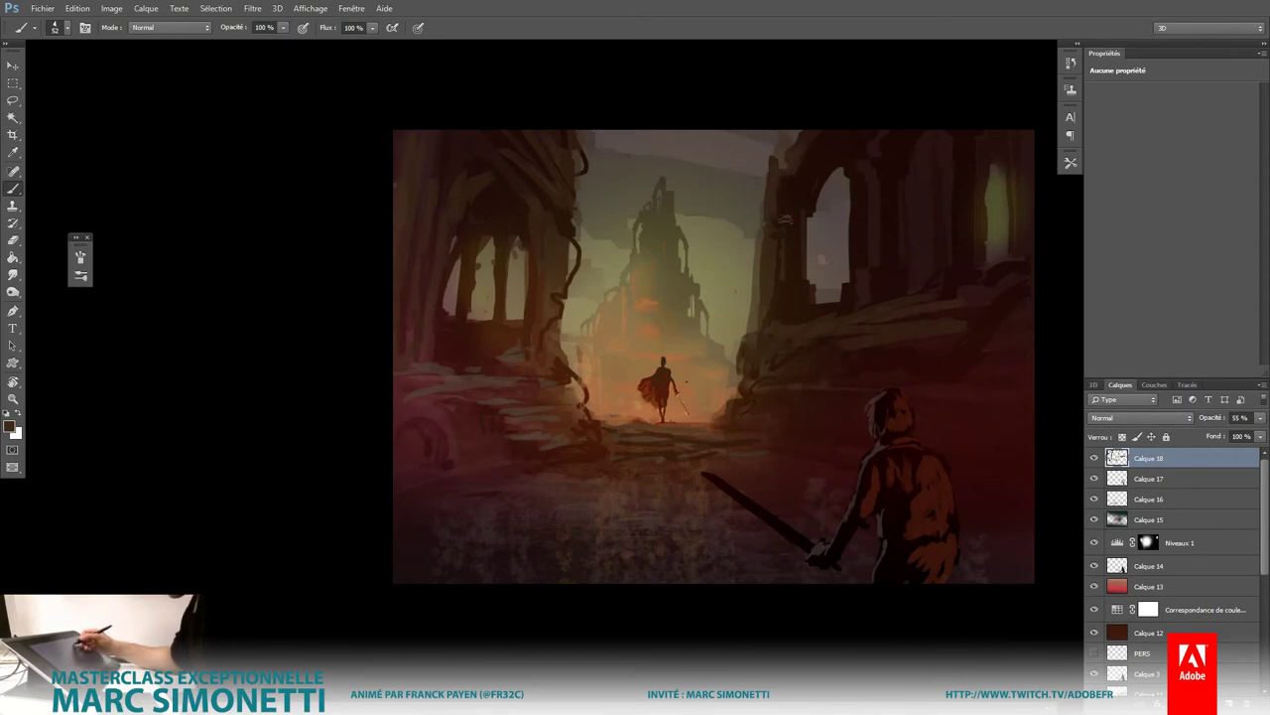
pyautogui.moveTo(785, 219)
pyautogui.mouseDown()
pyautogui.moveTo(833, 157)
pyautogui.moveTo(881, 225)
pyautogui.mouseUp()
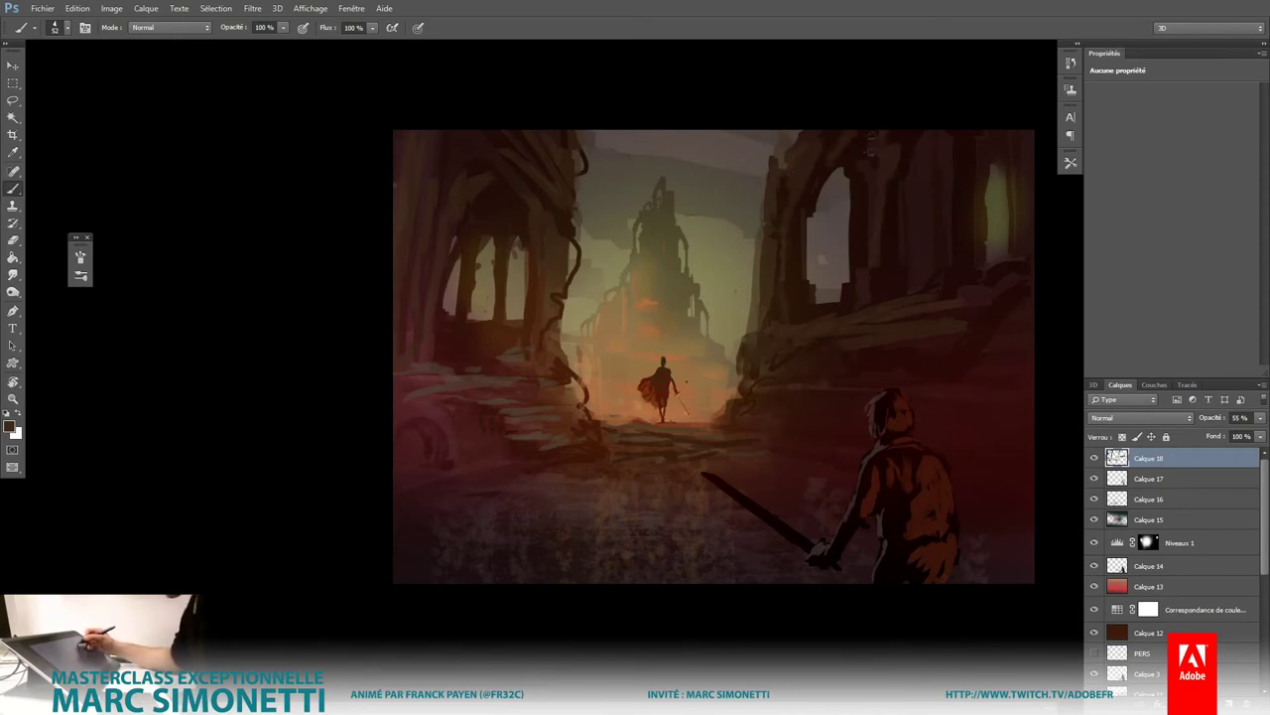
pyautogui.moveTo(866, 139); pyautogui.dragTo(866, 264)
pyautogui.moveTo(893, 195)
pyautogui.mouseDown()
pyautogui.moveTo(889, 292)
pyautogui.moveTo(955, 139)
pyautogui.mouseUp()
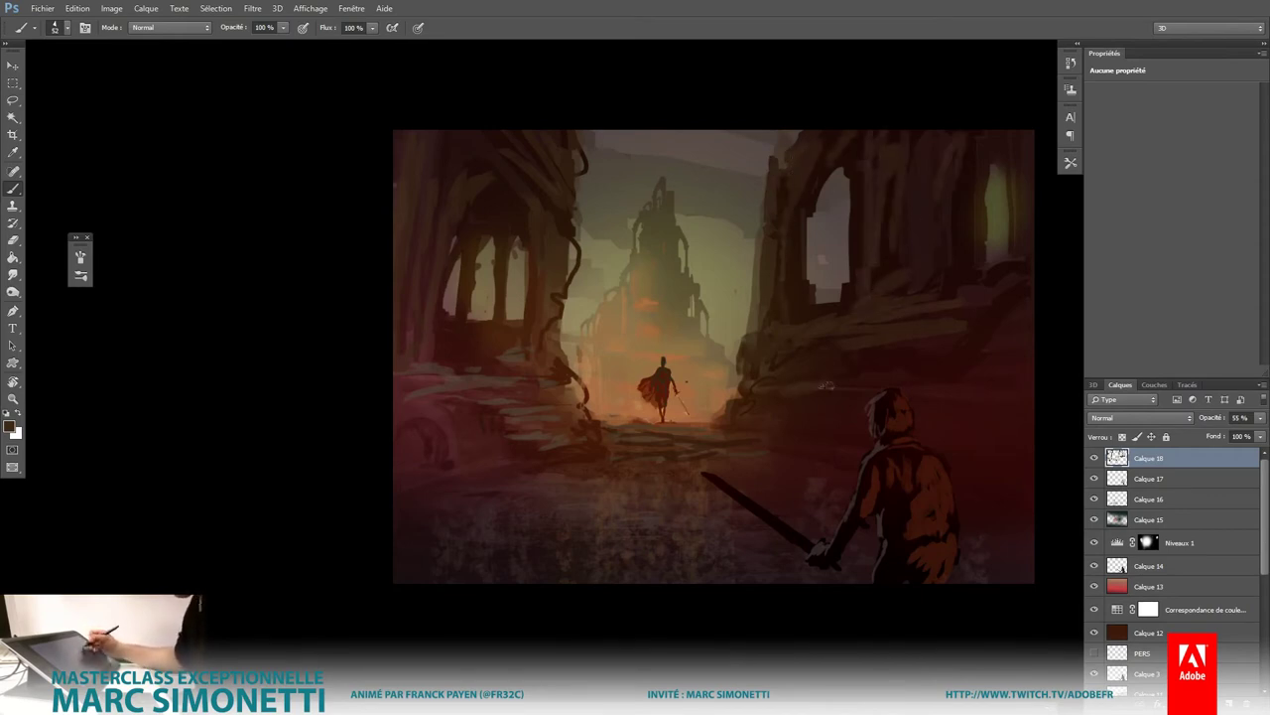
pyautogui.moveTo(953, 360)
pyautogui.mouseDown()
pyautogui.moveTo(1012, 337)
pyautogui.moveTo(740, 397)
pyautogui.mouseUp()
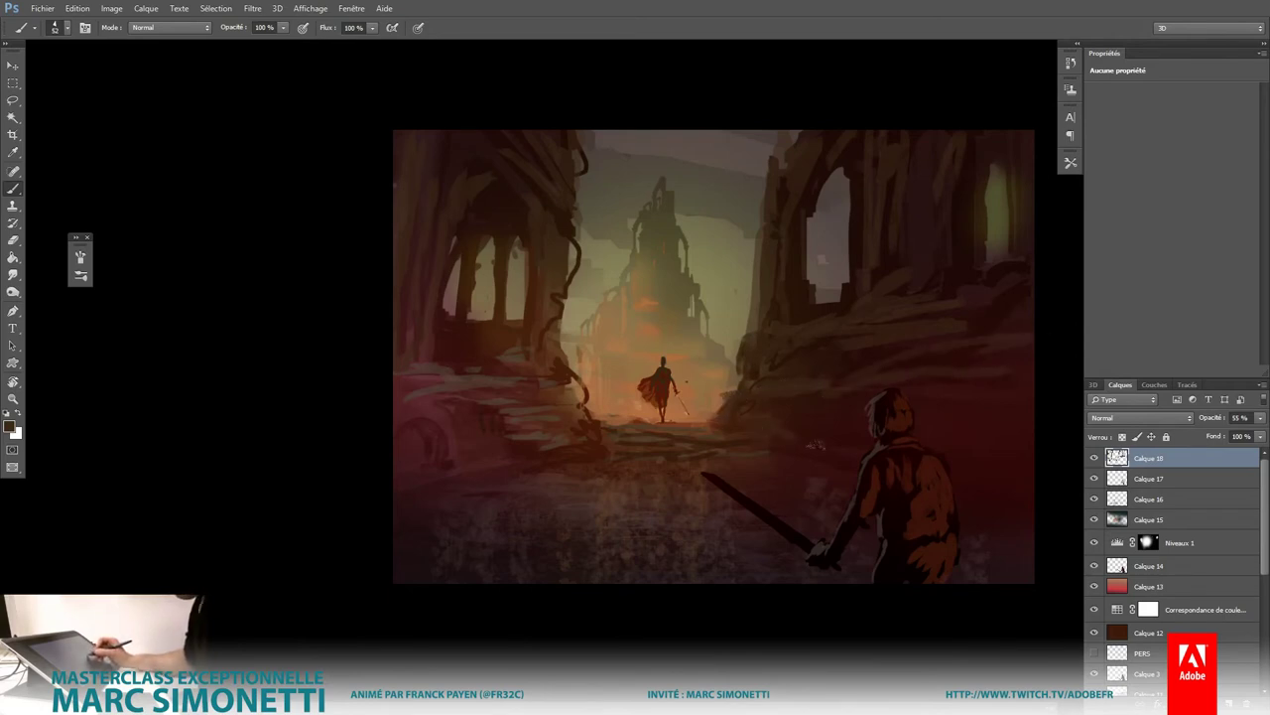
# Step: Enlarge the brush to 27 px and paint a dark reddish-brown stroke on the left arch
pyautogui.moveTo(844, 273); pyautogui.dragTo(812, 320)
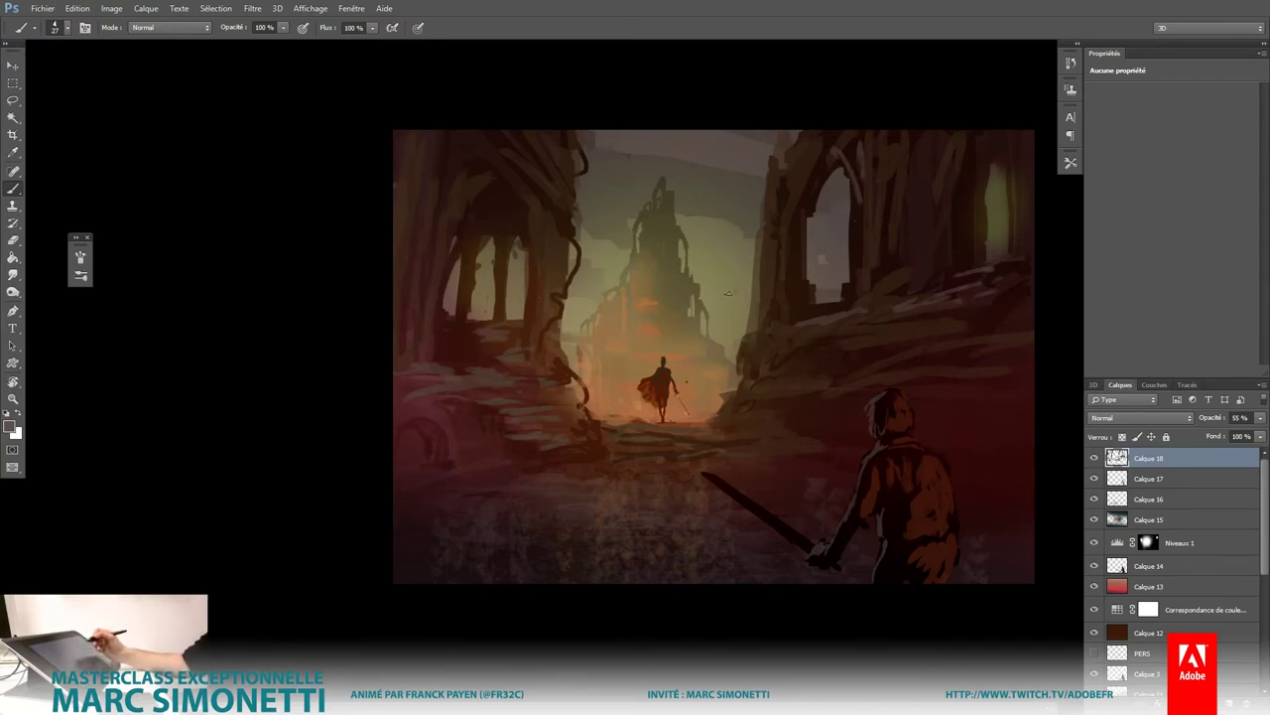
pyautogui.keyDown('alt'); pyautogui.click(488, 337); pyautogui.keyUp('alt')
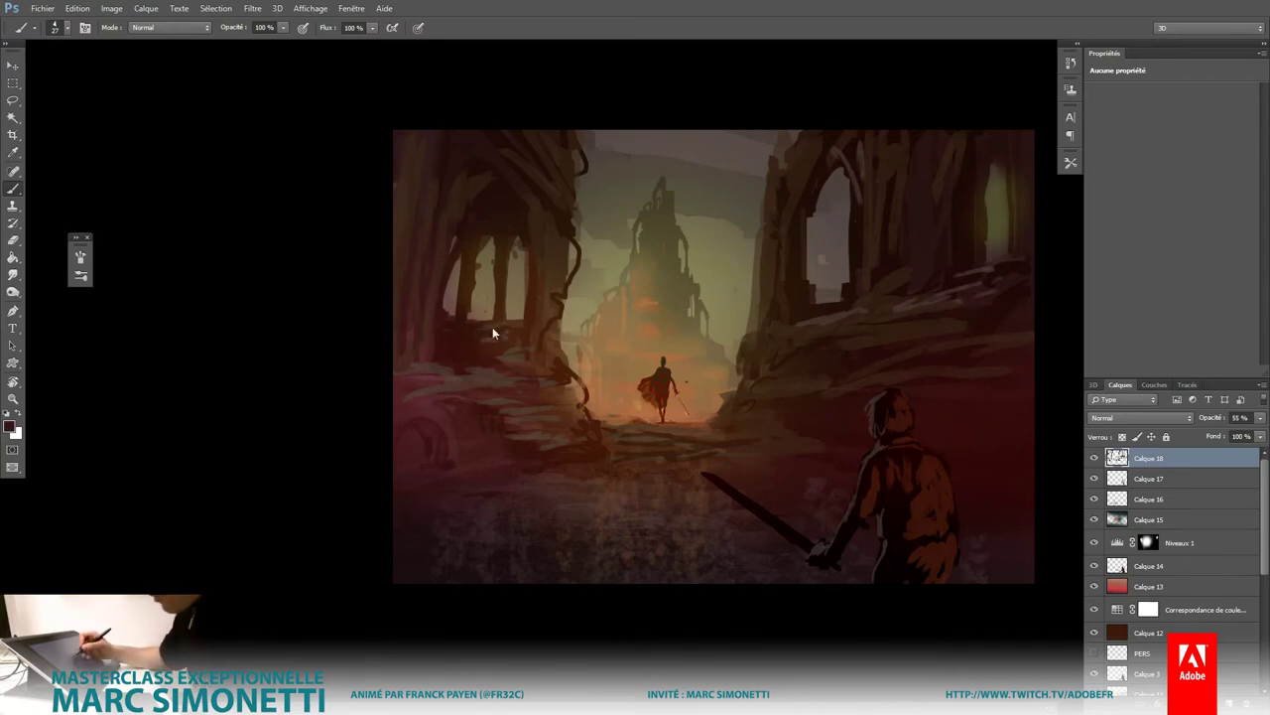
pyautogui.moveTo(473, 317)
pyautogui.mouseDown()
pyautogui.moveTo(473, 276)
pyautogui.moveTo(447, 323)
pyautogui.mouseUp()
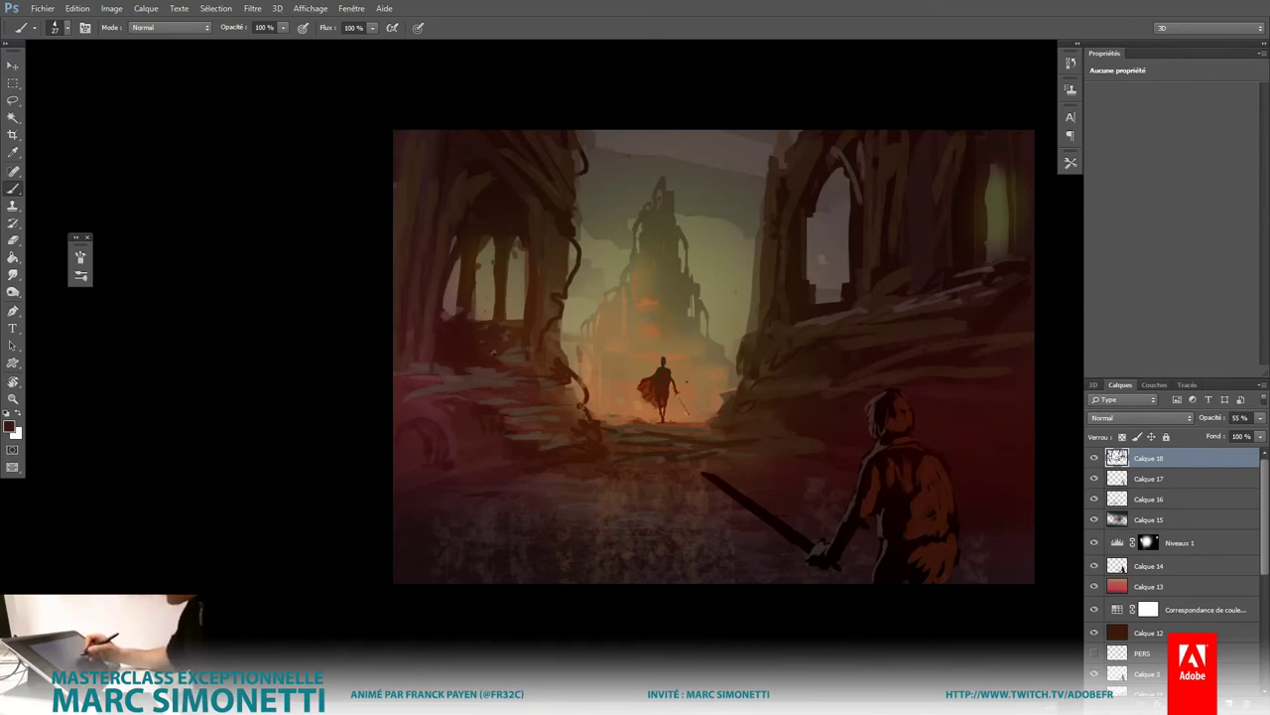
pyautogui.rightClick(620, 413)
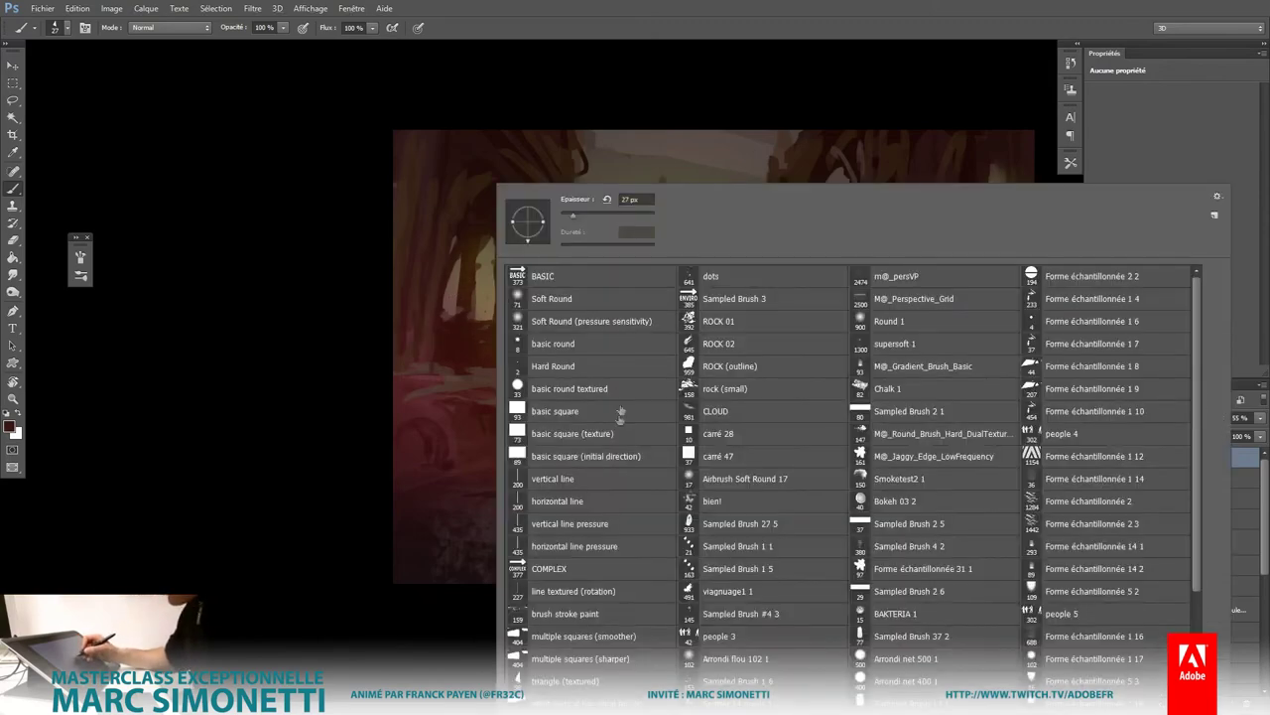
# Step: Paint a speckled stroke on the ground with the ROCK 01 textured brush
pyautogui.click(718, 320)
pyautogui.click(427, 487)
pyautogui.moveTo(487, 490); pyautogui.dragTo(556, 479)
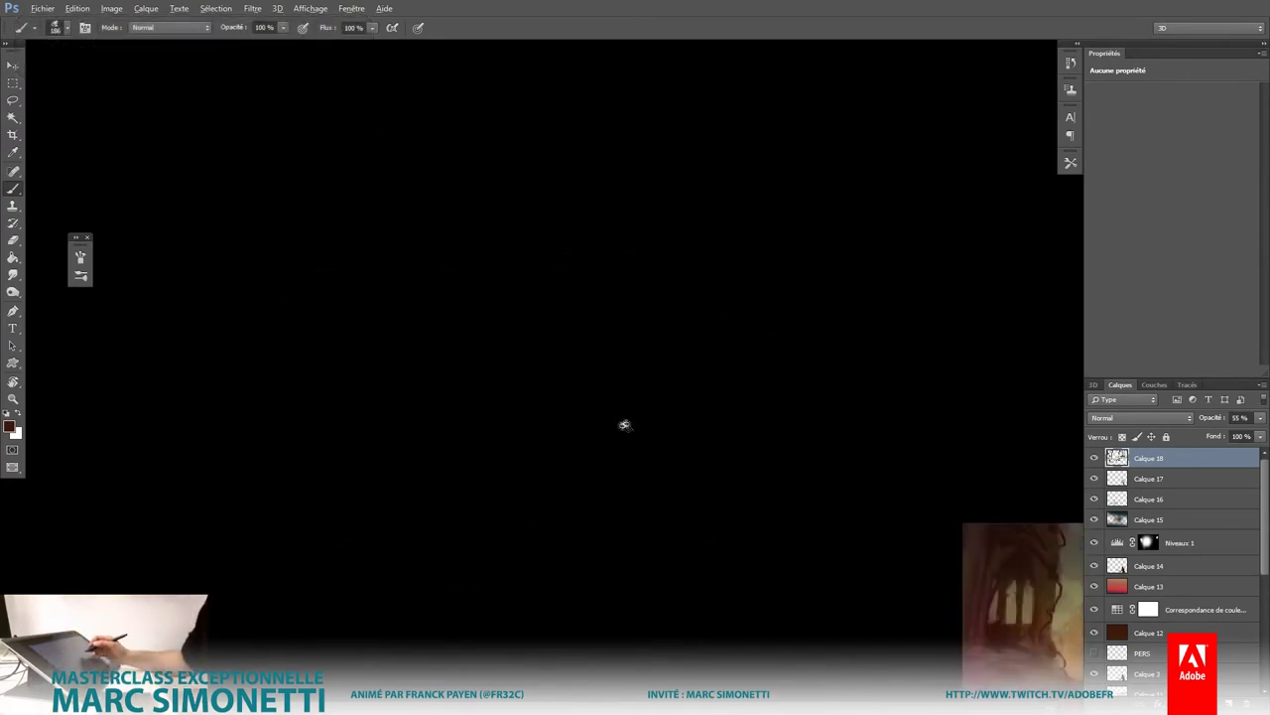
# Step: Recentre the enlarged painting and set a green colour with a roughly 121 px brush
pyautogui.moveTo(666, 397); pyautogui.dragTo(410, 199)
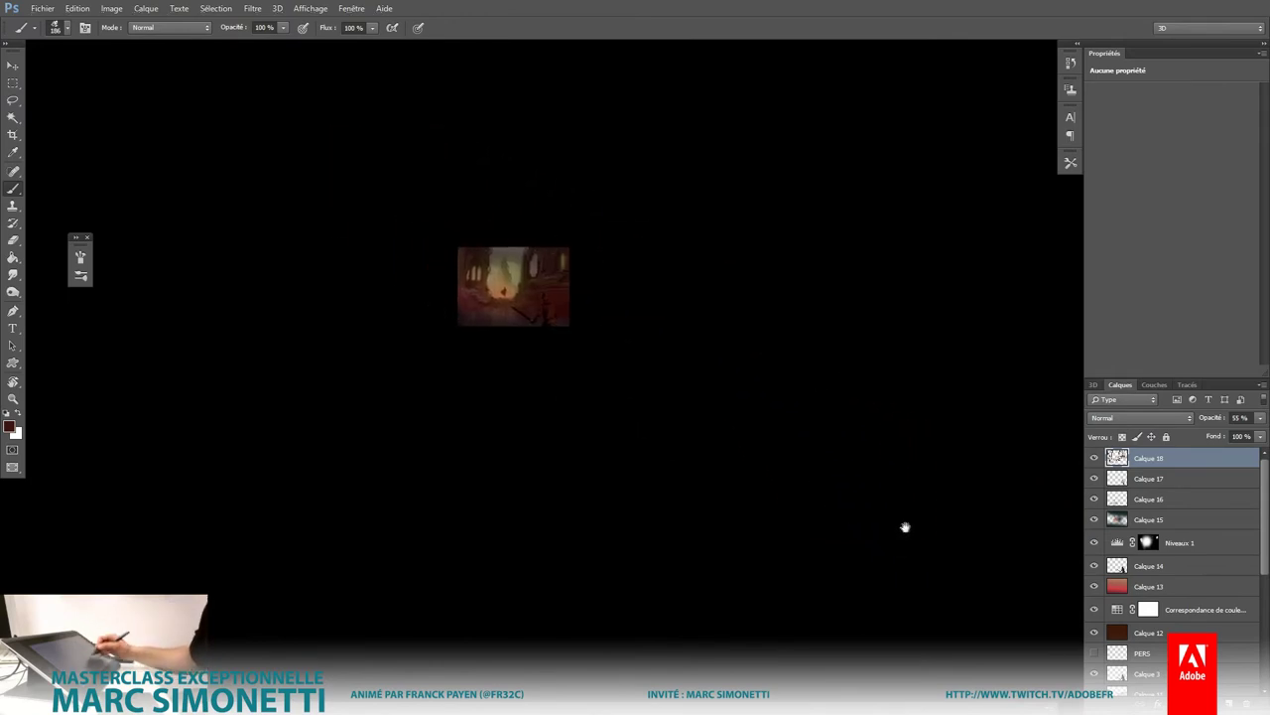
pyautogui.scroll(5, 653, 355)
pyautogui.moveTo(653, 355); pyautogui.dragTo(722, 454)
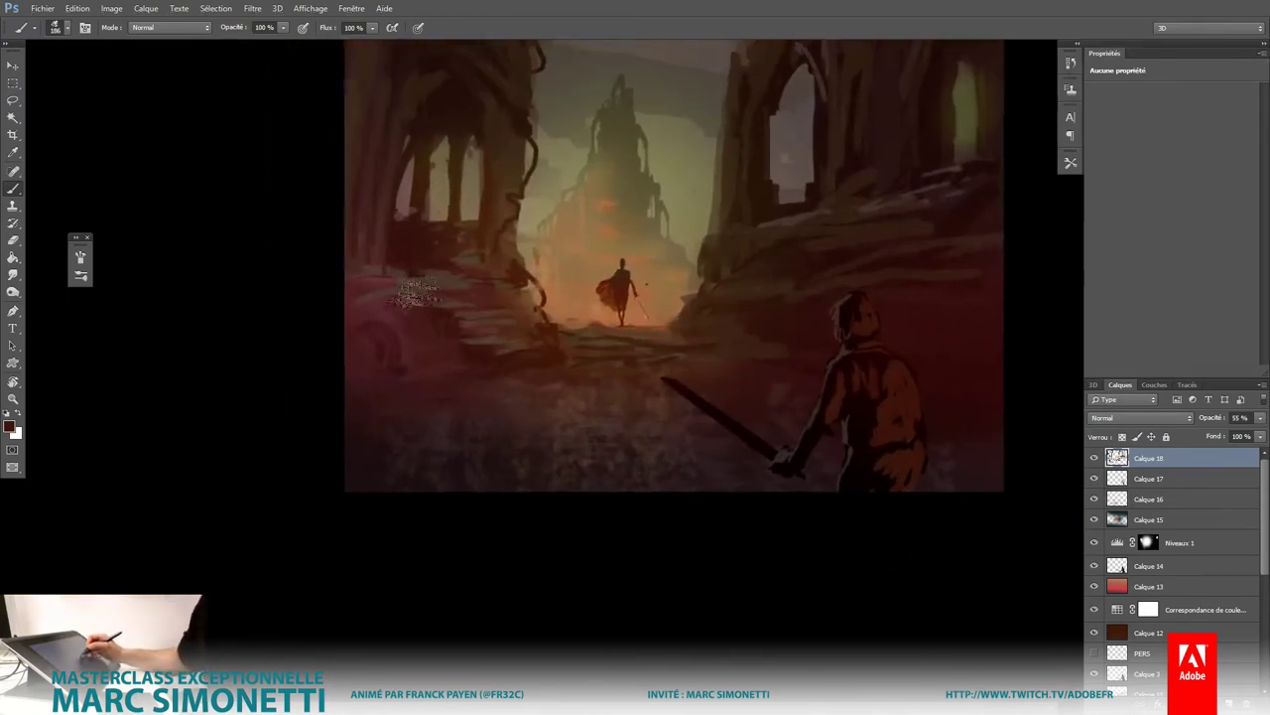
pyautogui.press('F12')
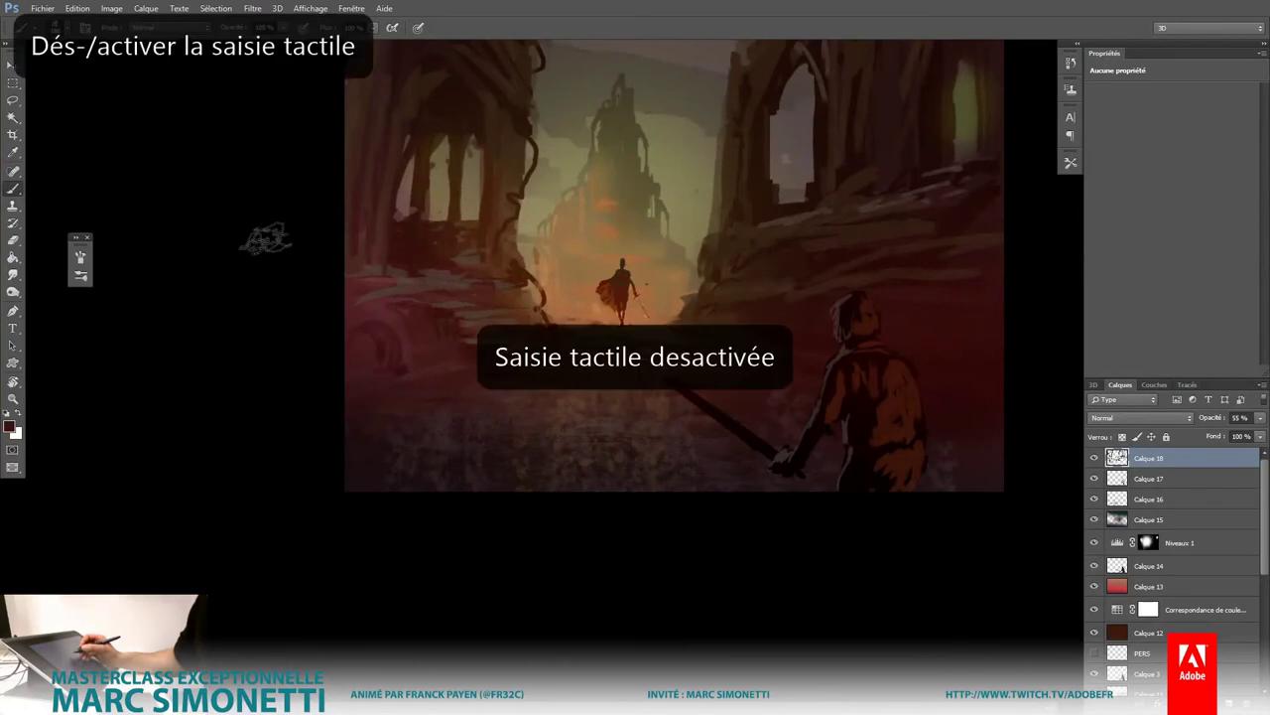
pyautogui.moveTo(466, 293); pyautogui.dragTo(439, 362)
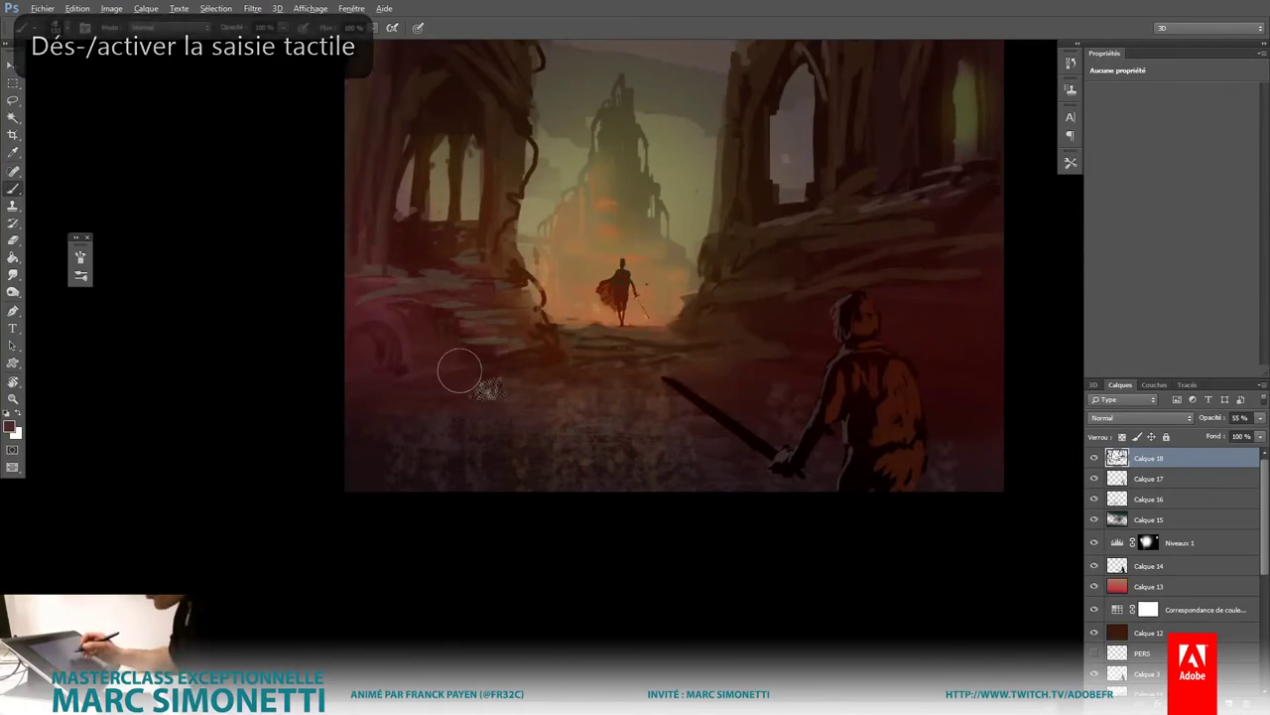
pyautogui.moveTo(631, 409)
pyautogui.mouseDown()
pyautogui.moveTo(749, 470)
pyautogui.moveTo(611, 411)
pyautogui.mouseUp()
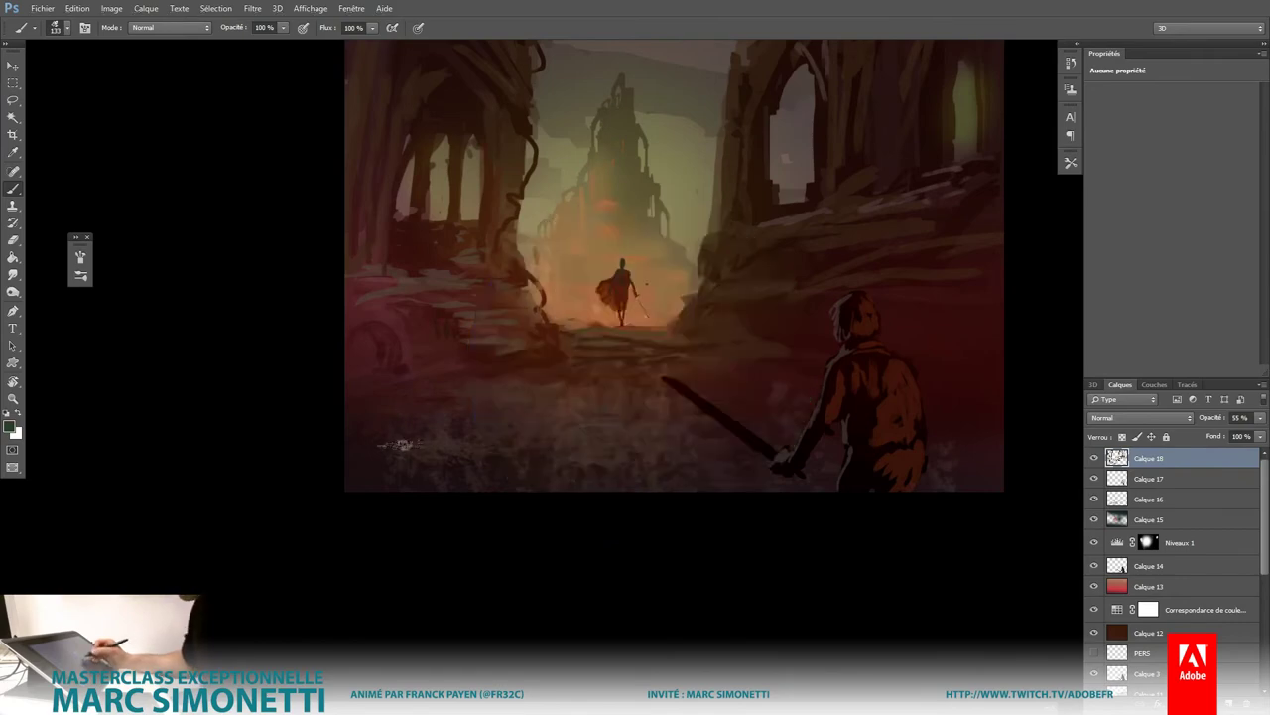
pyautogui.moveTo(428, 430)
pyautogui.mouseDown()
pyautogui.moveTo(425, 420)
pyautogui.moveTo(460, 397)
pyautogui.moveTo(360, 459)
pyautogui.moveTo(411, 407)
pyautogui.moveTo(534, 377)
pyautogui.moveTo(417, 386)
pyautogui.moveTo(581, 357)
pyautogui.mouseUp()
pyautogui.moveTo(894, 352); pyautogui.dragTo(873, 348)
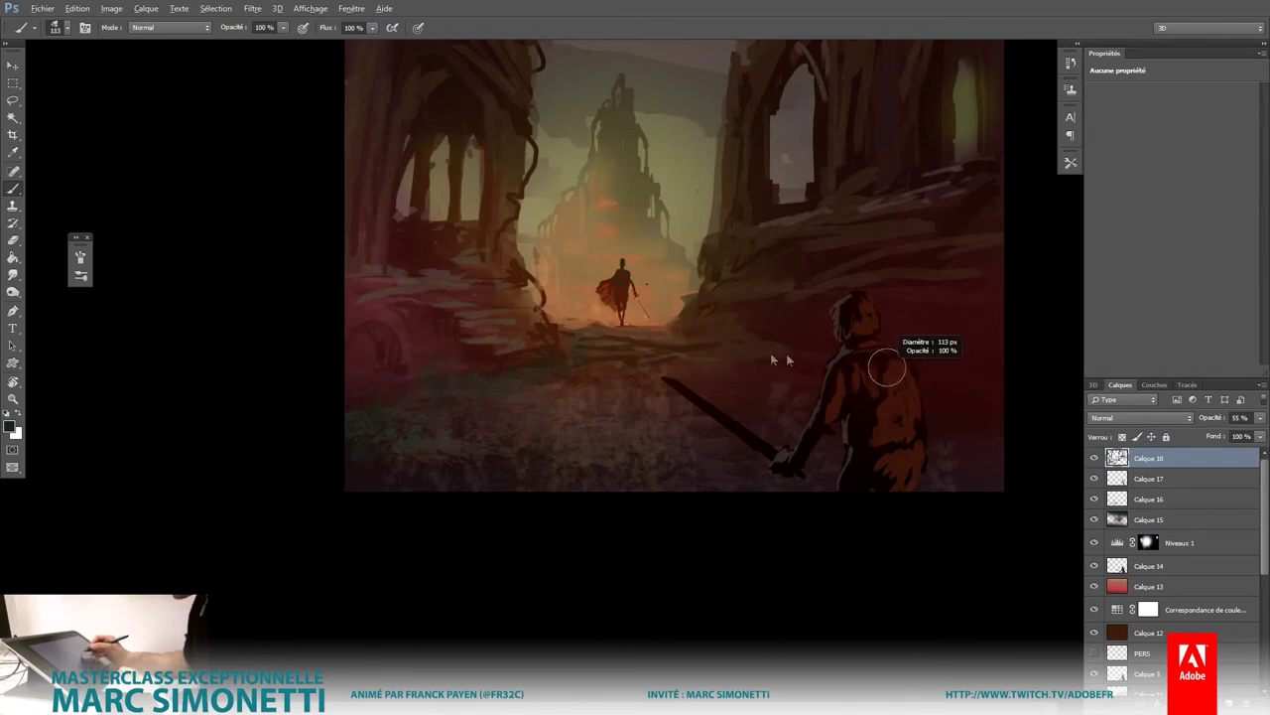
pyautogui.moveTo(767, 354)
pyautogui.mouseDown()
pyautogui.moveTo(743, 348)
pyautogui.moveTo(784, 377)
pyautogui.moveTo(948, 363)
pyautogui.moveTo(971, 402)
pyautogui.mouseUp()
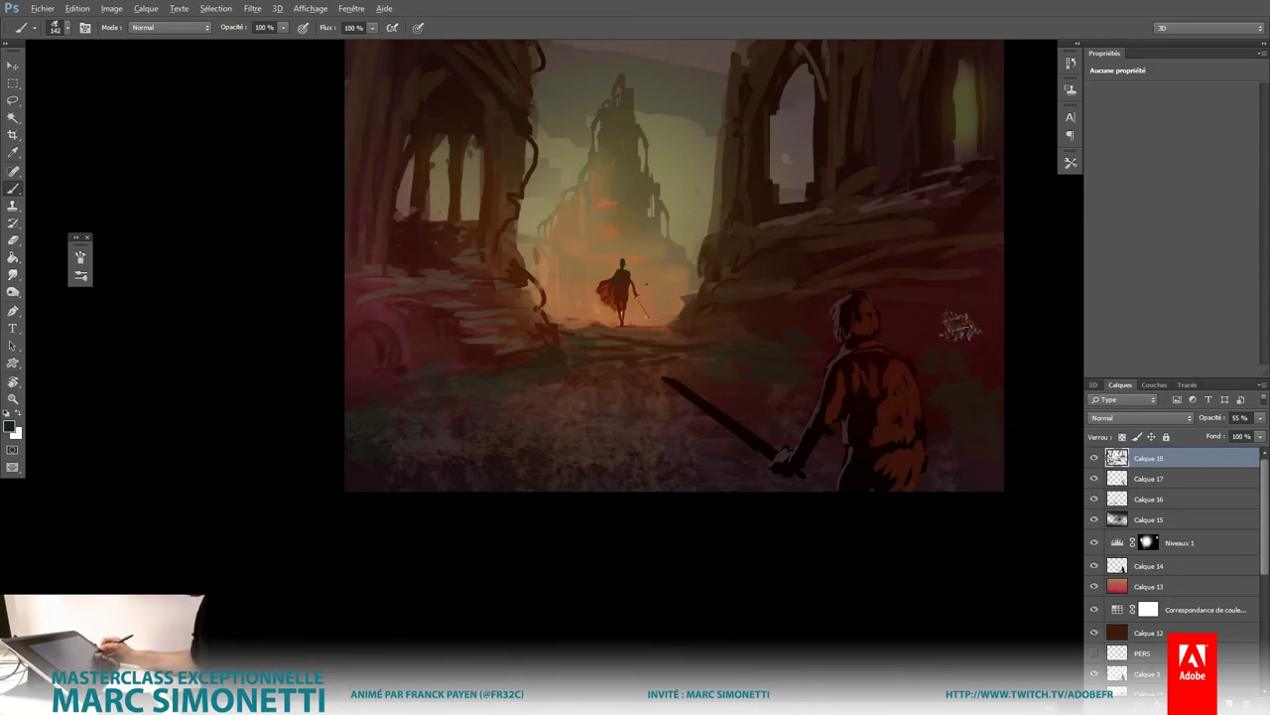
# Step: Darken the right pillar's left edge and paint green foliage over the right arch top
pyautogui.moveTo(1008, 197)
pyautogui.mouseDown()
pyautogui.moveTo(890, 417)
pyautogui.moveTo(898, 395)
pyautogui.mouseUp()
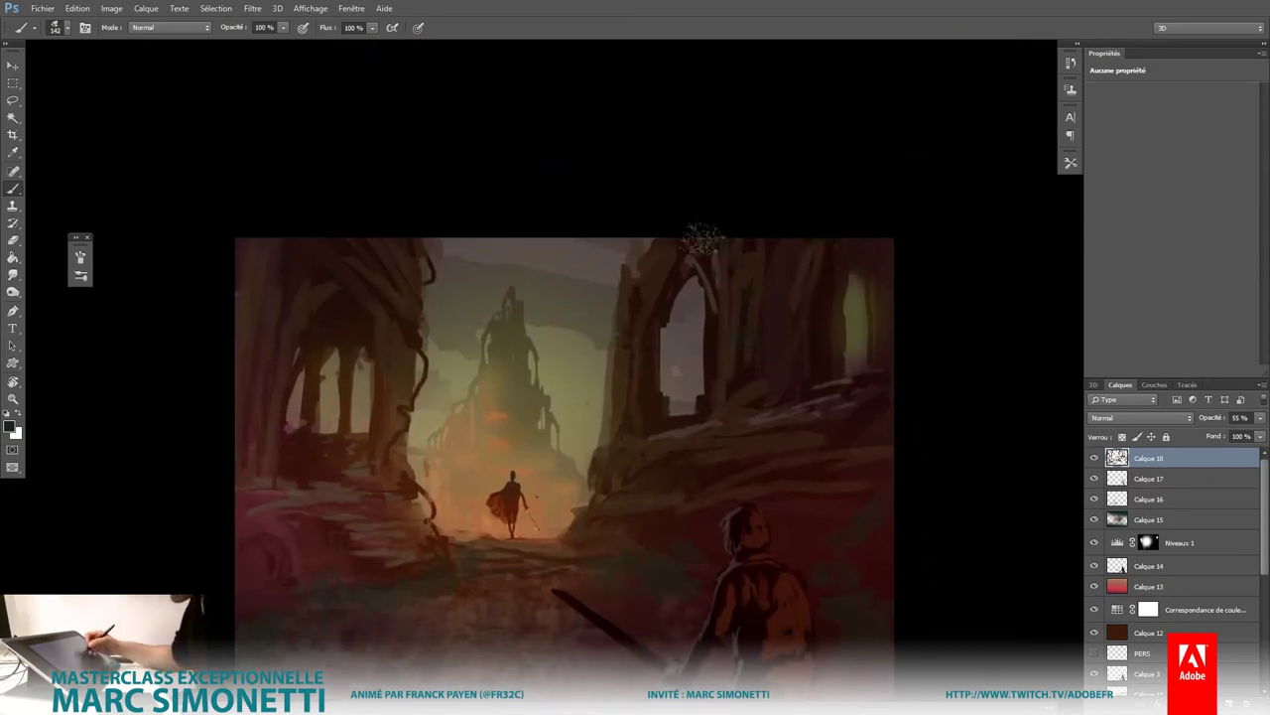
pyautogui.moveTo(730, 264); pyautogui.dragTo(736, 308)
pyautogui.moveTo(659, 255)
pyautogui.mouseDown()
pyautogui.moveTo(605, 256)
pyautogui.moveTo(603, 316)
pyautogui.mouseUp()
pyautogui.moveTo(586, 248)
pyautogui.mouseDown()
pyautogui.moveTo(571, 298)
pyautogui.moveTo(634, 336)
pyautogui.mouseUp()
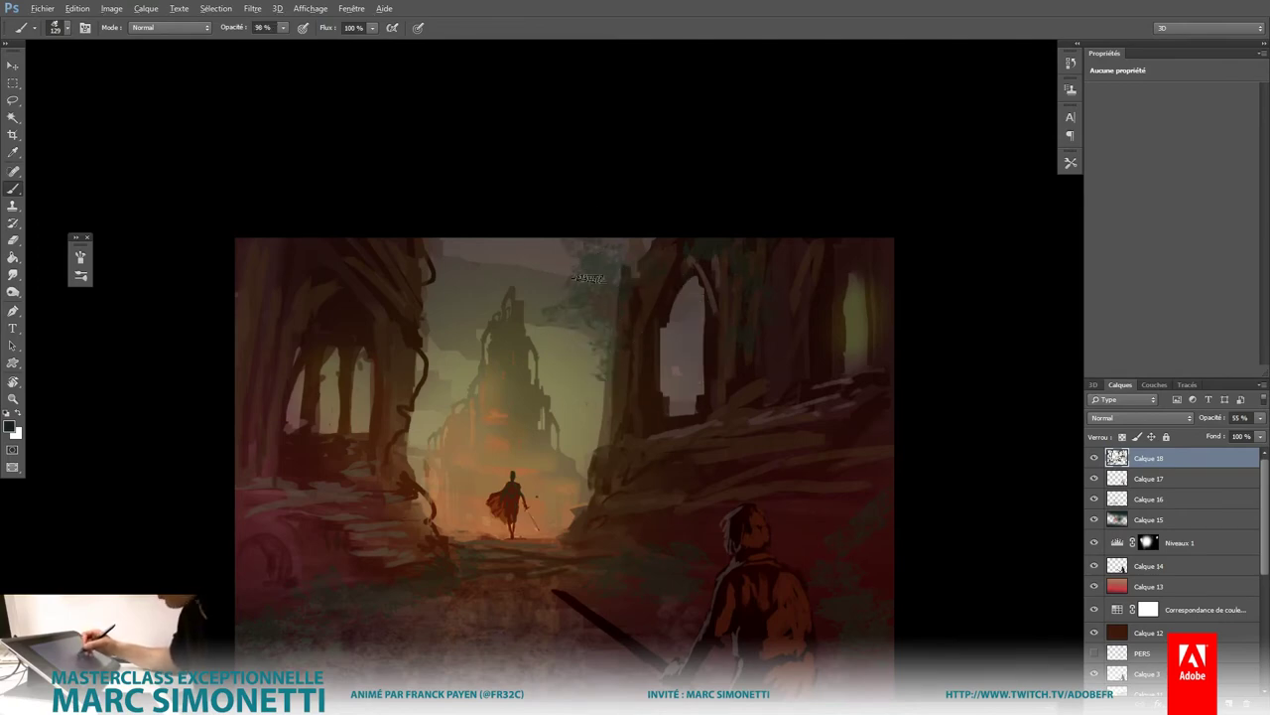
pyautogui.keyDown('alt'); pyautogui.keyDown('shift'); pyautogui.rightClick(653, 364); pyautogui.keyUp('shift'); pyautogui.keyUp('alt')
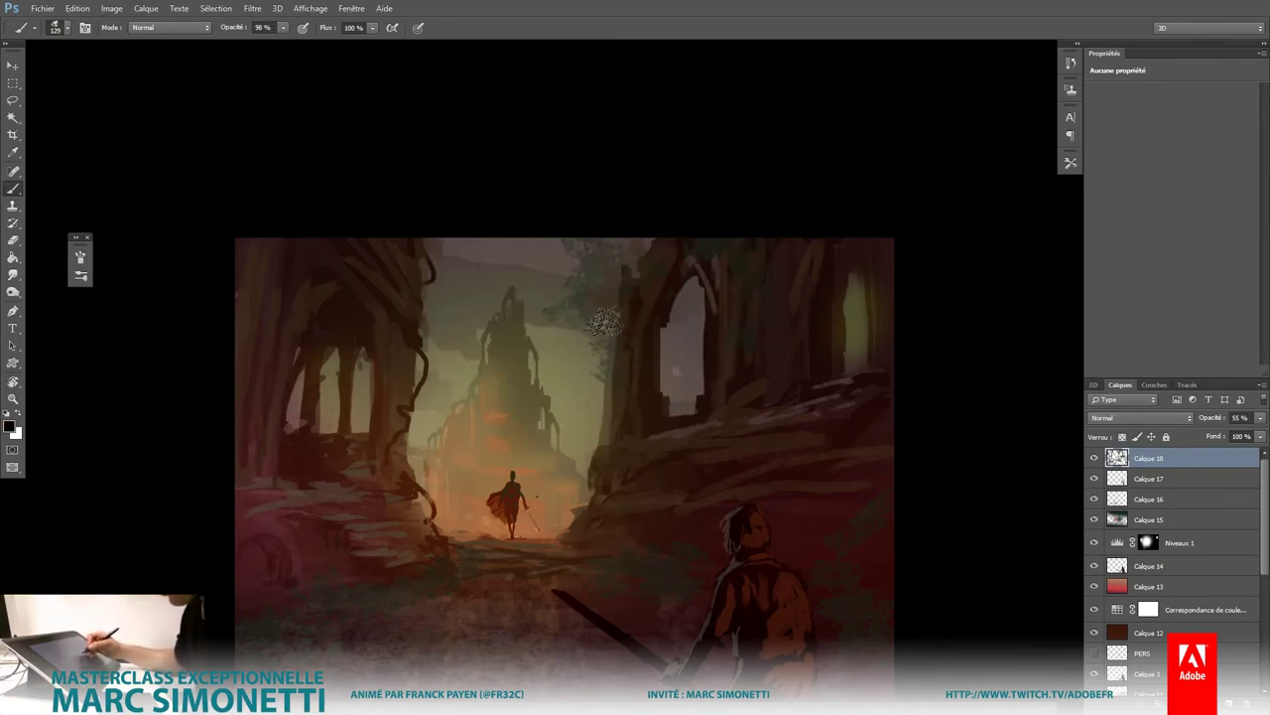
pyautogui.keyDown('alt'); pyautogui.keyDown('shift'); pyautogui.rightClick(442, 307); pyautogui.keyUp('shift'); pyautogui.keyUp('alt')
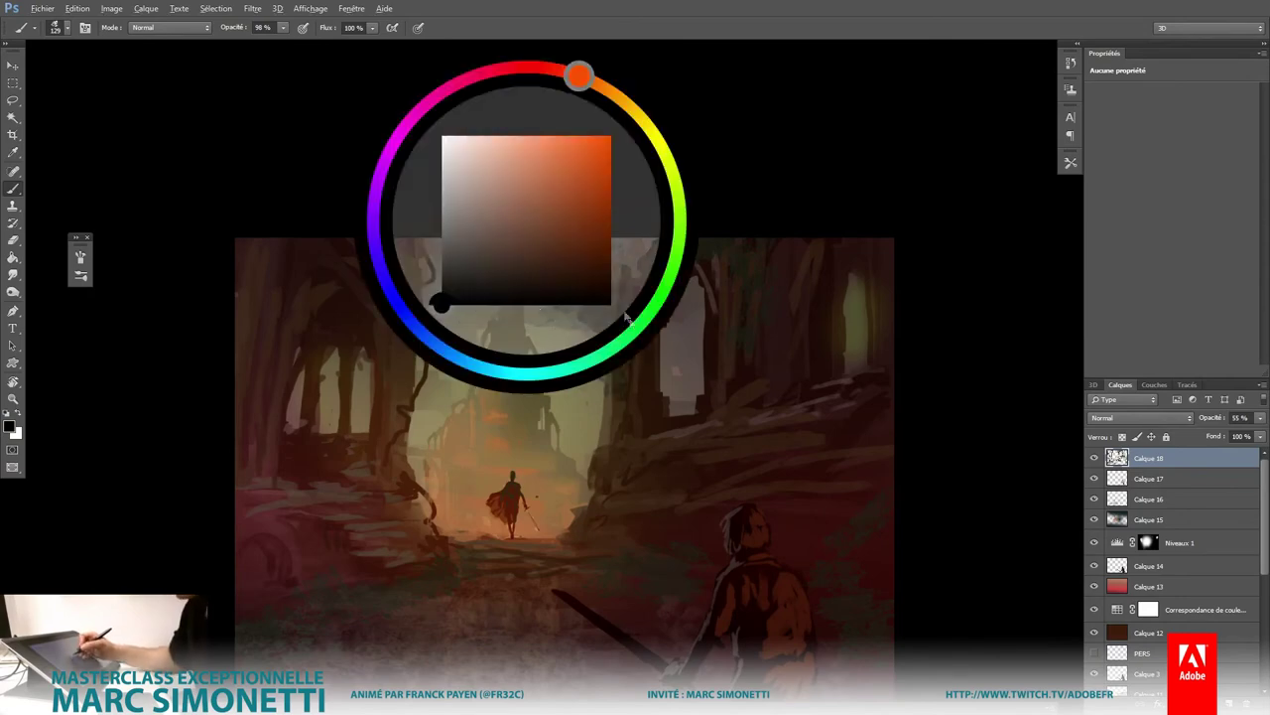
# Step: Choose a dark green and paint strokes near the tower
pyautogui.moveTo(628, 317)
pyautogui.mouseDown()
pyautogui.moveTo(635, 334)
pyautogui.moveTo(523, 288)
pyautogui.mouseUp()
pyautogui.moveTo(407, 253)
pyautogui.mouseDown()
pyautogui.moveTo(466, 298)
pyautogui.moveTo(429, 288)
pyautogui.mouseUp()
pyautogui.keyDown('alt'); pyautogui.keyDown('shift'); pyautogui.rightClick(427, 286); pyautogui.keyUp('shift'); pyautogui.keyUp('alt')
# Step: Add a new layer, Calque 19, and paint green foliage near the top of the scene
pyautogui.hotkey('ctrl', 'shift', 'alt', 'n')
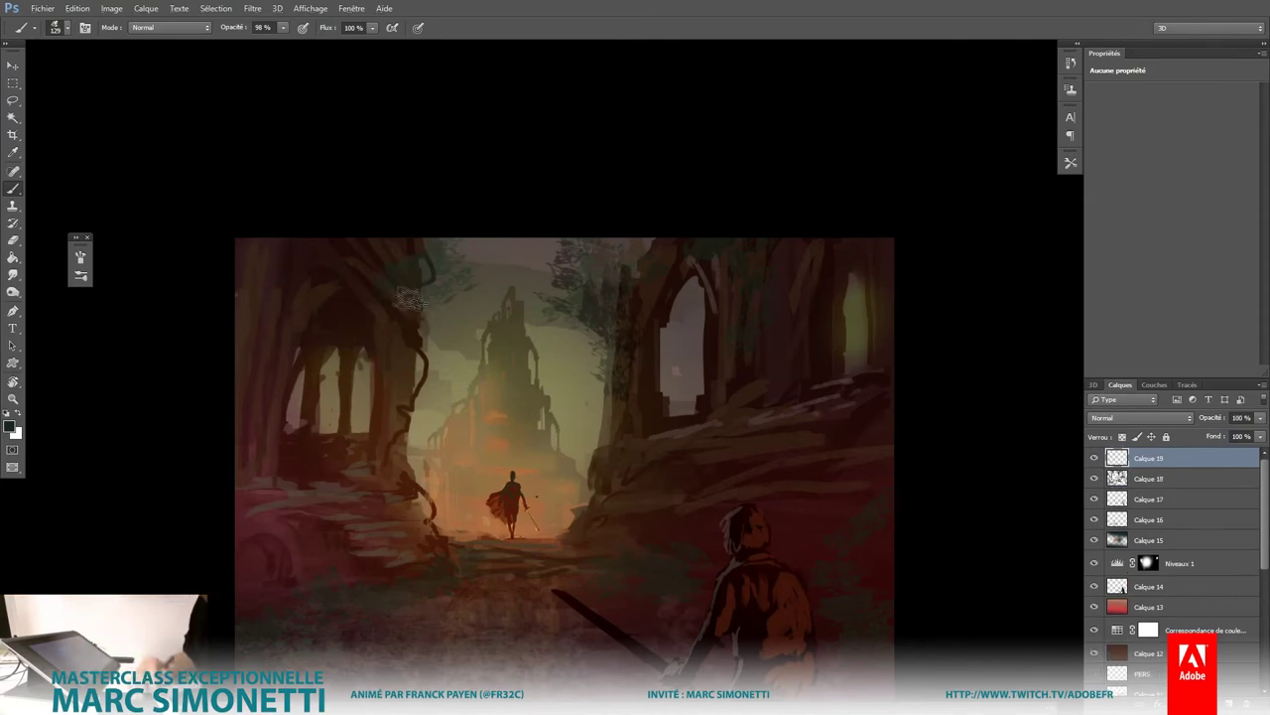
pyautogui.keyDown('alt'); pyautogui.rightClick(425, 260); pyautogui.keyUp('alt')
pyautogui.moveTo(442, 253); pyautogui.dragTo(429, 260)
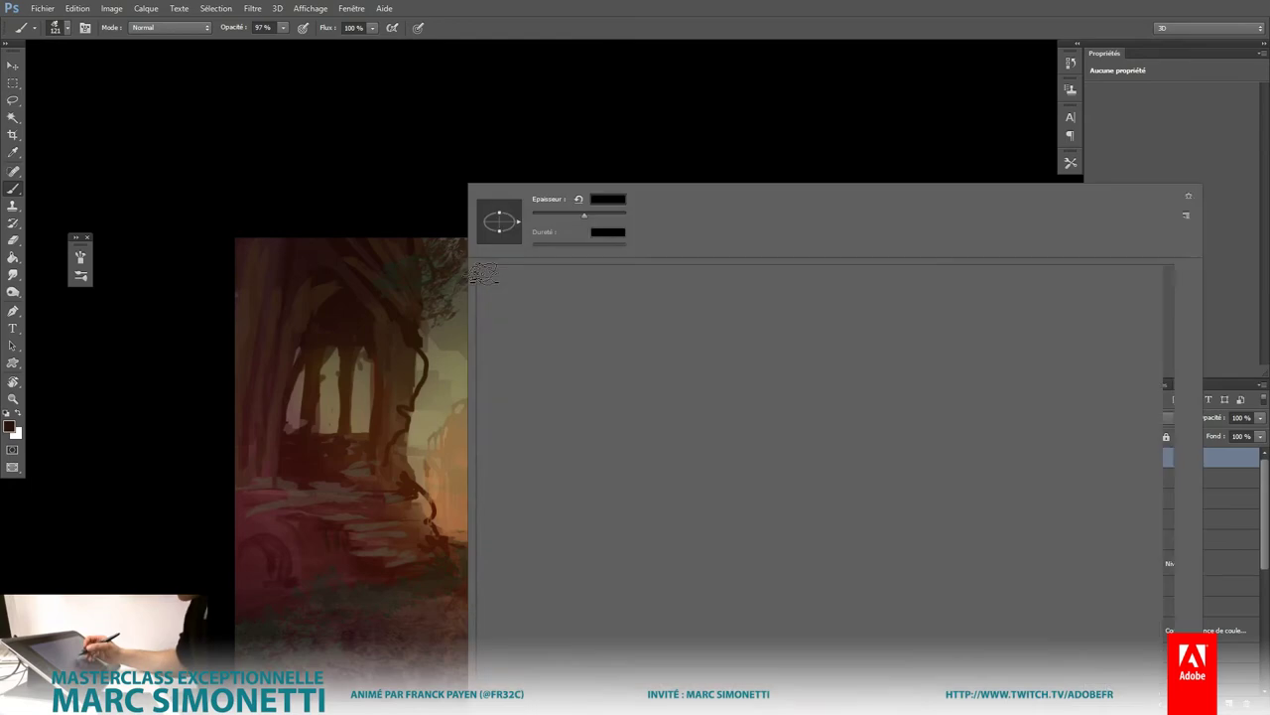
pyautogui.rightClick(447, 300)
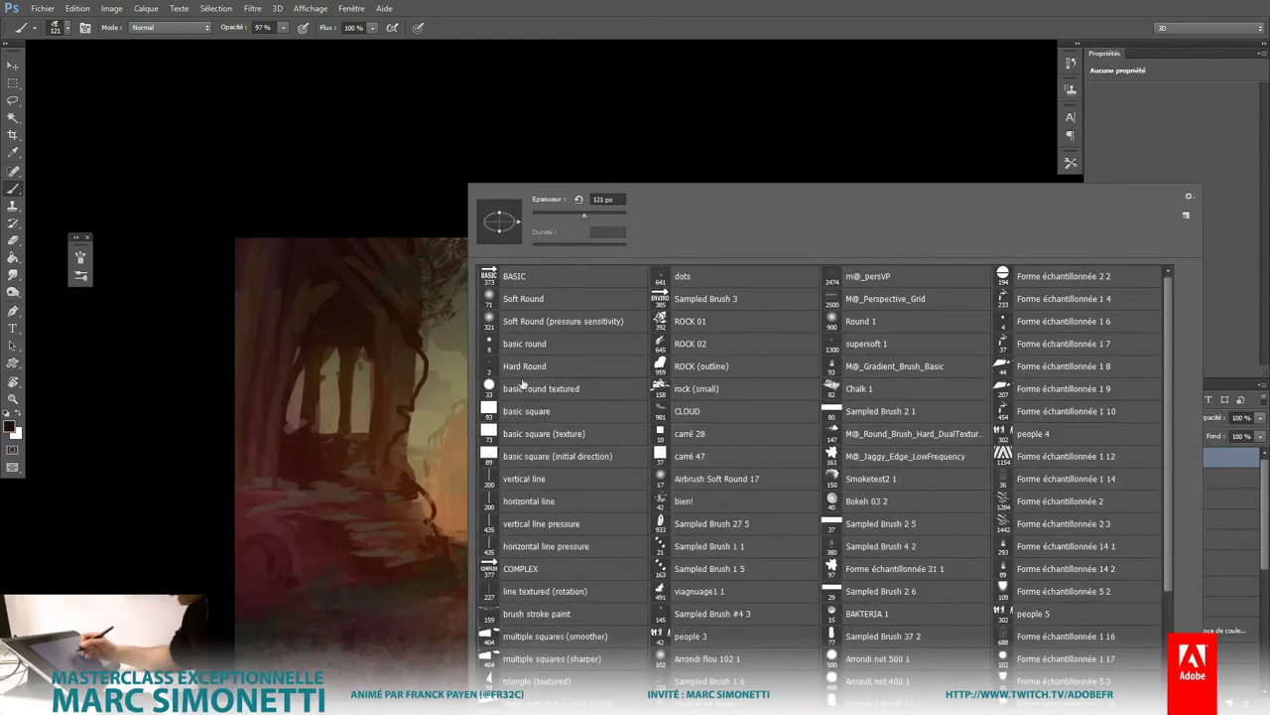
# Step: Switch to a fine round brush of about 13 px
pyautogui.click(525, 366)
pyautogui.press('Return')
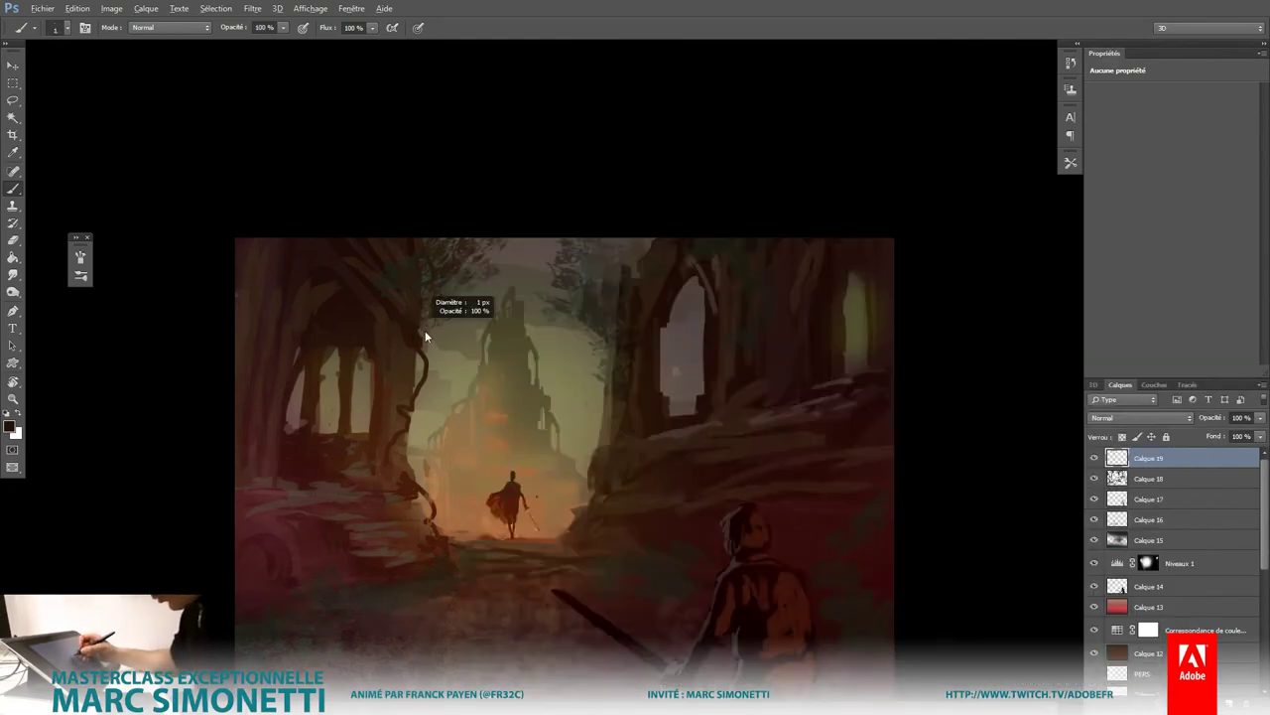
pyautogui.moveTo(425, 338); pyautogui.dragTo(424, 335)
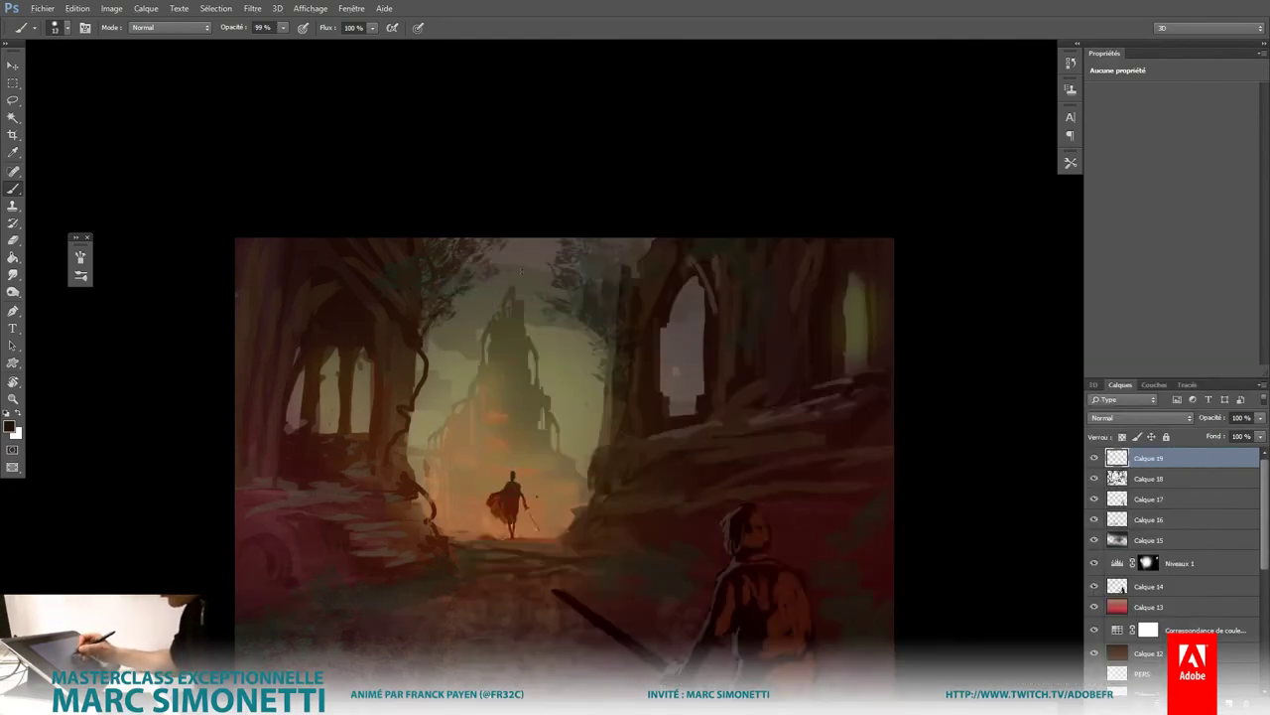
# Step: Draw thin dark branches arching over the tower, up the right ruin and on the left pillar
pyautogui.moveTo(472, 292); pyautogui.dragTo(582, 282)
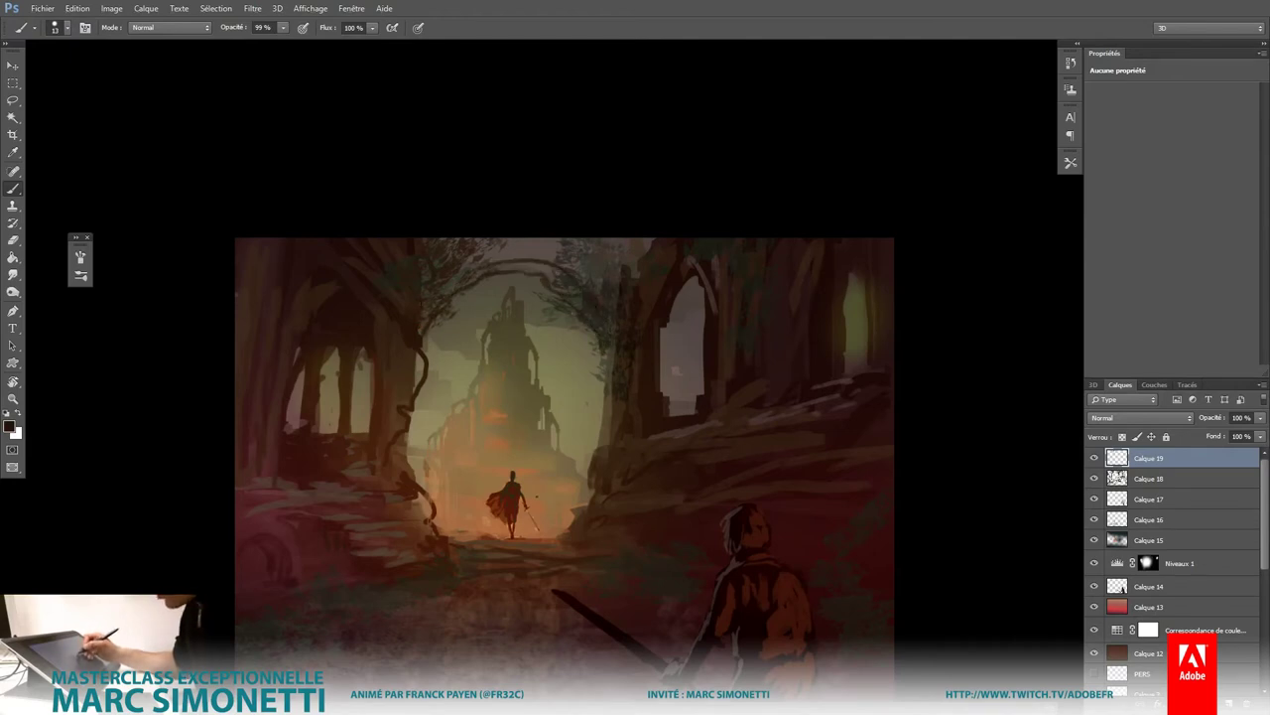
pyautogui.moveTo(442, 294); pyautogui.dragTo(573, 248)
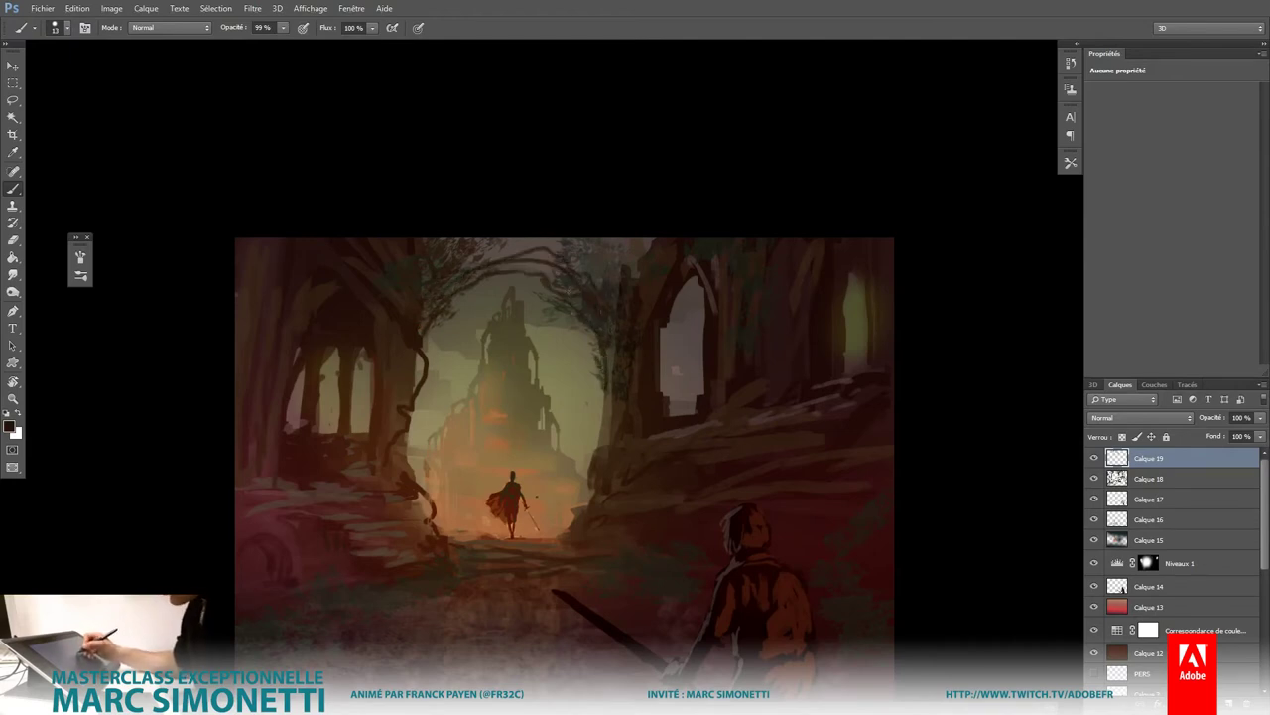
pyautogui.moveTo(603, 383); pyautogui.dragTo(574, 312)
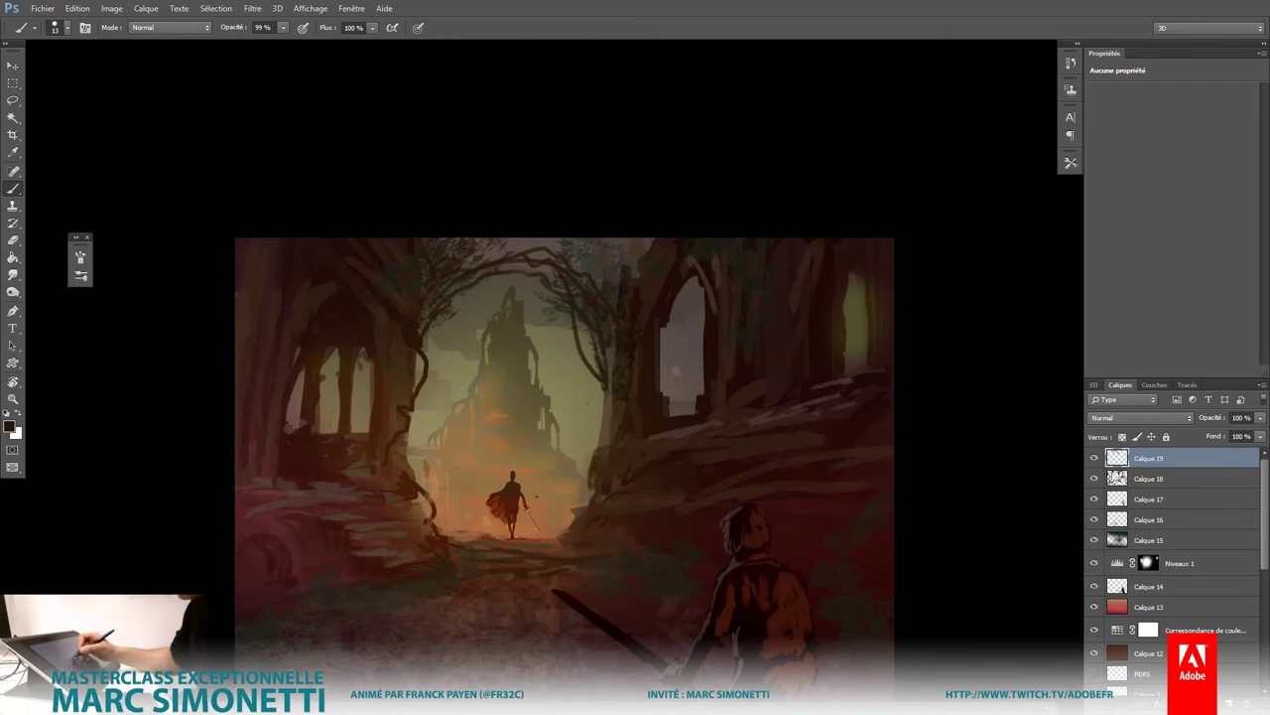
pyautogui.moveTo(395, 369); pyautogui.dragTo(385, 462)
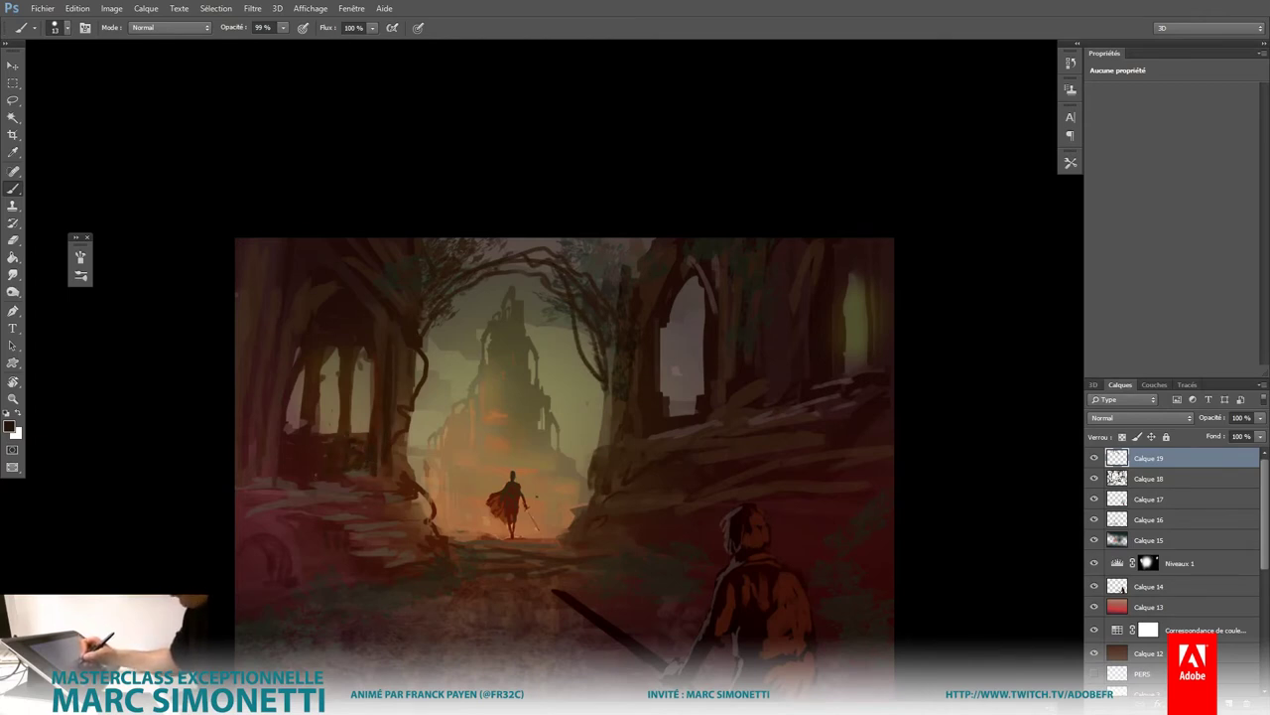
pyautogui.moveTo(729, 476)
pyautogui.mouseDown()
pyautogui.moveTo(764, 417)
pyautogui.moveTo(765, 445)
pyautogui.moveTo(735, 447)
pyautogui.moveTo(784, 465)
pyautogui.mouseUp()
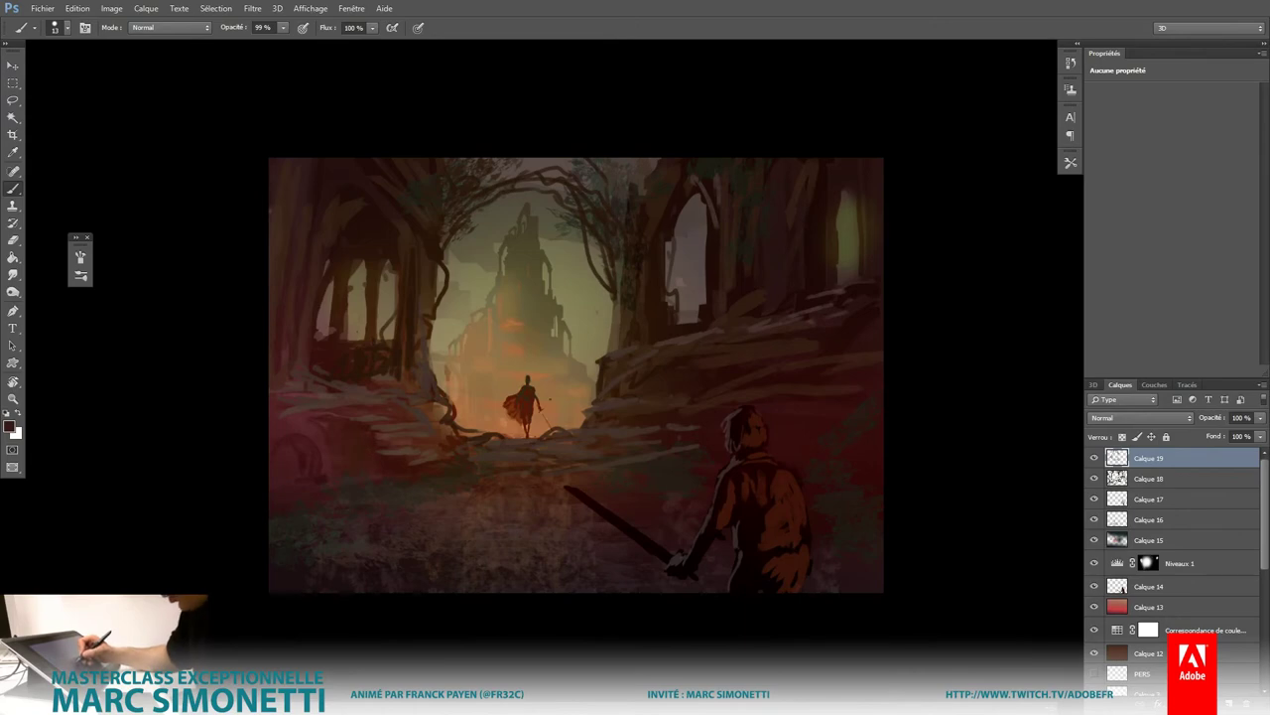
# Step: Paint a short light stroke at lower left in full-screen view, then list adjustment layers
pyautogui.press('f')
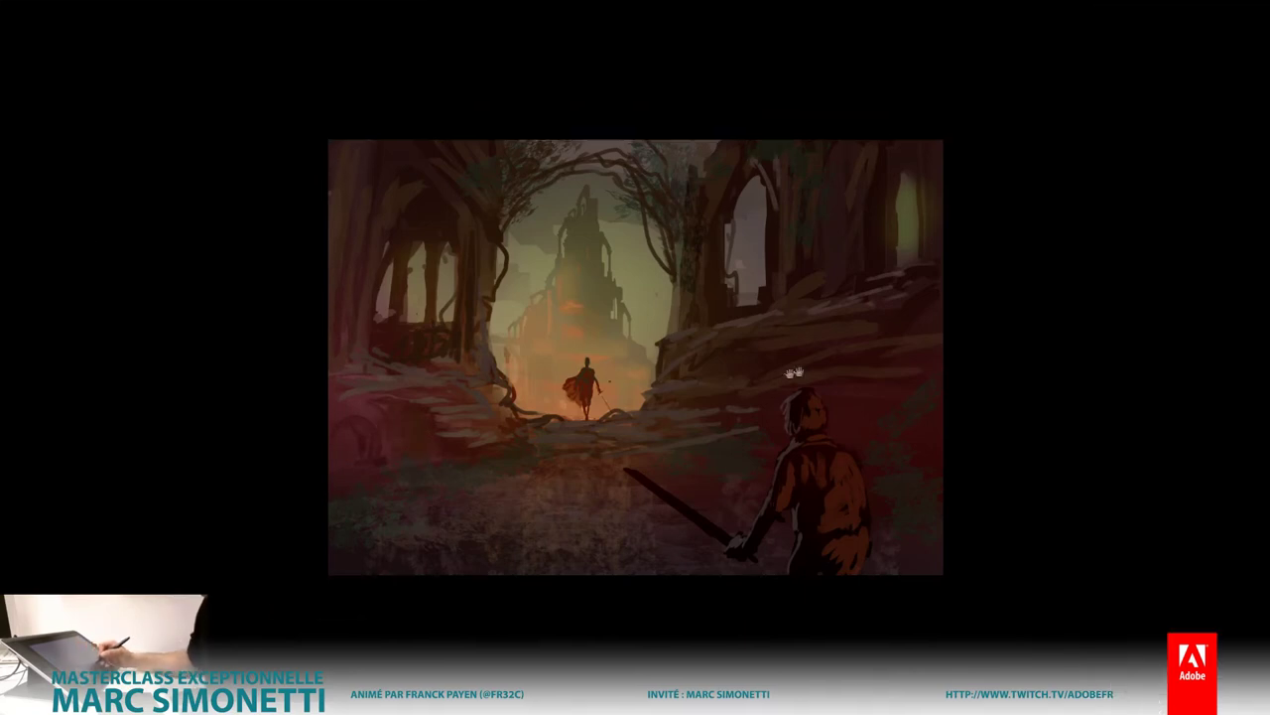
pyautogui.moveTo(421, 444); pyautogui.dragTo(460, 438)
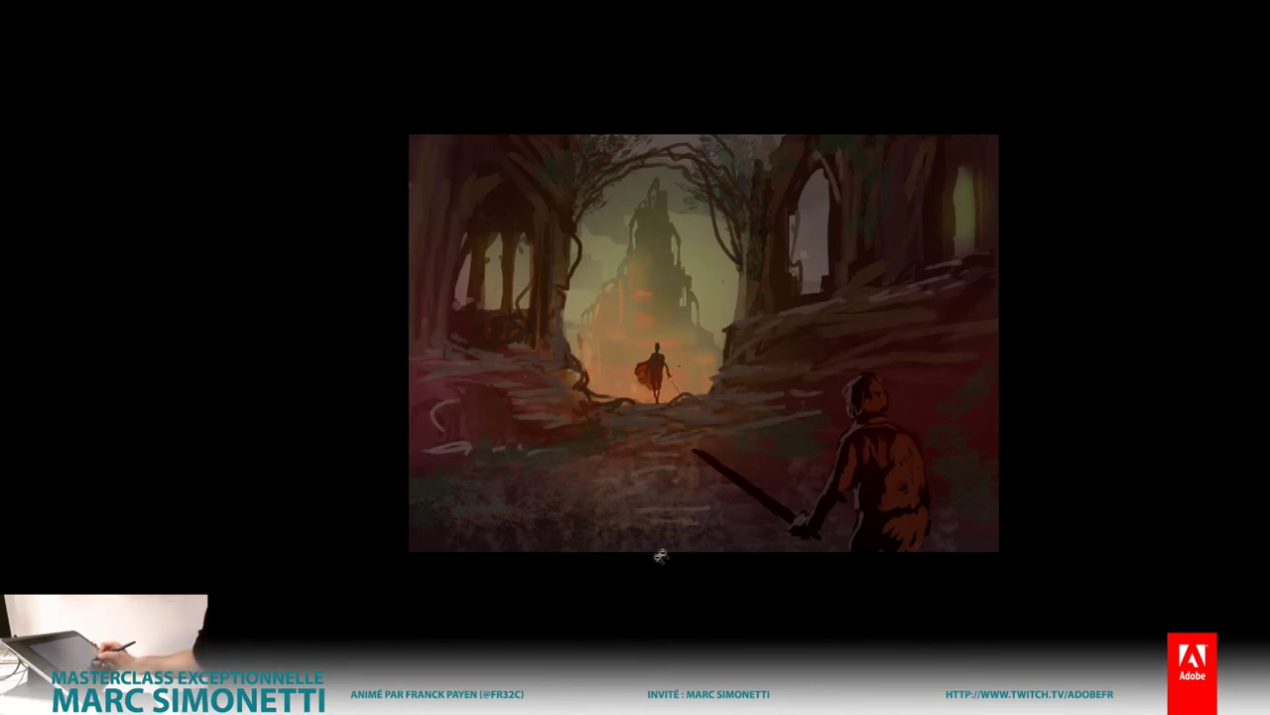
pyautogui.scroll(-3, 822, 508)
pyautogui.scroll(2, 821, 508)
pyautogui.hotkey('shift', 'f')
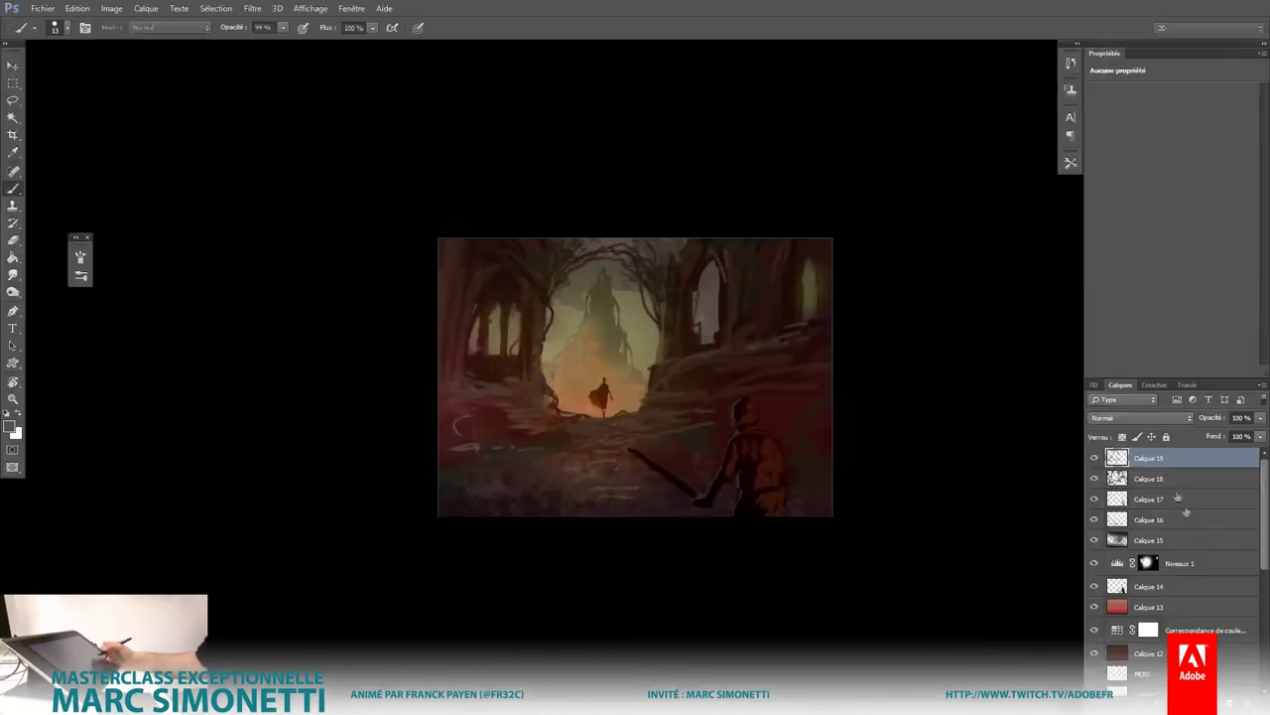
pyautogui.click(1171, 706)
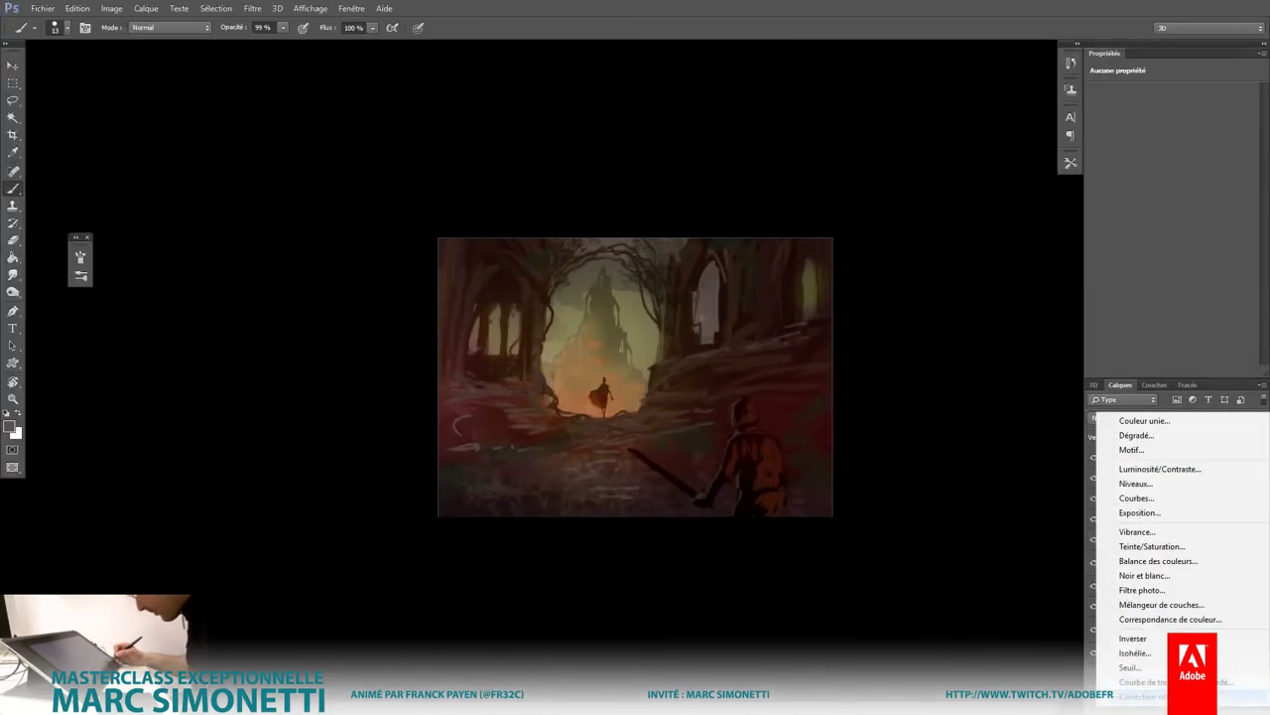
# Step: Add a Correspondance de couleur layer using the Bleach Bypass look at 81% opacity
pyautogui.click(1157, 617)
pyautogui.click(1218, 95)
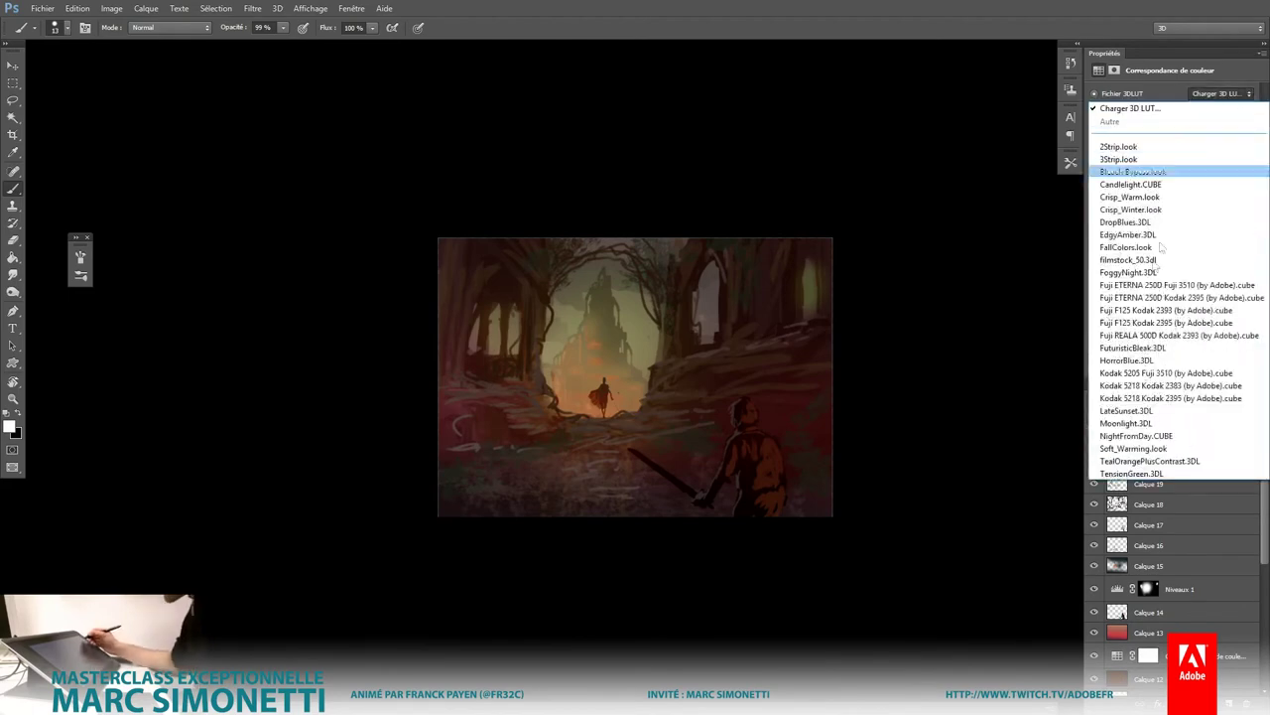
pyautogui.click(1154, 260)
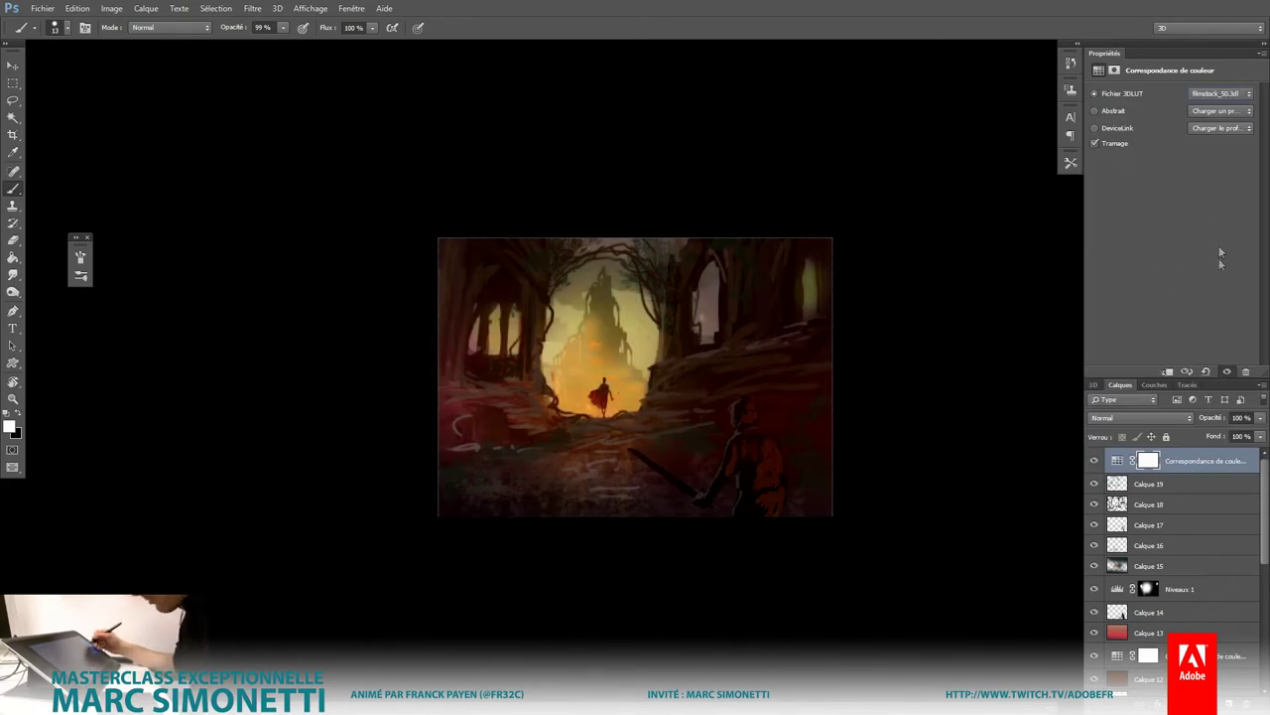
pyautogui.click(1260, 418)
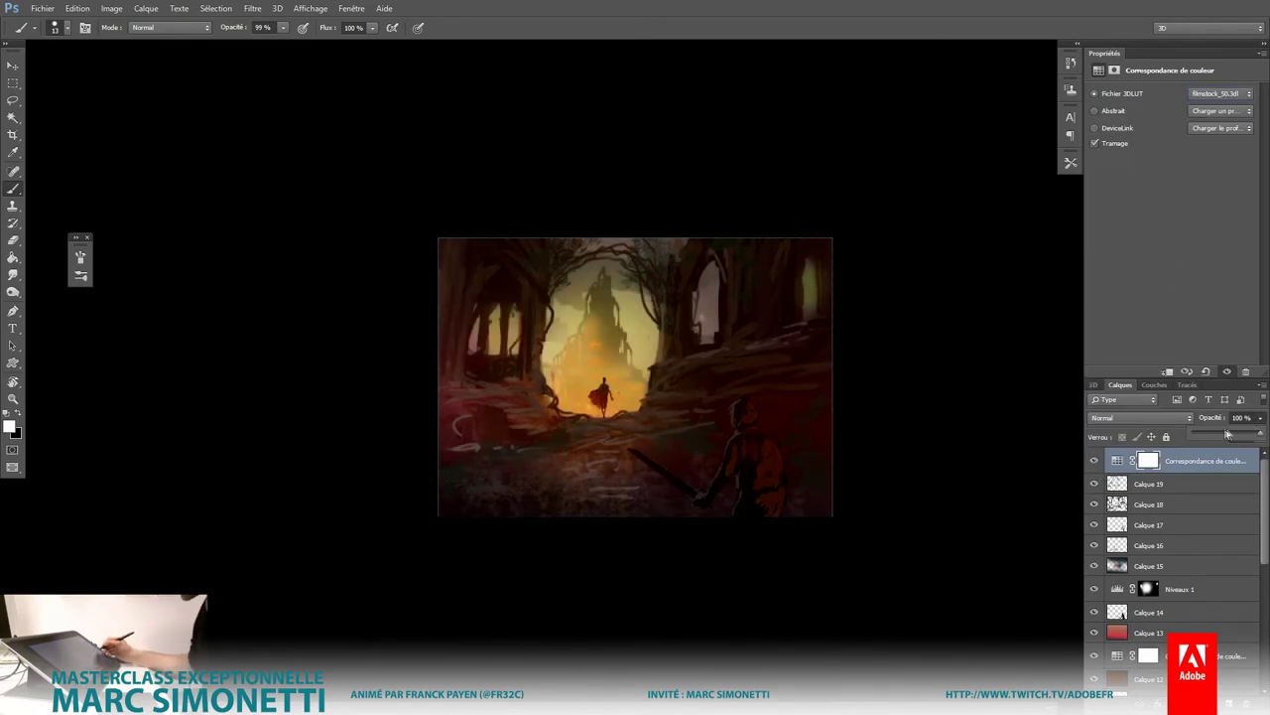
pyautogui.click(1233, 94)
pyautogui.click(1164, 176)
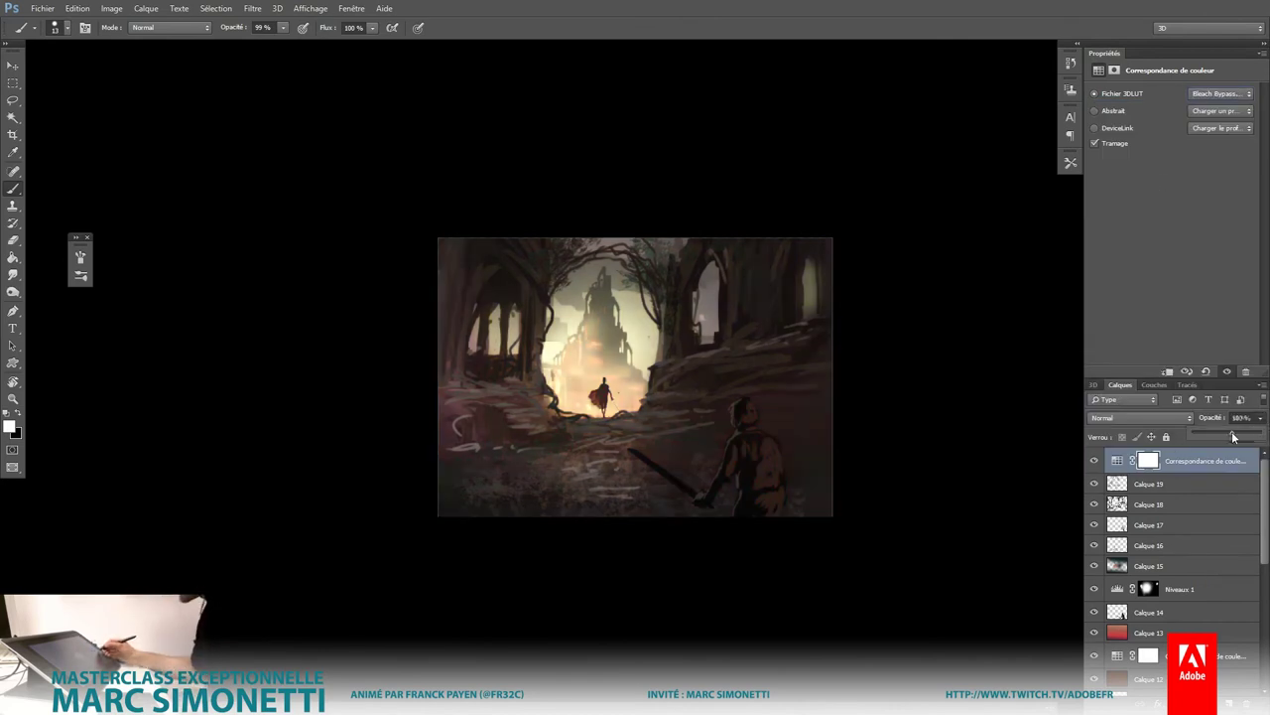
pyautogui.moveTo(1234, 437); pyautogui.dragTo(1251, 437)
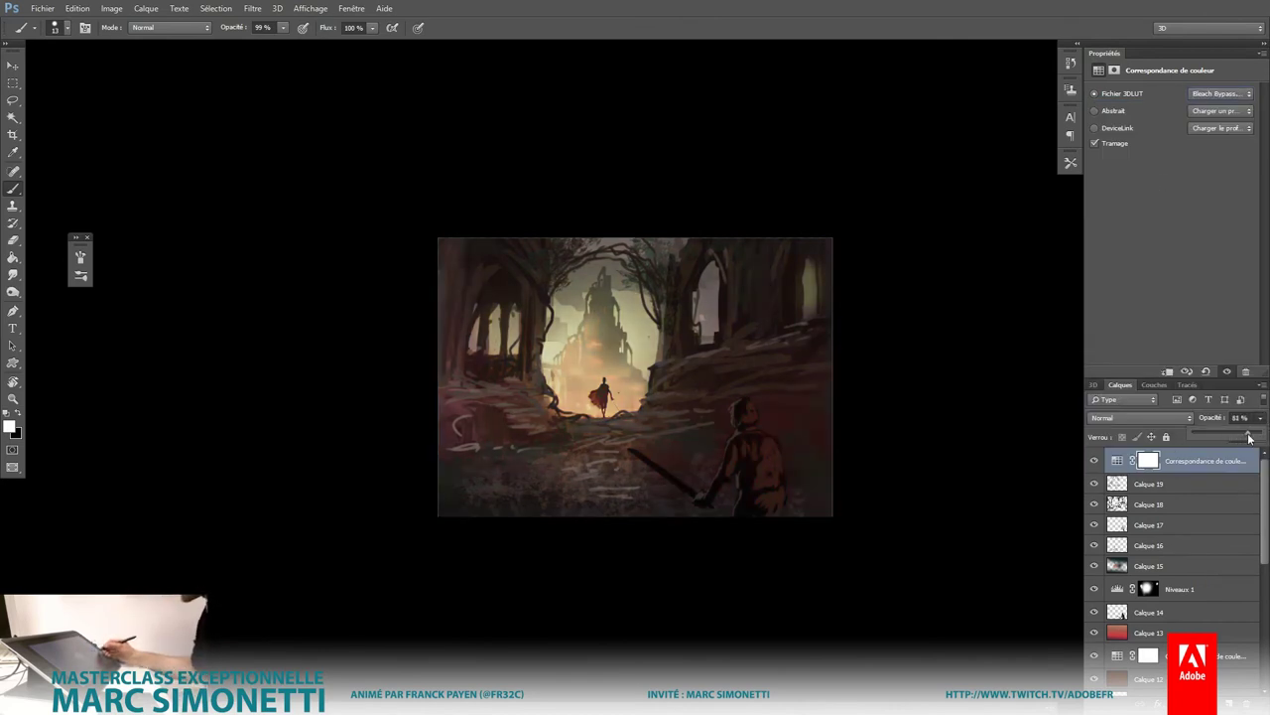
pyautogui.click(1179, 441)
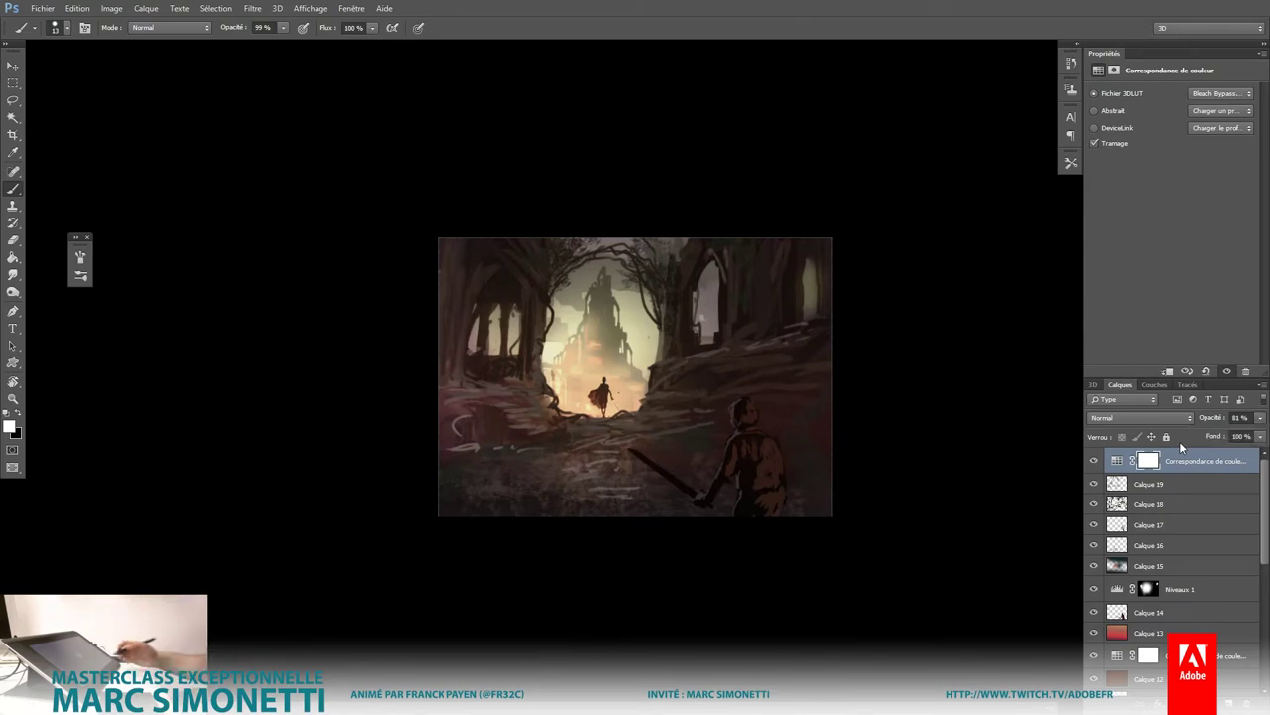
pyautogui.click(1194, 703)
# Step: Add a Luminosité/Contraste layer at brightness 86, invert its mask, and paint the lower painting bright
pyautogui.click(1147, 483)
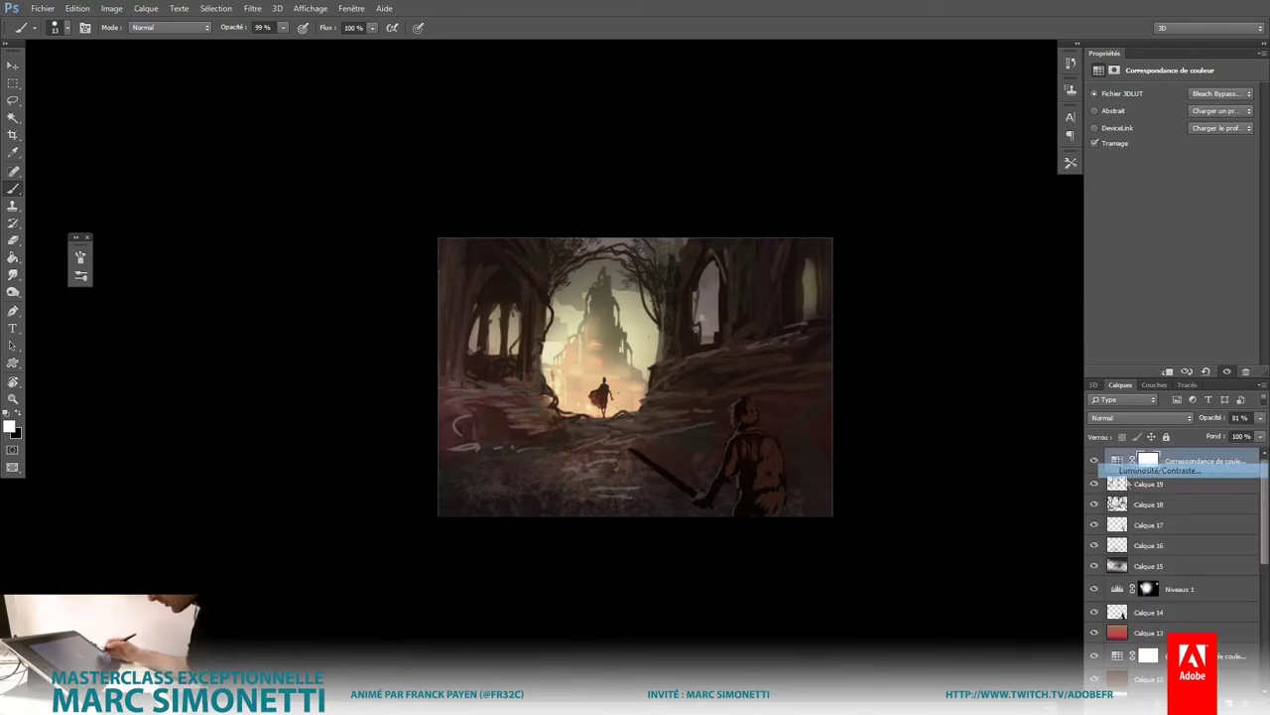
pyautogui.moveTo(1173, 127); pyautogui.dragTo(1219, 118)
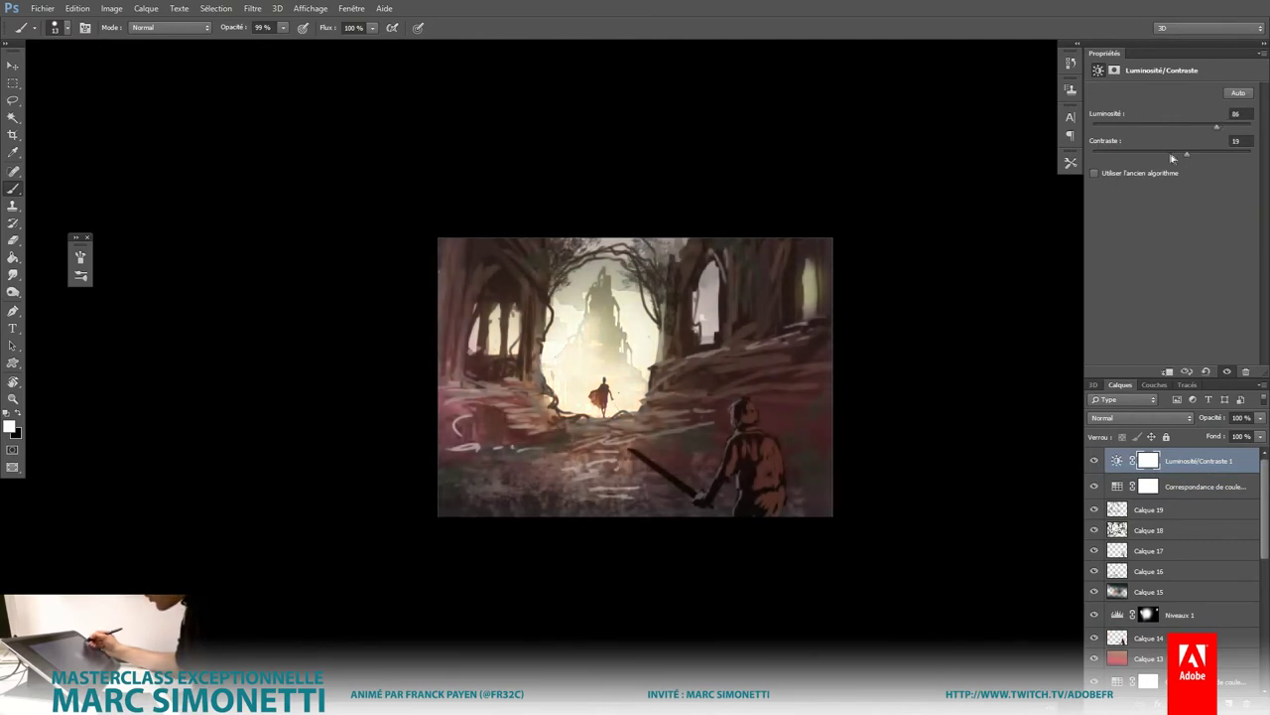
pyautogui.hotkey('ctrl', 'i')
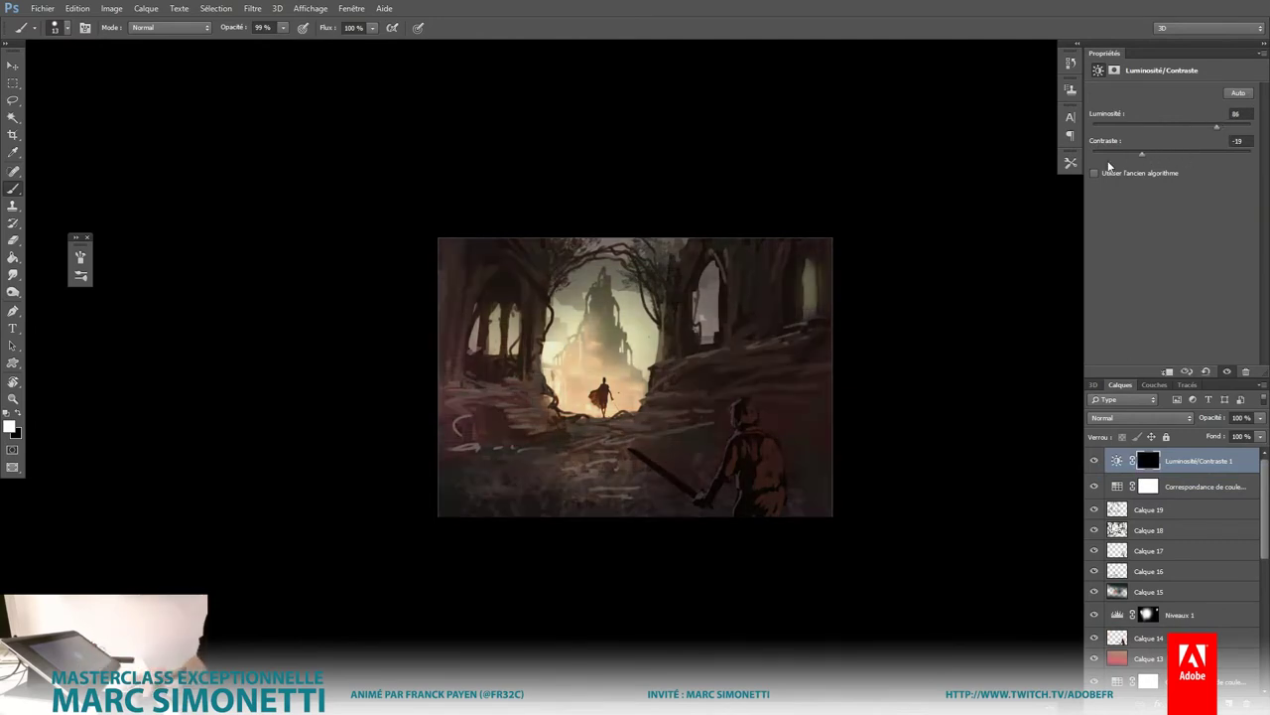
pyautogui.rightClick(536, 185)
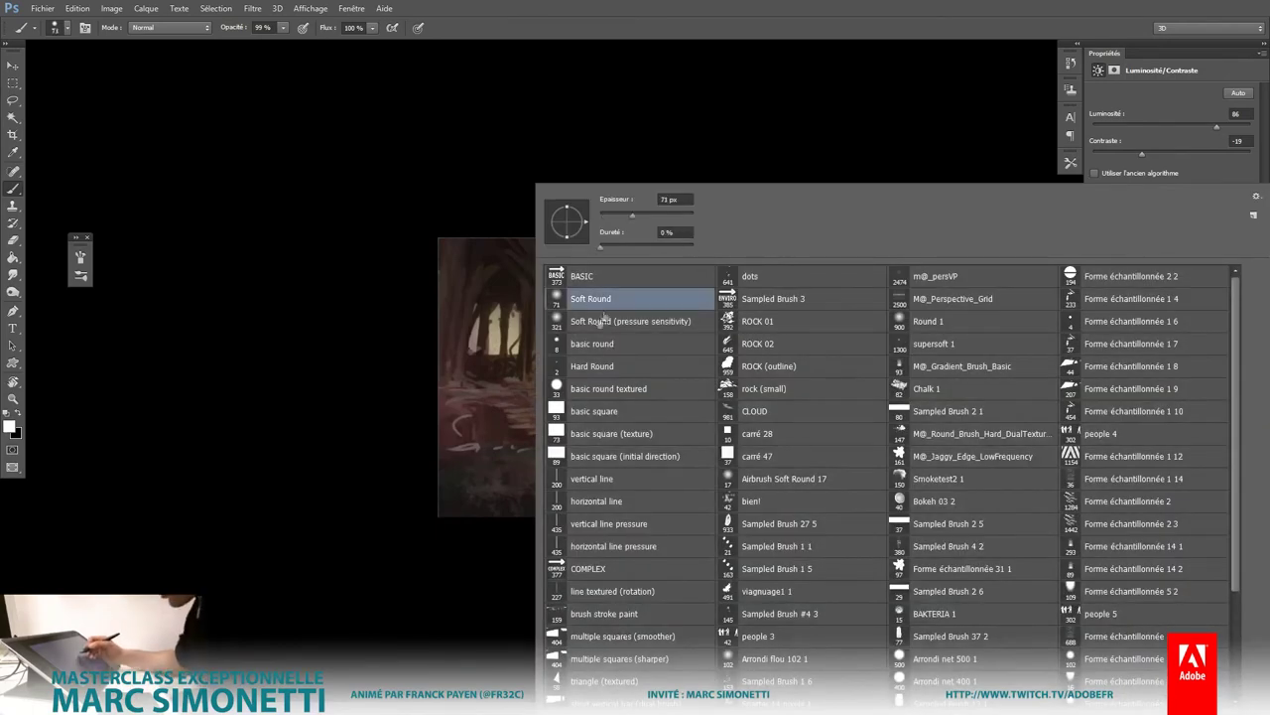
pyautogui.doubleClick(601, 292)
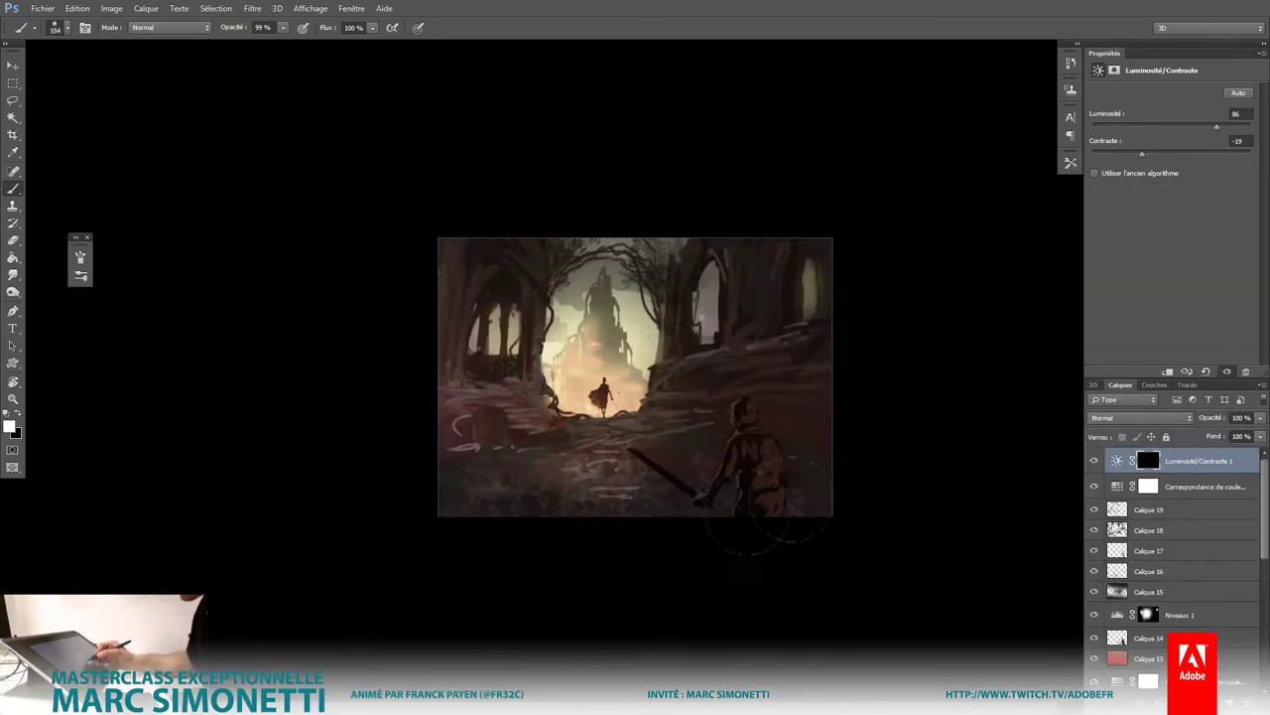
pyautogui.moveTo(526, 482)
pyautogui.mouseDown()
pyautogui.moveTo(567, 539)
pyautogui.moveTo(607, 538)
pyautogui.mouseUp()
# Step: Reselect the Soft Round brush, load the warrior figure as a selection and switch to black
pyautogui.rightClick(536, 185)
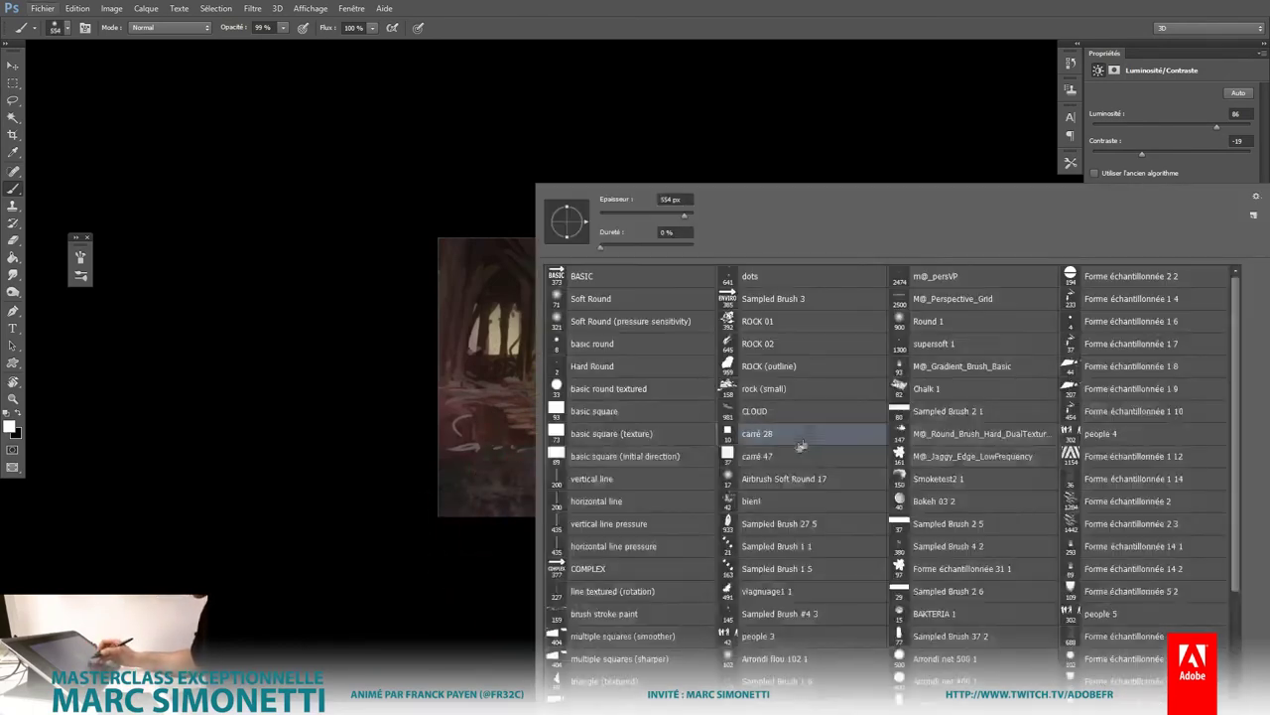
pyautogui.click(794, 434)
pyautogui.doubleClick(597, 307)
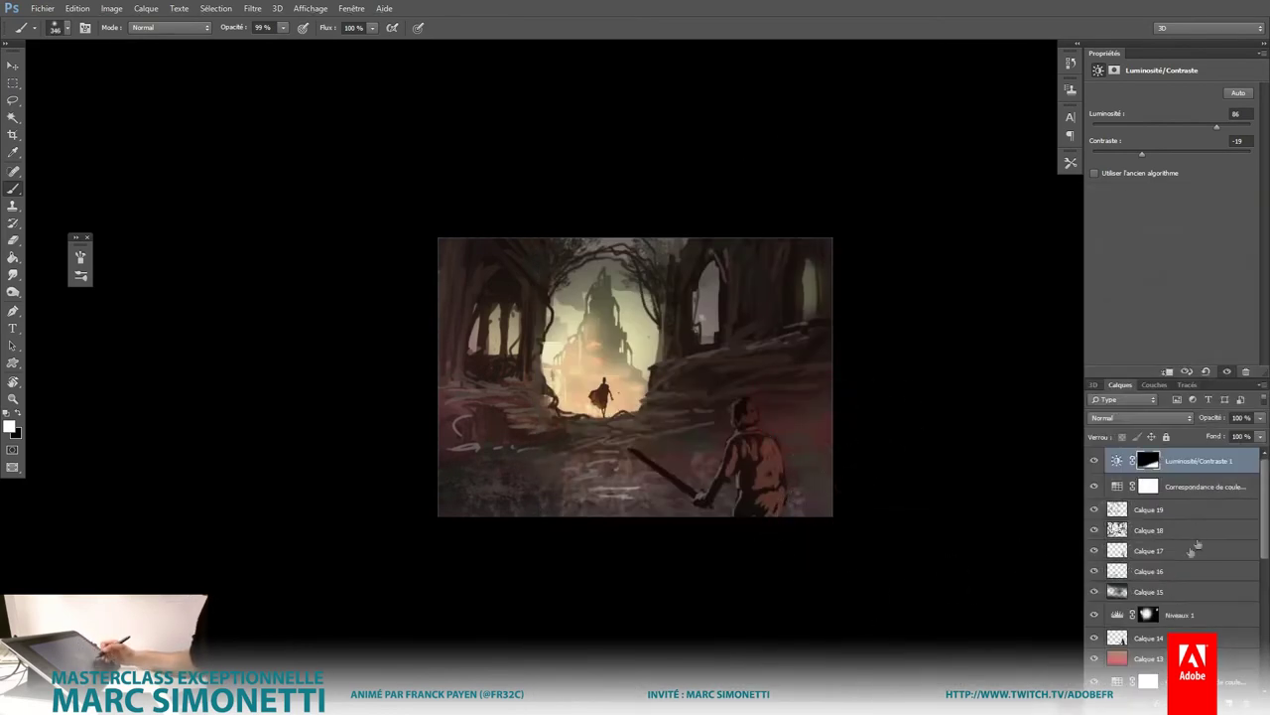
pyautogui.keyDown('ctrl'); pyautogui.click(1118, 637); pyautogui.keyUp('ctrl')
pyautogui.press('x')
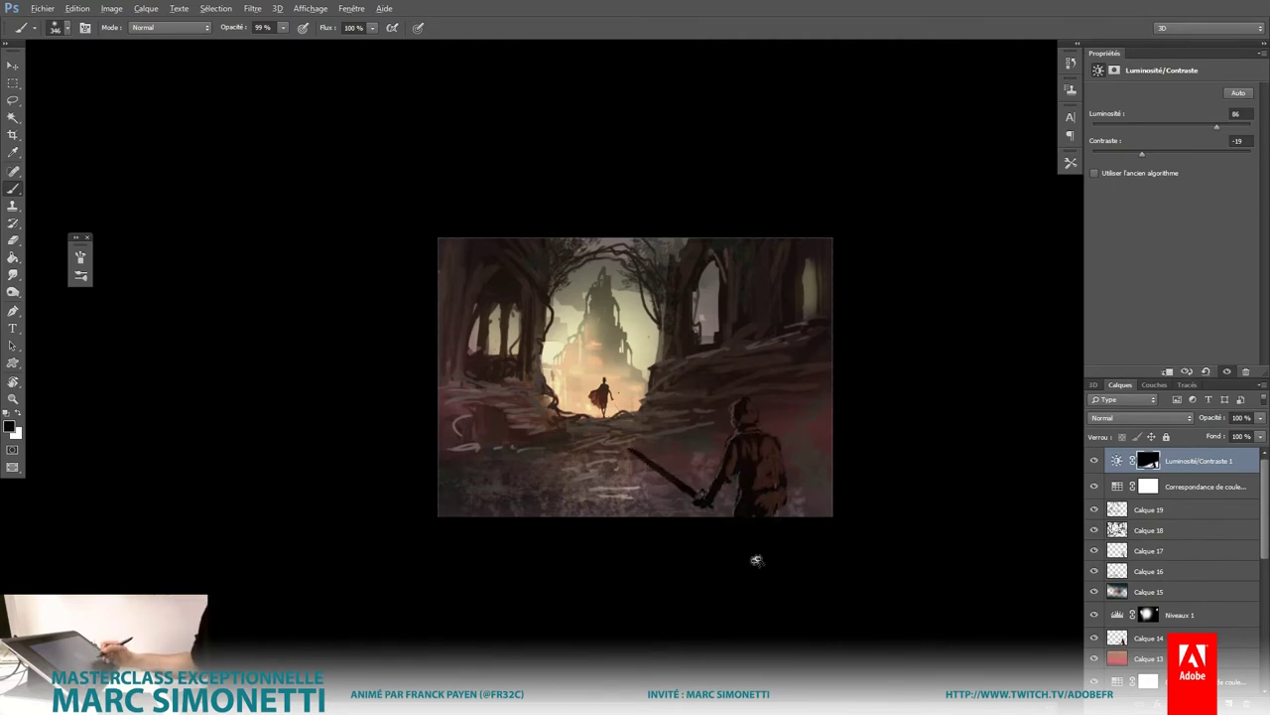
pyautogui.scroll(-3, 754, 559)
pyautogui.scroll(1, 723, 573)
# Step: Toggle the brightness and colour lookup layers off and on to compare, then select the lookup layer
pyautogui.click(1093, 462)
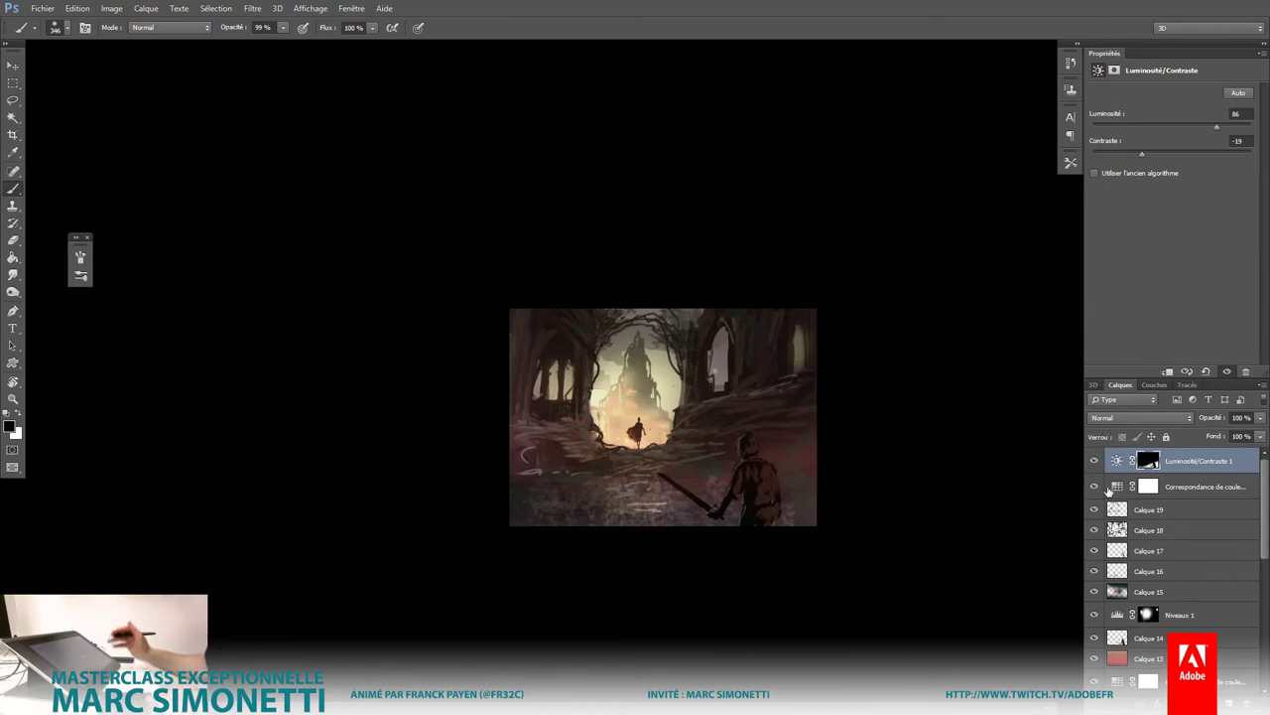
pyautogui.click(1094, 487)
pyautogui.click(1094, 487)
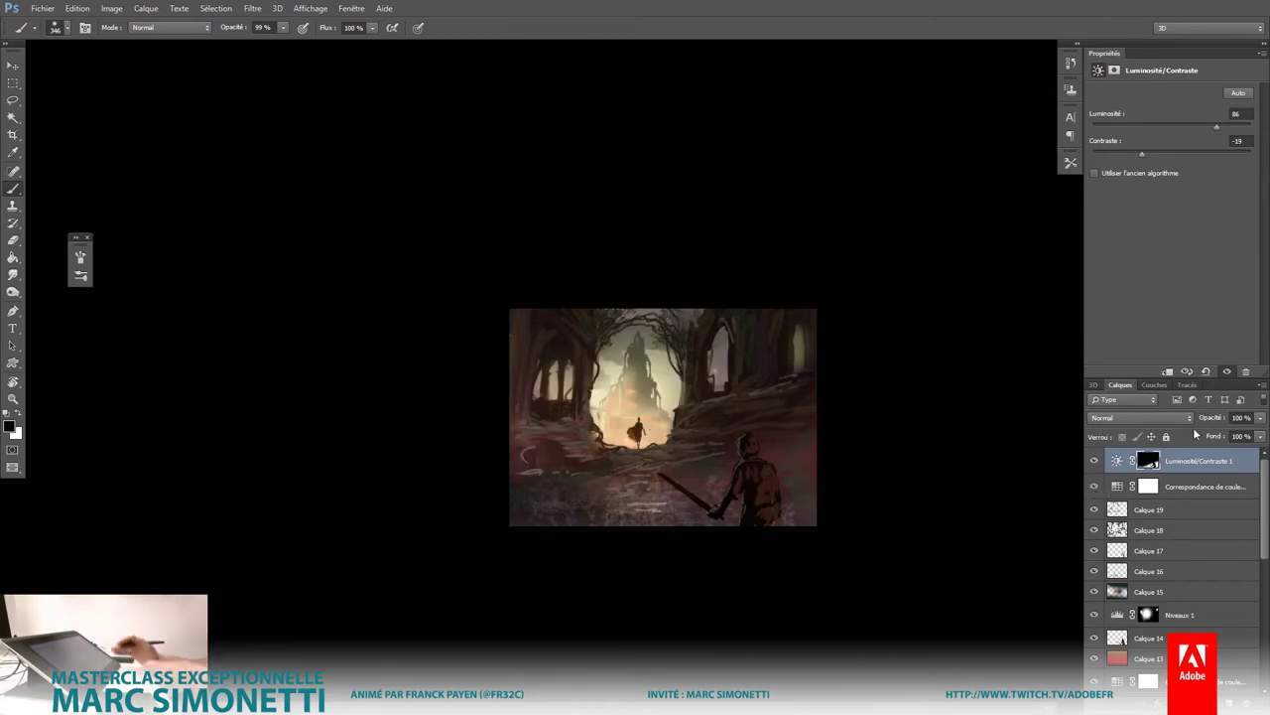
pyautogui.click(1217, 486)
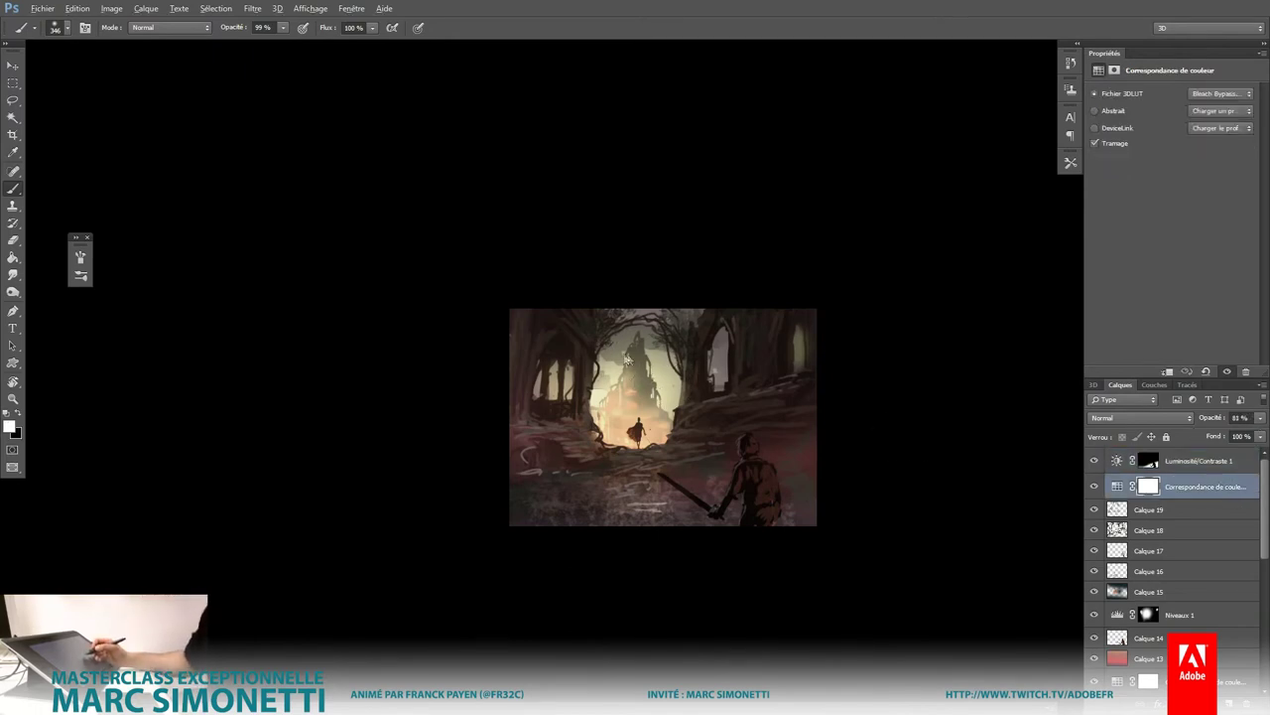
# Step: Set up a large black brush at 100% opacity for masking the colour lookup layer
pyautogui.moveTo(628, 359)
pyautogui.mouseDown()
pyautogui.moveTo(695, 357)
pyautogui.moveTo(656, 417)
pyautogui.moveTo(723, 352)
pyautogui.mouseUp()
pyautogui.press('x')
pyautogui.press('x')
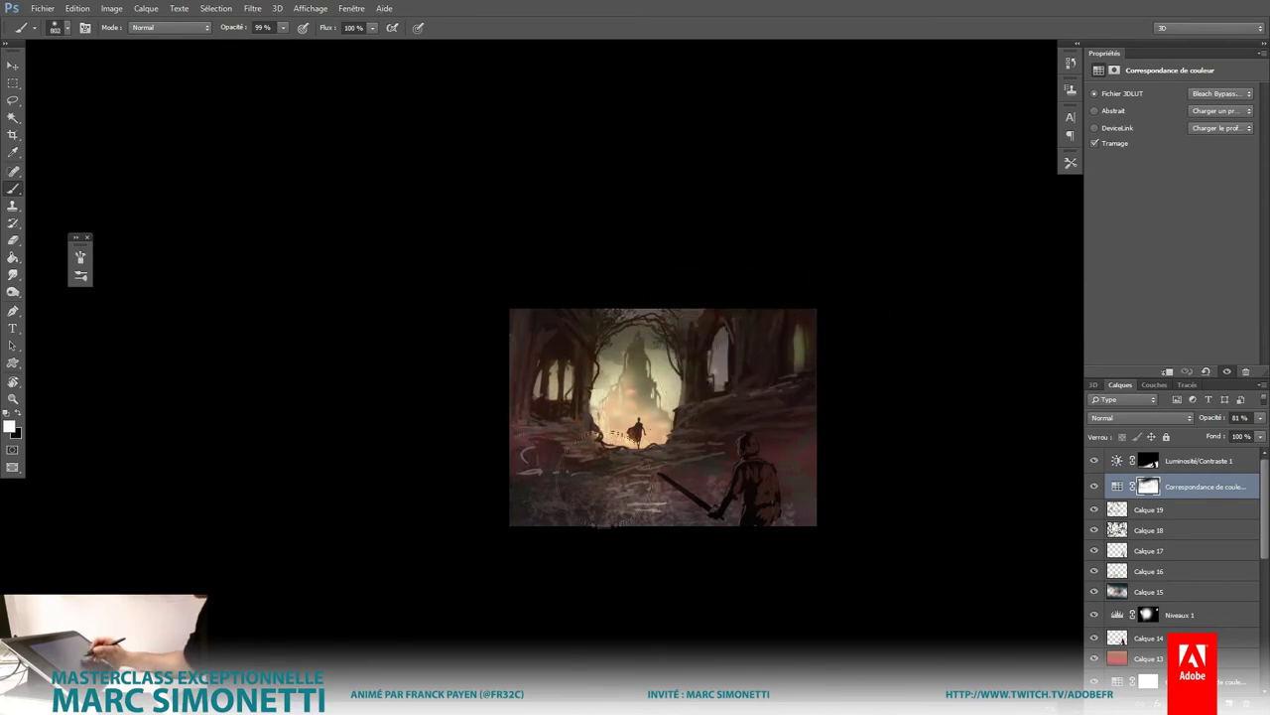
pyautogui.press('0')
pyautogui.scroll(-1, 724, 590)
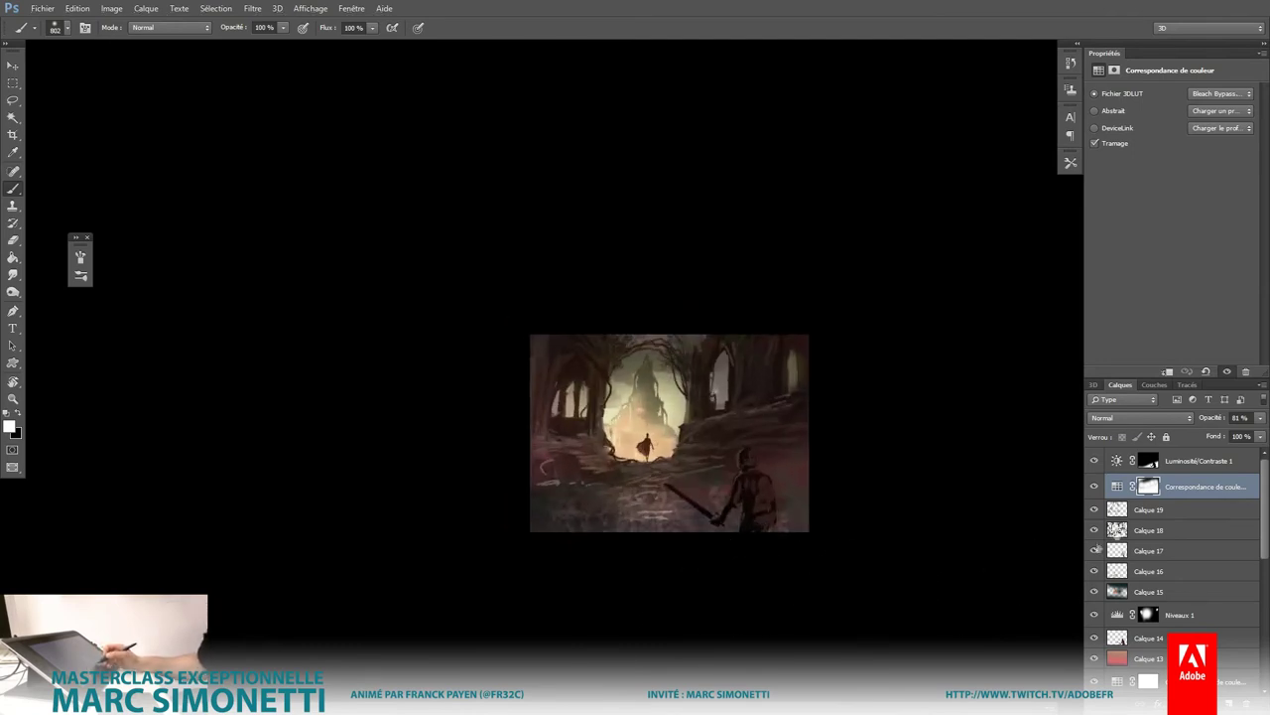
pyautogui.click(1203, 462)
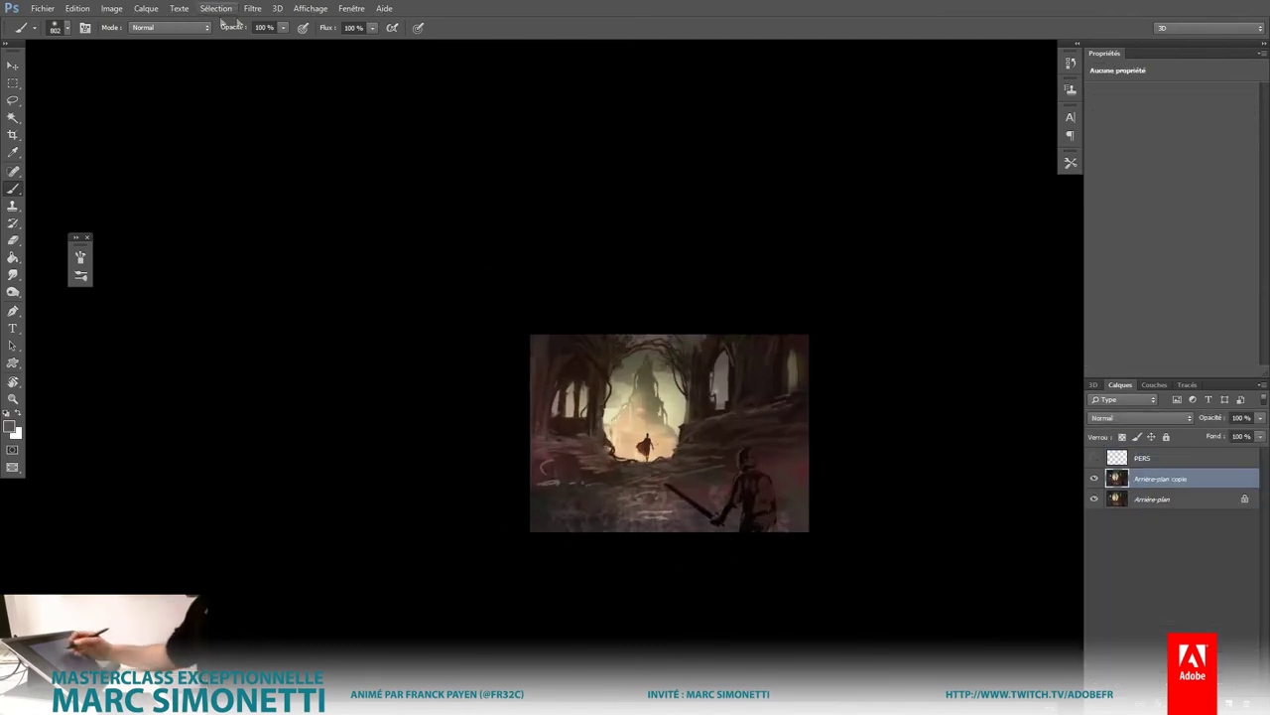
# Step: Apply Lens Correction at 349,02° with +21 vertical and +38 horizontal perspective, then flip horizontally
pyautogui.click(252, 8)
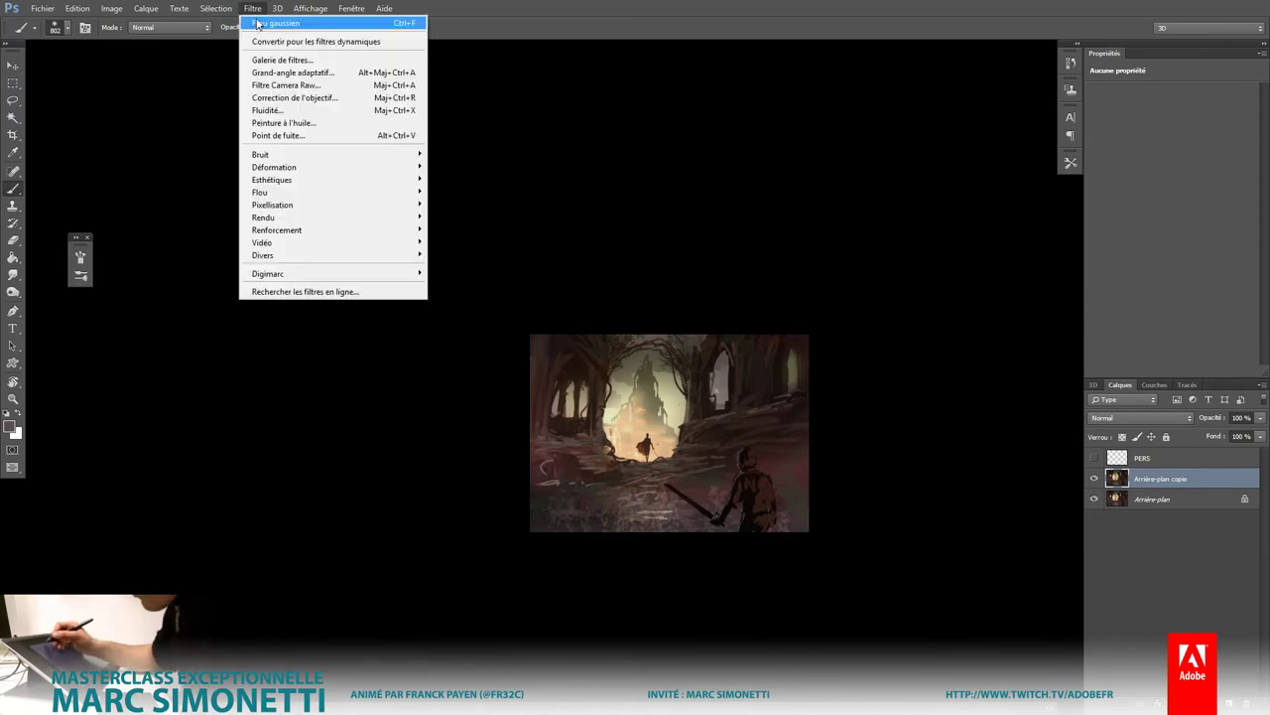
pyautogui.click(360, 97)
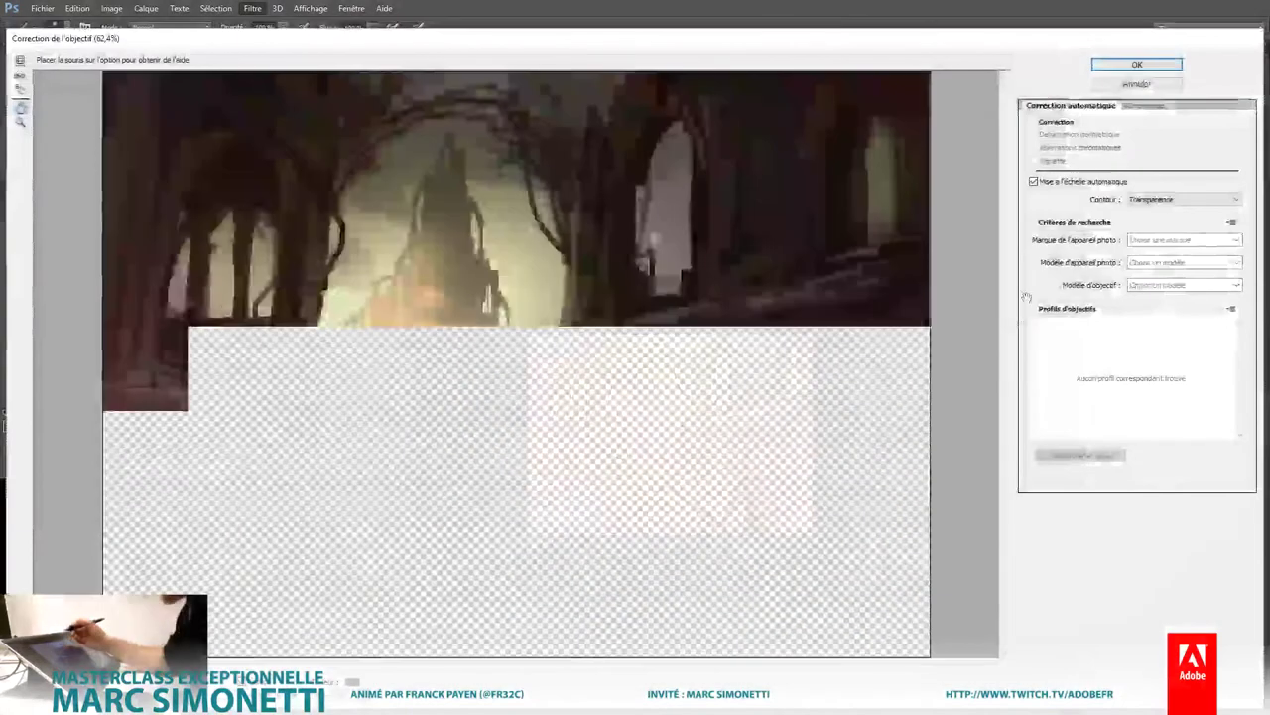
pyautogui.click(1146, 105)
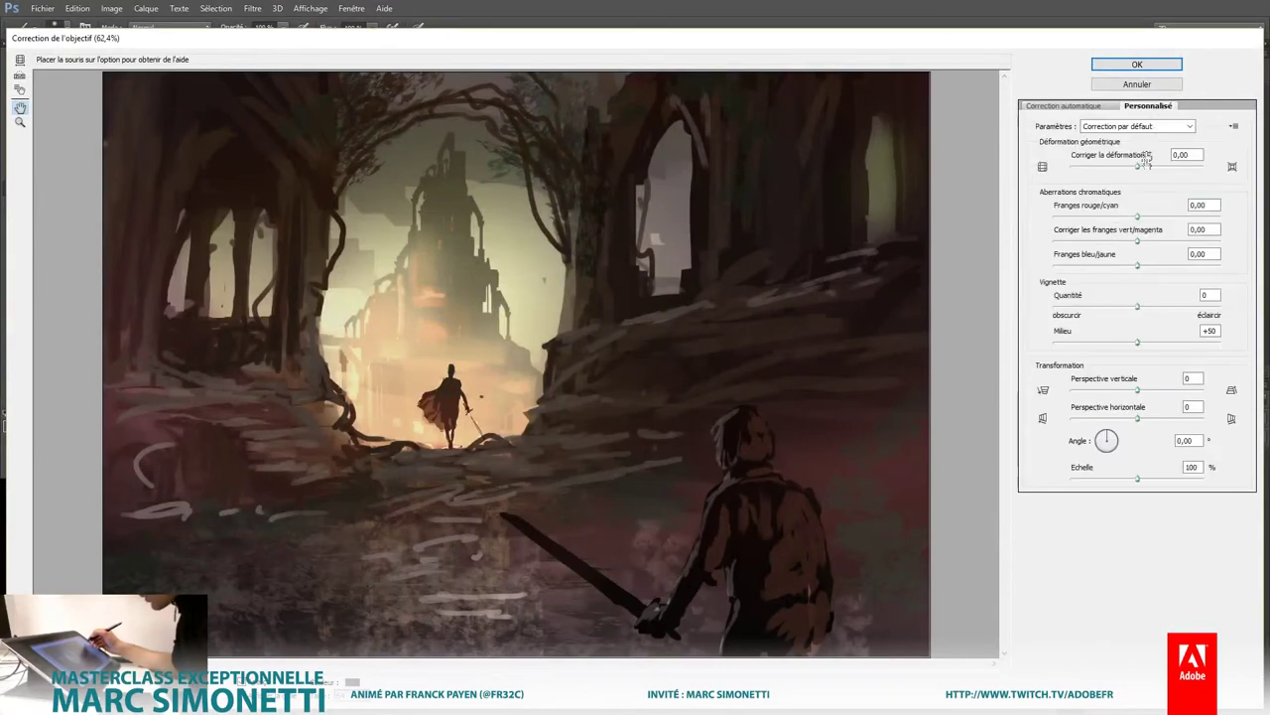
pyautogui.click(1110, 439)
pyautogui.moveTo(1110, 439); pyautogui.dragTo(1106, 437)
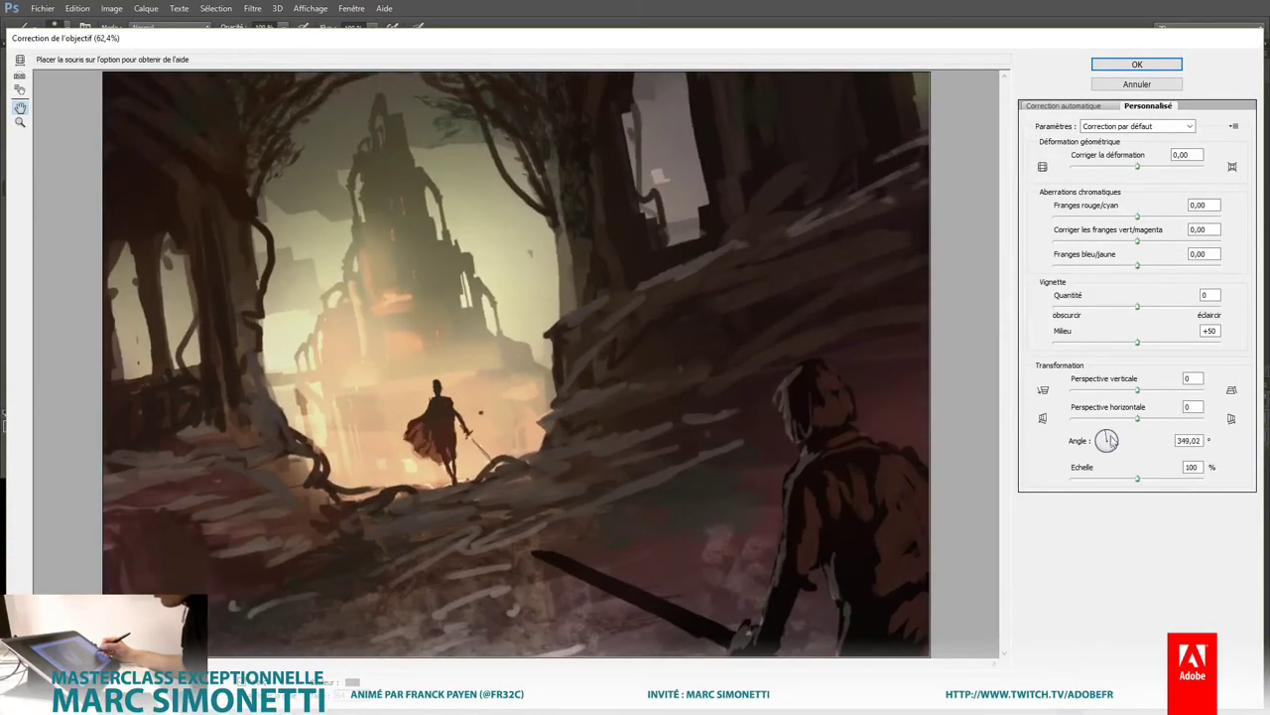
pyautogui.moveTo(1137, 390)
pyautogui.mouseDown()
pyautogui.moveTo(1152, 390)
pyautogui.moveTo(1127, 419)
pyautogui.moveTo(1162, 417)
pyautogui.mouseUp()
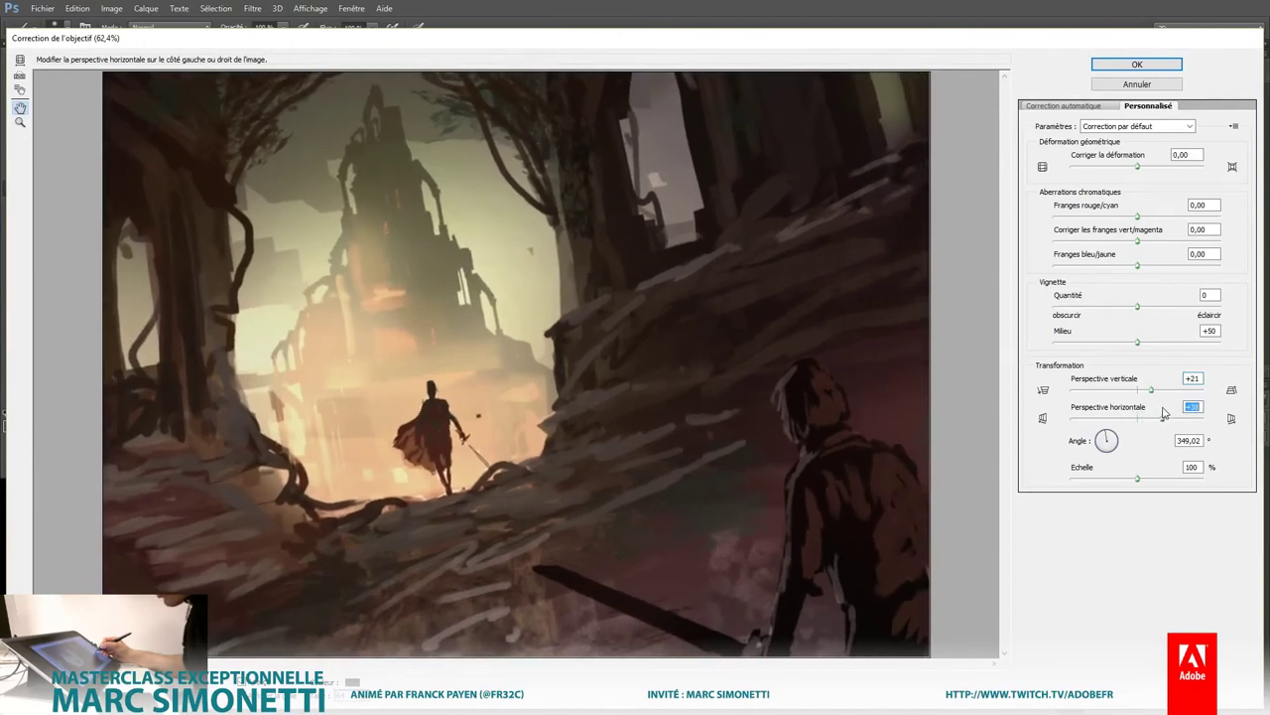
pyautogui.click(1137, 65)
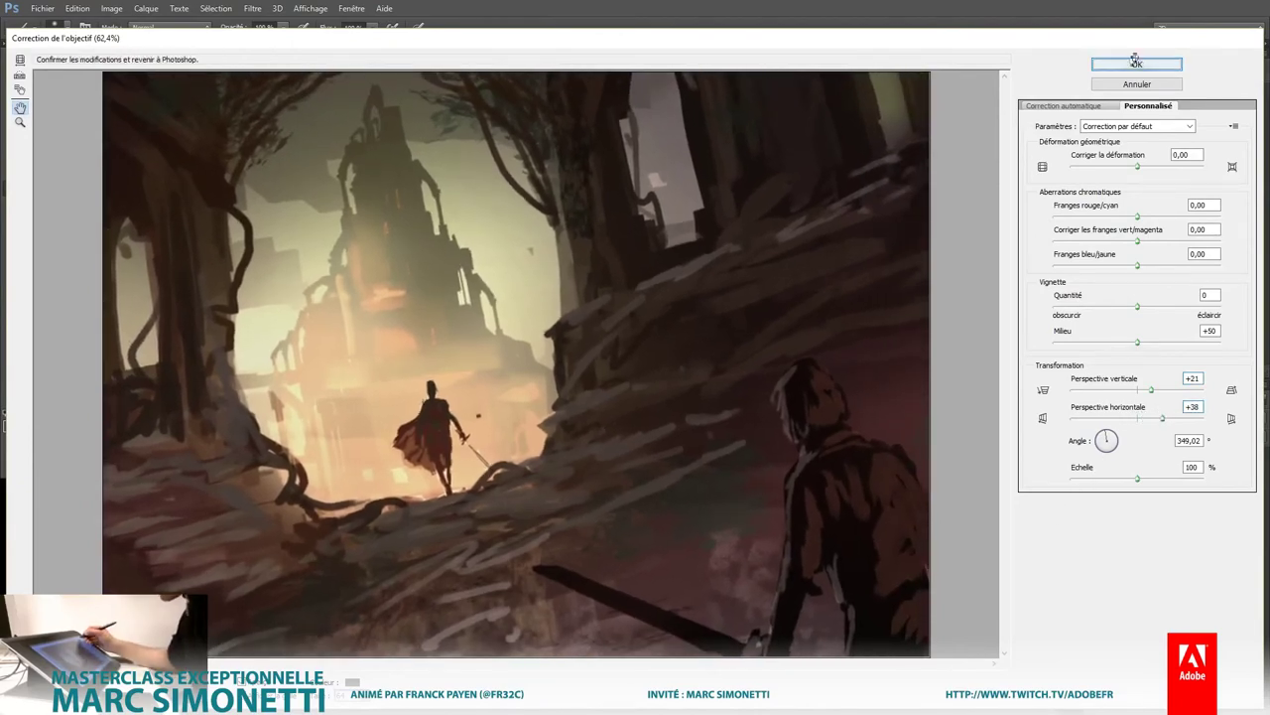
pyautogui.press('h')
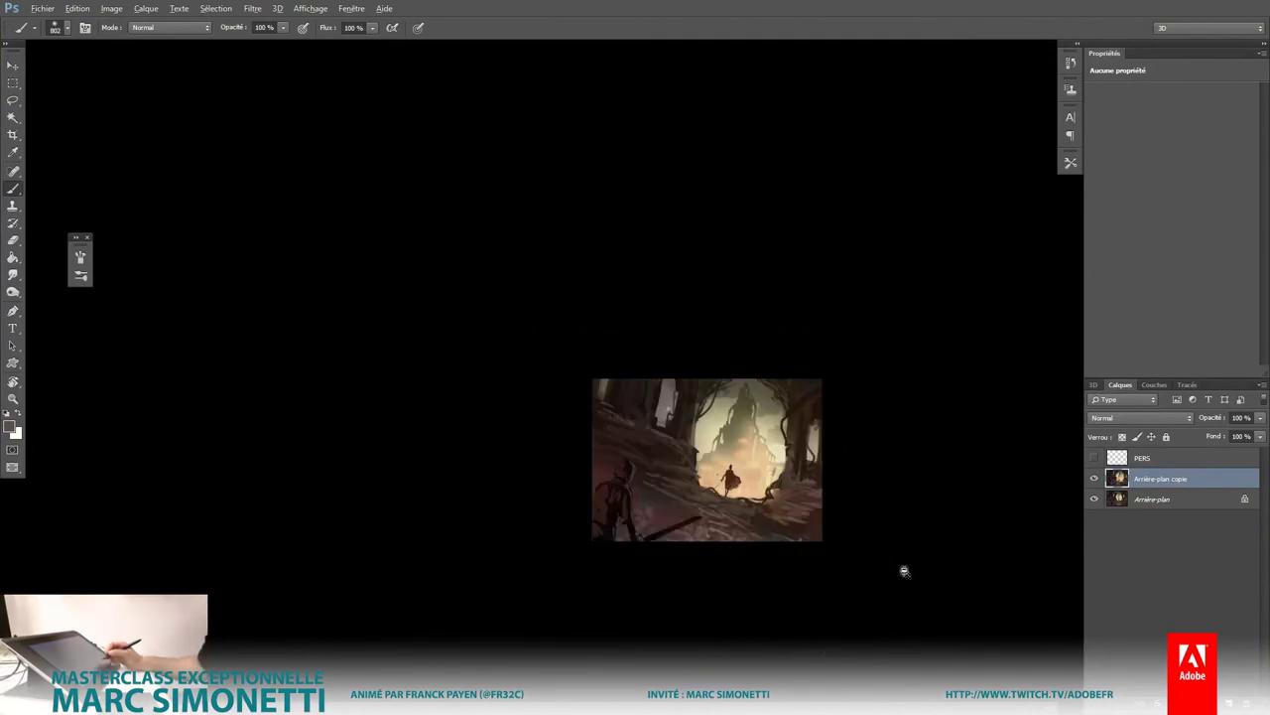
# Step: Add a Levels adjustment layer with midtones at 1,62 and invert its mask
pyautogui.moveTo(902, 567); pyautogui.dragTo(920, 556)
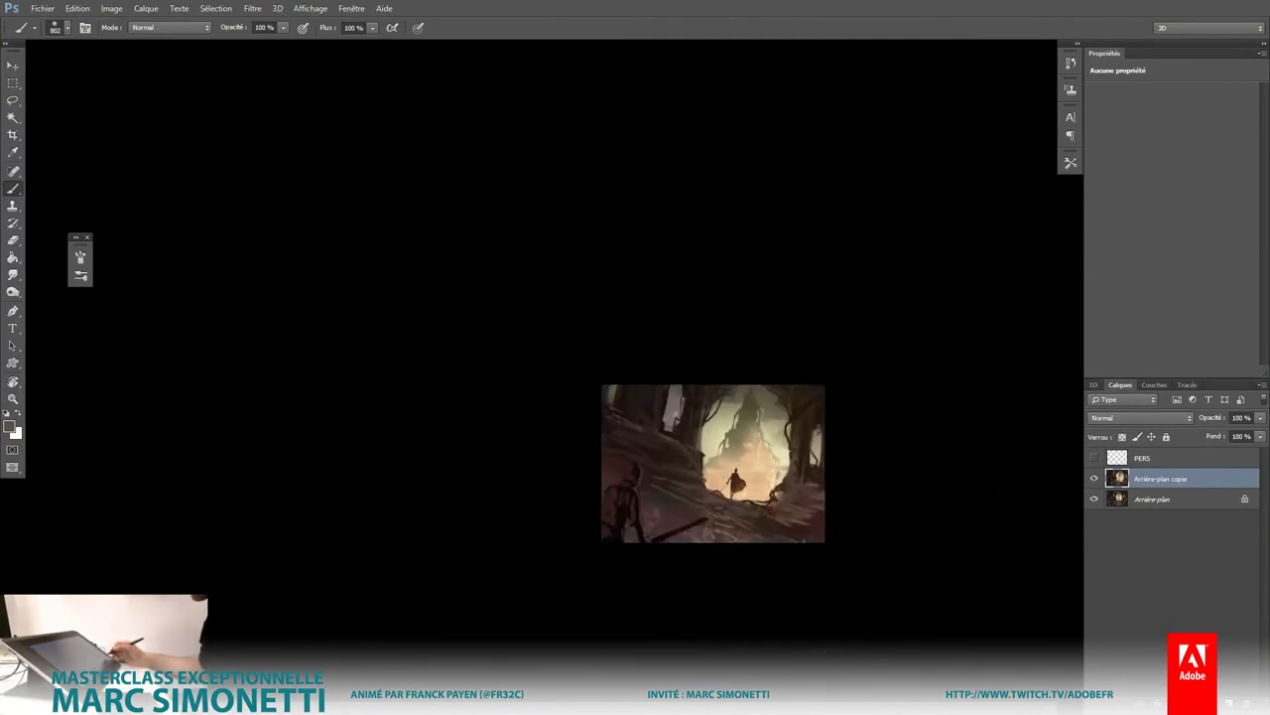
pyautogui.click(1209, 703)
pyautogui.click(1160, 486)
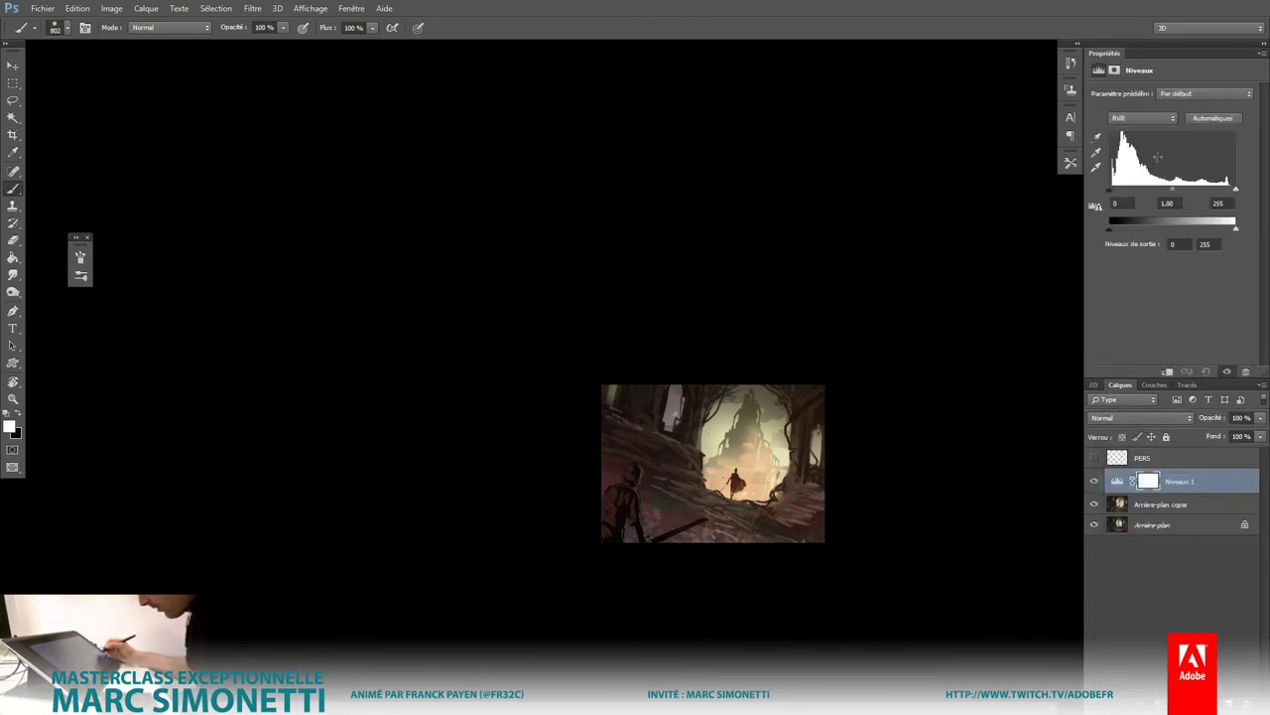
pyautogui.moveTo(1171, 189); pyautogui.dragTo(1146, 189)
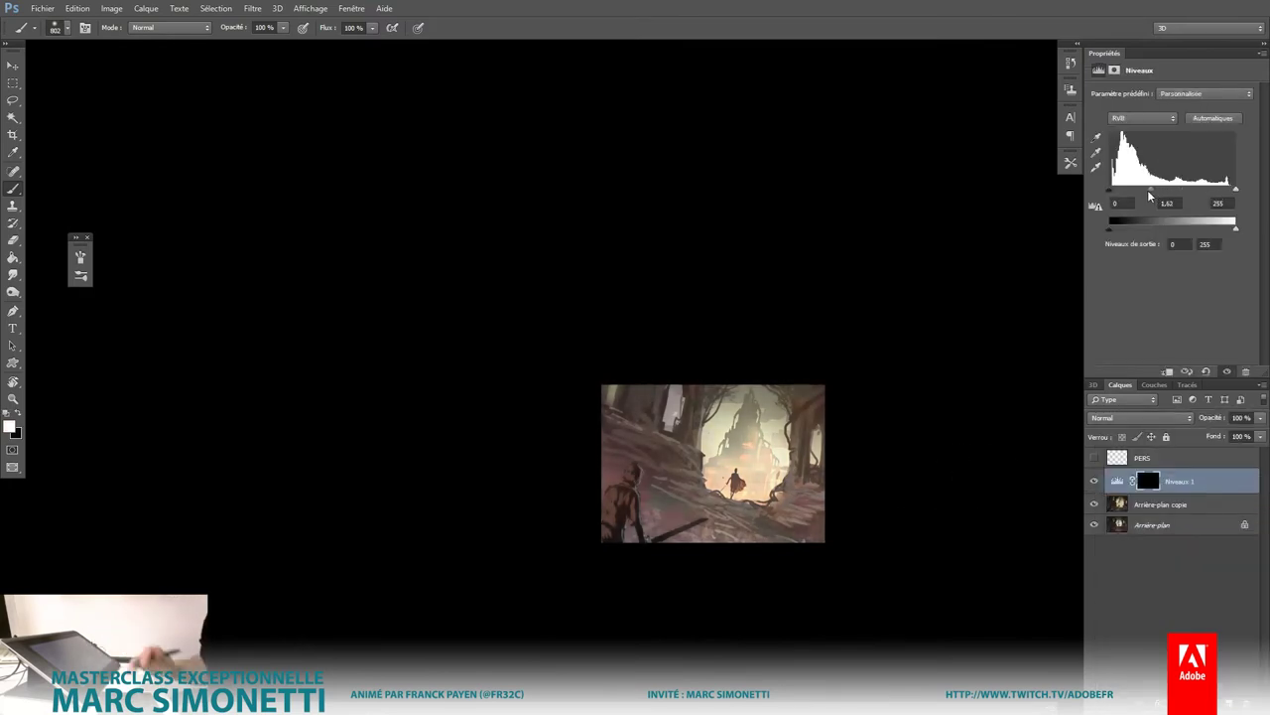
pyautogui.hotkey('ctrl', 'i')
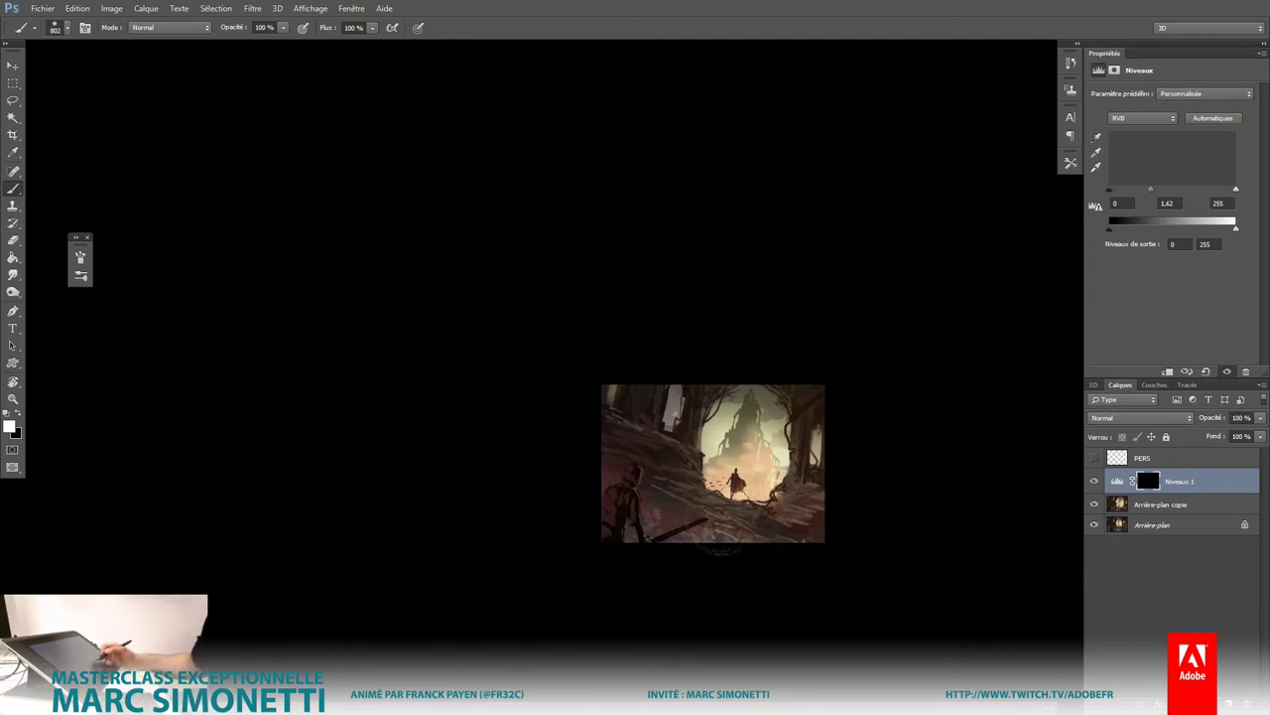
# Step: Paint the Levels mask to brighten only the centre, and set the layer to 78% opacity
pyautogui.moveTo(620, 447); pyautogui.dragTo(660, 541)
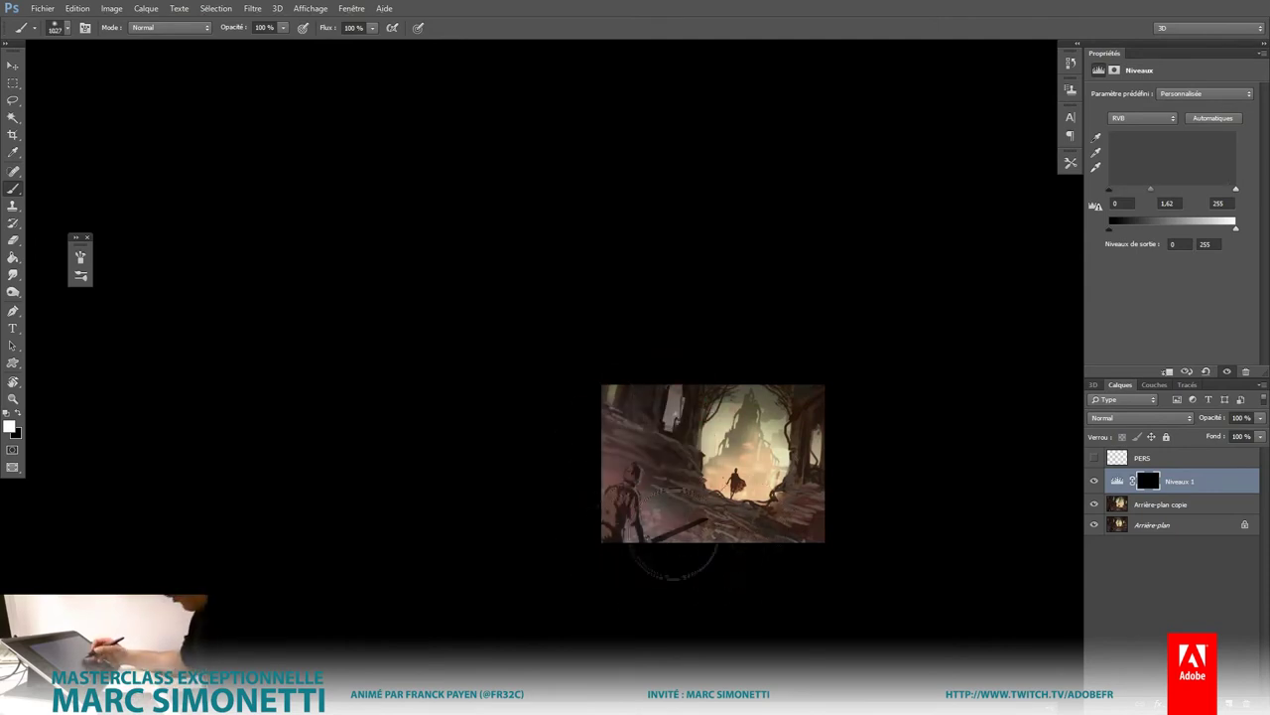
pyautogui.press('x')
pyautogui.moveTo(595, 417); pyautogui.dragTo(655, 541)
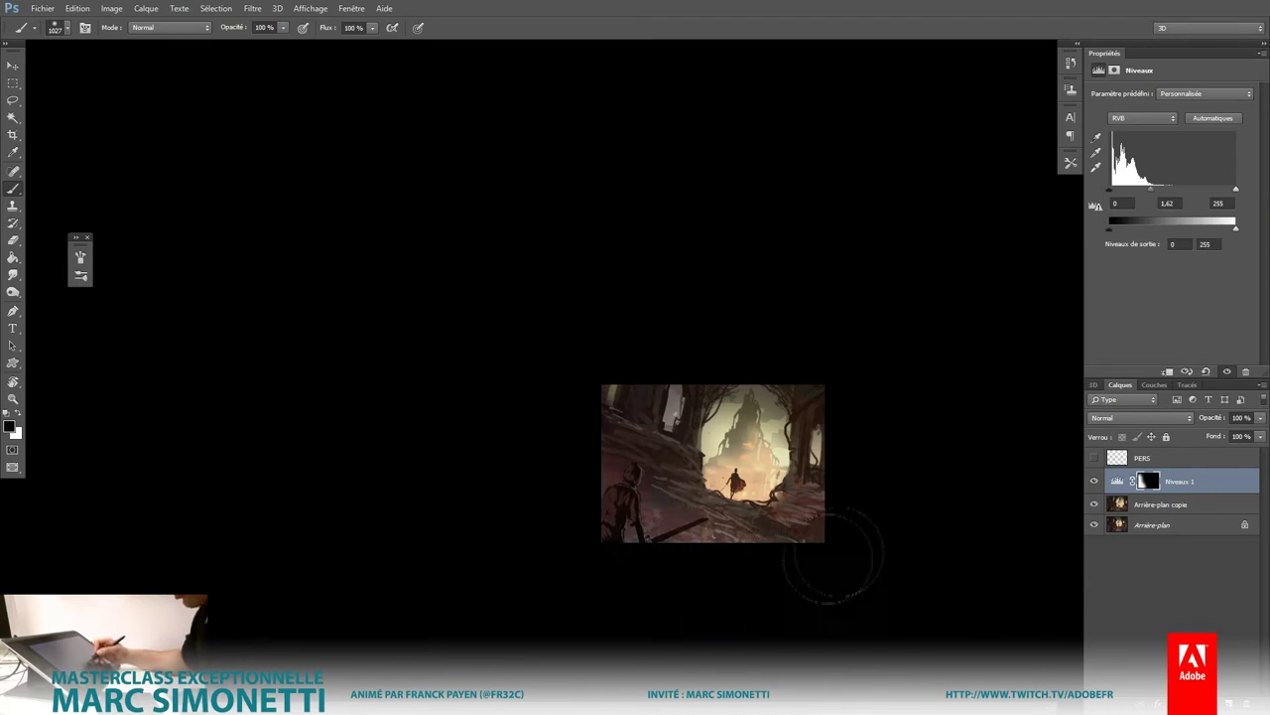
pyautogui.press('x')
pyautogui.moveTo(714, 436); pyautogui.dragTo(769, 564)
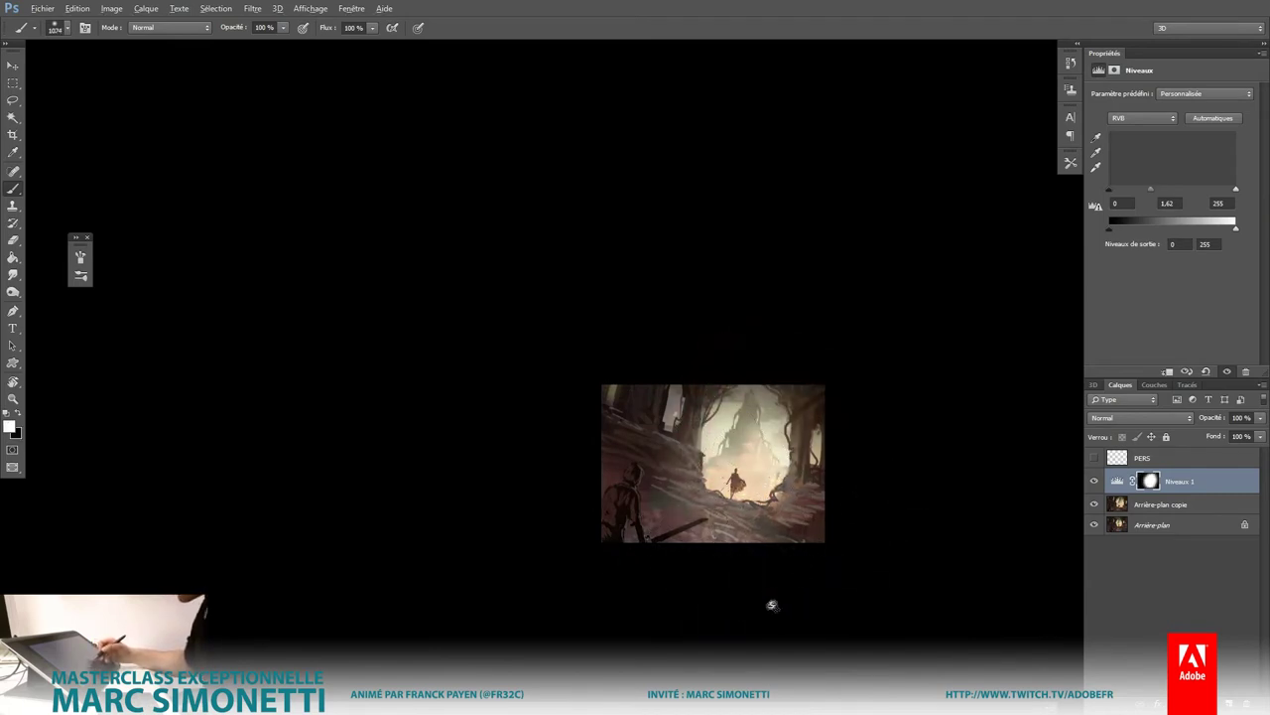
pyautogui.hotkey('ctrl', 'z')
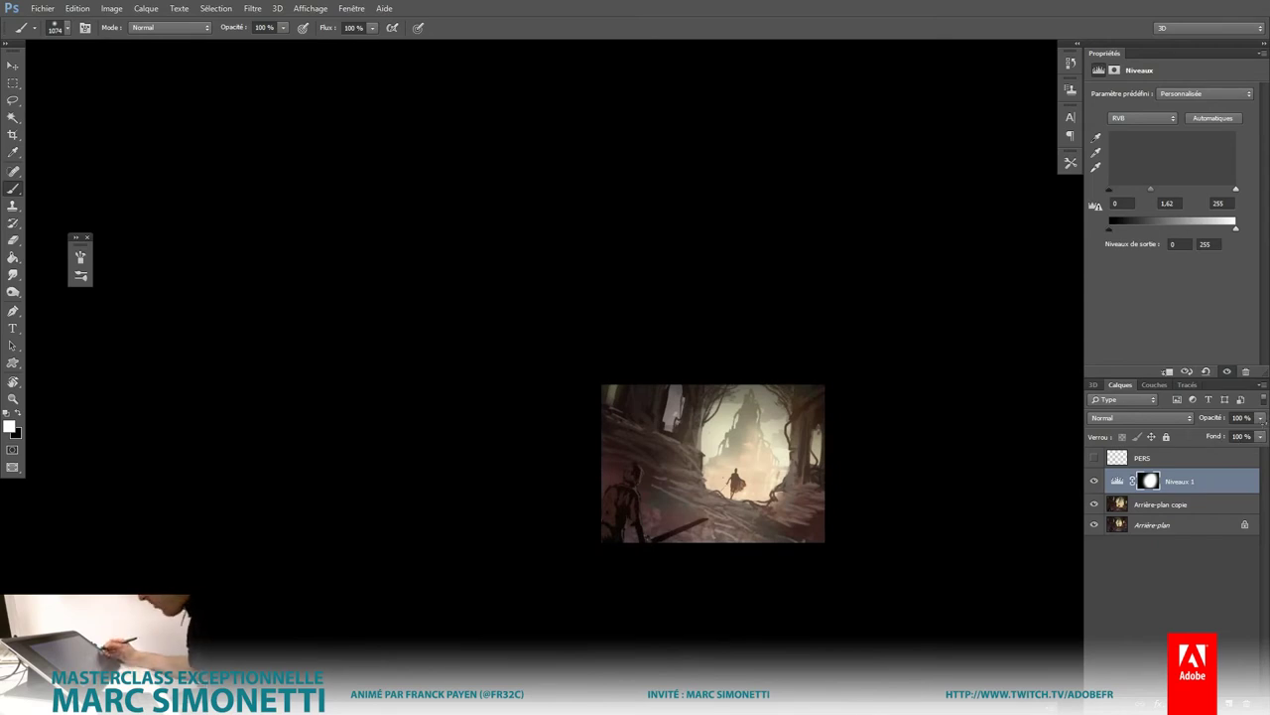
pyautogui.moveTo(1261, 418); pyautogui.dragTo(1229, 435)
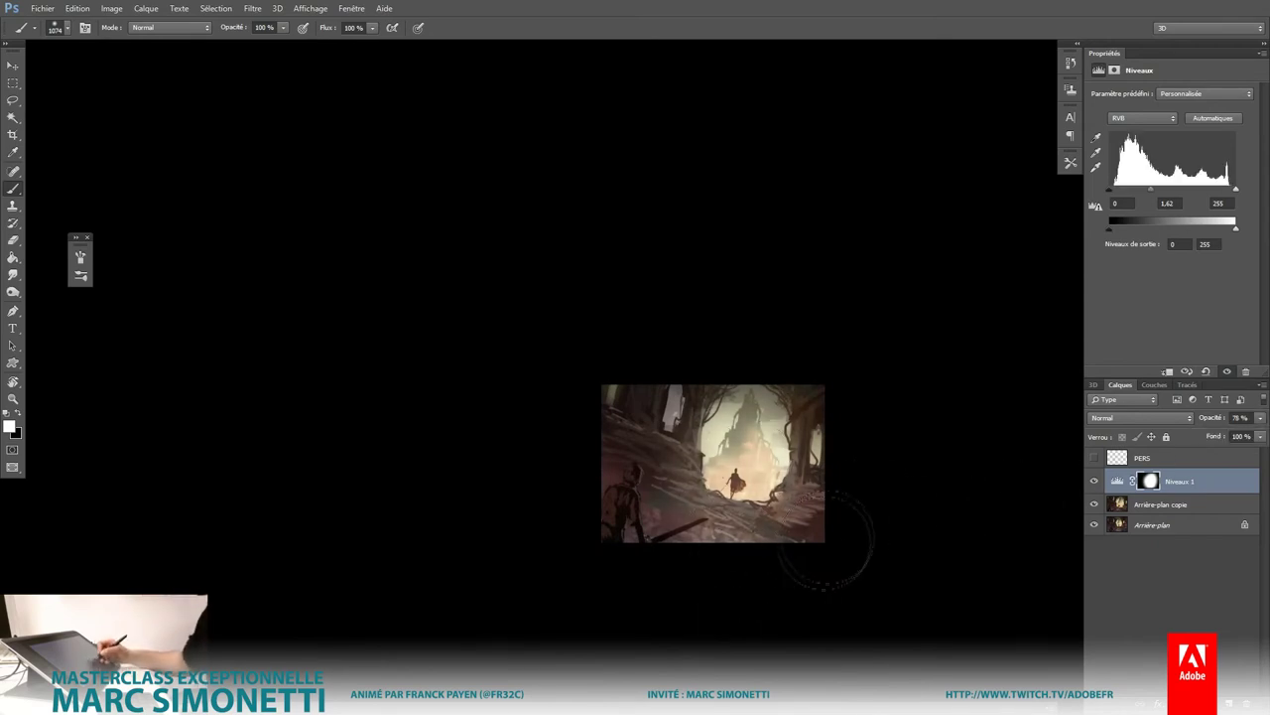
pyautogui.moveTo(777, 504); pyautogui.dragTo(791, 457)
# Step: Pick the basic round textured brush and paint light strokes on the right tree trunk
pyautogui.scroll(1, 754, 373)
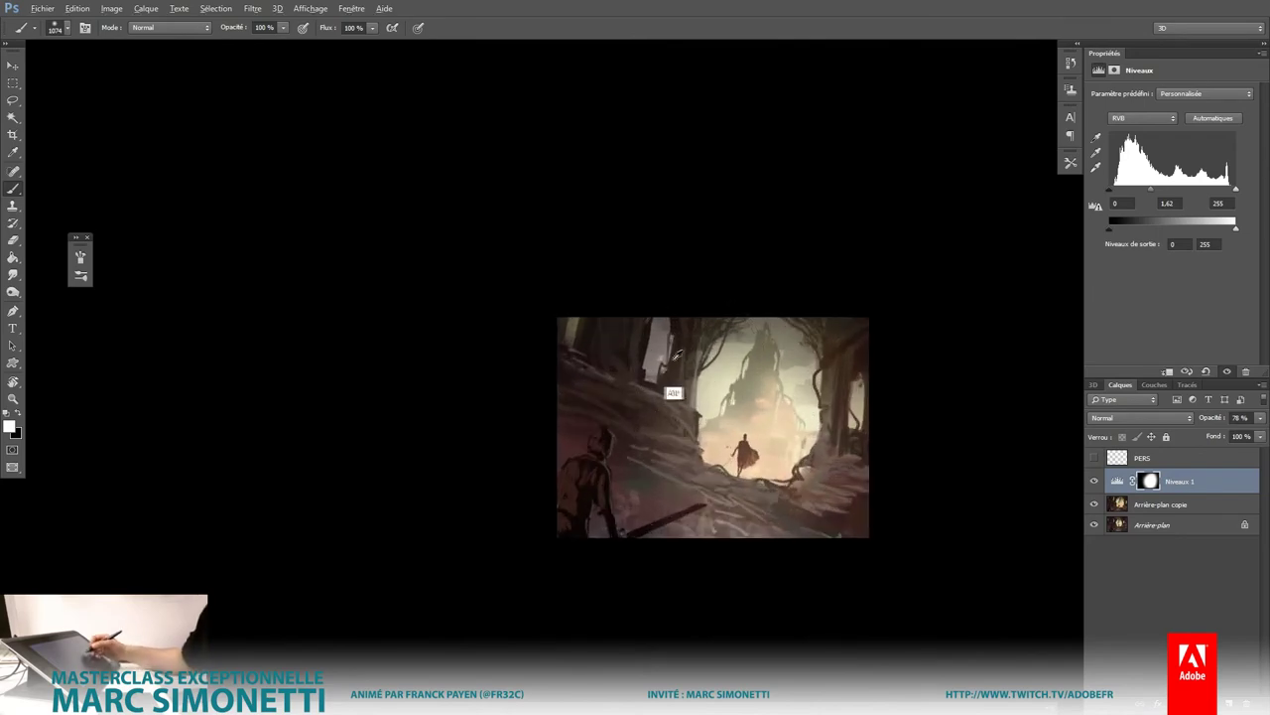
pyautogui.rightClick(658, 357)
pyautogui.doubleClick(589, 390)
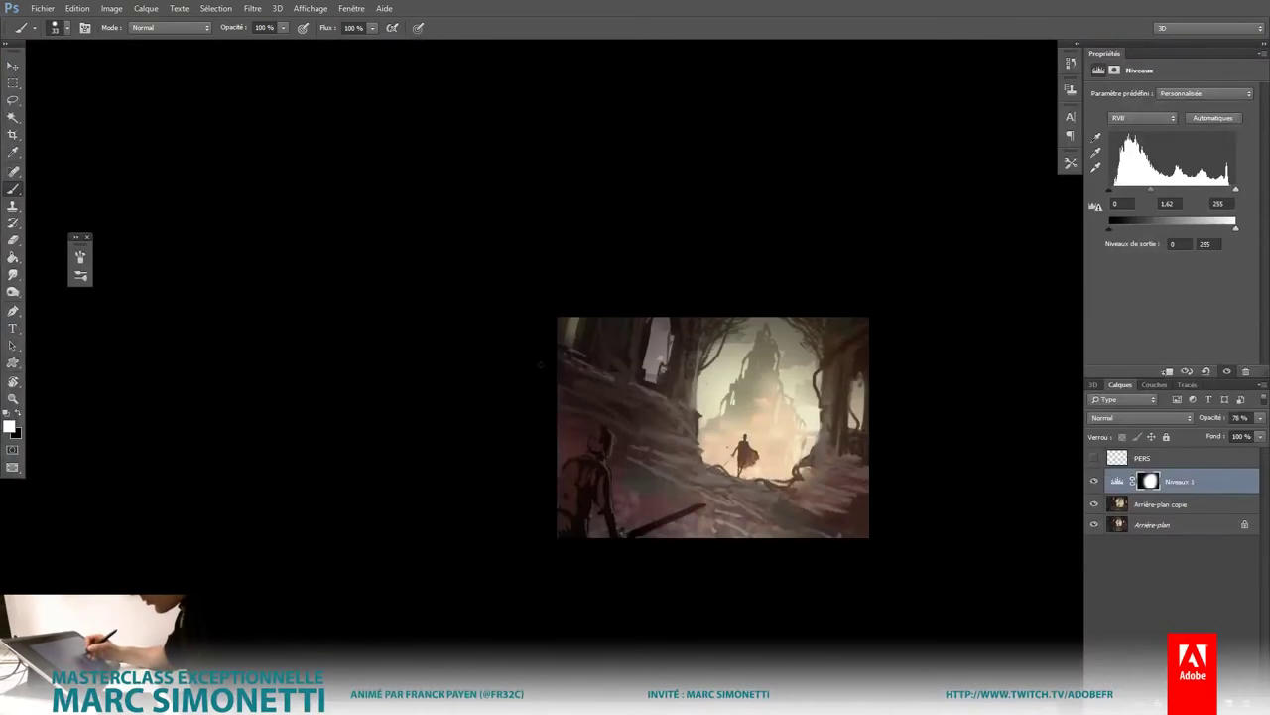
pyautogui.scroll(3, 771, 286)
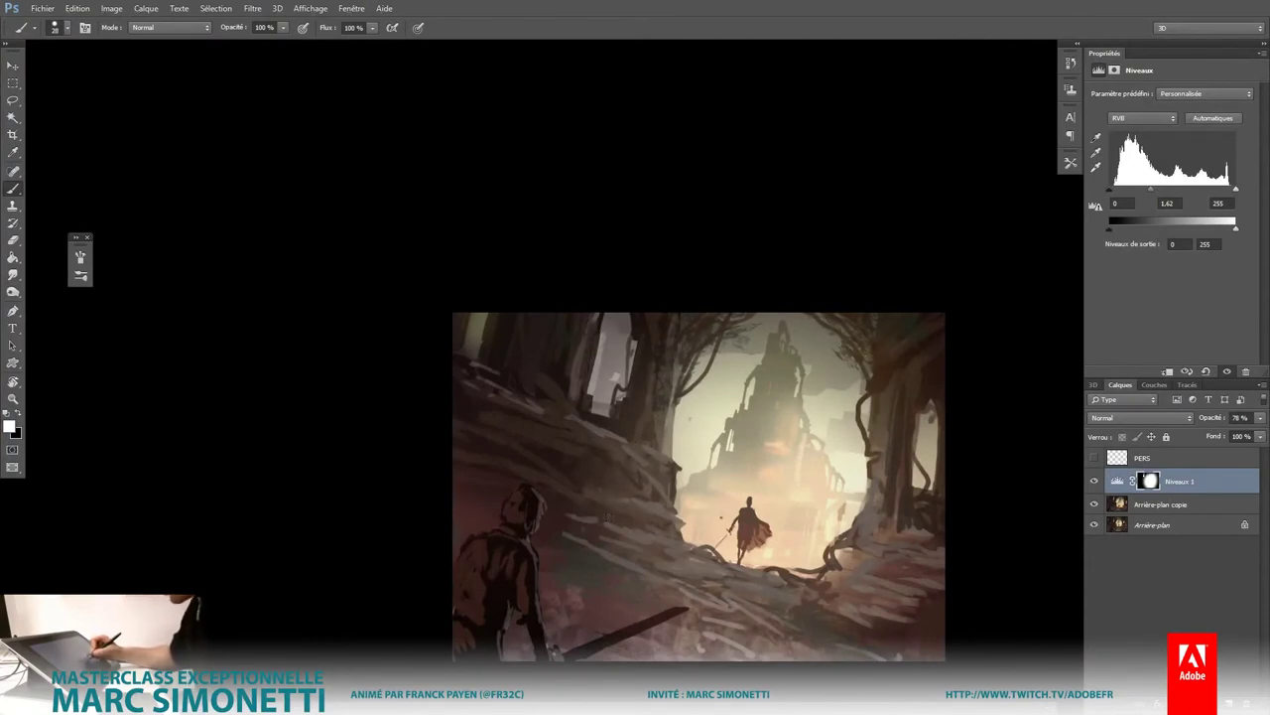
pyautogui.moveTo(920, 434); pyautogui.dragTo(912, 487)
pyautogui.moveTo(937, 407); pyautogui.dragTo(930, 511)
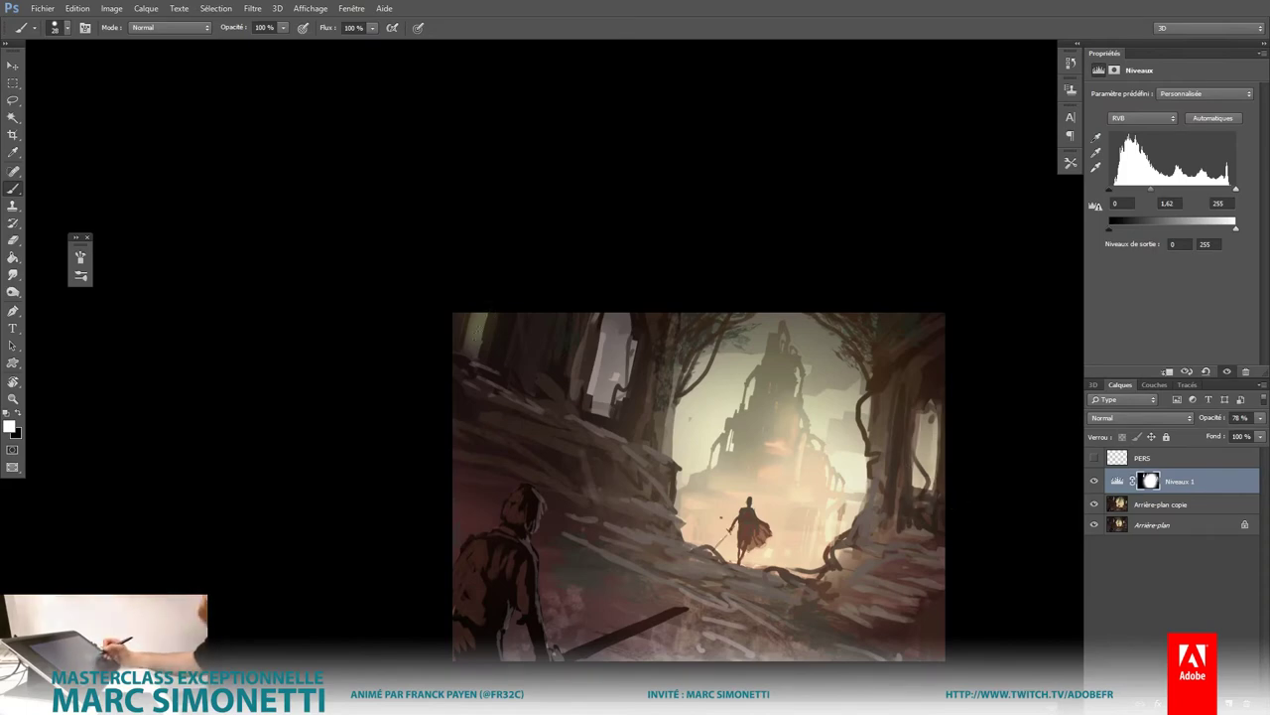
pyautogui.scroll(3, 848, 526)
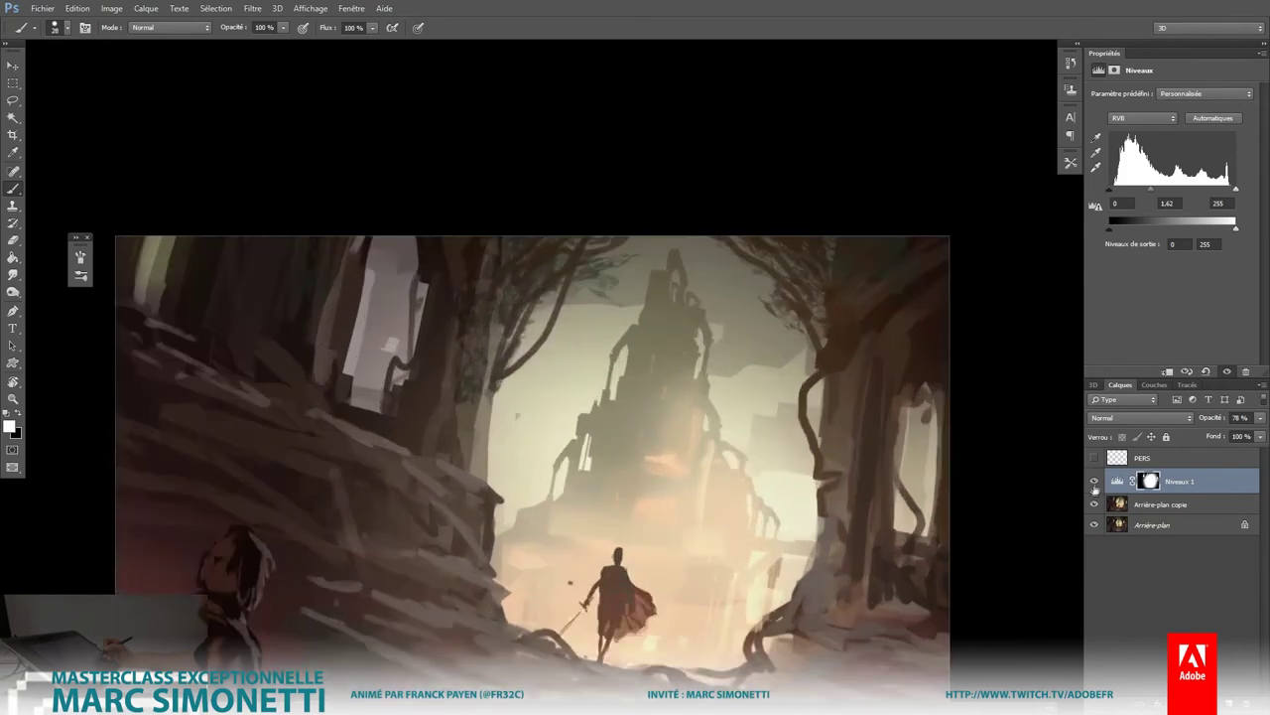
pyautogui.click(1095, 481)
pyautogui.scroll(-4, 827, 440)
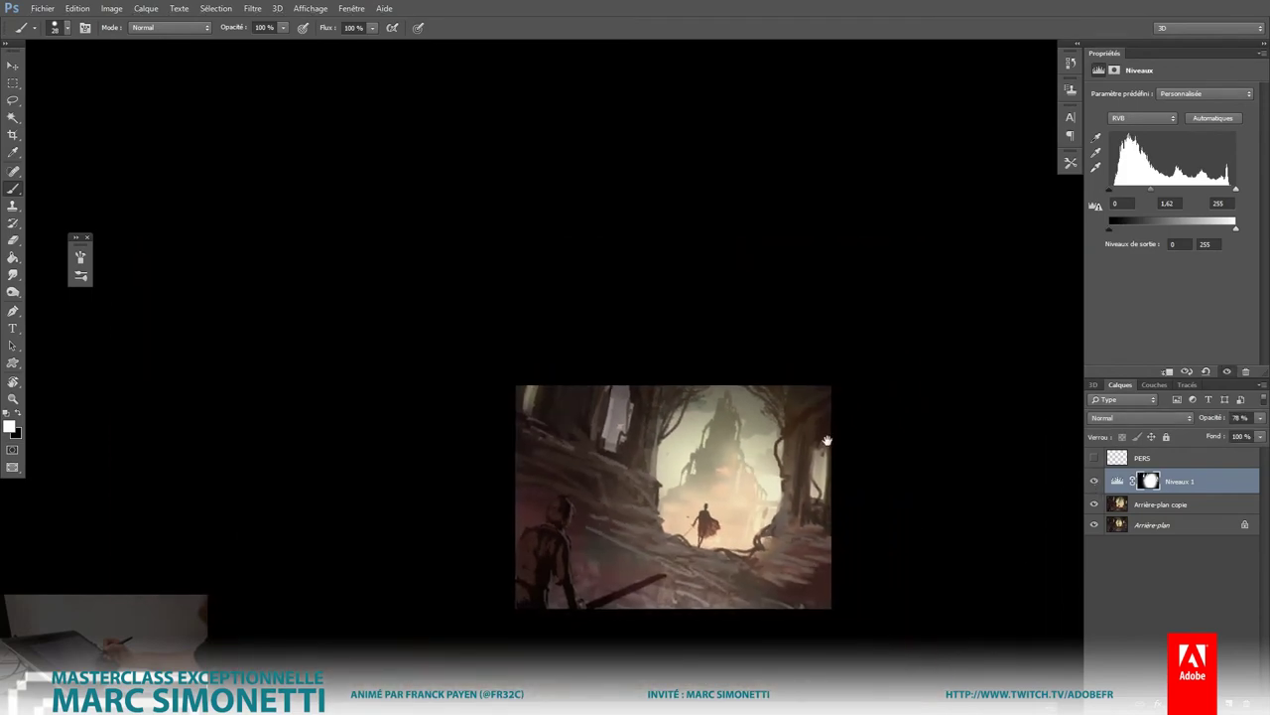
pyautogui.scroll(3, 782, 553)
# Step: Paint dark strokes over the lower and left rocks, then light strokes on the lower-middle rocks
pyautogui.press('x')
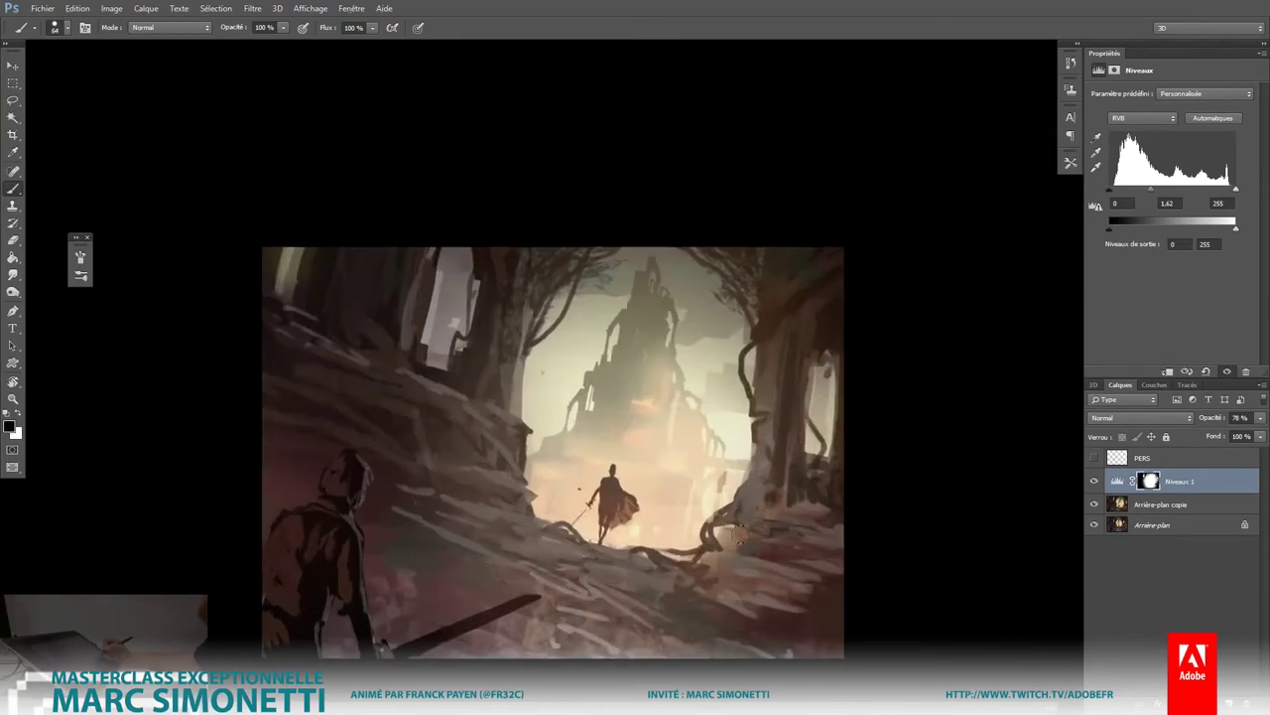
pyautogui.moveTo(694, 566)
pyautogui.mouseDown()
pyautogui.moveTo(596, 623)
pyautogui.moveTo(697, 580)
pyautogui.mouseUp()
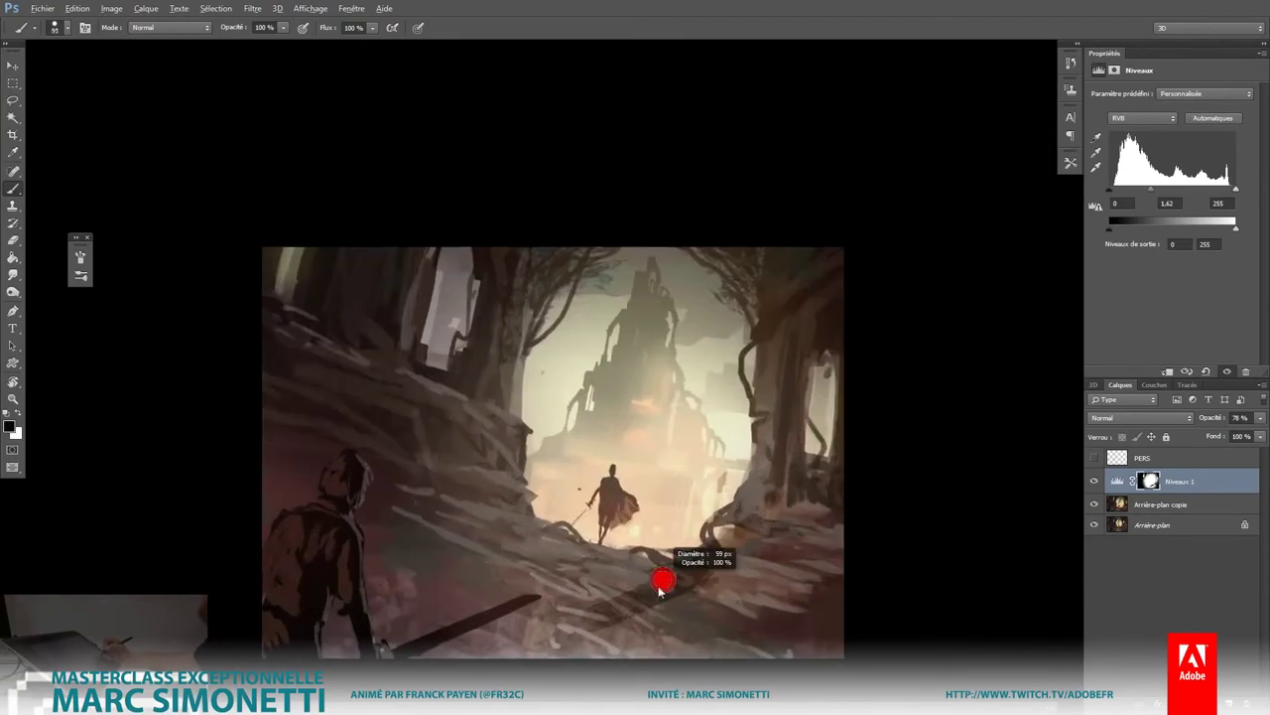
pyautogui.moveTo(784, 542)
pyautogui.mouseDown()
pyautogui.moveTo(739, 571)
pyautogui.moveTo(715, 615)
pyautogui.moveTo(645, 645)
pyautogui.moveTo(735, 650)
pyautogui.mouseUp()
pyautogui.moveTo(655, 625)
pyautogui.mouseDown()
pyautogui.moveTo(506, 651)
pyautogui.moveTo(700, 588)
pyautogui.mouseUp()
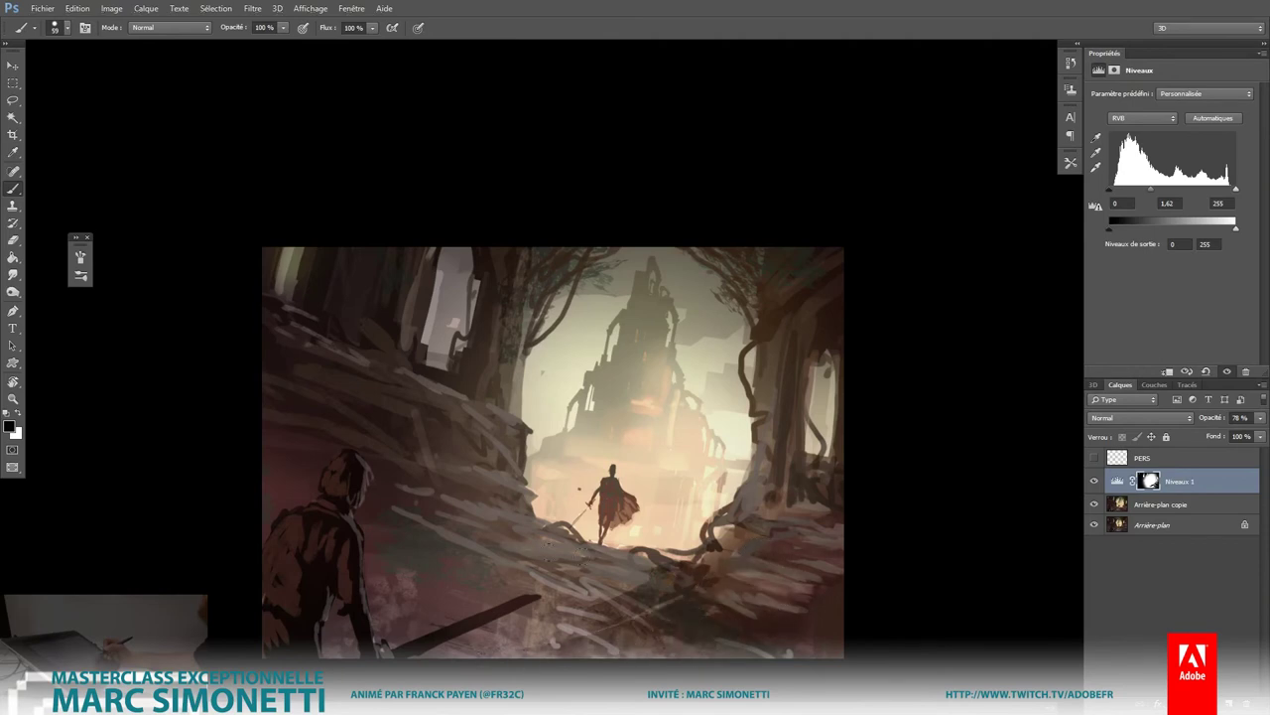
pyautogui.moveTo(435, 507); pyautogui.dragTo(491, 484)
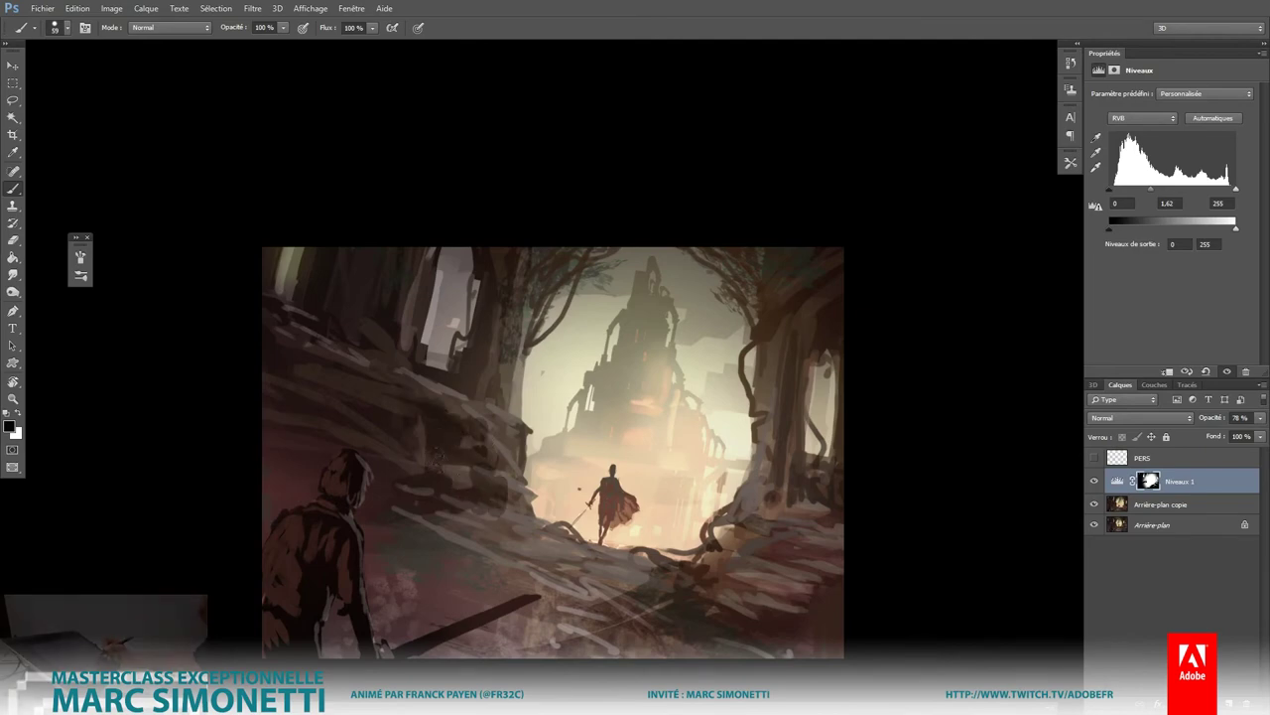
pyautogui.moveTo(431, 530)
pyautogui.mouseDown()
pyautogui.moveTo(526, 541)
pyautogui.moveTo(591, 580)
pyautogui.moveTo(531, 593)
pyautogui.moveTo(655, 601)
pyautogui.moveTo(492, 595)
pyautogui.moveTo(585, 635)
pyautogui.moveTo(486, 521)
pyautogui.mouseUp()
pyautogui.press('x')
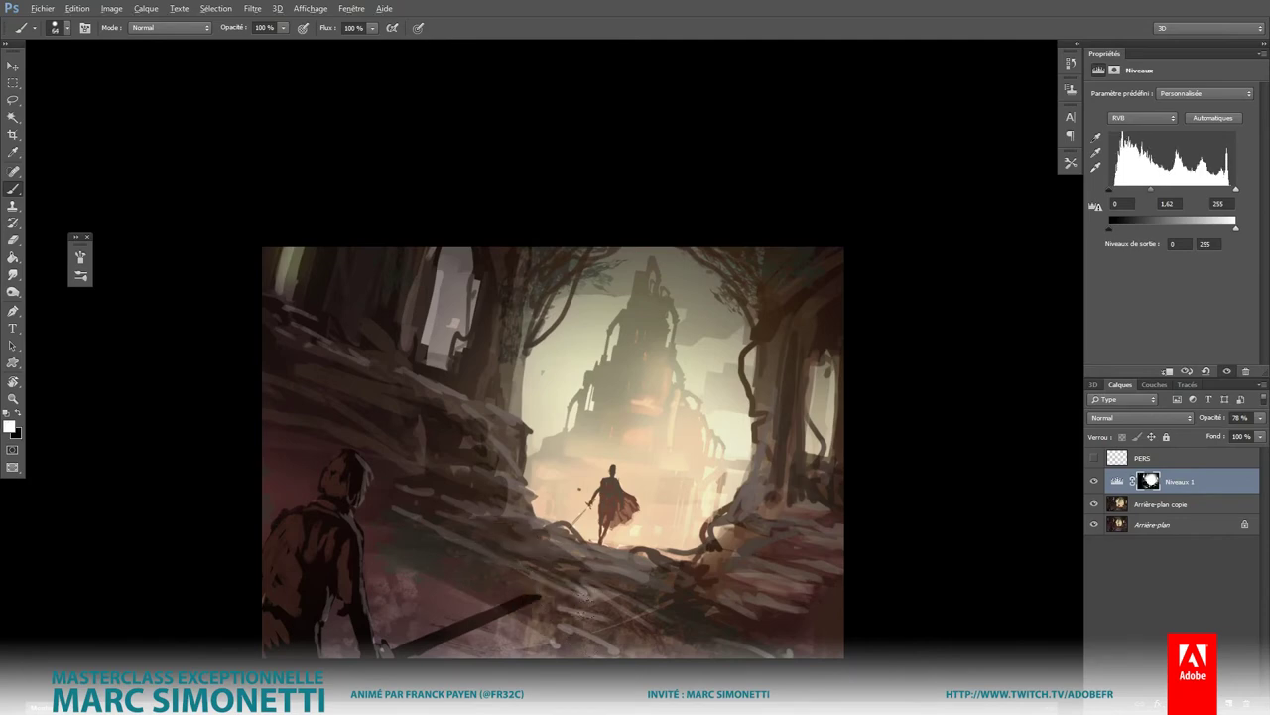
pyautogui.moveTo(501, 628)
pyautogui.mouseDown()
pyautogui.moveTo(595, 596)
pyautogui.moveTo(531, 544)
pyautogui.mouseUp()
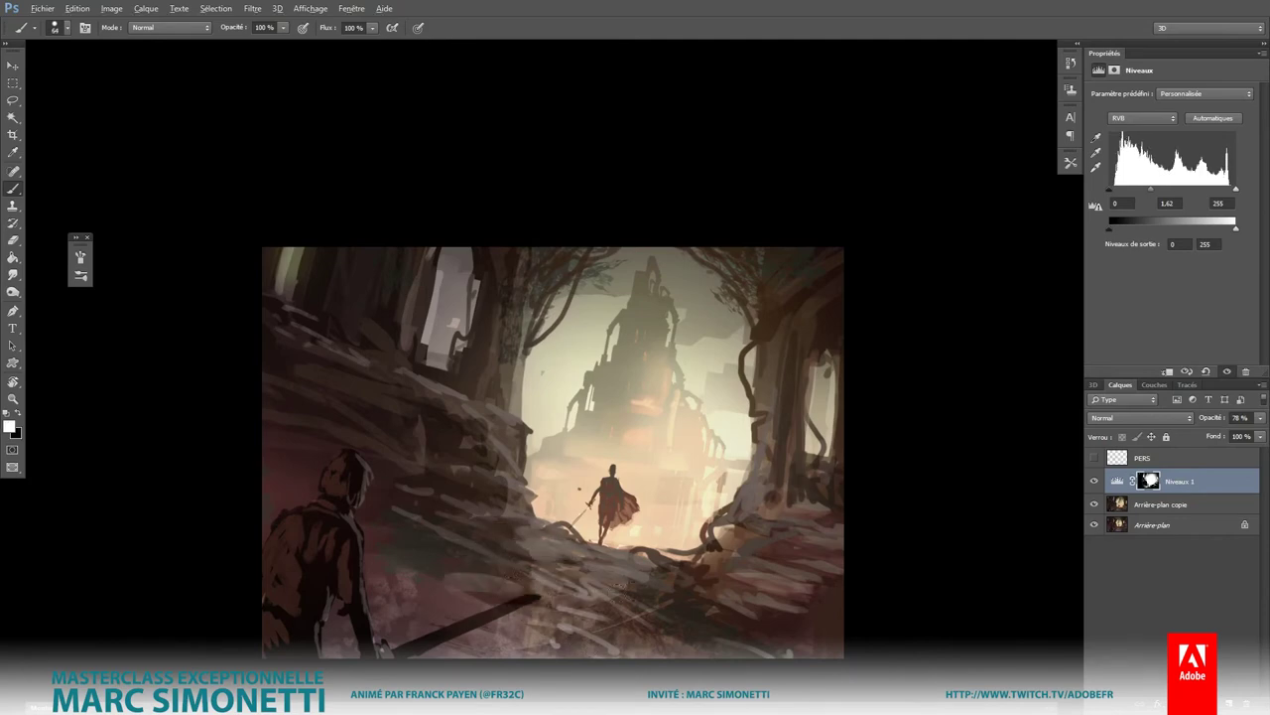
pyautogui.scroll(-3, 737, 563)
pyautogui.scroll(1, 736, 563)
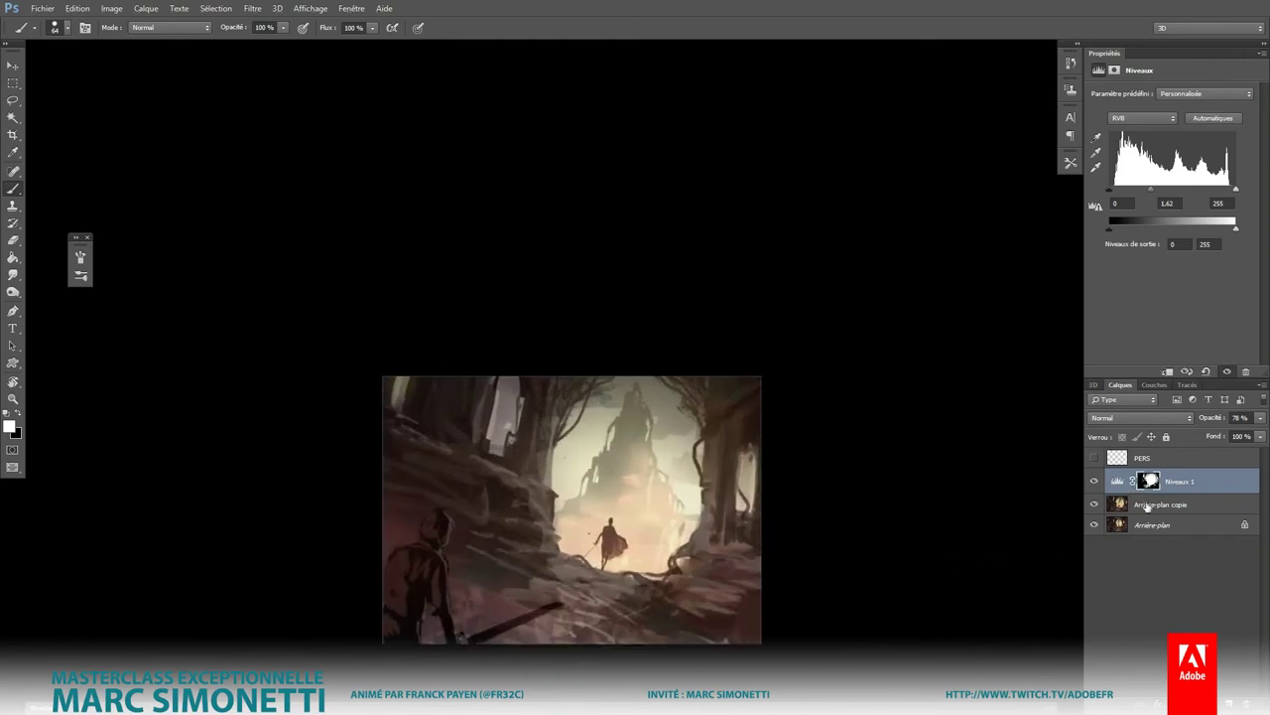
# Step: Lower the Levels layer to 38% and add an EdgyAmber.3DL colour lookup layer
pyautogui.click(1095, 481)
pyautogui.moveTo(1216, 431); pyautogui.dragTo(1236, 432)
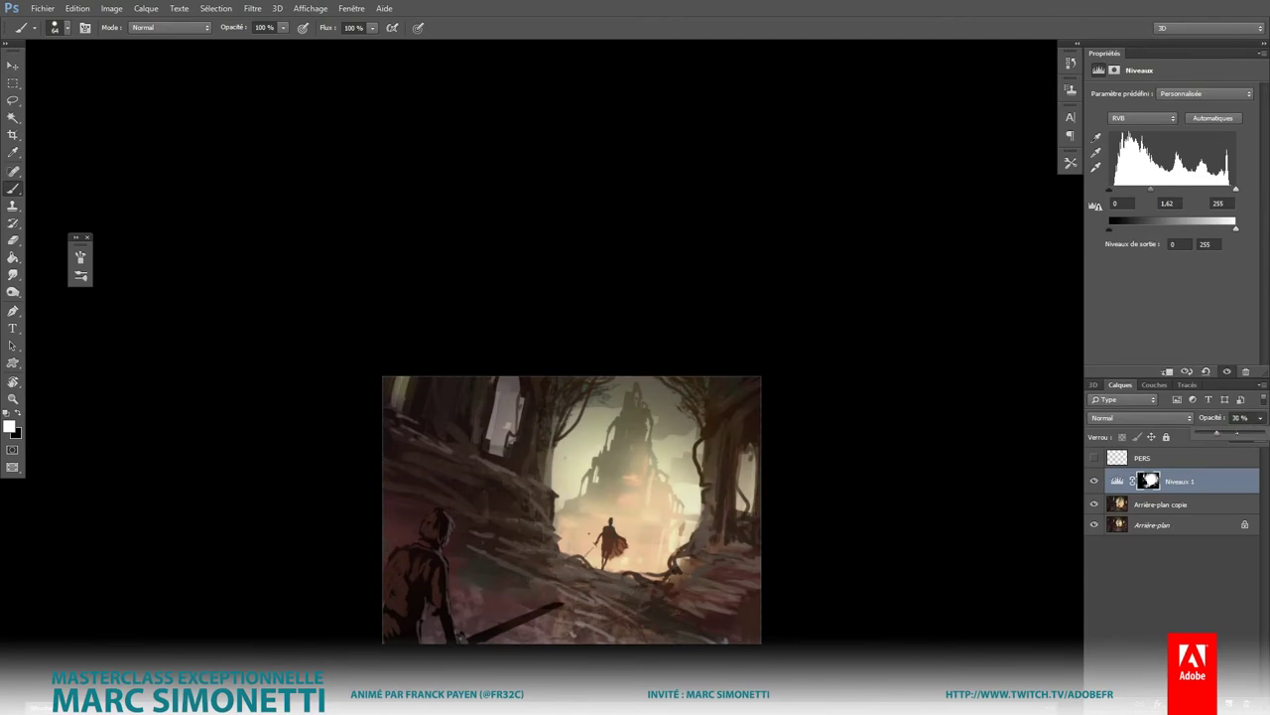
pyautogui.click(1194, 702)
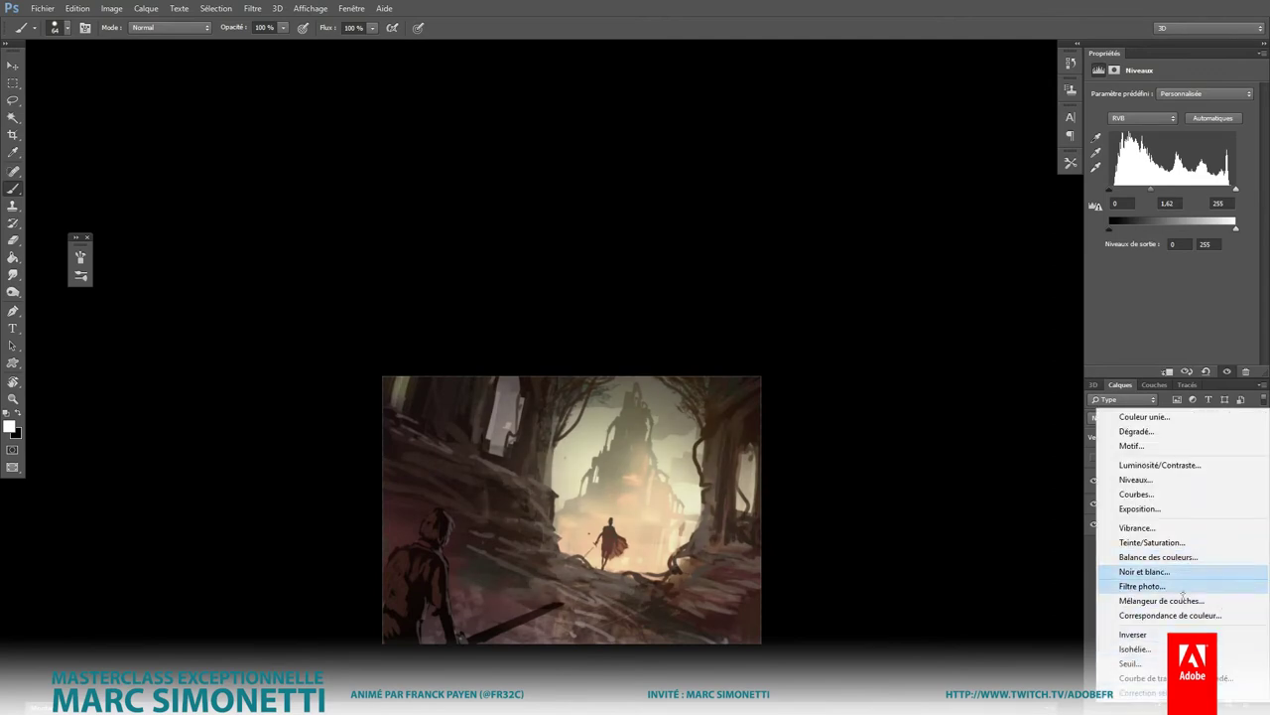
pyautogui.click(1141, 612)
pyautogui.click(1219, 93)
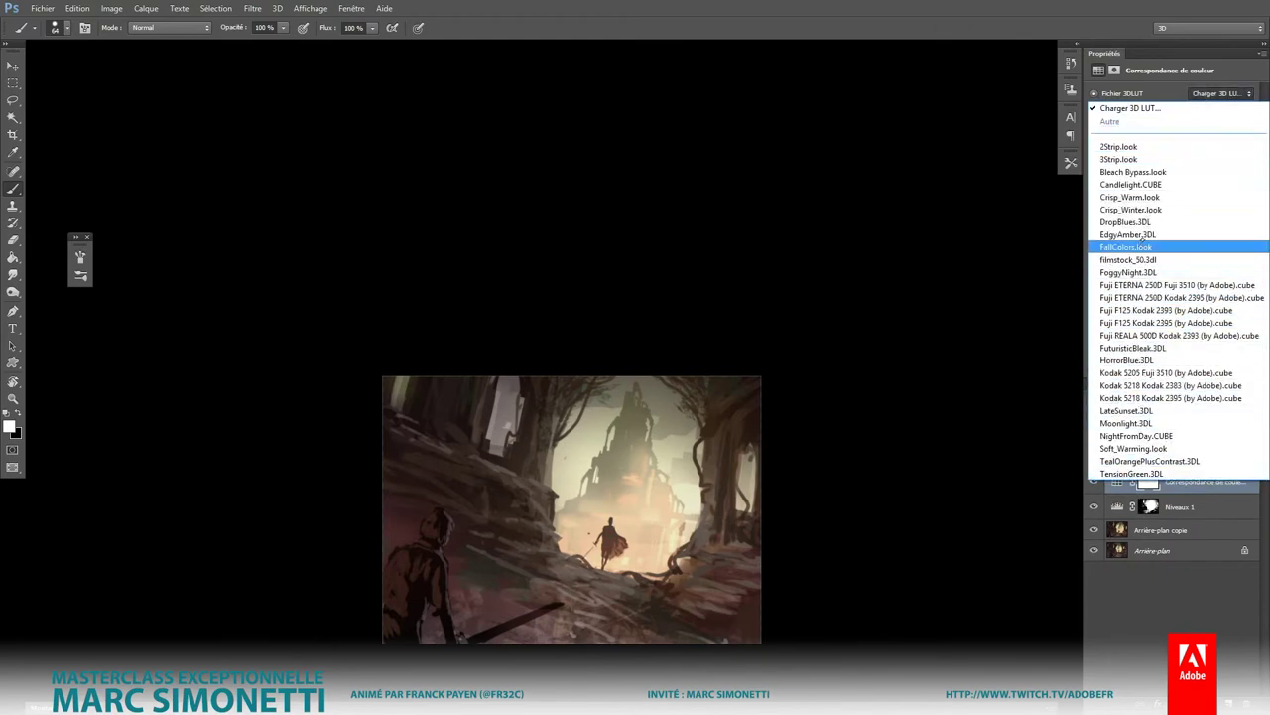
pyautogui.click(1126, 234)
# Step: Reduce the EdgyAmber colour lookup layer's opacity to about 21%
pyautogui.click(1261, 418)
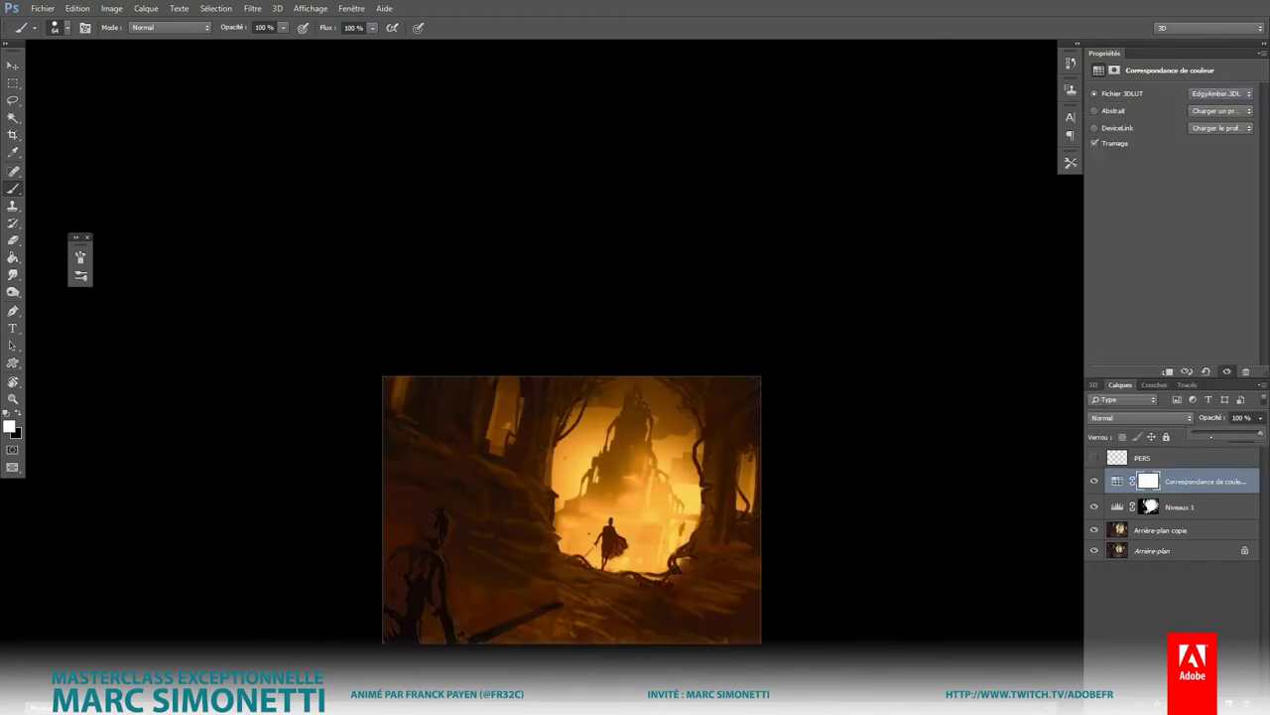
pyautogui.moveTo(1205, 434); pyautogui.dragTo(1219, 434)
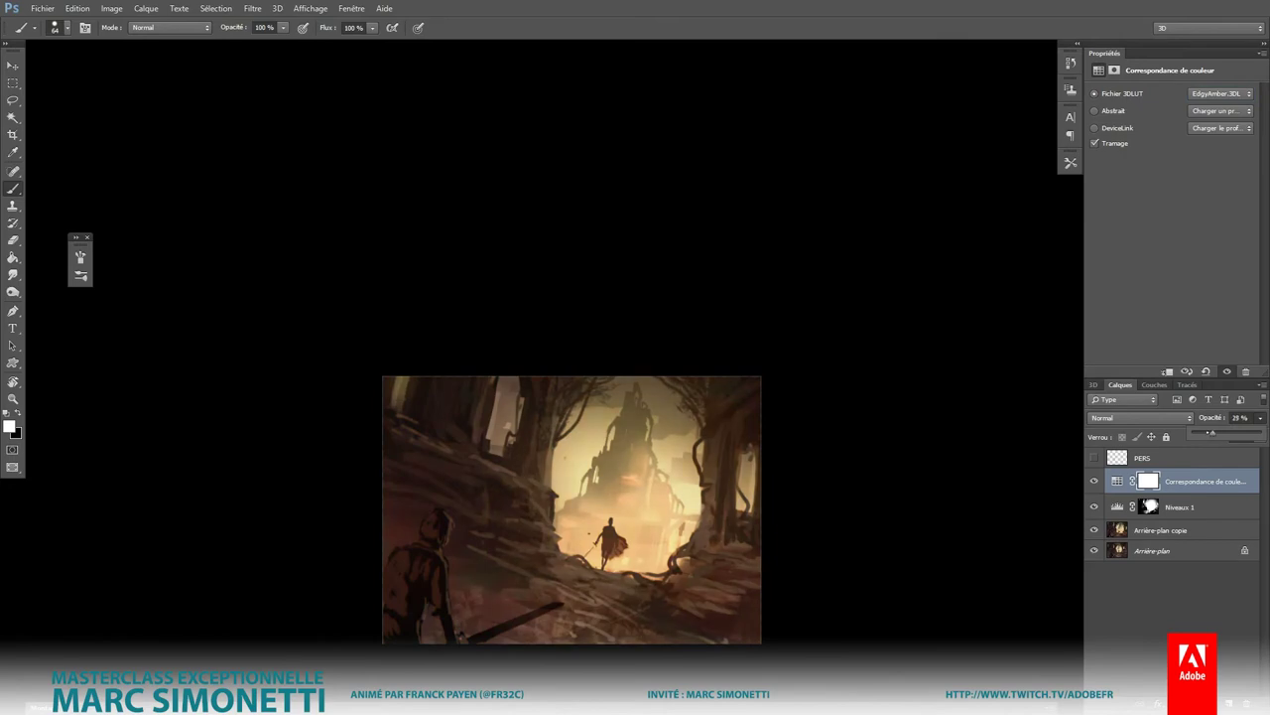
pyautogui.scroll(-2, 791, 541)
pyautogui.scroll(3, 791, 541)
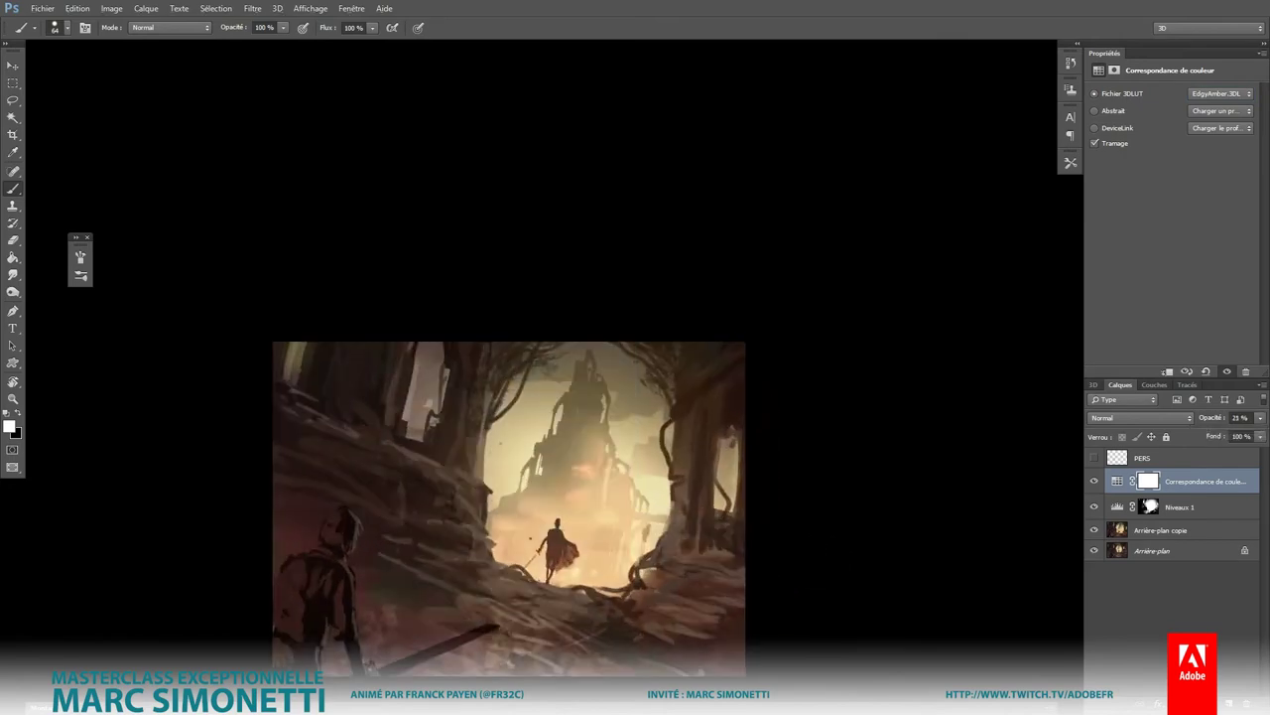
pyautogui.hotkey('ctrl', 'shift', 's')
# Step: Save the painting as image02, overwriting the existing file
pyautogui.write('image0')
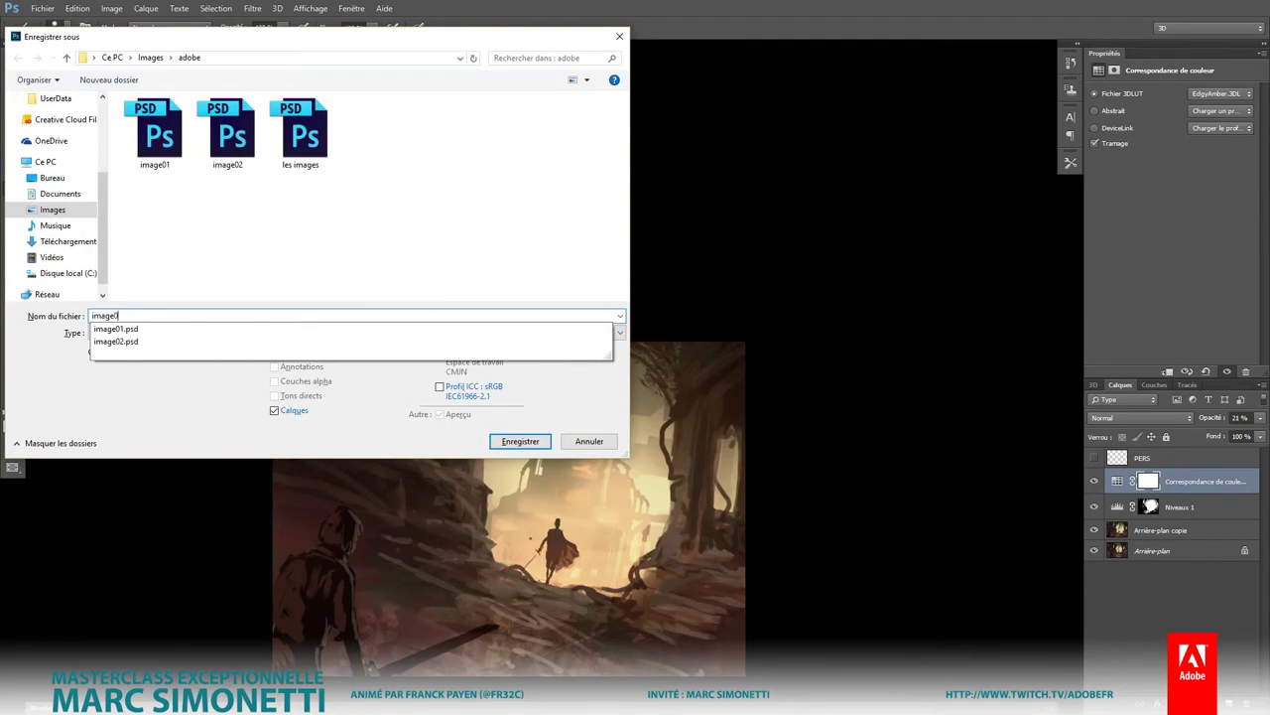
pyautogui.write('2')
pyautogui.press('BackSpace')
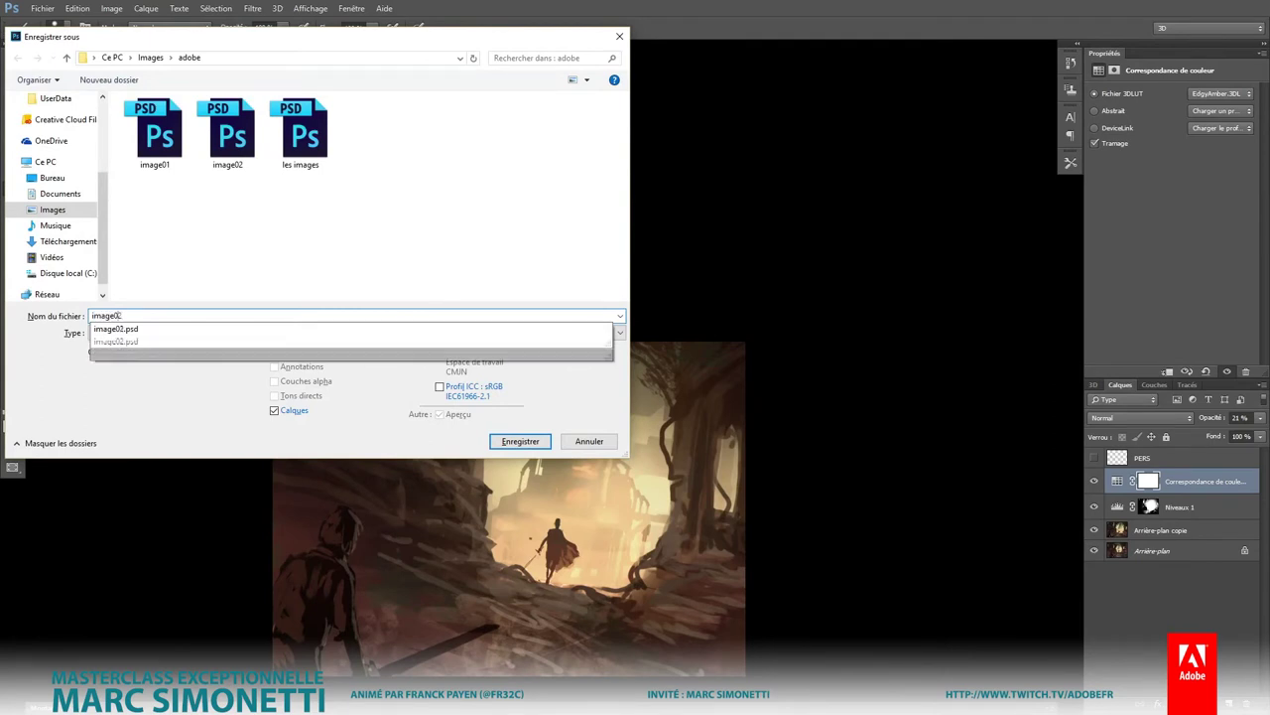
pyautogui.write('2')
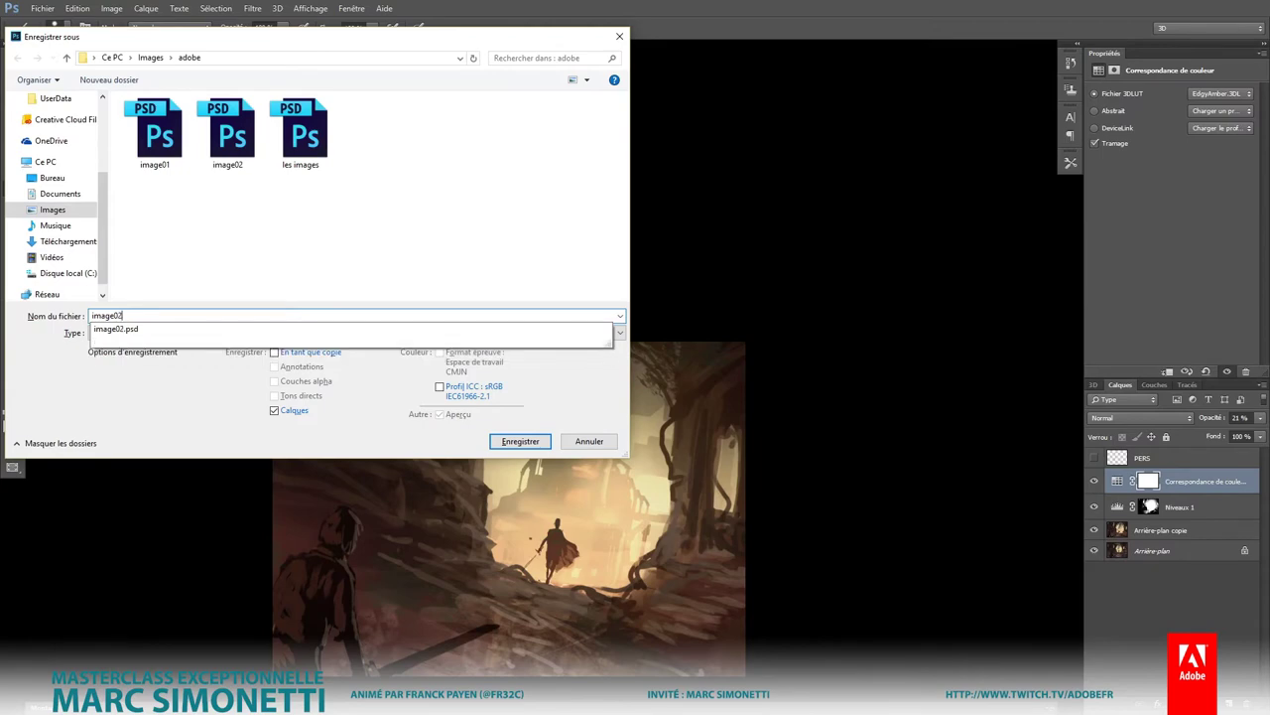
pyautogui.press('Return')
pyautogui.click(673, 381)
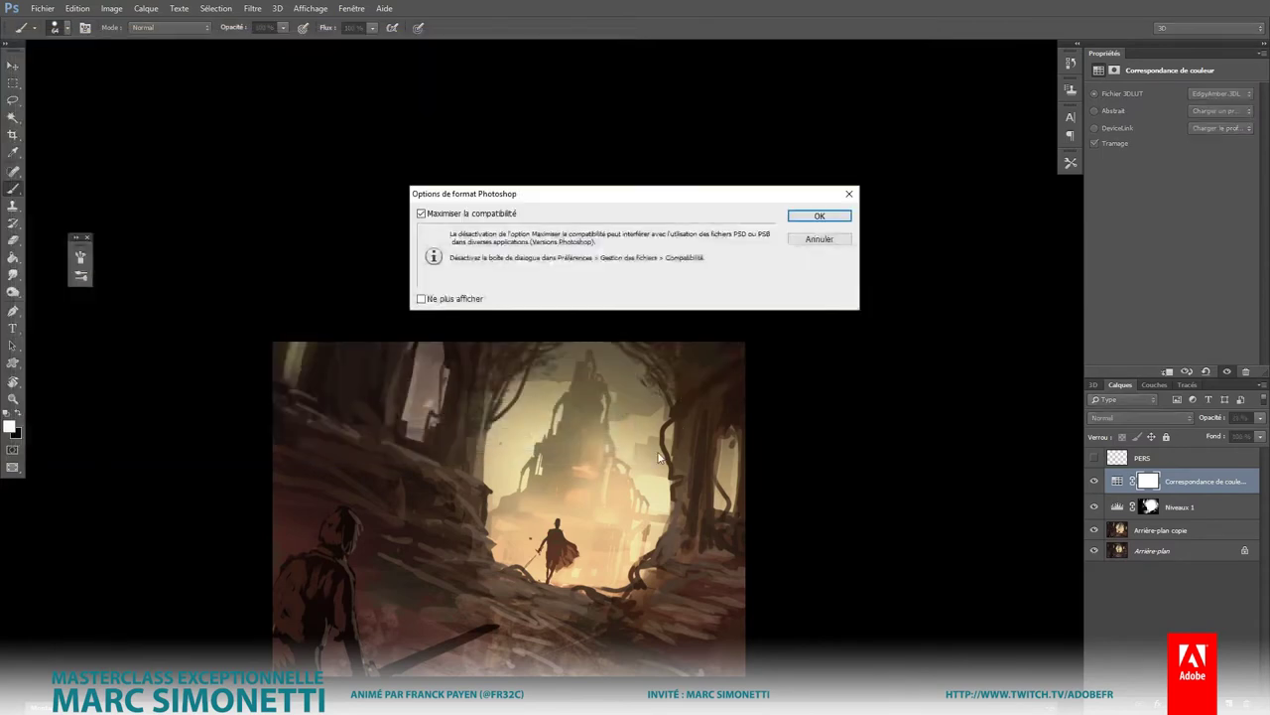
pyautogui.click(806, 216)
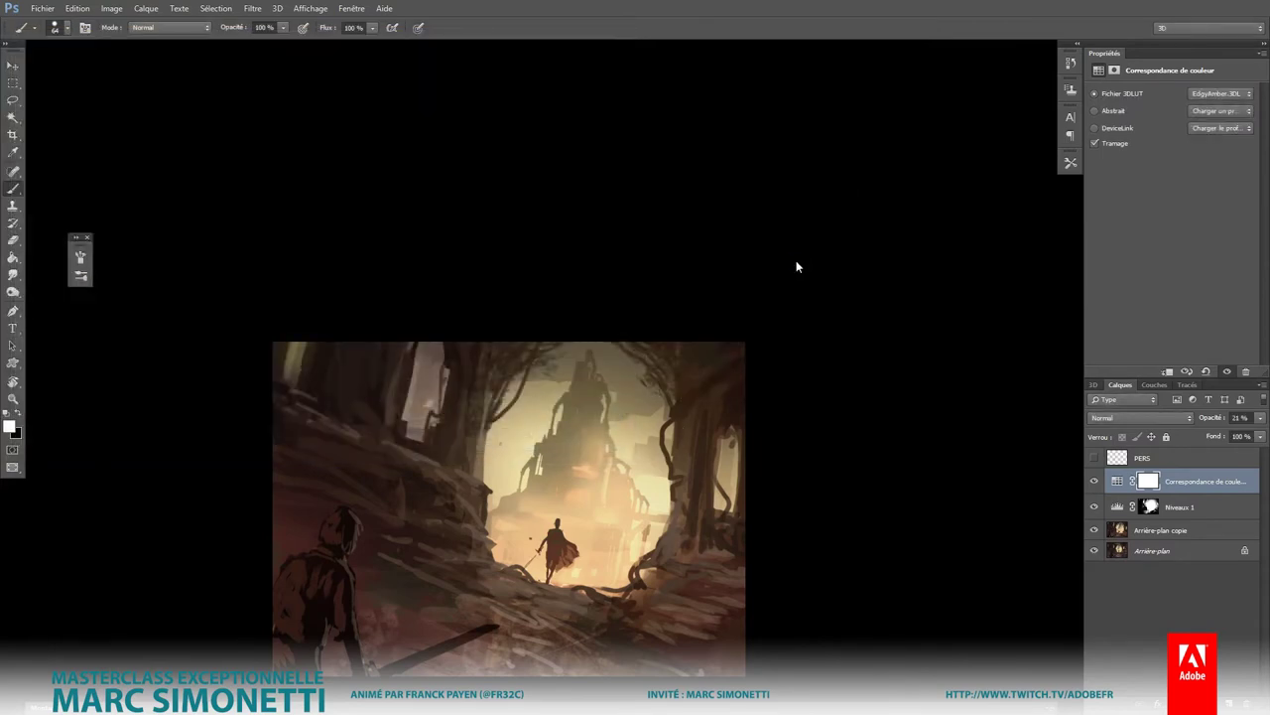
# Step: Save another copy of the painting as image03
pyautogui.hotkey('ctrl', 'shift', 's')
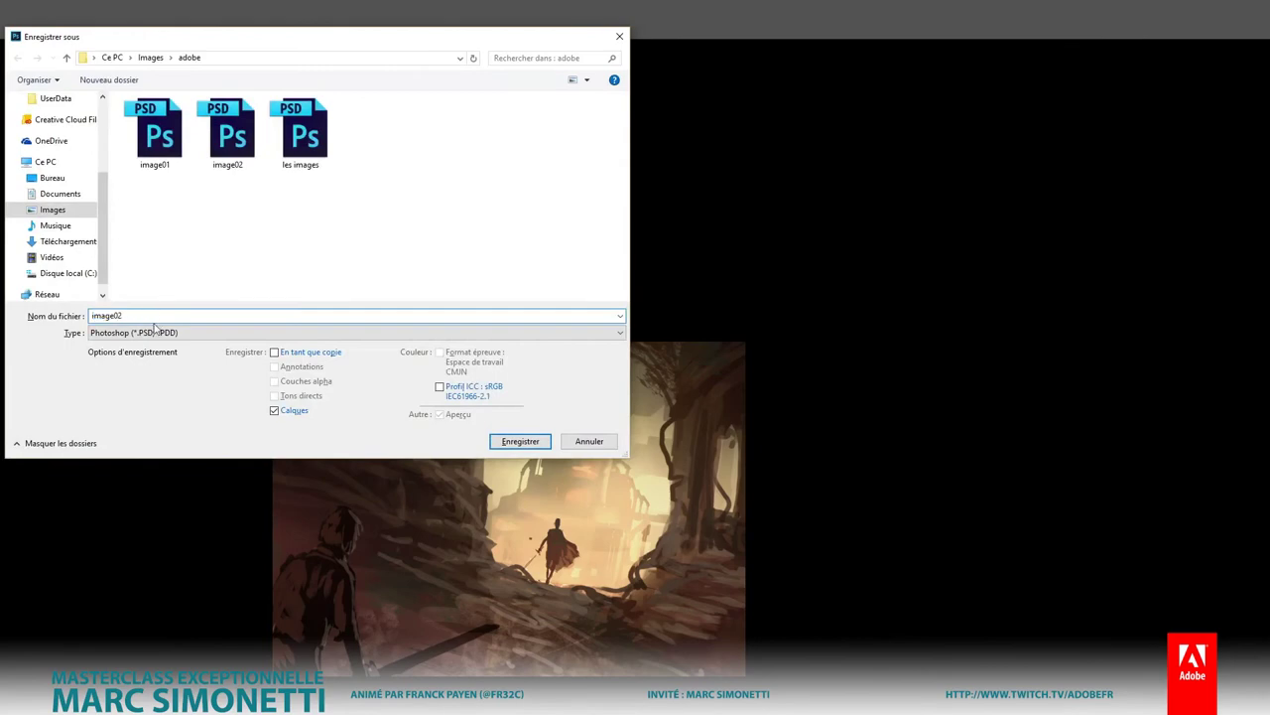
pyautogui.press('BackSpace')
pyautogui.write('3')
pyautogui.press('Return')
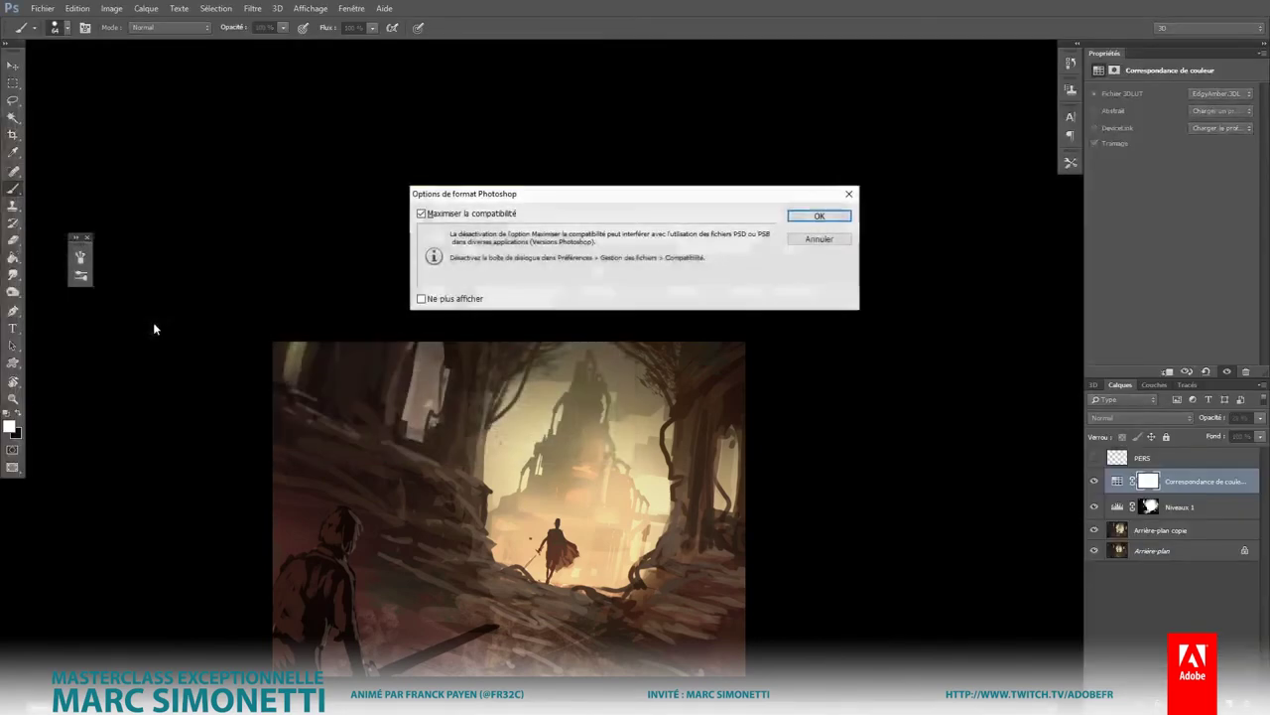
pyautogui.press('Return')
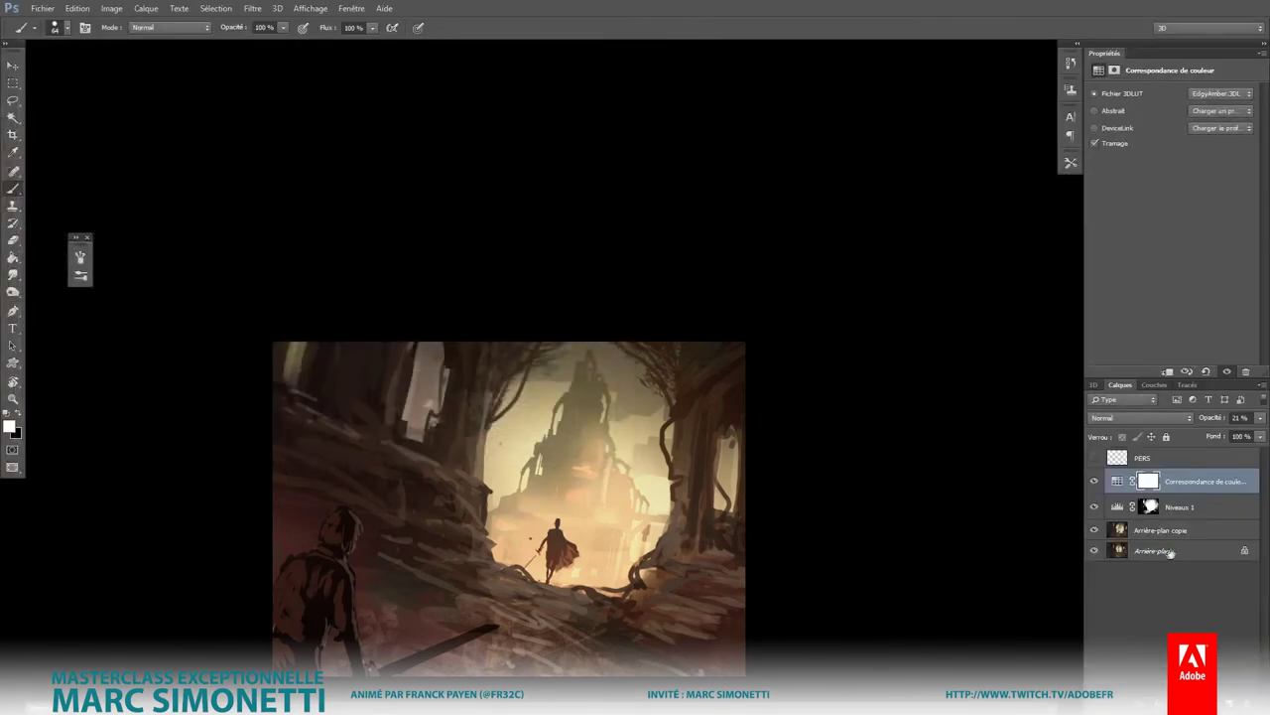
# Step: Merge the adjustment layers into Arrière-plan and delete the PERS layer
pyautogui.keyDown('shift'); pyautogui.click(1171, 553); pyautogui.keyUp('shift')
pyautogui.hotkey('ctrl', 'e')
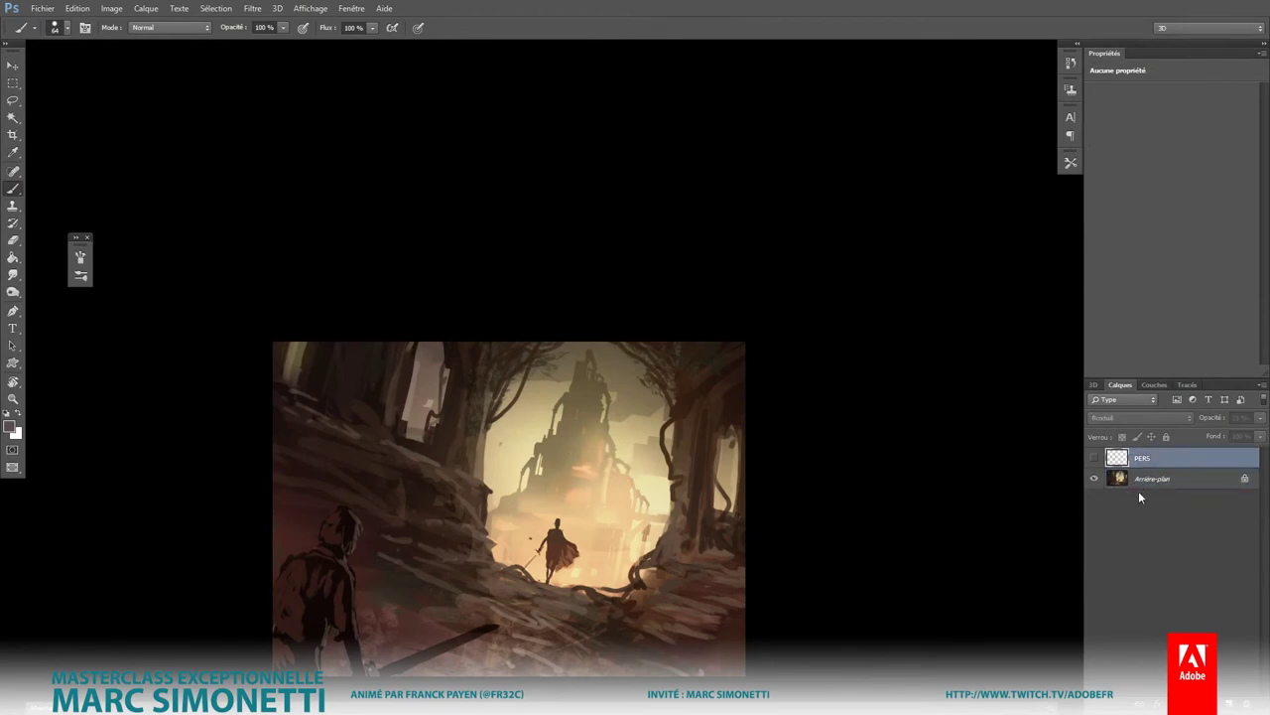
pyautogui.press('Delete')
# Step: Fill Arrière-plan with beige and add an empty Calque 1 above it, selected for drawing
pyautogui.press('g')
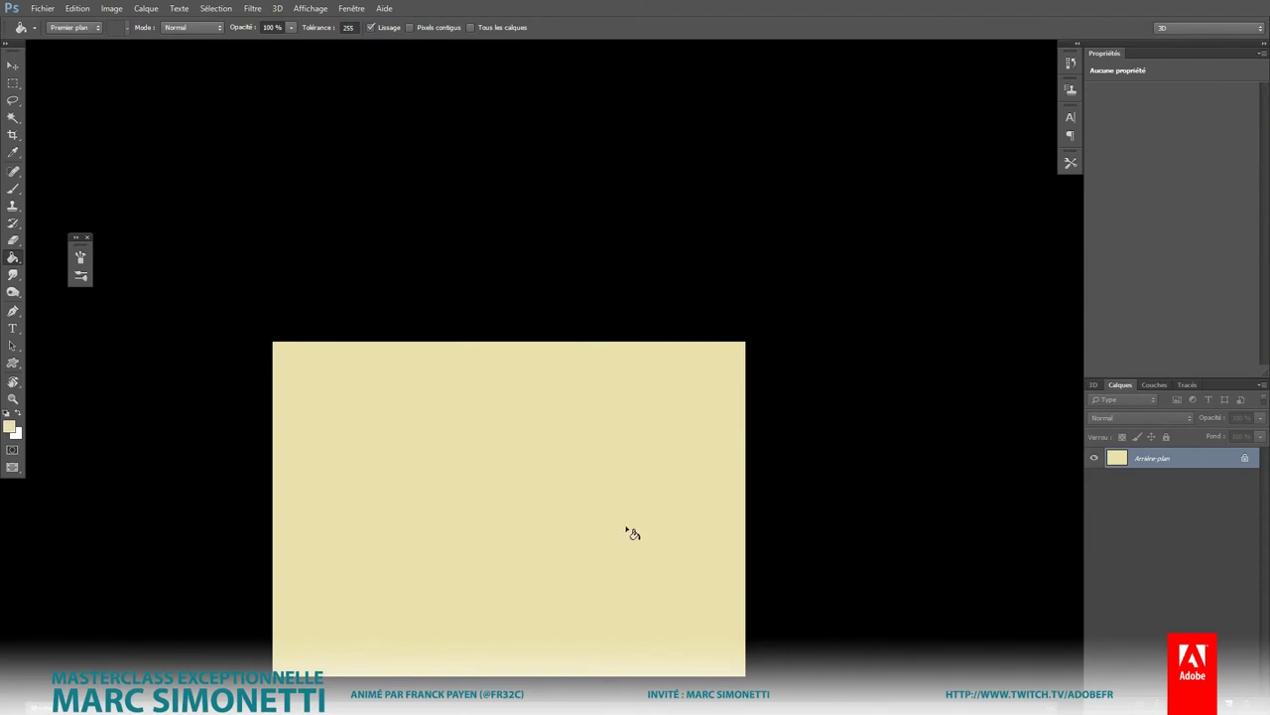
pyautogui.hotkey('ctrl', 'shift', 'alt', 'n')
pyautogui.scroll(-1, 617, 443)
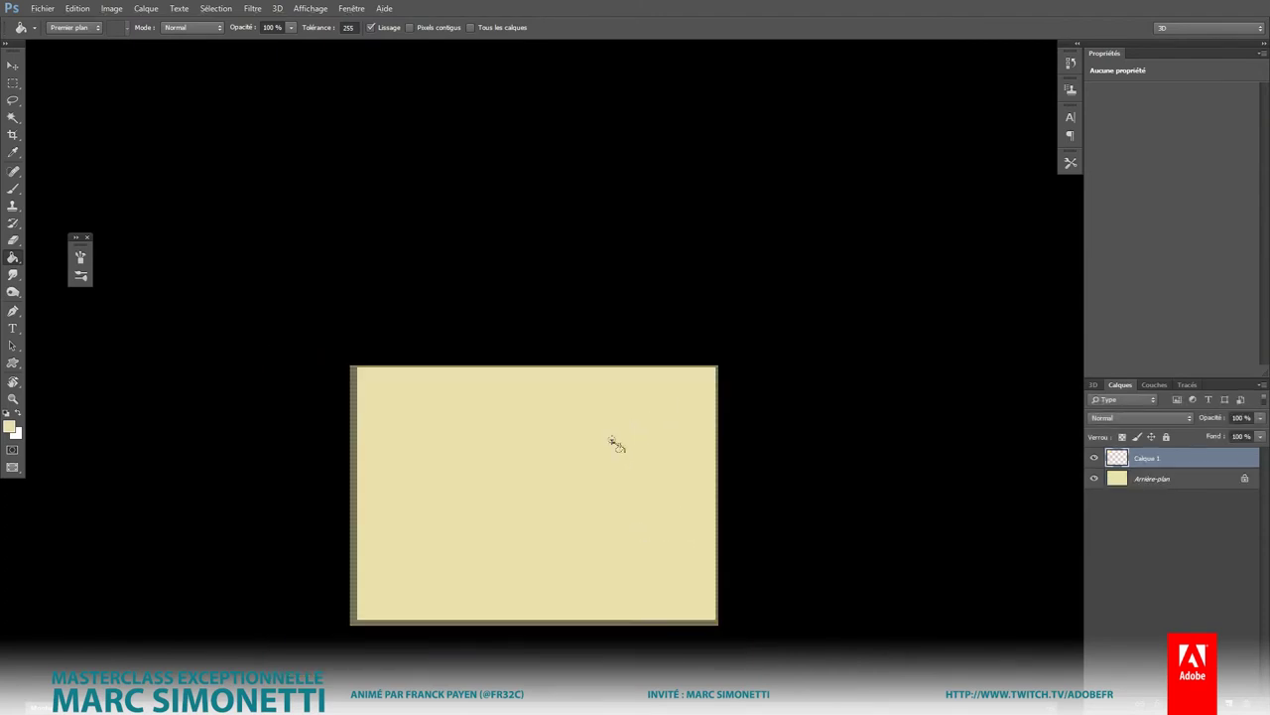
pyautogui.press('b')
pyautogui.scroll(1, 611, 452)
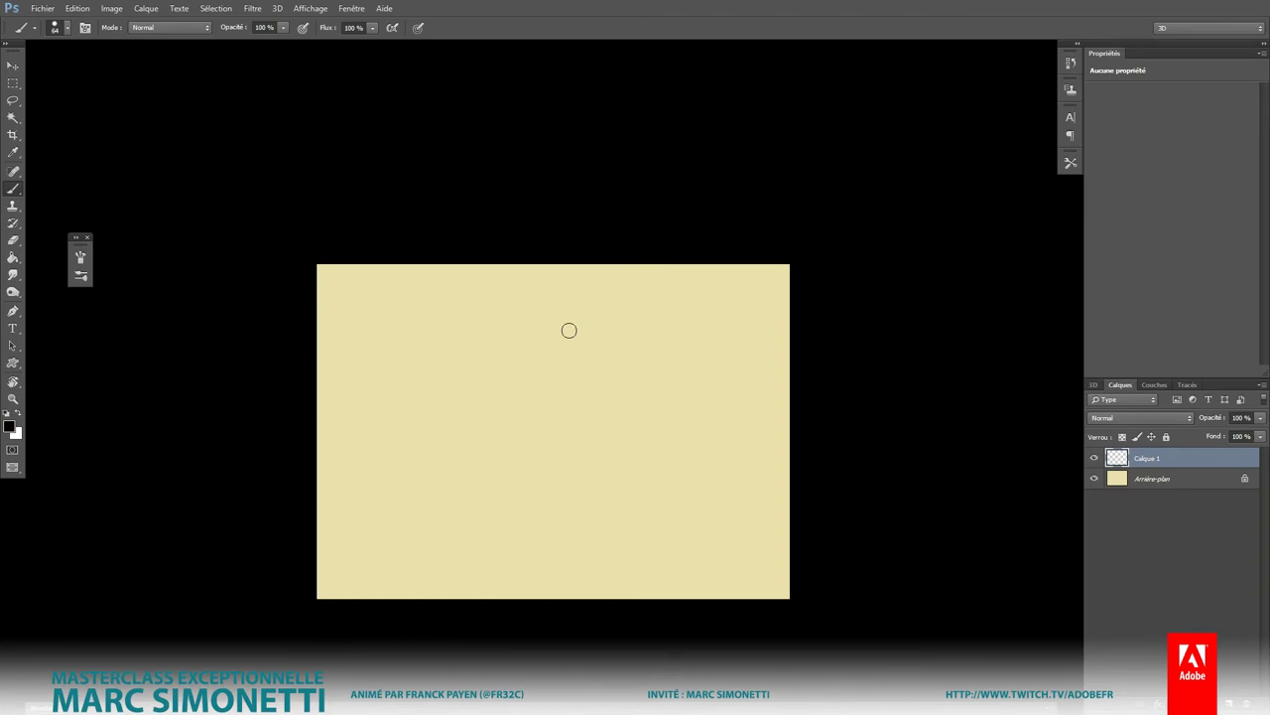
pyautogui.click(1166, 480)
pyautogui.moveTo(646, 405); pyautogui.dragTo(640, 389)
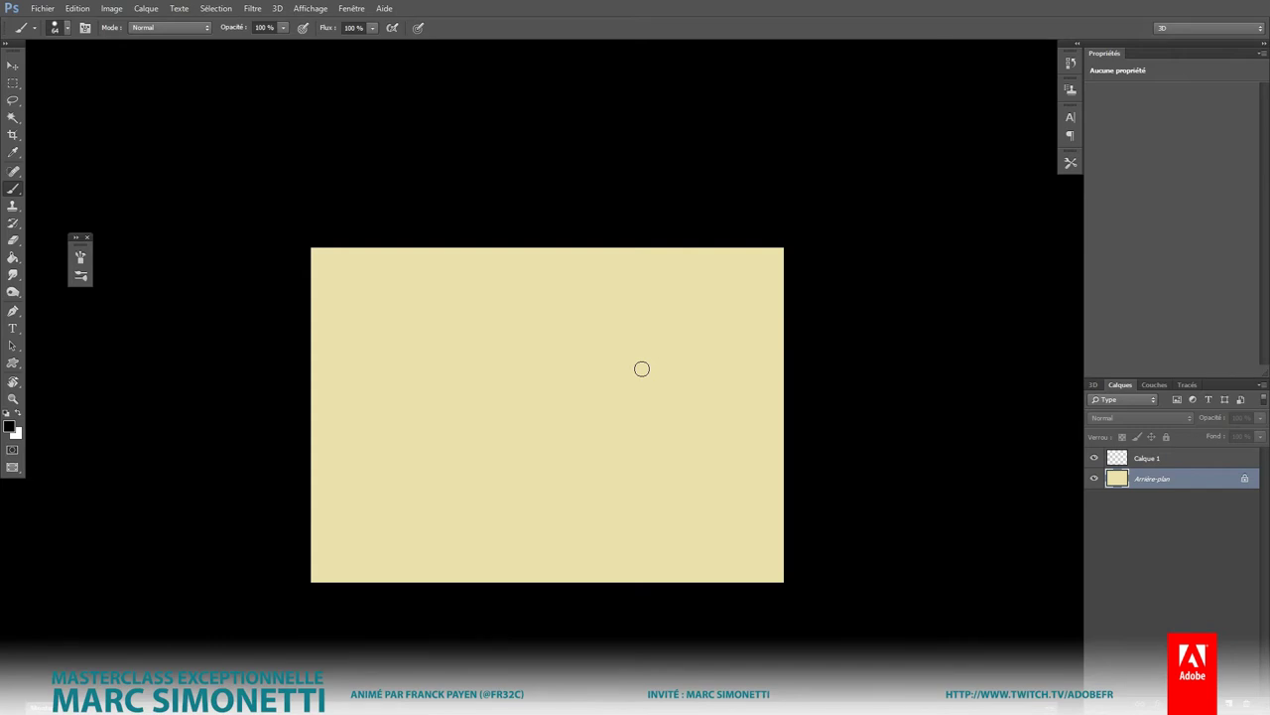
pyautogui.click(1153, 456)
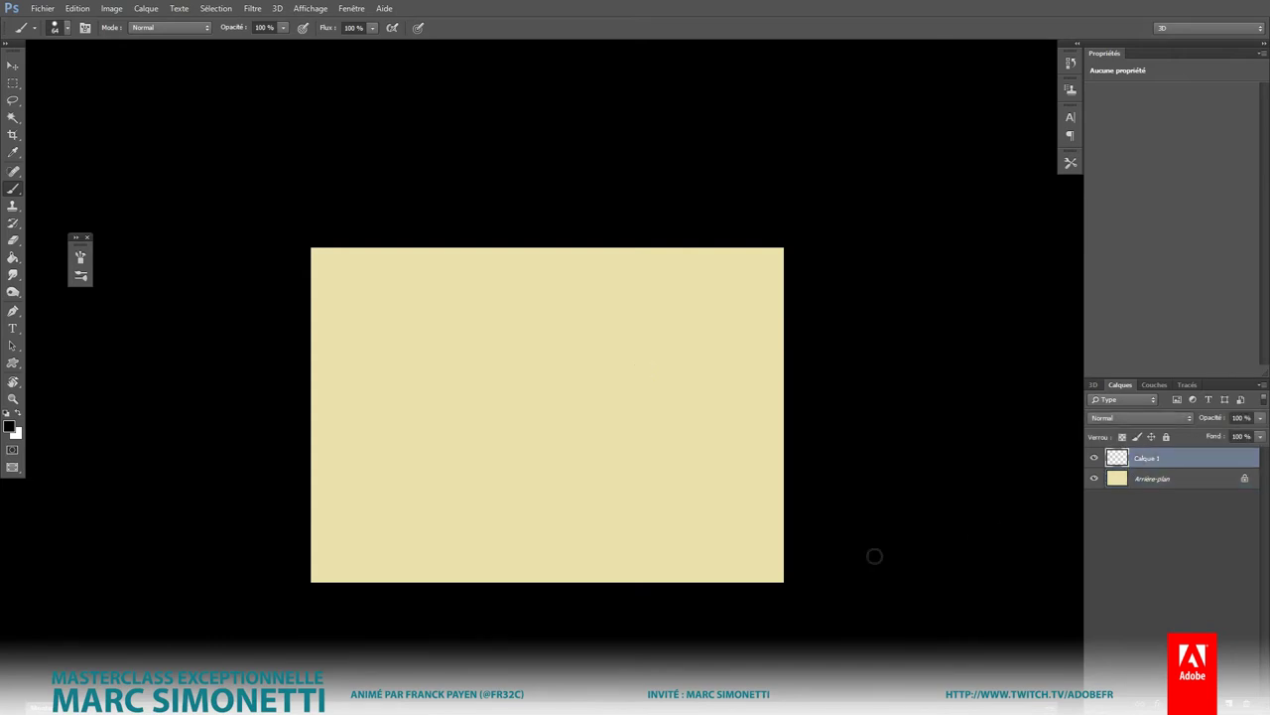
pyautogui.click(1152, 480)
pyautogui.click(1177, 463)
pyautogui.scroll(3, 604, 417)
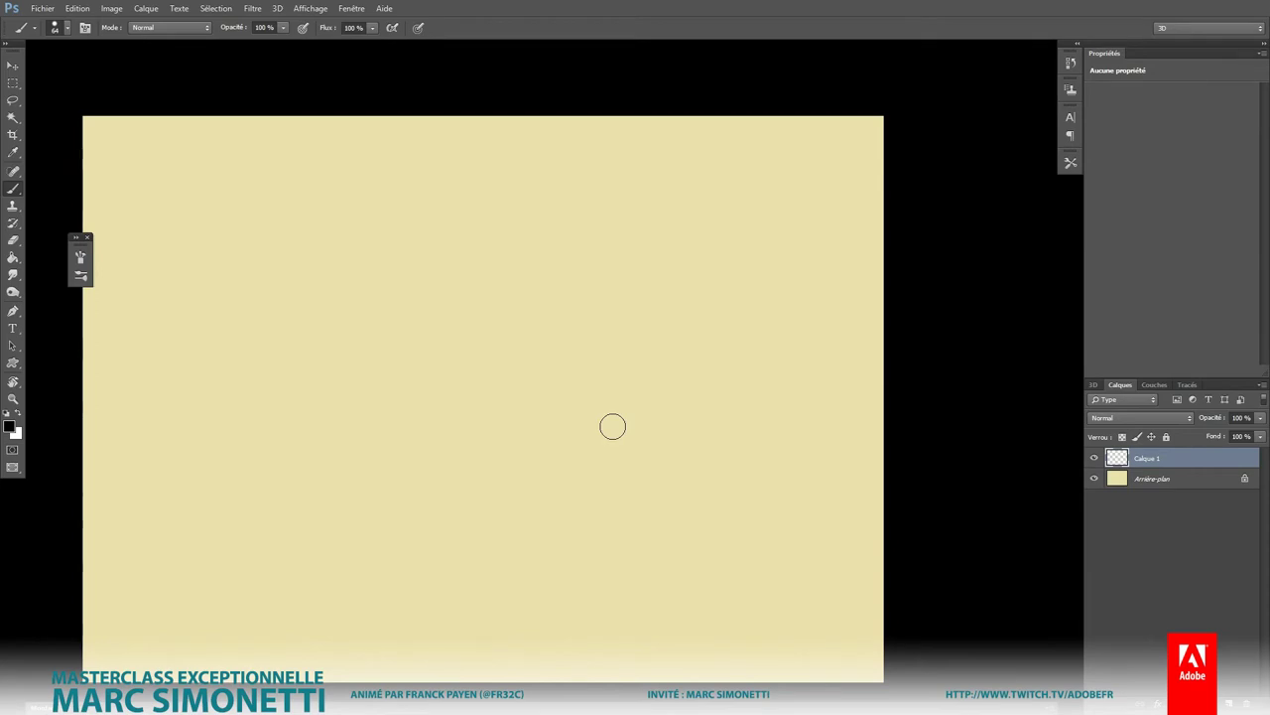
# Step: Shrink the brush below 38 px and draw a short curved stroke near the centre
pyautogui.keyDown('alt'); pyautogui.rightClick(579, 375); pyautogui.keyUp('alt')
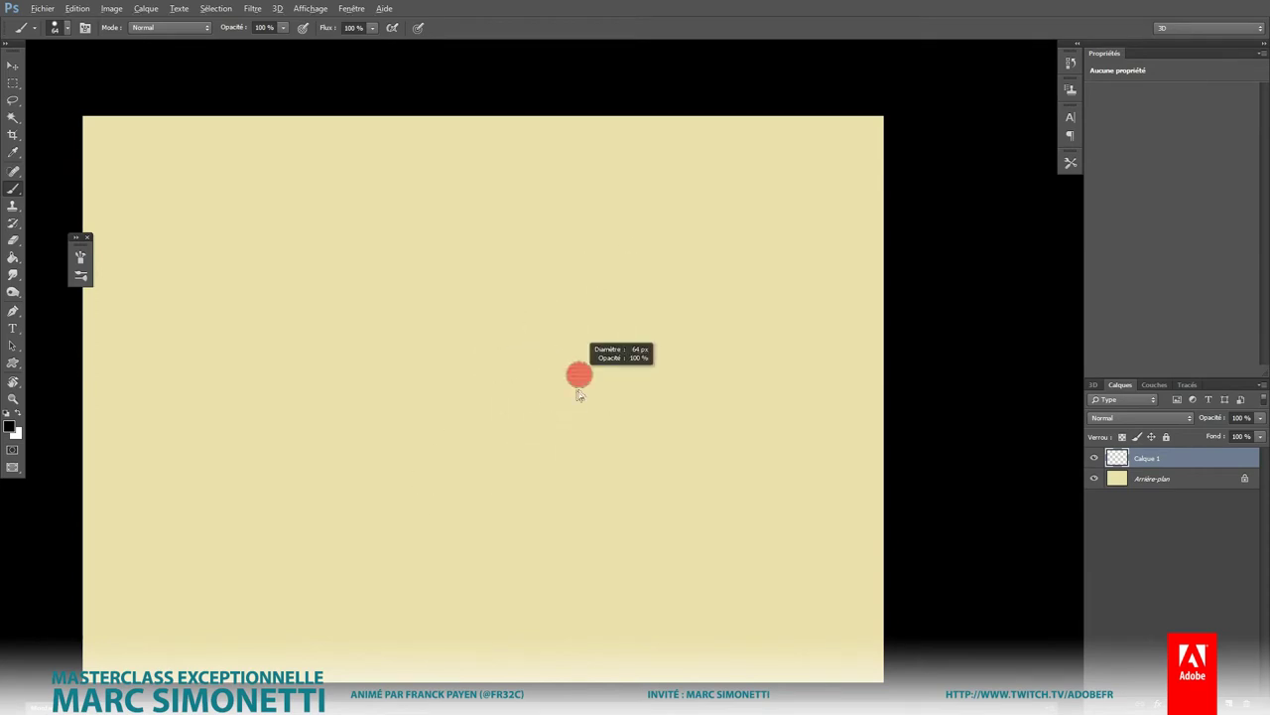
pyautogui.keyDown('alt'); pyautogui.rightClick(551, 312); pyautogui.keyUp('alt')
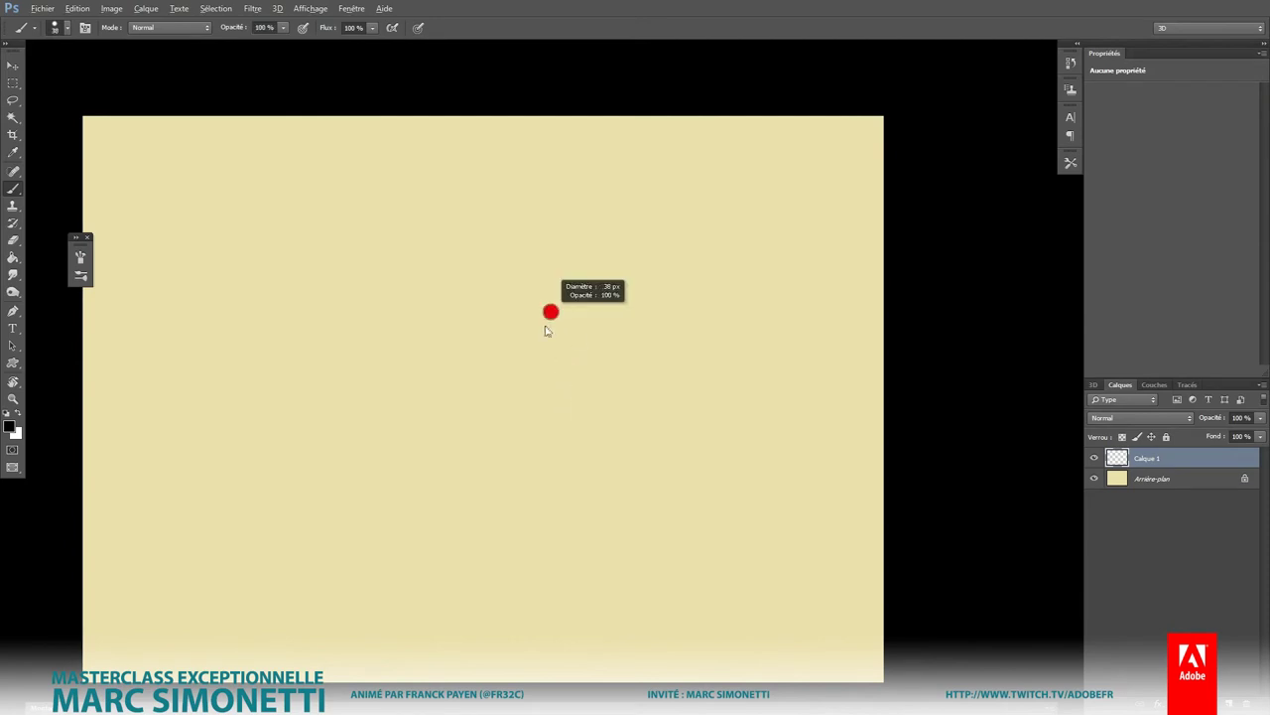
pyautogui.keyDown('alt'); pyautogui.rightClick(551, 312); pyautogui.keyUp('alt')
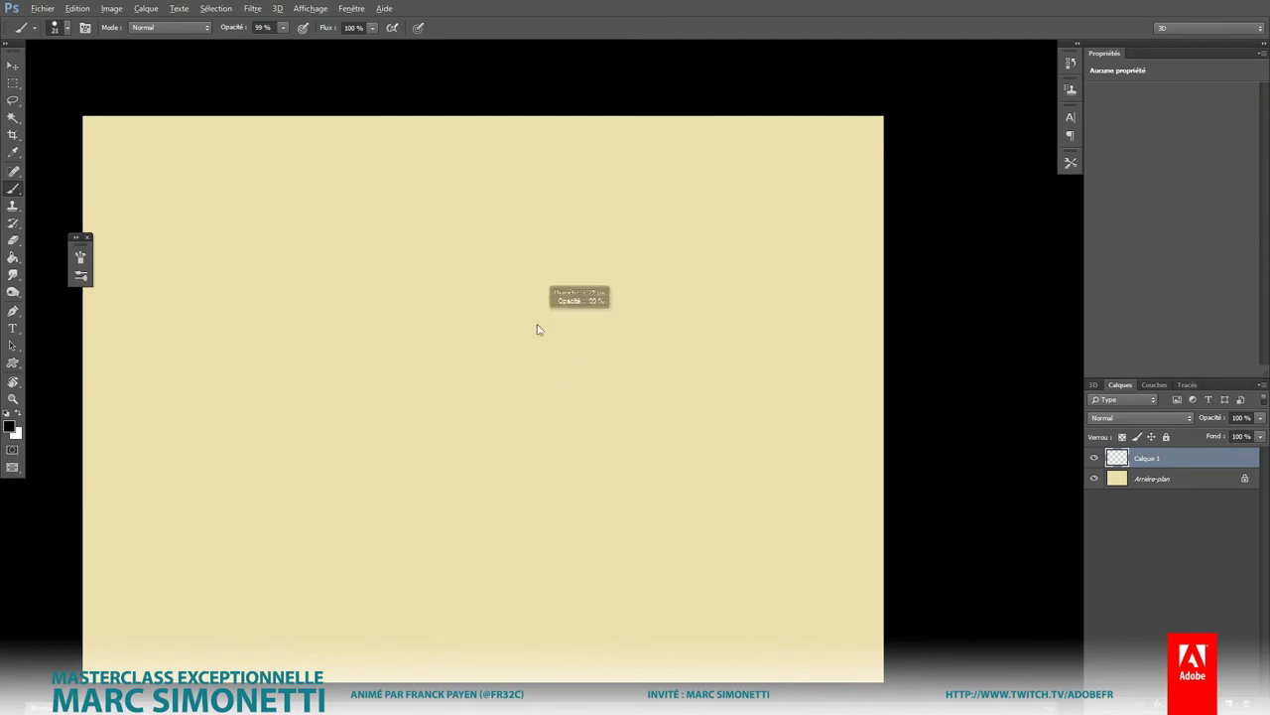
pyautogui.moveTo(507, 342); pyautogui.dragTo(515, 305)
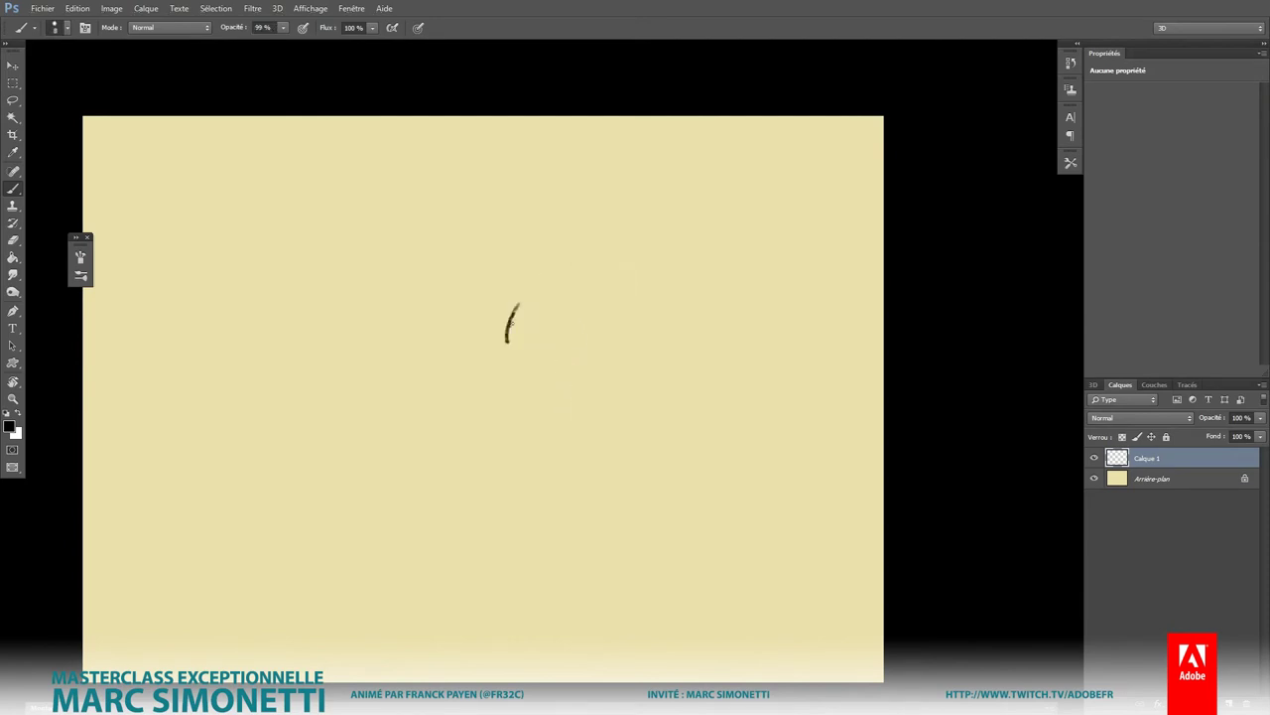
# Step: Try several brush presets, starting from the basic square texture brush, and keep one
pyautogui.rightClick(542, 307)
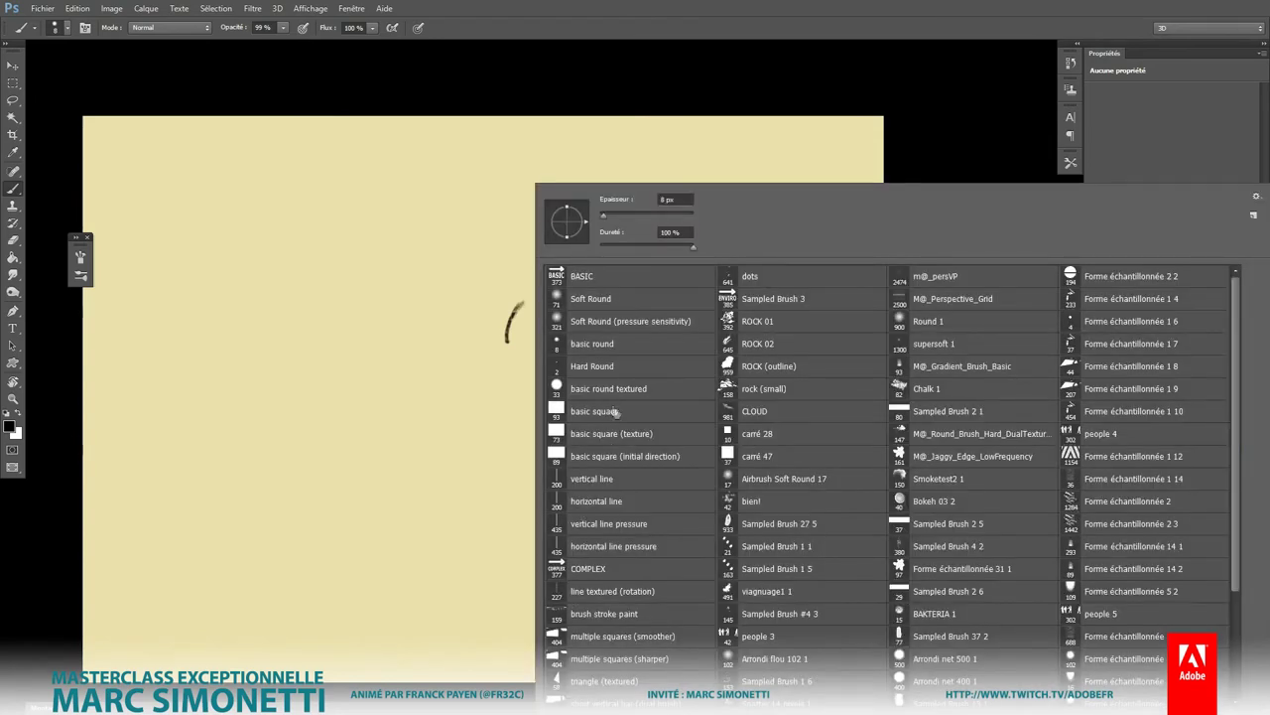
pyautogui.click(652, 442)
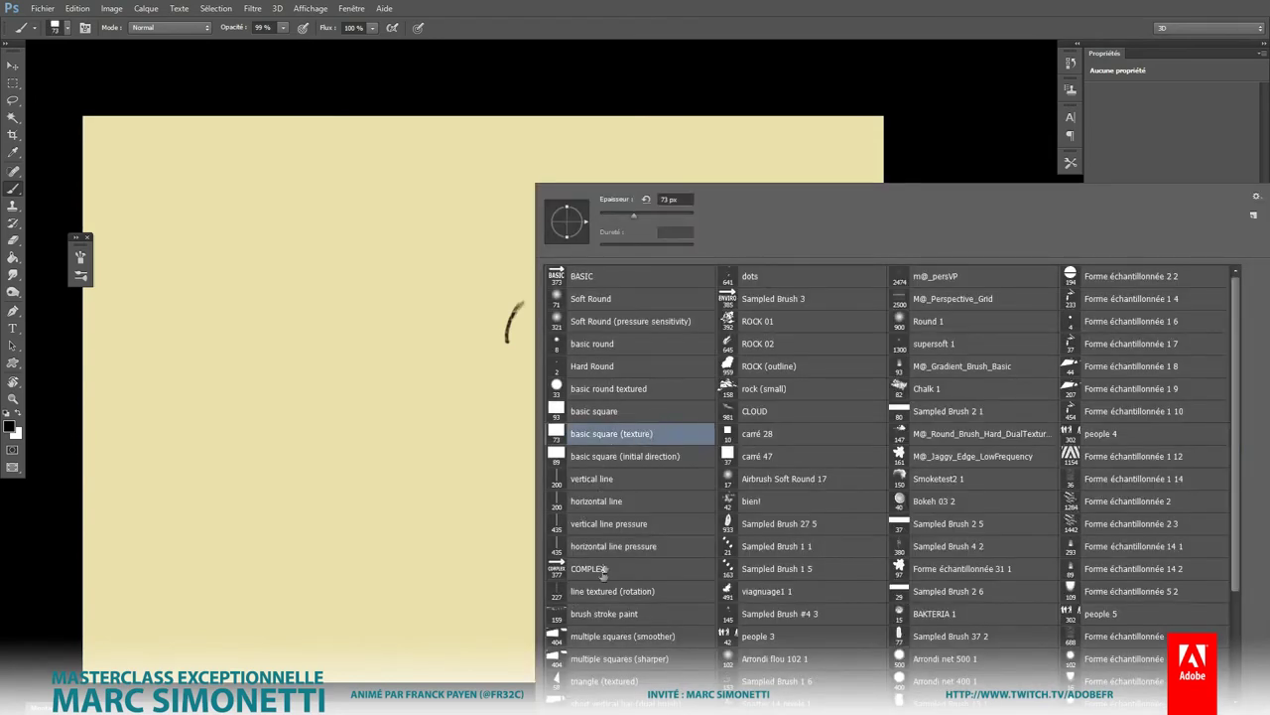
pyautogui.click(617, 635)
pyautogui.click(623, 611)
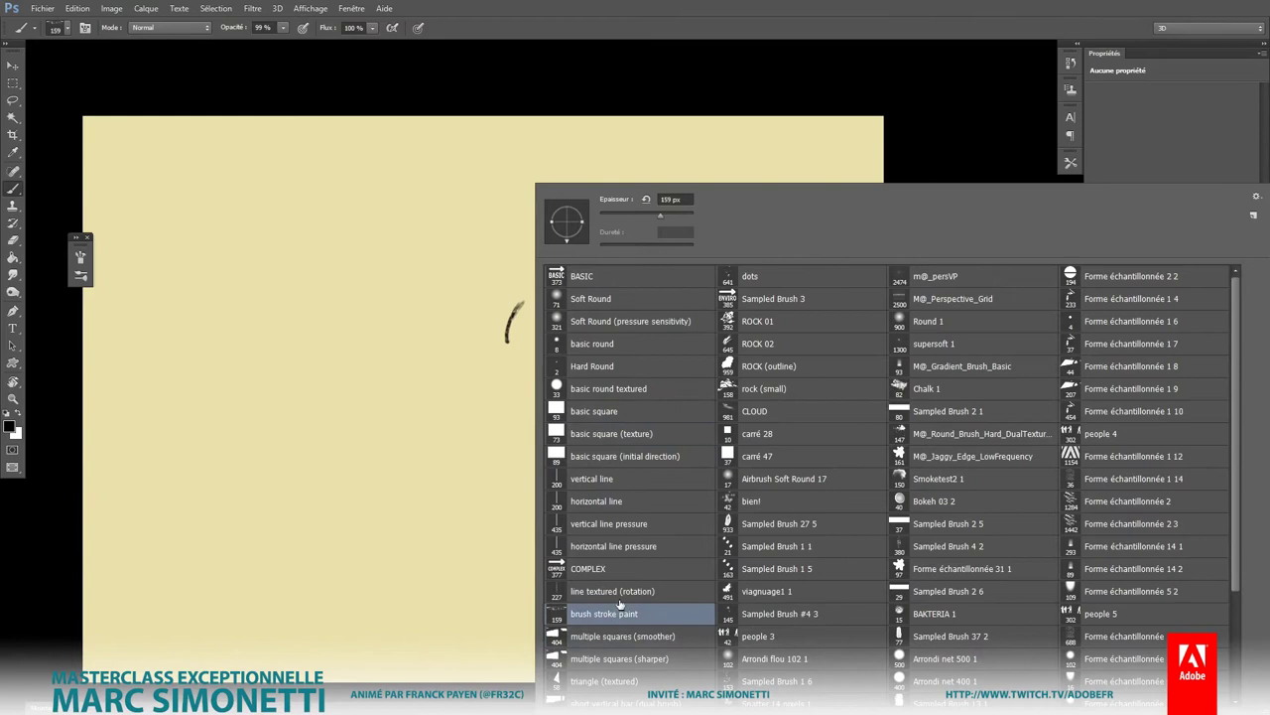
pyautogui.click(615, 683)
pyautogui.click(522, 314)
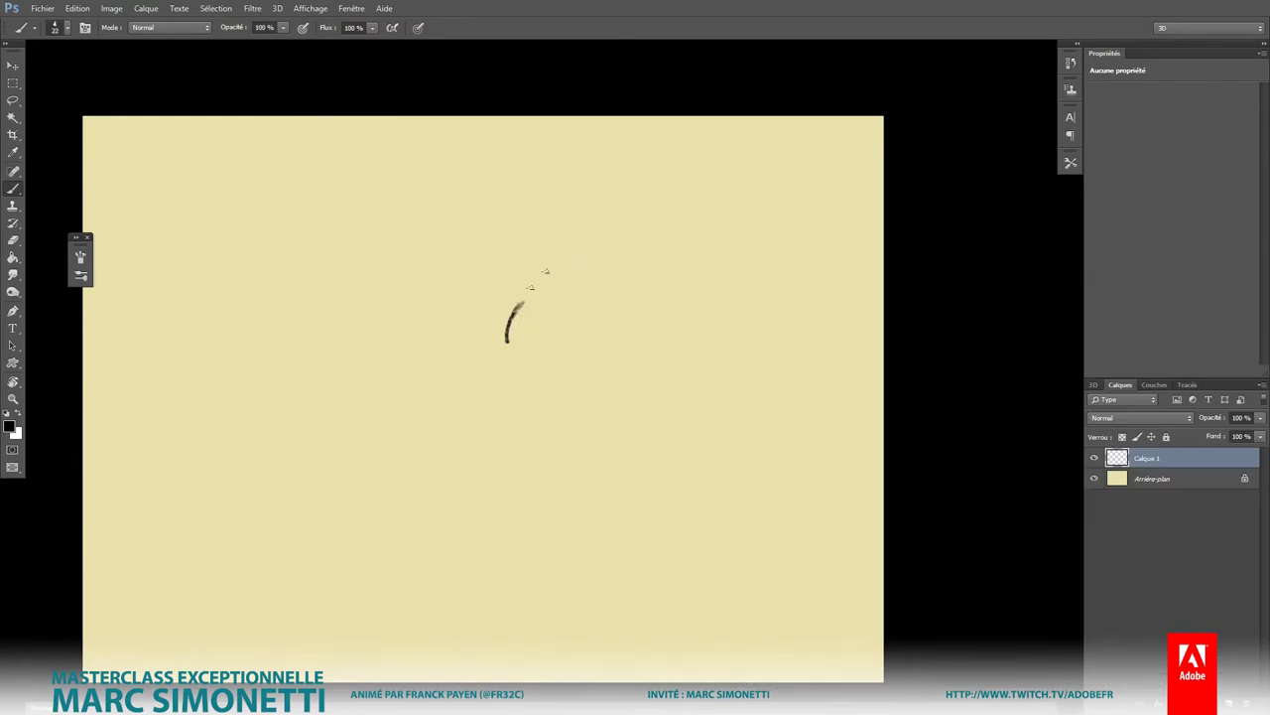
# Step: Ink the forehead line, arching brow and eye, and the big rounded nose
pyautogui.moveTo(518, 314)
pyautogui.mouseDown()
pyautogui.moveTo(561, 248)
pyautogui.moveTo(501, 346)
pyautogui.moveTo(581, 315)
pyautogui.moveTo(520, 320)
pyautogui.moveTo(544, 351)
pyautogui.moveTo(590, 303)
pyautogui.moveTo(551, 346)
pyautogui.moveTo(601, 345)
pyautogui.mouseUp()
pyautogui.moveTo(543, 340)
pyautogui.mouseDown()
pyautogui.moveTo(552, 364)
pyautogui.moveTo(577, 371)
pyautogui.mouseUp()
pyautogui.moveTo(503, 357)
pyautogui.mouseDown()
pyautogui.moveTo(530, 381)
pyautogui.moveTo(461, 481)
pyautogui.moveTo(504, 497)
pyautogui.moveTo(536, 484)
pyautogui.moveTo(498, 512)
pyautogui.moveTo(536, 467)
pyautogui.mouseUp()
pyautogui.moveTo(544, 411)
pyautogui.mouseDown()
pyautogui.moveTo(536, 480)
pyautogui.moveTo(595, 452)
pyautogui.moveTo(561, 478)
pyautogui.mouseUp()
pyautogui.moveTo(595, 427)
pyautogui.mouseDown()
pyautogui.moveTo(566, 479)
pyautogui.moveTo(615, 441)
pyautogui.moveTo(570, 411)
pyautogui.moveTo(618, 432)
pyautogui.moveTo(579, 496)
pyautogui.moveTo(552, 487)
pyautogui.moveTo(601, 484)
pyautogui.moveTo(622, 466)
pyautogui.moveTo(647, 514)
pyautogui.mouseUp()
pyautogui.press('0')
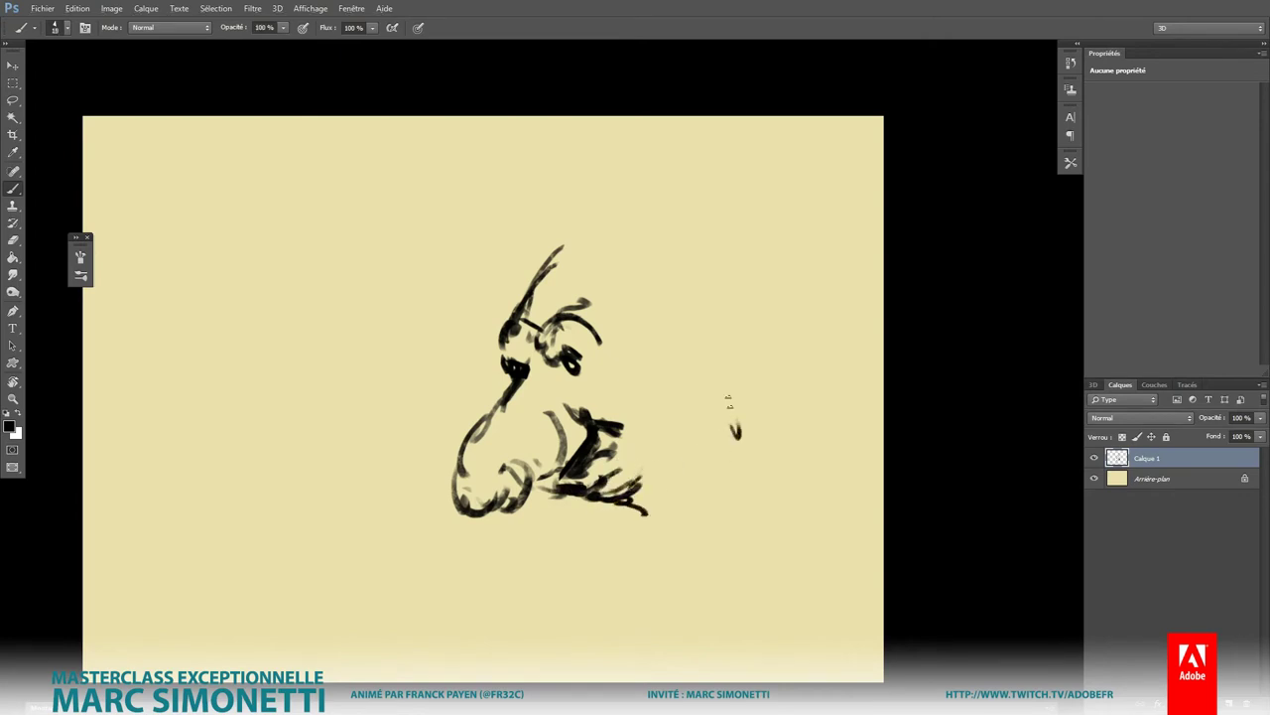
# Step: Draw the ear with cheek hatching, and sketch hair lines across the top of the head
pyautogui.moveTo(730, 354); pyautogui.dragTo(735, 436)
pyautogui.moveTo(723, 320)
pyautogui.mouseDown()
pyautogui.moveTo(735, 352)
pyautogui.moveTo(757, 346)
pyautogui.moveTo(707, 405)
pyautogui.mouseUp()
pyautogui.moveTo(651, 363)
pyautogui.mouseDown()
pyautogui.moveTo(679, 411)
pyautogui.moveTo(659, 437)
pyautogui.moveTo(741, 394)
pyautogui.moveTo(732, 428)
pyautogui.mouseUp()
pyautogui.moveTo(732, 310)
pyautogui.mouseDown()
pyautogui.moveTo(711, 294)
pyautogui.moveTo(722, 297)
pyautogui.mouseUp()
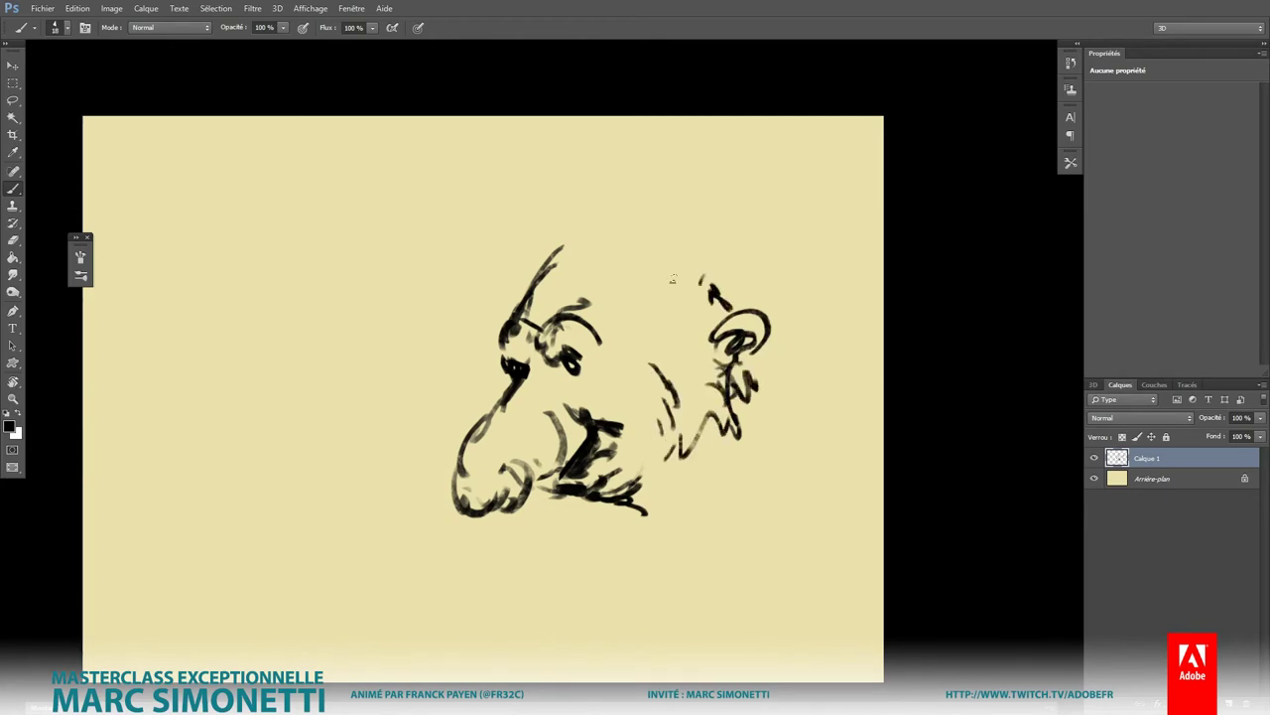
pyautogui.moveTo(637, 268); pyautogui.dragTo(637, 332)
pyautogui.moveTo(649, 302)
pyautogui.mouseDown()
pyautogui.moveTo(655, 347)
pyautogui.moveTo(671, 345)
pyautogui.moveTo(647, 286)
pyautogui.mouseUp()
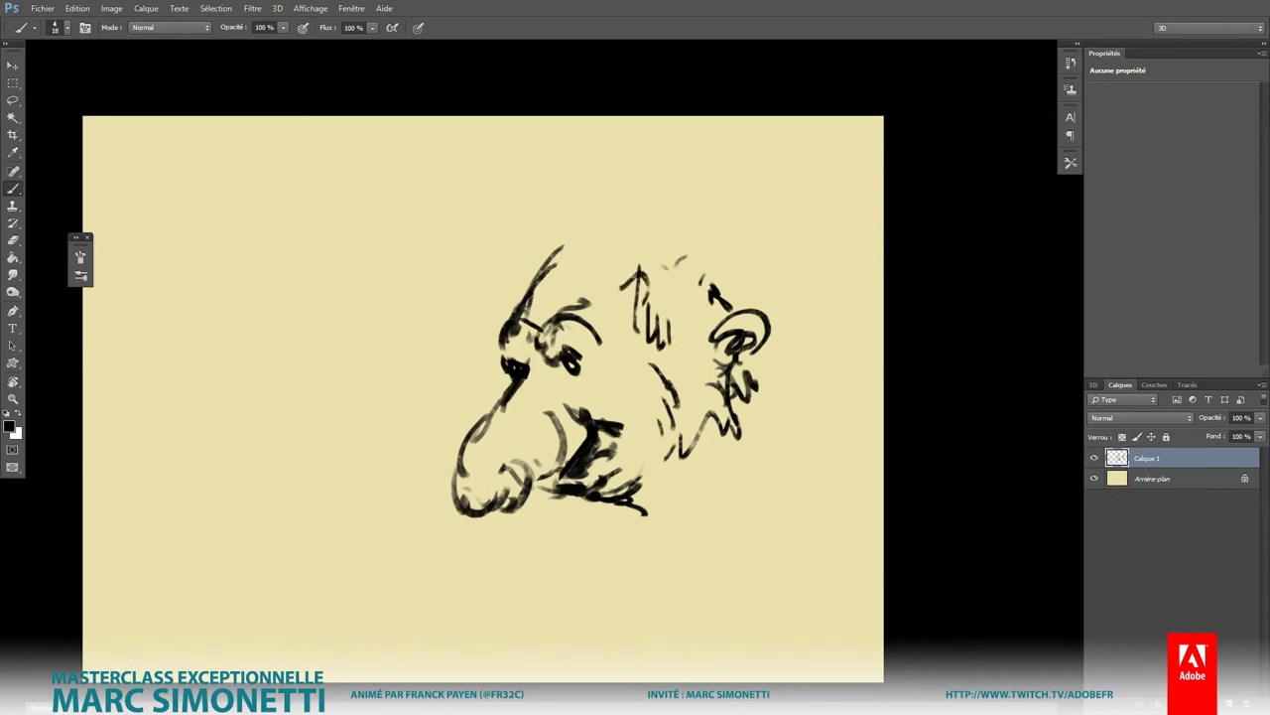
pyautogui.moveTo(518, 307); pyautogui.dragTo(601, 266)
pyautogui.moveTo(536, 293)
pyautogui.mouseDown()
pyautogui.moveTo(591, 274)
pyautogui.moveTo(629, 298)
pyautogui.moveTo(508, 316)
pyautogui.moveTo(555, 240)
pyautogui.mouseUp()
pyautogui.moveTo(536, 266)
pyautogui.mouseDown()
pyautogui.moveTo(561, 236)
pyautogui.moveTo(530, 268)
pyautogui.moveTo(501, 196)
pyautogui.moveTo(541, 257)
pyautogui.moveTo(493, 196)
pyautogui.moveTo(581, 134)
pyautogui.moveTo(667, 184)
pyautogui.moveTo(734, 306)
pyautogui.mouseUp()
# Step: Outline the pointed cap, darken the brow and cap tip, and hatch shading across the cap
pyautogui.moveTo(631, 298)
pyautogui.mouseDown()
pyautogui.moveTo(659, 315)
pyautogui.moveTo(720, 421)
pyautogui.mouseUp()
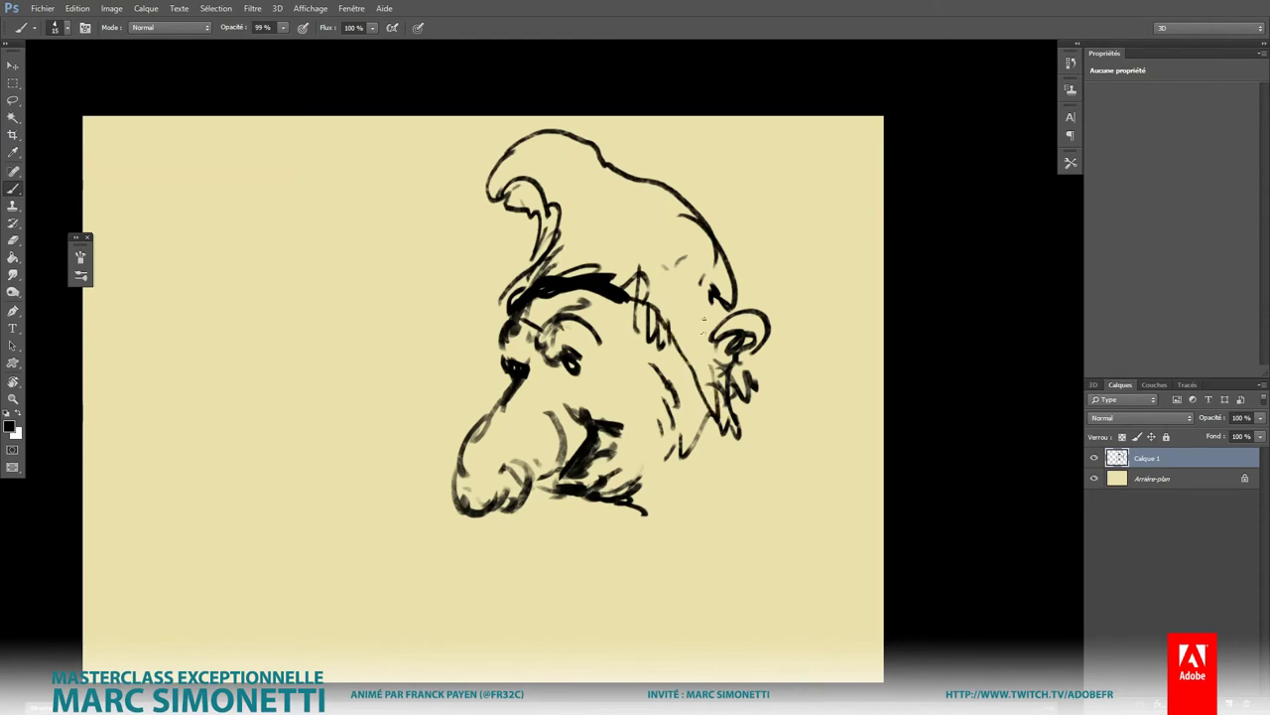
pyautogui.moveTo(713, 289)
pyautogui.mouseDown()
pyautogui.moveTo(706, 377)
pyautogui.moveTo(760, 315)
pyautogui.moveTo(772, 331)
pyautogui.mouseUp()
pyautogui.moveTo(548, 298); pyautogui.dragTo(499, 357)
pyautogui.moveTo(548, 256); pyautogui.dragTo(500, 328)
pyautogui.moveTo(557, 208)
pyautogui.mouseDown()
pyautogui.moveTo(538, 236)
pyautogui.moveTo(494, 205)
pyautogui.moveTo(538, 171)
pyautogui.moveTo(607, 185)
pyautogui.moveTo(558, 254)
pyautogui.moveTo(514, 280)
pyautogui.mouseUp()
pyautogui.moveTo(586, 230); pyautogui.dragTo(560, 242)
pyautogui.moveTo(653, 242)
pyautogui.mouseDown()
pyautogui.moveTo(610, 272)
pyautogui.moveTo(637, 300)
pyautogui.mouseUp()
pyautogui.moveTo(694, 260)
pyautogui.mouseDown()
pyautogui.moveTo(647, 327)
pyautogui.moveTo(679, 336)
pyautogui.mouseUp()
# Step: Darken the nostril, cheek, eye and eyebrow, and outline the bridge of the nose
pyautogui.scroll(-1, 697, 481)
pyautogui.moveTo(568, 476); pyautogui.dragTo(539, 498)
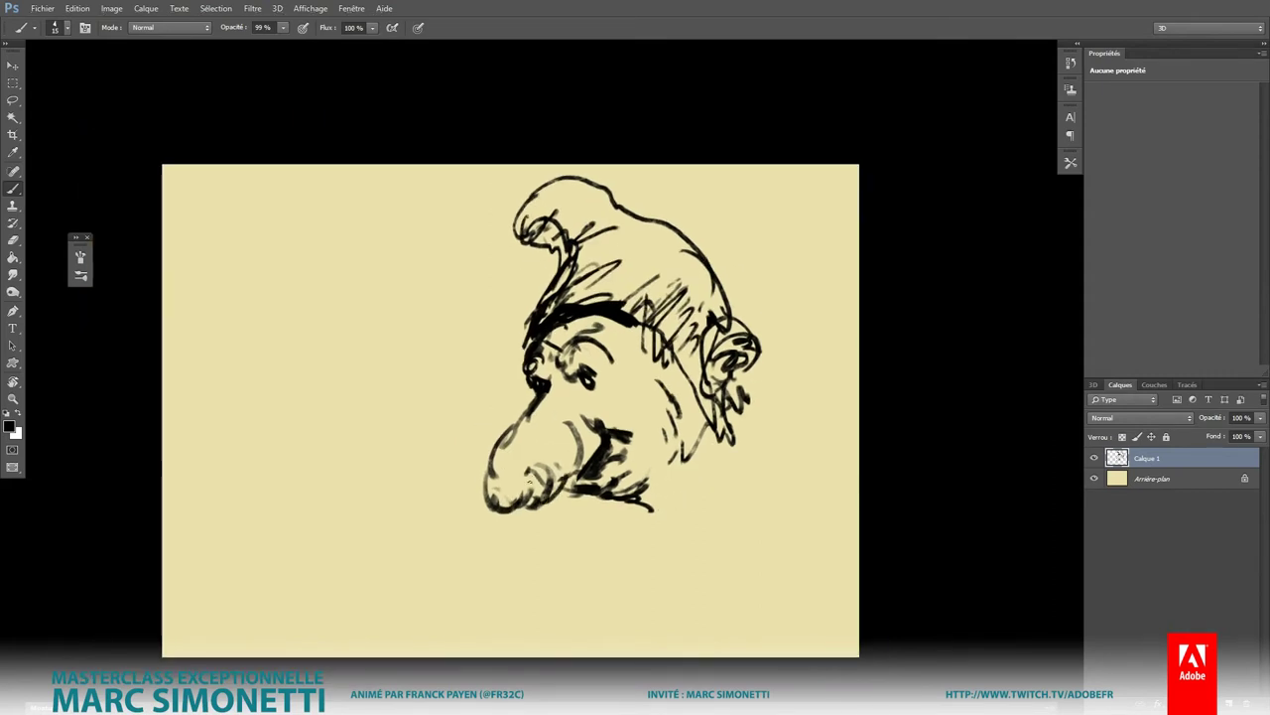
pyautogui.moveTo(593, 461); pyautogui.dragTo(555, 454)
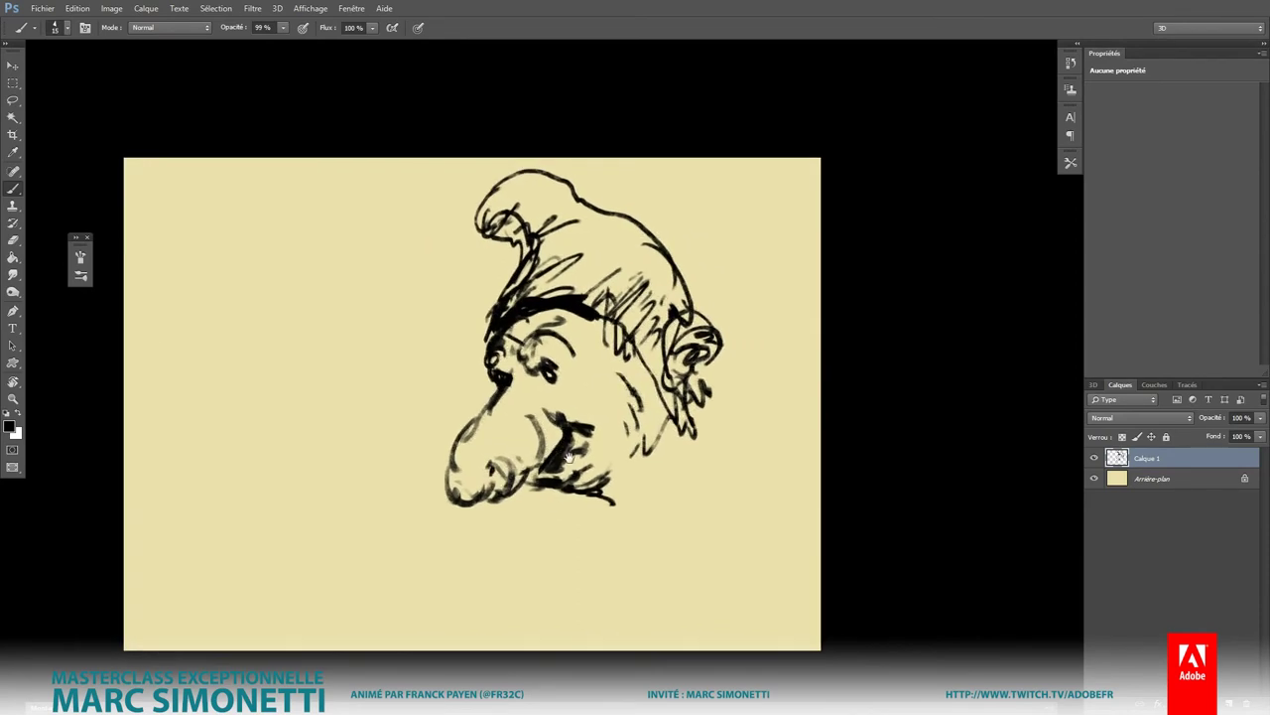
pyautogui.moveTo(516, 337)
pyautogui.mouseDown()
pyautogui.moveTo(528, 367)
pyautogui.moveTo(561, 335)
pyautogui.mouseUp()
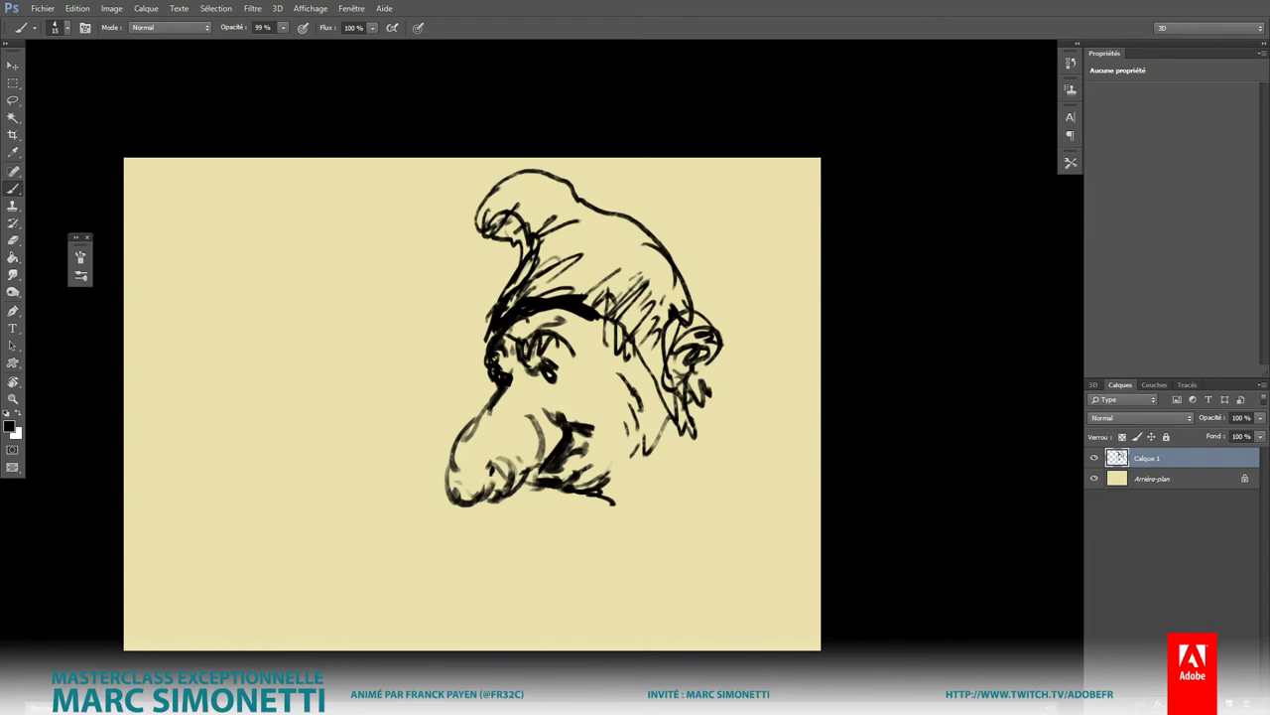
pyautogui.moveTo(539, 390)
pyautogui.mouseDown()
pyautogui.moveTo(477, 421)
pyautogui.moveTo(487, 449)
pyautogui.moveTo(479, 401)
pyautogui.mouseUp()
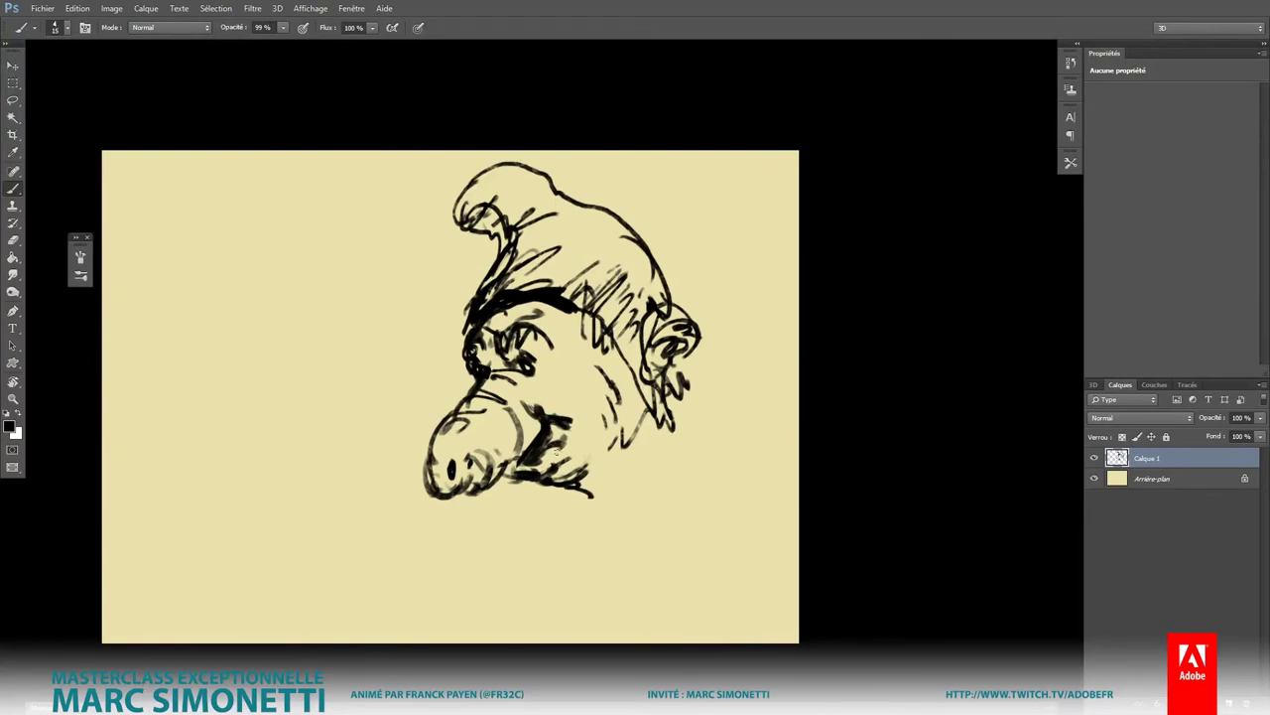
# Step: Darken the mouth area and thicken the beard under the chin with dark strokes
pyautogui.moveTo(566, 427)
pyautogui.mouseDown()
pyautogui.moveTo(536, 451)
pyautogui.moveTo(502, 521)
pyautogui.moveTo(544, 449)
pyautogui.mouseUp()
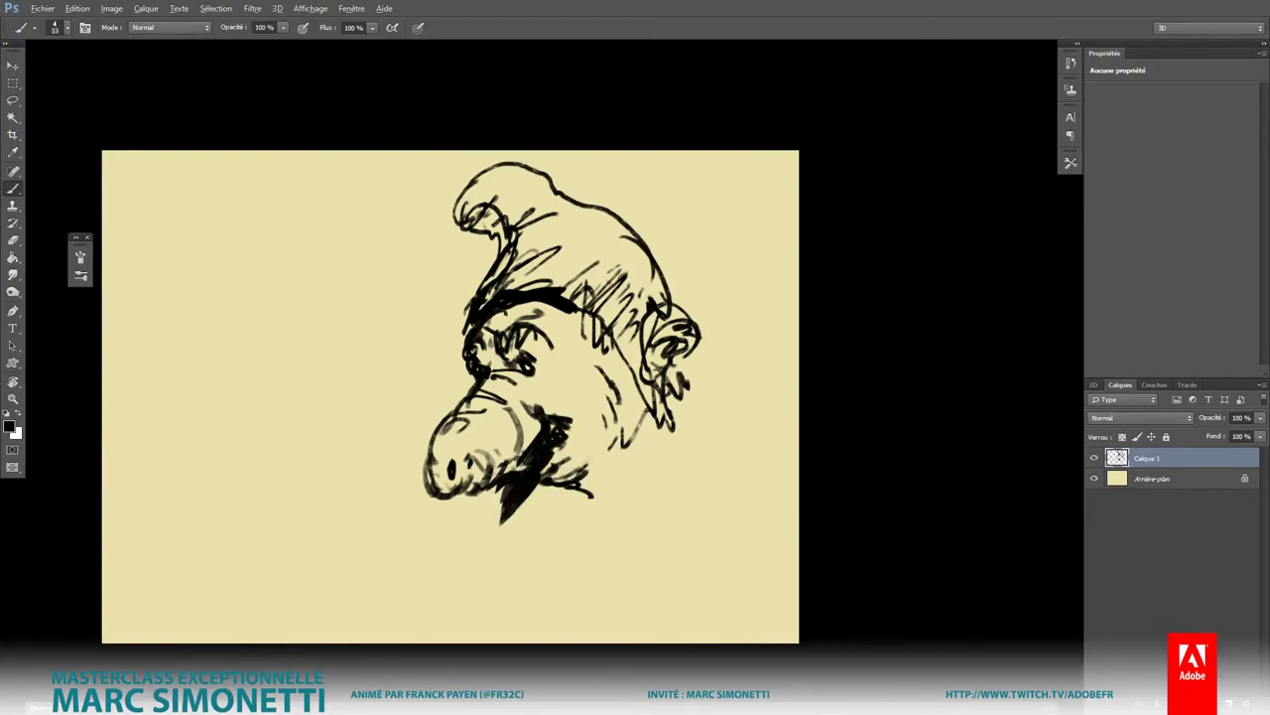
pyautogui.moveTo(516, 494); pyautogui.dragTo(507, 526)
pyautogui.moveTo(566, 474)
pyautogui.mouseDown()
pyautogui.moveTo(600, 422)
pyautogui.moveTo(558, 486)
pyautogui.moveTo(623, 389)
pyautogui.moveTo(606, 458)
pyautogui.moveTo(667, 417)
pyautogui.mouseUp()
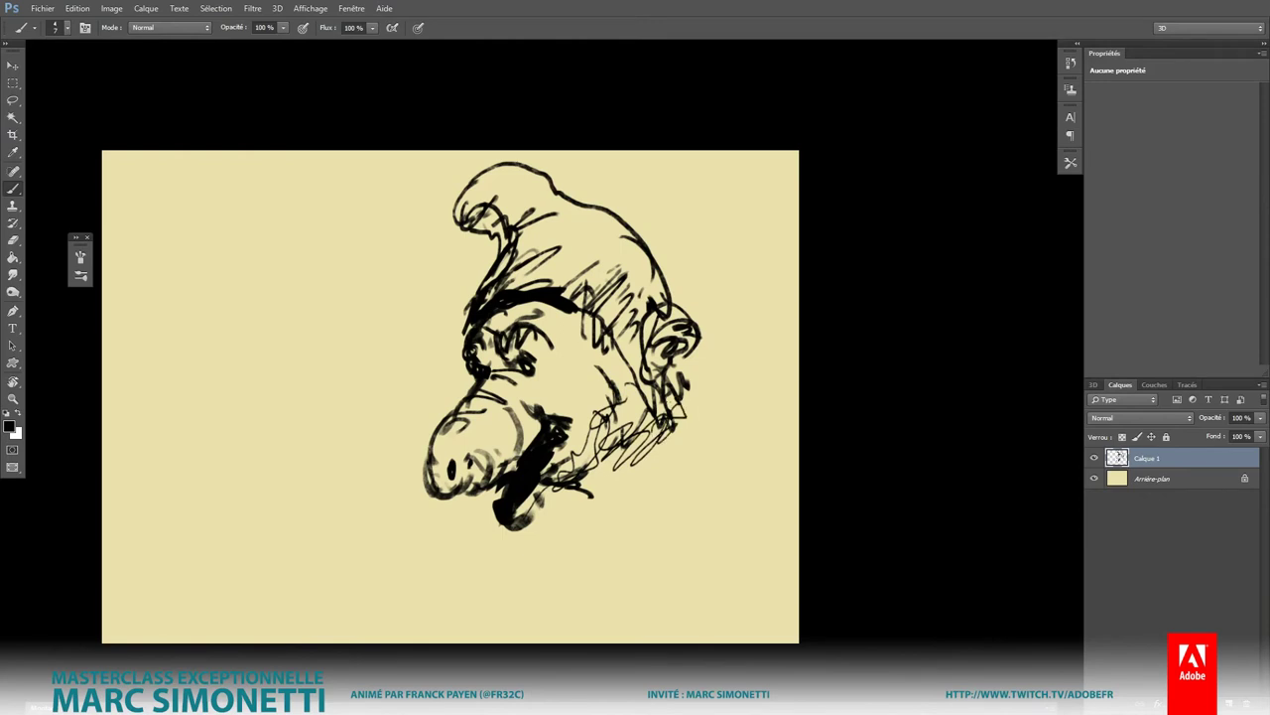
pyautogui.keyDown('alt'); pyautogui.rightClick(668, 402); pyautogui.keyUp('alt')
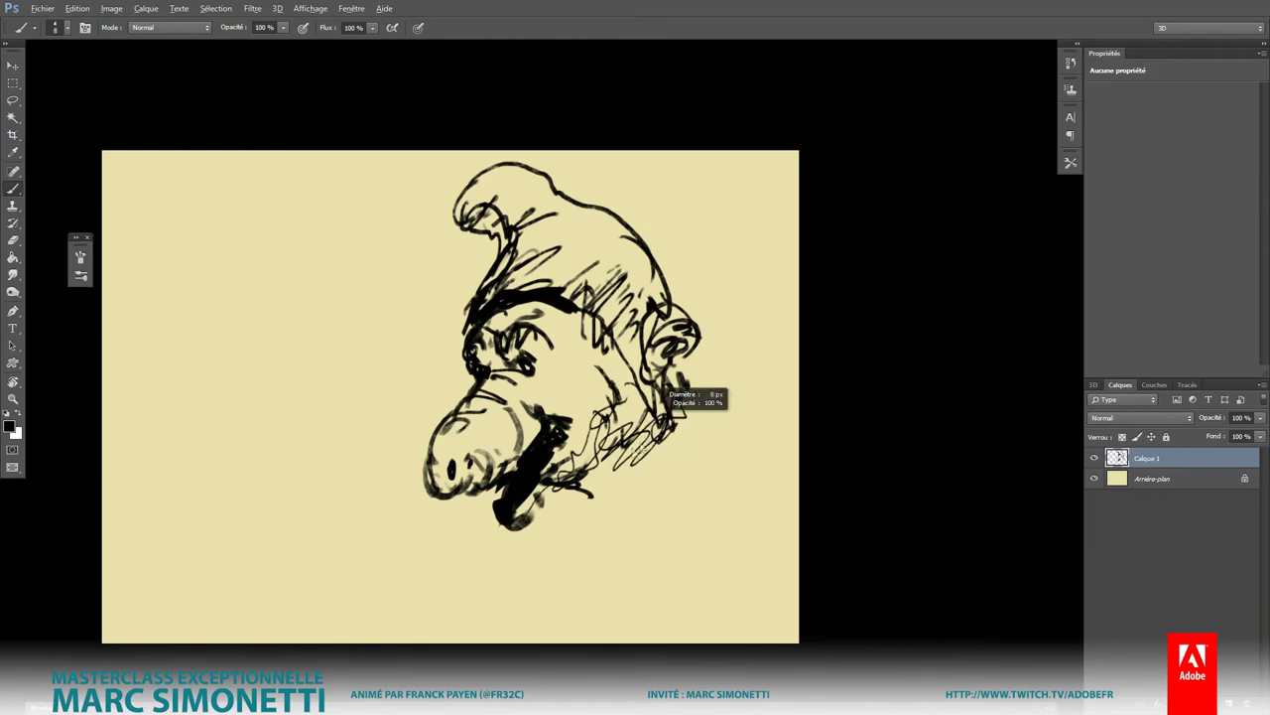
pyautogui.moveTo(587, 496)
pyautogui.mouseDown()
pyautogui.moveTo(536, 521)
pyautogui.moveTo(540, 512)
pyautogui.mouseUp()
pyautogui.moveTo(607, 476); pyautogui.dragTo(695, 407)
pyautogui.moveTo(660, 461)
pyautogui.mouseDown()
pyautogui.moveTo(707, 399)
pyautogui.moveTo(730, 409)
pyautogui.moveTo(733, 392)
pyautogui.moveTo(578, 533)
pyautogui.moveTo(653, 448)
pyautogui.mouseUp()
# Step: With a broader full-opacity brush, paint dark jaw strokes toward the ear and hatch the chin
pyautogui.press('0')
pyautogui.keyDown('alt'); pyautogui.rightClick(601, 506); pyautogui.keyUp('alt')
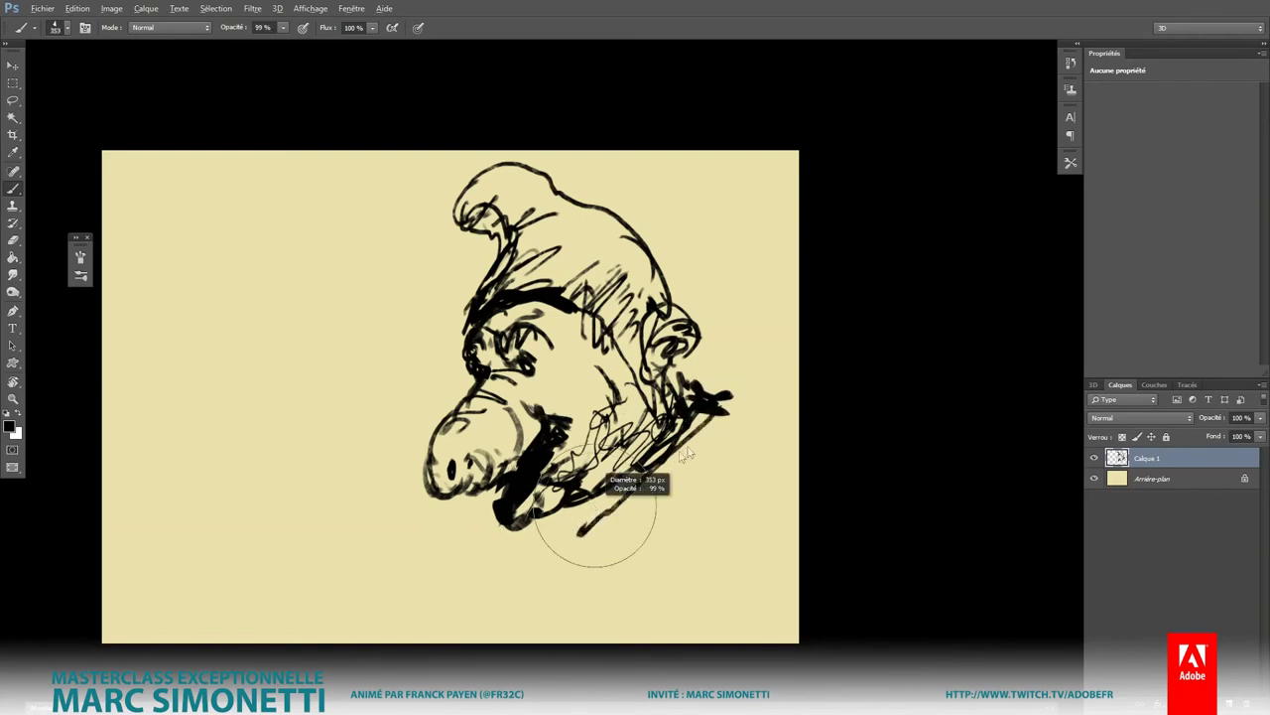
pyautogui.moveTo(596, 516); pyautogui.dragTo(717, 422)
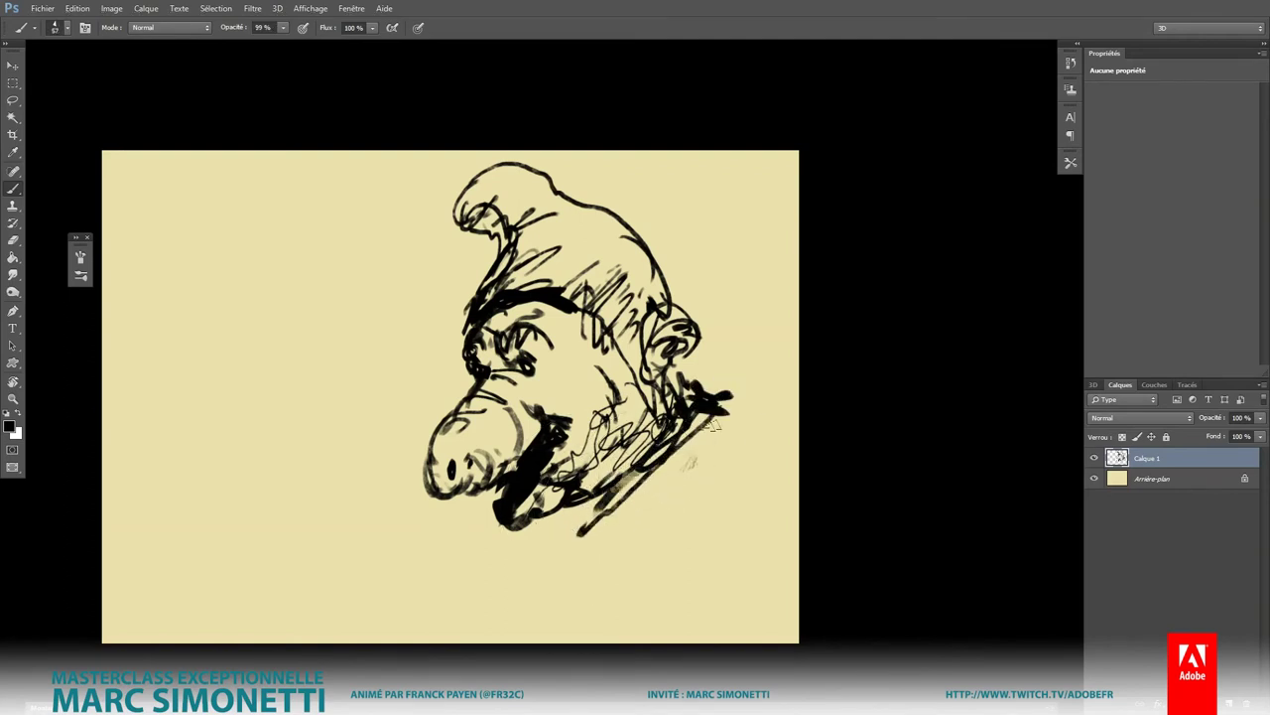
pyautogui.moveTo(620, 491); pyautogui.dragTo(740, 401)
pyautogui.moveTo(569, 526)
pyautogui.mouseDown()
pyautogui.moveTo(554, 526)
pyautogui.moveTo(614, 491)
pyautogui.mouseUp()
pyautogui.moveTo(531, 550); pyautogui.dragTo(556, 521)
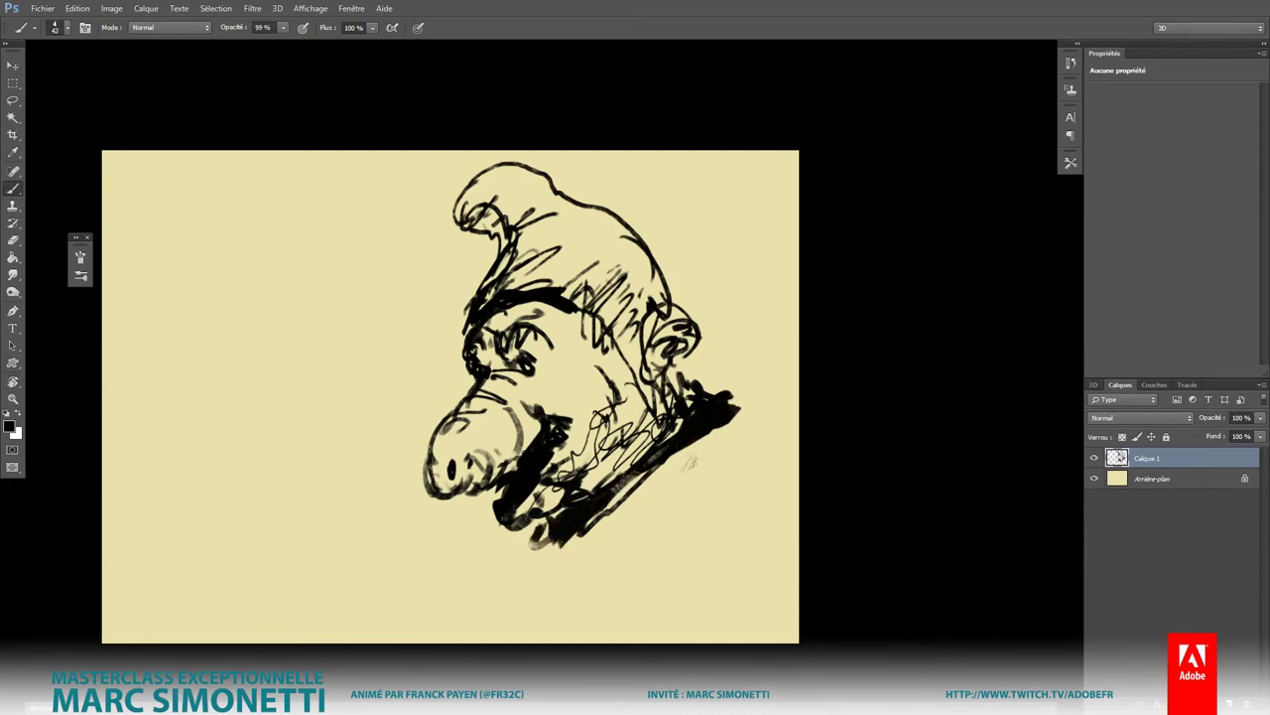
# Step: Erase some dark beard and jaw strokes, then paint a light highlight over the eye
pyautogui.press('x')
pyautogui.press('e')
pyautogui.moveTo(533, 514)
pyautogui.mouseDown()
pyautogui.moveTo(511, 522)
pyautogui.moveTo(588, 449)
pyautogui.moveTo(607, 389)
pyautogui.moveTo(516, 456)
pyautogui.moveTo(551, 406)
pyautogui.moveTo(585, 429)
pyautogui.mouseUp()
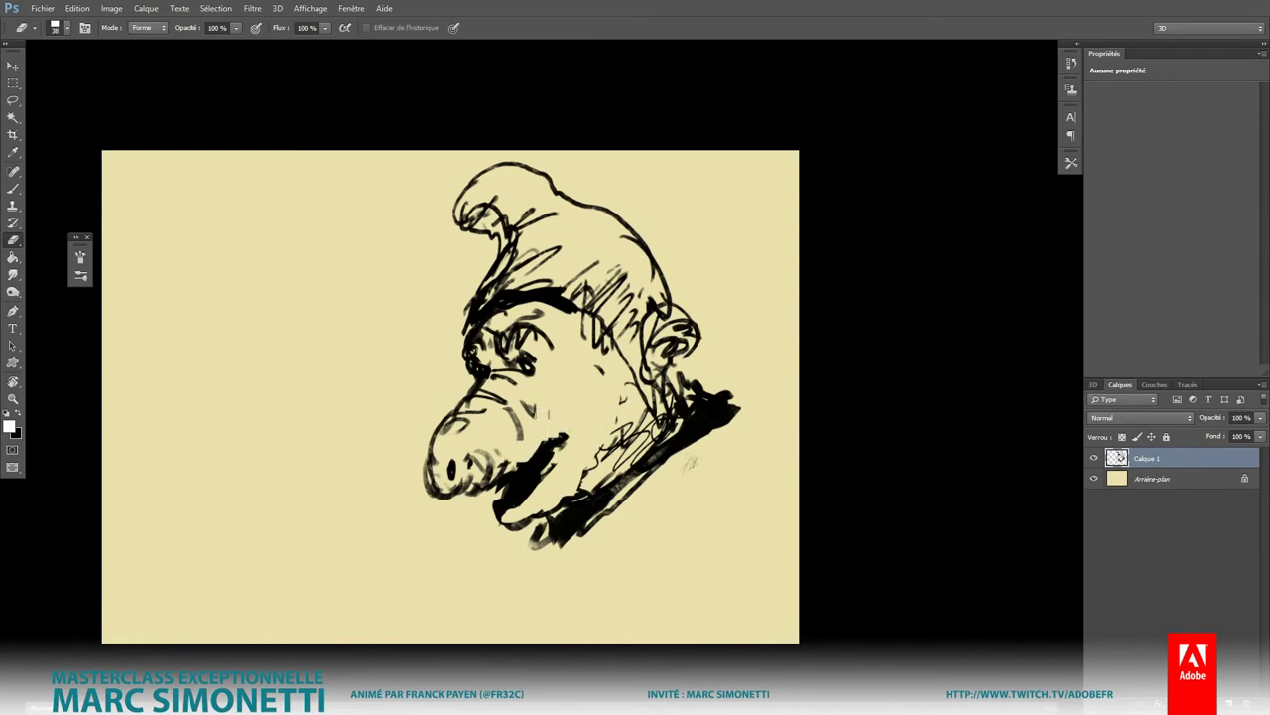
pyautogui.press('b')
pyautogui.moveTo(544, 375)
pyautogui.mouseDown()
pyautogui.moveTo(528, 360)
pyautogui.moveTo(534, 378)
pyautogui.moveTo(554, 357)
pyautogui.moveTo(480, 385)
pyautogui.moveTo(429, 457)
pyautogui.moveTo(445, 502)
pyautogui.moveTo(461, 485)
pyautogui.moveTo(486, 490)
pyautogui.moveTo(516, 532)
pyautogui.moveTo(613, 403)
pyautogui.moveTo(615, 427)
pyautogui.mouseUp()
pyautogui.press('x')
pyautogui.press('0')
# Step: Draw the lower lip, mouth line and cheek wrinkles, and hatch the neck to outline the collar
pyautogui.moveTo(595, 462)
pyautogui.mouseDown()
pyautogui.moveTo(532, 508)
pyautogui.moveTo(659, 437)
pyautogui.mouseUp()
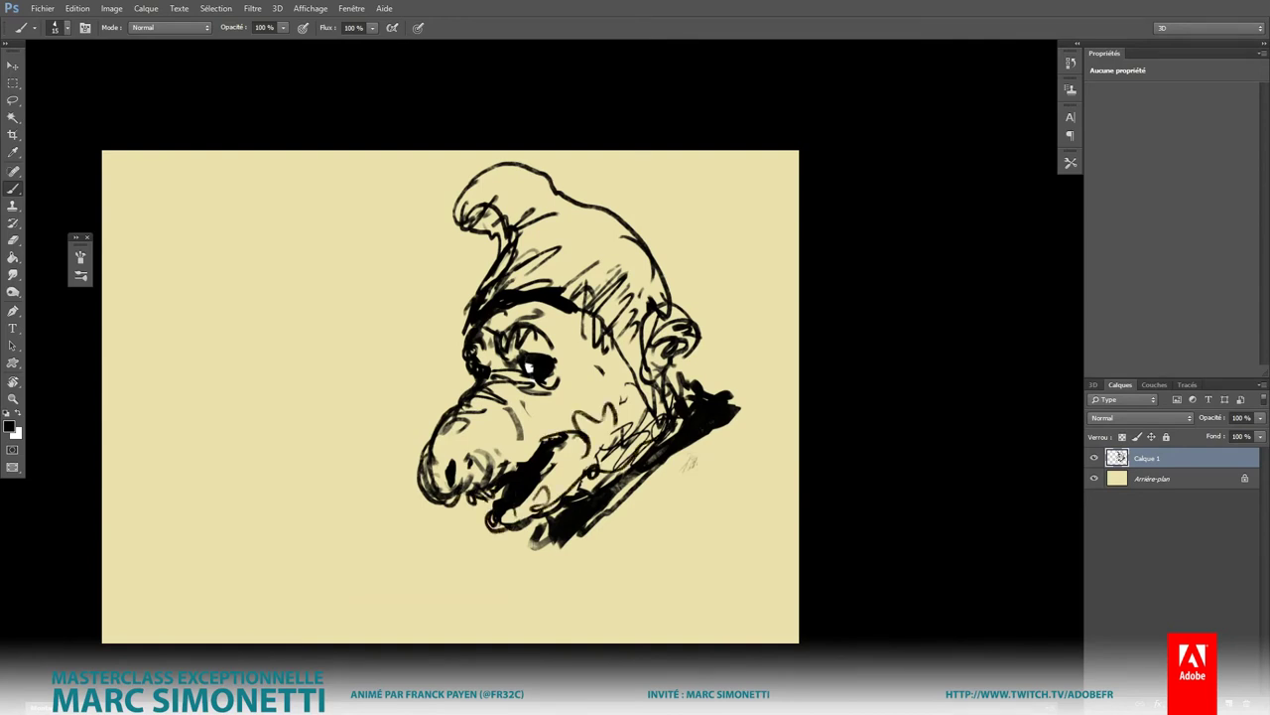
pyautogui.moveTo(653, 487)
pyautogui.mouseDown()
pyautogui.moveTo(755, 405)
pyautogui.moveTo(784, 461)
pyautogui.mouseUp()
pyautogui.moveTo(784, 462); pyautogui.dragTo(695, 467)
# Step: Sweep long coat and shoulder lines down from the chin toward the lower-right canvas edge
pyautogui.moveTo(521, 536); pyautogui.dragTo(447, 629)
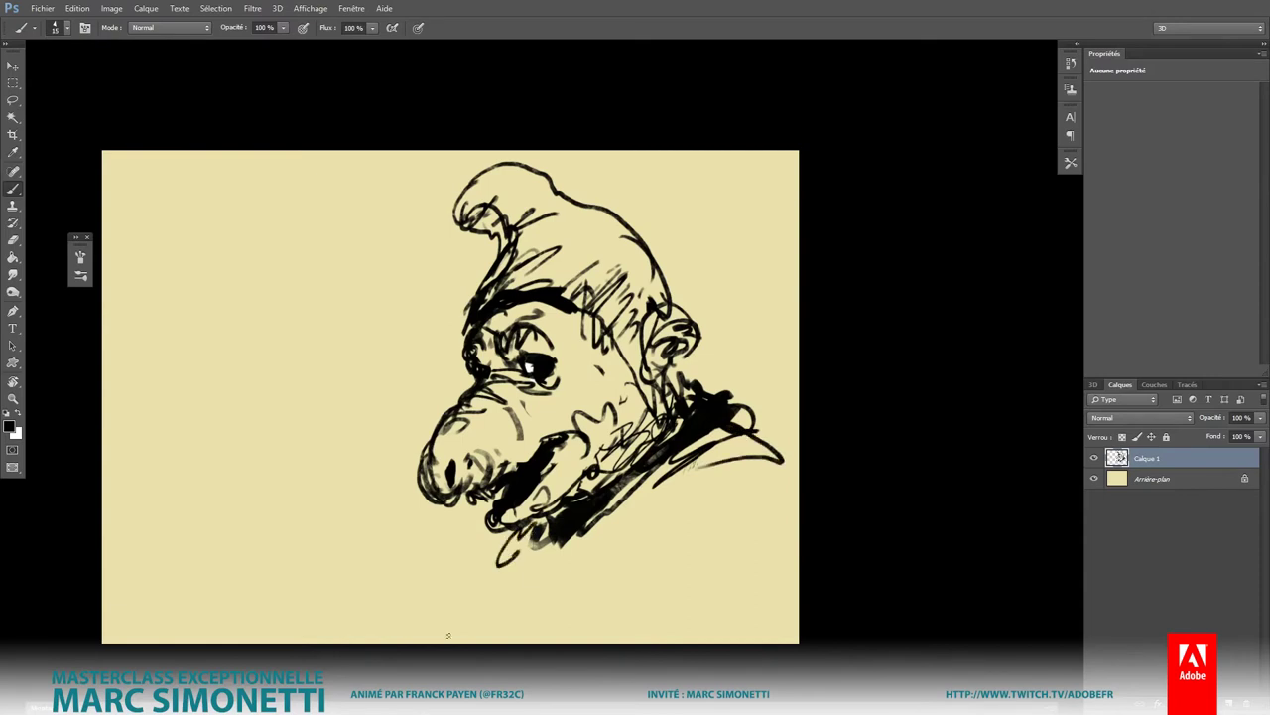
pyautogui.moveTo(527, 577); pyautogui.dragTo(469, 638)
pyautogui.moveTo(775, 474); pyautogui.dragTo(486, 618)
pyautogui.moveTo(703, 486); pyautogui.dragTo(776, 476)
pyautogui.moveTo(794, 514); pyautogui.dragTo(615, 603)
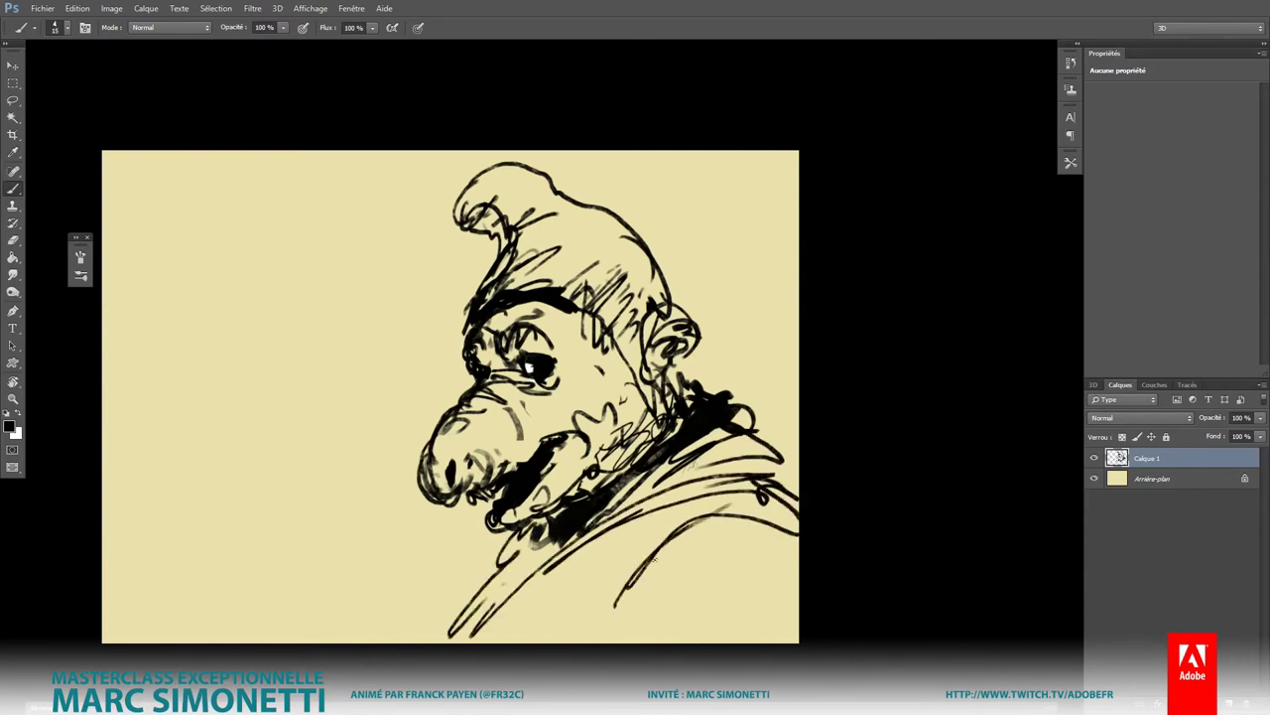
pyautogui.moveTo(734, 498); pyautogui.dragTo(653, 562)
pyautogui.moveTo(760, 464); pyautogui.dragTo(617, 575)
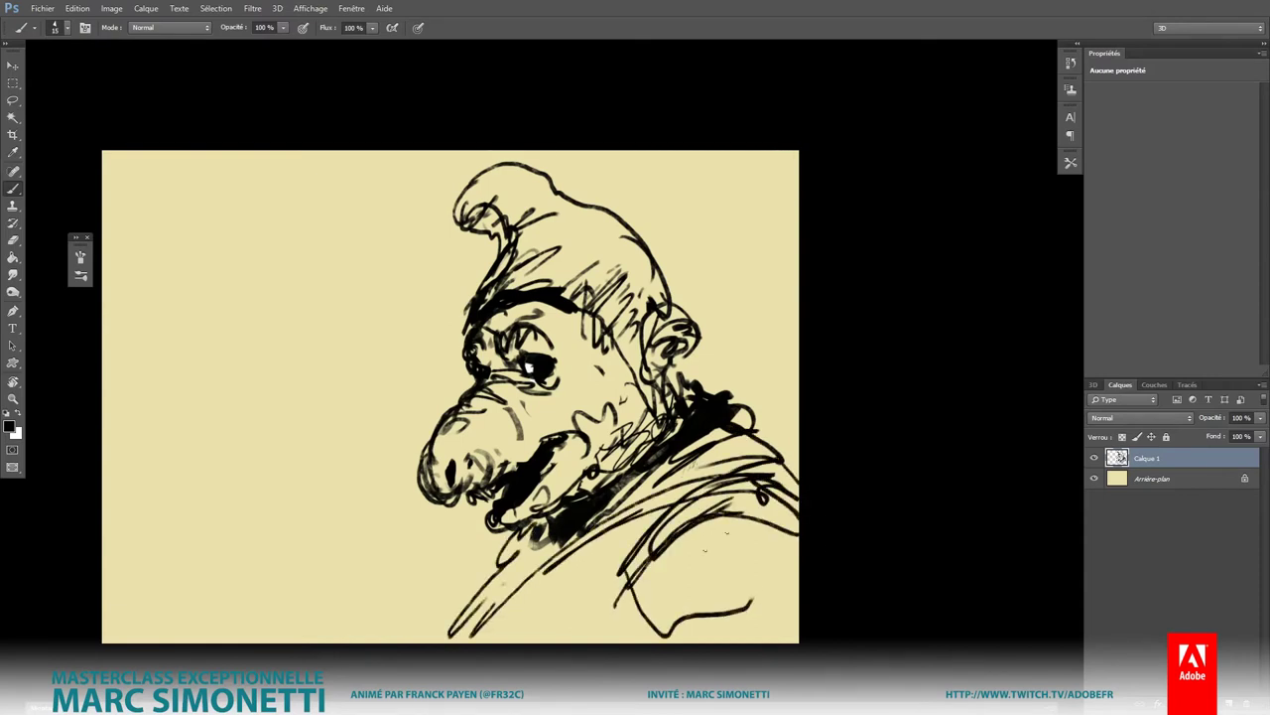
pyautogui.moveTo(796, 546); pyautogui.dragTo(713, 618)
pyautogui.moveTo(778, 451); pyautogui.dragTo(661, 512)
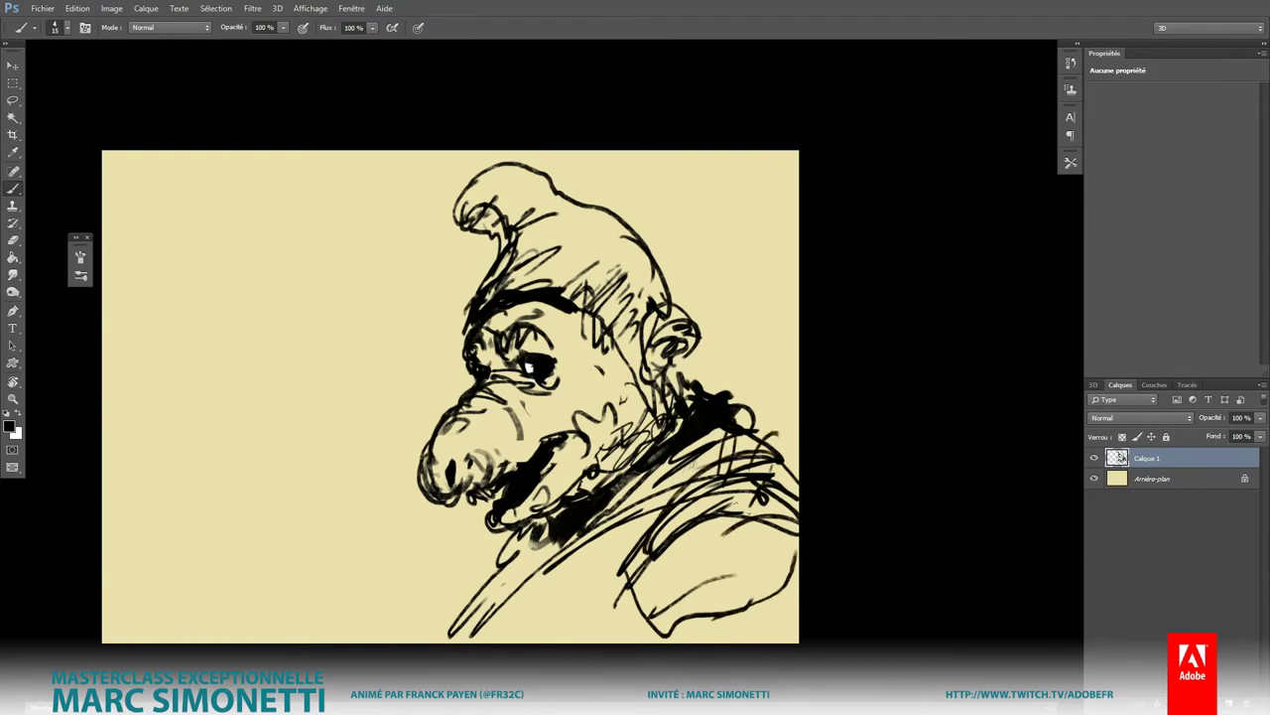
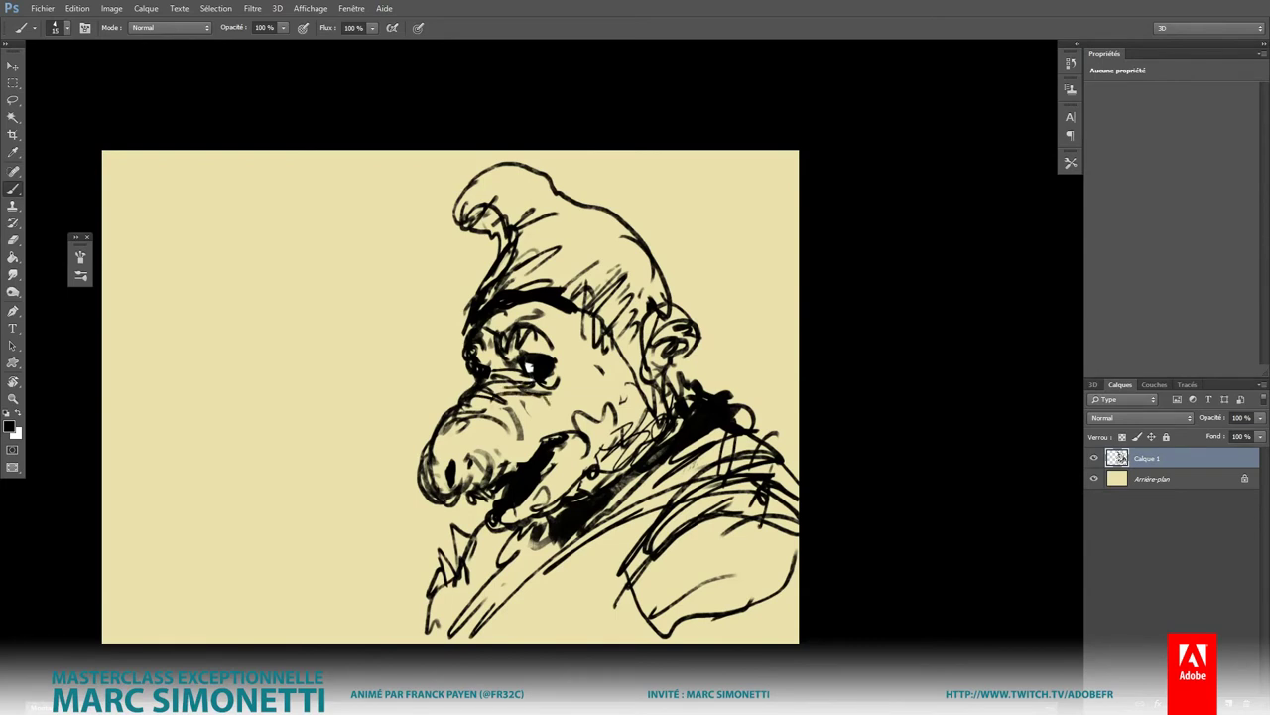
# Step: Add a new layer beneath the sketch and outline the left edge with a 23 px round brush
pyautogui.hotkey('ctrl', 'shift', 'alt', 'n')
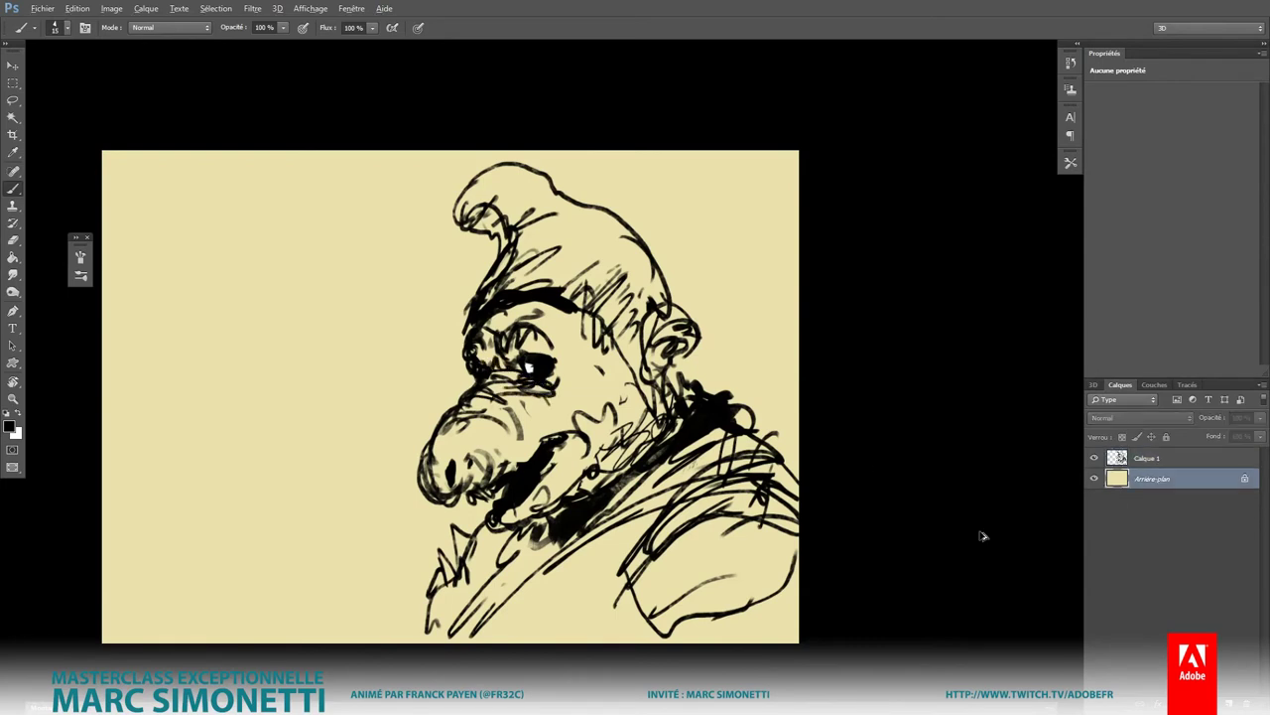
pyautogui.keyDown('alt'); pyautogui.rightClick(159, 375); pyautogui.keyUp('alt')
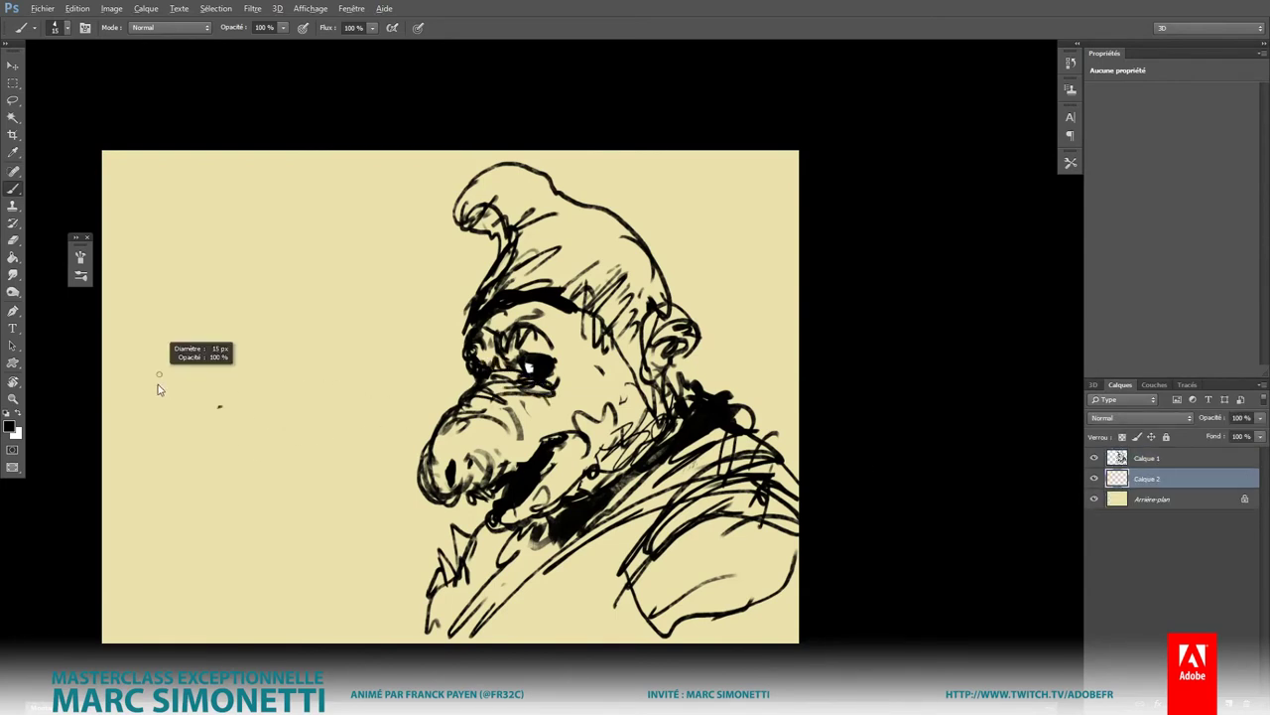
pyautogui.moveTo(110, 420); pyautogui.dragTo(126, 389)
pyautogui.keyDown('alt'); pyautogui.rightClick(168, 302); pyautogui.keyUp('alt')
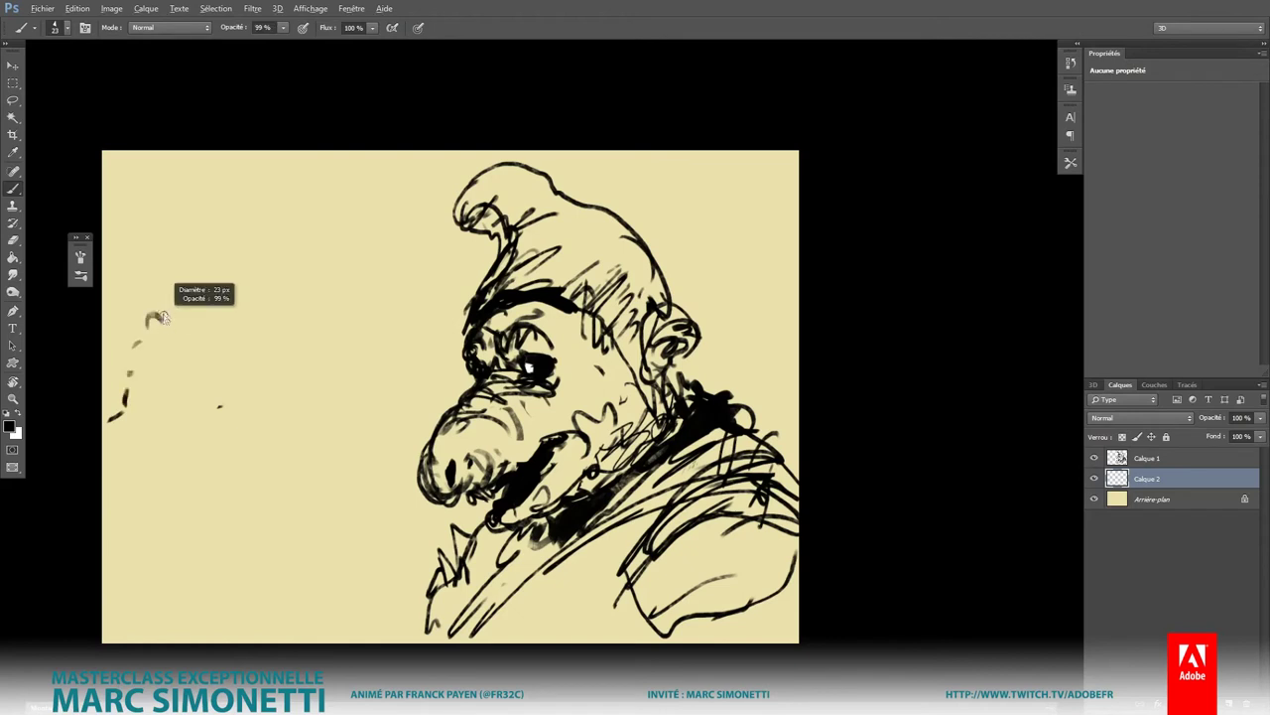
pyautogui.moveTo(159, 316)
pyautogui.mouseDown()
pyautogui.moveTo(201, 314)
pyautogui.moveTo(240, 433)
pyautogui.moveTo(310, 457)
pyautogui.mouseUp()
# Step: Sketch rock and ground outlines to the left of the gnome's face and chin
pyautogui.keyDown('alt'); pyautogui.rightClick(215, 381); pyautogui.keyUp('alt')
pyautogui.moveTo(258, 492); pyautogui.dragTo(415, 506)
pyautogui.moveTo(316, 448); pyautogui.dragTo(446, 524)
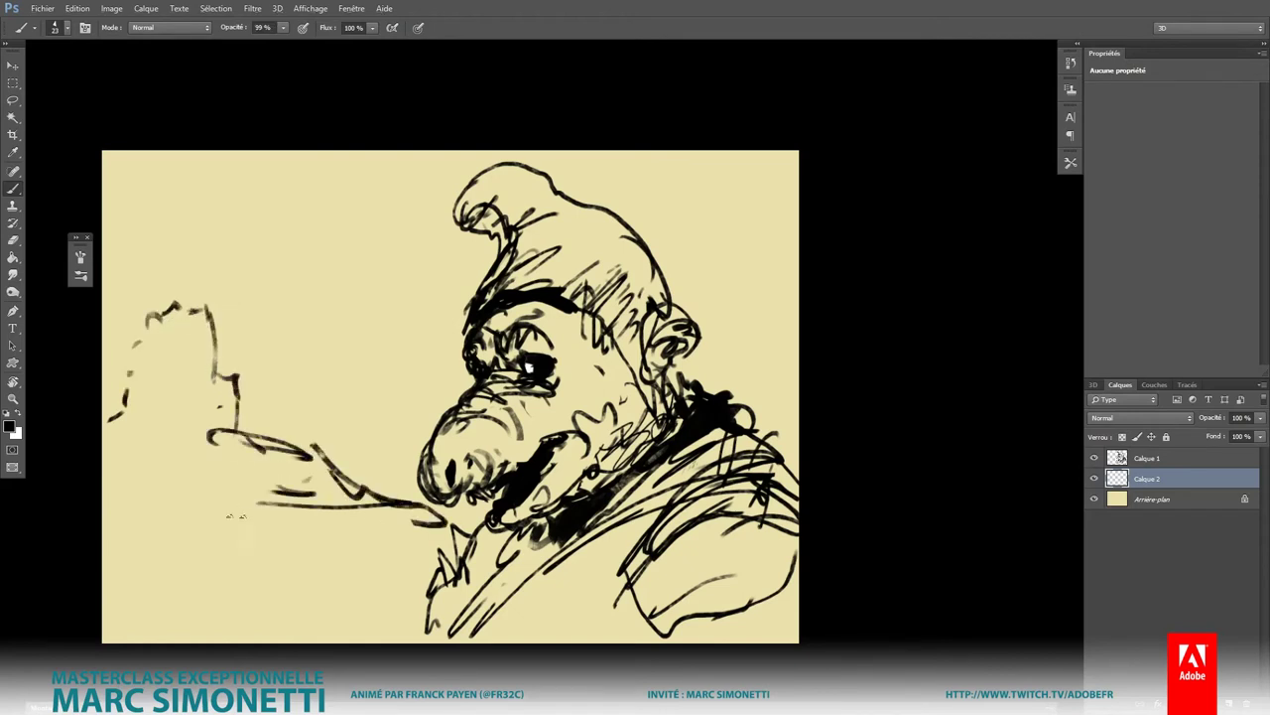
pyautogui.moveTo(227, 516); pyautogui.dragTo(417, 514)
pyautogui.moveTo(507, 466); pyautogui.dragTo(403, 480)
pyautogui.moveTo(496, 526); pyautogui.dragTo(417, 502)
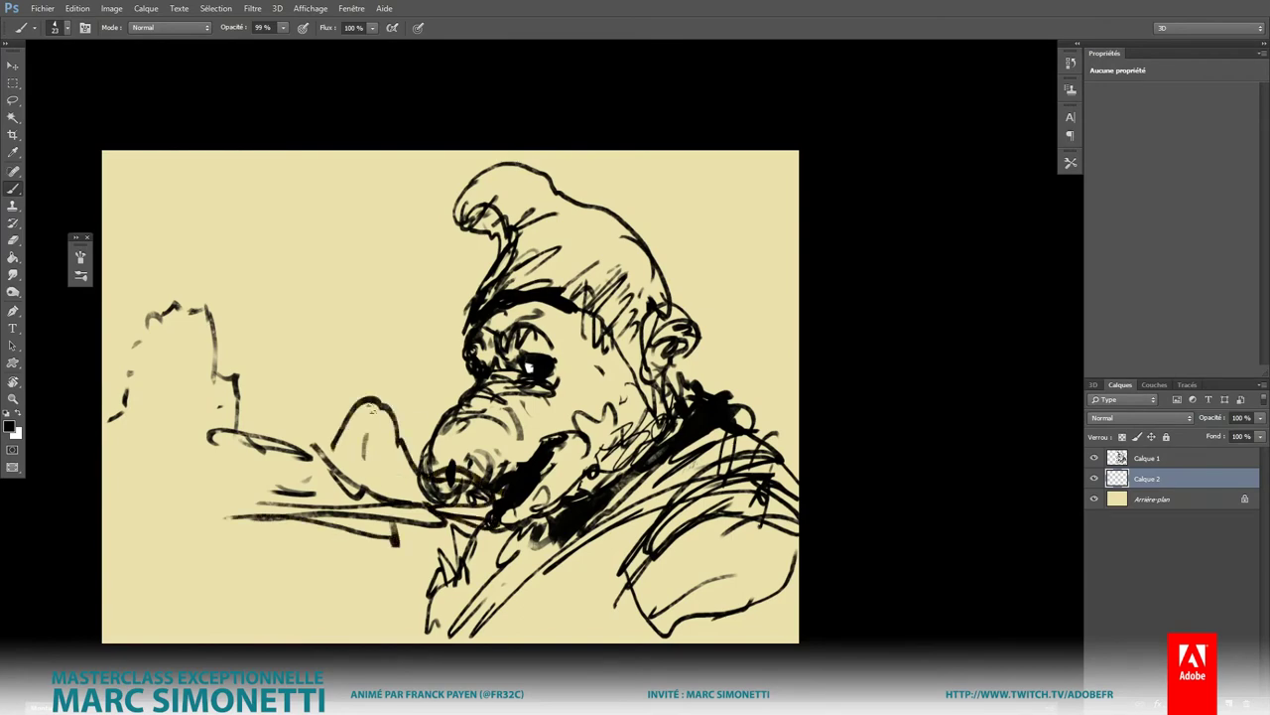
pyautogui.moveTo(375, 458)
pyautogui.mouseDown()
pyautogui.moveTo(329, 397)
pyautogui.moveTo(256, 385)
pyautogui.mouseUp()
pyautogui.keyDown('alt'); pyautogui.rightClick(583, 401); pyautogui.keyUp('alt')
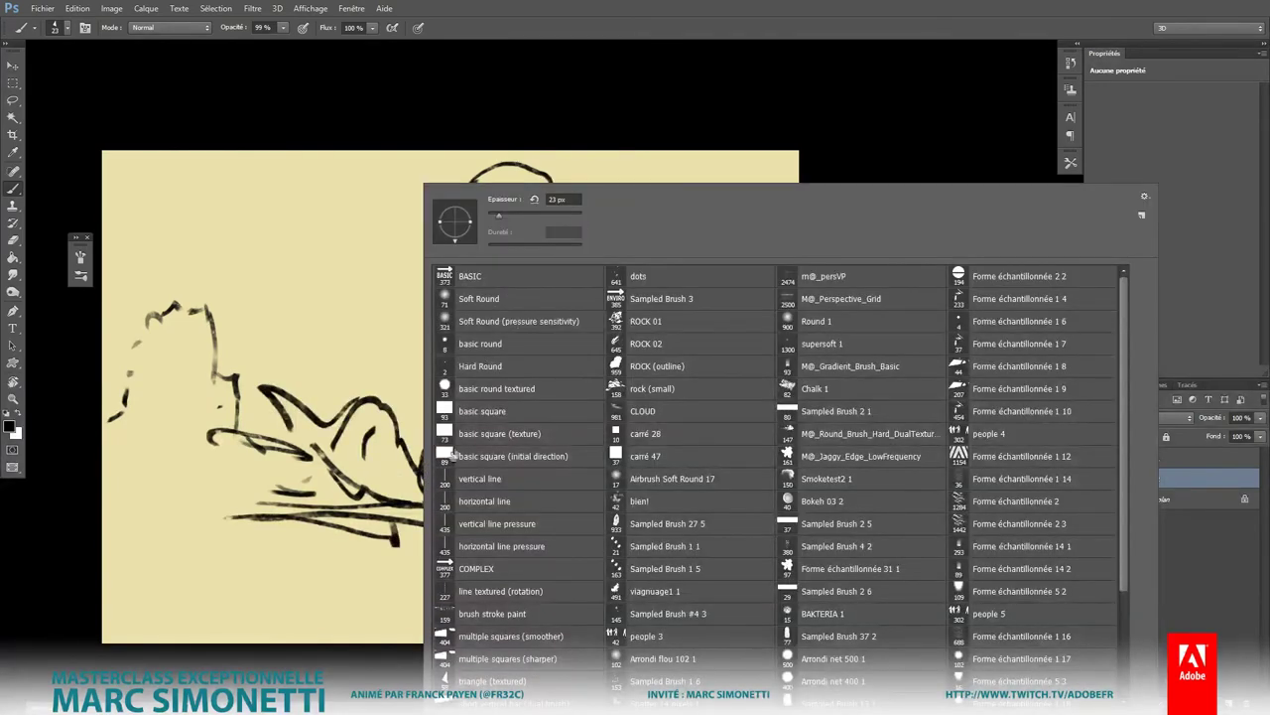
# Step: With the basic square brush in dark blue-grey, paint a dark block and translucent grey block on the left
pyautogui.click(466, 410)
pyautogui.keyDown('alt'); pyautogui.keyDown('shift'); pyautogui.rightClick(243, 427); pyautogui.keyUp('shift'); pyautogui.keyUp('alt')
pyautogui.moveTo(264, 429); pyautogui.dragTo(297, 483)
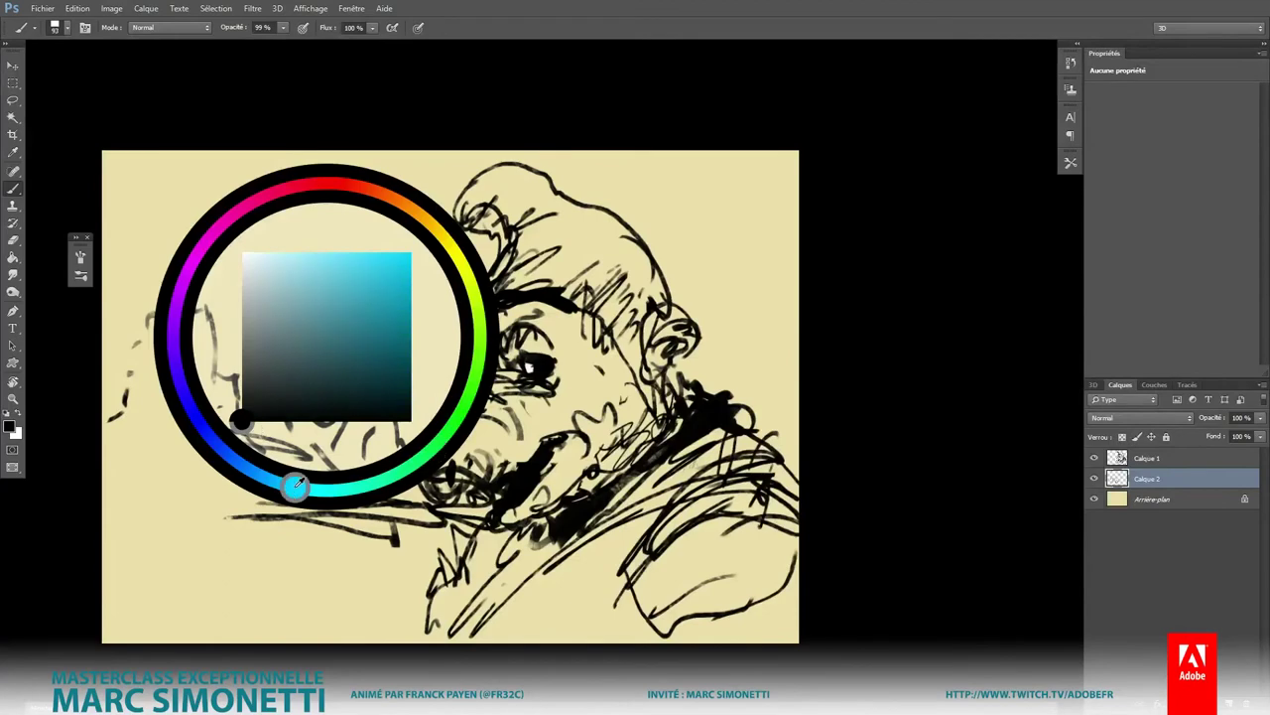
pyautogui.moveTo(277, 387); pyautogui.dragTo(261, 409)
pyautogui.moveTo(204, 328)
pyautogui.mouseDown()
pyautogui.moveTo(169, 378)
pyautogui.moveTo(157, 336)
pyautogui.moveTo(114, 382)
pyautogui.moveTo(149, 417)
pyautogui.moveTo(238, 417)
pyautogui.moveTo(283, 437)
pyautogui.moveTo(269, 431)
pyautogui.moveTo(369, 411)
pyautogui.moveTo(379, 443)
pyautogui.moveTo(360, 474)
pyautogui.moveTo(328, 467)
pyautogui.mouseUp()
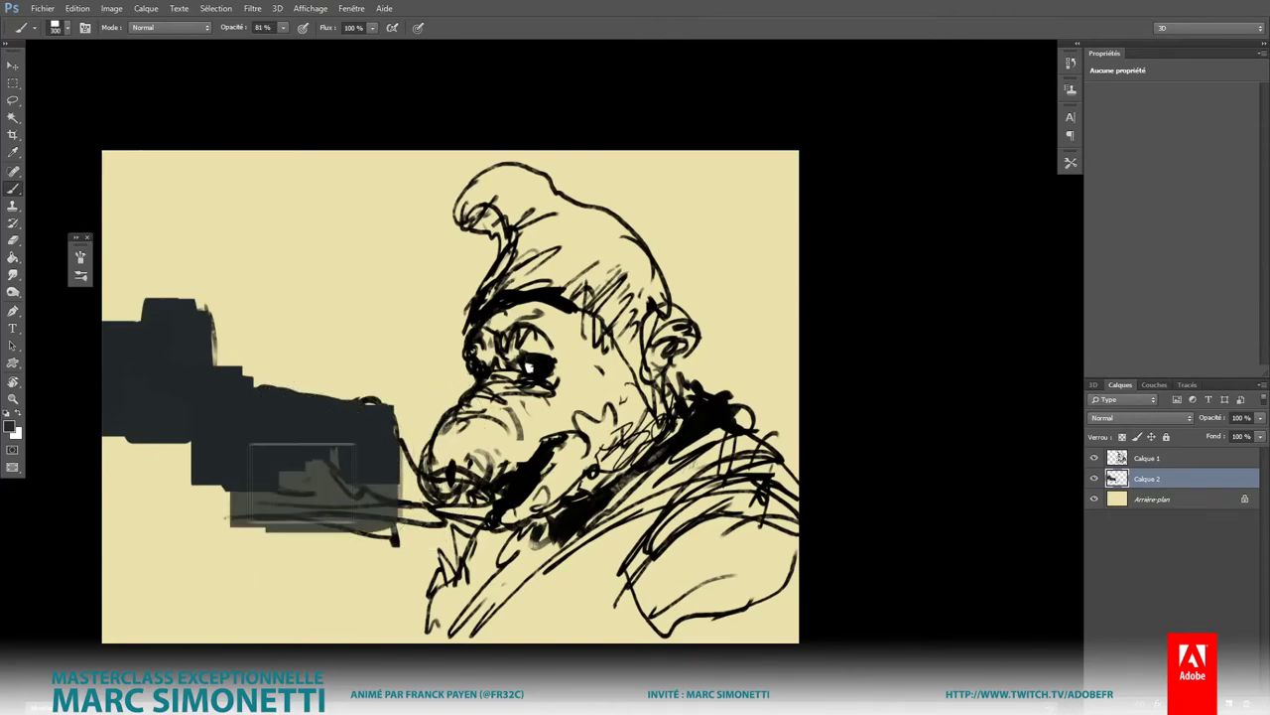
pyautogui.moveTo(387, 497)
pyautogui.mouseDown()
pyautogui.moveTo(238, 501)
pyautogui.moveTo(114, 477)
pyautogui.moveTo(129, 489)
pyautogui.moveTo(233, 434)
pyautogui.moveTo(199, 477)
pyautogui.mouseUp()
# Step: Tilt the view about 38° and extend the dark mass at full opacity over the lower left and chin
pyautogui.press('0')
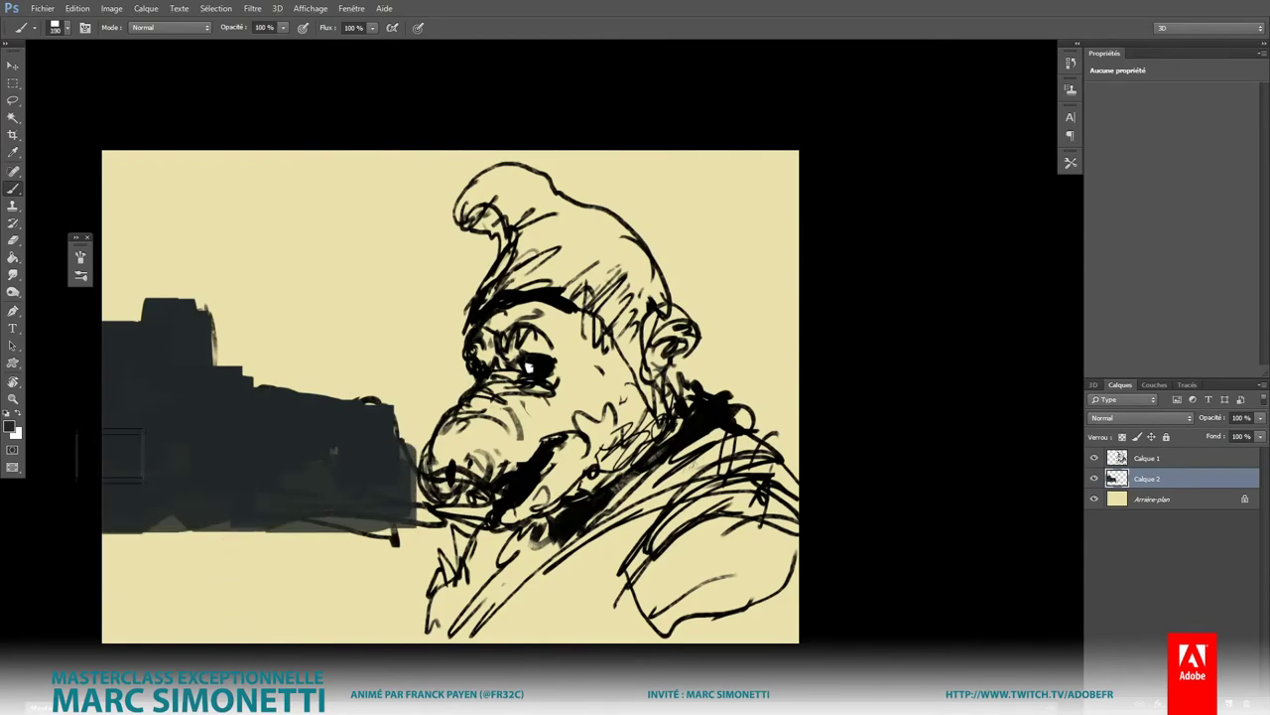
pyautogui.press('r')
pyautogui.moveTo(335, 602); pyautogui.dragTo(486, 630)
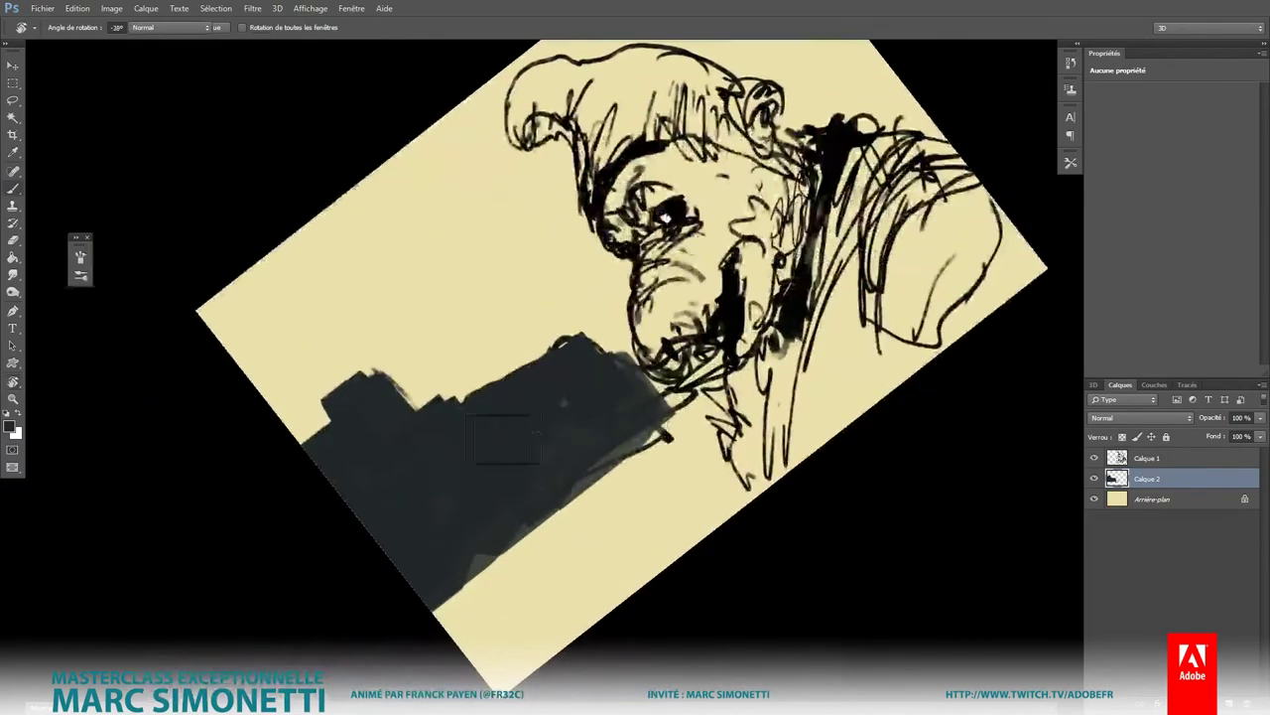
pyautogui.press('b')
pyautogui.moveTo(337, 429); pyautogui.dragTo(290, 425)
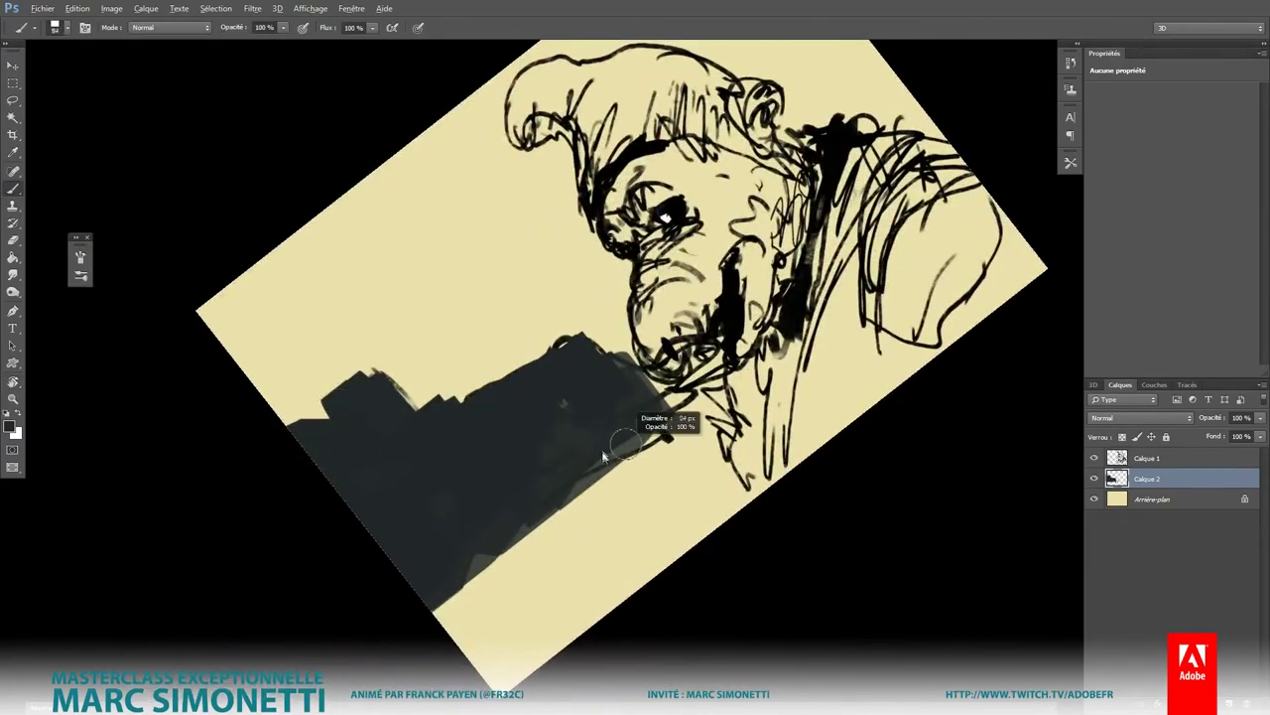
pyautogui.press('0')
pyautogui.moveTo(655, 407)
pyautogui.mouseDown()
pyautogui.moveTo(635, 347)
pyautogui.moveTo(734, 368)
pyautogui.moveTo(576, 496)
pyautogui.mouseUp()
pyautogui.moveTo(460, 616)
pyautogui.mouseDown()
pyautogui.moveTo(516, 536)
pyautogui.moveTo(437, 606)
pyautogui.moveTo(636, 464)
pyautogui.mouseUp()
pyautogui.press(']')
# Step: Paint pale grey streaks across the dark mass with a 289 px brush, and pick brown on the background layer
pyautogui.keyDown('alt'); pyautogui.keyDown('shift'); pyautogui.rightClick(589, 453); pyautogui.keyUp('shift'); pyautogui.keyUp('alt')
pyautogui.keyDown('alt'); pyautogui.rightClick(480, 516); pyautogui.keyUp('alt')
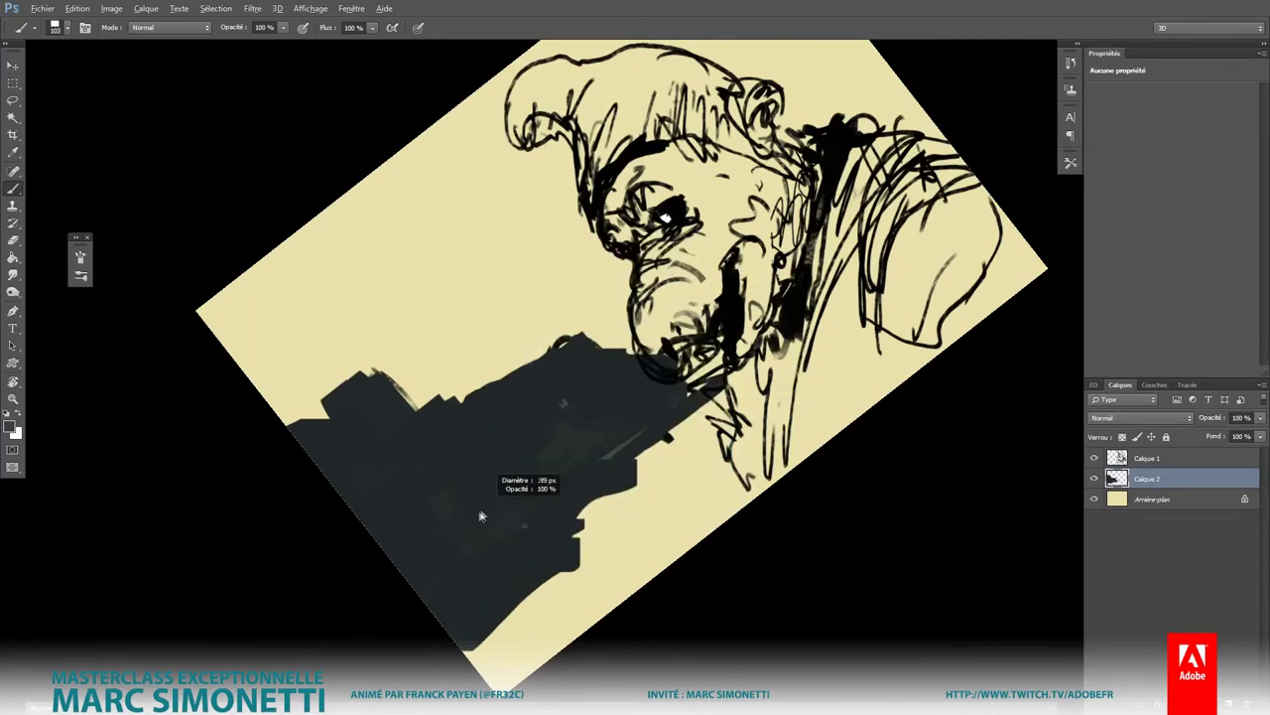
pyautogui.moveTo(437, 541); pyautogui.dragTo(665, 382)
pyautogui.hotkey('alt', '[')
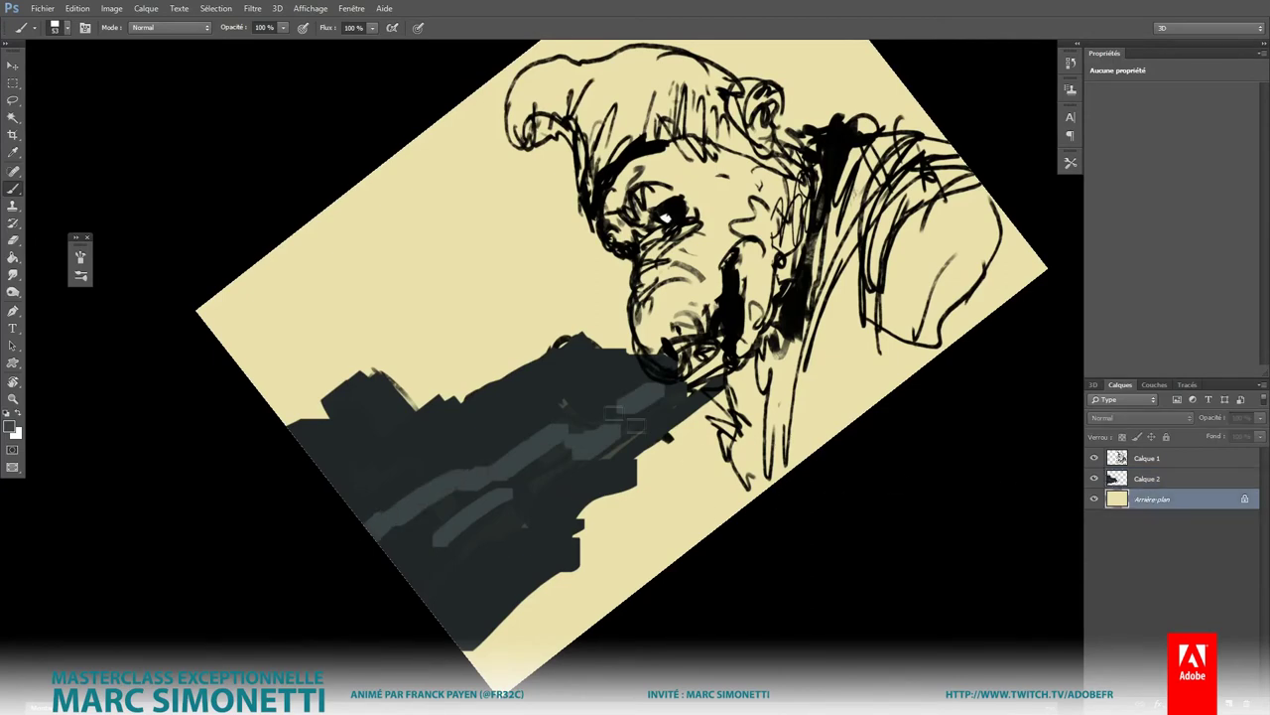
pyautogui.keyDown('alt'); pyautogui.keyDown('shift'); pyautogui.rightClick(566, 373); pyautogui.keyUp('shift'); pyautogui.keyUp('alt')
pyautogui.moveTo(566, 373); pyautogui.dragTo(620, 429)
# Step: Turn the background rusty orange with Hue/Saturation: lightness -45, saturation +63
pyautogui.hotkey('ctrl', 'u')
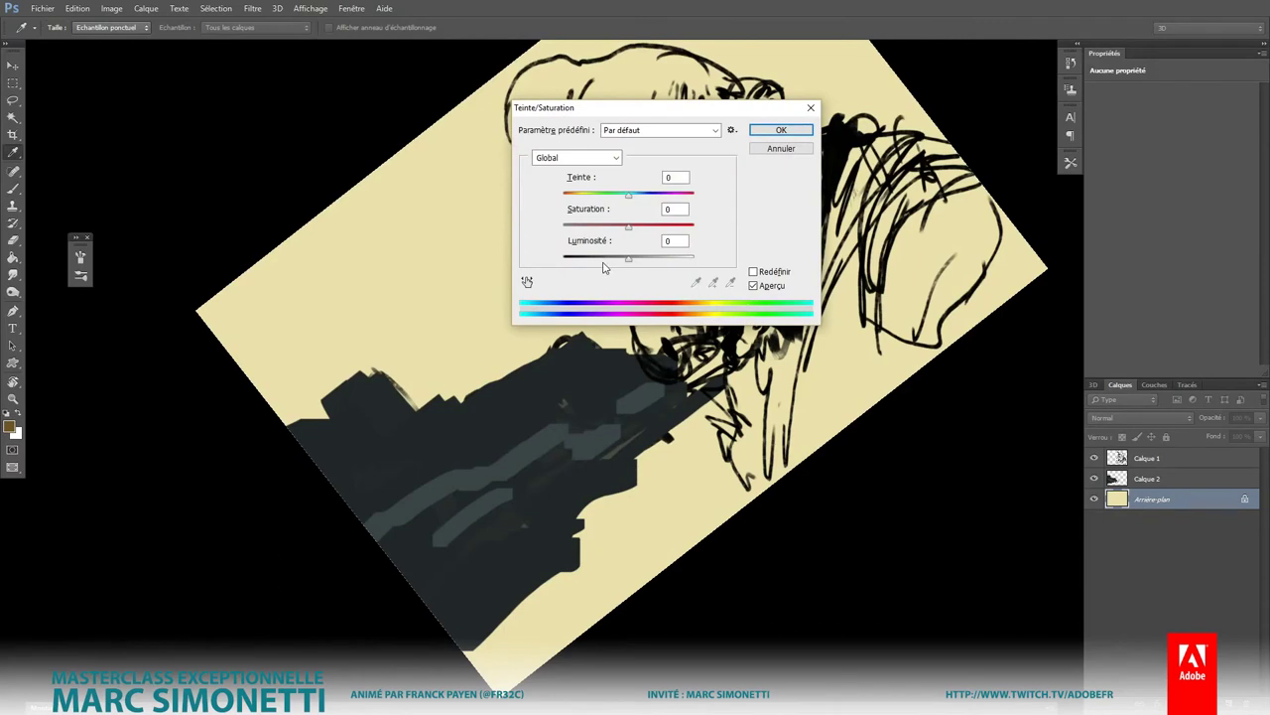
pyautogui.moveTo(628, 260); pyautogui.dragTo(598, 260)
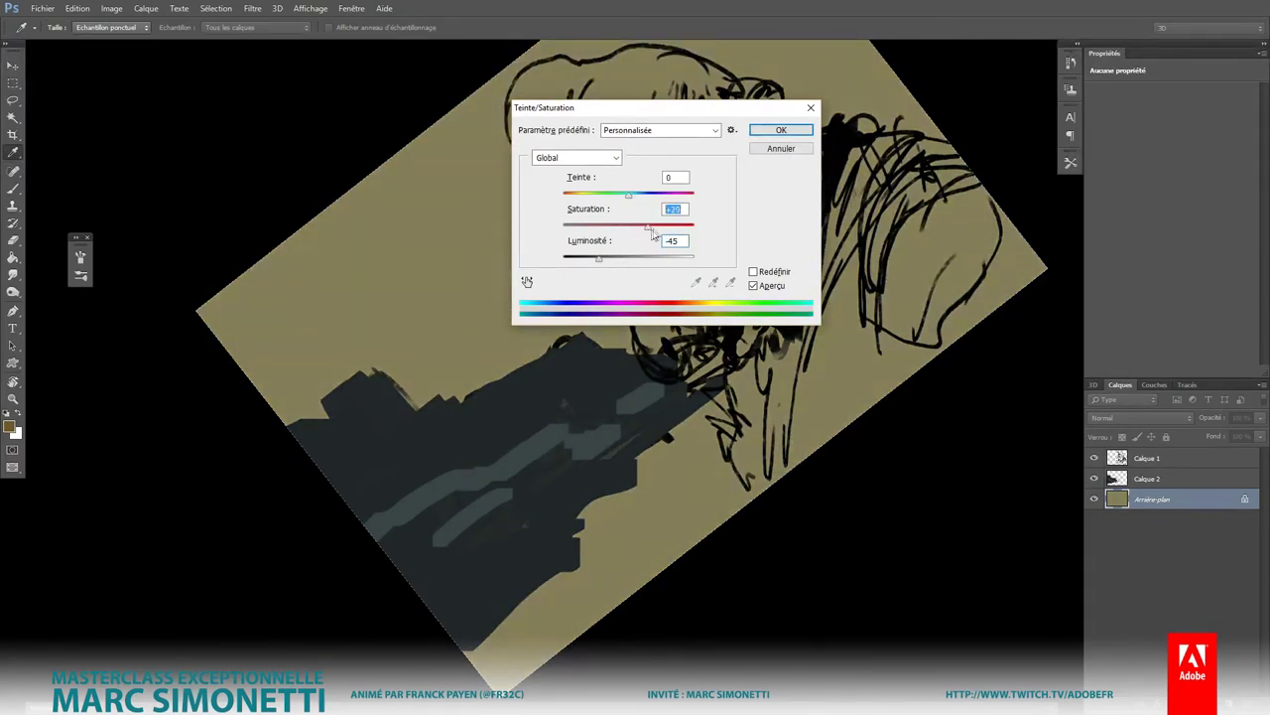
pyautogui.moveTo(651, 230)
pyautogui.mouseDown()
pyautogui.moveTo(670, 229)
pyautogui.moveTo(611, 196)
pyautogui.mouseUp()
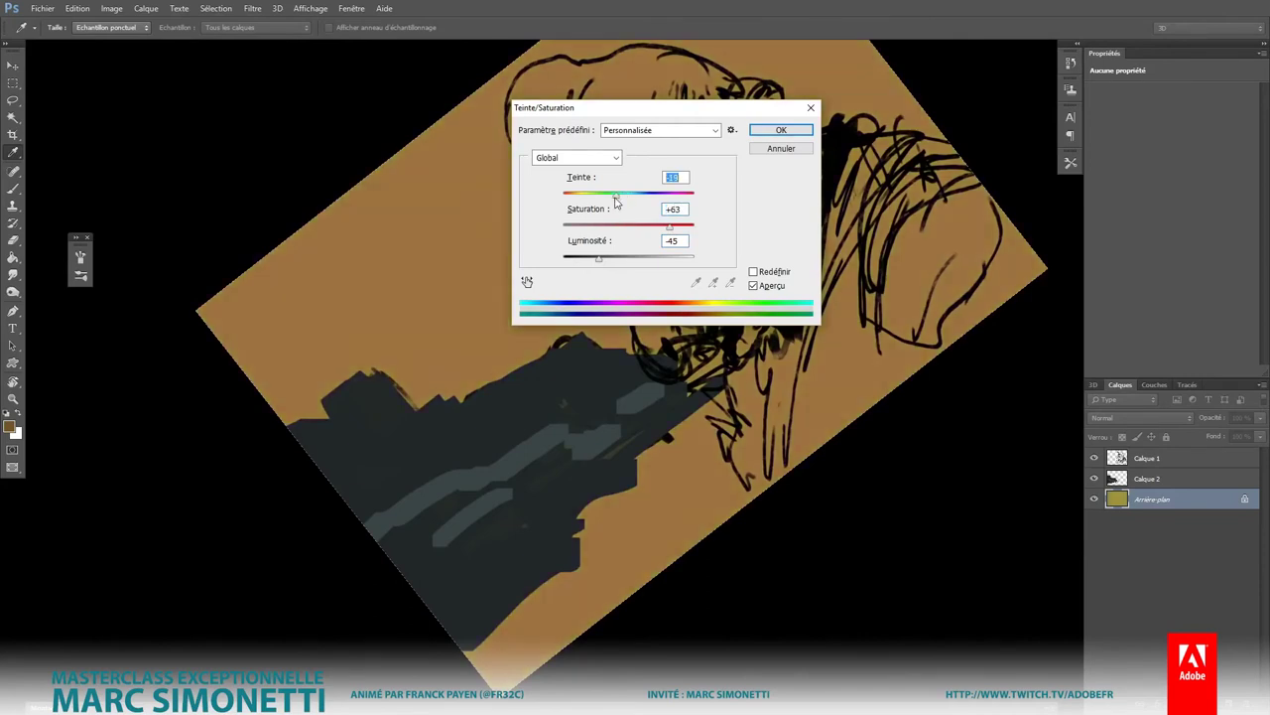
pyautogui.click(795, 132)
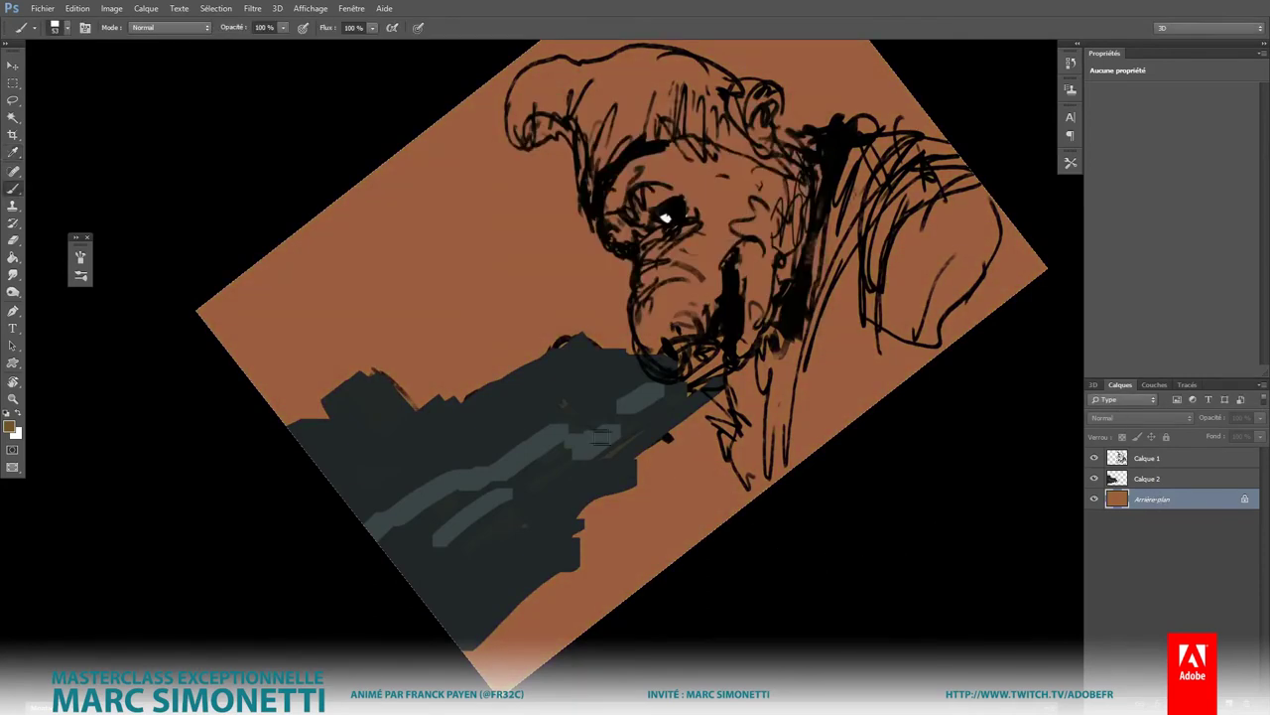
# Step: On Calque 2, paint dark grey over the chin and diagonally toward the upper right
pyautogui.click(1161, 480)
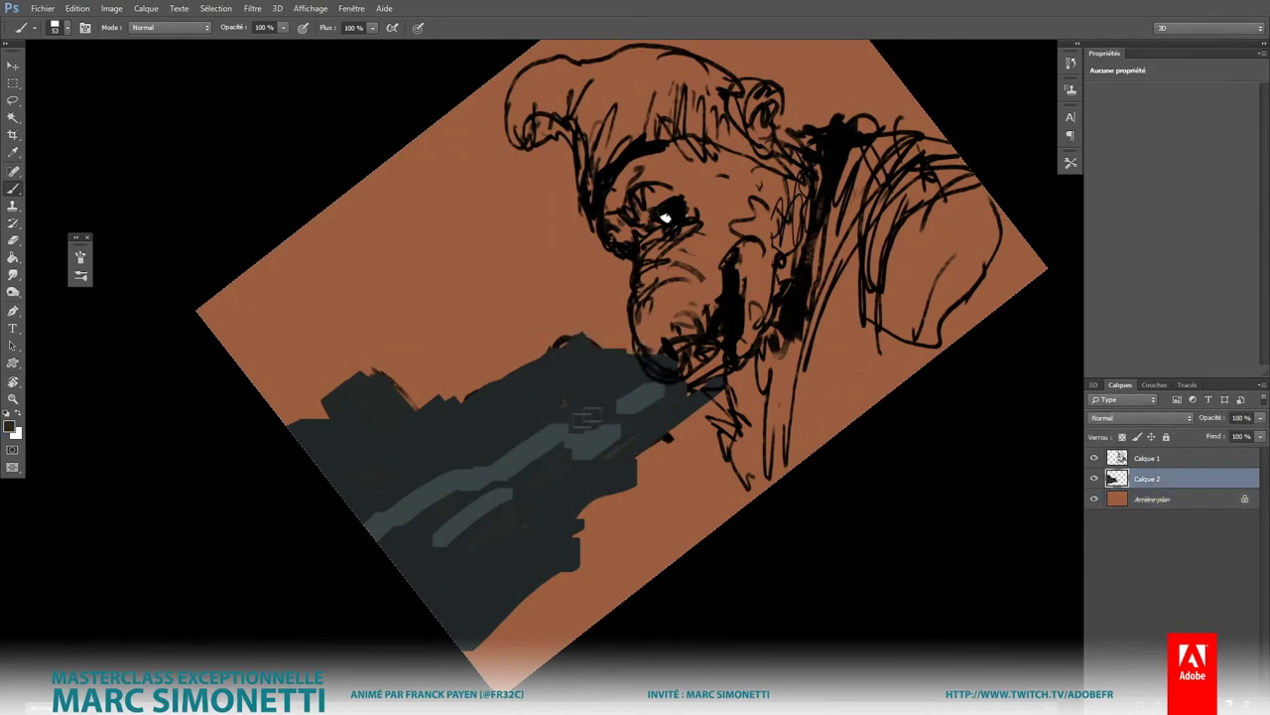
pyautogui.moveTo(586, 421); pyautogui.dragTo(593, 409)
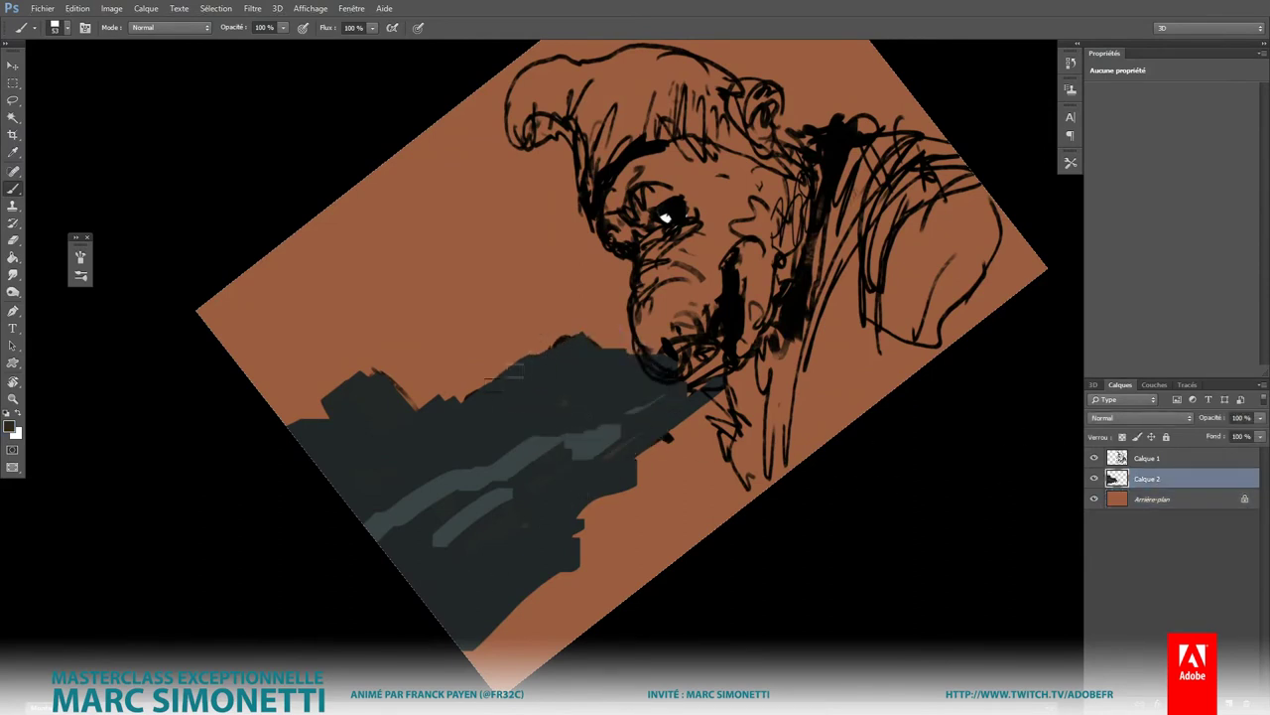
pyautogui.moveTo(511, 374); pyautogui.dragTo(508, 366)
pyautogui.moveTo(646, 329)
pyautogui.mouseDown()
pyautogui.moveTo(755, 348)
pyautogui.moveTo(641, 412)
pyautogui.moveTo(556, 541)
pyautogui.mouseUp()
pyautogui.moveTo(645, 427); pyautogui.dragTo(923, 273)
pyautogui.moveTo(695, 456)
pyautogui.mouseDown()
pyautogui.moveTo(516, 571)
pyautogui.moveTo(536, 655)
pyautogui.moveTo(774, 447)
pyautogui.mouseUp()
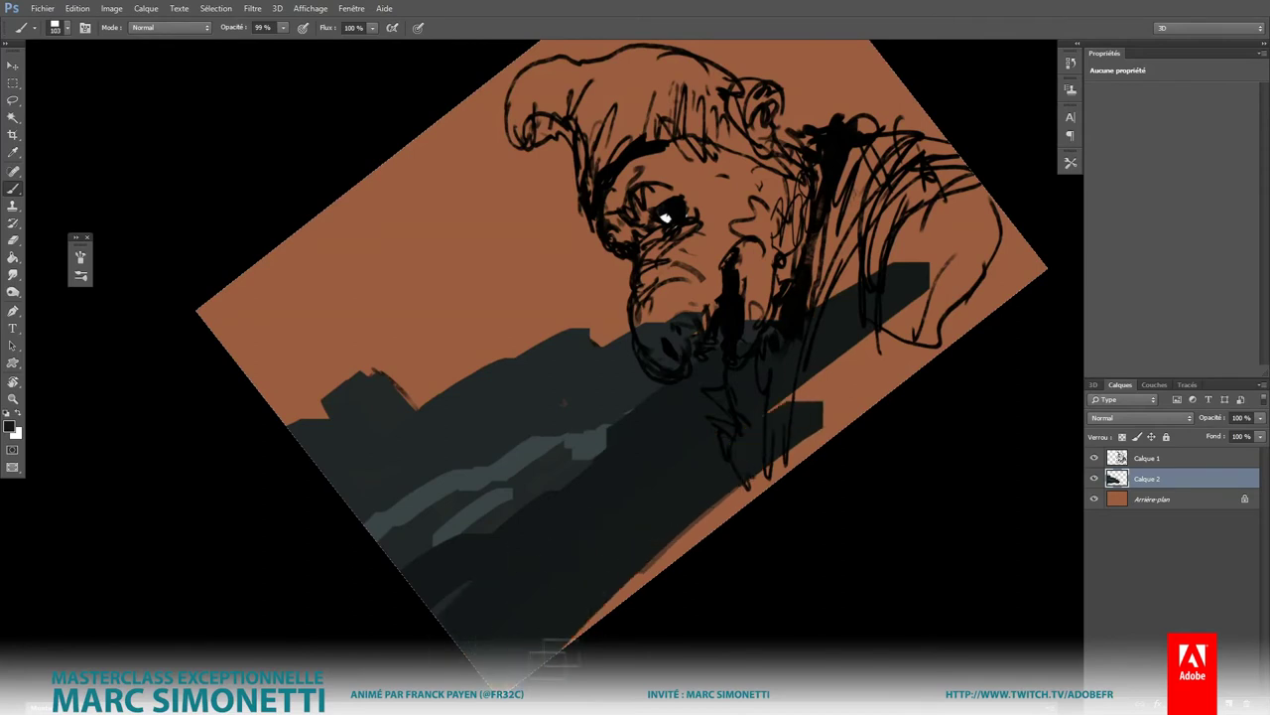
pyautogui.moveTo(655, 555); pyautogui.dragTo(814, 417)
# Step: With a 76 px brush, extend the dark mass further toward the top-right
pyautogui.moveTo(496, 531); pyautogui.dragTo(467, 506)
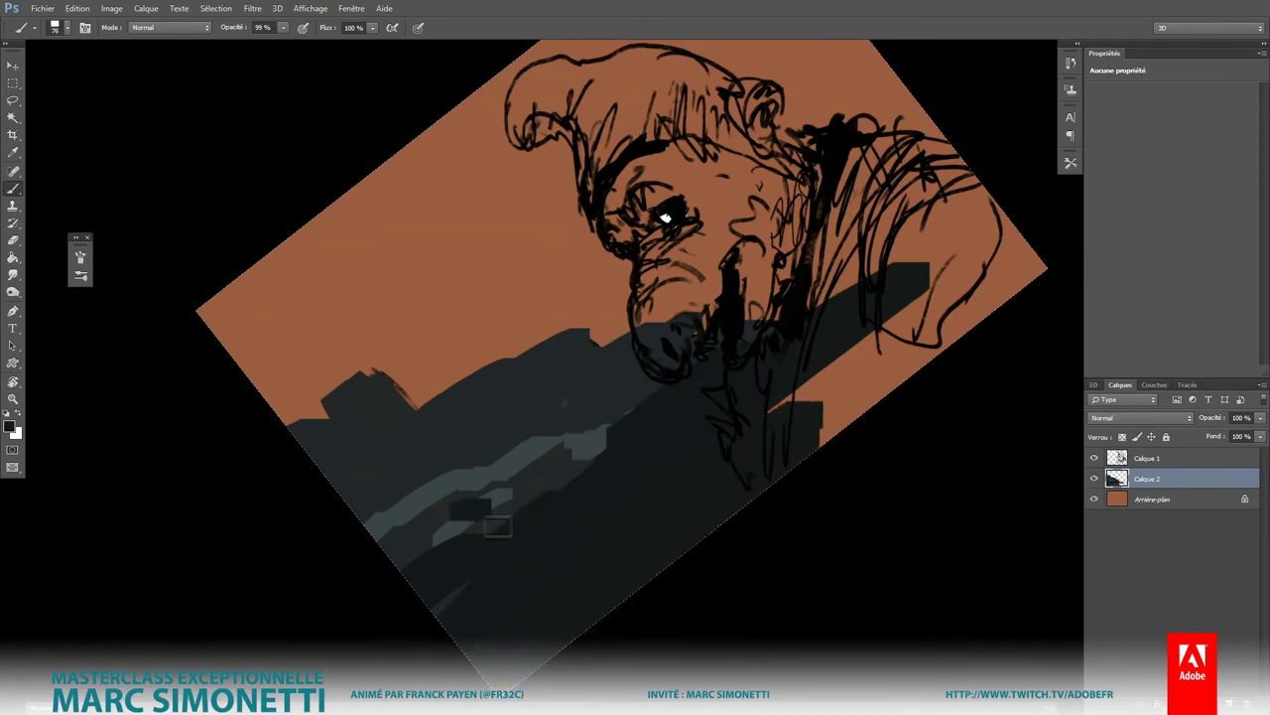
pyautogui.moveTo(516, 452)
pyautogui.mouseDown()
pyautogui.moveTo(566, 476)
pyautogui.moveTo(639, 421)
pyautogui.mouseUp()
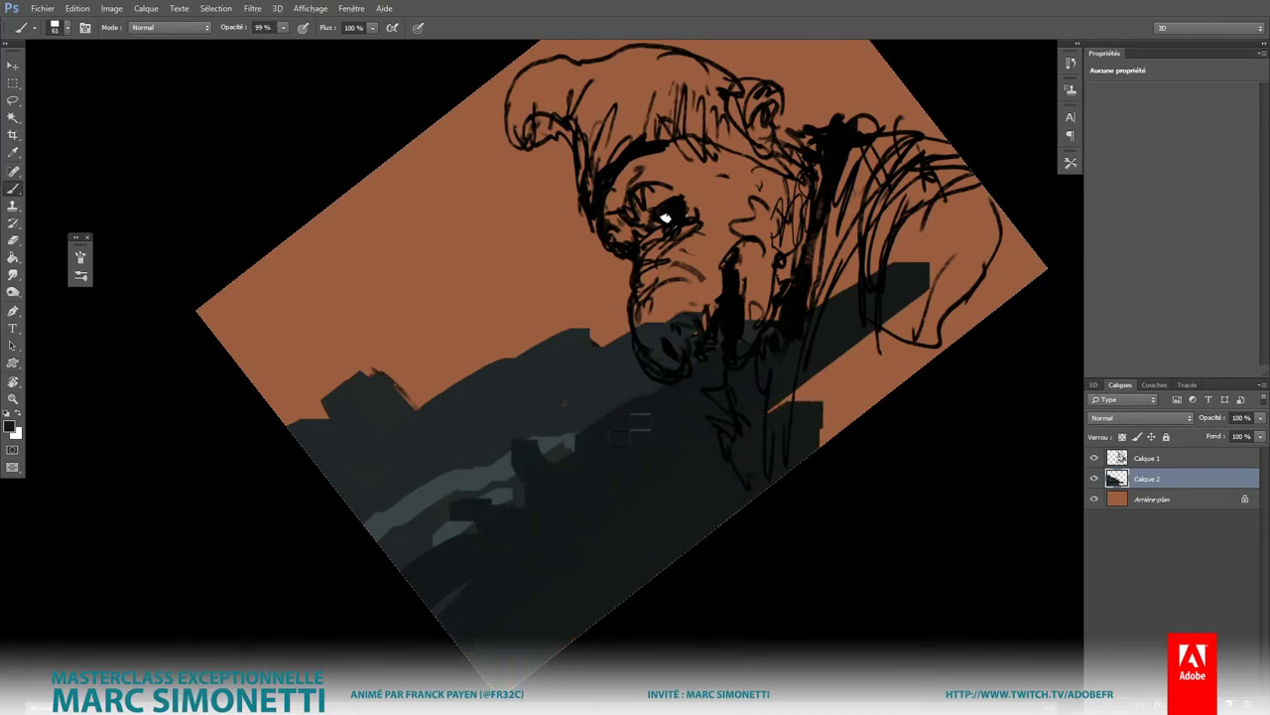
pyautogui.moveTo(477, 612); pyautogui.dragTo(631, 473)
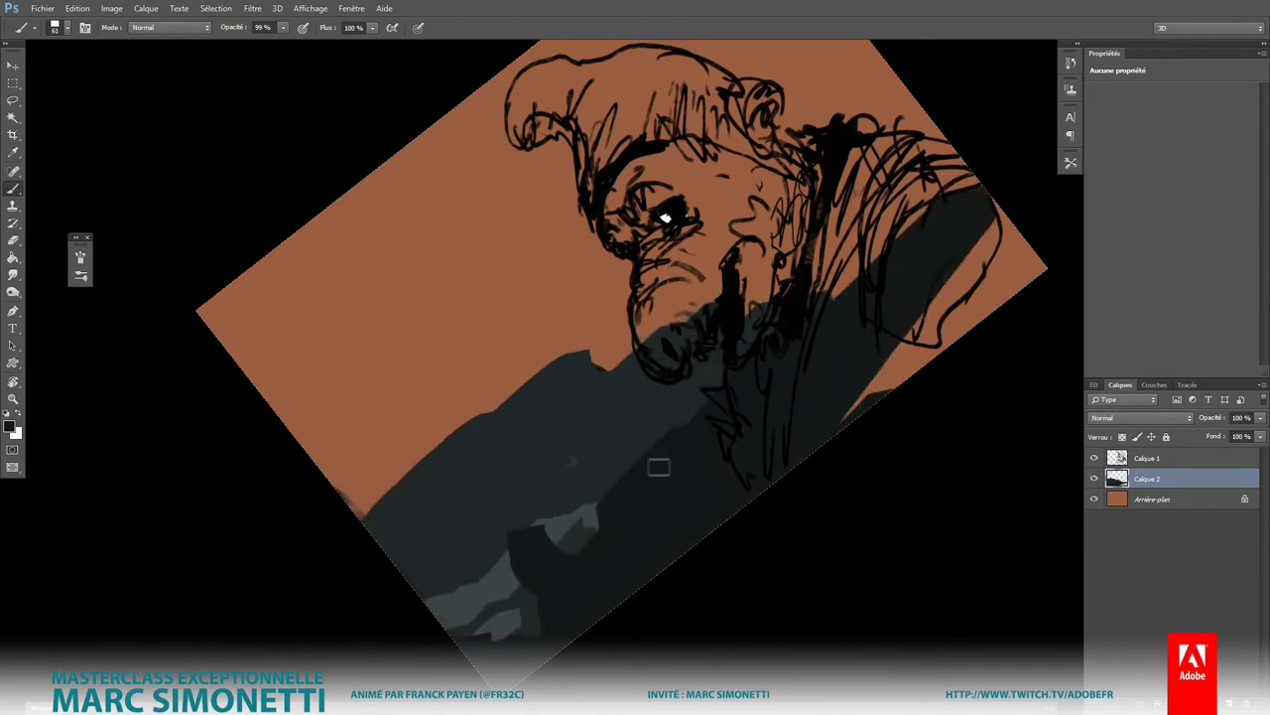
pyautogui.hotkey('ctrl', 'z')
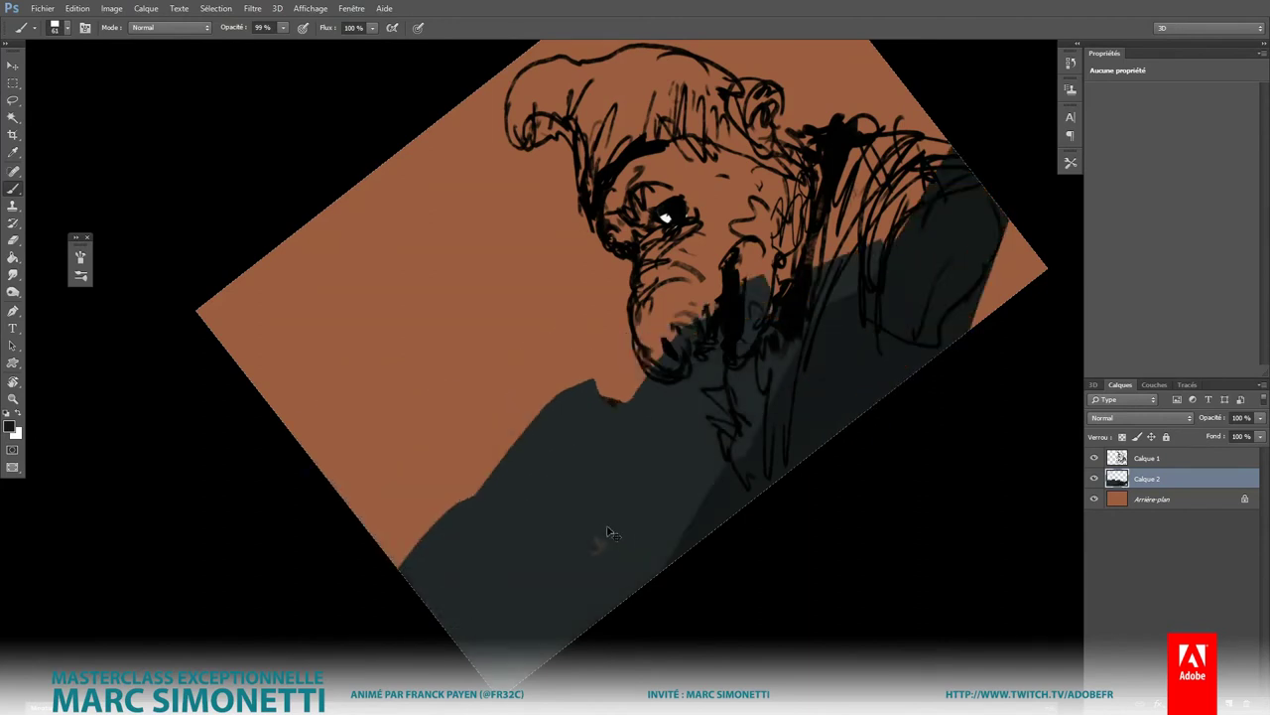
pyautogui.hotkey('ctrl', 'z')
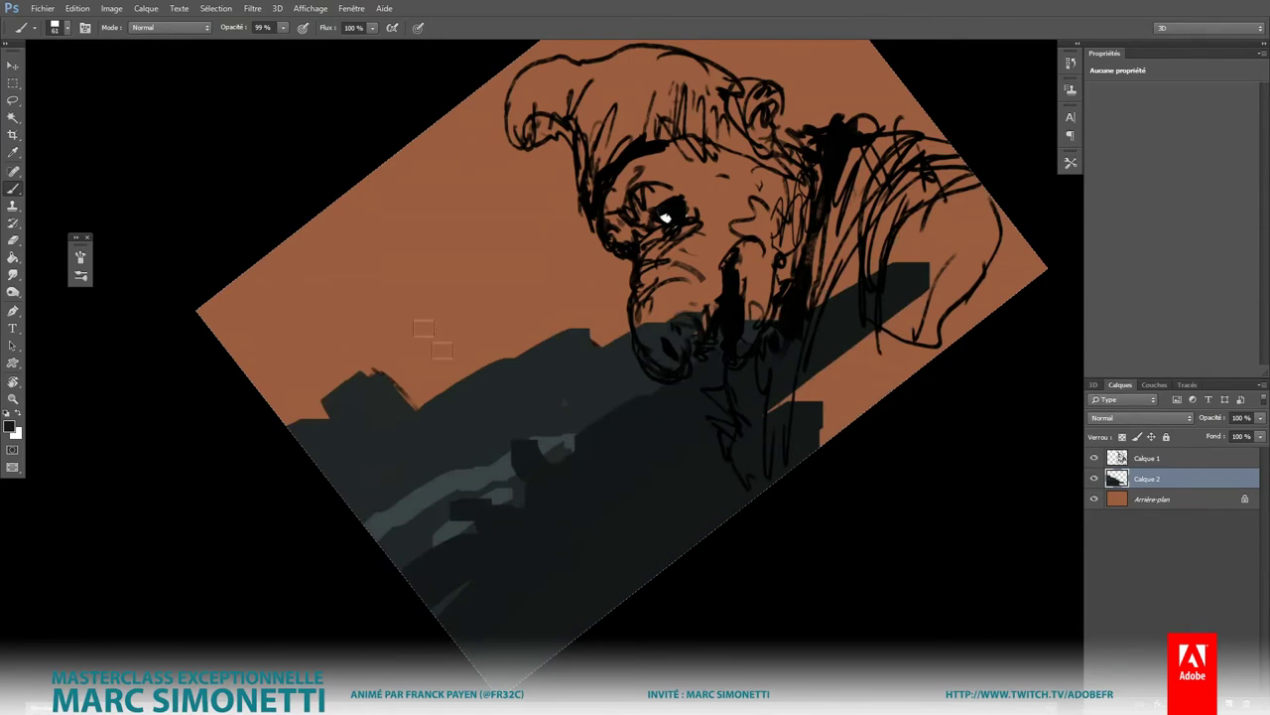
# Step: Gaussian-blur the landscape layer, then sample the brown sky colour on the background layer
pyautogui.click(252, 7)
pyautogui.moveTo(298, 192)
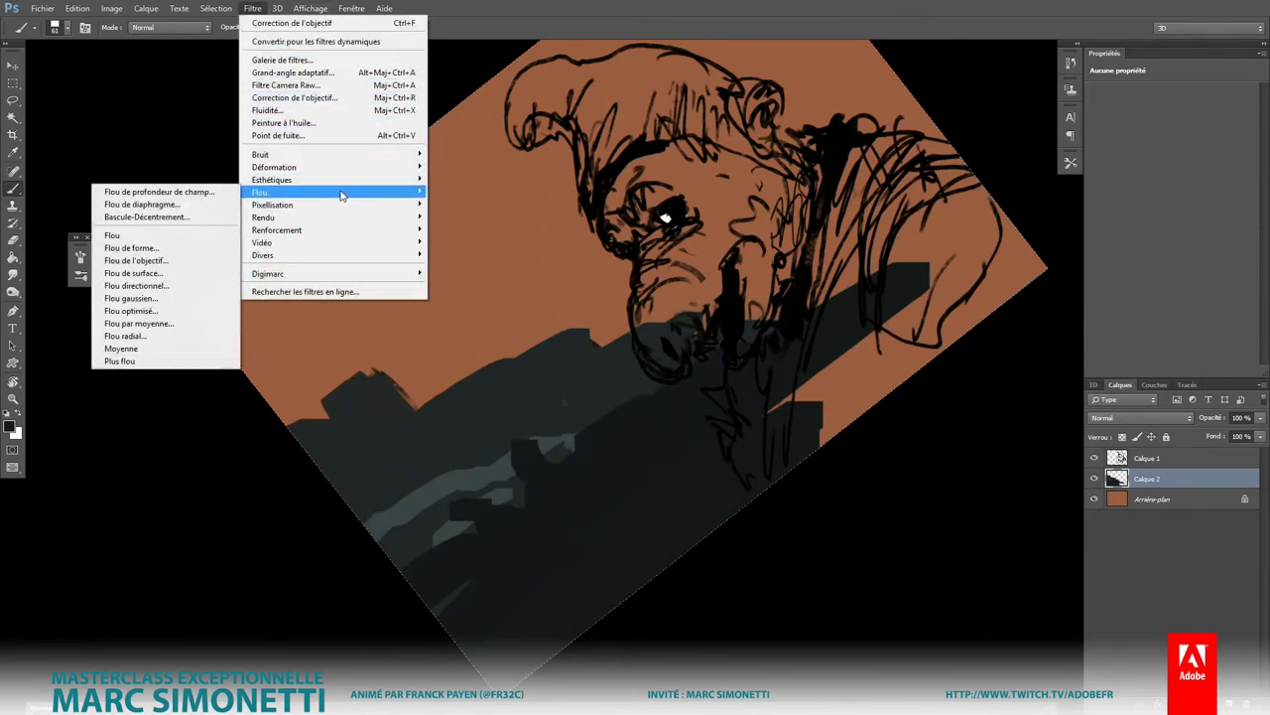
pyautogui.click(130, 297)
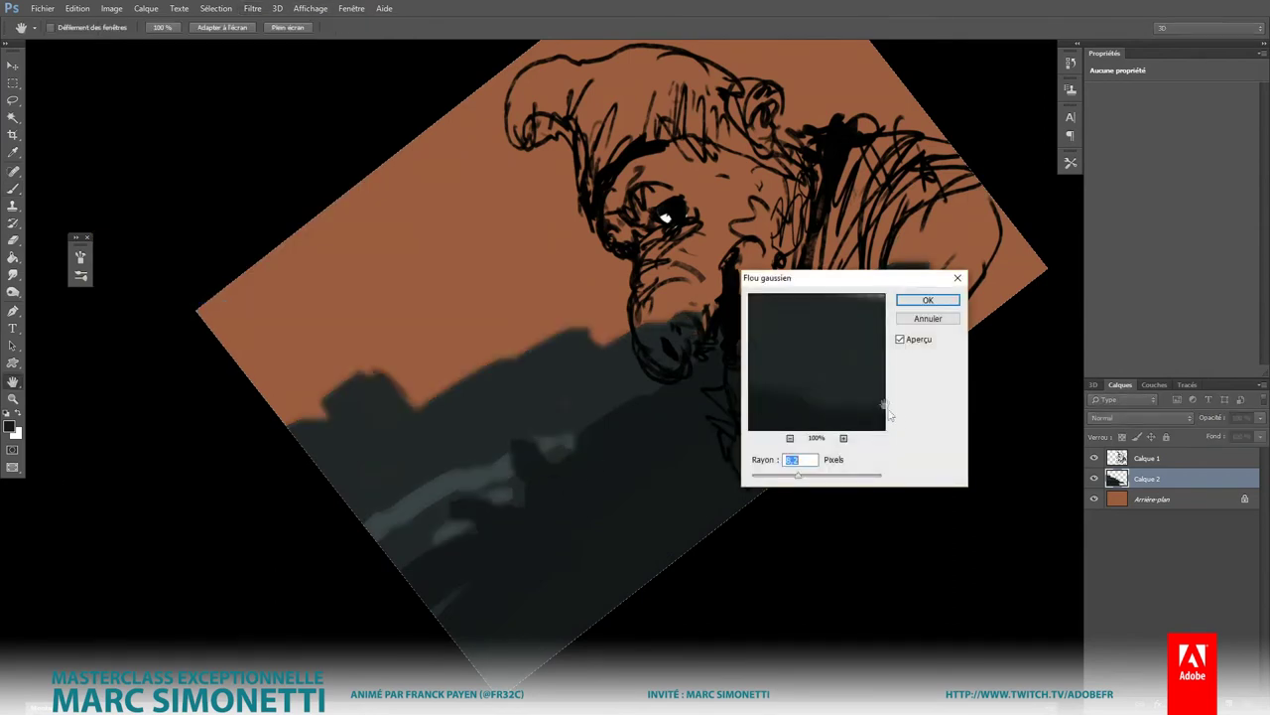
pyautogui.click(929, 300)
pyautogui.click(1173, 498)
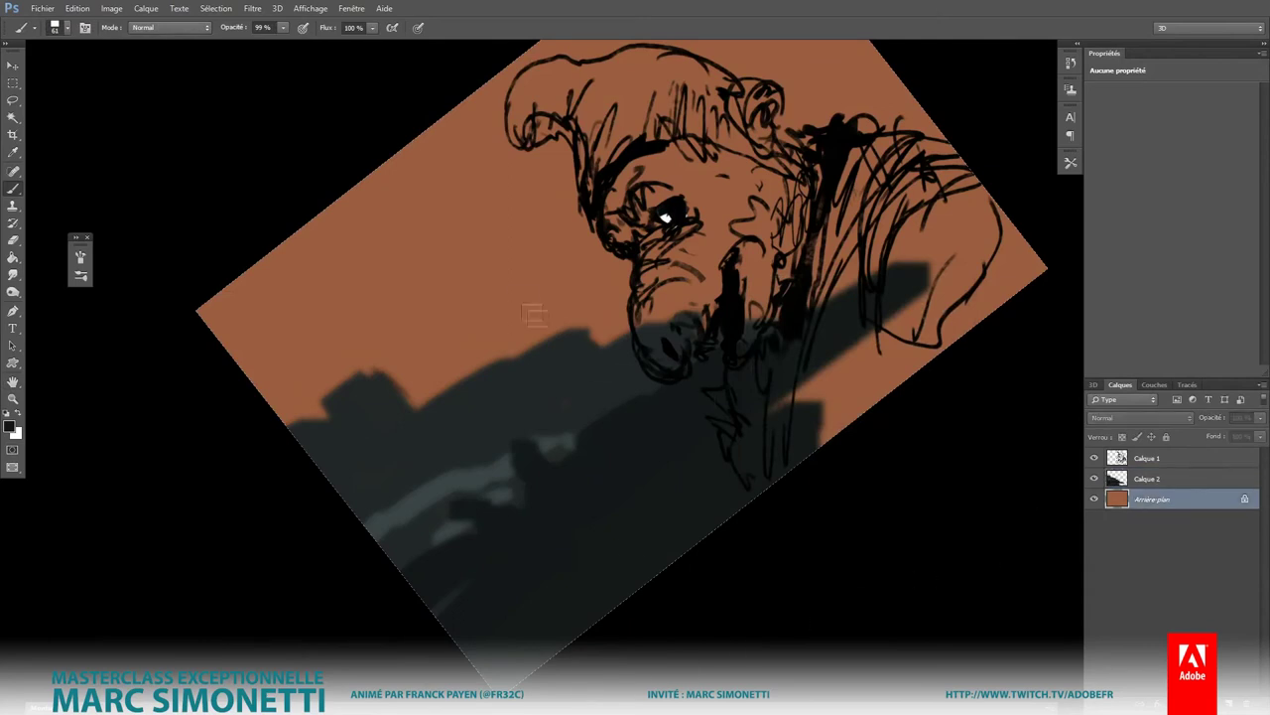
pyautogui.keyDown('alt'); pyautogui.click(543, 295); pyautogui.keyUp('alt')
pyautogui.keyDown('alt'); pyautogui.keyDown('shift'); pyautogui.rightClick(547, 293); pyautogui.keyUp('shift'); pyautogui.keyUp('alt')
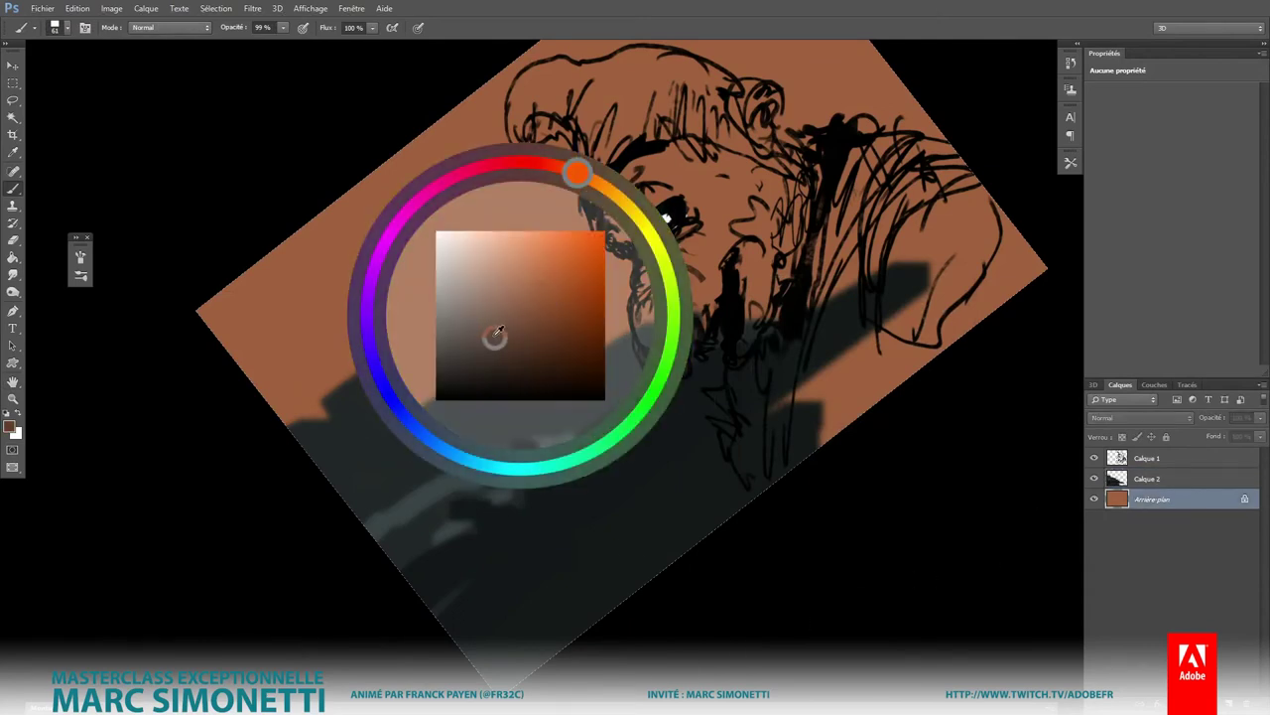
# Step: Paint greyish-brown cloud bands diagonally across the left and upper sky
pyautogui.moveTo(287, 360); pyautogui.dragTo(417, 327)
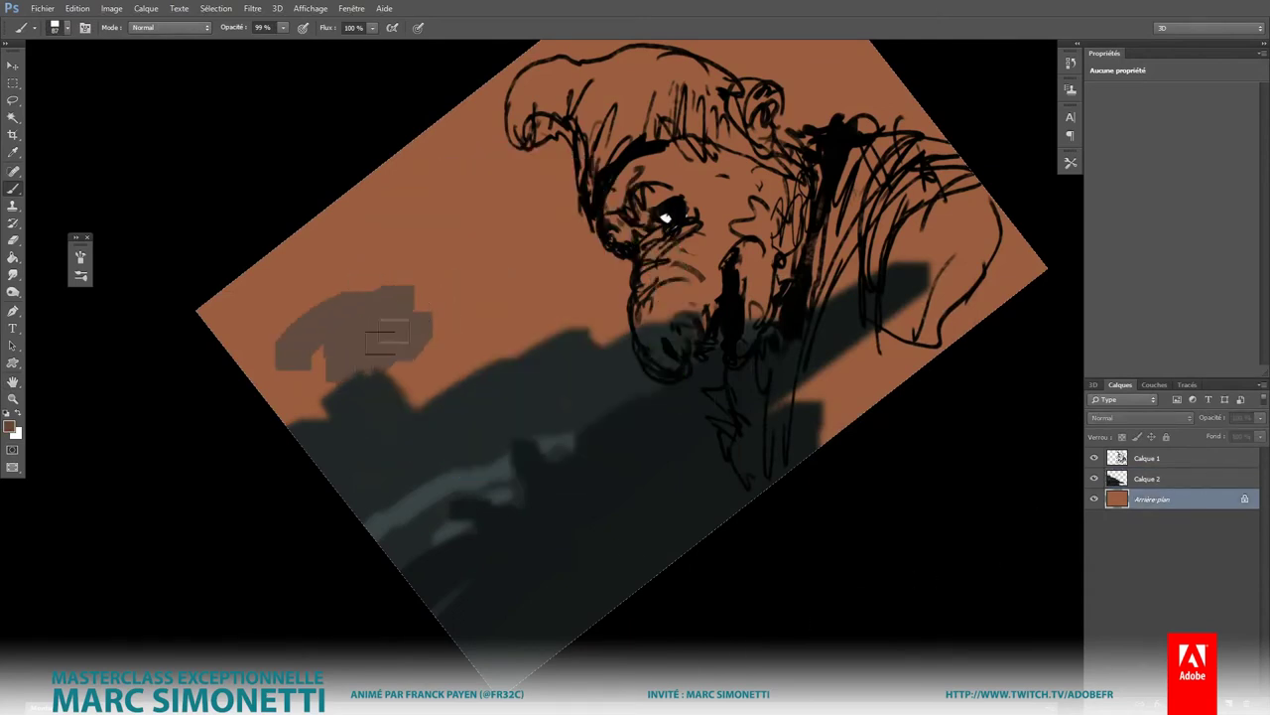
pyautogui.moveTo(328, 357); pyautogui.dragTo(278, 407)
pyautogui.moveTo(397, 378)
pyautogui.mouseDown()
pyautogui.moveTo(489, 297)
pyautogui.moveTo(546, 276)
pyautogui.moveTo(665, 189)
pyautogui.mouseUp()
pyautogui.moveTo(536, 239)
pyautogui.mouseDown()
pyautogui.moveTo(858, 59)
pyautogui.moveTo(809, 114)
pyautogui.mouseUp()
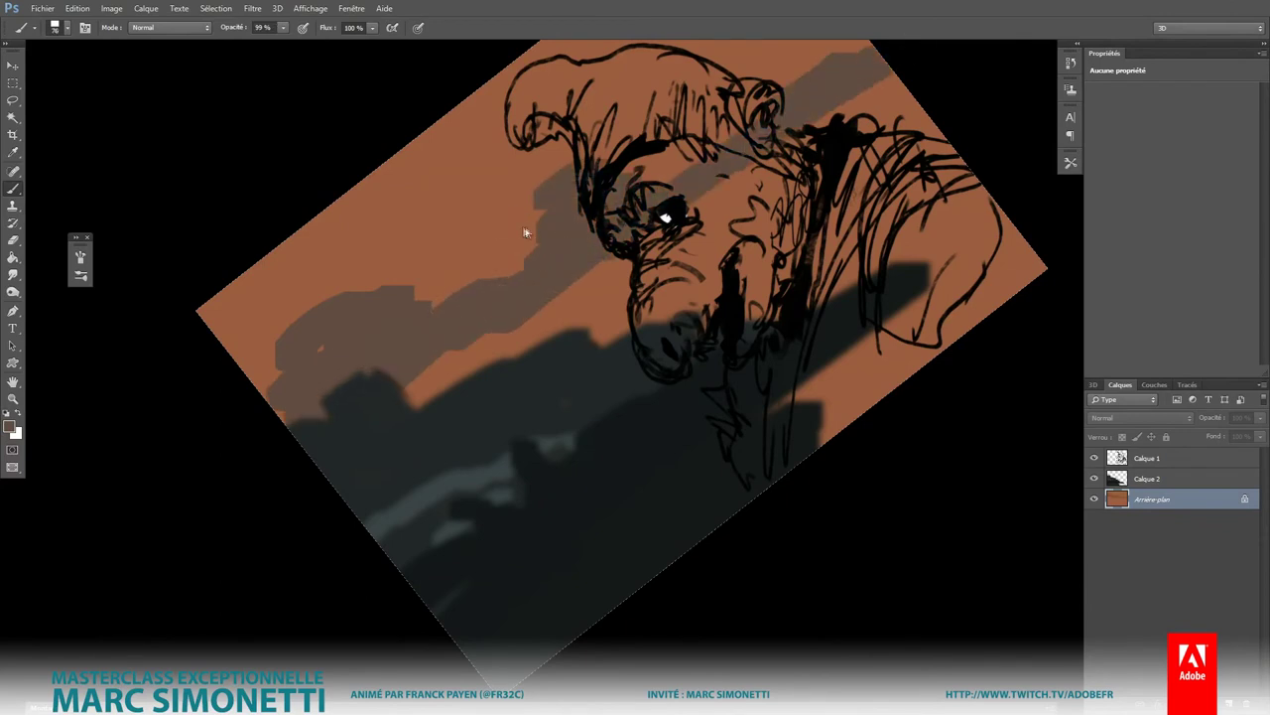
pyautogui.moveTo(382, 183); pyautogui.dragTo(542, 211)
pyautogui.moveTo(417, 220)
pyautogui.mouseDown()
pyautogui.moveTo(606, 129)
pyautogui.moveTo(298, 258)
pyautogui.mouseUp()
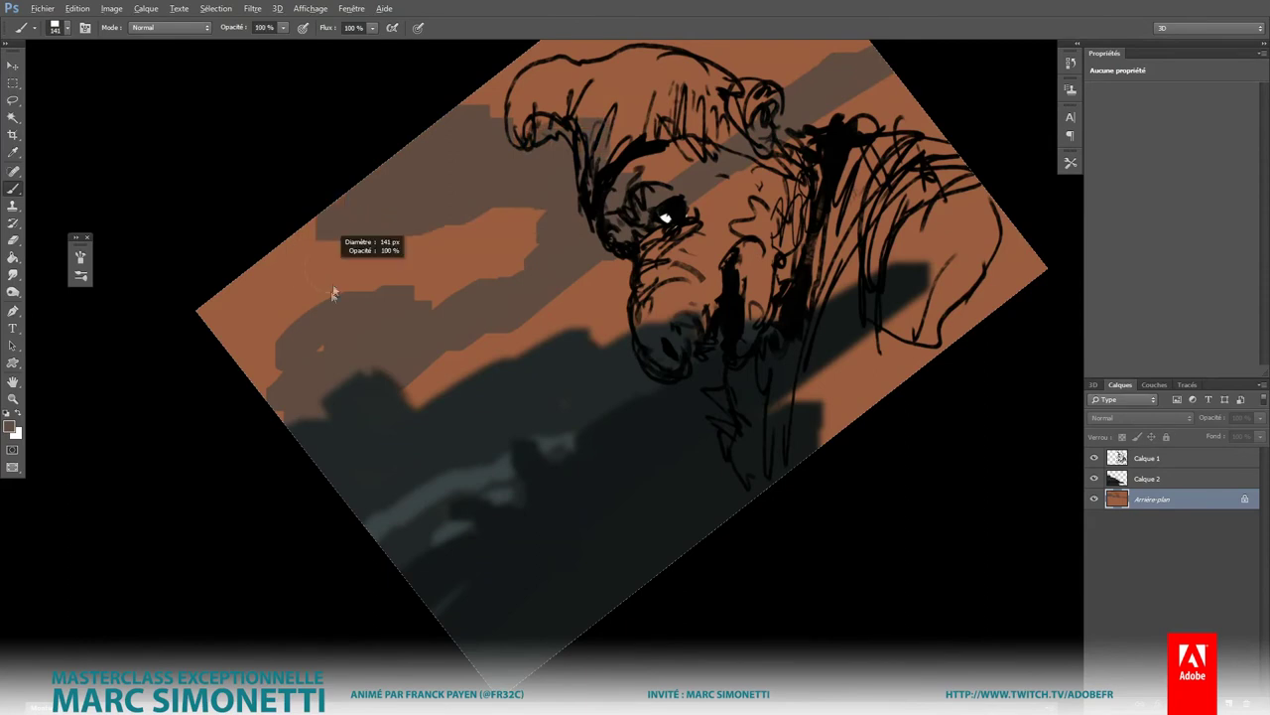
pyautogui.moveTo(298, 318); pyautogui.dragTo(258, 400)
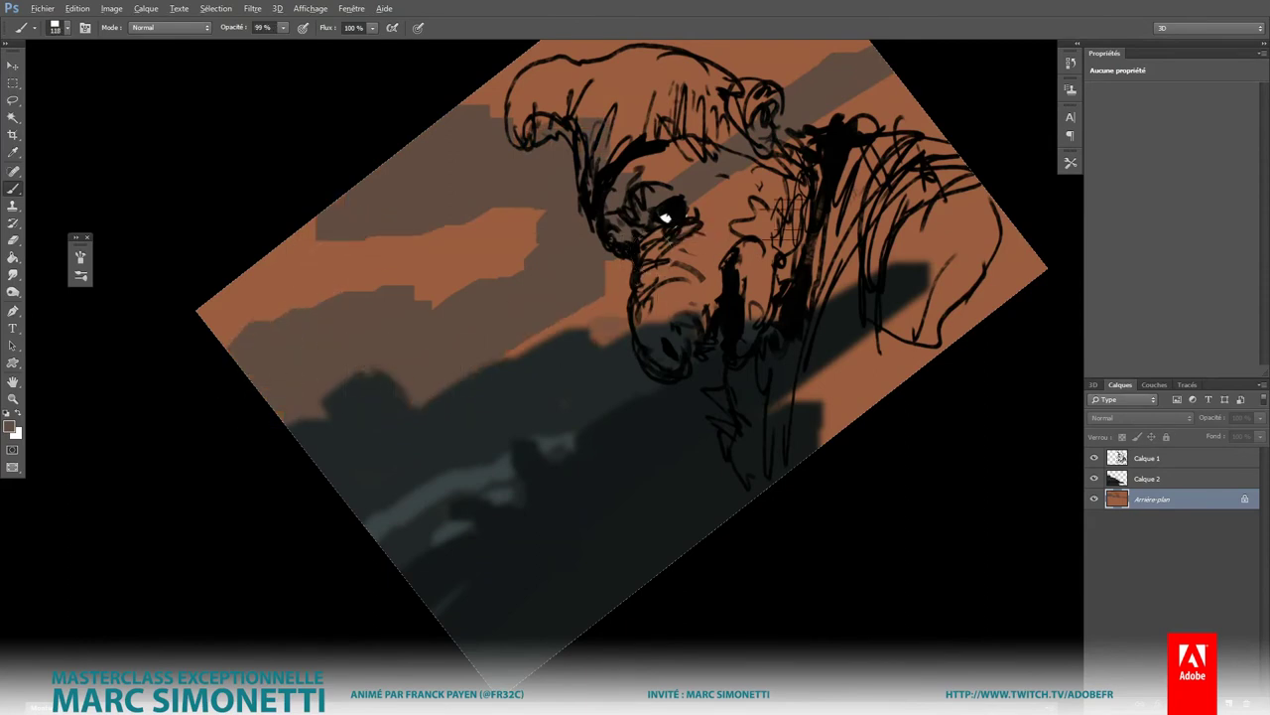
# Step: Dab light orange highlights glowing between the clouds near the gnome's face
pyautogui.keyDown('alt'); pyautogui.keyDown('shift'); pyautogui.rightClick(625, 300); pyautogui.keyUp('shift'); pyautogui.keyUp('alt')
pyautogui.moveTo(625, 300); pyautogui.dragTo(675, 208)
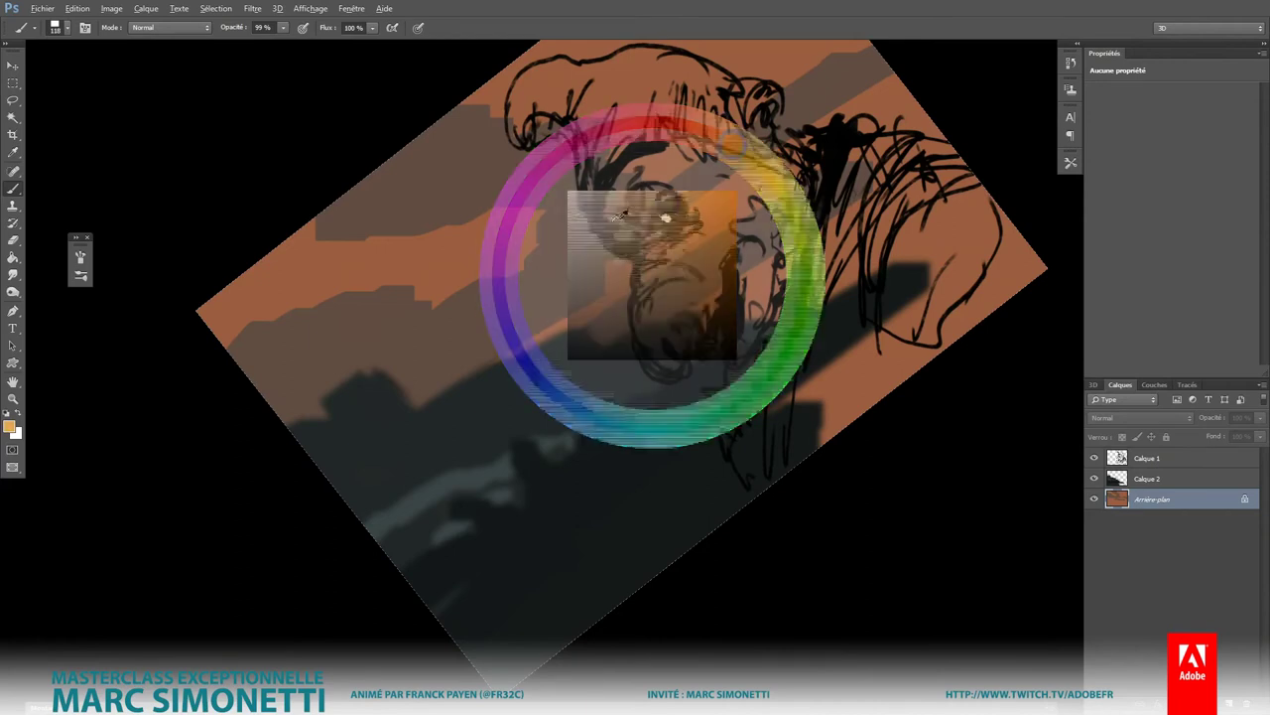
pyautogui.keyDown('alt'); pyautogui.rightClick(589, 240); pyautogui.keyUp('alt')
pyautogui.click(596, 270)
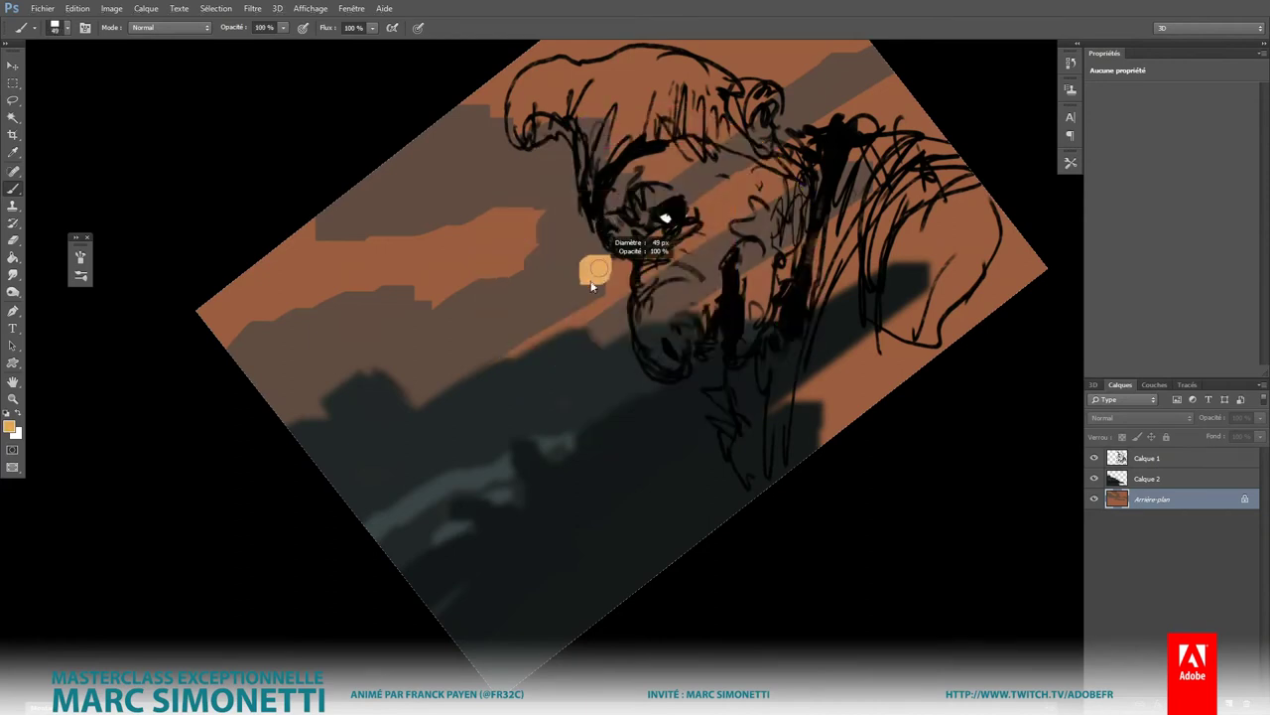
pyautogui.moveTo(596, 266); pyautogui.dragTo(536, 333)
pyautogui.keyDown('alt'); pyautogui.rightClick(506, 307); pyautogui.keyUp('alt')
pyautogui.moveTo(429, 302); pyautogui.dragTo(442, 302)
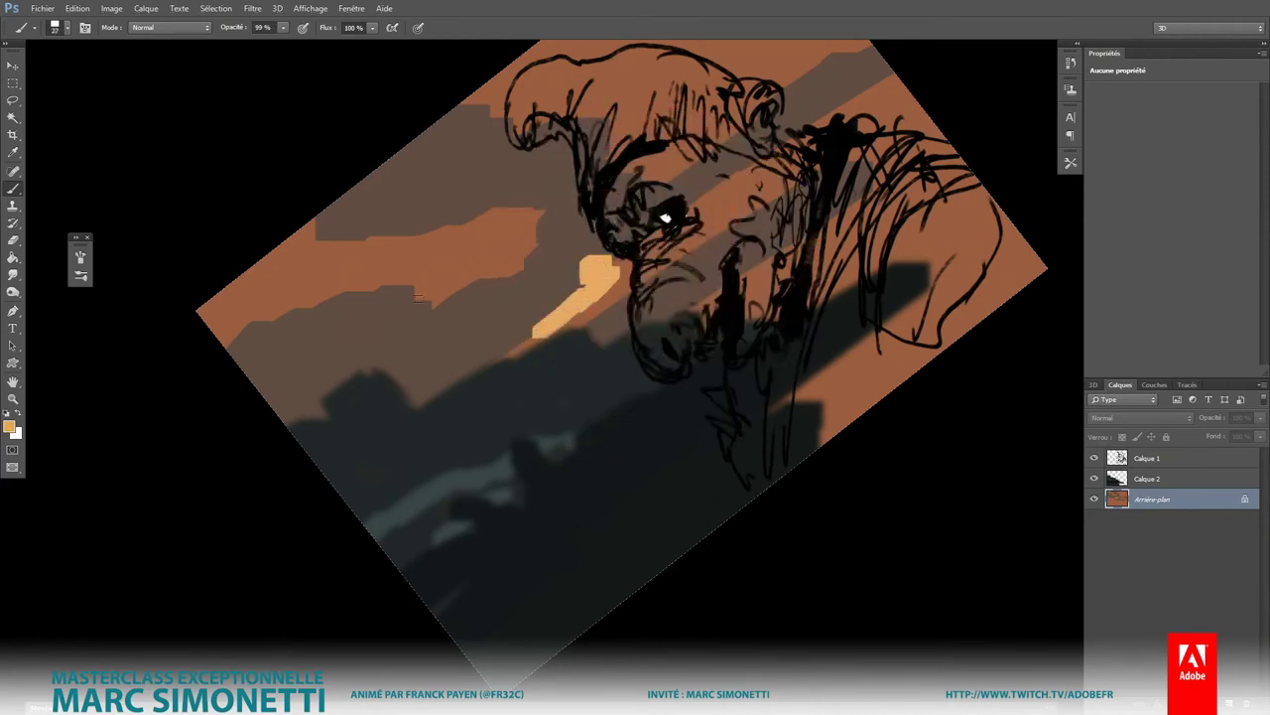
pyautogui.press('0')
pyautogui.click(505, 332)
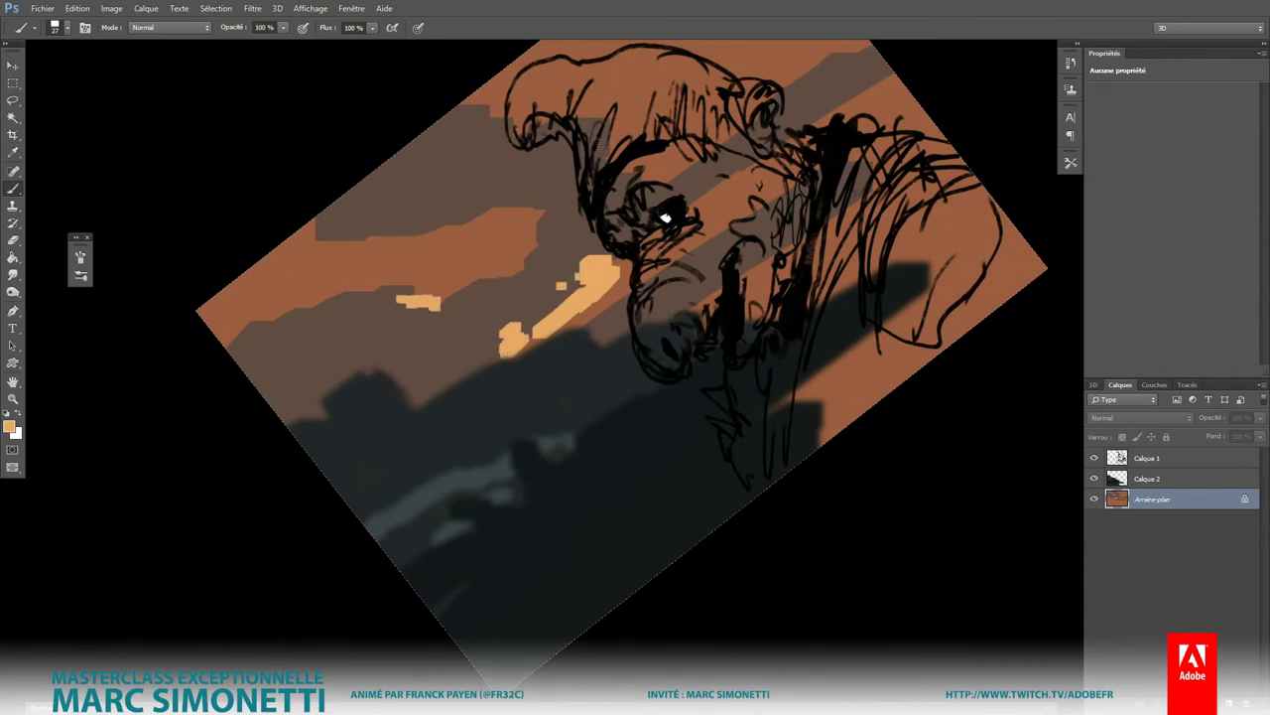
pyautogui.moveTo(526, 185)
pyautogui.mouseDown()
pyautogui.moveTo(477, 221)
pyautogui.moveTo(496, 218)
pyautogui.mouseUp()
pyautogui.moveTo(697, 208); pyautogui.dragTo(874, 78)
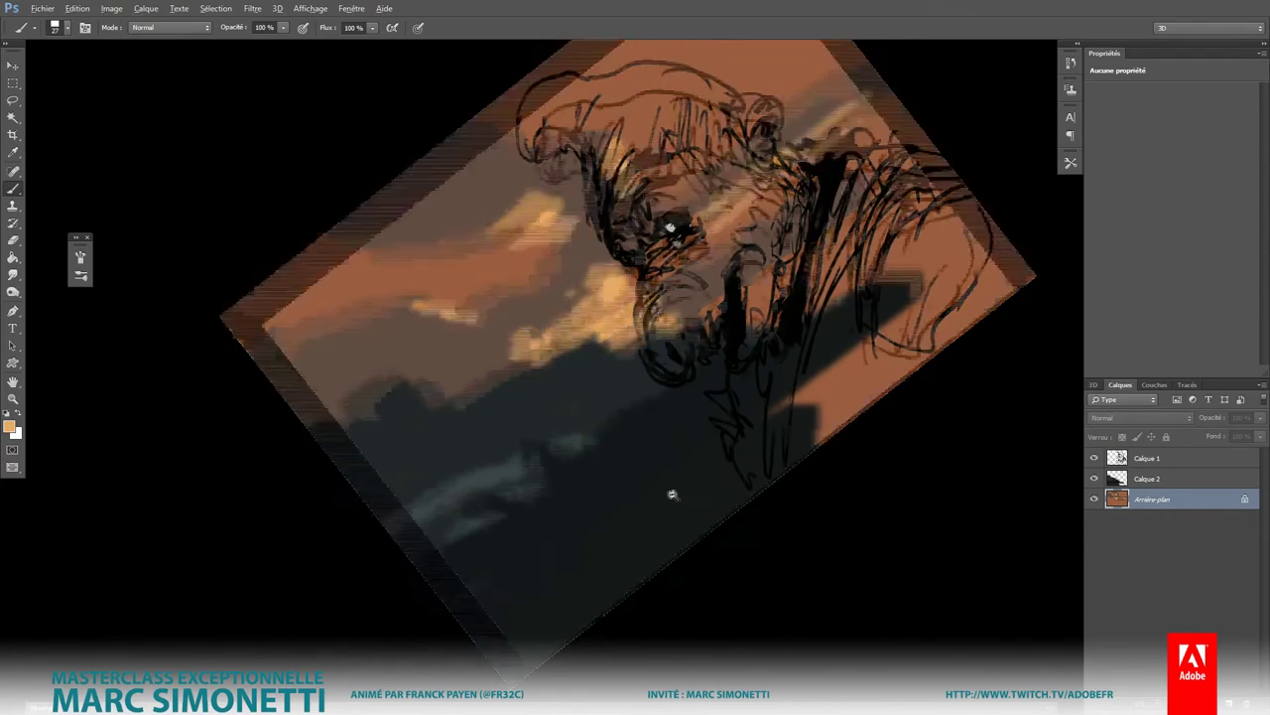
# Step: Reset the canvas rotation to upright and reframe the whole image
pyautogui.hotkey('ctrl', '-')
pyautogui.hotkey('ctrl', '-')
pyautogui.hotkey('ctrl', '+')
pyautogui.press('Tab')
pyautogui.press('f')
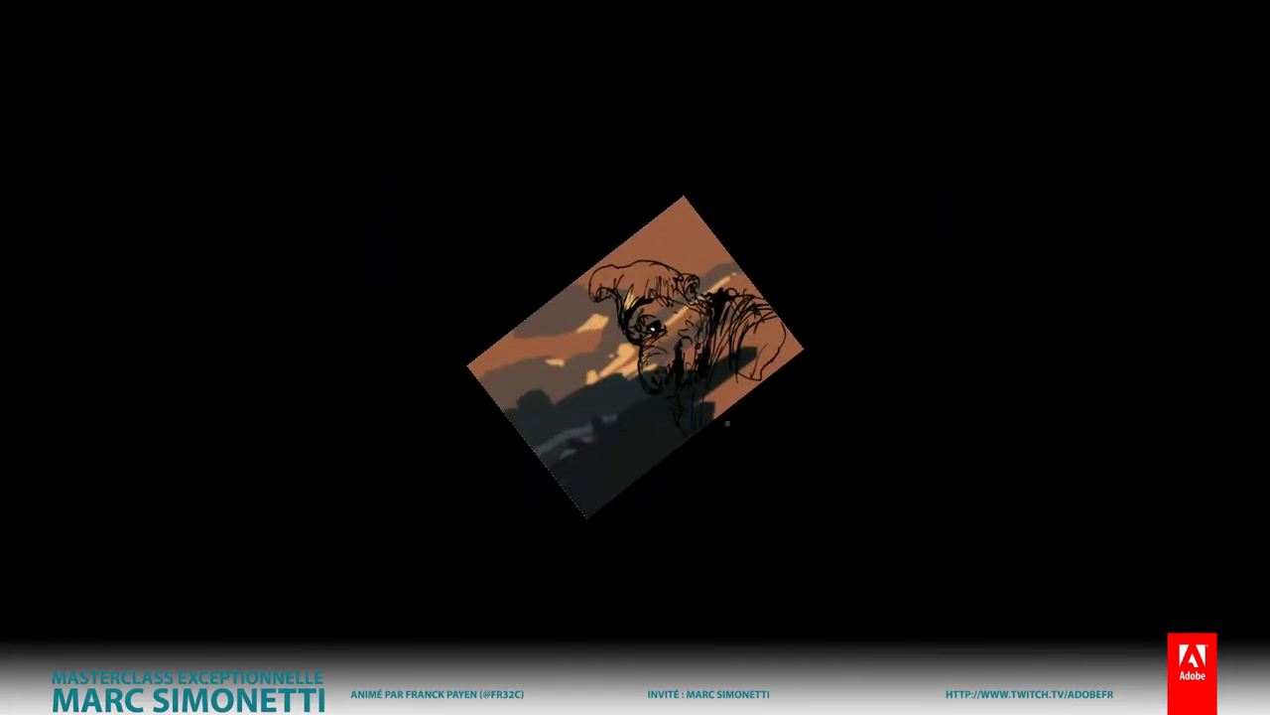
pyautogui.press('Escape')
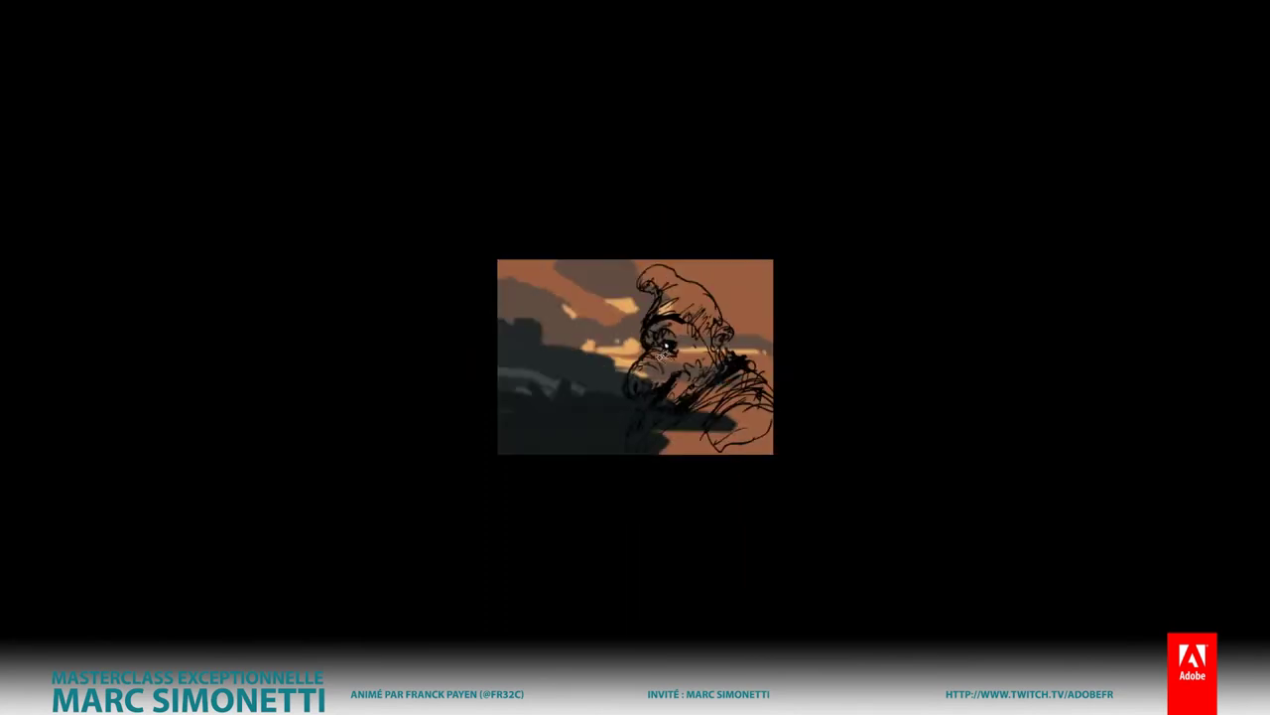
pyautogui.hotkey('ctrl', '+')
pyautogui.press('f')
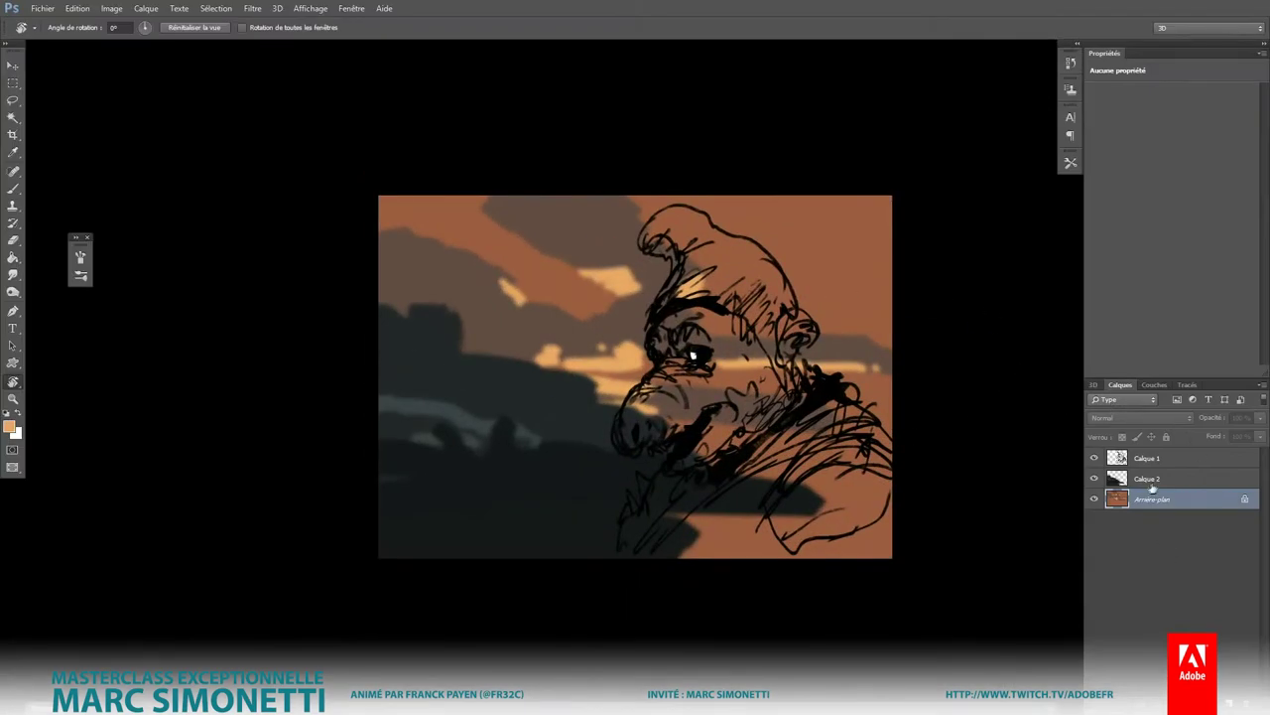
# Step: On Calque 2, sample the hills' teal and add lighter teal patches to the dark hills
pyautogui.click(1151, 481)
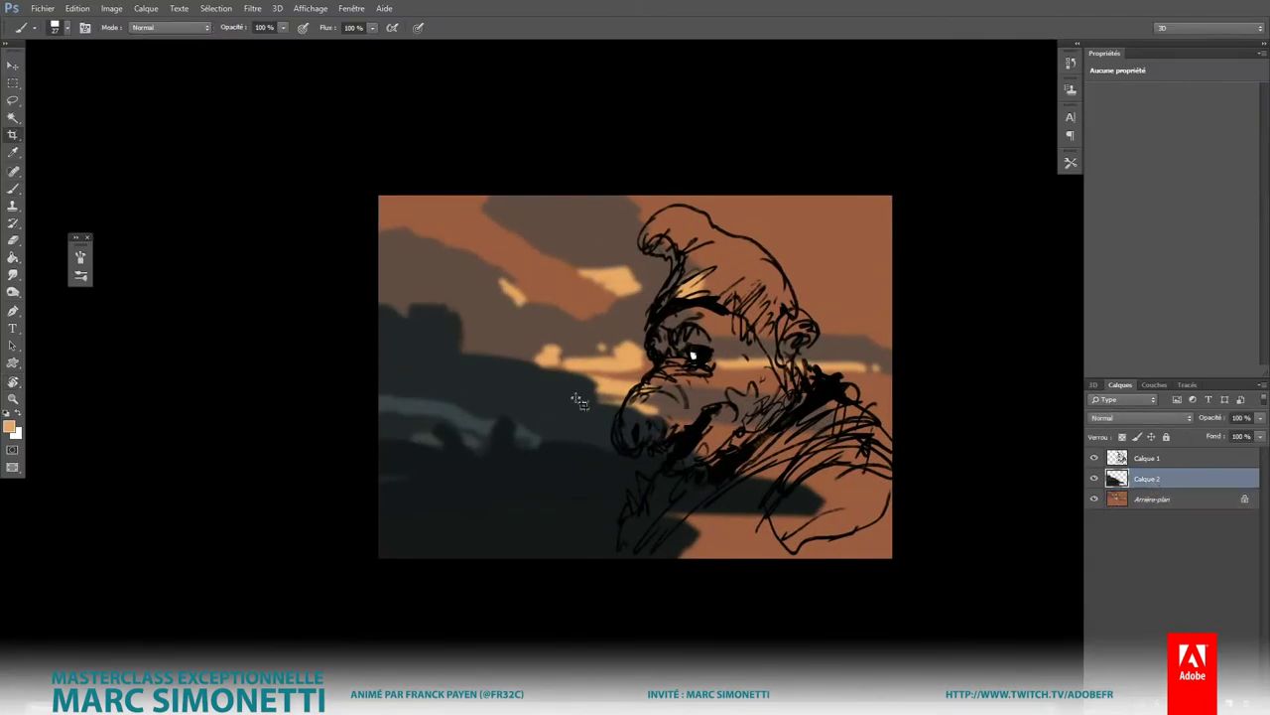
pyautogui.press('c')
pyautogui.press('b')
pyautogui.keyDown('alt'); pyautogui.click(476, 412); pyautogui.keyUp('alt')
pyautogui.moveTo(526, 382)
pyautogui.mouseDown()
pyautogui.moveTo(541, 417)
pyautogui.moveTo(570, 432)
pyautogui.mouseUp()
pyautogui.moveTo(456, 350); pyautogui.dragTo(469, 369)
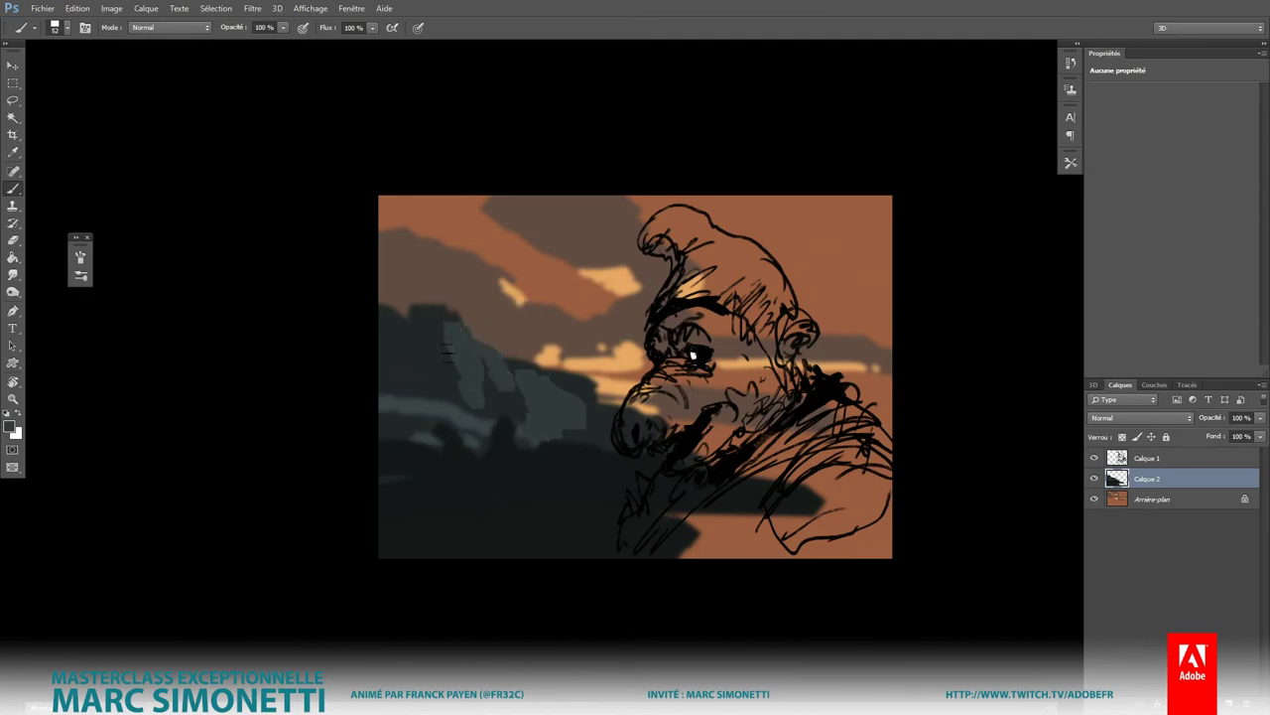
pyautogui.keyDown('alt'); pyautogui.click(441, 349); pyautogui.keyUp('alt')
# Step: At slightly lower opacity, paint light orange streaks along the bottom broken by dark strokes
pyautogui.press('9')
pyautogui.press('8')
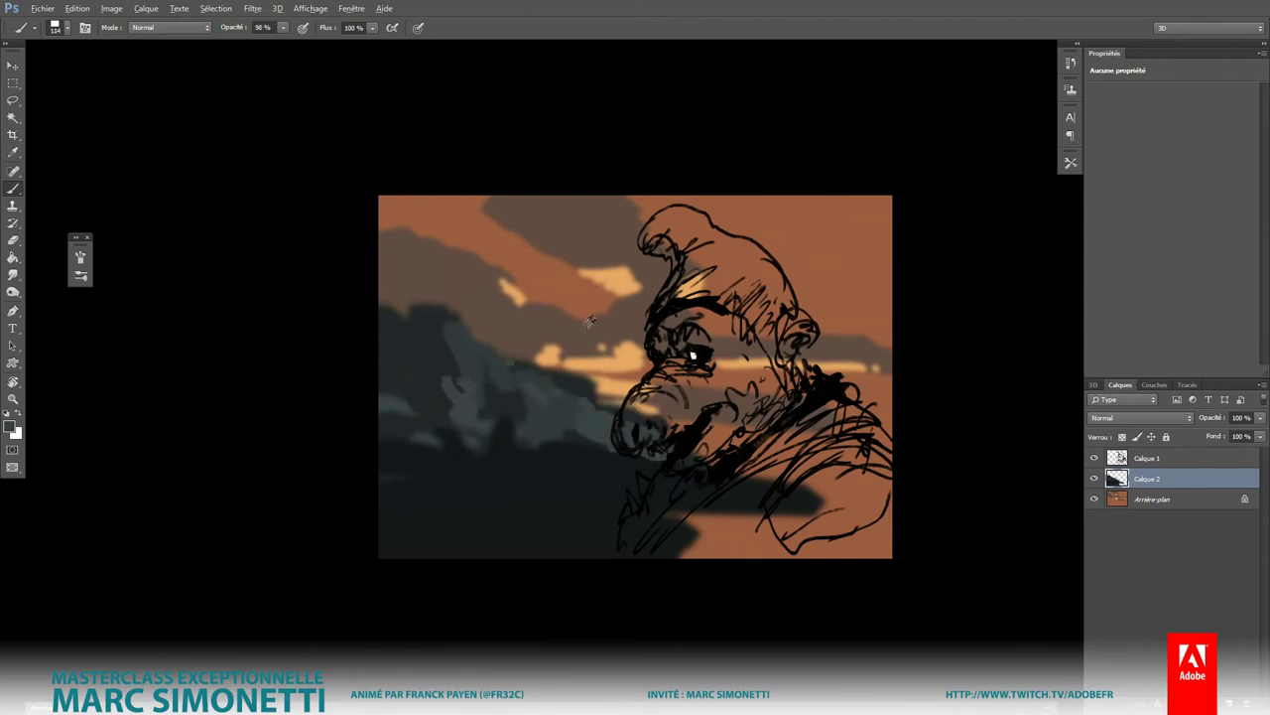
pyautogui.keyDown('alt'); pyautogui.click(588, 320); pyautogui.keyUp('alt')
pyautogui.moveTo(542, 507)
pyautogui.mouseDown()
pyautogui.moveTo(695, 496)
pyautogui.moveTo(407, 531)
pyautogui.mouseUp()
pyautogui.keyDown('alt'); pyautogui.keyDown('shift'); pyautogui.rightClick(561, 504); pyautogui.keyUp('shift'); pyautogui.keyUp('alt')
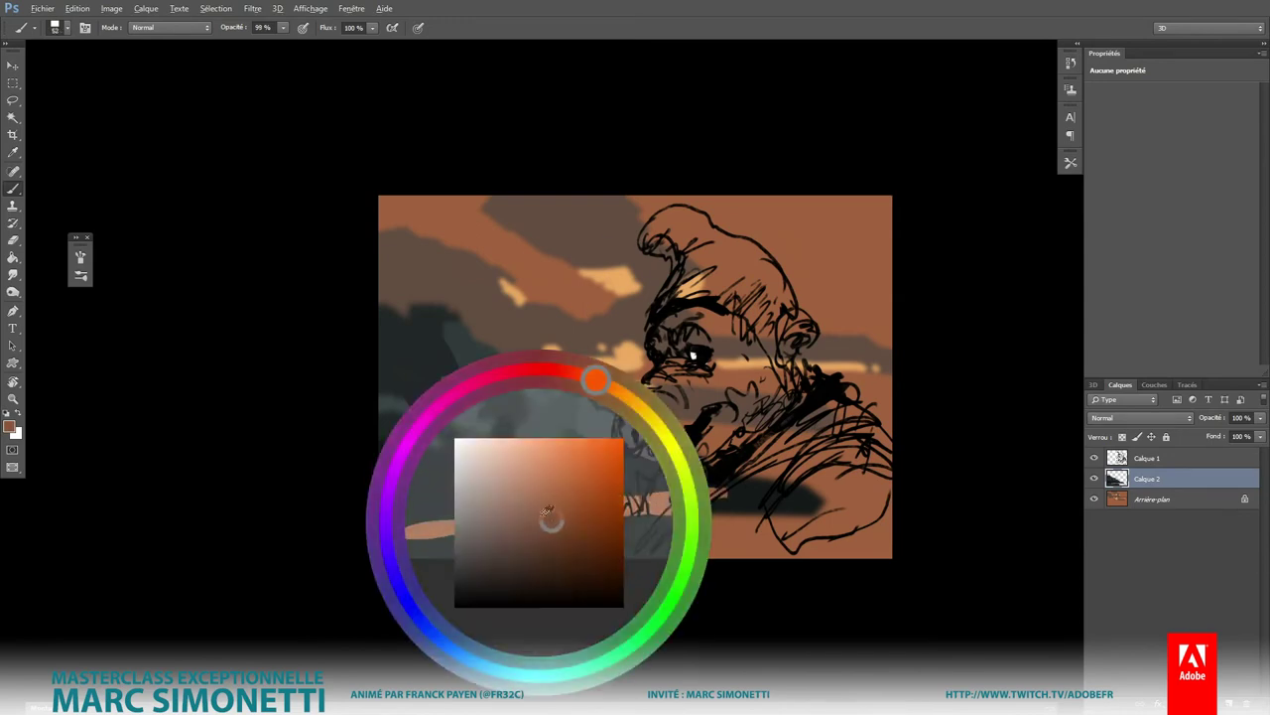
pyautogui.moveTo(540, 517)
pyautogui.mouseDown()
pyautogui.moveTo(436, 535)
pyautogui.moveTo(595, 516)
pyautogui.mouseUp()
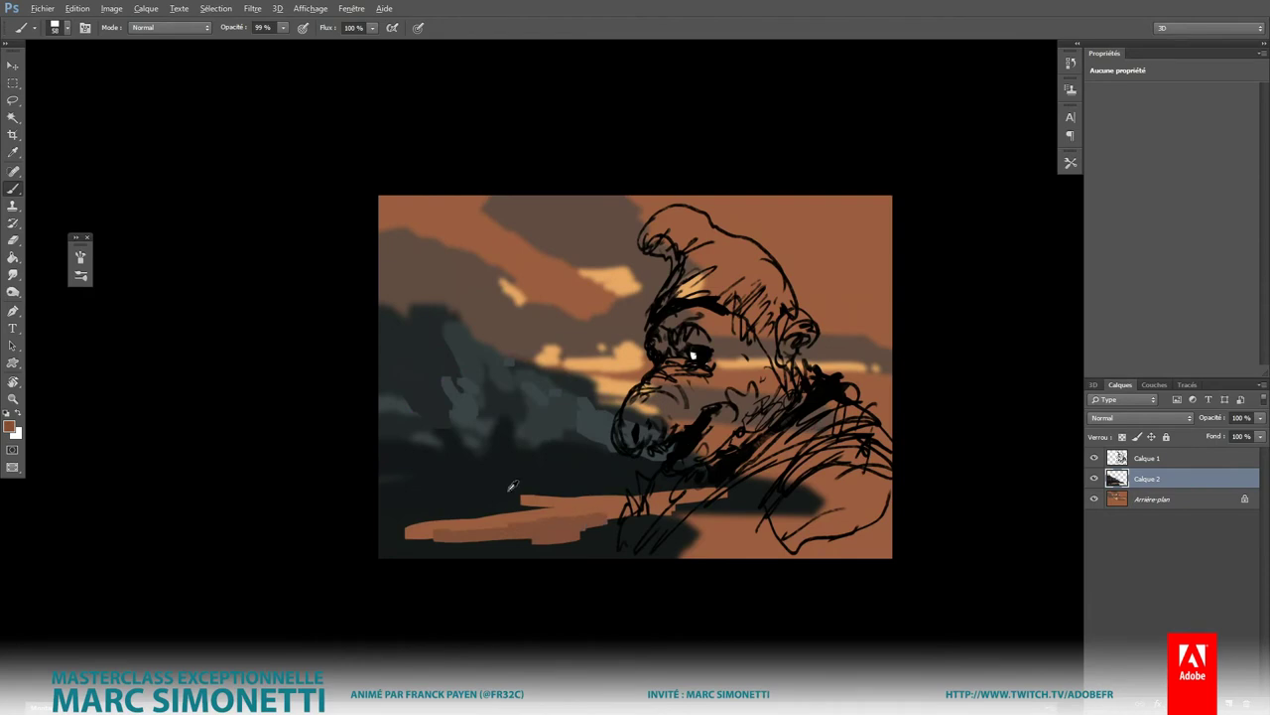
pyautogui.moveTo(406, 526); pyautogui.dragTo(515, 501)
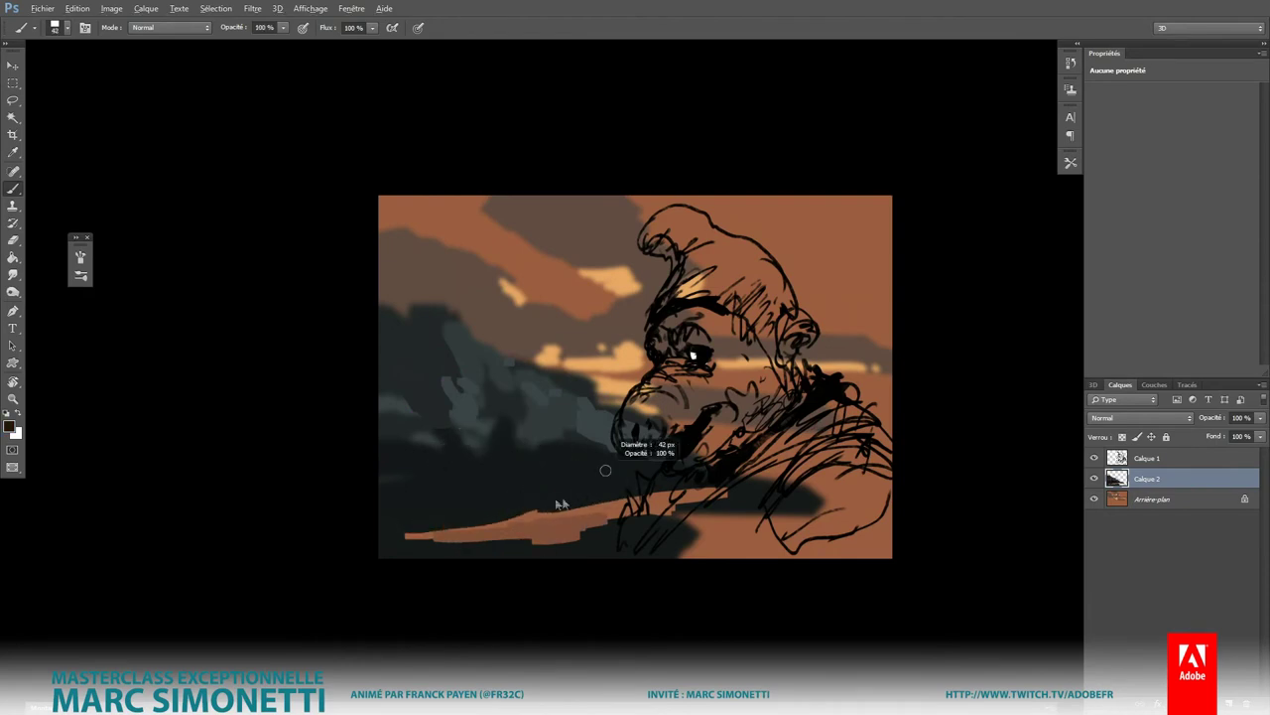
pyautogui.moveTo(622, 496)
pyautogui.mouseDown()
pyautogui.moveTo(679, 494)
pyautogui.moveTo(612, 499)
pyautogui.mouseUp()
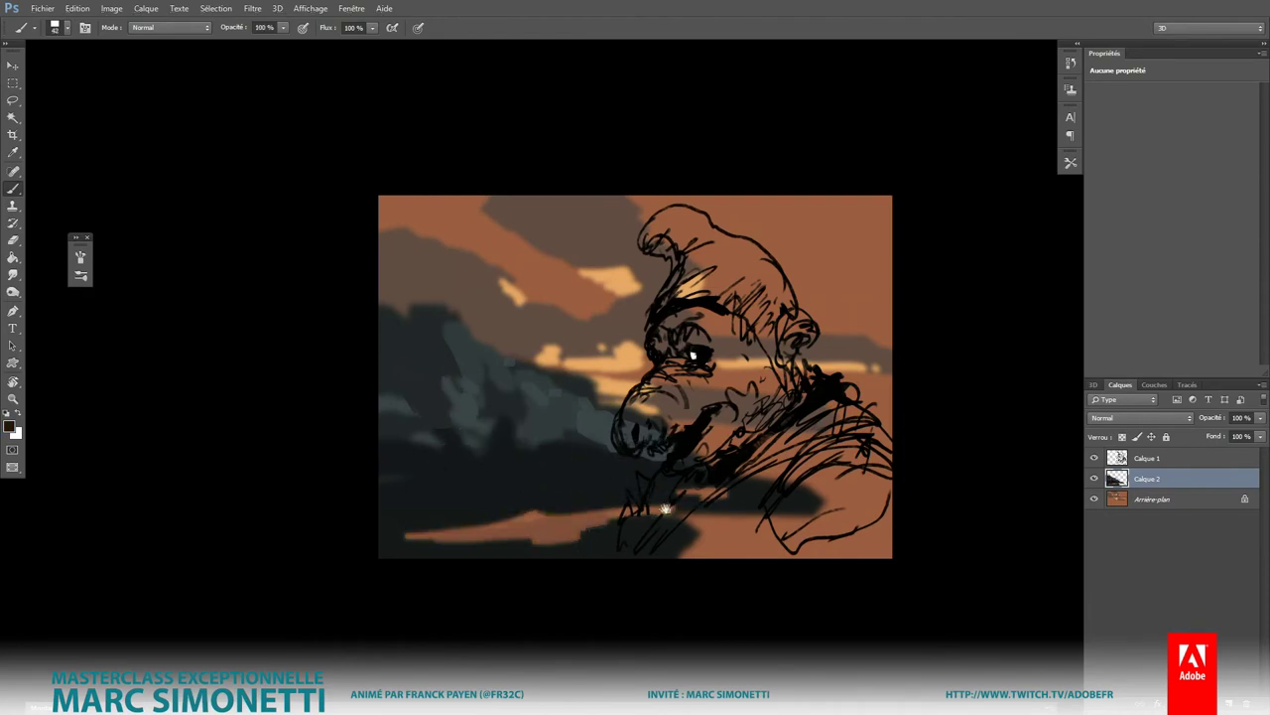
# Step: Softly darken the bottom edge of the image with the Soft Round brush
pyautogui.hotkey('ctrl', '-')
pyautogui.hotkey('ctrl', '+')
pyautogui.rightClick(663, 323)
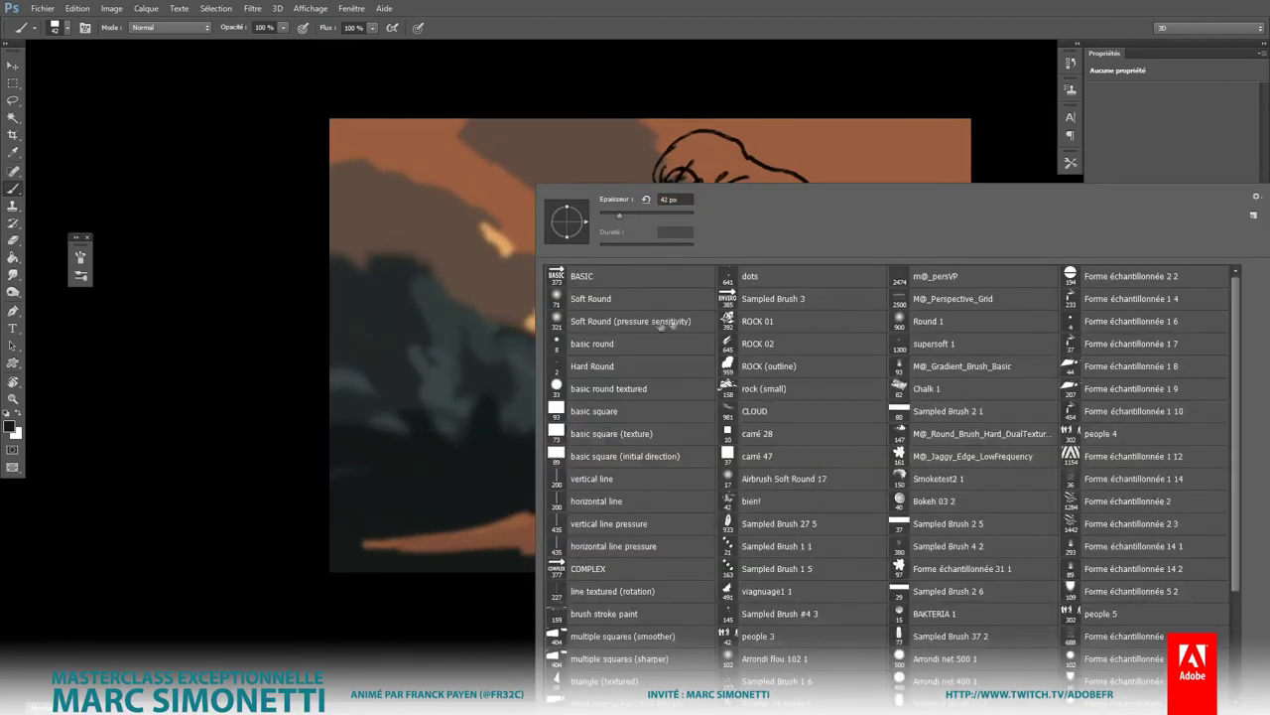
pyautogui.doubleClick(596, 297)
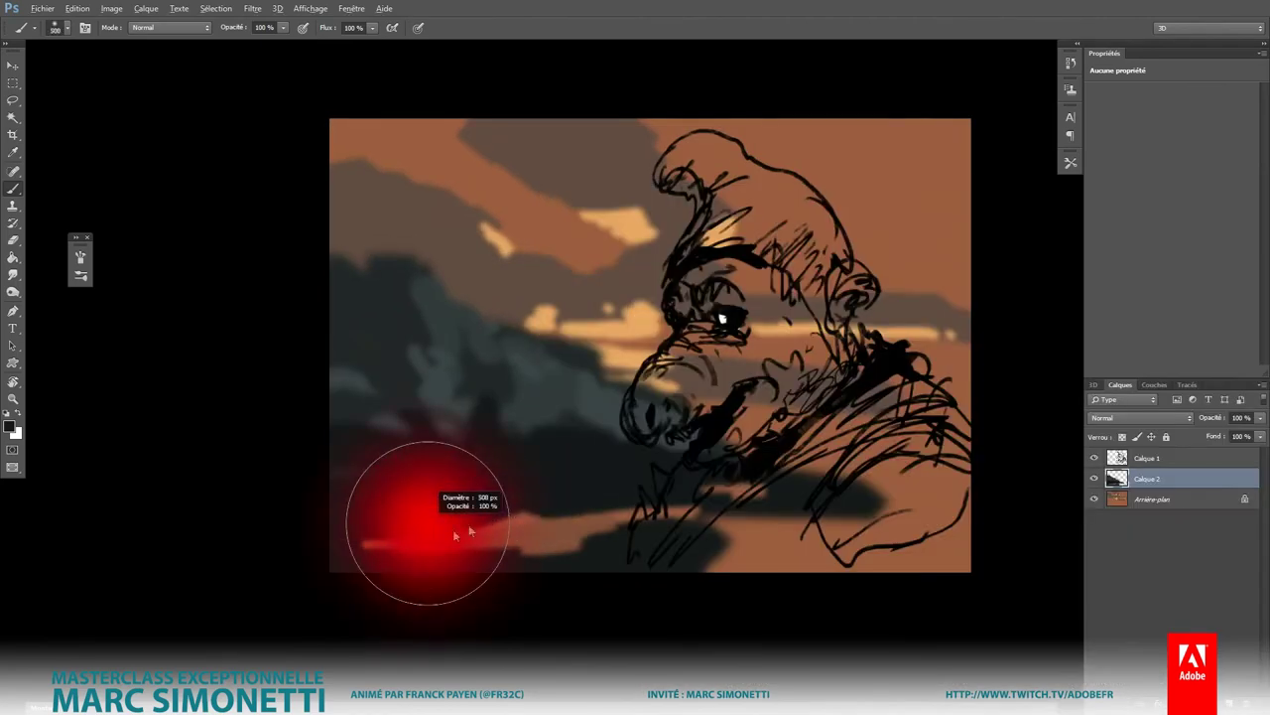
pyautogui.moveTo(455, 536); pyautogui.dragTo(605, 536)
pyautogui.click(674, 517)
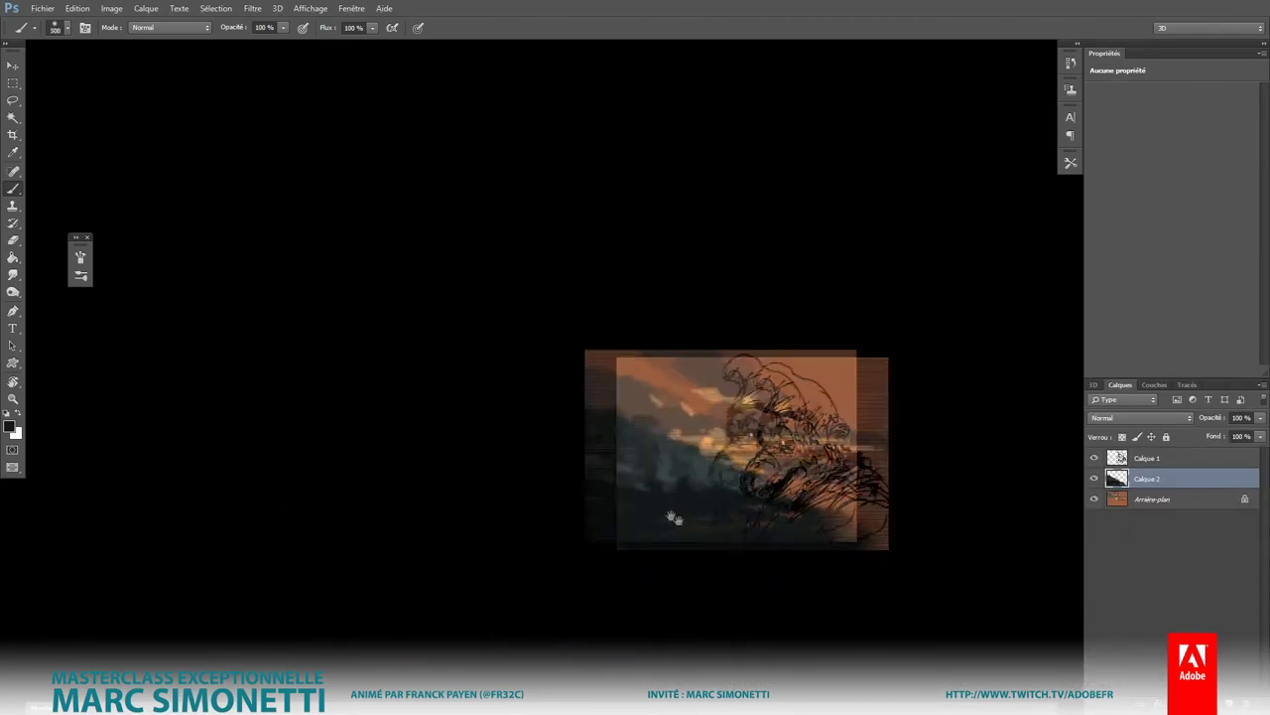
pyautogui.moveTo(674, 517); pyautogui.dragTo(715, 463)
# Step: On the background layer, sample a tan from the sky and switch to the basic round textured brush
pyautogui.click(1160, 500)
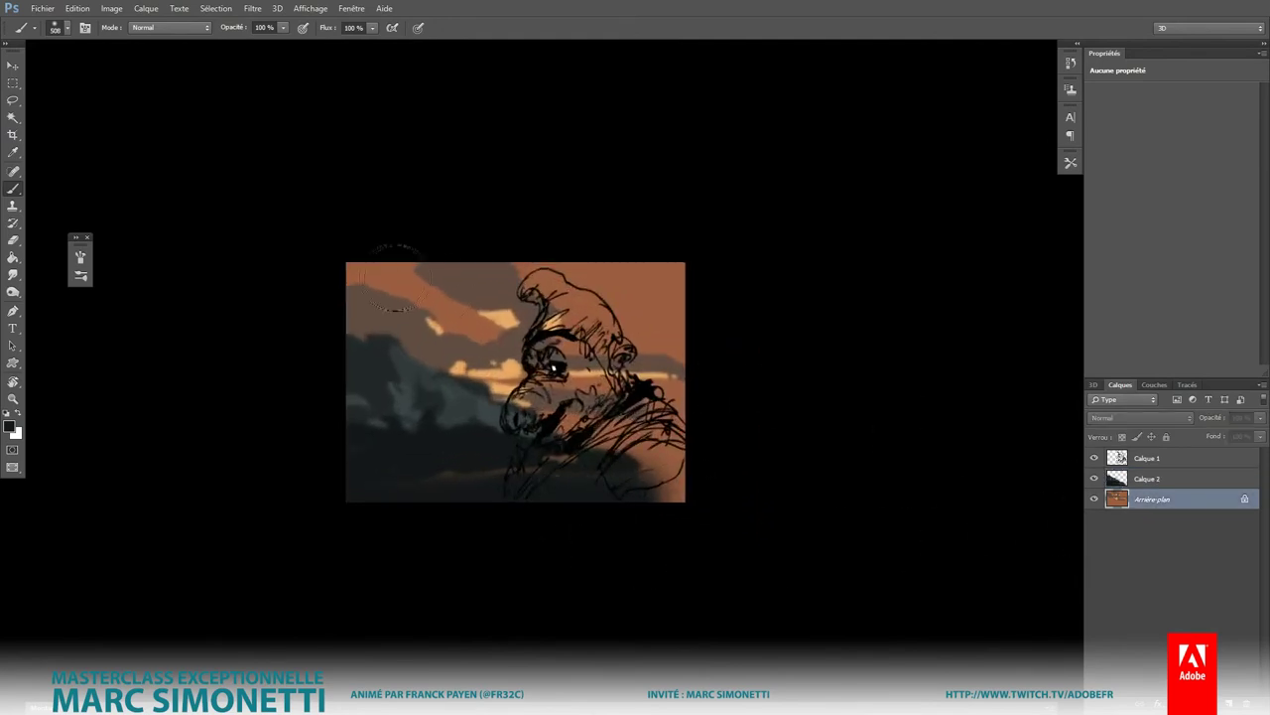
pyautogui.moveTo(394, 272); pyautogui.dragTo(418, 282)
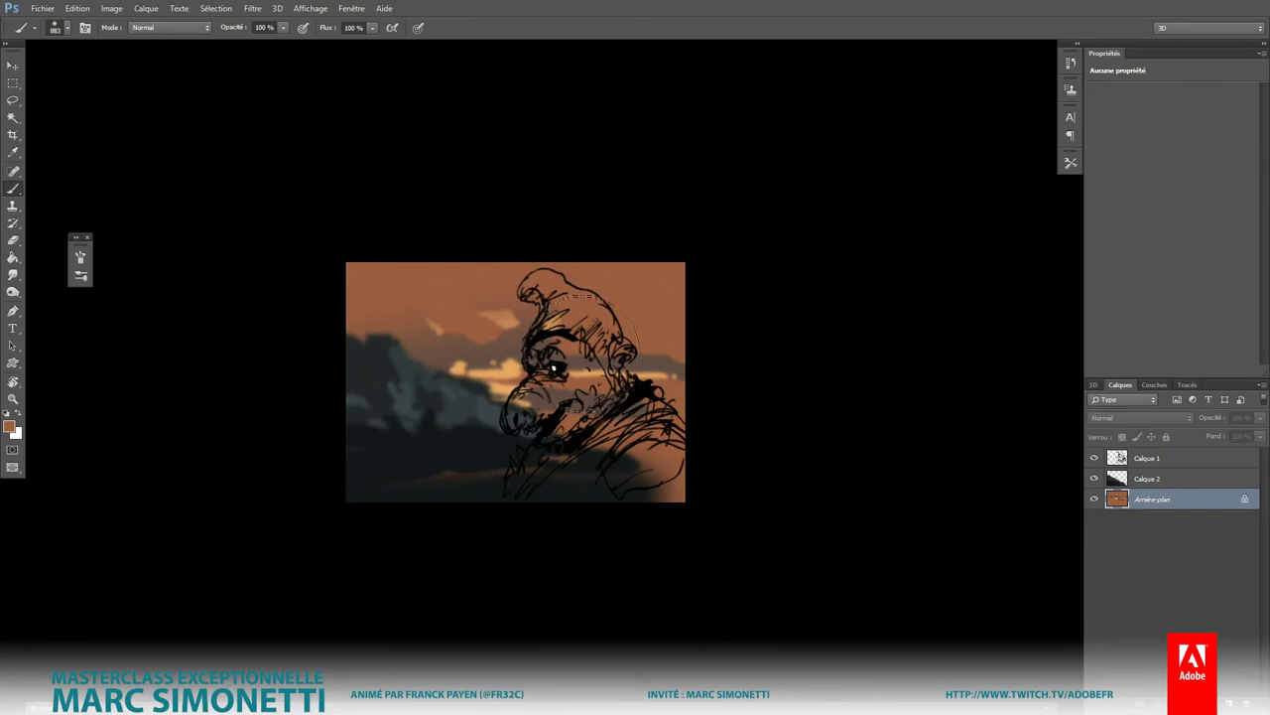
pyautogui.moveTo(780, 525); pyautogui.dragTo(811, 533)
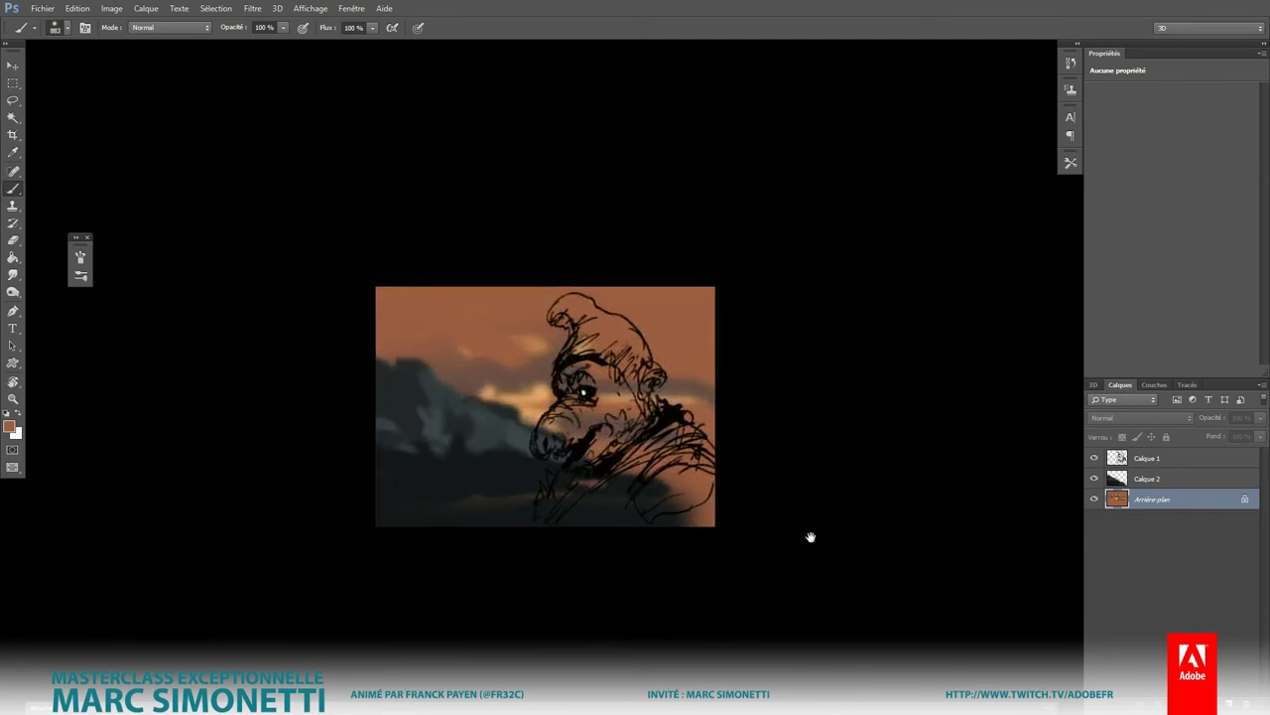
pyautogui.scroll(2, 567, 416)
pyautogui.keyDown('alt'); pyautogui.click(566, 416); pyautogui.keyUp('alt')
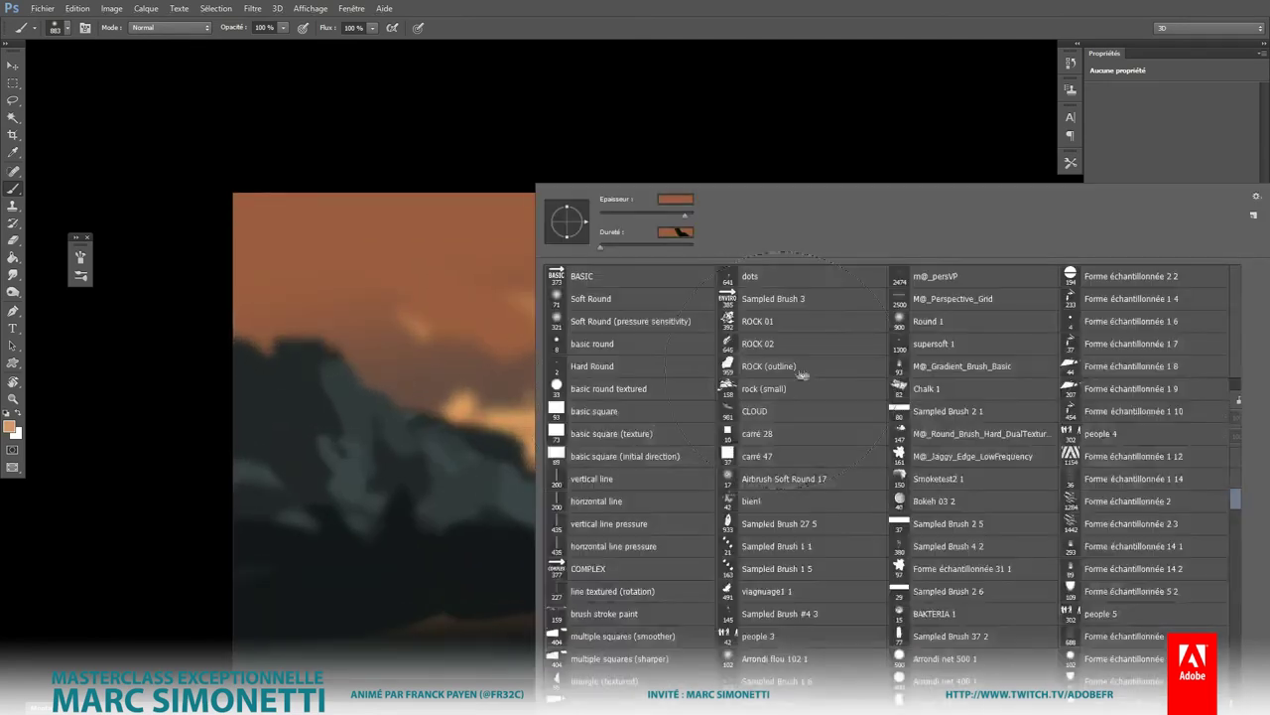
pyautogui.rightClick(568, 417)
pyautogui.doubleClick(601, 388)
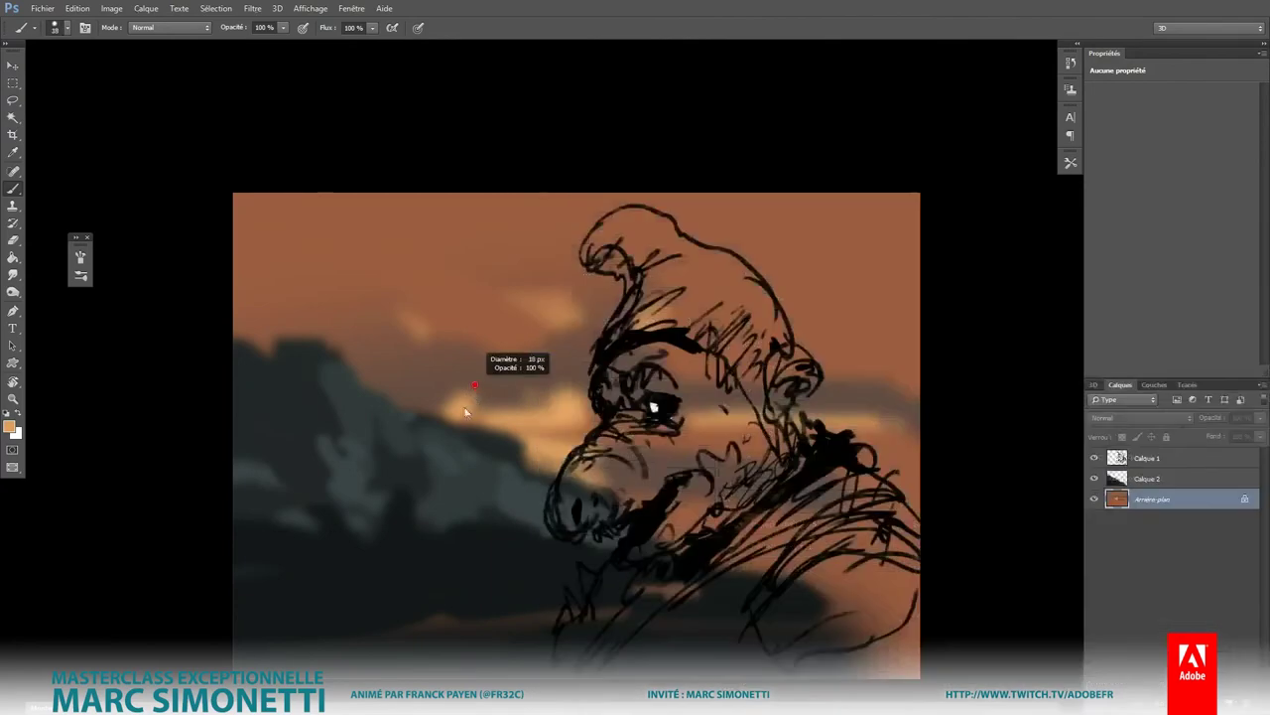
pyautogui.moveTo(465, 409)
pyautogui.mouseDown()
pyautogui.moveTo(439, 303)
pyautogui.moveTo(427, 298)
pyautogui.moveTo(389, 342)
pyautogui.mouseUp()
# Step: Paint dark brown clouds around the hat and a light orange streak across it
pyautogui.keyDown('alt'); pyautogui.click(434, 359); pyautogui.keyUp('alt')
pyautogui.moveTo(417, 293)
pyautogui.mouseDown()
pyautogui.moveTo(377, 328)
pyautogui.moveTo(338, 307)
pyautogui.moveTo(317, 233)
pyautogui.moveTo(258, 307)
pyautogui.mouseUp()
pyautogui.moveTo(548, 235)
pyautogui.mouseDown()
pyautogui.moveTo(497, 209)
pyautogui.moveTo(575, 268)
pyautogui.mouseUp()
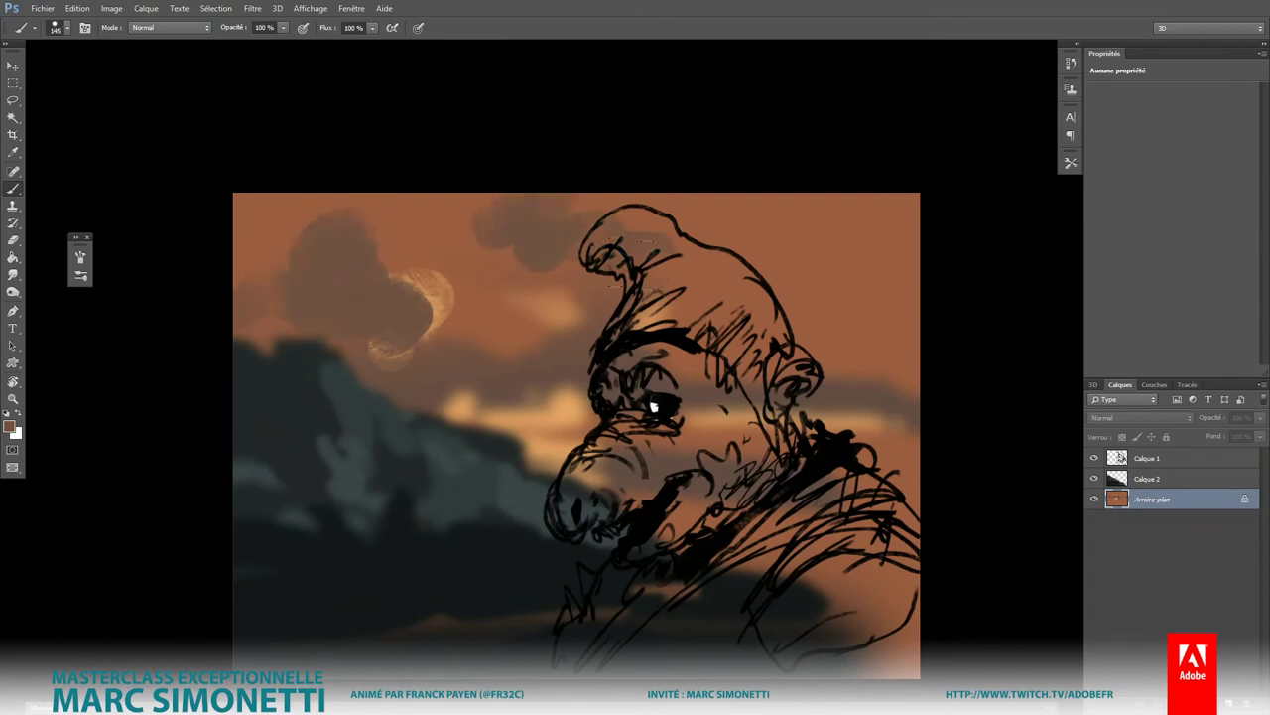
pyautogui.moveTo(645, 248); pyautogui.dragTo(710, 288)
pyautogui.moveTo(461, 209); pyautogui.dragTo(477, 248)
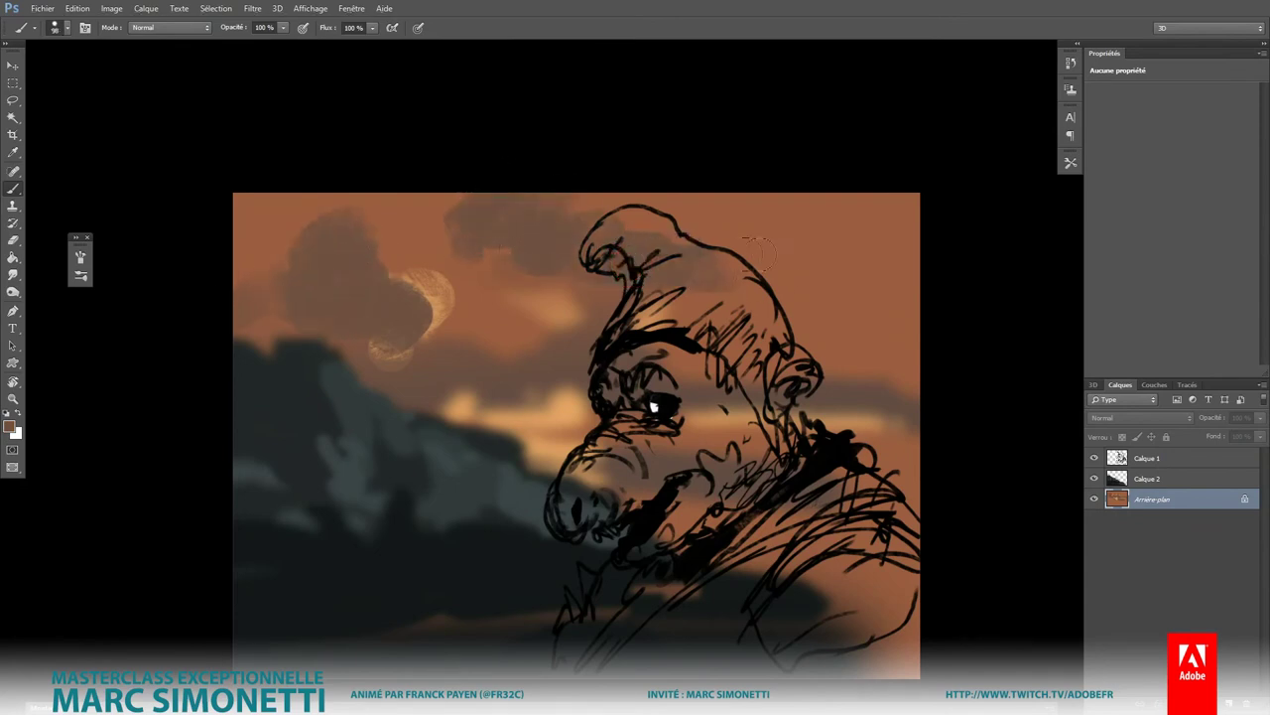
pyautogui.moveTo(754, 250); pyautogui.dragTo(834, 260)
pyautogui.keyDown('alt'); pyautogui.click(556, 414); pyautogui.keyUp('alt')
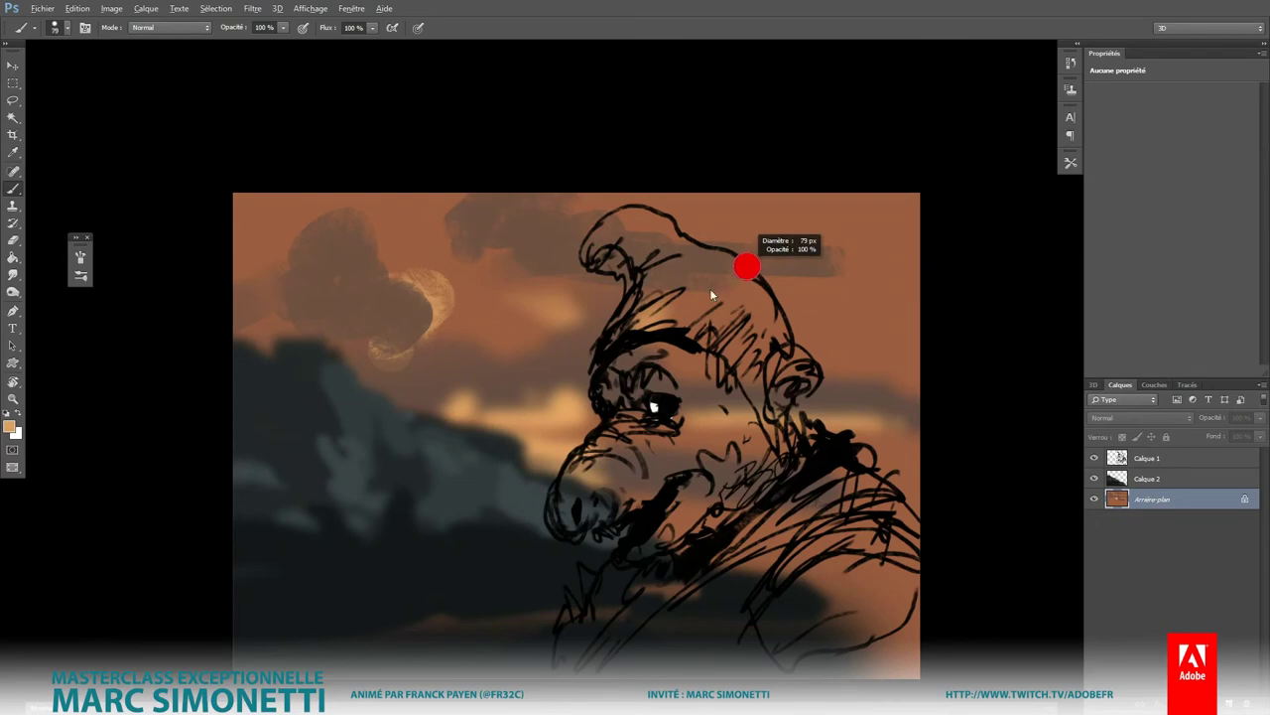
pyautogui.moveTo(710, 290); pyautogui.dragTo(856, 270)
# Step: Sample a light orange from the clouds and select the Calque 2 layer
pyautogui.keyDown('alt'); pyautogui.click(388, 295); pyautogui.keyUp('alt')
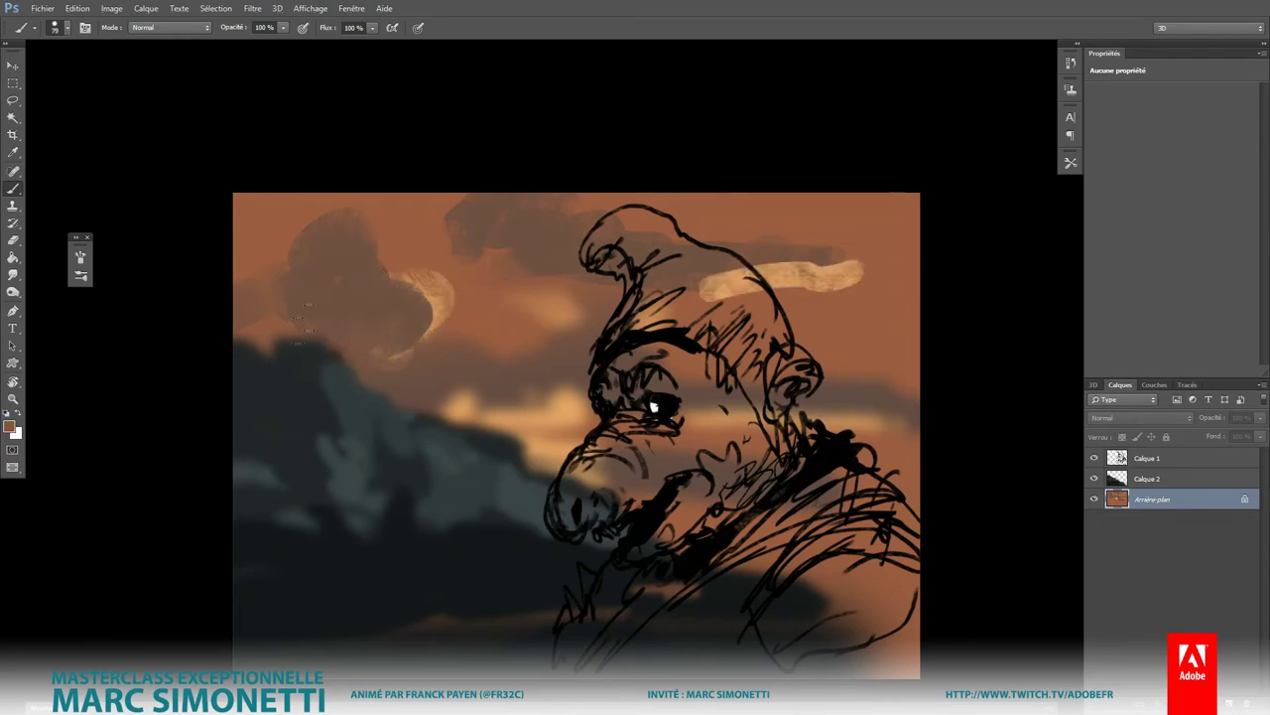
pyautogui.scroll(-5, 794, 452)
pyautogui.scroll(1, 755, 417)
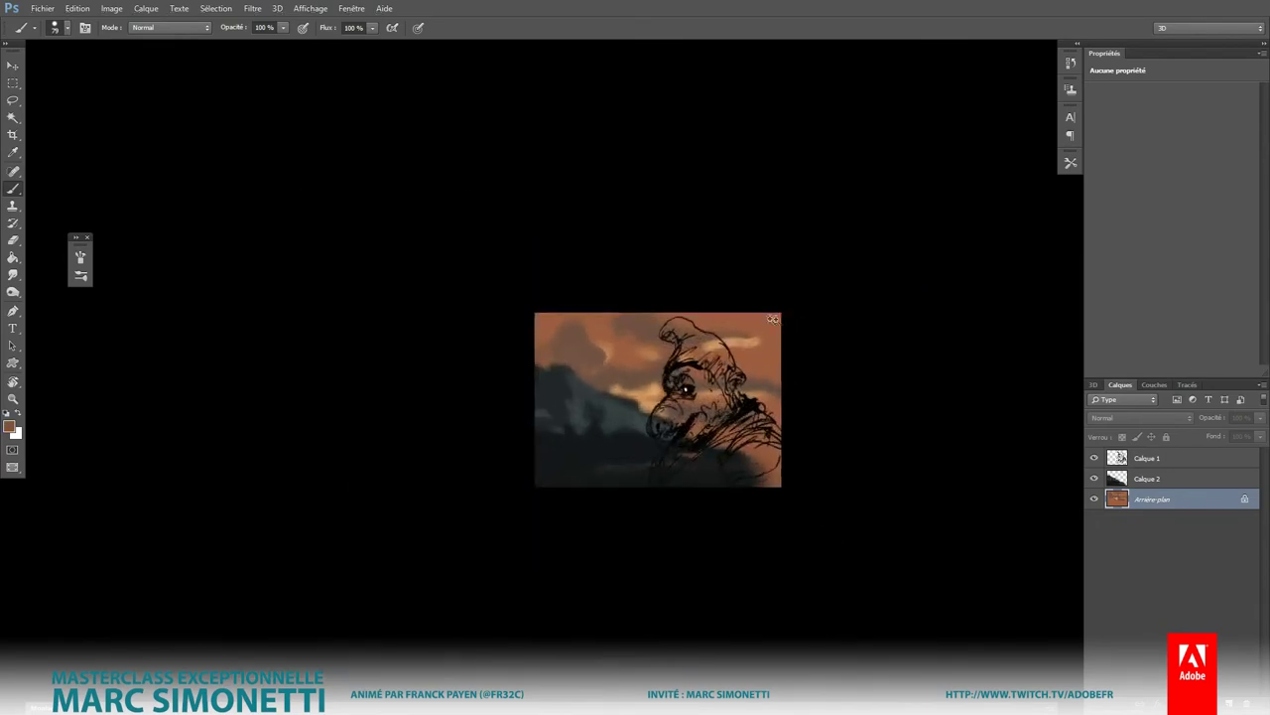
pyautogui.scroll(5, 735, 363)
pyautogui.keyDown('alt'); pyautogui.moveTo(467, 411); pyautogui.dragTo(488, 478); pyautogui.keyUp('alt')
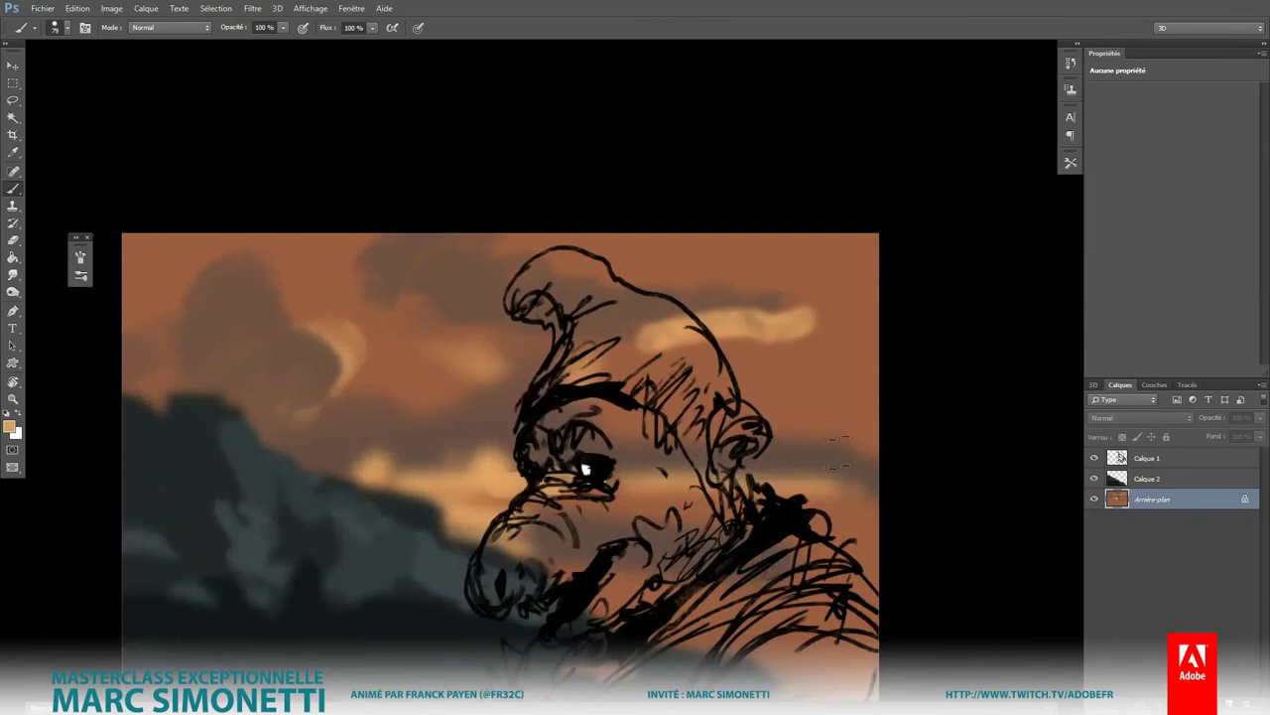
pyautogui.click(1163, 480)
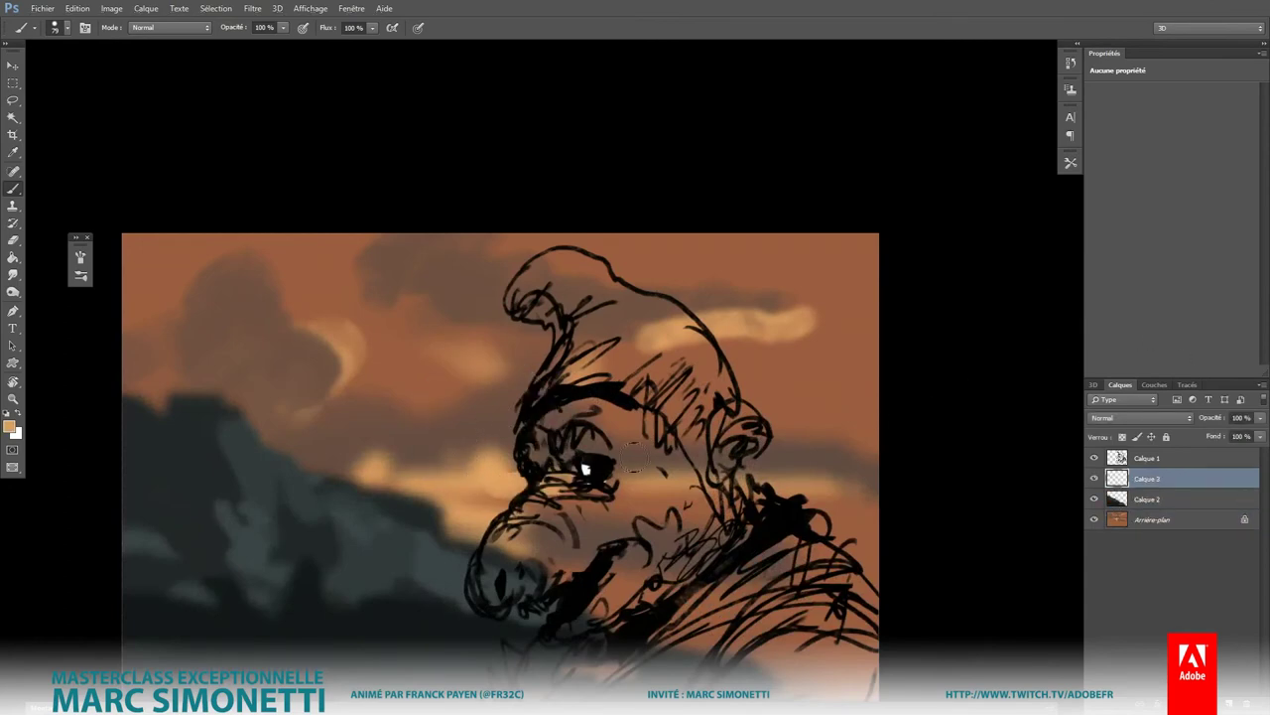
# Step: Switch to the basic square brush and pick a darker orange-brown from the colour wheel
pyautogui.rightClick(767, 389)
pyautogui.click(617, 410)
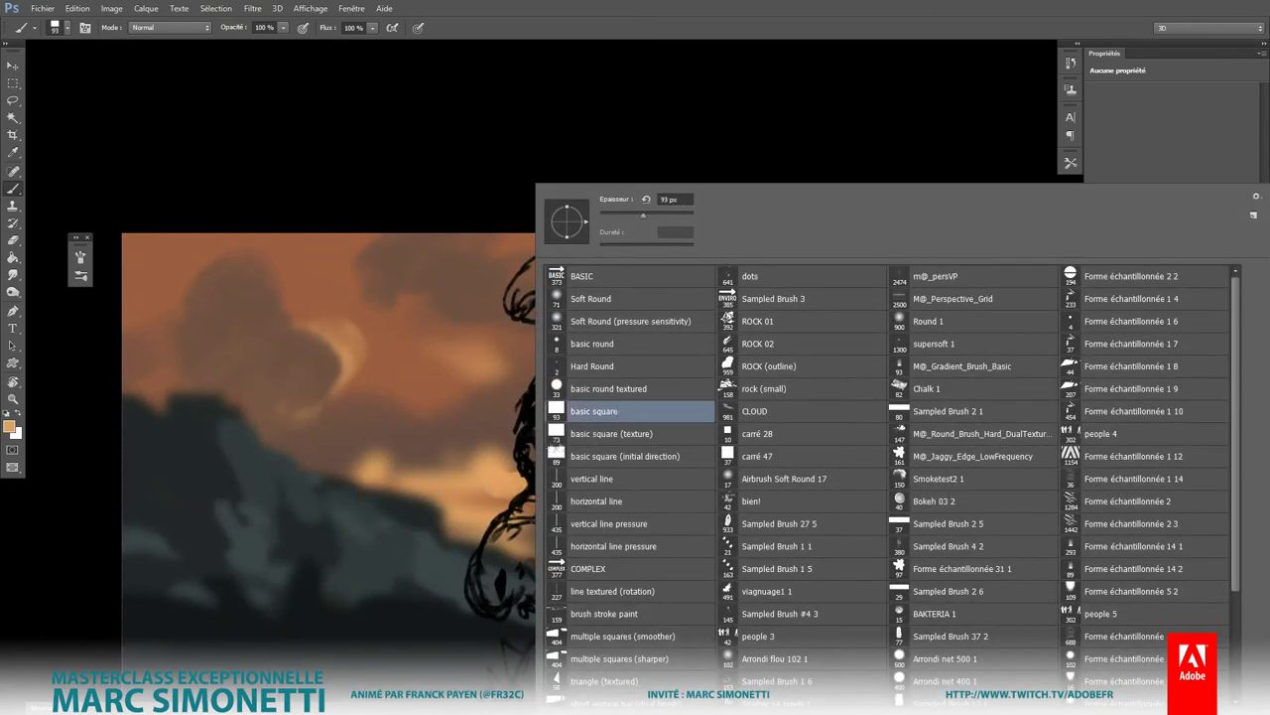
pyautogui.keyDown('alt'); pyautogui.keyDown('shift'); pyautogui.rightClick(497, 481); pyautogui.keyUp('shift'); pyautogui.keyUp('alt')
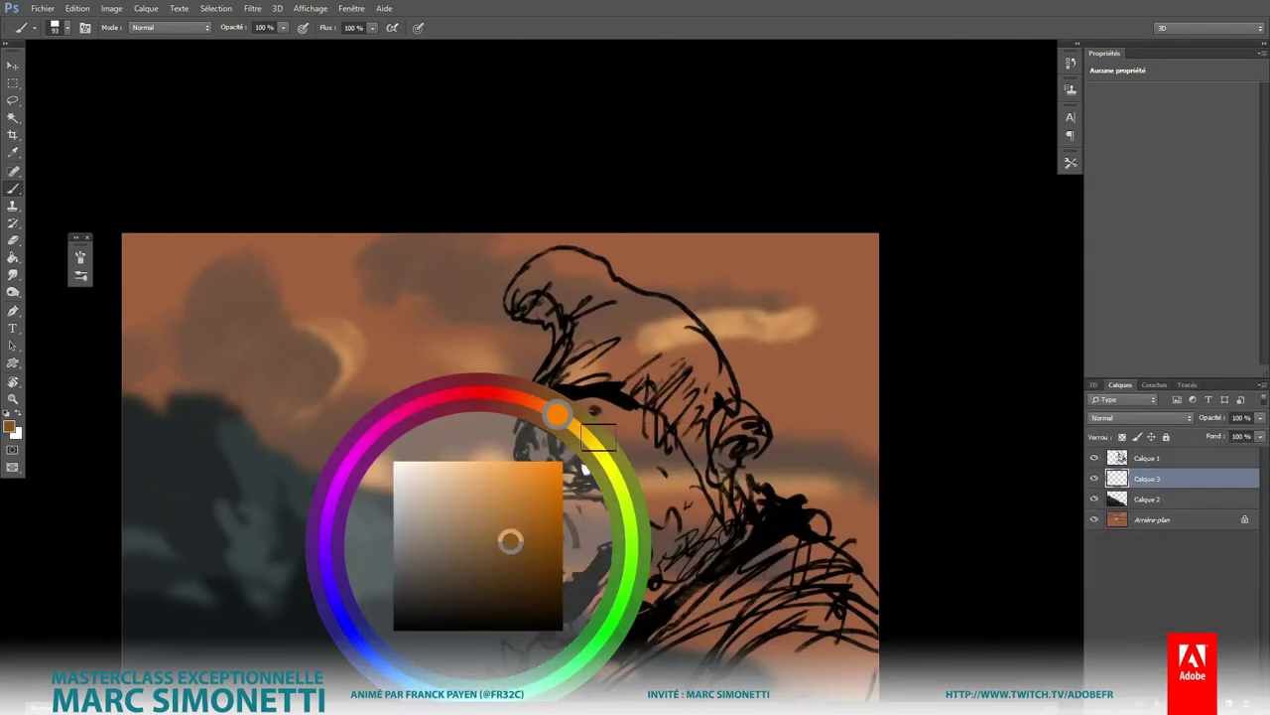
pyautogui.moveTo(586, 412)
pyautogui.mouseDown()
pyautogui.moveTo(615, 446)
pyautogui.moveTo(511, 541)
pyautogui.moveTo(496, 585)
pyautogui.mouseUp()
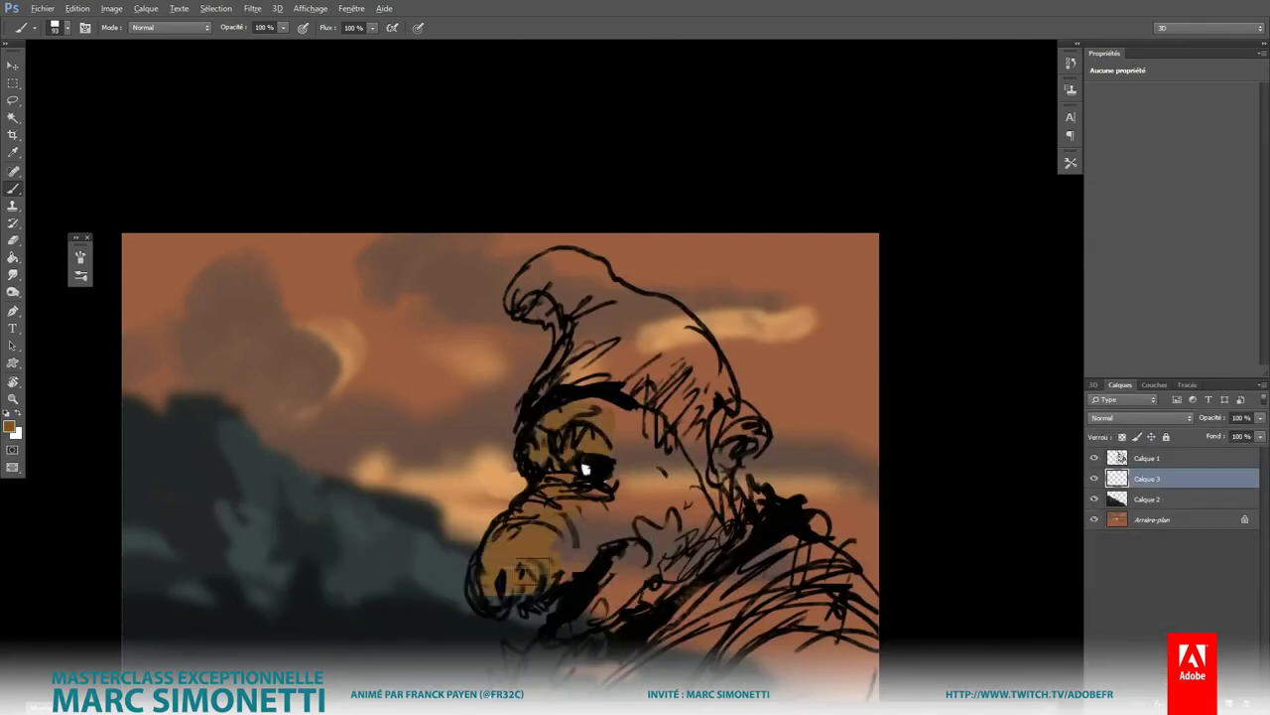
# Step: Paint flat brown over the nose, mouth, beard, forehead, cheek, shoulders and lower body
pyautogui.moveTo(566, 546)
pyautogui.mouseDown()
pyautogui.moveTo(511, 601)
pyautogui.moveTo(685, 524)
pyautogui.mouseUp()
pyautogui.moveTo(588, 499); pyautogui.dragTo(715, 496)
pyautogui.keyDown('alt'); pyautogui.rightClick(752, 462); pyautogui.keyUp('alt')
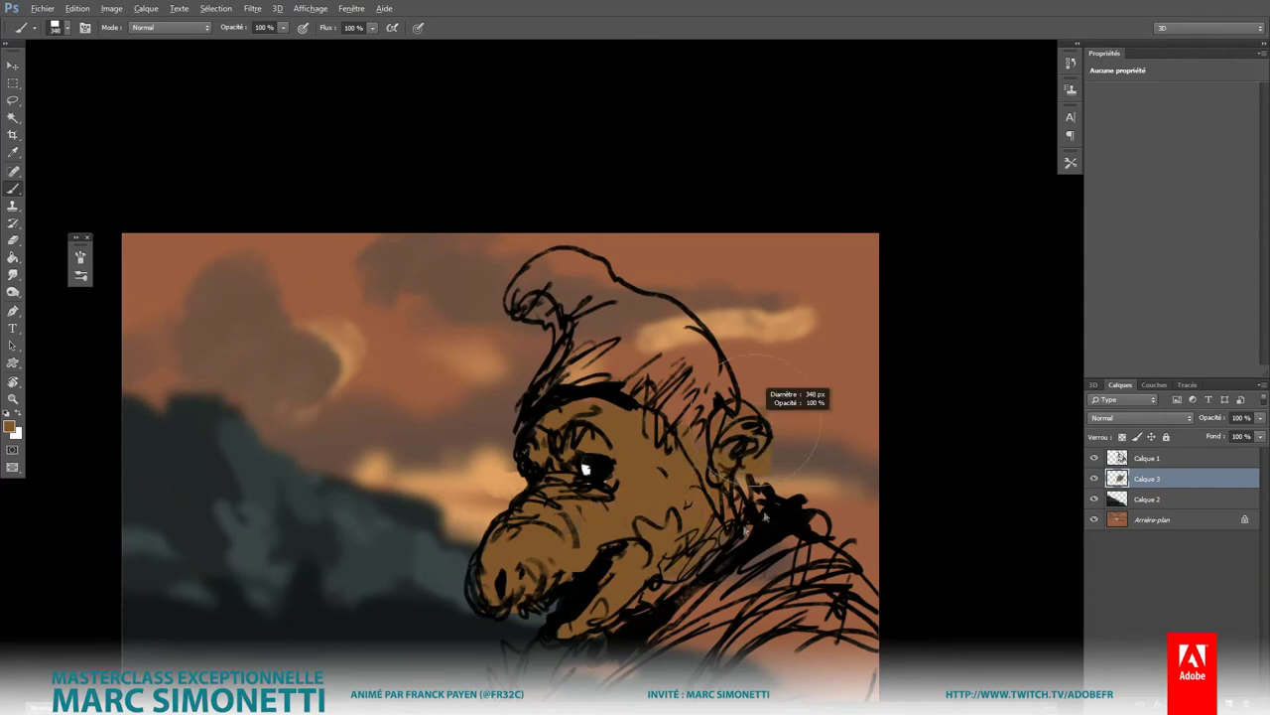
pyautogui.moveTo(764, 517); pyautogui.dragTo(729, 464)
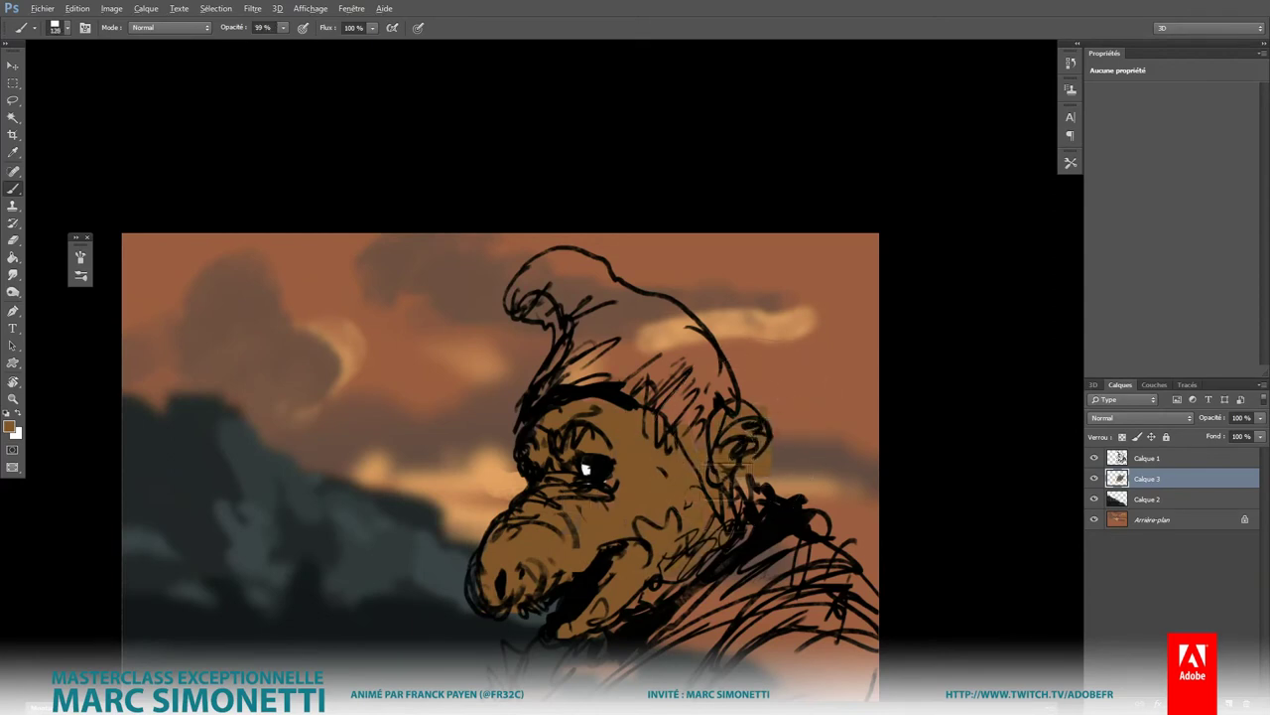
pyautogui.scroll(-3, 679, 512)
pyautogui.scroll(1, 678, 513)
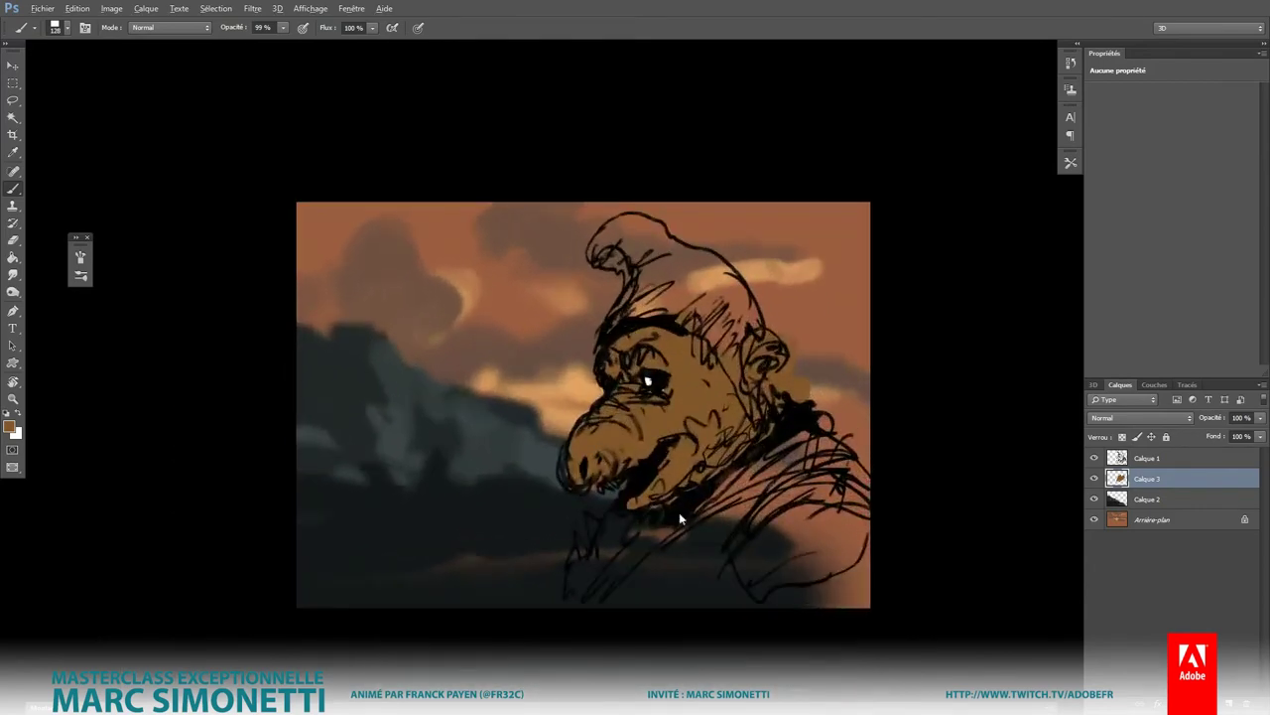
pyautogui.moveTo(679, 512)
pyautogui.mouseDown()
pyautogui.moveTo(586, 585)
pyautogui.moveTo(714, 565)
pyautogui.moveTo(794, 457)
pyautogui.mouseUp()
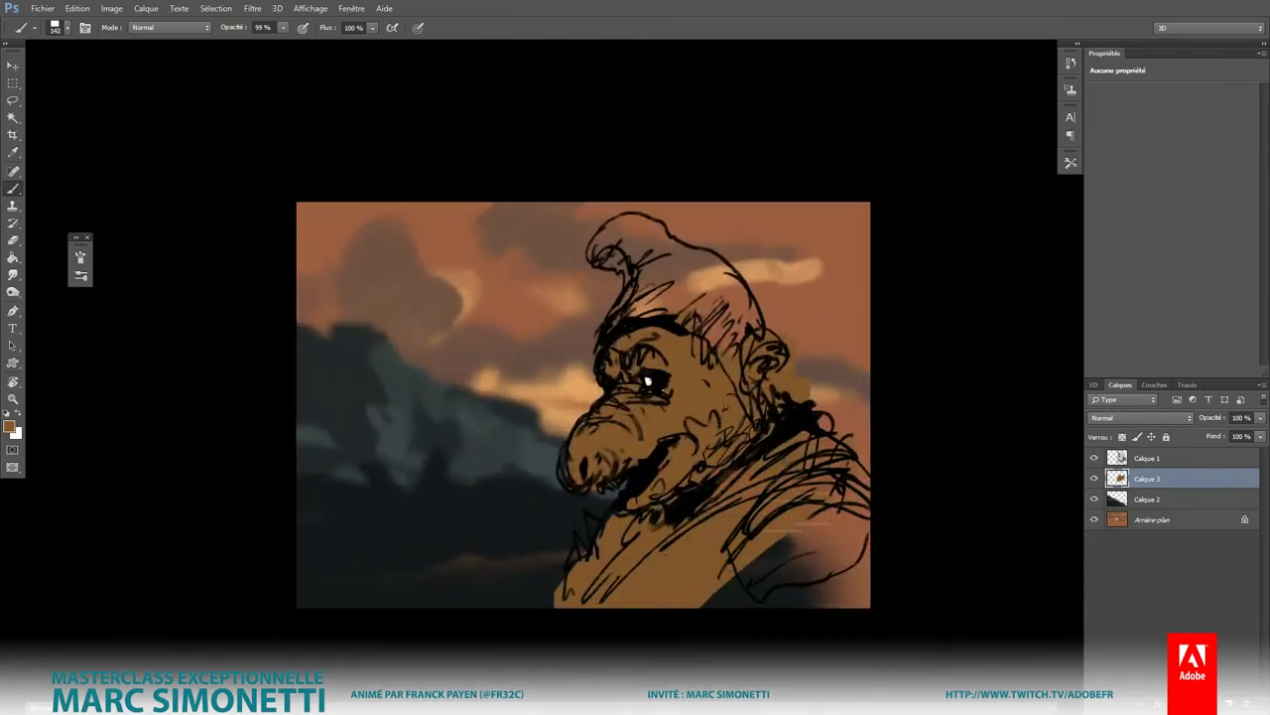
pyautogui.moveTo(705, 541); pyautogui.dragTo(848, 608)
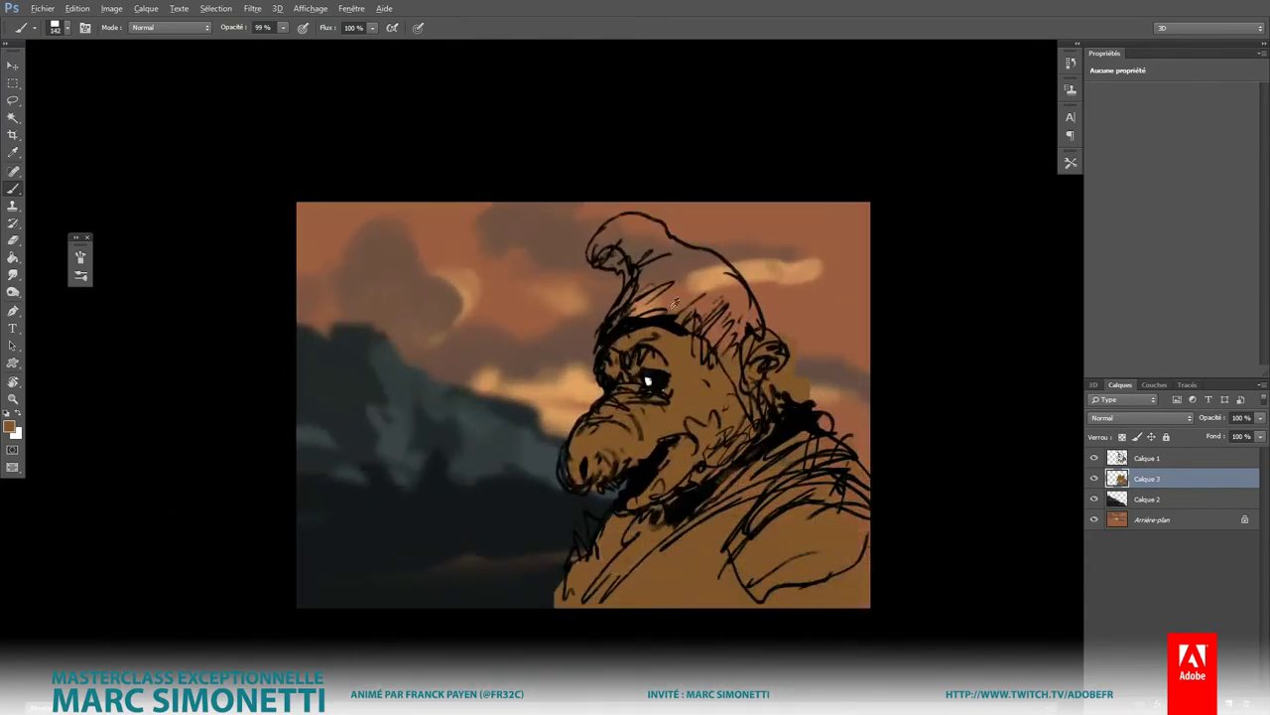
# Step: Fill the whole hat and the dark area beside the chest with brown
pyautogui.moveTo(675, 303); pyautogui.dragTo(655, 288)
pyautogui.moveTo(635, 233)
pyautogui.mouseDown()
pyautogui.moveTo(746, 316)
pyautogui.moveTo(735, 337)
pyautogui.mouseUp()
pyautogui.moveTo(754, 283); pyautogui.dragTo(764, 343)
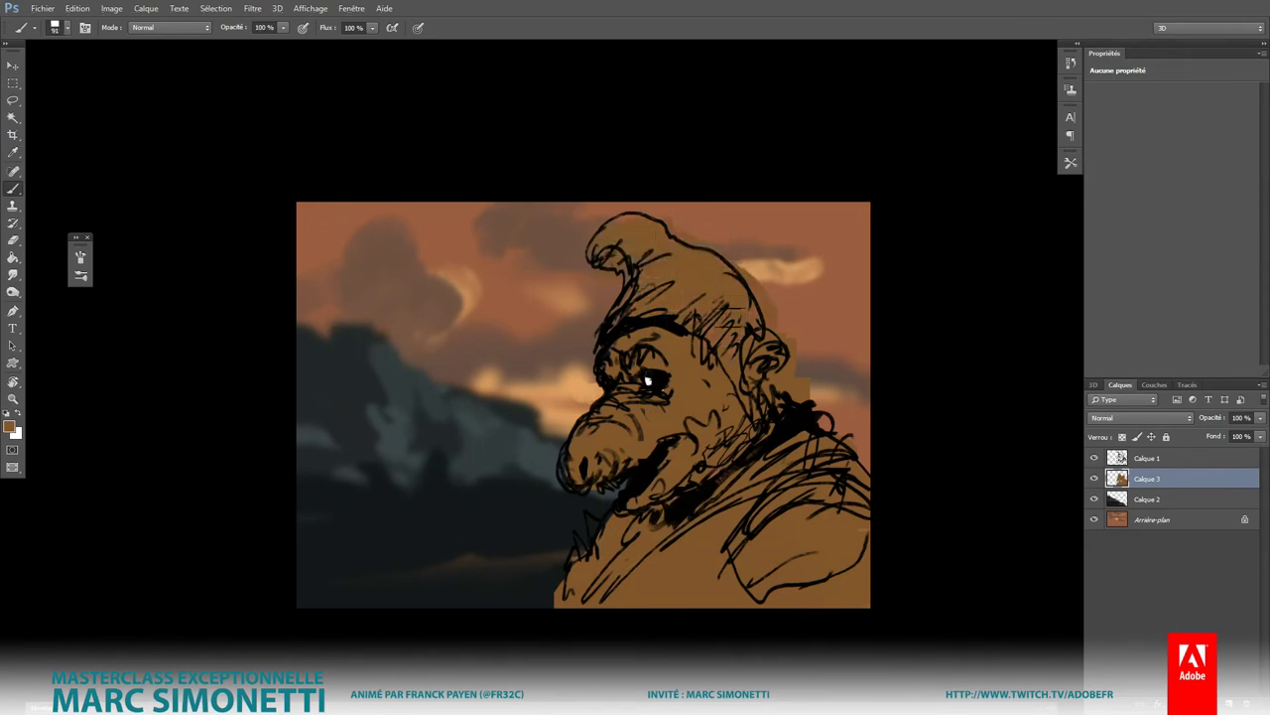
pyautogui.moveTo(597, 549); pyautogui.dragTo(539, 605)
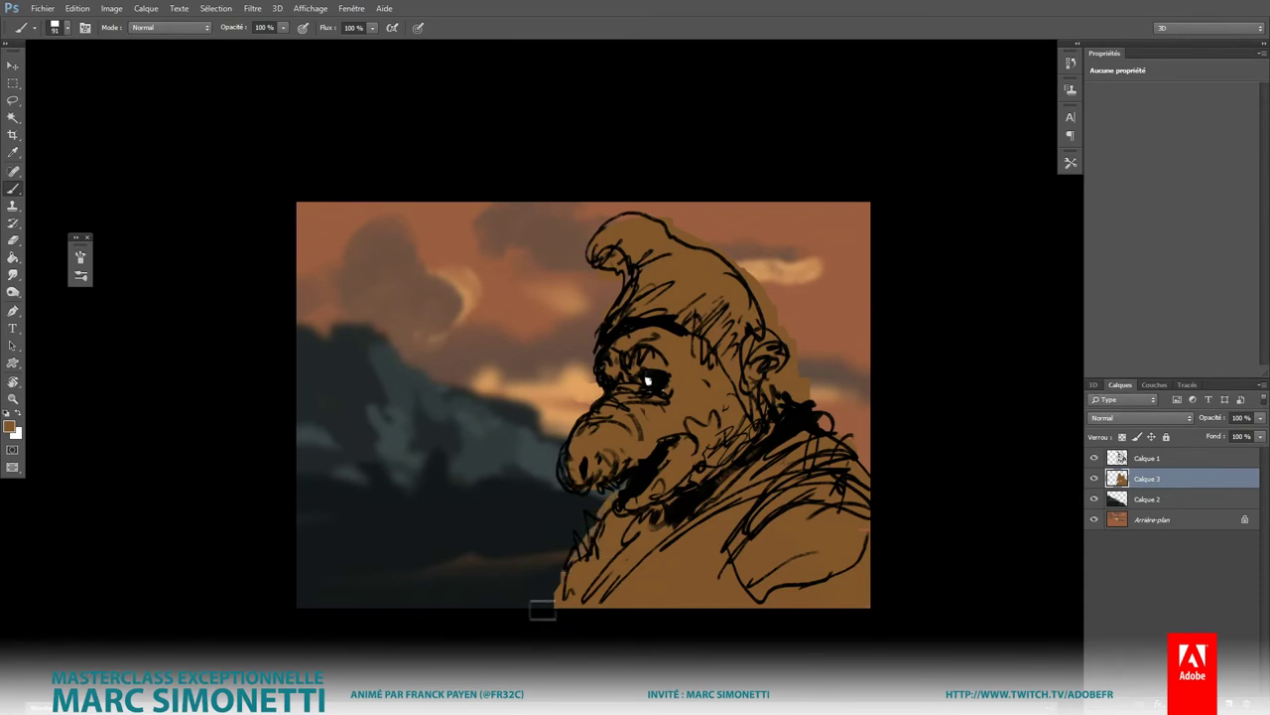
pyautogui.click(1151, 459)
# Step: Set the Calque 1 sketch to Multiply (Produit) at 45% and merge it into Calque 3
pyautogui.click(1136, 418)
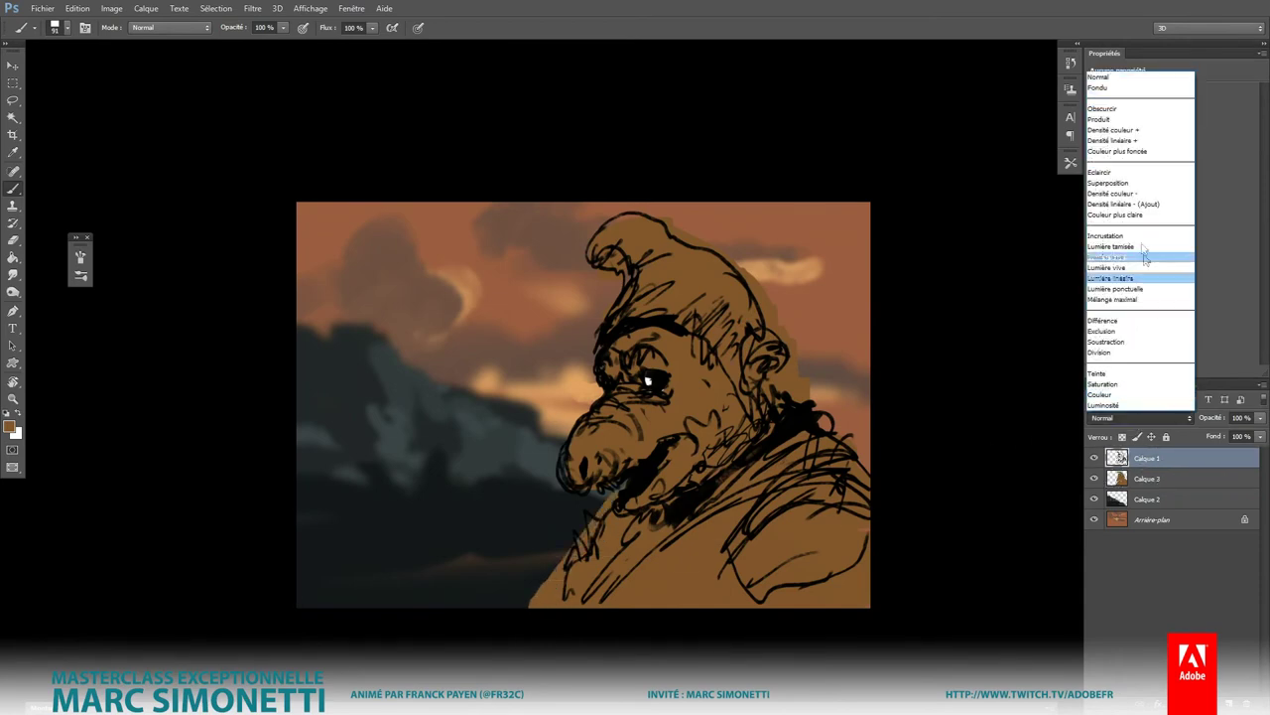
pyautogui.click(1116, 120)
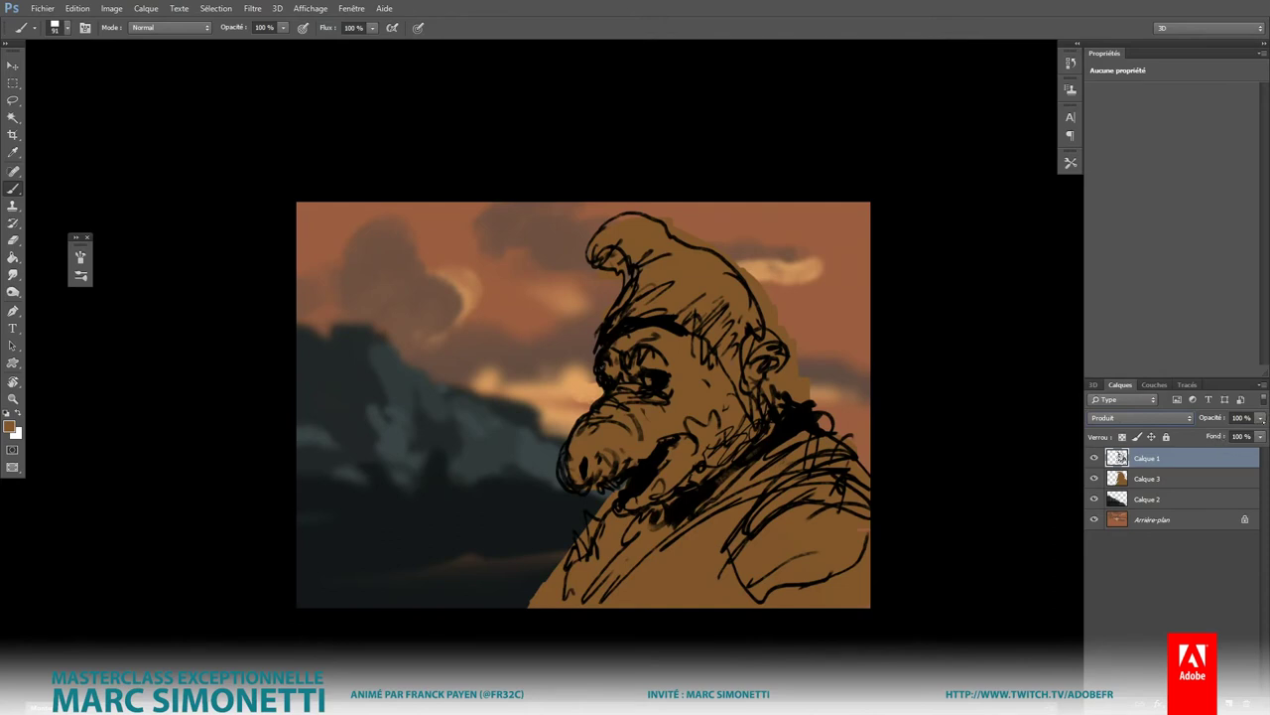
pyautogui.moveTo(1259, 418); pyautogui.dragTo(1223, 433)
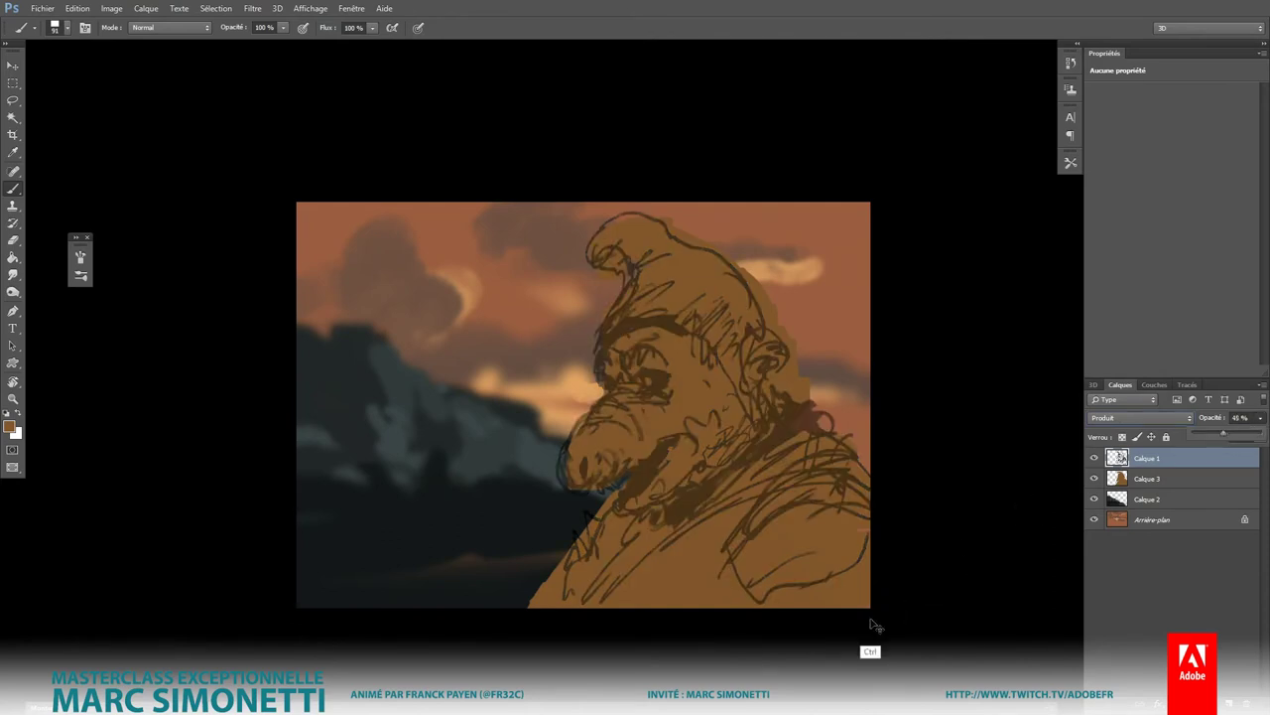
pyautogui.hotkey('ctrl', 'e')
# Step: Cover the blue edge on the chin with brown paint
pyautogui.scroll(1, 709, 425)
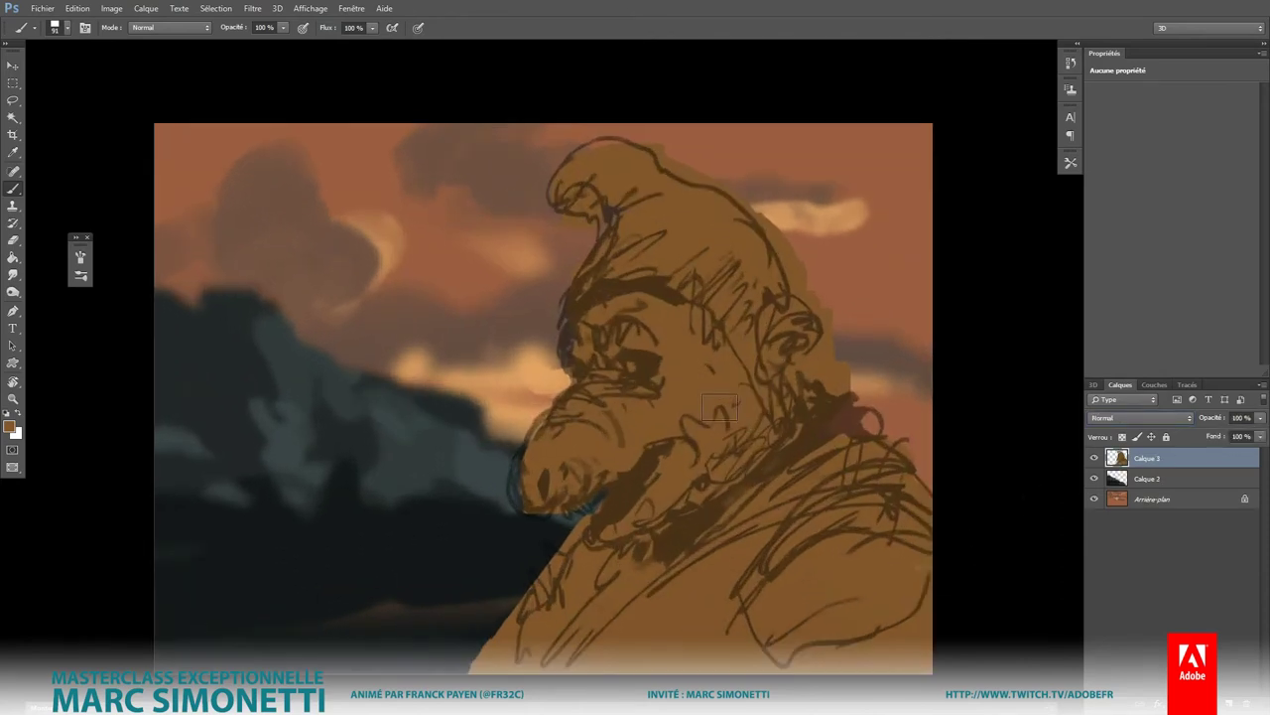
pyautogui.scroll(1, 656, 437)
pyautogui.rightClick(657, 437)
pyautogui.press('Escape')
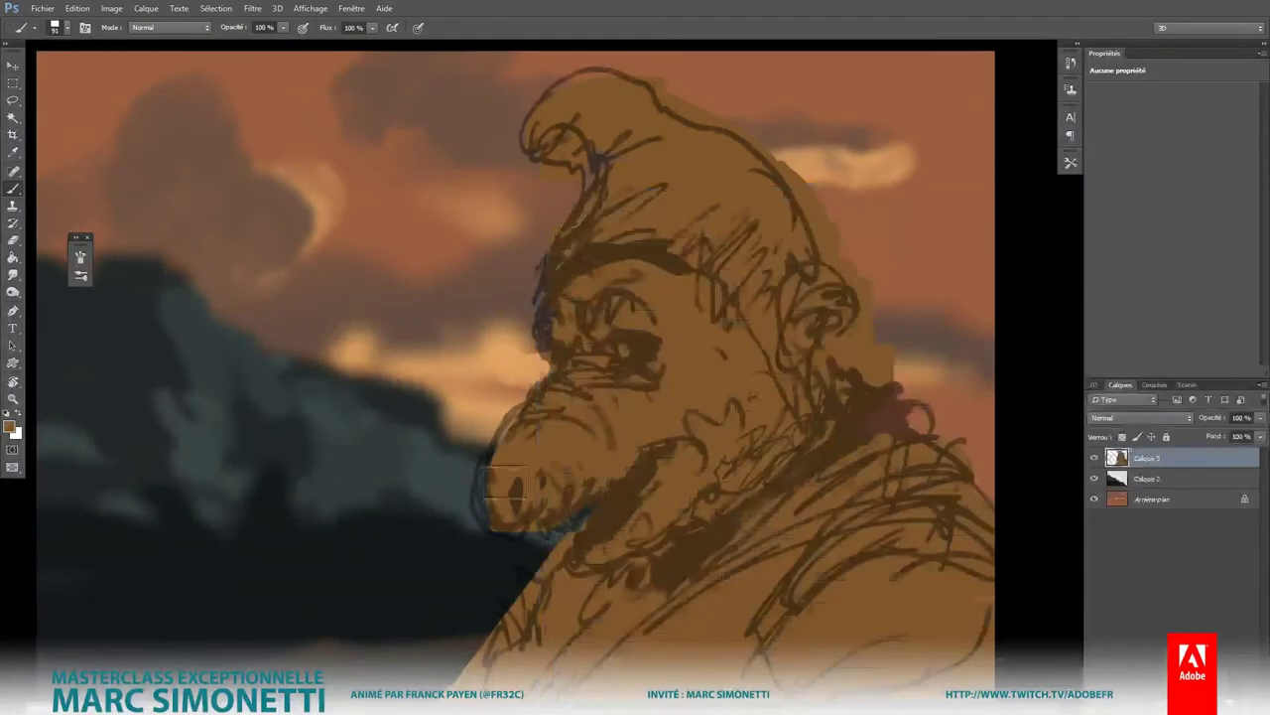
pyautogui.moveTo(487, 466); pyautogui.dragTo(516, 498)
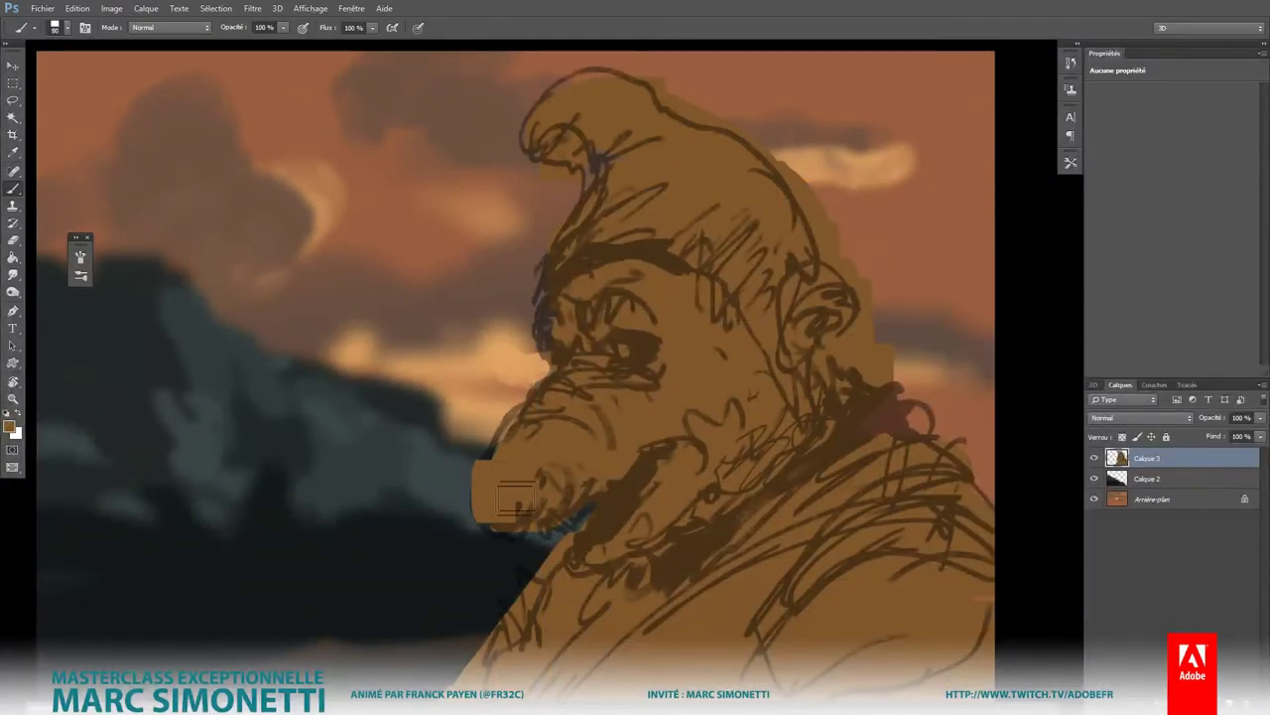
pyautogui.scroll(-5, 708, 476)
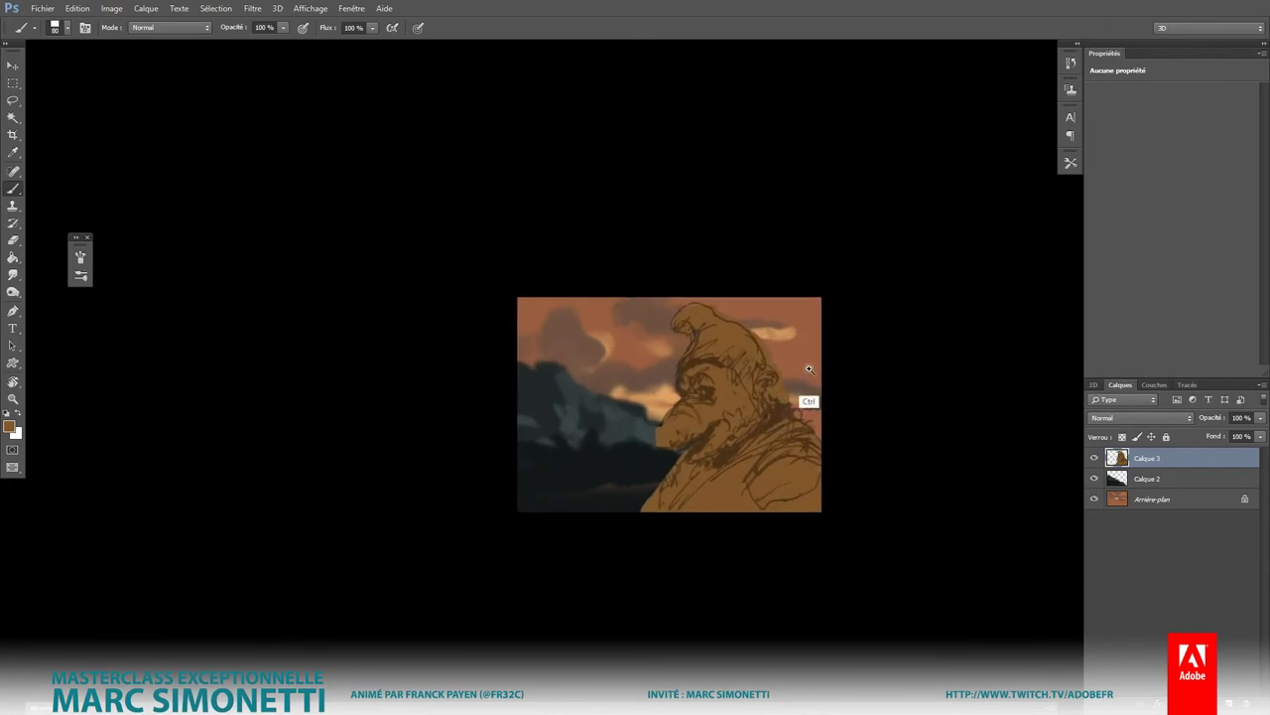
pyautogui.scroll(1, 808, 369)
# Step: Merge Calque 2 into the background and raise its lightness to +19
pyautogui.click(1151, 483)
pyautogui.hotkey('ctrl', 'e')
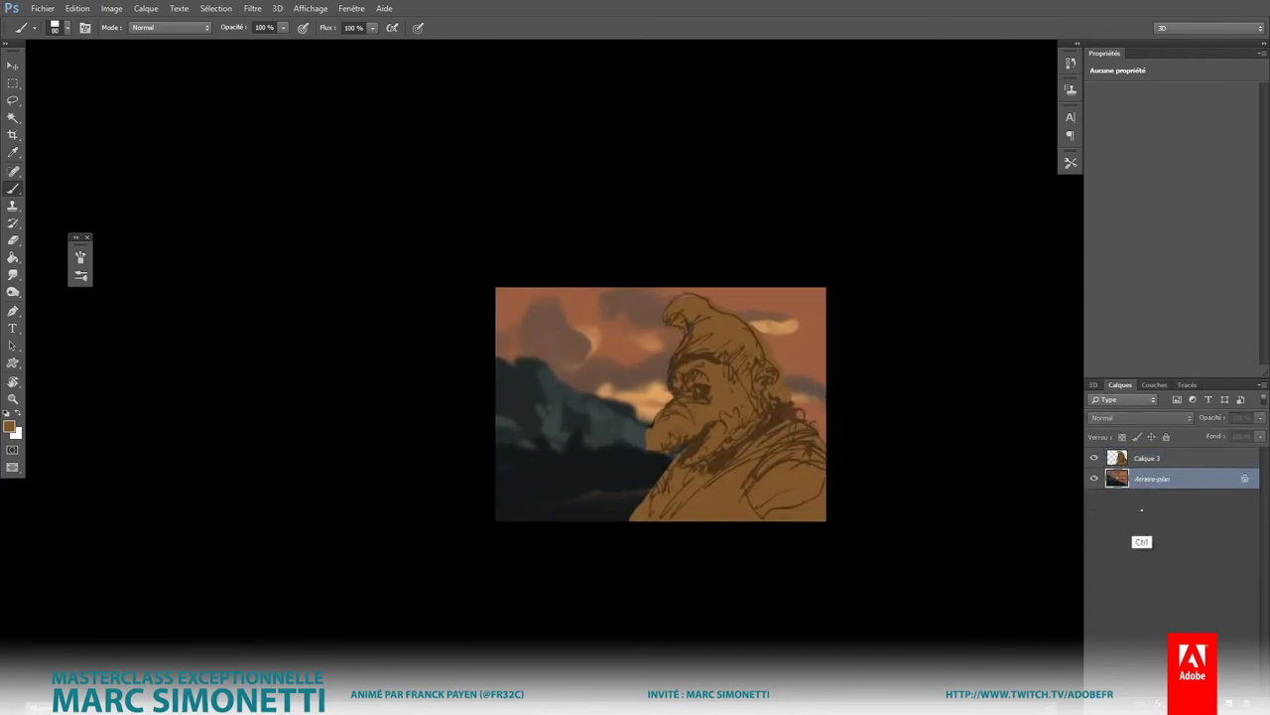
pyautogui.hotkey('ctrl', 'u')
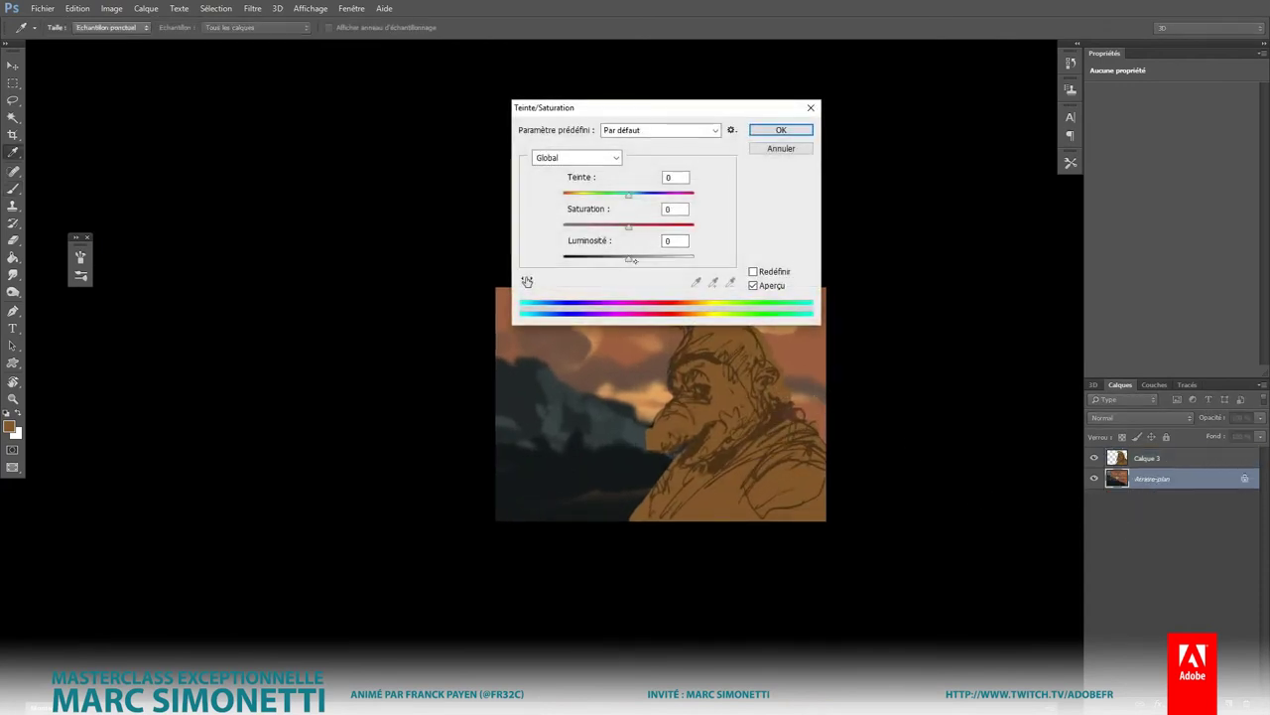
pyautogui.moveTo(629, 258); pyautogui.dragTo(643, 259)
pyautogui.press('Return')
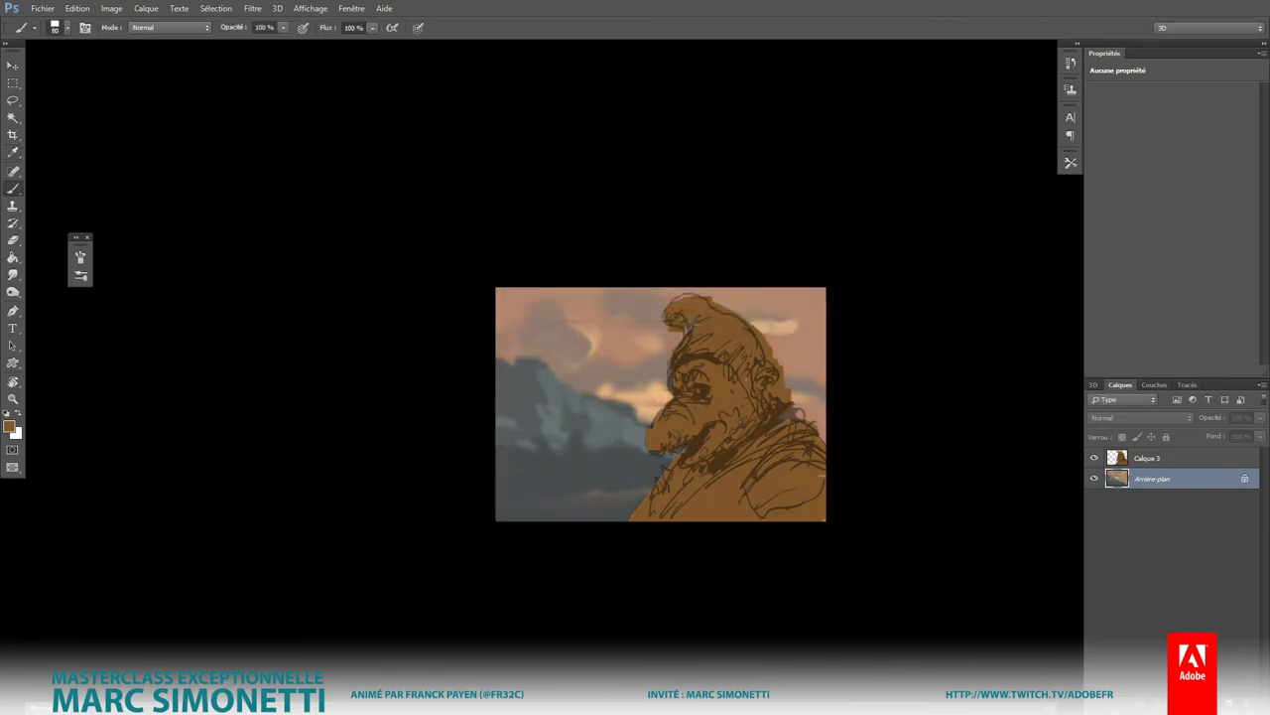
# Step: Reduce the saturation of the Calque 3 gnome colour layer
pyautogui.click(1156, 459)
pyautogui.hotkey('ctrl', 'u')
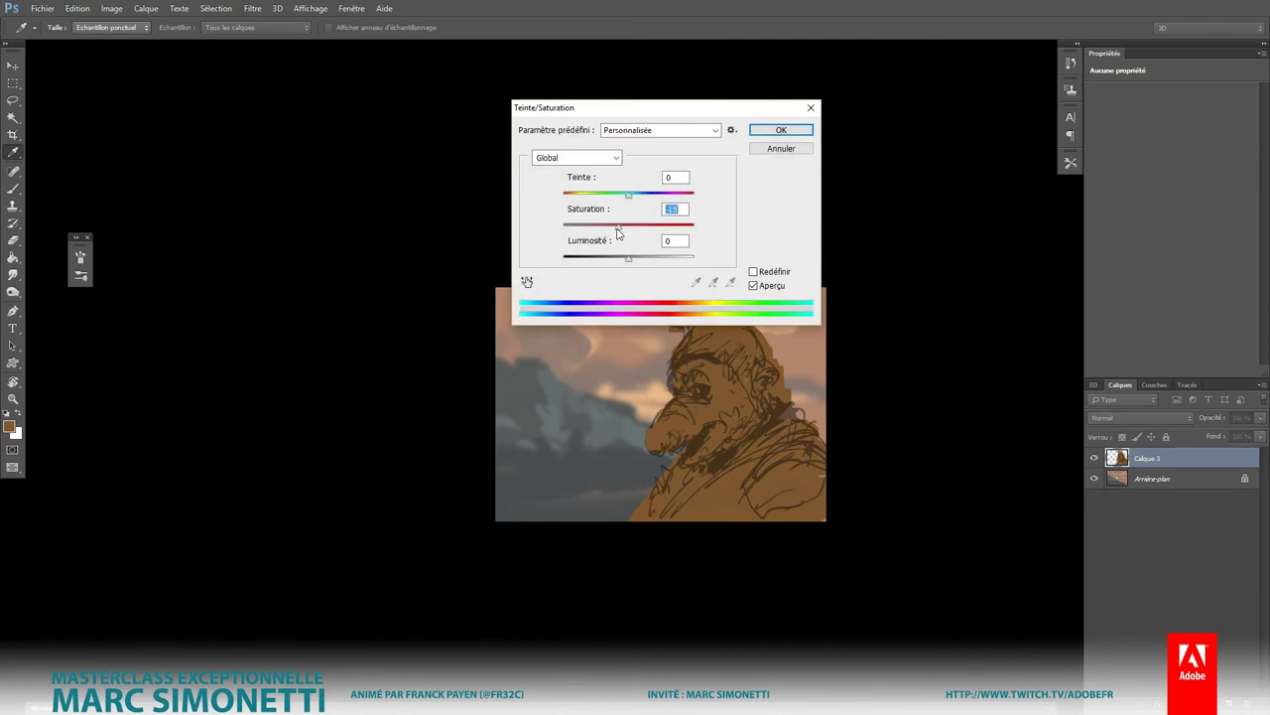
pyautogui.press('Return')
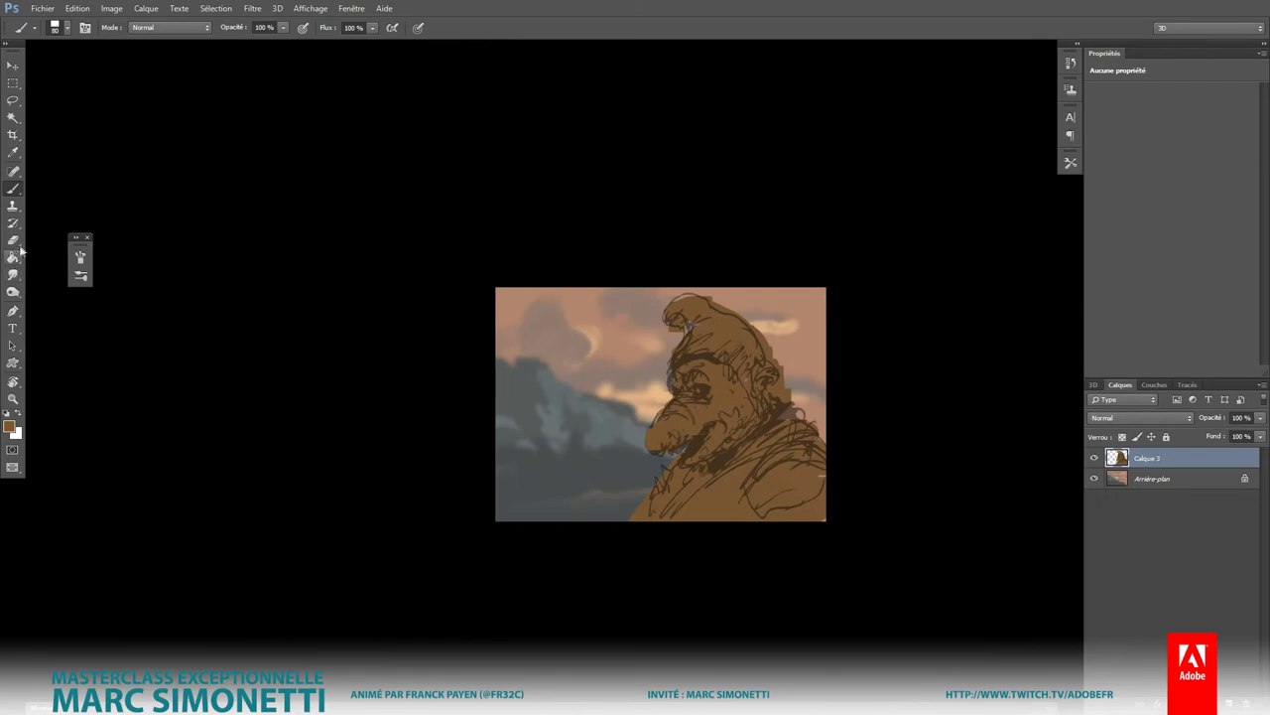
# Step: Burn darker shading over the gnome's forehead and nose
pyautogui.click(13, 291)
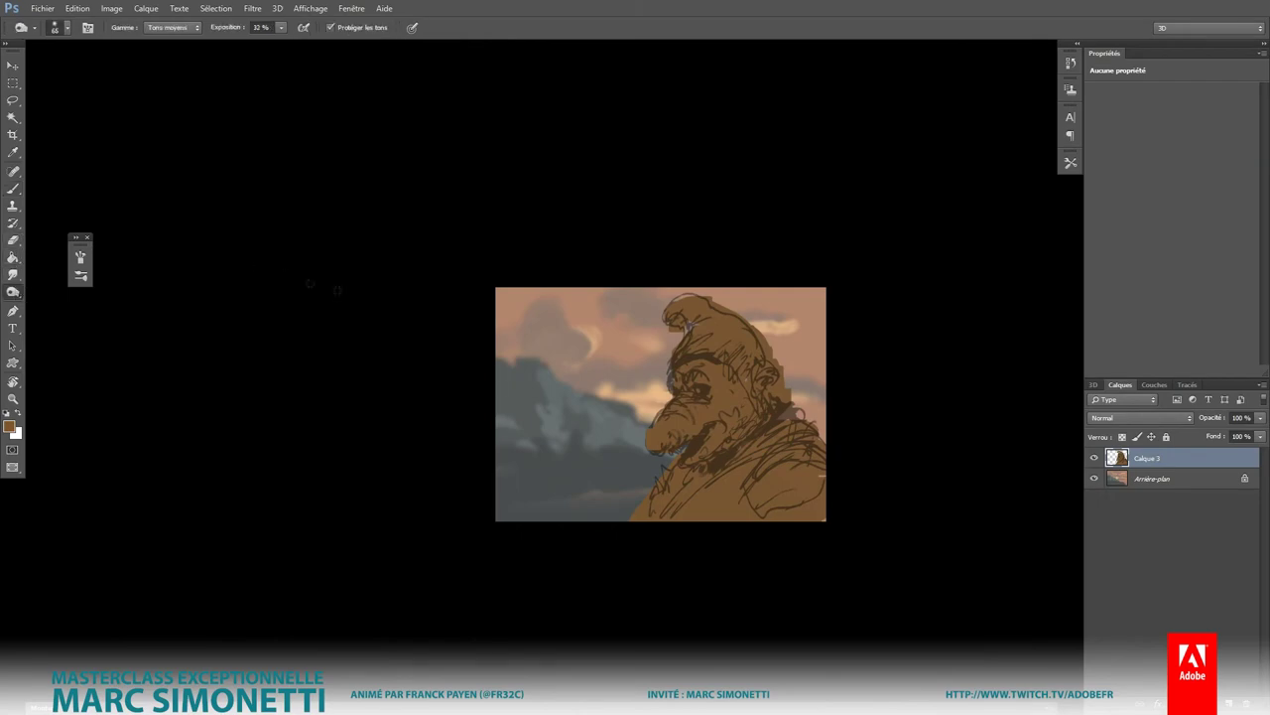
pyautogui.scroll(1, 663, 334)
pyautogui.scroll(1, 647, 283)
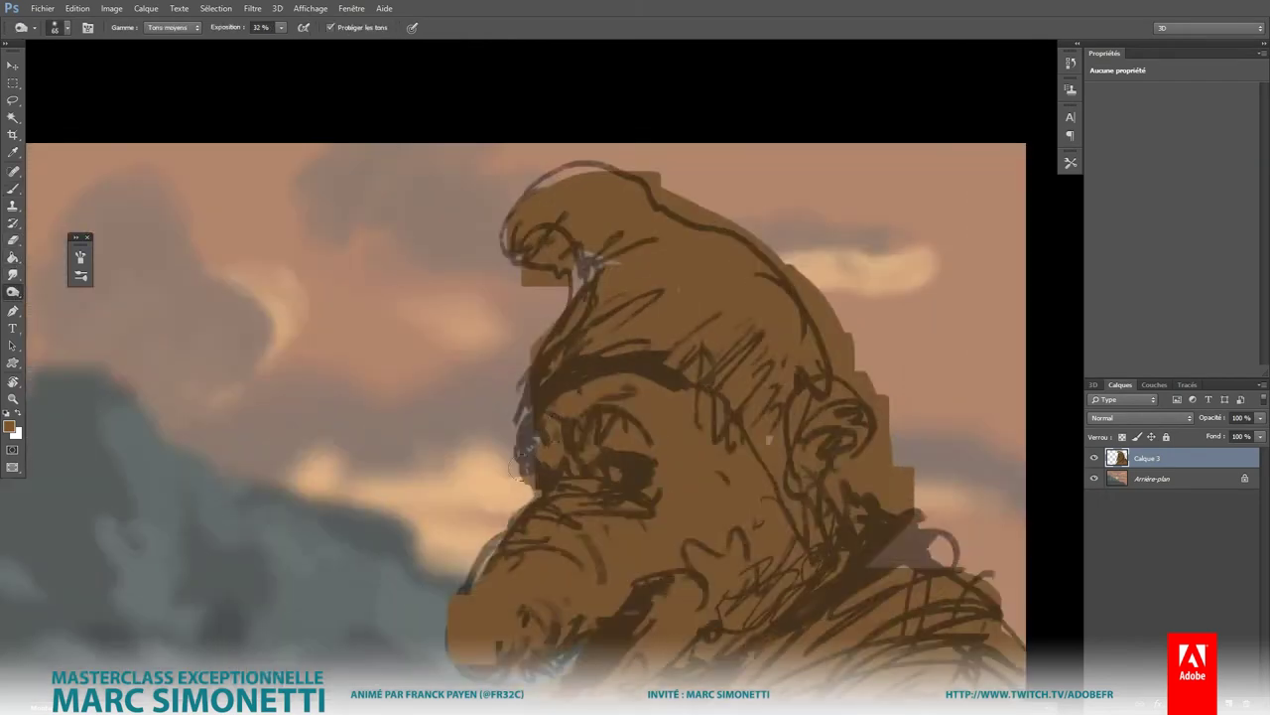
pyautogui.moveTo(647, 283)
pyautogui.mouseDown()
pyautogui.moveTo(610, 458)
pyautogui.moveTo(685, 478)
pyautogui.mouseUp()
# Step: With the basic round textured brush, burn under the eye, the mouth, chin and nose
pyautogui.rightClick(769, 437)
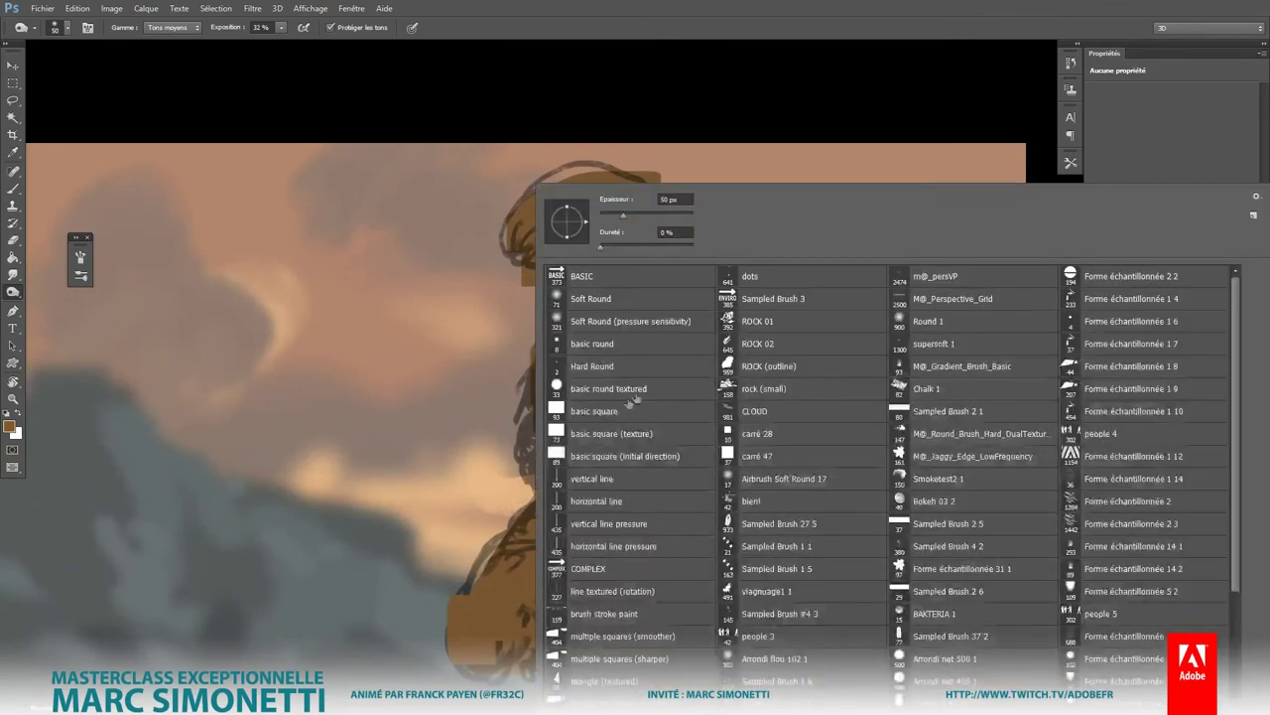
pyautogui.doubleClick(629, 389)
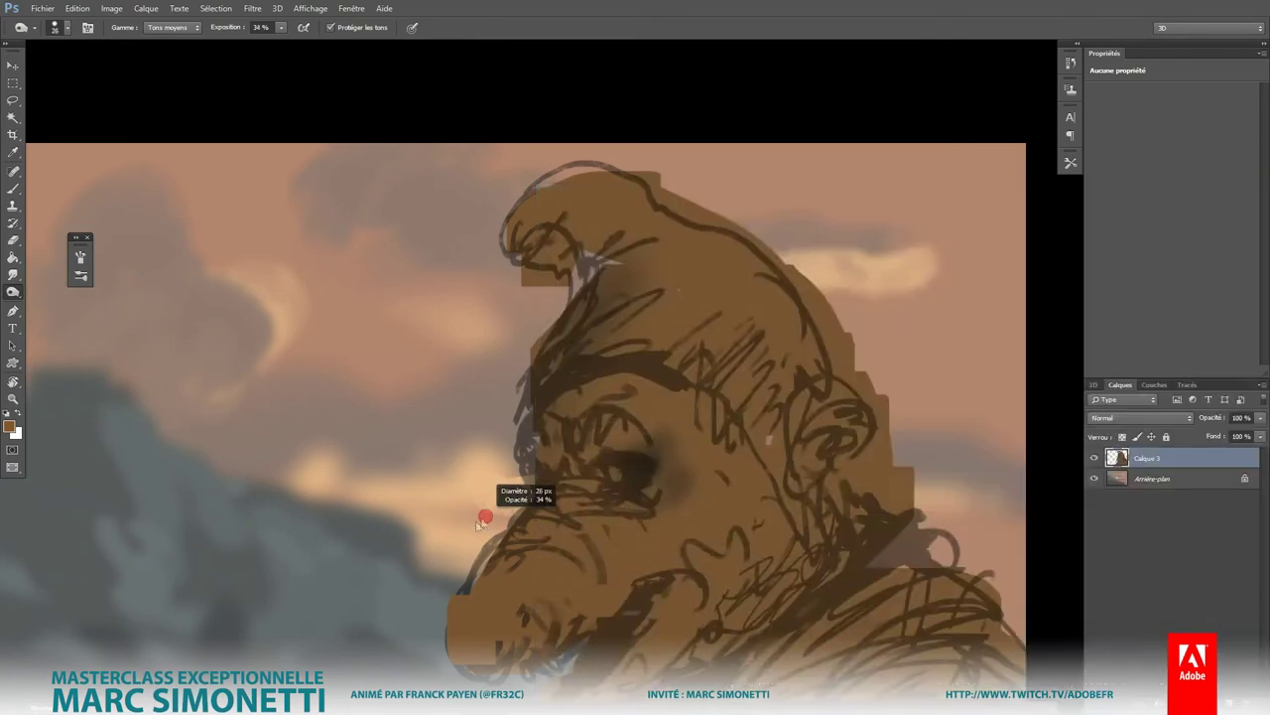
pyautogui.moveTo(628, 485)
pyautogui.mouseDown()
pyautogui.moveTo(635, 506)
pyautogui.moveTo(601, 536)
pyautogui.moveTo(721, 578)
pyautogui.moveTo(660, 588)
pyautogui.mouseUp()
pyautogui.moveTo(729, 545); pyautogui.dragTo(647, 578)
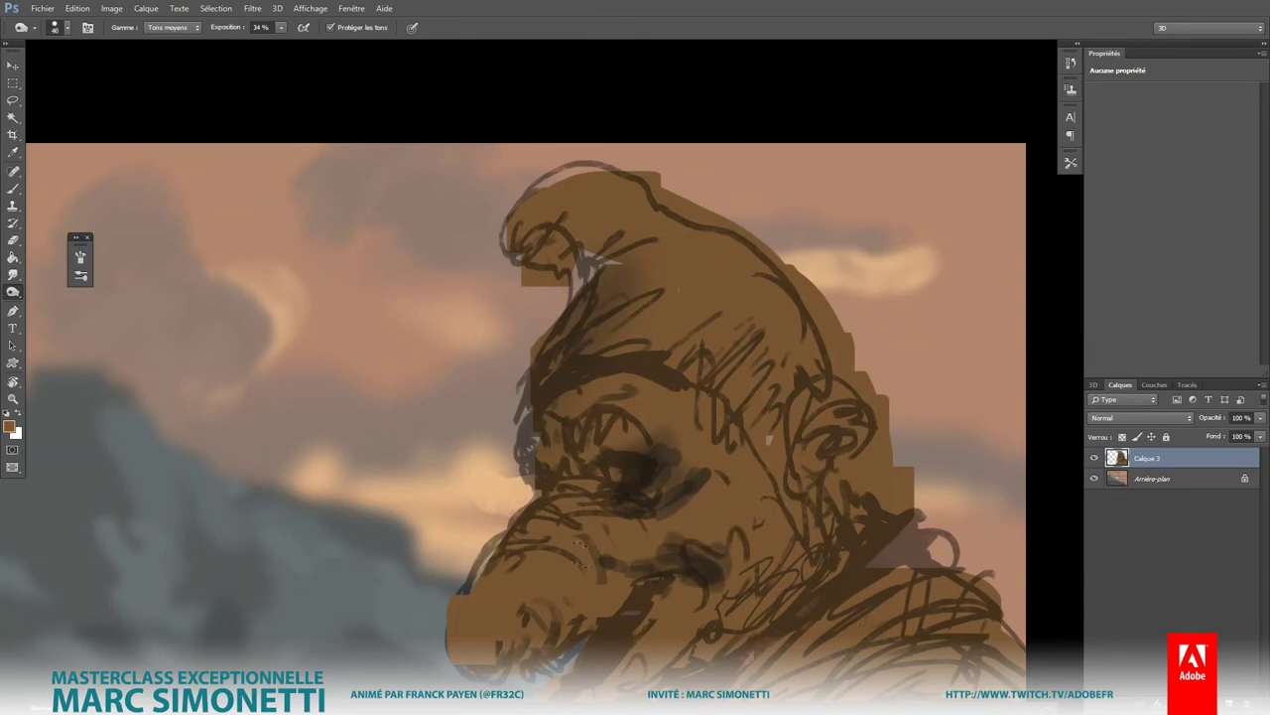
pyautogui.moveTo(571, 595)
pyautogui.mouseDown()
pyautogui.moveTo(487, 635)
pyautogui.moveTo(516, 665)
pyautogui.moveTo(536, 628)
pyautogui.moveTo(674, 552)
pyautogui.mouseUp()
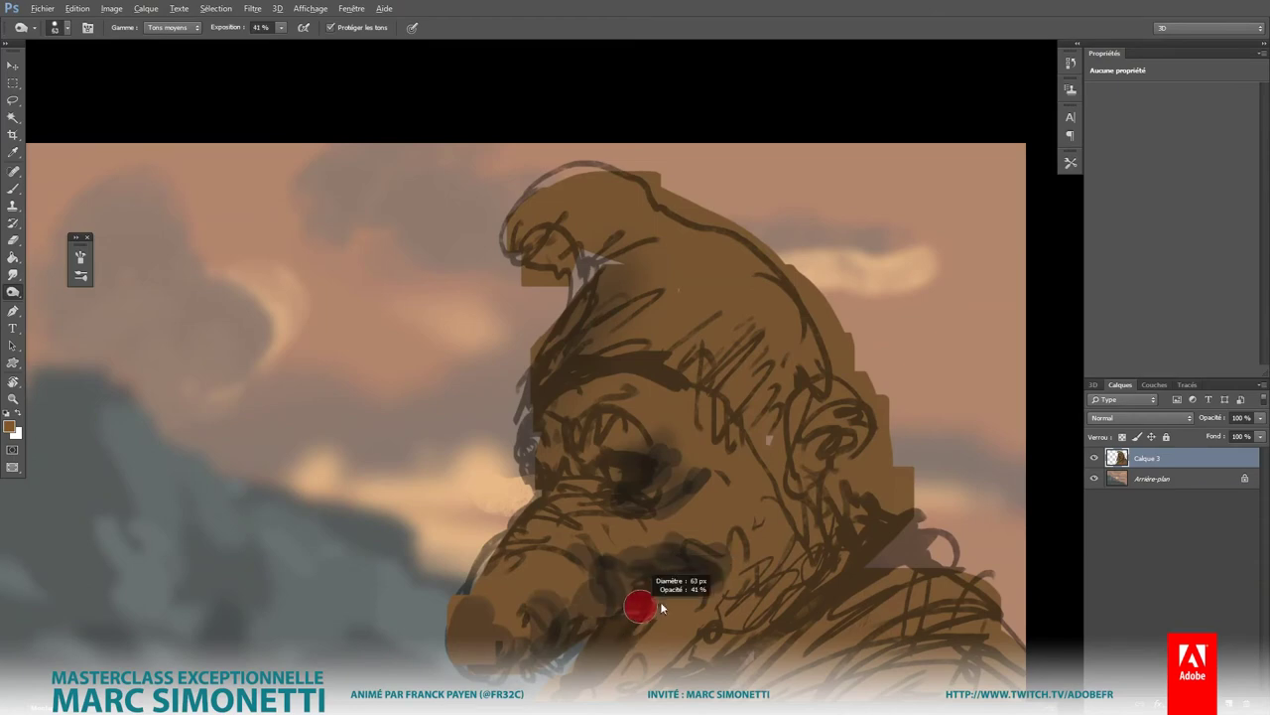
# Step: Burn deeper shadows into the mouth, beard, chin, neck and chest
pyautogui.moveTo(695, 573)
pyautogui.mouseDown()
pyautogui.moveTo(625, 620)
pyautogui.moveTo(611, 474)
pyautogui.mouseUp()
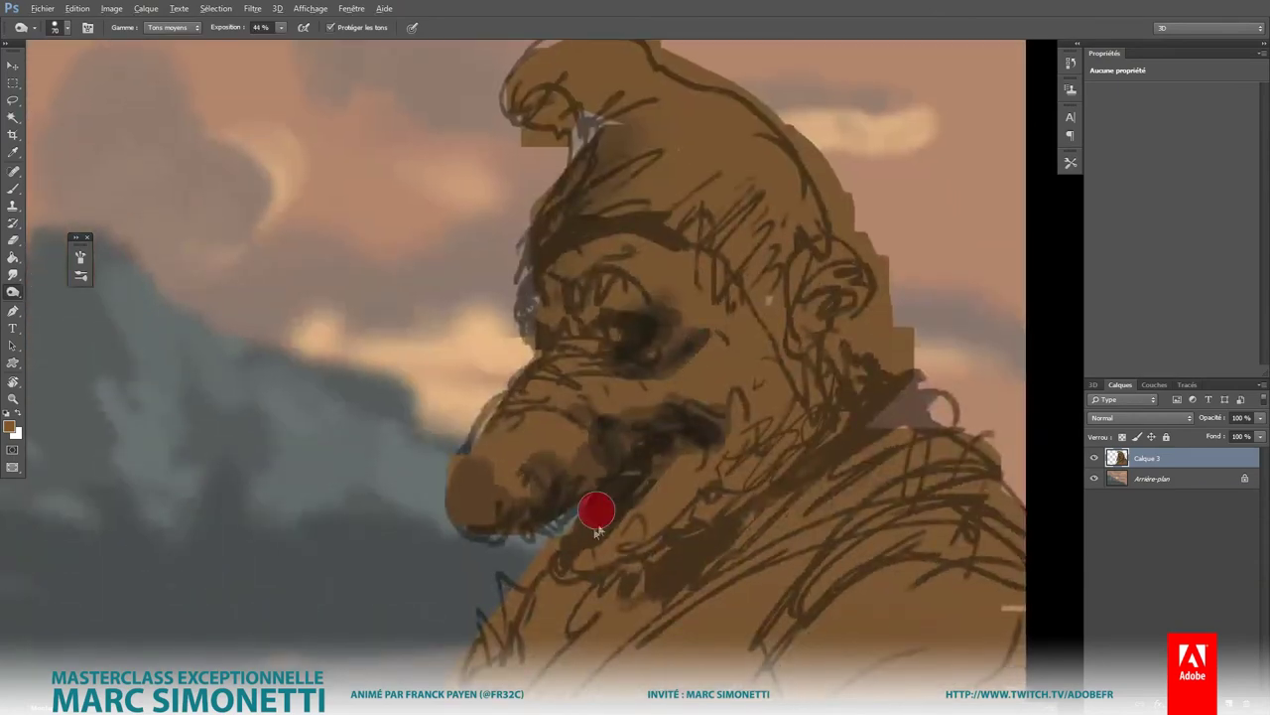
pyautogui.moveTo(595, 566)
pyautogui.mouseDown()
pyautogui.moveTo(724, 447)
pyautogui.moveTo(700, 506)
pyautogui.moveTo(772, 413)
pyautogui.moveTo(804, 397)
pyautogui.moveTo(814, 320)
pyautogui.moveTo(844, 318)
pyautogui.moveTo(816, 352)
pyautogui.mouseUp()
pyautogui.moveTo(923, 365); pyautogui.dragTo(828, 397)
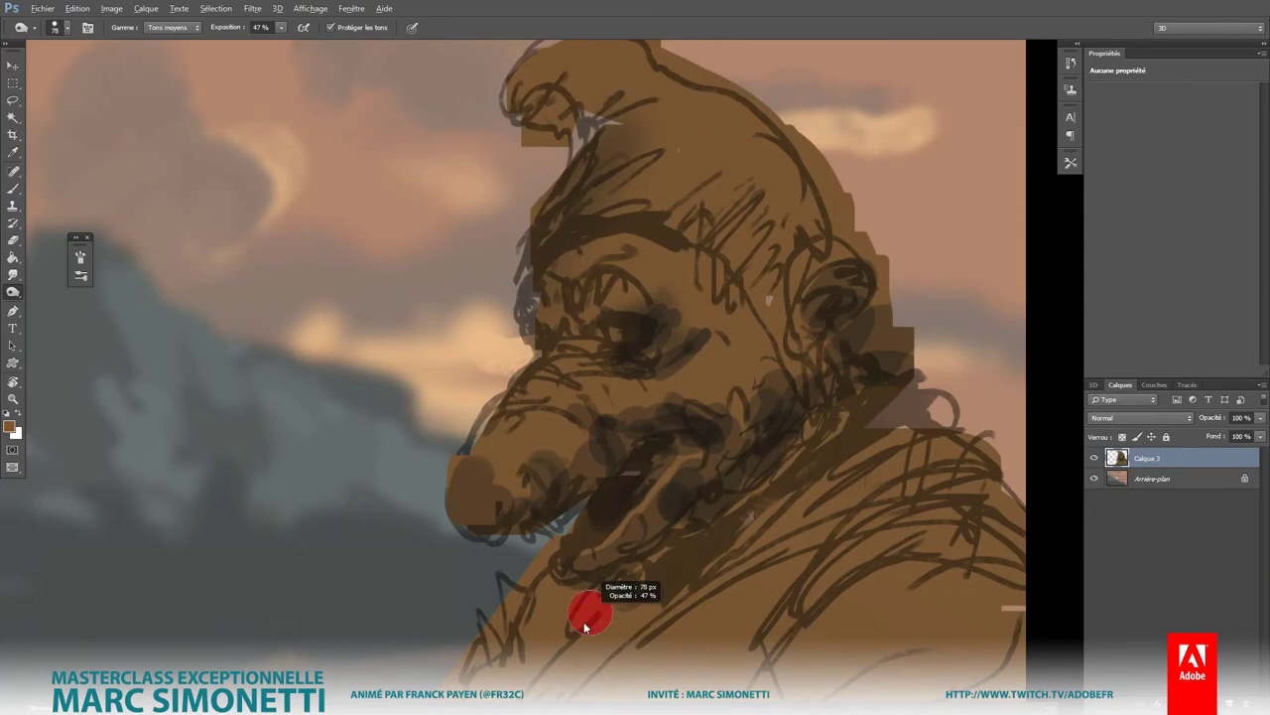
pyautogui.moveTo(595, 635); pyautogui.dragTo(765, 477)
pyautogui.moveTo(615, 615); pyautogui.dragTo(739, 488)
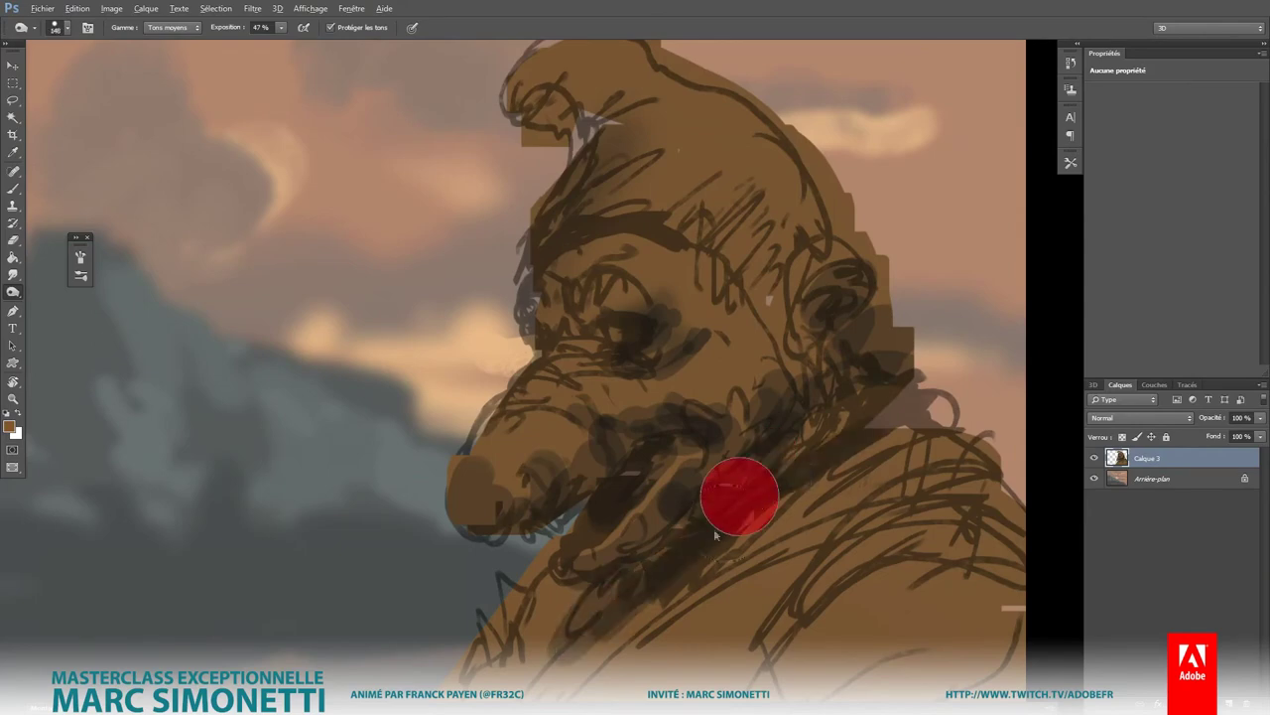
pyautogui.moveTo(973, 442); pyautogui.dragTo(794, 496)
# Step: Darken the lower beard, chest and right shoulder, then paint a dark shoulder patch
pyautogui.hotkey('ctrl', '-')
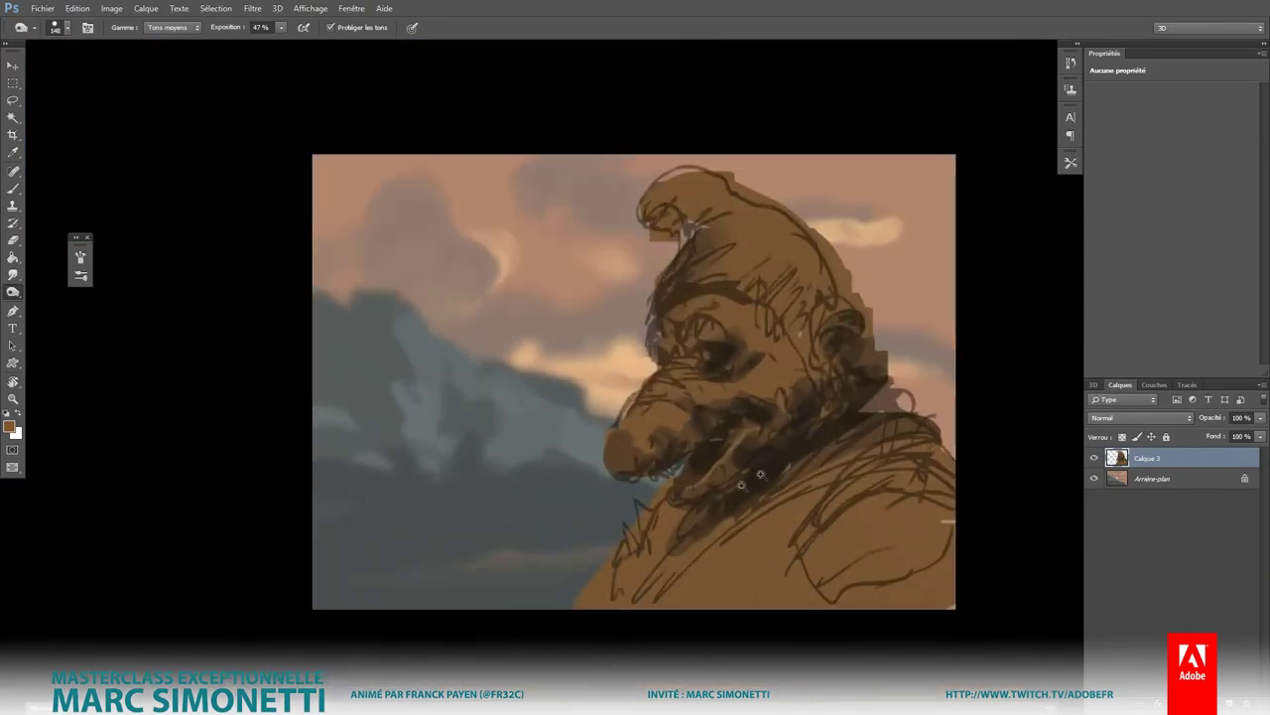
pyautogui.moveTo(685, 509); pyautogui.dragTo(677, 546)
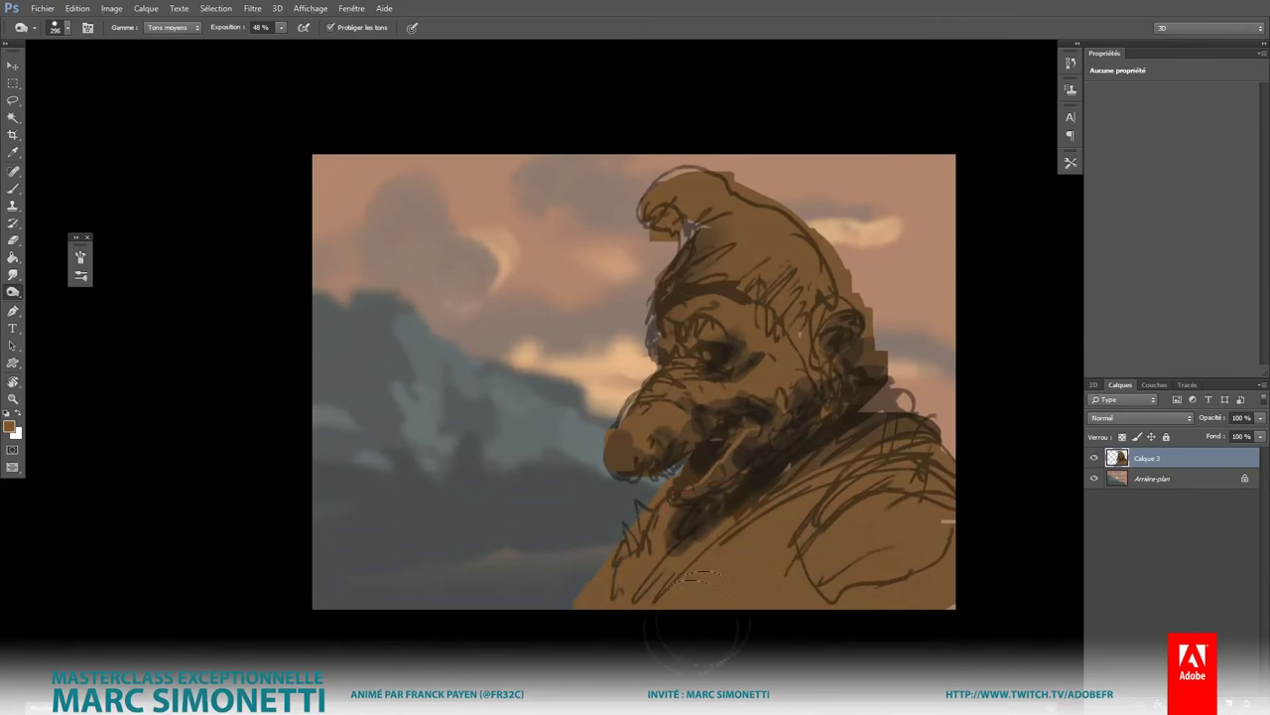
pyautogui.moveTo(685, 596)
pyautogui.mouseDown()
pyautogui.moveTo(834, 536)
pyautogui.moveTo(923, 596)
pyautogui.mouseUp()
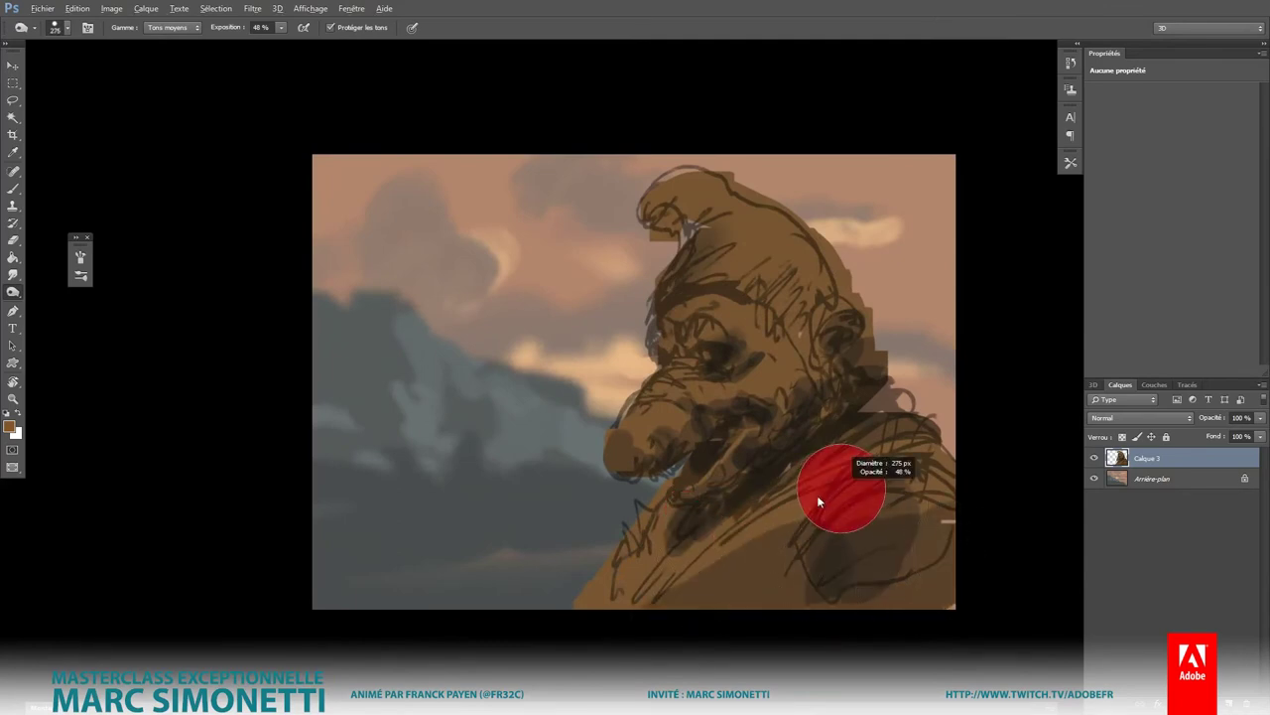
pyautogui.moveTo(869, 466); pyautogui.dragTo(943, 432)
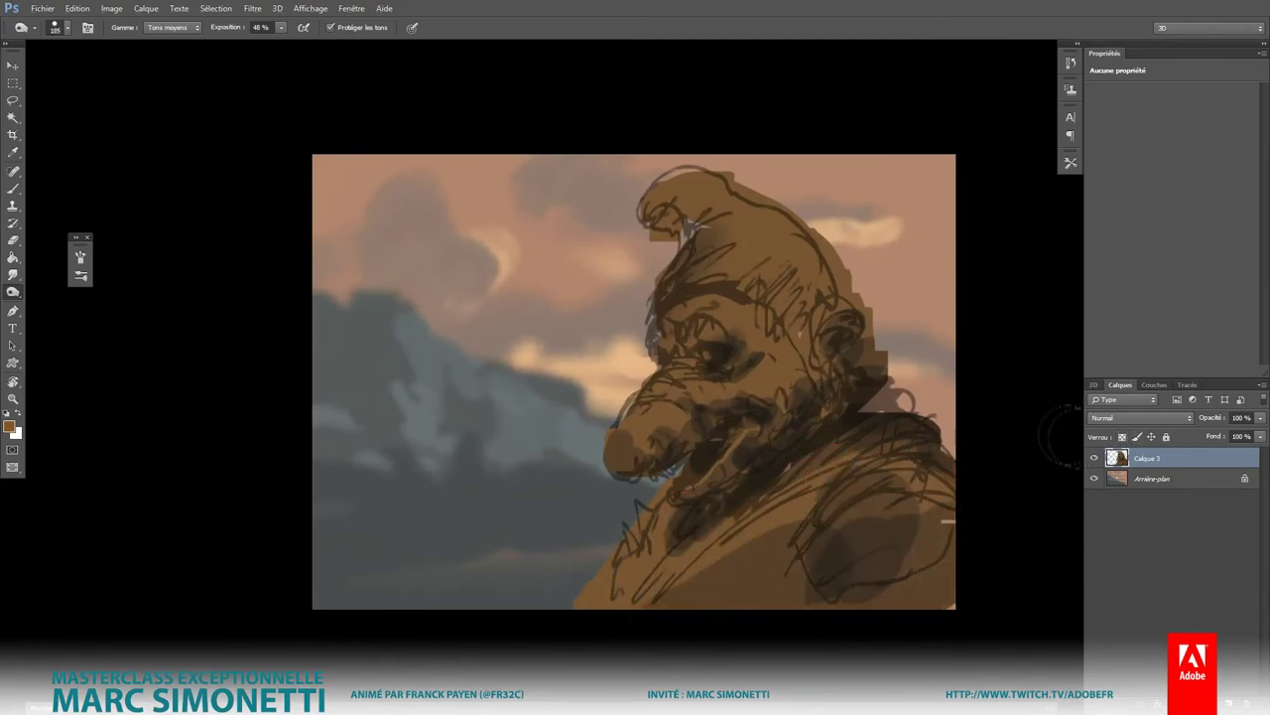
pyautogui.press('b')
pyautogui.moveTo(868, 402)
pyautogui.mouseDown()
pyautogui.moveTo(903, 399)
pyautogui.moveTo(947, 462)
pyautogui.mouseUp()
# Step: Fill the right shoulder dark, then set Burn to 50% exposure with a much smaller brush
pyautogui.click(1137, 475)
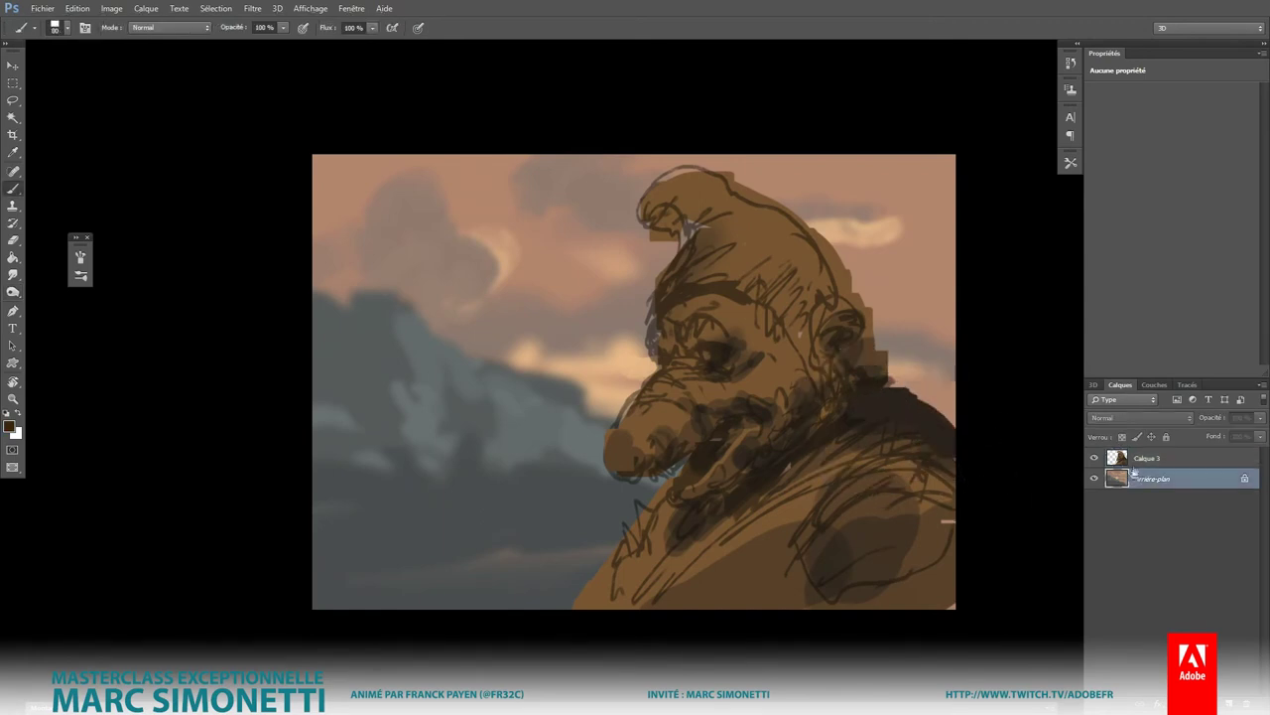
pyautogui.press('o')
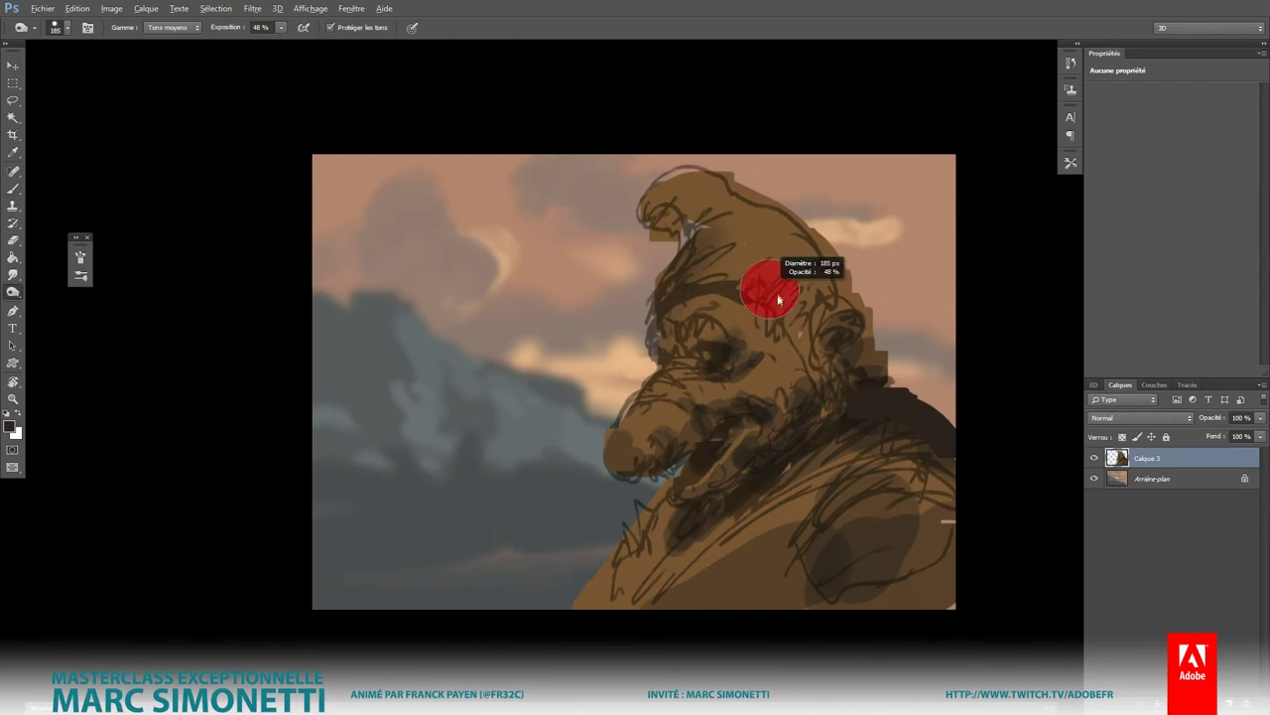
pyautogui.moveTo(794, 332)
pyautogui.mouseDown()
pyautogui.moveTo(774, 318)
pyautogui.moveTo(823, 328)
pyautogui.moveTo(873, 268)
pyautogui.moveTo(800, 334)
pyautogui.mouseUp()
pyautogui.press('5')
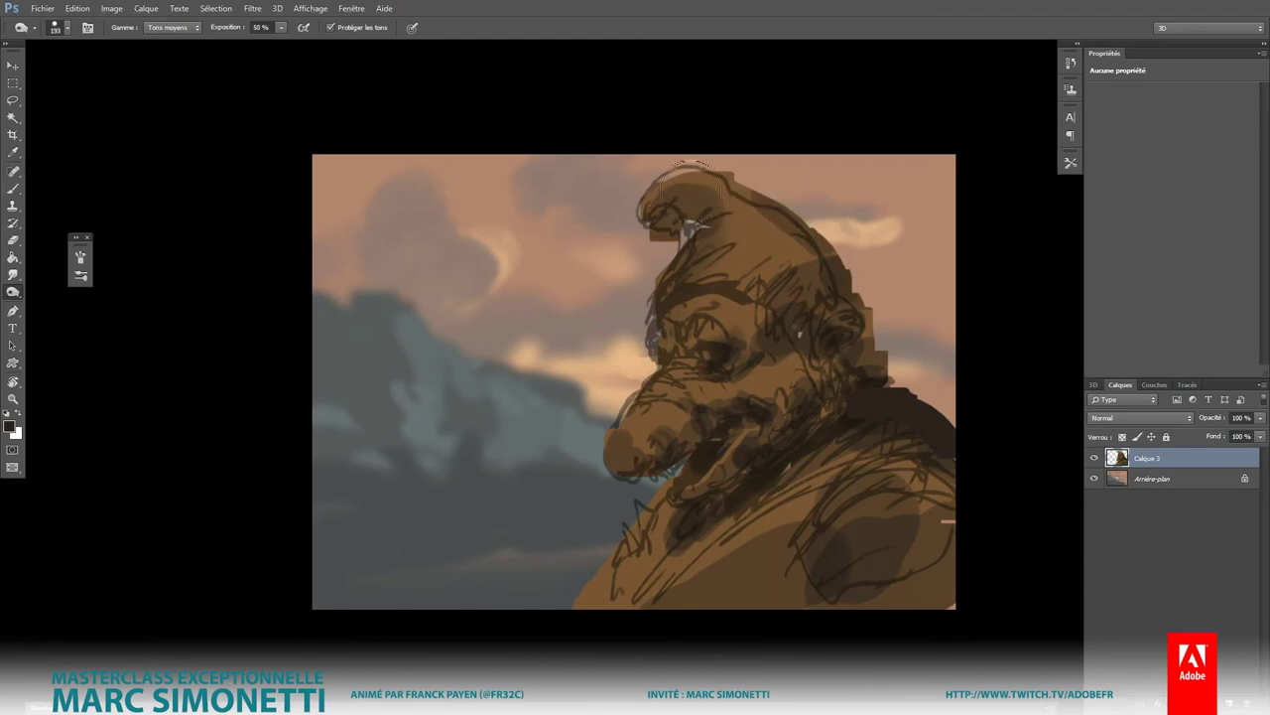
pyautogui.rightClick(695, 199)
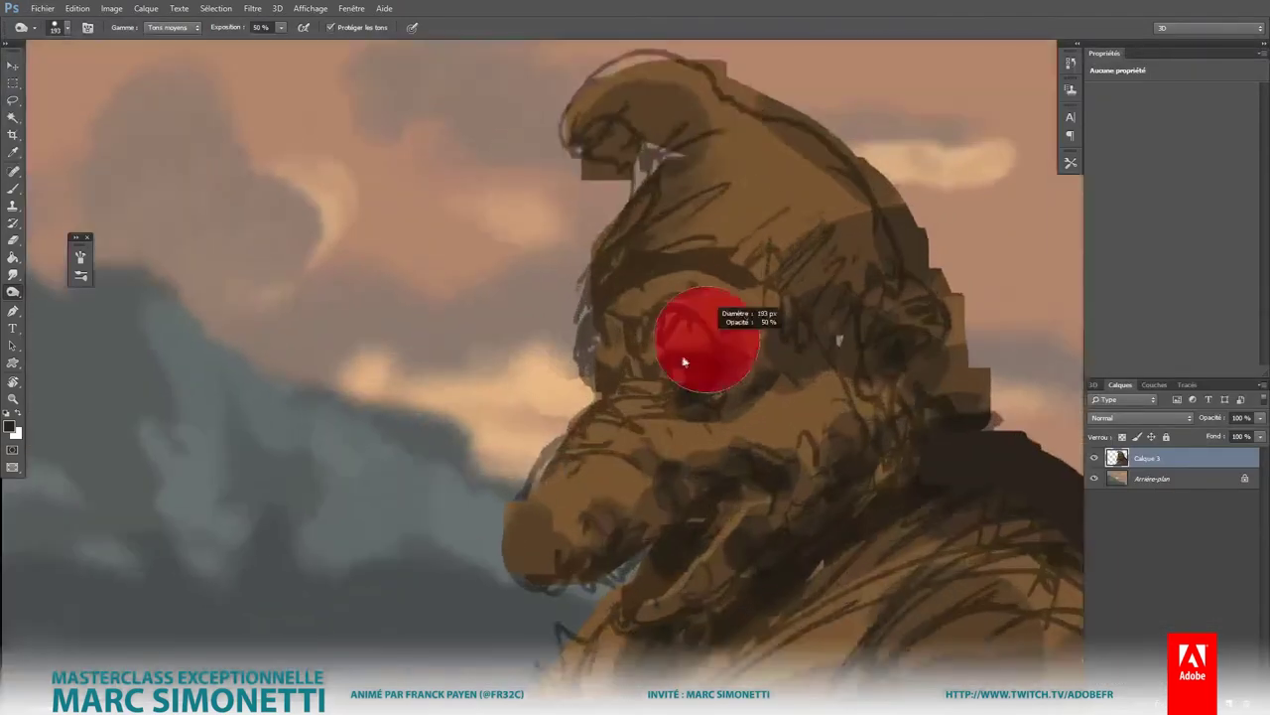
pyautogui.moveTo(709, 340)
pyautogui.mouseDown()
pyautogui.moveTo(586, 383)
pyautogui.moveTo(589, 362)
pyautogui.mouseUp()
pyautogui.press('b')
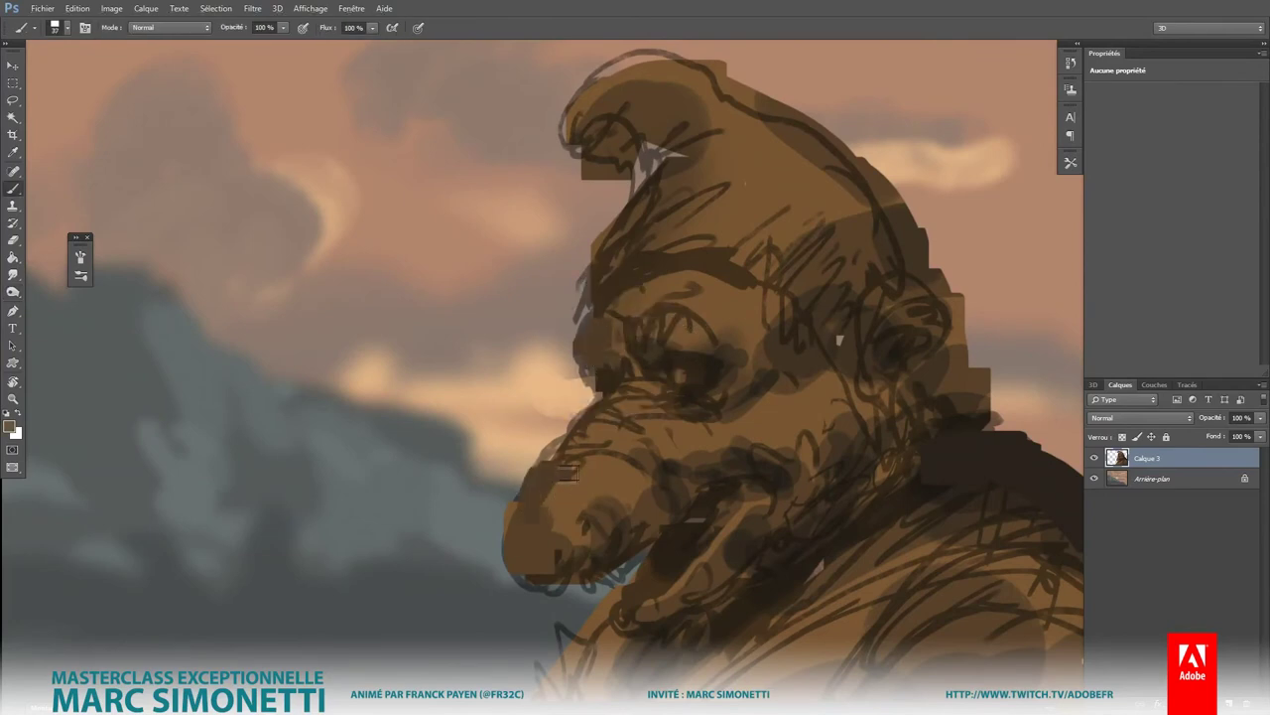
pyautogui.press('o')
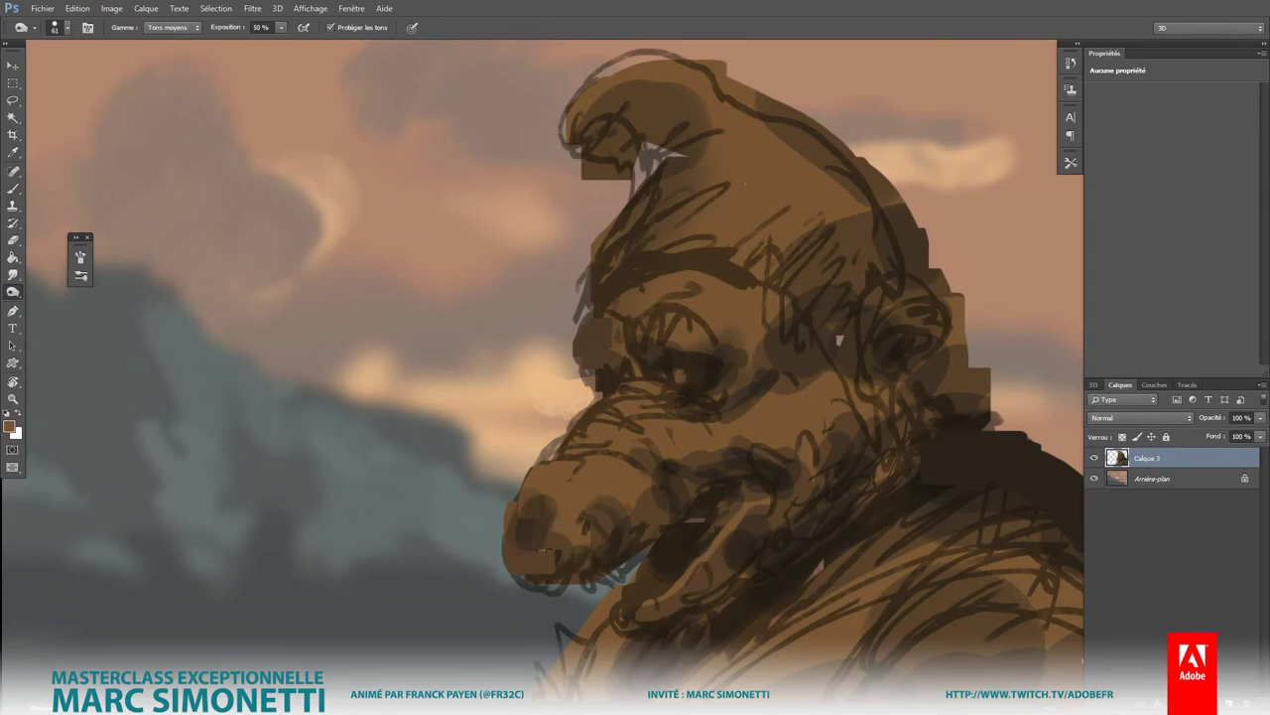
# Step: Burn darker shadows into the nose, beard and chin
pyautogui.moveTo(526, 497); pyautogui.dragTo(596, 571)
pyautogui.scroll(-4, 800, 463)
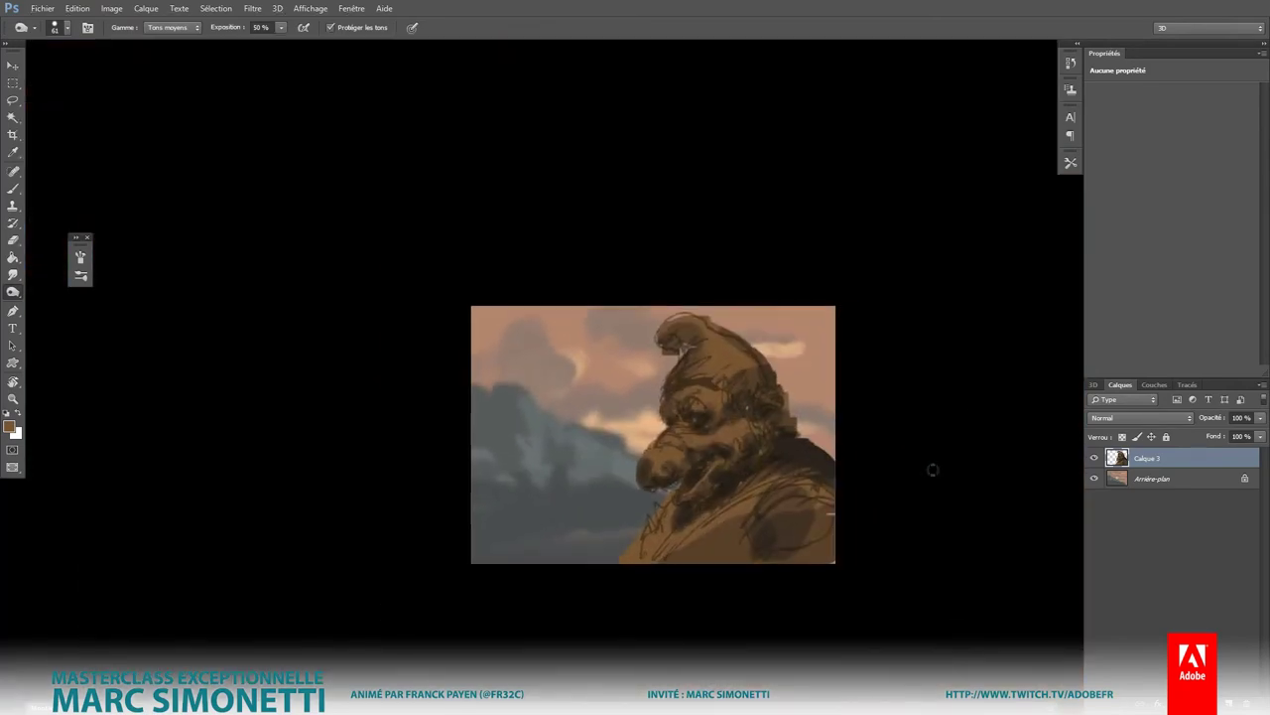
pyautogui.scroll(4, 904, 473)
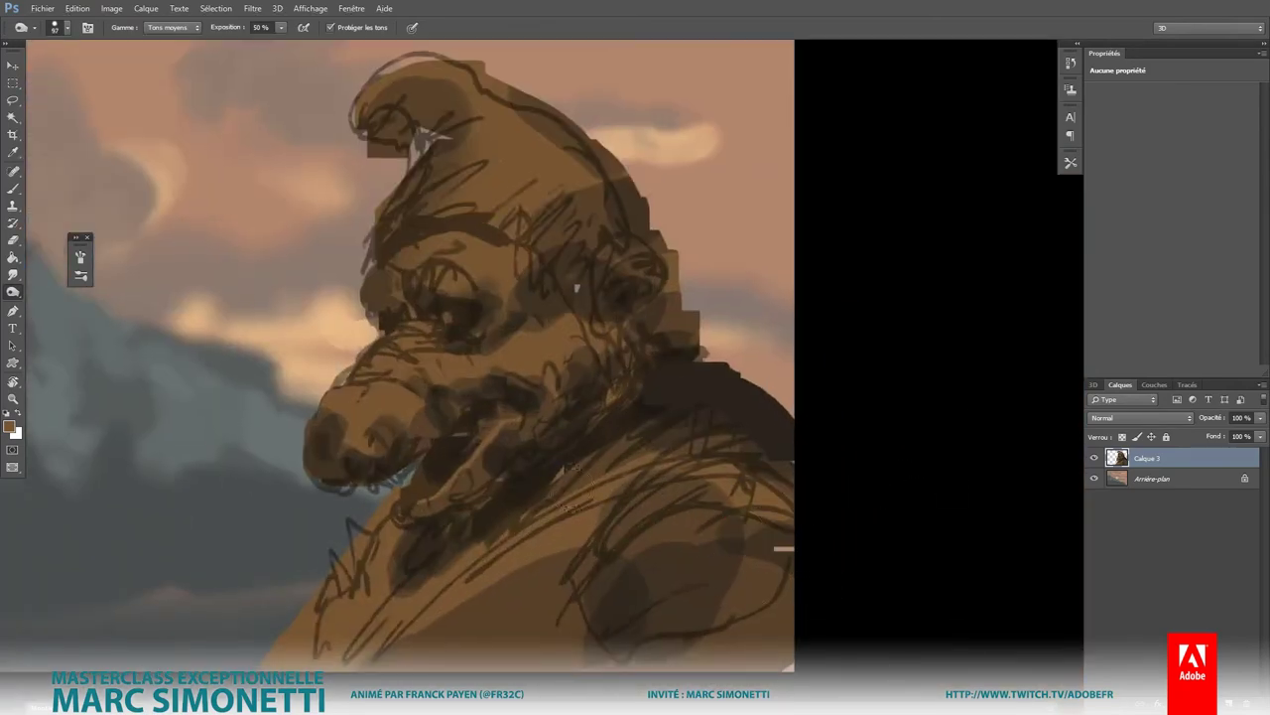
pyautogui.moveTo(565, 474)
pyautogui.mouseDown()
pyautogui.moveTo(437, 566)
pyautogui.moveTo(357, 586)
pyautogui.moveTo(297, 635)
pyautogui.mouseUp()
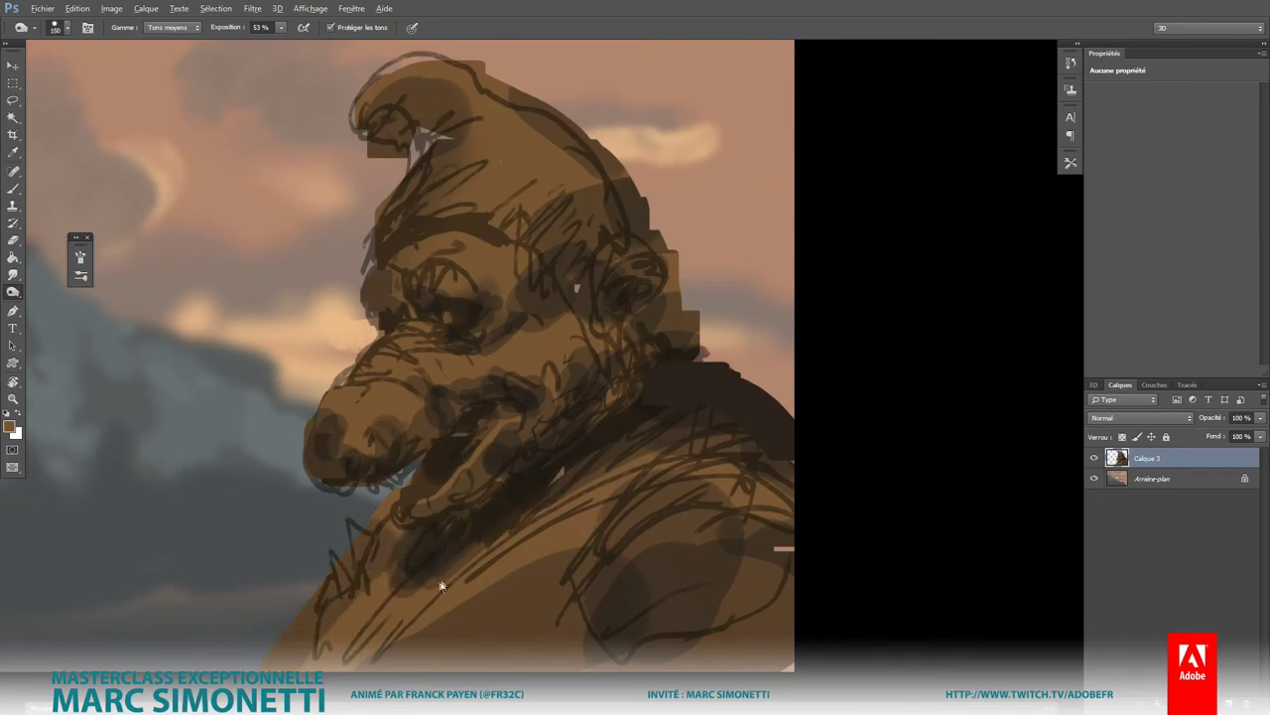
pyautogui.moveTo(397, 555); pyautogui.dragTo(556, 508)
# Step: Switch to the Soft Round pressure brush and burn the shoulder and beard
pyautogui.rightClick(463, 184)
pyautogui.click(544, 321)
pyautogui.press('Return')
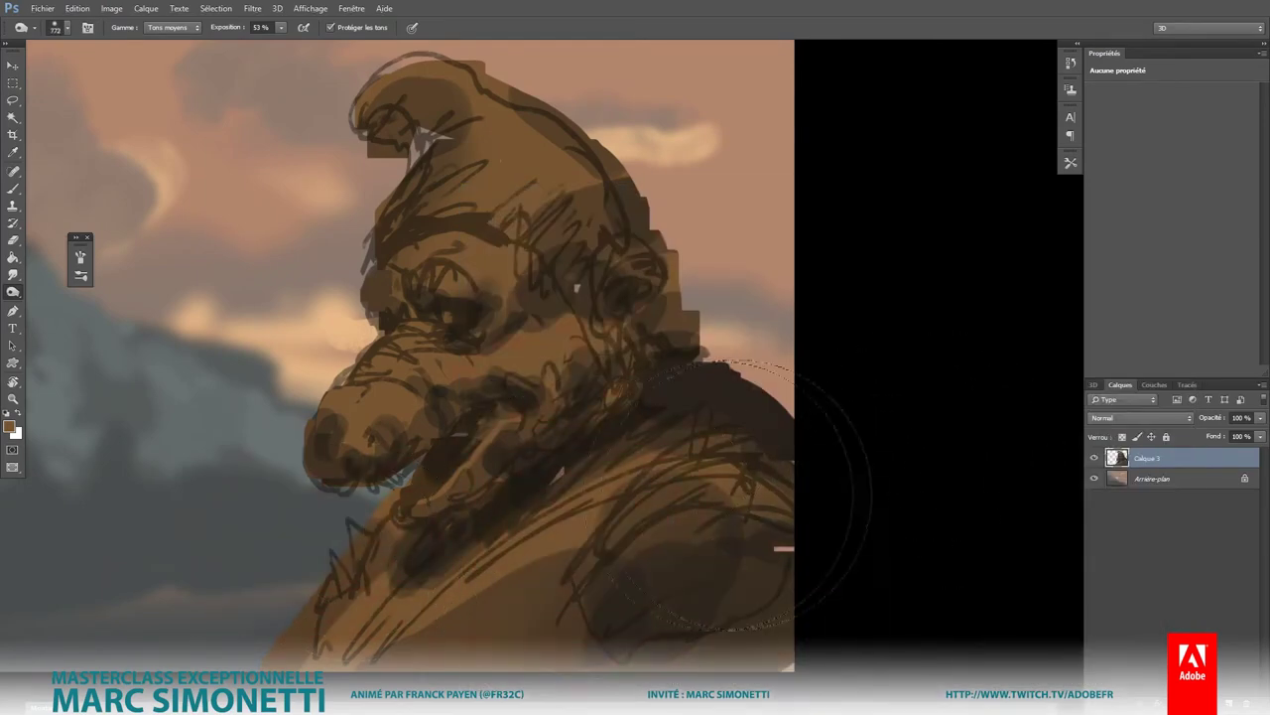
pyautogui.keyDown('alt'); pyautogui.rightClick(467, 536); pyautogui.keyUp('alt')
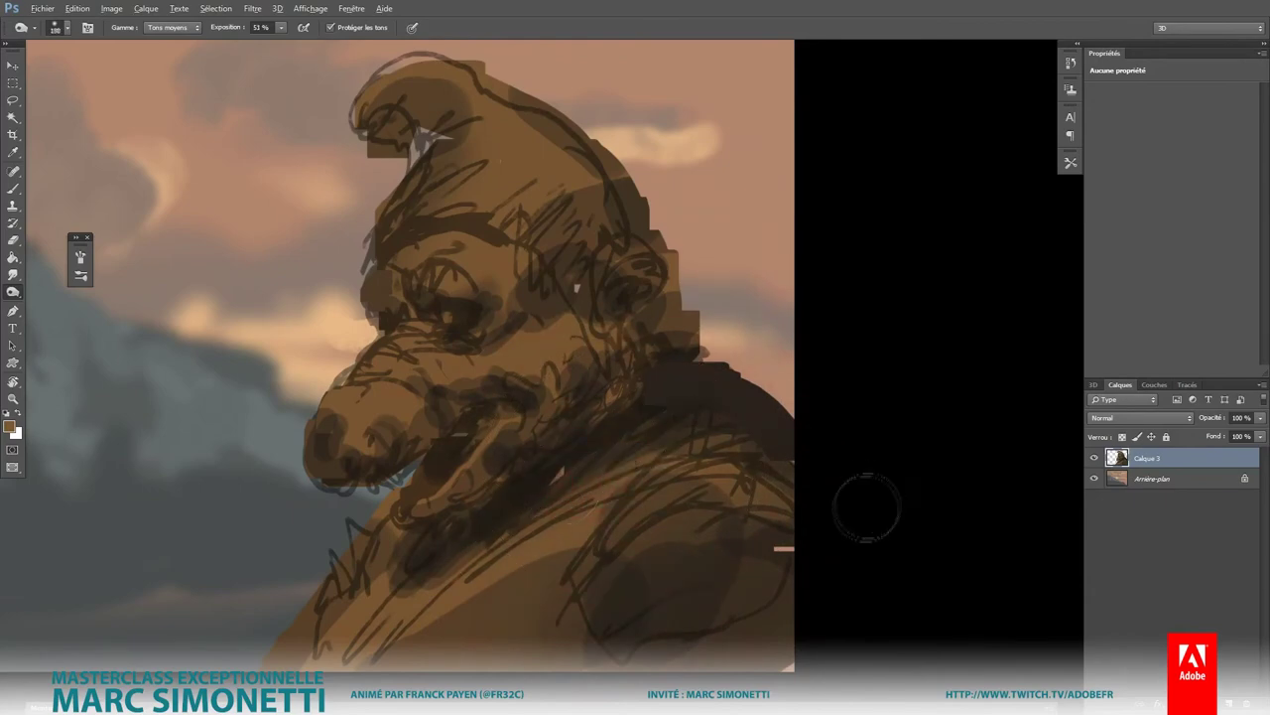
pyautogui.moveTo(865, 506); pyautogui.dragTo(824, 456)
pyautogui.keyDown('alt'); pyautogui.rightClick(596, 369); pyautogui.keyUp('alt')
pyautogui.scroll(-5, 635, 378)
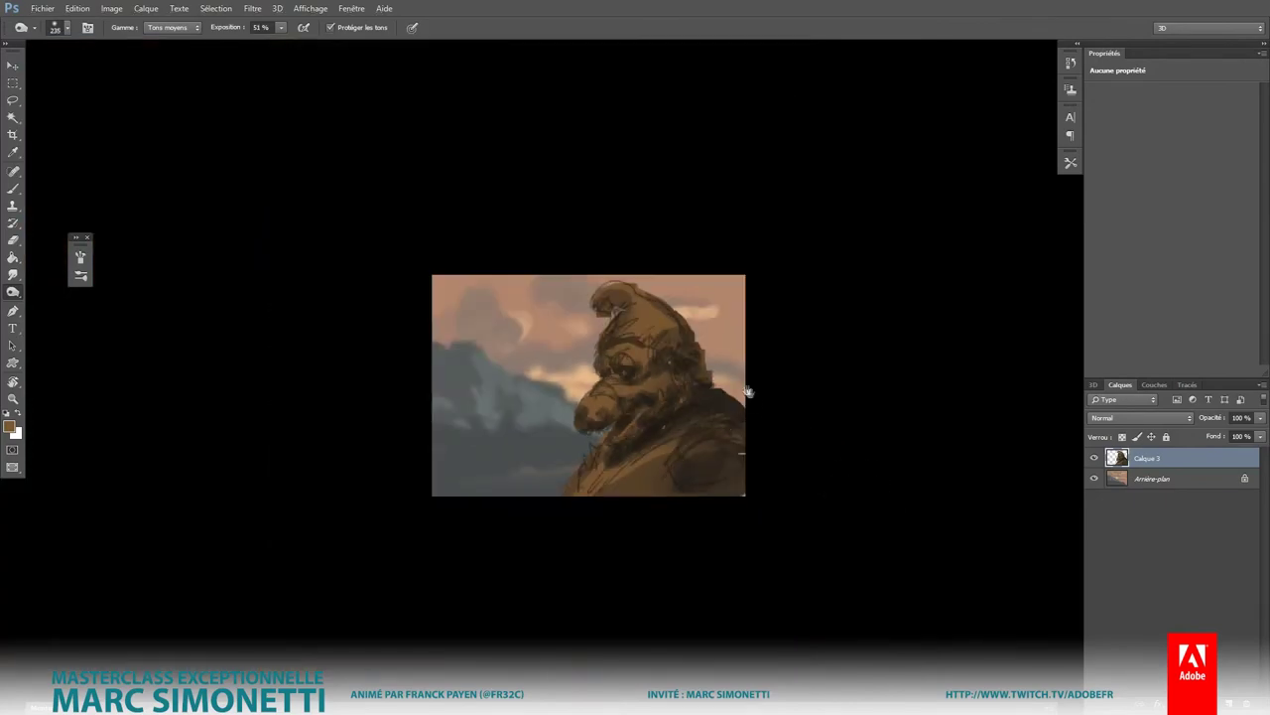
pyautogui.scroll(4, 672, 339)
pyautogui.scroll(2, 672, 338)
pyautogui.keyDown('alt'); pyautogui.rightClick(483, 478); pyautogui.keyUp('alt')
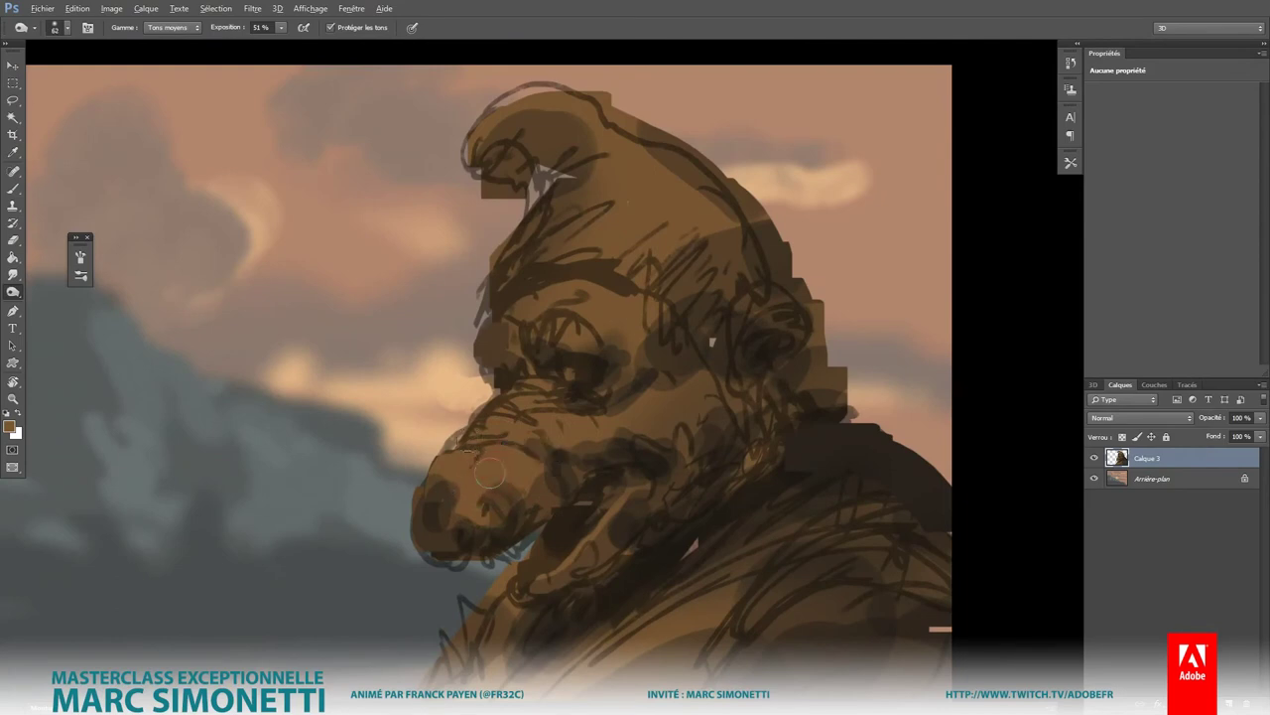
# Step: Dodge to lighten the gnome's nose, forehead and top of the hat
pyautogui.keyDown('alt'); pyautogui.rightClick(454, 473); pyautogui.keyUp('alt')
pyautogui.moveTo(454, 473); pyautogui.dragTo(496, 461)
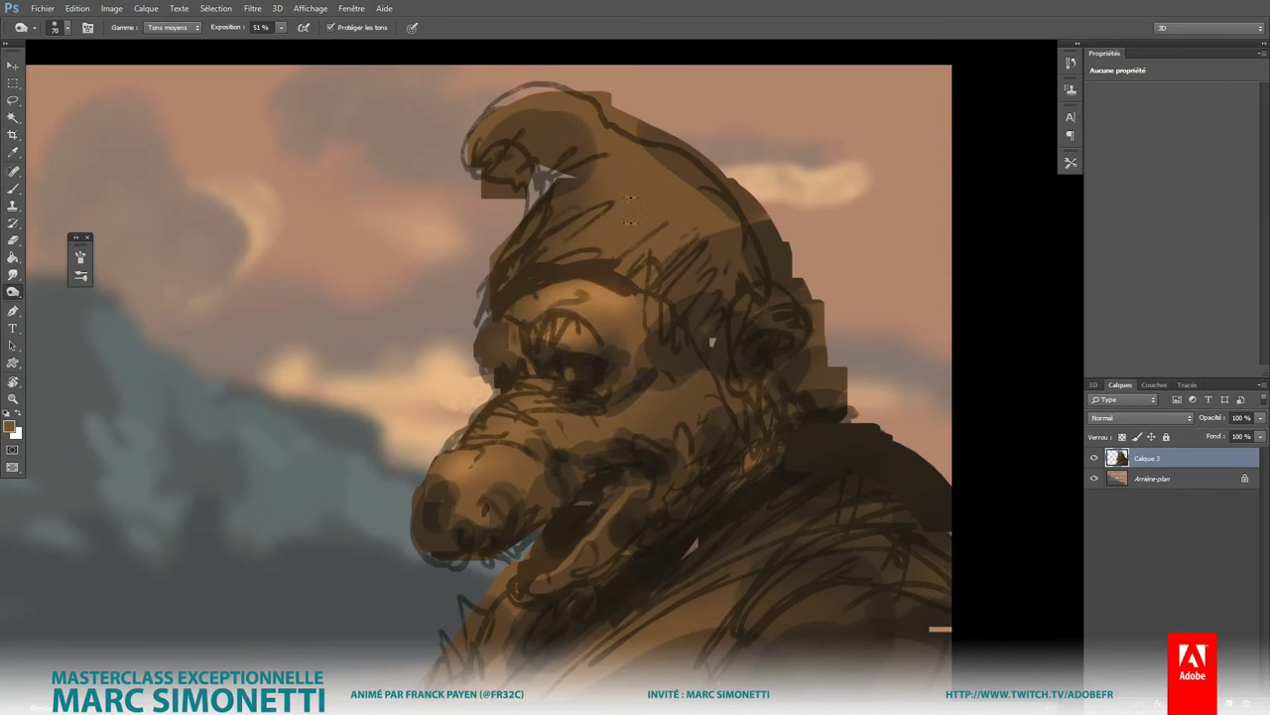
pyautogui.keyDown('alt'); pyautogui.rightClick(599, 214); pyautogui.keyUp('alt')
pyautogui.moveTo(603, 212)
pyautogui.mouseDown()
pyautogui.moveTo(636, 189)
pyautogui.moveTo(670, 243)
pyautogui.moveTo(610, 238)
pyautogui.moveTo(602, 114)
pyautogui.moveTo(526, 109)
pyautogui.mouseUp()
pyautogui.keyDown('alt'); pyautogui.rightClick(583, 325); pyautogui.keyUp('alt')
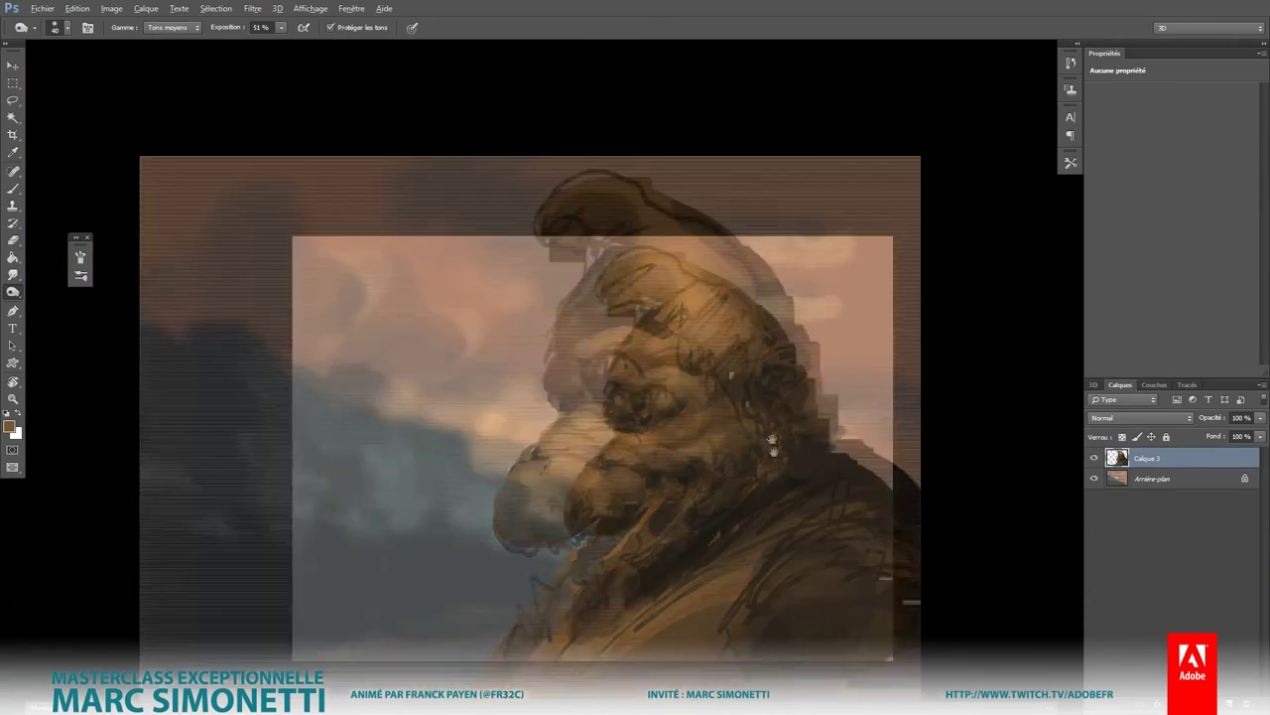
# Step: Add lighter and darker tonal patches across the chest and shoulder
pyautogui.hotkey('ctrl', '-')
pyautogui.keyDown('alt'); pyautogui.rightClick(767, 335); pyautogui.keyUp('alt')
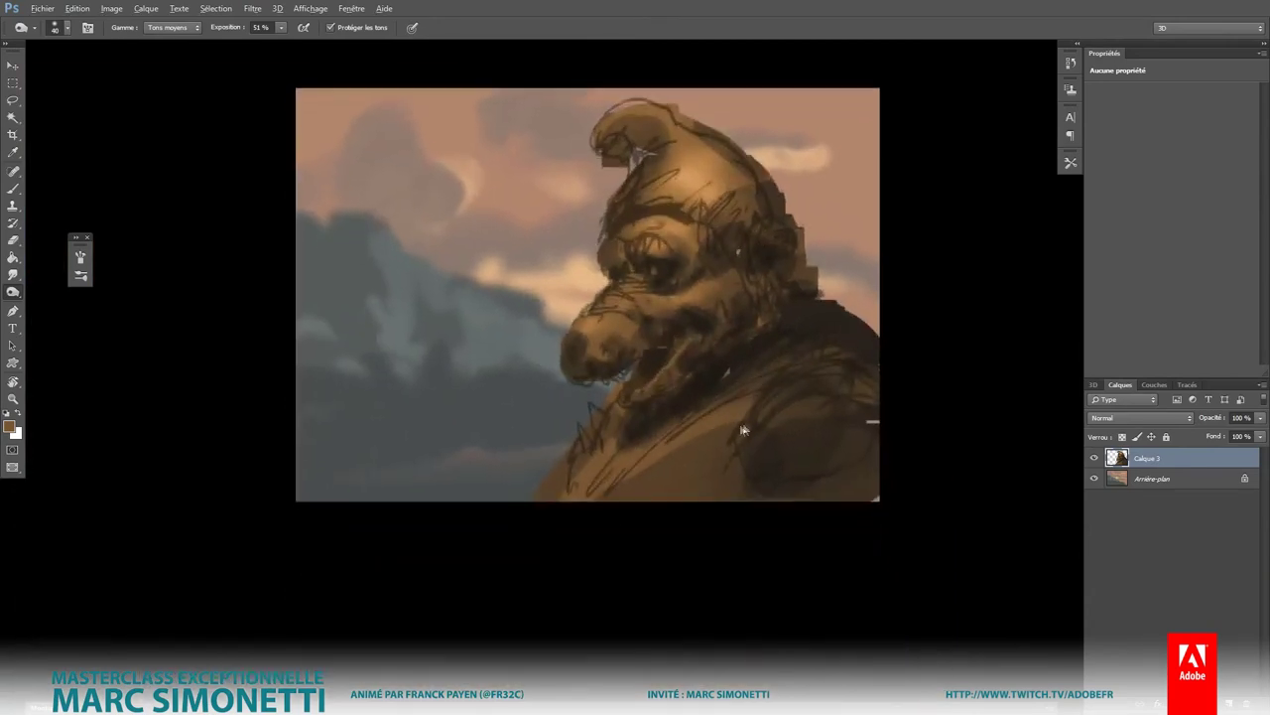
pyautogui.moveTo(621, 446); pyautogui.dragTo(596, 466)
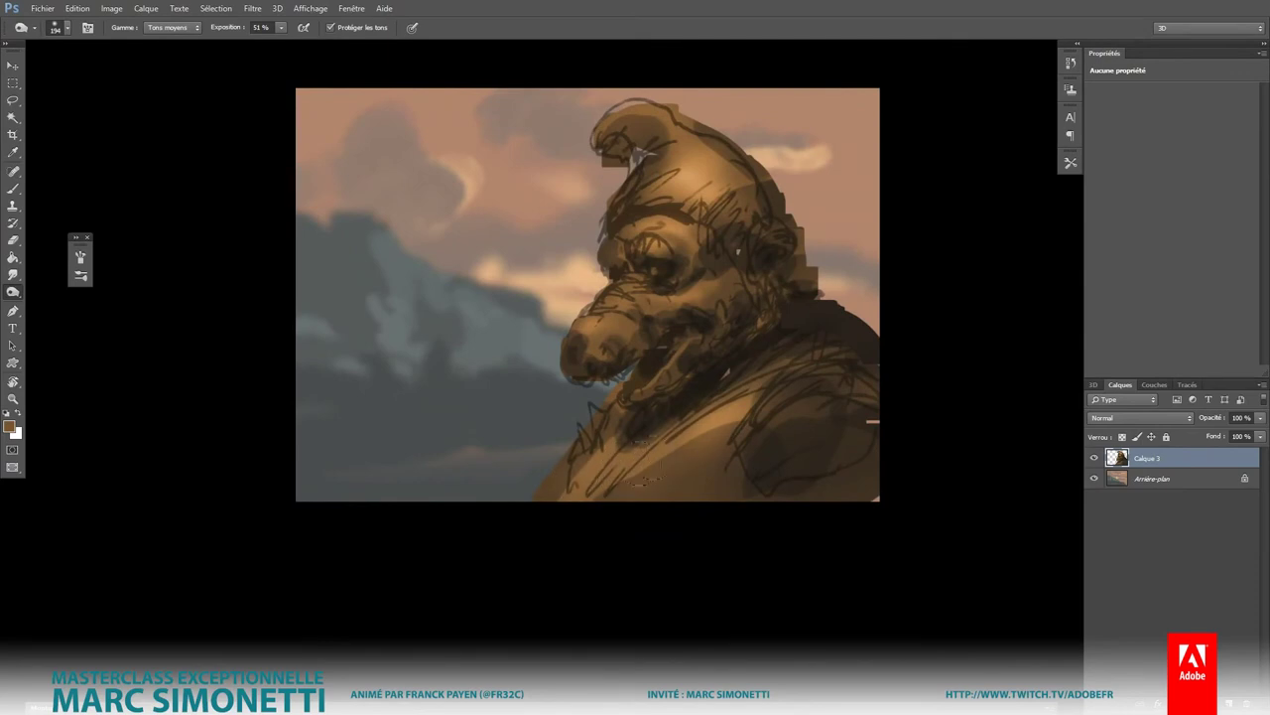
pyautogui.moveTo(685, 457)
pyautogui.mouseDown()
pyautogui.moveTo(804, 397)
pyautogui.moveTo(729, 417)
pyautogui.mouseUp()
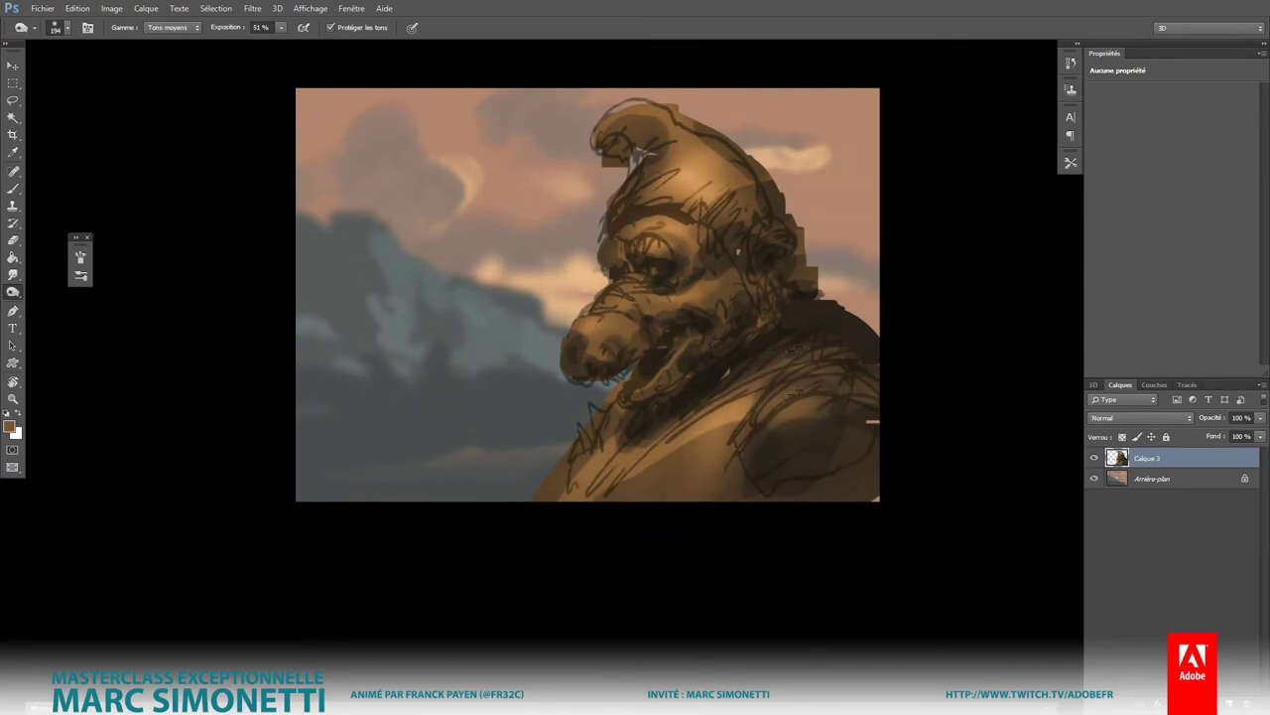
pyautogui.moveTo(794, 392)
pyautogui.mouseDown()
pyautogui.moveTo(755, 387)
pyautogui.moveTo(794, 414)
pyautogui.mouseUp()
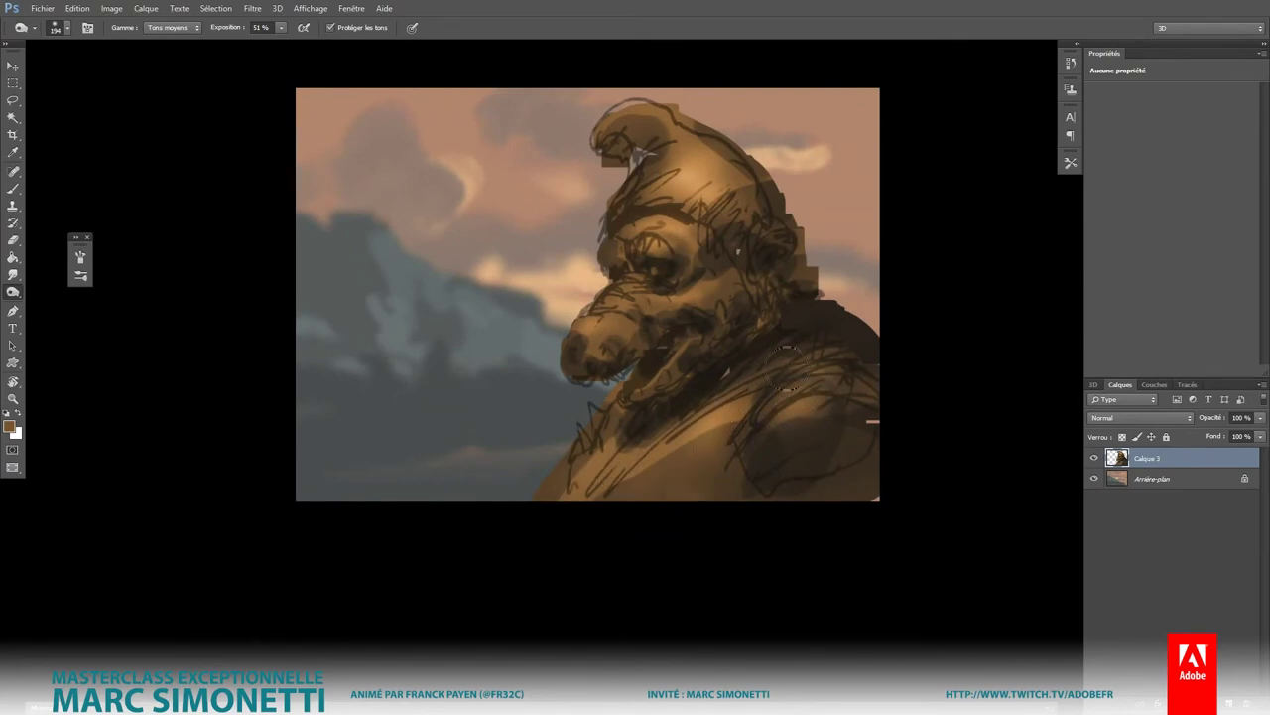
pyautogui.moveTo(787, 370); pyautogui.dragTo(740, 427)
pyautogui.moveTo(740, 382); pyautogui.dragTo(659, 448)
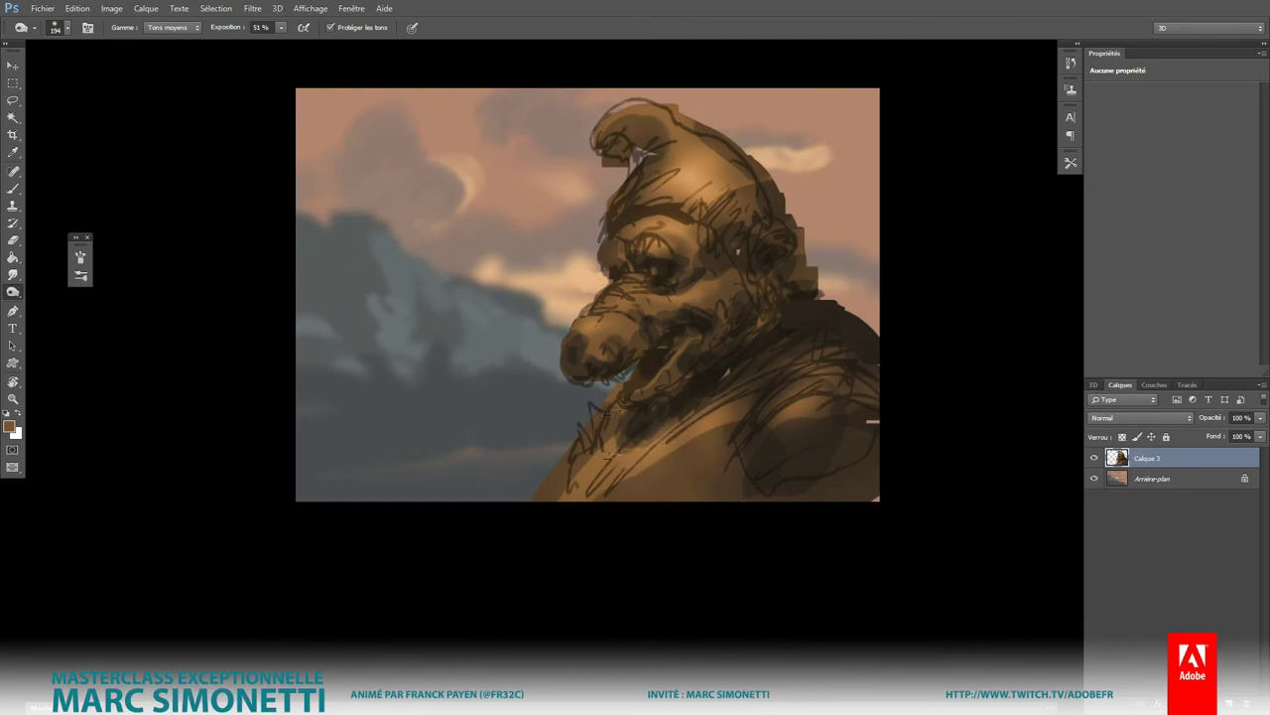
# Step: Brighten the bridge of the nose
pyautogui.keyDown('alt'); pyautogui.rightClick(591, 324); pyautogui.keyUp('alt')
pyautogui.moveTo(601, 312); pyautogui.dragTo(623, 293)
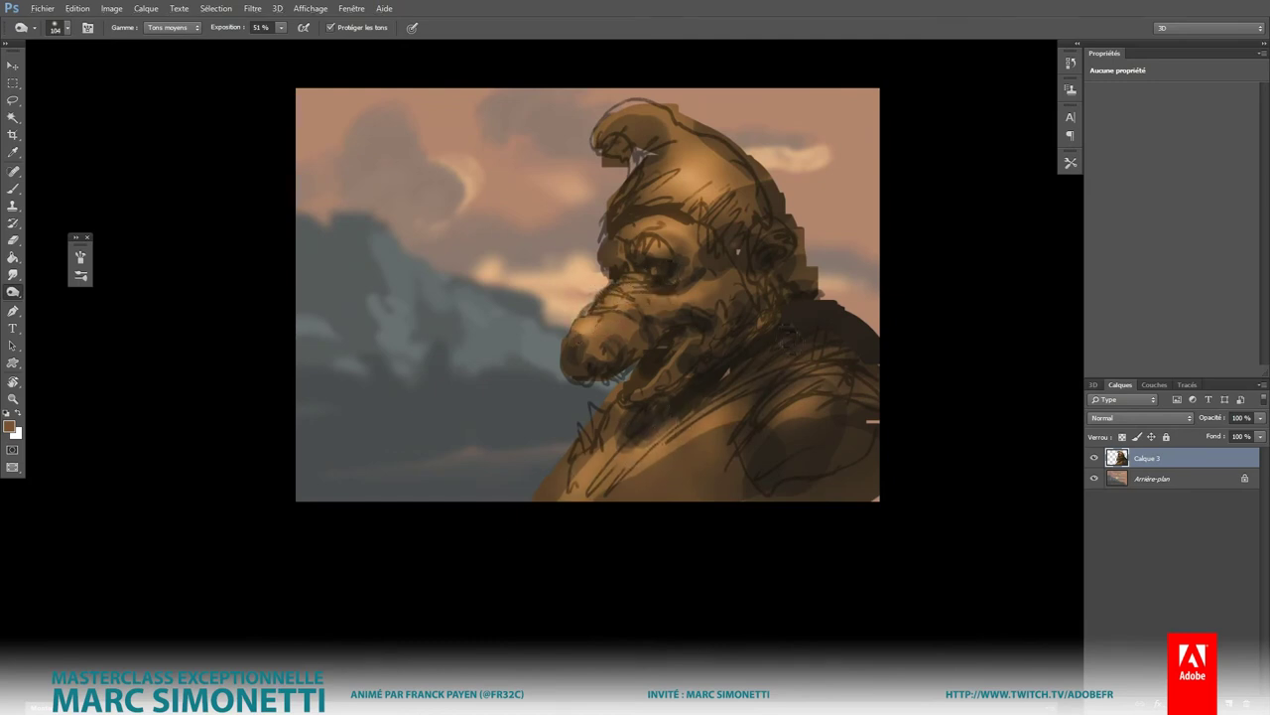
pyautogui.scroll(-2, 794, 425)
pyautogui.scroll(3, 794, 398)
# Step: Smudge lighter paint into the dark shadow below the eye and set a 2 px brush
pyautogui.press('r')
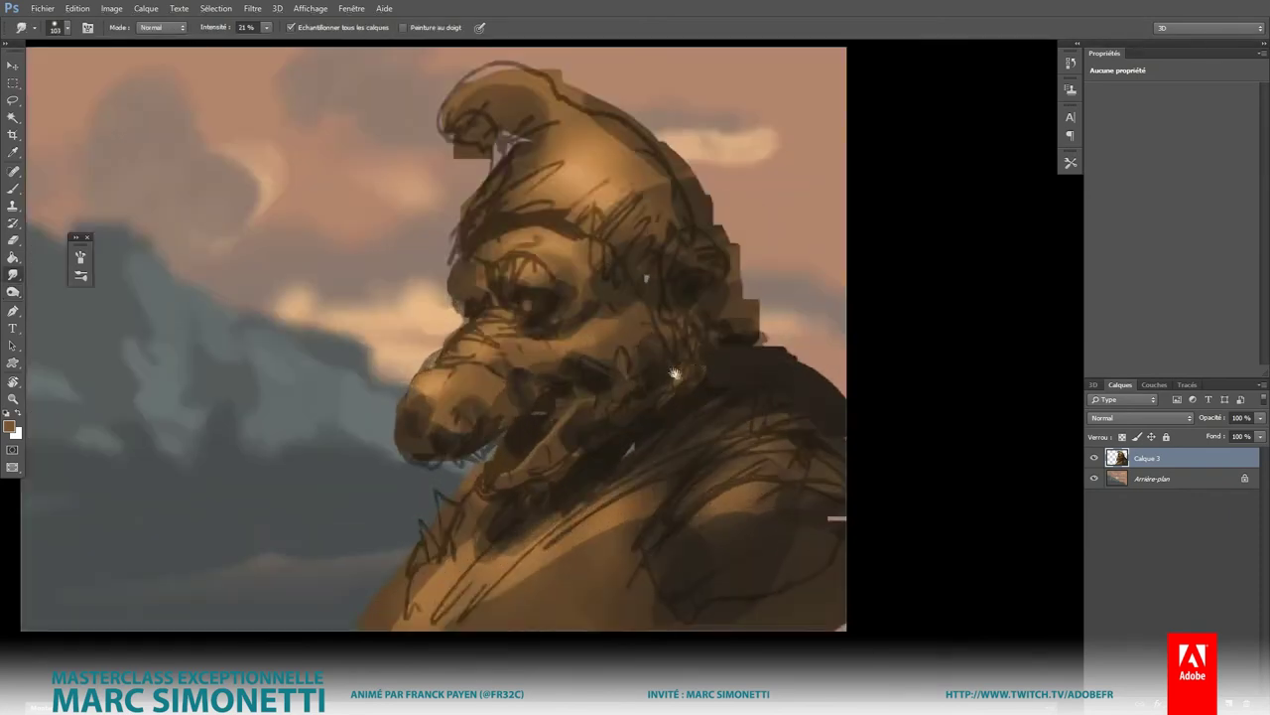
pyautogui.scroll(2, 534, 349)
pyautogui.scroll(1, 536, 352)
pyautogui.keyDown('alt'); pyautogui.rightClick(540, 359); pyautogui.keyUp('alt')
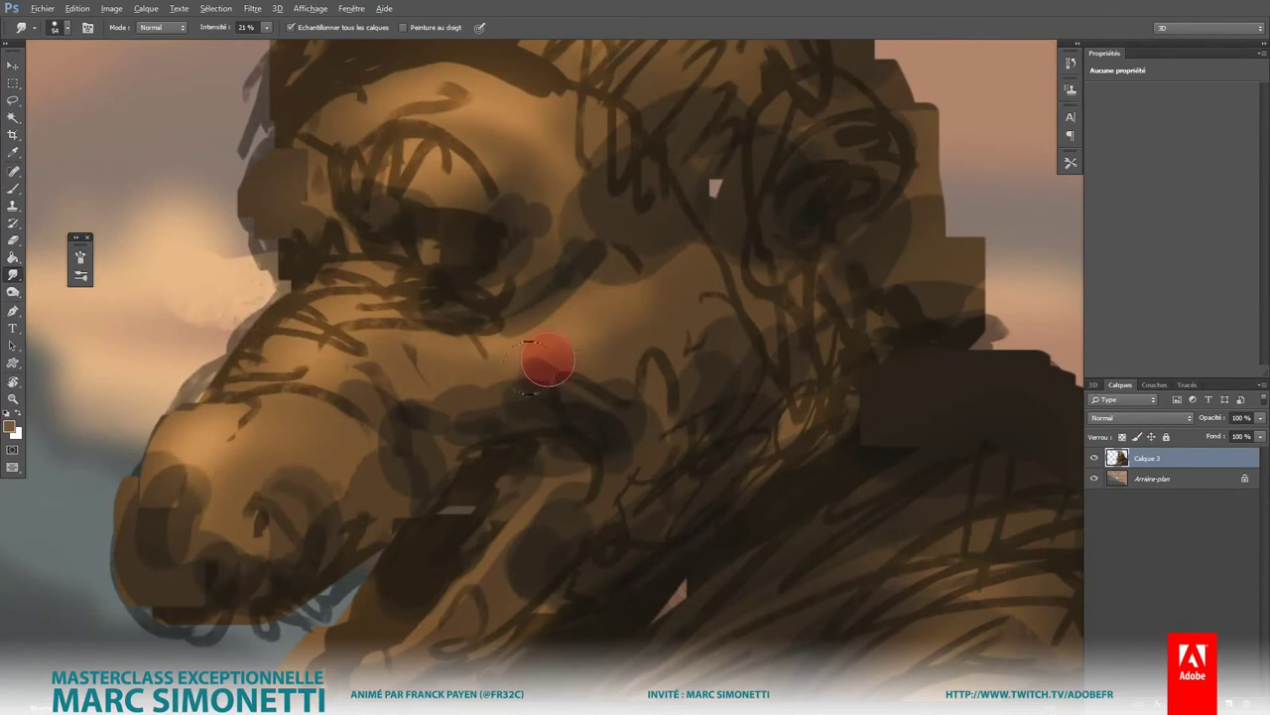
pyautogui.moveTo(485, 379); pyautogui.dragTo(600, 377)
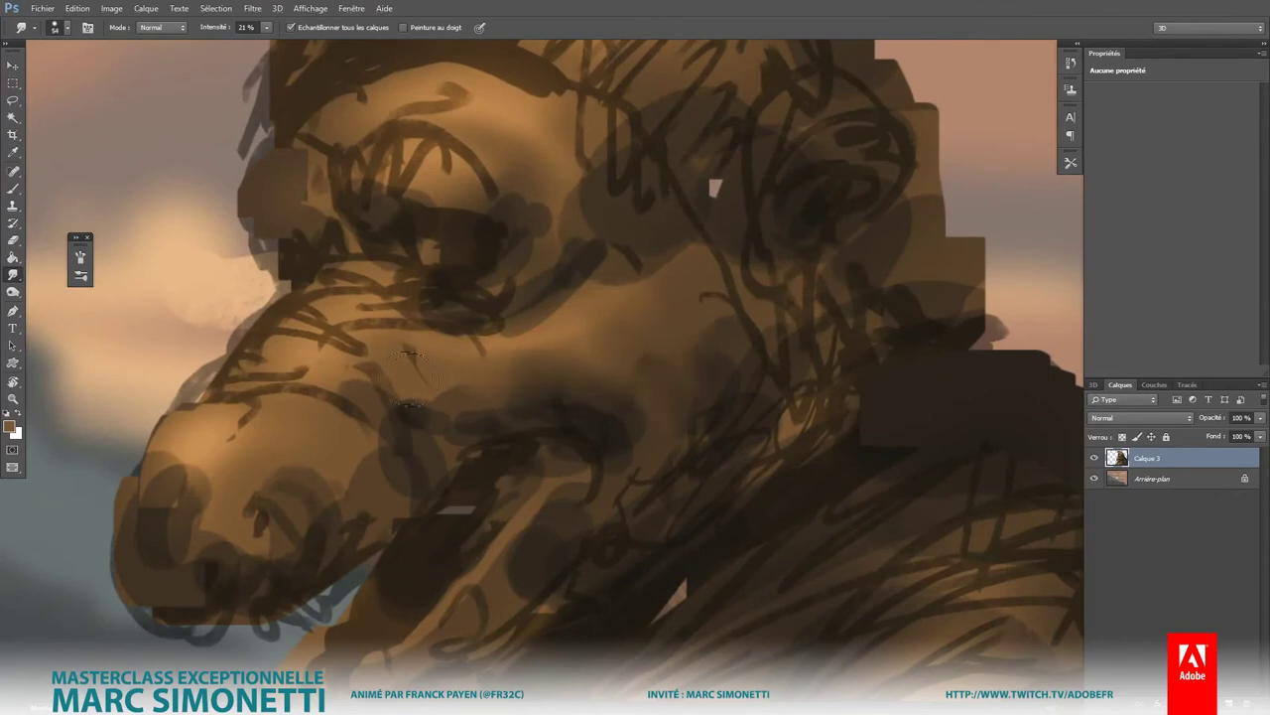
pyautogui.rightClick(311, 342)
pyautogui.press('Return')
# Step: Review the brush presets panel and the brush shape settings and stroke preview
pyautogui.click(82, 280)
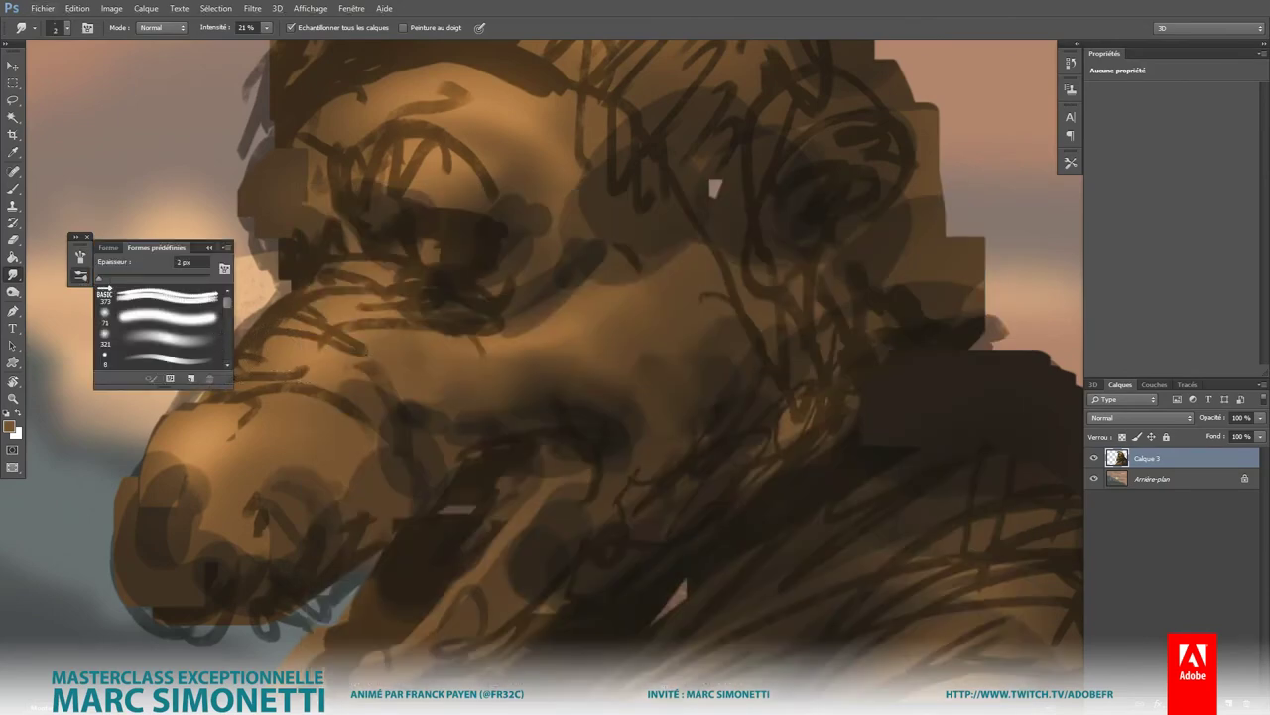
pyautogui.moveTo(234, 384); pyautogui.dragTo(382, 516)
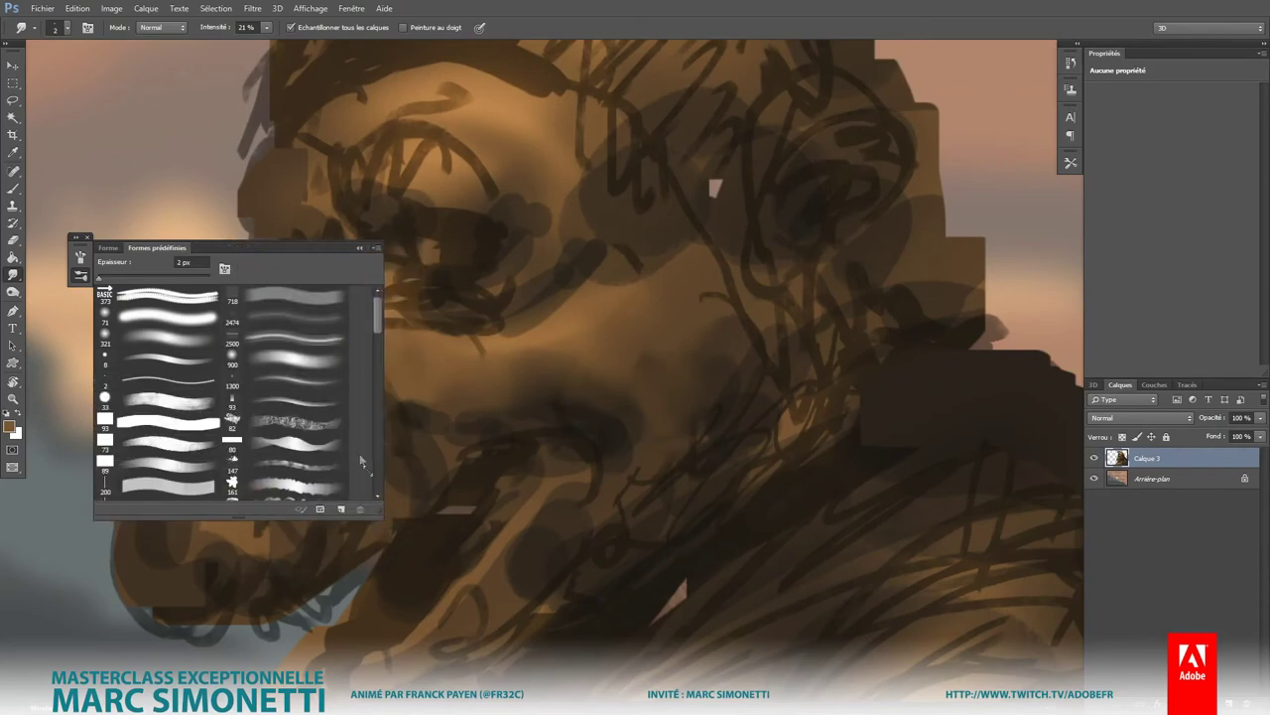
pyautogui.click(107, 247)
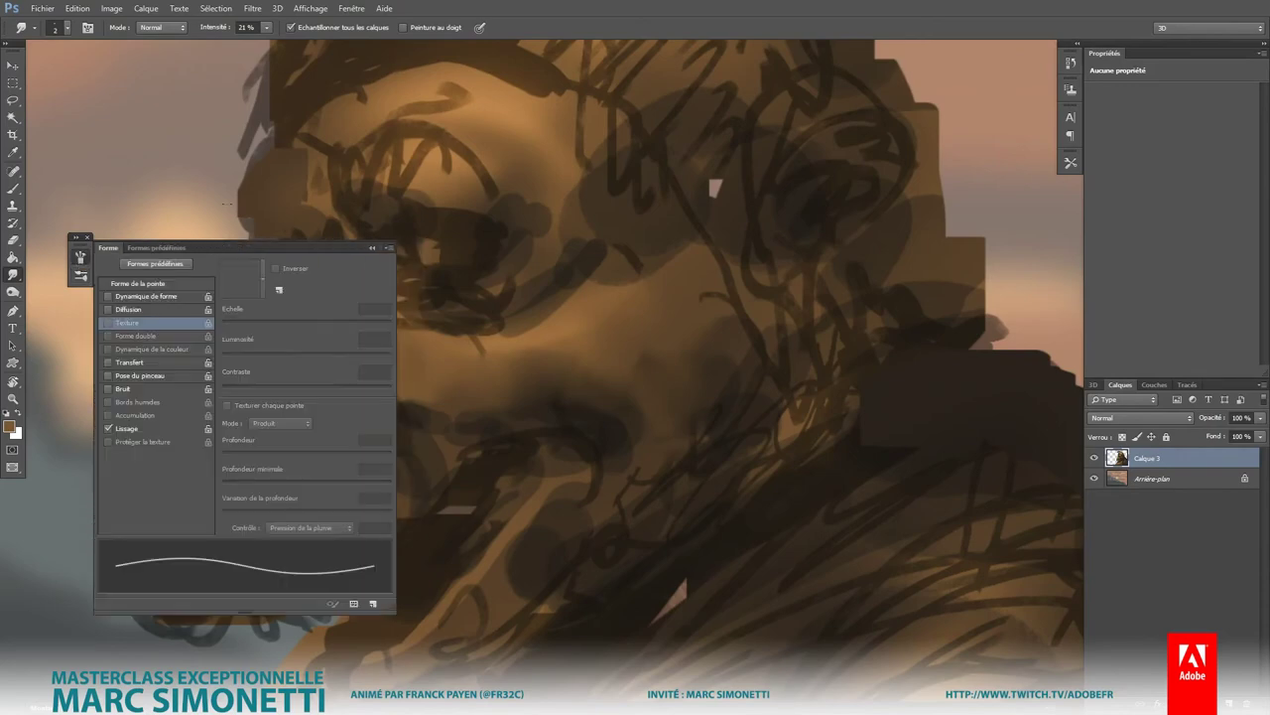
pyautogui.click(83, 257)
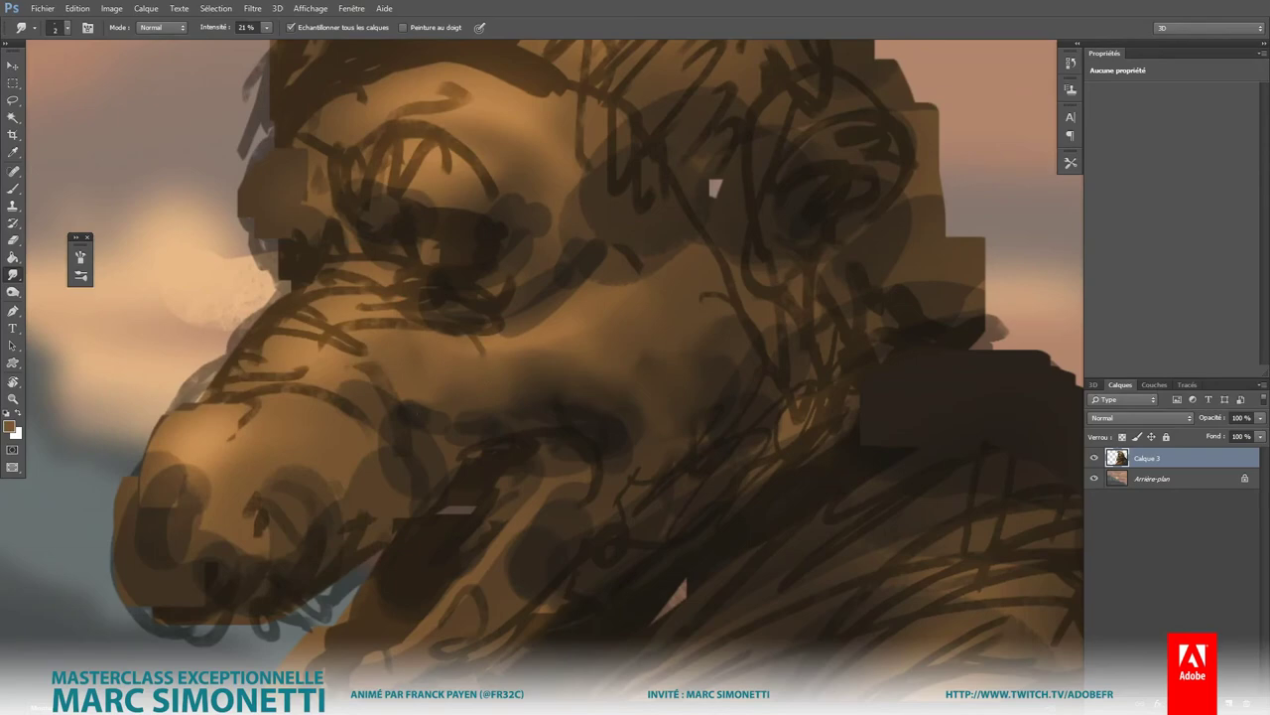
pyautogui.rightClick(363, 183)
pyautogui.press('Escape')
pyautogui.click(352, 8)
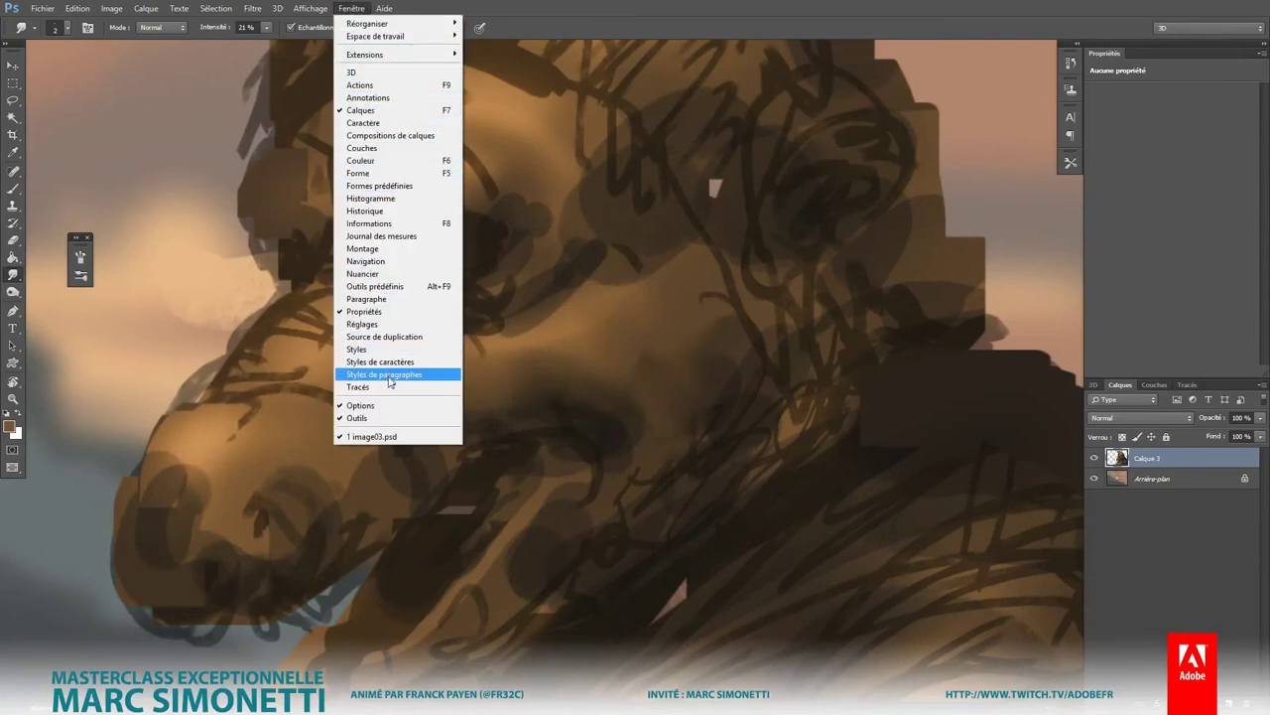
# Step: Load the 'smudge SOFT BLEND' tool preset from the Tool Presets panel (Outils prédéfinis)
pyautogui.click(397, 286)
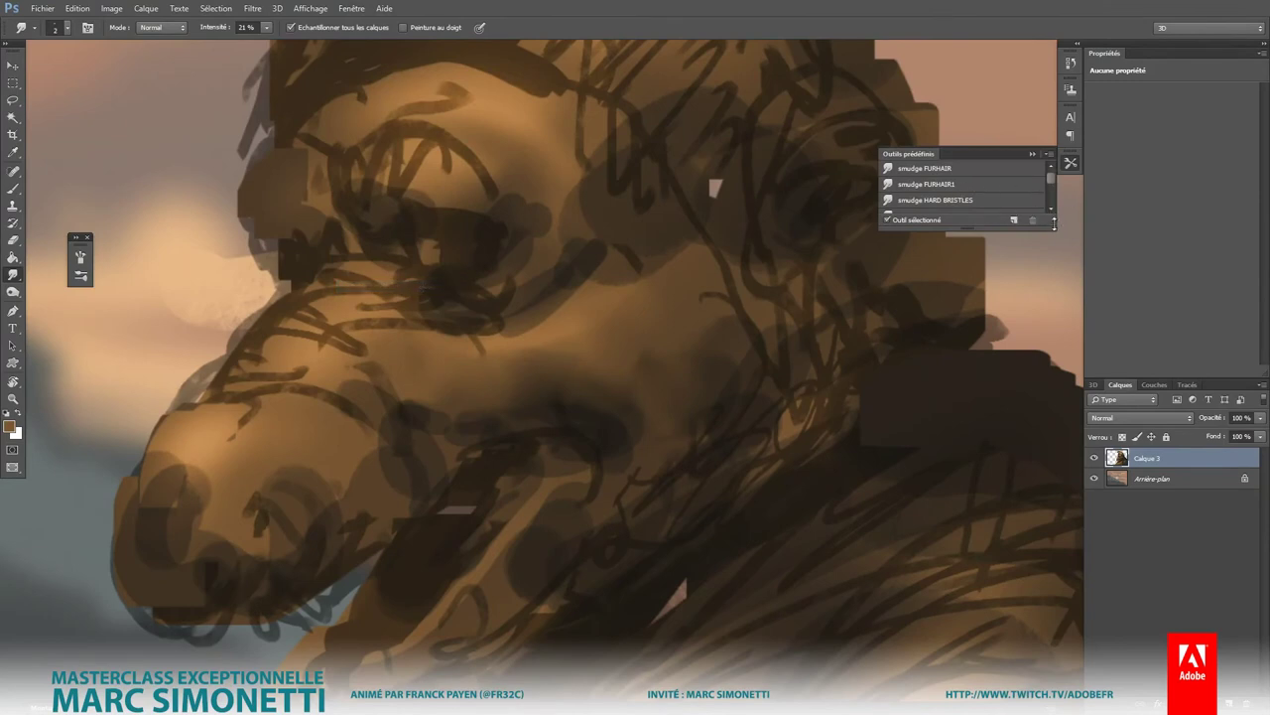
pyautogui.moveTo(1054, 222); pyautogui.dragTo(1056, 345)
pyautogui.click(947, 233)
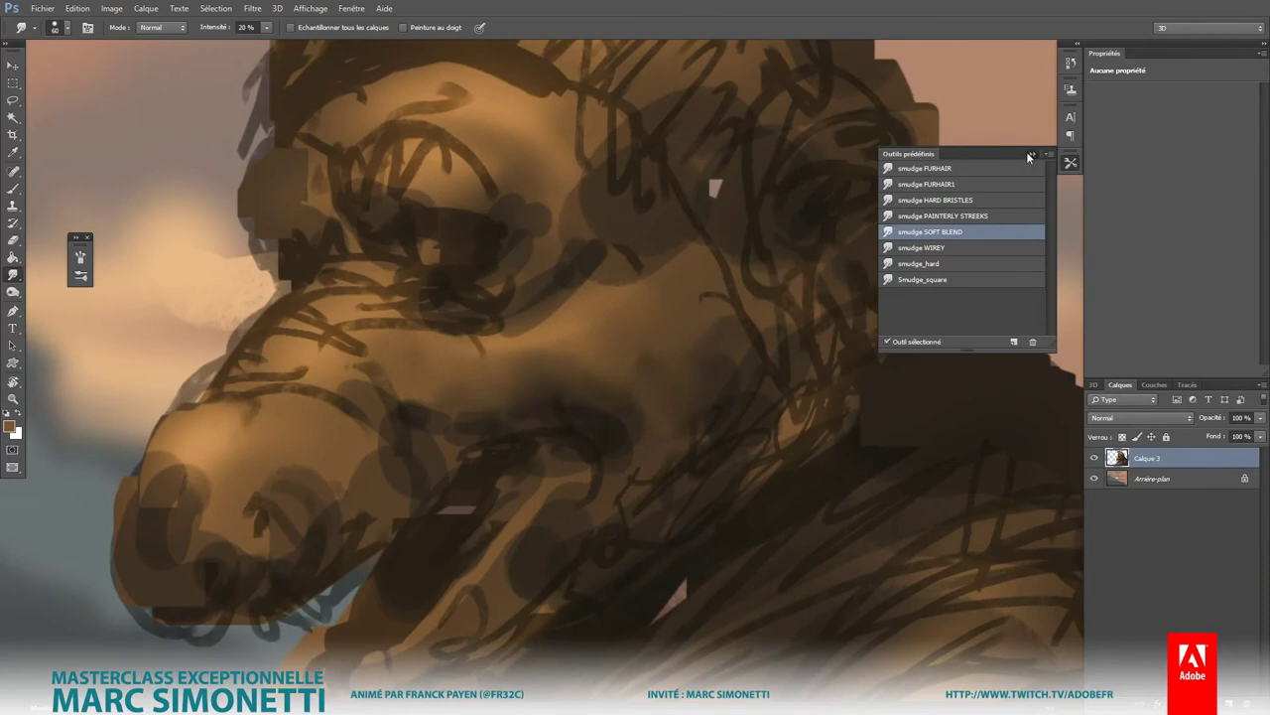
pyautogui.click(1030, 155)
# Step: Smudge the snout, lip and nose-to-mid-face strokes, checking the brush's Diffusion settings
pyautogui.moveTo(337, 338)
pyautogui.mouseDown()
pyautogui.moveTo(208, 417)
pyautogui.moveTo(288, 332)
pyautogui.moveTo(407, 266)
pyautogui.mouseUp()
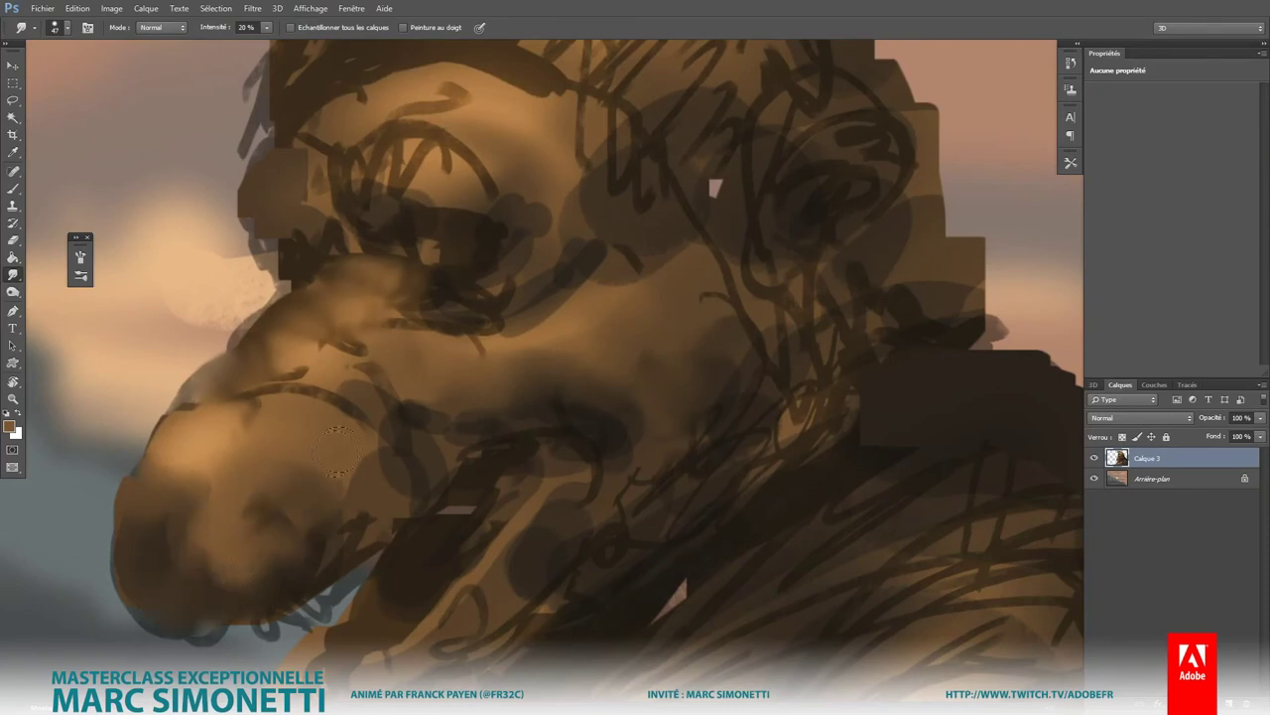
pyautogui.moveTo(317, 397); pyautogui.dragTo(426, 397)
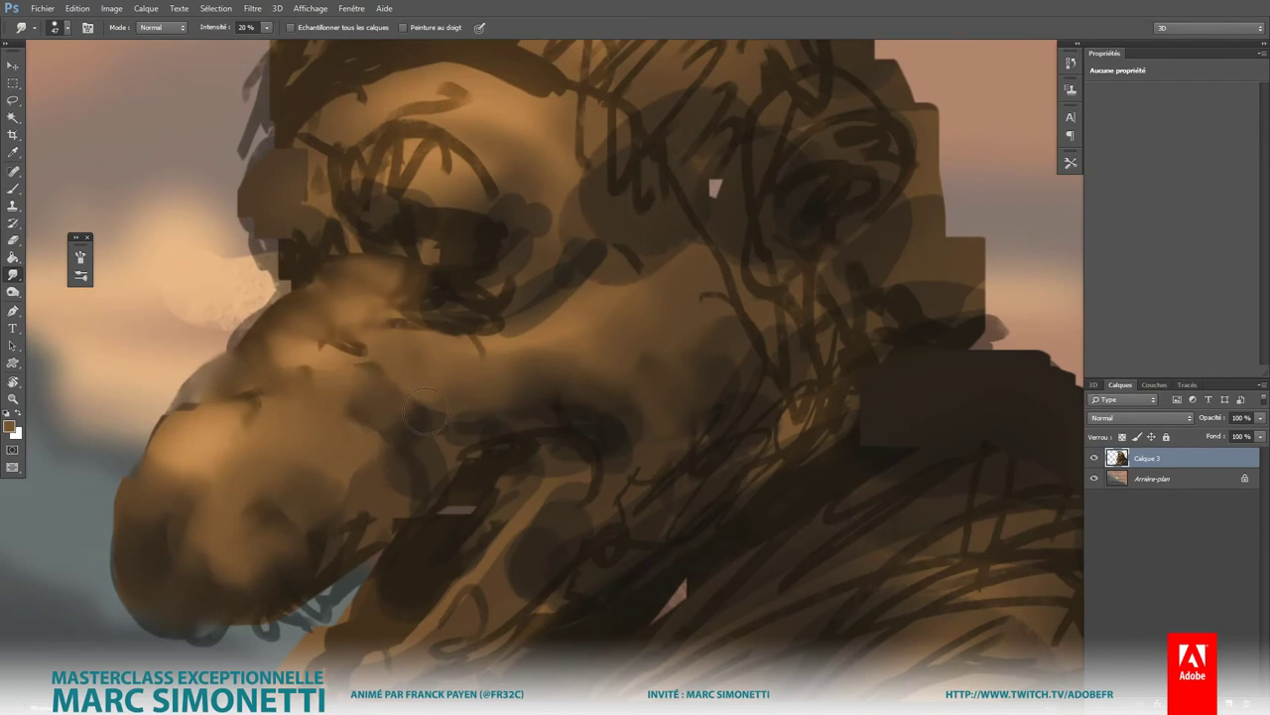
pyautogui.press('F5')
pyautogui.click(161, 310)
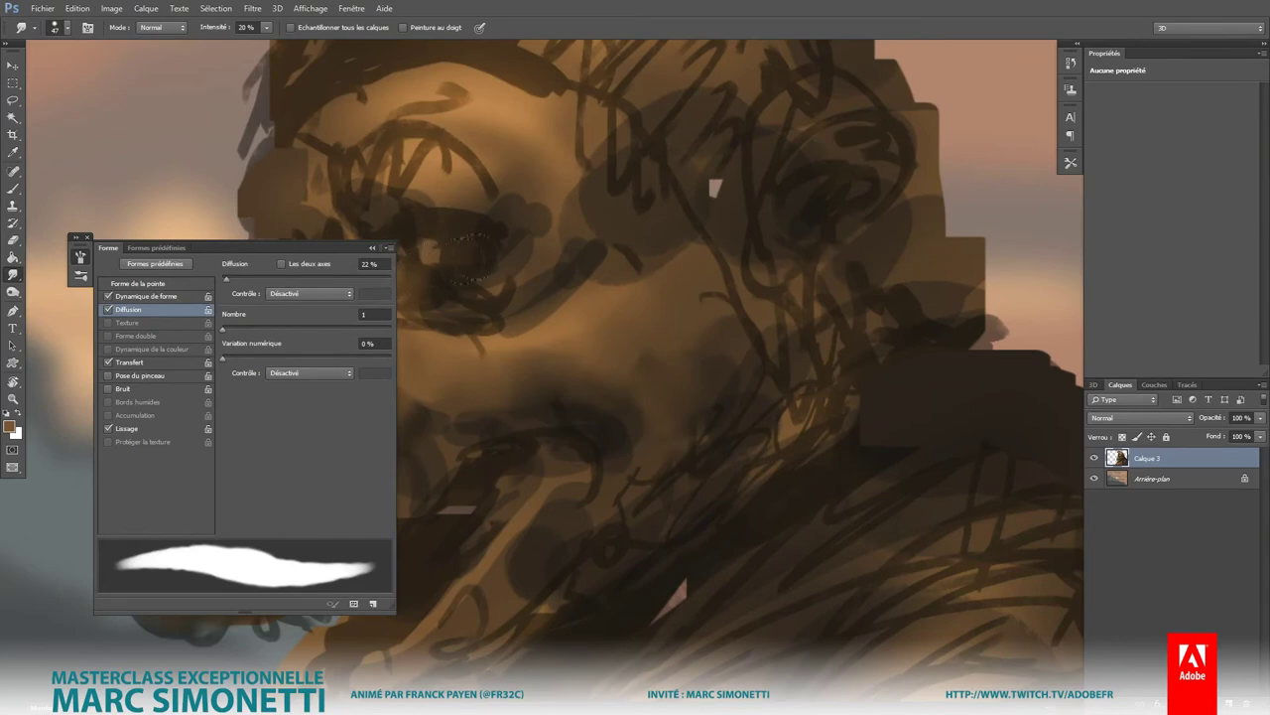
pyautogui.press('F5')
# Step: Blend the sketch strokes around the eye, cheek, brow, forehead and hat outline
pyautogui.moveTo(472, 338)
pyautogui.mouseDown()
pyautogui.moveTo(502, 343)
pyautogui.moveTo(601, 290)
pyautogui.mouseUp()
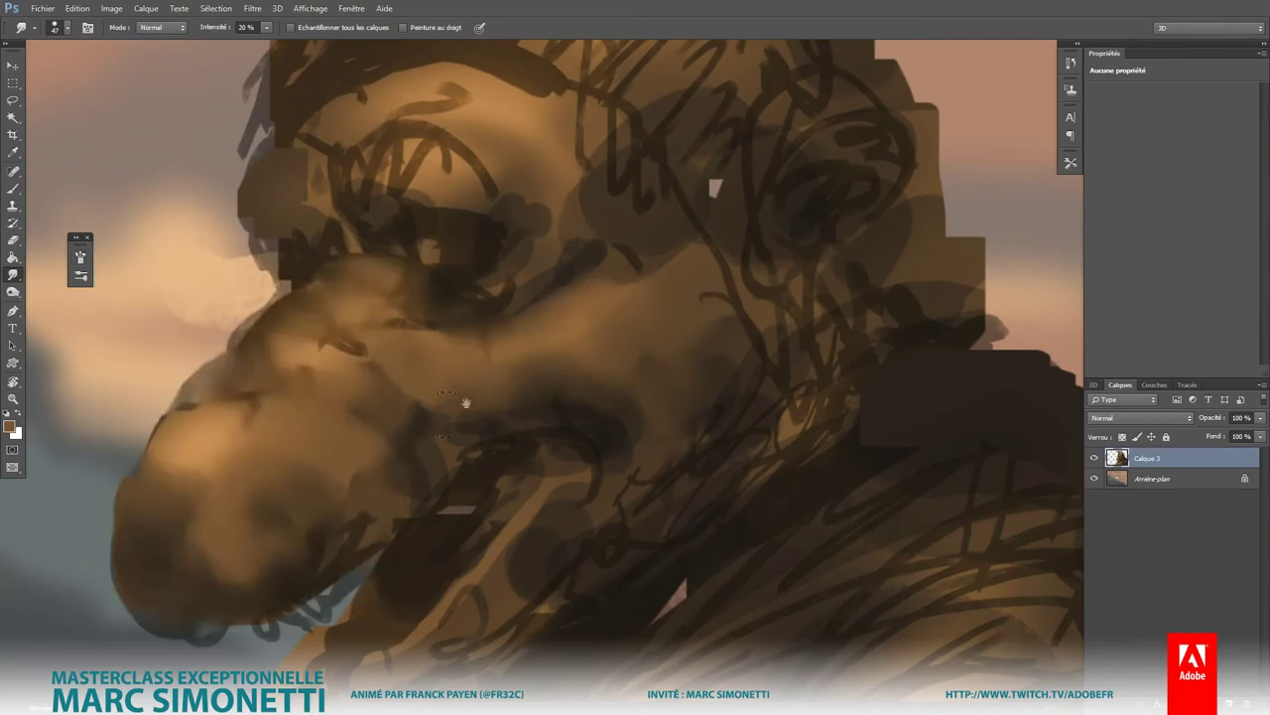
pyautogui.scroll(-3, 465, 402)
pyautogui.scroll(2, 562, 397)
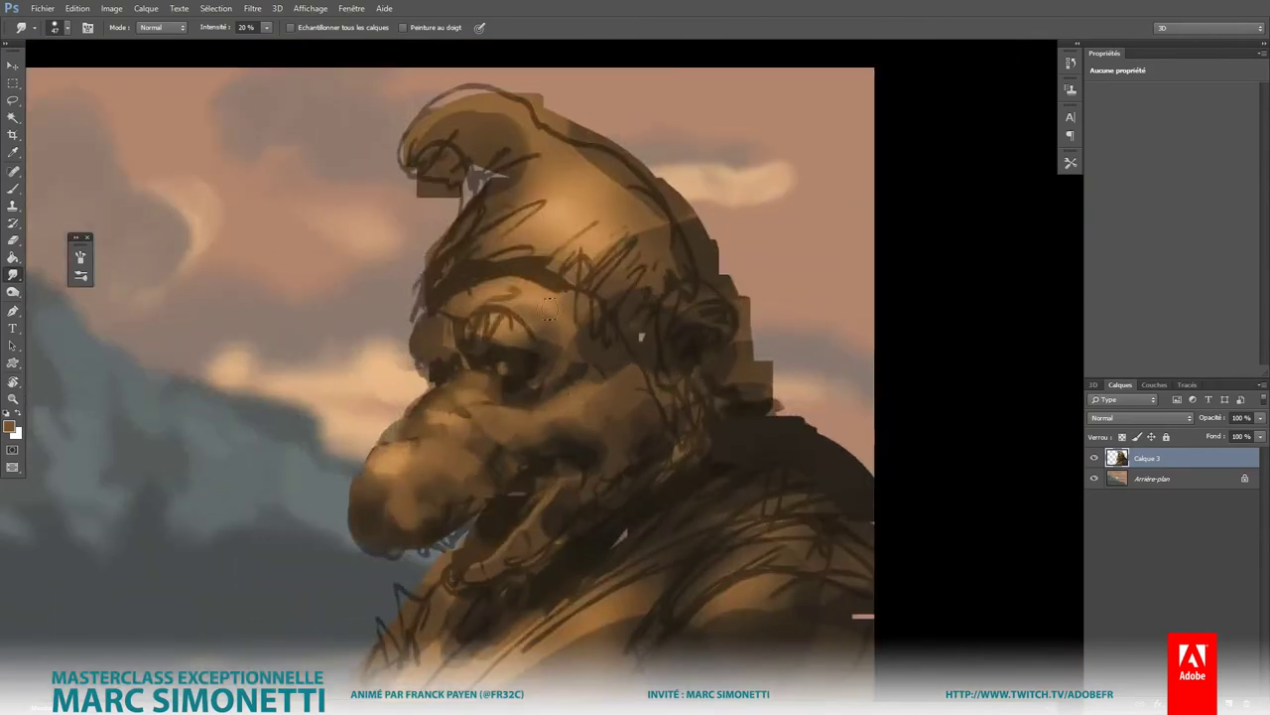
pyautogui.moveTo(505, 325)
pyautogui.mouseDown()
pyautogui.moveTo(521, 327)
pyautogui.moveTo(499, 297)
pyautogui.mouseUp()
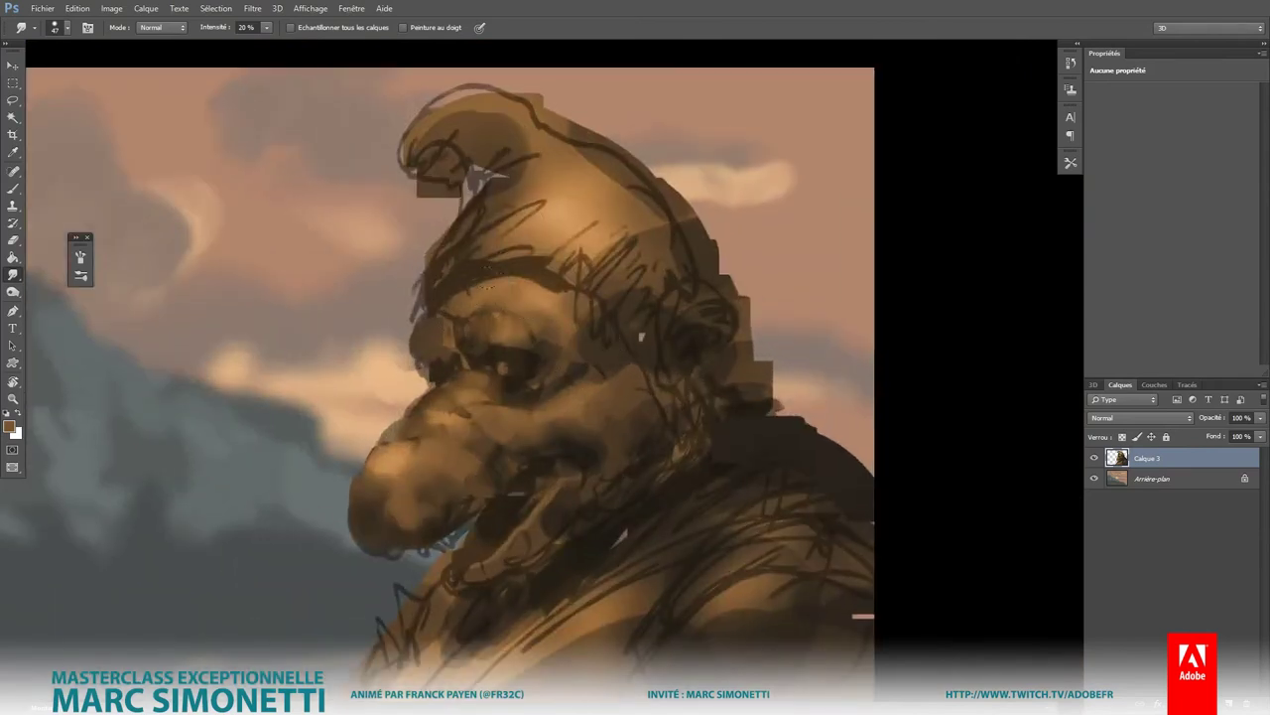
pyautogui.moveTo(588, 261); pyautogui.dragTo(628, 259)
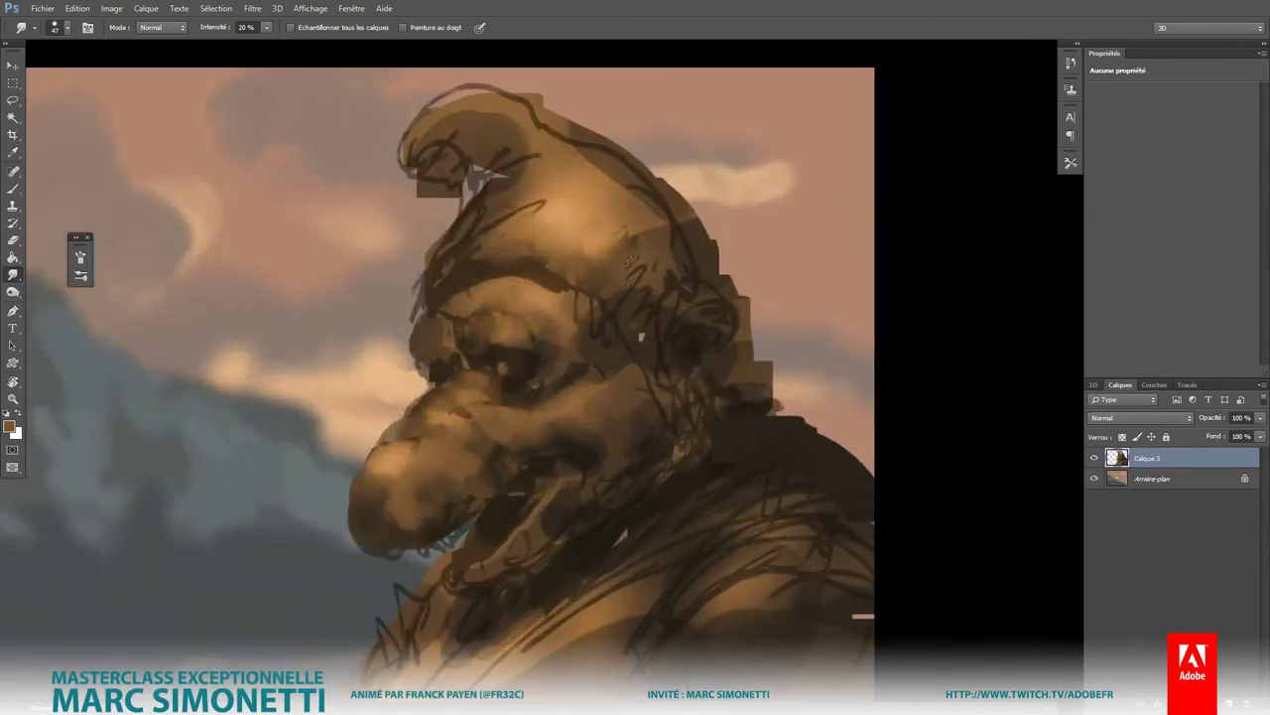
pyautogui.moveTo(513, 215)
pyautogui.mouseDown()
pyautogui.moveTo(458, 243)
pyautogui.moveTo(517, 228)
pyautogui.mouseUp()
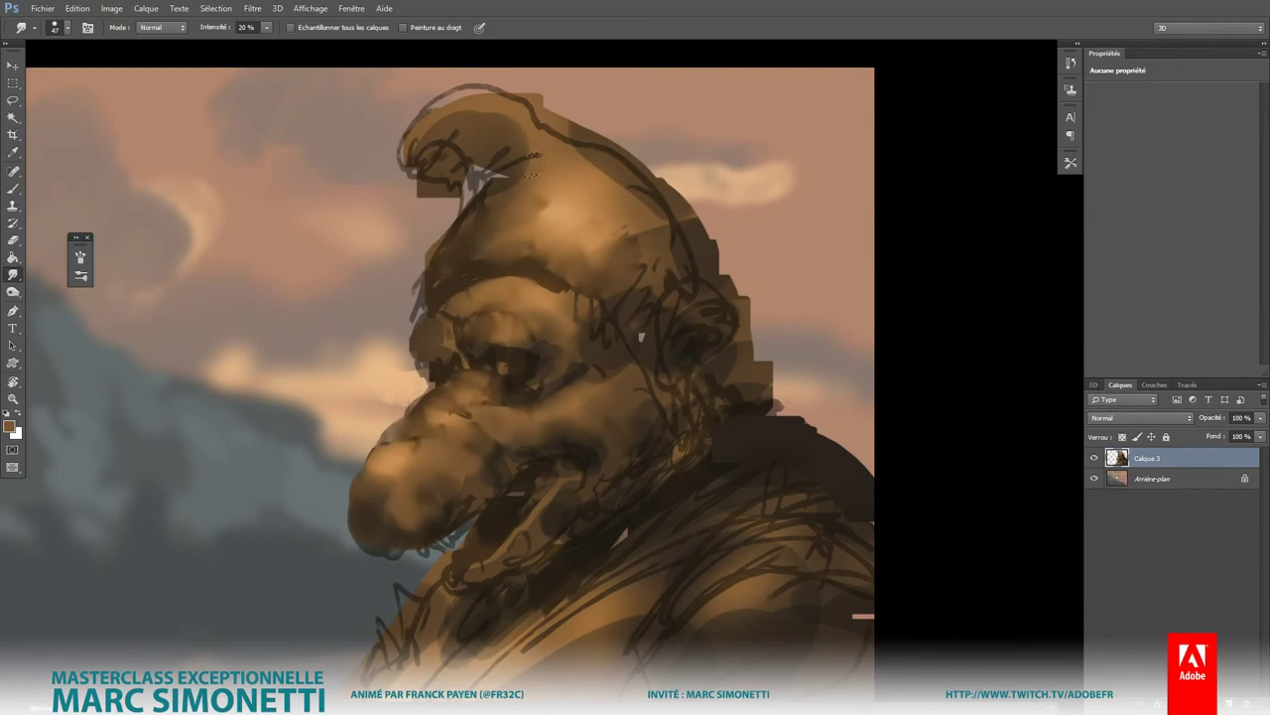
pyautogui.moveTo(491, 88); pyautogui.dragTo(443, 99)
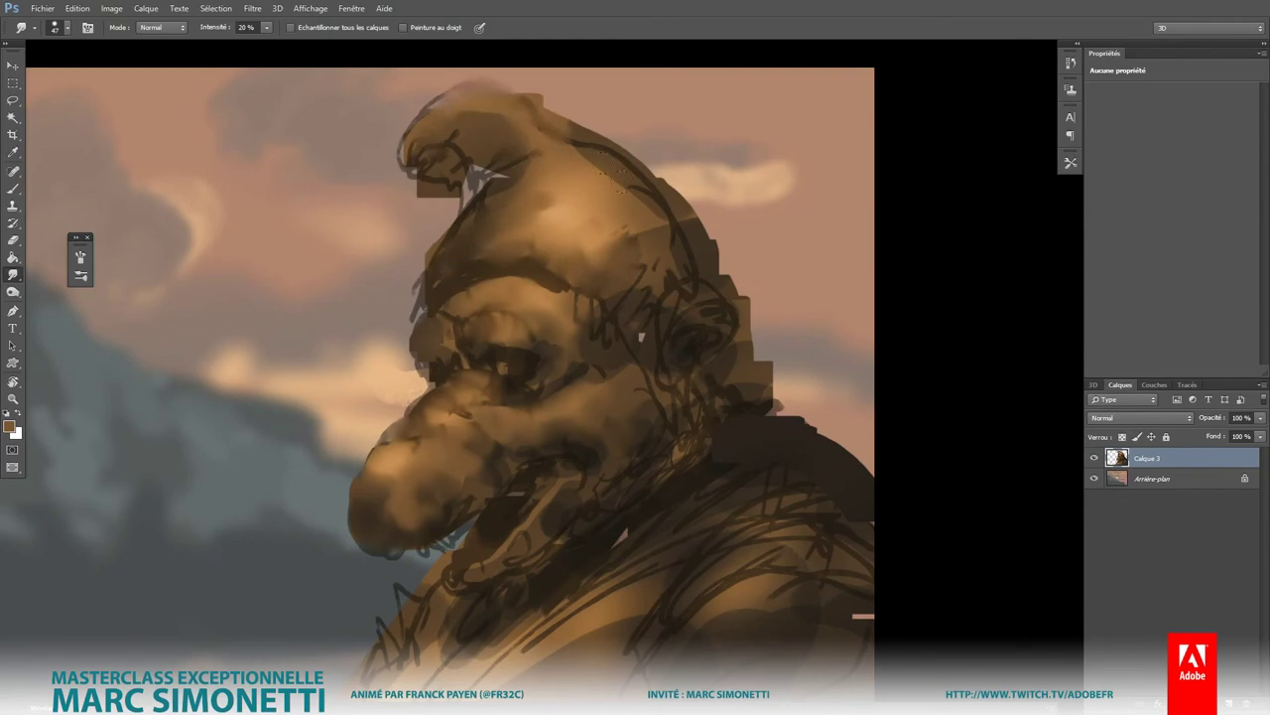
pyautogui.moveTo(574, 122); pyautogui.dragTo(658, 241)
# Step: With a small brush, dab dark sampled marks near the gnome's eye
pyautogui.press('b')
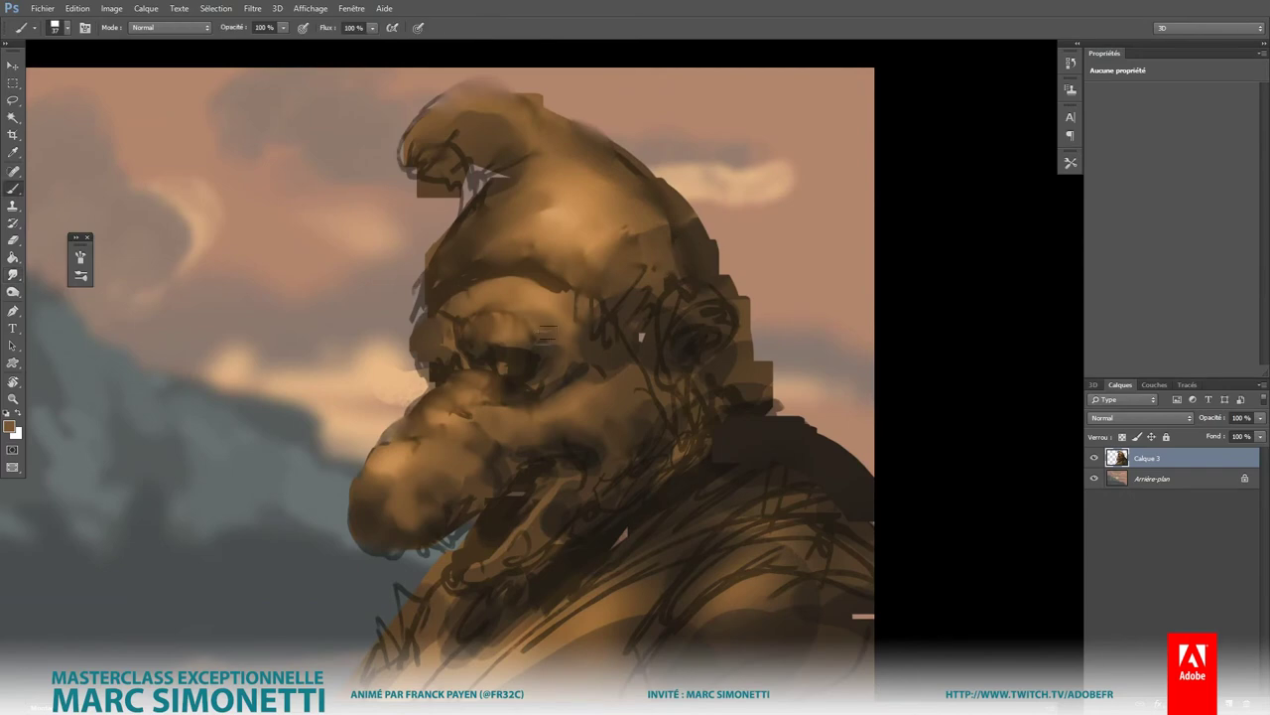
pyautogui.keyDown('alt'); pyautogui.click(506, 359); pyautogui.keyUp('alt')
pyautogui.click(517, 355)
pyautogui.press('0')
pyautogui.keyDown('alt'); pyautogui.rightClick(506, 356); pyautogui.keyUp('alt')
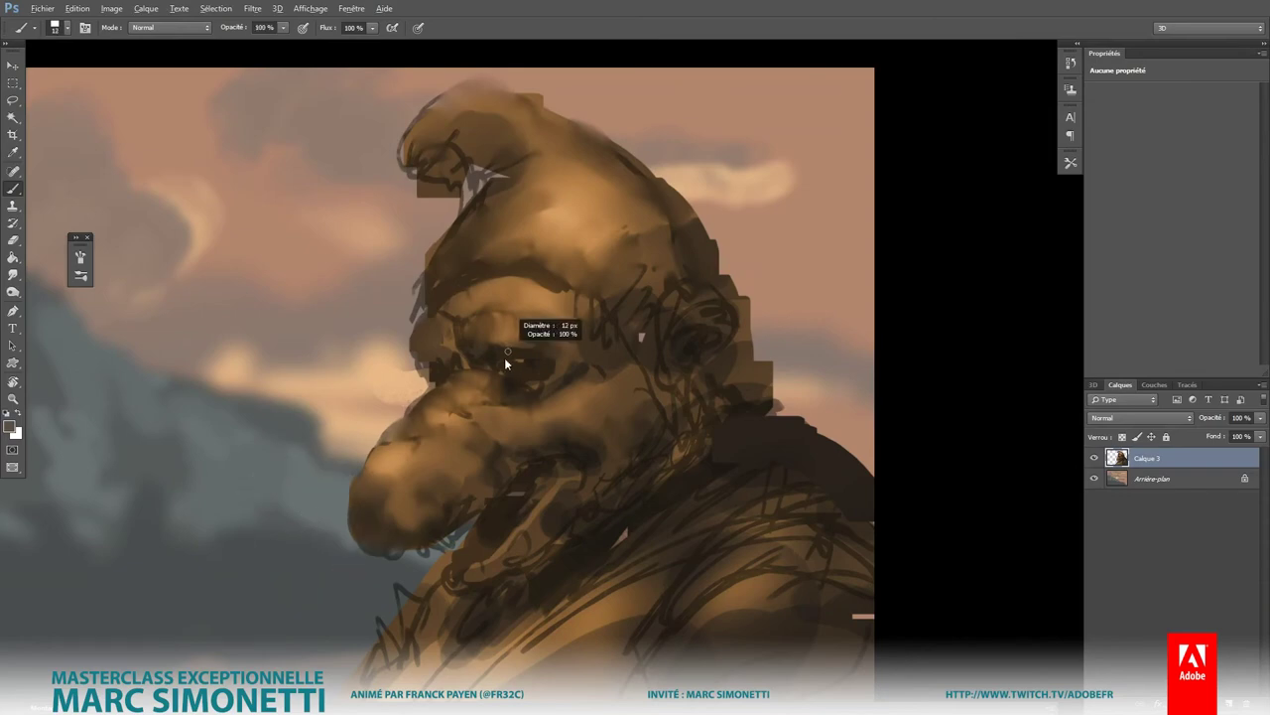
pyautogui.moveTo(519, 365); pyautogui.dragTo(524, 269)
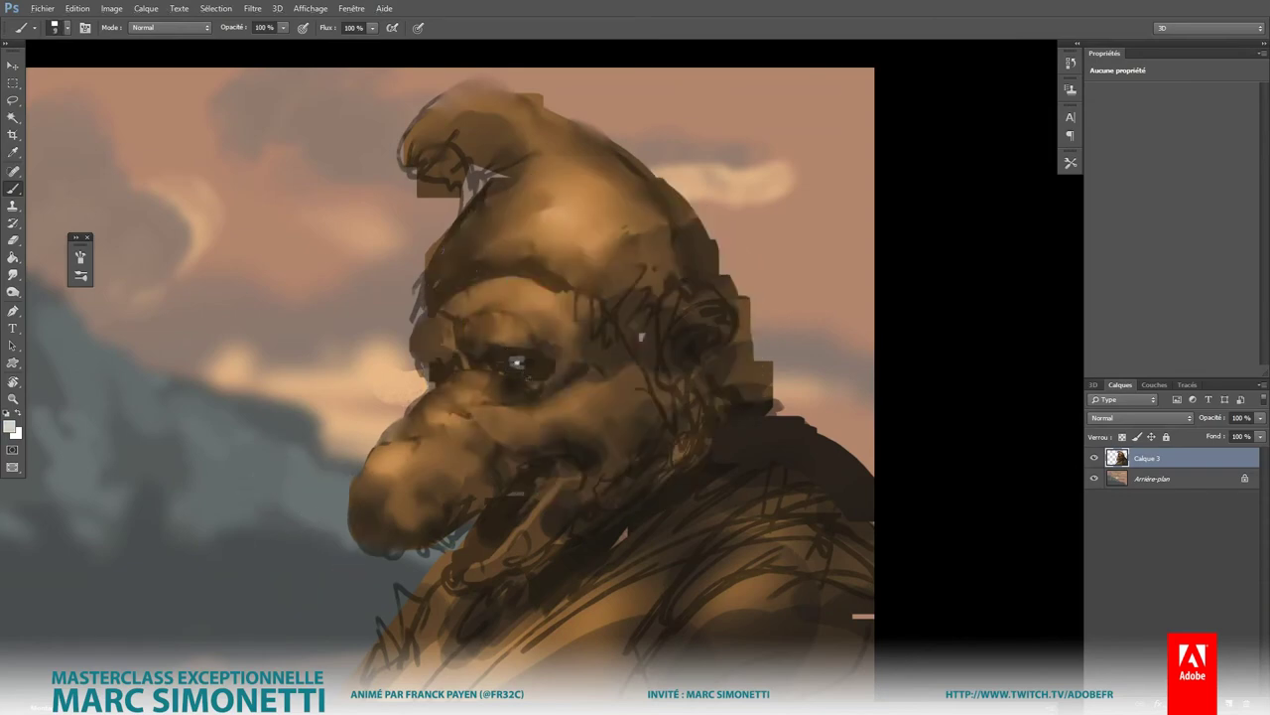
pyautogui.keyDown('alt'); pyautogui.click(520, 362); pyautogui.keyUp('alt')
# Step: Switch brush preset and lighten the nose and cheek with sampled tan paint
pyautogui.moveTo(595, 378); pyautogui.dragTo(515, 349)
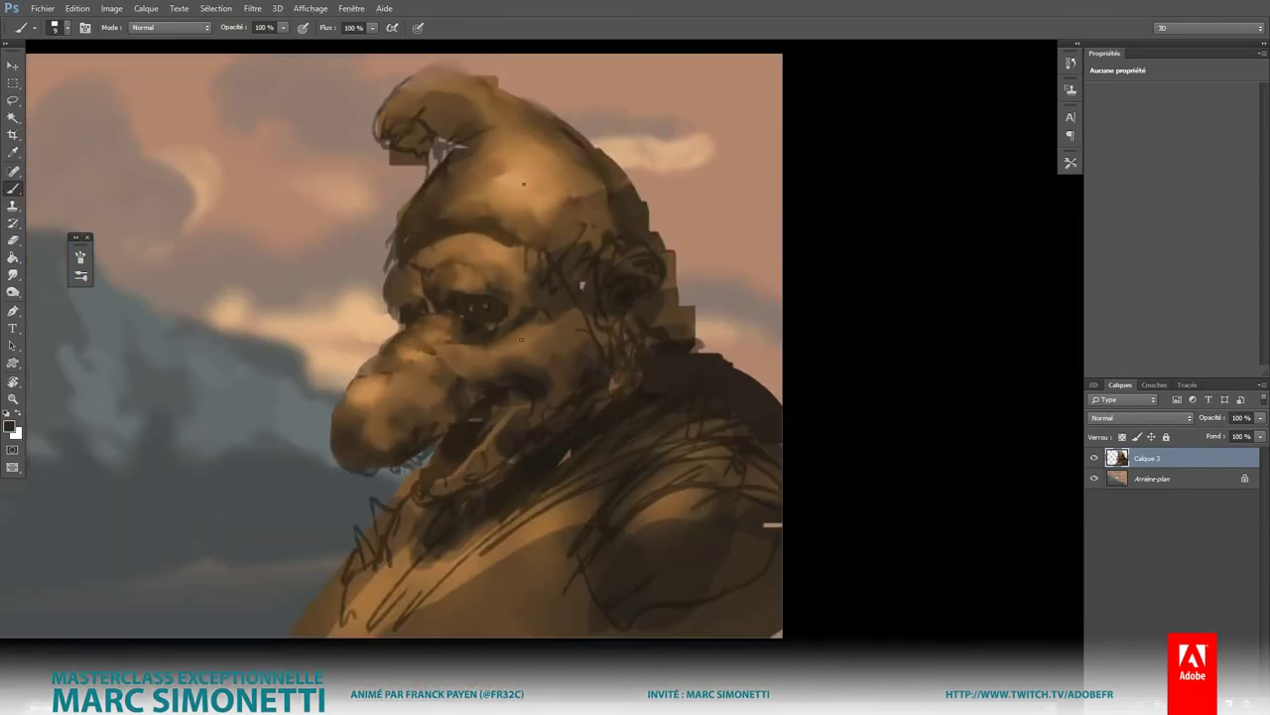
pyautogui.rightClick(523, 184)
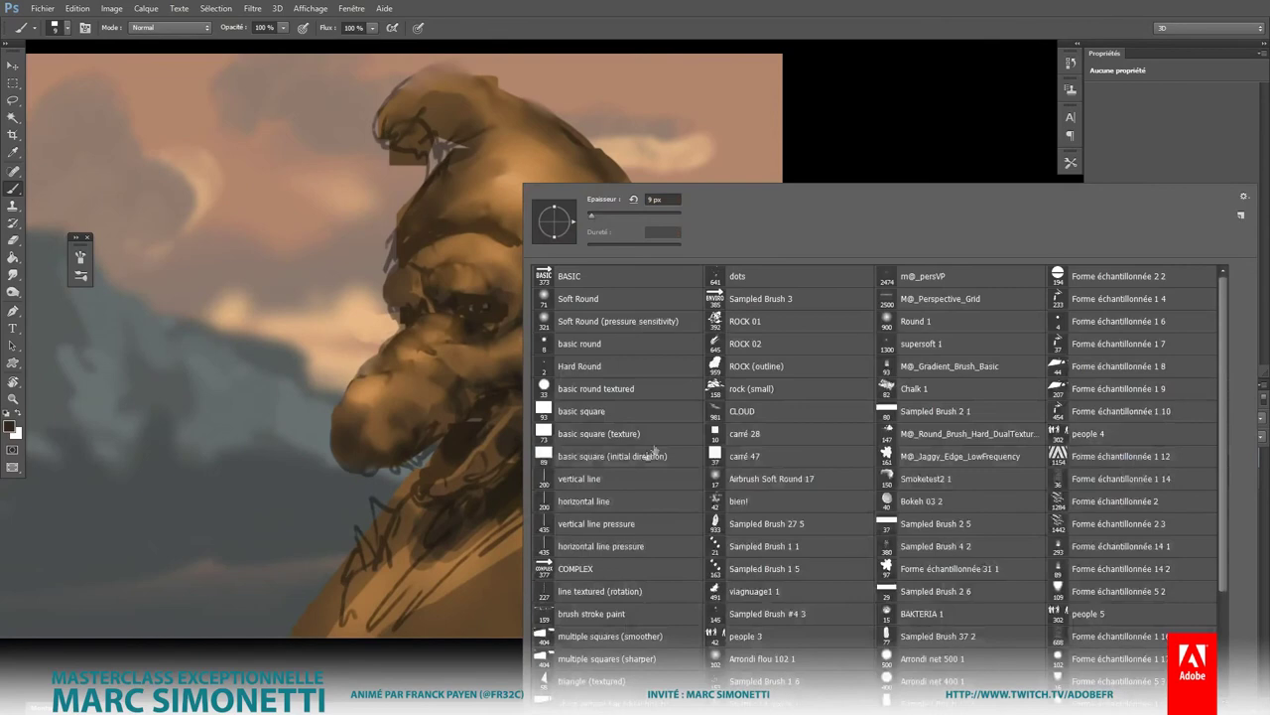
pyautogui.click(595, 635)
pyautogui.press('Return')
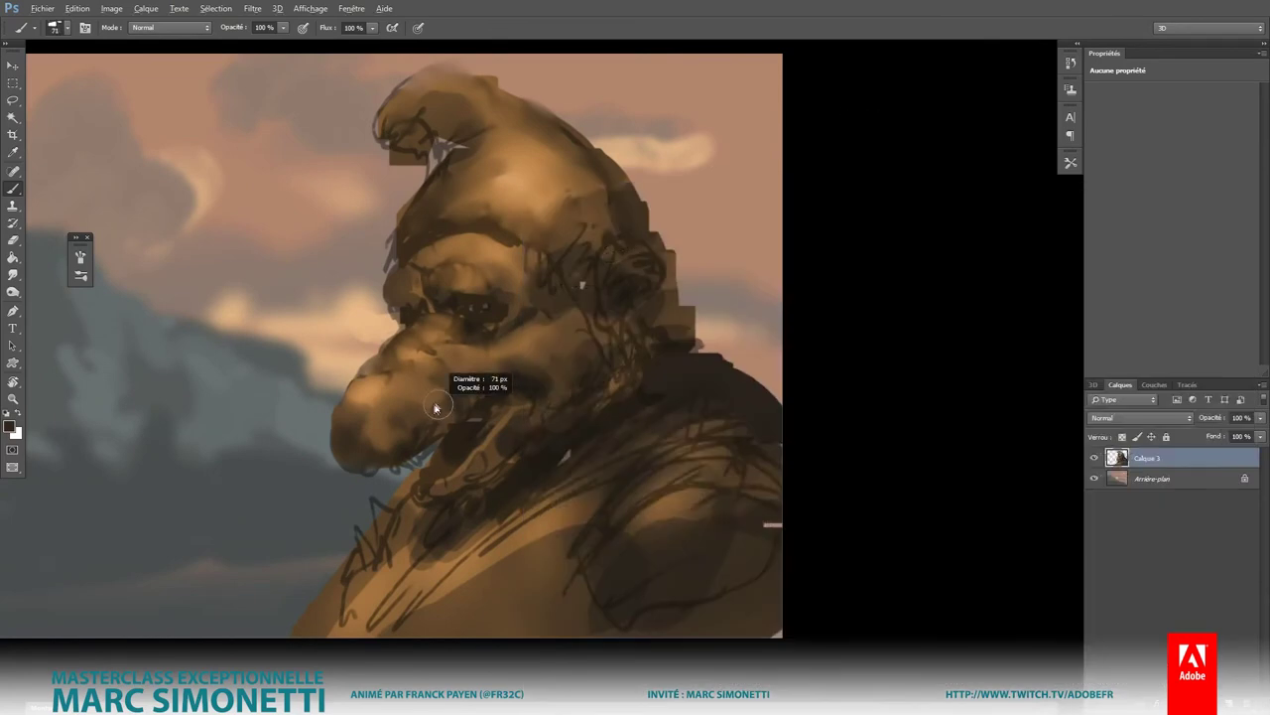
pyautogui.keyDown('alt'); pyautogui.click(415, 357); pyautogui.keyUp('alt')
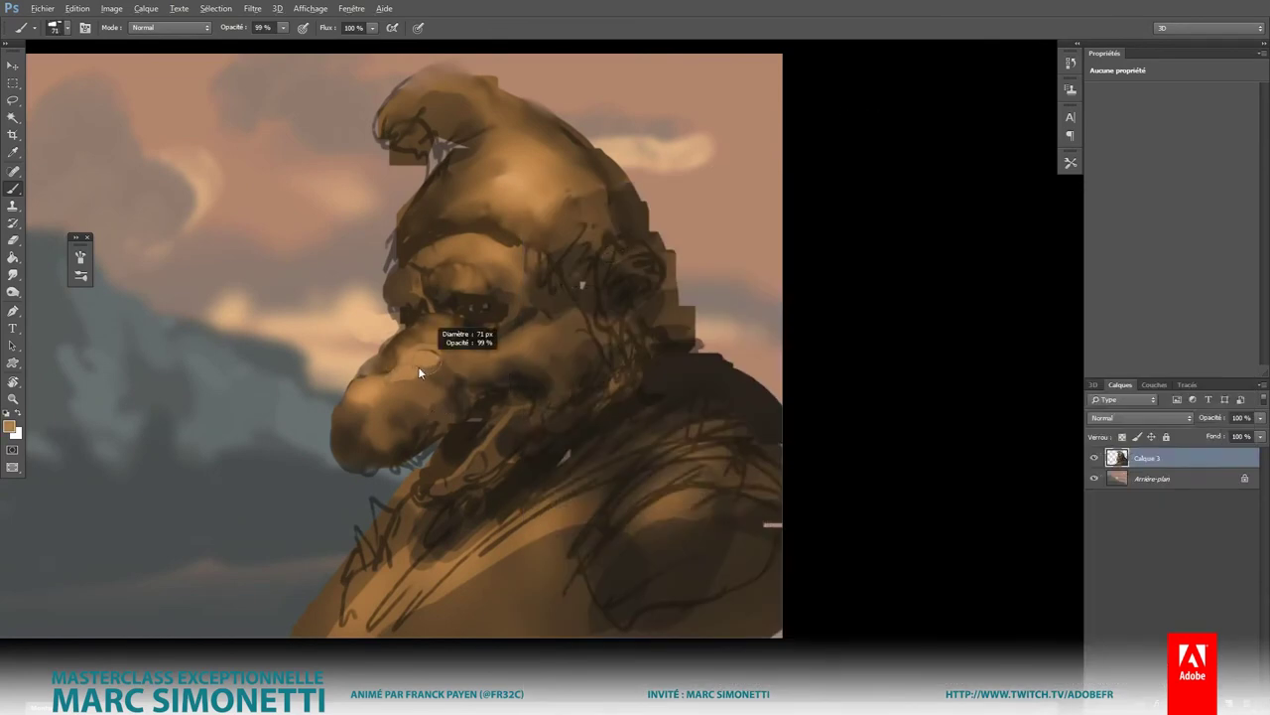
pyautogui.moveTo(418, 368); pyautogui.dragTo(538, 315)
pyautogui.moveTo(466, 347)
pyautogui.mouseDown()
pyautogui.moveTo(516, 350)
pyautogui.moveTo(536, 317)
pyautogui.moveTo(539, 334)
pyautogui.mouseUp()
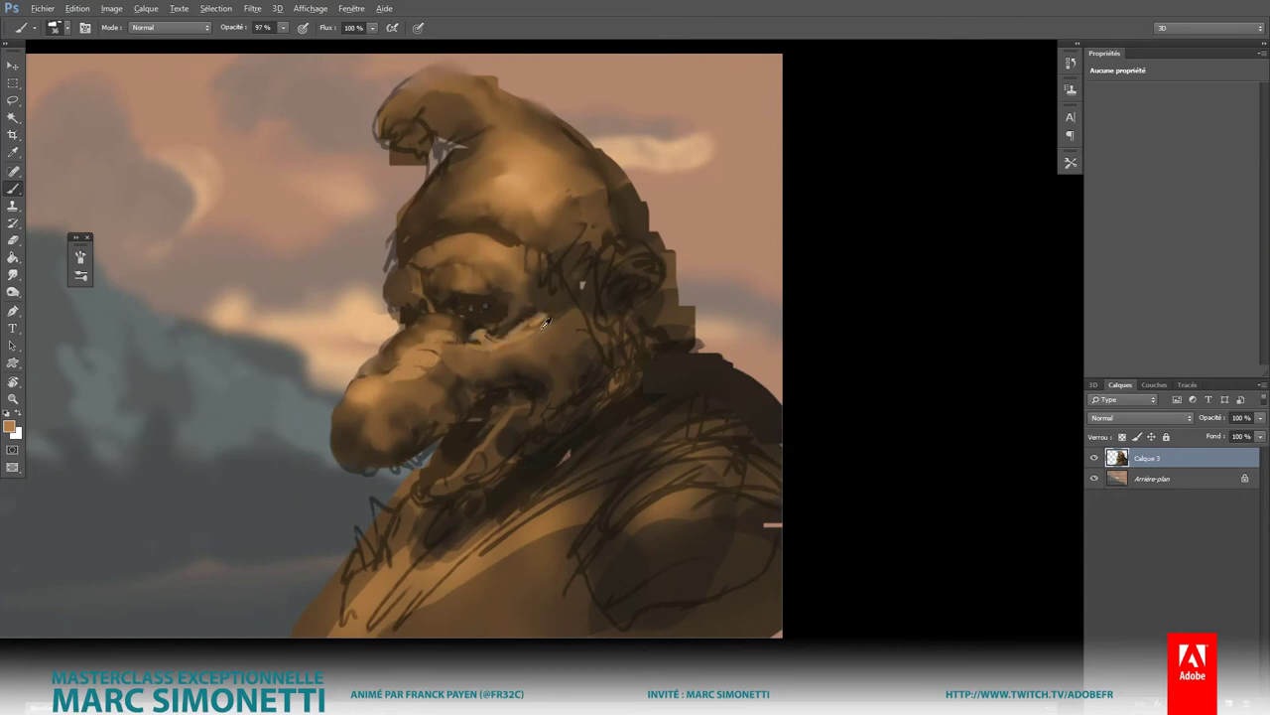
# Step: Add tan highlights by the eye, darken the hat brim, tan the hat top, then add Calque 4
pyautogui.keyDown('alt'); pyautogui.click(544, 325); pyautogui.keyUp('alt')
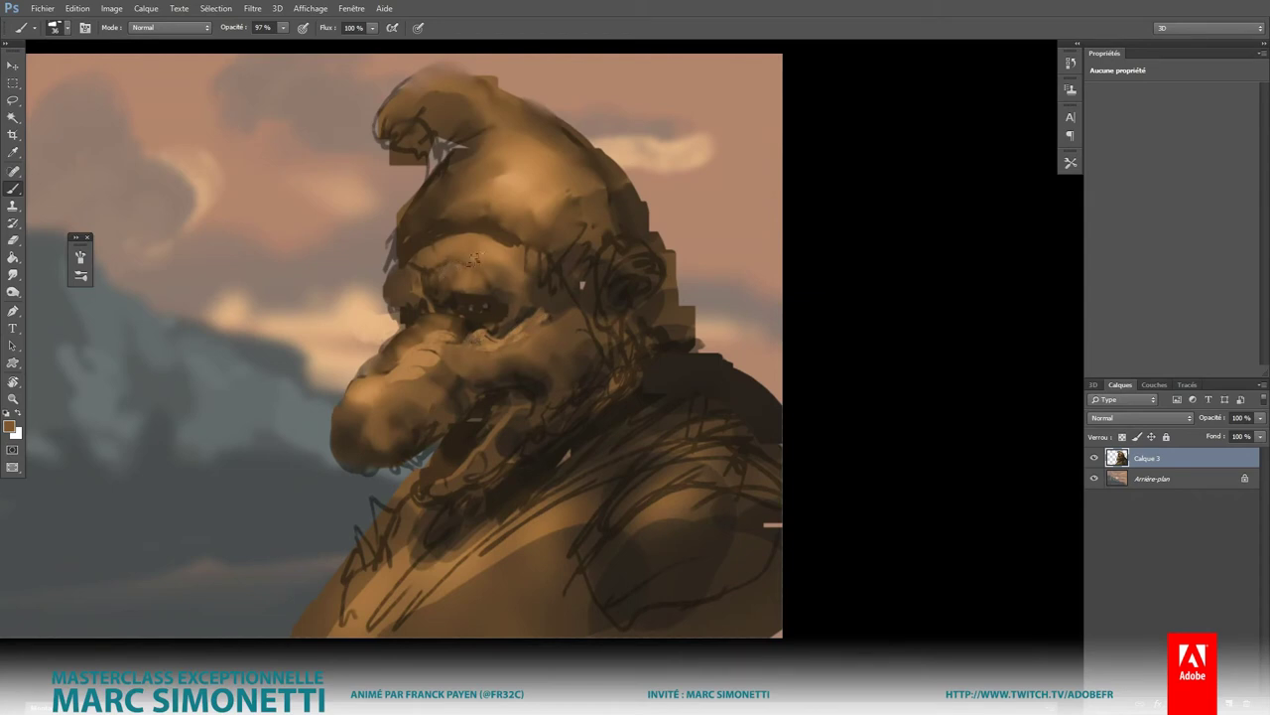
pyautogui.keyDown('alt'); pyautogui.click(523, 184); pyautogui.keyUp('alt')
pyautogui.click(446, 268)
pyautogui.moveTo(407, 288)
pyautogui.mouseDown()
pyautogui.moveTo(378, 290)
pyautogui.moveTo(401, 296)
pyautogui.mouseUp()
pyautogui.keyDown('alt'); pyautogui.click(457, 275); pyautogui.keyUp('alt')
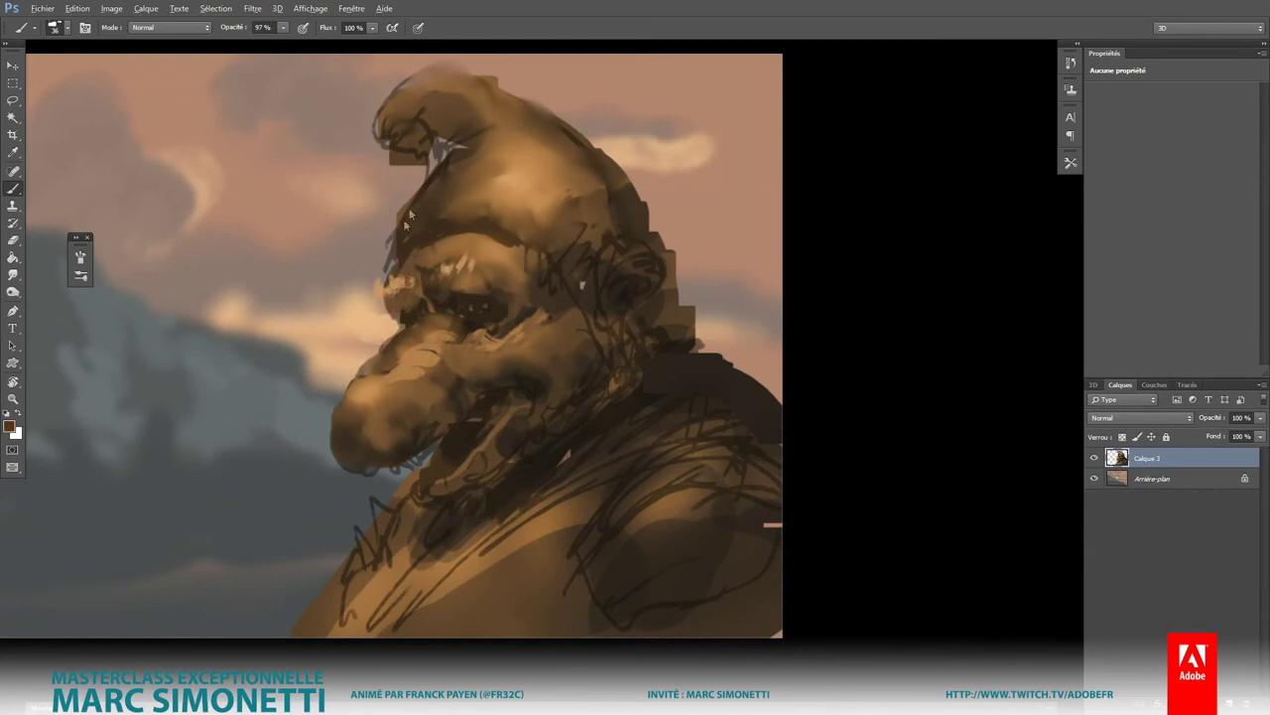
pyautogui.moveTo(452, 131); pyautogui.dragTo(395, 147)
pyautogui.keyDown('alt'); pyautogui.click(464, 100); pyautogui.keyUp('alt')
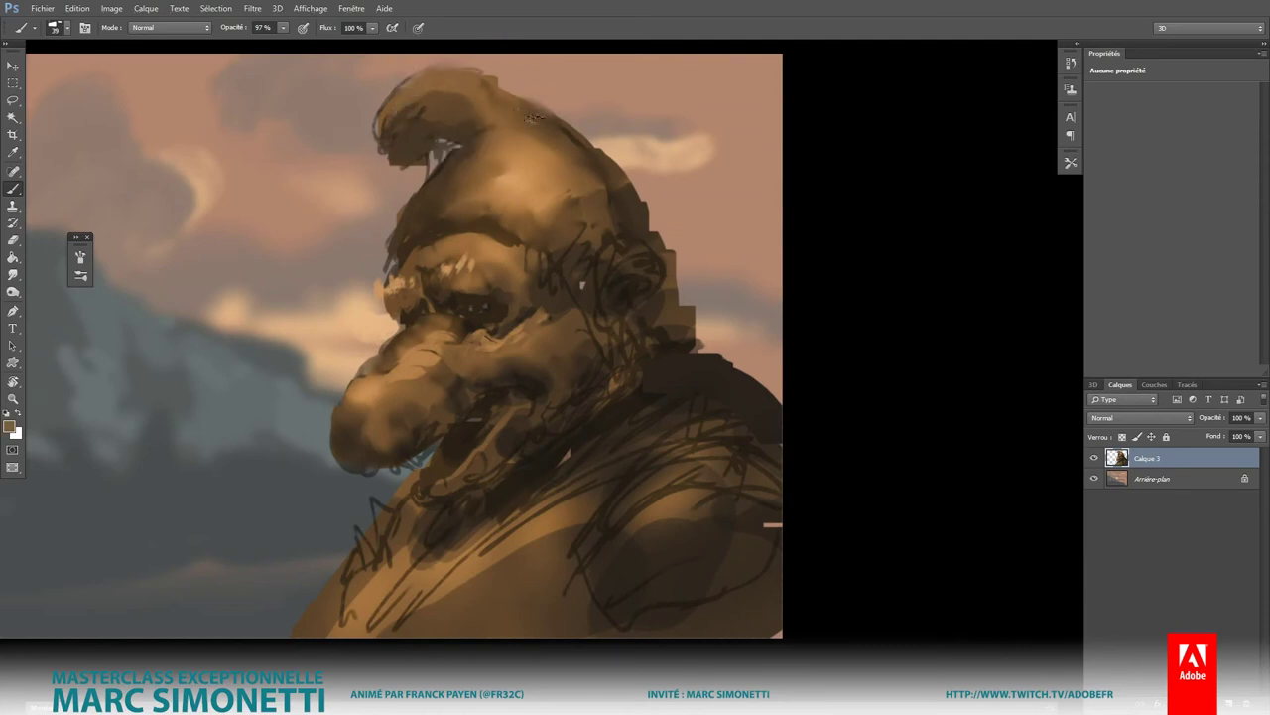
pyautogui.moveTo(462, 72)
pyautogui.mouseDown()
pyautogui.moveTo(525, 129)
pyautogui.moveTo(447, 189)
pyautogui.mouseUp()
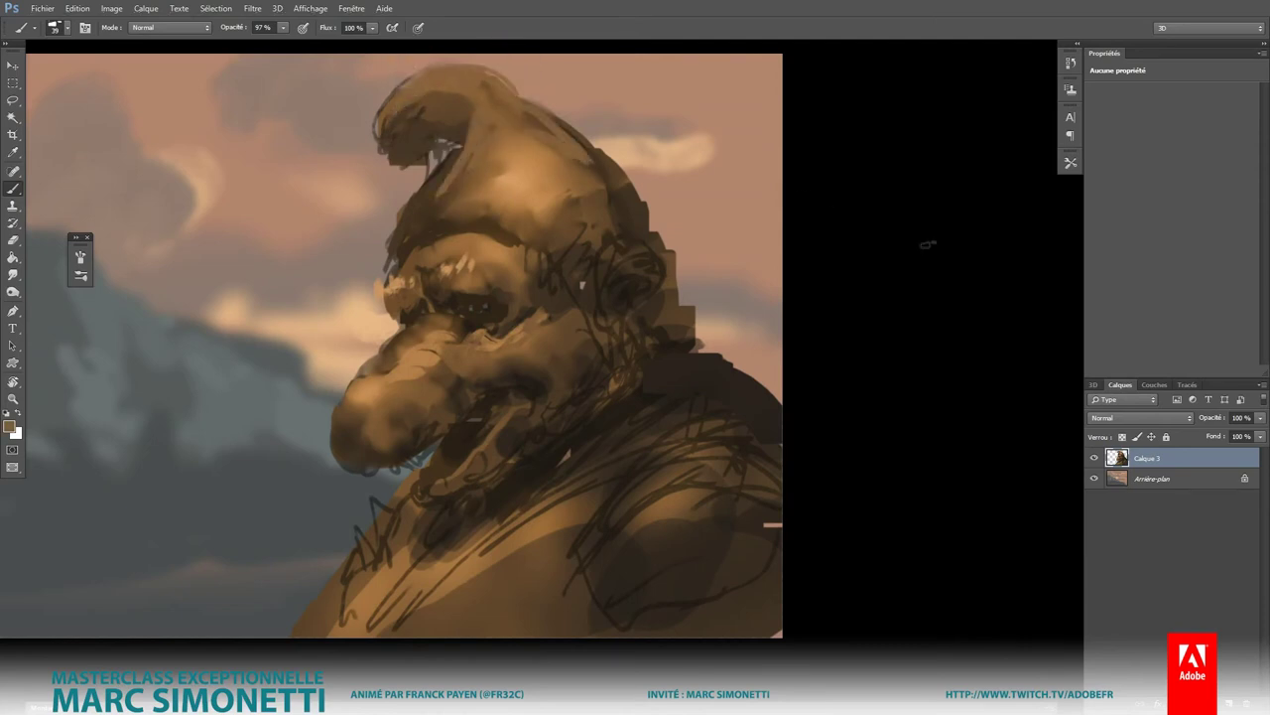
pyautogui.hotkey('ctrl', 'shift', 'alt', 'n')
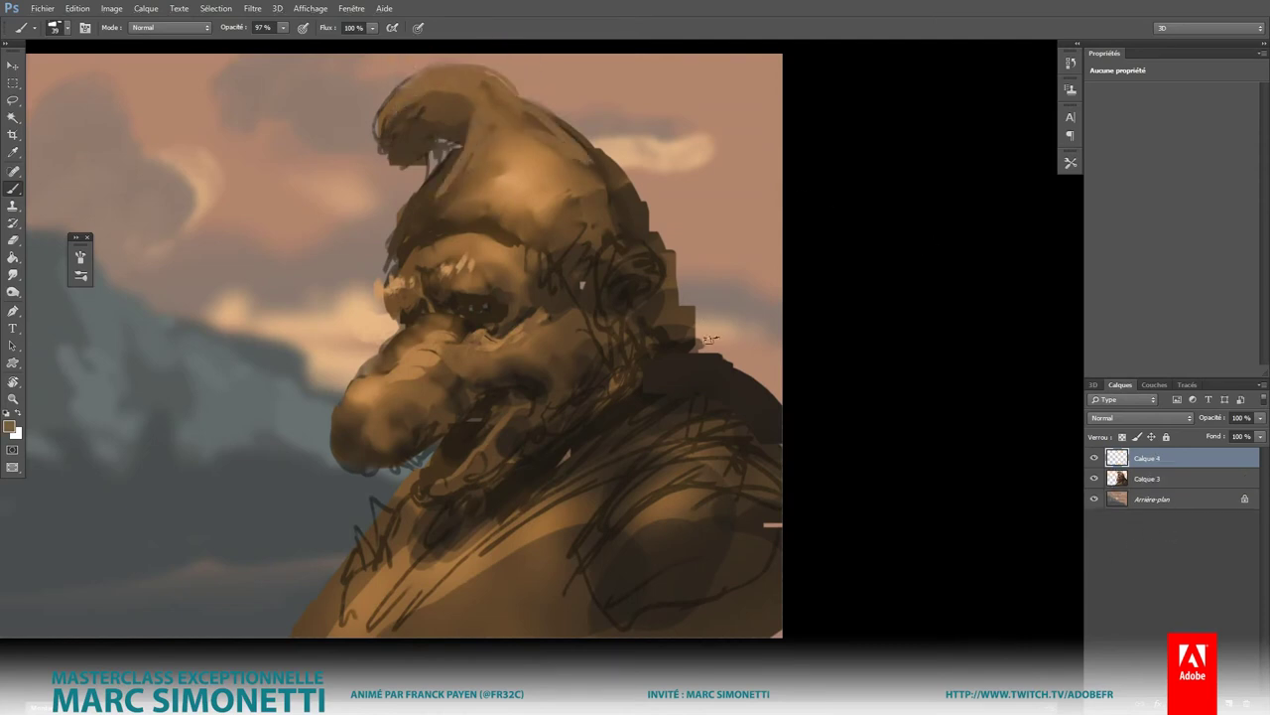
# Step: Raise Colour Dynamics hue jitter and paint multicoloured strokes across the hat
pyautogui.press('F5')
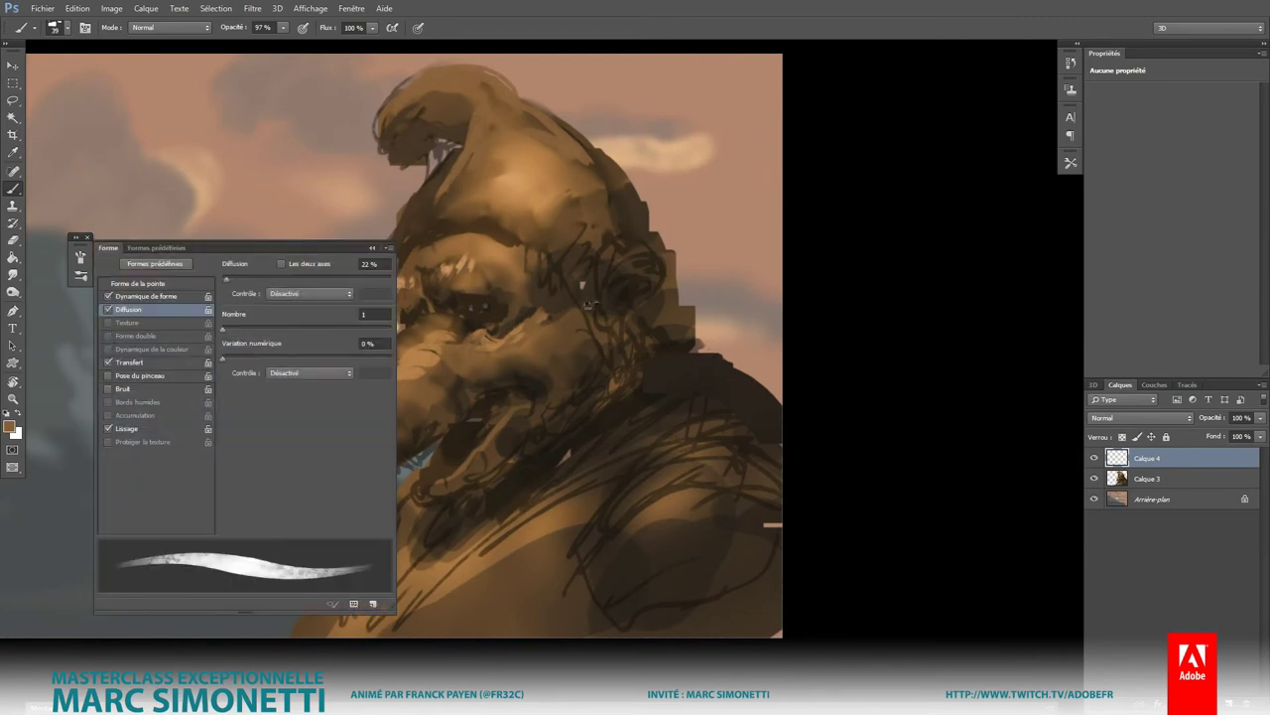
pyautogui.click(159, 349)
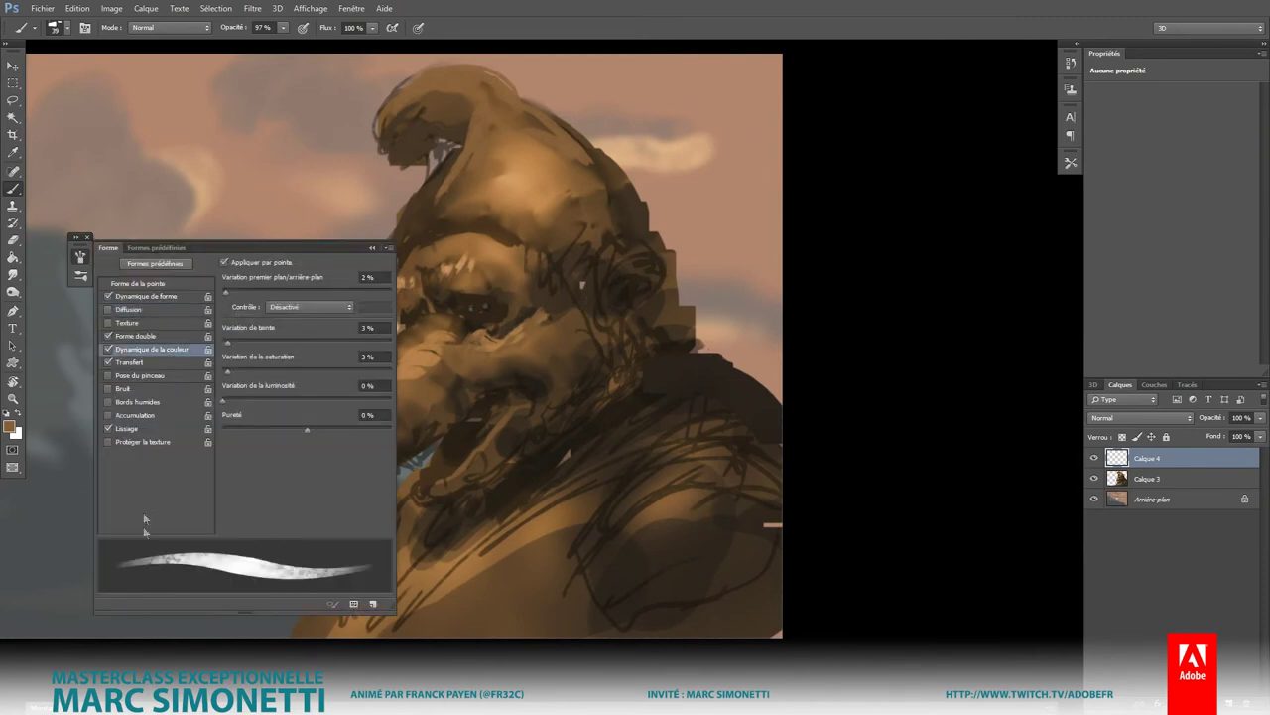
pyautogui.moveTo(236, 345); pyautogui.dragTo(280, 349)
pyautogui.moveTo(494, 210)
pyautogui.mouseDown()
pyautogui.moveTo(548, 206)
pyautogui.moveTo(429, 219)
pyautogui.moveTo(534, 196)
pyautogui.moveTo(620, 368)
pyautogui.mouseUp()
pyautogui.rightClick(534, 196)
pyautogui.press('Escape')
pyautogui.press('0')
pyautogui.moveTo(650, 214)
pyautogui.mouseDown()
pyautogui.moveTo(616, 211)
pyautogui.moveTo(476, 91)
pyautogui.moveTo(397, 139)
pyautogui.moveTo(474, 167)
pyautogui.moveTo(417, 223)
pyautogui.moveTo(486, 179)
pyautogui.moveTo(541, 174)
pyautogui.moveTo(586, 211)
pyautogui.moveTo(492, 138)
pyautogui.moveTo(472, 104)
pyautogui.moveTo(504, 94)
pyautogui.moveTo(575, 149)
pyautogui.moveTo(650, 239)
pyautogui.moveTo(612, 194)
pyautogui.moveTo(555, 164)
pyautogui.moveTo(417, 229)
pyautogui.moveTo(641, 210)
pyautogui.mouseUp()
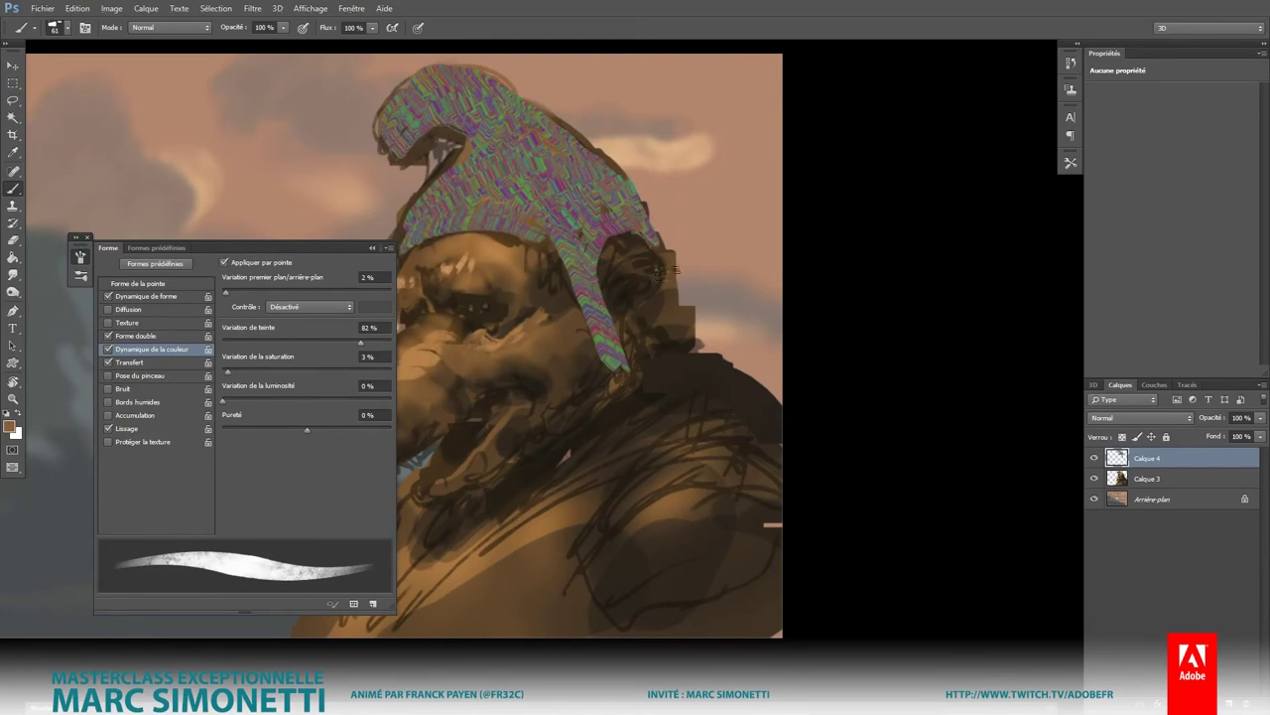
pyautogui.moveTo(660, 268)
pyautogui.mouseDown()
pyautogui.moveTo(685, 328)
pyautogui.moveTo(724, 348)
pyautogui.moveTo(729, 392)
pyautogui.mouseUp()
# Step: Set the Brush Tip Shape spacing to 146%
pyautogui.scroll(-1, 730, 392)
pyautogui.moveTo(556, 382); pyautogui.dragTo(636, 368)
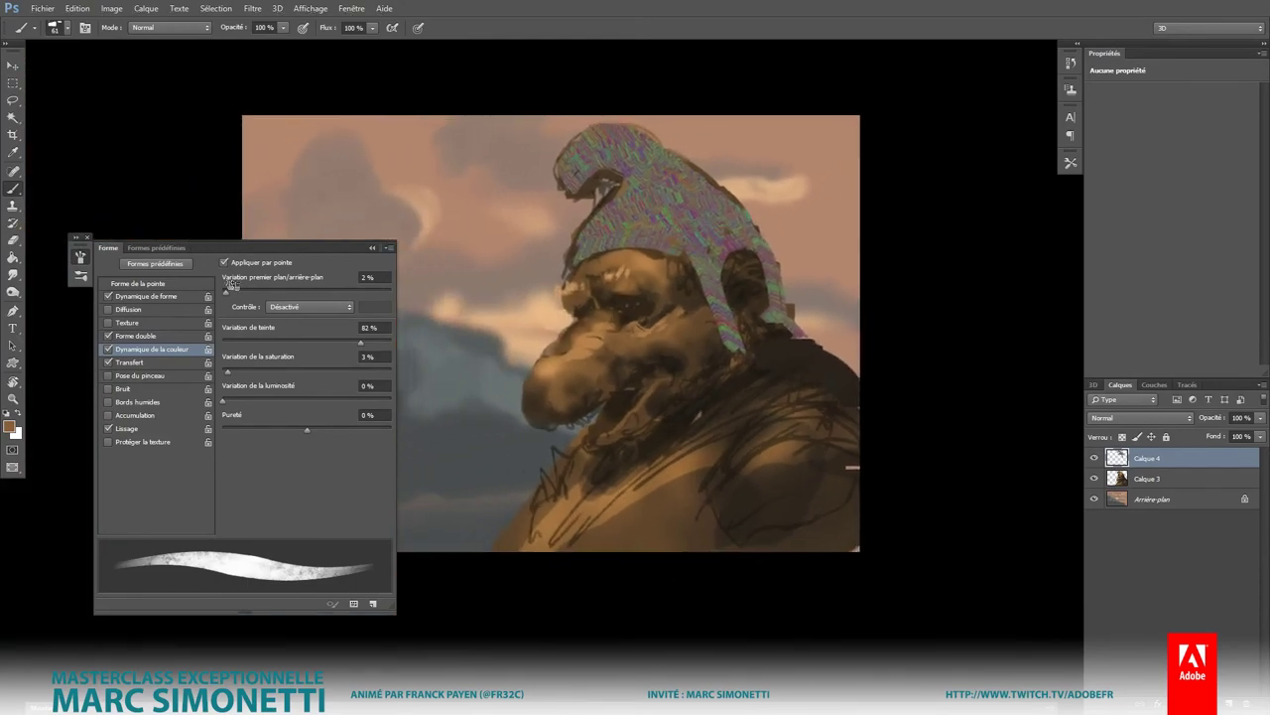
pyautogui.click(149, 285)
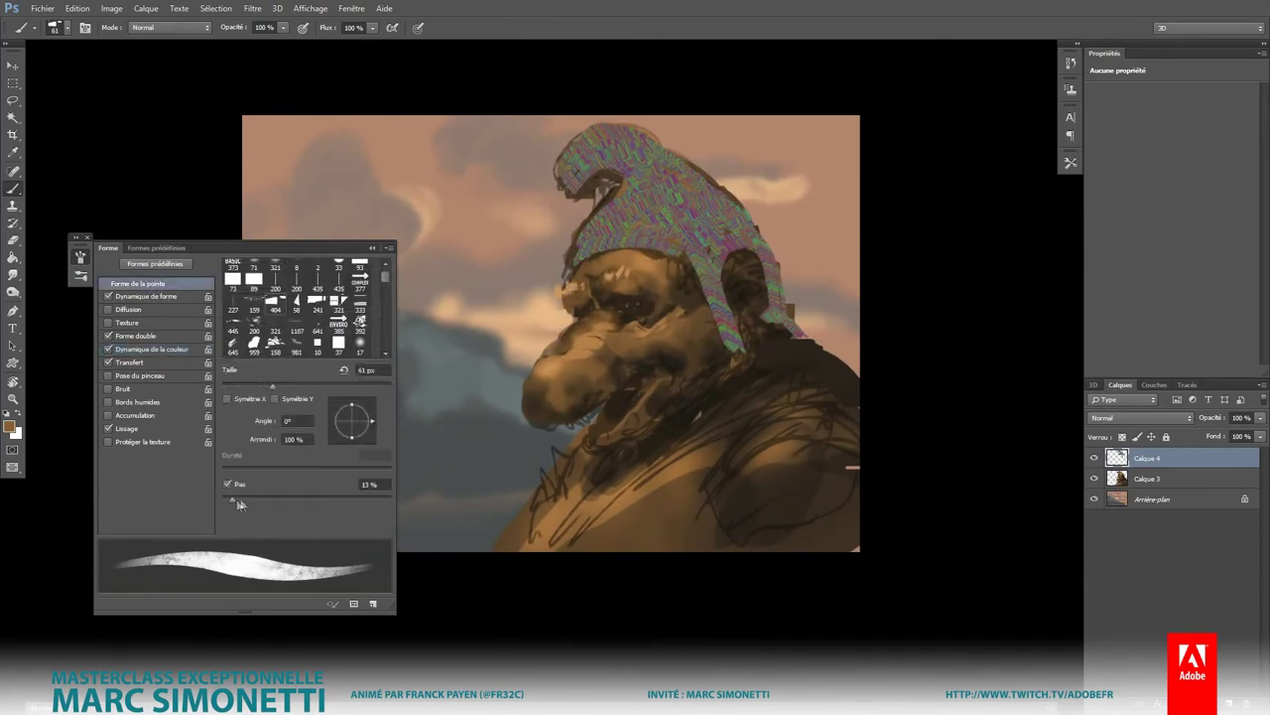
pyautogui.moveTo(243, 497); pyautogui.dragTo(326, 497)
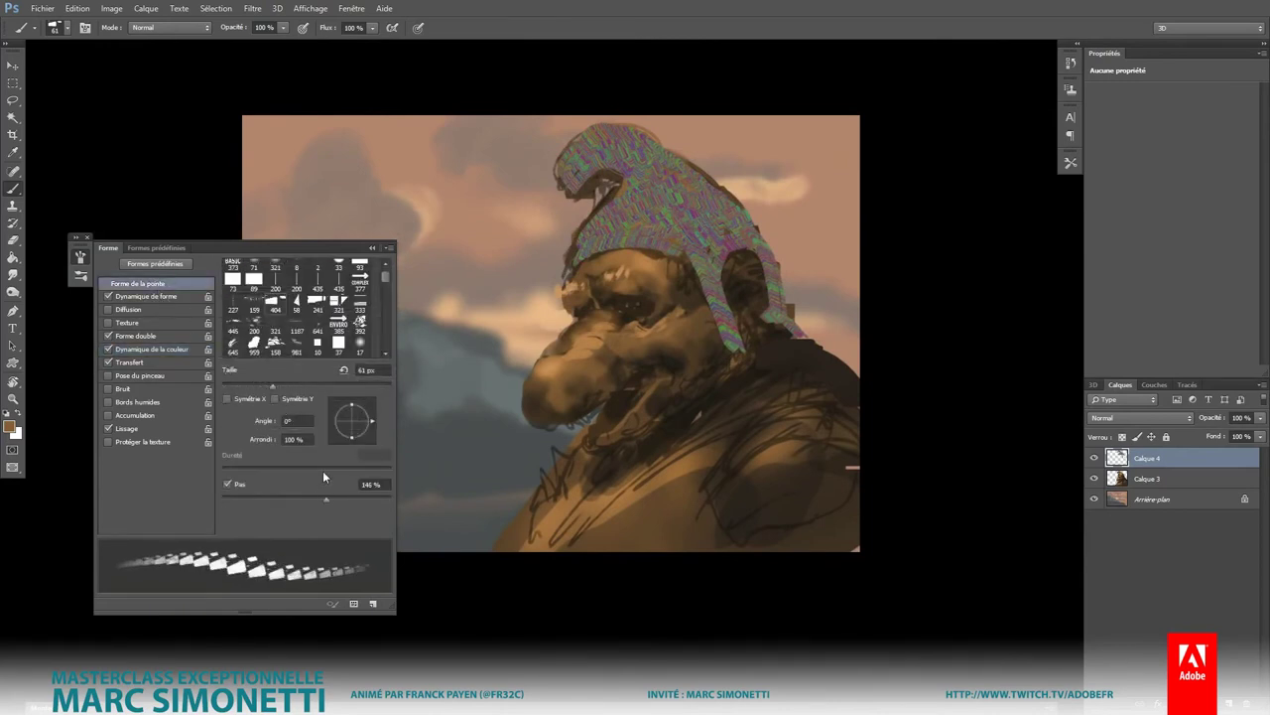
# Step: On a new layer, paint violet marks along the hat's lower edge and green-pink rows
pyautogui.click(1231, 701)
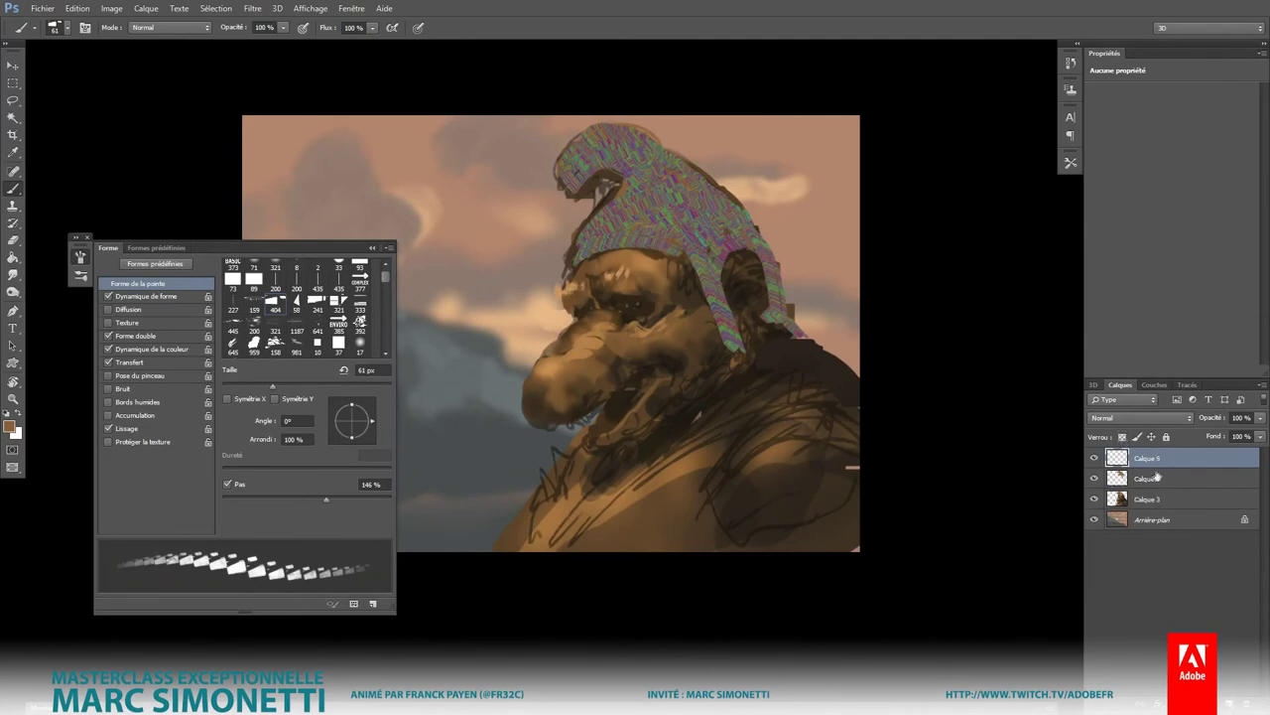
pyautogui.scroll(1, 662, 264)
pyautogui.scroll(3, 586, 230)
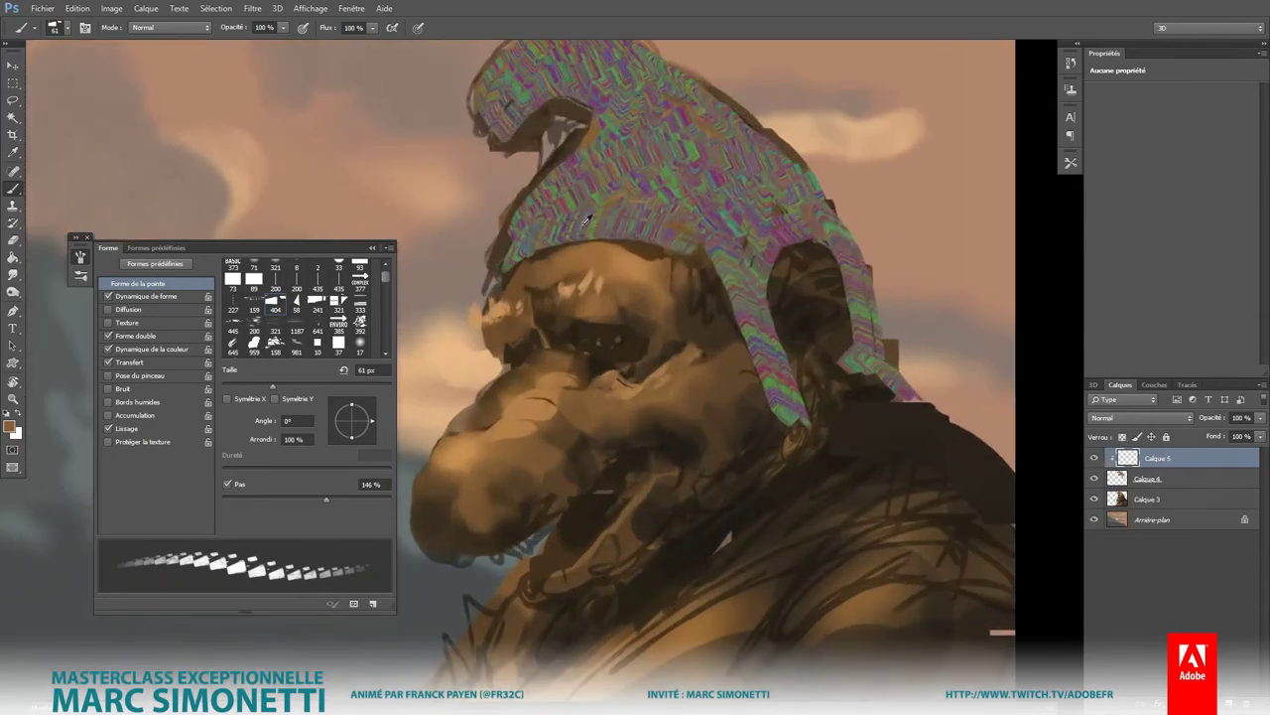
pyautogui.keyDown('alt'); pyautogui.keyDown('shift'); pyautogui.rightClick(588, 233); pyautogui.keyUp('shift'); pyautogui.keyUp('alt')
pyautogui.moveTo(504, 258)
pyautogui.mouseDown()
pyautogui.moveTo(663, 228)
pyautogui.moveTo(757, 310)
pyautogui.moveTo(789, 382)
pyautogui.moveTo(518, 236)
pyautogui.moveTo(735, 224)
pyautogui.moveTo(772, 254)
pyautogui.mouseUp()
pyautogui.moveTo(536, 182)
pyautogui.mouseDown()
pyautogui.moveTo(626, 159)
pyautogui.moveTo(854, 293)
pyautogui.moveTo(868, 323)
pyautogui.mouseUp()
# Step: Add green marks up top, red and yellow on the tip, blue and bright green bands
pyautogui.moveTo(556, 139); pyautogui.dragTo(794, 174)
pyautogui.moveTo(595, 109)
pyautogui.mouseDown()
pyautogui.moveTo(694, 84)
pyautogui.moveTo(645, 50)
pyautogui.mouseUp()
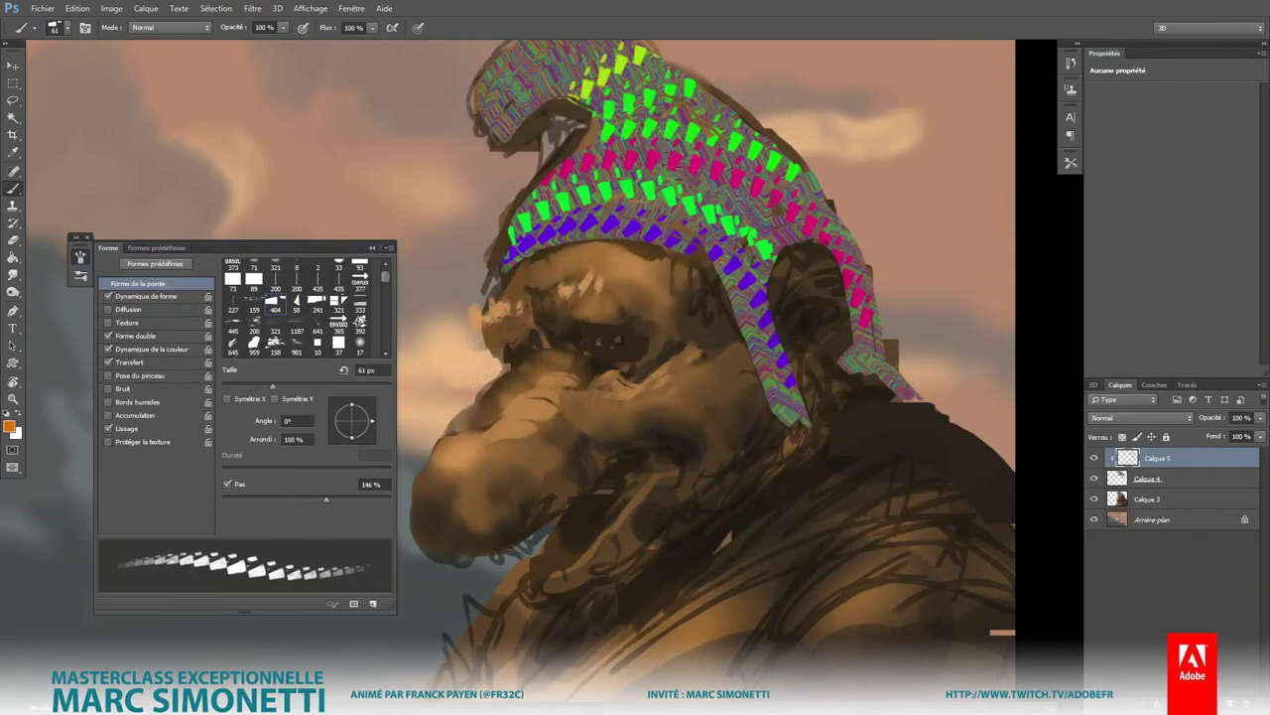
pyautogui.moveTo(695, 298); pyautogui.dragTo(714, 380)
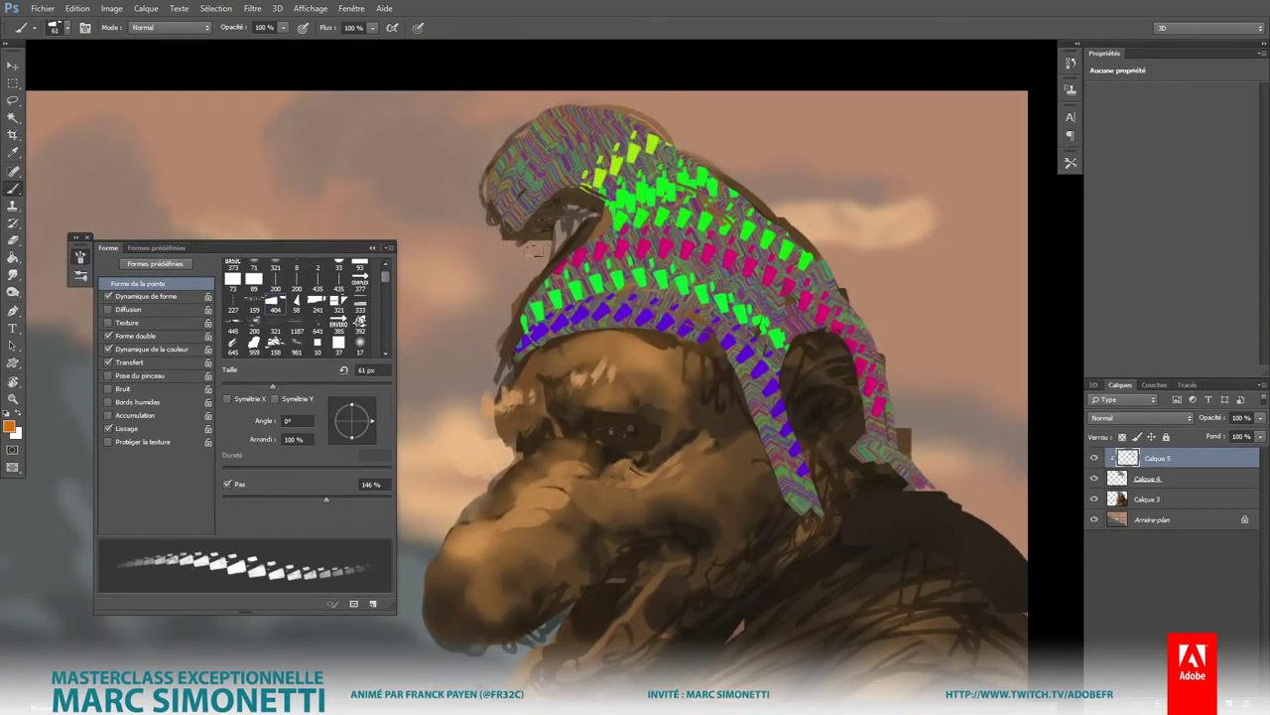
pyautogui.moveTo(555, 129)
pyautogui.mouseDown()
pyautogui.moveTo(496, 189)
pyautogui.moveTo(516, 203)
pyautogui.moveTo(575, 183)
pyautogui.mouseUp()
pyautogui.moveTo(511, 342)
pyautogui.mouseDown()
pyautogui.moveTo(734, 343)
pyautogui.moveTo(819, 501)
pyautogui.mouseUp()
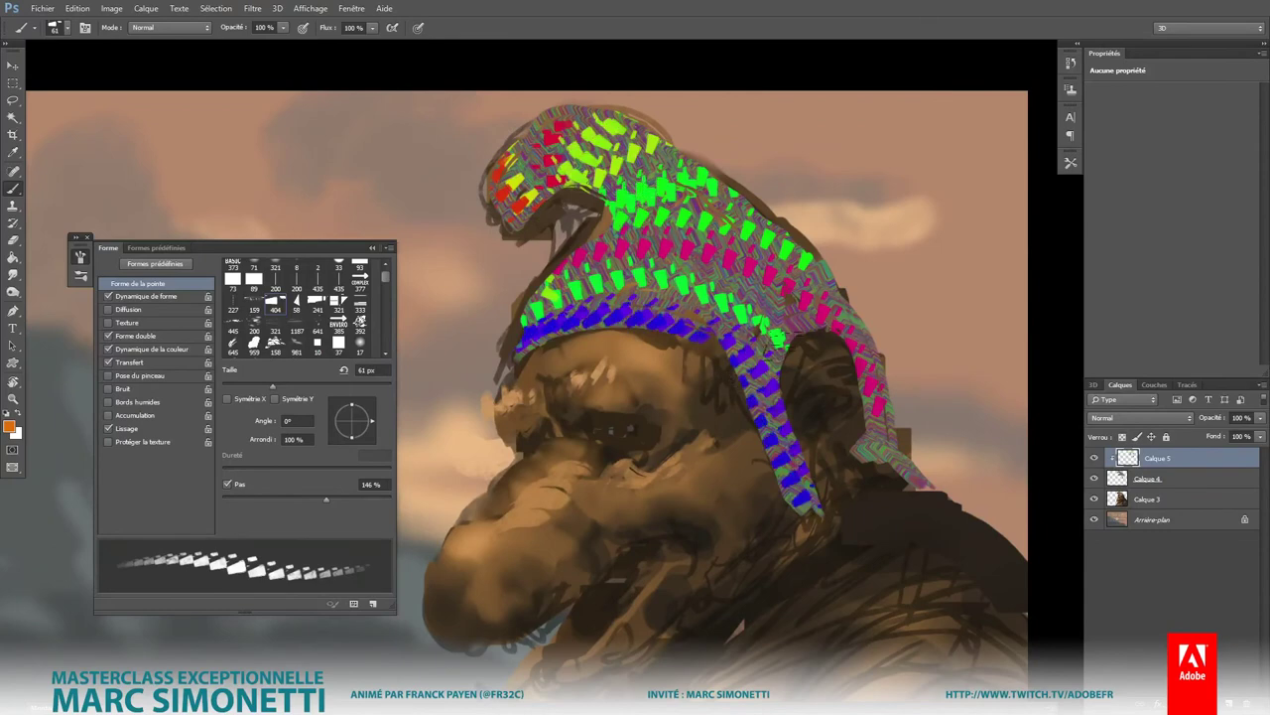
pyautogui.moveTo(775, 337)
pyautogui.mouseDown()
pyautogui.moveTo(889, 397)
pyautogui.moveTo(918, 481)
pyautogui.mouseUp()
# Step: Merge the knit marks into Calque 4 and blend it as Incrustation at 39%
pyautogui.hotkey('ctrl', 'e')
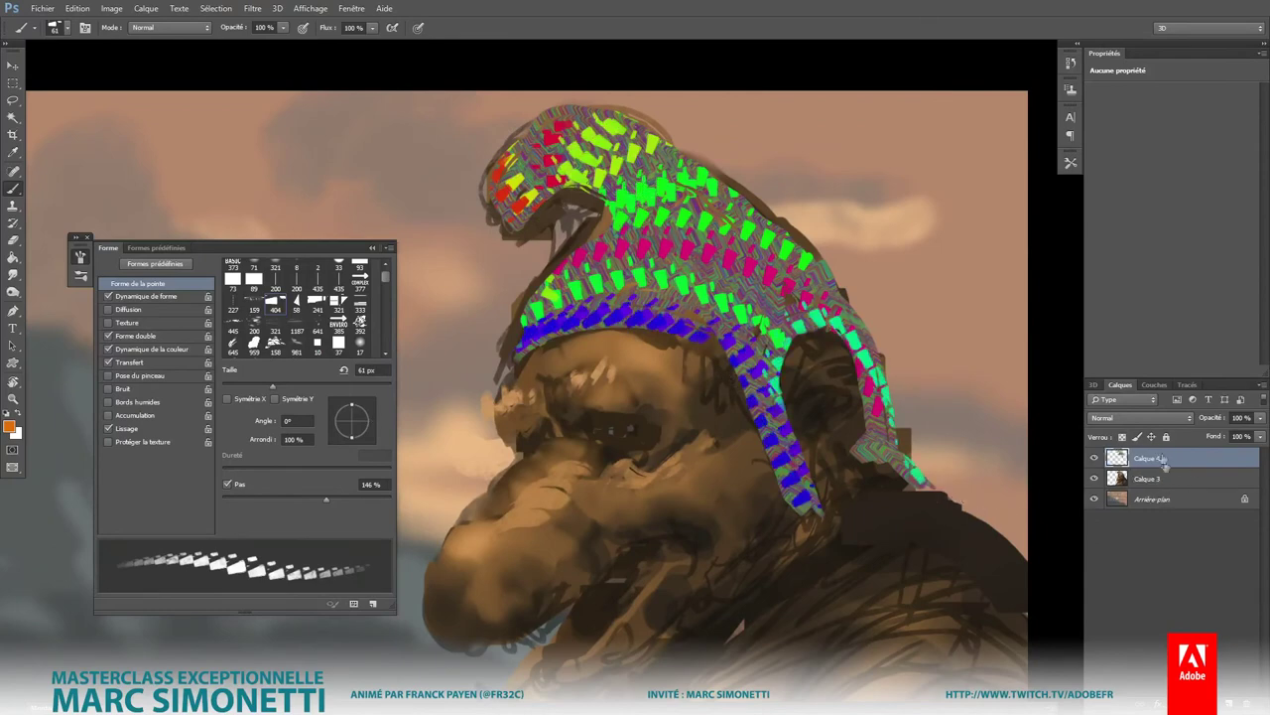
pyautogui.click(1141, 417)
pyautogui.click(1126, 235)
pyautogui.scroll(-3, 787, 497)
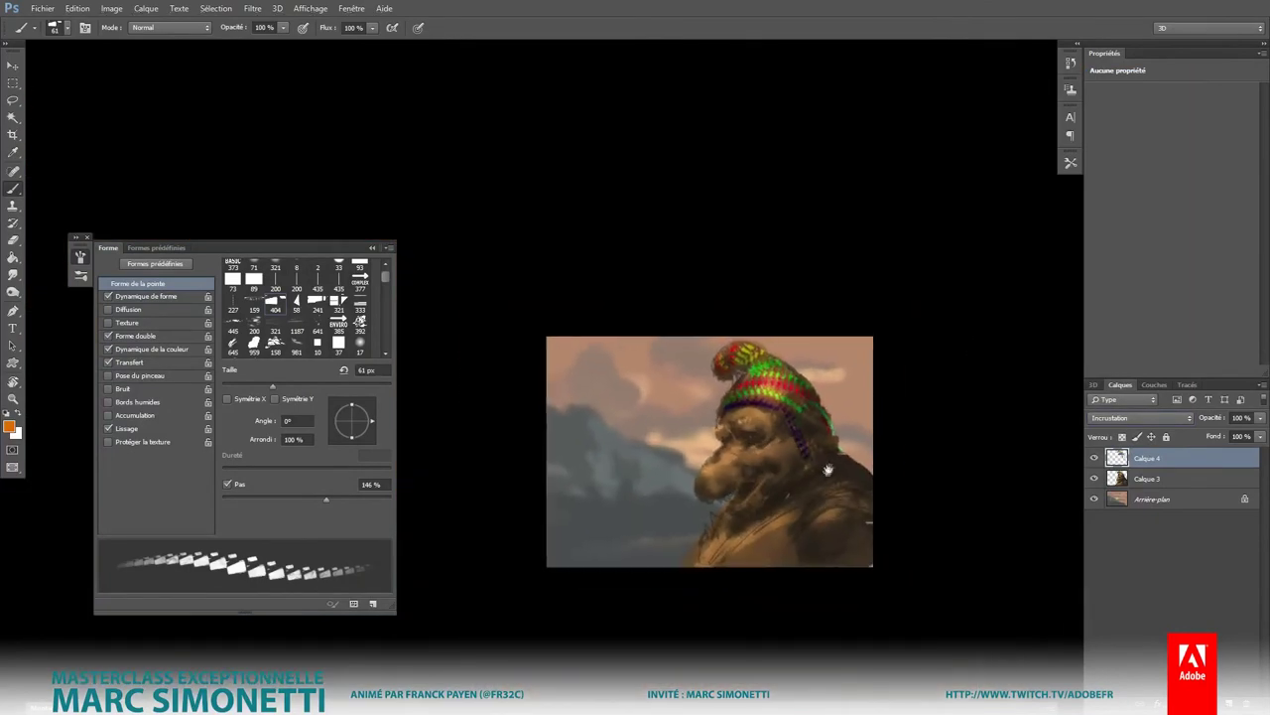
pyautogui.click(1260, 435)
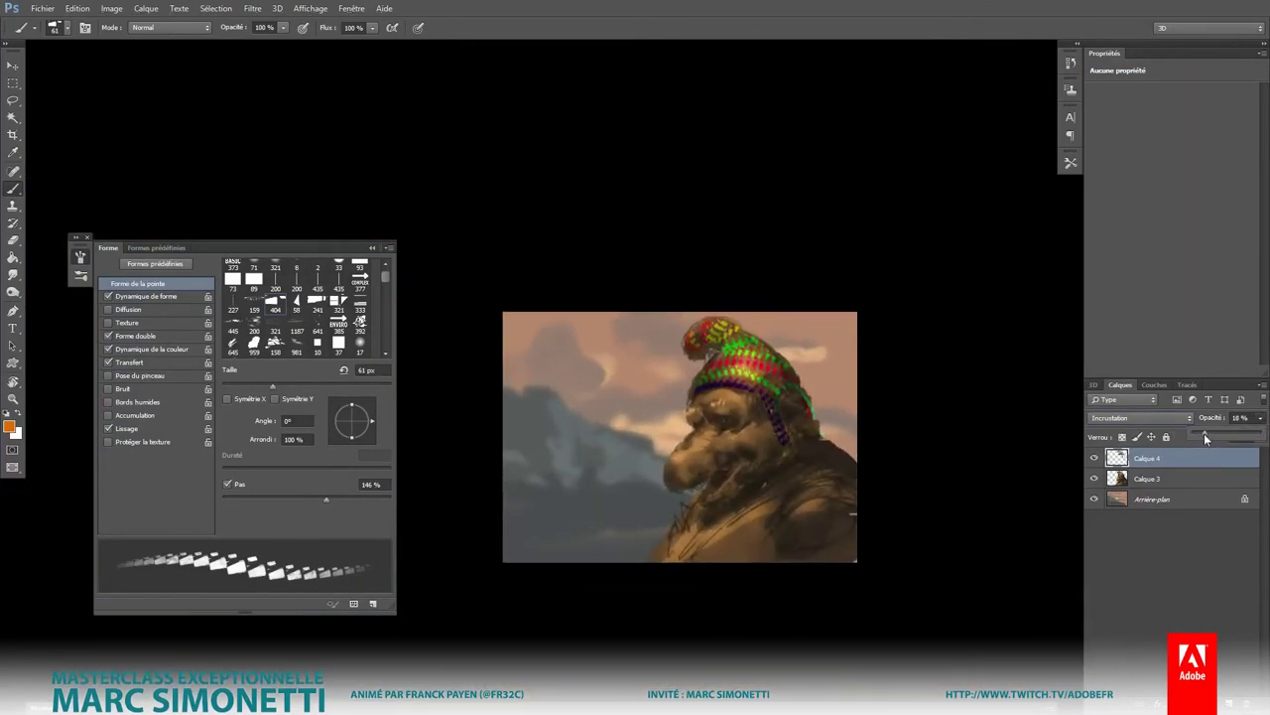
pyautogui.moveTo(1205, 437); pyautogui.dragTo(1220, 437)
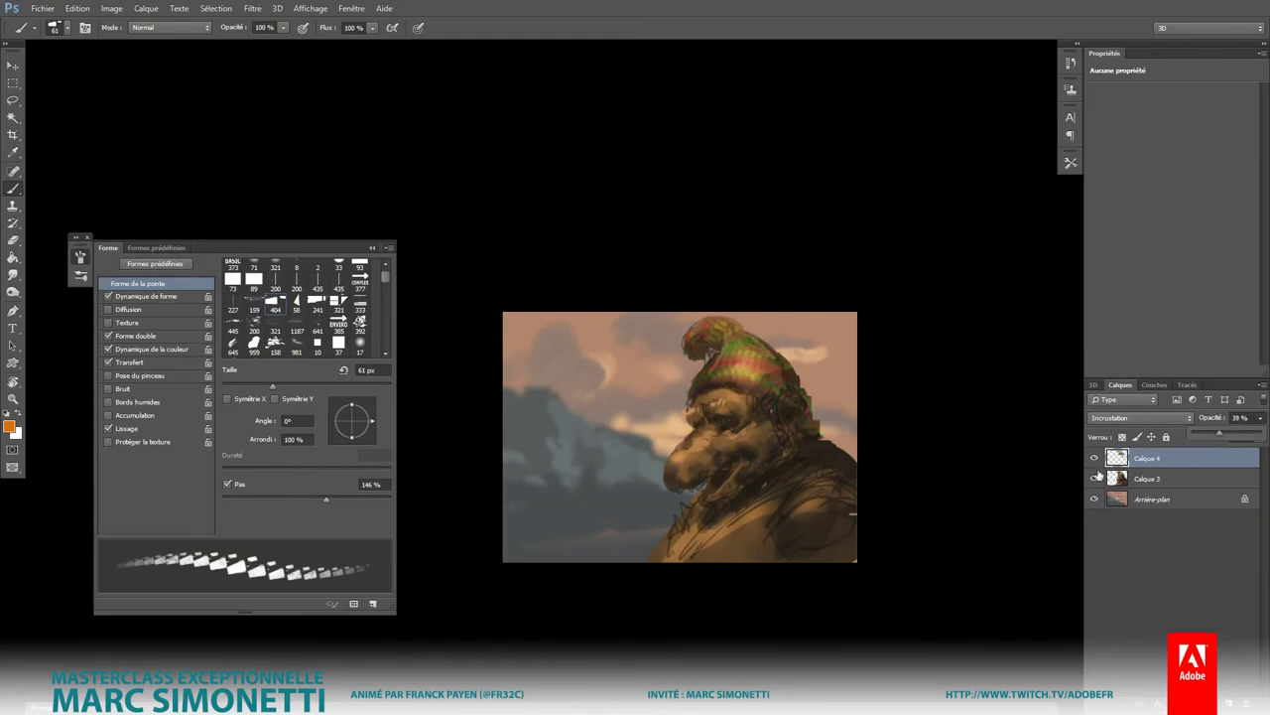
# Step: Duplicate Calque 4 and set the copy to Produit at 53% opacity
pyautogui.hotkey('ctrl', 'j')
pyautogui.moveTo(792, 385); pyautogui.dragTo(796, 397)
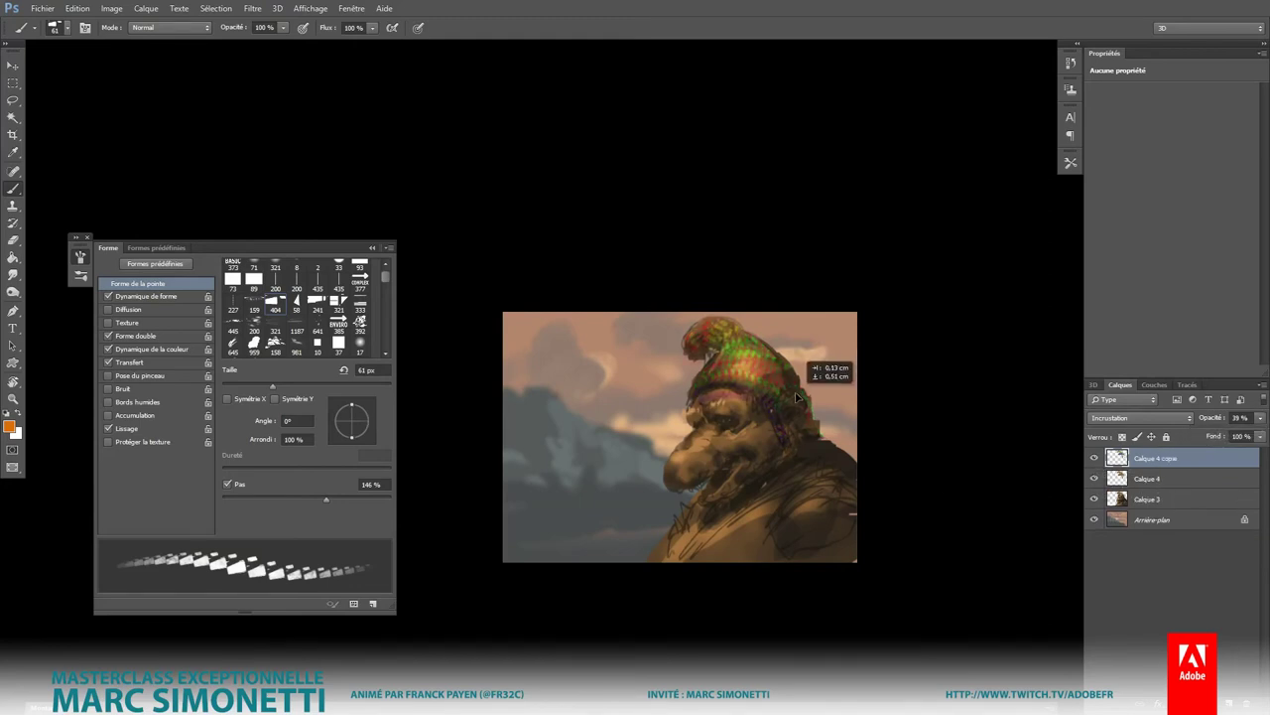
pyautogui.press('e')
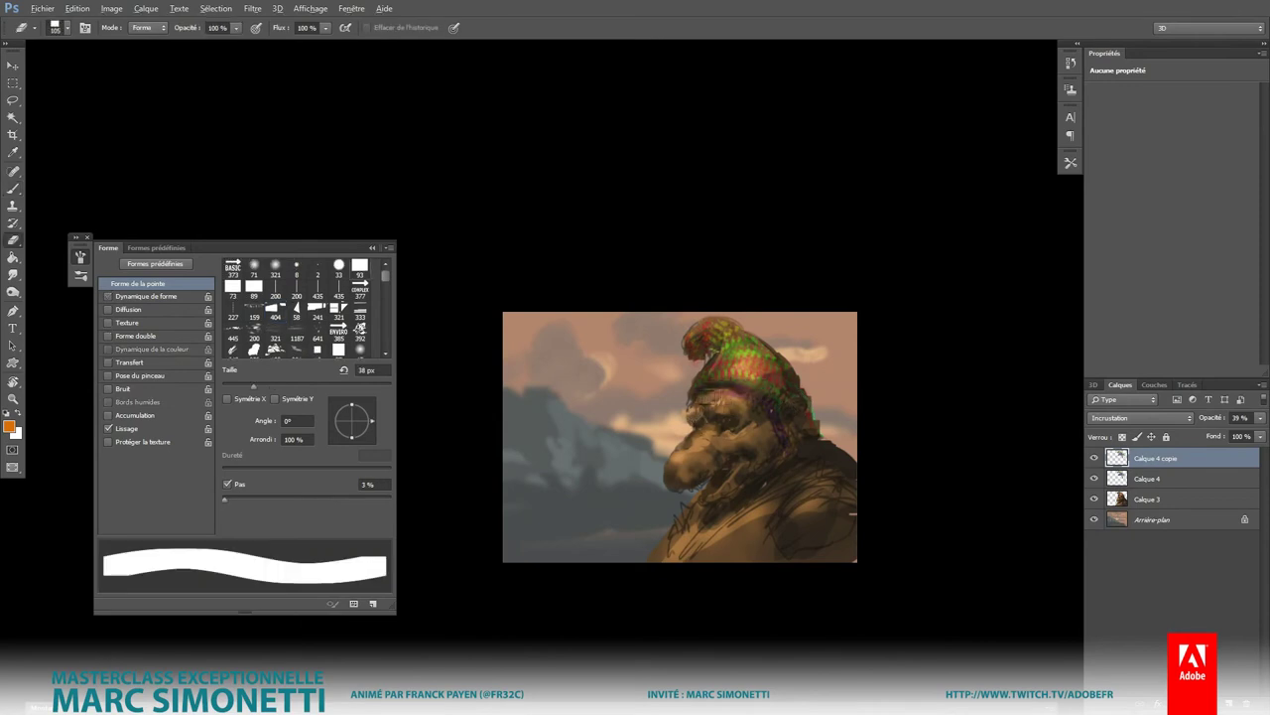
pyautogui.press(']')
pyautogui.press(']')
pyautogui.press(']')
pyautogui.click(1141, 418)
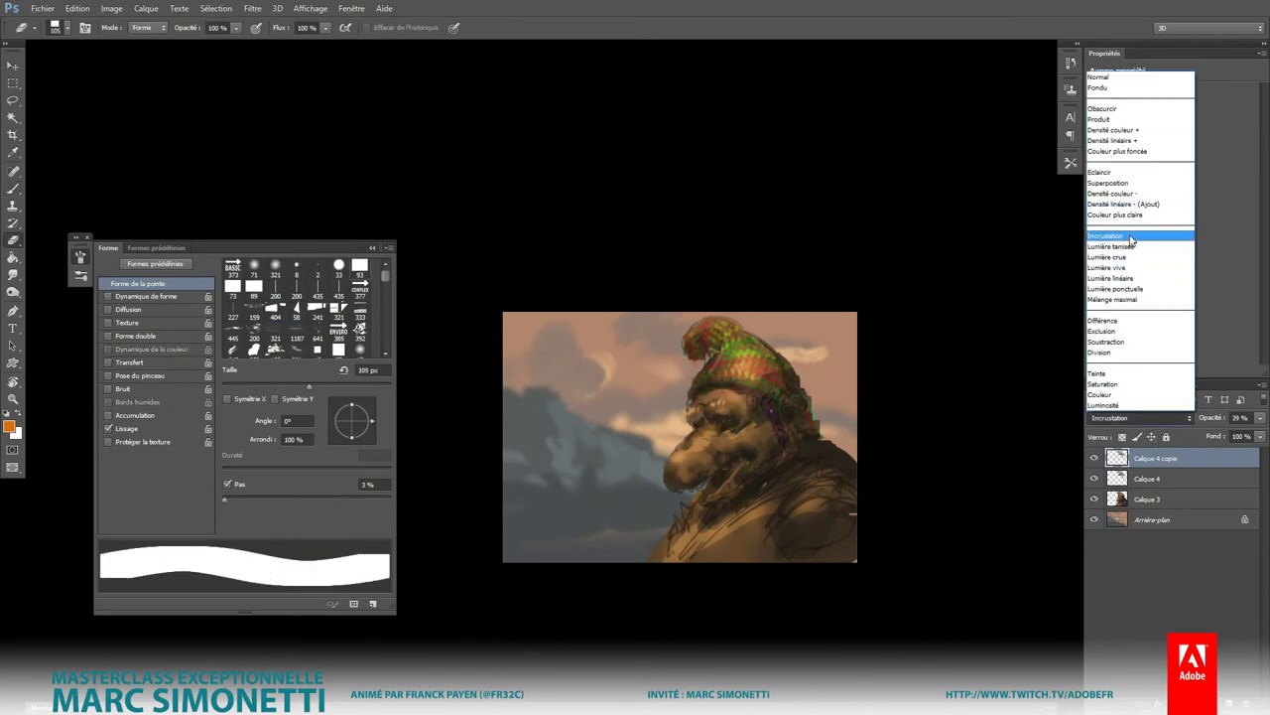
pyautogui.click(1121, 121)
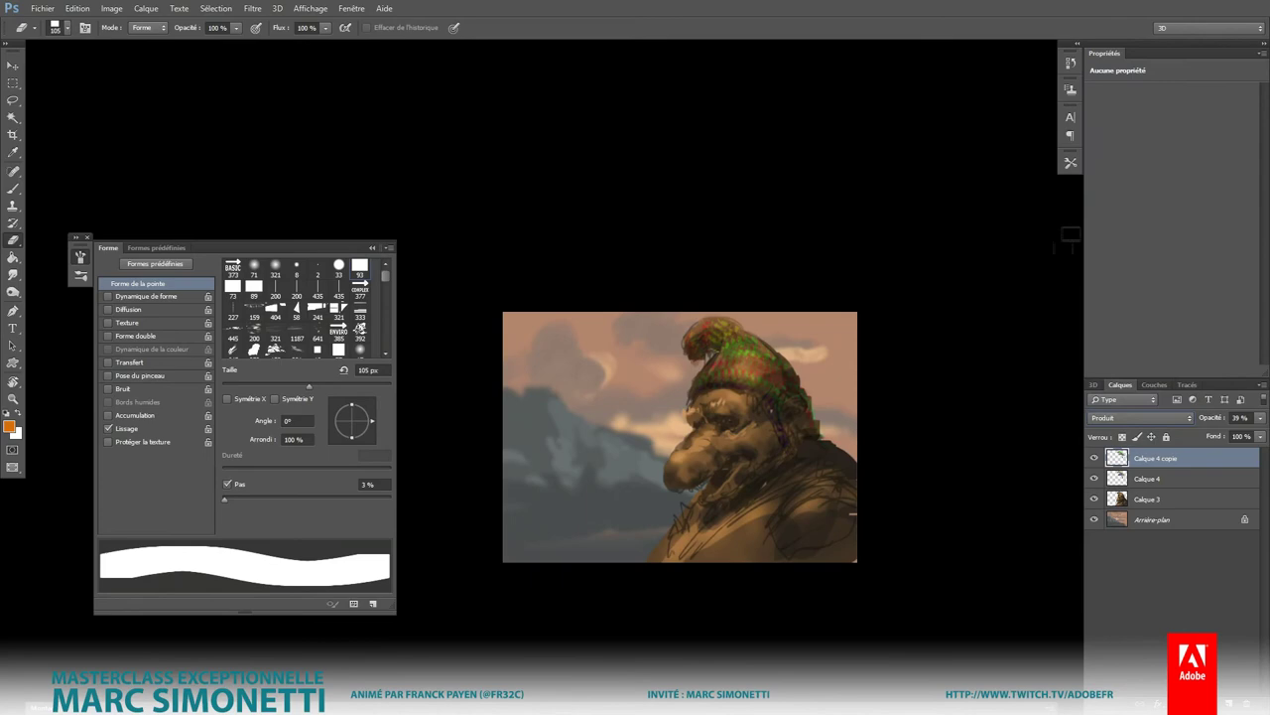
pyautogui.click(1263, 419)
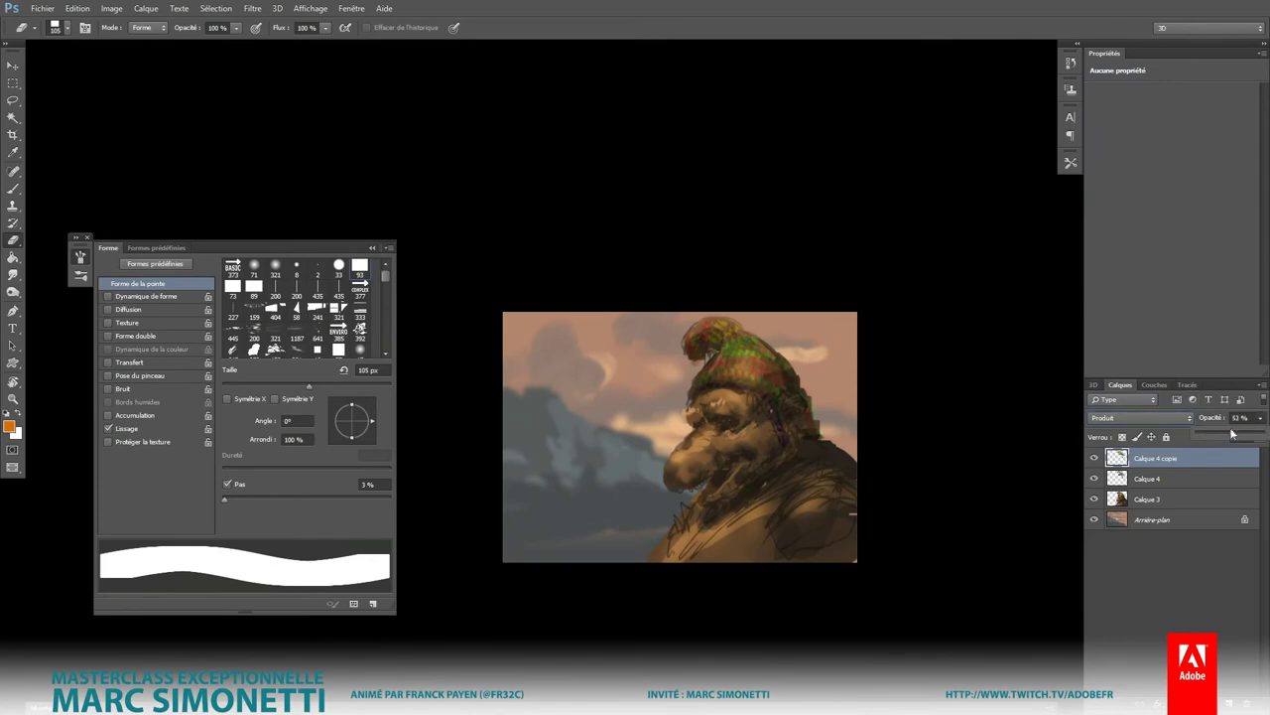
pyautogui.moveTo(1209, 438); pyautogui.dragTo(1231, 436)
pyautogui.moveTo(891, 518); pyautogui.dragTo(1110, 511)
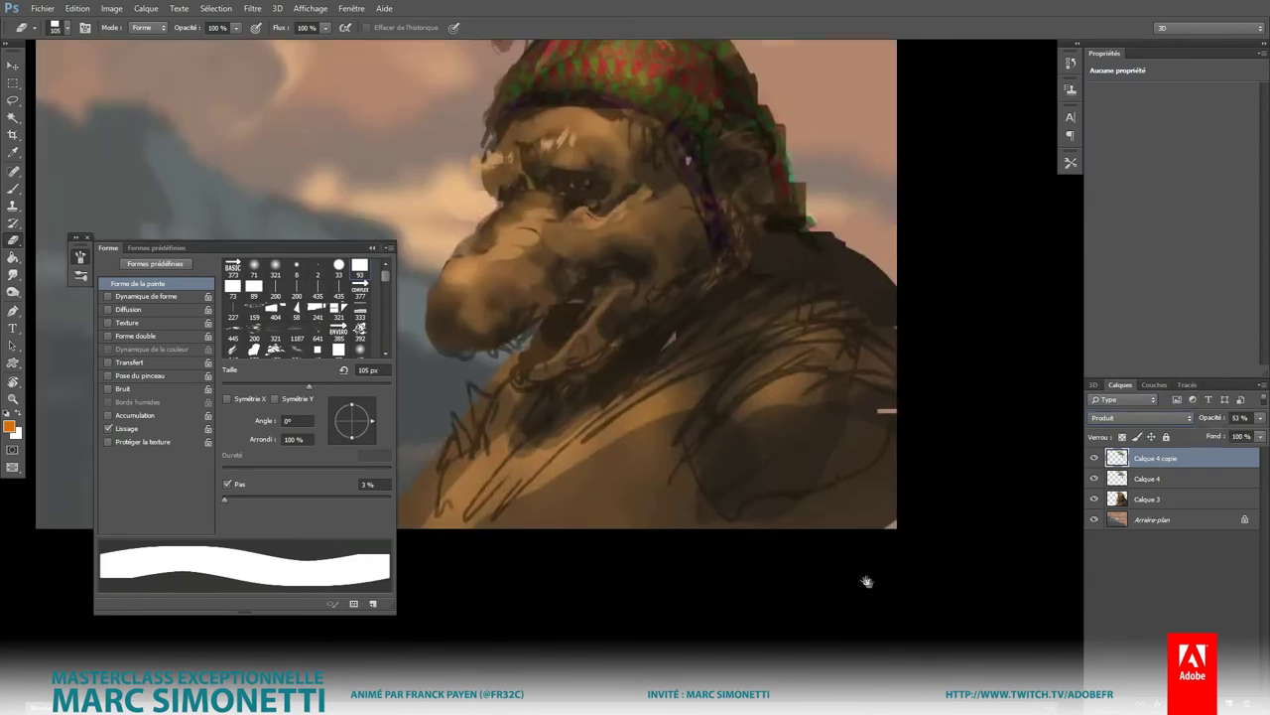
pyautogui.click(1172, 498)
# Step: Choose the vertical line brush preset and paint a light tan stroke on the nose
pyautogui.press('b')
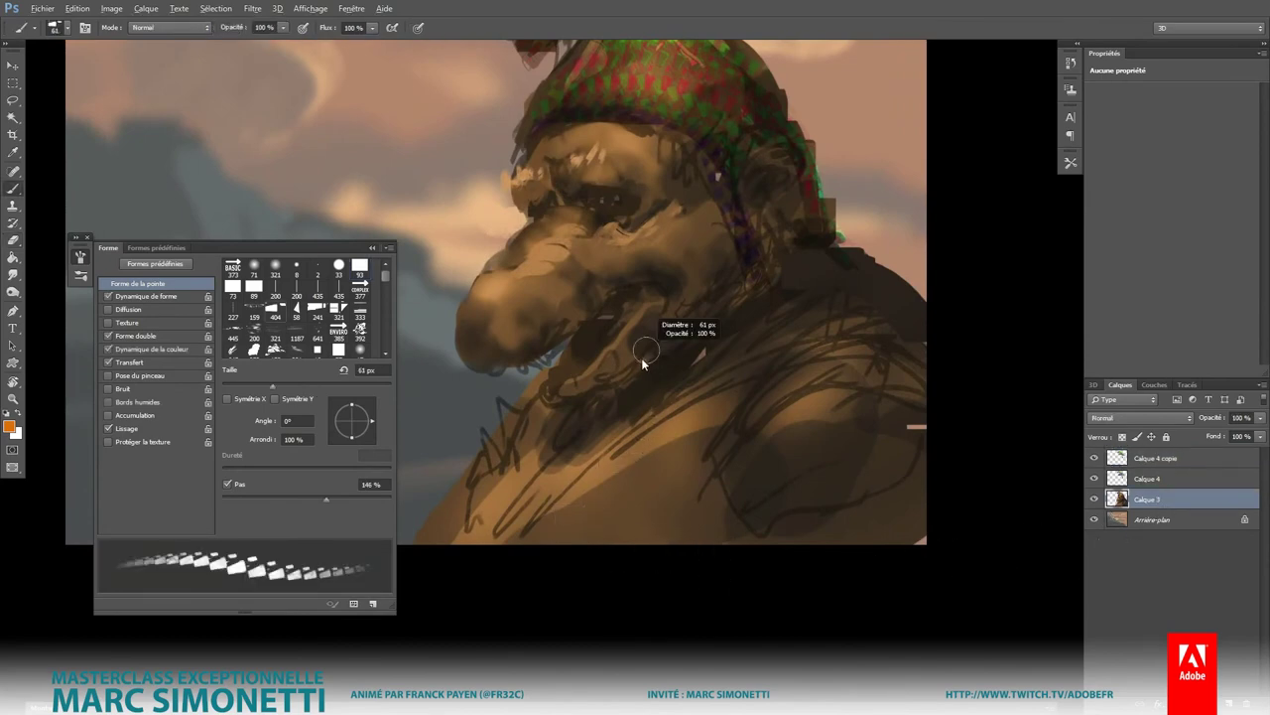
pyautogui.keyDown('alt'); pyautogui.click(656, 279); pyautogui.keyUp('alt')
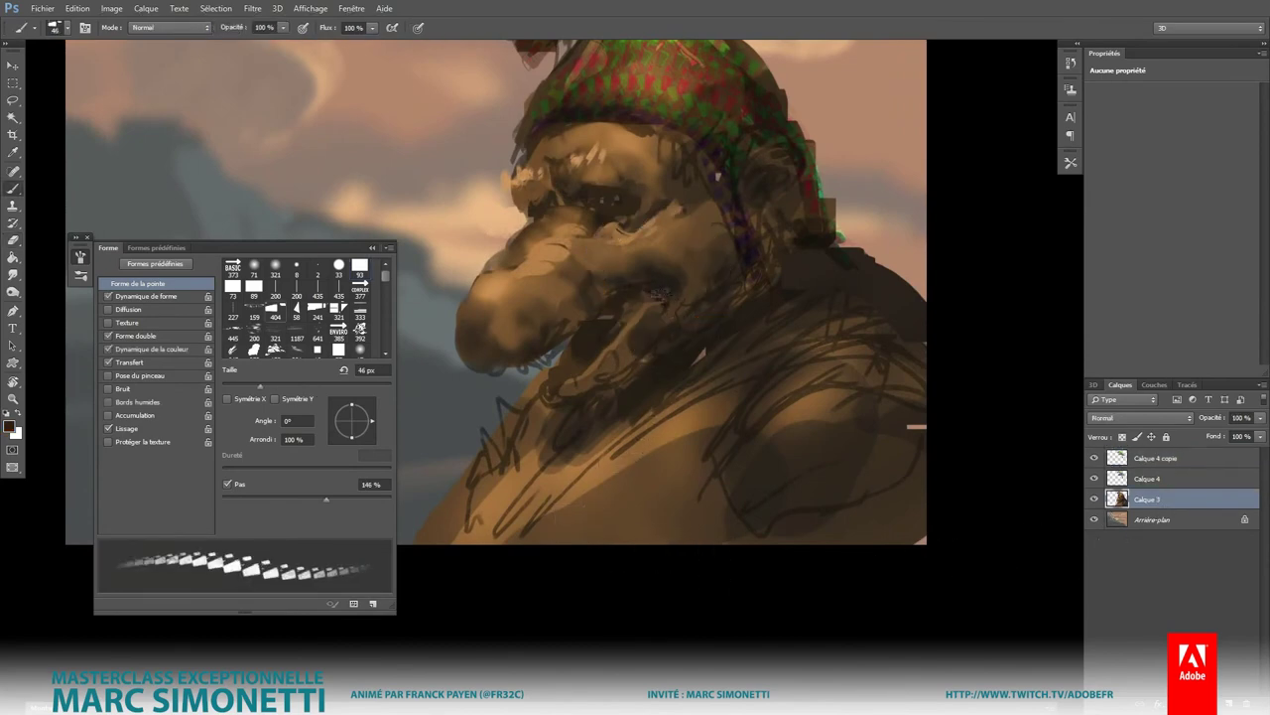
pyautogui.rightClick(683, 305)
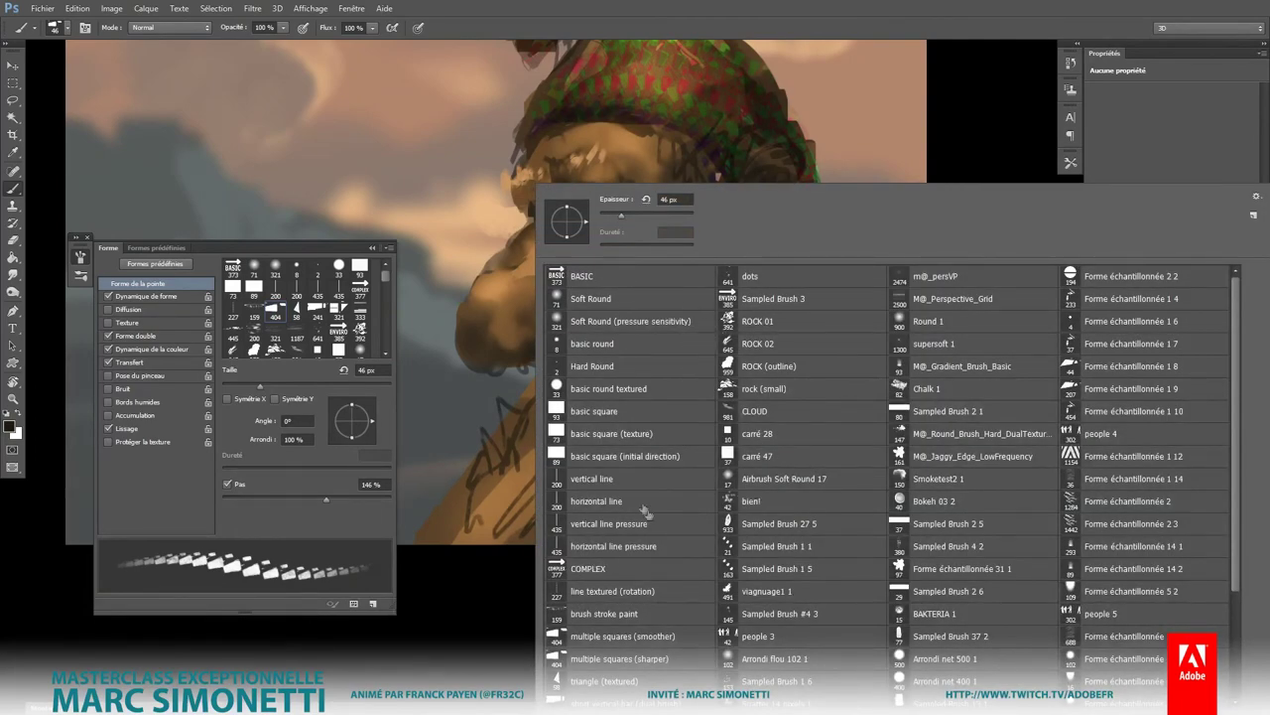
pyautogui.doubleClick(601, 485)
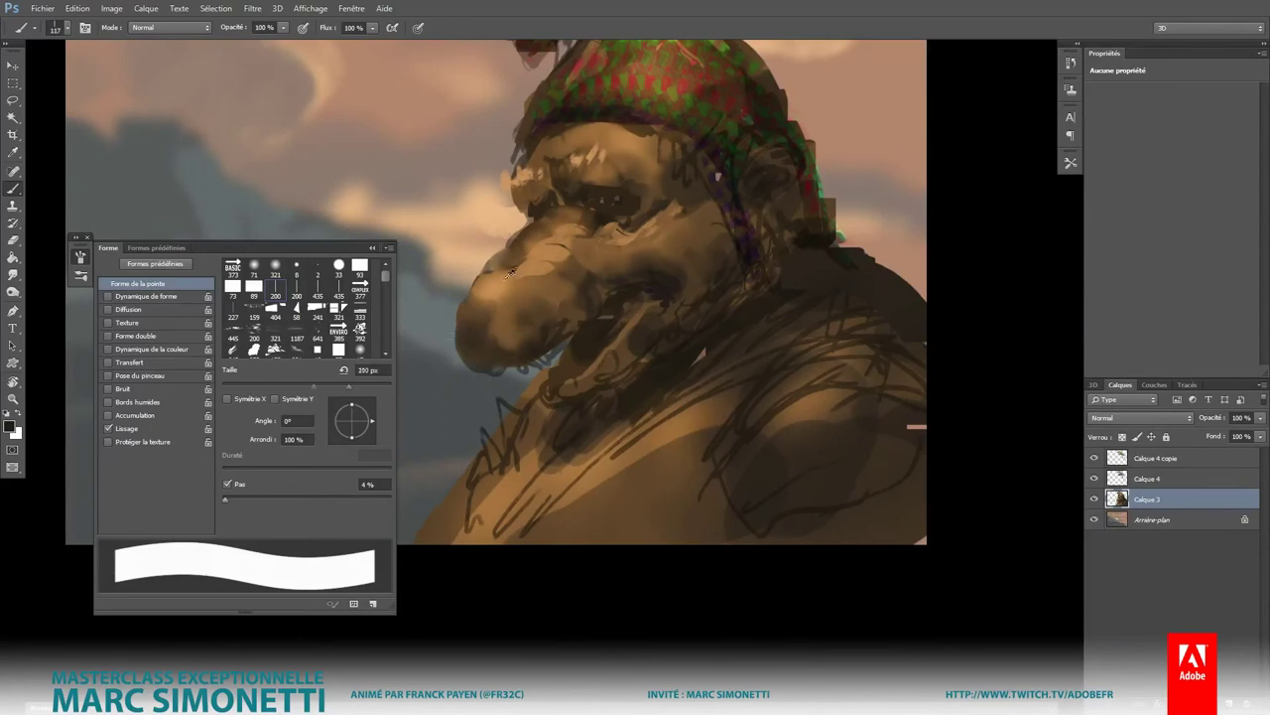
pyautogui.keyDown('alt'); pyautogui.click(502, 304); pyautogui.keyUp('alt')
pyautogui.moveTo(485, 298); pyautogui.dragTo(486, 328)
pyautogui.rightClick(685, 475)
pyautogui.click(583, 531)
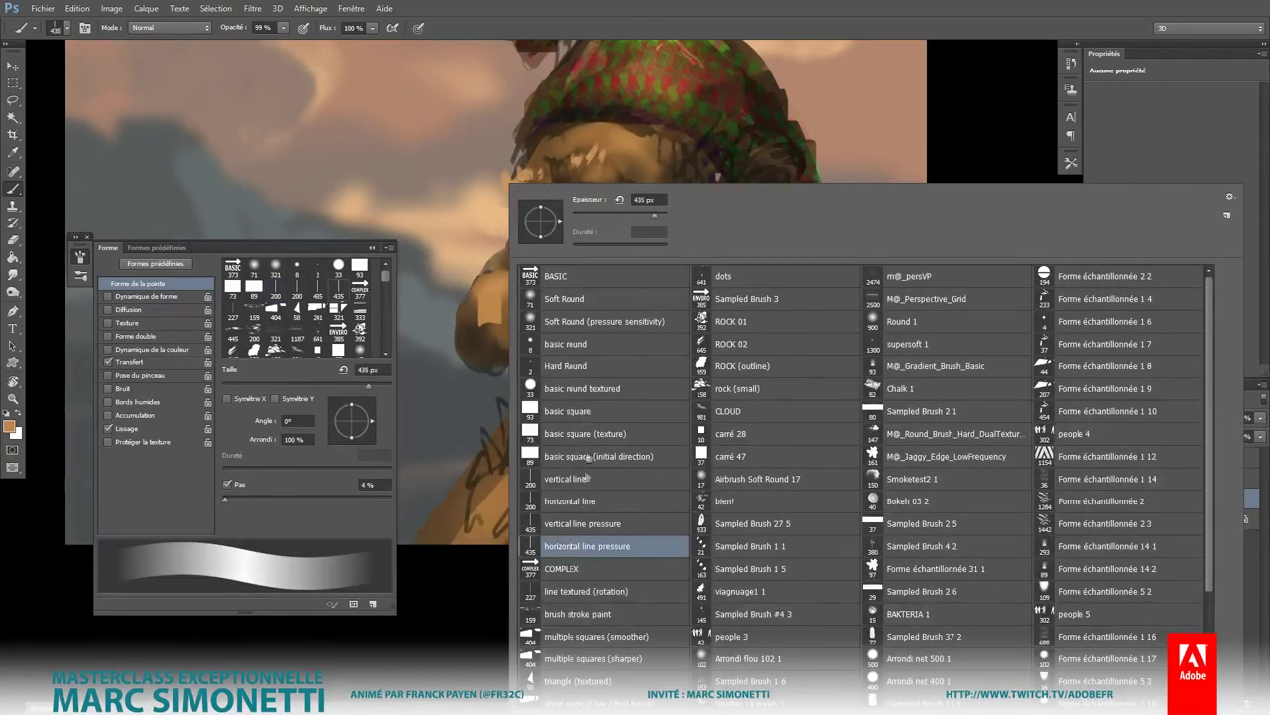
pyautogui.click(479, 330)
pyautogui.moveTo(492, 298)
pyautogui.mouseDown()
pyautogui.moveTo(474, 300)
pyautogui.moveTo(484, 317)
pyautogui.moveTo(513, 258)
pyautogui.moveTo(596, 224)
pyautogui.mouseUp()
pyautogui.press('0')
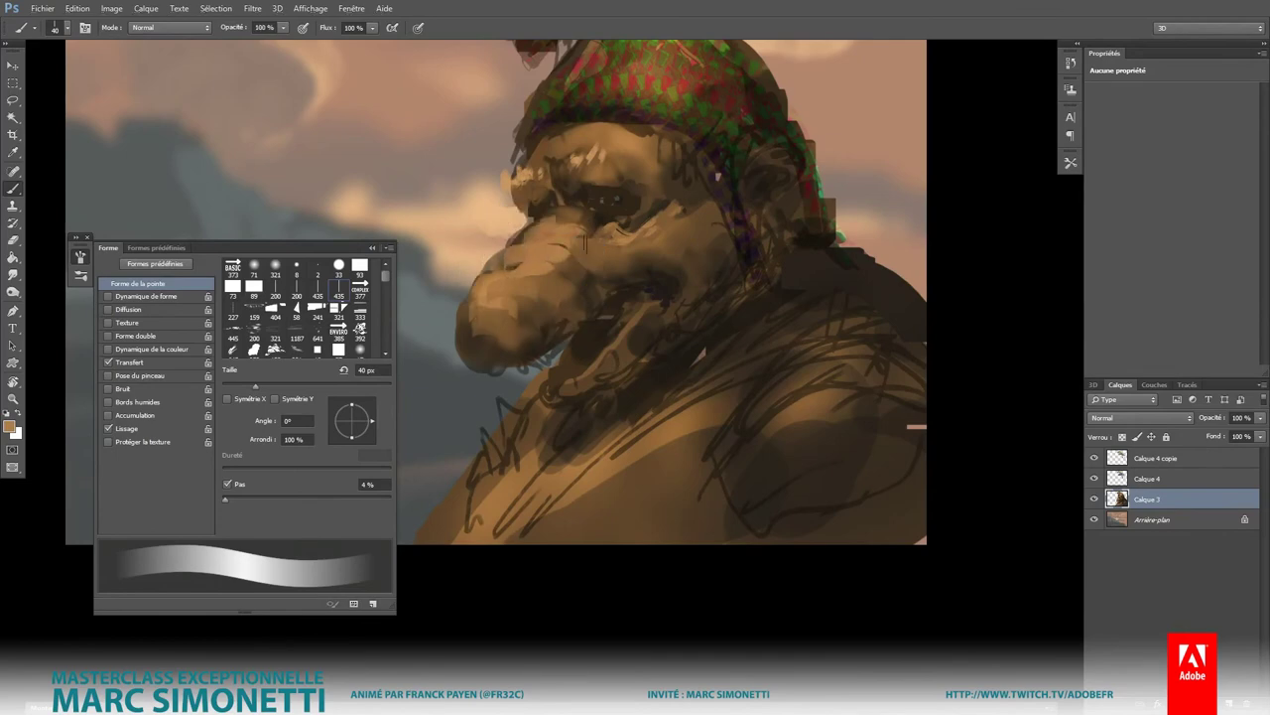
# Step: Paint reddish highlights atop the nose, a dark lower-nose stroke, and lighter upper-nose strokes
pyautogui.keyDown('alt'); pyautogui.keyDown('shift'); pyautogui.rightClick(660, 214); pyautogui.keyUp('shift'); pyautogui.keyUp('alt')
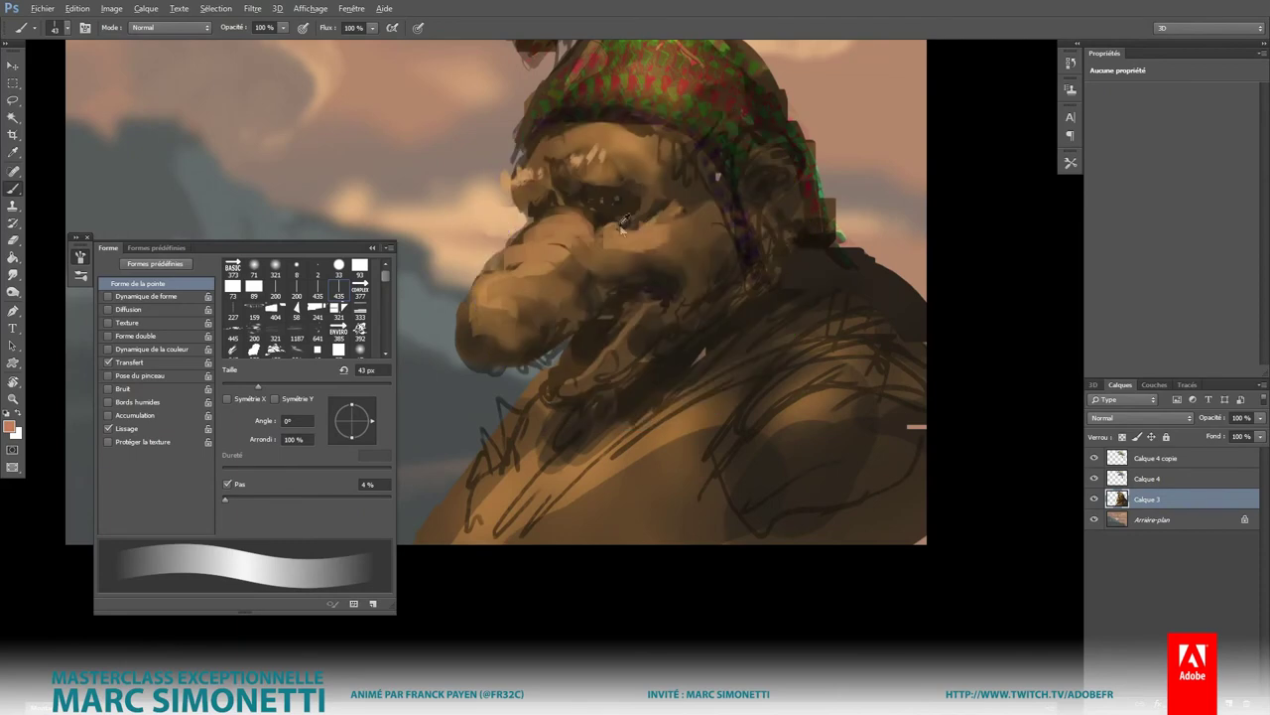
pyautogui.press('[')
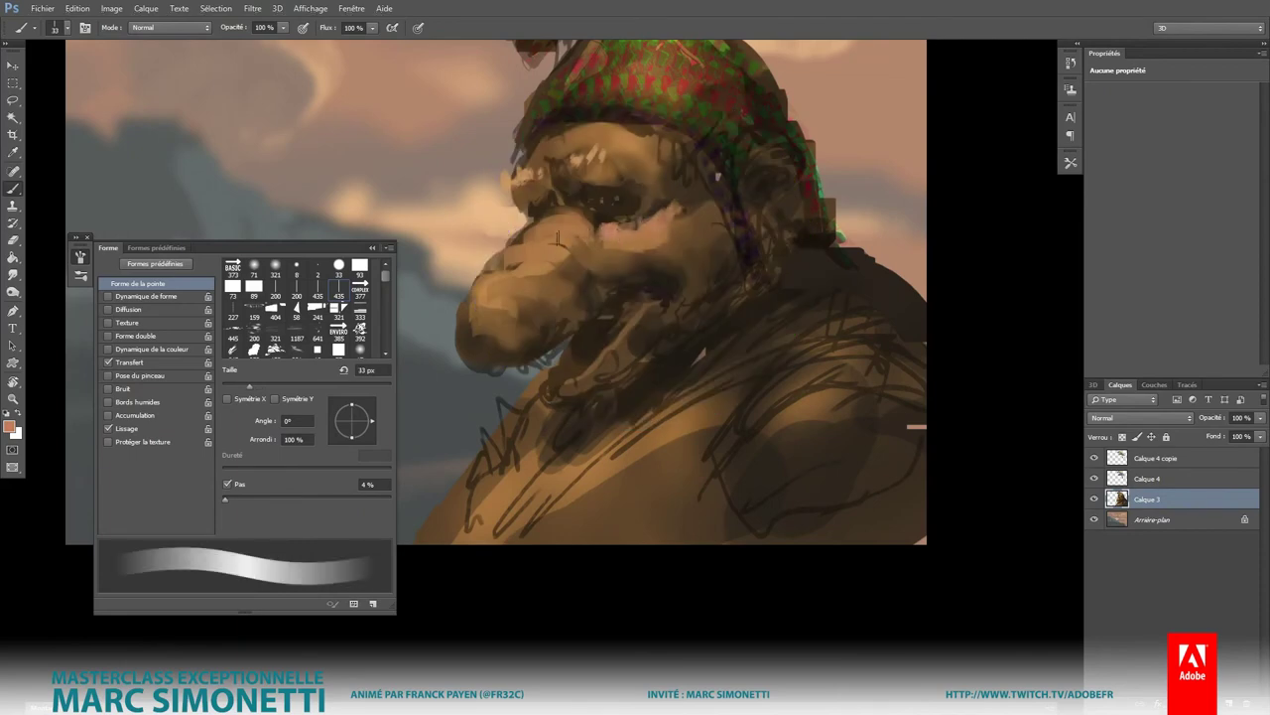
pyautogui.moveTo(556, 239)
pyautogui.mouseDown()
pyautogui.moveTo(536, 267)
pyautogui.moveTo(507, 260)
pyautogui.moveTo(485, 293)
pyautogui.mouseUp()
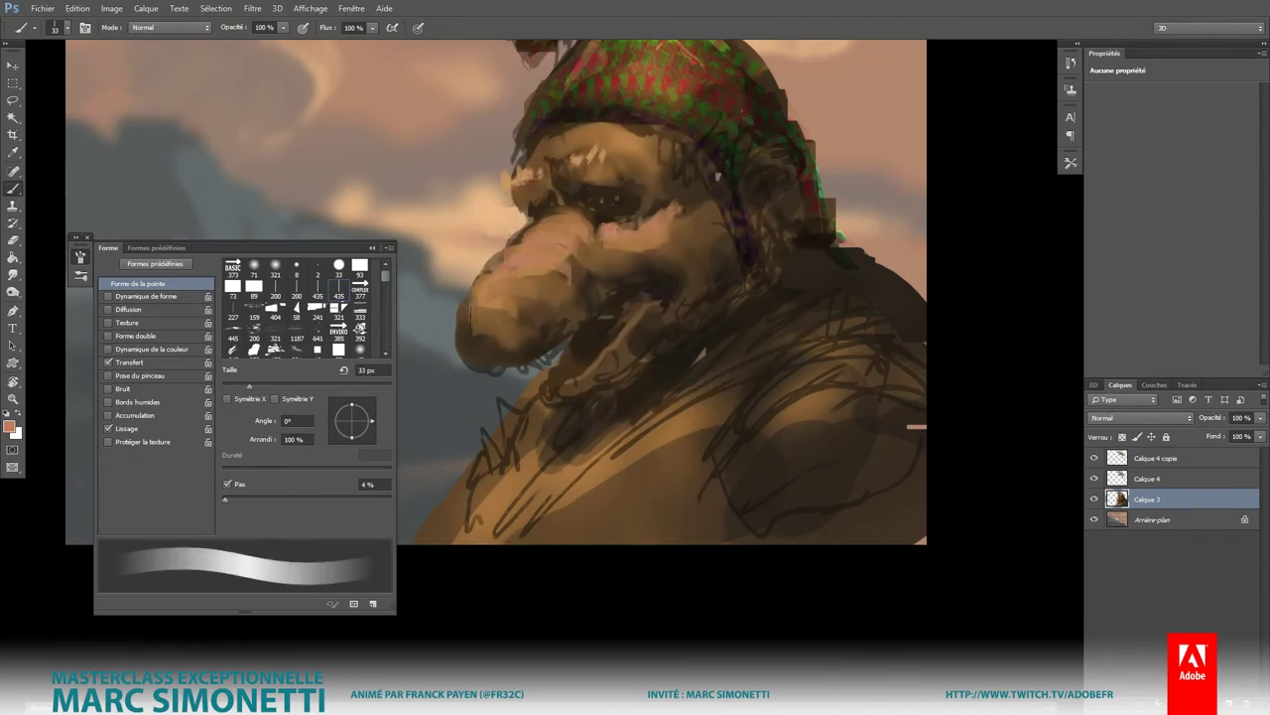
pyautogui.keyDown('alt'); pyautogui.click(483, 323); pyautogui.keyUp('alt')
pyautogui.moveTo(478, 339)
pyautogui.mouseDown()
pyautogui.moveTo(508, 359)
pyautogui.moveTo(525, 320)
pyautogui.moveTo(479, 361)
pyautogui.mouseUp()
pyautogui.keyDown('alt'); pyautogui.click(538, 348); pyautogui.keyUp('alt')
pyautogui.keyDown('alt'); pyautogui.click(506, 327); pyautogui.keyUp('alt')
pyautogui.keyDown('alt'); pyautogui.click(488, 300); pyautogui.keyUp('alt')
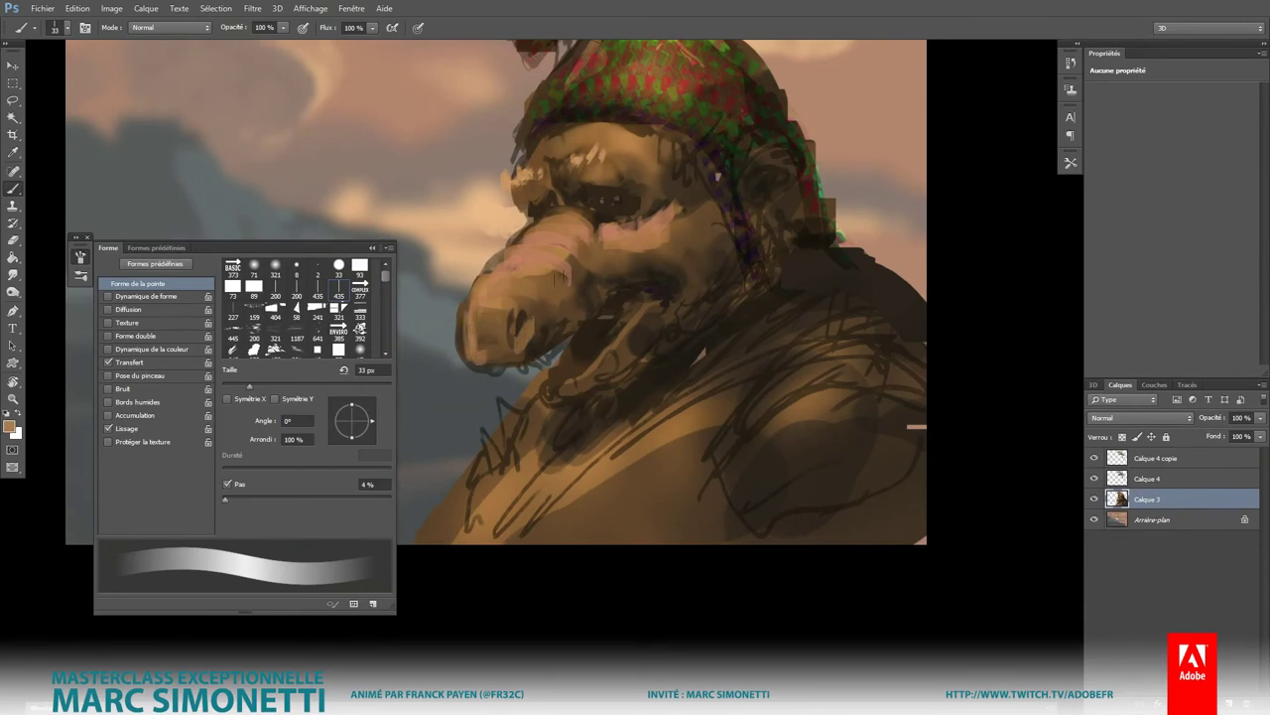
pyautogui.moveTo(506, 303); pyautogui.dragTo(527, 290)
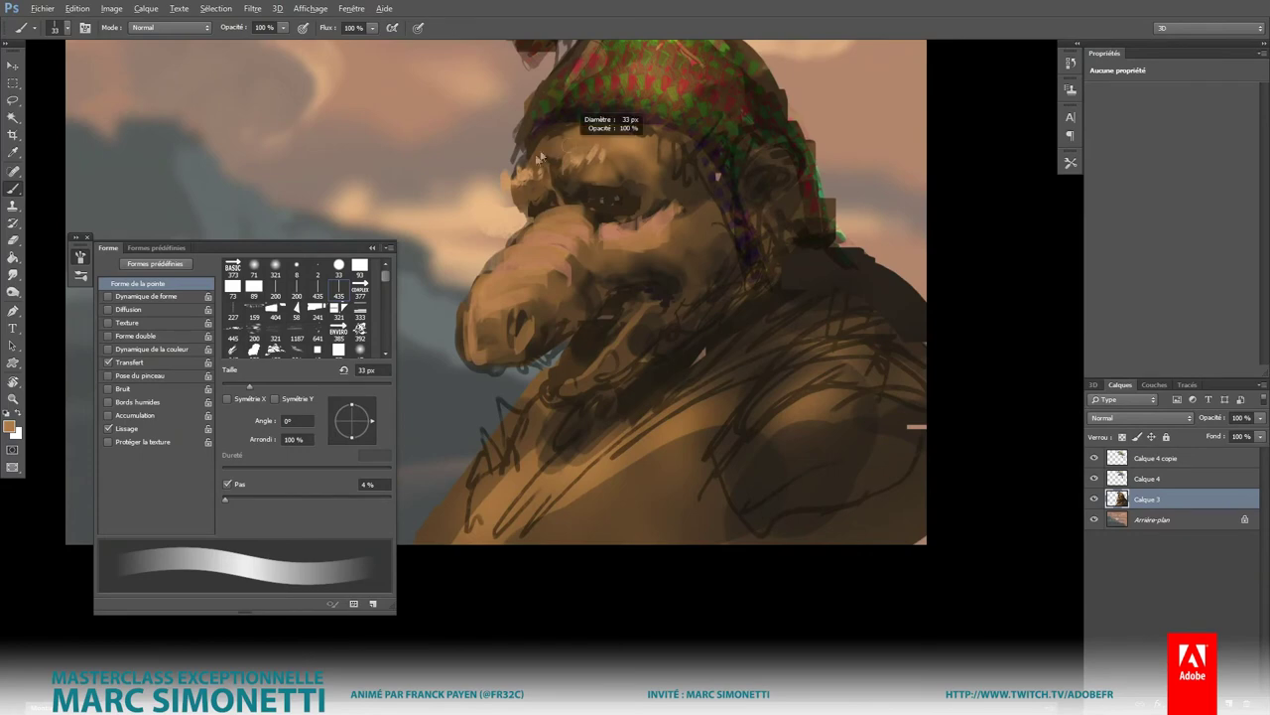
# Step: Add dark strokes along the hat brim and under the left eye, briefly trying Smudge
pyautogui.moveTo(540, 159)
pyautogui.mouseDown()
pyautogui.moveTo(561, 127)
pyautogui.moveTo(594, 124)
pyautogui.moveTo(674, 161)
pyautogui.mouseUp()
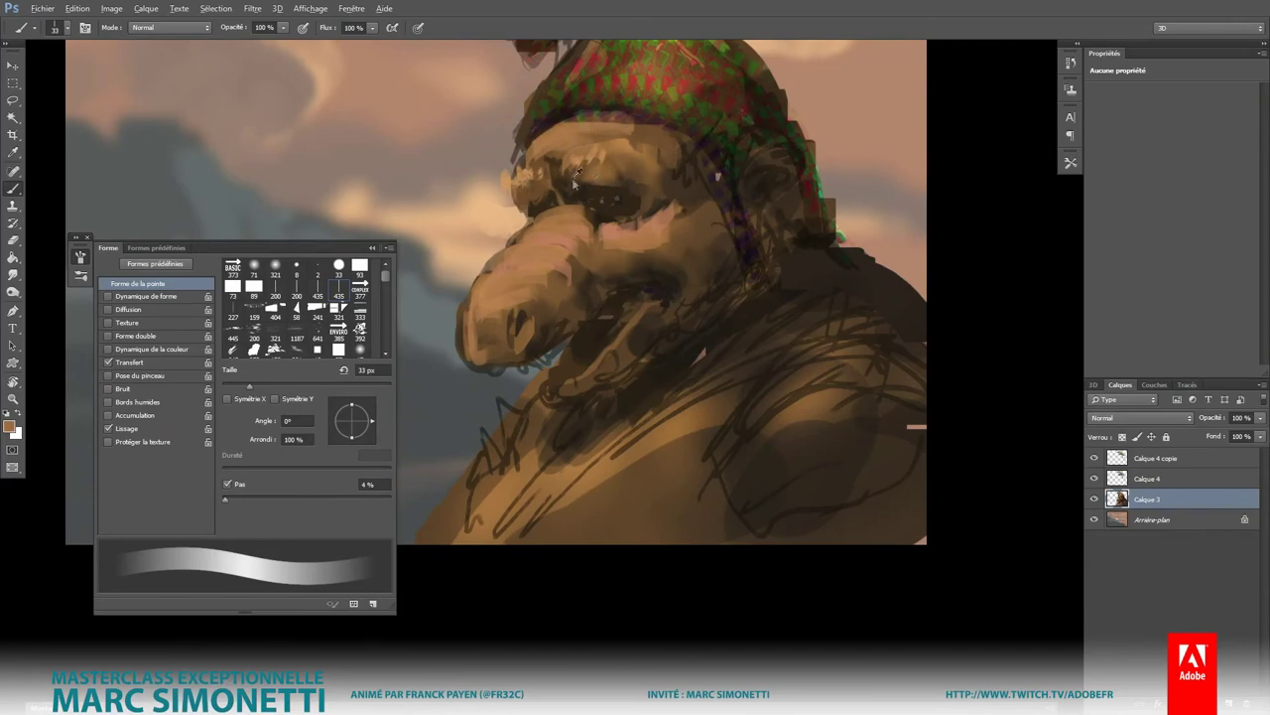
pyautogui.keyDown('alt'); pyautogui.rightClick(572, 178); pyautogui.keyUp('alt')
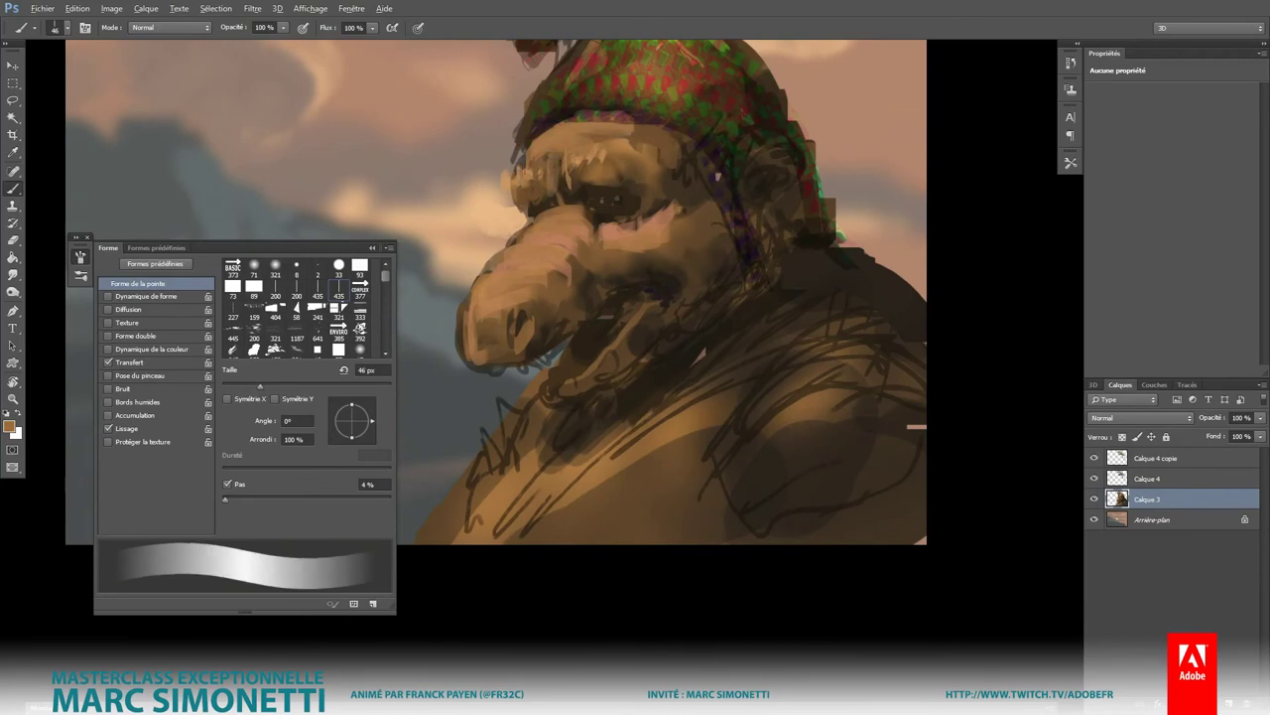
pyautogui.keyDown('alt'); pyautogui.click(526, 207); pyautogui.keyUp('alt')
pyautogui.keyDown('alt'); pyautogui.rightClick(519, 209); pyautogui.keyUp('alt')
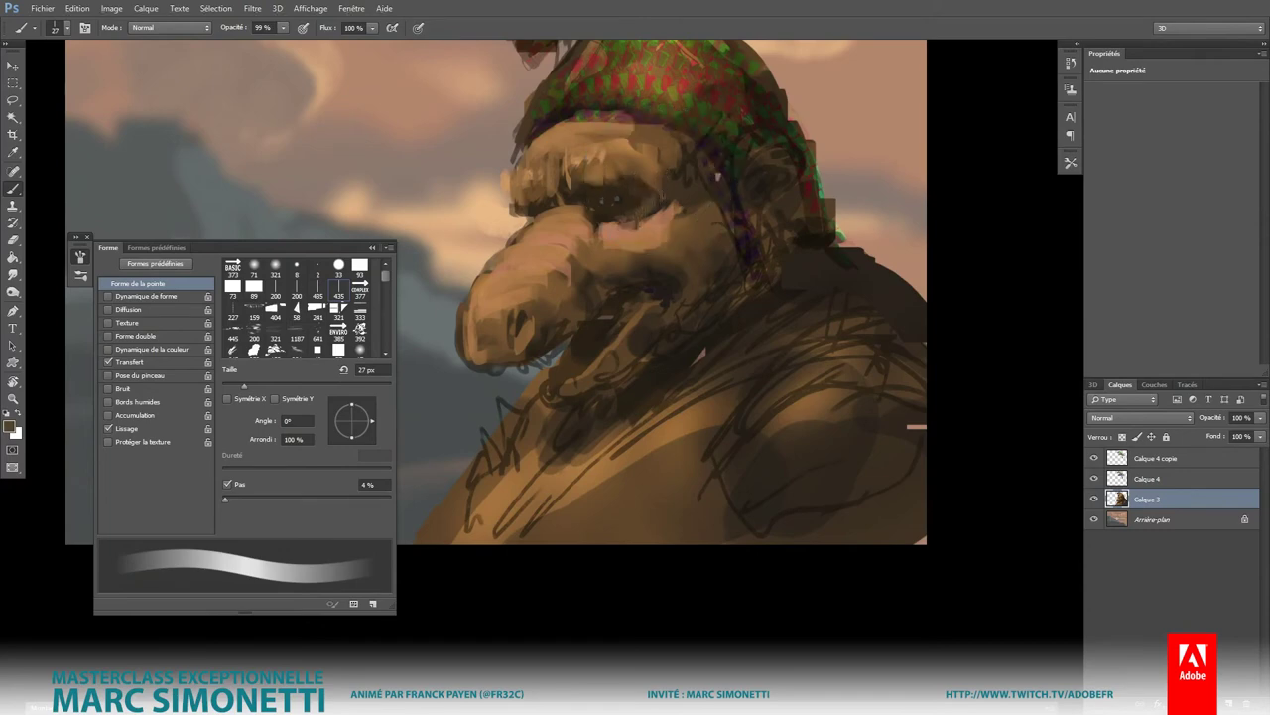
pyautogui.moveTo(659, 211); pyautogui.dragTo(608, 236)
pyautogui.press('r')
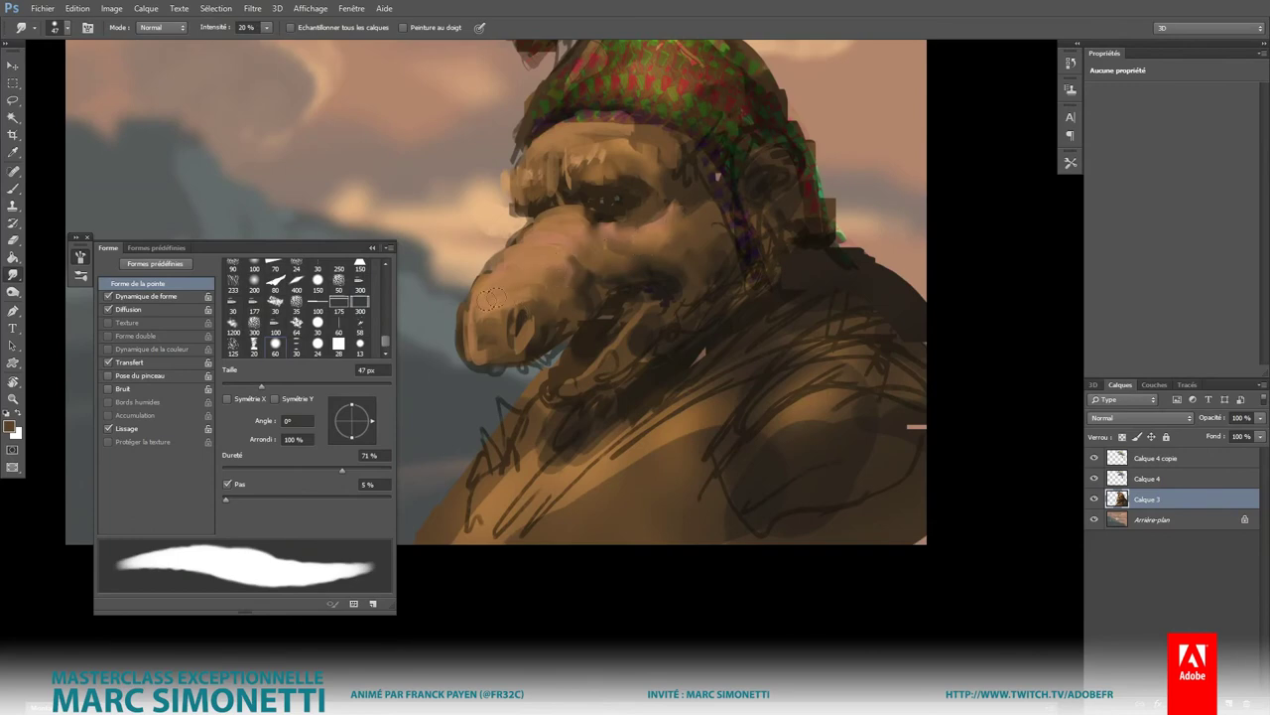
pyautogui.scroll(-1, 470, 350)
pyautogui.scroll(-3, 710, 338)
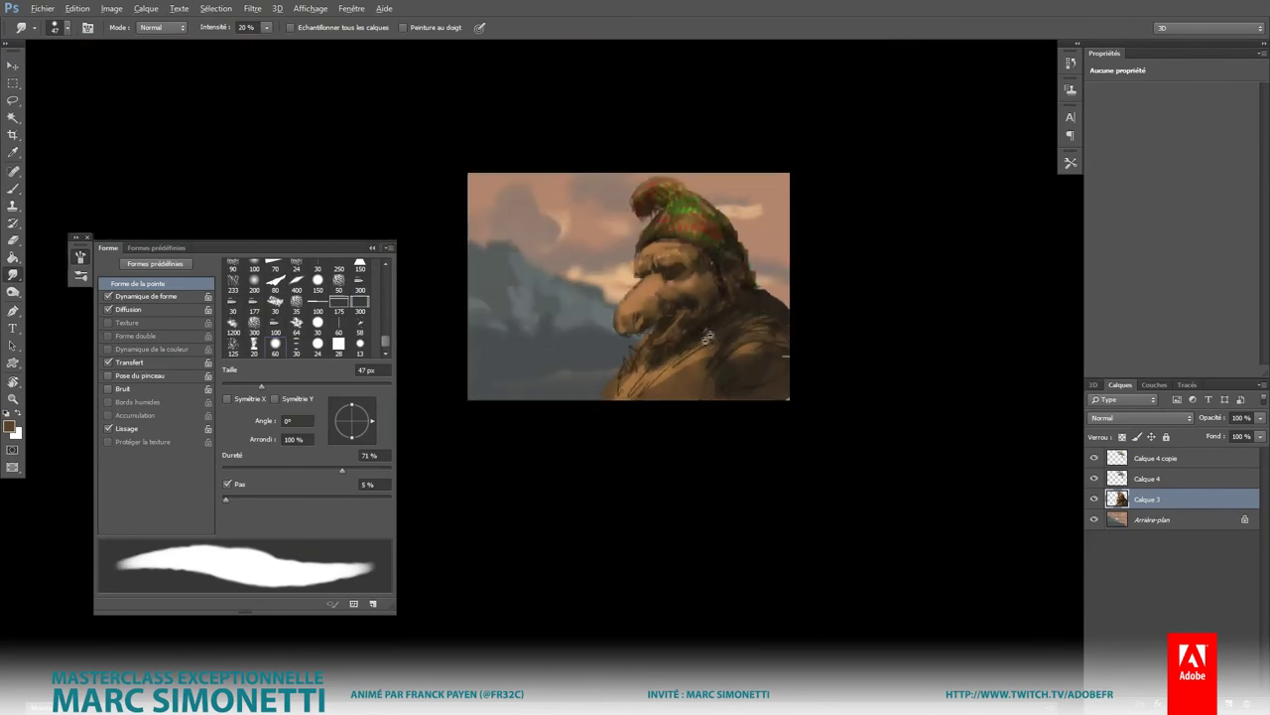
pyautogui.scroll(-1, 744, 298)
pyautogui.scroll(7, 745, 278)
# Step: Darken the eye socket and nose bridge, then hide the Brush settings panel
pyautogui.press('b')
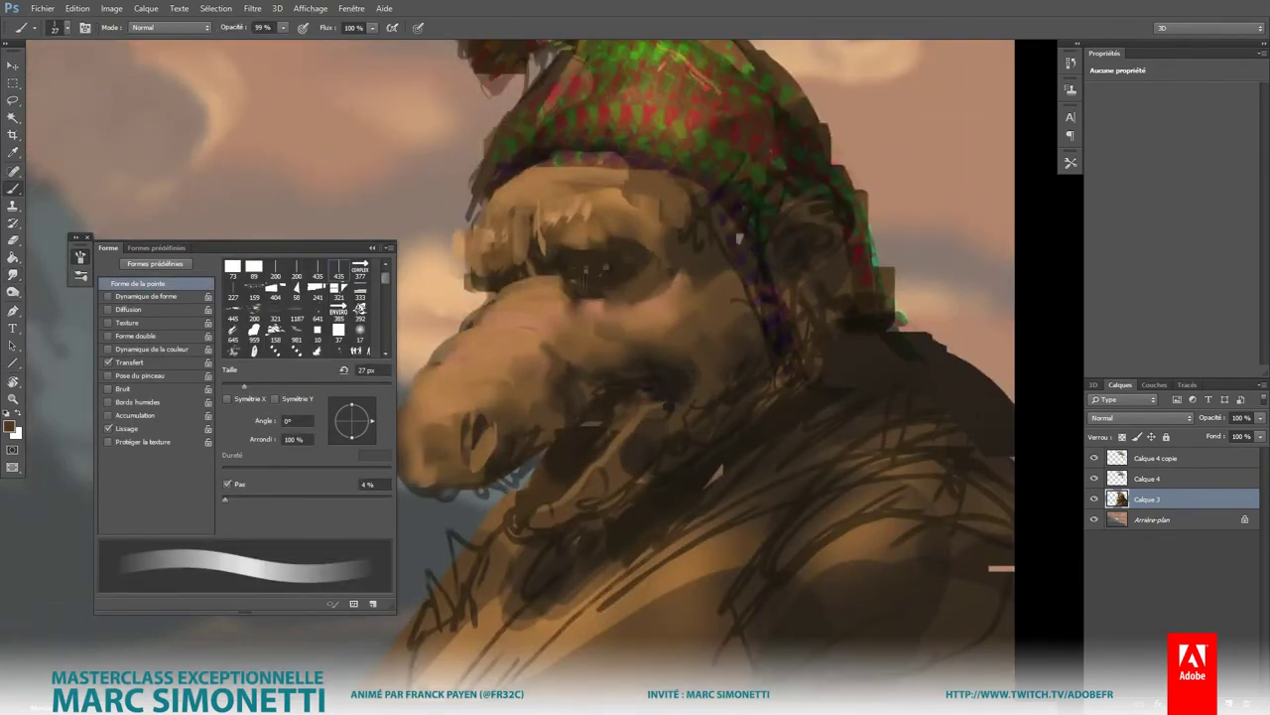
pyautogui.press('0')
pyautogui.moveTo(677, 268)
pyautogui.mouseDown()
pyautogui.moveTo(552, 300)
pyautogui.moveTo(492, 344)
pyautogui.mouseUp()
pyautogui.keyDown('alt'); pyautogui.click(590, 275); pyautogui.keyUp('alt')
pyautogui.moveTo(562, 298)
pyautogui.mouseDown()
pyautogui.moveTo(526, 334)
pyautogui.moveTo(556, 363)
pyautogui.moveTo(516, 364)
pyautogui.moveTo(508, 329)
pyautogui.mouseUp()
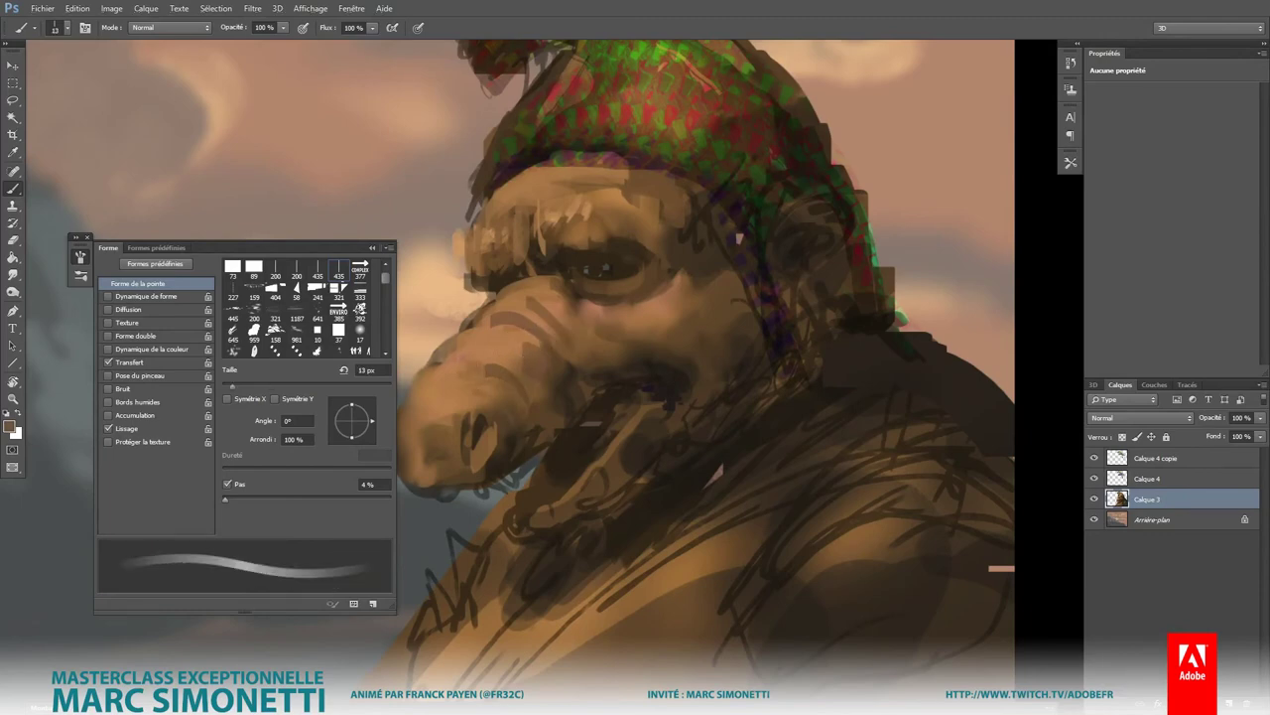
pyautogui.moveTo(477, 437); pyautogui.dragTo(482, 443)
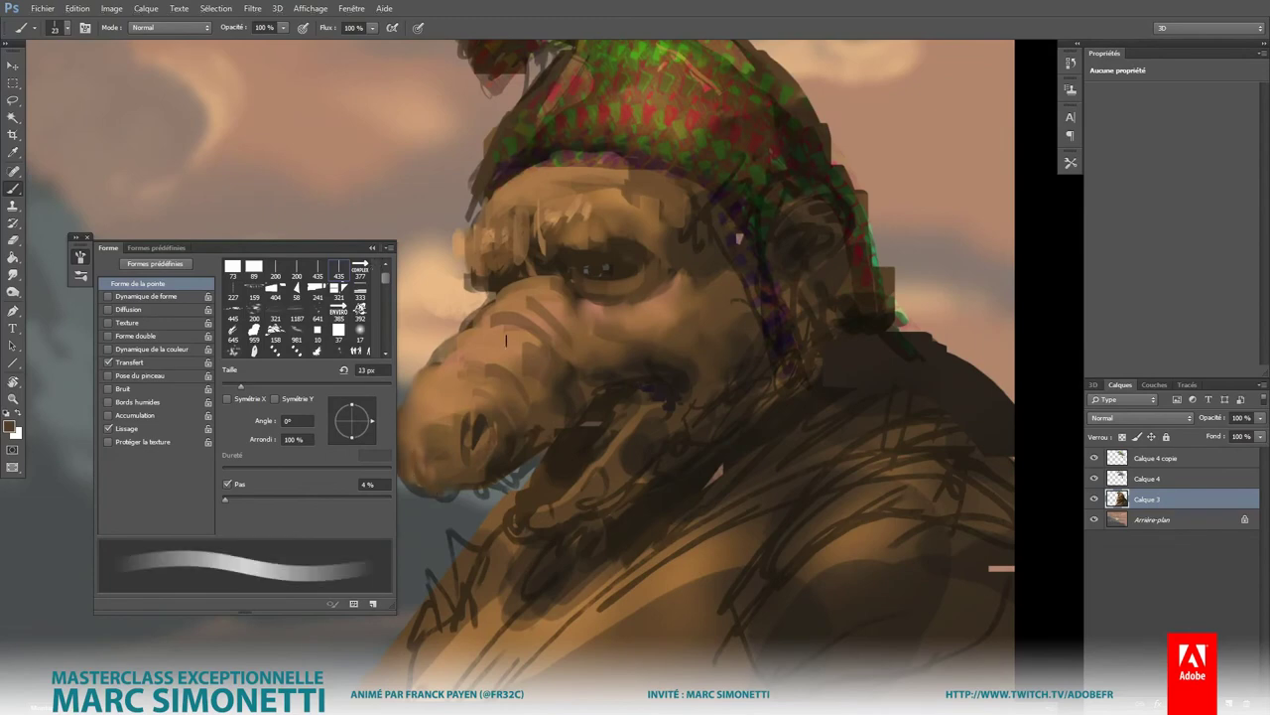
pyautogui.press('F5')
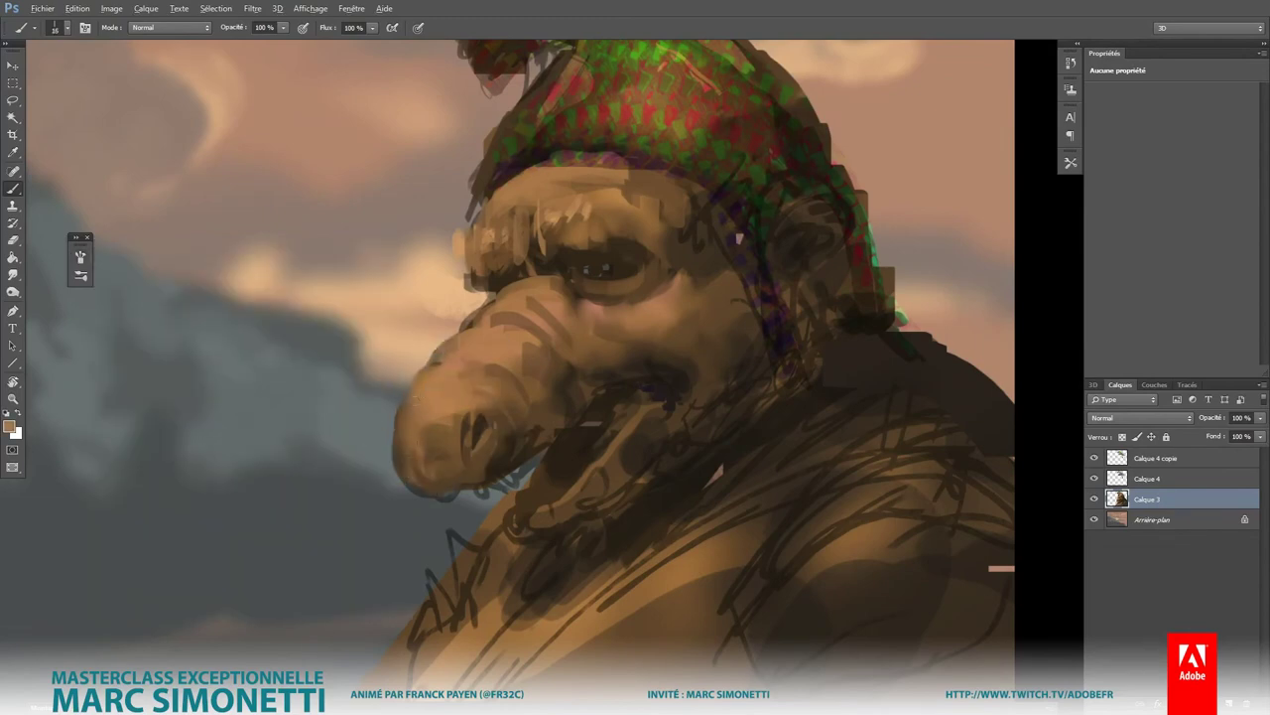
# Step: Zoom in, darken the brow under the hat with a 7 px brush, lighten the eye socket
pyautogui.scroll(-5, 784, 342)
pyautogui.moveTo(784, 342); pyautogui.dragTo(772, 279)
pyautogui.scroll(5, 754, 243)
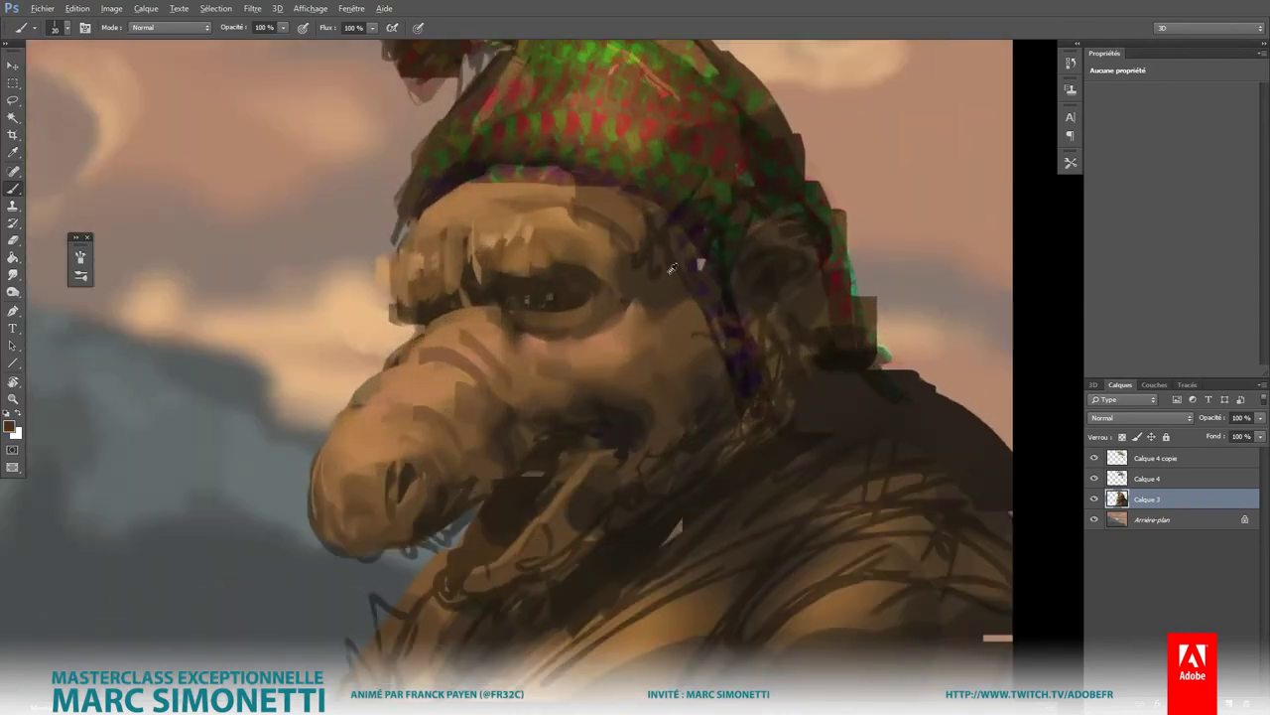
pyautogui.moveTo(590, 207)
pyautogui.mouseDown()
pyautogui.moveTo(472, 206)
pyautogui.moveTo(536, 203)
pyautogui.mouseUp()
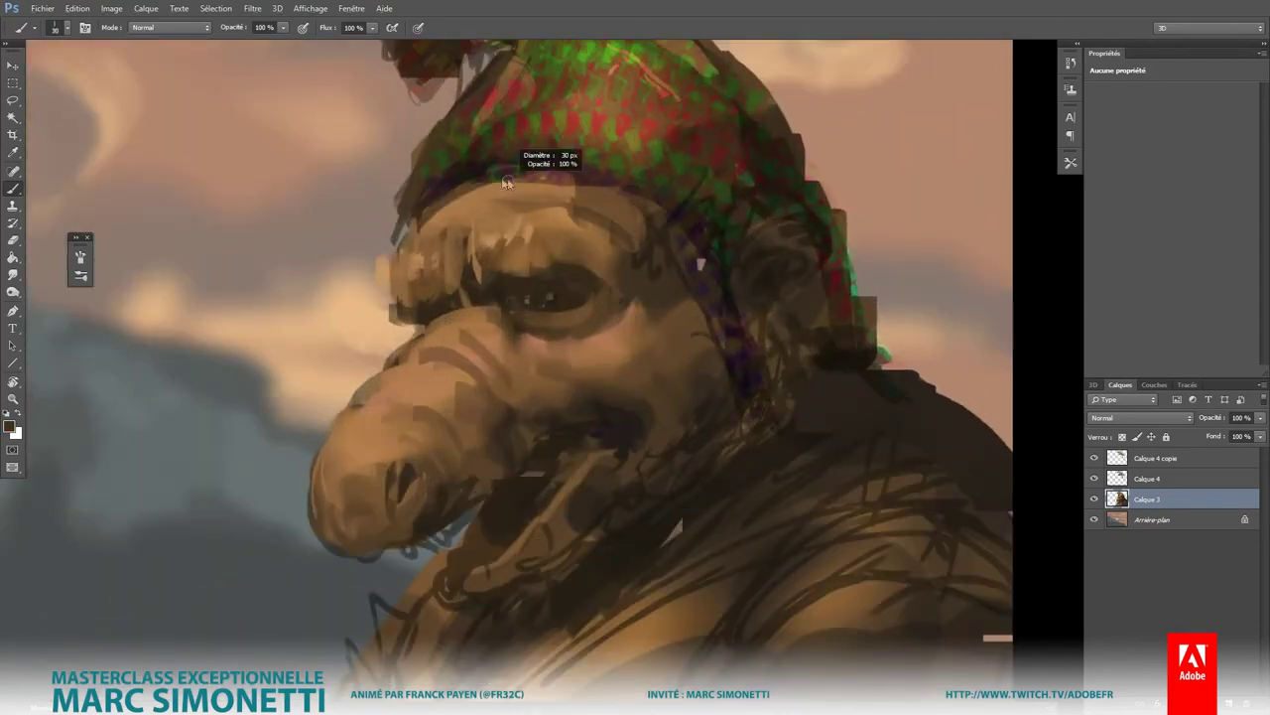
pyautogui.moveTo(426, 188); pyautogui.dragTo(645, 214)
pyautogui.scroll(-5, 764, 339)
pyautogui.scroll(5, 695, 159)
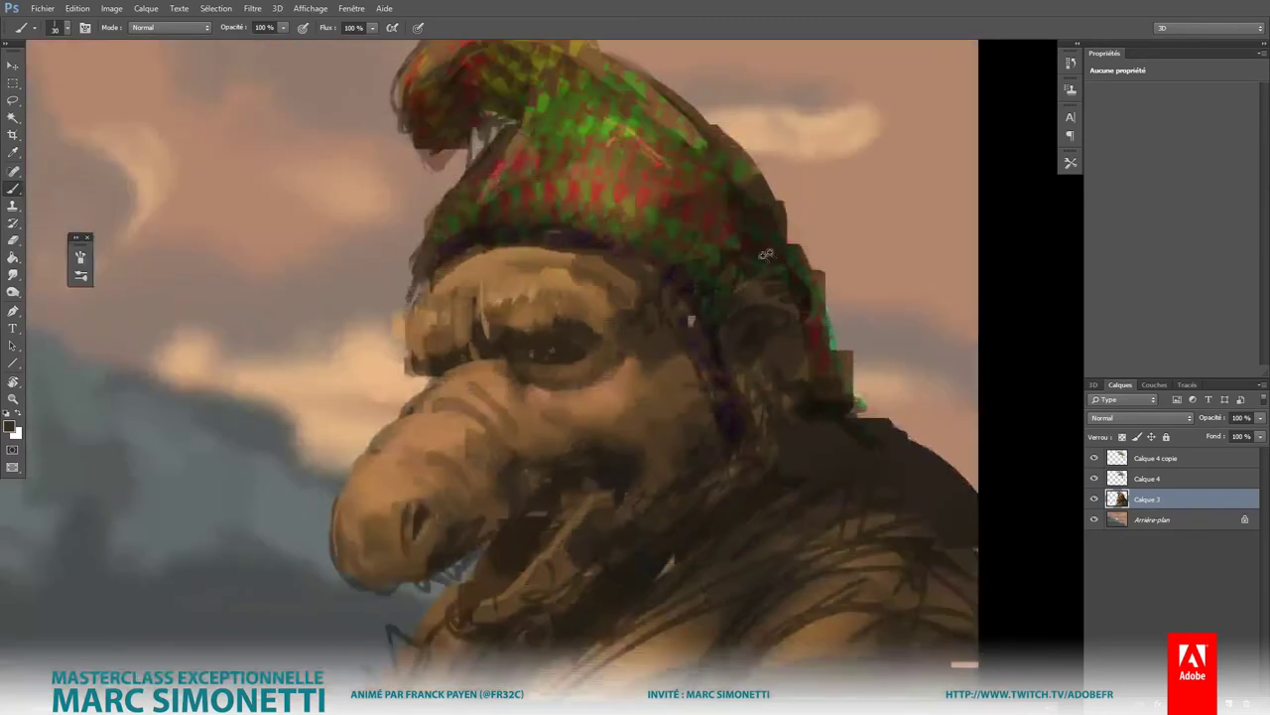
pyautogui.scroll(2, 688, 147)
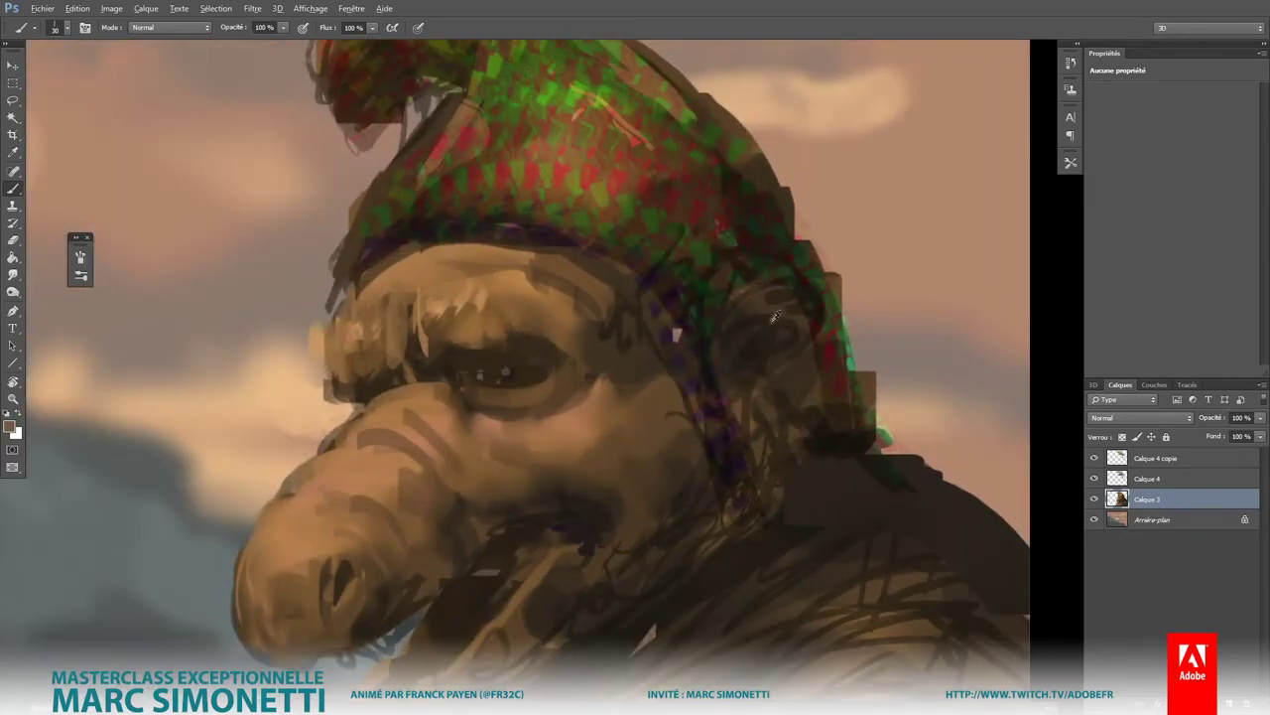
pyautogui.moveTo(775, 316); pyautogui.dragTo(799, 296)
pyautogui.moveTo(736, 329)
pyautogui.mouseDown()
pyautogui.moveTo(794, 290)
pyautogui.moveTo(806, 302)
pyautogui.moveTo(843, 298)
pyautogui.moveTo(774, 382)
pyautogui.mouseUp()
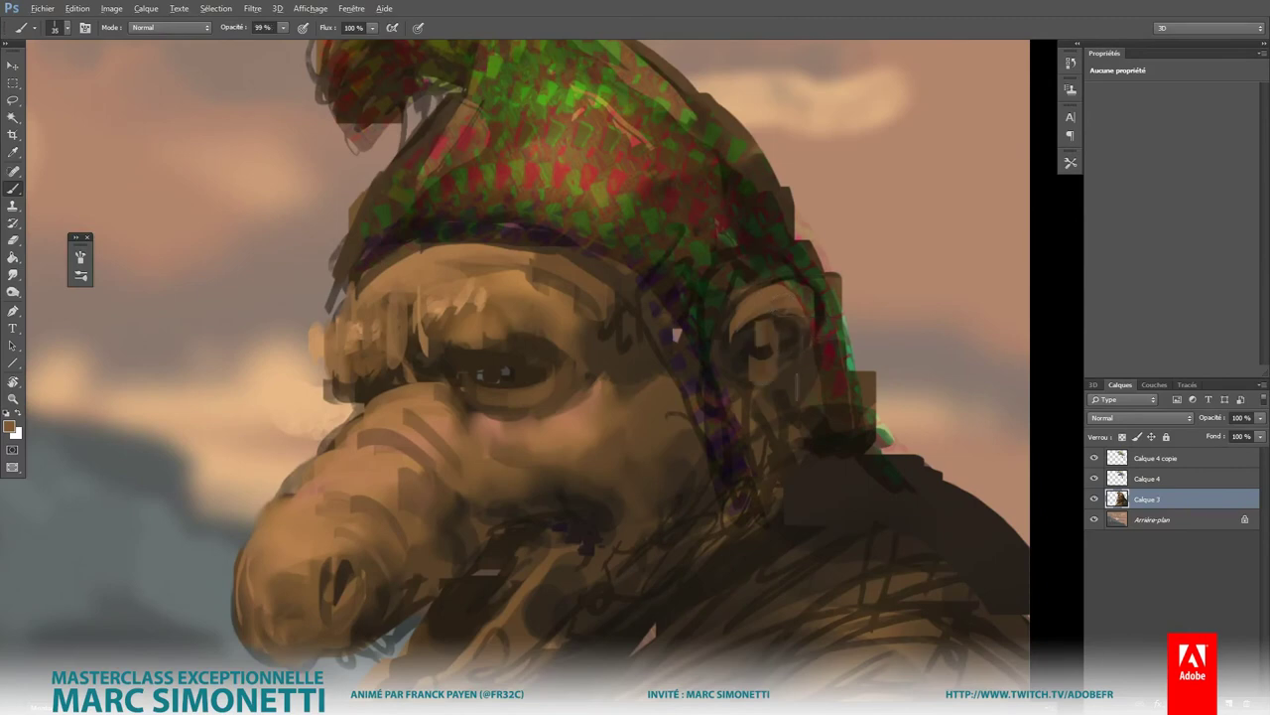
# Step: Pick red from the HUD colour wheel and paint reddish touches beside the ear
pyautogui.scroll(-5, 843, 436)
pyautogui.scroll(5, 864, 363)
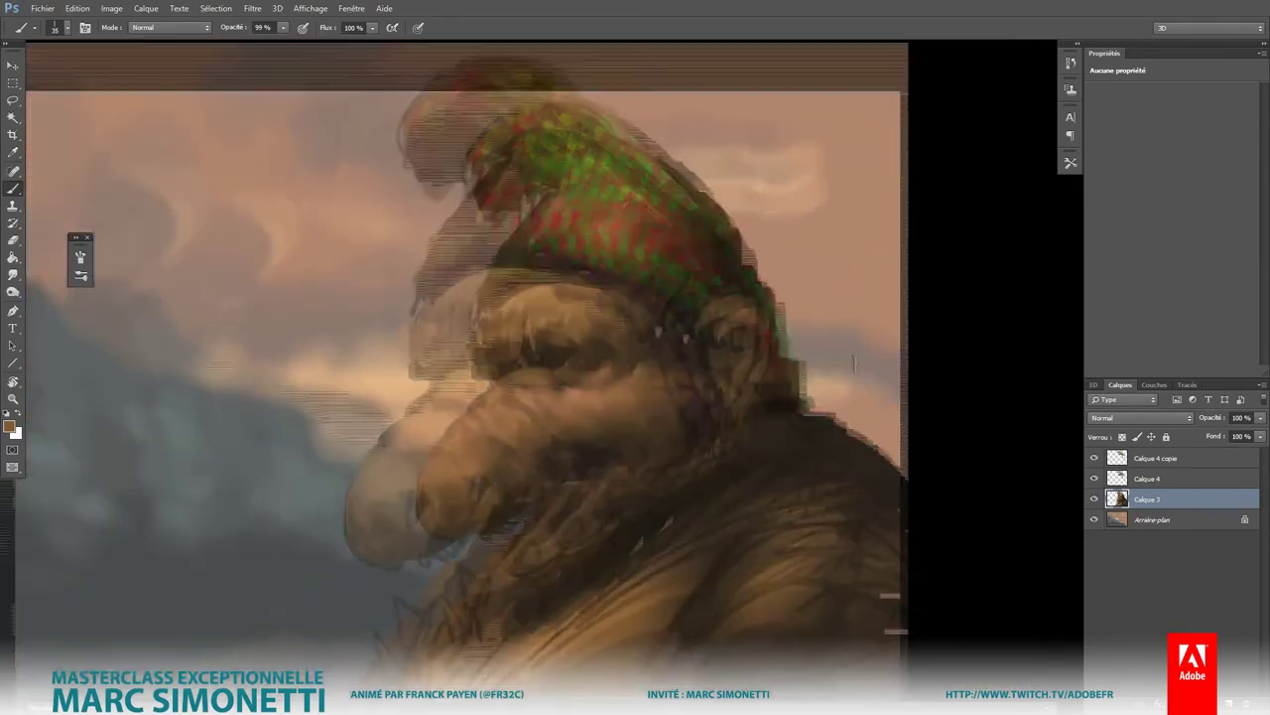
pyautogui.keyDown('alt'); pyautogui.keyDown('shift'); pyautogui.rightClick(780, 382); pyautogui.keyUp('shift'); pyautogui.keyUp('alt')
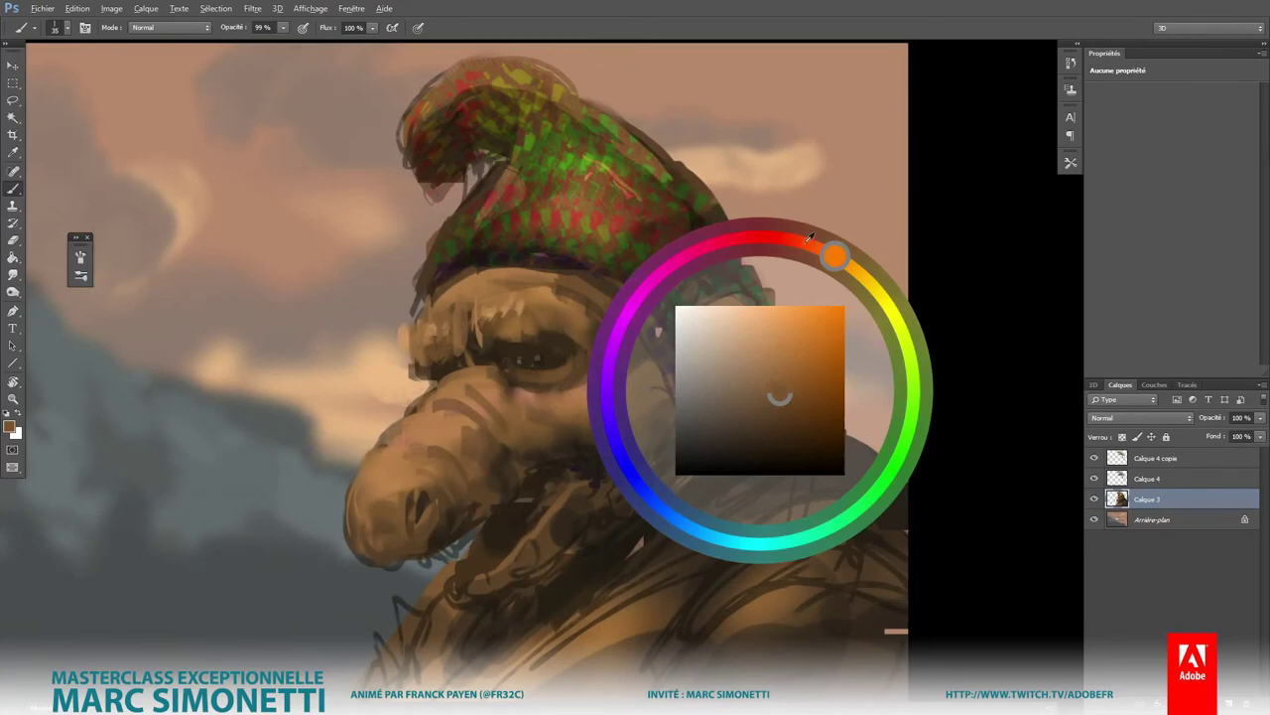
pyautogui.moveTo(809, 236)
pyautogui.mouseDown()
pyautogui.moveTo(803, 407)
pyautogui.moveTo(829, 429)
pyautogui.moveTo(809, 449)
pyautogui.moveTo(839, 412)
pyautogui.mouseUp()
pyautogui.keyDown('alt'); pyautogui.keyDown('shift'); pyautogui.rightClick(701, 406); pyautogui.keyUp('shift'); pyautogui.keyUp('alt')
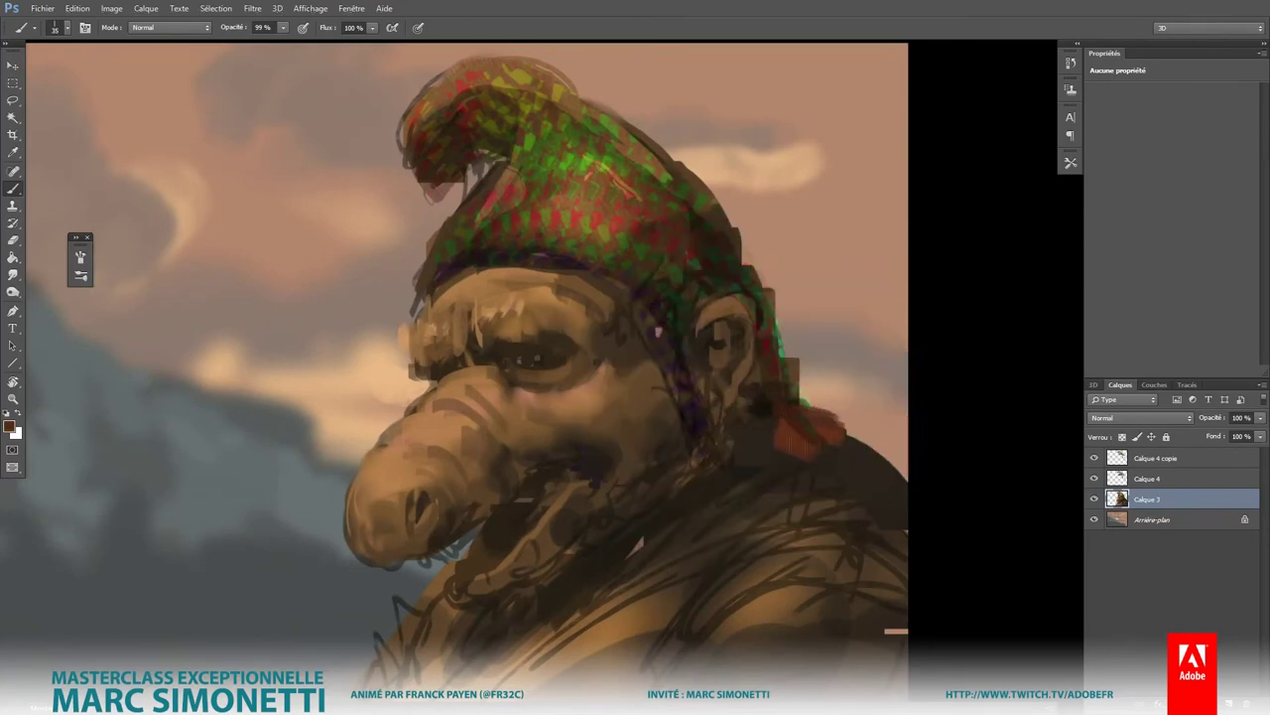
pyautogui.press('0')
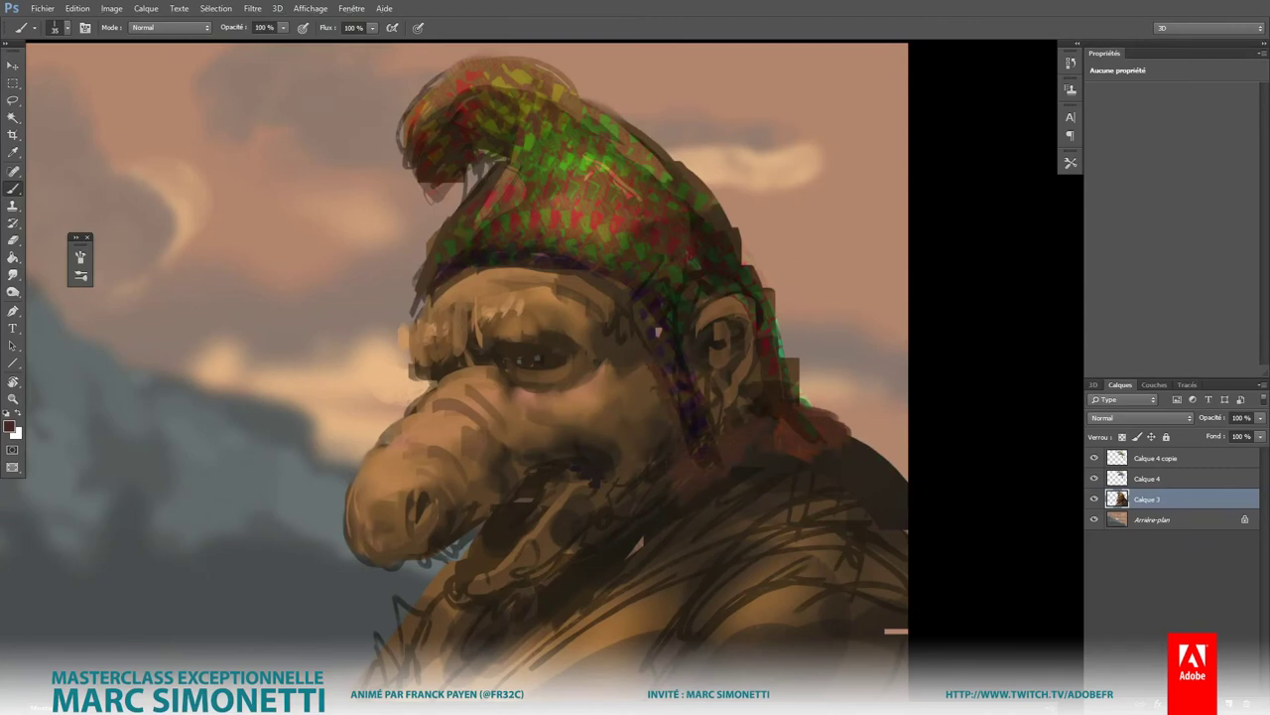
# Step: Shift the colour toward blue and paint dark strokes around the mouth with a 13 px brush
pyautogui.keyDown('alt'); pyautogui.rightClick(607, 496); pyautogui.keyUp('alt')
pyautogui.keyDown('alt'); pyautogui.keyDown('shift'); pyautogui.rightClick(583, 459); pyautogui.keyUp('shift'); pyautogui.keyUp('alt')
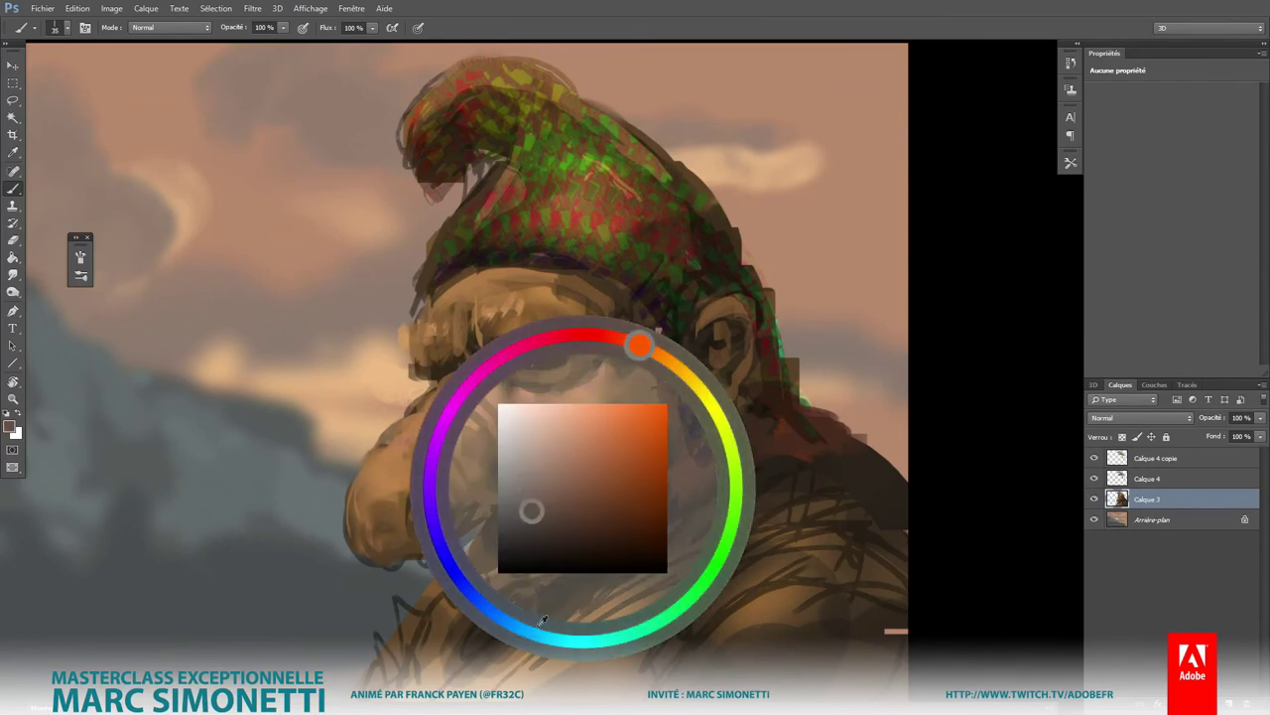
pyautogui.moveTo(543, 620); pyautogui.dragTo(533, 629)
pyautogui.moveTo(486, 538); pyautogui.dragTo(472, 538)
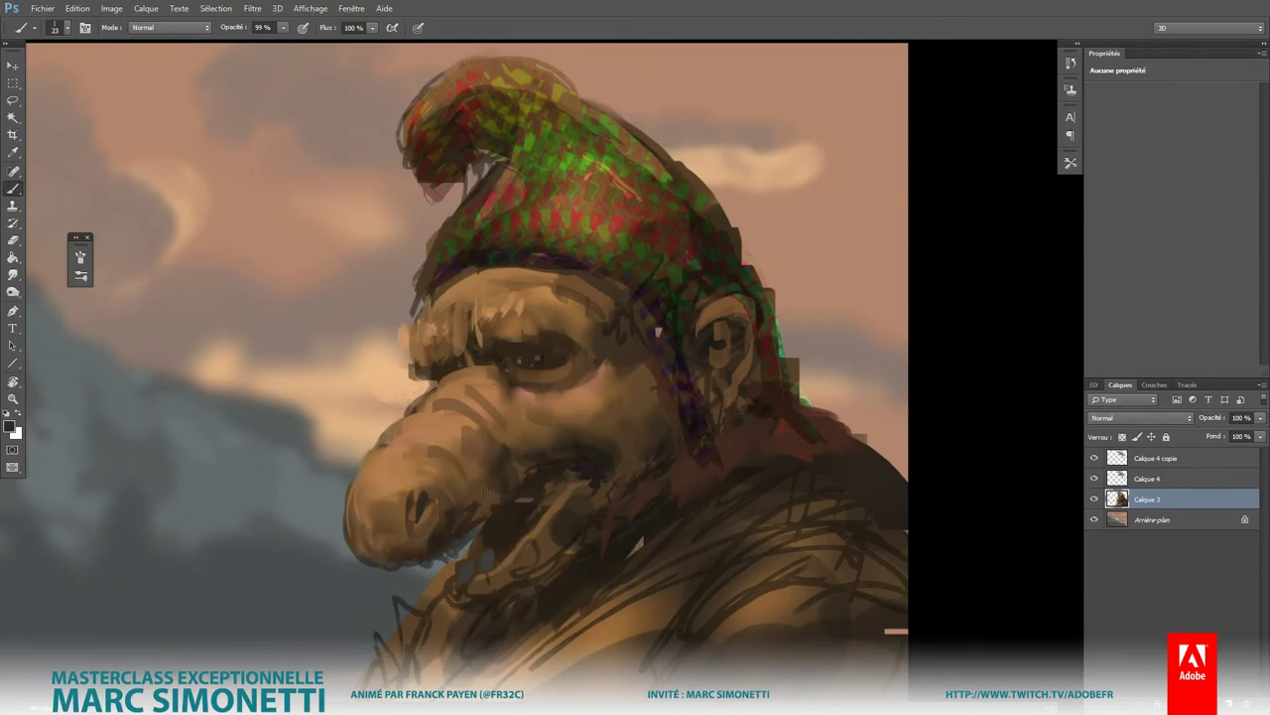
pyautogui.moveTo(496, 445)
pyautogui.mouseDown()
pyautogui.moveTo(484, 445)
pyautogui.moveTo(534, 487)
pyautogui.mouseUp()
pyautogui.press('0')
pyautogui.moveTo(452, 507); pyautogui.dragTo(433, 543)
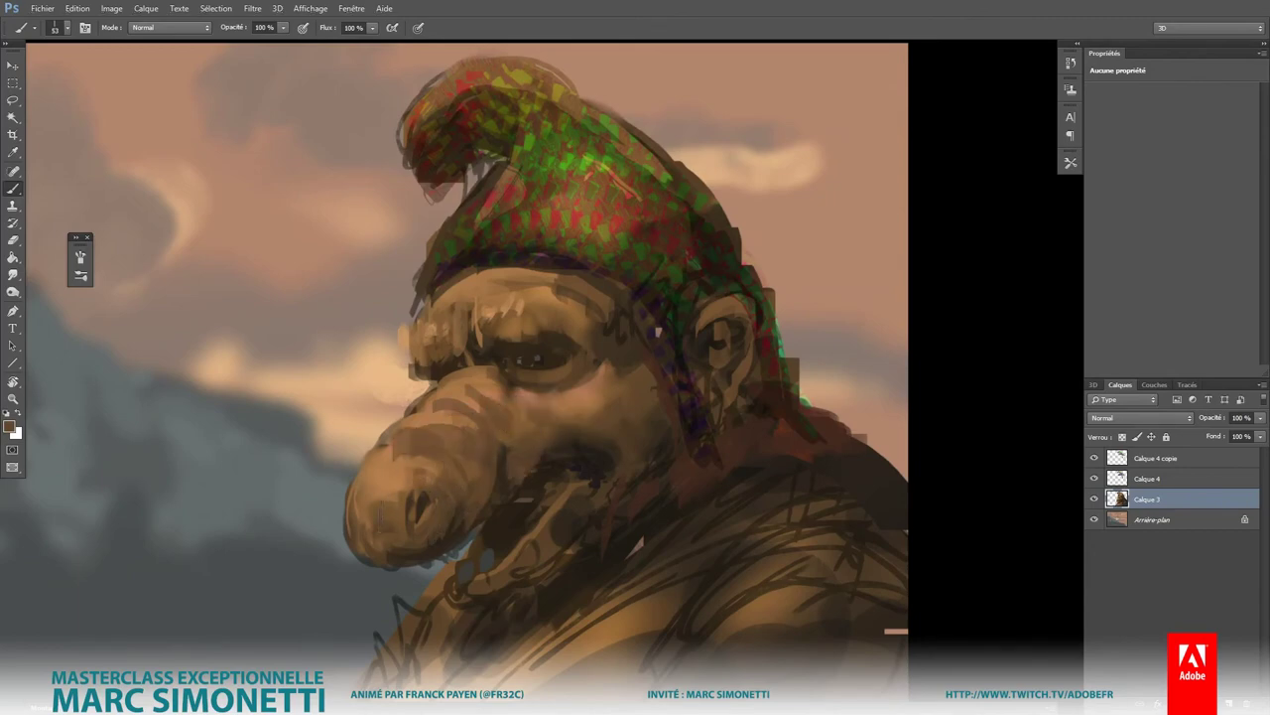
# Step: Add small dark strokes near the mouth and cheek and light vertical strokes below
pyautogui.moveTo(385, 458); pyautogui.dragTo(426, 444)
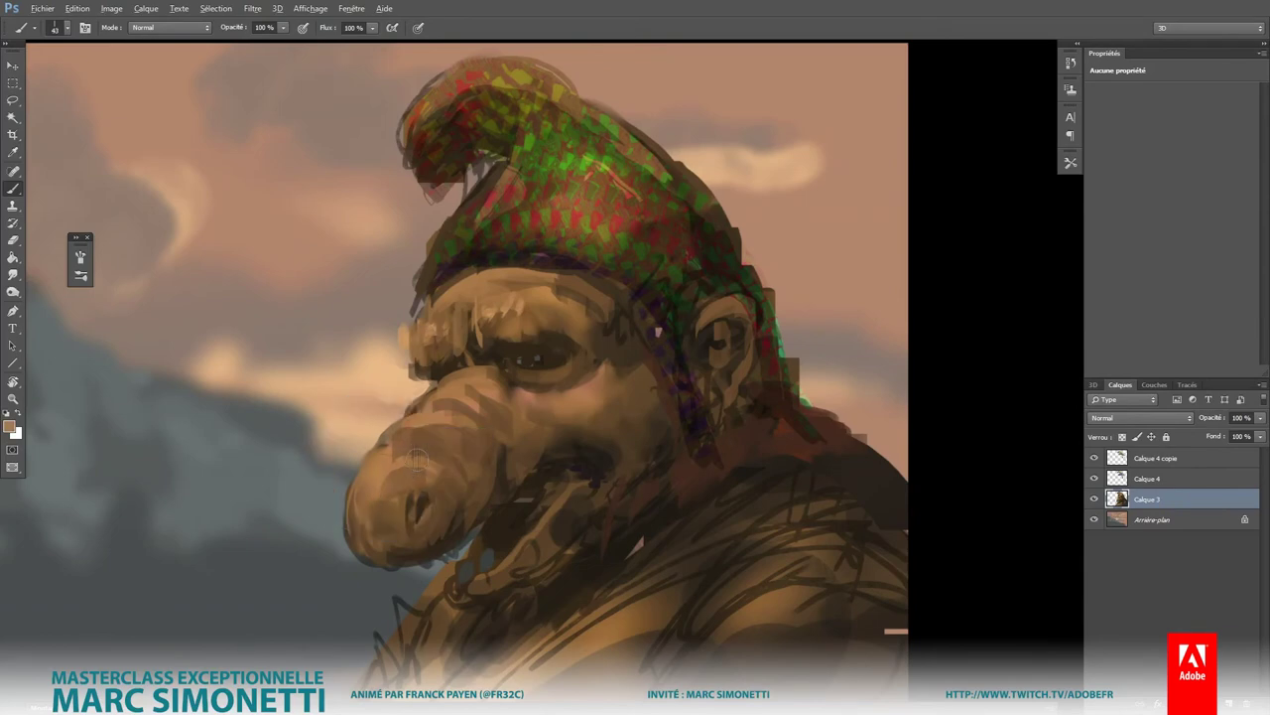
pyautogui.scroll(-5, 608, 424)
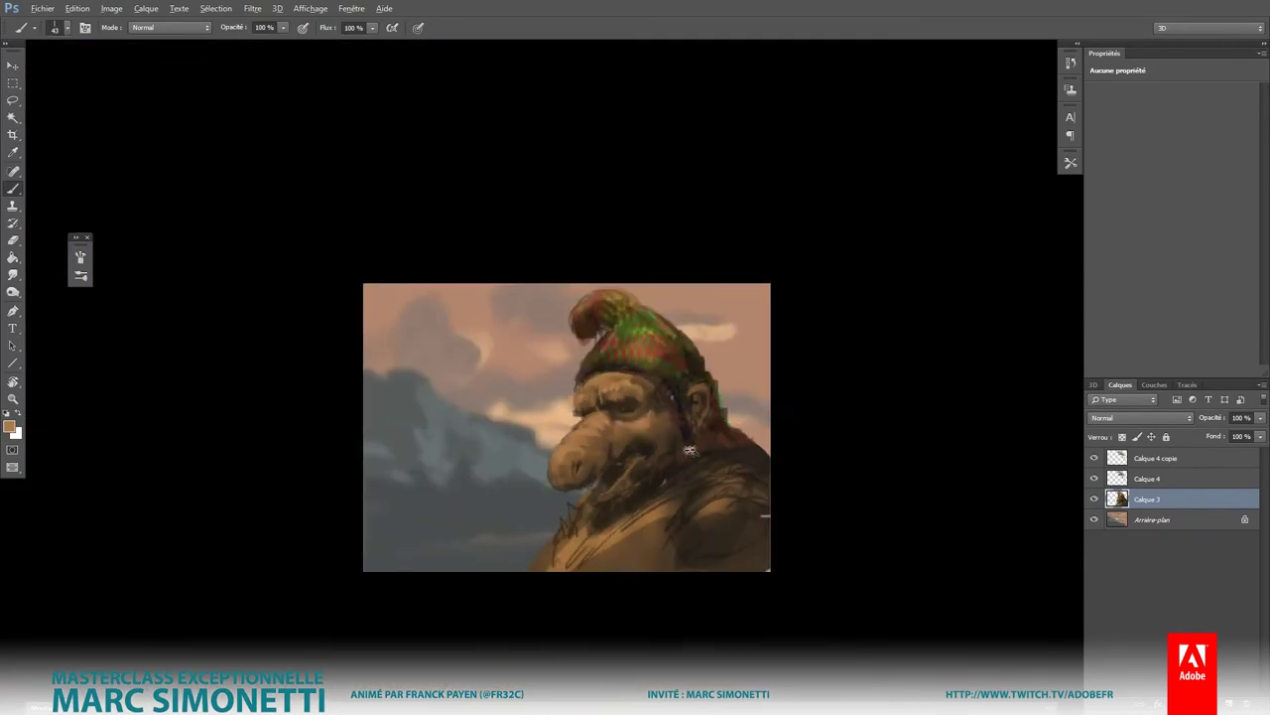
pyautogui.scroll(1, 608, 424)
pyautogui.scroll(4, 609, 424)
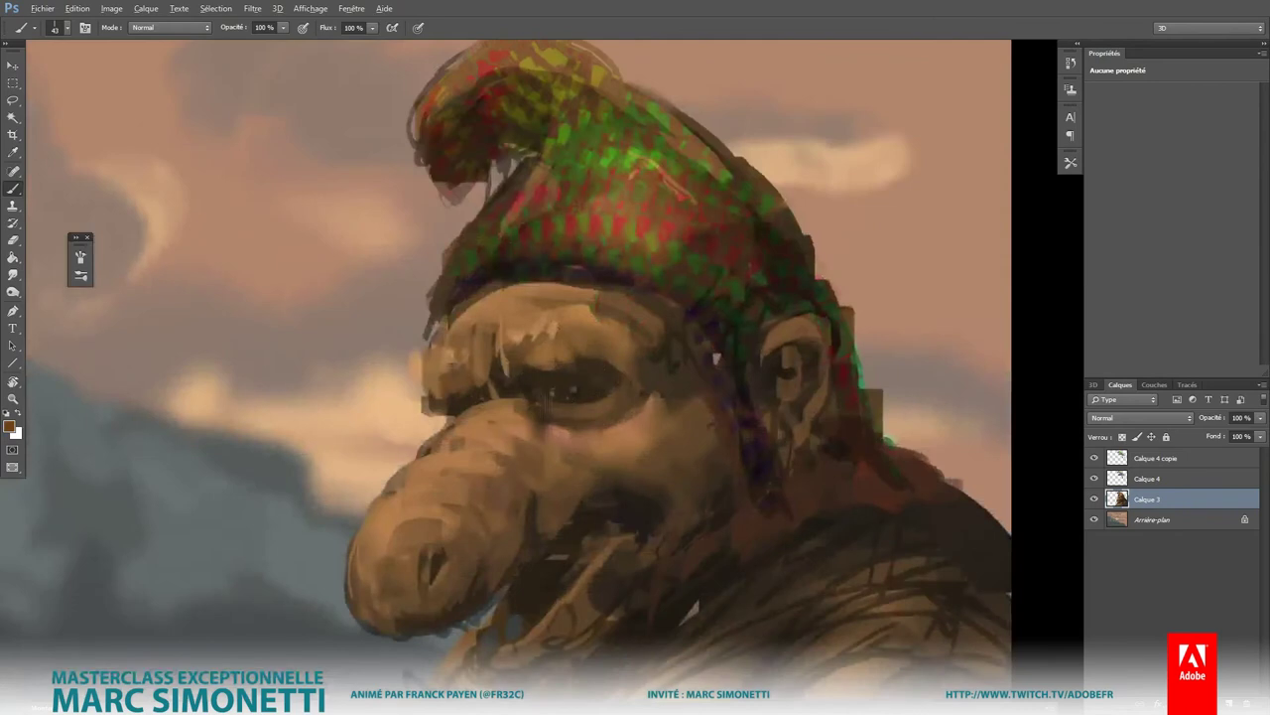
pyautogui.moveTo(551, 395); pyautogui.dragTo(526, 416)
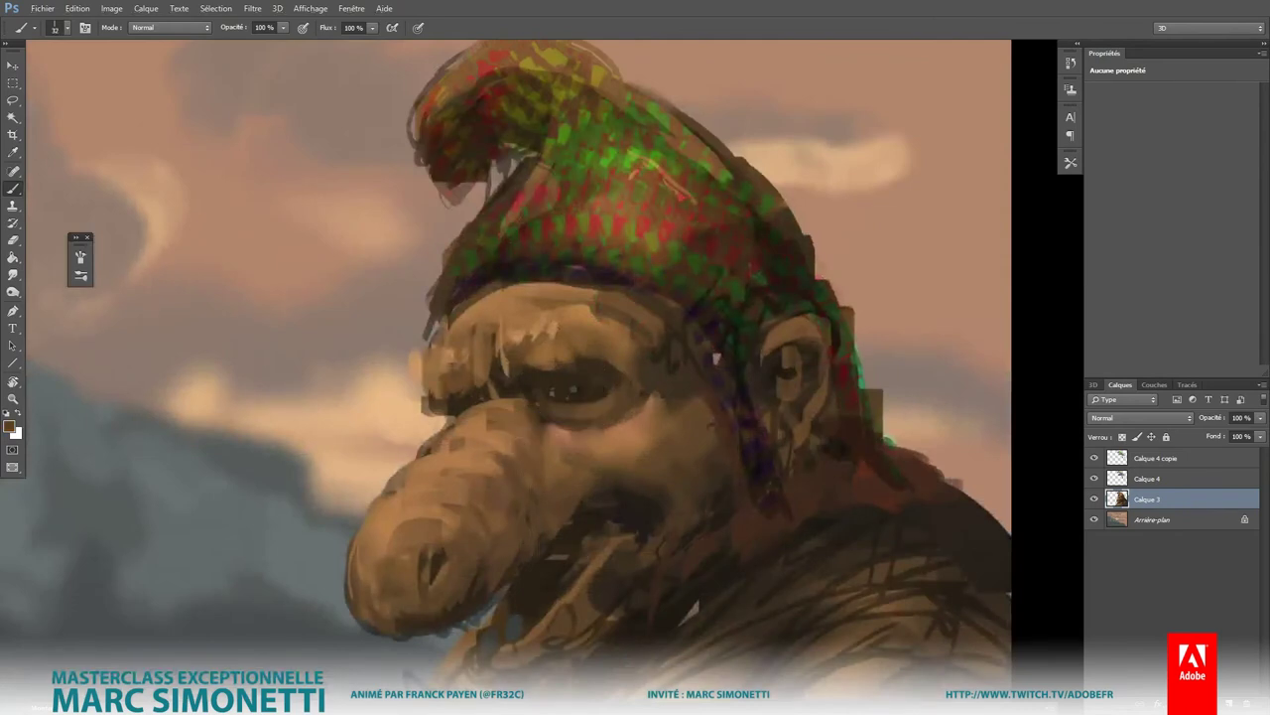
pyautogui.moveTo(486, 522); pyautogui.dragTo(561, 466)
pyautogui.moveTo(603, 600); pyautogui.dragTo(629, 579)
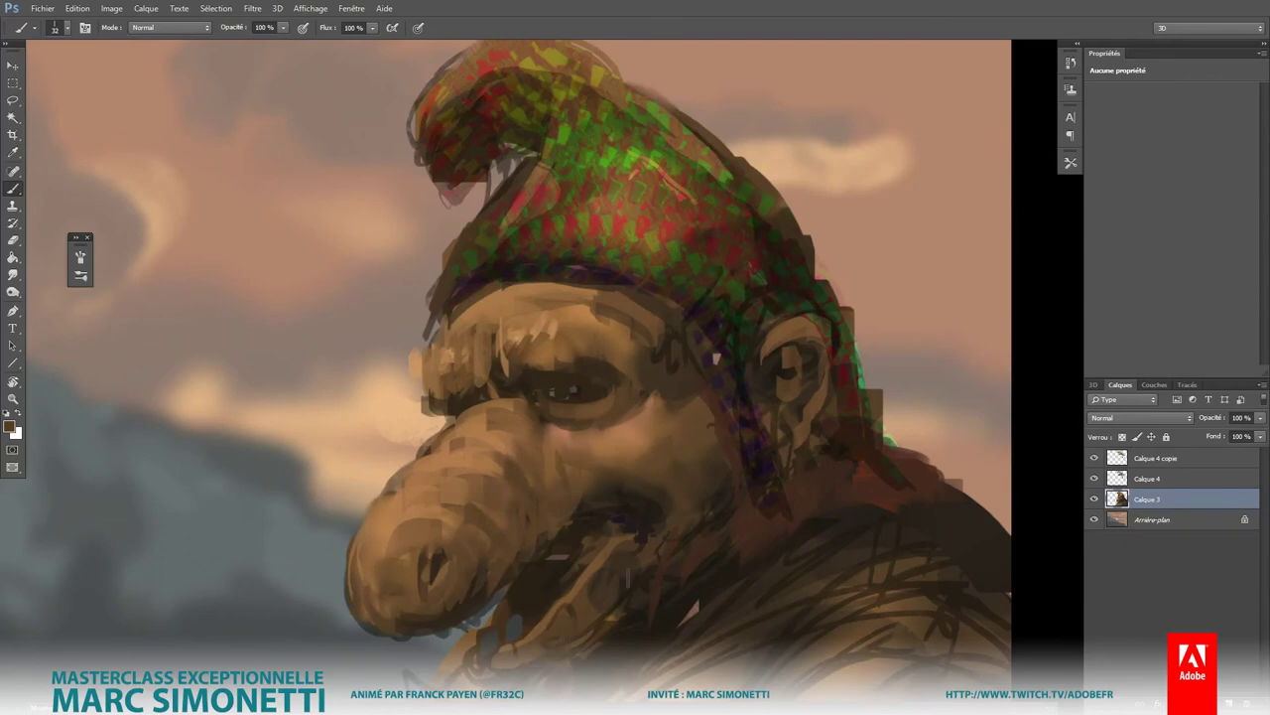
# Step: Fit the whole painting in view and pick a dark green for the coat
pyautogui.hotkey('ctrl', '-')
pyautogui.hotkey('ctrl', '-')
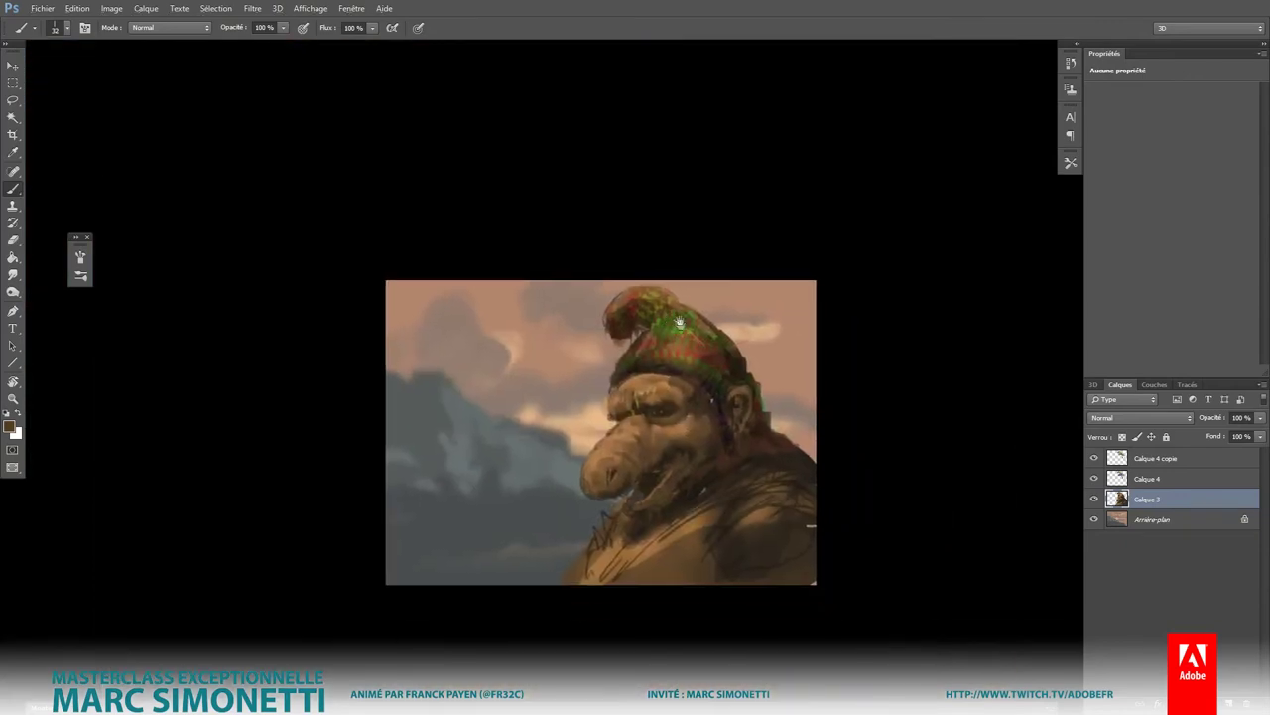
pyautogui.hotkey('ctrl', '+')
pyautogui.keyDown('alt'); pyautogui.keyDown('shift'); pyautogui.rightClick(650, 397); pyautogui.keyUp('shift'); pyautogui.keyUp('alt')
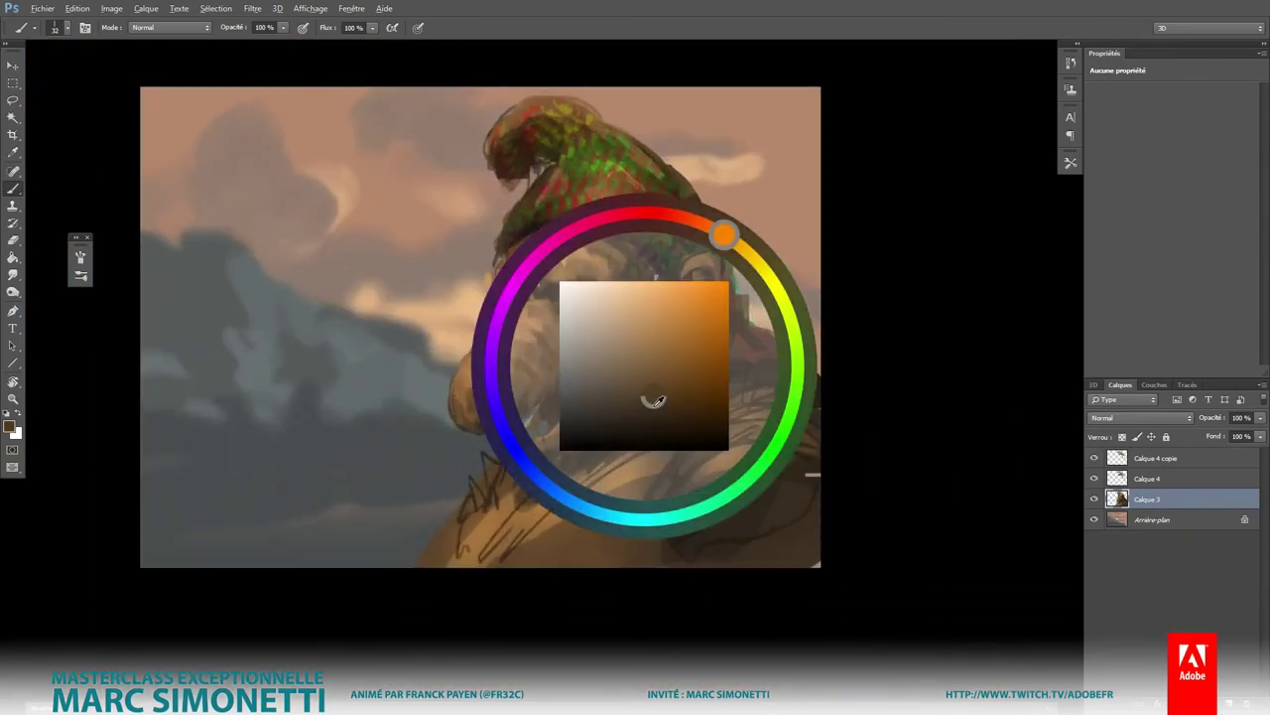
pyautogui.moveTo(713, 512); pyautogui.dragTo(716, 502)
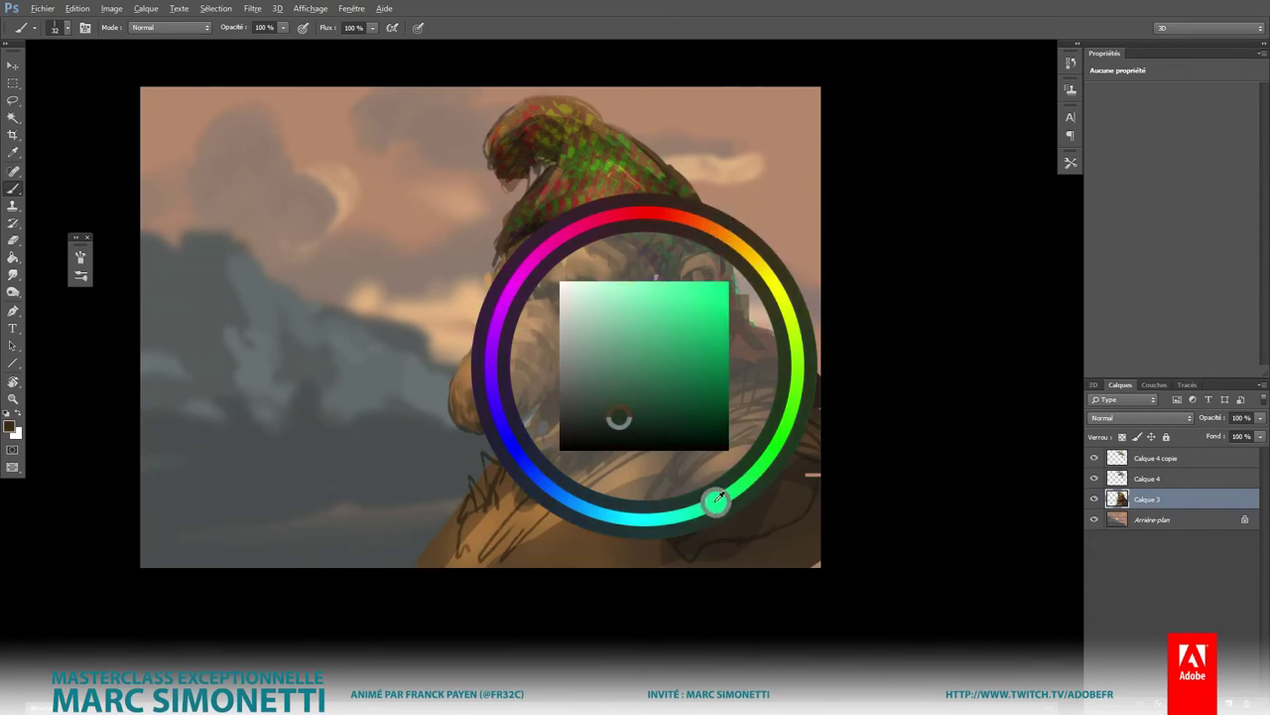
pyautogui.moveTo(685, 434); pyautogui.dragTo(616, 497)
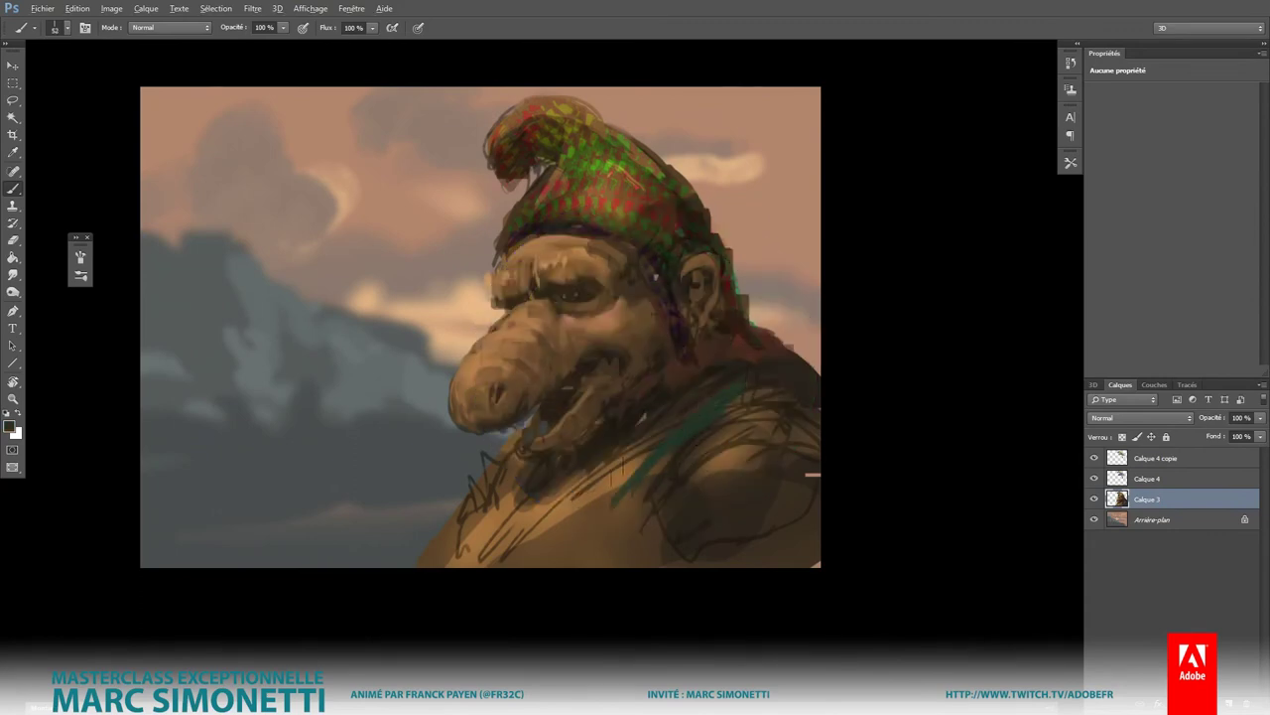
# Step: Paint a broad green band across the shoulder and down the lower torso
pyautogui.moveTo(735, 382); pyautogui.dragTo(596, 497)
pyautogui.moveTo(625, 447)
pyautogui.mouseDown()
pyautogui.moveTo(565, 531)
pyautogui.moveTo(586, 561)
pyautogui.mouseUp()
pyautogui.moveTo(613, 480); pyautogui.dragTo(541, 561)
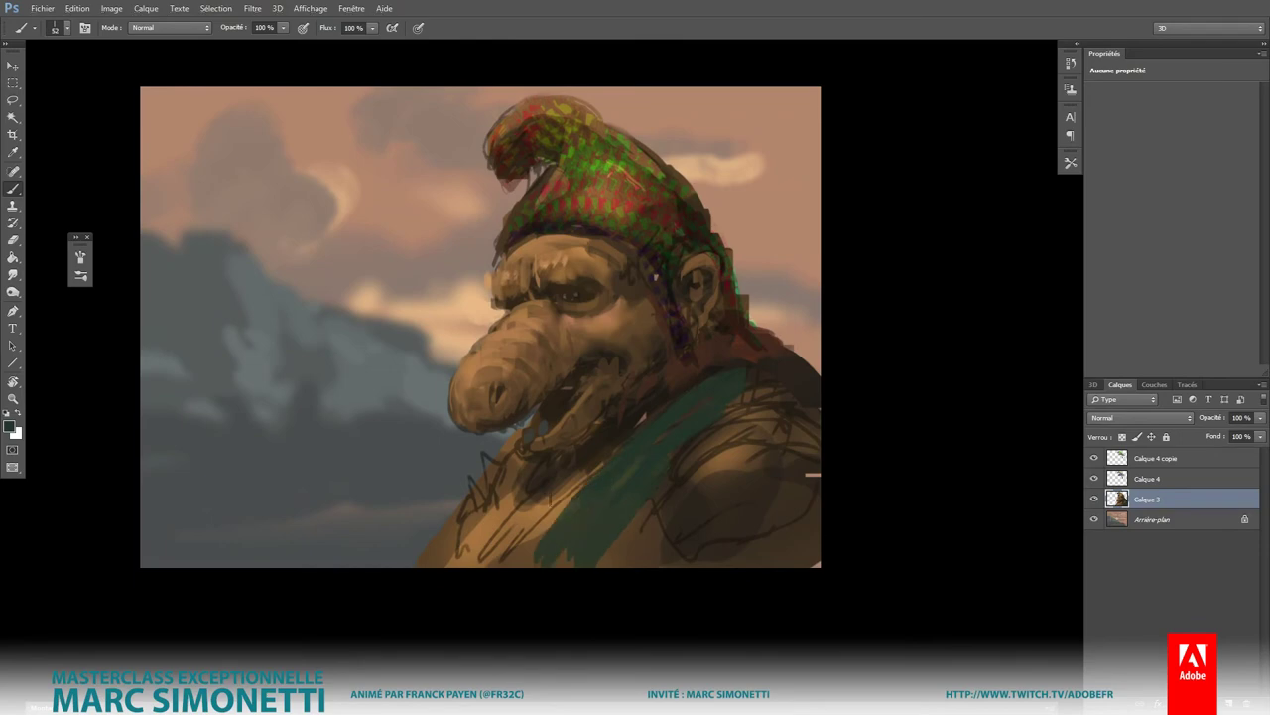
pyautogui.moveTo(576, 486)
pyautogui.mouseDown()
pyautogui.moveTo(536, 555)
pyautogui.moveTo(508, 561)
pyautogui.mouseUp()
pyautogui.moveTo(536, 481); pyautogui.dragTo(474, 564)
pyautogui.moveTo(518, 516)
pyautogui.mouseDown()
pyautogui.moveTo(543, 500)
pyautogui.moveTo(457, 561)
pyautogui.mouseUp()
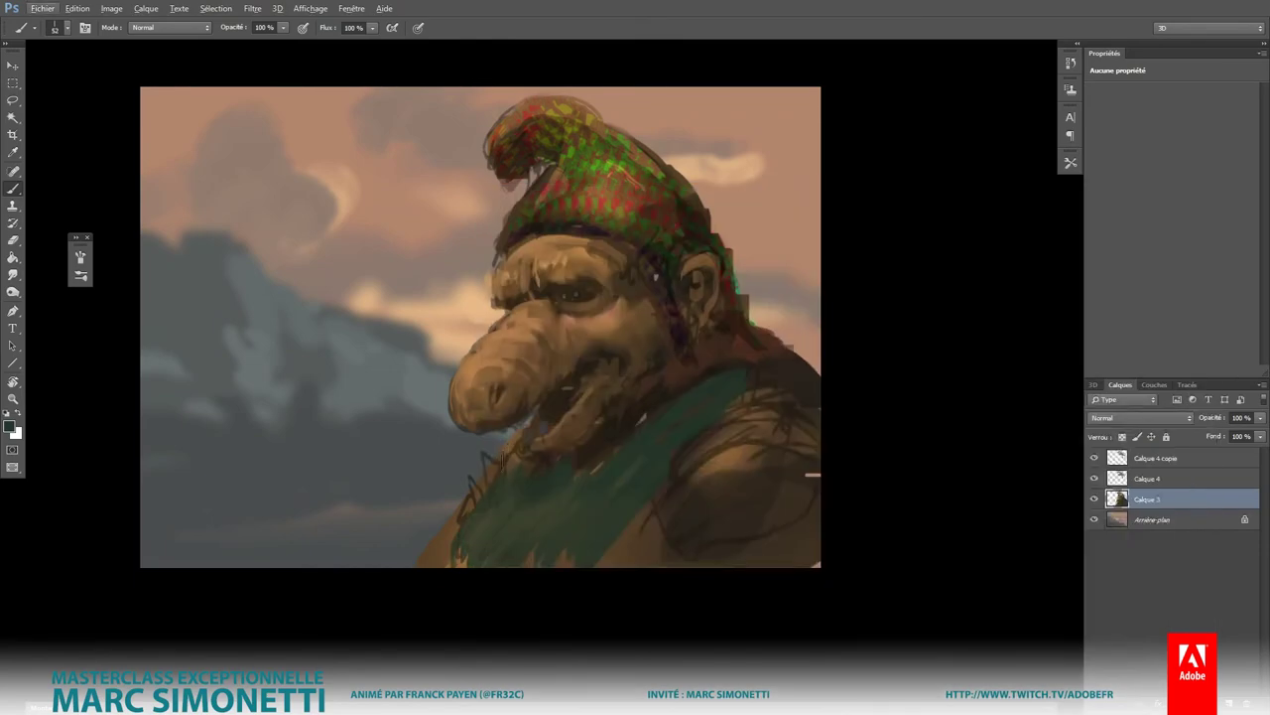
# Step: With a larger brush, extend the green onto the right shoulder and fill the lower-left torso
pyautogui.rightClick(586, 427)
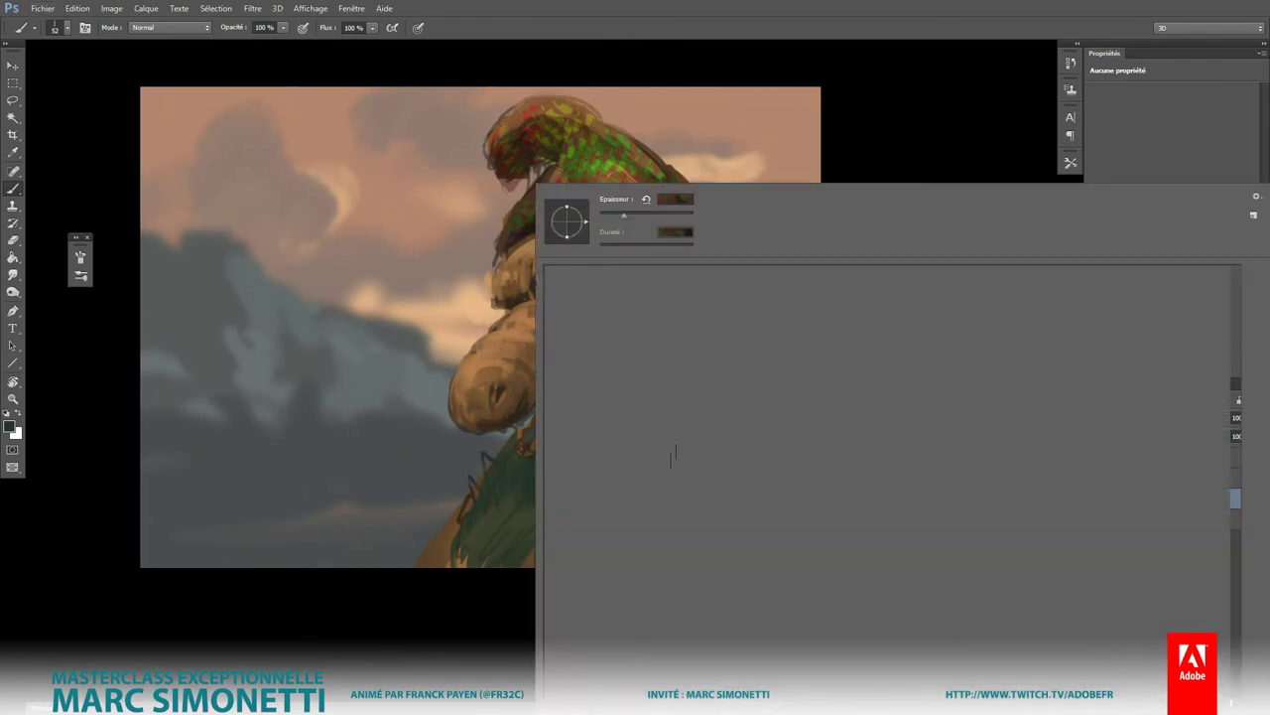
pyautogui.doubleClick(640, 543)
pyautogui.moveTo(730, 415)
pyautogui.mouseDown()
pyautogui.moveTo(784, 405)
pyautogui.moveTo(819, 347)
pyautogui.moveTo(777, 333)
pyautogui.moveTo(764, 342)
pyautogui.mouseUp()
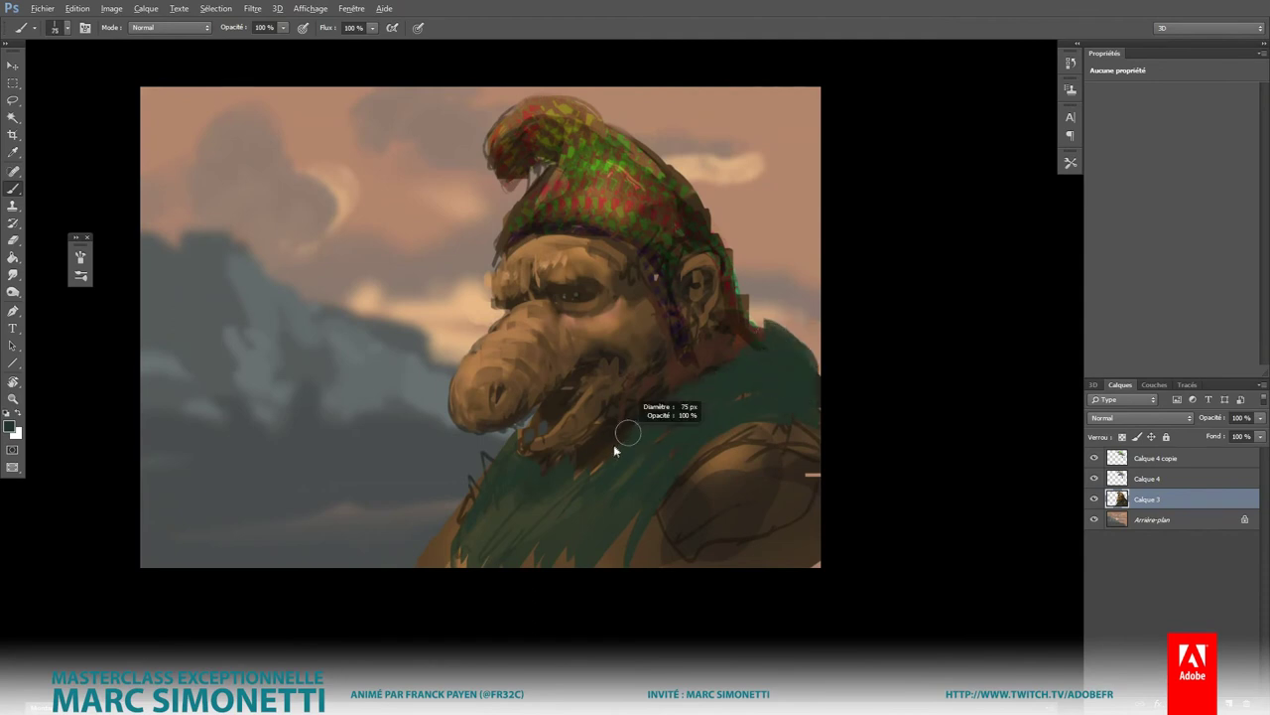
pyautogui.moveTo(454, 574)
pyautogui.mouseDown()
pyautogui.moveTo(476, 526)
pyautogui.moveTo(541, 526)
pyautogui.mouseUp()
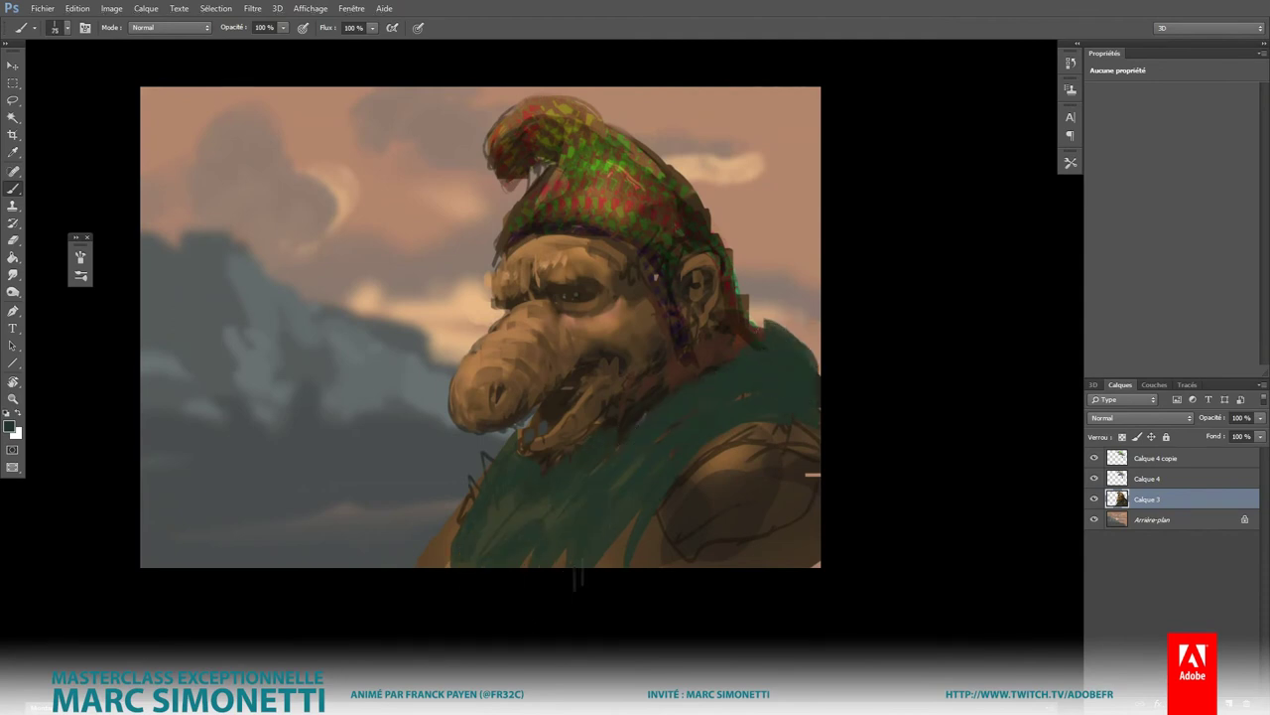
pyautogui.moveTo(565, 571); pyautogui.dragTo(610, 558)
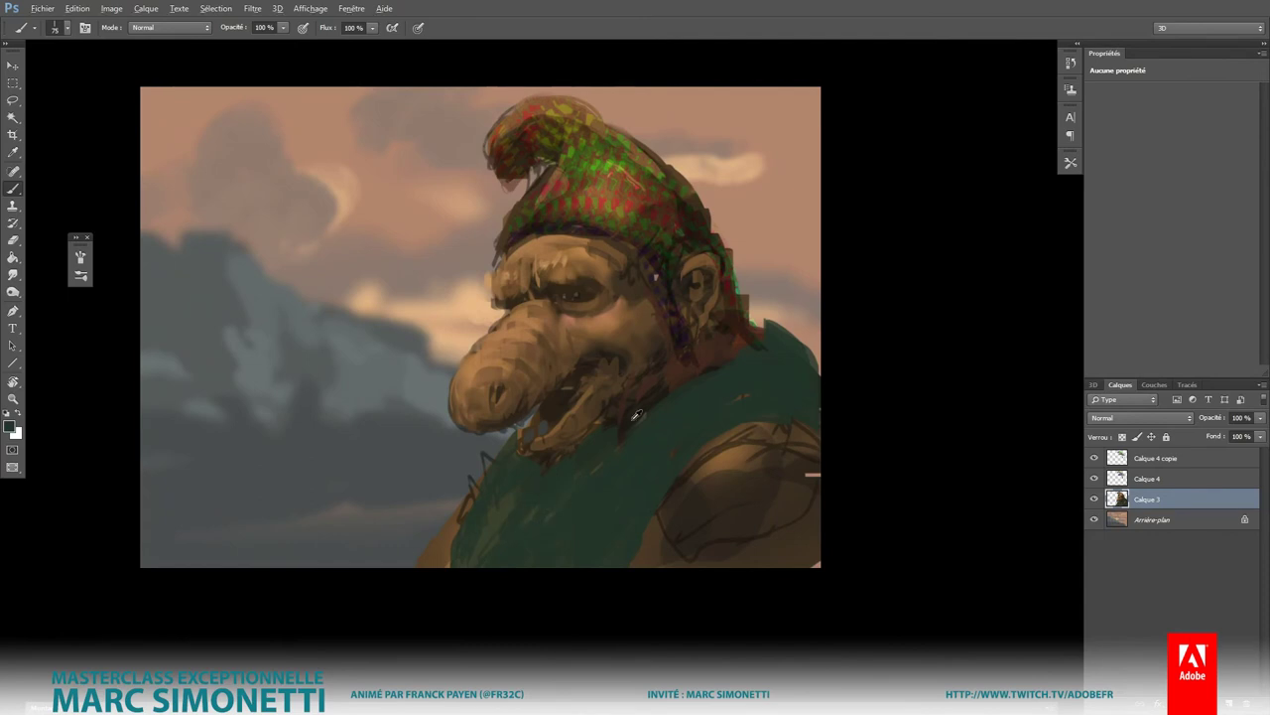
# Step: Add dark diagonal fold strokes across the coat below the face and mouth
pyautogui.moveTo(617, 551); pyautogui.dragTo(672, 457)
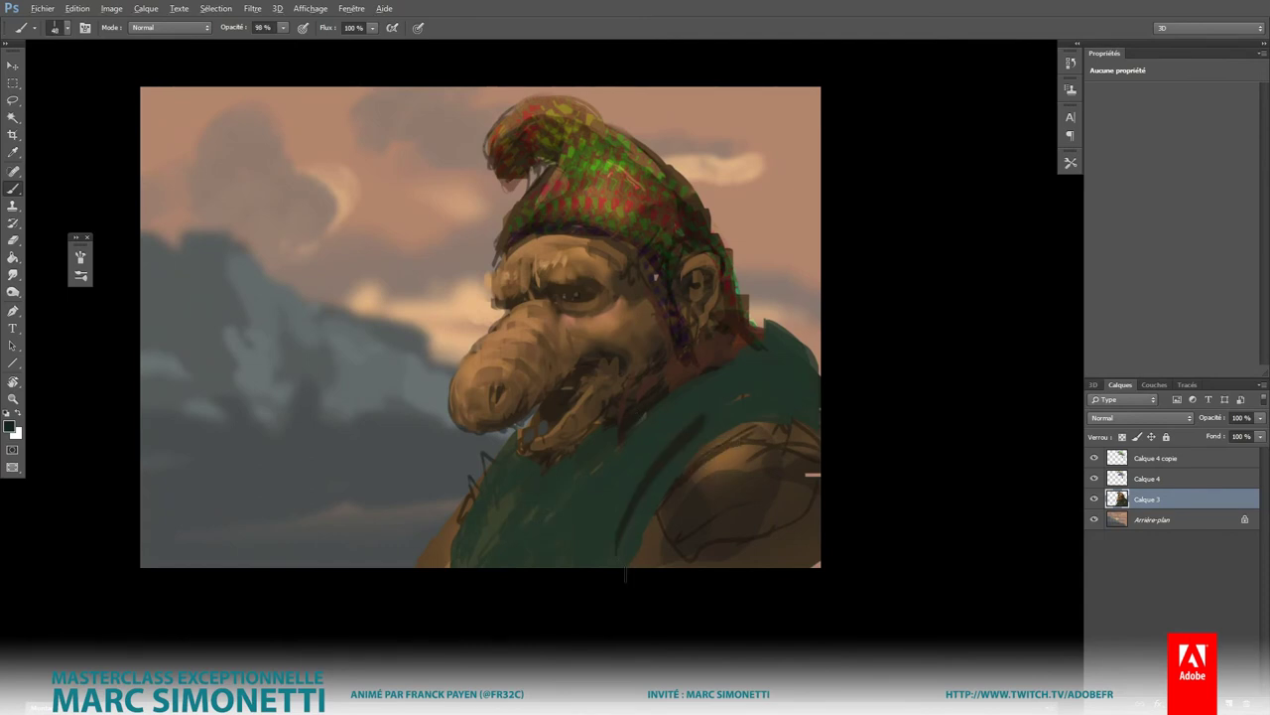
pyautogui.moveTo(635, 551)
pyautogui.mouseDown()
pyautogui.moveTo(704, 457)
pyautogui.moveTo(798, 417)
pyautogui.mouseUp()
pyautogui.moveTo(708, 393)
pyautogui.mouseDown()
pyautogui.moveTo(665, 412)
pyautogui.moveTo(670, 439)
pyautogui.moveTo(536, 486)
pyautogui.moveTo(522, 511)
pyautogui.mouseUp()
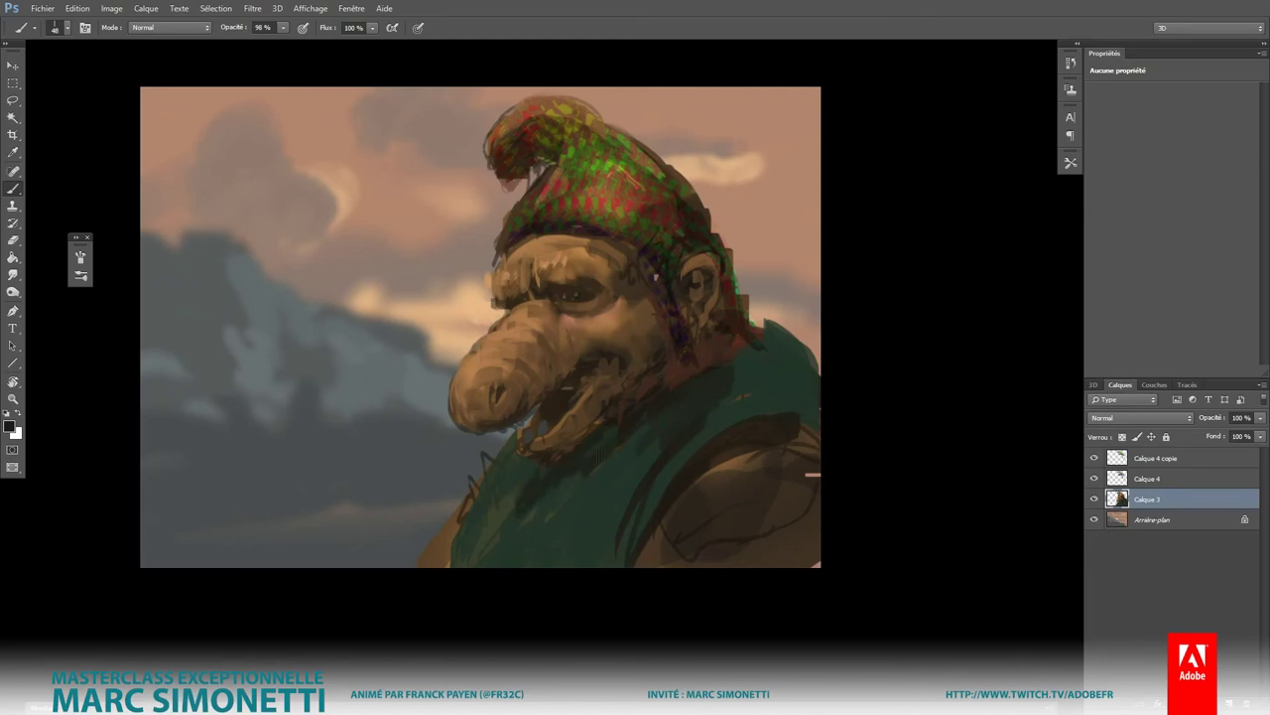
pyautogui.moveTo(576, 469); pyautogui.dragTo(462, 566)
pyautogui.rightClick(513, 483)
pyautogui.moveTo(501, 452); pyautogui.dragTo(457, 521)
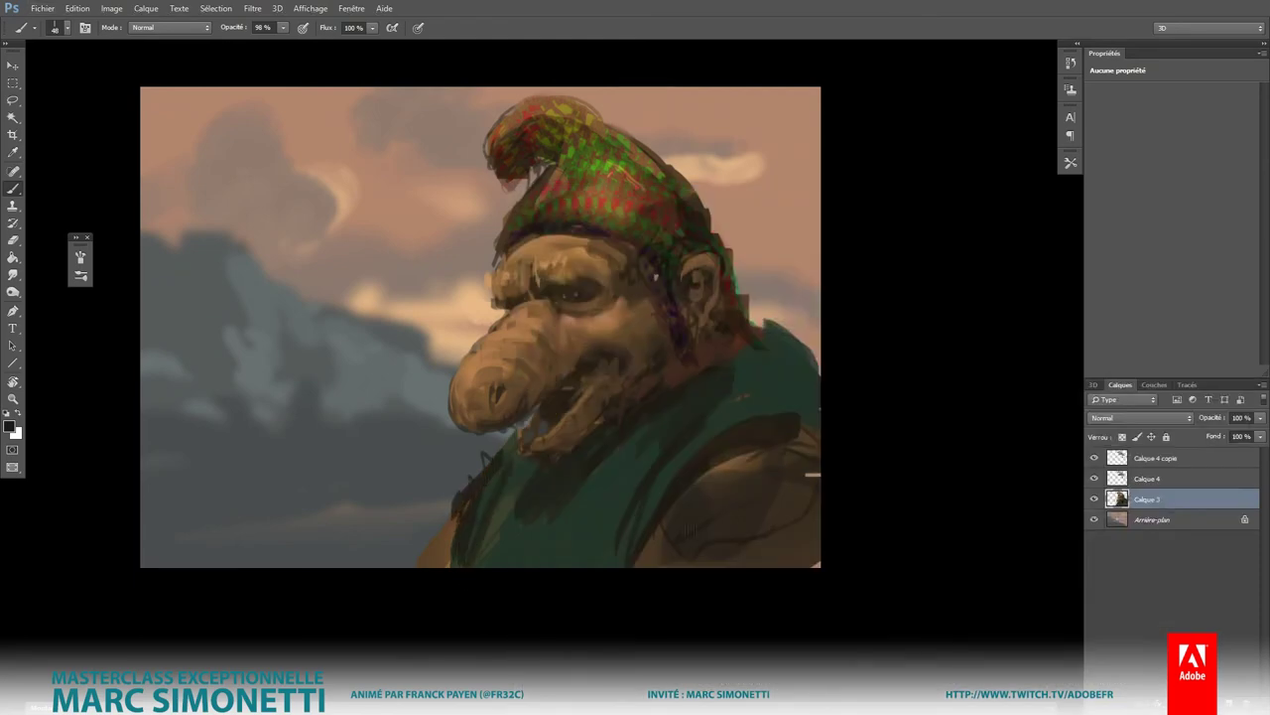
# Step: Add dark strokes on the right shoulder, lower-left edge and neck, resizing the brush to 67 then 63 px
pyautogui.moveTo(671, 518); pyautogui.dragTo(645, 566)
pyautogui.moveTo(747, 463)
pyautogui.mouseDown()
pyautogui.moveTo(701, 496)
pyautogui.moveTo(711, 480)
pyautogui.mouseUp()
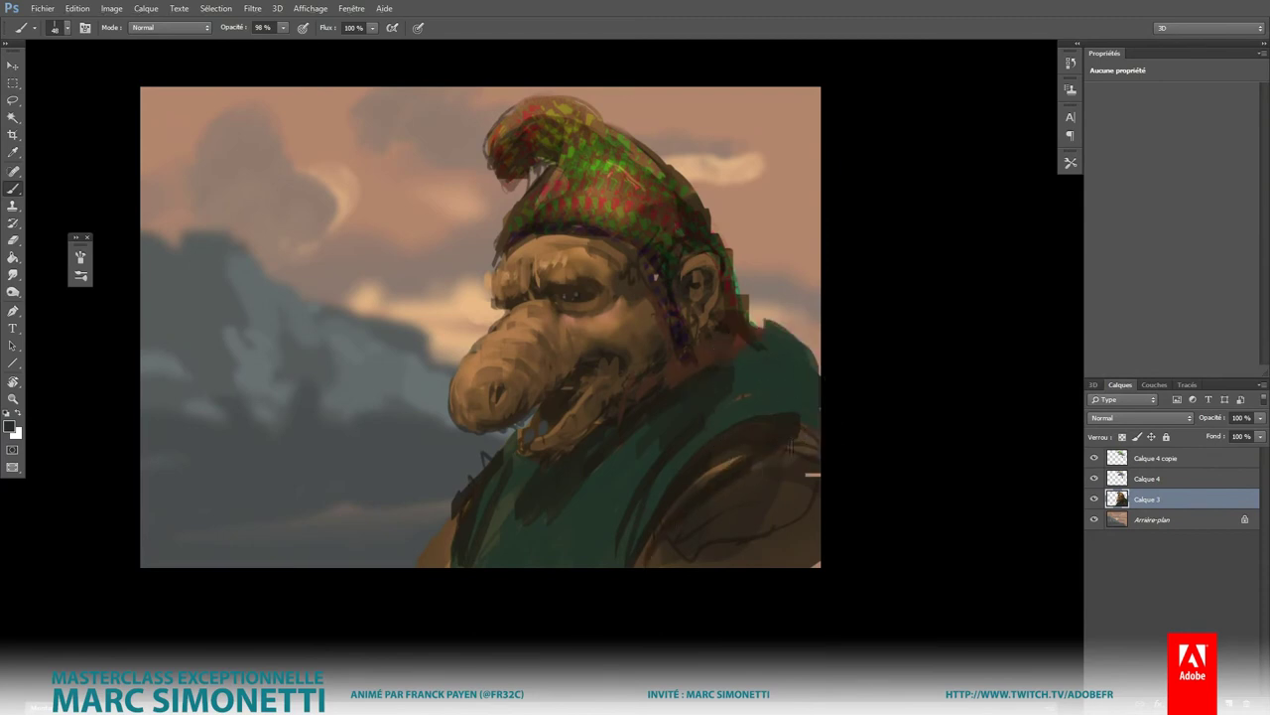
pyautogui.moveTo(789, 446)
pyautogui.mouseDown()
pyautogui.moveTo(713, 474)
pyautogui.moveTo(751, 455)
pyautogui.moveTo(720, 490)
pyautogui.mouseUp()
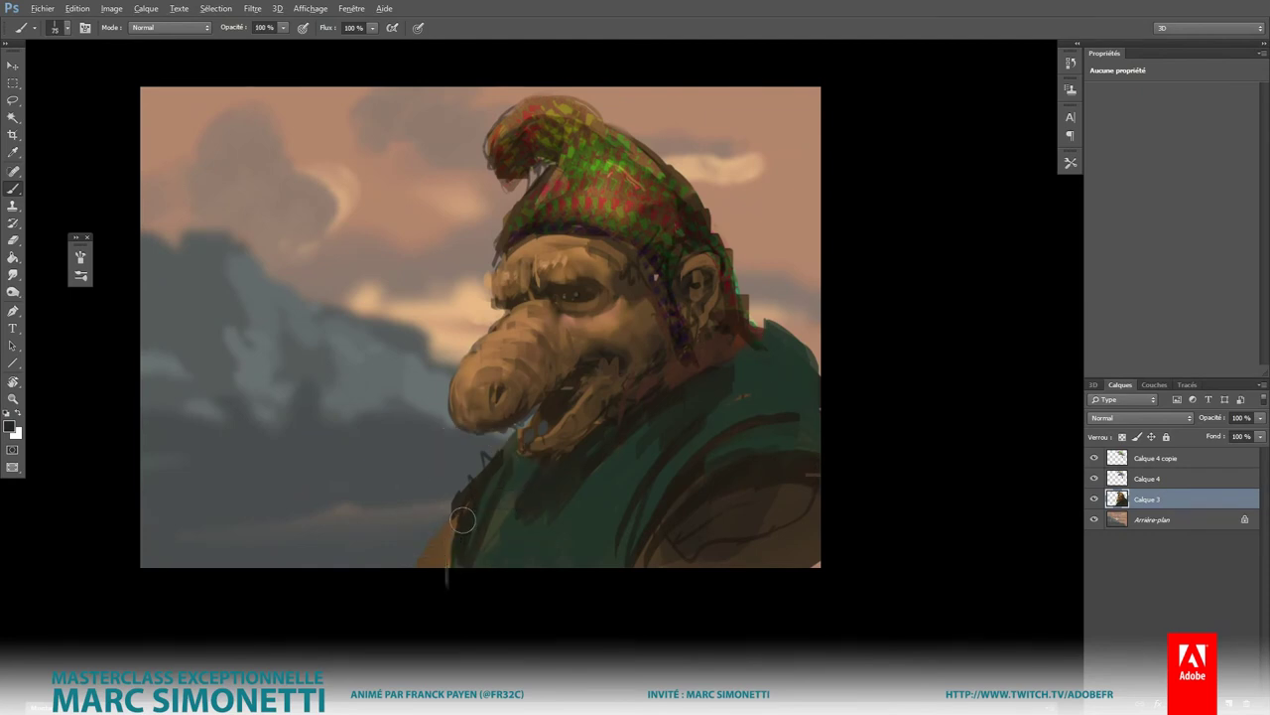
pyautogui.moveTo(457, 510); pyautogui.dragTo(436, 565)
pyautogui.moveTo(520, 447); pyautogui.dragTo(501, 474)
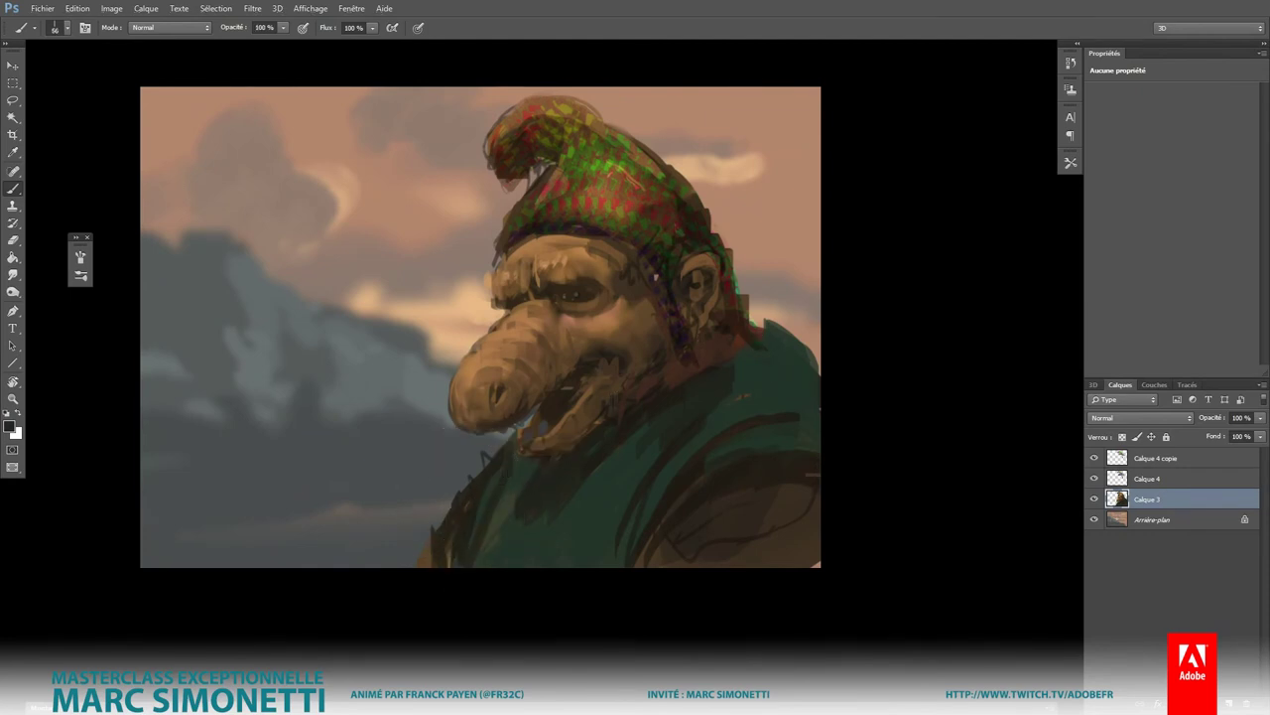
pyautogui.moveTo(556, 401); pyautogui.dragTo(518, 432)
# Step: Set the brush to full opacity and paint strokes over the mouth and cheek
pyautogui.scroll(-1, 740, 422)
pyautogui.scroll(4, 675, 388)
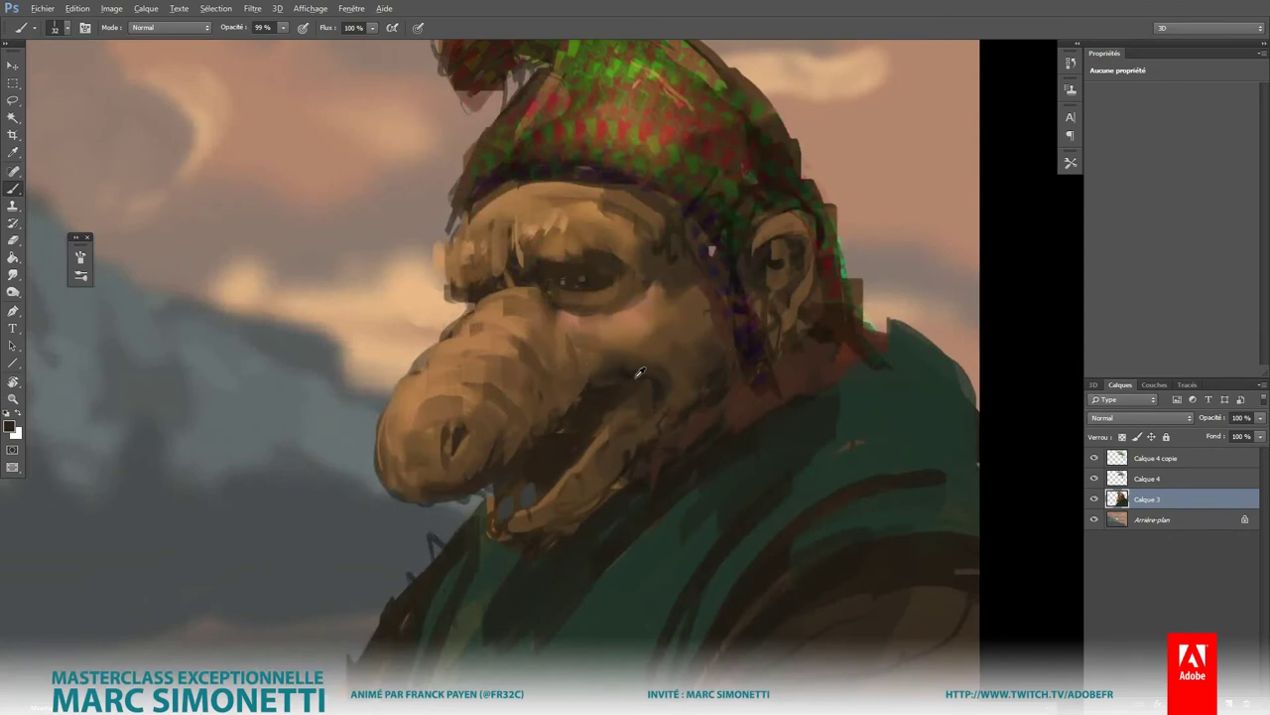
pyautogui.press('0')
pyautogui.moveTo(694, 385)
pyautogui.mouseDown()
pyautogui.moveTo(628, 407)
pyautogui.moveTo(834, 463)
pyautogui.mouseUp()
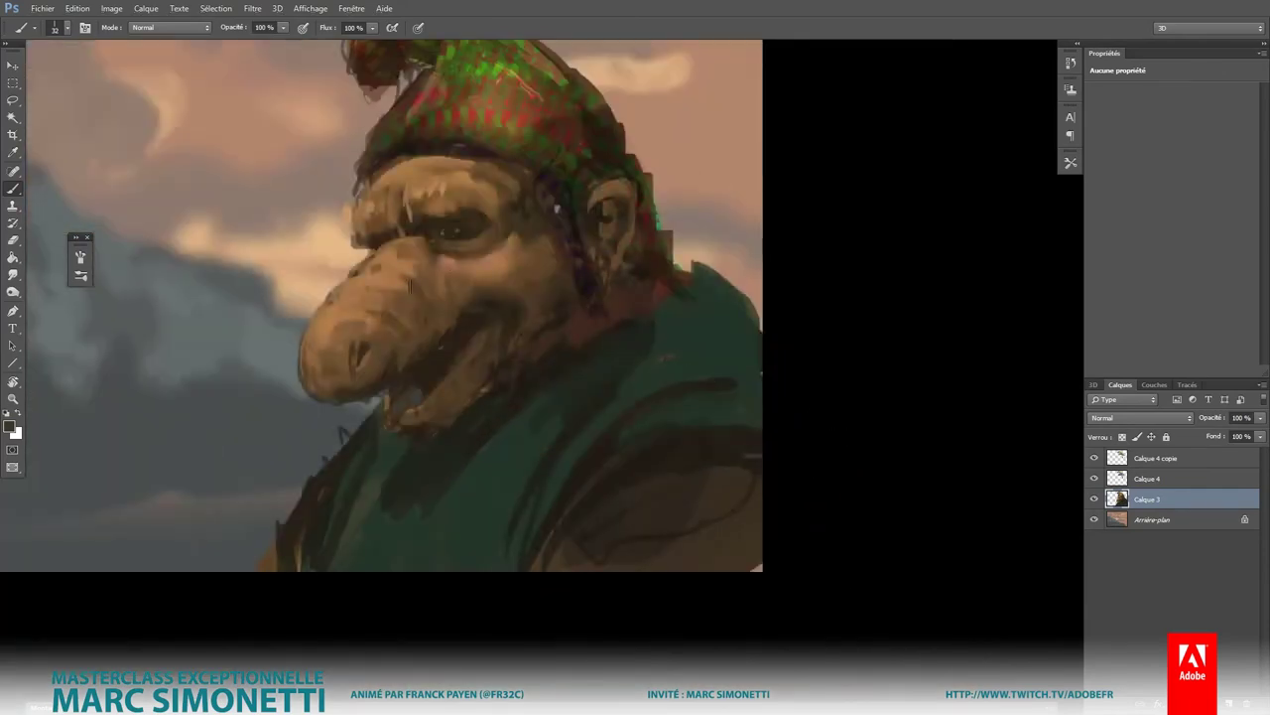
# Step: Switch to the M@_Gradient_Brush_Basic brush preset
pyautogui.rightClick(409, 287)
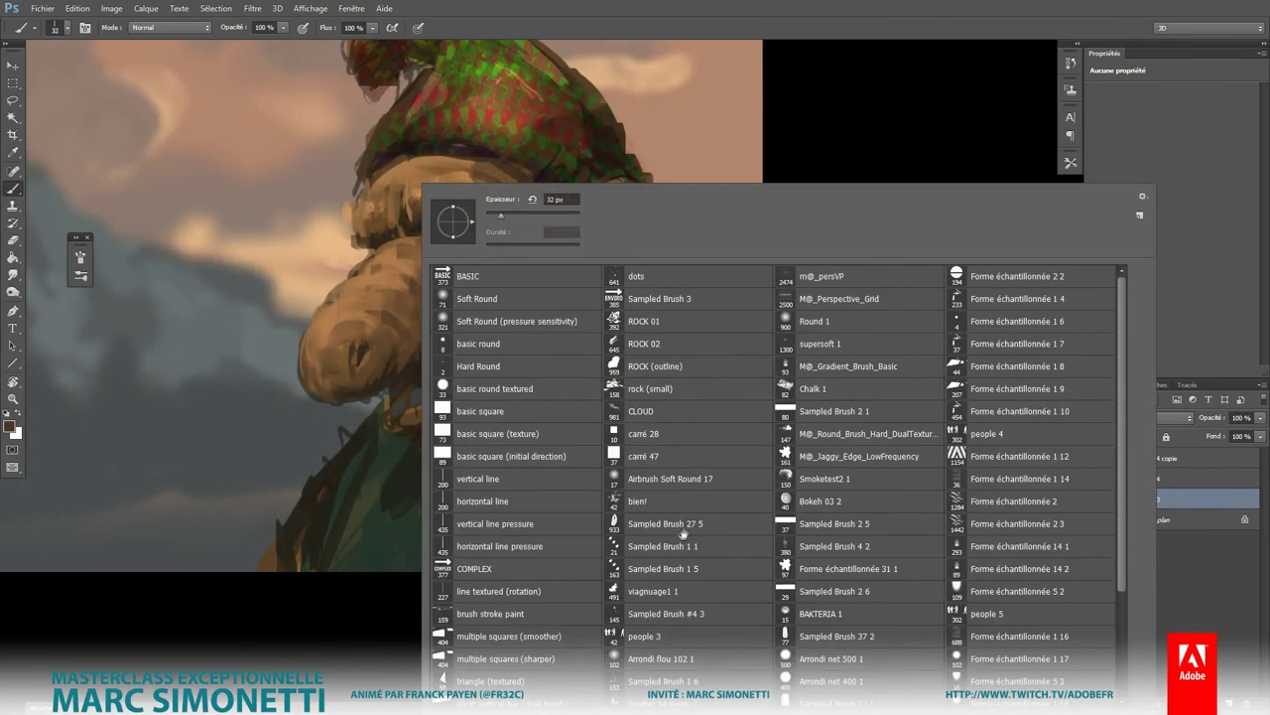
pyautogui.scroll(-2, 1111, 378)
pyautogui.scroll(-3, 1109, 457)
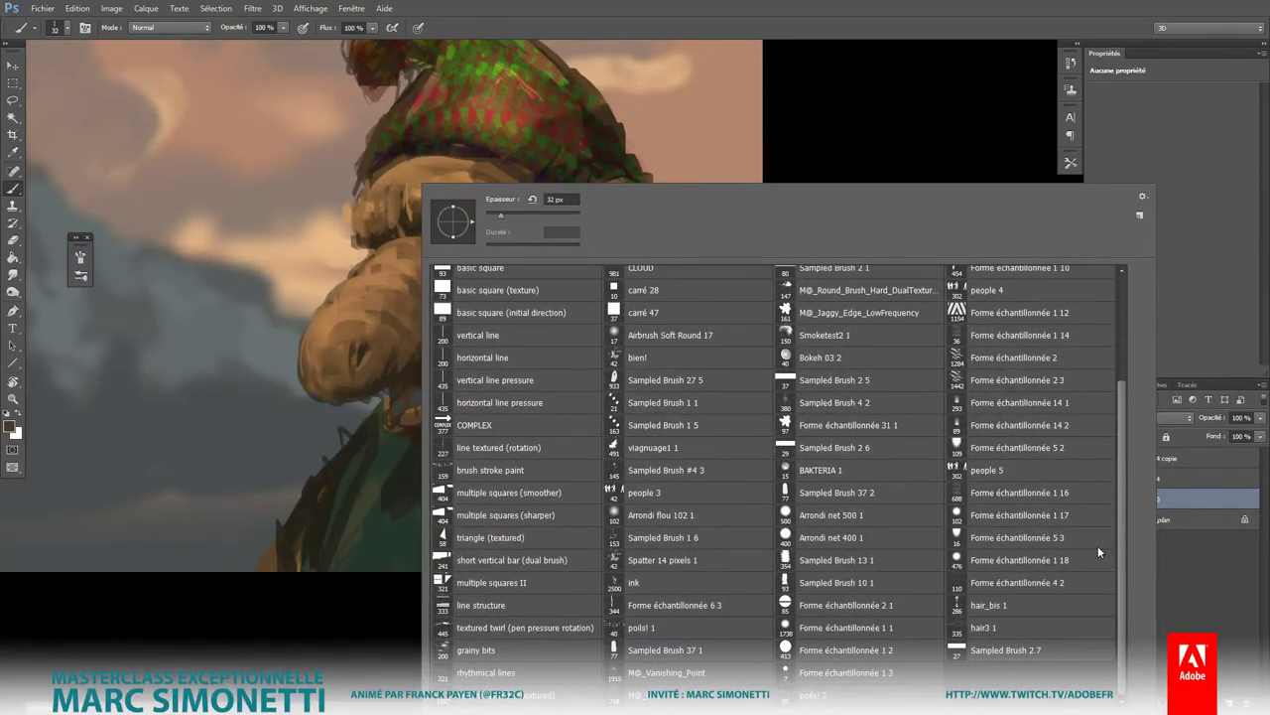
pyautogui.scroll(3, 1099, 546)
pyautogui.scroll(2, 1103, 417)
pyautogui.click(848, 366)
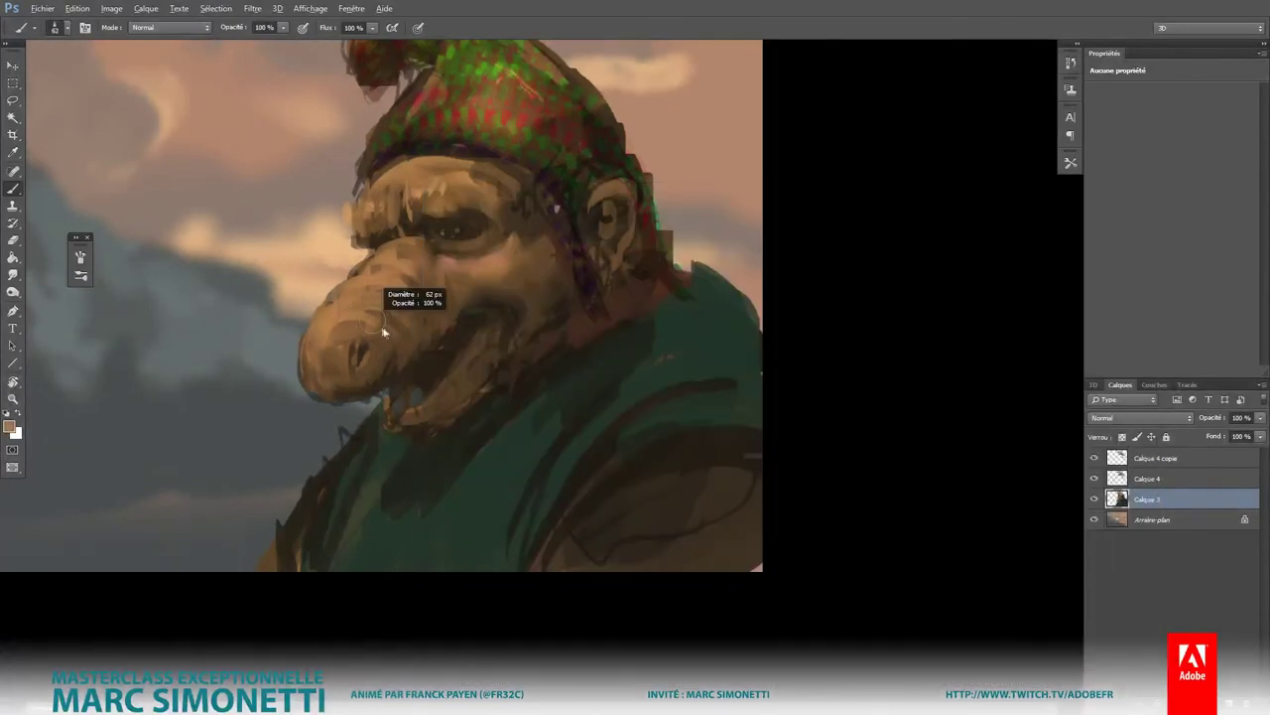
# Step: Smooth and lighten the upper snout, nose bridge and brow beside the eye
pyautogui.moveTo(383, 331); pyautogui.dragTo(407, 298)
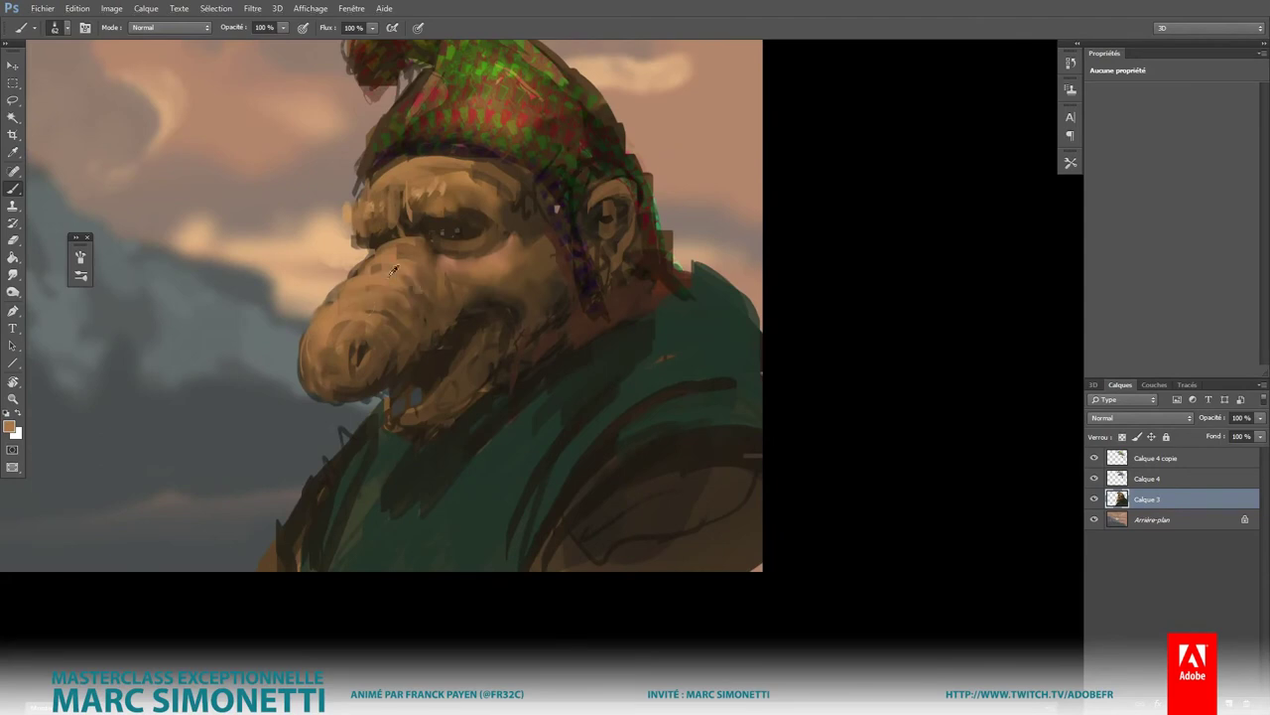
pyautogui.moveTo(393, 269); pyautogui.dragTo(400, 239)
pyautogui.moveTo(476, 203); pyautogui.dragTo(407, 228)
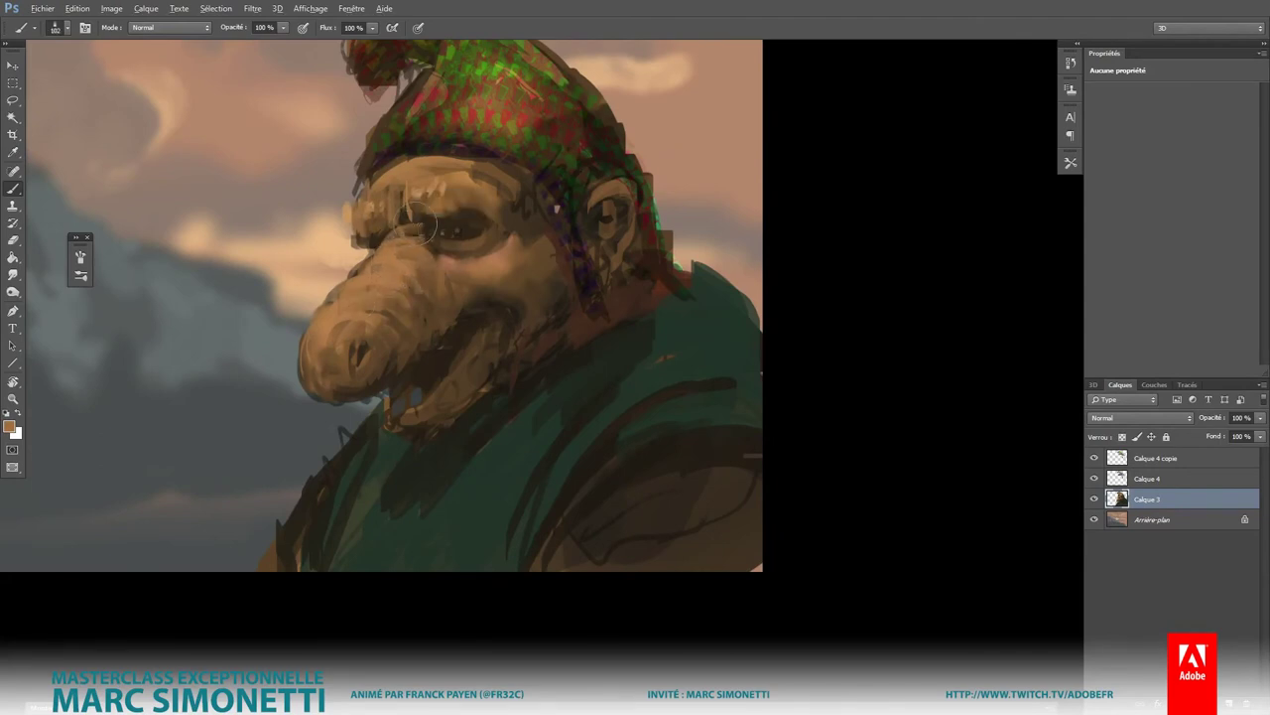
pyautogui.moveTo(446, 178)
pyautogui.mouseDown()
pyautogui.moveTo(411, 181)
pyautogui.moveTo(476, 167)
pyautogui.mouseUp()
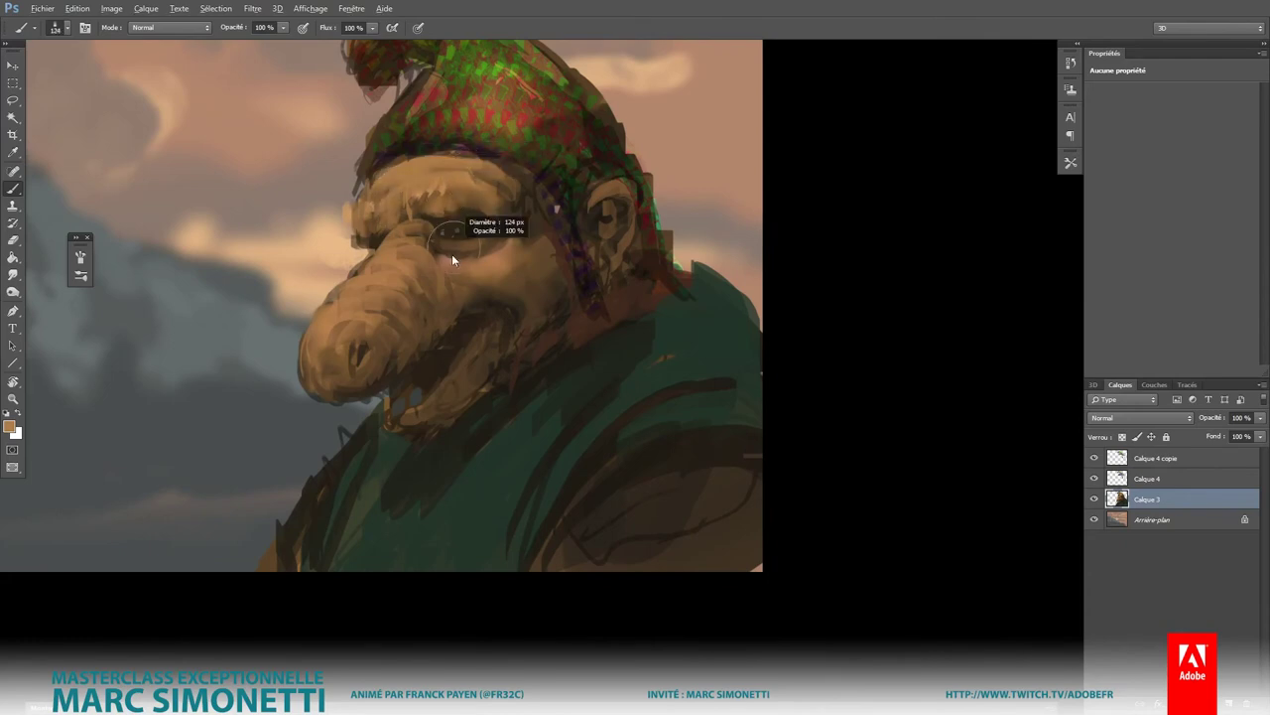
pyautogui.moveTo(447, 232); pyautogui.dragTo(437, 255)
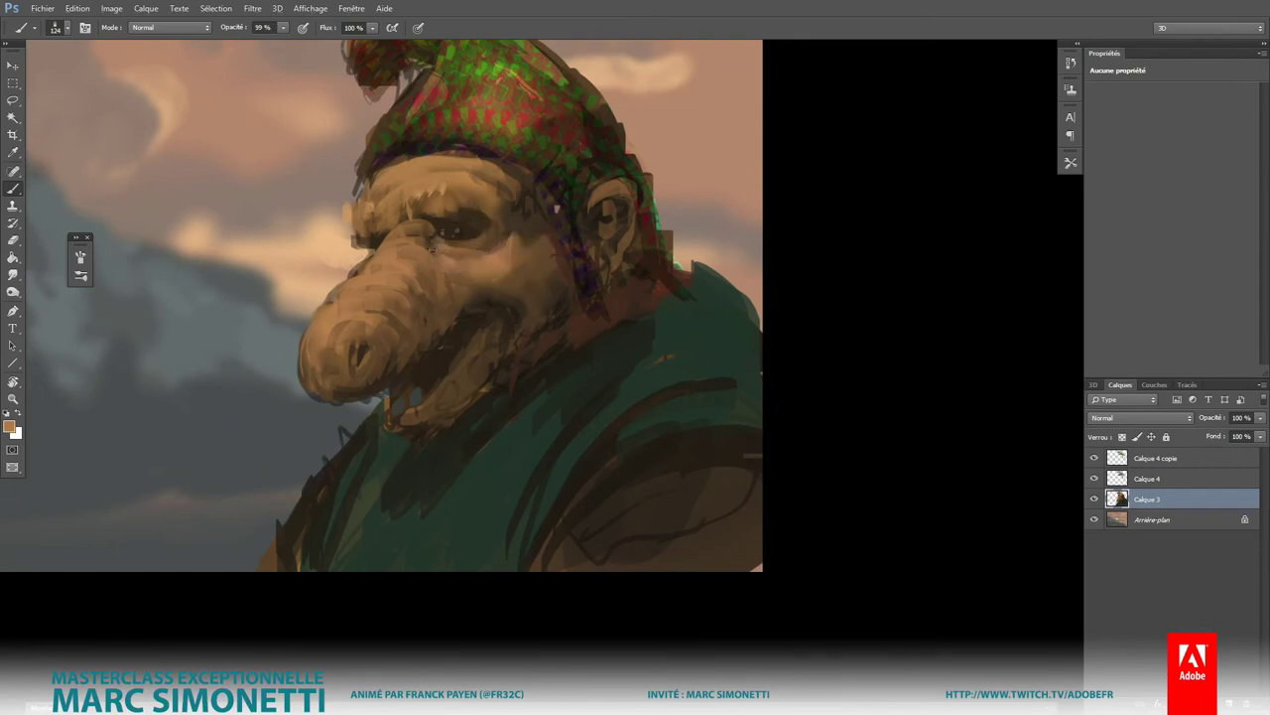
# Step: Sample a darker brown and, with a ~199 px brush, darken the nostril, under the nose and mouth
pyautogui.keyDown('alt'); pyautogui.click(473, 244); pyautogui.keyUp('alt')
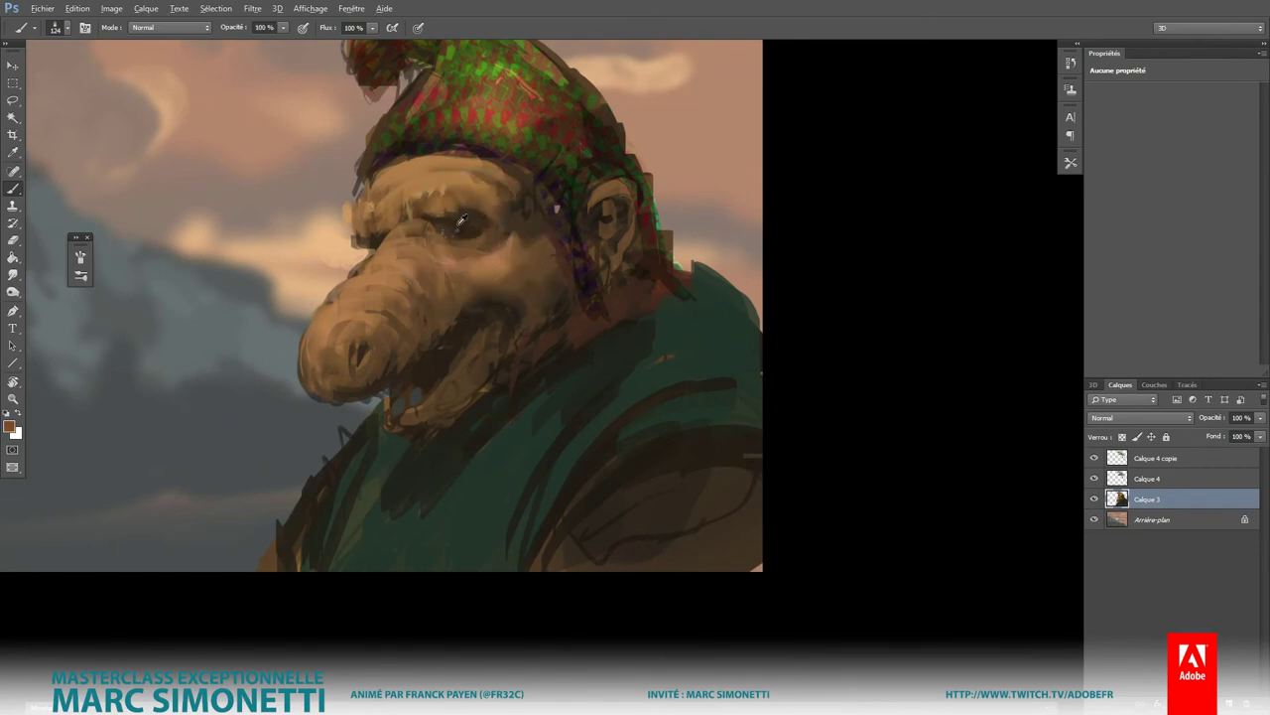
pyautogui.moveTo(447, 238)
pyautogui.mouseDown()
pyautogui.moveTo(503, 233)
pyautogui.moveTo(503, 248)
pyautogui.mouseUp()
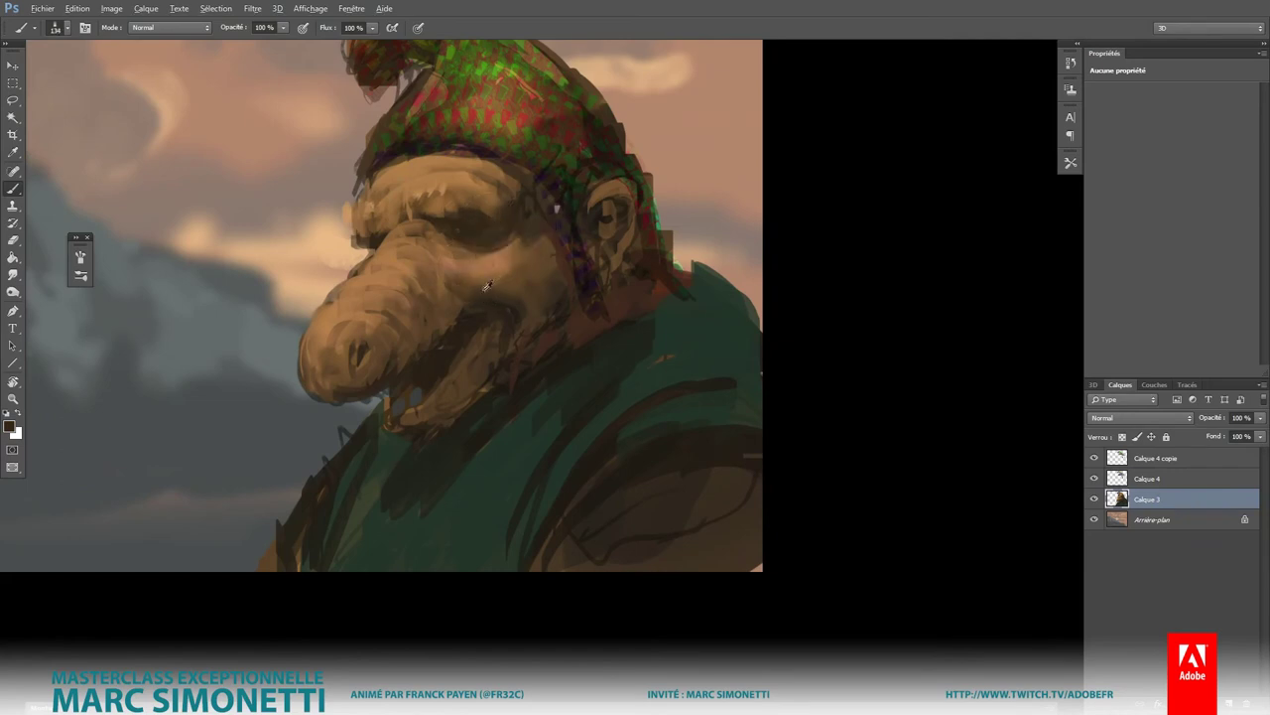
pyautogui.moveTo(455, 328)
pyautogui.mouseDown()
pyautogui.moveTo(353, 380)
pyautogui.moveTo(382, 378)
pyautogui.mouseUp()
pyautogui.moveTo(308, 362)
pyautogui.mouseDown()
pyautogui.moveTo(327, 392)
pyautogui.moveTo(397, 322)
pyautogui.moveTo(472, 297)
pyautogui.mouseUp()
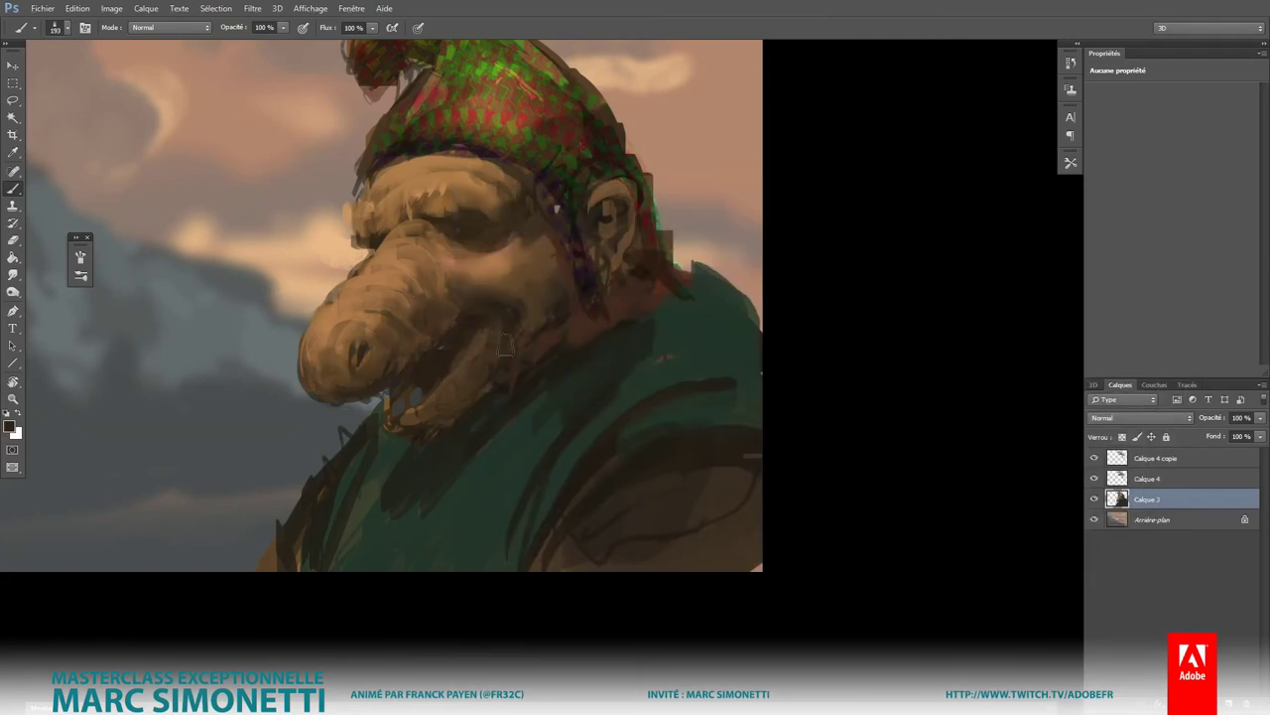
# Step: Resize the brush from 233 px down to 162 px and bring up the colour wheel
pyautogui.moveTo(509, 394); pyautogui.dragTo(561, 367)
pyautogui.moveTo(497, 456); pyautogui.dragTo(484, 457)
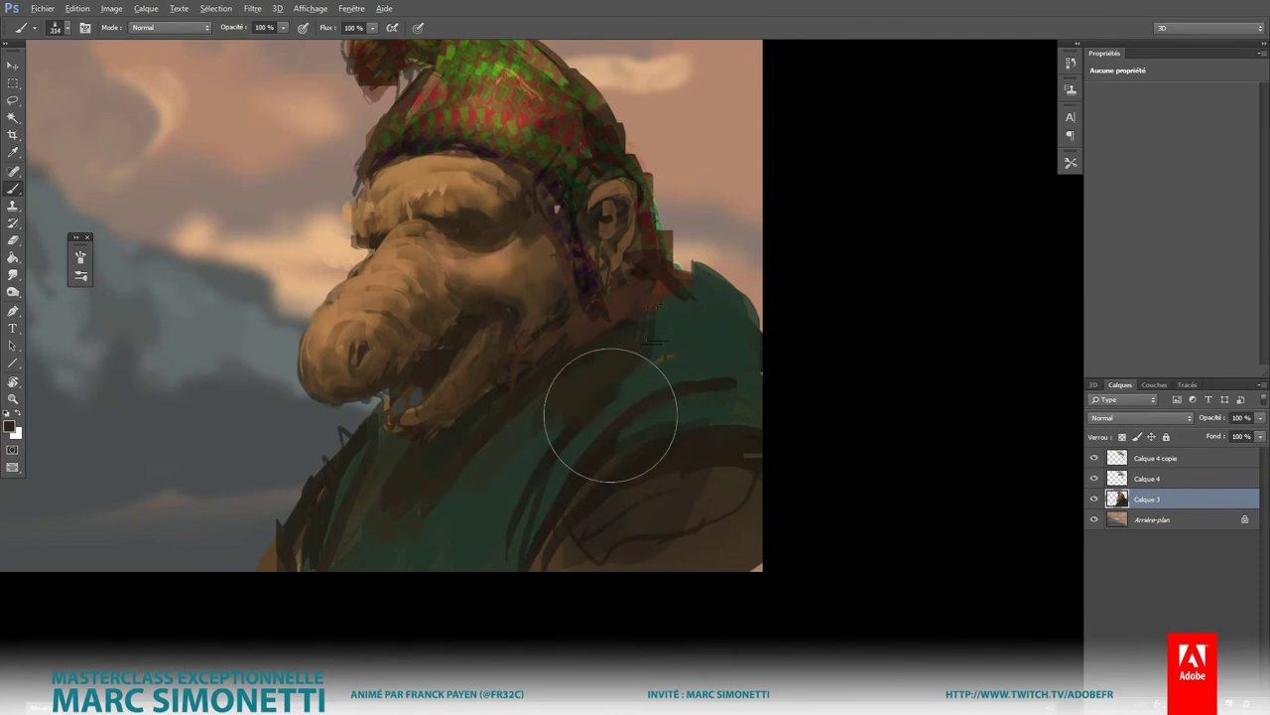
pyautogui.moveTo(658, 327); pyautogui.dragTo(652, 327)
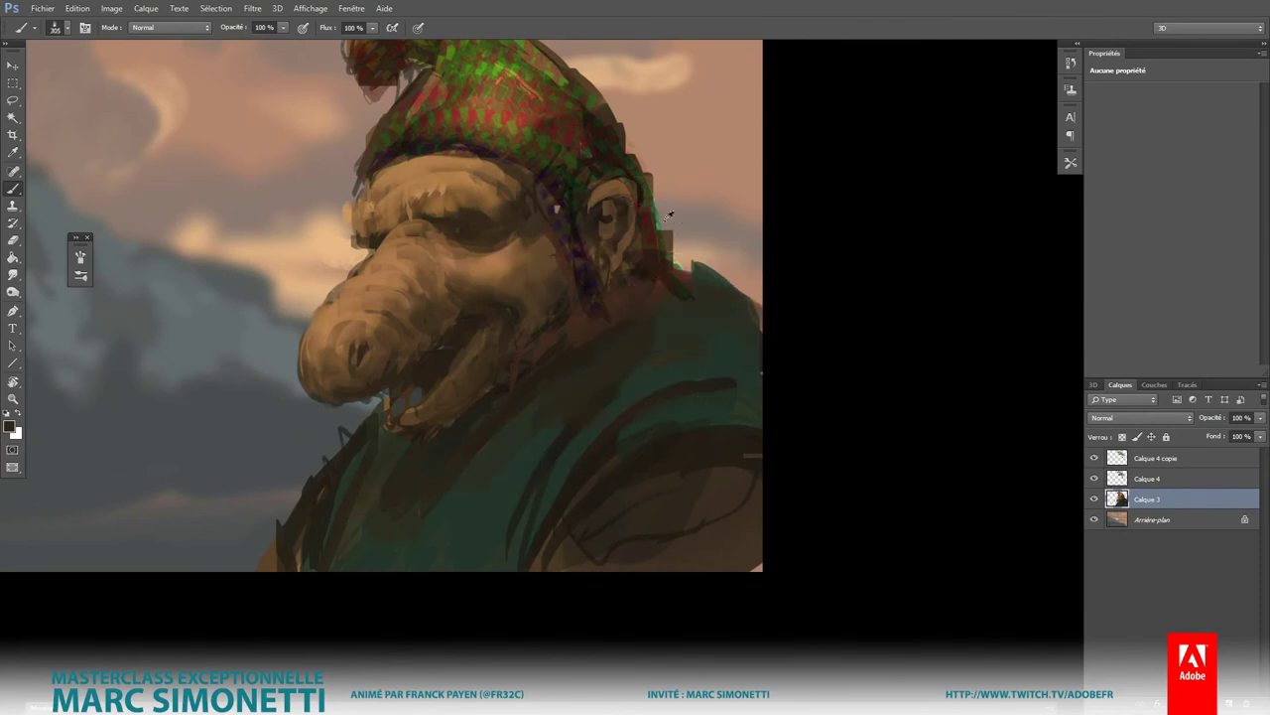
pyautogui.moveTo(670, 213)
pyautogui.mouseDown()
pyautogui.moveTo(657, 213)
pyautogui.moveTo(660, 248)
pyautogui.mouseUp()
pyautogui.keyDown('alt'); pyautogui.keyDown('shift'); pyautogui.rightClick(672, 220); pyautogui.keyUp('shift'); pyautogui.keyUp('alt')
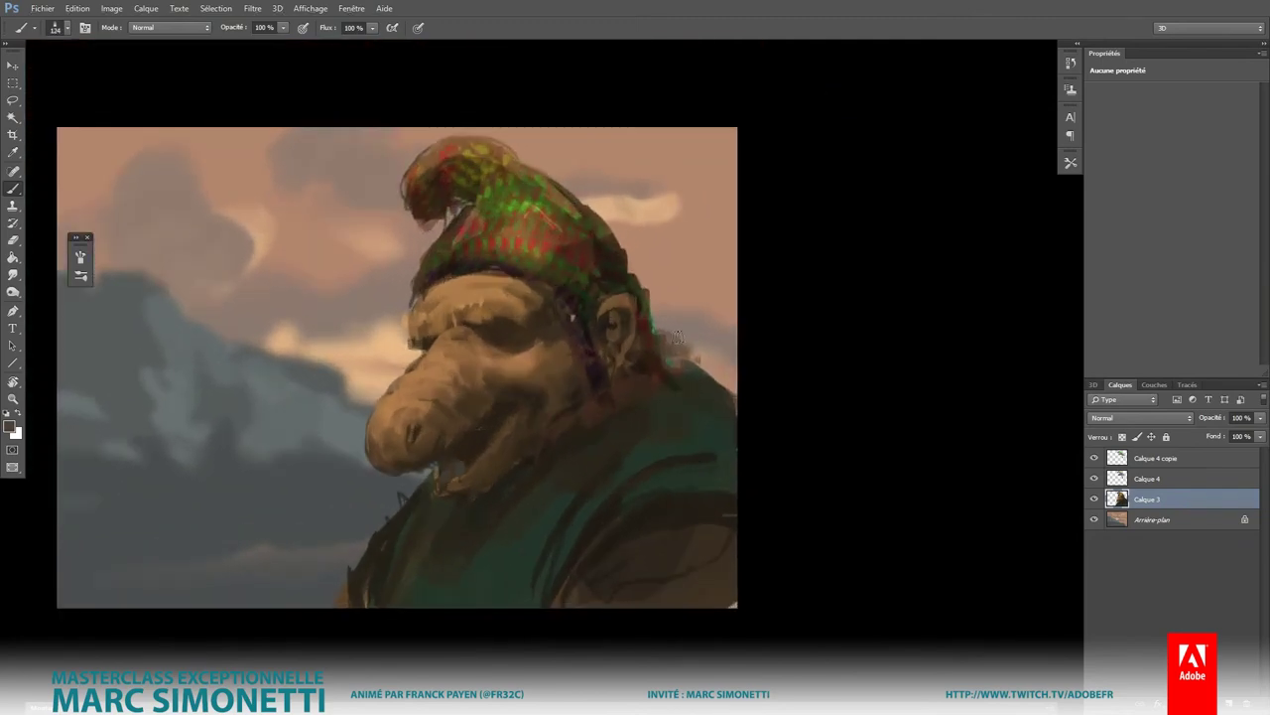
# Step: Pick a new tone and paint dark strokes around the ear and neck
pyautogui.keyDown('alt'); pyautogui.keyDown('shift'); pyautogui.rightClick(682, 347); pyautogui.keyUp('shift'); pyautogui.keyUp('alt')
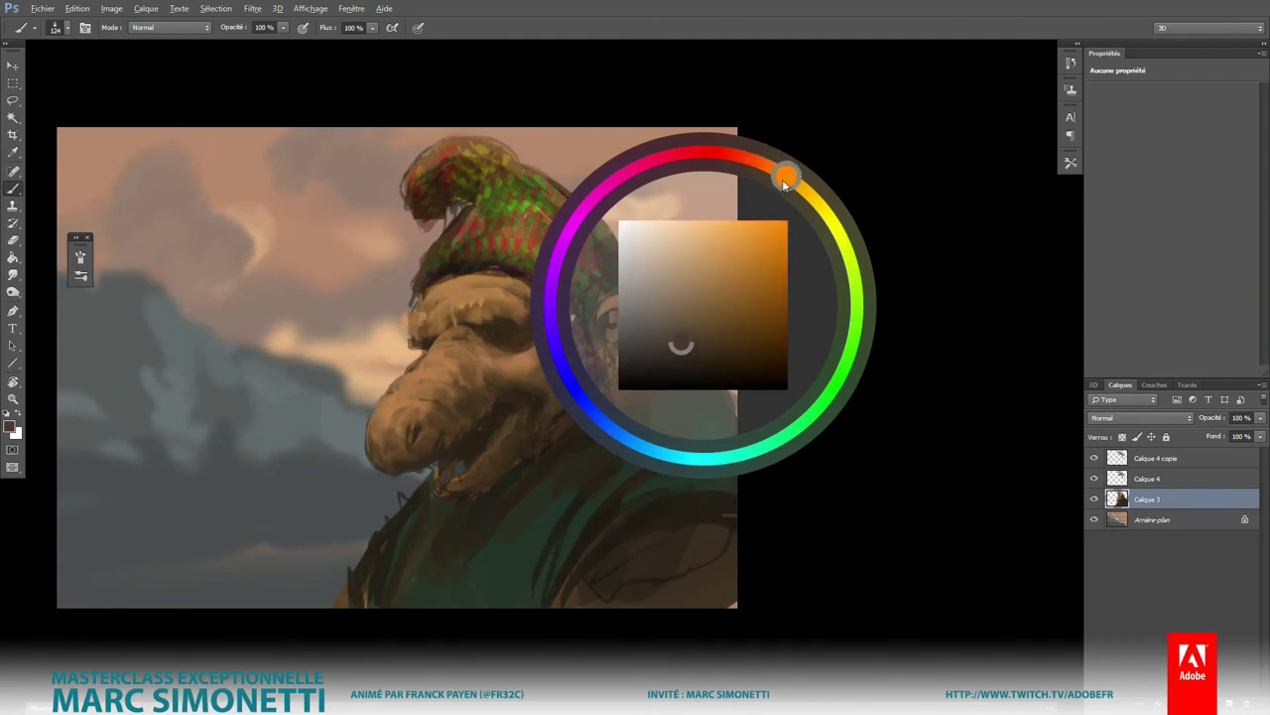
pyautogui.moveTo(750, 168); pyautogui.dragTo(670, 367)
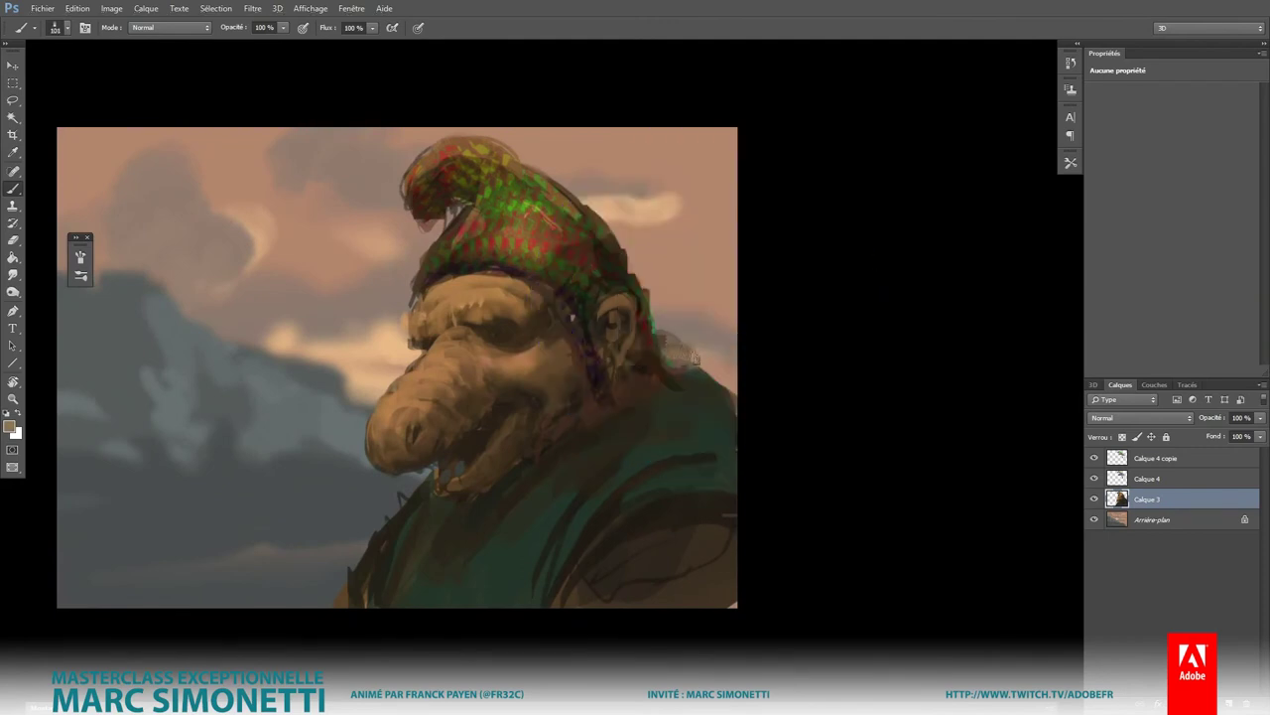
pyautogui.keyDown('alt'); pyautogui.click(663, 356); pyautogui.keyUp('alt')
pyautogui.moveTo(657, 353)
pyautogui.mouseDown()
pyautogui.moveTo(690, 379)
pyautogui.moveTo(643, 376)
pyautogui.mouseUp()
# Step: Pick an orange painting colour and move the view to another part of the painting
pyautogui.moveTo(694, 342); pyautogui.dragTo(761, 145)
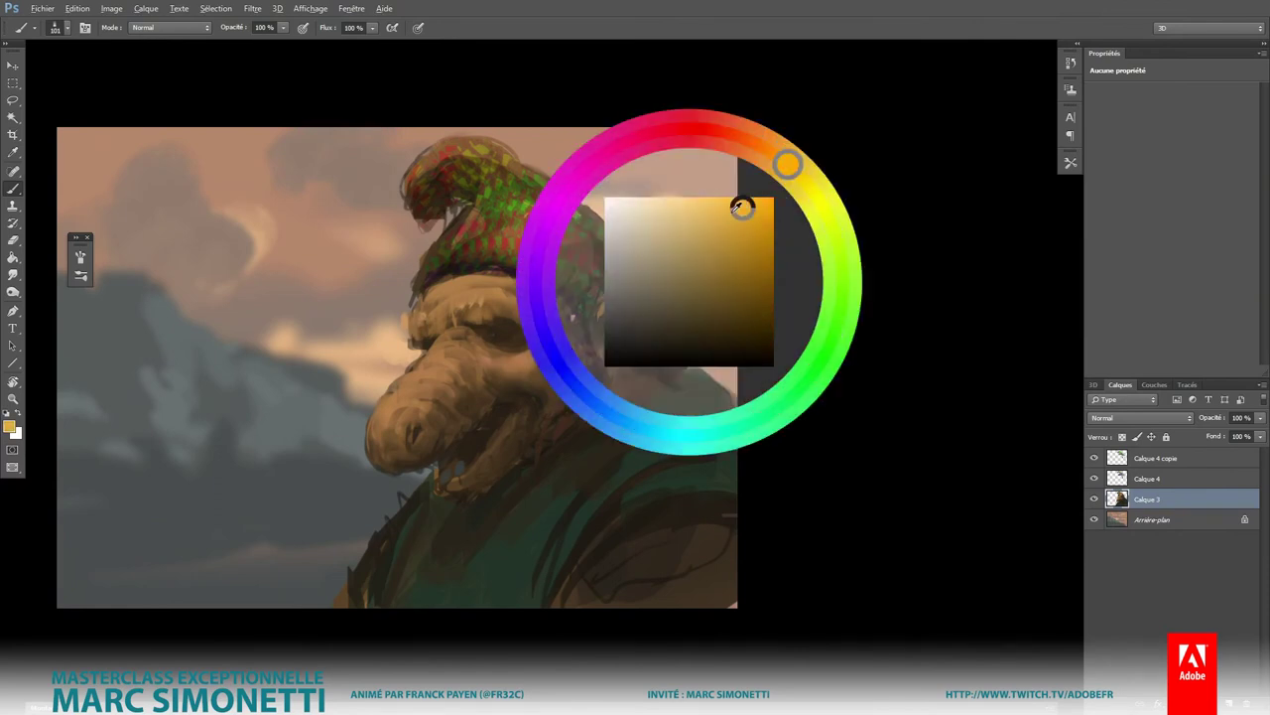
pyautogui.moveTo(725, 212); pyautogui.dragTo(726, 212)
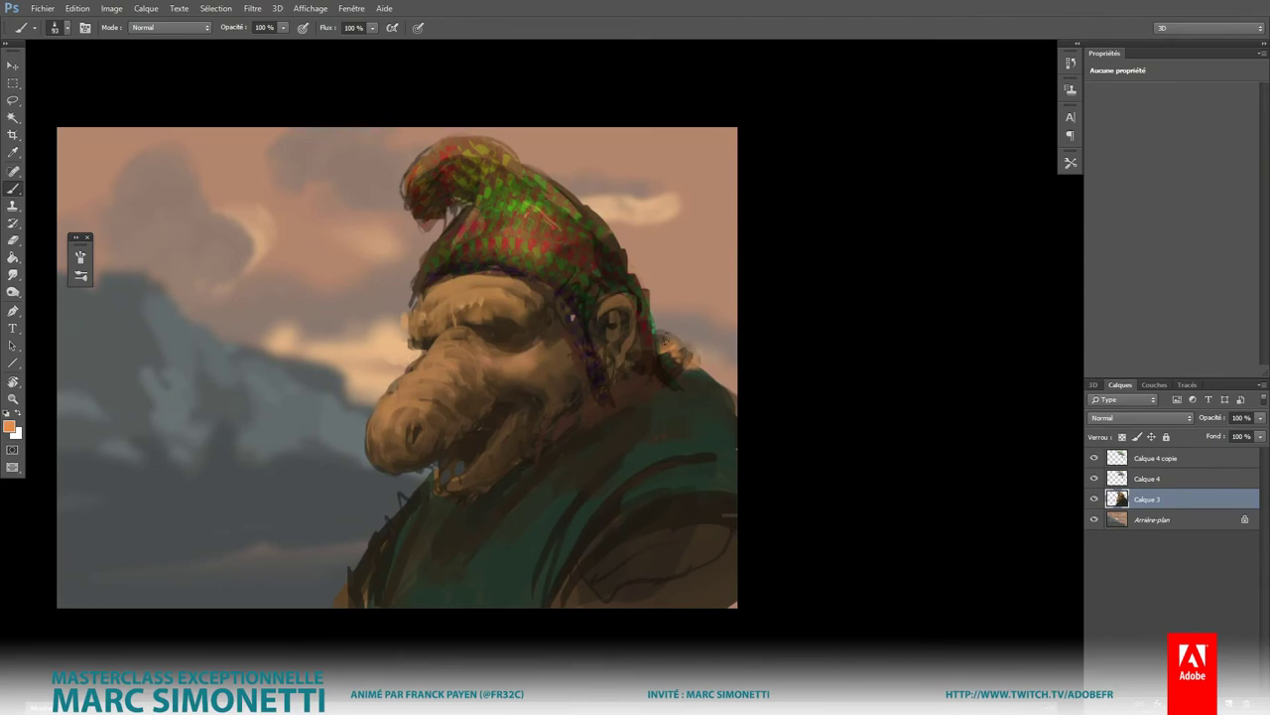
pyautogui.scroll(2, 671, 369)
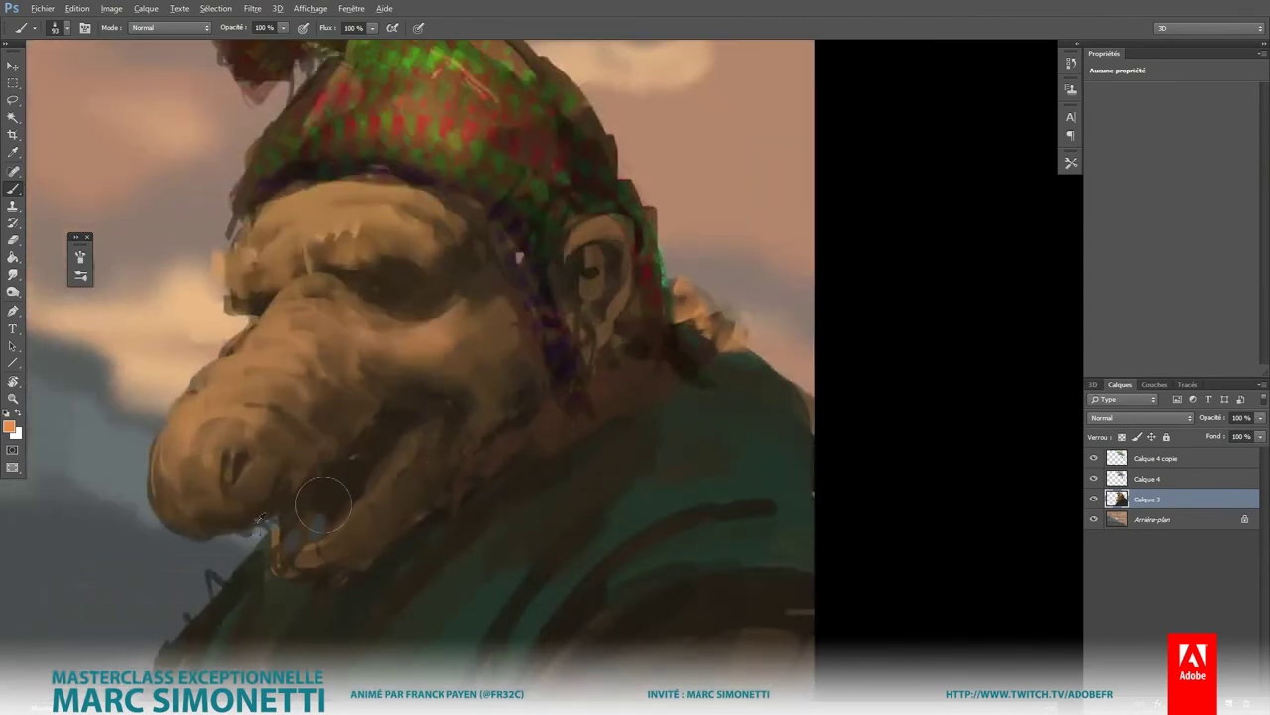
pyautogui.moveTo(719, 407)
pyautogui.mouseDown()
pyautogui.moveTo(568, 291)
pyautogui.moveTo(572, 369)
pyautogui.moveTo(518, 358)
pyautogui.mouseUp()
pyautogui.keyDown('alt'); pyautogui.keyDown('shift'); pyautogui.rightClick(602, 367); pyautogui.keyUp('shift'); pyautogui.keyUp('alt')
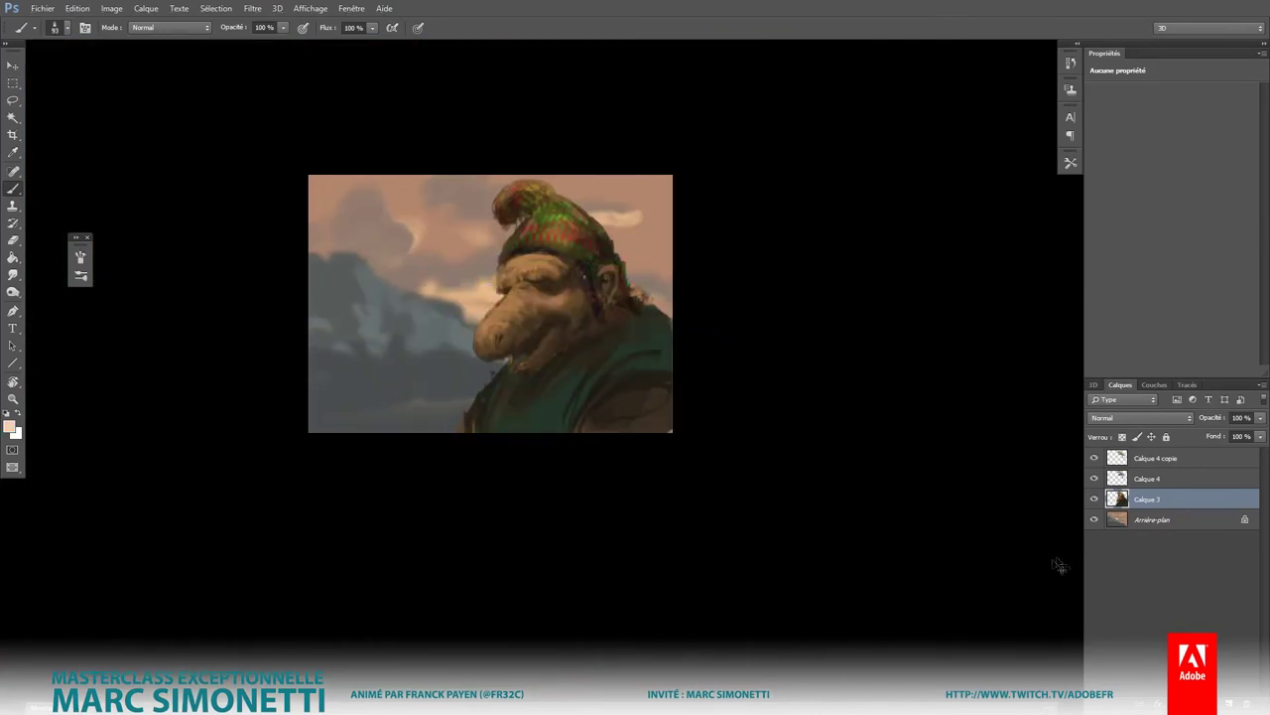
# Step: Merge the layers from Calque 4 copie down to Calque 3 into one layer
pyautogui.click(1161, 463)
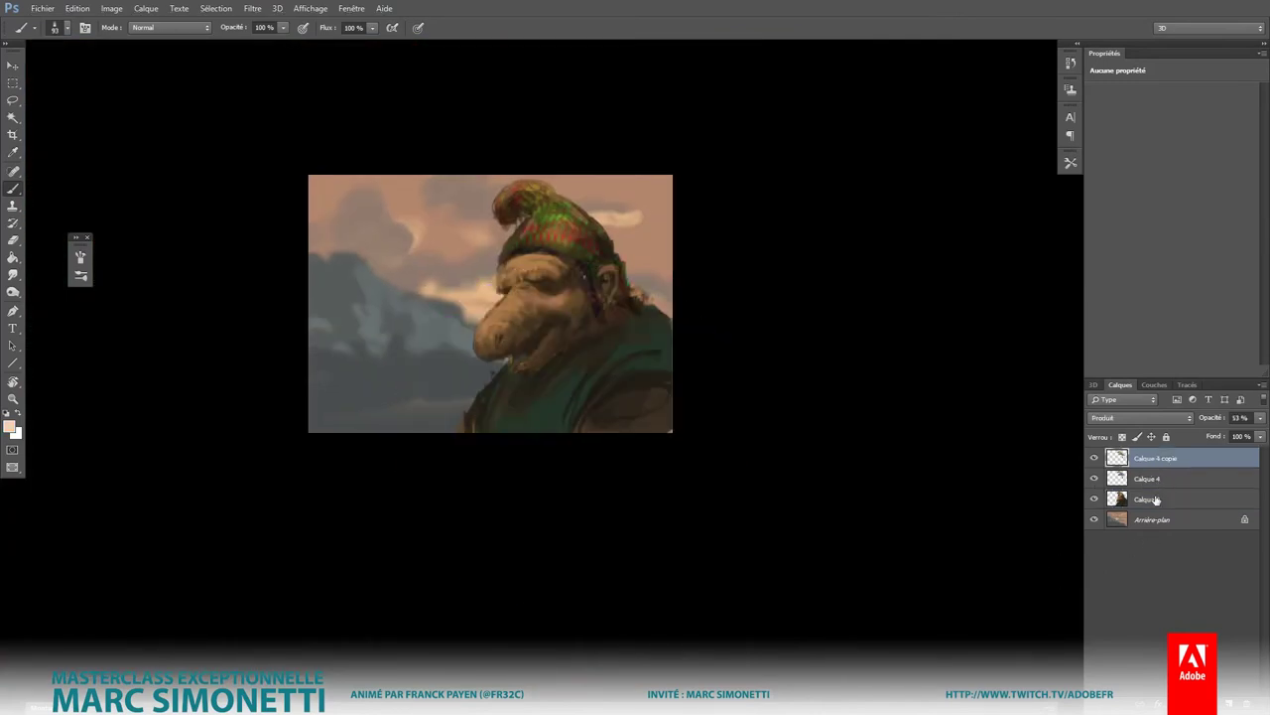
pyautogui.keyDown('shift'); pyautogui.click(1151, 501); pyautogui.keyUp('shift')
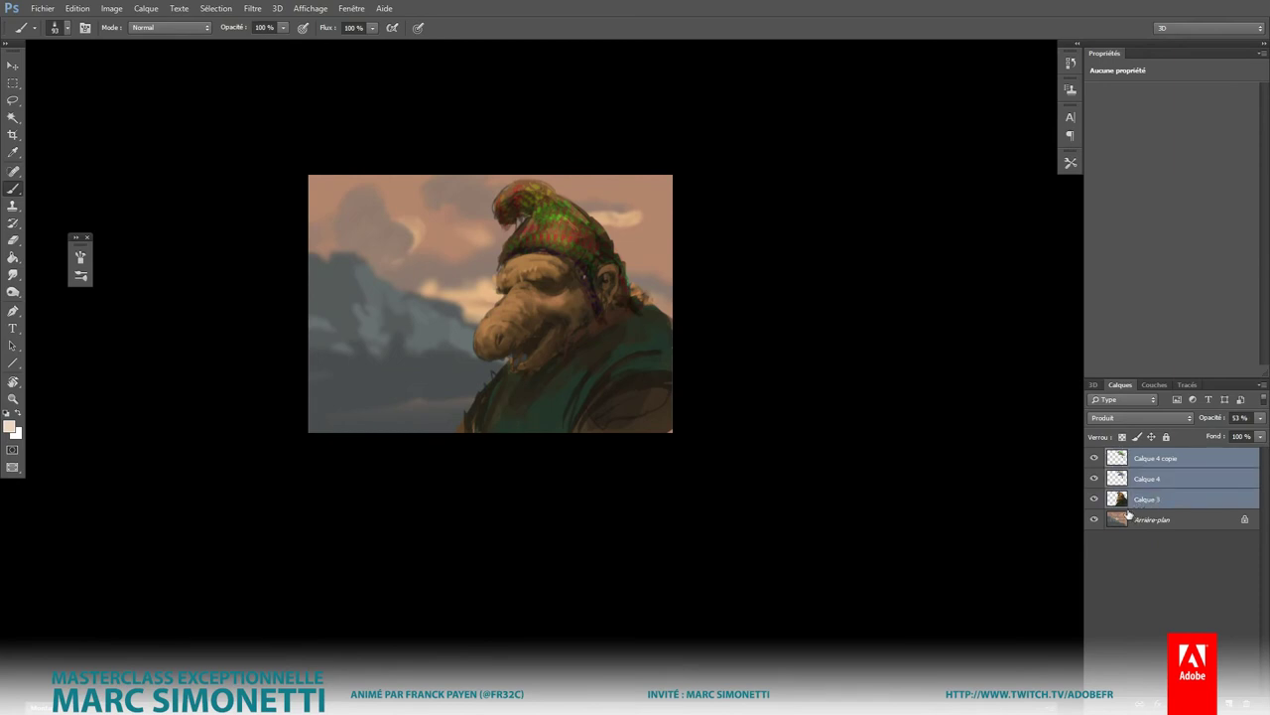
pyautogui.hotkey('ctrl', 'e')
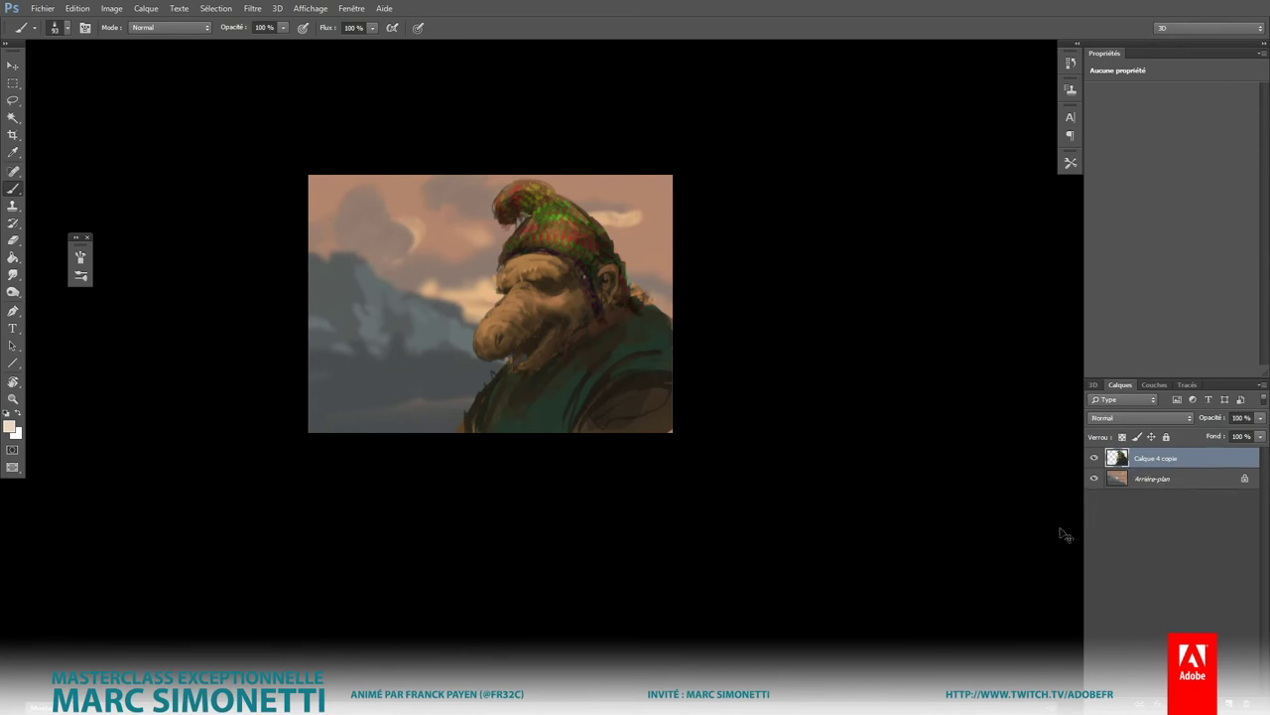
# Step: Dim the merged layer with Levels, darkening midtones and lowering the white output
pyautogui.hotkey('ctrl', 'l')
pyautogui.moveTo(968, 375); pyautogui.dragTo(968, 379)
pyautogui.moveTo(1045, 440); pyautogui.dragTo(1025, 435)
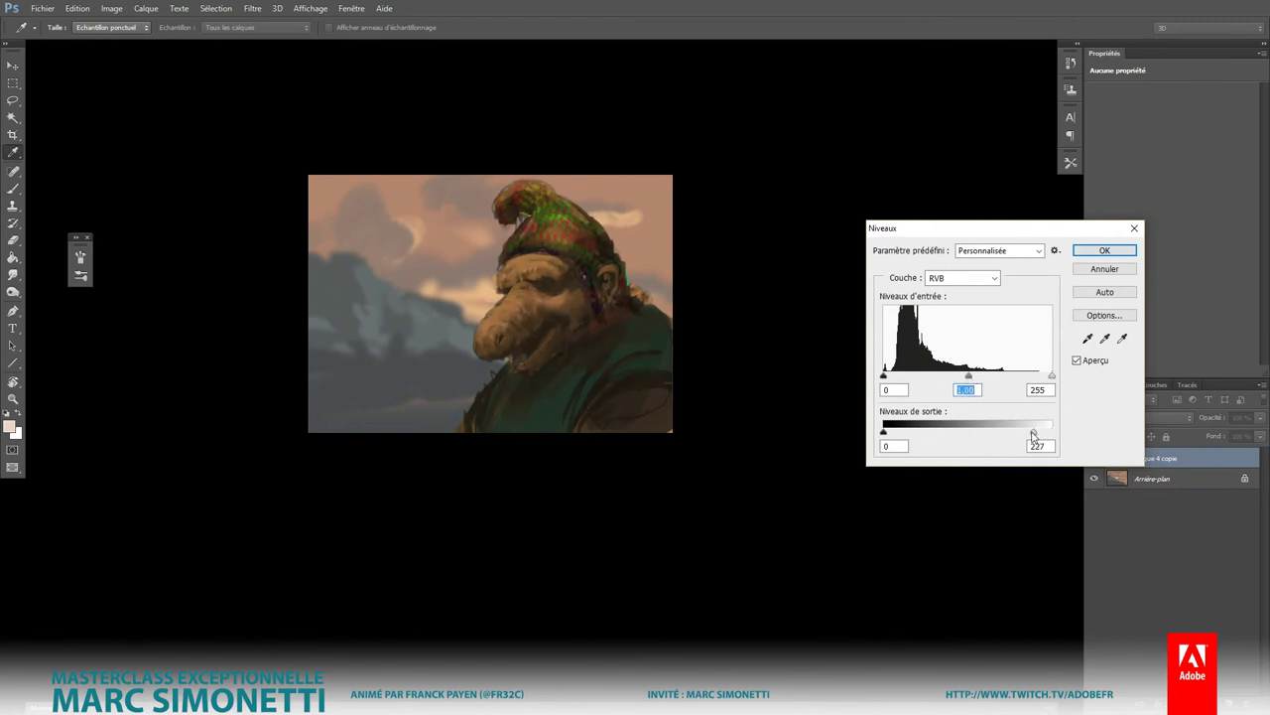
pyautogui.click(1113, 250)
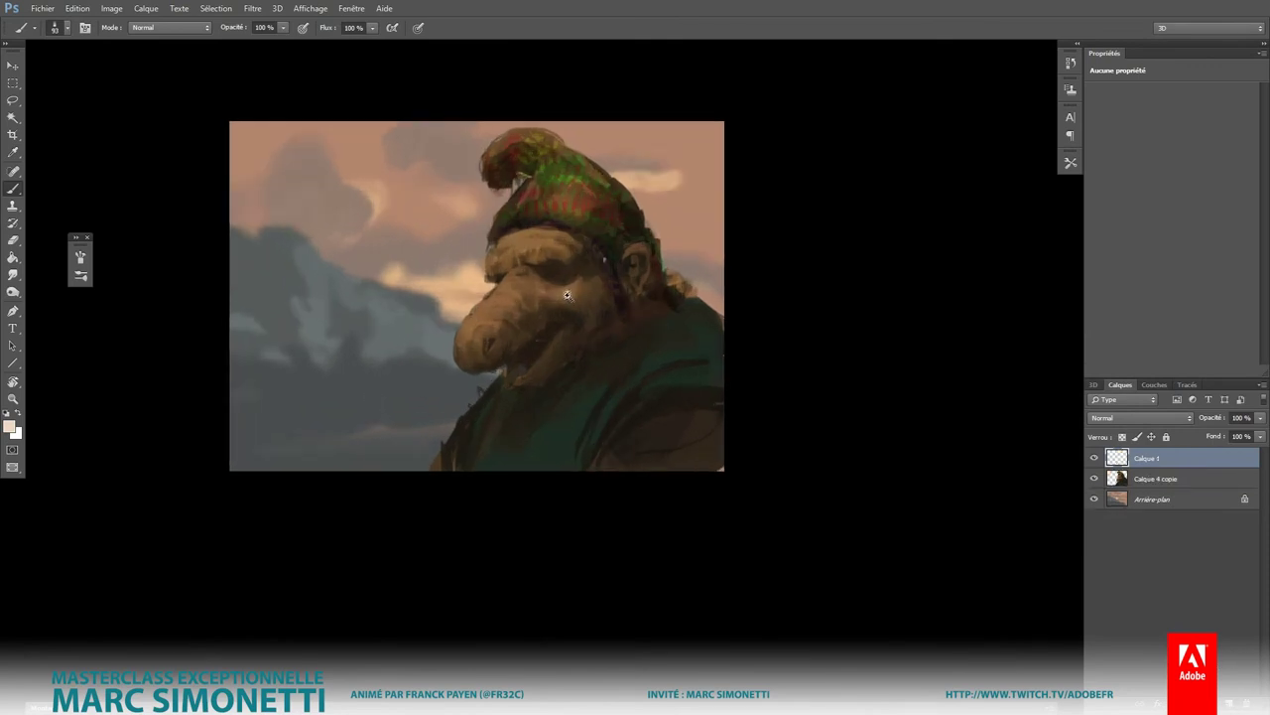
# Step: Choose the basic round brush and a pale beige painting colour
pyautogui.scroll(3, 533, 325)
pyautogui.rightClick(533, 324)
pyautogui.click(576, 346)
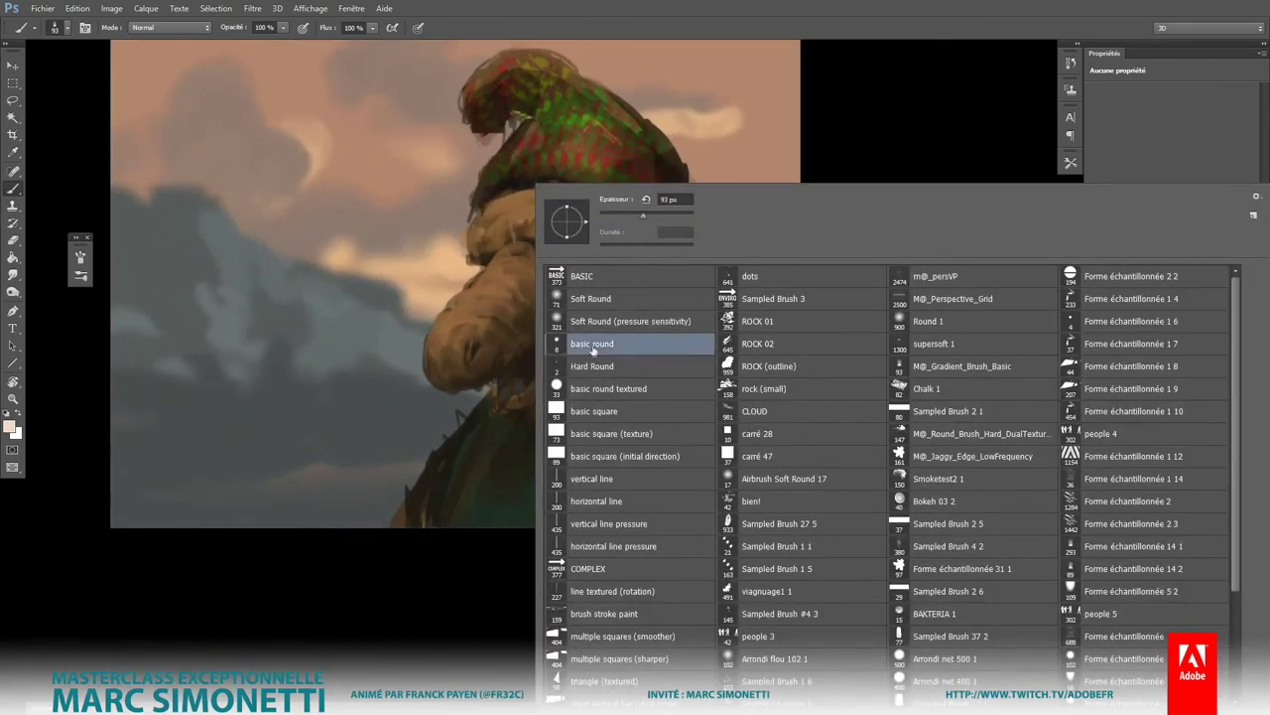
pyautogui.keyDown('alt'); pyautogui.keyDown('shift'); pyautogui.rightClick(415, 261); pyautogui.keyUp('shift'); pyautogui.keyUp('alt')
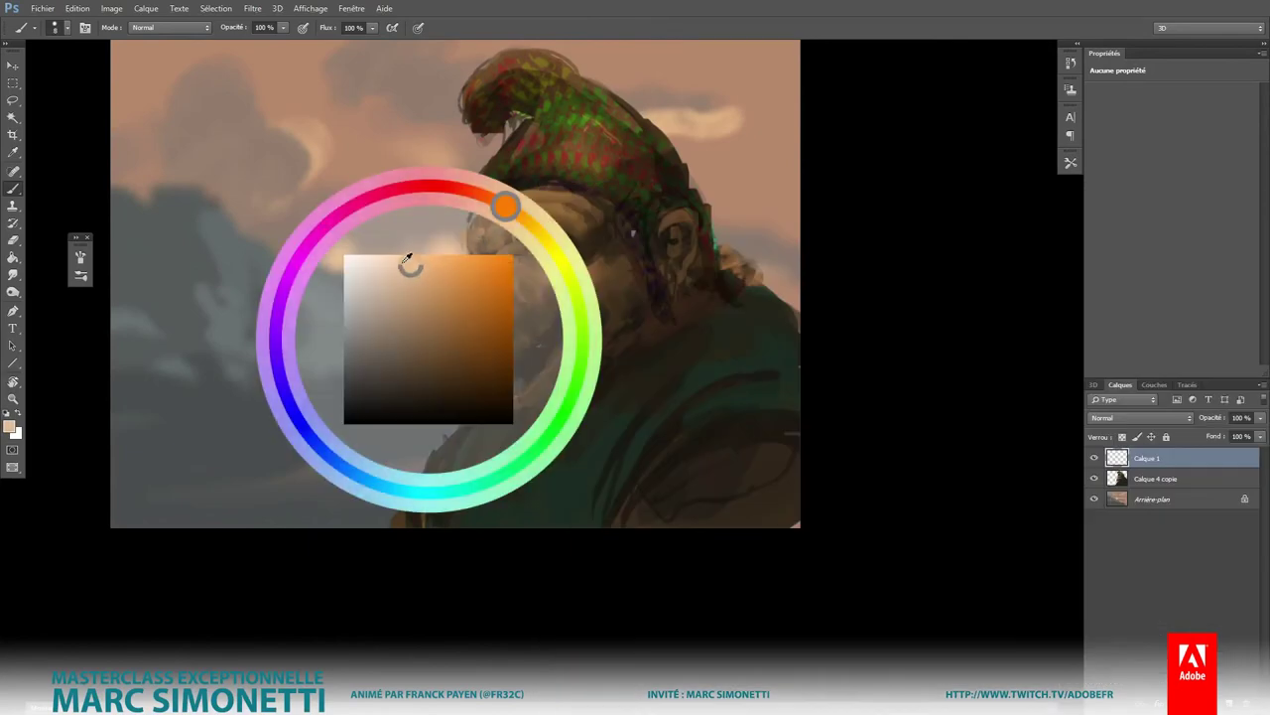
pyautogui.scroll(3, 497, 359)
pyautogui.scroll(1, 497, 360)
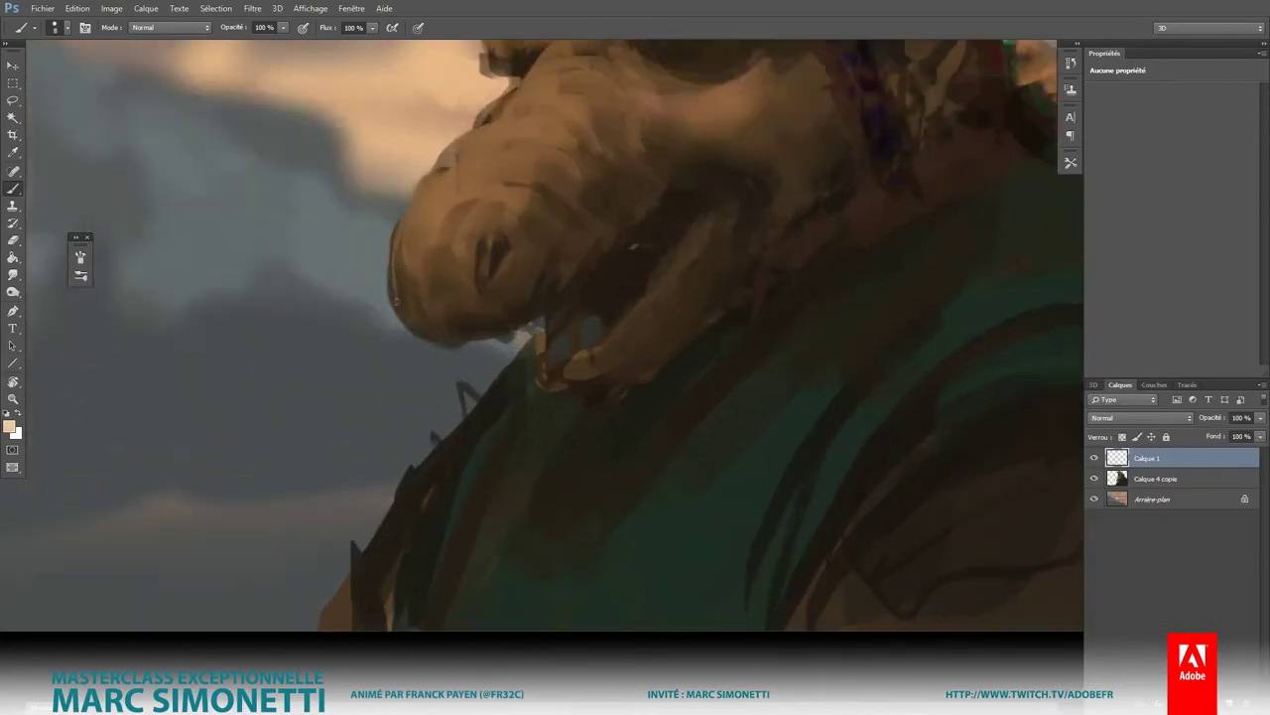
# Step: Paint a thin pale rim light up the left edge of the snout, brow and head
pyautogui.moveTo(394, 301)
pyautogui.mouseDown()
pyautogui.moveTo(400, 225)
pyautogui.moveTo(421, 190)
pyautogui.moveTo(412, 301)
pyautogui.moveTo(472, 240)
pyautogui.mouseUp()
pyautogui.keyDown('alt'); pyautogui.keyDown('shift'); pyautogui.rightClick(400, 224); pyautogui.keyUp('shift'); pyautogui.keyUp('alt')
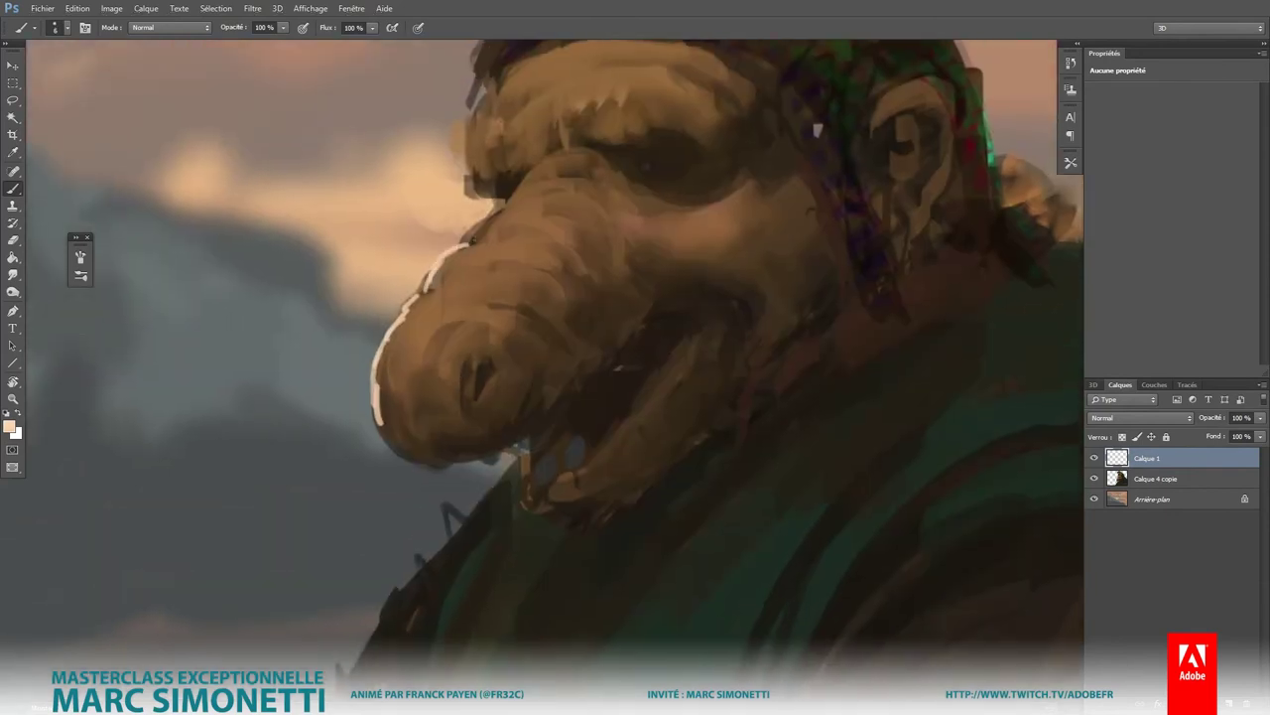
pyautogui.moveTo(456, 159)
pyautogui.mouseDown()
pyautogui.moveTo(497, 202)
pyautogui.moveTo(477, 282)
pyautogui.mouseUp()
pyautogui.moveTo(440, 222); pyautogui.dragTo(465, 167)
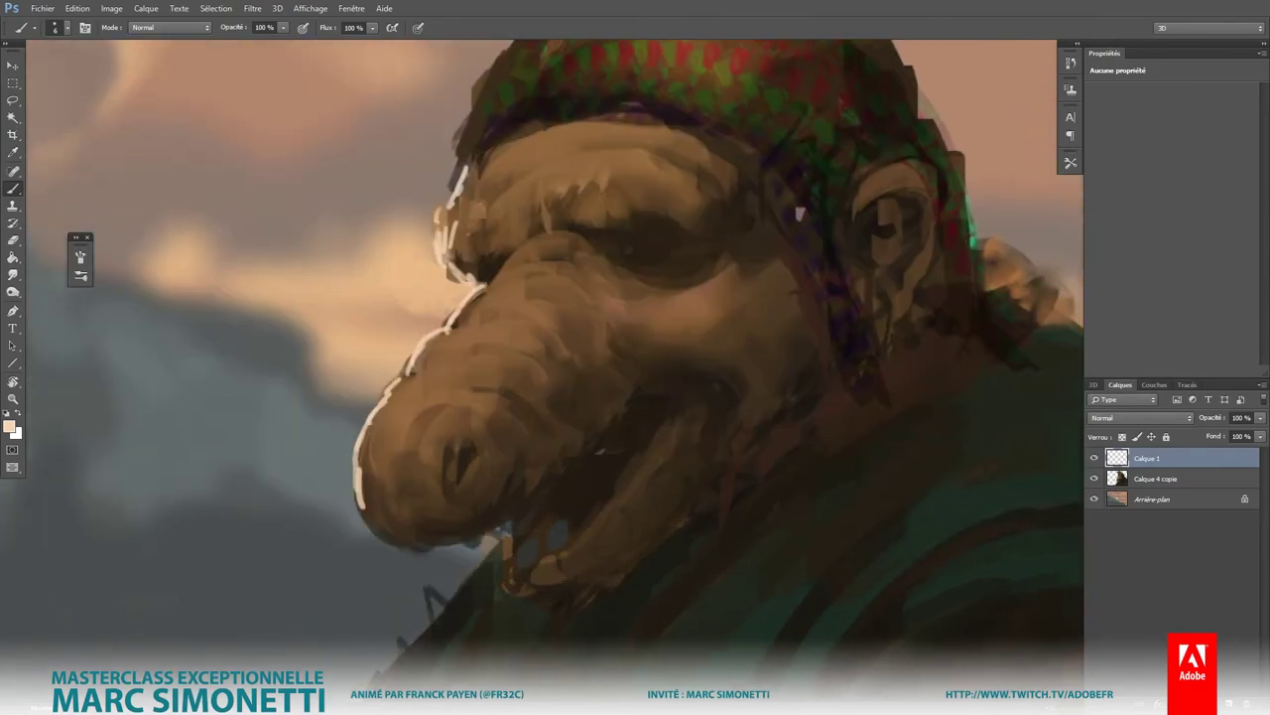
pyautogui.moveTo(537, 260); pyautogui.dragTo(539, 437)
pyautogui.moveTo(458, 351)
pyautogui.mouseDown()
pyautogui.moveTo(454, 313)
pyautogui.moveTo(501, 220)
pyautogui.moveTo(558, 161)
pyautogui.mouseUp()
pyautogui.click(1166, 471)
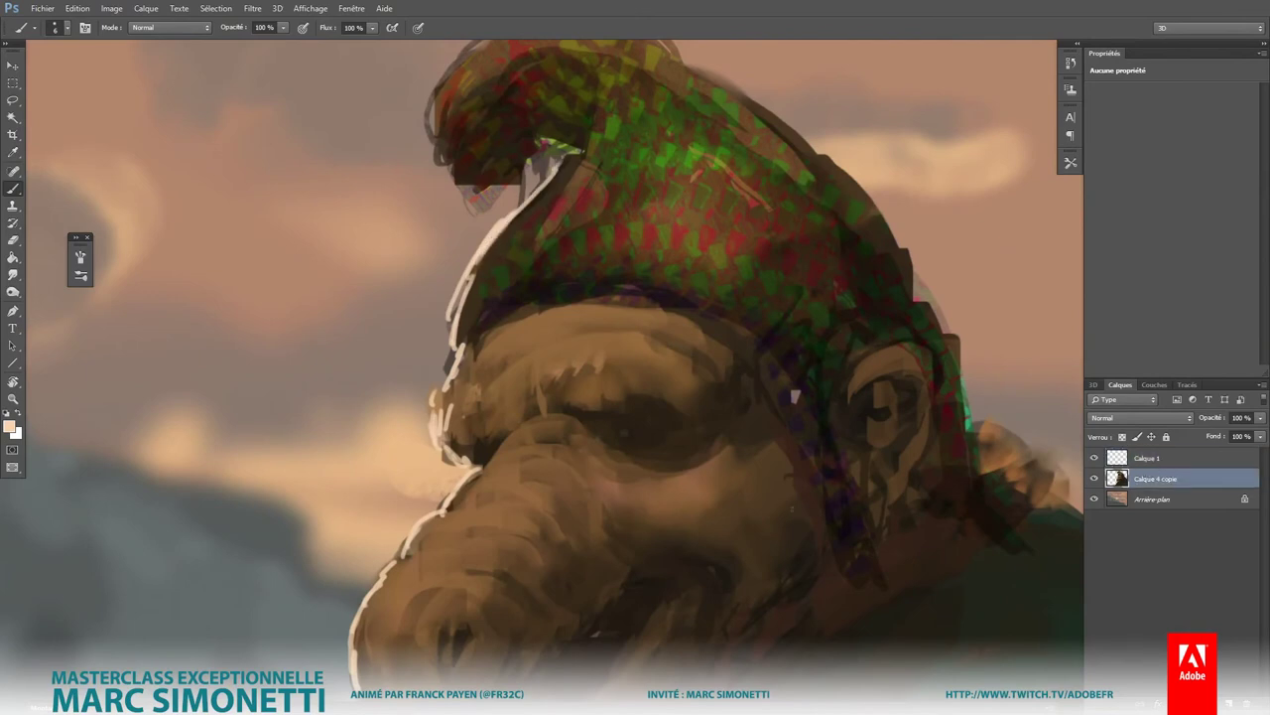
# Step: Erase dark marks under the hat tip, clean its top outline, and shrink the eraser to 22
pyautogui.press('e')
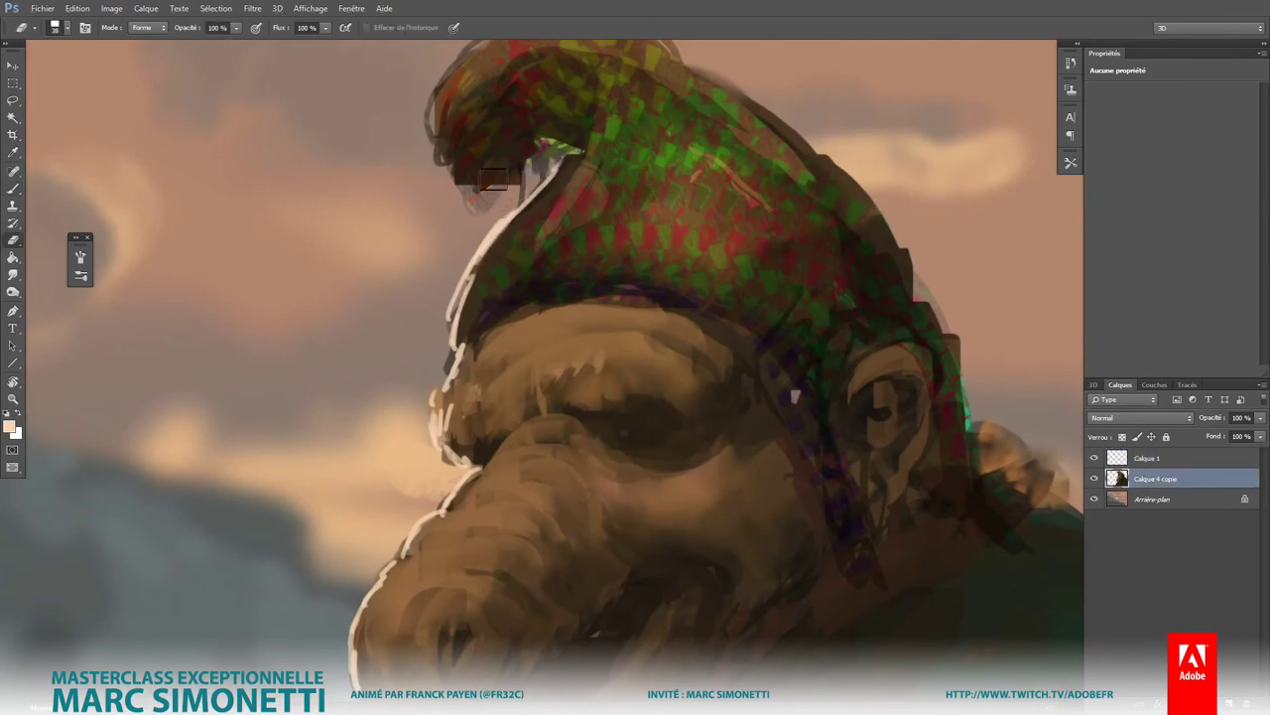
pyautogui.moveTo(493, 189)
pyautogui.mouseDown()
pyautogui.moveTo(550, 151)
pyautogui.moveTo(486, 178)
pyautogui.moveTo(556, 148)
pyautogui.moveTo(494, 198)
pyautogui.moveTo(509, 288)
pyautogui.mouseUp()
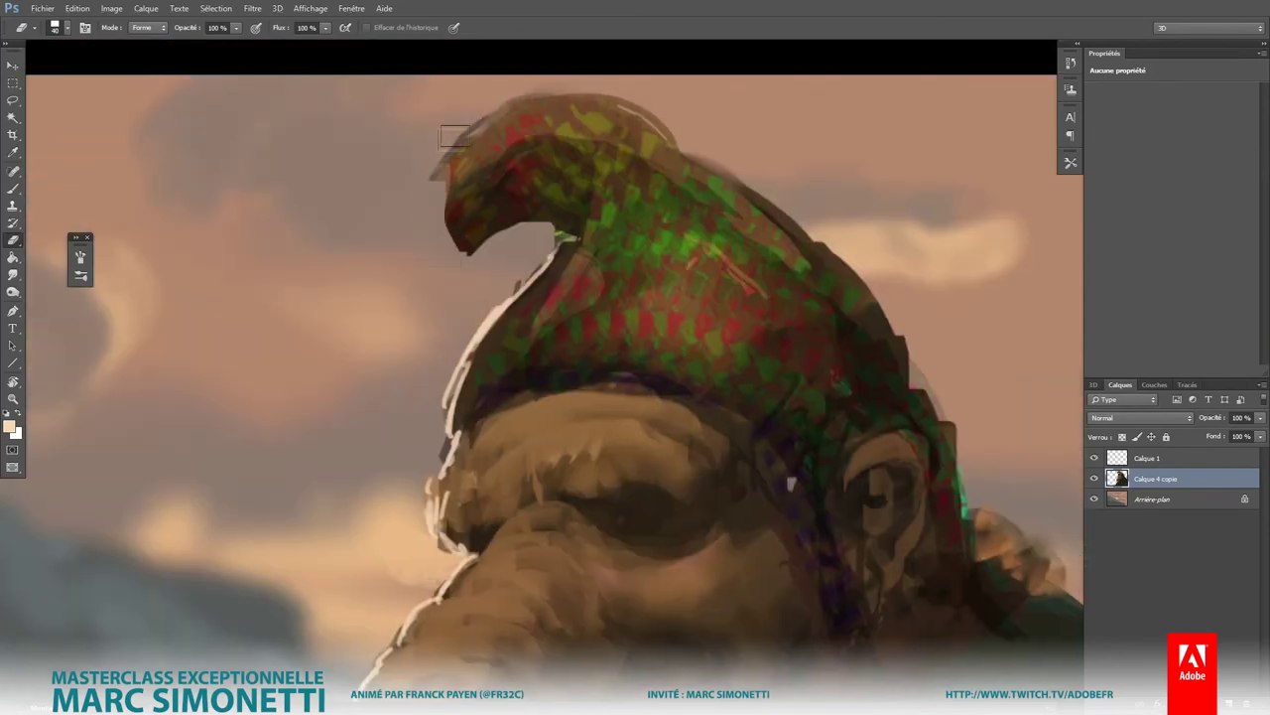
pyautogui.moveTo(618, 111)
pyautogui.mouseDown()
pyautogui.moveTo(586, 90)
pyautogui.moveTo(741, 140)
pyautogui.moveTo(697, 150)
pyautogui.moveTo(910, 288)
pyautogui.moveTo(804, 210)
pyautogui.moveTo(948, 437)
pyautogui.mouseUp()
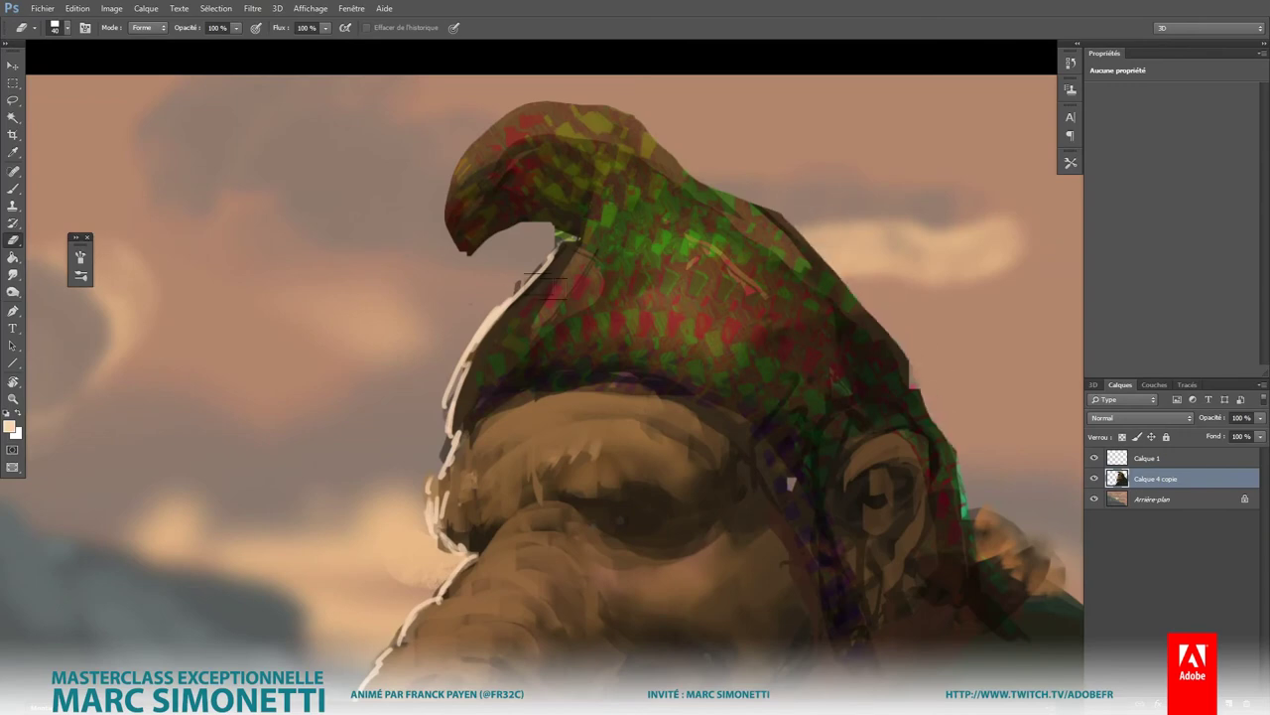
pyautogui.keyDown('alt'); pyautogui.rightClick(516, 269); pyautogui.keyUp('alt')
pyautogui.moveTo(516, 269); pyautogui.dragTo(521, 262)
# Step: On Calque 4 copie, erase and reshape the underside of the hat tip
pyautogui.click(1181, 458)
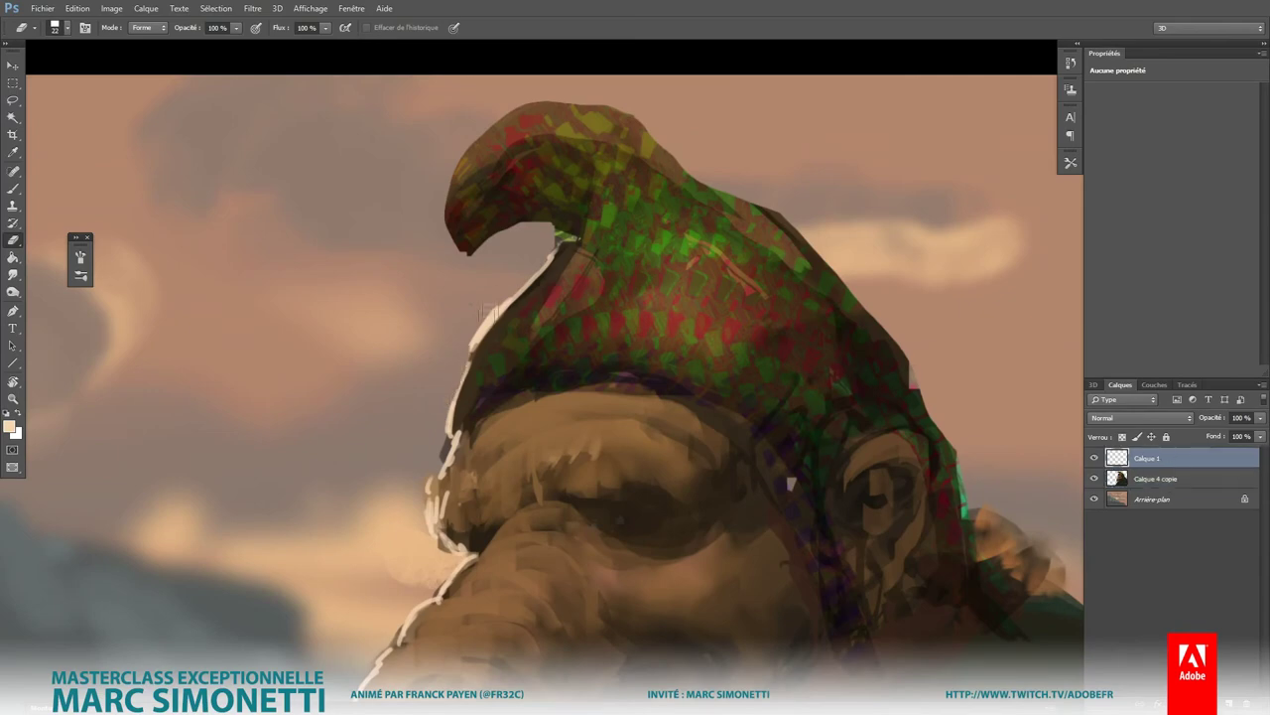
pyautogui.click(1151, 480)
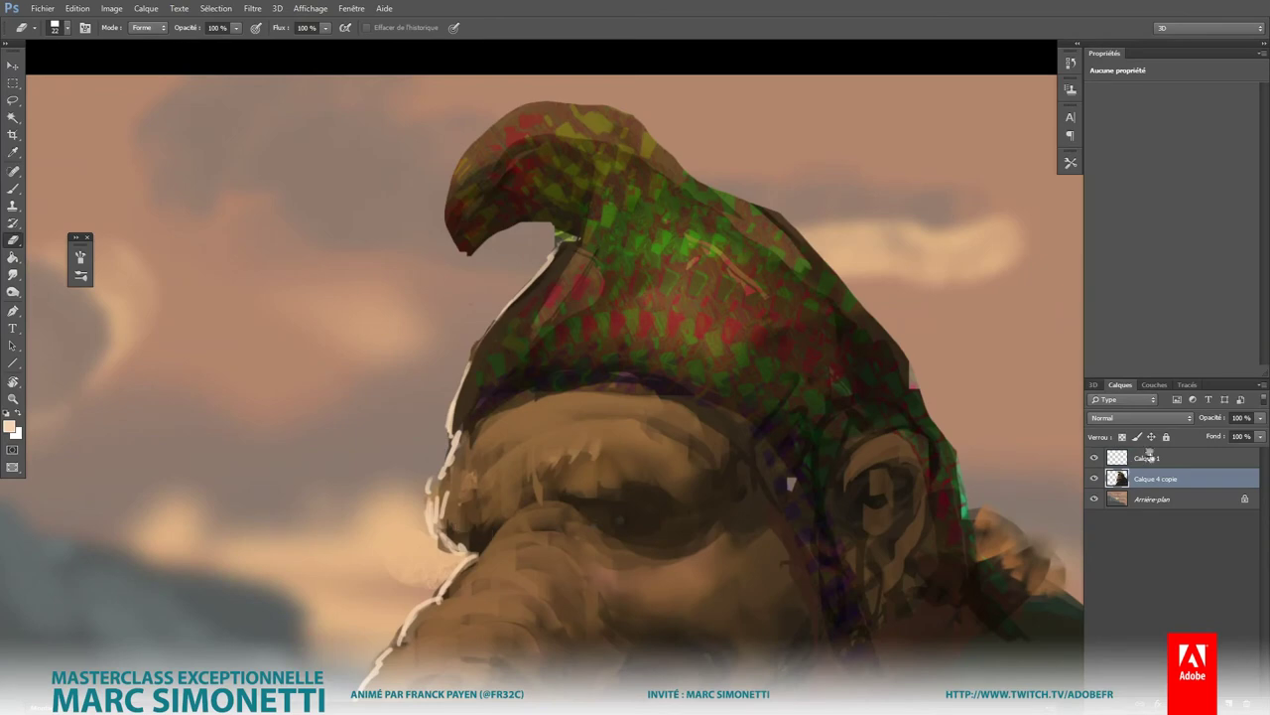
pyautogui.click(1151, 458)
pyautogui.click(1156, 480)
pyautogui.moveTo(449, 248); pyautogui.dragTo(542, 227)
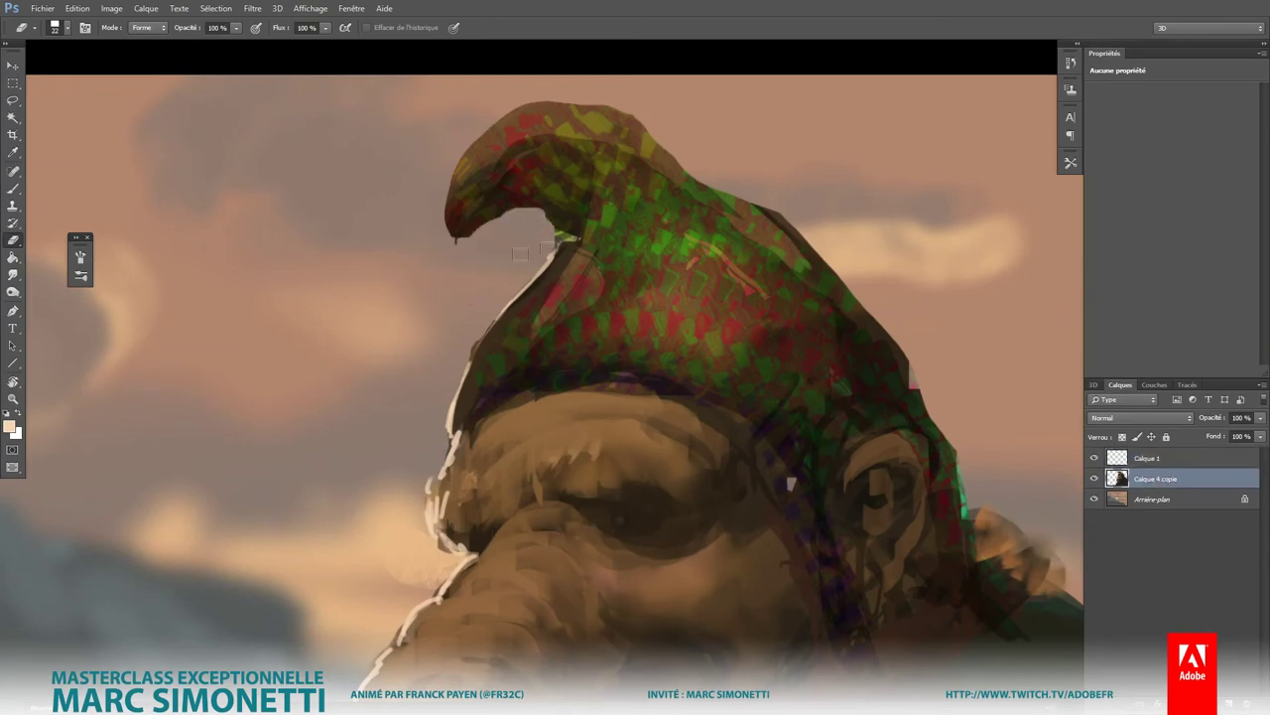
pyautogui.scroll(-5, 814, 391)
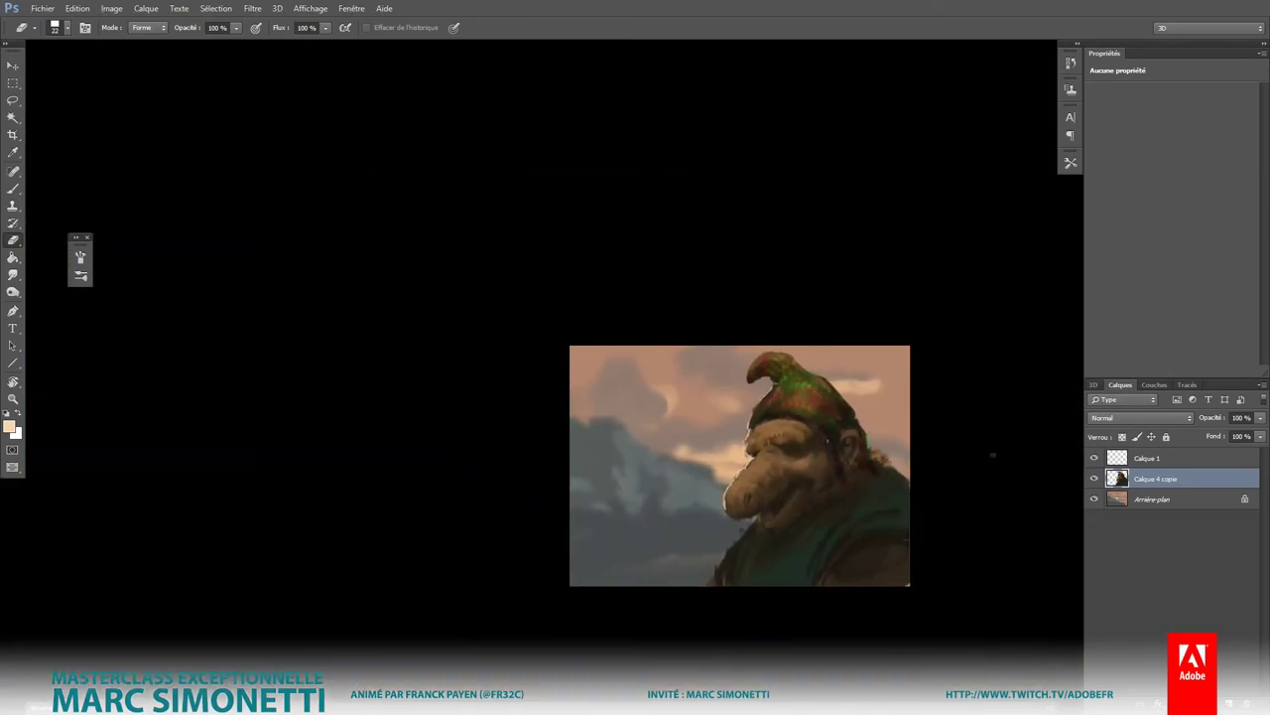
# Step: On Calque 1, paint the pale rim light along the hat's left outline
pyautogui.click(1151, 458)
pyautogui.press('b')
pyautogui.scroll(2, 740, 364)
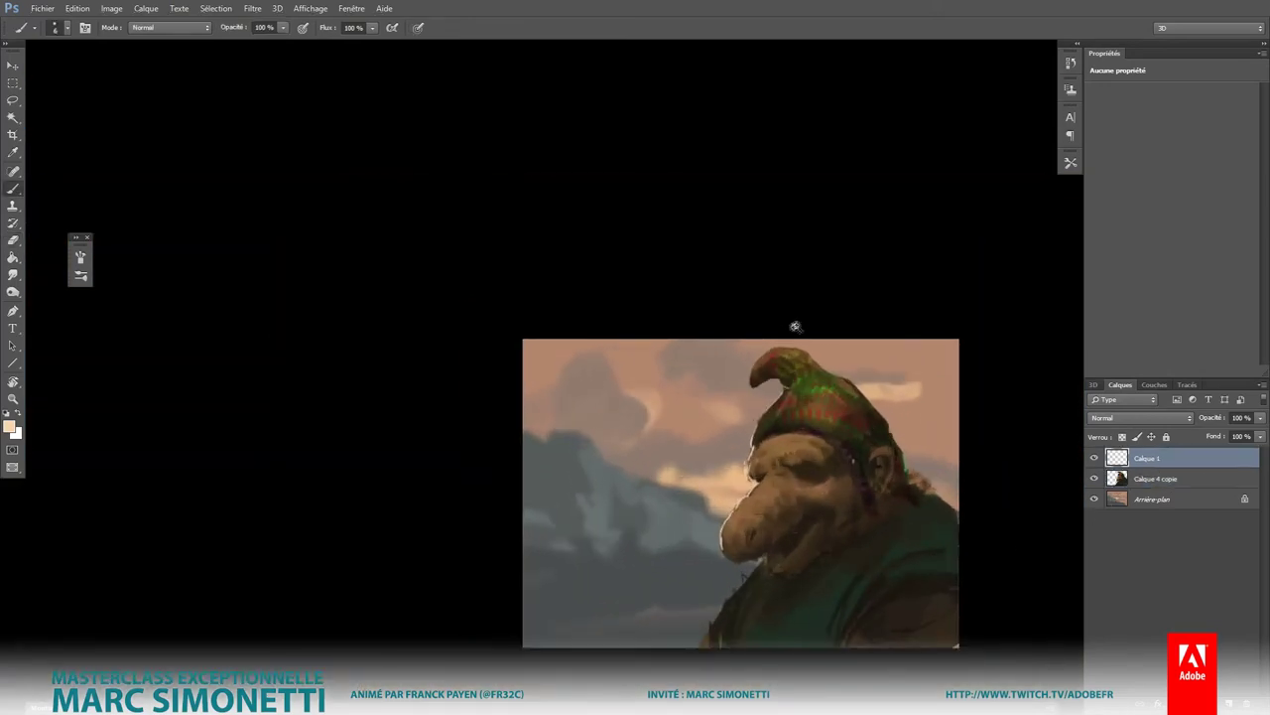
pyautogui.scroll(5, 749, 363)
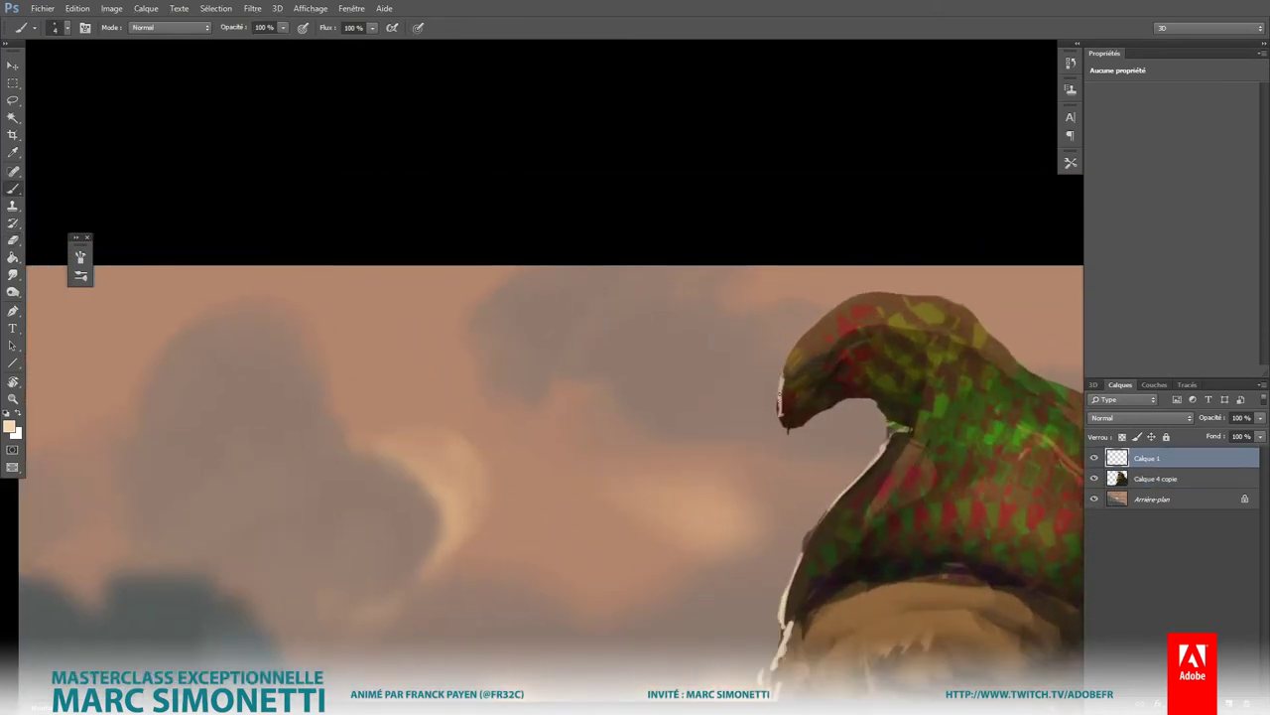
pyautogui.moveTo(780, 399)
pyautogui.mouseDown()
pyautogui.moveTo(852, 314)
pyautogui.moveTo(945, 299)
pyautogui.mouseUp()
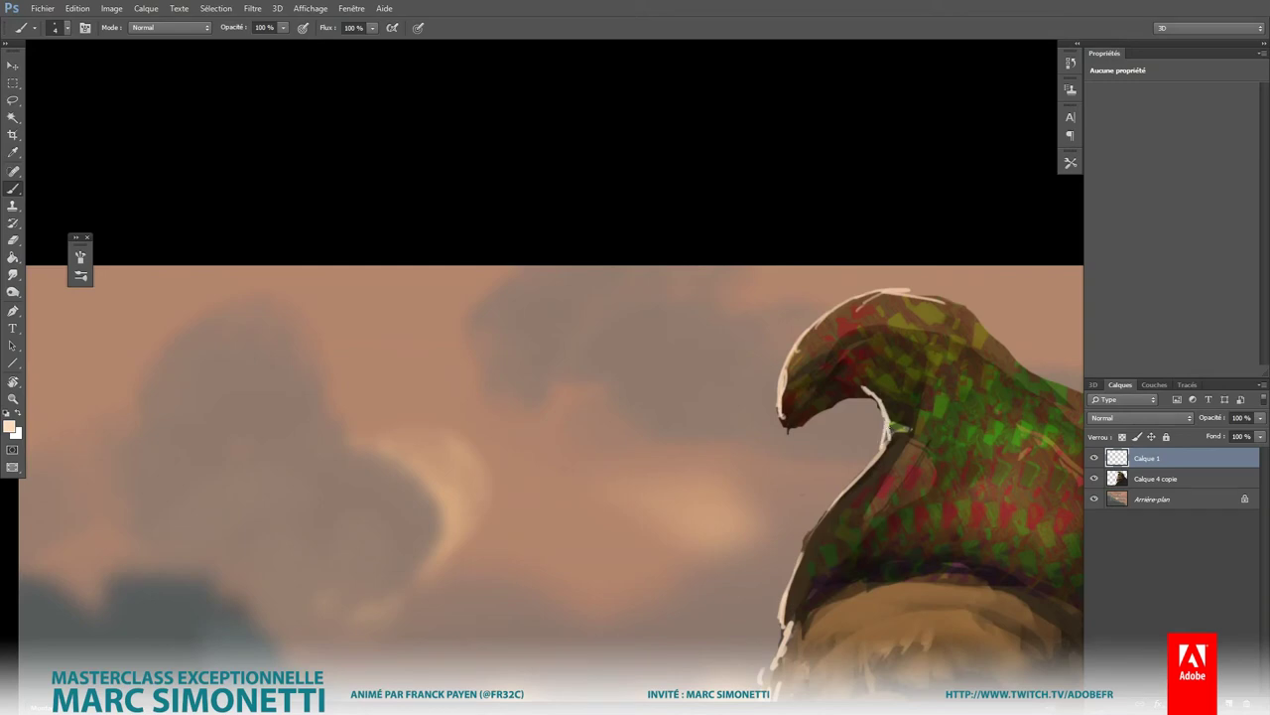
pyautogui.moveTo(913, 527); pyautogui.dragTo(812, 340)
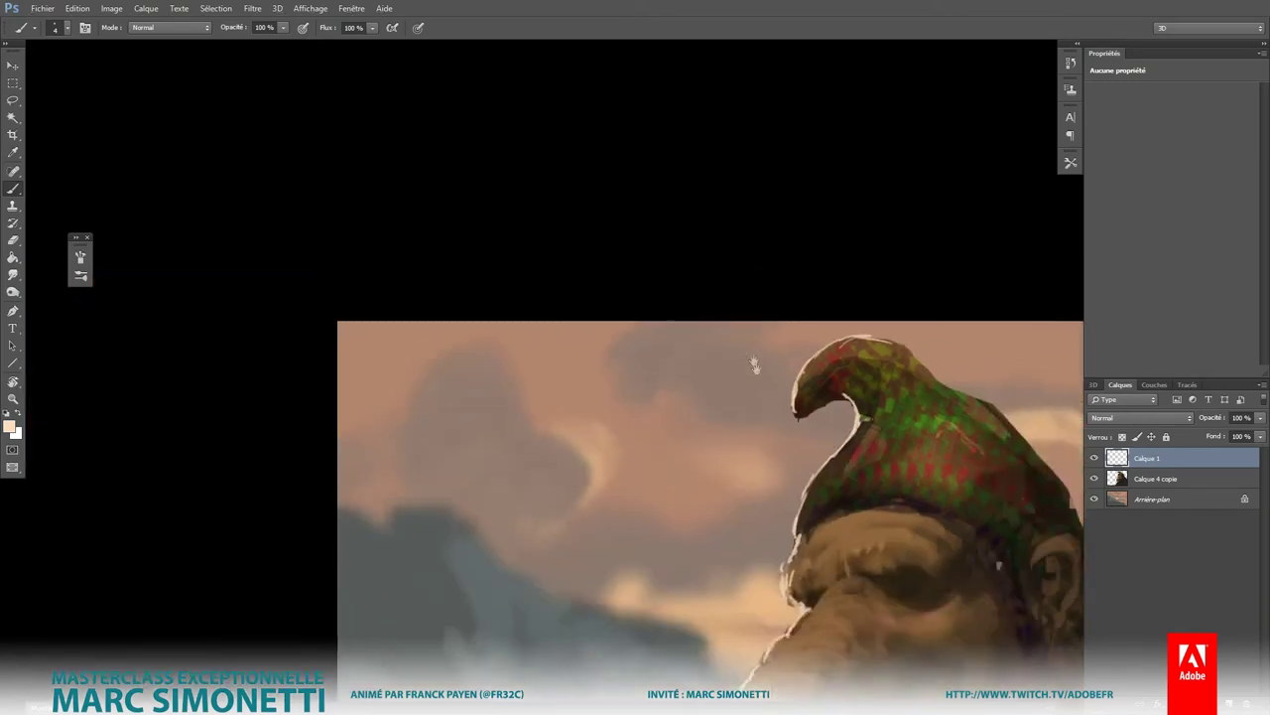
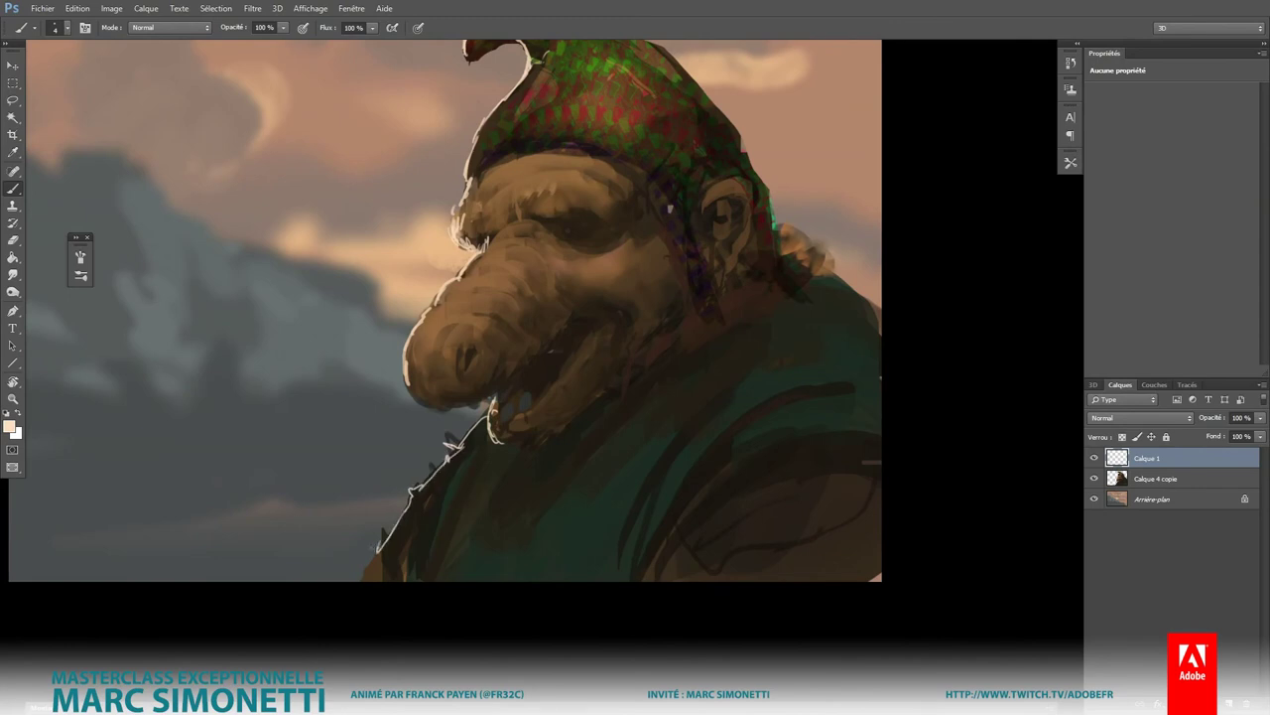
# Step: Paint pale rim-light strokes along the shoulder, the hat's upper-right edge and its curl
pyautogui.moveTo(383, 541); pyautogui.dragTo(476, 425)
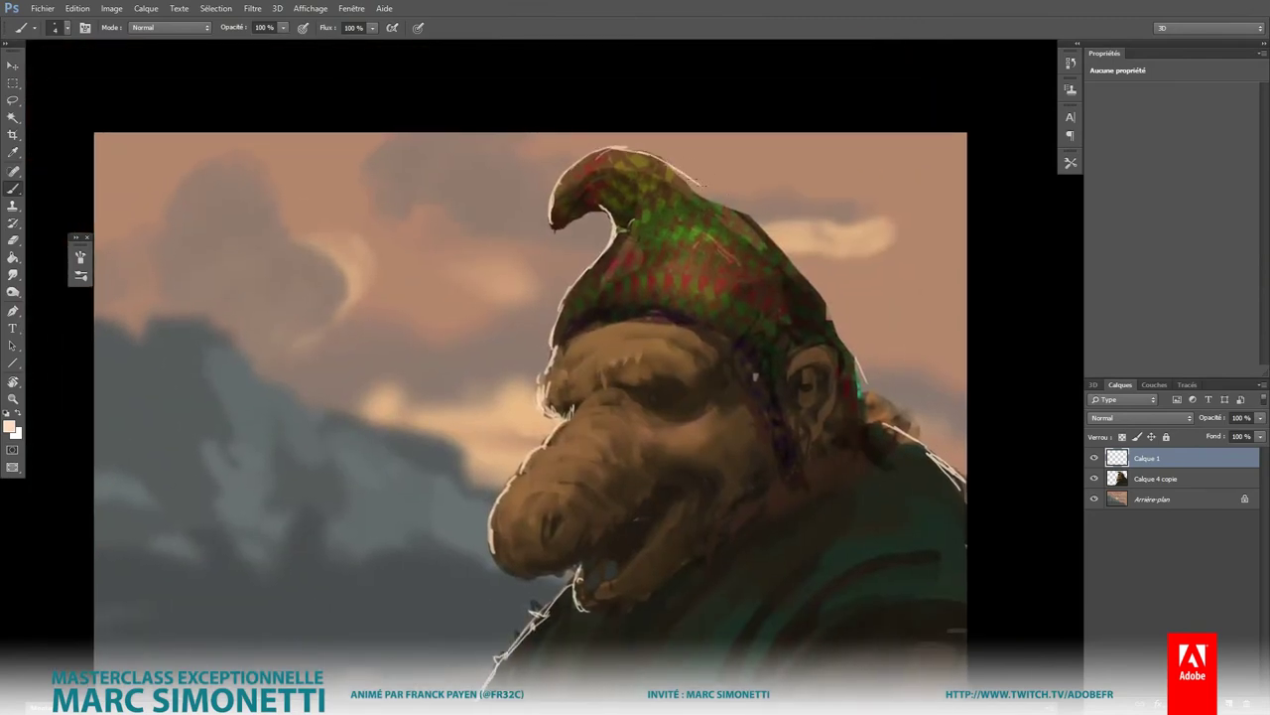
pyautogui.moveTo(671, 169); pyautogui.dragTo(736, 210)
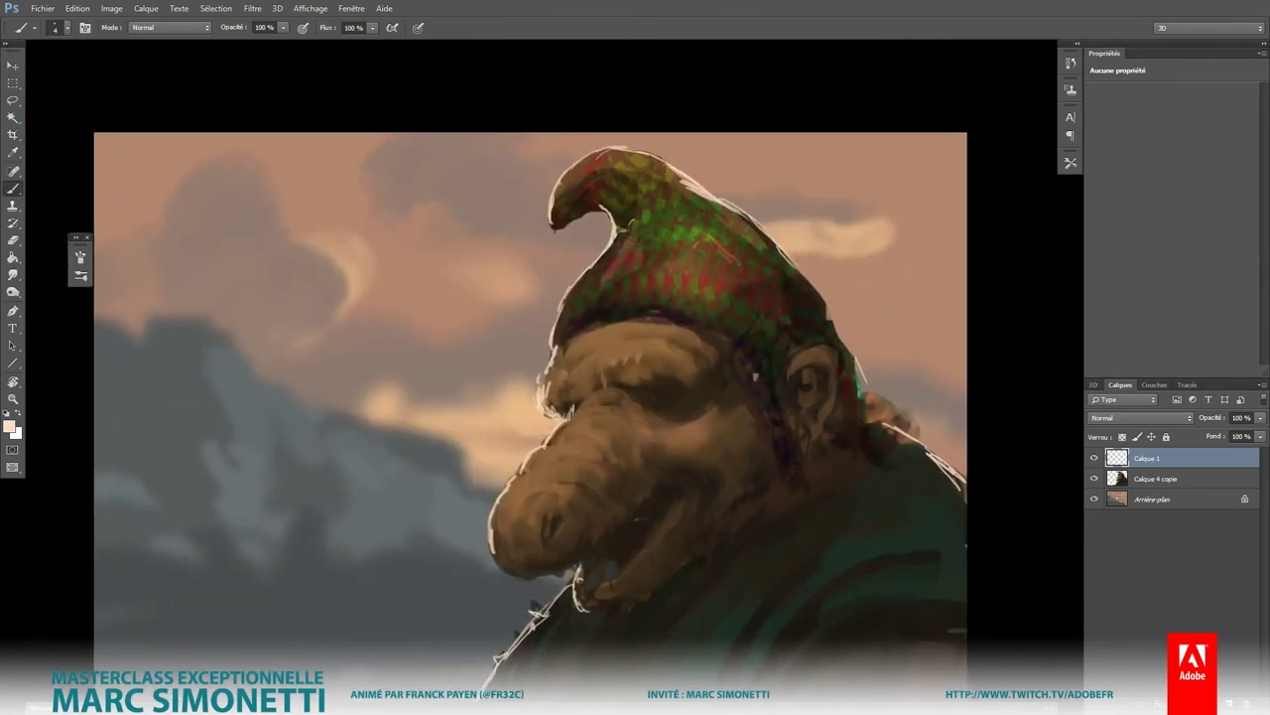
pyautogui.moveTo(622, 226); pyautogui.dragTo(627, 210)
pyautogui.scroll(-3, 782, 351)
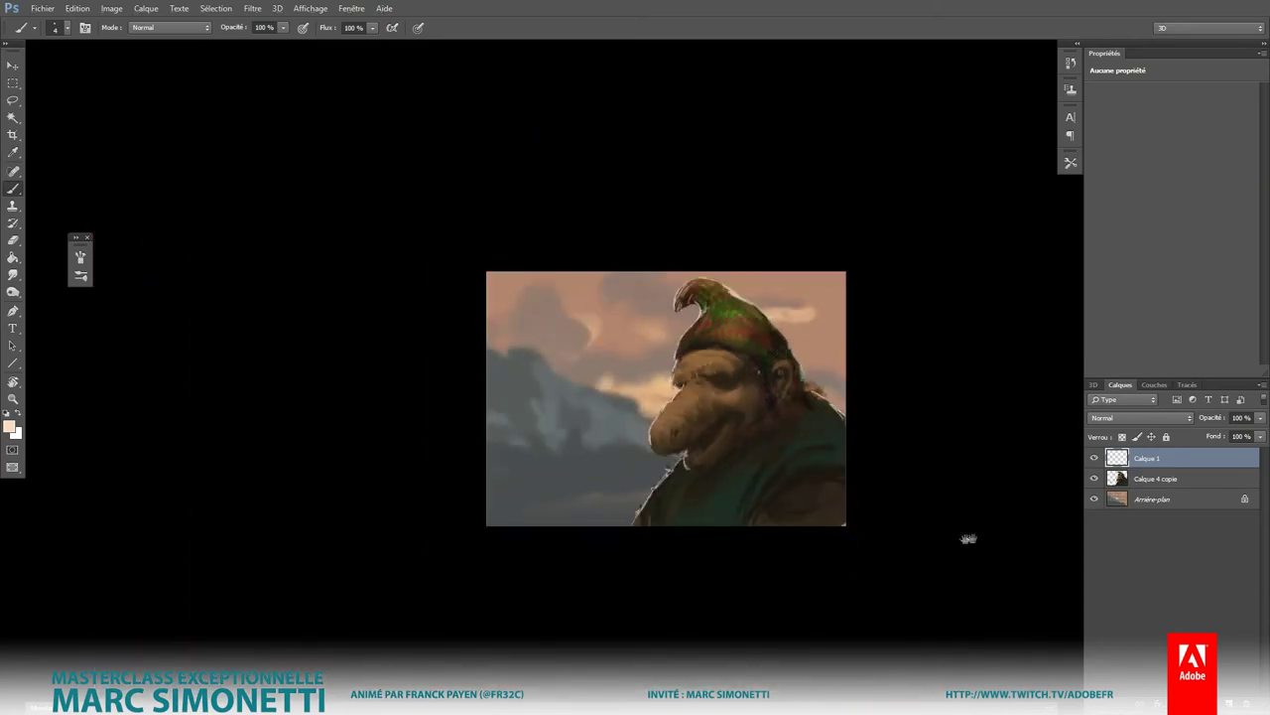
# Step: Add a Color Lookup adjustment layer loaded with the FallColors look
pyautogui.click(1206, 703)
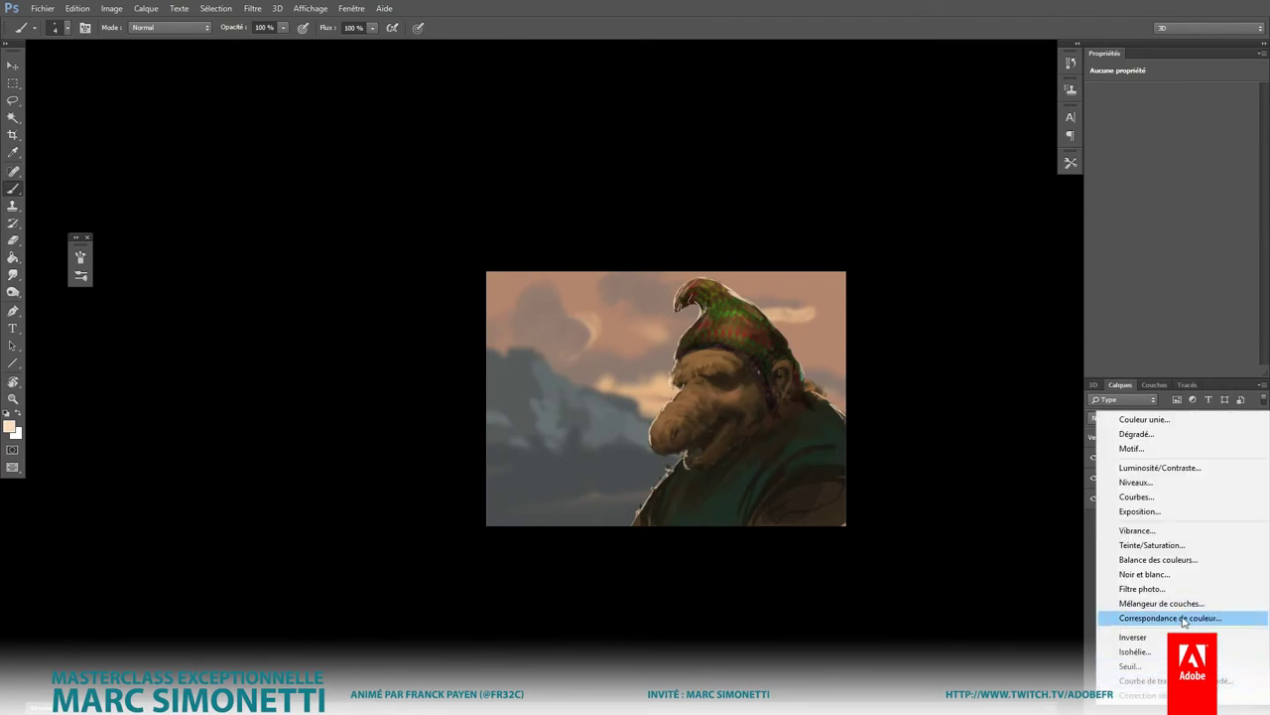
pyautogui.click(1157, 614)
pyautogui.click(1228, 93)
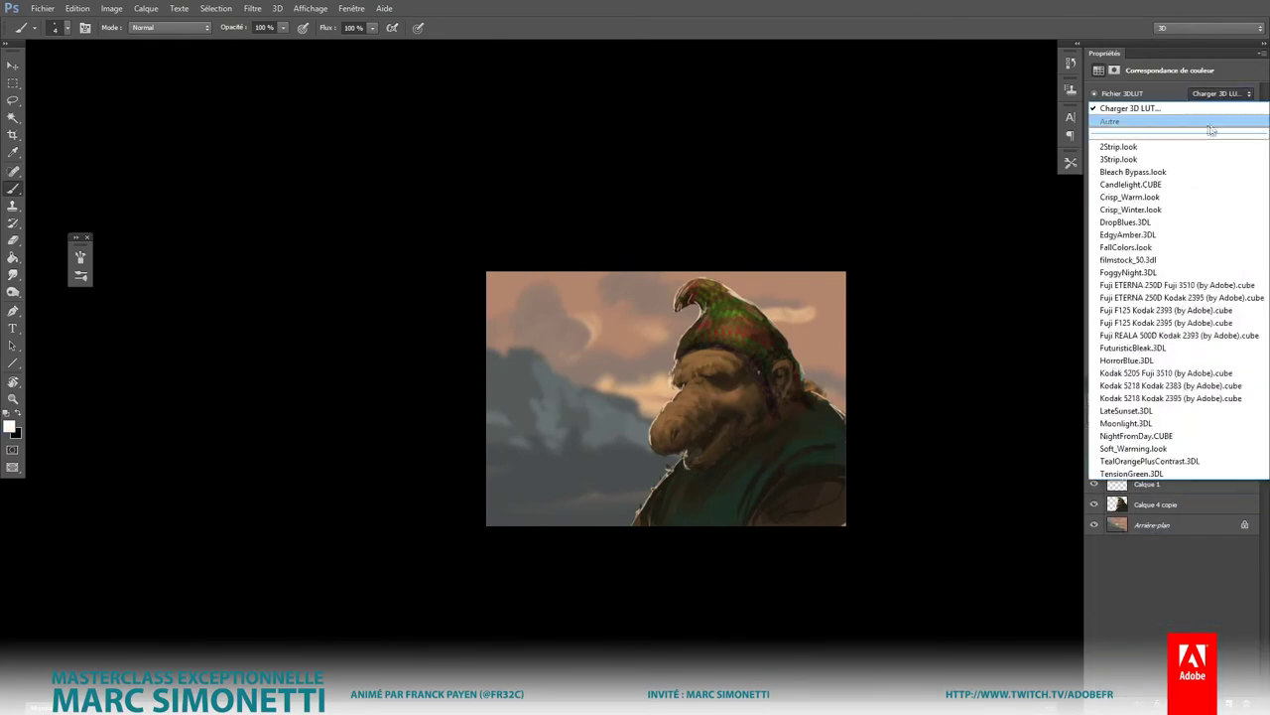
pyautogui.click(1148, 247)
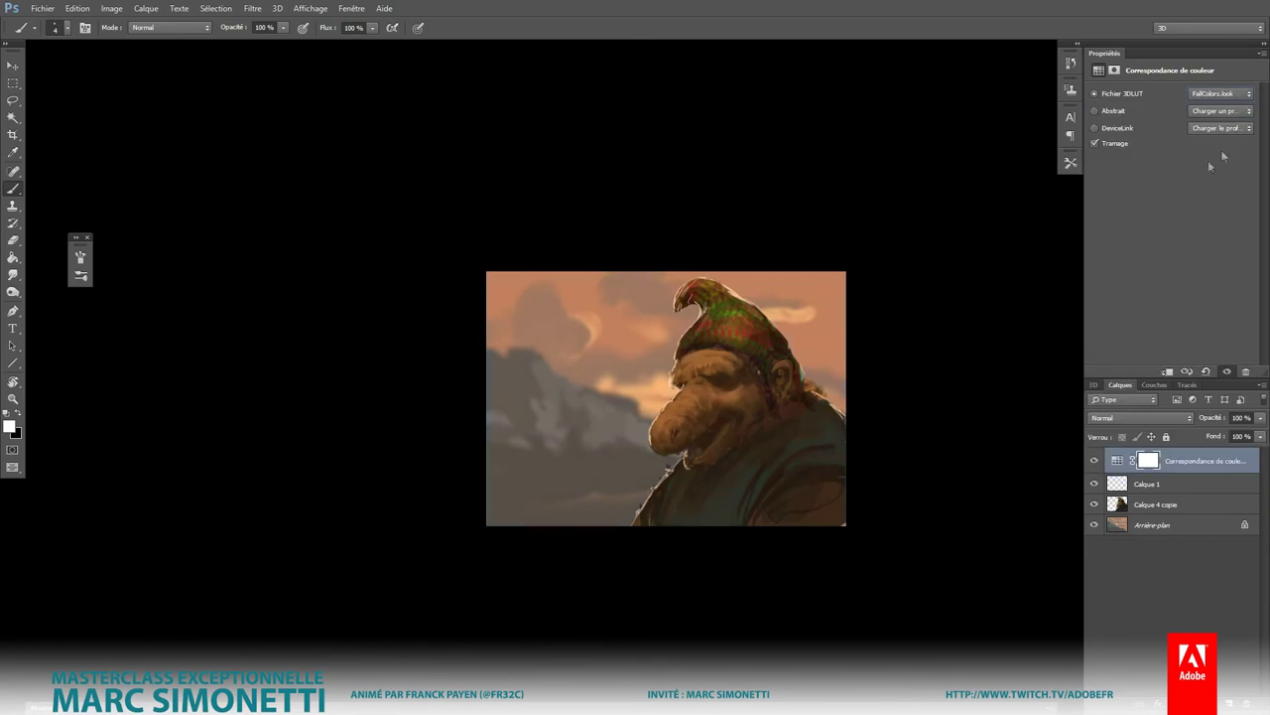
pyautogui.click(1260, 418)
# Step: Merge the Calque 1 paint layer down and lighten the midtones with Levels to about 1.13
pyautogui.click(1181, 484)
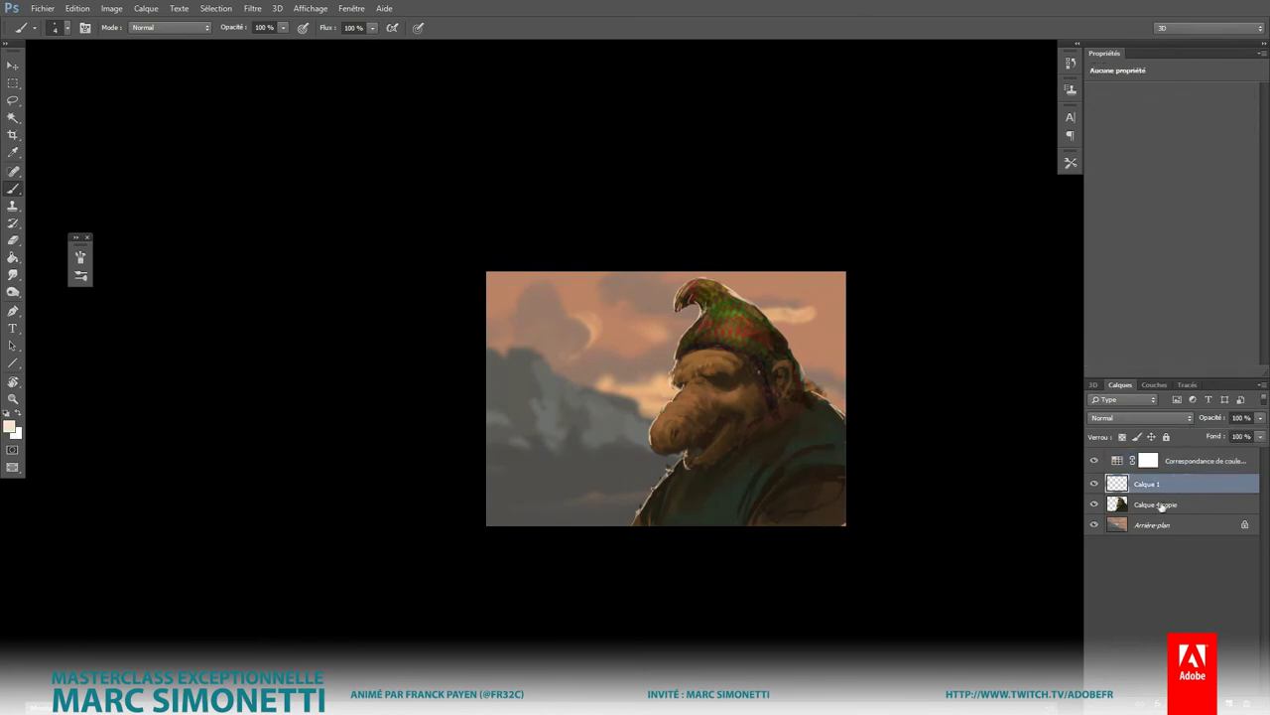
pyautogui.hotkey('ctrl', 'e')
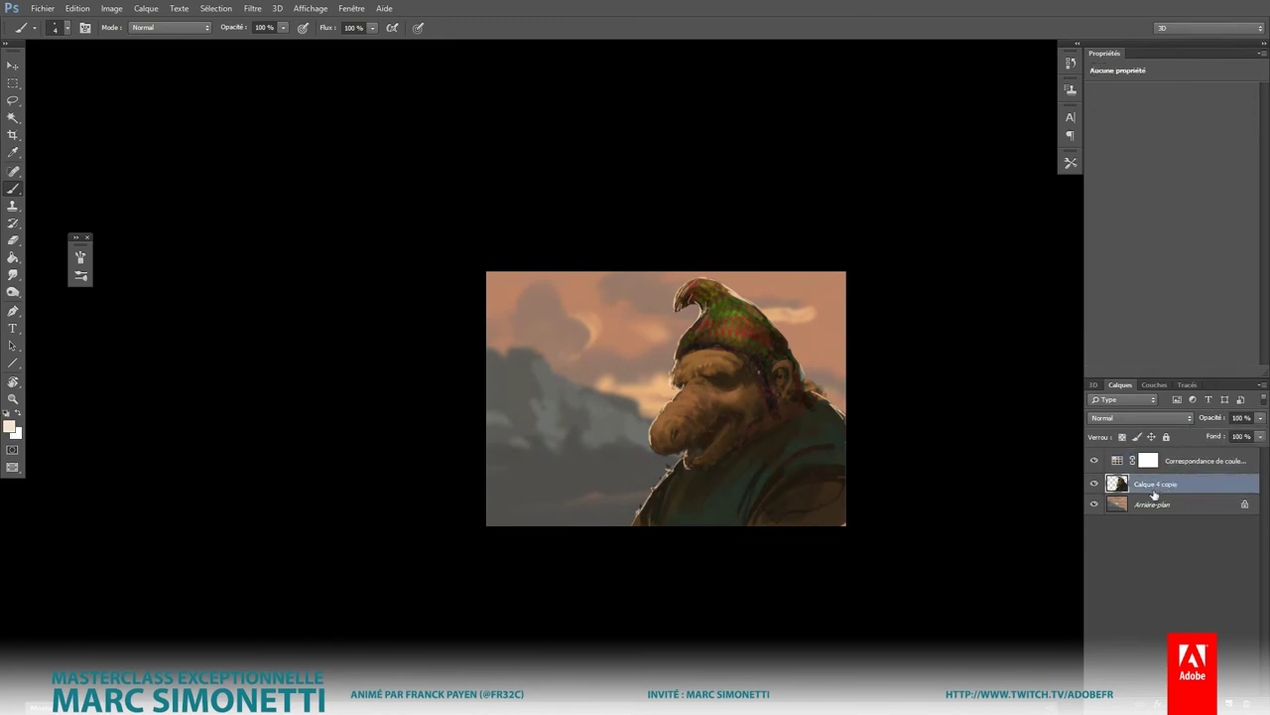
pyautogui.hotkey('ctrl', 'l')
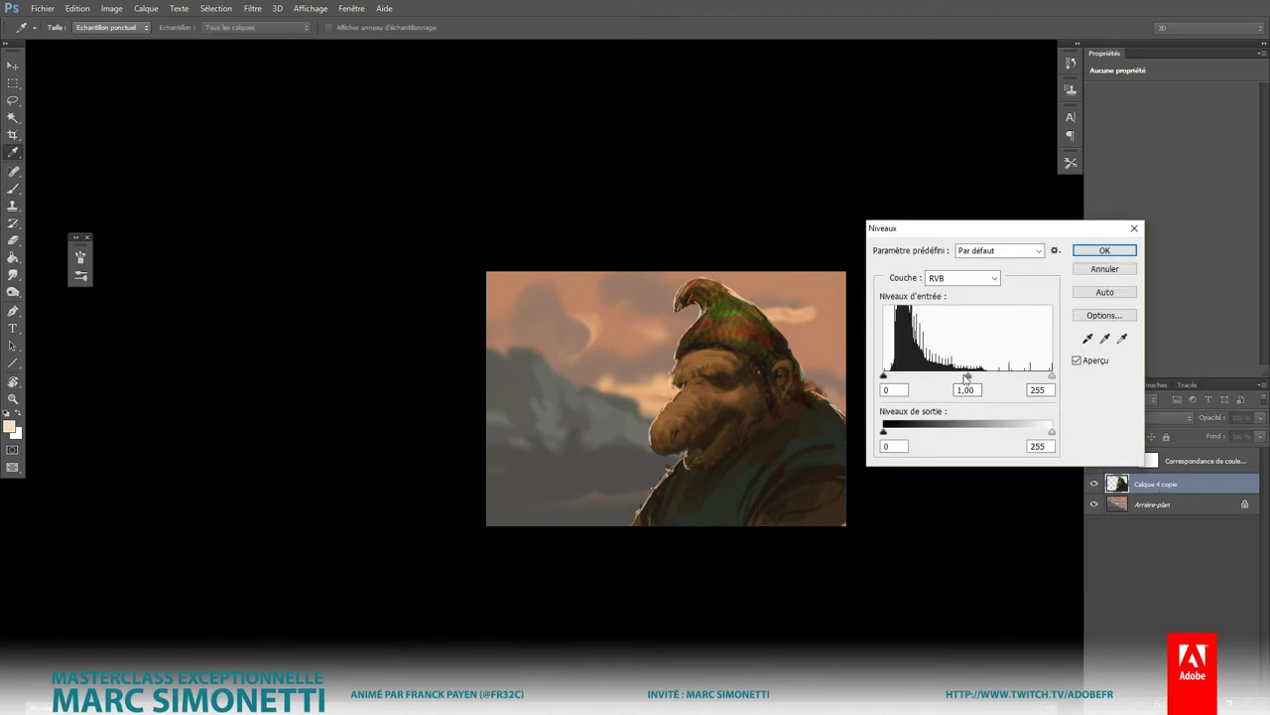
pyautogui.moveTo(967, 377); pyautogui.dragTo(965, 377)
pyautogui.click(883, 431)
pyautogui.moveTo(966, 378); pyautogui.dragTo(975, 381)
pyautogui.click(1104, 251)
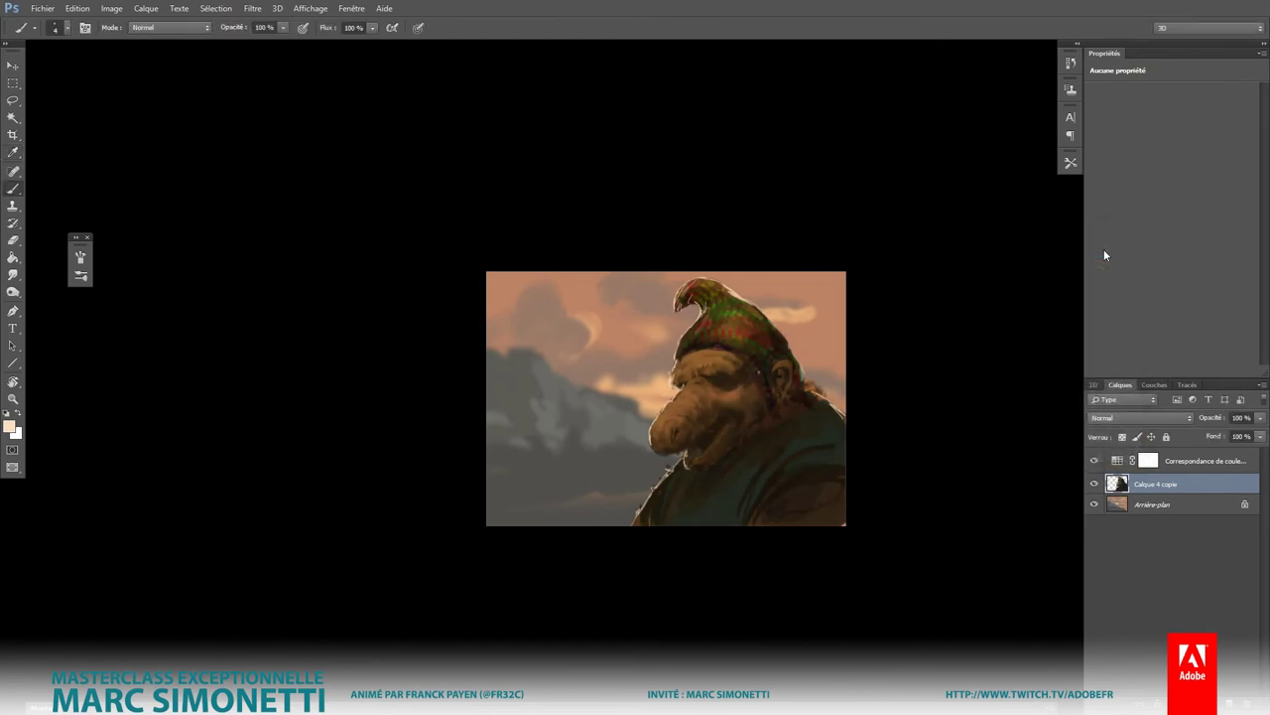
# Step: Set the colour lookup layer to 51% opacity and add a new empty layer
pyautogui.click(1176, 463)
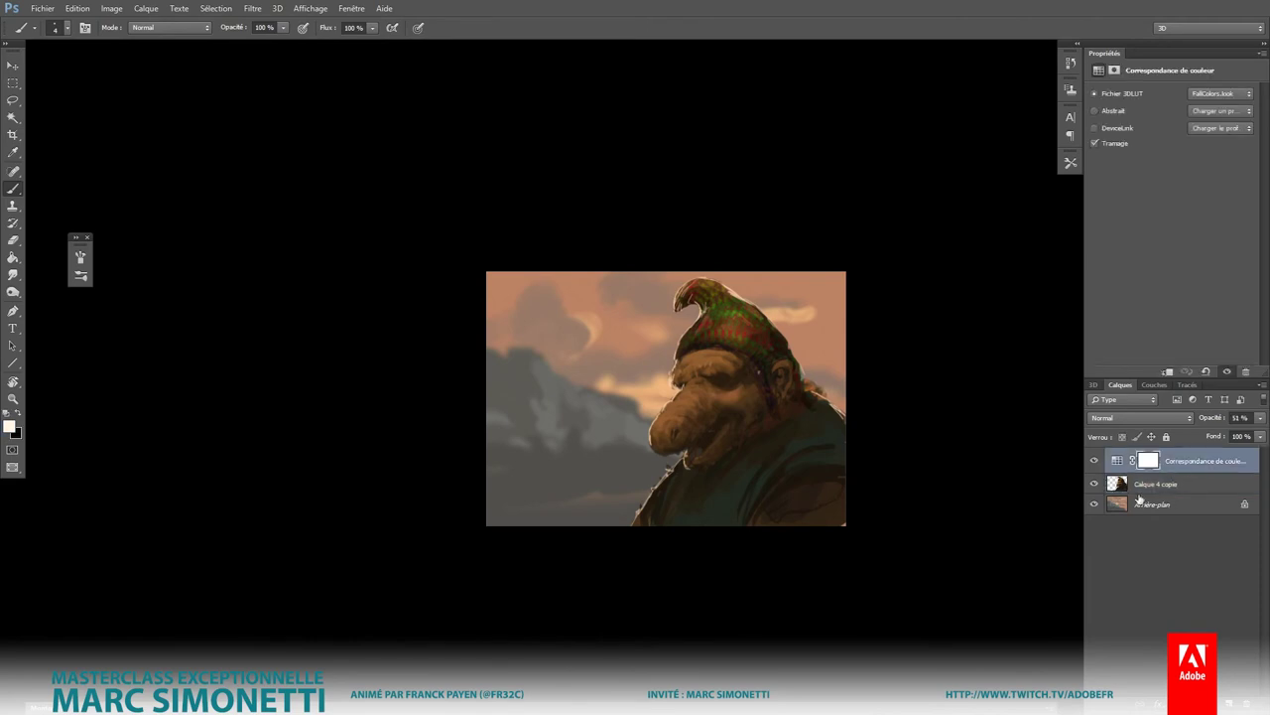
pyautogui.hotkey('ctrl', 'shift', 'alt', 'n')
pyautogui.moveTo(765, 372); pyautogui.dragTo(824, 338)
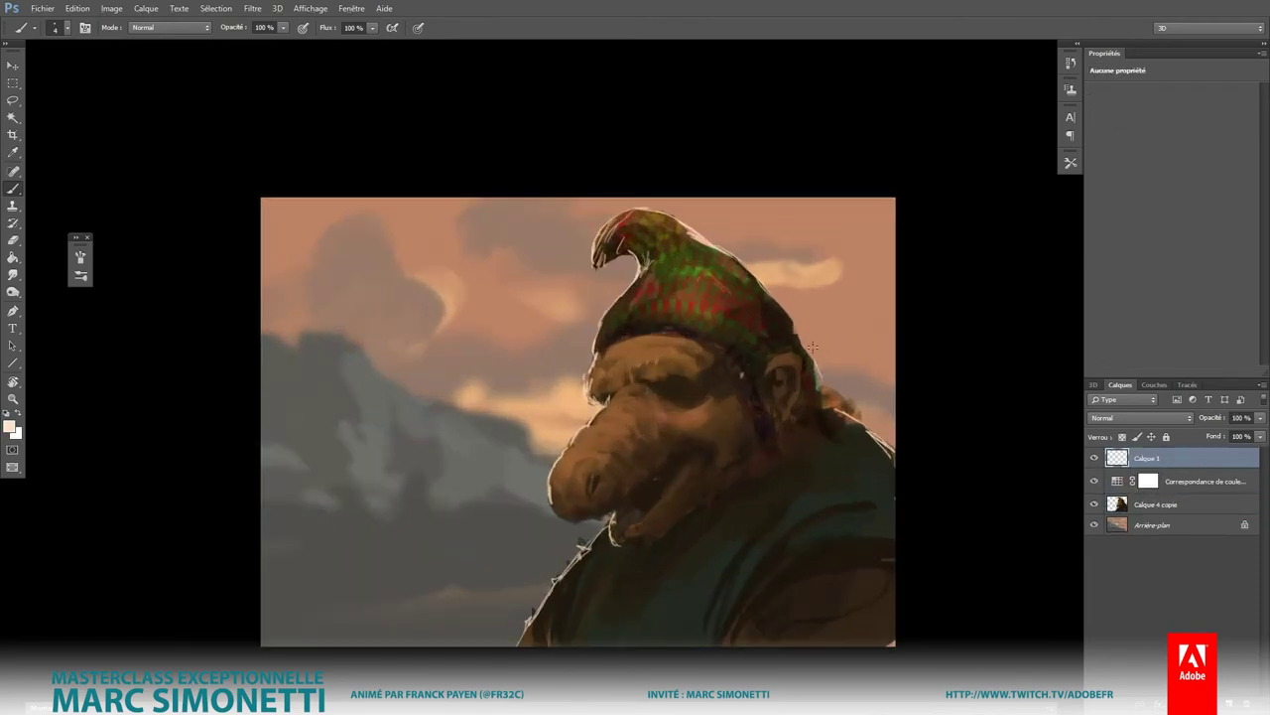
# Step: Choose a large brush preset at 51 px and paint light grey strokes over the nose, mouth and hat
pyautogui.rightClick(878, 383)
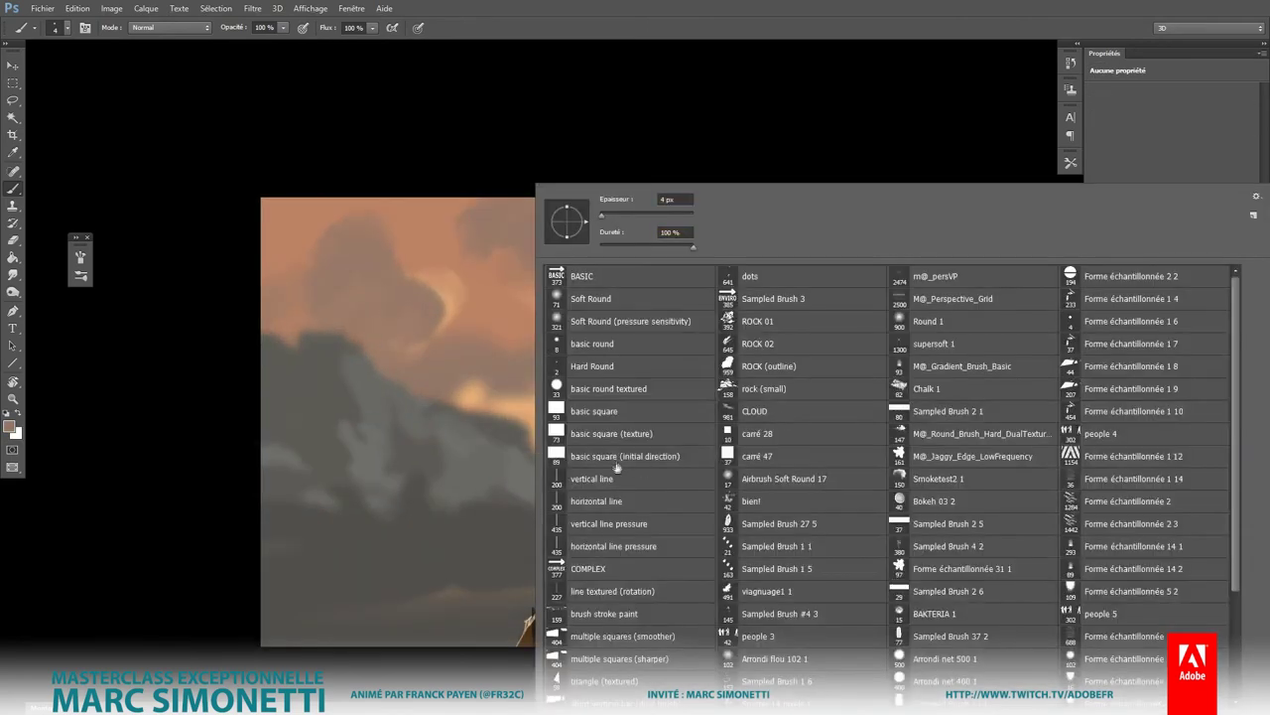
pyautogui.doubleClick(615, 637)
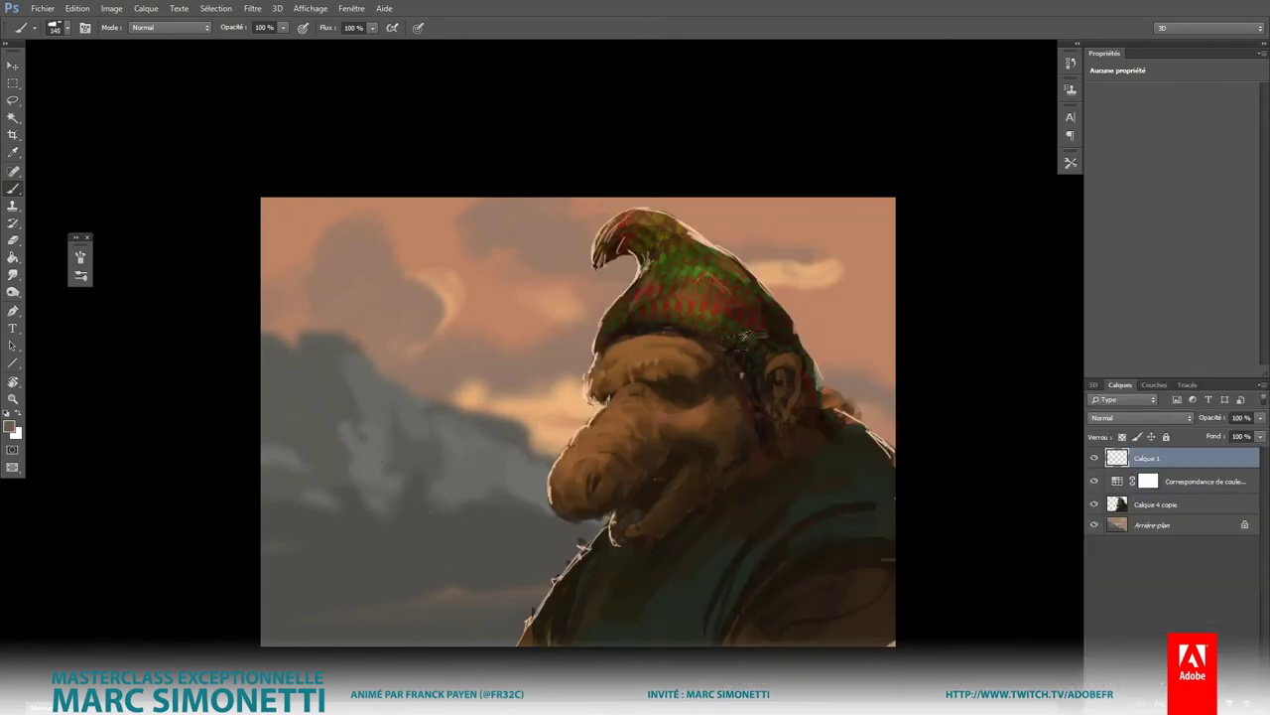
pyautogui.moveTo(746, 338)
pyautogui.mouseDown()
pyautogui.moveTo(707, 349)
pyautogui.moveTo(725, 442)
pyautogui.mouseUp()
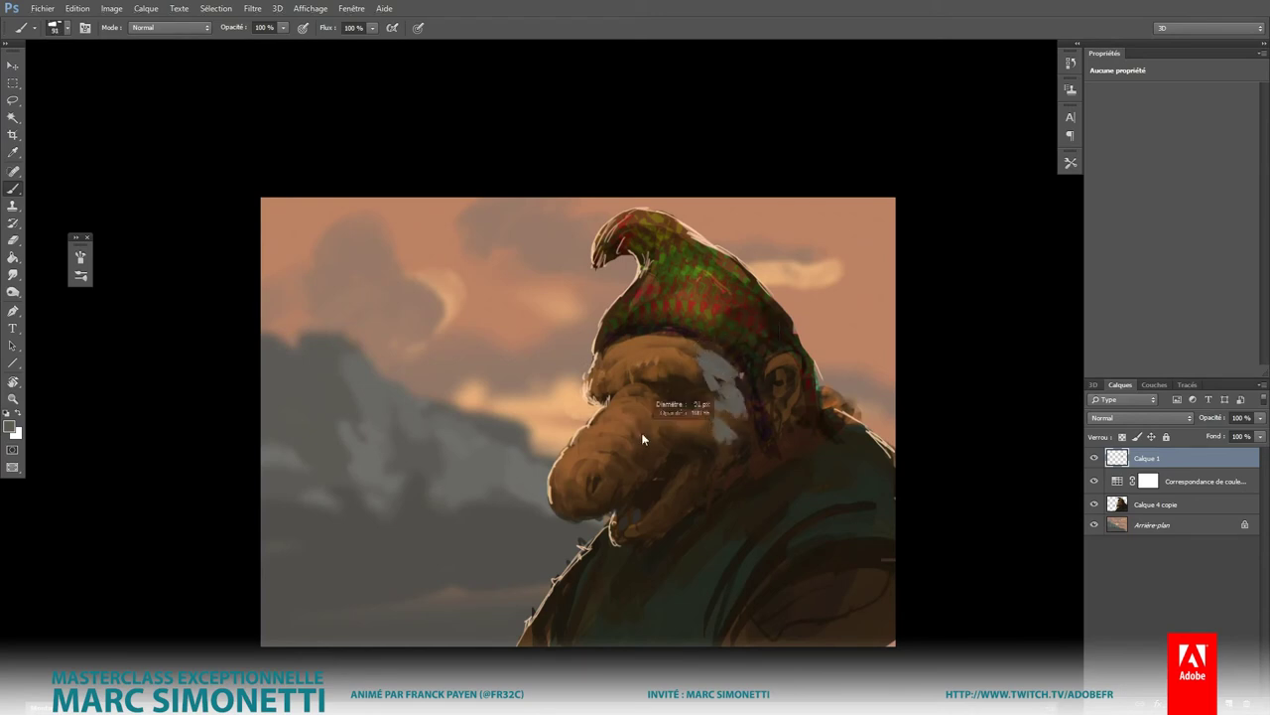
pyautogui.moveTo(650, 428)
pyautogui.mouseDown()
pyautogui.moveTo(607, 479)
pyautogui.moveTo(667, 447)
pyautogui.moveTo(650, 470)
pyautogui.moveTo(665, 516)
pyautogui.mouseUp()
pyautogui.moveTo(692, 471); pyautogui.dragTo(677, 511)
pyautogui.moveTo(754, 282)
pyautogui.mouseDown()
pyautogui.moveTo(710, 303)
pyautogui.moveTo(716, 332)
pyautogui.moveTo(705, 307)
pyautogui.mouseUp()
pyautogui.moveTo(819, 293); pyautogui.dragTo(744, 337)
pyautogui.moveTo(665, 223); pyautogui.dragTo(657, 263)
pyautogui.moveTo(814, 474)
pyautogui.mouseDown()
pyautogui.moveTo(843, 454)
pyautogui.moveTo(808, 496)
pyautogui.mouseUp()
# Step: Paint light grey strokes across the shoulder and cloak, then fade the layer to about 42%
pyautogui.moveTo(891, 497); pyautogui.dragTo(786, 524)
pyautogui.moveTo(890, 515); pyautogui.dragTo(802, 538)
pyautogui.moveTo(877, 453); pyautogui.dragTo(734, 514)
pyautogui.moveTo(880, 528); pyautogui.dragTo(806, 552)
pyautogui.moveTo(884, 561)
pyautogui.mouseDown()
pyautogui.moveTo(844, 588)
pyautogui.moveTo(878, 655)
pyautogui.moveTo(804, 615)
pyautogui.mouseUp()
pyautogui.click(1259, 418)
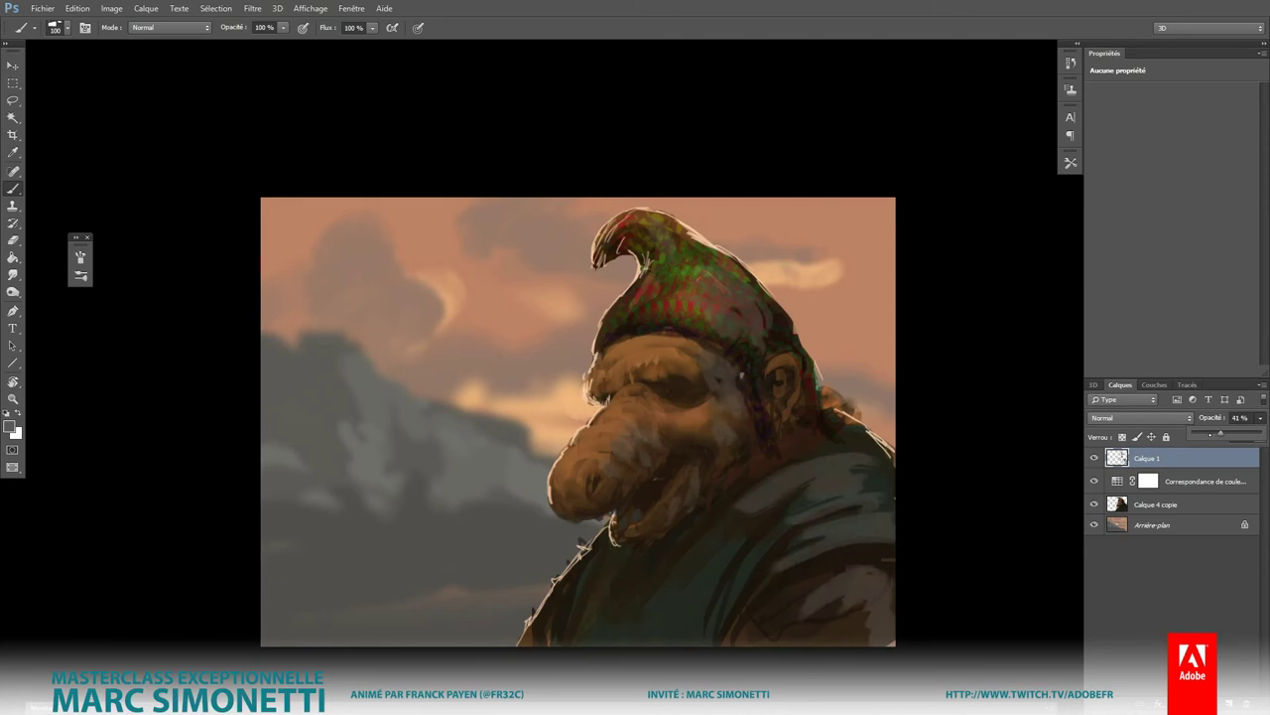
# Step: Inspect the face up close, erase briefly, and lower the brush opacity slightly
pyautogui.keyDown('alt'); pyautogui.click(893, 506); pyautogui.keyUp('alt')
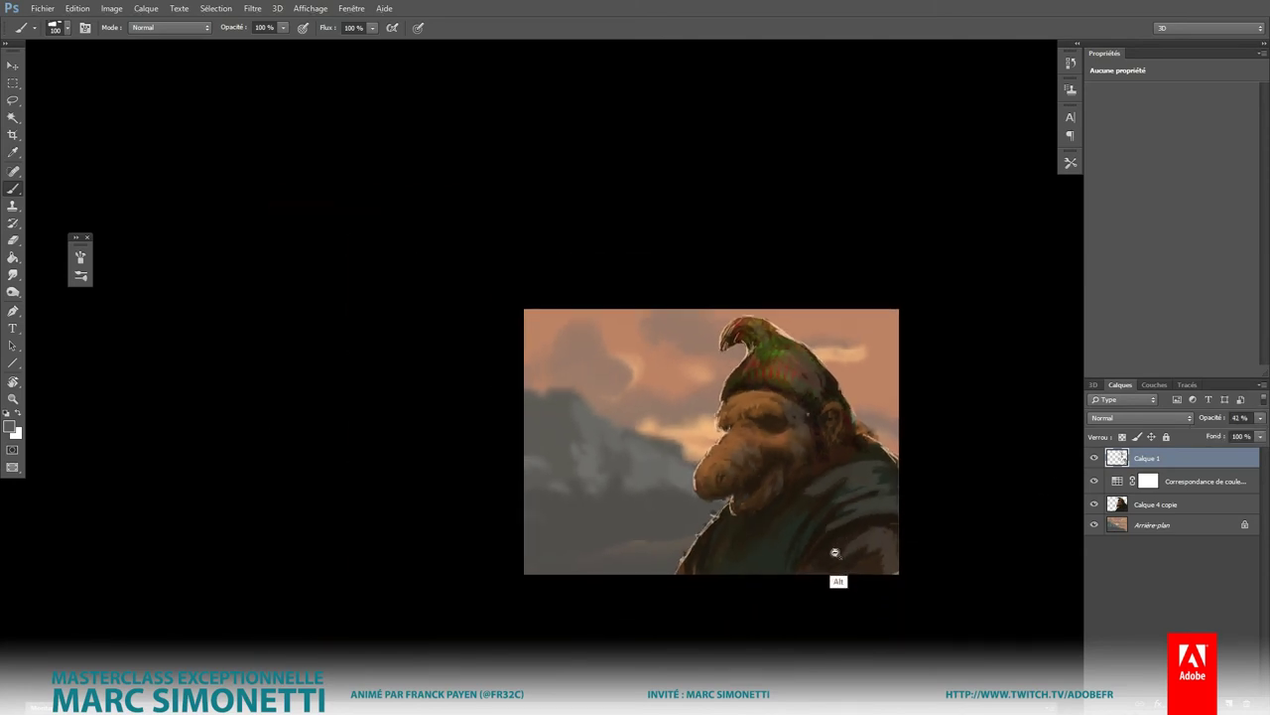
pyautogui.keyDown('alt'); pyautogui.click(835, 552); pyautogui.keyUp('alt')
pyautogui.keyDown('ctrl'); pyautogui.click(882, 493); pyautogui.keyUp('ctrl')
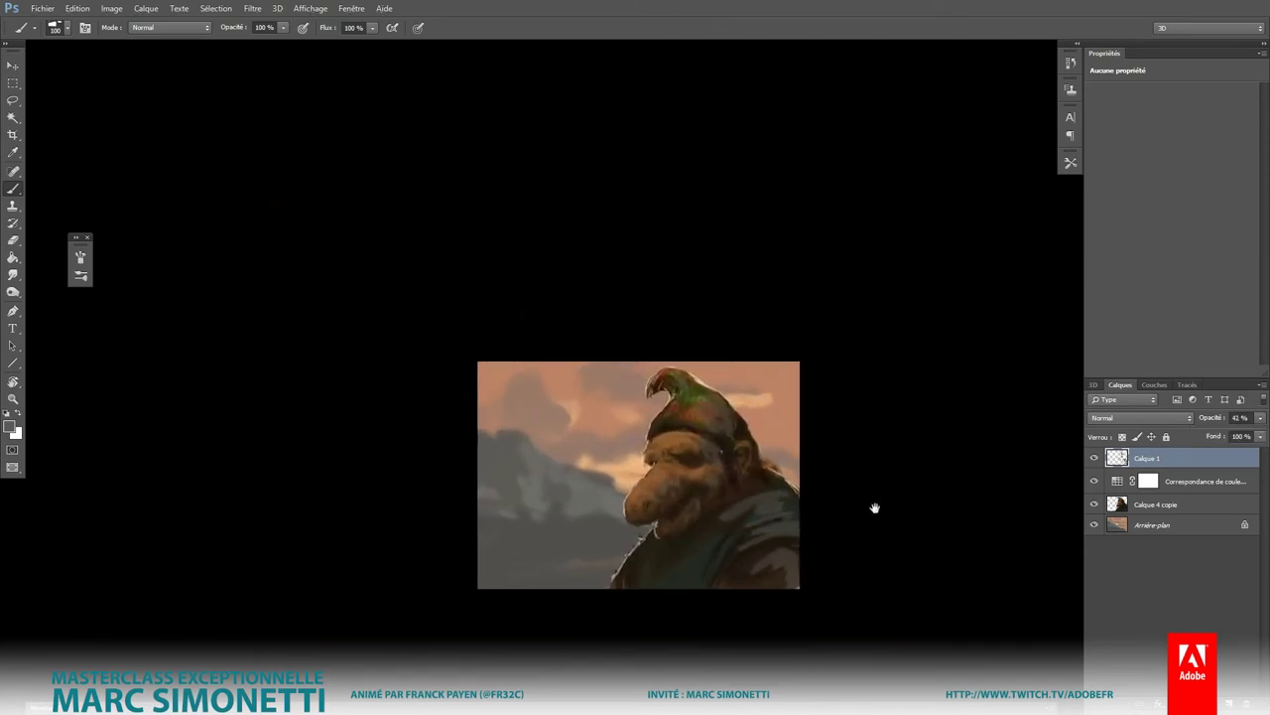
pyautogui.keyDown('ctrl'); pyautogui.click(740, 415); pyautogui.keyUp('ctrl')
pyautogui.press('e')
pyautogui.keyDown('ctrl'); pyautogui.click(688, 452); pyautogui.keyUp('ctrl')
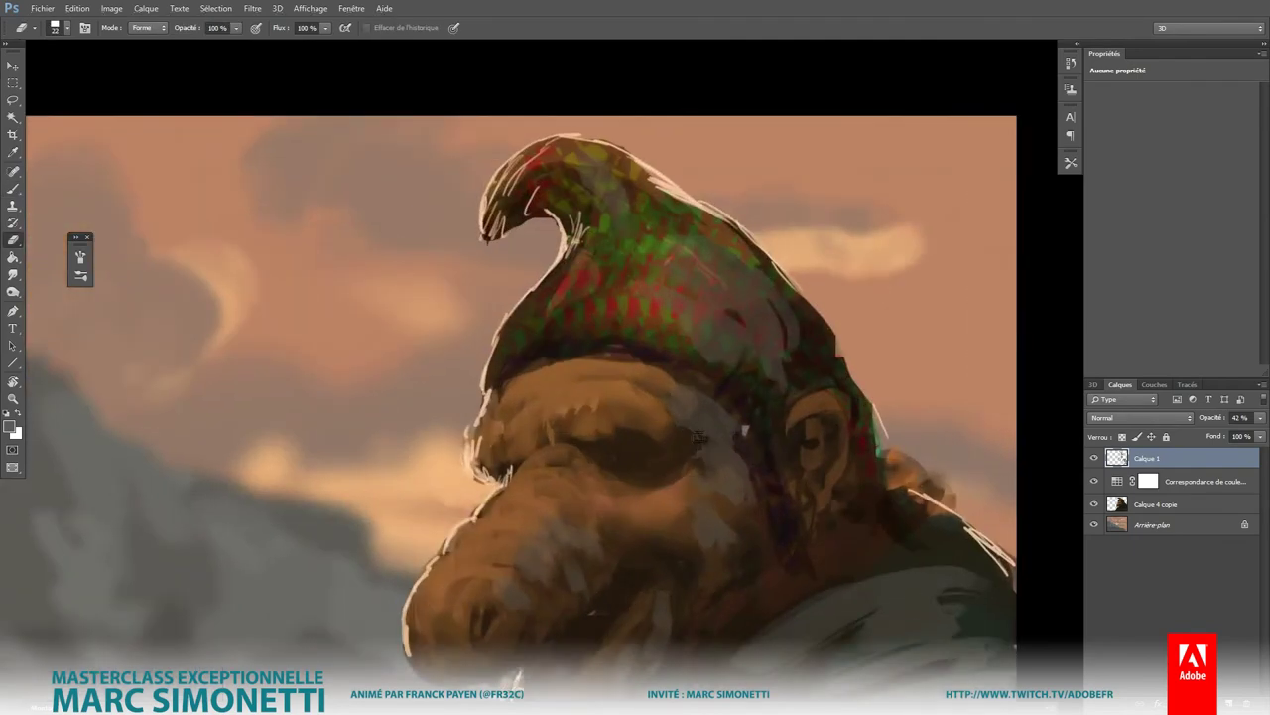
pyautogui.press('b')
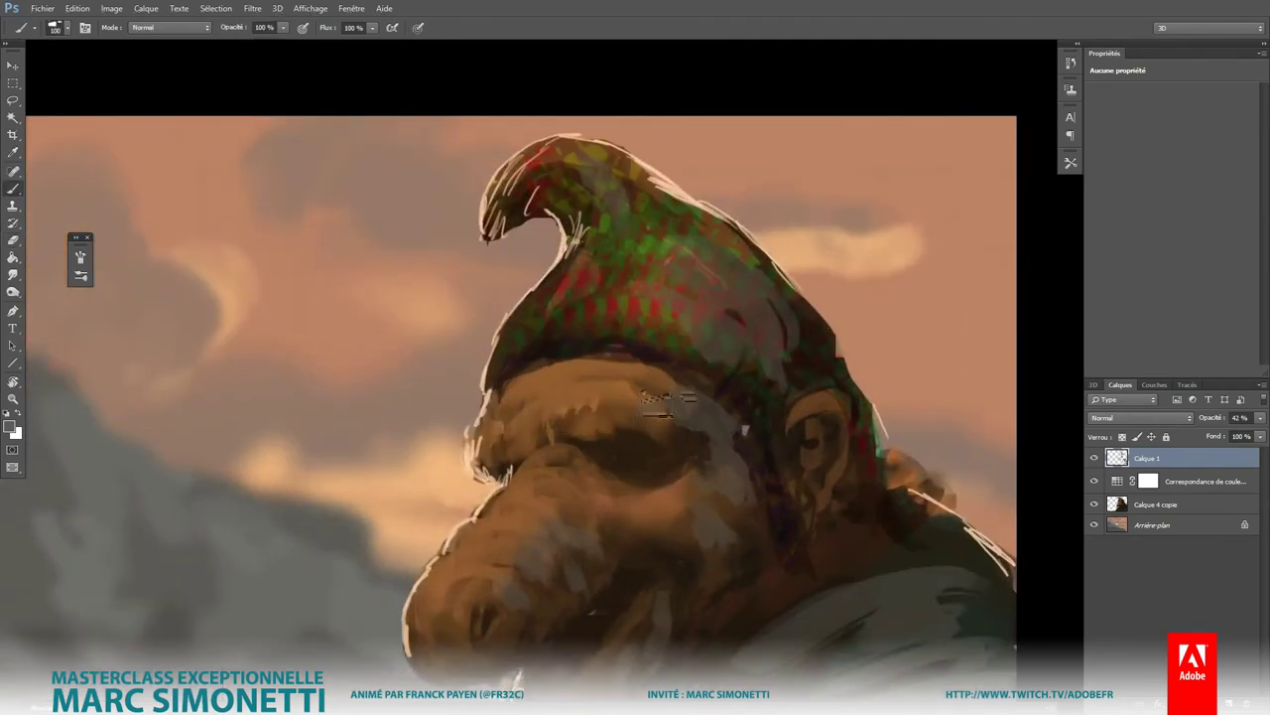
pyautogui.press('9')
pyautogui.press('8')
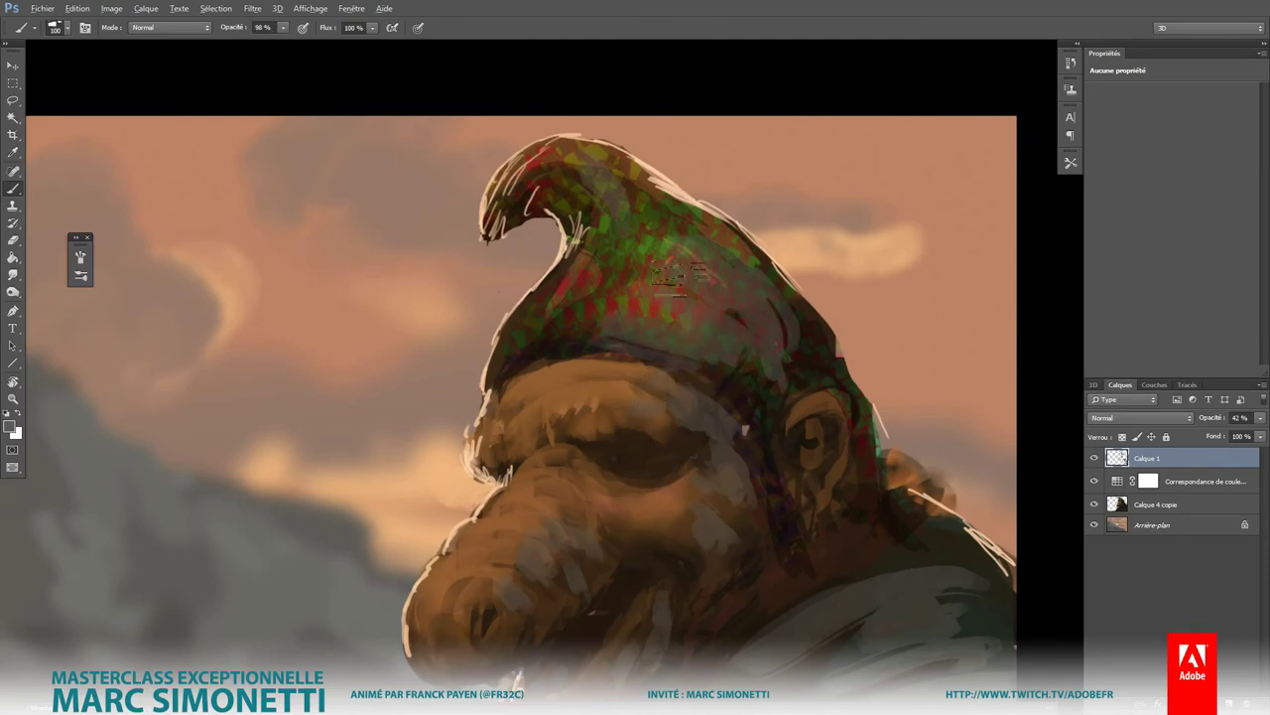
pyautogui.hotkey('ctrl', '-')
pyautogui.hotkey('ctrl', '-')
pyautogui.hotkey('ctrl', '-')
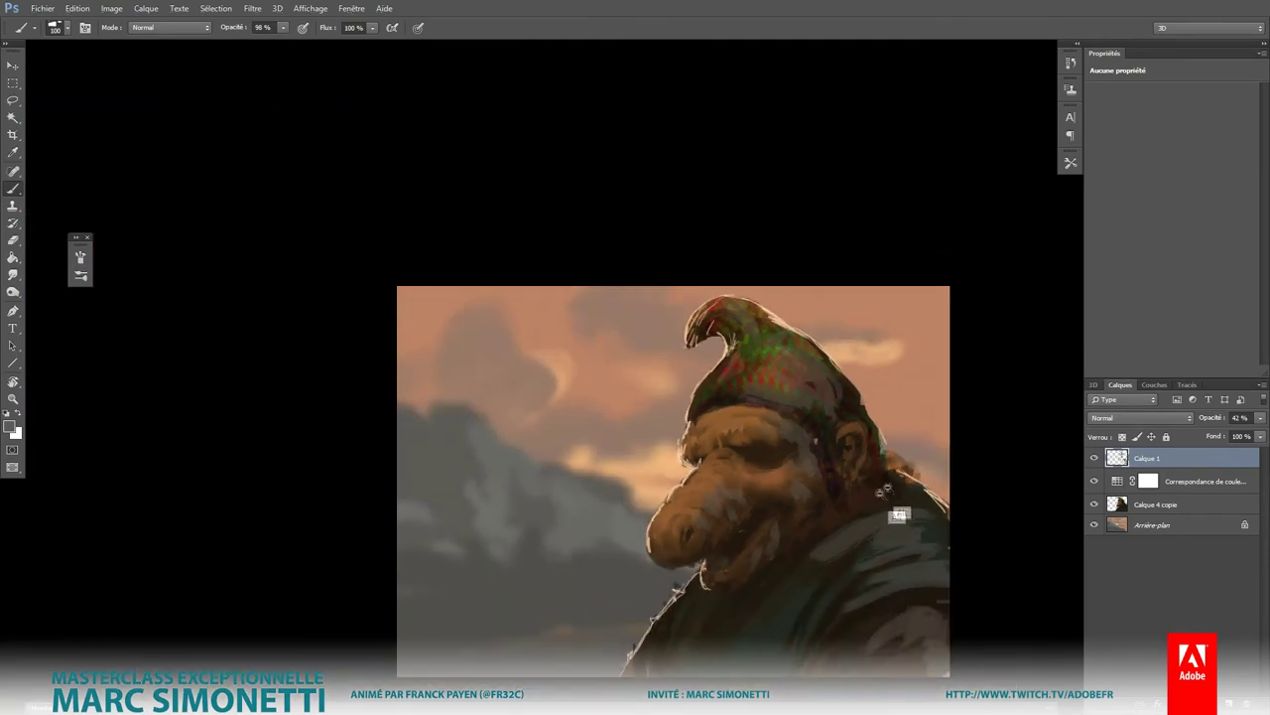
pyautogui.moveTo(892, 473); pyautogui.dragTo(928, 417)
# Step: Add a new layer and pick a light paint colour with a 32 px brush
pyautogui.hotkey('ctrl', 'shift', 'alt', 'n')
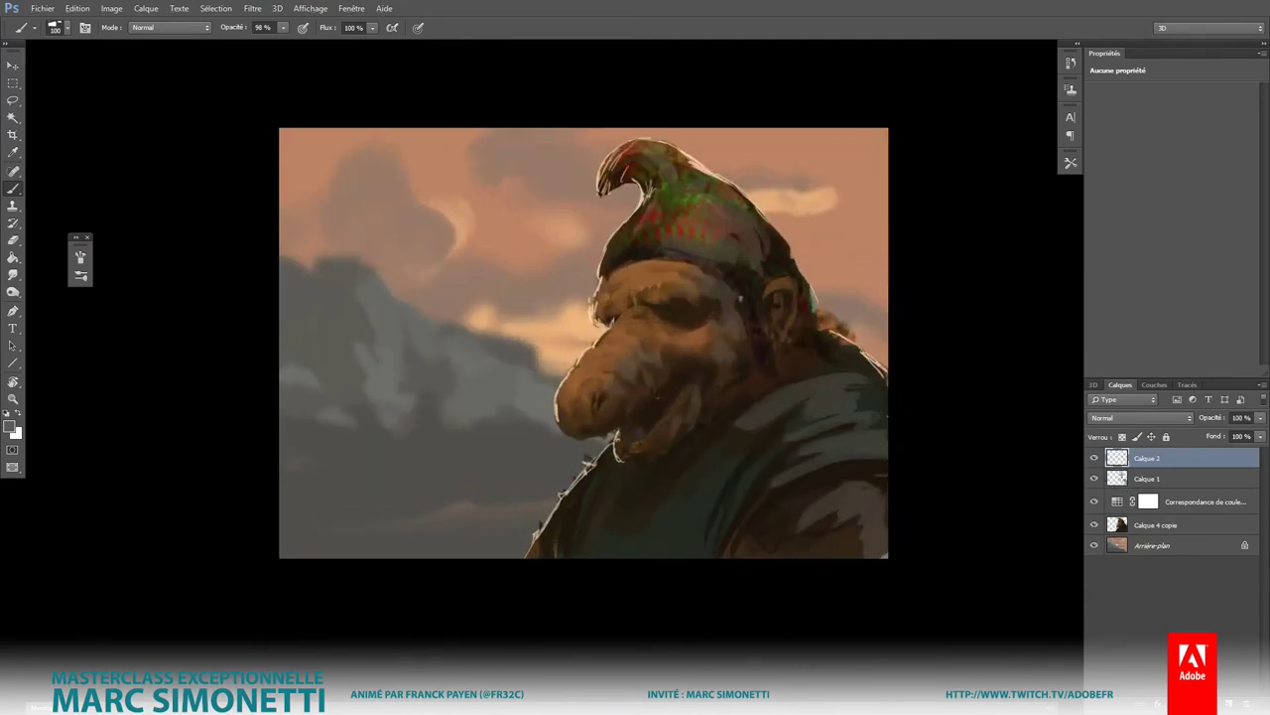
pyautogui.scroll(3, 496, 337)
pyautogui.moveTo(497, 335); pyautogui.dragTo(486, 244)
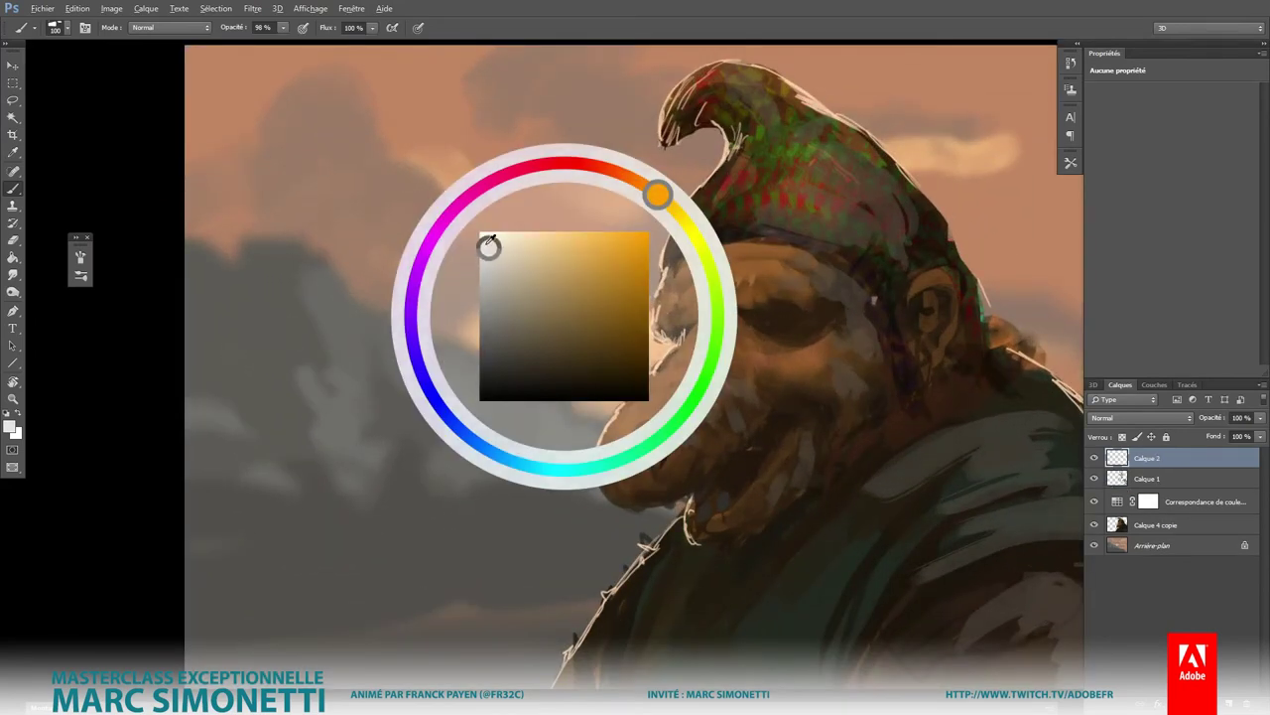
pyautogui.moveTo(378, 393); pyautogui.dragTo(349, 418)
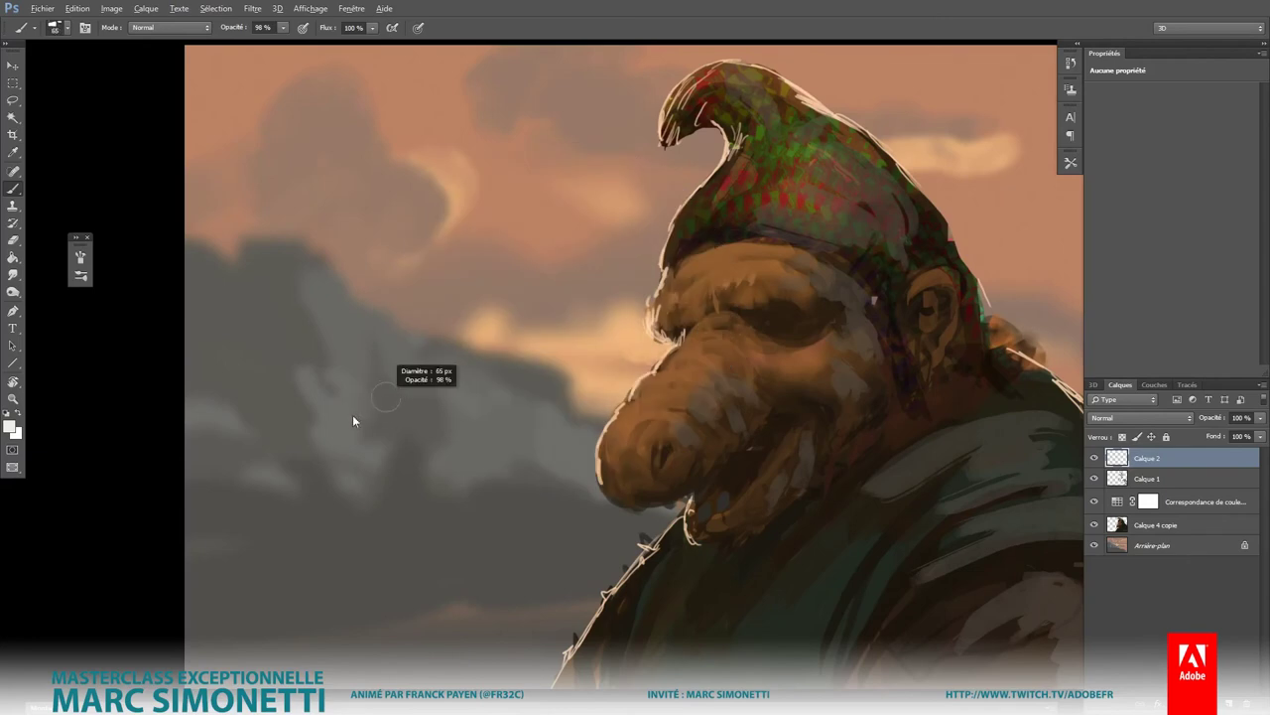
pyautogui.moveTo(682, 282); pyautogui.dragTo(742, 238)
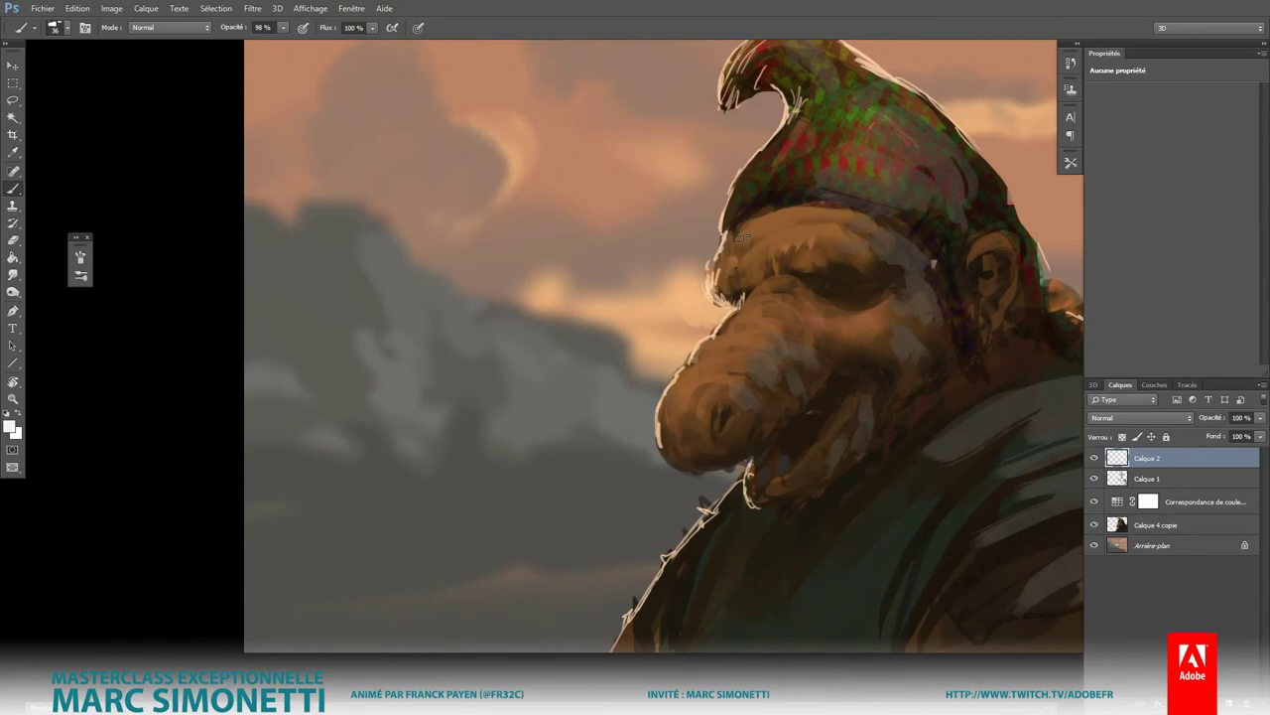
pyautogui.scroll(2, 845, 236)
pyautogui.moveTo(845, 298); pyautogui.dragTo(827, 303)
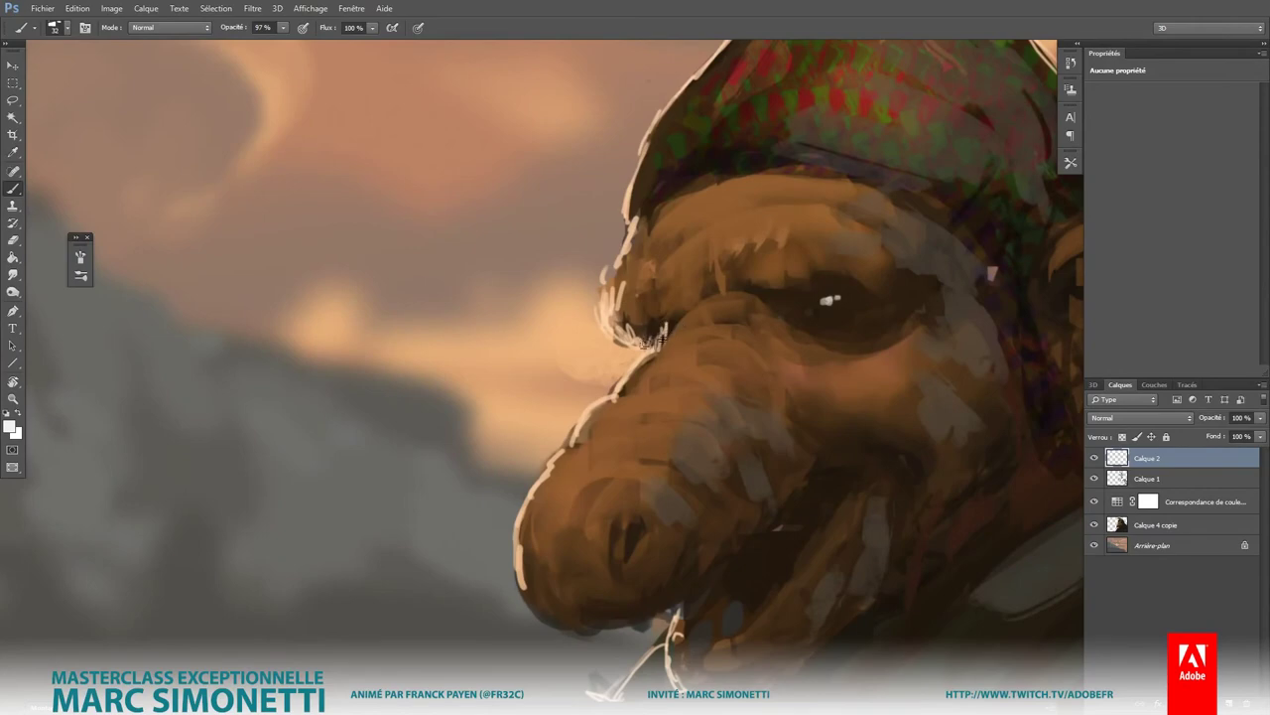
# Step: Paint a full-opacity highlight in the eye and above it, then dark strokes on the nose tip
pyautogui.scroll(-5, 665, 325)
pyautogui.scroll(3, 814, 456)
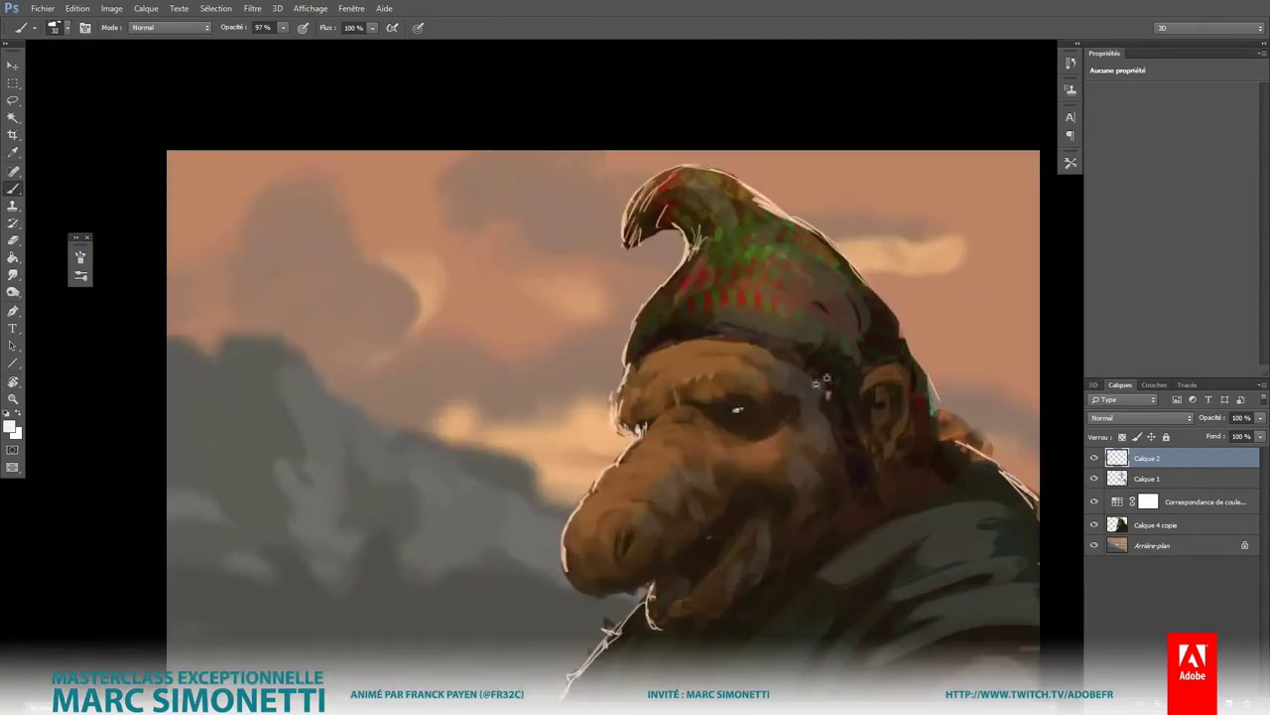
pyautogui.scroll(2, 814, 457)
pyautogui.press('0')
pyautogui.moveTo(730, 399); pyautogui.dragTo(789, 379)
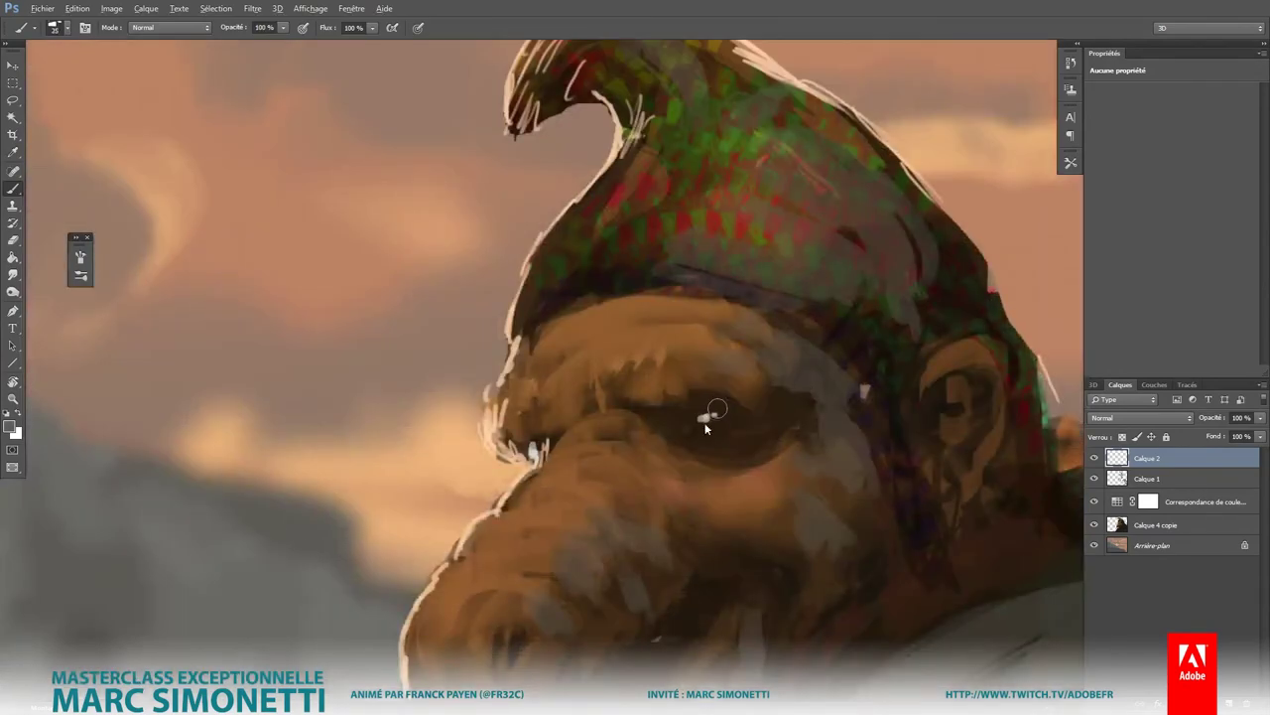
pyautogui.moveTo(703, 425); pyautogui.dragTo(732, 433)
pyautogui.keyDown('alt'); pyautogui.click(541, 444); pyautogui.keyUp('alt')
pyautogui.moveTo(533, 452); pyautogui.dragTo(522, 469)
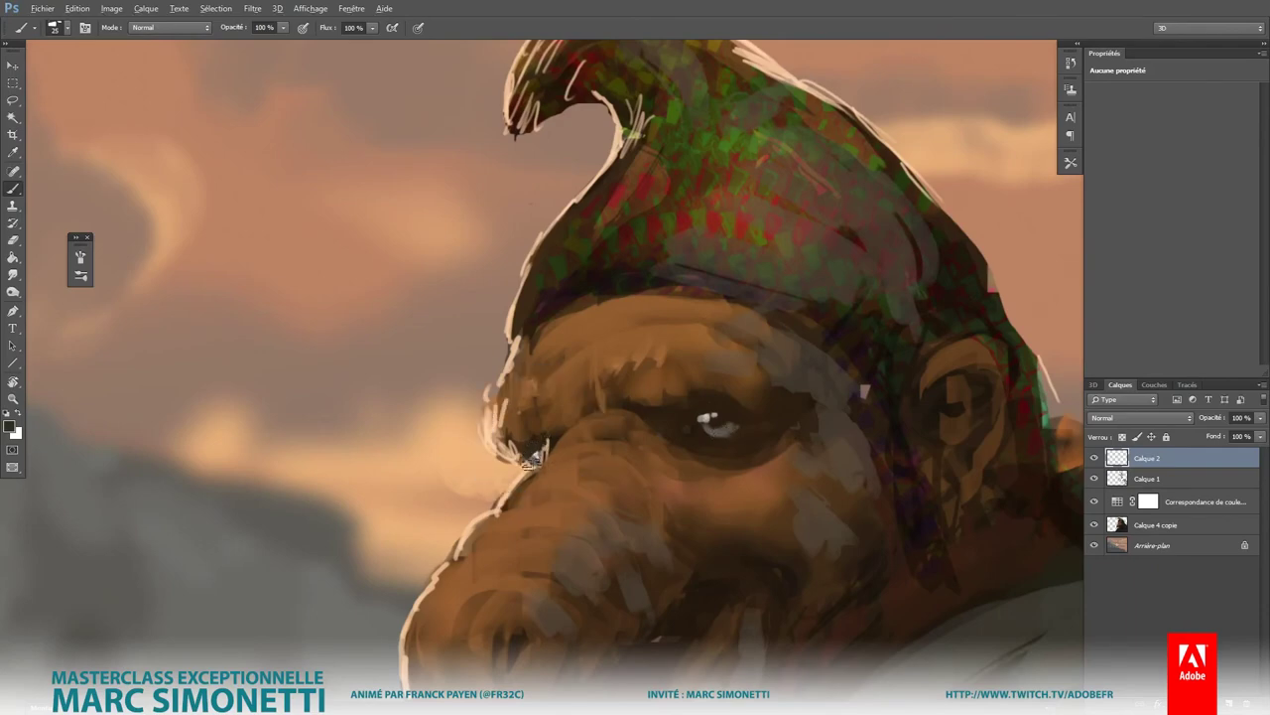
# Step: Paint short dark hatching strokes along the brow and its left edge
pyautogui.keyDown('alt'); pyautogui.rightClick(623, 350); pyautogui.keyUp('alt')
pyautogui.moveTo(625, 353)
pyautogui.mouseDown()
pyautogui.moveTo(641, 387)
pyautogui.moveTo(679, 373)
pyautogui.moveTo(683, 383)
pyautogui.mouseUp()
pyautogui.moveTo(707, 338)
pyautogui.mouseDown()
pyautogui.moveTo(720, 375)
pyautogui.moveTo(782, 383)
pyautogui.moveTo(724, 360)
pyautogui.moveTo(691, 365)
pyautogui.mouseUp()
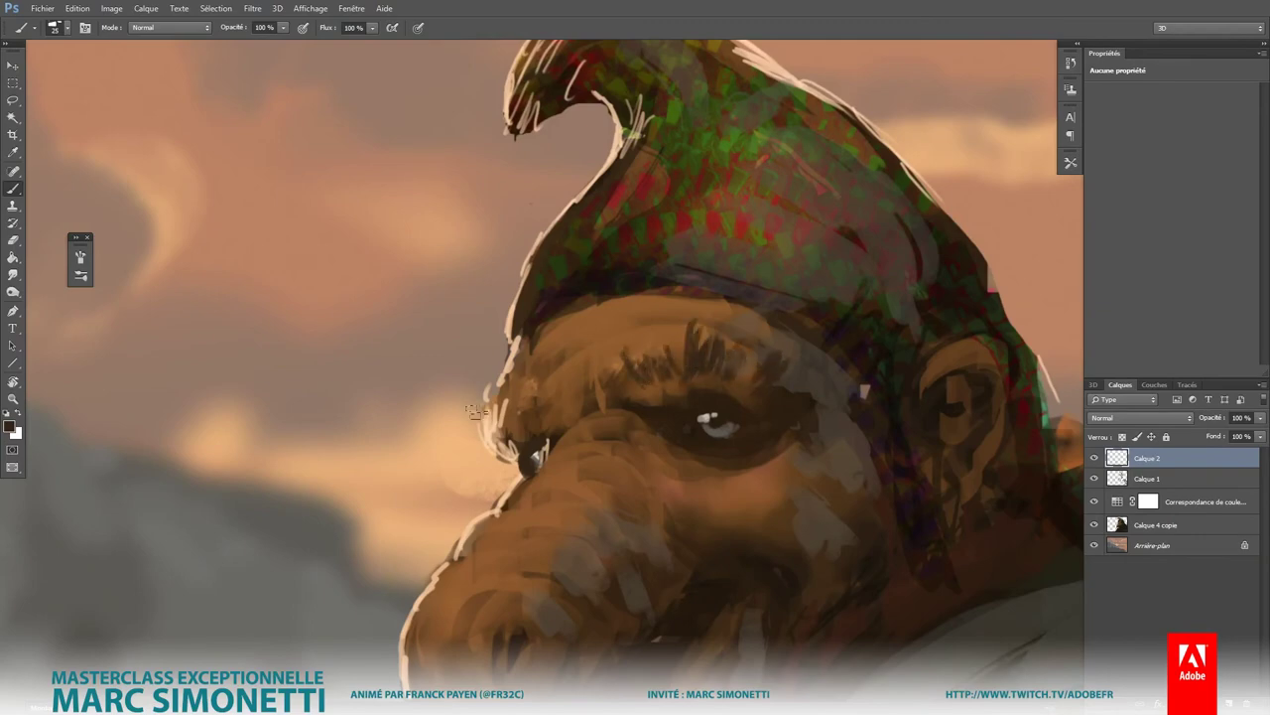
pyautogui.moveTo(472, 405)
pyautogui.mouseDown()
pyautogui.moveTo(501, 445)
pyautogui.moveTo(538, 431)
pyautogui.mouseUp()
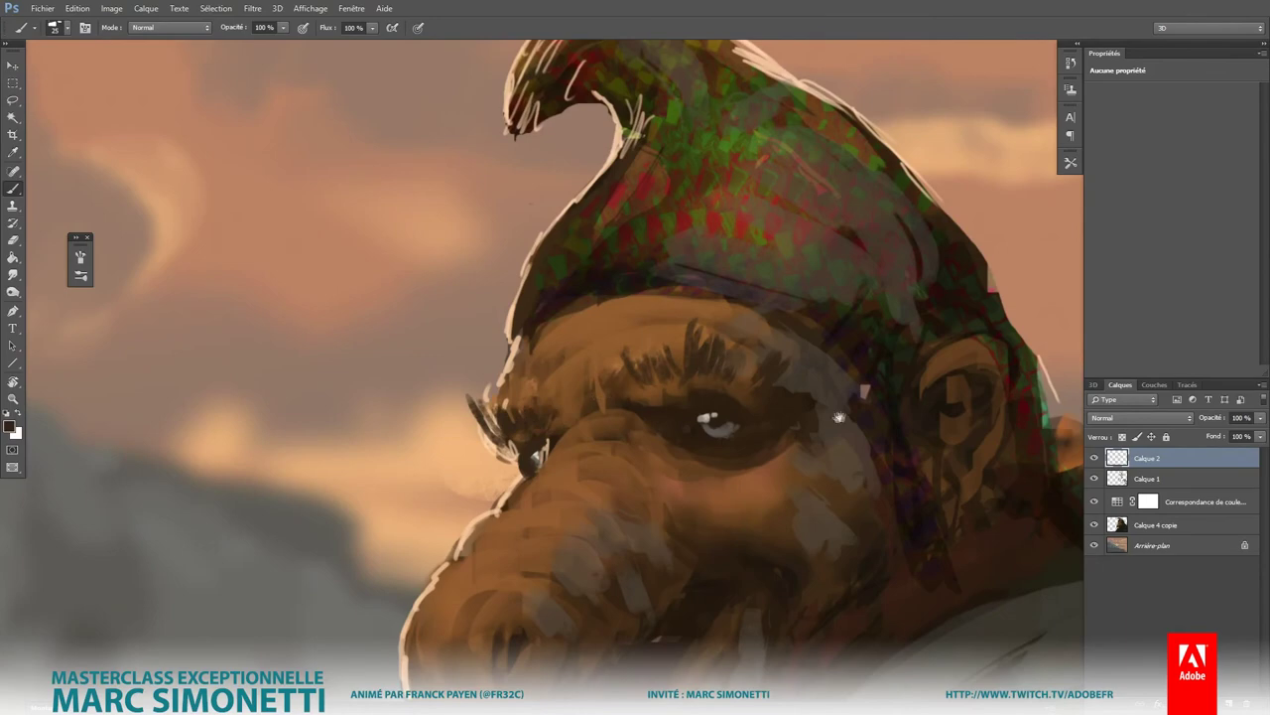
pyautogui.moveTo(610, 391); pyautogui.dragTo(893, 368)
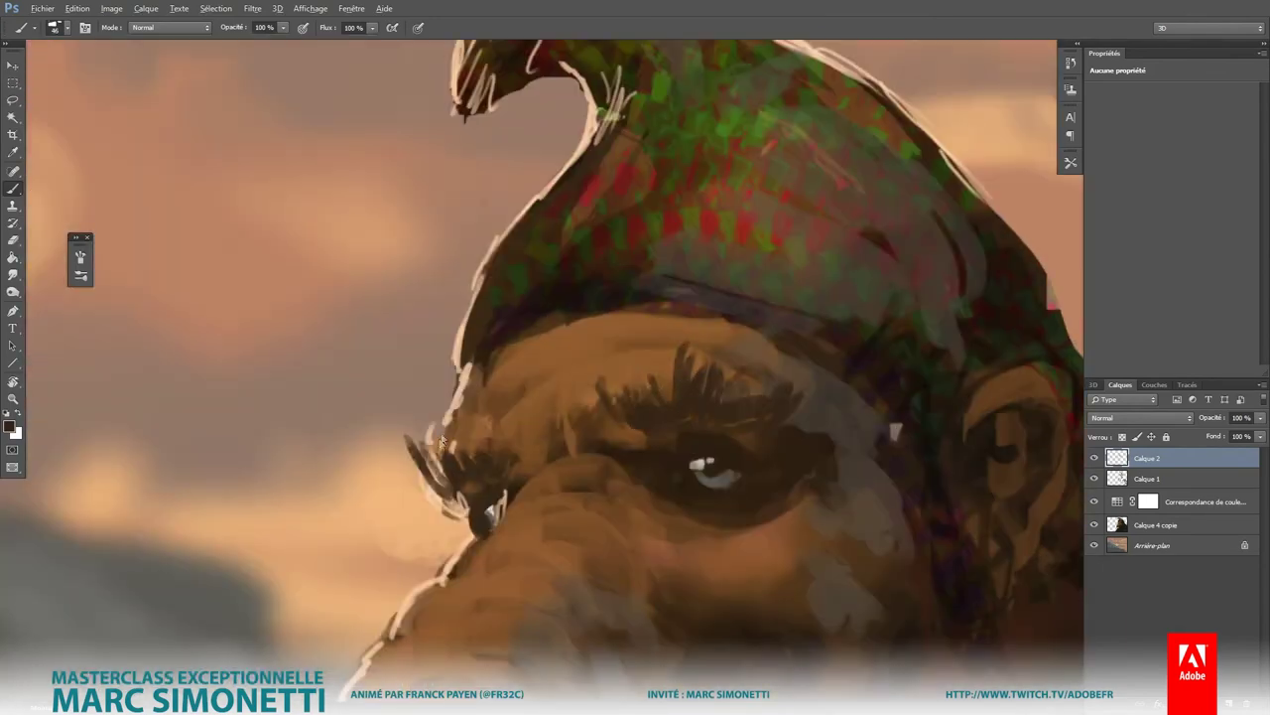
# Step: Paint dark eyelashes, then lighten their tips with a sampled tan at slightly lower opacity
pyautogui.moveTo(436, 466); pyautogui.dragTo(397, 437)
pyautogui.keyDown('alt'); pyautogui.click(459, 400); pyautogui.keyUp('alt')
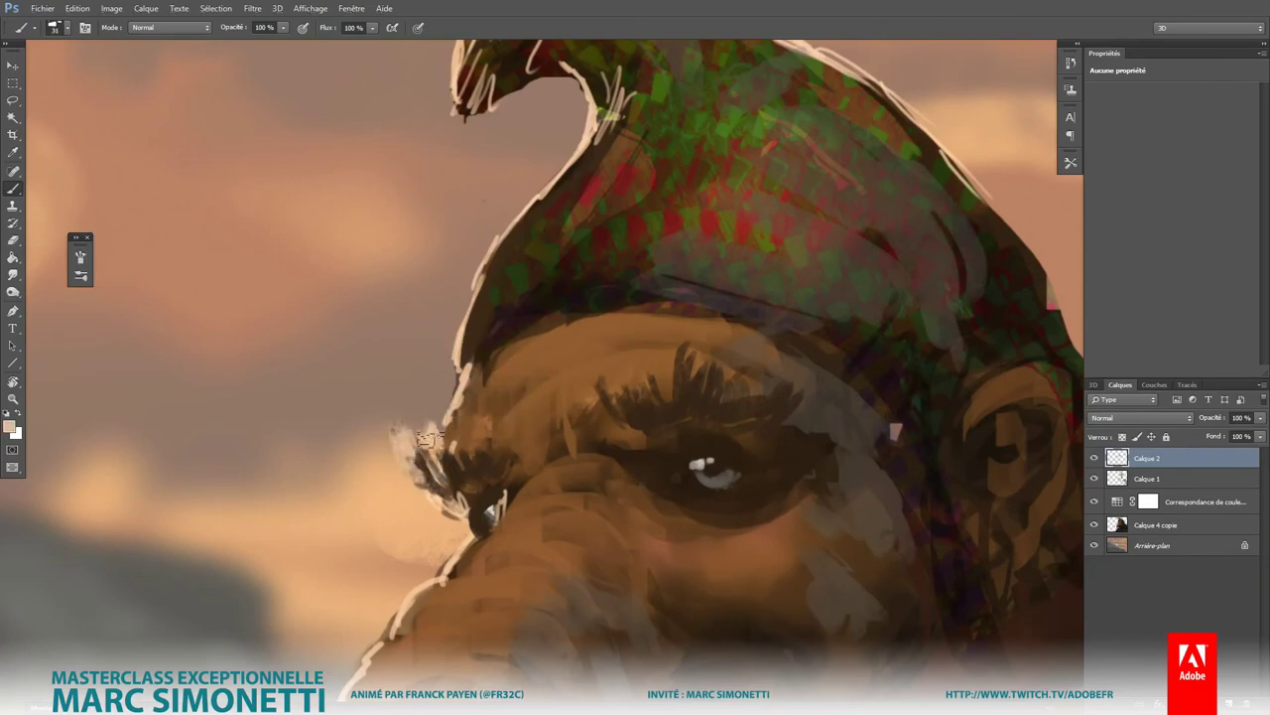
pyautogui.moveTo(476, 451); pyautogui.dragTo(422, 437)
pyautogui.press('9')
pyautogui.press('7')
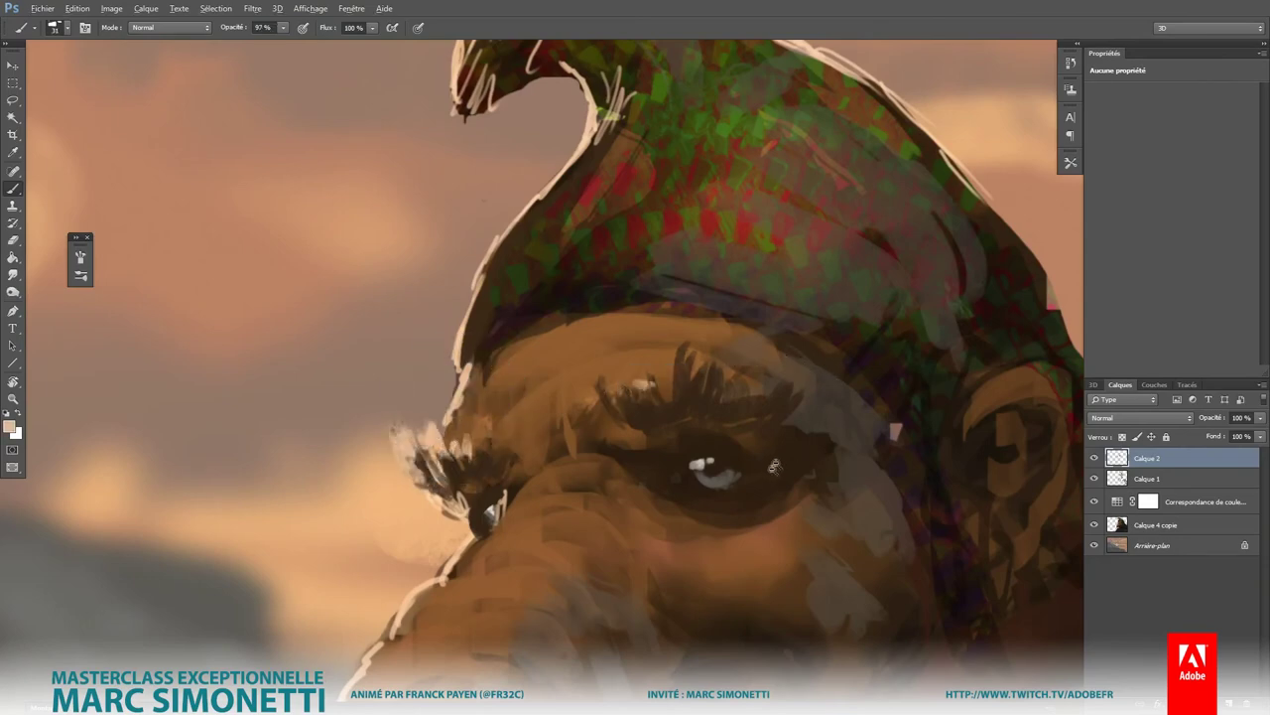
pyautogui.hotkey('ctrl', '-')
pyautogui.hotkey('ctrl', '-')
pyautogui.hotkey('ctrl', '-')
pyautogui.moveTo(978, 387); pyautogui.dragTo(947, 371)
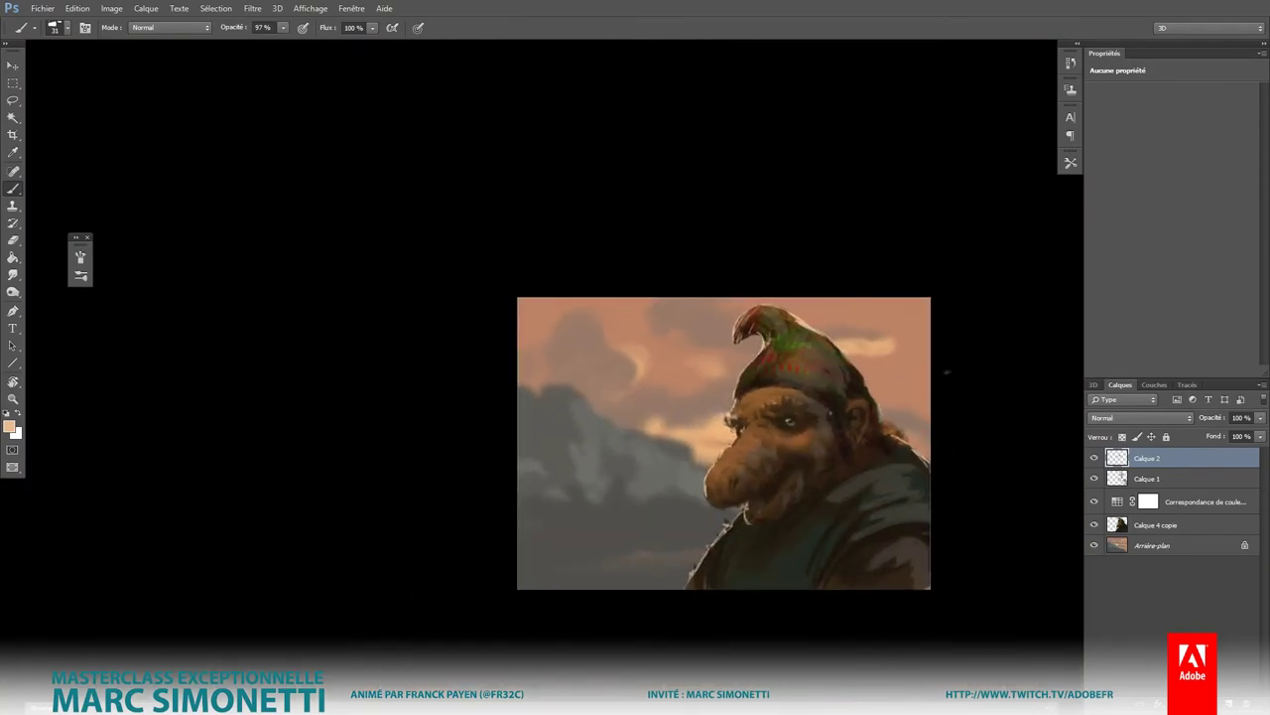
# Step: Dab light highlights on the teeth and sample a light tan with a 15 px brush
pyautogui.scroll(5, 812, 419)
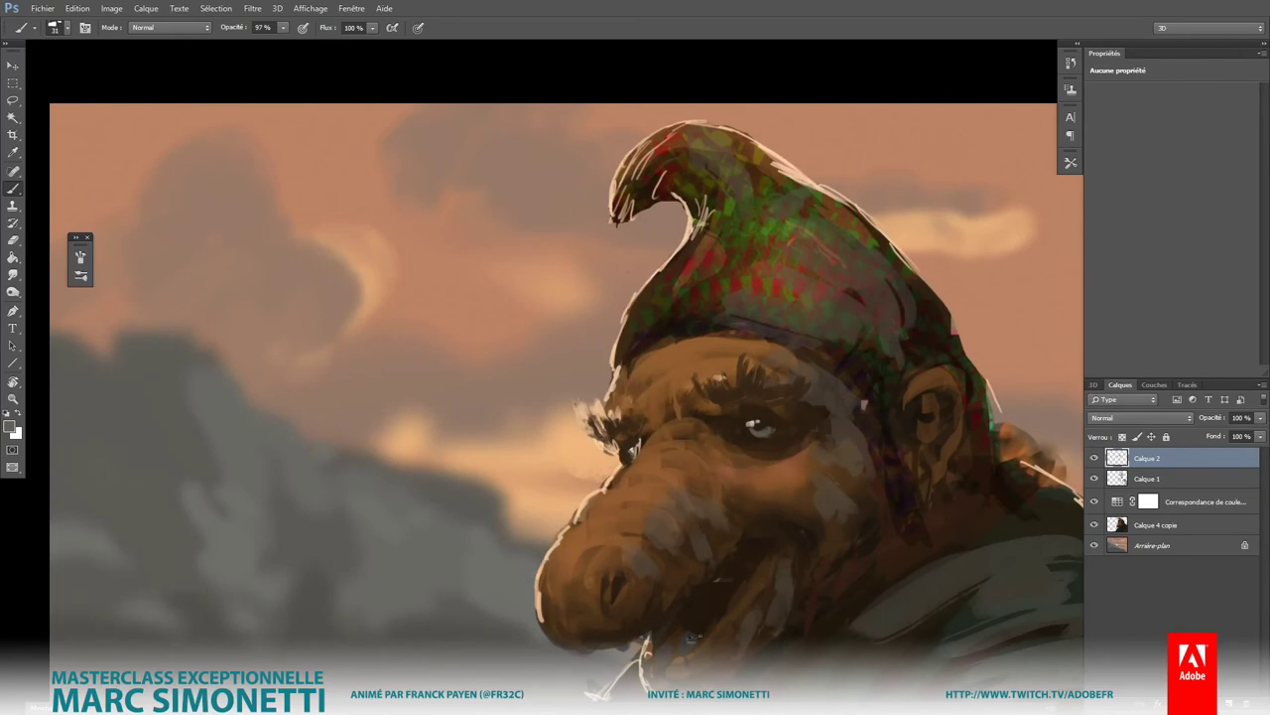
pyautogui.moveTo(695, 637)
pyautogui.mouseDown()
pyautogui.moveTo(715, 611)
pyautogui.moveTo(687, 633)
pyautogui.mouseUp()
pyautogui.scroll(-5, 665, 651)
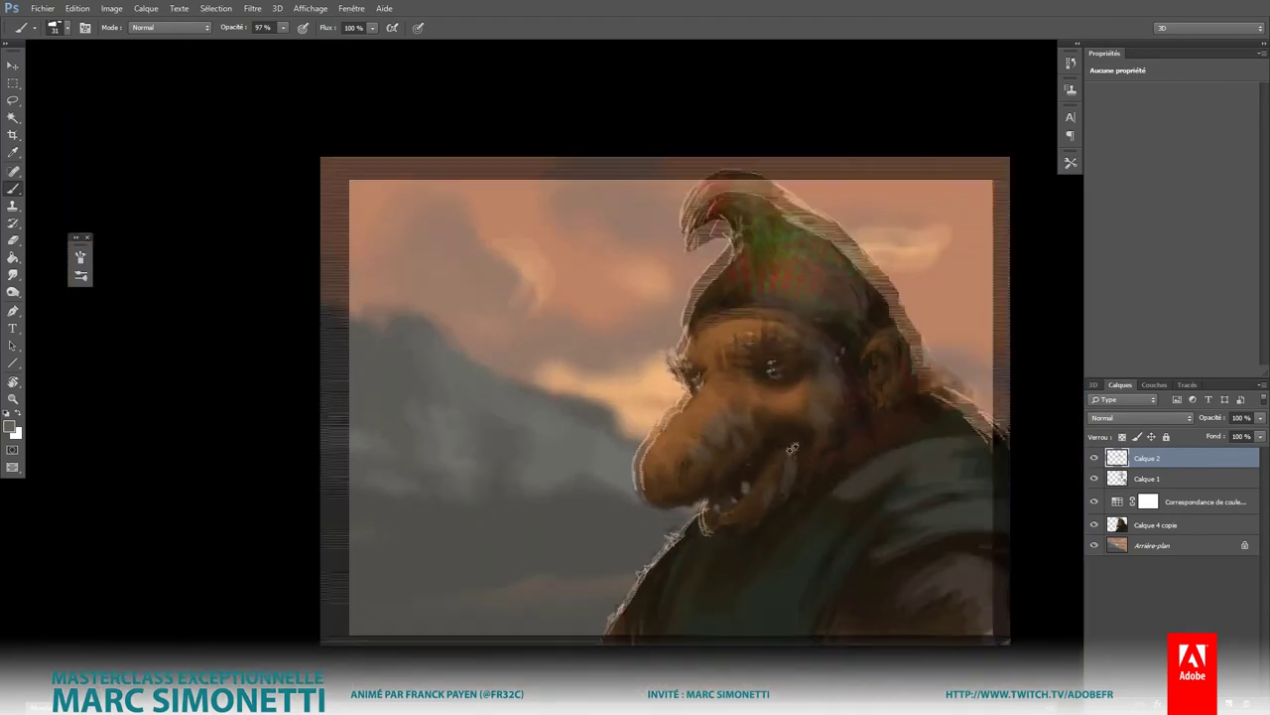
pyautogui.scroll(5, 655, 596)
pyautogui.moveTo(659, 519); pyautogui.dragTo(661, 520)
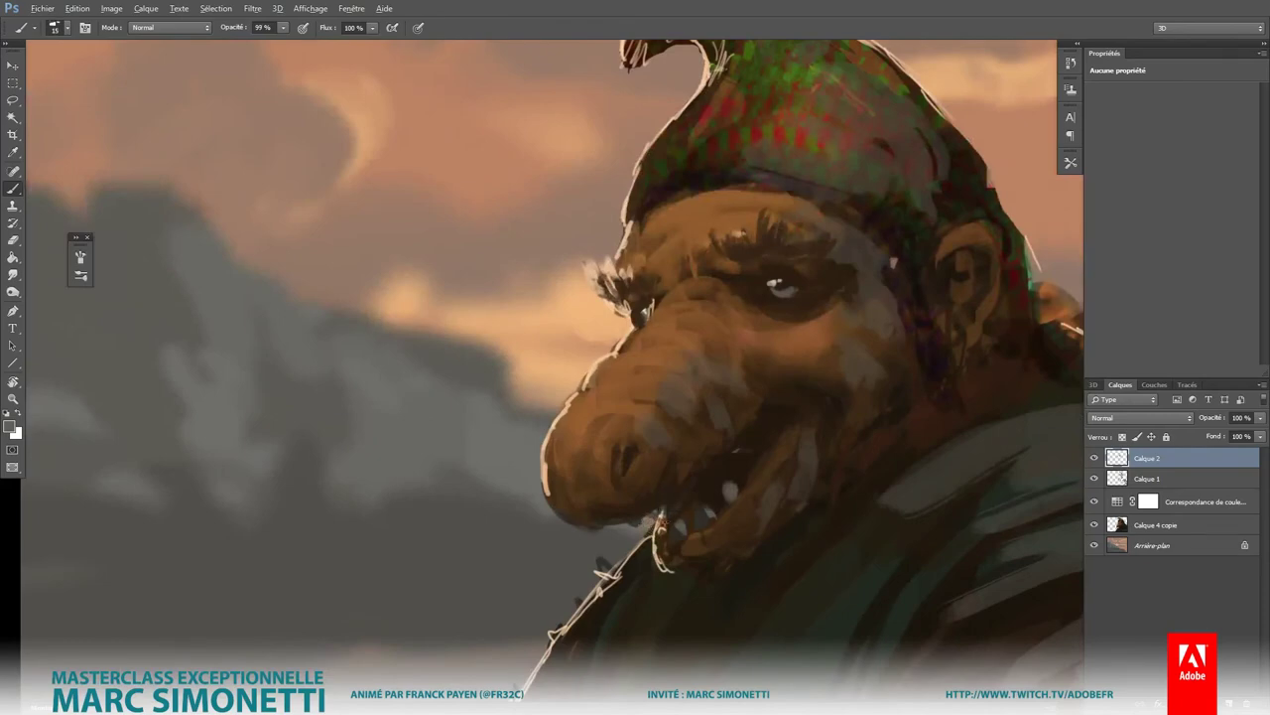
pyautogui.keyDown('alt'); pyautogui.click(654, 521); pyautogui.keyUp('alt')
pyautogui.scroll(-5, 842, 404)
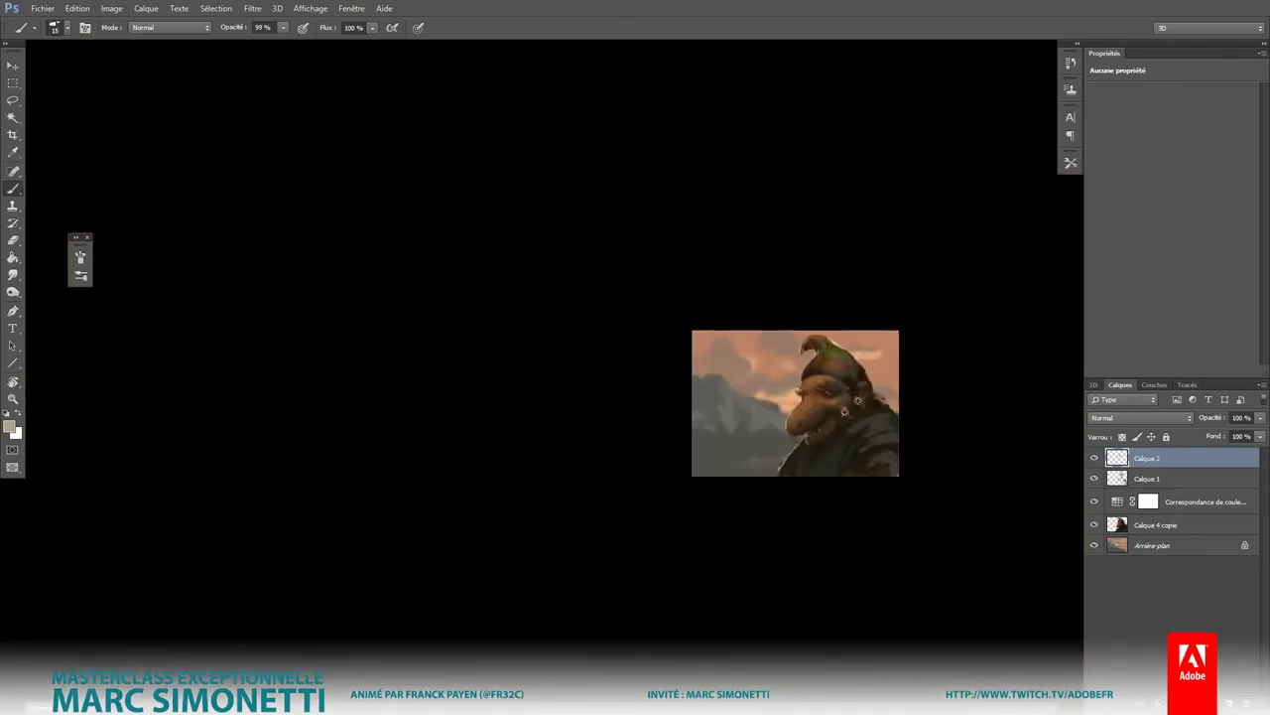
pyautogui.scroll(5, 850, 395)
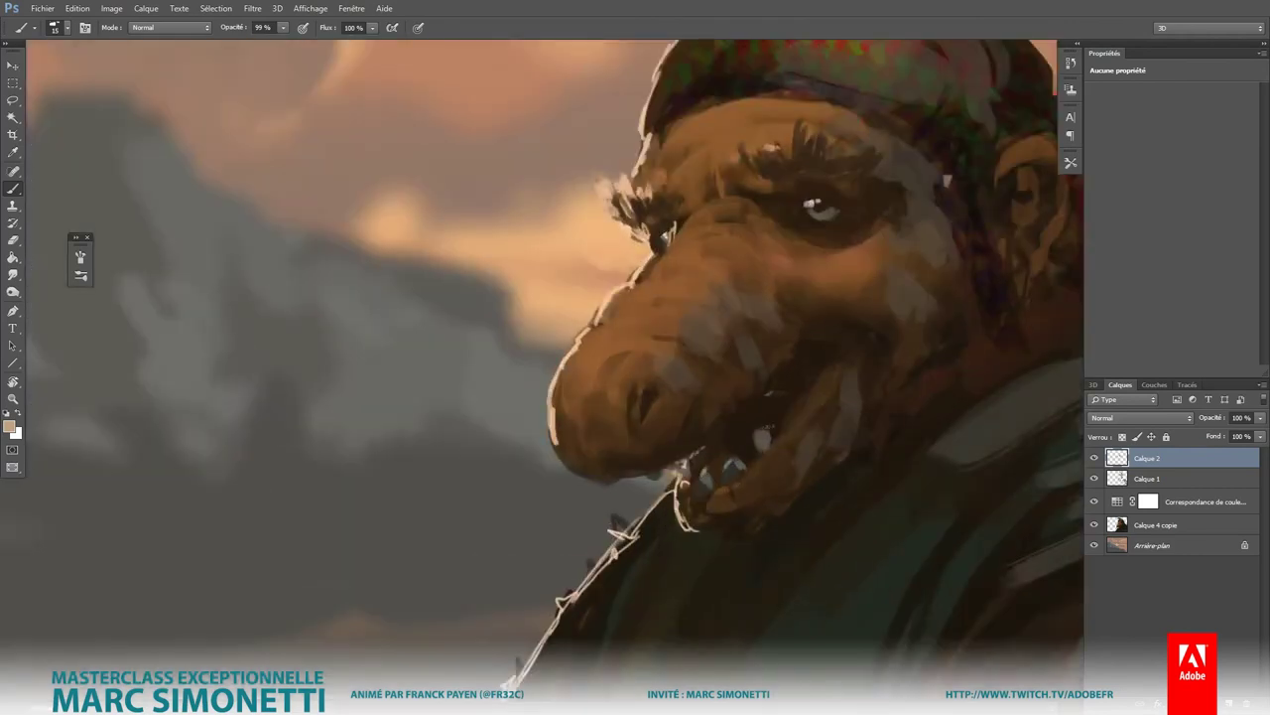
# Step: With a ~68 px brush, paint brown over the nose and grey on the upper snout
pyautogui.keyDown('alt'); pyautogui.click(739, 363); pyautogui.keyUp('alt')
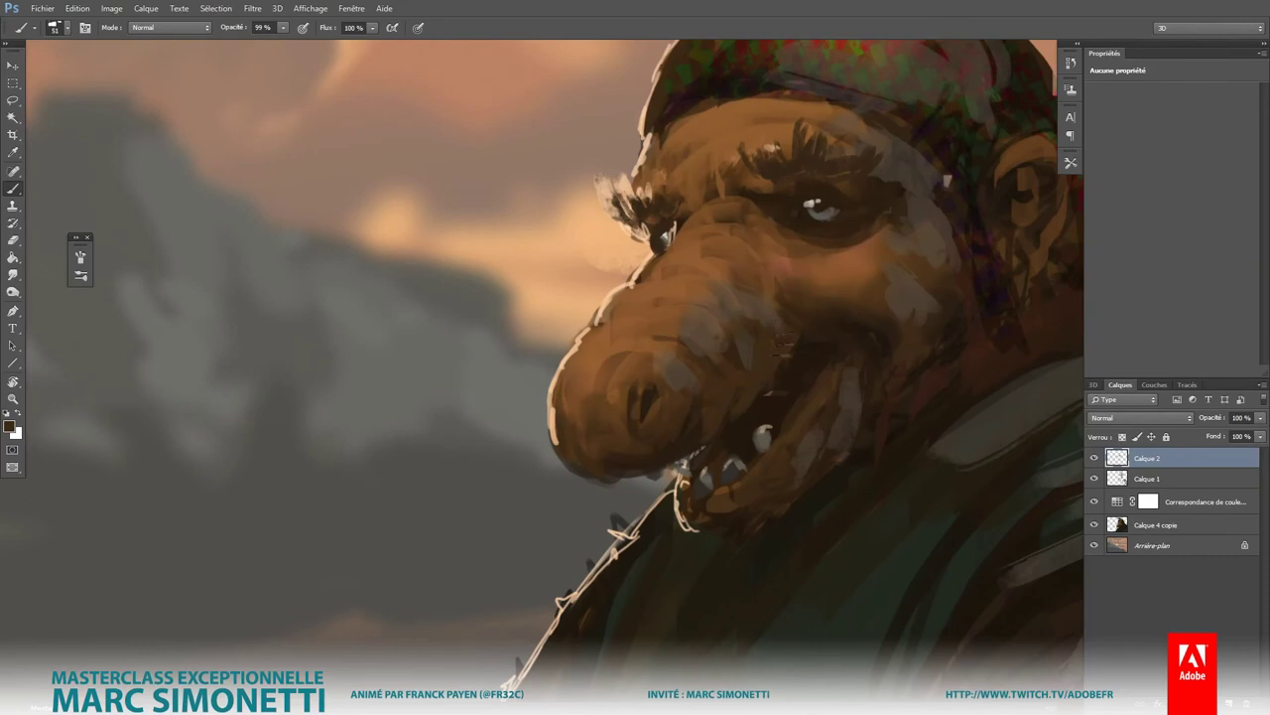
pyautogui.moveTo(745, 299)
pyautogui.mouseDown()
pyautogui.moveTo(718, 344)
pyautogui.moveTo(695, 308)
pyautogui.moveTo(684, 397)
pyautogui.mouseUp()
pyautogui.moveTo(683, 342)
pyautogui.mouseDown()
pyautogui.moveTo(679, 393)
pyautogui.moveTo(589, 409)
pyautogui.mouseUp()
pyautogui.moveTo(683, 328)
pyautogui.mouseDown()
pyautogui.moveTo(706, 290)
pyautogui.moveTo(755, 314)
pyautogui.mouseUp()
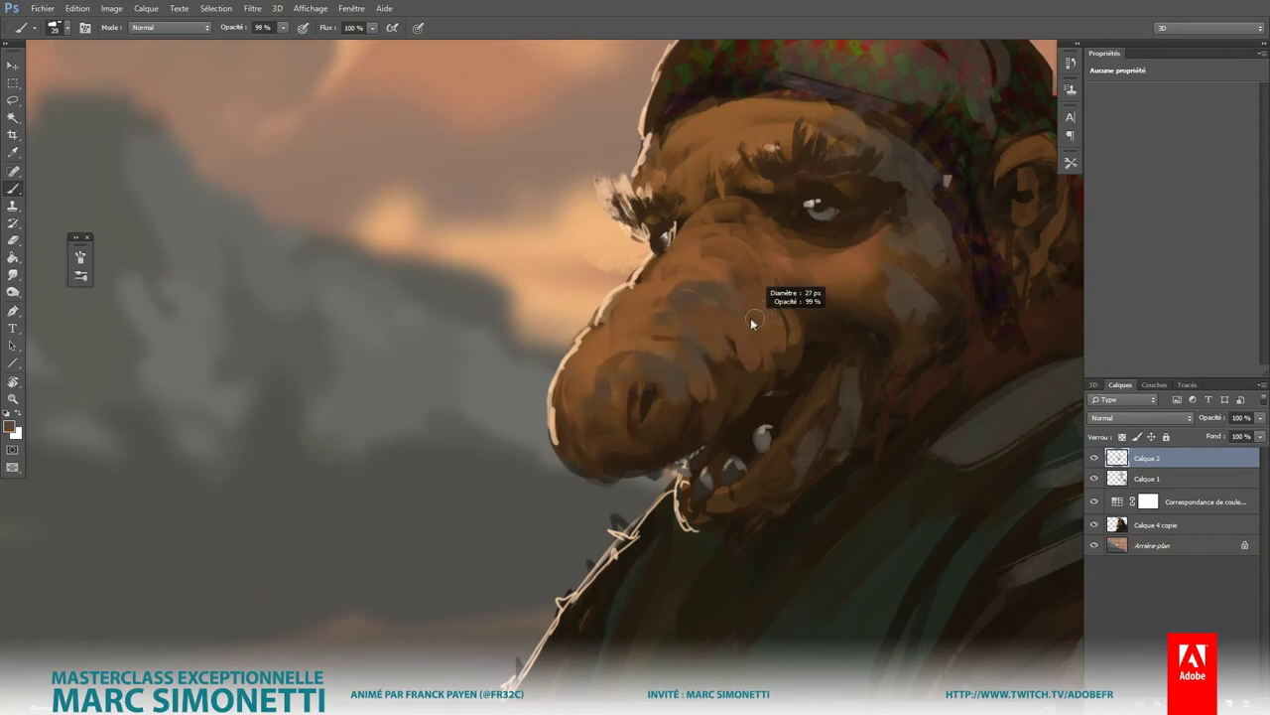
pyautogui.rightClick(751, 318)
pyautogui.press('Return')
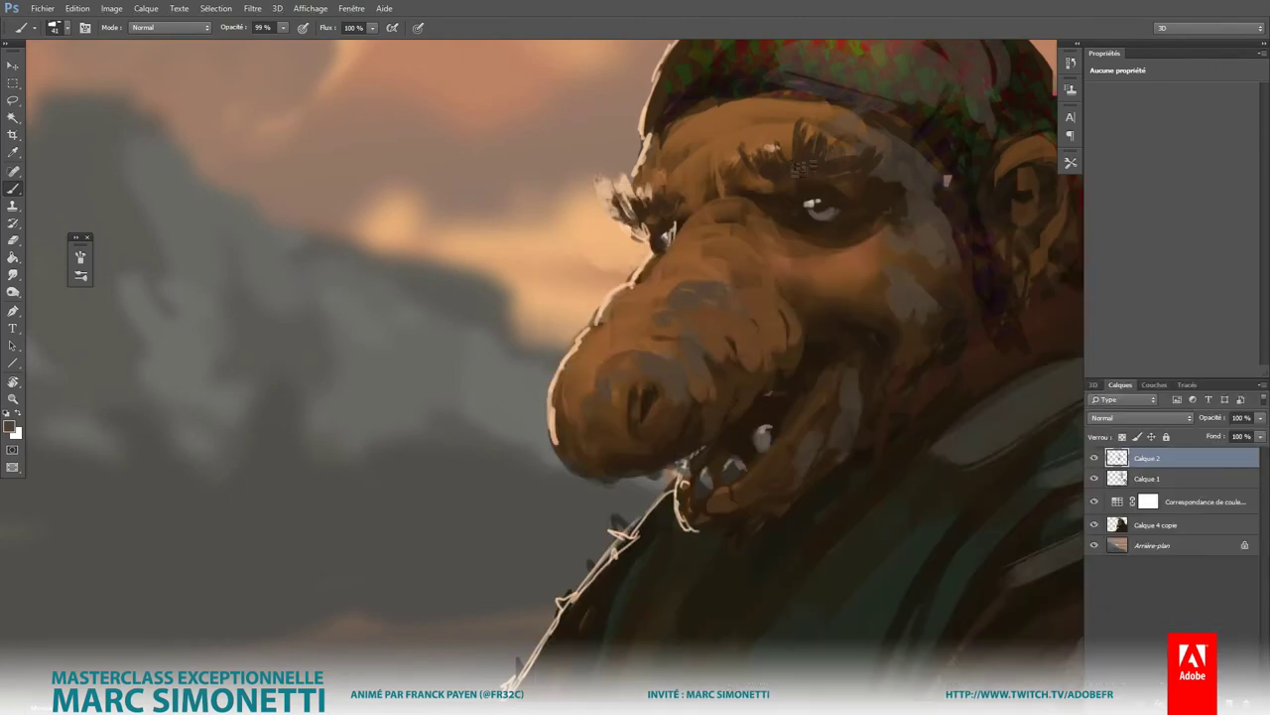
pyautogui.keyDown('alt'); pyautogui.keyDown('shift'); pyautogui.rightClick(749, 278); pyautogui.keyUp('shift'); pyautogui.keyUp('alt')
pyautogui.moveTo(720, 266); pyautogui.dragTo(780, 254)
# Step: Sample several browns from the snout and smooth the snout below the eye
pyautogui.keyDown('alt'); pyautogui.rightClick(794, 255); pyautogui.keyUp('alt')
pyautogui.keyDown('alt'); pyautogui.click(729, 266); pyautogui.keyUp('alt')
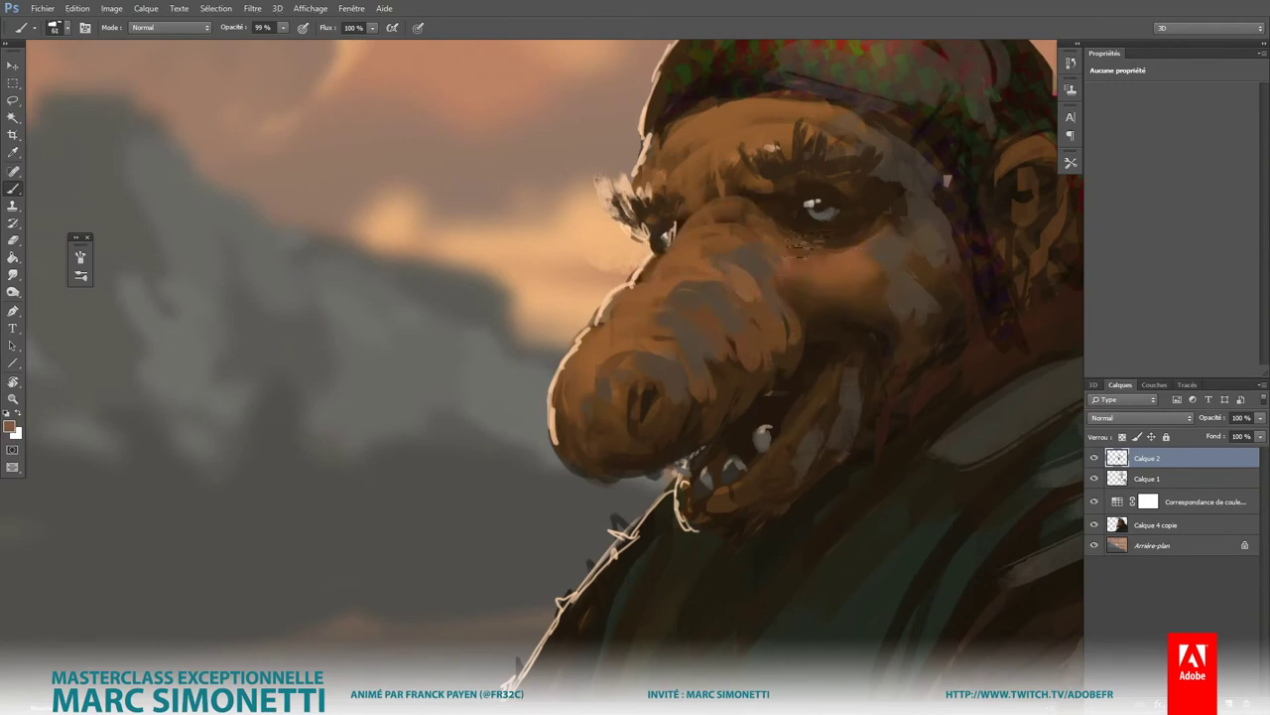
pyautogui.keyDown('alt'); pyautogui.click(755, 268); pyautogui.keyUp('alt')
pyautogui.keyDown('alt'); pyautogui.click(735, 254); pyautogui.keyUp('alt')
pyautogui.keyDown('alt'); pyautogui.click(715, 241); pyautogui.keyUp('alt')
pyautogui.moveTo(744, 252); pyautogui.dragTo(799, 303)
pyautogui.moveTo(700, 270)
pyautogui.mouseDown()
pyautogui.moveTo(740, 336)
pyautogui.moveTo(695, 367)
pyautogui.mouseUp()
pyautogui.hotkey('ctrl', '0')
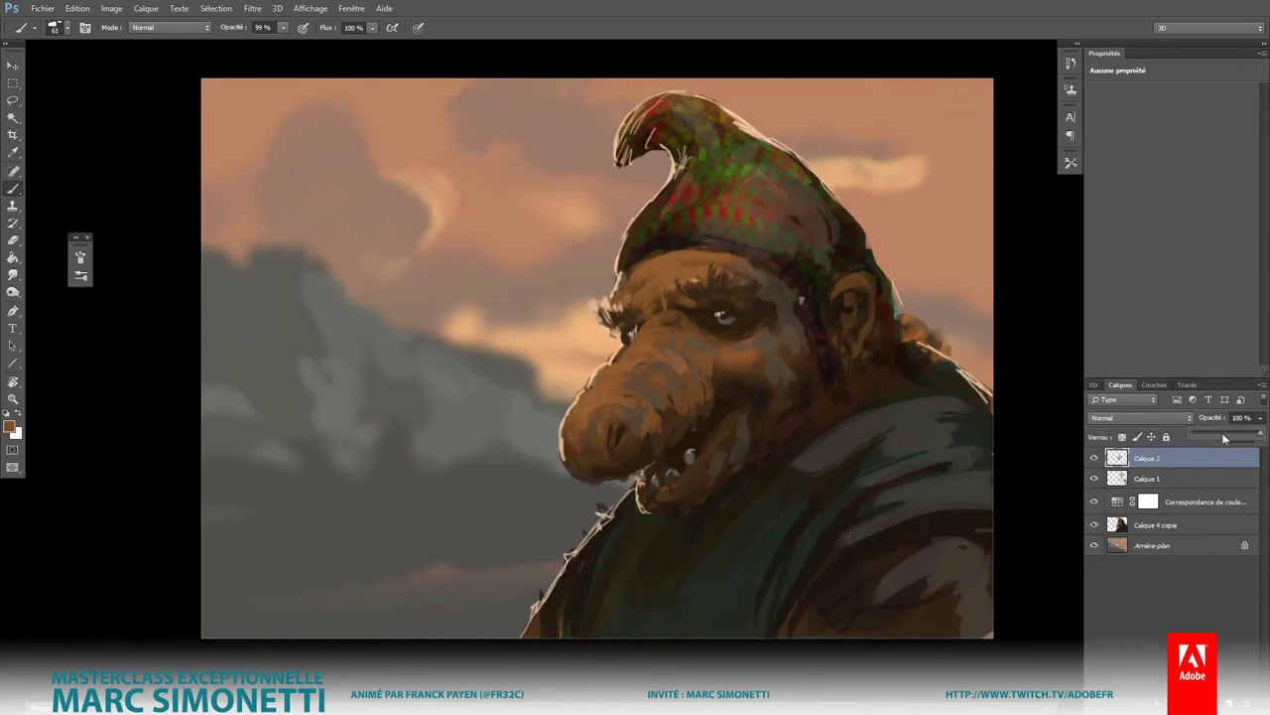
# Step: Lower Calque 2 to 57% opacity and set up a 25 px brush at 100% opacity
pyautogui.moveTo(1223, 435); pyautogui.dragTo(1232, 433)
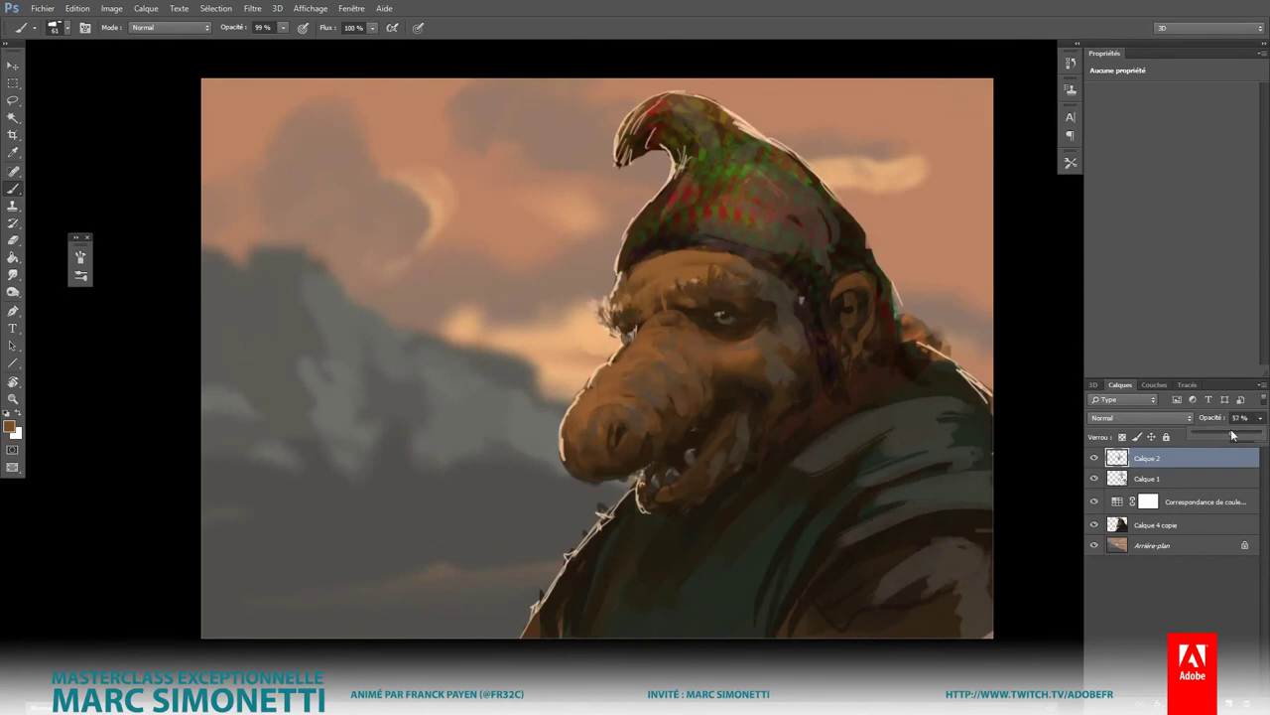
pyautogui.scroll(-3, 827, 349)
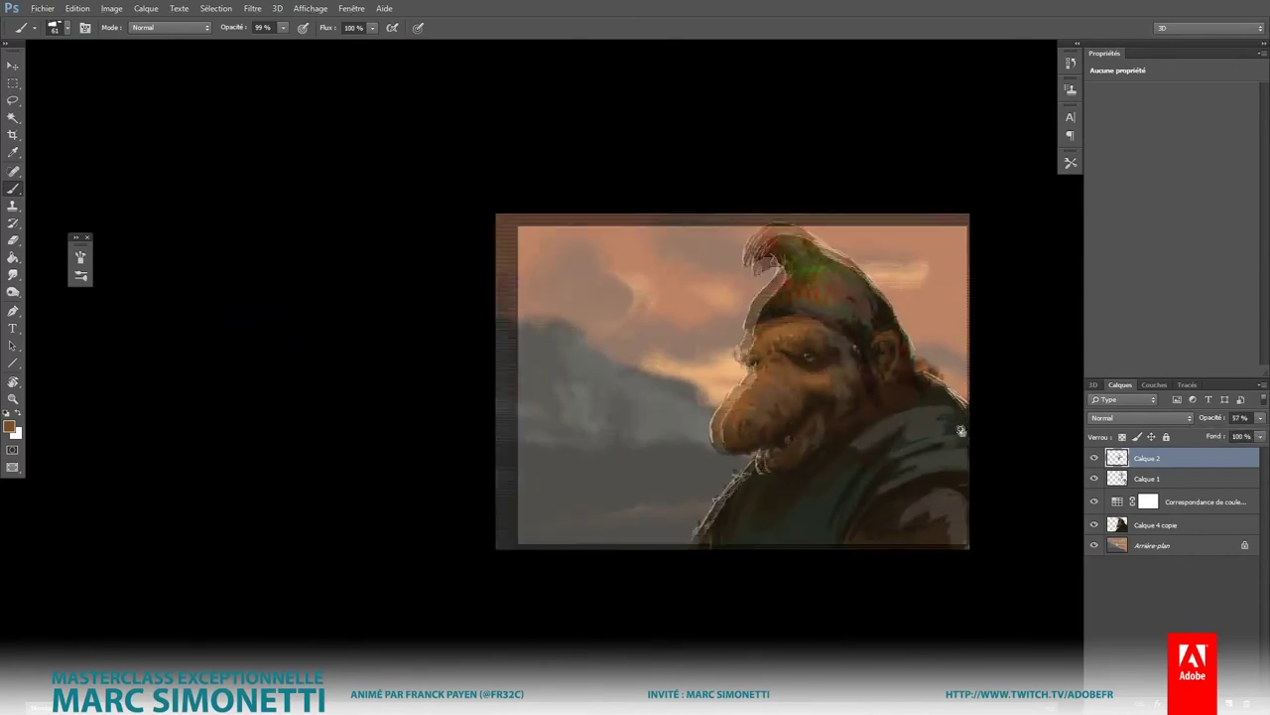
pyautogui.scroll(5, 826, 350)
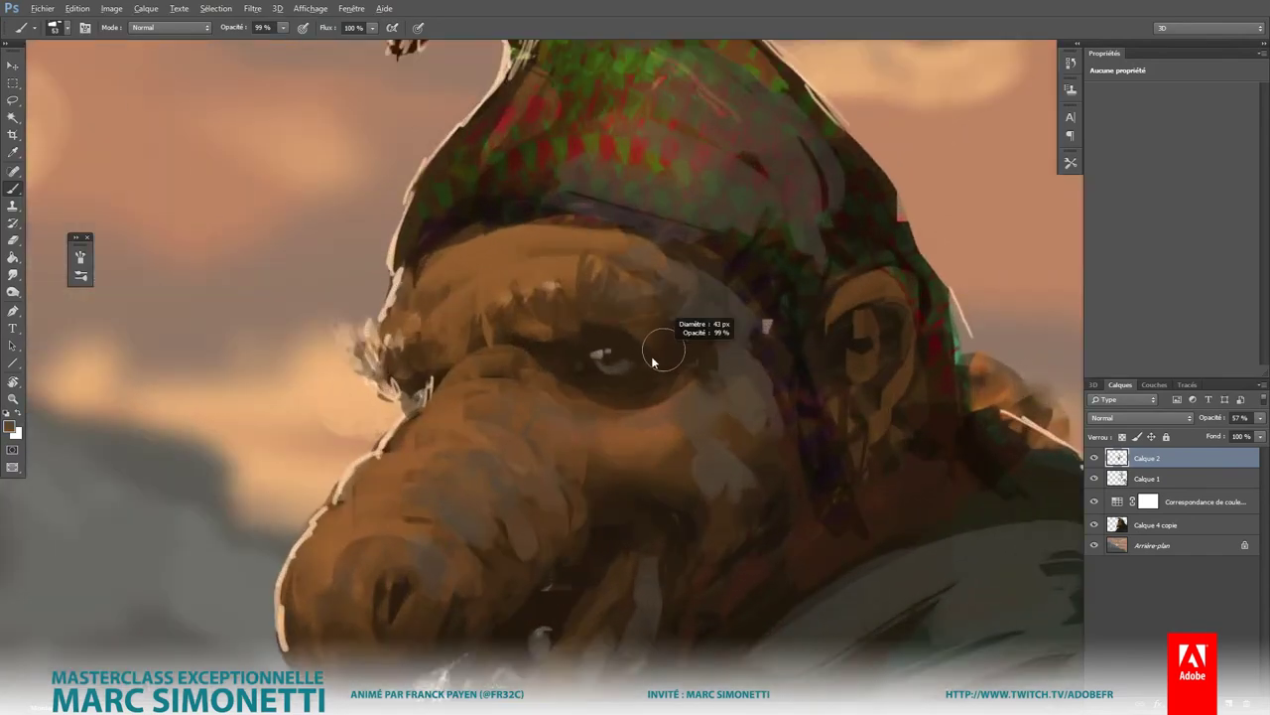
pyautogui.moveTo(675, 343); pyautogui.dragTo(654, 337)
pyautogui.press('0')
pyautogui.moveTo(550, 401)
pyautogui.mouseDown()
pyautogui.moveTo(518, 403)
pyautogui.moveTo(462, 474)
pyautogui.mouseUp()
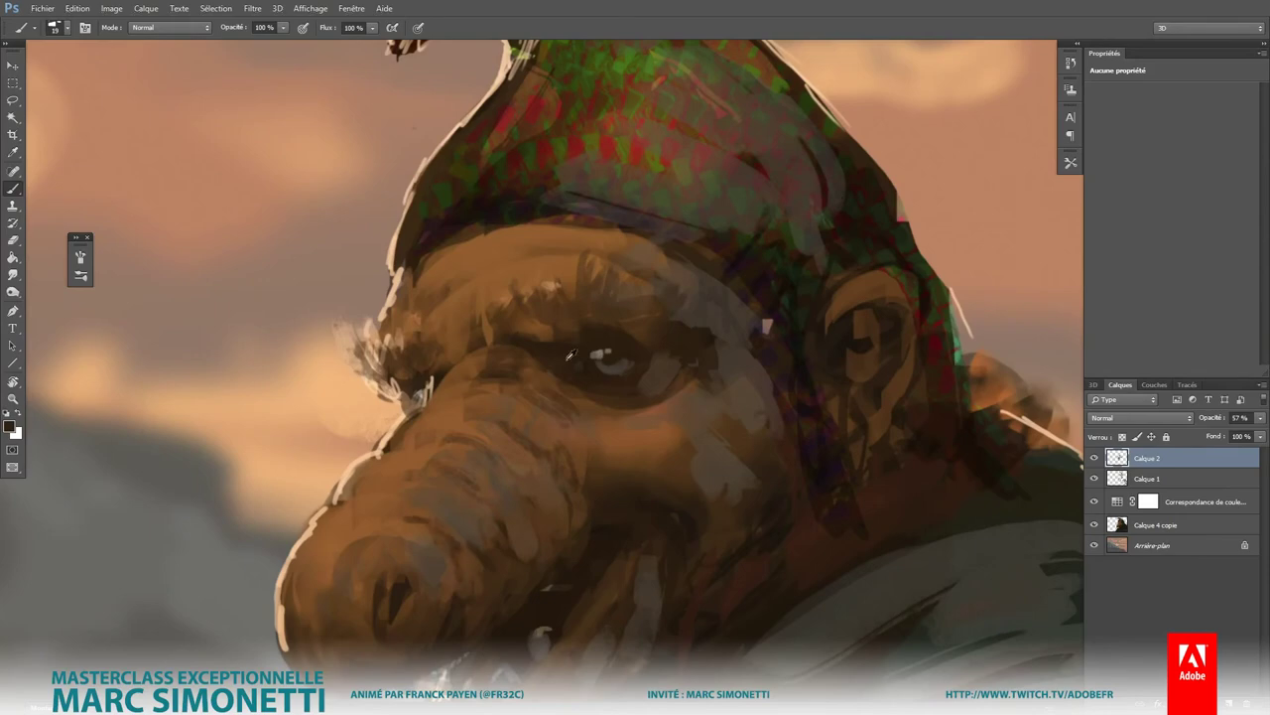
pyautogui.scroll(-5, 745, 388)
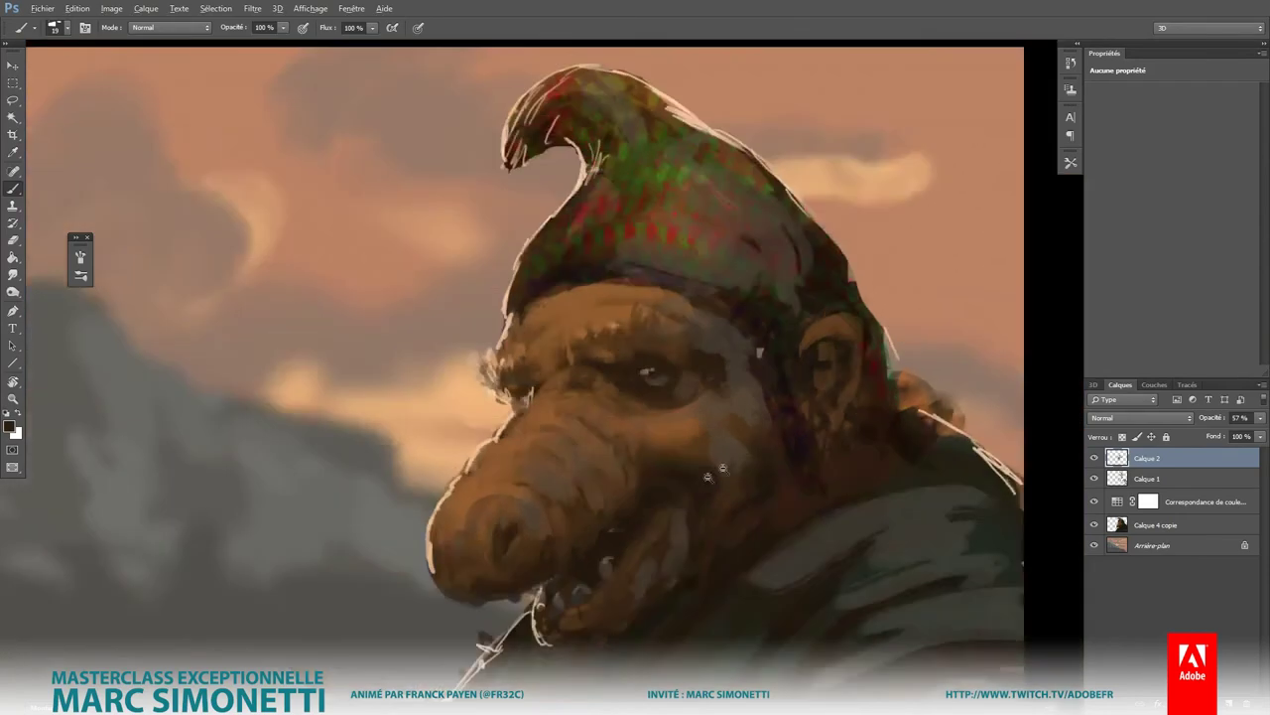
pyautogui.scroll(-3, 838, 394)
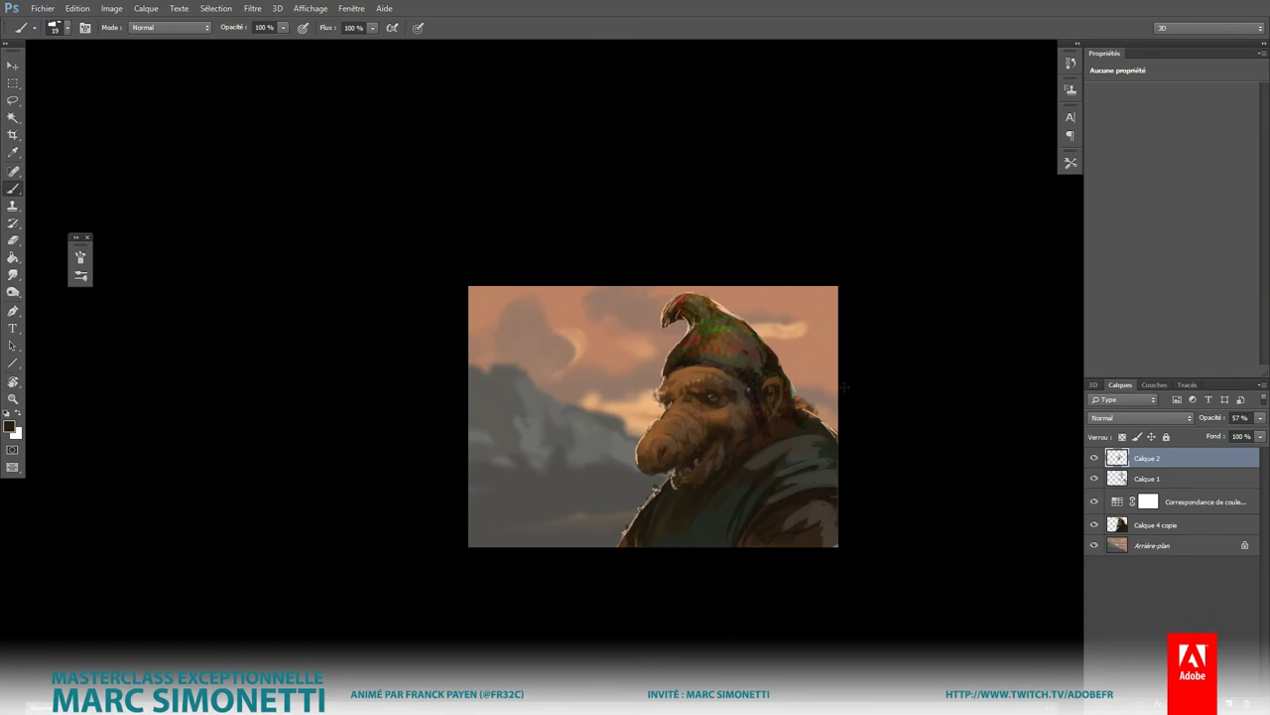
pyautogui.scroll(2, 842, 387)
pyautogui.scroll(1, 837, 381)
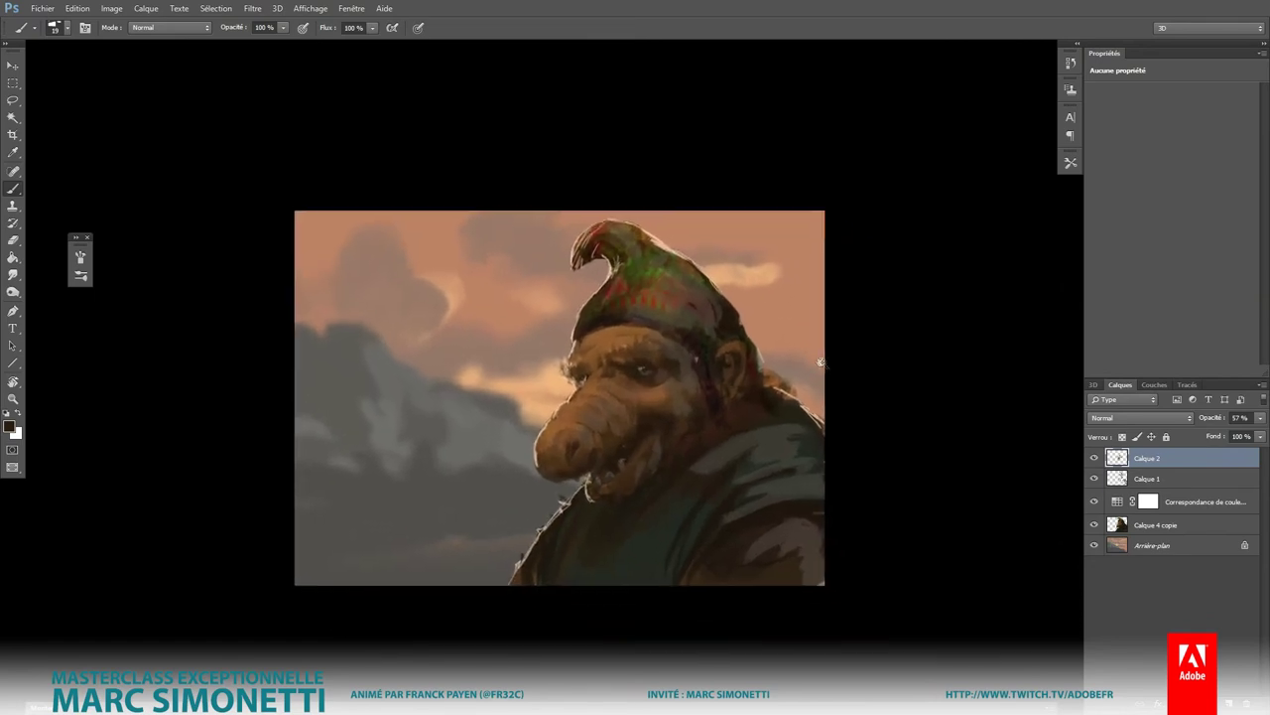
pyautogui.scroll(1, 830, 371)
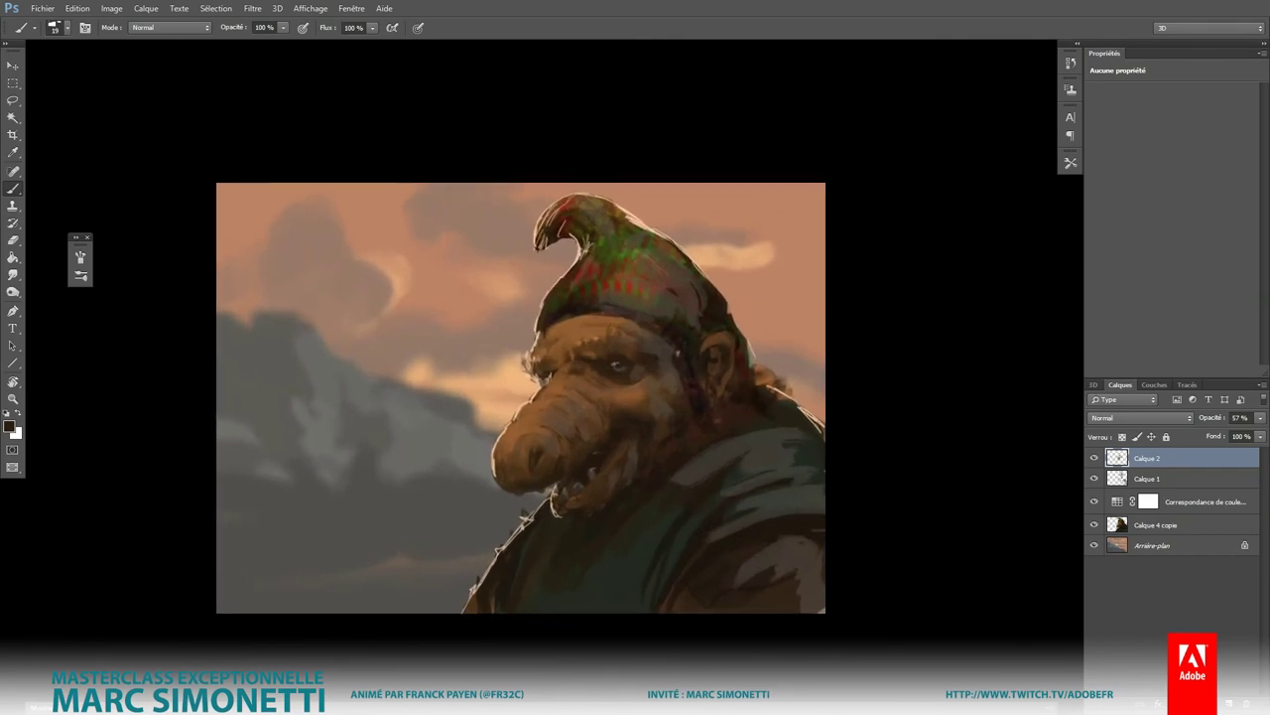
# Step: Add a new layer Calque 3, sketch test letters on the sky and erase them
pyautogui.hotkey('ctrl', 'shift', 'alt', 'n')
pyautogui.scroll(1, 347, 387)
pyautogui.scroll(2, 337, 397)
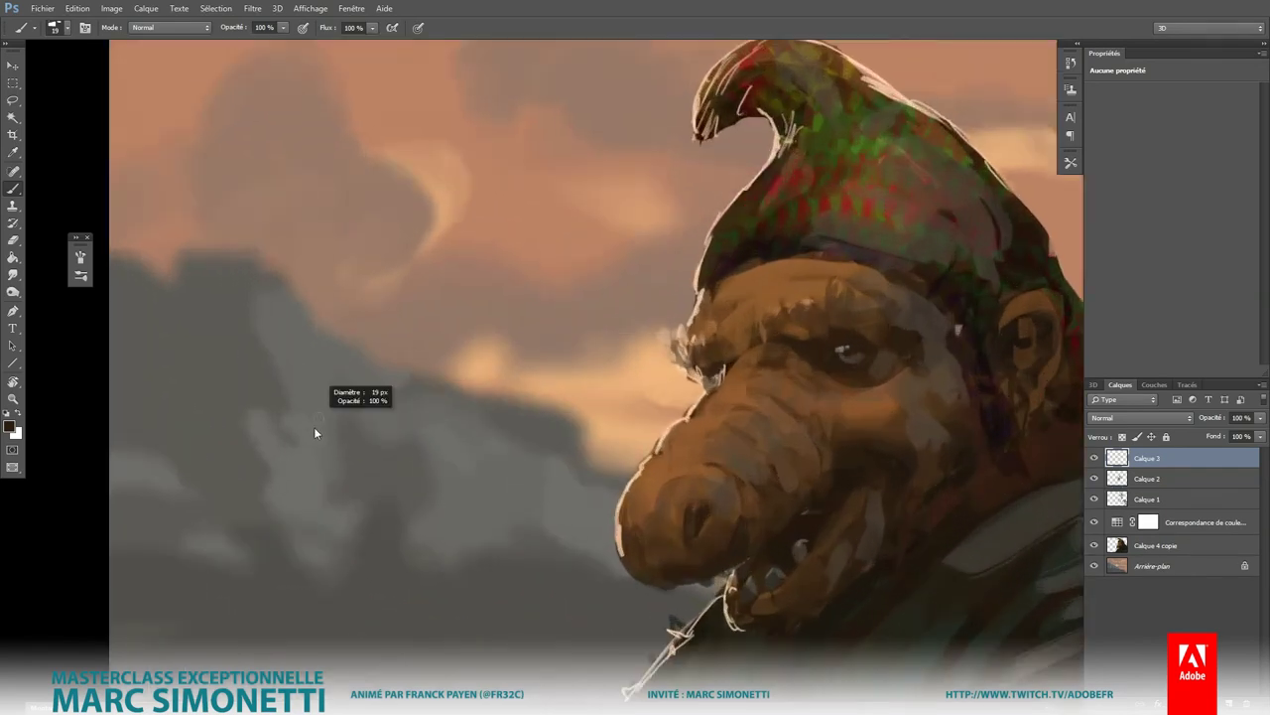
pyautogui.moveTo(296, 225)
pyautogui.mouseDown()
pyautogui.moveTo(325, 211)
pyautogui.moveTo(363, 244)
pyautogui.mouseUp()
pyautogui.moveTo(339, 238)
pyautogui.mouseDown()
pyautogui.moveTo(361, 230)
pyautogui.moveTo(327, 243)
pyautogui.moveTo(373, 291)
pyautogui.mouseUp()
pyautogui.press('e')
pyautogui.hotkey('ctrl', '-')
pyautogui.hotkey('ctrl', '-')
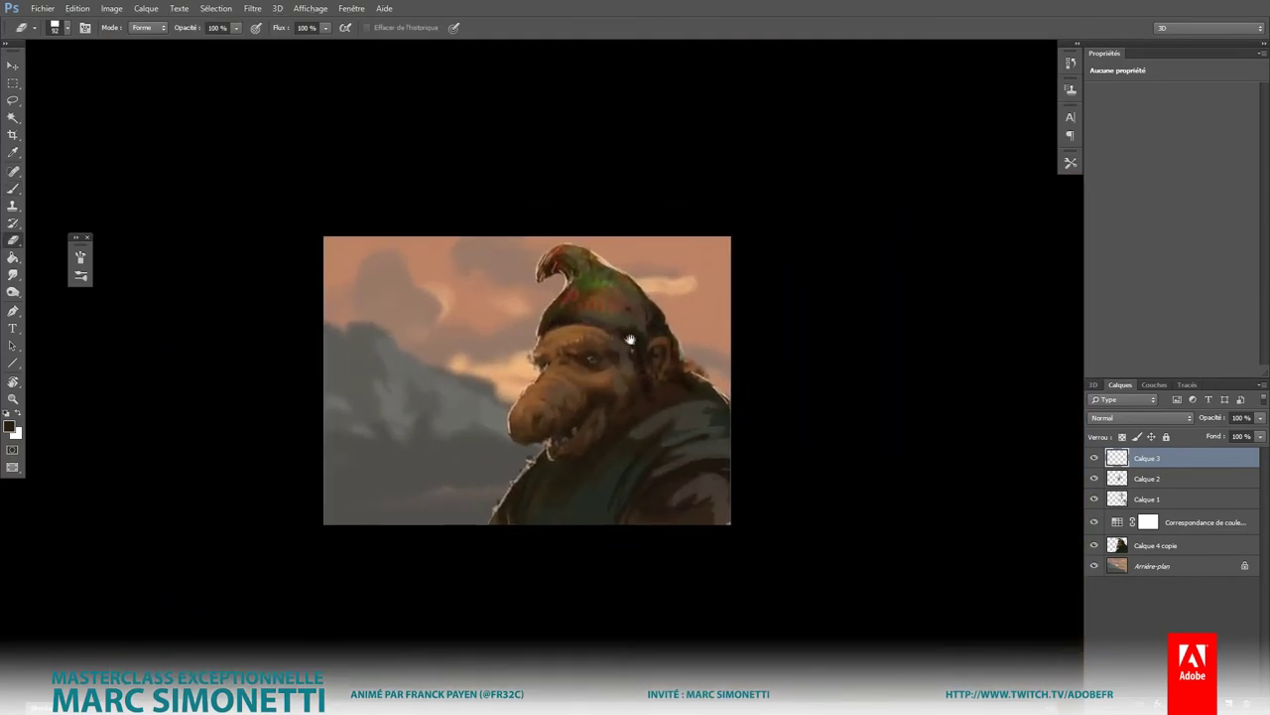
# Step: Crop in the left edge and save the painting over image03.psd
pyautogui.press('c')
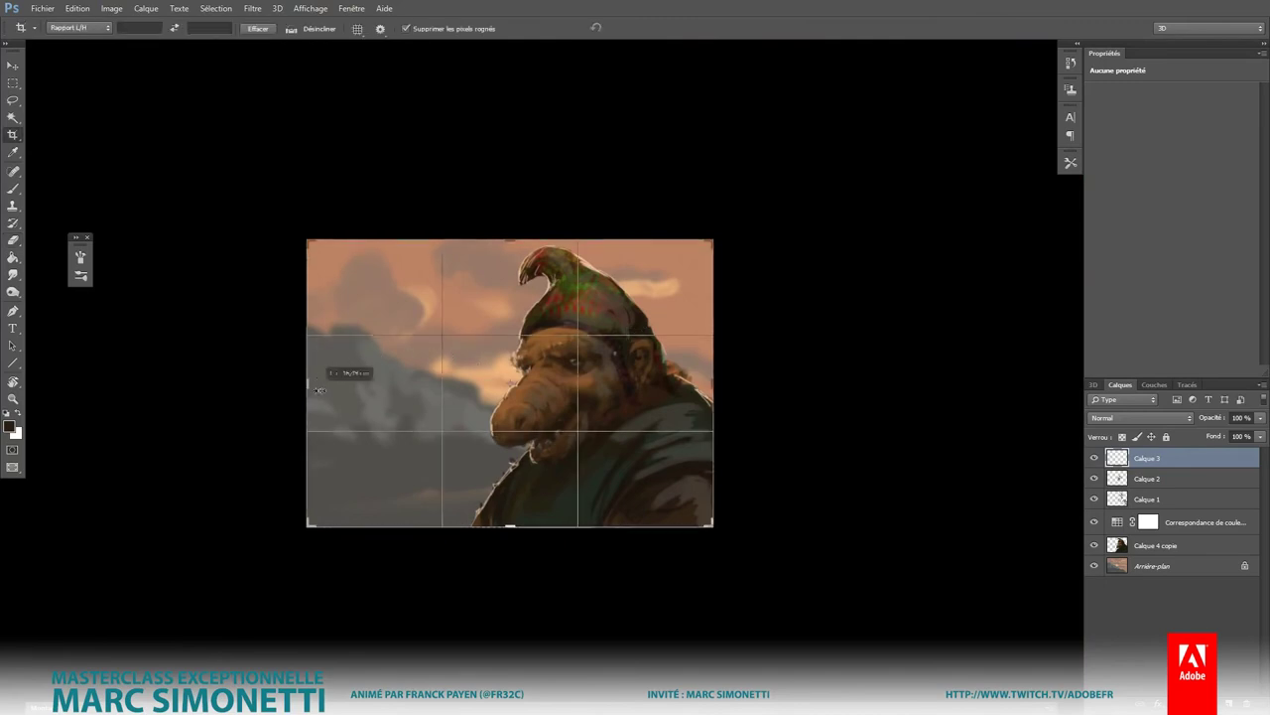
pyautogui.moveTo(308, 385); pyautogui.dragTo(348, 389)
pyautogui.press('Return')
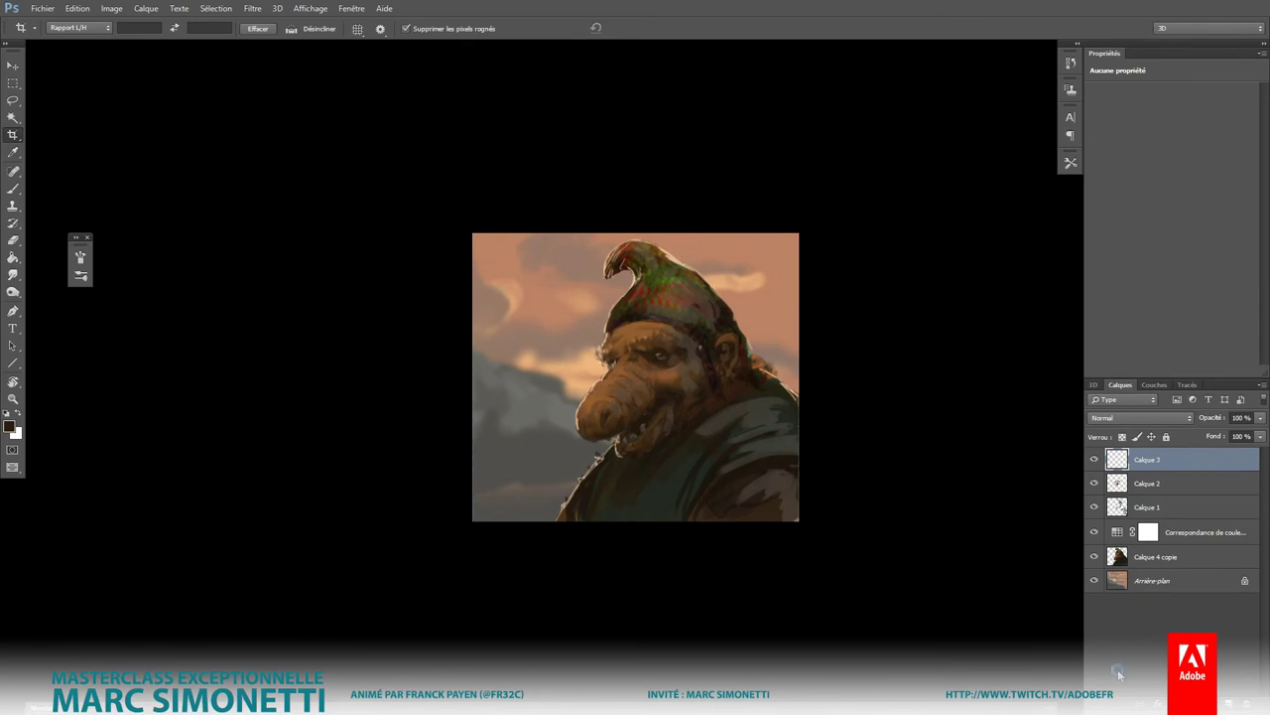
pyautogui.hotkey('ctrl', 'shift', 's')
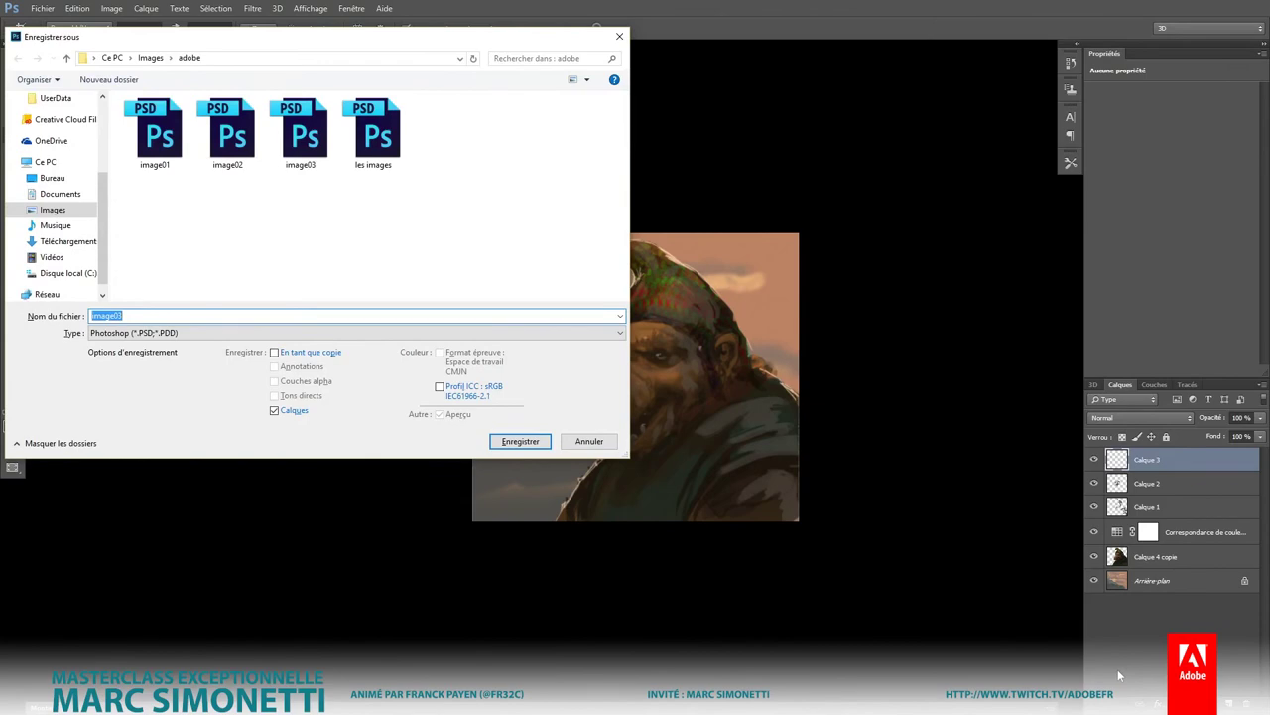
pyautogui.press('Return')
pyautogui.press('Left')
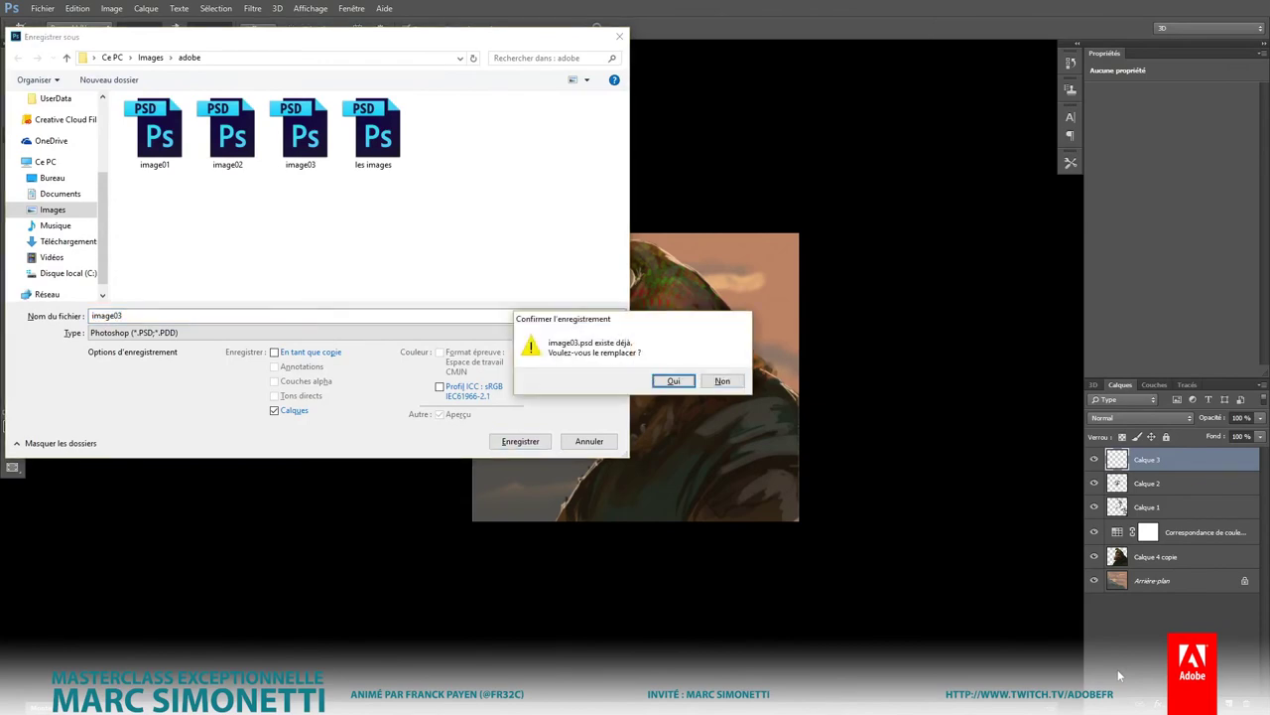
pyautogui.press('Return')
pyautogui.press('Return')
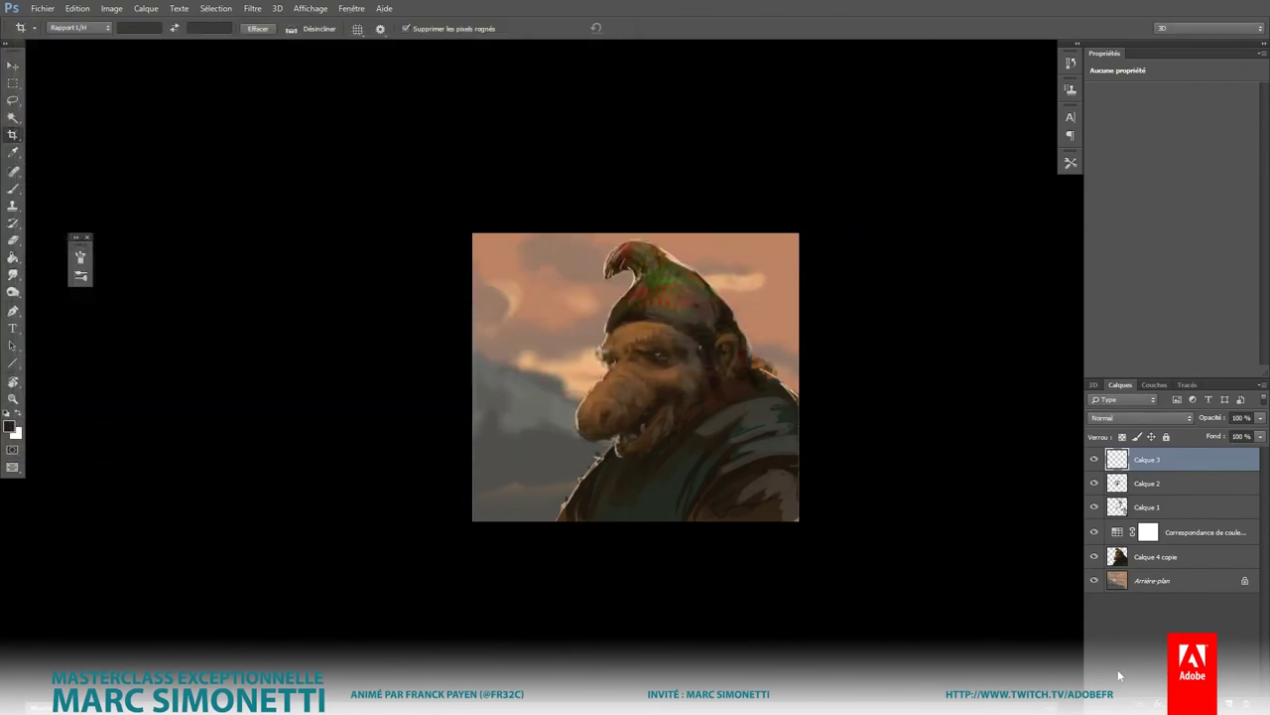
# Step: Save another copy with '4' in the file name, then undo the crop to restore the wider sky
pyautogui.hotkey('ctrl', 'shift', 's')
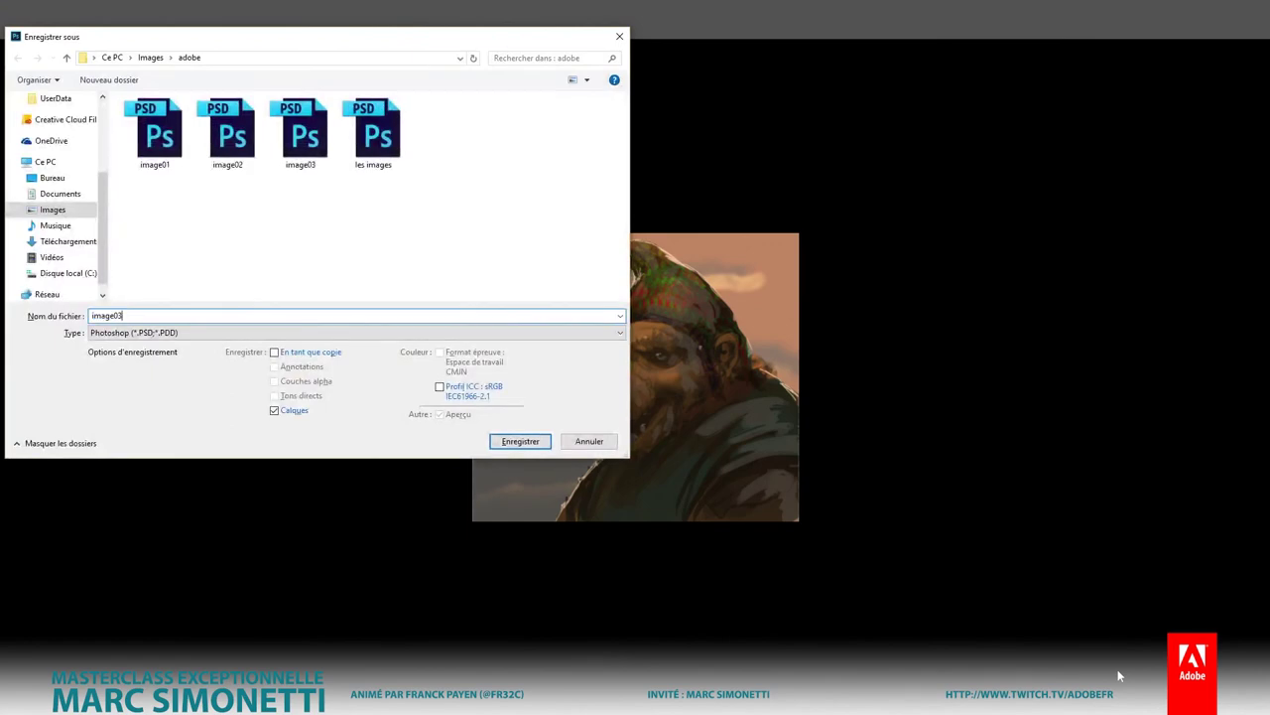
pyautogui.press('BackSpace')
pyautogui.write('4')
pyautogui.press('Return')
pyautogui.press('Return')
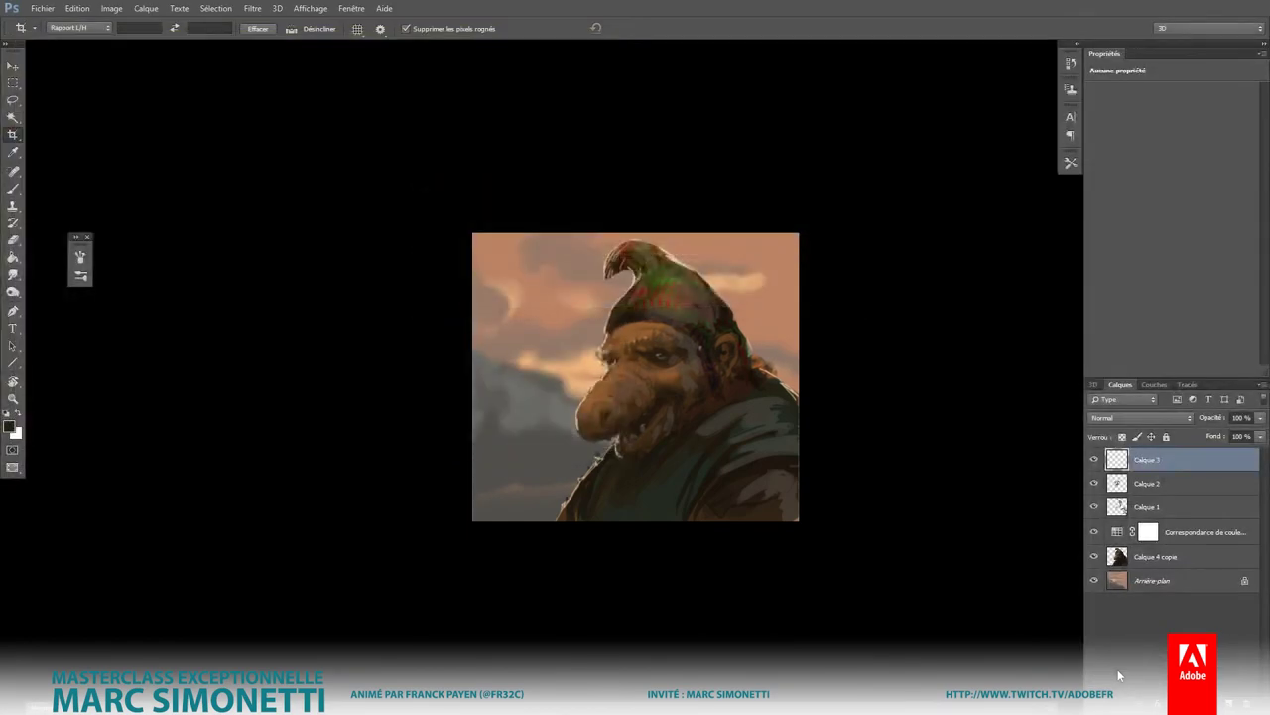
pyautogui.hotkey('ctrl', 'z')
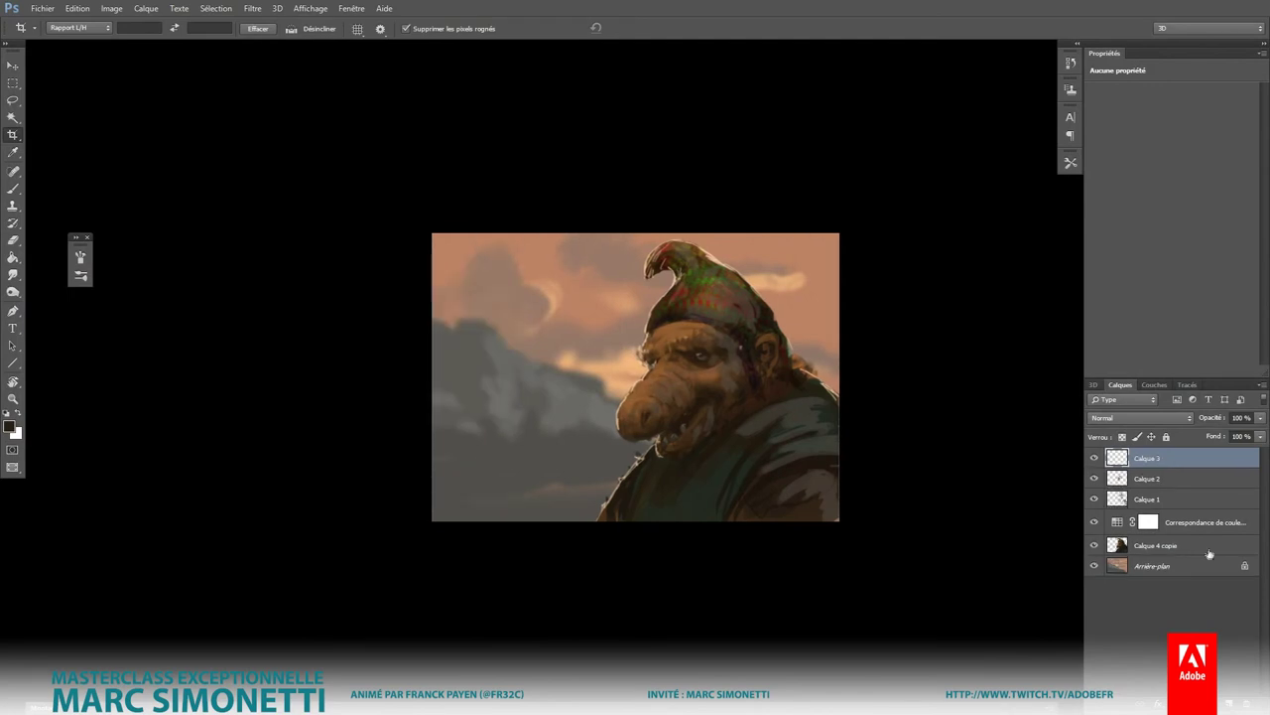
# Step: Merge all layers into the background and fill the canvas with a neutral grey
pyautogui.keyDown('shift'); pyautogui.click(1196, 570); pyautogui.keyUp('shift')
pyautogui.hotkey('ctrl', 'e')
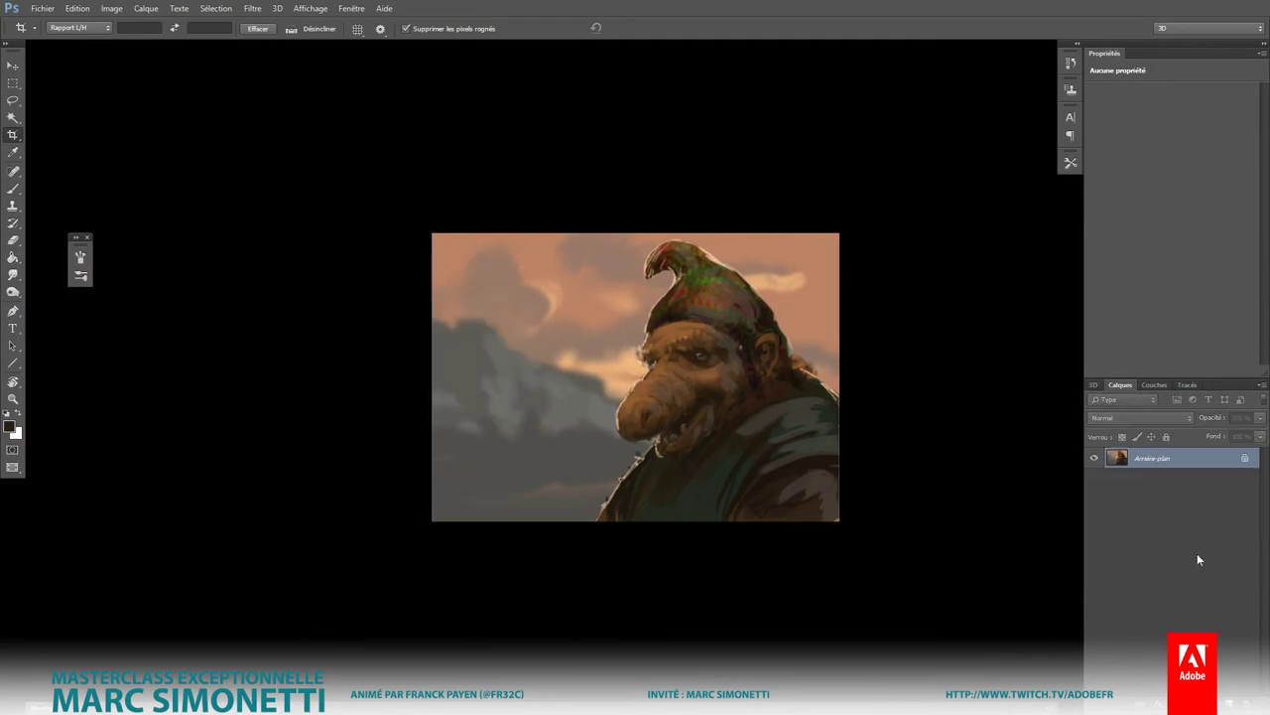
pyautogui.press('g')
pyautogui.keyDown('alt'); pyautogui.keyDown('shift'); pyautogui.rightClick(697, 323); pyautogui.keyUp('shift'); pyautogui.keyUp('alt')
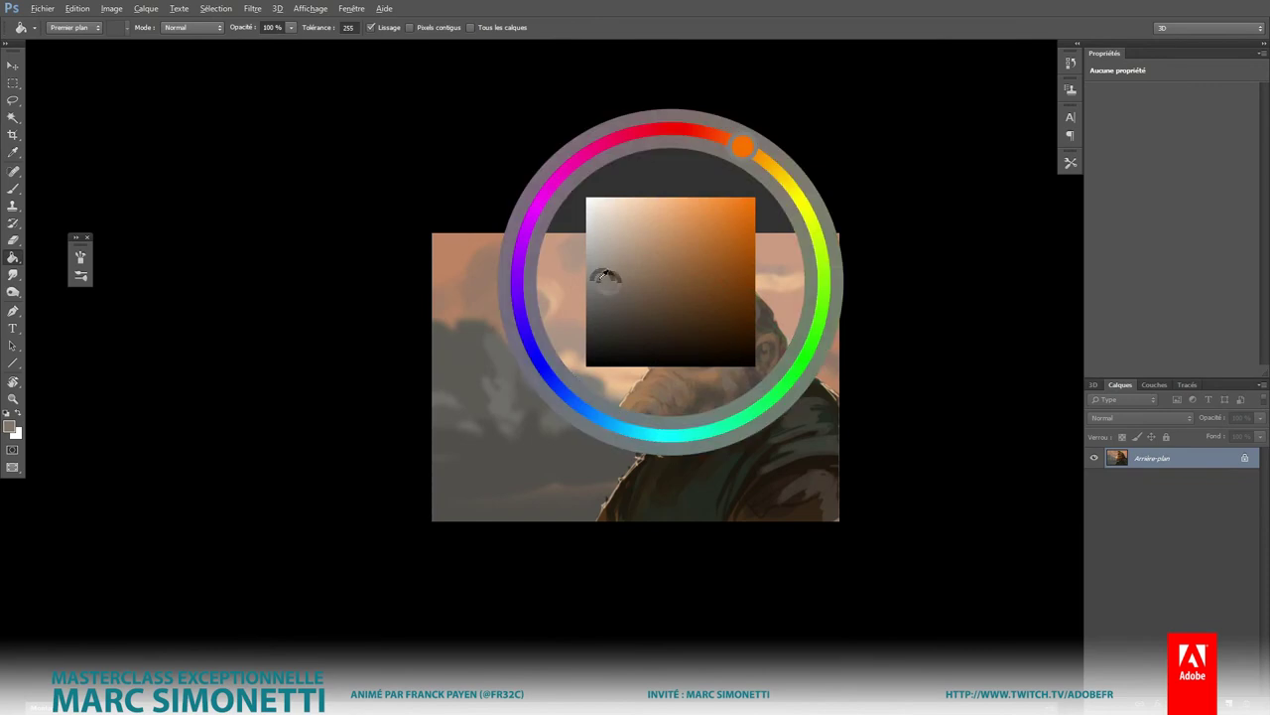
pyautogui.click(756, 354)
# Step: Rotate the canvas 90° clockwise into portrait and add an empty layer above the background
pyautogui.click(111, 8)
pyautogui.moveTo(143, 129)
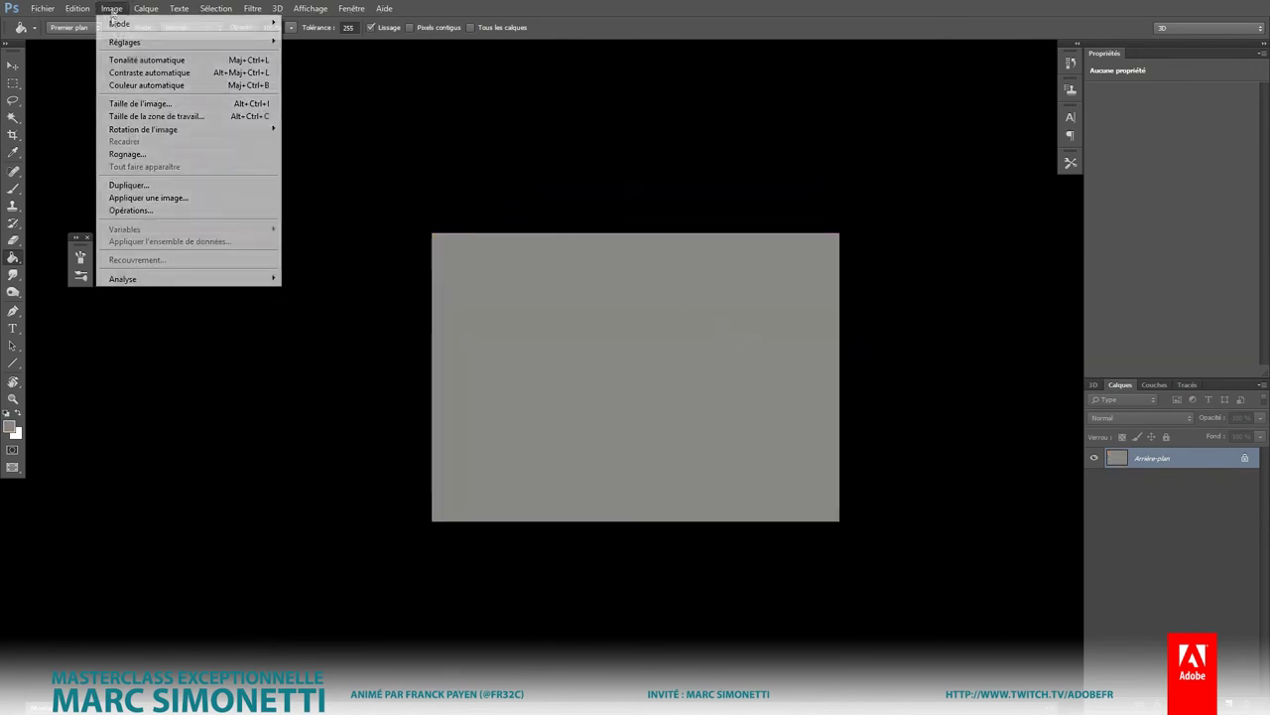
pyautogui.click(365, 142)
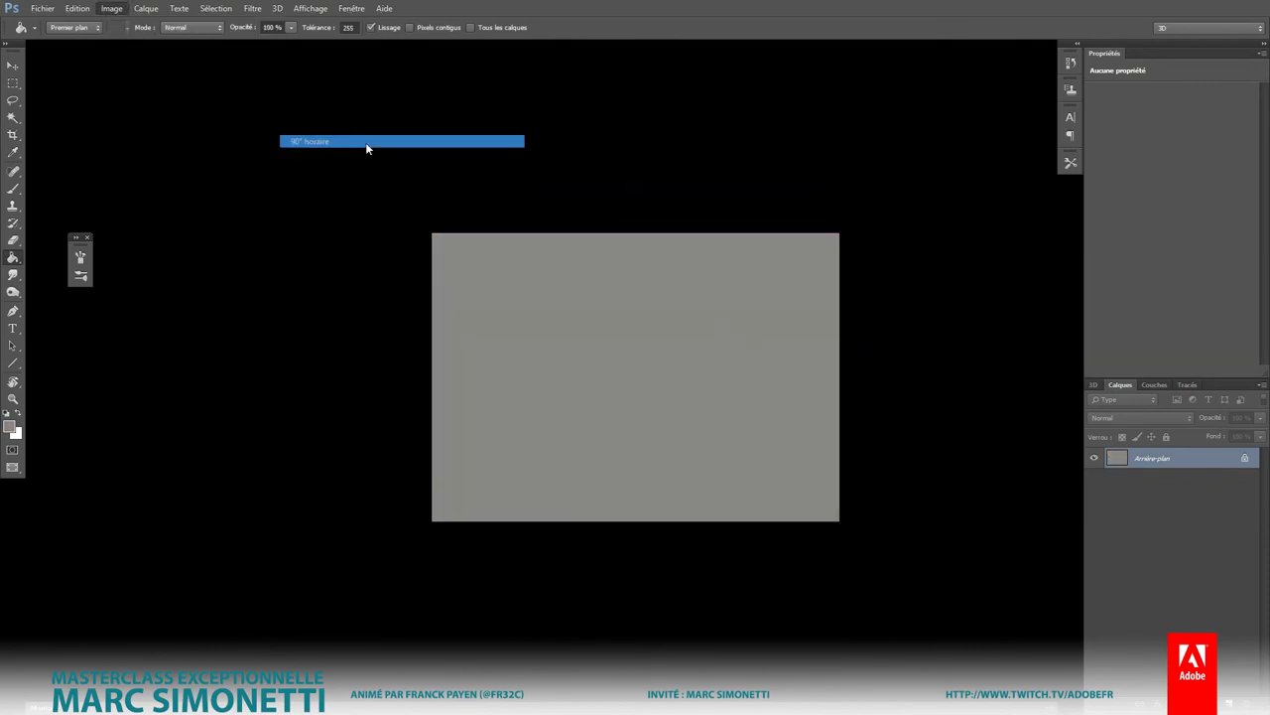
pyautogui.press('b')
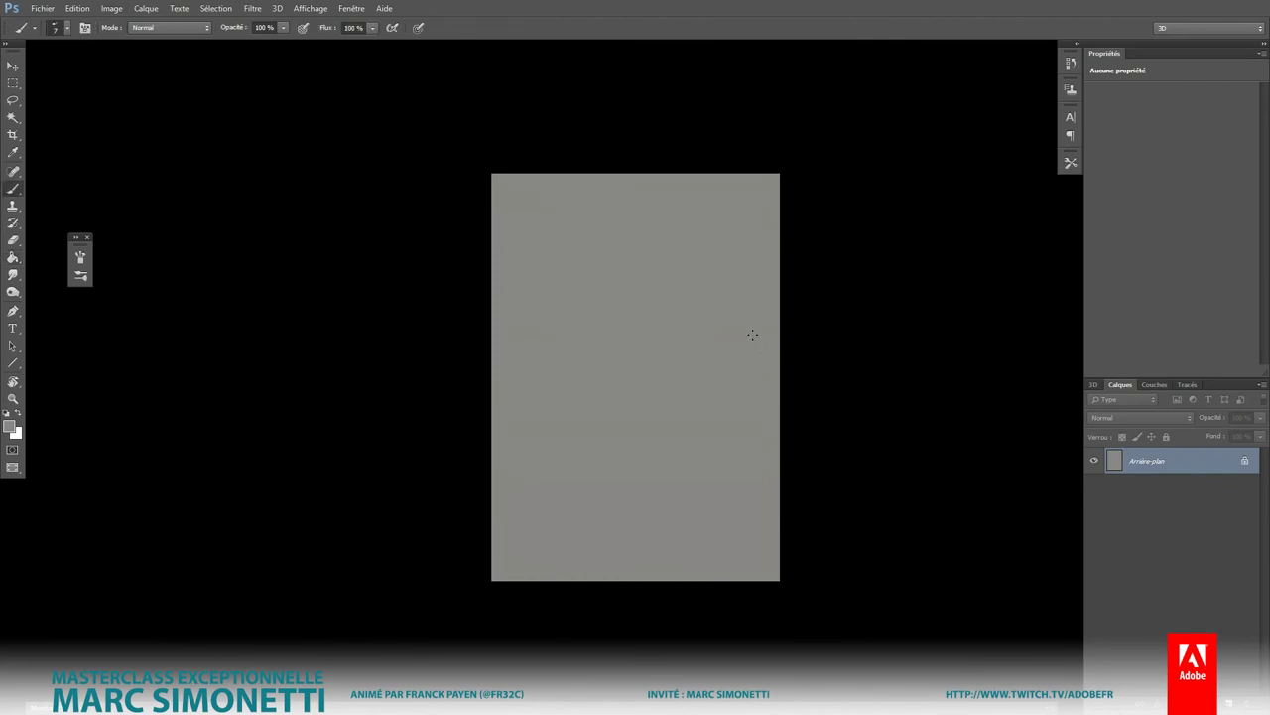
pyautogui.hotkey('ctrl', 'shift', 'alt', 'n')
pyautogui.scroll(1, 611, 404)
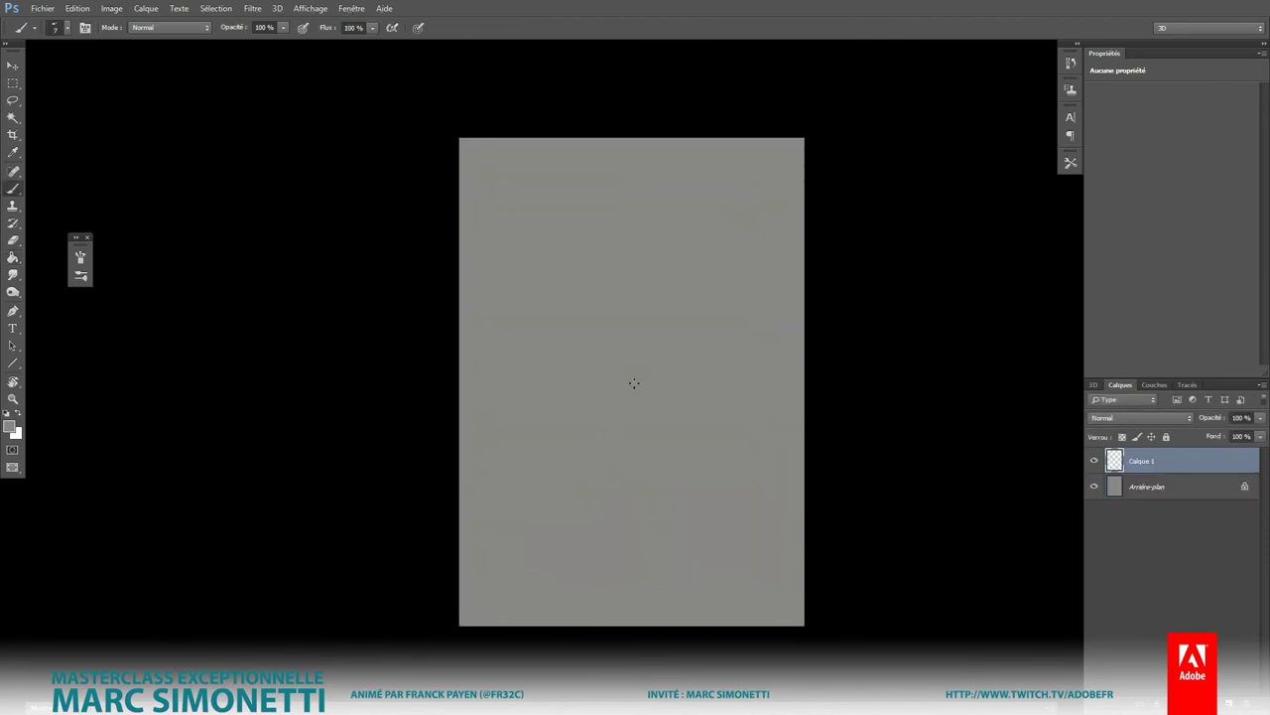
# Step: Reset the colour to black and pick the multiple squares (smoother) brush at 55 px
pyautogui.press('d')
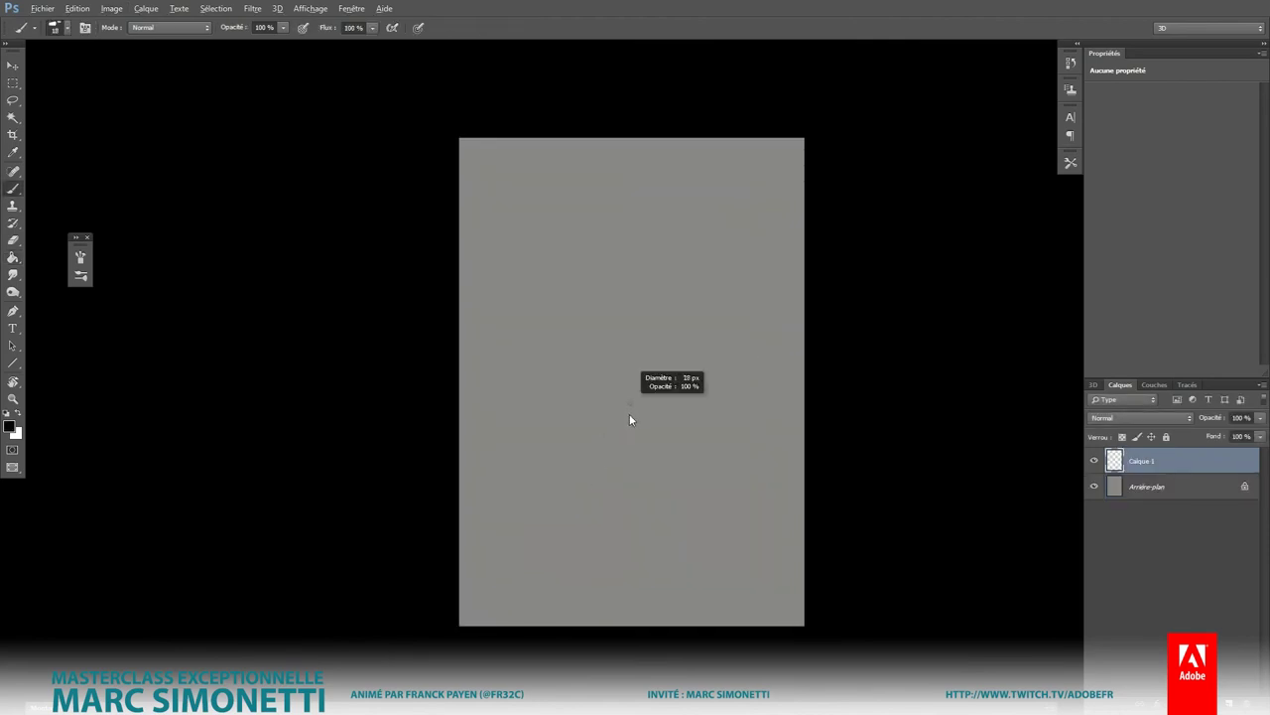
pyautogui.rightClick(629, 411)
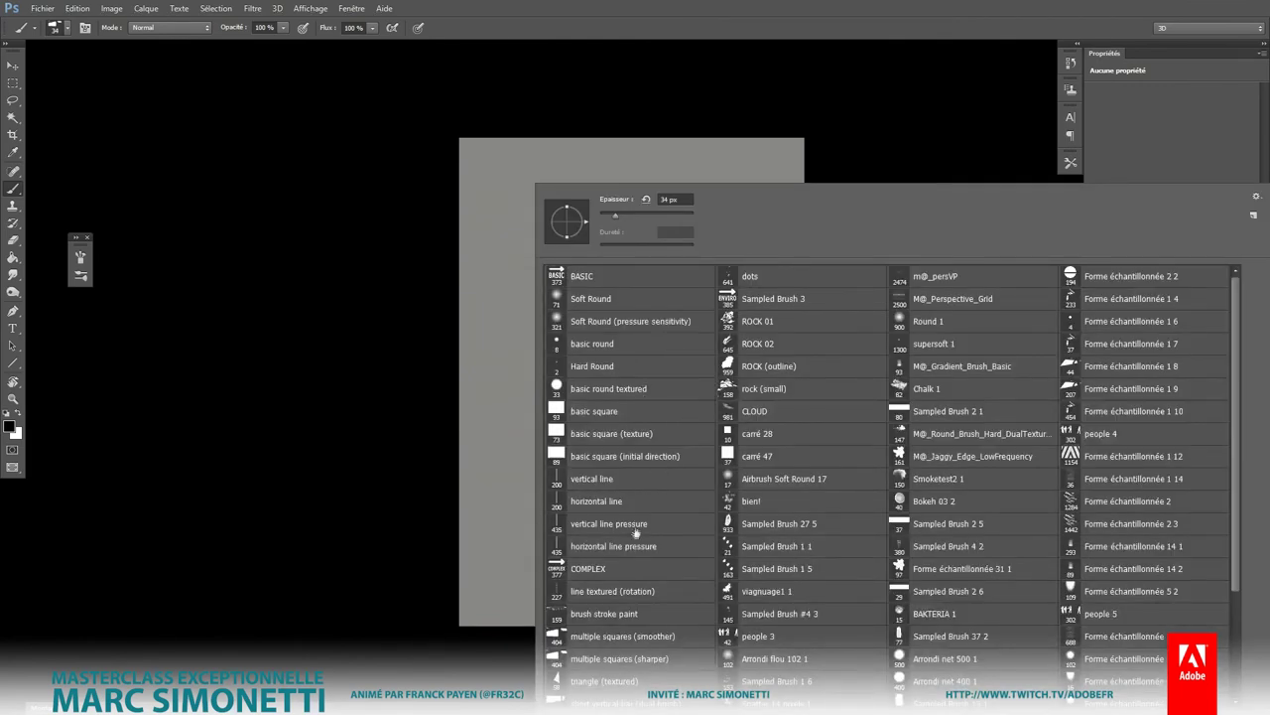
pyautogui.click(610, 637)
pyautogui.click(625, 215)
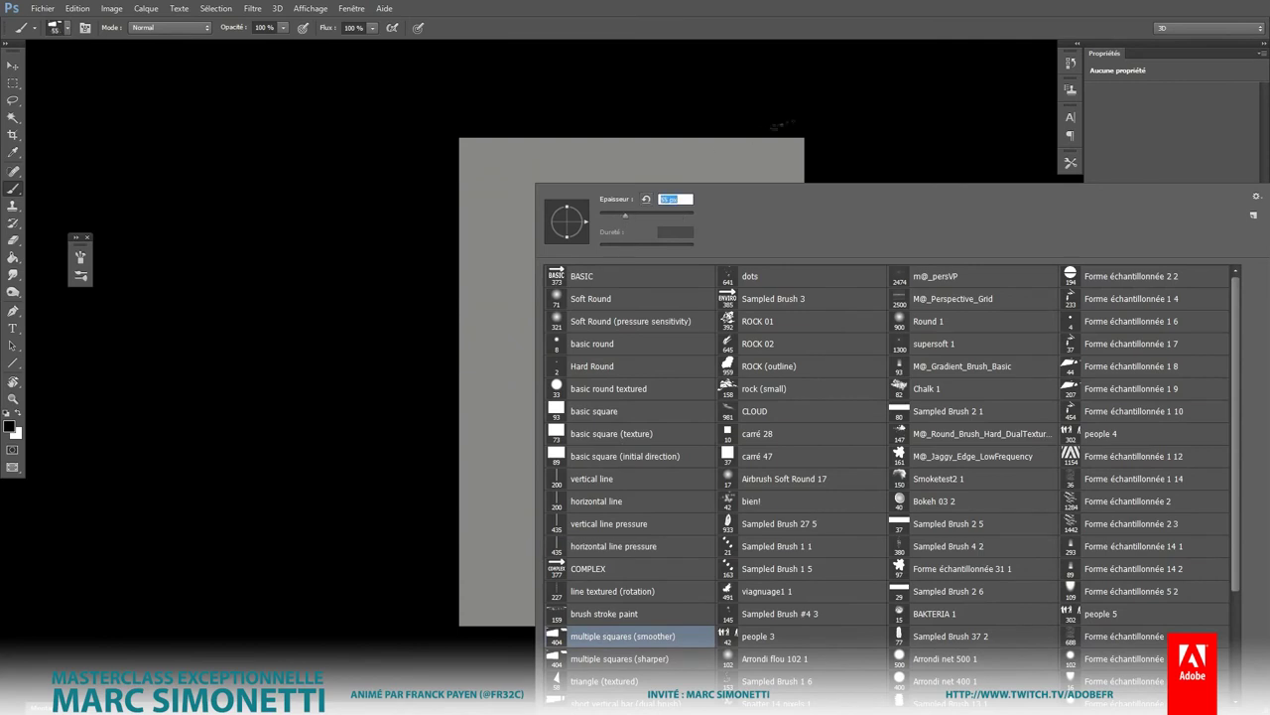
pyautogui.click(779, 127)
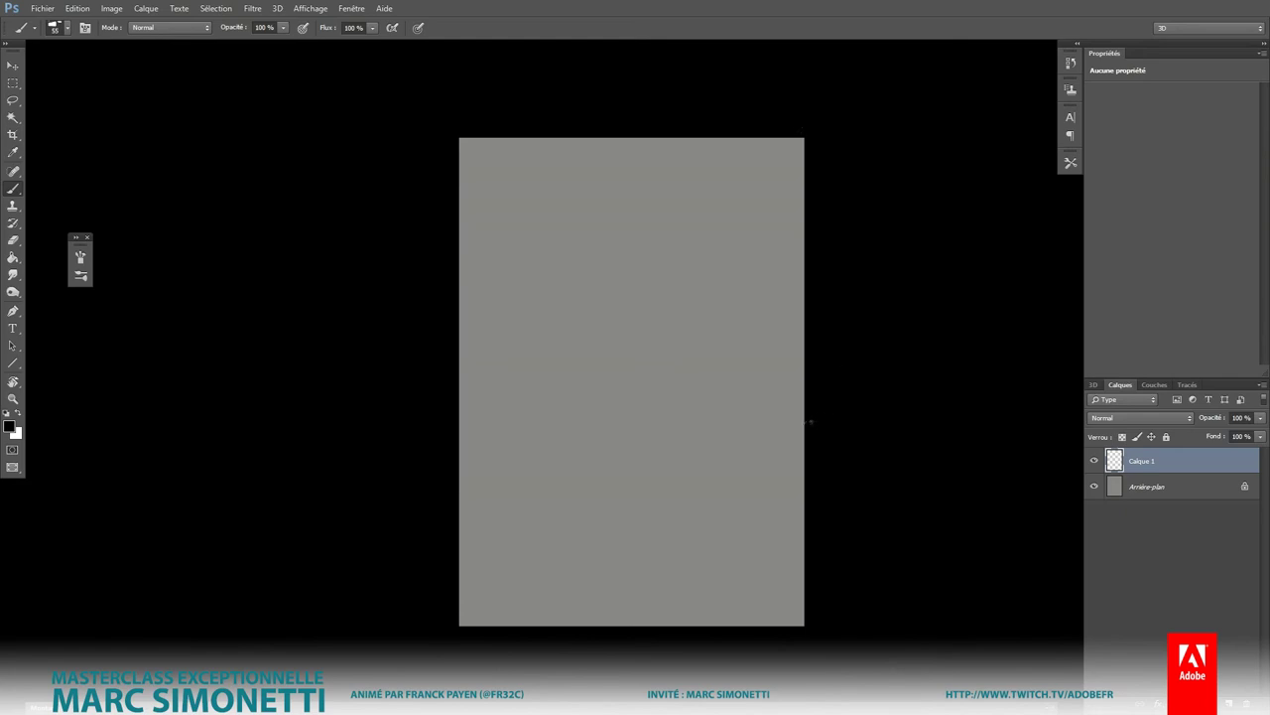
# Step: Shrink the brush slightly at 99% opacity and paint the first black strokes of the head
pyautogui.scroll(3, 703, 272)
pyautogui.scroll(-1, 692, 264)
pyautogui.scroll(-1, 687, 268)
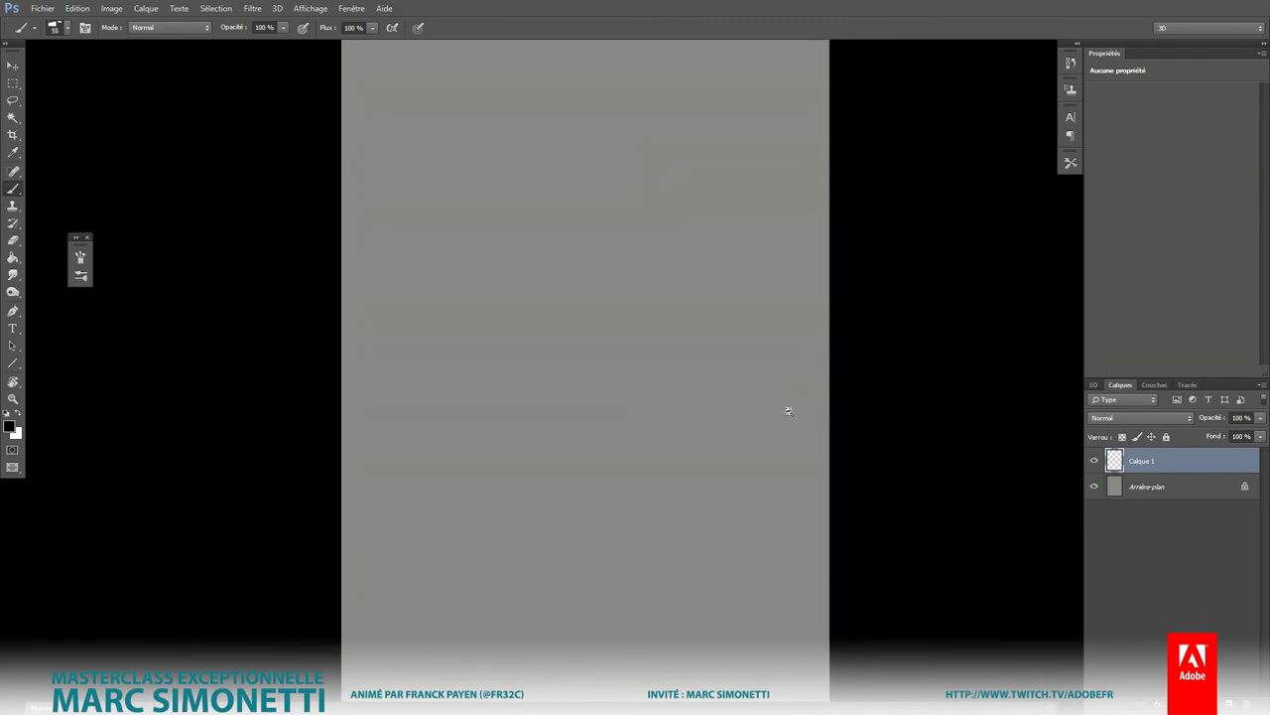
pyautogui.scroll(-2, 772, 426)
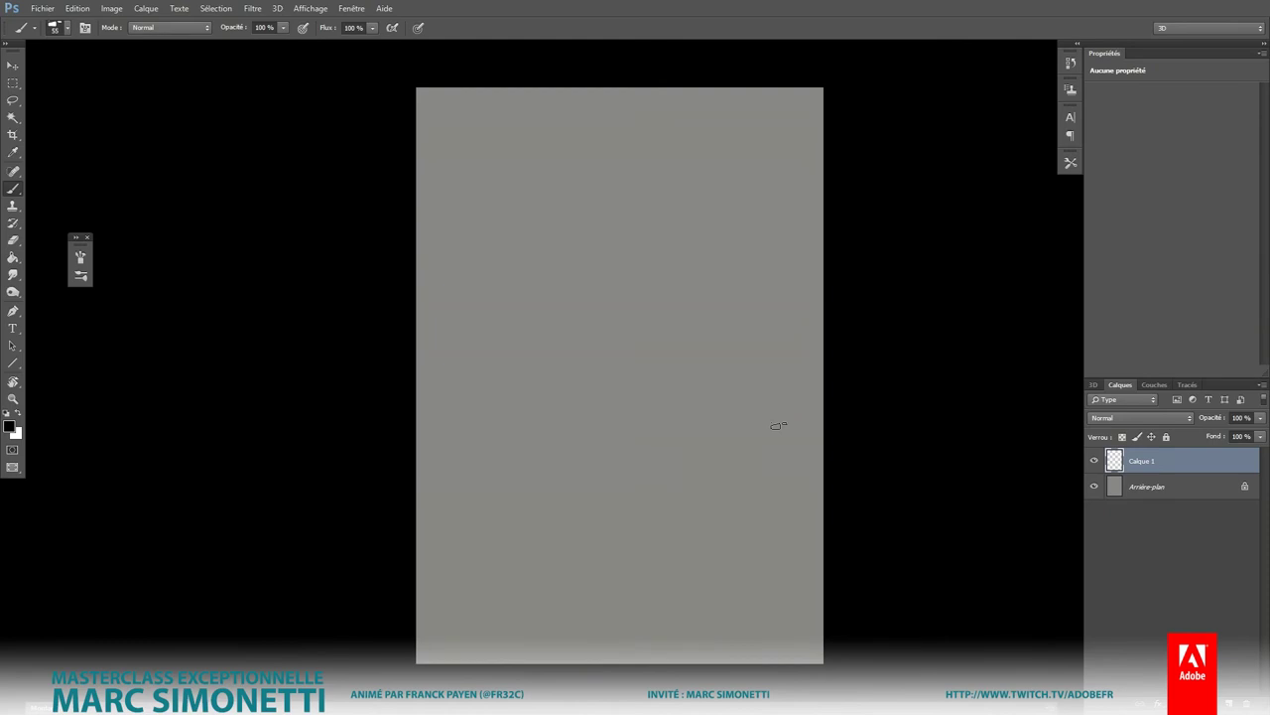
pyautogui.scroll(1, 690, 355)
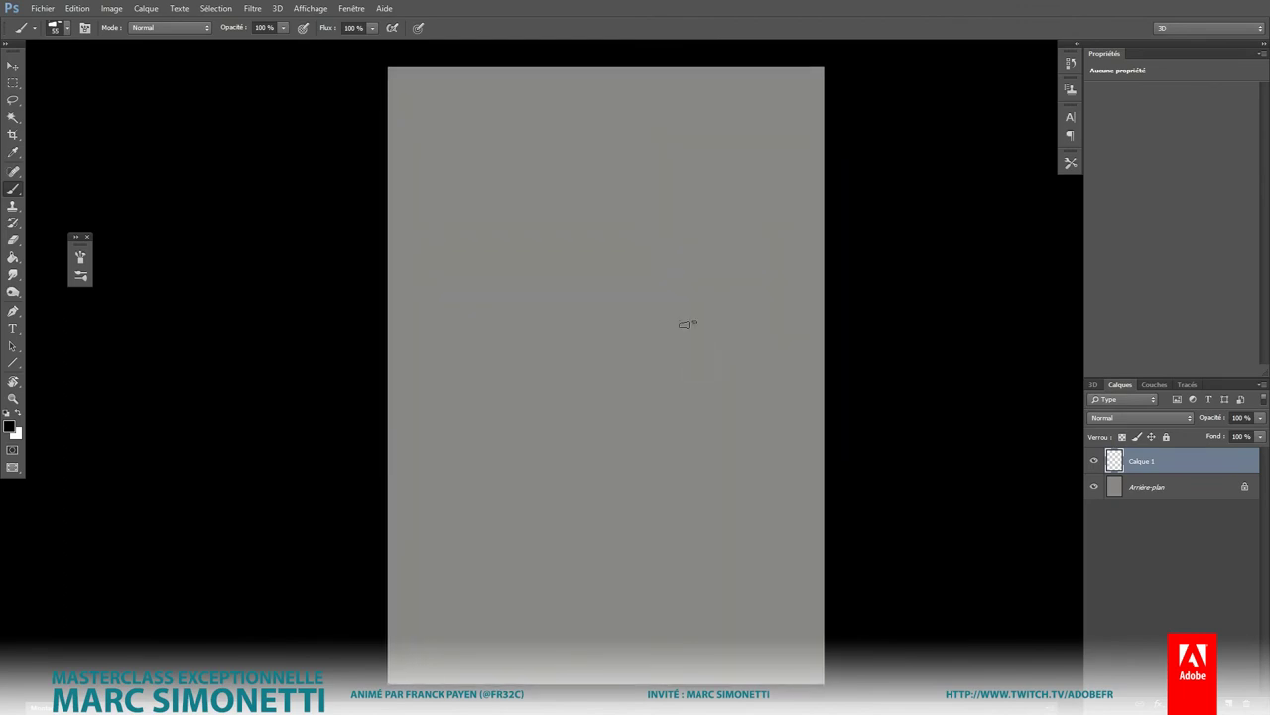
pyautogui.scroll(1, 518, 244)
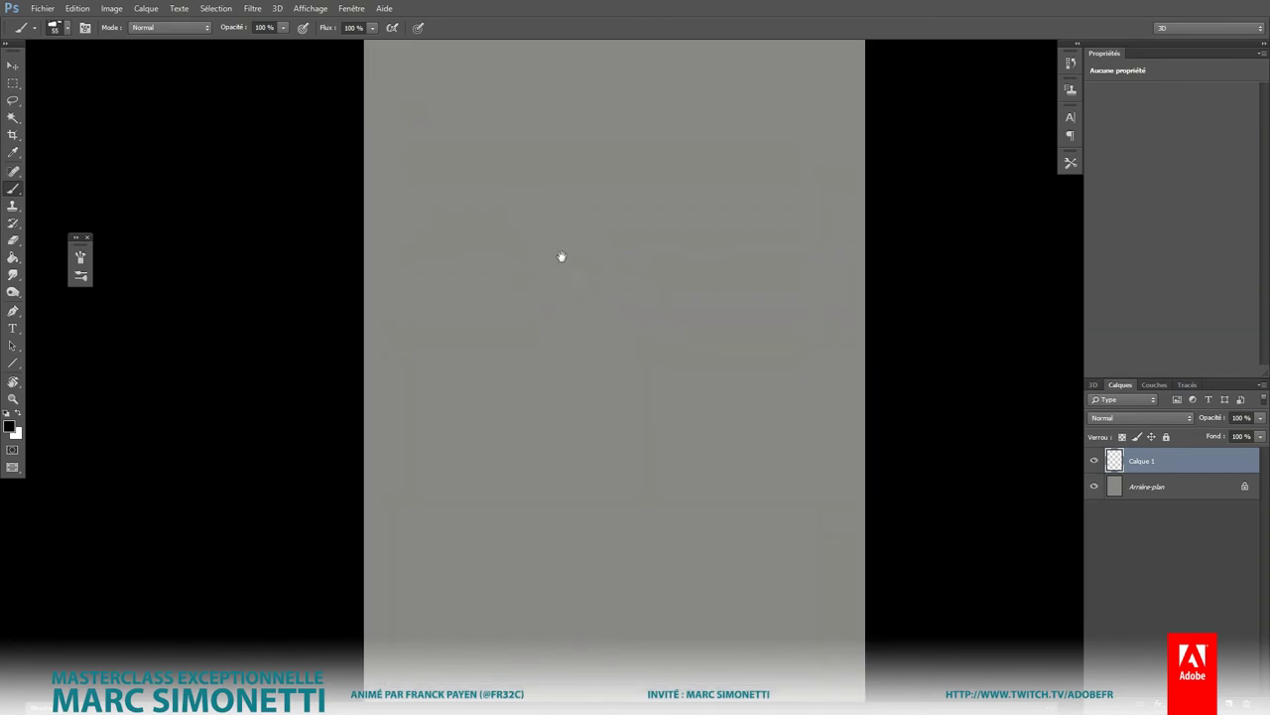
pyautogui.scroll(-1, 556, 281)
pyautogui.moveTo(567, 275); pyautogui.dragTo(547, 274)
pyautogui.scroll(1, 546, 274)
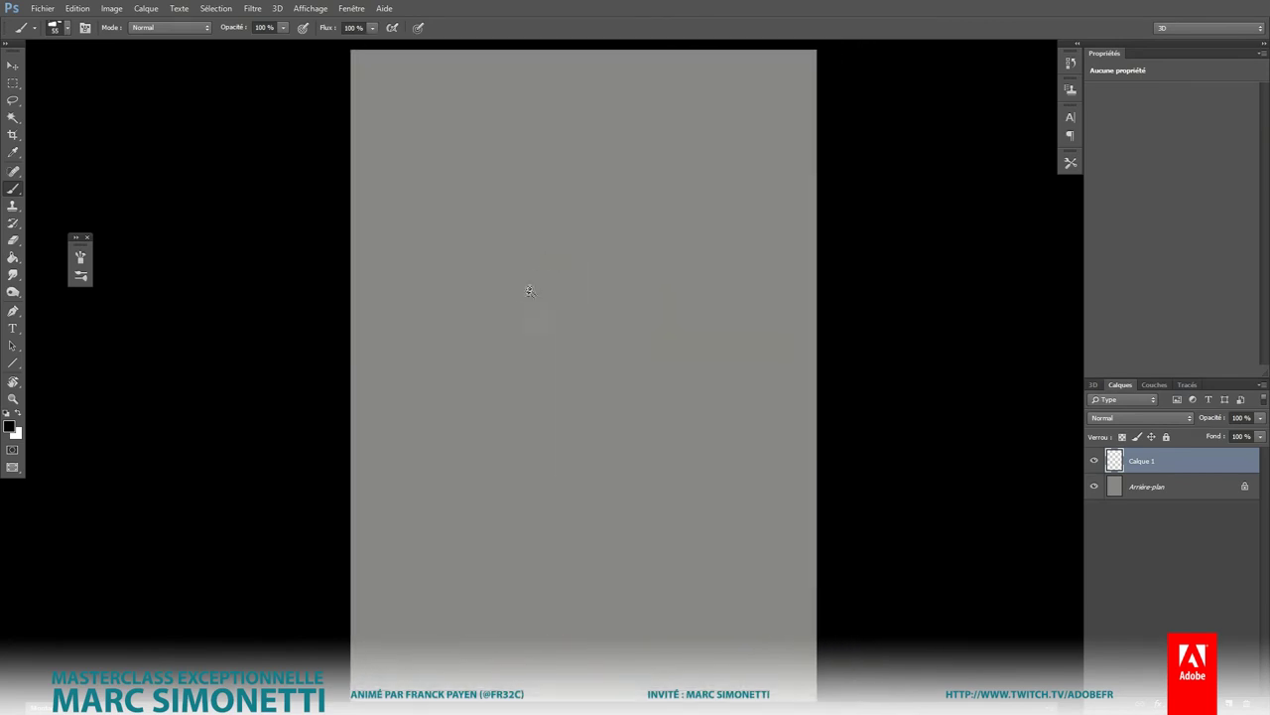
pyautogui.keyDown('alt'); pyautogui.rightClick(520, 312); pyautogui.keyUp('alt')
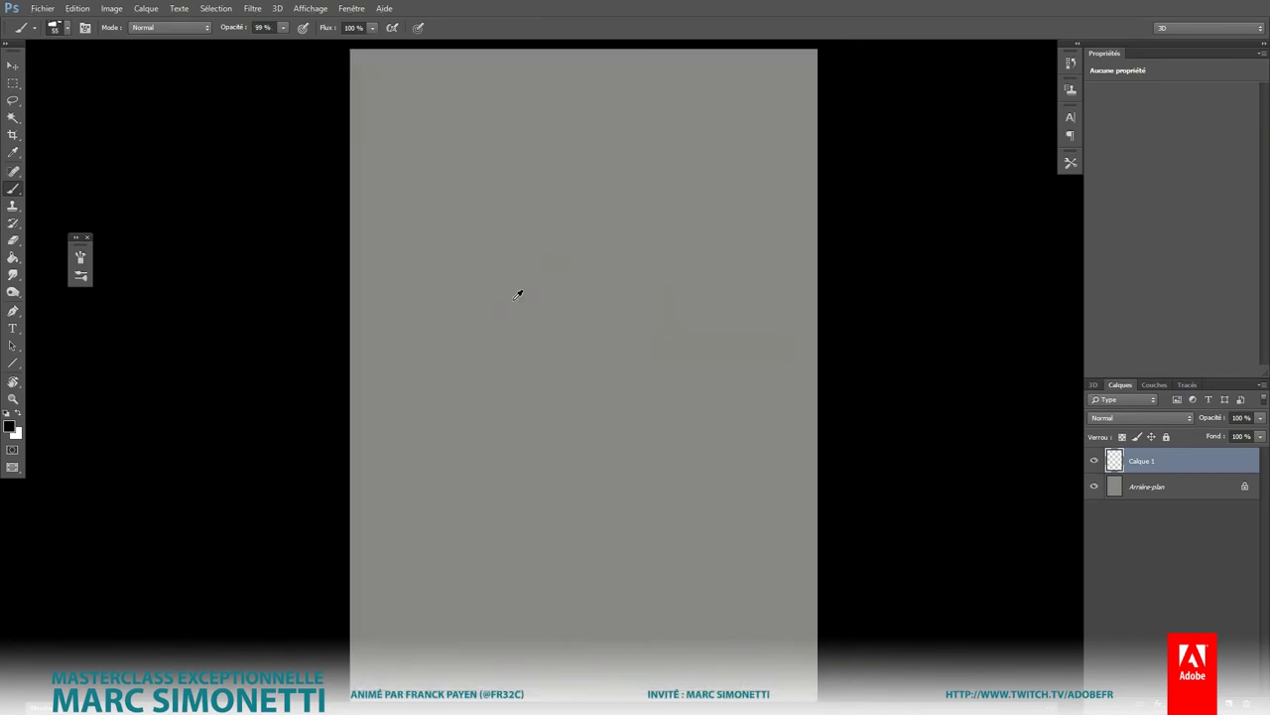
pyautogui.keyDown('alt'); pyautogui.rightClick(516, 316); pyautogui.keyUp('alt')
pyautogui.moveTo(533, 265)
pyautogui.mouseDown()
pyautogui.moveTo(526, 282)
pyautogui.moveTo(553, 226)
pyautogui.mouseUp()
# Step: At 100% opacity, paint dark strokes below the head, the left shoulder and the figure's right outline
pyautogui.keyDown('alt'); pyautogui.rightClick(530, 268); pyautogui.keyUp('alt')
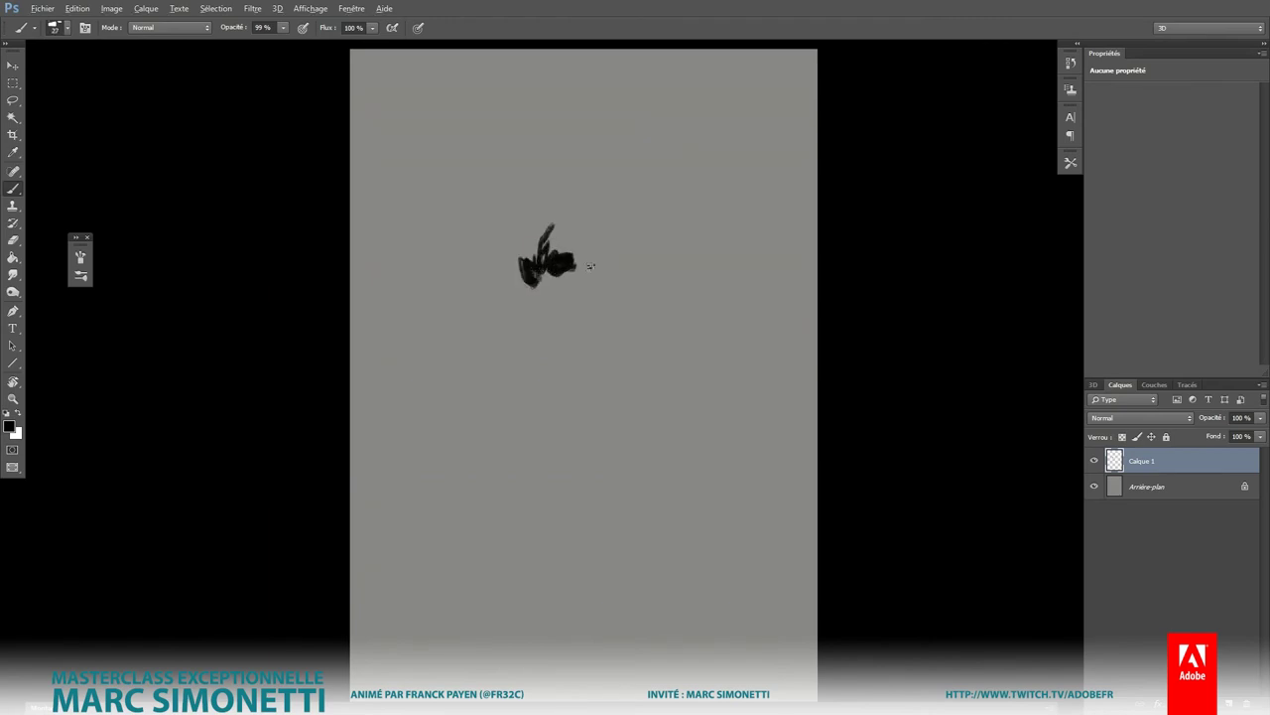
pyautogui.press('0')
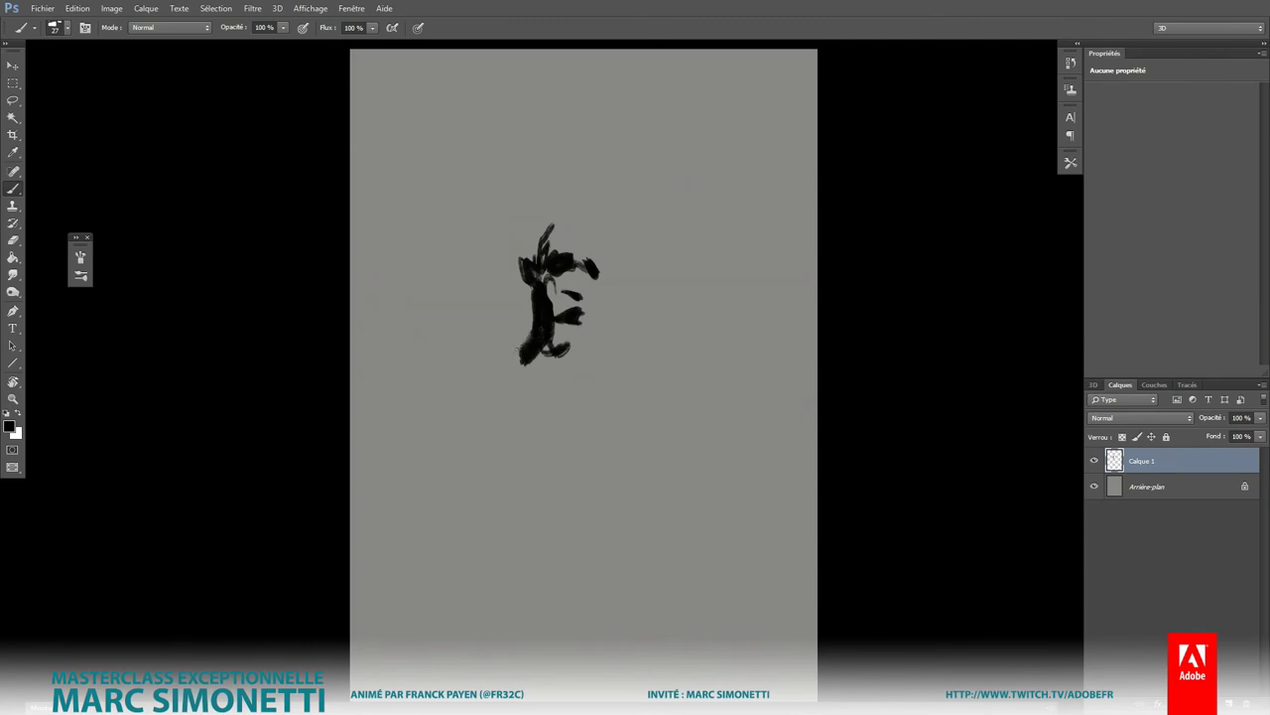
pyautogui.moveTo(536, 316)
pyautogui.mouseDown()
pyautogui.moveTo(511, 349)
pyautogui.moveTo(459, 370)
pyautogui.moveTo(436, 425)
pyautogui.mouseUp()
pyautogui.moveTo(464, 335)
pyautogui.mouseDown()
pyautogui.moveTo(441, 417)
pyautogui.moveTo(486, 407)
pyautogui.mouseUp()
pyautogui.moveTo(477, 363)
pyautogui.mouseDown()
pyautogui.moveTo(498, 448)
pyautogui.moveTo(484, 480)
pyautogui.moveTo(496, 485)
pyautogui.mouseUp()
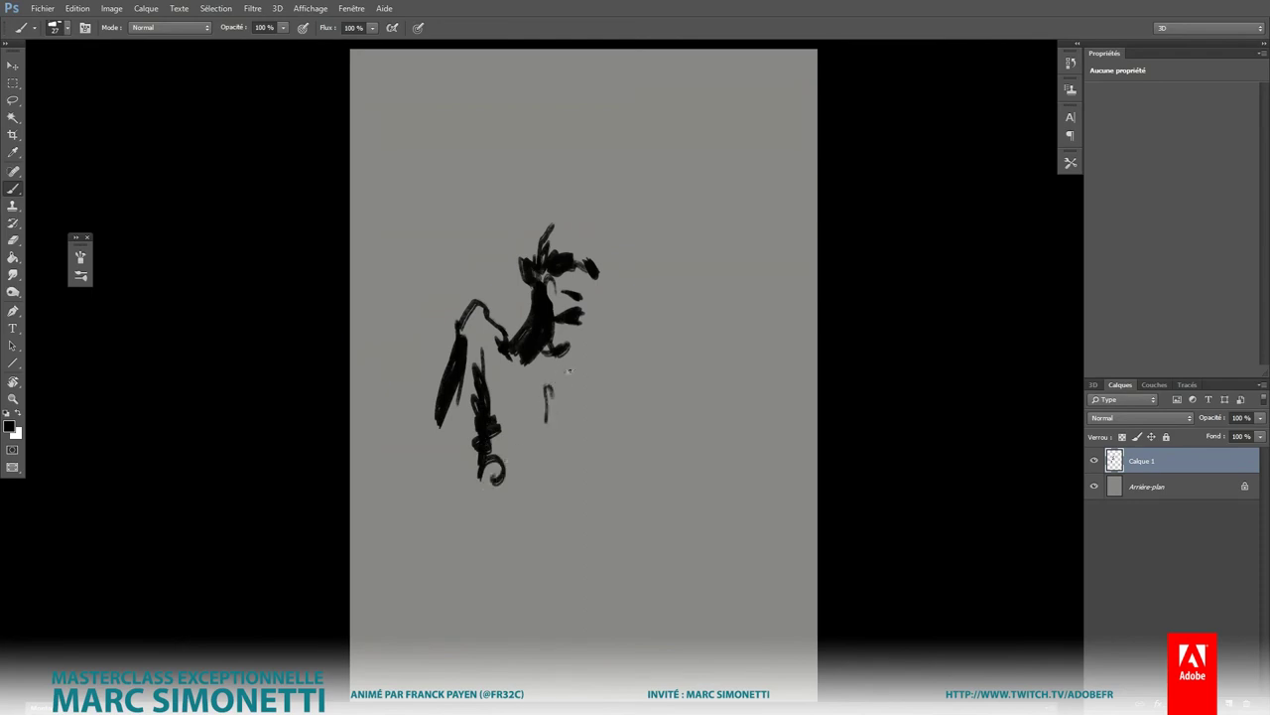
pyautogui.moveTo(584, 347)
pyautogui.mouseDown()
pyautogui.moveTo(590, 435)
pyautogui.moveTo(562, 452)
pyautogui.mouseUp()
pyautogui.moveTo(565, 389)
pyautogui.mouseDown()
pyautogui.moveTo(566, 496)
pyautogui.moveTo(511, 526)
pyautogui.mouseUp()
pyautogui.moveTo(492, 487); pyautogui.dragTo(492, 514)
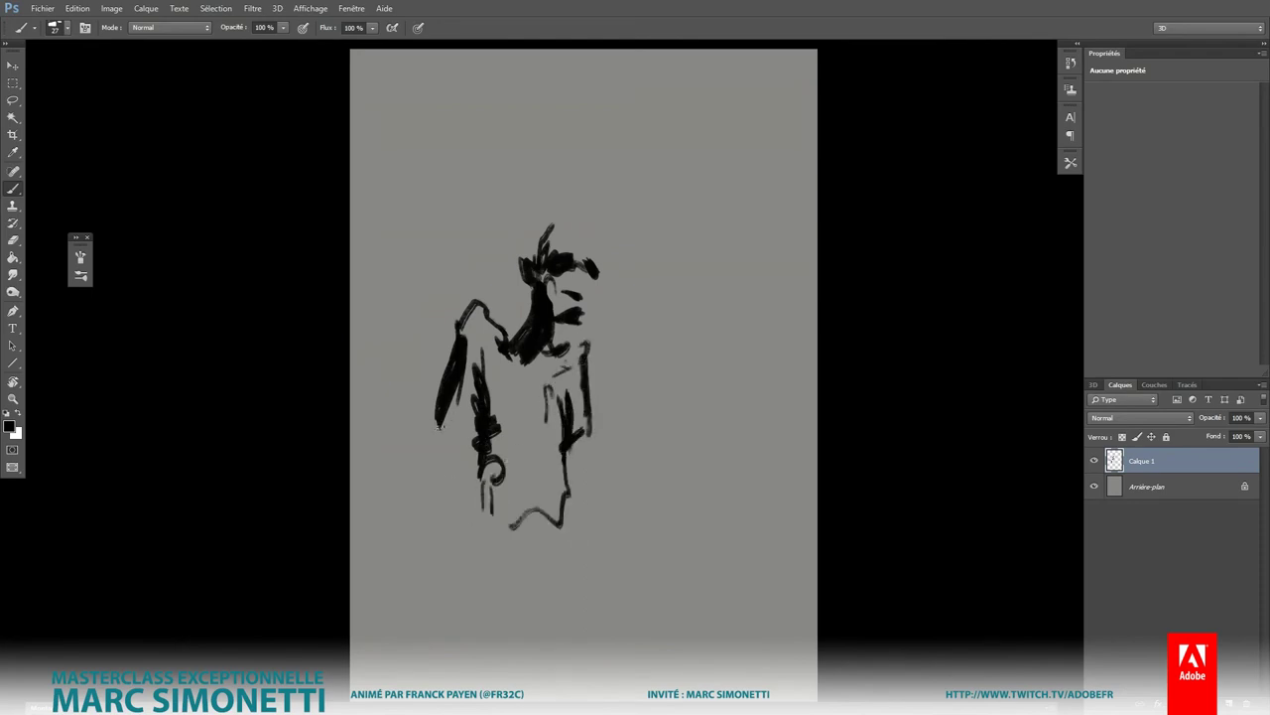
# Step: Extend long strokes down the left side, add a diagonal arm, and hatch the torso at ~99 px
pyautogui.moveTo(435, 443)
pyautogui.mouseDown()
pyautogui.moveTo(419, 502)
pyautogui.moveTo(433, 591)
pyautogui.mouseUp()
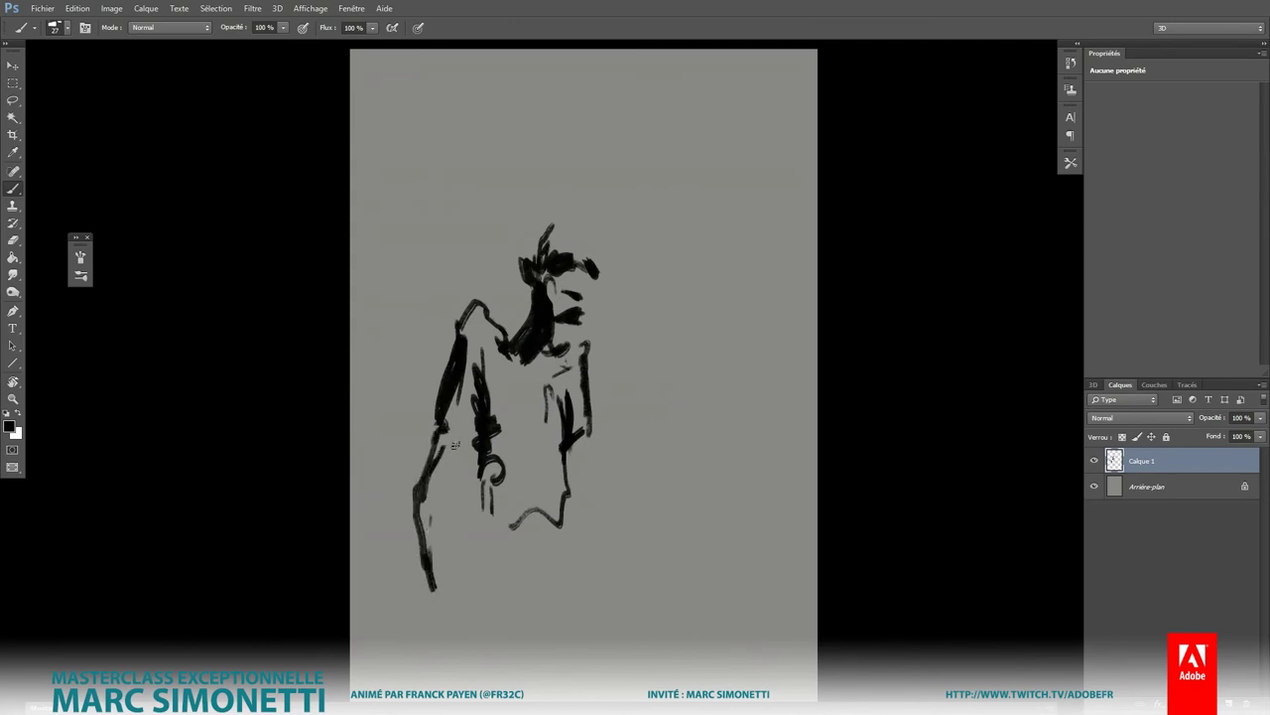
pyautogui.moveTo(466, 413); pyautogui.dragTo(428, 520)
pyautogui.moveTo(569, 441)
pyautogui.mouseDown()
pyautogui.moveTo(596, 498)
pyautogui.moveTo(659, 568)
pyautogui.mouseUp()
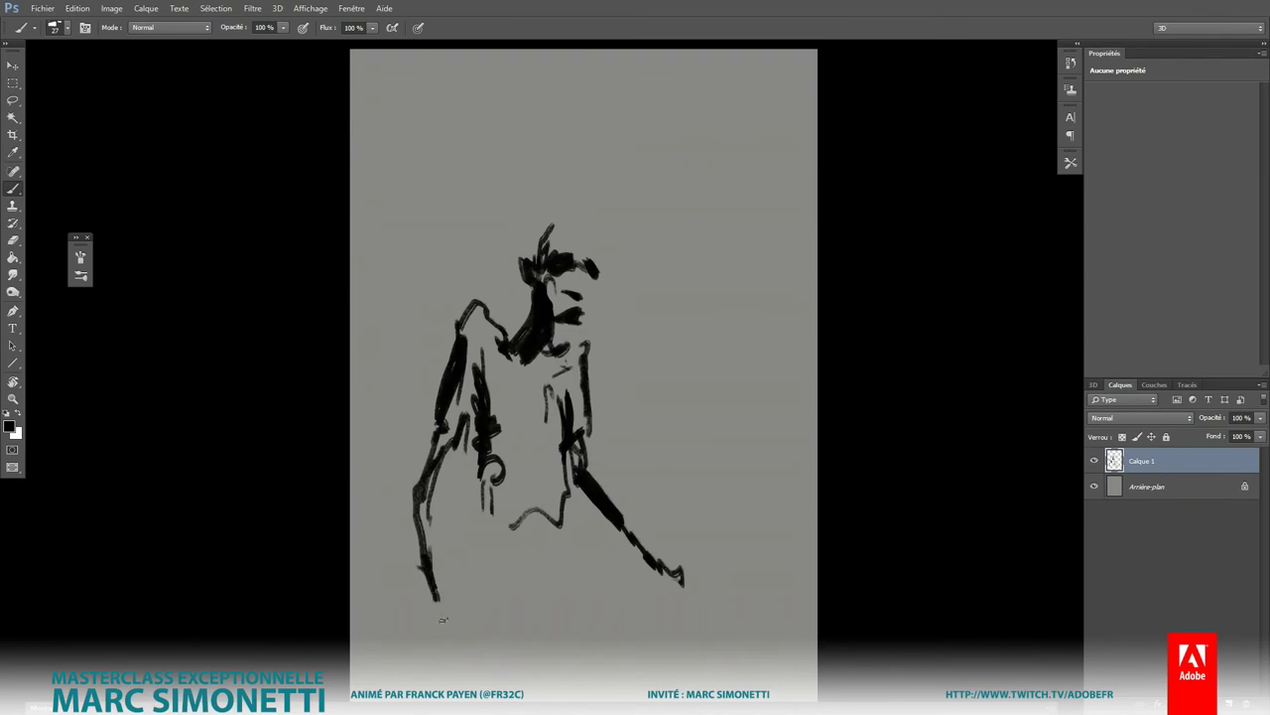
pyautogui.moveTo(484, 424)
pyautogui.mouseDown()
pyautogui.moveTo(507, 345)
pyautogui.moveTo(508, 455)
pyautogui.mouseUp()
pyautogui.moveTo(499, 378); pyautogui.dragTo(516, 463)
pyautogui.moveTo(526, 392)
pyautogui.mouseDown()
pyautogui.moveTo(536, 427)
pyautogui.moveTo(516, 488)
pyautogui.mouseUp()
pyautogui.moveTo(536, 437); pyautogui.dragTo(593, 445)
pyautogui.moveTo(518, 464)
pyautogui.mouseDown()
pyautogui.moveTo(512, 478)
pyautogui.moveTo(587, 454)
pyautogui.mouseUp()
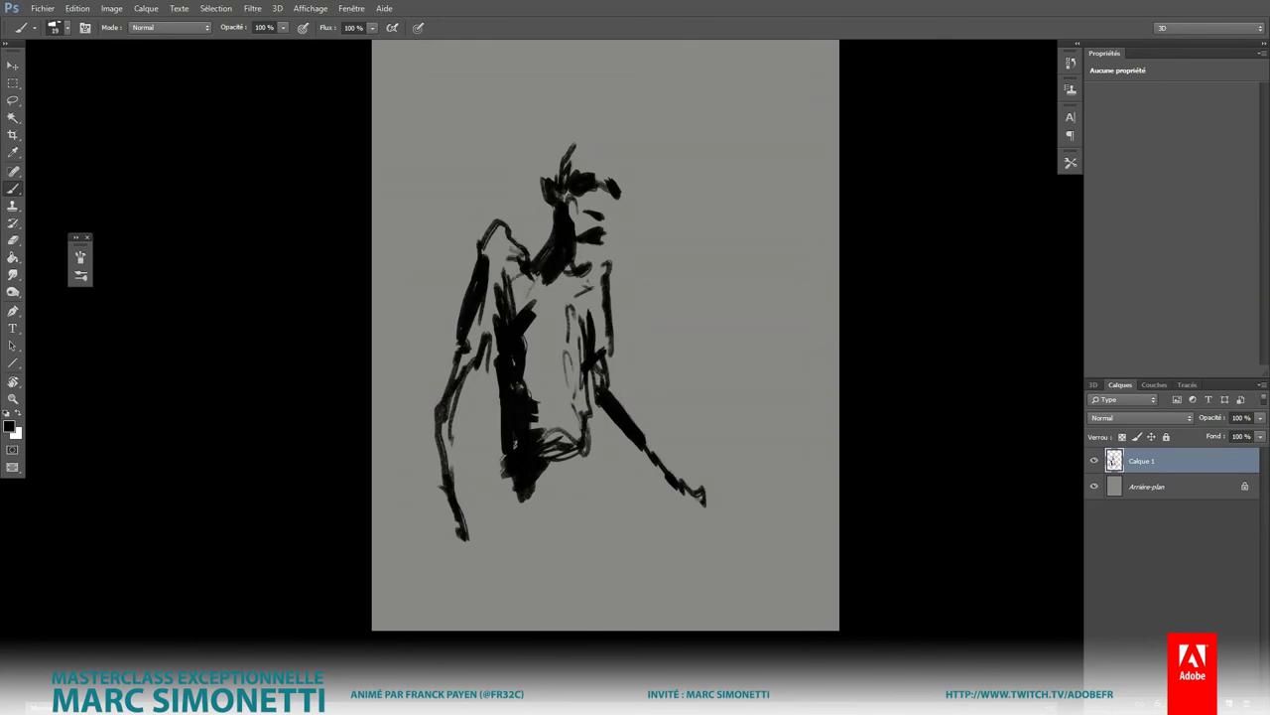
# Step: Shade the left arm and hand, then paint the bent second leg at 49 px, 98% opacity
pyautogui.moveTo(500, 240); pyautogui.dragTo(470, 337)
pyautogui.moveTo(494, 294); pyautogui.dragTo(470, 359)
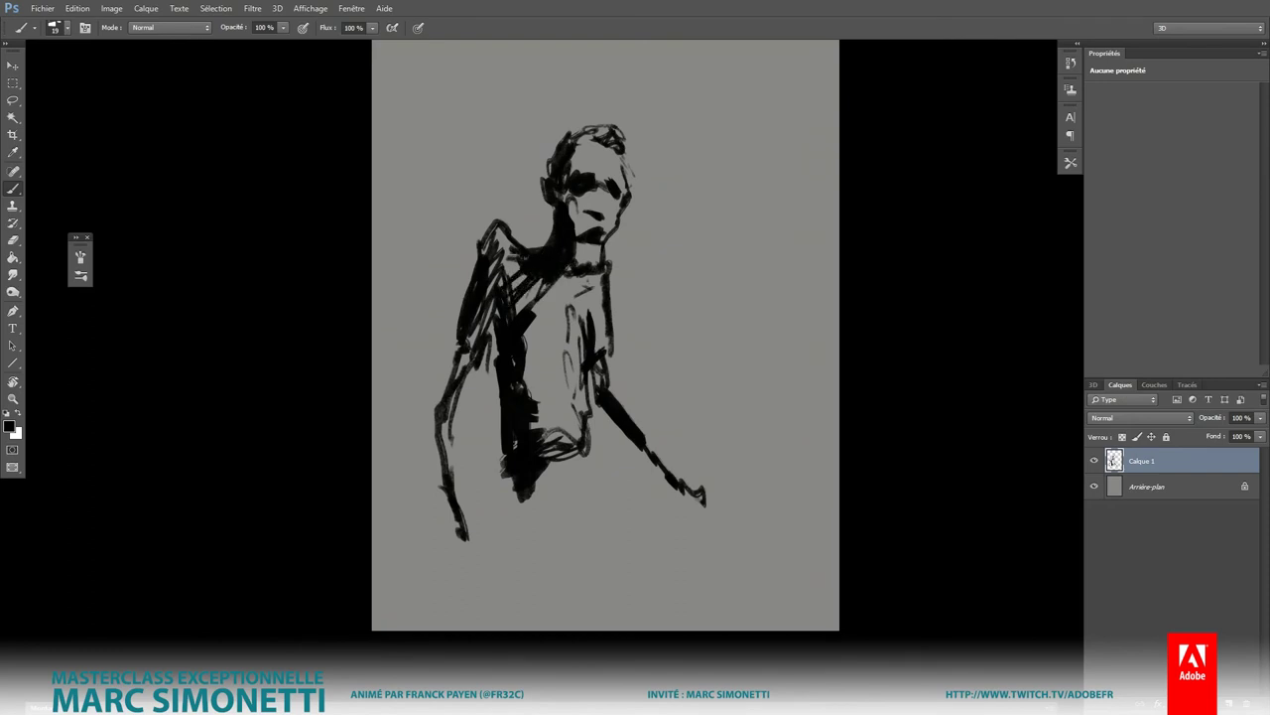
pyautogui.moveTo(534, 264)
pyautogui.mouseDown()
pyautogui.moveTo(437, 437)
pyautogui.moveTo(468, 540)
pyautogui.moveTo(462, 590)
pyautogui.mouseUp()
pyautogui.moveTo(467, 544)
pyautogui.mouseDown()
pyautogui.moveTo(474, 601)
pyautogui.moveTo(449, 608)
pyautogui.mouseUp()
pyautogui.moveTo(534, 464)
pyautogui.mouseDown()
pyautogui.moveTo(547, 518)
pyautogui.moveTo(530, 536)
pyautogui.moveTo(576, 635)
pyautogui.mouseUp()
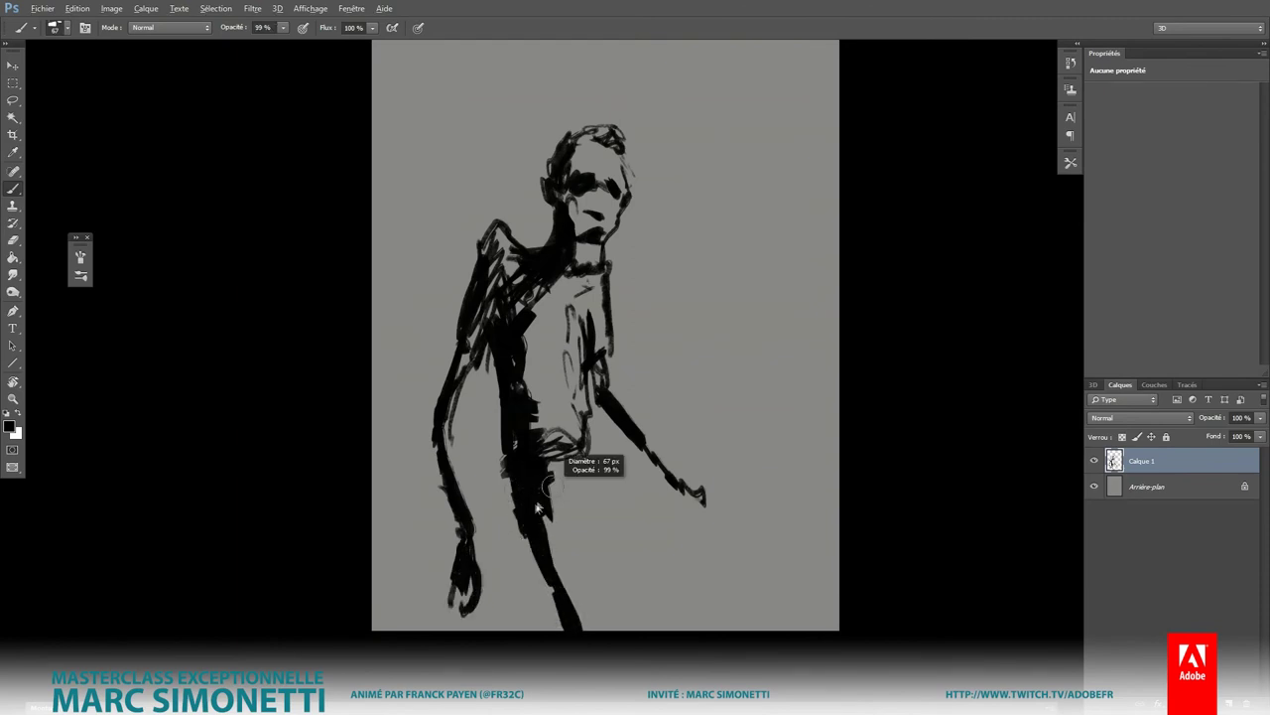
pyautogui.moveTo(543, 477)
pyautogui.mouseDown()
pyautogui.moveTo(552, 541)
pyautogui.moveTo(565, 521)
pyautogui.moveTo(621, 586)
pyautogui.mouseUp()
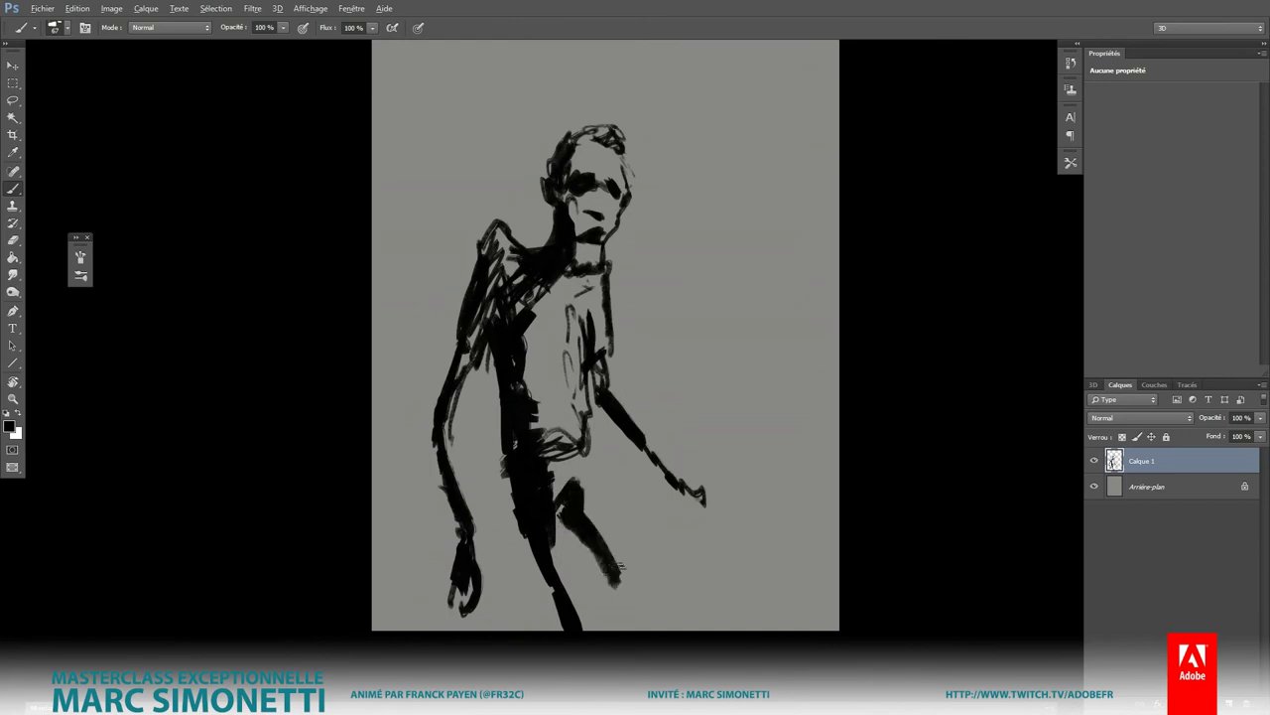
pyautogui.moveTo(584, 514); pyautogui.dragTo(624, 594)
pyautogui.moveTo(576, 511); pyautogui.dragTo(632, 618)
# Step: Sample the grey background and repaint the area between the legs grey
pyautogui.keyDown('alt'); pyautogui.click(548, 474); pyautogui.keyUp('alt')
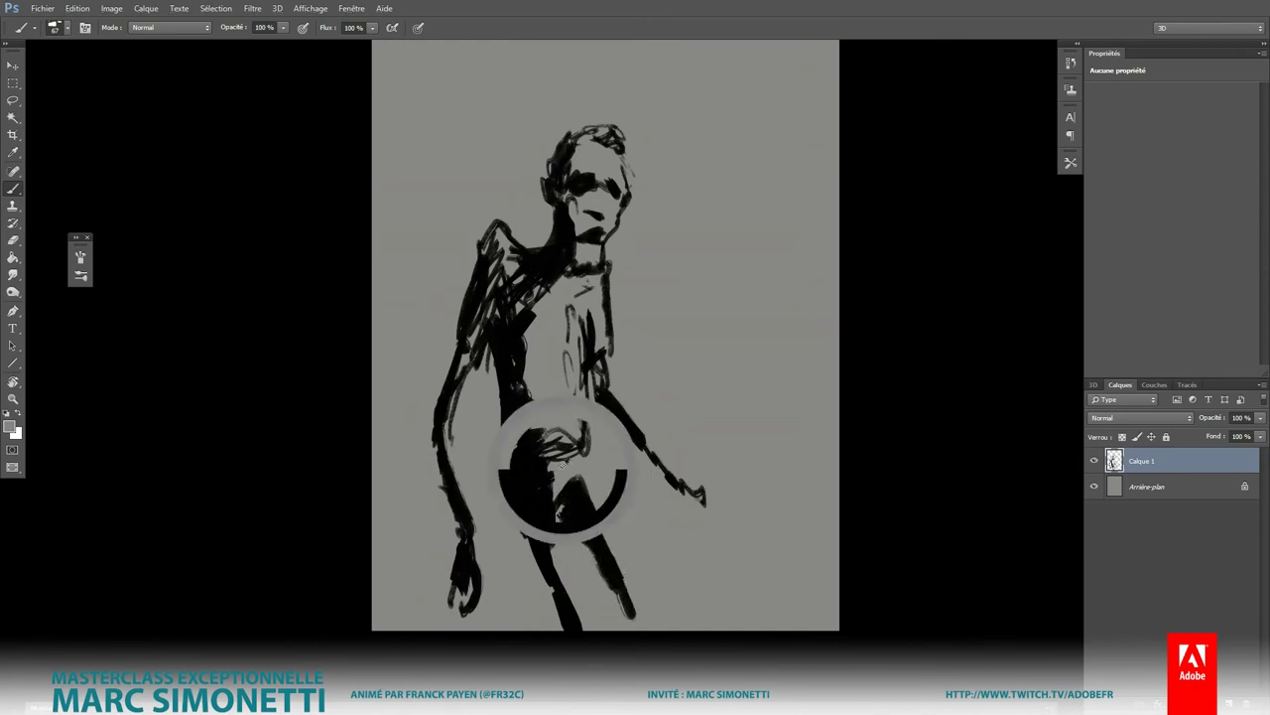
pyautogui.moveTo(554, 477); pyautogui.dragTo(557, 531)
pyautogui.keyDown('alt'); pyautogui.click(545, 467); pyautogui.keyUp('alt')
pyautogui.moveTo(516, 417); pyautogui.dragTo(590, 629)
pyautogui.keyDown('alt'); pyautogui.click(544, 482); pyautogui.keyUp('alt')
# Step: Thicken the legs, left hip, thigh and torso with dark paint
pyautogui.moveTo(536, 471)
pyautogui.mouseDown()
pyautogui.moveTo(562, 508)
pyautogui.moveTo(565, 571)
pyautogui.moveTo(546, 455)
pyautogui.mouseUp()
pyautogui.moveTo(511, 340)
pyautogui.mouseDown()
pyautogui.moveTo(483, 396)
pyautogui.moveTo(496, 437)
pyautogui.moveTo(486, 449)
pyautogui.mouseUp()
pyautogui.moveTo(481, 397)
pyautogui.mouseDown()
pyautogui.moveTo(497, 487)
pyautogui.moveTo(552, 611)
pyautogui.mouseUp()
pyautogui.moveTo(511, 511); pyautogui.dragTo(540, 598)
pyautogui.moveTo(471, 417); pyautogui.dragTo(516, 467)
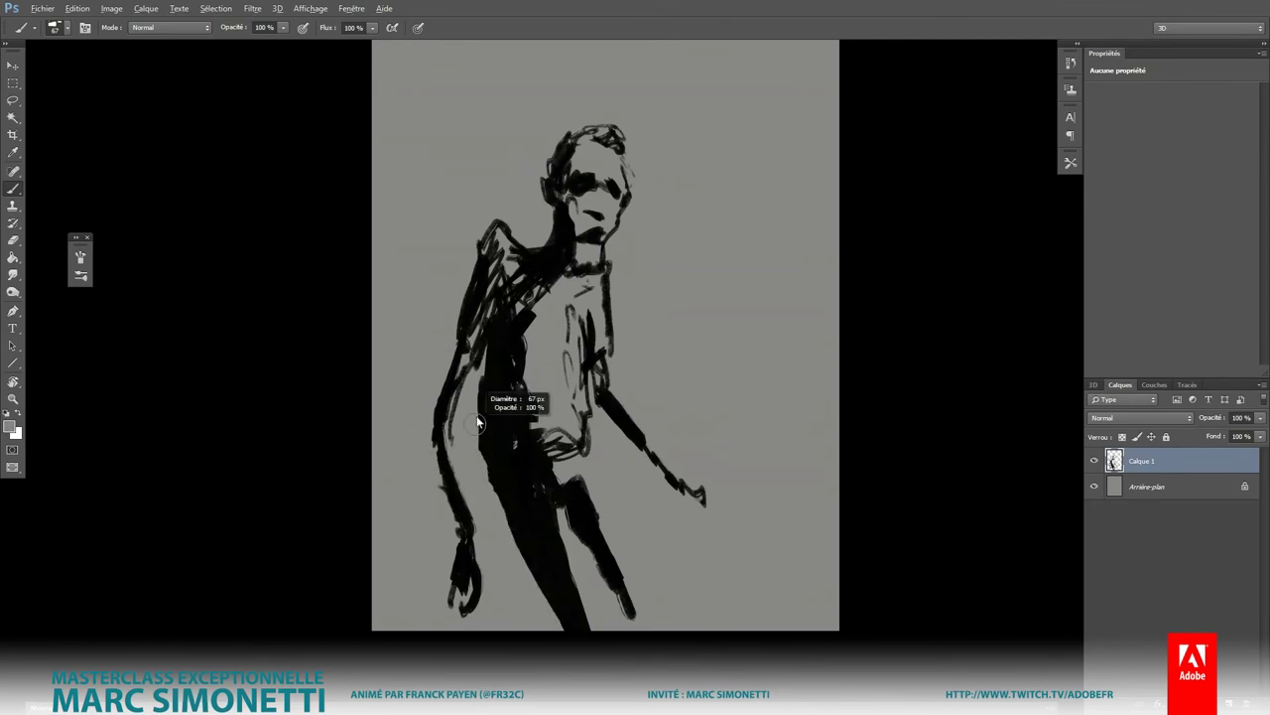
pyautogui.moveTo(546, 402); pyautogui.dragTo(476, 427)
pyautogui.moveTo(484, 343)
pyautogui.mouseDown()
pyautogui.moveTo(474, 302)
pyautogui.moveTo(462, 377)
pyautogui.mouseUp()
# Step: Add light marks on the shoulder and torso, then repaint them dark, returning to 100% opacity
pyautogui.press('x')
pyautogui.moveTo(496, 243)
pyautogui.mouseDown()
pyautogui.moveTo(516, 263)
pyautogui.moveTo(482, 326)
pyautogui.mouseUp()
pyautogui.press('x')
pyautogui.moveTo(496, 266)
pyautogui.mouseDown()
pyautogui.moveTo(477, 320)
pyautogui.moveTo(512, 256)
pyautogui.moveTo(496, 283)
pyautogui.moveTo(506, 307)
pyautogui.moveTo(481, 297)
pyautogui.moveTo(446, 377)
pyautogui.moveTo(459, 363)
pyautogui.moveTo(463, 407)
pyautogui.mouseUp()
pyautogui.press('x')
pyautogui.press('9')
pyautogui.press('8')
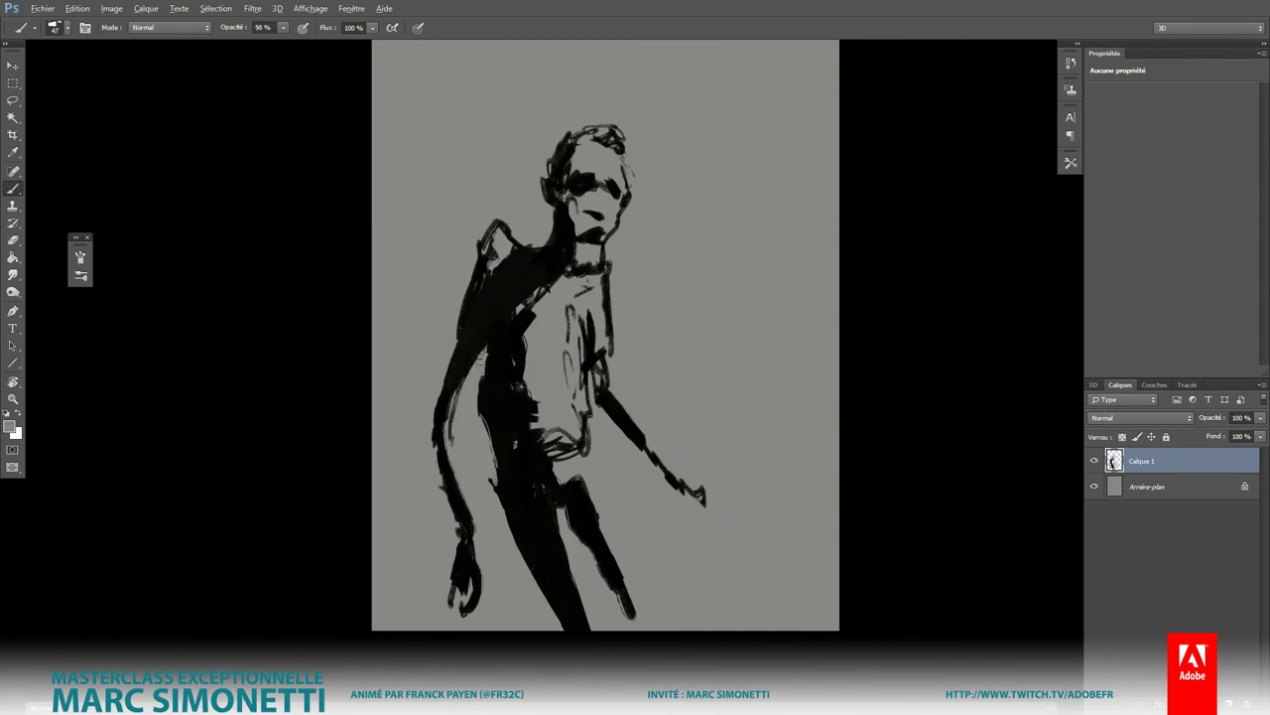
pyautogui.moveTo(480, 359)
pyautogui.mouseDown()
pyautogui.moveTo(458, 397)
pyautogui.moveTo(452, 451)
pyautogui.moveTo(463, 449)
pyautogui.mouseUp()
pyautogui.press('x')
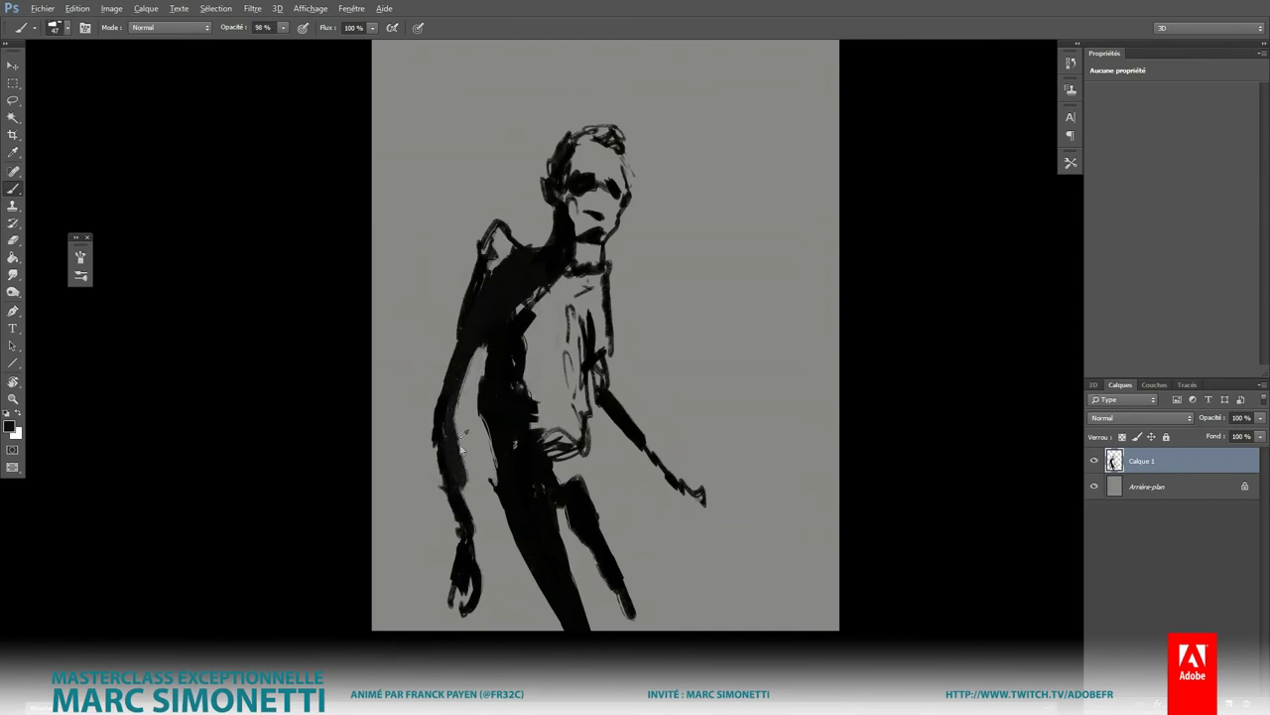
pyautogui.press('x')
pyautogui.press('0')
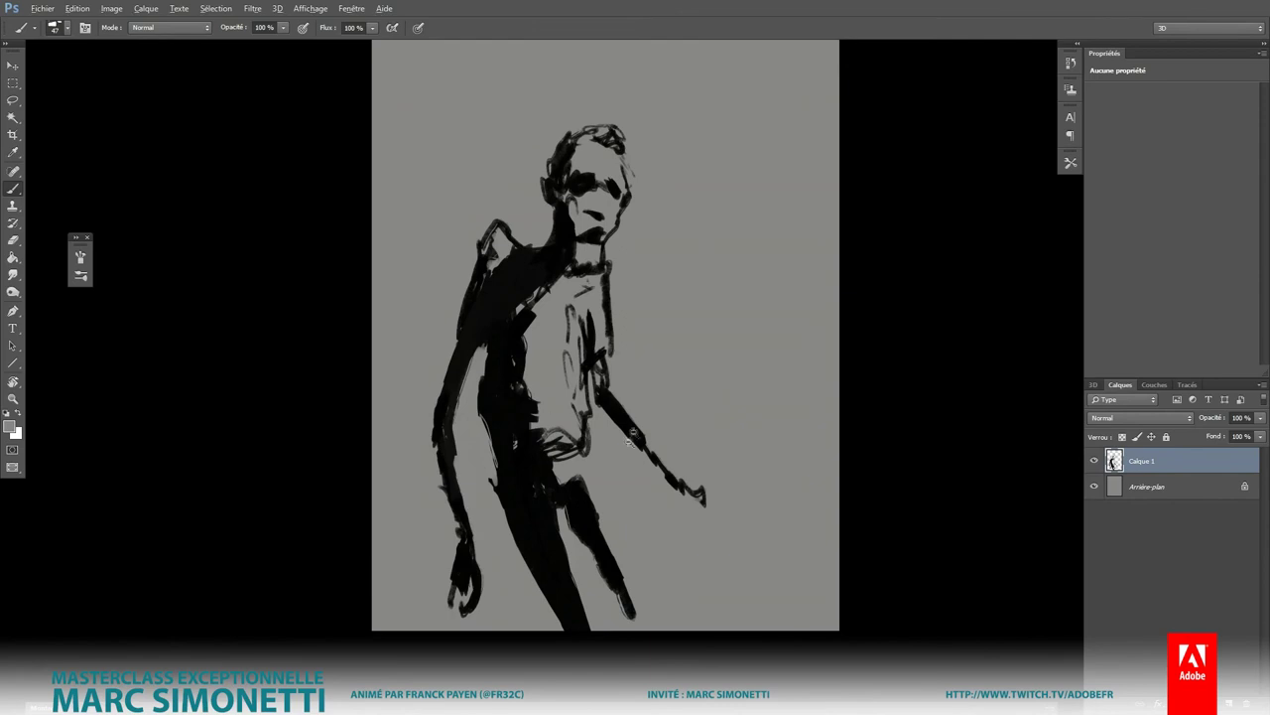
pyautogui.scroll(-2, 620, 354)
pyautogui.scroll(3, 619, 354)
pyautogui.press('x')
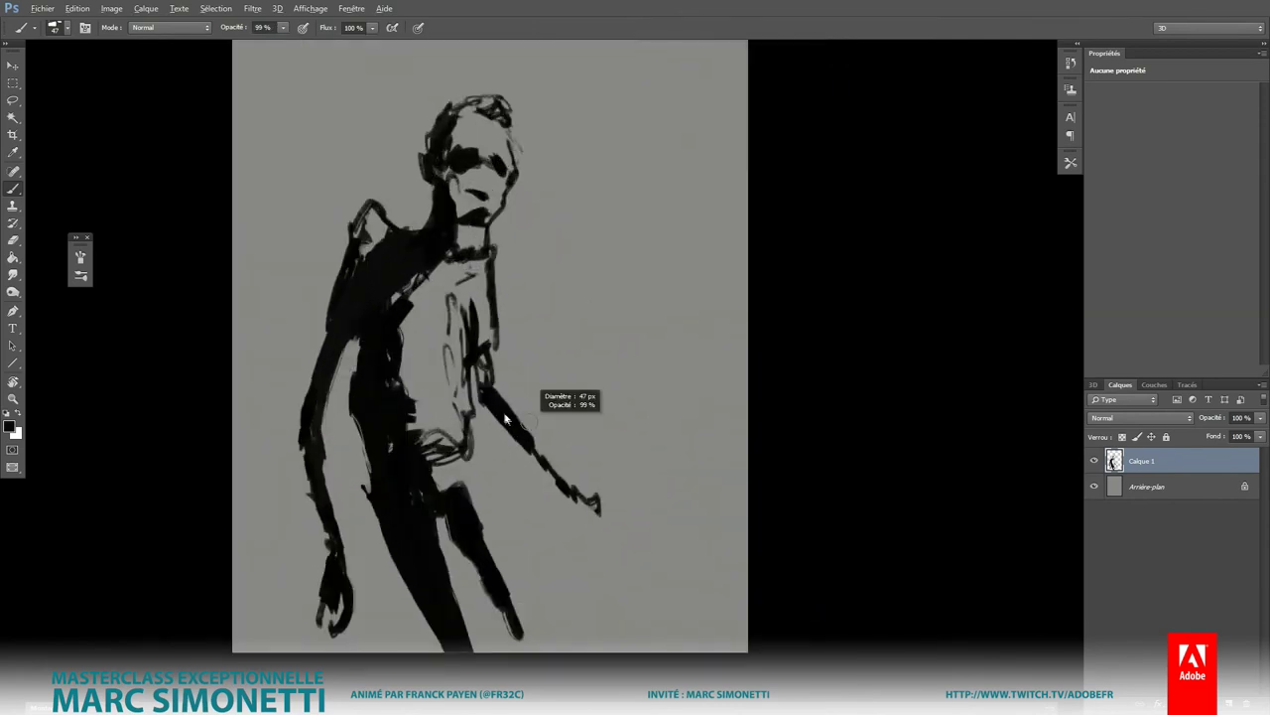
# Step: Paint the right arm and hand thick and dark, and darken the left shoulder
pyautogui.moveTo(481, 402)
pyautogui.mouseDown()
pyautogui.moveTo(603, 516)
pyautogui.moveTo(647, 487)
pyautogui.mouseUp()
pyautogui.press('0')
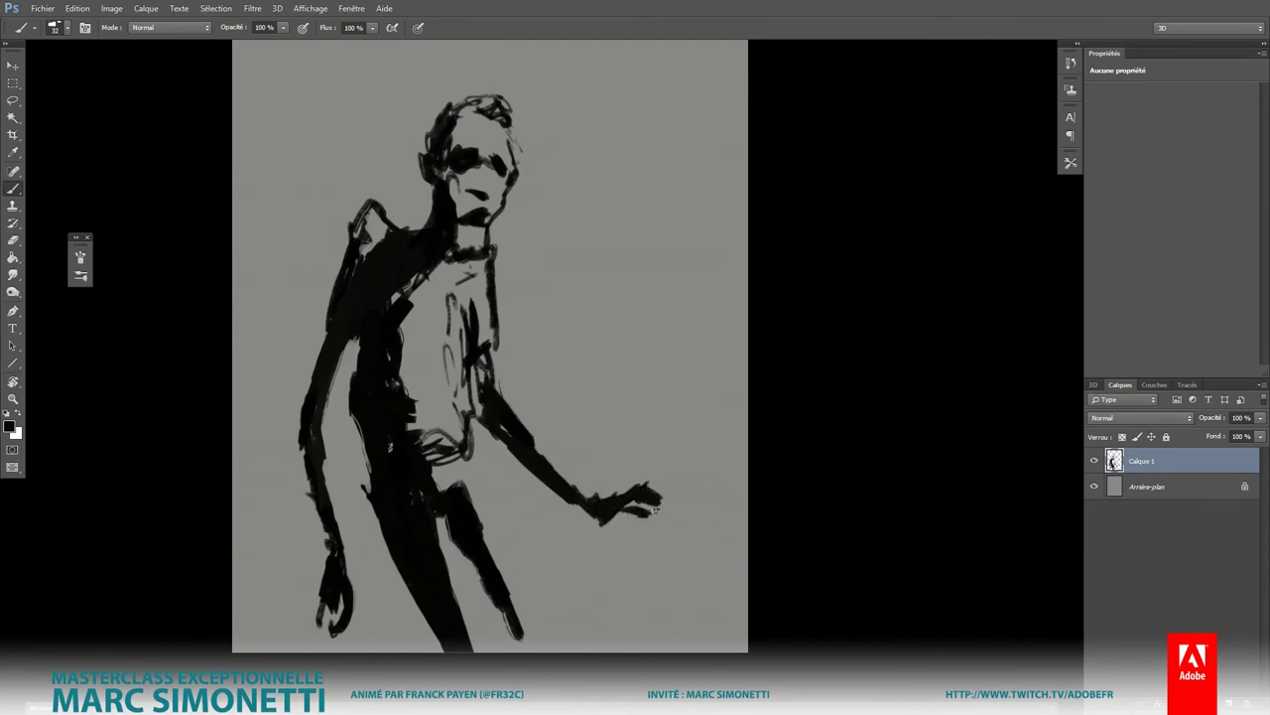
pyautogui.moveTo(614, 526)
pyautogui.mouseDown()
pyautogui.moveTo(645, 536)
pyautogui.moveTo(661, 571)
pyautogui.moveTo(613, 574)
pyautogui.mouseUp()
pyautogui.moveTo(632, 516); pyautogui.dragTo(586, 512)
pyautogui.moveTo(491, 437); pyautogui.dragTo(521, 475)
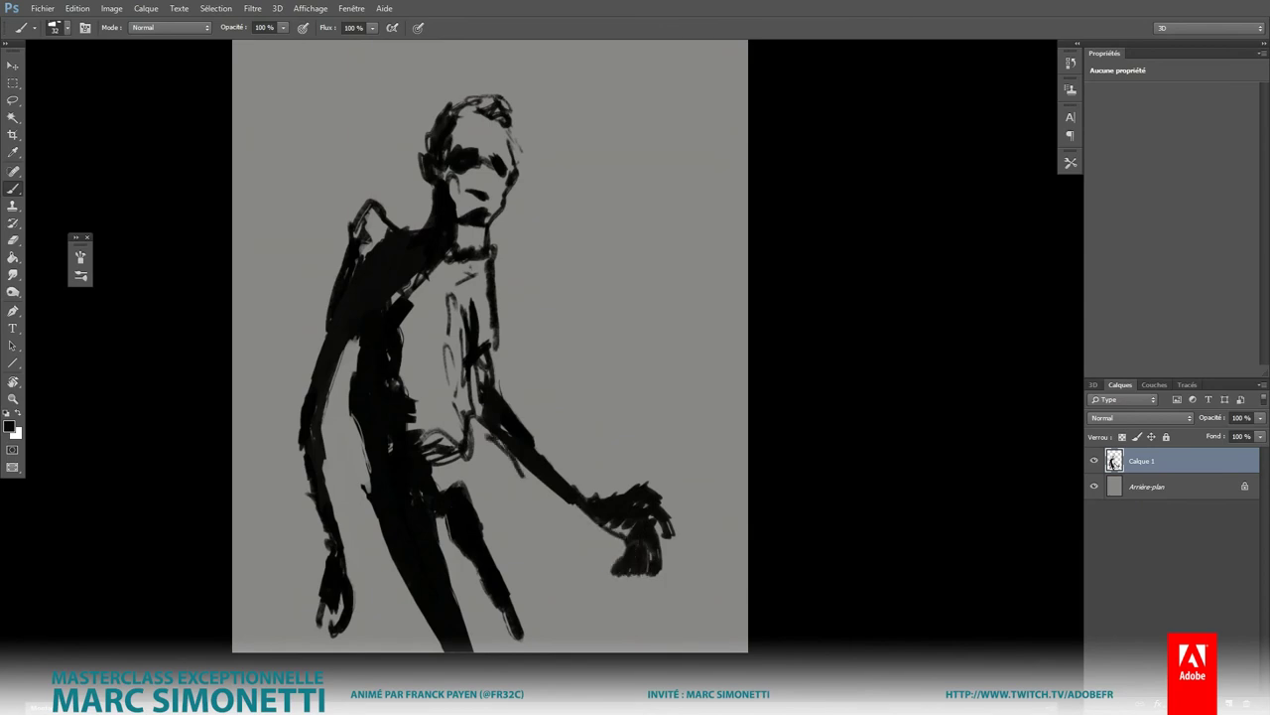
pyautogui.moveTo(468, 442)
pyautogui.mouseDown()
pyautogui.moveTo(456, 472)
pyautogui.moveTo(488, 510)
pyautogui.moveTo(548, 652)
pyautogui.mouseUp()
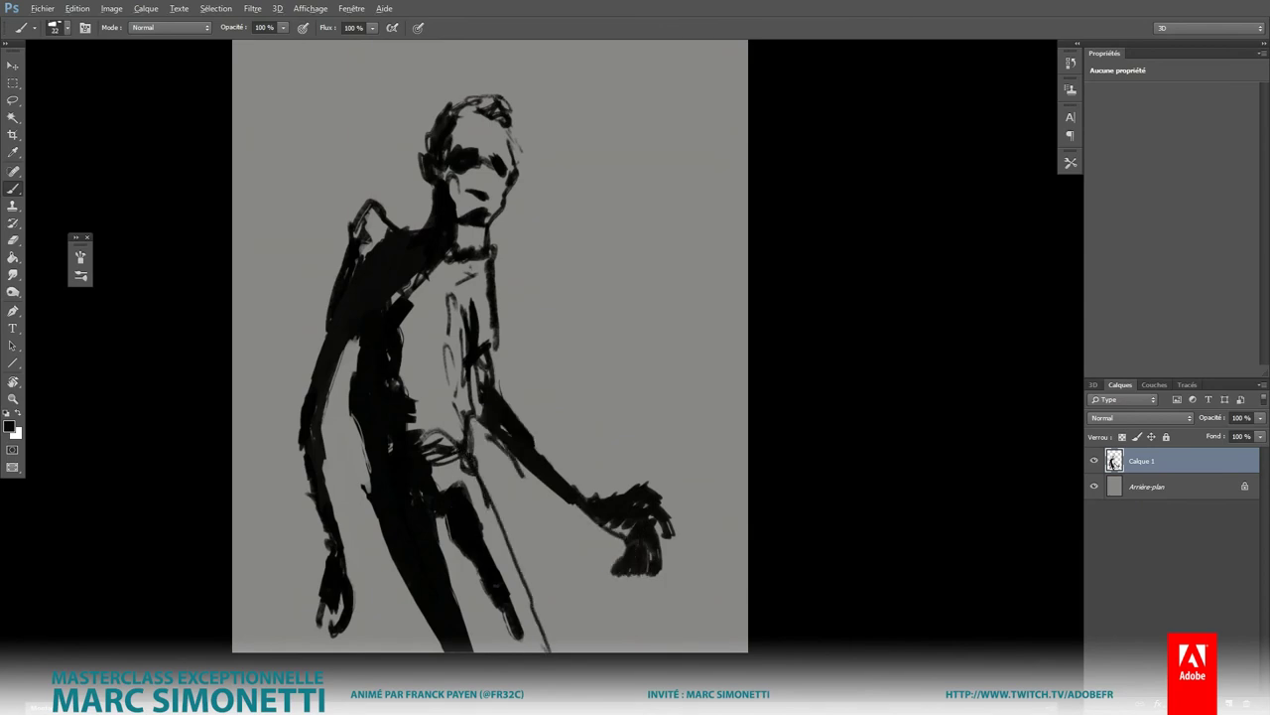
pyautogui.moveTo(392, 240); pyautogui.dragTo(359, 222)
# Step: Add a new layer just above the background and choose the basic square brush
pyautogui.click(1168, 483)
pyautogui.hotkey('ctrl', 'shift', 'alt', 'n')
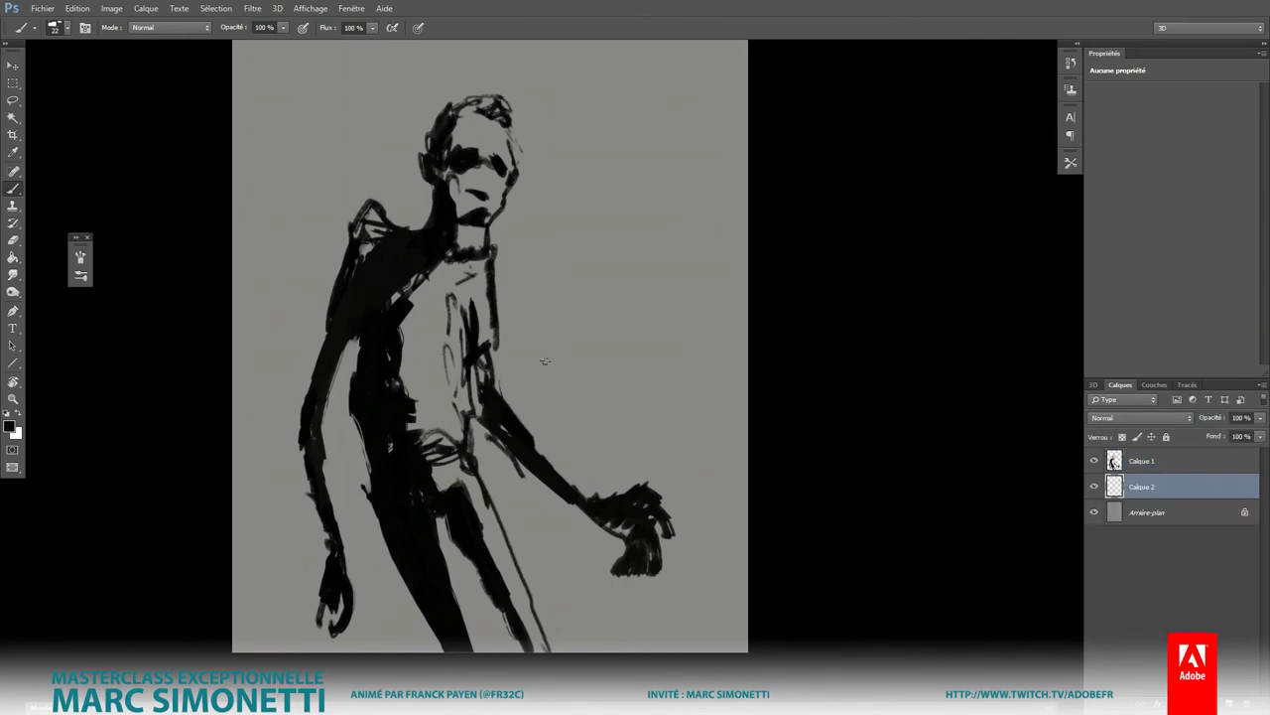
pyautogui.keyDown('alt'); pyautogui.keyDown('shift'); pyautogui.rightClick(544, 360); pyautogui.keyUp('shift'); pyautogui.keyUp('alt')
pyautogui.rightClick(556, 342)
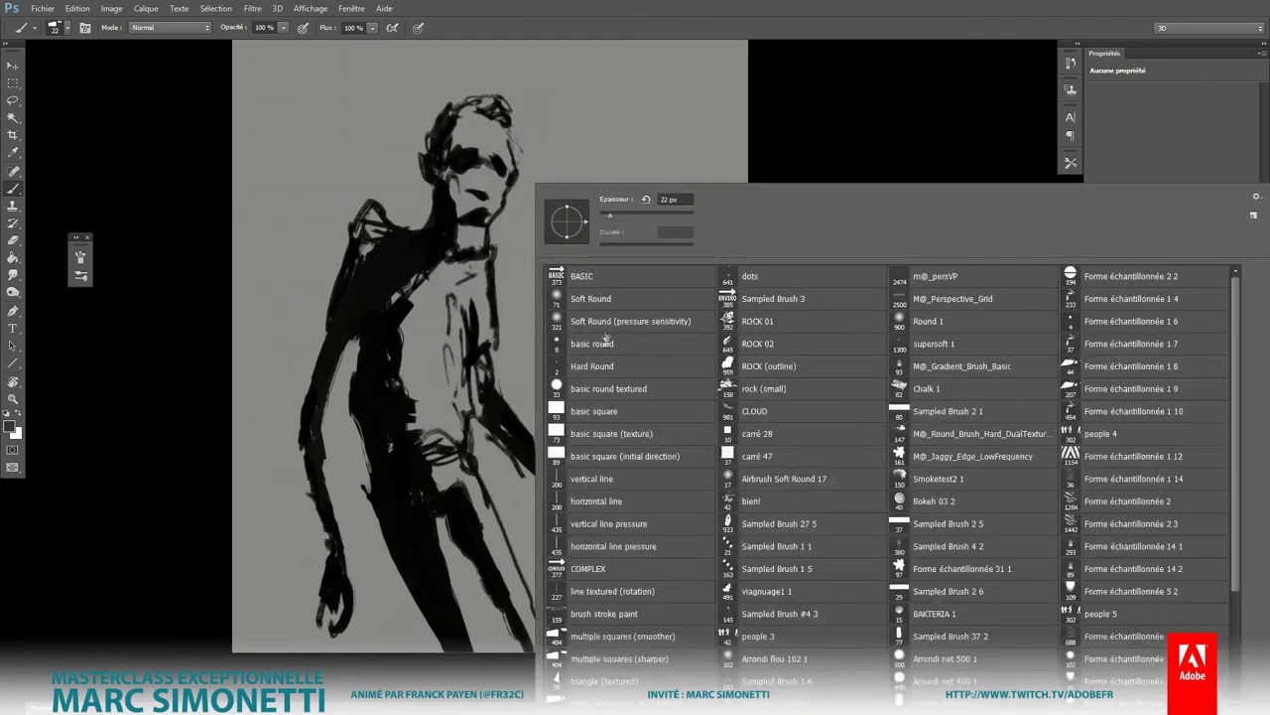
pyautogui.click(600, 411)
# Step: Paint the face and neck olive with the square brush
pyautogui.moveTo(461, 163)
pyautogui.mouseDown()
pyautogui.moveTo(477, 213)
pyautogui.moveTo(486, 139)
pyautogui.moveTo(476, 238)
pyautogui.mouseUp()
pyautogui.moveTo(496, 149); pyautogui.dragTo(472, 238)
pyautogui.moveTo(476, 114); pyautogui.dragTo(459, 186)
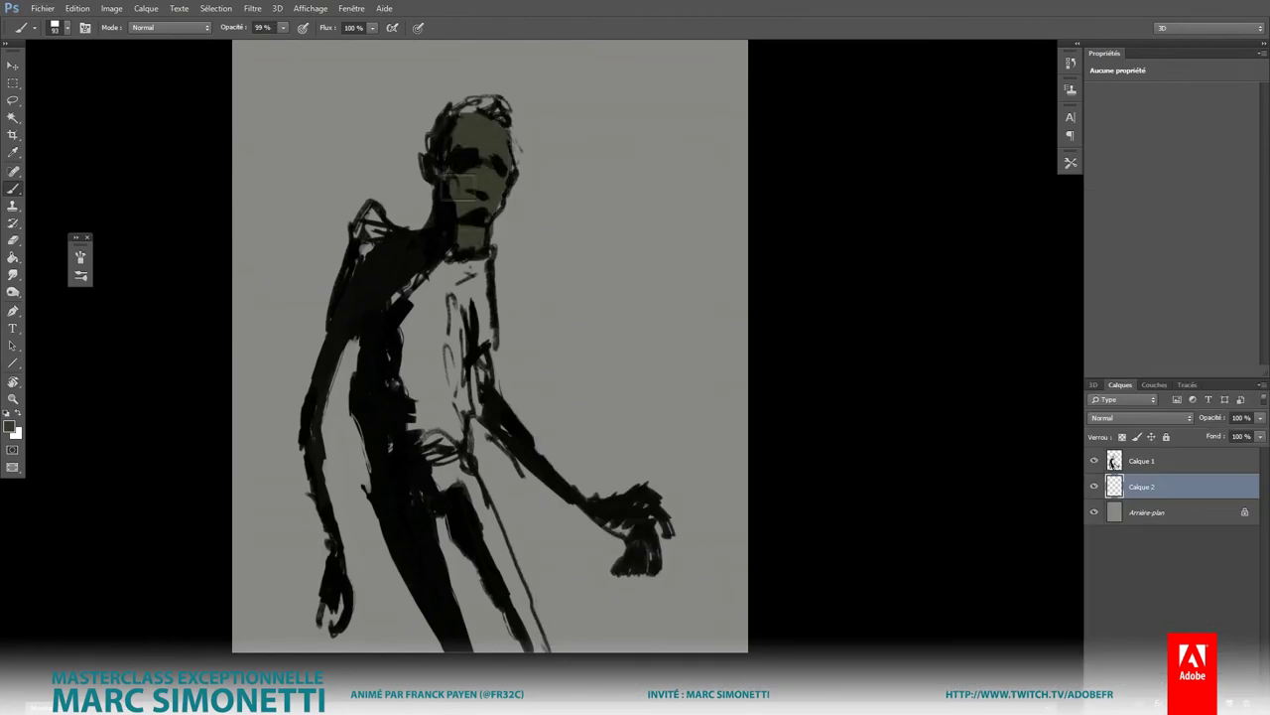
# Step: Paint the shirt teal, then darken the left shoulder and left hand with a 71 px brush
pyautogui.keyDown('alt'); pyautogui.keyDown('shift'); pyautogui.rightClick(480, 256); pyautogui.keyUp('shift'); pyautogui.keyUp('alt')
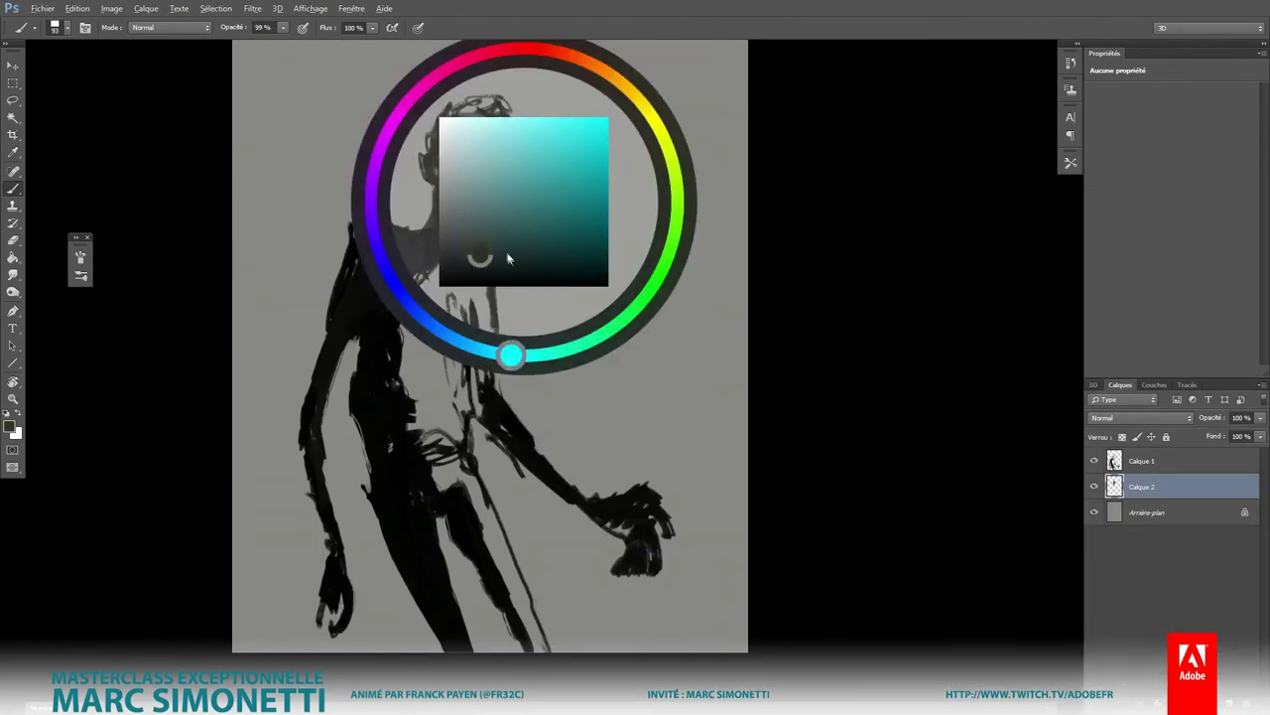
pyautogui.moveTo(412, 278); pyautogui.dragTo(417, 417)
pyautogui.moveTo(427, 308); pyautogui.dragTo(467, 437)
pyautogui.press('0')
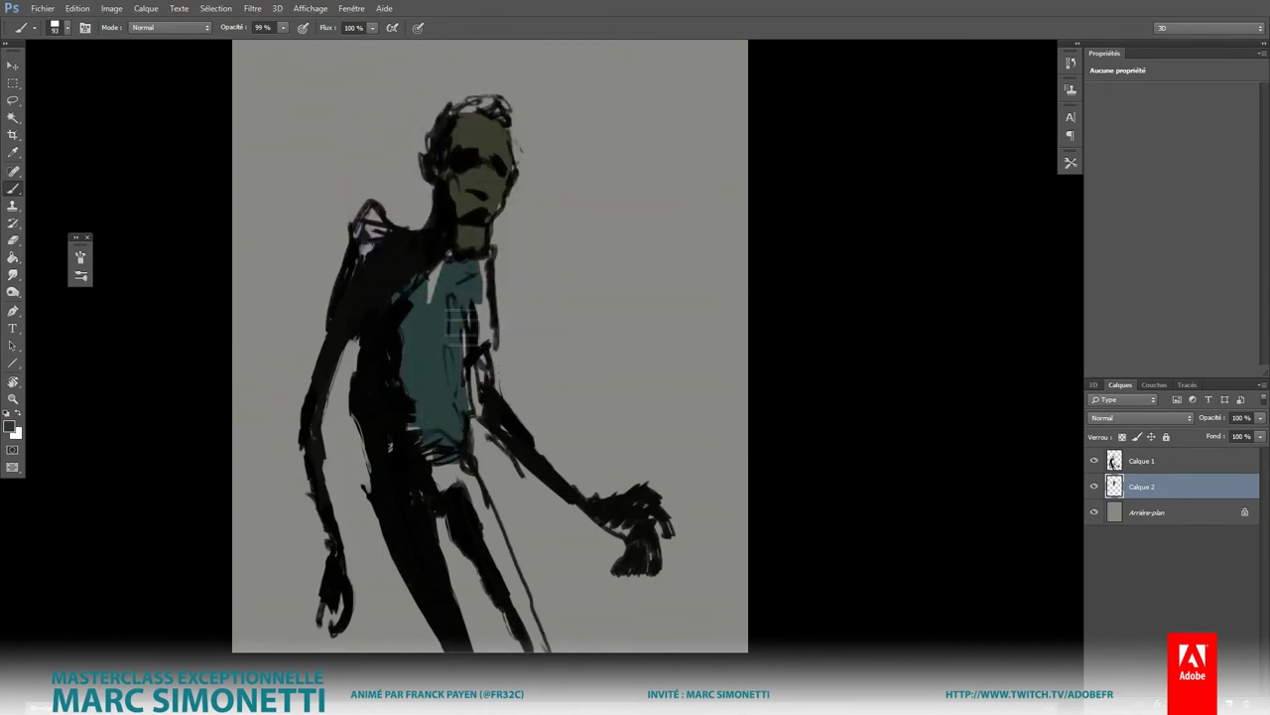
pyautogui.moveTo(452, 283); pyautogui.dragTo(476, 347)
pyautogui.moveTo(466, 253)
pyautogui.mouseDown()
pyautogui.moveTo(477, 337)
pyautogui.moveTo(439, 369)
pyautogui.mouseUp()
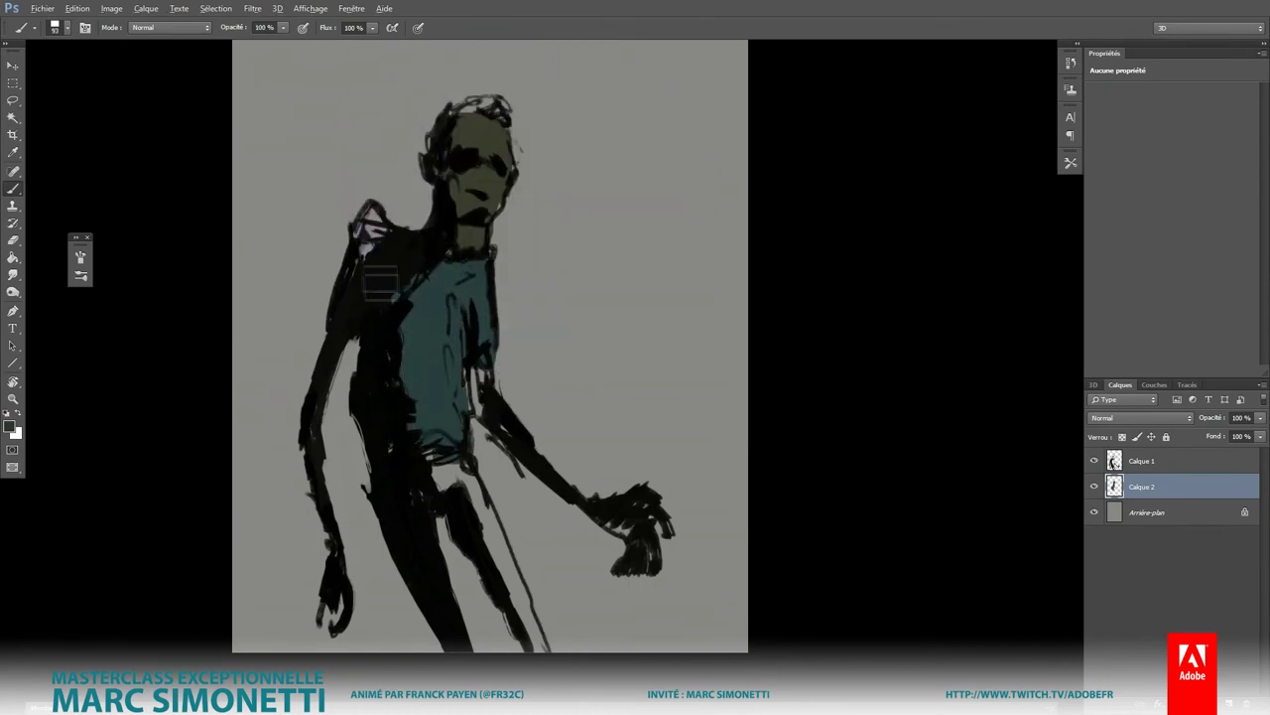
pyautogui.moveTo(387, 283)
pyautogui.mouseDown()
pyautogui.moveTo(362, 230)
pyautogui.moveTo(362, 278)
pyautogui.mouseUp()
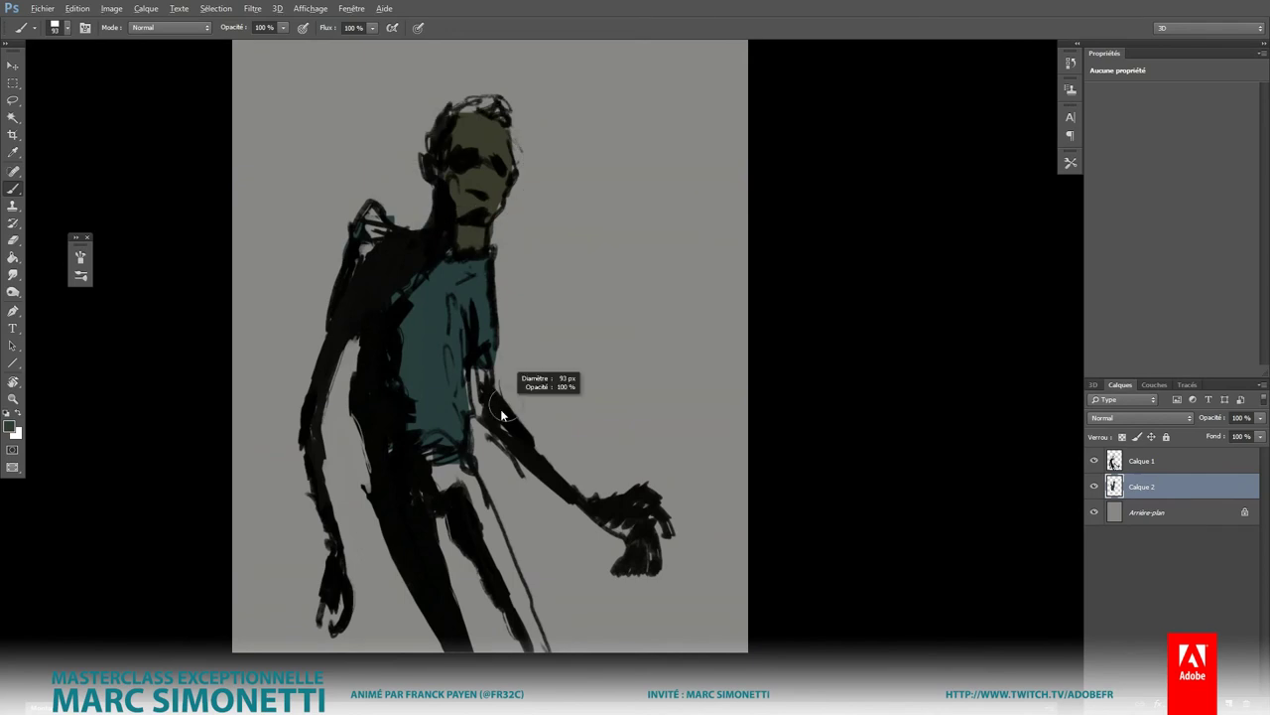
pyautogui.keyDown('alt'); pyautogui.rightClick(335, 586); pyautogui.keyUp('alt')
pyautogui.moveTo(335, 585); pyautogui.dragTo(323, 635)
# Step: Set Calque 1 to Produit blending at 59% opacity
pyautogui.click(1139, 463)
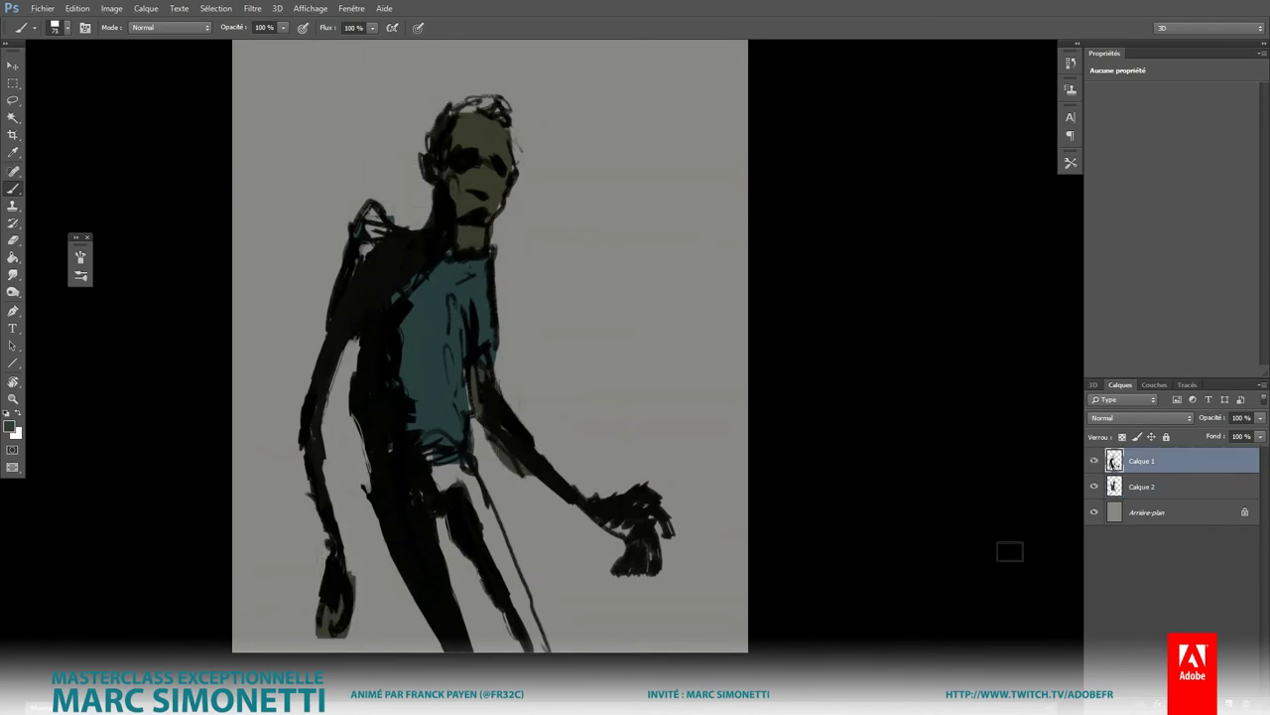
pyautogui.click(1184, 419)
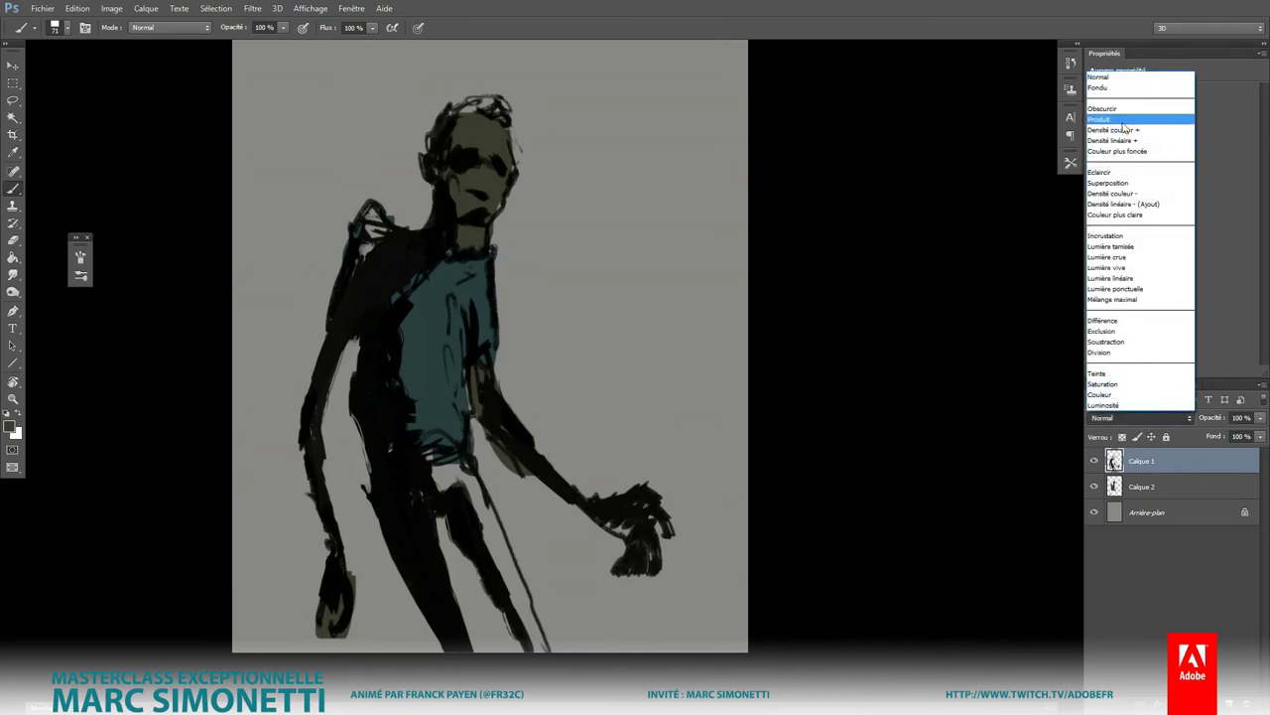
pyautogui.click(1142, 113)
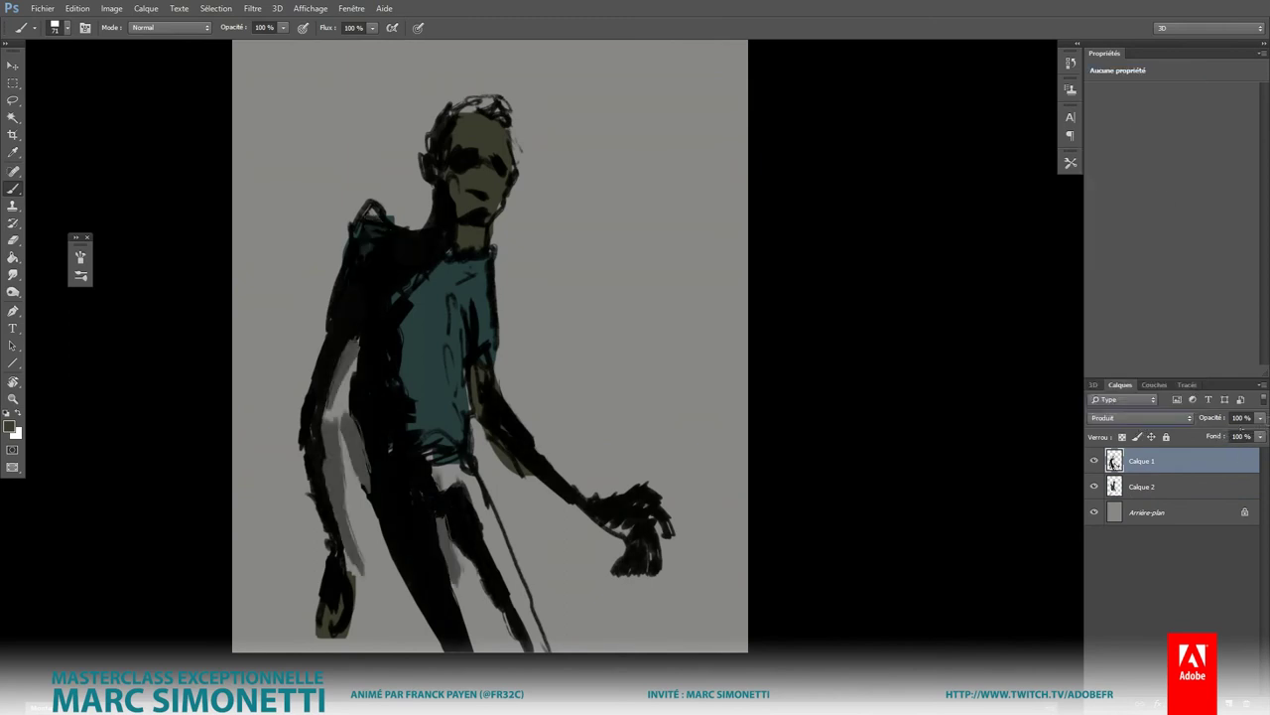
pyautogui.click(1261, 418)
pyautogui.moveTo(1253, 433)
pyautogui.mouseDown()
pyautogui.moveTo(1233, 434)
pyautogui.moveTo(1259, 434)
pyautogui.mouseUp()
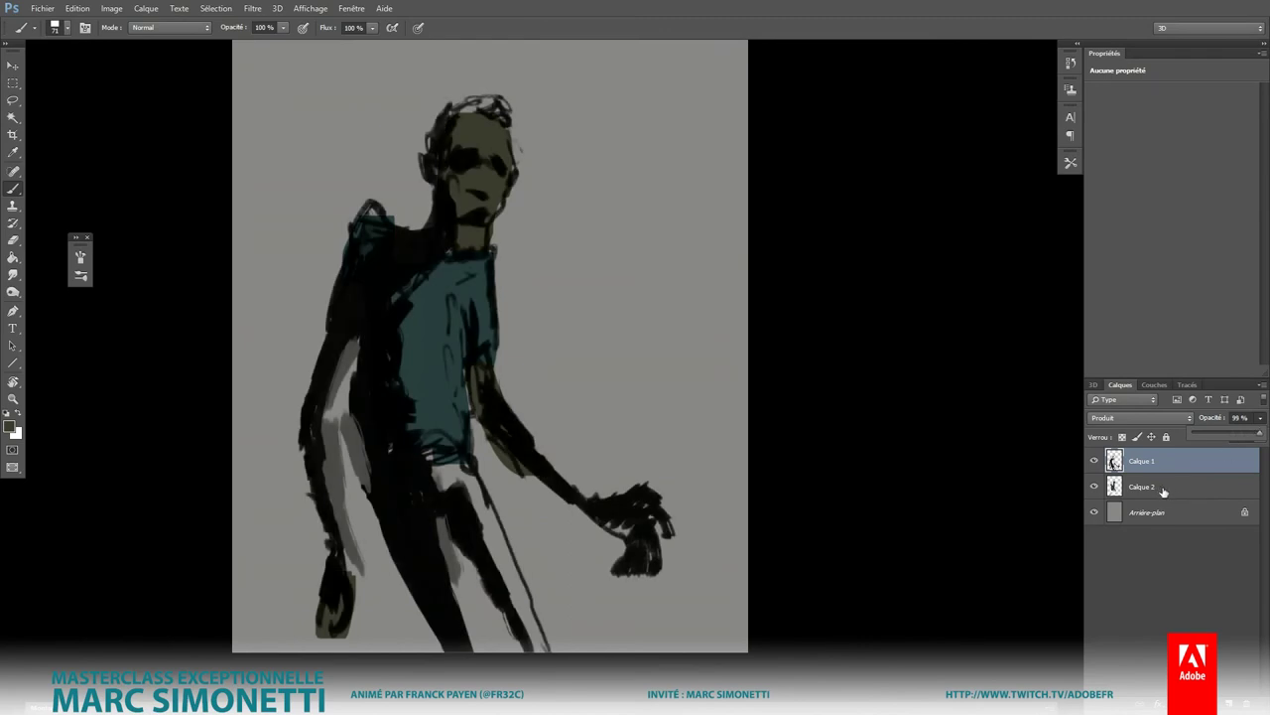
# Step: Merge the line work into Calque 2 and touch up the teal shirt's left edge and shoulder
pyautogui.hotkey('ctrl', 'e')
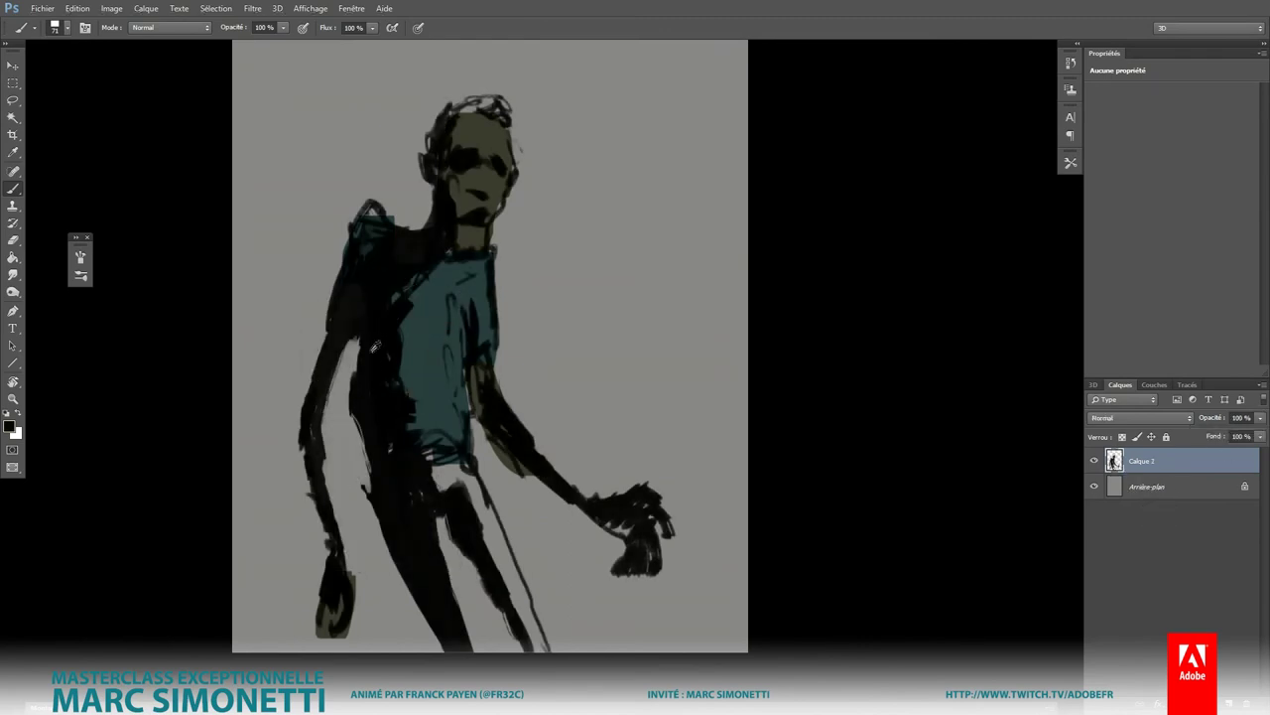
pyautogui.moveTo(375, 346); pyautogui.dragTo(412, 365)
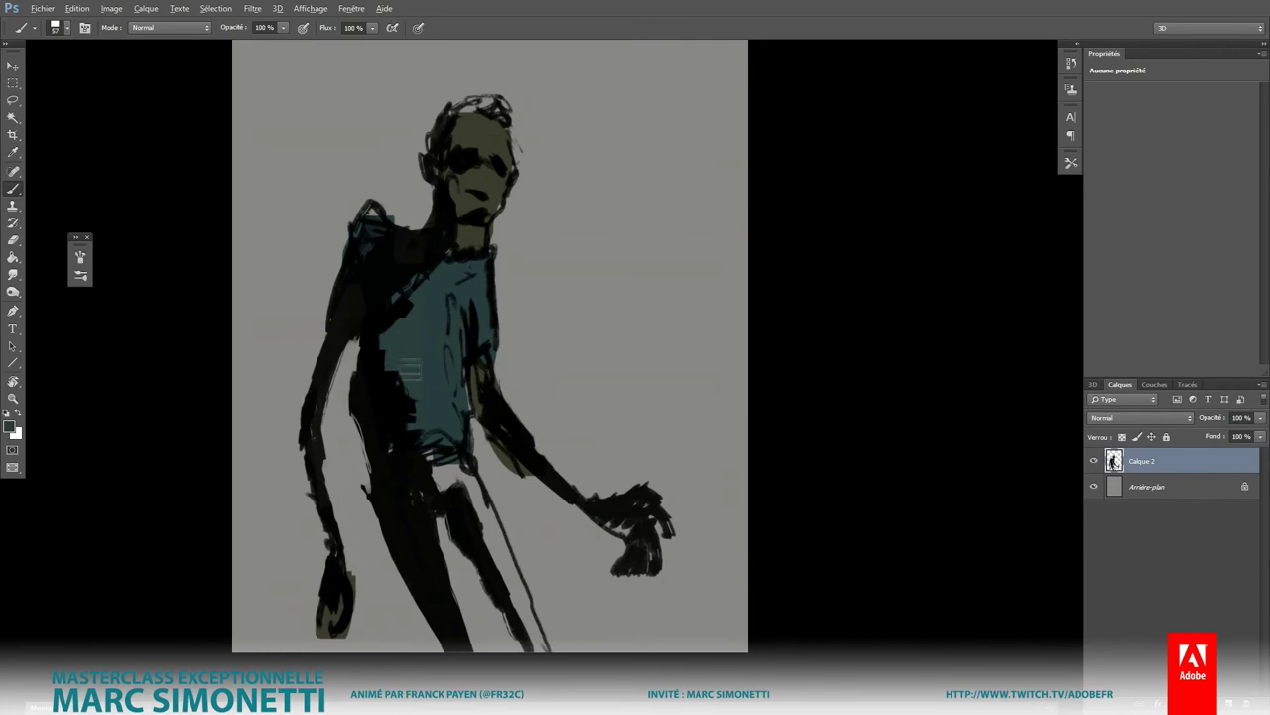
pyautogui.moveTo(390, 312); pyautogui.dragTo(395, 385)
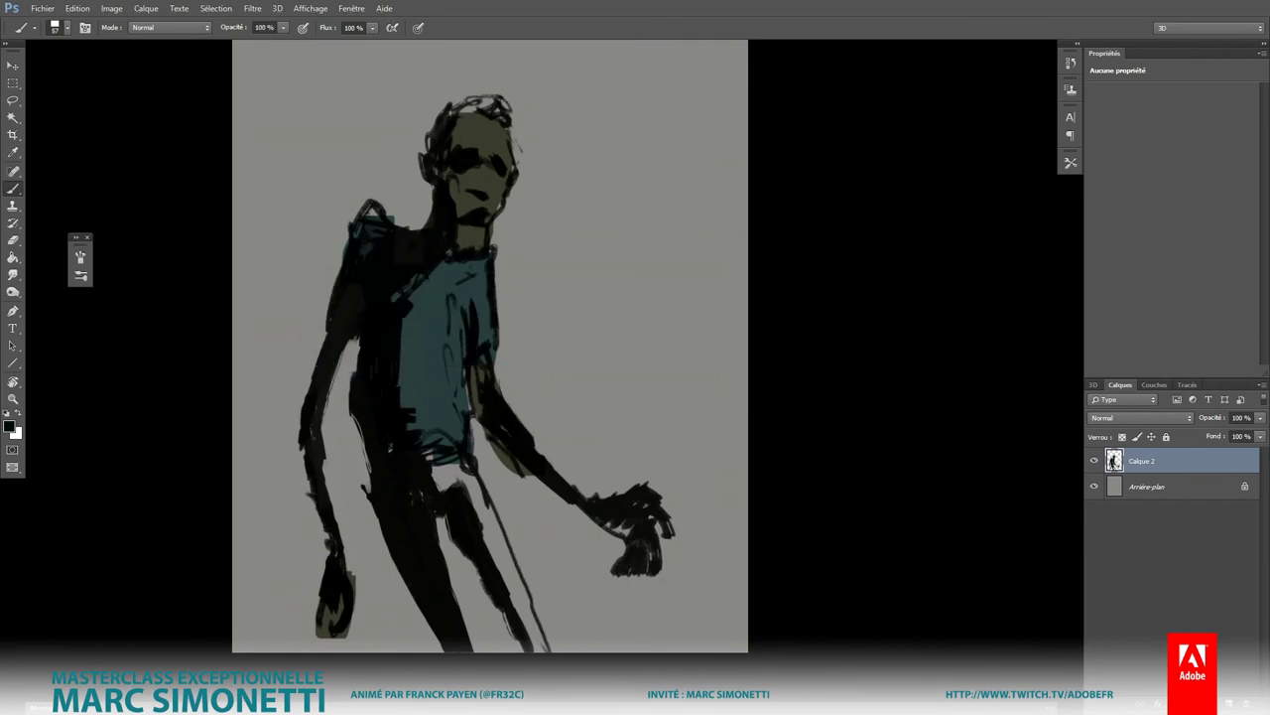
pyautogui.moveTo(367, 306); pyautogui.dragTo(347, 346)
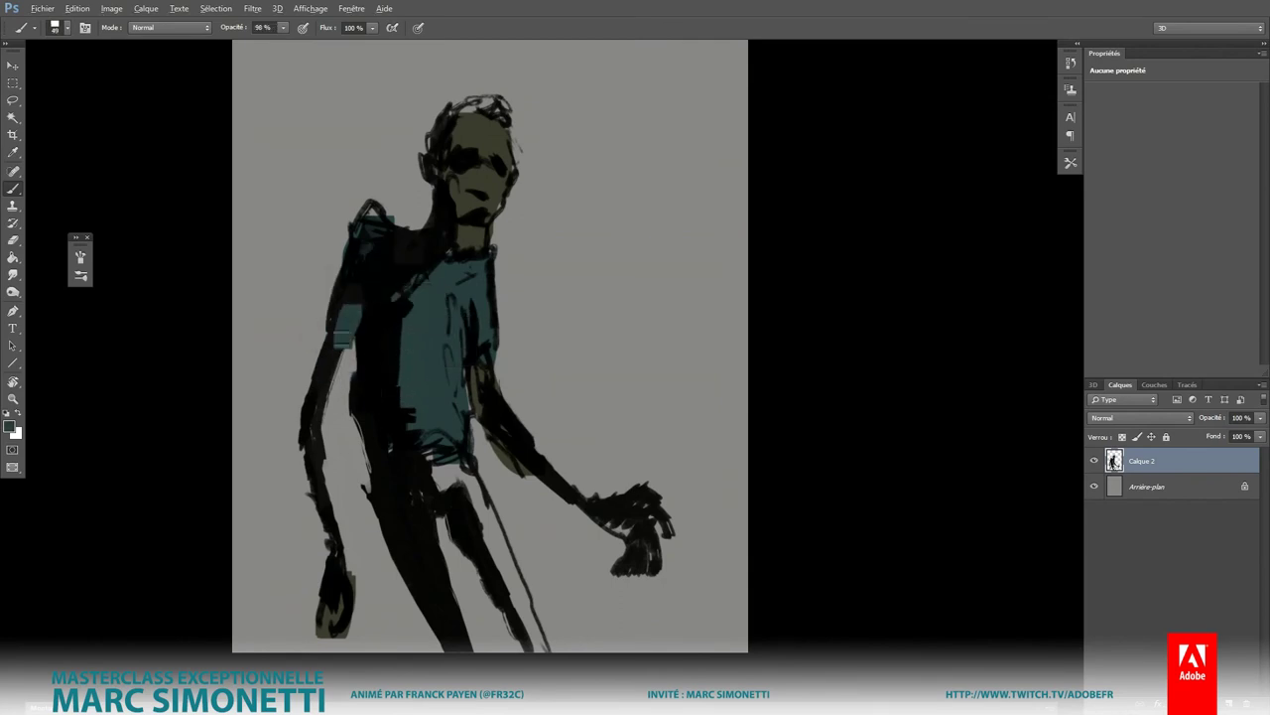
pyautogui.moveTo(374, 232); pyautogui.dragTo(392, 227)
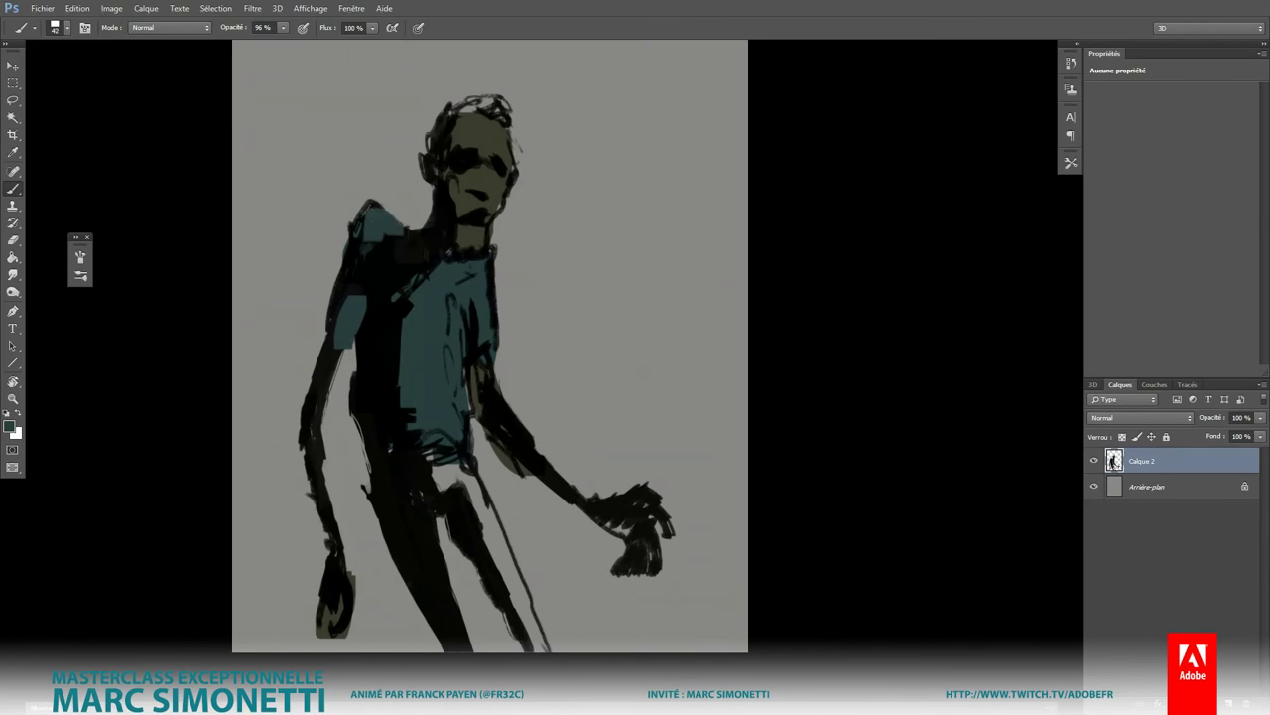
# Step: Pick a red hue and paint pink-red trousers down the legs
pyautogui.keyDown('alt'); pyautogui.keyDown('shift'); pyautogui.rightClick(481, 176); pyautogui.keyUp('shift'); pyautogui.keyUp('alt')
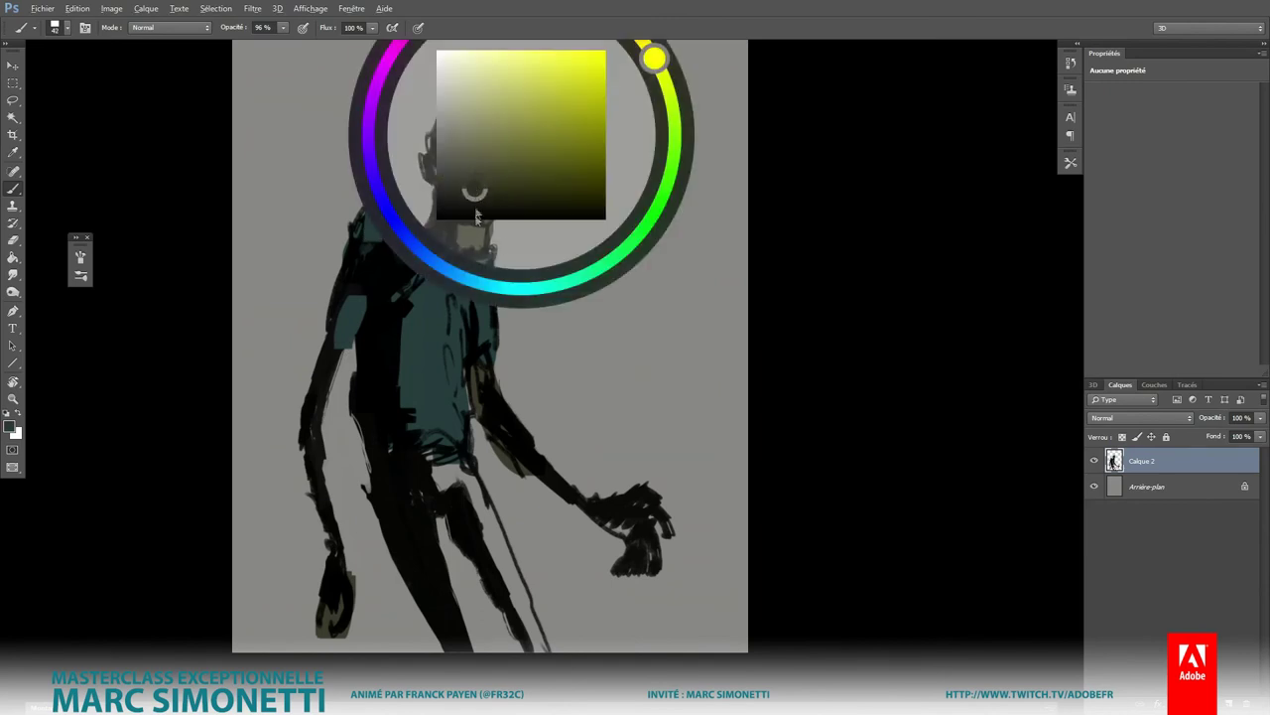
pyautogui.keyDown('alt'); pyautogui.keyDown('shift'); pyautogui.rightClick(592, 365); pyautogui.keyUp('shift'); pyautogui.keyUp('alt')
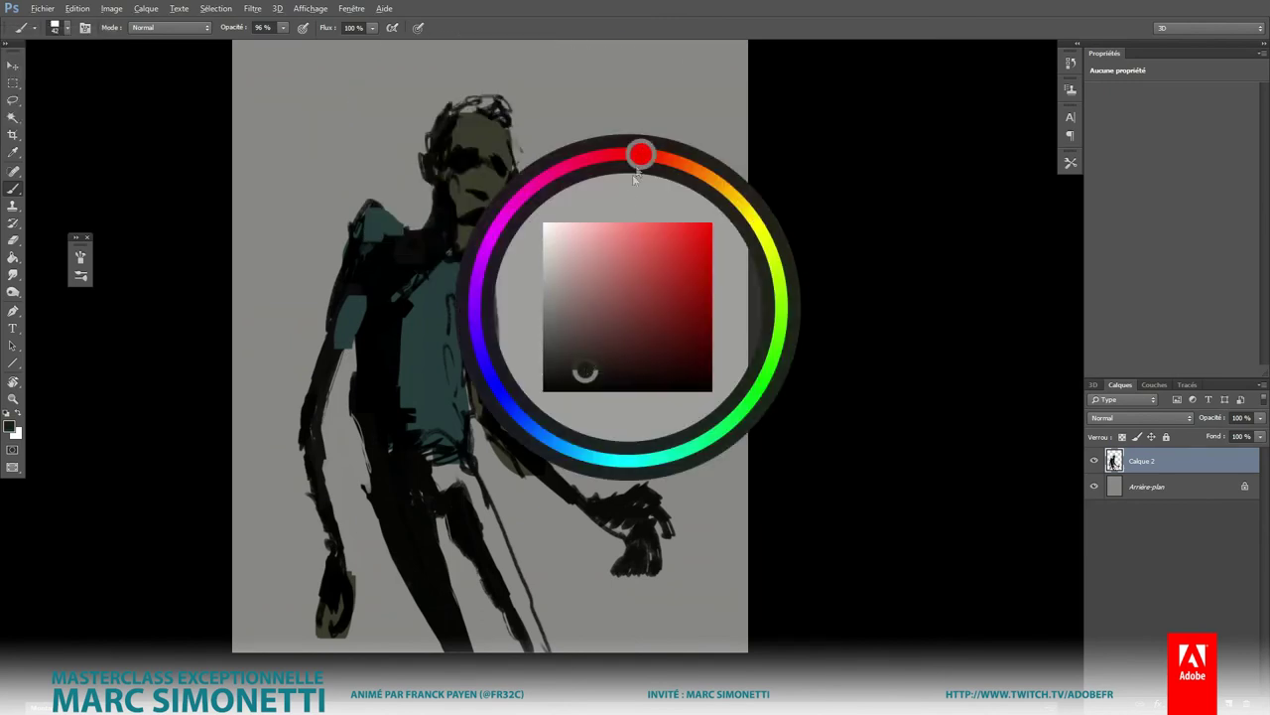
pyautogui.moveTo(427, 477)
pyautogui.mouseDown()
pyautogui.moveTo(459, 486)
pyautogui.moveTo(536, 640)
pyautogui.mouseUp()
pyautogui.press('0')
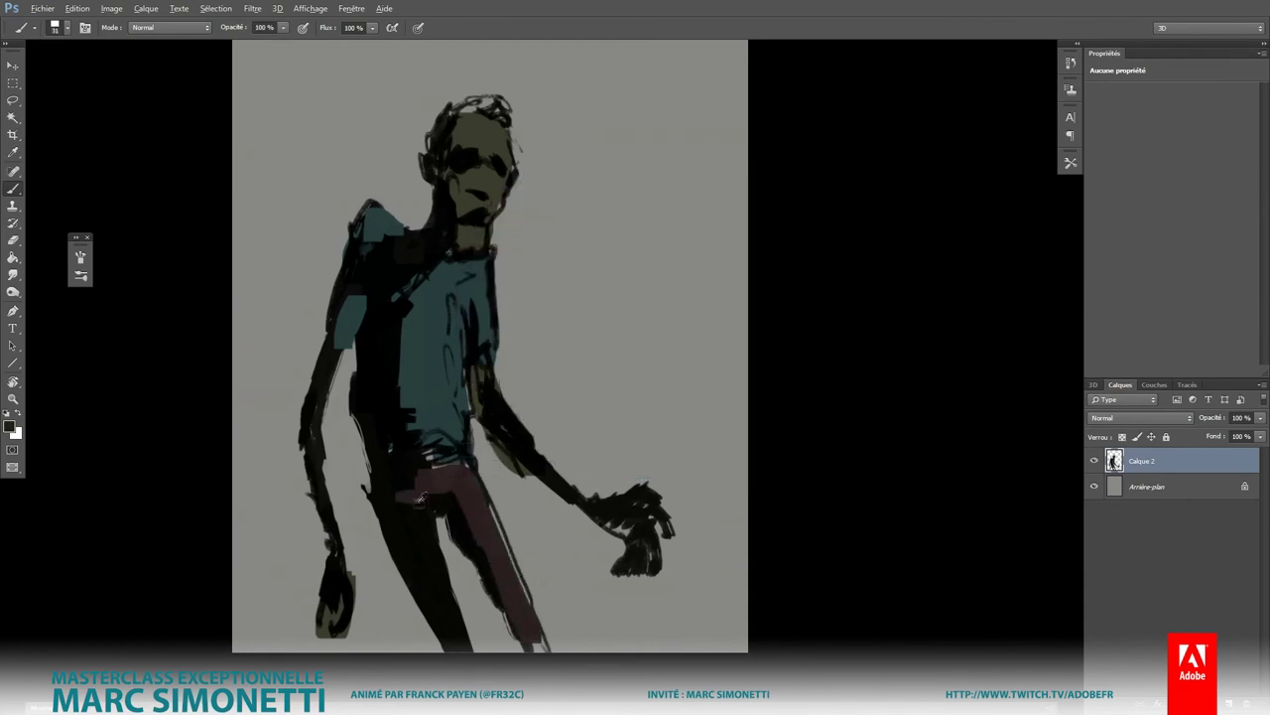
pyautogui.moveTo(477, 472)
pyautogui.mouseDown()
pyautogui.moveTo(401, 496)
pyautogui.moveTo(466, 645)
pyautogui.mouseUp()
pyautogui.press('9')
pyautogui.press('9')
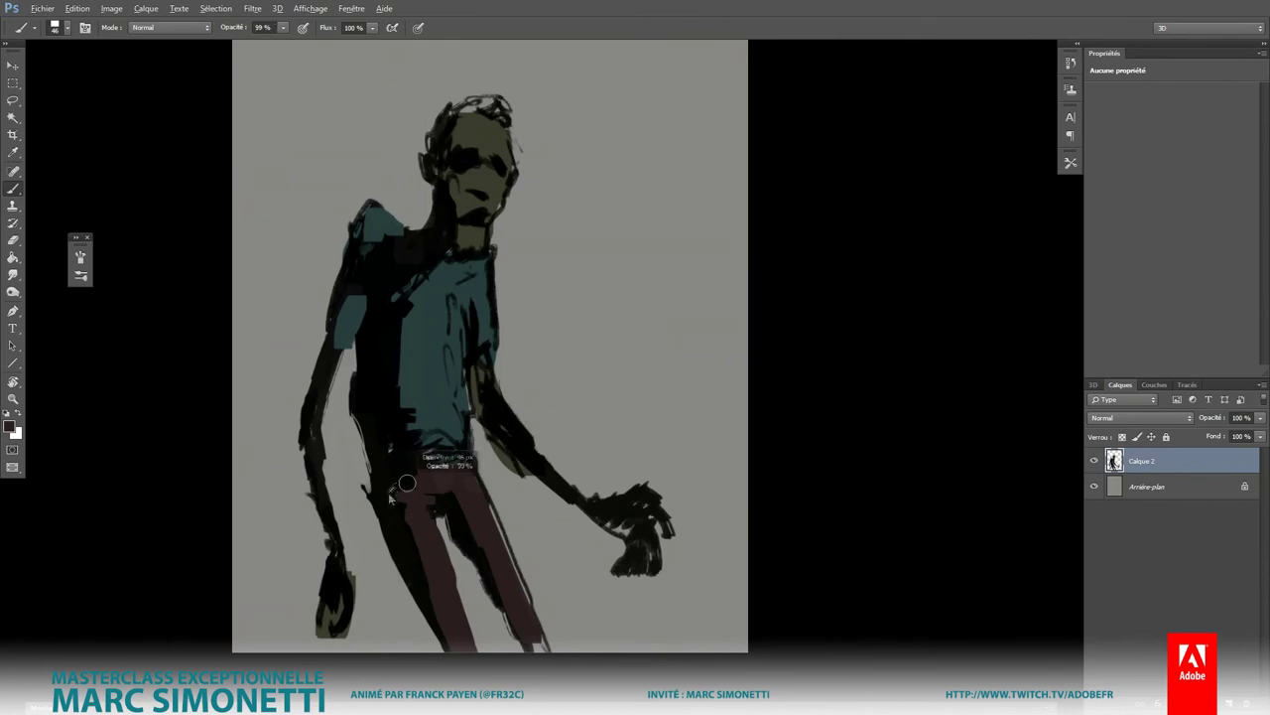
pyautogui.moveTo(437, 477)
pyautogui.mouseDown()
pyautogui.moveTo(415, 558)
pyautogui.moveTo(427, 644)
pyautogui.mouseUp()
# Step: Erase light streaks across the waist and thin the figure's dark right arm
pyautogui.press('e')
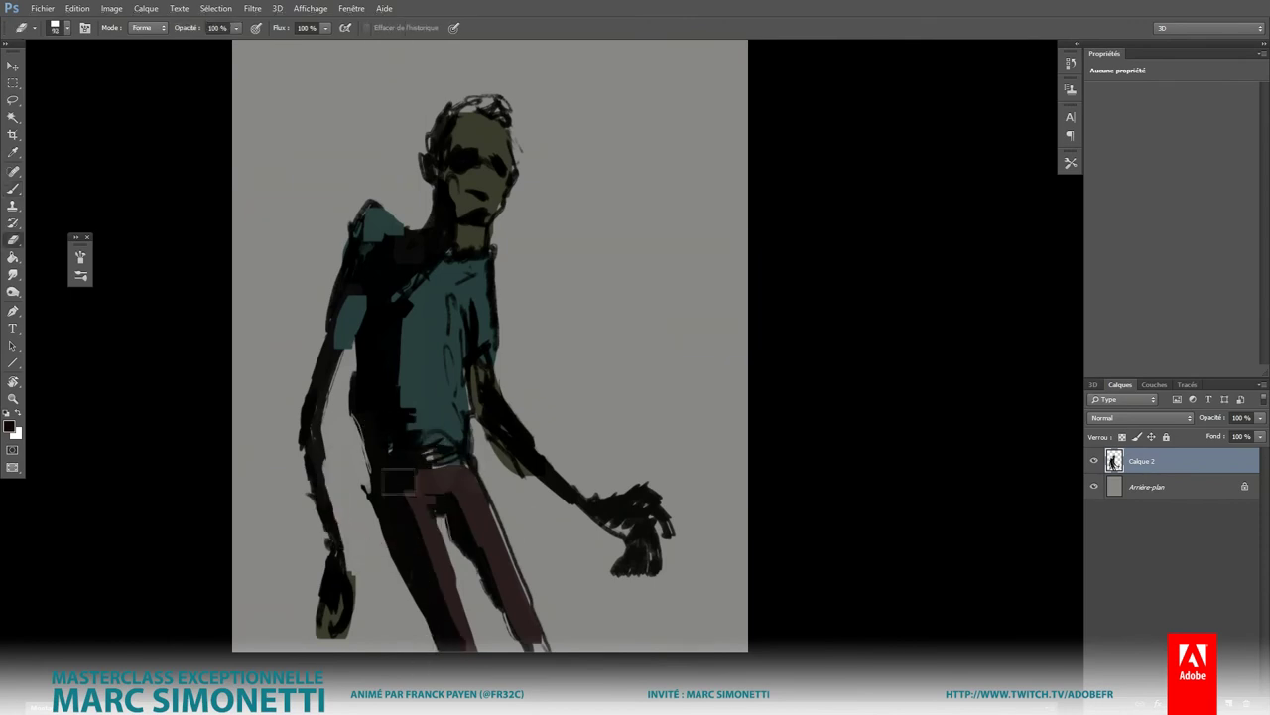
pyautogui.moveTo(447, 451)
pyautogui.mouseDown()
pyautogui.moveTo(372, 467)
pyautogui.moveTo(417, 631)
pyautogui.mouseUp()
pyautogui.moveTo(479, 476); pyautogui.dragTo(482, 475)
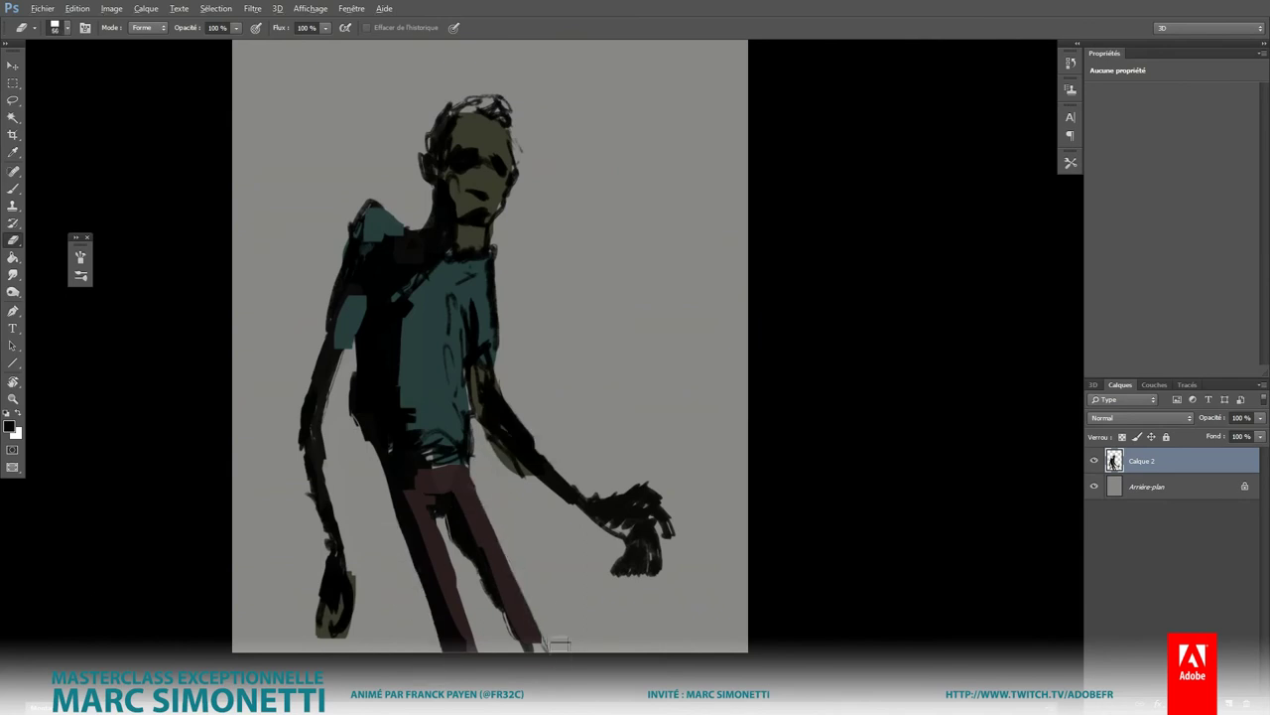
pyautogui.press('b')
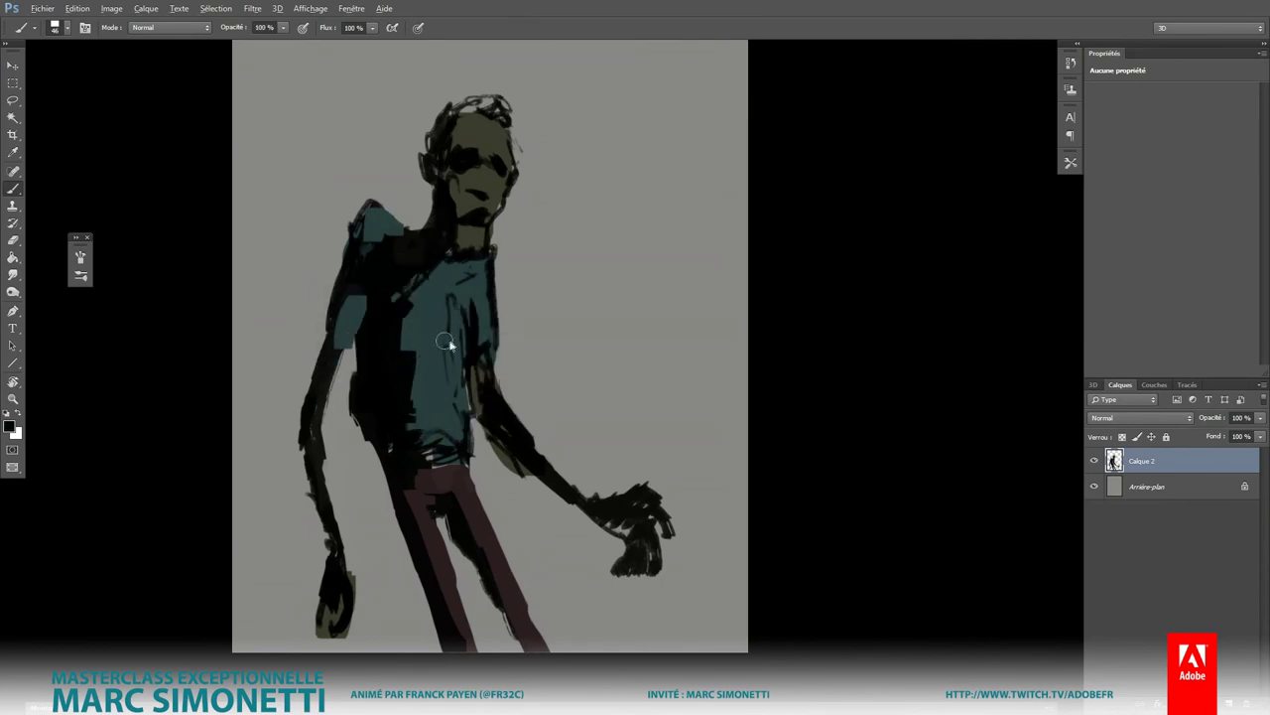
pyautogui.keyDown('alt'); pyautogui.click(447, 288); pyautogui.keyUp('alt')
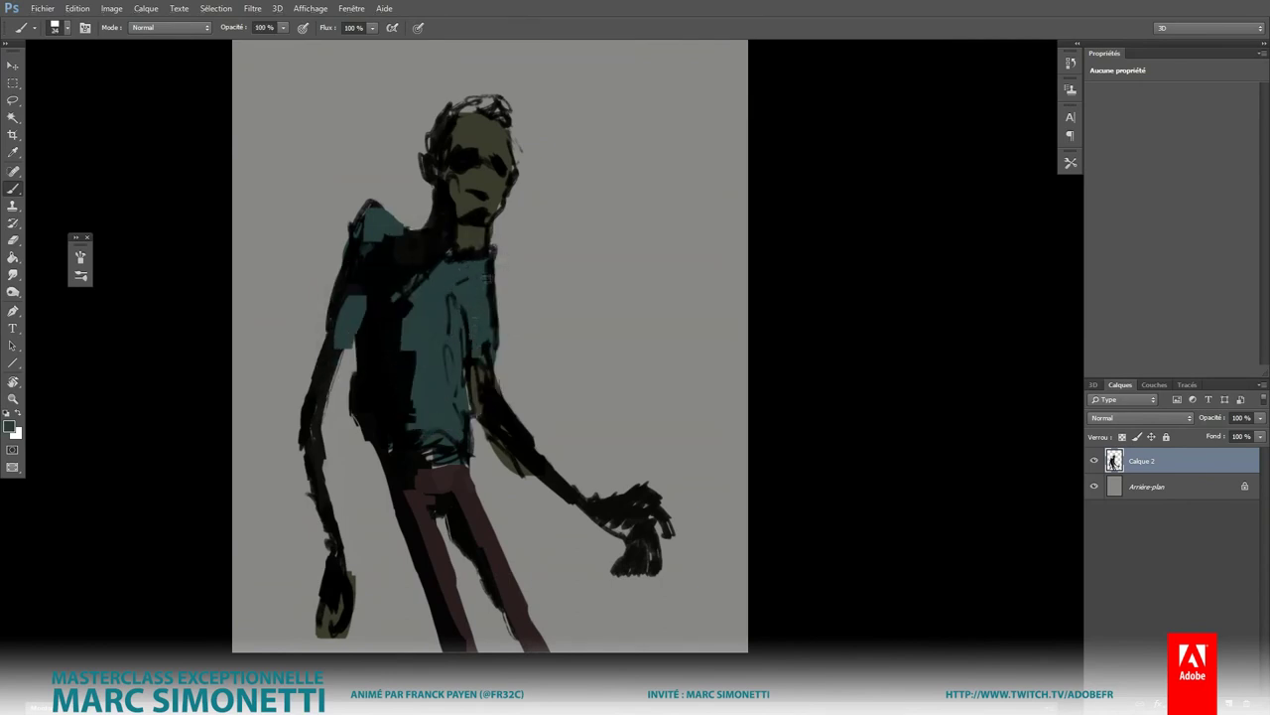
pyautogui.press('e')
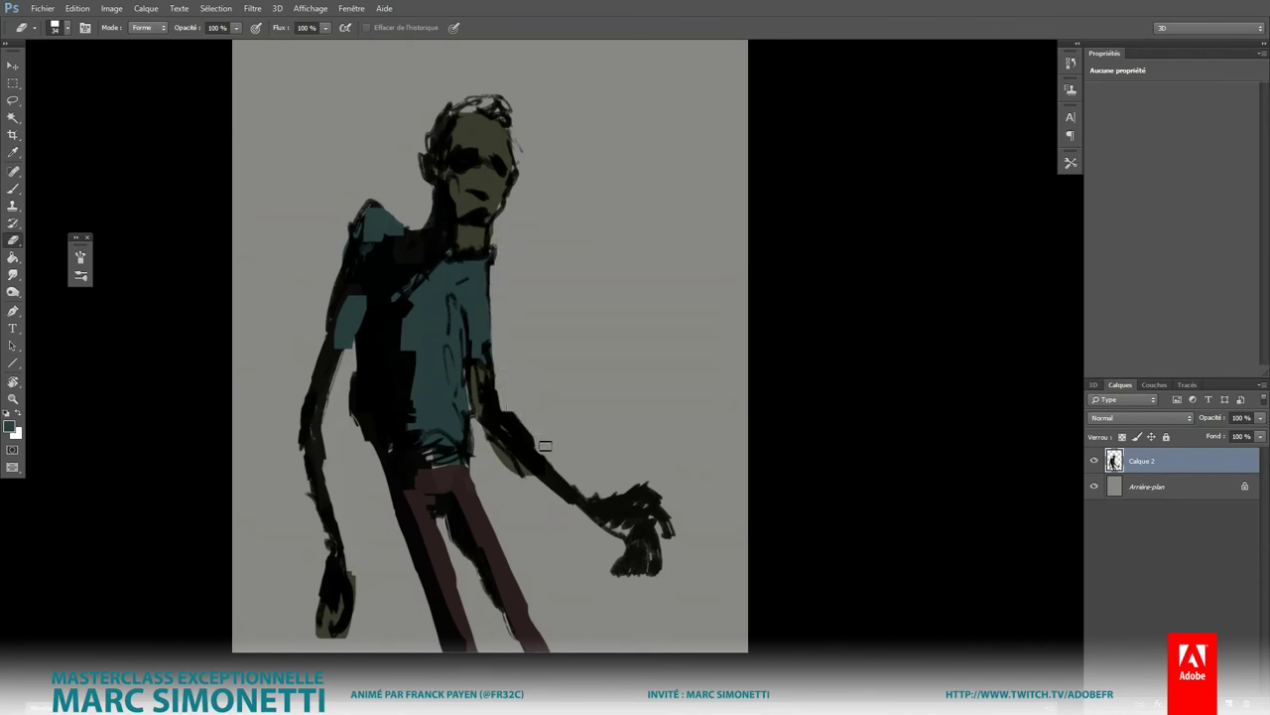
pyautogui.moveTo(491, 433); pyautogui.dragTo(580, 506)
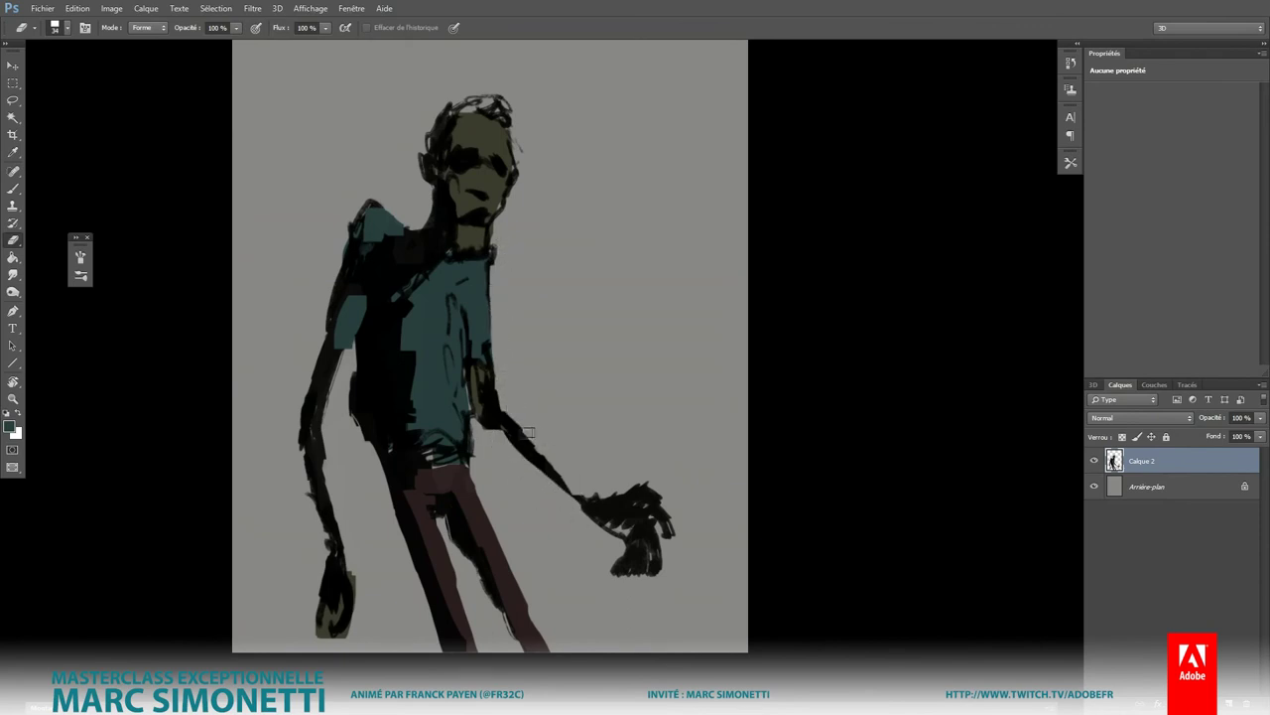
# Step: Paint sampled khaki skin colour down the right arm and darken the left forearm
pyautogui.press('b')
pyautogui.keyDown('alt'); pyautogui.click(471, 383); pyautogui.keyUp('alt')
pyautogui.keyDown('alt'); pyautogui.click(486, 186); pyautogui.keyUp('alt')
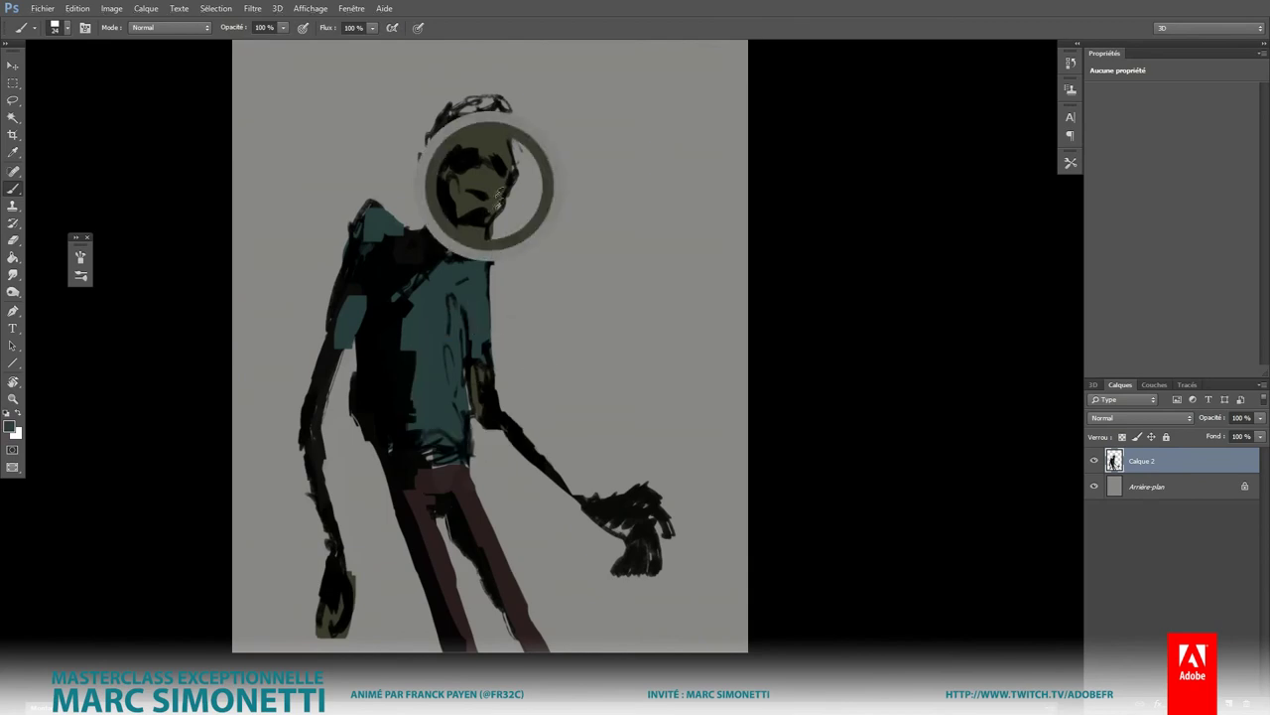
pyautogui.moveTo(498, 426); pyautogui.dragTo(596, 514)
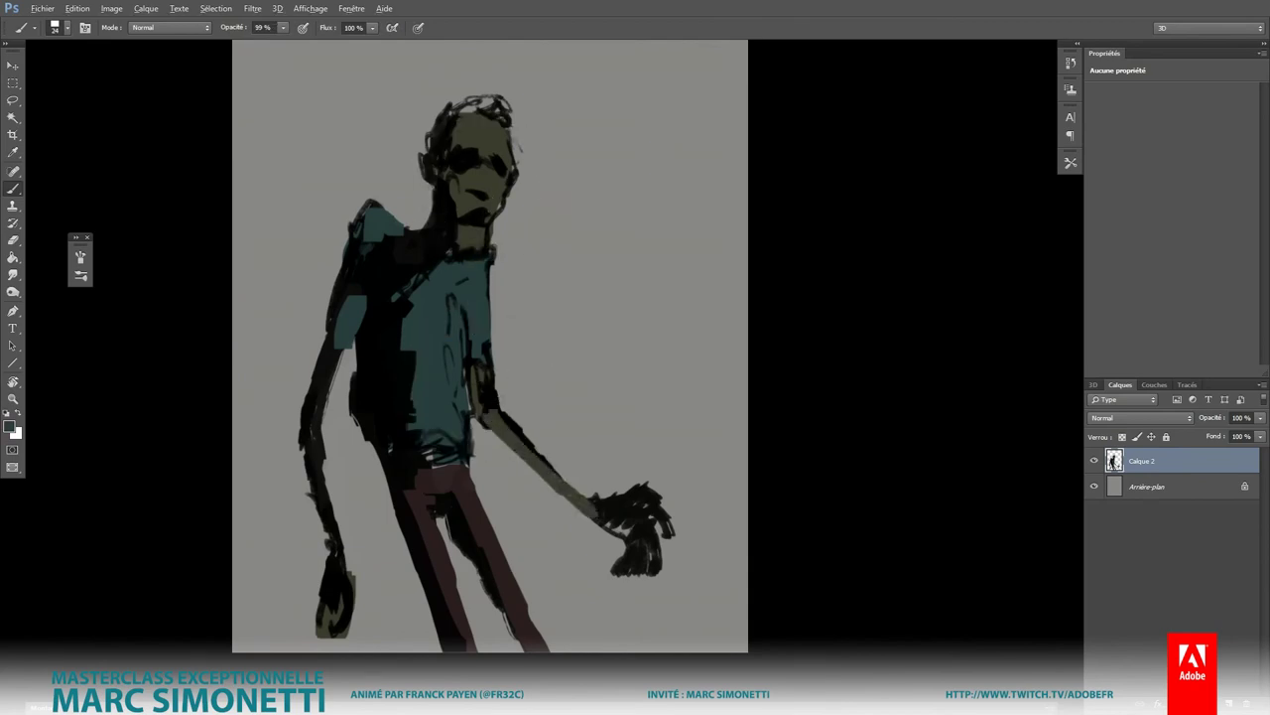
pyautogui.moveTo(318, 451); pyautogui.dragTo(338, 536)
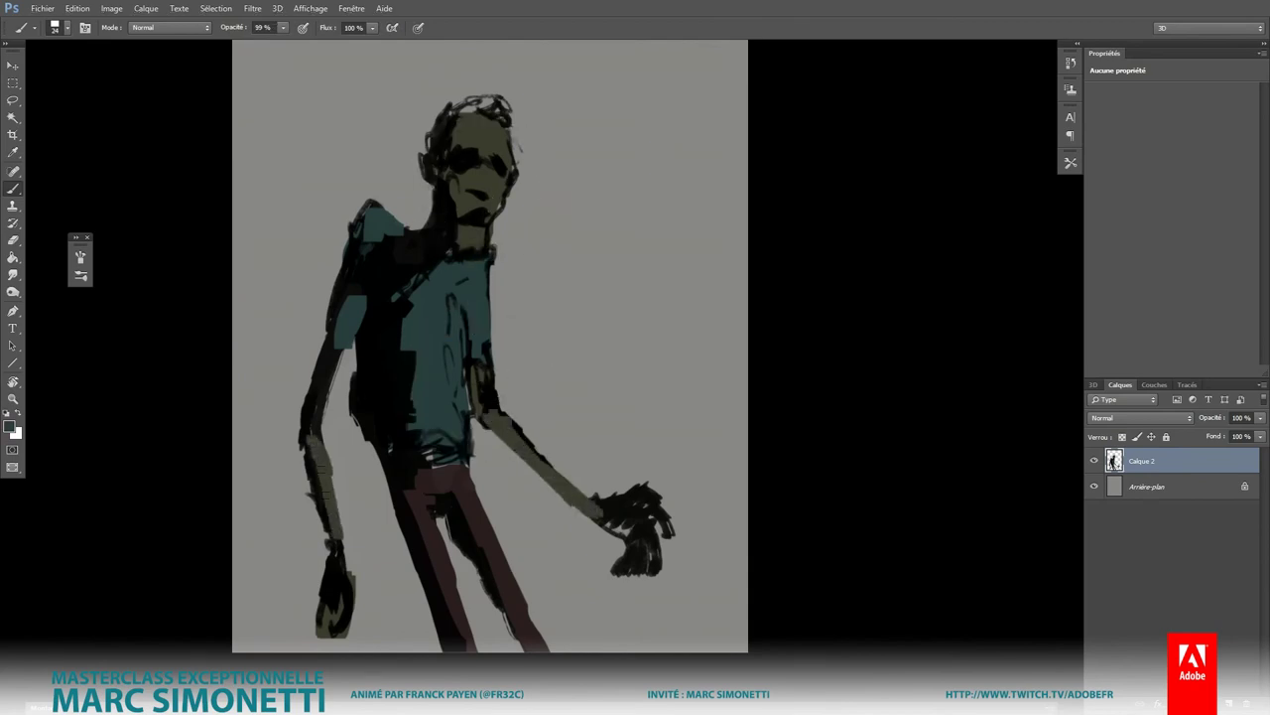
# Step: Check the brush presets, switch to the eraser and select the Arrière-plan layer
pyautogui.rightClick(470, 139)
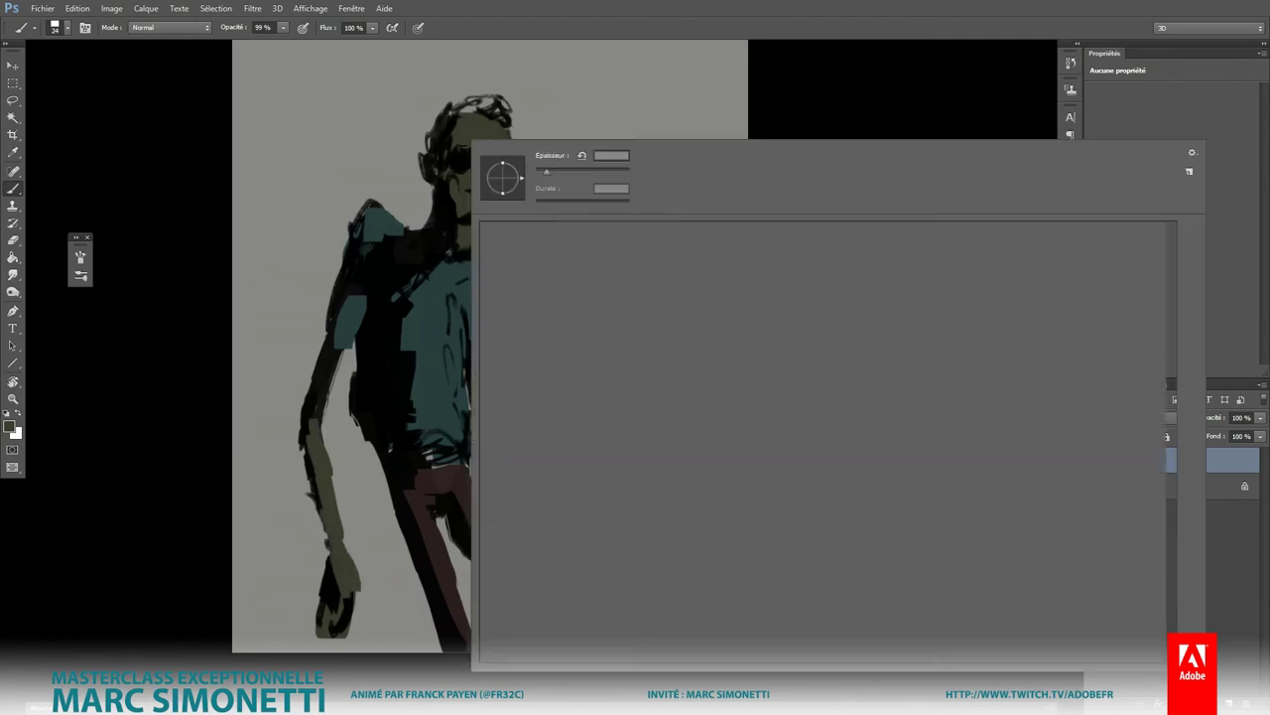
pyautogui.click(462, 124)
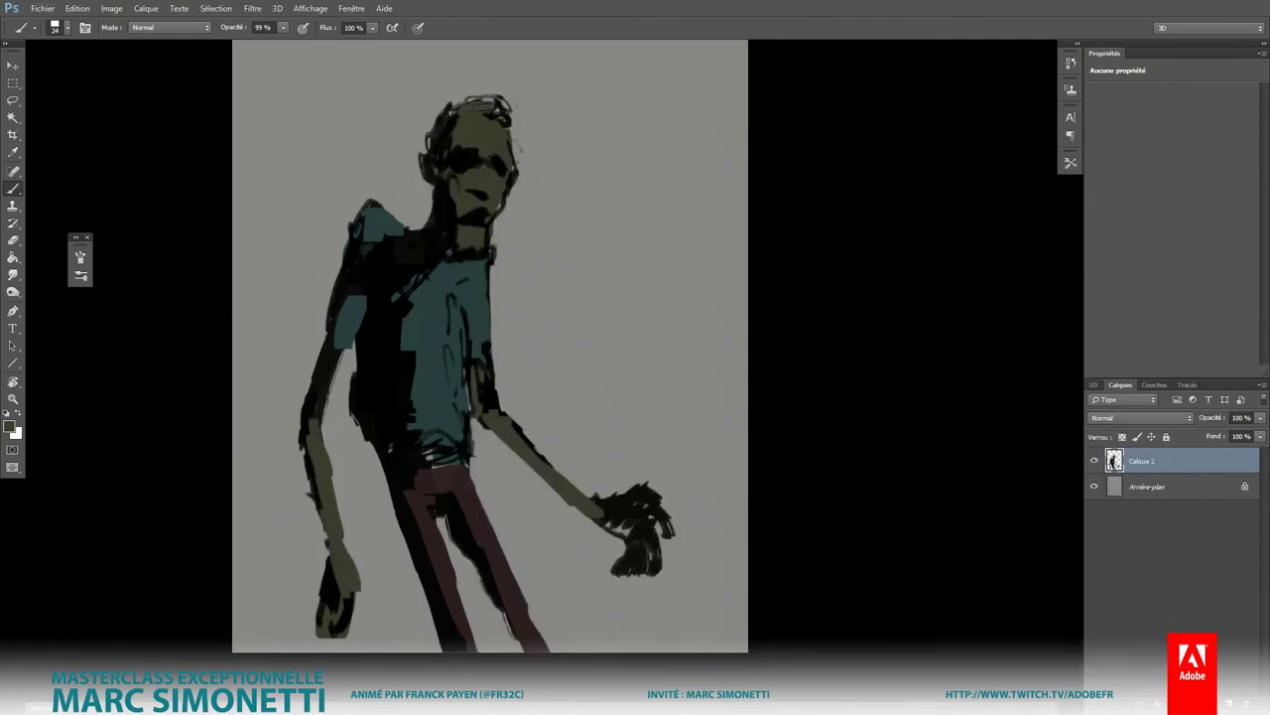
pyautogui.scroll(-2, 567, 343)
pyautogui.scroll(2, 570, 357)
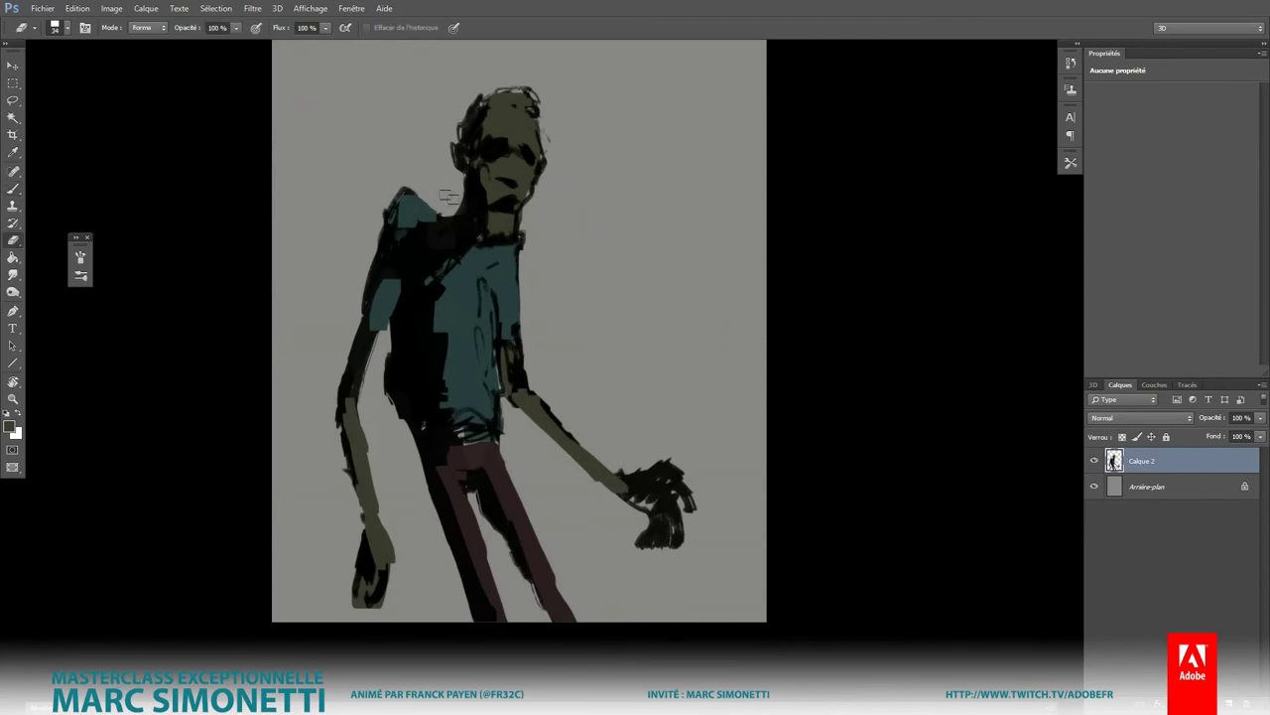
pyautogui.press('e')
pyautogui.click(1103, 482)
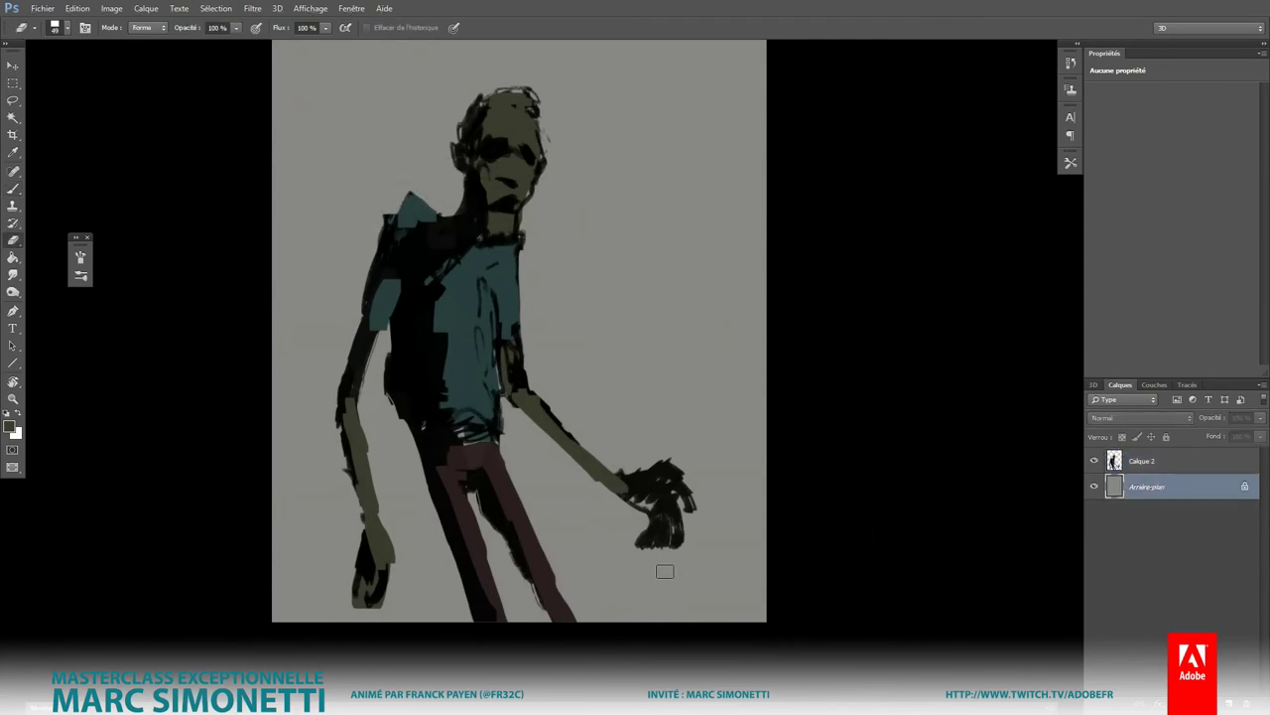
# Step: Switch to the Custom Shape tool and browse the shape library for a tall rectangle
pyautogui.press('u')
pyautogui.rightClick(575, 349)
pyautogui.click(824, 297)
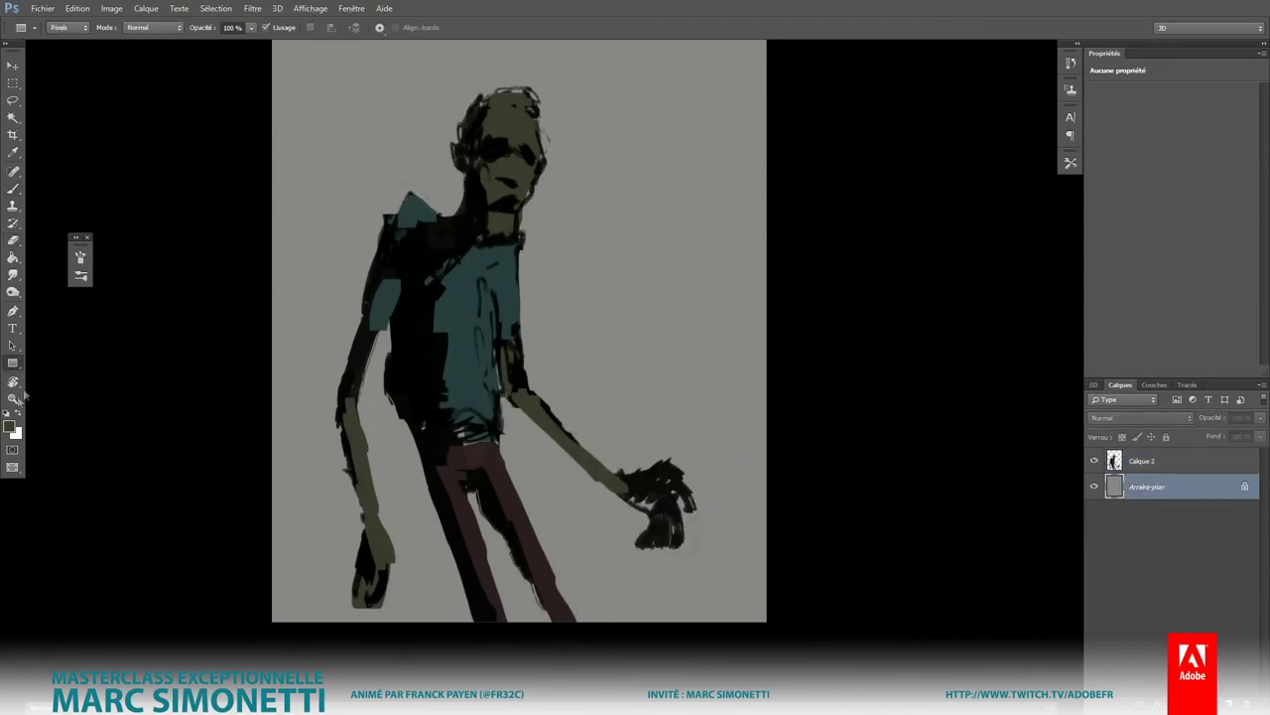
pyautogui.rightClick(17, 368)
pyautogui.click(80, 426)
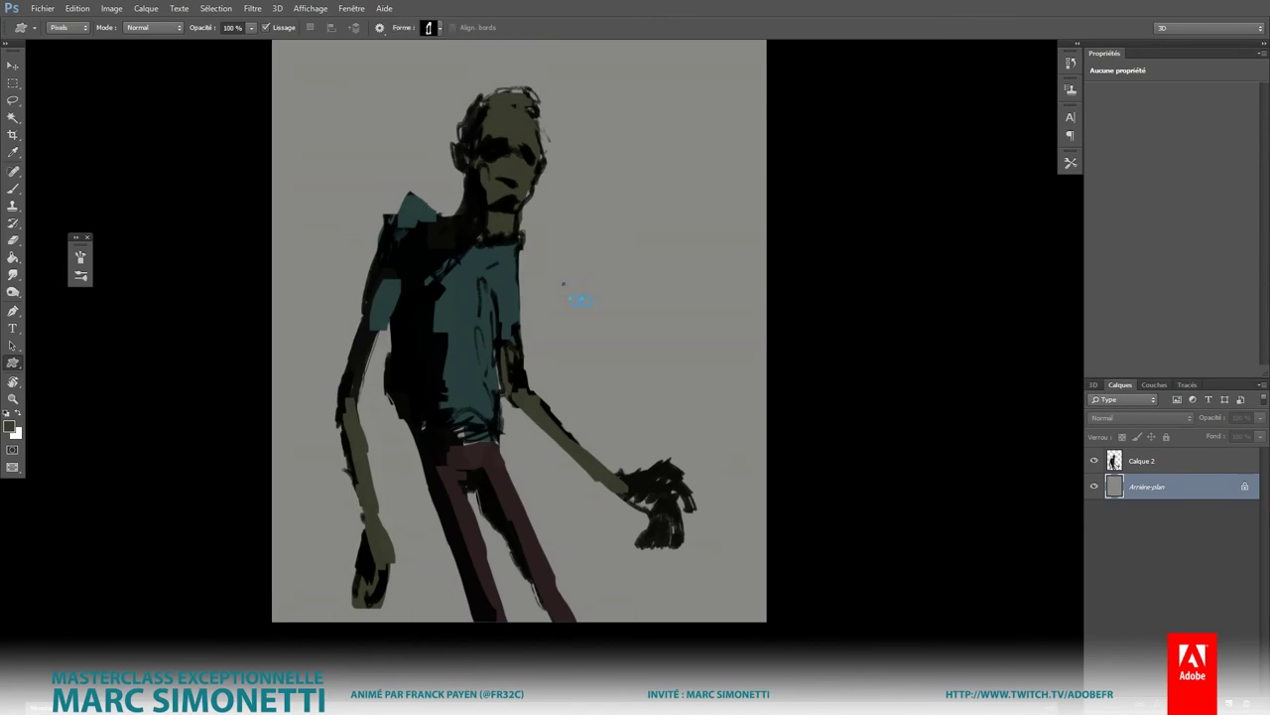
pyautogui.moveTo(563, 284); pyautogui.dragTo(1050, 703)
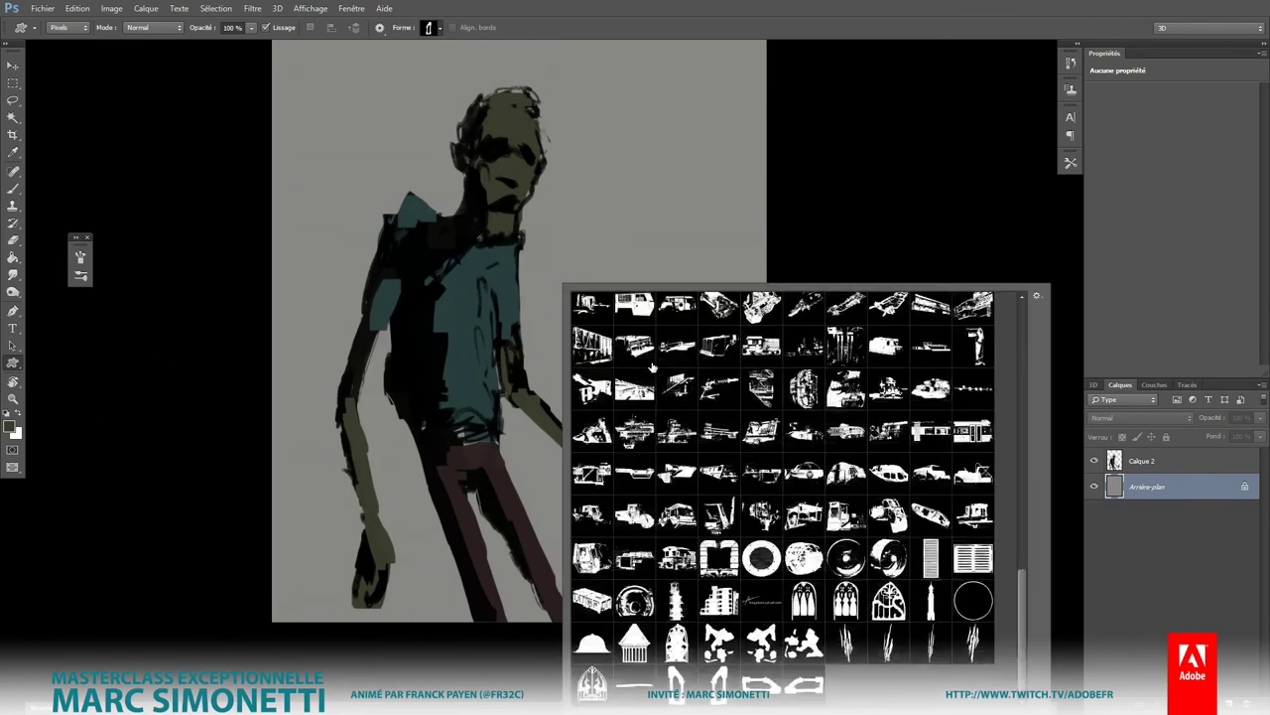
pyautogui.moveTo(1021, 599); pyautogui.dragTo(1020, 437)
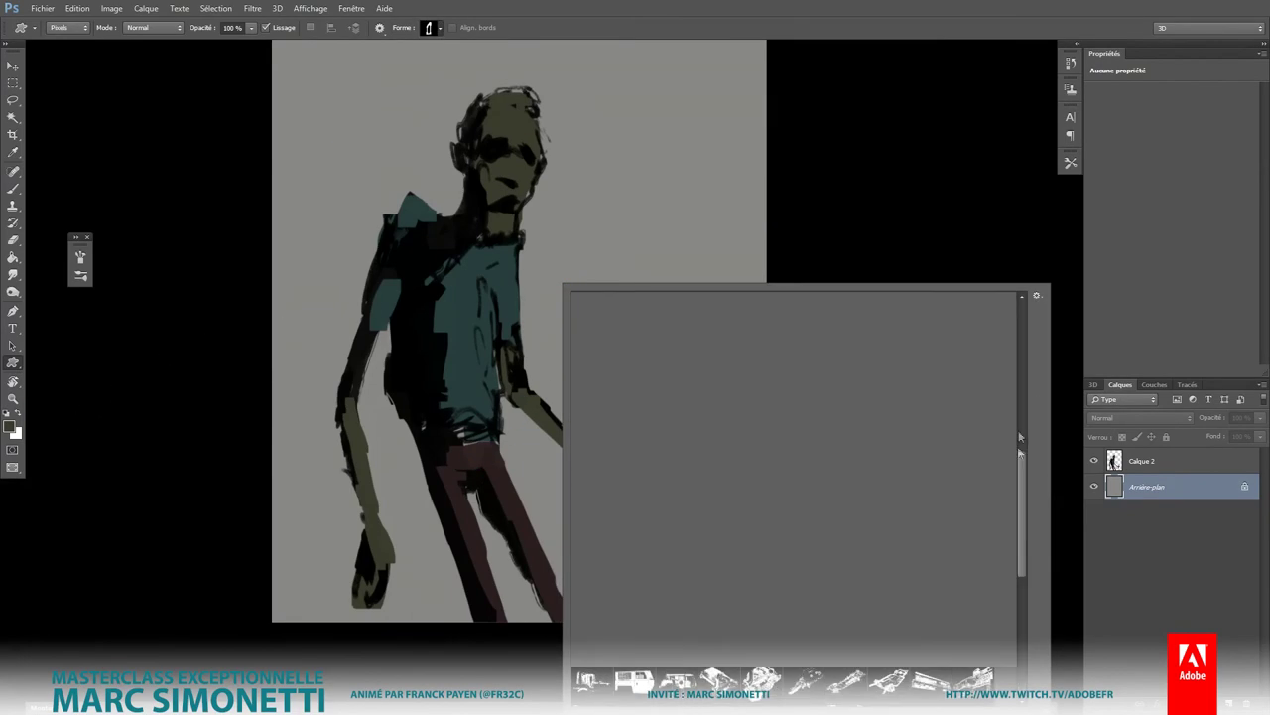
pyautogui.click(1023, 297)
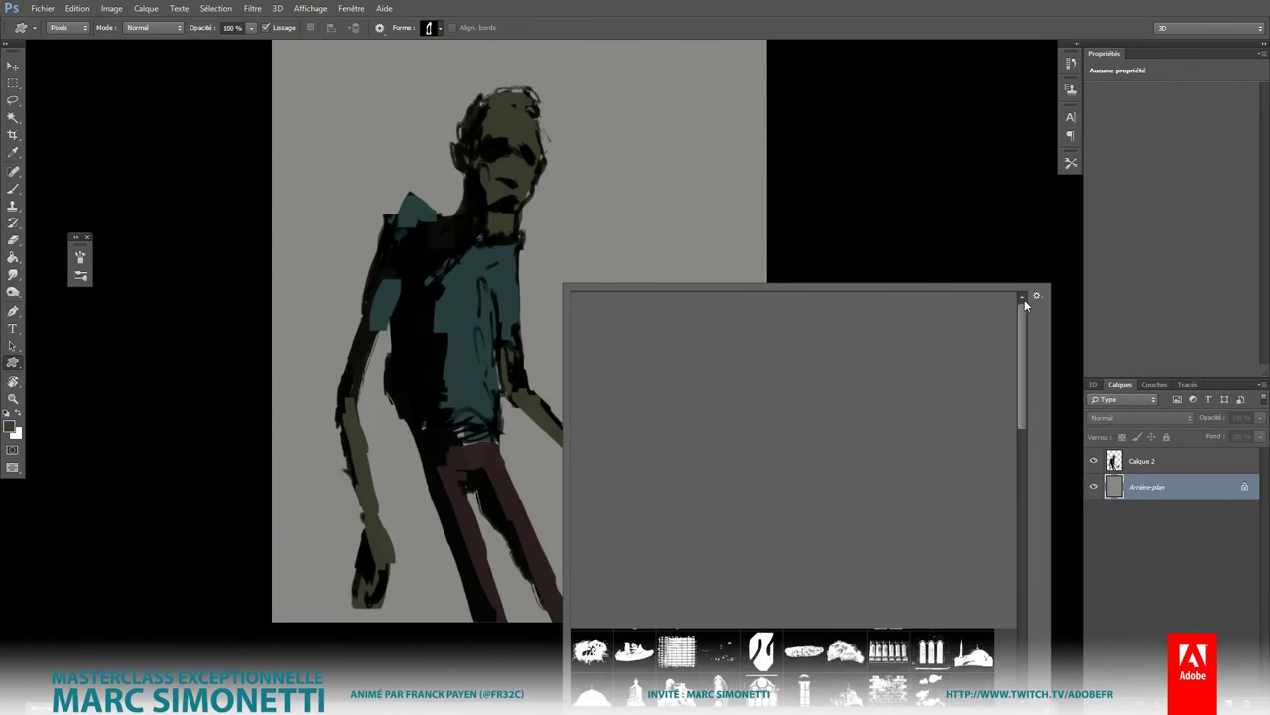
pyautogui.press('Escape')
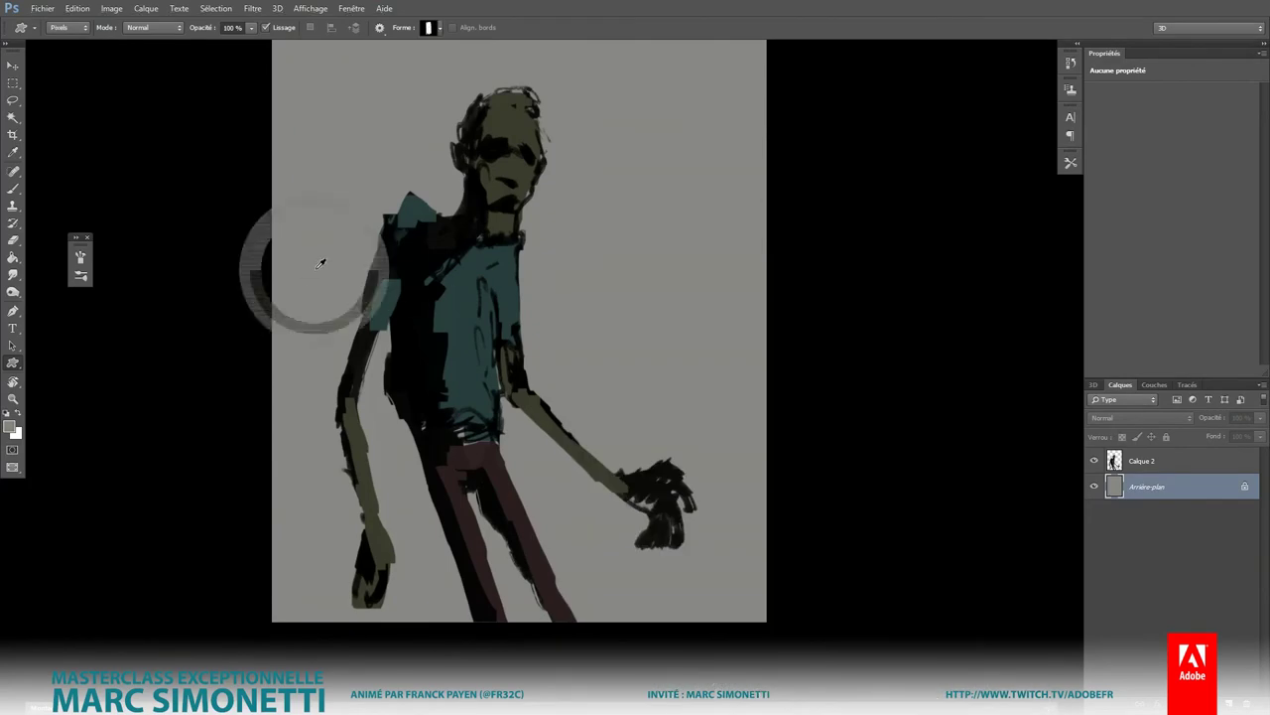
# Step: Block in grey walls on both sides, a grey bottom strip and a pale top block, then reselect Calque 2
pyautogui.keyDown('alt'); pyautogui.keyDown('shift'); pyautogui.rightClick(320, 275); pyautogui.keyUp('shift'); pyautogui.keyUp('alt')
pyautogui.keyDown('alt'); pyautogui.click(588, 358); pyautogui.keyUp('alt')
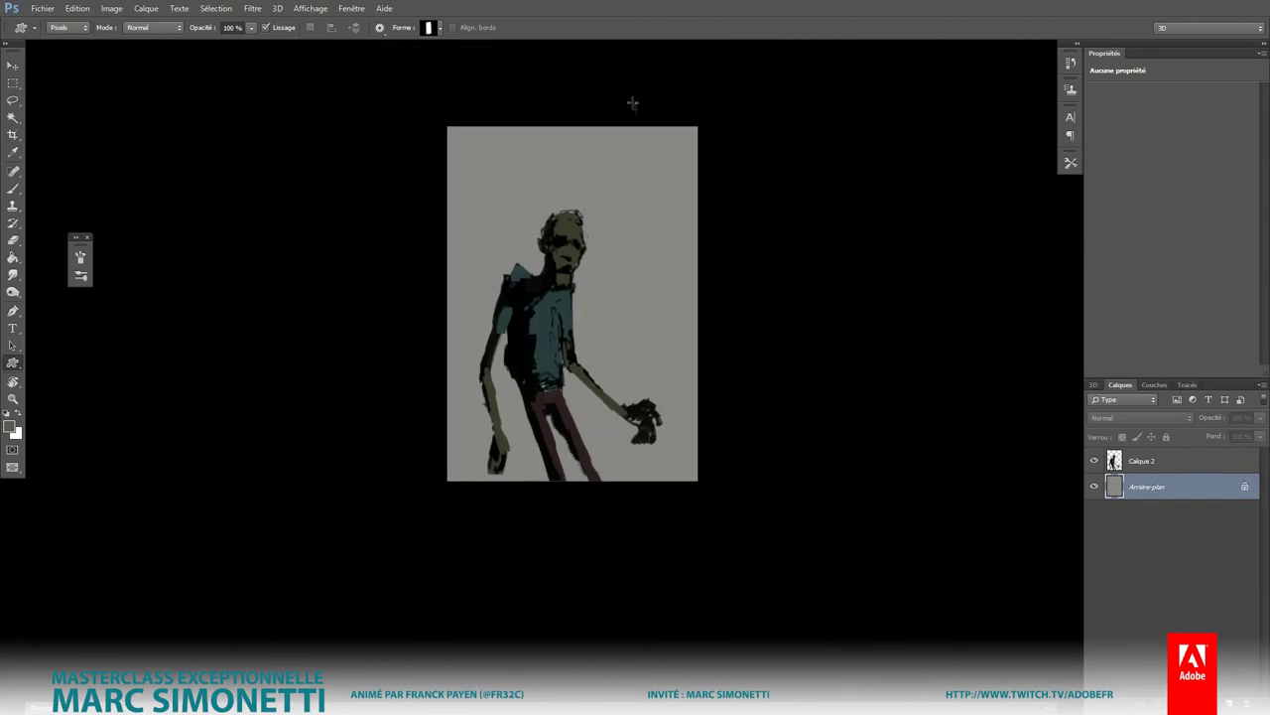
pyautogui.moveTo(635, 129); pyautogui.dragTo(645, 437)
pyautogui.moveTo(620, 253); pyautogui.dragTo(626, 402)
pyautogui.moveTo(486, 95); pyautogui.dragTo(437, 476)
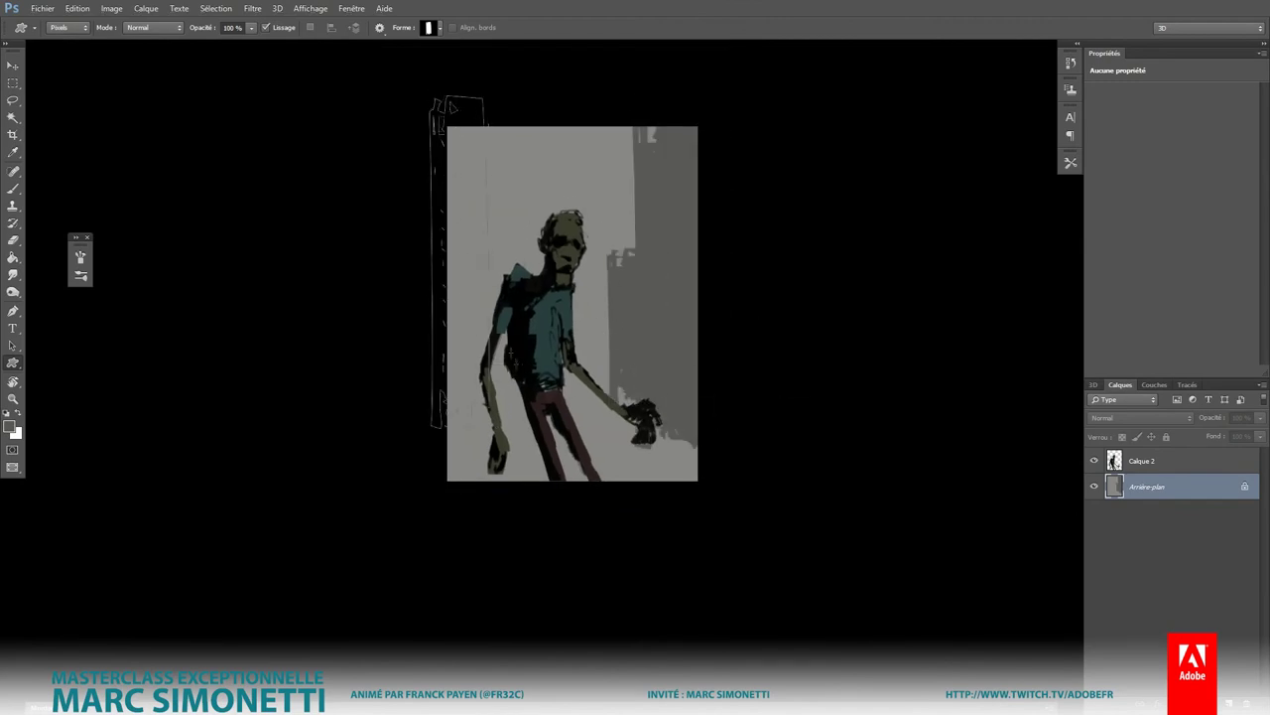
pyautogui.moveTo(425, 387)
pyautogui.mouseDown()
pyautogui.moveTo(789, 512)
pyautogui.moveTo(784, 496)
pyautogui.mouseUp()
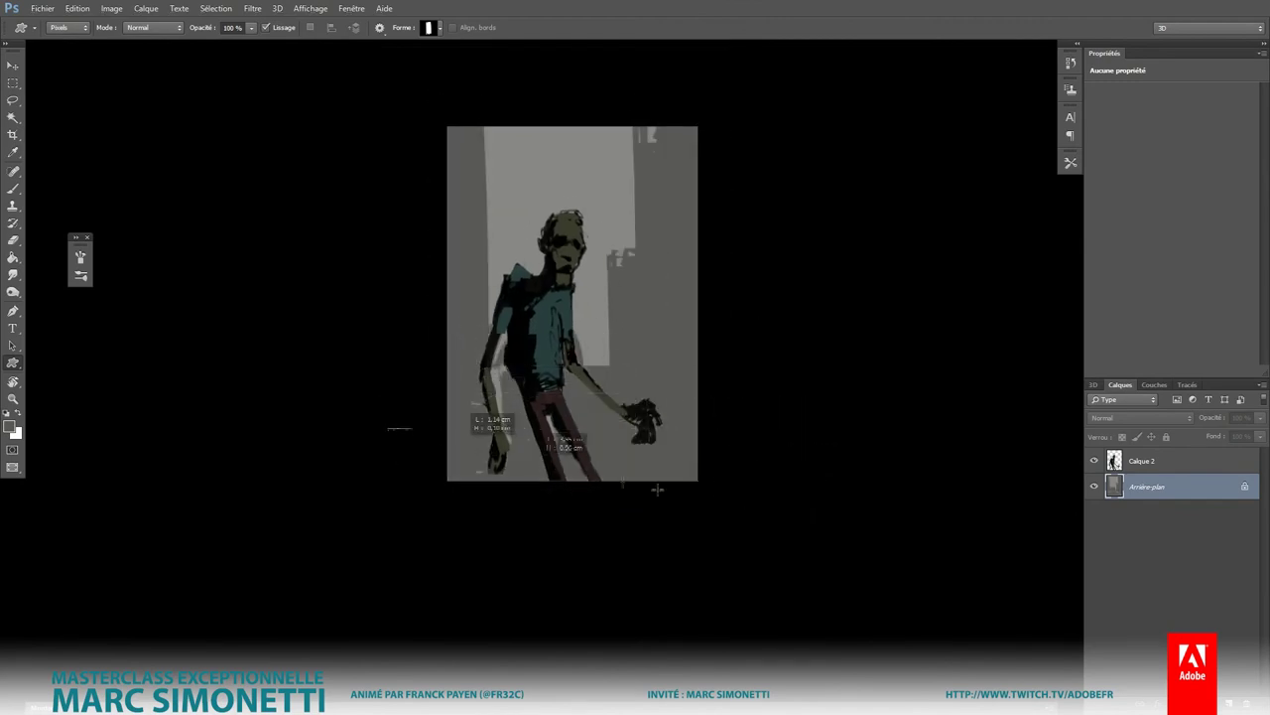
pyautogui.hotkey('ctrl', '+')
pyautogui.hotkey('ctrl', '+')
pyautogui.moveTo(426, 109); pyautogui.dragTo(441, 122)
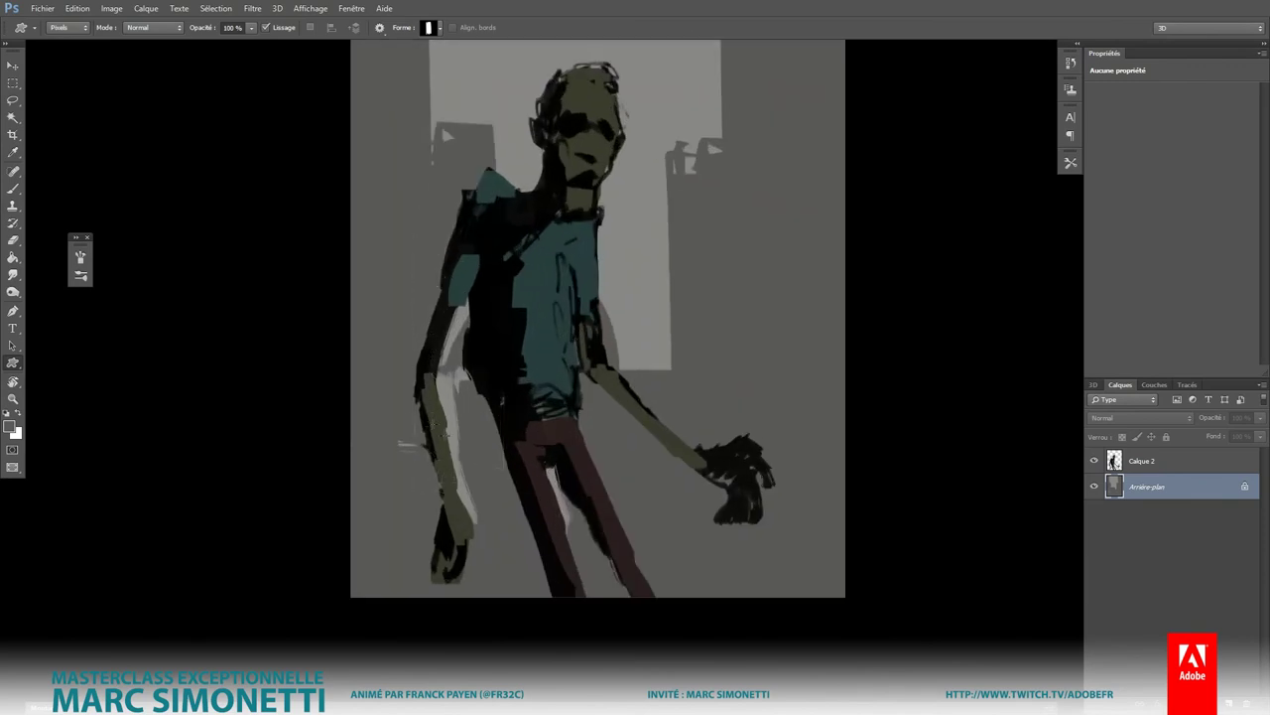
pyautogui.hotkey('alt', ']')
pyautogui.press('e')
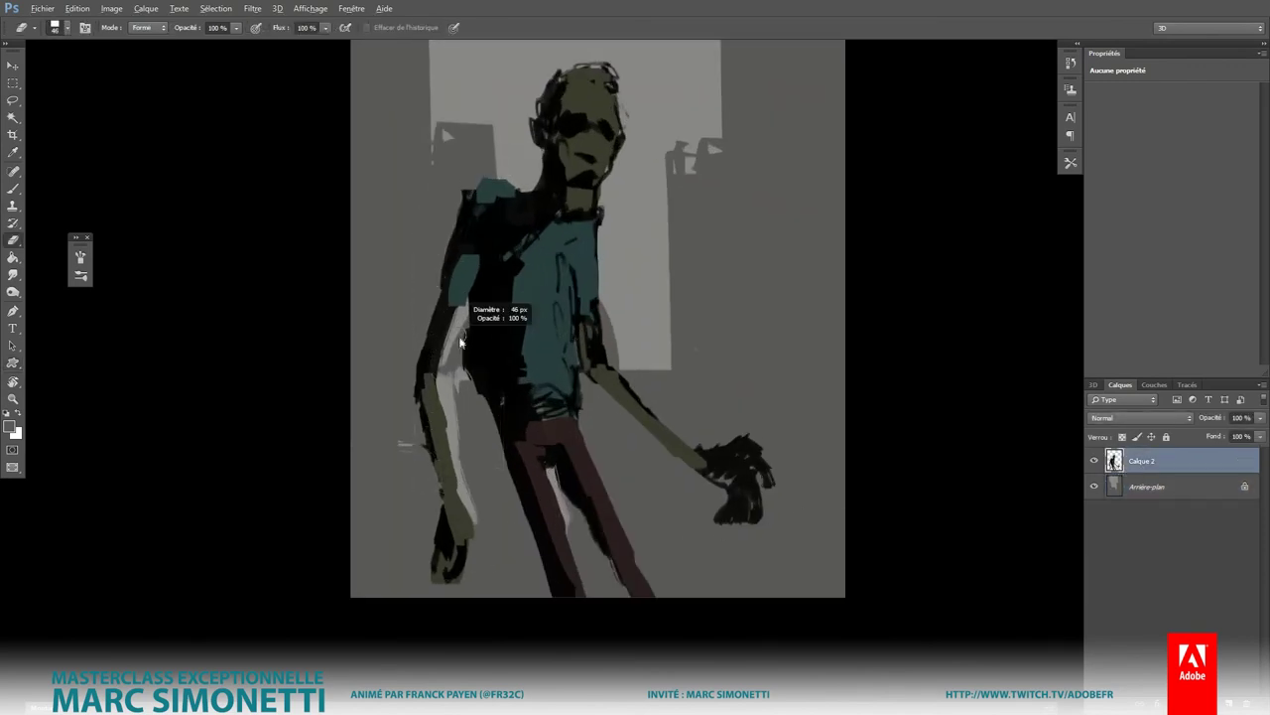
# Step: Resize the eraser and erase the figure's left shoulder and outer arm edge on Calque 2
pyautogui.moveTo(460, 352); pyautogui.dragTo(461, 341)
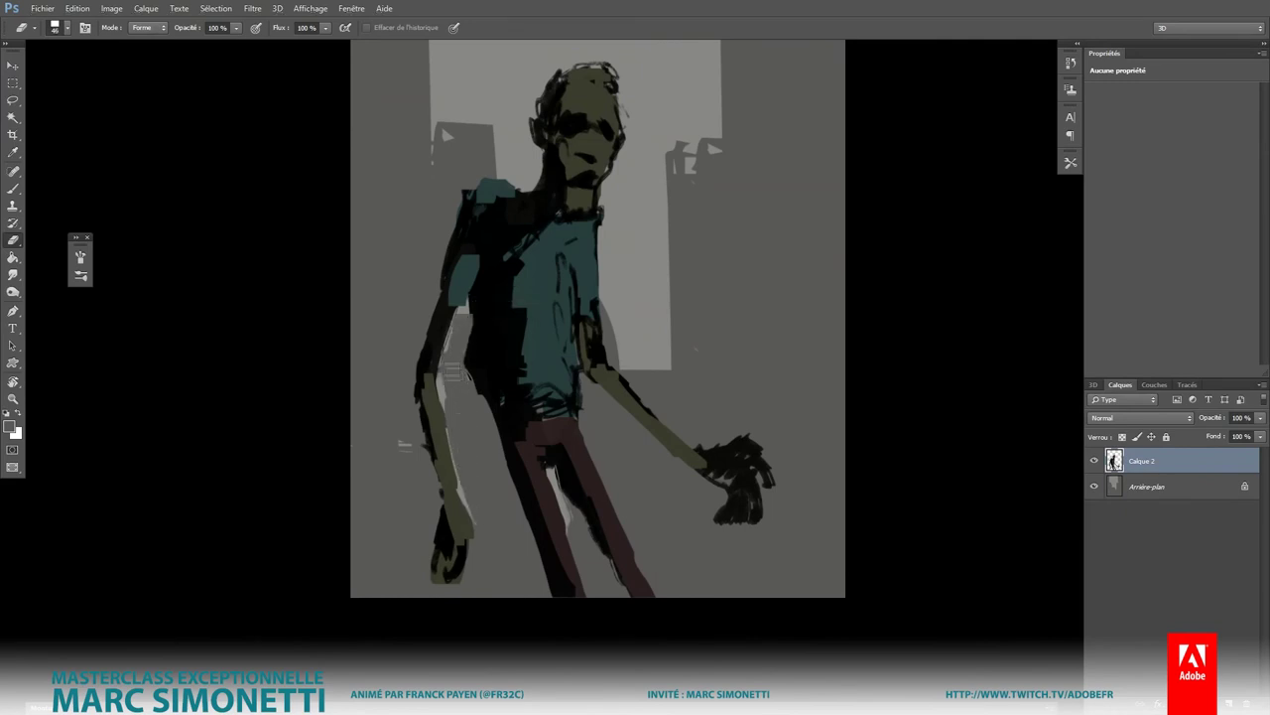
pyautogui.moveTo(571, 461); pyautogui.dragTo(577, 455)
pyautogui.moveTo(607, 290); pyautogui.dragTo(618, 340)
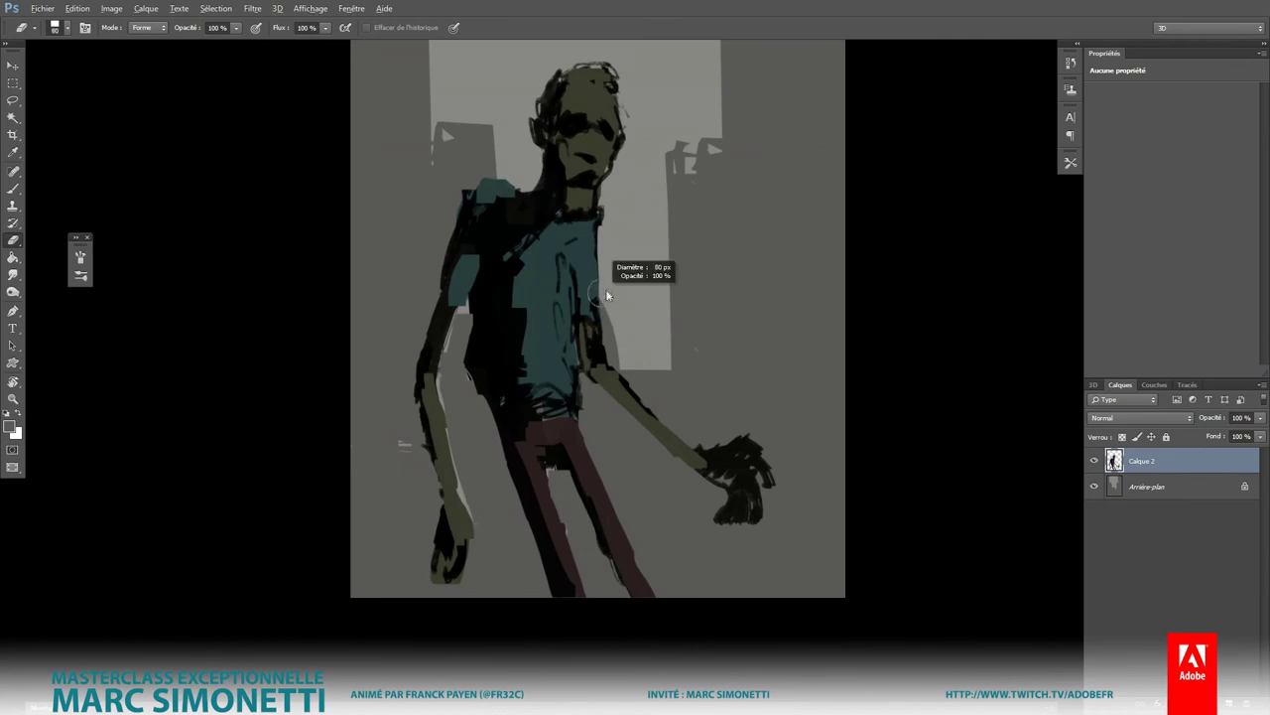
pyautogui.moveTo(617, 242); pyautogui.dragTo(625, 236)
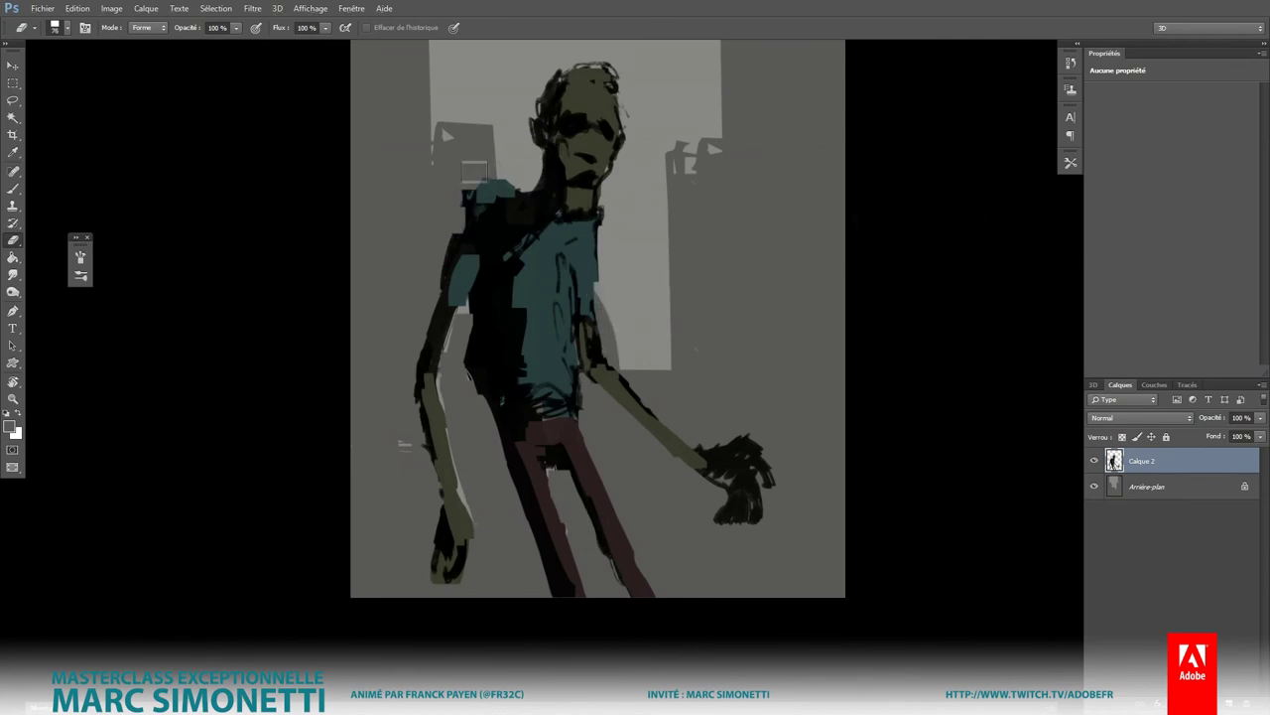
pyautogui.moveTo(459, 208); pyautogui.dragTo(421, 328)
pyautogui.click(1153, 486)
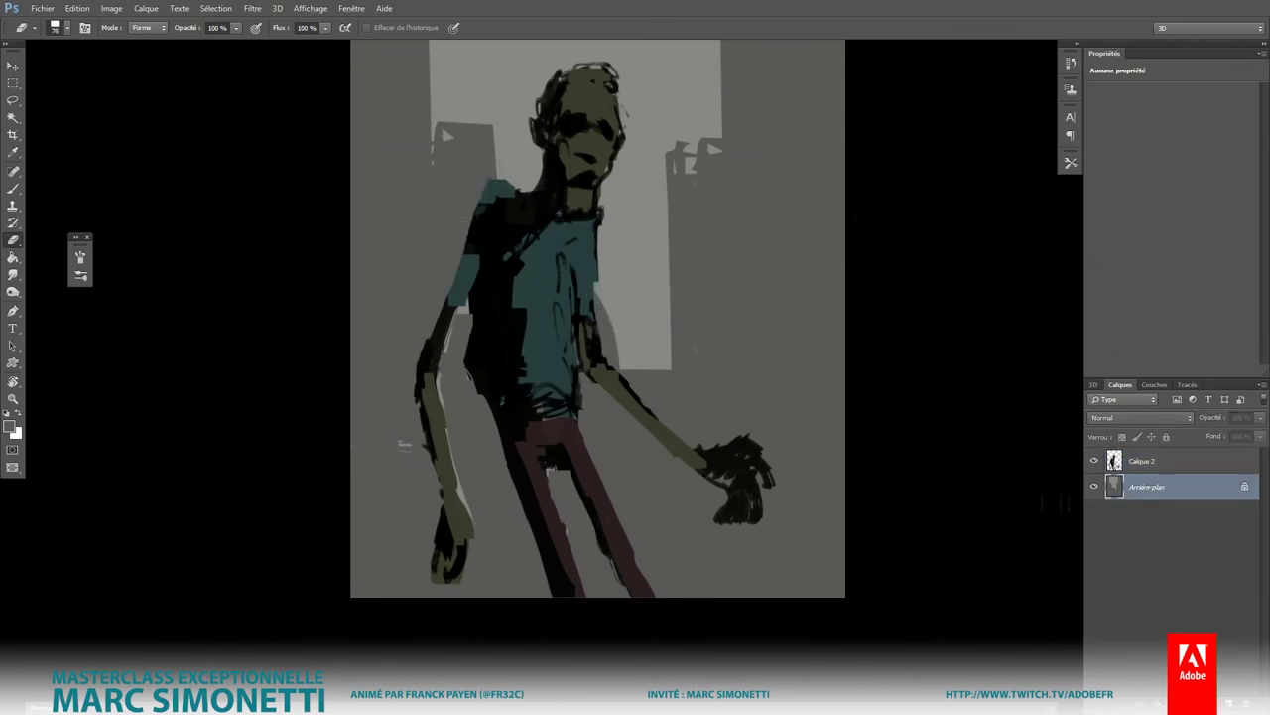
# Step: Select the Soft Round brush and enlarge it to a very large size
pyautogui.press('b')
pyautogui.rightClick(541, 189)
pyautogui.click(614, 311)
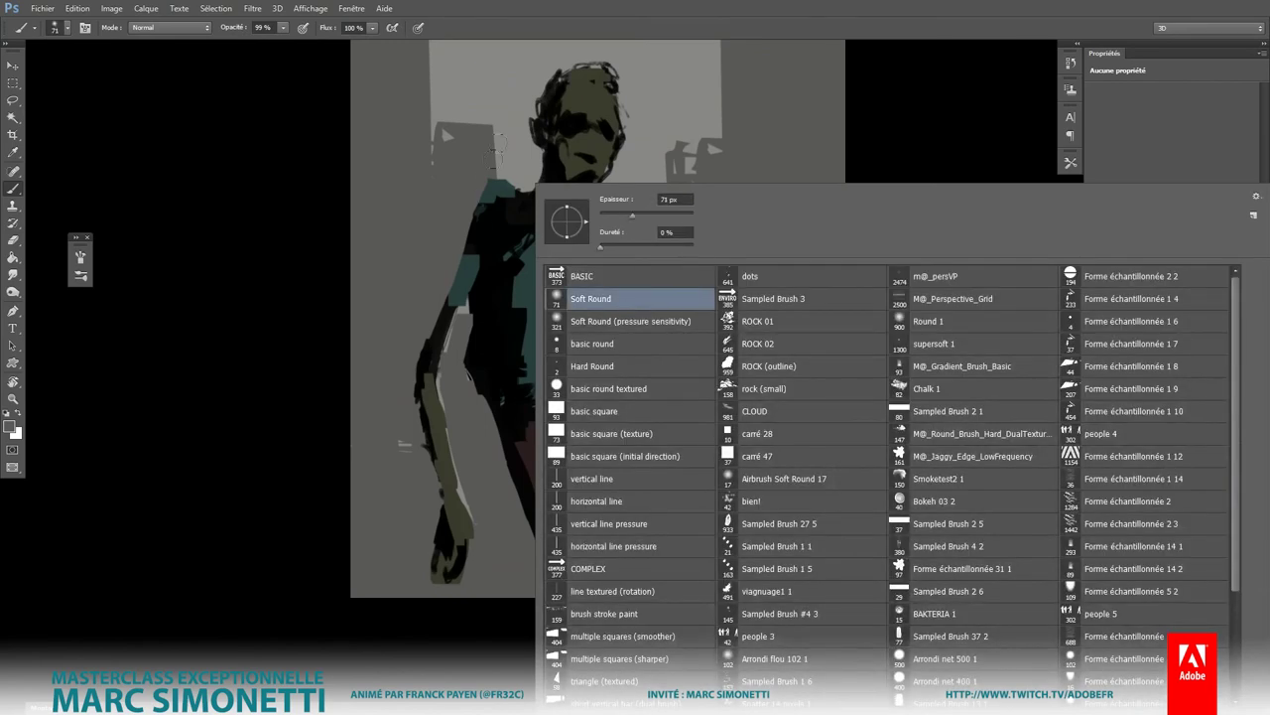
pyautogui.press('Return')
pyautogui.moveTo(439, 468); pyautogui.dragTo(616, 469)
pyautogui.hotkey('ctrl', '-')
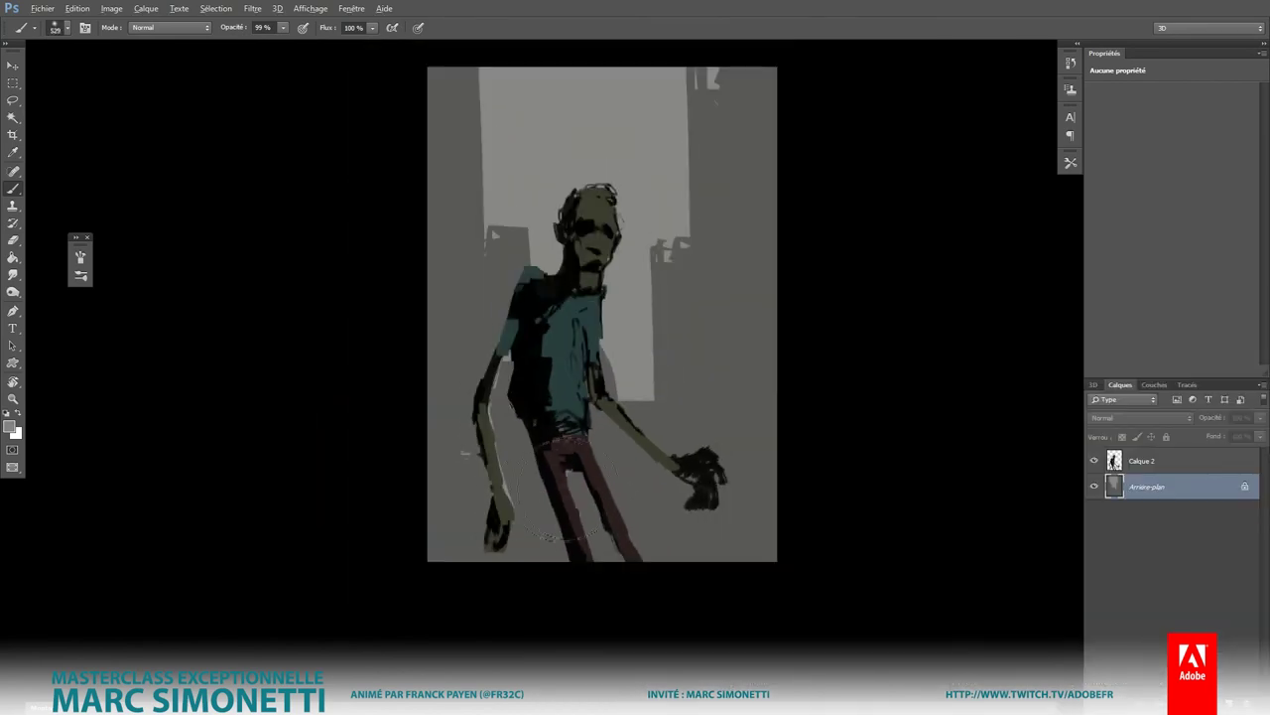
pyautogui.moveTo(486, 501)
pyautogui.mouseDown()
pyautogui.moveTo(615, 501)
pyautogui.moveTo(714, 477)
pyautogui.mouseUp()
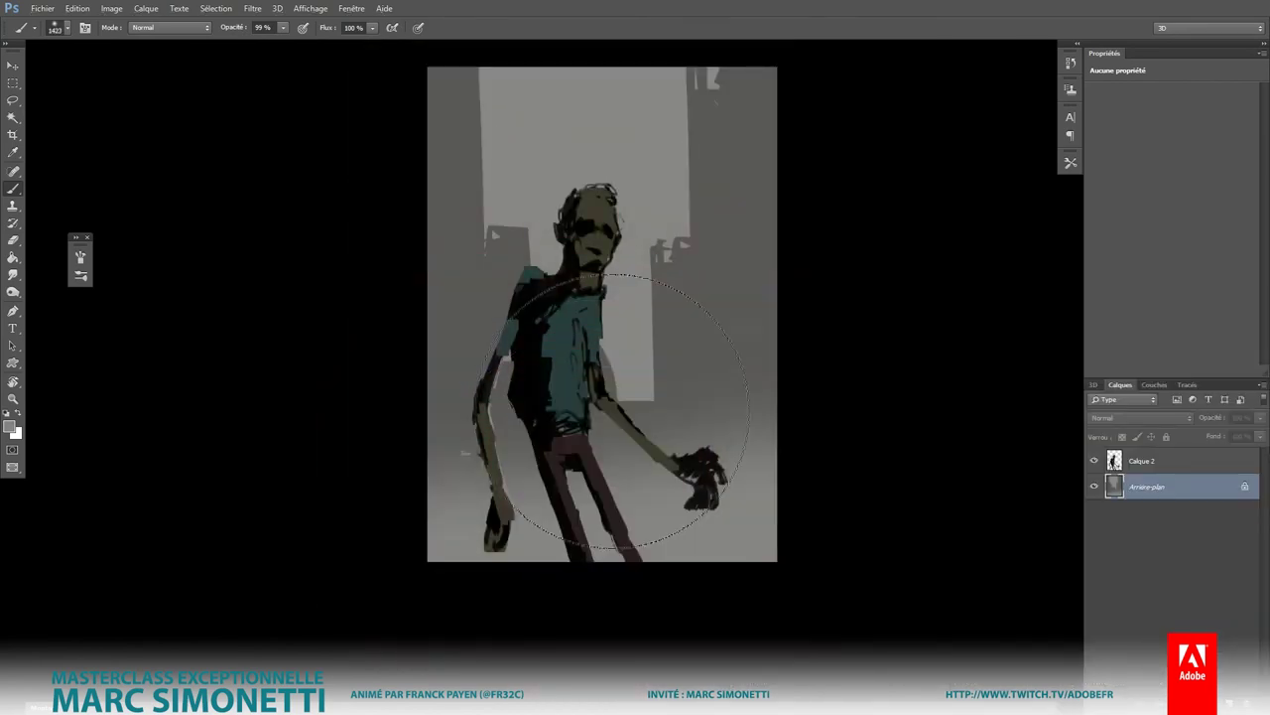
# Step: Try dark soft strokes across the upper background, then undo them
pyautogui.keyDown('alt'); pyautogui.keyDown('shift'); pyautogui.rightClick(715, 303); pyautogui.keyUp('shift'); pyautogui.keyUp('alt')
pyautogui.moveTo(397, 117); pyautogui.dragTo(467, 117)
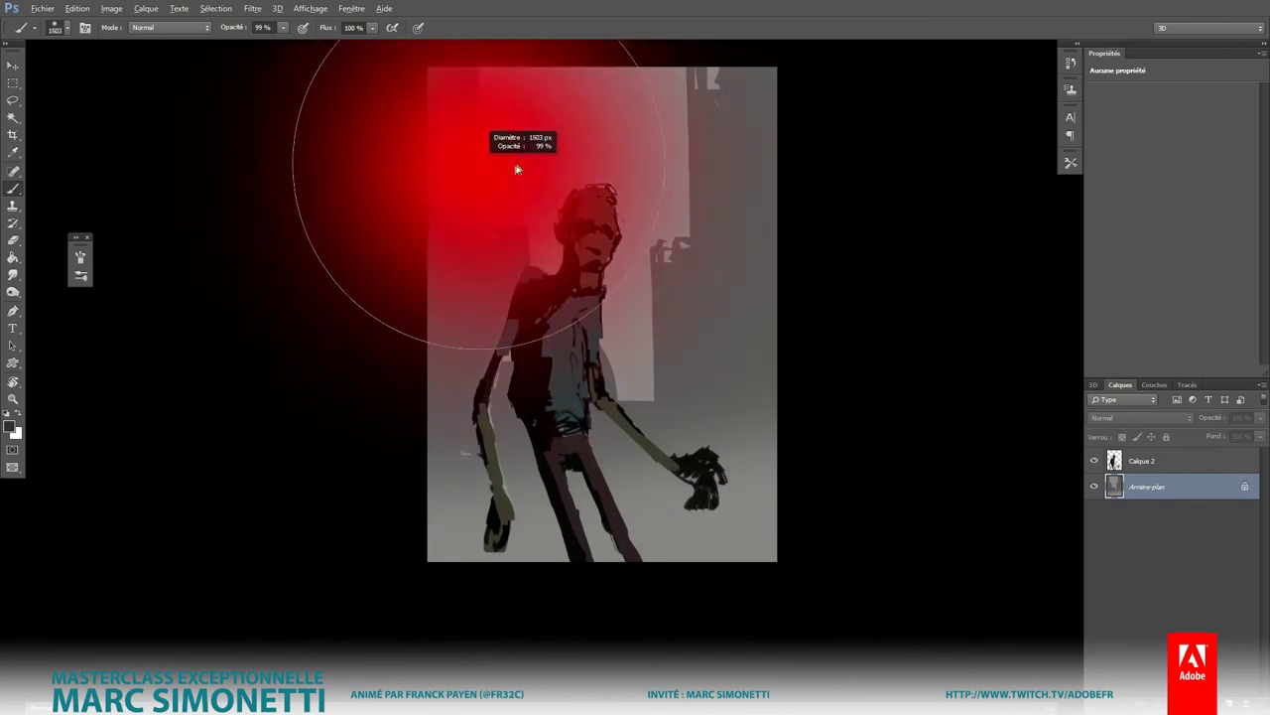
pyautogui.moveTo(327, 114)
pyautogui.mouseDown()
pyautogui.moveTo(710, 253)
pyautogui.moveTo(357, 389)
pyautogui.mouseUp()
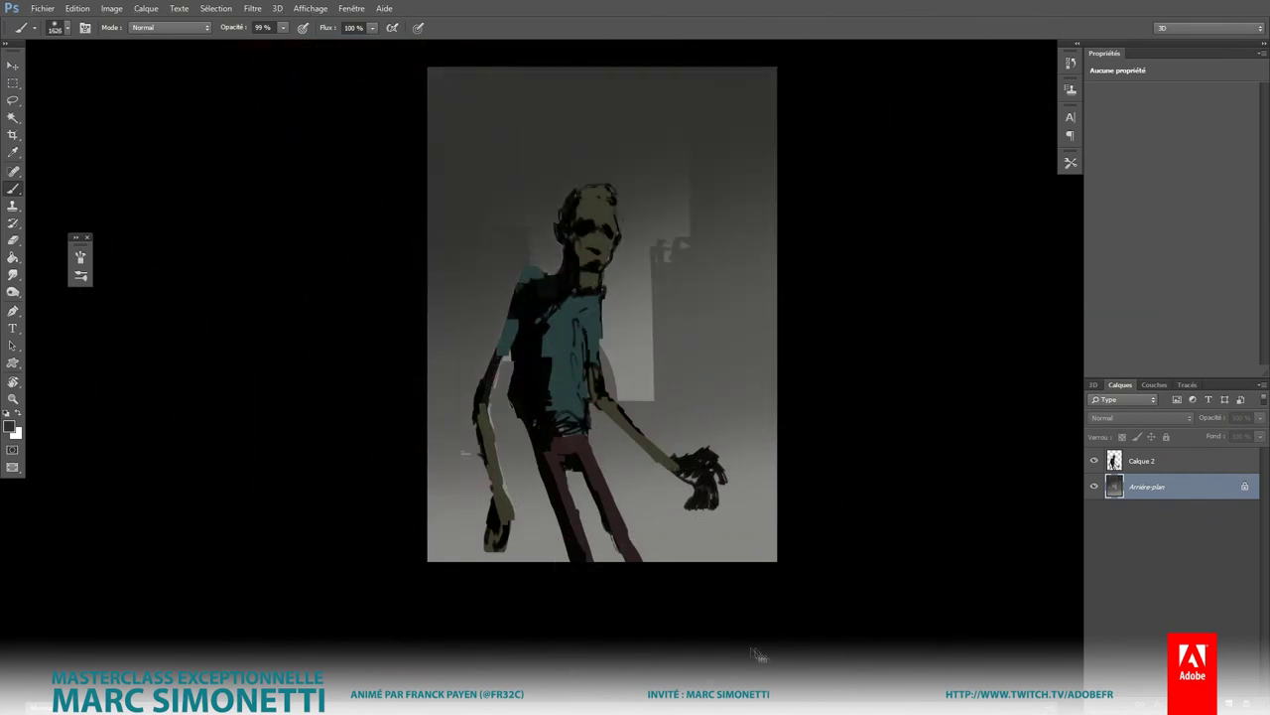
pyautogui.hotkey('ctrl', 'z')
pyautogui.moveTo(367, 109); pyautogui.dragTo(536, 109)
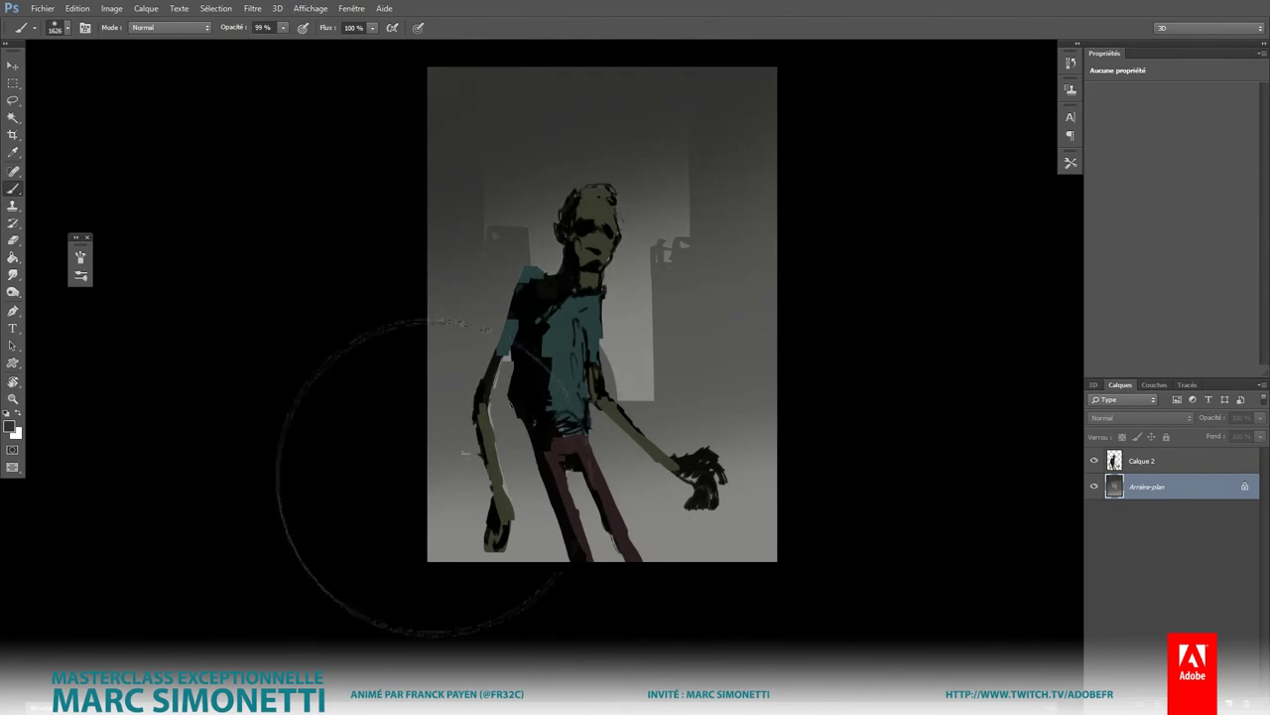
pyautogui.hotkey('ctrl', 'z')
# Step: Make Calque 2 active with the brush lowered to 21% opacity and resized
pyautogui.click(1141, 460)
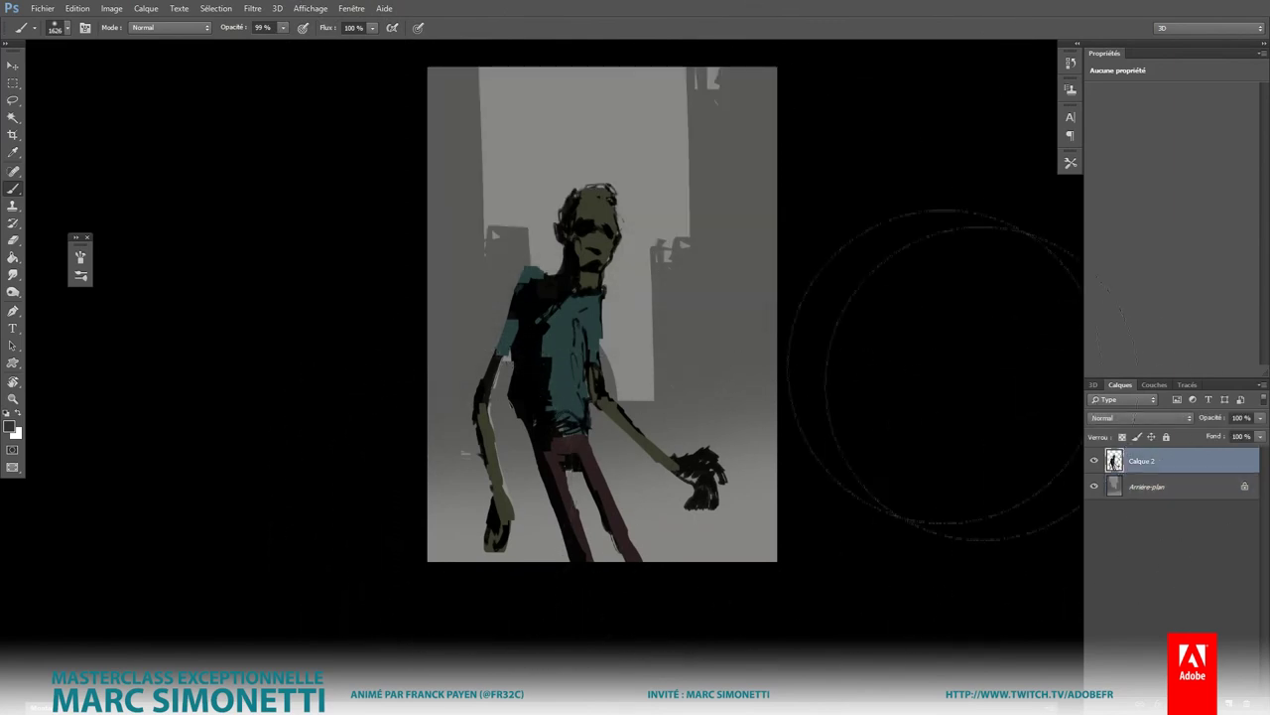
pyautogui.click(1141, 487)
pyautogui.moveTo(581, 327); pyautogui.dragTo(587, 274)
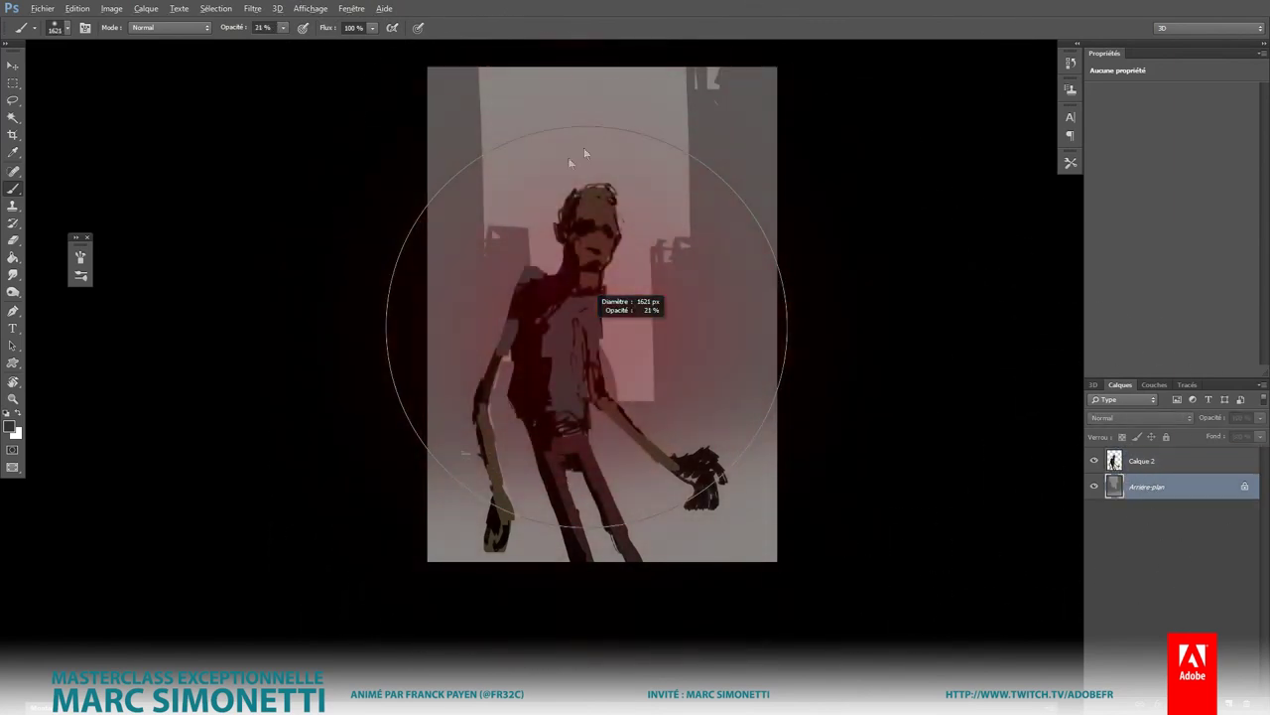
pyautogui.press('2')
pyautogui.press('1')
pyautogui.click(1169, 463)
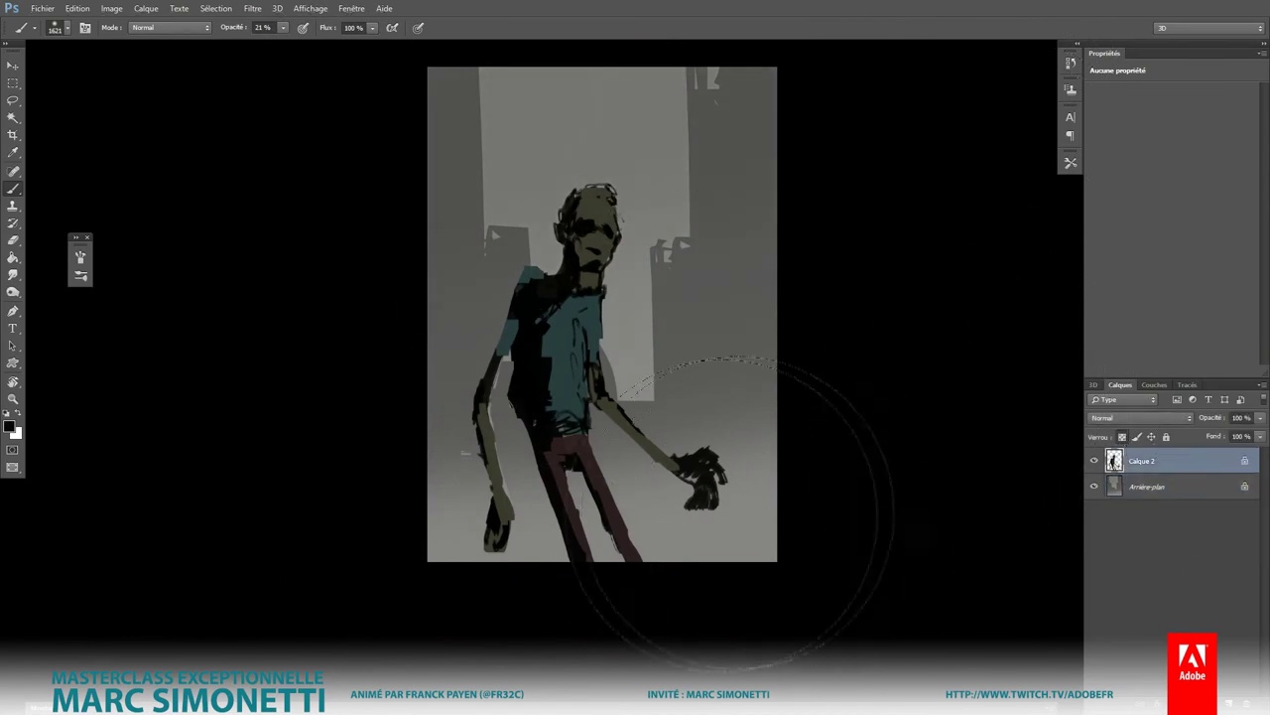
pyautogui.moveTo(596, 254); pyautogui.dragTo(447, 288)
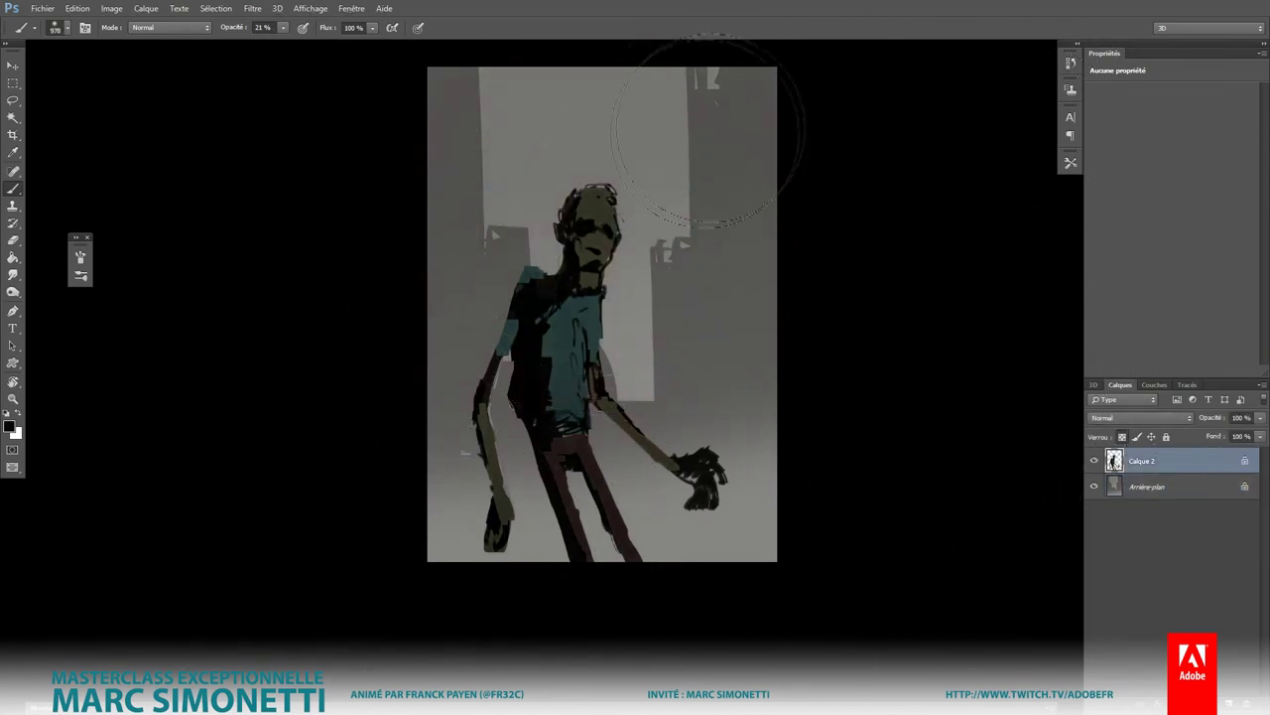
pyautogui.scroll(-2, 644, 488)
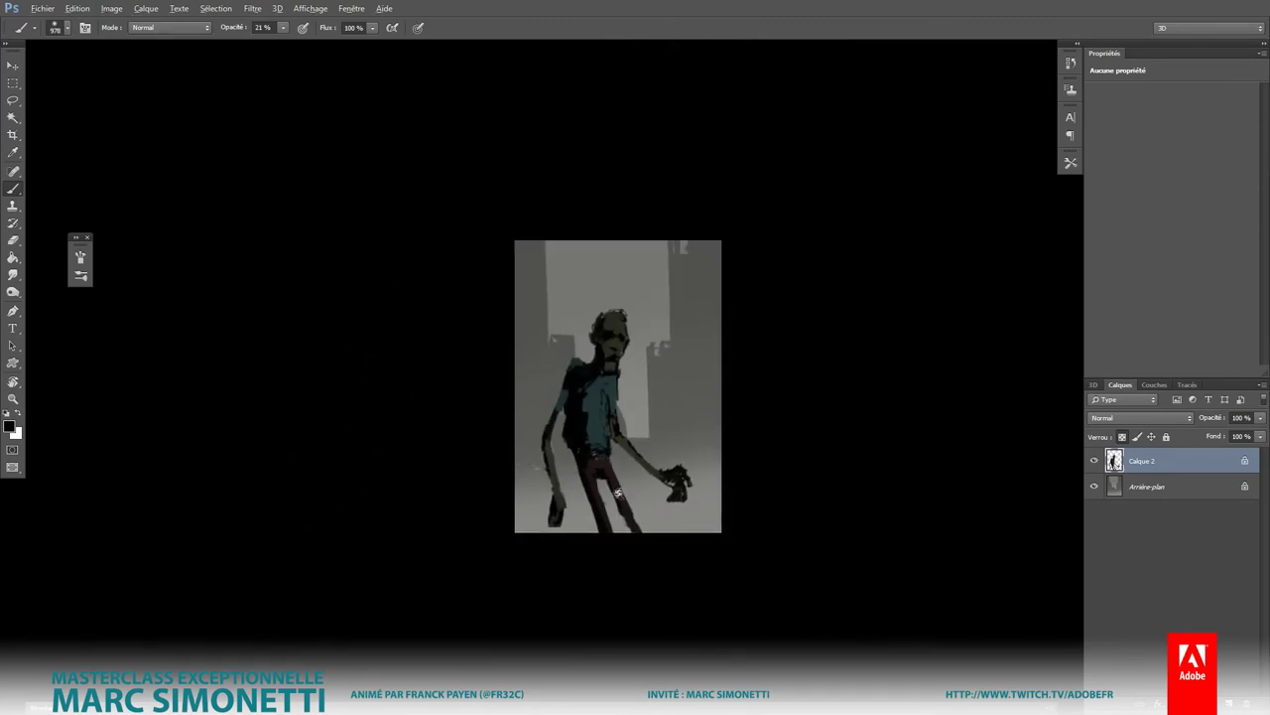
pyautogui.scroll(2, 655, 496)
pyautogui.scroll(2, 675, 507)
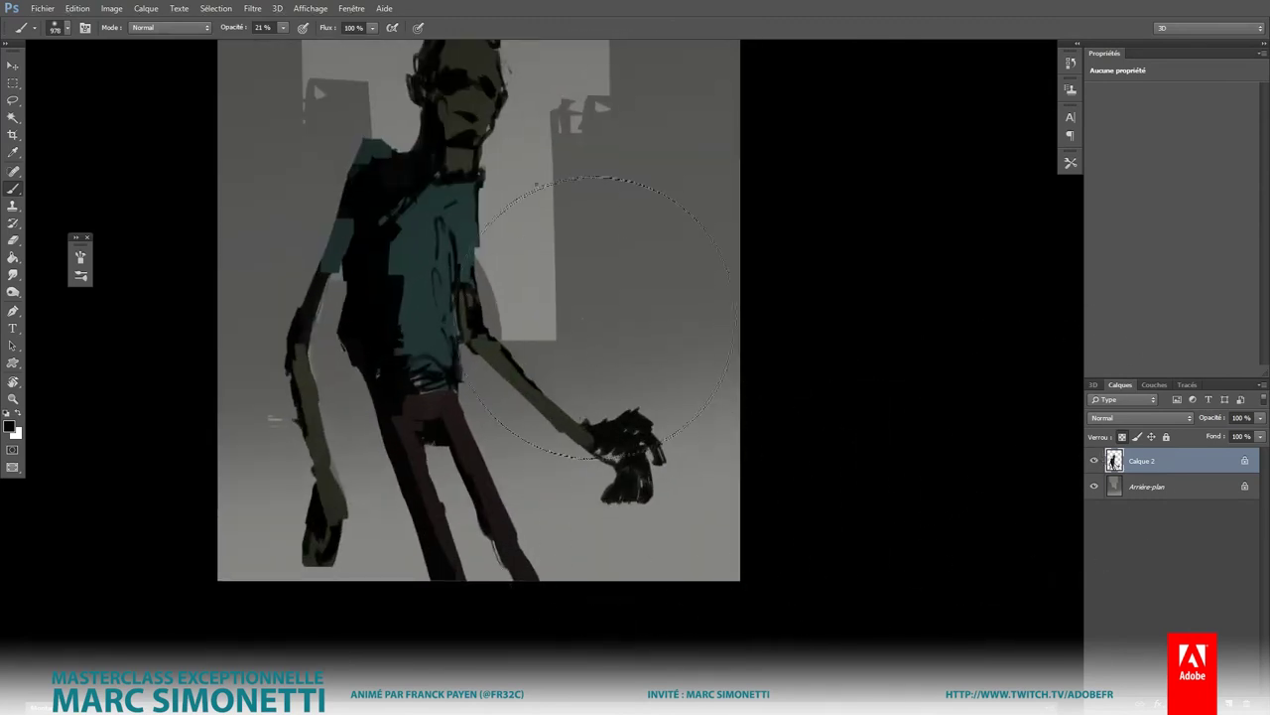
pyautogui.rightClick(680, 362)
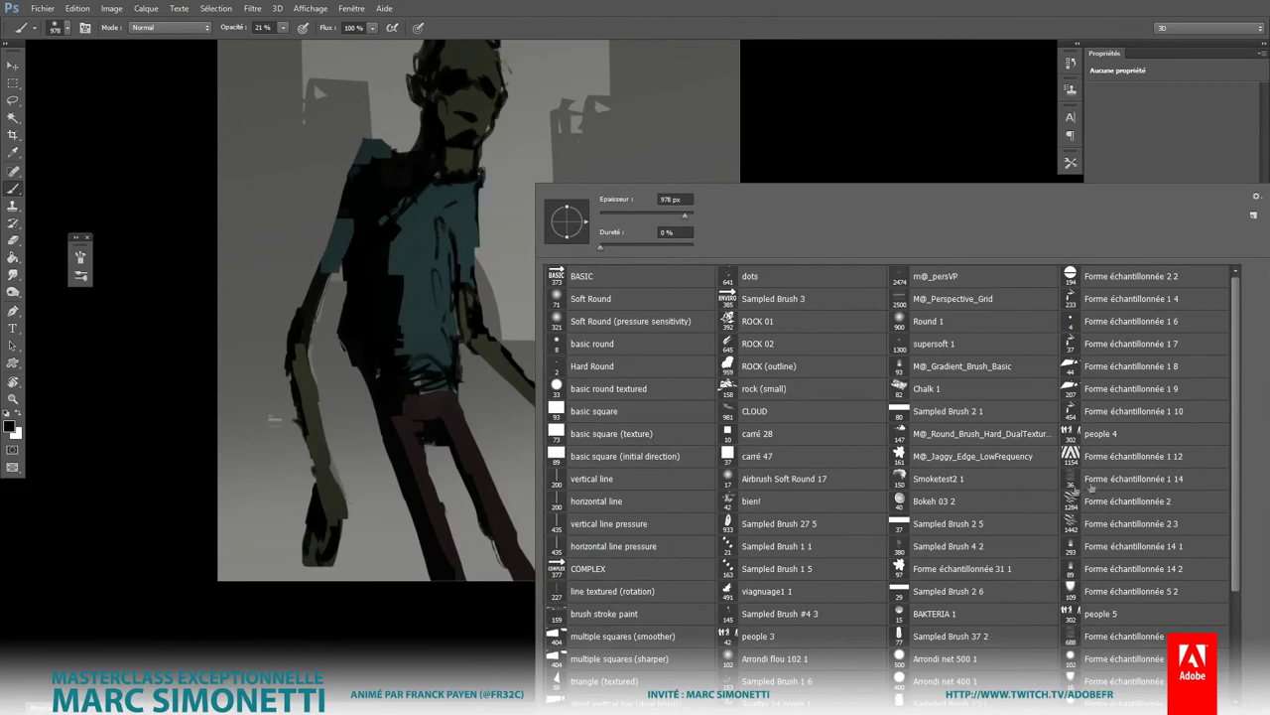
# Step: Choose the M@_Gradient_Brush_Basic brush in a teal shade at 143 px, 73% opacity
pyautogui.scroll(-3, 893, 476)
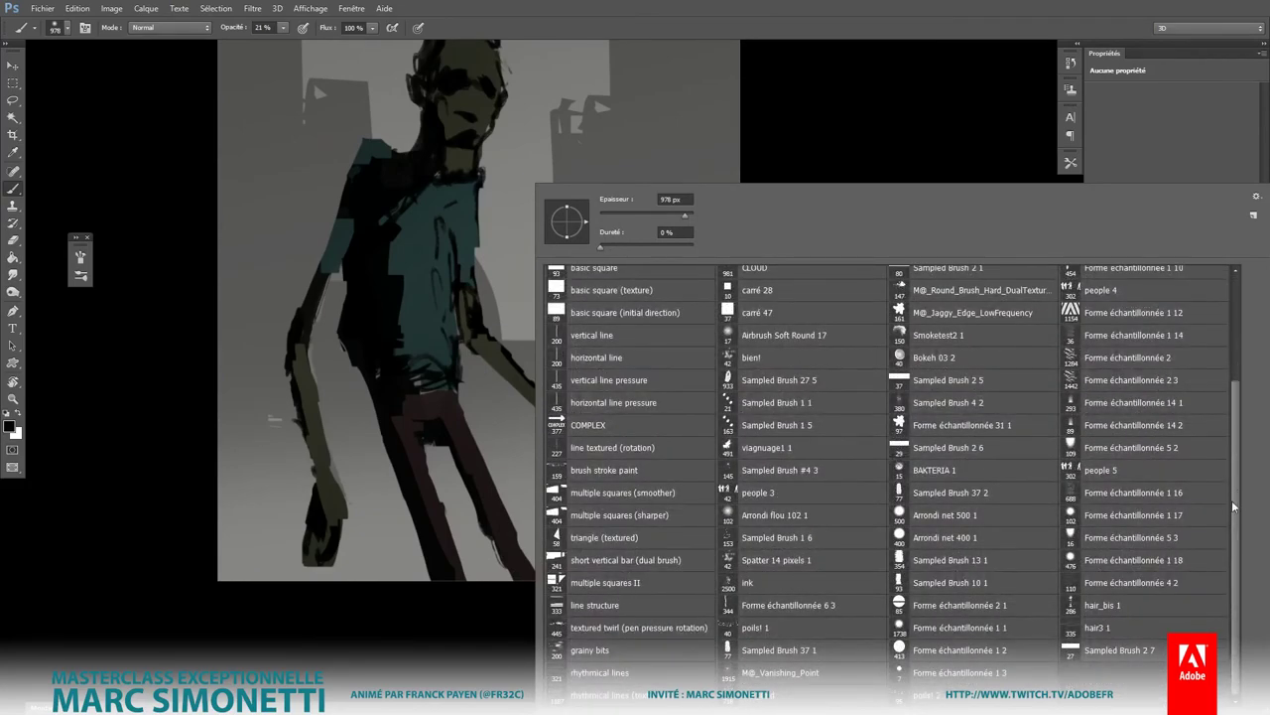
pyautogui.moveTo(1233, 507); pyautogui.dragTo(1236, 326)
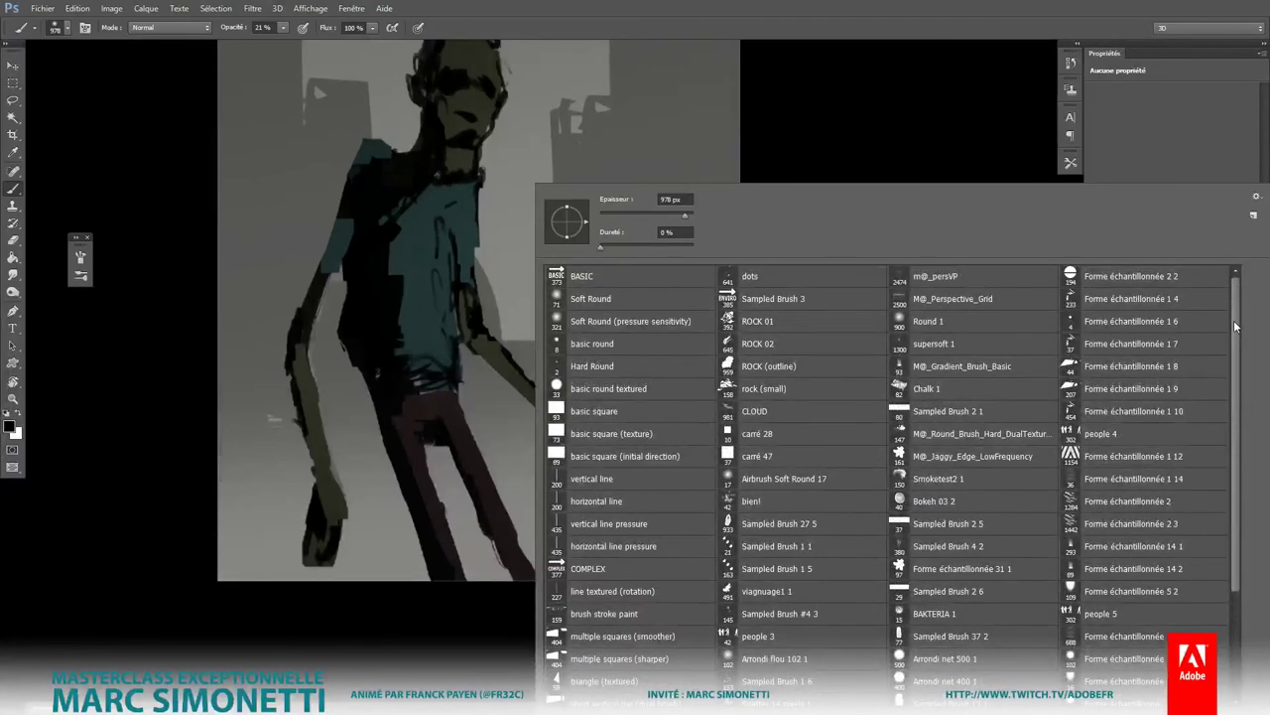
pyautogui.click(971, 368)
pyautogui.click(449, 206)
pyautogui.keyDown('alt'); pyautogui.keyDown('shift'); pyautogui.rightClick(456, 179); pyautogui.keyUp('shift'); pyautogui.keyUp('alt')
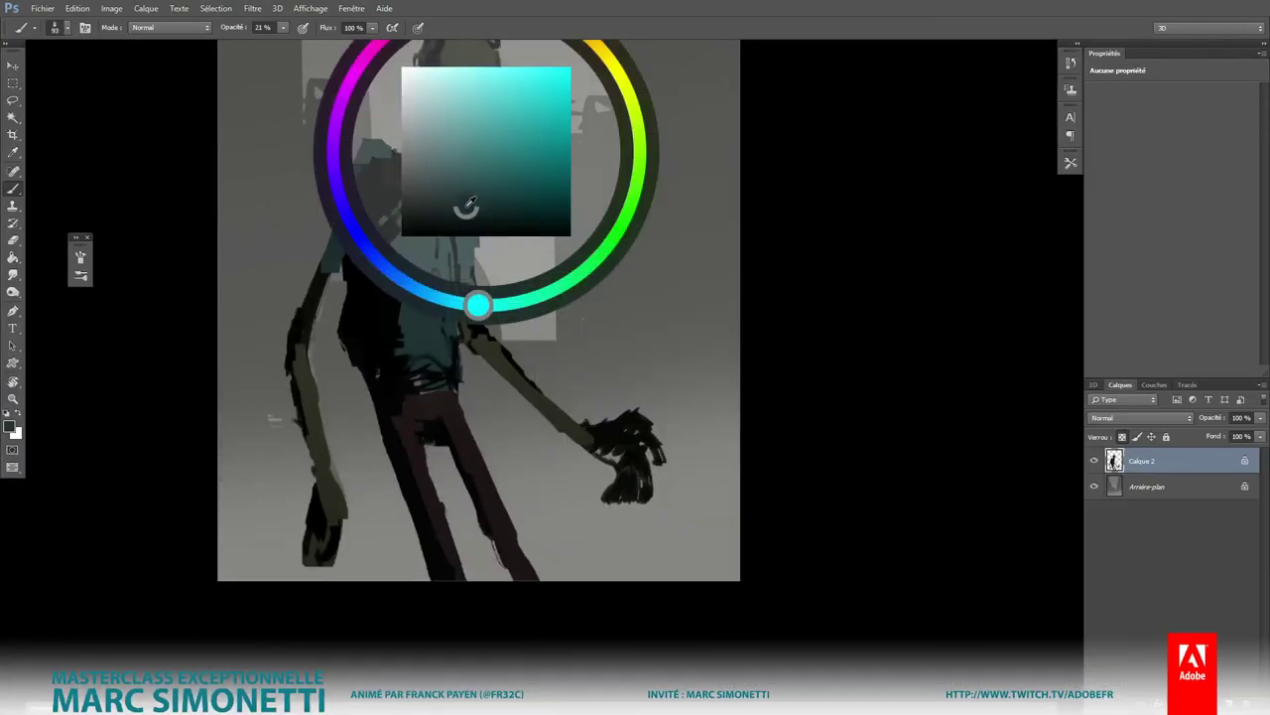
pyautogui.moveTo(445, 243); pyautogui.dragTo(447, 329)
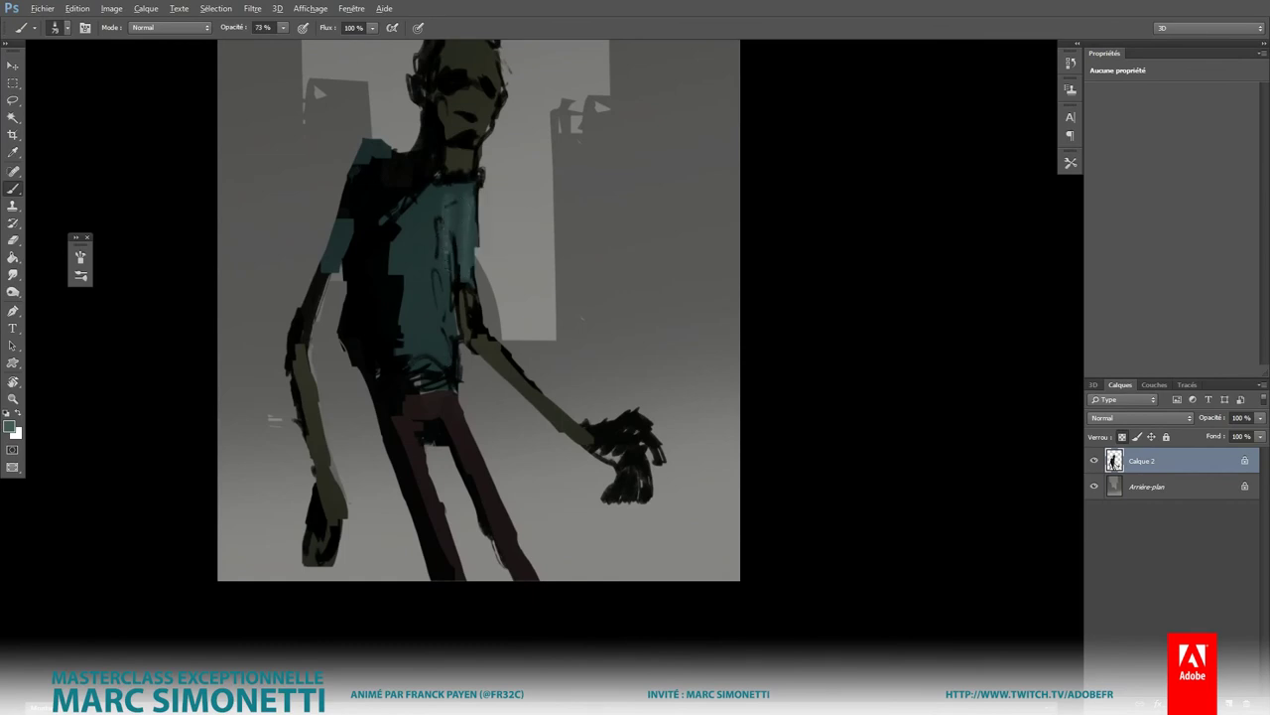
pyautogui.moveTo(434, 208)
pyautogui.mouseDown()
pyautogui.moveTo(449, 206)
pyautogui.moveTo(429, 228)
pyautogui.moveTo(442, 347)
pyautogui.mouseUp()
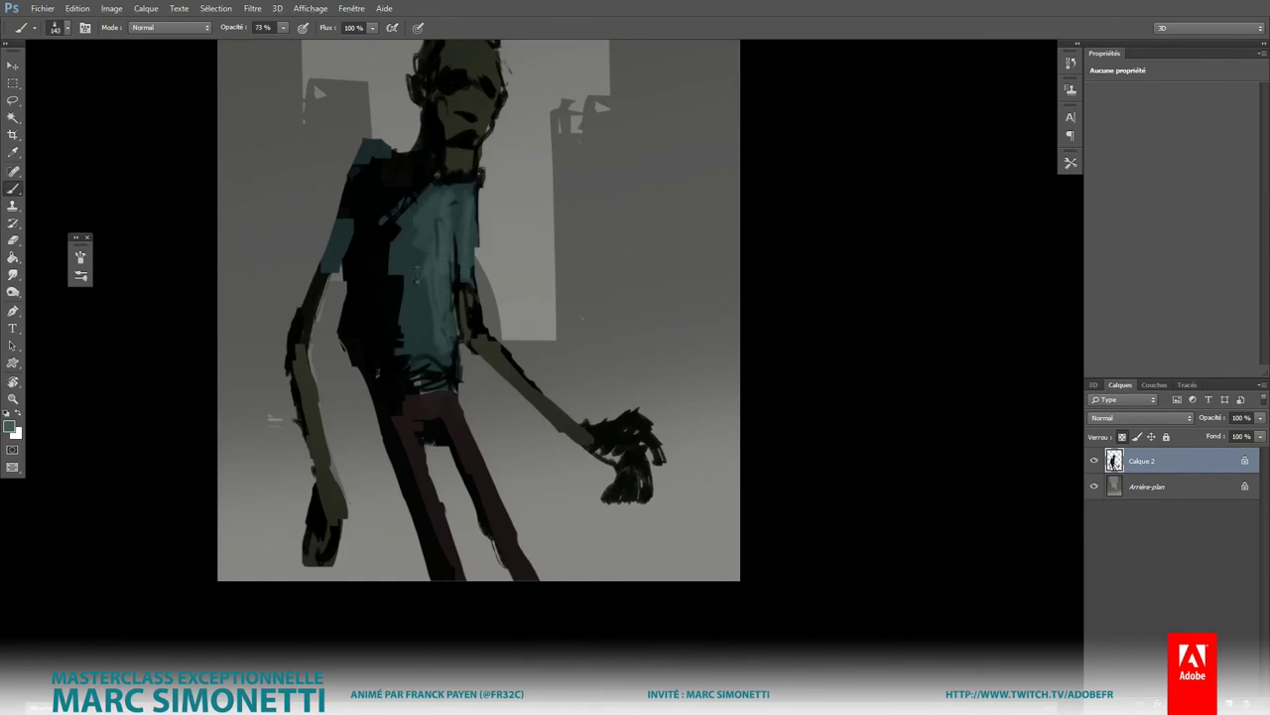
# Step: Paint lighter teal strokes down the shirt's left side and over the collar
pyautogui.moveTo(422, 248); pyautogui.dragTo(425, 303)
pyautogui.moveTo(387, 214); pyautogui.dragTo(371, 303)
pyautogui.moveTo(379, 260); pyautogui.dragTo(373, 353)
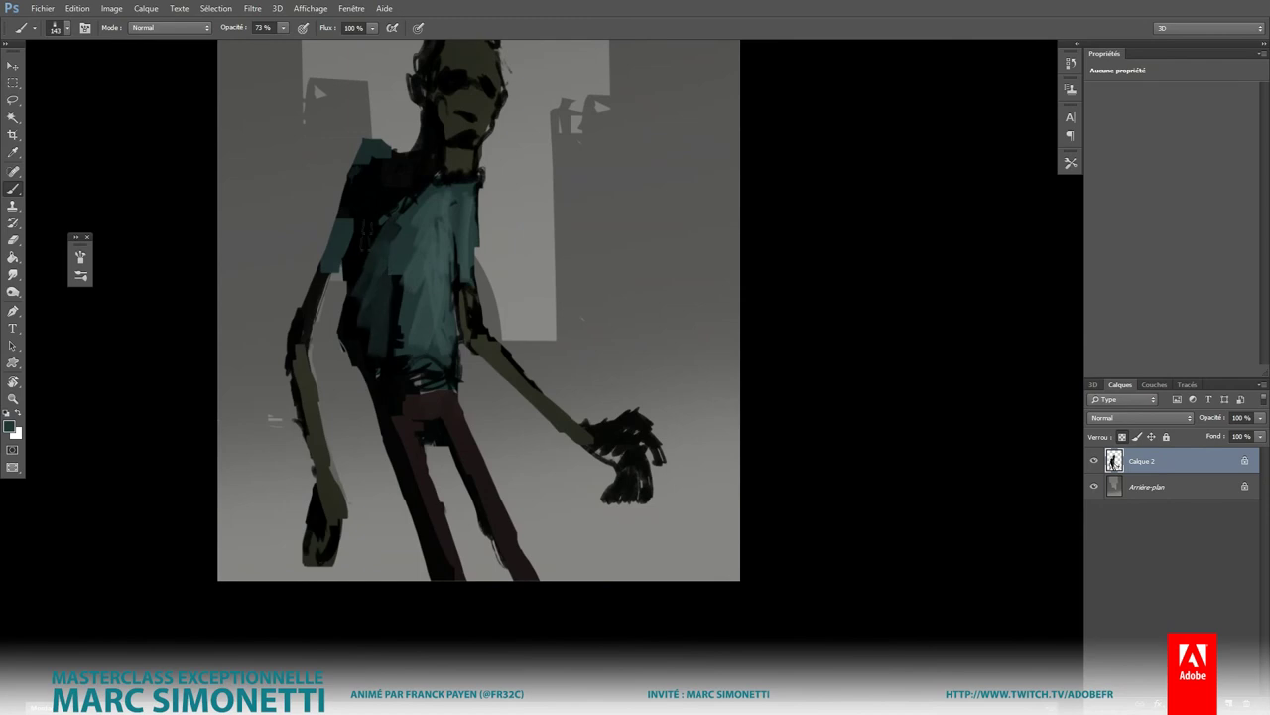
pyautogui.moveTo(362, 218); pyautogui.dragTo(365, 359)
pyautogui.moveTo(366, 194); pyautogui.dragTo(377, 223)
pyautogui.moveTo(357, 169); pyautogui.dragTo(397, 228)
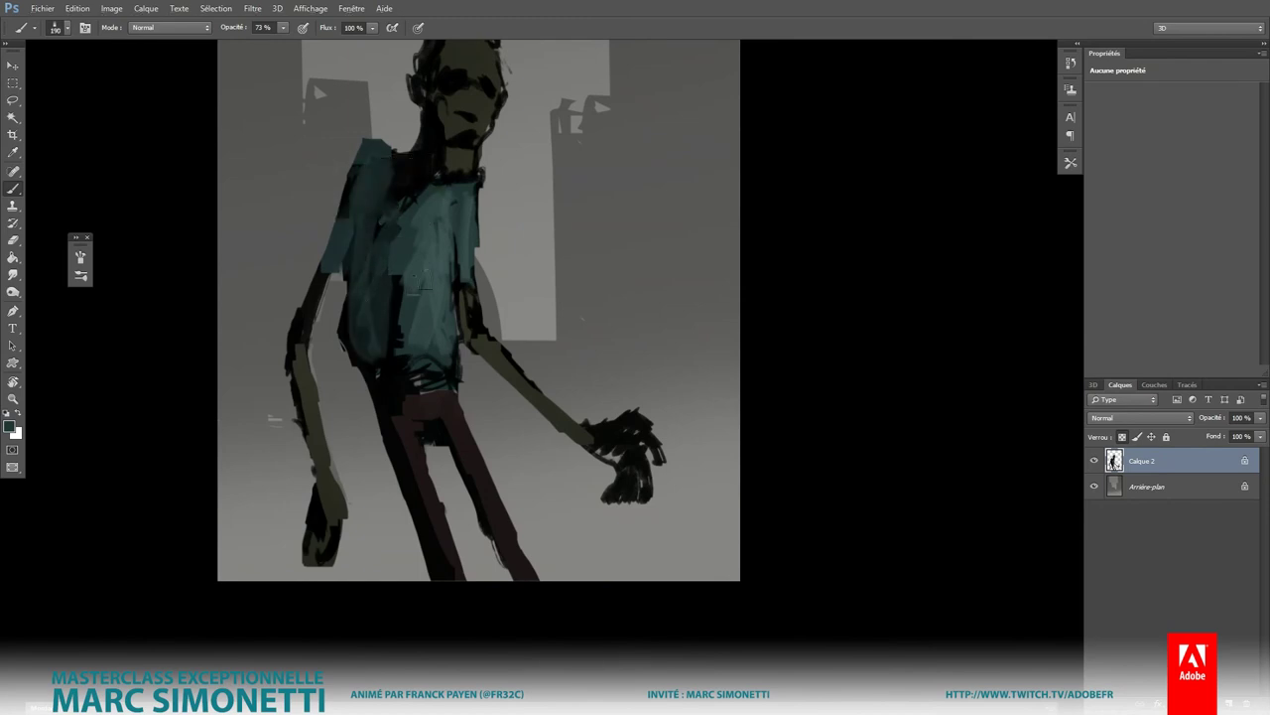
pyautogui.scroll(-1, 534, 440)
pyautogui.scroll(1, 534, 440)
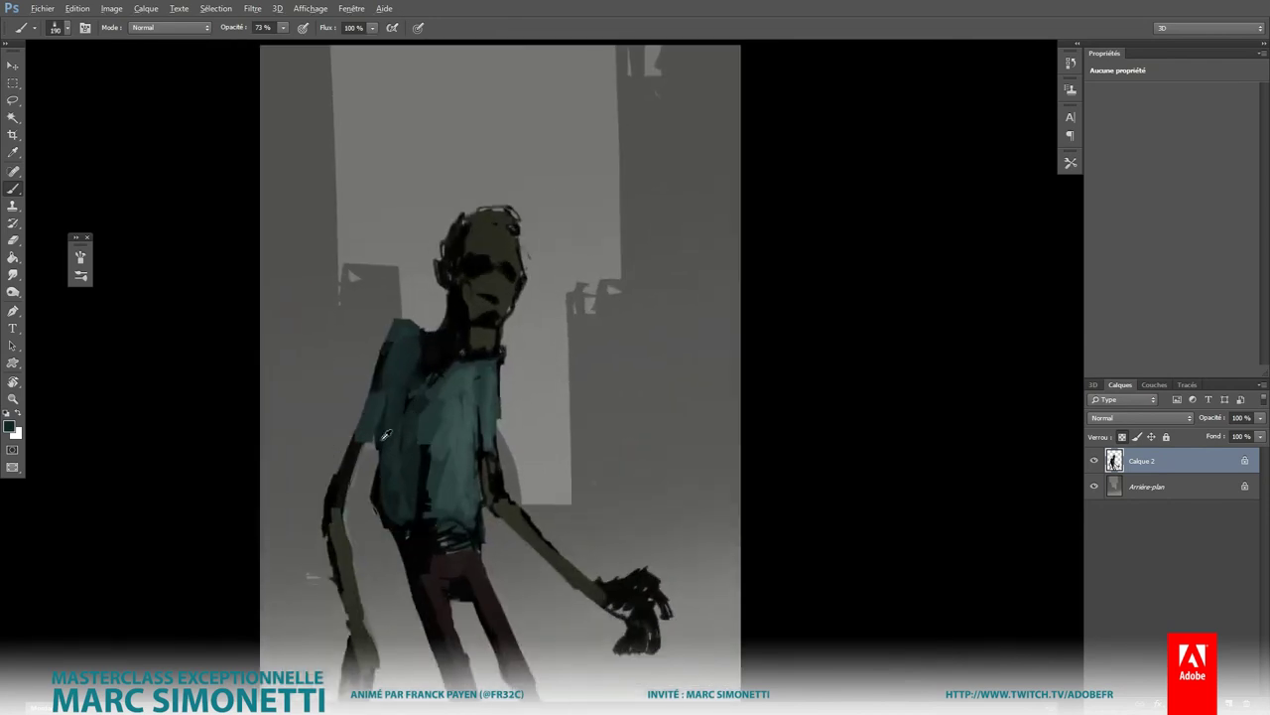
# Step: Sample shirt tones and paint lighter and darker teal across the chest and belly
pyautogui.keyDown('alt'); pyautogui.click(386, 435); pyautogui.keyUp('alt')
pyautogui.moveTo(427, 417); pyautogui.dragTo(392, 477)
pyautogui.moveTo(358, 412); pyautogui.dragTo(457, 467)
pyautogui.keyDown('alt'); pyautogui.click(441, 433); pyautogui.keyUp('alt')
pyautogui.moveTo(419, 402); pyautogui.dragTo(417, 526)
pyautogui.moveTo(427, 481); pyautogui.dragTo(417, 526)
pyautogui.keyDown('alt'); pyautogui.click(399, 459); pyautogui.keyUp('alt')
pyautogui.moveTo(417, 436); pyautogui.dragTo(456, 501)
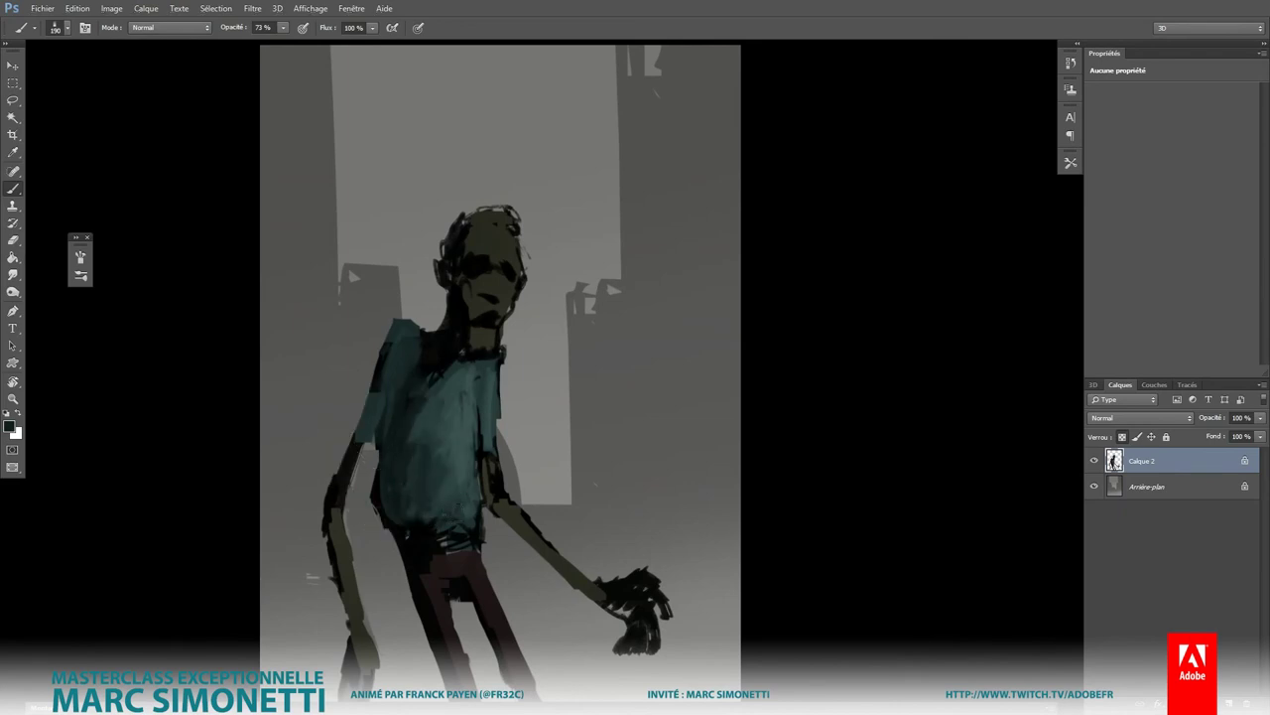
# Step: Sample a colour from the head and shrink the brush for head detail
pyautogui.keyDown('alt'); pyautogui.click(503, 232); pyautogui.keyUp('alt')
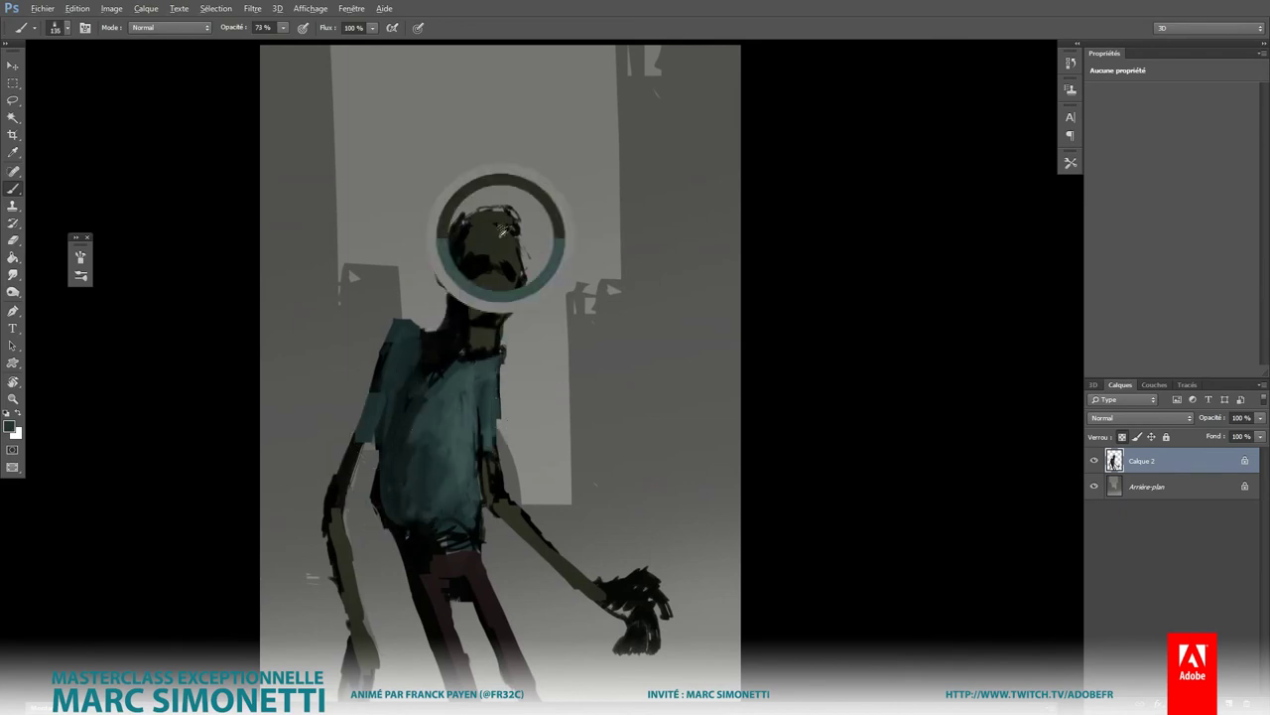
pyautogui.keyDown('alt'); pyautogui.keyDown('shift'); pyautogui.rightClick(503, 231); pyautogui.keyUp('shift'); pyautogui.keyUp('alt')
pyautogui.keyDown('alt'); pyautogui.rightClick(501, 224); pyautogui.keyUp('alt')
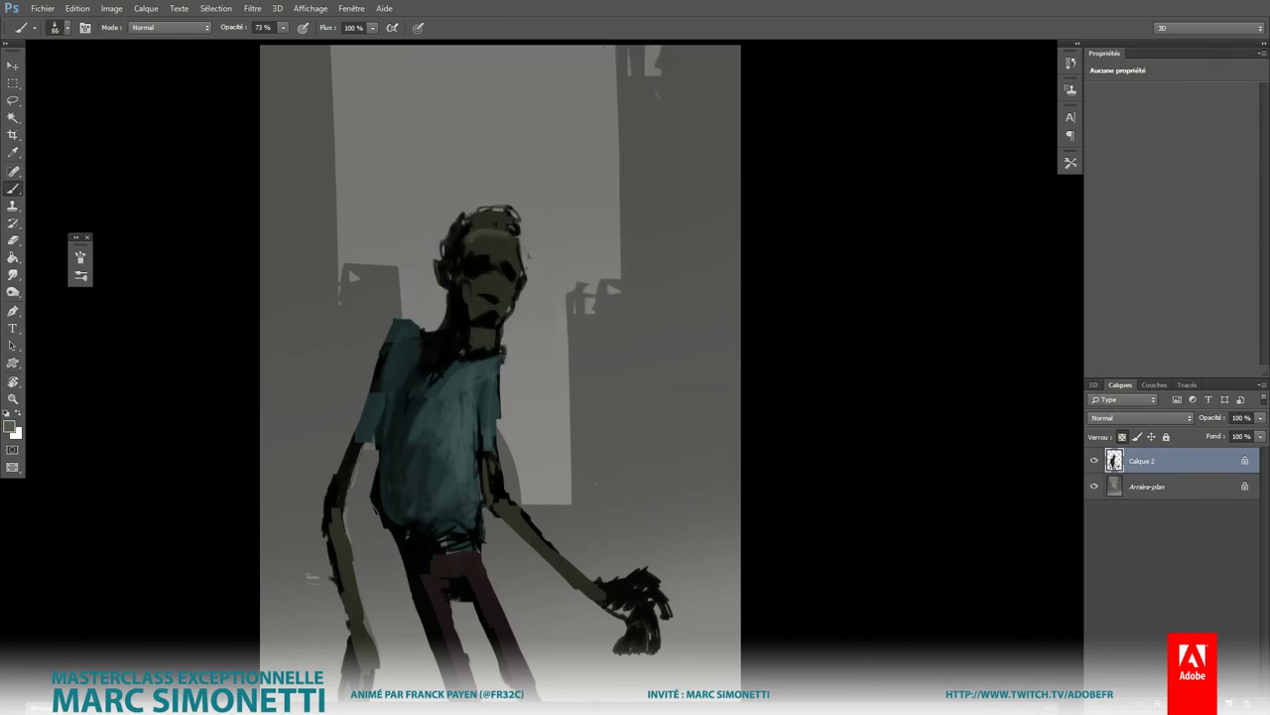
pyautogui.scroll(3, 484, 240)
pyautogui.keyDown('alt'); pyautogui.rightClick(510, 227); pyautogui.keyUp('alt')
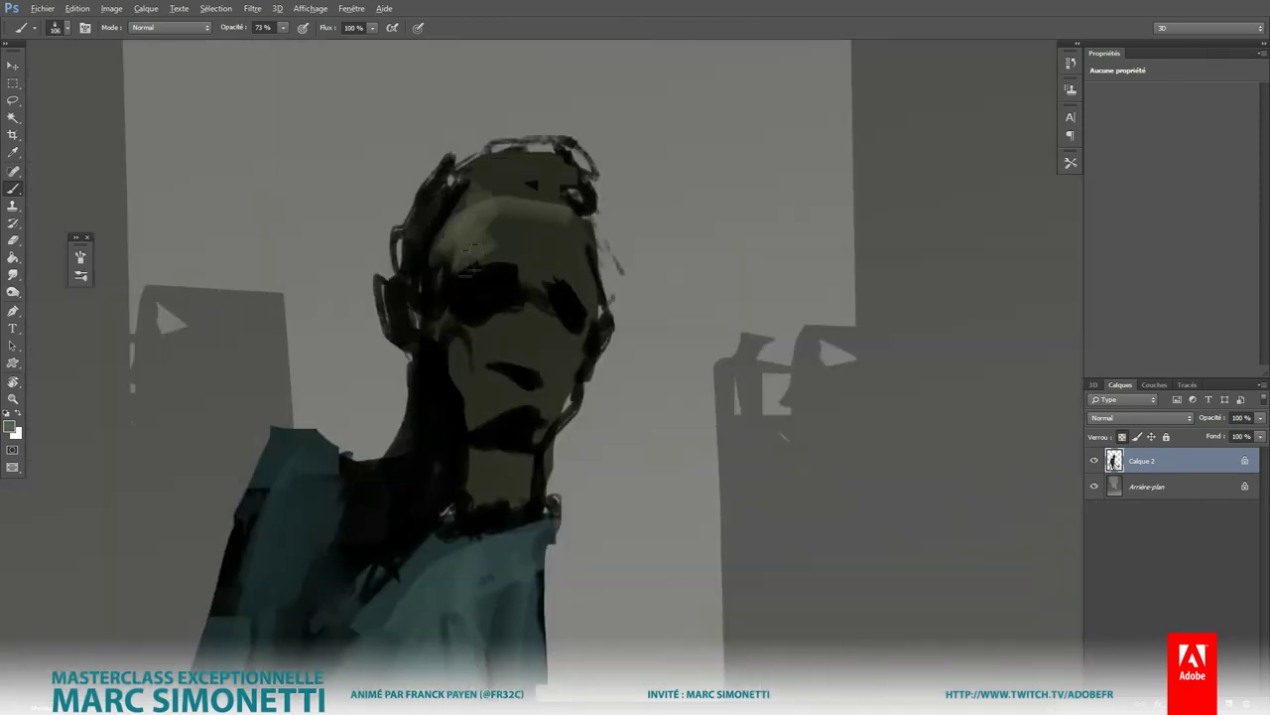
# Step: Paint light skin strokes on the face, darken the hairline and reshape the eyes and brow
pyautogui.keyDown('alt'); pyautogui.rightClick(497, 227); pyautogui.keyUp('alt')
pyautogui.keyDown('alt'); pyautogui.click(474, 213); pyautogui.keyUp('alt')
pyautogui.keyDown('alt'); pyautogui.rightClick(446, 276); pyautogui.keyUp('alt')
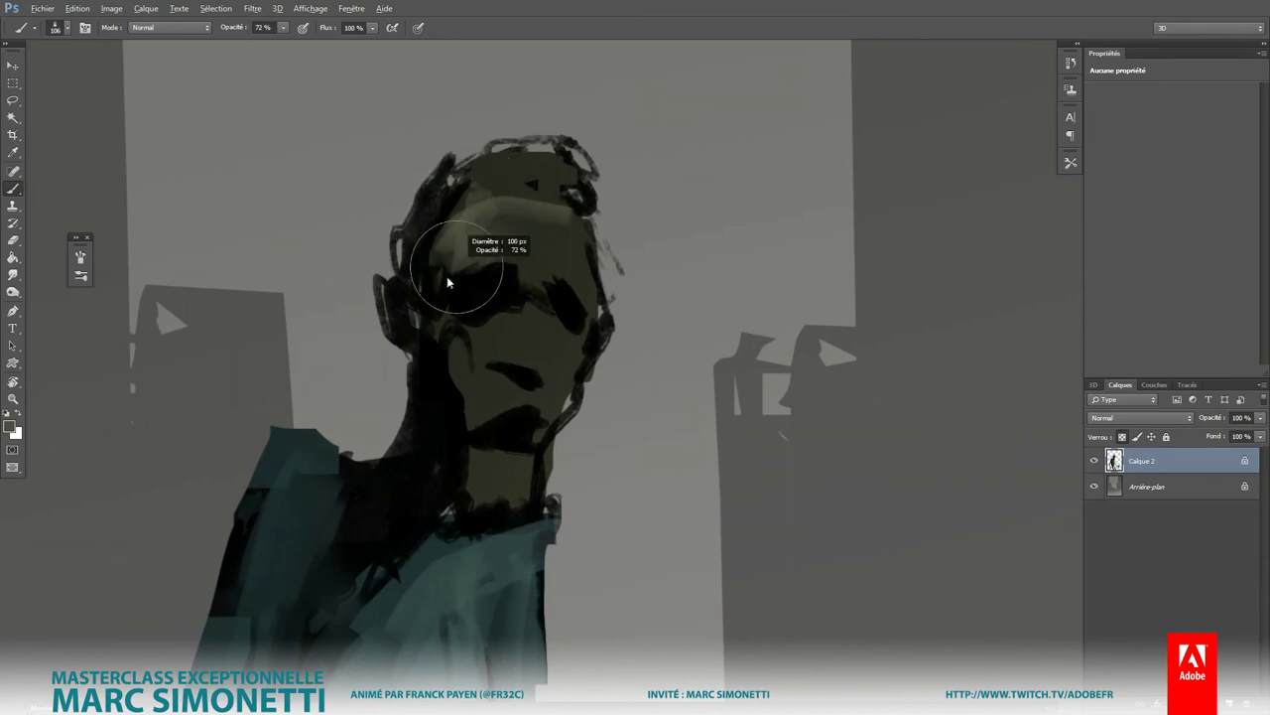
pyautogui.moveTo(447, 238)
pyautogui.mouseDown()
pyautogui.moveTo(439, 363)
pyautogui.moveTo(461, 393)
pyautogui.mouseUp()
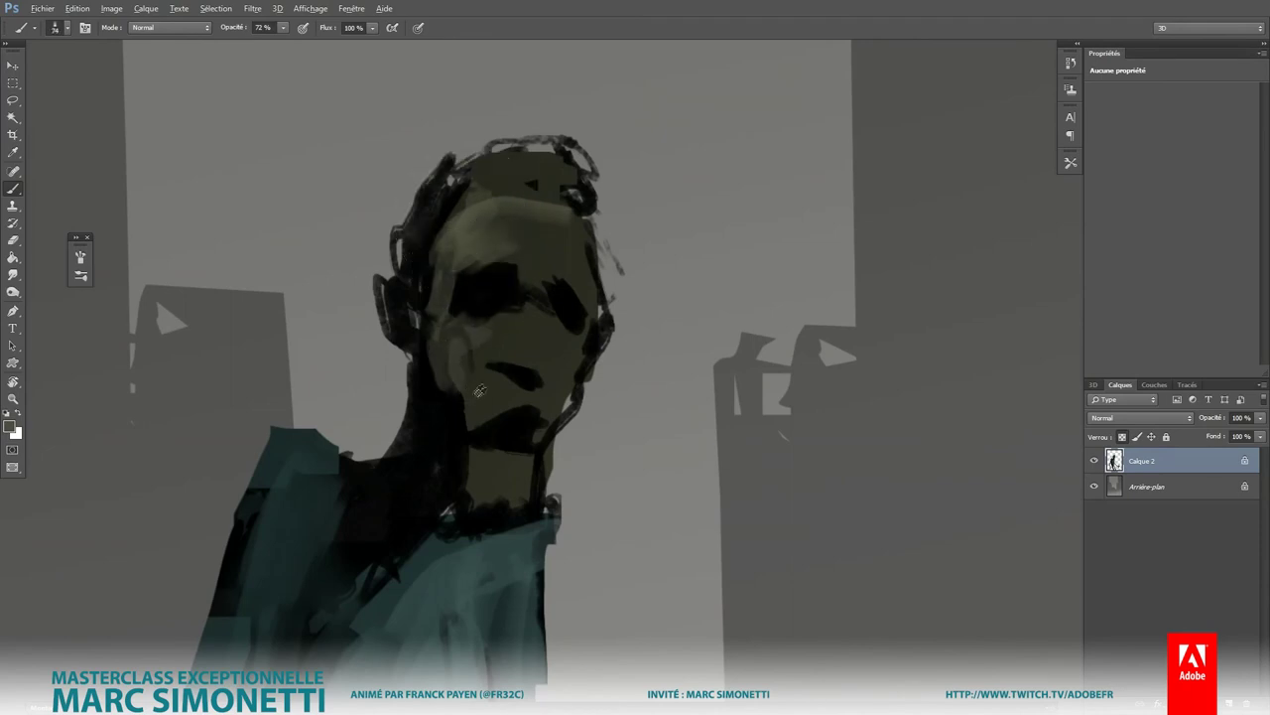
pyautogui.keyDown('alt'); pyautogui.rightClick(516, 351); pyautogui.keyUp('alt')
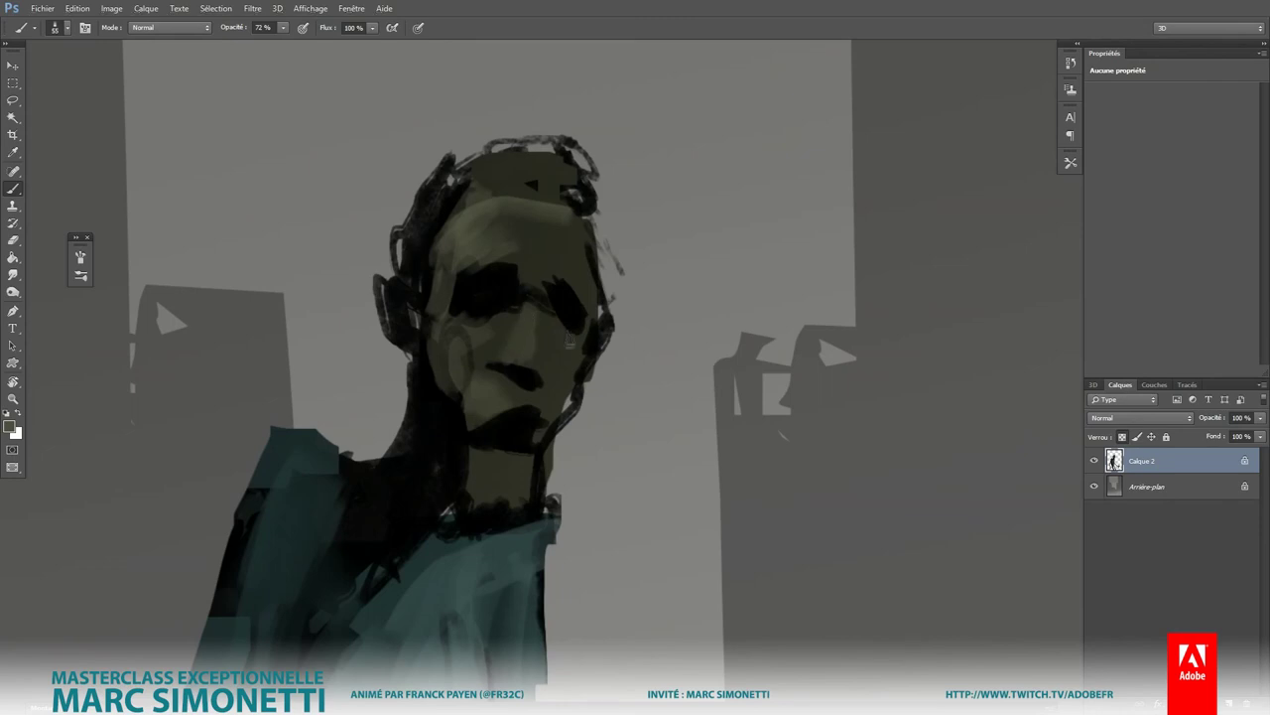
pyautogui.moveTo(524, 263); pyautogui.dragTo(499, 254)
pyautogui.moveTo(585, 204); pyautogui.dragTo(526, 260)
pyautogui.keyDown('alt'); pyautogui.rightClick(510, 269); pyautogui.keyUp('alt')
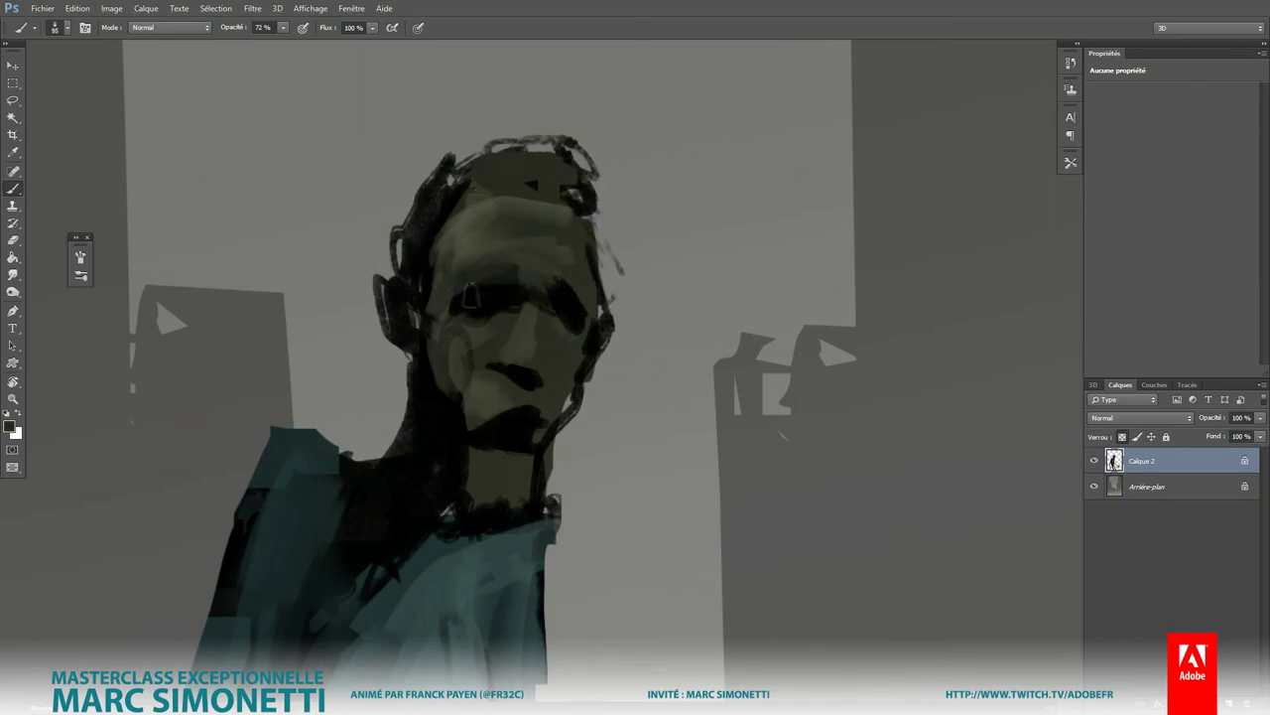
pyautogui.moveTo(463, 288); pyautogui.dragTo(497, 309)
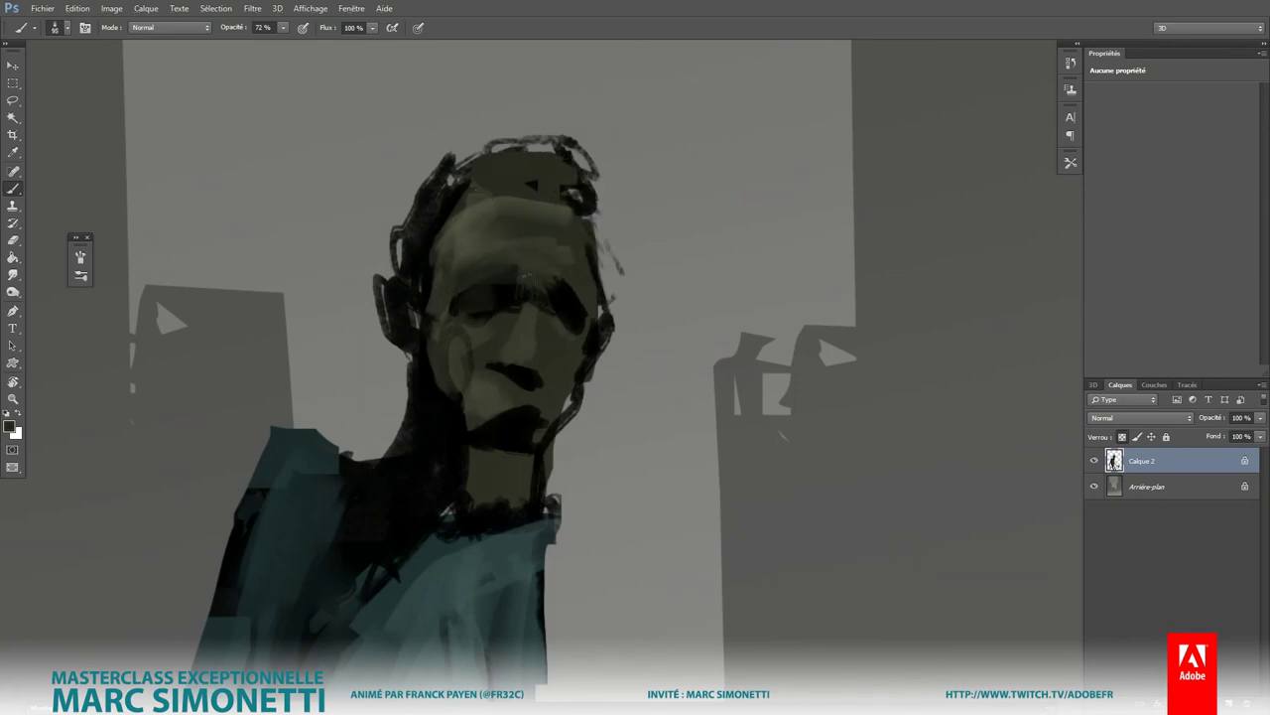
# Step: Lighten the cheek, neck and left shirt edge, and repaint the upper shoulder in lighter teal
pyautogui.moveTo(452, 349); pyautogui.dragTo(462, 476)
pyautogui.keyDown('alt'); pyautogui.rightClick(452, 417); pyautogui.keyUp('alt')
pyautogui.moveTo(397, 516); pyautogui.dragTo(402, 549)
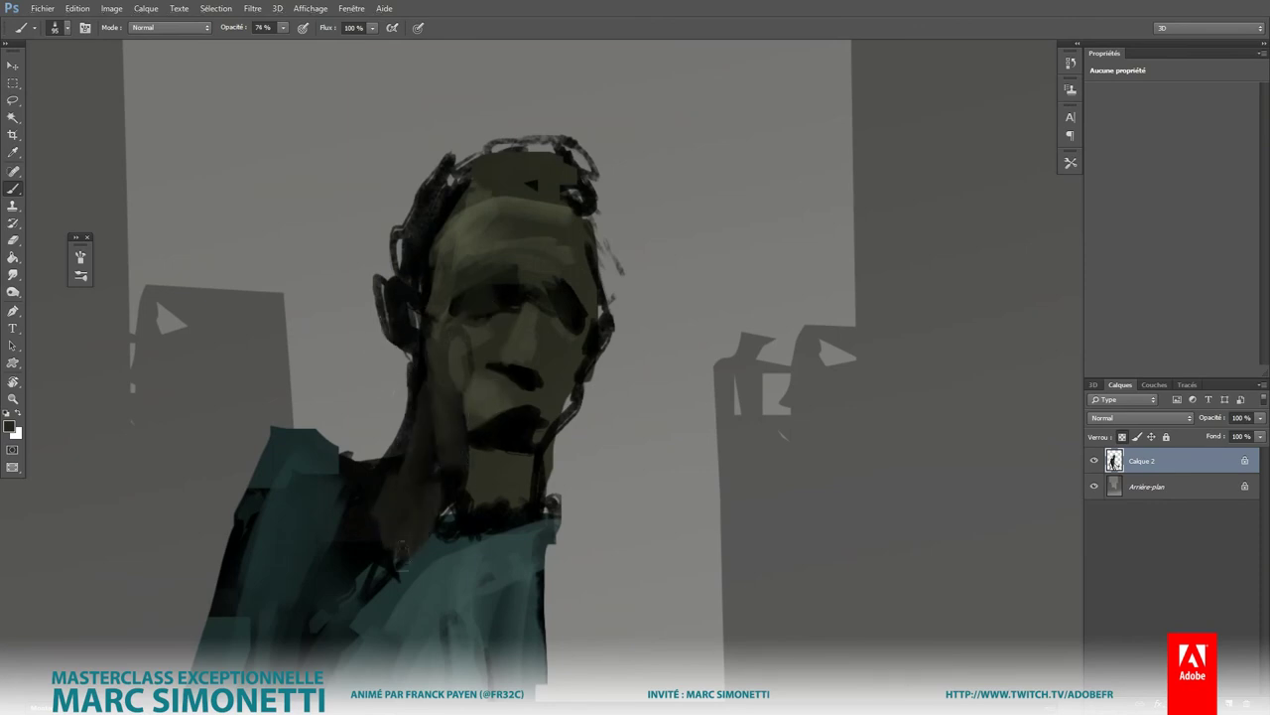
pyautogui.moveTo(340, 517); pyautogui.dragTo(377, 585)
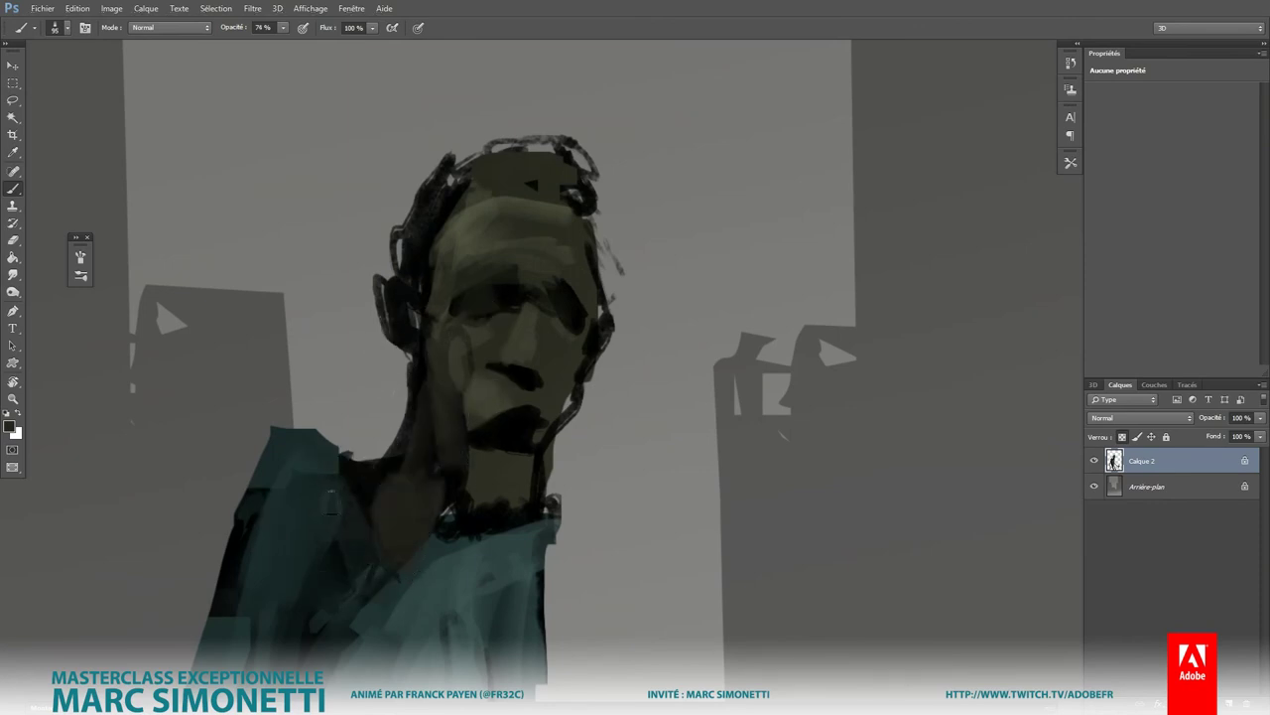
pyautogui.moveTo(253, 491); pyautogui.dragTo(220, 610)
pyautogui.moveTo(340, 482); pyautogui.dragTo(359, 516)
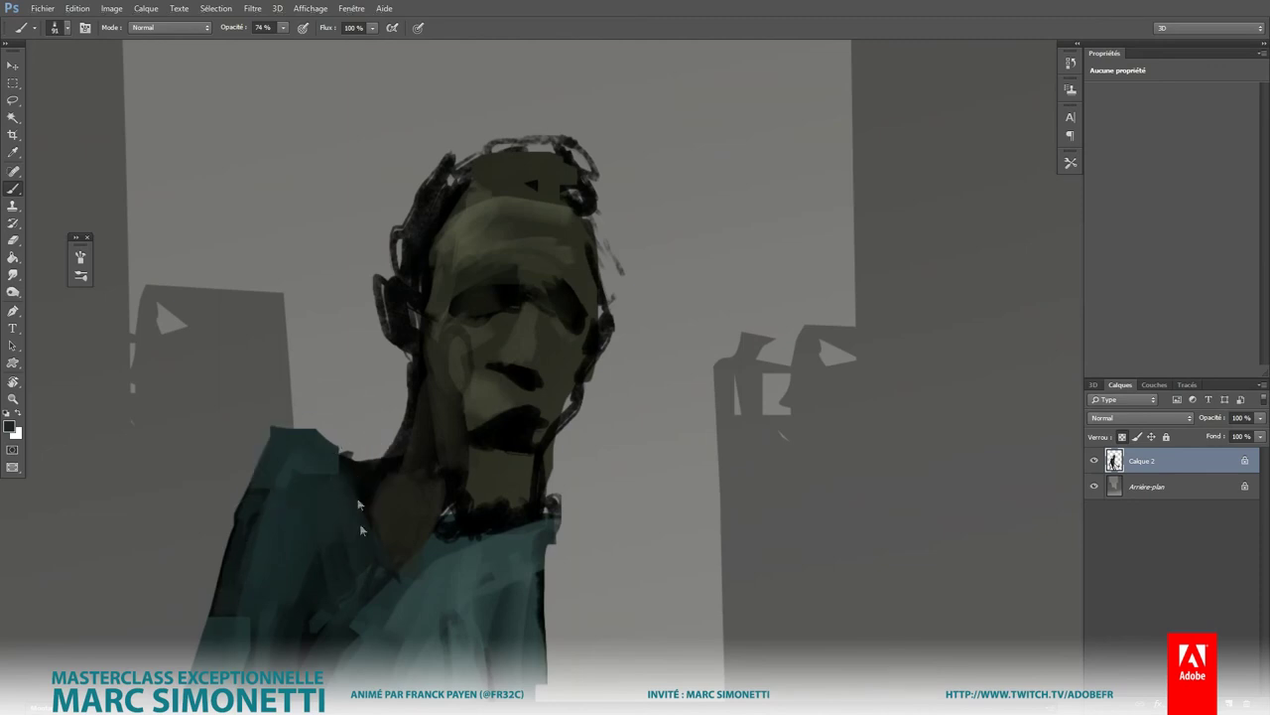
pyautogui.keyDown('alt'); pyautogui.click(440, 610); pyautogui.keyUp('alt')
pyautogui.moveTo(337, 446); pyautogui.dragTo(243, 566)
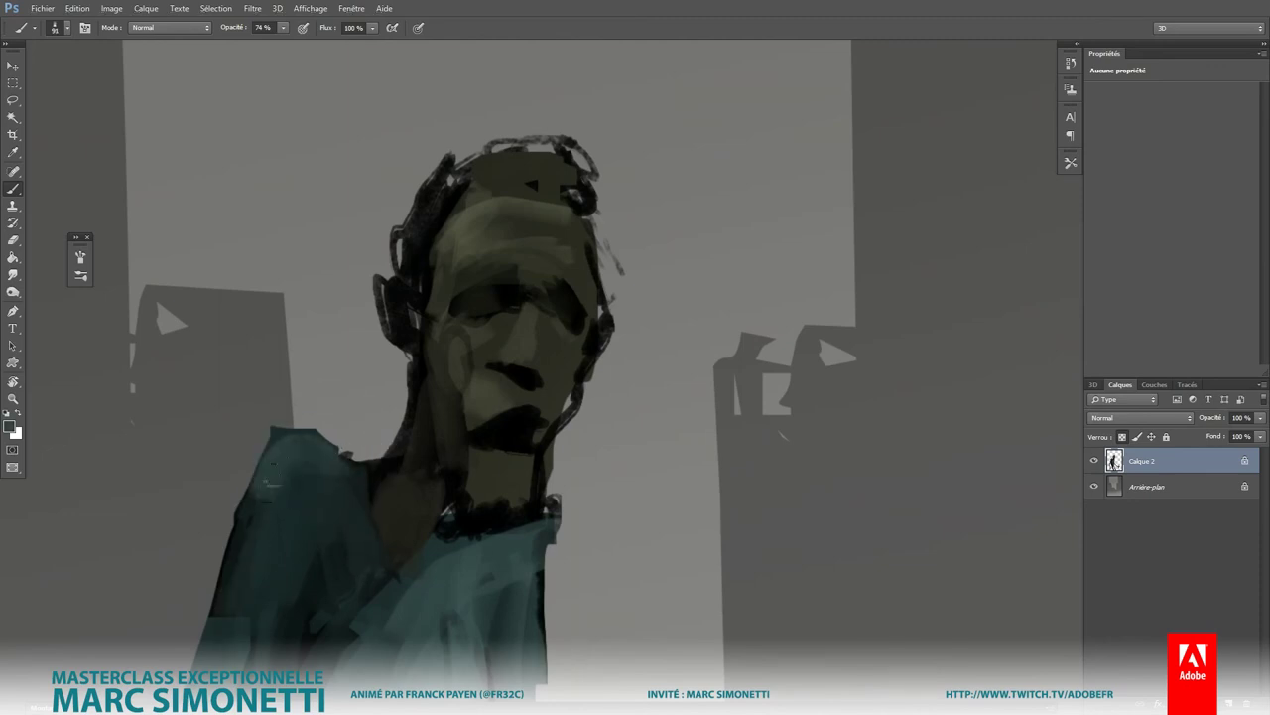
# Step: Paint olive-yellow teeth around the mouth and a pale eye with a 39 px, 81% brush
pyautogui.keyDown('alt'); pyautogui.keyDown('shift'); pyautogui.rightClick(515, 429); pyautogui.keyUp('shift'); pyautogui.keyUp('alt')
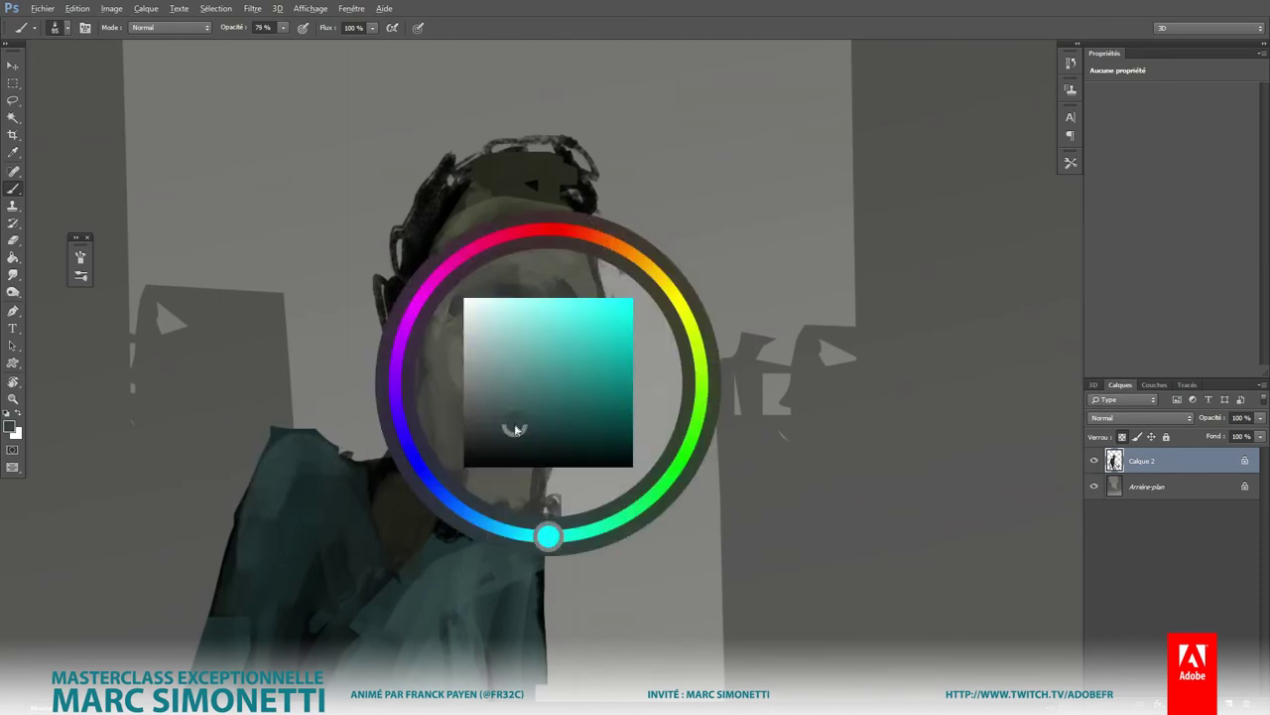
pyautogui.moveTo(576, 397)
pyautogui.mouseDown()
pyautogui.moveTo(484, 430)
pyautogui.moveTo(529, 441)
pyautogui.mouseUp()
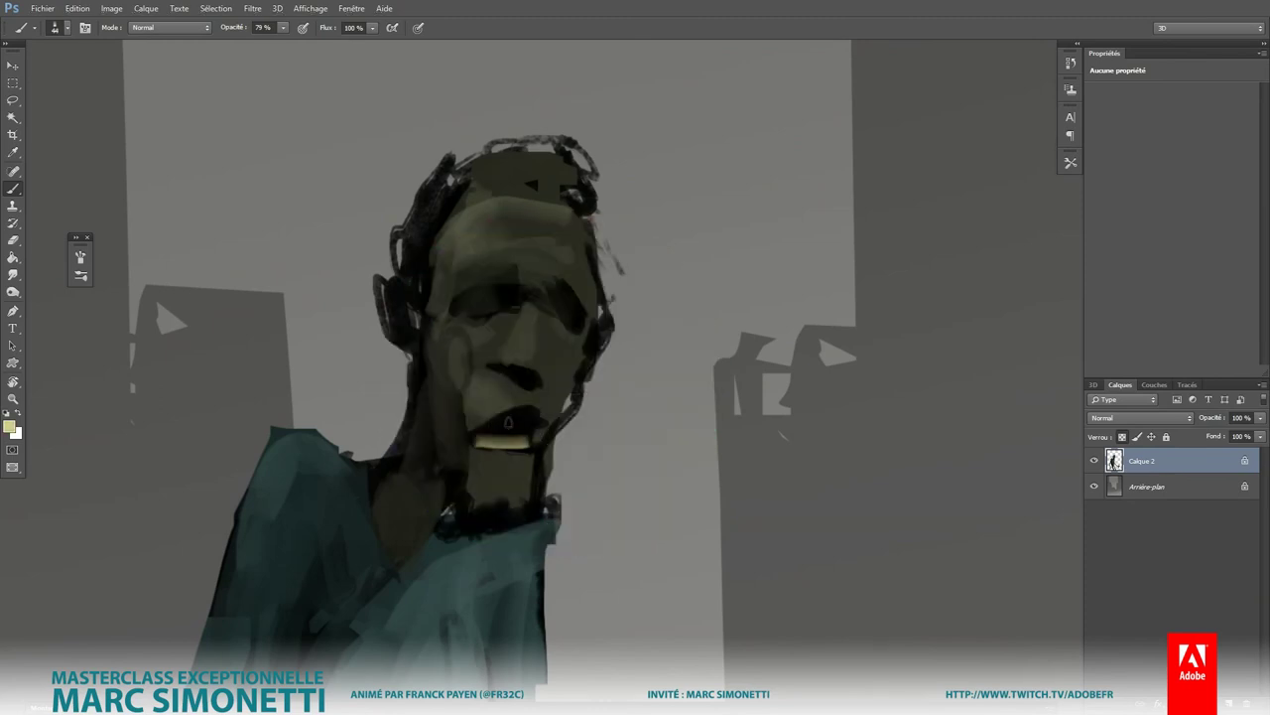
pyautogui.keyDown('alt'); pyautogui.keyDown('shift'); pyautogui.rightClick(490, 294); pyautogui.keyUp('shift'); pyautogui.keyUp('alt')
pyautogui.keyDown('alt'); pyautogui.rightClick(485, 311); pyautogui.keyUp('alt')
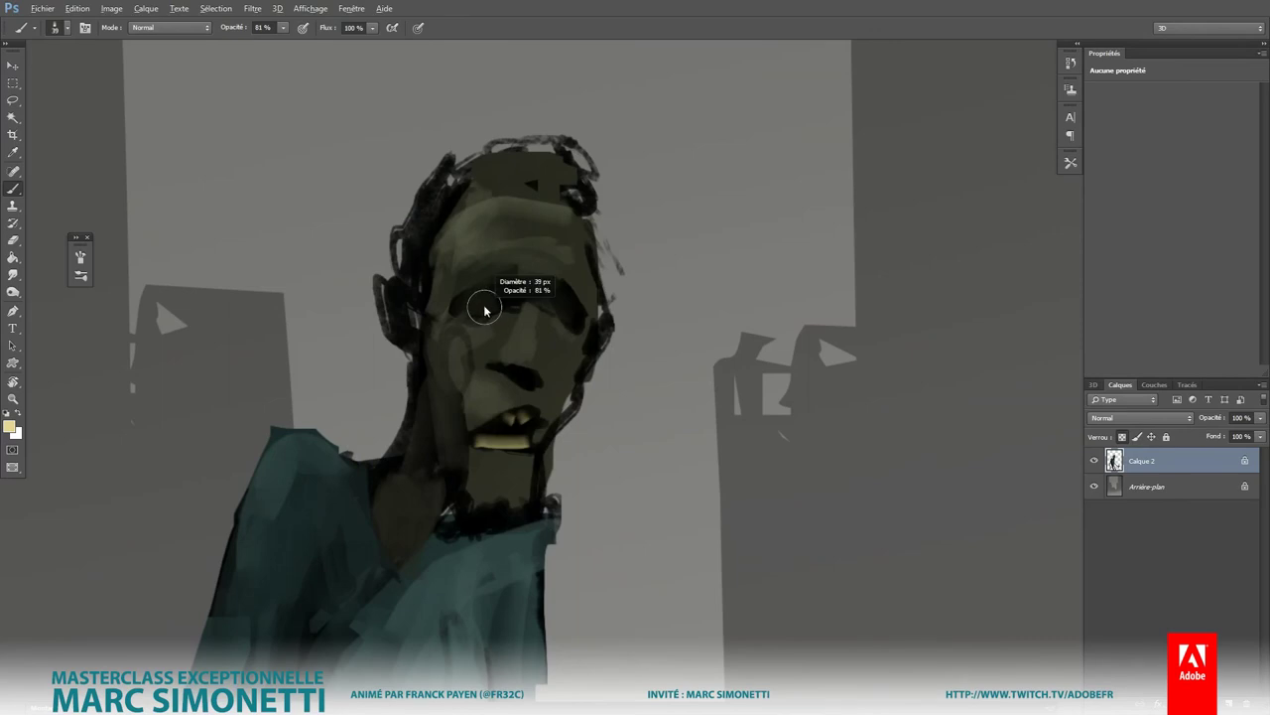
pyautogui.moveTo(563, 312); pyautogui.dragTo(583, 317)
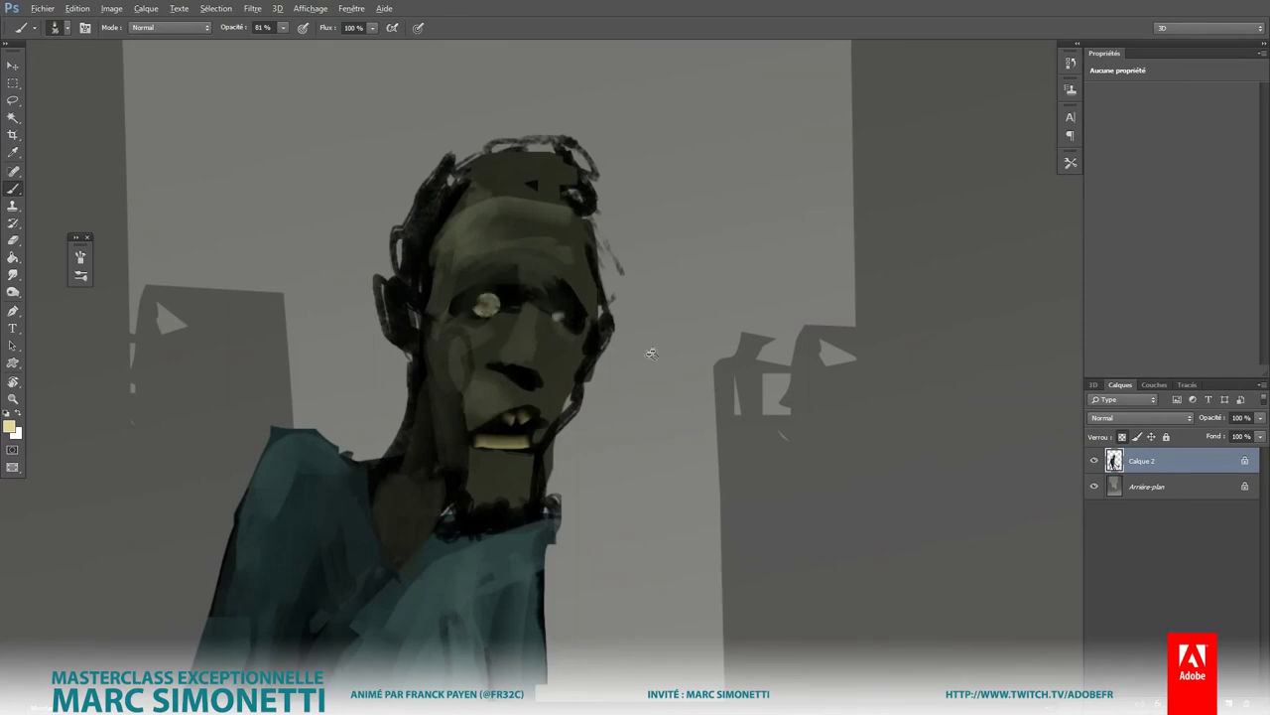
pyautogui.scroll(-5, 651, 354)
pyautogui.scroll(-2, 758, 446)
pyautogui.scroll(2, 757, 446)
# Step: Add a Color Lookup layer using FoggyNight.3DL at 48% opacity
pyautogui.scroll(2, 725, 467)
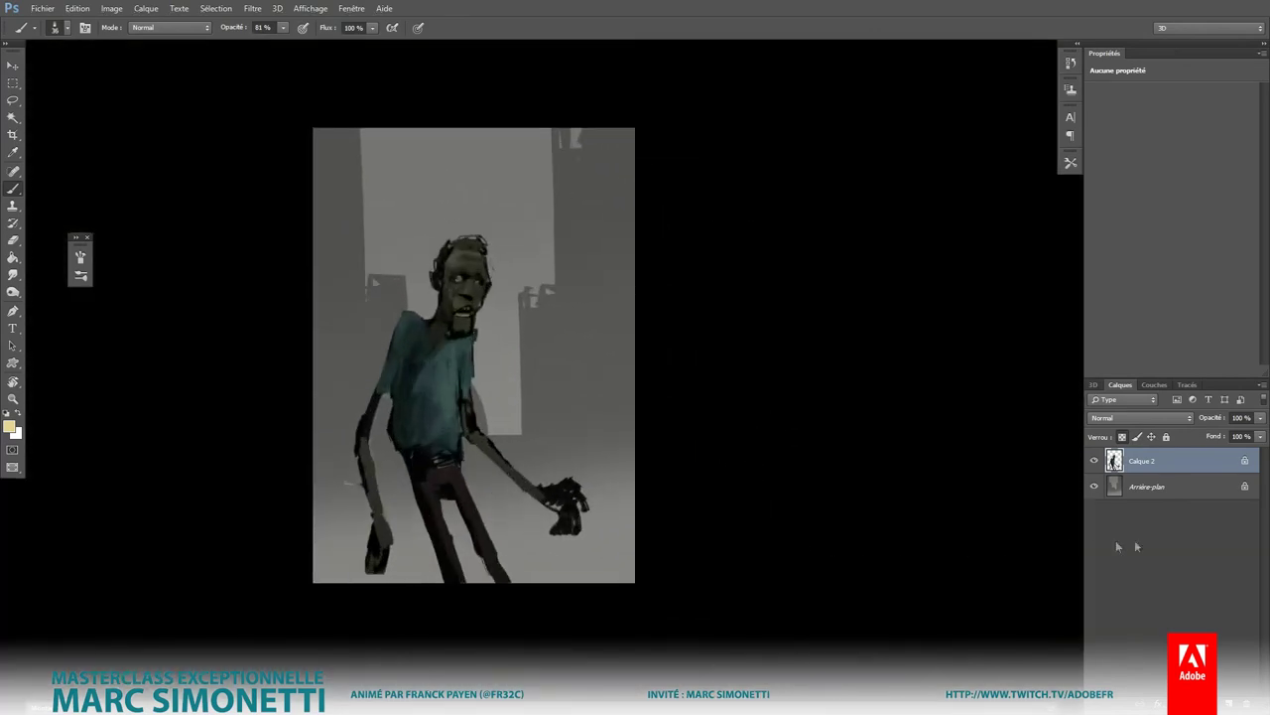
pyautogui.click(1187, 700)
pyautogui.click(1157, 616)
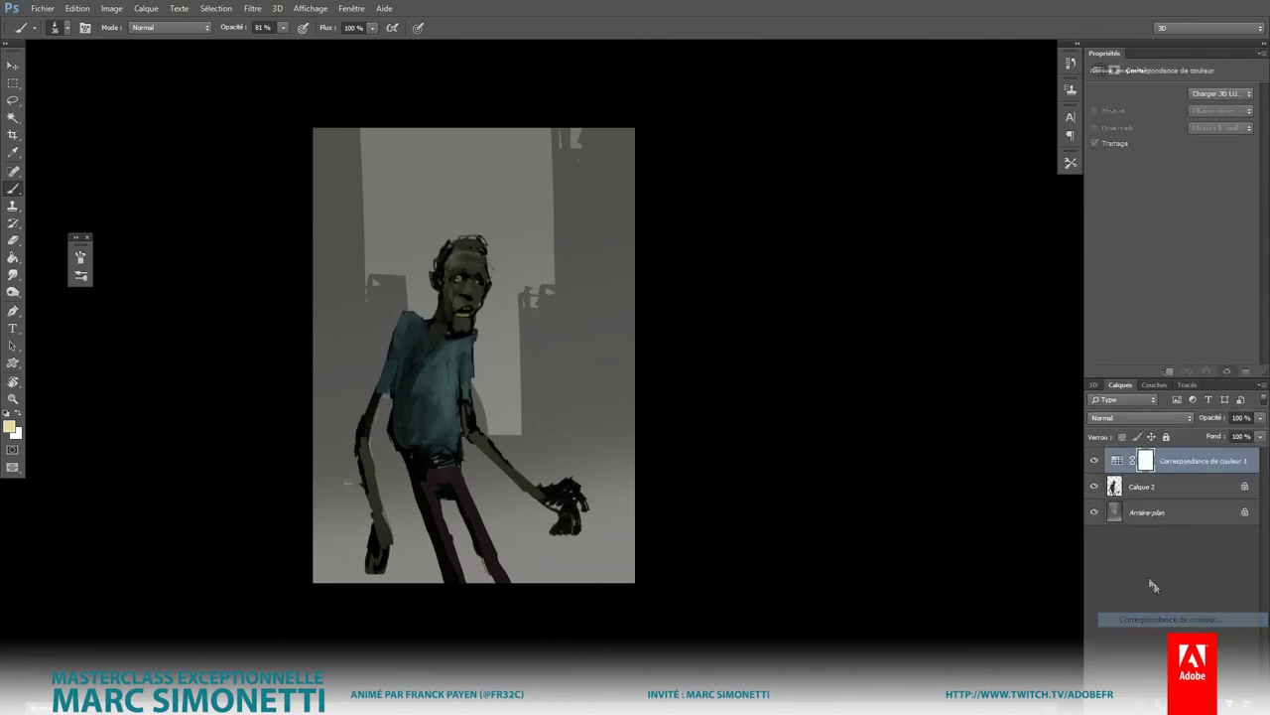
pyautogui.click(1223, 96)
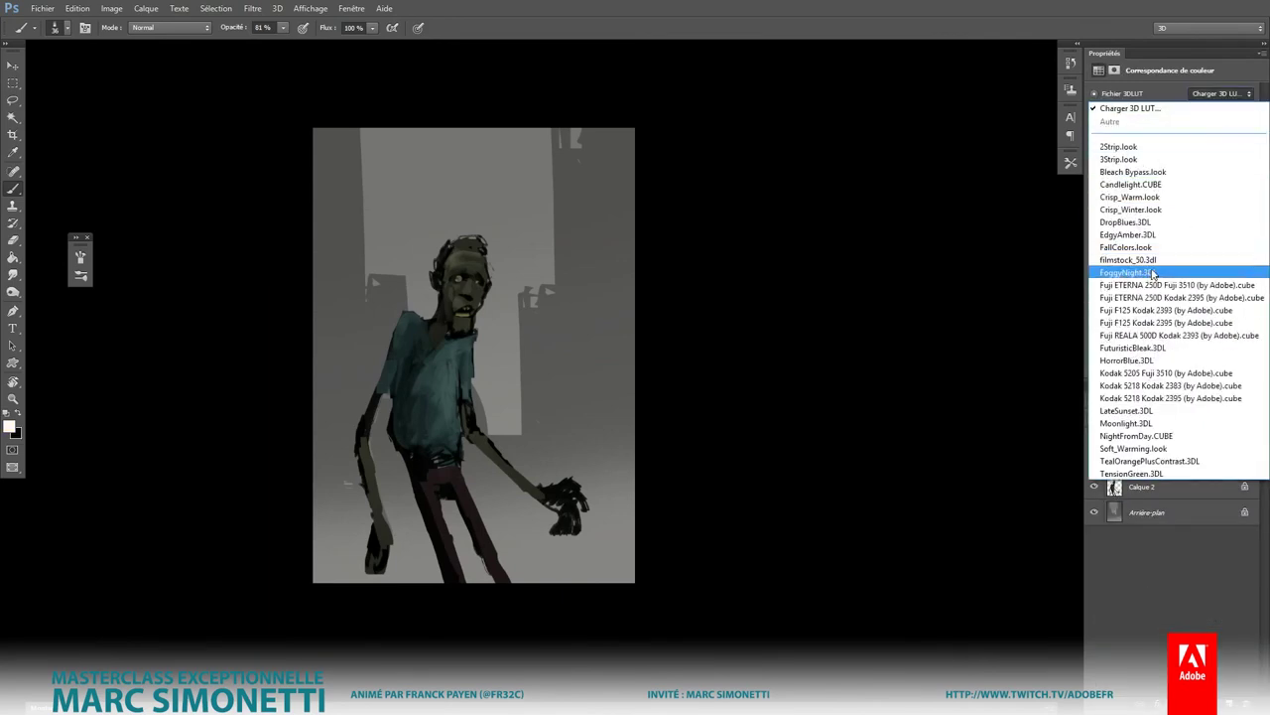
pyautogui.click(1136, 279)
pyautogui.click(1256, 417)
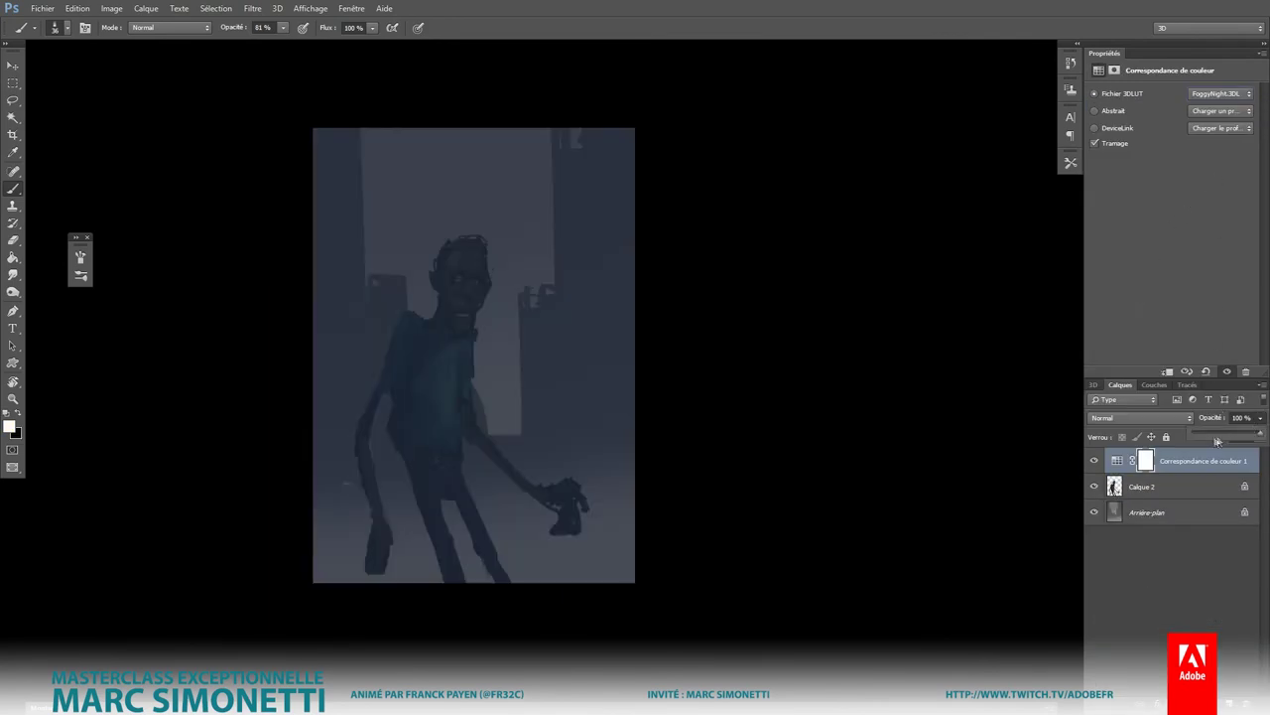
pyautogui.moveTo(1211, 437); pyautogui.dragTo(1223, 434)
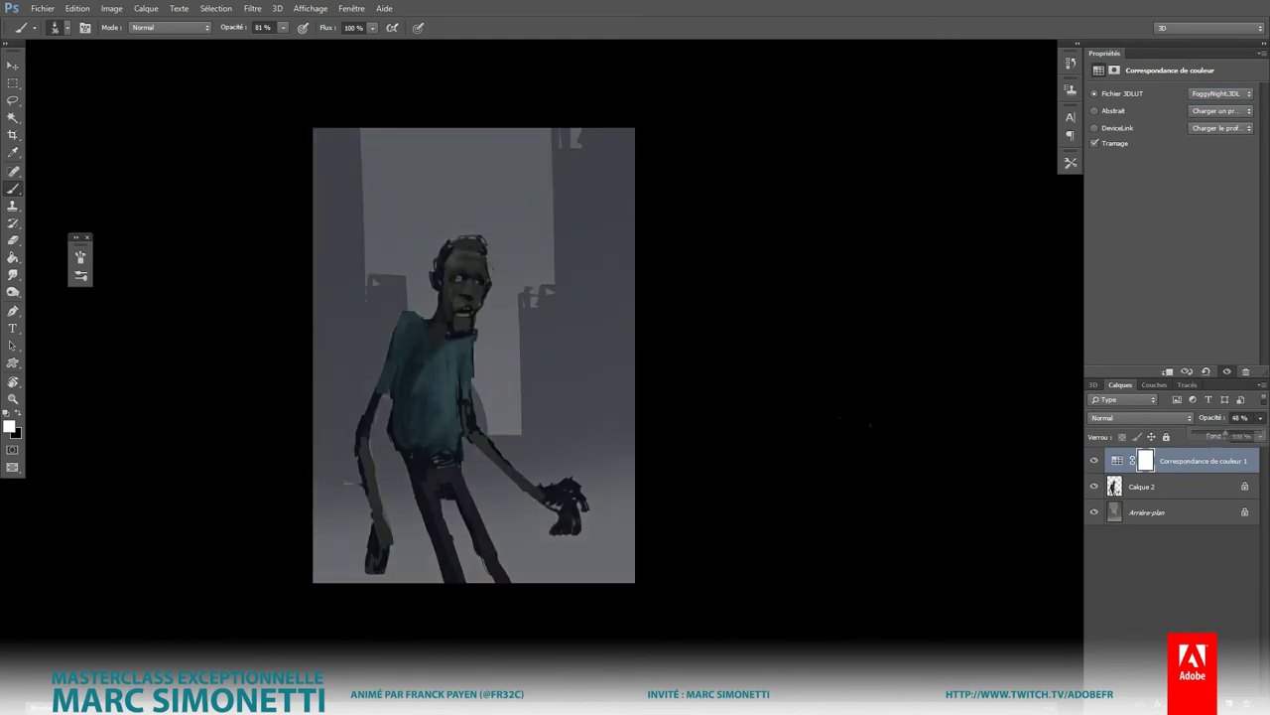
# Step: Crop the canvas tighter from the top, left and right
pyautogui.press('c')
pyautogui.moveTo(492, 142); pyautogui.dragTo(559, 176)
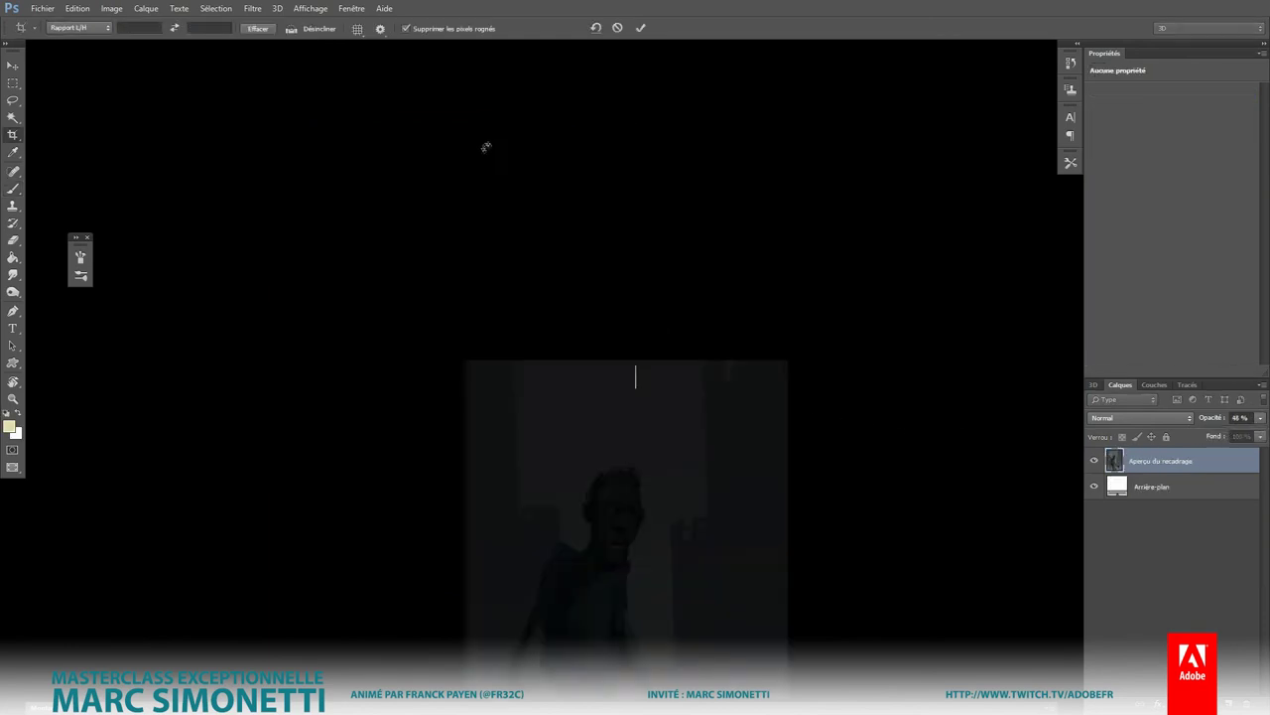
pyautogui.press('Escape')
pyautogui.moveTo(476, 128); pyautogui.dragTo(475, 151)
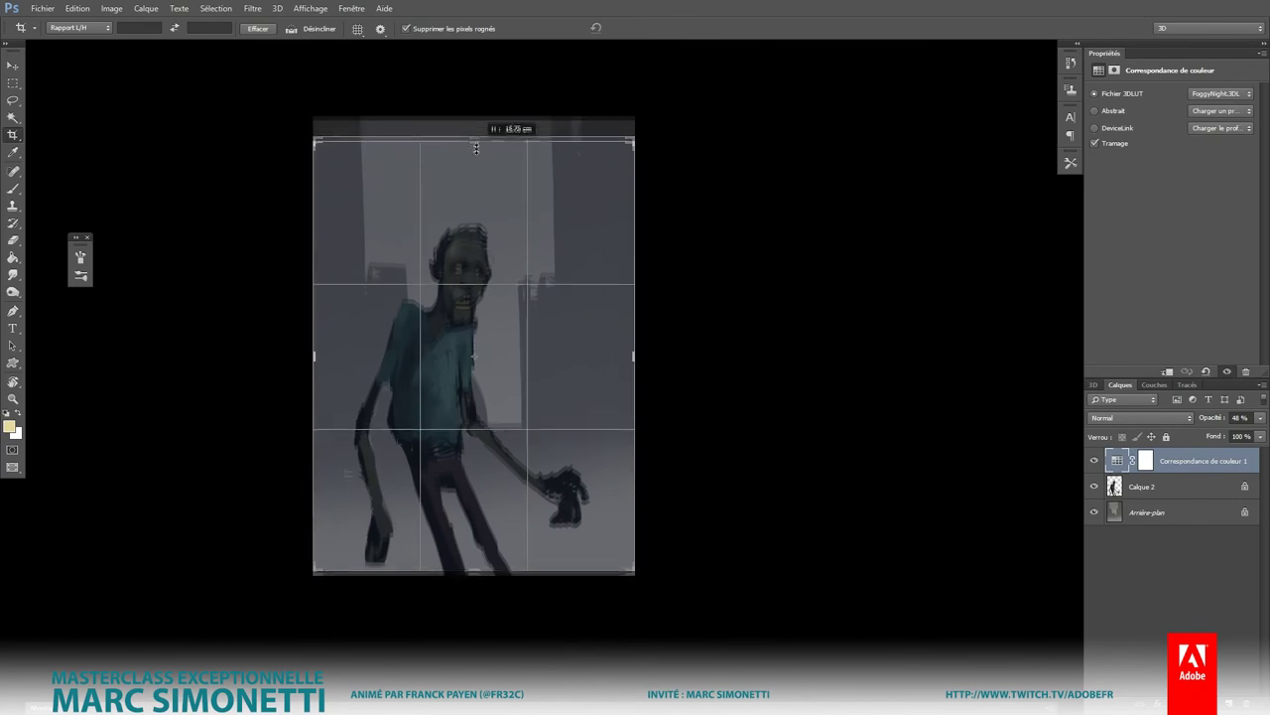
pyautogui.moveTo(313, 355); pyautogui.dragTo(334, 357)
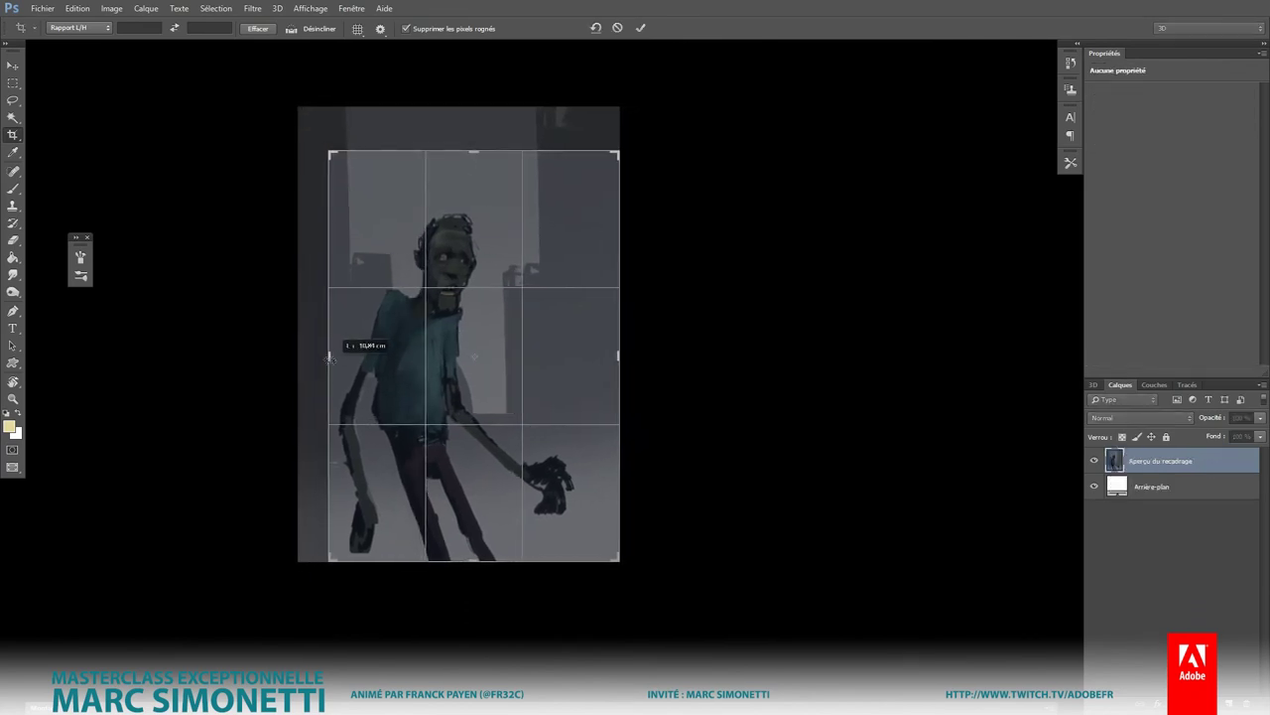
pyautogui.moveTo(626, 357); pyautogui.dragTo(612, 357)
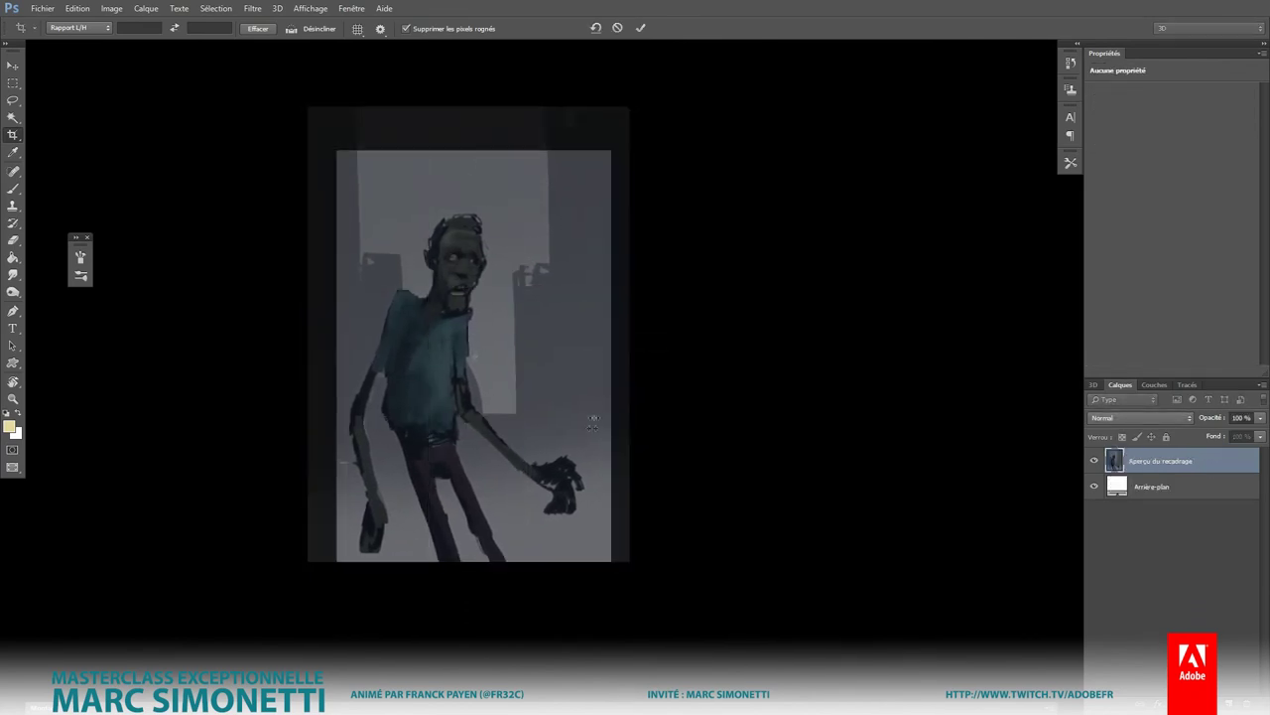
pyautogui.press('Return')
# Step: Merge the layers into a copy, rotate it slightly clockwise and crop off the rotated edges
pyautogui.keyDown('shift'); pyautogui.click(1154, 513); pyautogui.keyUp('shift')
pyautogui.hotkey('ctrl', 'e')
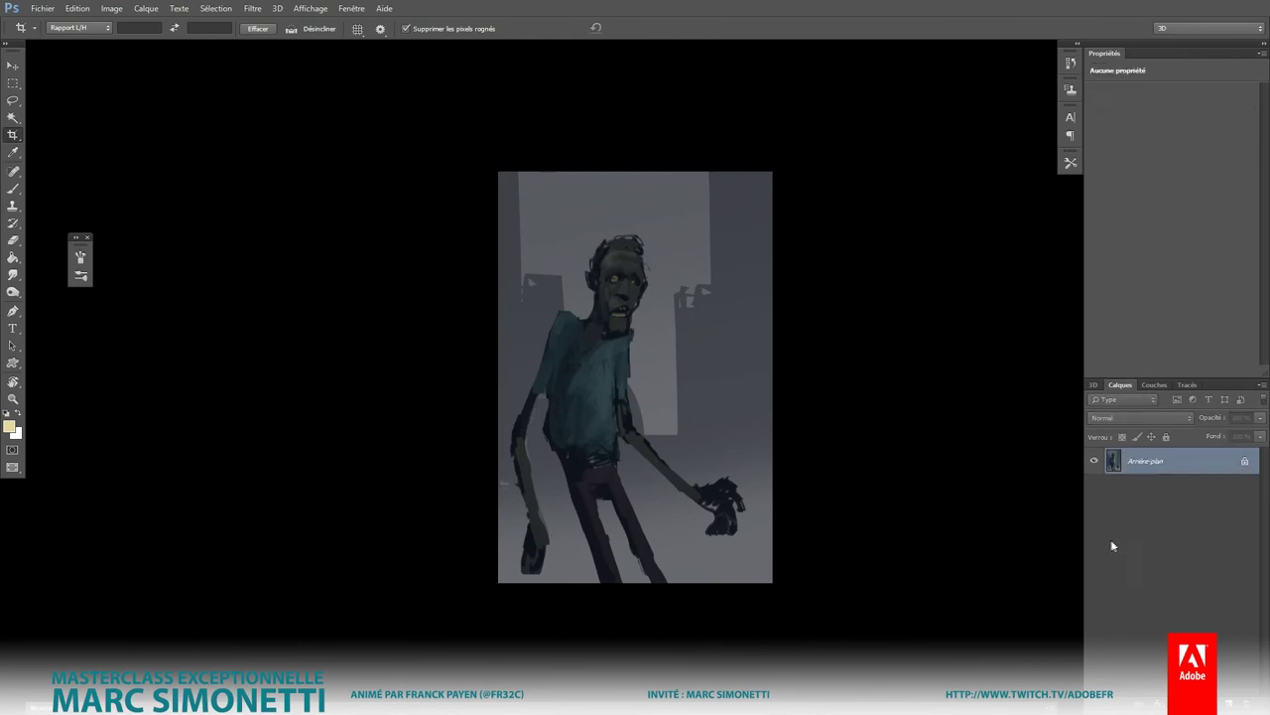
pyautogui.hotkey('ctrl', 'j')
pyautogui.hotkey('ctrl', 't')
pyautogui.moveTo(880, 211); pyautogui.dragTo(886, 268)
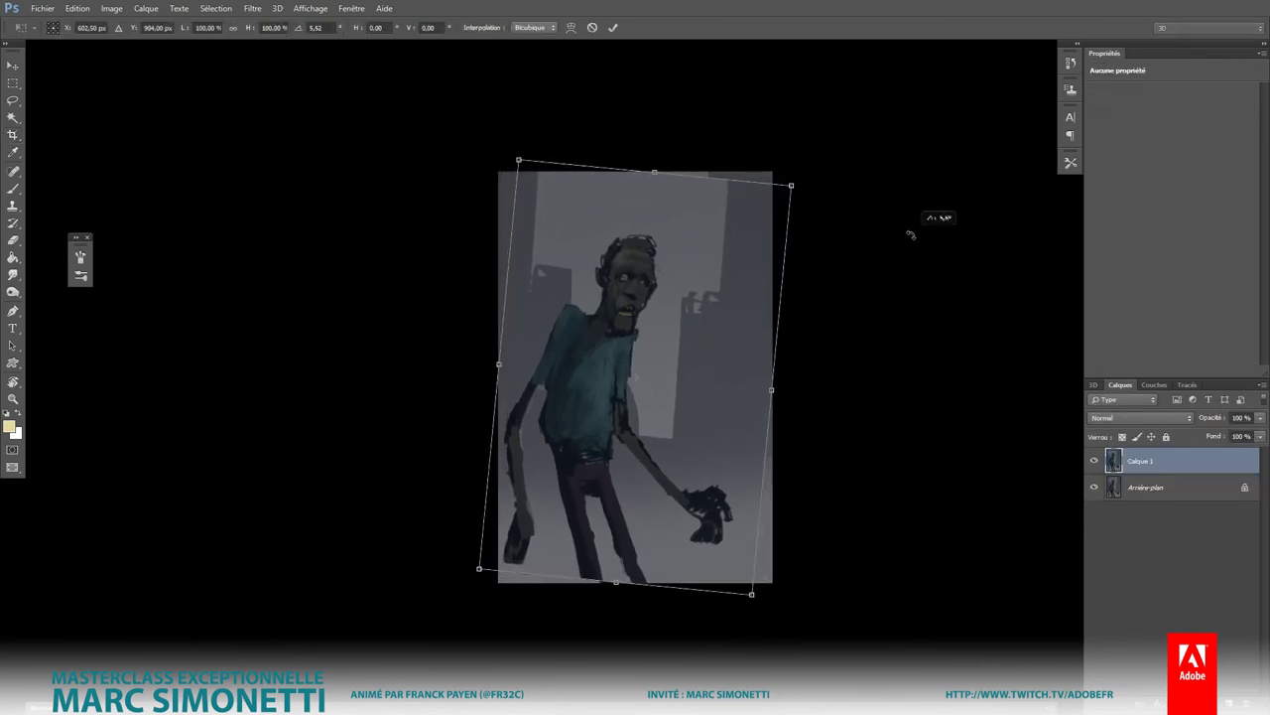
pyautogui.press('Return')
pyautogui.press('c')
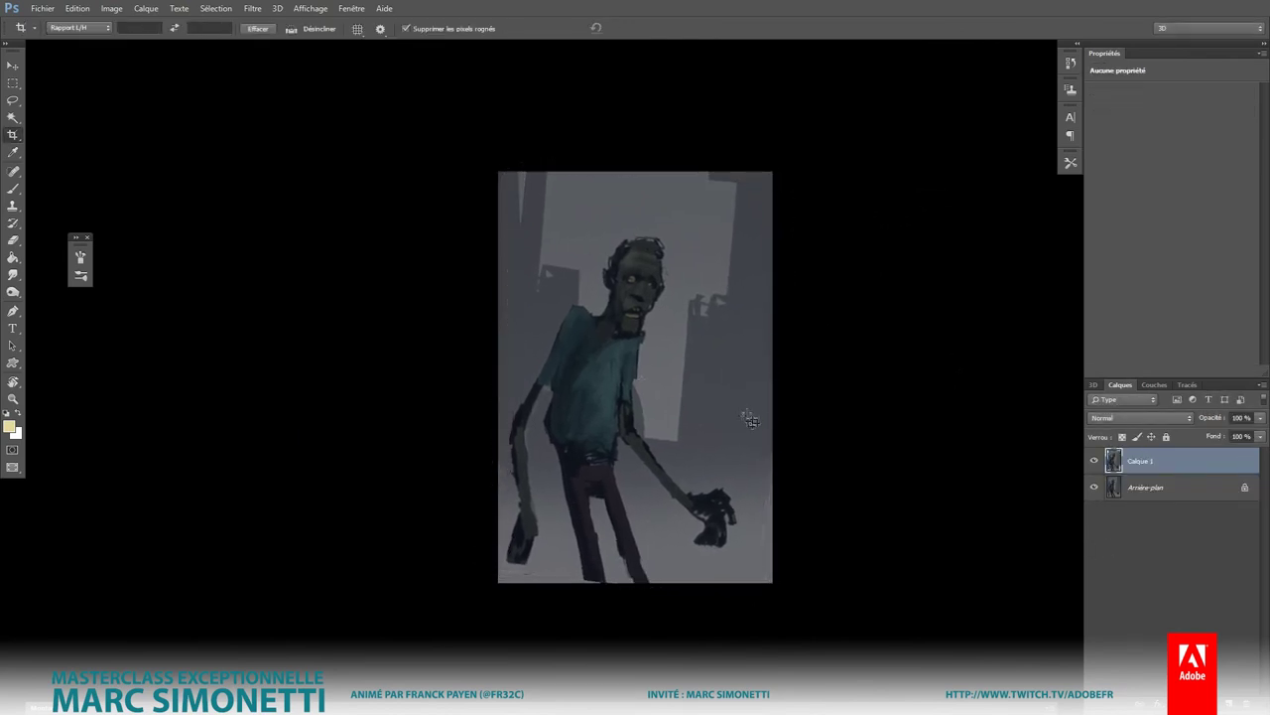
pyautogui.moveTo(772, 499); pyautogui.dragTo(814, 507)
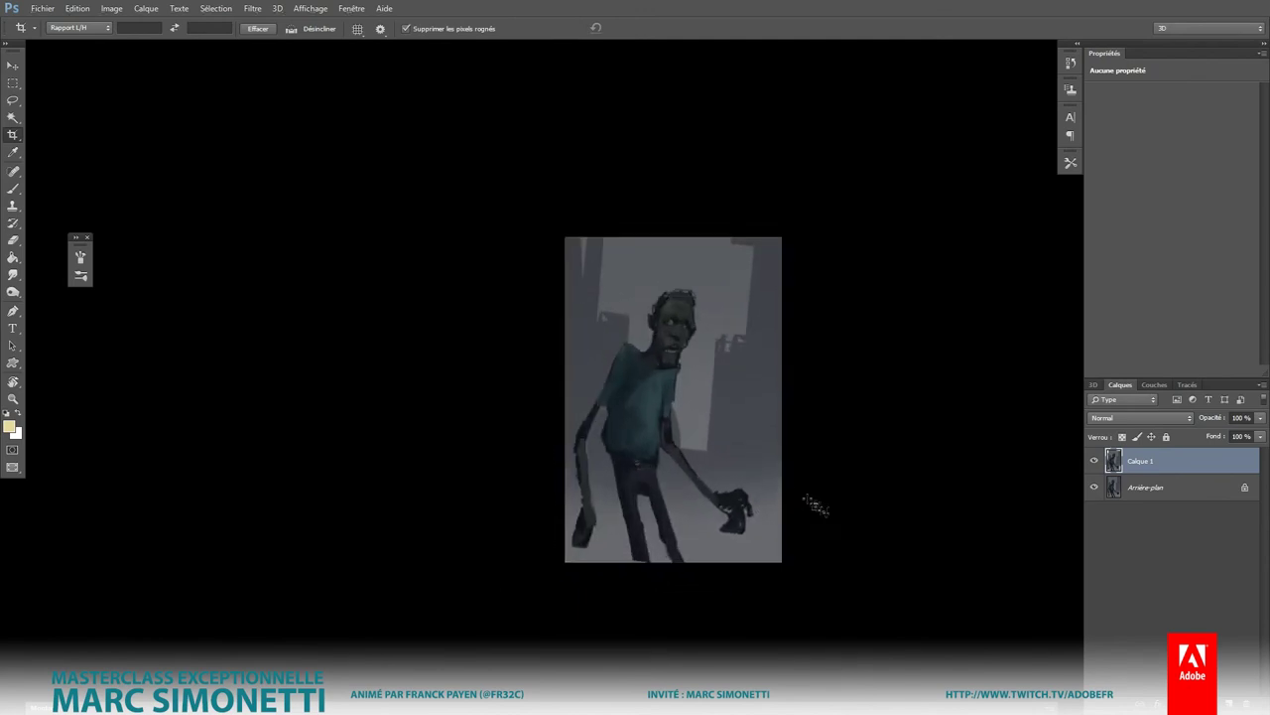
# Step: Smudge Calque 1 with an enlarged Smudge brush to soften the background
pyautogui.press('b')
pyautogui.click(1164, 488)
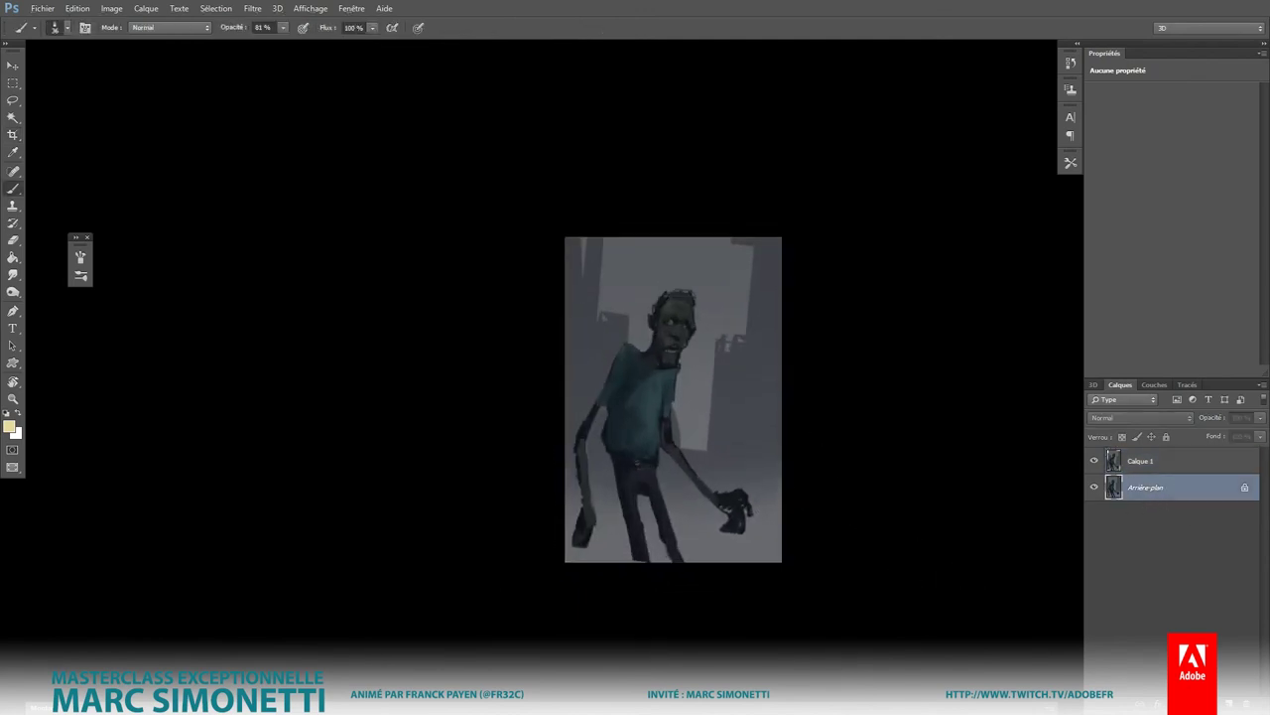
pyautogui.press('r')
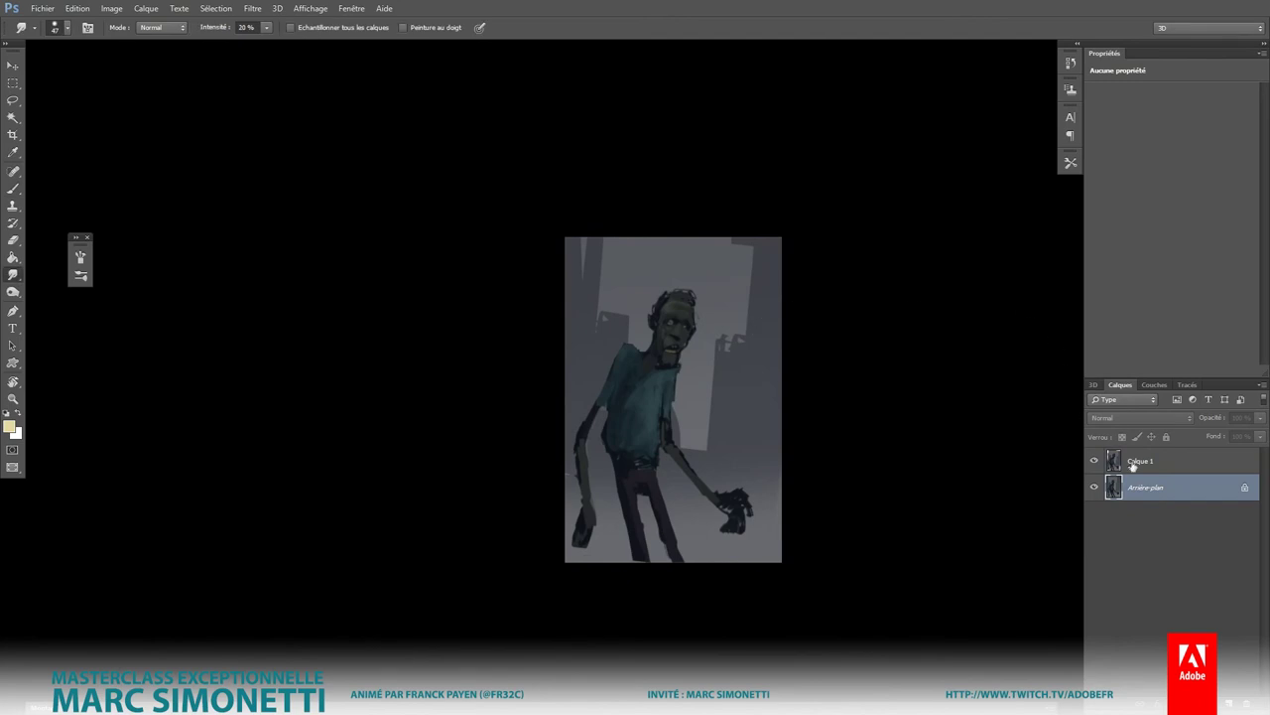
pyautogui.hotkey('alt', ']')
pyautogui.moveTo(749, 263); pyautogui.dragTo(745, 246)
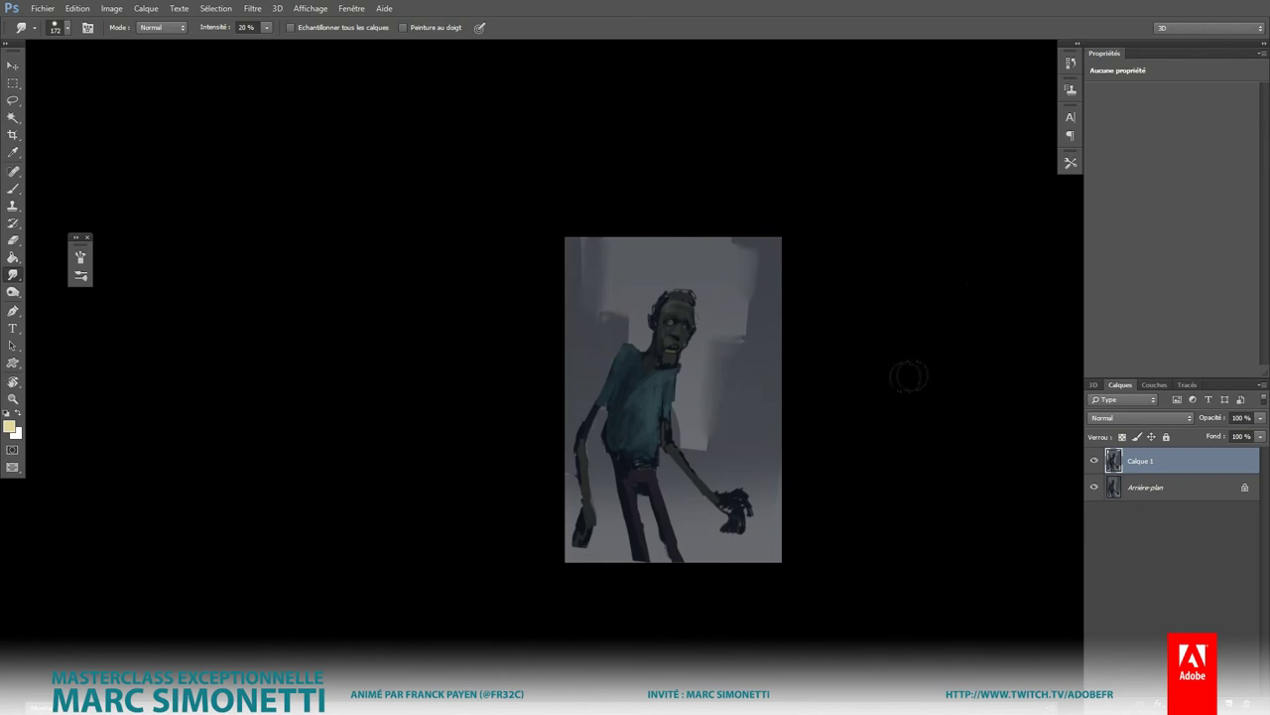
# Step: Switch to a large textured brush preset for speckled mist
pyautogui.press('b')
pyautogui.rightClick(771, 288)
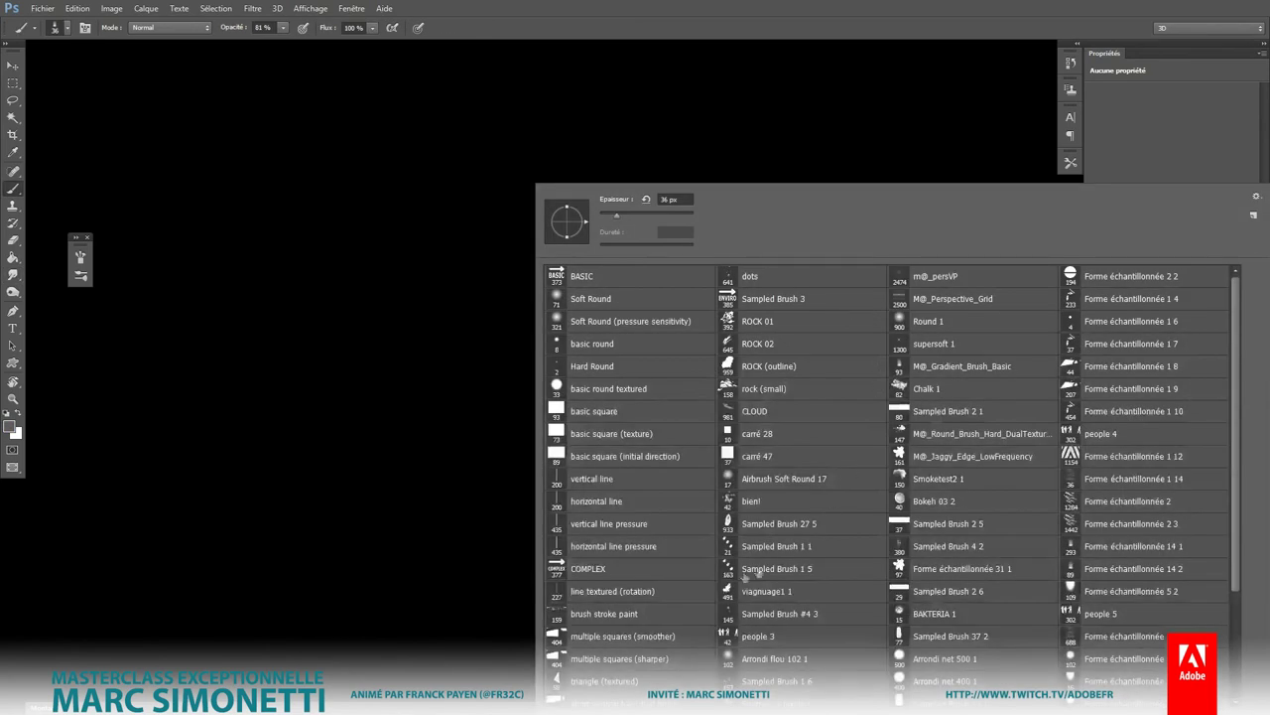
pyautogui.scroll(-3, 1233, 407)
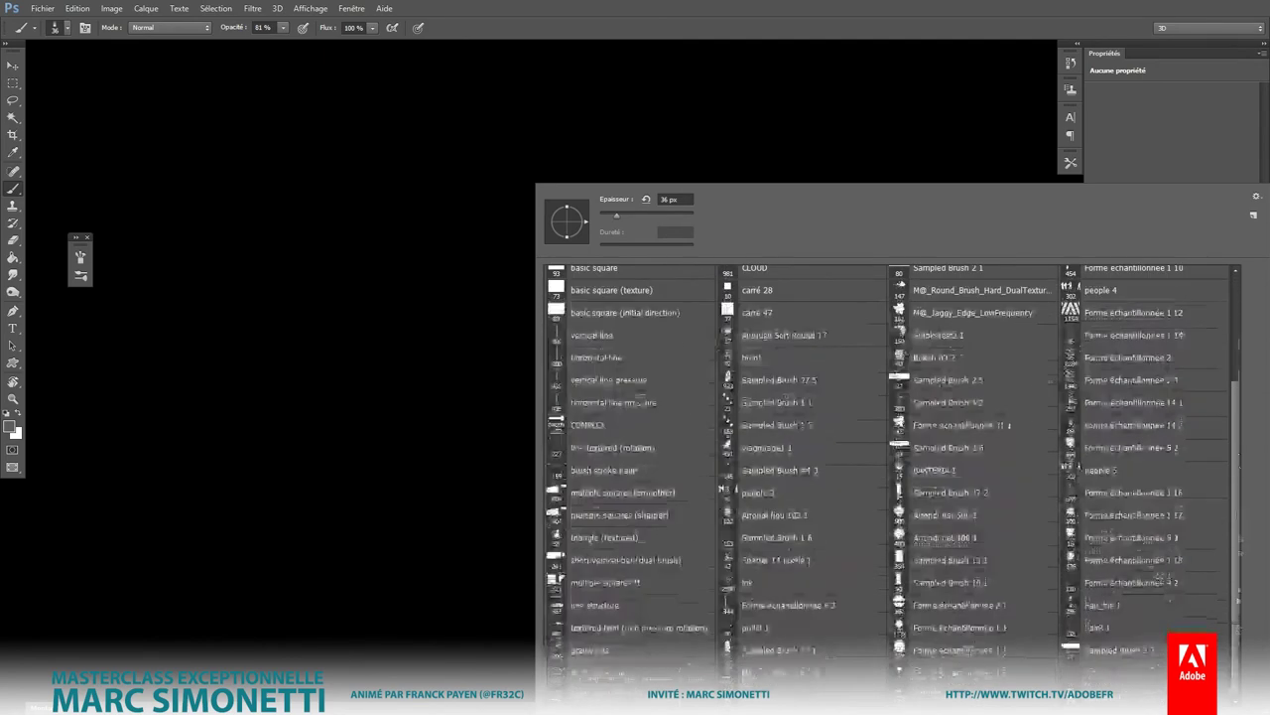
pyautogui.click(605, 648)
pyautogui.click(452, 370)
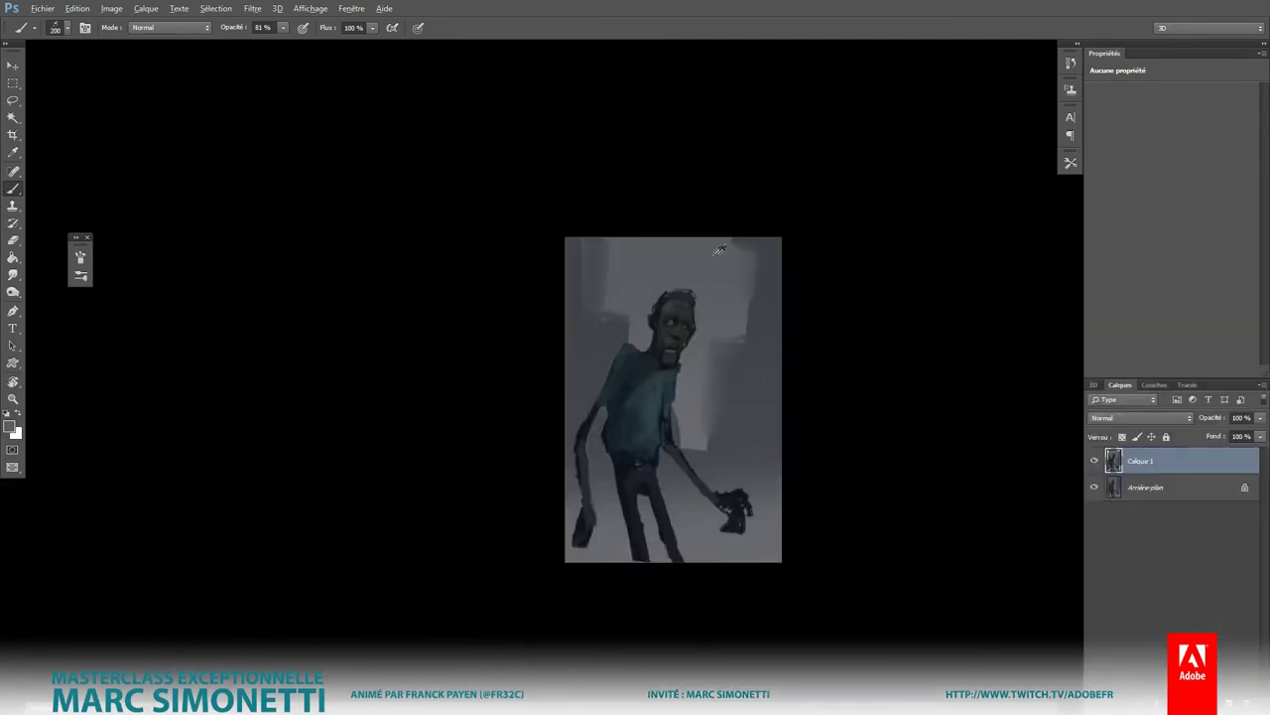
pyautogui.moveTo(749, 265); pyautogui.dragTo(784, 241)
# Step: Paint speckled grey mist near the hand and lighter mist across the legs
pyautogui.moveTo(744, 370); pyautogui.dragTo(794, 370)
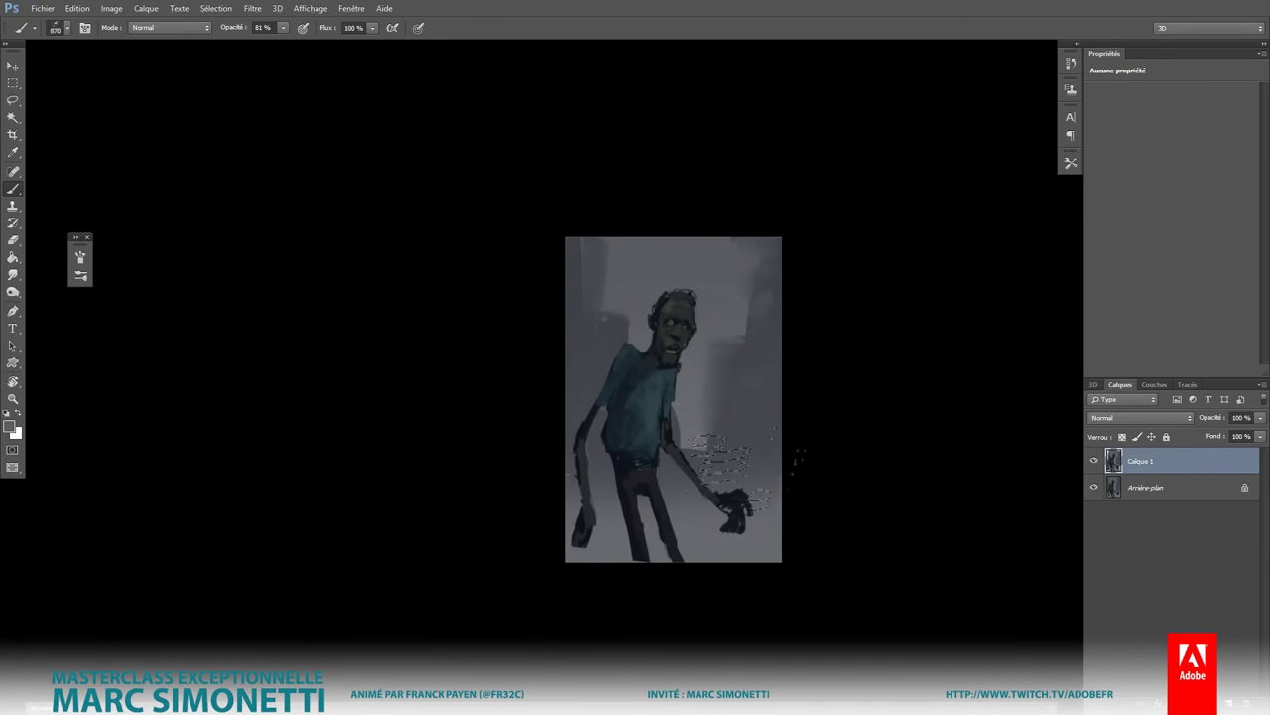
pyautogui.moveTo(700, 431); pyautogui.dragTo(764, 487)
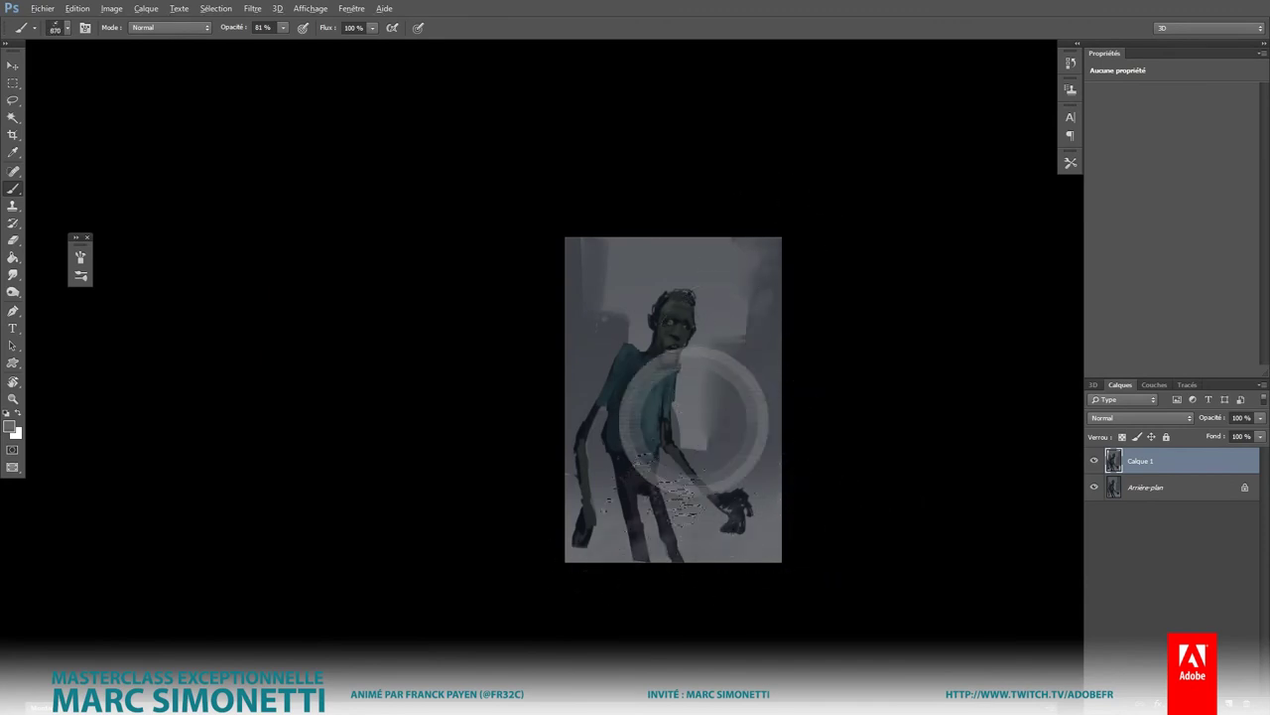
pyautogui.moveTo(675, 417)
pyautogui.mouseDown()
pyautogui.moveTo(695, 507)
pyautogui.moveTo(814, 476)
pyautogui.mouseUp()
pyautogui.hotkey('ctrl', 'z')
pyautogui.moveTo(551, 486); pyautogui.dragTo(710, 469)
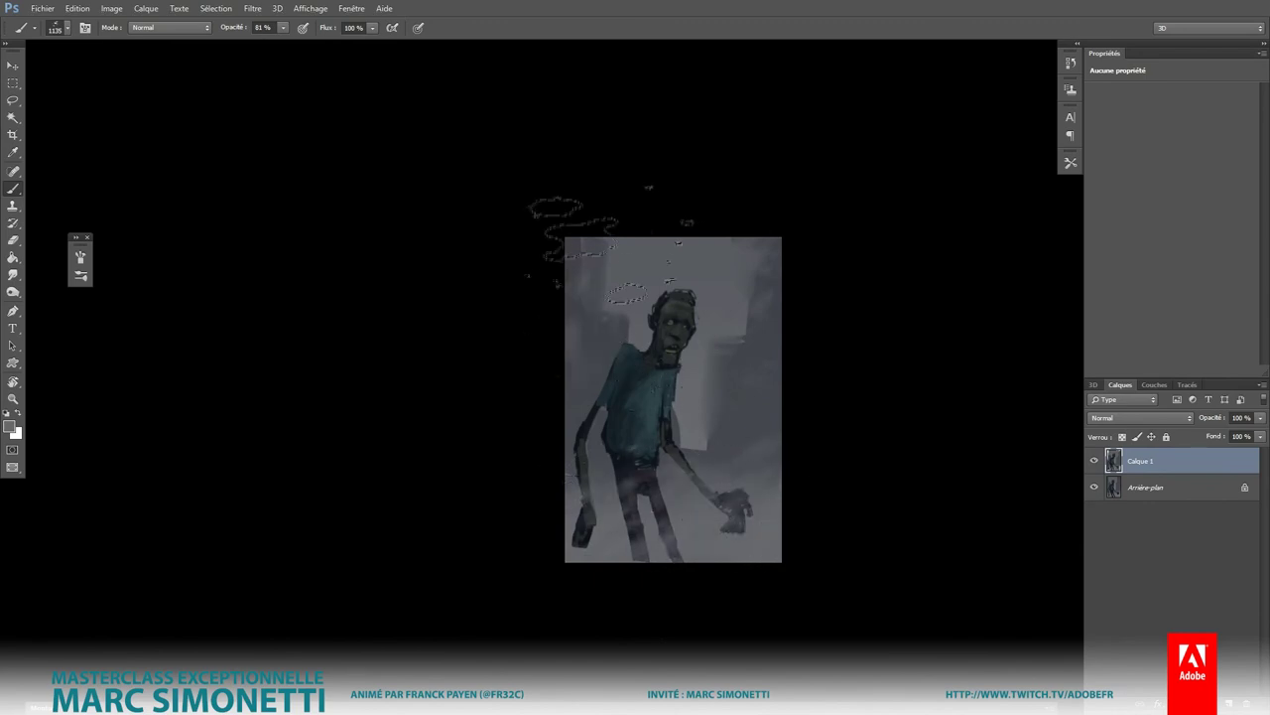
pyautogui.scroll(2, 754, 496)
# Step: Choose the triangle textured brush and a pale green highlight colour
pyautogui.rightClick(734, 416)
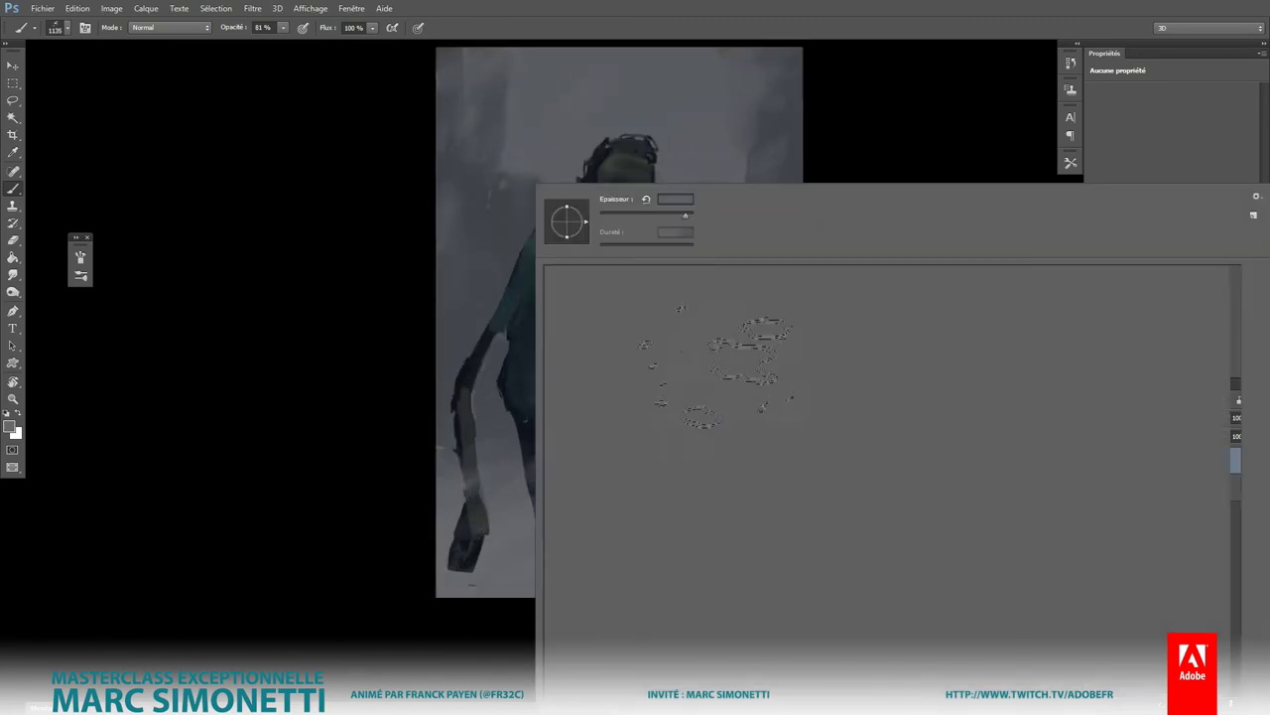
pyautogui.click(609, 537)
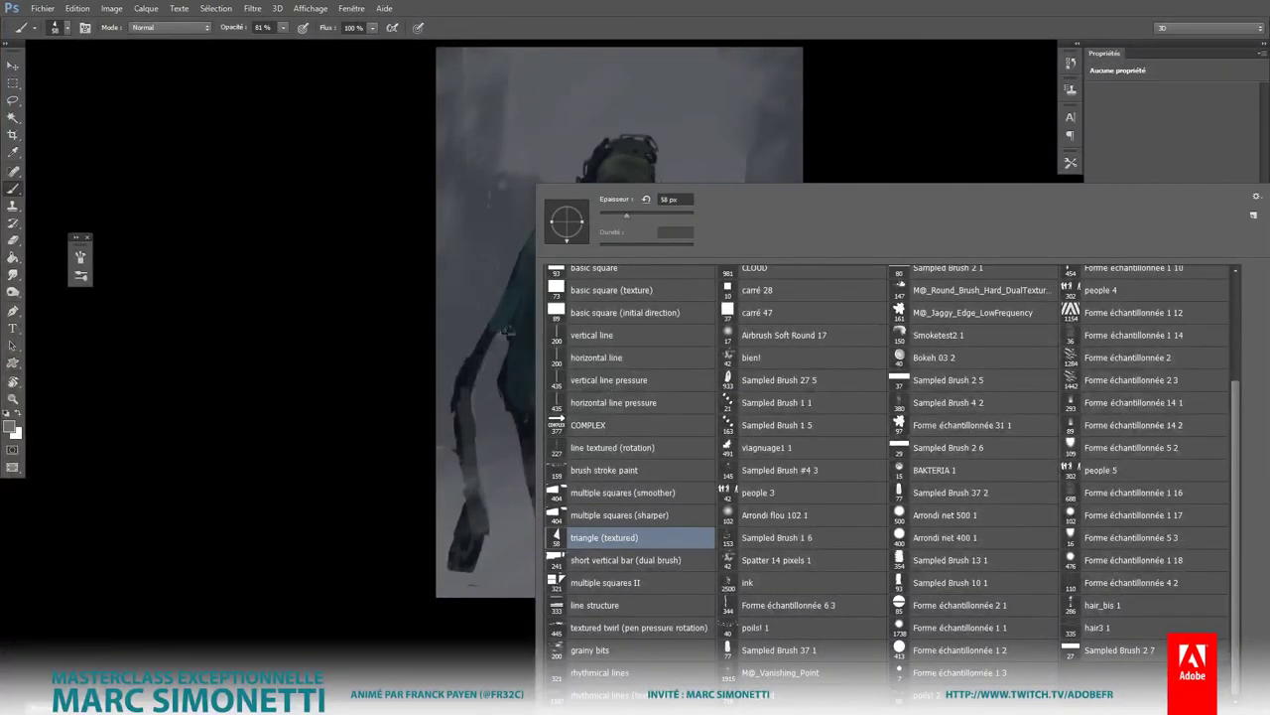
pyautogui.keyDown('alt'); pyautogui.keyDown('shift'); pyautogui.rightClick(509, 325); pyautogui.keyUp('shift'); pyautogui.keyUp('alt')
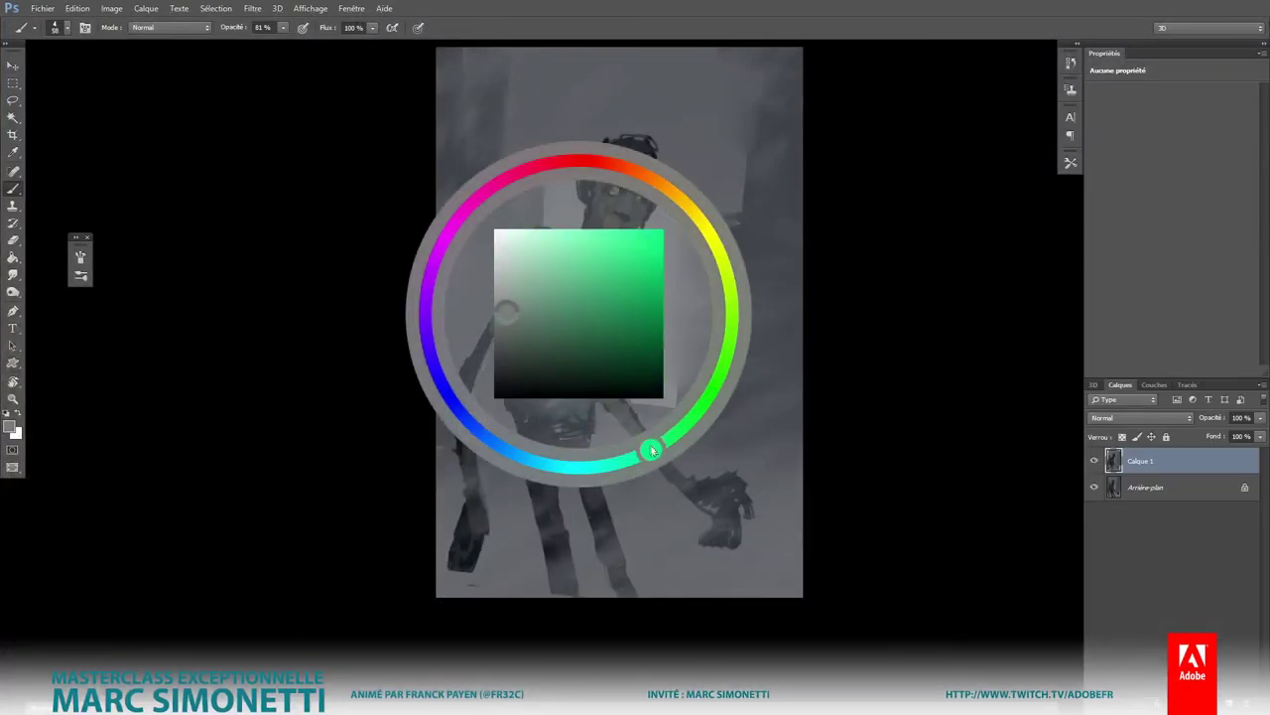
pyautogui.moveTo(507, 313); pyautogui.dragTo(526, 288)
pyautogui.scroll(2, 526, 289)
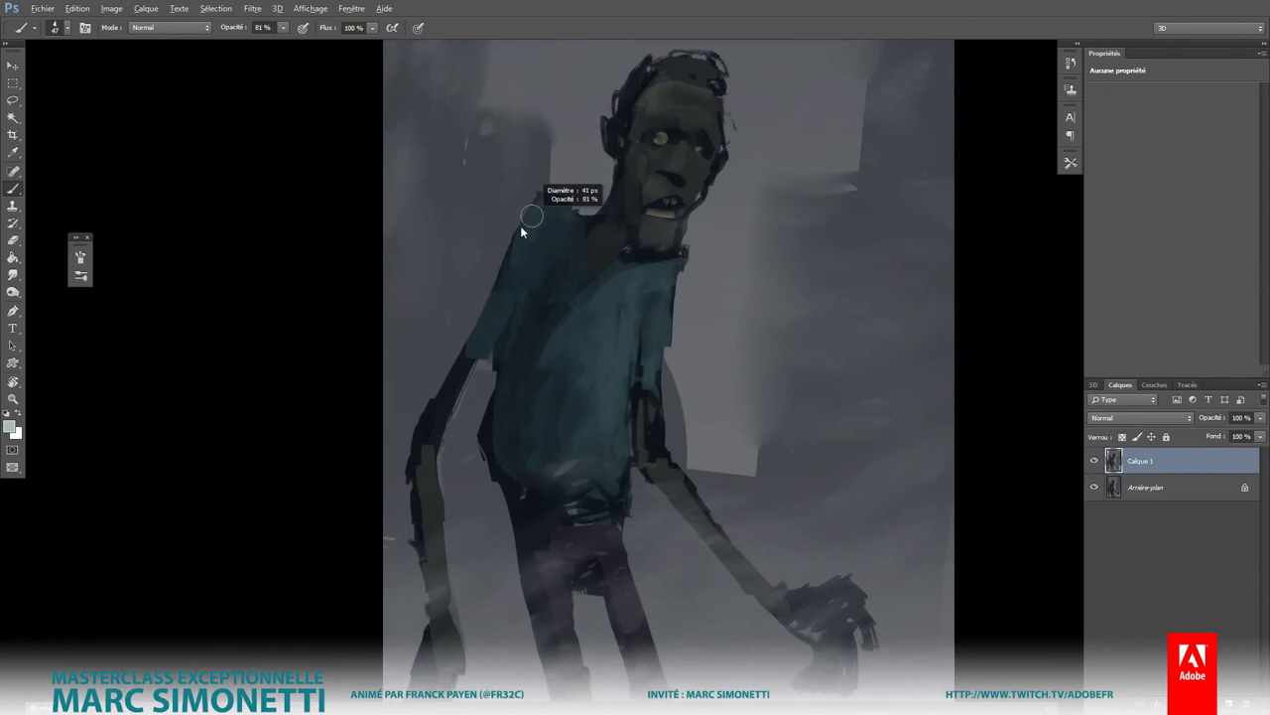
# Step: Paint pale rim lights along the shoulder, left arm, cheek and top of the face
pyautogui.moveTo(524, 219); pyautogui.dragTo(568, 198)
pyautogui.moveTo(463, 349); pyautogui.dragTo(528, 209)
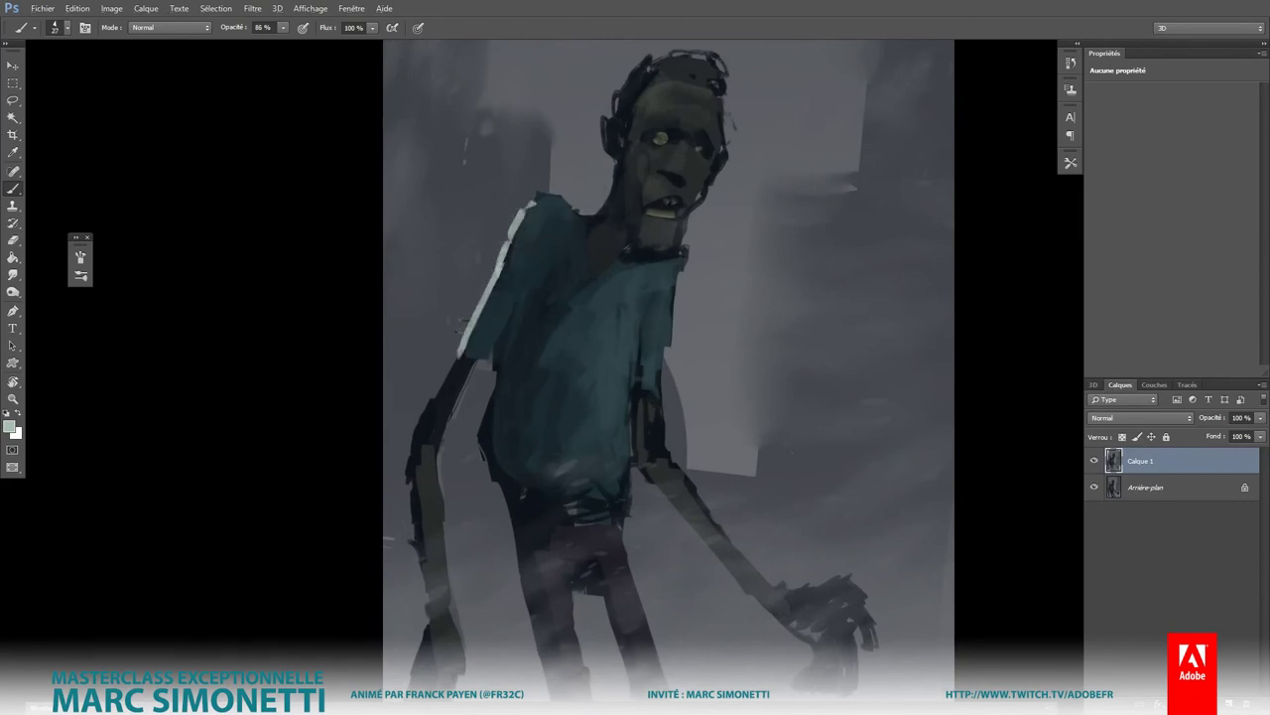
pyautogui.moveTo(461, 357)
pyautogui.mouseDown()
pyautogui.moveTo(407, 479)
pyautogui.moveTo(435, 631)
pyautogui.mouseUp()
pyautogui.moveTo(601, 215)
pyautogui.mouseDown()
pyautogui.moveTo(625, 169)
pyautogui.moveTo(627, 191)
pyautogui.mouseUp()
pyautogui.moveTo(651, 94)
pyautogui.mouseDown()
pyautogui.moveTo(633, 144)
pyautogui.moveTo(622, 127)
pyautogui.moveTo(655, 54)
pyautogui.moveTo(714, 52)
pyautogui.mouseUp()
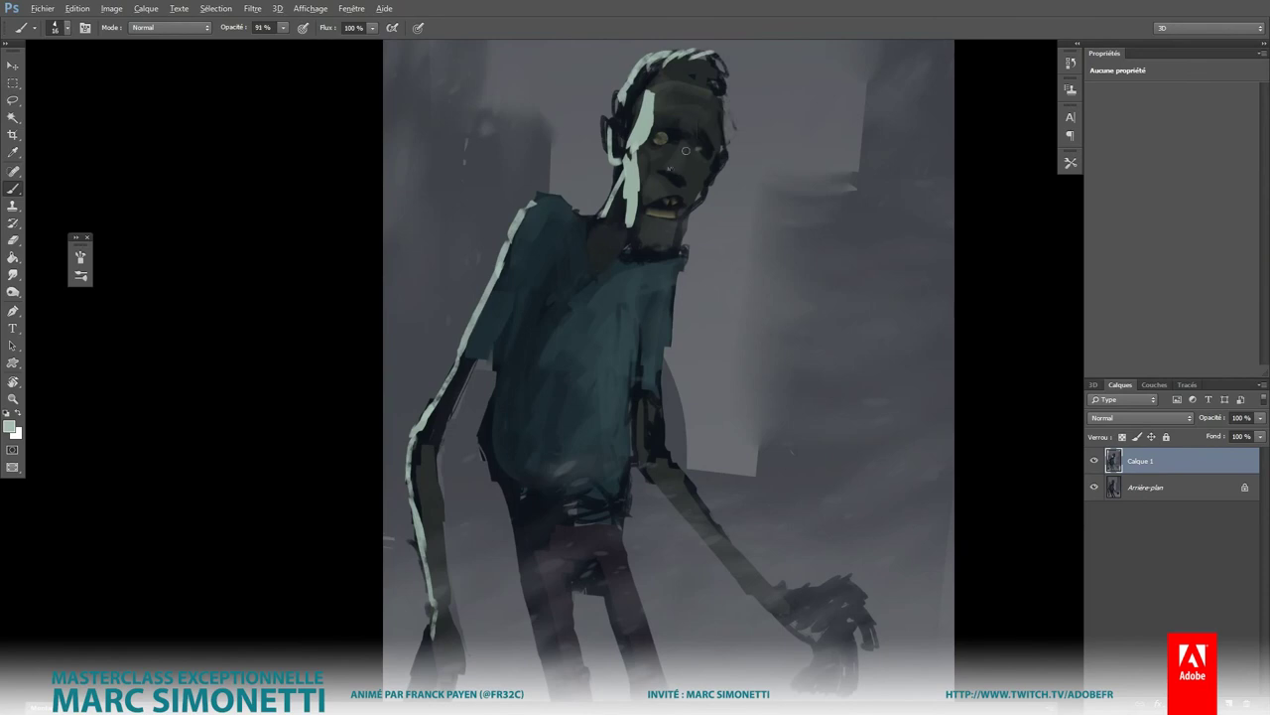
# Step: Add pale rim lights along the left leg and right arm
pyautogui.scroll(-1, 688, 223)
pyautogui.scroll(-1, 688, 222)
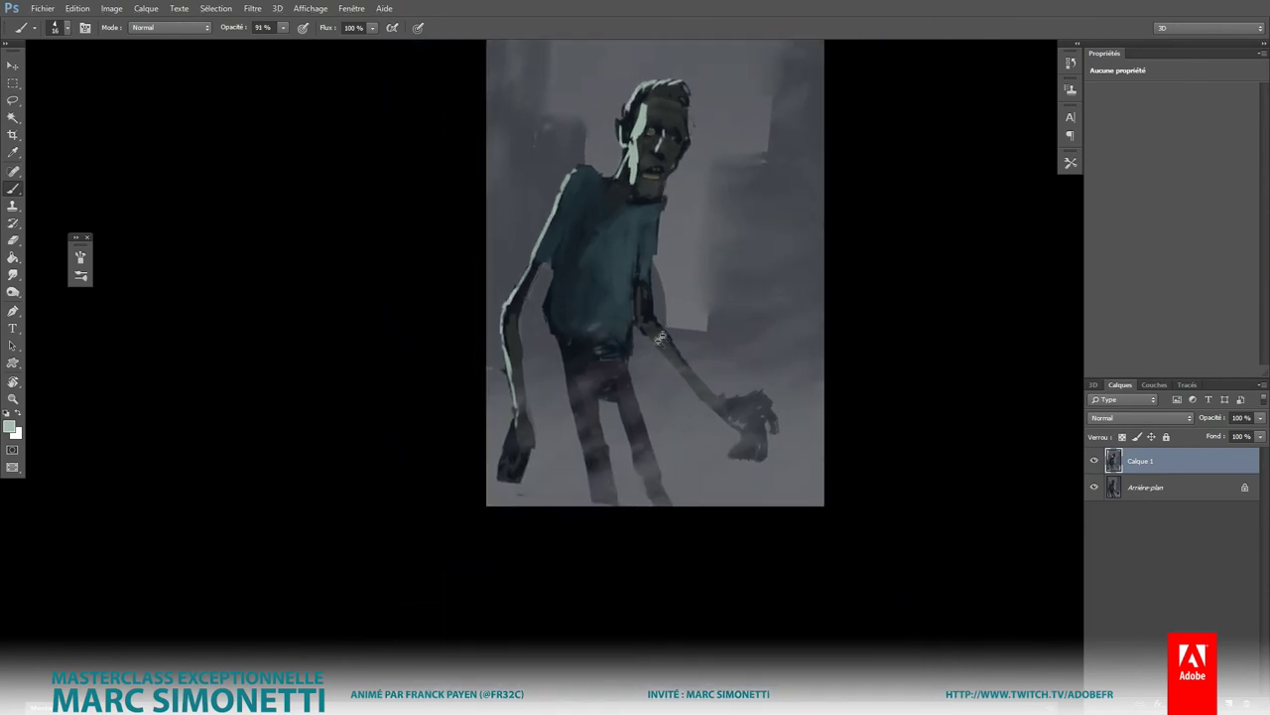
pyautogui.scroll(-1, 688, 222)
pyautogui.scroll(-1, 687, 223)
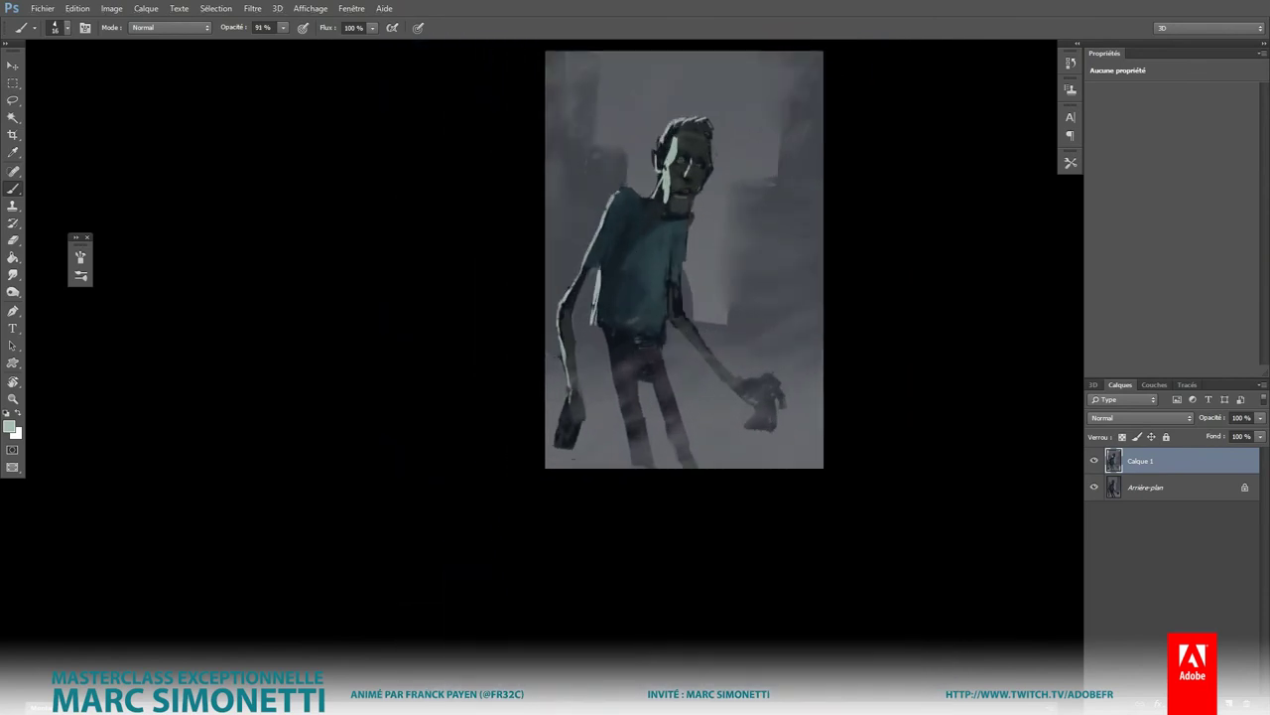
pyautogui.moveTo(604, 346); pyautogui.dragTo(635, 461)
pyautogui.moveTo(683, 333); pyautogui.dragTo(734, 387)
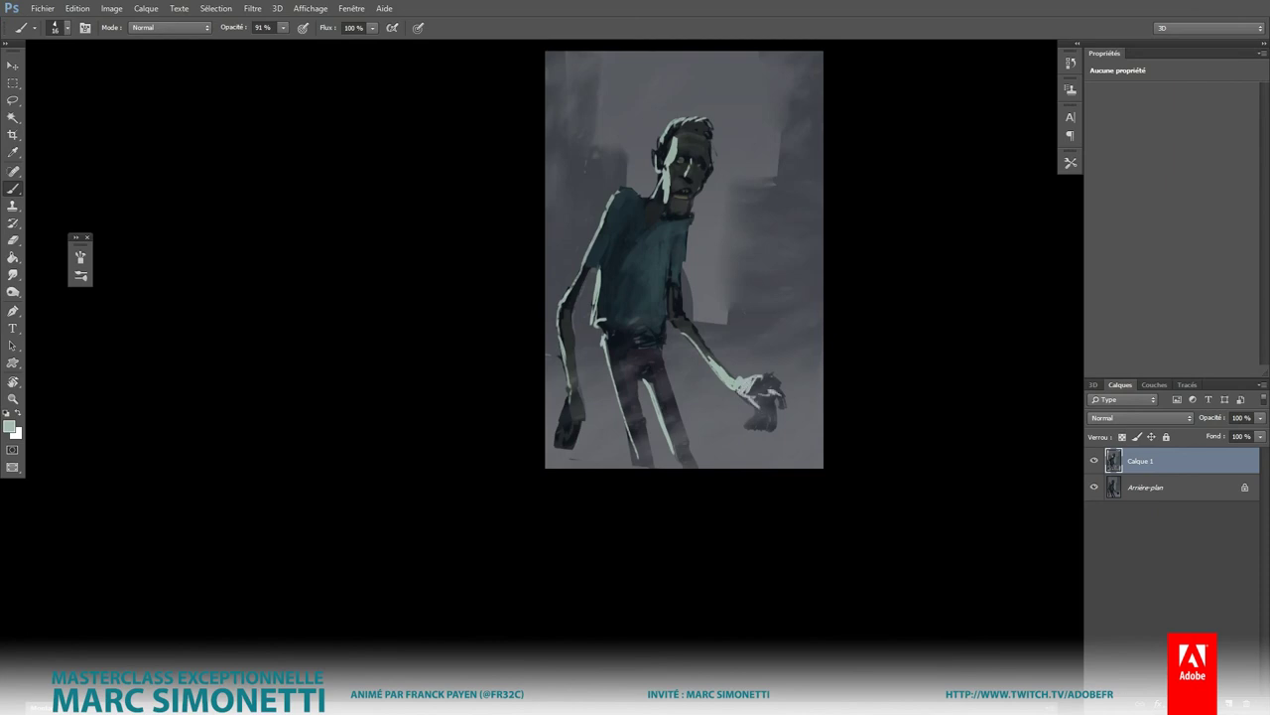
# Step: Flip the painting horizontally to check it and reset colours to black and white
pyautogui.scroll(-1, 770, 533)
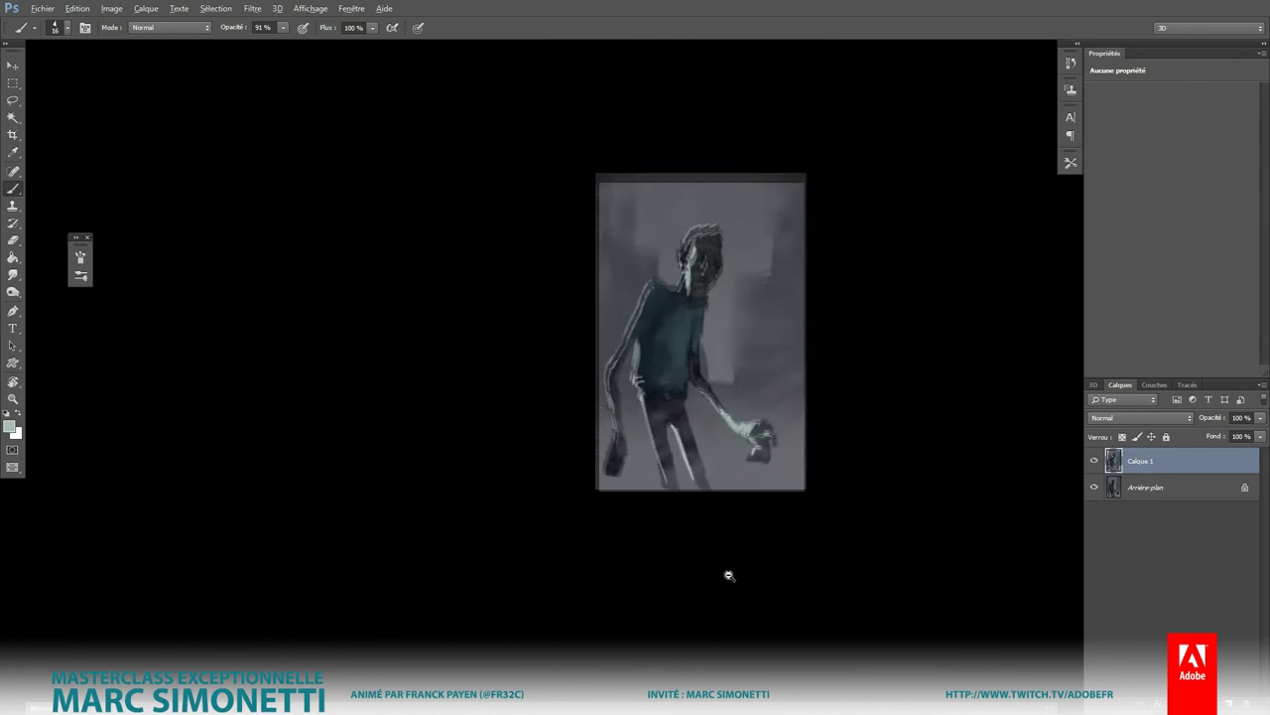
pyautogui.scroll(1, 829, 549)
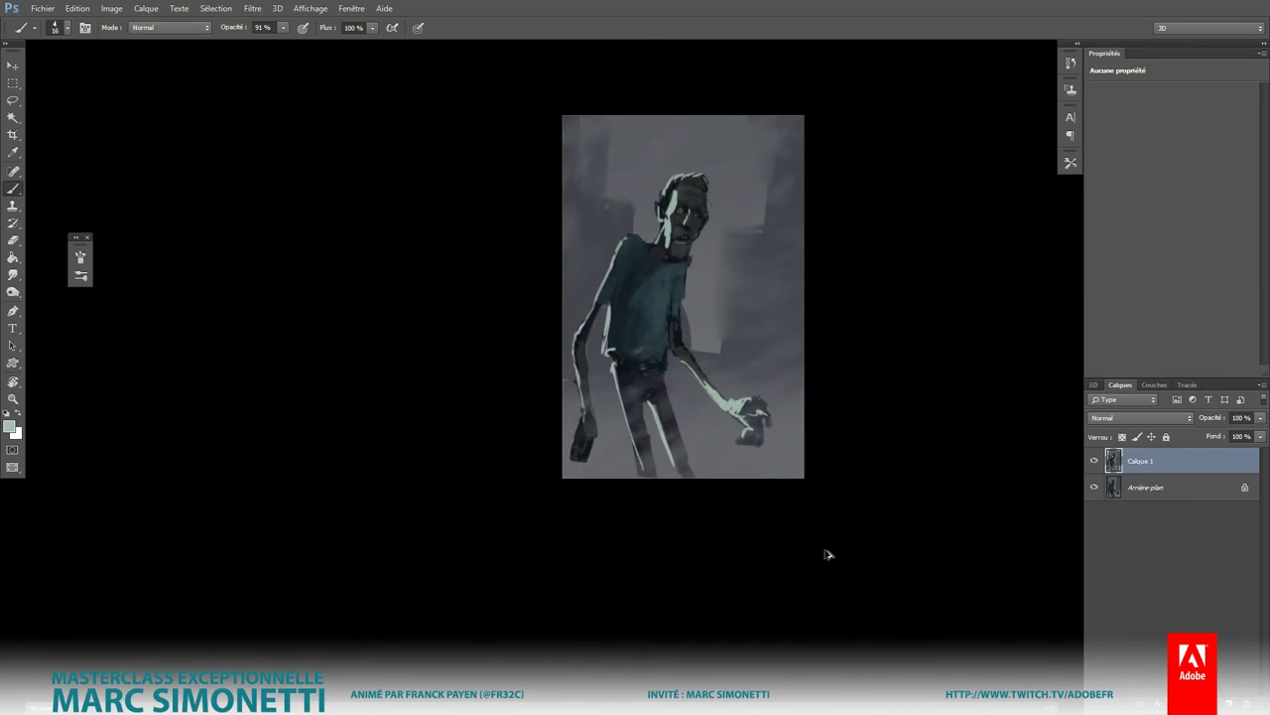
pyautogui.press('h')
pyautogui.scroll(2, 695, 219)
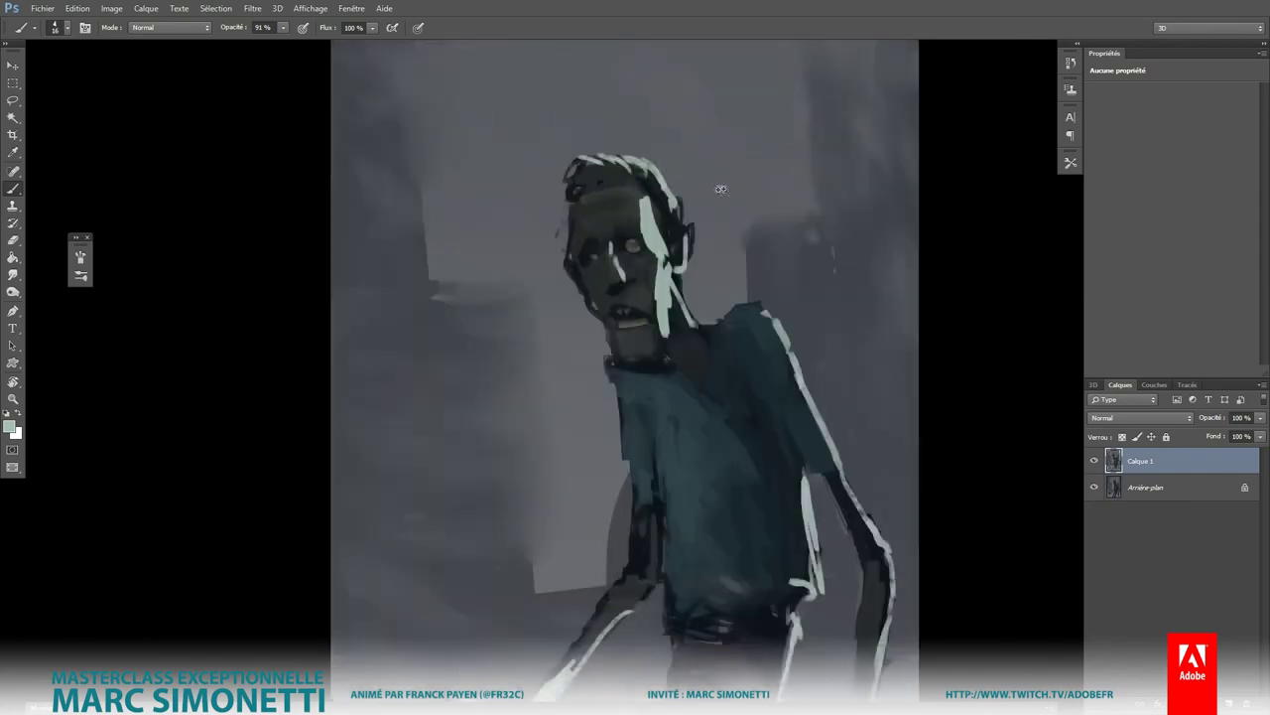
pyautogui.scroll(2, 695, 218)
pyautogui.scroll(2, 645, 238)
pyautogui.keyDown('alt'); pyautogui.keyDown('shift'); pyautogui.rightClick(608, 240); pyautogui.keyUp('shift'); pyautogui.keyUp('alt')
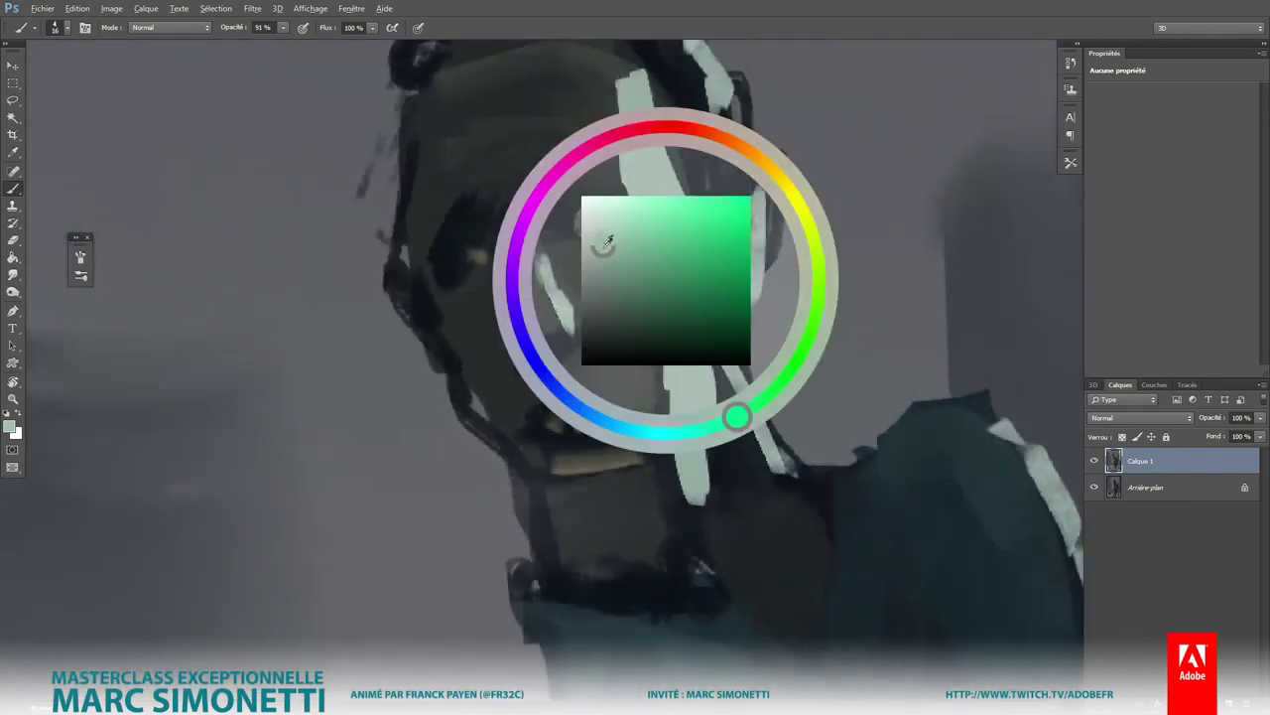
pyautogui.press('d')
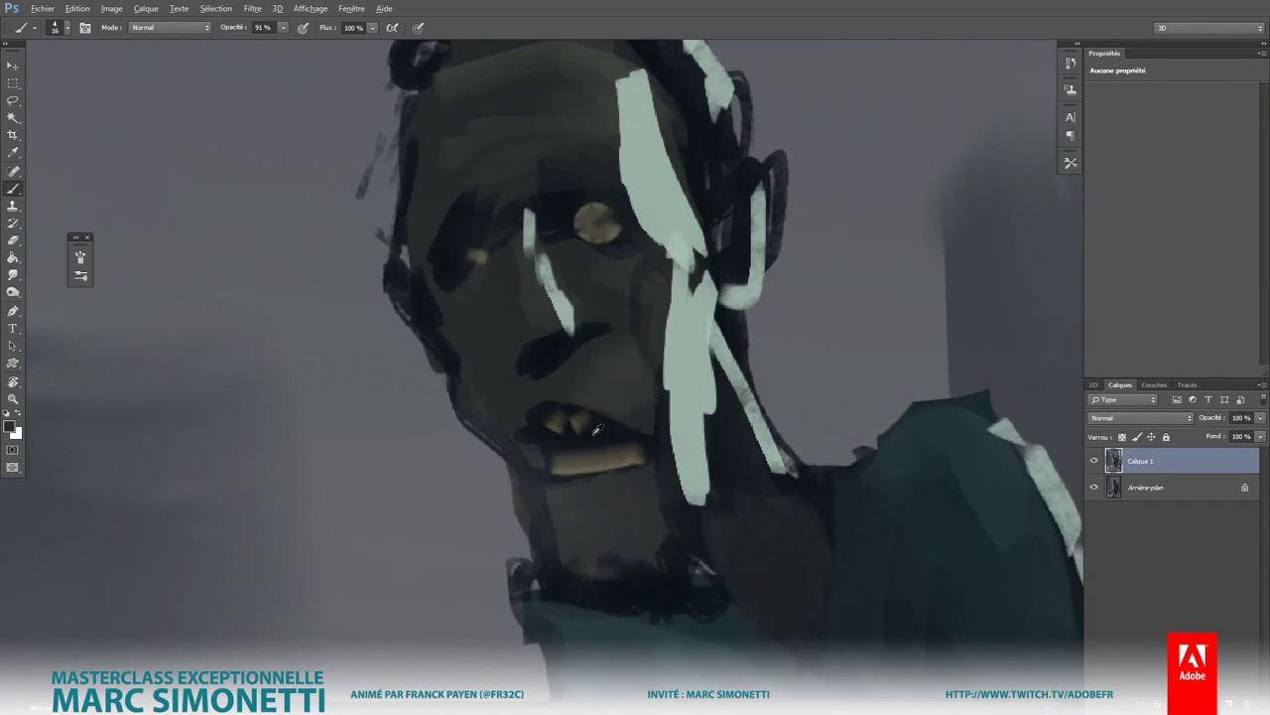
# Step: Paint a dark red scar streaking down the forehead
pyautogui.keyDown('alt'); pyautogui.keyDown('shift'); pyautogui.rightClick(628, 167); pyautogui.keyUp('shift'); pyautogui.keyUp('alt')
pyautogui.keyDown('alt'); pyautogui.keyDown('shift'); pyautogui.rightClick(615, 398); pyautogui.keyUp('shift'); pyautogui.keyUp('alt')
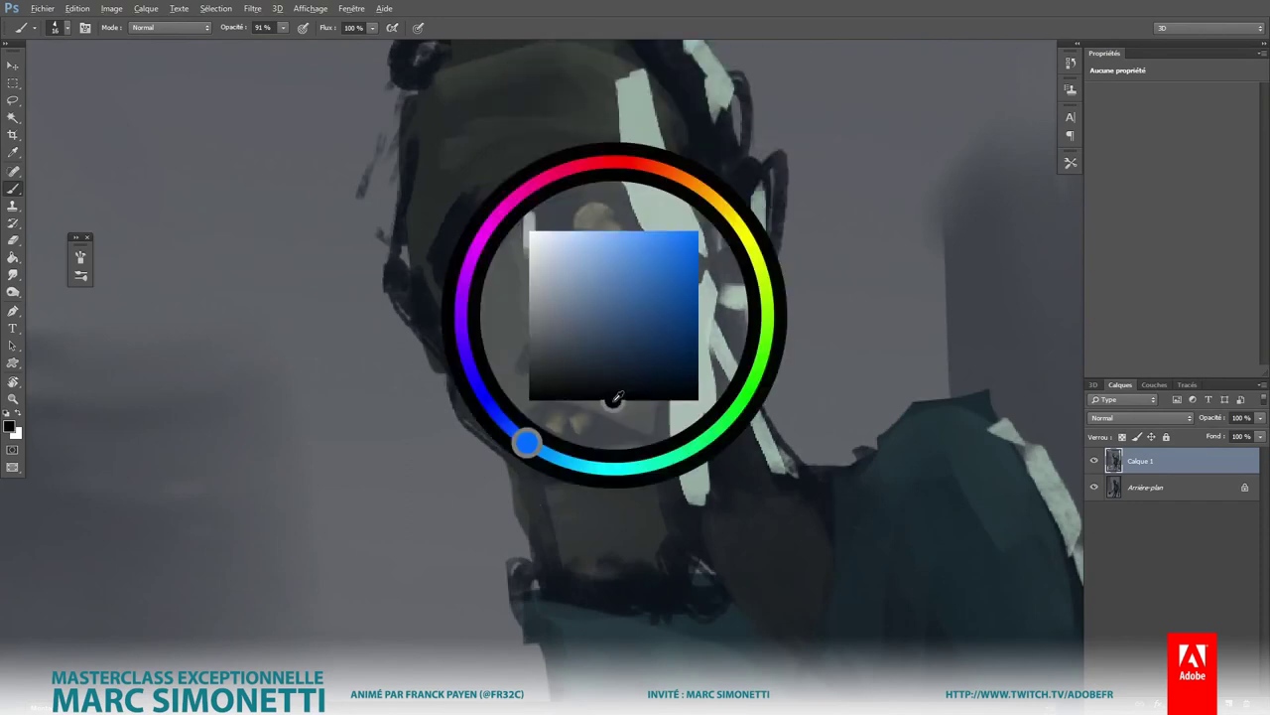
pyautogui.moveTo(650, 162); pyautogui.dragTo(681, 352)
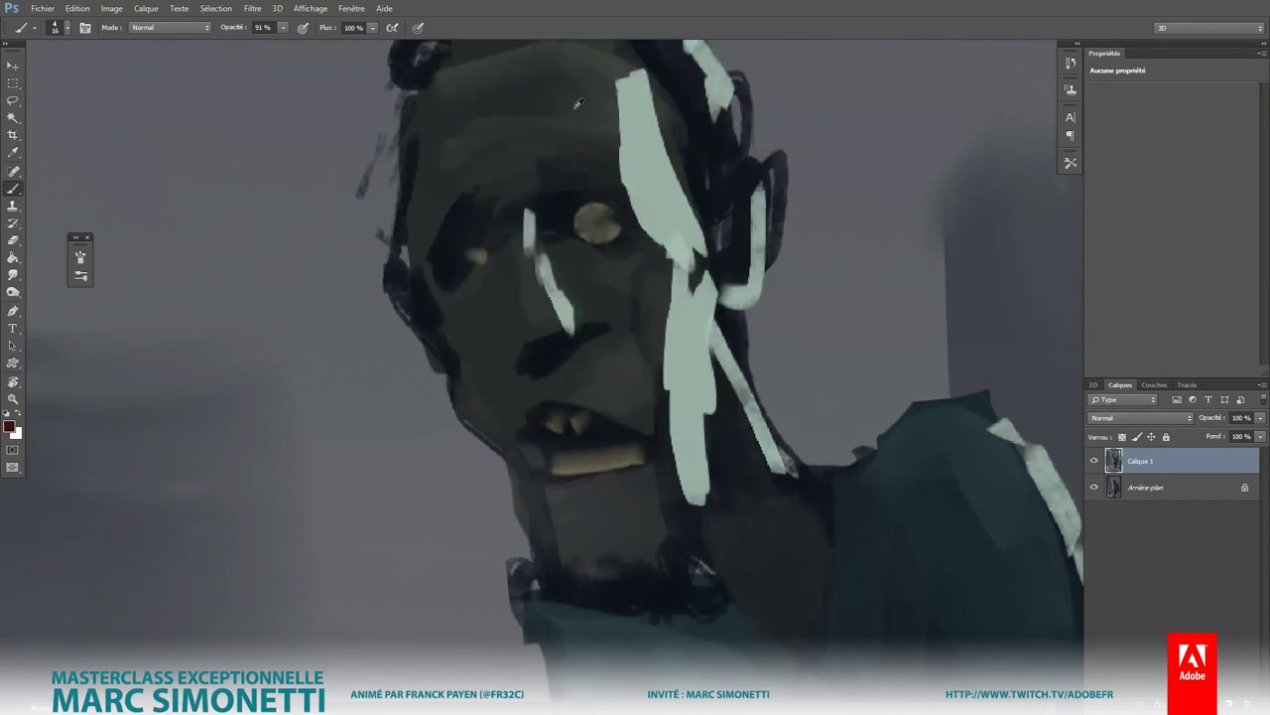
pyautogui.moveTo(573, 82); pyautogui.dragTo(690, 246)
pyautogui.keyDown('alt'); pyautogui.keyDown('shift'); pyautogui.rightClick(650, 174); pyautogui.keyUp('shift'); pyautogui.keyUp('alt')
pyautogui.keyDown('alt'); pyautogui.rightClick(684, 203); pyautogui.keyUp('alt')
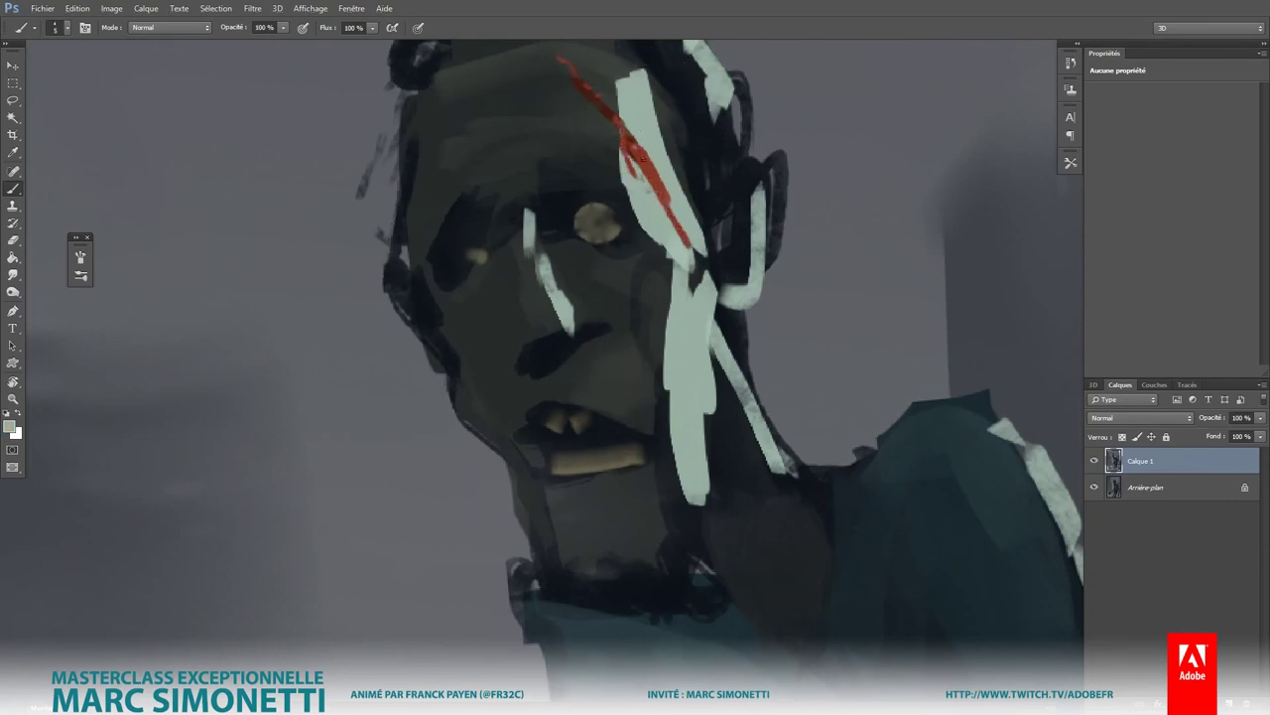
# Step: Check the whole figure, then paint pale strokes at the mouth corner and chin
pyautogui.click(788, 365)
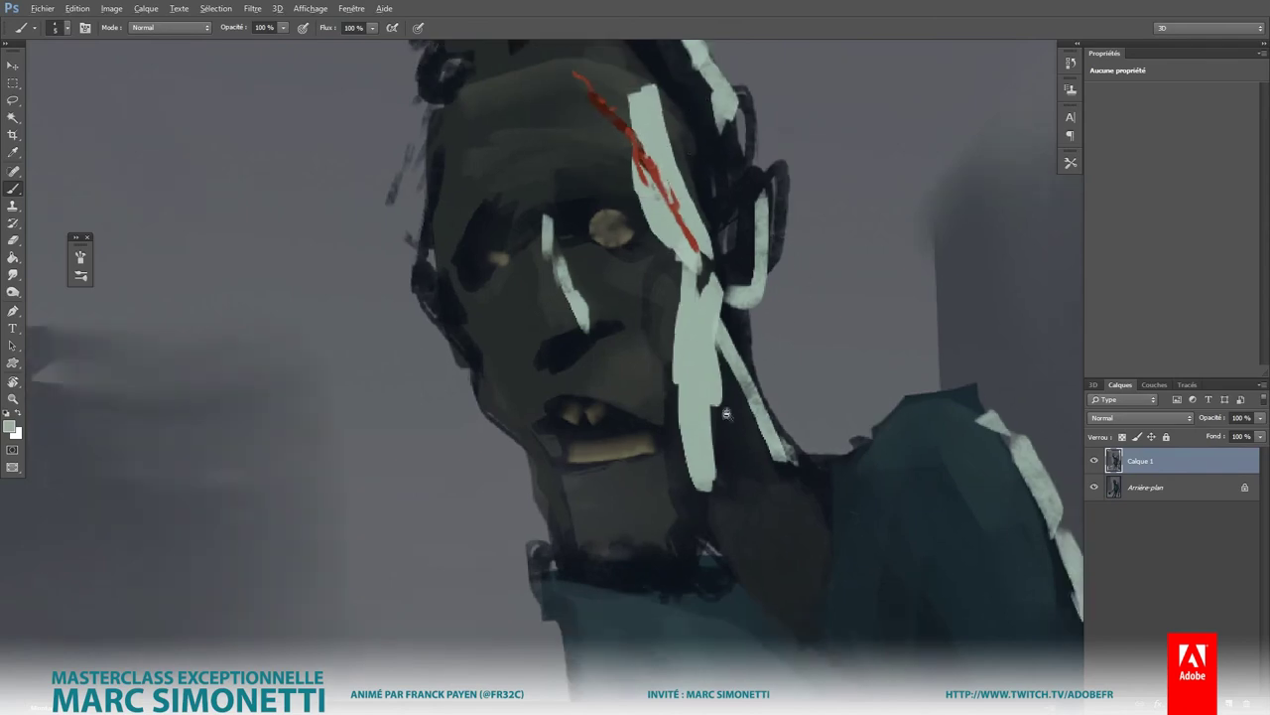
pyautogui.moveTo(787, 365); pyautogui.dragTo(599, 395)
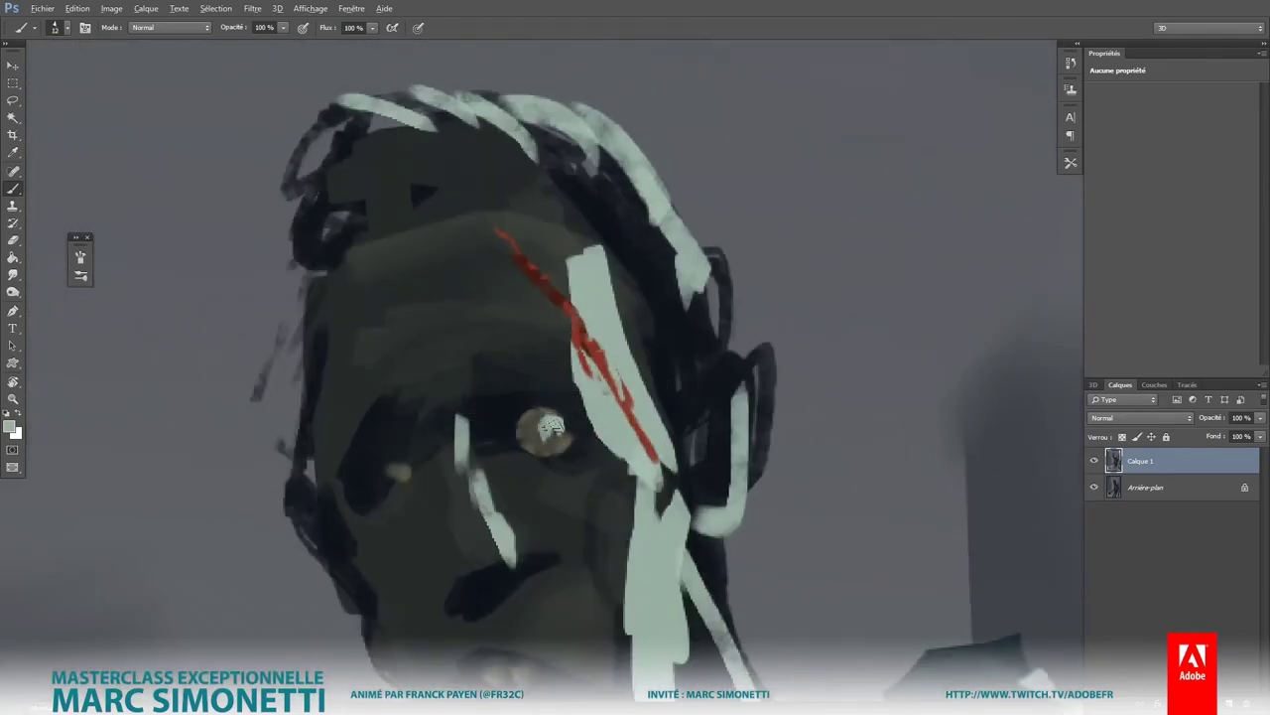
pyautogui.scroll(-2, 635, 466)
pyautogui.moveTo(635, 466); pyautogui.dragTo(569, 432)
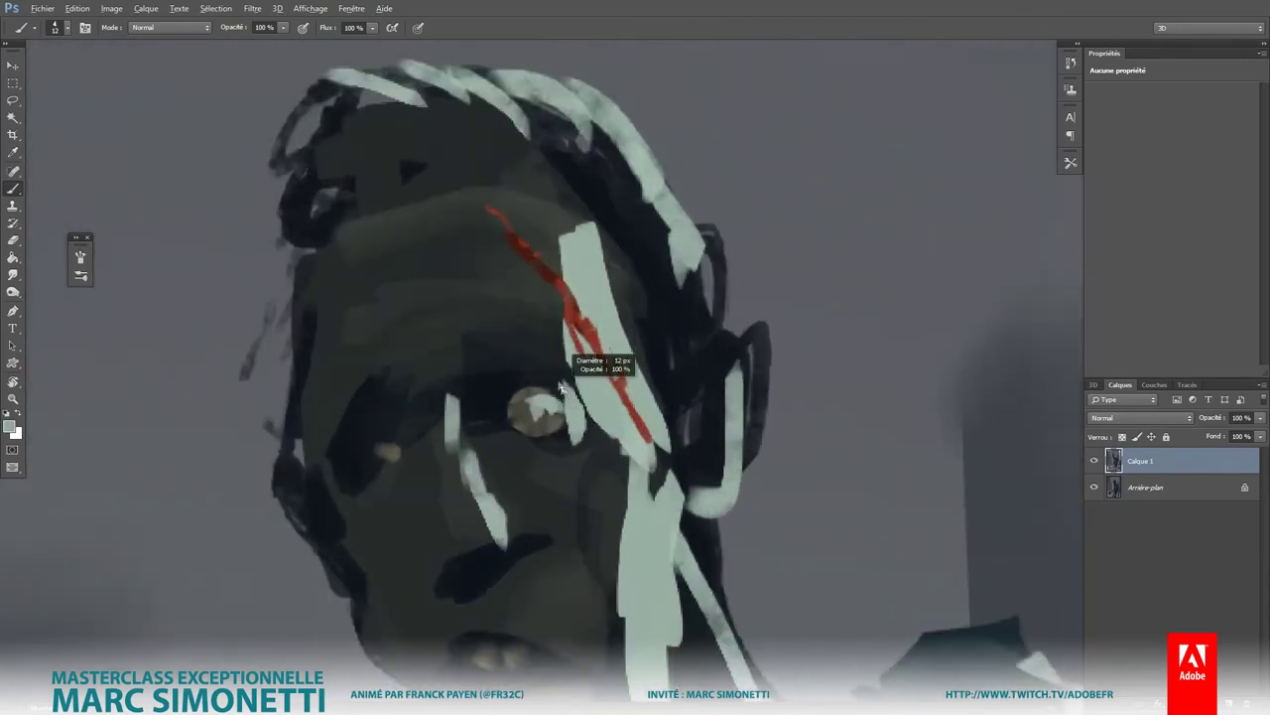
pyautogui.moveTo(571, 407)
pyautogui.mouseDown()
pyautogui.moveTo(702, 425)
pyautogui.moveTo(575, 453)
pyautogui.moveTo(670, 494)
pyautogui.moveTo(690, 333)
pyautogui.moveTo(695, 378)
pyautogui.moveTo(620, 392)
pyautogui.mouseUp()
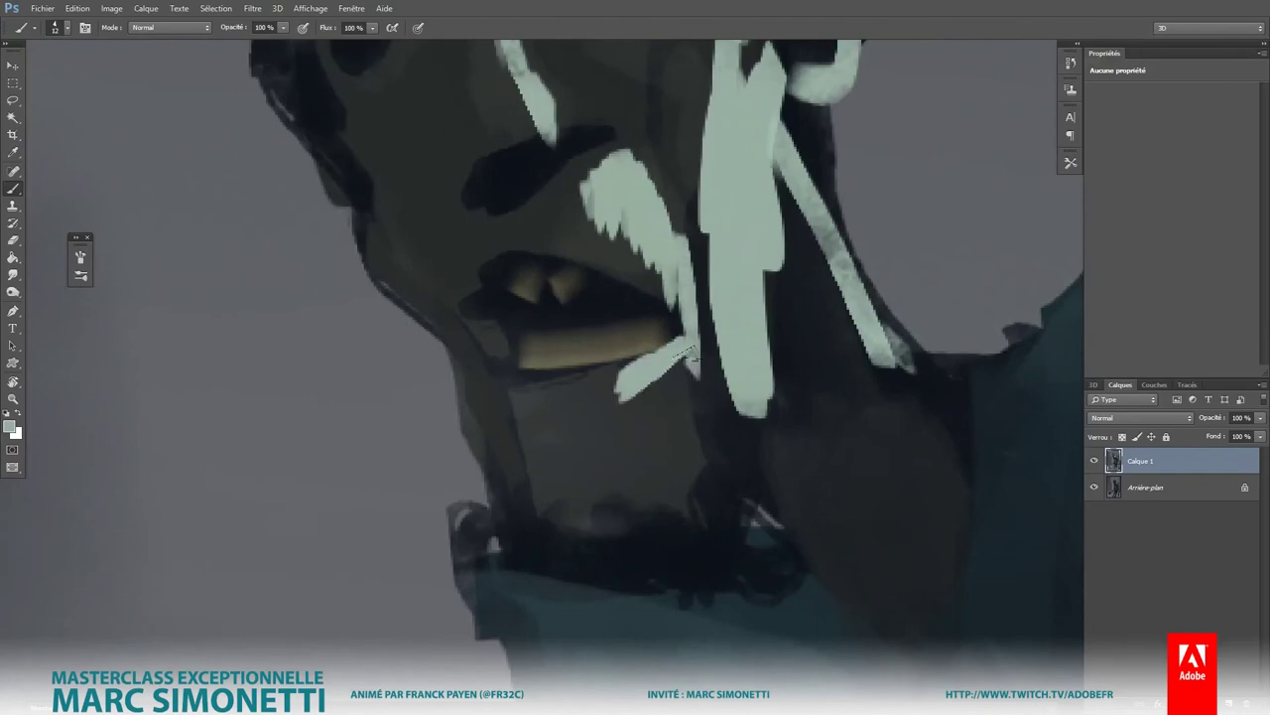
pyautogui.moveTo(700, 308); pyautogui.dragTo(655, 496)
pyautogui.moveTo(735, 348); pyautogui.dragTo(685, 507)
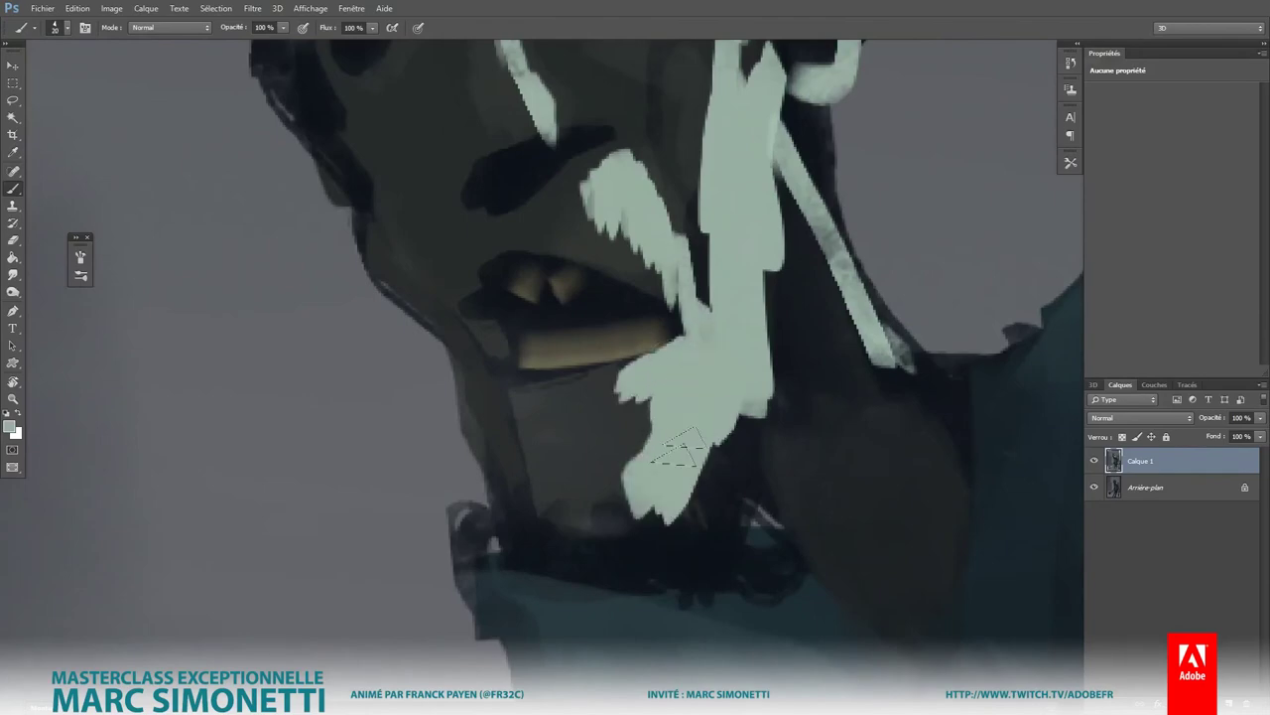
pyautogui.moveTo(715, 437)
pyautogui.mouseDown()
pyautogui.moveTo(695, 511)
pyautogui.moveTo(849, 421)
pyautogui.moveTo(744, 336)
pyautogui.mouseUp()
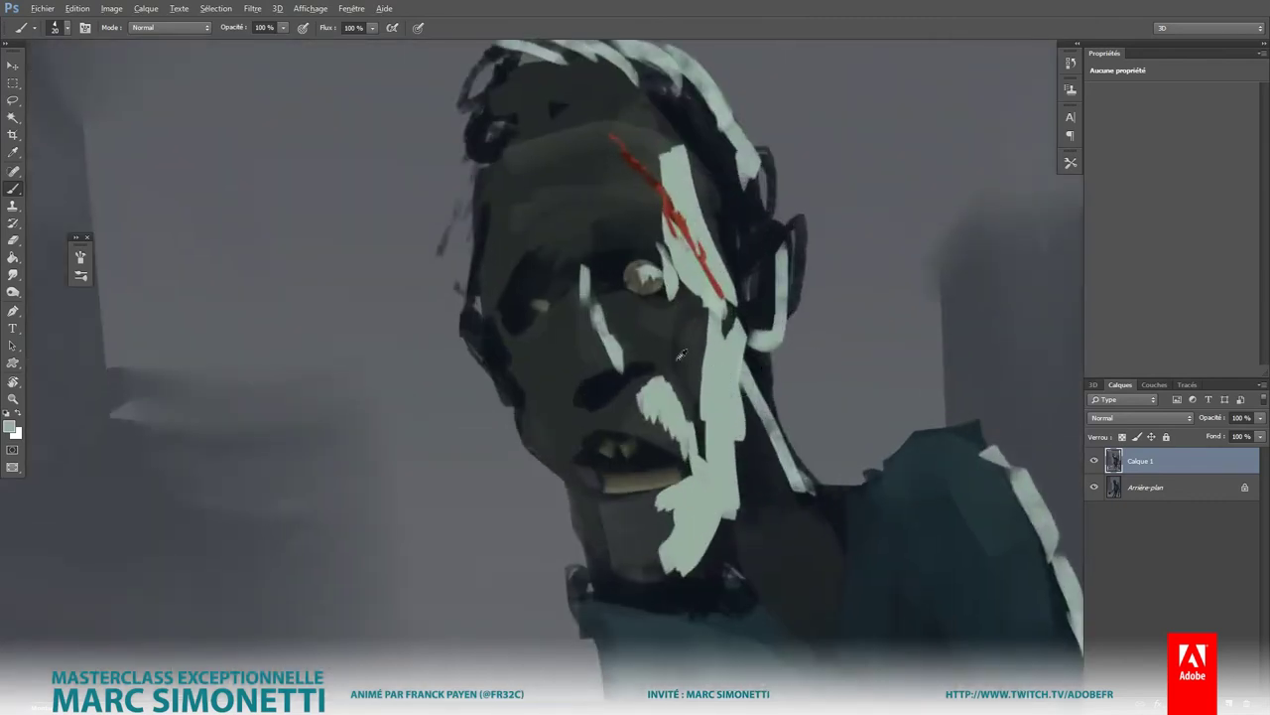
# Step: Refine the strokes beside the mouth with sampled dark and pale grey-green tones
pyautogui.keyDown('alt'); pyautogui.click(678, 359); pyautogui.keyUp('alt')
pyautogui.moveTo(648, 391)
pyautogui.mouseDown()
pyautogui.moveTo(633, 417)
pyautogui.moveTo(660, 427)
pyautogui.mouseUp()
pyautogui.keyDown('alt'); pyautogui.click(660, 422); pyautogui.keyUp('alt')
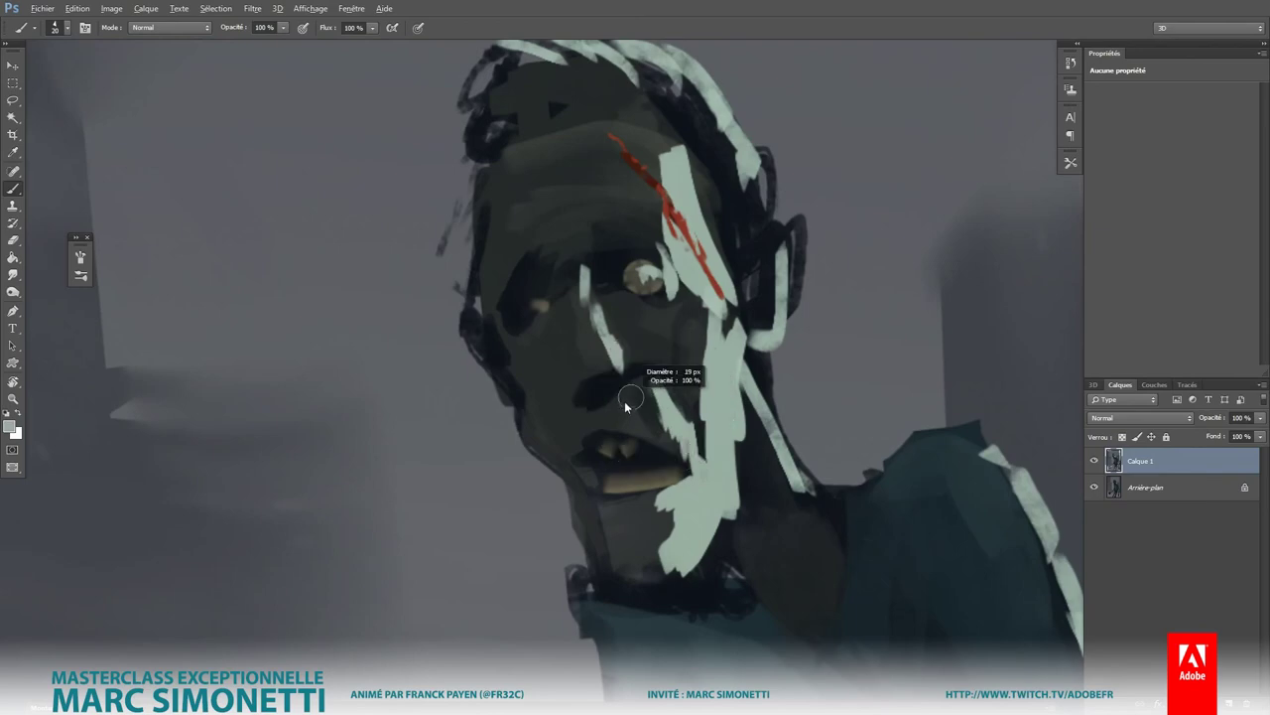
pyautogui.moveTo(627, 377); pyautogui.dragTo(635, 417)
pyautogui.moveTo(641, 395); pyautogui.dragTo(665, 442)
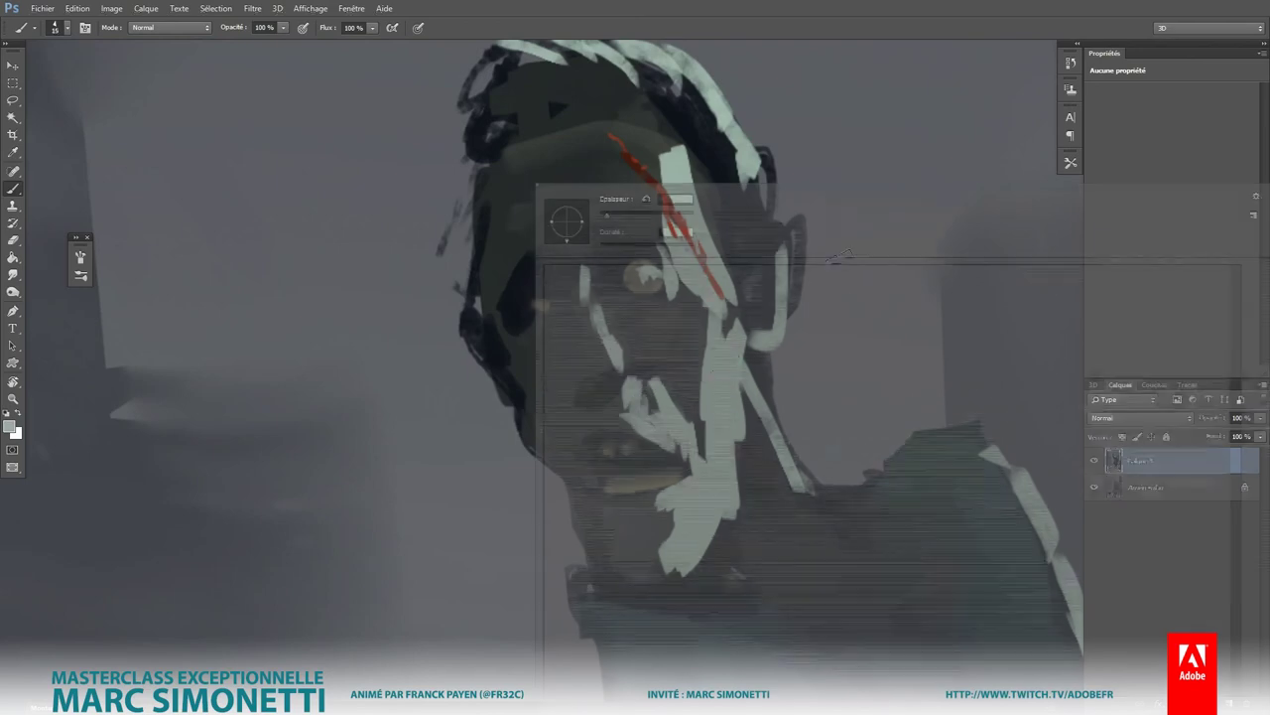
pyautogui.rightClick(655, 426)
pyautogui.click(723, 155)
# Step: Darken the lower hair strand and paint pale strands into the upper hair
pyautogui.keyDown('alt'); pyautogui.click(655, 134); pyautogui.keyUp('alt')
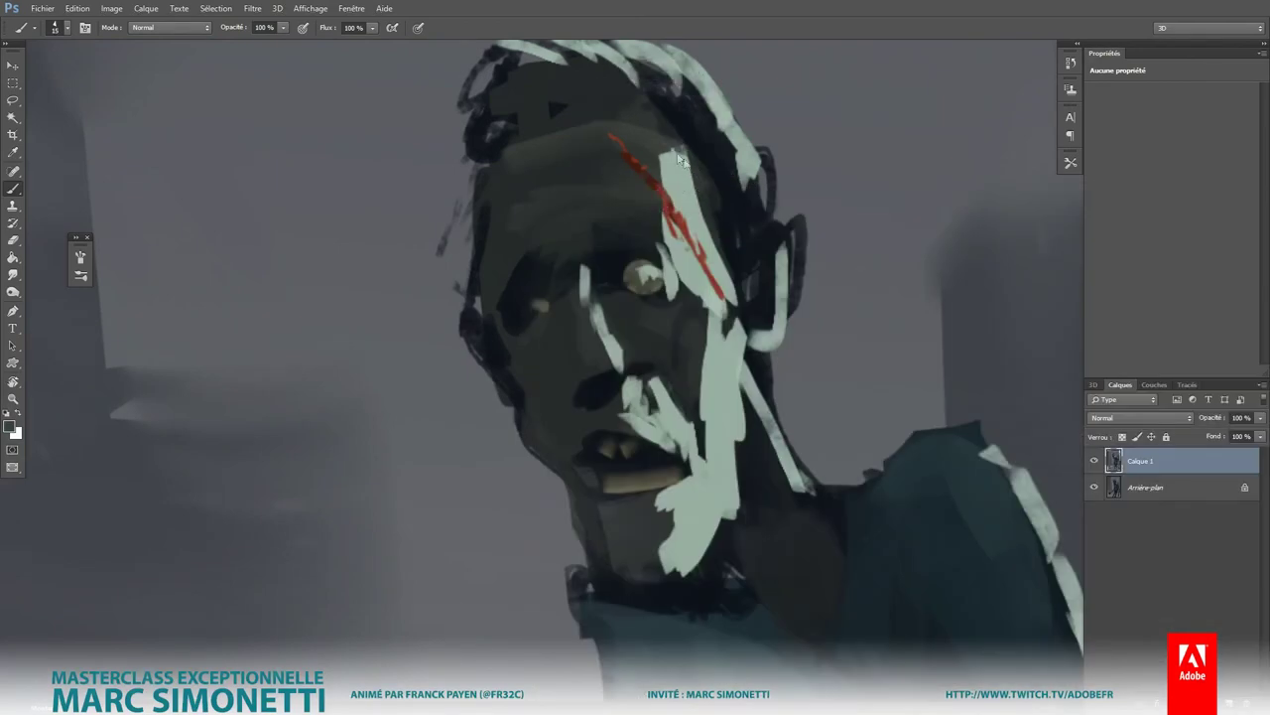
pyautogui.press('9')
pyautogui.press('9')
pyautogui.moveTo(695, 169)
pyautogui.mouseDown()
pyautogui.moveTo(735, 170)
pyautogui.moveTo(764, 260)
pyautogui.mouseUp()
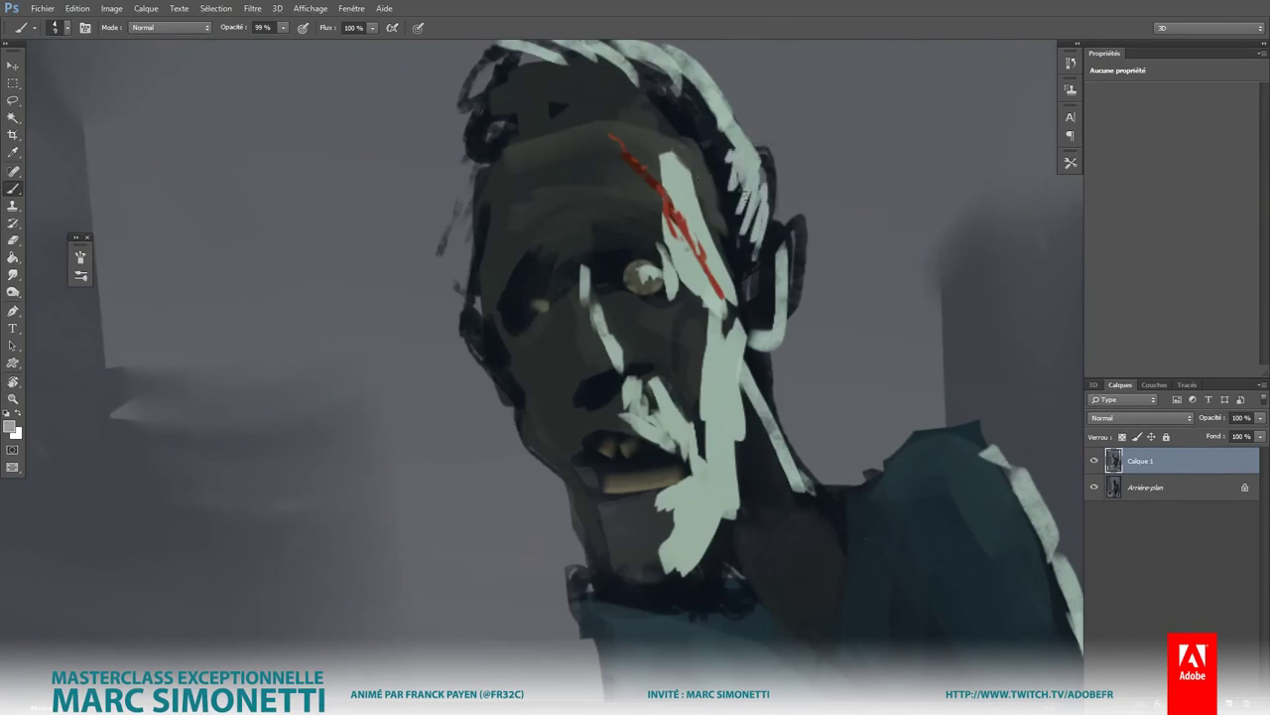
pyautogui.moveTo(700, 100); pyautogui.dragTo(717, 139)
pyautogui.moveTo(675, 75); pyautogui.dragTo(687, 111)
# Step: Add dark hair strokes on both sides and pale strands down the hair and neck
pyautogui.keyDown('alt'); pyautogui.click(482, 129); pyautogui.keyUp('alt')
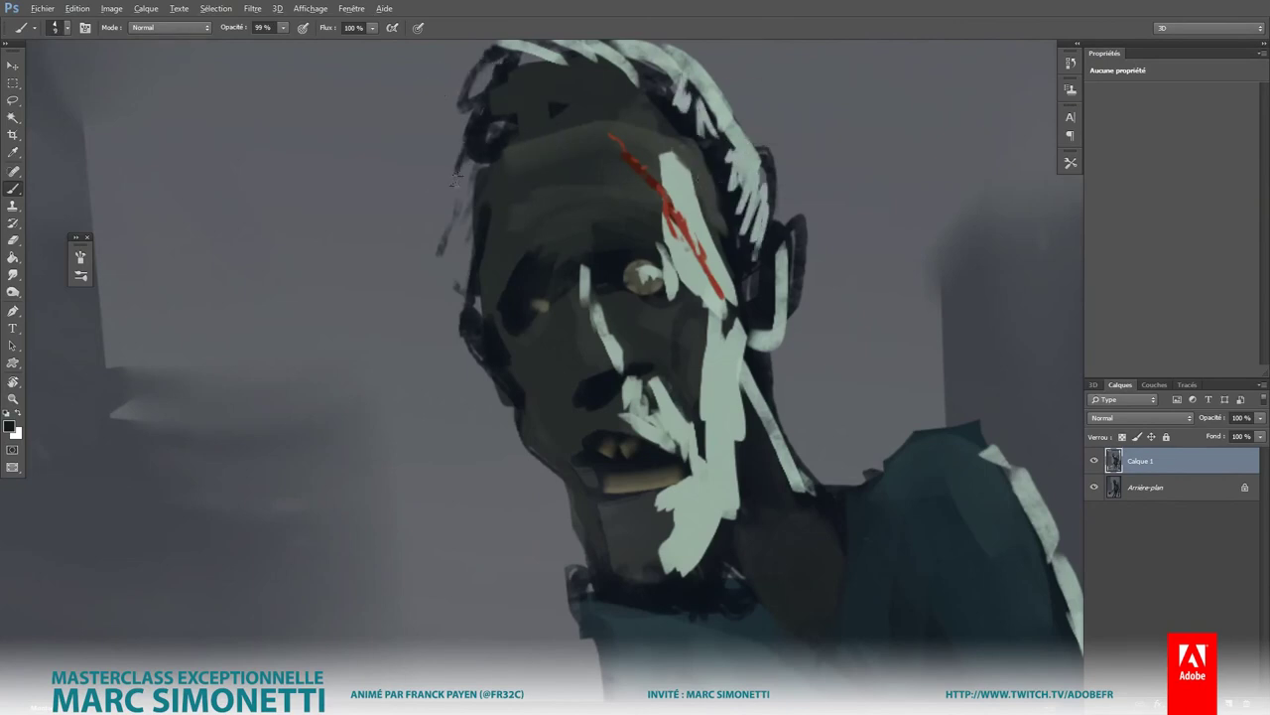
pyautogui.moveTo(461, 161)
pyautogui.mouseDown()
pyautogui.moveTo(439, 207)
pyautogui.moveTo(463, 216)
pyautogui.mouseUp()
pyautogui.moveTo(730, 172); pyautogui.dragTo(758, 236)
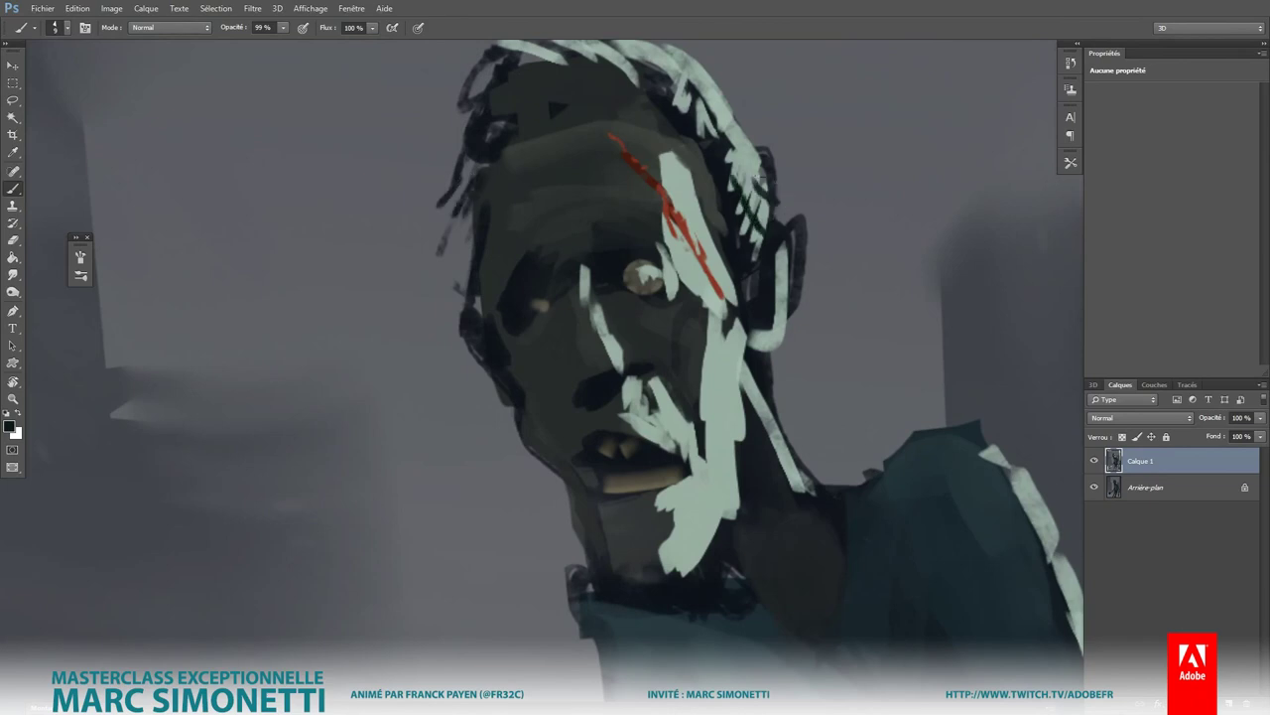
pyautogui.moveTo(743, 139)
pyautogui.mouseDown()
pyautogui.moveTo(795, 204)
pyautogui.moveTo(782, 212)
pyautogui.moveTo(794, 412)
pyautogui.mouseUp()
pyautogui.keyDown('alt'); pyautogui.click(744, 147); pyautogui.keyUp('alt')
pyautogui.moveTo(766, 353); pyautogui.dragTo(800, 419)
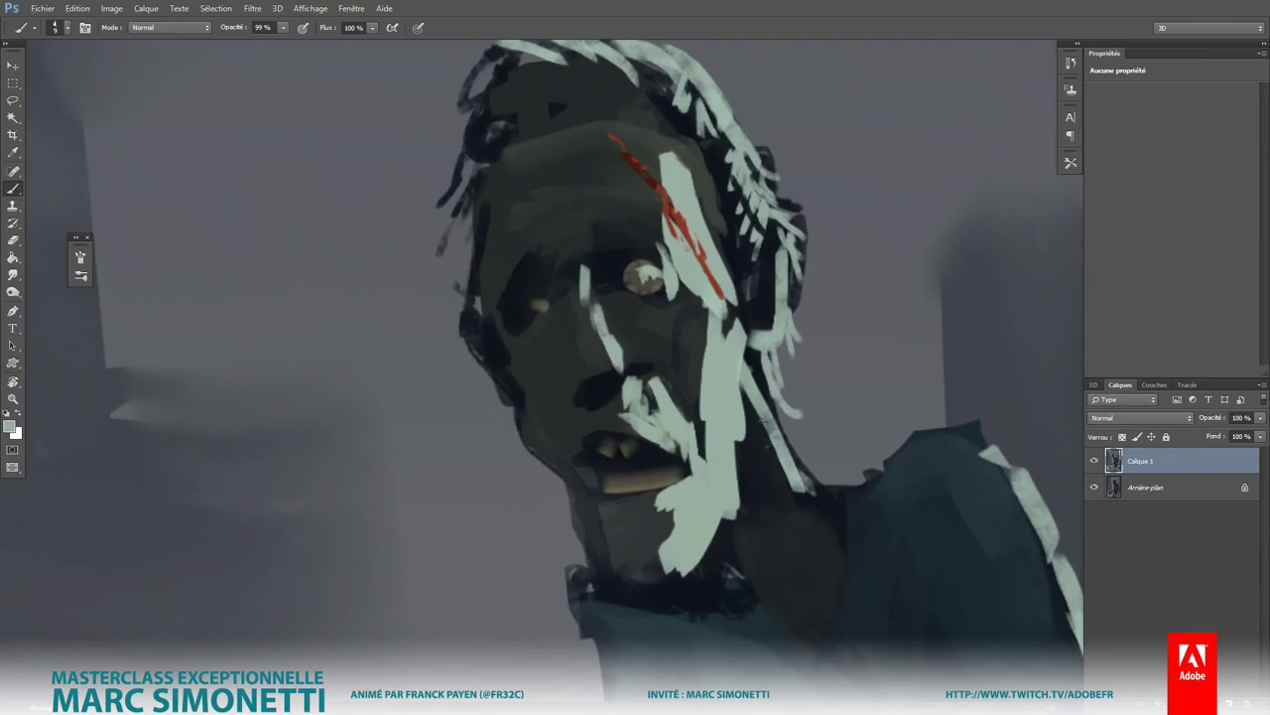
pyautogui.moveTo(747, 361)
pyautogui.mouseDown()
pyautogui.moveTo(773, 489)
pyautogui.moveTo(809, 541)
pyautogui.mouseUp()
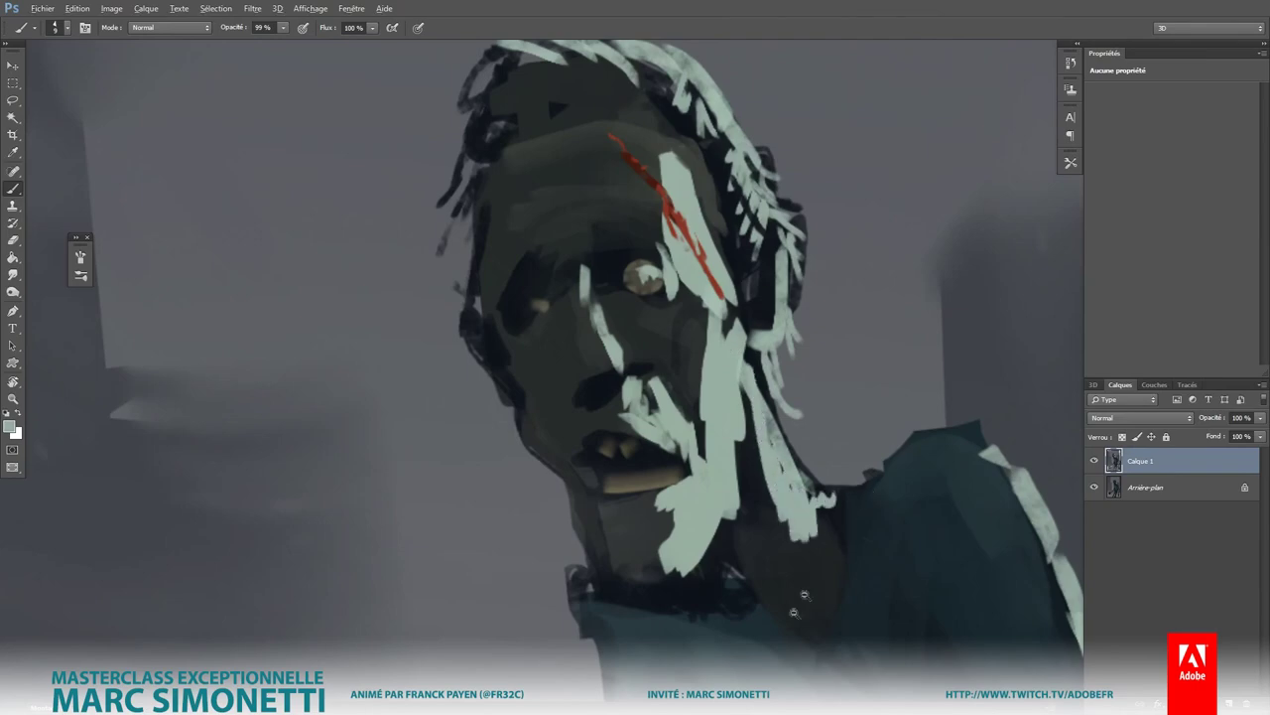
pyautogui.hotkey('ctrl', '0')
# Step: Choose the Airbrush Soft Round 17 preset and enlarge it to 74 px
pyautogui.scroll(3, 588, 269)
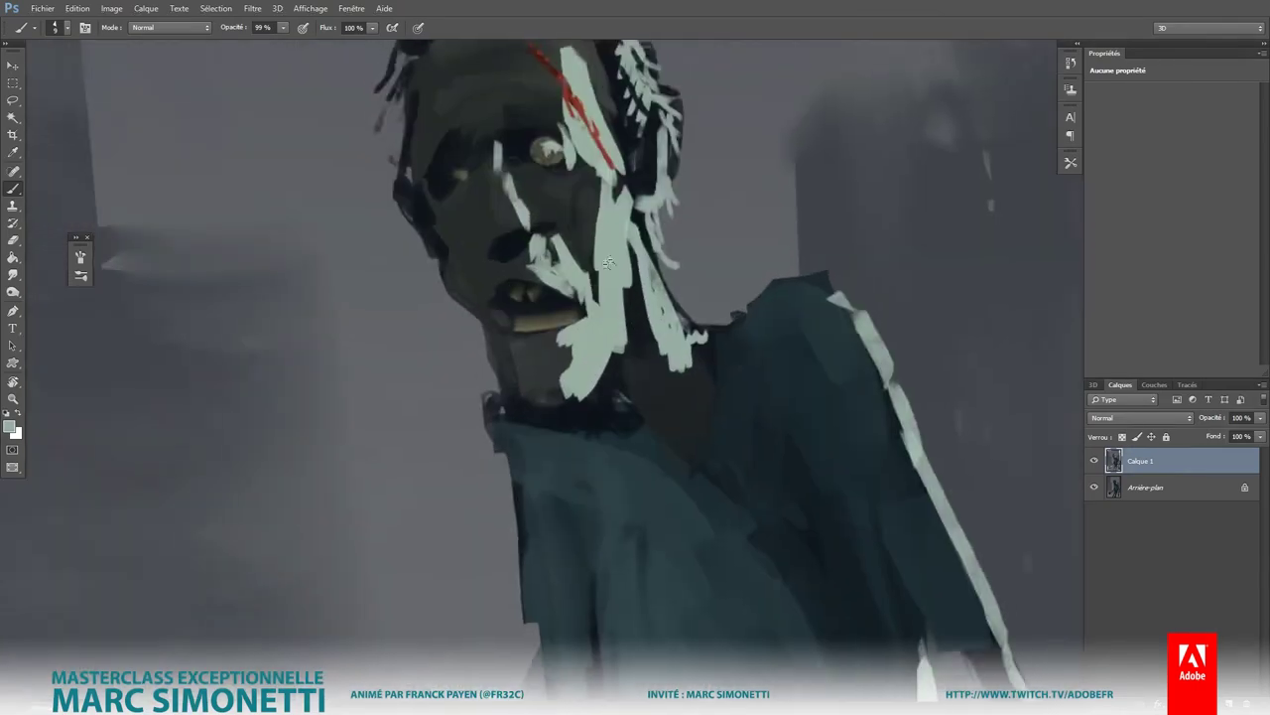
pyautogui.rightClick(599, 407)
pyautogui.click(760, 337)
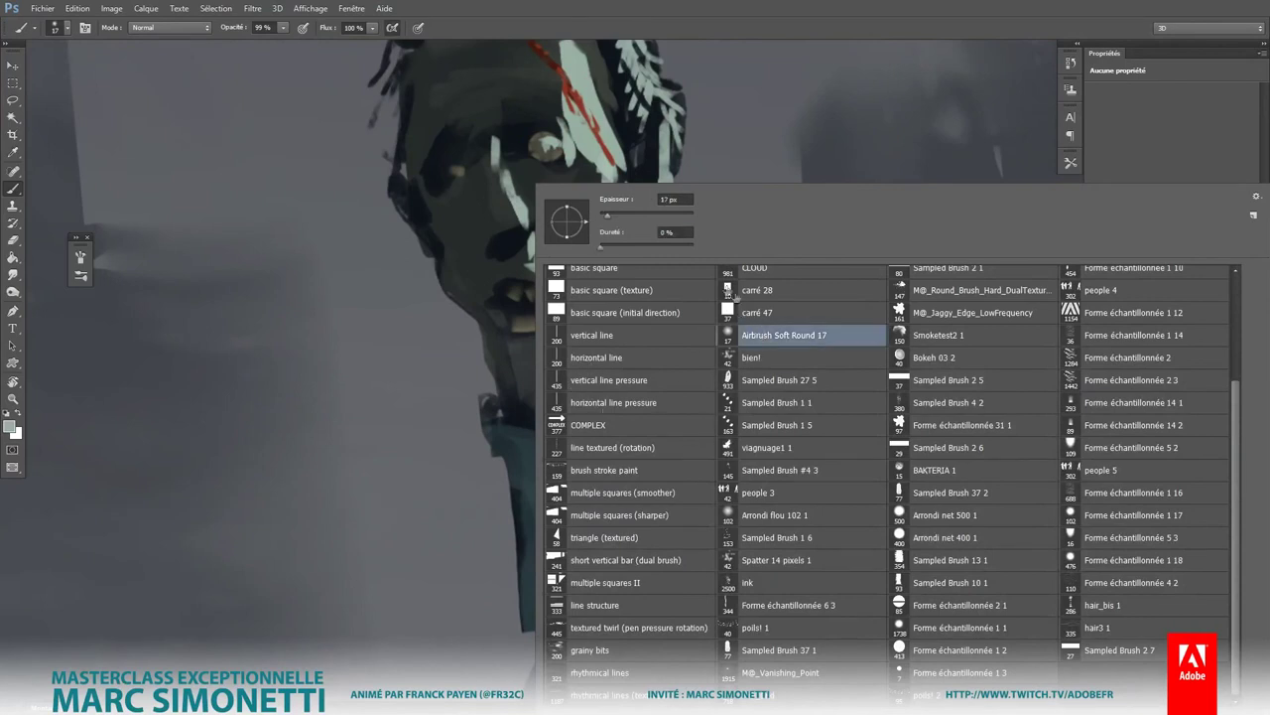
pyautogui.click(552, 169)
pyautogui.moveTo(567, 249)
pyautogui.mouseDown()
pyautogui.moveTo(605, 313)
pyautogui.moveTo(635, 330)
pyautogui.mouseUp()
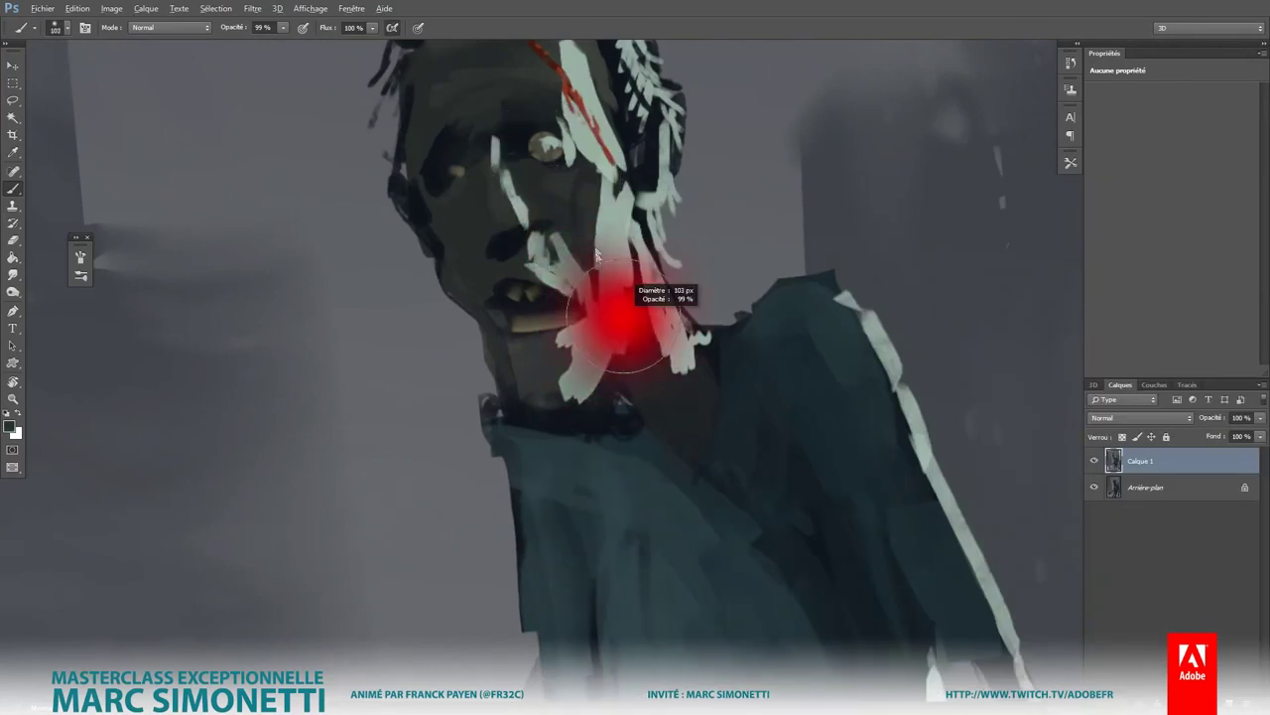
pyautogui.hotkey('ctrl', '0')
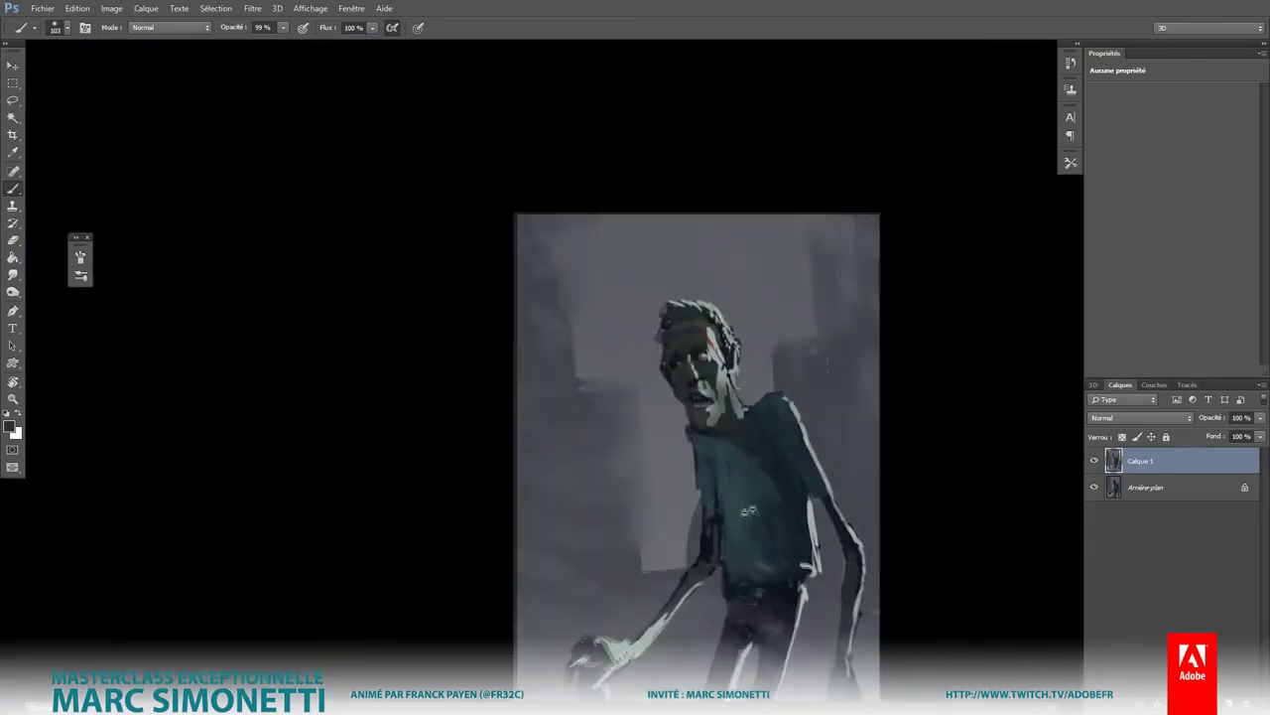
# Step: Swap to a different brush preset, resize it near the hand, and view the whole painting
pyautogui.scroll(-5, 746, 364)
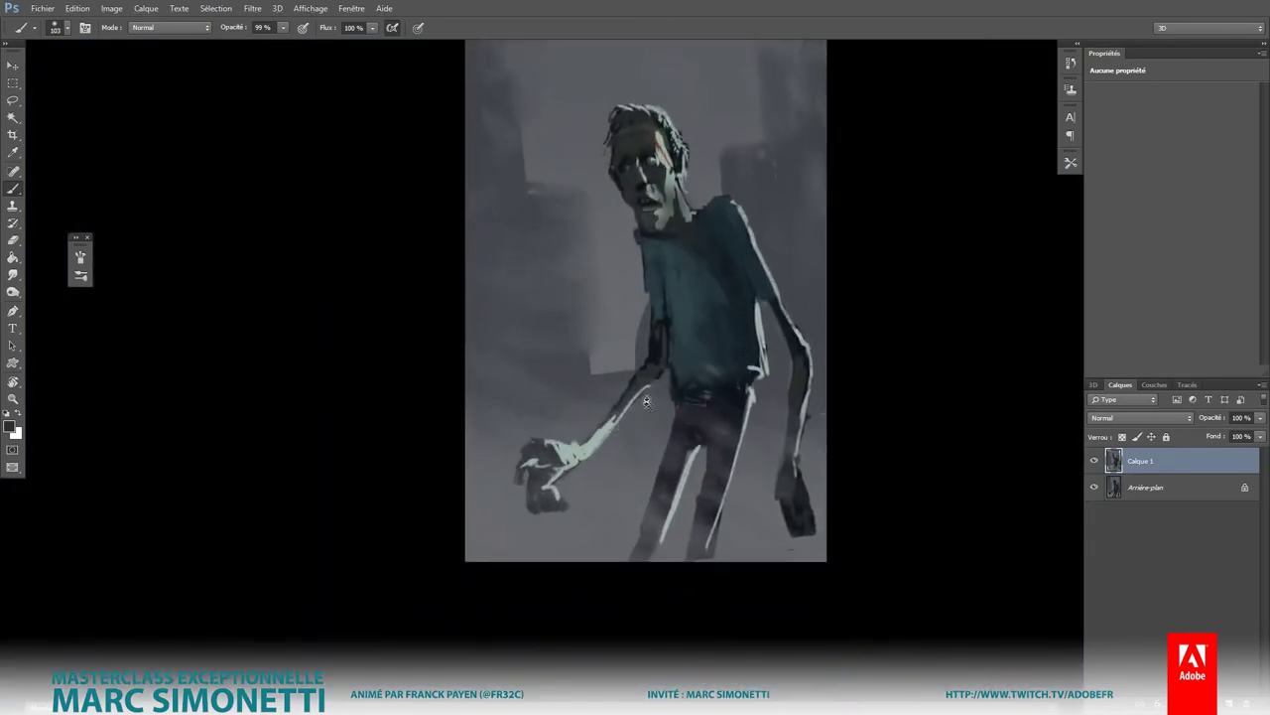
pyautogui.scroll(2, 577, 494)
pyautogui.moveTo(496, 456); pyautogui.dragTo(546, 417)
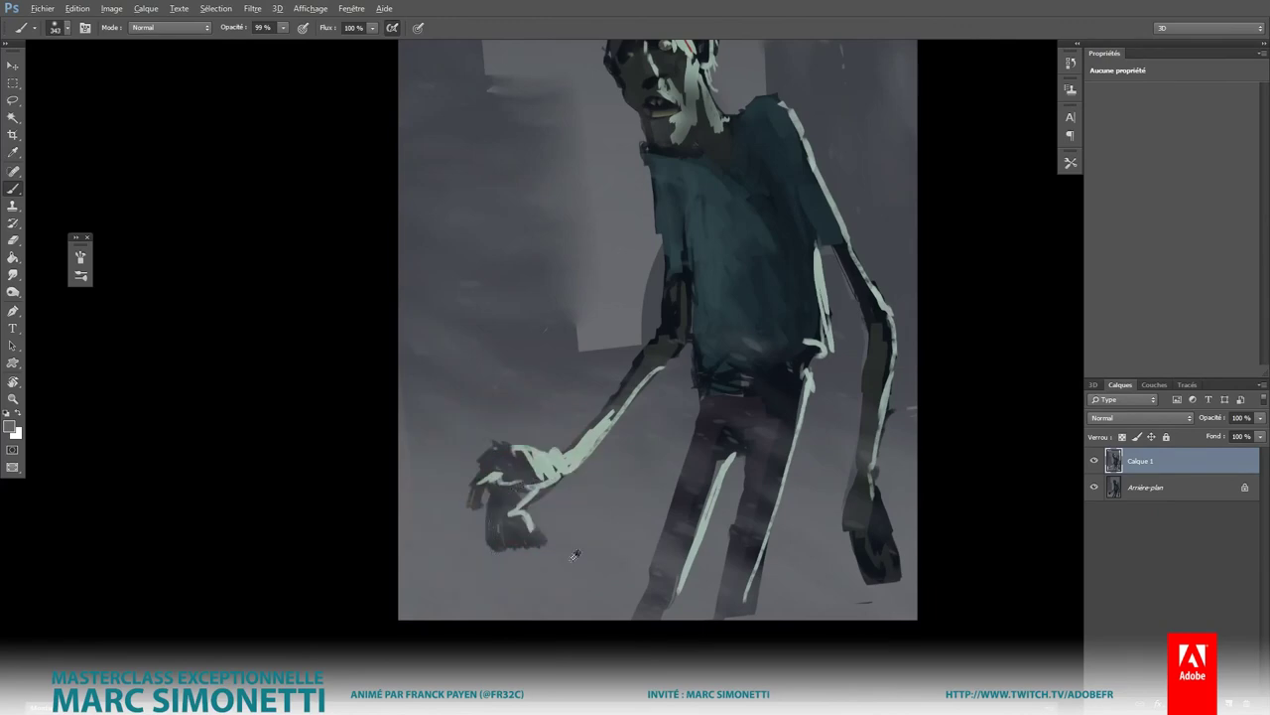
pyautogui.moveTo(531, 546); pyautogui.dragTo(571, 534)
pyautogui.rightClick(537, 187)
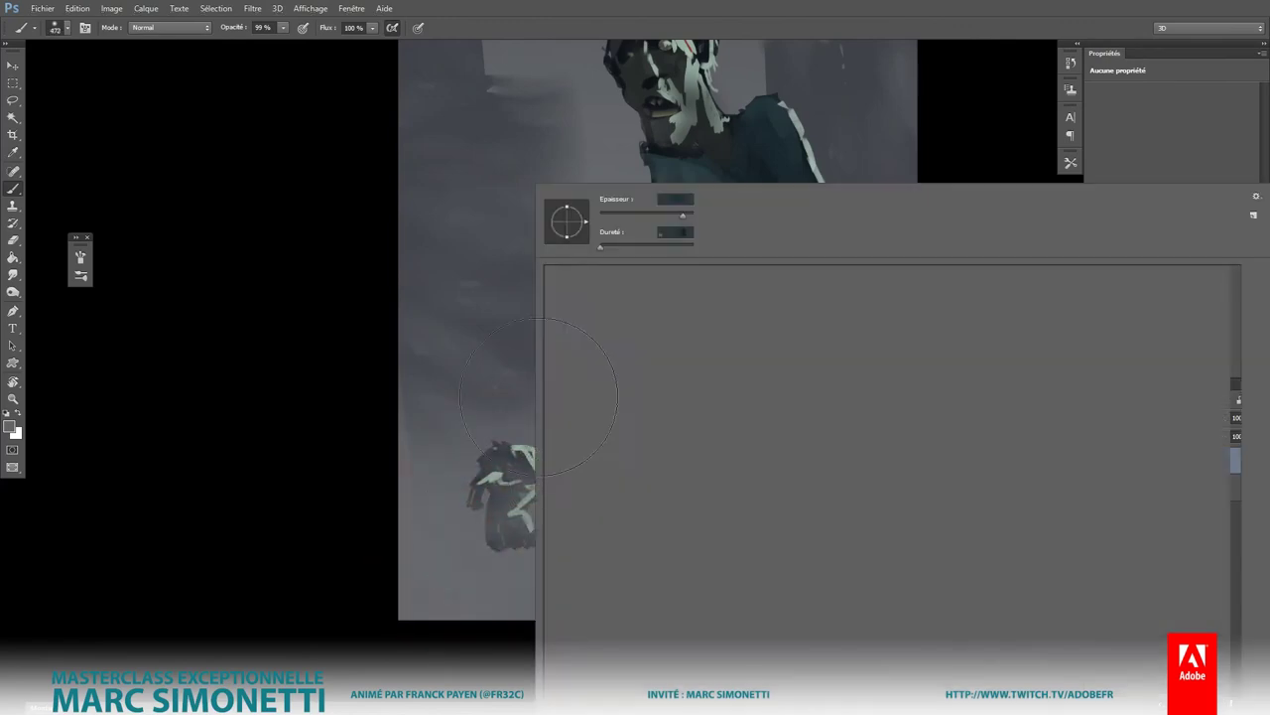
pyautogui.click(591, 338)
pyautogui.press('Return')
pyautogui.moveTo(497, 437); pyautogui.dragTo(488, 463)
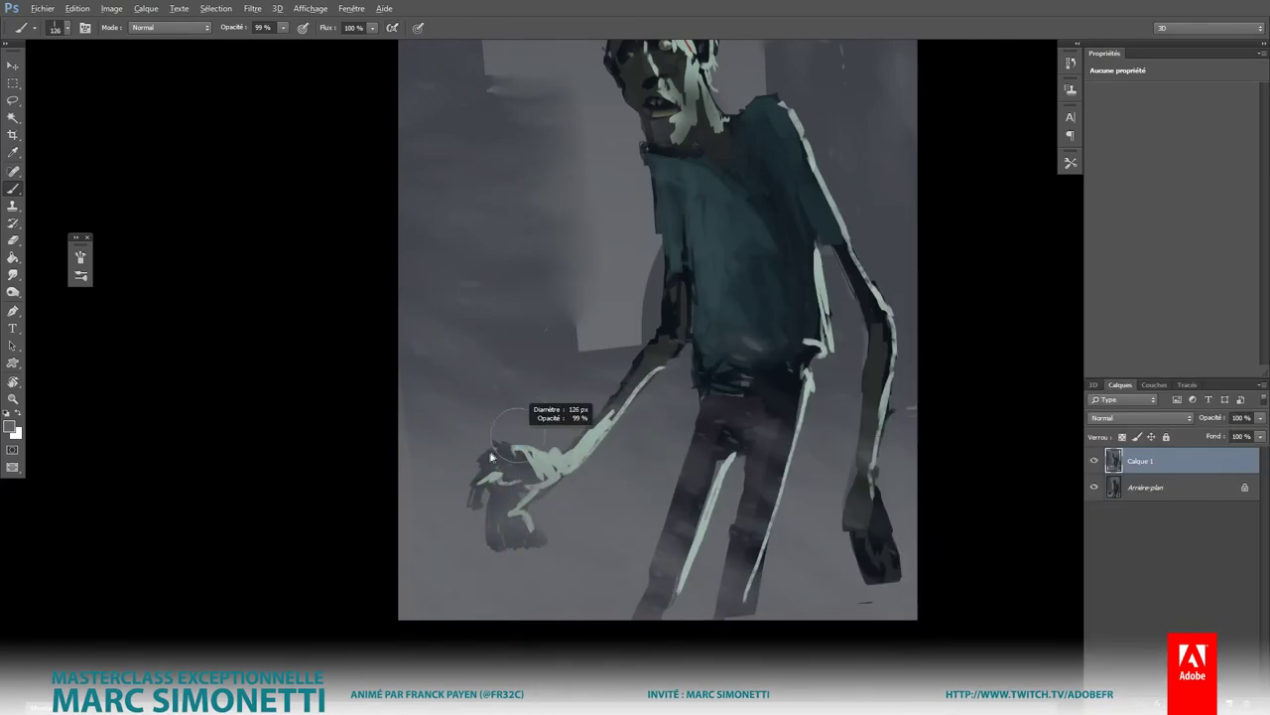
pyautogui.hotkey('ctrl', '-')
pyautogui.hotkey('ctrl', '-')
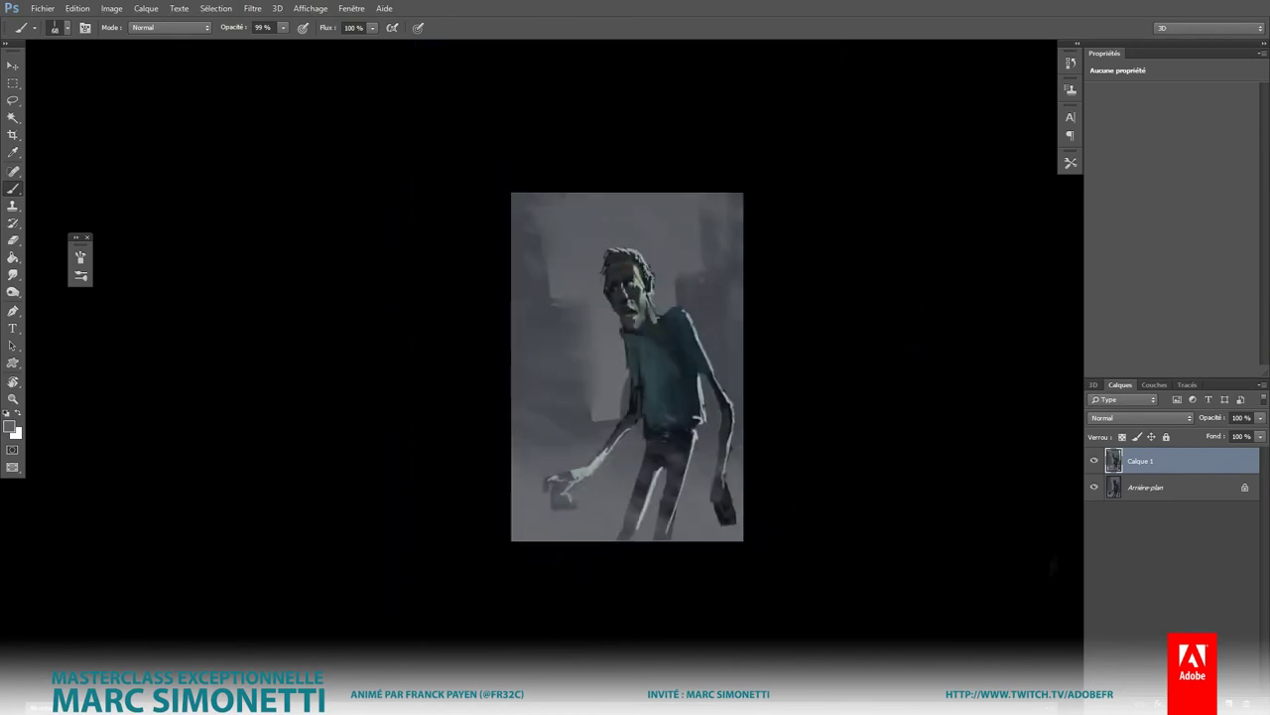
# Step: Apply Color Balance with Yellow/Blue at -25 and midtones nudged toward green
pyautogui.hotkey('ctrl', 'b')
pyautogui.click(822, 364)
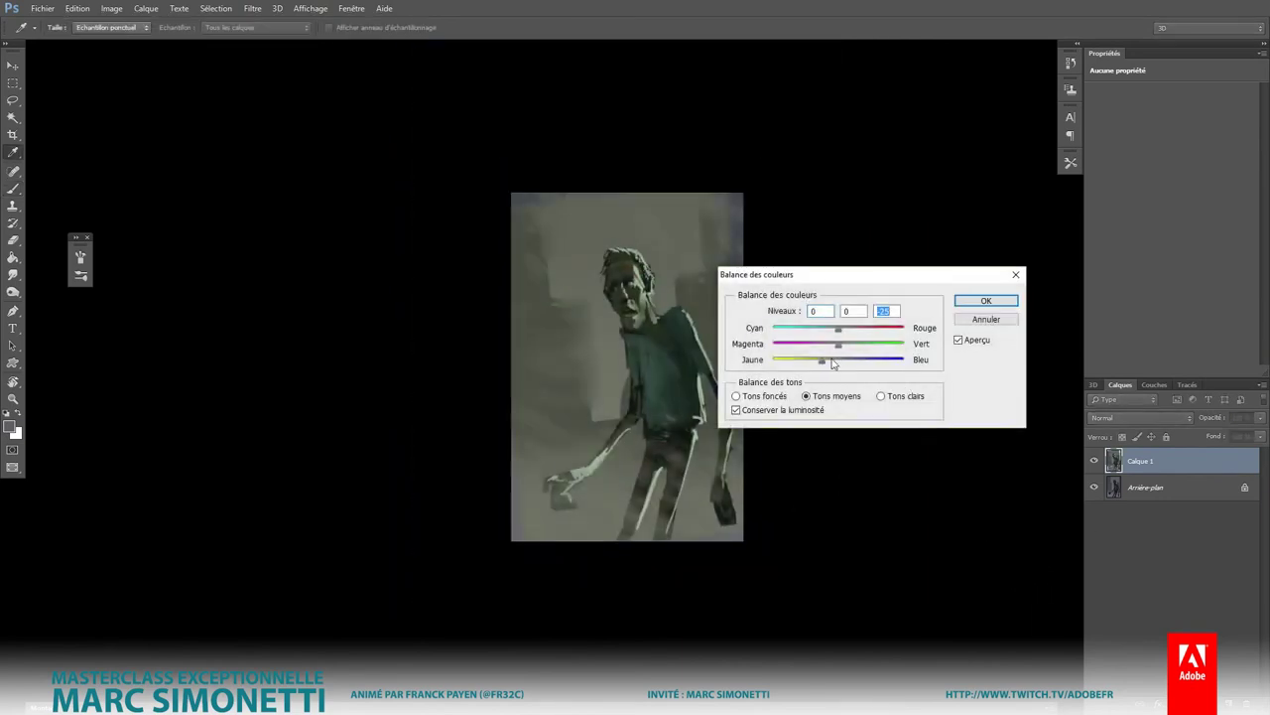
pyautogui.click(849, 329)
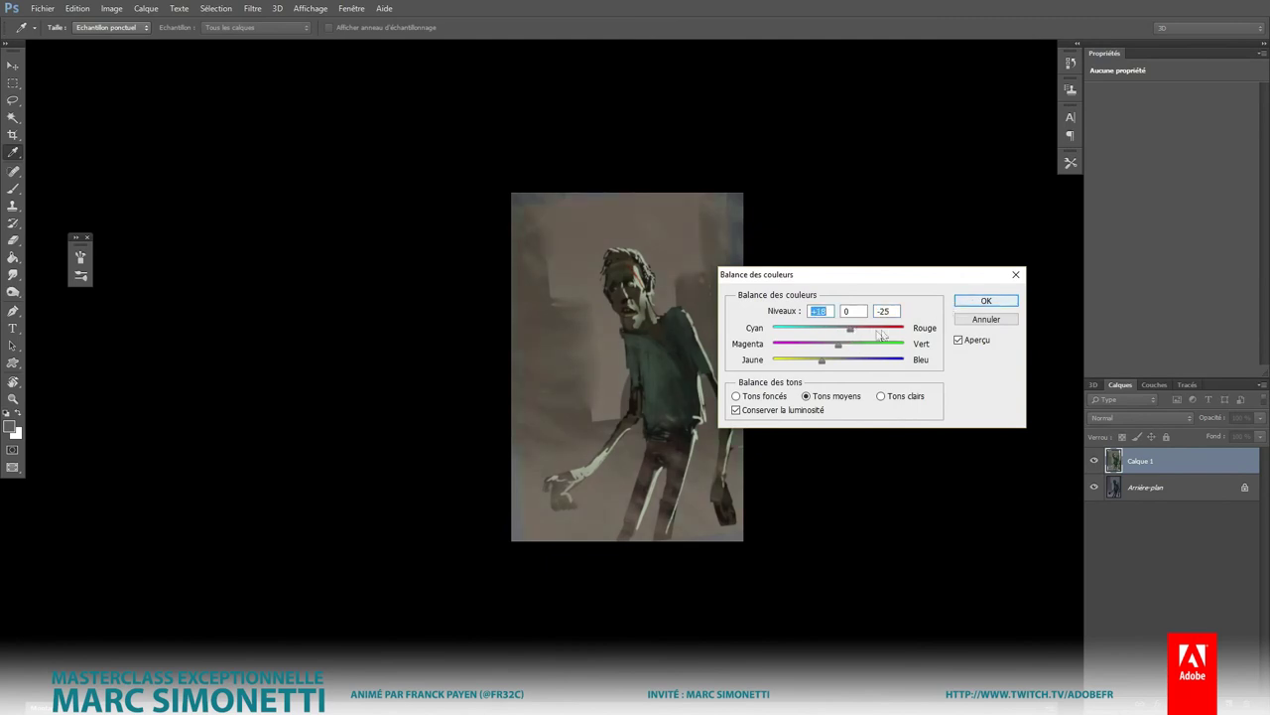
pyautogui.moveTo(849, 328); pyautogui.dragTo(852, 345)
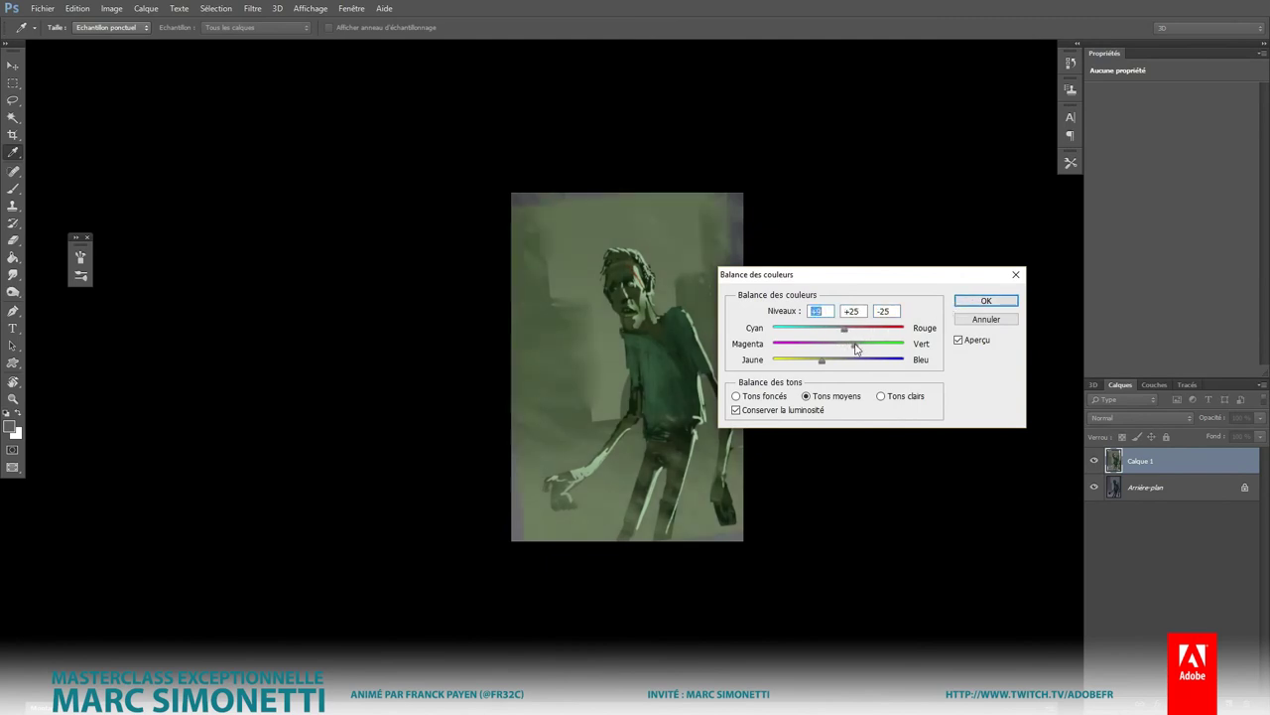
pyautogui.click(962, 304)
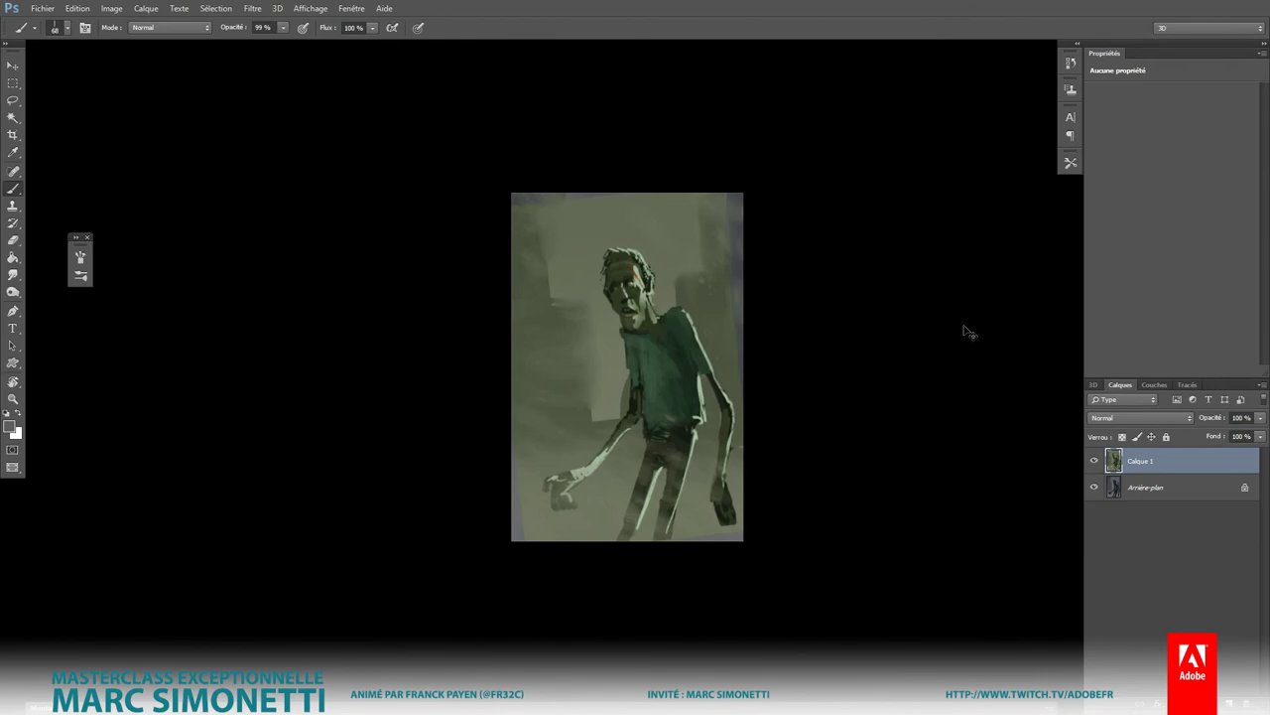
# Step: Merge the painted layer down into the background
pyautogui.hotkey('ctrl', 'e')
pyautogui.press('r')
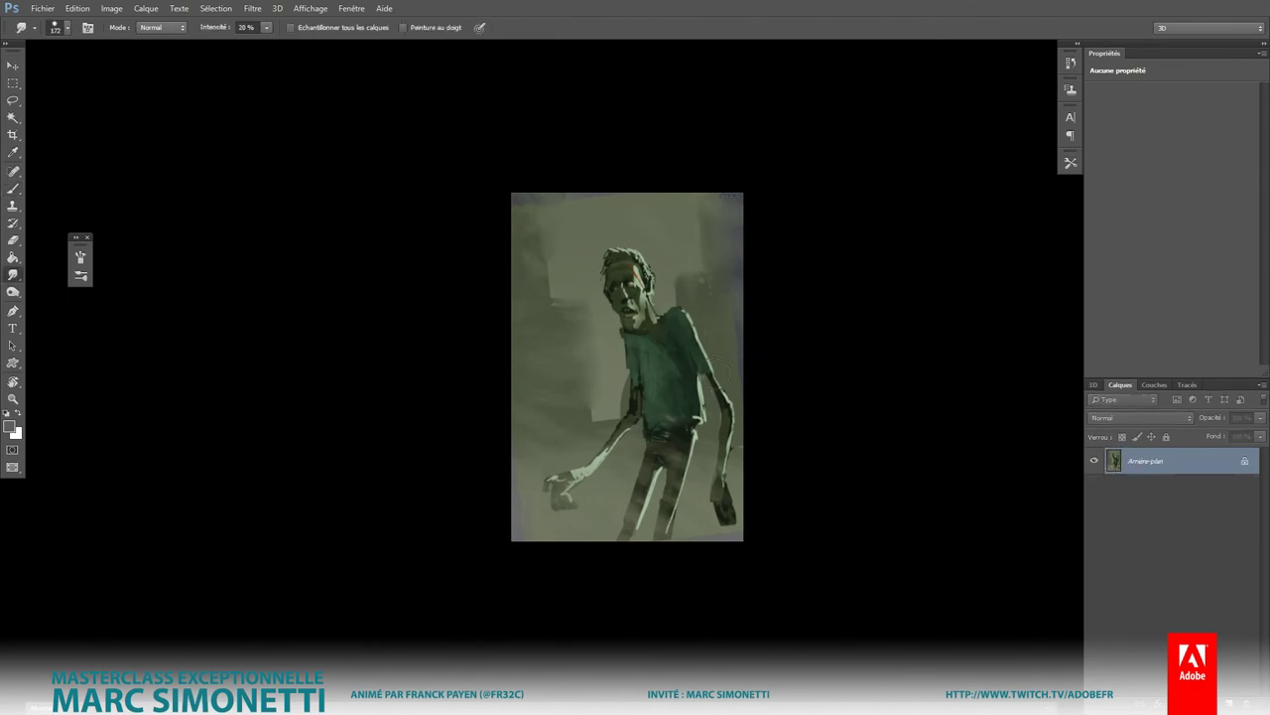
pyautogui.press('b')
pyautogui.scroll(2, 668, 370)
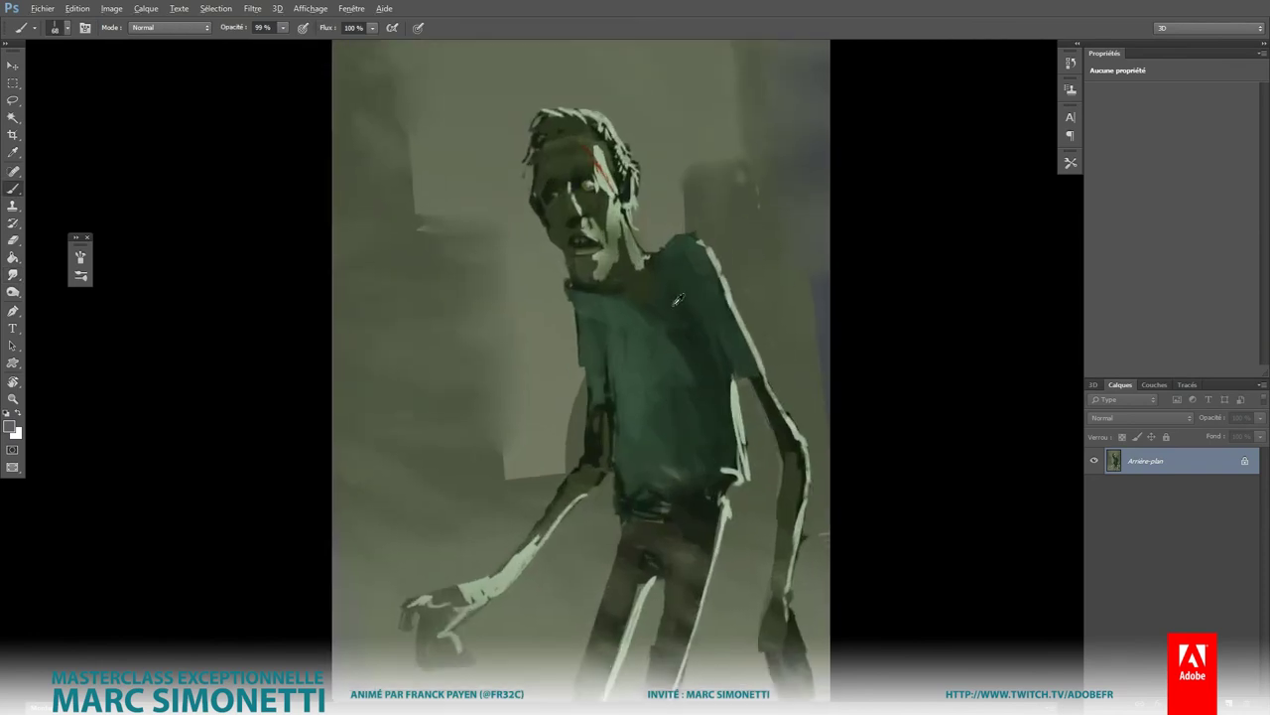
# Step: Paint a red-brown letter A on the teal shirt at 99% opacity
pyautogui.keyDown('alt'); pyautogui.keyDown('shift'); pyautogui.rightClick(675, 310); pyautogui.keyUp('shift'); pyautogui.keyUp('alt')
pyautogui.moveTo(695, 266); pyautogui.dragTo(799, 136)
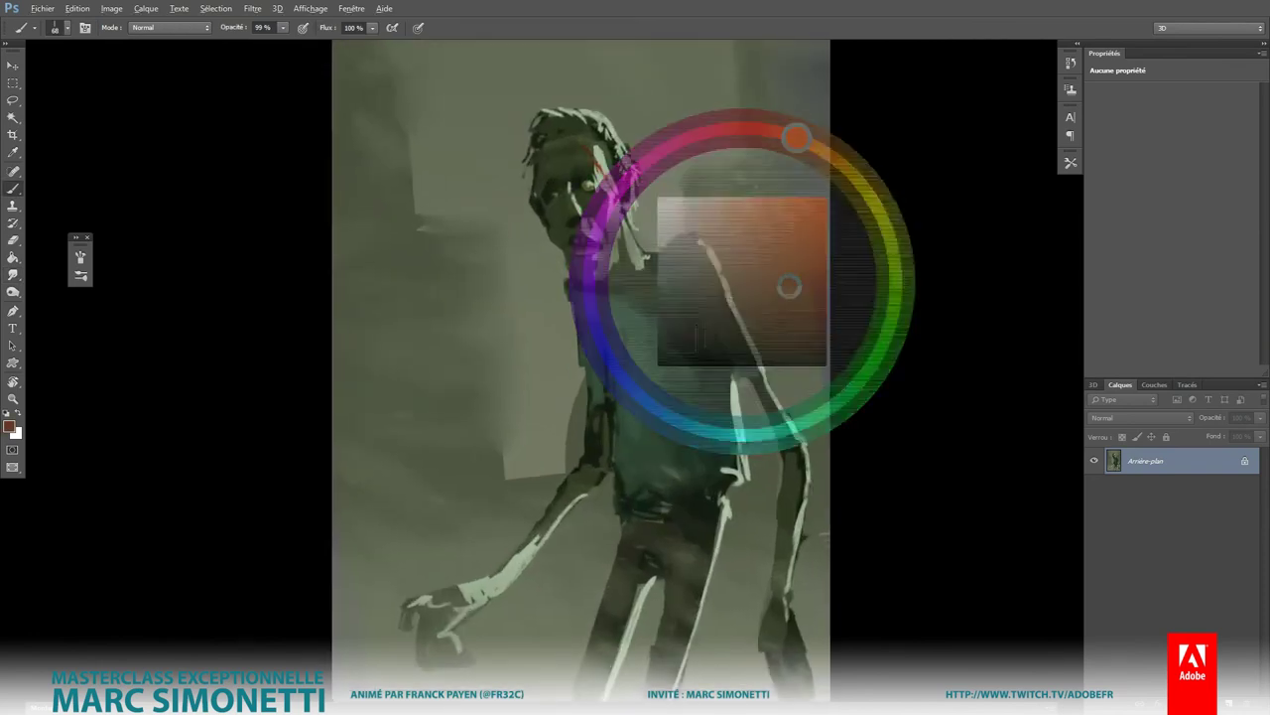
pyautogui.moveTo(794, 286); pyautogui.dragTo(647, 375)
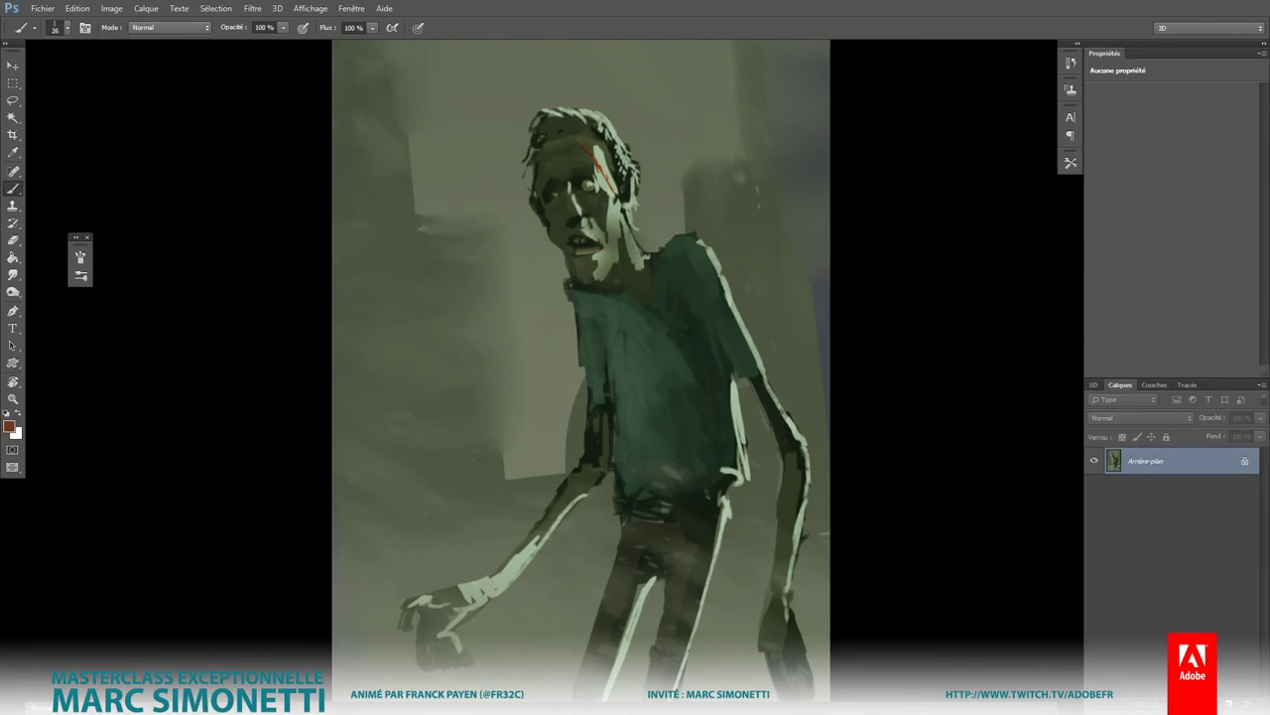
pyautogui.moveTo(634, 339); pyautogui.dragTo(638, 397)
pyautogui.moveTo(637, 334); pyautogui.dragTo(658, 341)
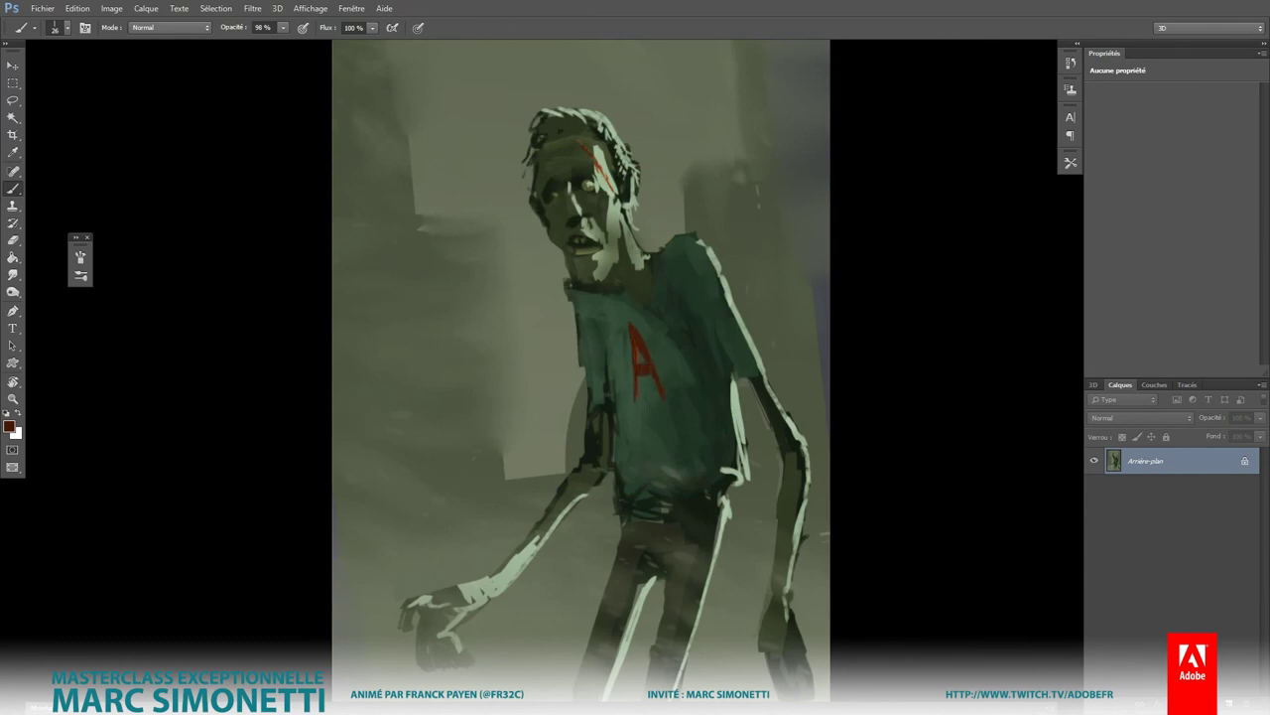
pyautogui.press('9')
pyautogui.press('9')
# Step: Add light strokes around the red A with a 31 px brush
pyautogui.keyDown('alt'); pyautogui.scroll(-3, 755, 397); pyautogui.keyUp('alt')
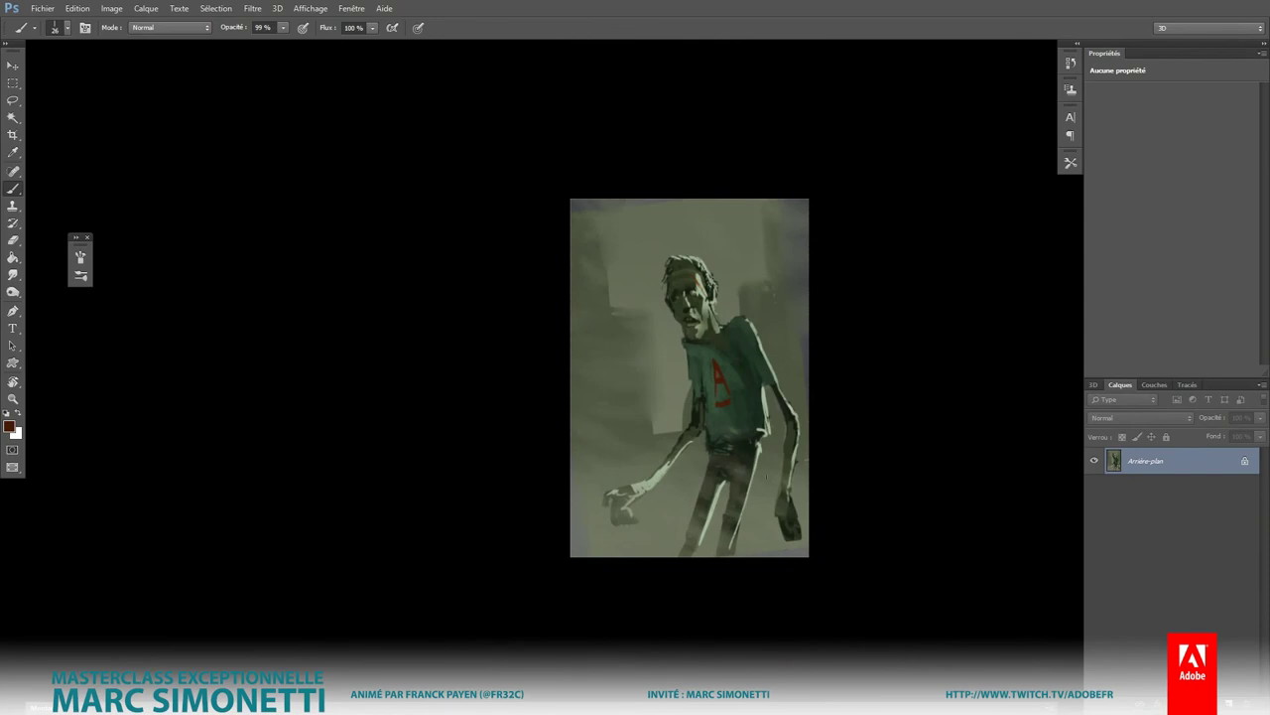
pyautogui.scroll(2, 698, 340)
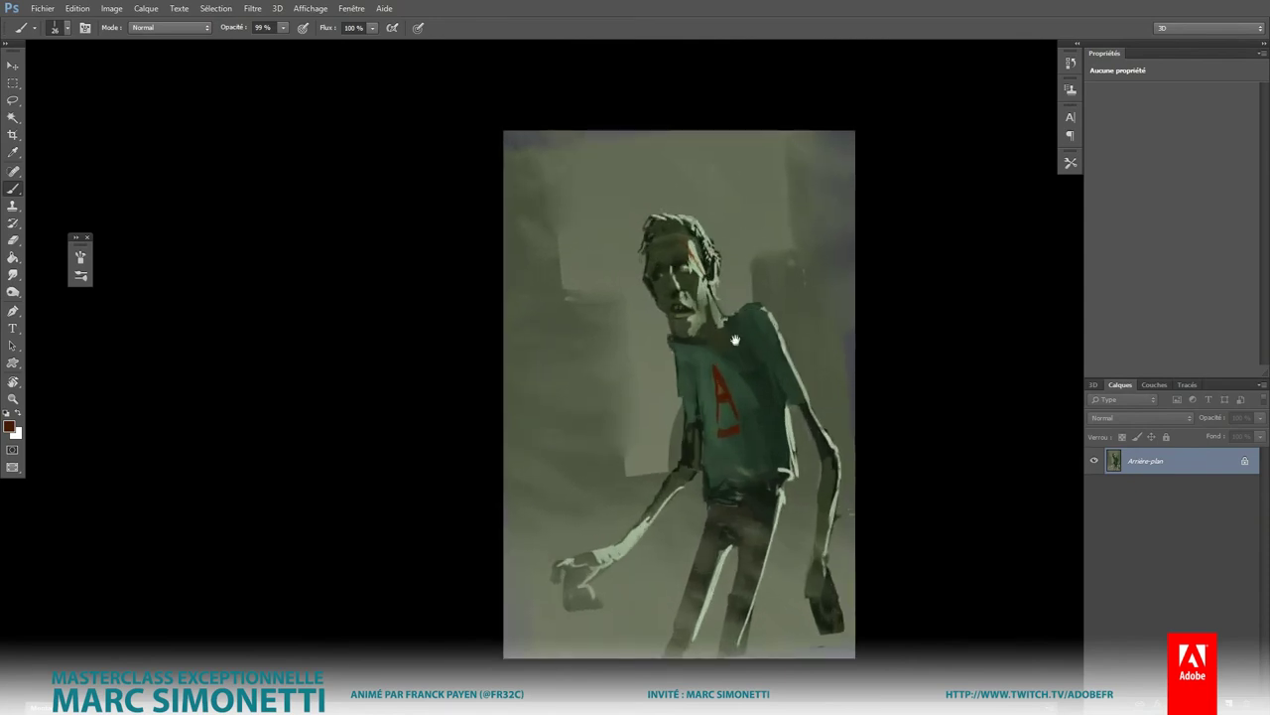
pyautogui.scroll(2, 697, 345)
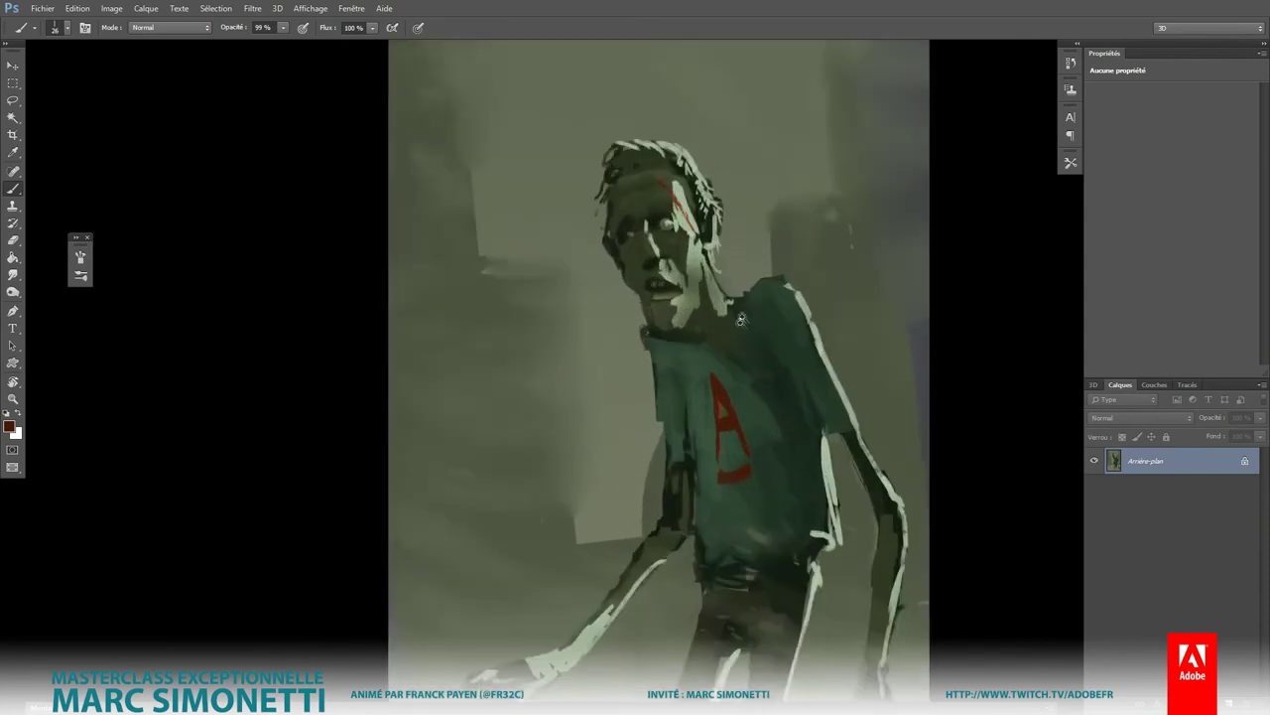
pyautogui.scroll(2, 697, 345)
pyautogui.keyDown('alt'); pyautogui.keyDown('shift'); pyautogui.rightClick(690, 359); pyautogui.keyUp('shift'); pyautogui.keyUp('alt')
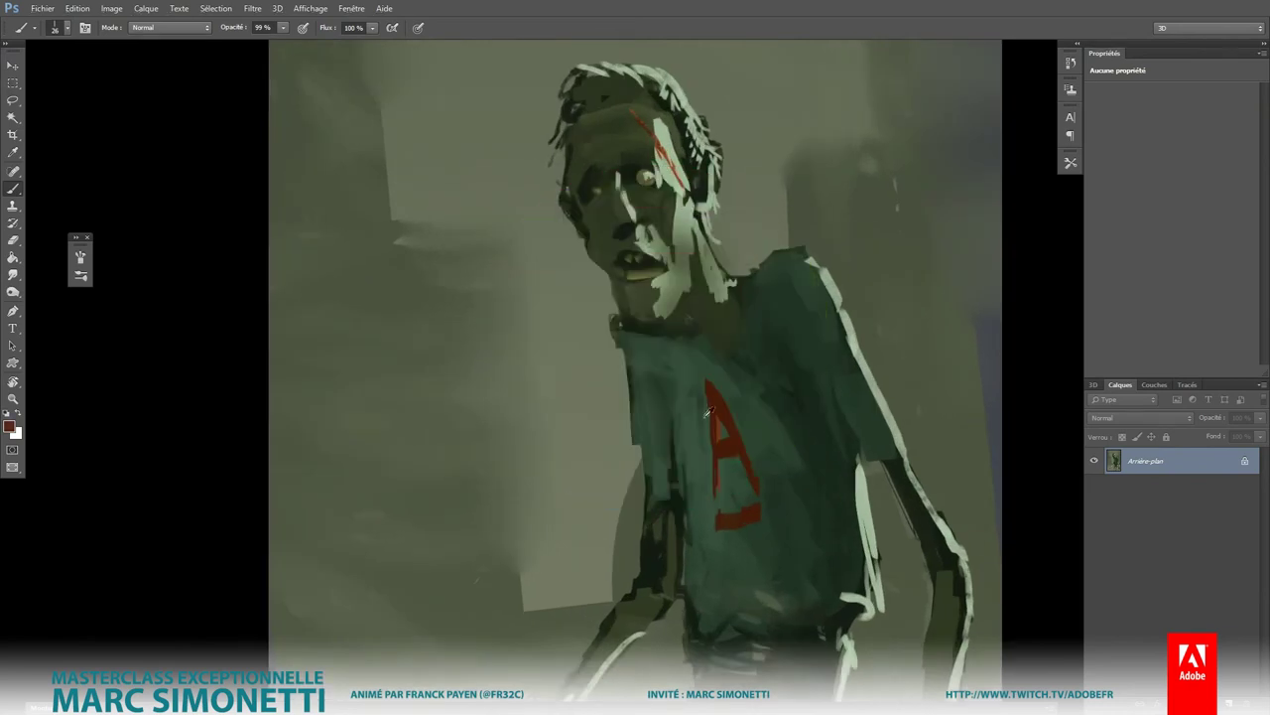
pyautogui.keyDown('alt'); pyautogui.keyDown('shift'); pyautogui.rightClick(697, 397); pyautogui.keyUp('shift'); pyautogui.keyUp('alt')
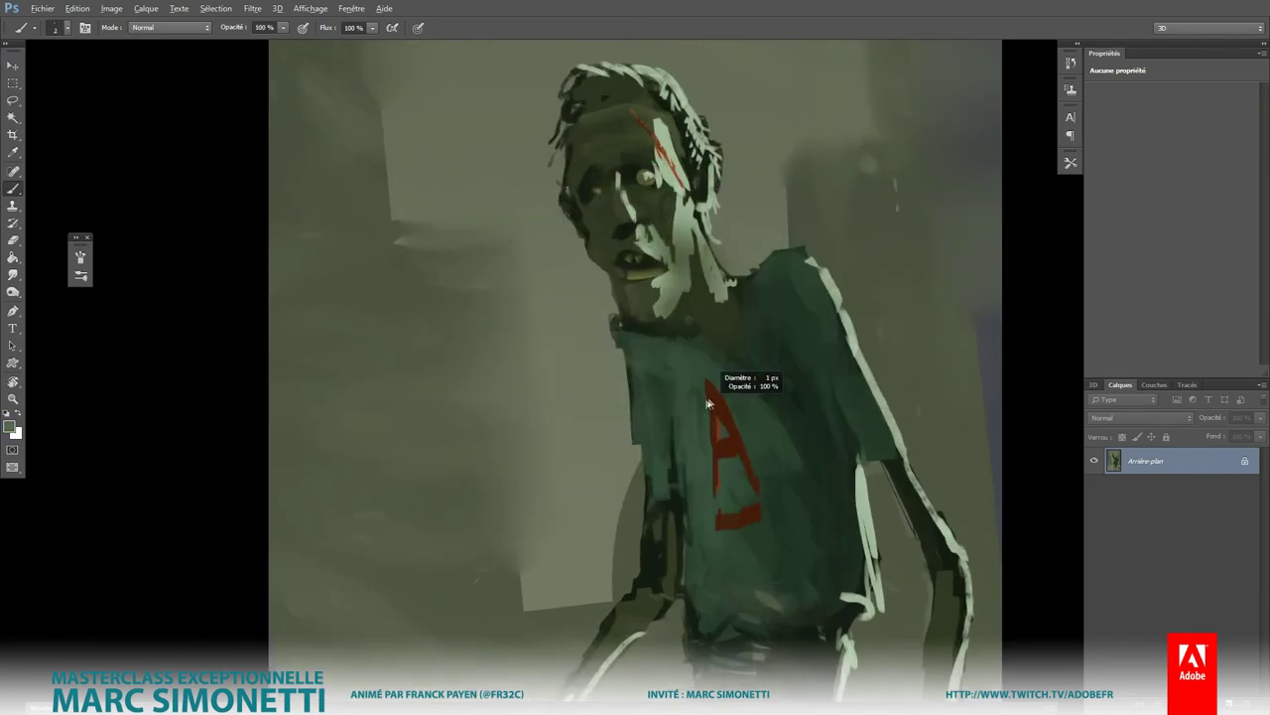
pyautogui.keyDown('alt'); pyautogui.rightClick(720, 363); pyautogui.keyUp('alt')
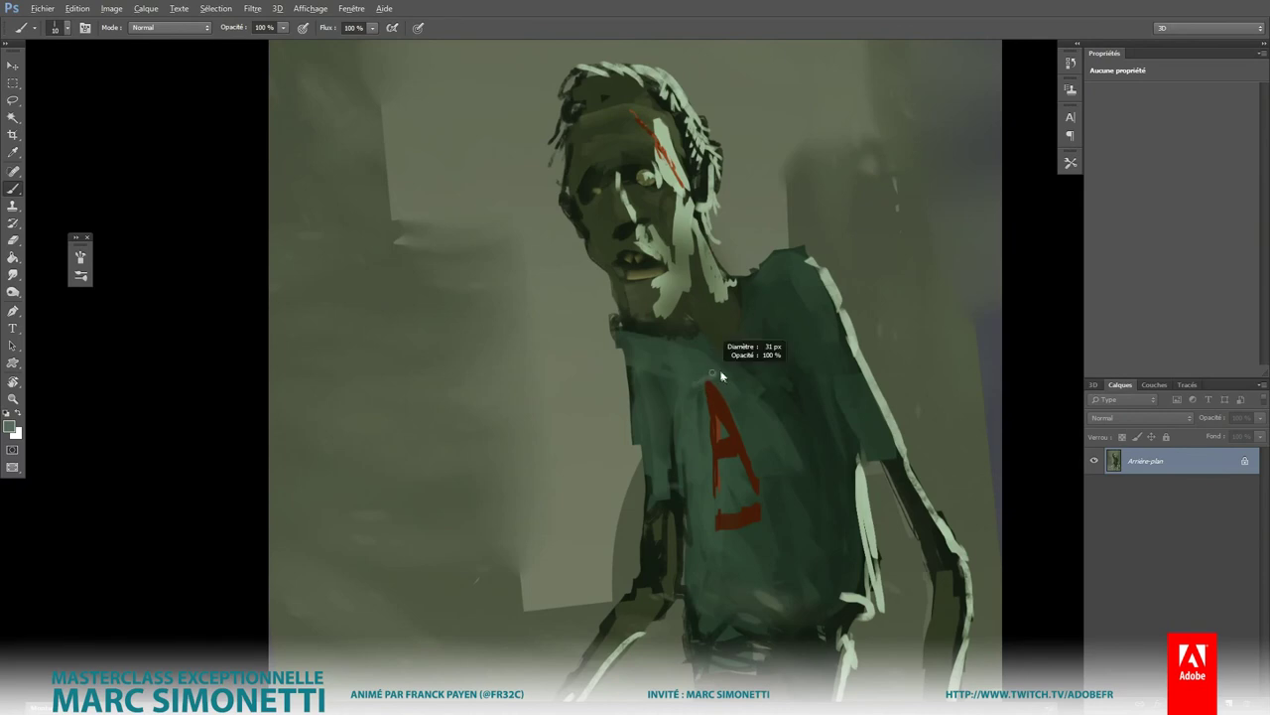
pyautogui.moveTo(723, 375)
pyautogui.mouseDown()
pyautogui.moveTo(746, 434)
pyautogui.moveTo(744, 407)
pyautogui.moveTo(705, 474)
pyautogui.moveTo(729, 512)
pyautogui.mouseUp()
pyautogui.keyDown('alt'); pyautogui.rightClick(709, 389); pyautogui.keyUp('alt')
pyautogui.moveTo(755, 427)
pyautogui.mouseDown()
pyautogui.moveTo(759, 506)
pyautogui.moveTo(744, 541)
pyautogui.mouseUp()
pyautogui.scroll(-10, 822, 497)
pyautogui.scroll(5, 863, 477)
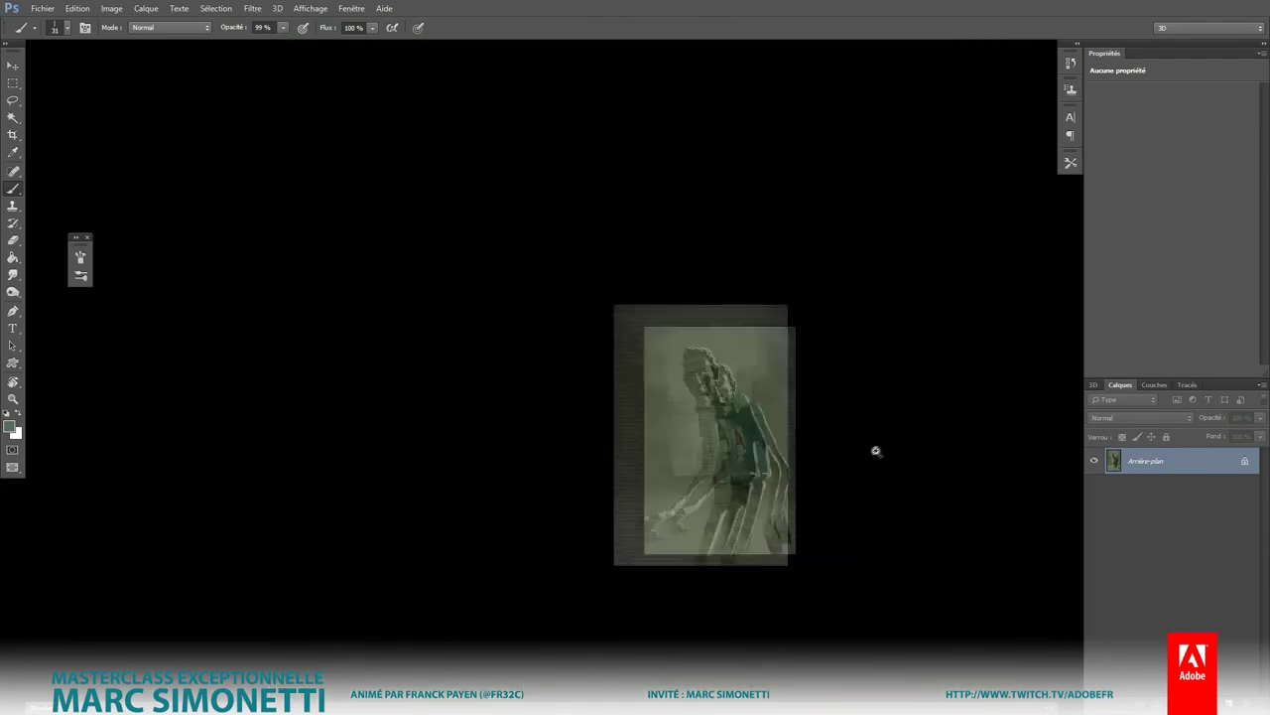
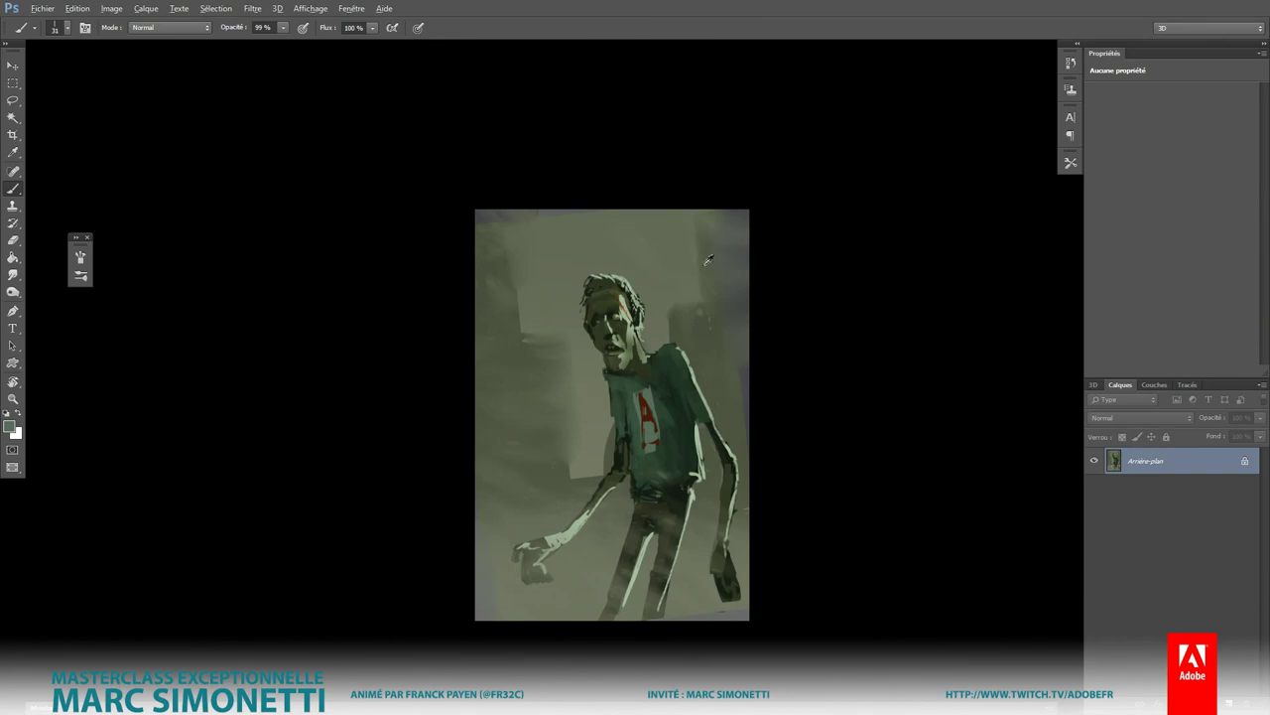
# Step: With a ~130 px brush at 100% opacity, paint light vertical streaks on the left background
pyautogui.moveTo(708, 260)
pyautogui.mouseDown()
pyautogui.moveTo(755, 260)
pyautogui.moveTo(794, 292)
pyautogui.mouseUp()
pyautogui.moveTo(487, 509); pyautogui.dragTo(490, 580)
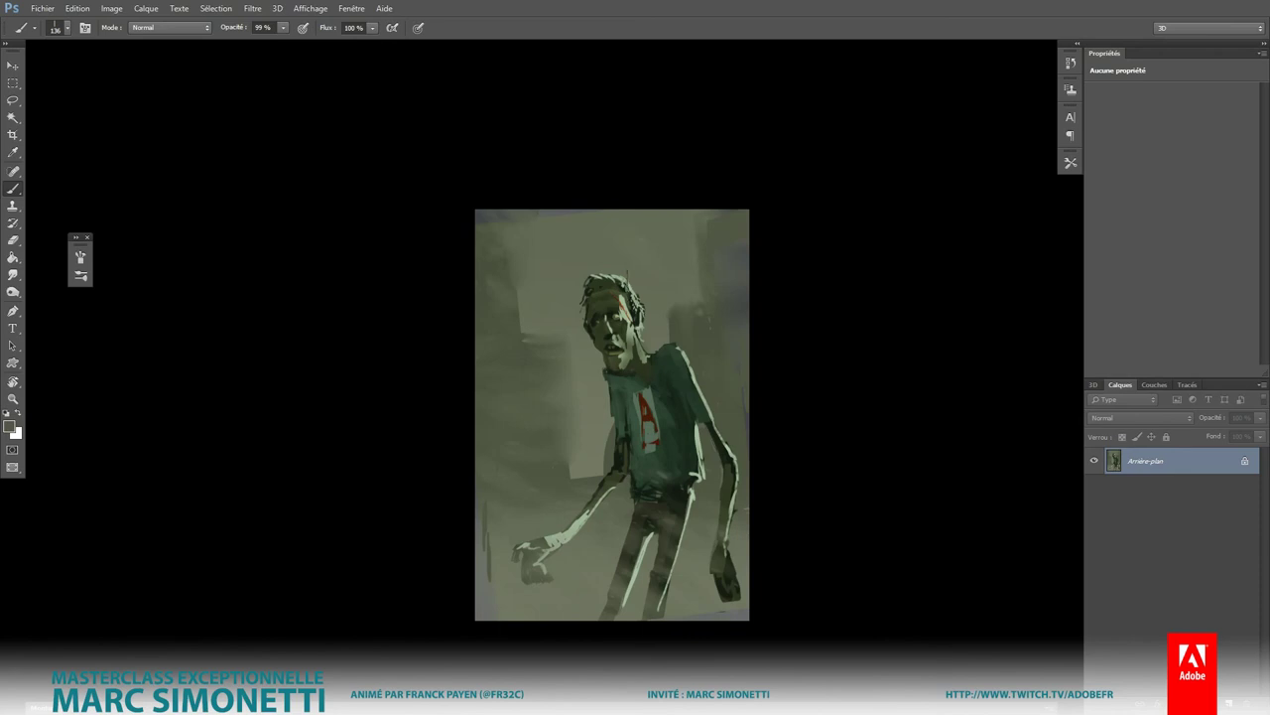
pyautogui.moveTo(499, 241); pyautogui.dragTo(493, 242)
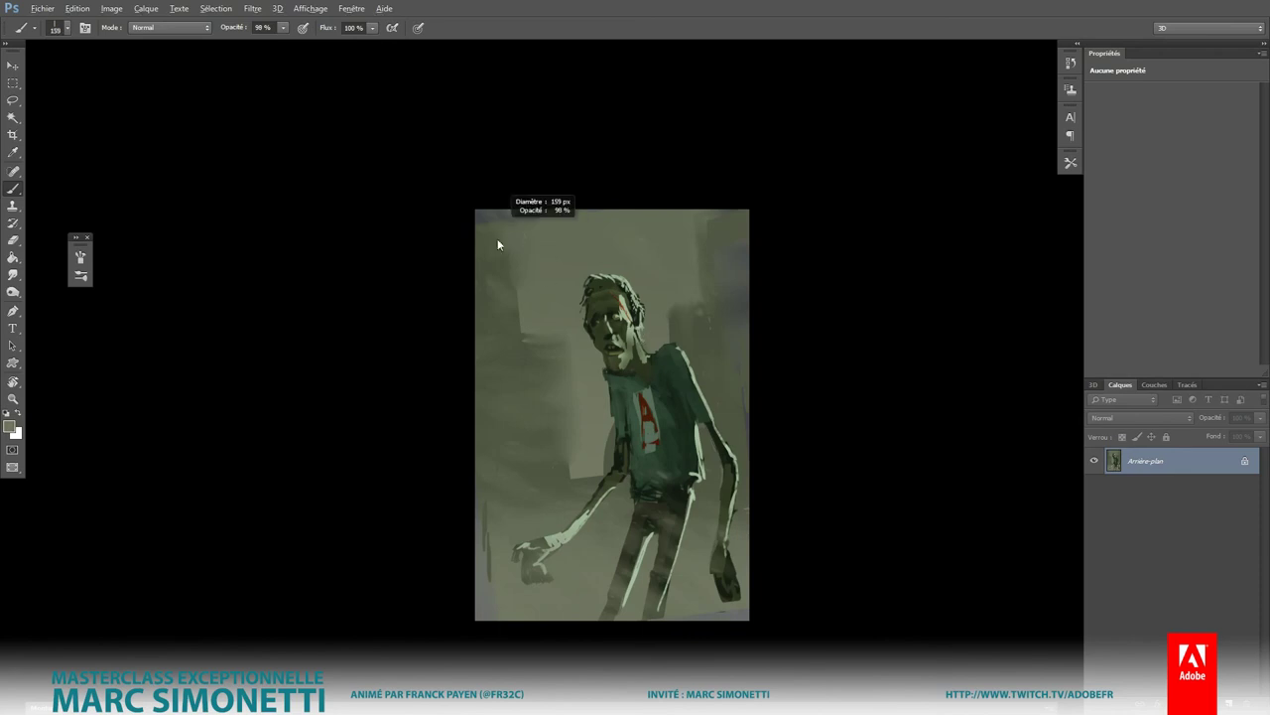
pyautogui.press('0')
pyautogui.moveTo(514, 323); pyautogui.dragTo(493, 214)
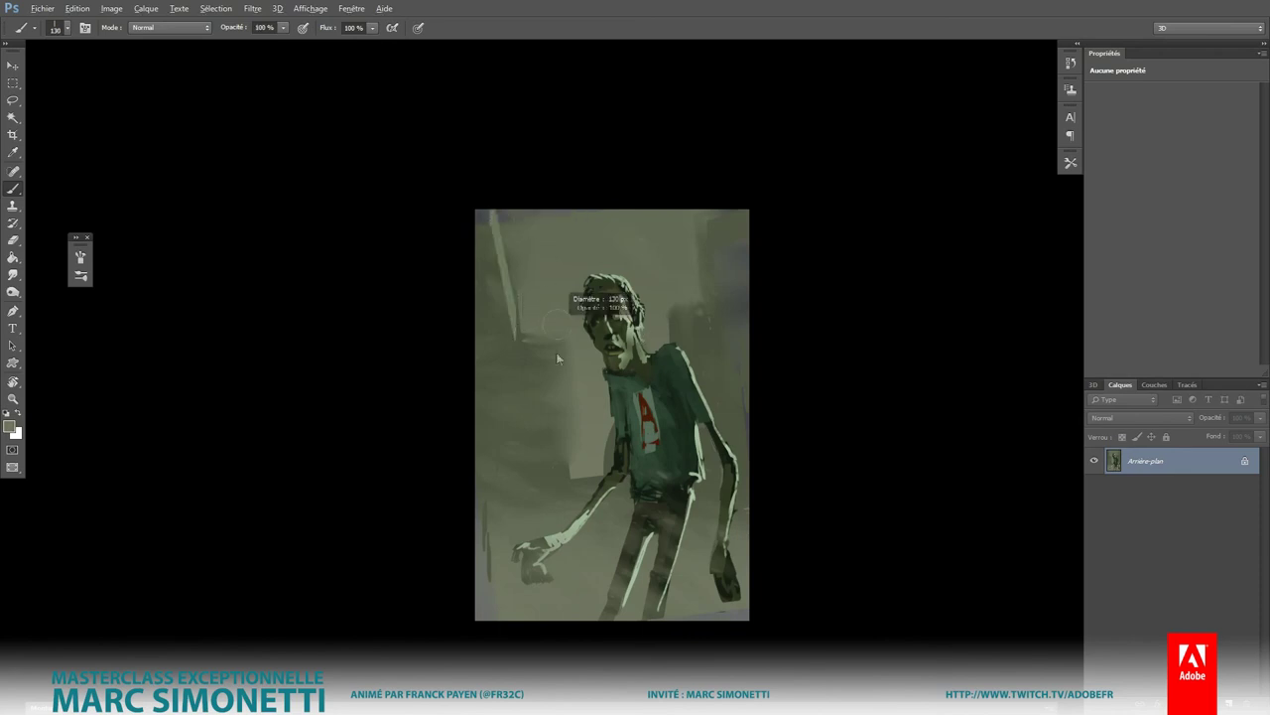
pyautogui.moveTo(553, 338); pyautogui.dragTo(552, 456)
pyautogui.moveTo(567, 501); pyautogui.dragTo(544, 350)
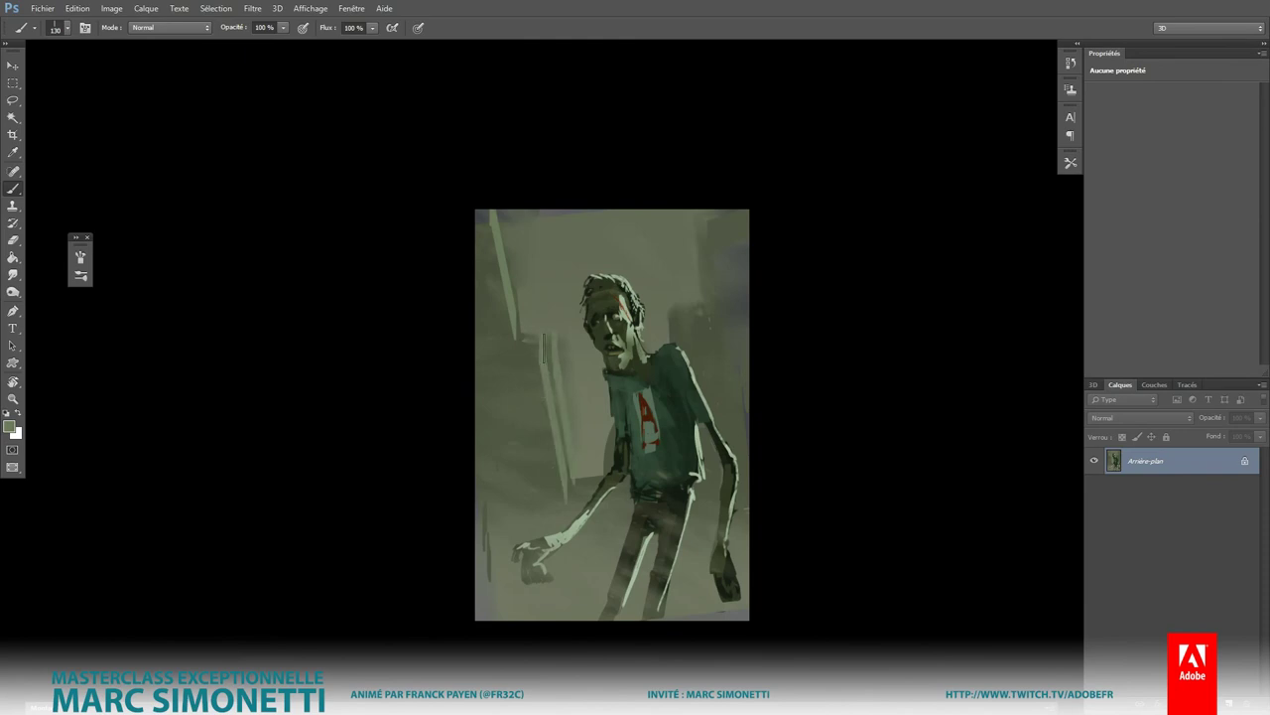
# Step: Add light streaks along the painting's right edge and just left of the figure
pyautogui.moveTo(740, 208); pyautogui.dragTo(745, 282)
pyautogui.moveTo(737, 385); pyautogui.dragTo(737, 294)
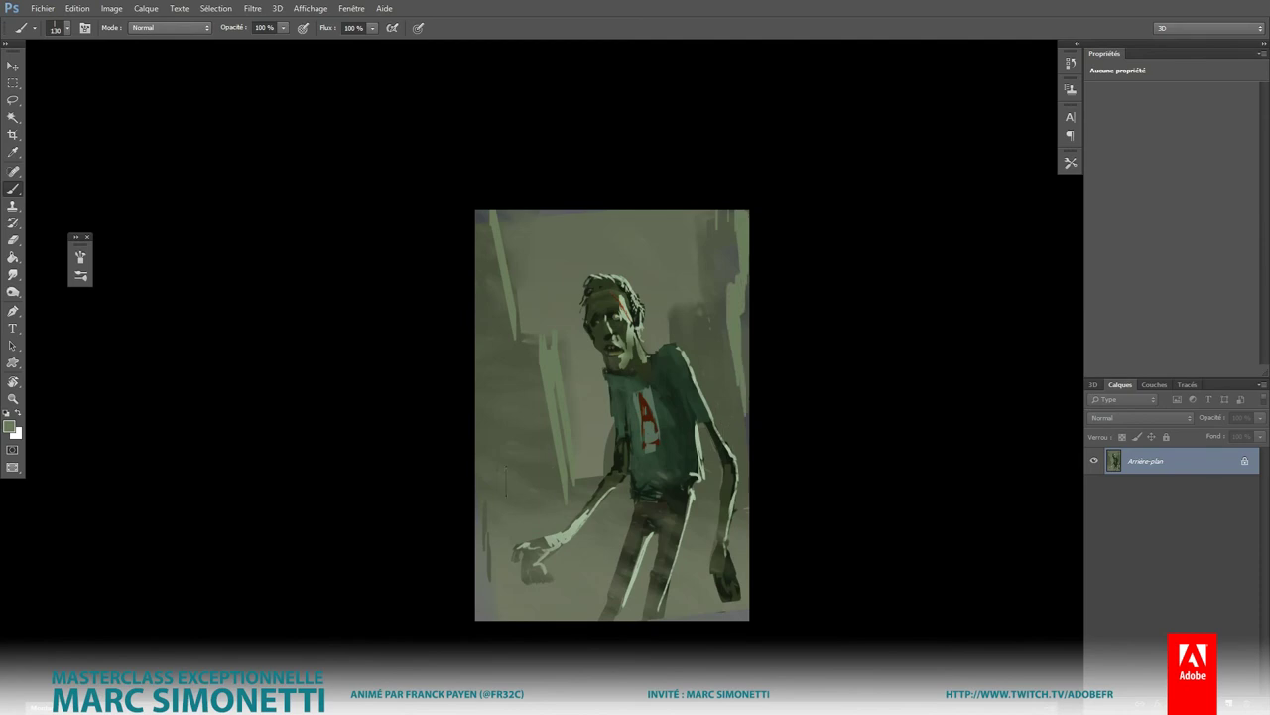
pyautogui.moveTo(514, 469)
pyautogui.mouseDown()
pyautogui.moveTo(510, 500)
pyautogui.moveTo(526, 516)
pyautogui.mouseUp()
pyautogui.moveTo(551, 463); pyautogui.dragTo(552, 511)
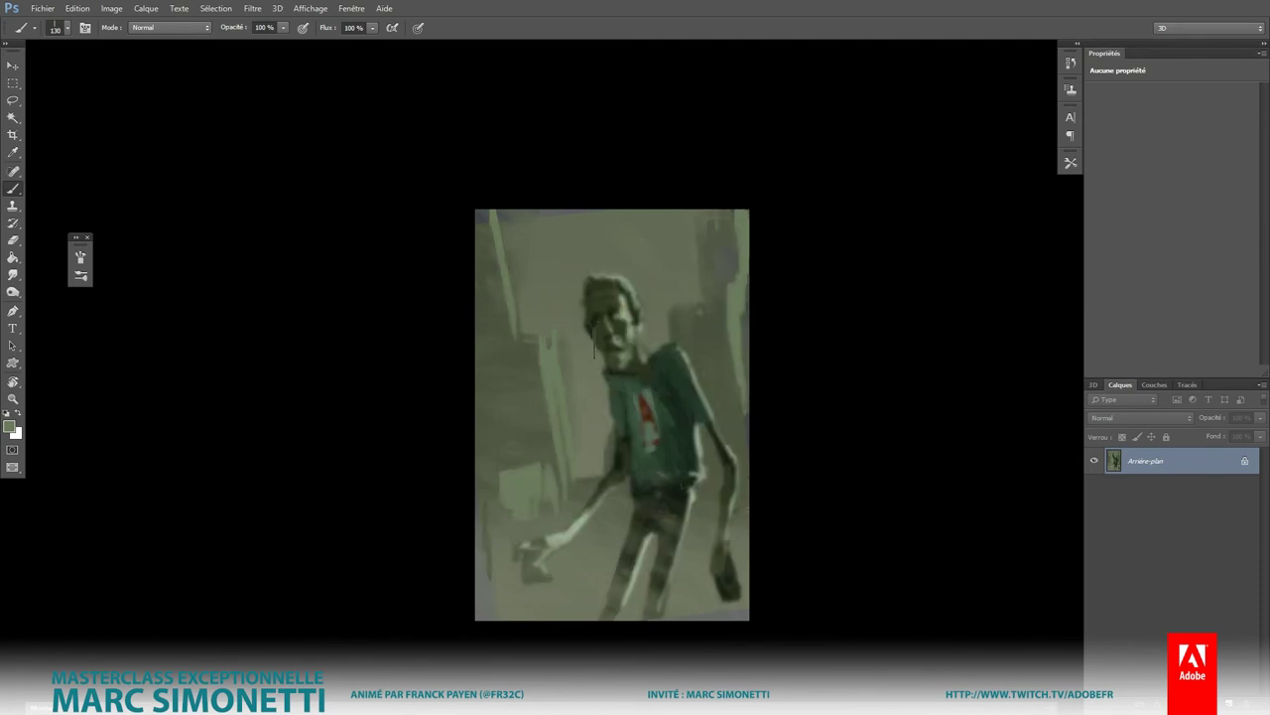
# Step: Fade the freshly painted streaks to 16%
pyautogui.hotkey('ctrl', 'shift', 'f')
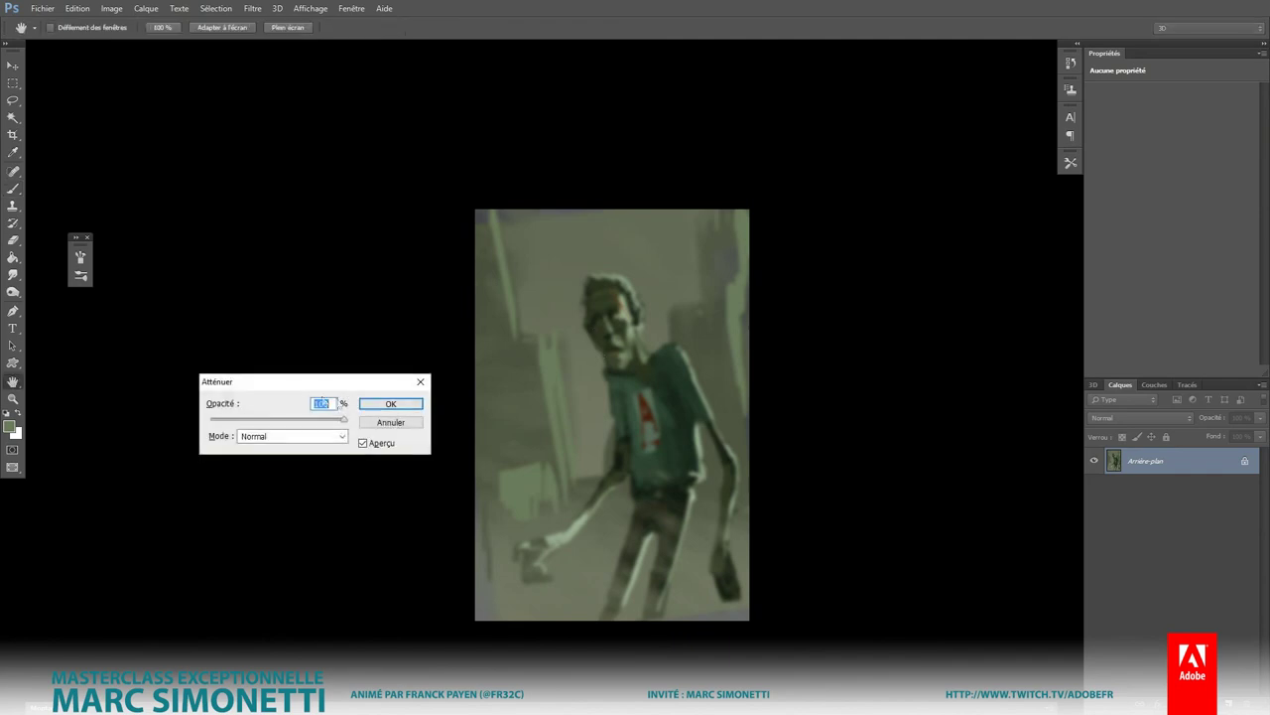
pyautogui.moveTo(248, 419); pyautogui.dragTo(231, 418)
pyautogui.click(390, 404)
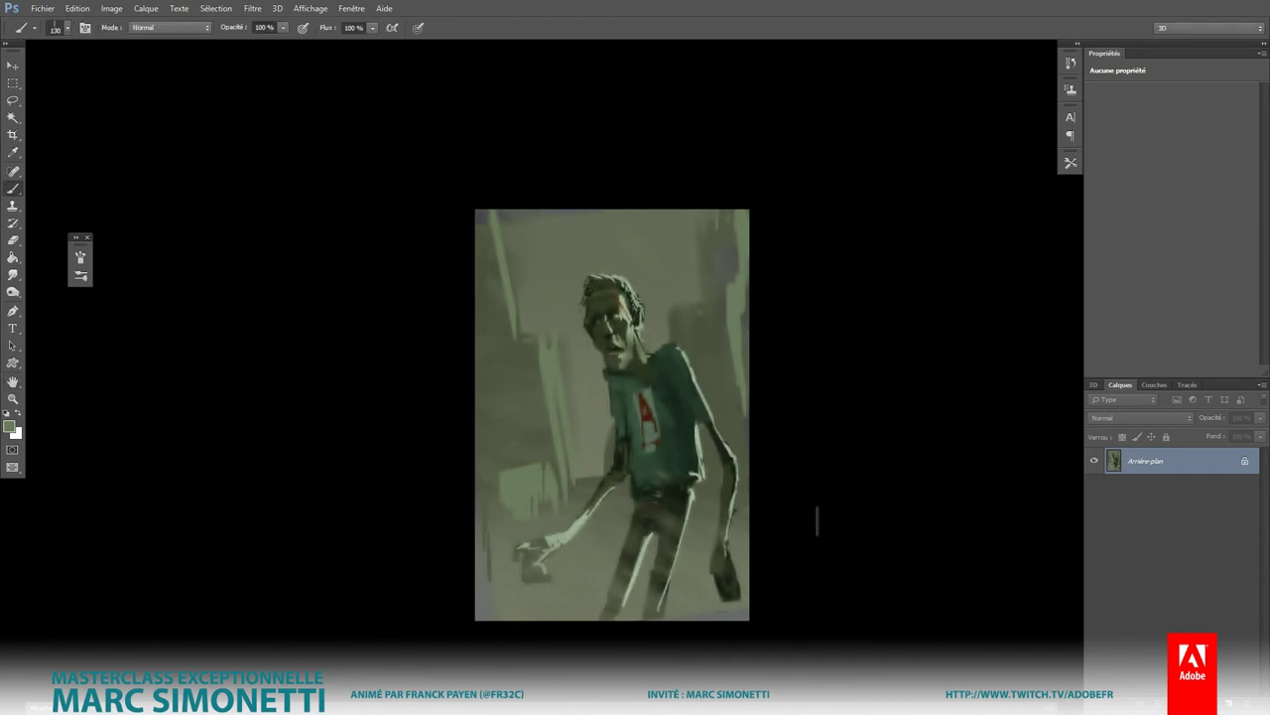
# Step: Add a new empty layer above the painting and hide the painting layer
pyautogui.hotkey('ctrl', '+')
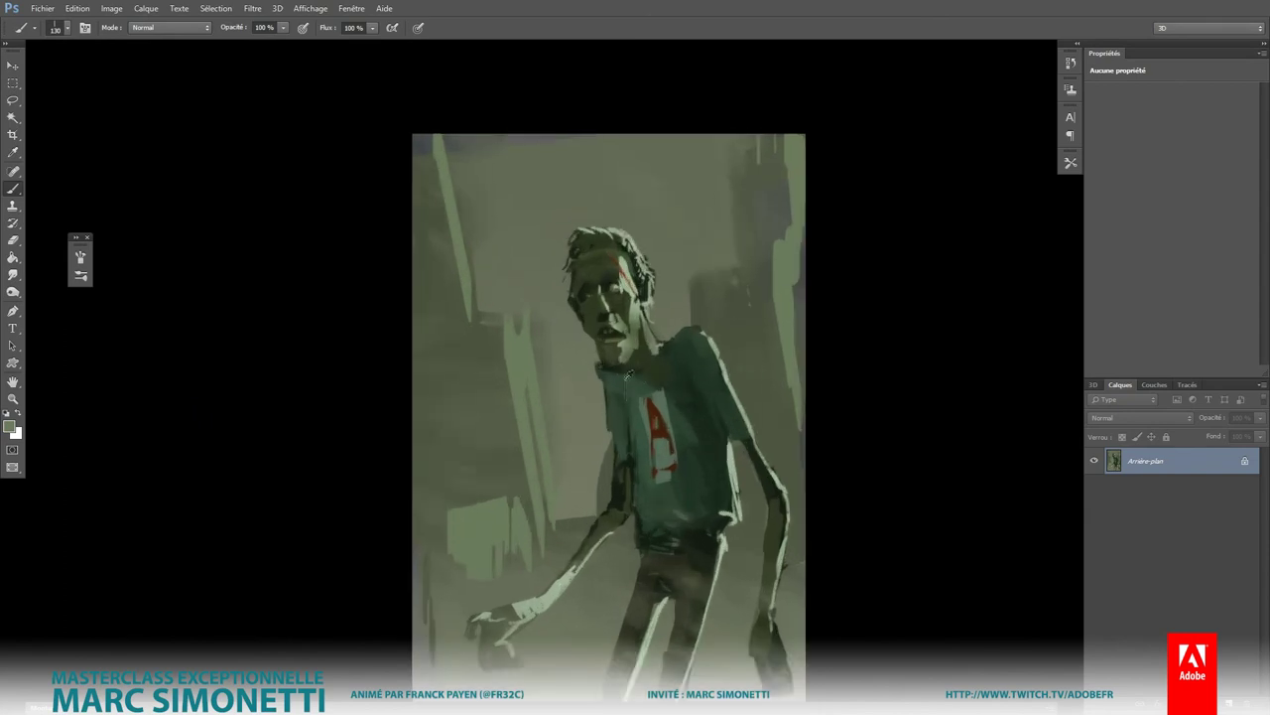
pyautogui.keyDown('alt'); pyautogui.rightClick(609, 385); pyautogui.keyUp('alt')
pyautogui.moveTo(595, 394); pyautogui.dragTo(597, 399)
pyautogui.hotkey('ctrl', 'shift', 'alt', 'n')
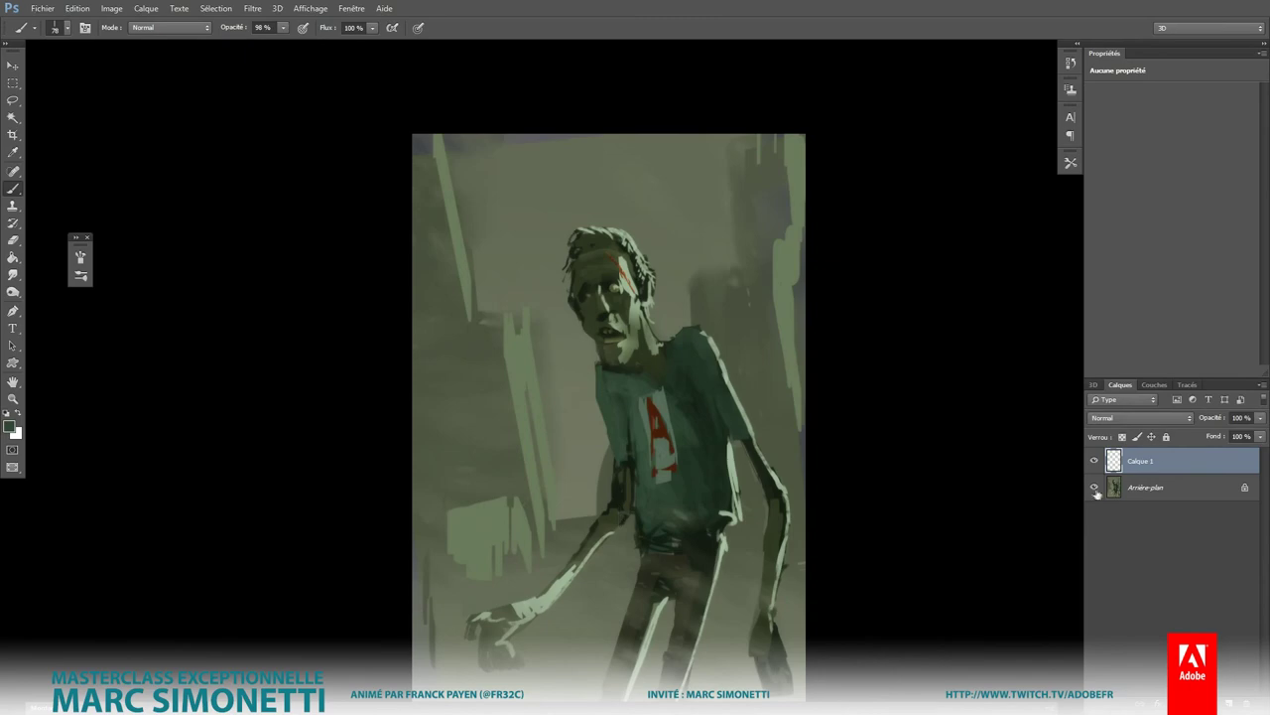
pyautogui.hotkey('ctrl', ',')
# Step: Pick a dark colour, set a 22 px brush, and draw the figure's shoulder arch
pyautogui.keyDown('alt'); pyautogui.keyDown('shift'); pyautogui.rightClick(579, 335); pyautogui.keyUp('shift'); pyautogui.keyUp('alt')
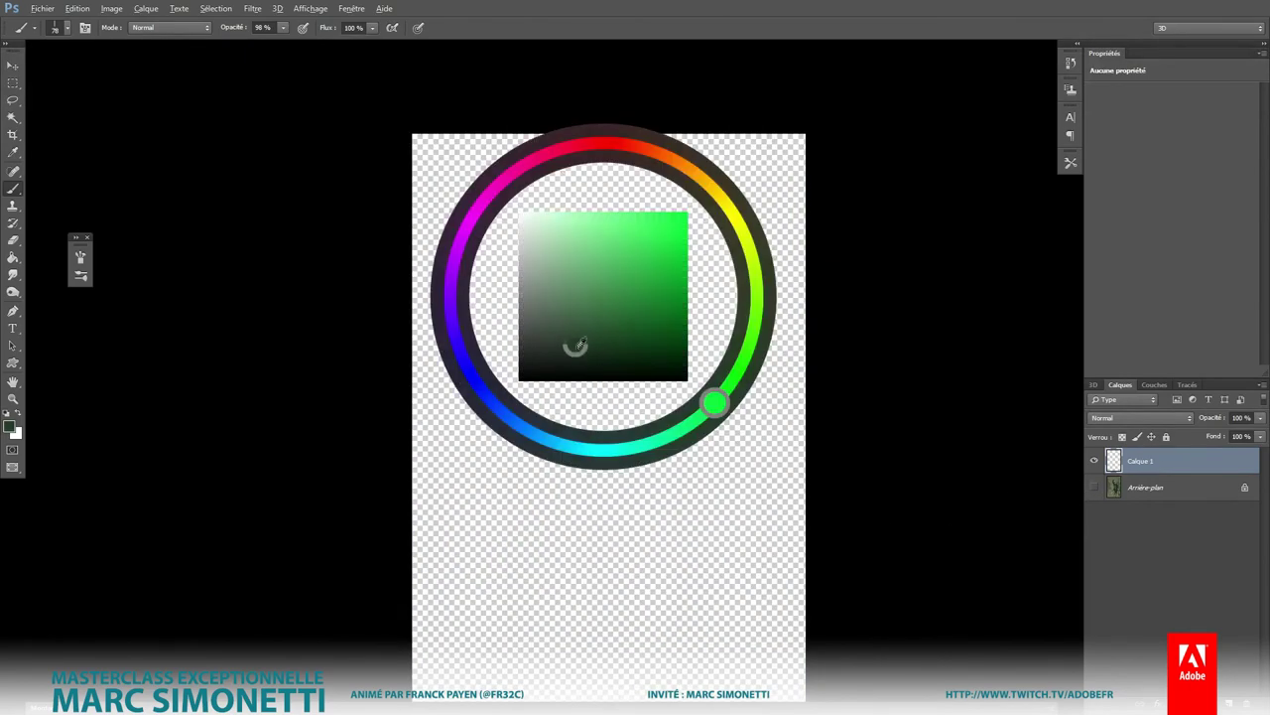
pyautogui.keyDown('alt'); pyautogui.rightClick(566, 415); pyautogui.keyUp('alt')
pyautogui.scroll(2, 604, 340)
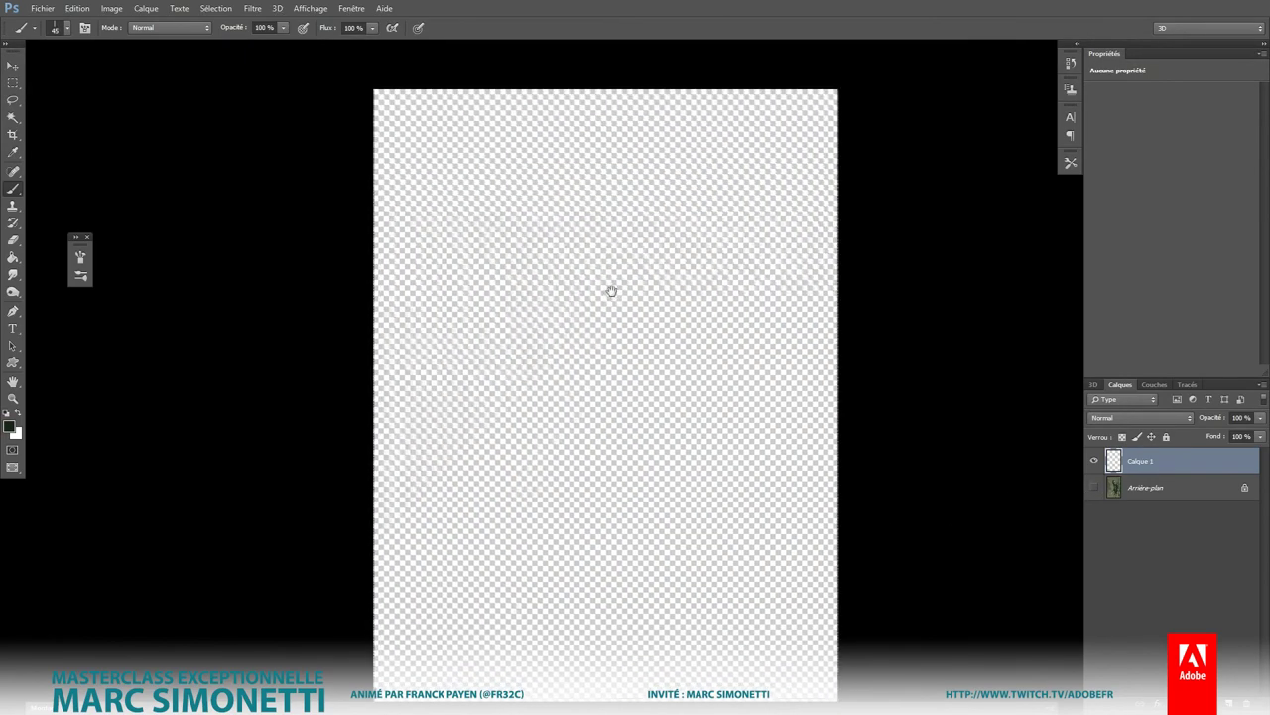
pyautogui.scroll(-2, 613, 289)
pyautogui.scroll(1, 602, 307)
pyautogui.keyDown('alt'); pyautogui.rightClick(576, 281); pyautogui.keyUp('alt')
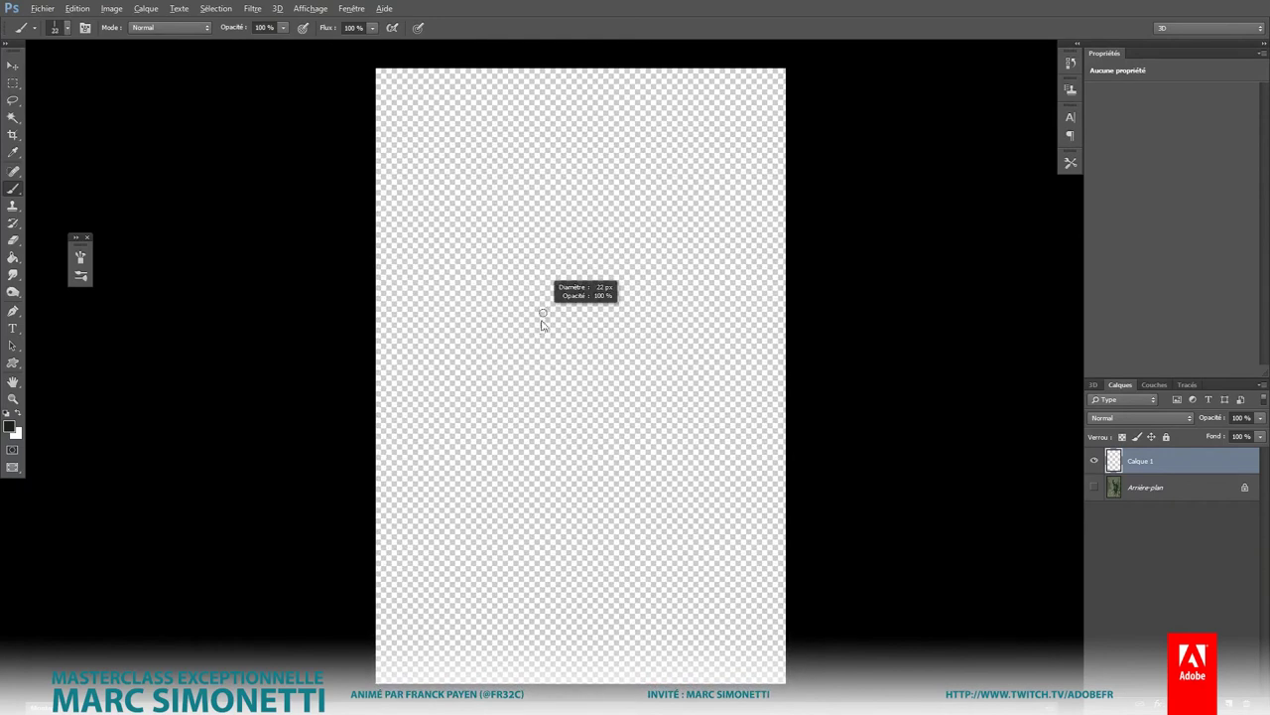
pyautogui.moveTo(537, 298); pyautogui.dragTo(593, 365)
pyautogui.moveTo(567, 288)
pyautogui.mouseDown()
pyautogui.moveTo(517, 342)
pyautogui.moveTo(493, 447)
pyautogui.mouseUp()
# Step: With a 14 px brush, sketch the figure's arms, torso and legs
pyautogui.keyDown('alt'); pyautogui.rightClick(544, 293); pyautogui.keyUp('alt')
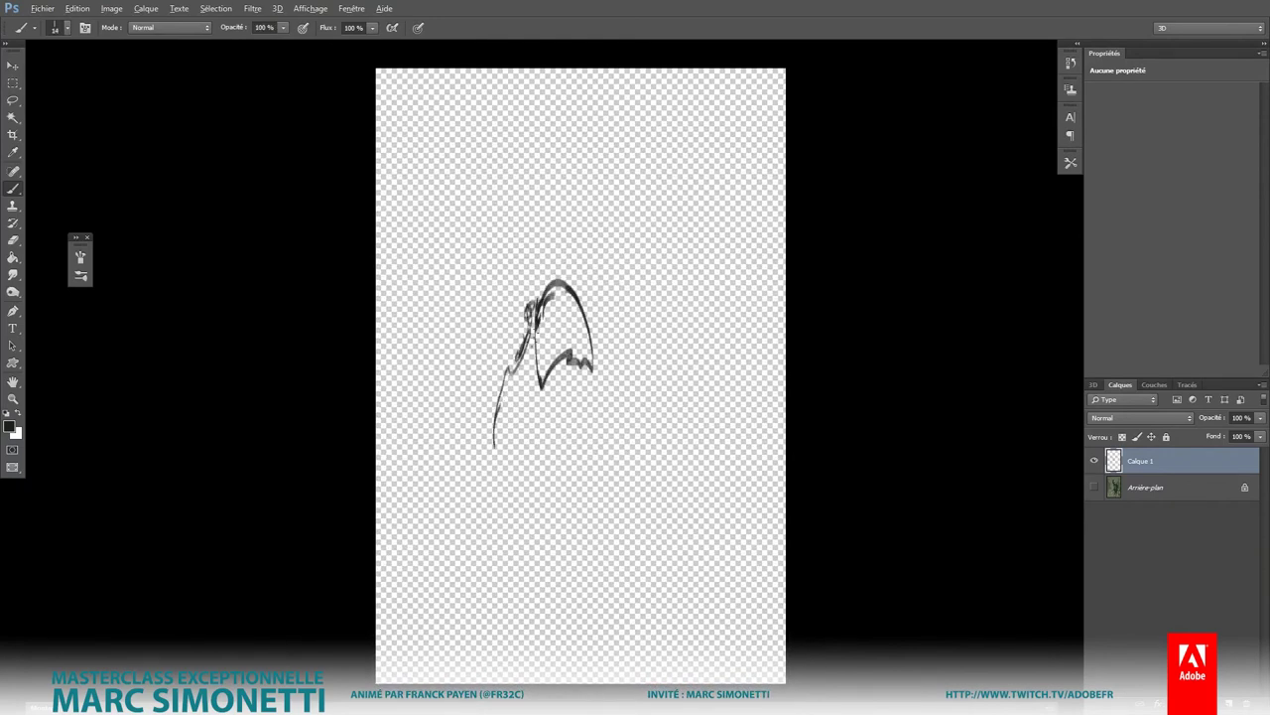
pyautogui.moveTo(536, 319); pyautogui.dragTo(502, 399)
pyautogui.moveTo(596, 296); pyautogui.dragTo(628, 375)
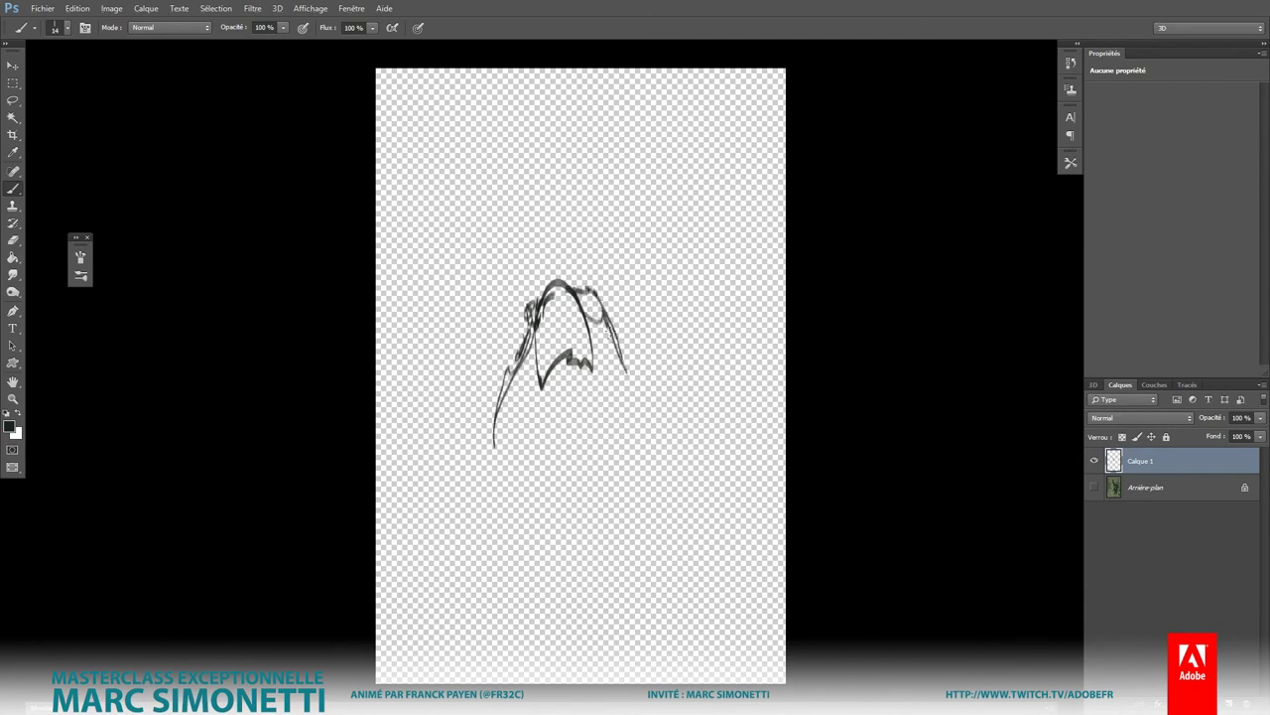
pyautogui.moveTo(608, 332)
pyautogui.mouseDown()
pyautogui.moveTo(639, 412)
pyautogui.moveTo(629, 436)
pyautogui.moveTo(594, 379)
pyautogui.moveTo(543, 394)
pyautogui.mouseUp()
pyautogui.moveTo(540, 367)
pyautogui.mouseDown()
pyautogui.moveTo(547, 532)
pyautogui.moveTo(555, 427)
pyautogui.moveTo(574, 463)
pyautogui.moveTo(581, 534)
pyautogui.moveTo(568, 615)
pyautogui.moveTo(593, 497)
pyautogui.moveTo(582, 369)
pyautogui.mouseUp()
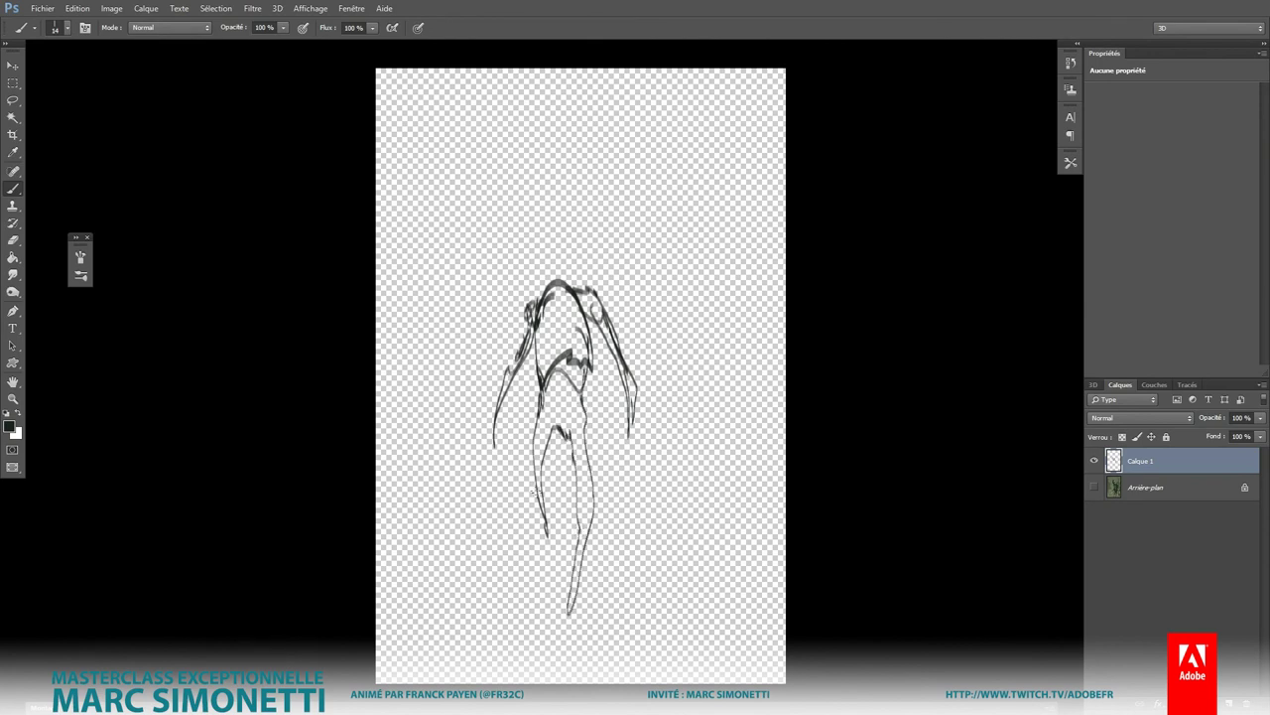
pyautogui.moveTo(534, 490)
pyautogui.mouseDown()
pyautogui.moveTo(536, 599)
pyautogui.moveTo(545, 427)
pyautogui.moveTo(576, 375)
pyautogui.mouseUp()
# Step: Paint a dark waist patch, the head oval and both hands
pyautogui.moveTo(554, 310); pyautogui.dragTo(554, 331)
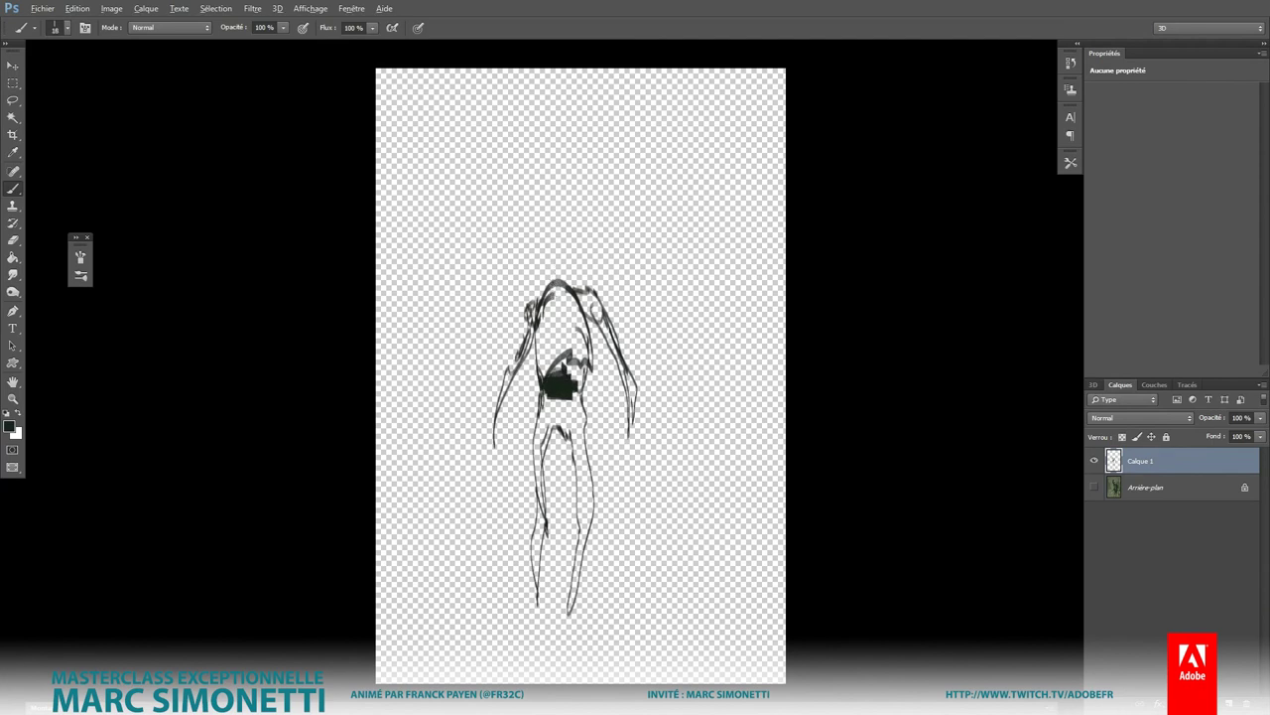
pyautogui.moveTo(552, 275)
pyautogui.mouseDown()
pyautogui.moveTo(566, 274)
pyautogui.moveTo(565, 306)
pyautogui.moveTo(587, 288)
pyautogui.moveTo(530, 316)
pyautogui.moveTo(493, 468)
pyautogui.mouseUp()
pyautogui.moveTo(627, 417); pyautogui.dragTo(628, 457)
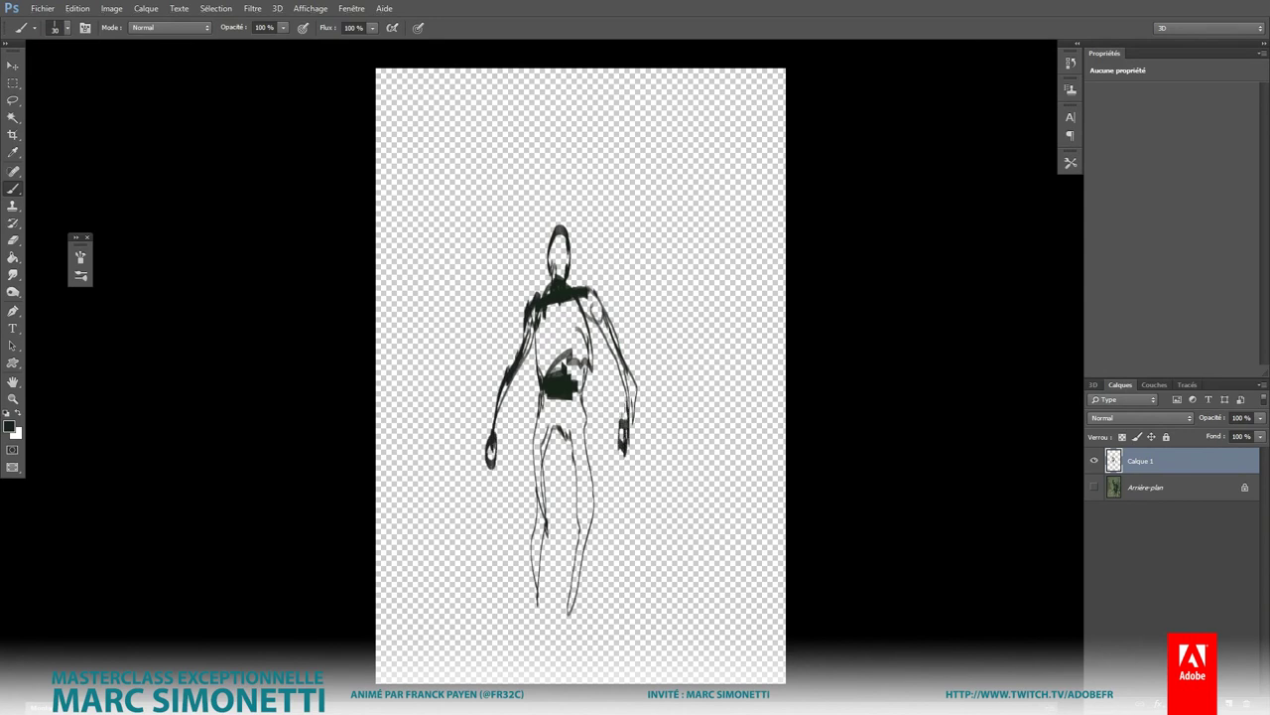
pyautogui.moveTo(625, 393); pyautogui.dragTo(624, 431)
pyautogui.moveTo(545, 360); pyautogui.dragTo(578, 355)
pyautogui.moveTo(544, 374); pyautogui.dragTo(578, 369)
# Step: Fill the chest and torso solid dark and mark the left foot
pyautogui.moveTo(566, 306)
pyautogui.mouseDown()
pyautogui.moveTo(536, 363)
pyautogui.moveTo(559, 359)
pyautogui.mouseUp()
pyautogui.moveTo(594, 309); pyautogui.dragTo(580, 359)
pyautogui.moveTo(591, 290)
pyautogui.mouseDown()
pyautogui.moveTo(532, 340)
pyautogui.moveTo(544, 407)
pyautogui.mouseUp()
pyautogui.moveTo(575, 343)
pyautogui.mouseDown()
pyautogui.moveTo(576, 381)
pyautogui.moveTo(581, 367)
pyautogui.mouseUp()
pyautogui.moveTo(565, 325); pyautogui.dragTo(556, 363)
pyautogui.moveTo(570, 319)
pyautogui.mouseDown()
pyautogui.moveTo(570, 357)
pyautogui.moveTo(541, 385)
pyautogui.mouseUp()
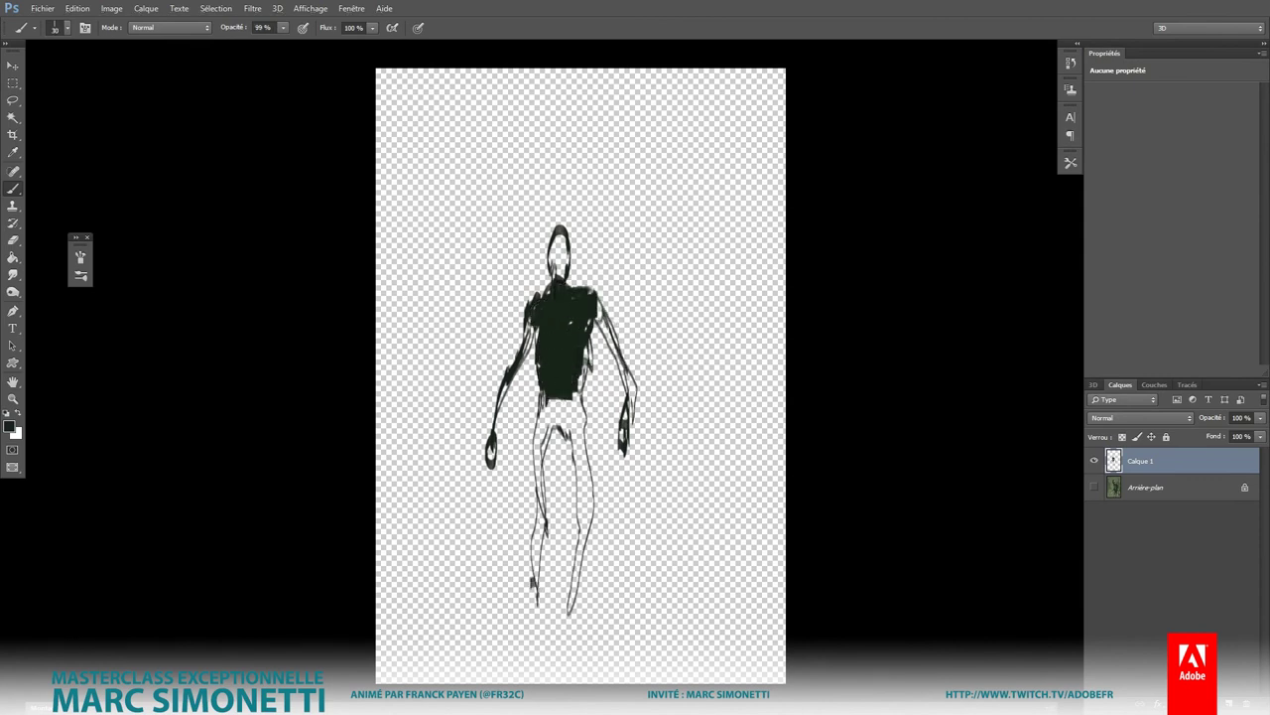
pyautogui.moveTo(532, 578)
pyautogui.mouseDown()
pyautogui.moveTo(536, 629)
pyautogui.moveTo(571, 631)
pyautogui.mouseUp()
# Step: At 100% opacity, darken the right arm and thicken the left arm
pyautogui.press('0')
pyautogui.moveTo(625, 366); pyautogui.dragTo(627, 421)
pyautogui.moveTo(619, 344); pyautogui.dragTo(609, 305)
pyautogui.moveTo(500, 389); pyautogui.dragTo(491, 439)
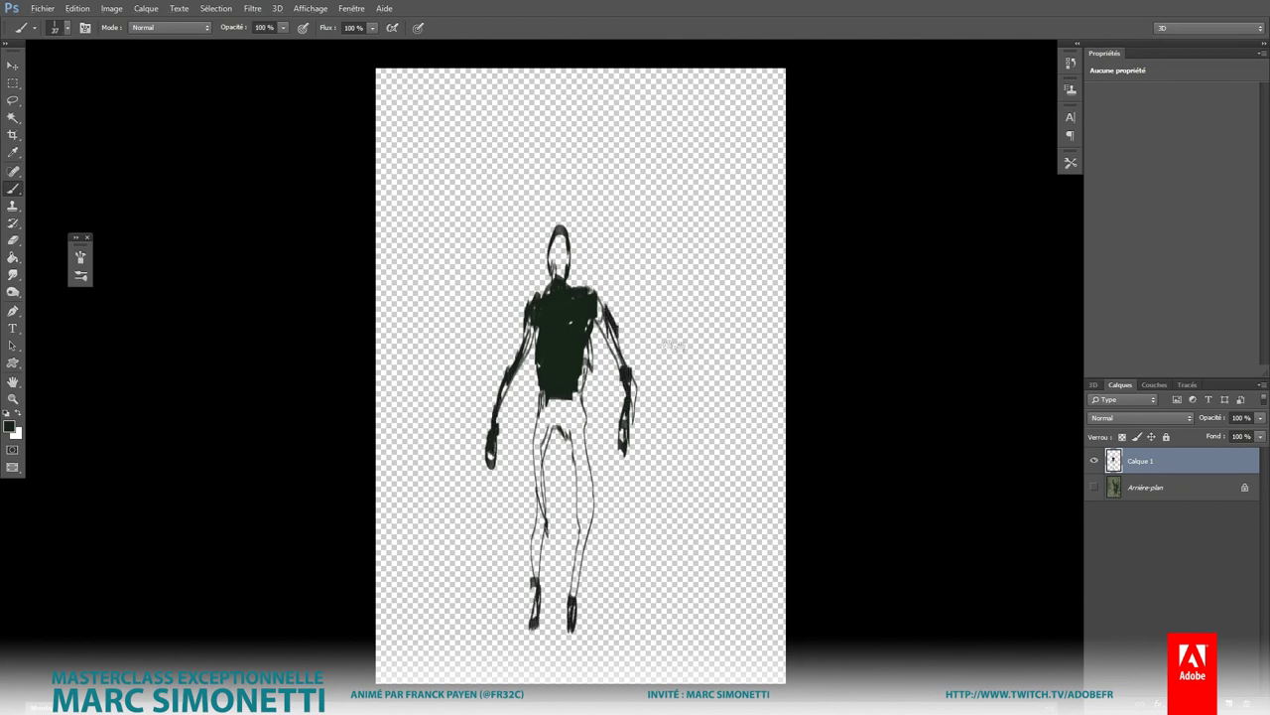
# Step: Start a crouching figure on the right with a curved back line and strokes beneath
pyautogui.scroll(-3, 647, 326)
pyautogui.scroll(2, 647, 325)
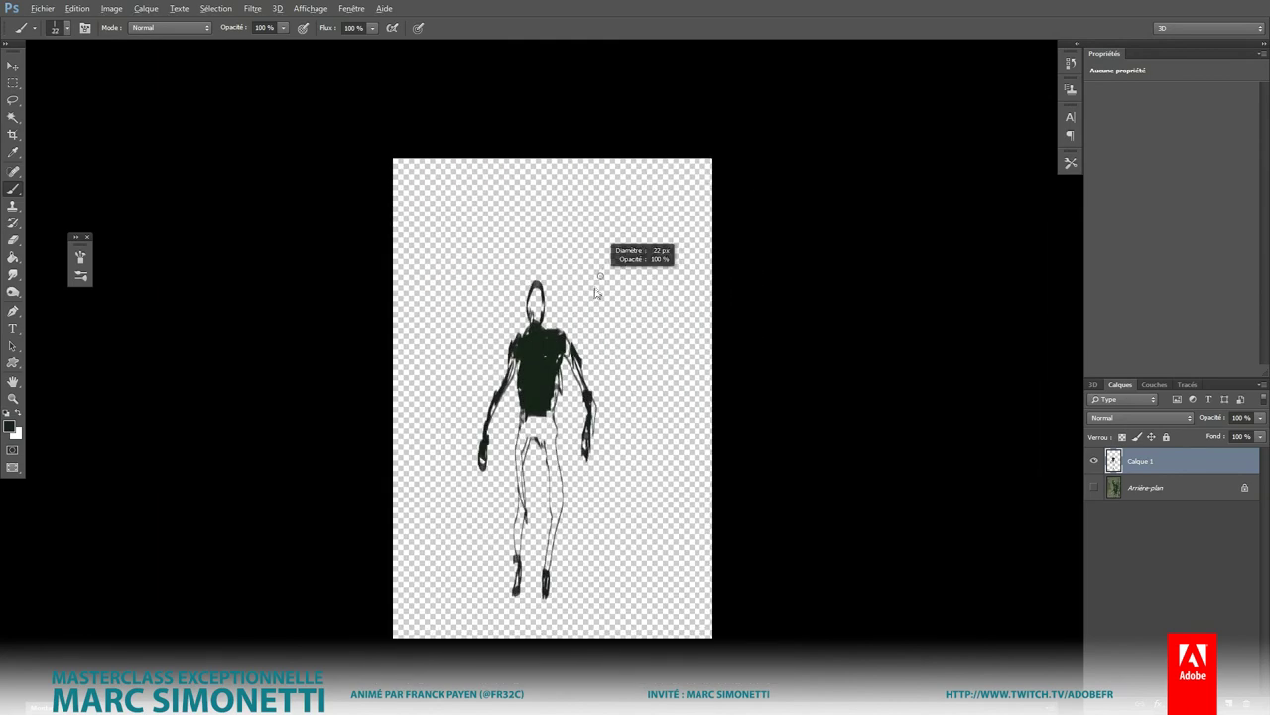
pyautogui.scroll(2, 615, 249)
pyautogui.moveTo(593, 303)
pyautogui.mouseDown()
pyautogui.moveTo(602, 260)
pyautogui.moveTo(660, 223)
pyautogui.moveTo(681, 243)
pyautogui.mouseUp()
pyautogui.moveTo(601, 249); pyautogui.dragTo(645, 369)
pyautogui.moveTo(641, 282)
pyautogui.mouseDown()
pyautogui.moveTo(643, 348)
pyautogui.moveTo(675, 389)
pyautogui.moveTo(655, 240)
pyautogui.moveTo(666, 283)
pyautogui.mouseUp()
# Step: Outline the crouching figure's left and right sides and add detail strokes
pyautogui.moveTo(670, 233); pyautogui.dragTo(722, 351)
pyautogui.moveTo(704, 289); pyautogui.dragTo(728, 383)
pyautogui.moveTo(591, 288)
pyautogui.mouseDown()
pyautogui.moveTo(589, 333)
pyautogui.moveTo(613, 392)
pyautogui.mouseUp()
pyautogui.moveTo(593, 335); pyautogui.dragTo(577, 369)
pyautogui.moveTo(679, 250)
pyautogui.mouseDown()
pyautogui.moveTo(710, 244)
pyautogui.moveTo(703, 282)
pyautogui.moveTo(657, 304)
pyautogui.moveTo(681, 327)
pyautogui.mouseUp()
# Step: Begin the standing woman at upper left with body contours and leg lines
pyautogui.scroll(-3, 730, 278)
pyautogui.scroll(3, 696, 311)
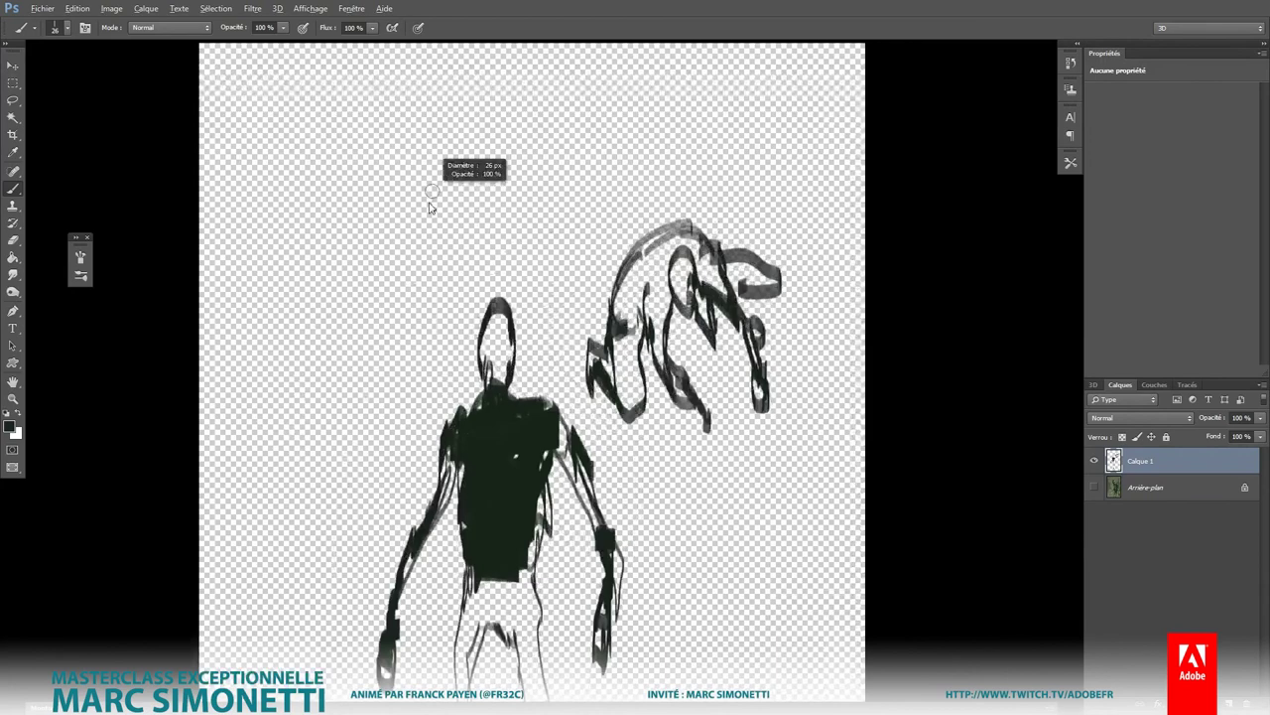
pyautogui.moveTo(315, 185)
pyautogui.mouseDown()
pyautogui.moveTo(321, 273)
pyautogui.moveTo(300, 318)
pyautogui.mouseUp()
pyautogui.moveTo(378, 184); pyautogui.dragTo(353, 399)
pyautogui.moveTo(300, 304)
pyautogui.mouseDown()
pyautogui.moveTo(314, 402)
pyautogui.moveTo(303, 475)
pyautogui.mouseUp()
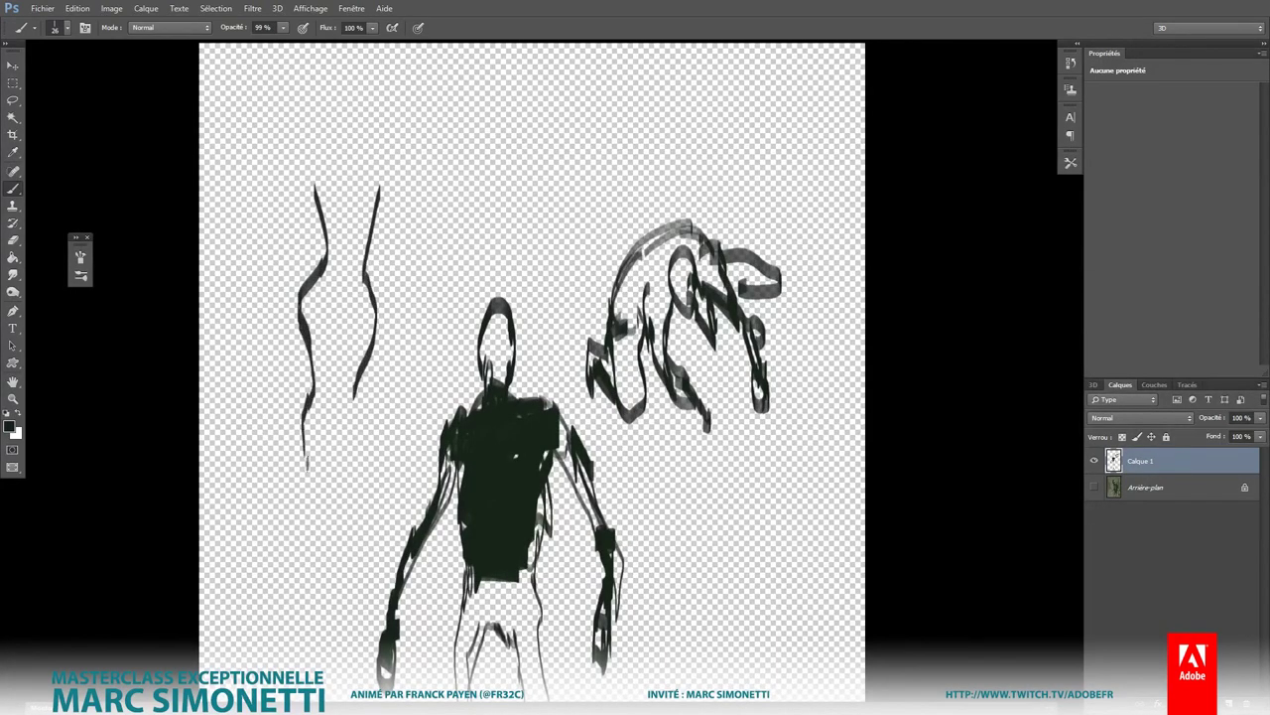
pyautogui.moveTo(331, 329)
pyautogui.mouseDown()
pyautogui.moveTo(311, 466)
pyautogui.moveTo(318, 429)
pyautogui.mouseUp()
# Step: Finish the woman's lower legs, feet and waist
pyautogui.moveTo(349, 362); pyautogui.dragTo(319, 513)
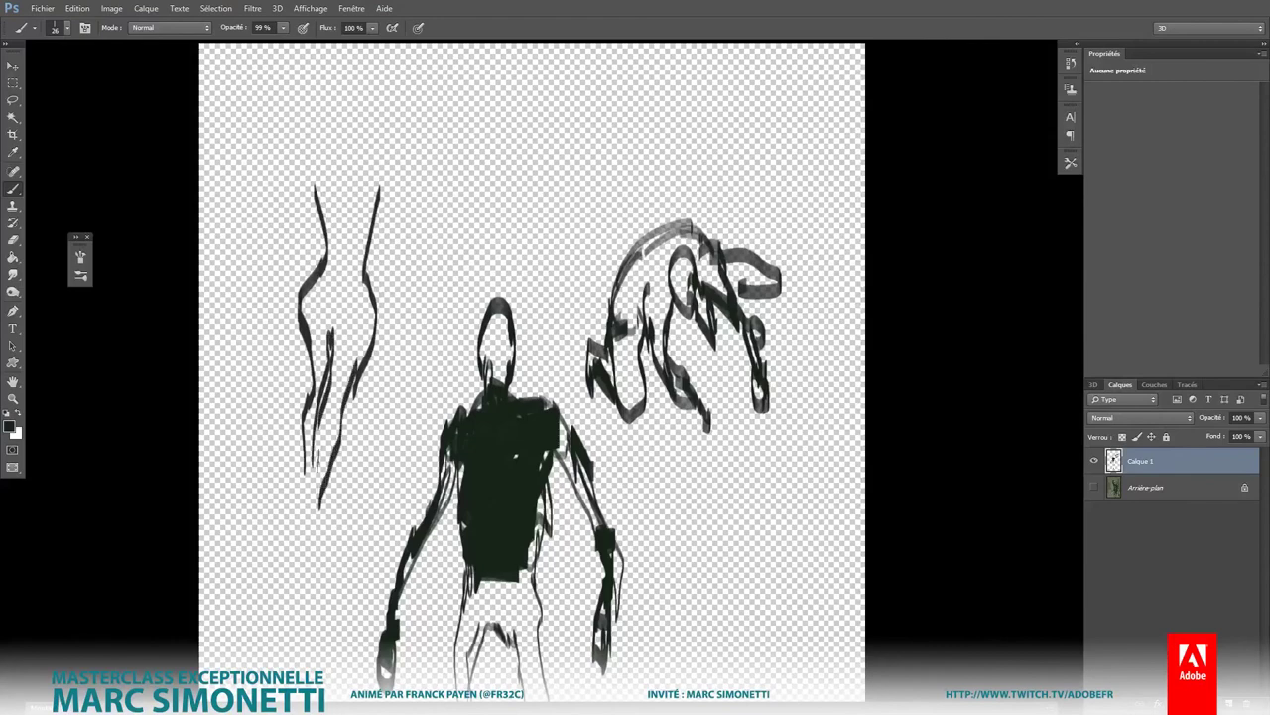
pyautogui.moveTo(320, 437)
pyautogui.mouseDown()
pyautogui.moveTo(310, 518)
pyautogui.moveTo(326, 514)
pyautogui.mouseUp()
pyautogui.moveTo(333, 220); pyautogui.dragTo(328, 294)
pyautogui.moveTo(330, 198)
pyautogui.mouseDown()
pyautogui.moveTo(338, 242)
pyautogui.moveTo(302, 168)
pyautogui.moveTo(289, 246)
pyautogui.moveTo(326, 326)
pyautogui.mouseUp()
# Step: Draw the woman's raised arm bending down to the hip
pyautogui.moveTo(381, 206); pyautogui.dragTo(383, 228)
pyautogui.moveTo(375, 180)
pyautogui.mouseDown()
pyautogui.moveTo(373, 205)
pyautogui.moveTo(405, 235)
pyautogui.mouseUp()
pyautogui.moveTo(377, 212)
pyautogui.mouseDown()
pyautogui.moveTo(405, 242)
pyautogui.moveTo(389, 282)
pyautogui.moveTo(357, 287)
pyautogui.moveTo(363, 306)
pyautogui.mouseUp()
pyautogui.moveTo(351, 148)
pyautogui.mouseDown()
pyautogui.moveTo(373, 180)
pyautogui.moveTo(322, 80)
pyautogui.moveTo(310, 167)
pyautogui.mouseUp()
# Step: Draw the woman's head and neck, shading the hair solid dark
pyautogui.moveTo(319, 163); pyautogui.dragTo(344, 175)
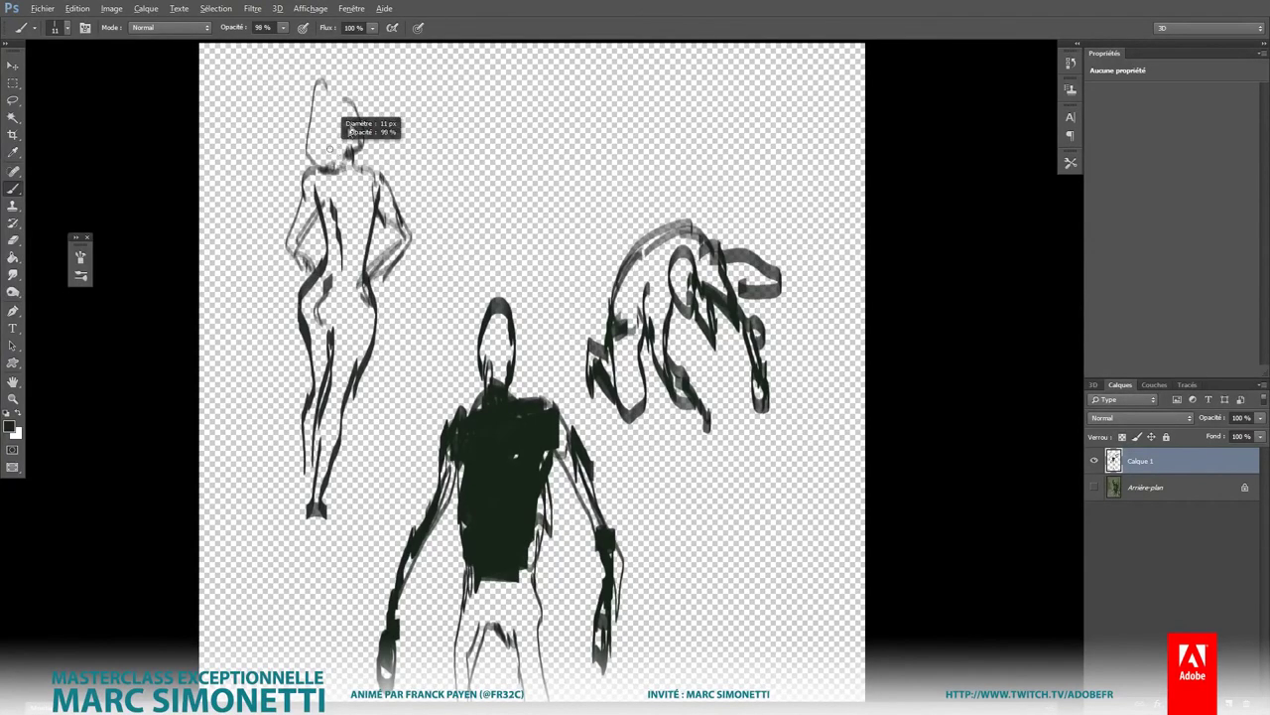
pyautogui.moveTo(329, 85)
pyautogui.mouseDown()
pyautogui.moveTo(355, 117)
pyautogui.moveTo(318, 127)
pyautogui.moveTo(331, 101)
pyautogui.moveTo(348, 137)
pyautogui.moveTo(327, 171)
pyautogui.moveTo(332, 93)
pyautogui.moveTo(342, 159)
pyautogui.moveTo(316, 169)
pyautogui.moveTo(350, 139)
pyautogui.moveTo(348, 196)
pyautogui.mouseUp()
pyautogui.moveTo(351, 145); pyautogui.dragTo(362, 181)
pyautogui.scroll(-3, 458, 226)
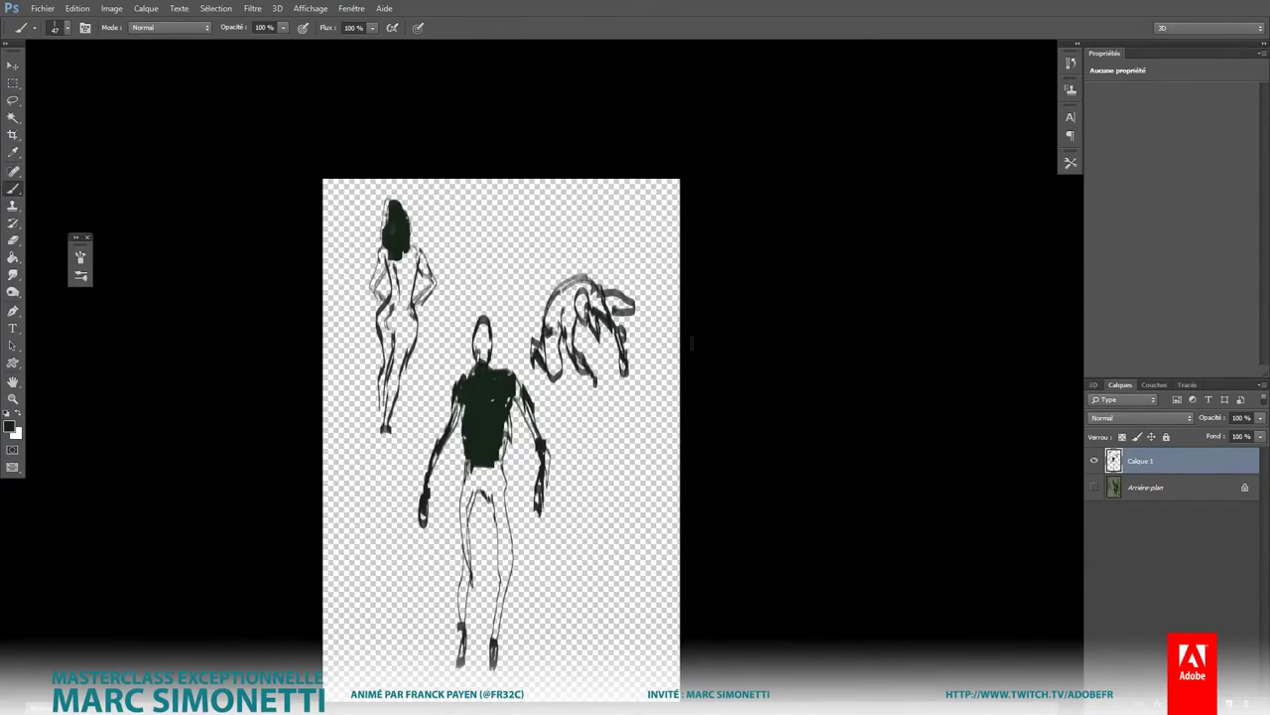
# Step: Hide Calque 1, show the Arrière-plan painting, and bring it fully into view
pyautogui.click(1094, 461)
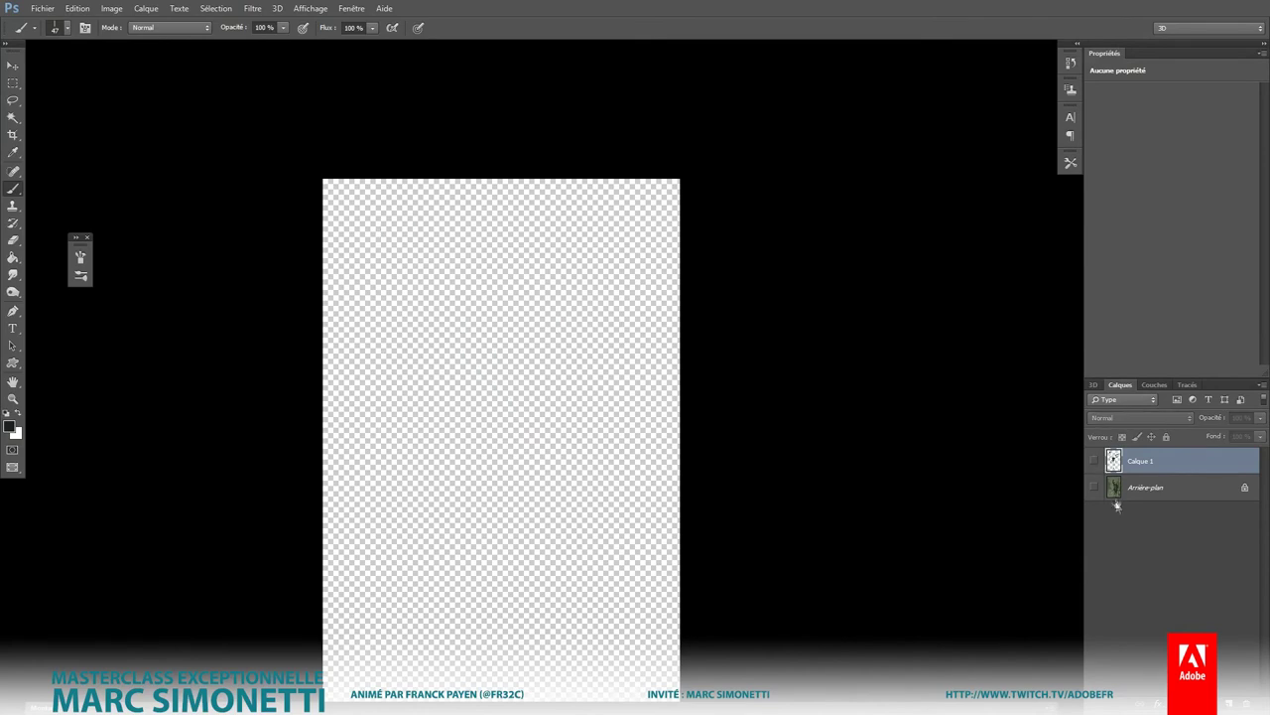
pyautogui.click(1093, 487)
pyautogui.moveTo(808, 446); pyautogui.dragTo(820, 329)
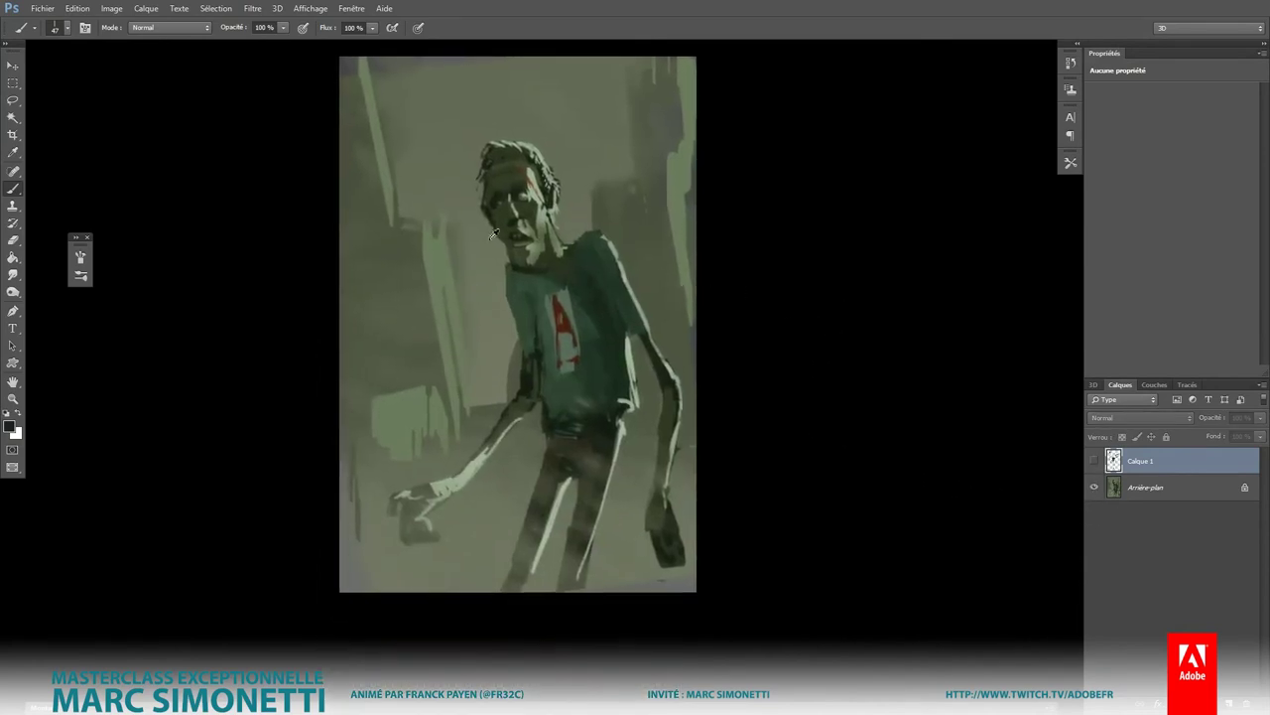
# Step: Choose a new painting colour and dismiss the hidden-layer error message
pyautogui.keyDown('alt'); pyautogui.keyDown('shift'); pyautogui.rightClick(462, 185); pyautogui.keyUp('shift'); pyautogui.keyUp('alt')
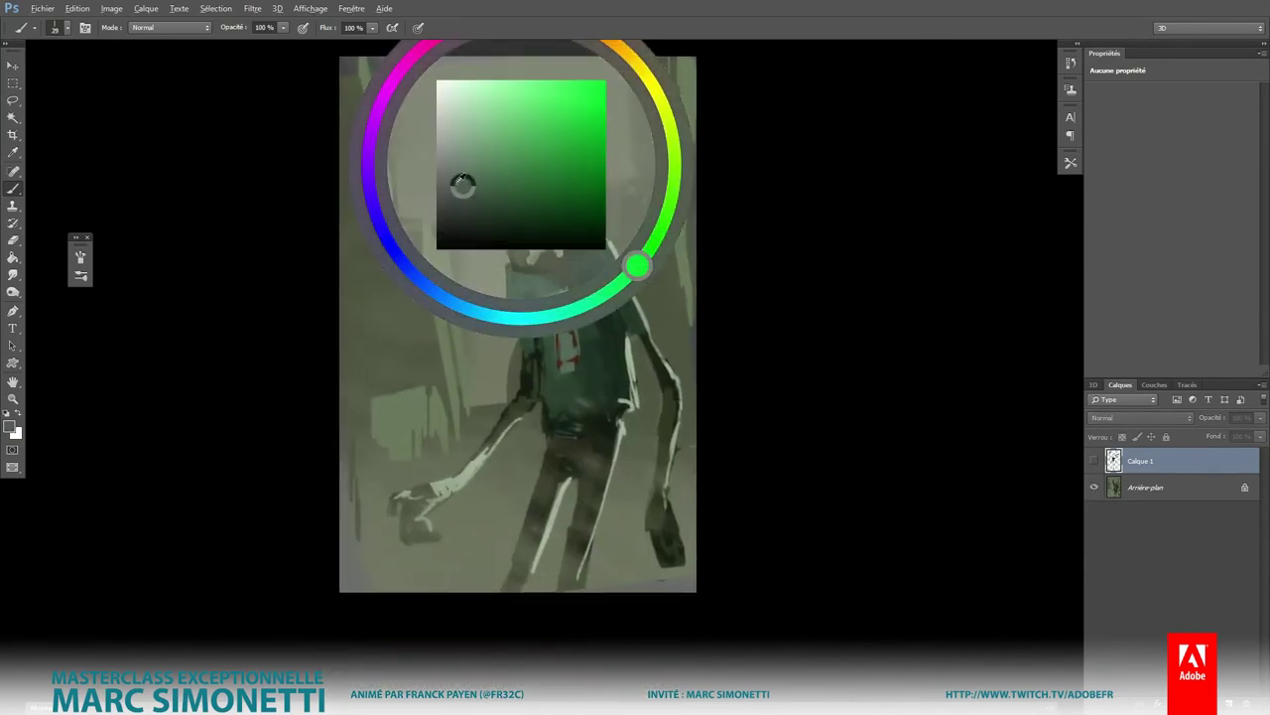
pyautogui.click(378, 264)
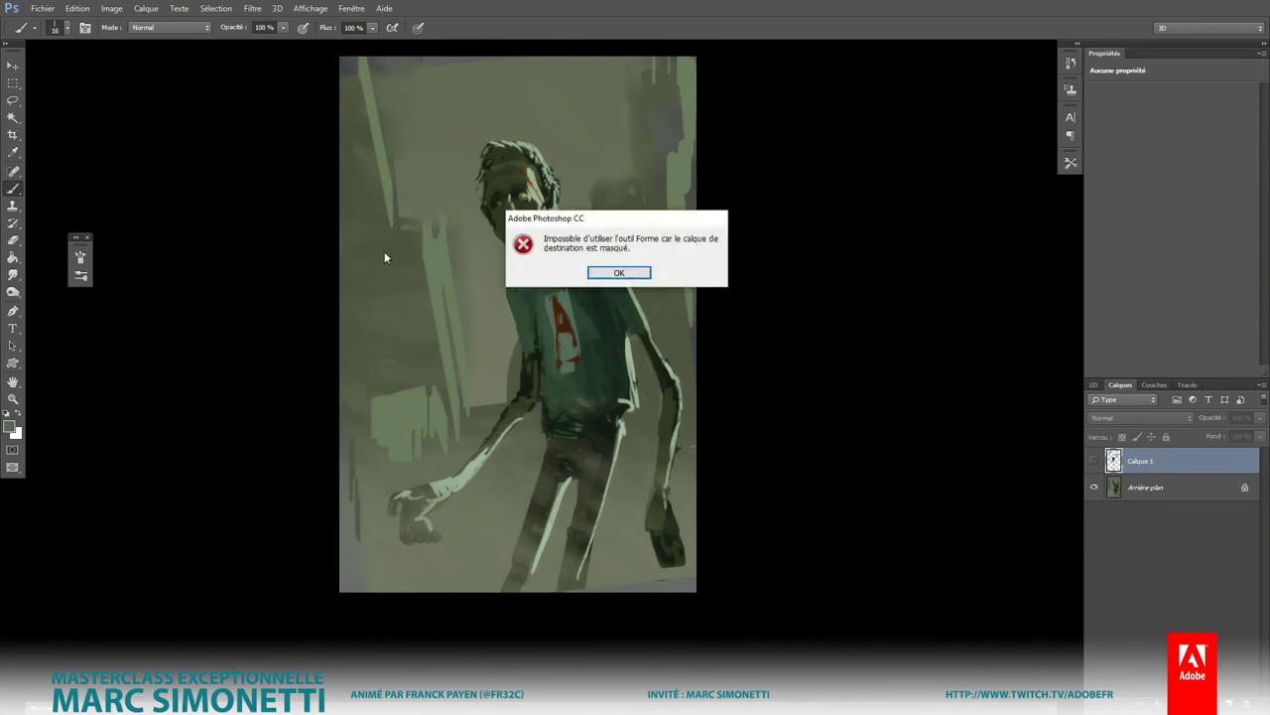
pyautogui.click(640, 273)
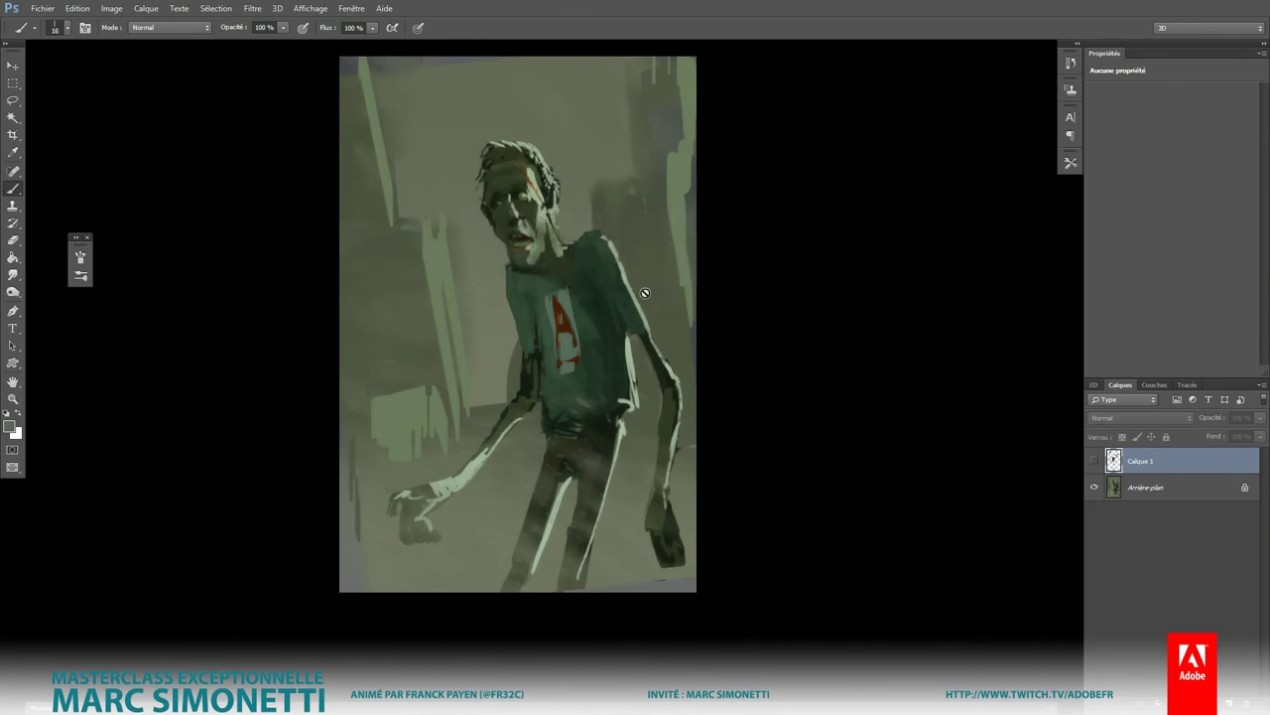